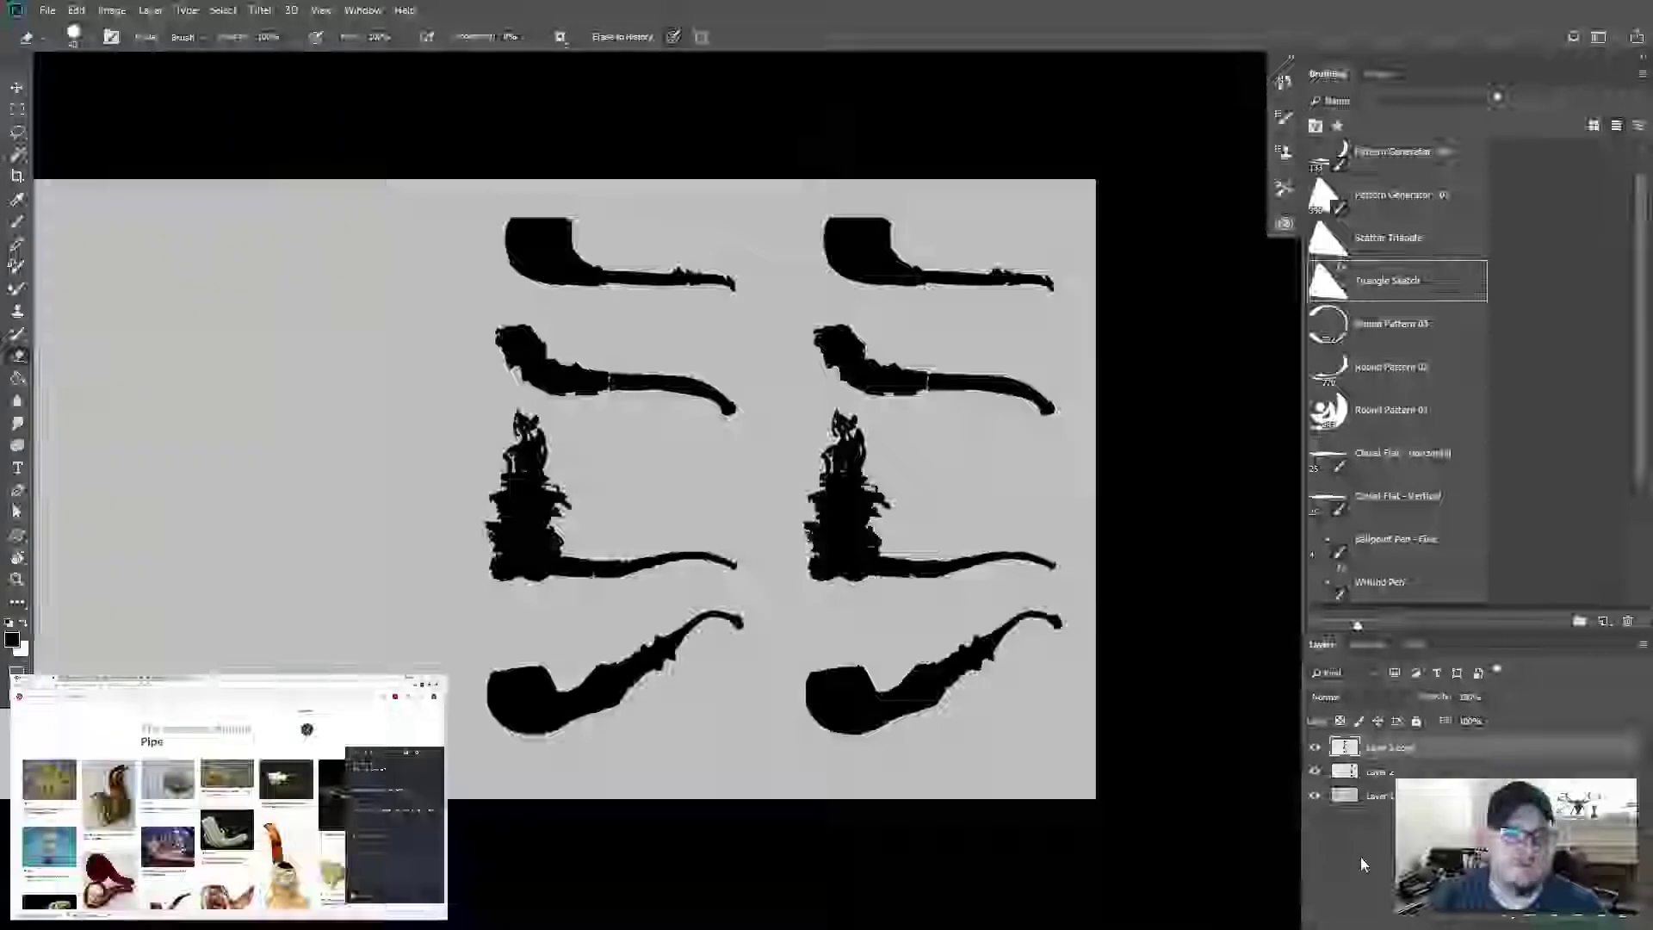
Step: On the Layer 2 copy layer, erase the tall ornament from the left-column third pipe and trim its bowl to slanted edges
drag(840, 558, 967, 592)
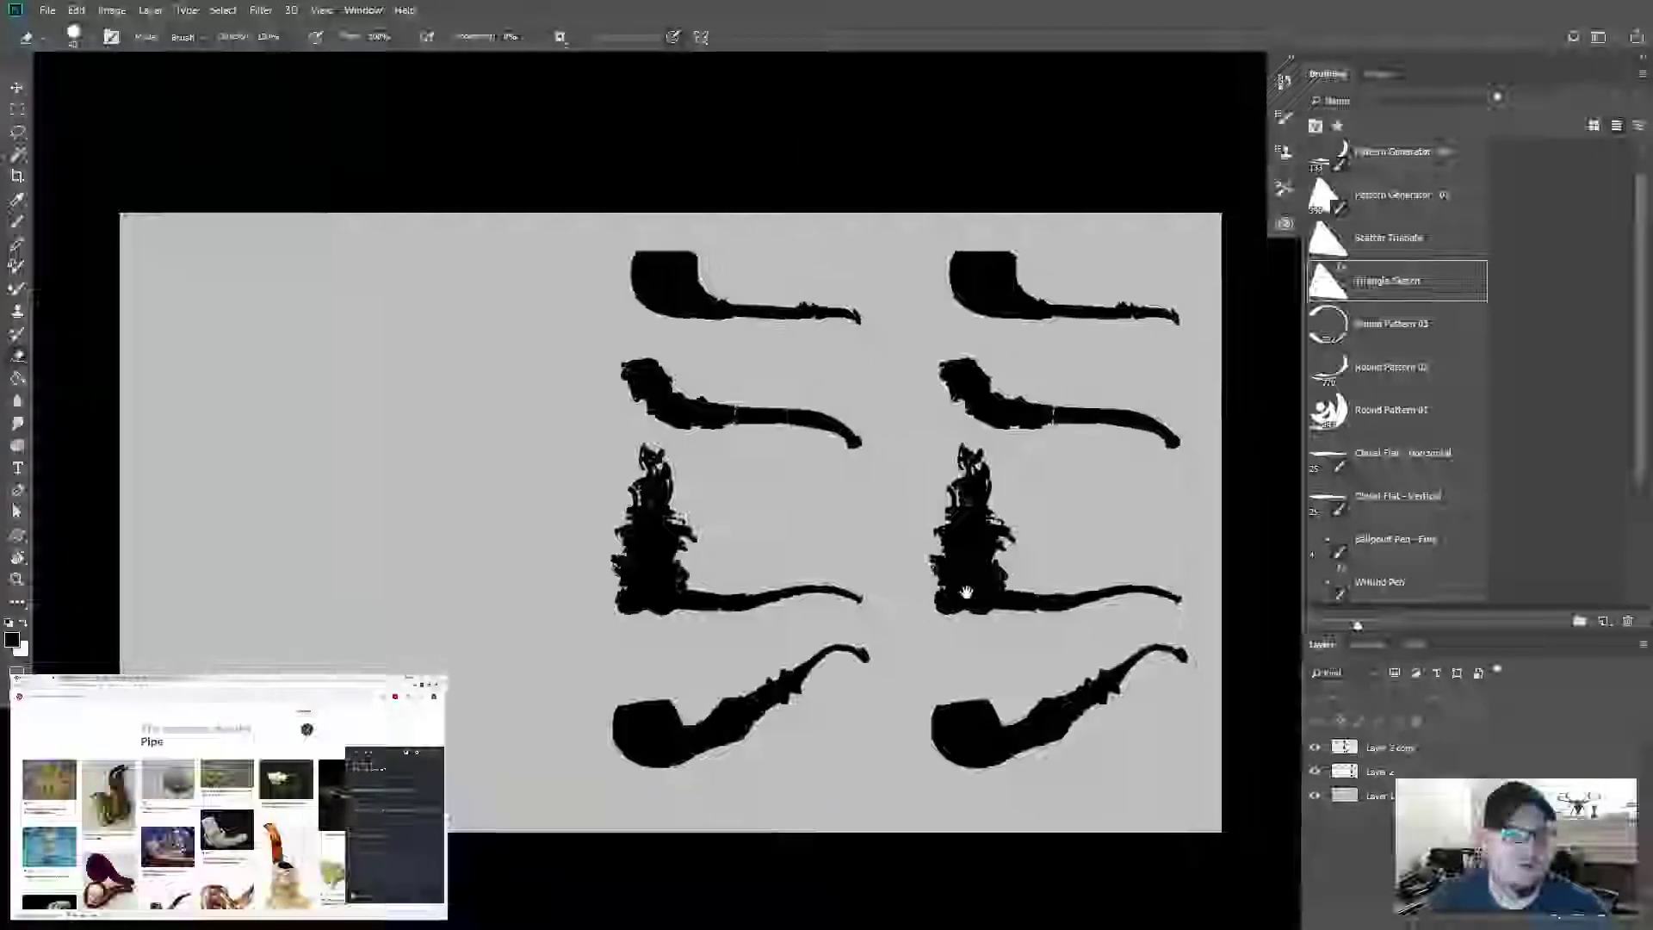
click(1313, 747)
click(1314, 747)
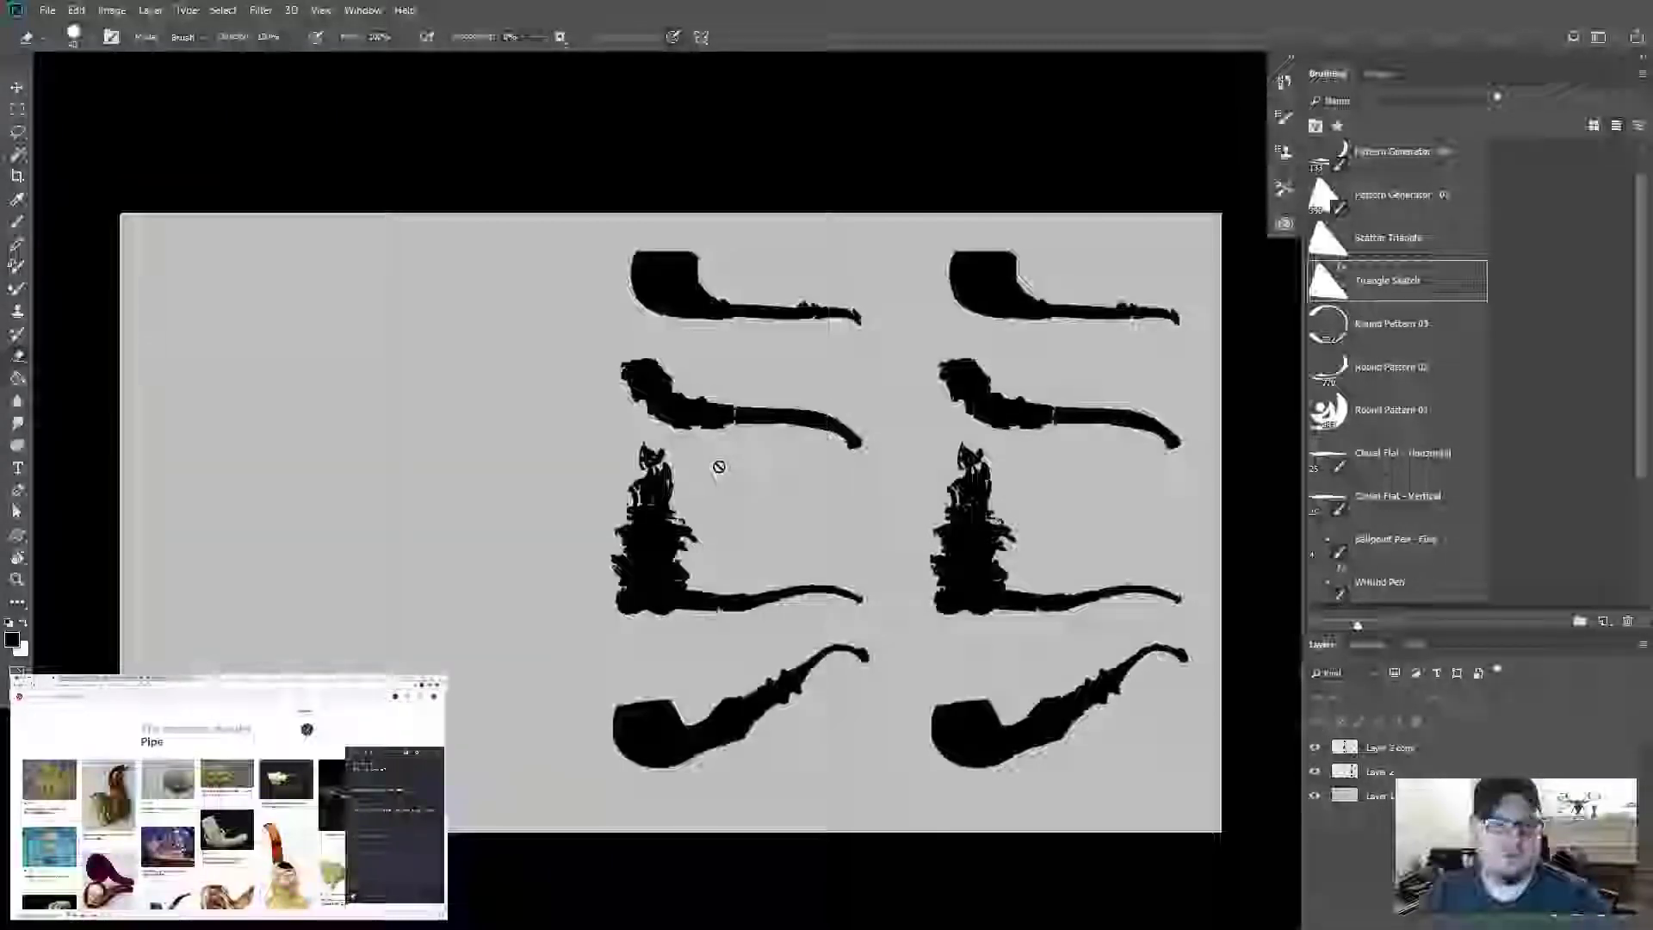
click(1468, 754)
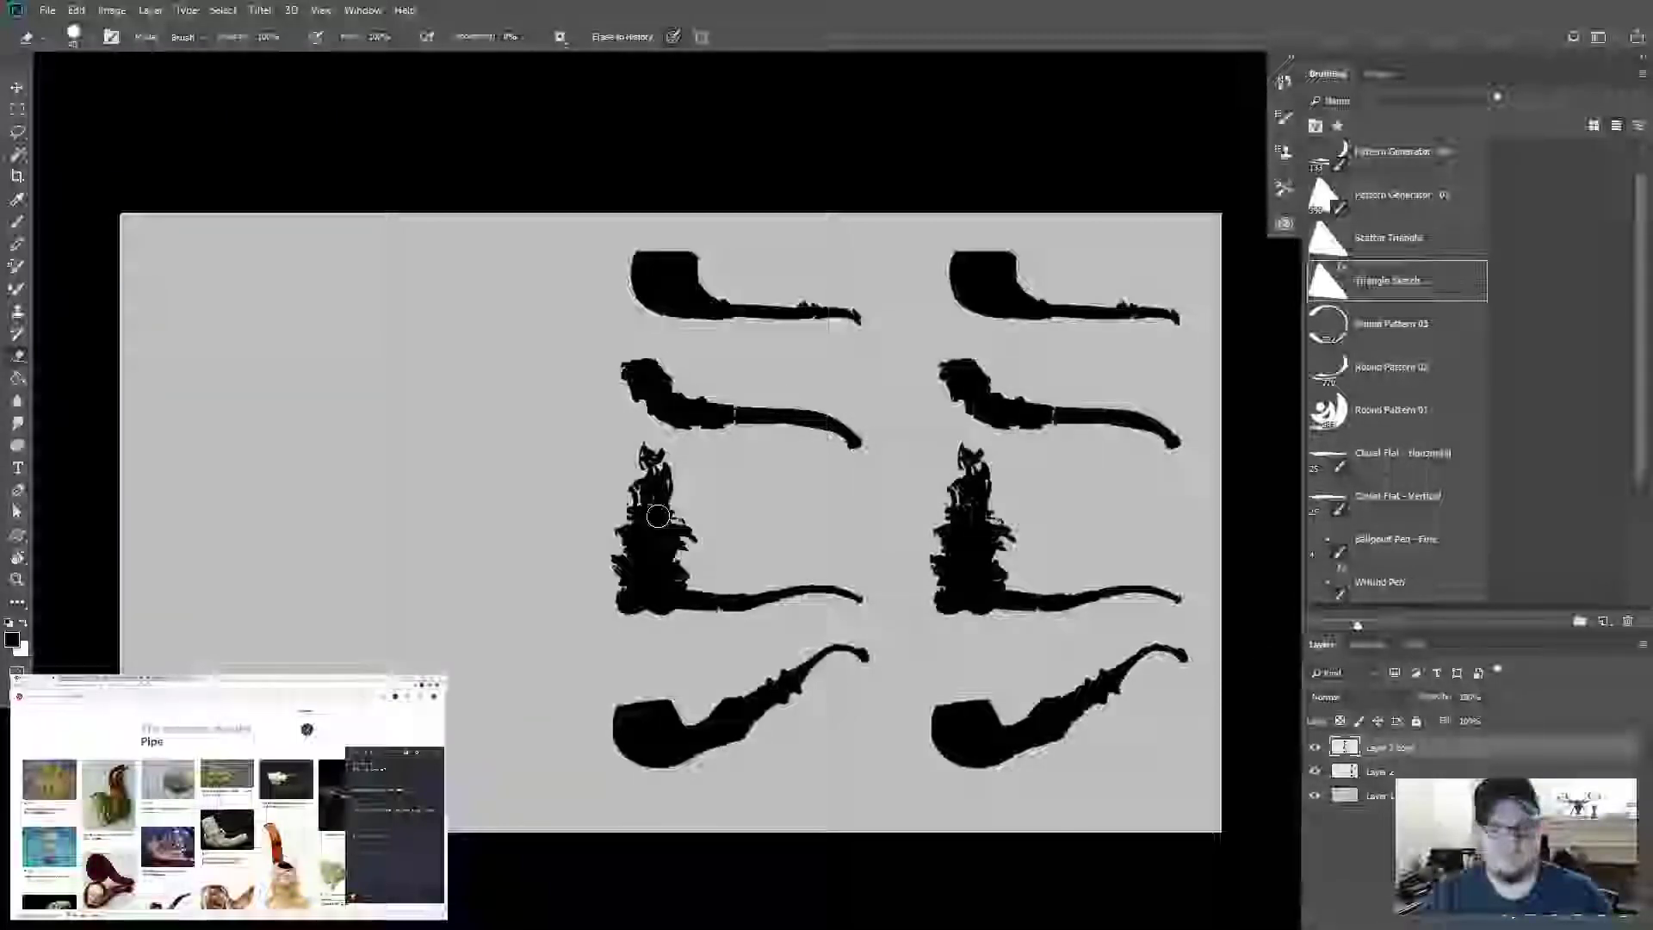
key(ctrl+plus)
drag(664, 502, 624, 430)
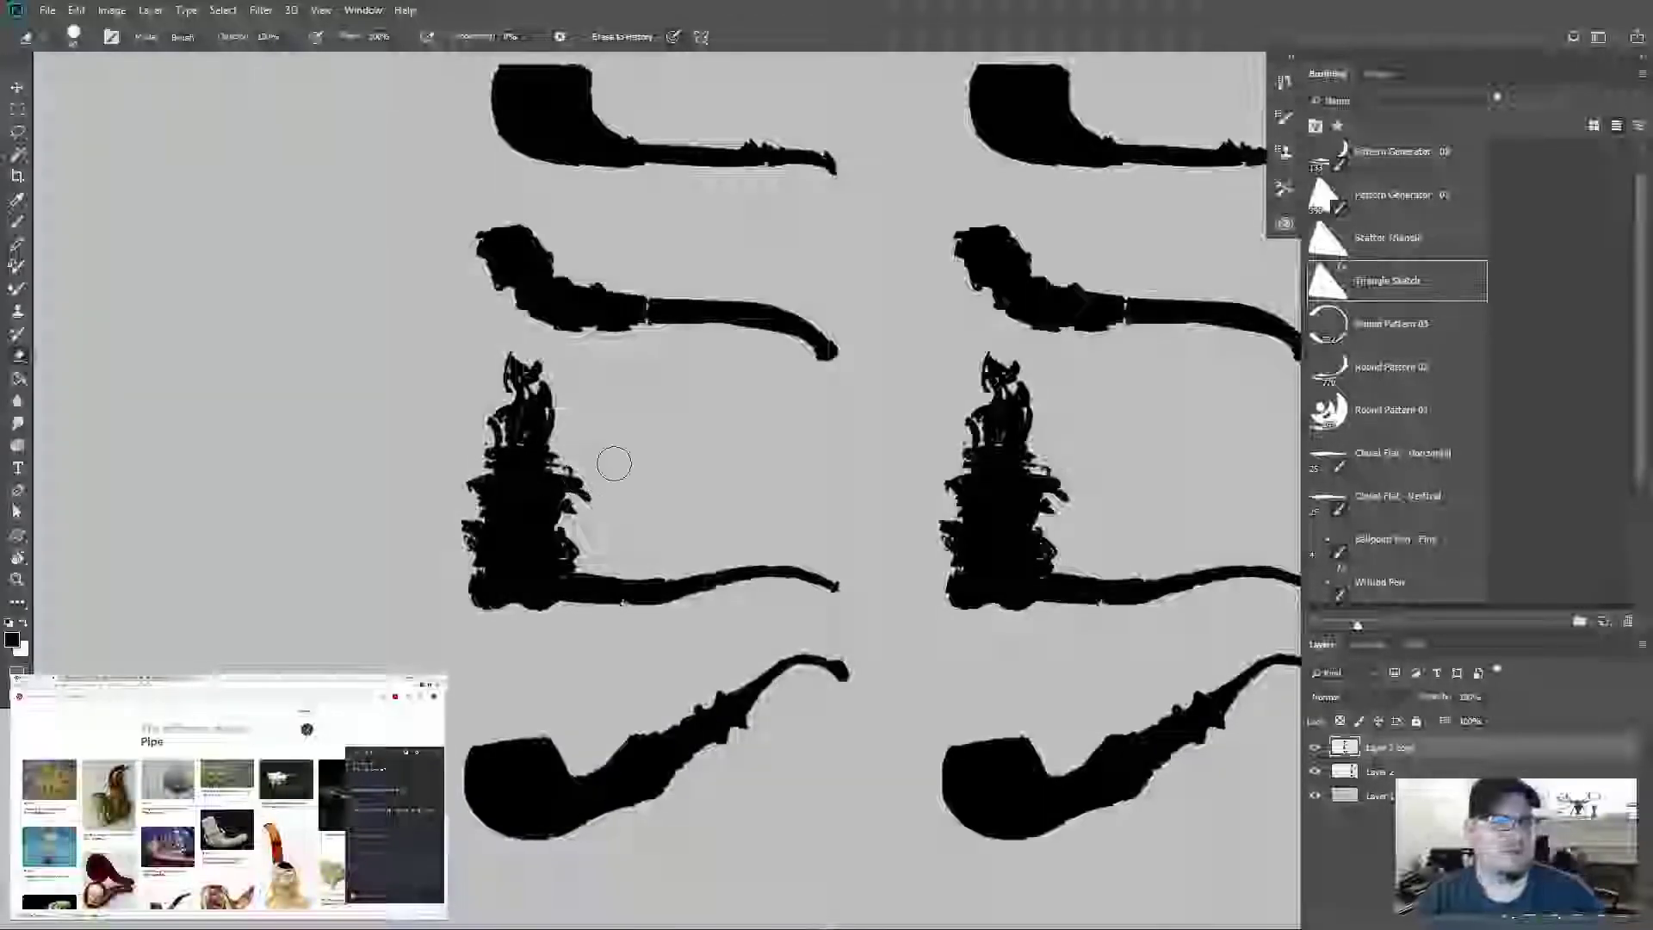
mouse_move(575, 515)
mouse_down()
mouse_move(566, 484)
mouse_move(571, 532)
mouse_up()
mouse_move(568, 454)
mouse_down()
mouse_move(514, 366)
mouse_move(512, 394)
mouse_move(469, 434)
mouse_move(576, 487)
mouse_move(534, 469)
mouse_move(534, 413)
mouse_move(510, 420)
mouse_move(547, 439)
mouse_move(494, 431)
mouse_move(546, 459)
mouse_move(536, 402)
mouse_move(576, 472)
mouse_move(558, 472)
mouse_move(565, 520)
mouse_up()
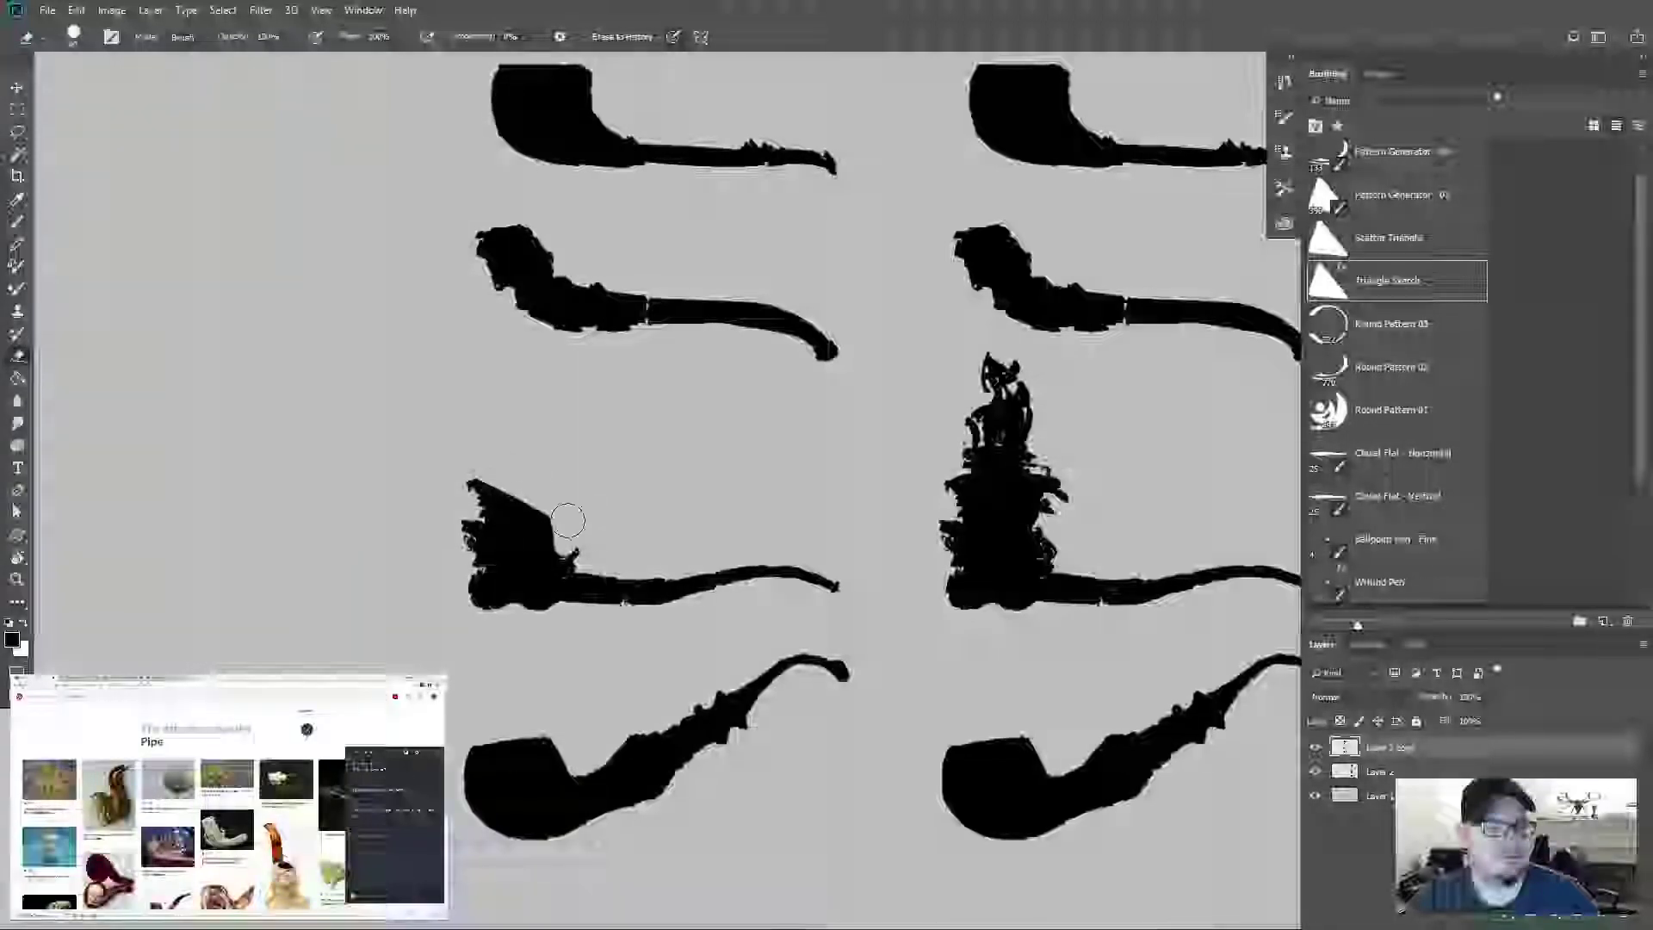
mouse_move(450, 591)
mouse_down()
mouse_move(431, 571)
mouse_move(476, 585)
mouse_up()
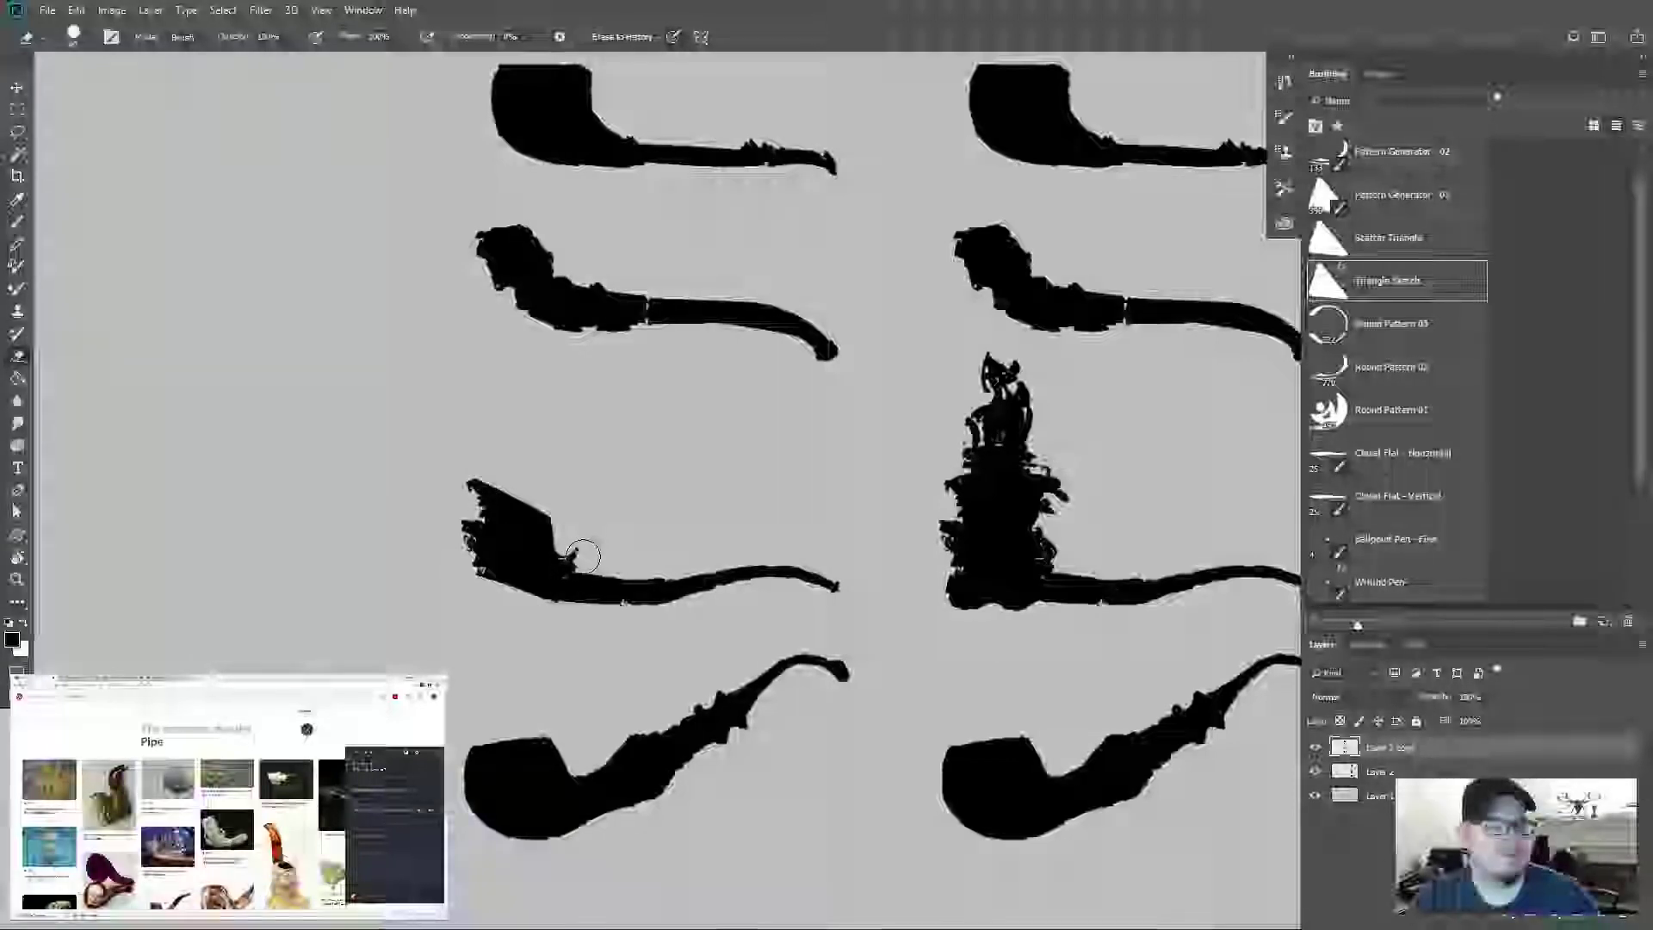
Step: Paint a rounder, fuller bowl with a rough front and base on the left-column third pipe using the Triangle Sketch brush
key(b)
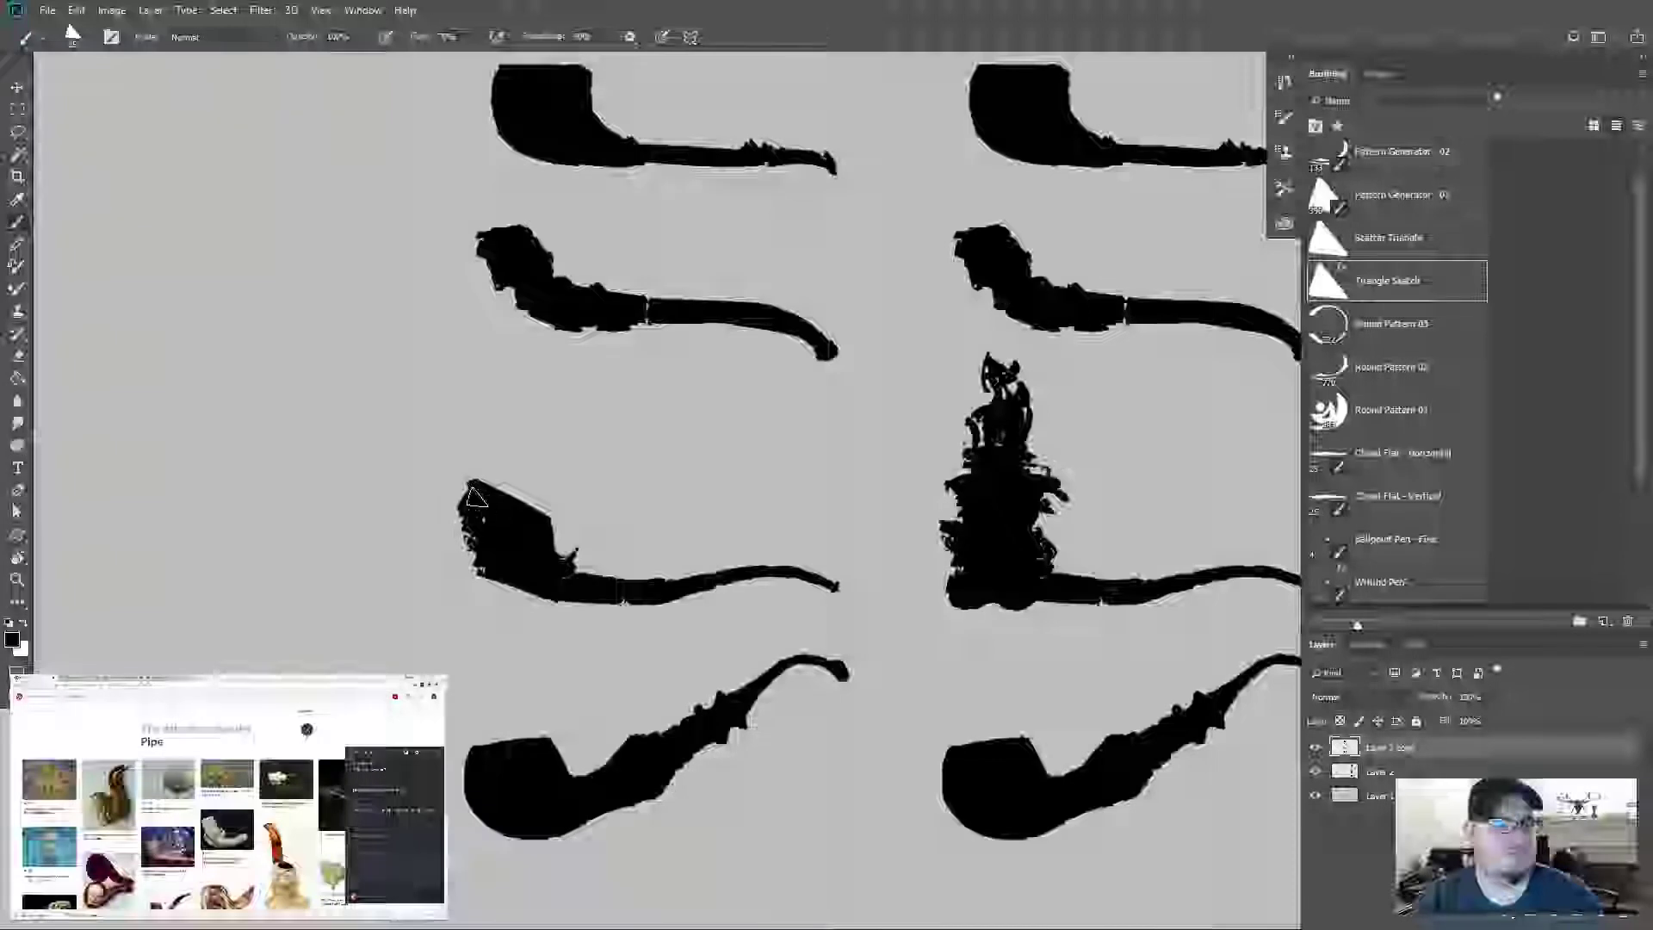
mouse_move(503, 506)
mouse_down()
mouse_move(481, 569)
mouse_move(515, 589)
mouse_up()
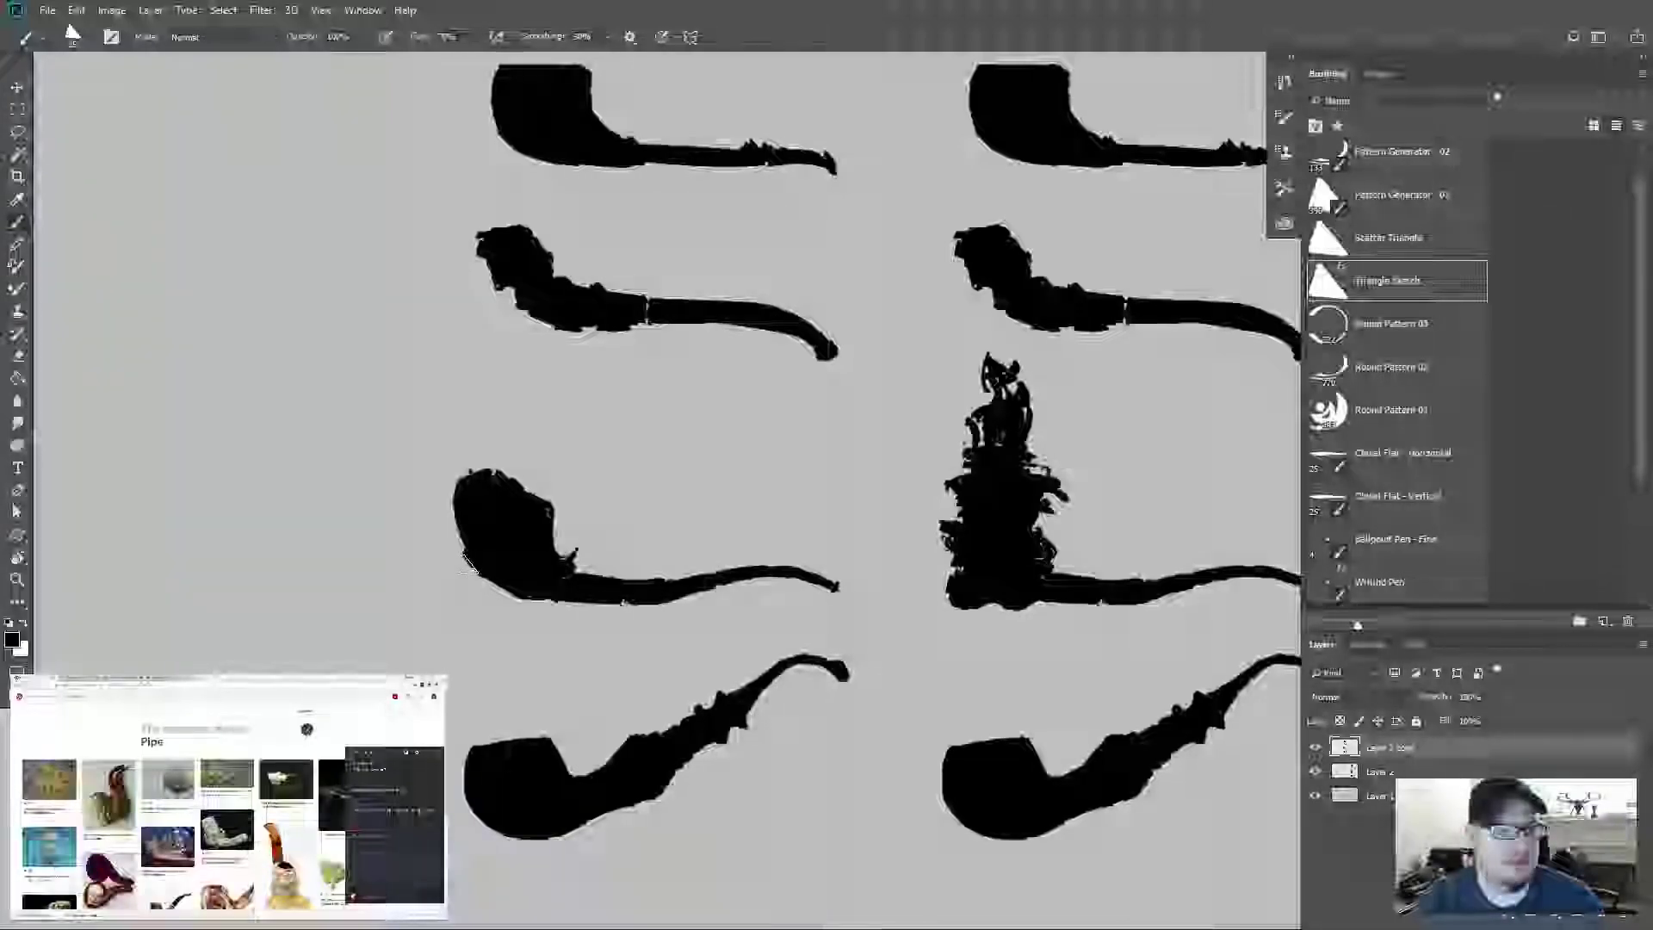
drag(485, 595, 473, 577)
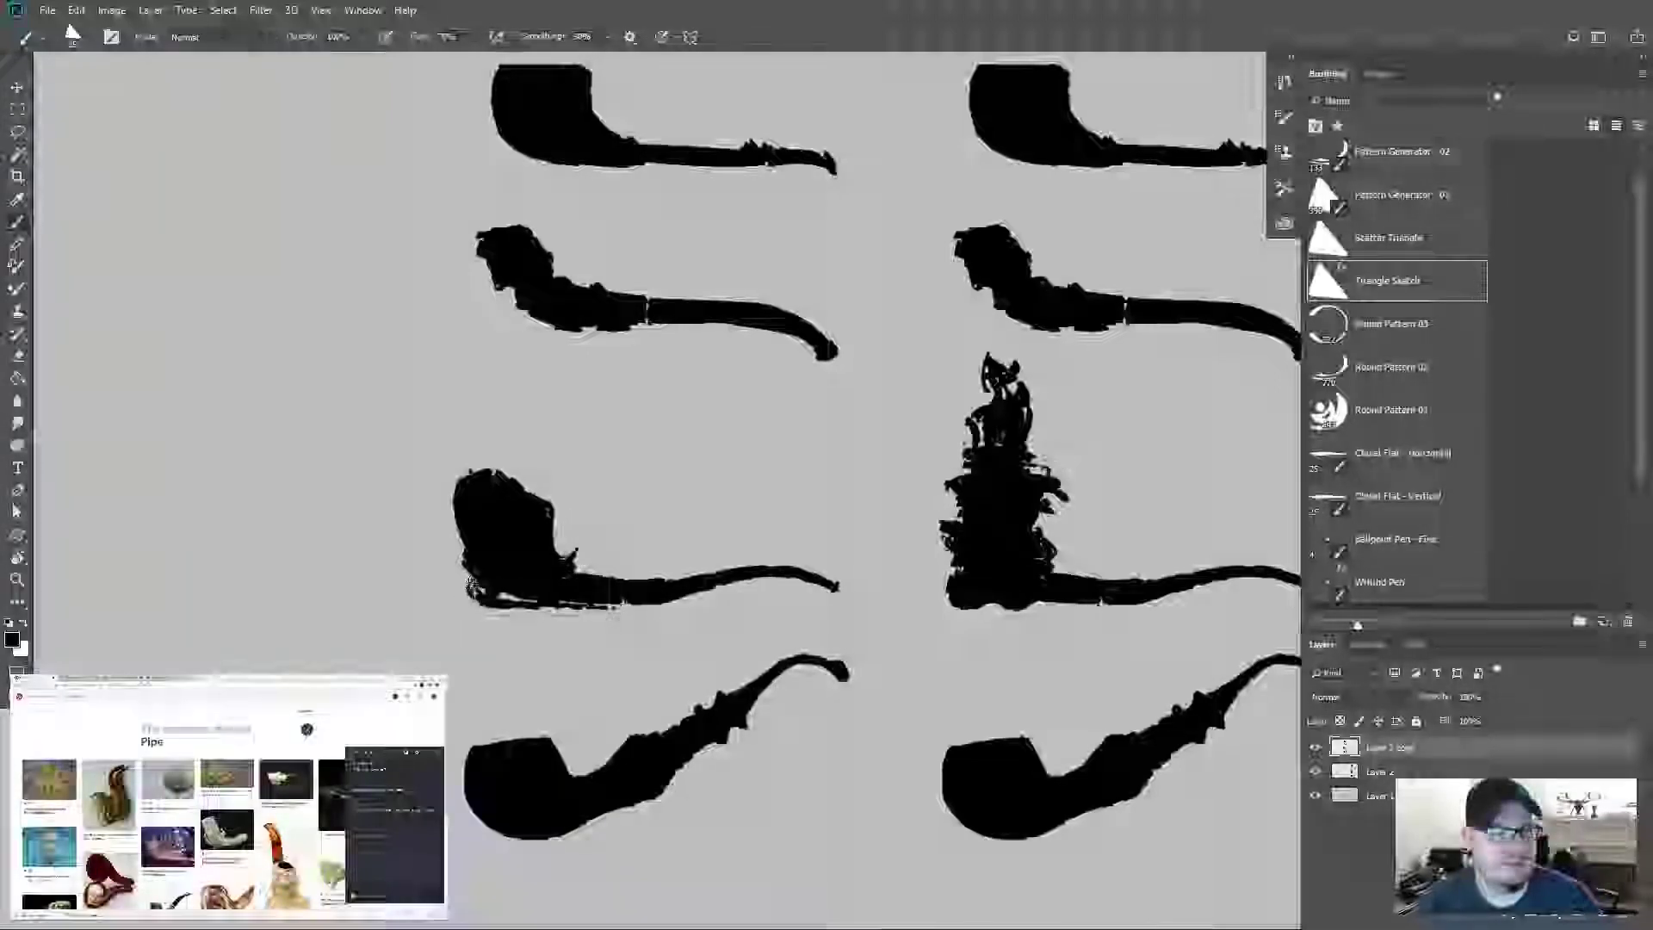
drag(470, 592, 457, 551)
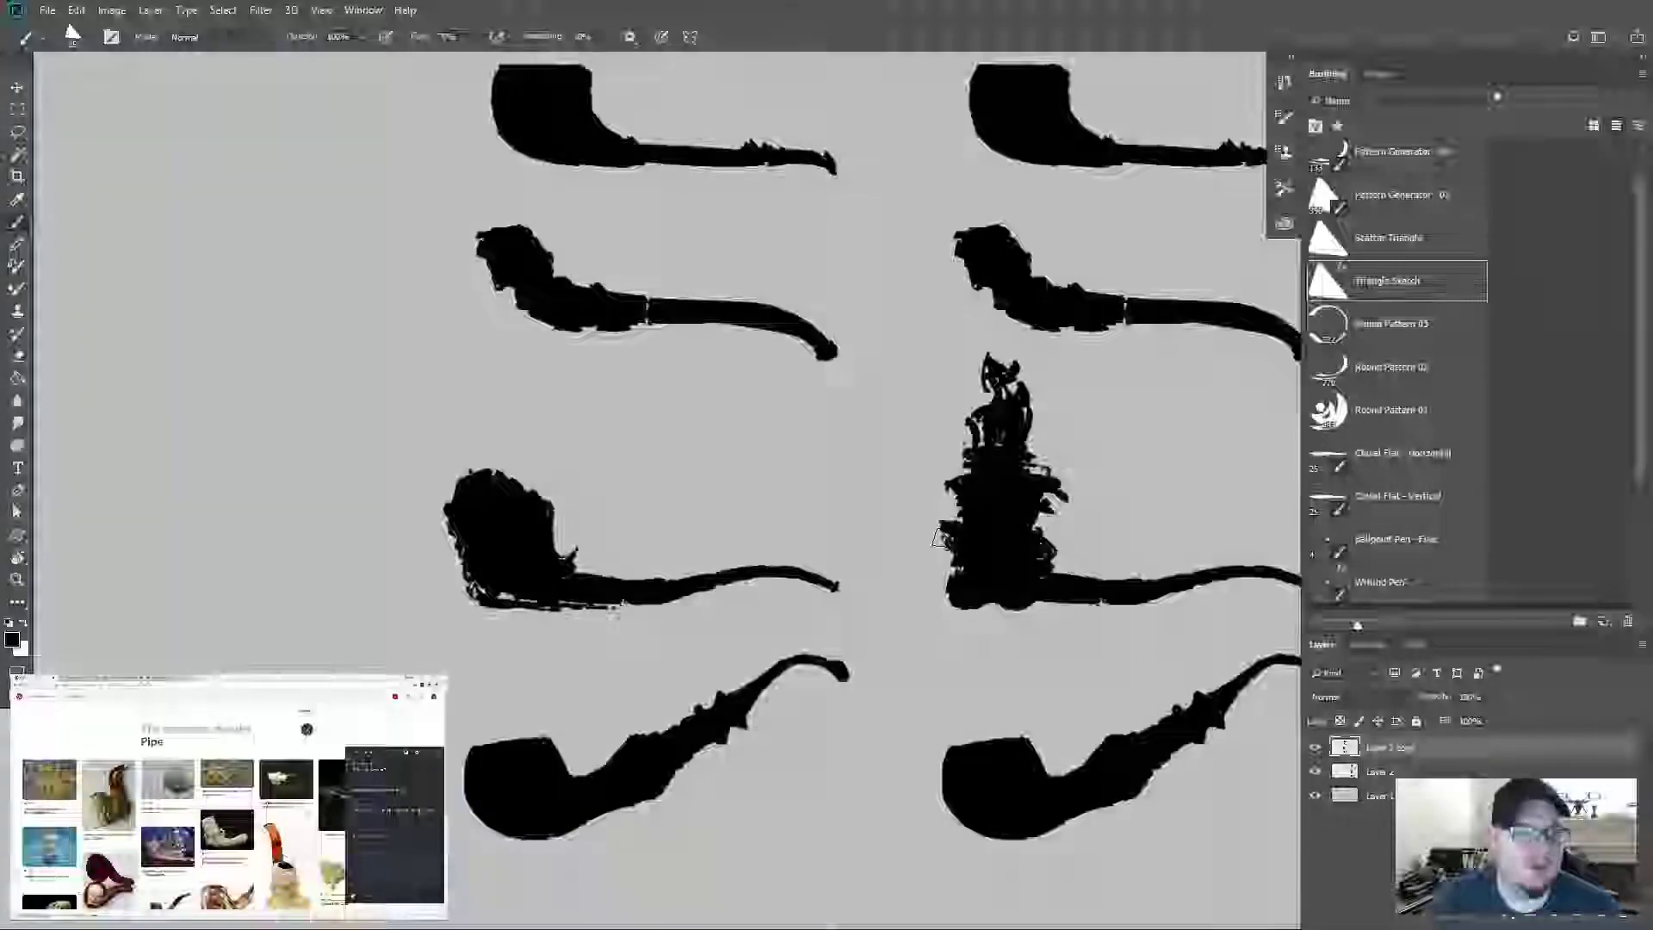
Step: Erase along the mouthpiece tip of the left-column second pipe and trim the front of its carved head
scroll(689, 568, up, 2)
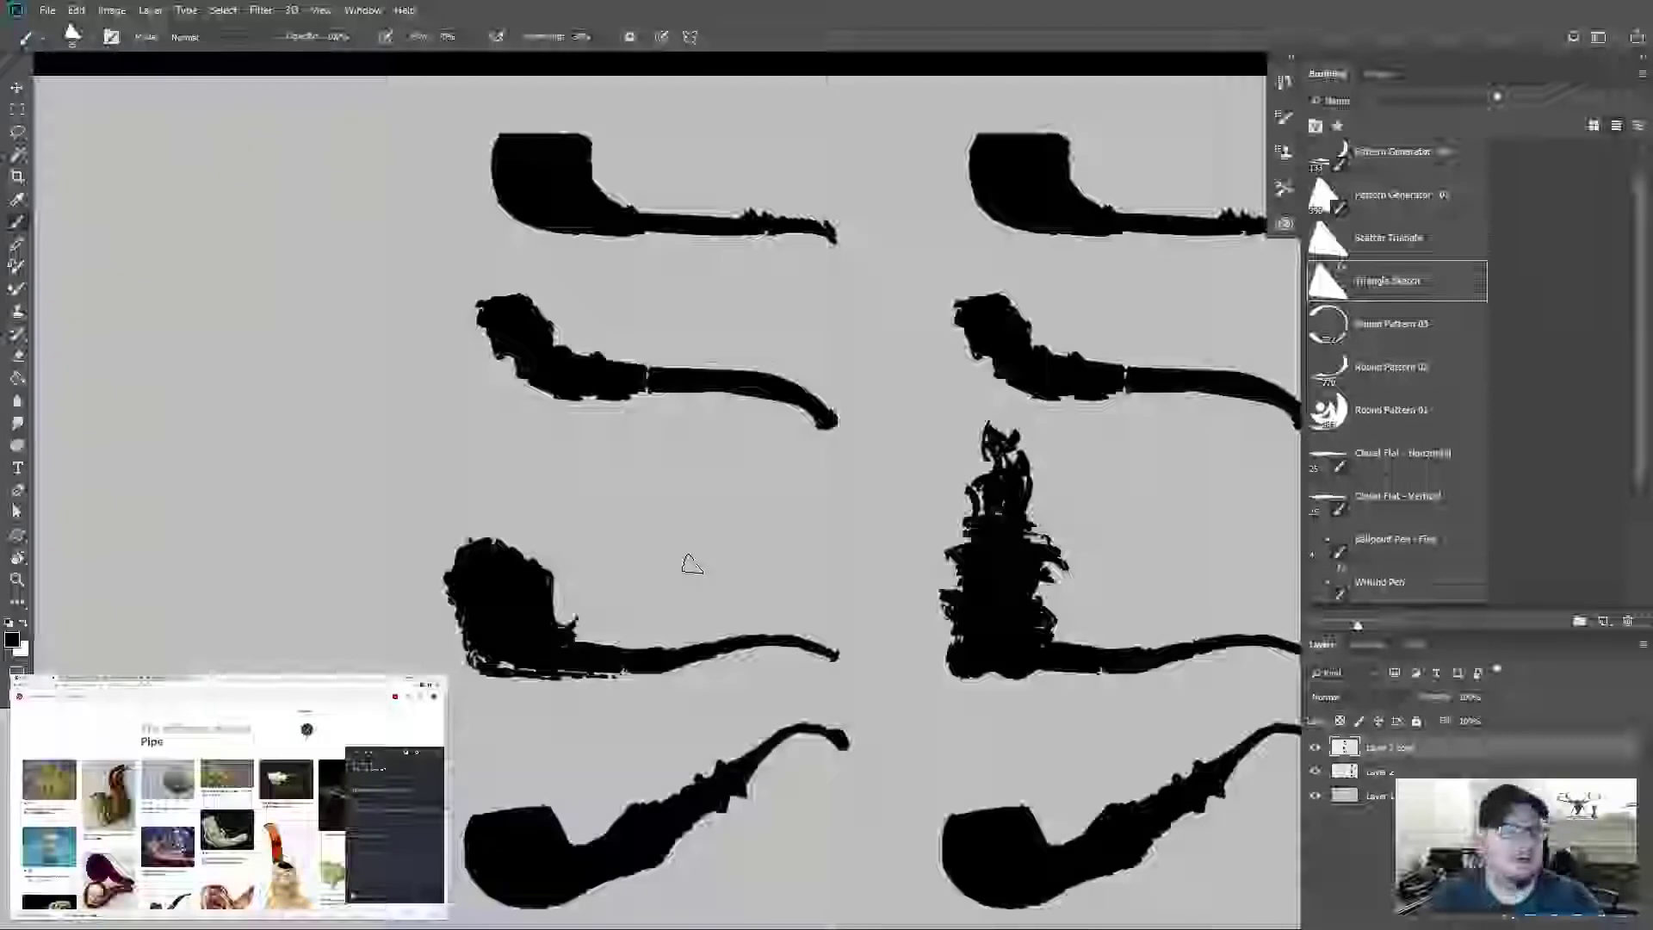
key(e)
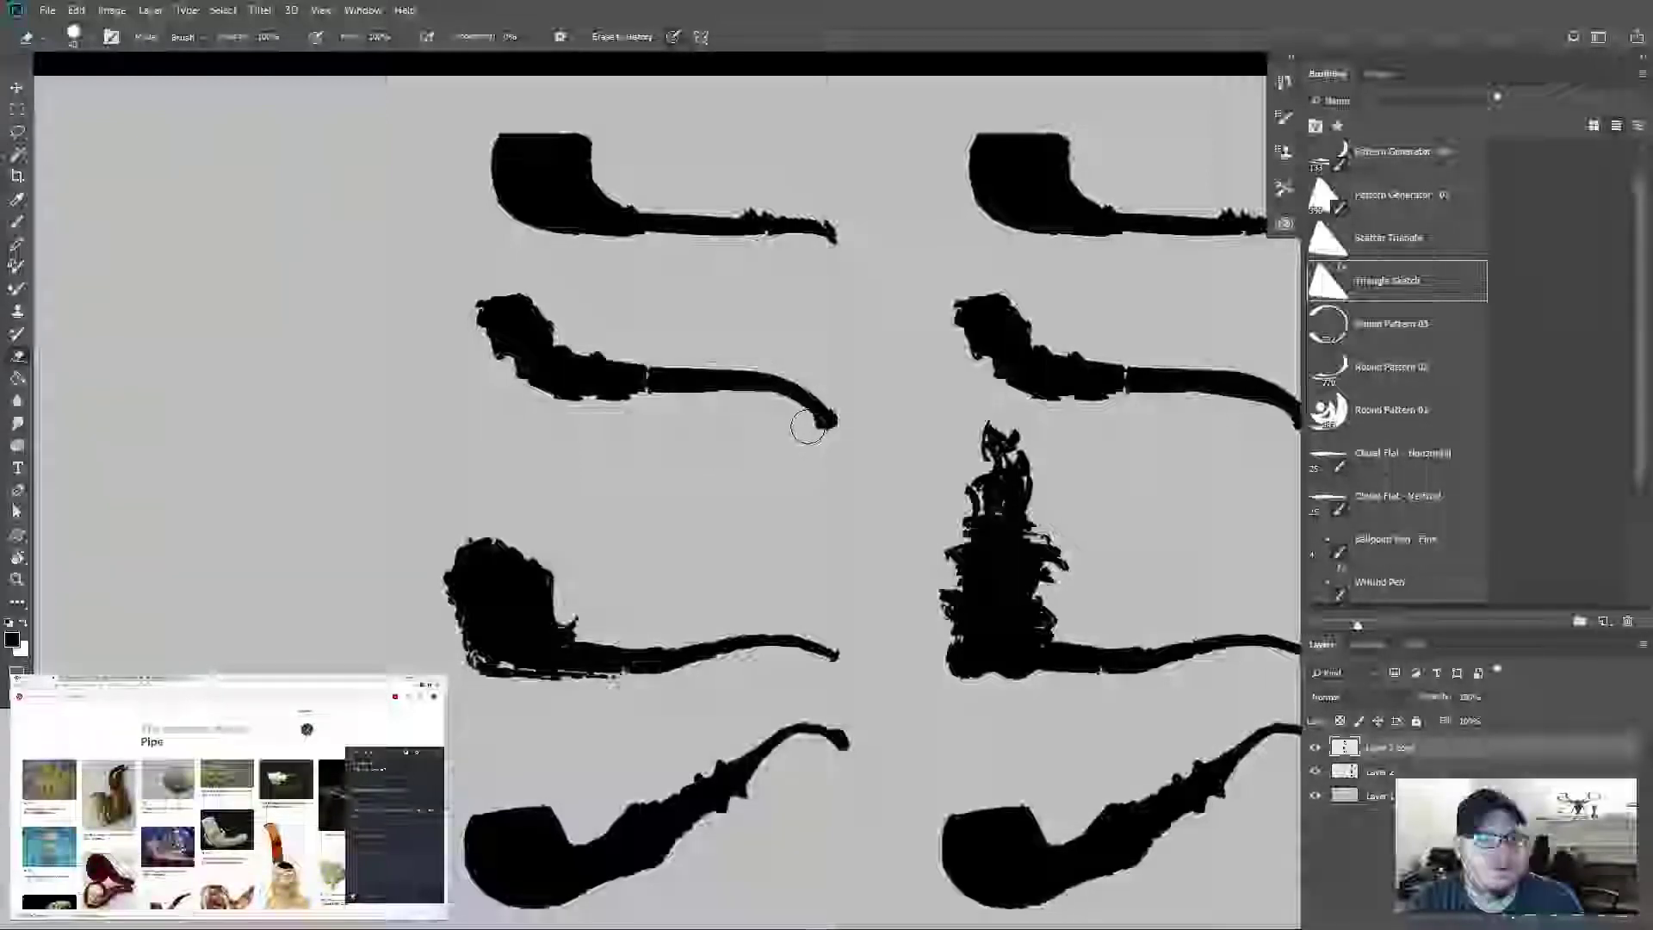
drag(812, 439, 839, 439)
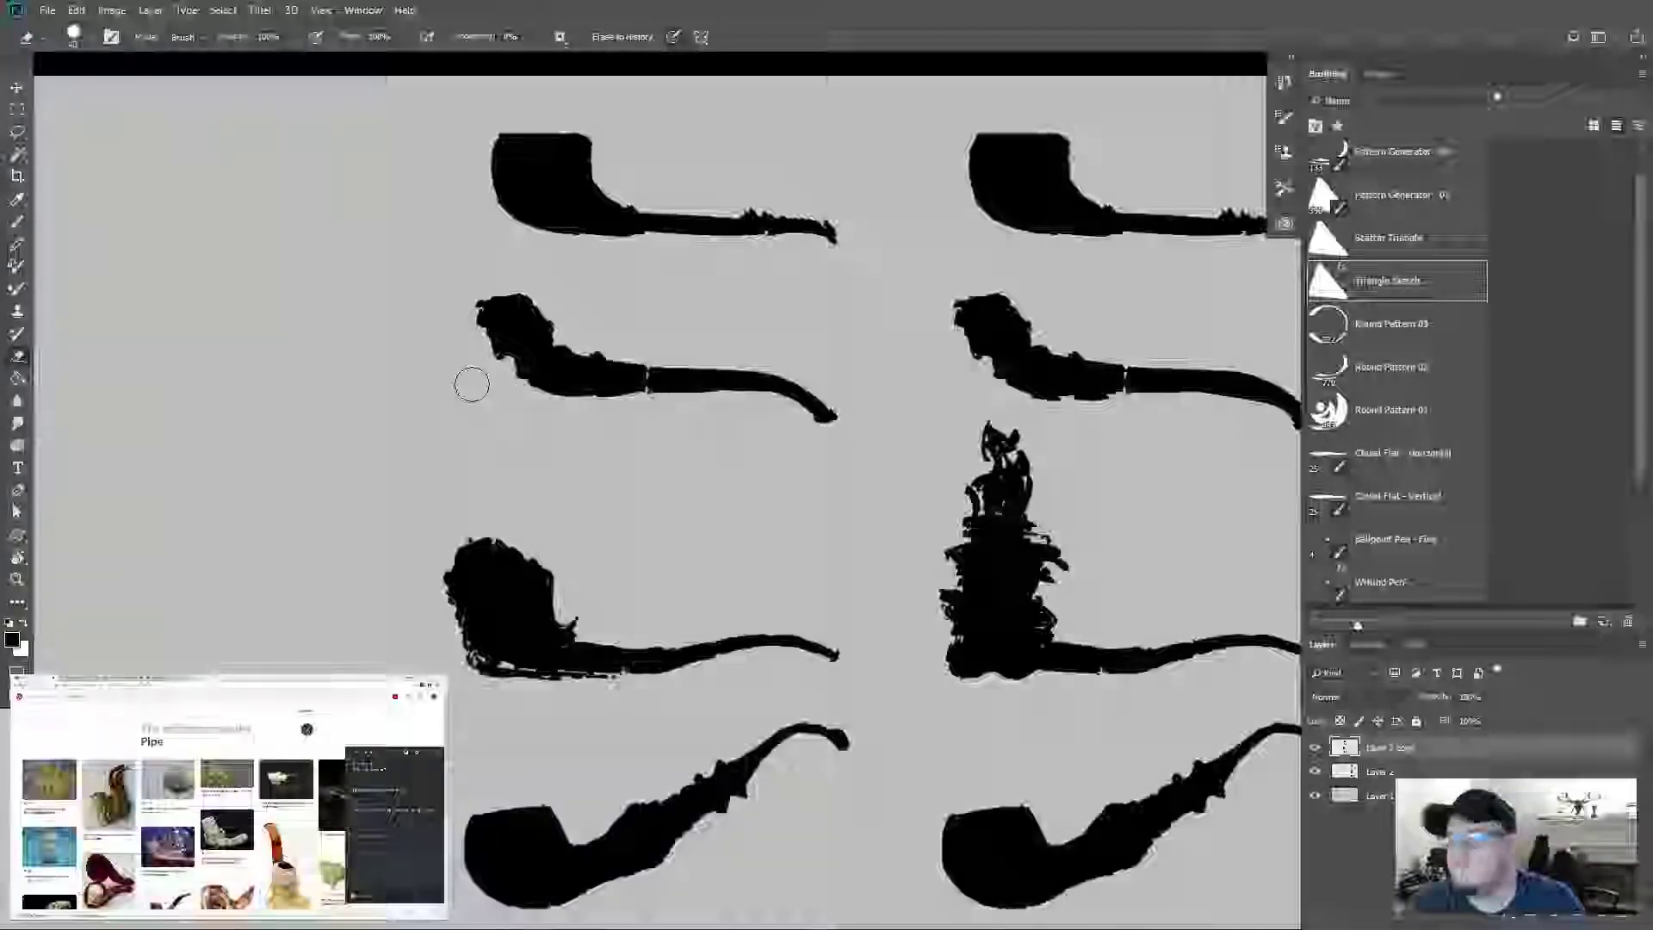
mouse_move(500, 379)
mouse_down()
mouse_move(519, 294)
mouse_move(496, 368)
mouse_move(472, 323)
mouse_move(499, 286)
mouse_move(500, 433)
mouse_move(510, 314)
mouse_move(478, 337)
mouse_move(502, 339)
mouse_move(508, 296)
mouse_move(536, 307)
mouse_move(540, 322)
mouse_move(506, 305)
mouse_up()
Step: Paint a hooked curl behind the second pipe's head and a small pointed crest on its top
key(b)
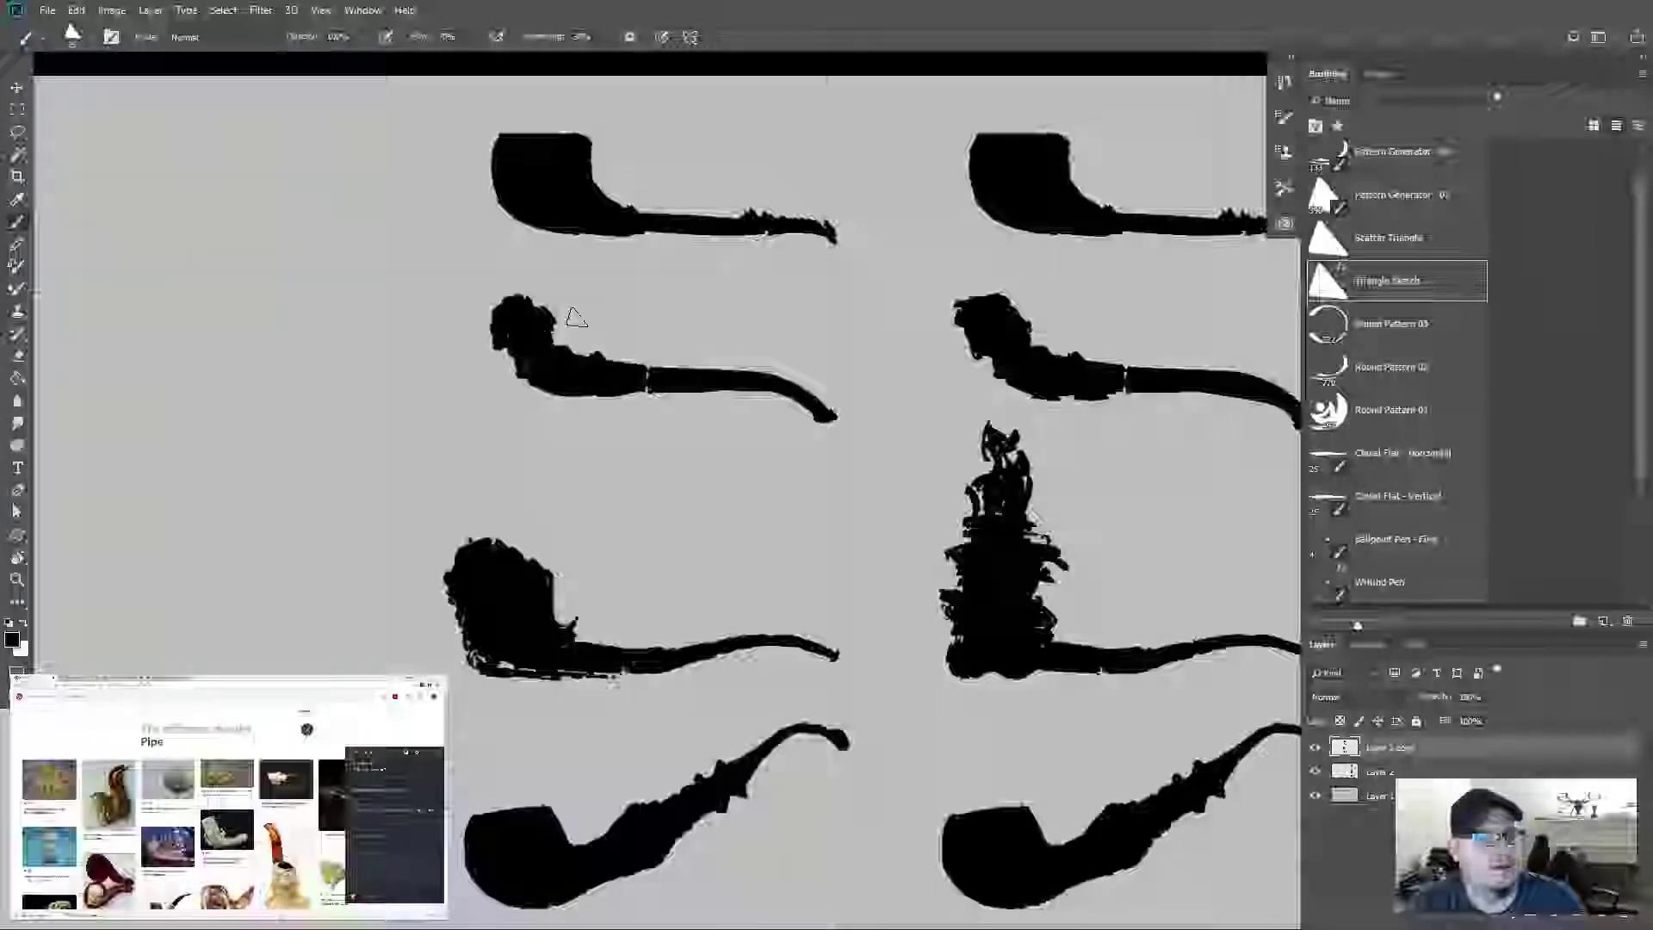
mouse_move(558, 334)
mouse_down()
mouse_move(591, 303)
mouse_move(563, 289)
mouse_move(598, 315)
mouse_move(579, 295)
mouse_move(563, 335)
mouse_move(540, 294)
mouse_up()
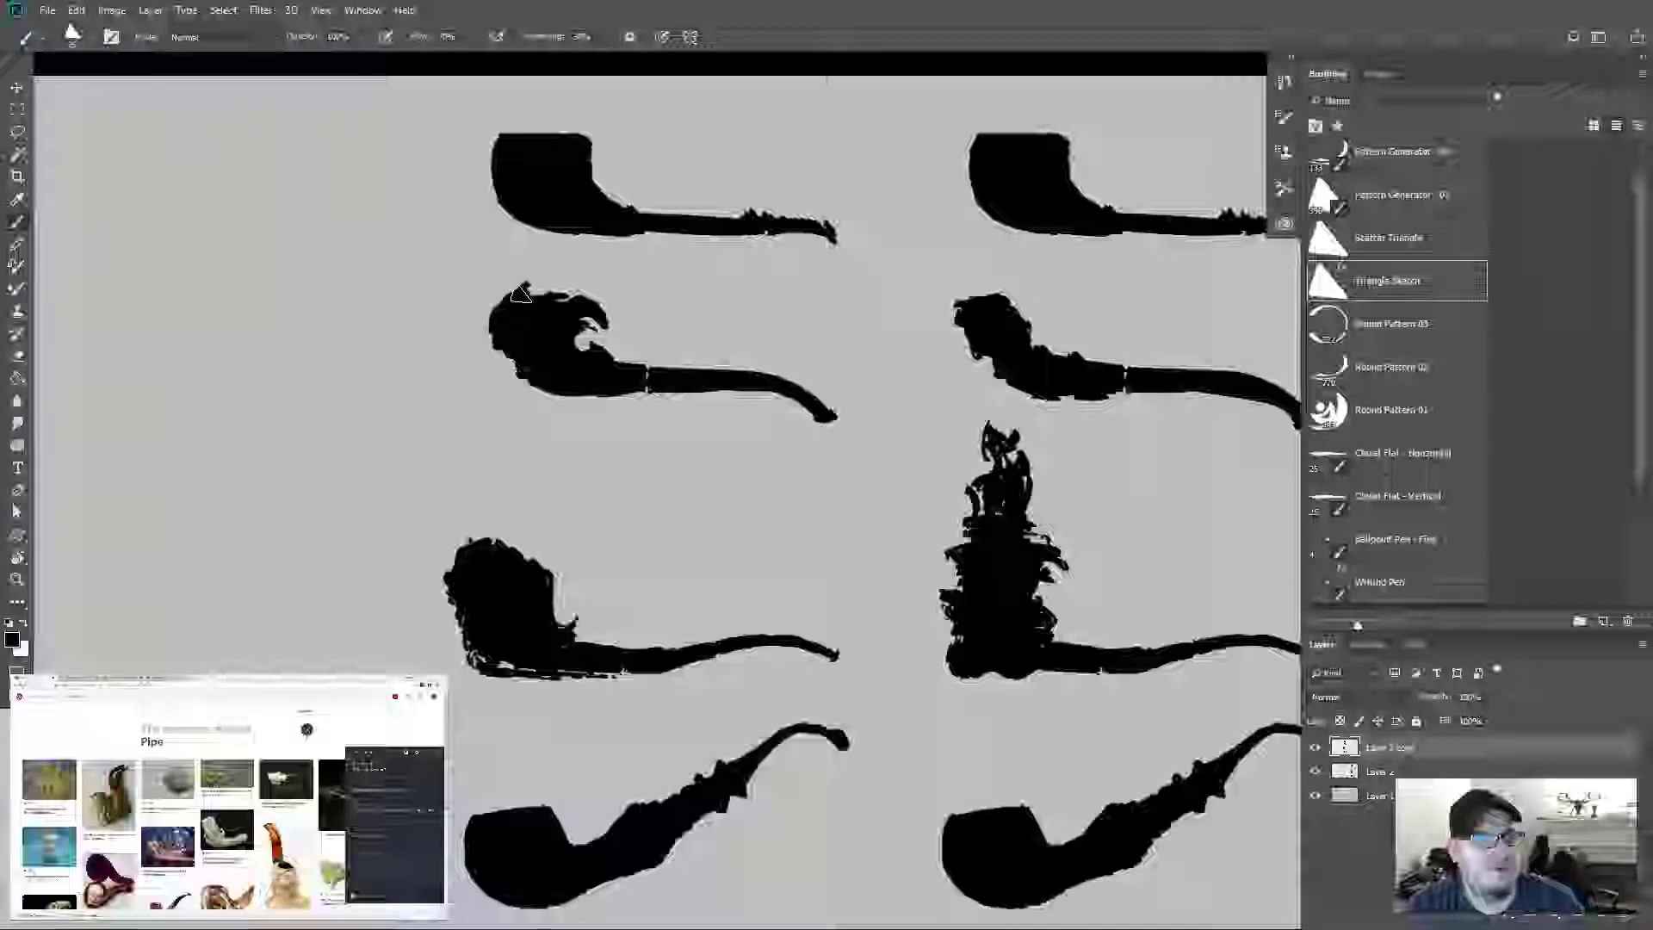
mouse_move(527, 291)
mouse_down()
mouse_move(540, 299)
mouse_move(534, 282)
mouse_up()
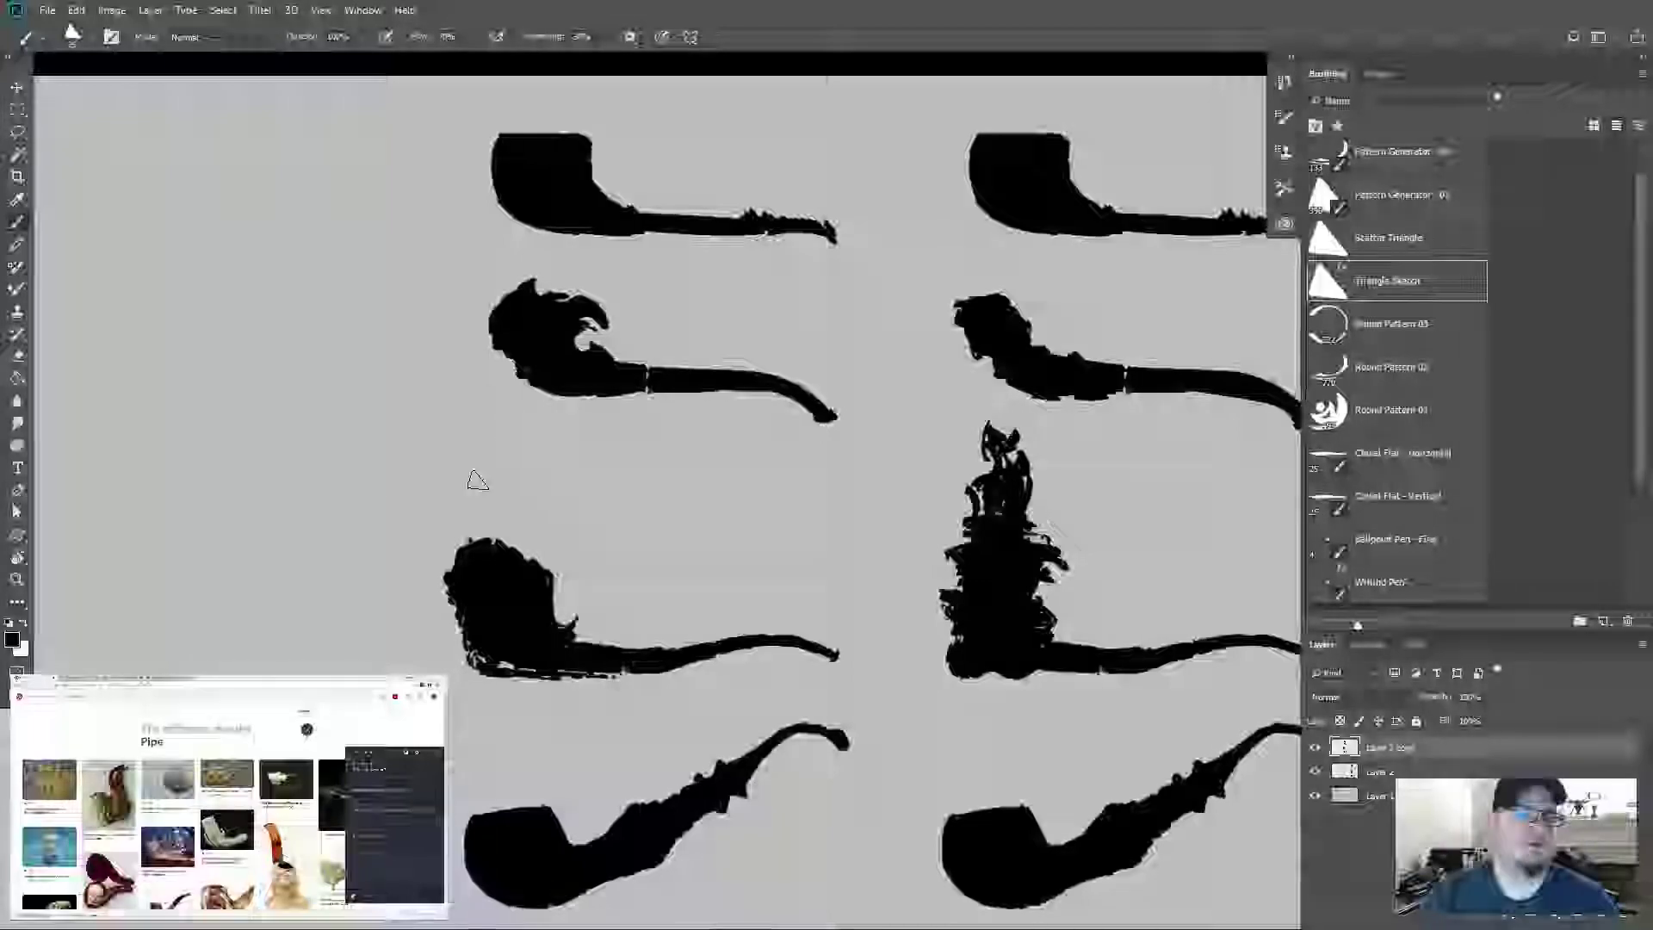
Step: Erase the top of the left-column first pipe's bowl at a slant and trim away its front edge
scroll(724, 638, up, 3)
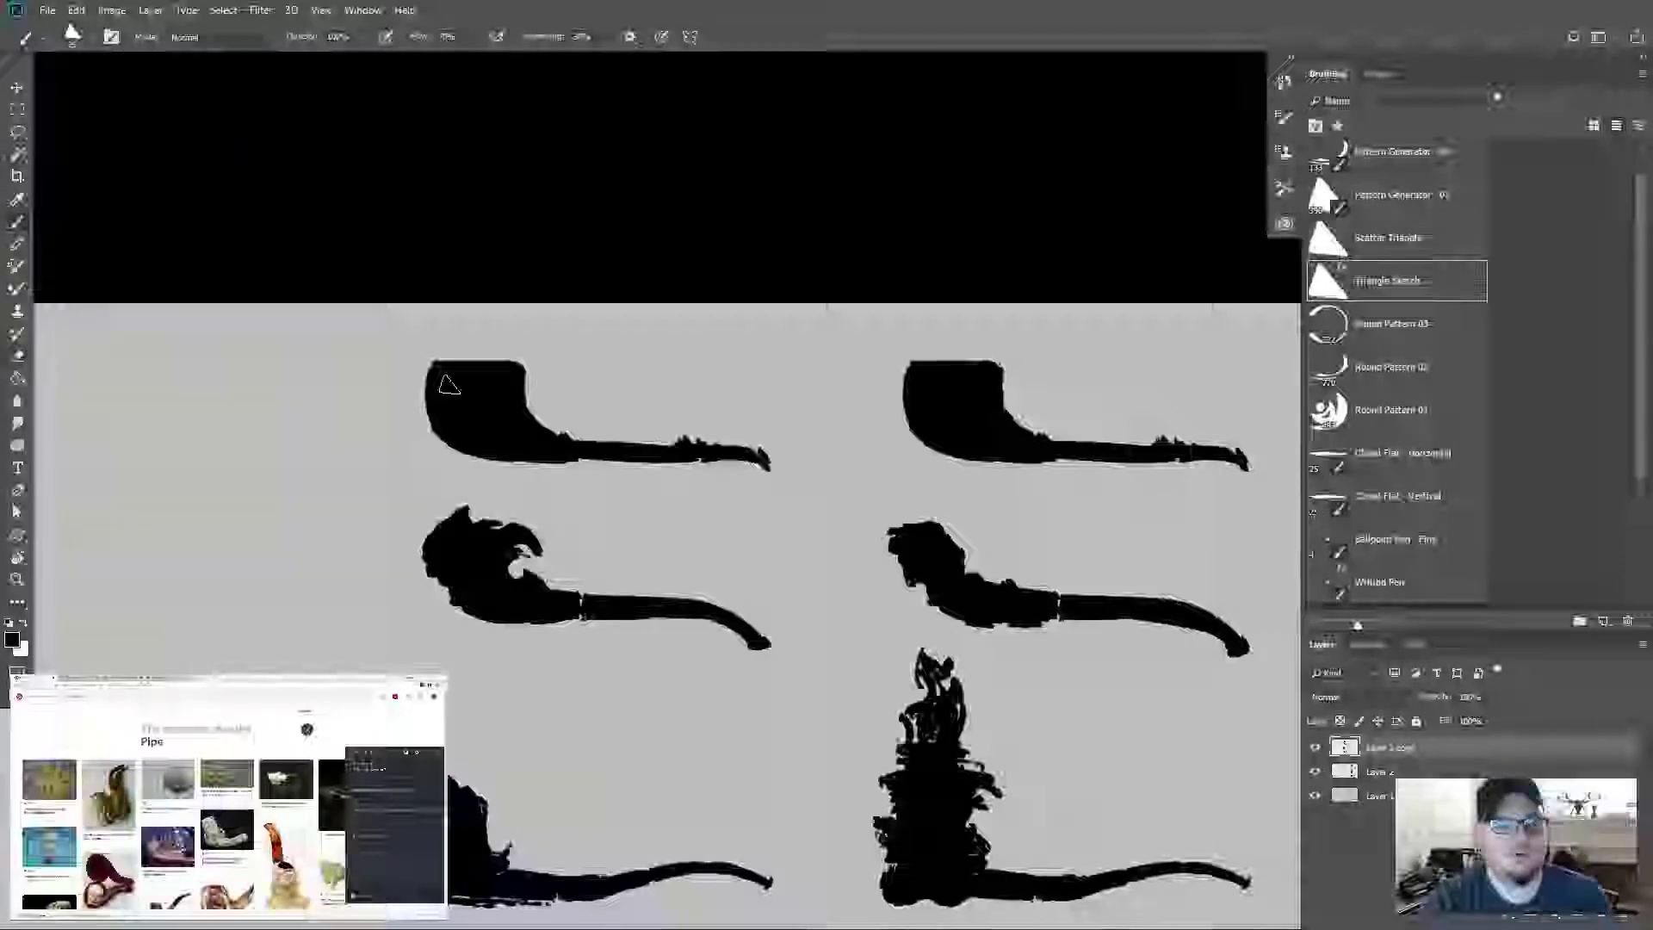
key(e)
drag(373, 373, 586, 352)
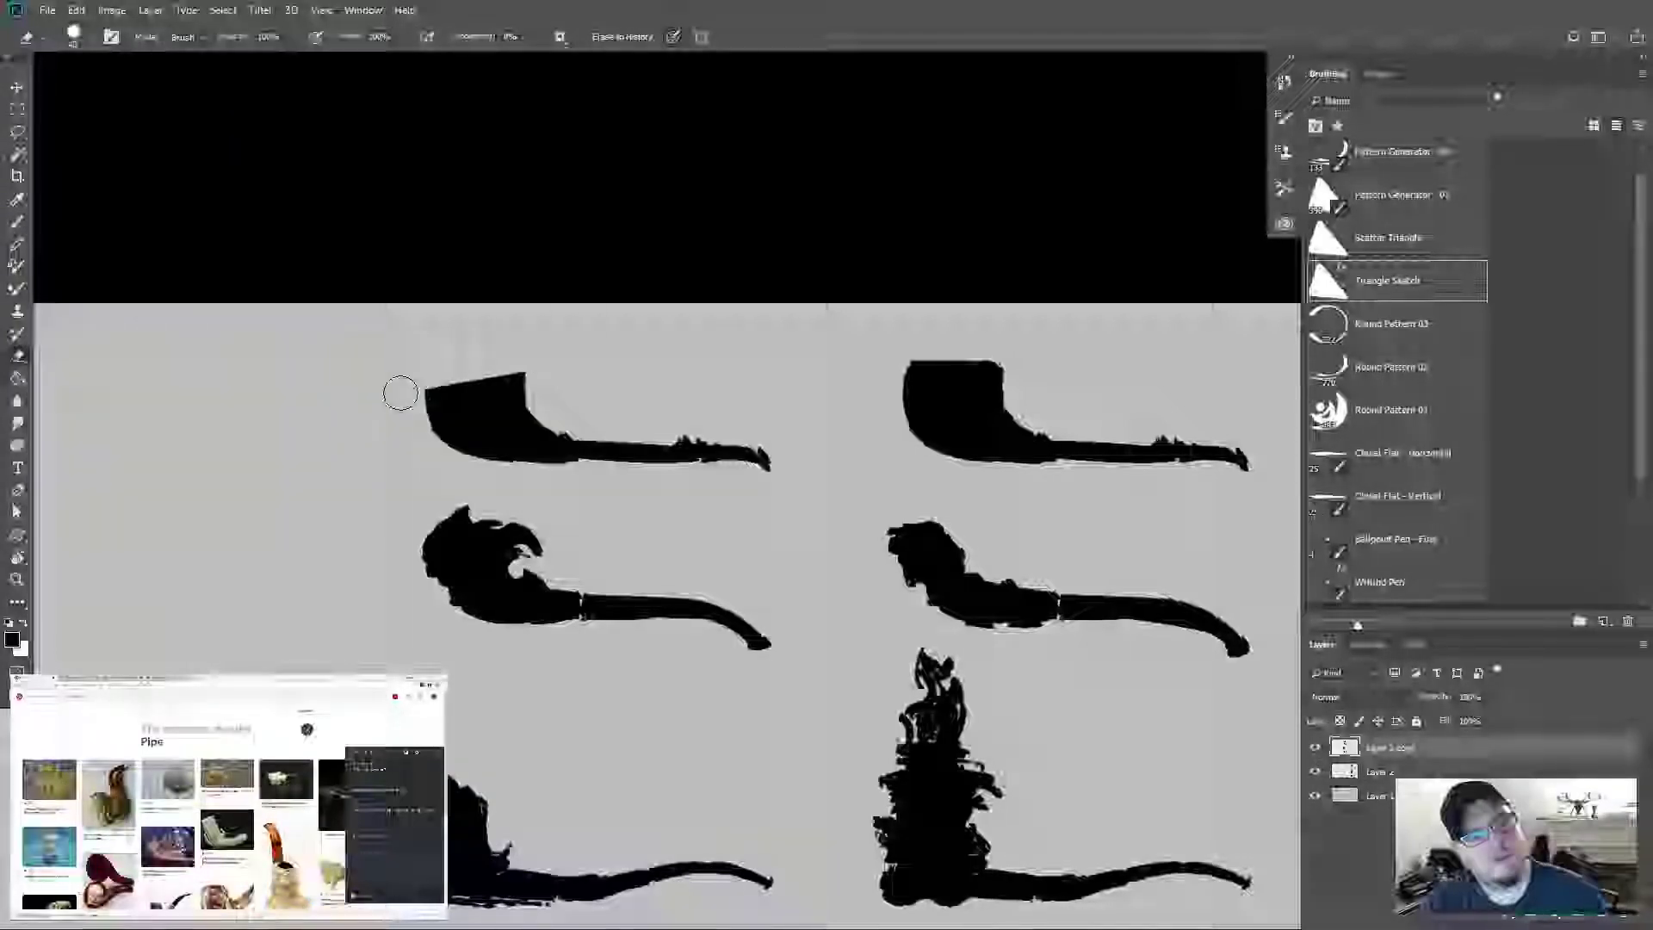
mouse_move(415, 406)
mouse_down()
mouse_move(441, 373)
mouse_move(398, 446)
mouse_move(457, 367)
mouse_move(434, 426)
mouse_move(457, 369)
mouse_up()
Step: Paint flared corner points on the first pipe's bowl, fill its front side, and add small spikes along the front and rim
key(b)
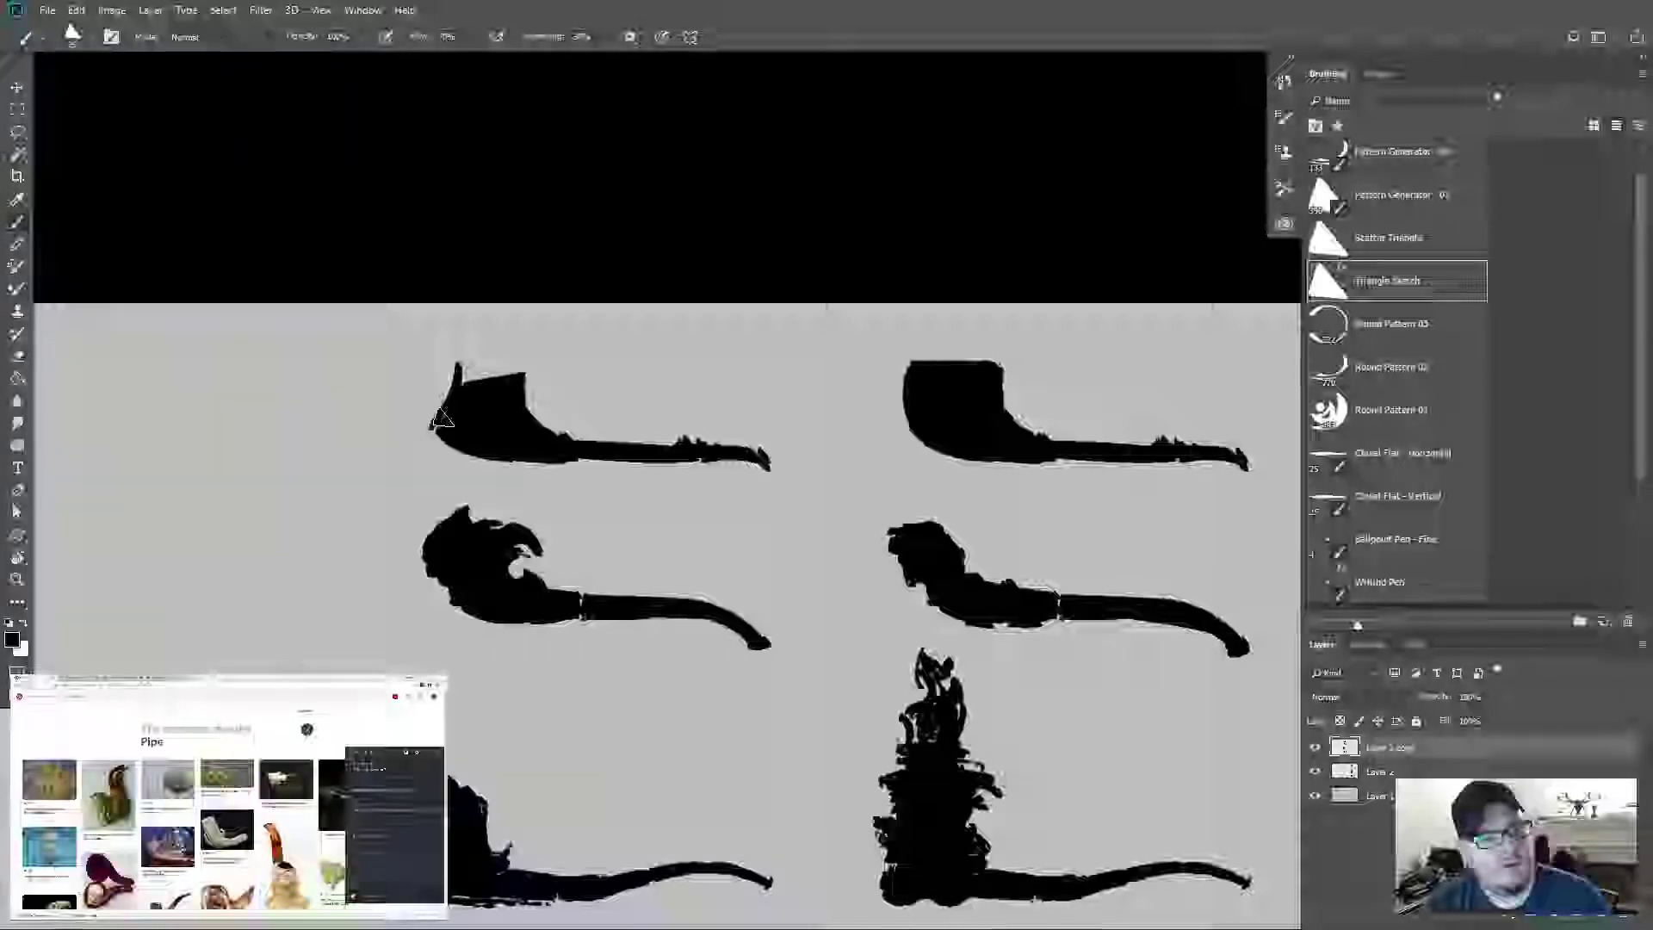
mouse_move(508, 370)
mouse_down()
mouse_move(532, 364)
mouse_move(463, 380)
mouse_move(529, 368)
mouse_move(519, 384)
mouse_up()
drag(439, 426, 428, 434)
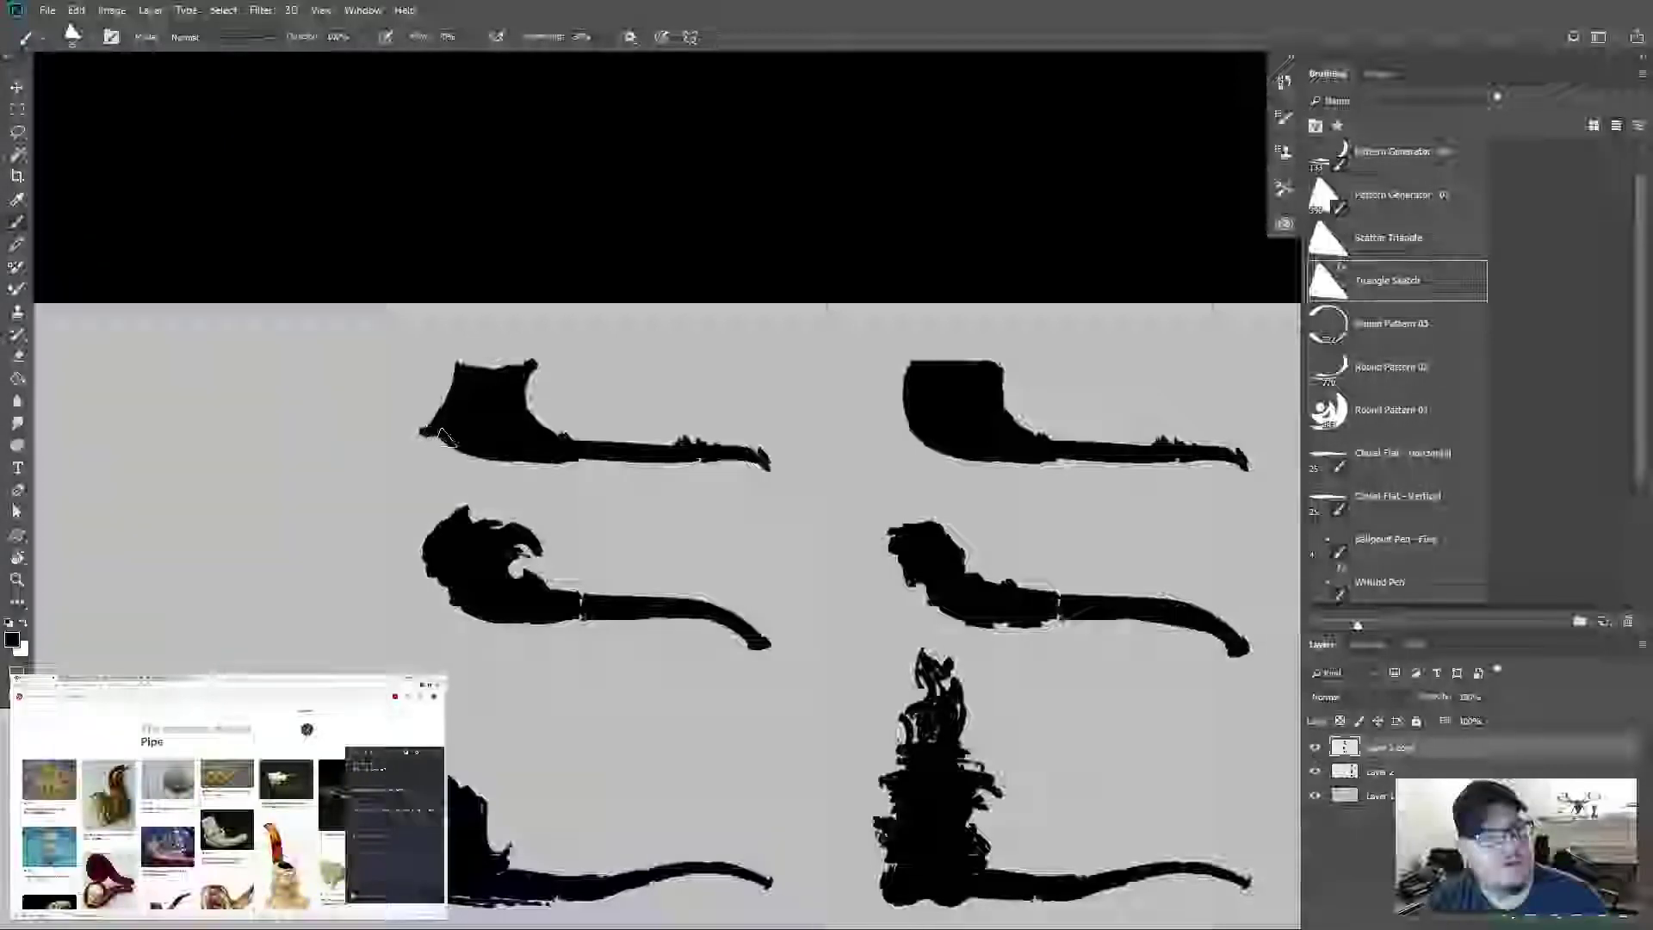
drag(446, 377, 425, 432)
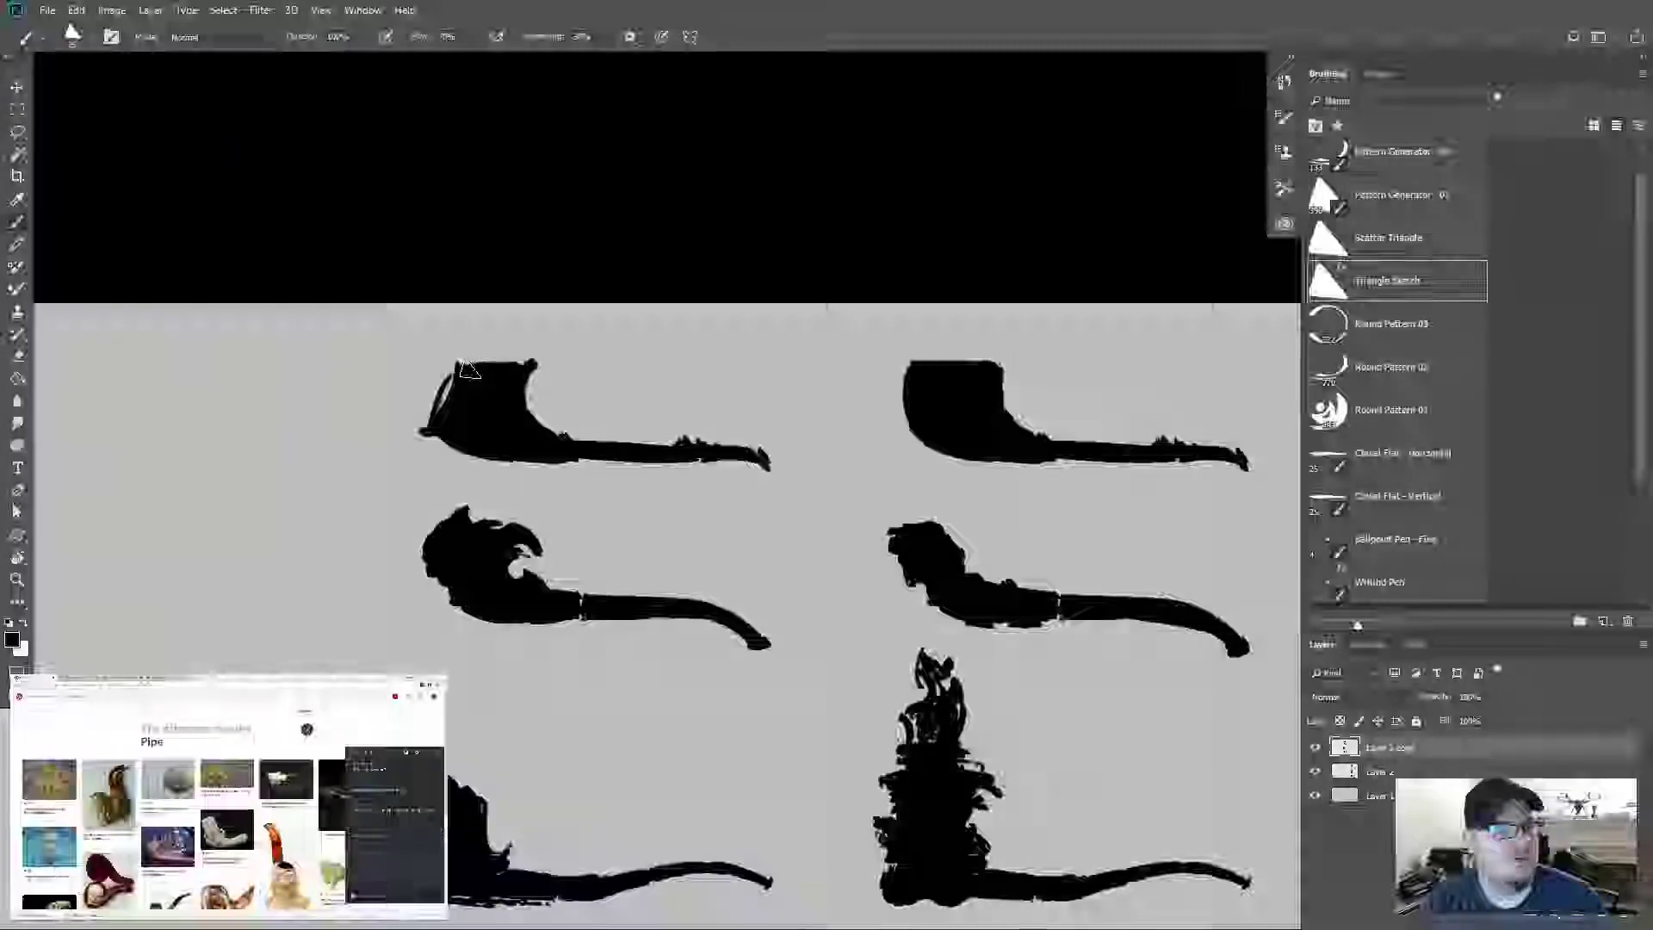
drag(481, 368, 433, 425)
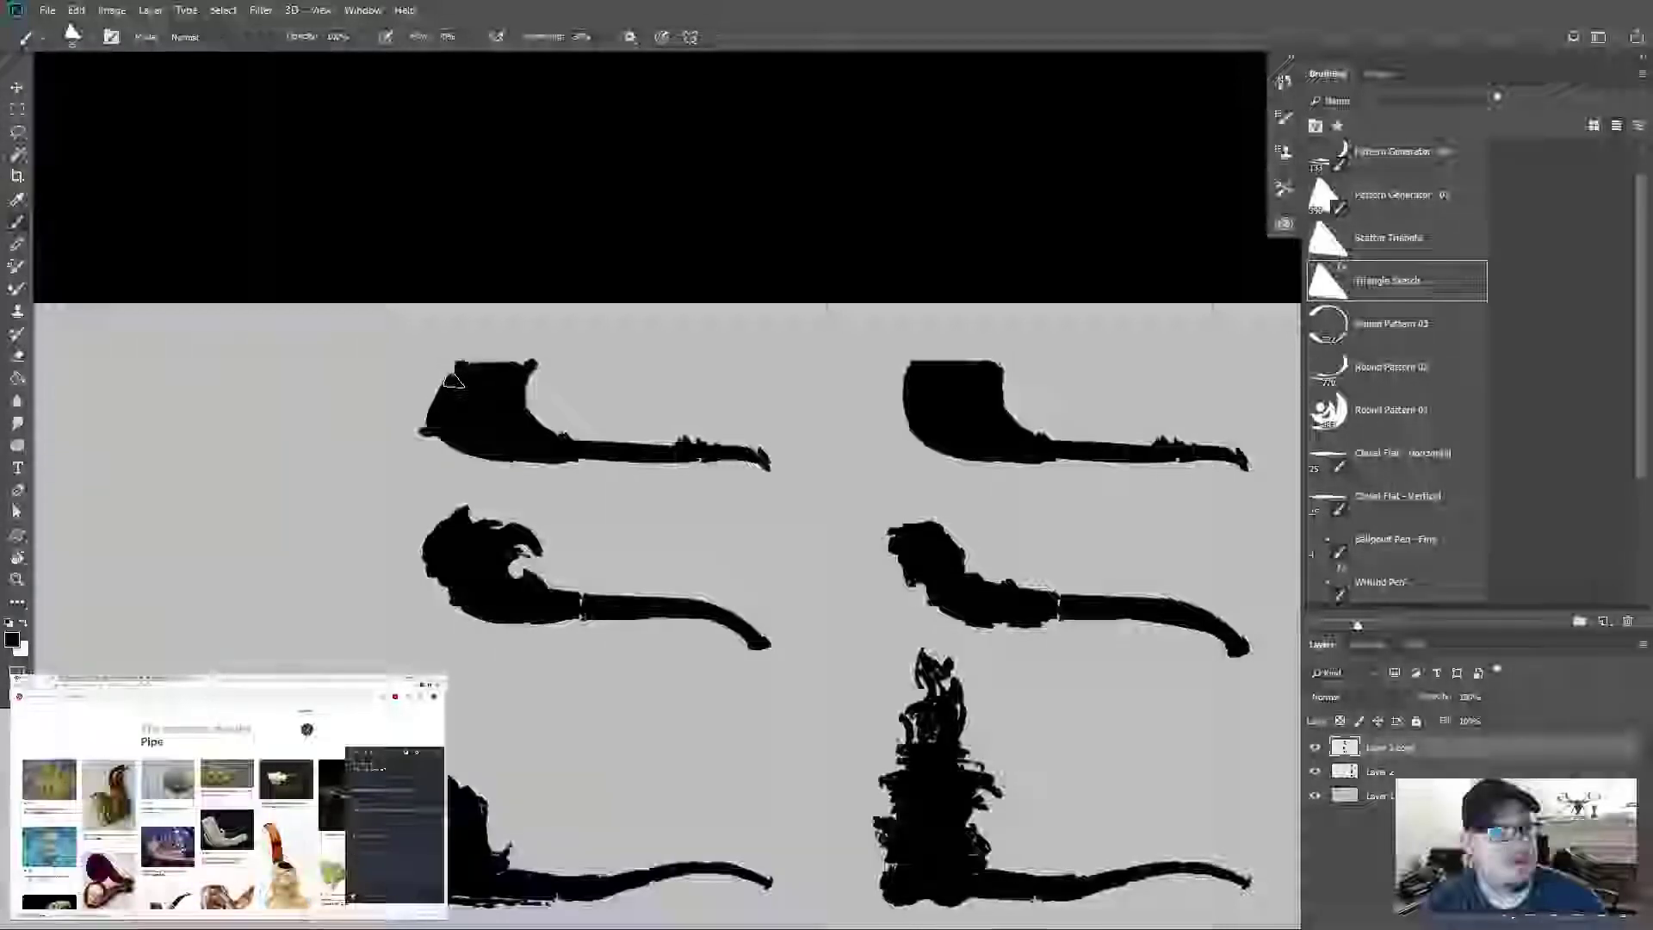
mouse_move(462, 366)
mouse_down()
mouse_move(454, 347)
mouse_move(445, 387)
mouse_move(457, 360)
mouse_up()
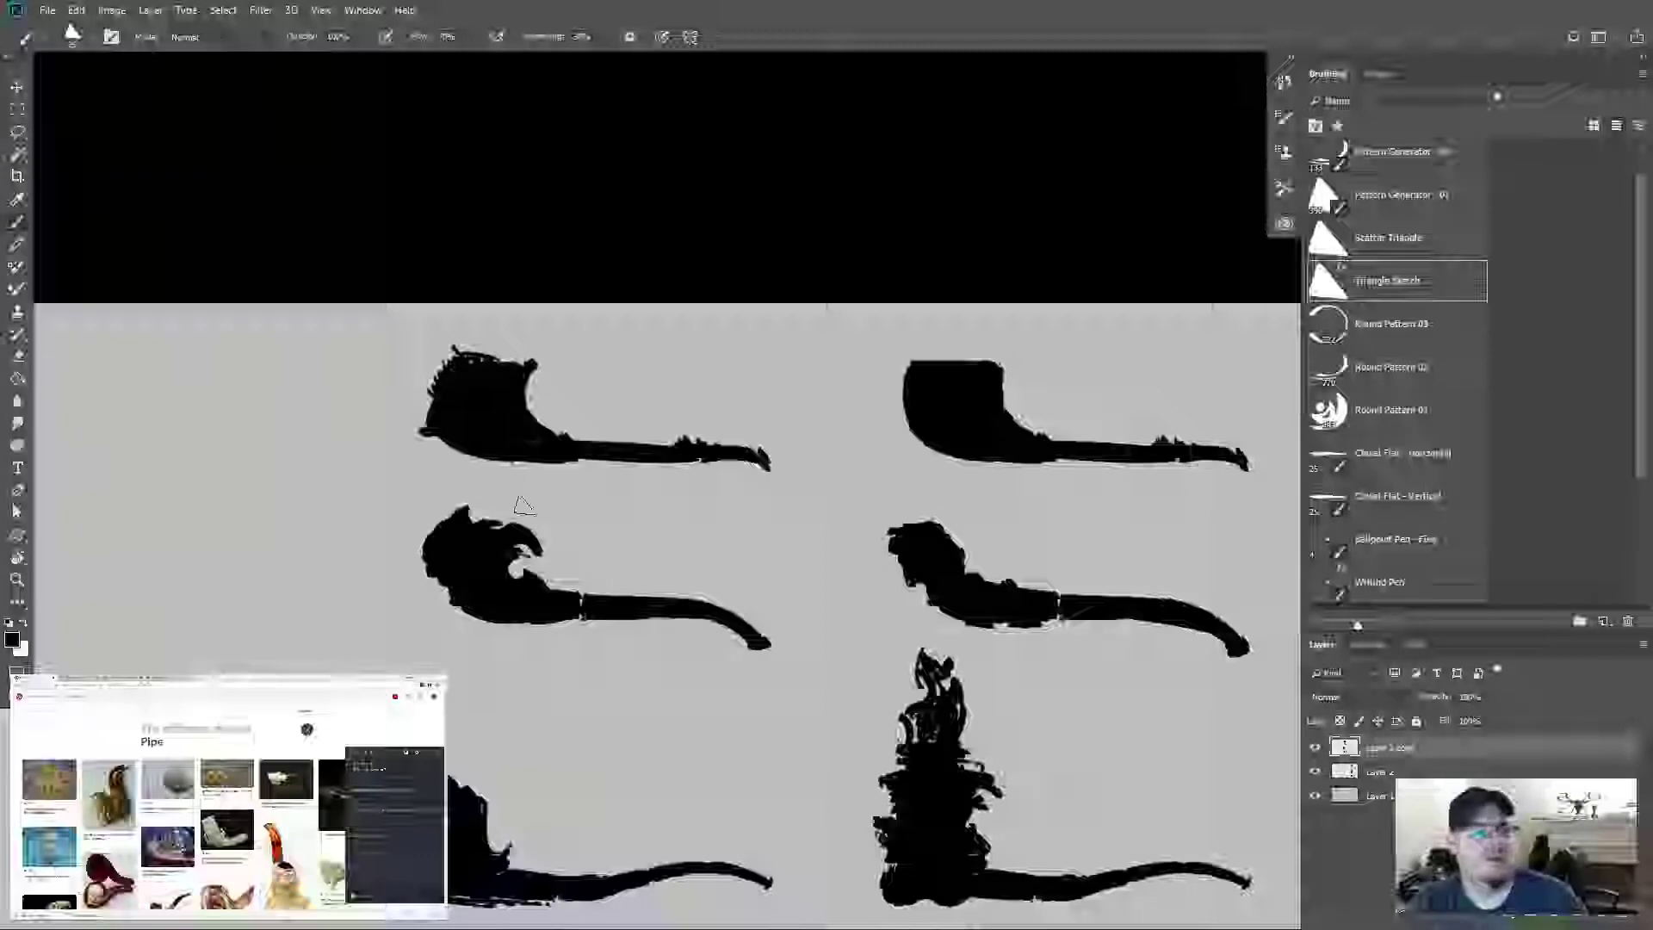
Step: Erase the spikes from the first pipe's bowl into inward-curving edges, and repaint its corner knobs and front tip
key(e)
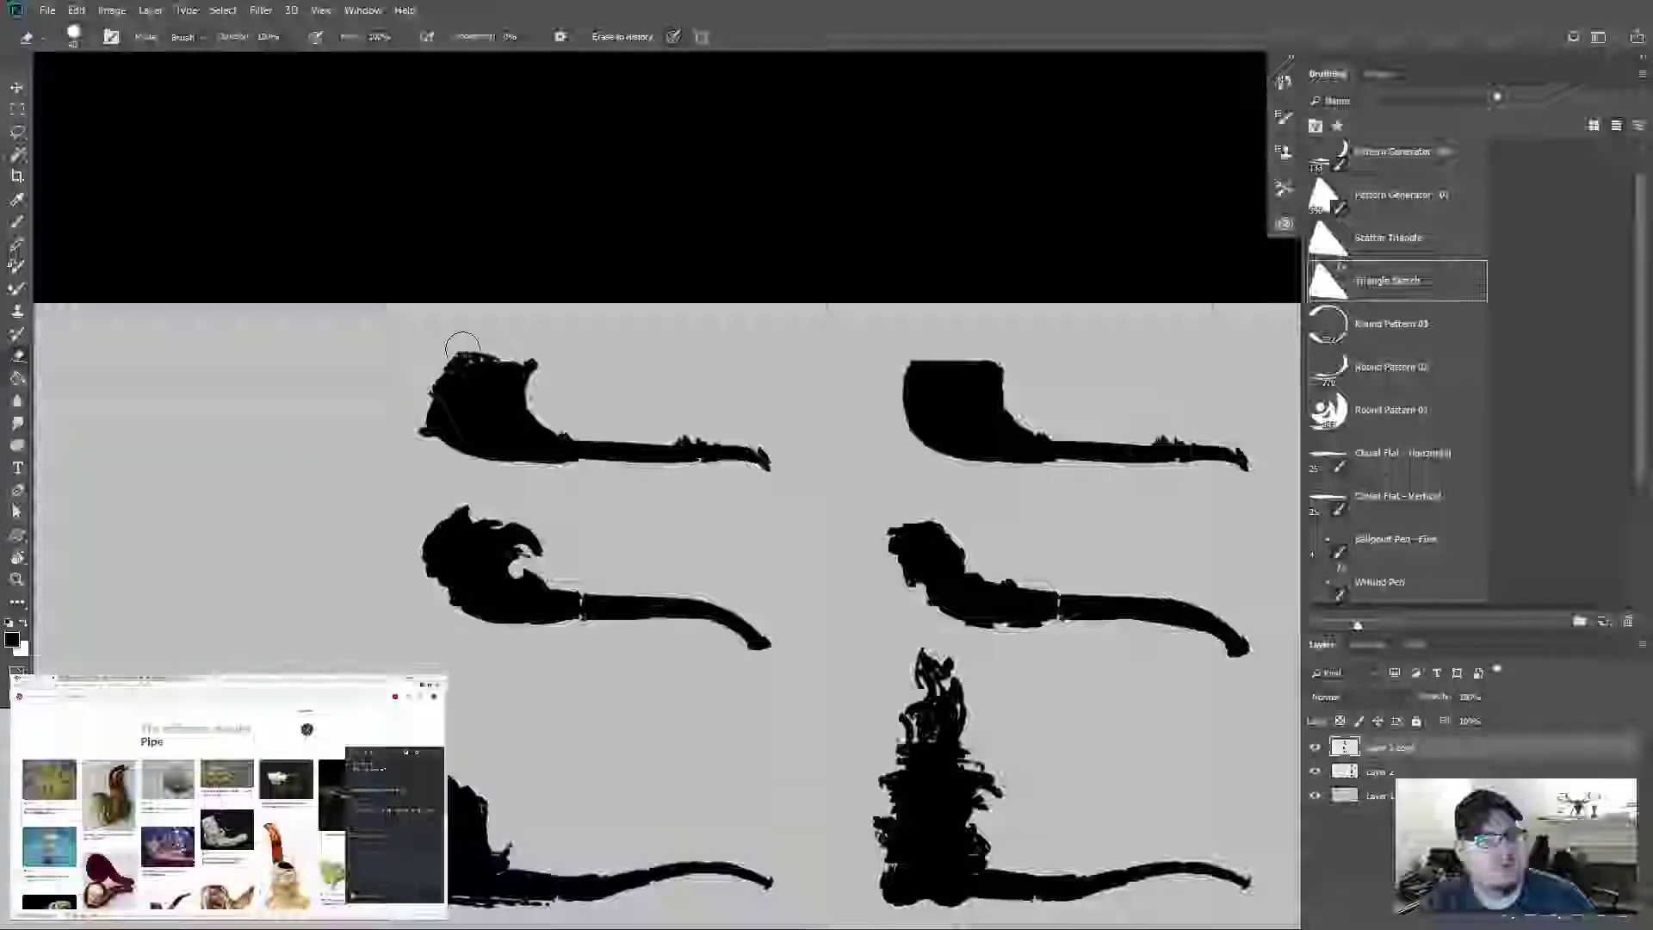
drag(454, 350, 416, 388)
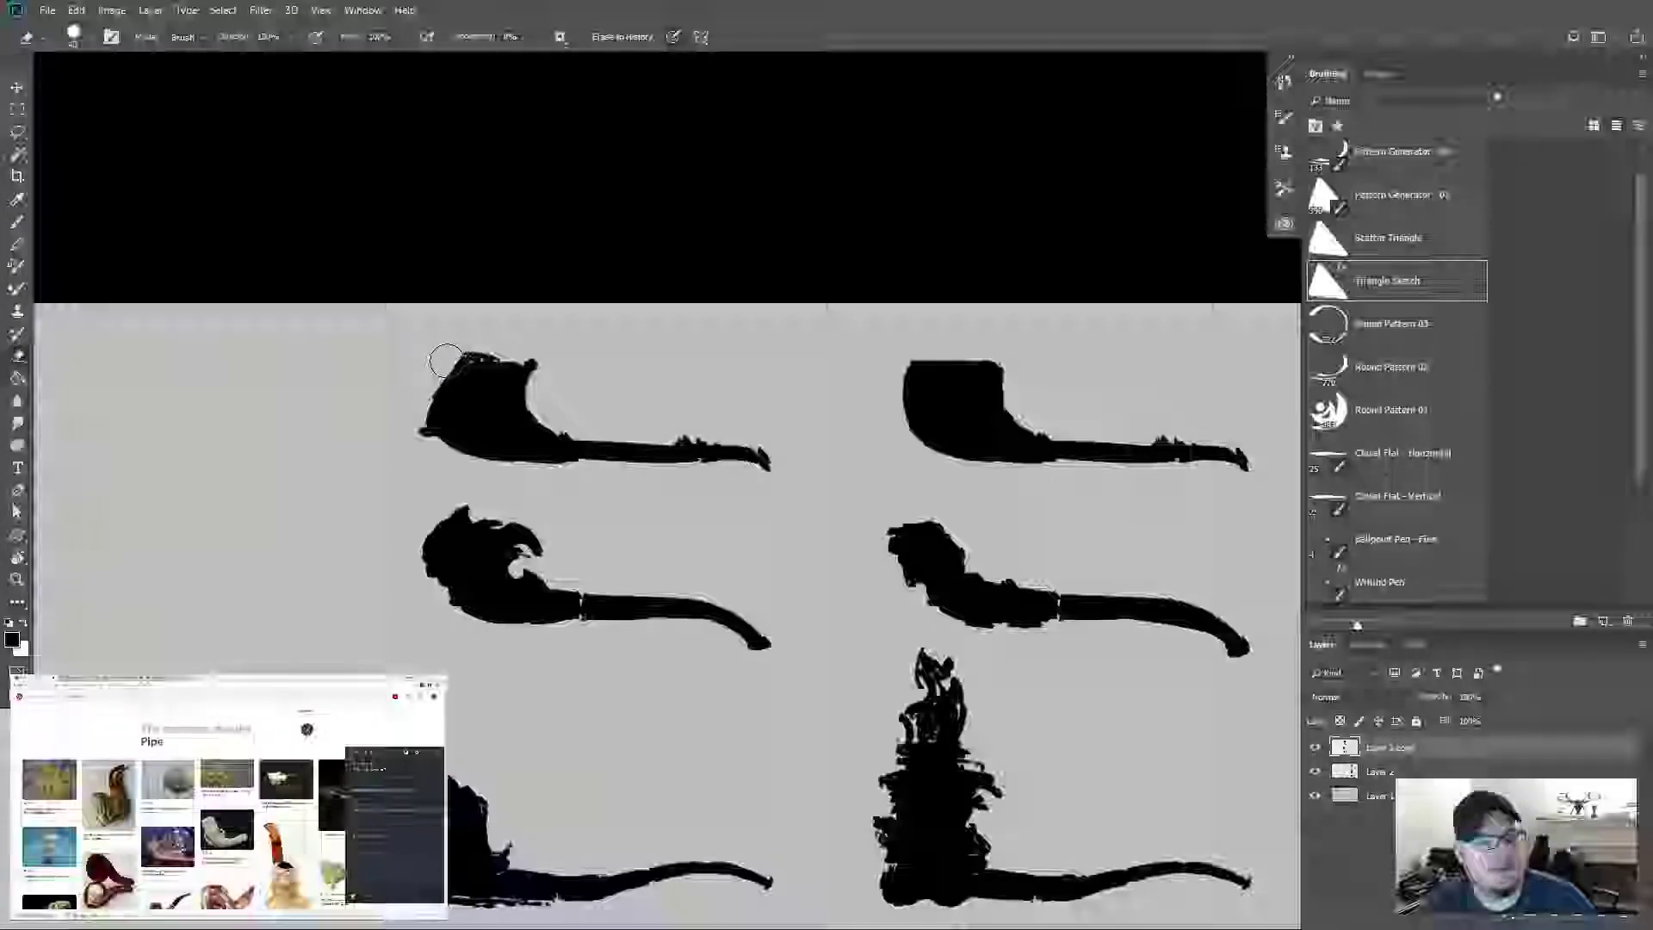
drag(517, 335, 439, 362)
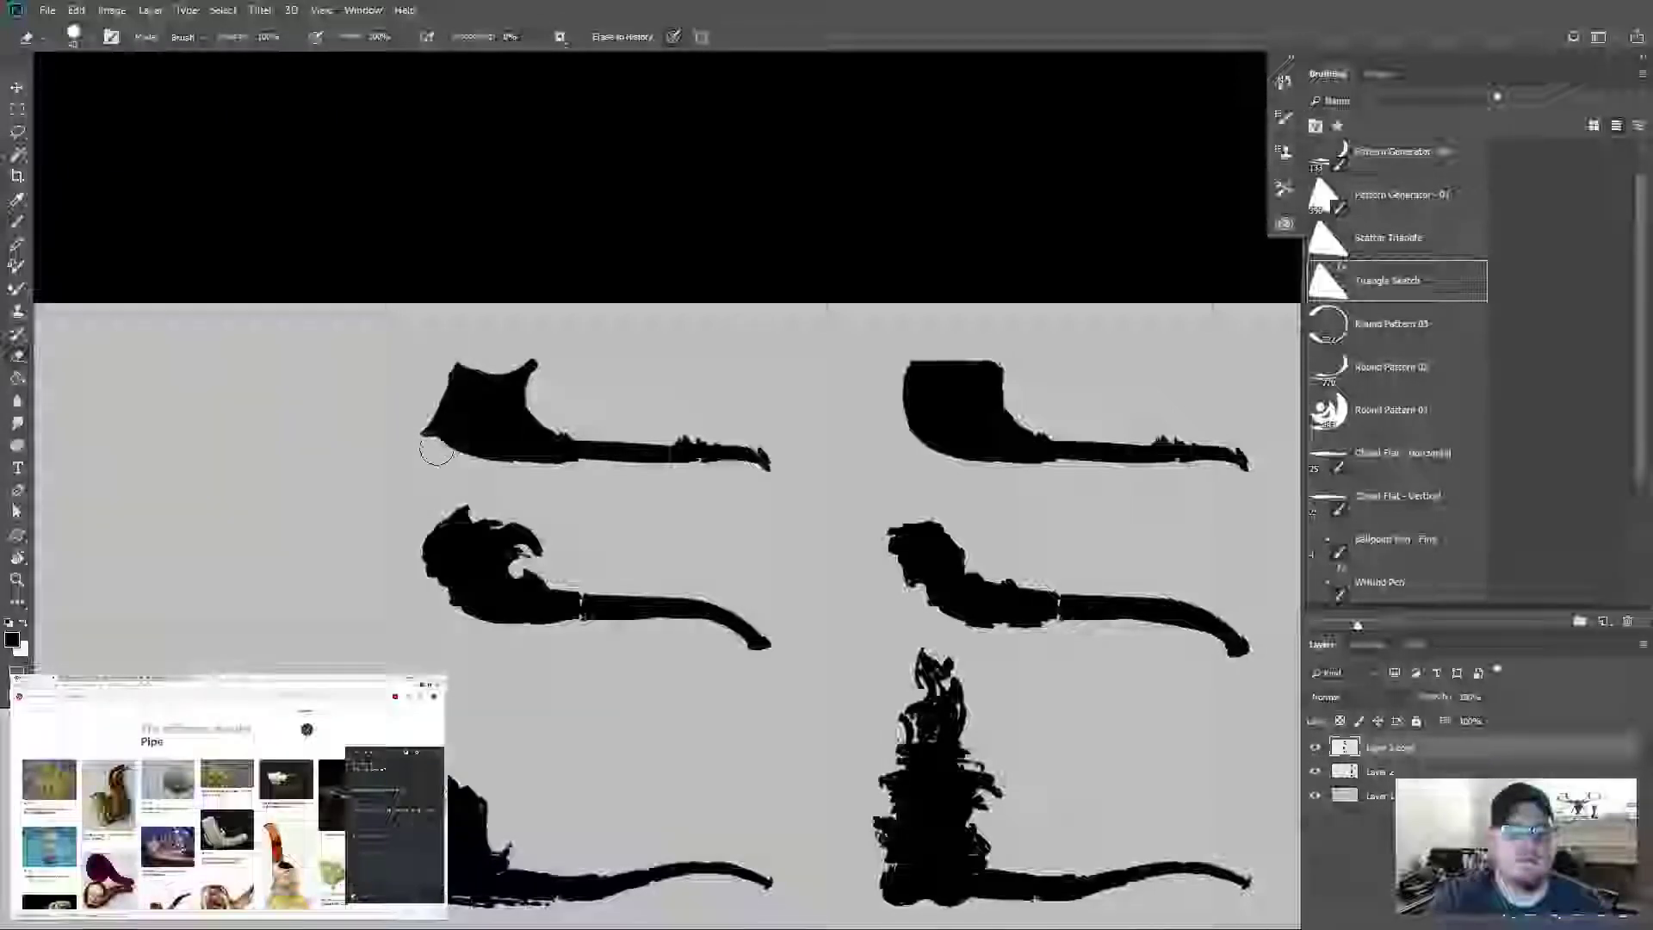
key(b)
drag(426, 433, 443, 424)
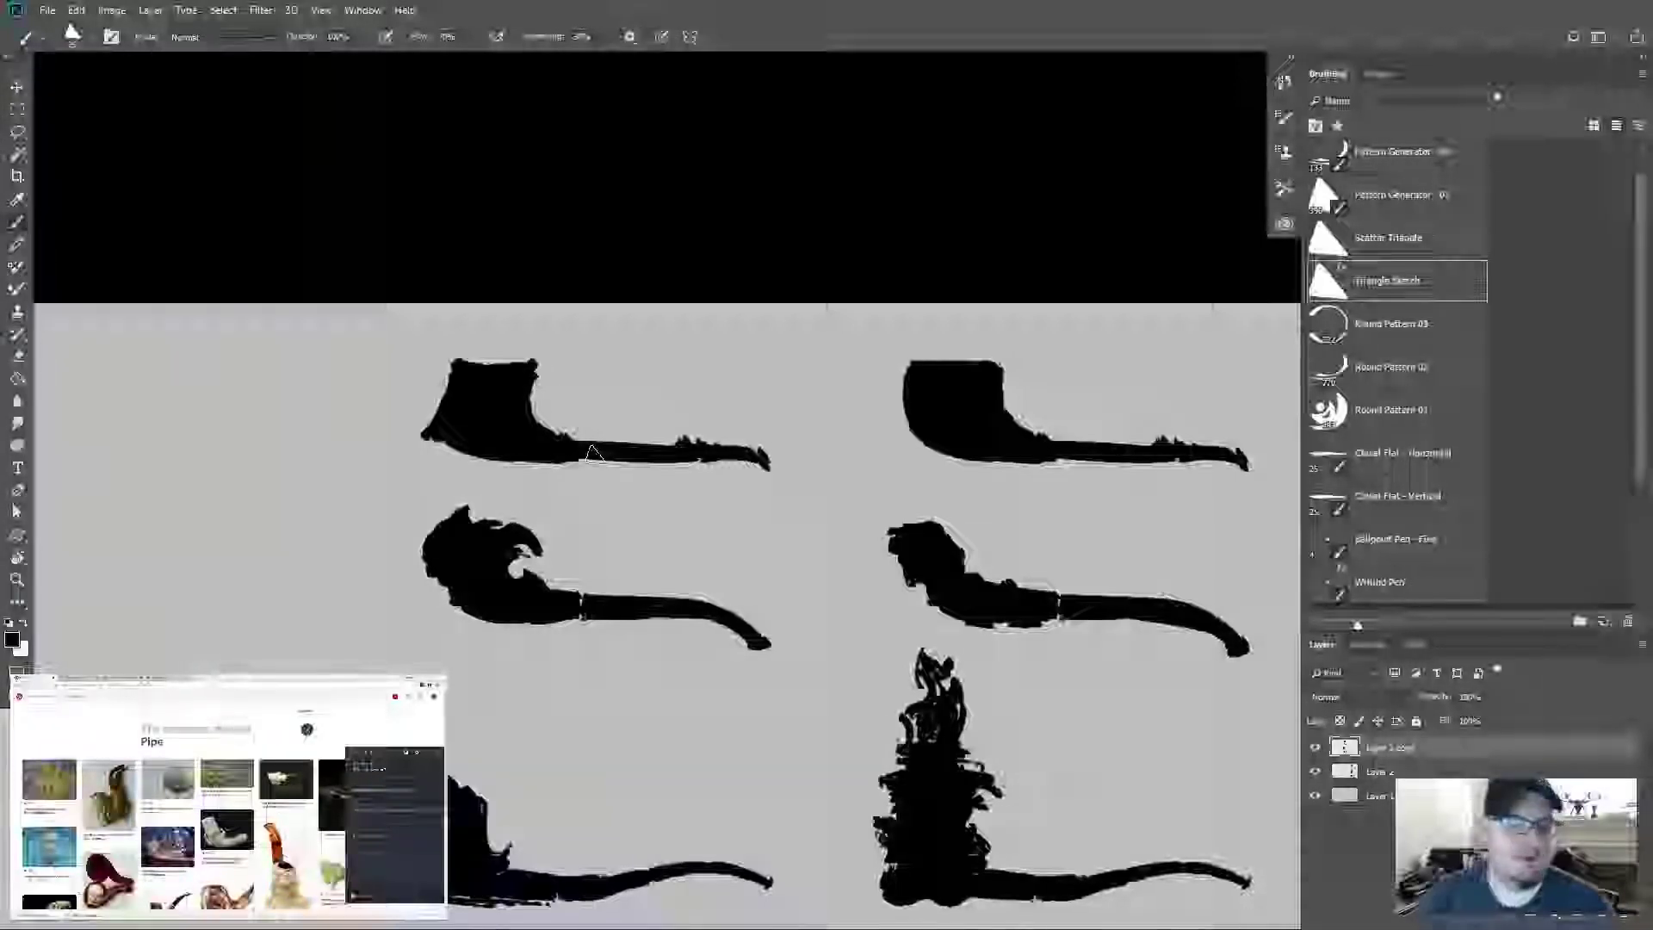
Step: Raise the Eraser's stroke smoothing for cleaner curved cuts
key(ctrl+plus)
drag(316, 318, 830, 468)
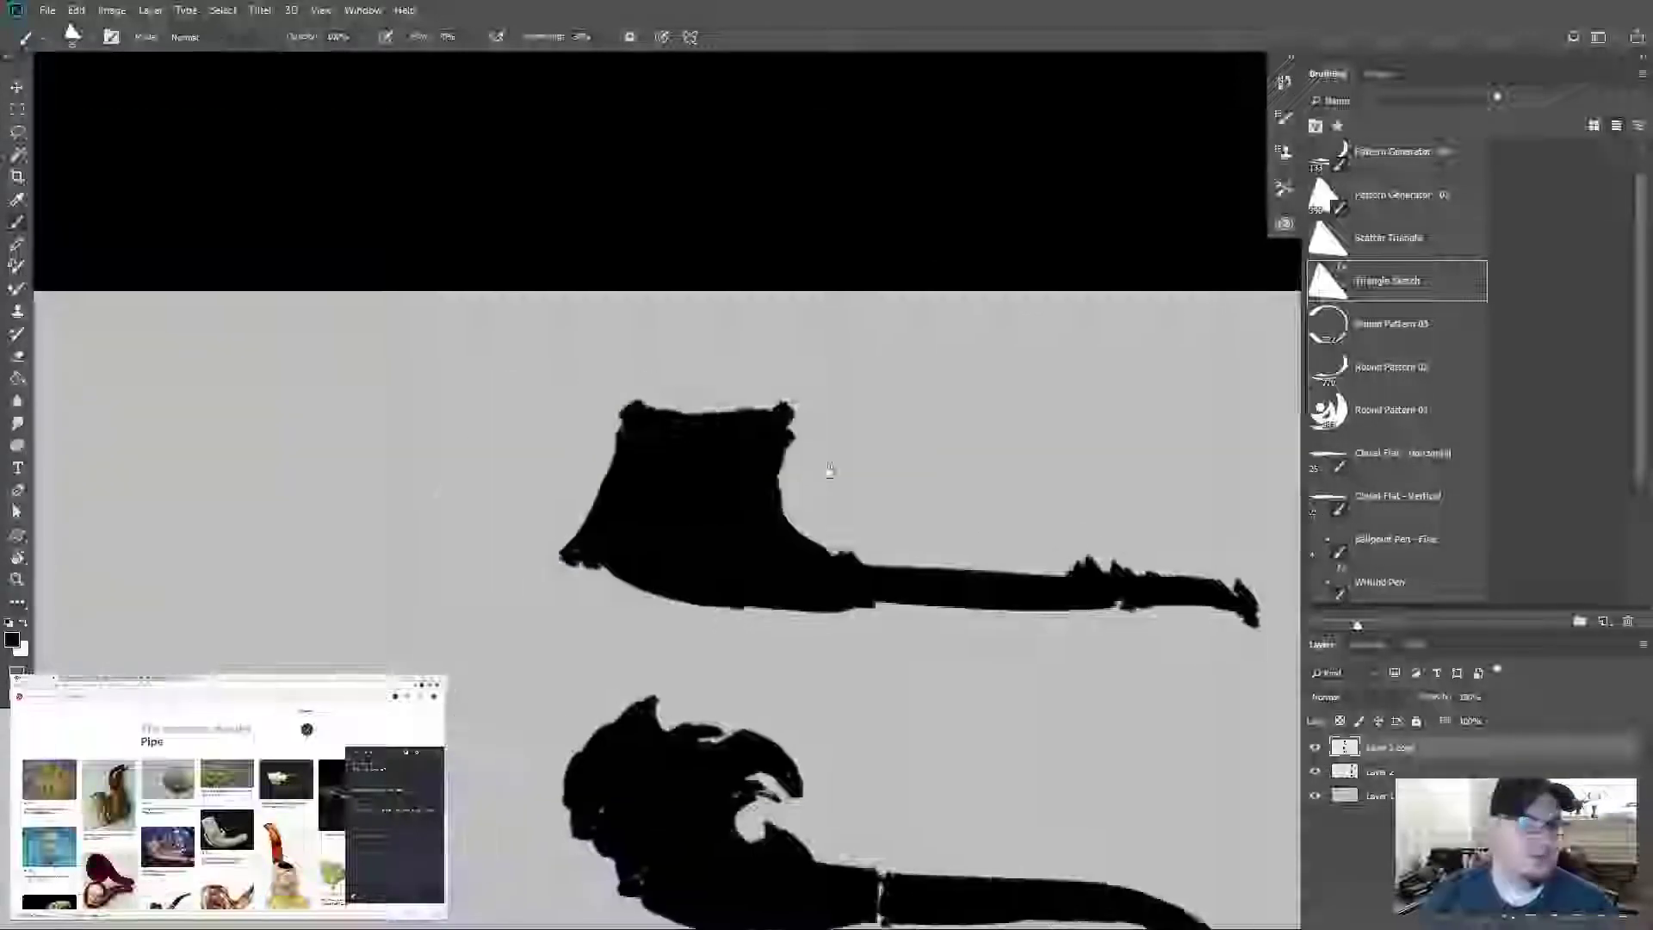
key(e)
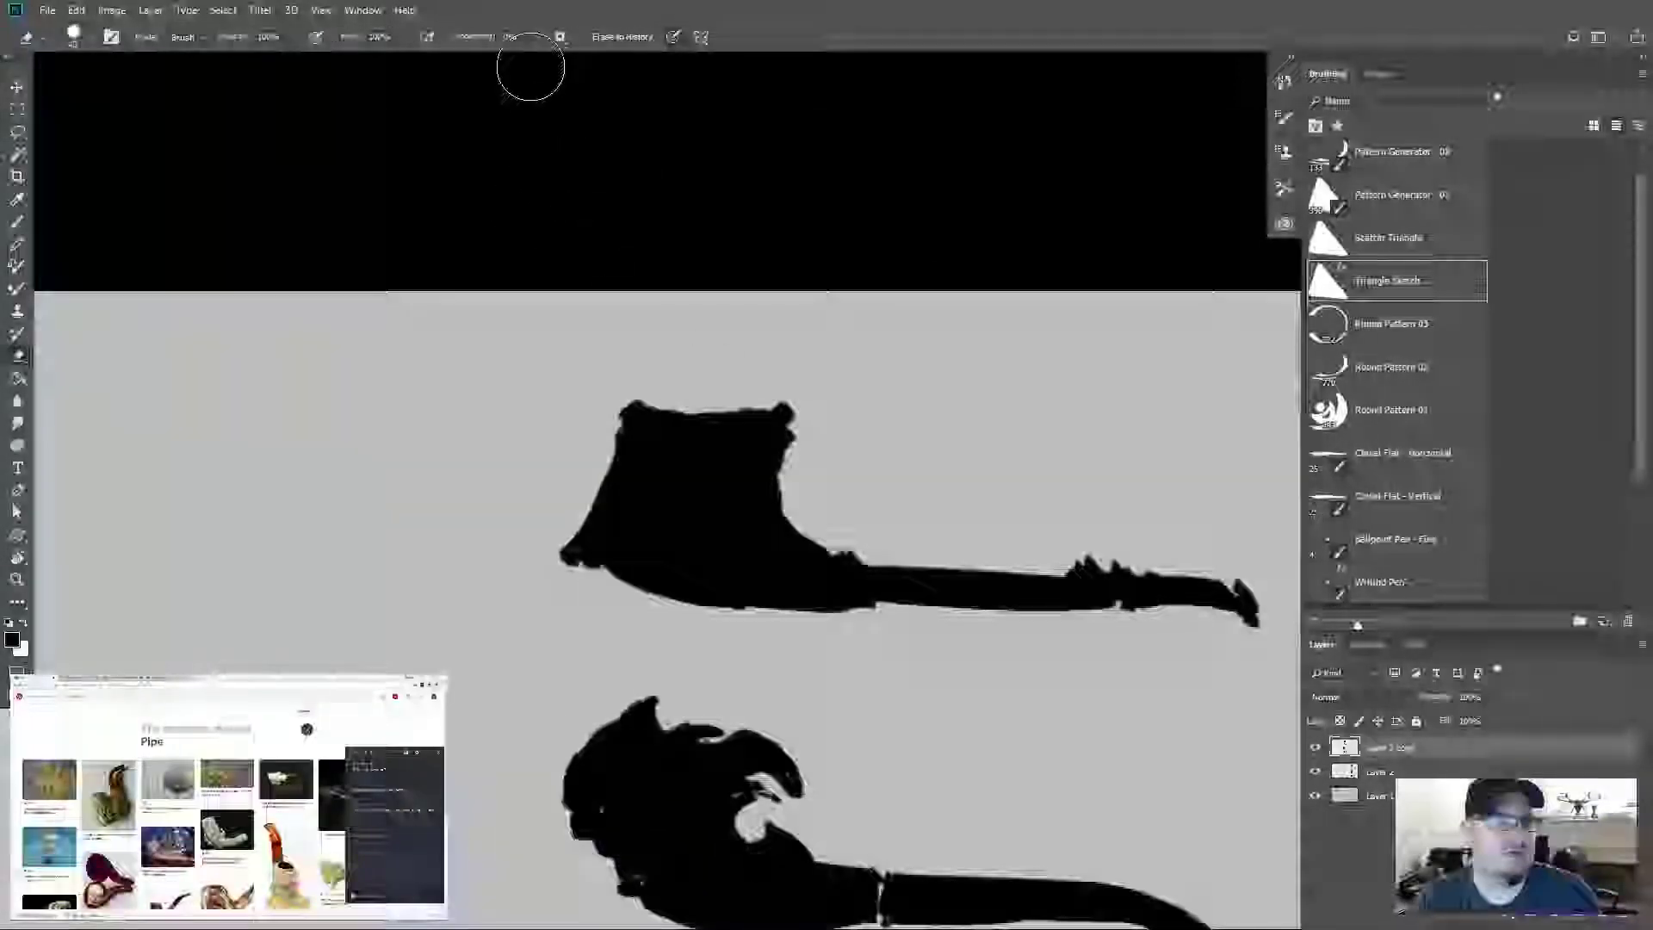
click(517, 37)
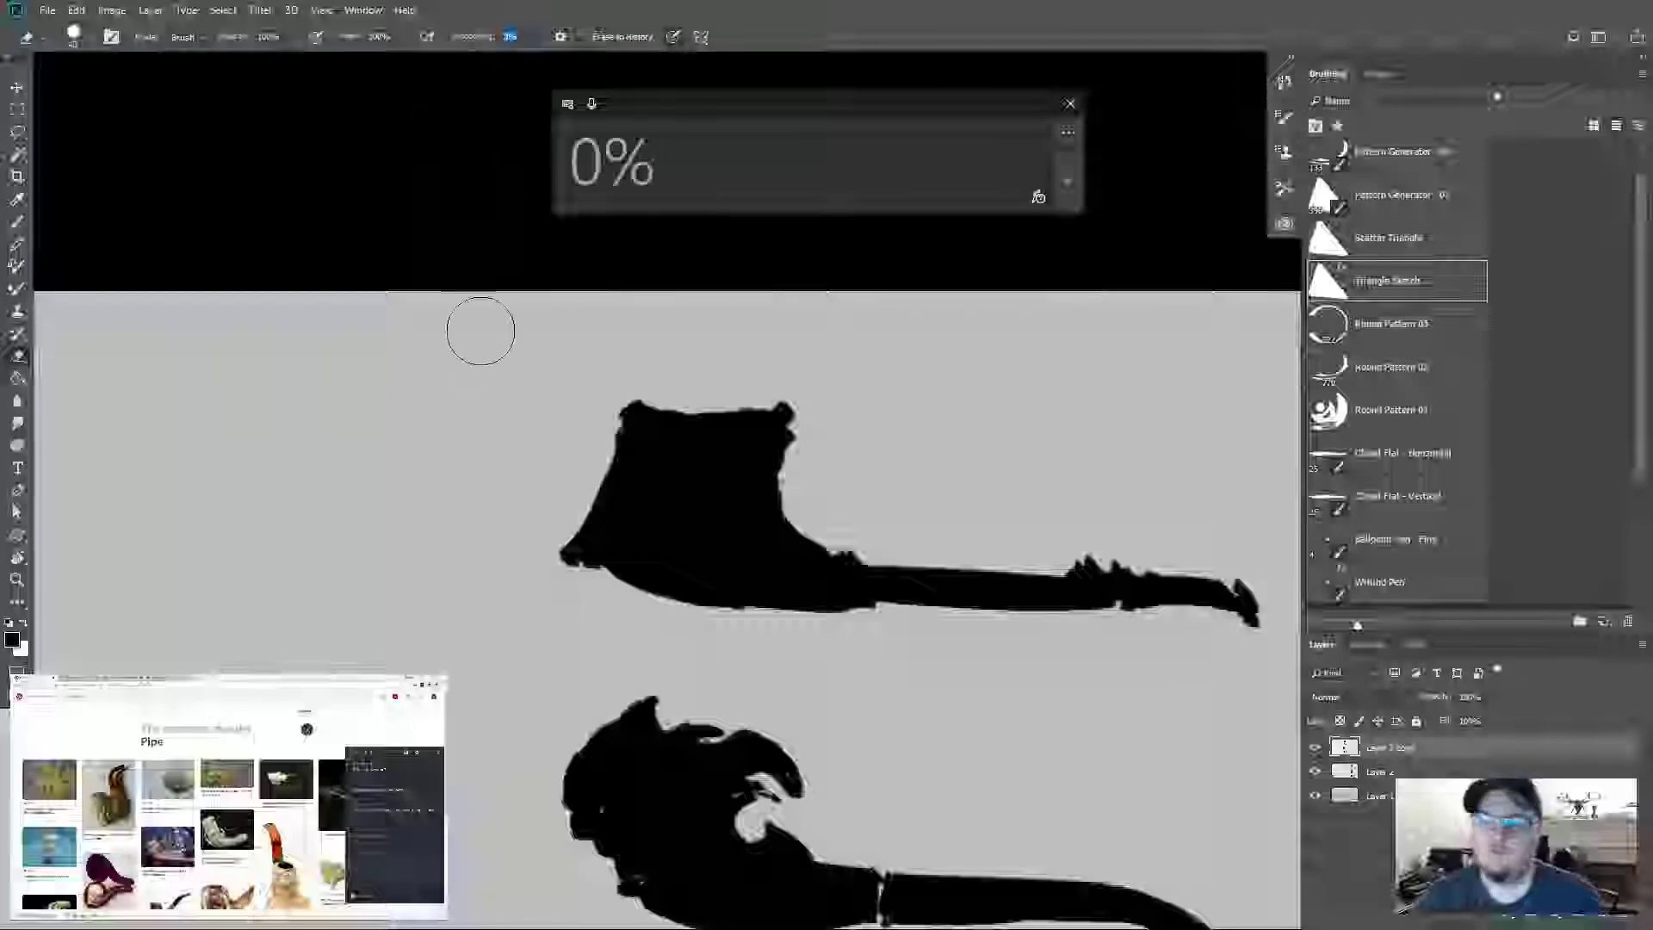
key(Return)
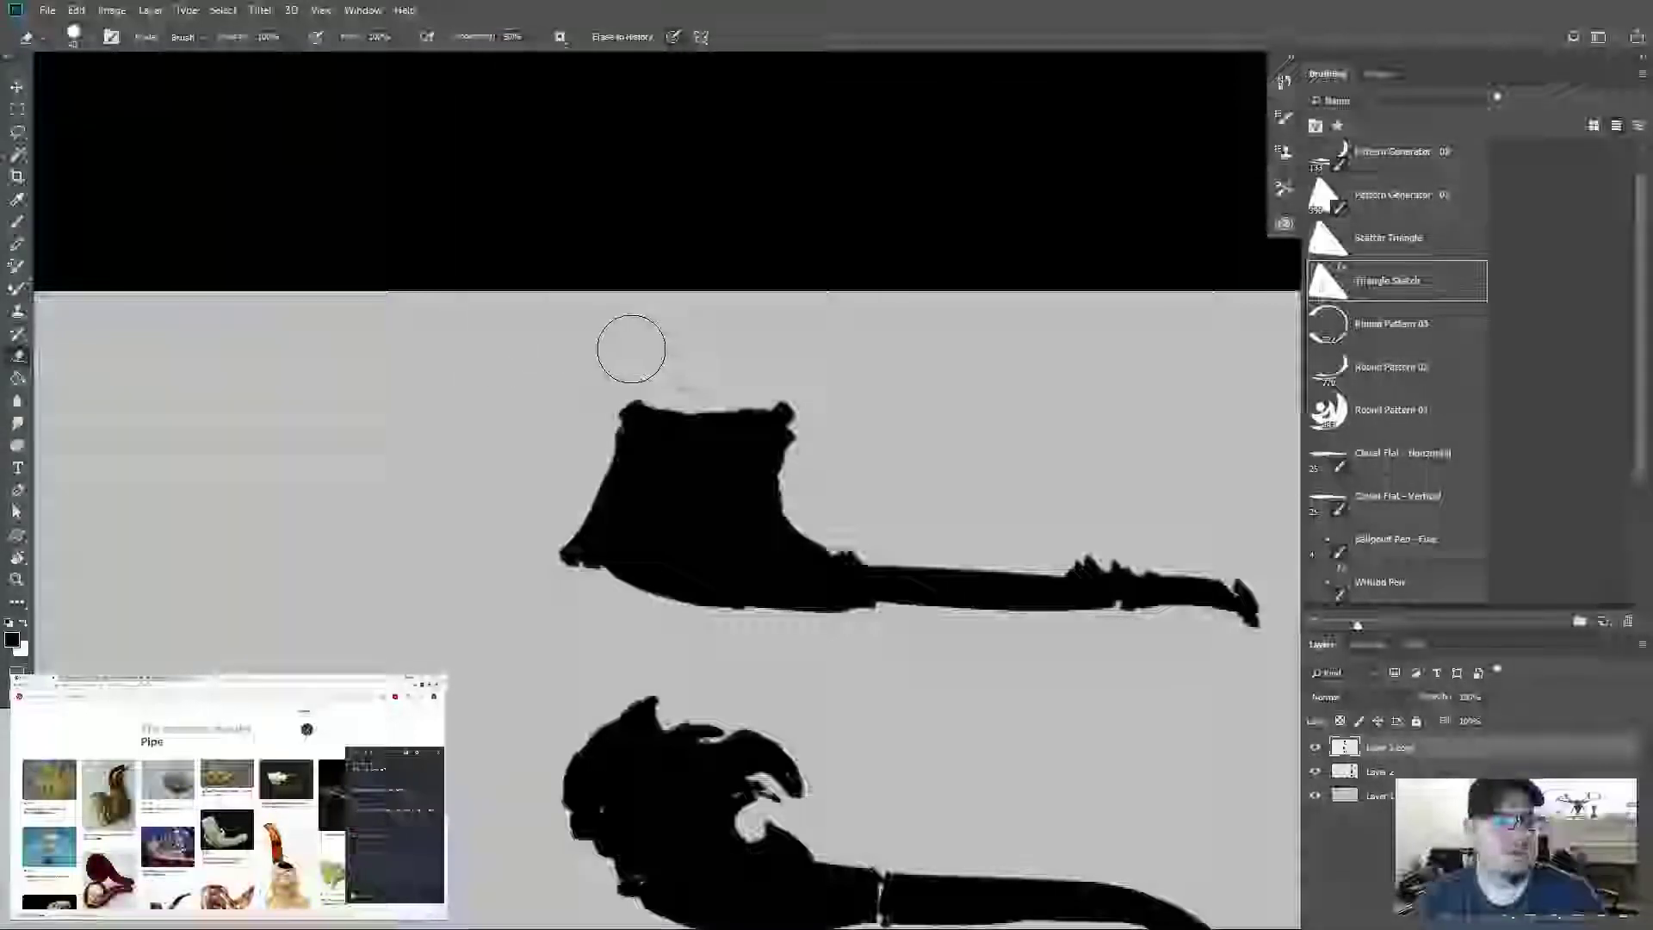
Step: Carve a shallow curve into the first pipe's bowl rim with the Eraser, and review the eraser's brush tip settings
mouse_move(631, 346)
mouse_down()
mouse_move(680, 383)
mouse_move(781, 372)
mouse_up()
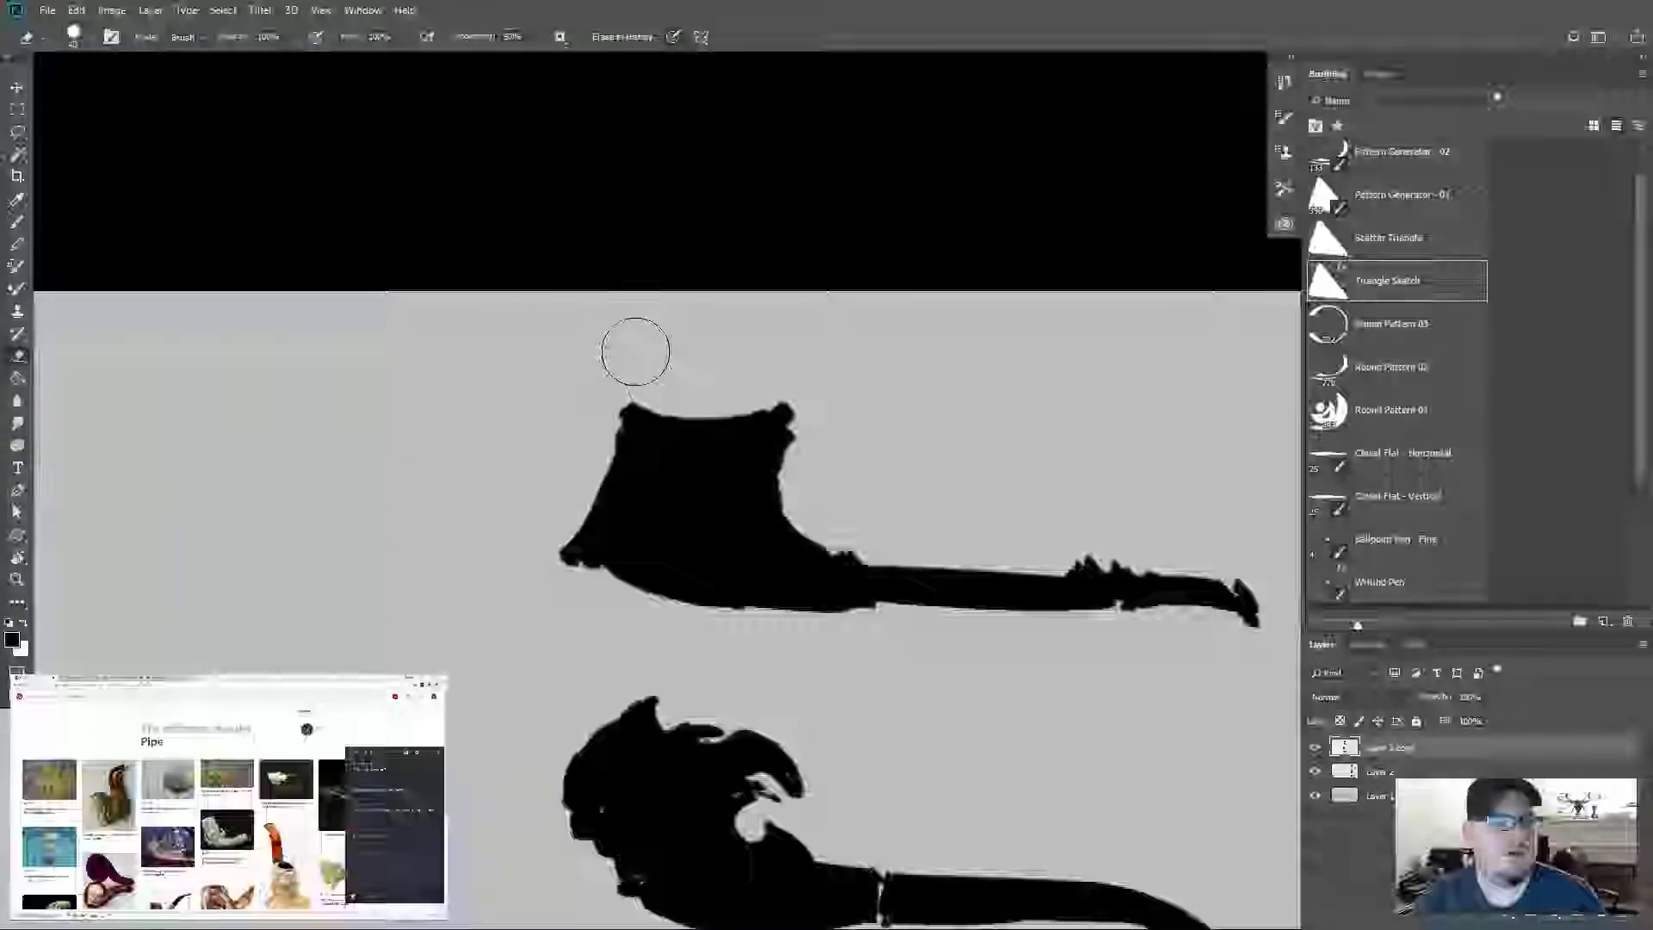
mouse_move(635, 350)
mouse_down()
mouse_move(676, 389)
mouse_move(775, 384)
mouse_up()
key(ctrl+z)
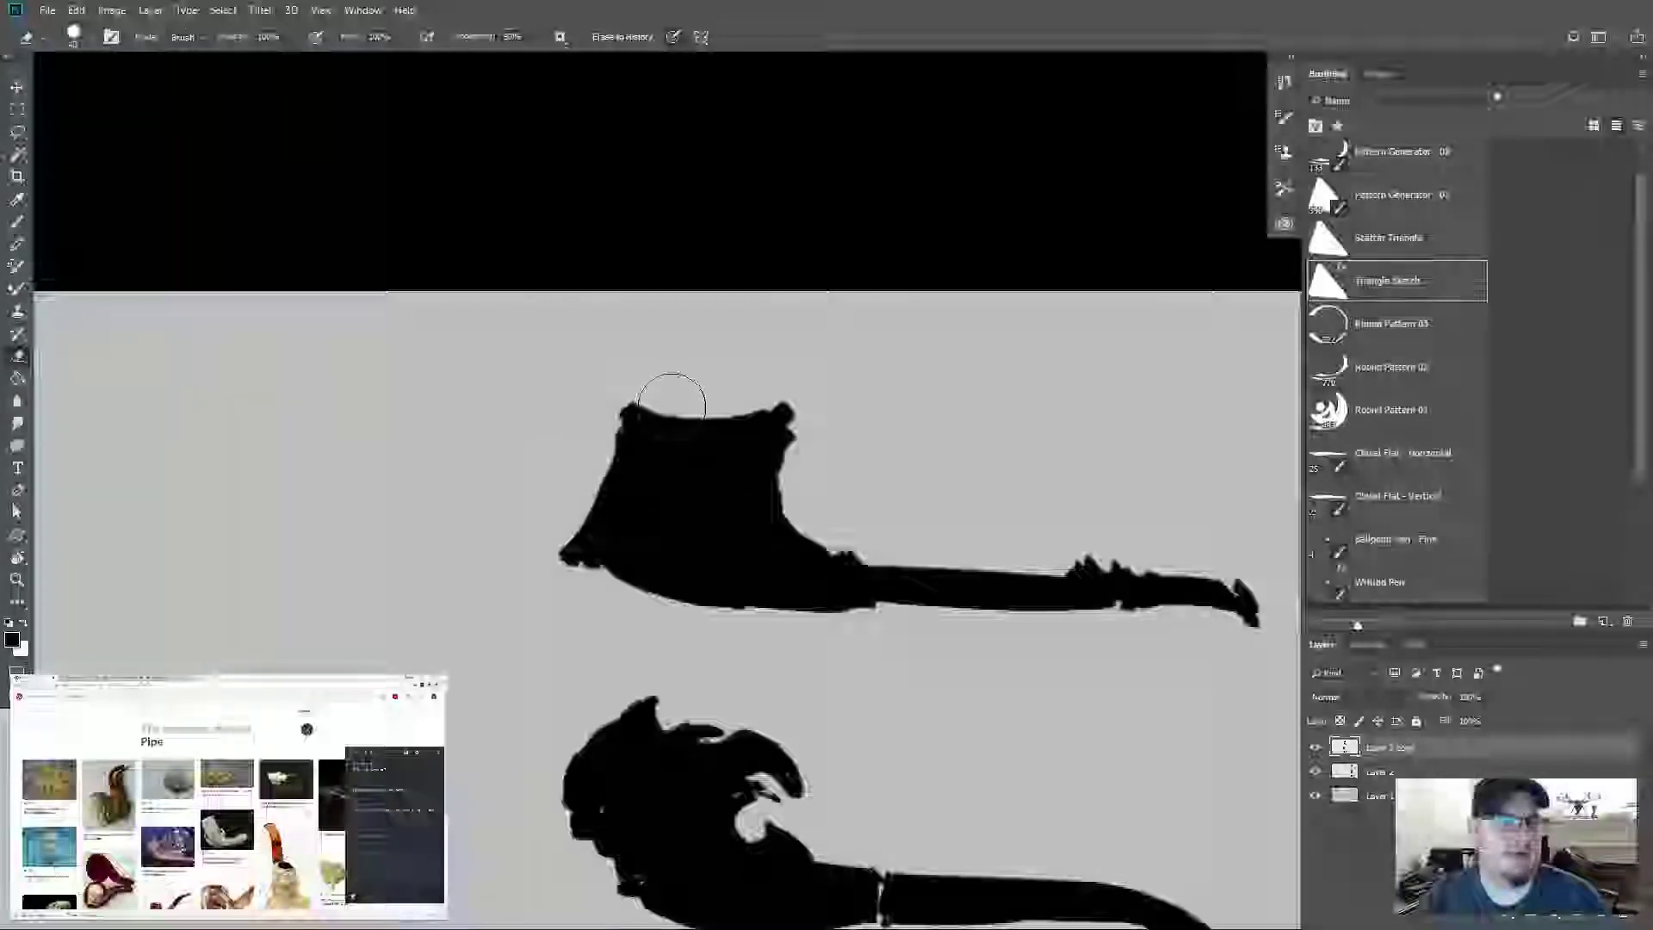
click(111, 37)
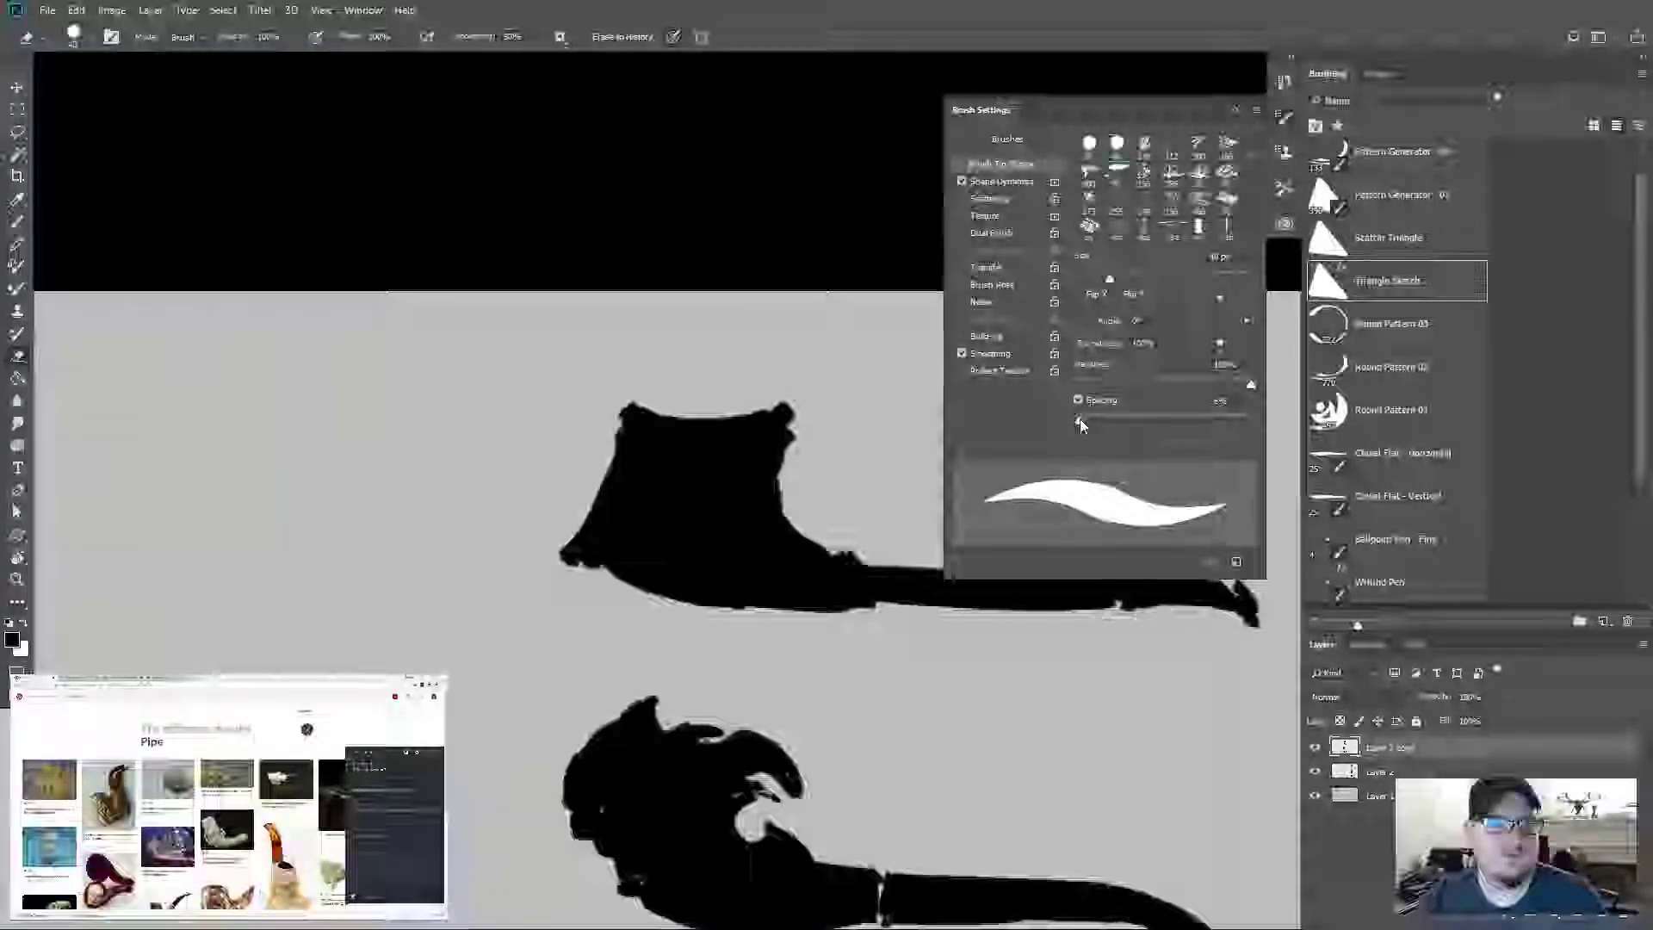
click(1284, 121)
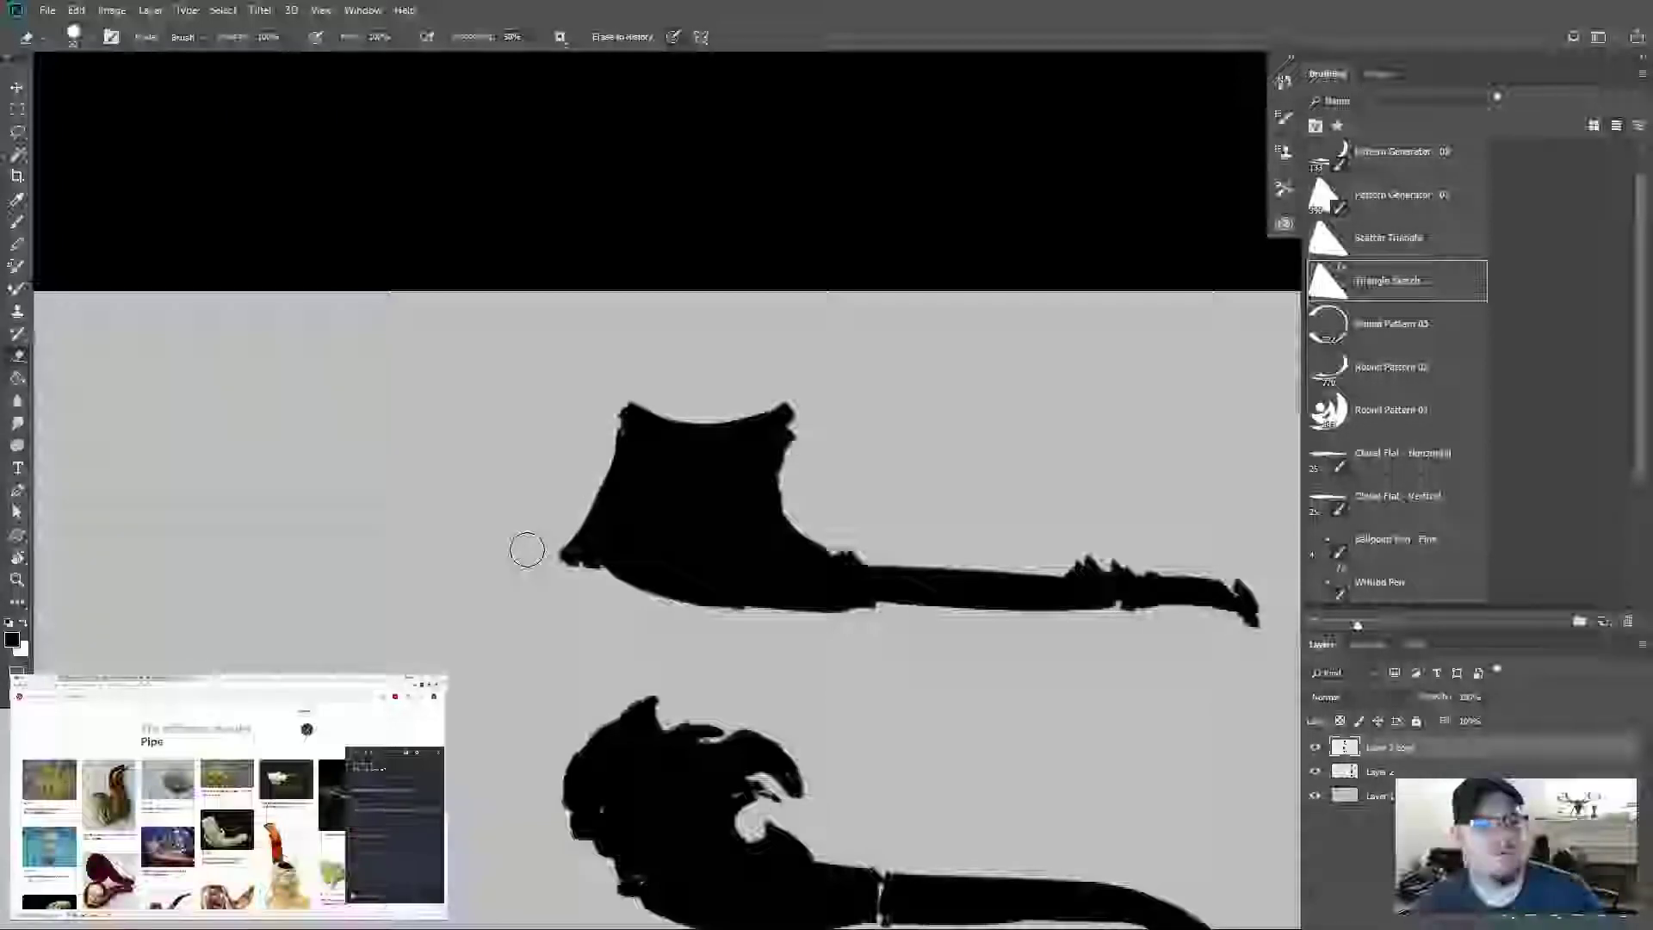
Step: Erase smooth inward curves into the front and back edges of the first pipe's bowl, and trim its underside
mouse_move(583, 413)
mouse_down()
mouse_move(602, 523)
mouse_move(538, 568)
mouse_up()
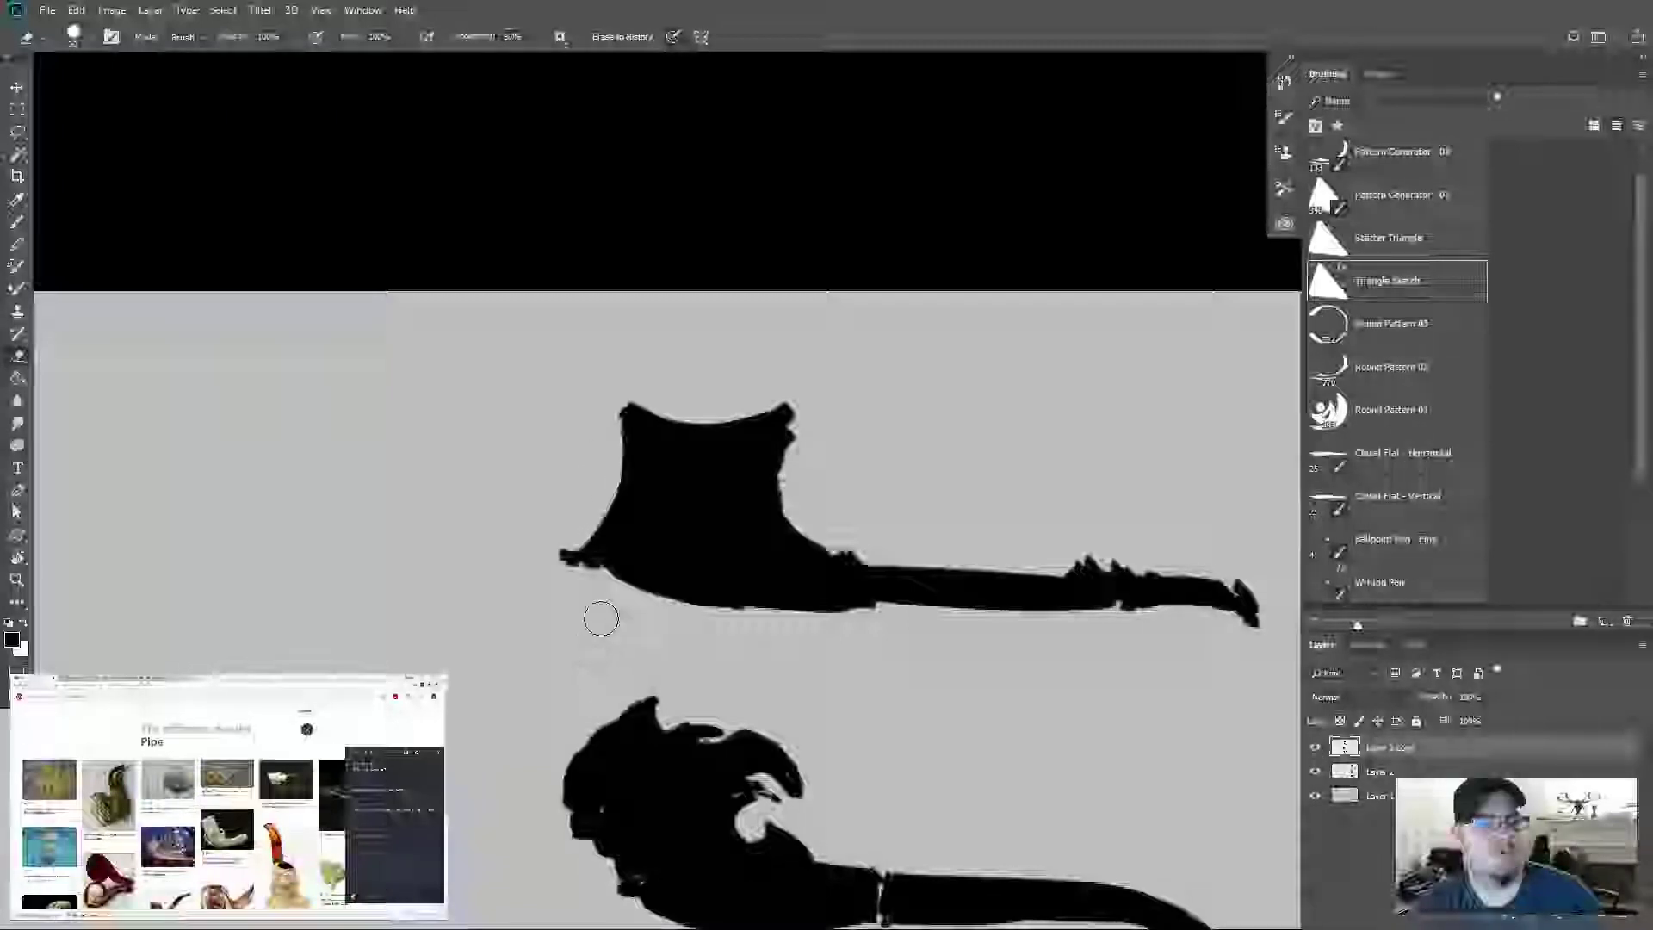
mouse_move(814, 423)
mouse_down()
mouse_move(793, 484)
mouse_move(830, 532)
mouse_move(793, 461)
mouse_move(819, 528)
mouse_up()
mouse_move(805, 460)
mouse_down()
mouse_move(826, 523)
mouse_move(848, 537)
mouse_move(792, 495)
mouse_move(831, 538)
mouse_up()
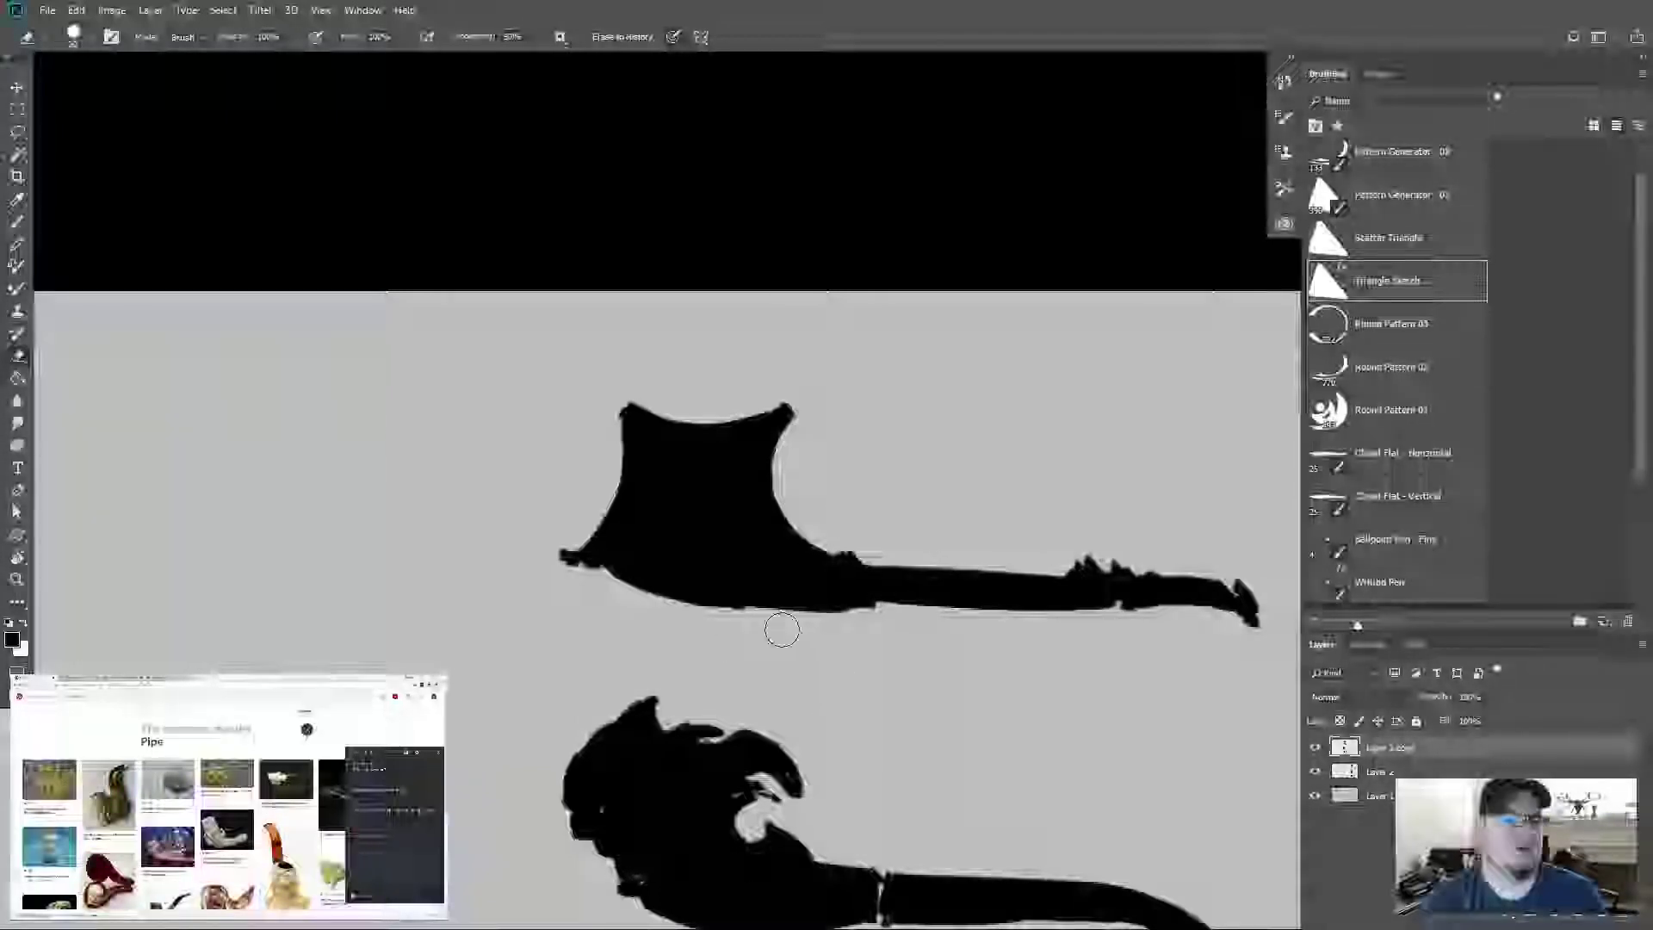
mouse_move(881, 620)
mouse_down()
mouse_move(740, 620)
mouse_move(579, 594)
mouse_up()
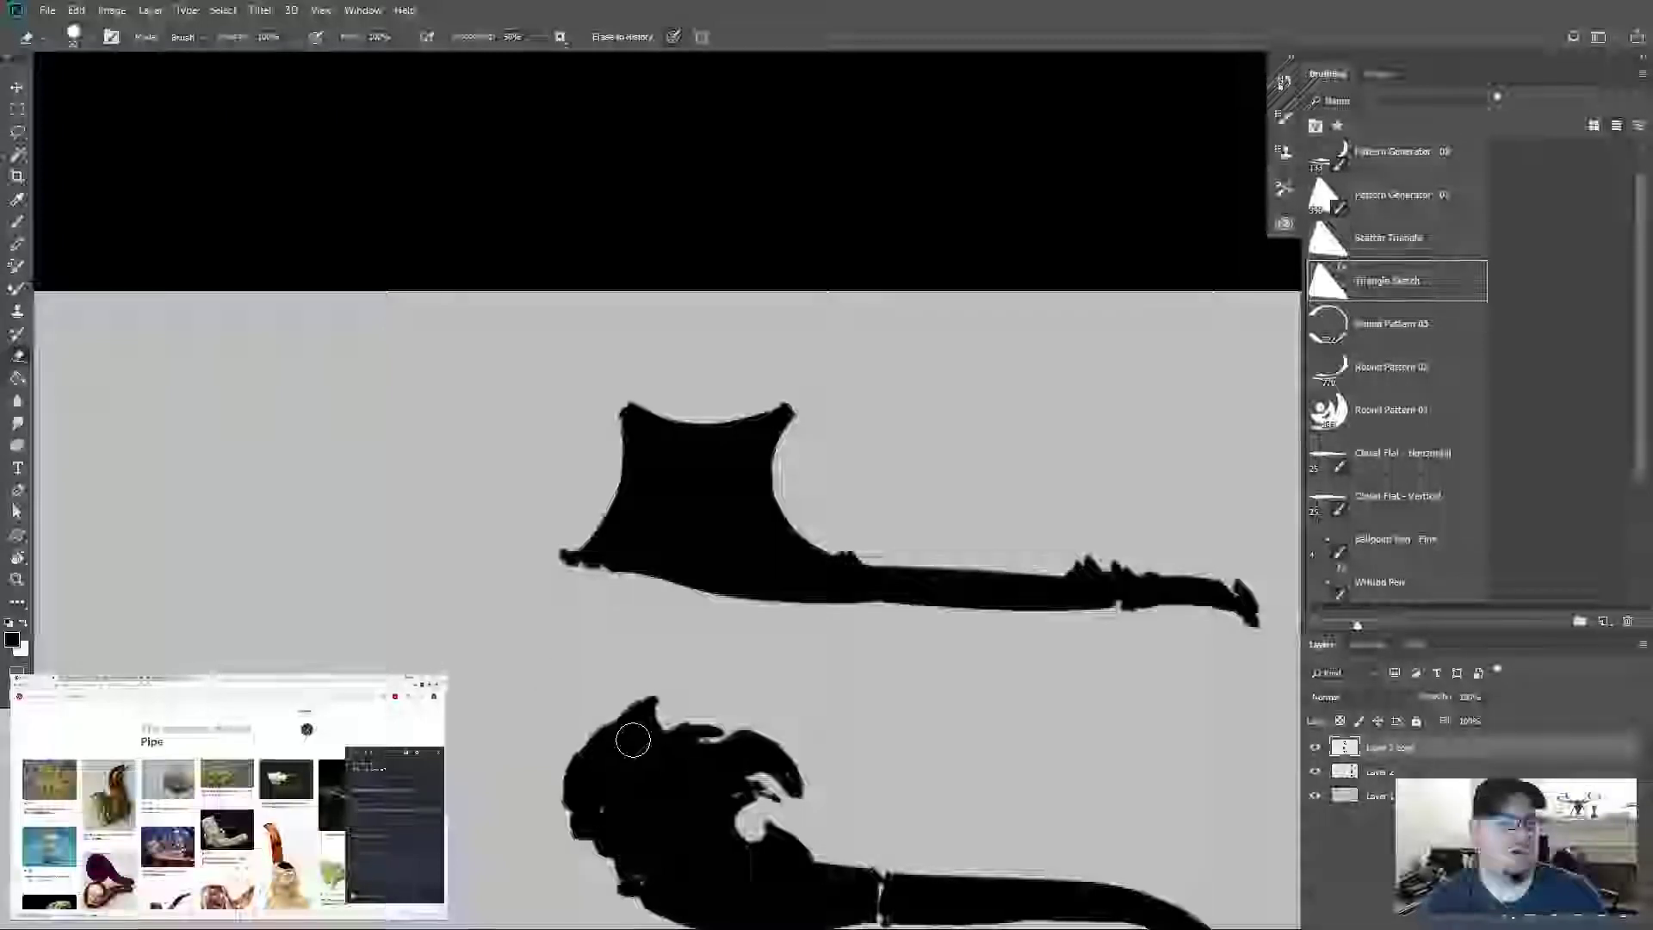
key(ctrl+z)
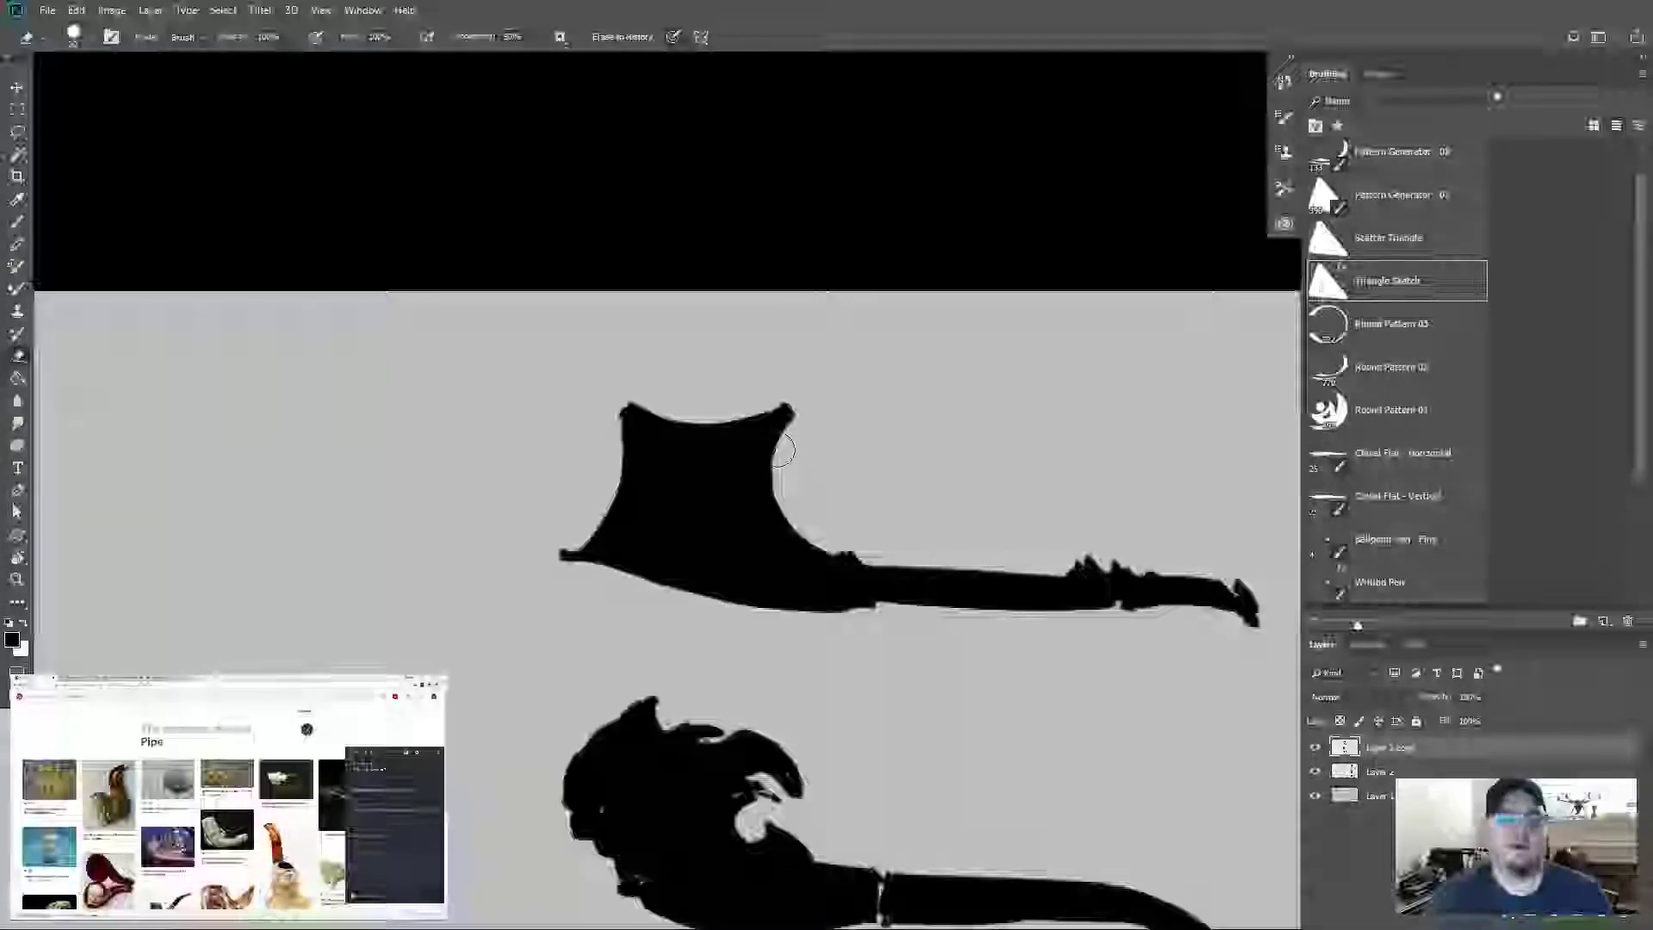
Step: Erase small notches into the first pipe's bowl along its rim, front edge and back edge
key(b)
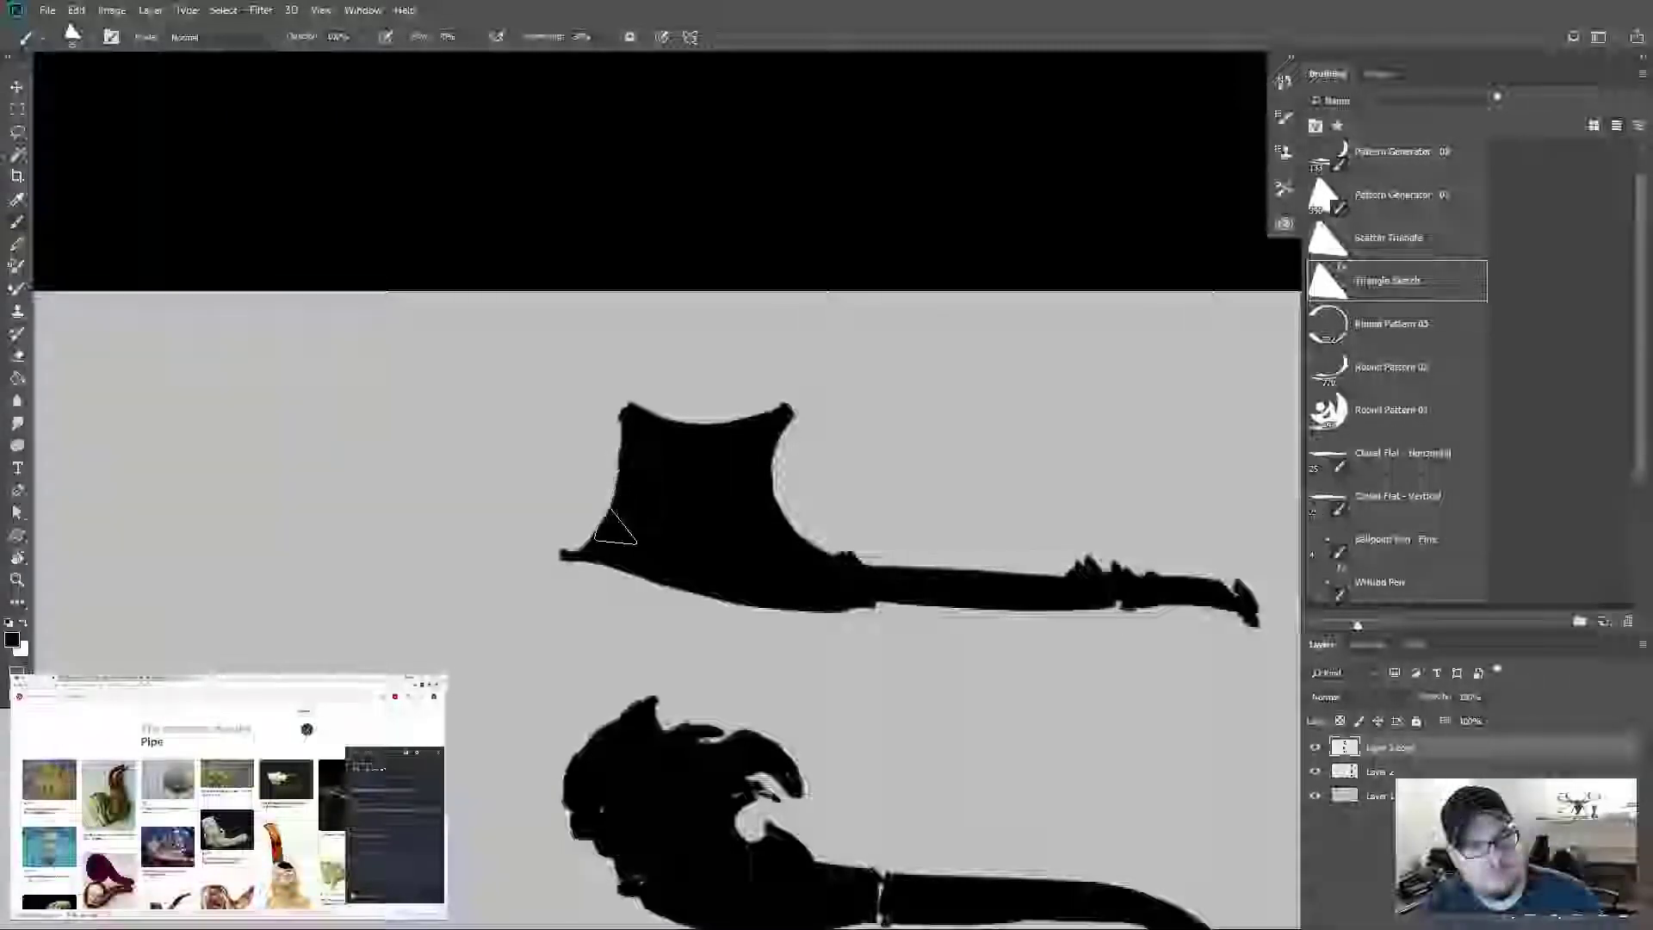
key(e)
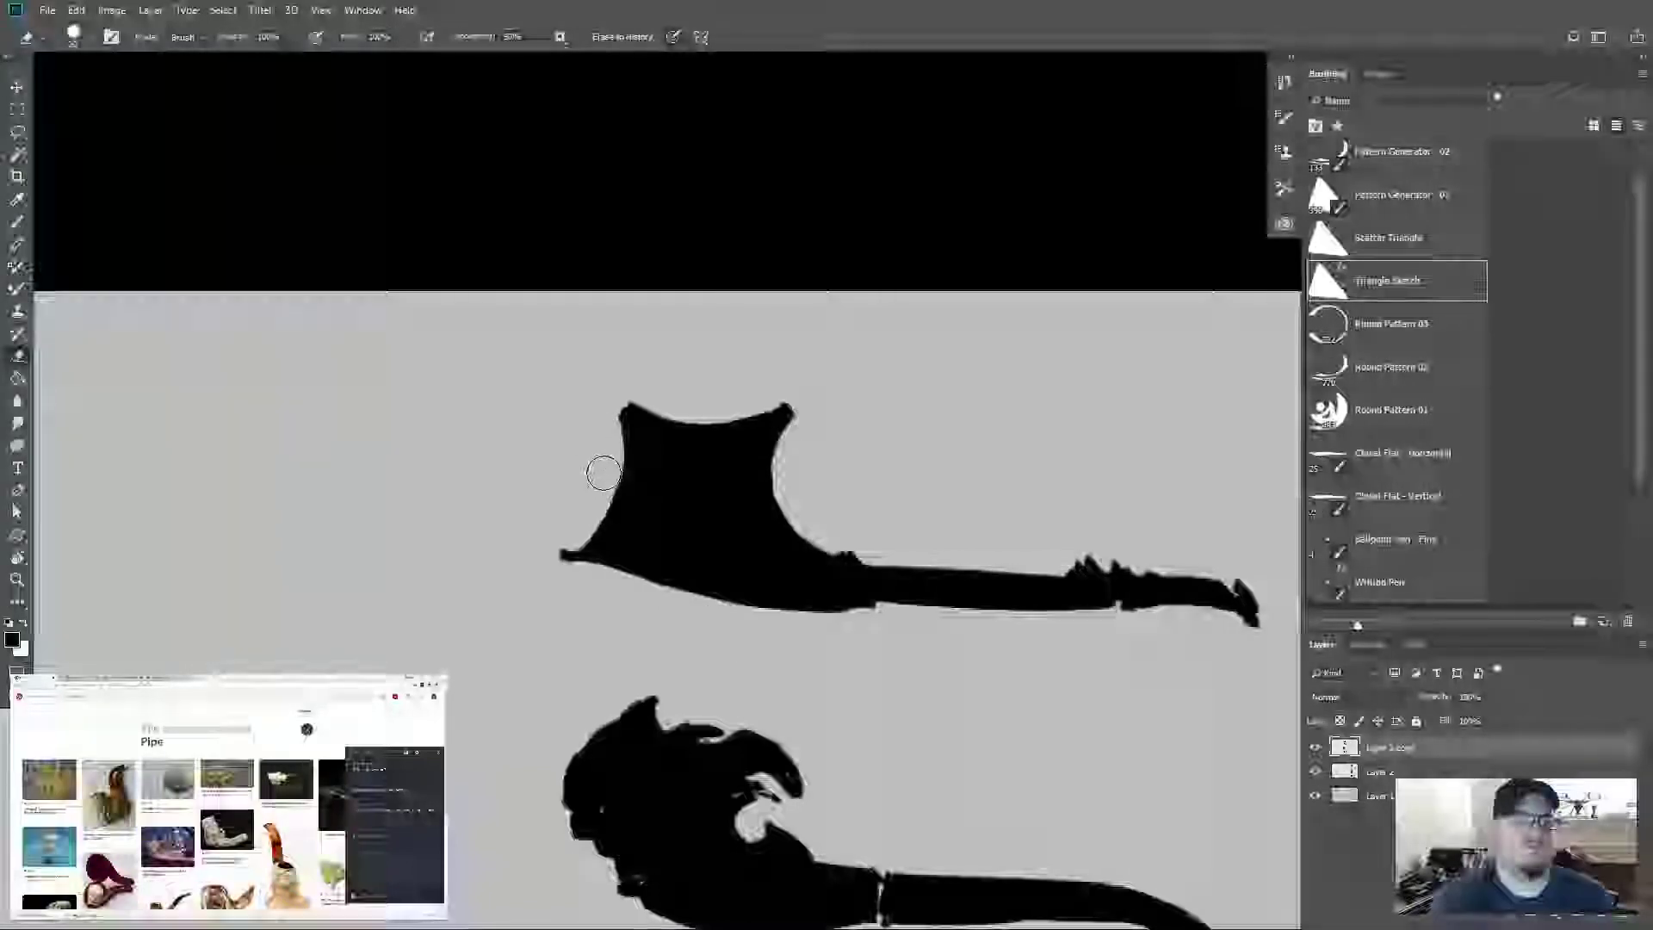
click(686, 413)
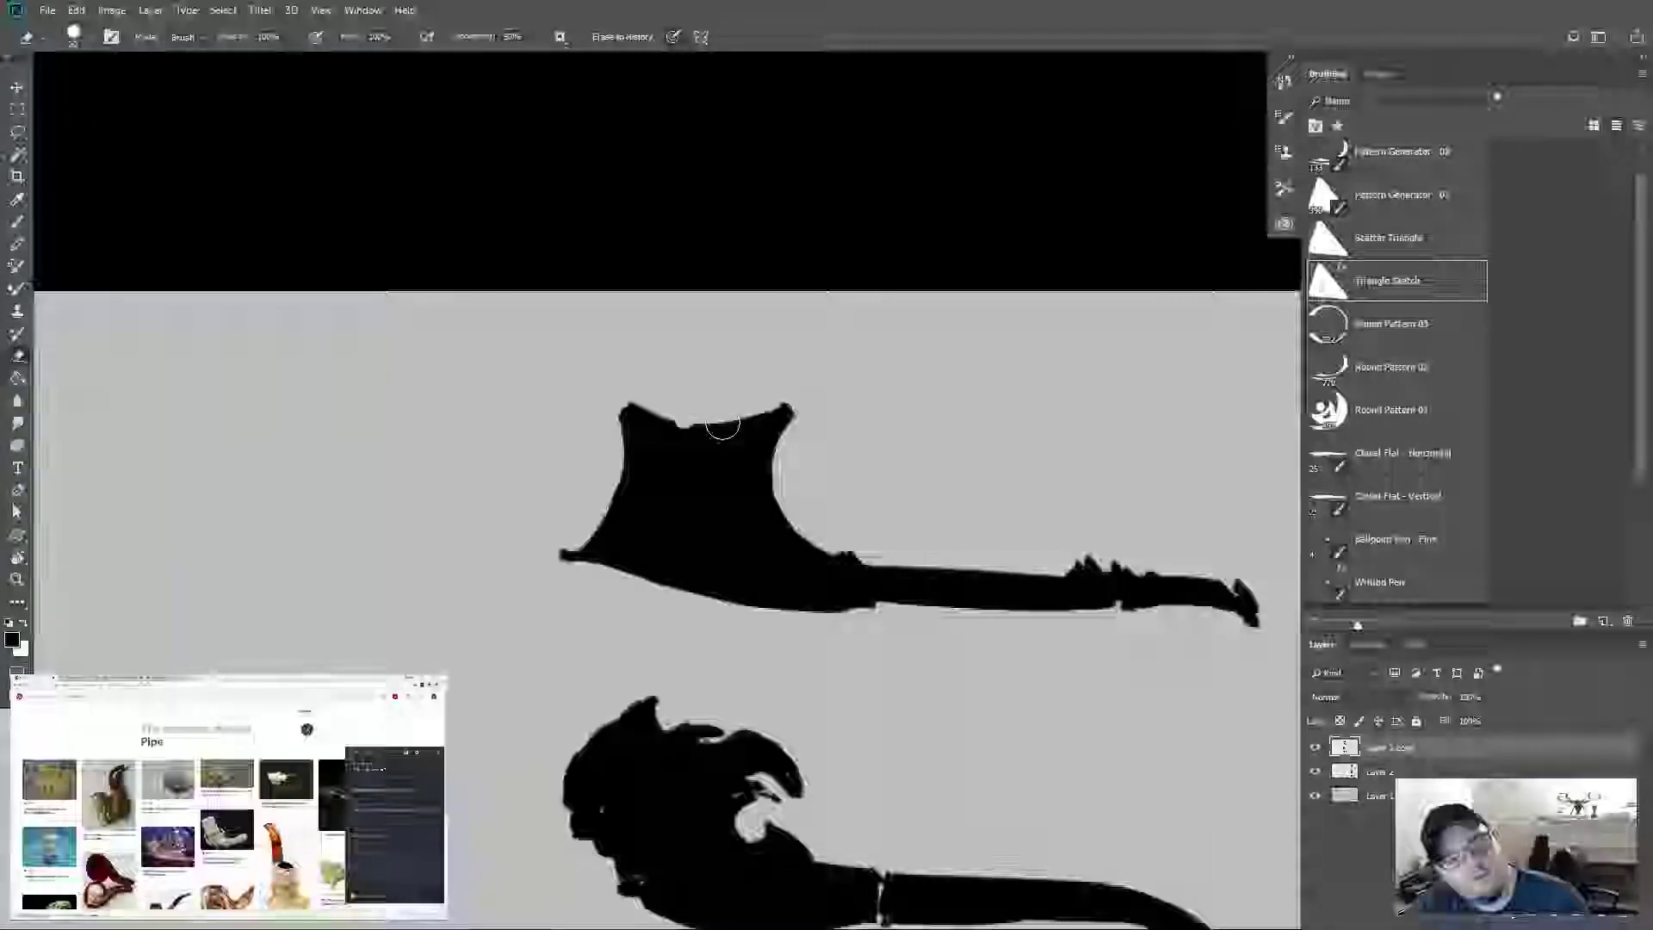
mouse_move(600, 465)
mouse_down()
mouse_move(608, 450)
mouse_move(594, 514)
mouse_move(615, 469)
mouse_move(613, 487)
mouse_up()
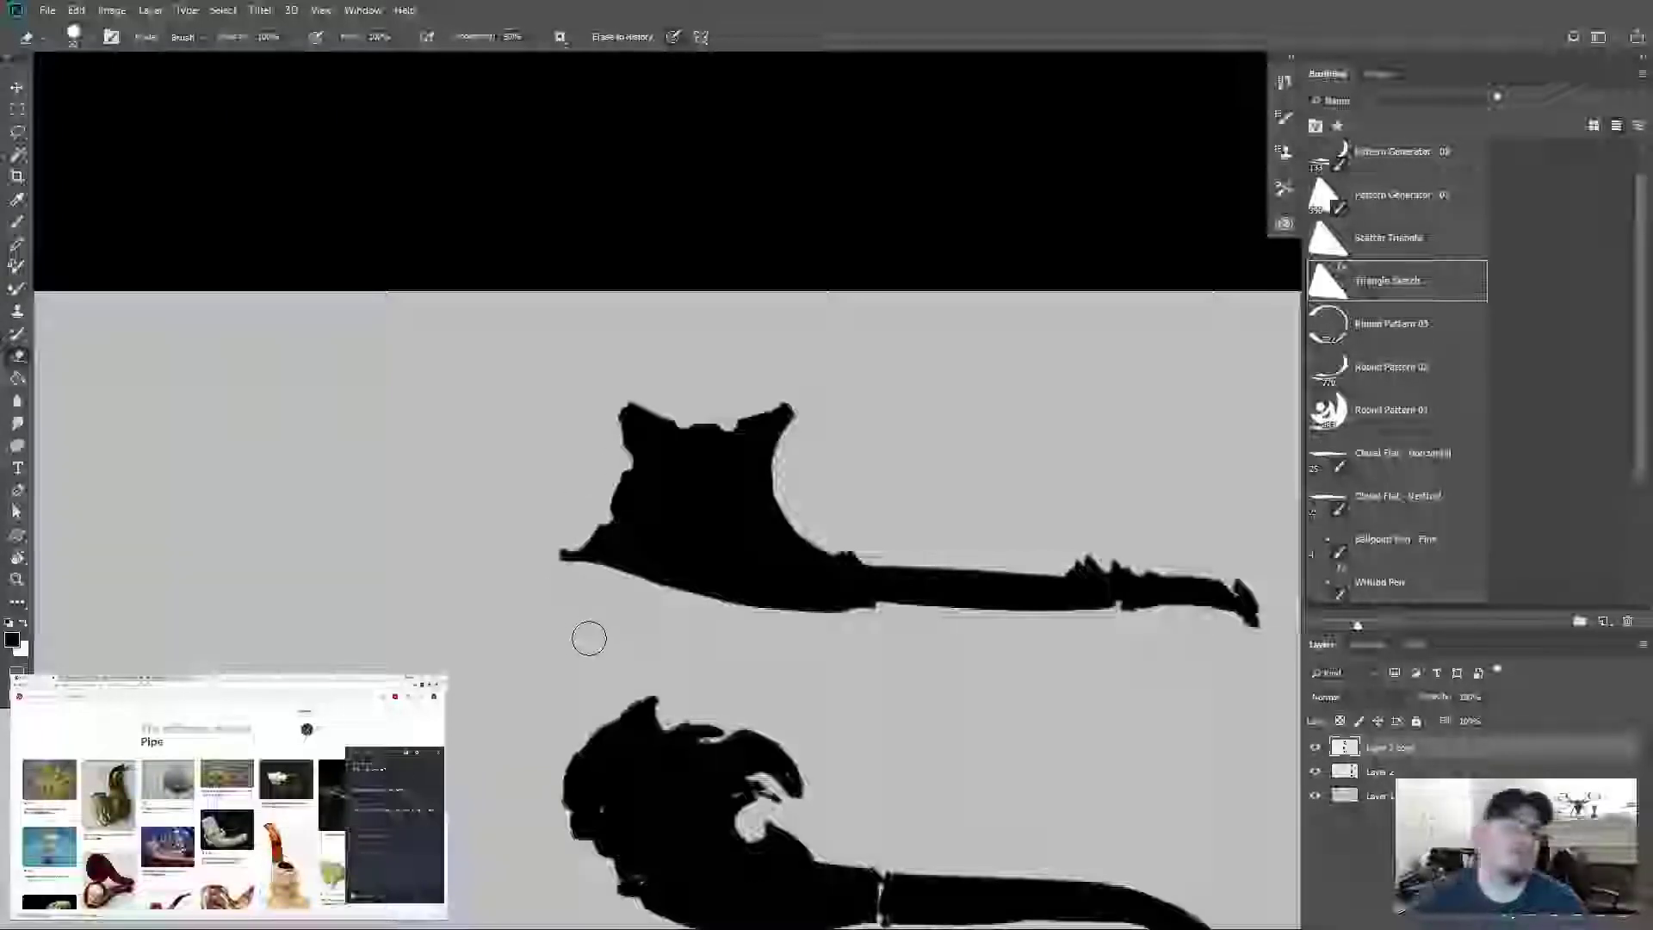
key(1)
key(5)
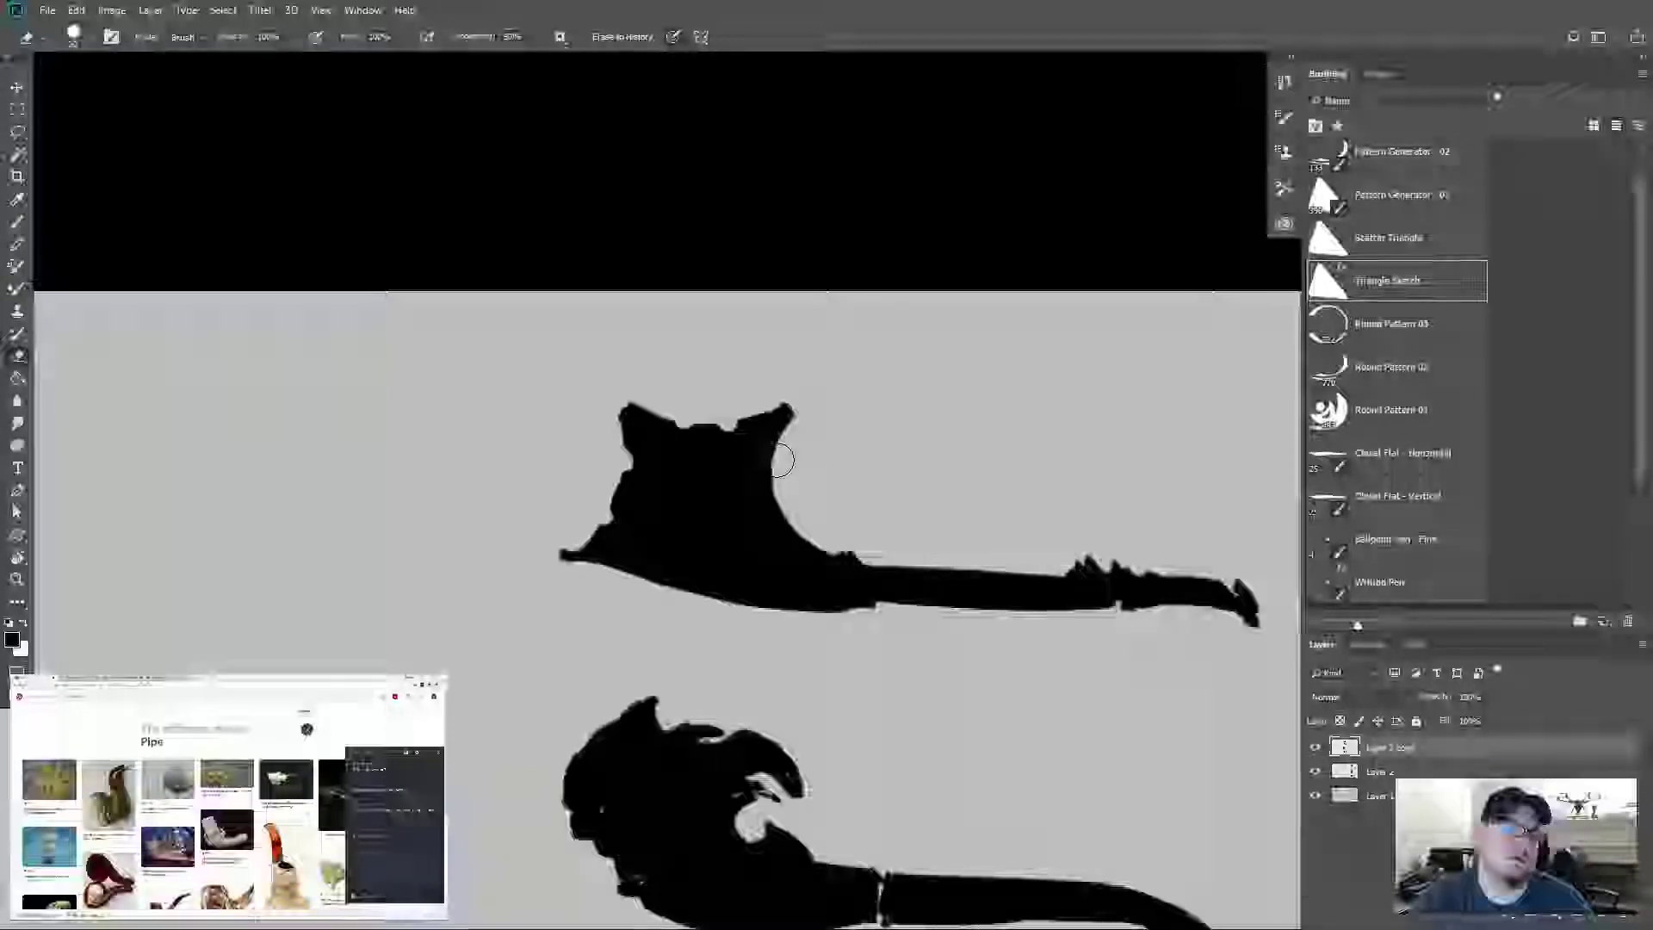
drag(774, 457, 775, 521)
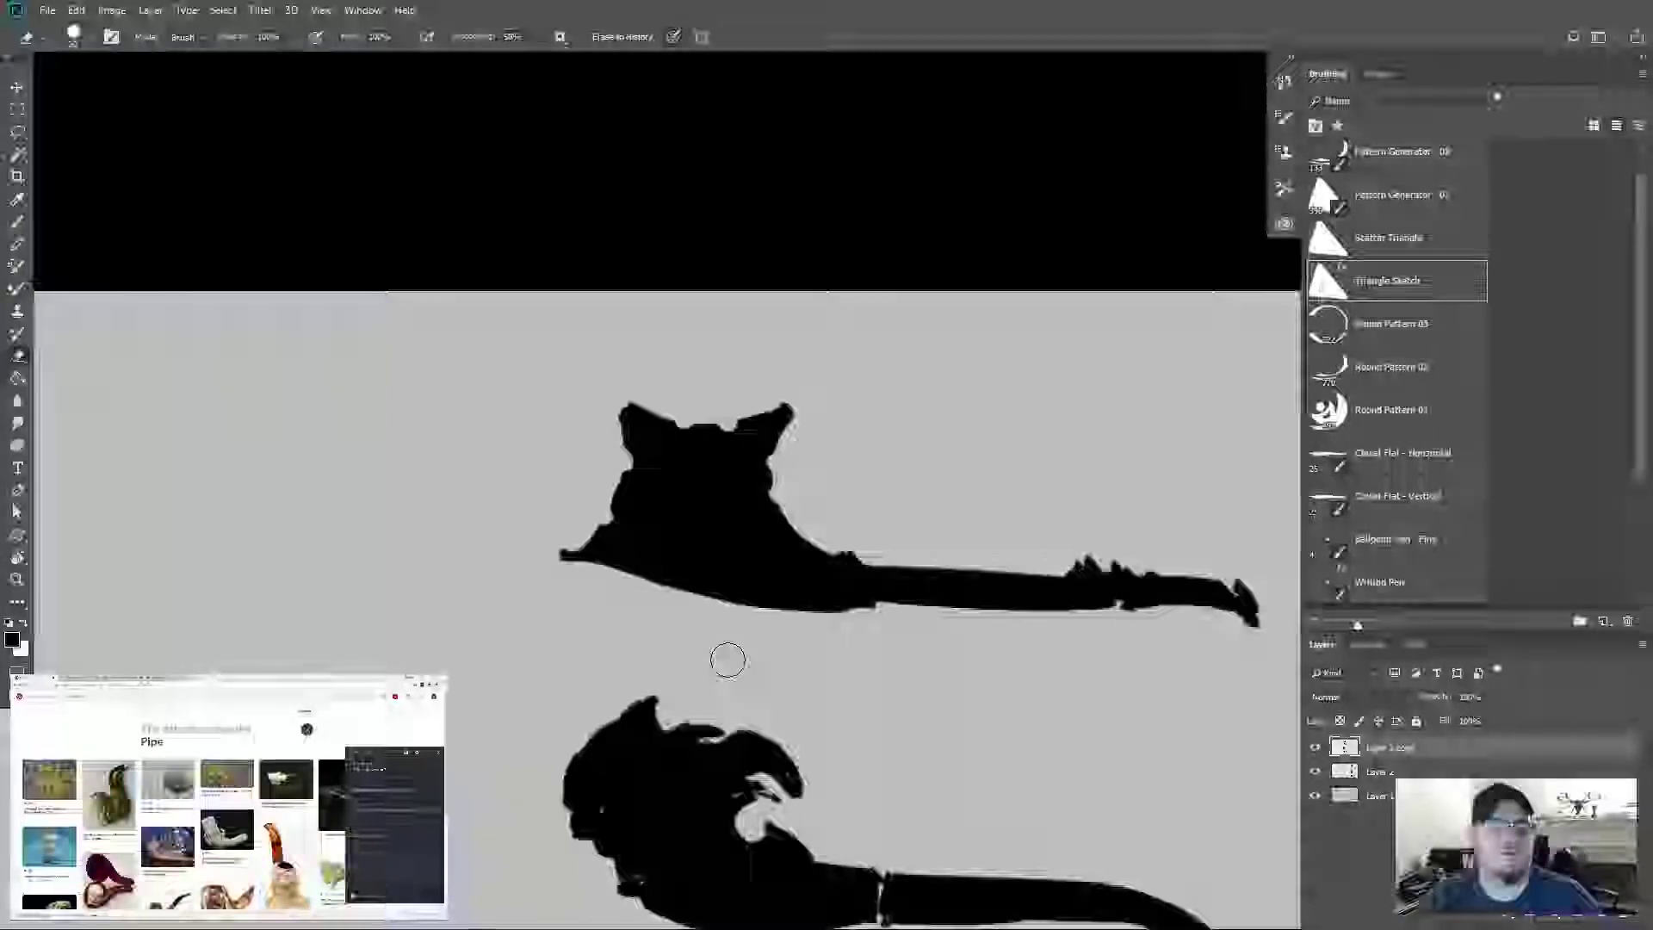
key(0)
Step: Review both columns of pipe silhouettes, and check another browser page before returning to the pipe reference images
scroll(733, 670, down, 5)
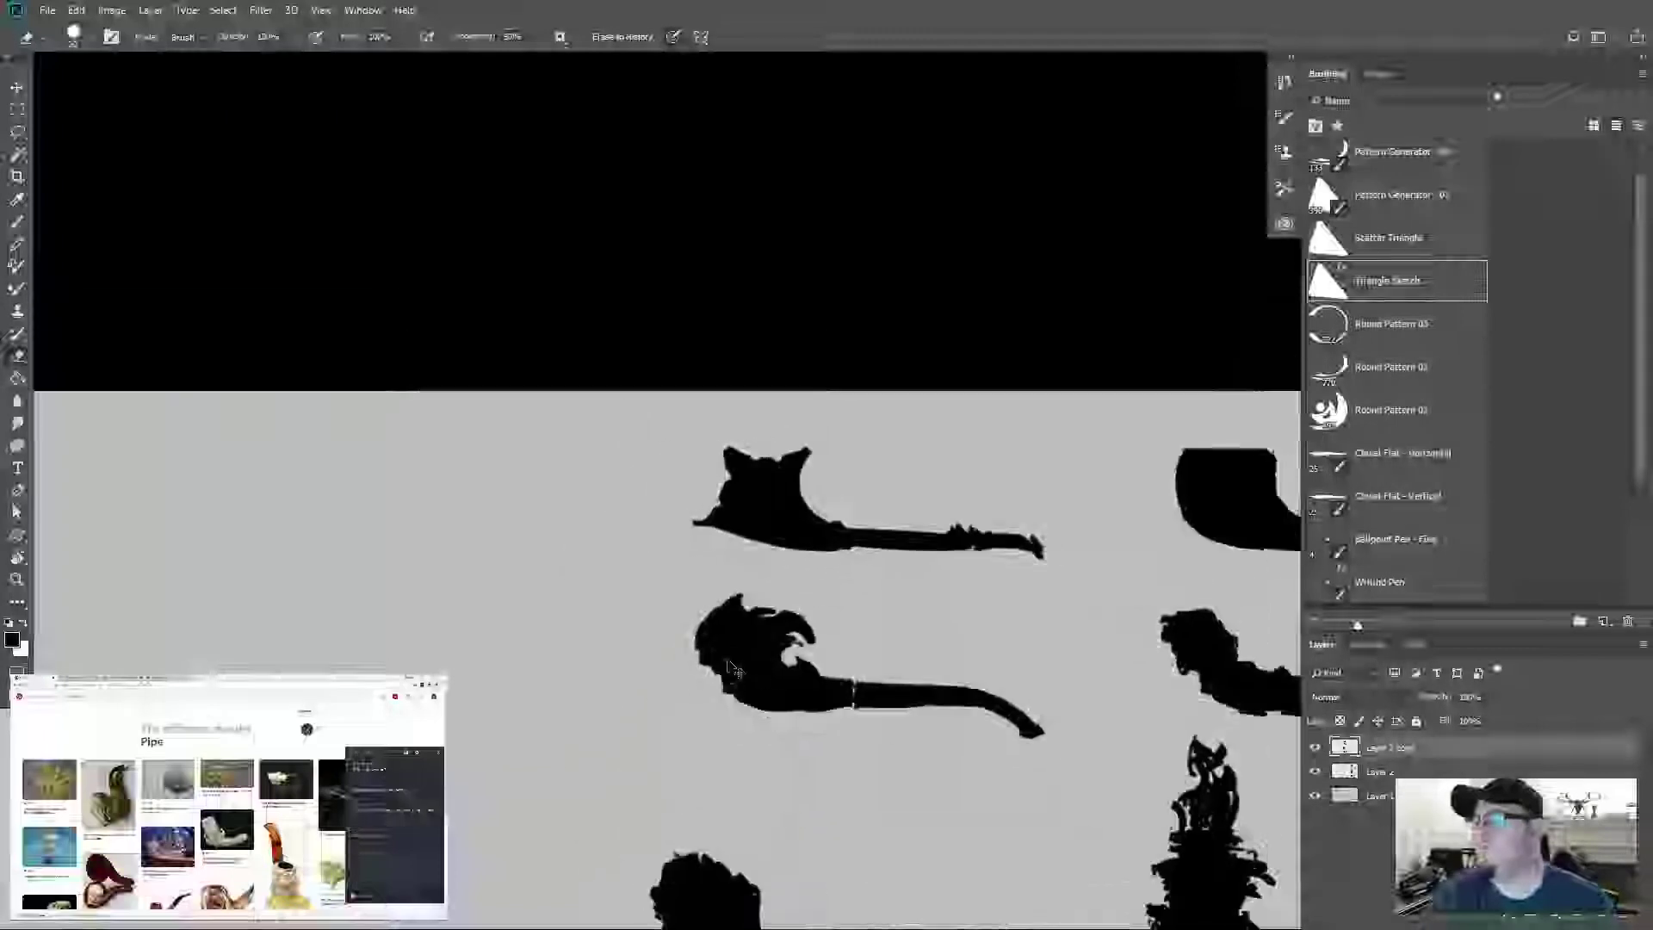
drag(880, 675, 775, 546)
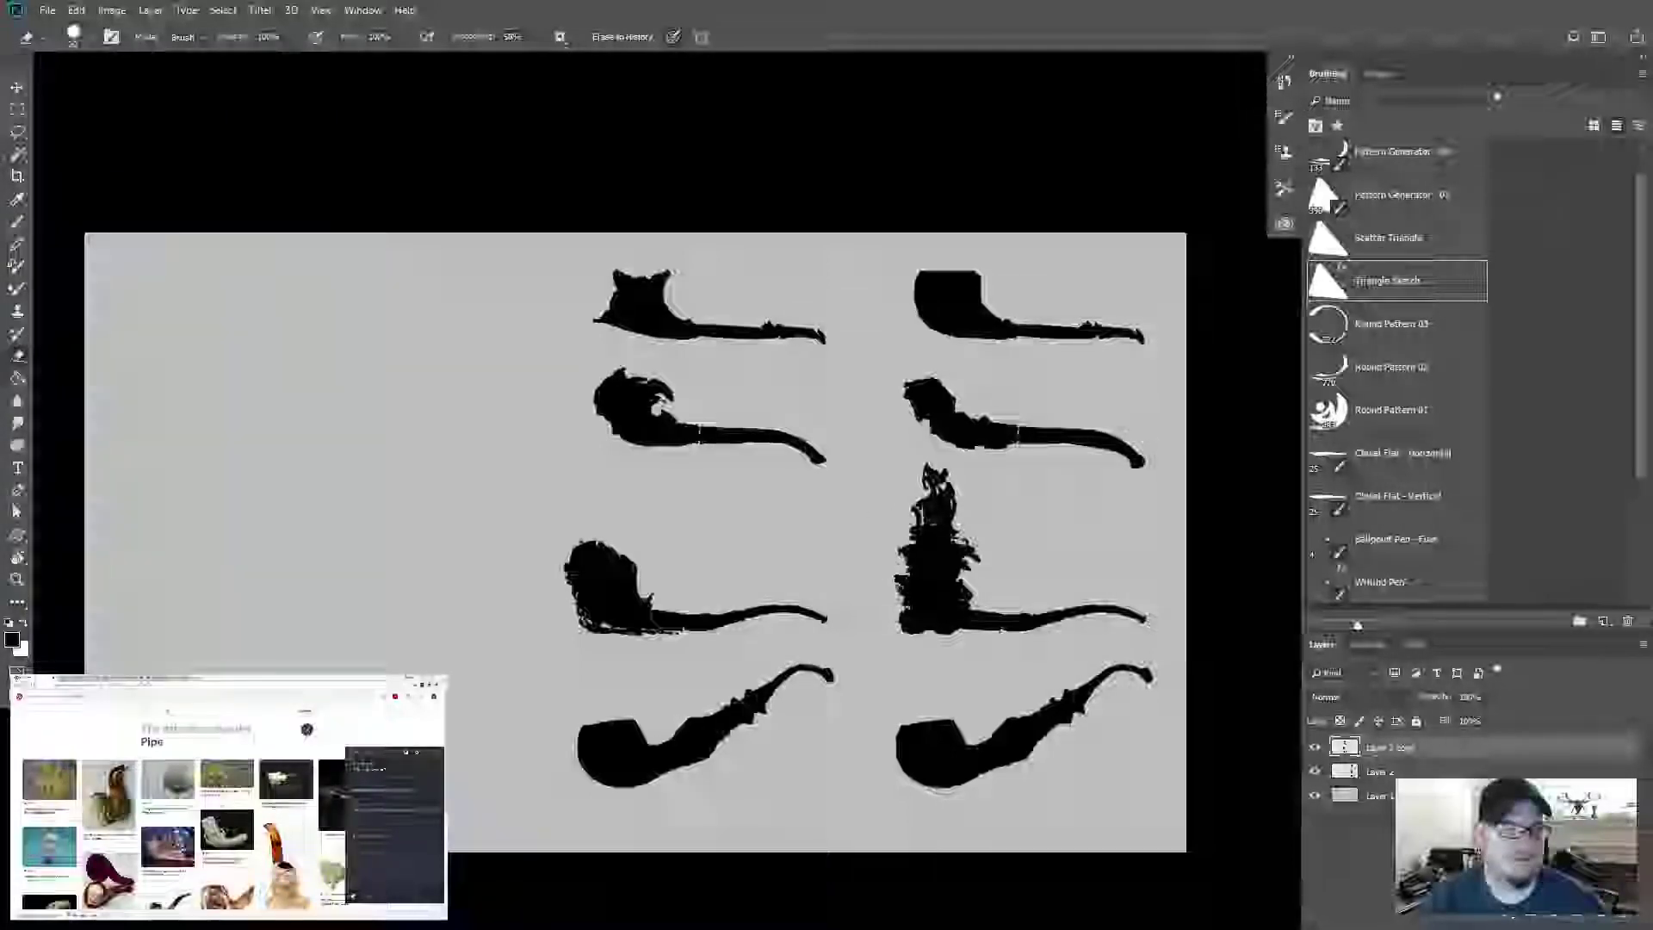
scroll(941, 668, up, 2)
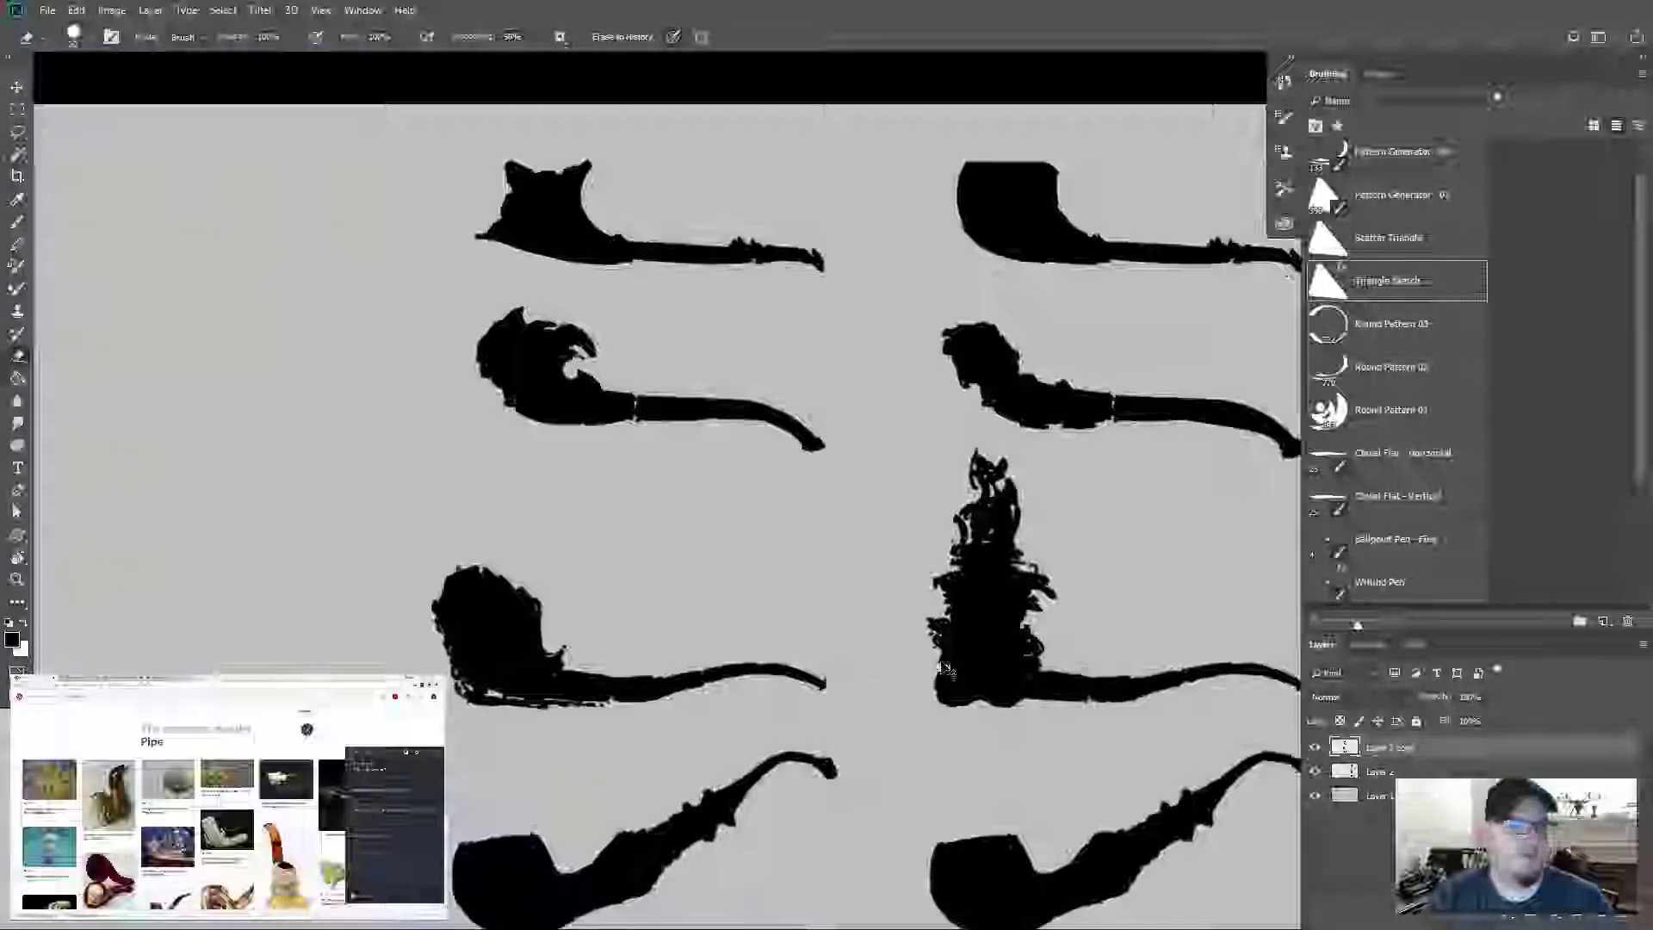
mouse_move(590, 620)
mouse_down()
mouse_move(727, 413)
mouse_move(546, 437)
mouse_up()
key(ctrl+plus)
key(ctrl+minus)
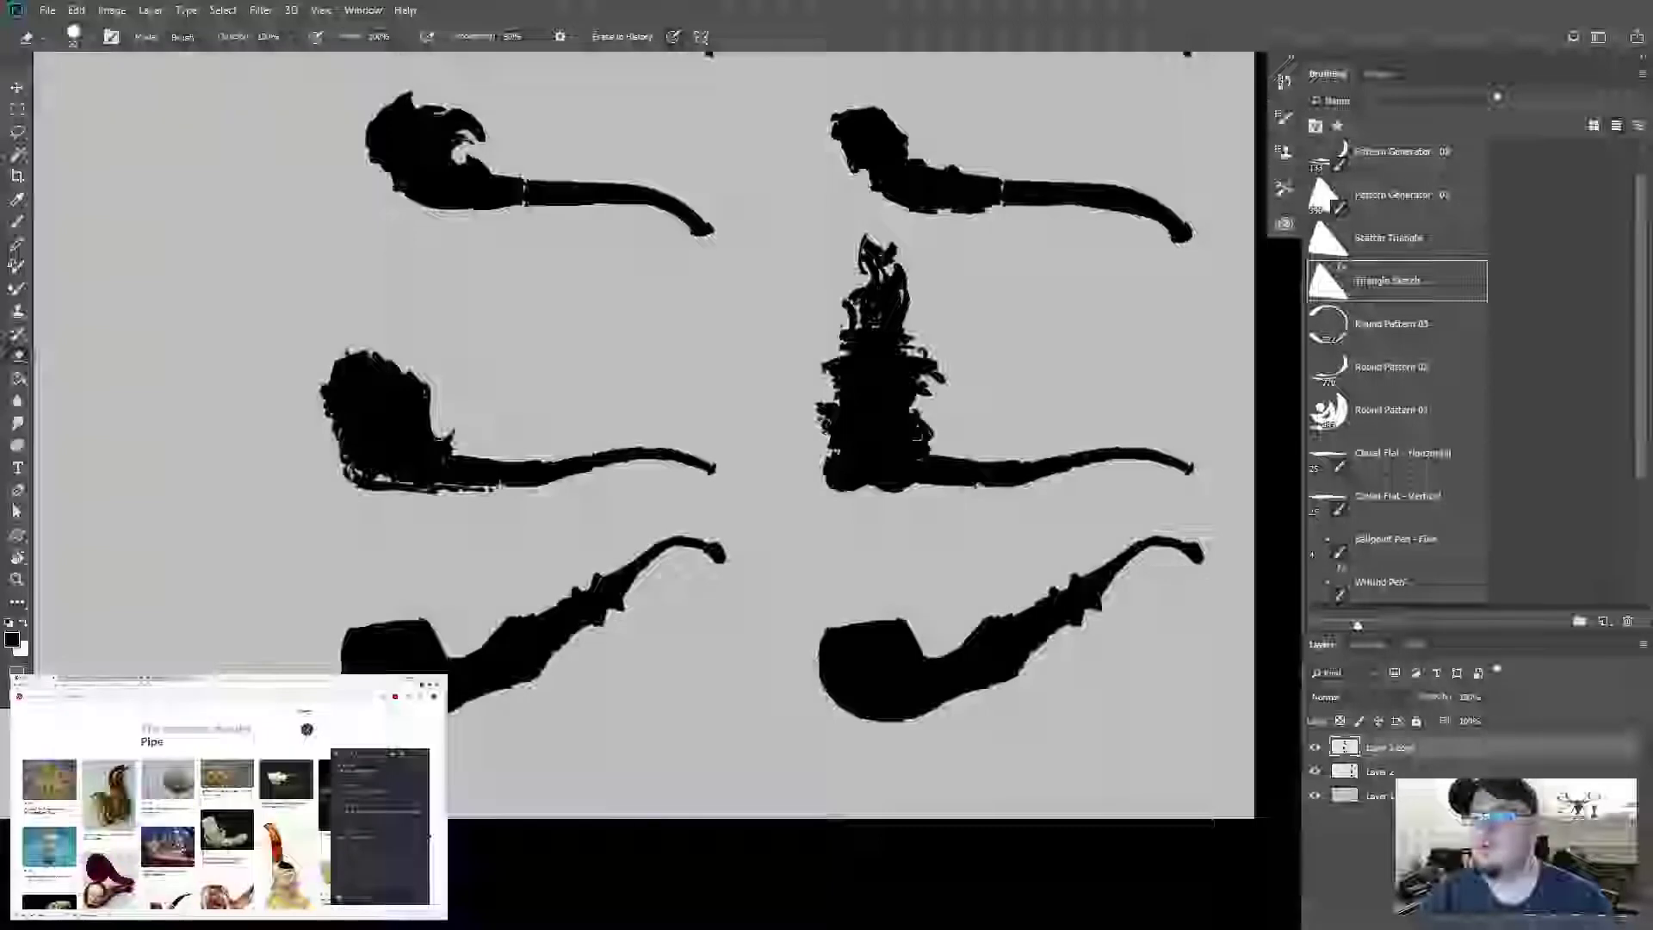
click(121, 679)
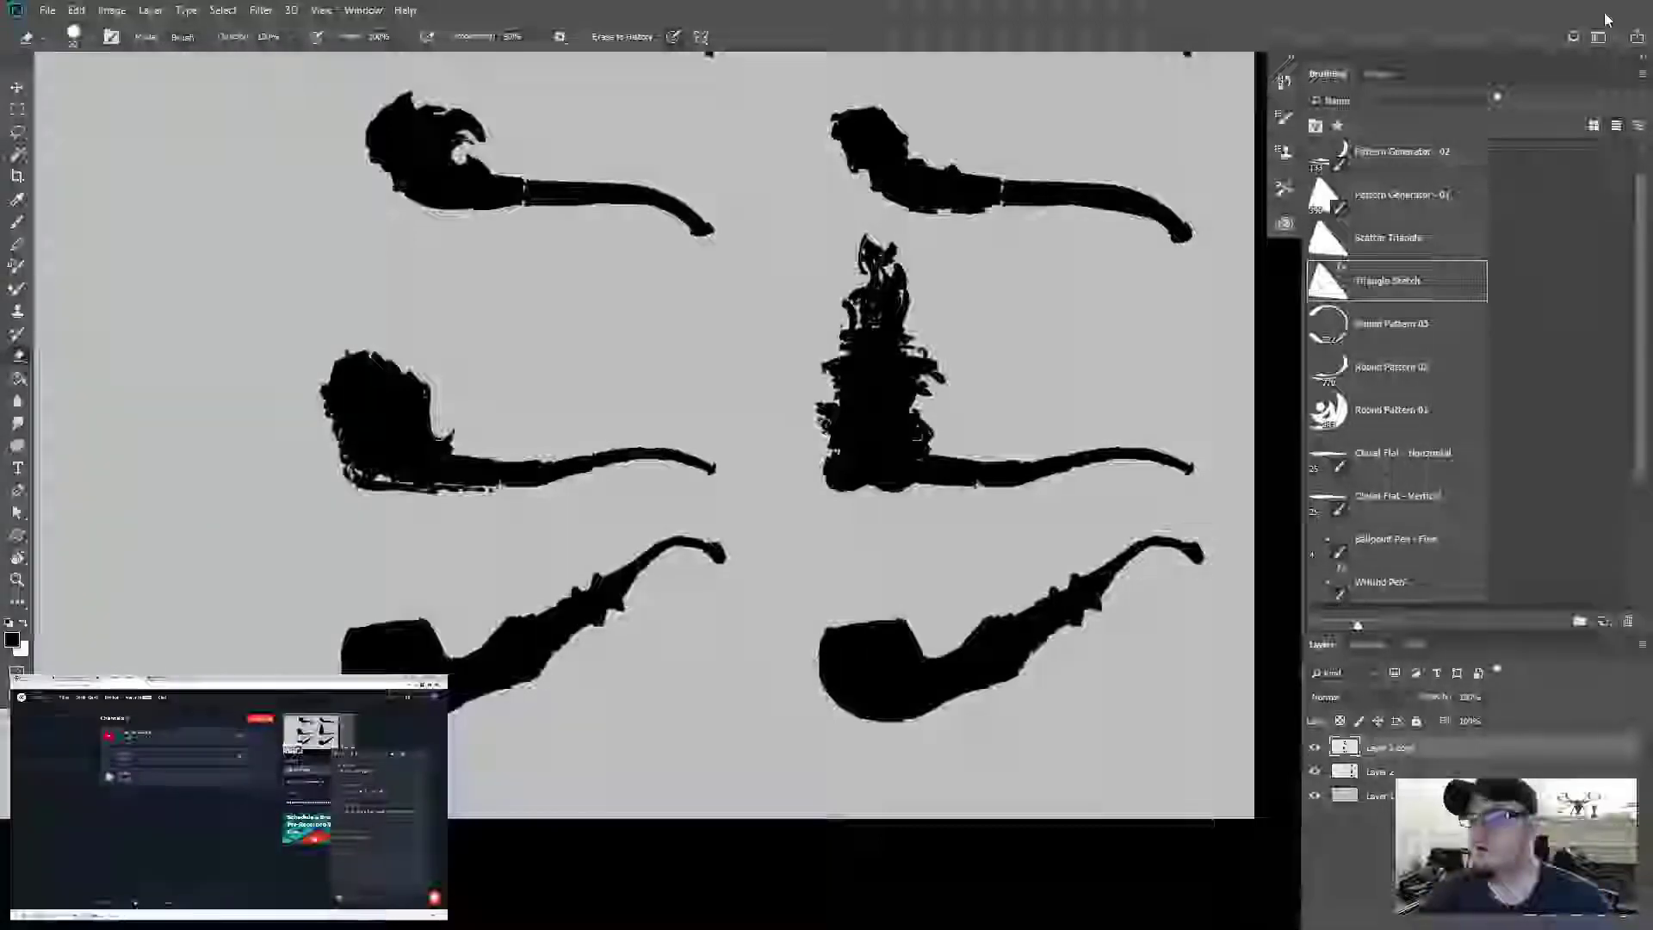
click(36, 679)
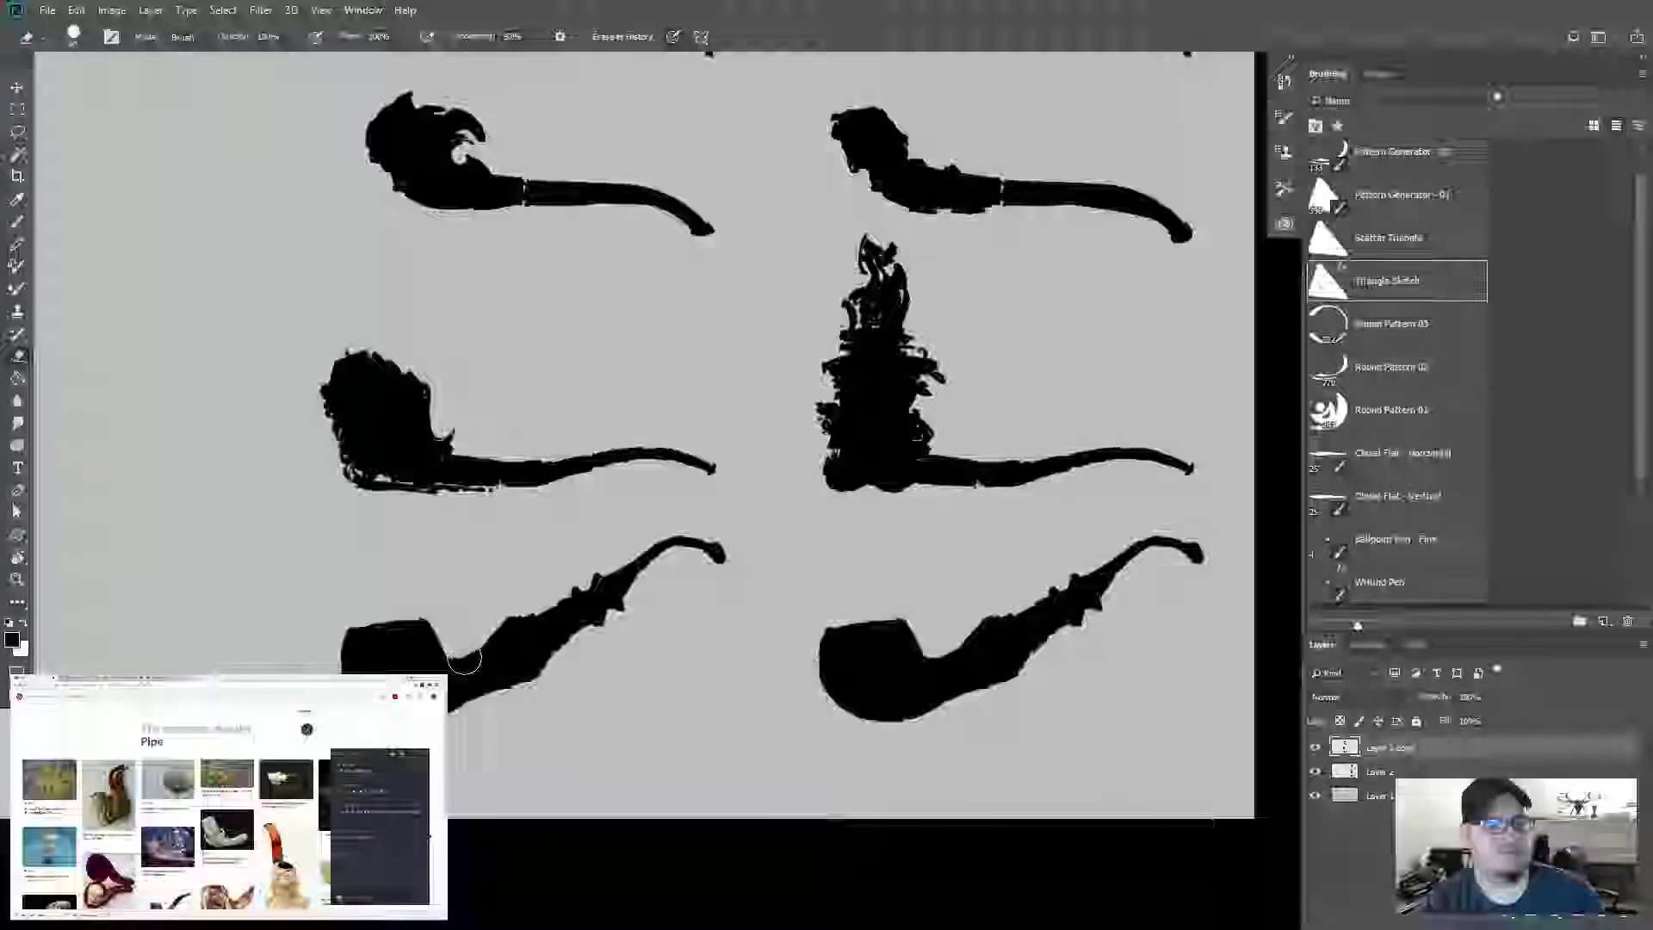
Step: Erase the upper bowl of the reshaped column's bottom pipe into a scooped curve, and thicken its underside with the Brush
mouse_move(460, 638)
mouse_down()
mouse_move(418, 653)
mouse_move(353, 625)
mouse_move(454, 634)
mouse_move(369, 608)
mouse_move(414, 642)
mouse_move(377, 635)
mouse_up()
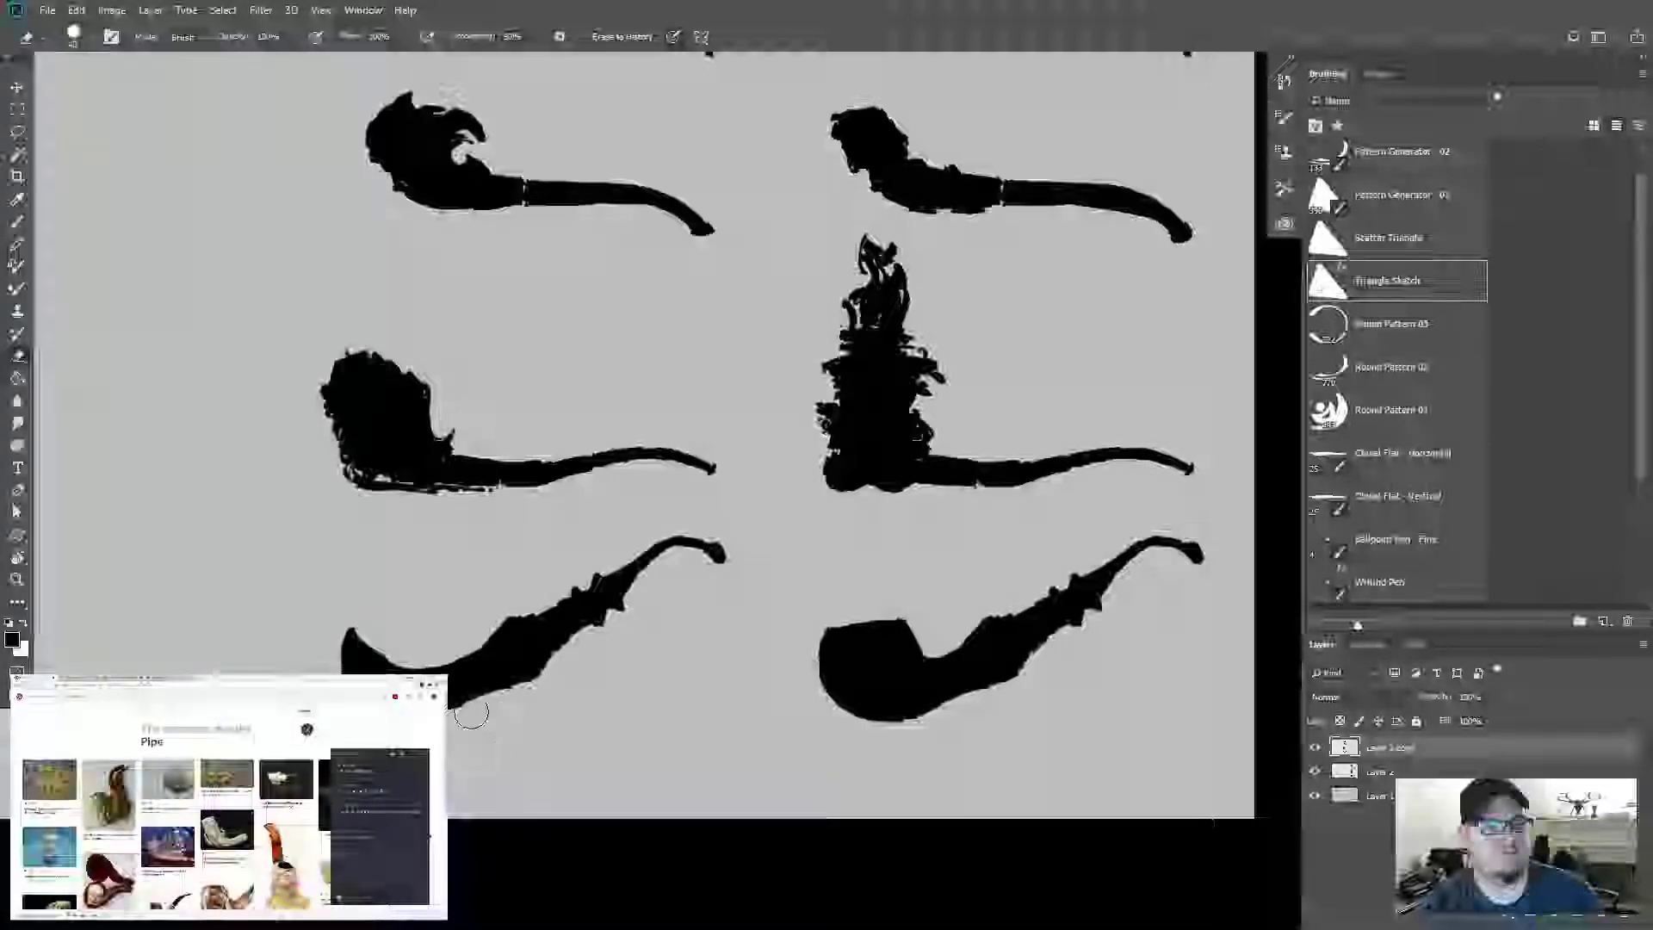
key(b)
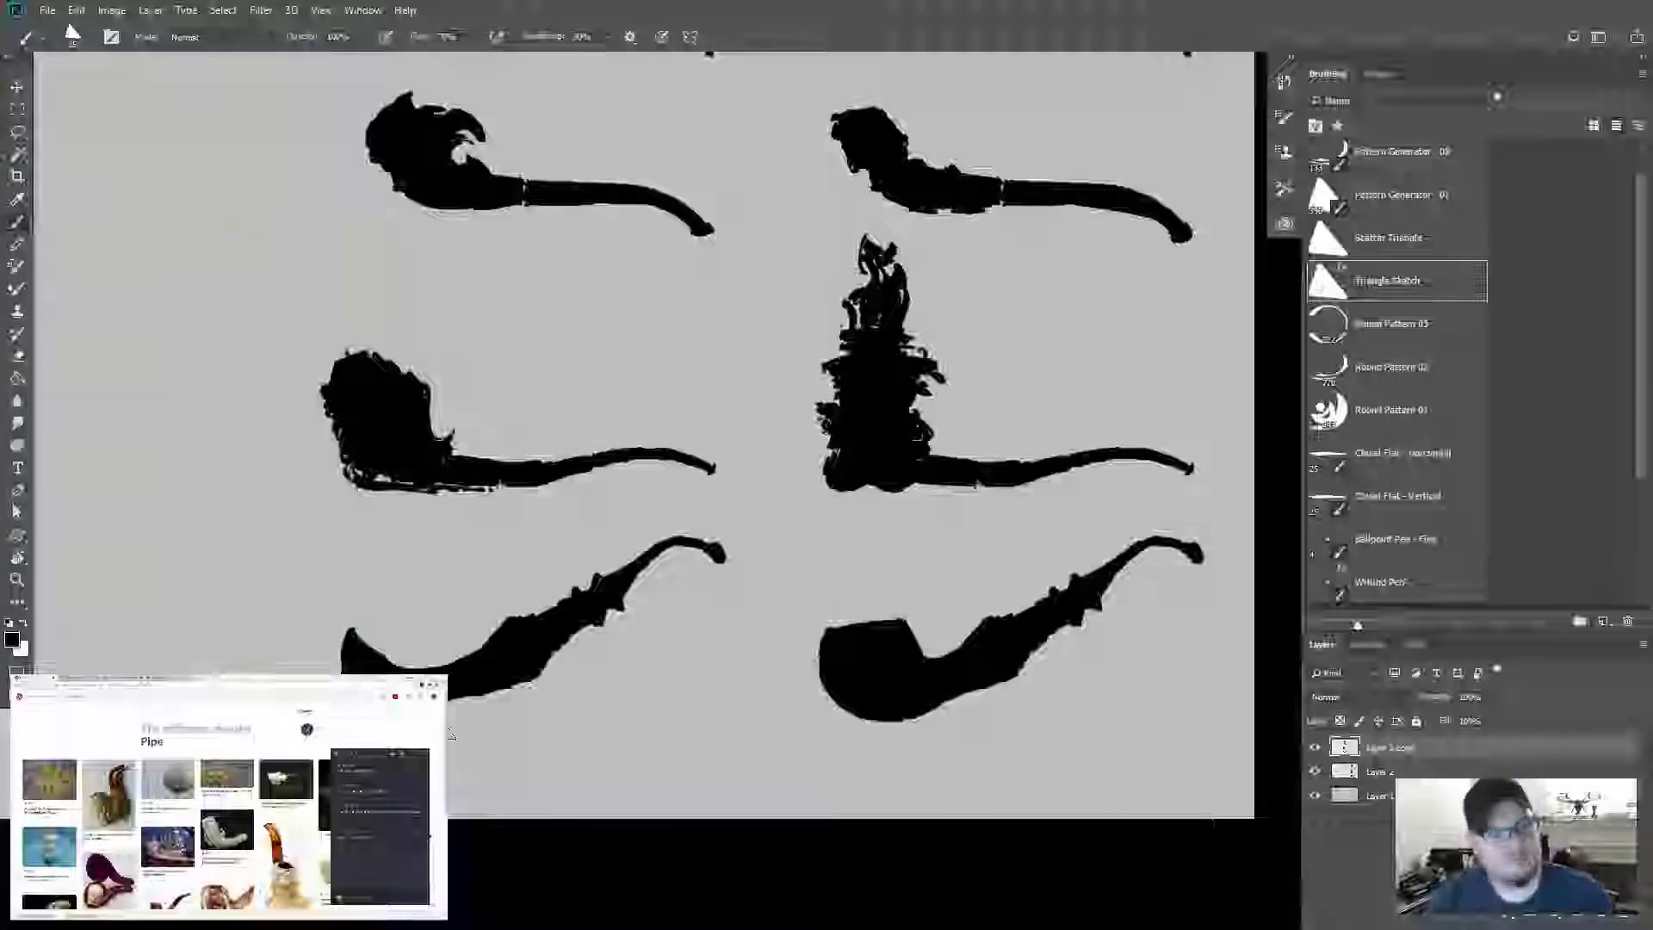
drag(499, 689, 456, 702)
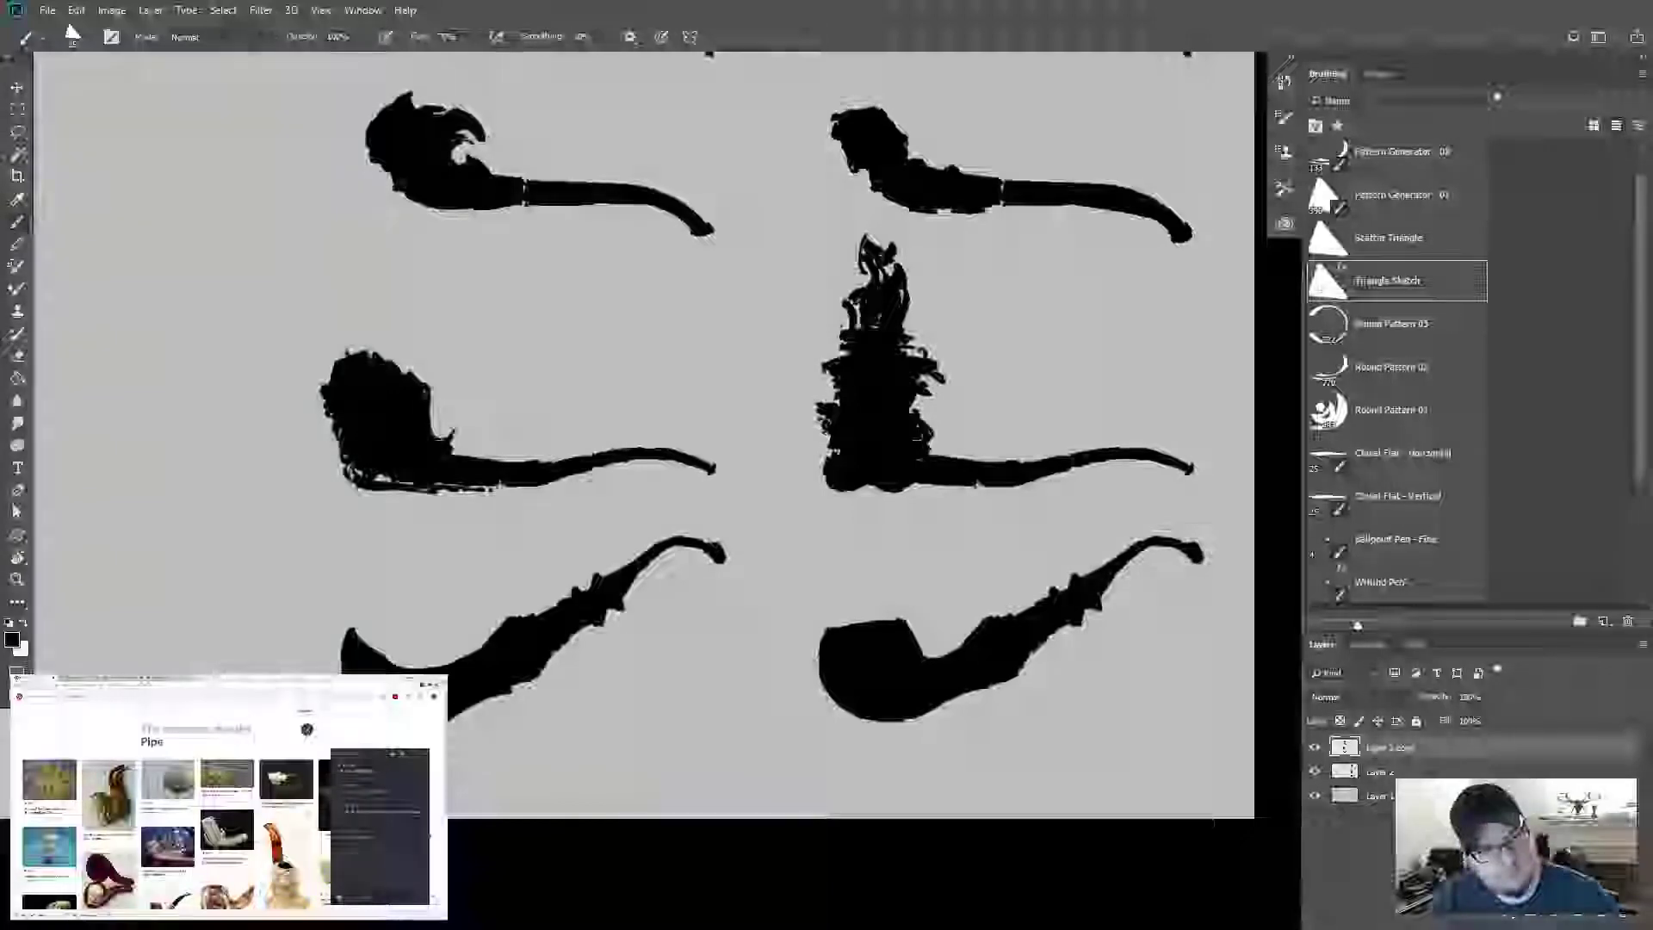
drag(499, 689, 456, 723)
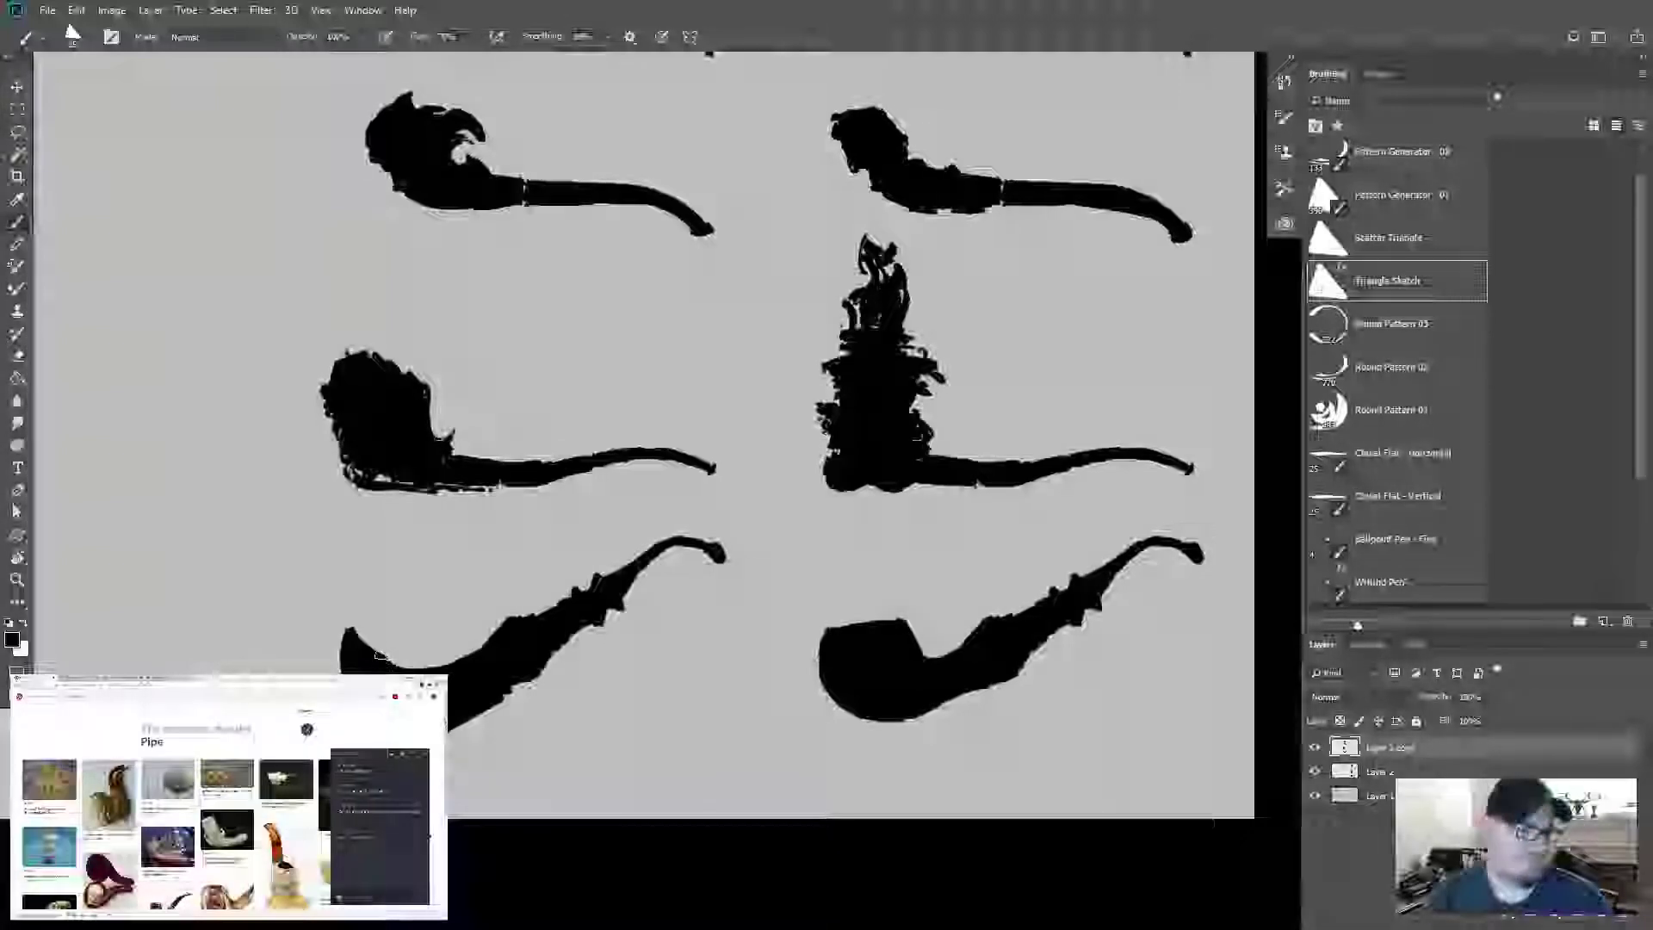
Step: Paint a spiky crest on the bottom pipe's bowl with a hook curling toward the stem and a pointed, open-jawed front
mouse_move(383, 659)
mouse_down()
mouse_move(390, 617)
mouse_move(346, 632)
mouse_move(344, 616)
mouse_move(405, 611)
mouse_move(424, 637)
mouse_move(424, 621)
mouse_move(393, 666)
mouse_up()
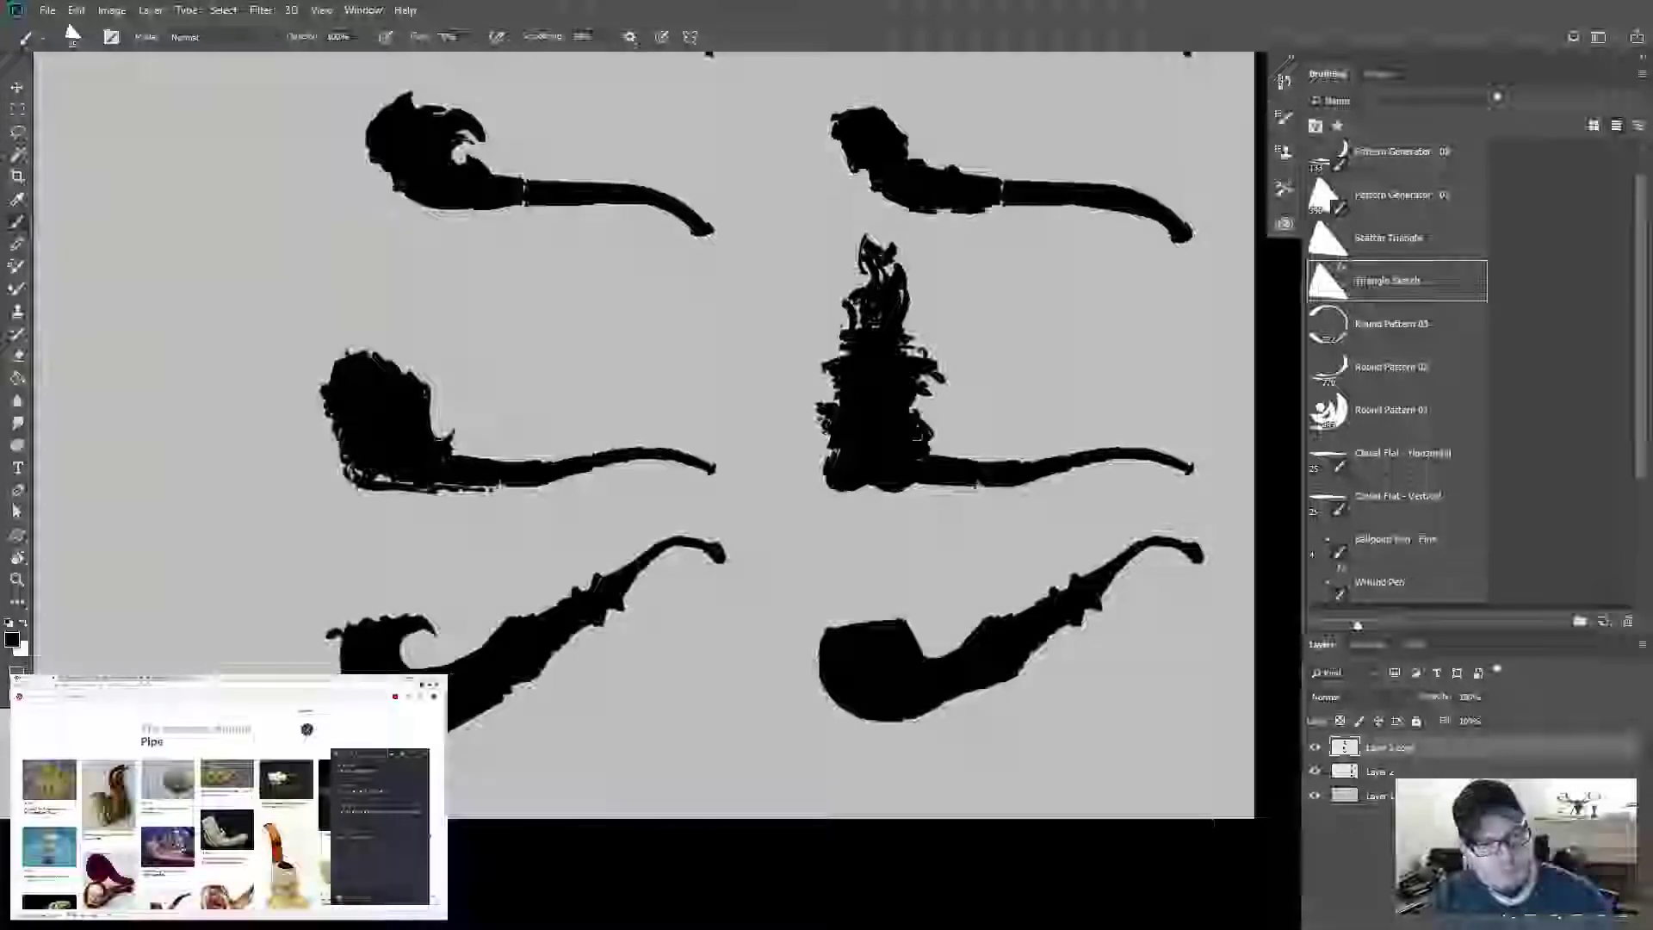
mouse_move(345, 655)
mouse_down()
mouse_move(330, 639)
mouse_move(294, 657)
mouse_move(328, 663)
mouse_move(306, 642)
mouse_move(291, 653)
mouse_move(336, 641)
mouse_up()
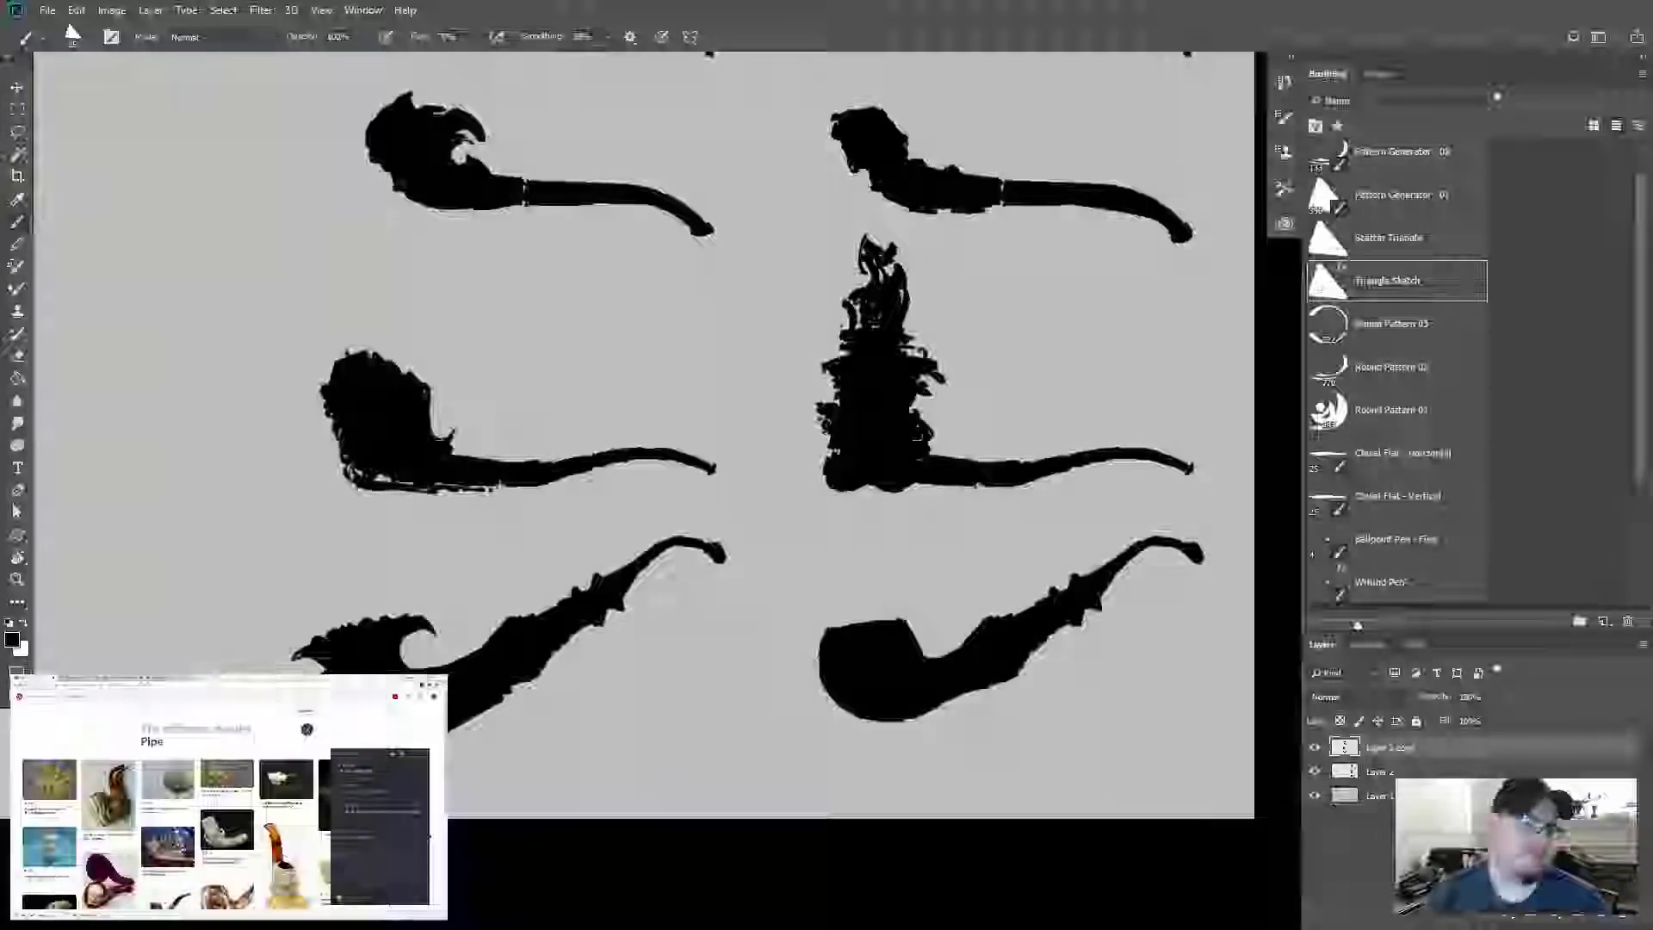
key(e)
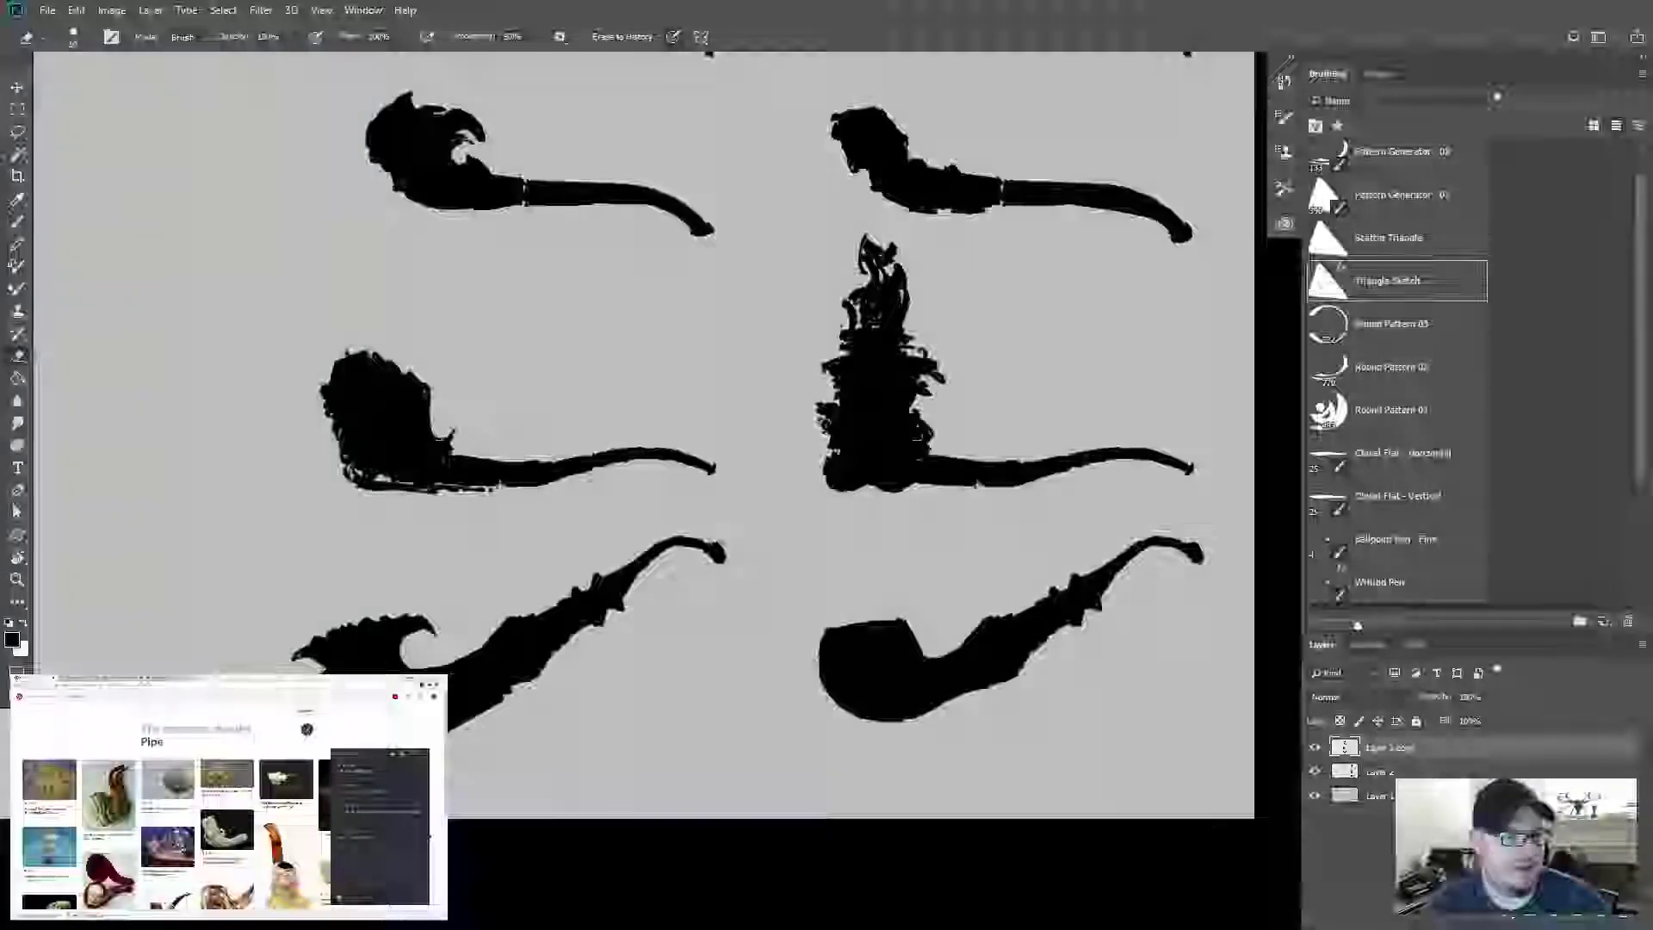
key(b)
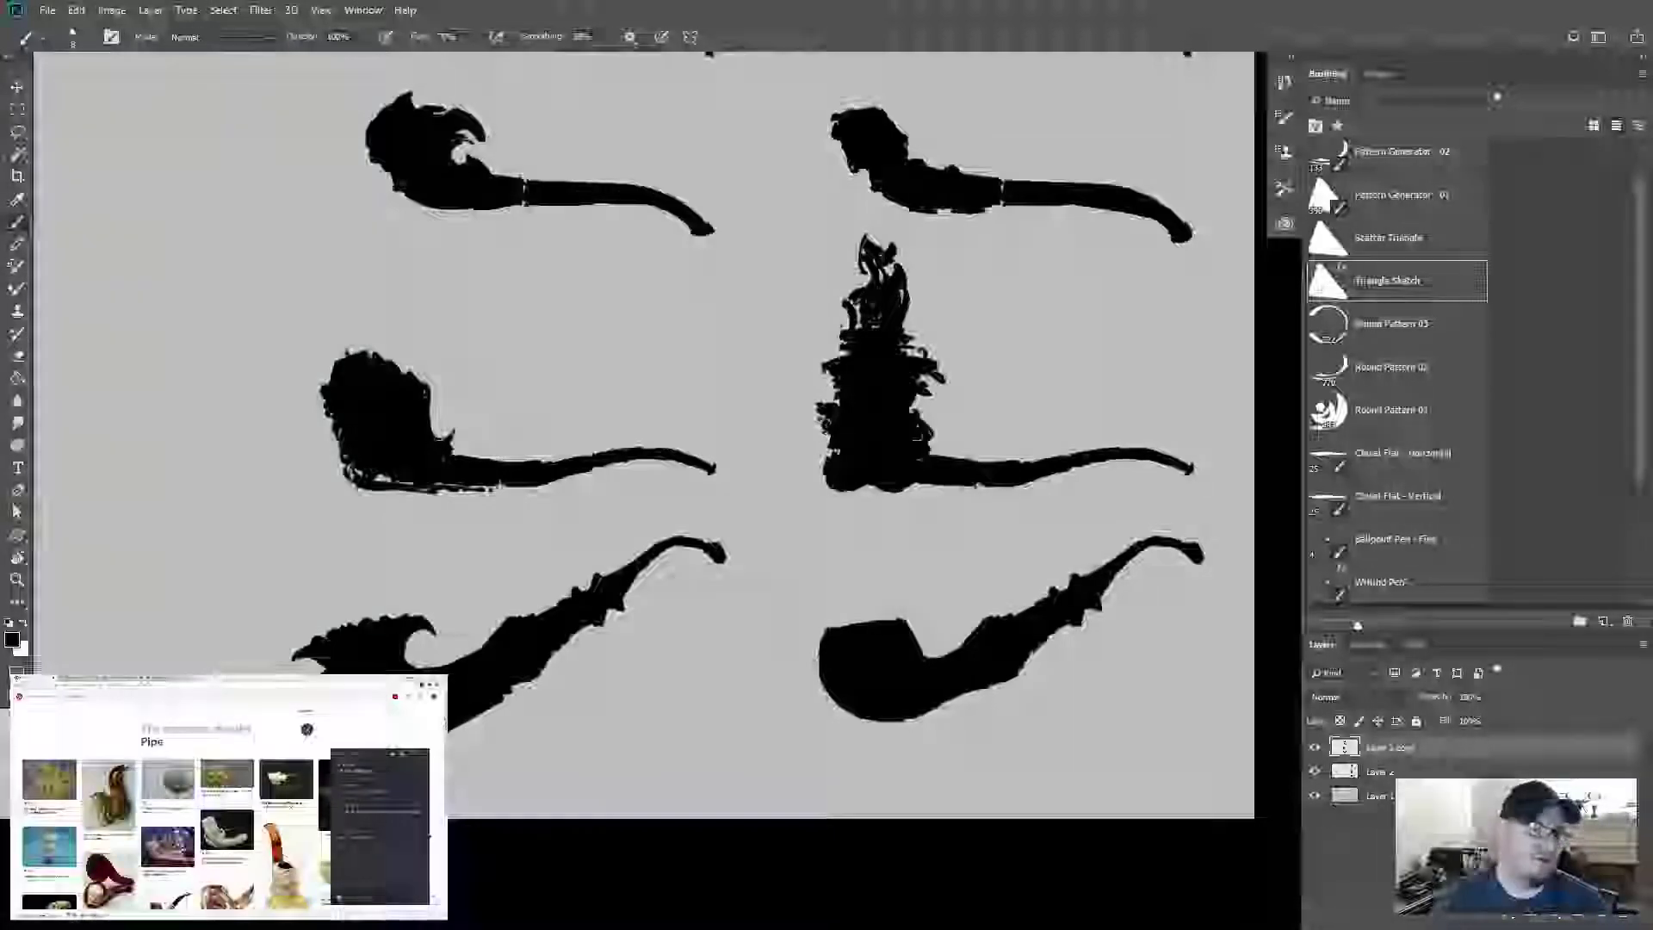
key(e)
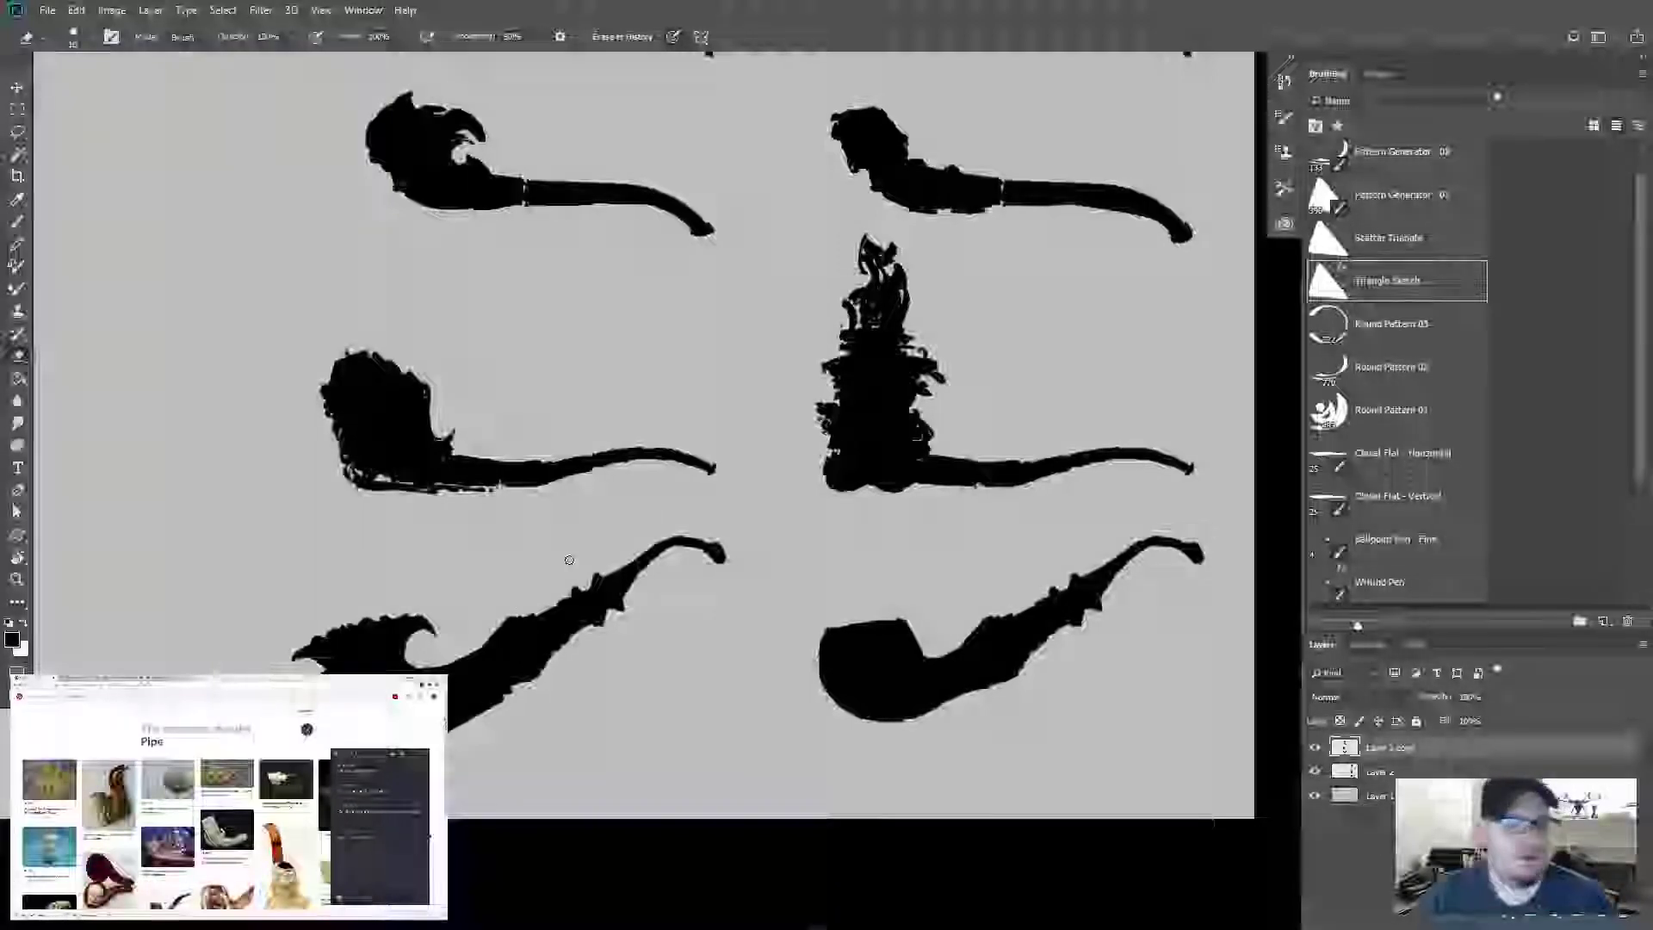
scroll(560, 567, down, 5)
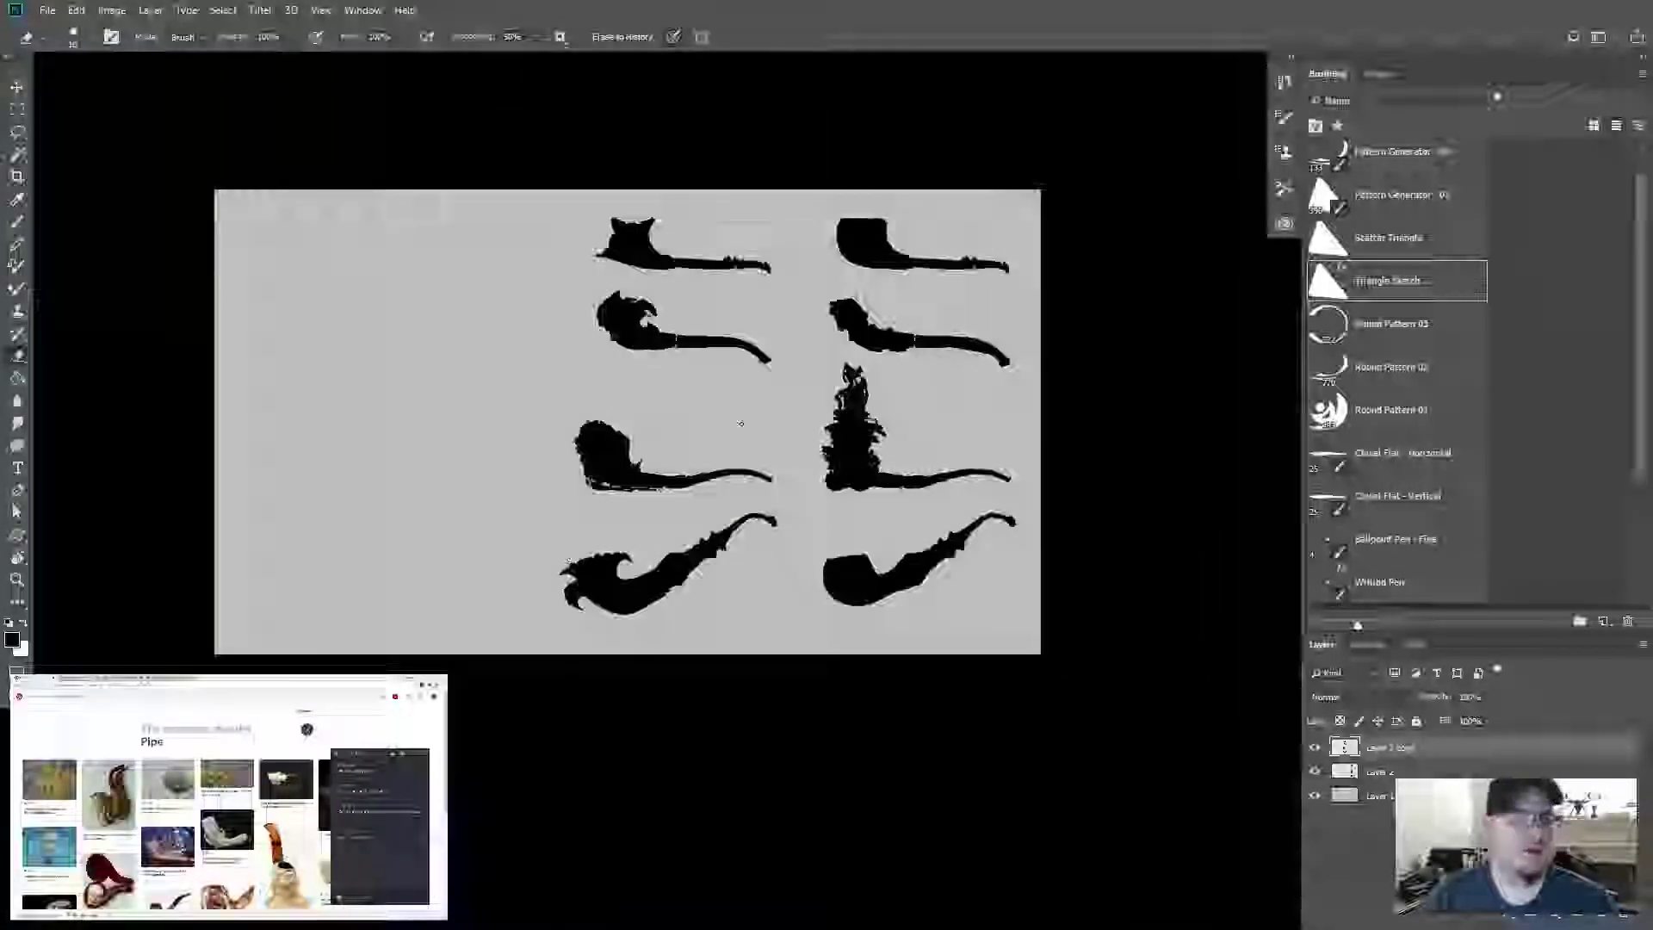
drag(742, 421, 748, 448)
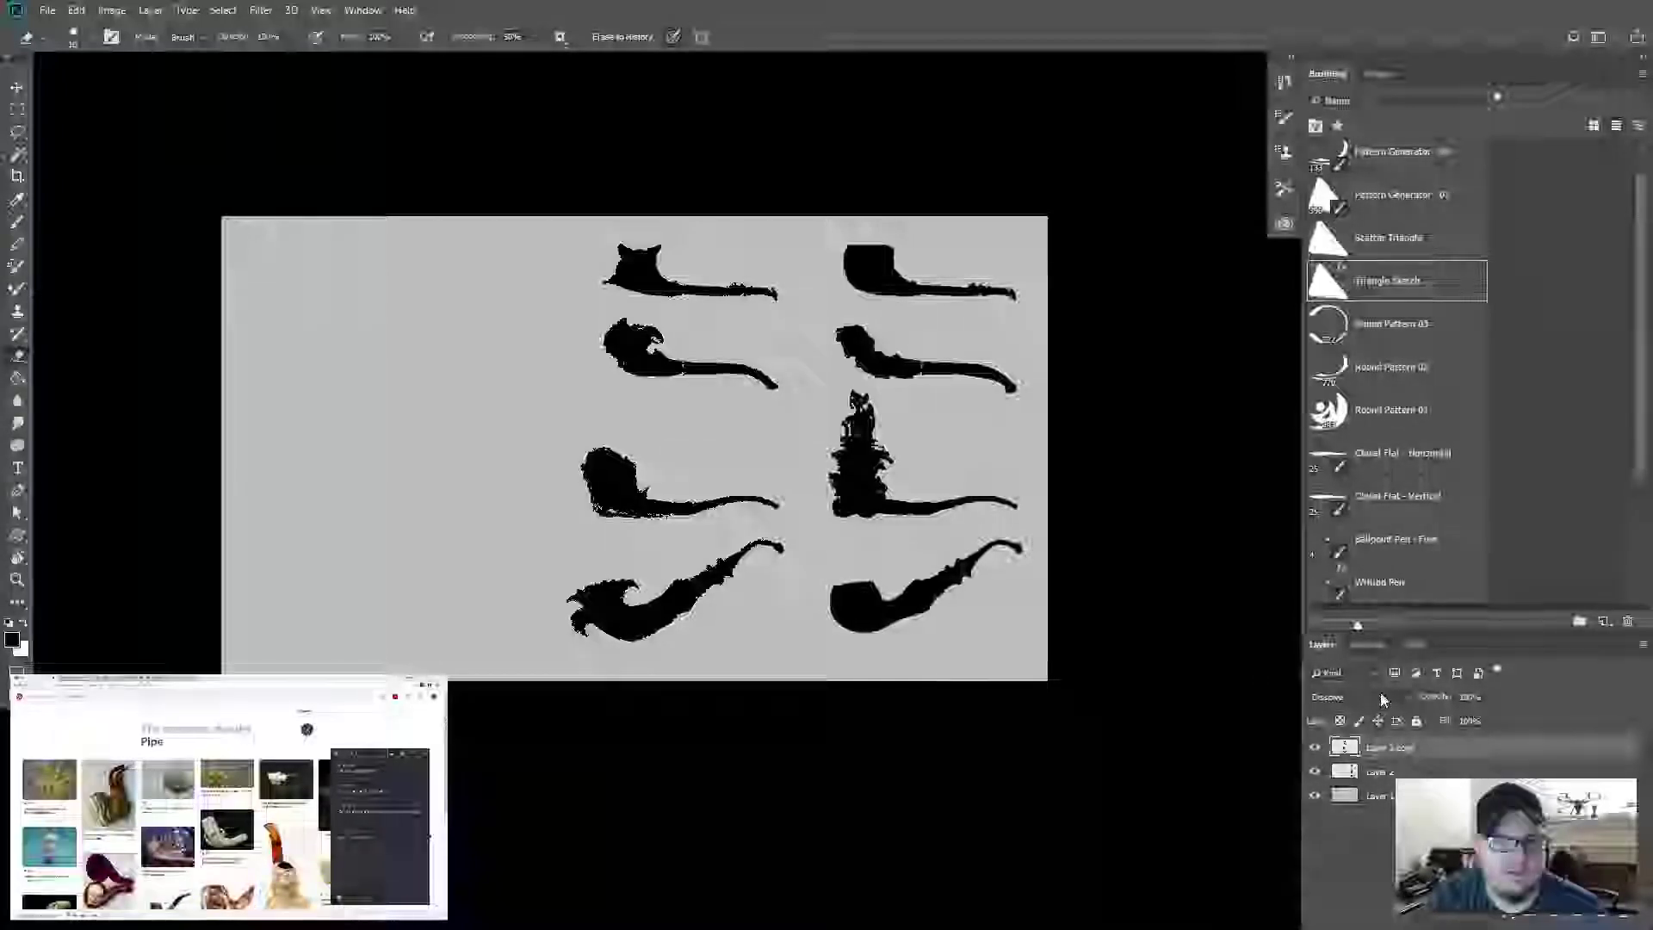
click(1343, 696)
click(1330, 282)
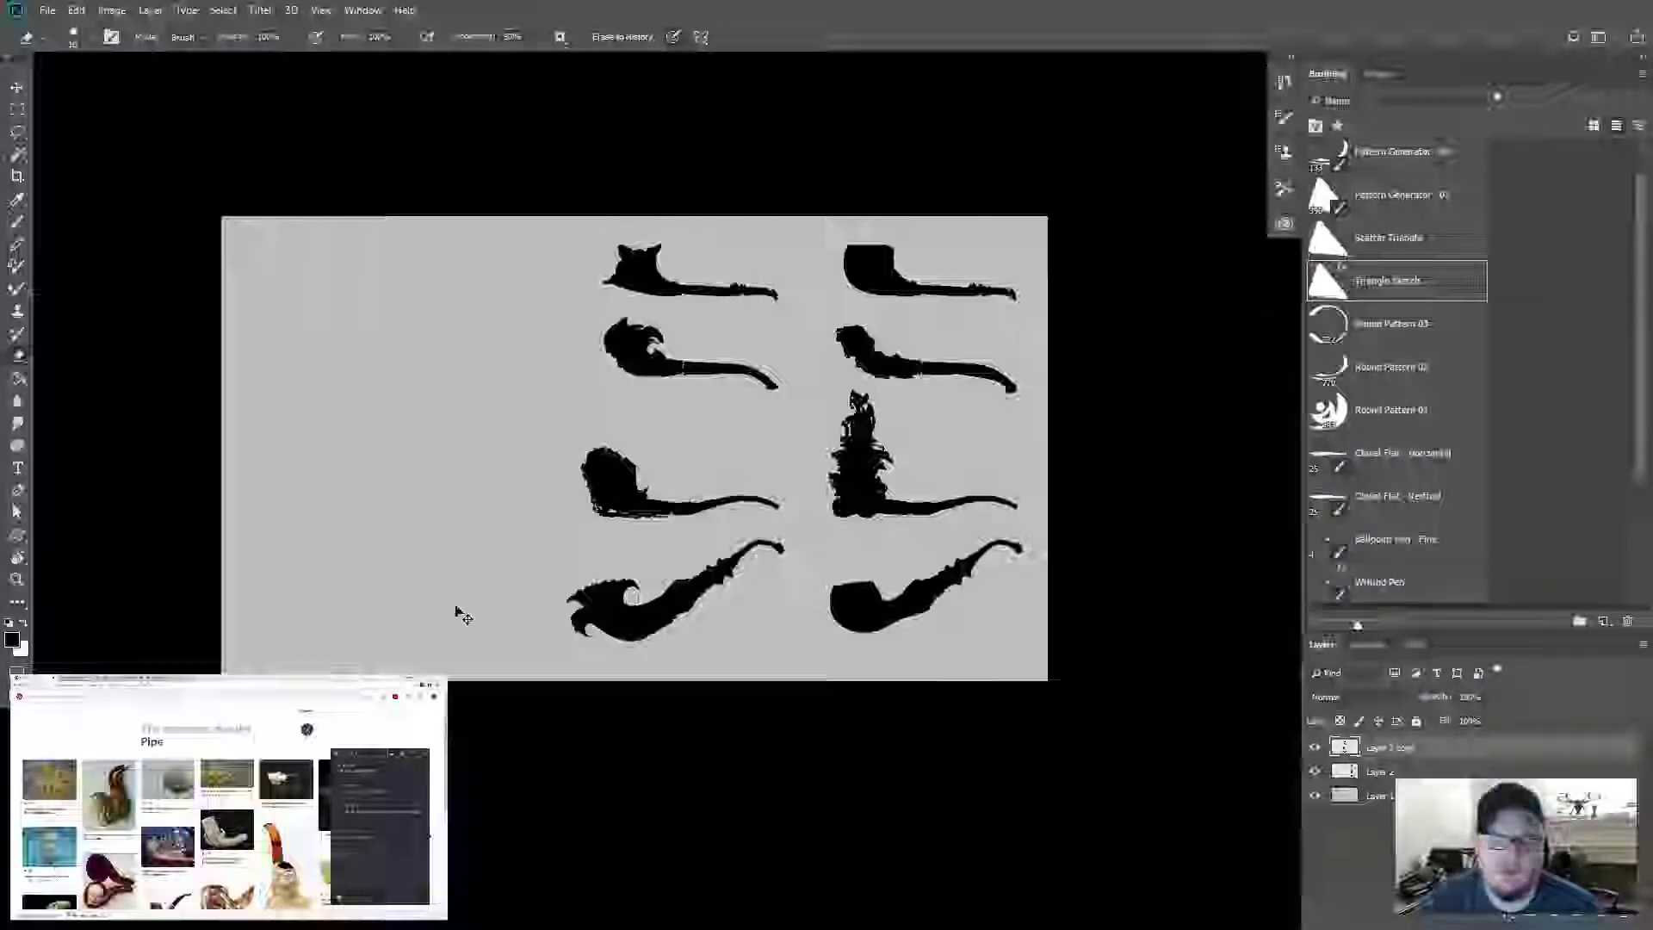
key(ctrl+plus)
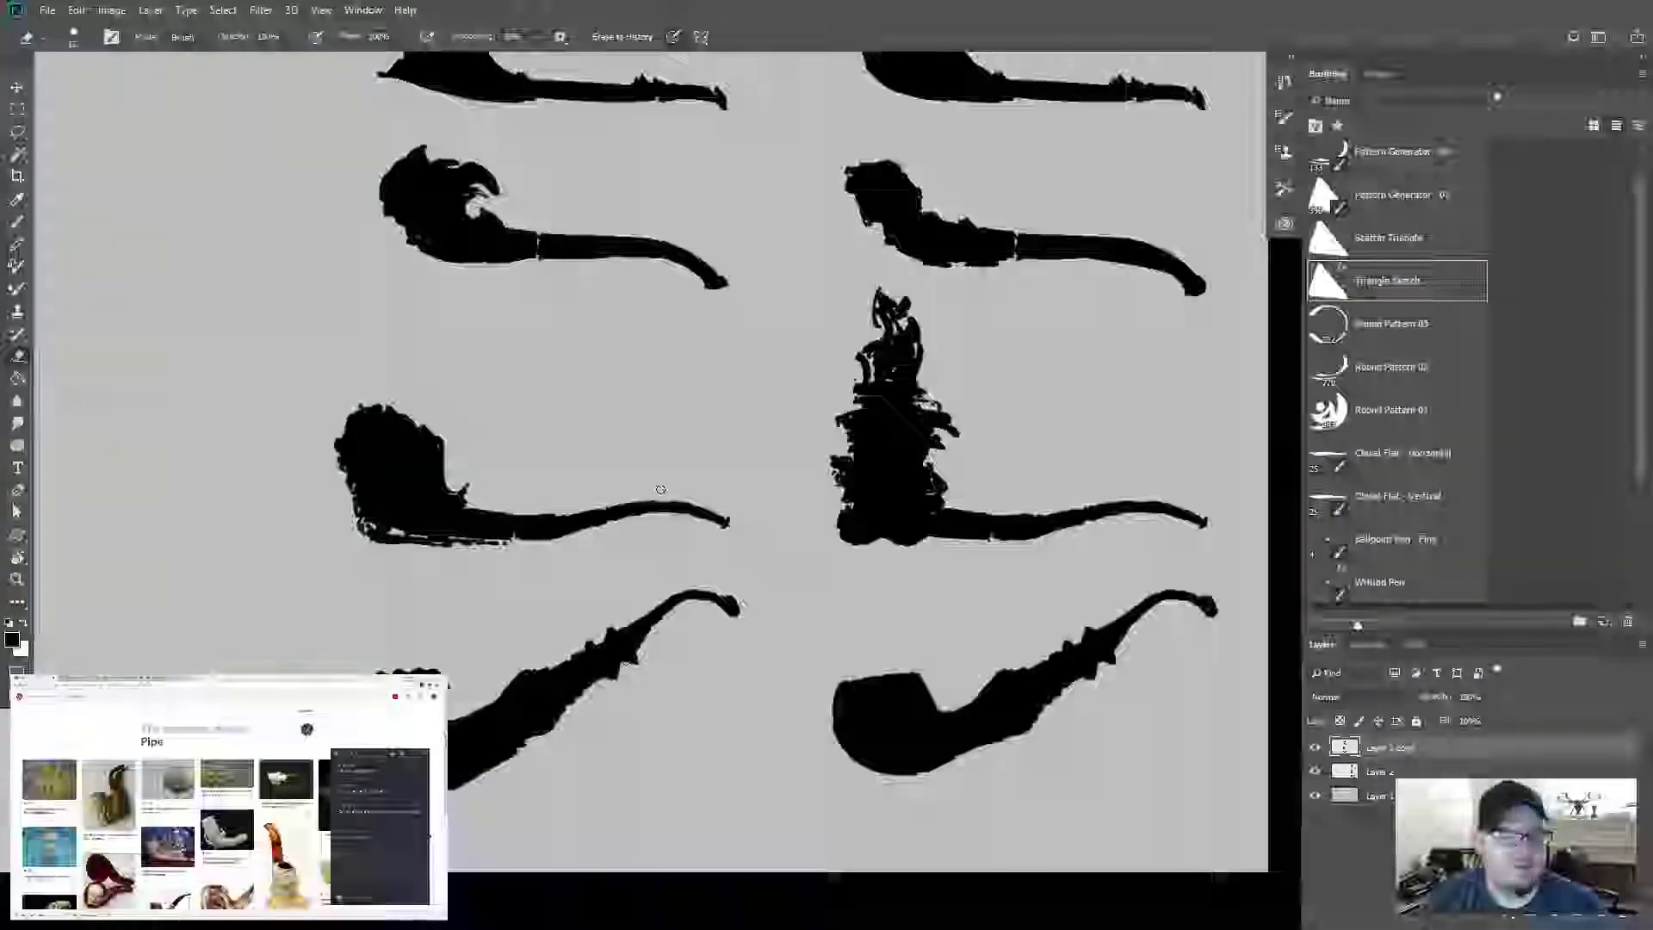
key(ctrl+minus)
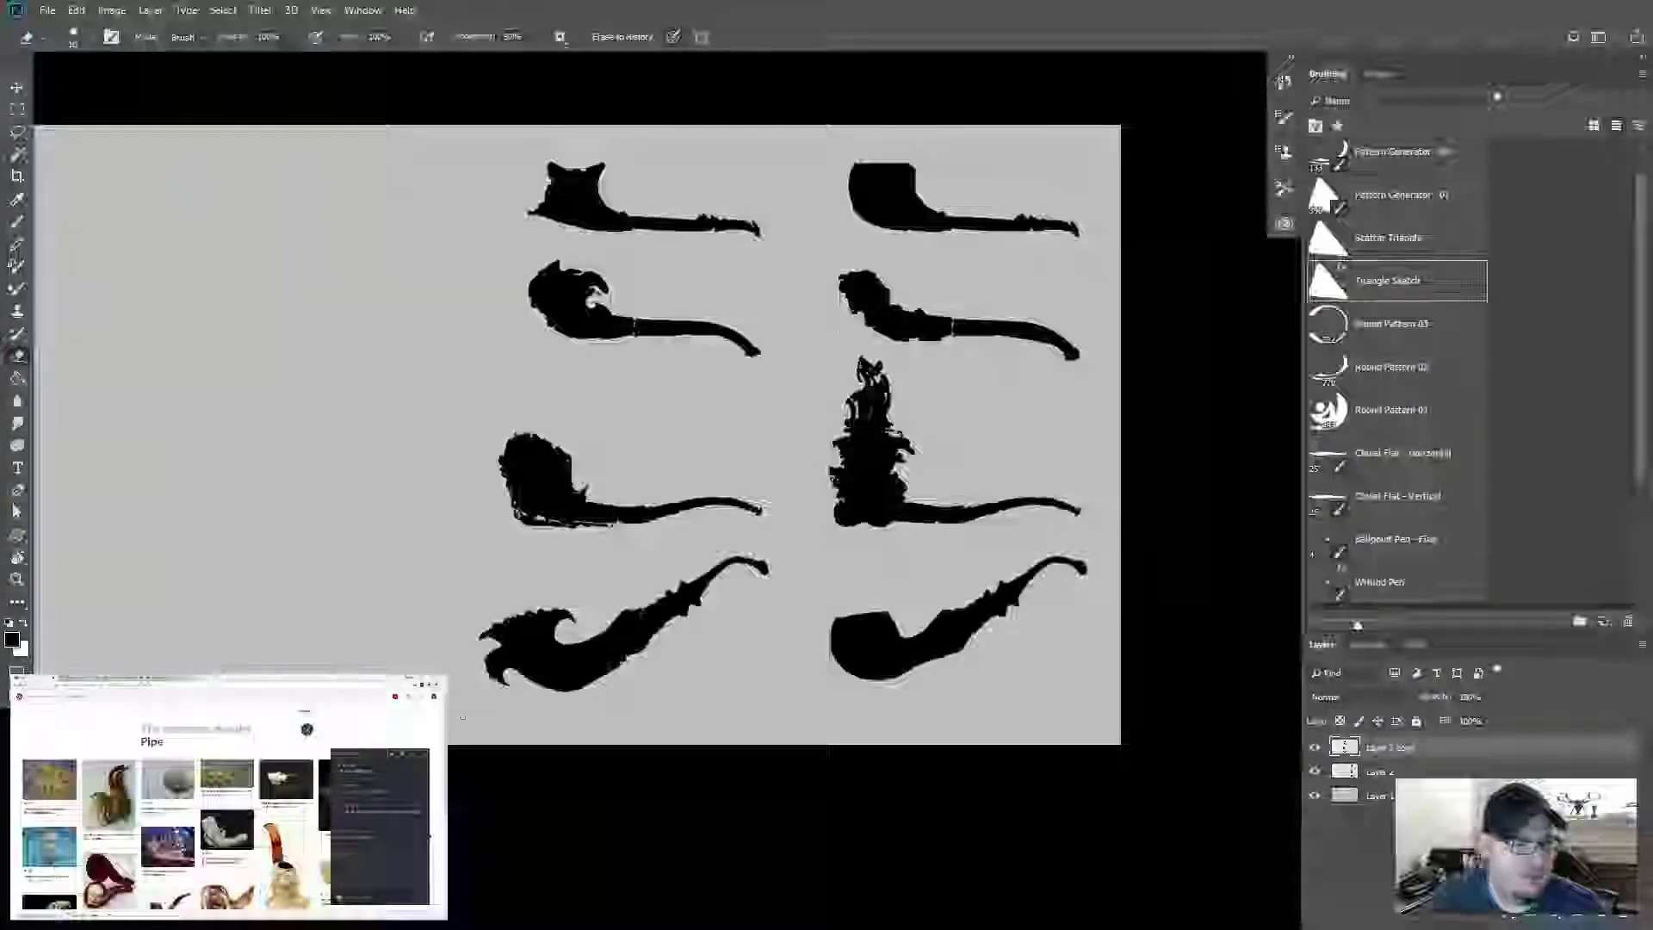
click(1376, 763)
click(1377, 749)
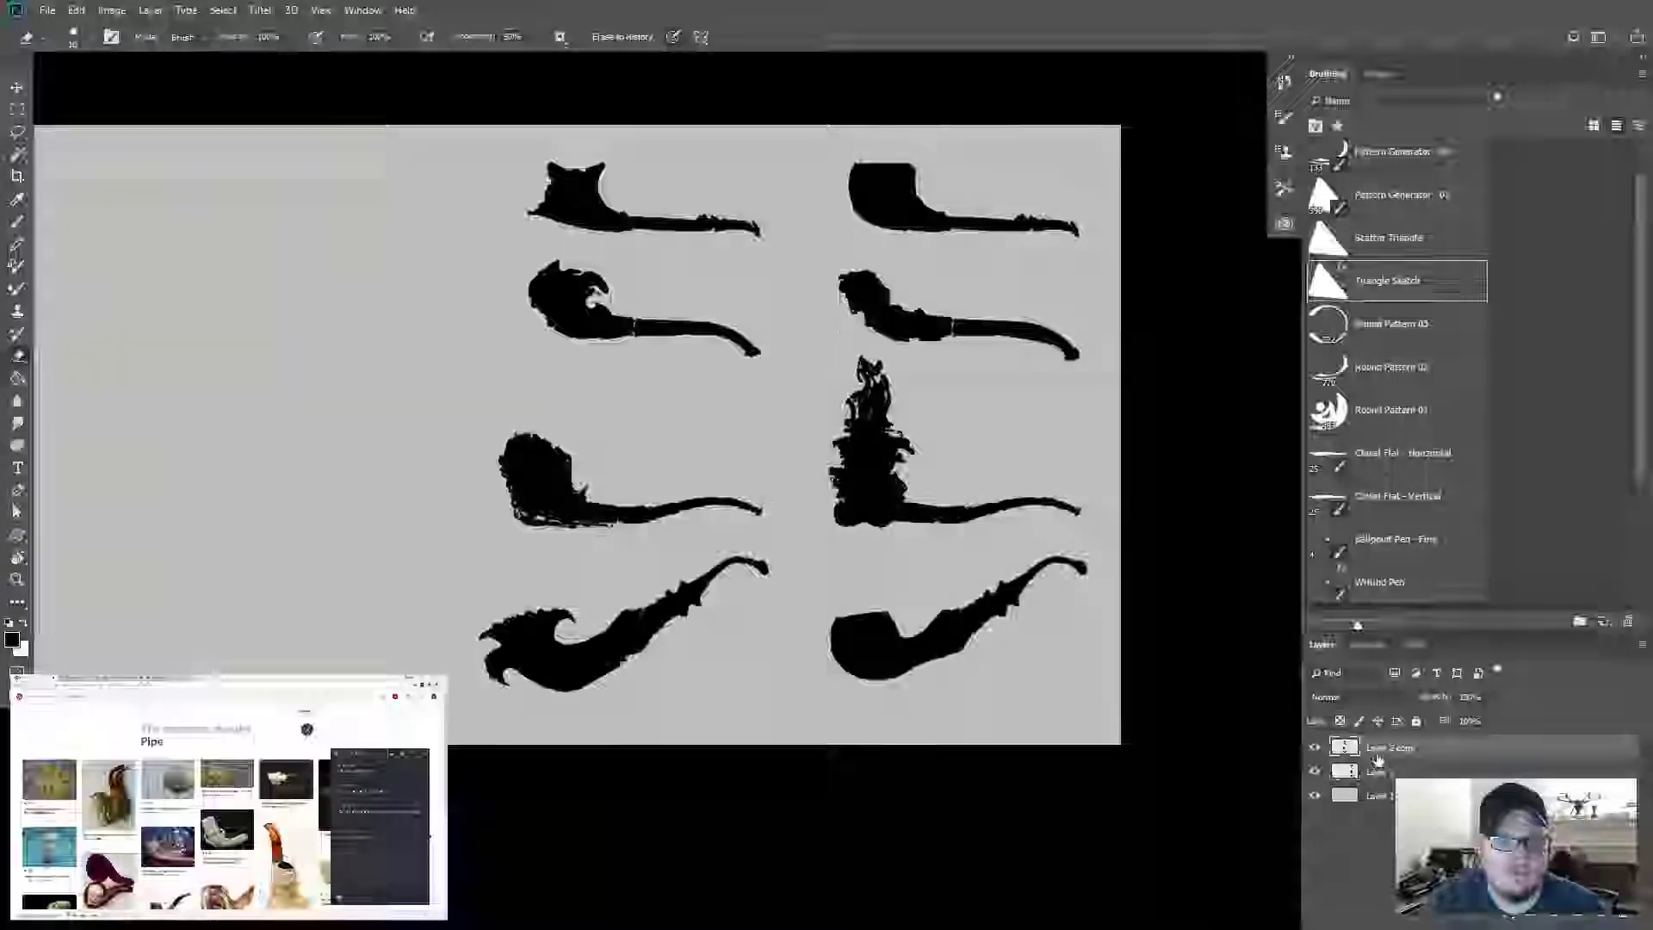
double_click(1438, 747)
click(1610, 401)
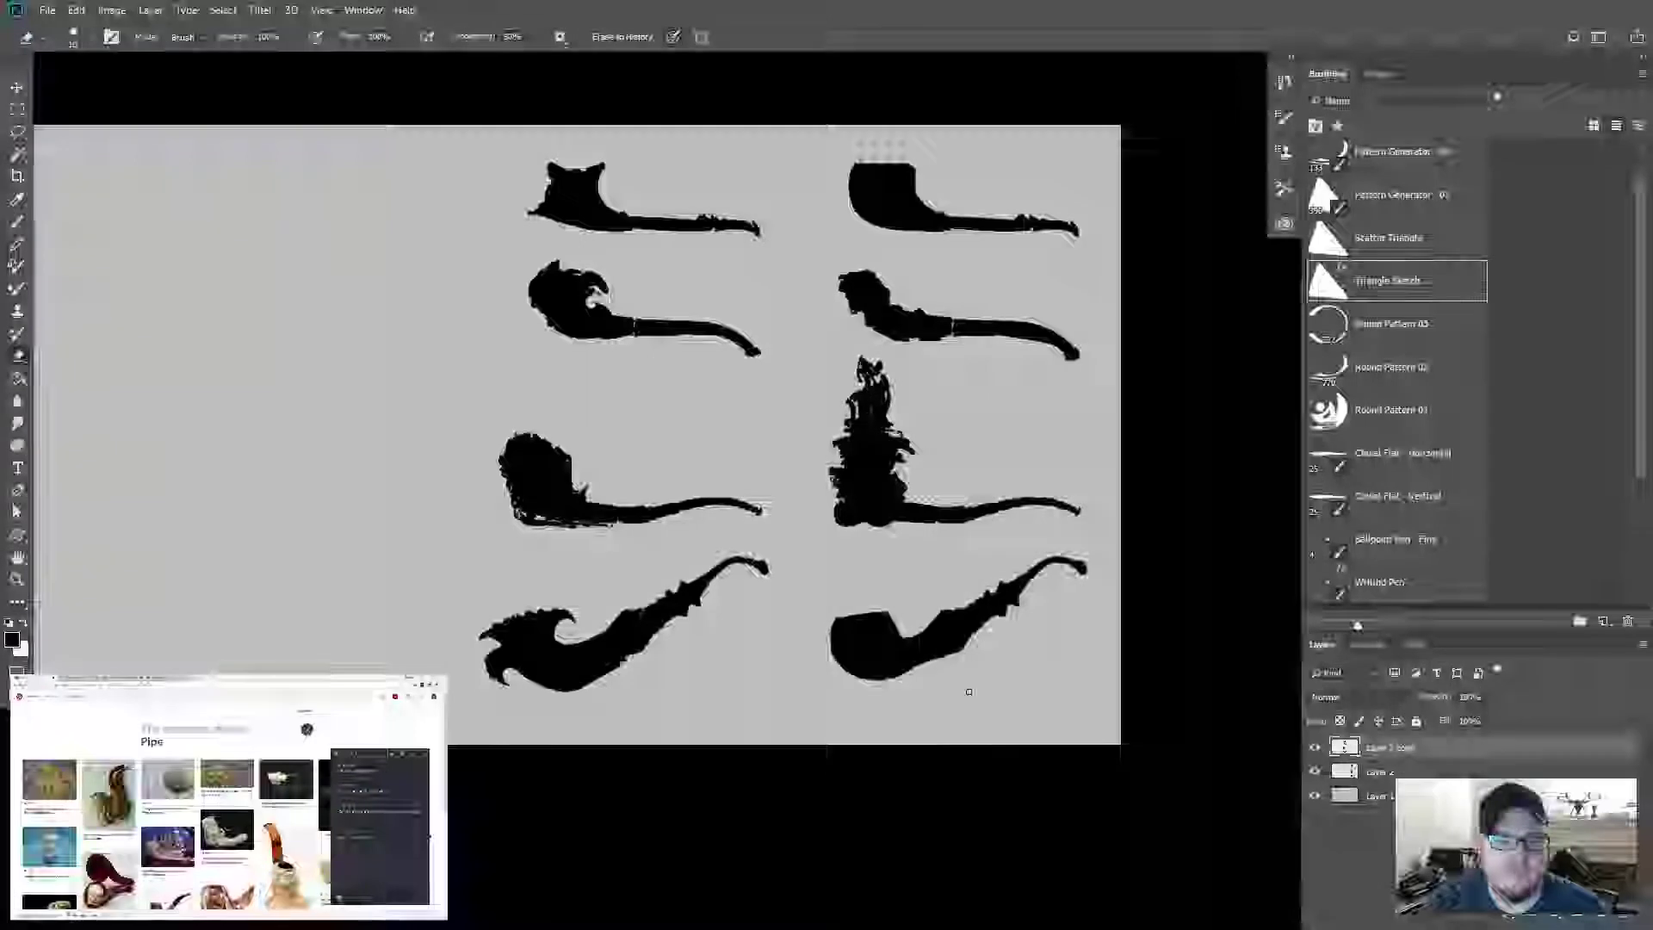
Step: Scale down the reshaped column's bottom pipe, overlaying it on its original to match the size before returning it to its column
key(m)
drag(457, 707, 783, 552)
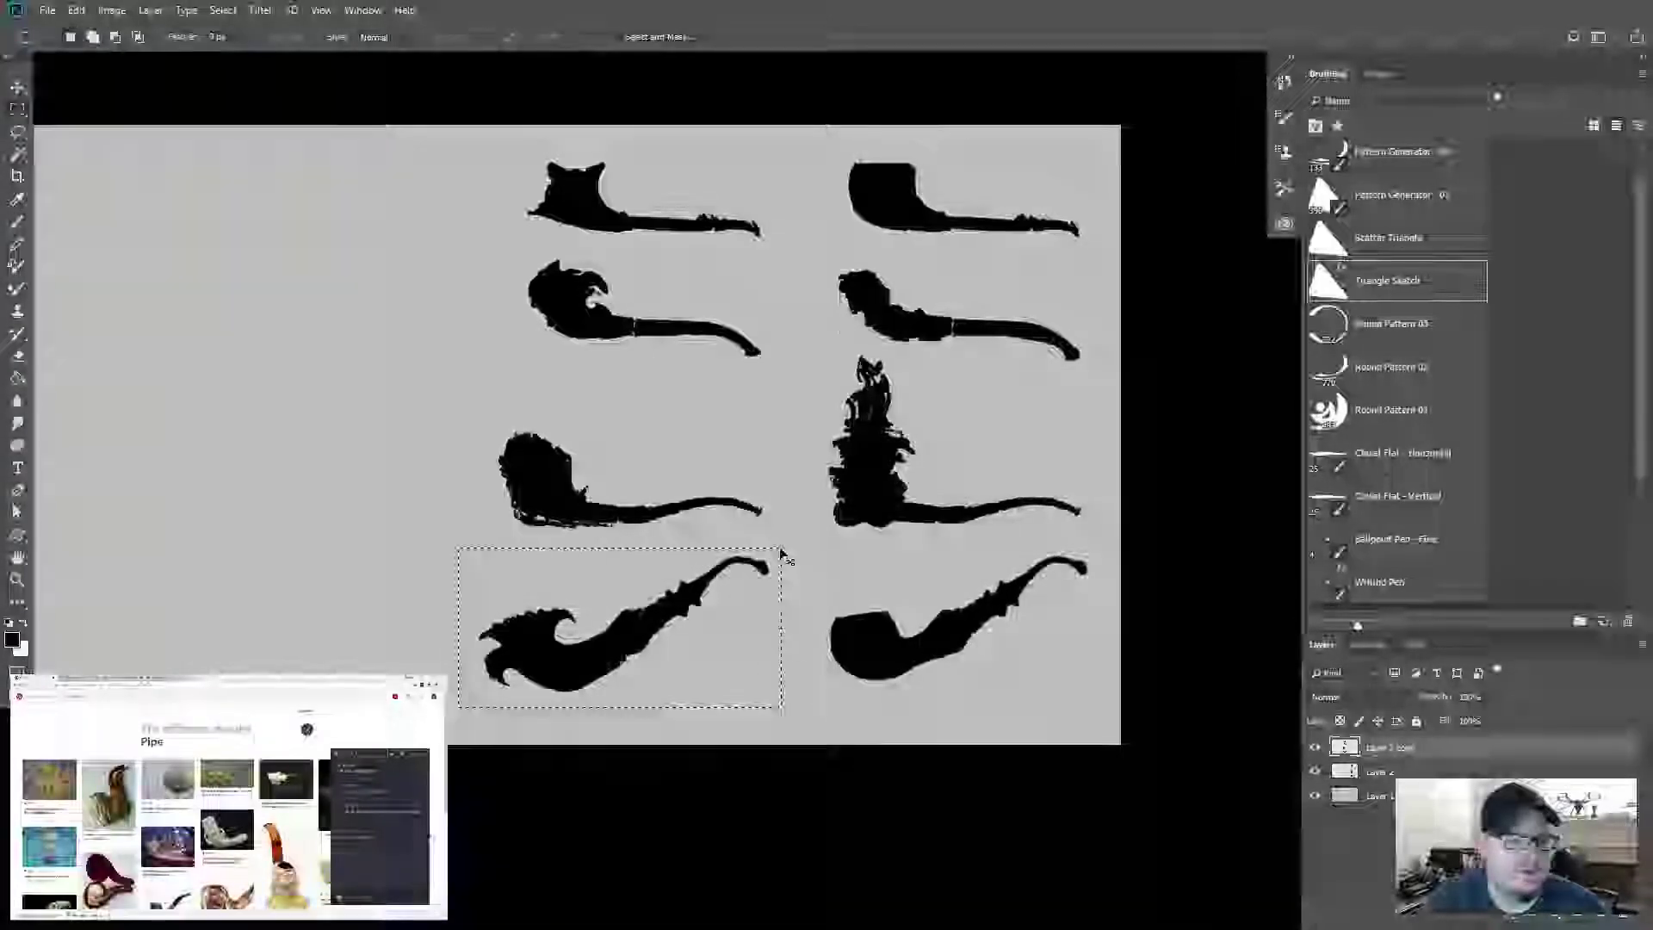
key(ctrl+t)
drag(460, 706, 508, 697)
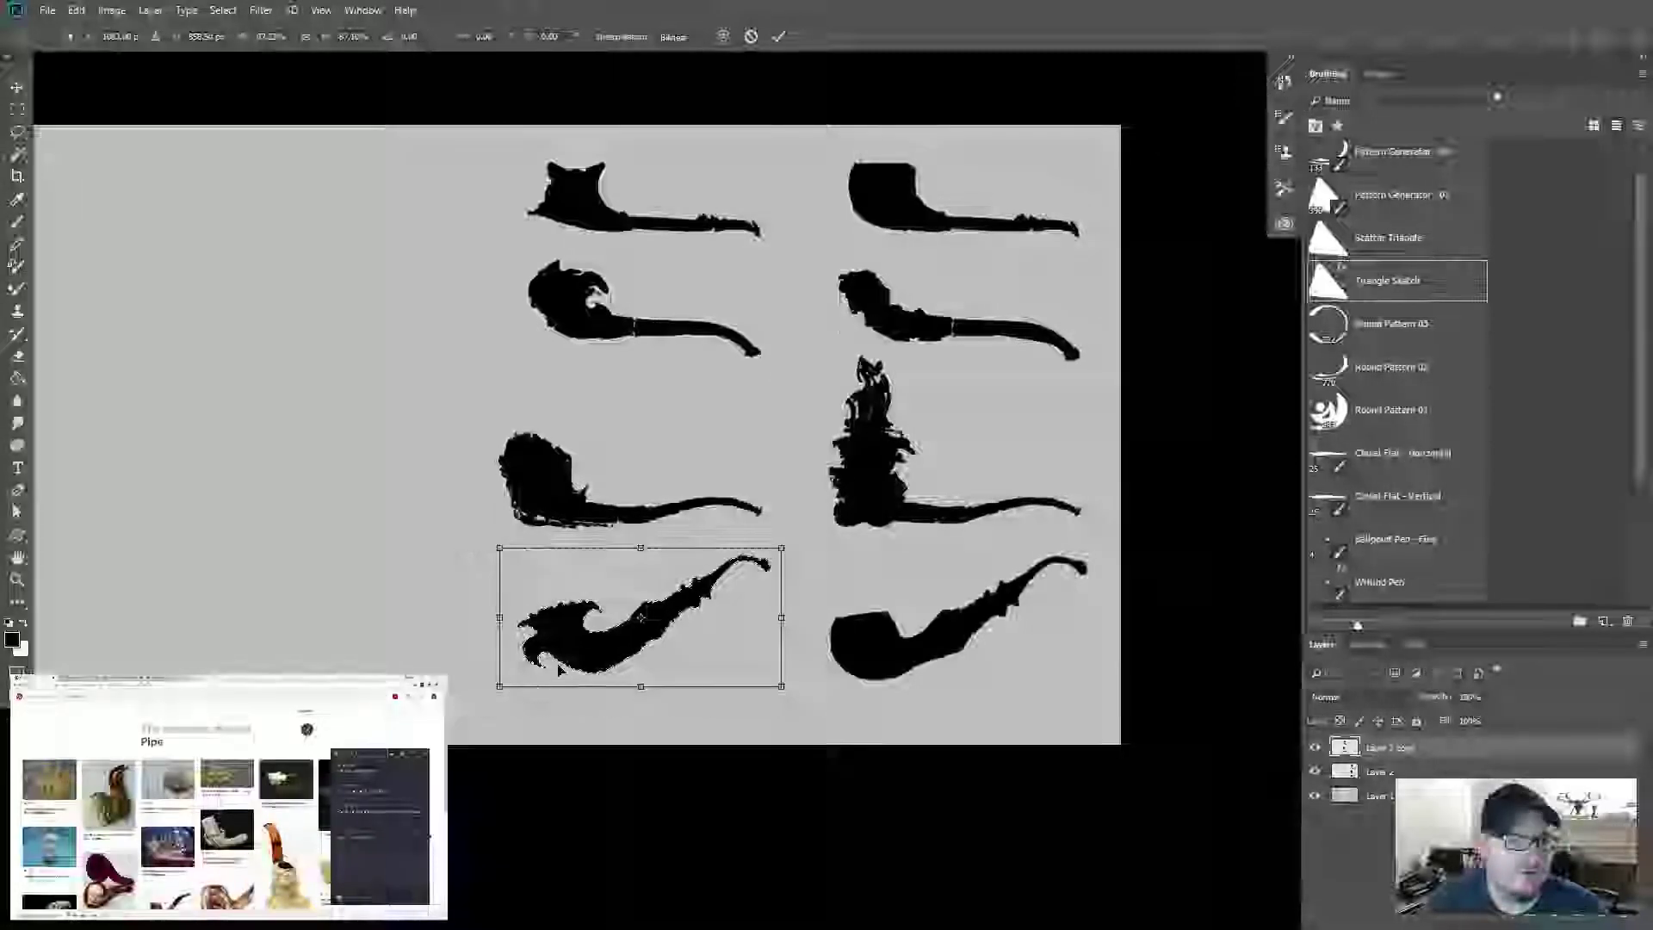
drag(569, 644, 886, 644)
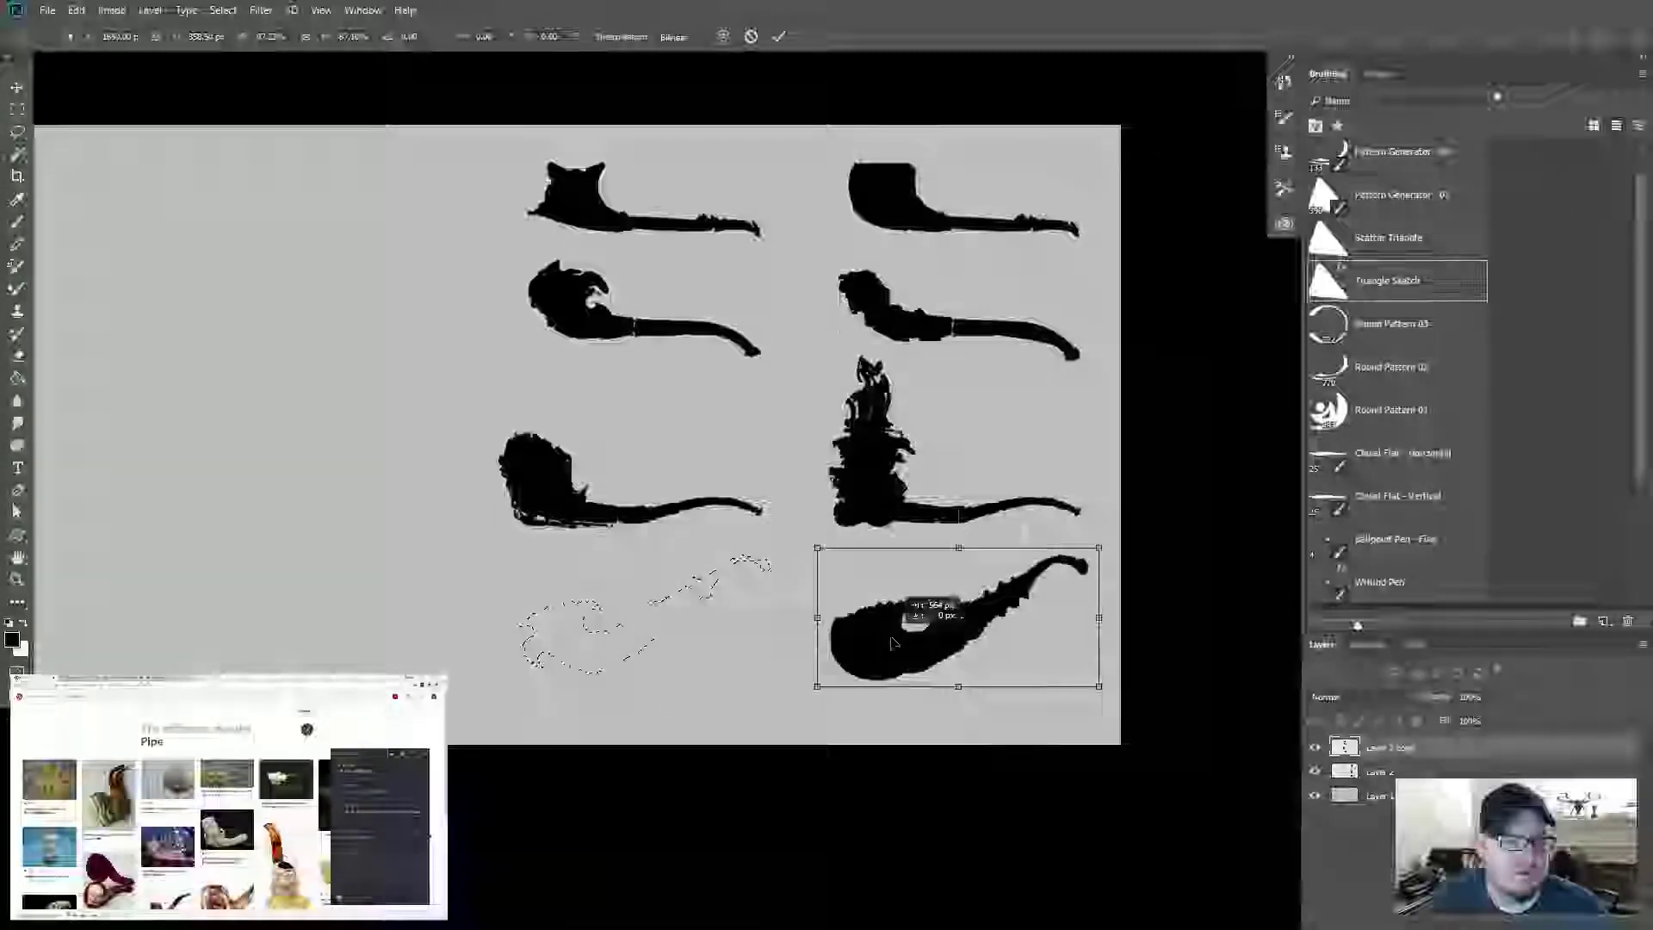
drag(815, 686, 803, 697)
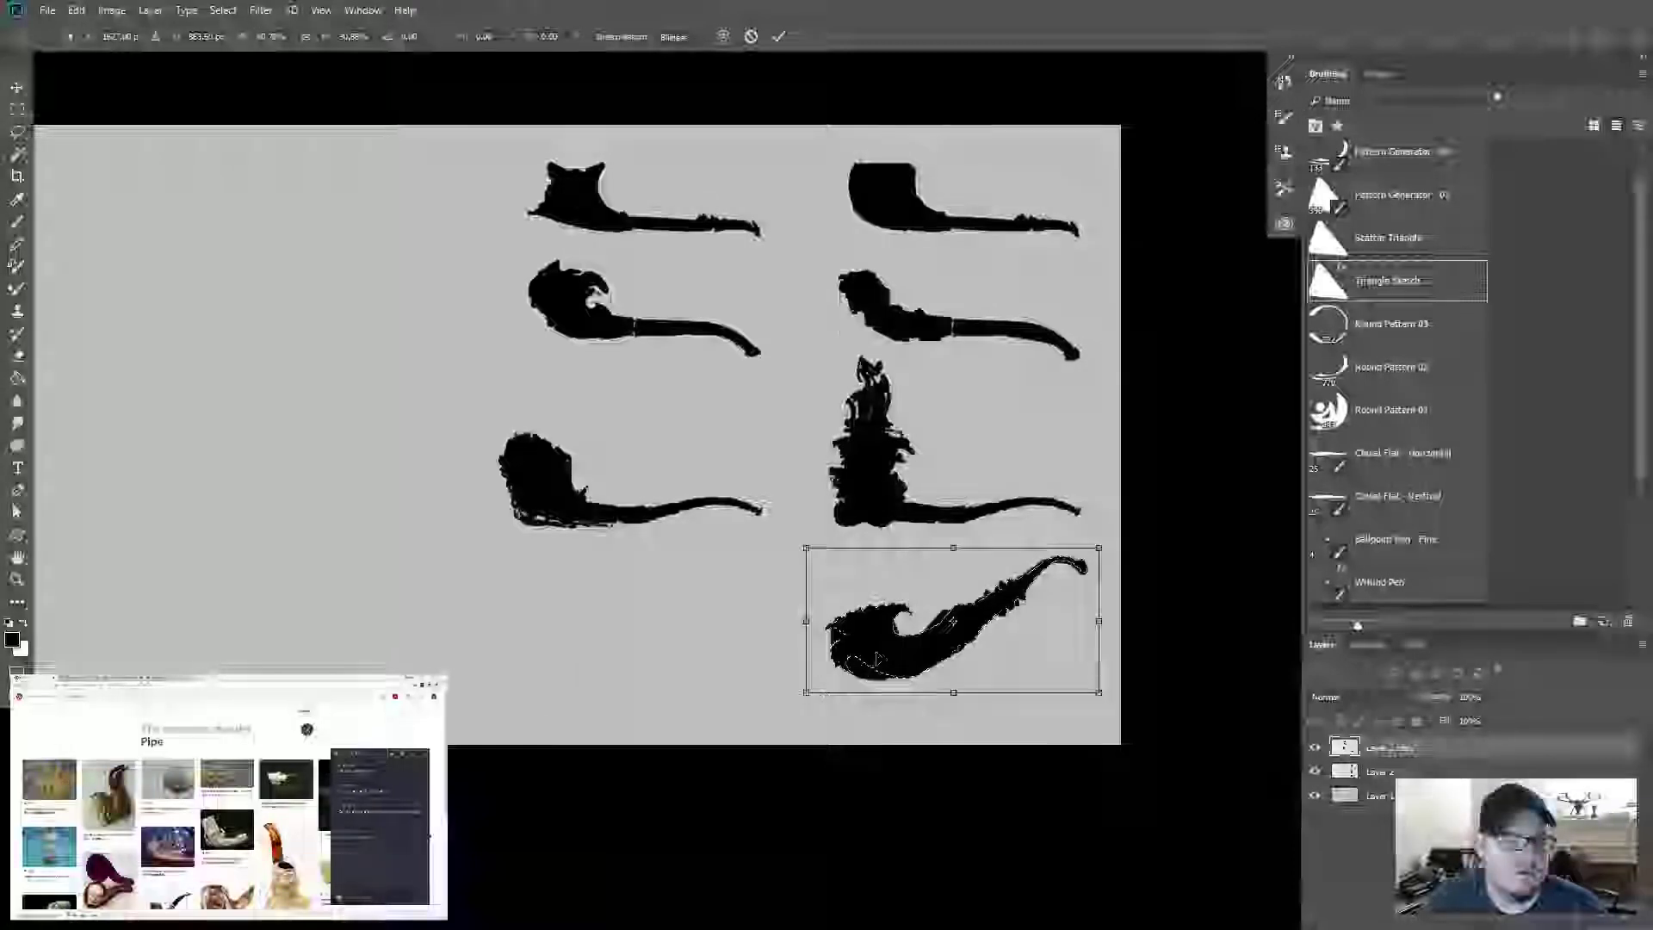
drag(881, 654, 558, 656)
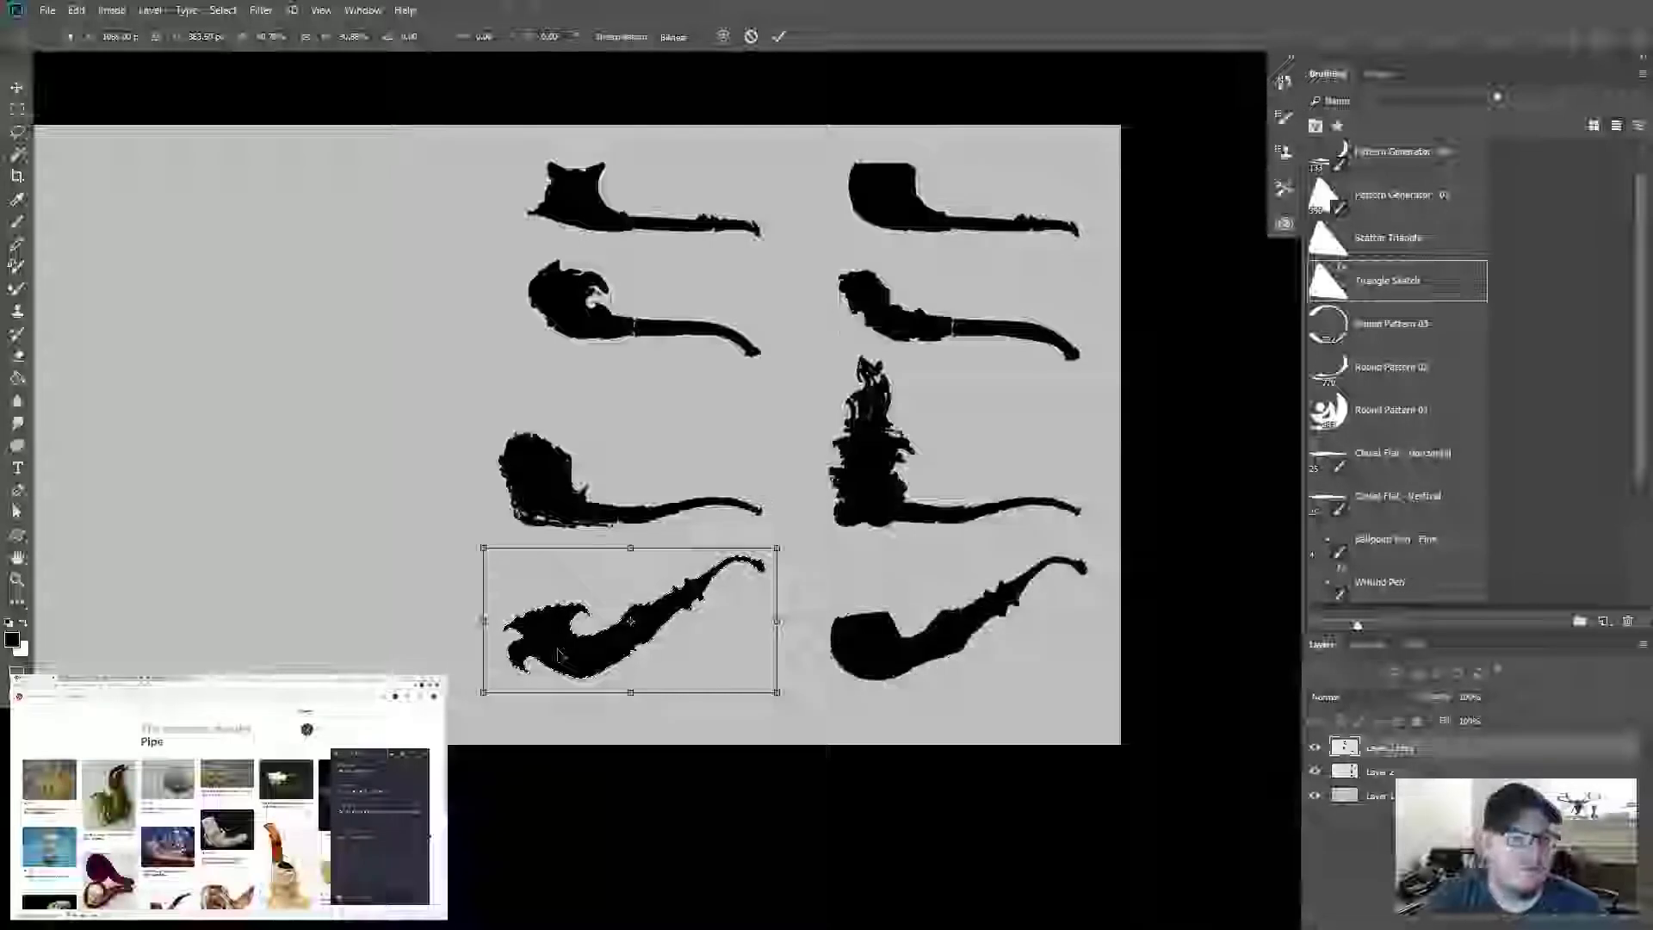
key(Return)
Step: Enlarge the reshaped column's top two pipes slightly together, keeping their stem ends in place, and clear the selection
key(m)
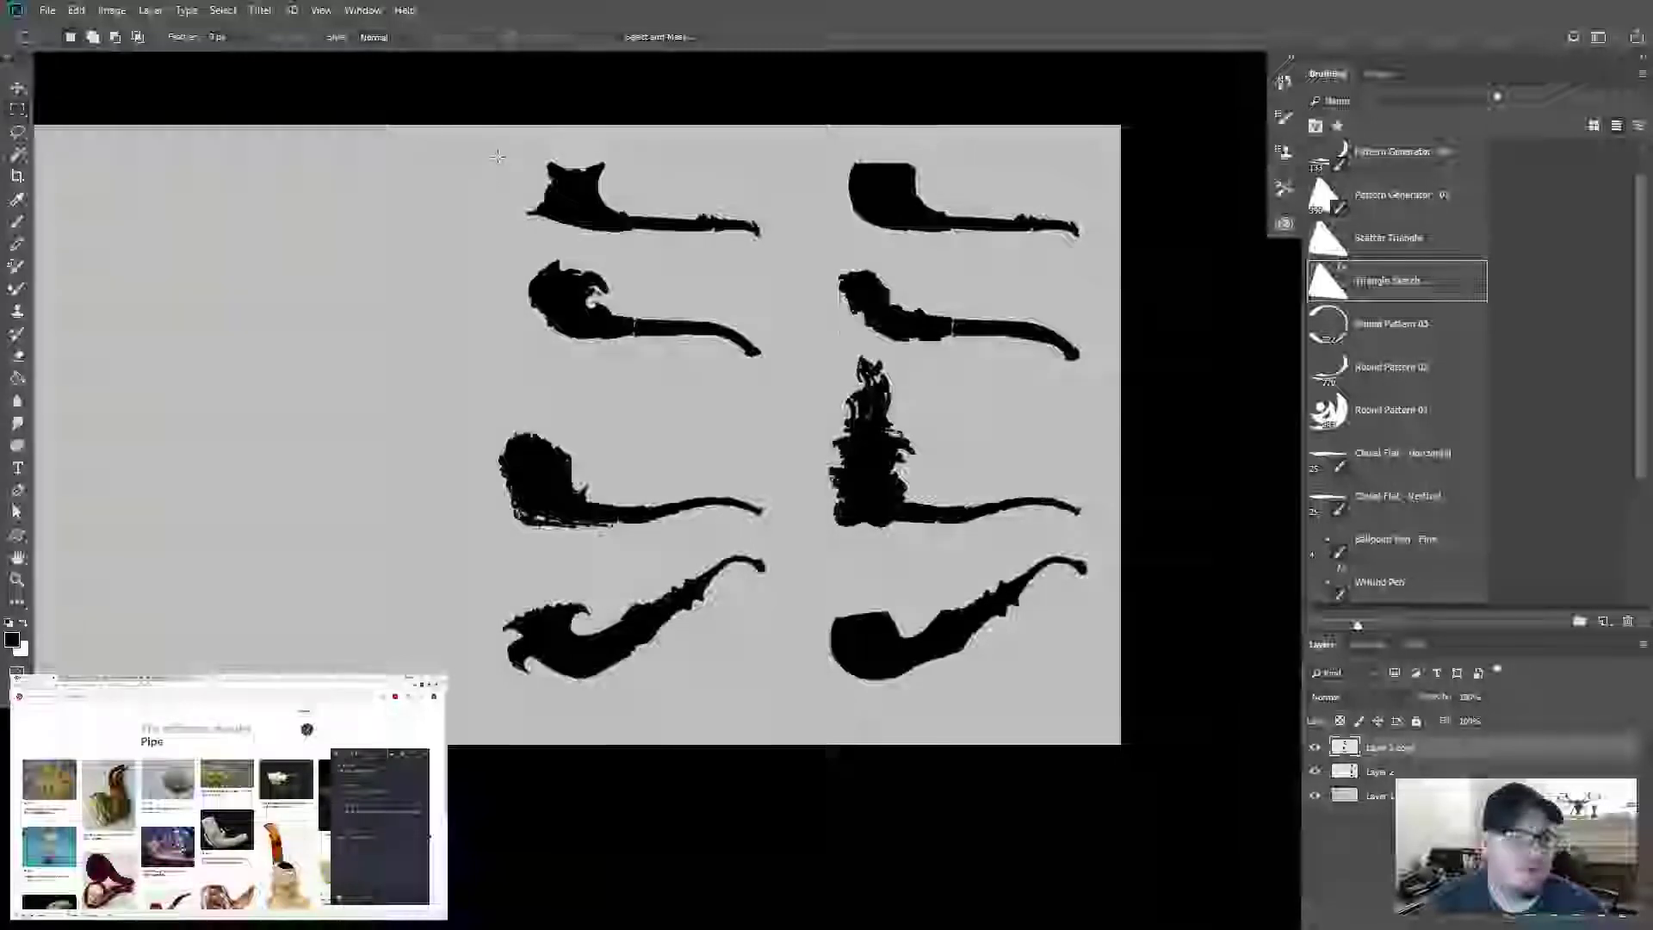
drag(497, 147, 777, 372)
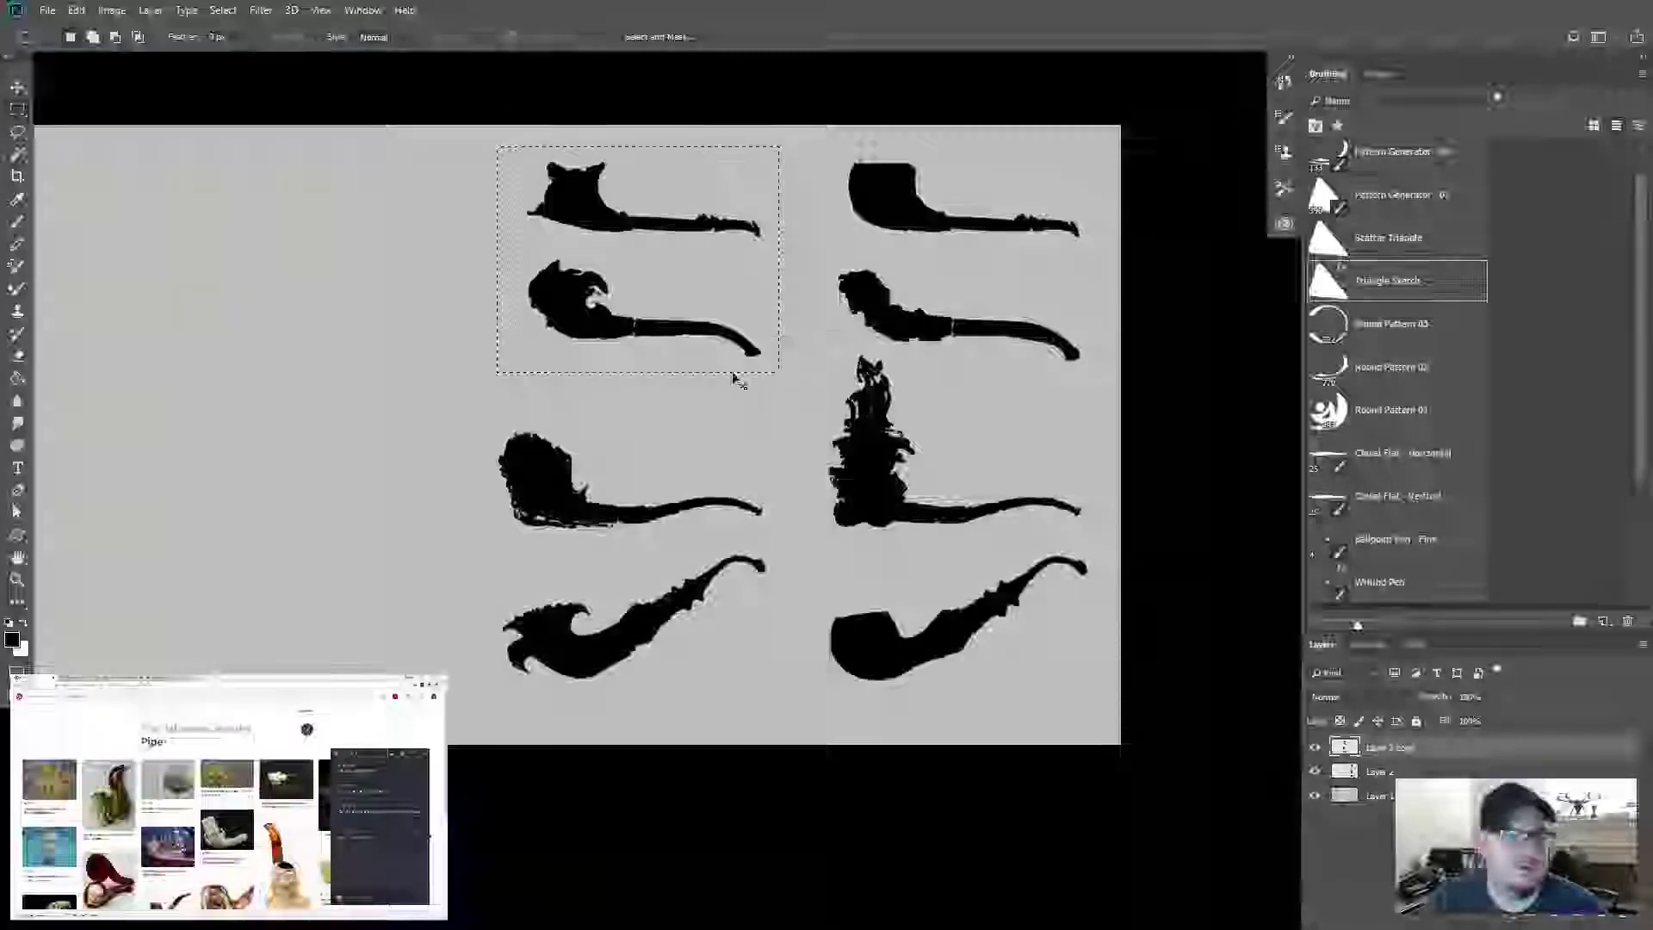
key(ctrl+t)
drag(498, 372, 478, 391)
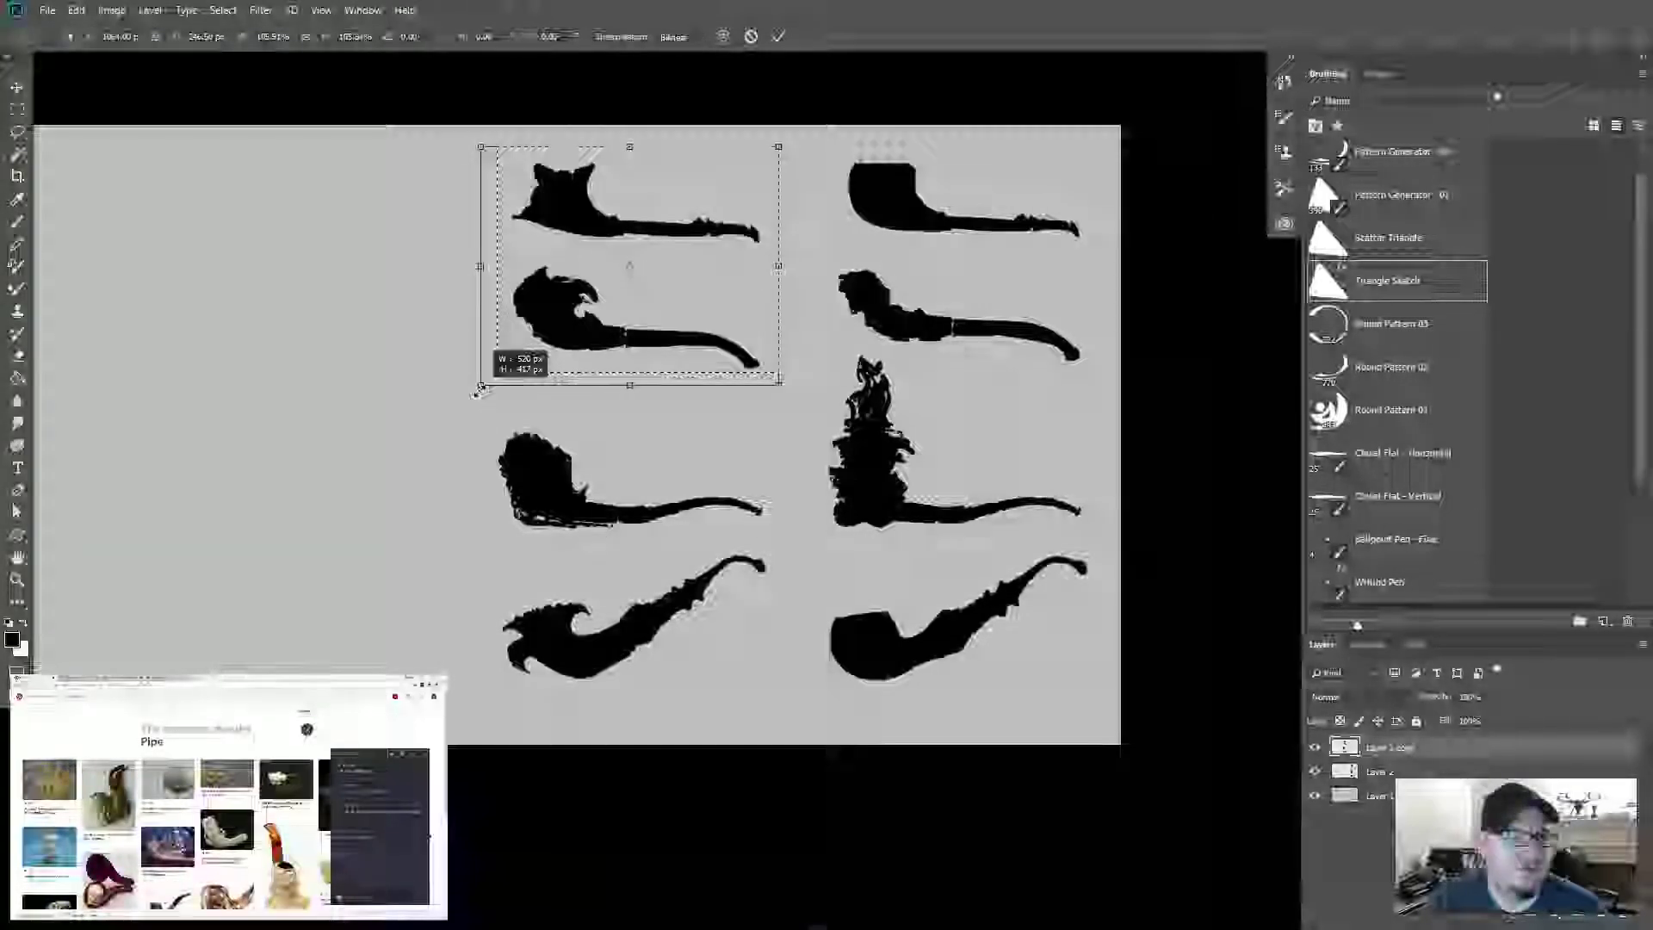
key(Return)
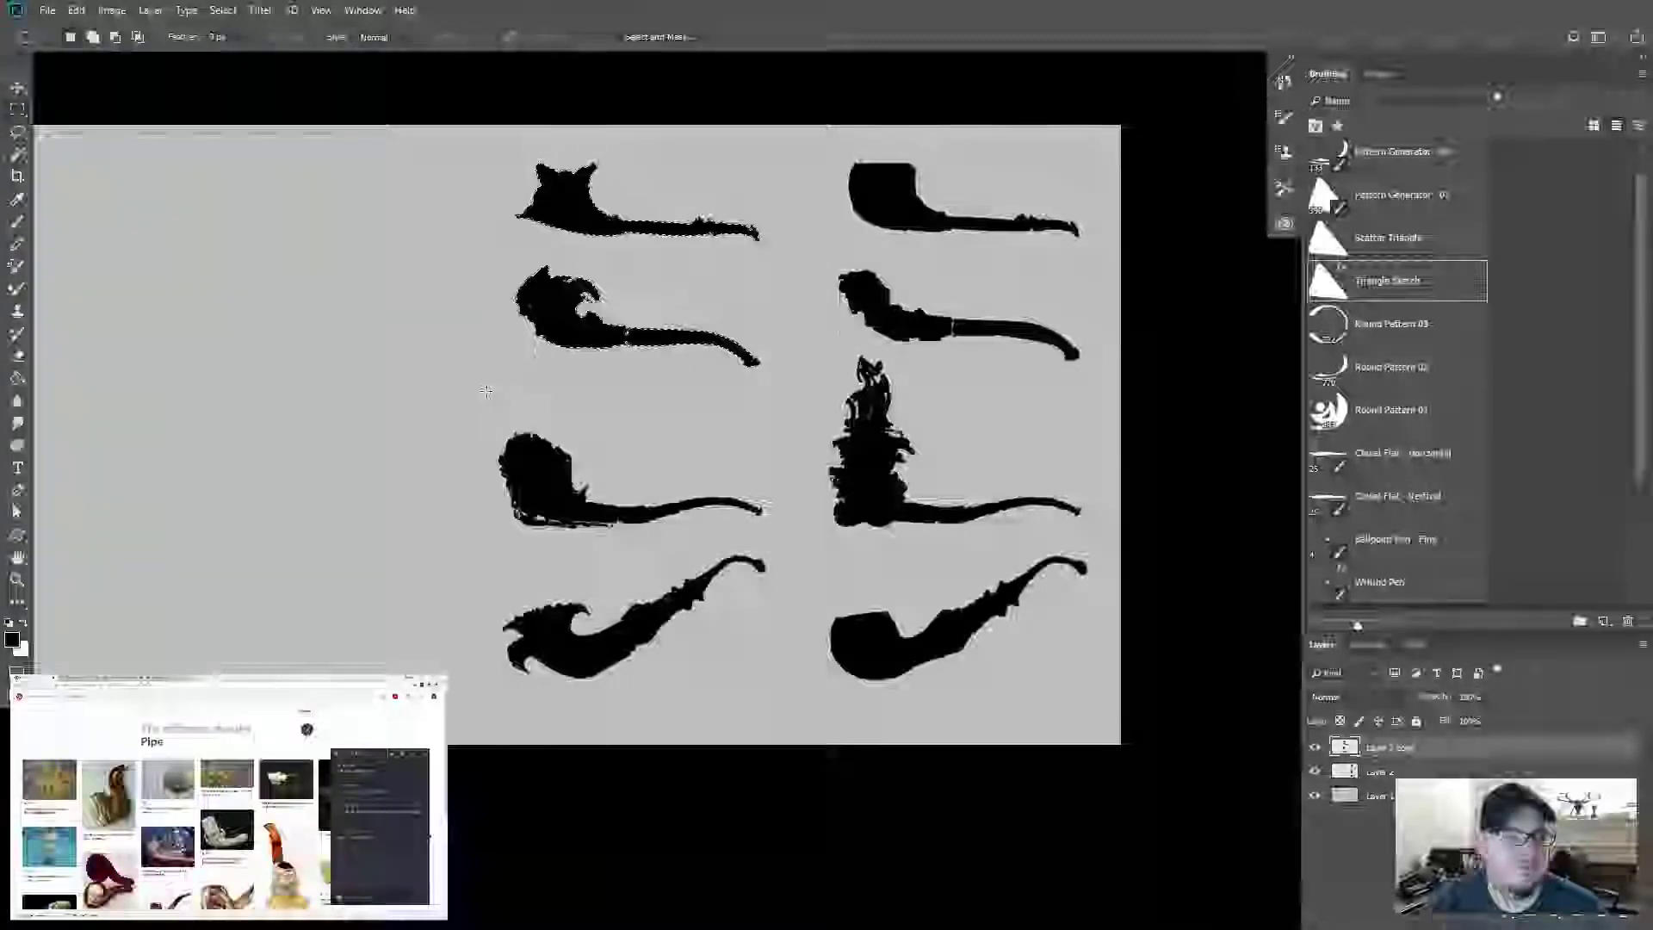
key(ctrl+d)
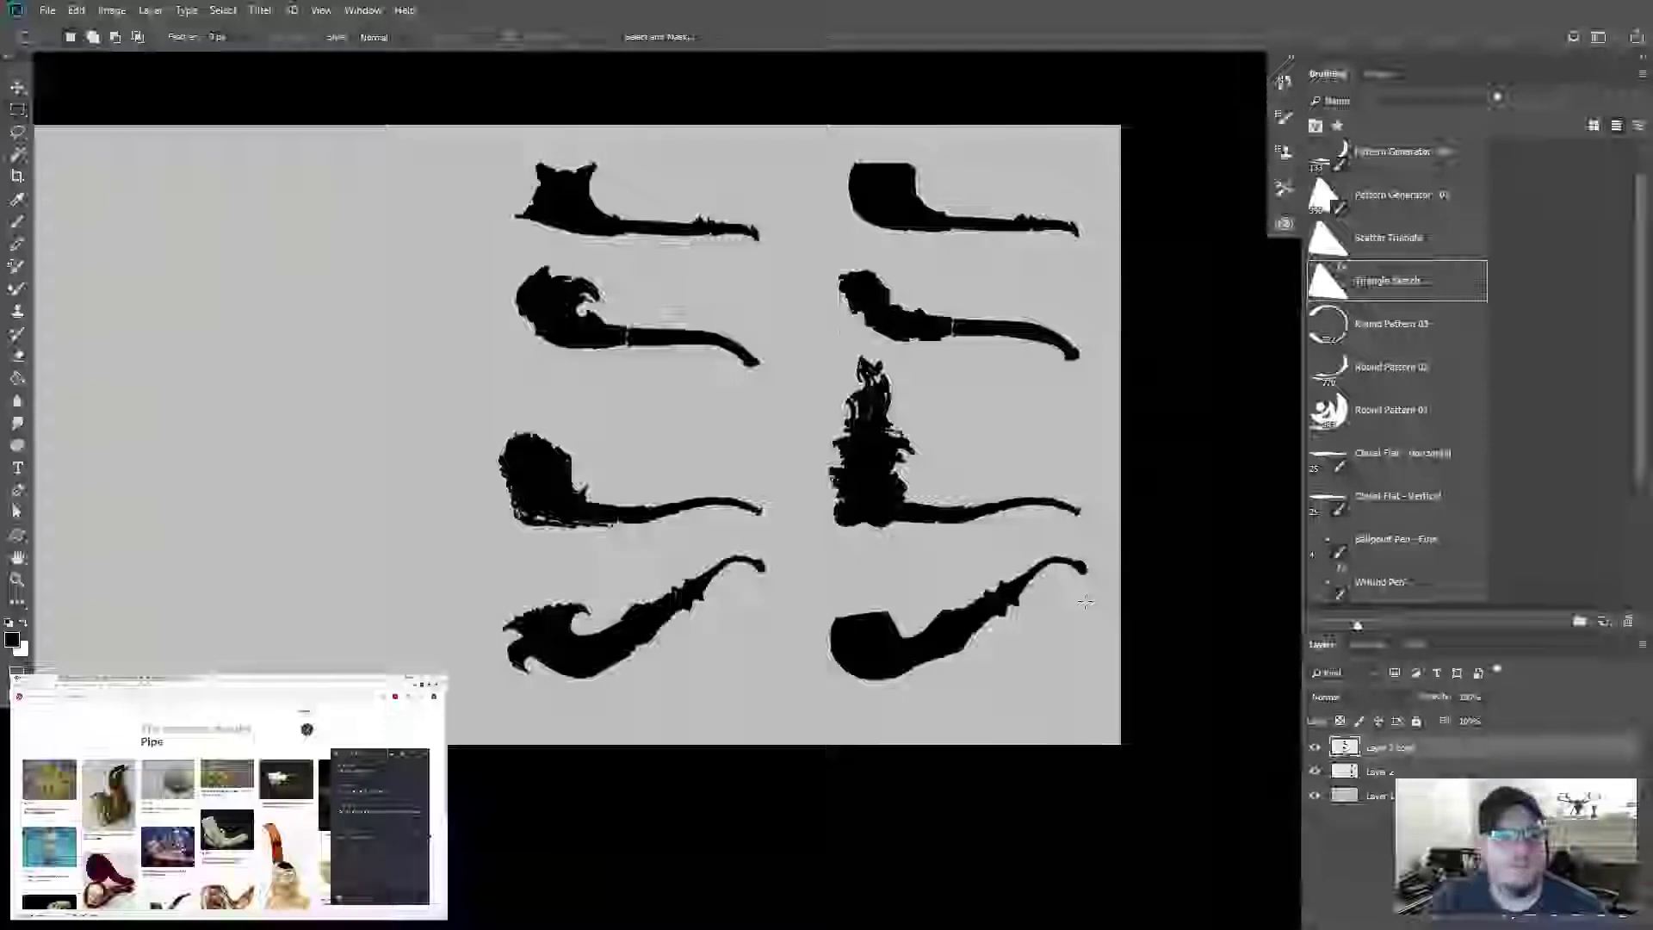
Step: Add a new empty layer on top, merge the two pipe column layers into one, and make the empty layer active
drag(549, 451, 675, 471)
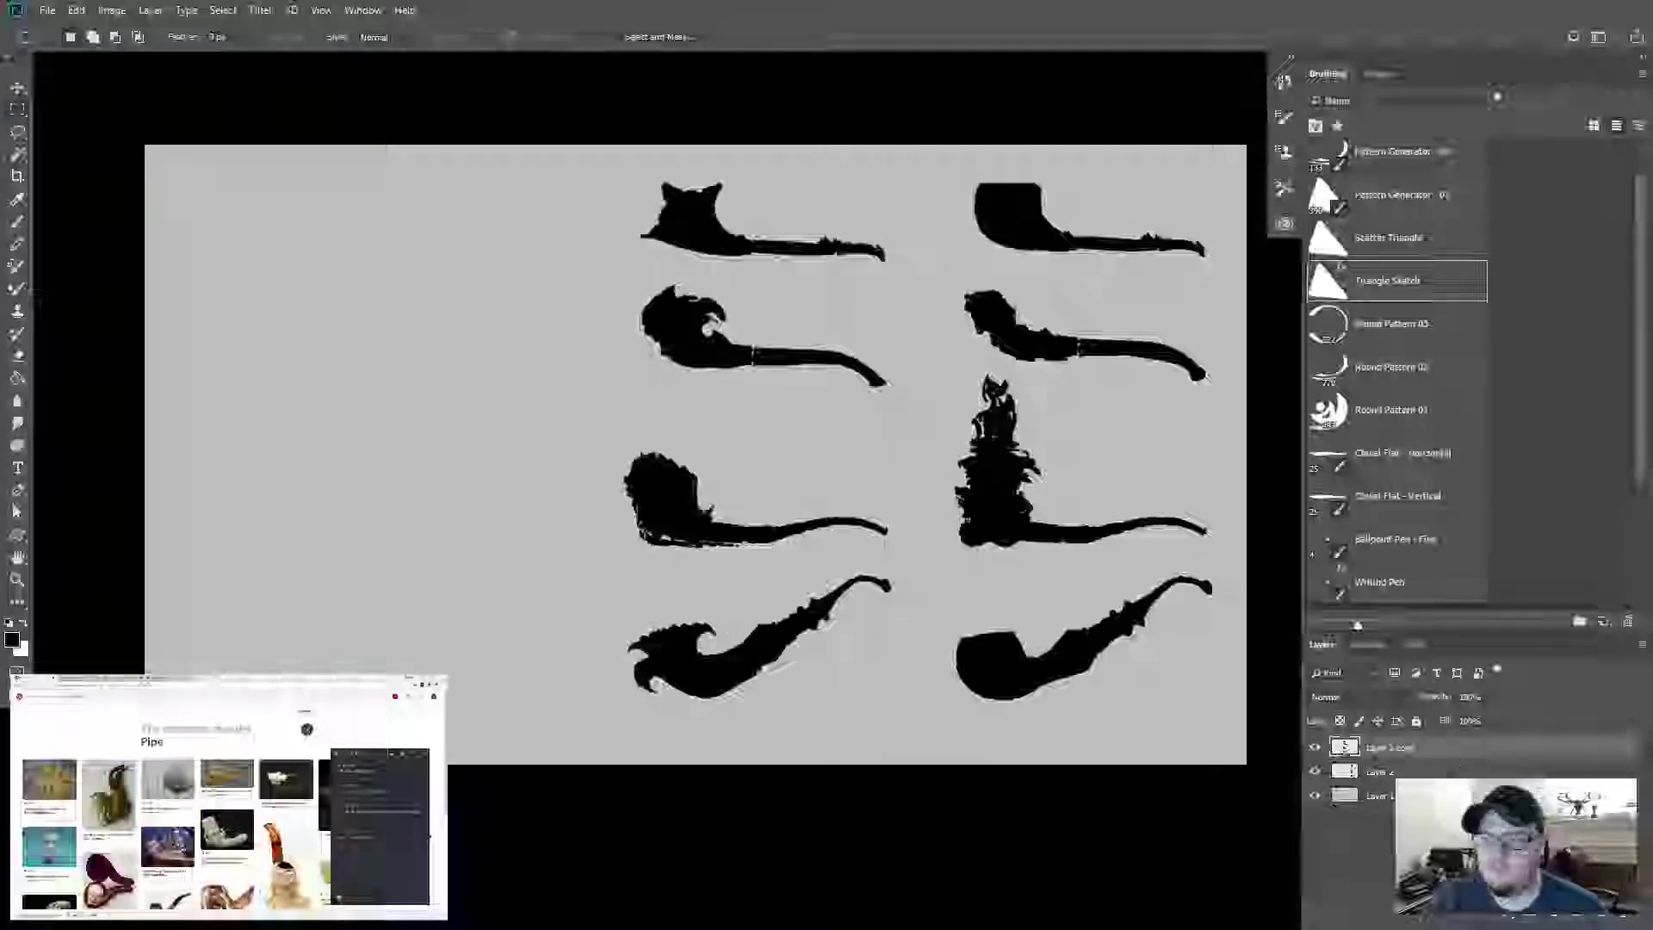
key(ctrl+shift+alt+n)
key(ctrl+e)
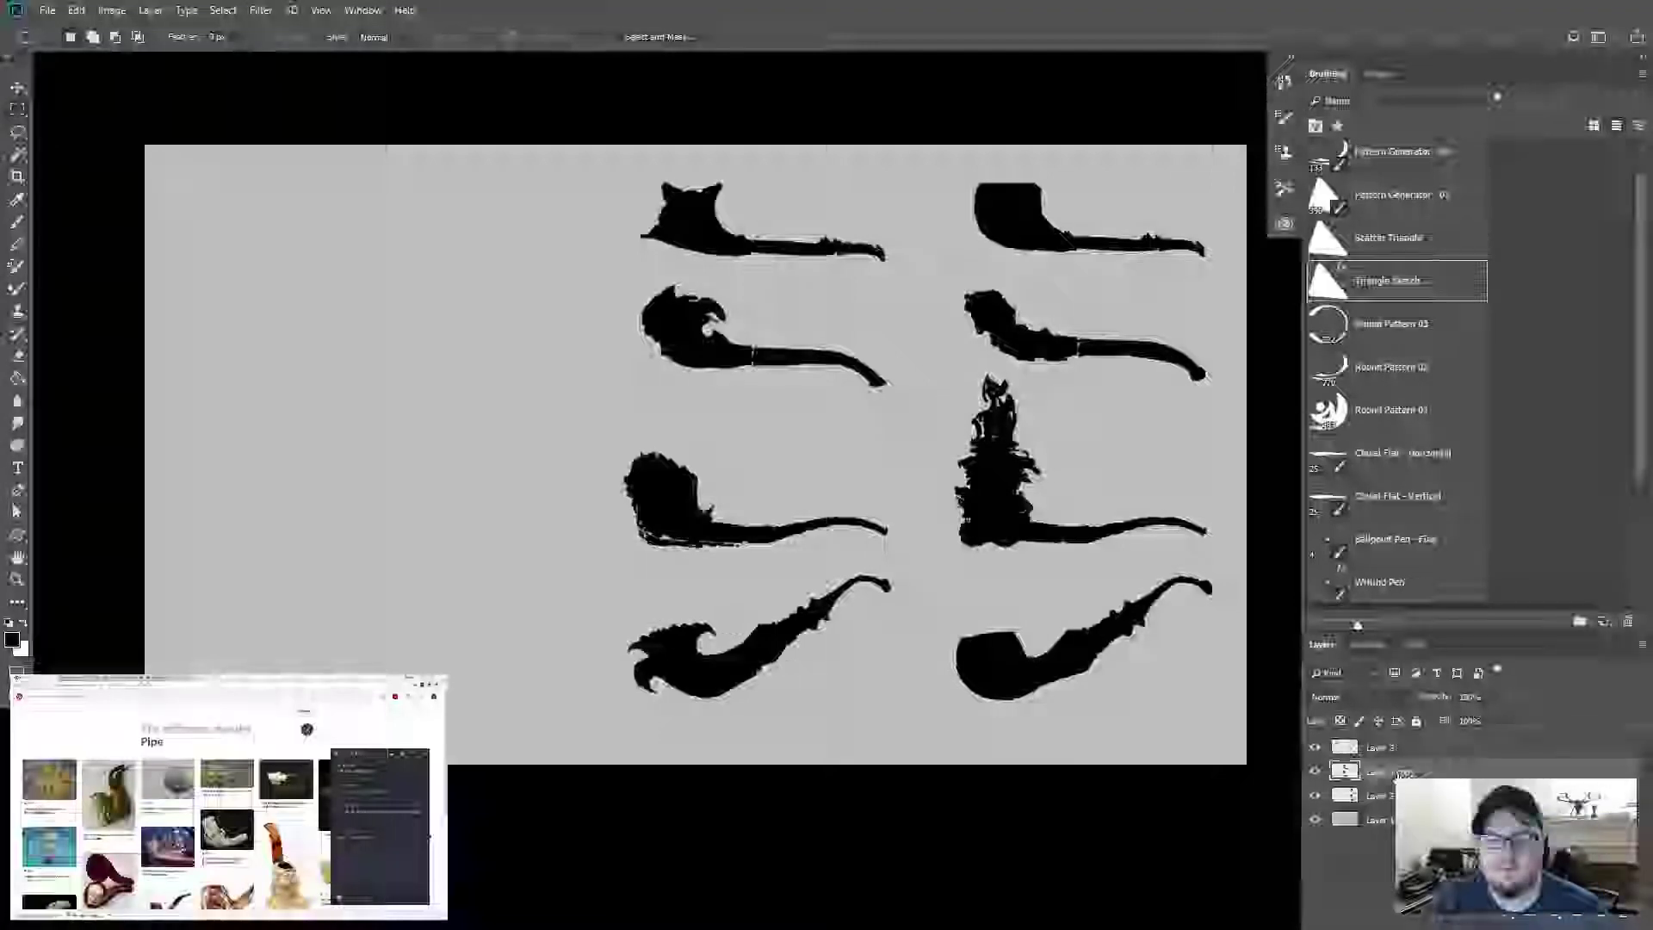
click(1315, 773)
click(1384, 750)
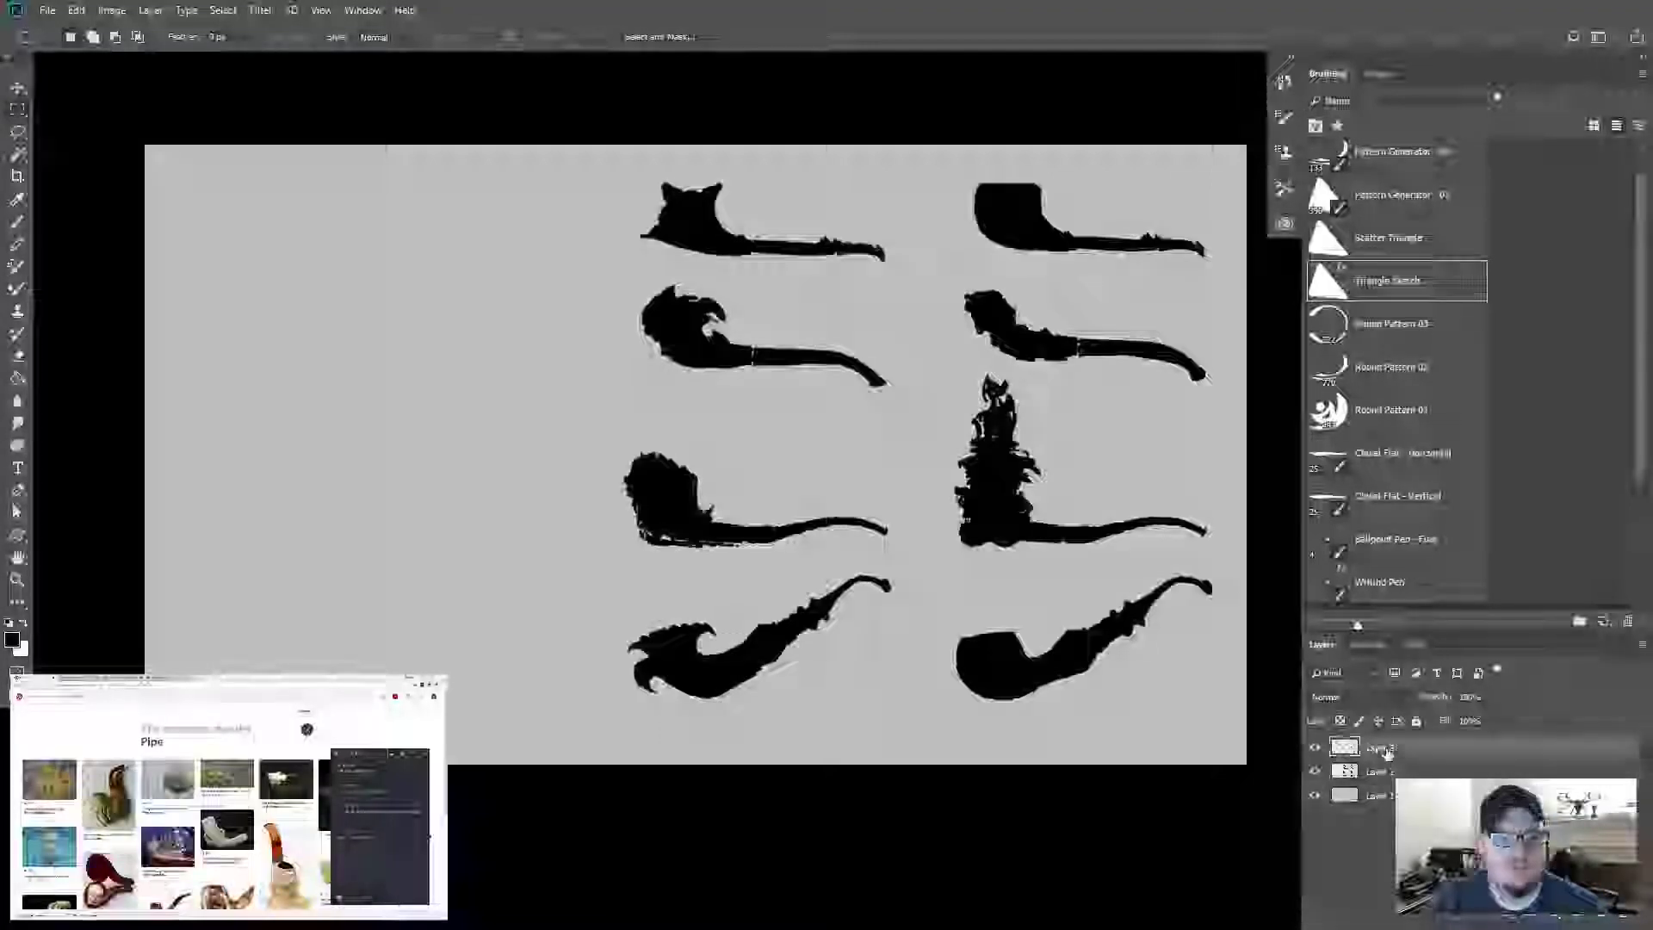
Step: Paint a rough, semi-transparent dark mass in the upper part of the empty canvas area with the Pattern Generator - 01 brush
key(b)
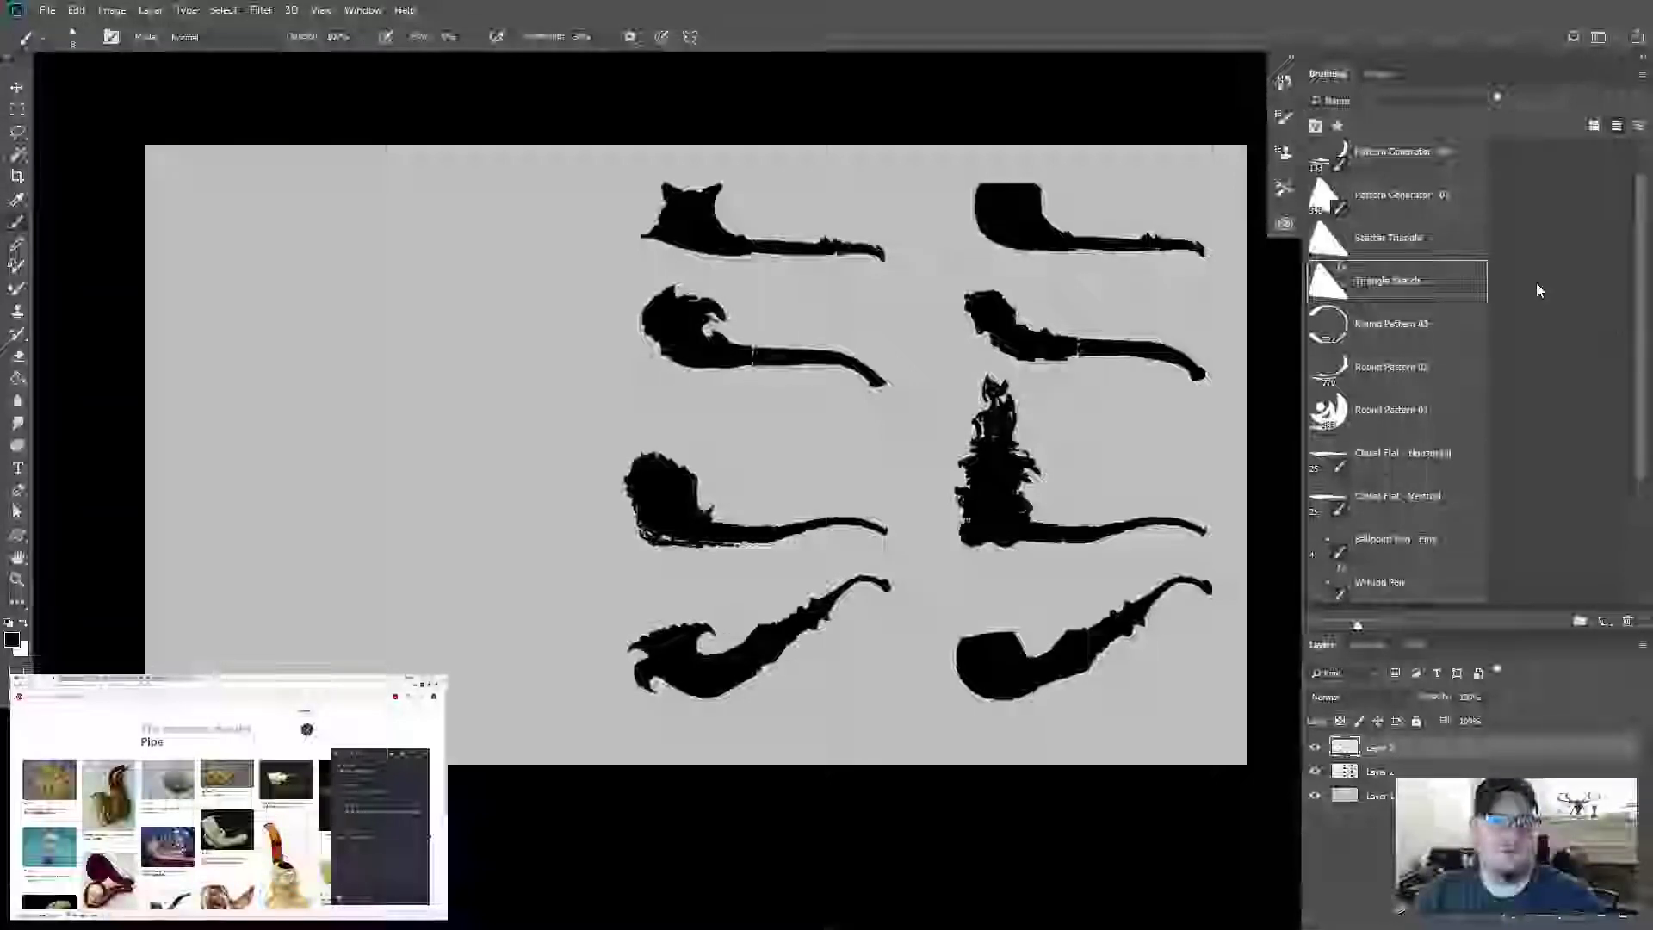
scroll(1536, 290, up, 1)
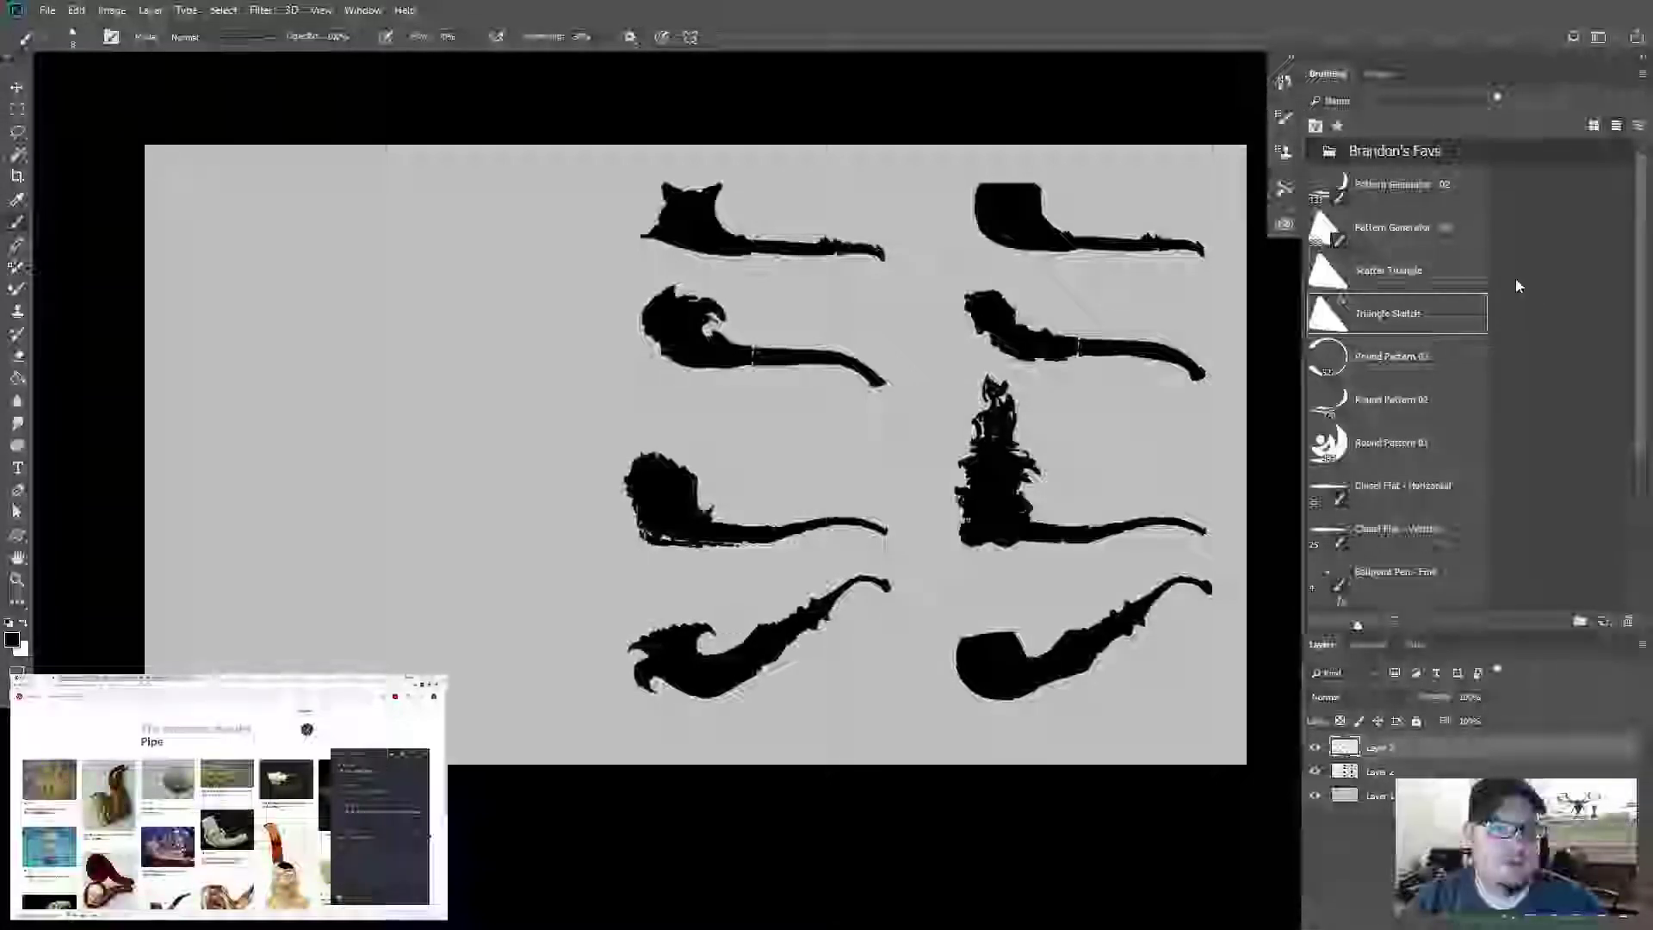
click(1417, 191)
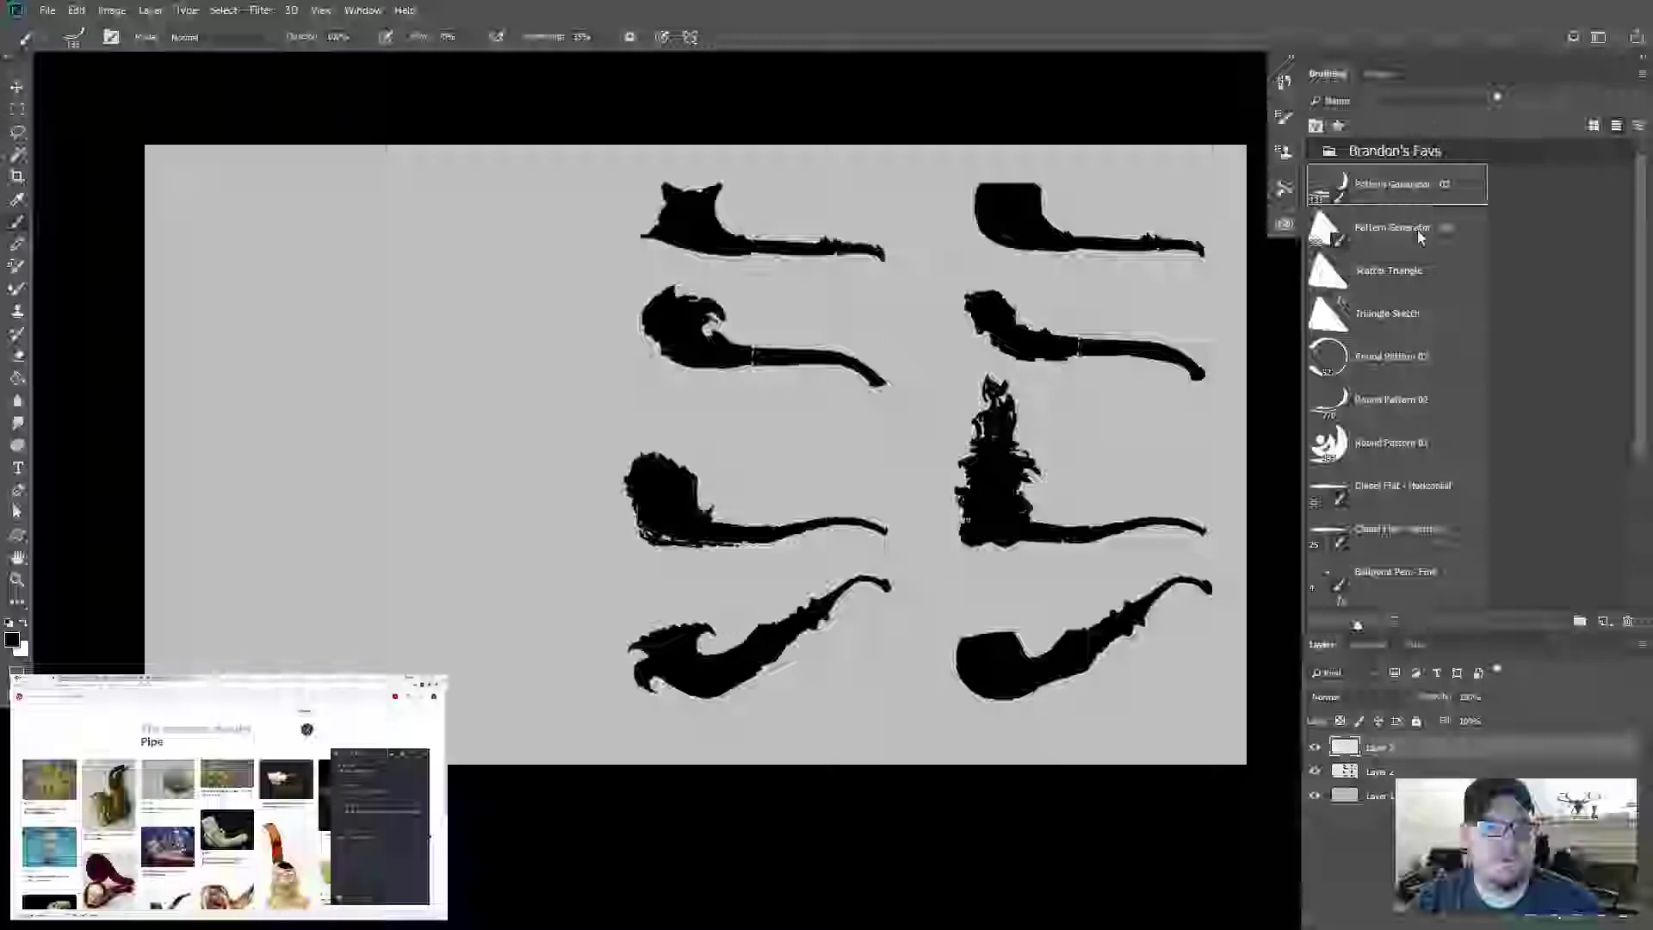
click(1417, 229)
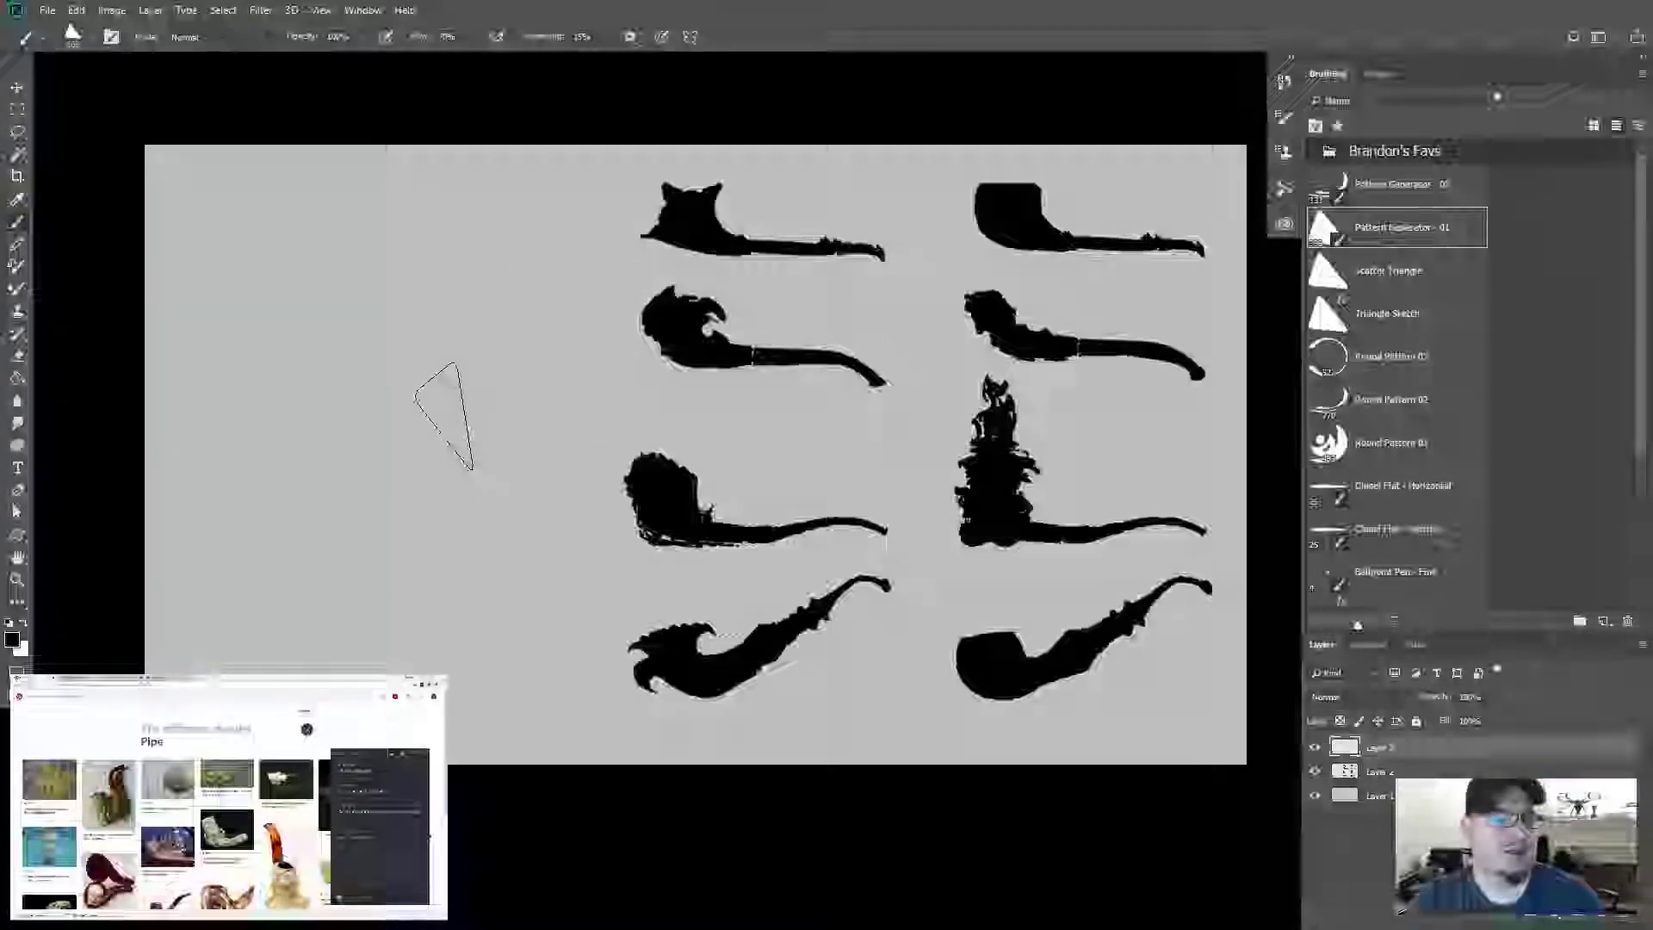
key(bracketleft)
key(bracketleft)
key(bracketleft)
mouse_move(461, 339)
mouse_down()
mouse_move(353, 349)
mouse_move(471, 344)
mouse_move(457, 375)
mouse_move(405, 349)
mouse_move(465, 353)
mouse_up()
mouse_move(366, 340)
mouse_down()
mouse_move(422, 349)
mouse_move(469, 323)
mouse_move(435, 355)
mouse_move(440, 340)
mouse_up()
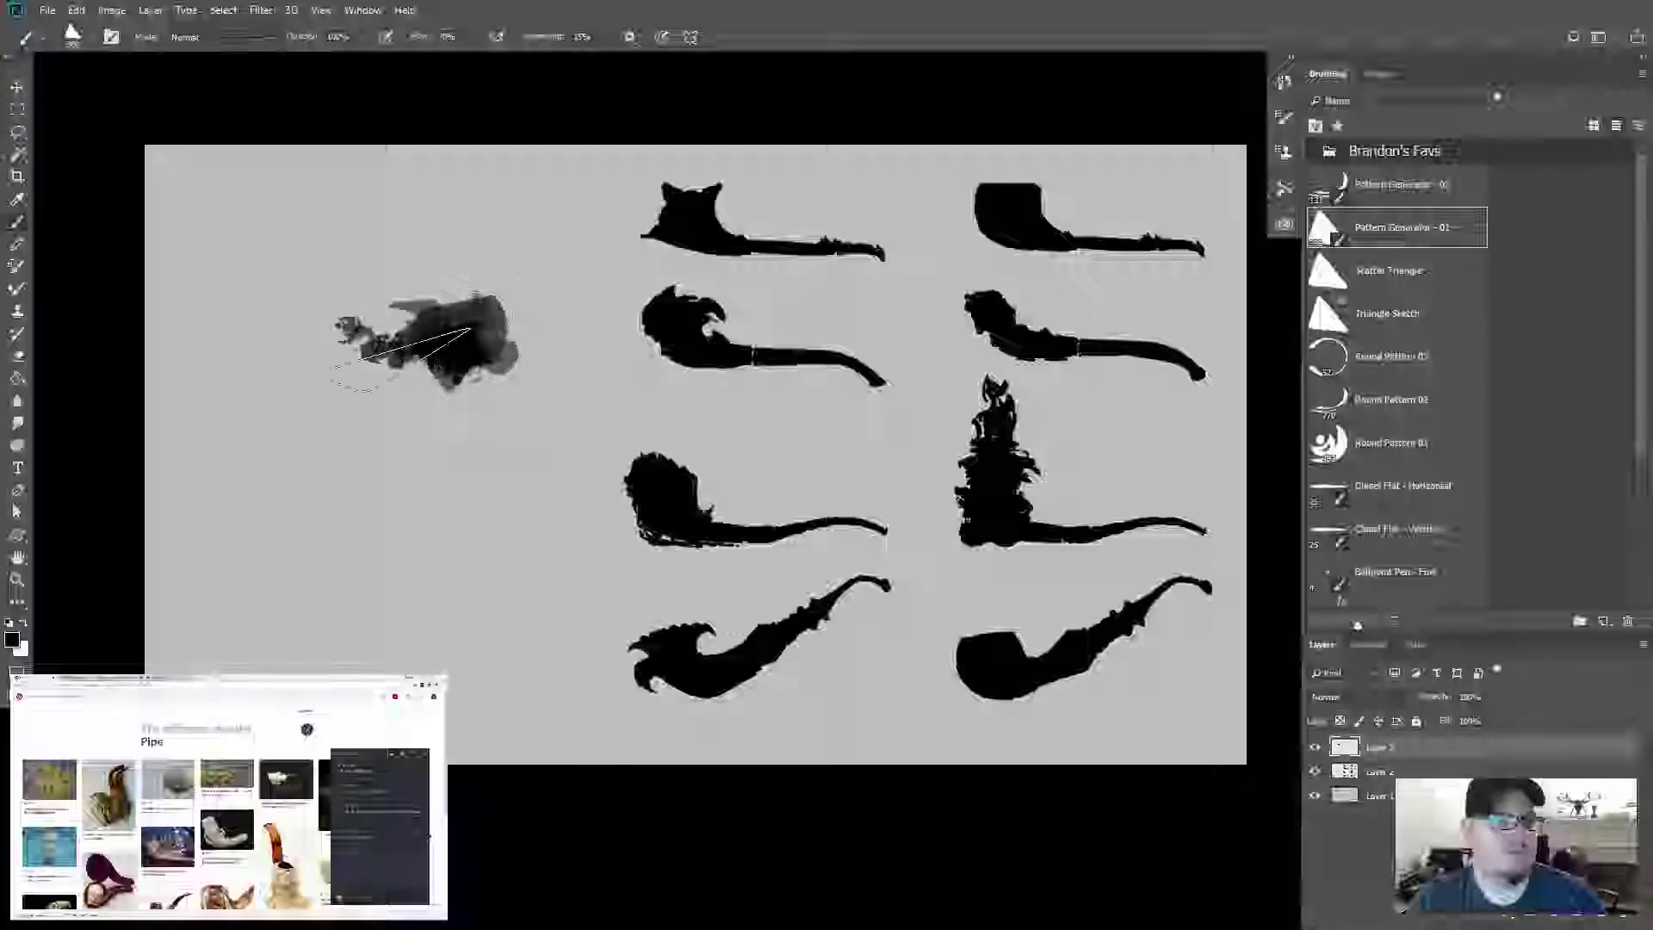
Step: Paint a second rough dark mass below the first one with the Pattern Generator - 01 brush
key(bracketleft)
key(bracketleft)
key(bracketleft)
key(bracketleft)
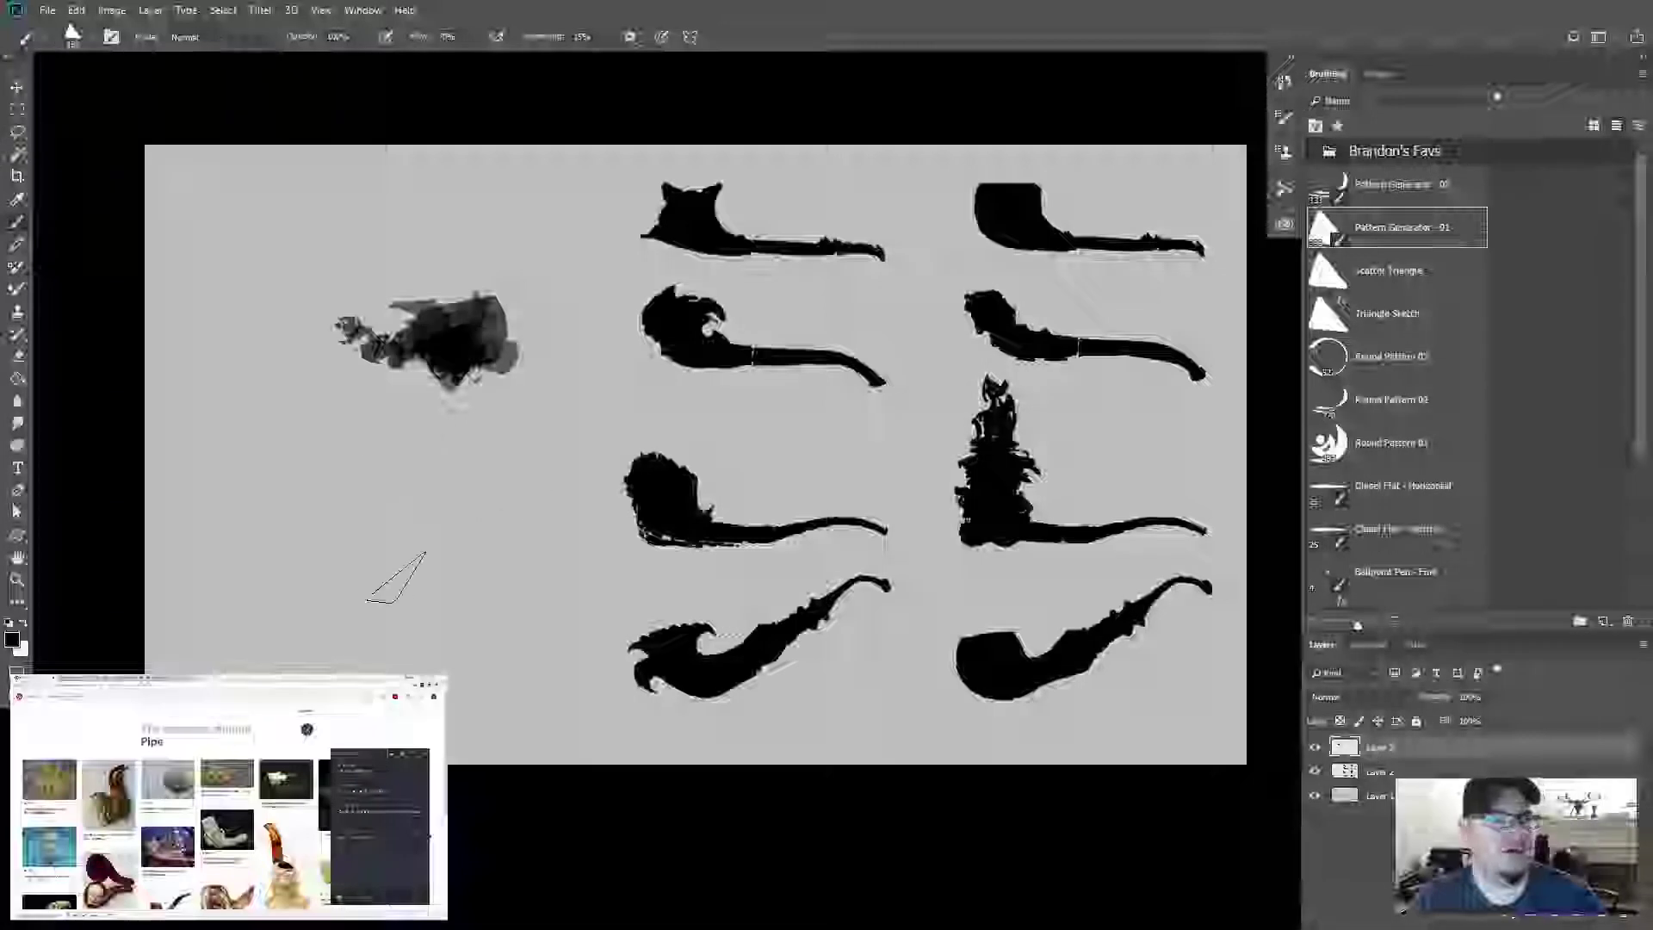
key(bracketright)
key(bracketright)
key(bracketright)
key(bracketright)
mouse_move(452, 499)
mouse_down()
mouse_move(465, 490)
mouse_move(418, 564)
mouse_move(425, 535)
mouse_move(452, 551)
mouse_move(422, 547)
mouse_move(344, 585)
mouse_up()
Step: Scatter shards and curved fragments over and around both rough masses with the Pattern Generator - 02 brush at varied sizes
click(1354, 196)
key(bracketleft)
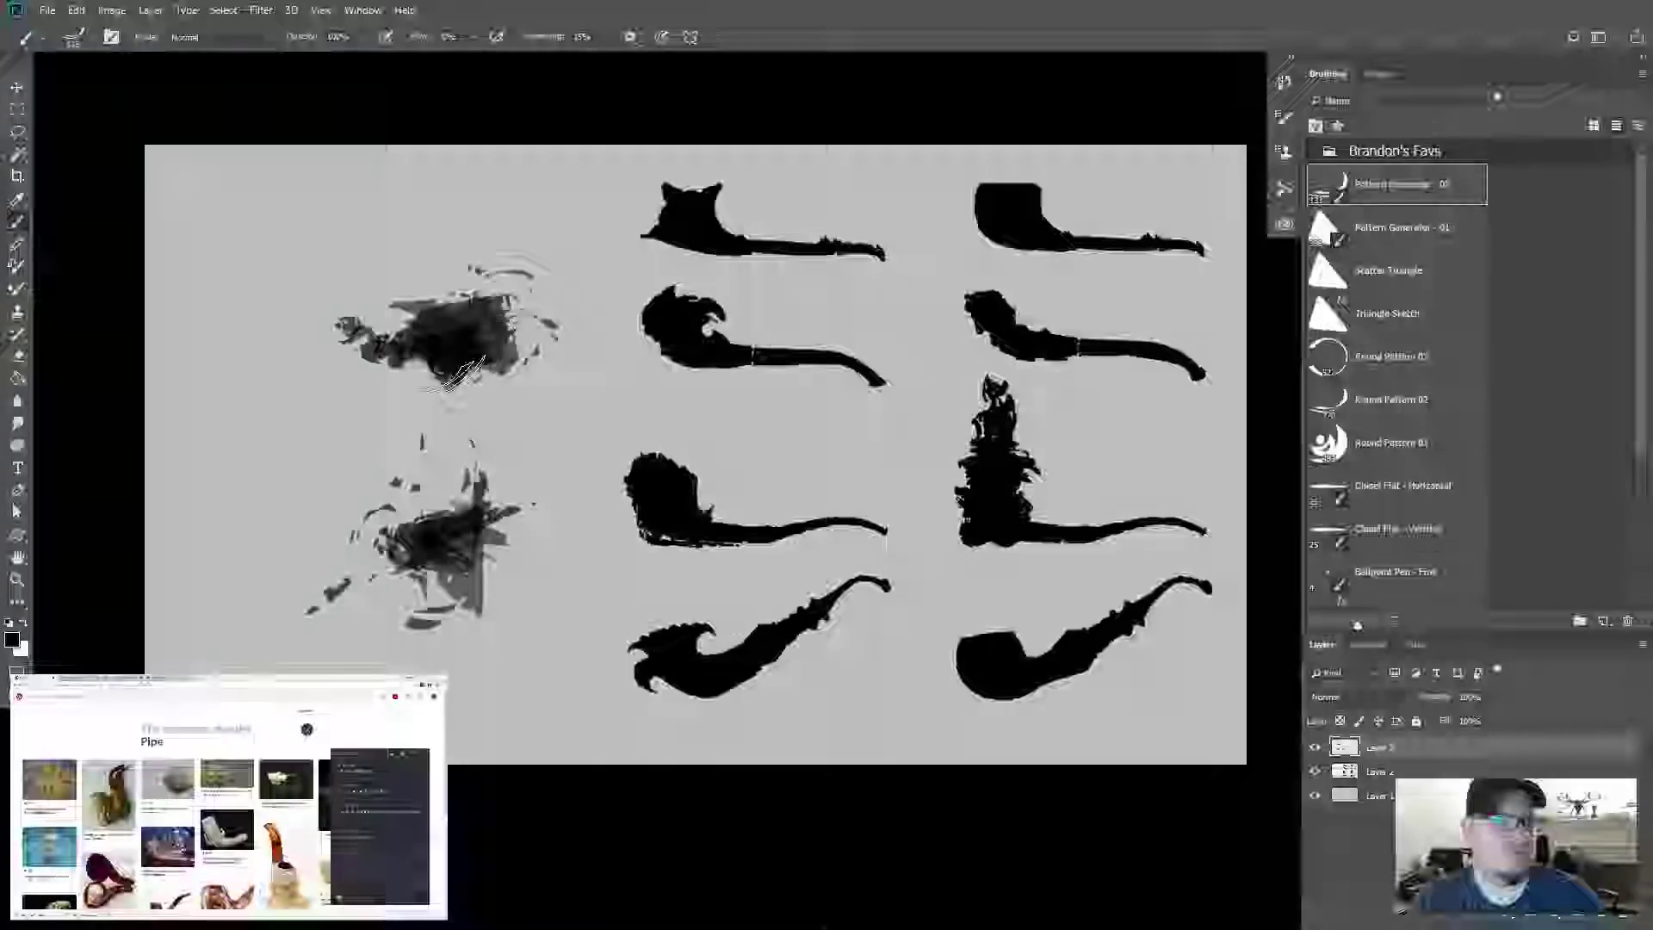
key(bracketright)
key(bracketright)
key(bracketright)
key(bracketright)
key(bracketright)
key(bracketright)
mouse_move(482, 310)
mouse_down()
mouse_move(447, 292)
mouse_move(379, 327)
mouse_move(344, 284)
mouse_up()
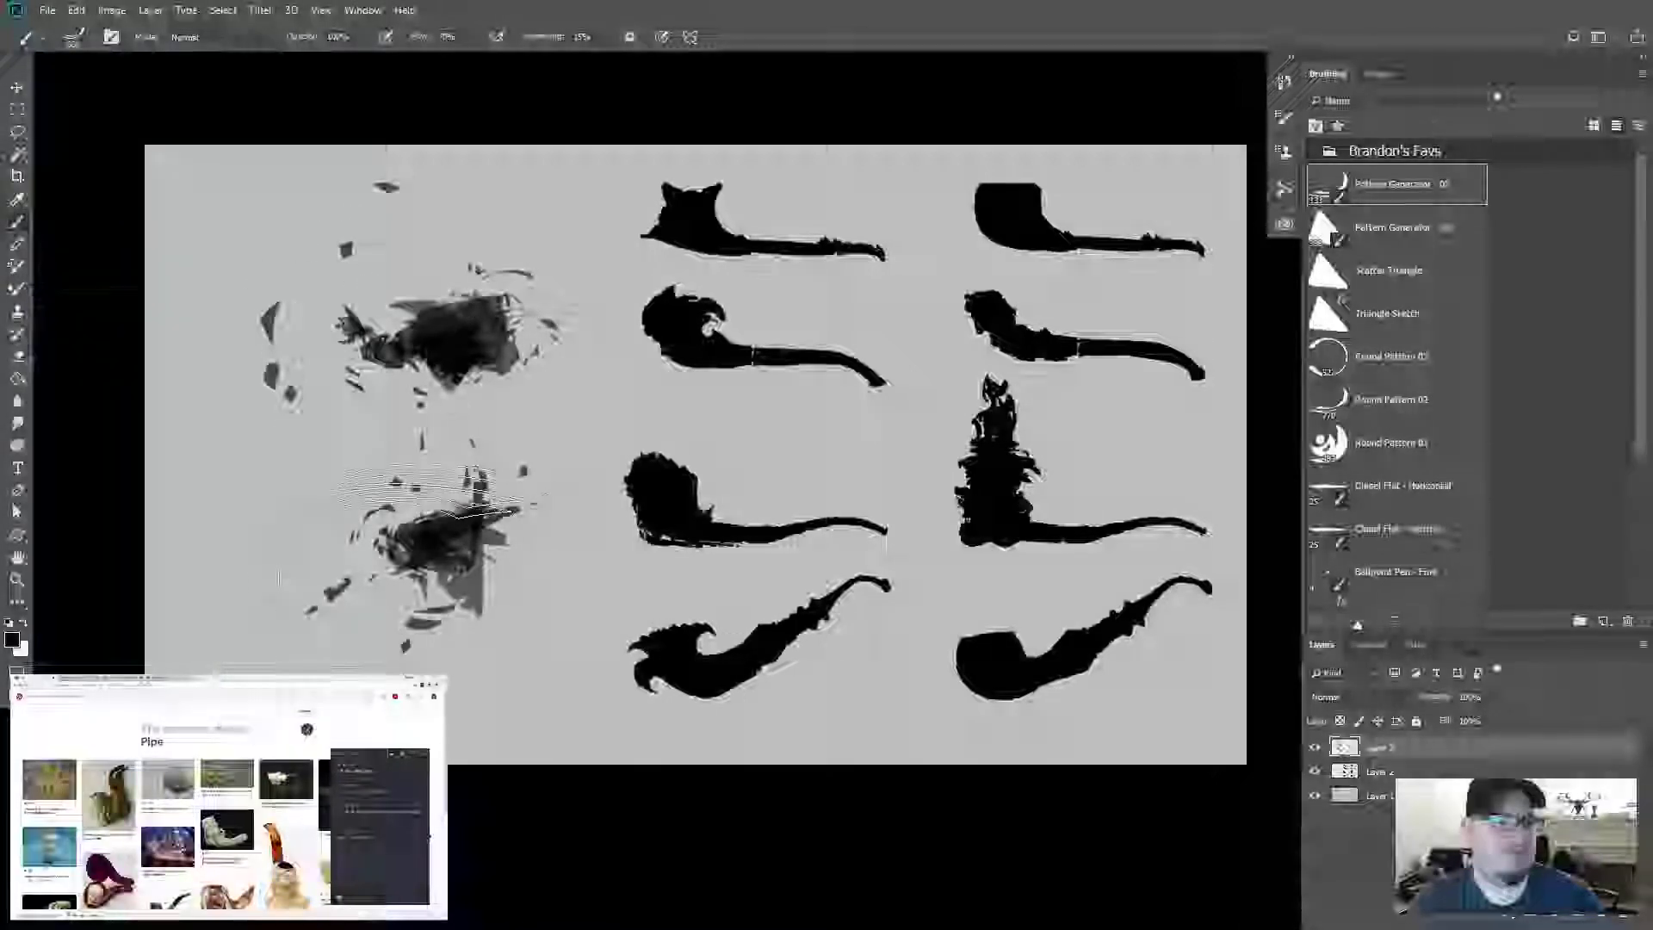
mouse_move(405, 525)
mouse_down()
mouse_move(430, 551)
mouse_move(387, 620)
mouse_up()
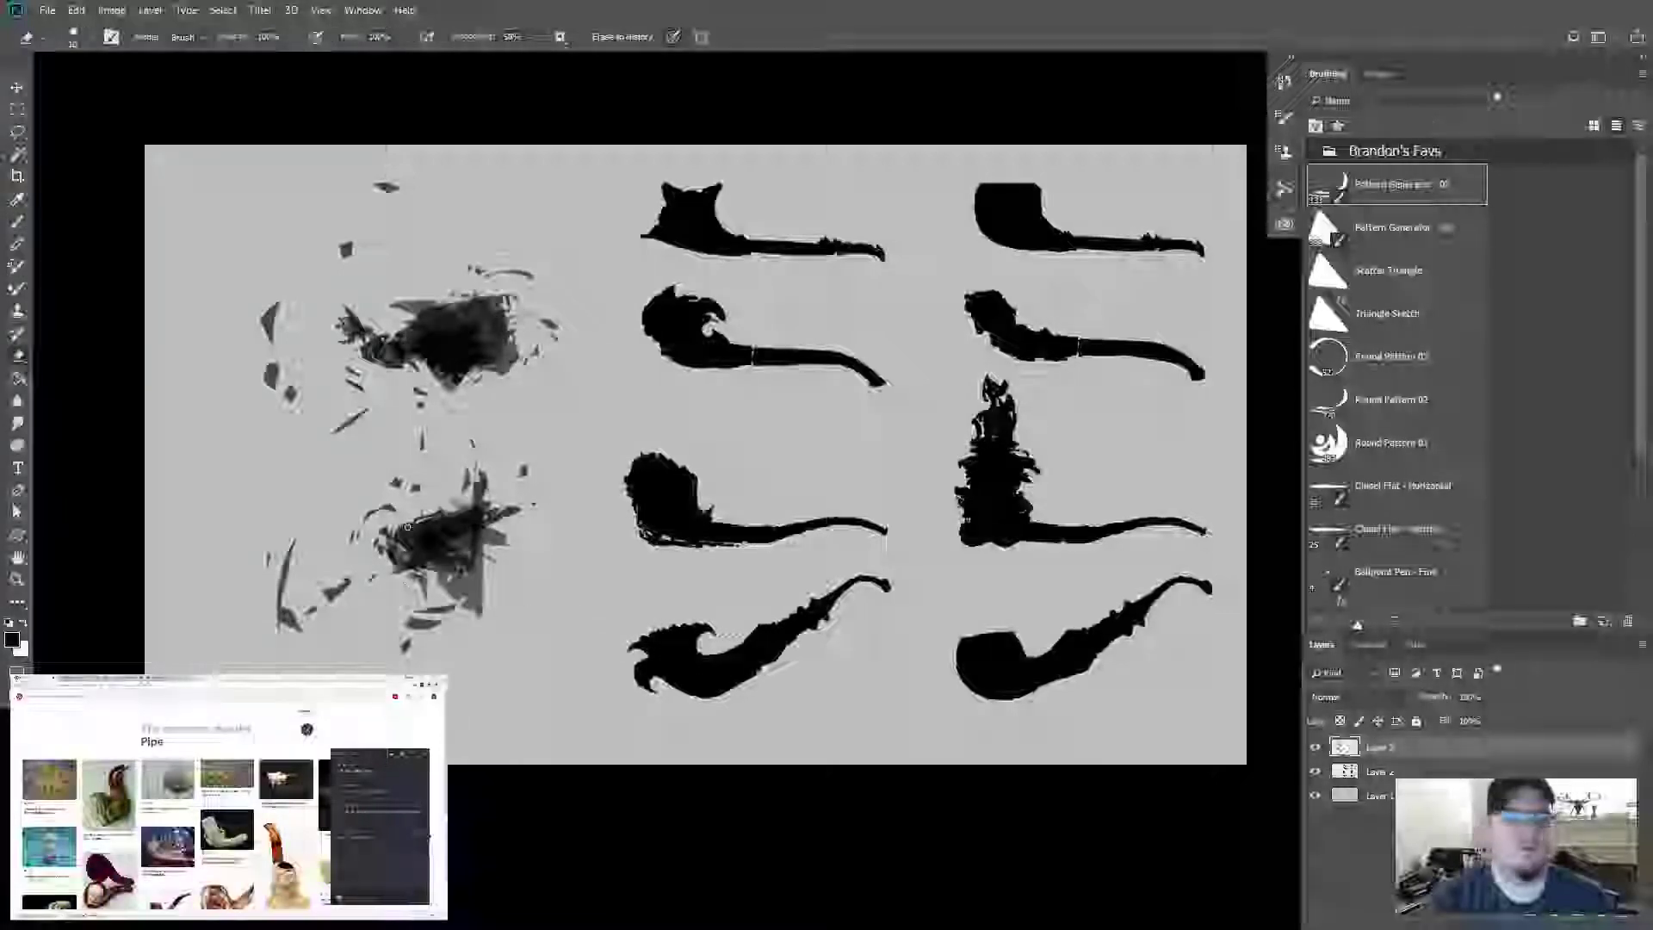
Step: Erase the loose fragments around both rough masses, leaving two compact shapes
key(e)
mouse_move(433, 462)
mouse_down()
mouse_move(286, 543)
mouse_move(286, 634)
mouse_move(357, 619)
mouse_move(461, 662)
mouse_move(413, 622)
mouse_up()
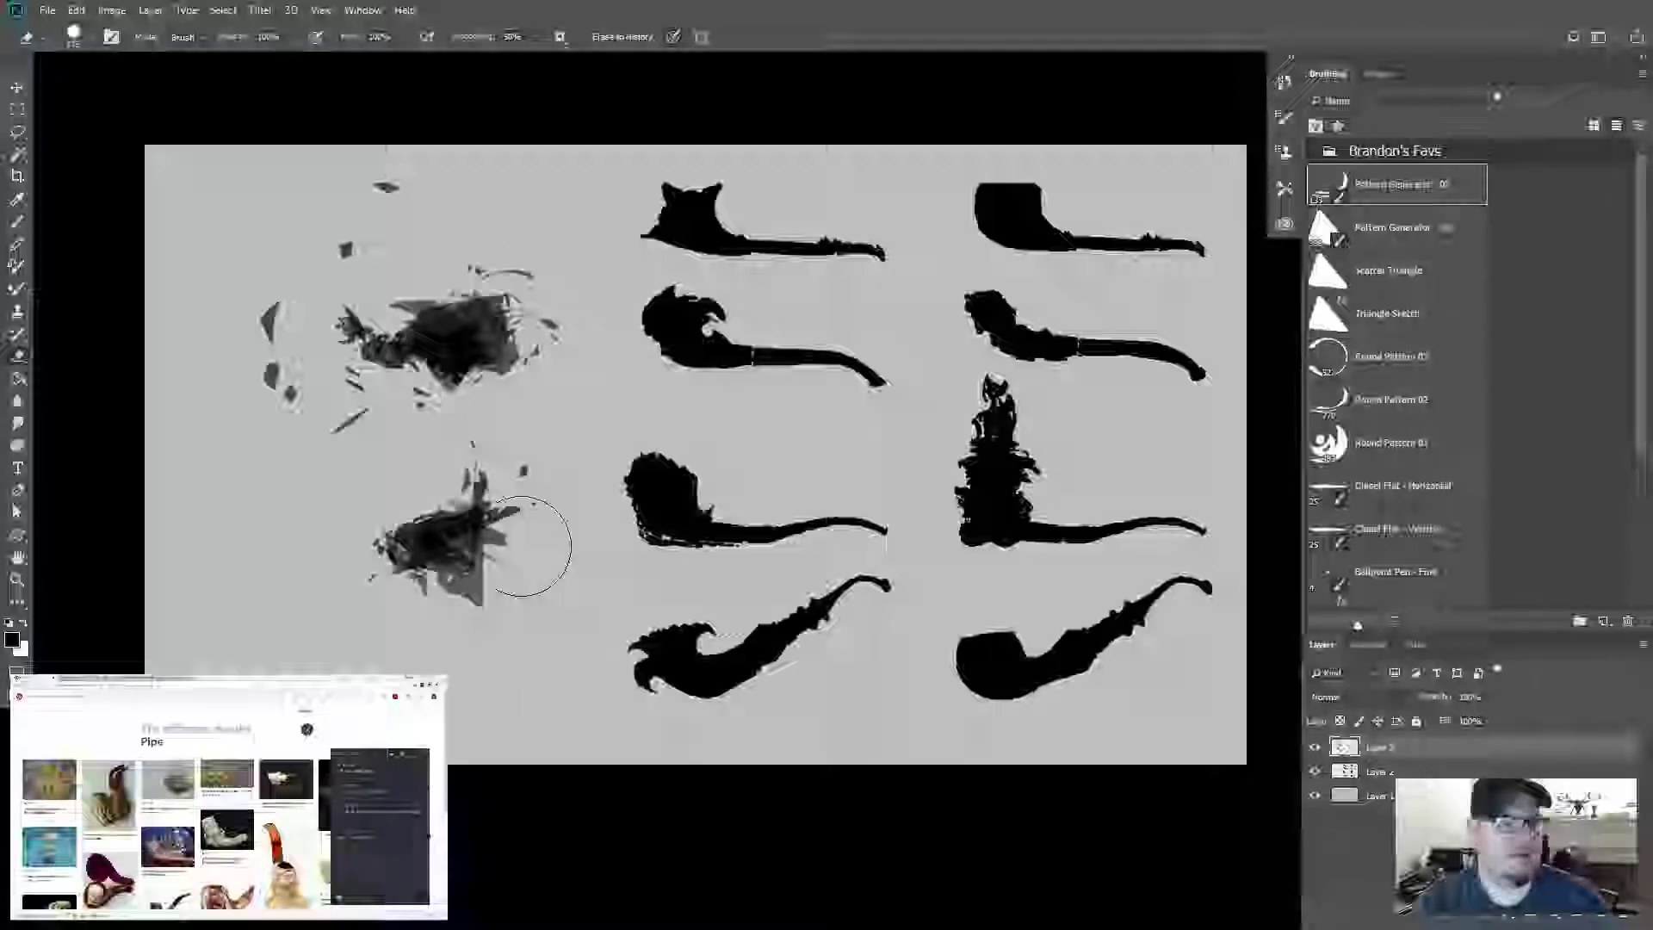
mouse_move(470, 448)
mouse_down()
mouse_move(525, 490)
mouse_move(479, 483)
mouse_move(466, 433)
mouse_move(453, 482)
mouse_up()
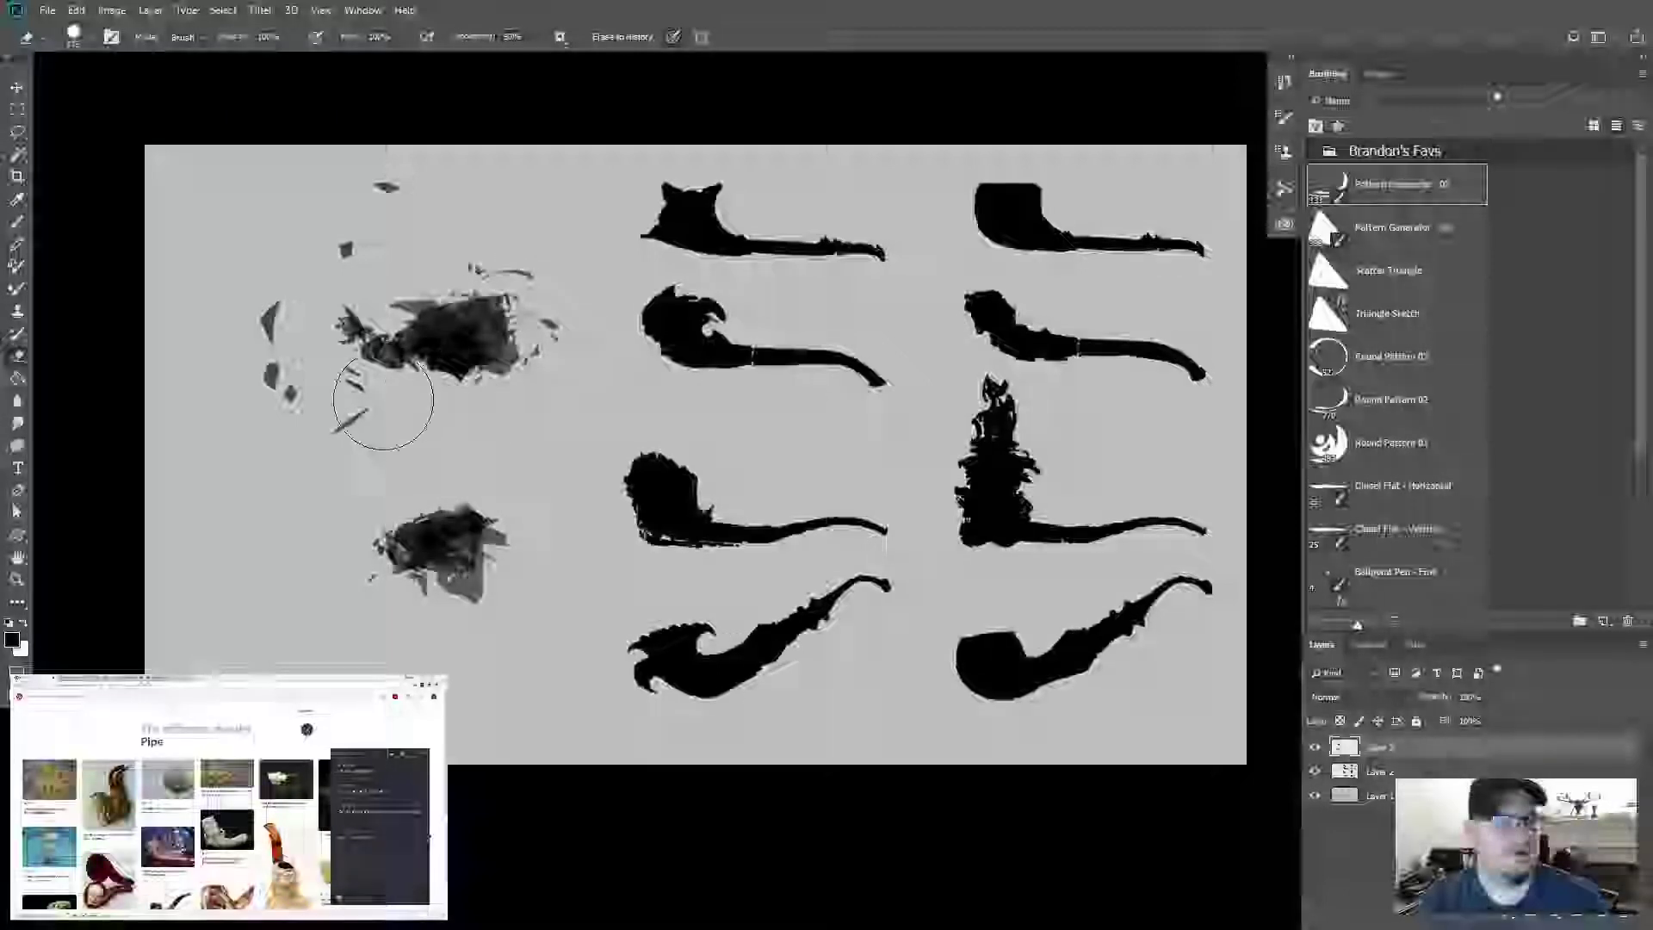
mouse_move(369, 399)
mouse_down()
mouse_move(326, 388)
mouse_move(300, 411)
mouse_move(269, 362)
mouse_move(270, 271)
mouse_move(294, 236)
mouse_move(404, 194)
mouse_move(447, 240)
mouse_move(518, 254)
mouse_up()
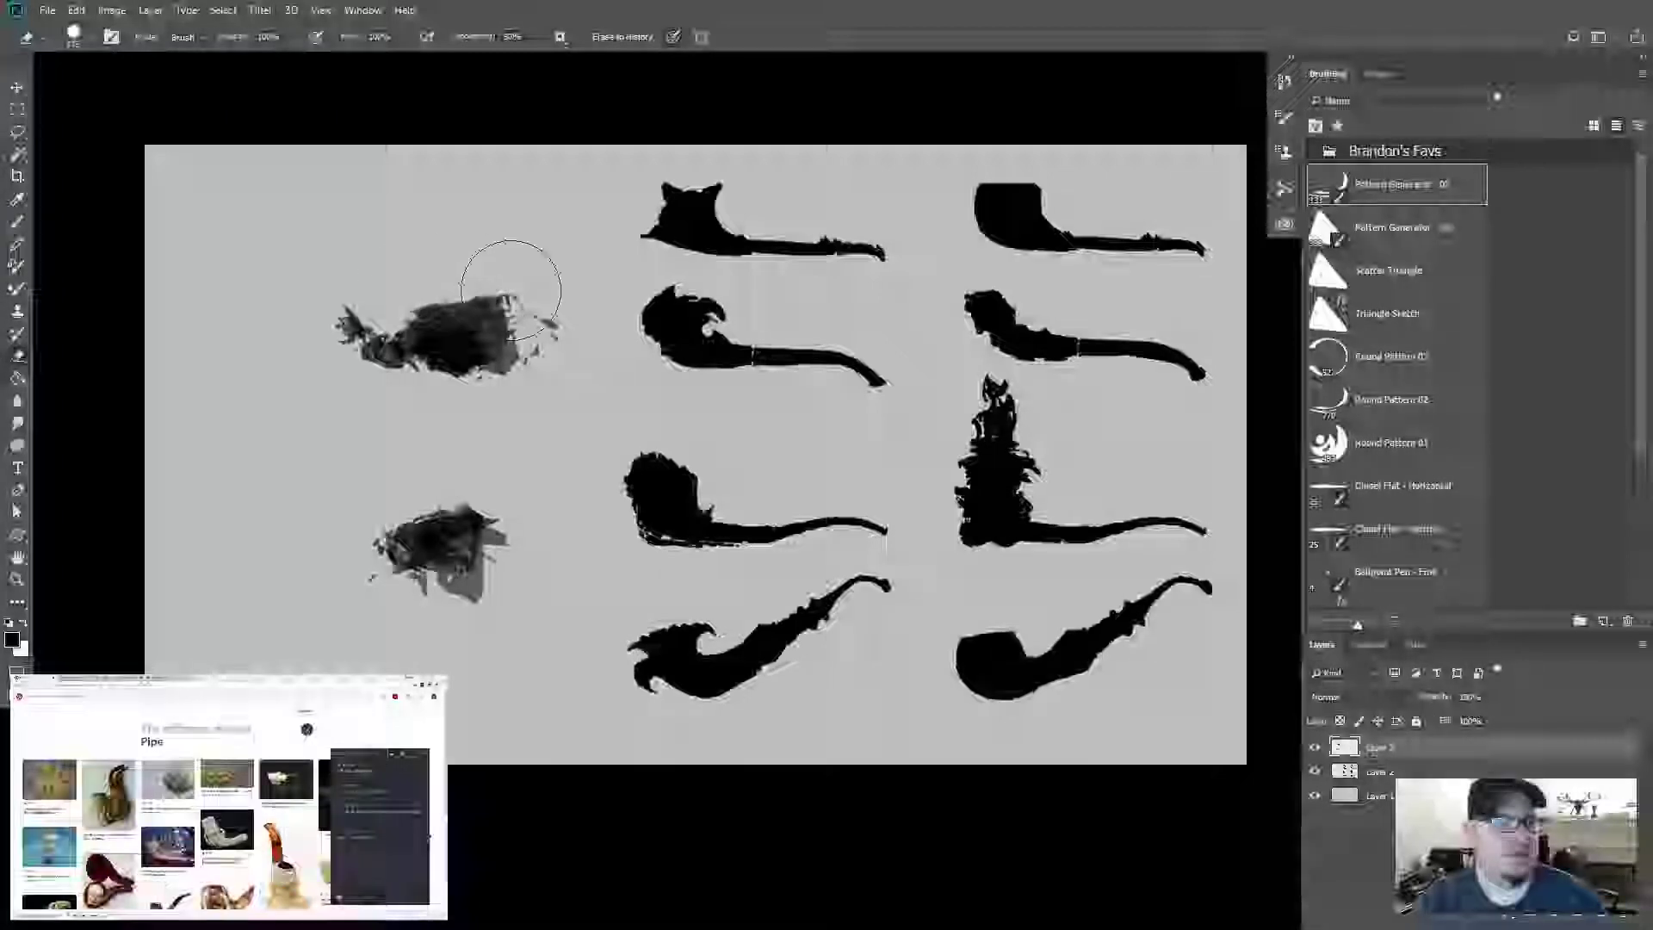
Step: Build up the upper mass's blunt end and extend the lower mass toward its stem side with the Scatter Triangle brush
key(b)
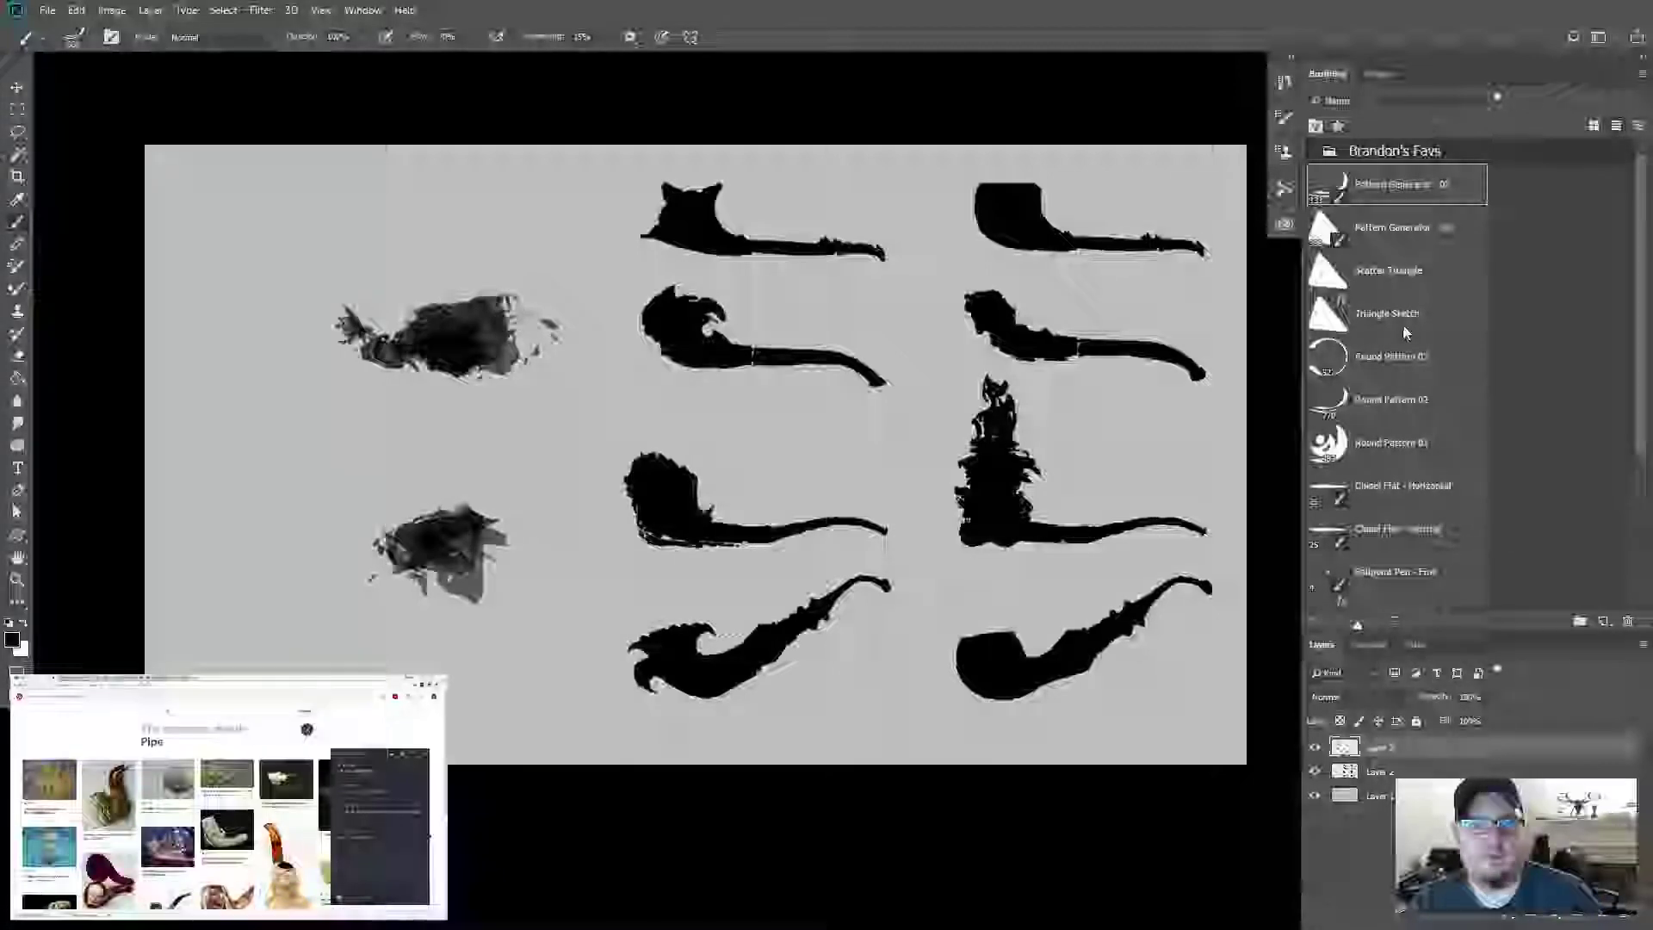
click(1382, 314)
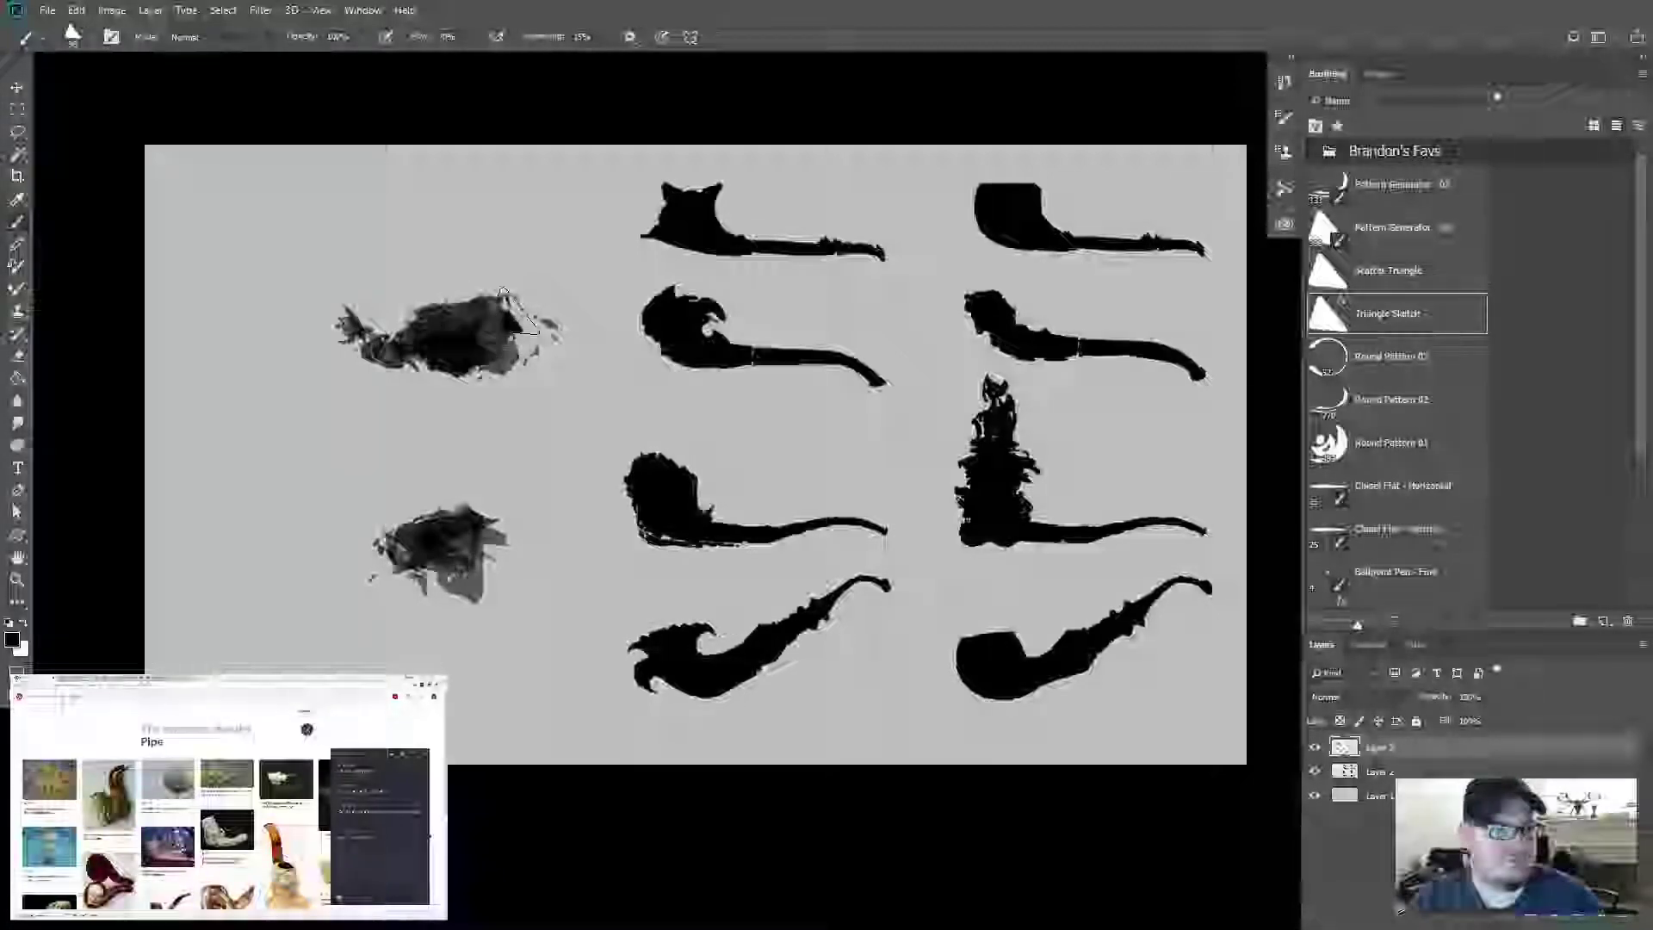
click(1348, 263)
mouse_move(461, 329)
mouse_down()
mouse_move(485, 305)
mouse_move(495, 349)
mouse_move(530, 336)
mouse_up()
mouse_move(461, 551)
mouse_down()
mouse_move(353, 577)
mouse_move(379, 560)
mouse_move(323, 594)
mouse_up()
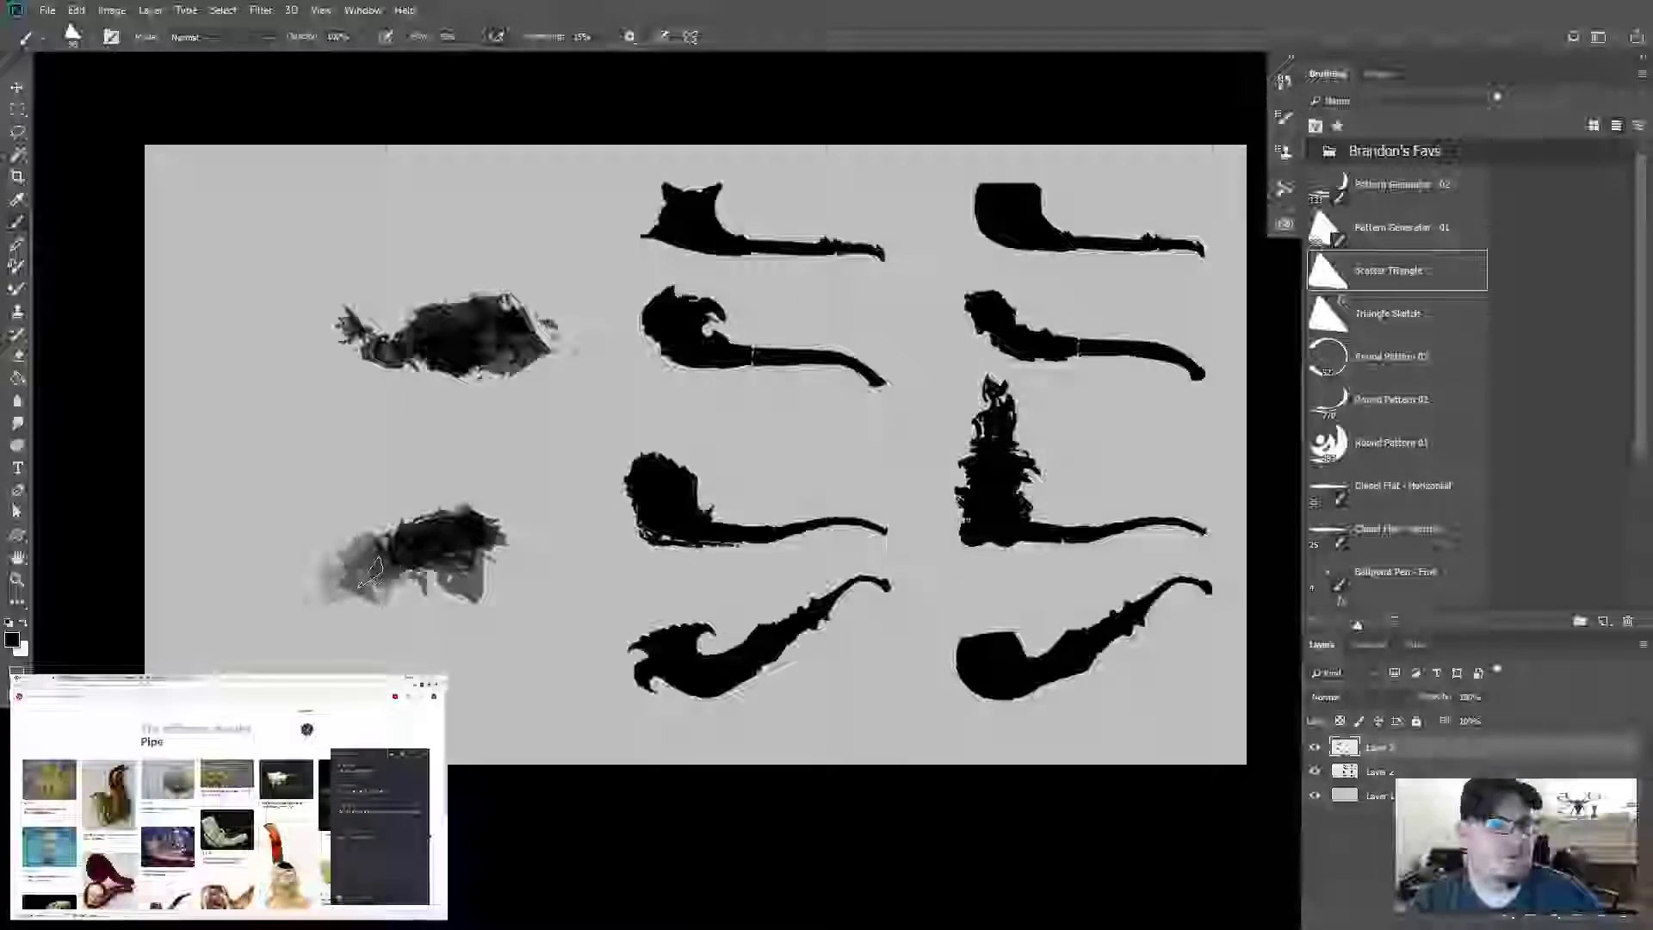
Step: Paint a solid, upturned stem on the lower mass and darken its bowl edge with the Triangle Sketch brush
click(1388, 314)
mouse_move(336, 594)
mouse_down()
mouse_move(396, 560)
mouse_move(319, 555)
mouse_move(378, 568)
mouse_up()
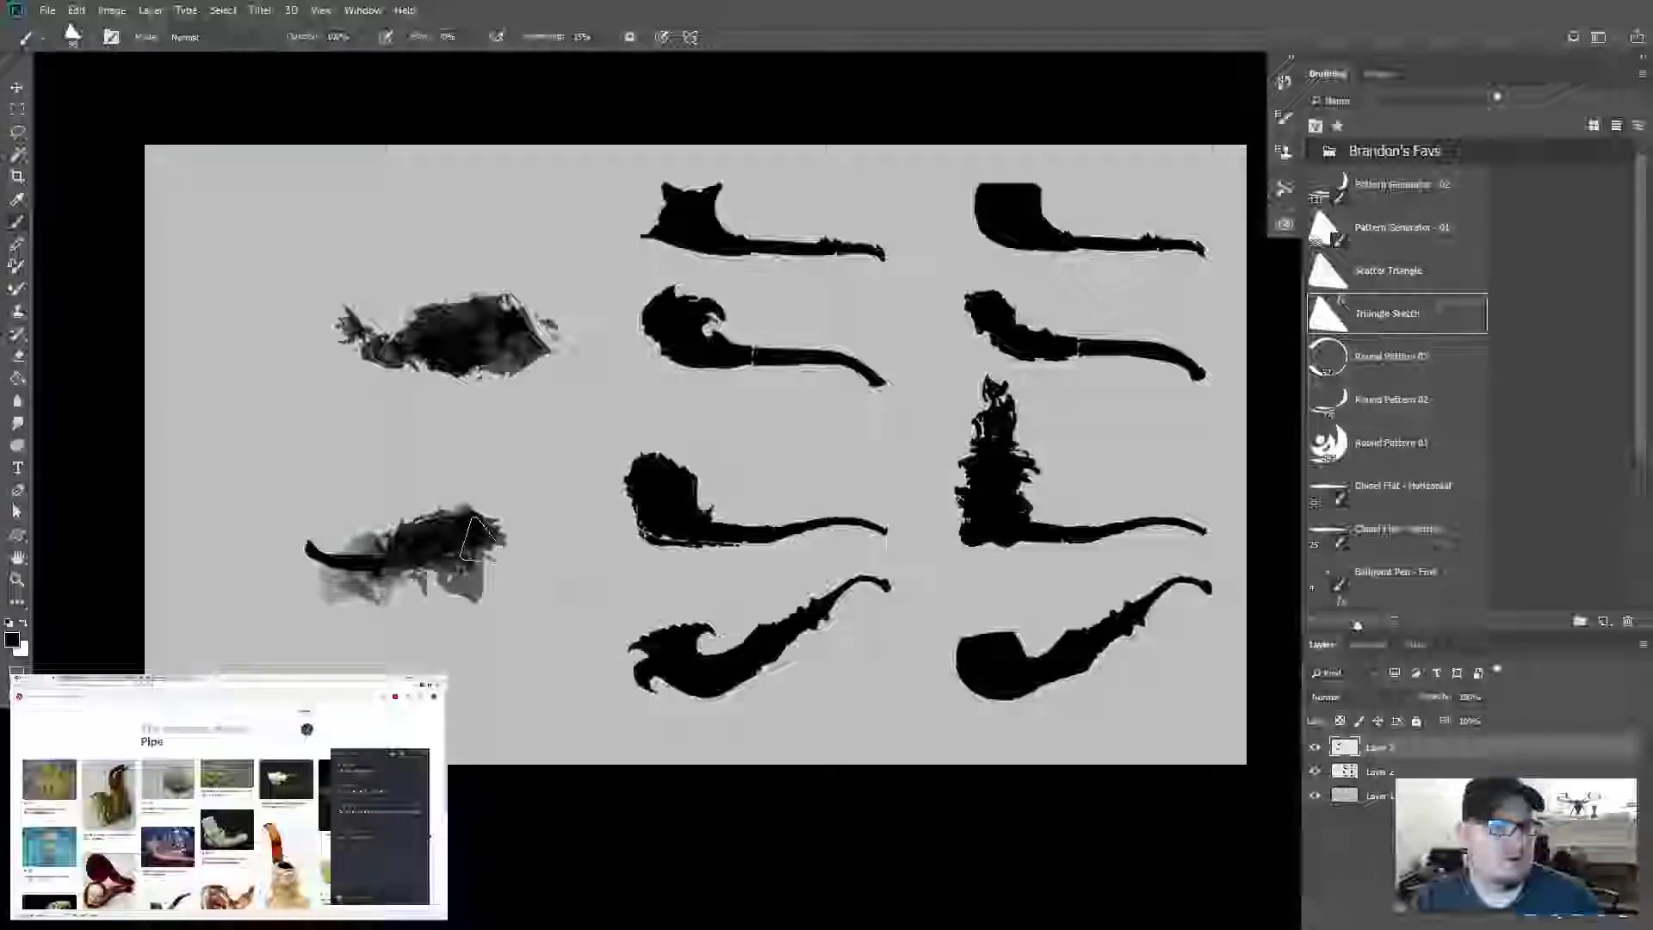
mouse_move(473, 529)
mouse_down()
mouse_move(487, 542)
mouse_move(473, 507)
mouse_up()
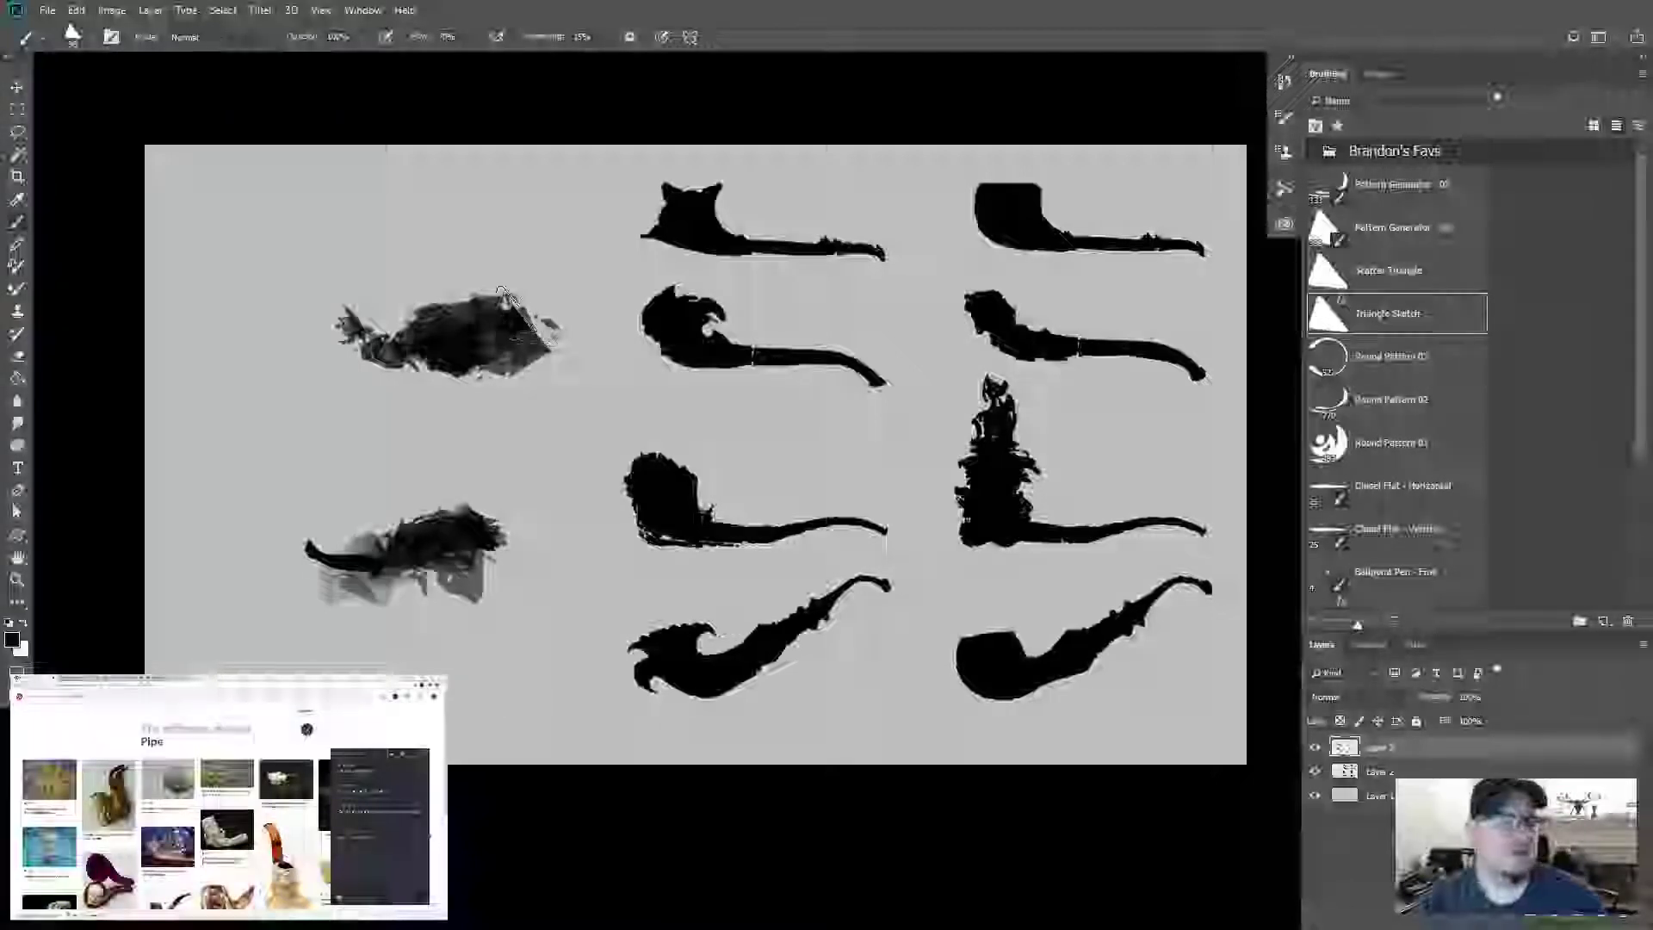
Step: Fill the upper mass into a solid black body, and paint a narrow neck with a downturned tip and a hook curling back
mouse_move(516, 319)
mouse_down()
mouse_move(447, 348)
mouse_move(522, 350)
mouse_move(490, 361)
mouse_move(440, 337)
mouse_move(459, 332)
mouse_move(406, 356)
mouse_move(365, 347)
mouse_move(433, 357)
mouse_move(429, 330)
mouse_move(502, 335)
mouse_move(435, 374)
mouse_move(531, 321)
mouse_move(508, 311)
mouse_move(417, 341)
mouse_move(507, 368)
mouse_move(536, 354)
mouse_move(564, 340)
mouse_up()
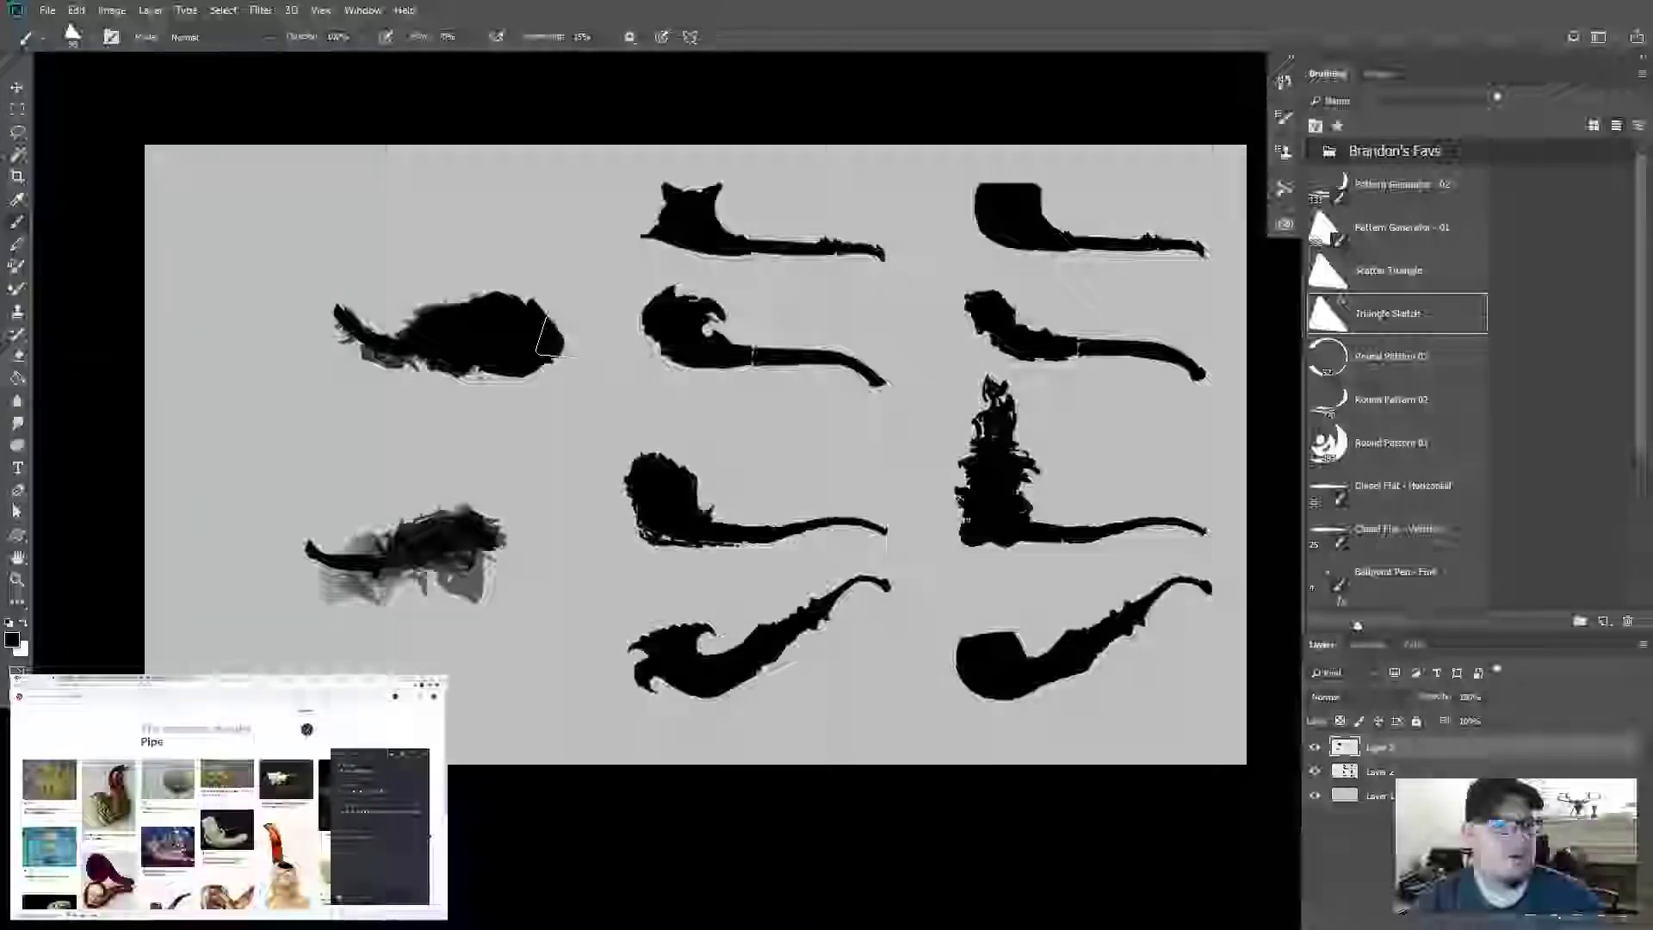
mouse_move(396, 351)
mouse_down()
mouse_move(470, 340)
mouse_move(334, 307)
mouse_move(360, 289)
mouse_move(308, 346)
mouse_up()
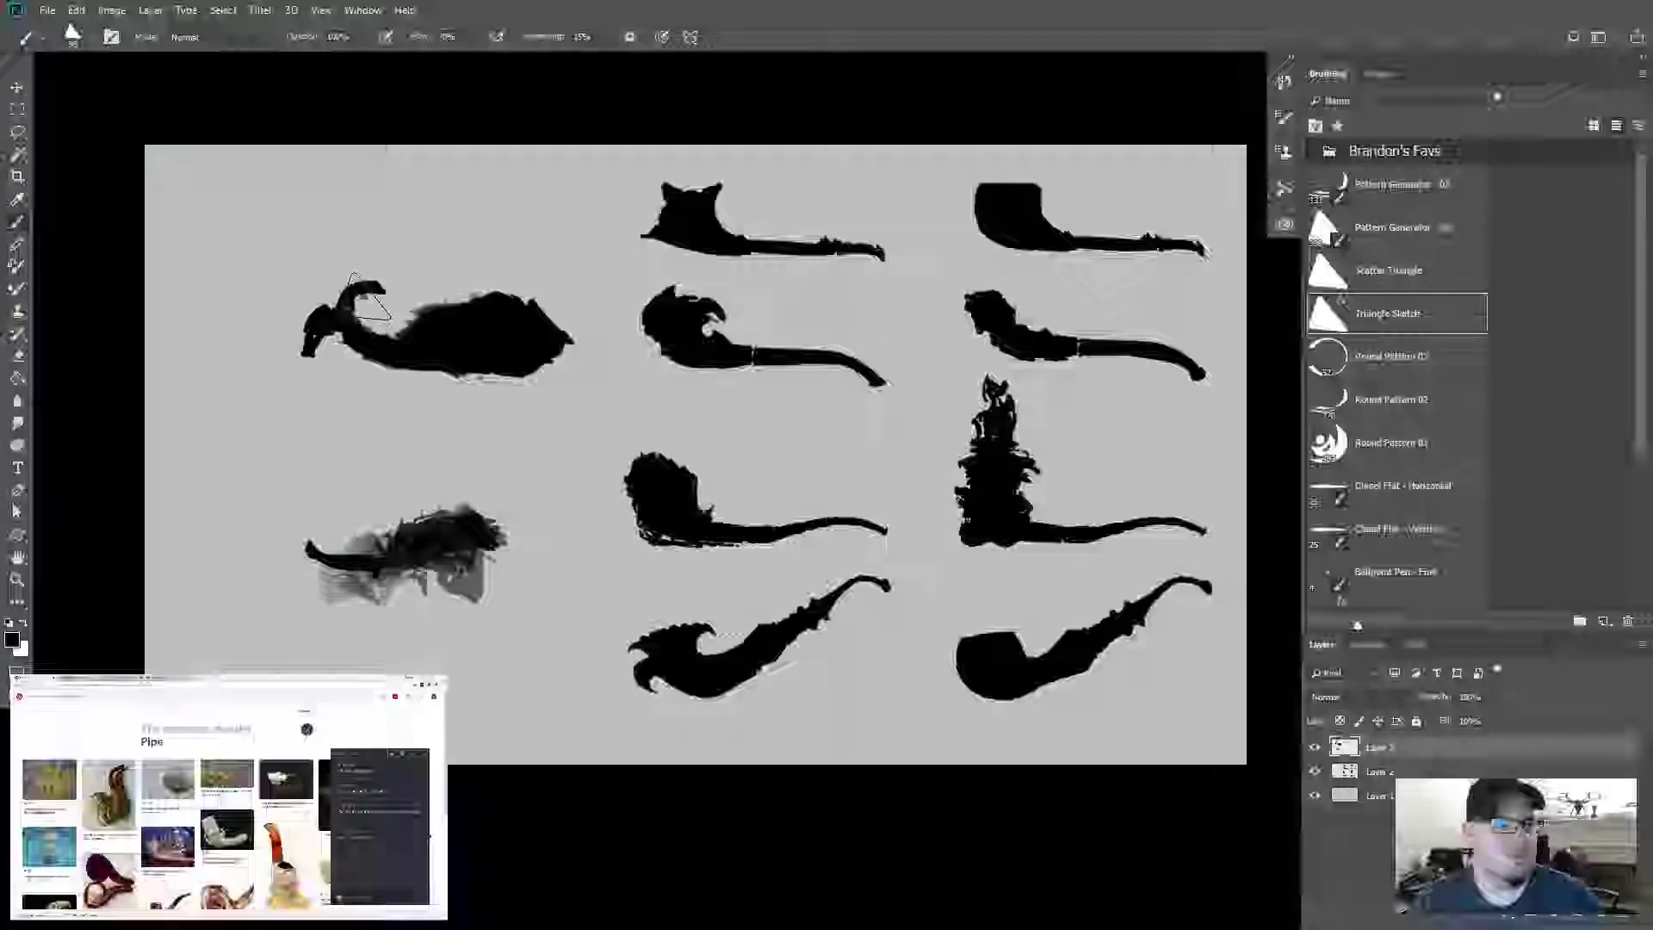
mouse_move(375, 291)
mouse_down()
mouse_move(343, 270)
mouse_move(383, 299)
mouse_move(381, 270)
mouse_move(340, 266)
mouse_move(303, 332)
mouse_move(319, 345)
mouse_move(303, 310)
mouse_move(303, 354)
mouse_move(366, 376)
mouse_move(351, 348)
mouse_move(408, 358)
mouse_move(435, 340)
mouse_up()
drag(547, 317, 543, 321)
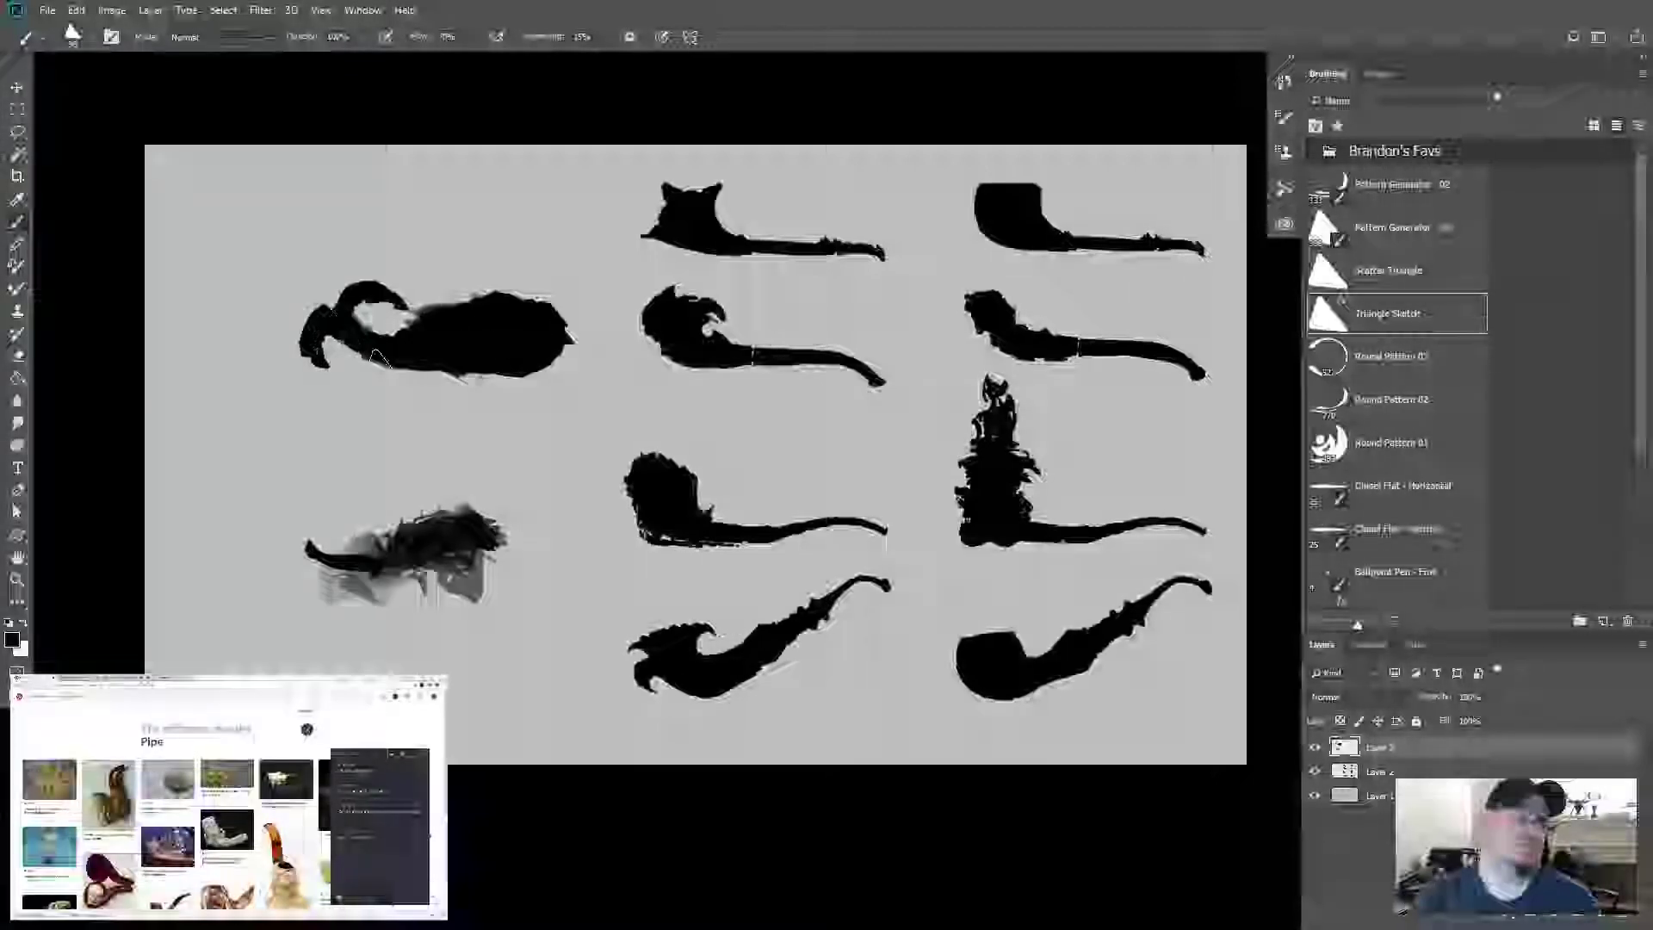
mouse_move(340, 329)
mouse_down()
mouse_move(336, 345)
mouse_move(326, 332)
mouse_move(340, 344)
mouse_up()
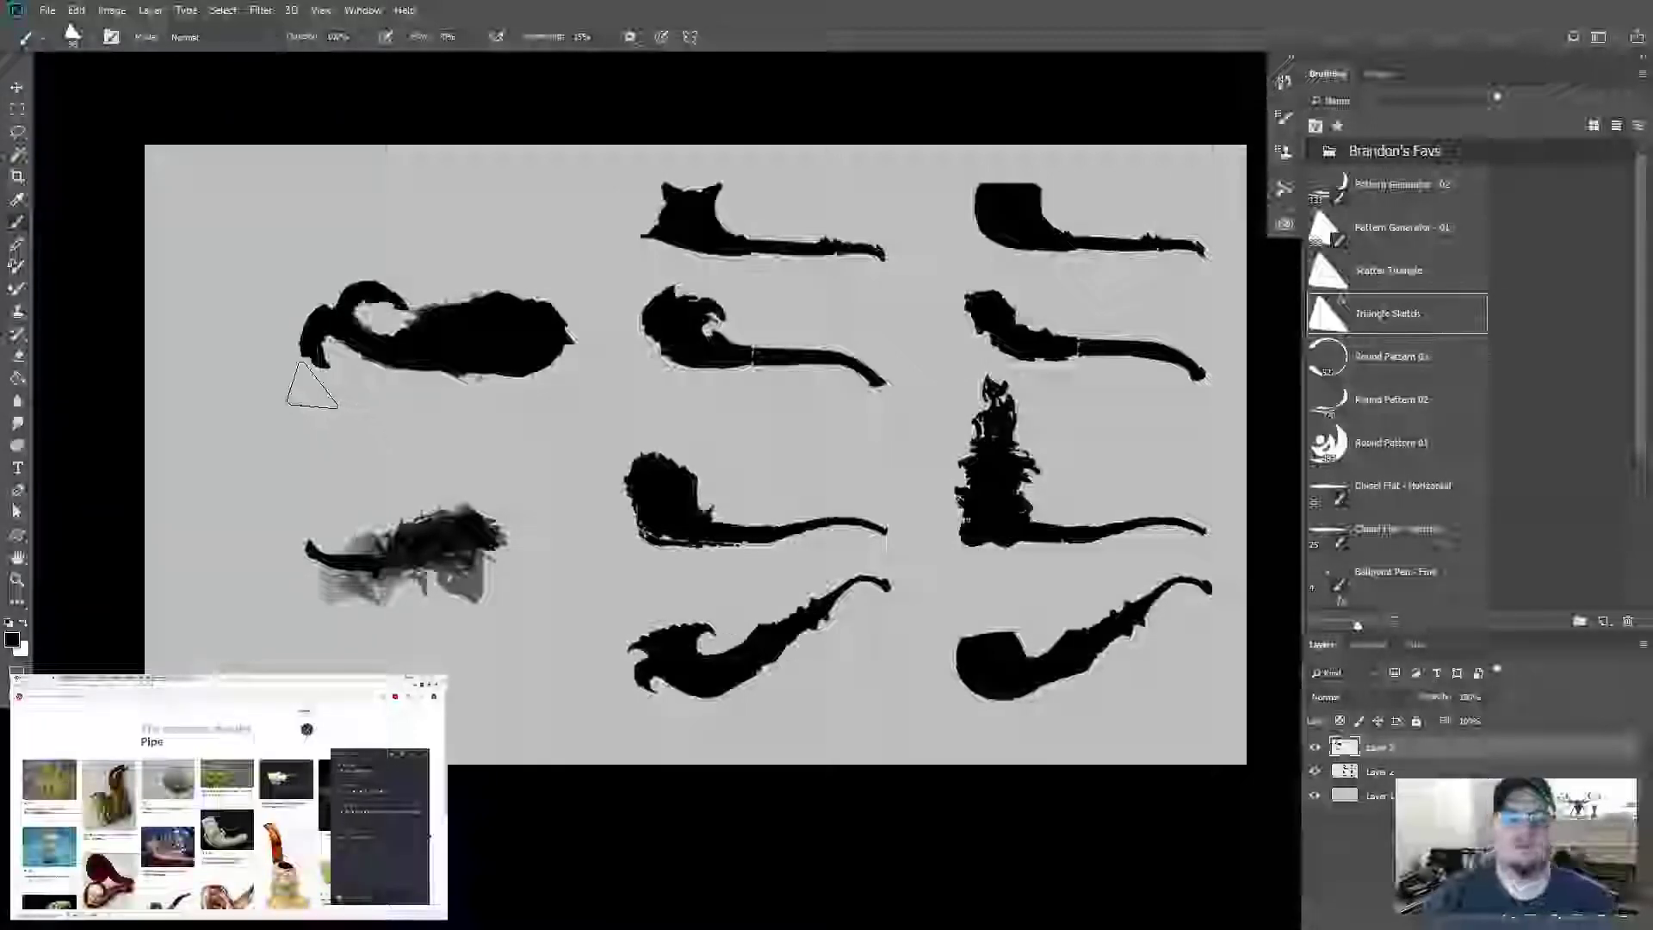
Step: Draw a rectangular selection around the upper rough silhouette on Layer 3
key(m)
mouse_move(246, 251)
mouse_down()
mouse_move(456, 358)
mouse_move(591, 402)
mouse_up()
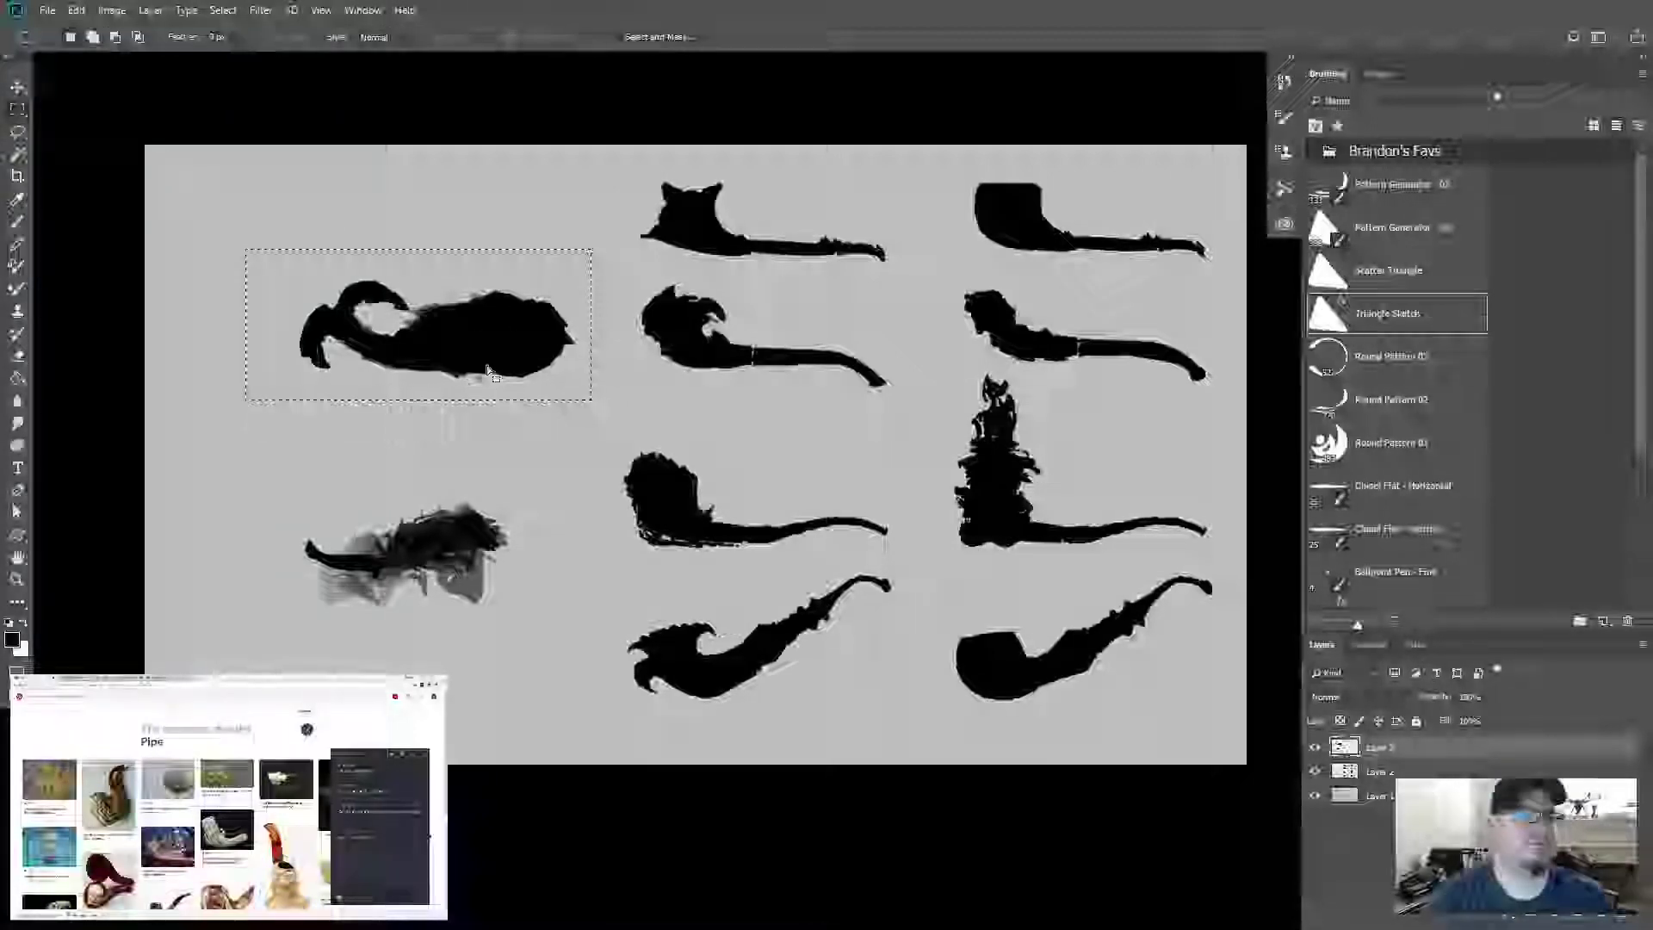
right_click(462, 340)
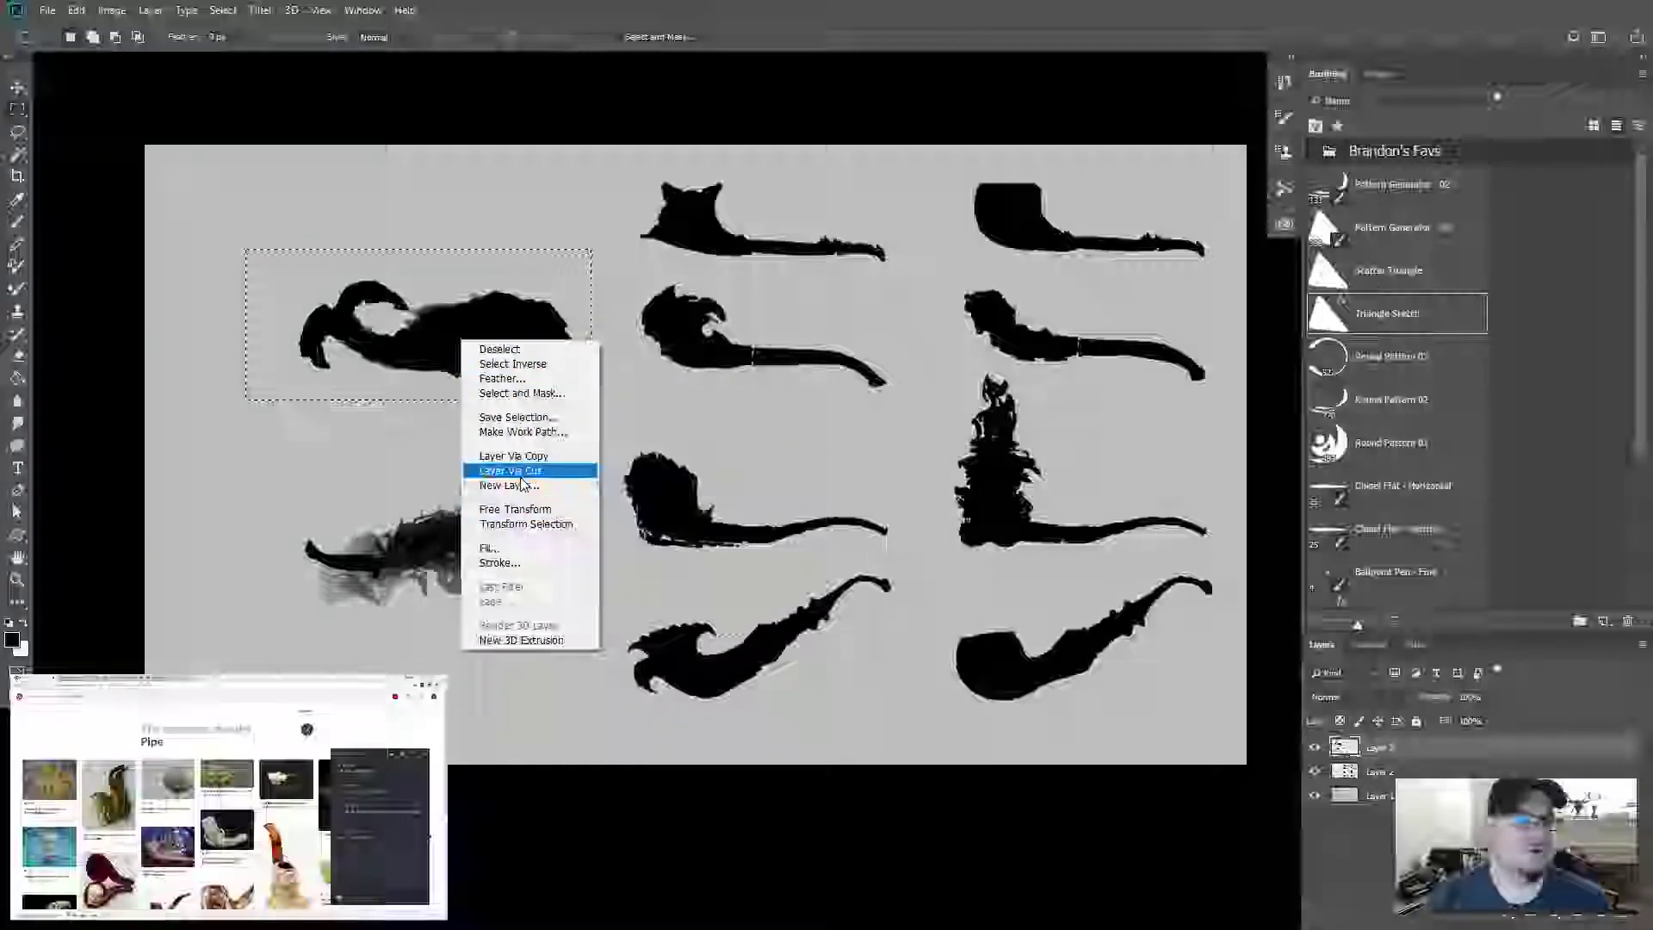
right_click(411, 329)
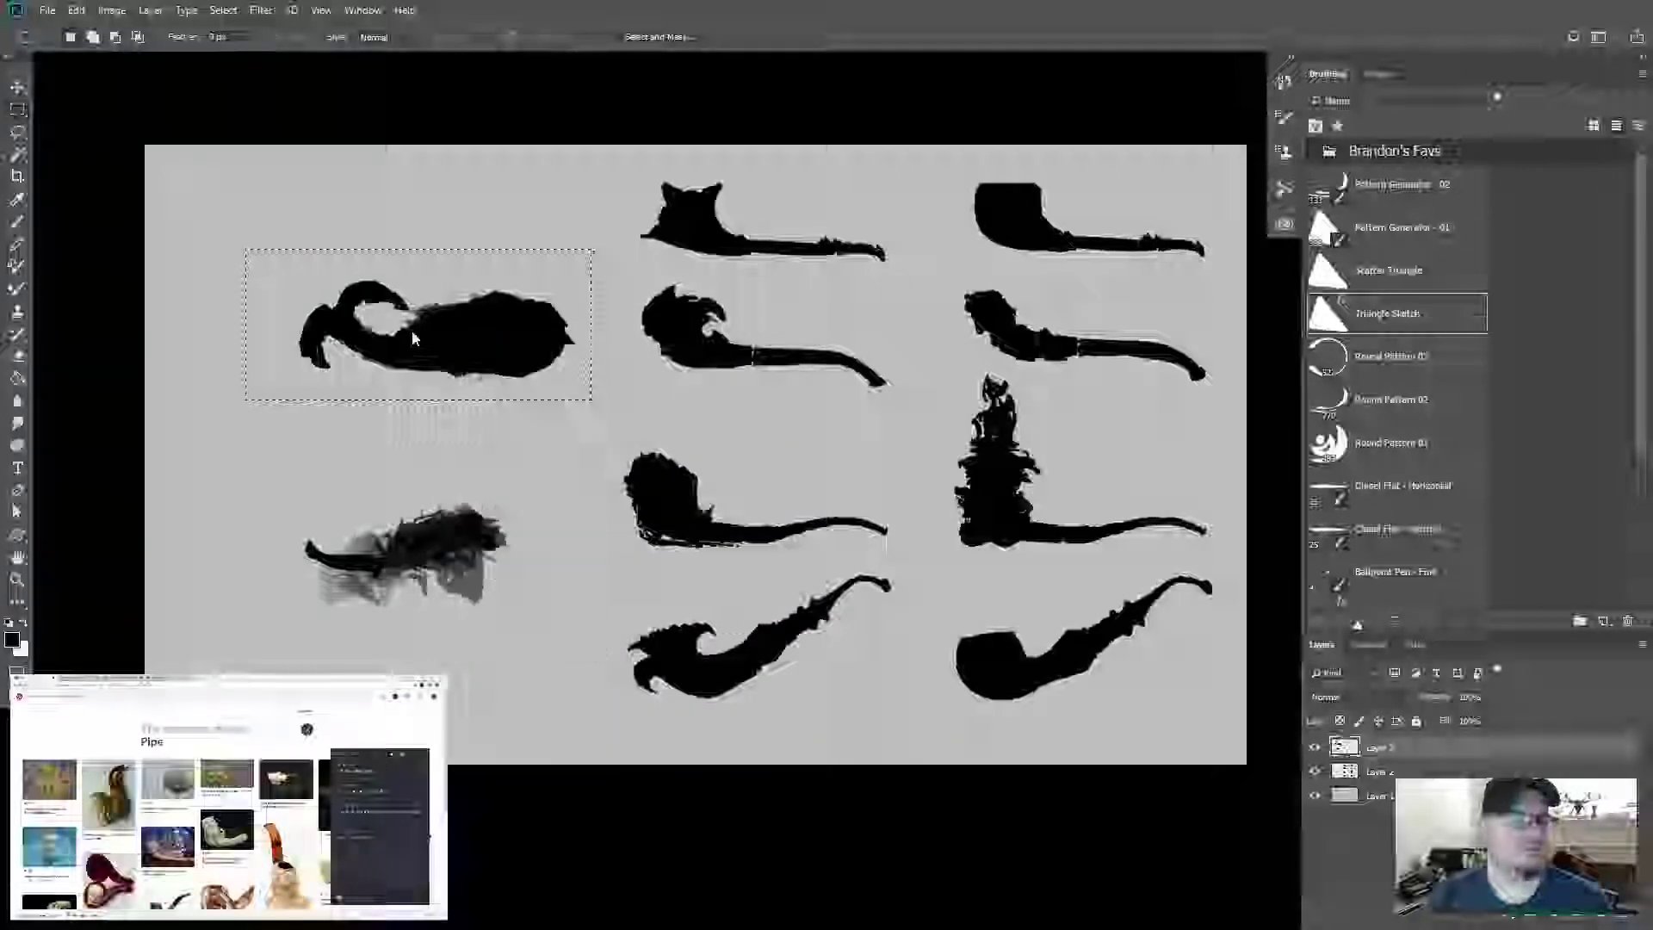
right_click(412, 331)
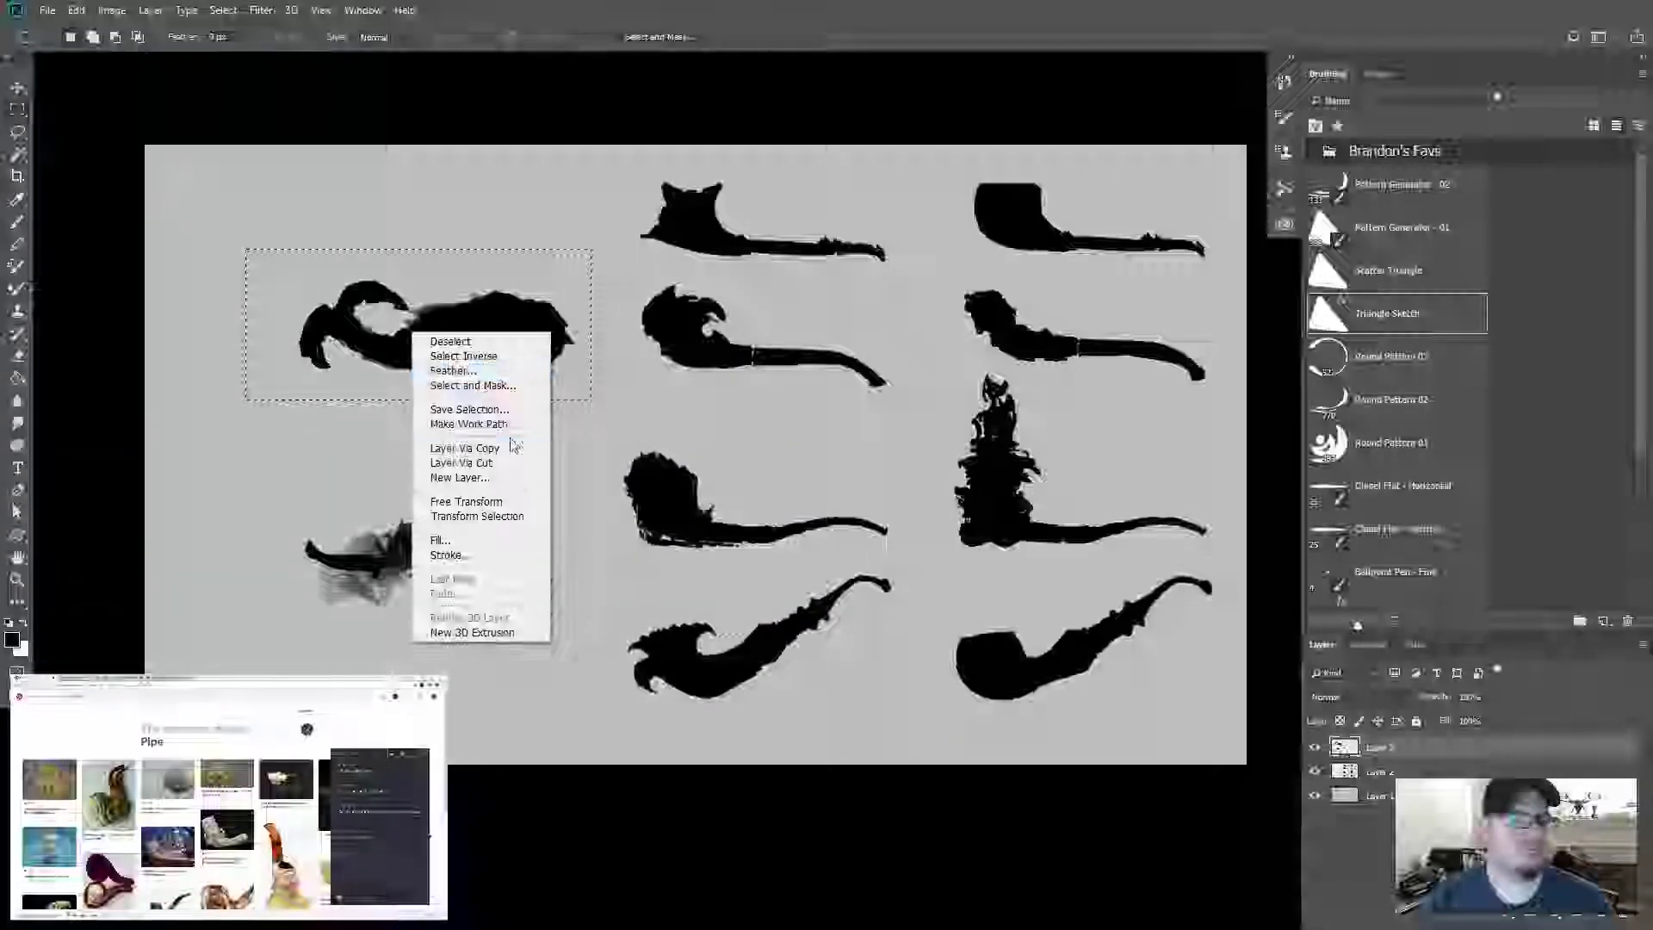
click(507, 501)
right_click(521, 358)
click(575, 571)
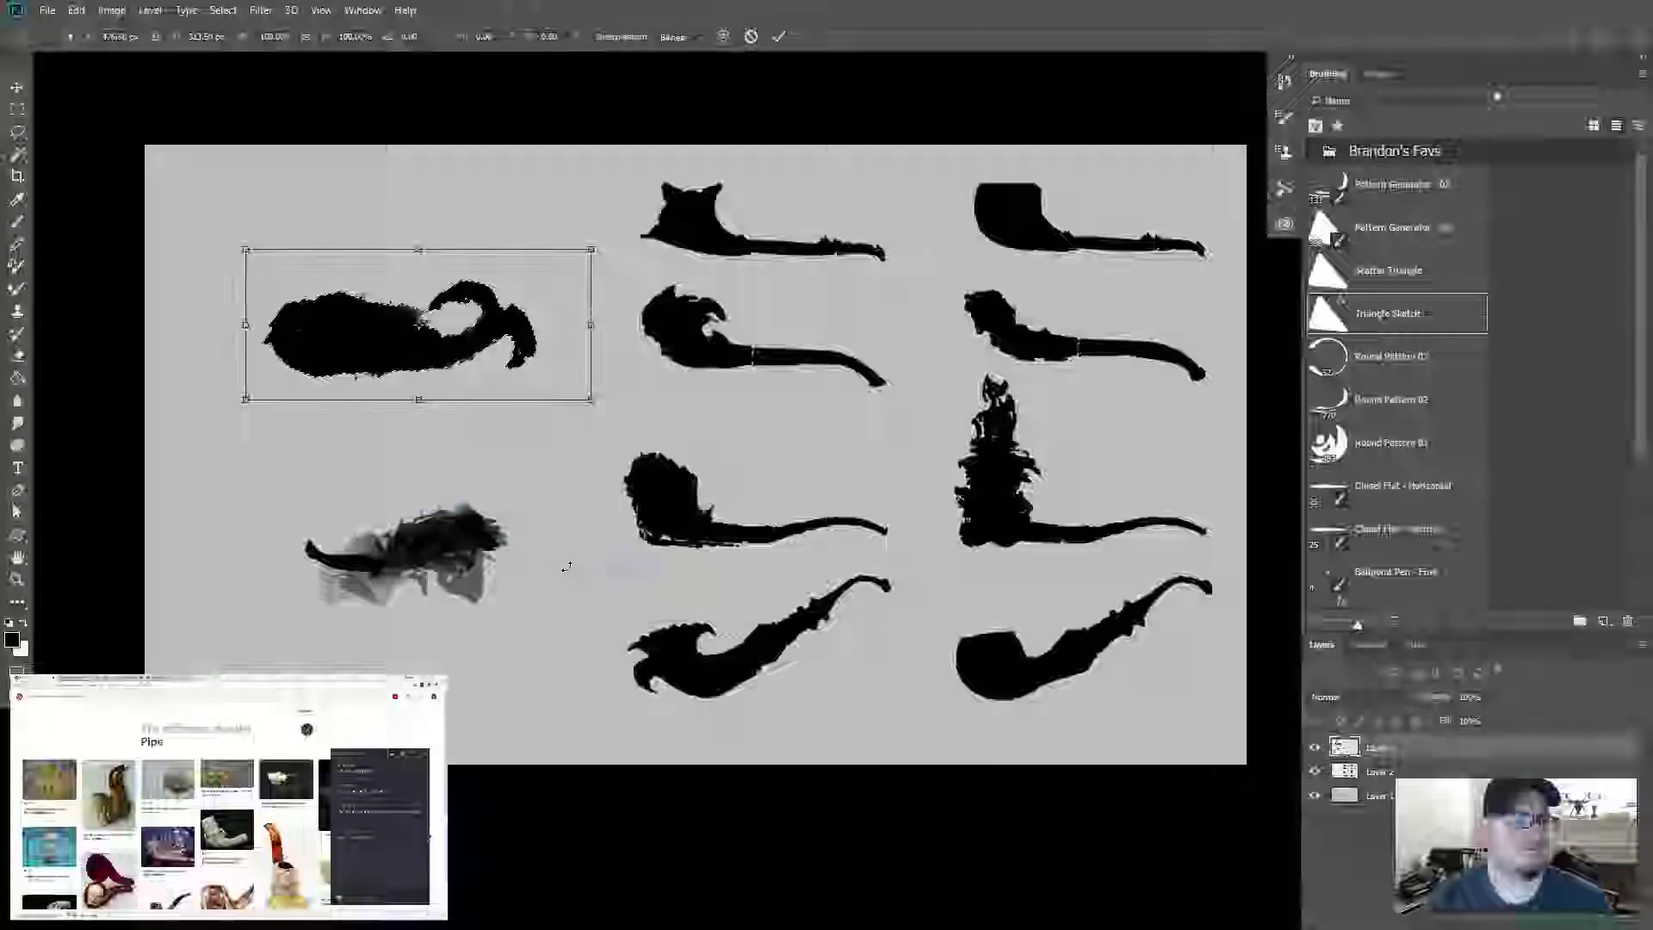
key(Return)
key(ctrl+z)
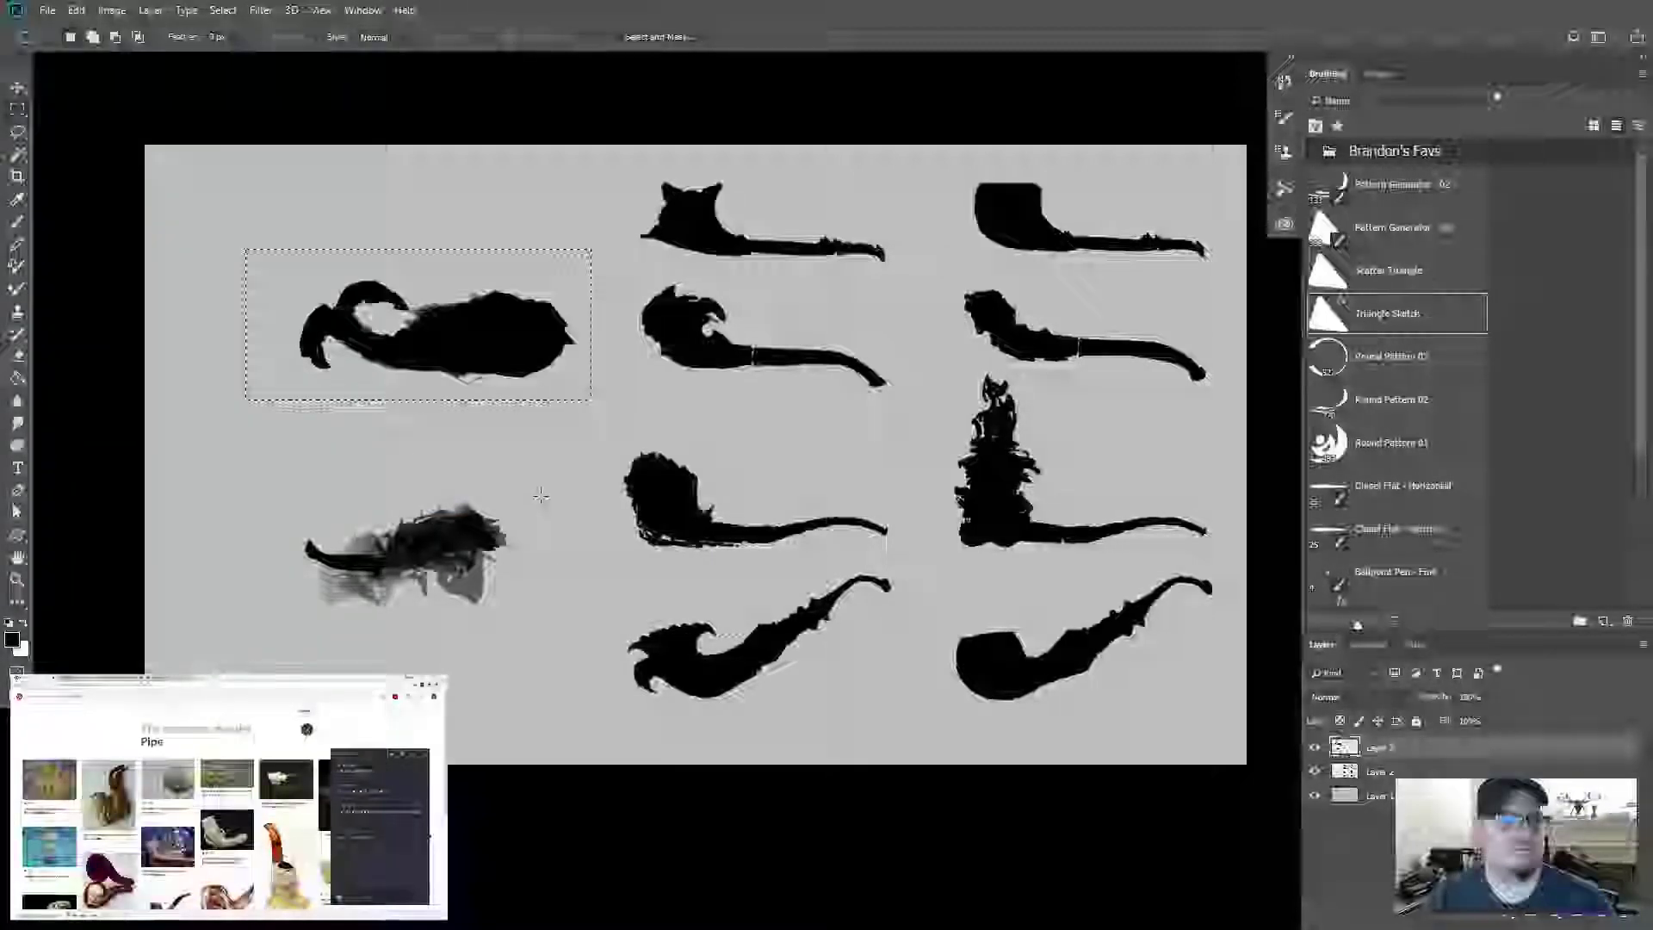
Step: Flip the selected upper silhouette horizontally and move it toward the canvas's left edge
right_click(502, 351)
click(554, 517)
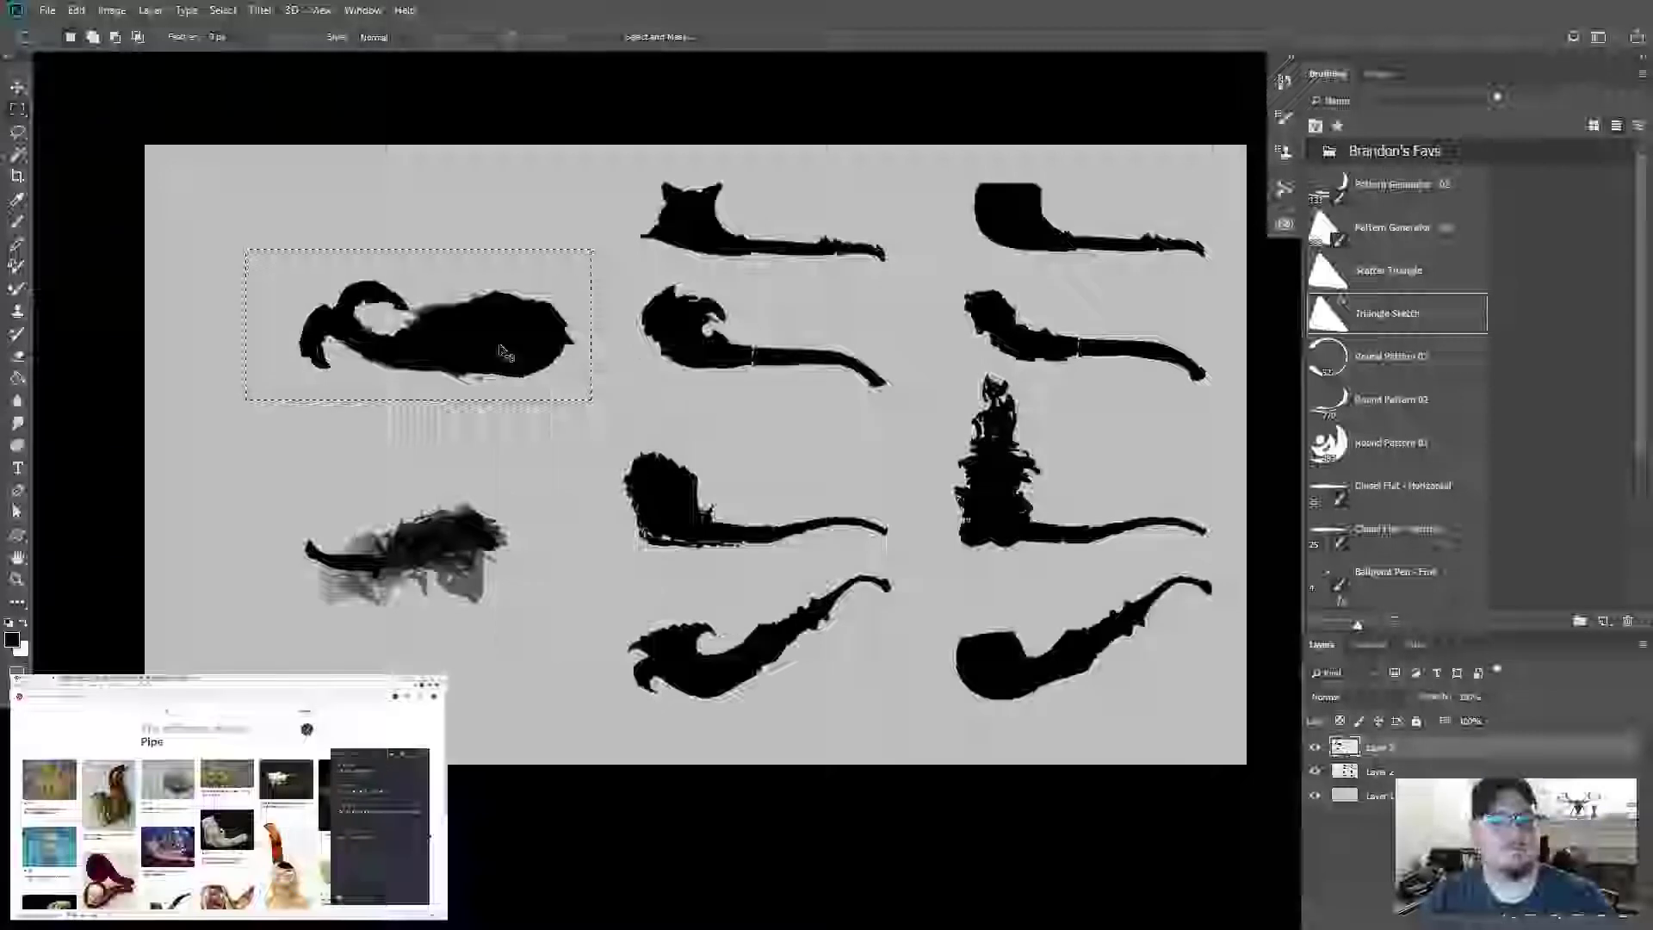
right_click(503, 340)
click(551, 552)
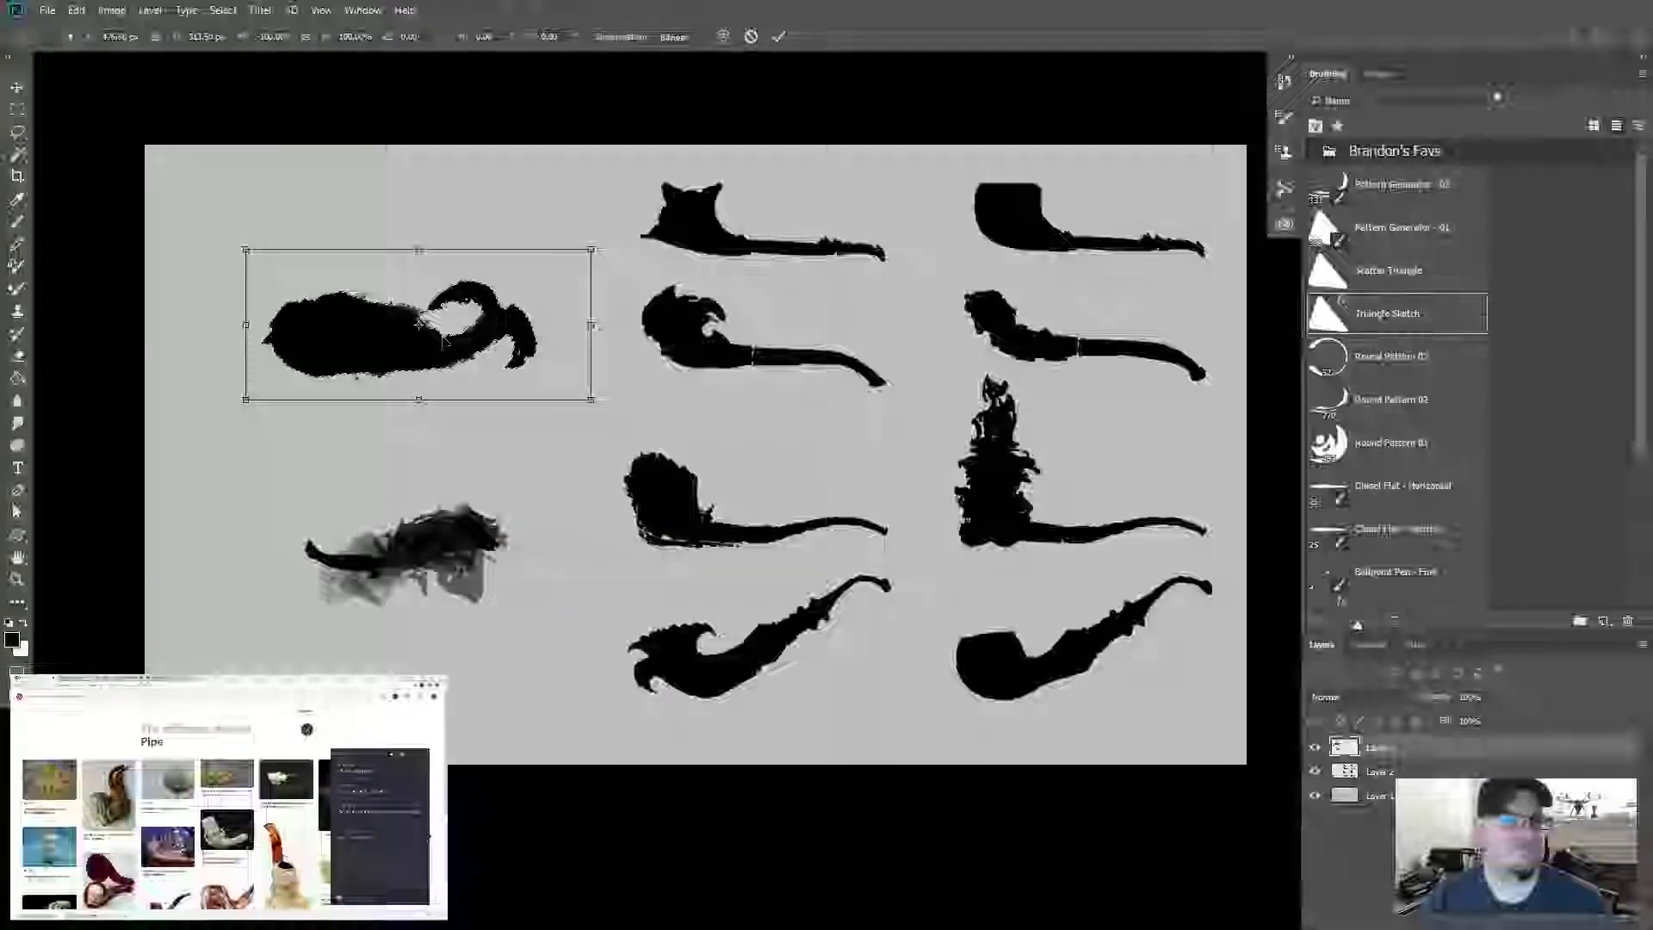
drag(443, 355, 374, 361)
key(Return)
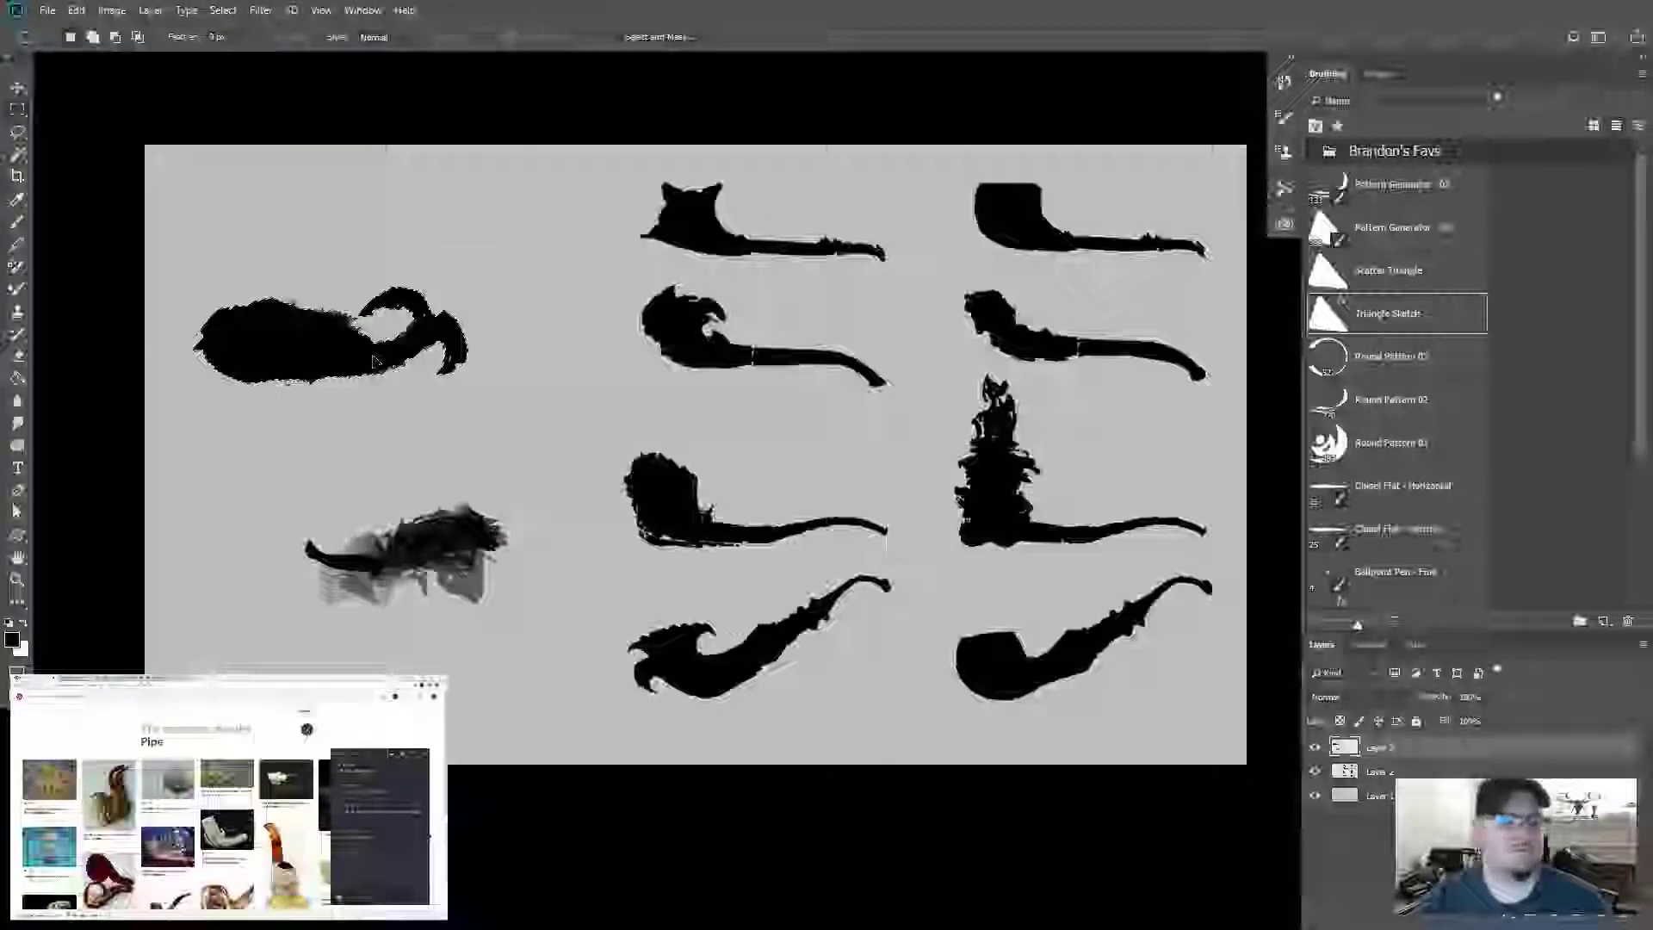
Step: Paint a long, upswept stem with a drooping mouthpiece beyond the neck, and trim the body into a smooth, tapering shape
key(b)
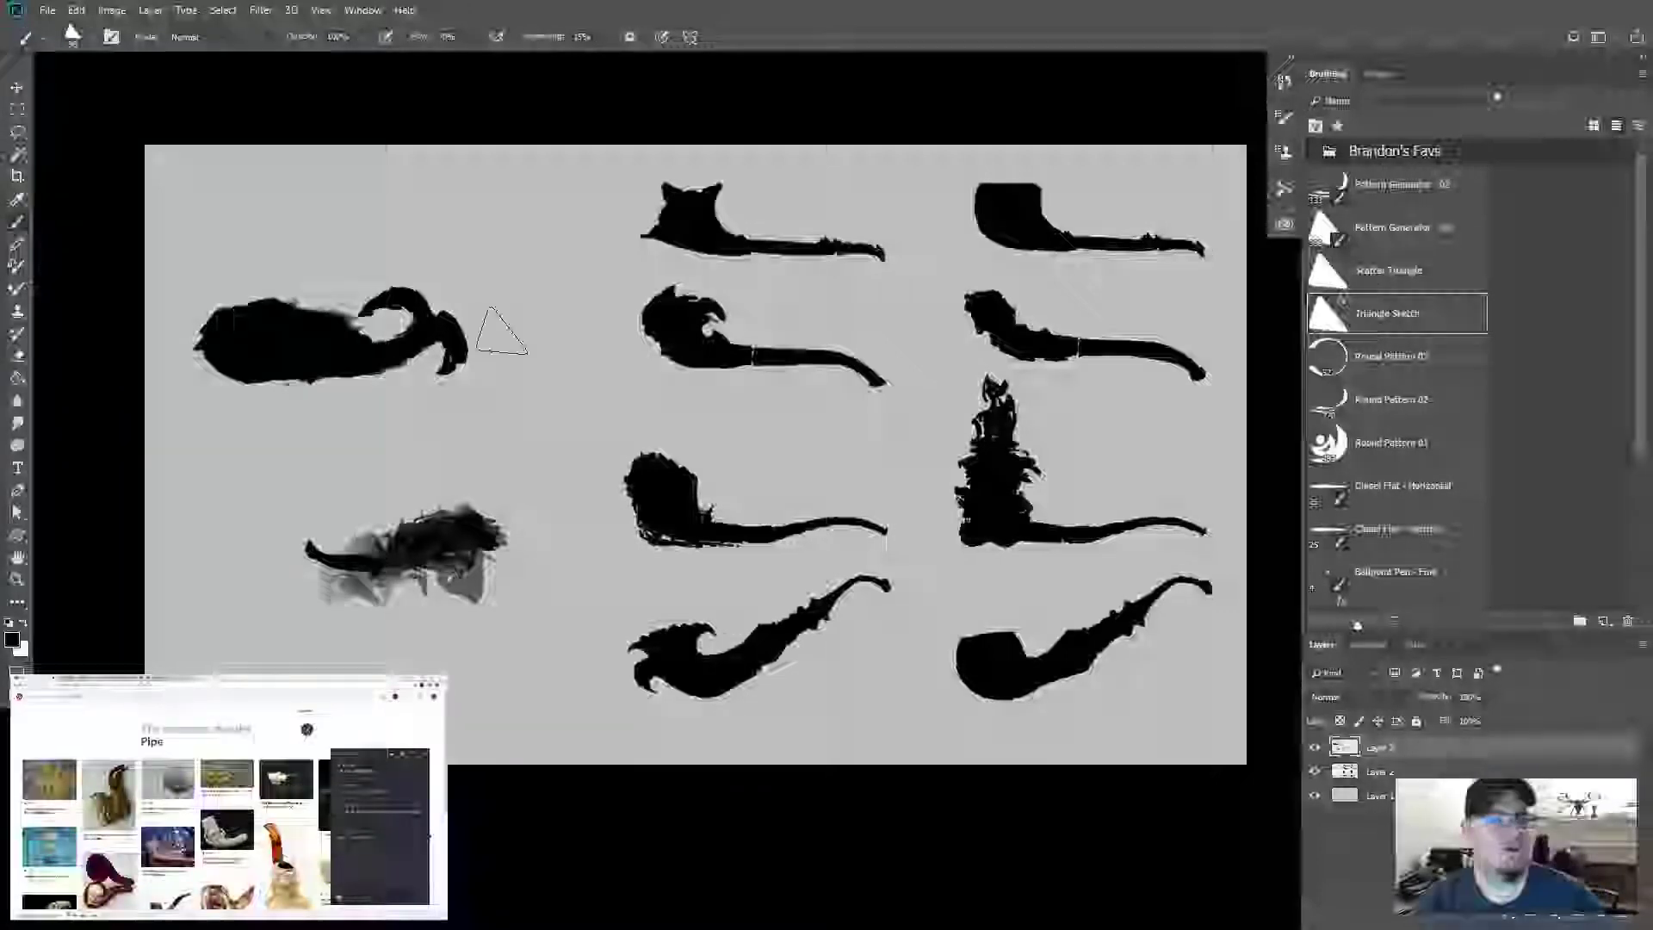
mouse_move(446, 351)
mouse_down()
mouse_move(443, 305)
mouse_move(482, 280)
mouse_move(565, 308)
mouse_move(494, 271)
mouse_move(528, 263)
mouse_move(570, 263)
mouse_move(596, 293)
mouse_move(493, 272)
mouse_move(424, 344)
mouse_up()
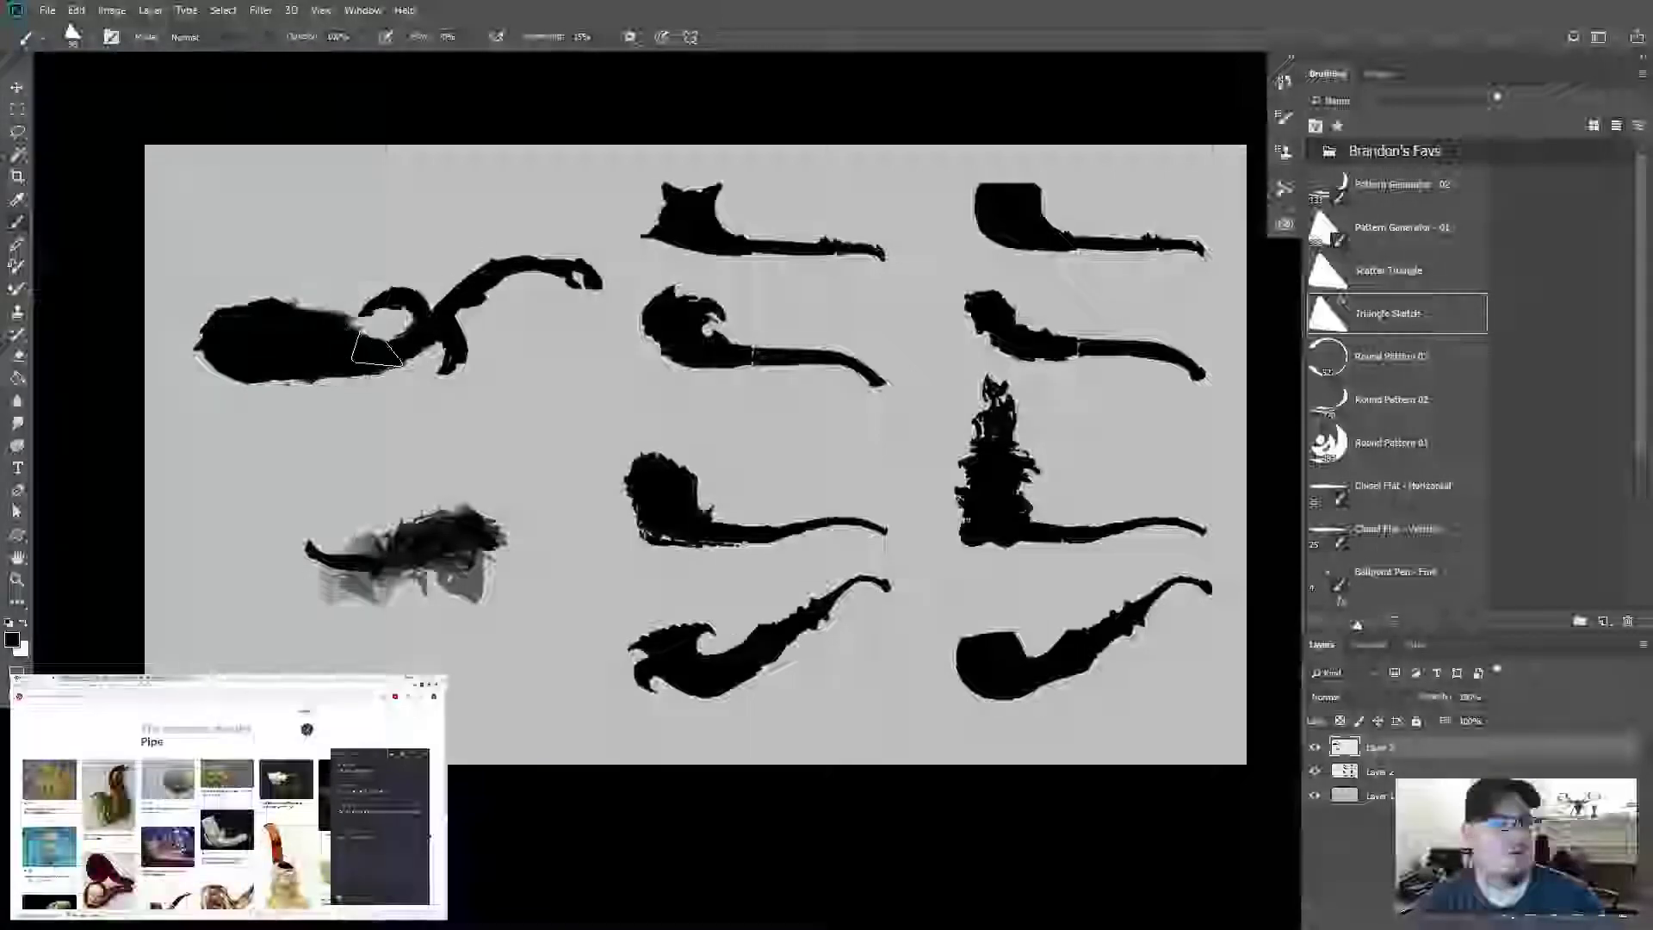
key(e)
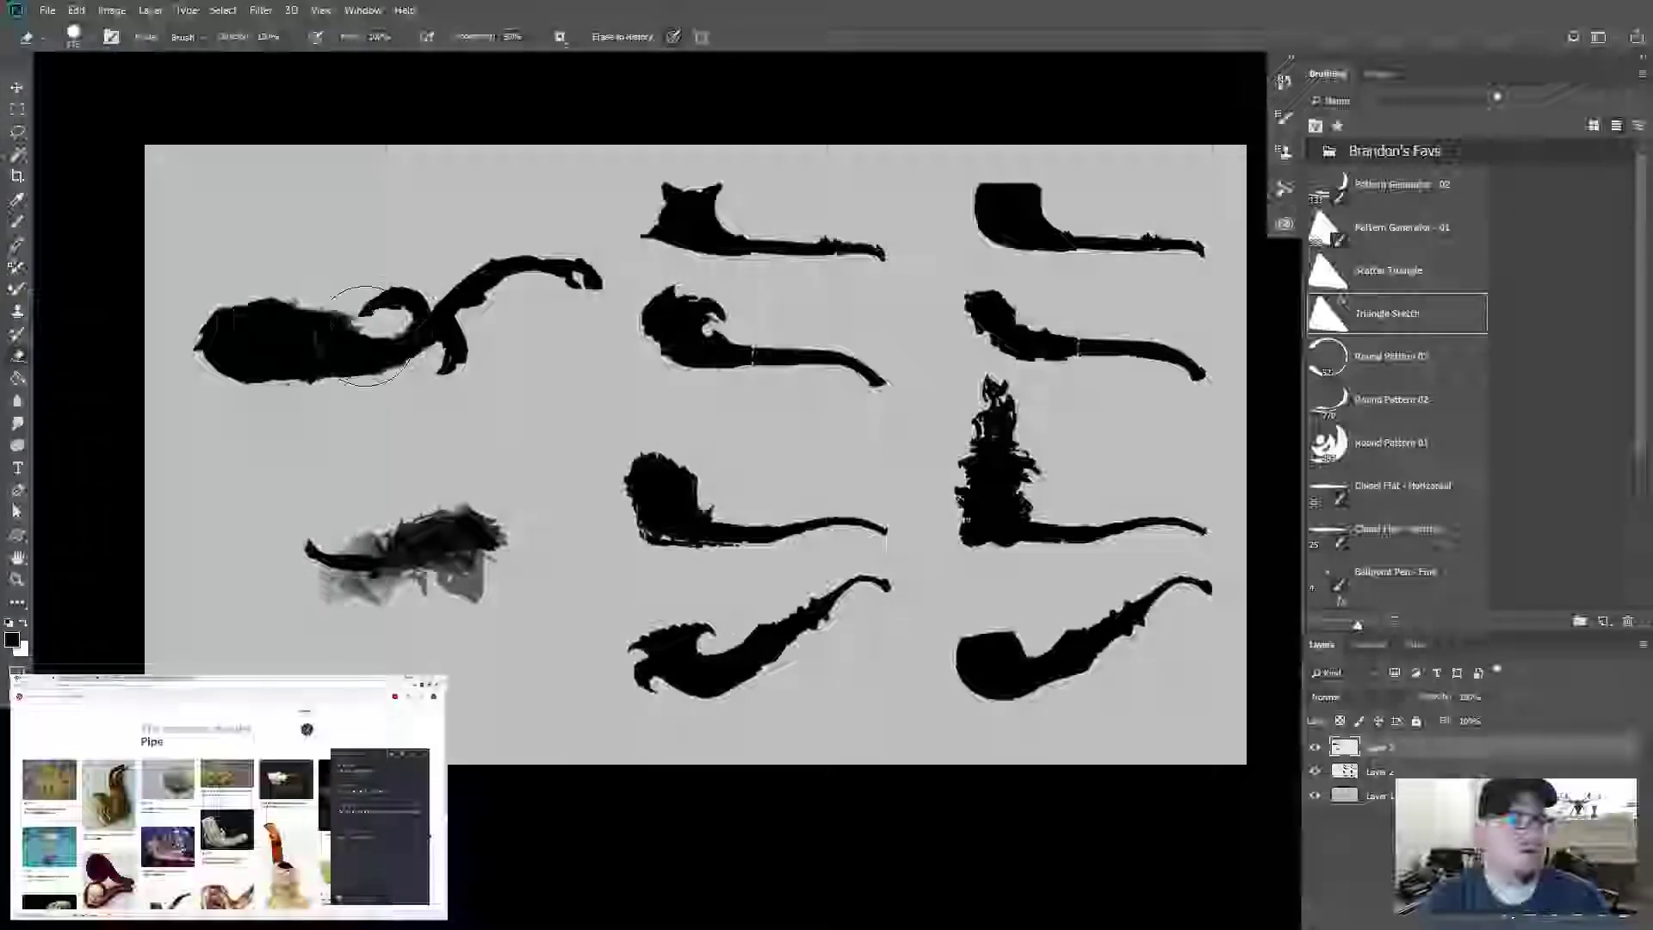
mouse_move(391, 366)
mouse_down()
mouse_move(325, 339)
mouse_move(348, 314)
mouse_up()
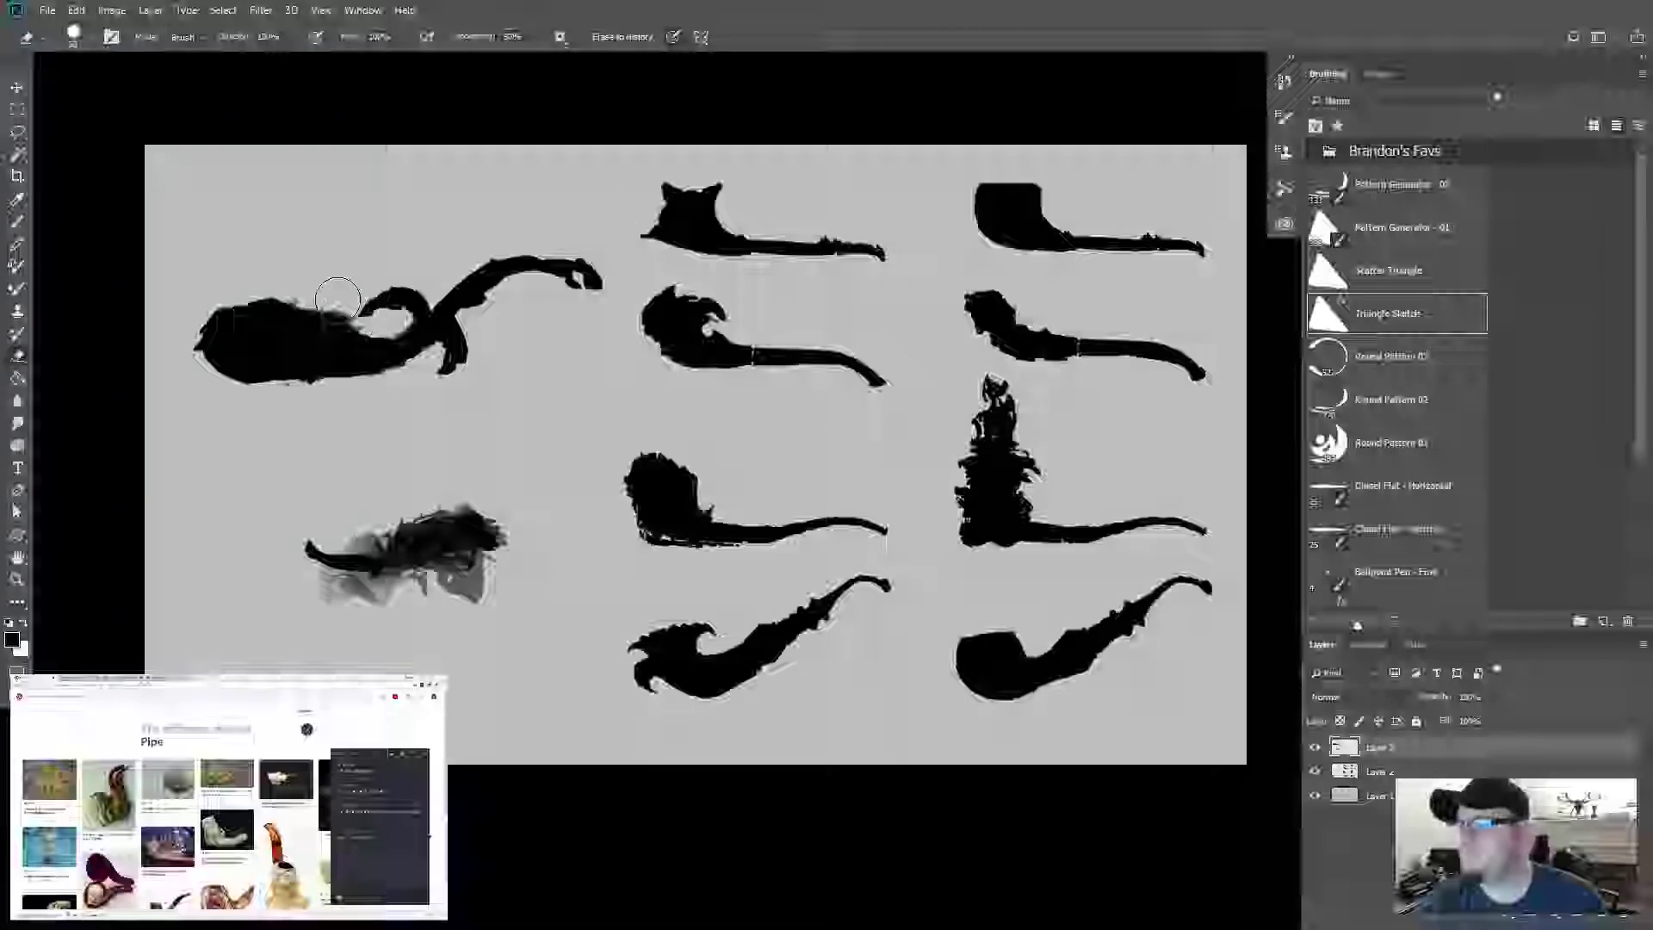
key(bracketleft)
key(bracketleft)
key(bracketleft)
key(bracketleft)
key(bracketleft)
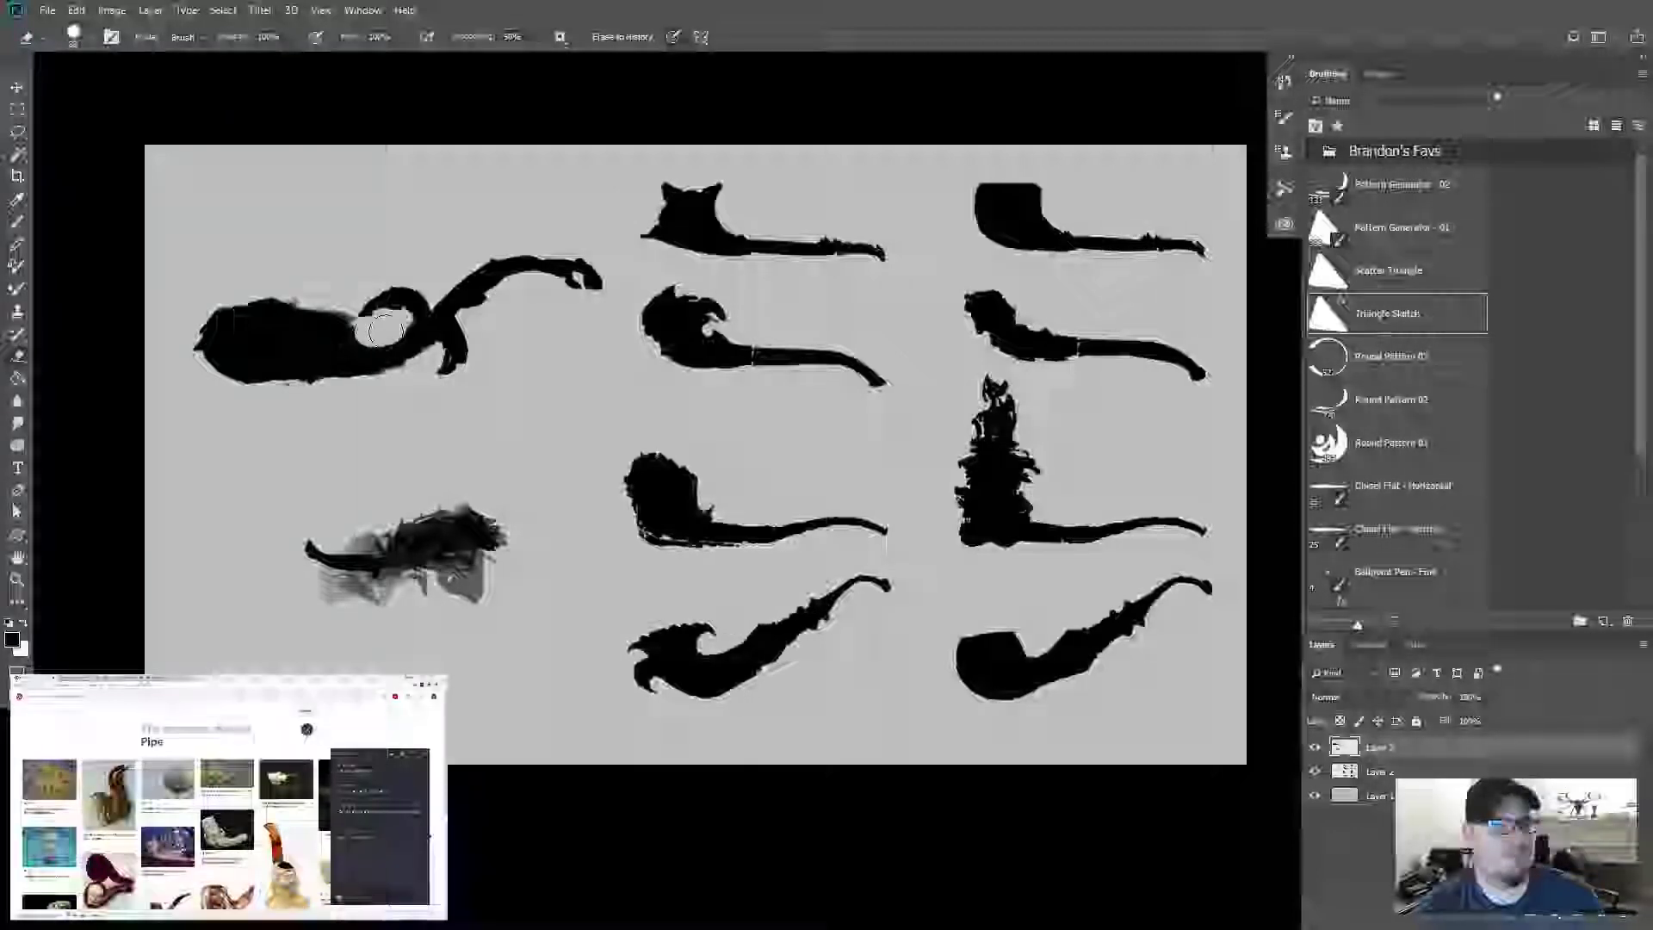
mouse_move(395, 327)
mouse_down()
mouse_move(267, 299)
mouse_move(215, 384)
mouse_move(284, 395)
mouse_move(412, 377)
mouse_move(415, 364)
mouse_move(276, 386)
mouse_move(185, 359)
mouse_move(199, 368)
mouse_up()
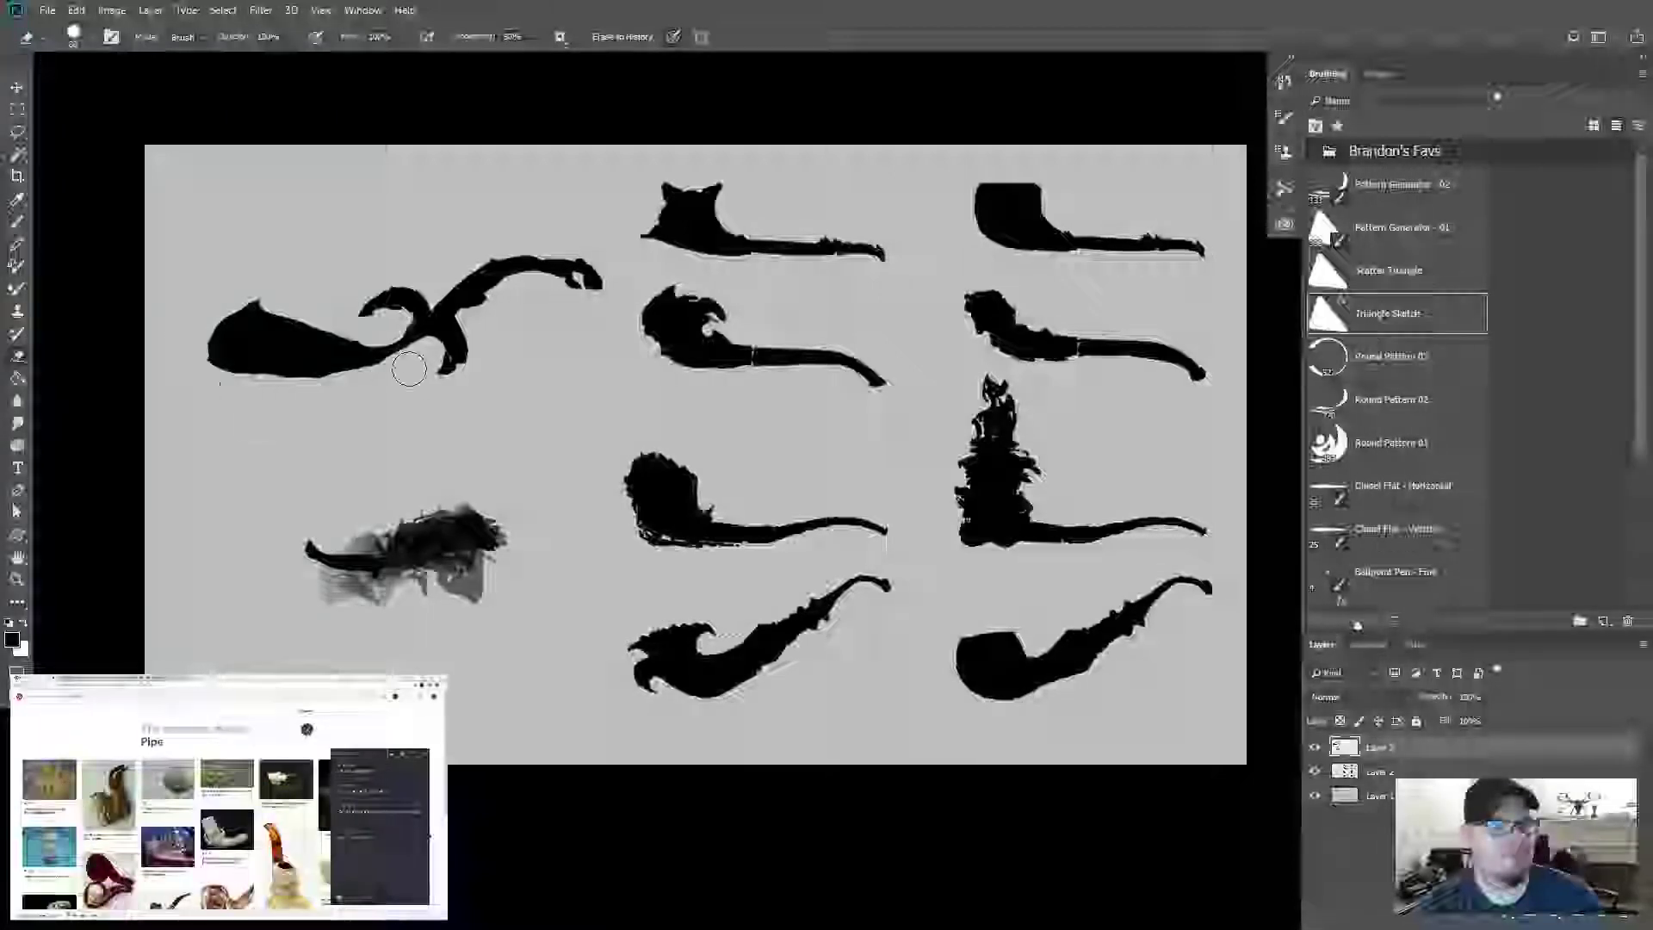
Step: Broaden the two hooks into whale tail flukes, and reshape the back with a small fin in place of the head's peak
key(b)
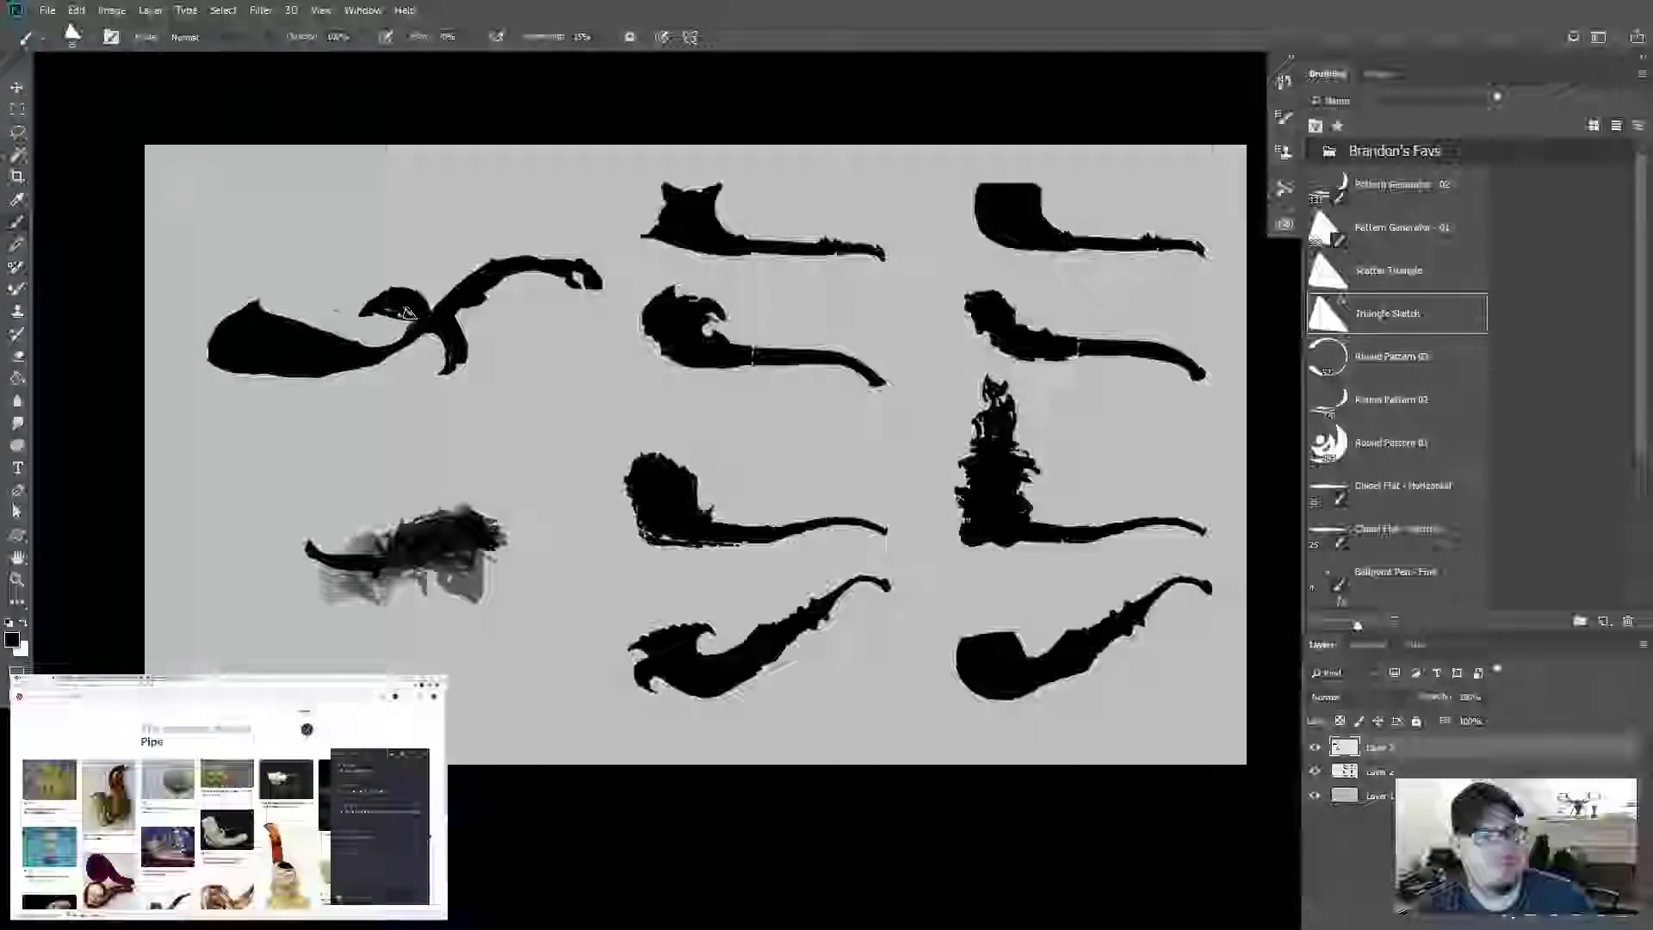
mouse_move(412, 317)
mouse_down()
mouse_move(443, 381)
mouse_move(455, 348)
mouse_move(446, 386)
mouse_up()
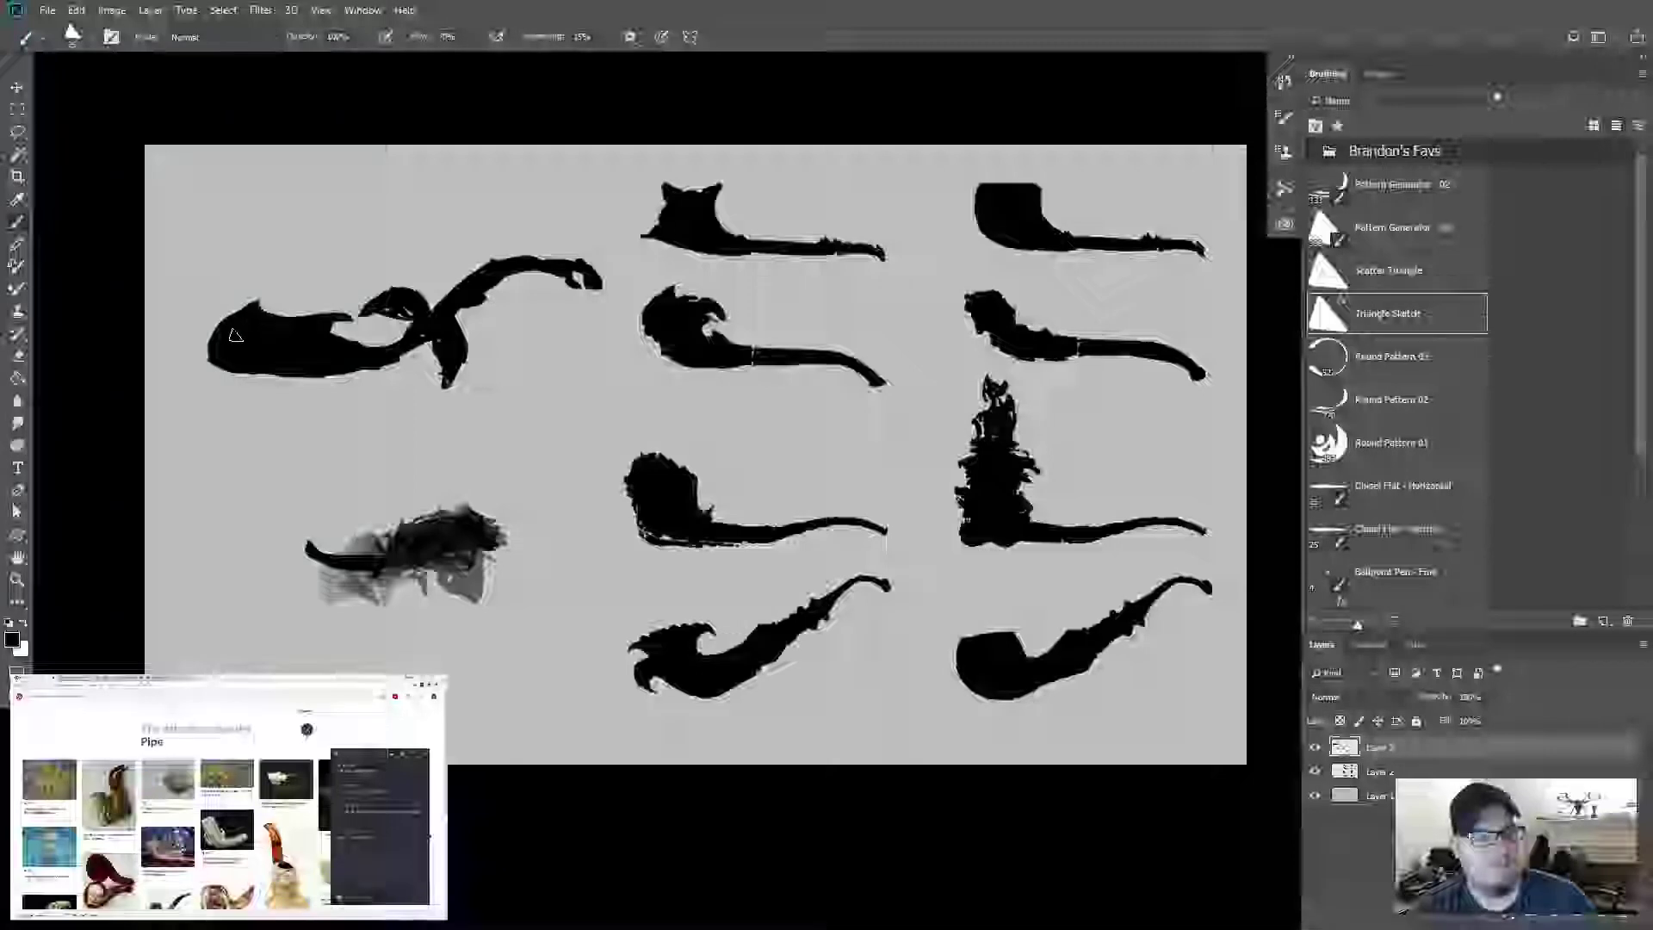
key(e)
drag(287, 303, 214, 295)
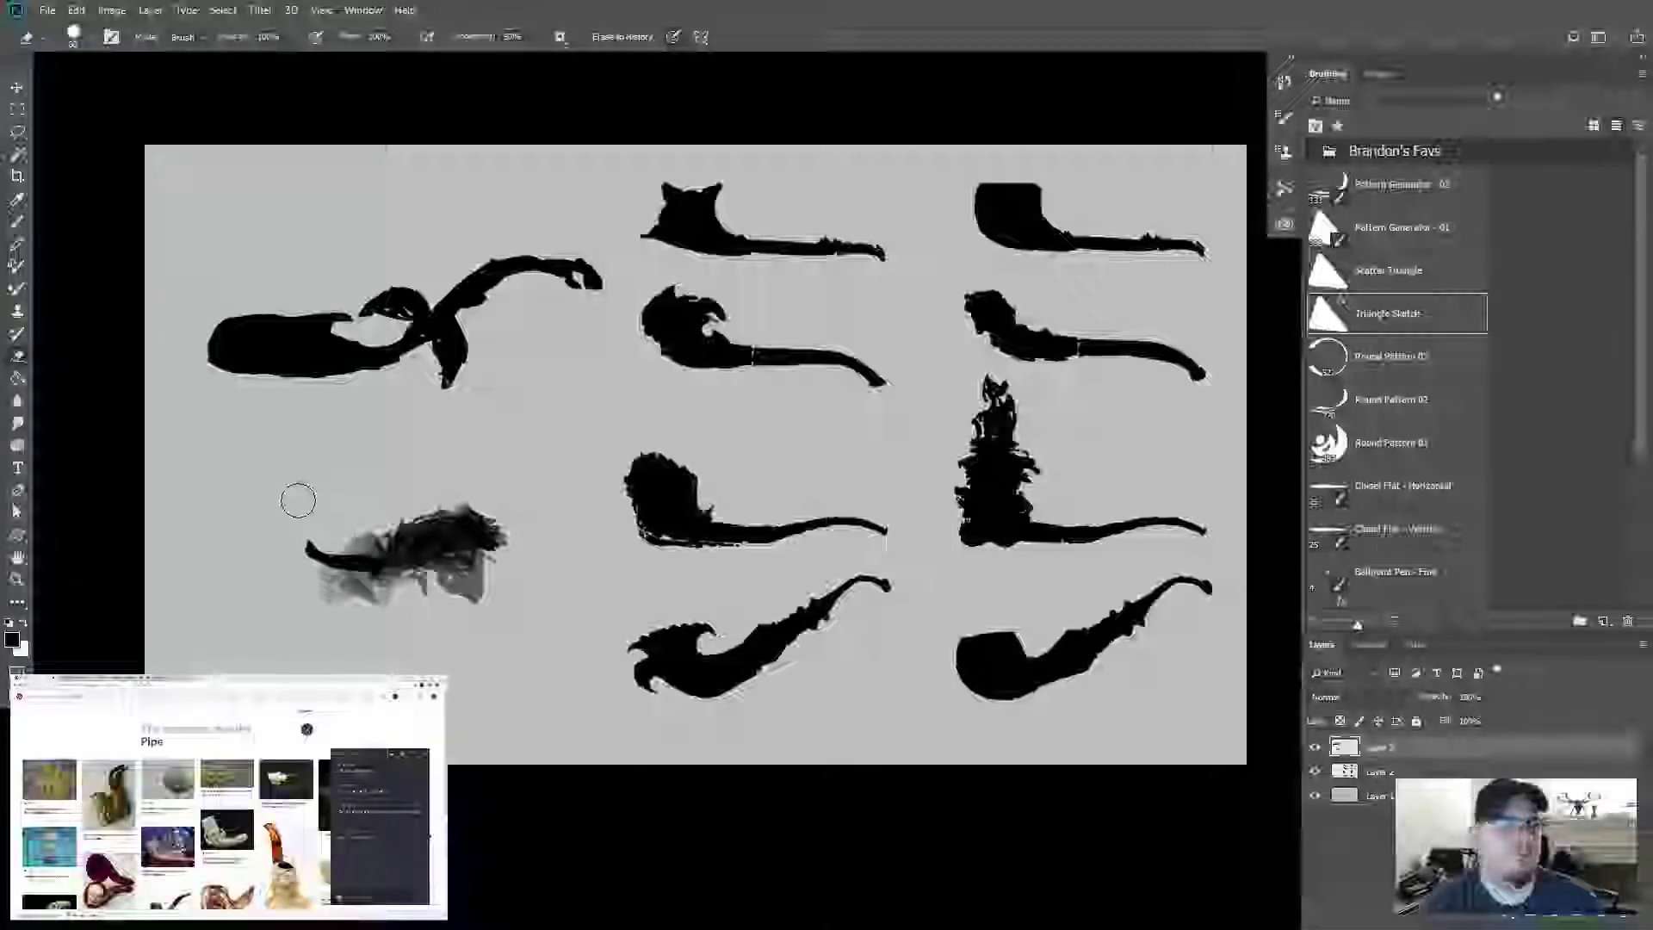
Step: Reshape the fin on the whale's back into a hook that curls toward the stem
key(b)
mouse_move(294, 351)
mouse_down()
mouse_move(339, 308)
mouse_move(289, 319)
mouse_move(325, 325)
mouse_move(312, 310)
mouse_move(331, 293)
mouse_move(311, 341)
mouse_move(311, 298)
mouse_move(292, 306)
mouse_move(357, 281)
mouse_move(345, 323)
mouse_up()
key(e)
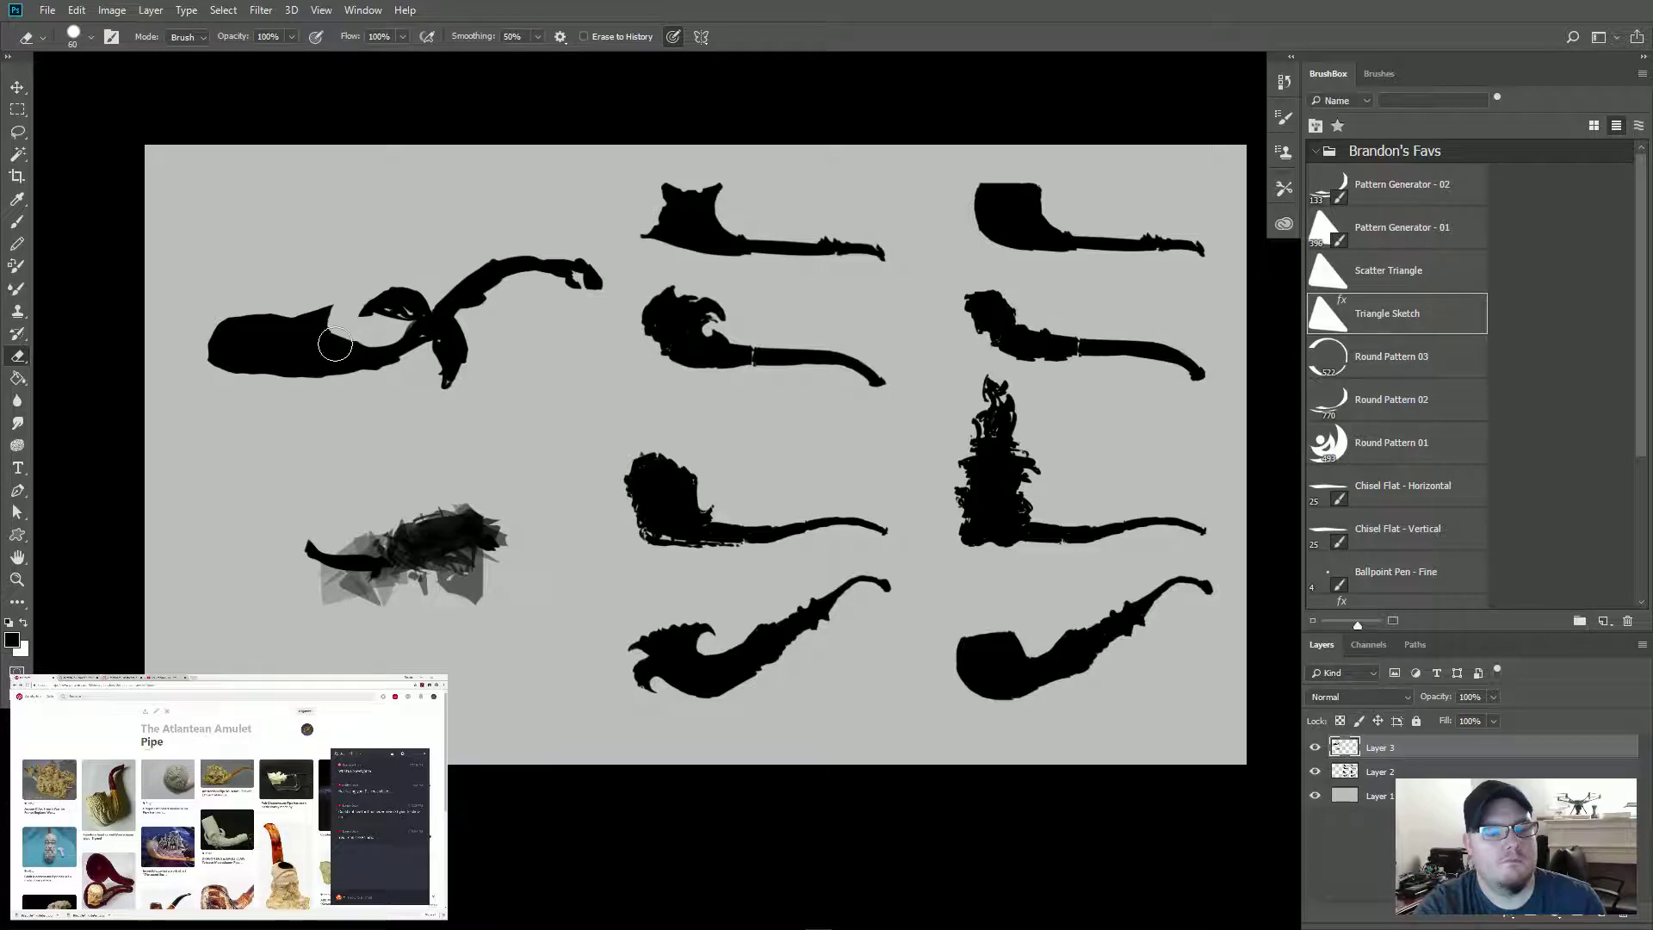
key(b)
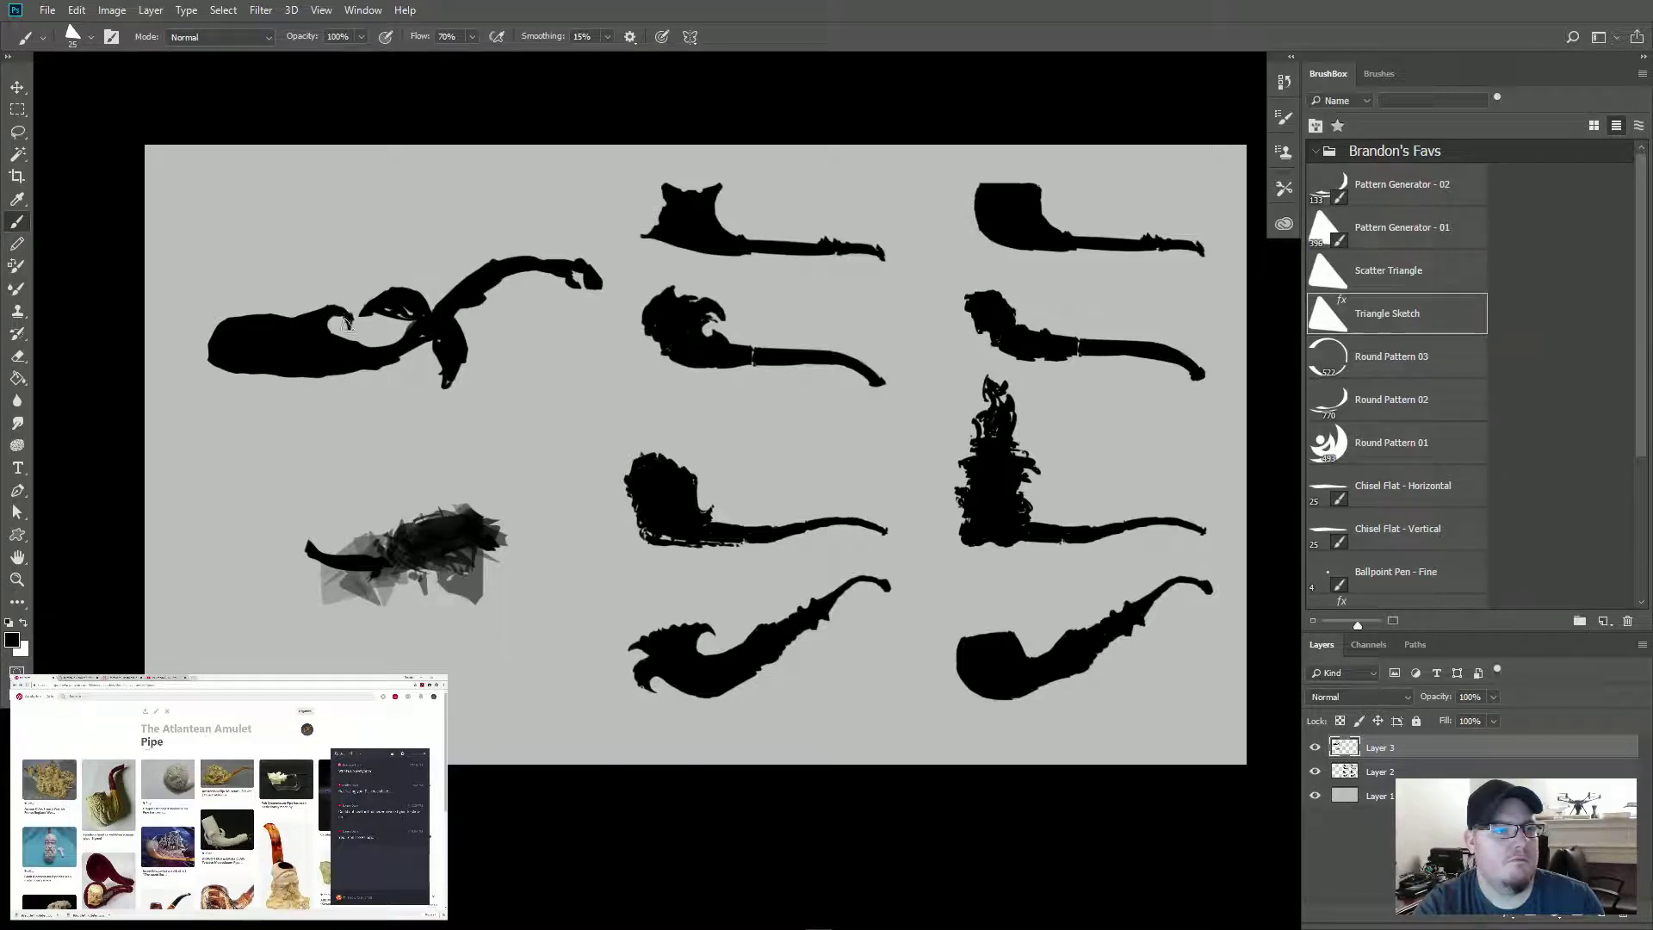
drag(347, 314, 319, 316)
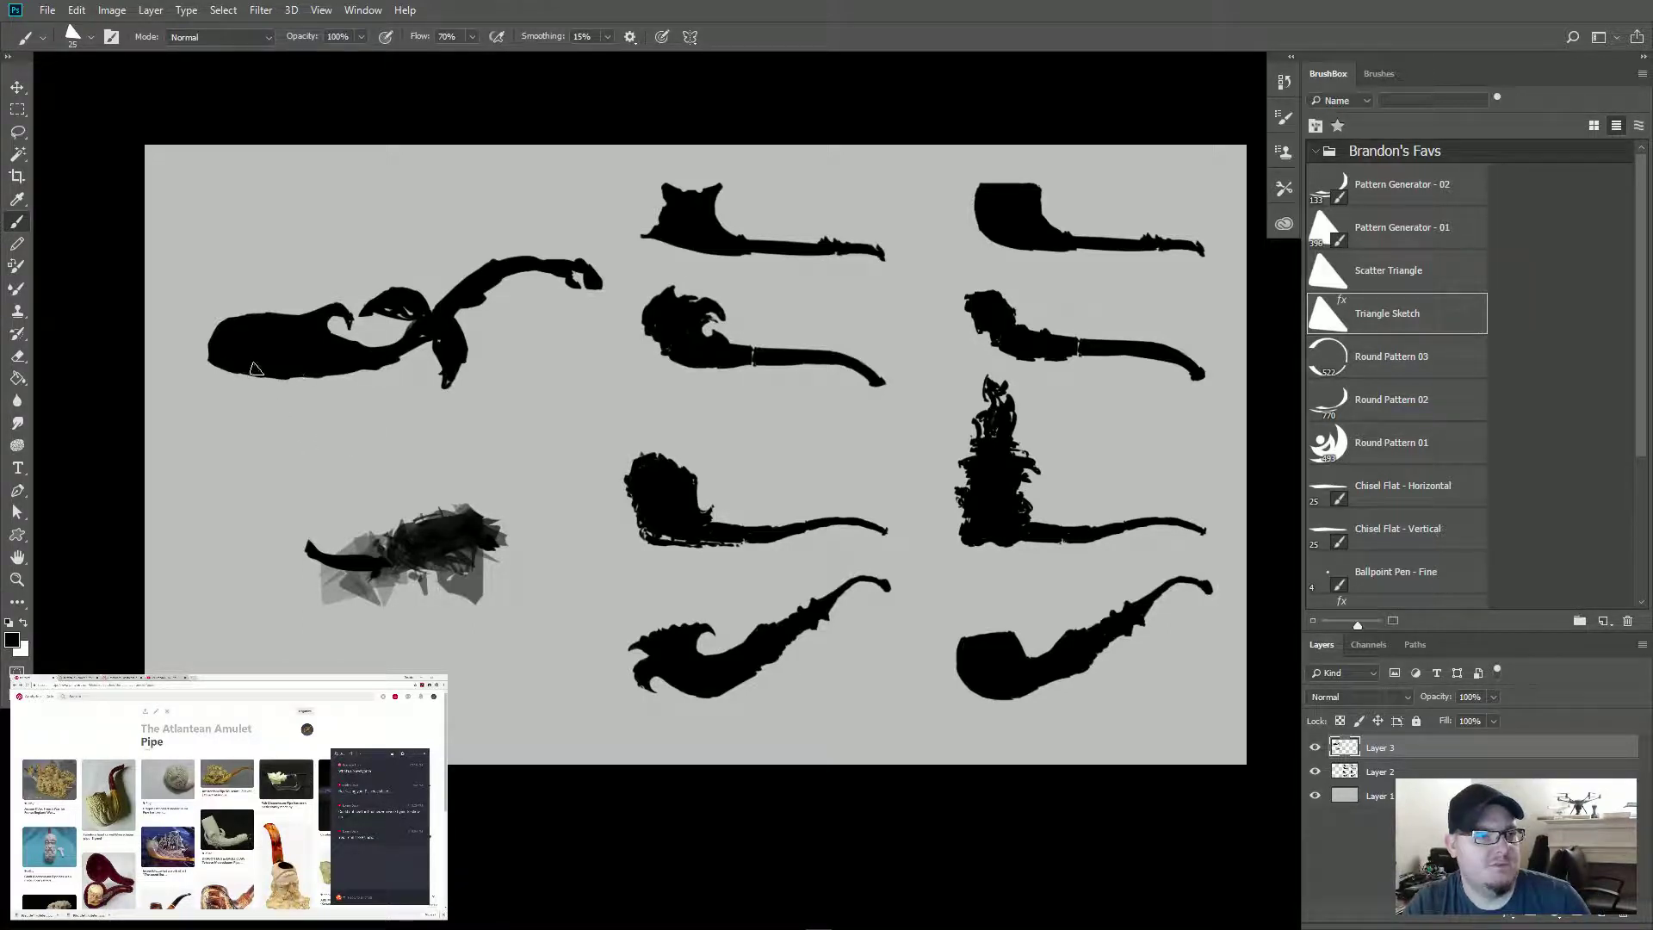
Step: Smooth the whale's belly line and cut a narrow mouth into the blunt head, refining the lower jaw
key(e)
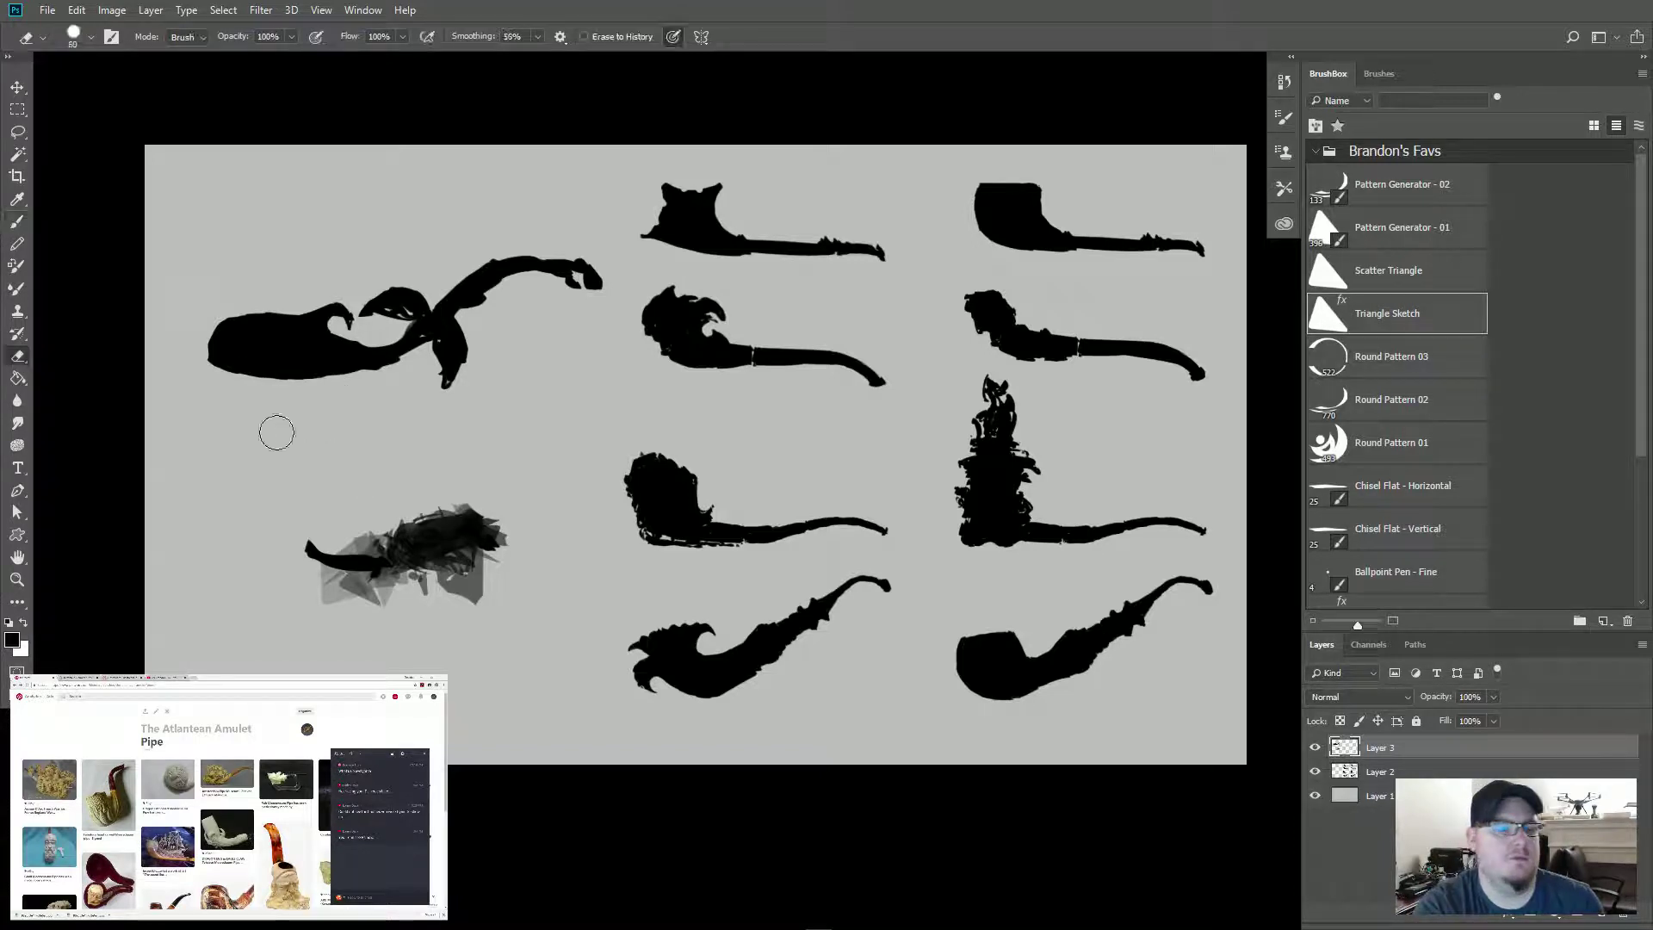
mouse_move(203, 368)
mouse_down()
mouse_move(259, 390)
mouse_move(367, 383)
mouse_up()
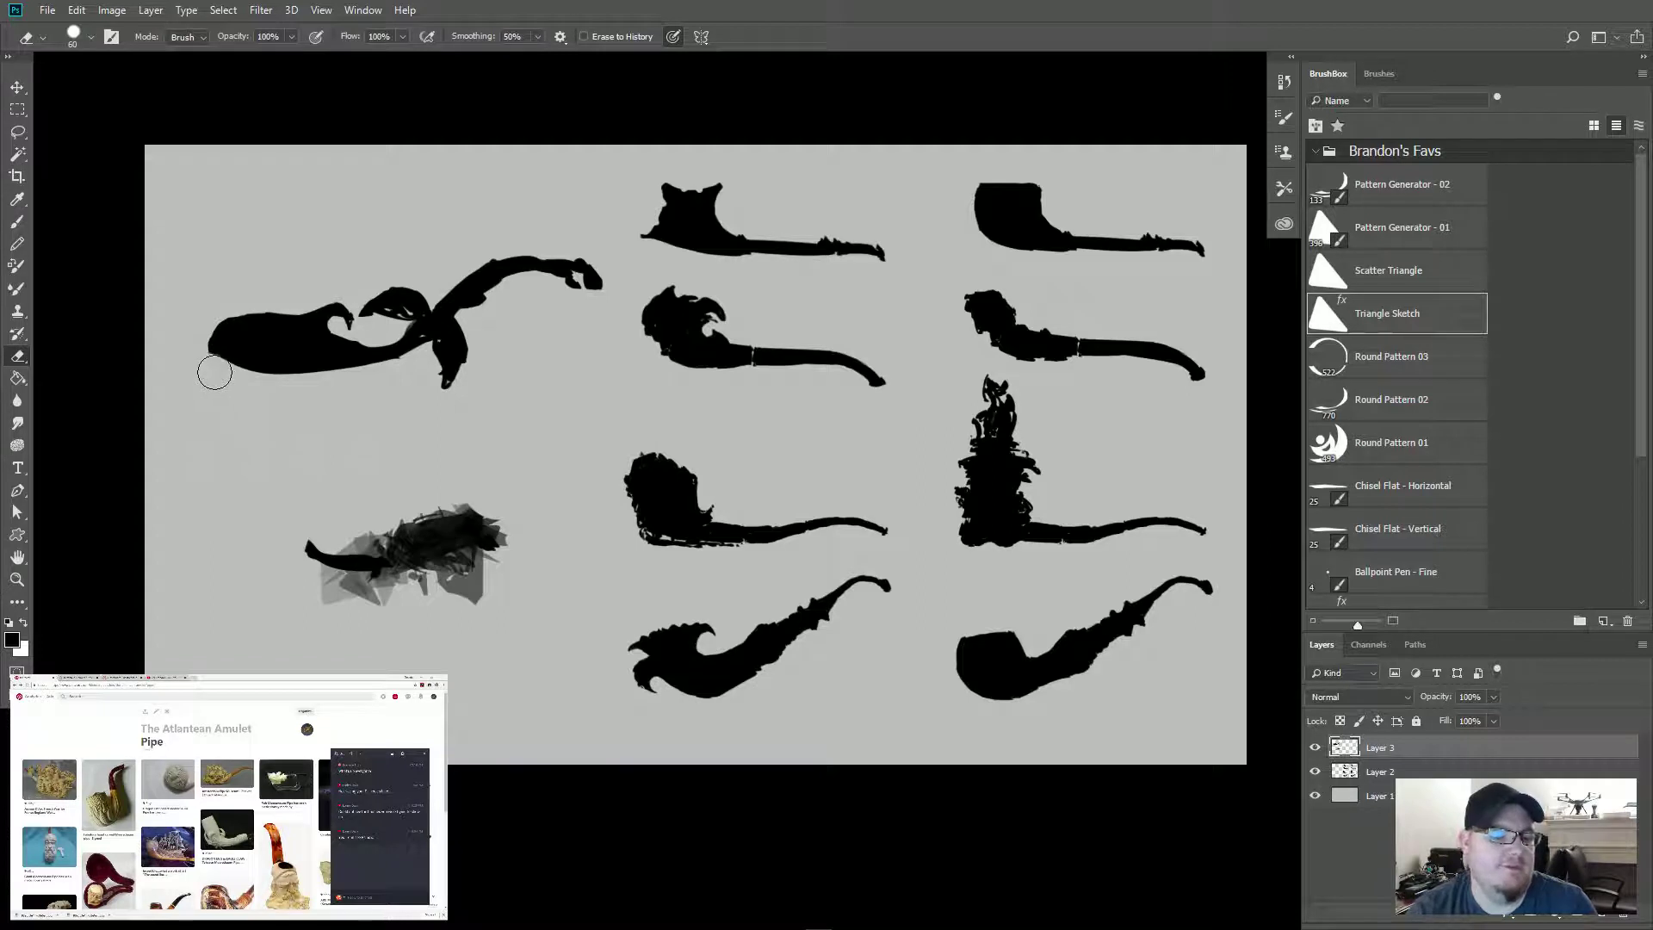
key(bracketleft)
key(bracketleft)
key(bracketleft)
key(bracketleft)
key(bracketleft)
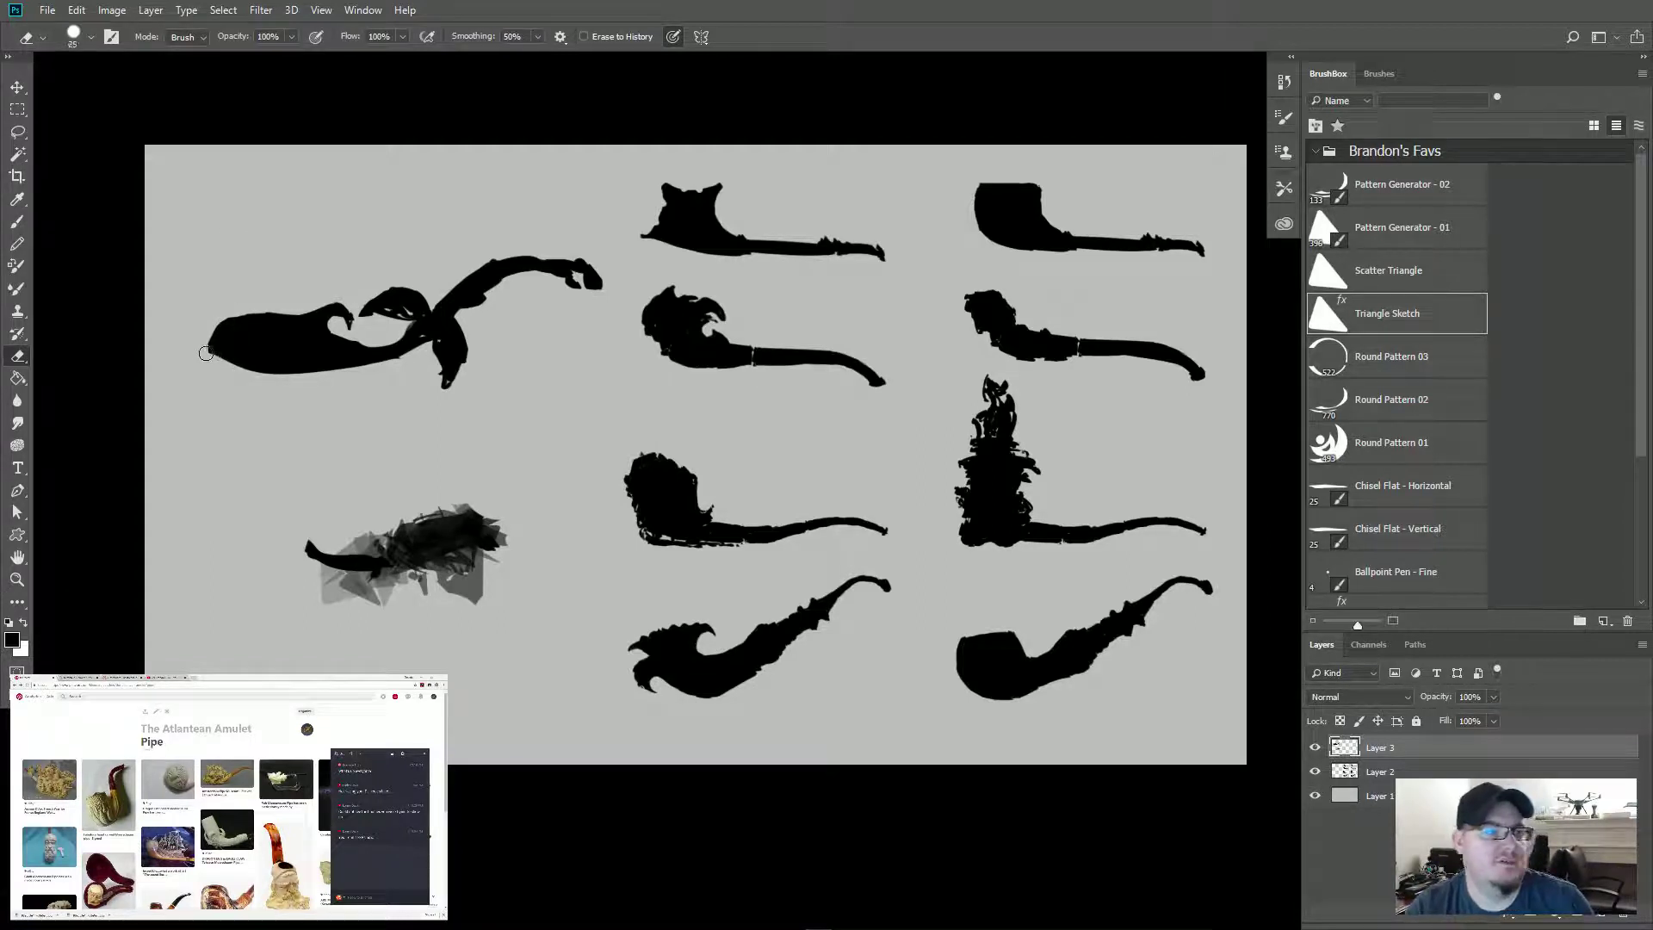
key(bracketleft)
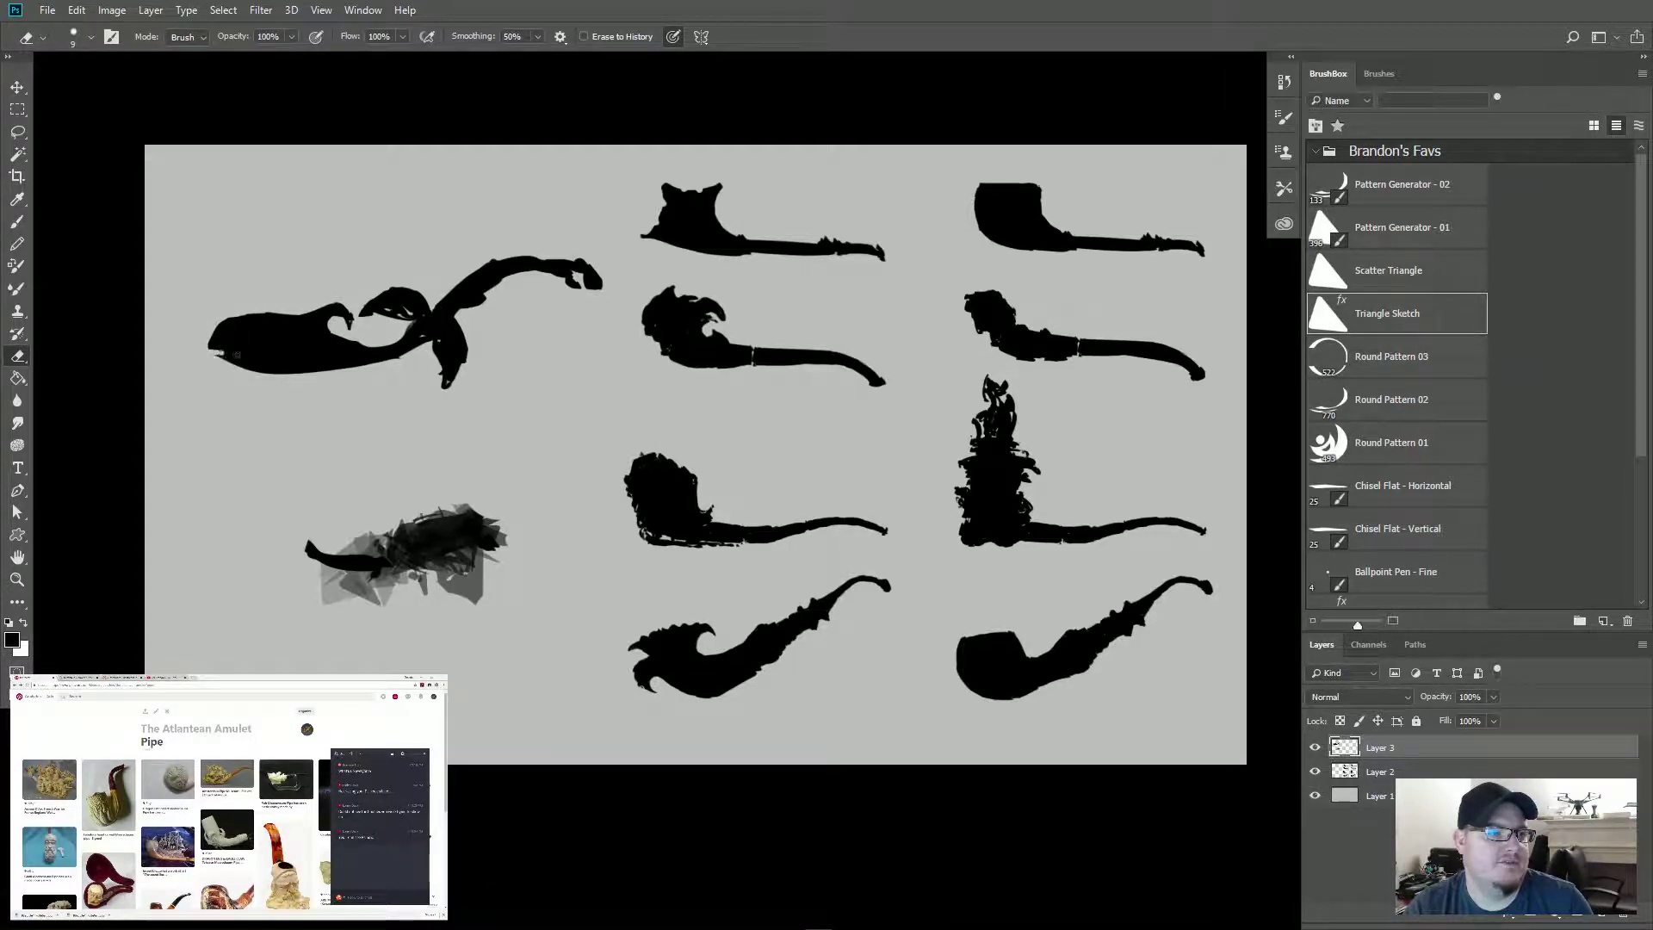
drag(211, 352, 238, 353)
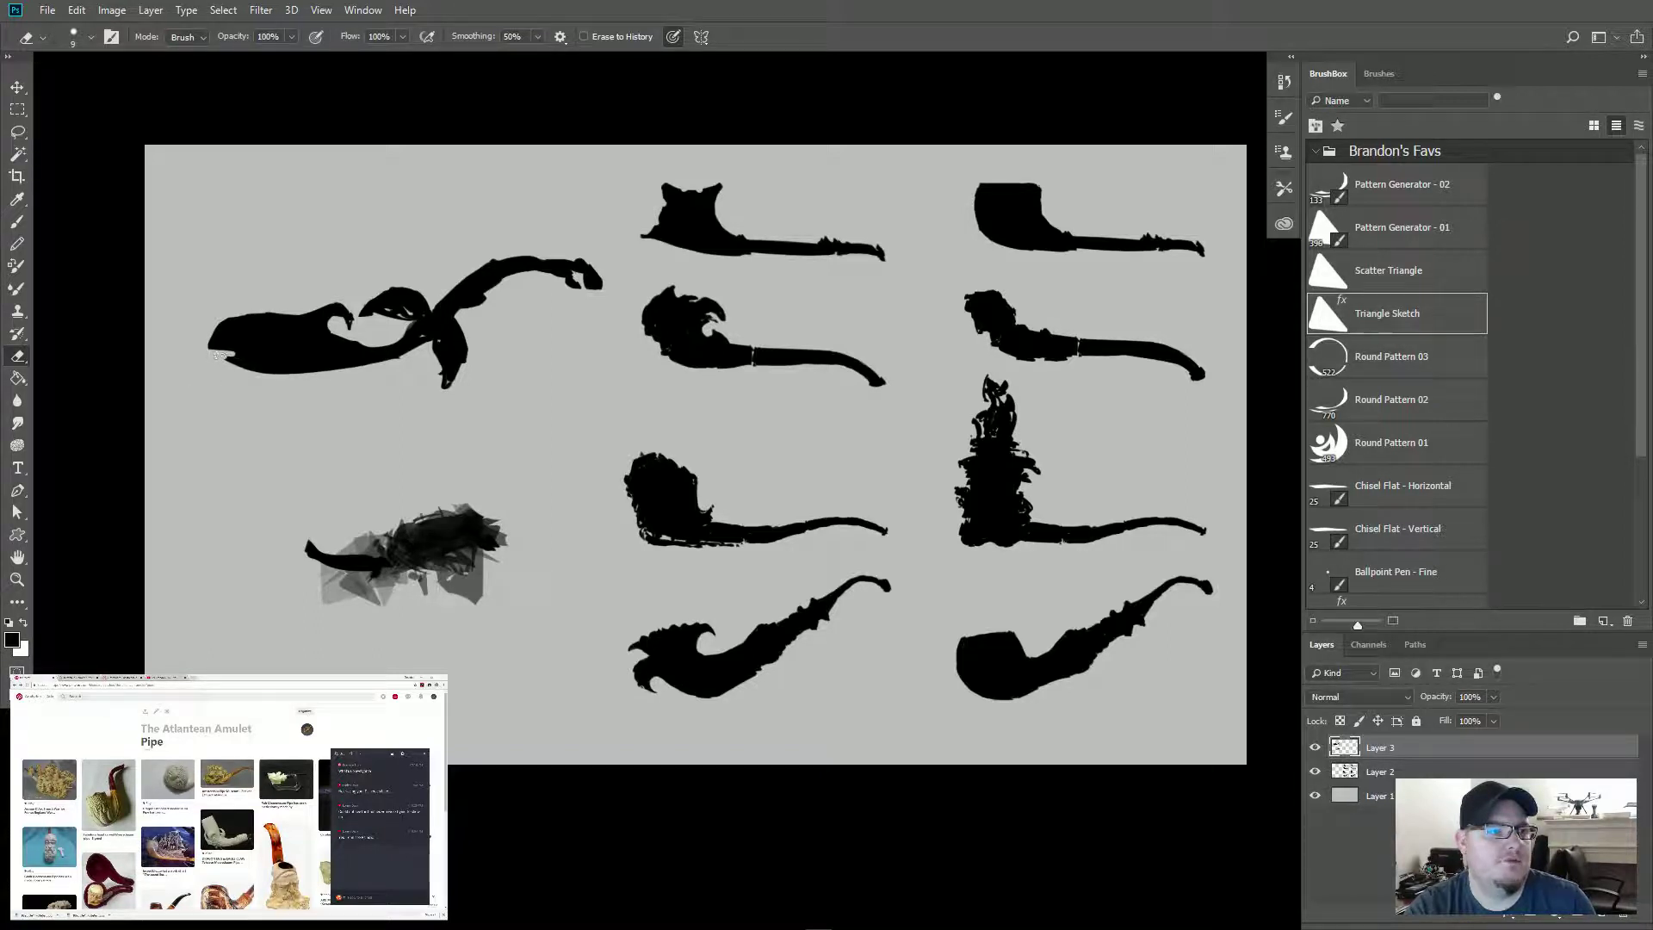
key(b)
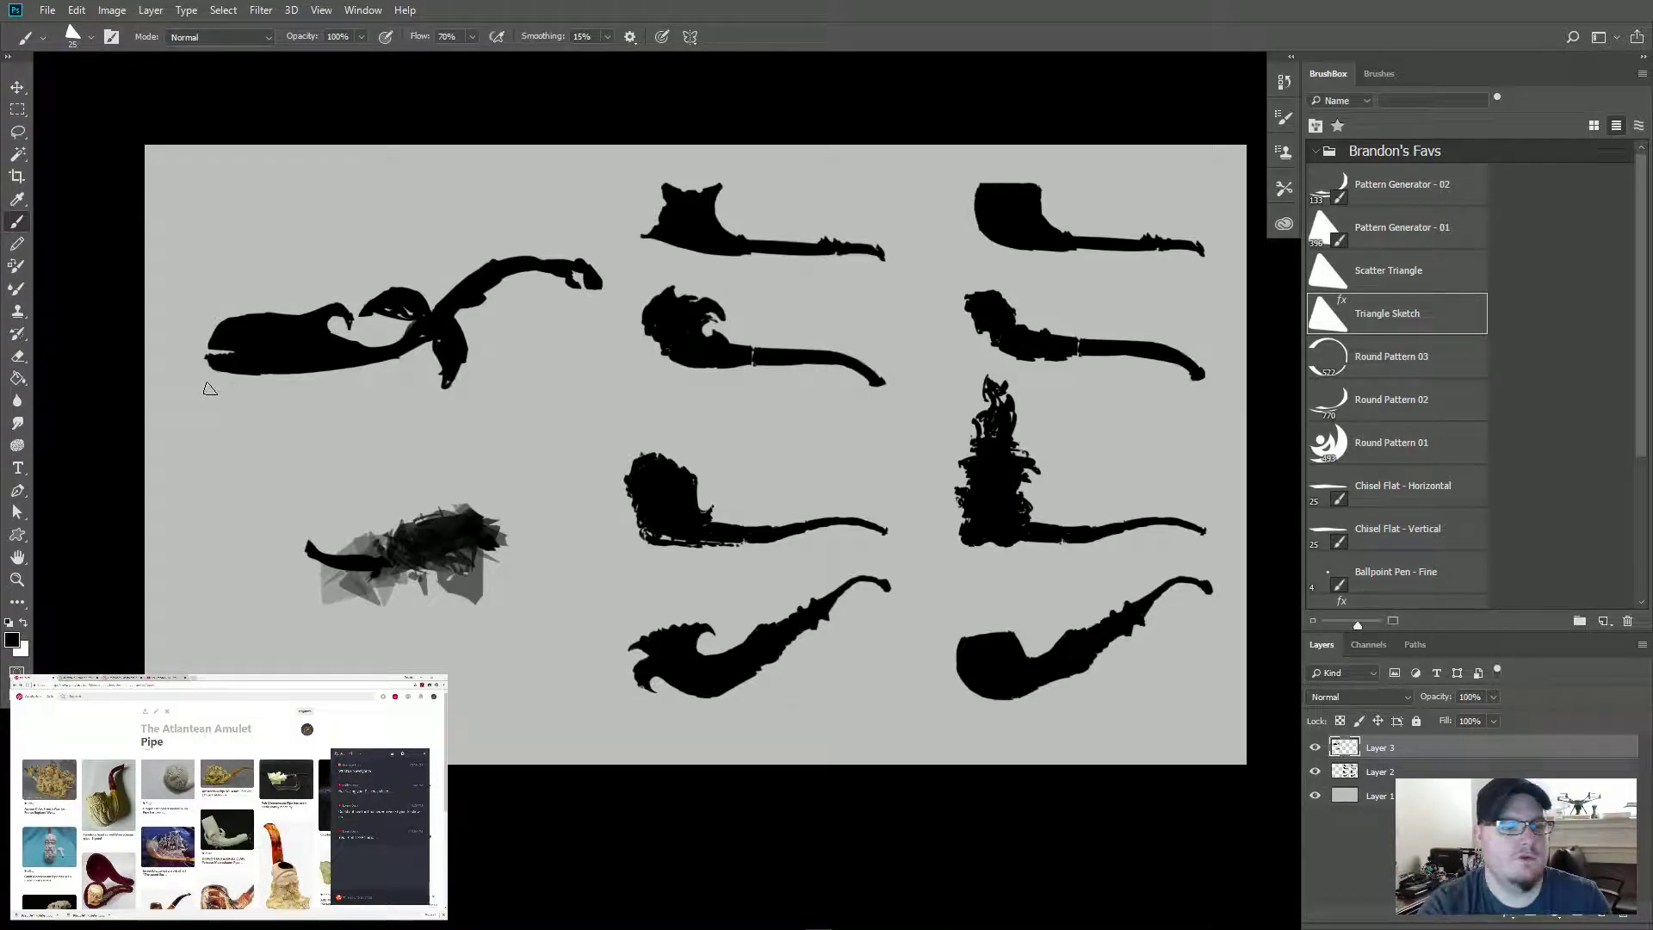
Step: Slim the curled back fin, then fill the gaps in the upper fluke and thicken the neck in front of it
key(e)
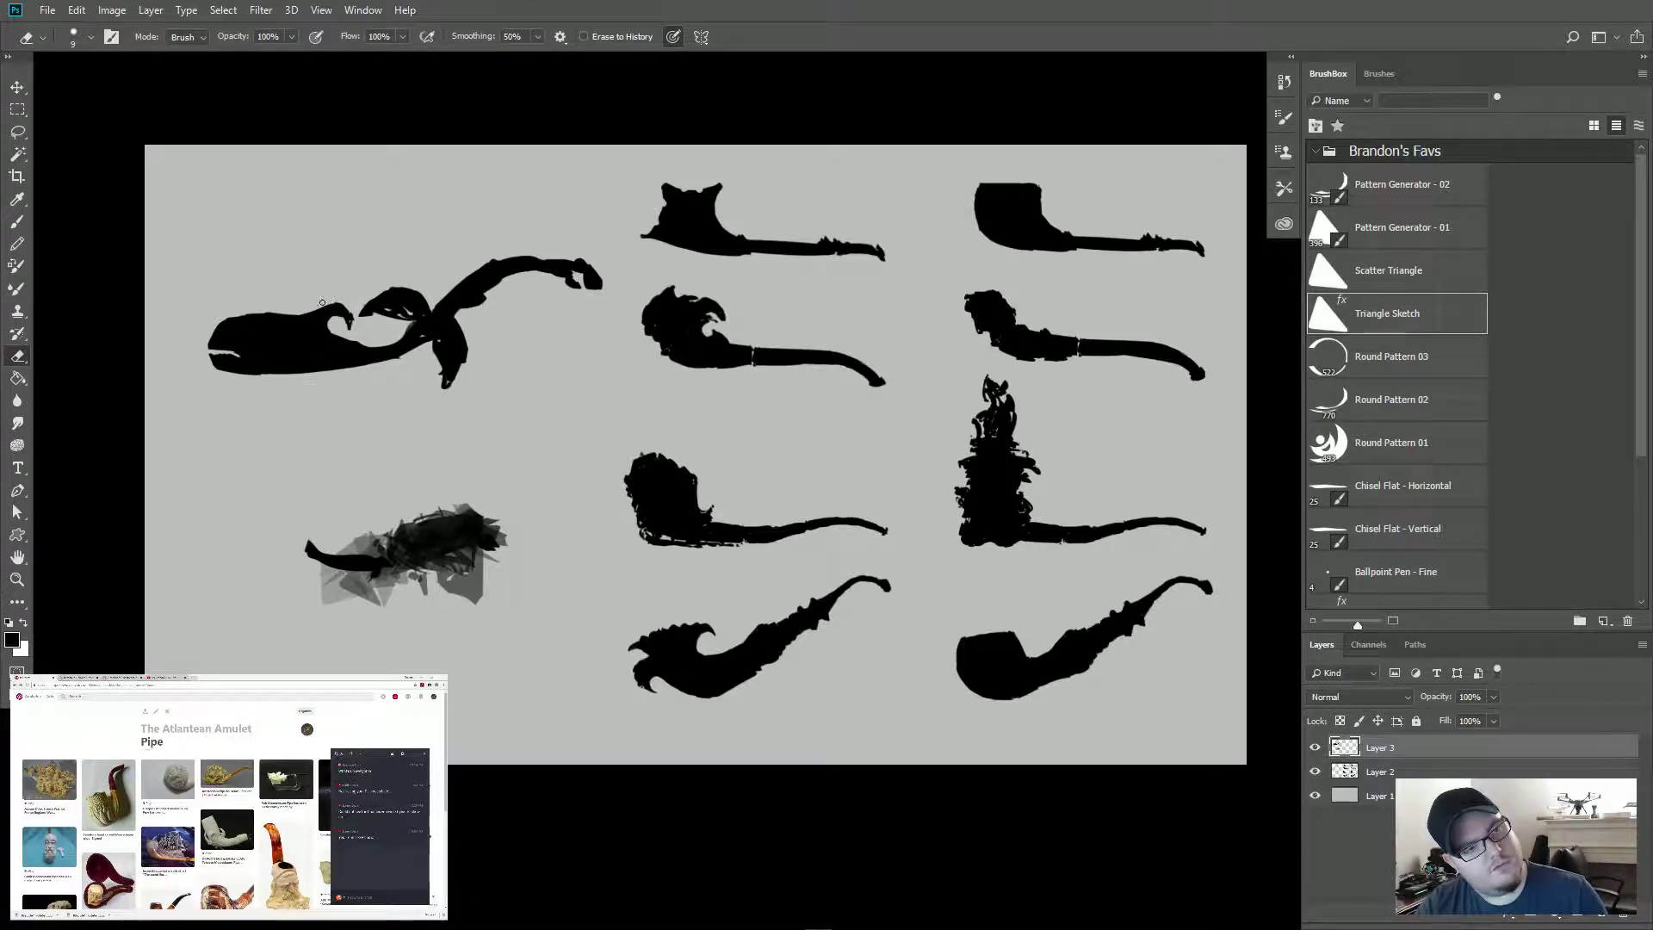
drag(322, 302, 360, 328)
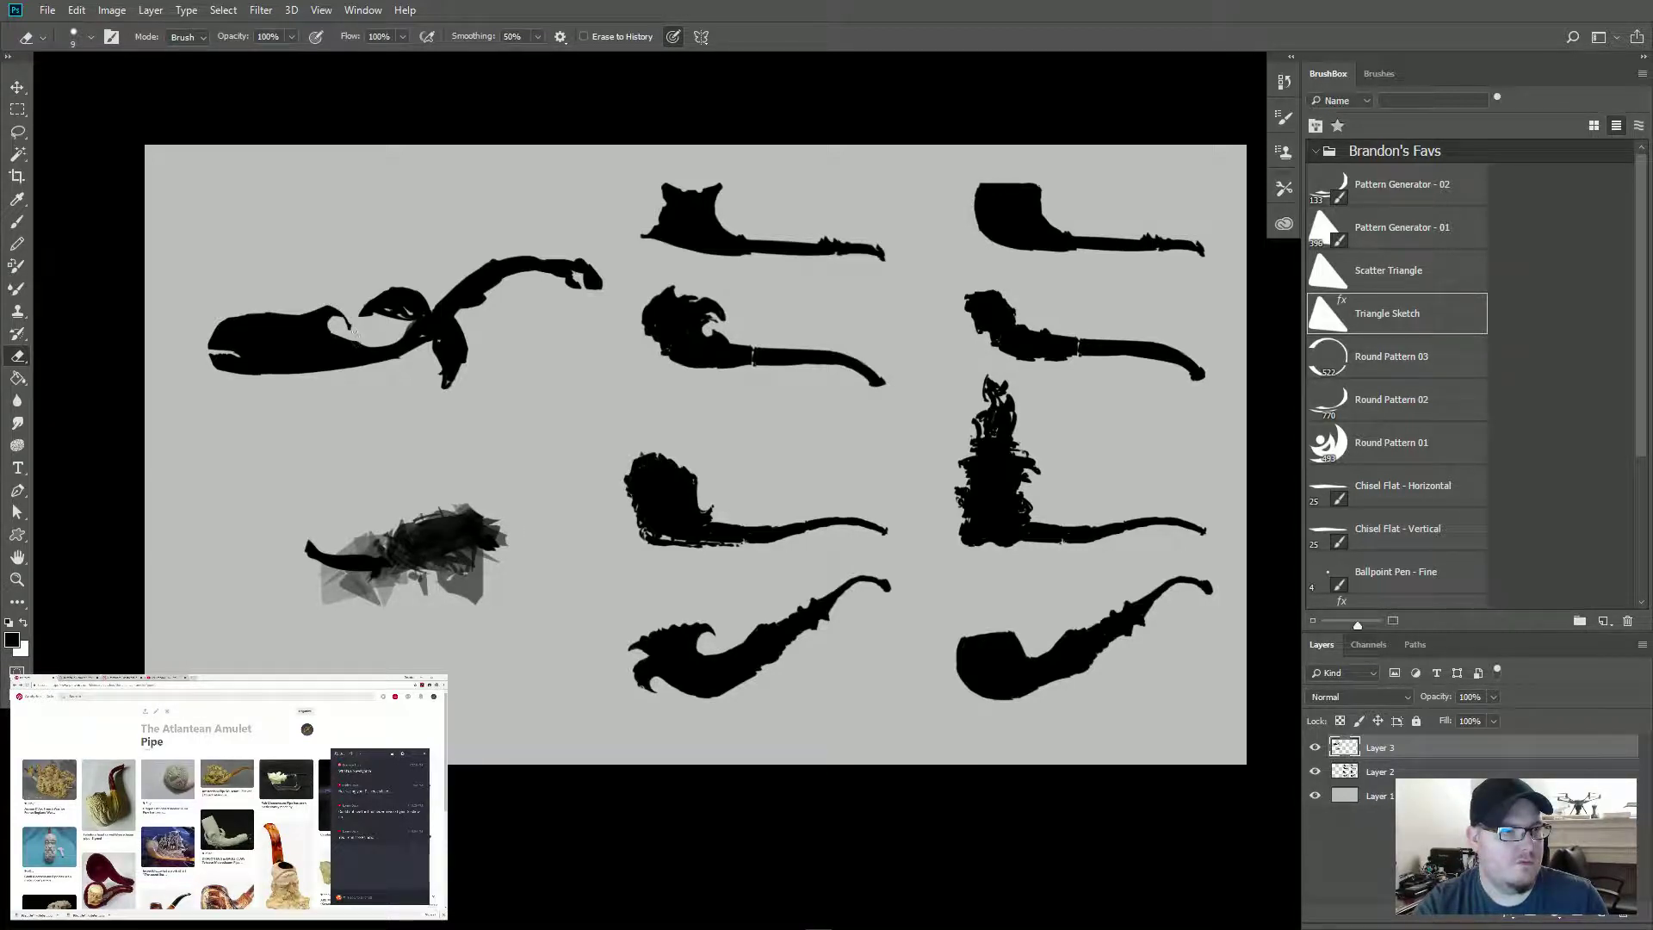
key(b)
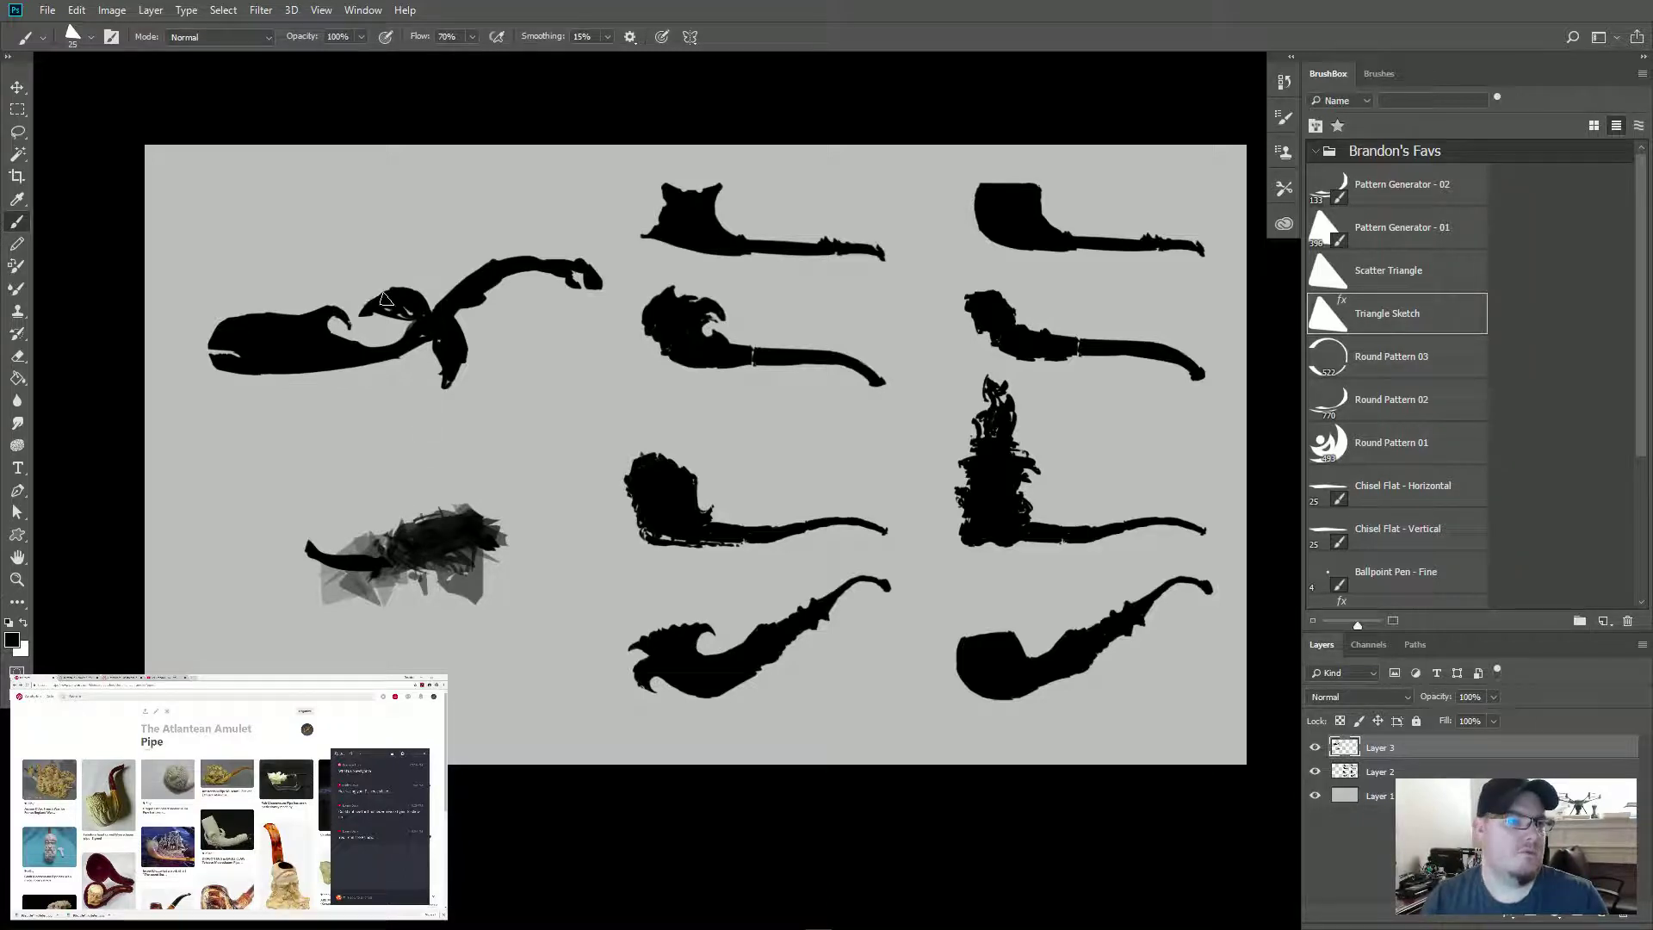
mouse_move(385, 298)
mouse_down()
mouse_move(428, 324)
mouse_move(427, 346)
mouse_up()
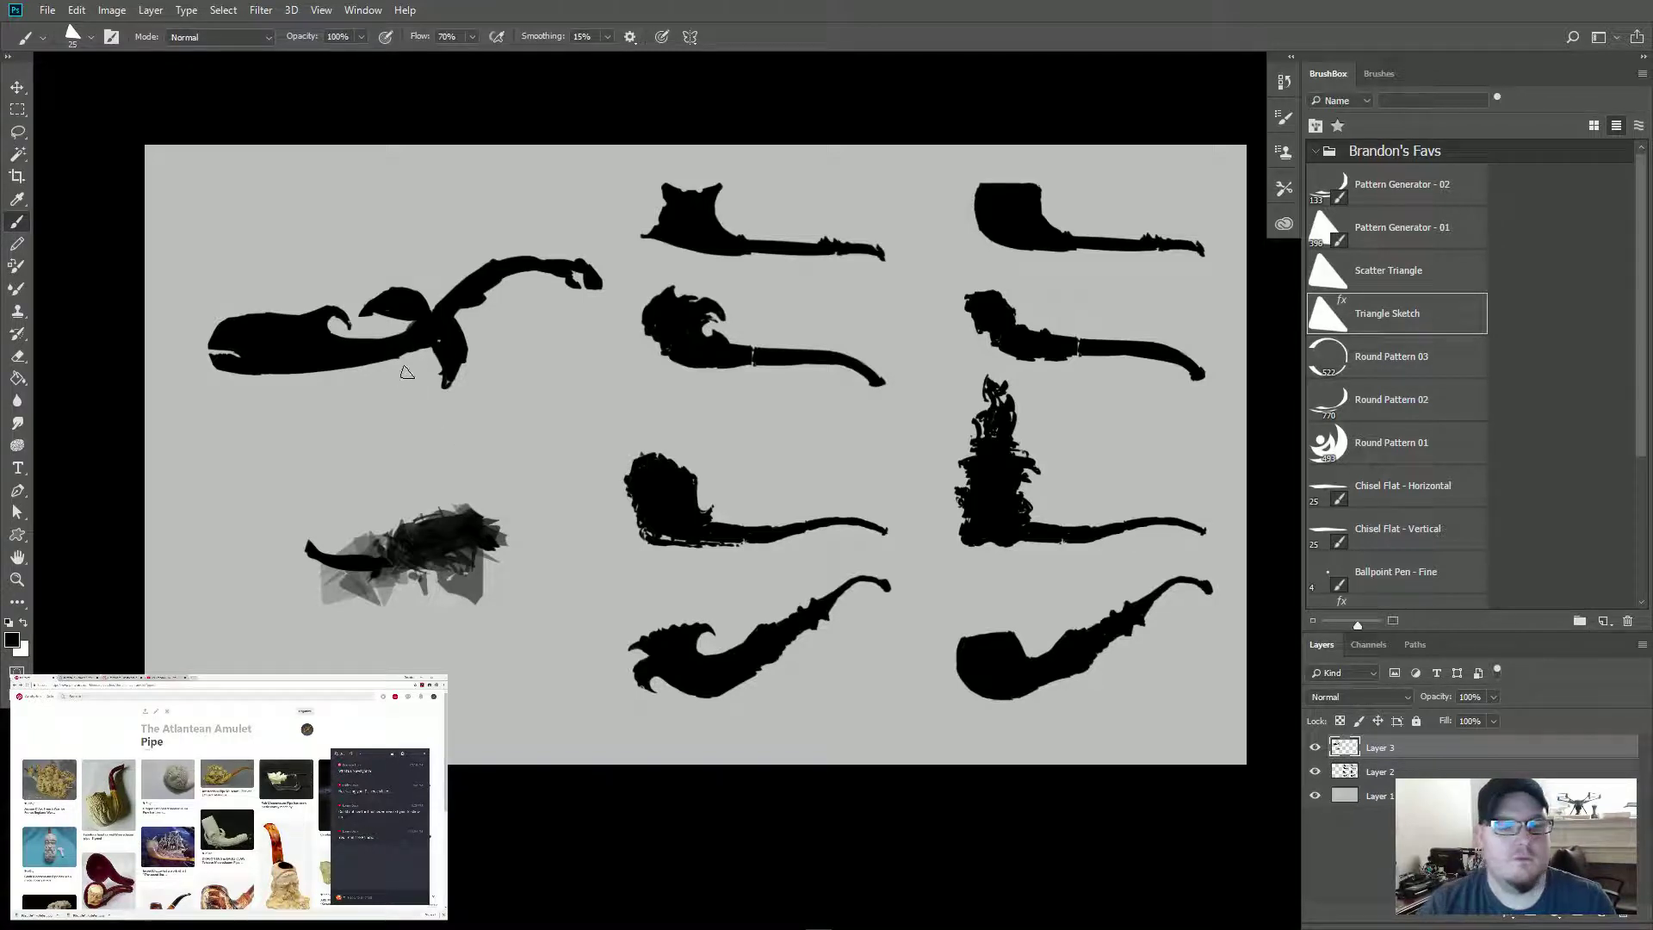
Step: Set the eraser's smoothing to 3% and erase both tail flukes, so the body runs cleanly into the stem
key(e)
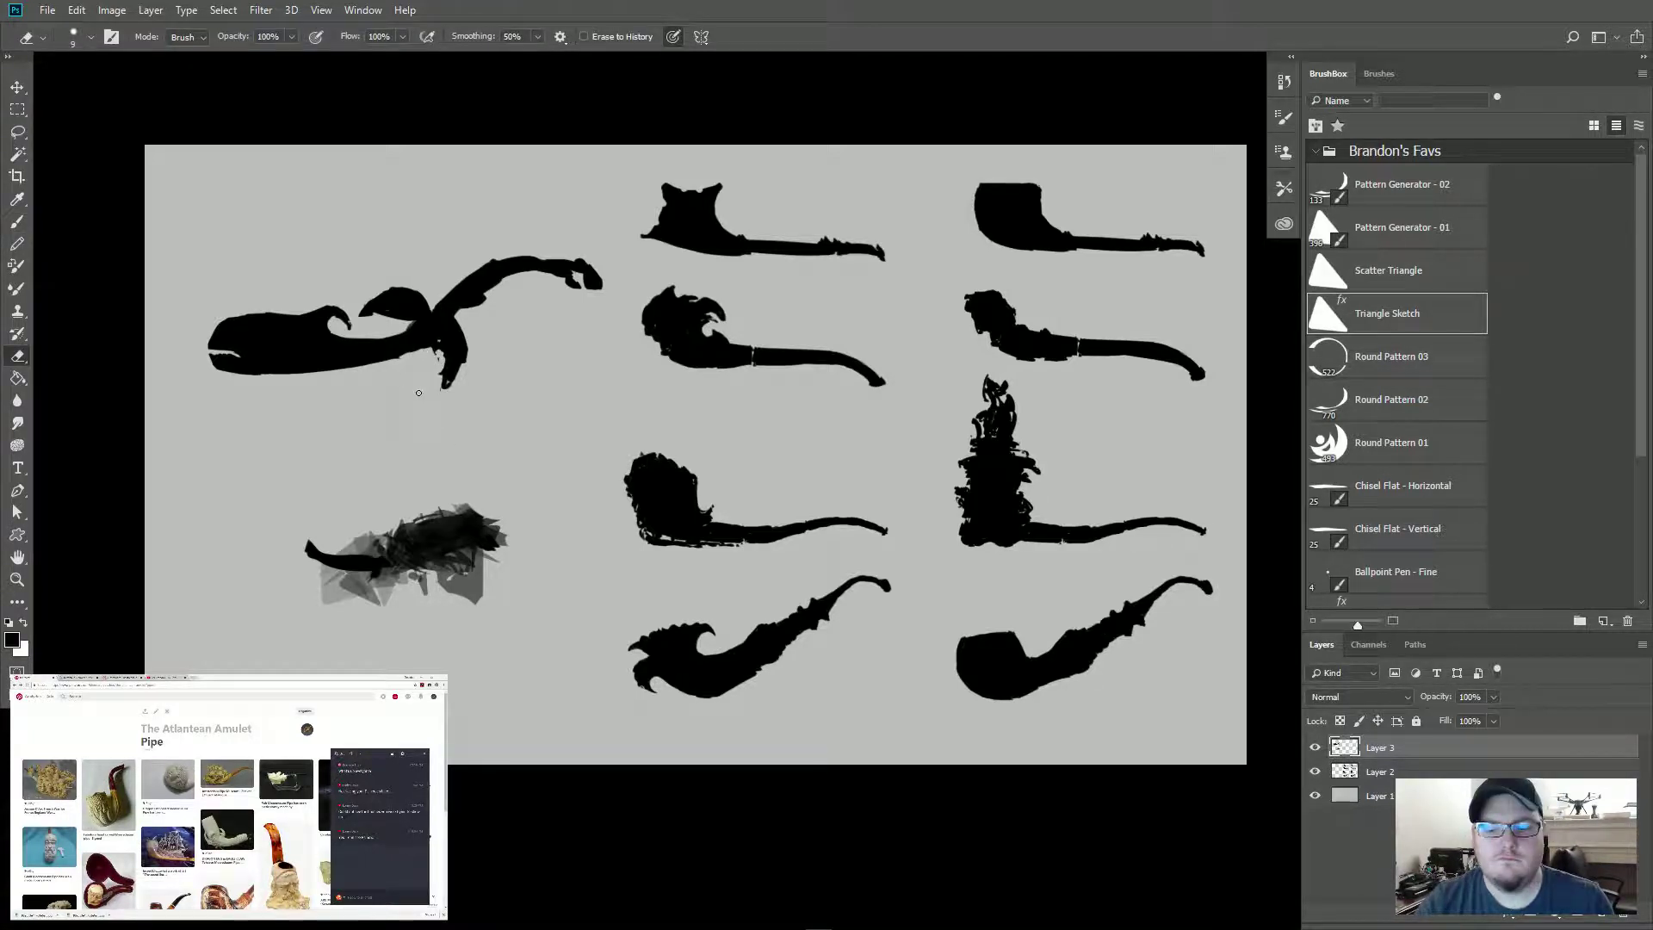
key(bracketright)
key(bracketright)
key(bracketright)
click(522, 38)
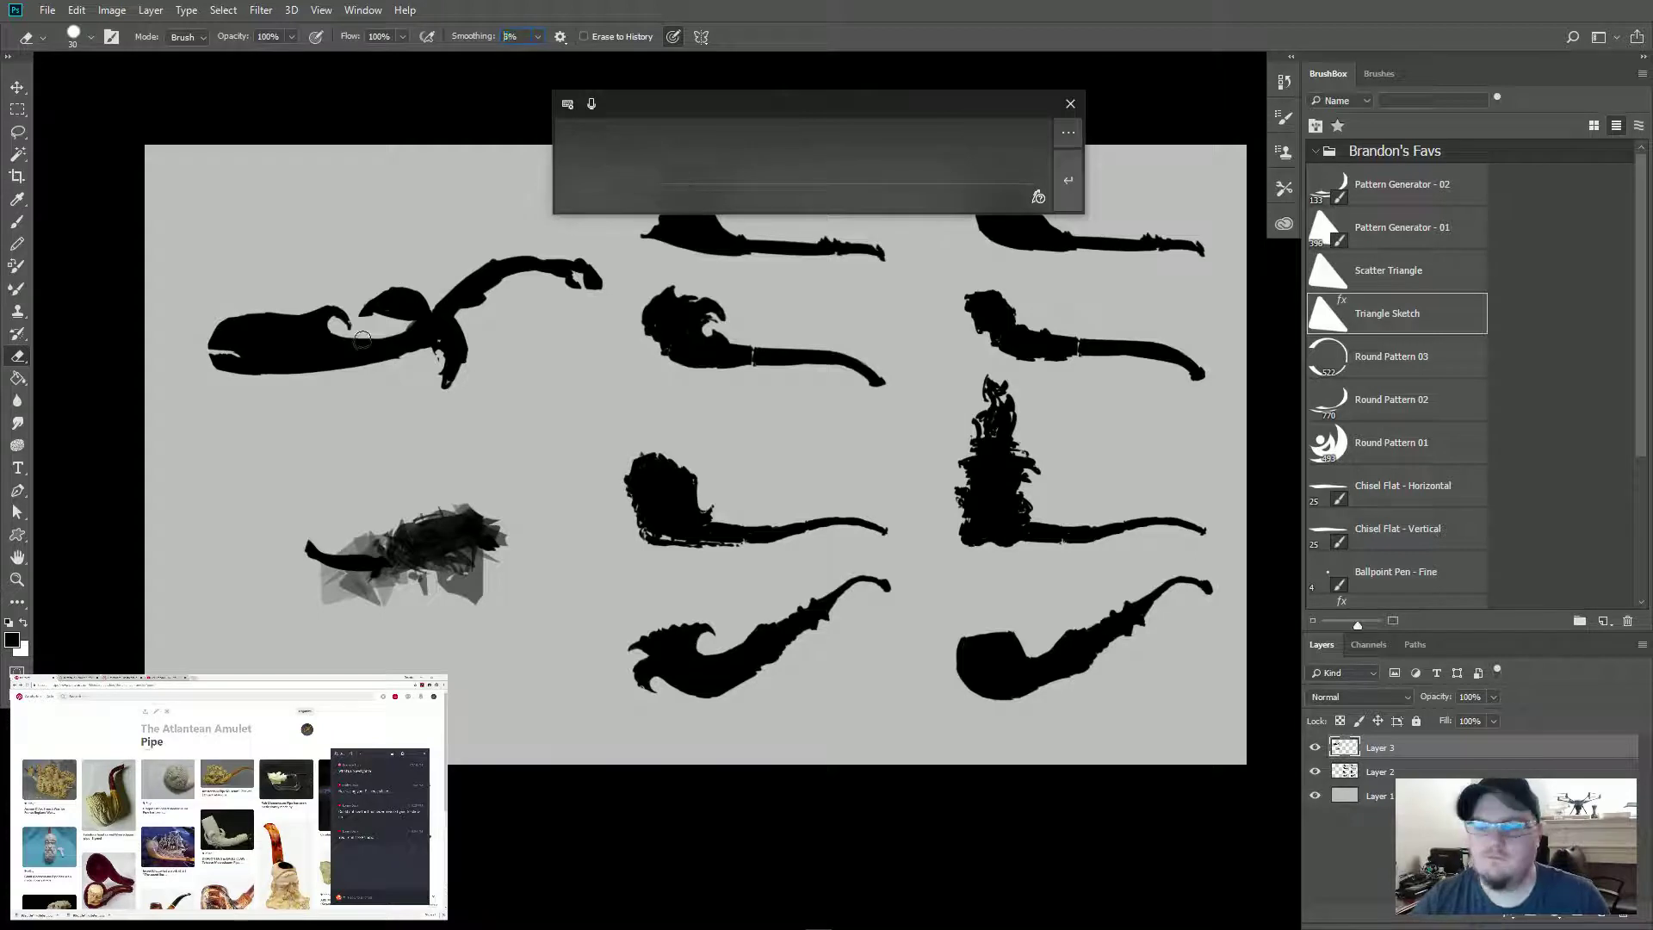
mouse_move(361, 338)
mouse_down()
mouse_move(429, 347)
mouse_move(444, 381)
mouse_move(442, 358)
mouse_move(371, 316)
mouse_move(405, 318)
mouse_move(369, 314)
mouse_move(404, 315)
mouse_move(366, 311)
mouse_move(390, 293)
mouse_move(407, 313)
mouse_move(395, 275)
mouse_move(420, 304)
mouse_up()
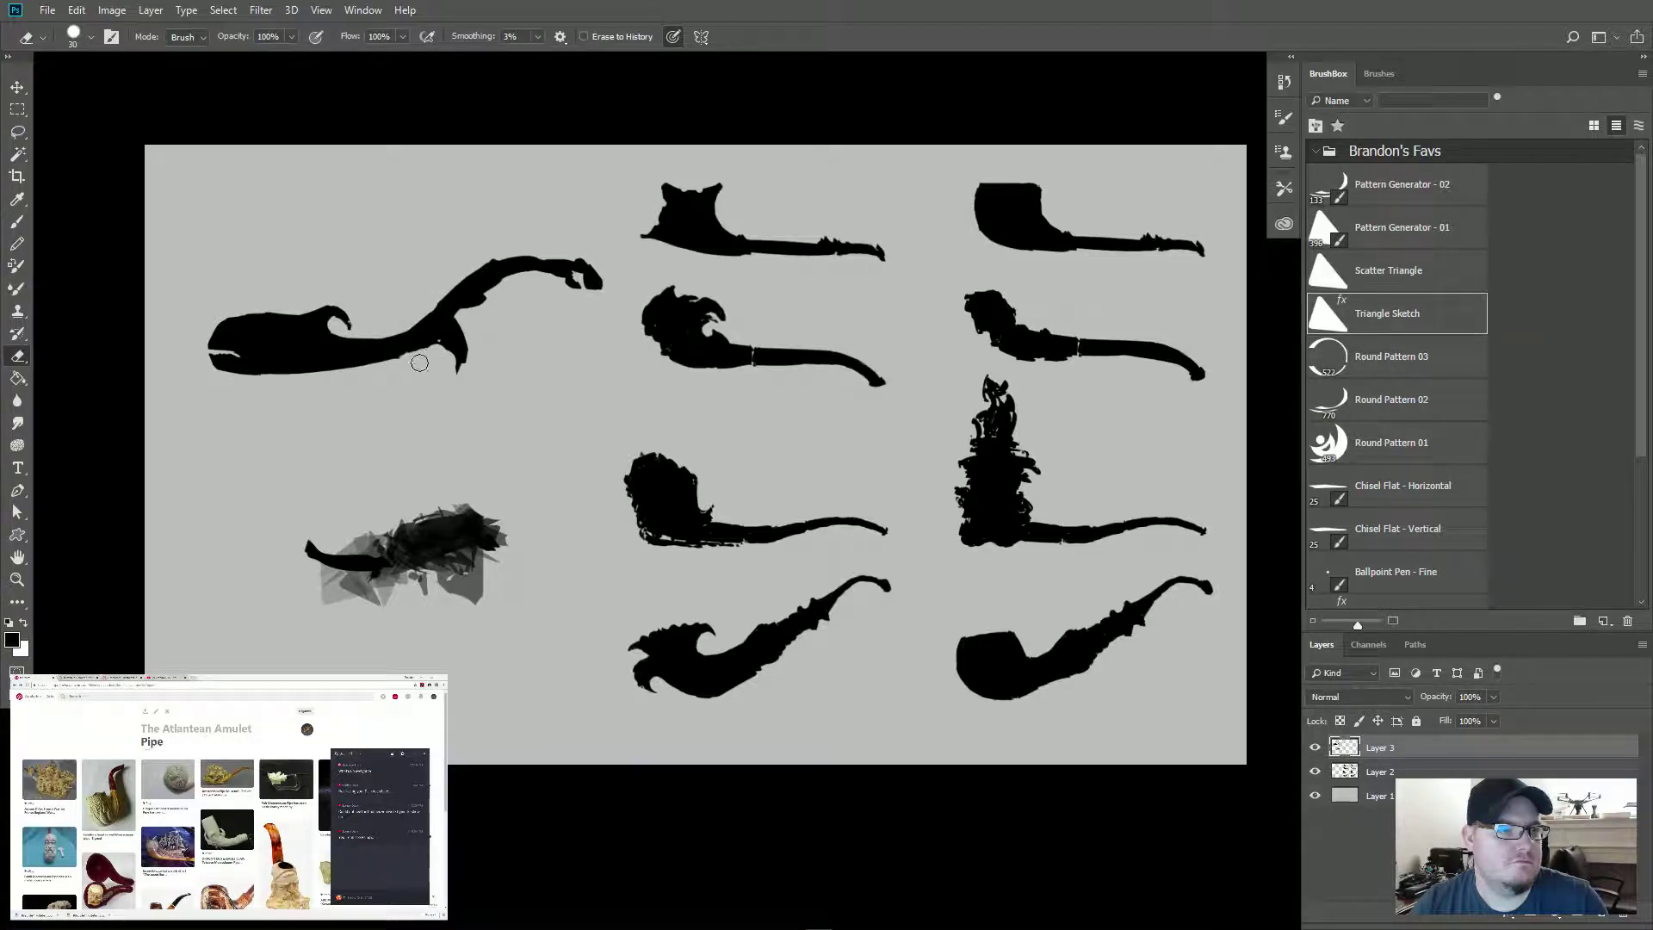
mouse_move(418, 362)
mouse_down()
mouse_move(435, 340)
mouse_move(465, 344)
mouse_move(457, 377)
mouse_up()
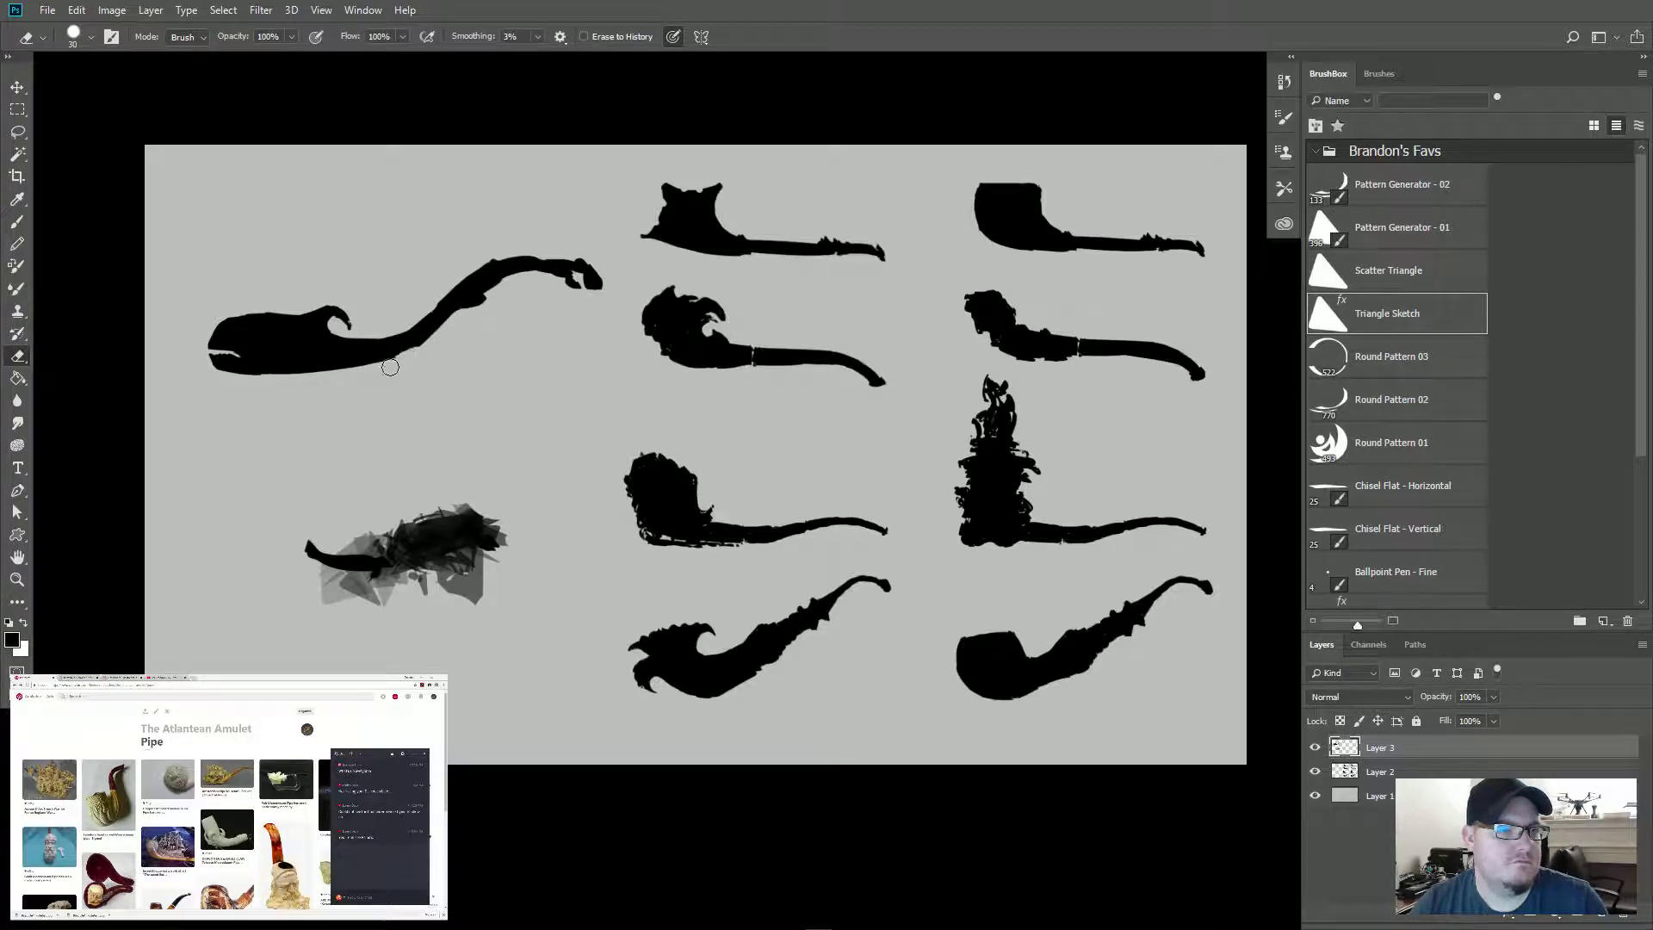
Step: Paint new tail flukes where the whale's body meets the stem: a small curled upper one and a long pointed lower one
key(b)
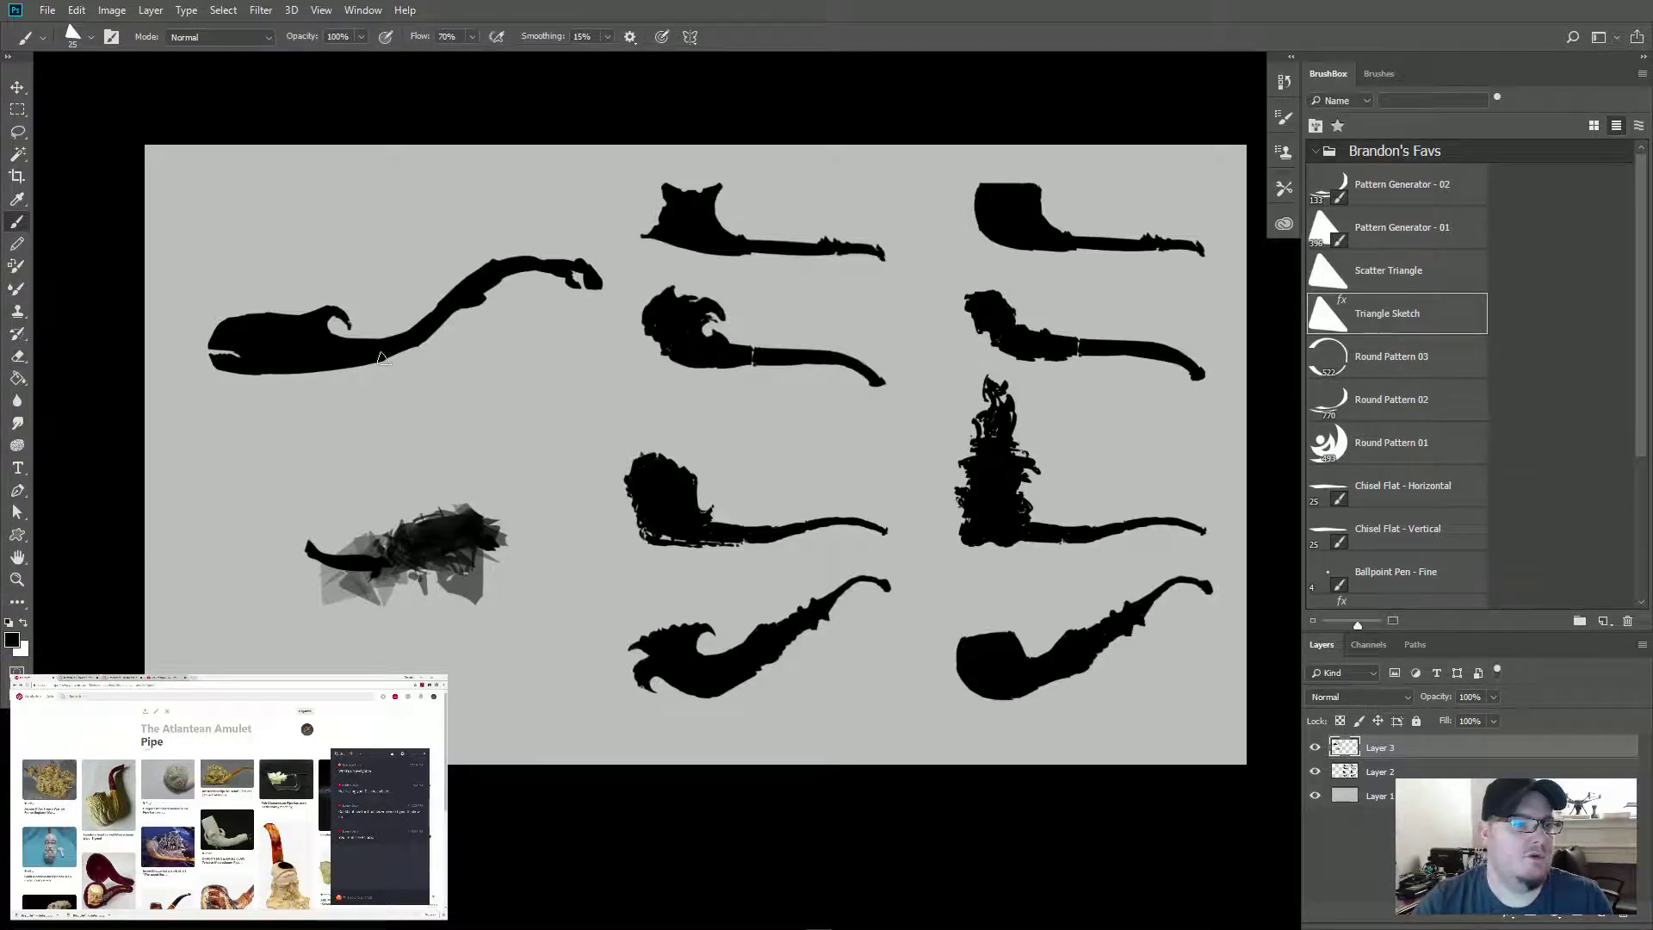
mouse_move(383, 360)
mouse_down()
mouse_move(494, 351)
mouse_move(410, 340)
mouse_move(487, 350)
mouse_move(411, 338)
mouse_move(446, 358)
mouse_move(405, 321)
mouse_up()
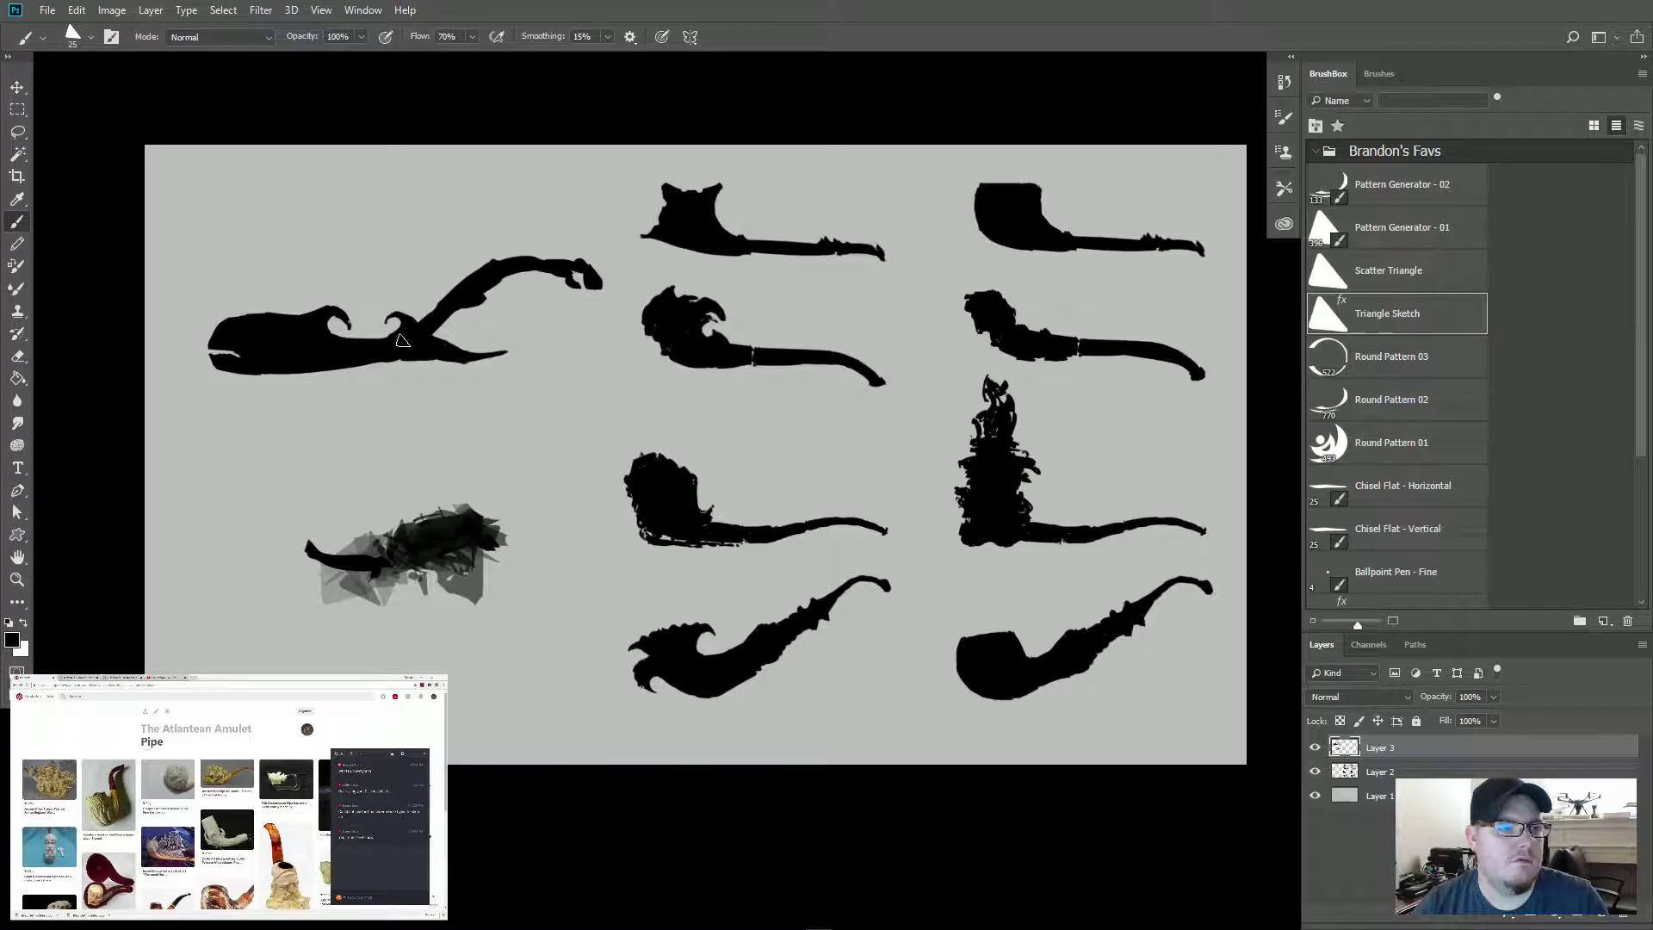
drag(393, 339, 393, 331)
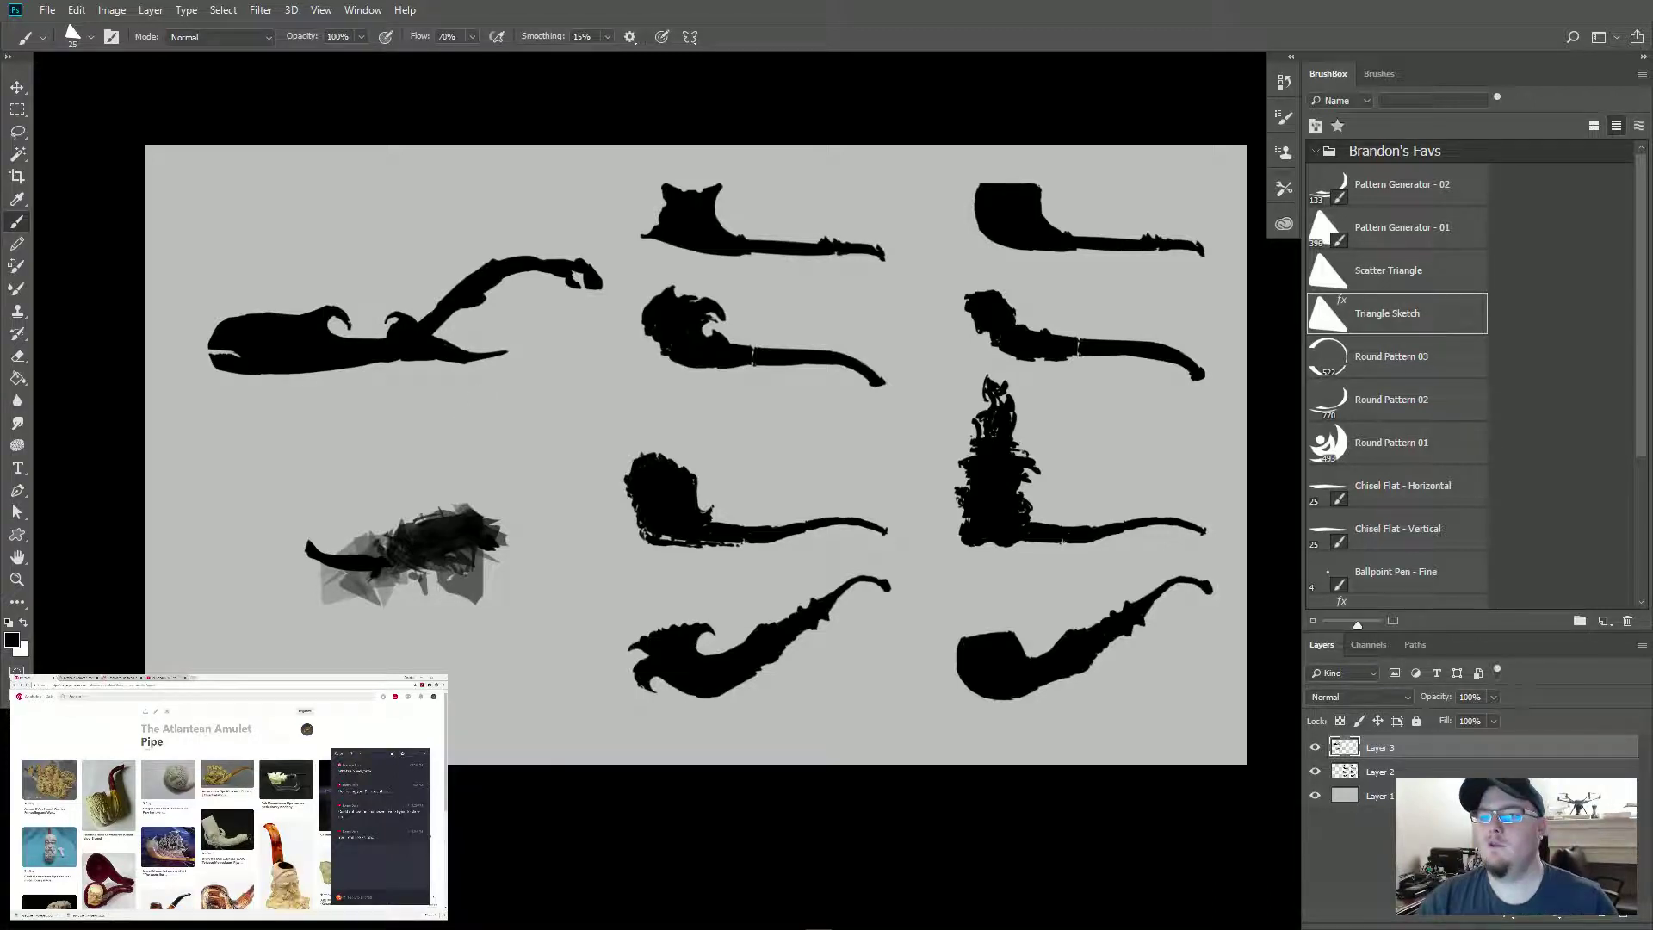
Step: Switch to Pinterest in the browser, search for "killer whale" and open an orca photo as reference
click(111, 697)
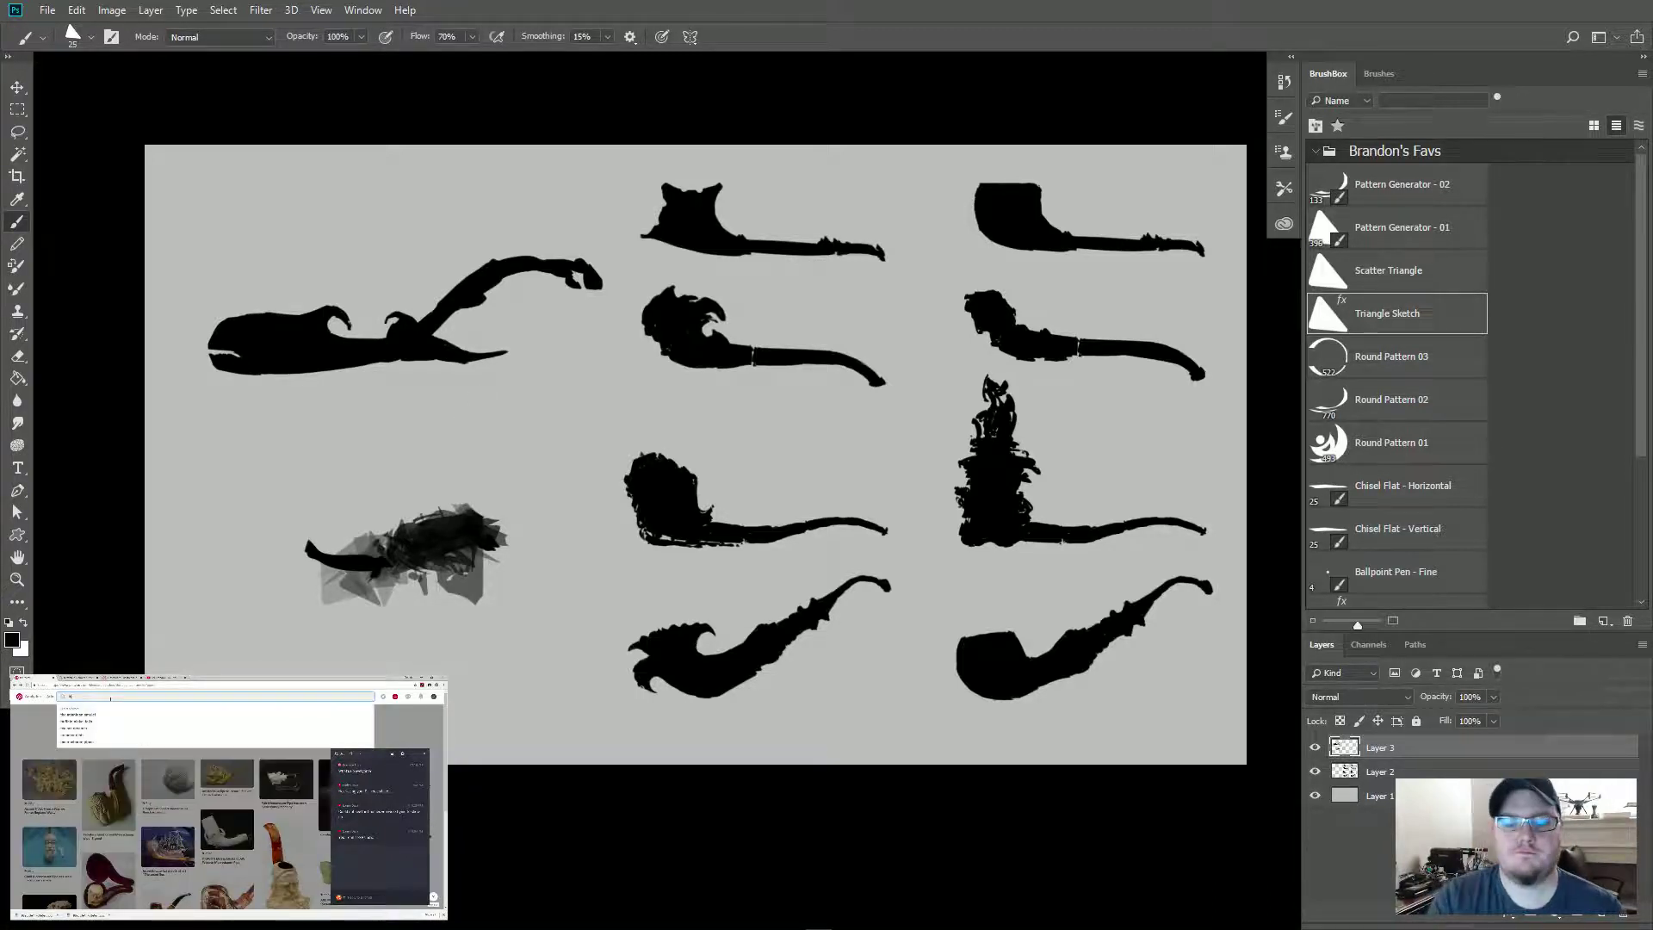
text(killer whale)
key(Return)
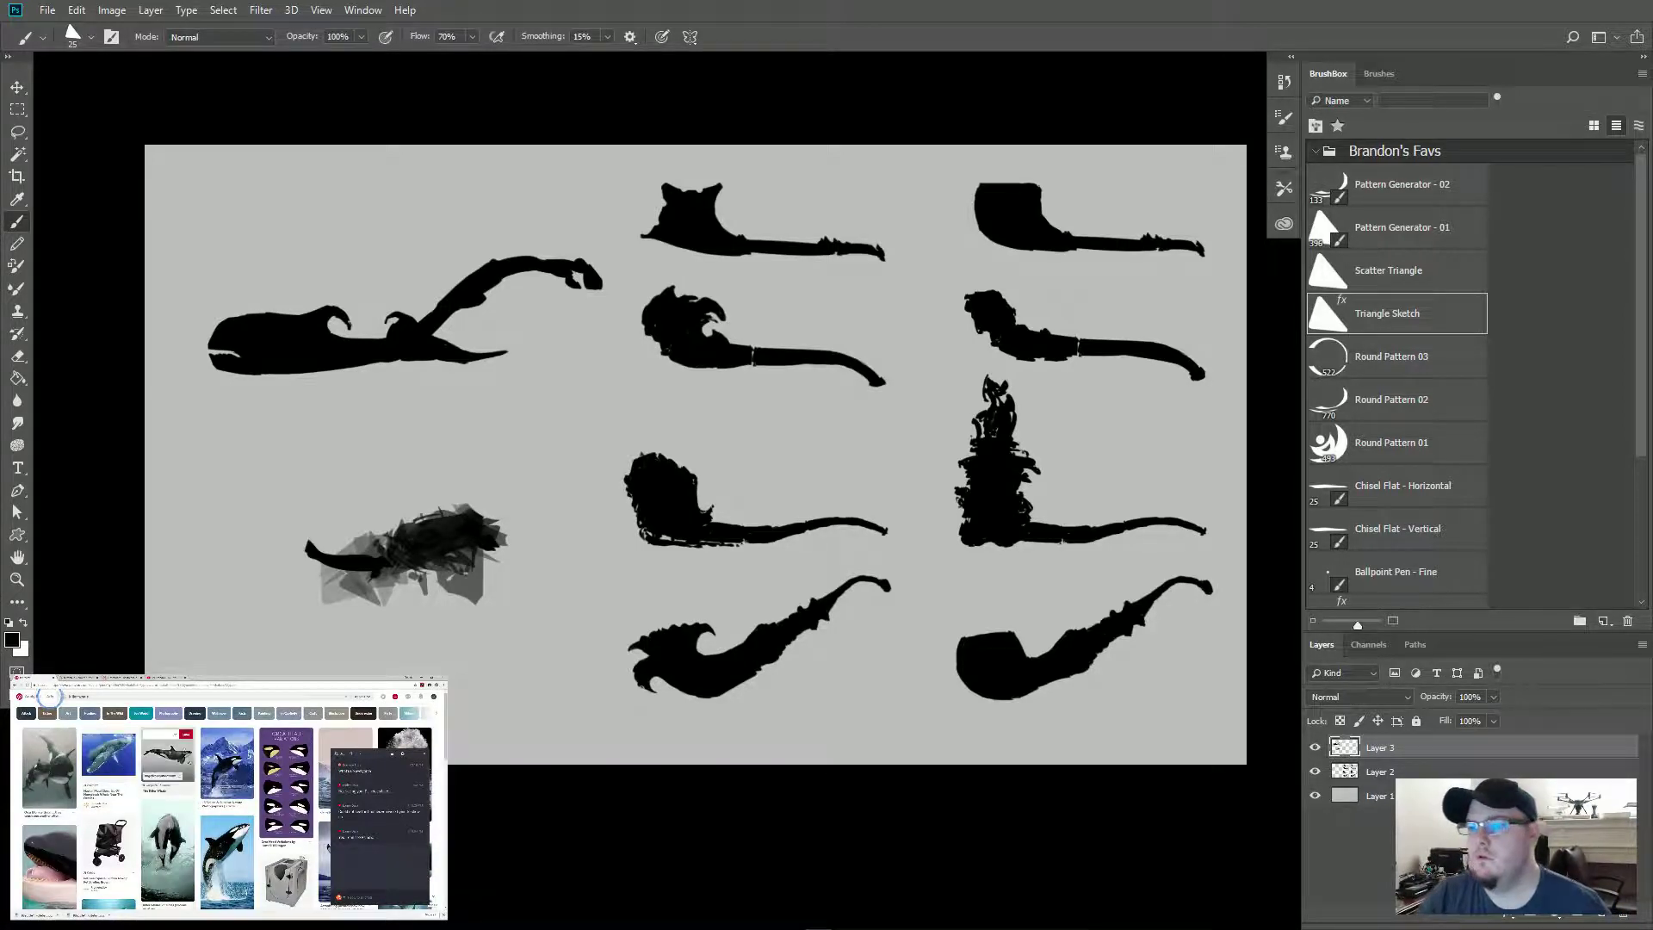
click(181, 813)
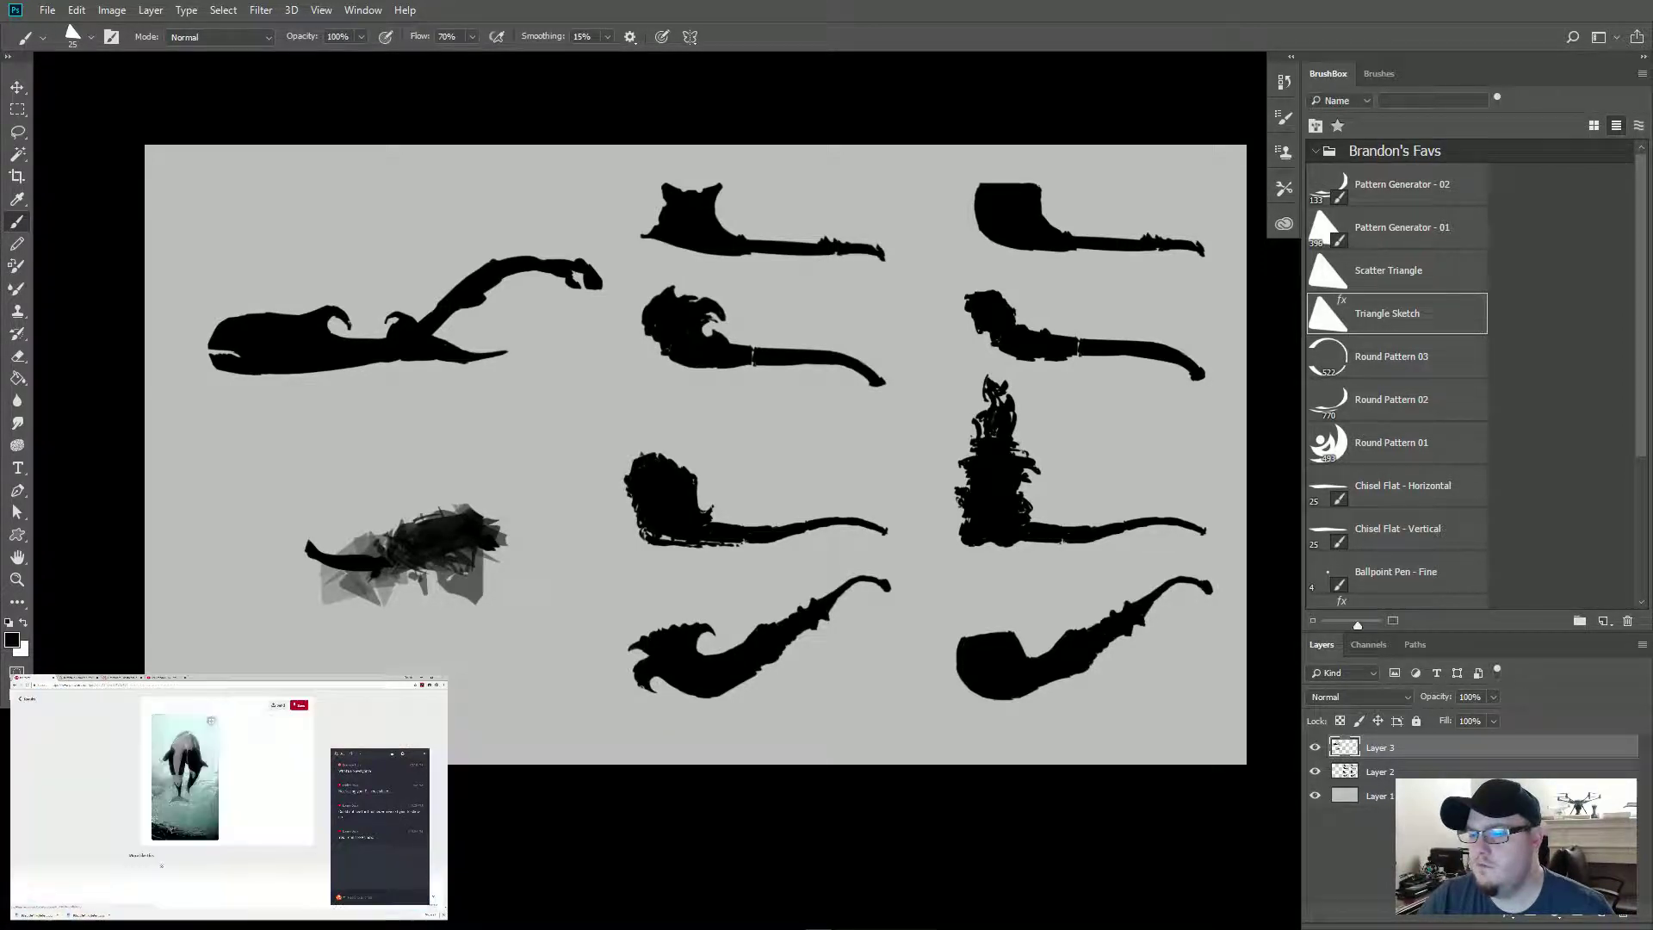
Step: Refine both tail flukes, smoothing the underside of the lower one and slimming the curled upper one
click(376, 392)
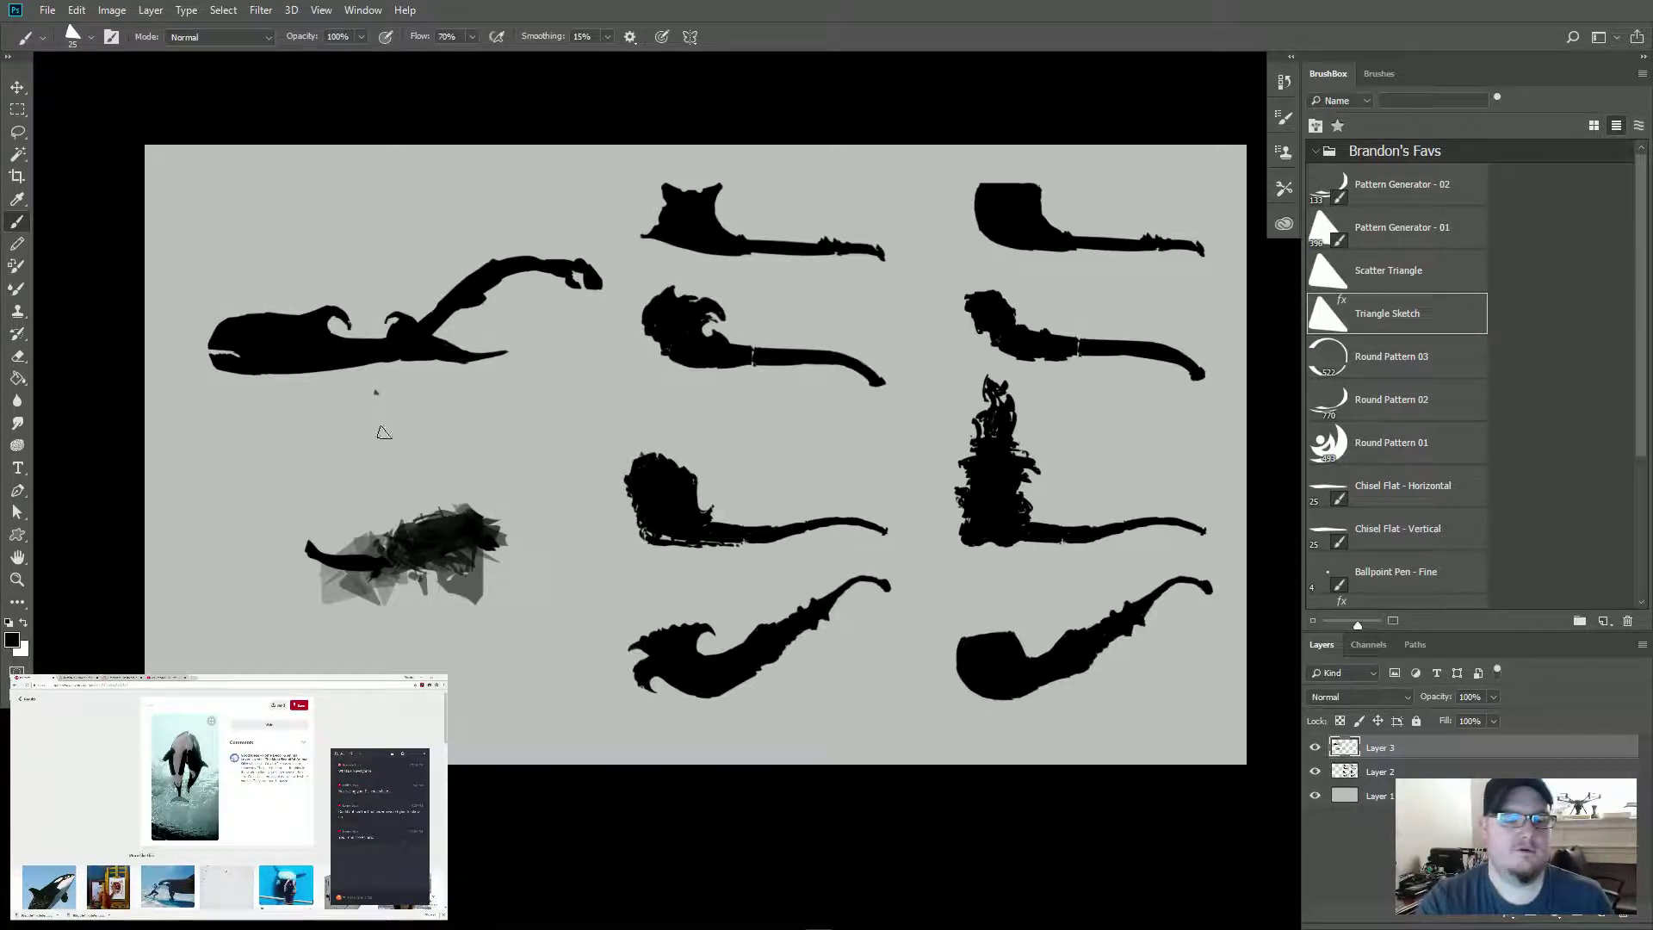
key(e)
click(375, 393)
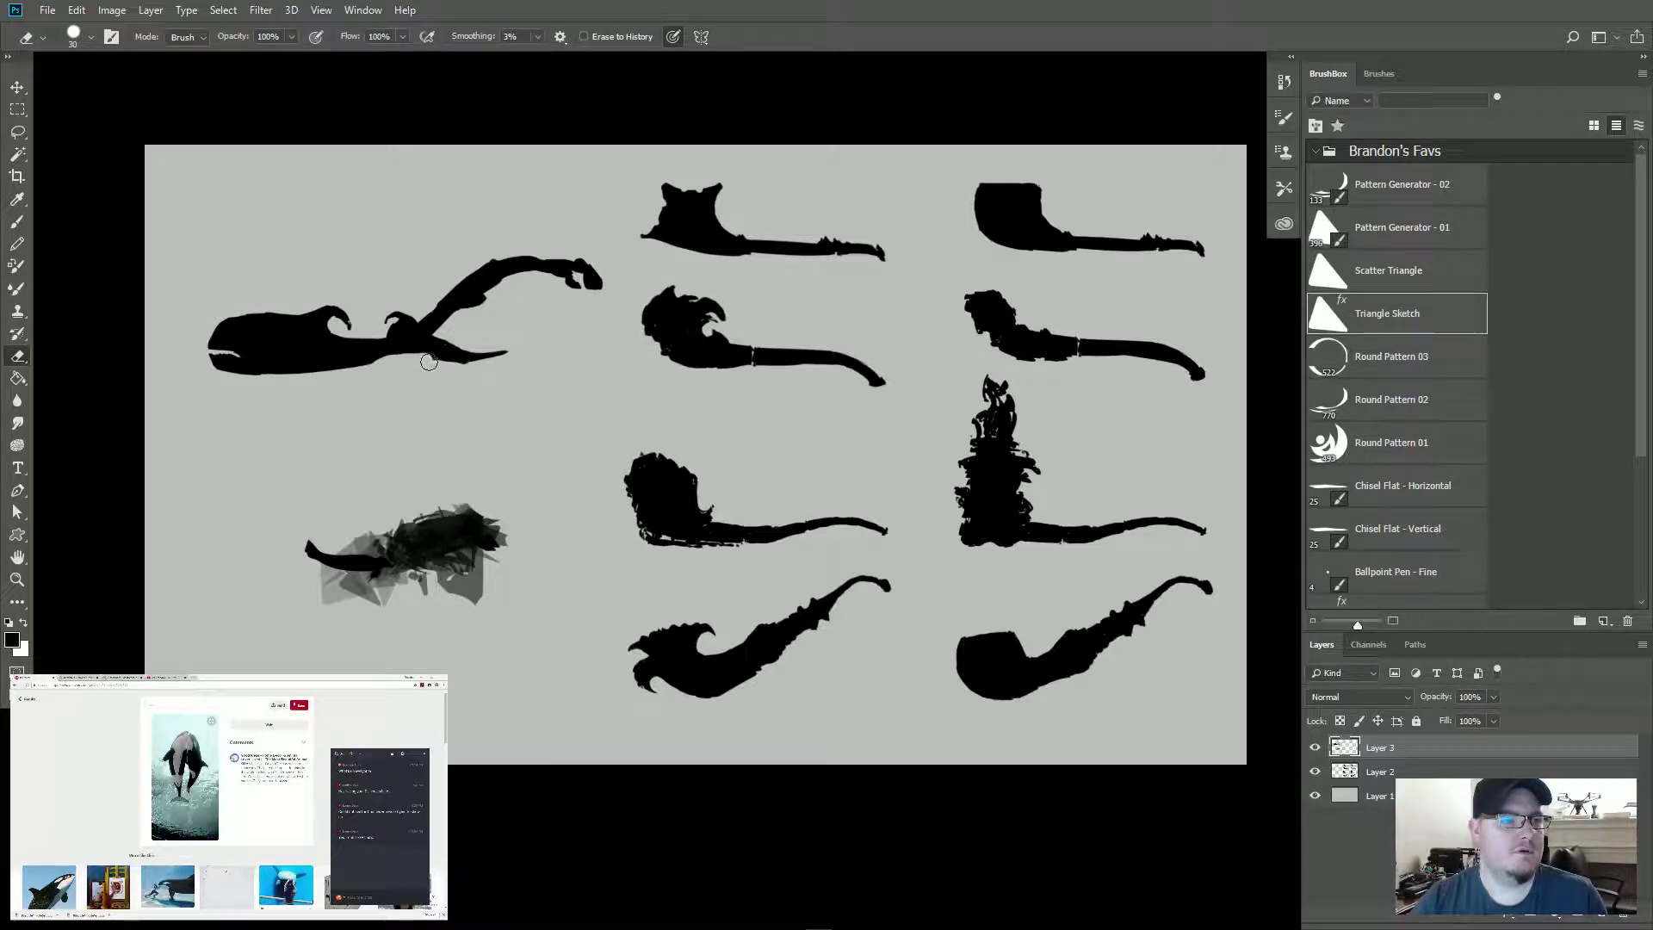
mouse_move(429, 362)
mouse_down()
mouse_move(487, 367)
mouse_move(396, 369)
mouse_move(484, 368)
mouse_up()
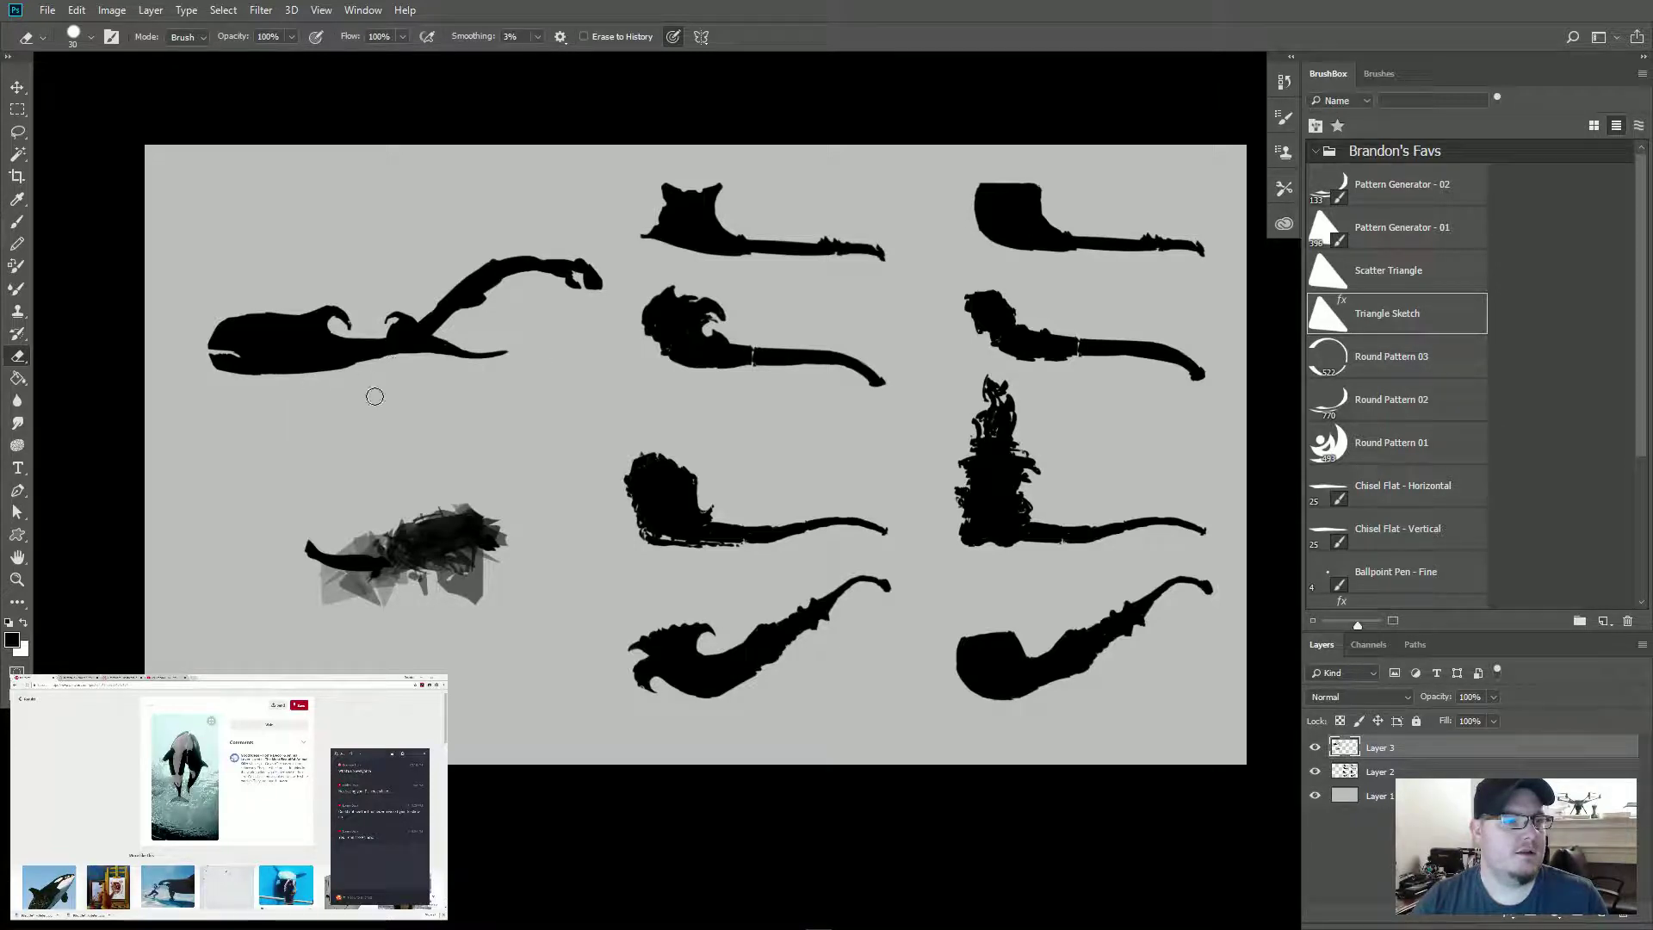
key(b)
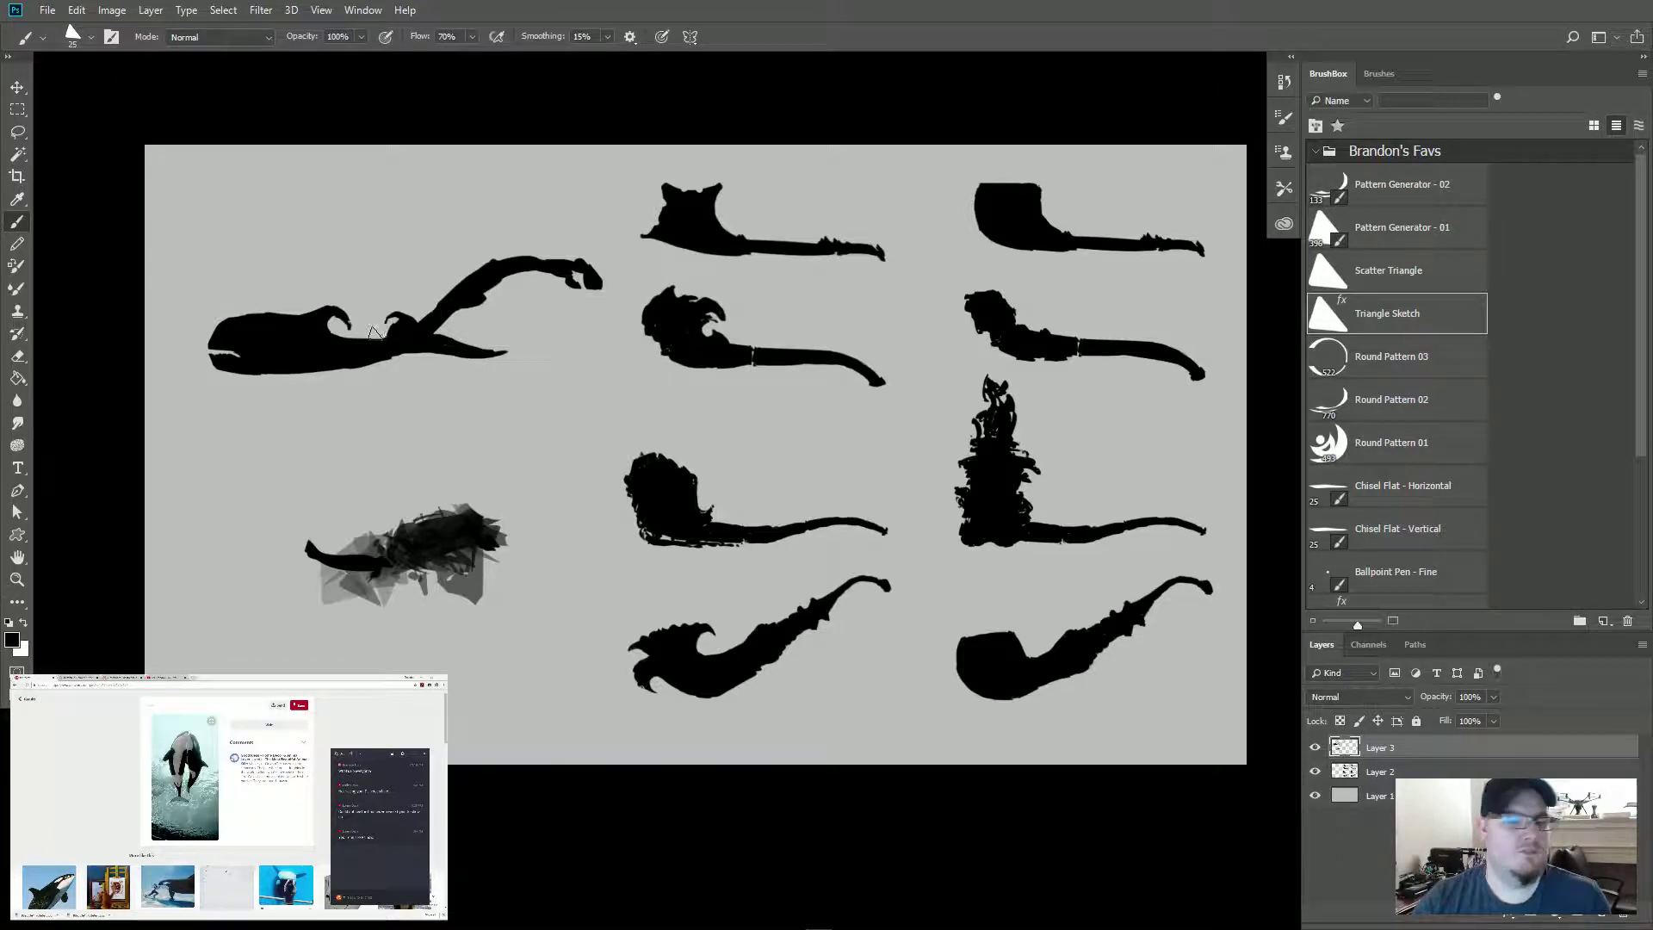
key(e)
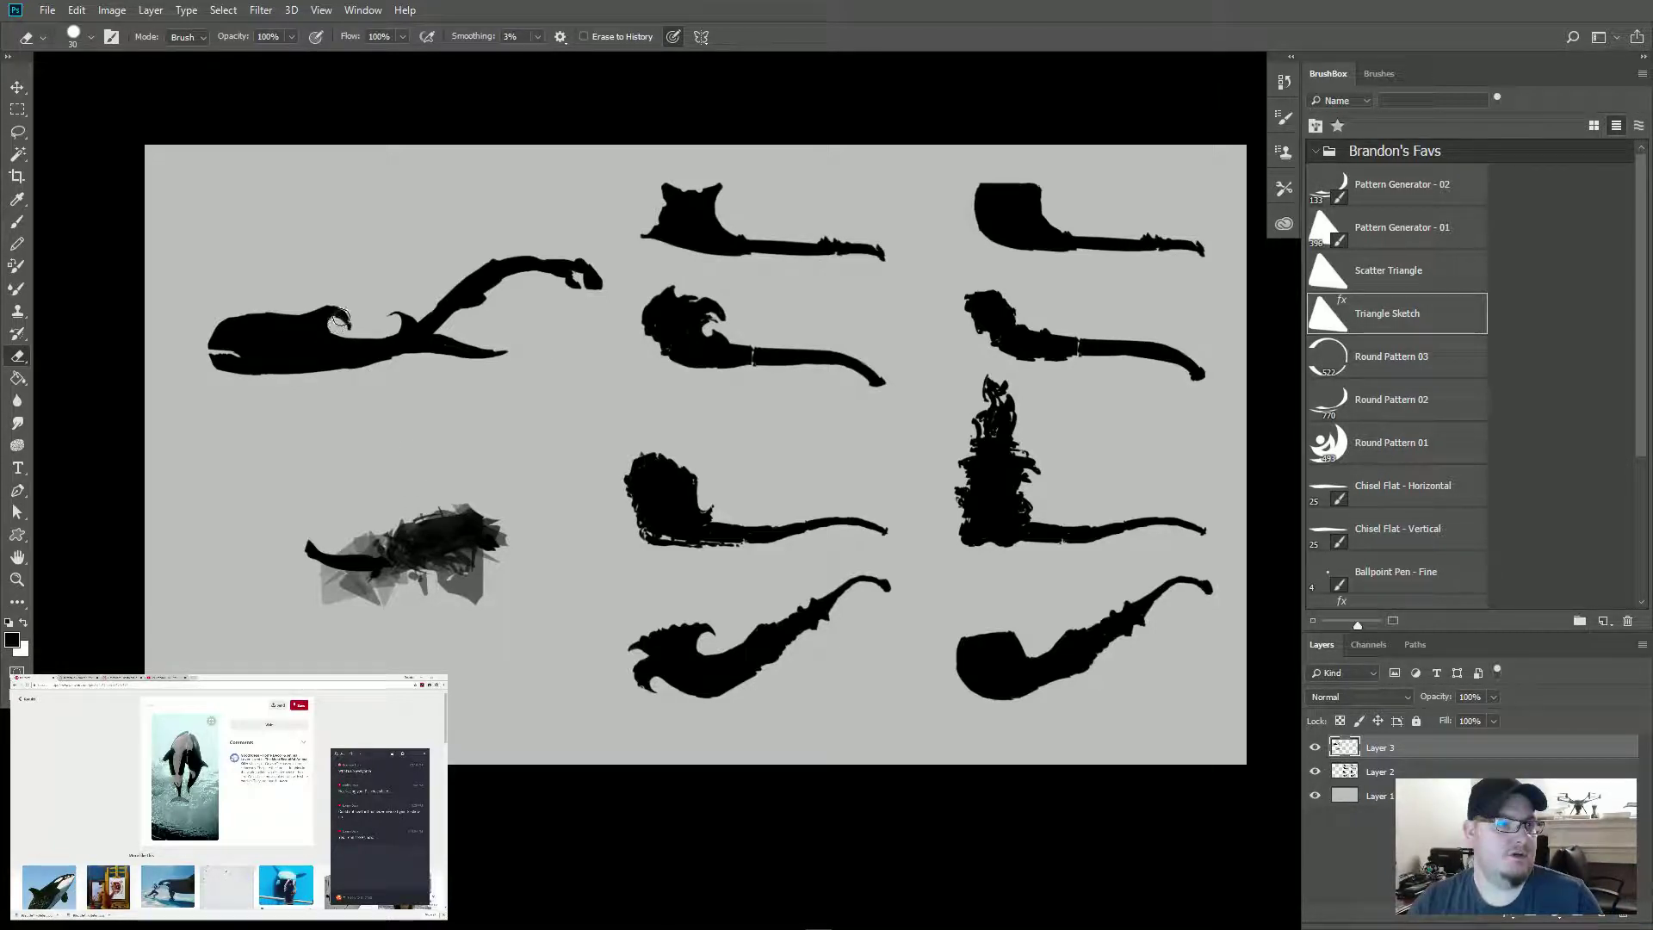
Step: With a smaller brush and the eraser, round off the curled back fin and clean up the hollow beneath it
key(b)
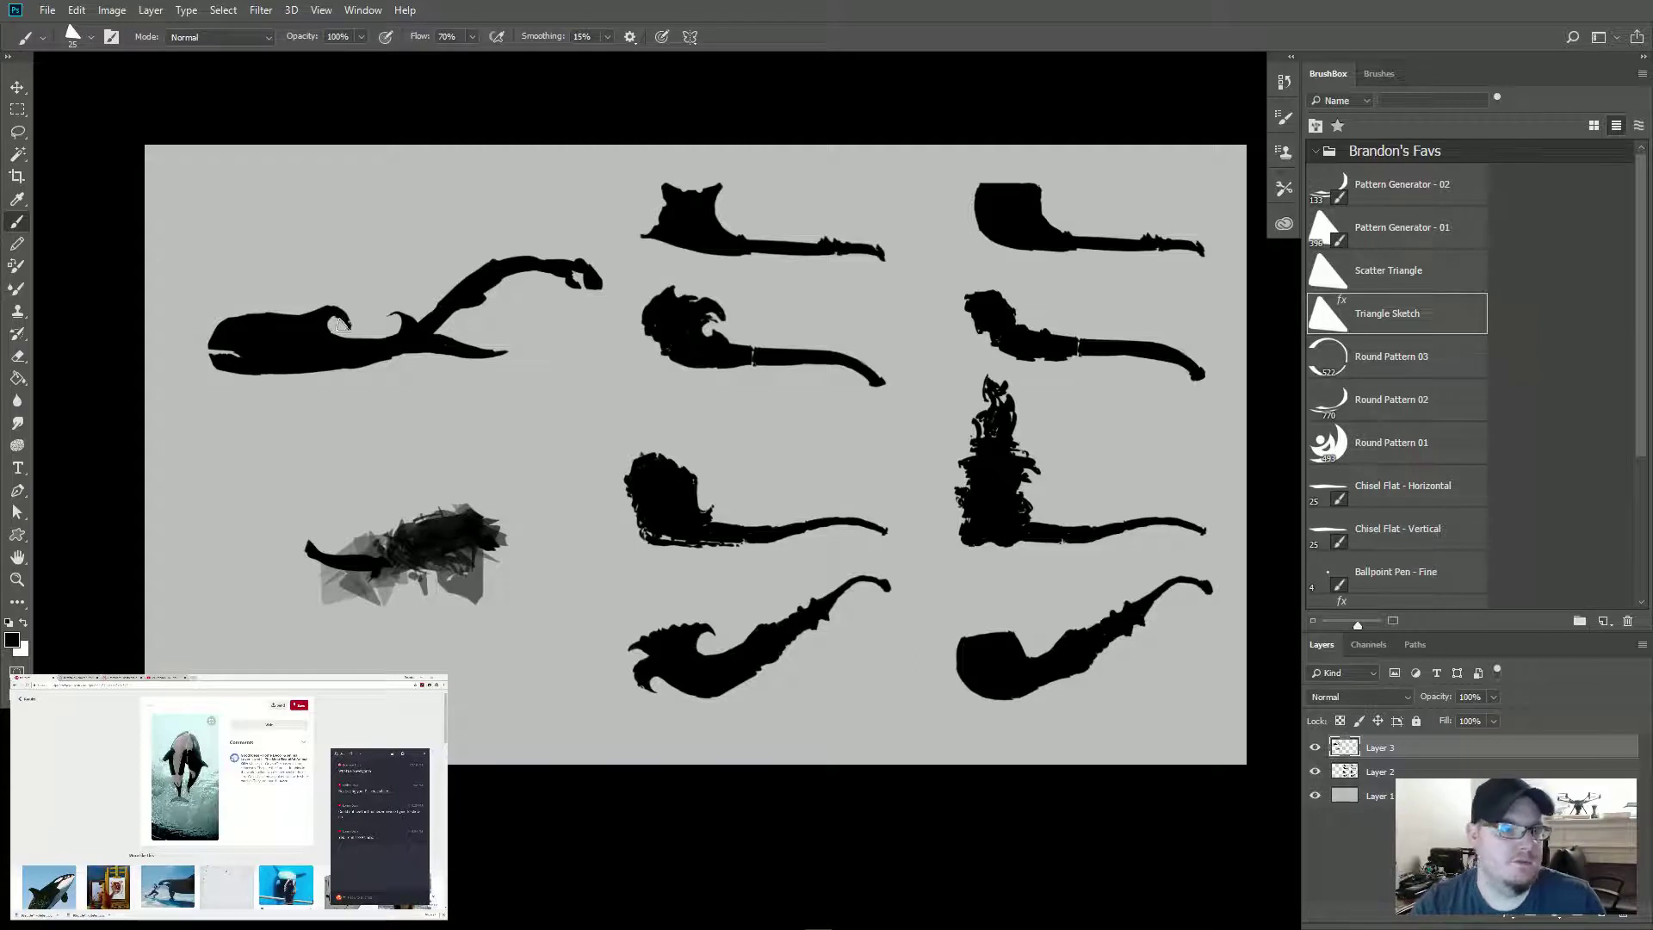
key(bracketleft)
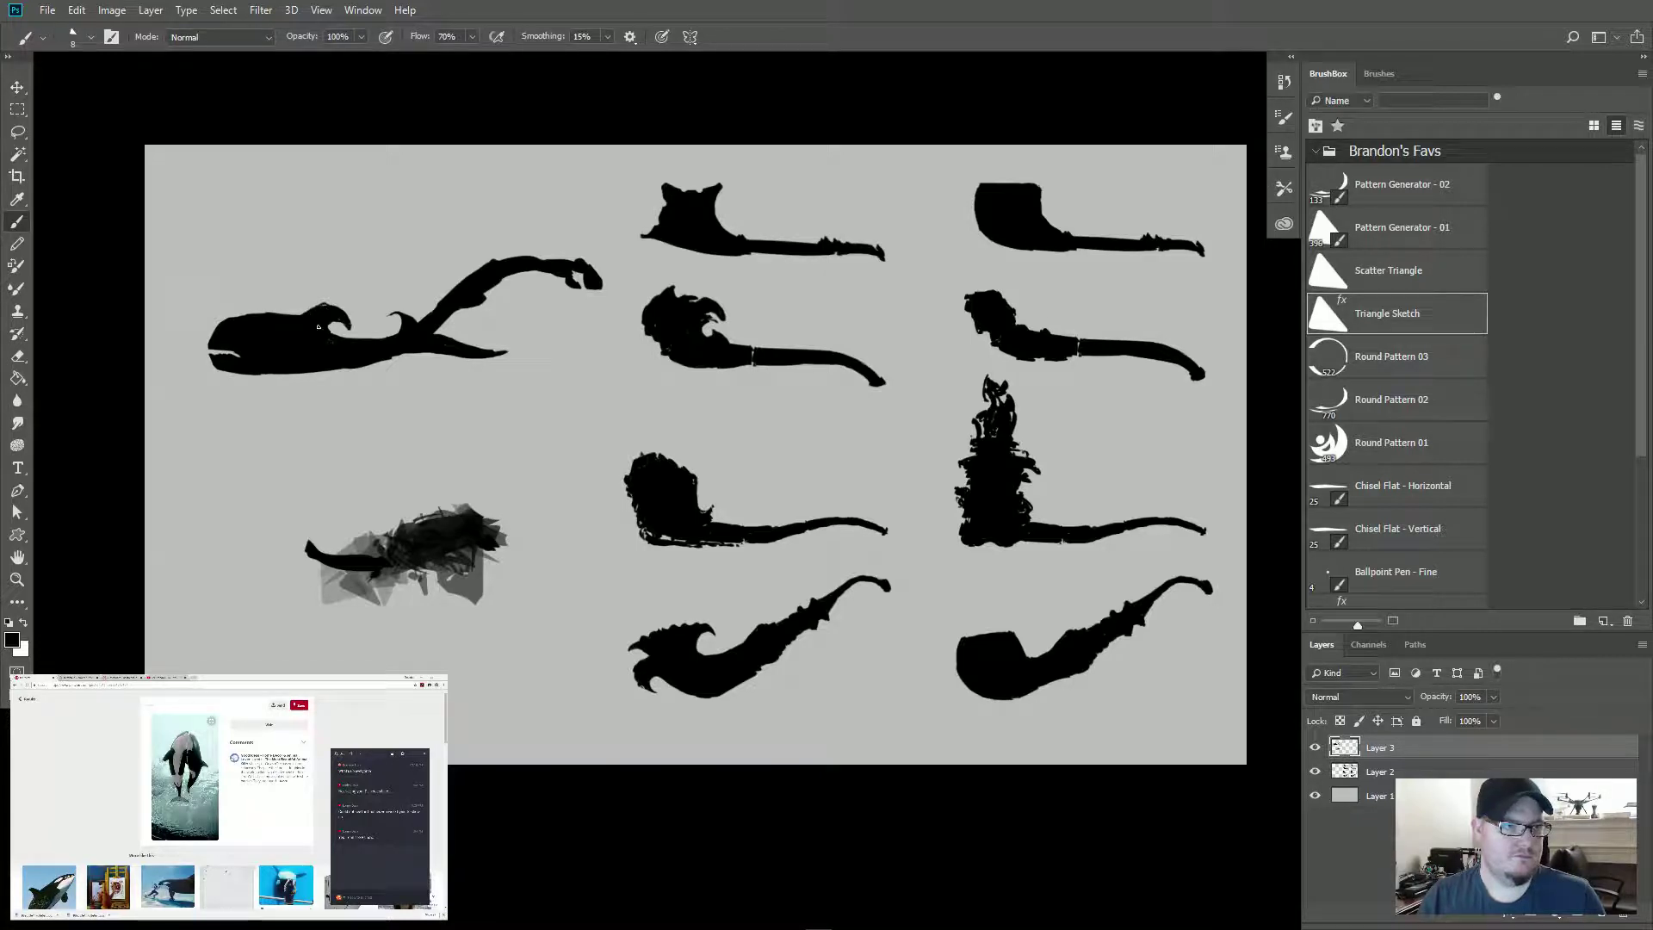
key(e)
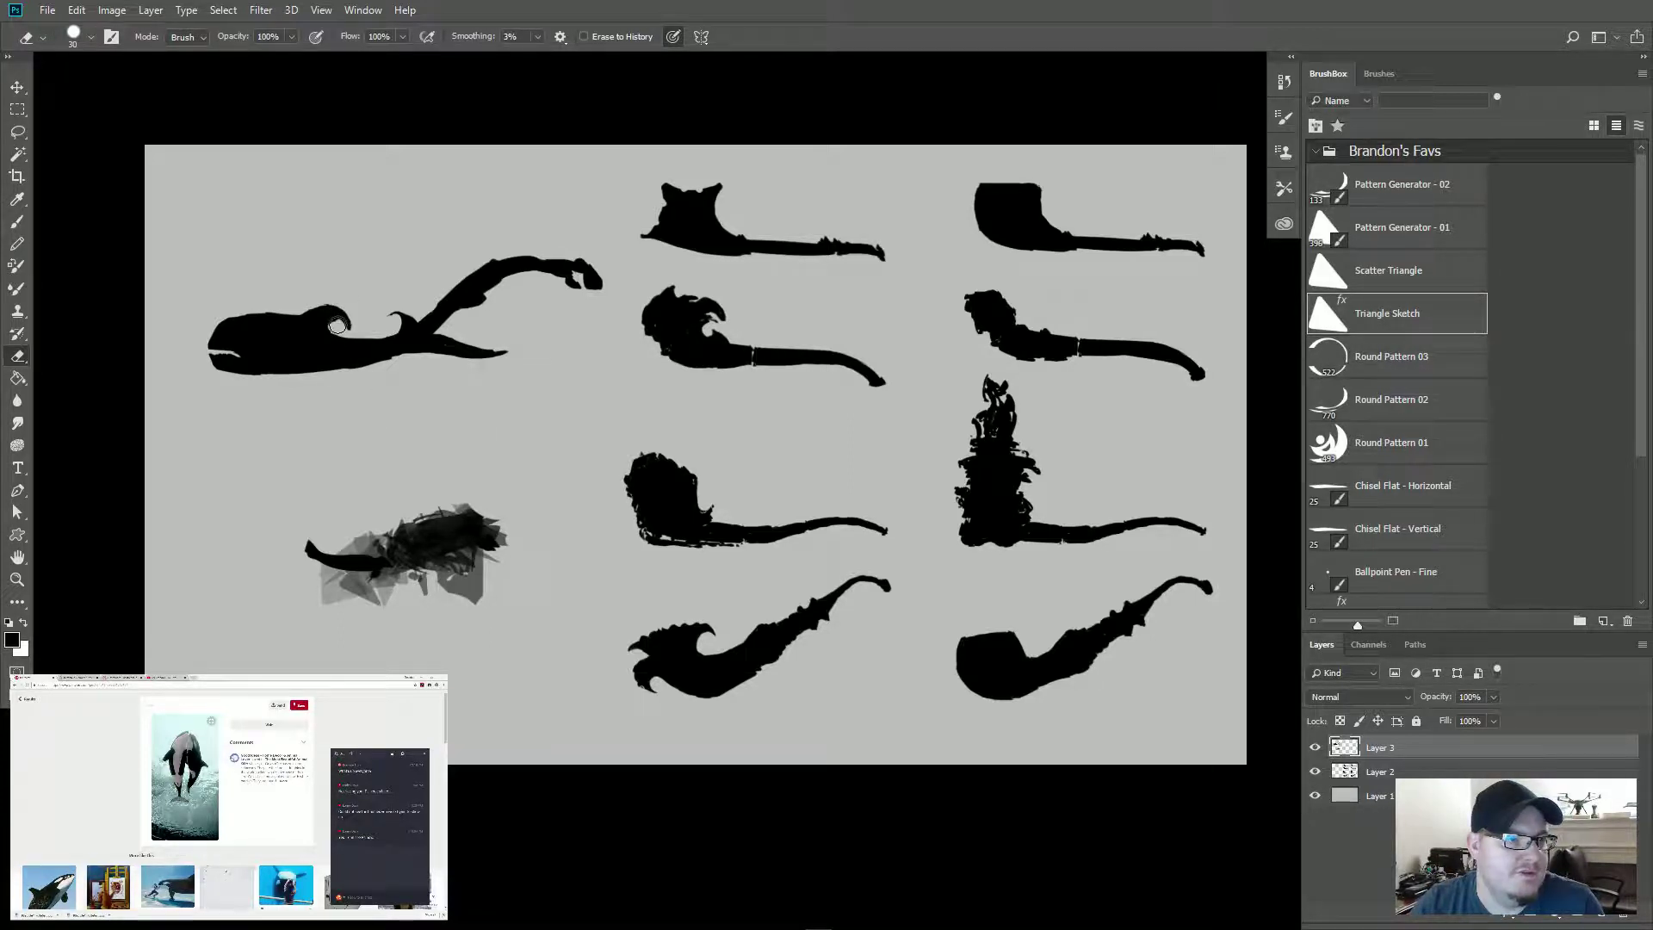
mouse_move(336, 325)
mouse_down()
mouse_move(339, 311)
mouse_move(344, 349)
mouse_up()
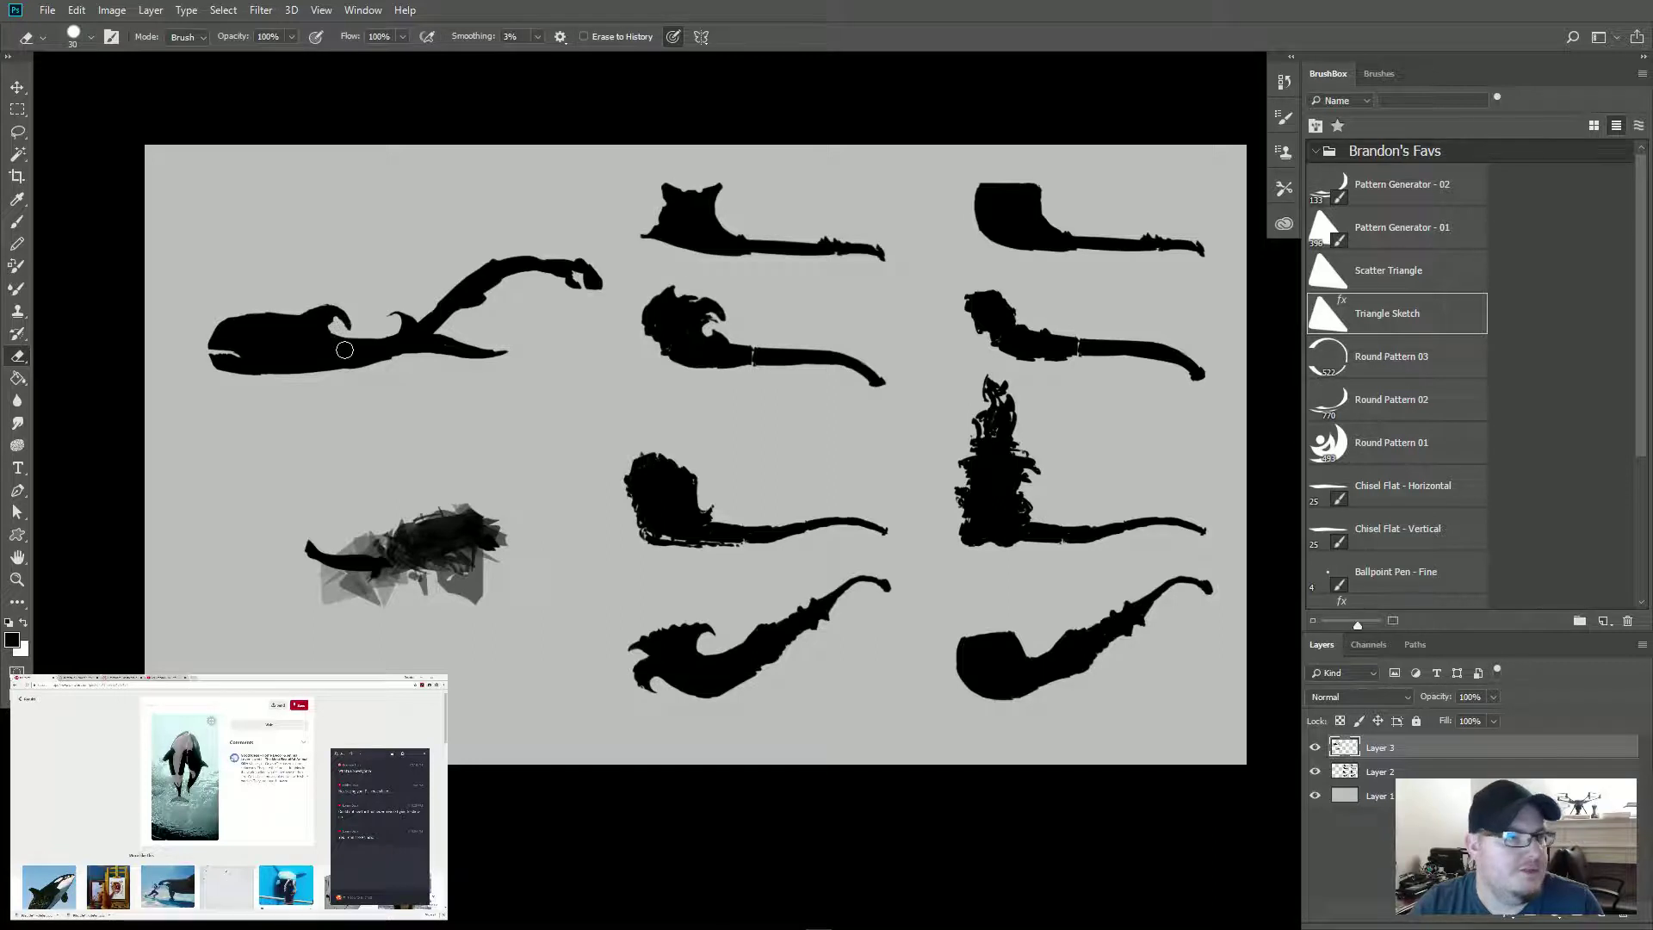
key(b)
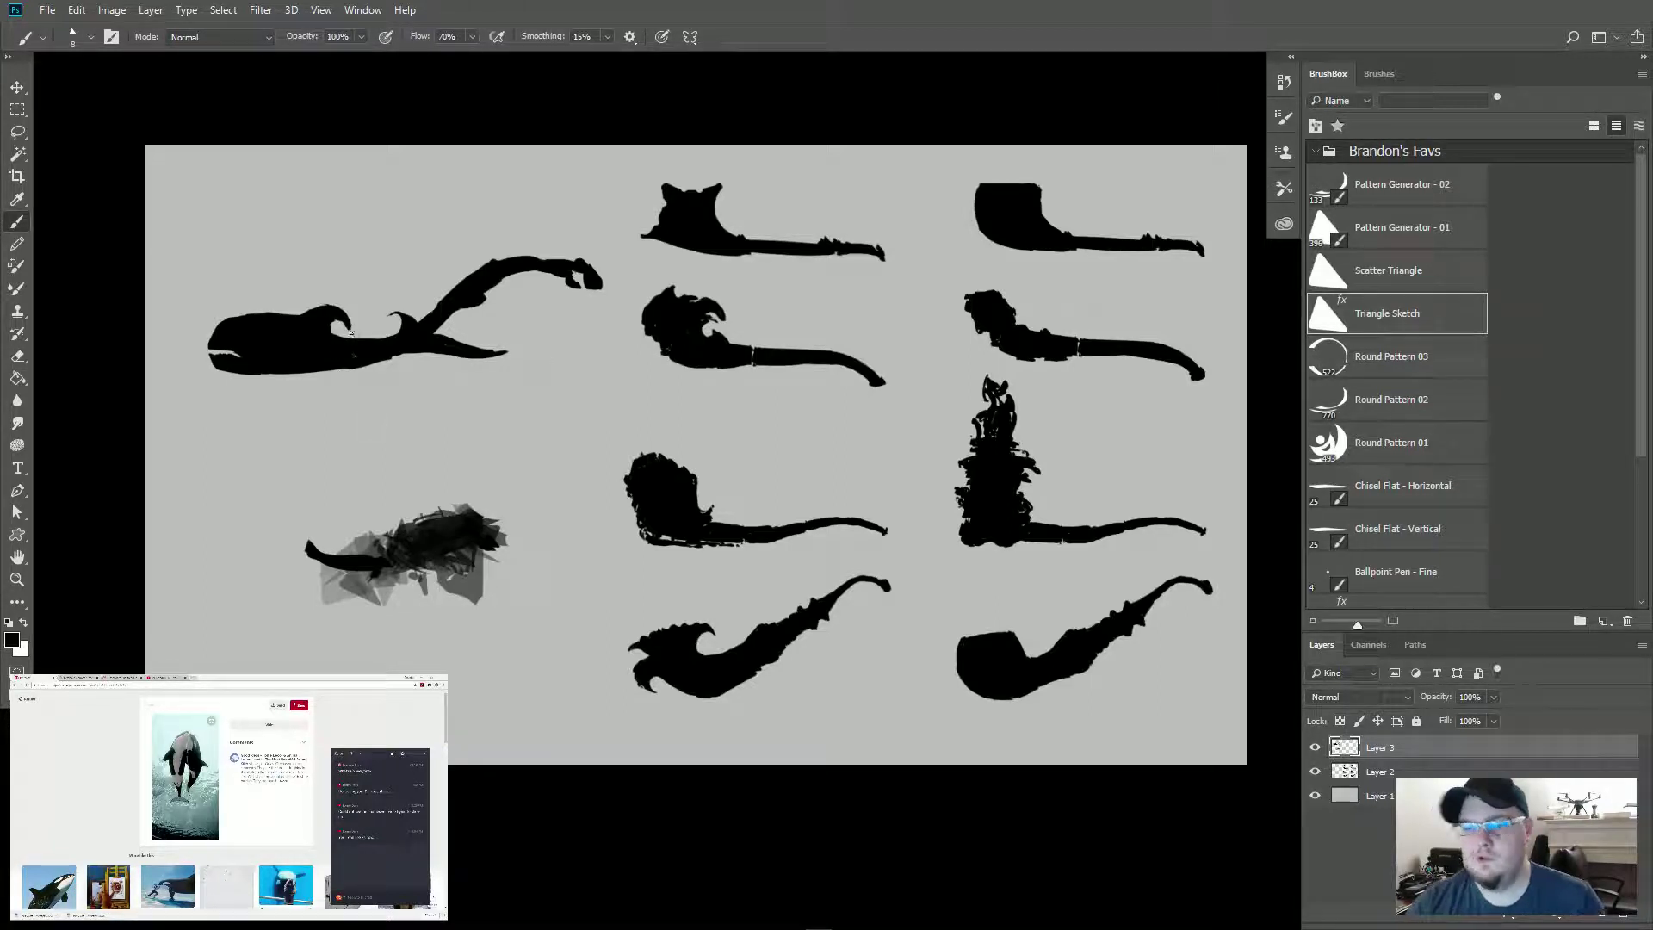
key(e)
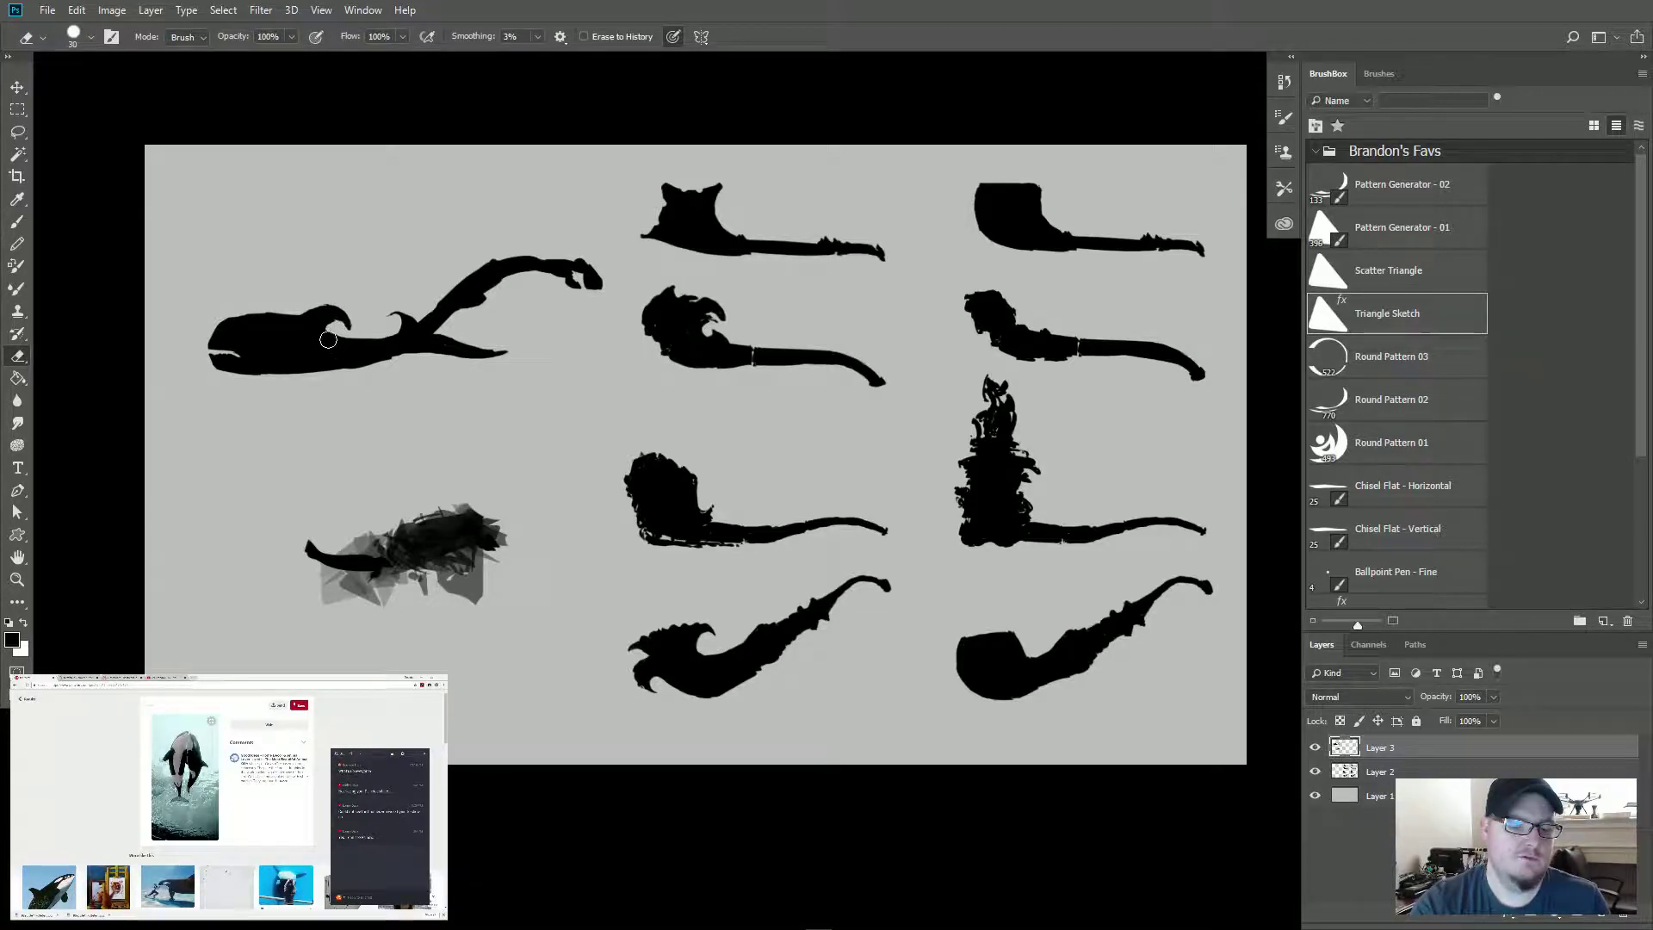
key(b)
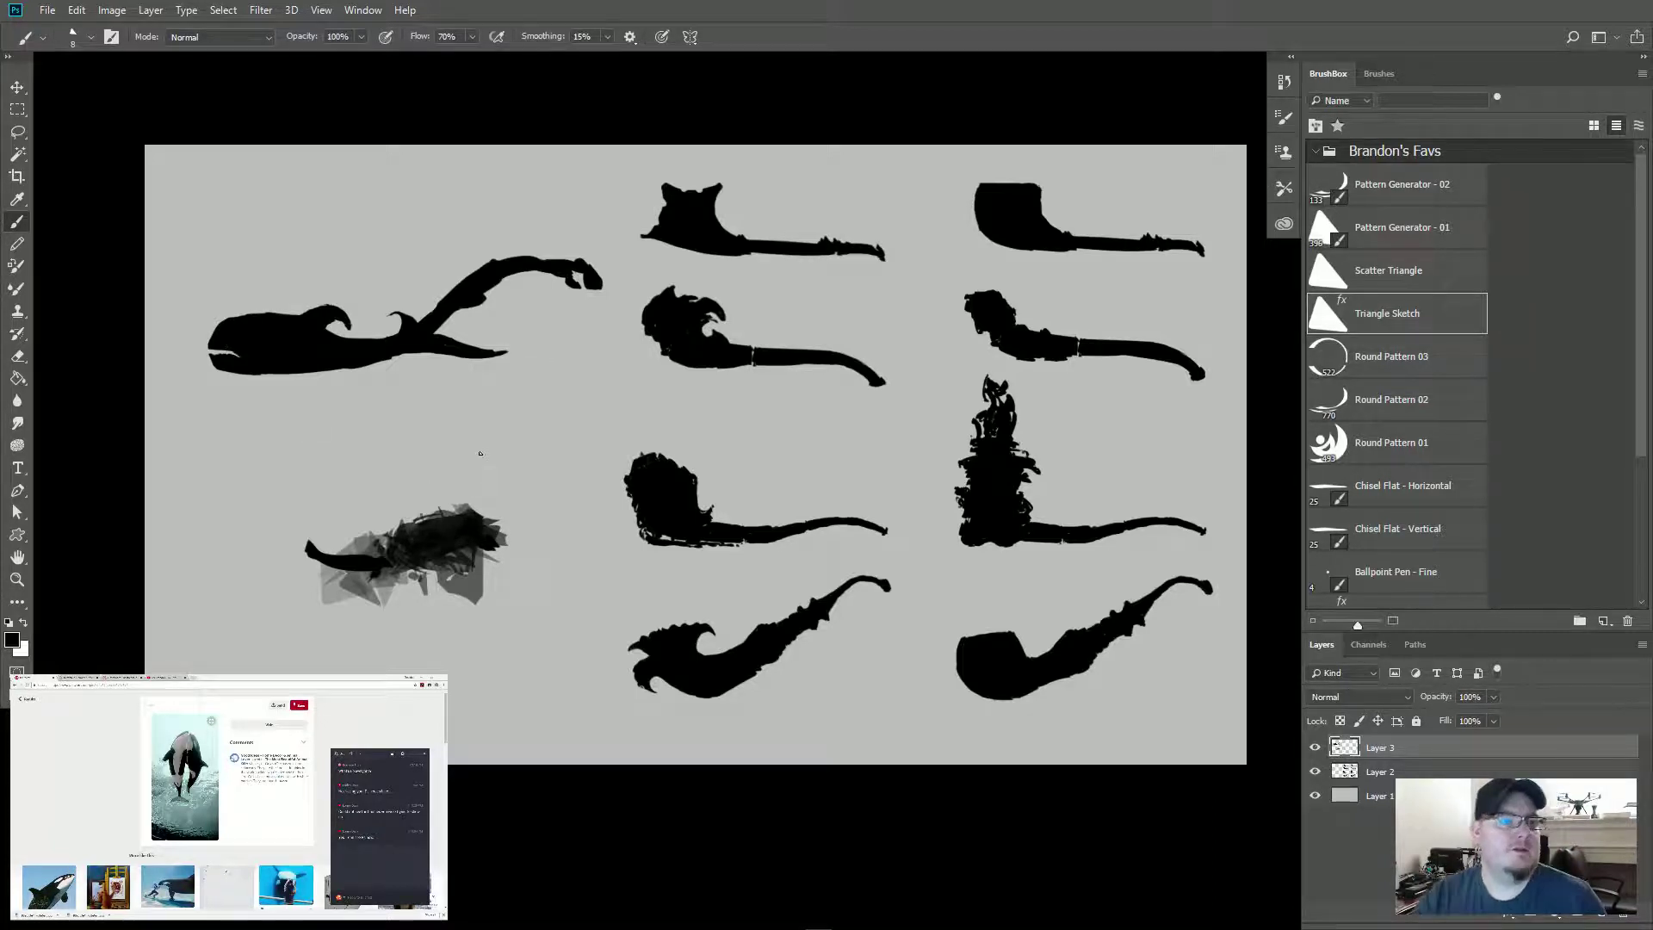
Step: Erase the knobby mouthpiece at the stem's end and paint jagged, leaf-like ridges along the stem's lower stretch
key(e)
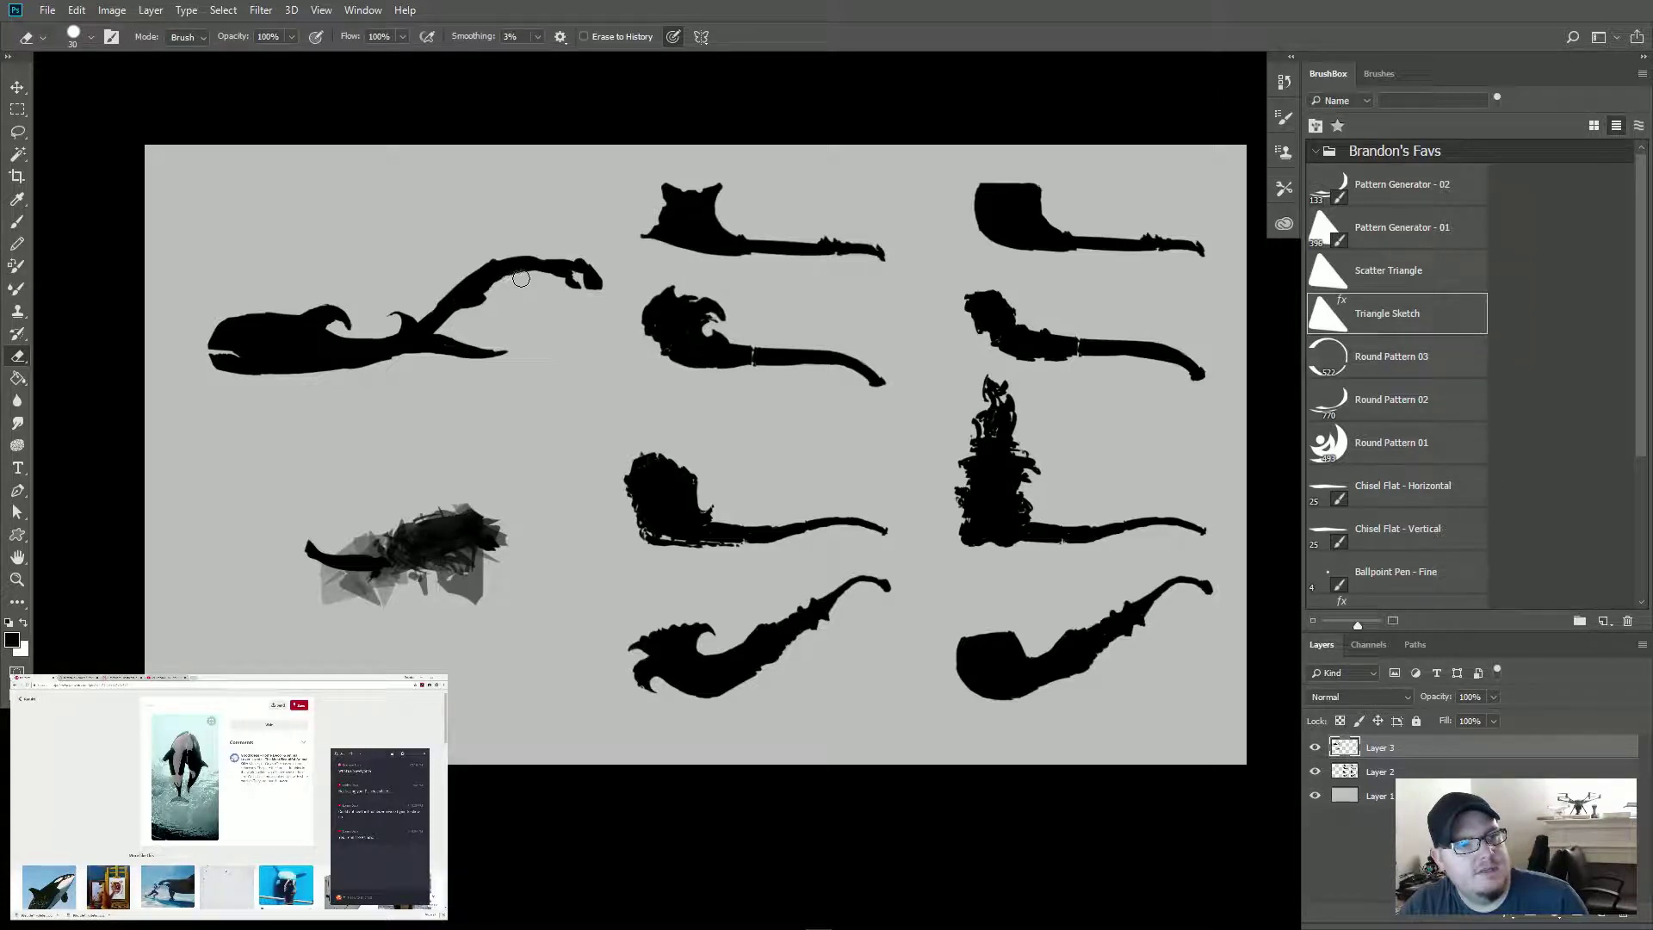
mouse_move(574, 292)
mouse_down()
mouse_move(598, 272)
mouse_move(578, 254)
mouse_up()
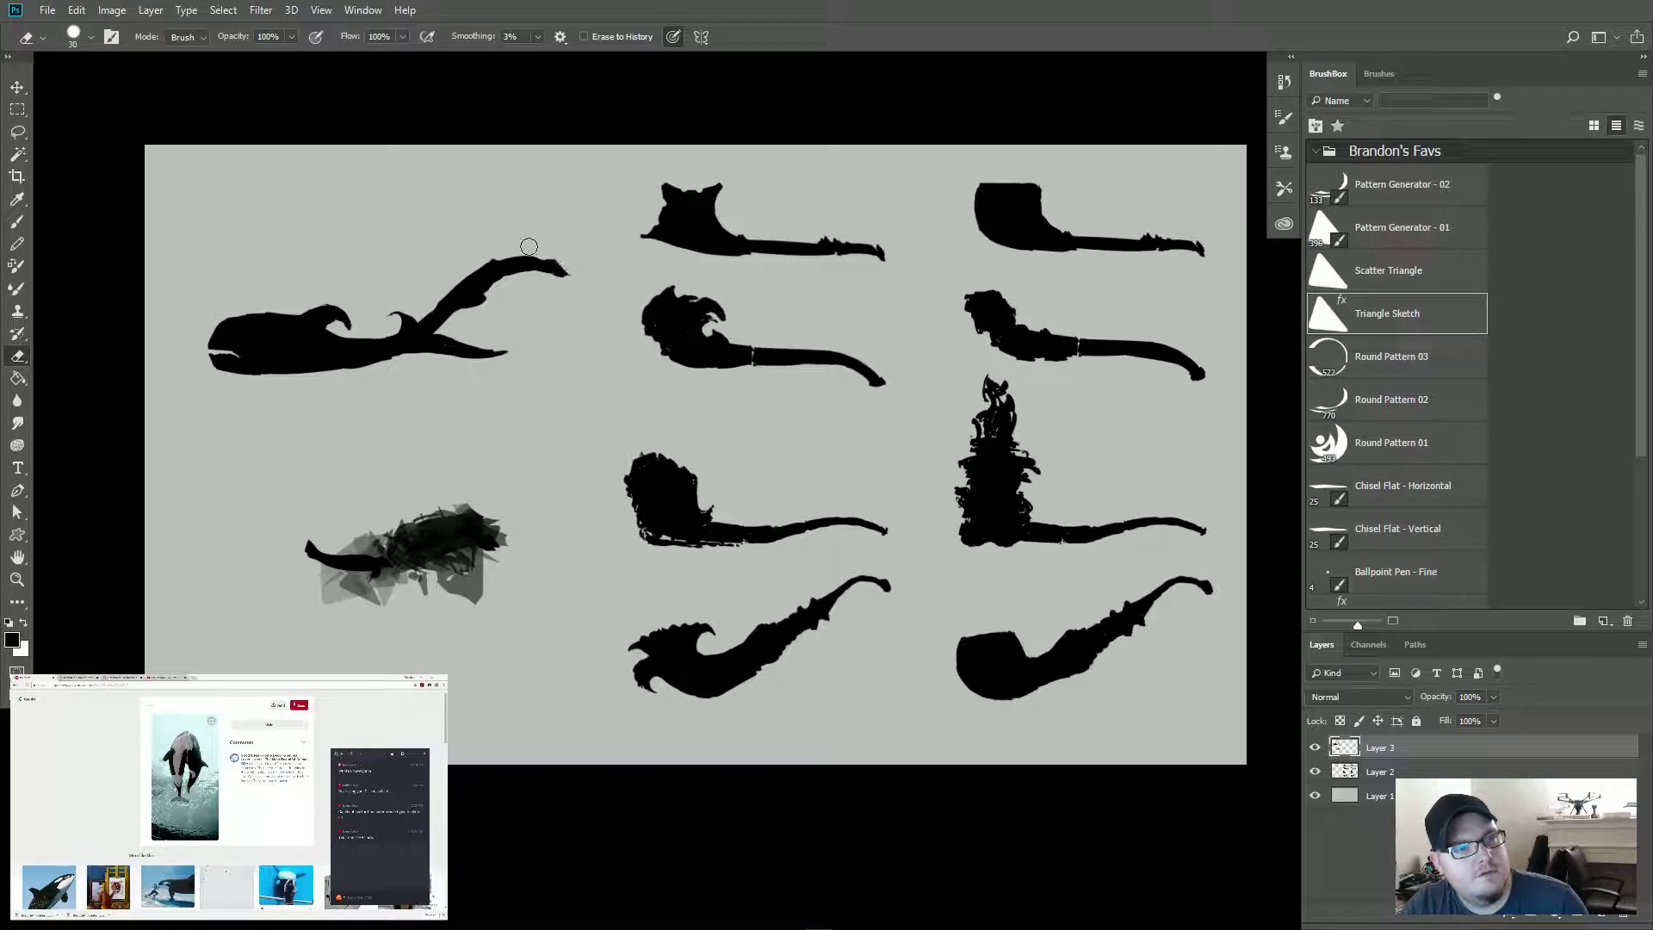
key(b)
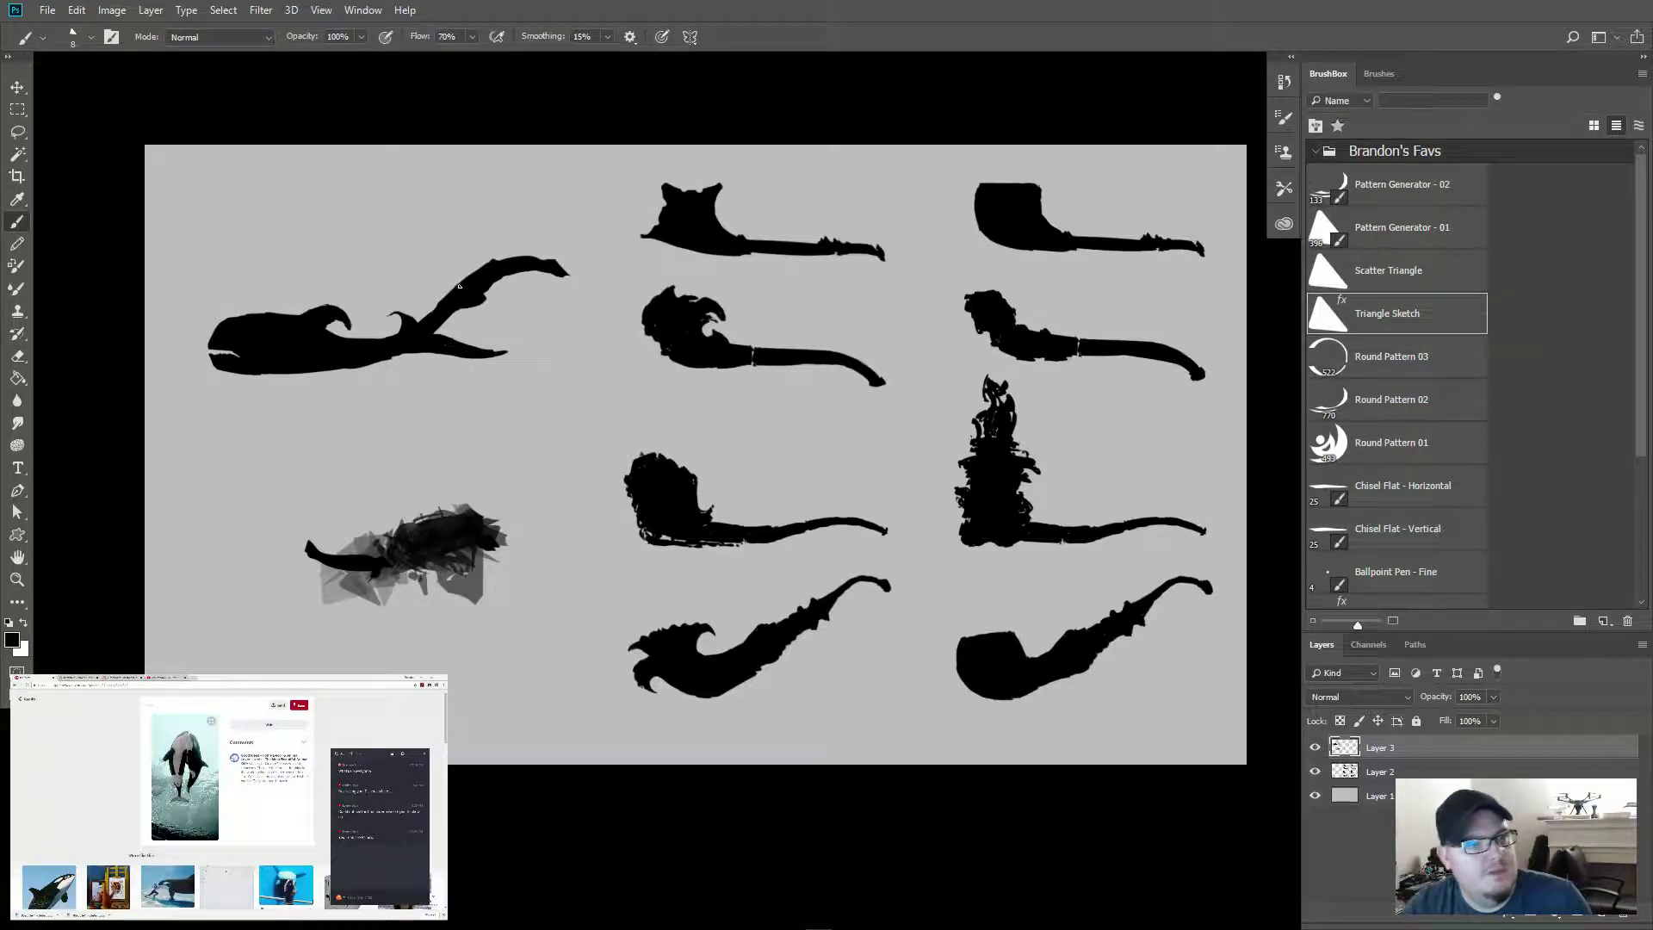
drag(450, 288, 454, 294)
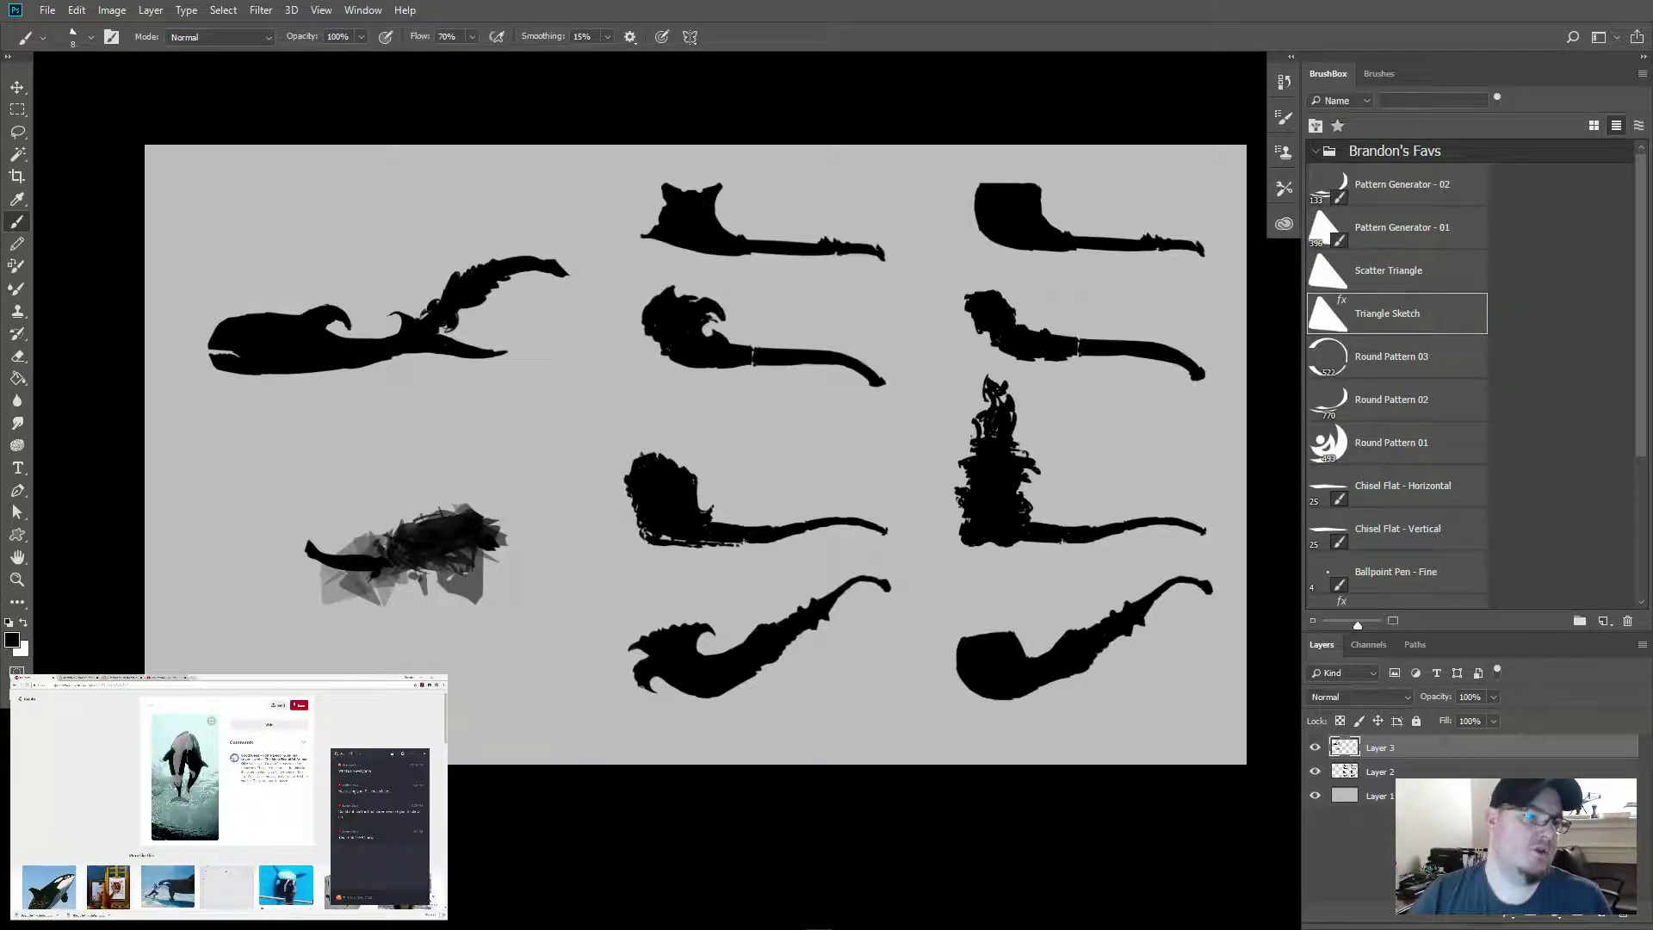
Step: Carve thin gaps across the stem to divide it into ringed segments, and tidy its edges and the lower fluke
key(e)
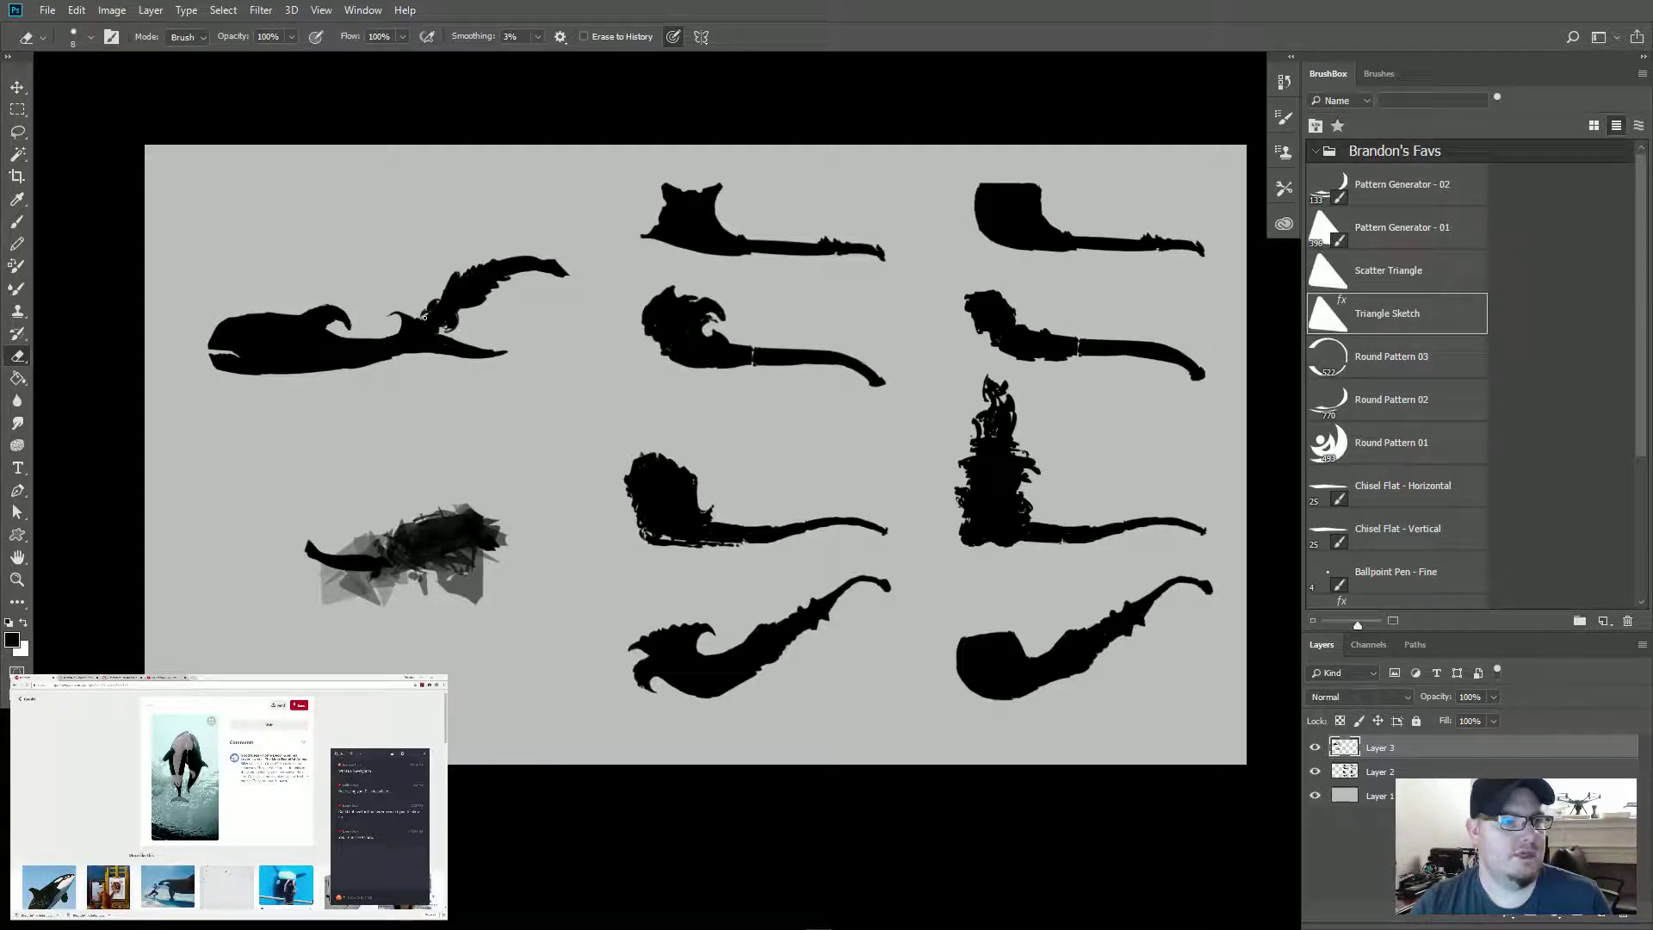
drag(441, 328, 440, 325)
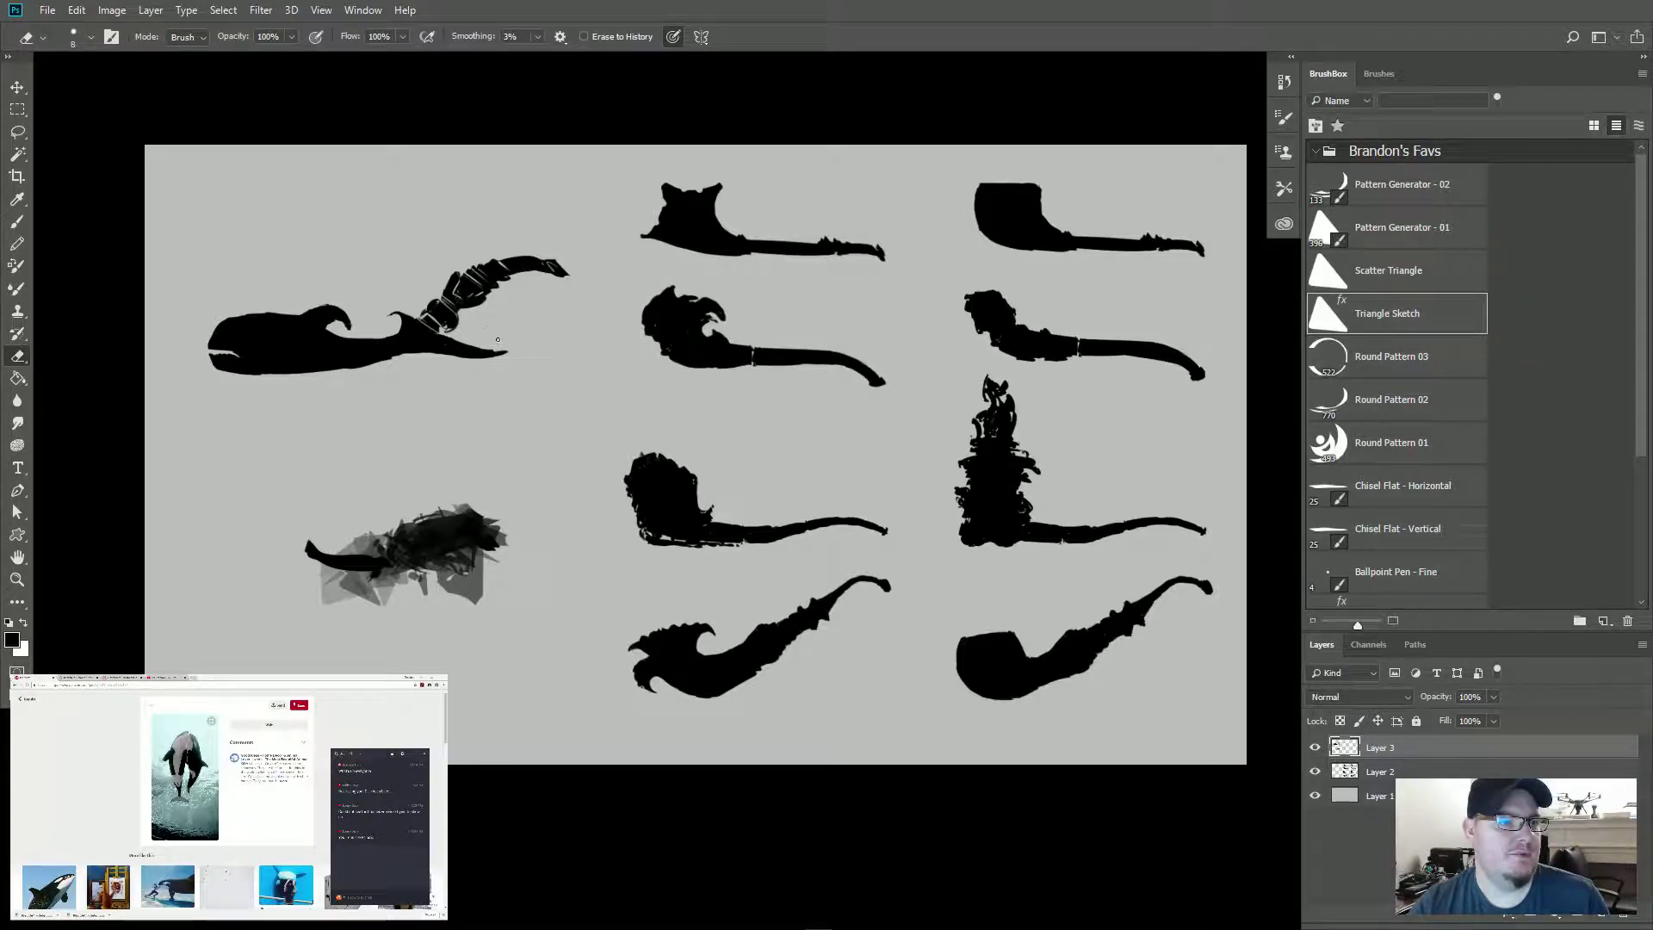
key(b)
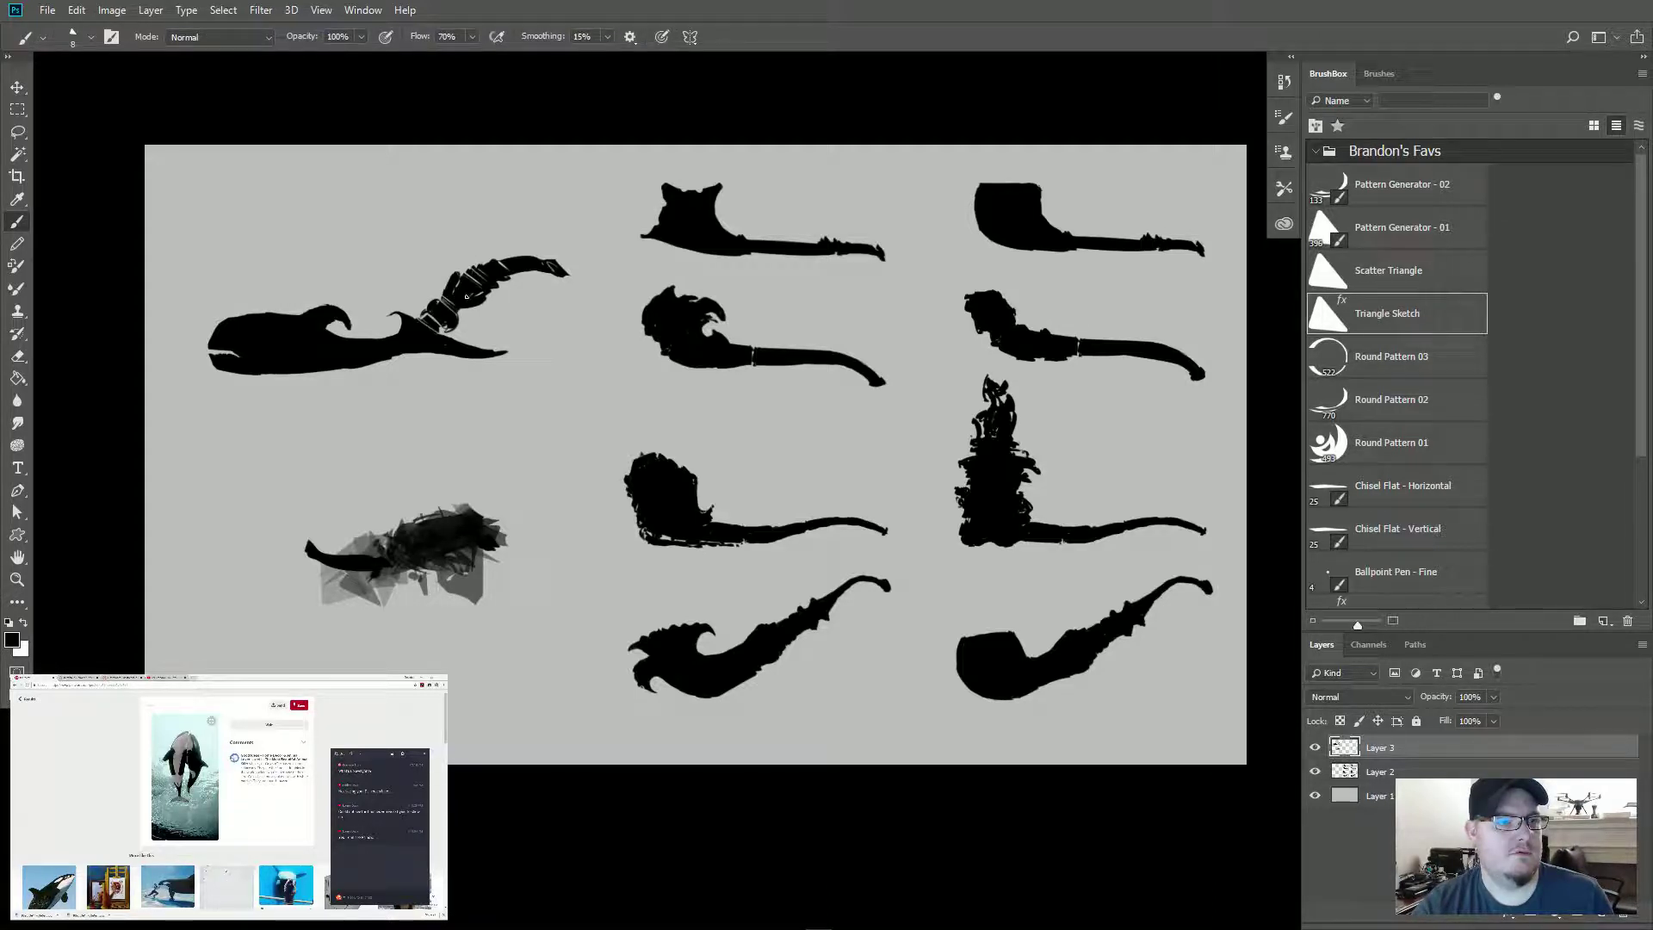
key(e)
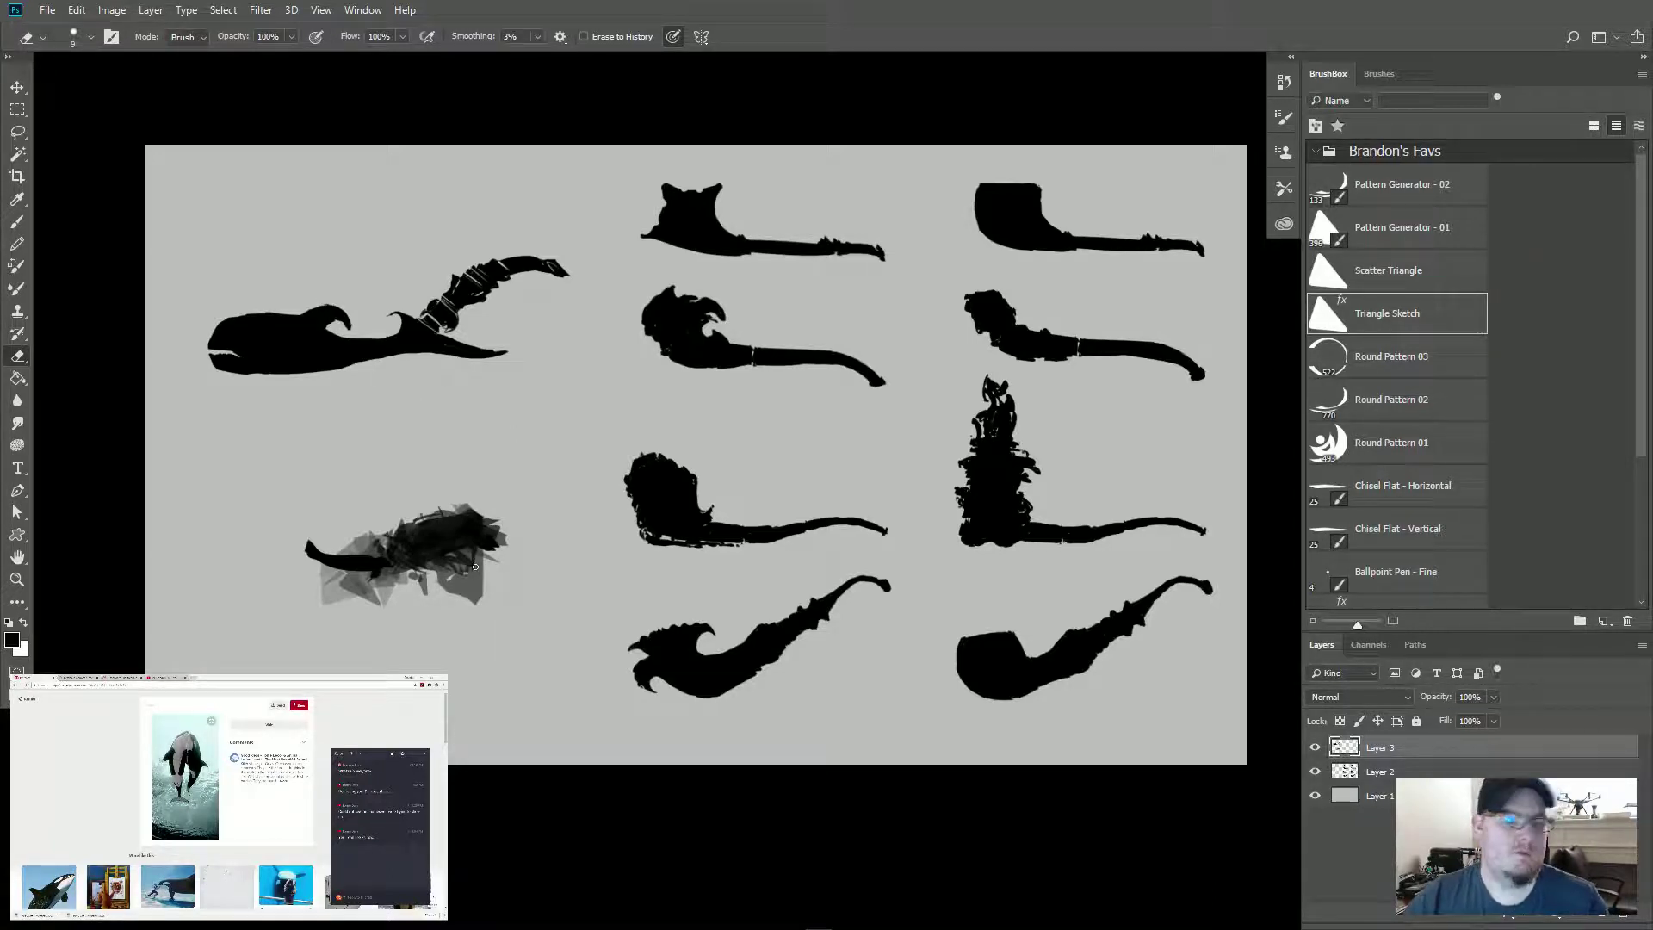
key(b)
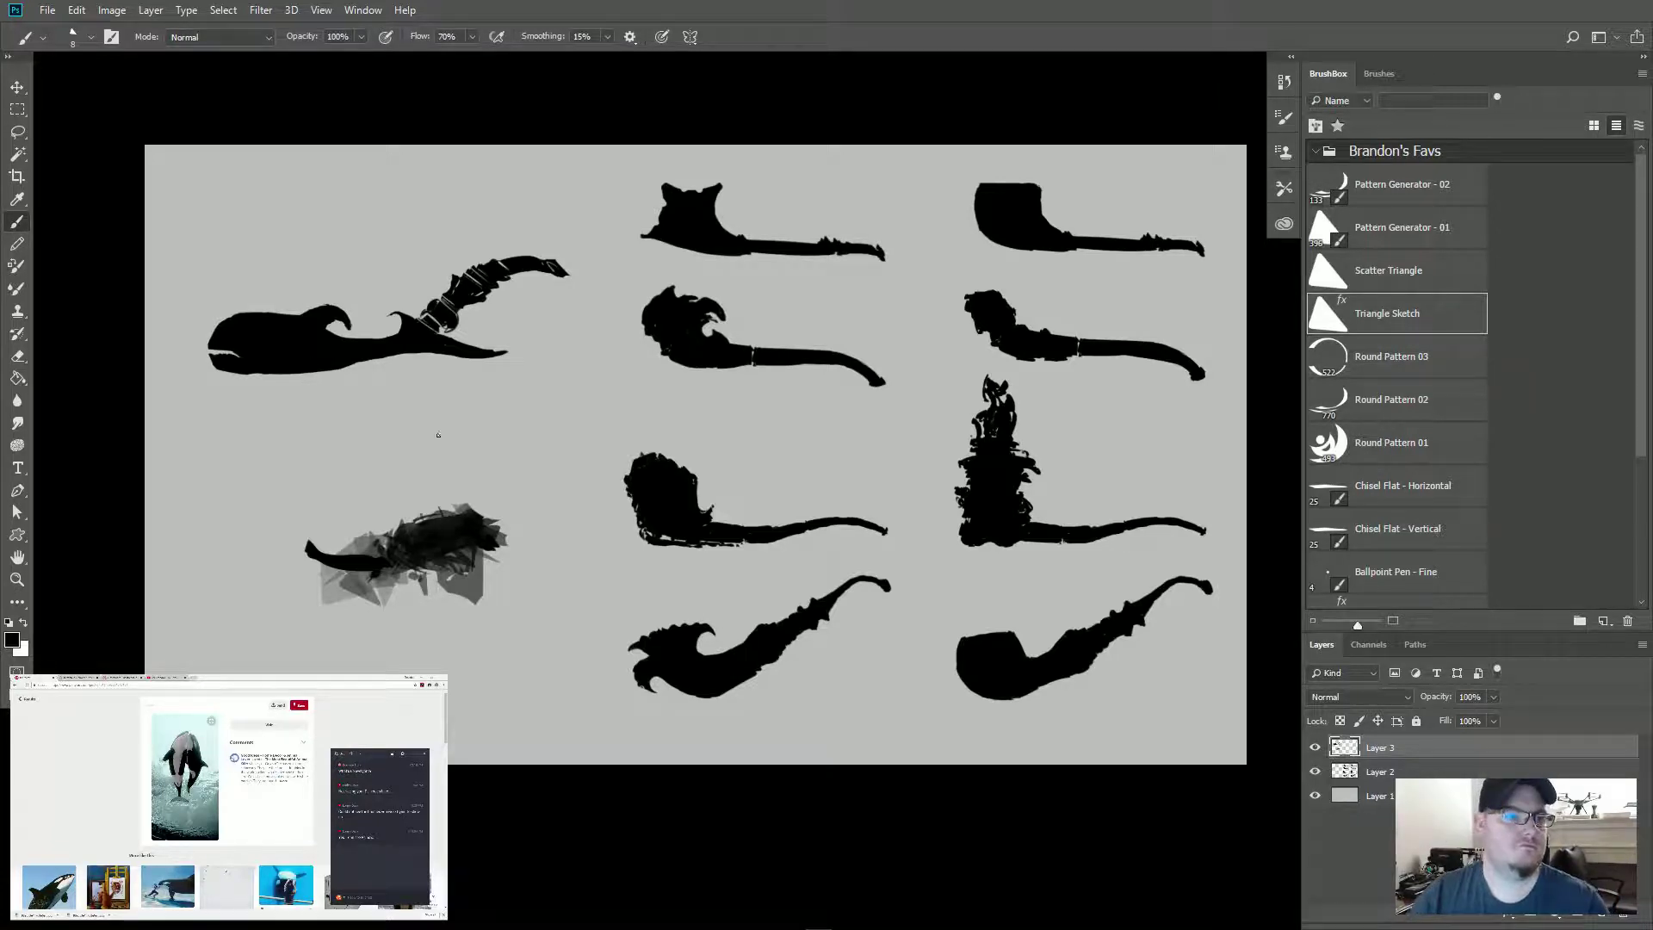
Step: Select the whale pipe, scale it to about 69%, and place it in the top row beside the cat-eared pipe
key(m)
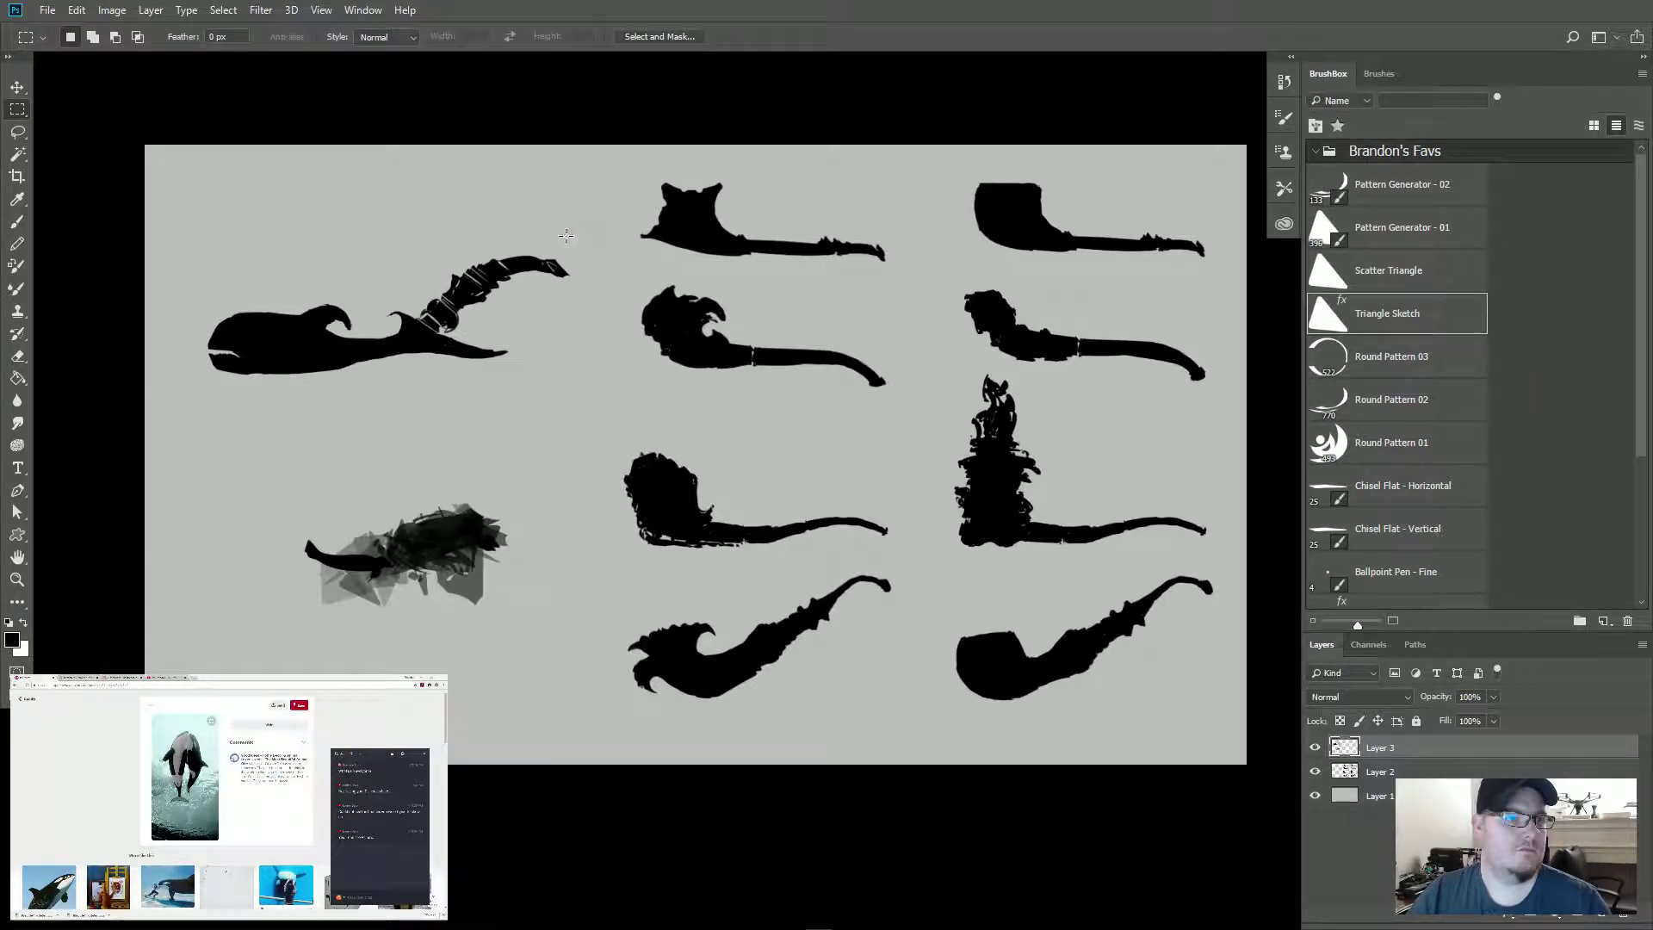
drag(587, 237, 196, 413)
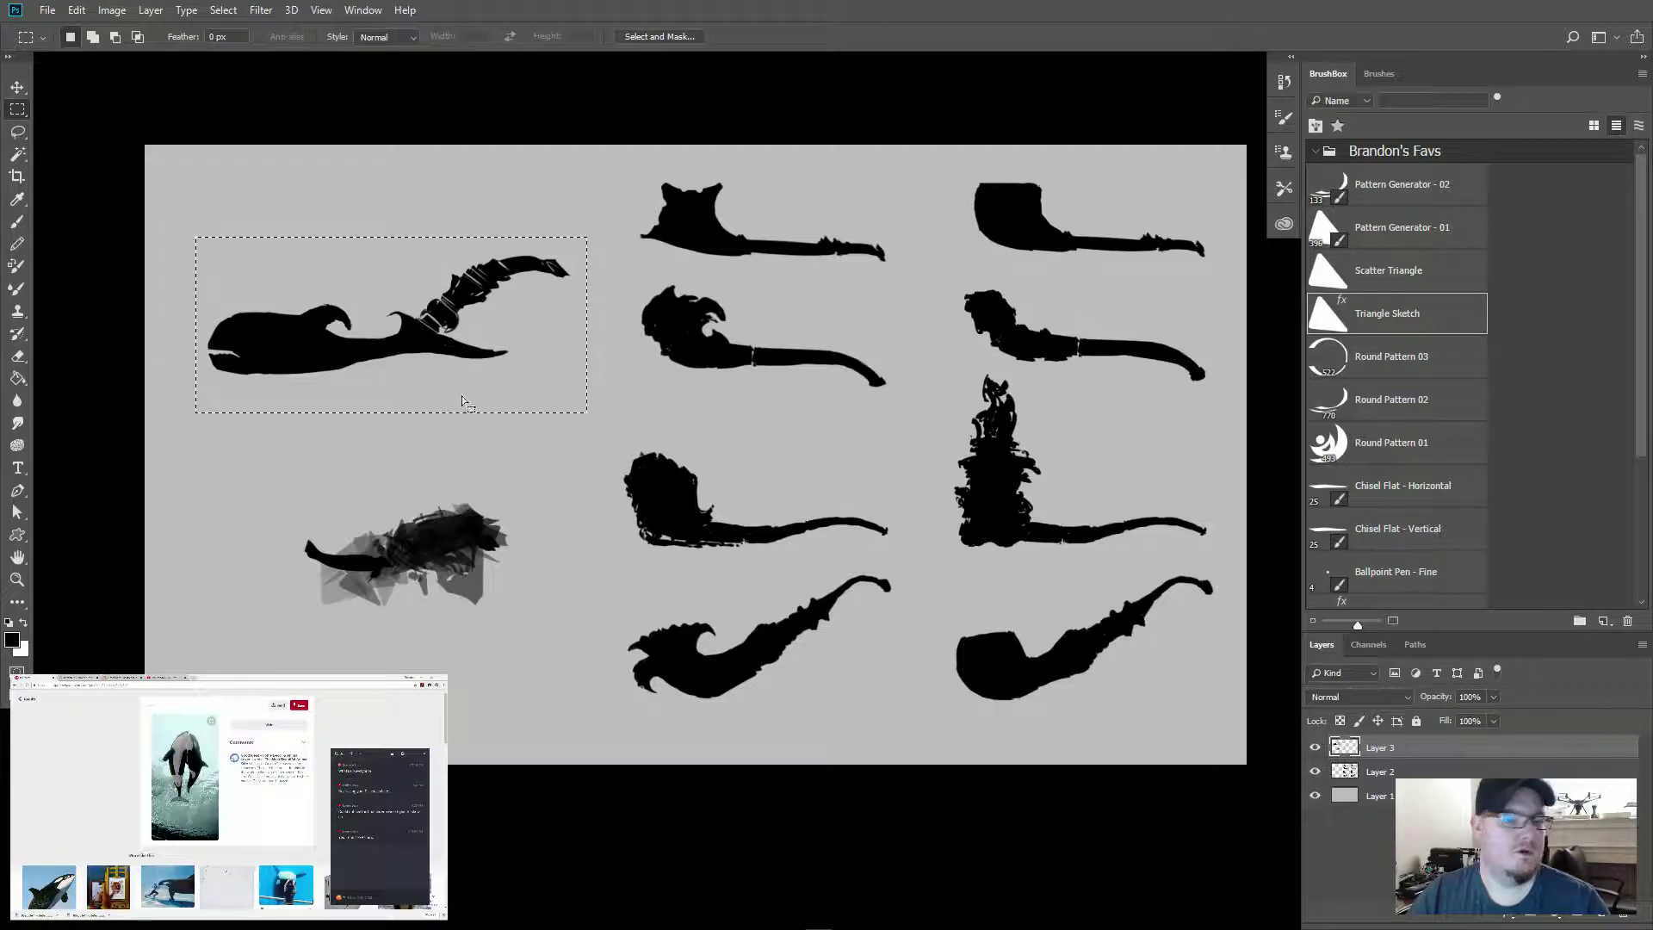
key(ctrl+t)
drag(589, 412, 438, 345)
drag(361, 304, 825, 238)
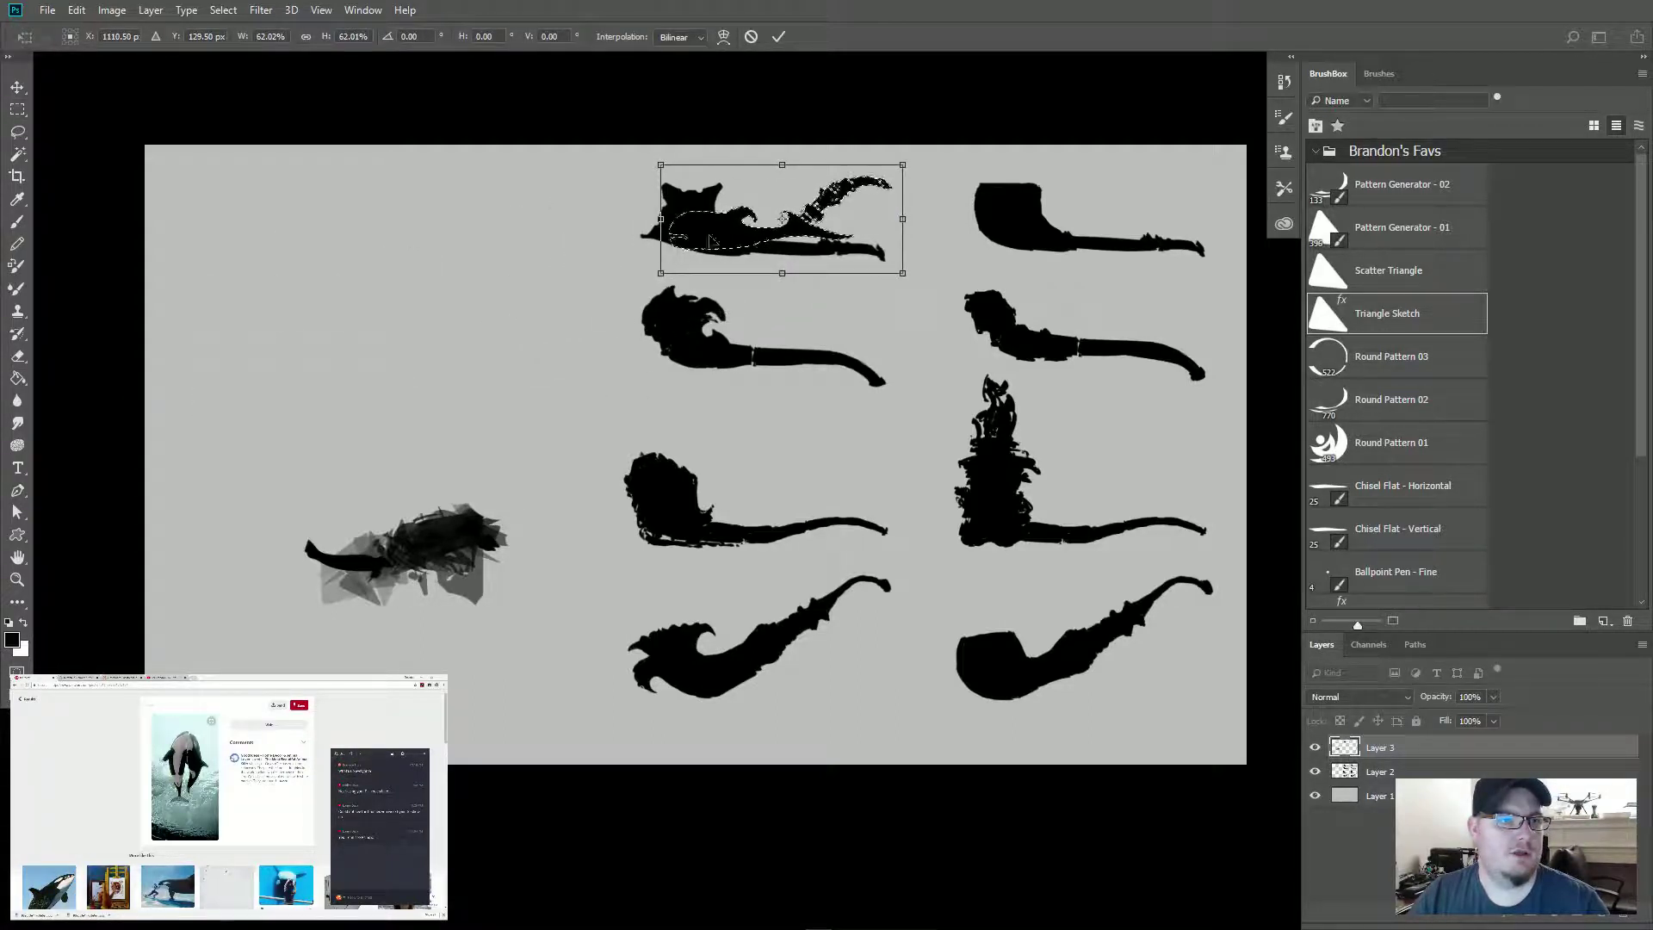
drag(660, 273, 631, 289)
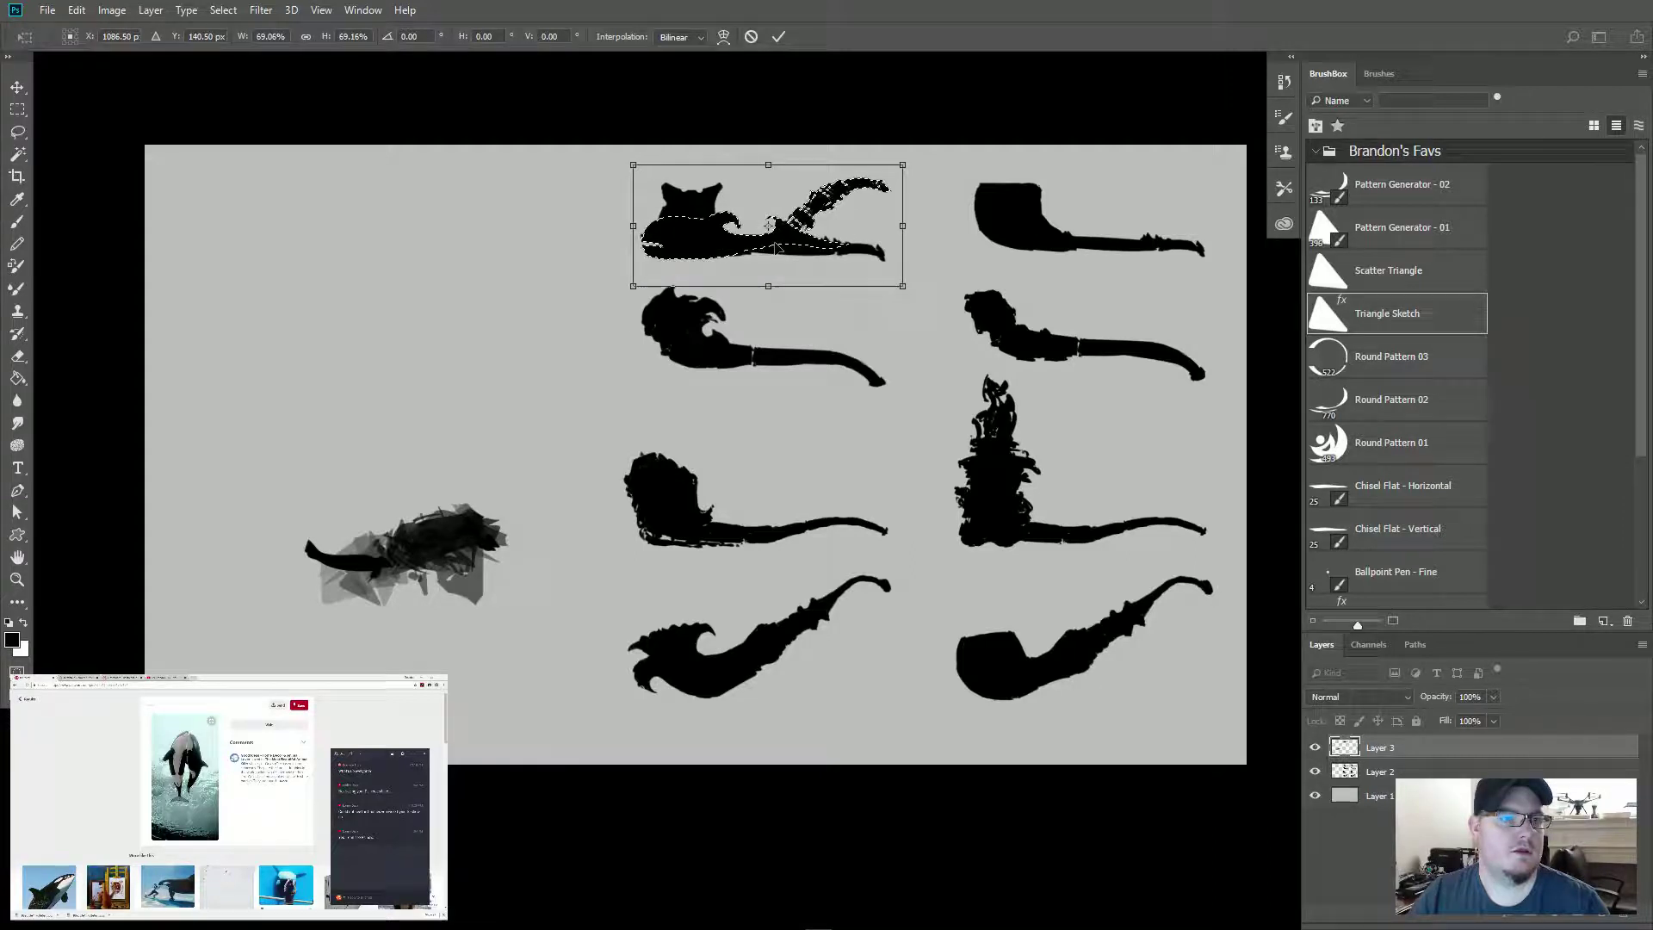
drag(776, 247, 438, 248)
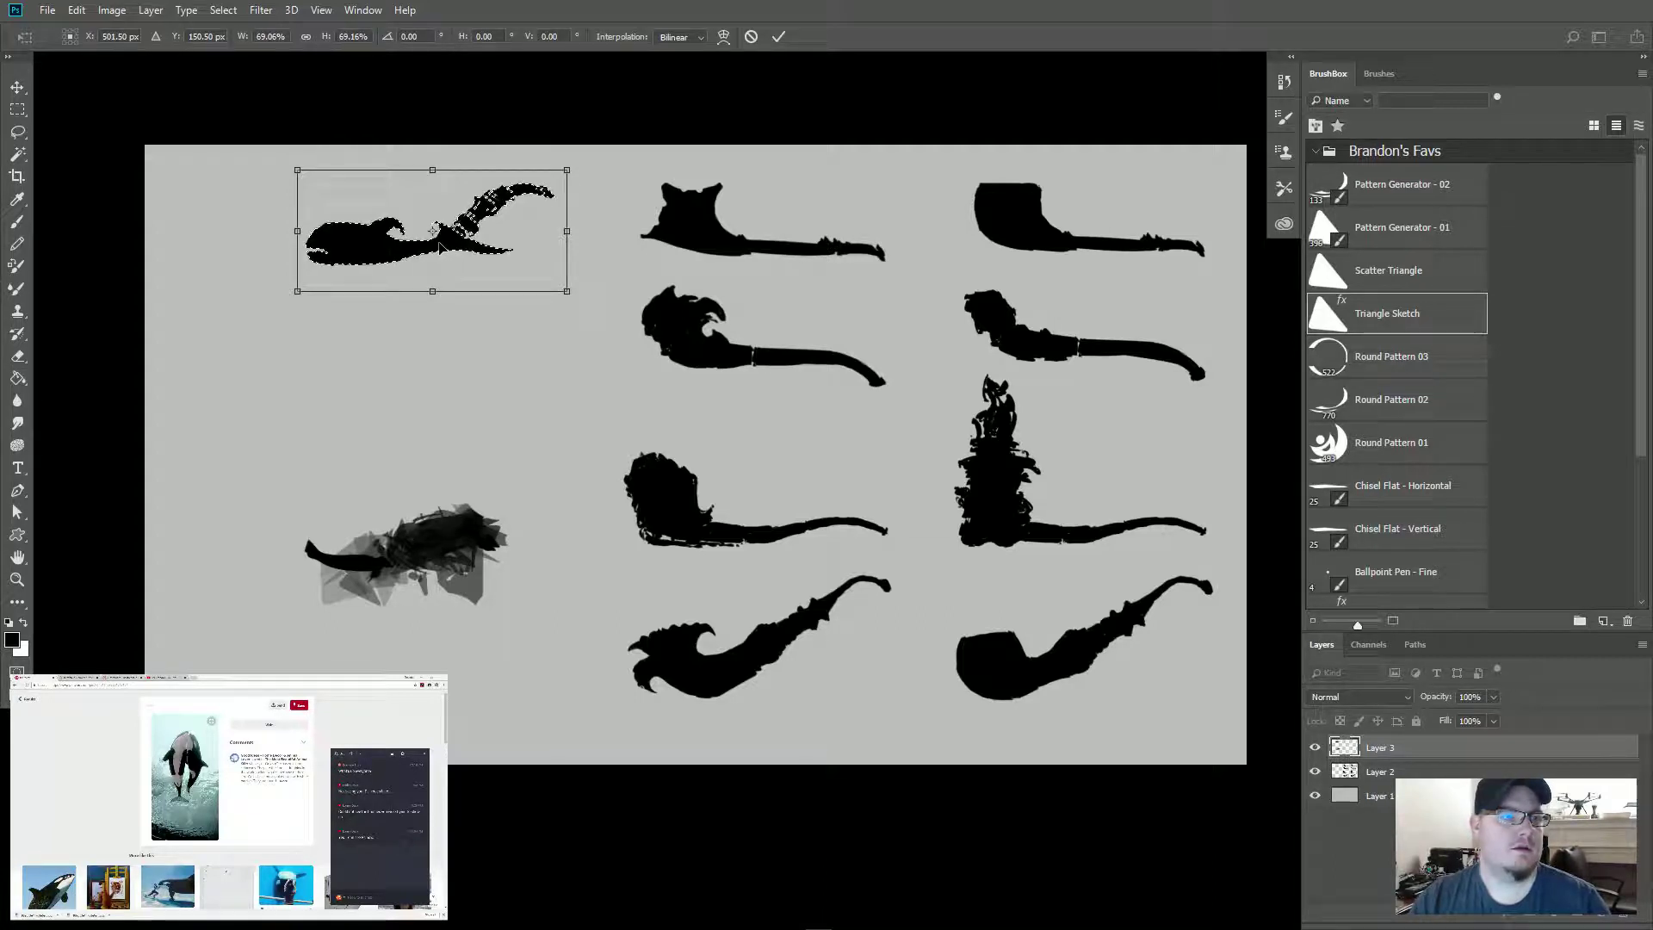
key(Return)
key(ctrl+d)
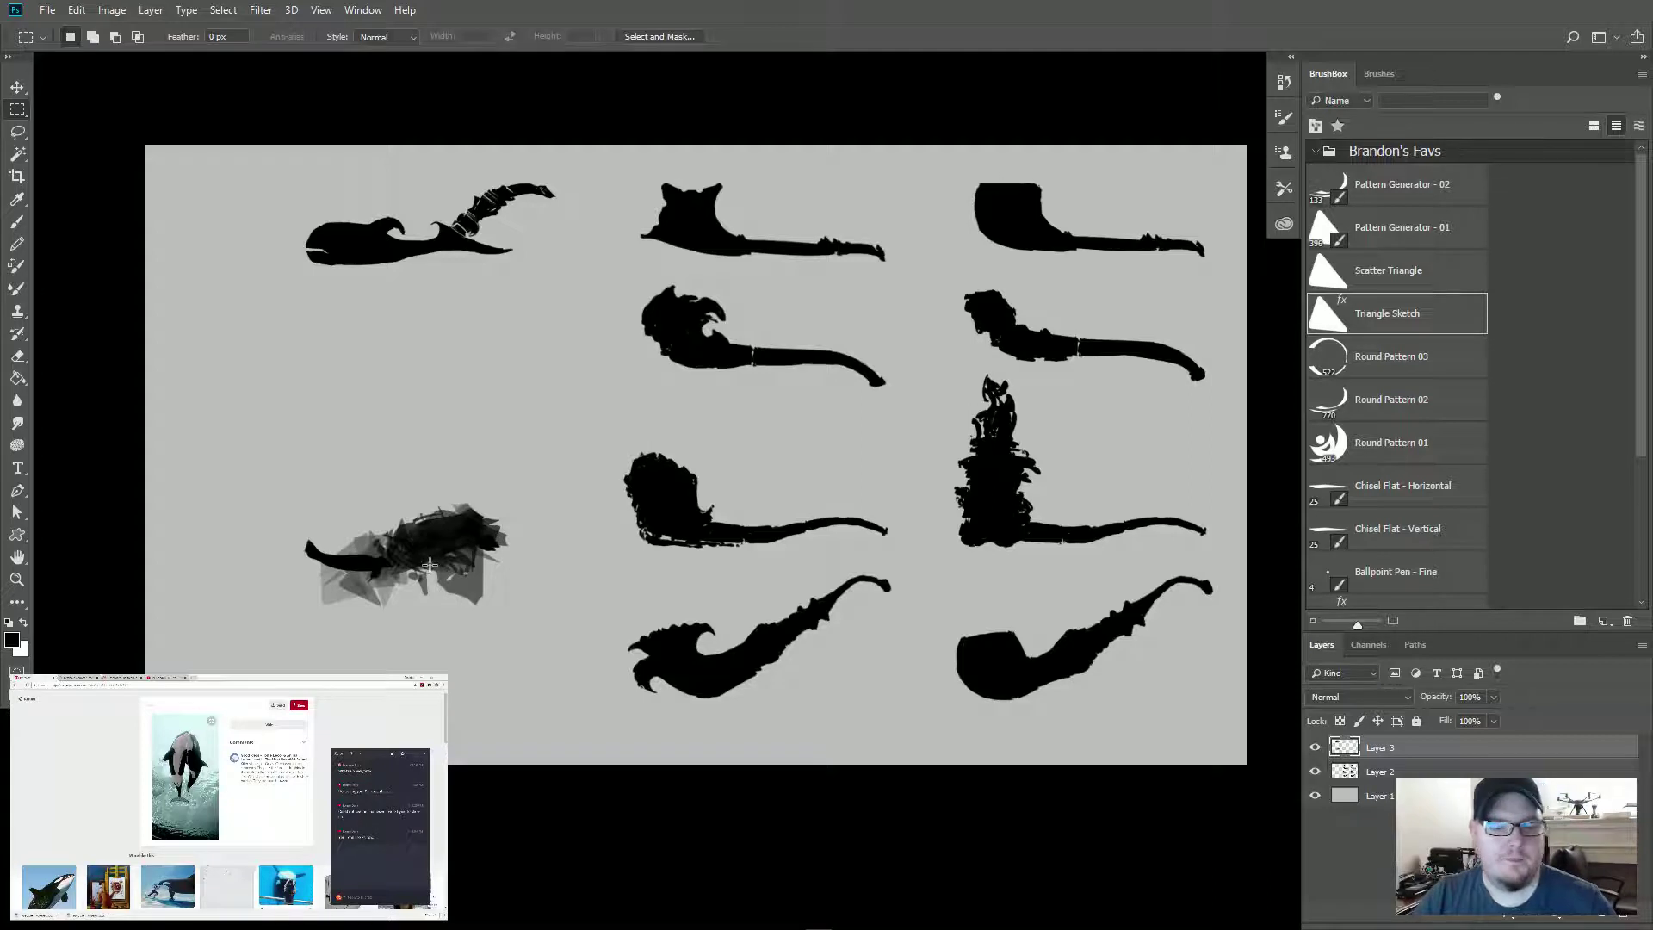
Step: Select the remaining grey brush mass below the whale pipe and flip it both vertically and horizontally
key(b)
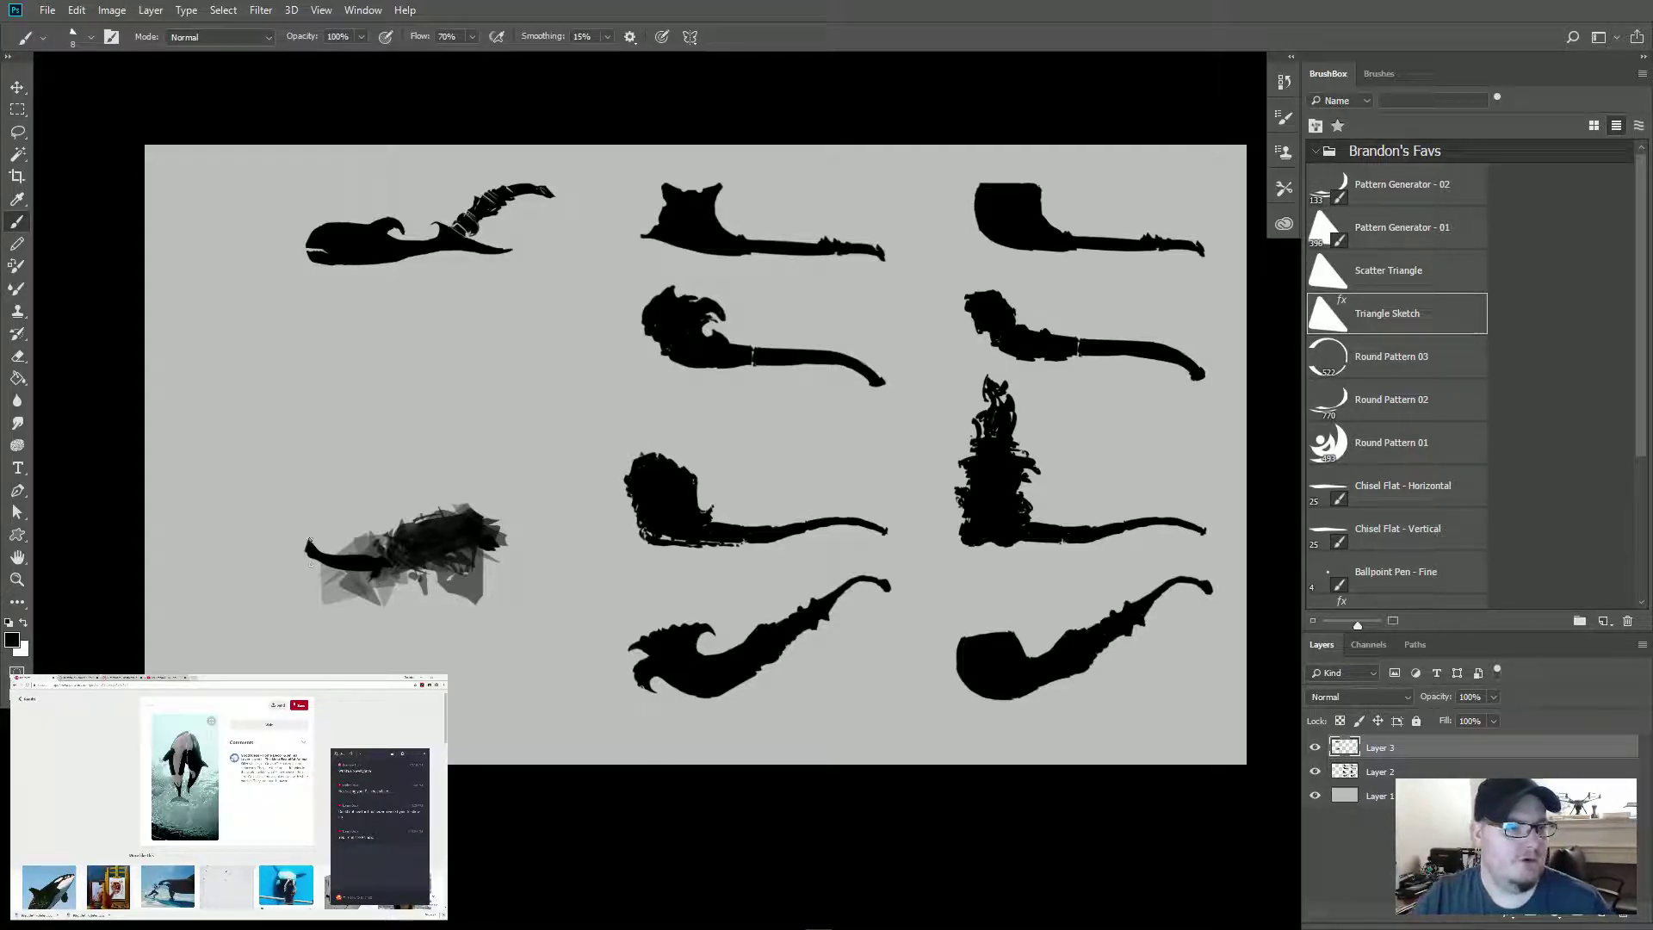
key(m)
mouse_move(275, 484)
mouse_down()
mouse_move(482, 579)
mouse_move(560, 637)
mouse_up()
right_click(403, 556)
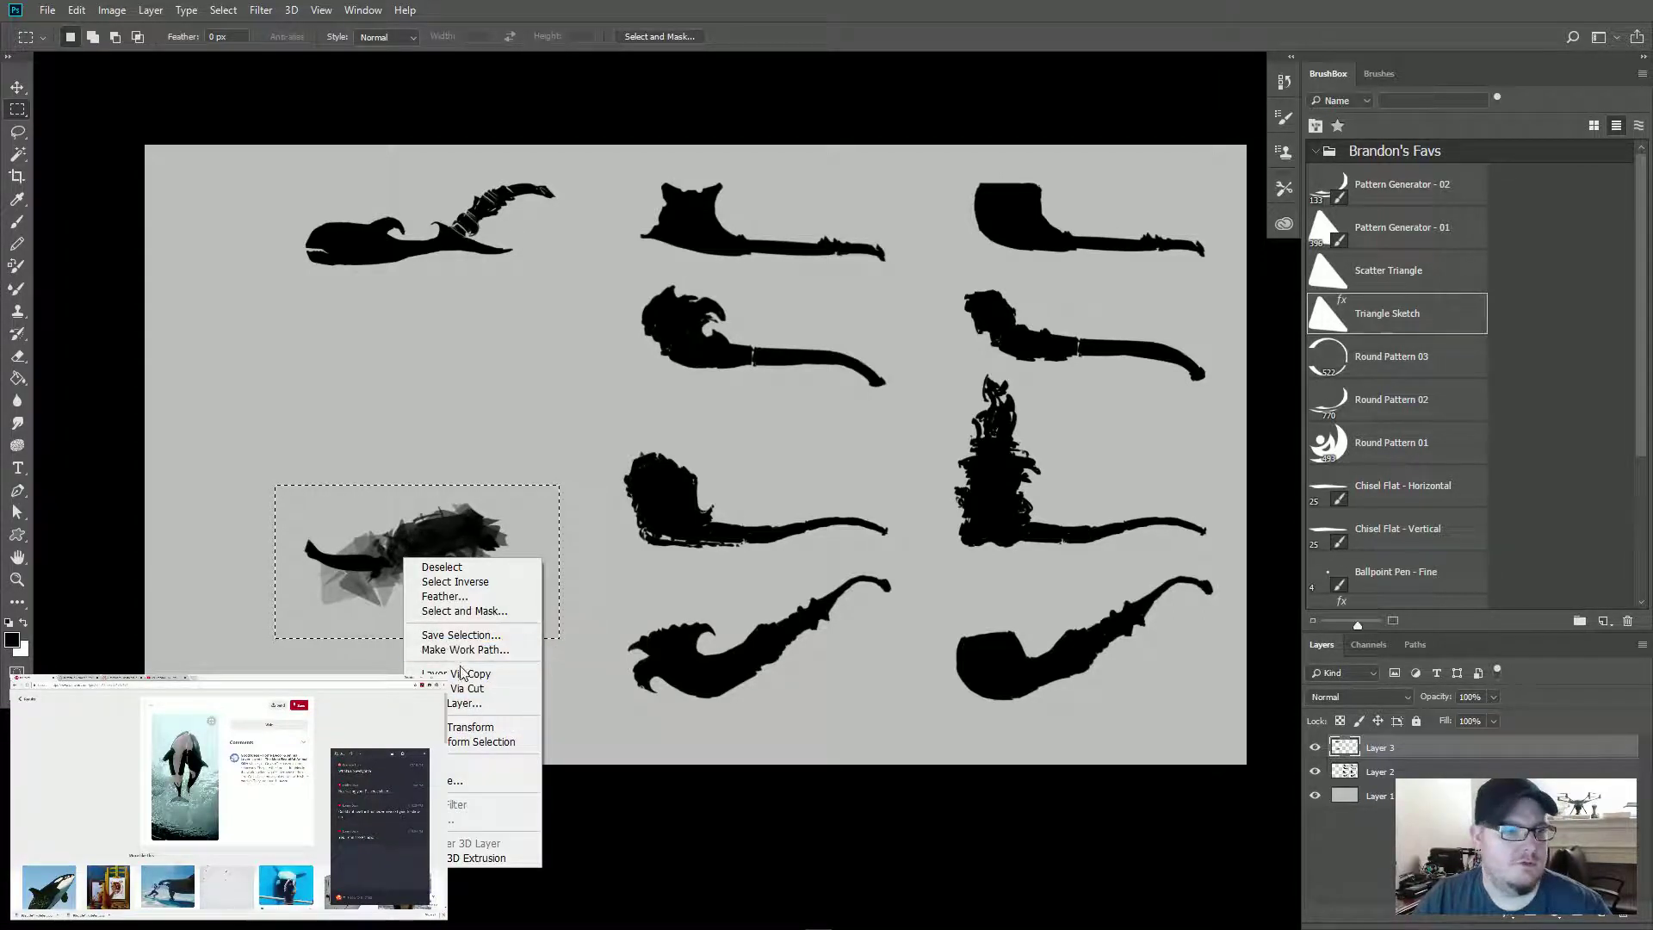
click(480, 726)
right_click(491, 607)
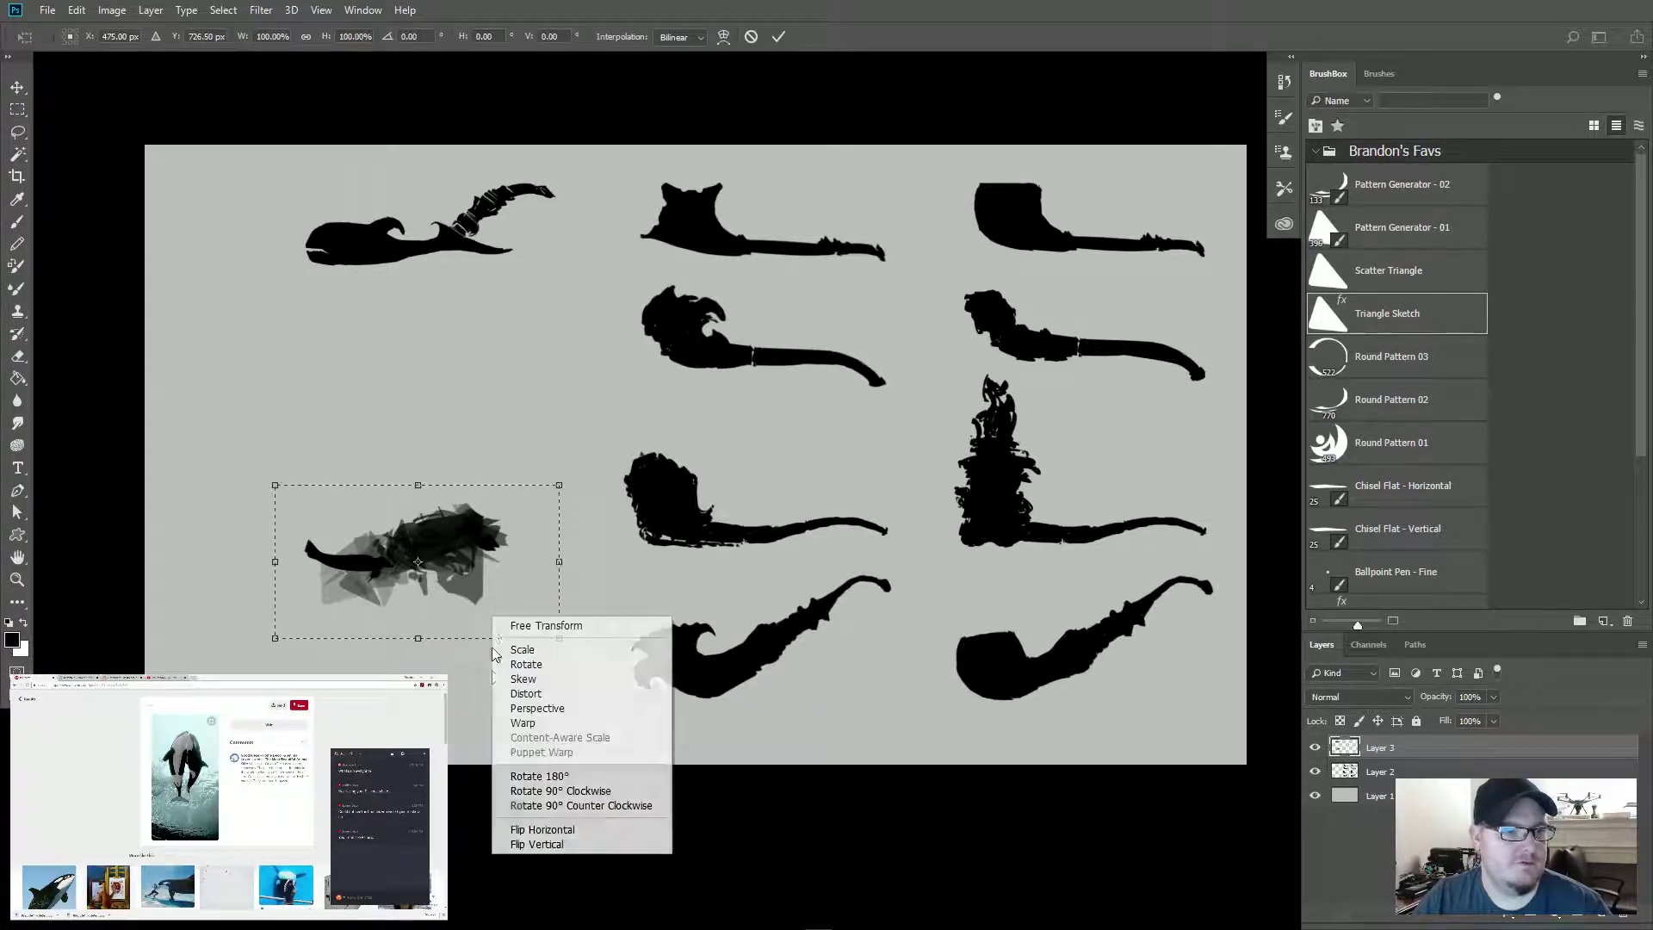
click(529, 842)
right_click(457, 595)
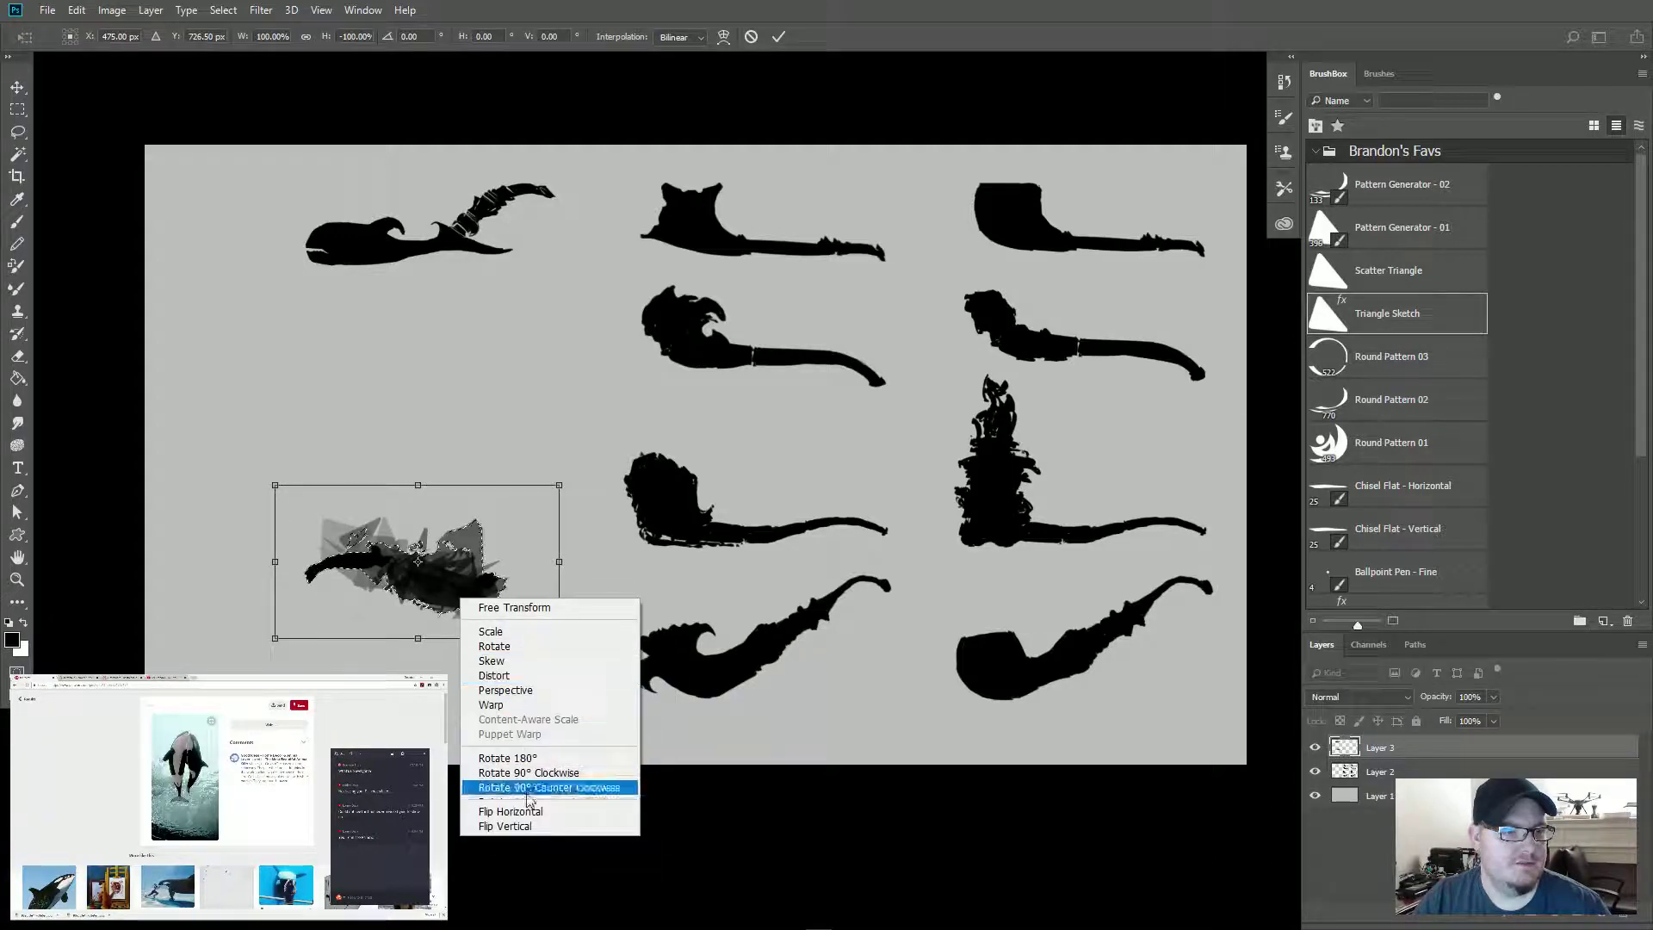
click(517, 813)
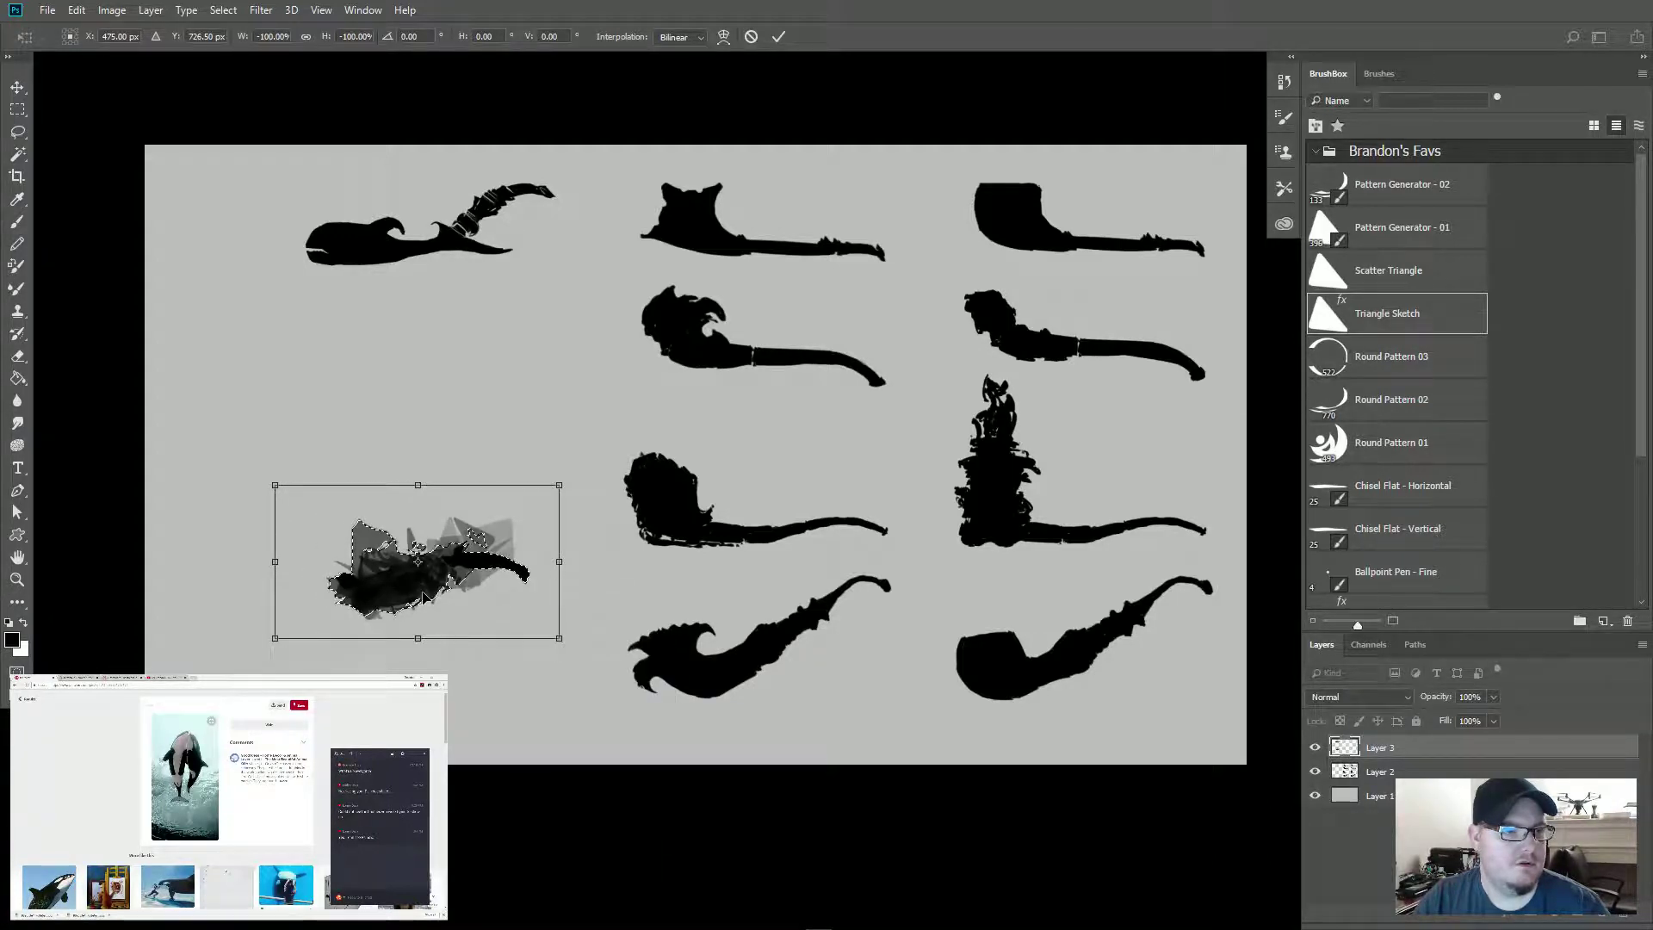
Step: Flip the mass vertically again, move it up beneath the whale pipe, and clear the selection
right_click(425, 595)
click(472, 822)
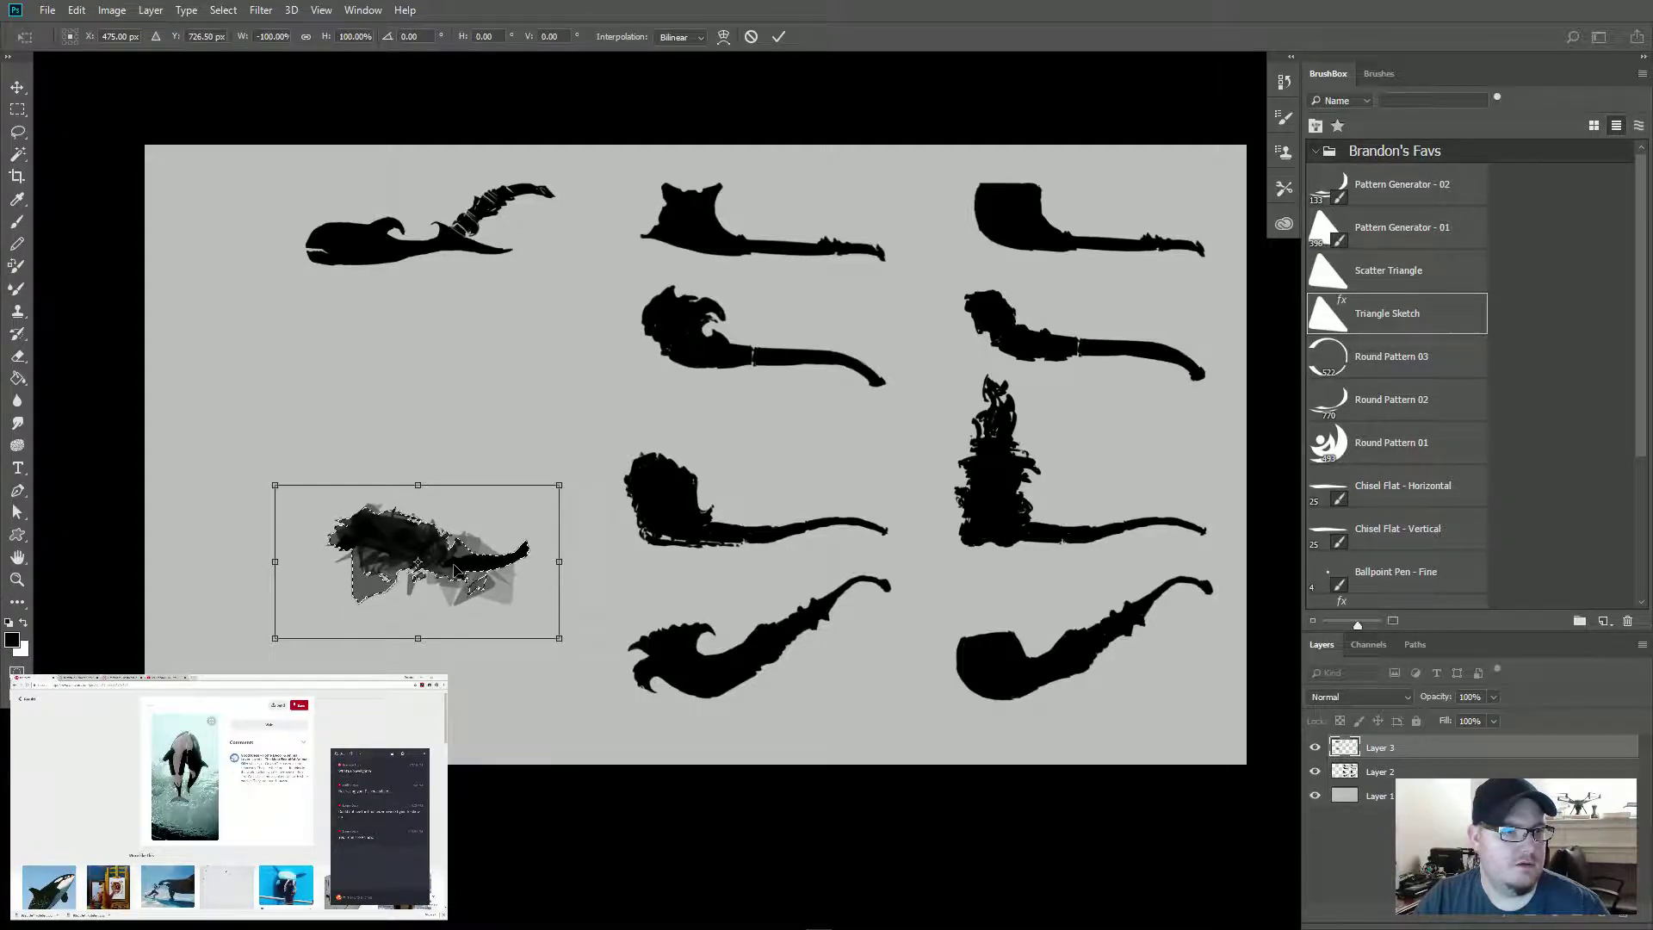
drag(456, 571, 427, 426)
key(Return)
key(ctrl+d)
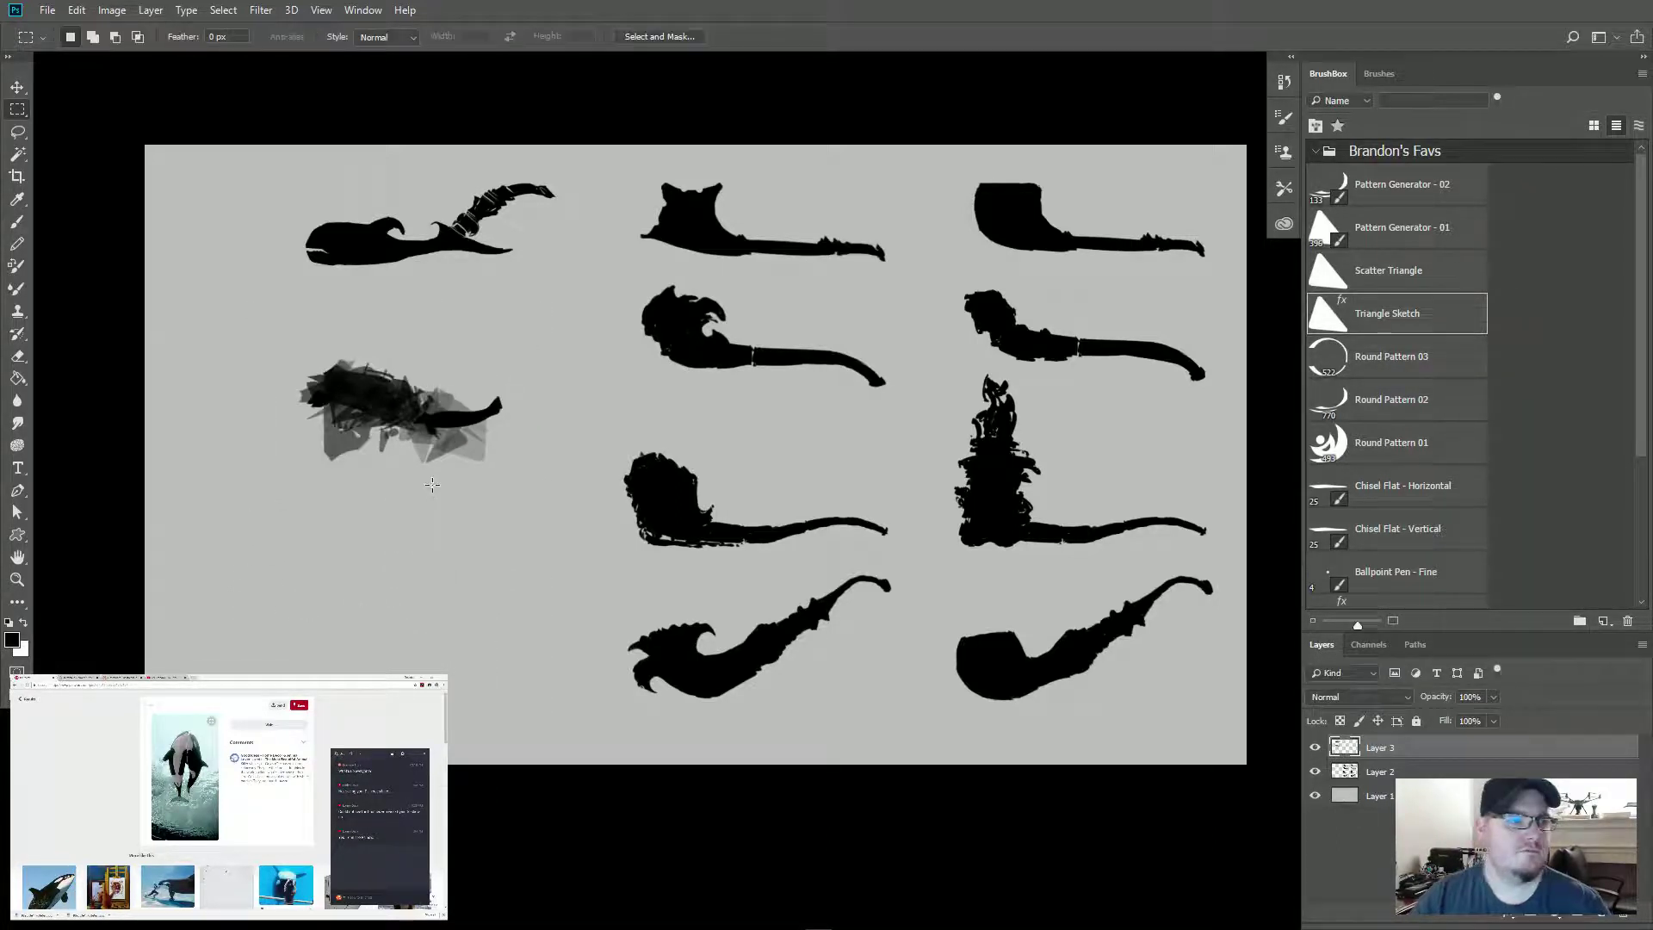
Step: With the brush enlarged to 20, fill the body of the mass with solid black and build up its underside
key(b)
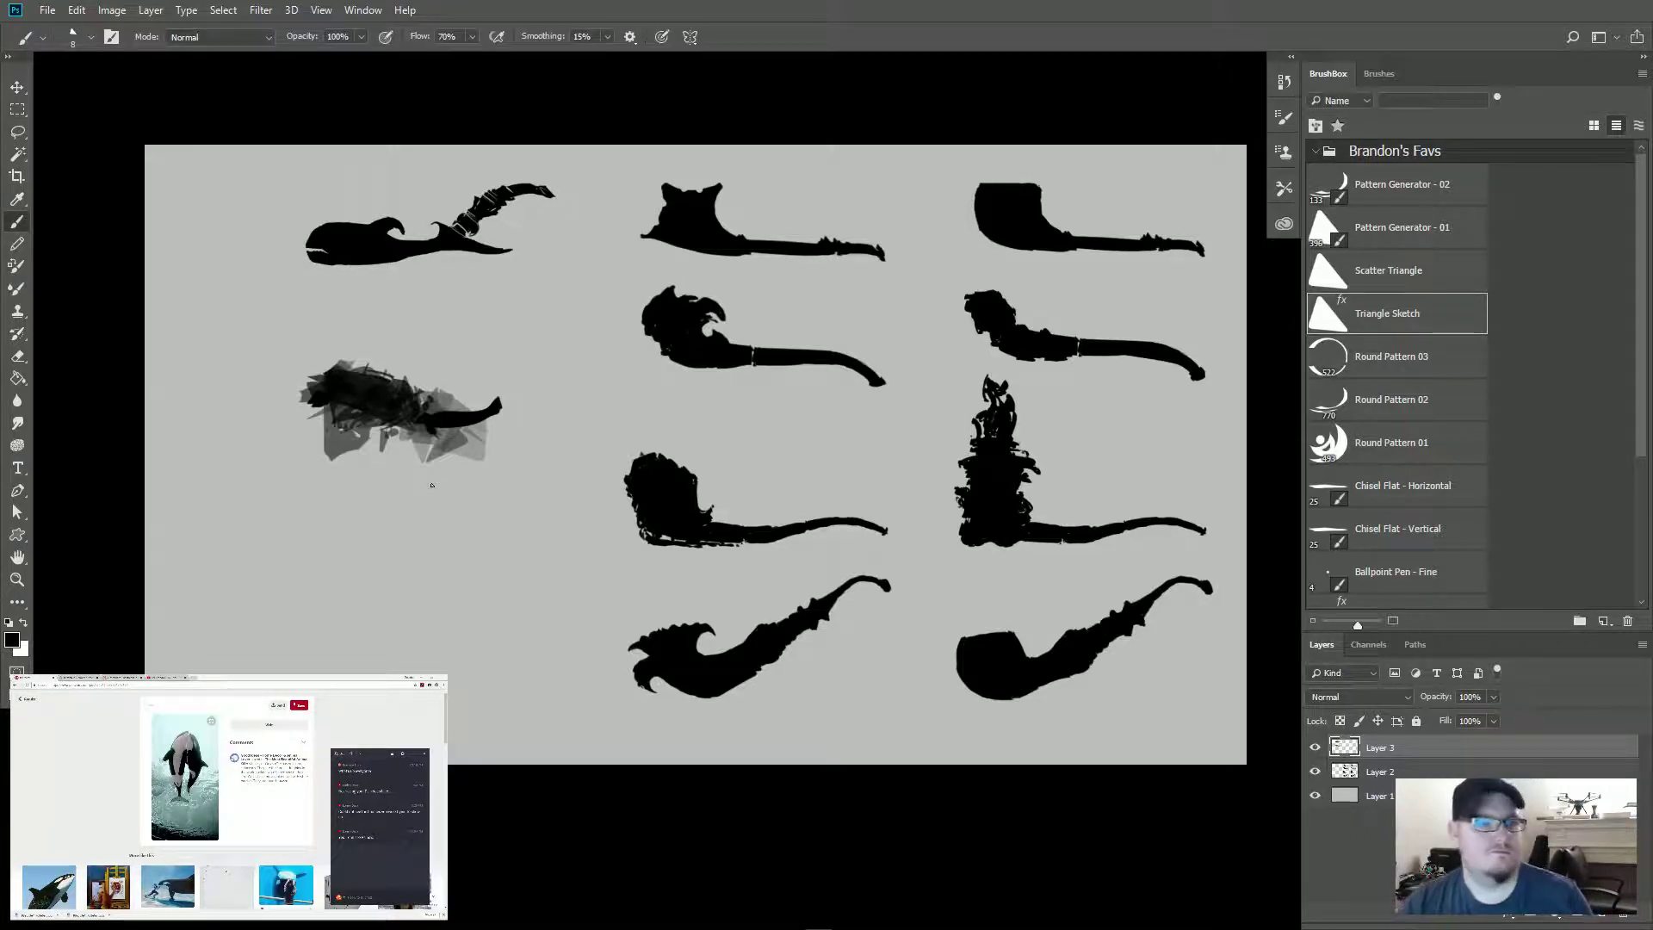
key(bracketright)
key(bracketright)
key(bracketright)
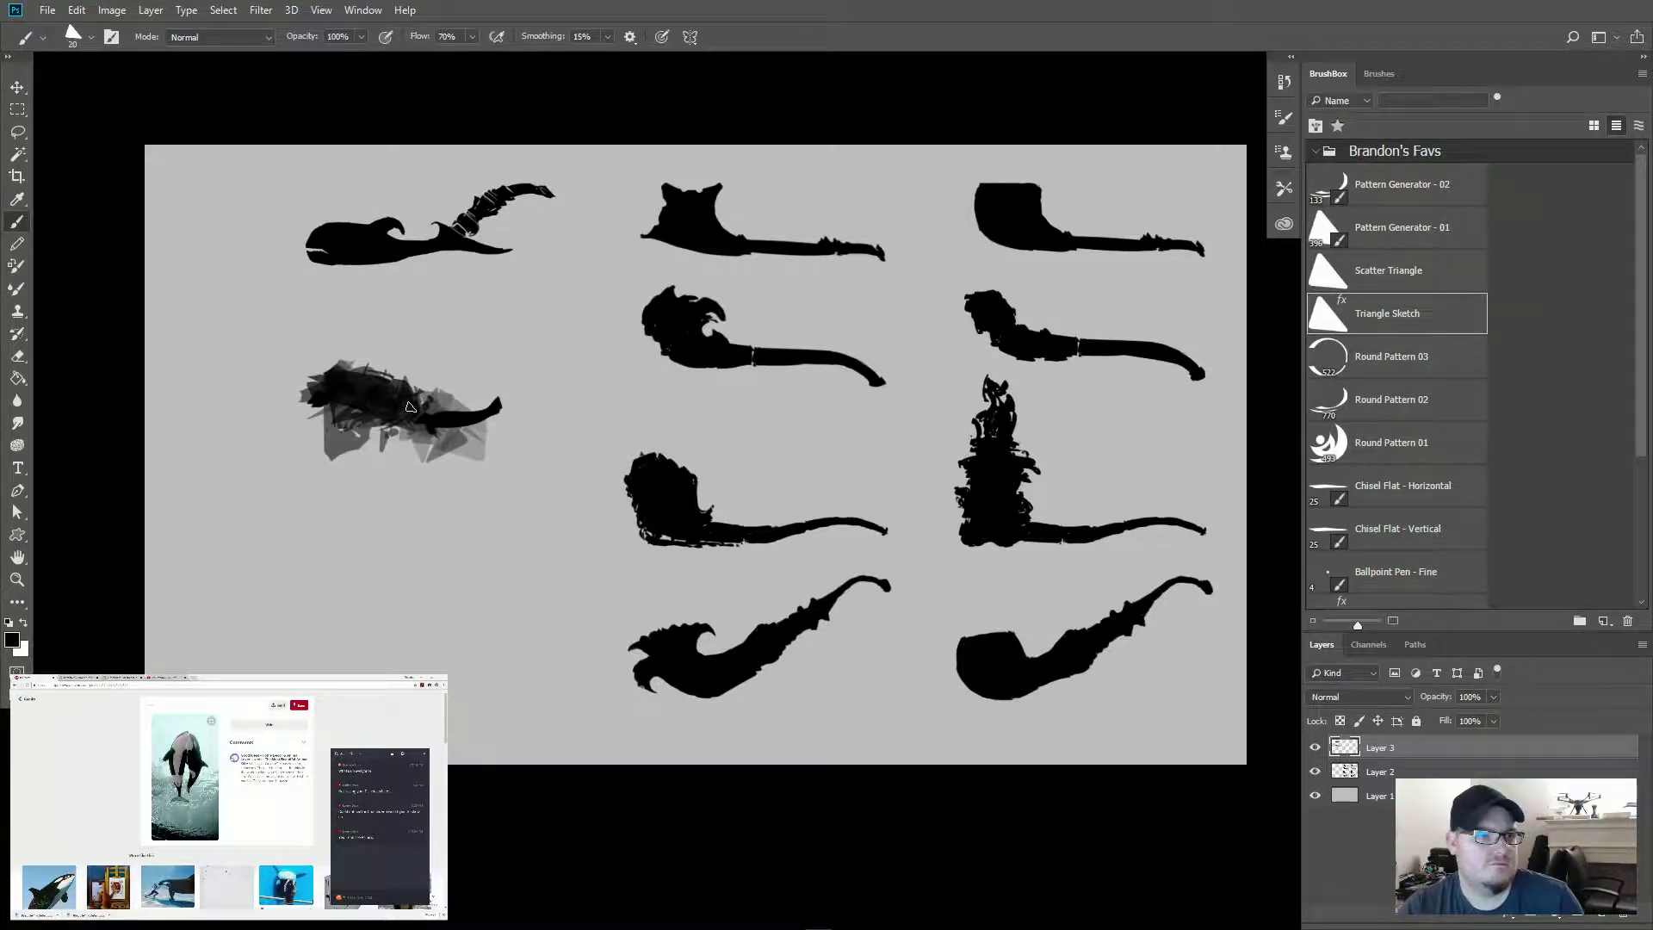
mouse_move(388, 394)
mouse_down()
mouse_move(339, 371)
mouse_move(407, 418)
mouse_move(340, 400)
mouse_move(397, 422)
mouse_move(328, 423)
mouse_move(358, 409)
mouse_move(311, 389)
mouse_move(335, 369)
mouse_move(306, 388)
mouse_move(364, 410)
mouse_up()
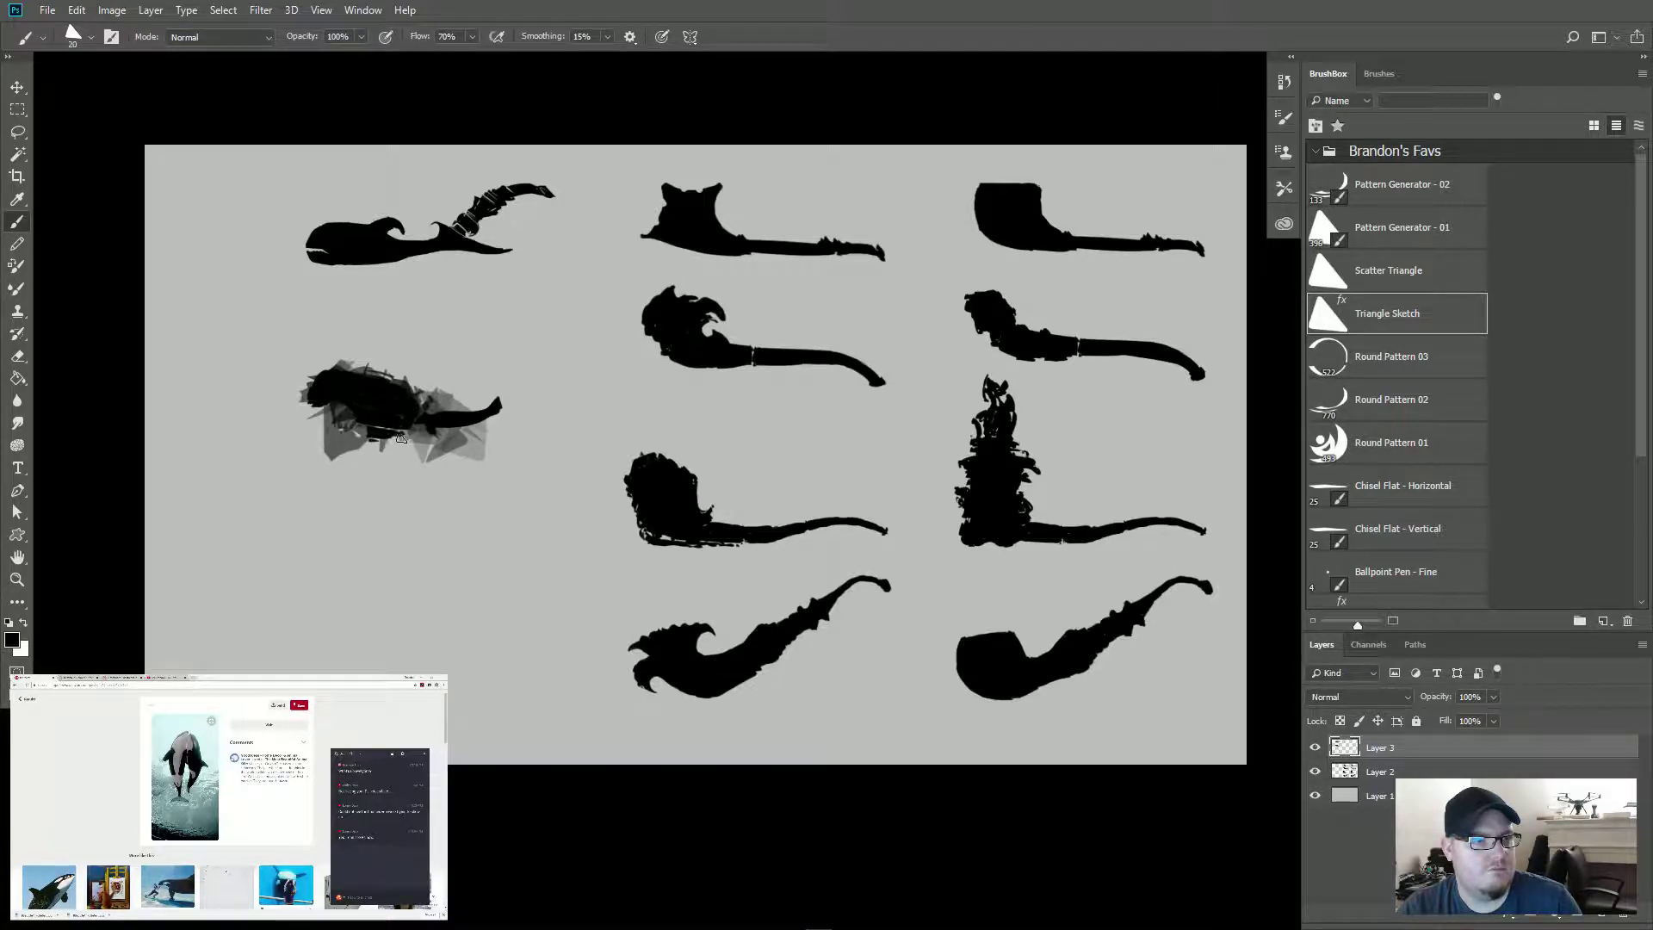
mouse_move(409, 433)
mouse_down()
mouse_move(347, 447)
mouse_move(399, 442)
mouse_up()
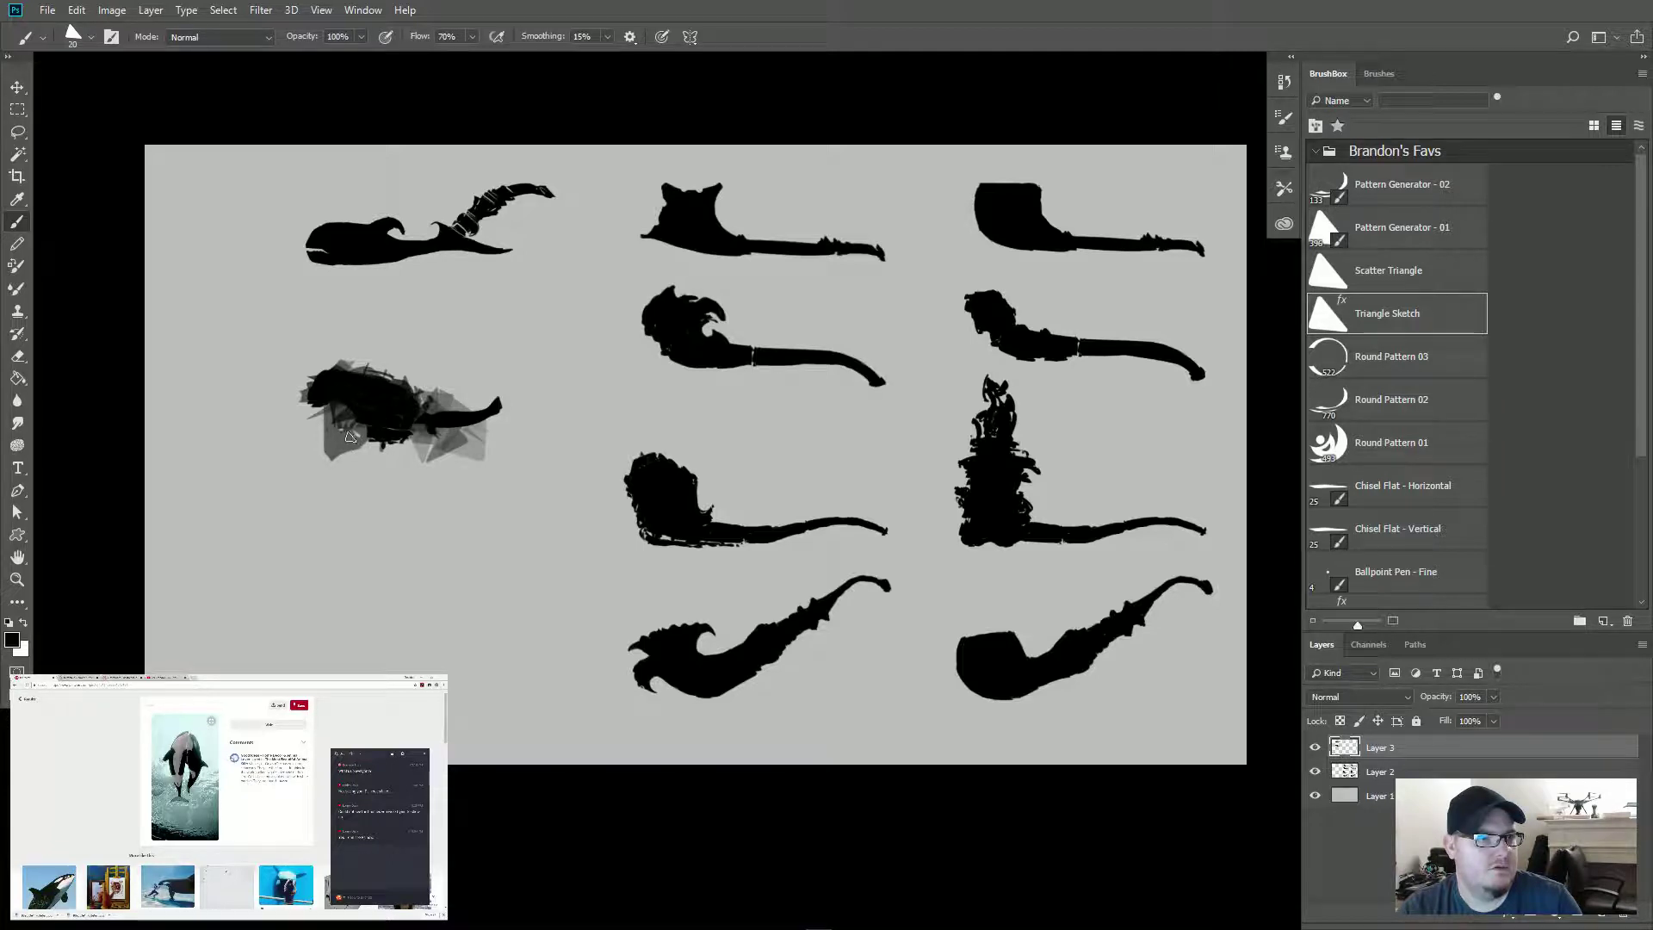
Step: Paint a scorpion's lower claw with pointed pincers at the front, and darken the rounded front edge above it
drag(331, 407, 350, 439)
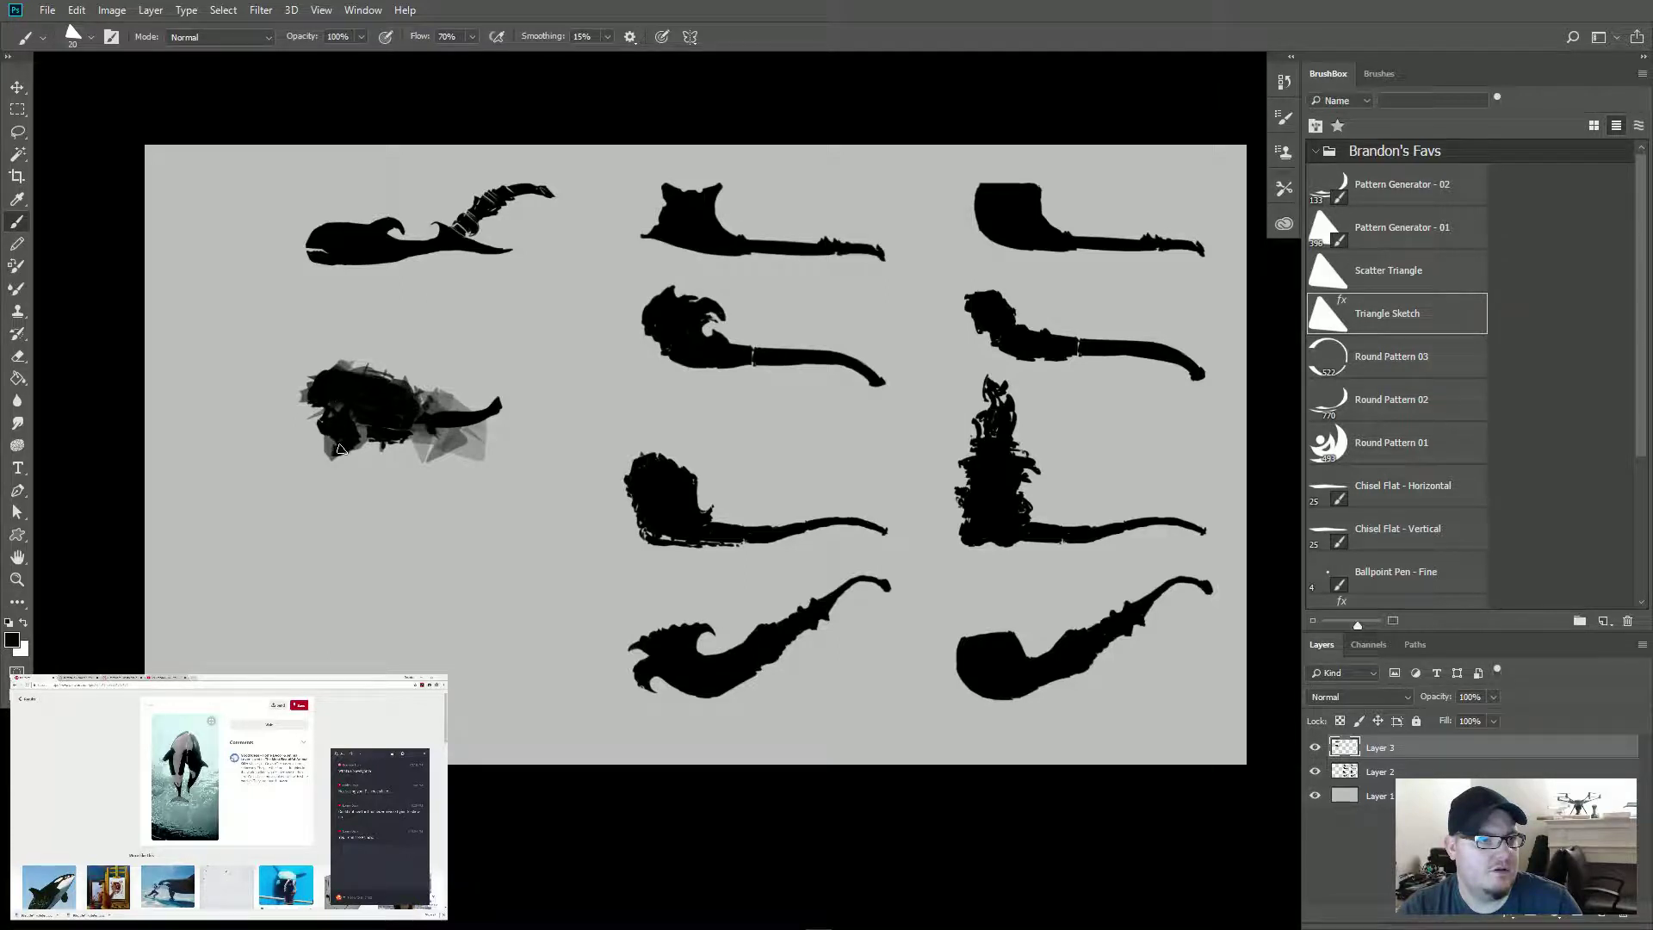
drag(306, 439, 313, 454)
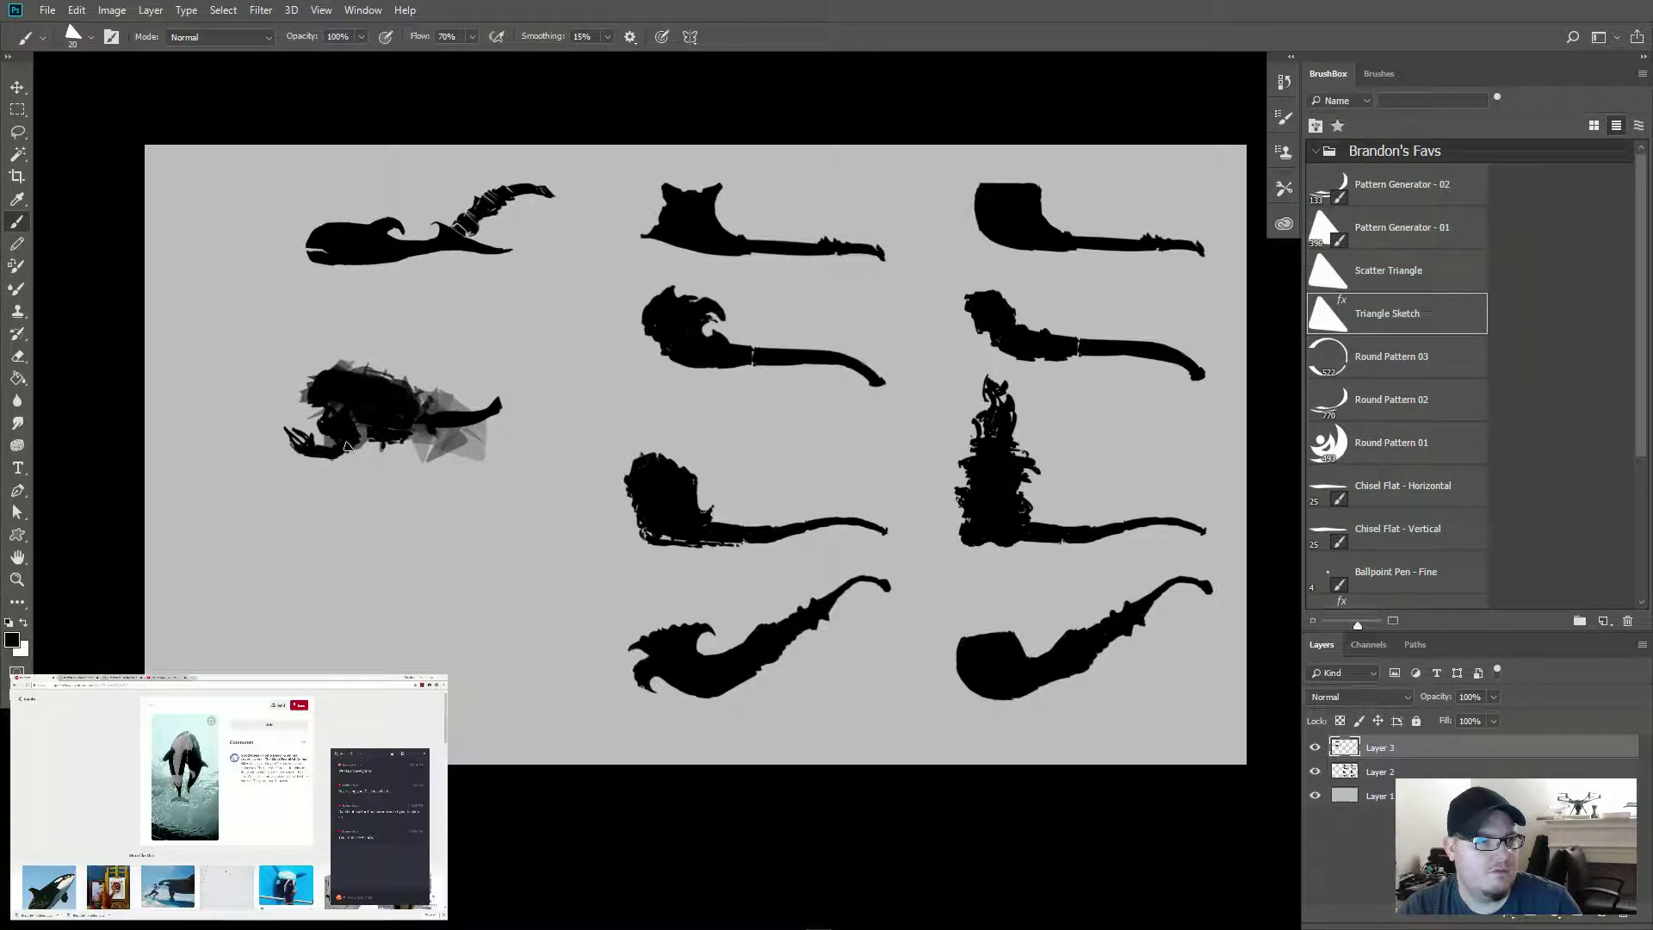
drag(318, 372, 304, 412)
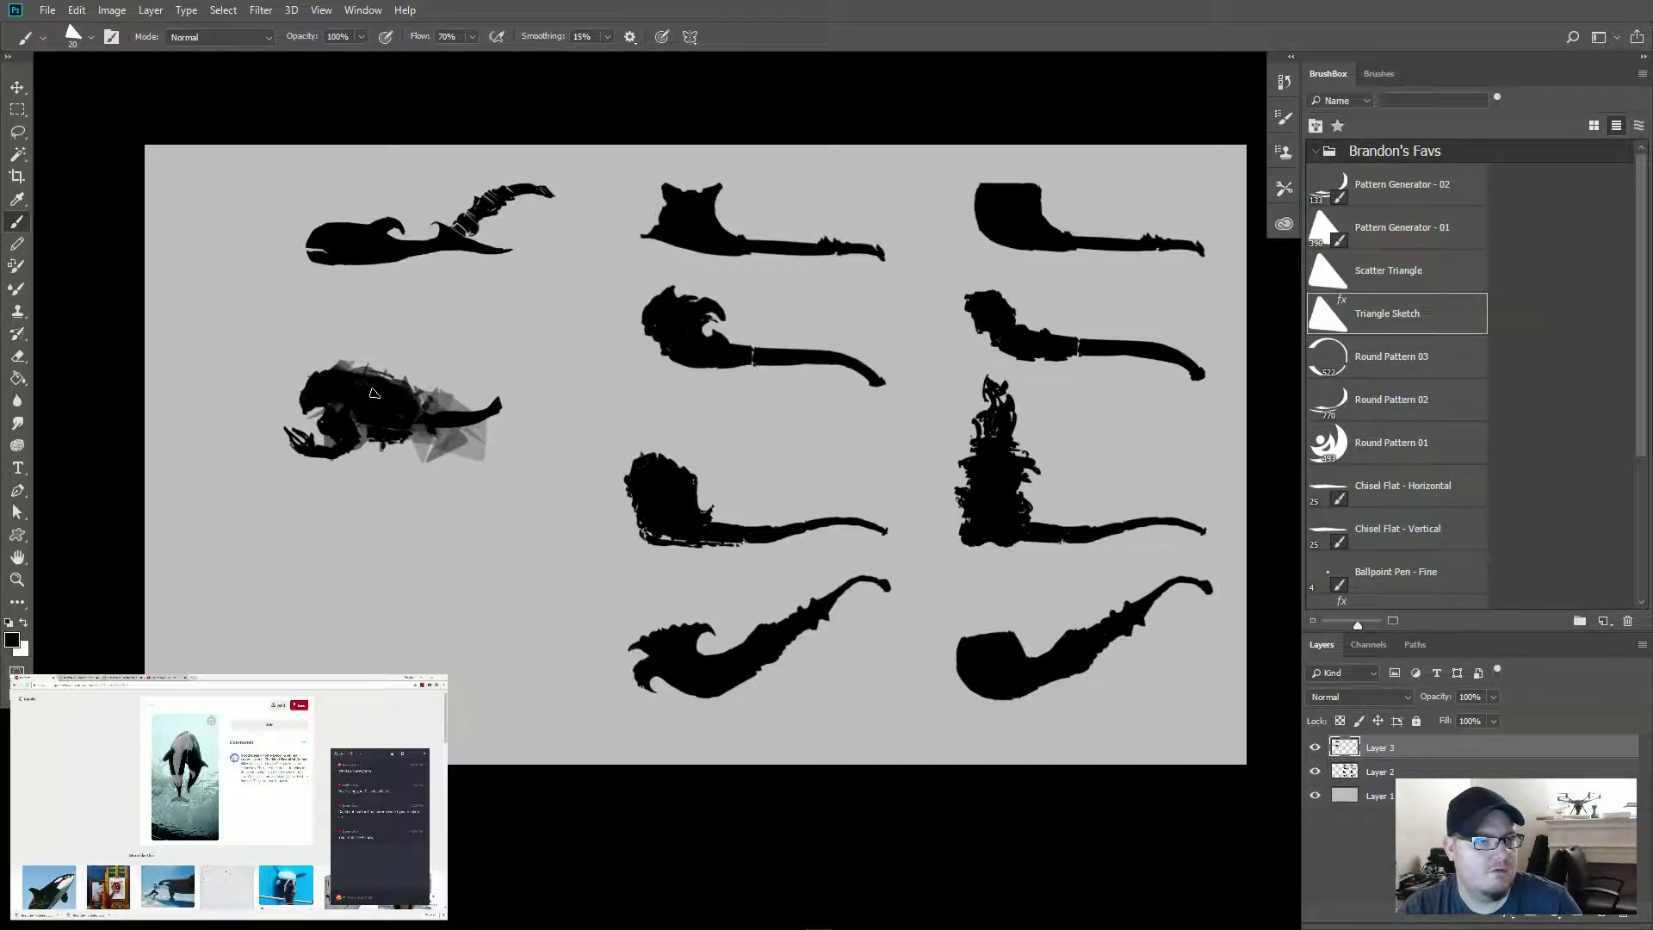
Step: Using a size 25 eraser with 50% smoothing, trim the grey scraps along the back and underside into clean curved contours
key(w)
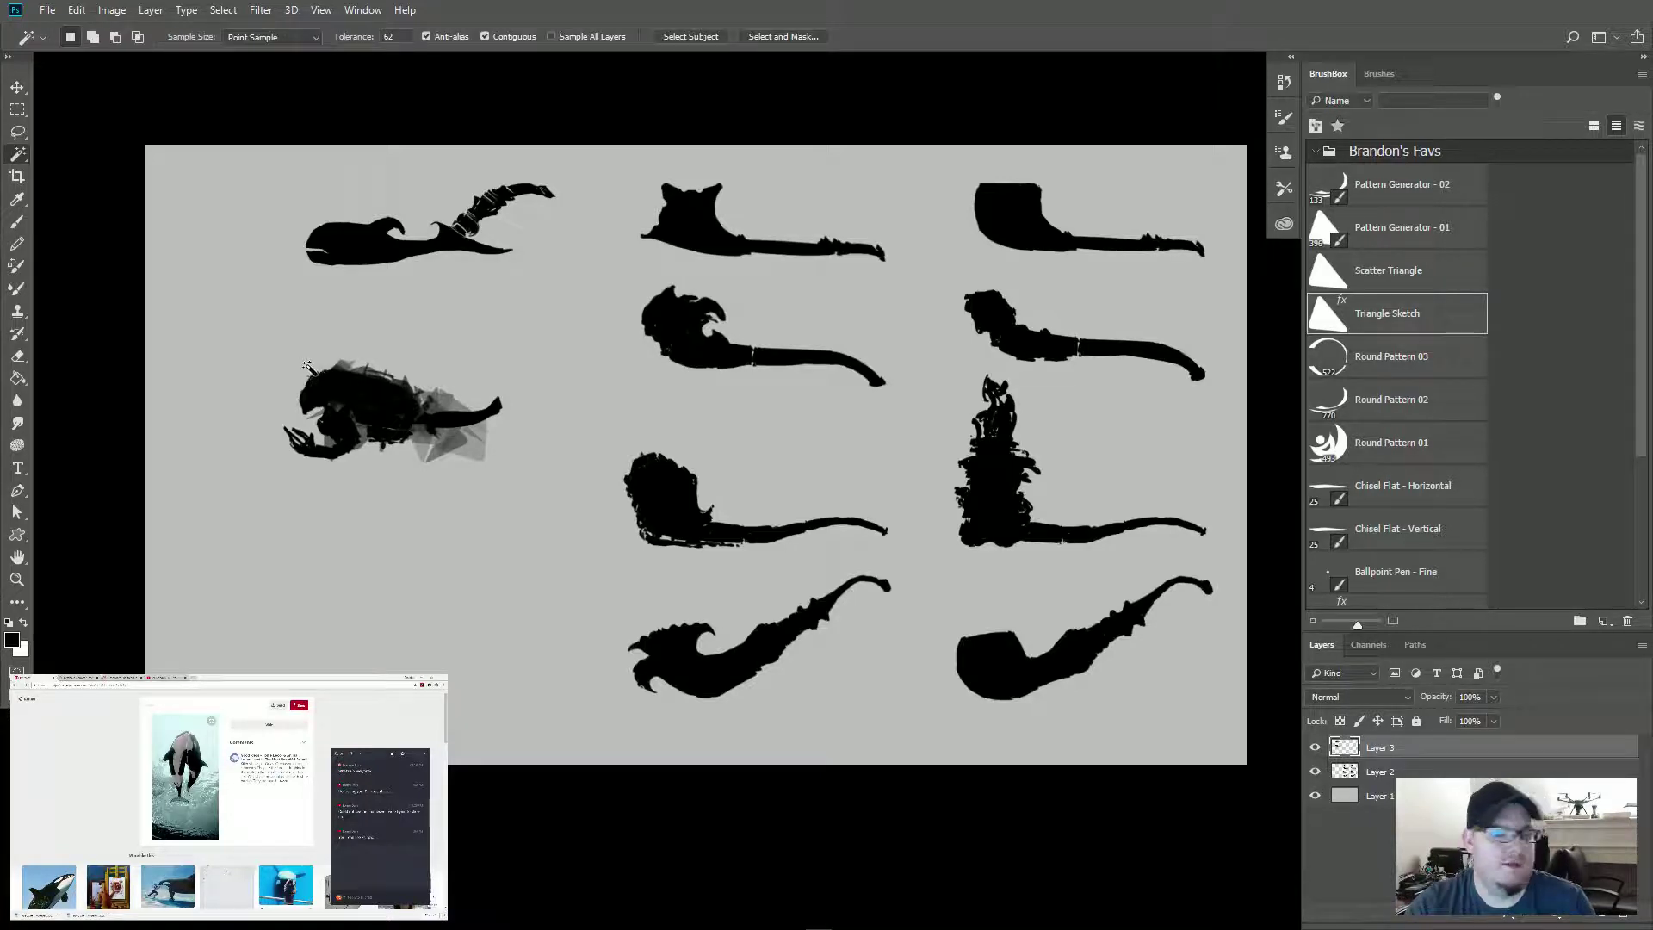
key(e)
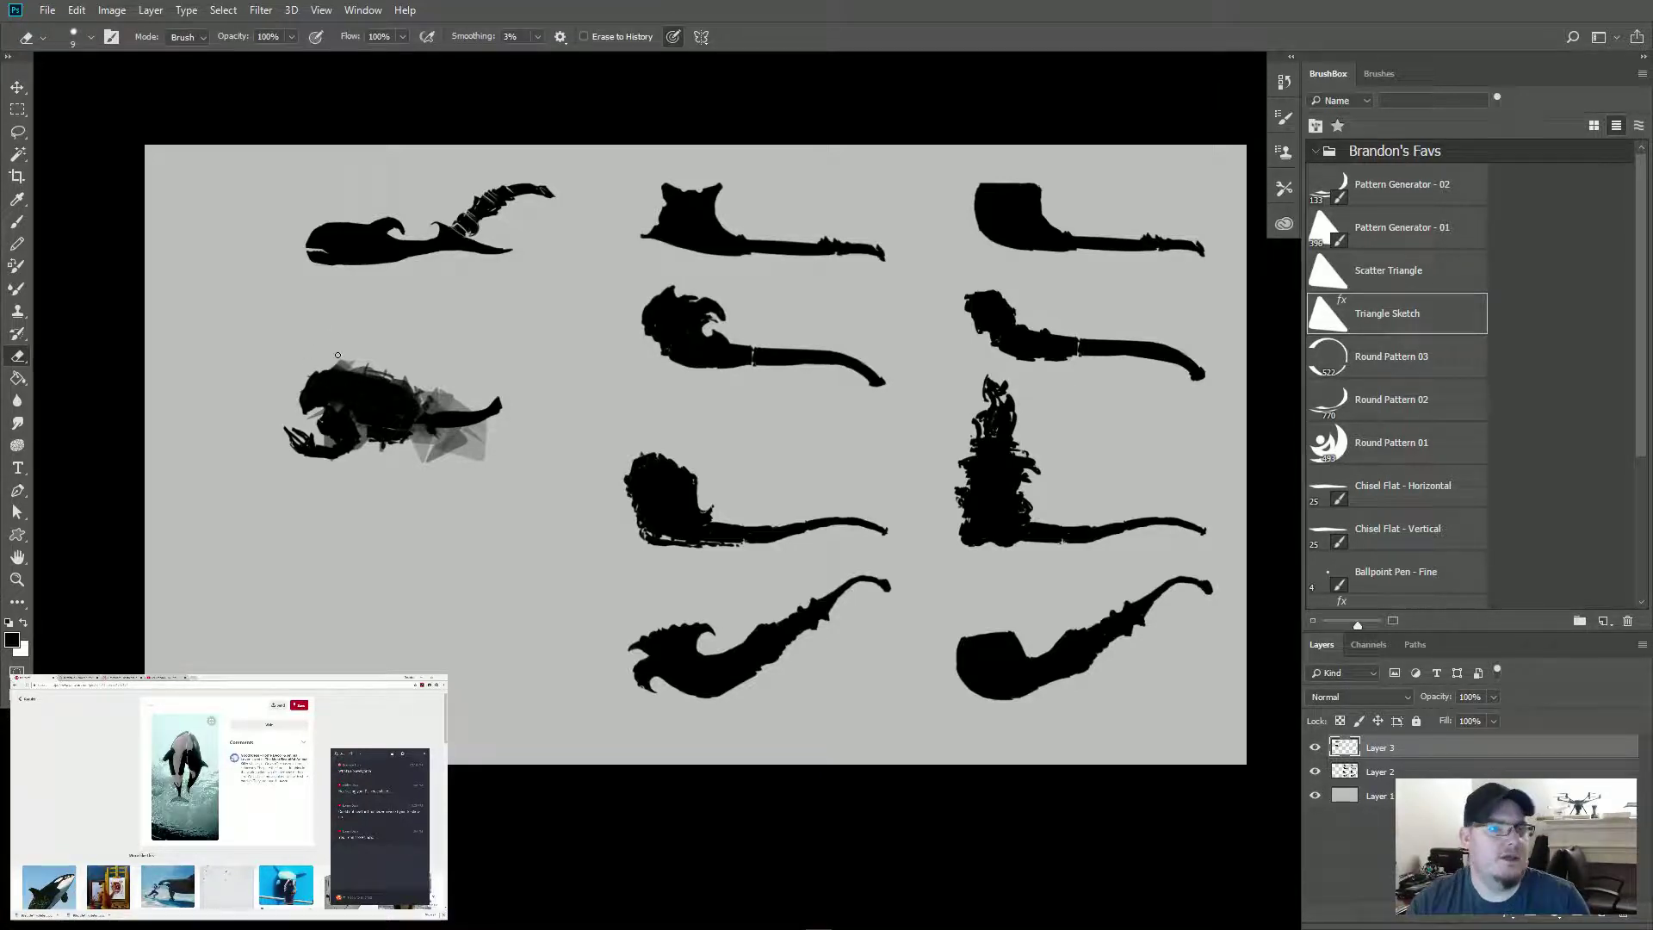
key(bracketright)
key(bracketright)
key(bracketright)
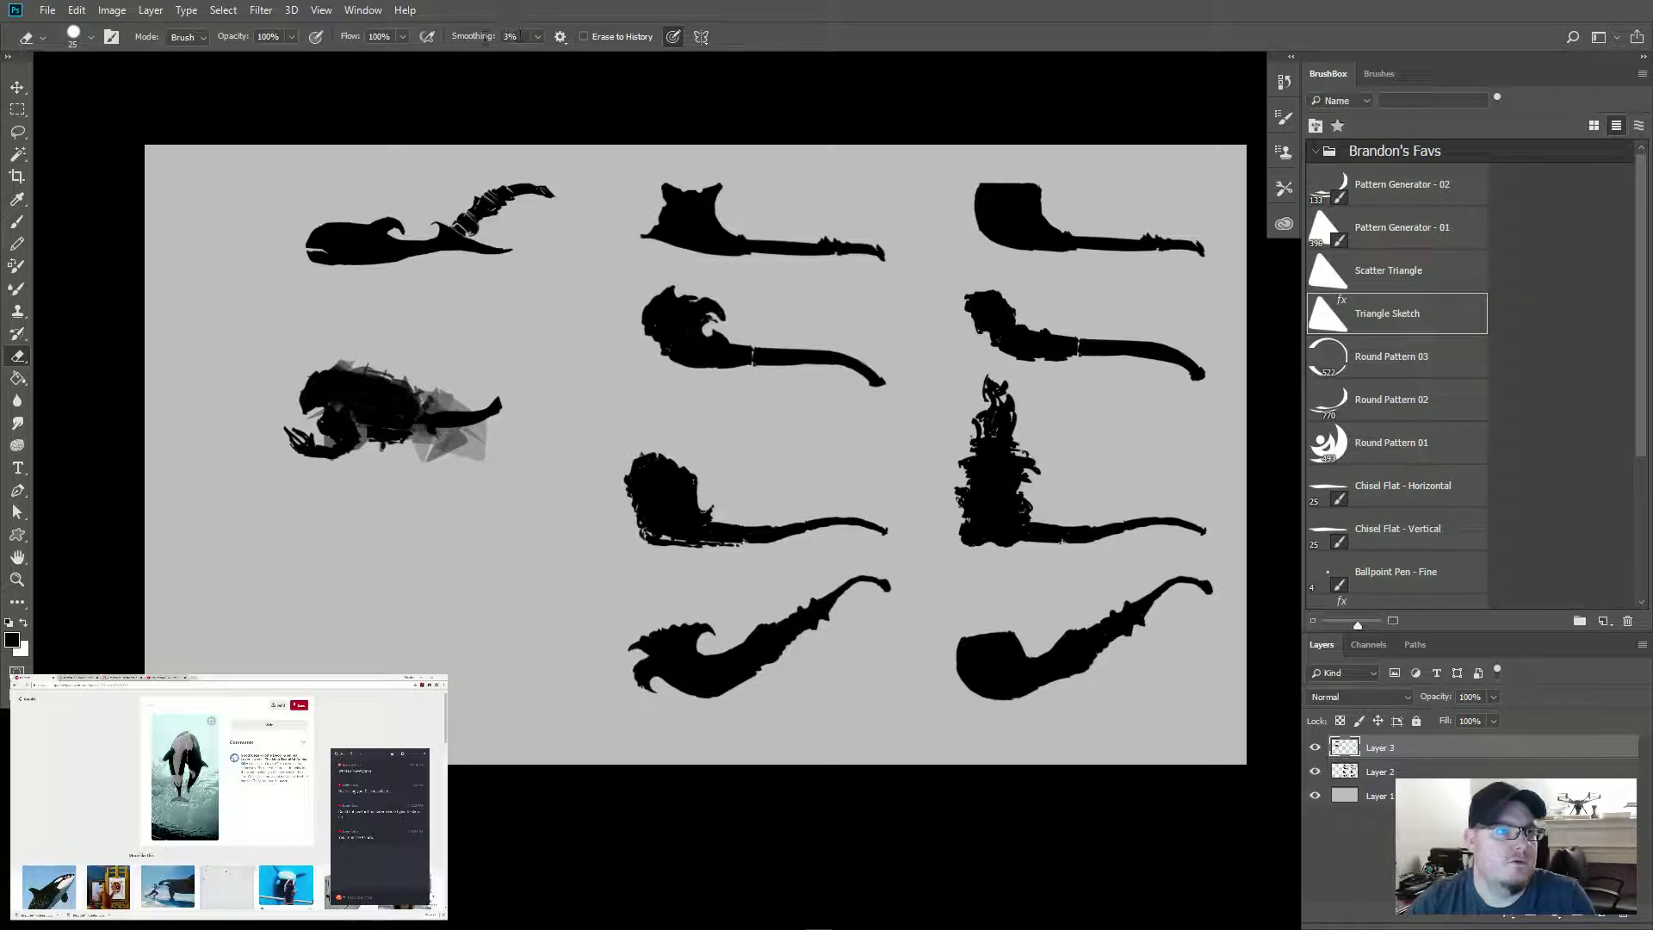
drag(520, 37, 485, 37)
text(50)
key(Return)
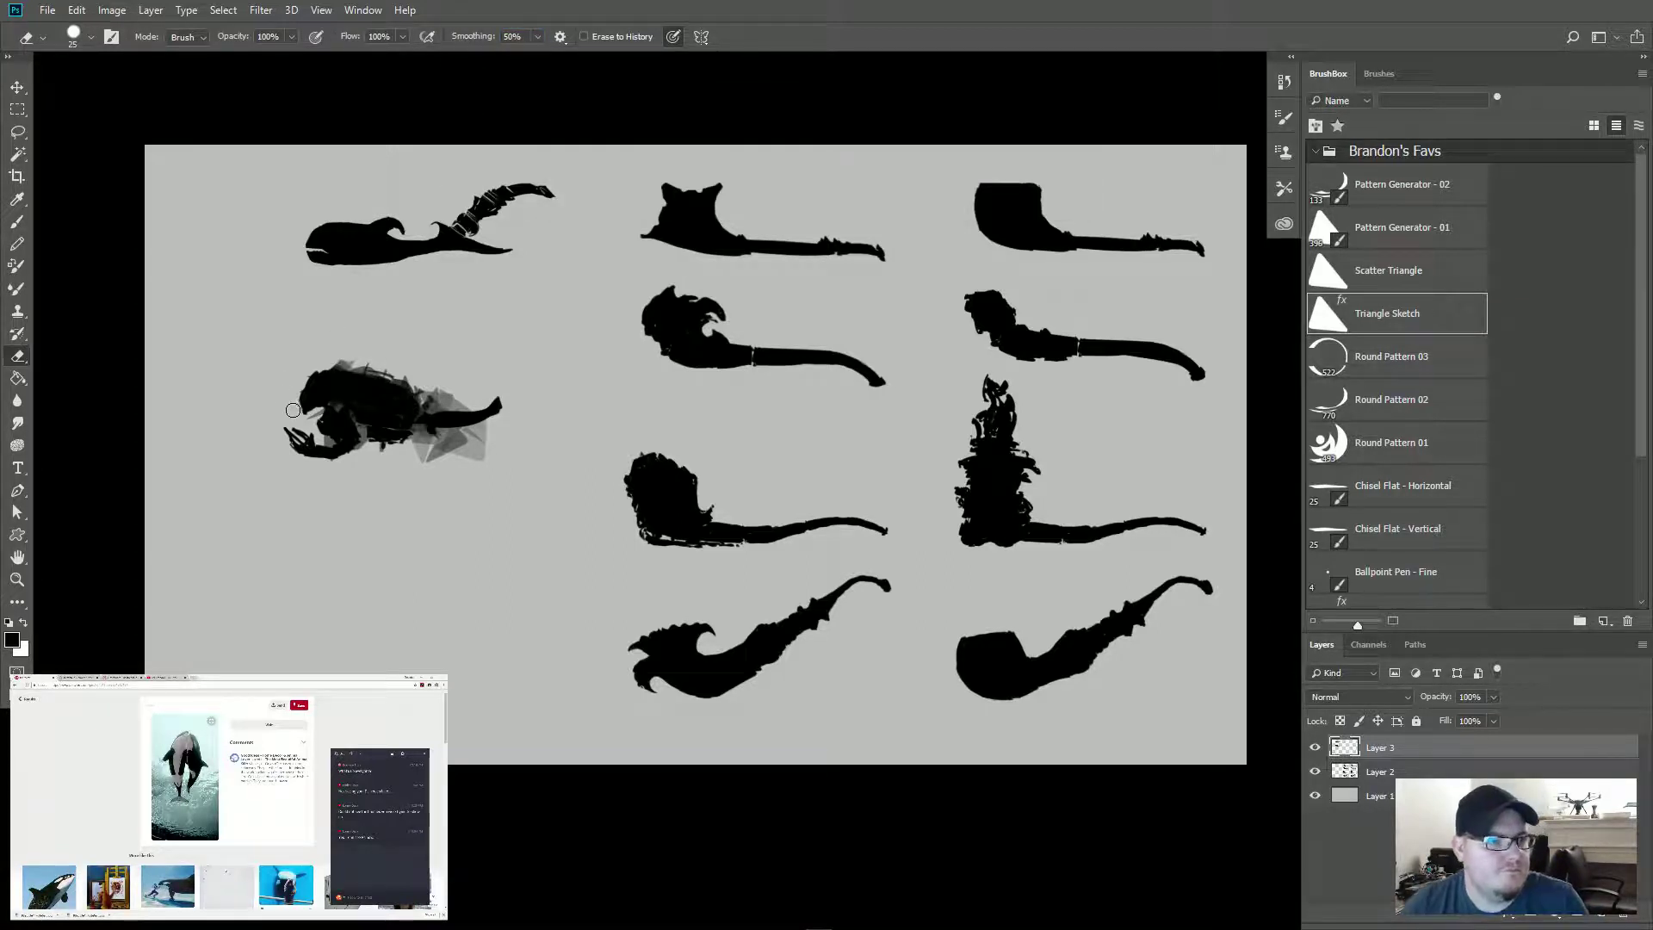
mouse_move(295, 415)
mouse_down()
mouse_move(301, 378)
mouse_move(344, 362)
mouse_move(463, 393)
mouse_up()
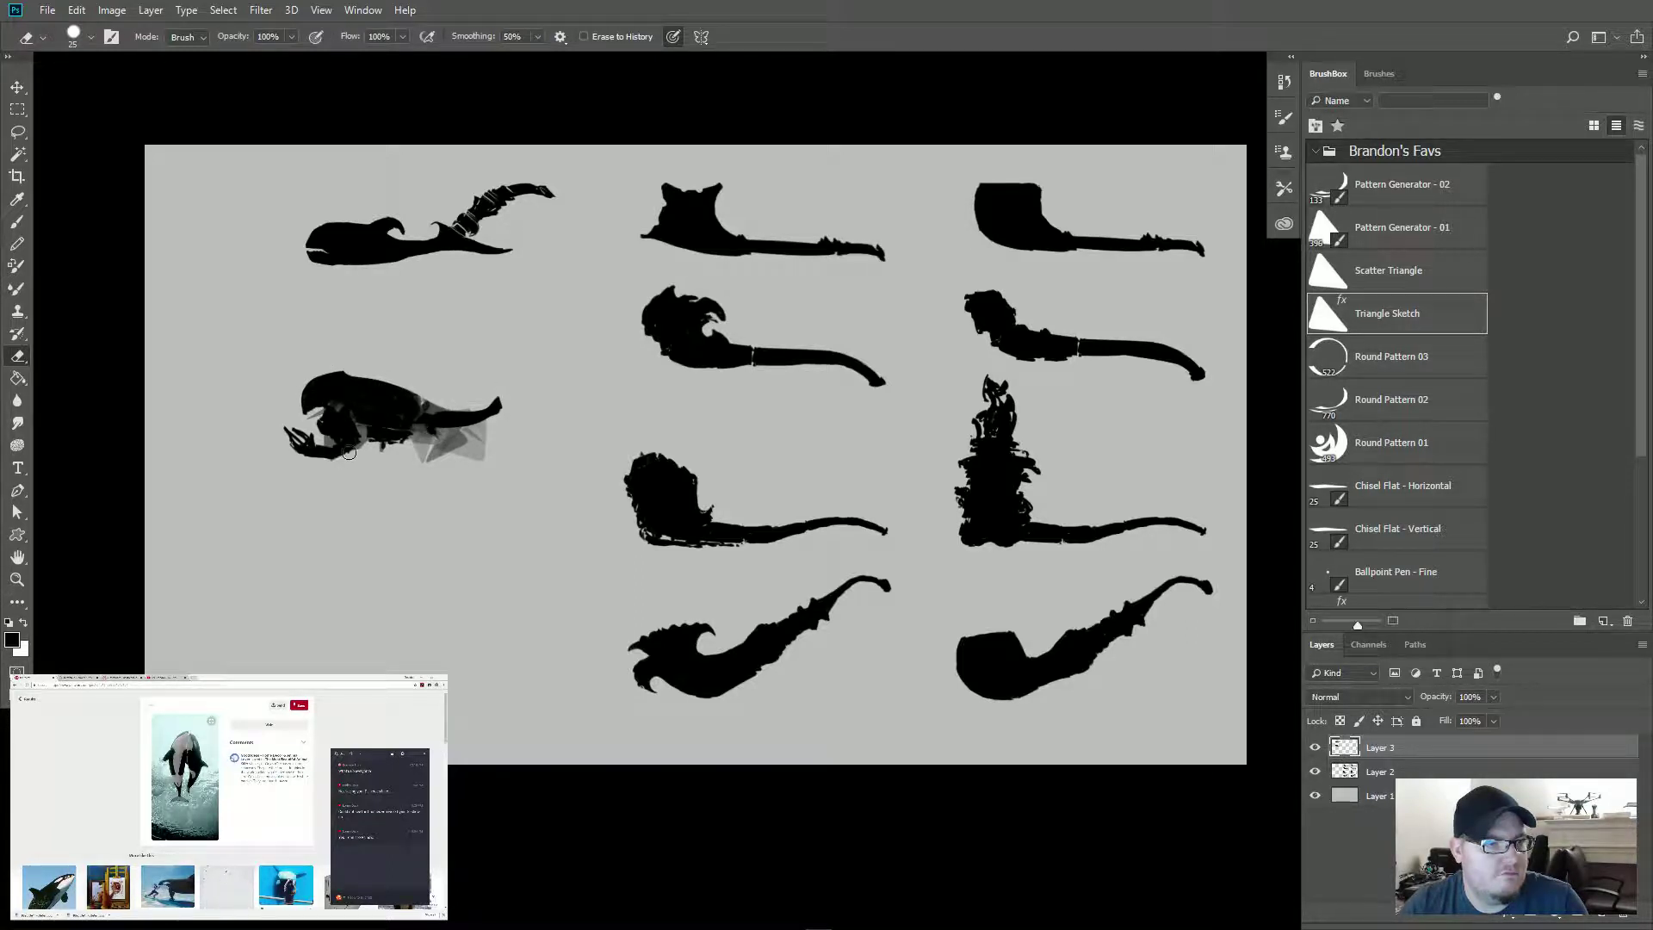
drag(344, 452, 497, 442)
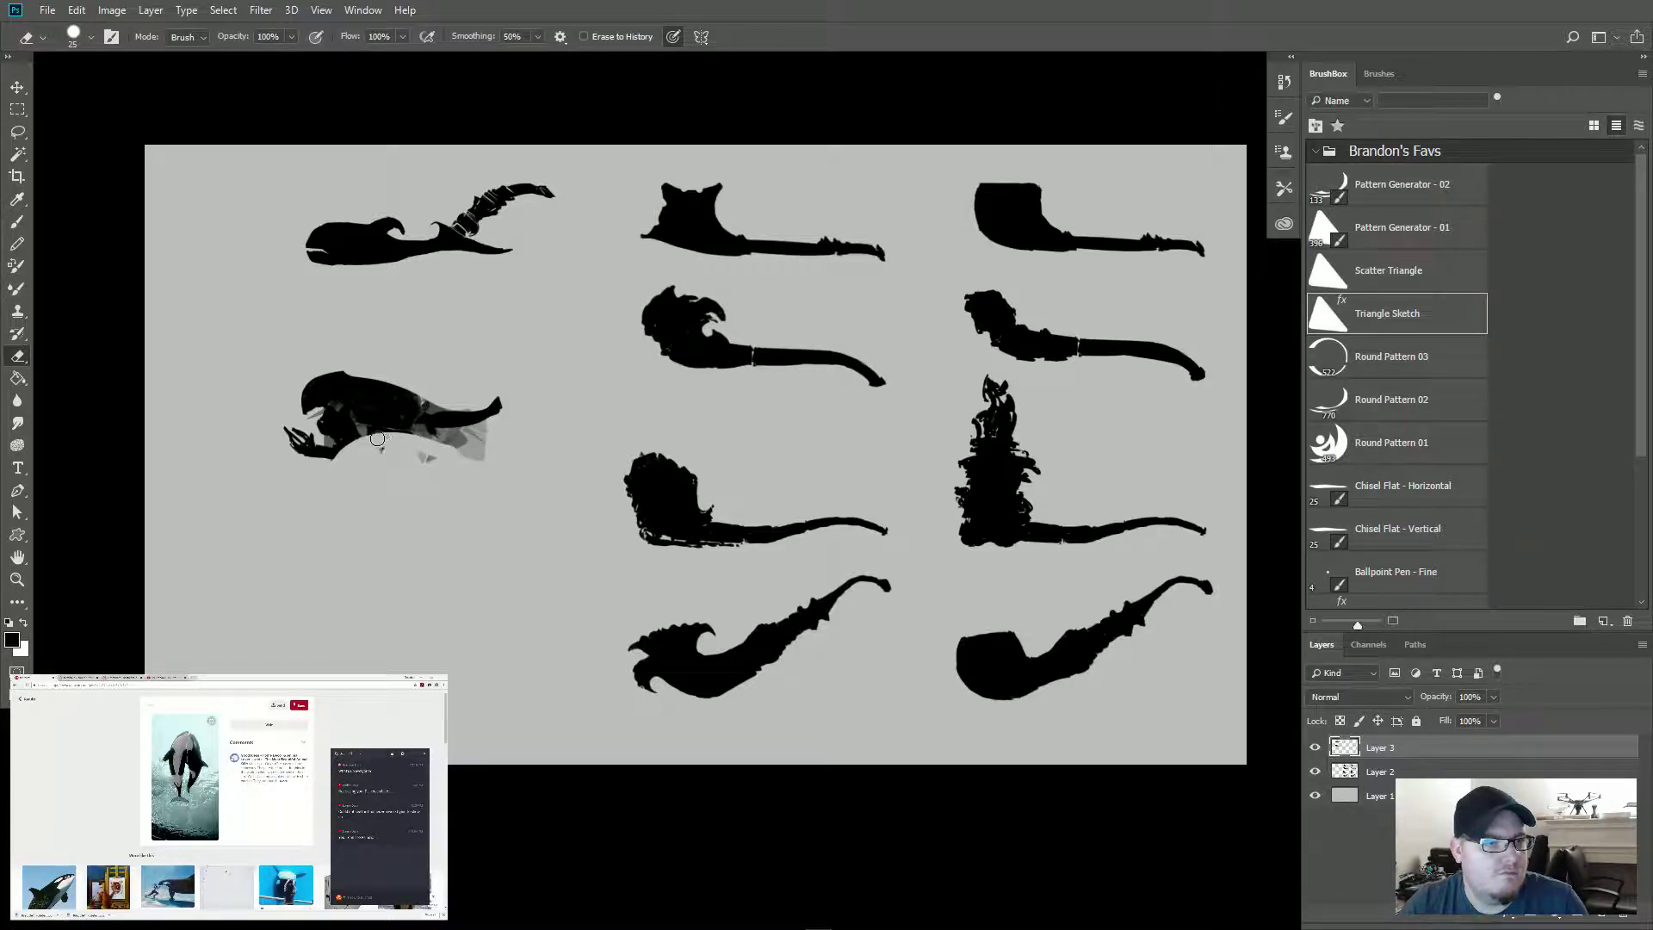
drag(383, 442, 499, 428)
mouse_move(389, 465)
mouse_down()
mouse_move(479, 455)
mouse_move(451, 442)
mouse_move(506, 460)
mouse_move(422, 438)
mouse_move(520, 424)
mouse_up()
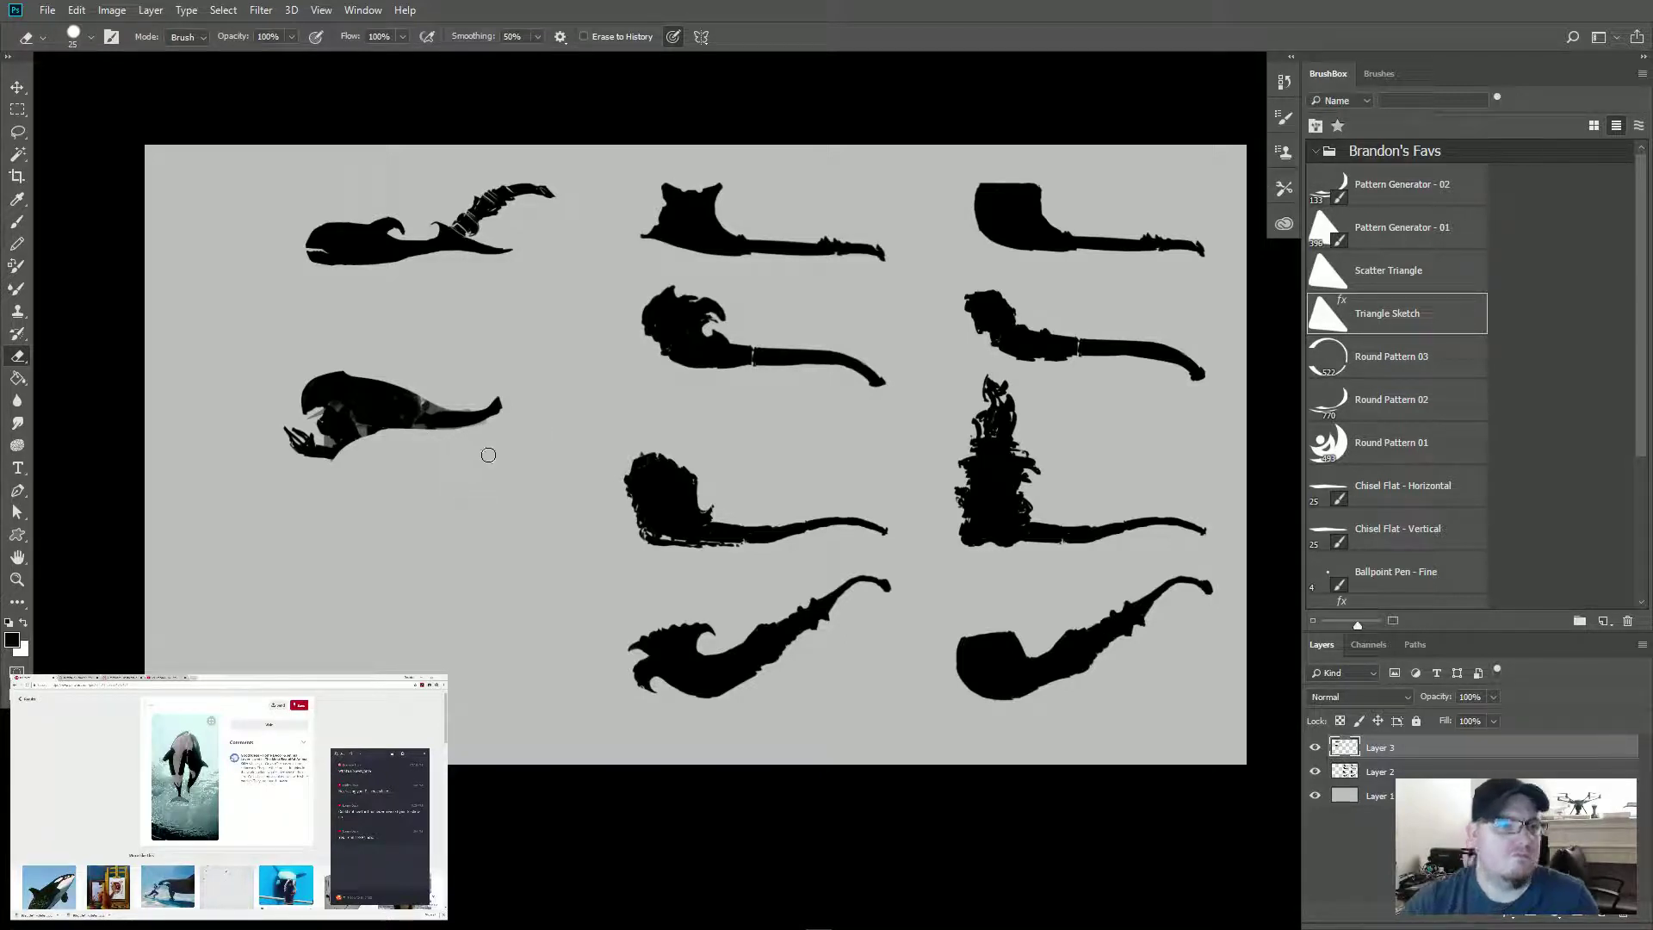
Step: Paint a segmented scorpion tail over the stem, curling upward and hooking back at its tip
key(b)
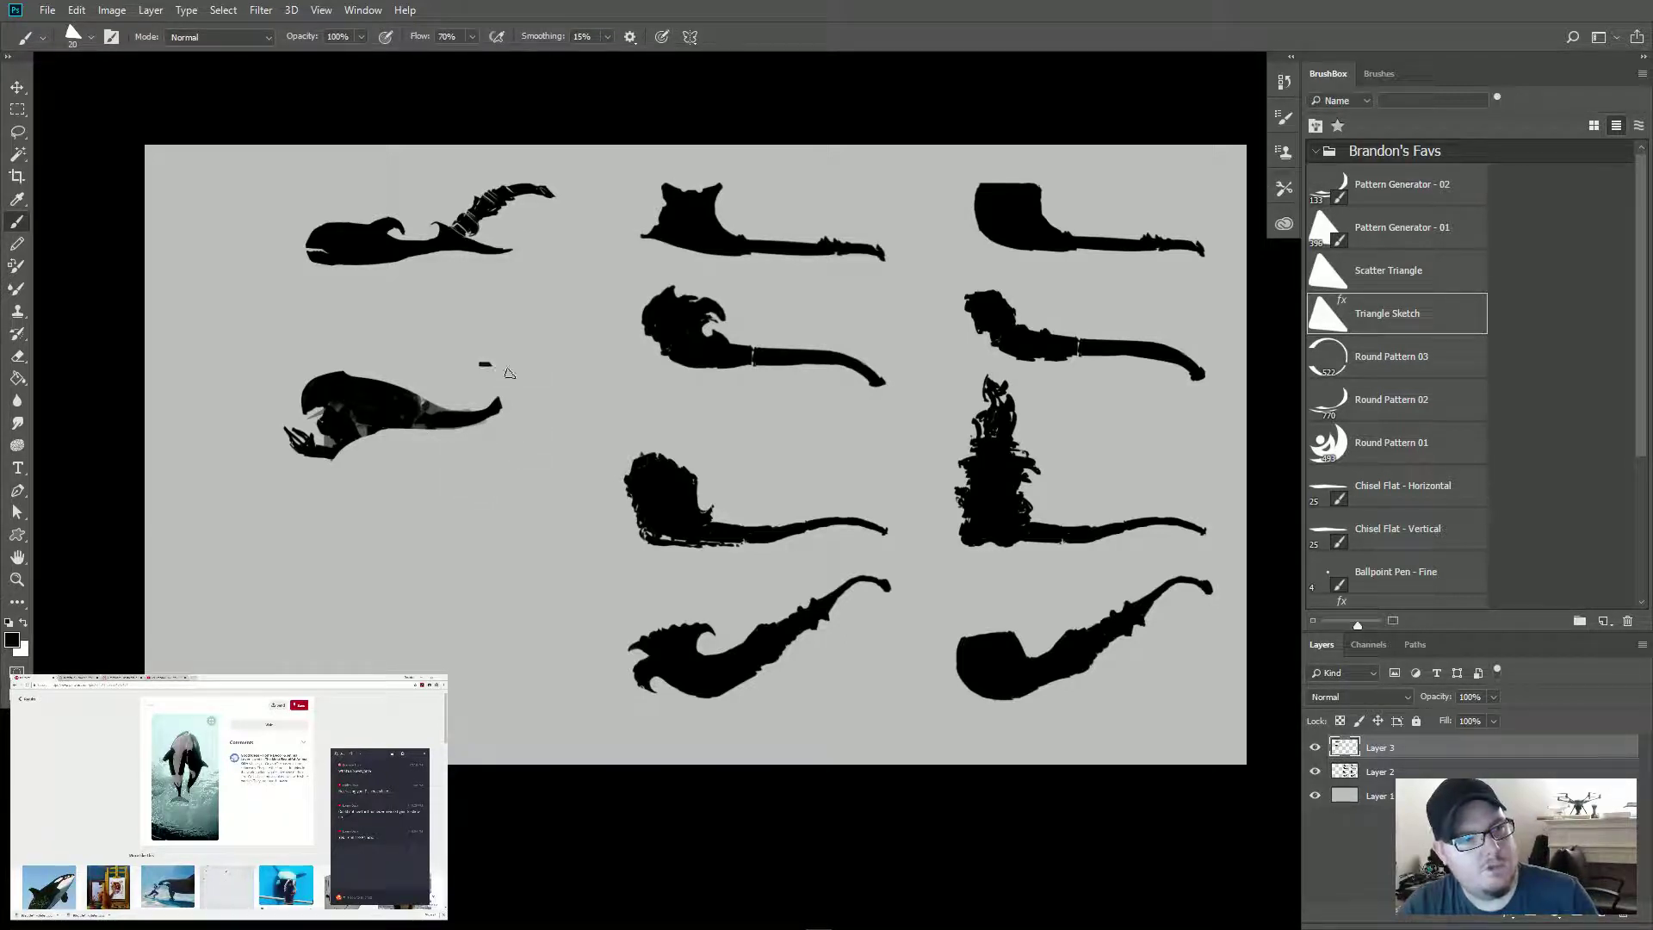
mouse_move(509, 372)
mouse_down()
mouse_move(497, 409)
mouse_move(426, 428)
mouse_up()
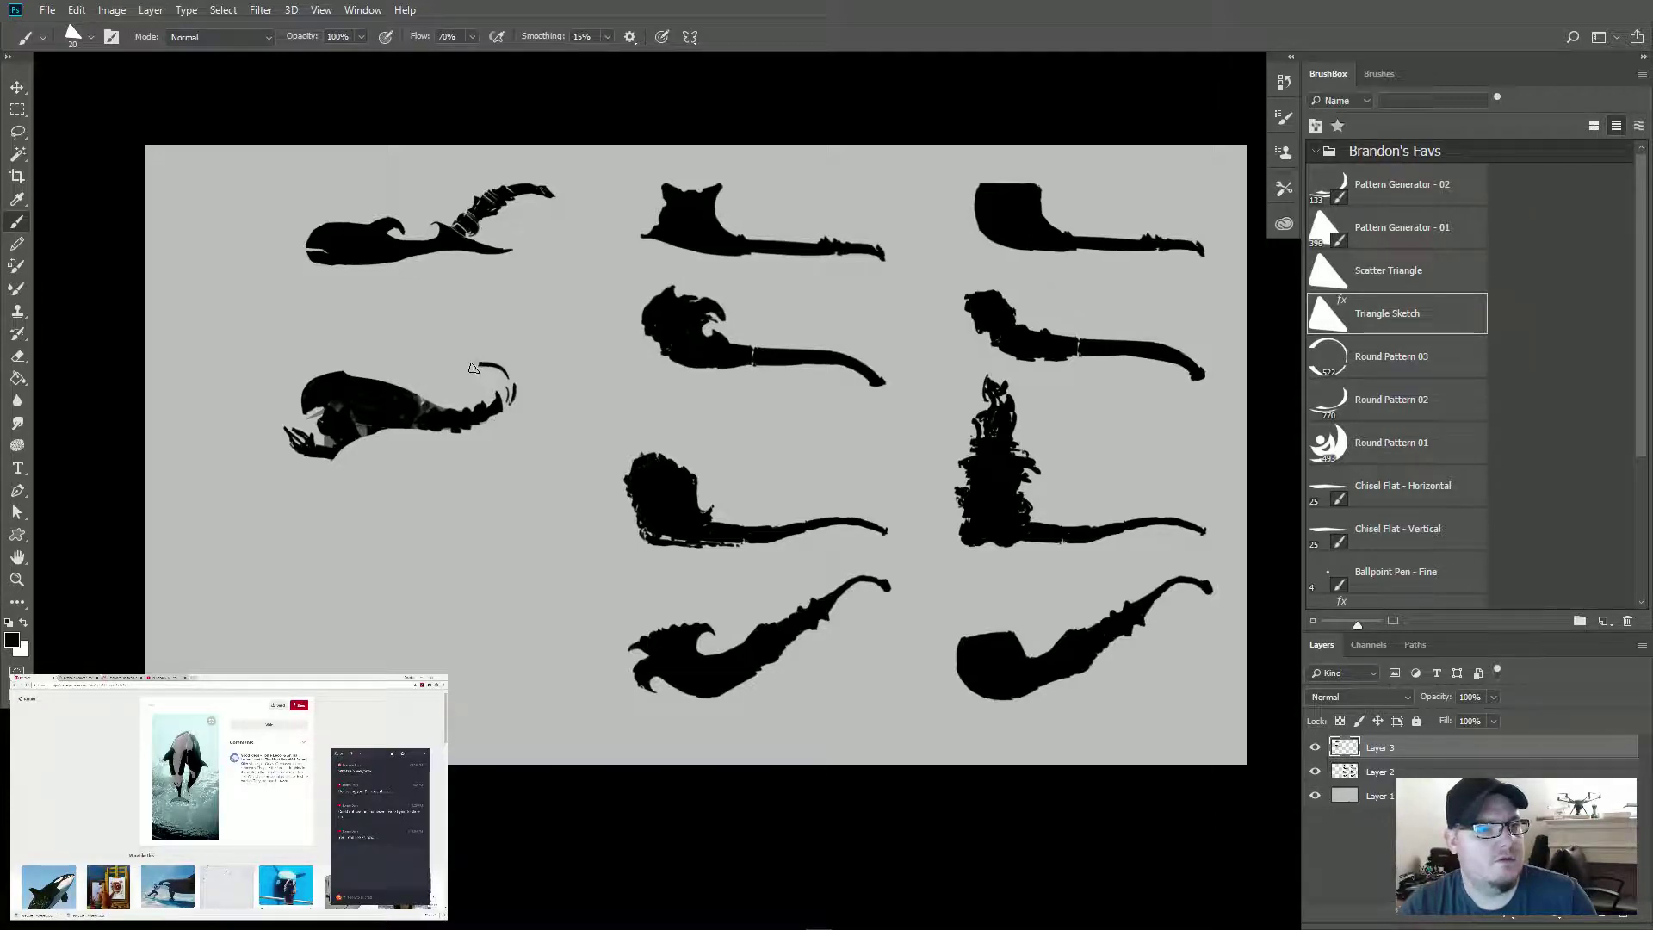
mouse_move(515, 378)
mouse_down()
mouse_move(497, 368)
mouse_move(517, 385)
mouse_move(503, 379)
mouse_move(506, 420)
mouse_move(520, 400)
mouse_up()
Step: Carve gaps into the front of the silhouette to shape the upper claw's pincers and refine the lower claw
key(e)
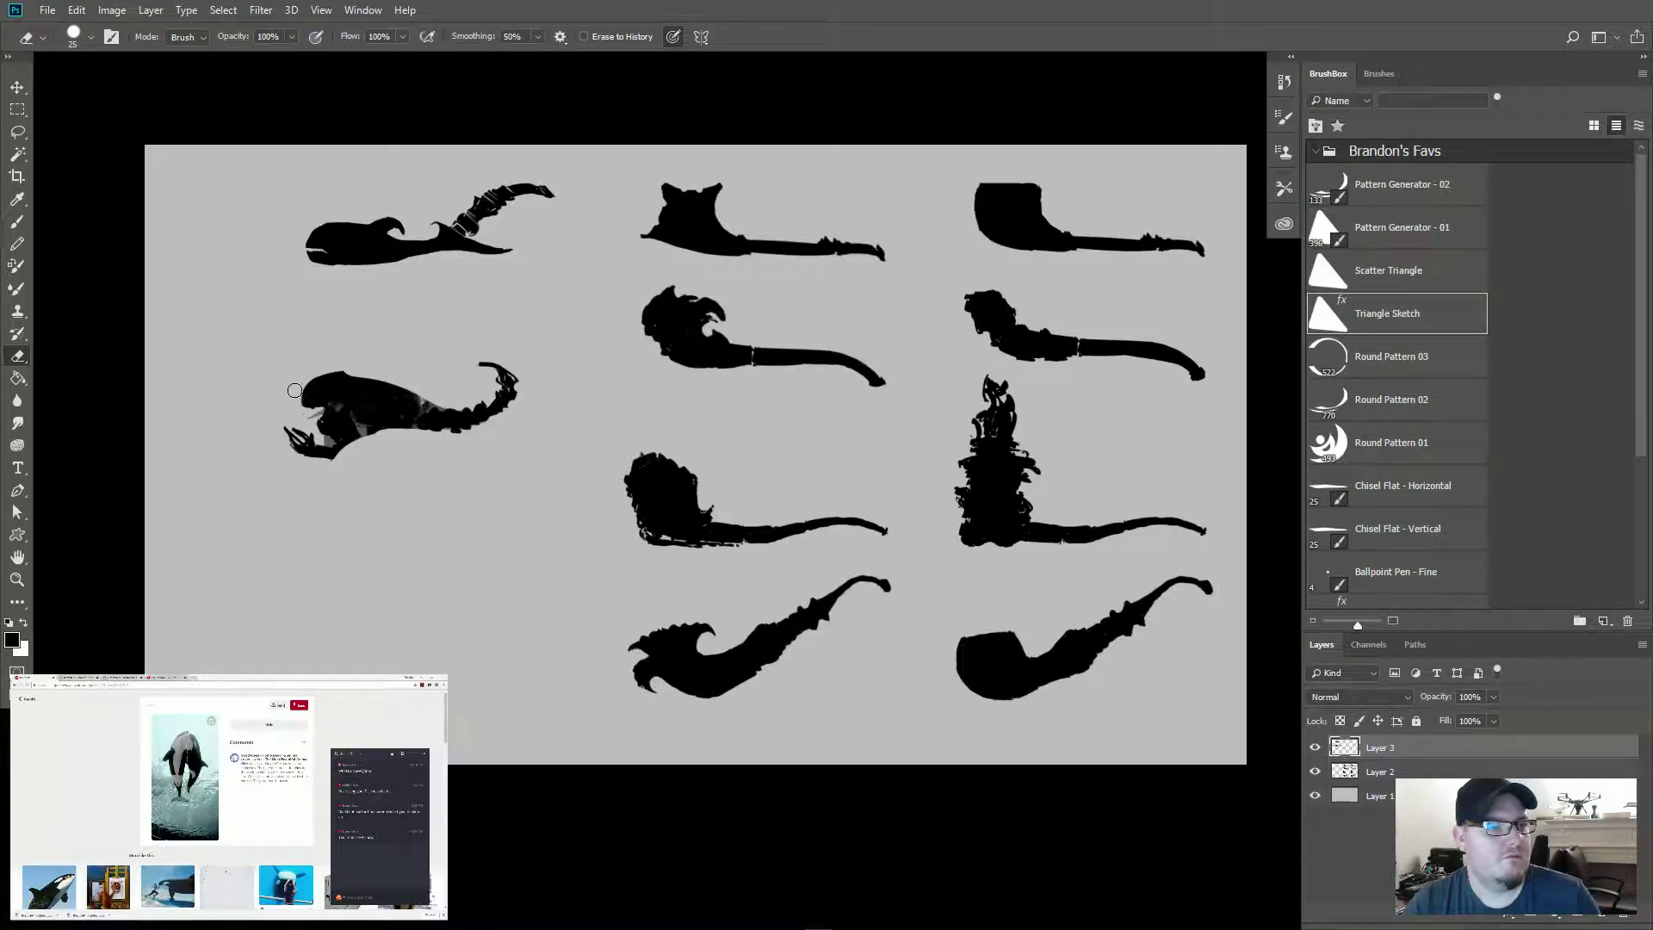
mouse_move(295, 390)
mouse_down()
mouse_move(307, 411)
mouse_move(358, 392)
mouse_move(293, 398)
mouse_move(299, 445)
mouse_up()
key(b)
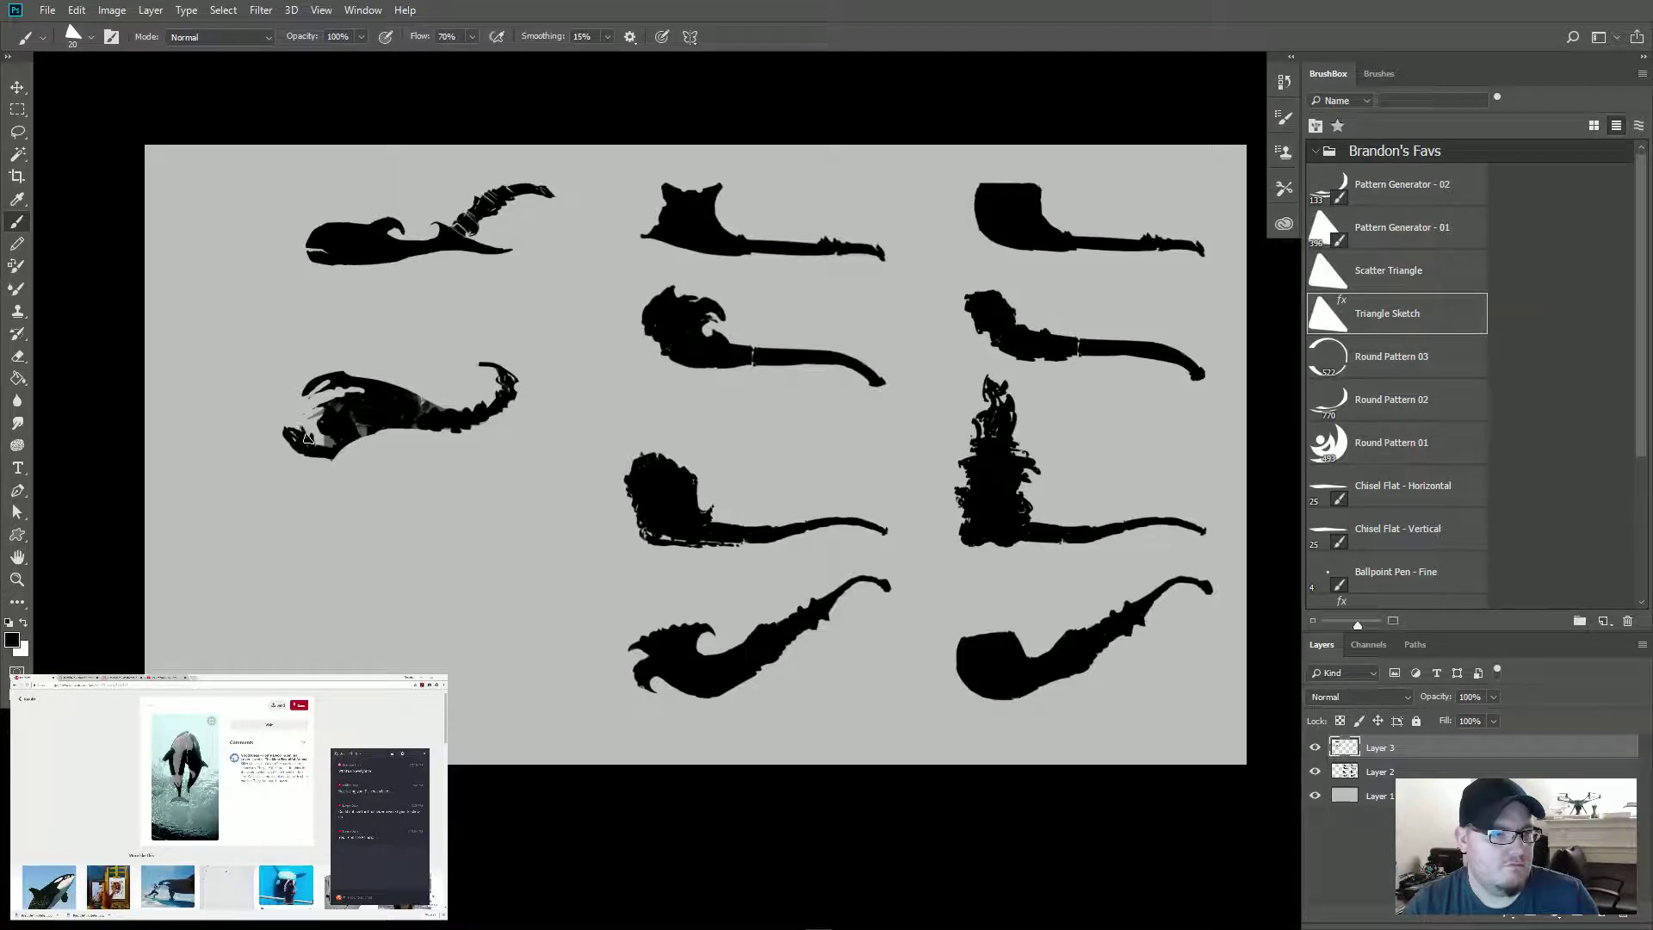
key(e)
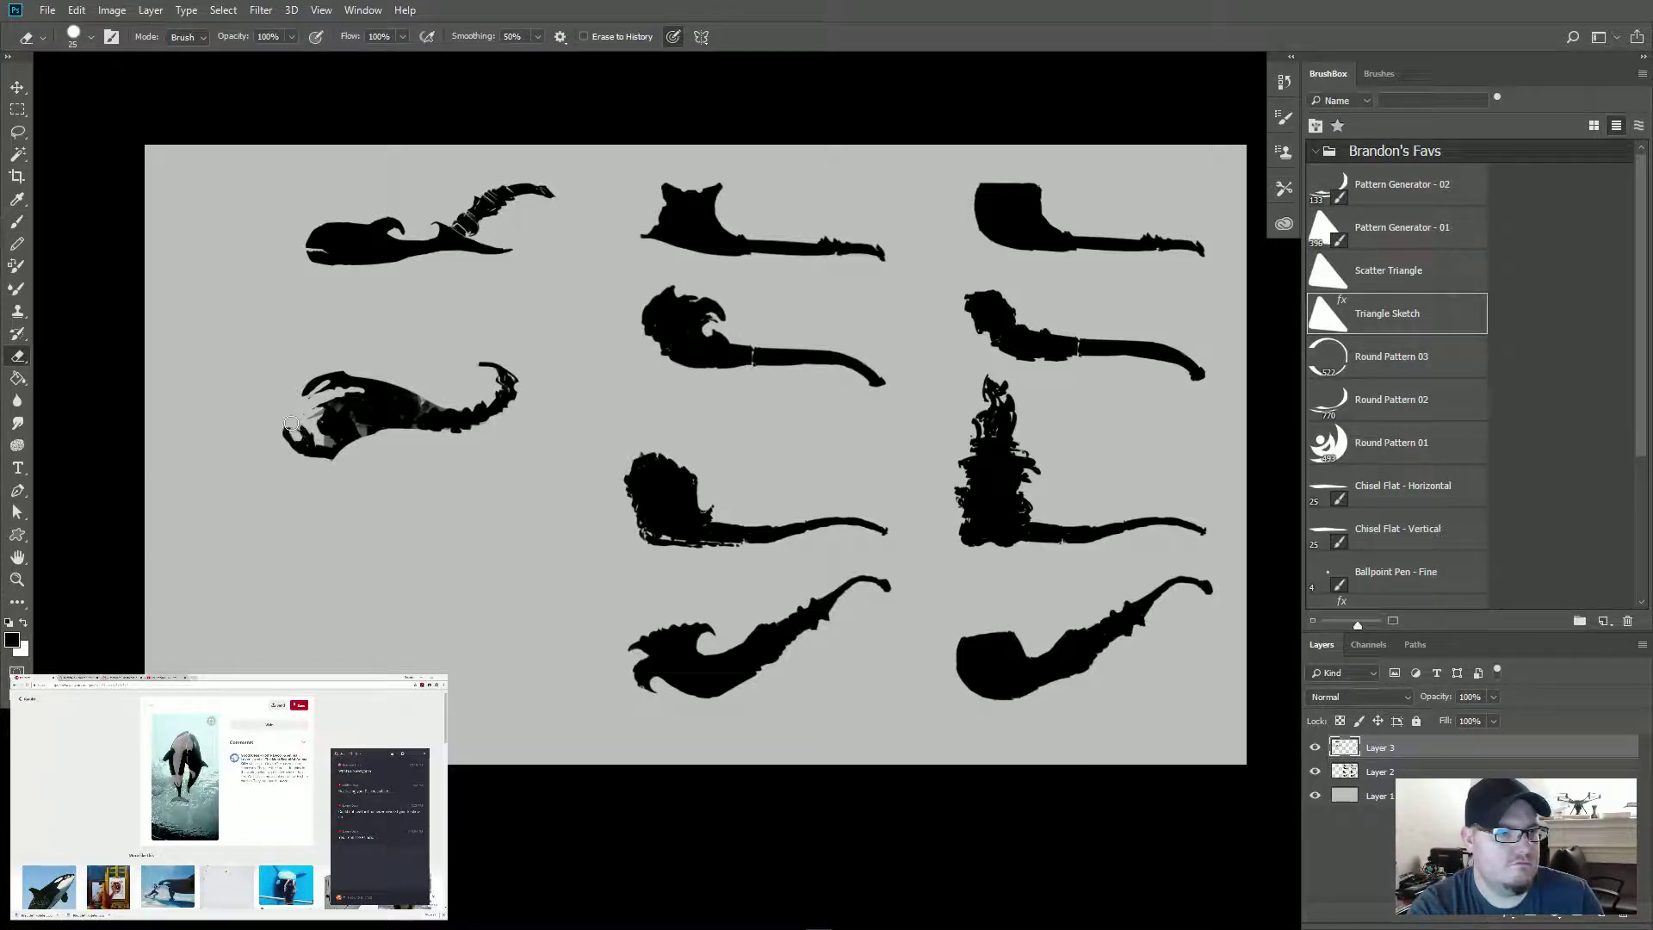
Step: Paint thin jointed legs beneath the scorpion's body, then thicken the tail and flare its tip into a mouthpiece
key(b)
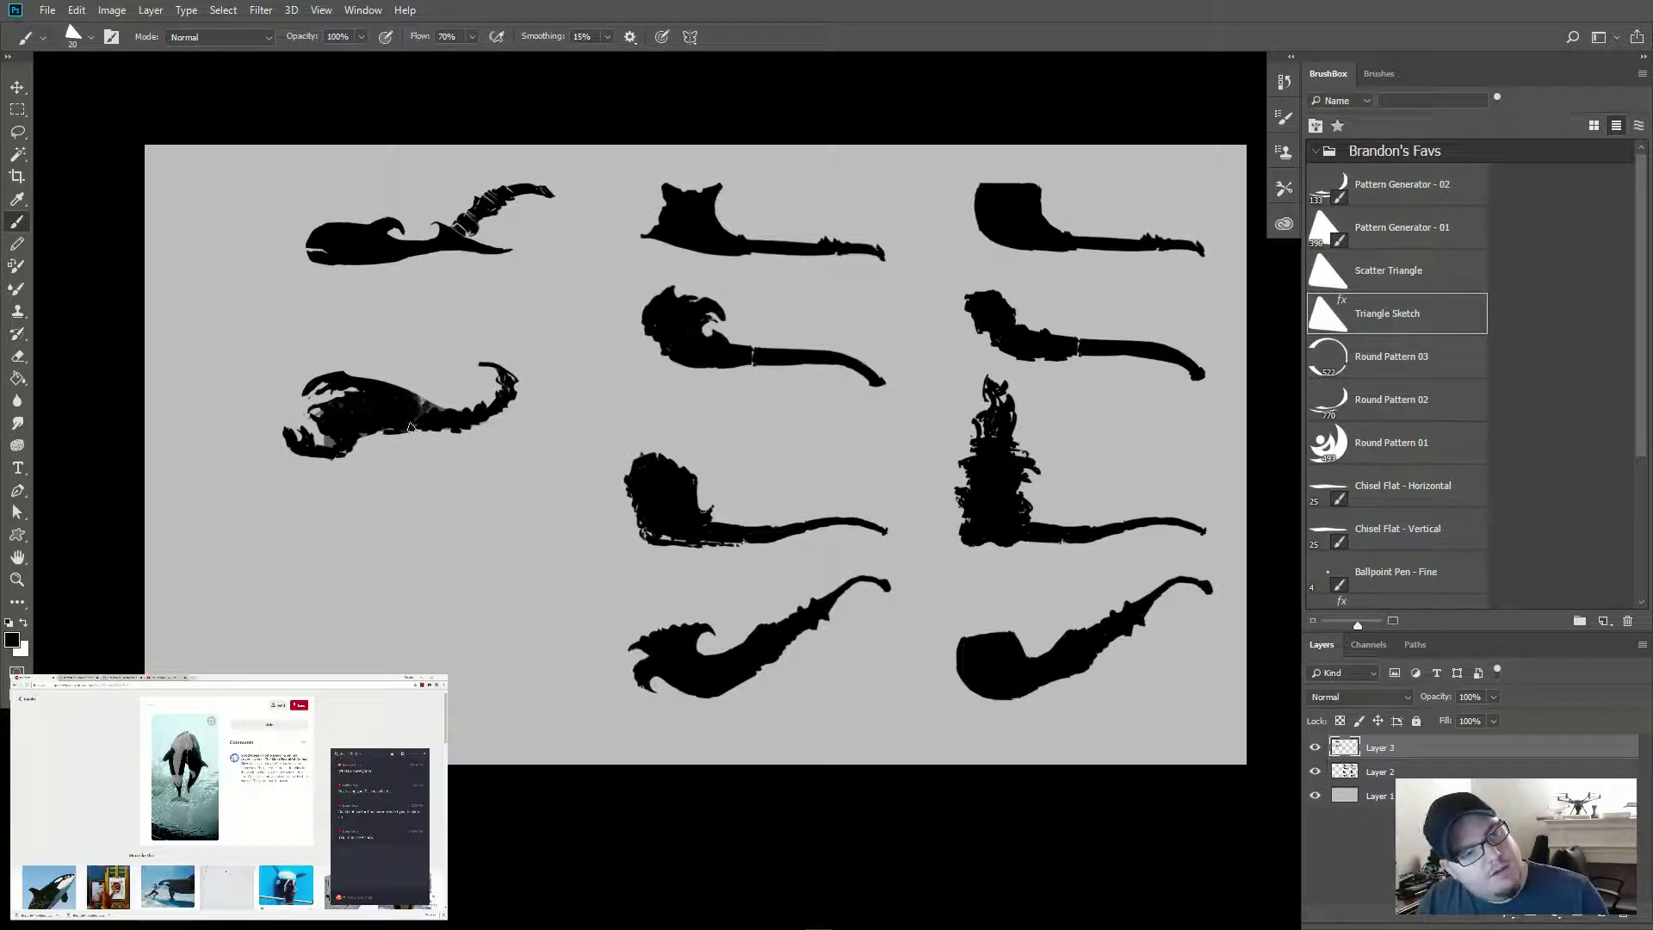
mouse_move(394, 426)
mouse_down()
mouse_move(404, 451)
mouse_move(375, 451)
mouse_up()
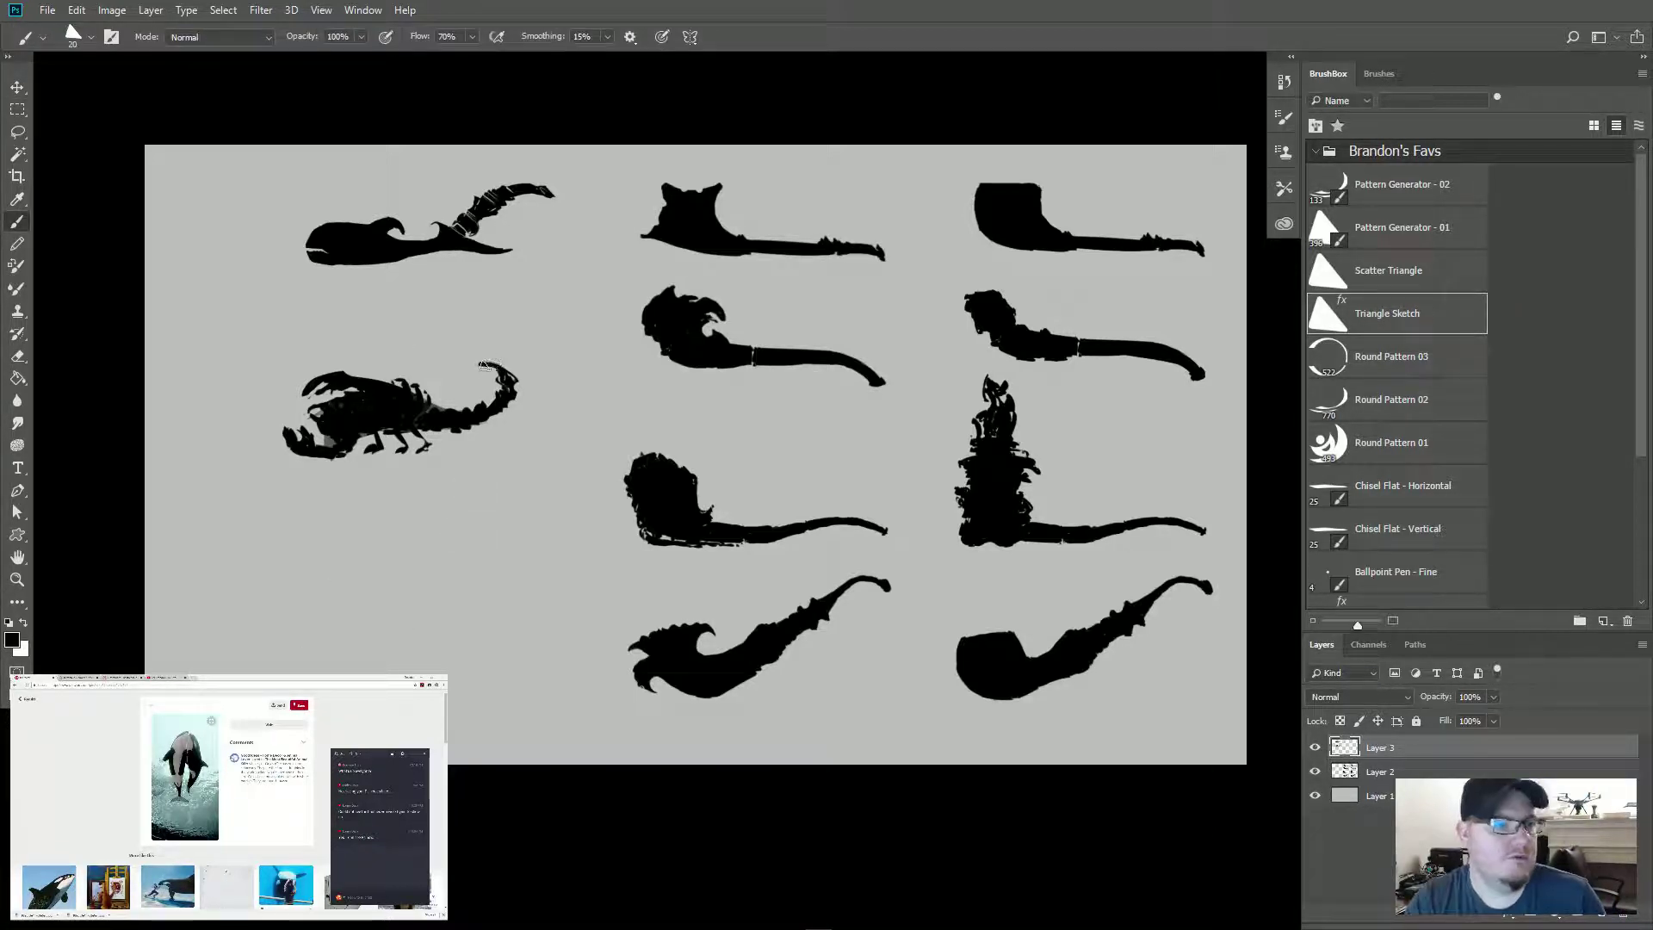
drag(482, 360, 511, 359)
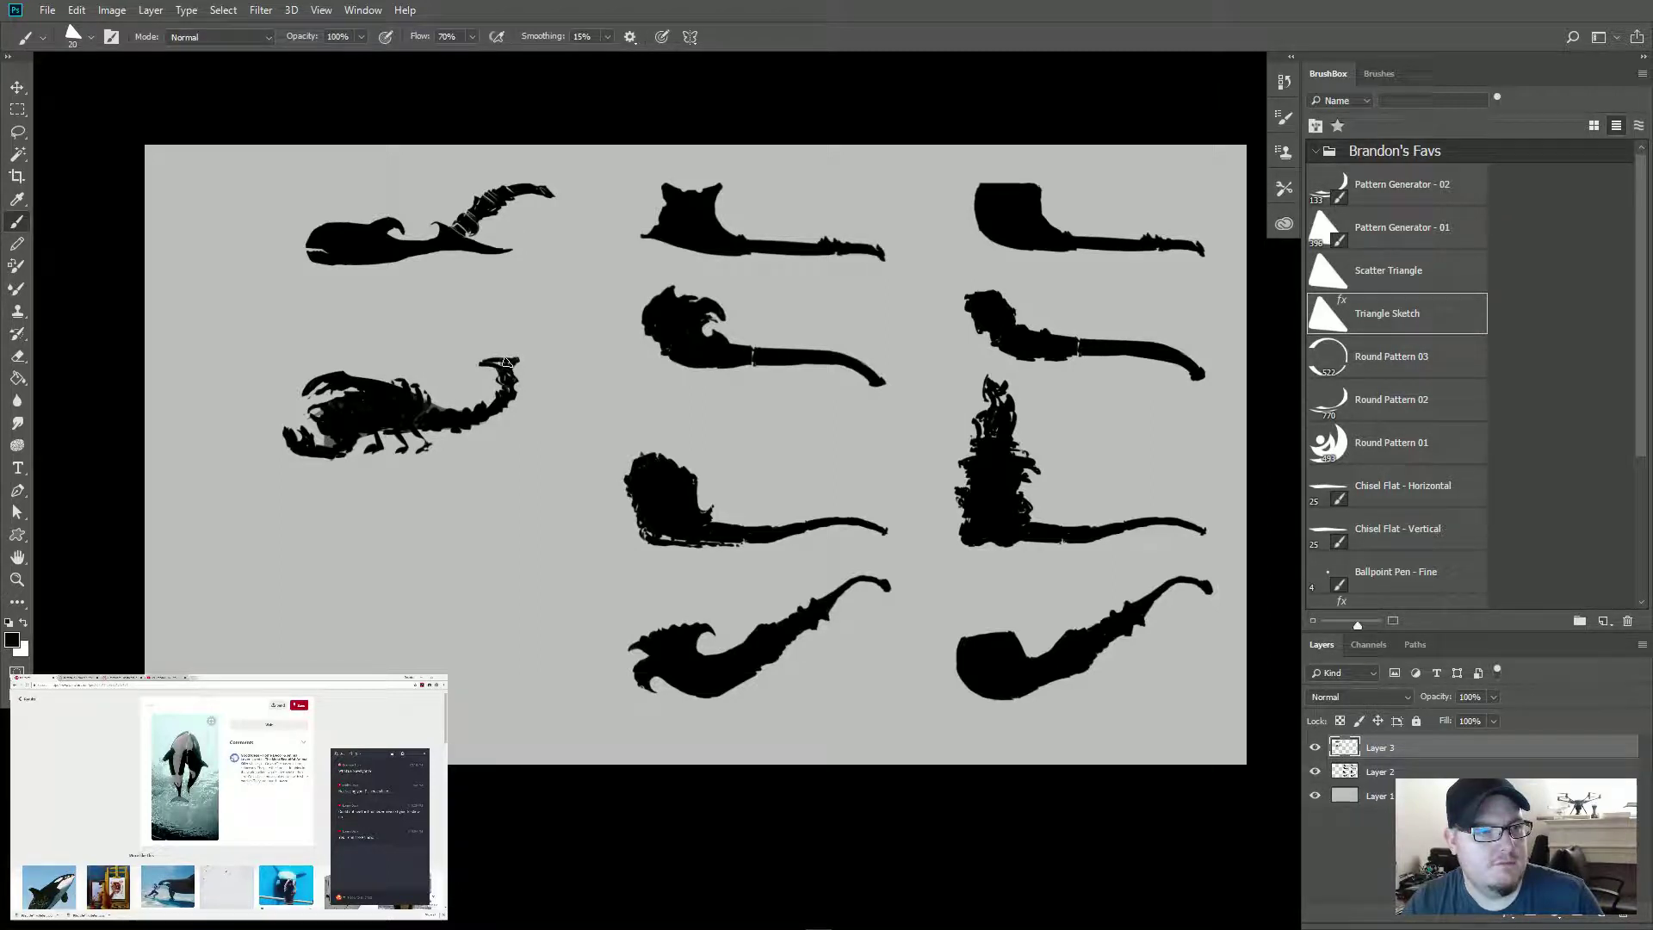
mouse_move(506, 362)
mouse_down()
mouse_move(475, 415)
mouse_move(471, 427)
mouse_up()
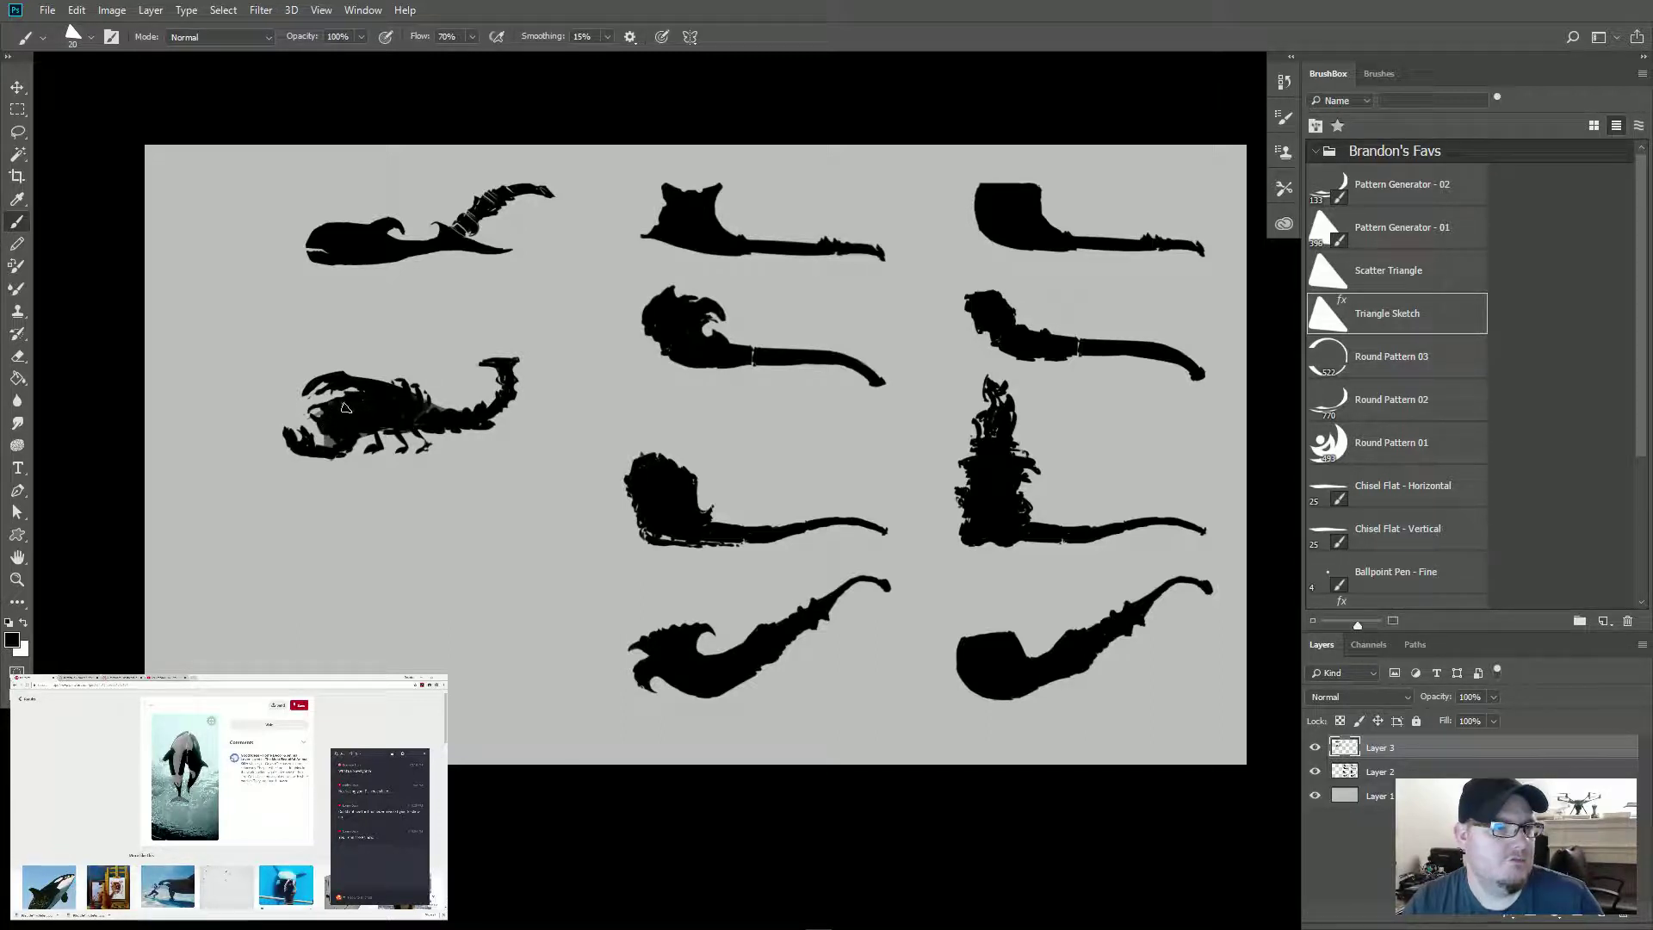
Step: Refine the area between the scorpion's upper claw and body with the eraser and brush
key(e)
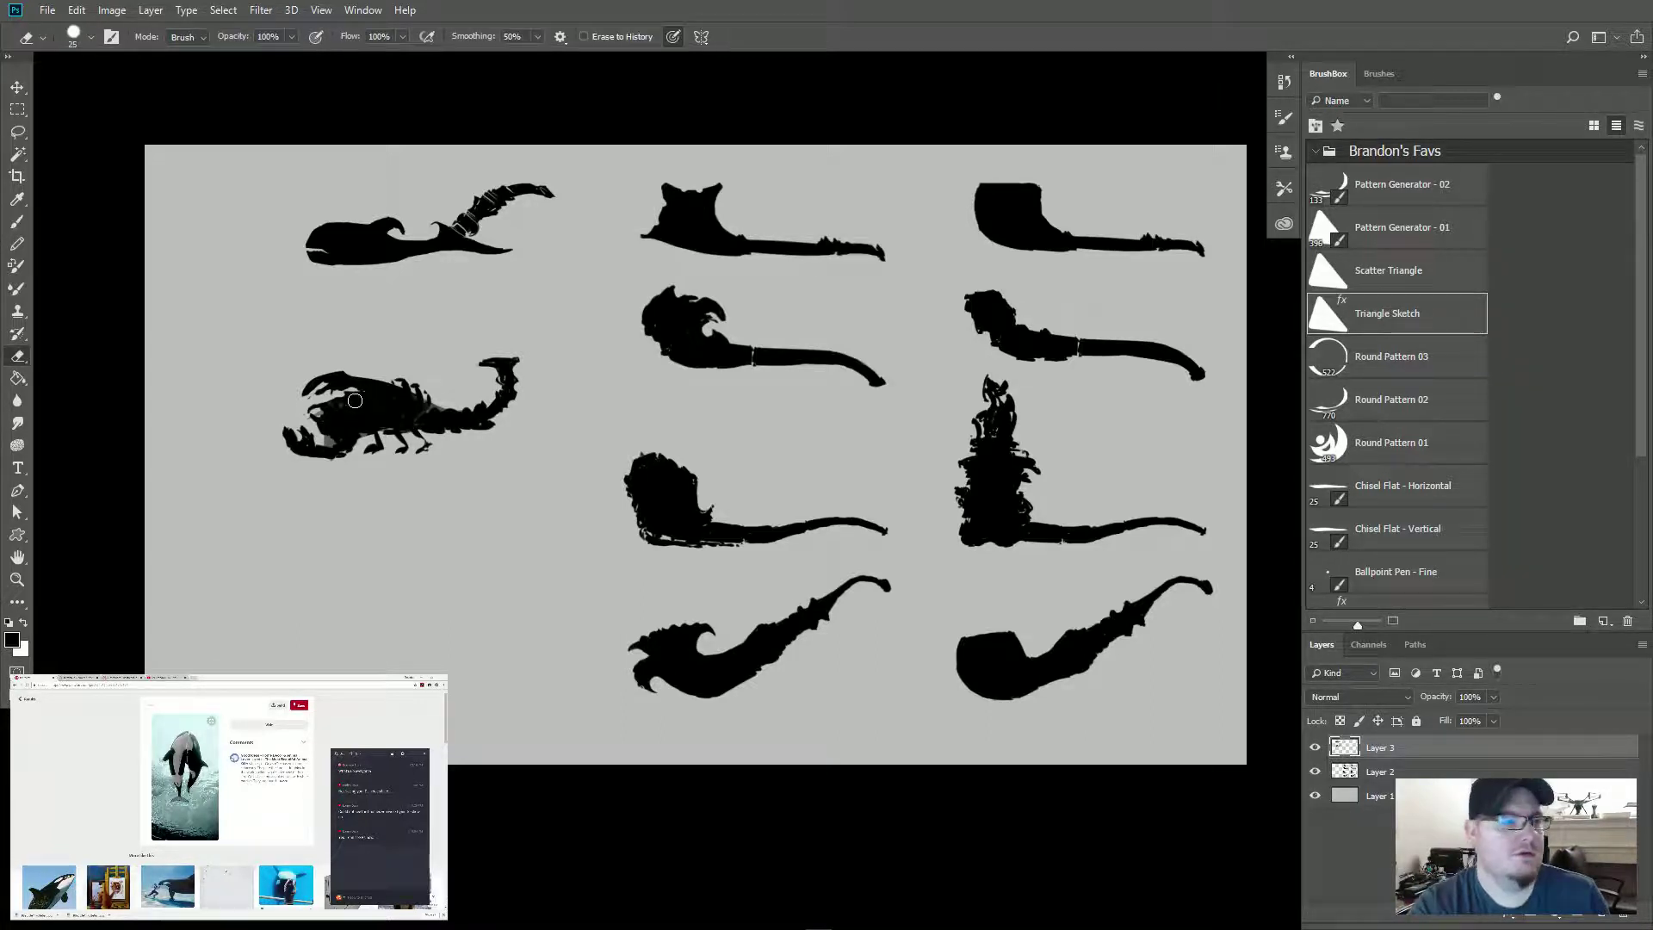
mouse_move(345, 416)
mouse_down()
mouse_move(381, 407)
mouse_move(342, 414)
mouse_move(326, 446)
mouse_move(353, 405)
mouse_up()
key(b)
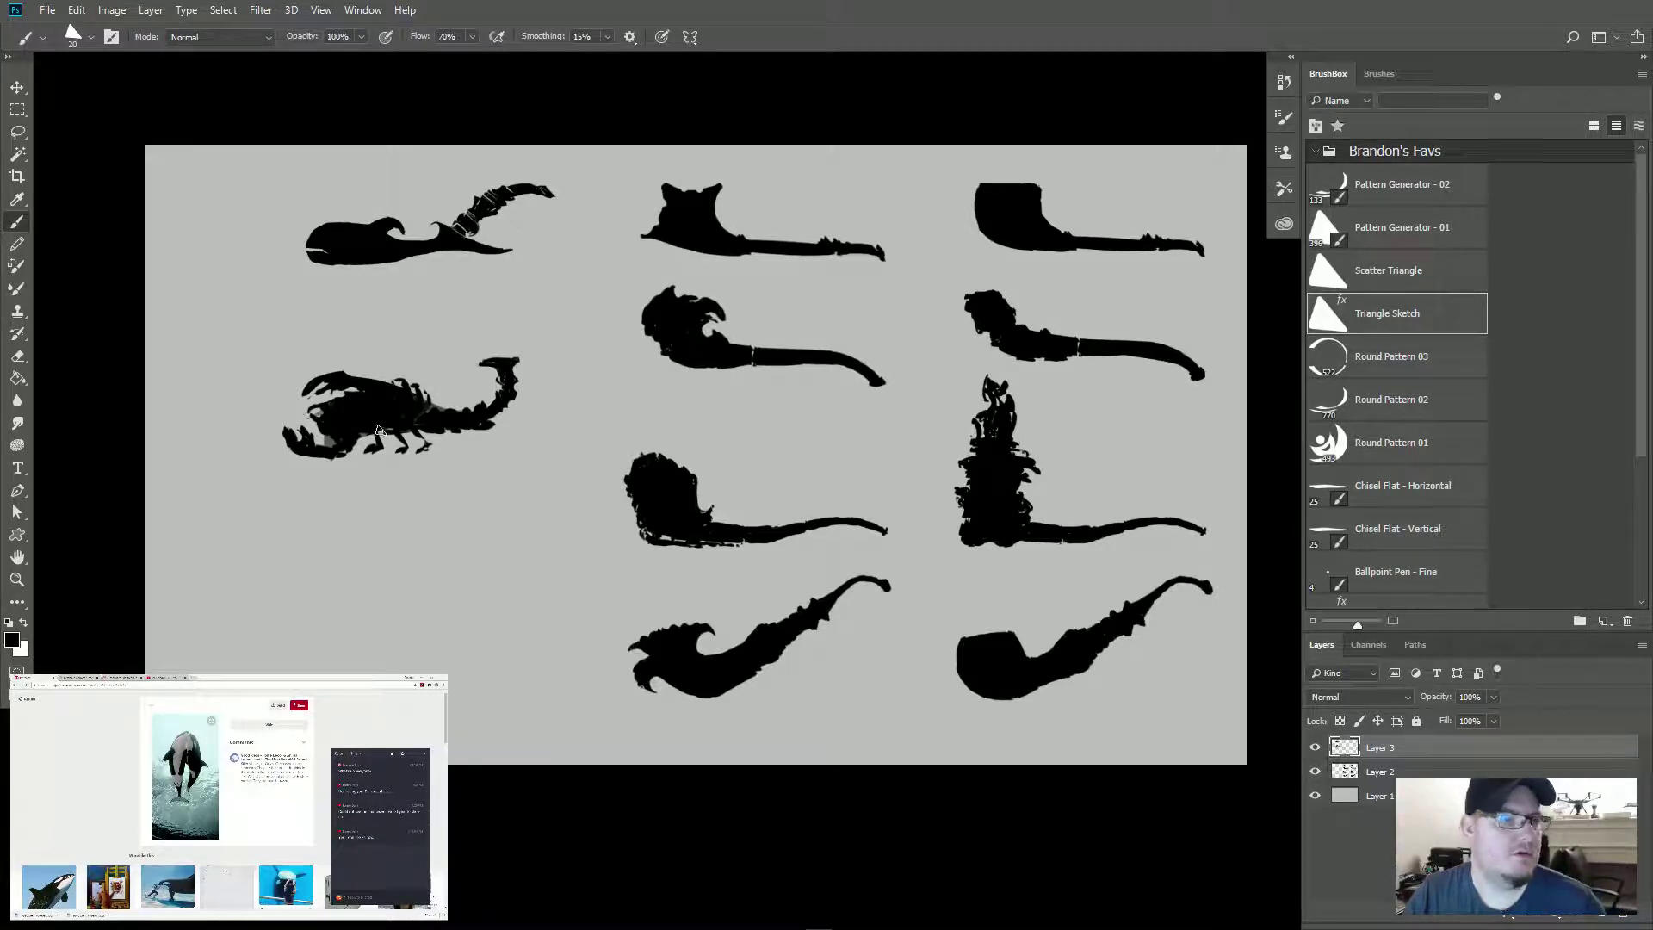
Step: Move the scorpion silhouette up beneath the whale pipe and enlarge it to about 106.5%
key(m)
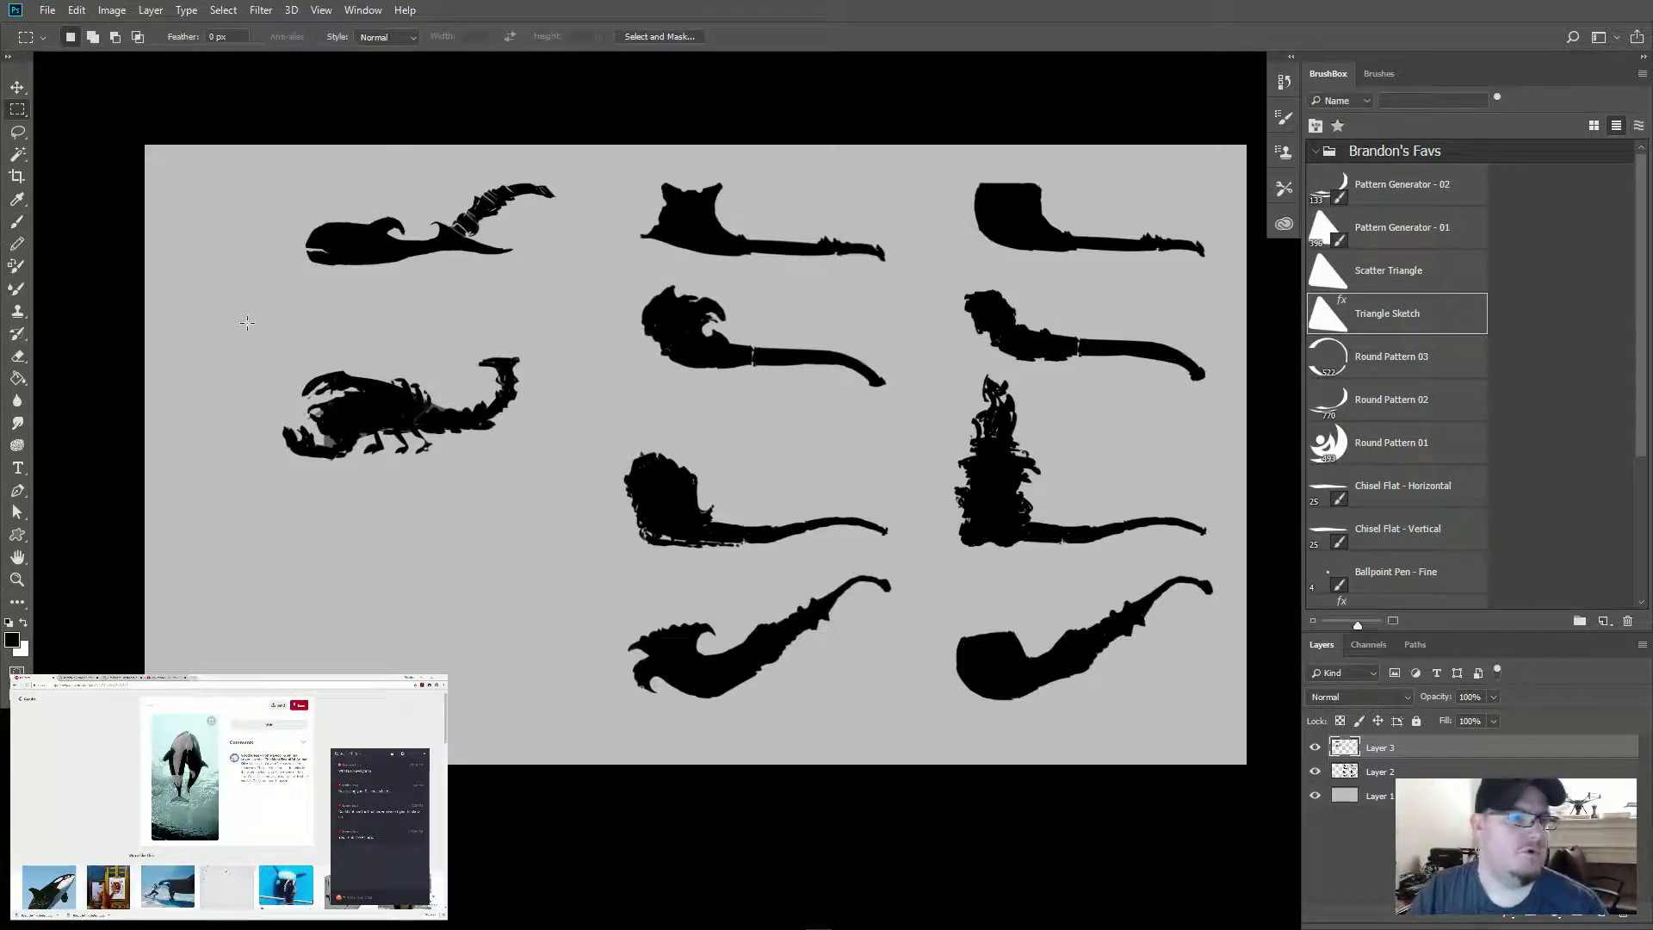
drag(226, 321, 543, 507)
key(ctrl+t)
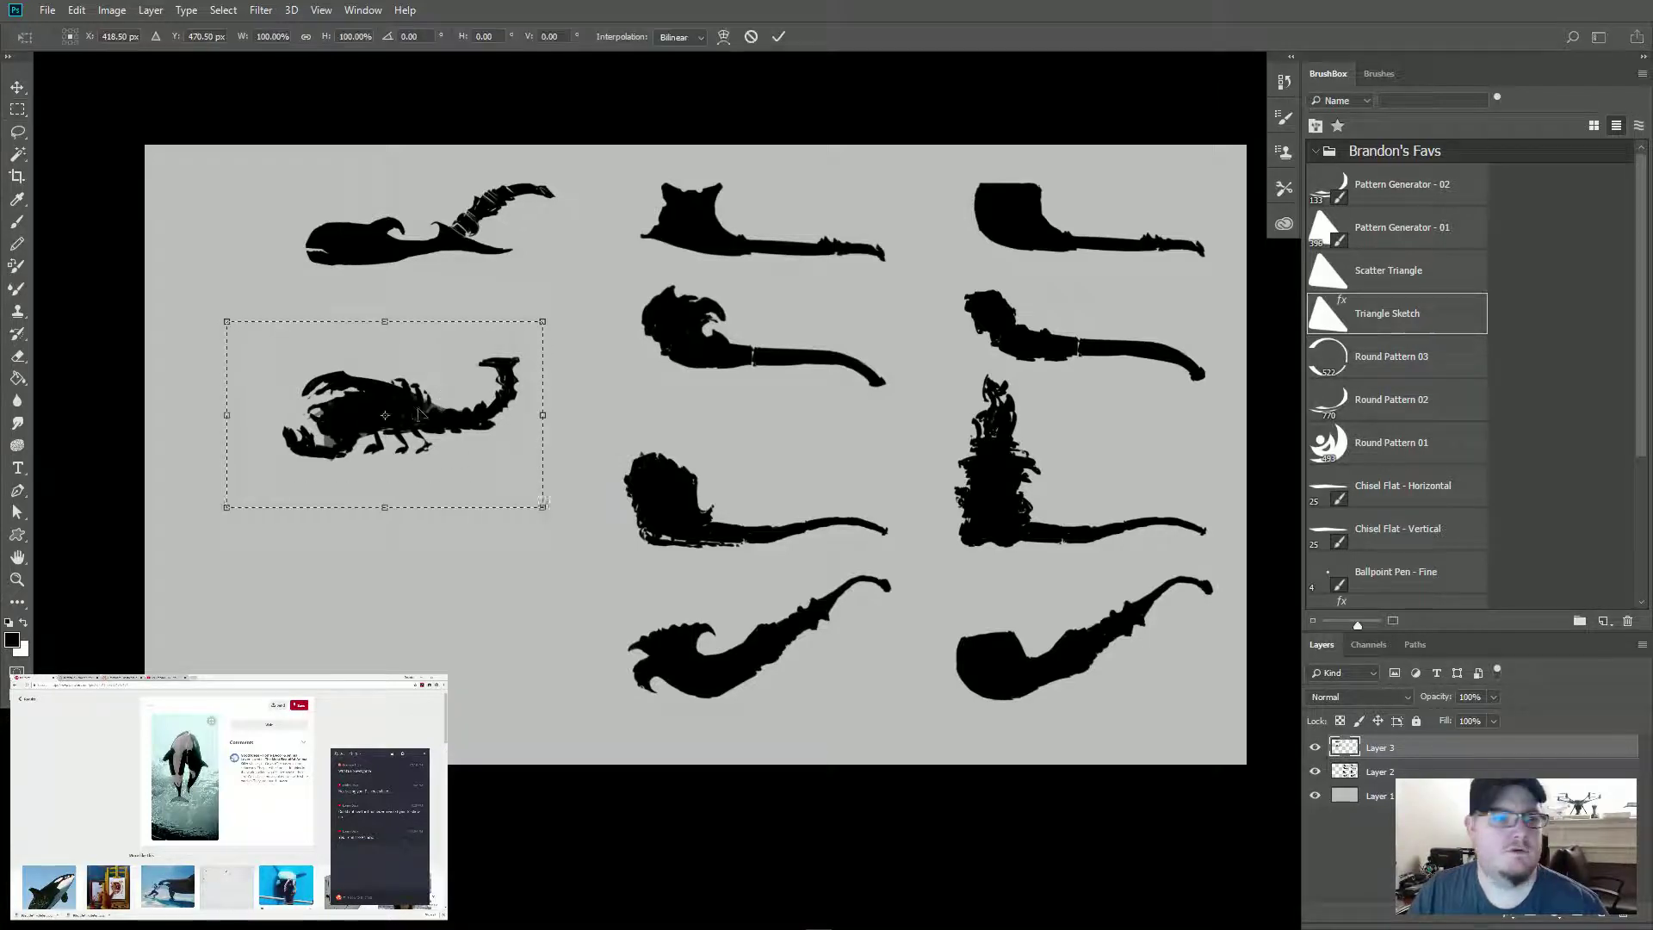
drag(419, 415, 456, 326)
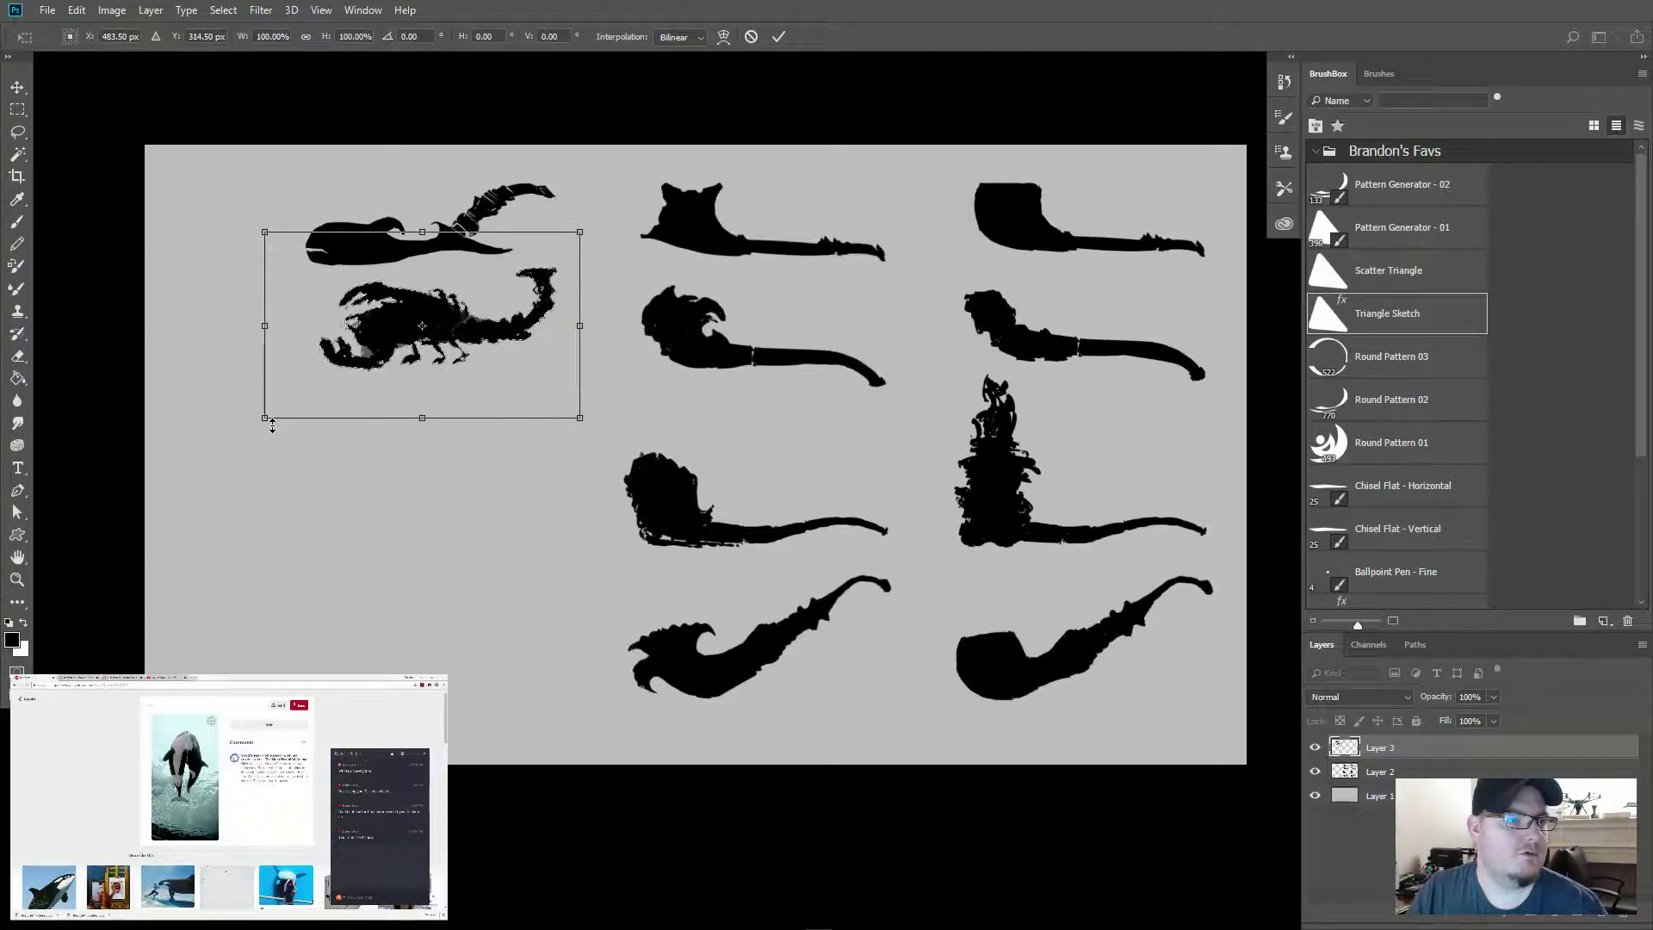
drag(272, 425, 251, 436)
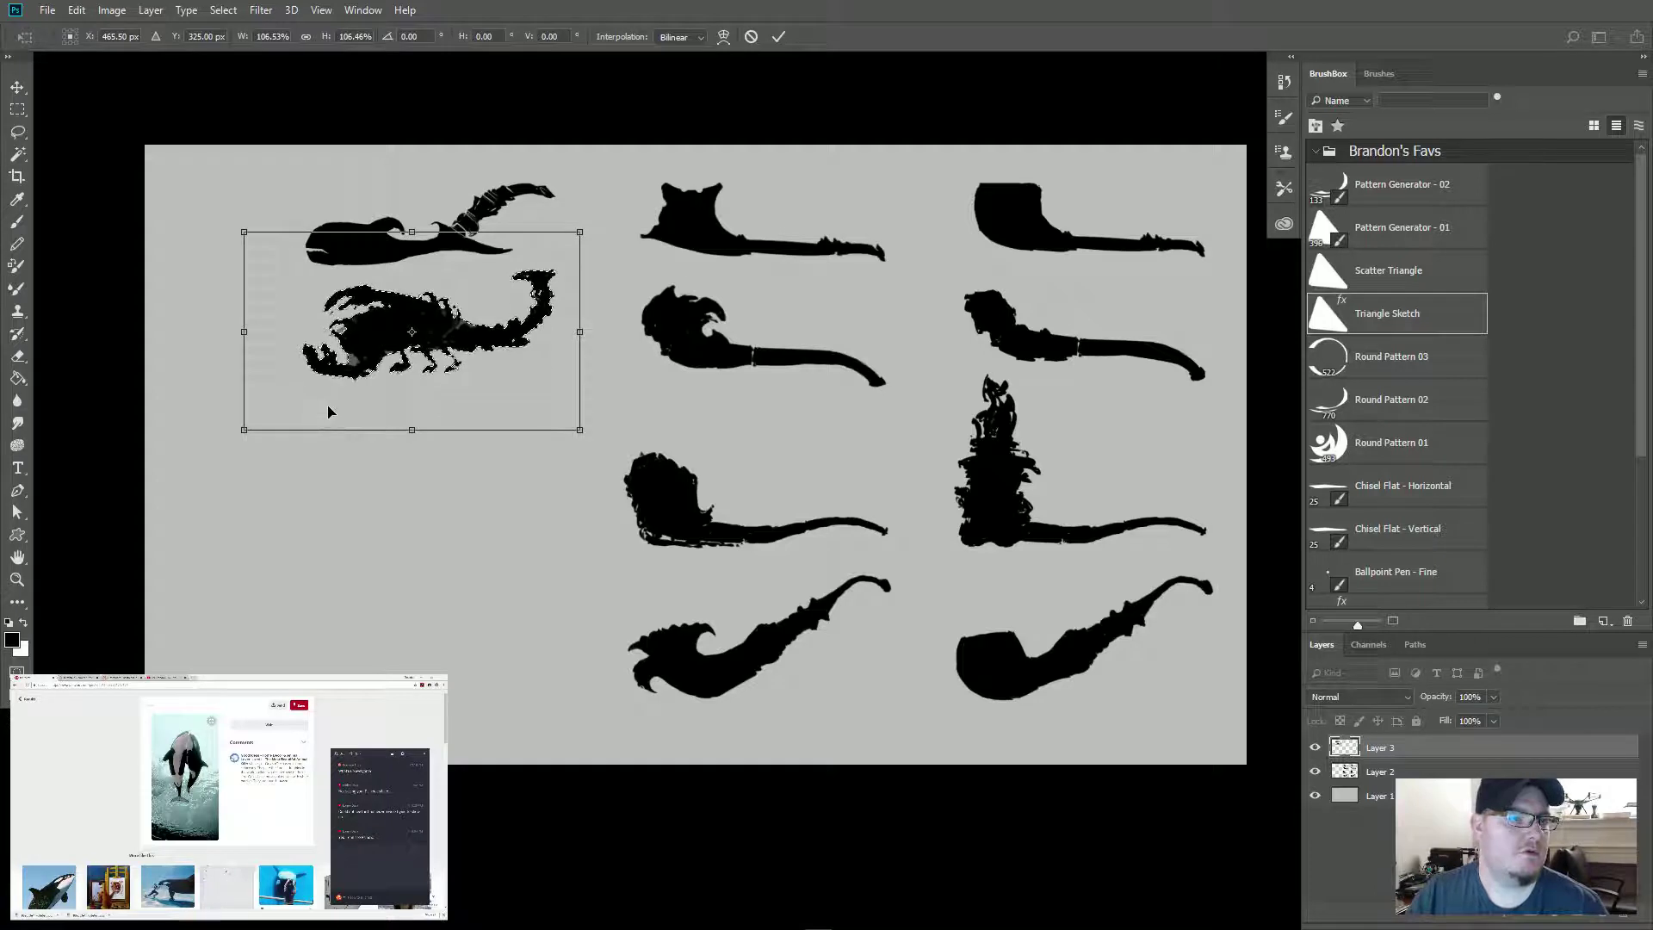
key(Return)
Step: Shift the scorpion slightly lower to clear the whale pipe, and remove the selection
key(ctrl+t)
mouse_move(487, 333)
mouse_down()
mouse_move(487, 369)
mouse_move(487, 353)
mouse_up()
key(Return)
key(m)
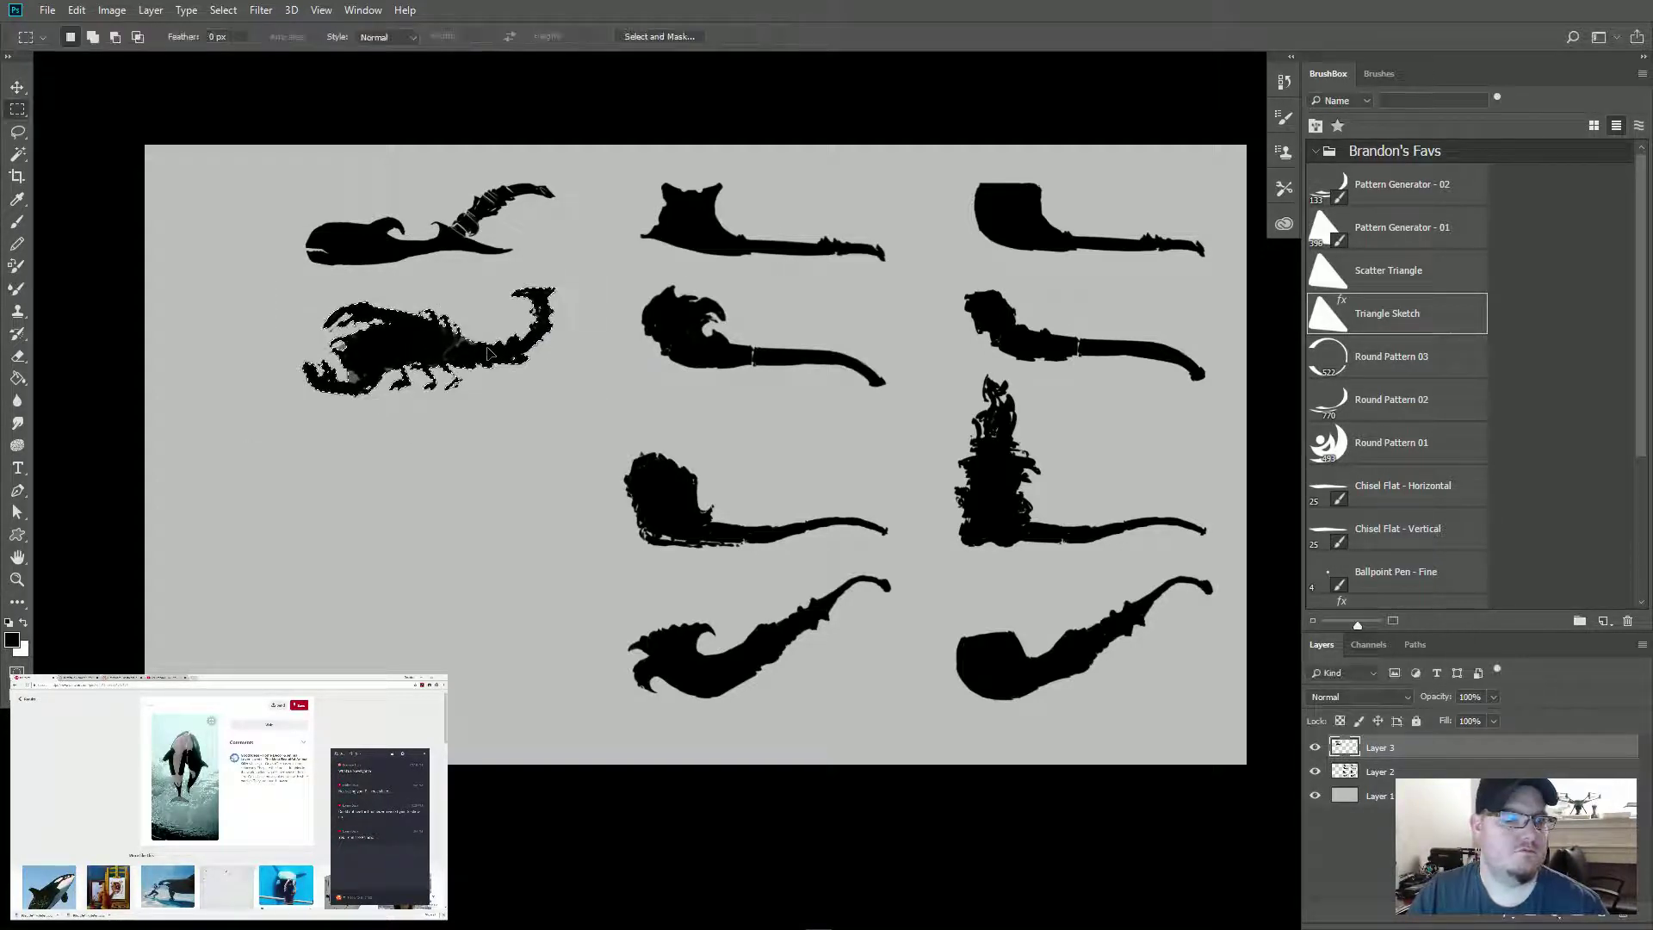
key(ctrl+d)
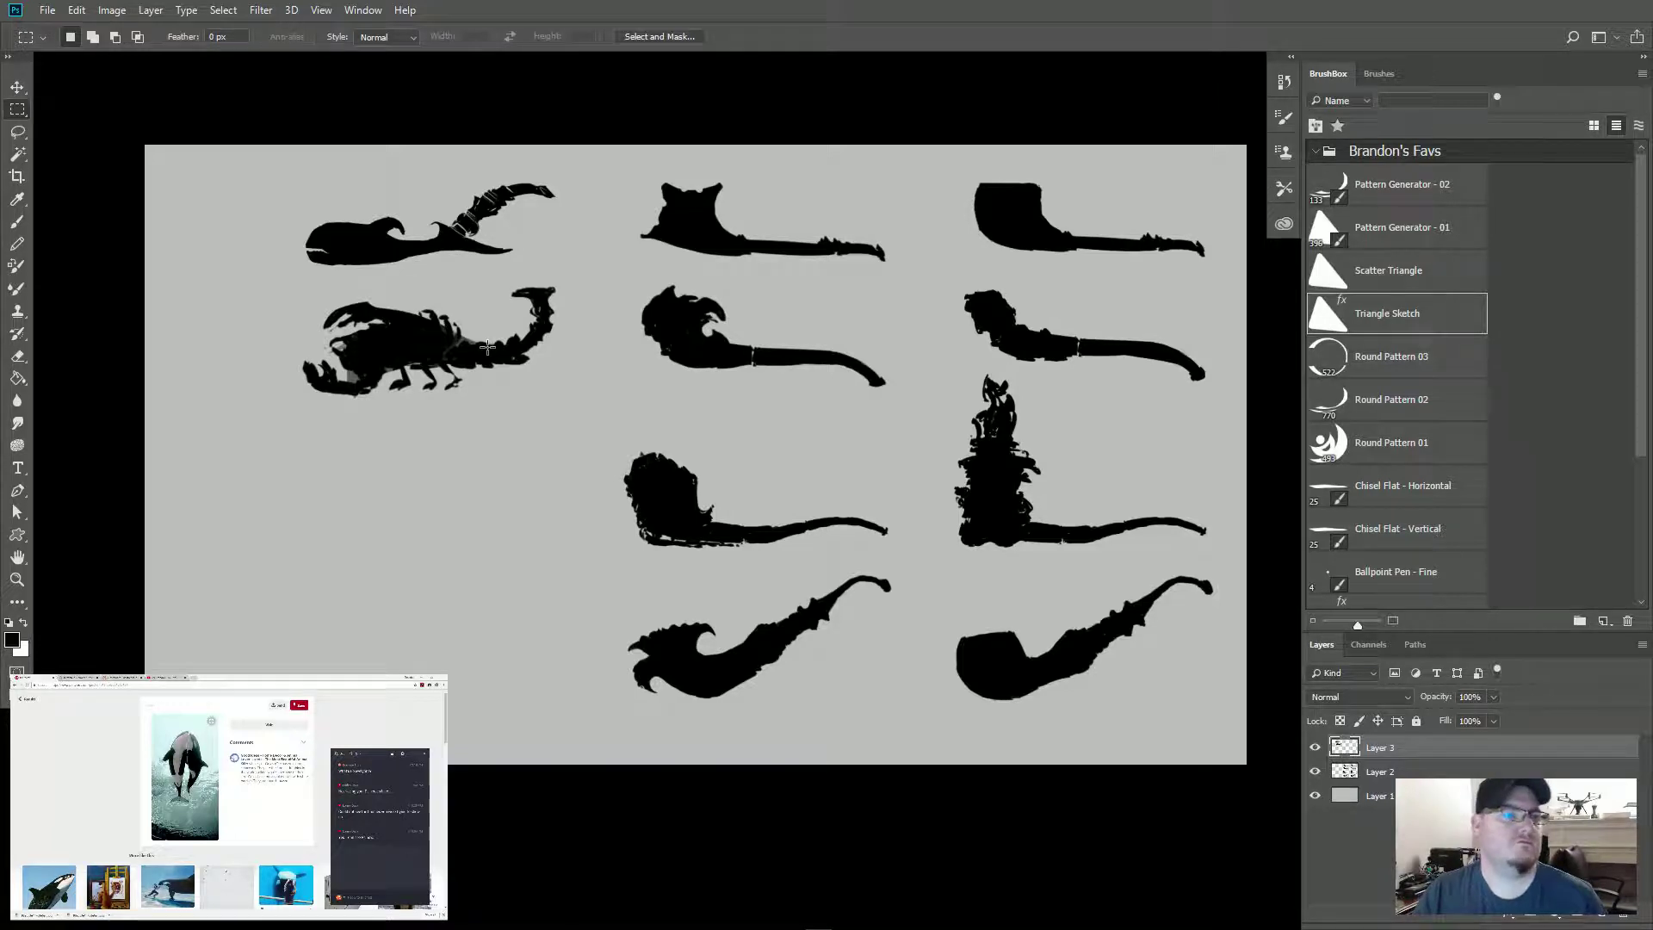
Step: Warp the scorpion silhouette, pulling its lower front corner and the underside of its tail upward
key(ctrl+t)
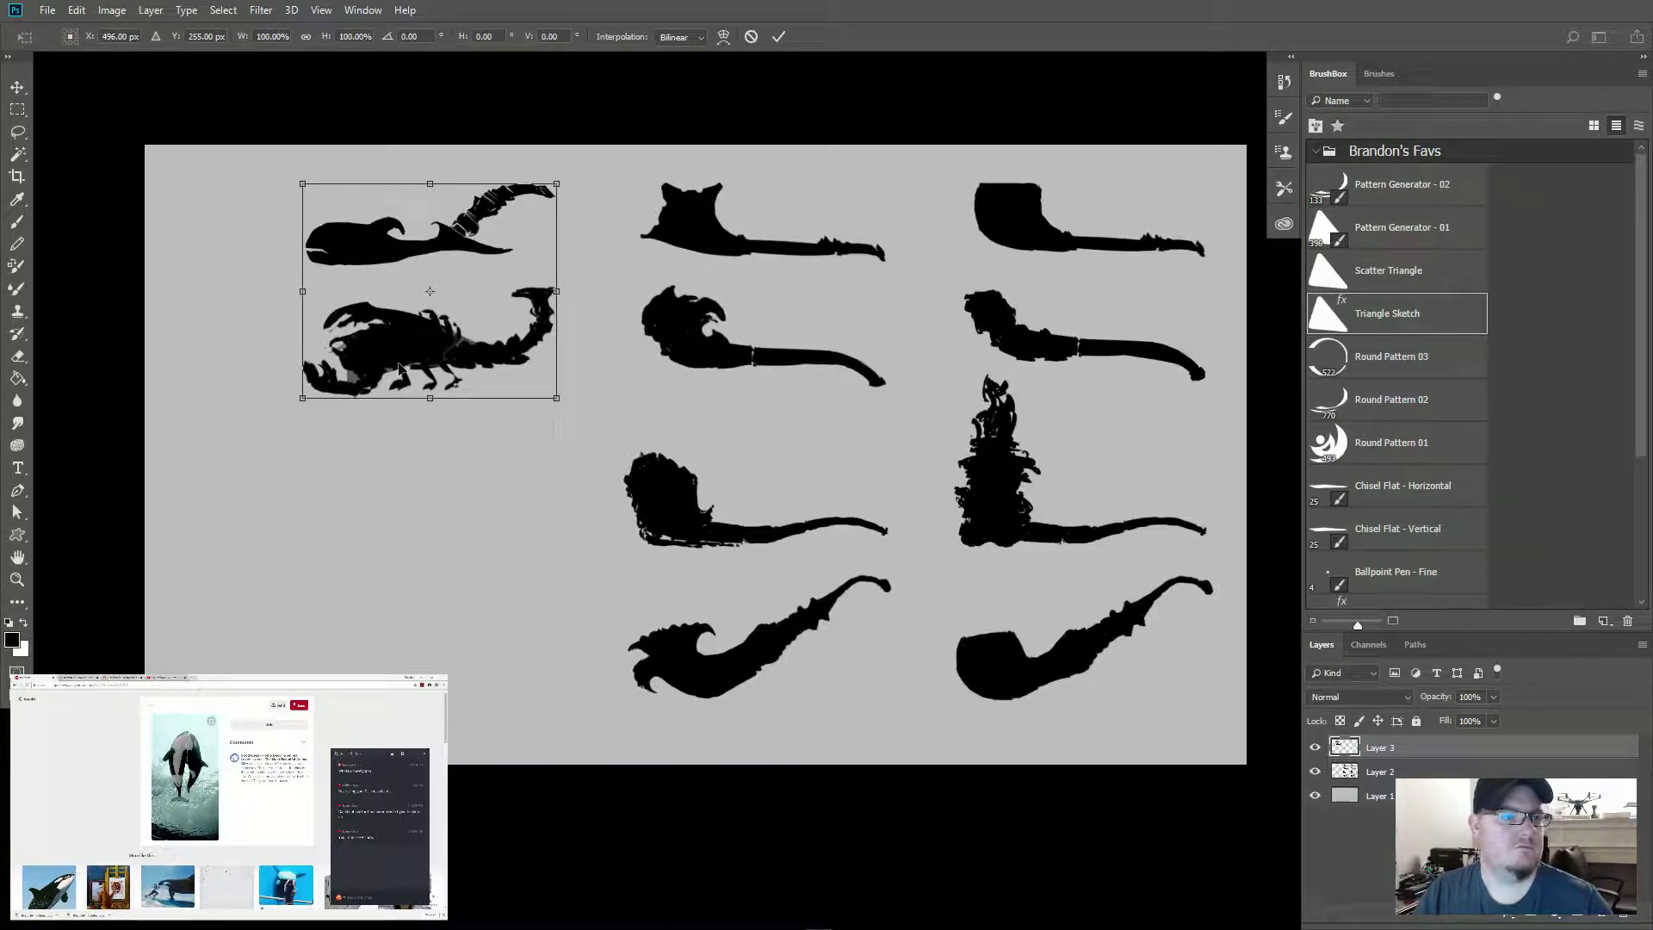
key(Return)
drag(266, 422, 569, 280)
key(ctrl+t)
right_click(444, 364)
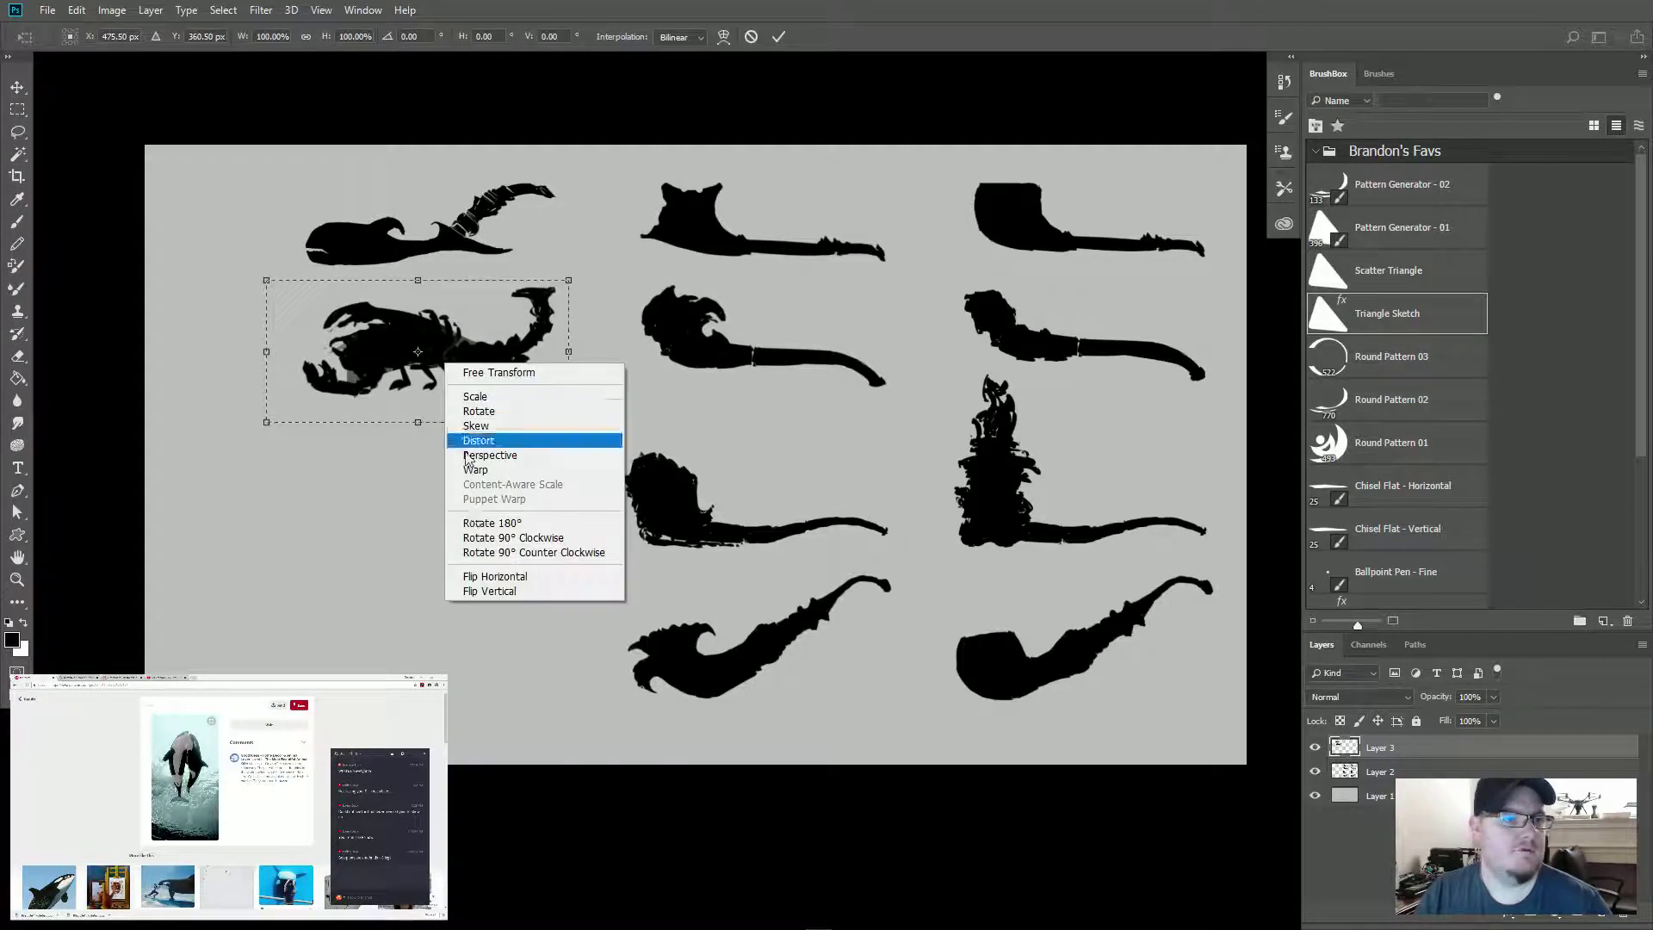
click(469, 469)
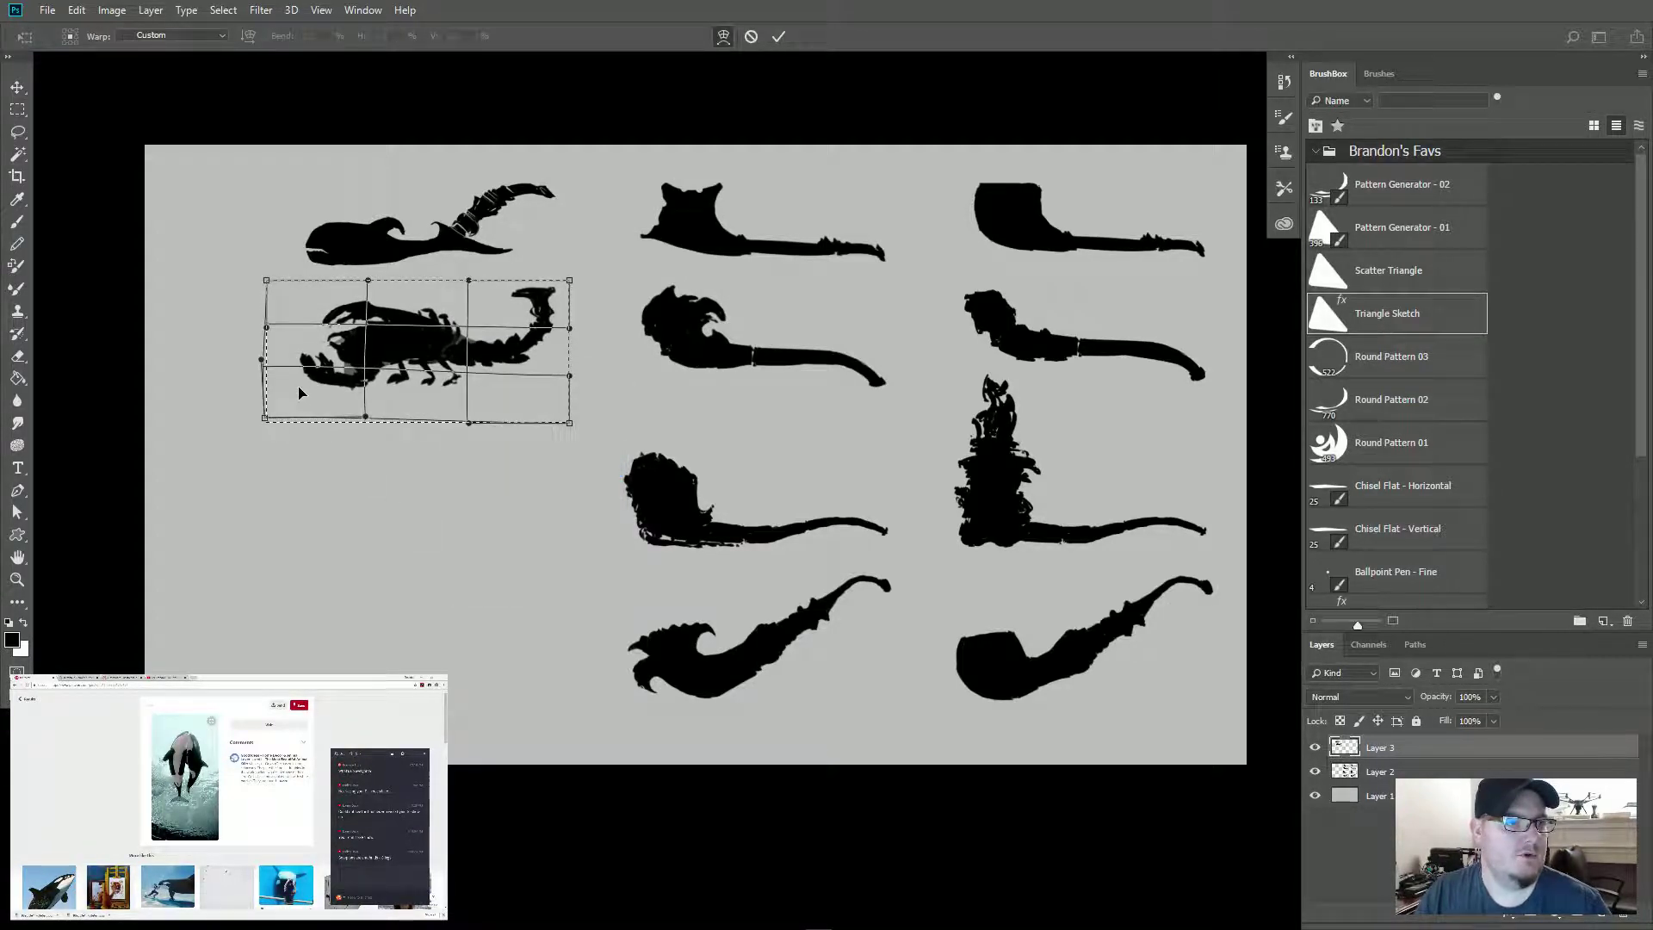
drag(264, 420, 266, 388)
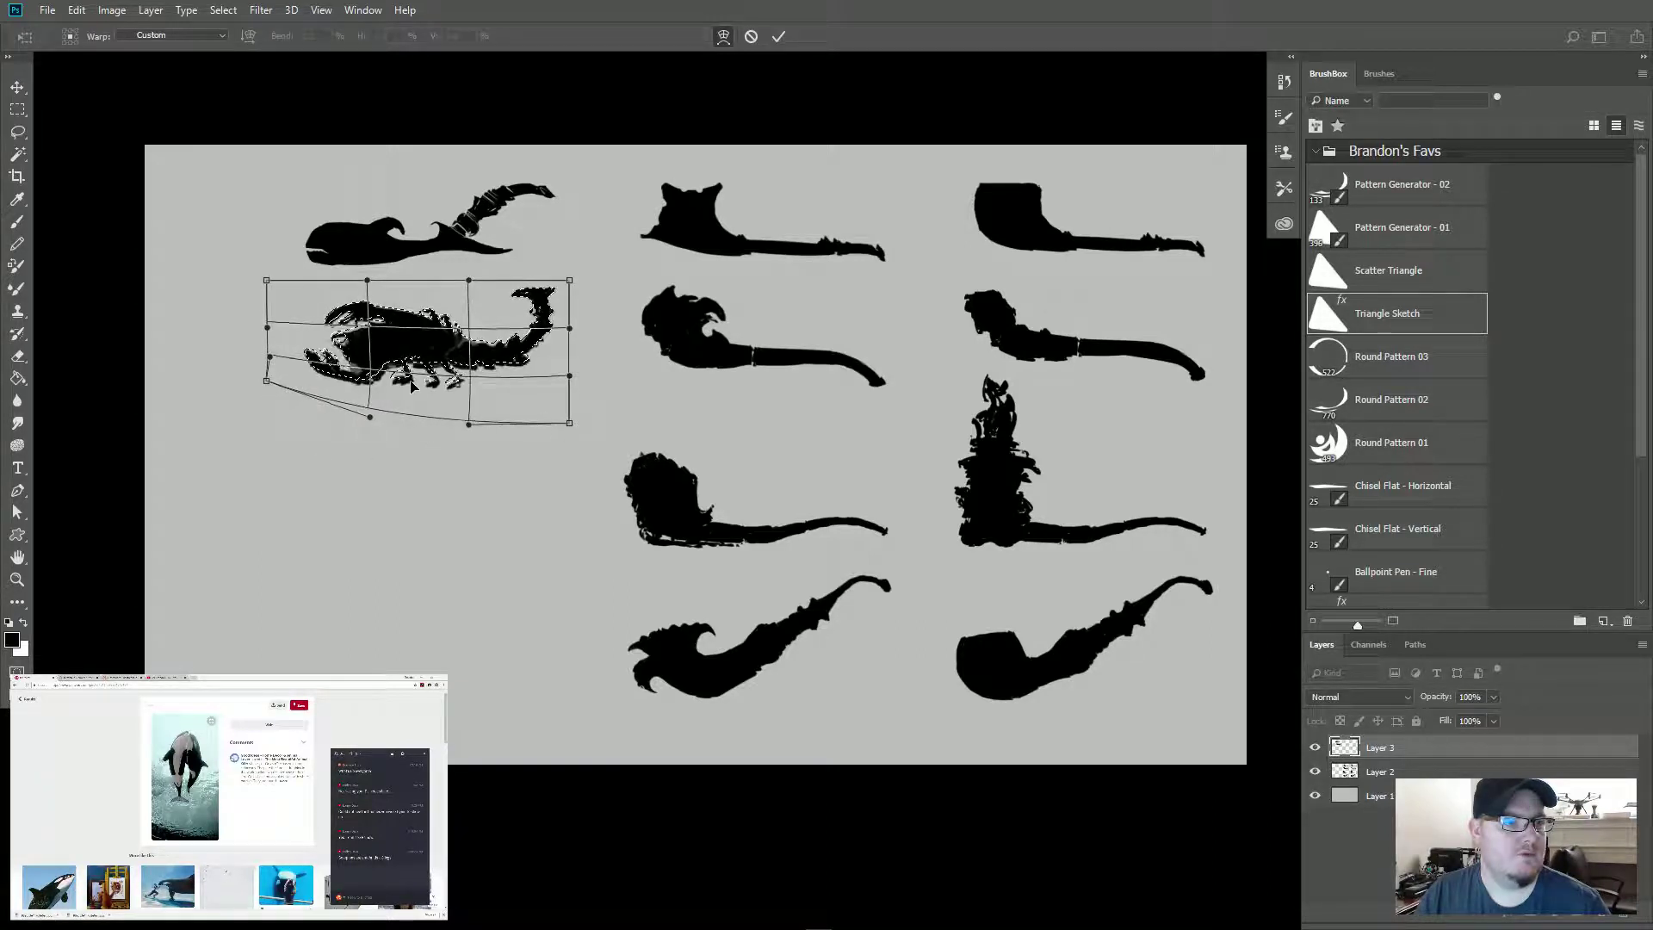
drag(558, 389, 558, 362)
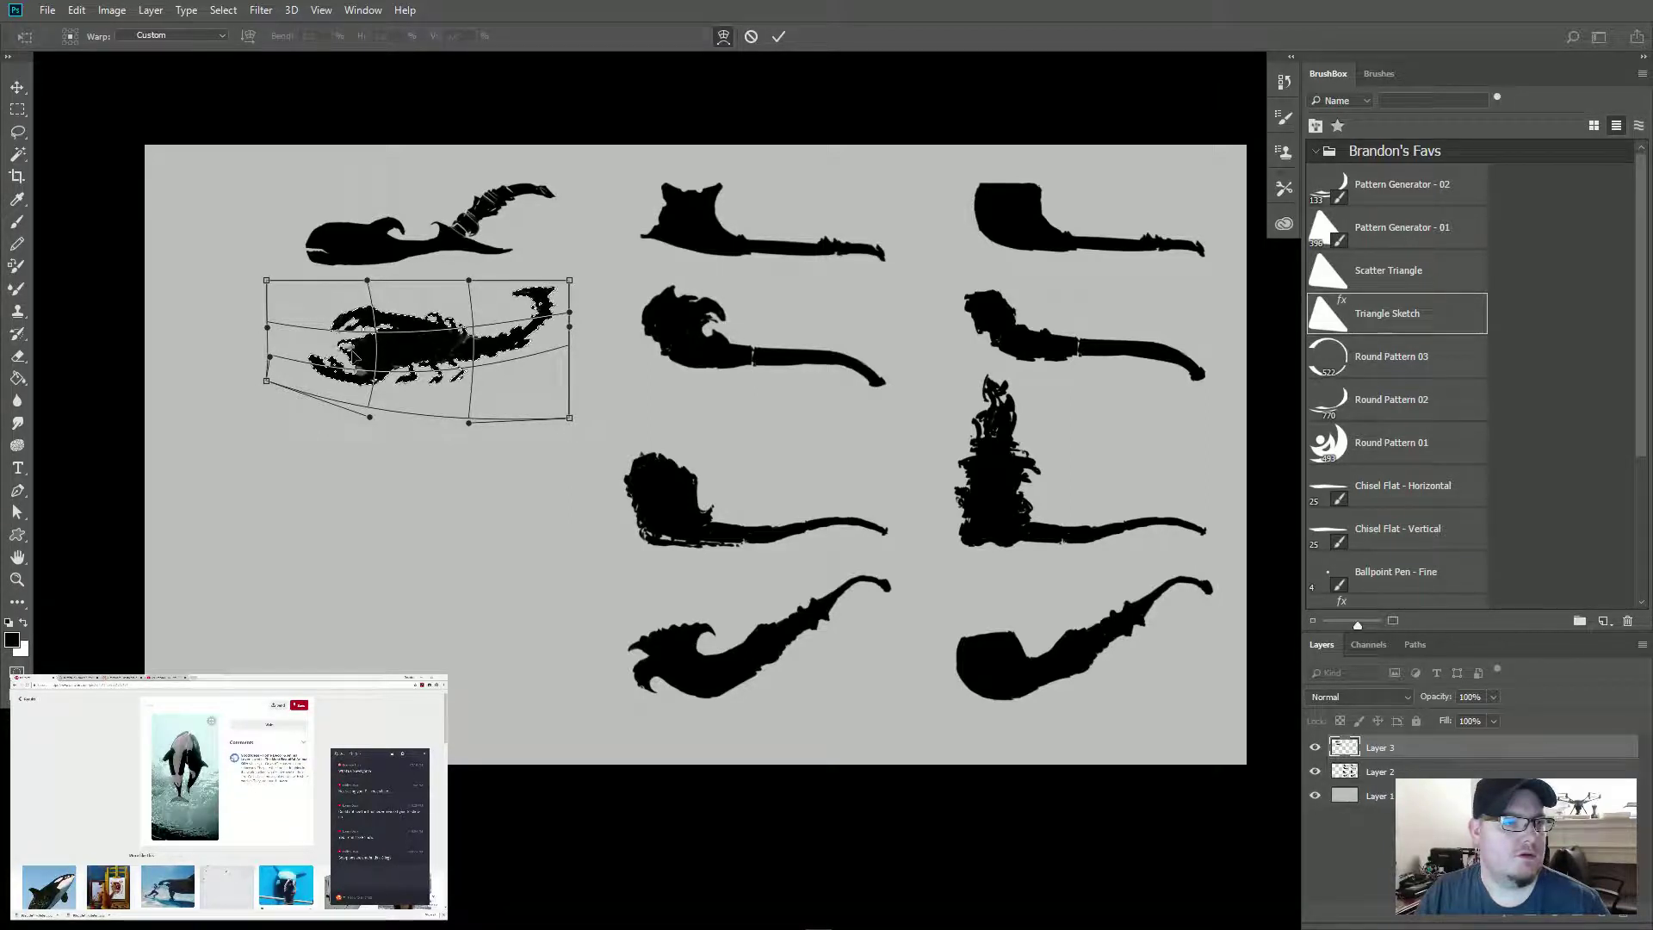
Step: Flatten the scorpion's upper claw and back with the warp, stretch the tail tip outward, and apply it
drag(352, 350, 346, 353)
drag(379, 292, 372, 311)
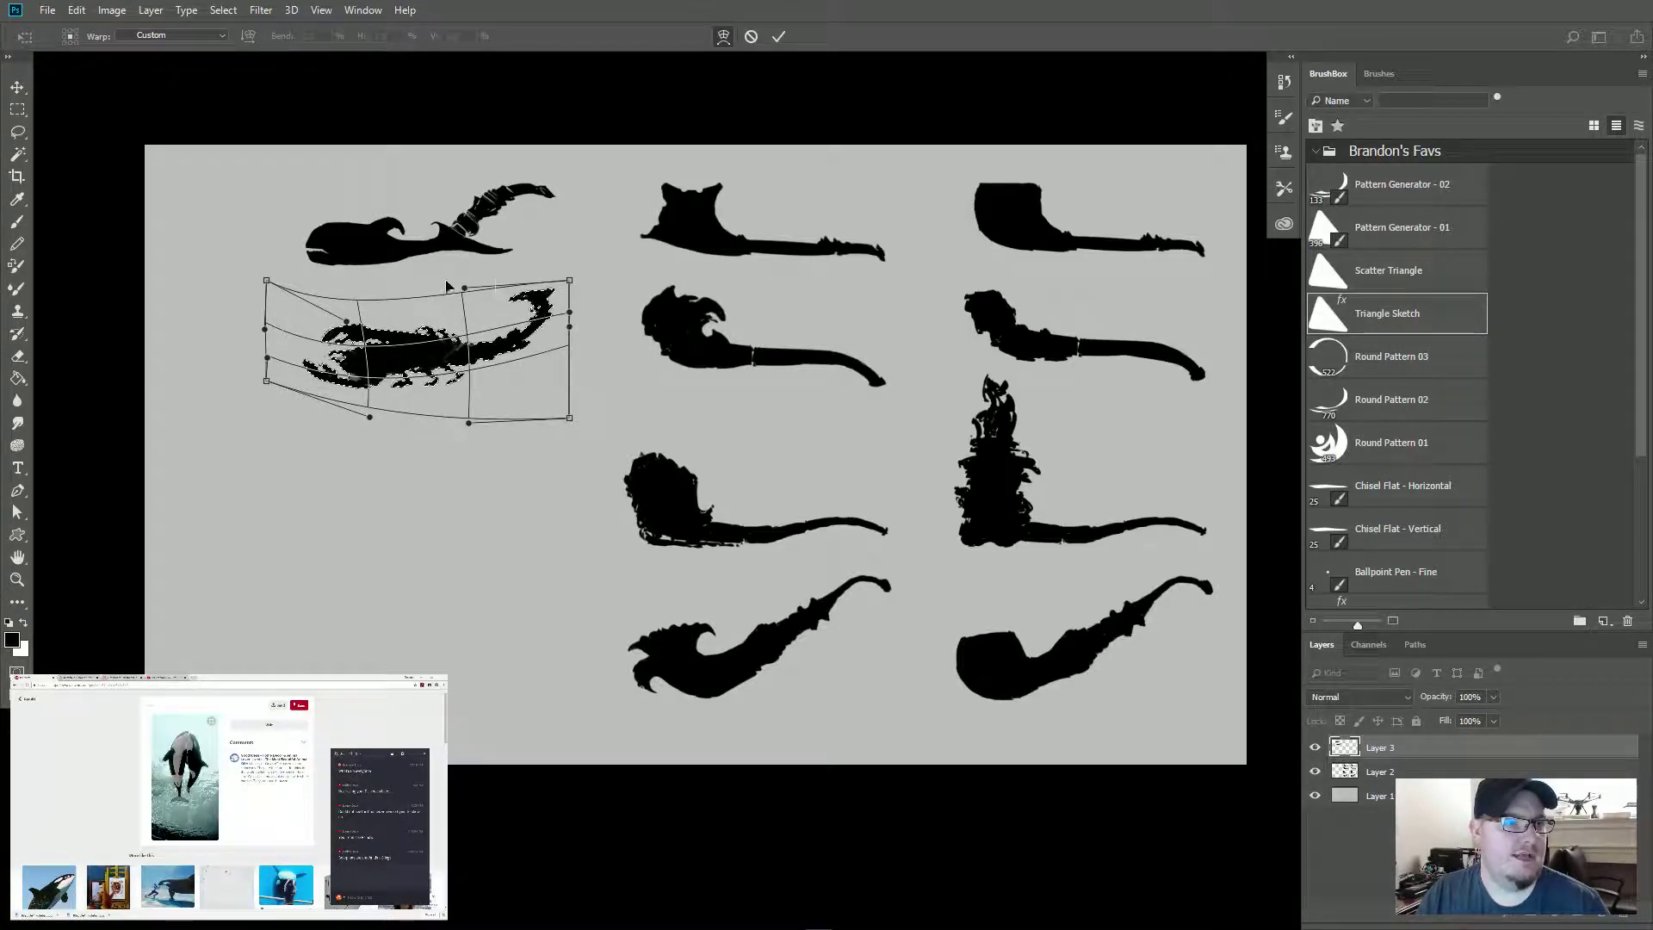
drag(514, 284, 549, 267)
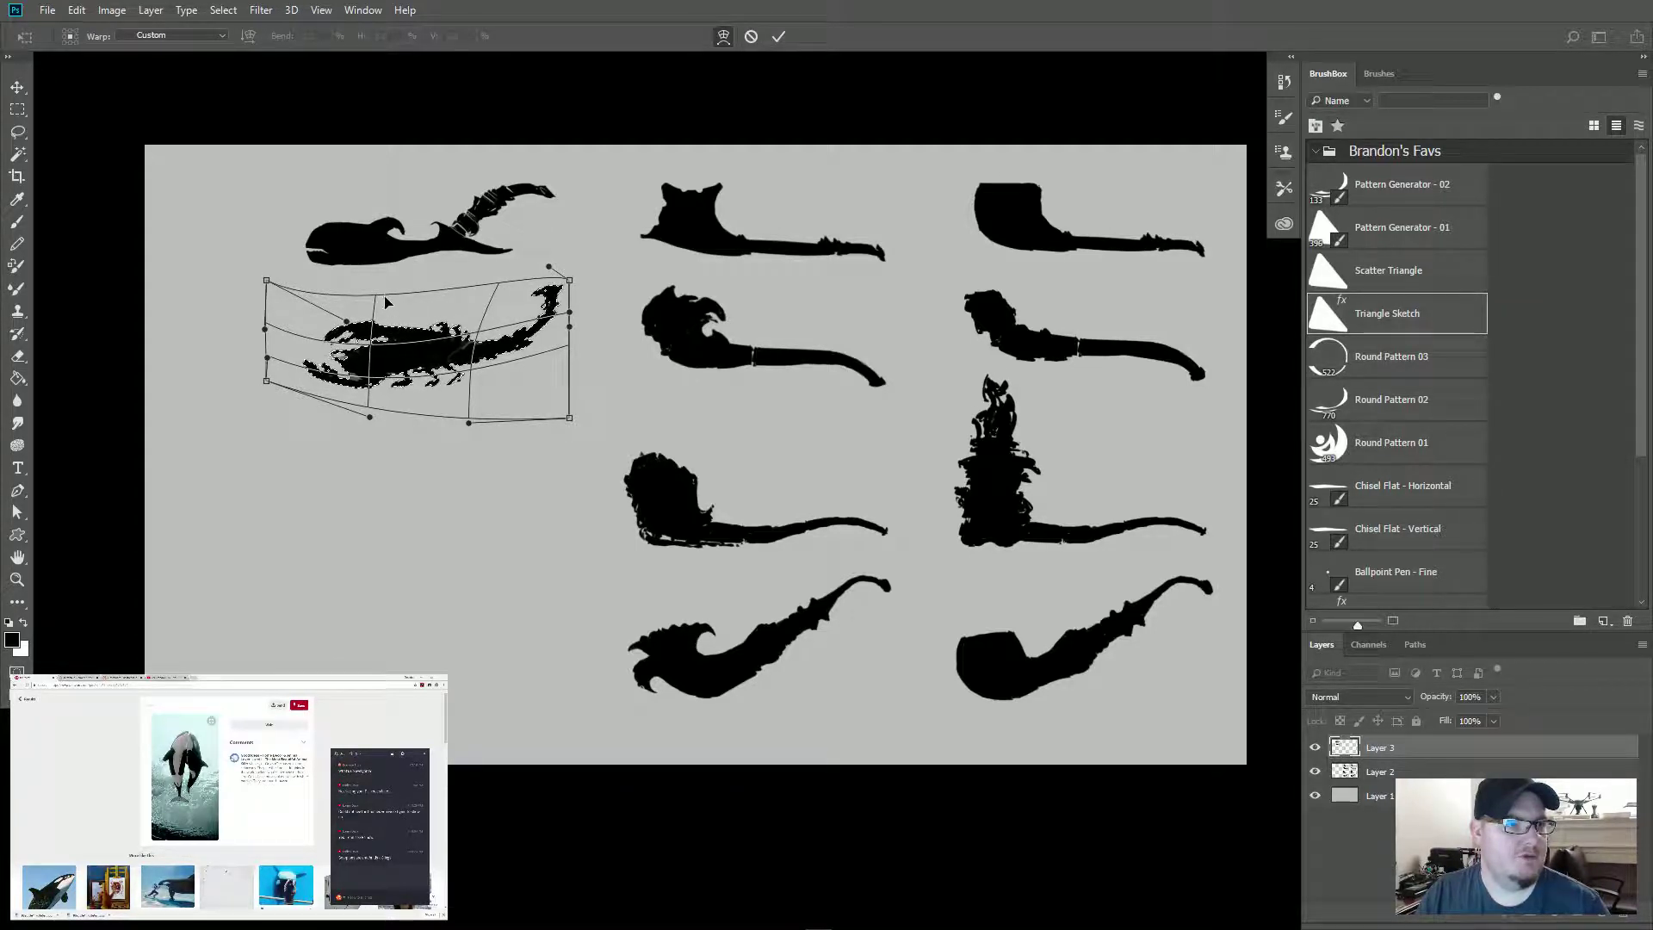
drag(386, 302, 373, 317)
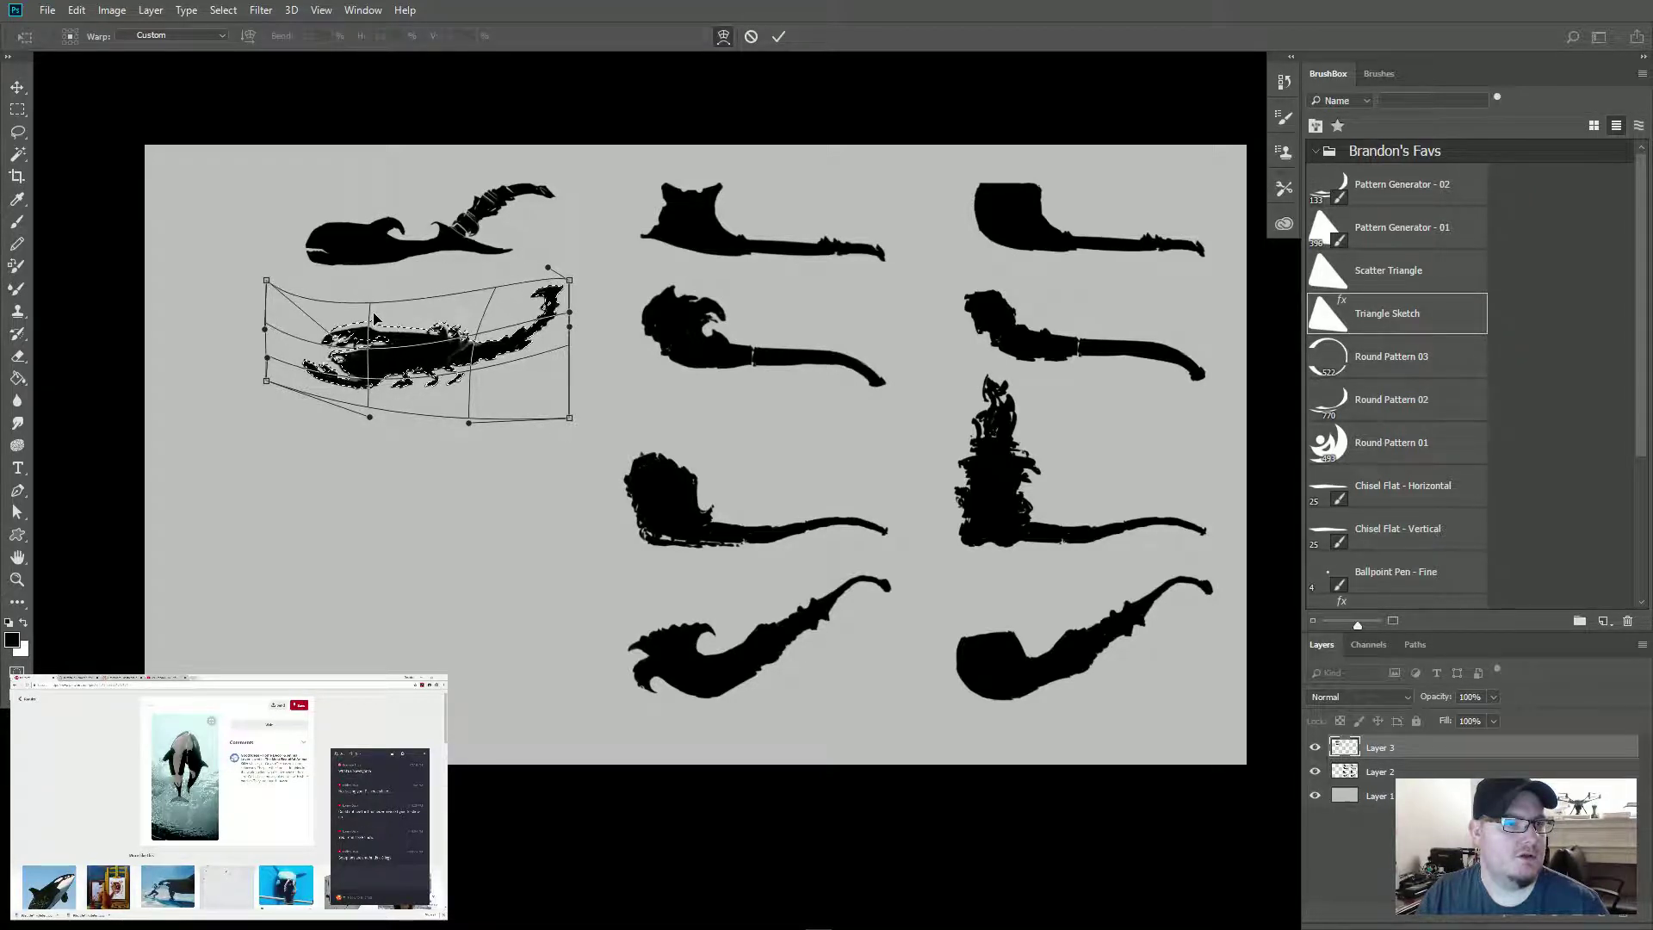
key(Return)
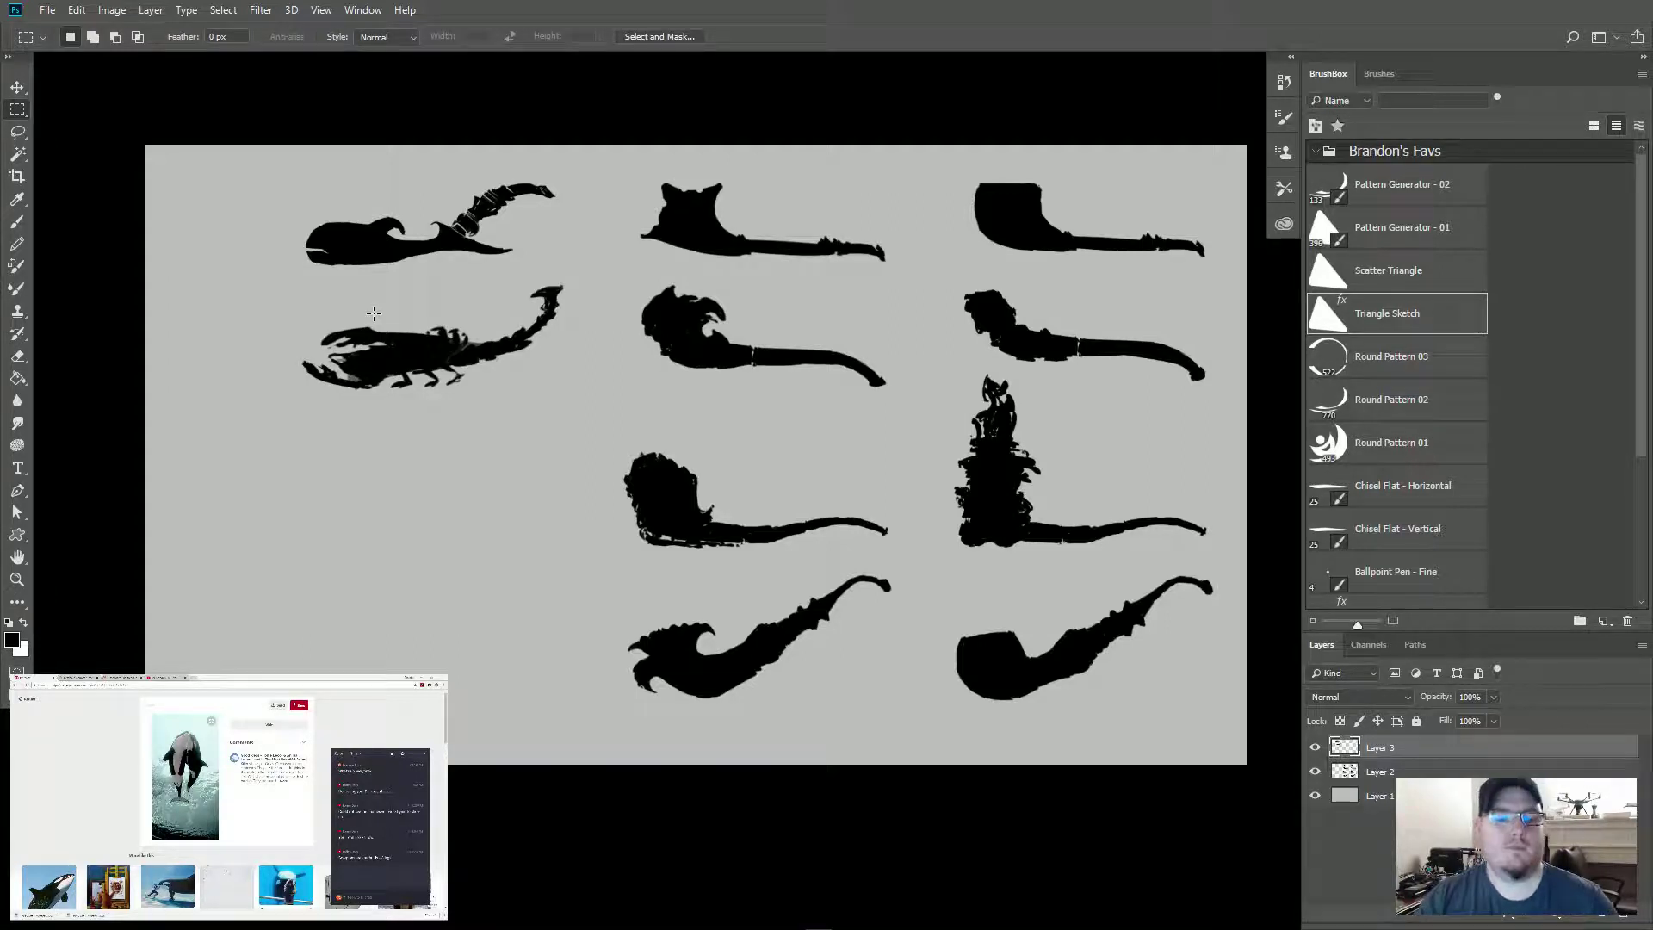
Step: Nudge the scorpion slightly left to line it up beneath the whale pipe, and deselect it
drag(569, 270, 270, 406)
key(v)
key(shift+Left)
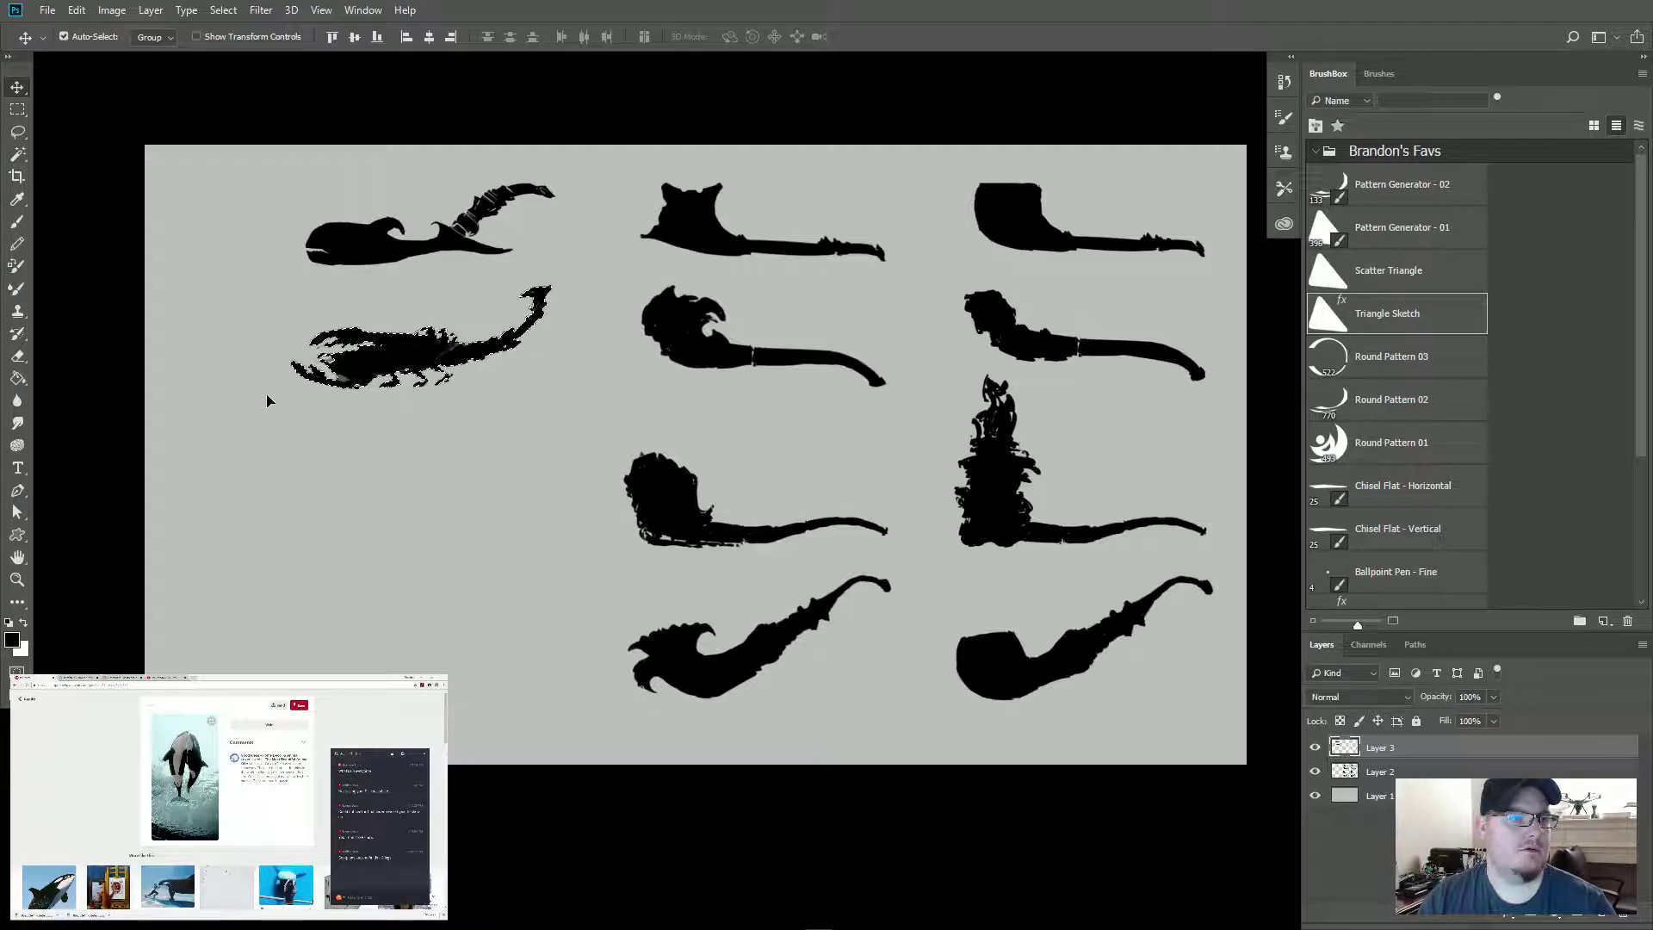
key(ctrl)
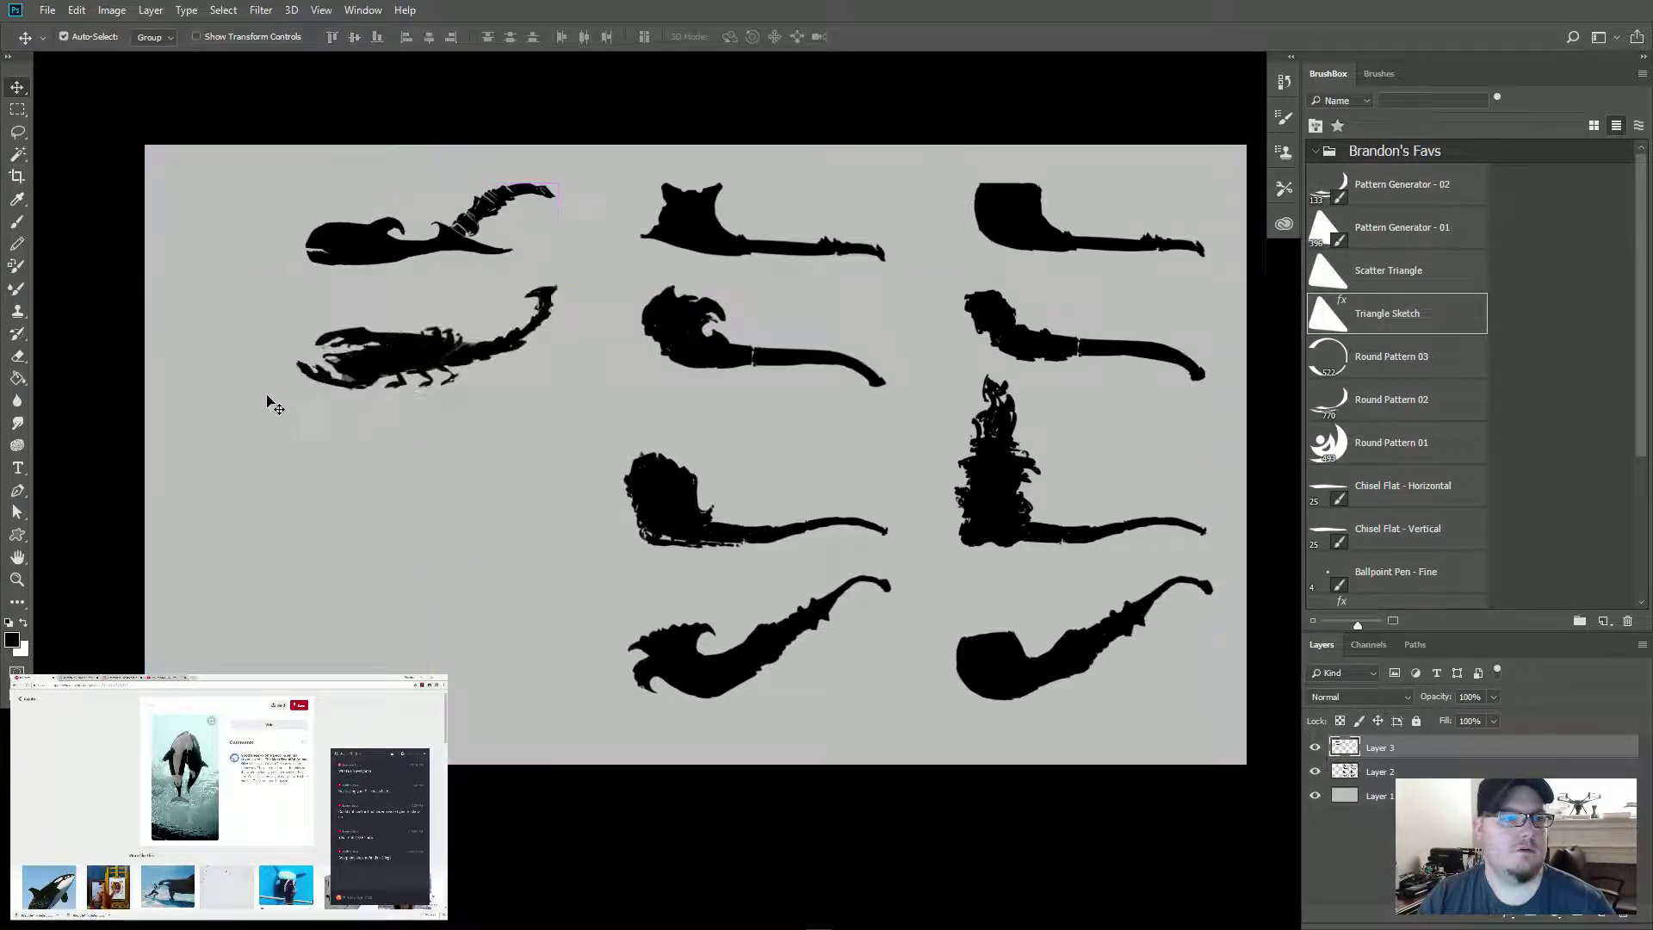
key(ctrl+d)
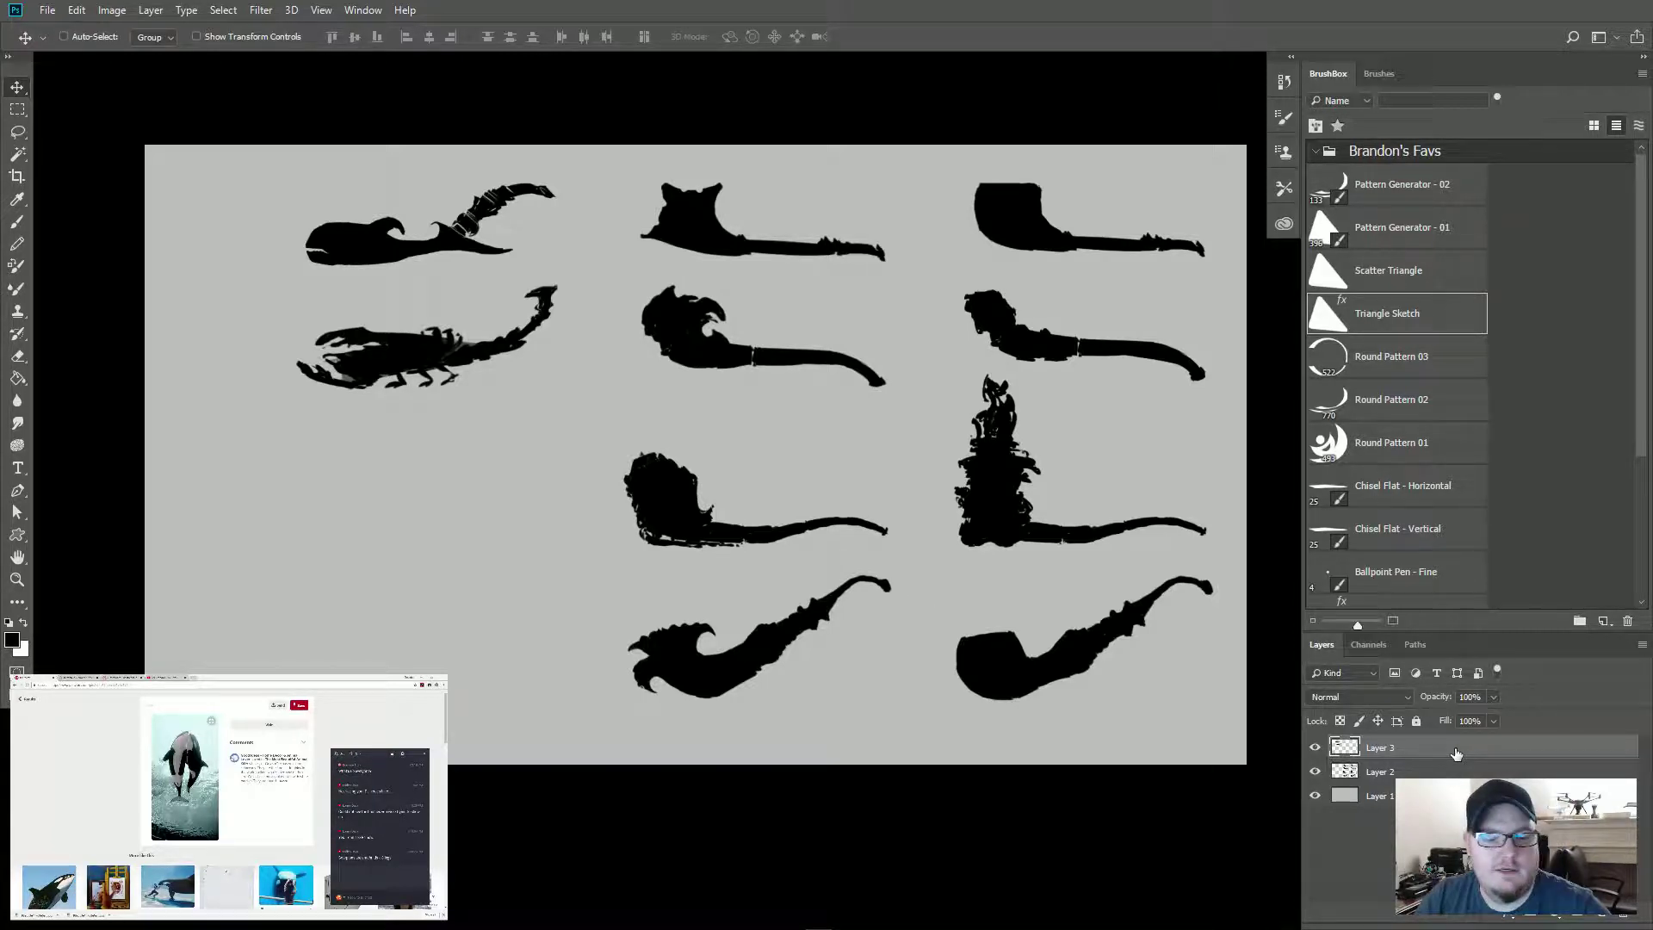
Step: Merge Layer 3 into Layer 2 and add a new empty layer above the silhouettes
key(ctrl+e)
key(b)
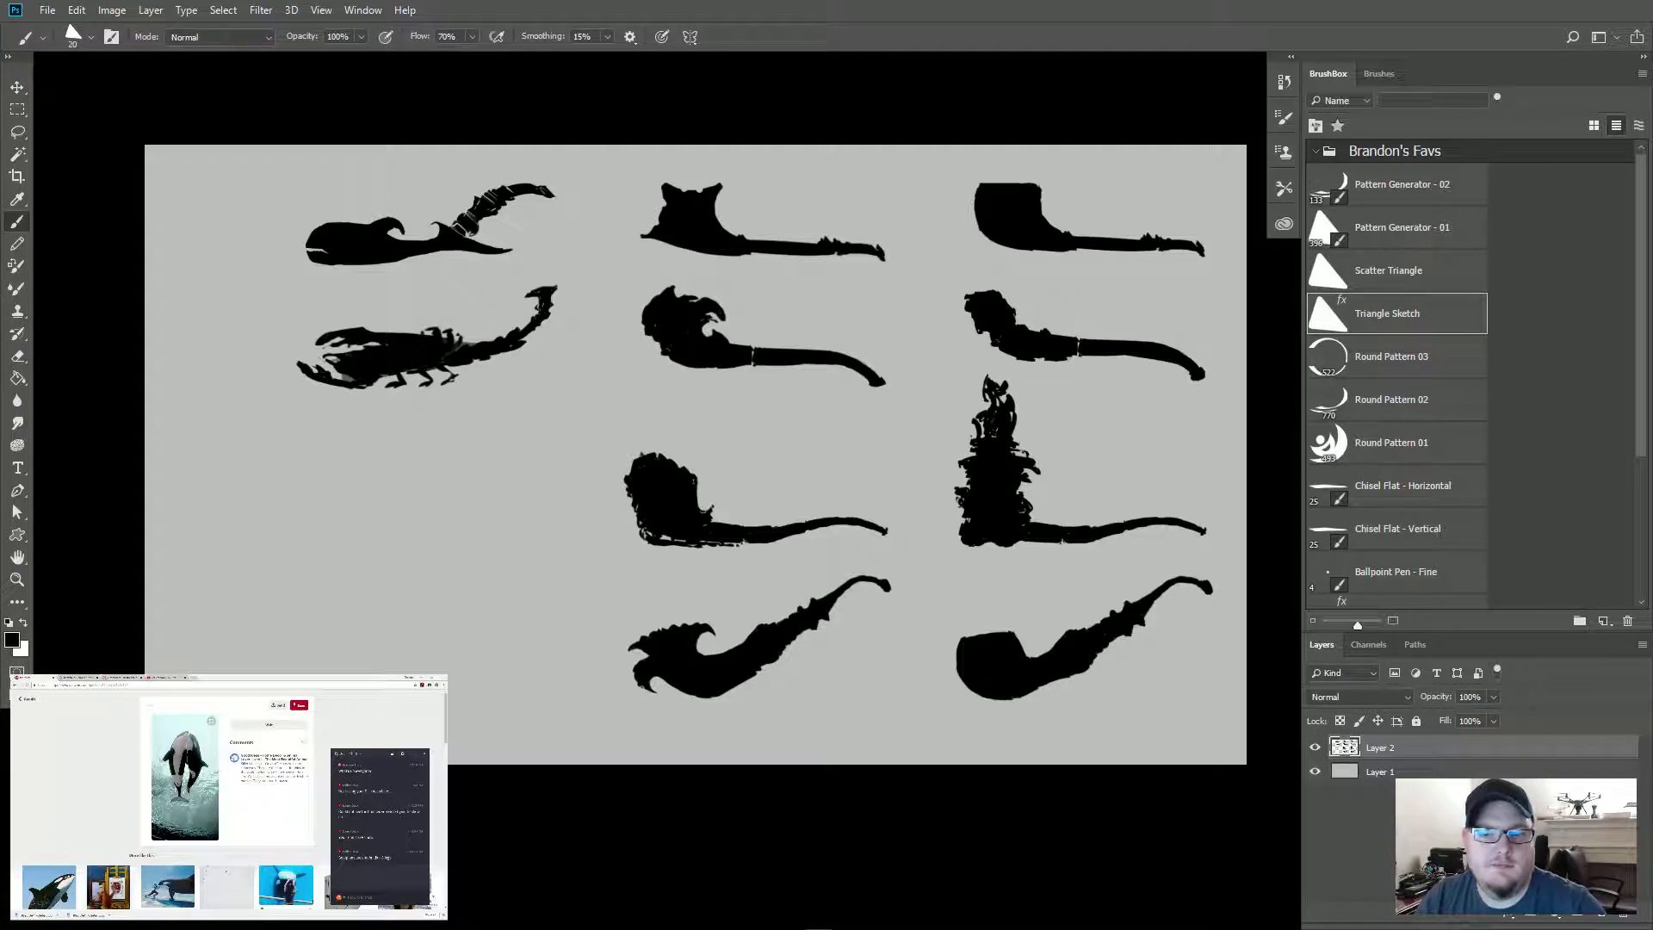
click(1600, 917)
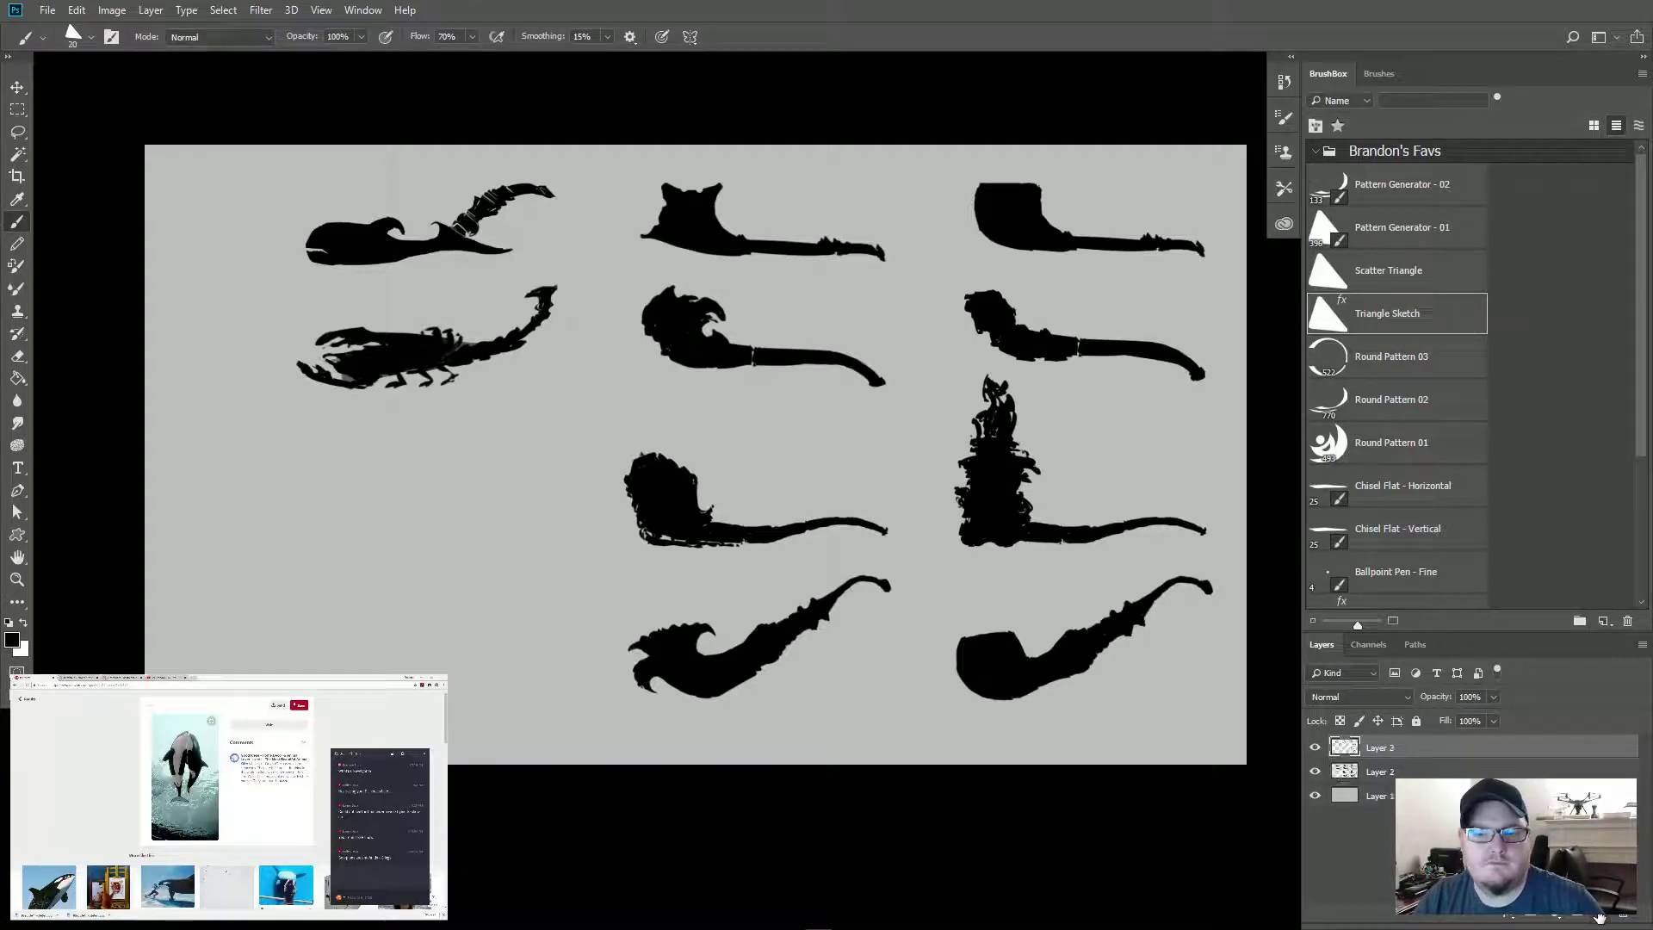
Step: Using the Writing Pen brush, number the left column's pipes 1 and 2 and the middle column's 3 to 6
scroll(1397, 582, down, 5)
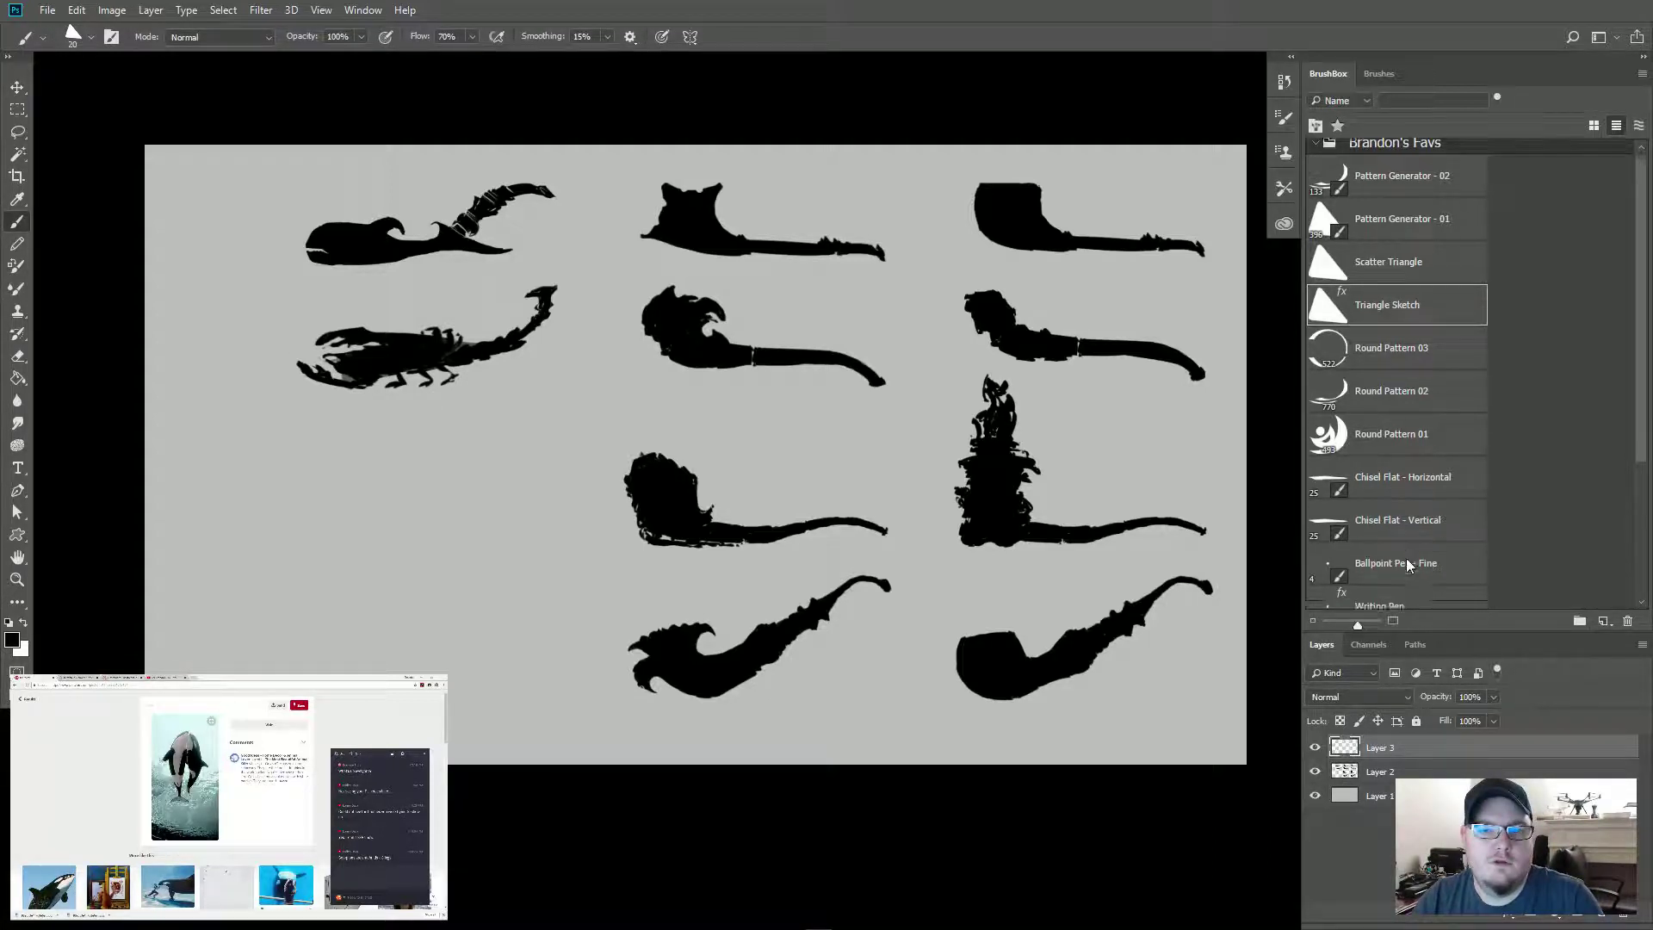
click(1405, 396)
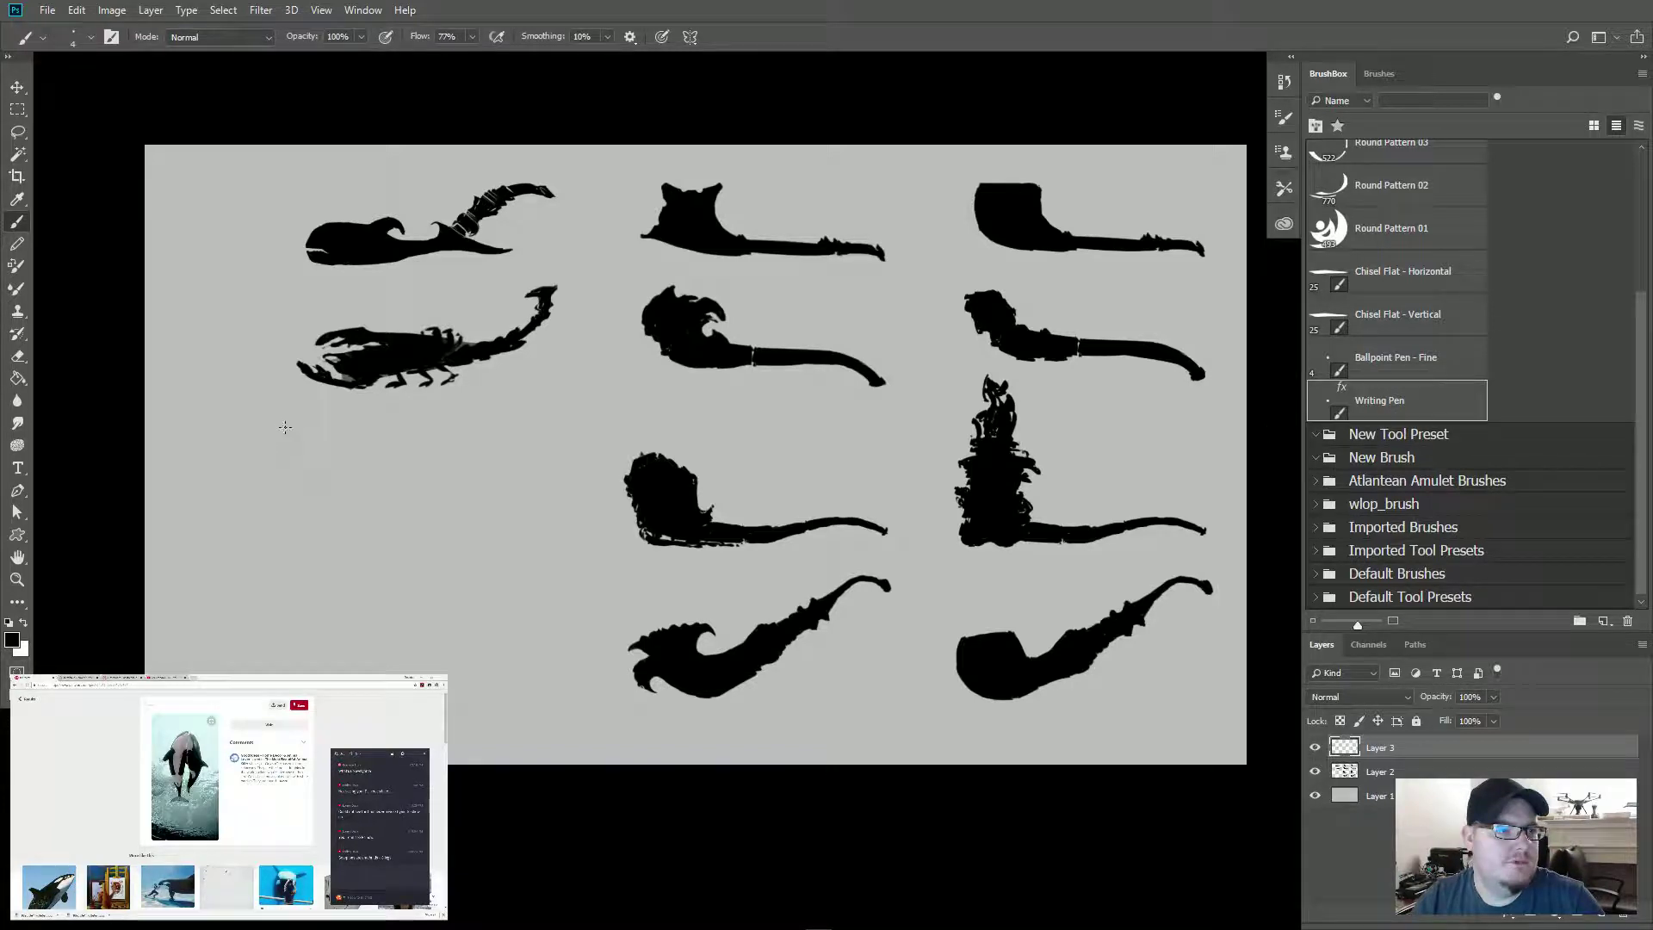
drag(267, 287, 302, 303)
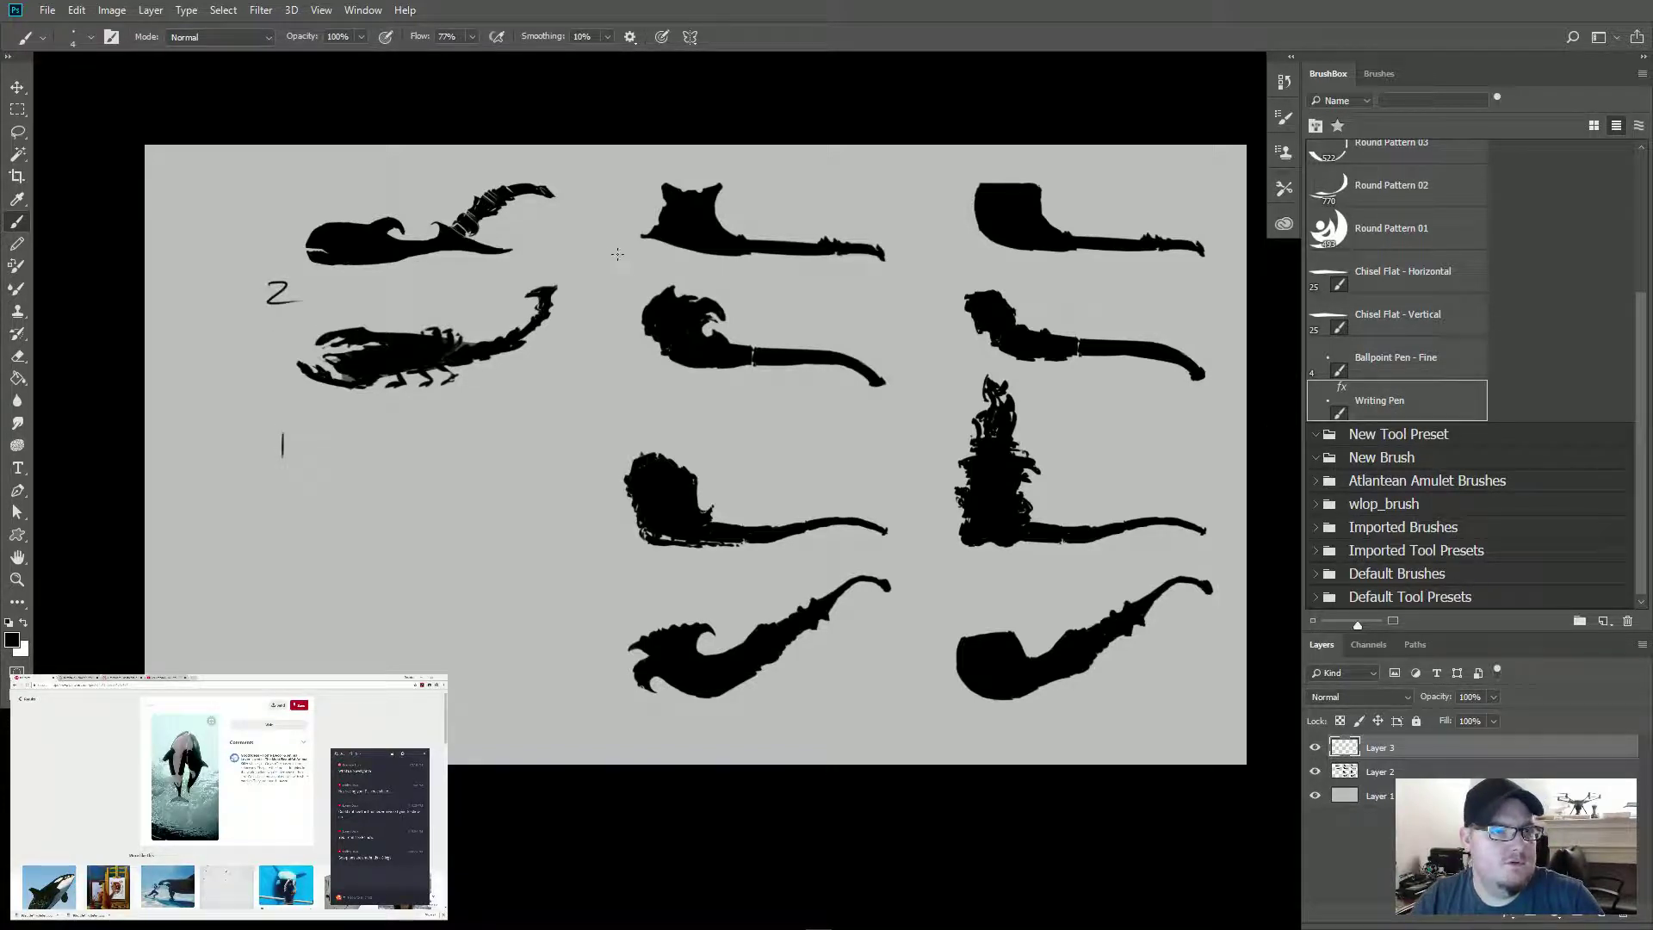
drag(618, 253, 615, 277)
drag(608, 368, 620, 400)
mouse_move(602, 553)
mouse_down()
mouse_move(582, 555)
mouse_move(578, 590)
mouse_up()
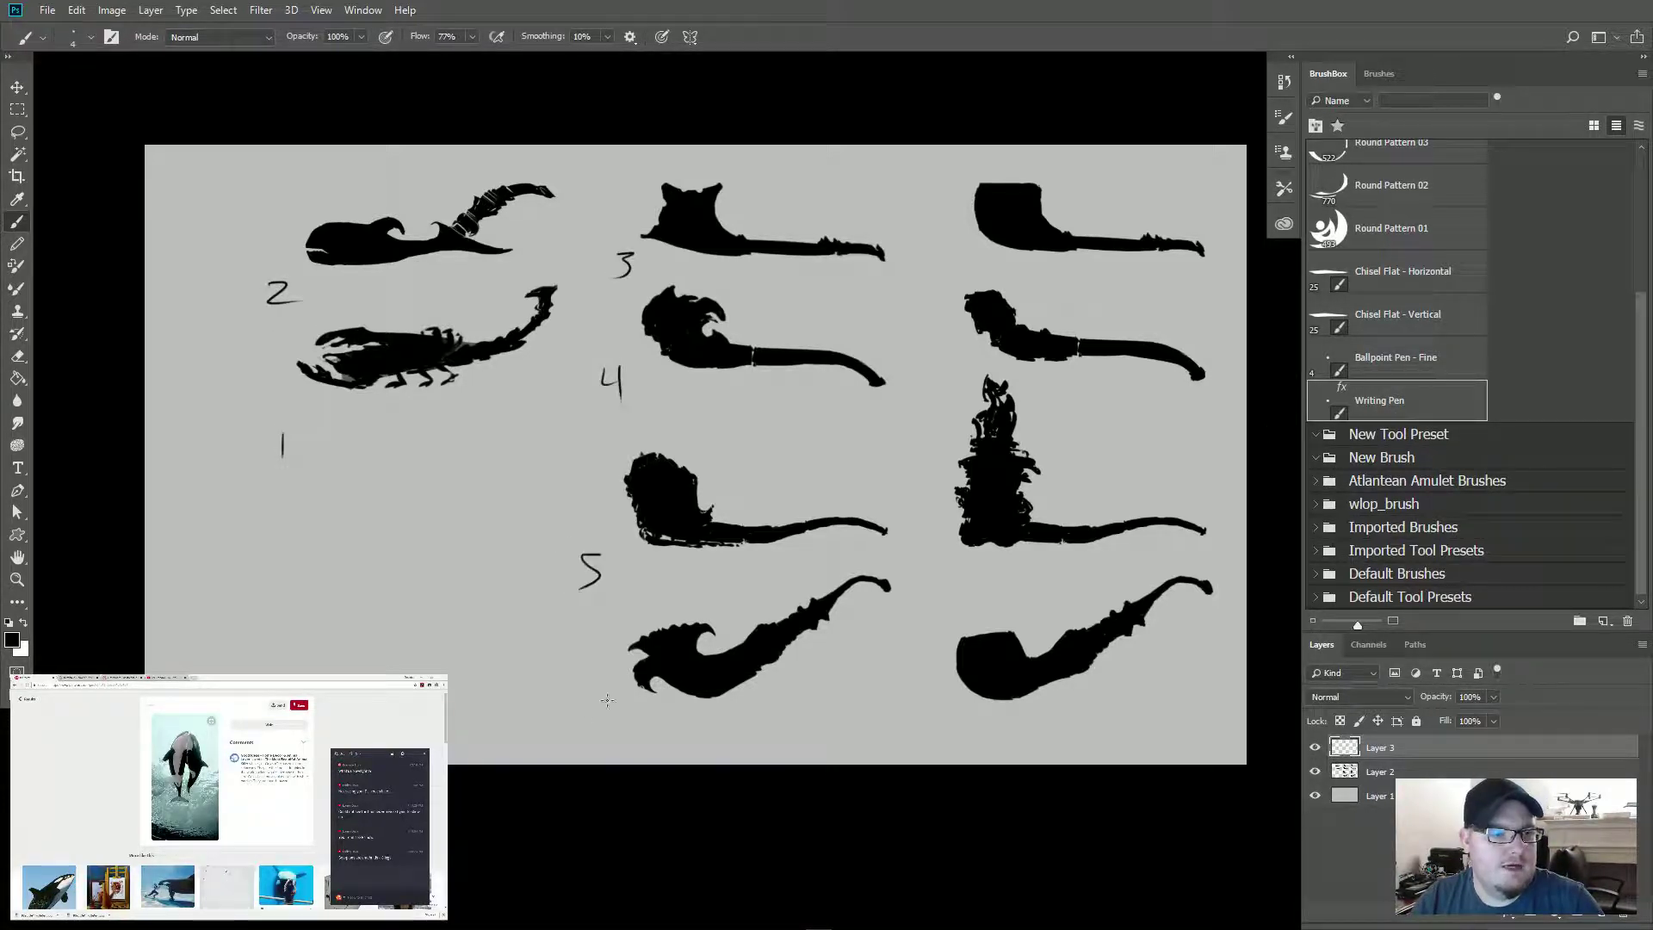
mouse_move(611, 696)
mouse_down()
mouse_move(625, 729)
mouse_move(604, 715)
mouse_up()
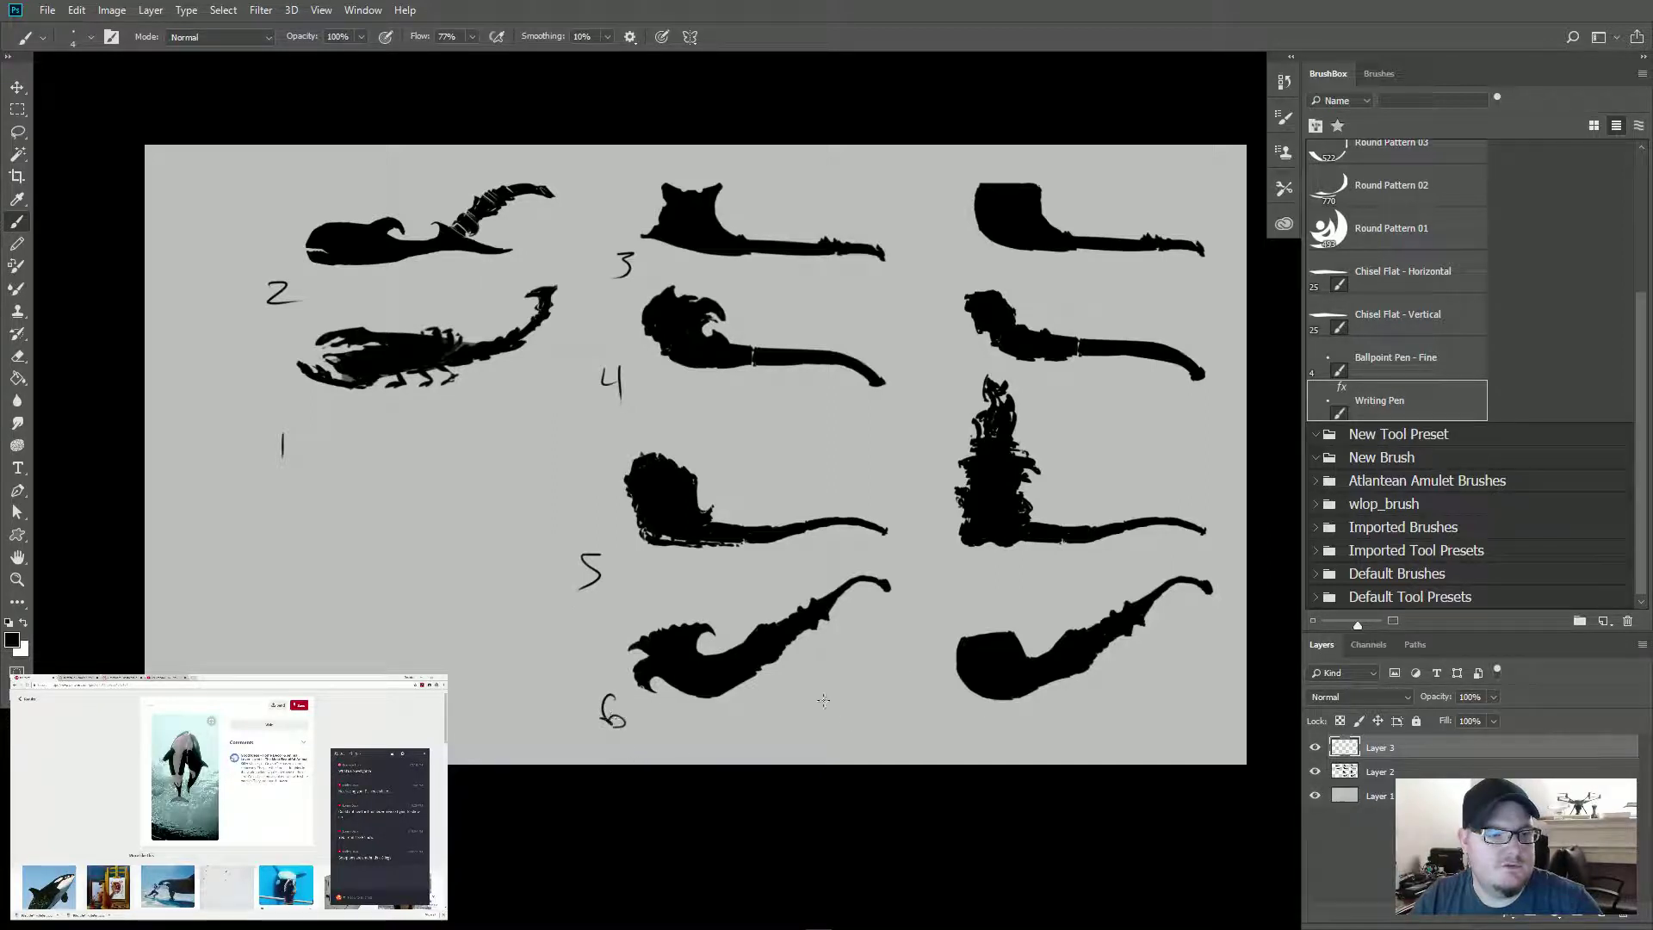
Step: Handwrite the numbers 7 to 10 beside the right column's pipes, going from the lowest pipe upward
drag(921, 696, 934, 723)
drag(924, 709, 959, 707)
drag(958, 546, 956, 548)
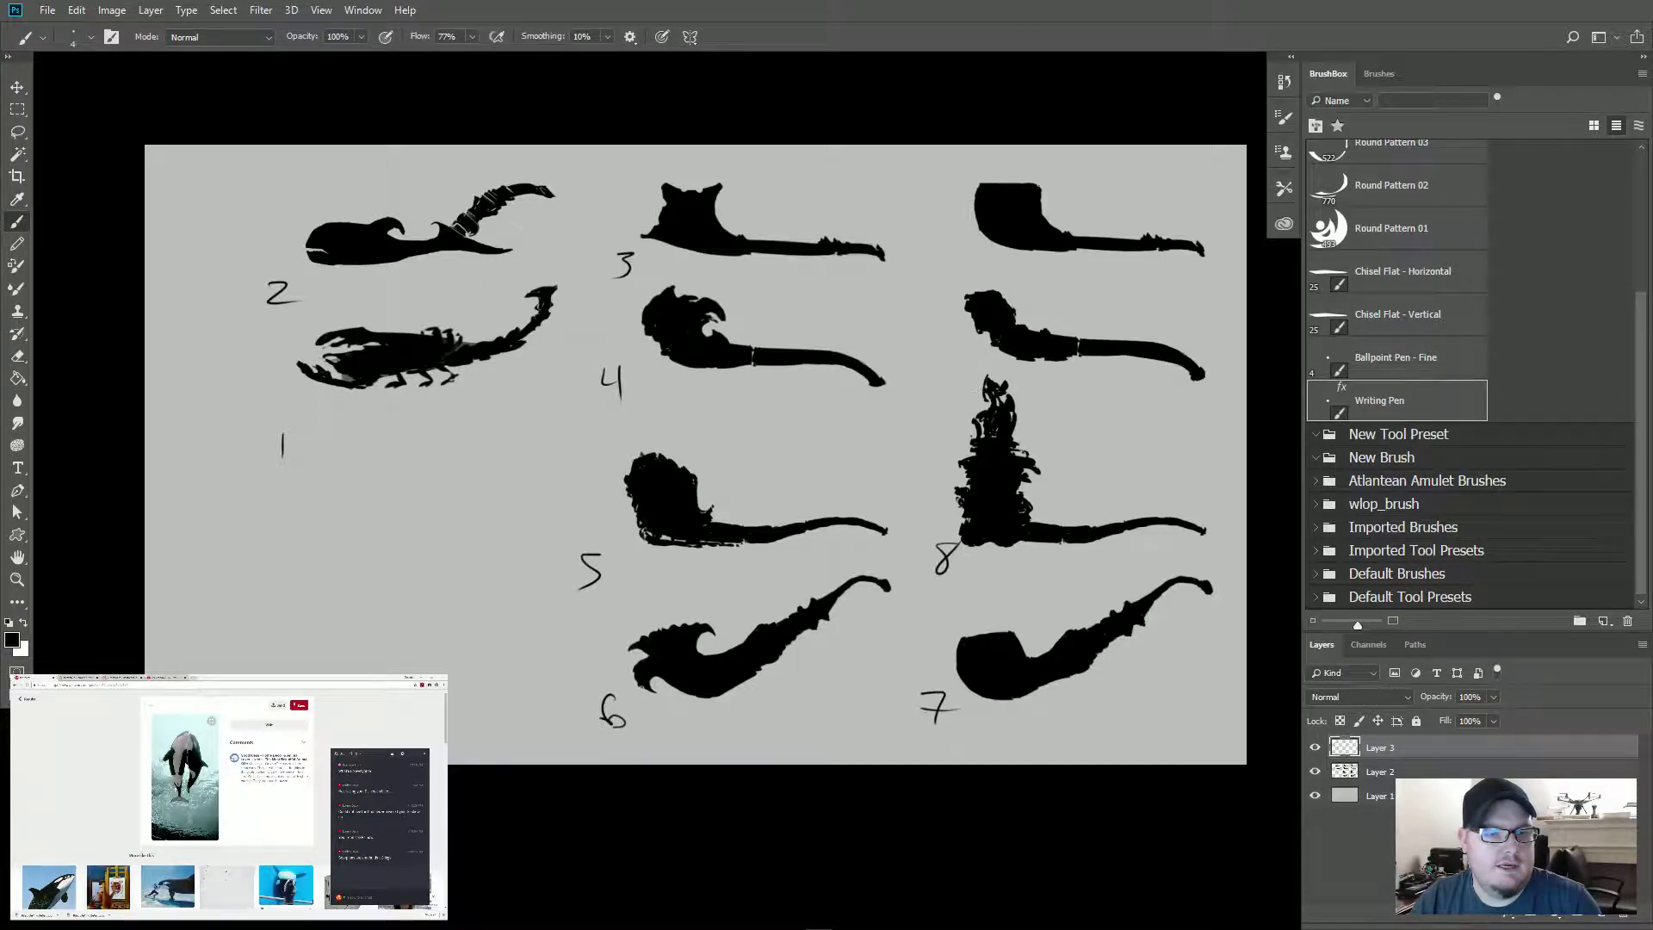
drag(950, 351, 944, 384)
mouse_move(944, 229)
mouse_down()
mouse_move(942, 263)
mouse_move(969, 239)
mouse_up()
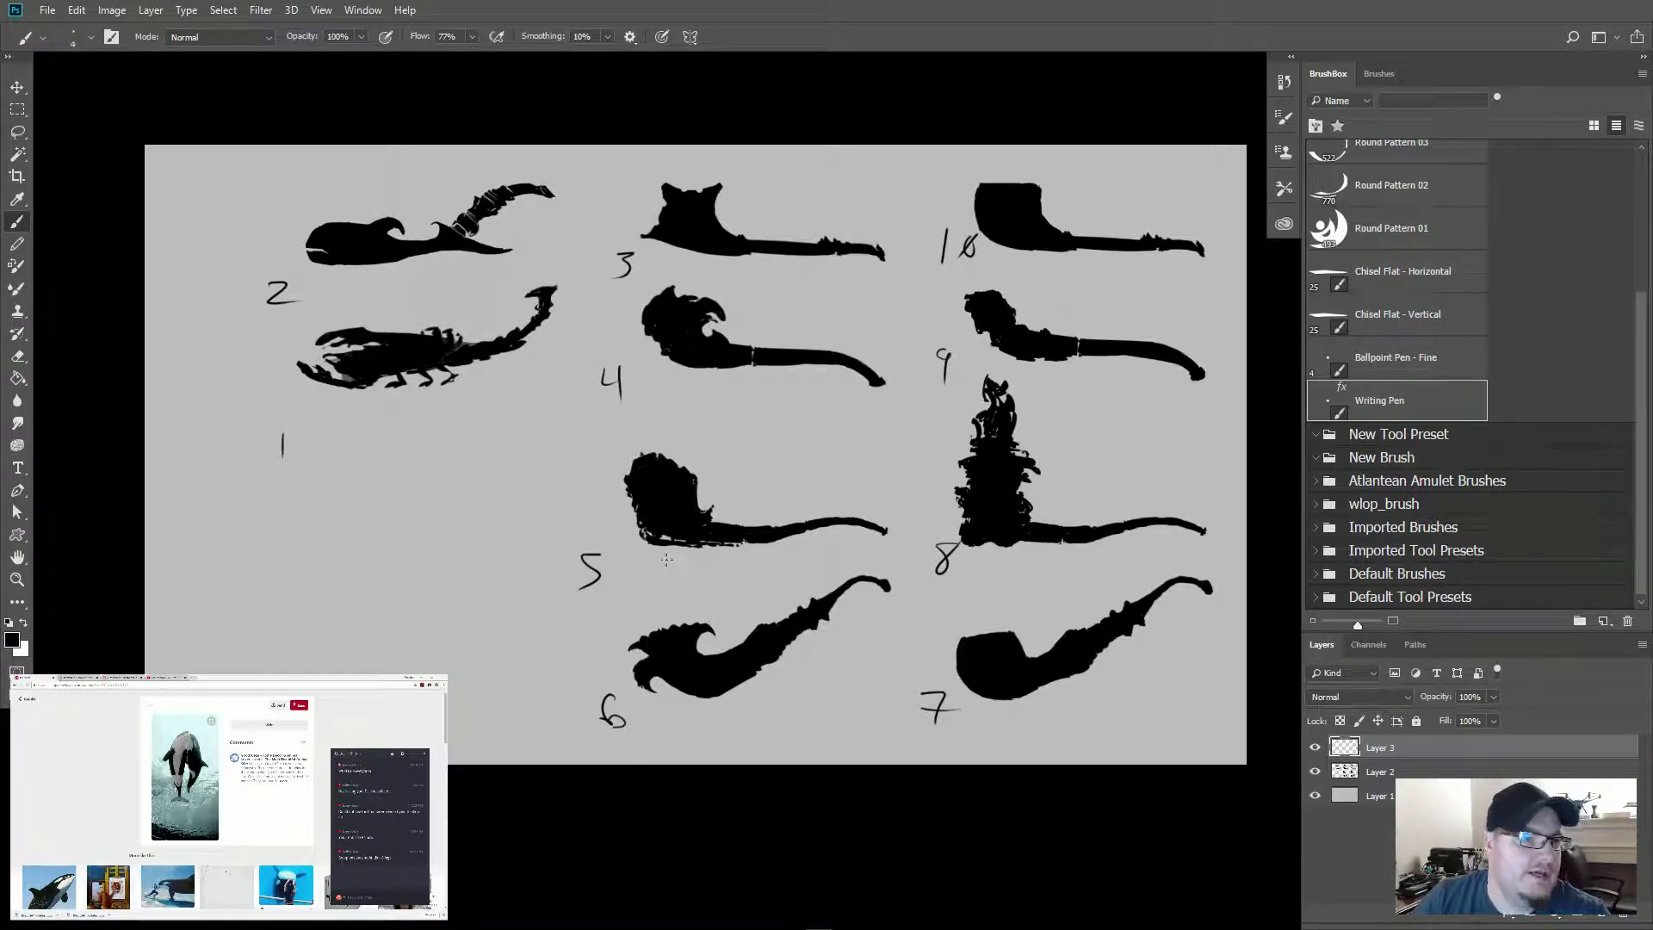
Step: Refine the scorpion's legs on Layer 2, and reselect the numbering layer, Layer 3
click(1412, 771)
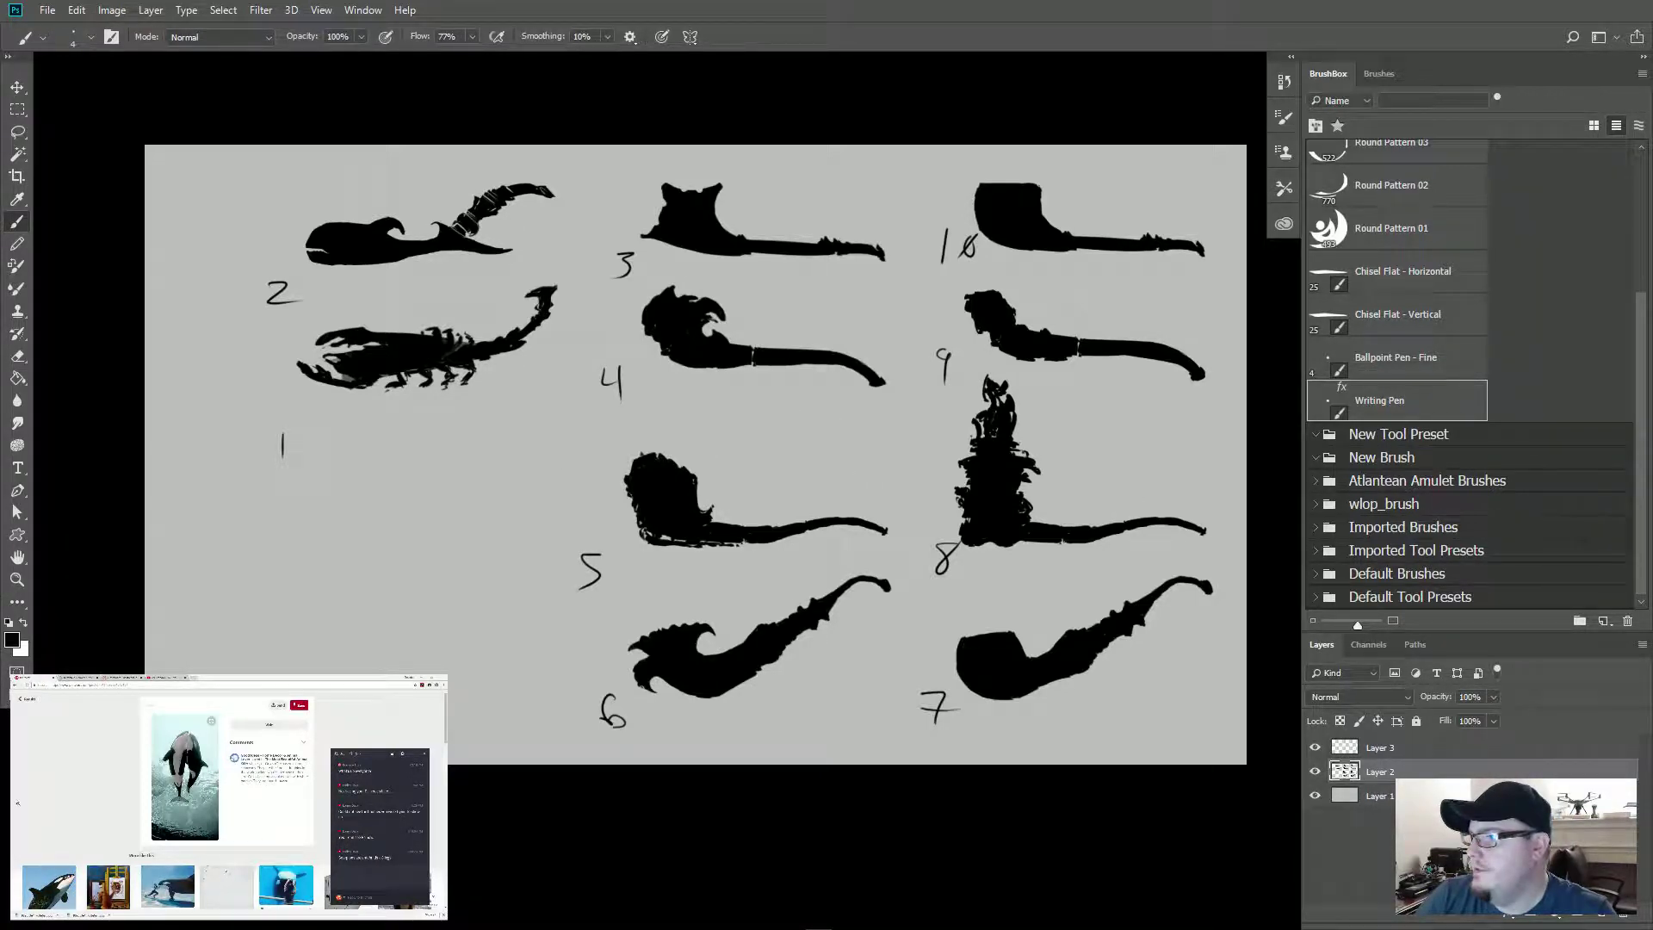
click(1450, 749)
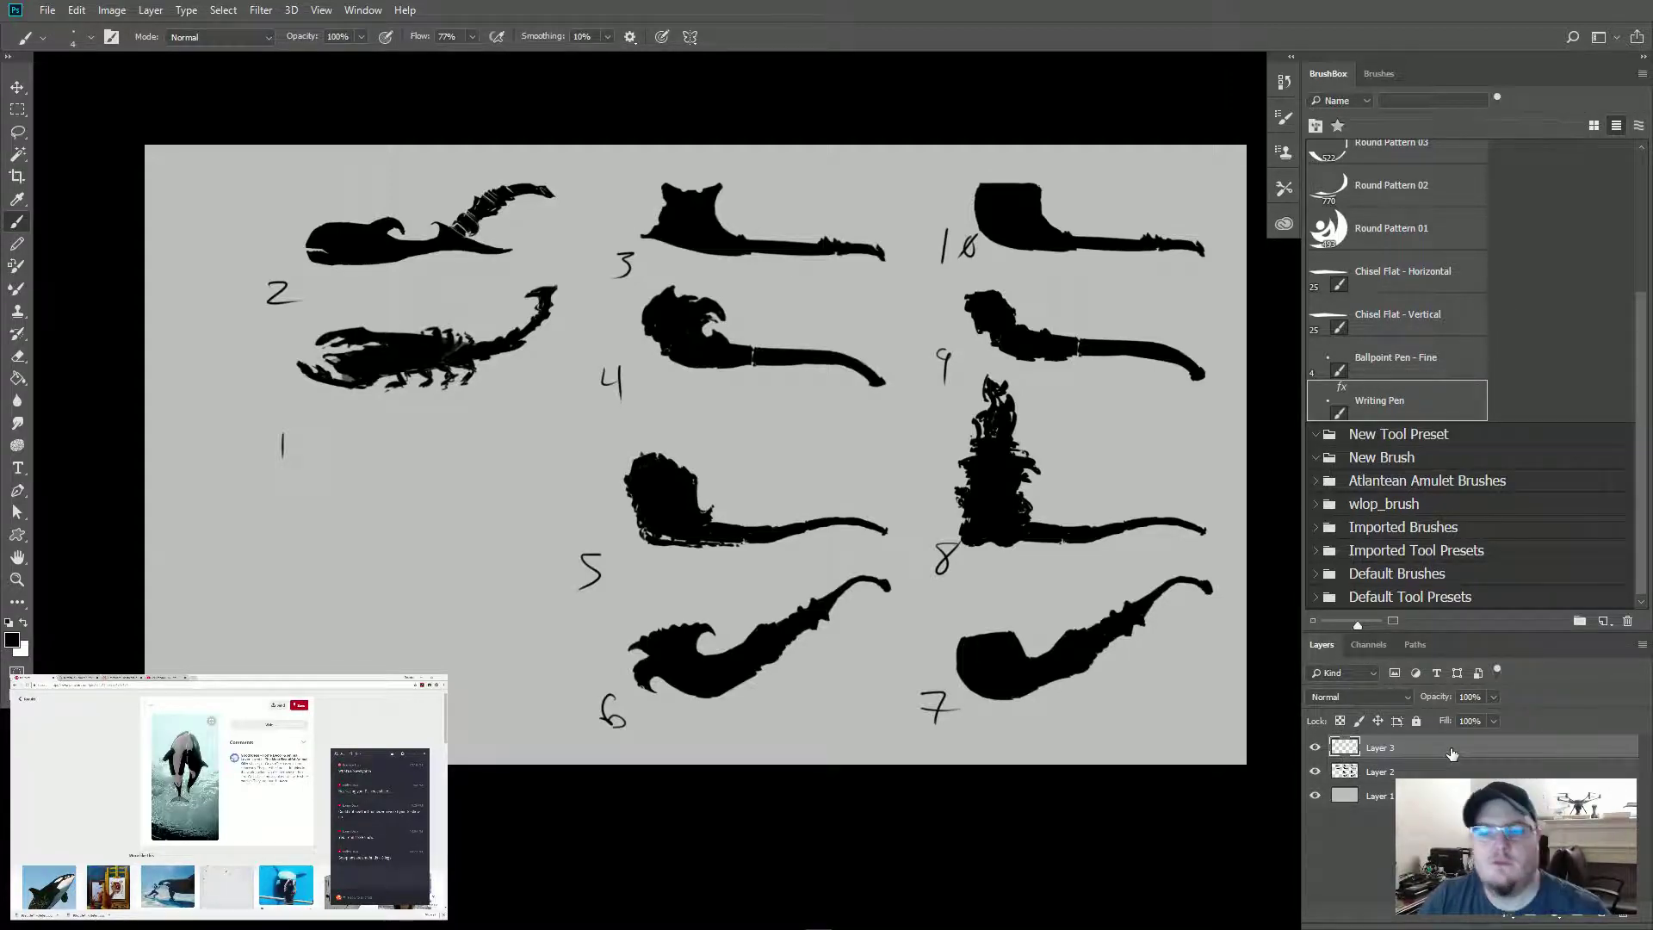
Step: Save the document in Photoshop format with the file name Pipe Sketches
key(ctrl+s)
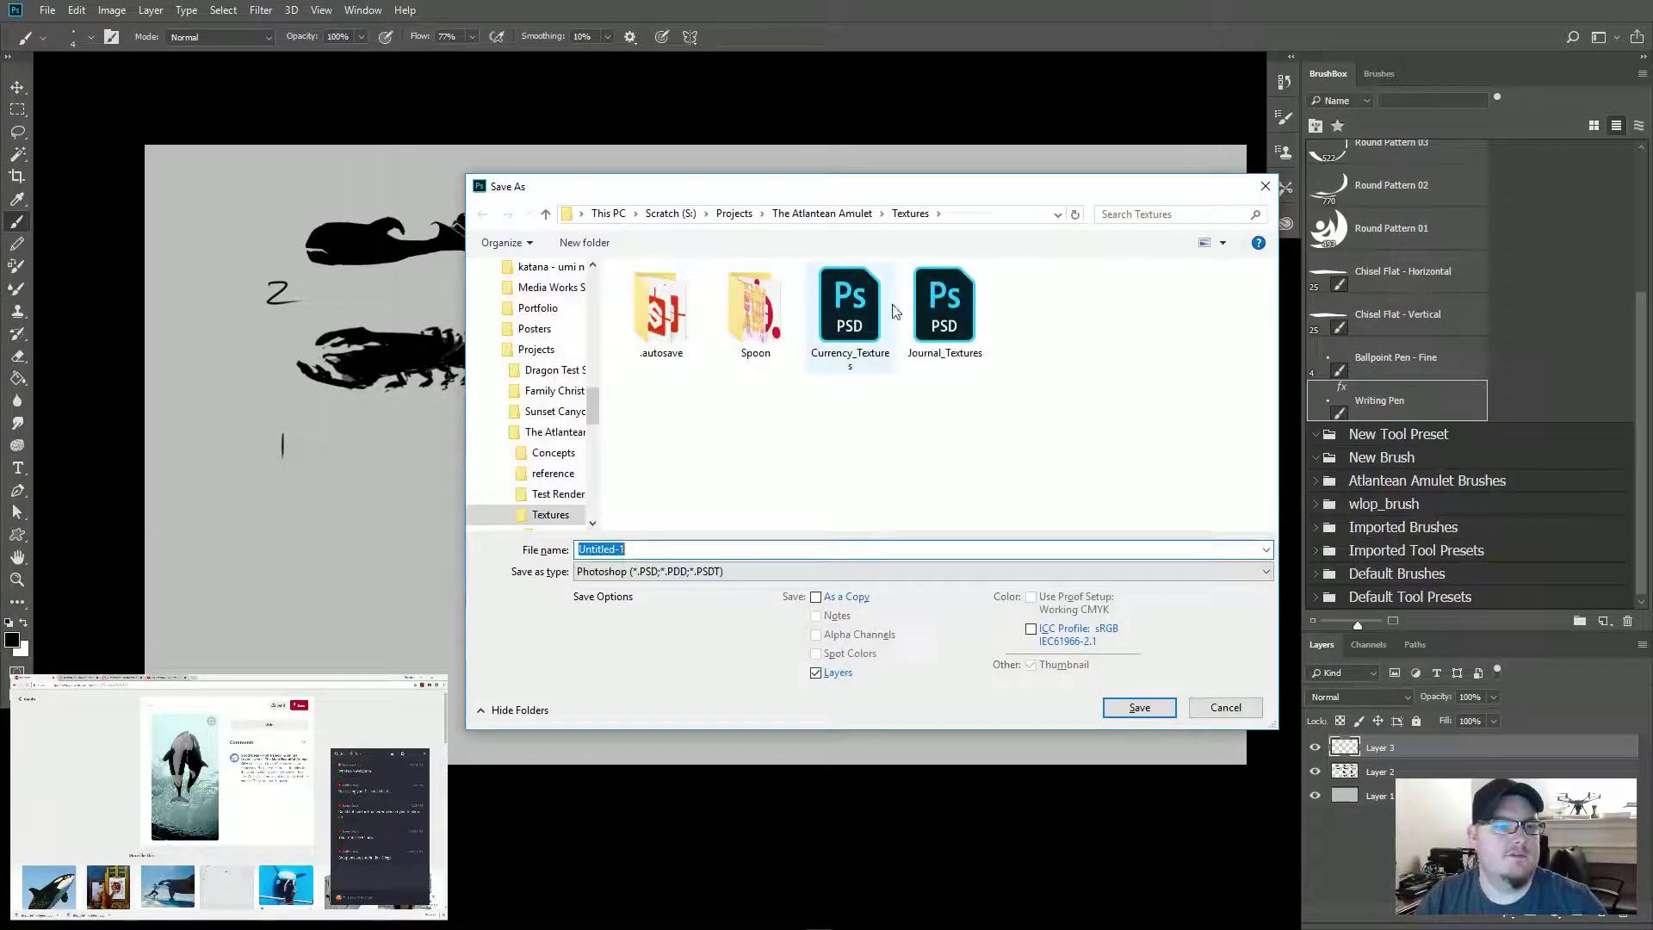
drag(948, 189, 1652, 187)
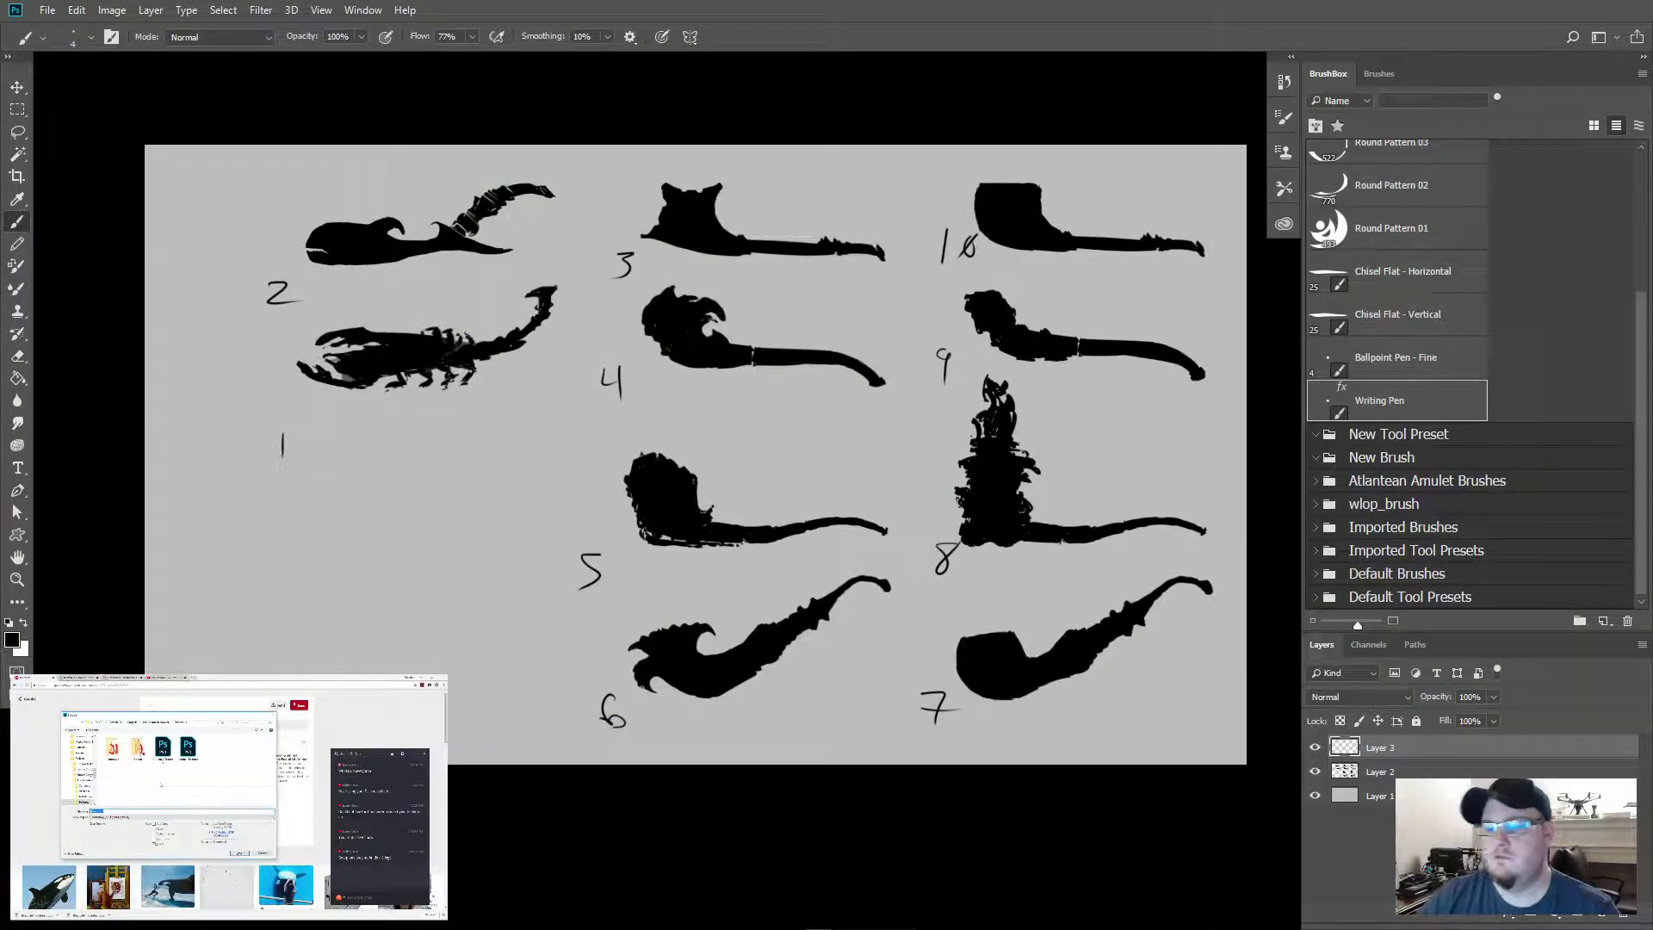
text(Pipe Sketches)
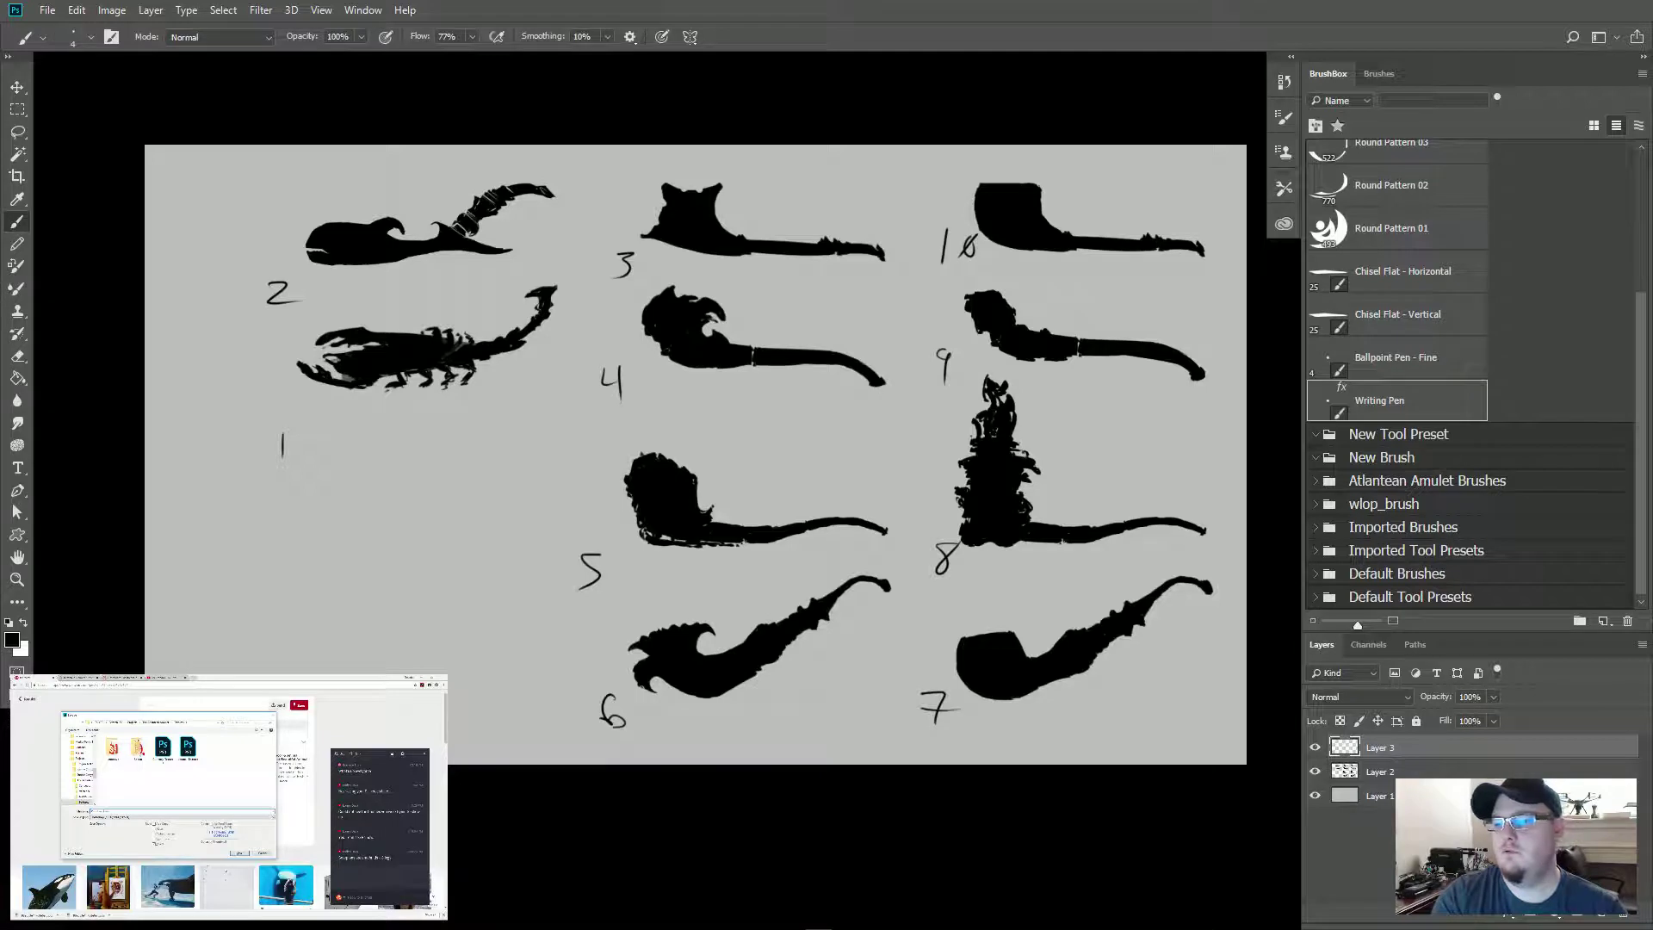
key(Return)
key(Return)
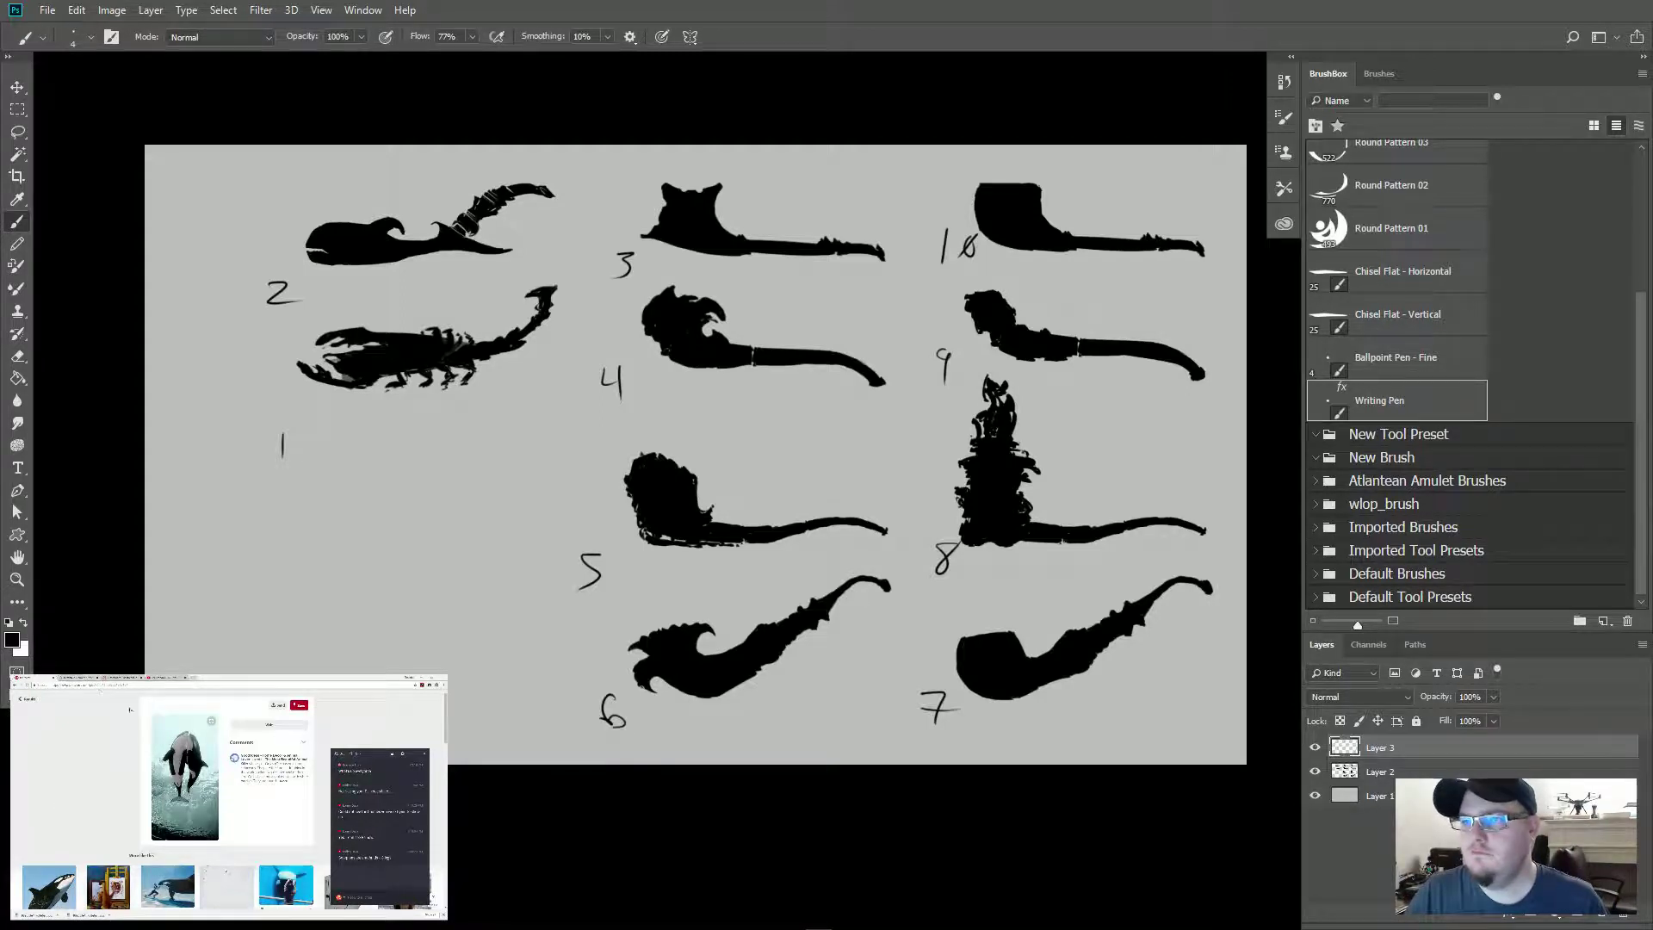
click(24, 698)
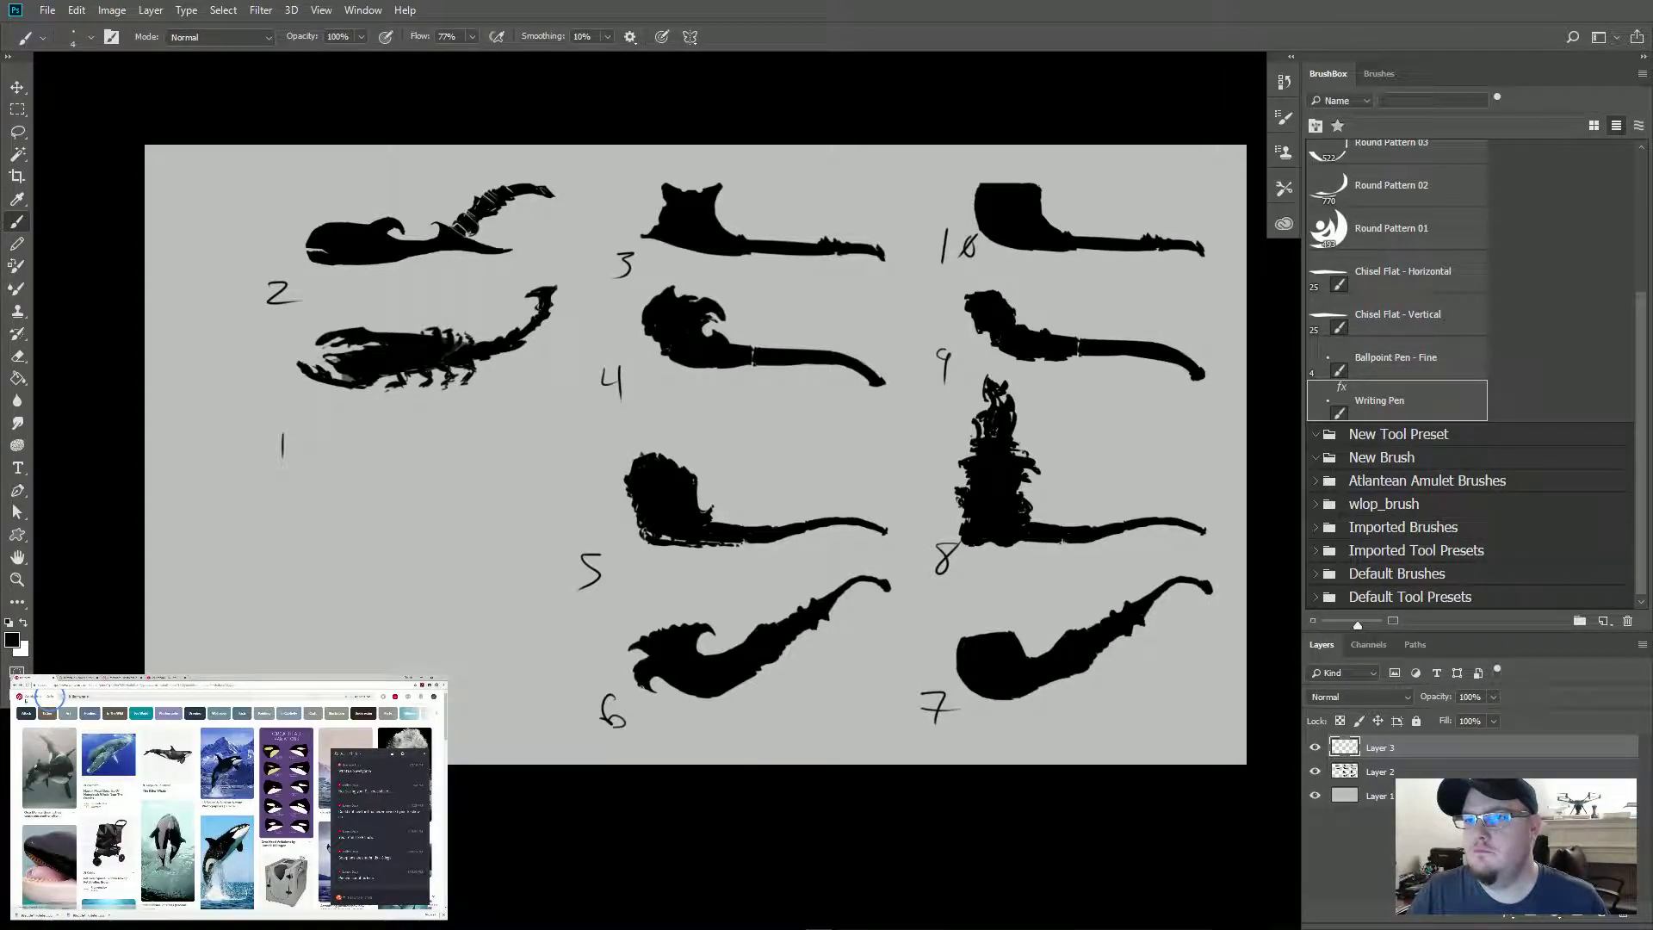
click(48, 696)
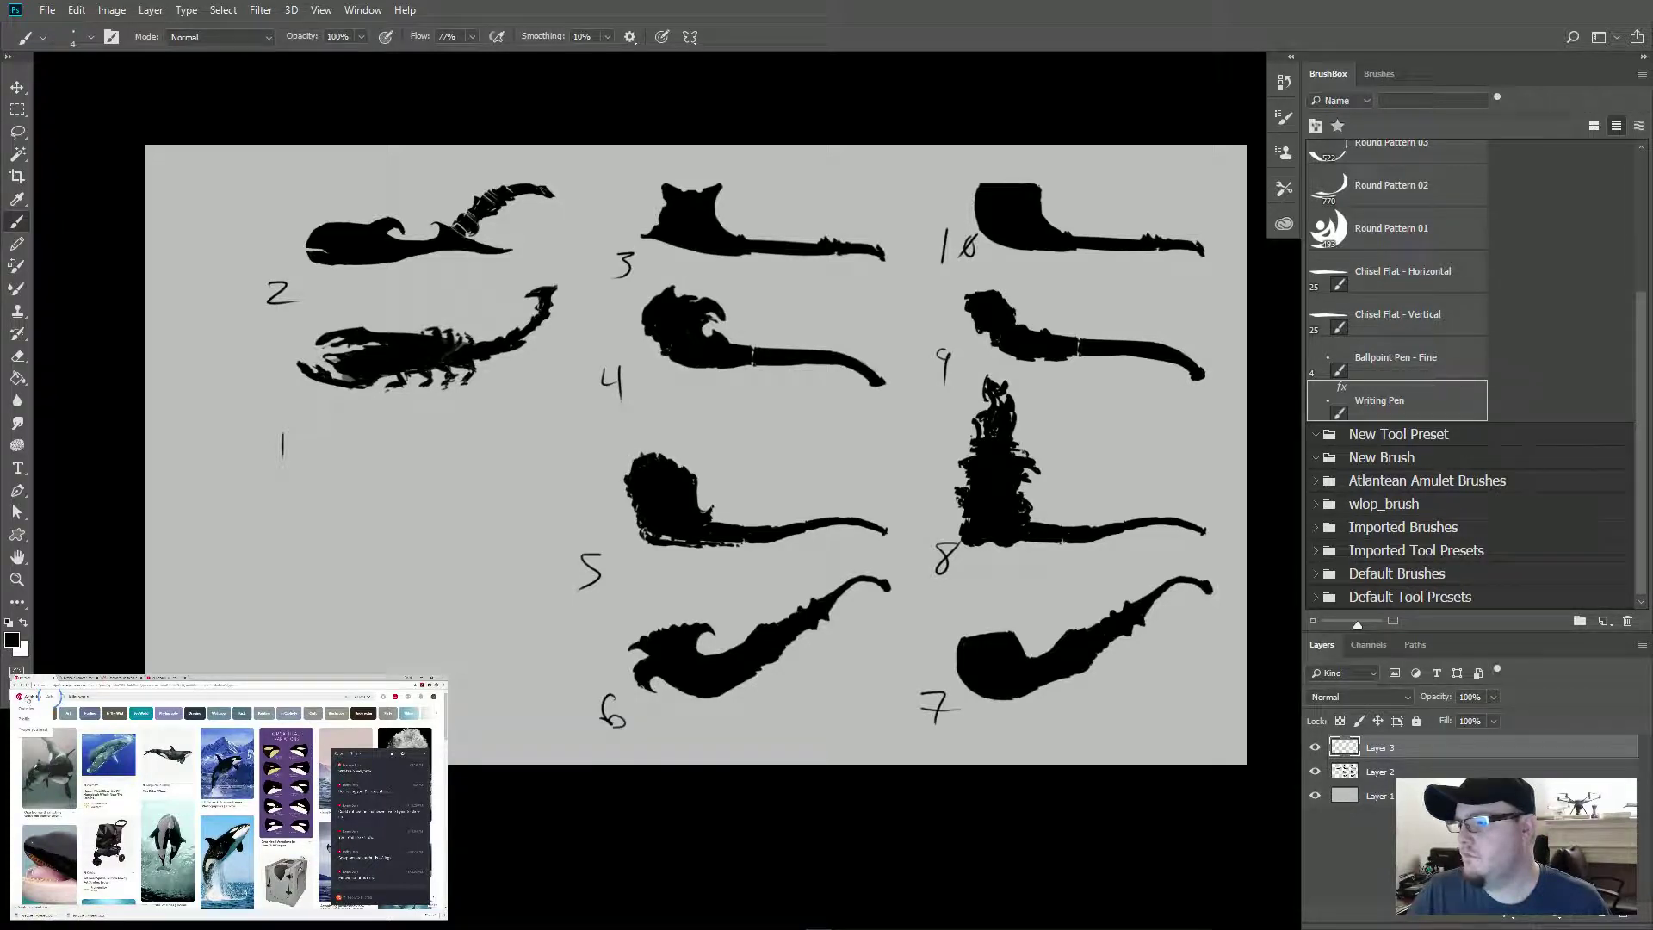
mouse_move(50, 696)
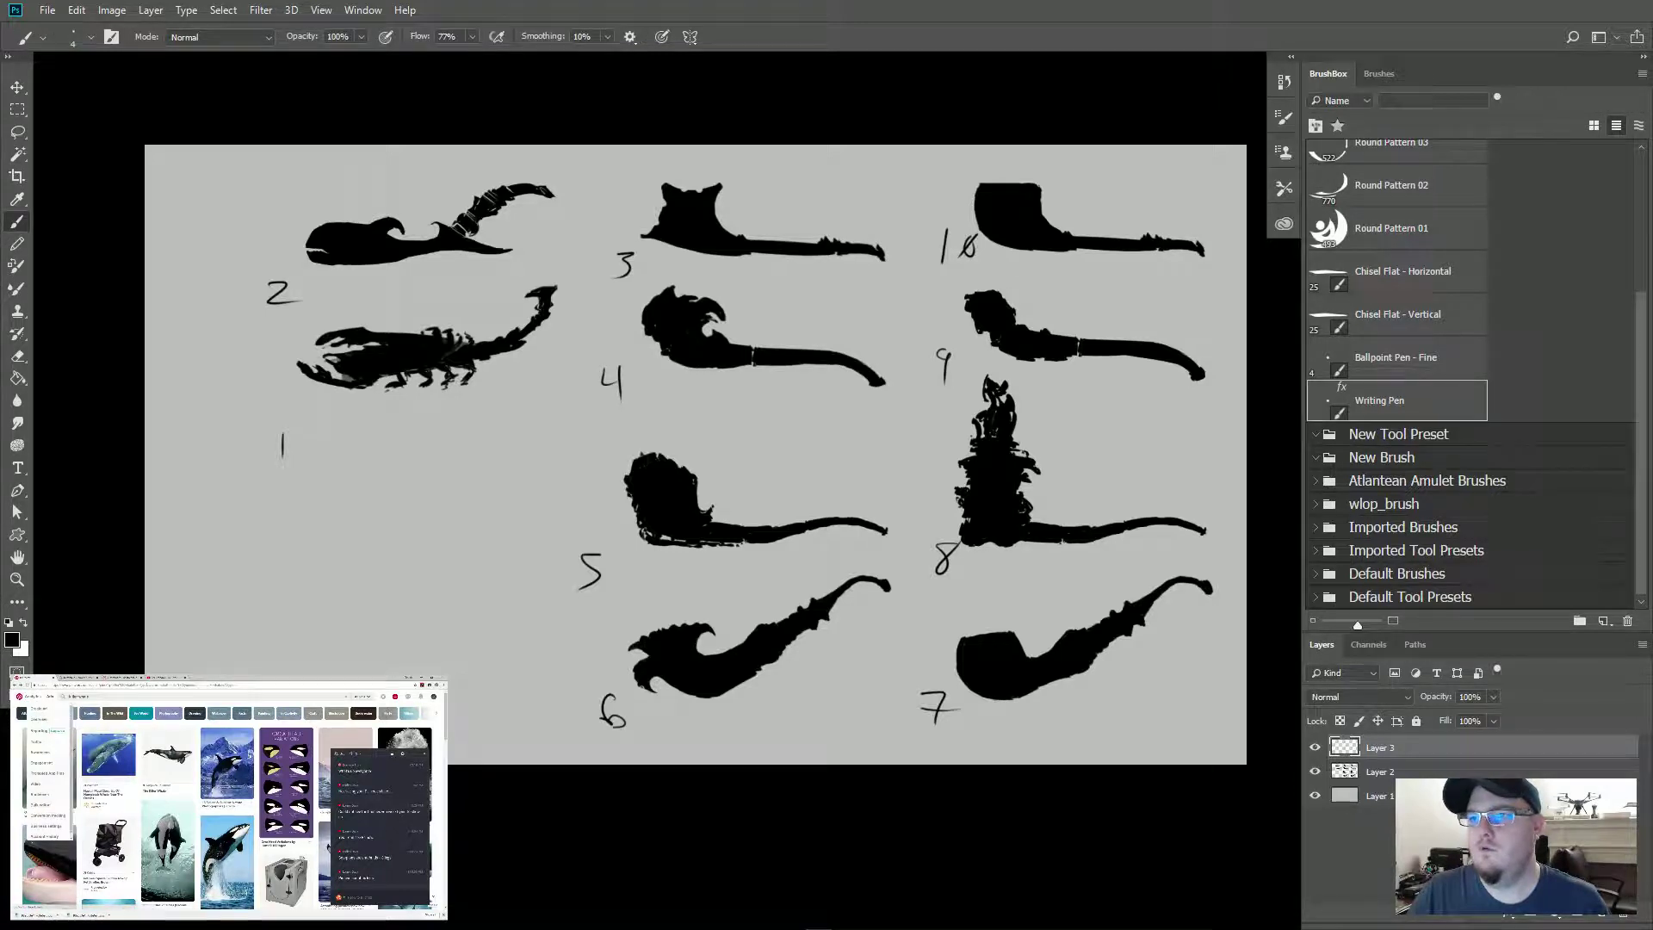
click(89, 679)
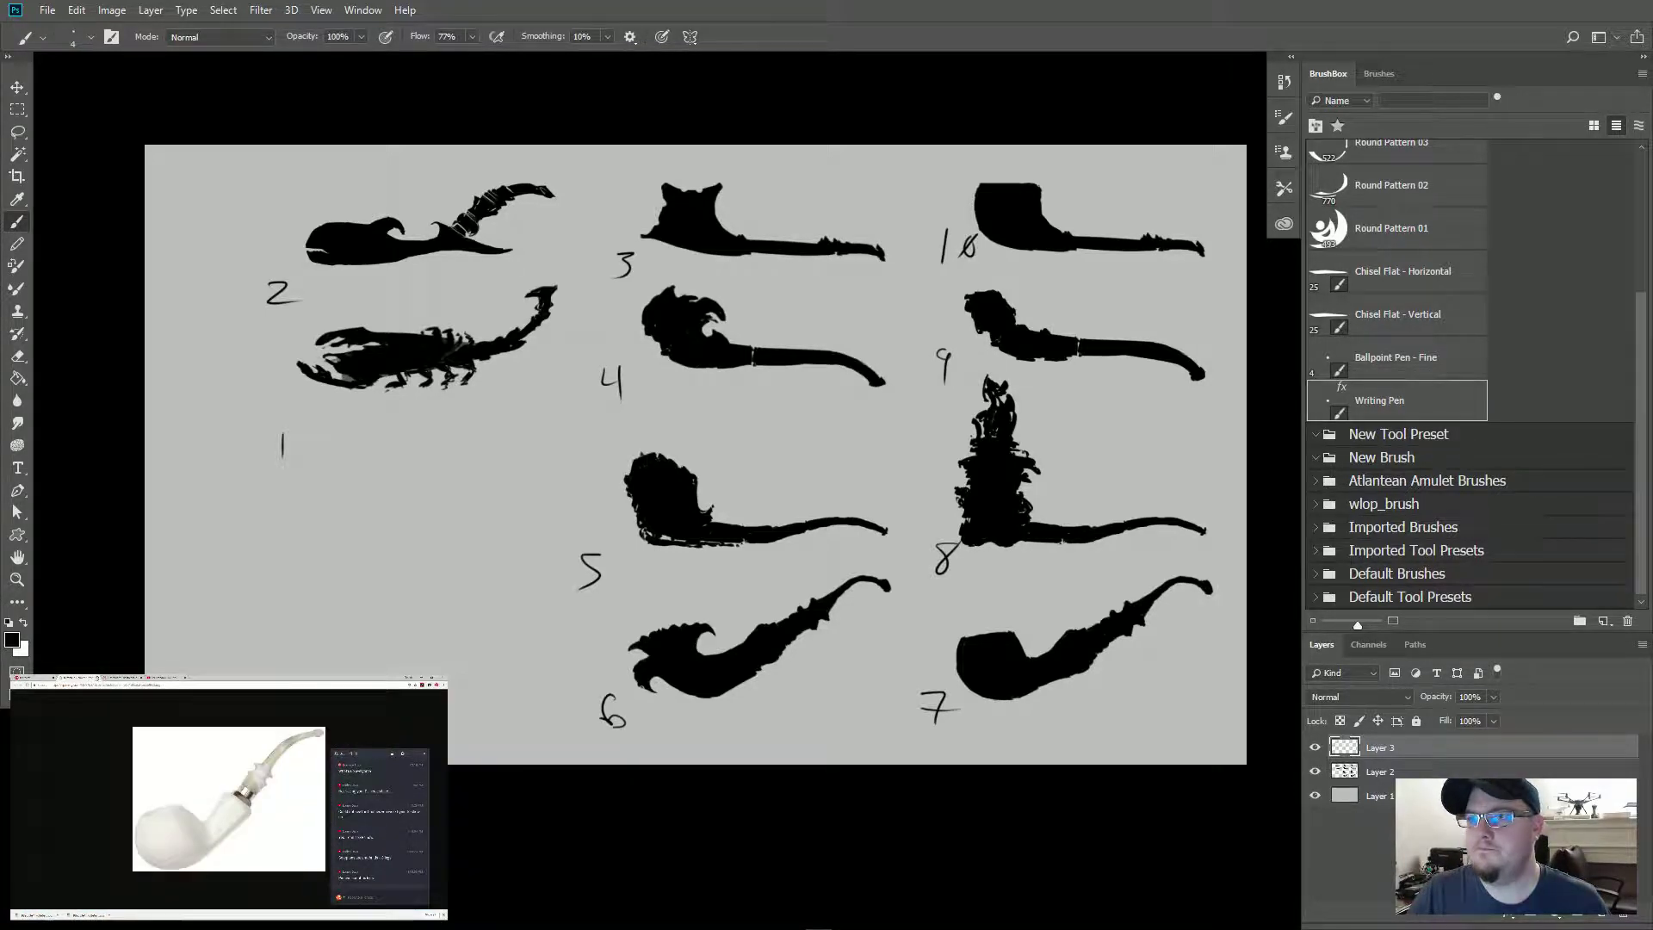
click(98, 678)
click(34, 678)
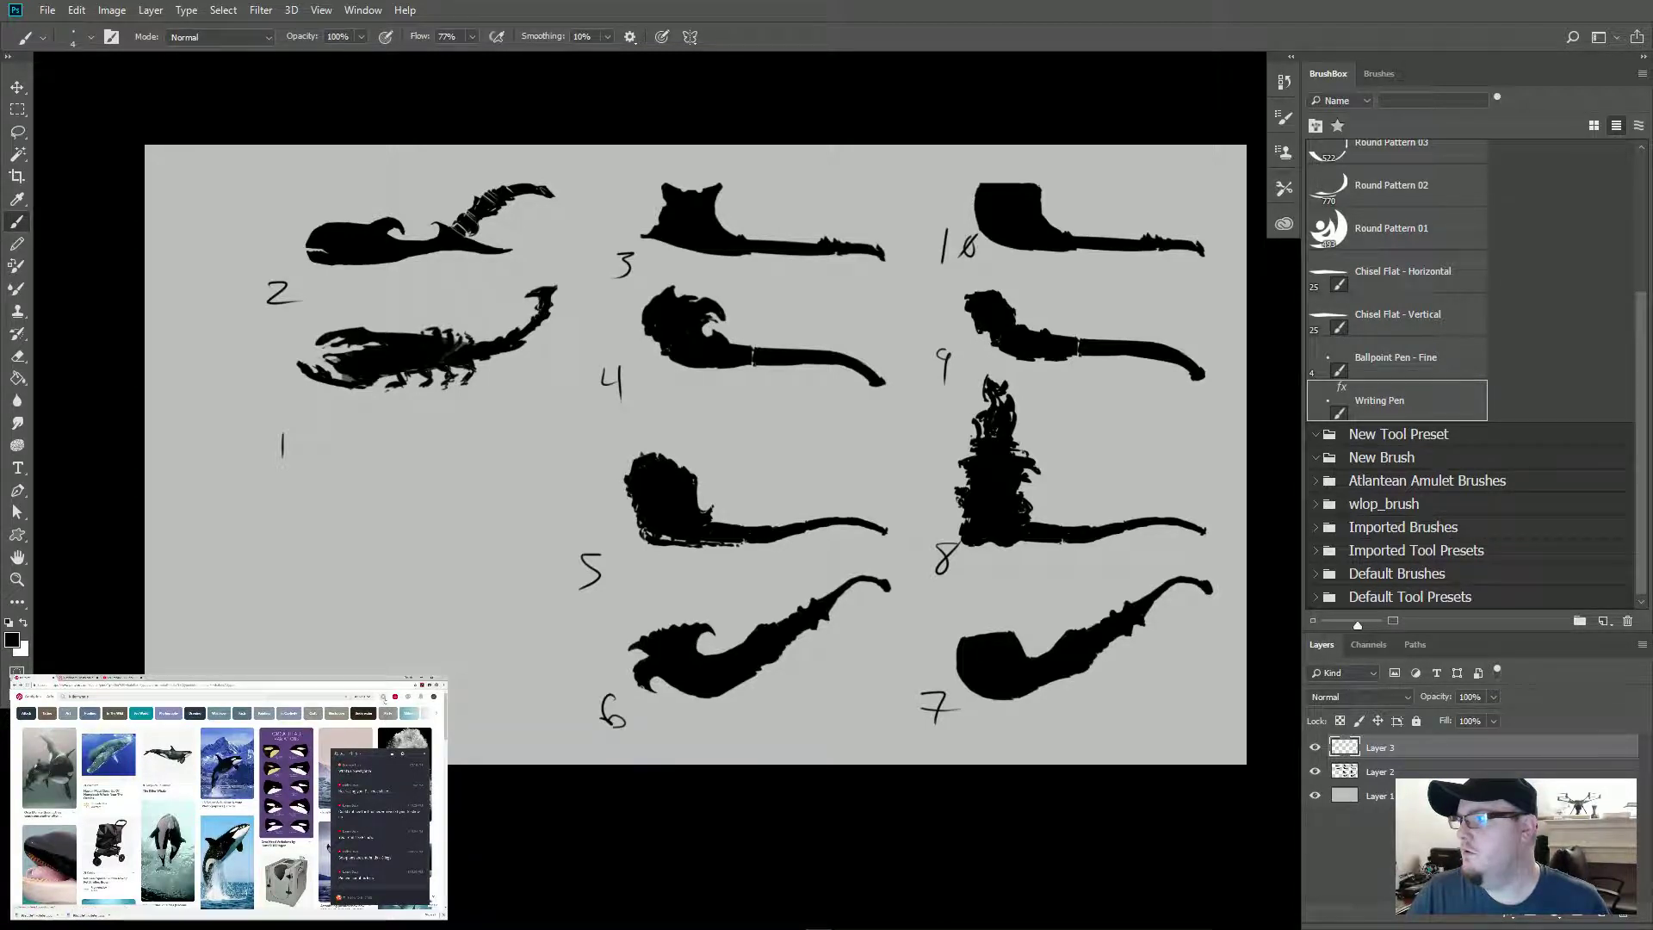
Step: On Pinterest, open the Pipe section of The Atlantean Amulet board from the profile page and browse its reference pins
click(433, 697)
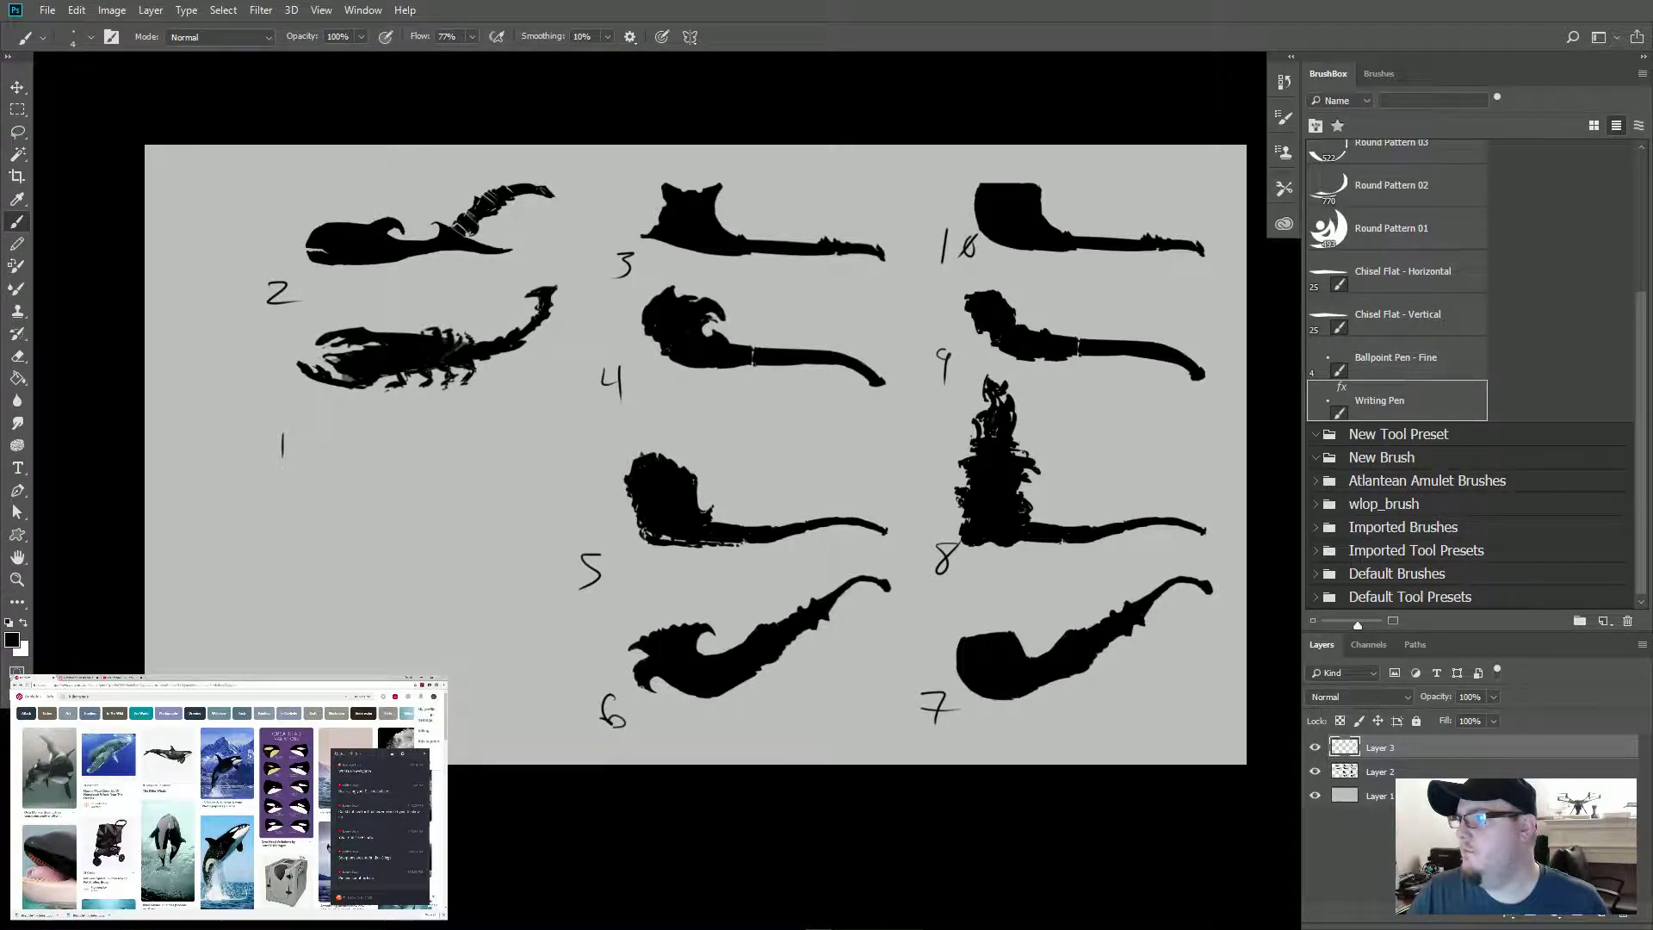
click(424, 708)
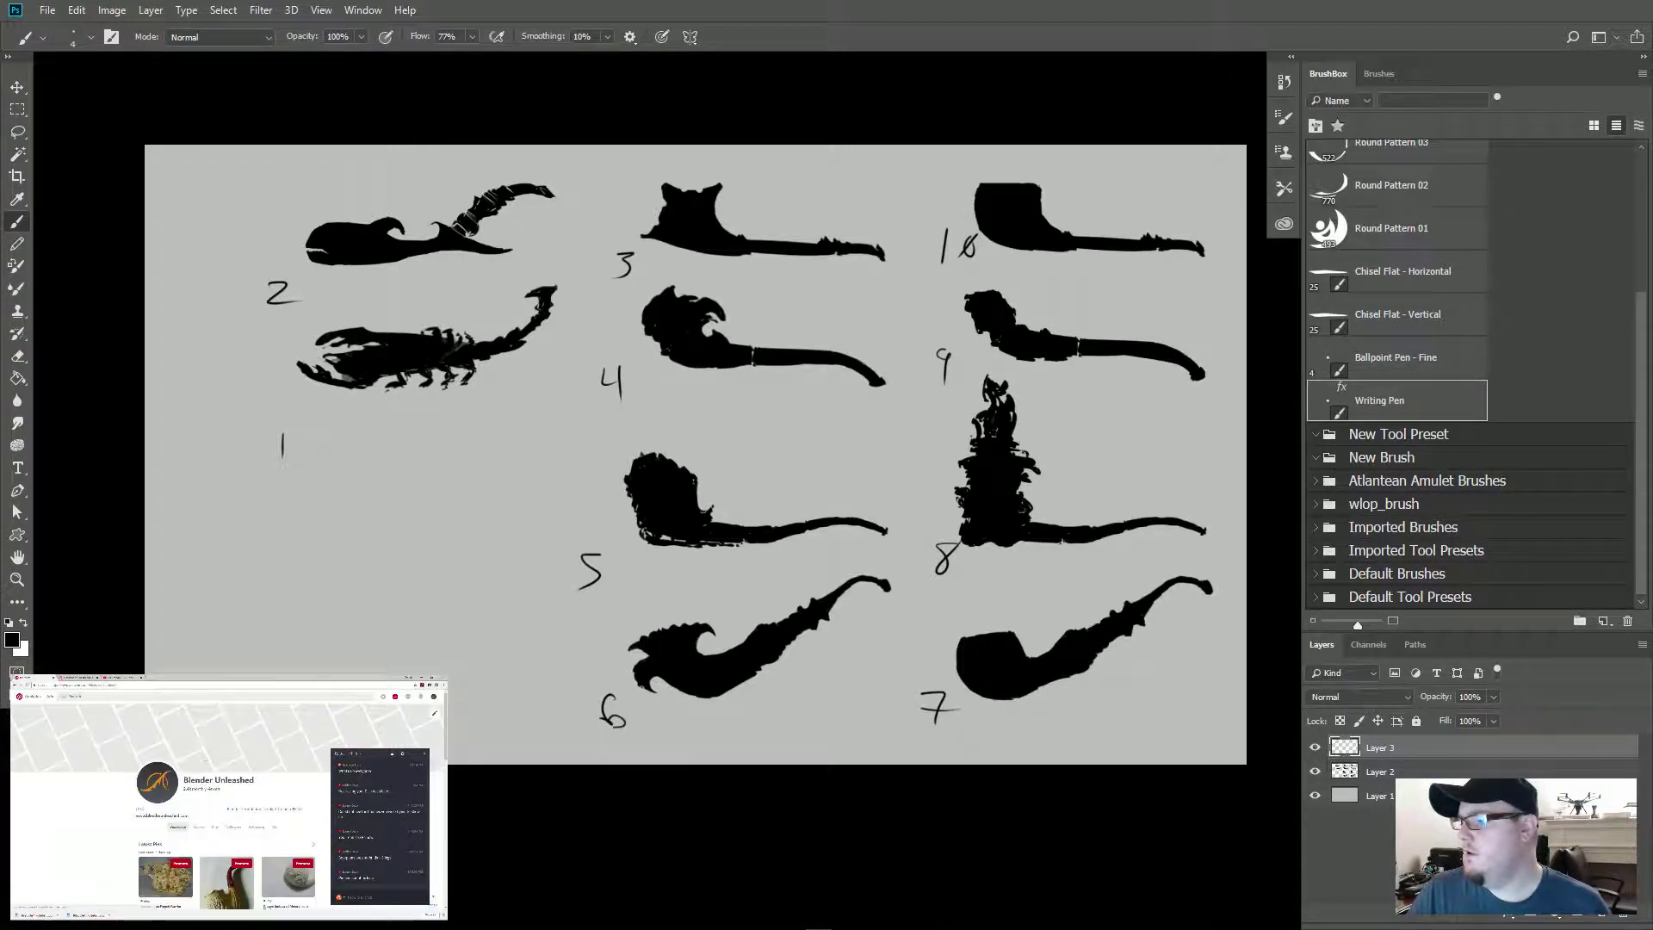
click(200, 827)
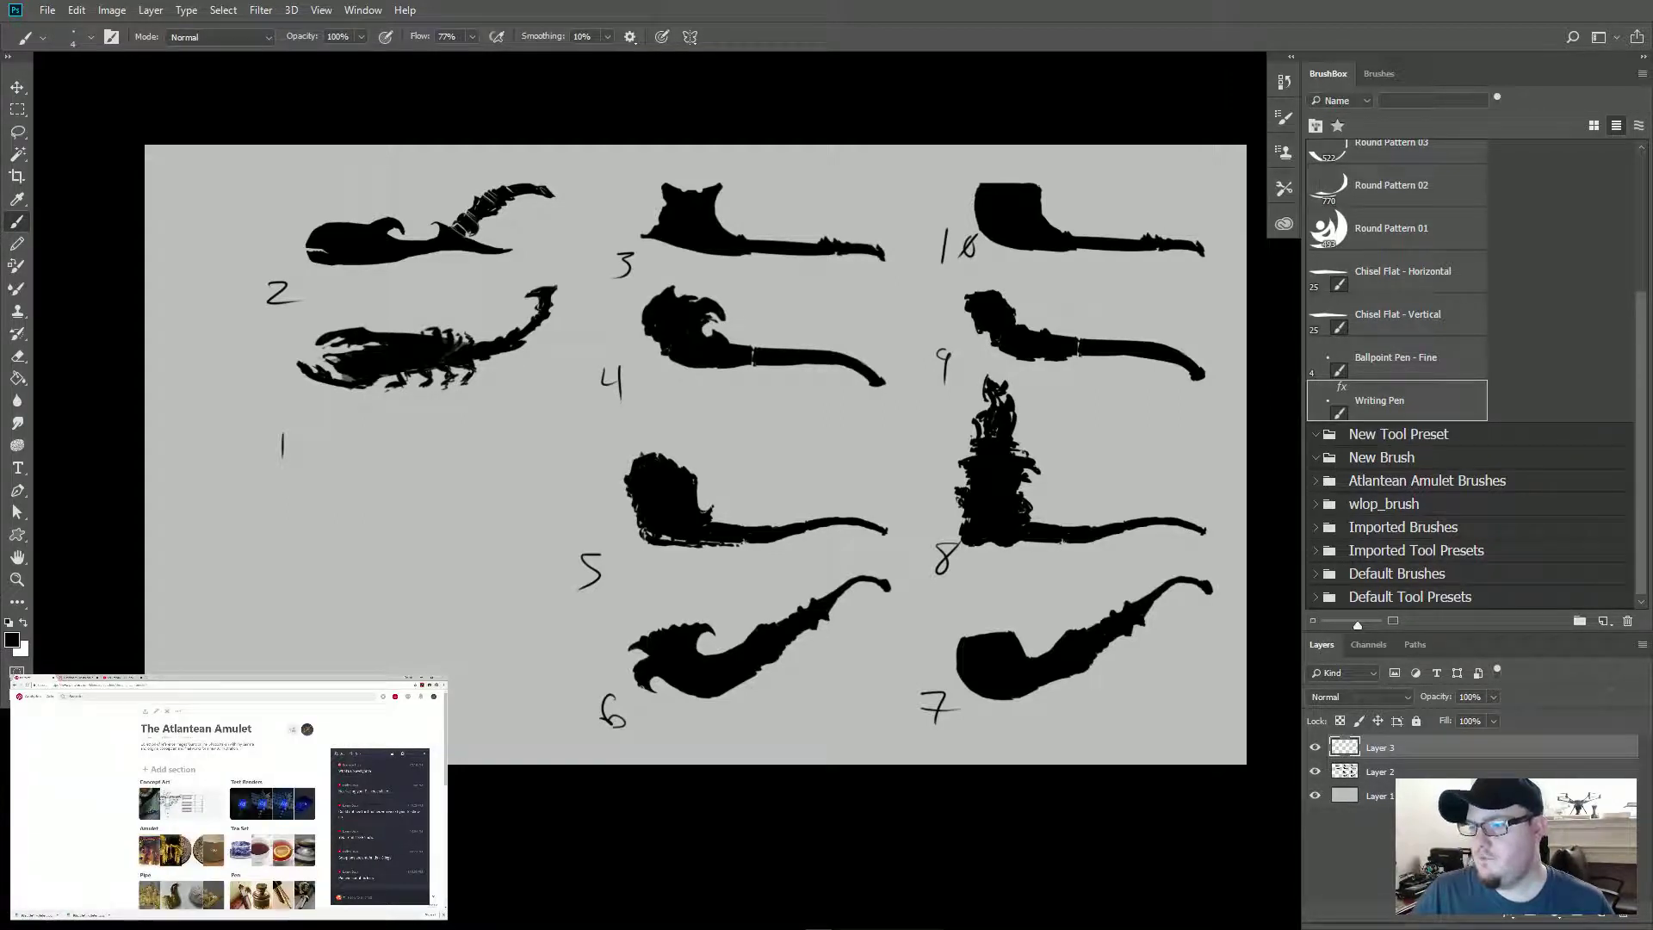
scroll(111, 797, down, 2)
click(180, 805)
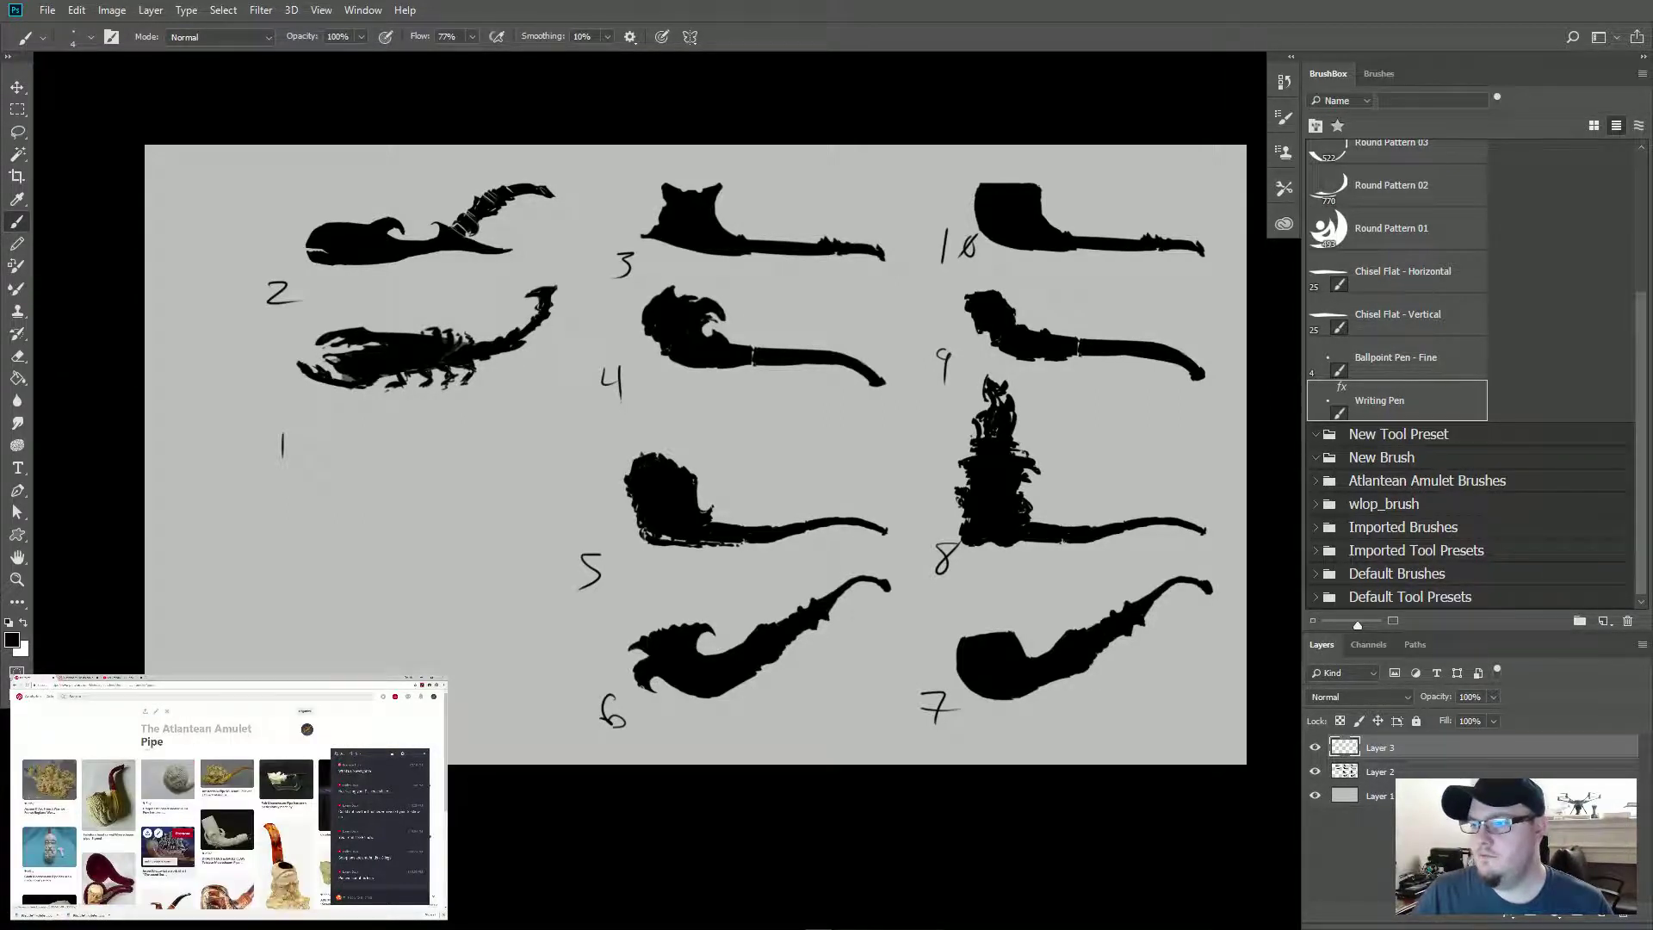
scroll(166, 833, down, 2)
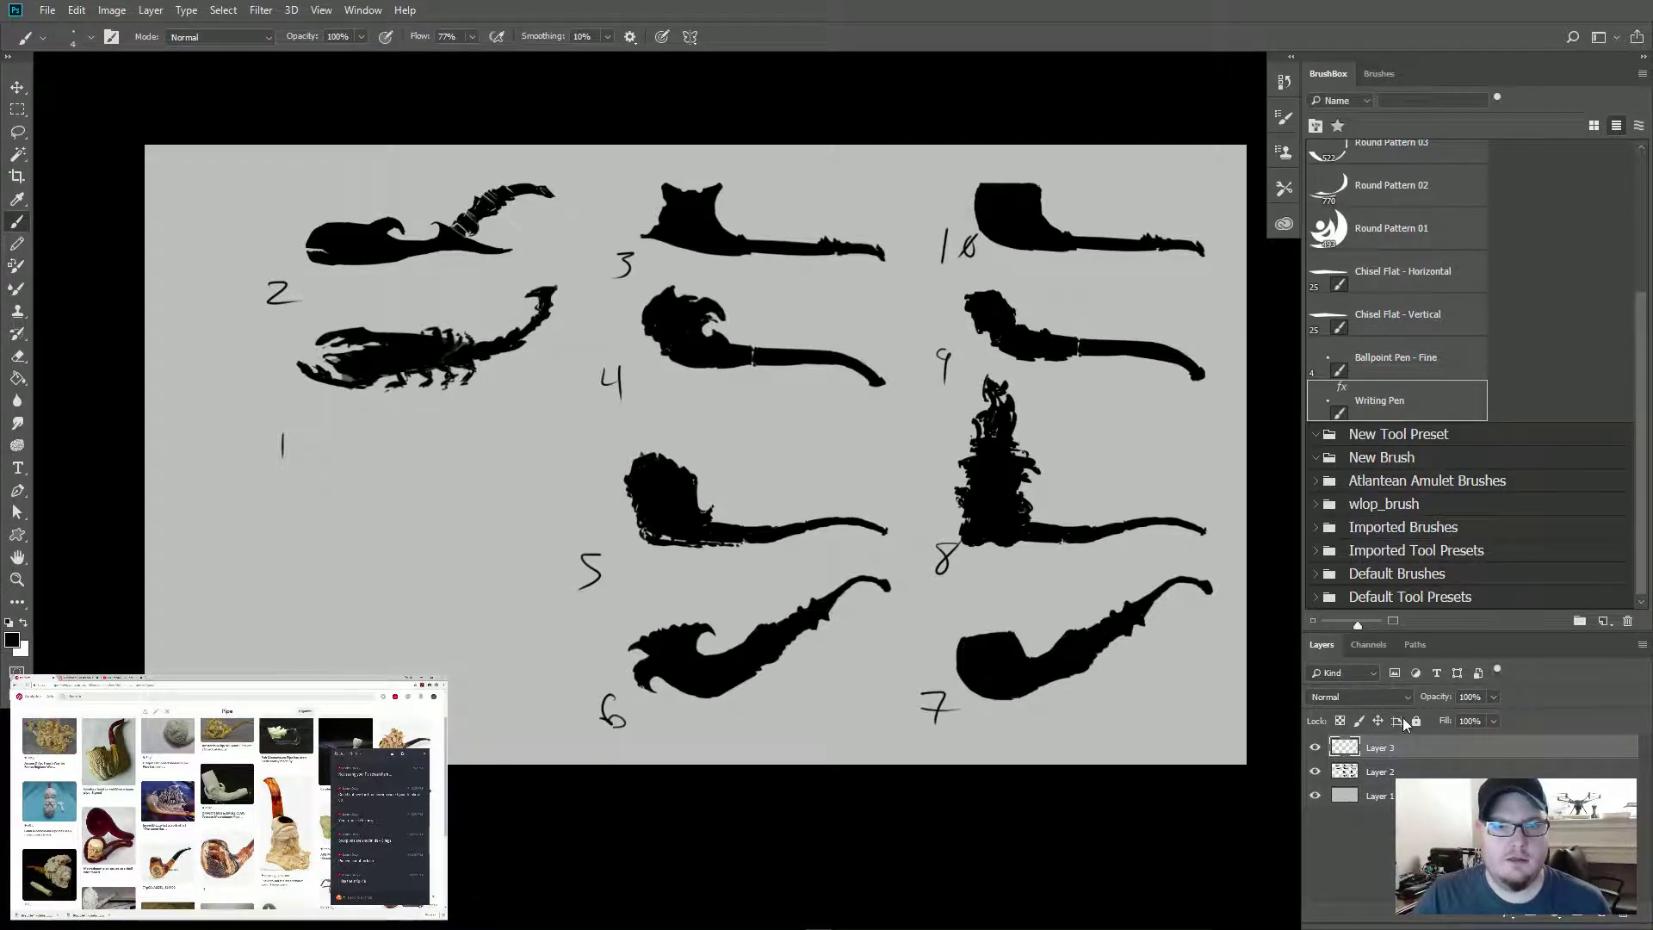
Step: Set the foreground colour to red and circle pipes 8 and 4 on Layer 3 as the chosen designs
click(12, 639)
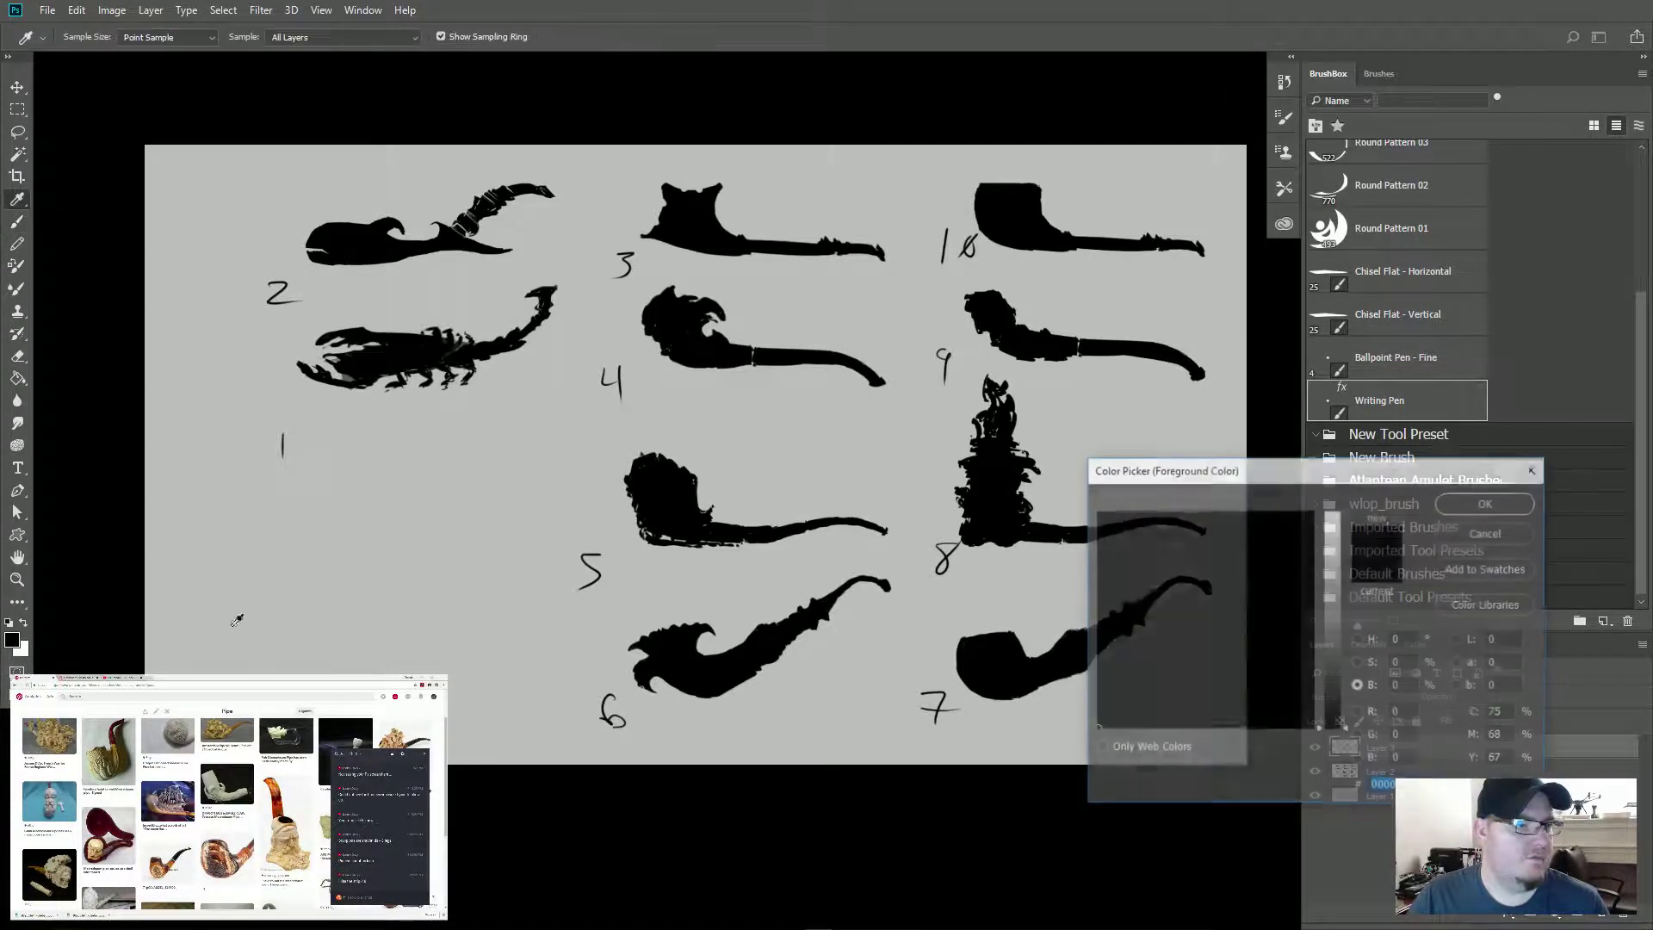
click(1333, 656)
drag(1332, 659, 1332, 538)
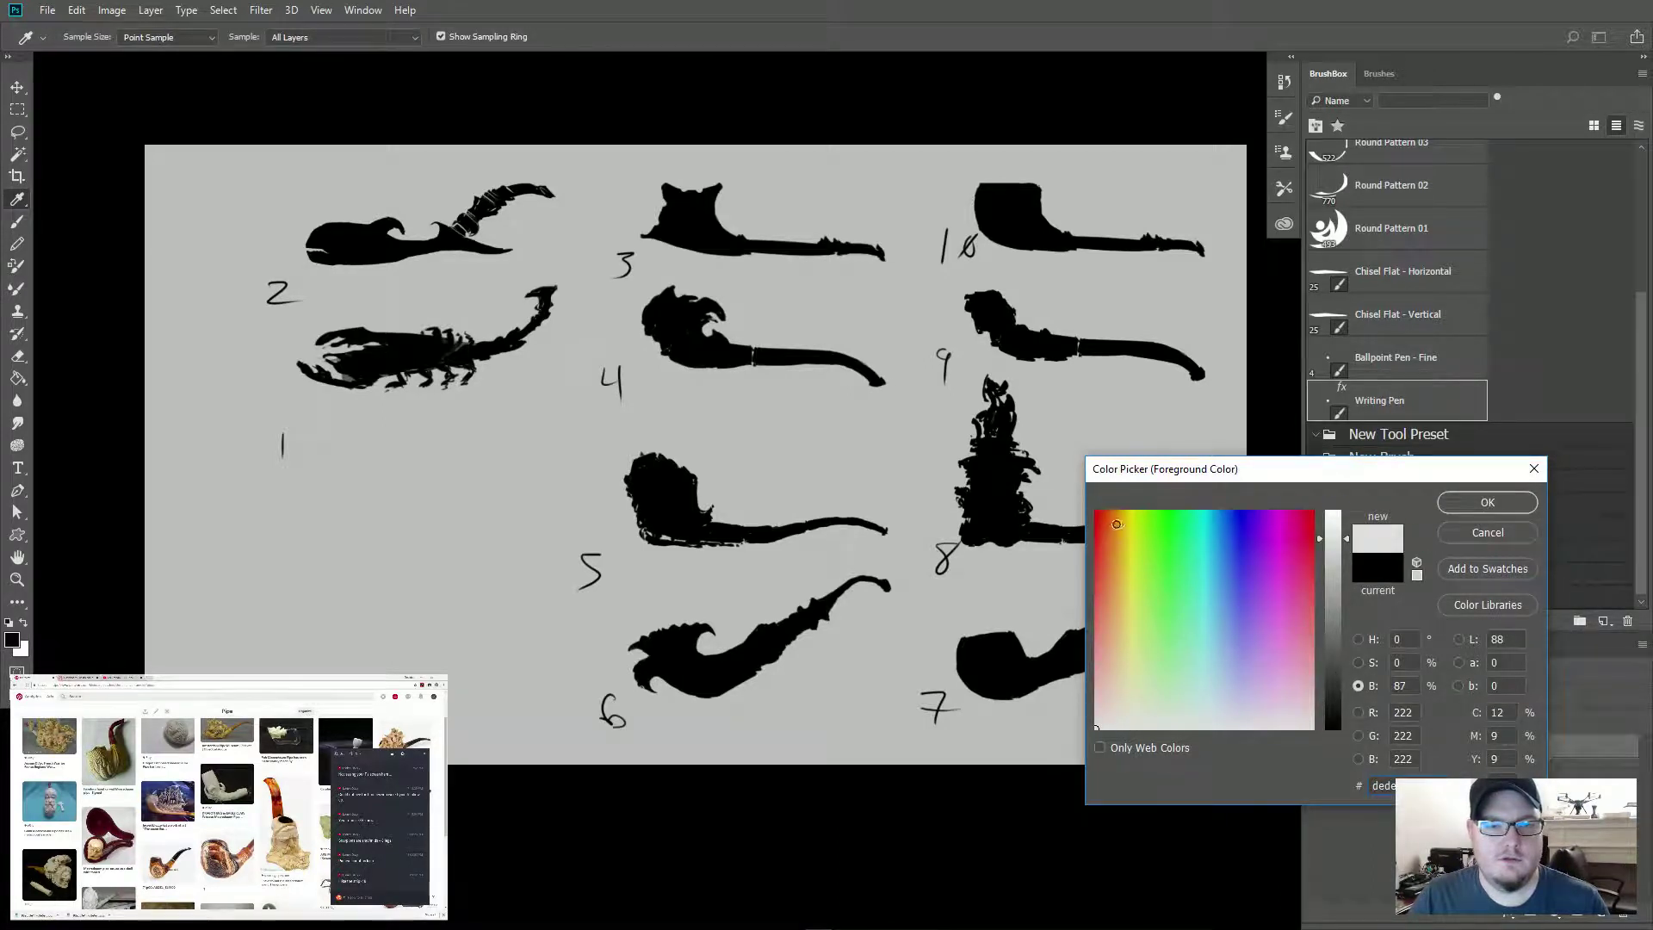
click(1117, 524)
click(1488, 502)
drag(1025, 398, 1133, 426)
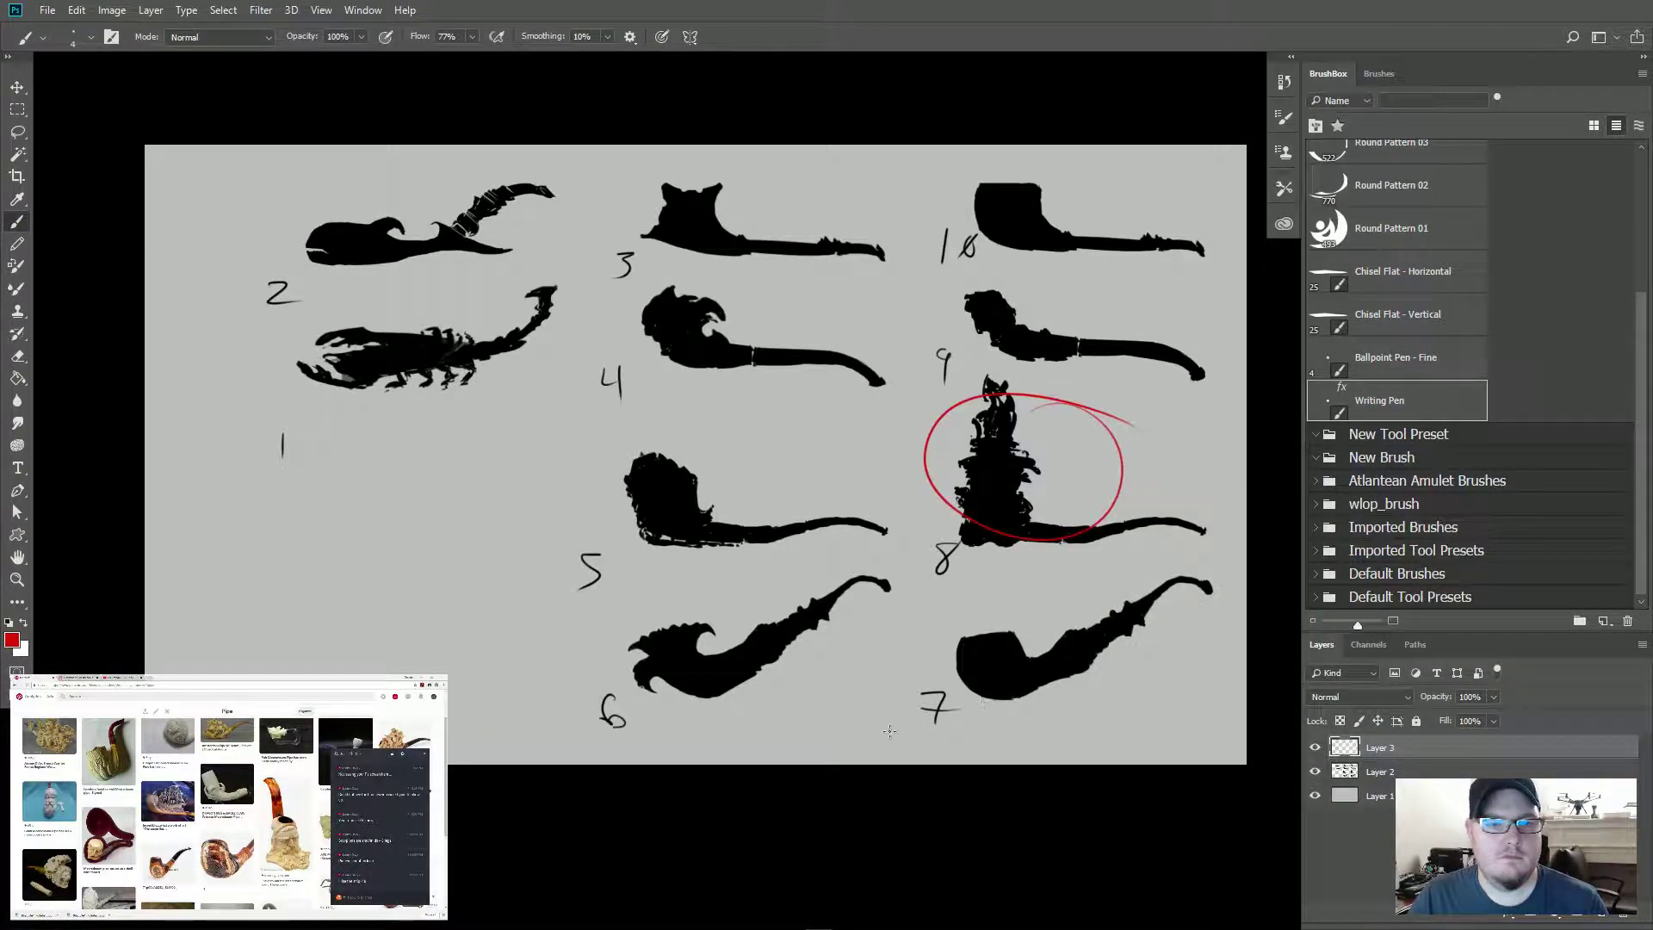
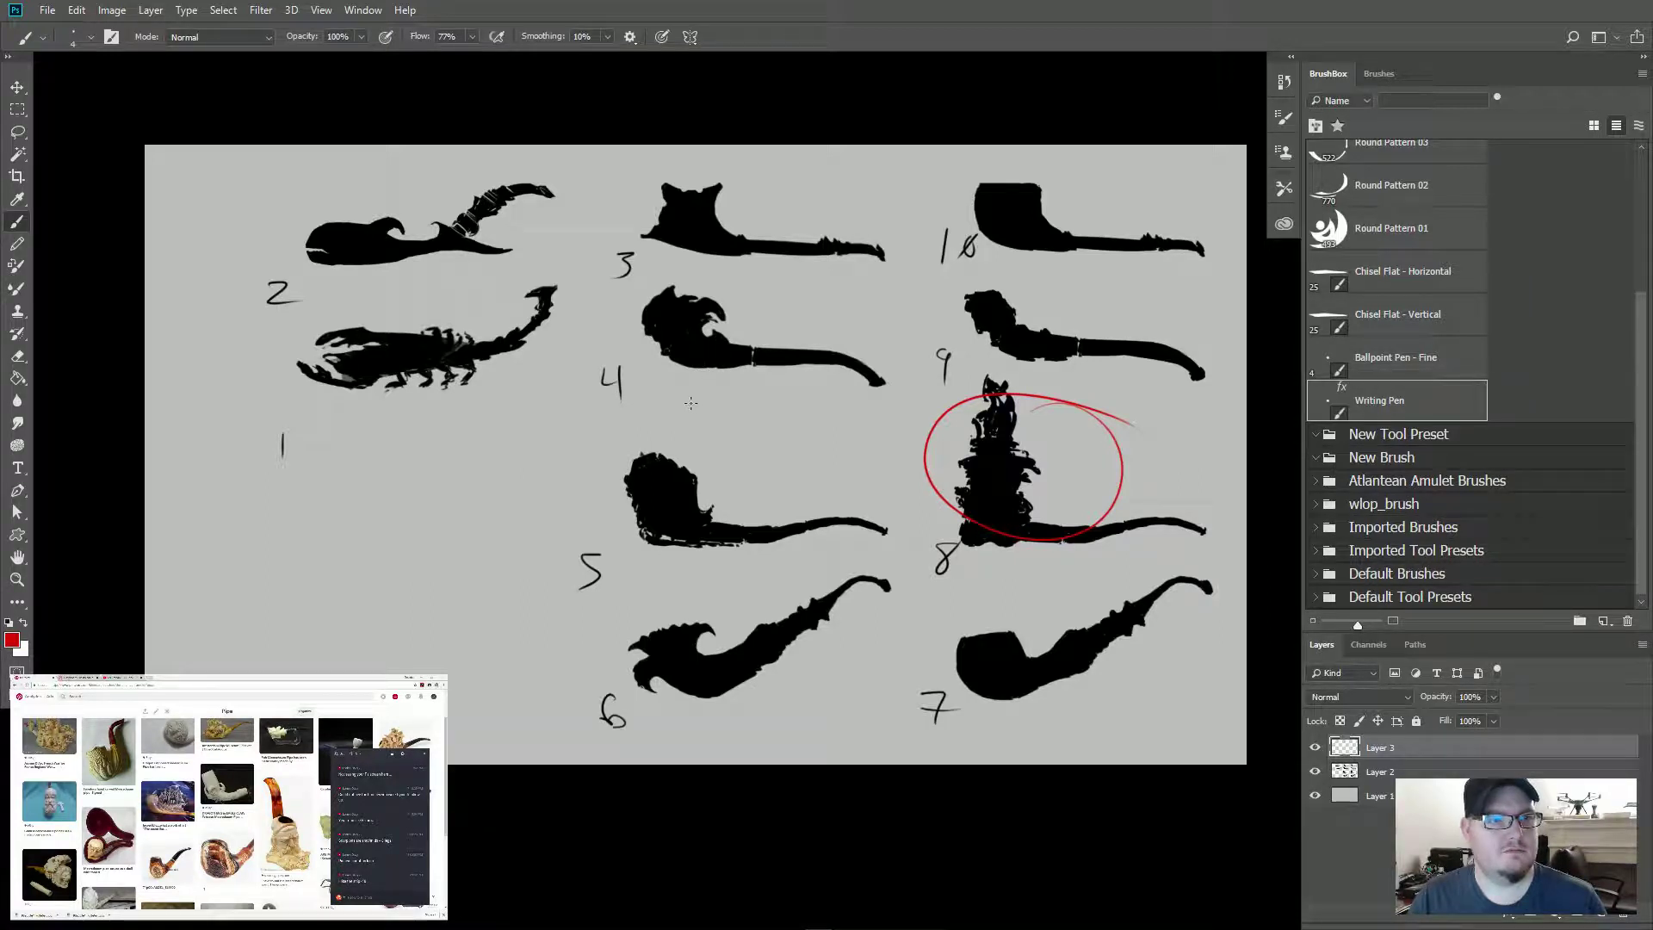
mouse_move(840, 323)
mouse_down()
mouse_move(708, 315)
mouse_move(858, 349)
mouse_up()
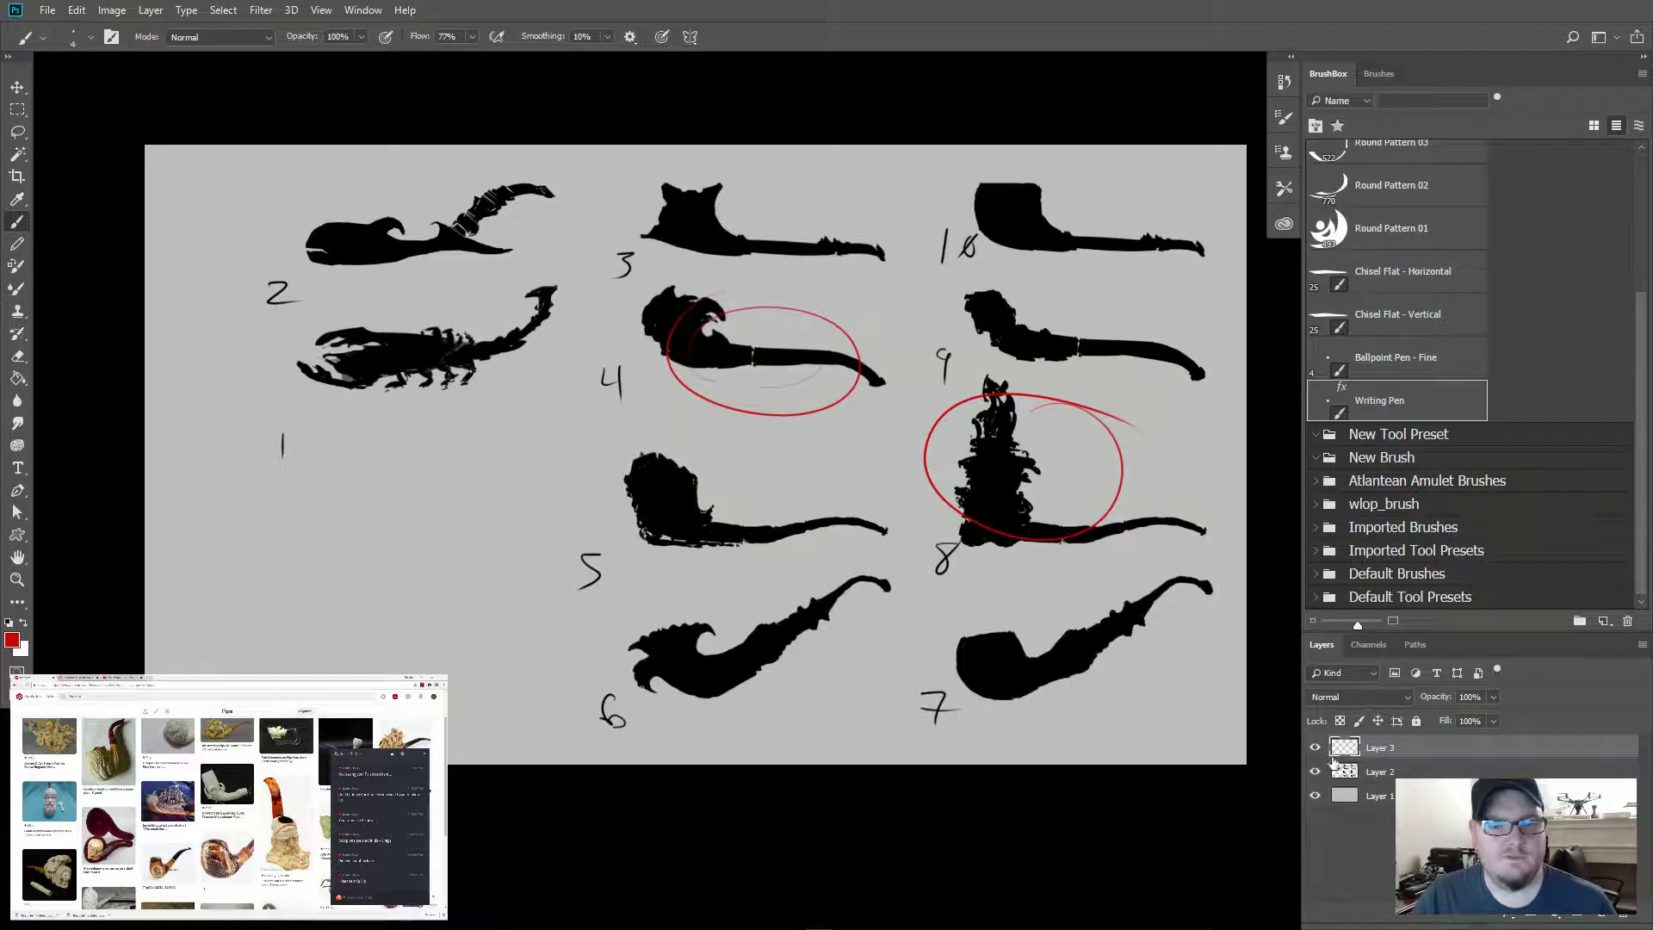
Step: Lasso pipes 4 and 8 on Layer 2, copy them to a new layer, and hide Layers 3 and 2
click(1315, 747)
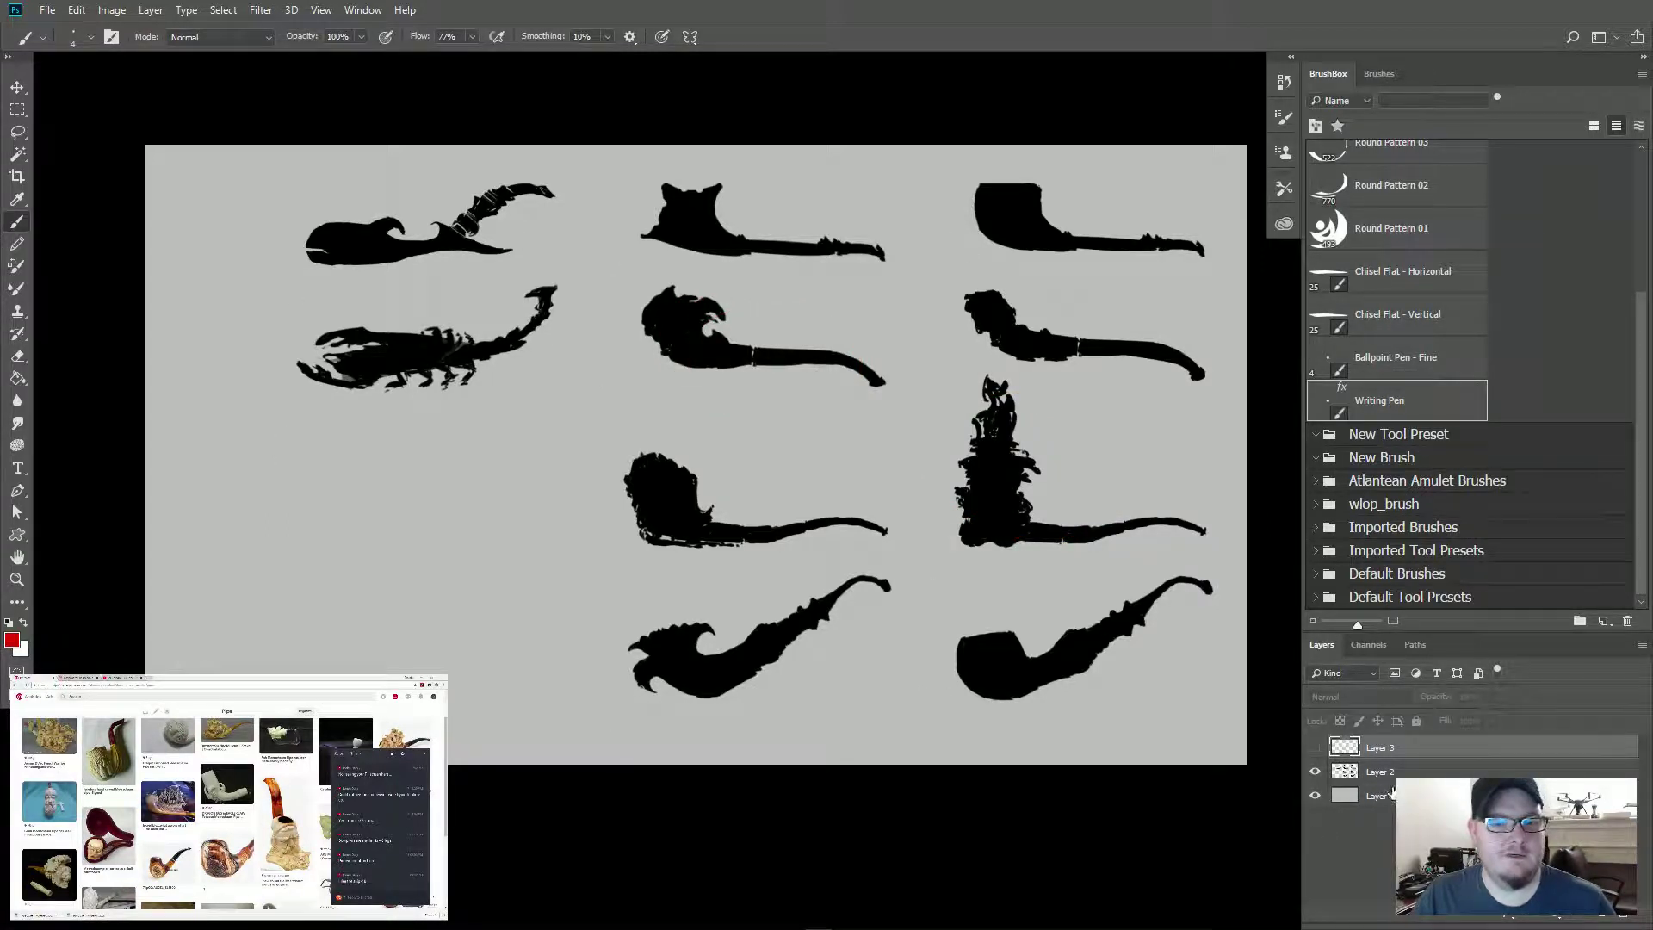
click(1448, 768)
key(l)
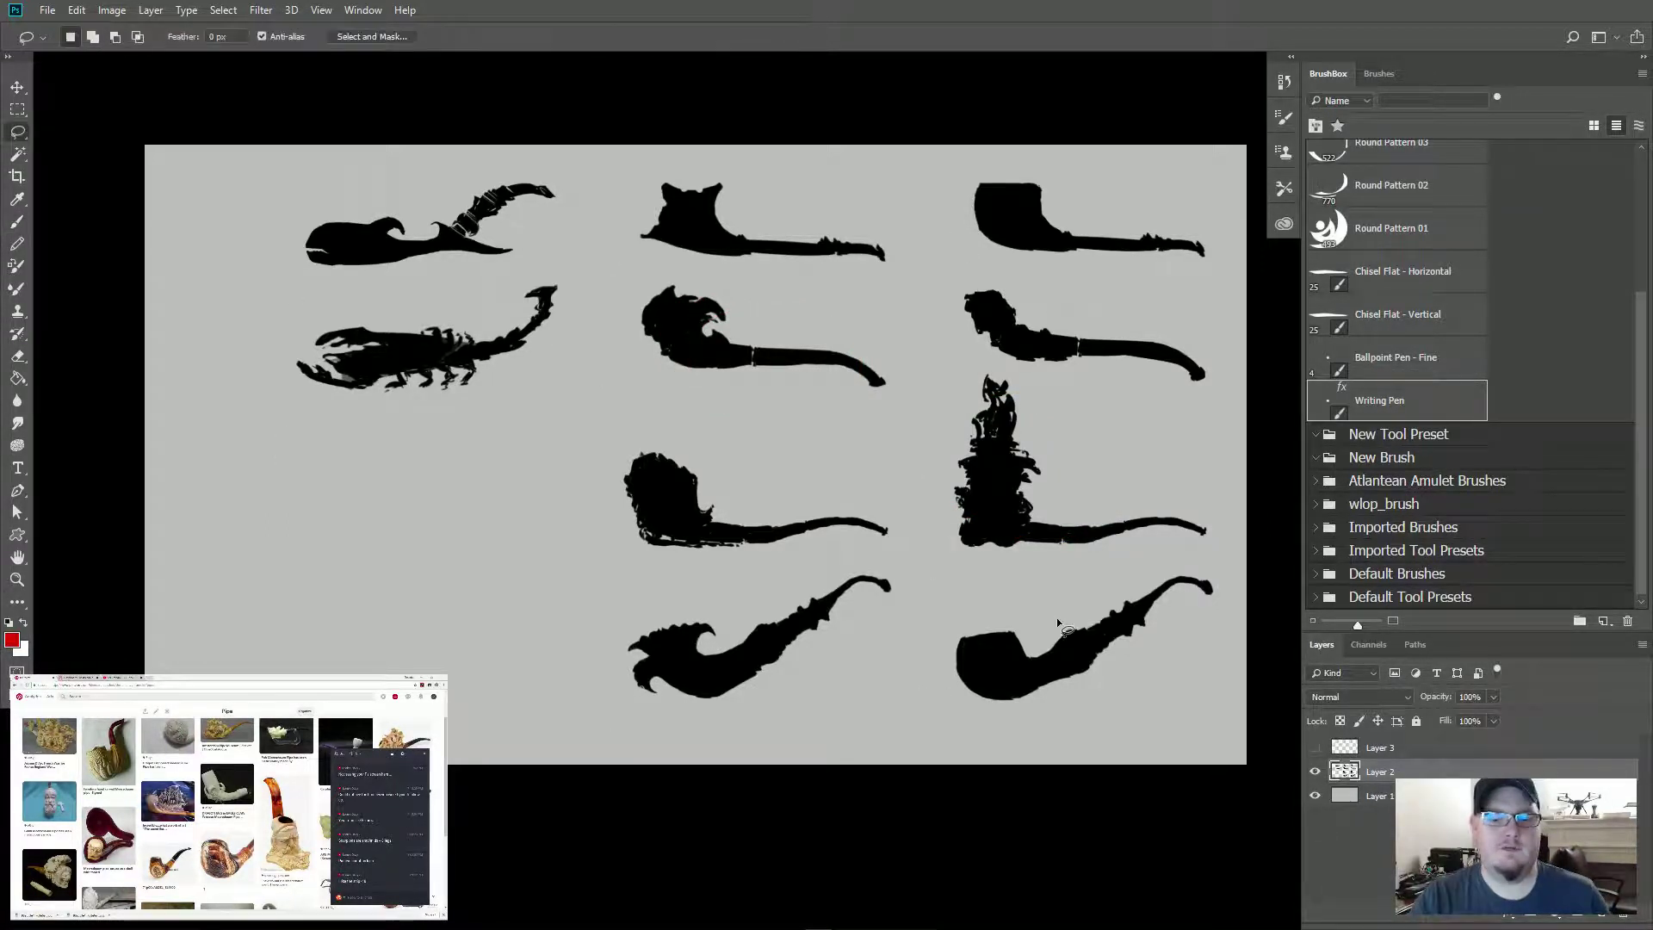
mouse_move(694, 275)
mouse_down()
mouse_move(911, 349)
mouse_move(818, 439)
mouse_move(581, 361)
mouse_move(605, 277)
mouse_up()
key(shift)
mouse_move(959, 368)
mouse_down()
mouse_move(1027, 388)
mouse_move(1102, 457)
mouse_move(1216, 482)
mouse_move(1214, 535)
mouse_move(970, 583)
mouse_move(924, 517)
mouse_move(928, 420)
mouse_up()
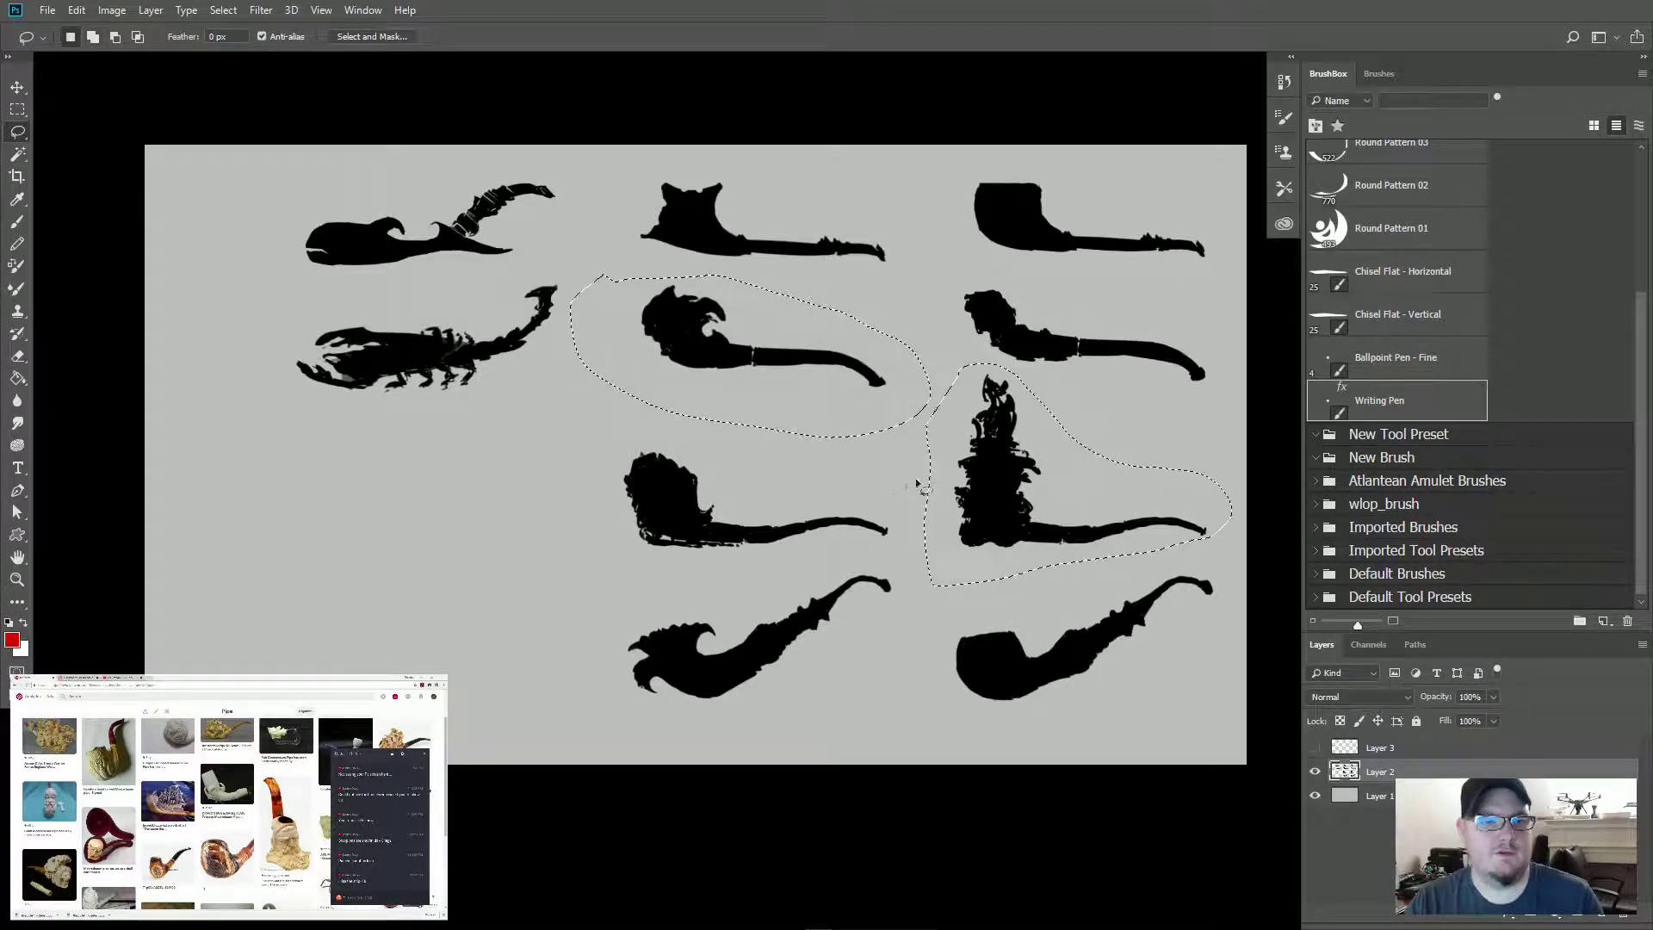
right_click(980, 496)
click(999, 614)
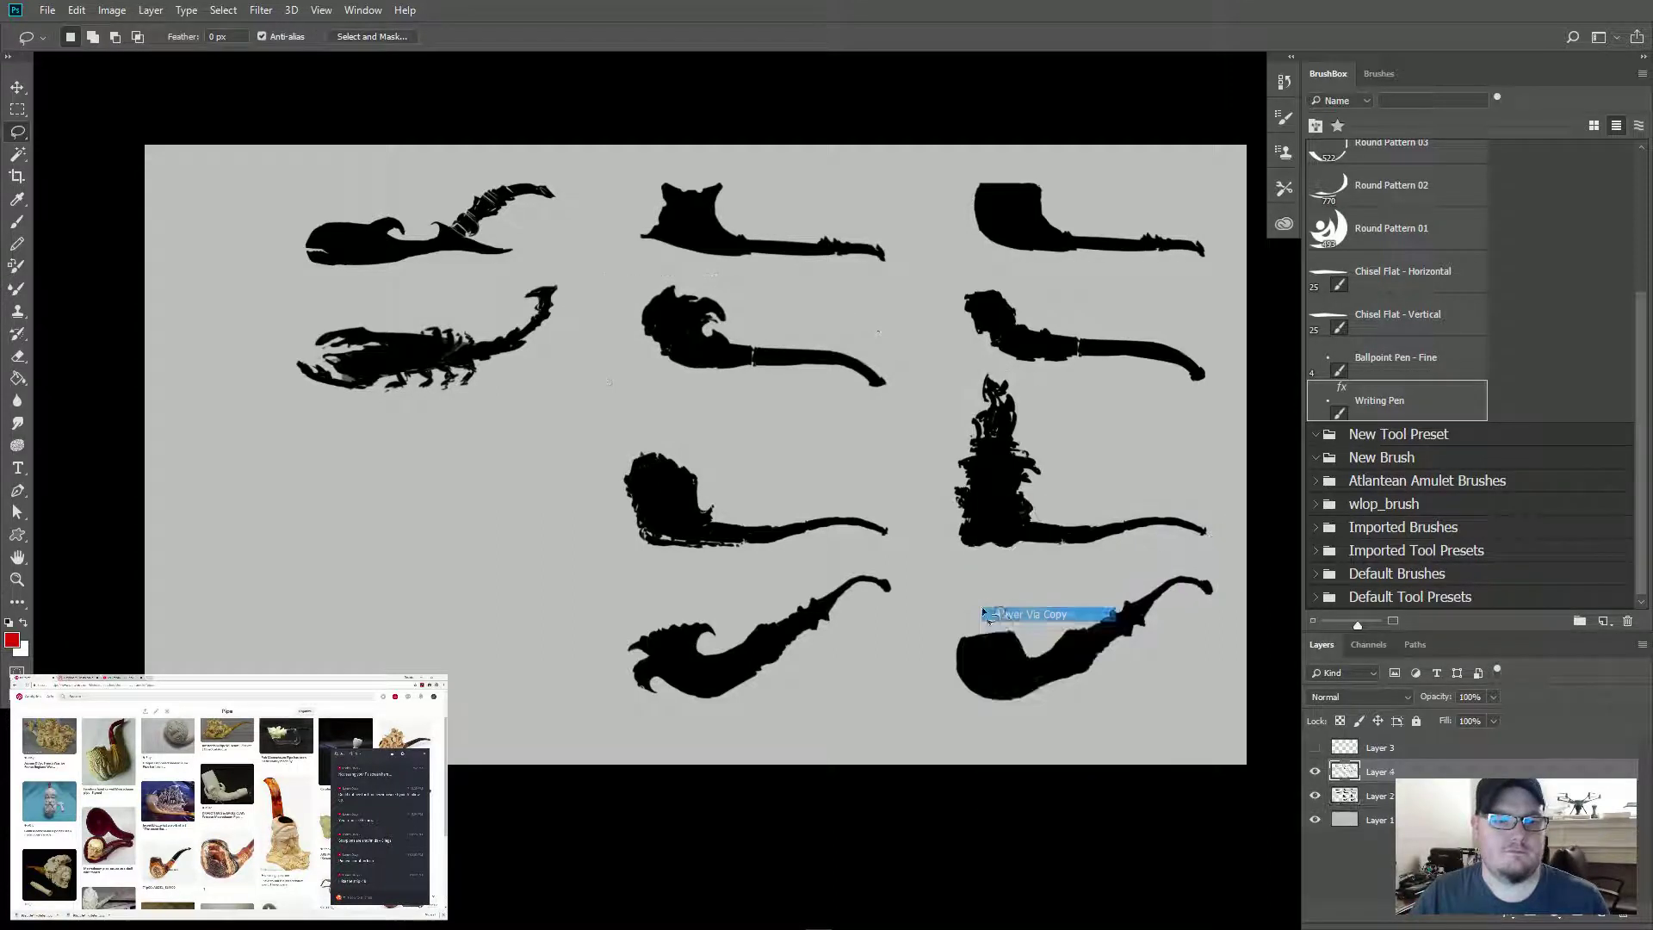
click(1315, 795)
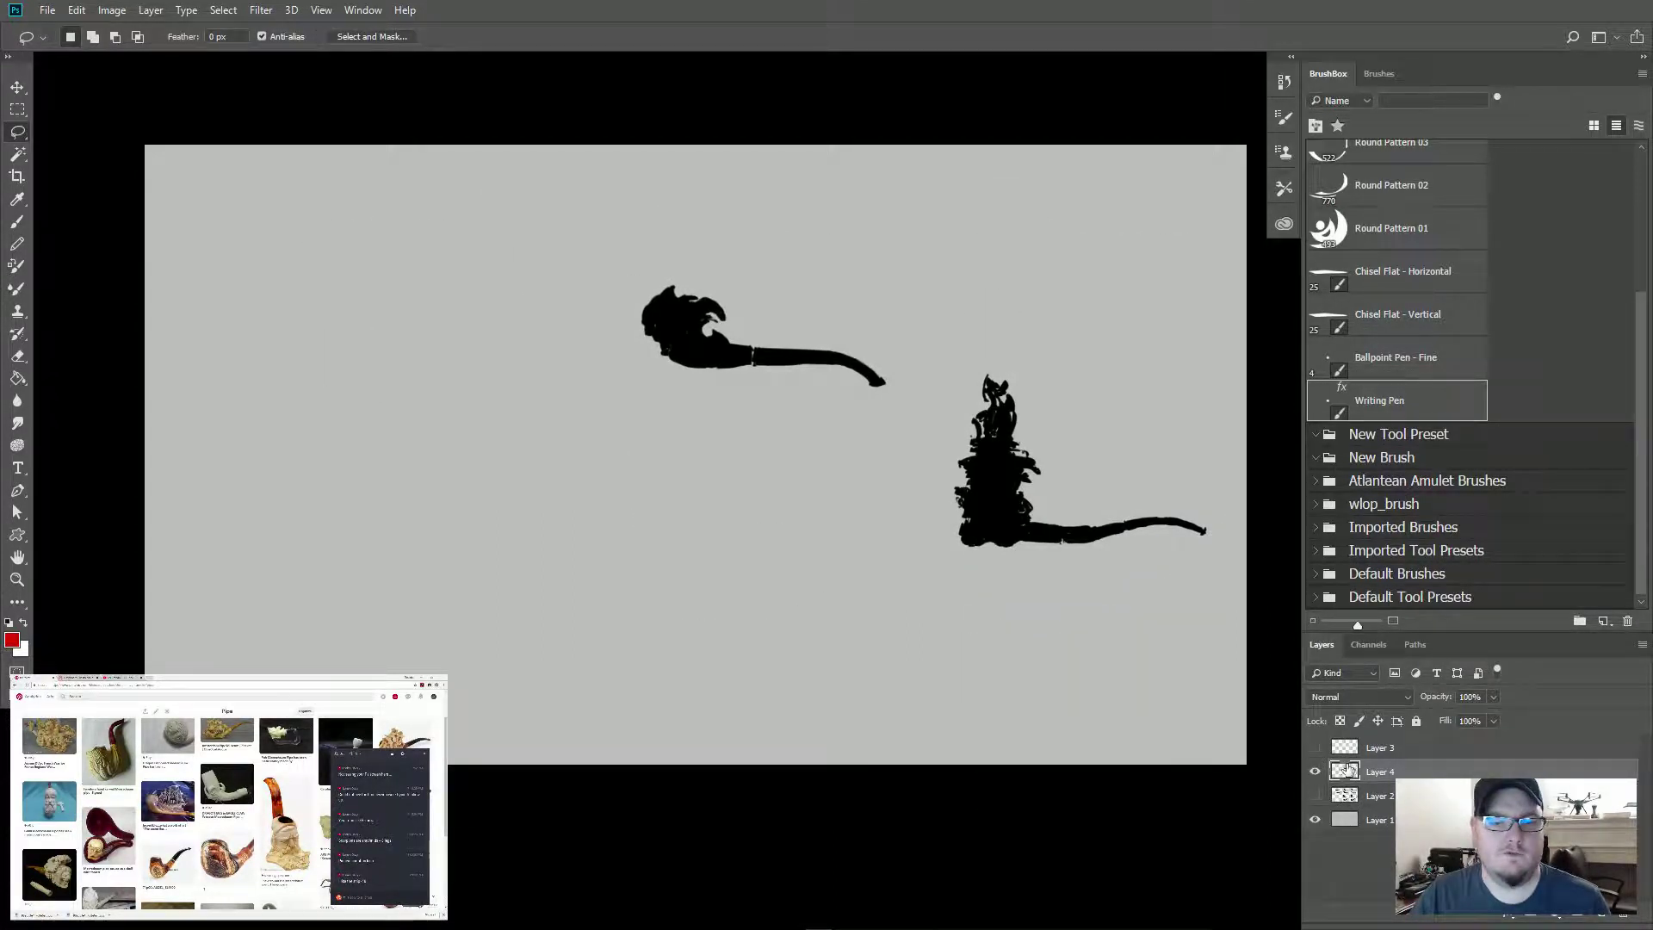
Step: Move the wave-shaped pipe straight down until it sits level with the tower-shaped pipe, and clear the selection
key(m)
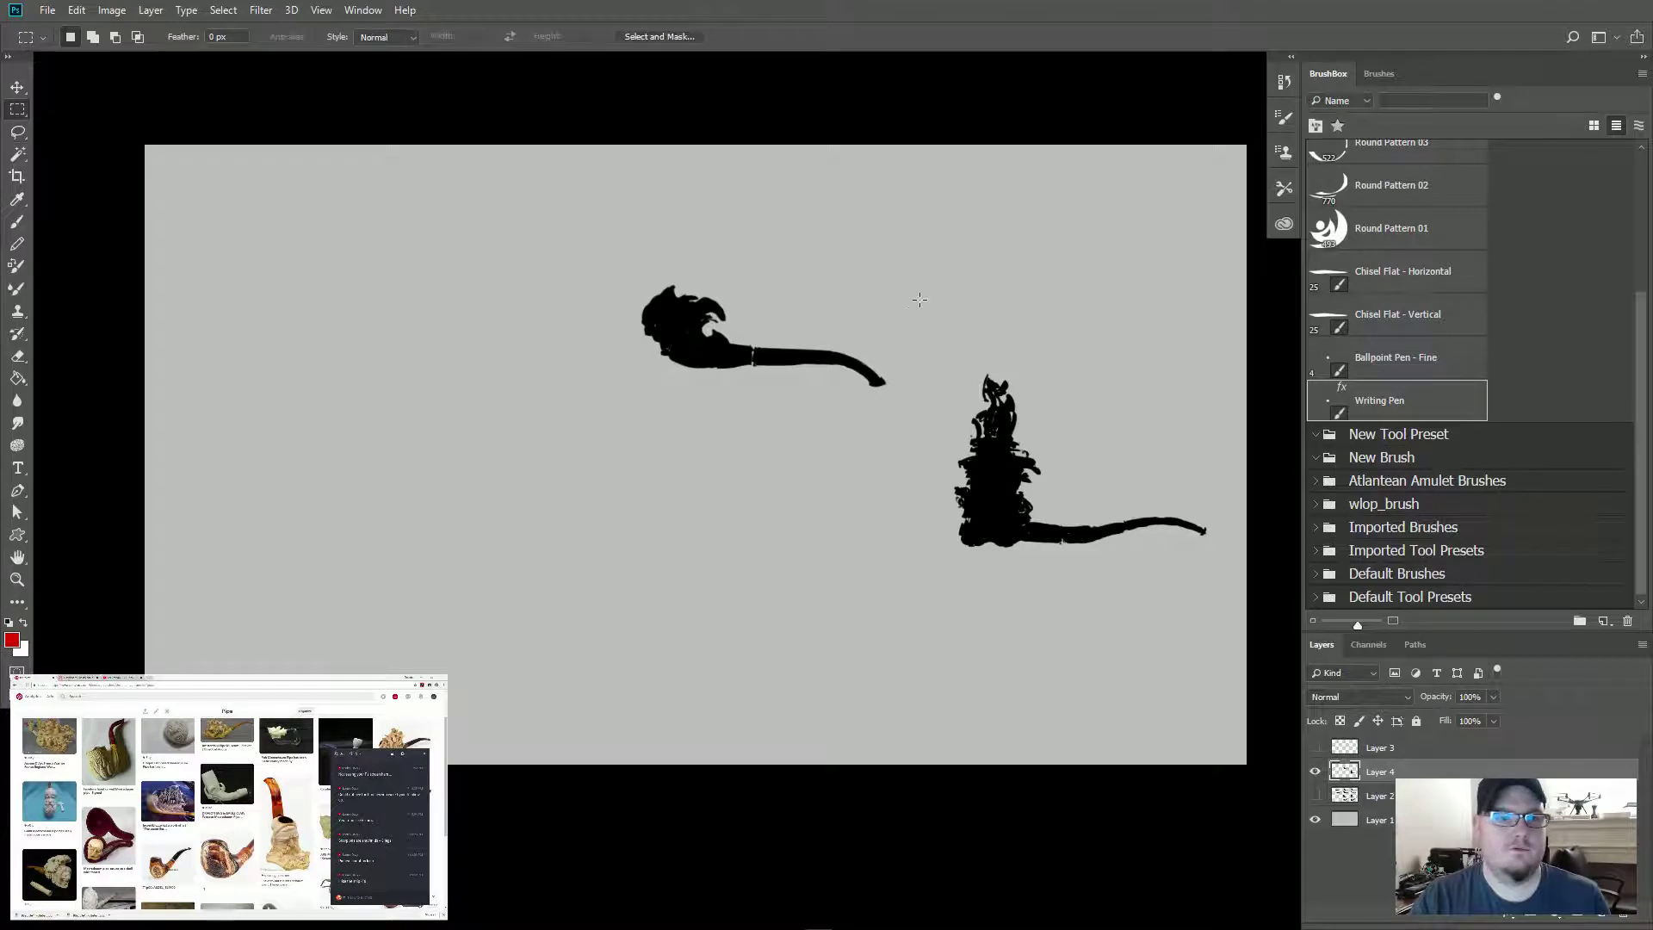
drag(935, 254, 589, 423)
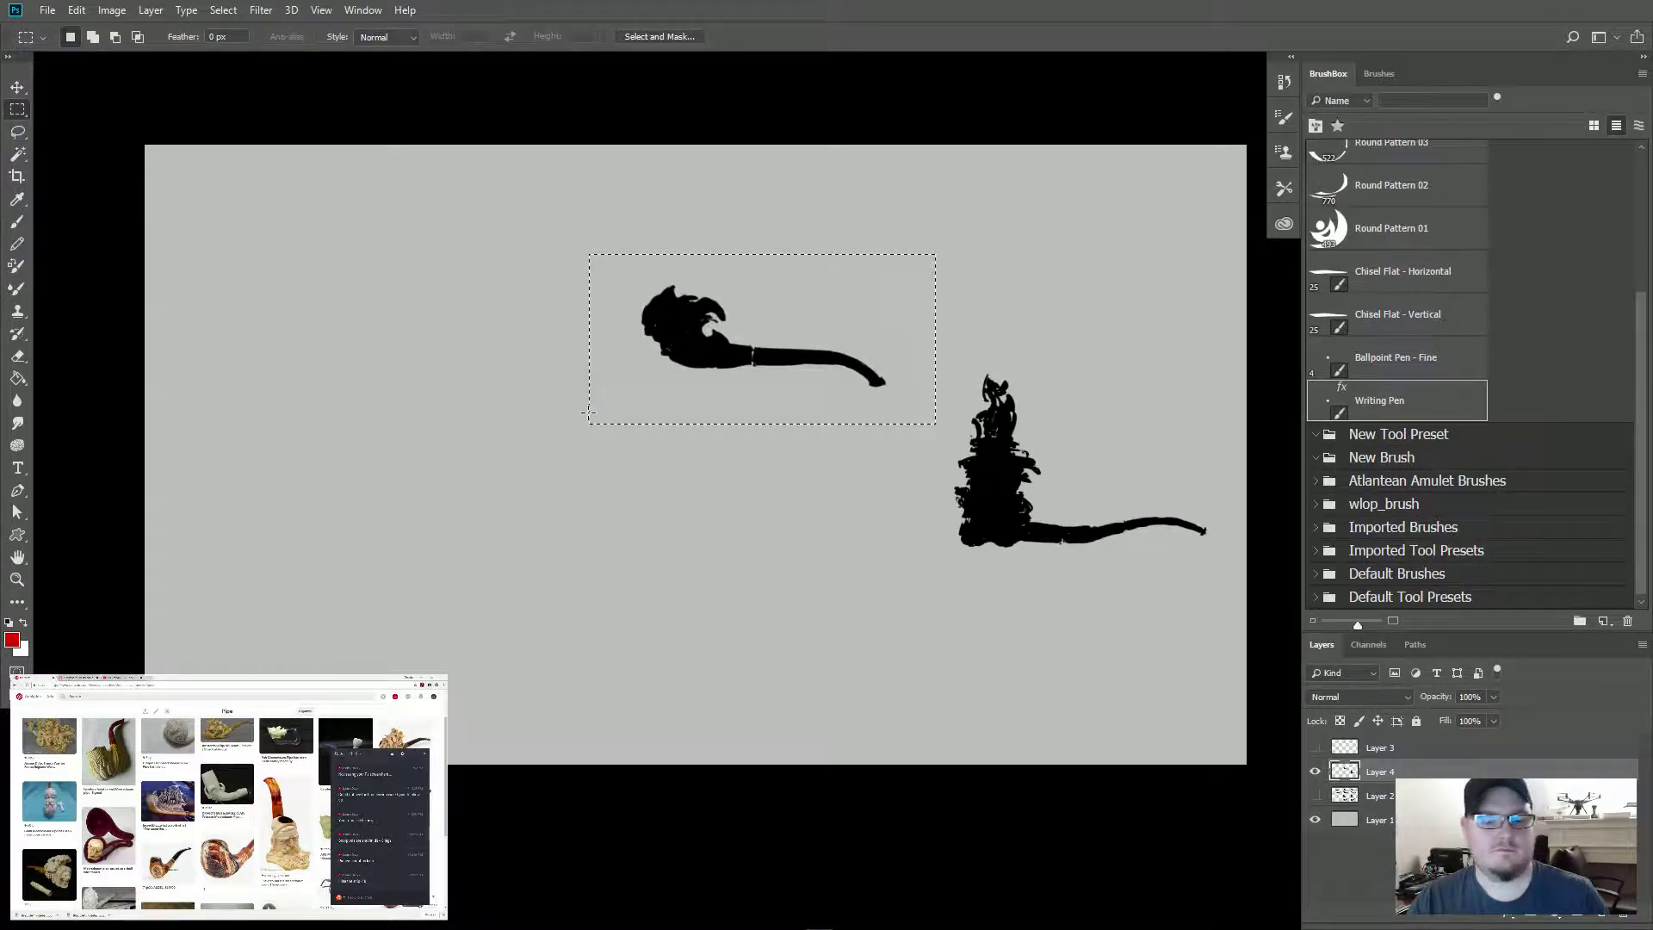
key(v)
drag(681, 387, 677, 514)
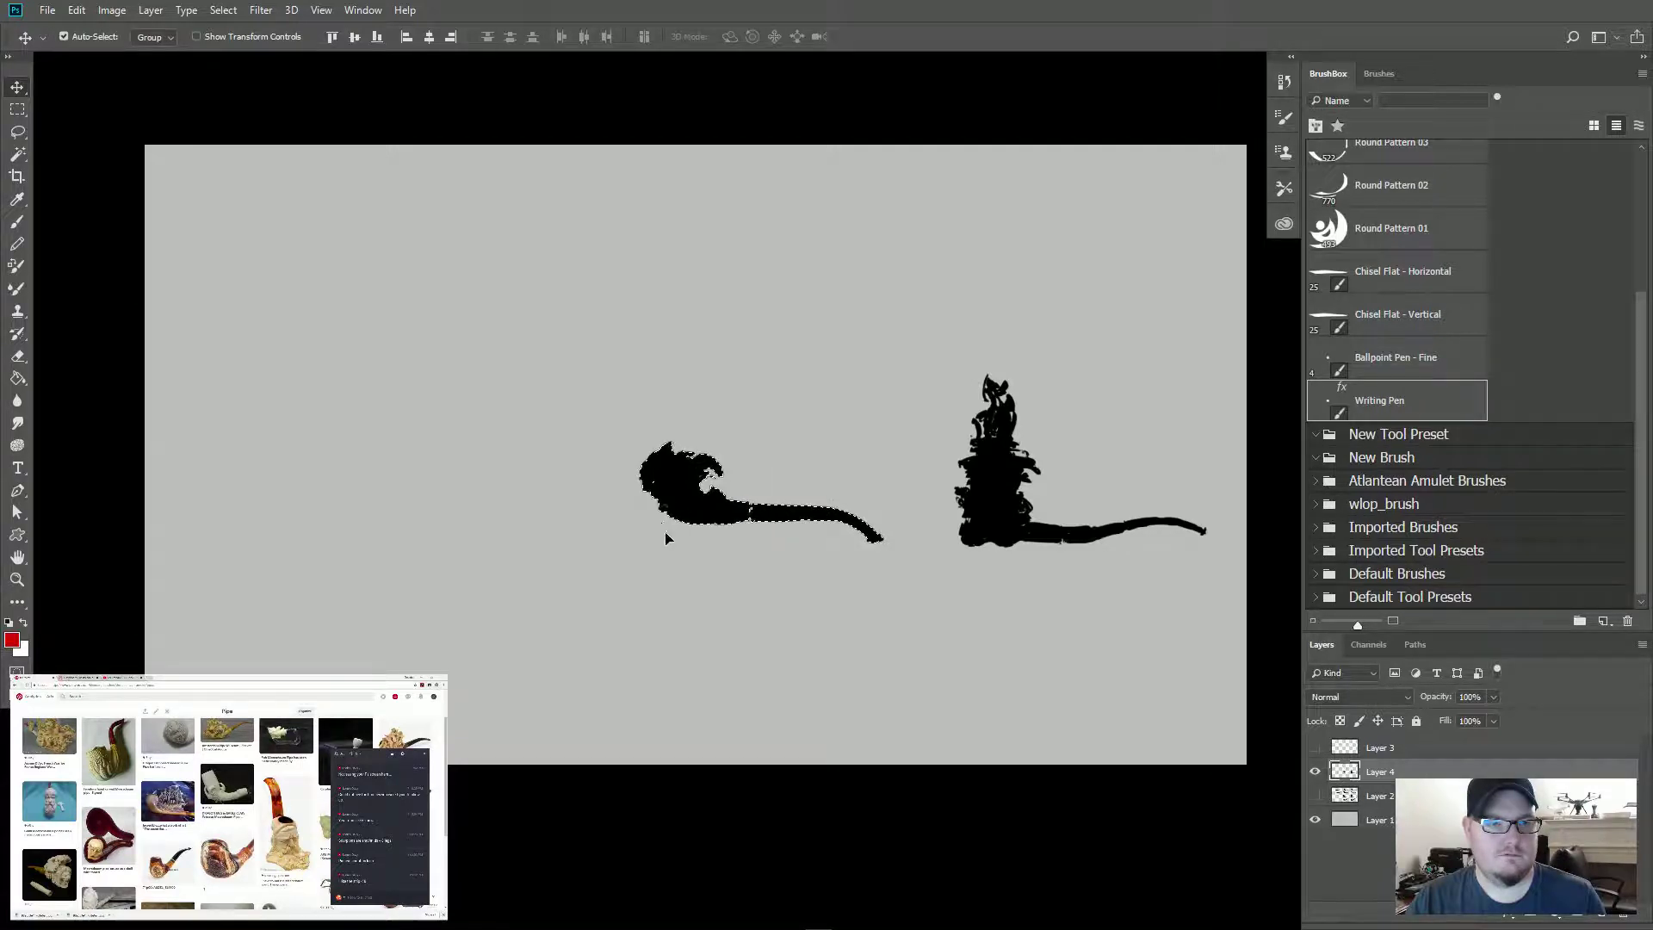
key(ctrl+d)
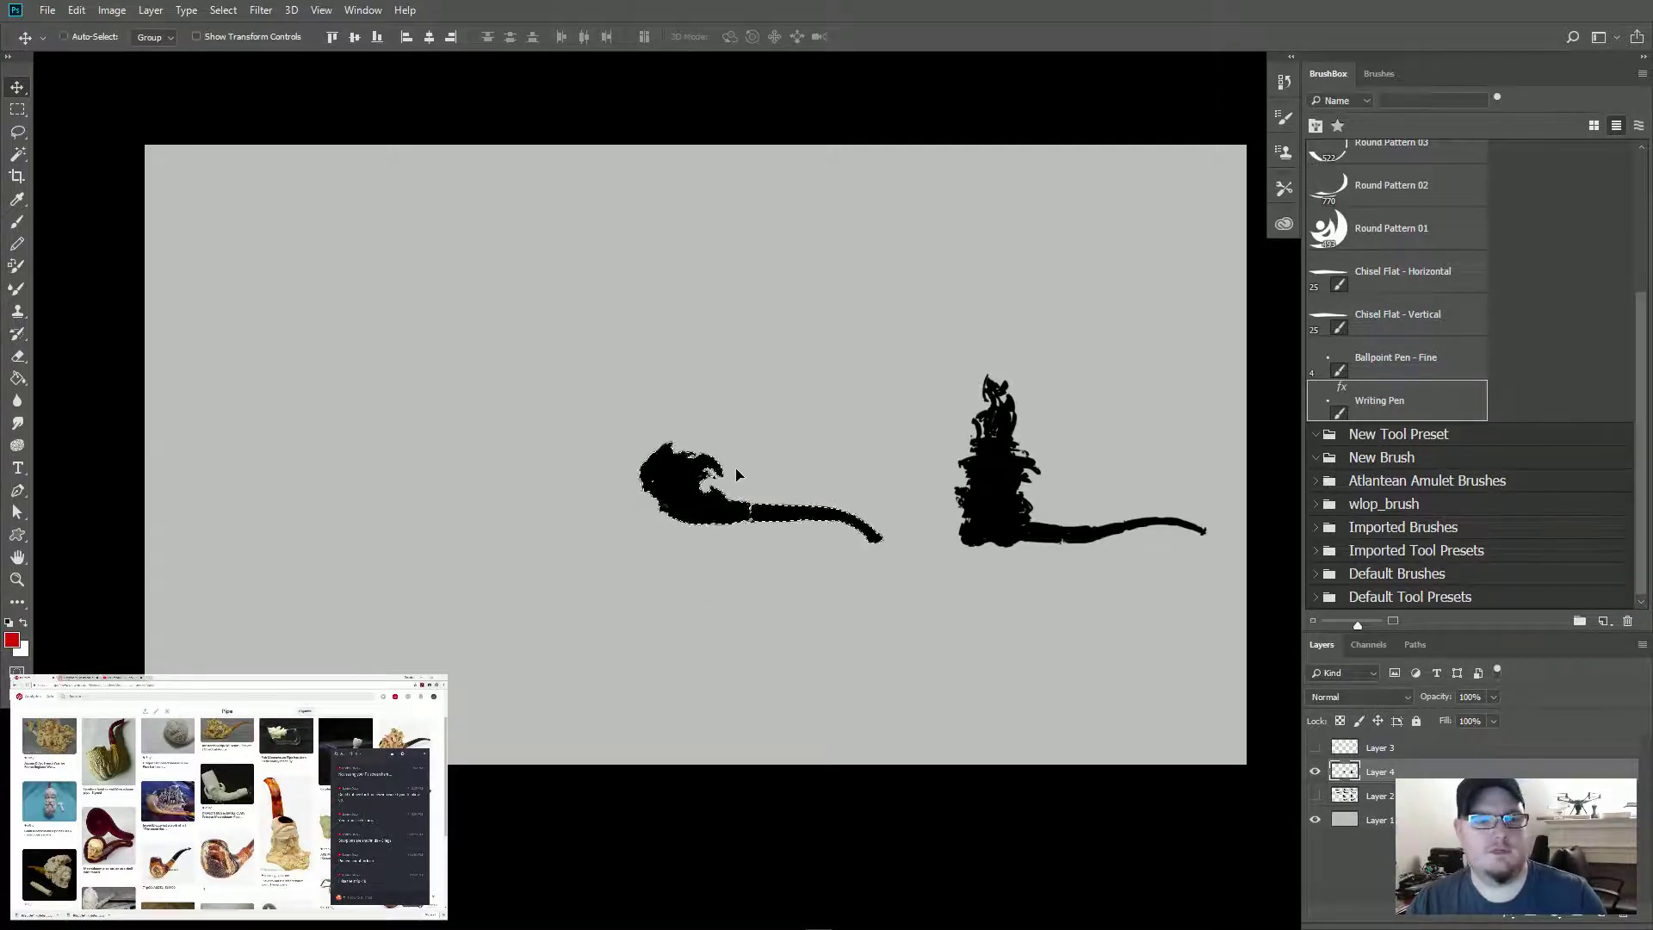
Step: Scale both pipes on Layer 4 proportionally to about 175% and reposition them across the middle of the canvas
key(ctrl+t)
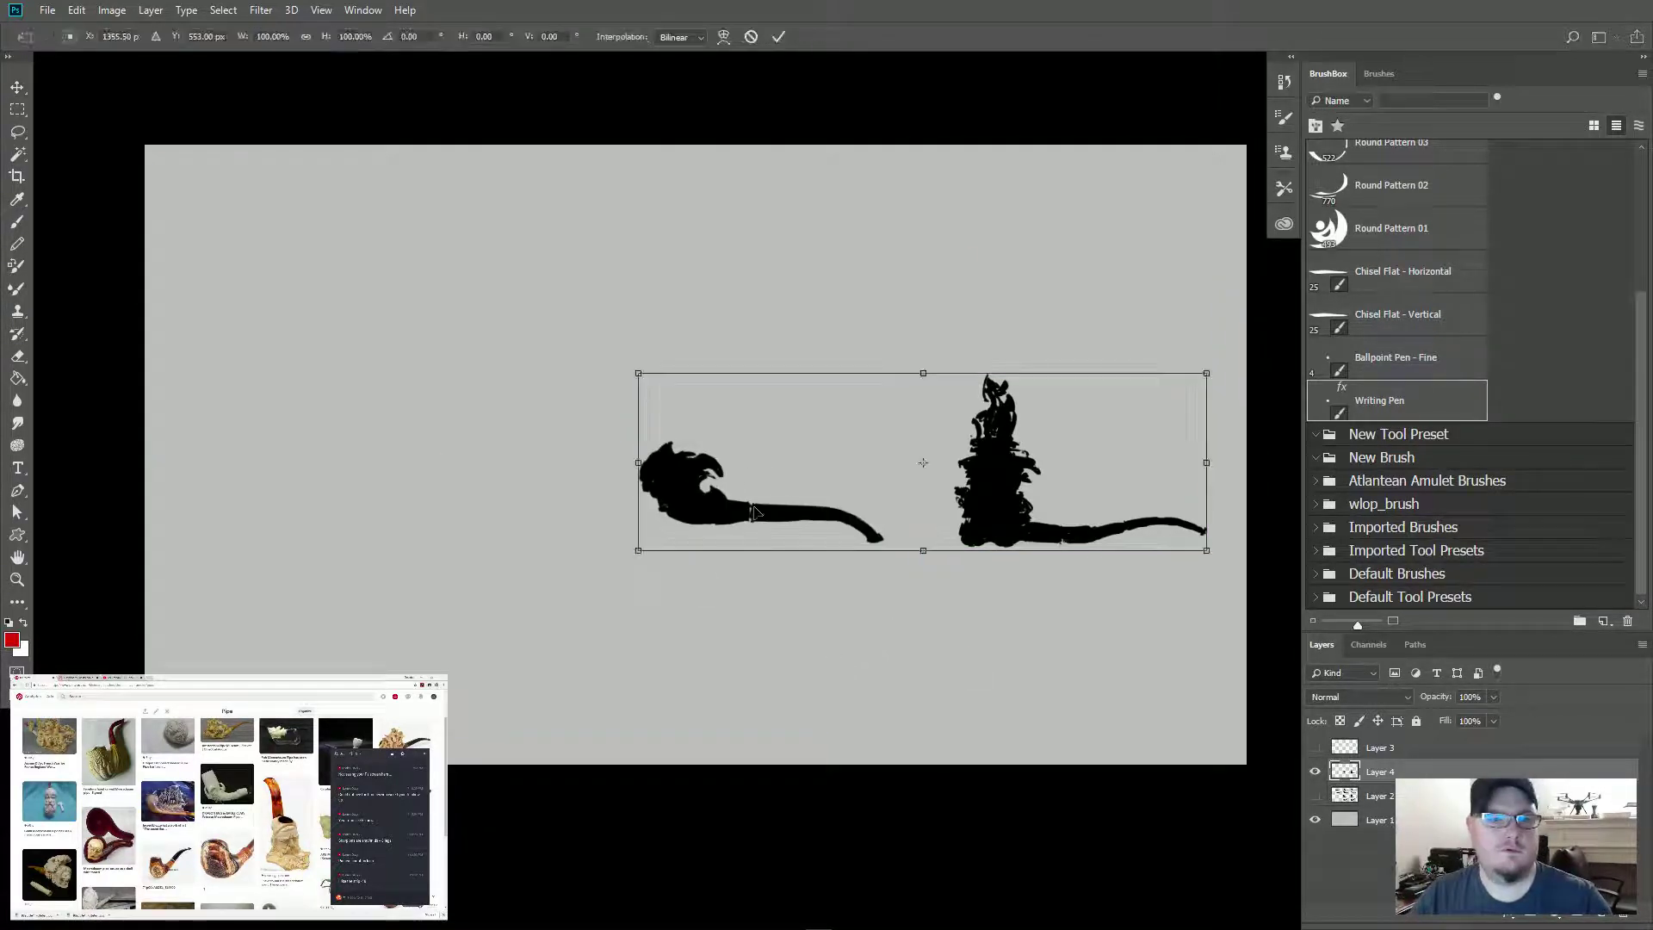
drag(638, 371, 211, 240)
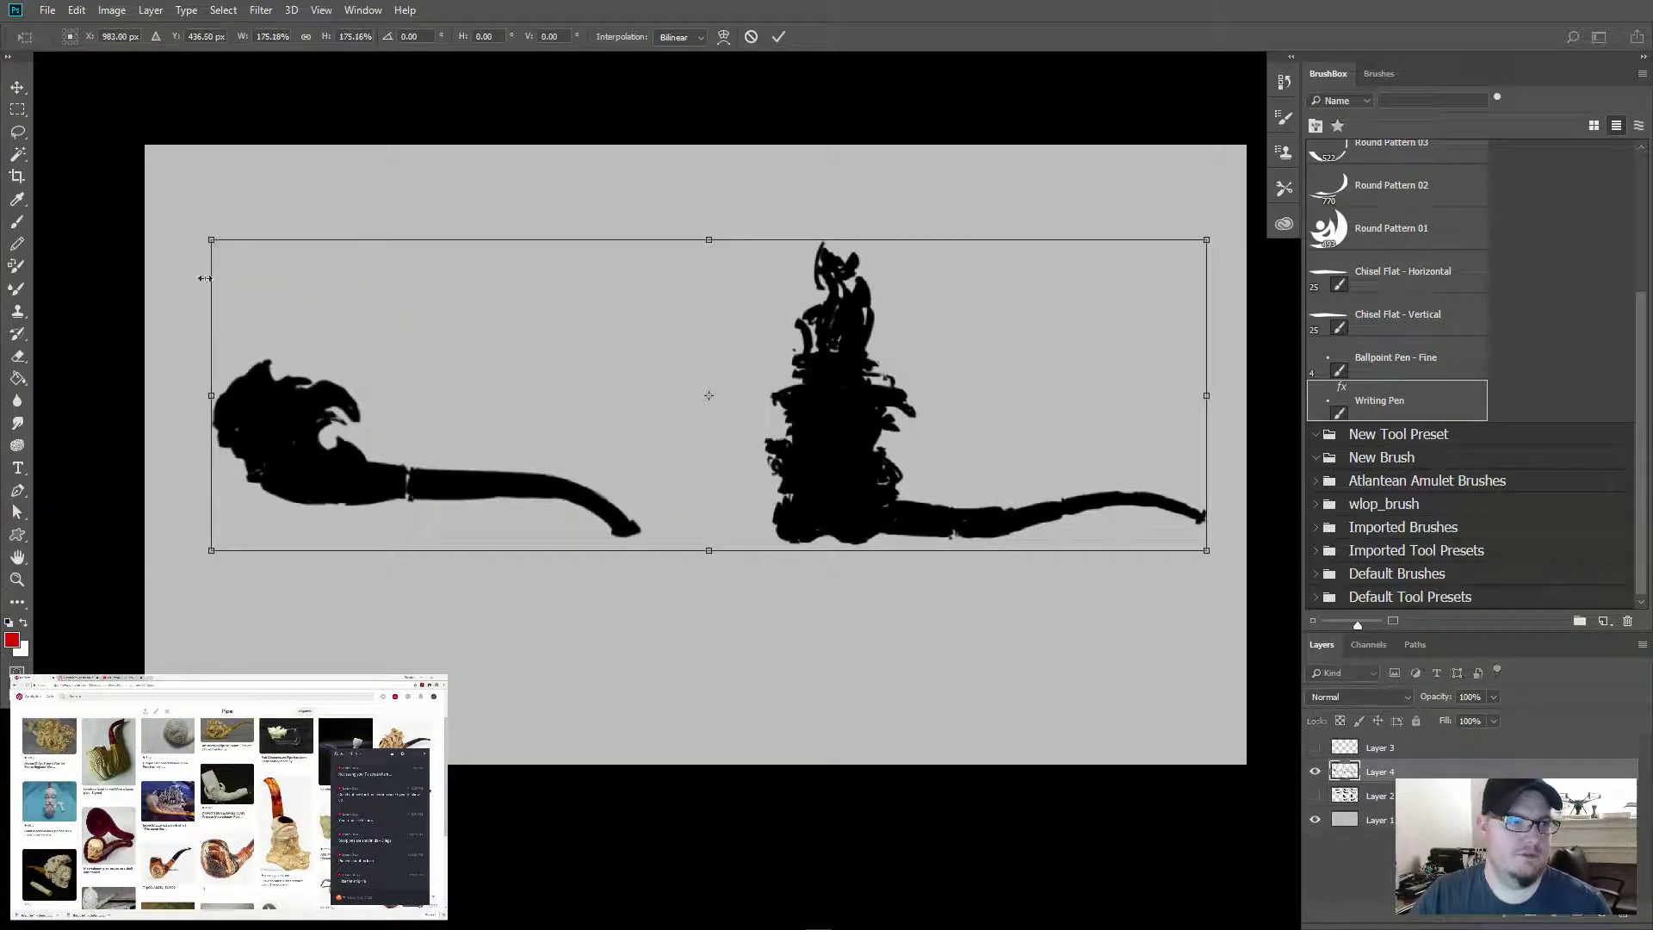
drag(296, 417, 290, 477)
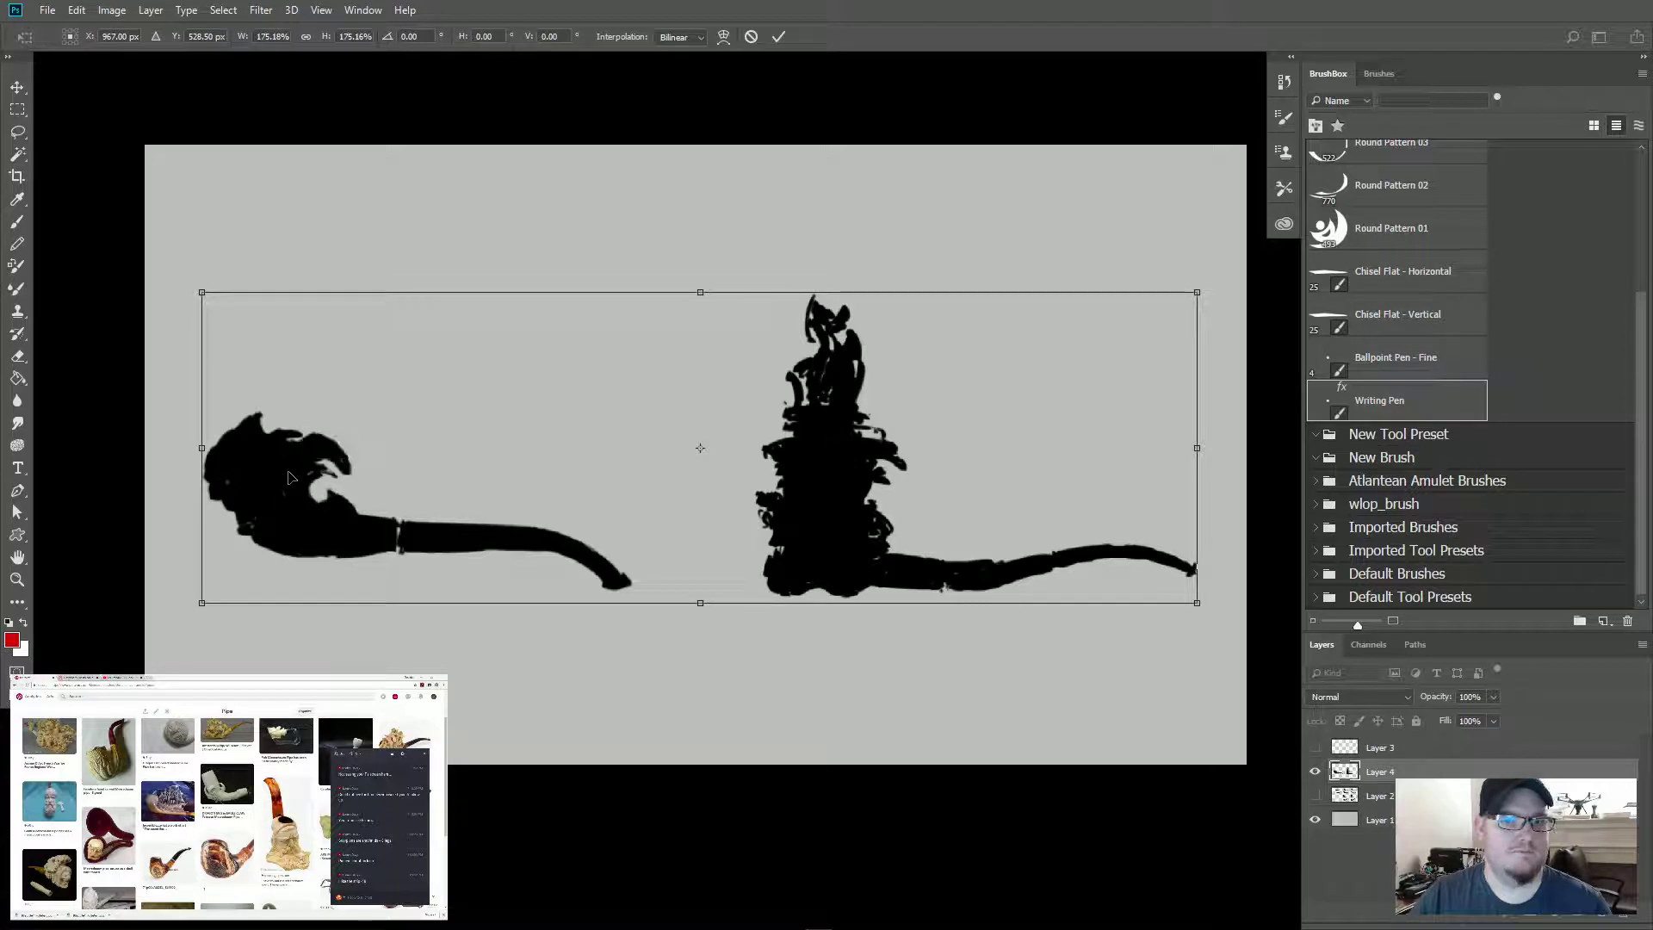
key(Return)
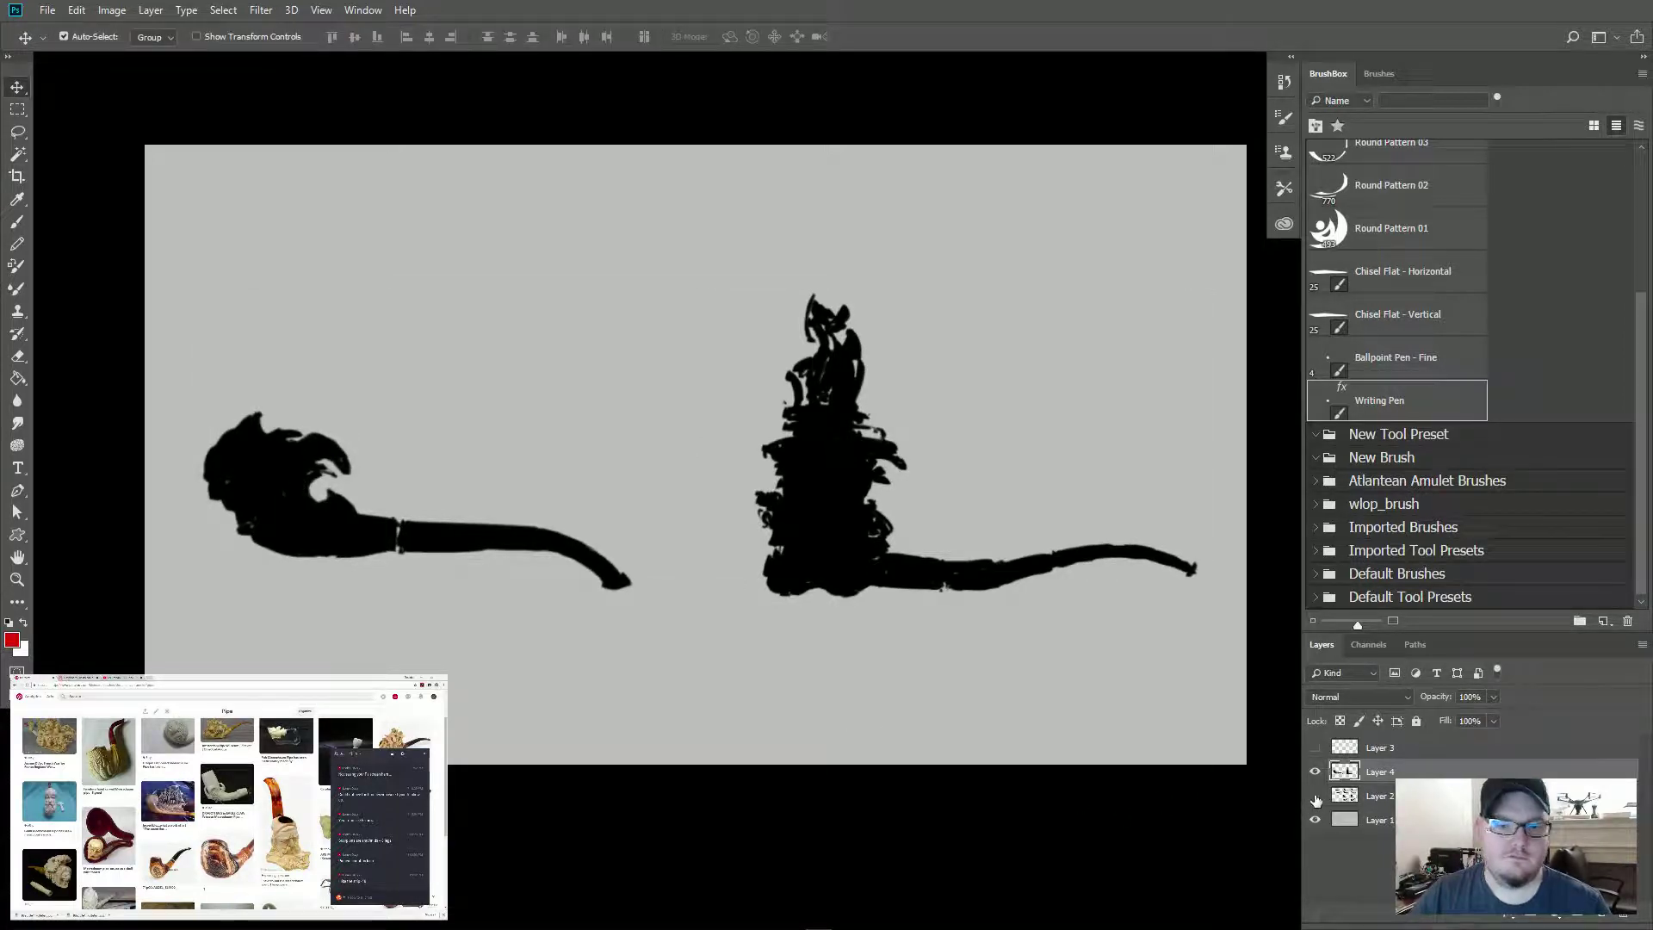
Step: Delete Layer 3 with the handwritten numbers and red circles, keeping Layer 2 hidden
click(1314, 796)
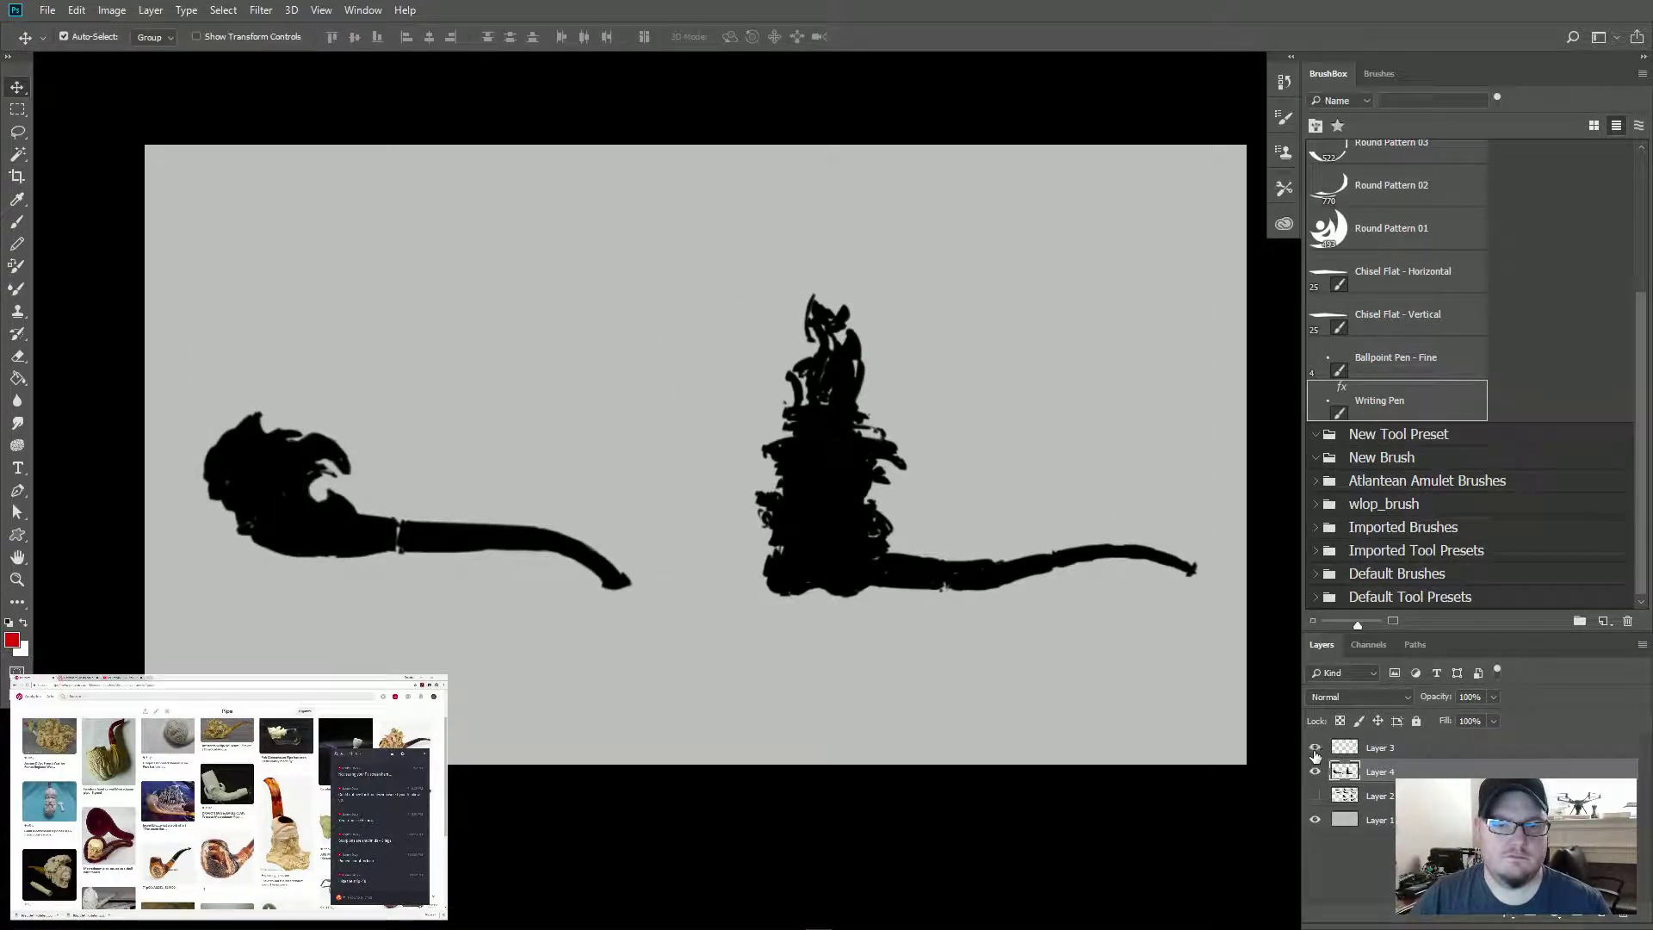
click(1315, 749)
click(1315, 749)
click(1417, 750)
key(Delete)
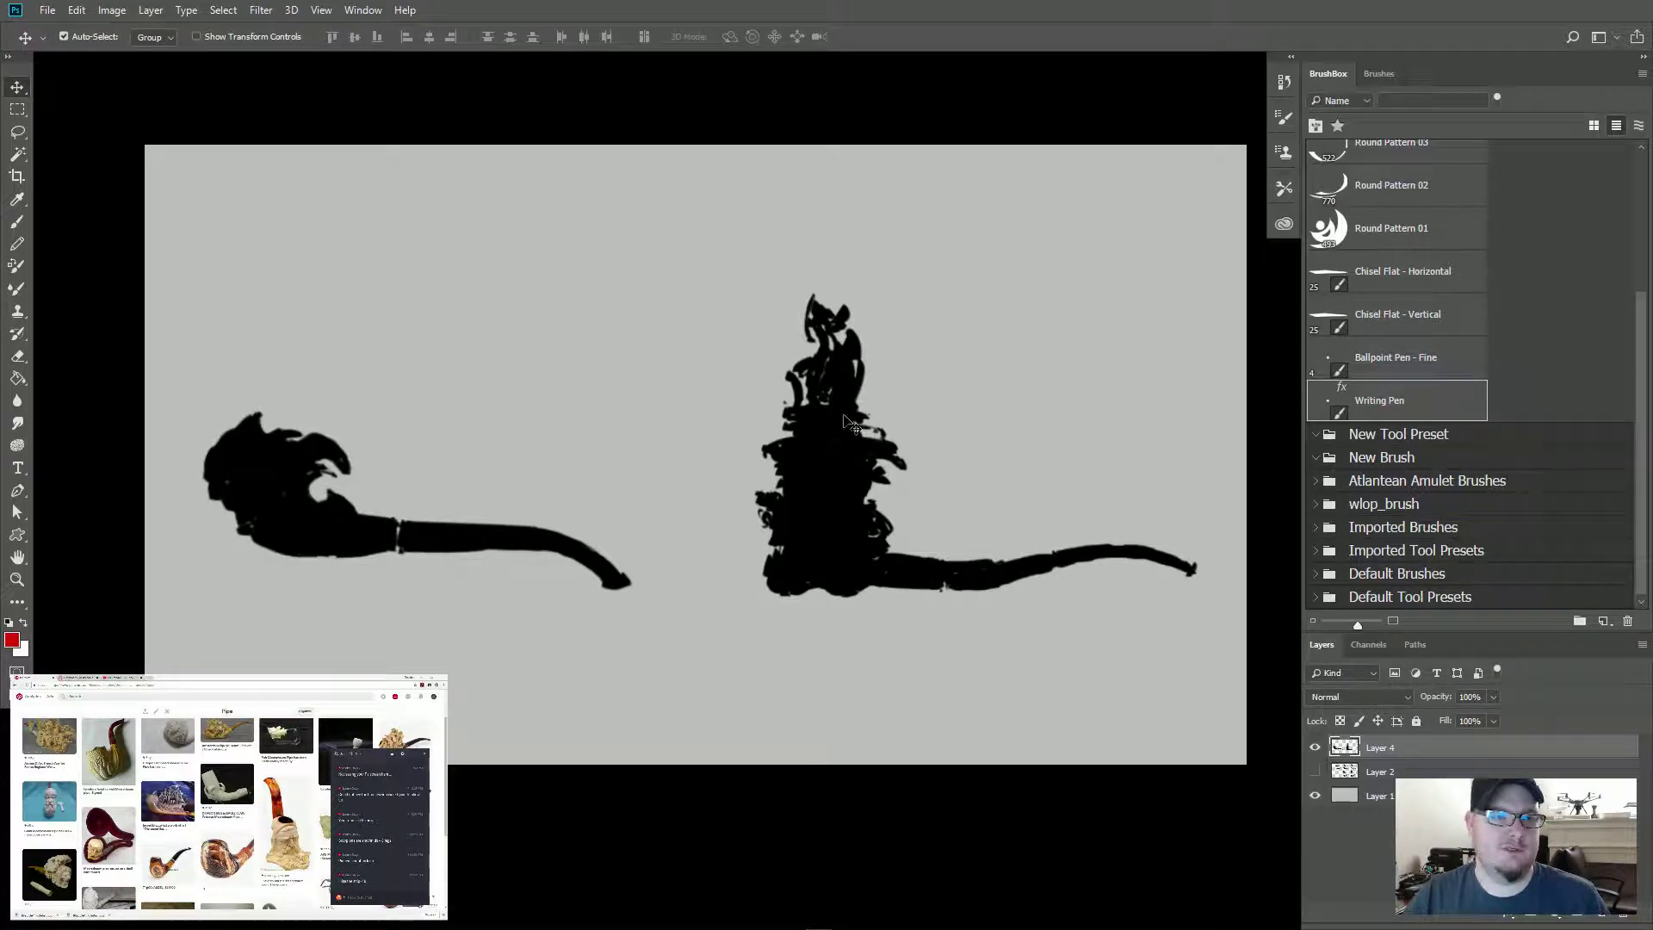
Step: Choose the Pattern Generator - 01 brush and add a new layer clipped to the pipe silhouettes on Layer 4
scroll(1464, 384, up, 2)
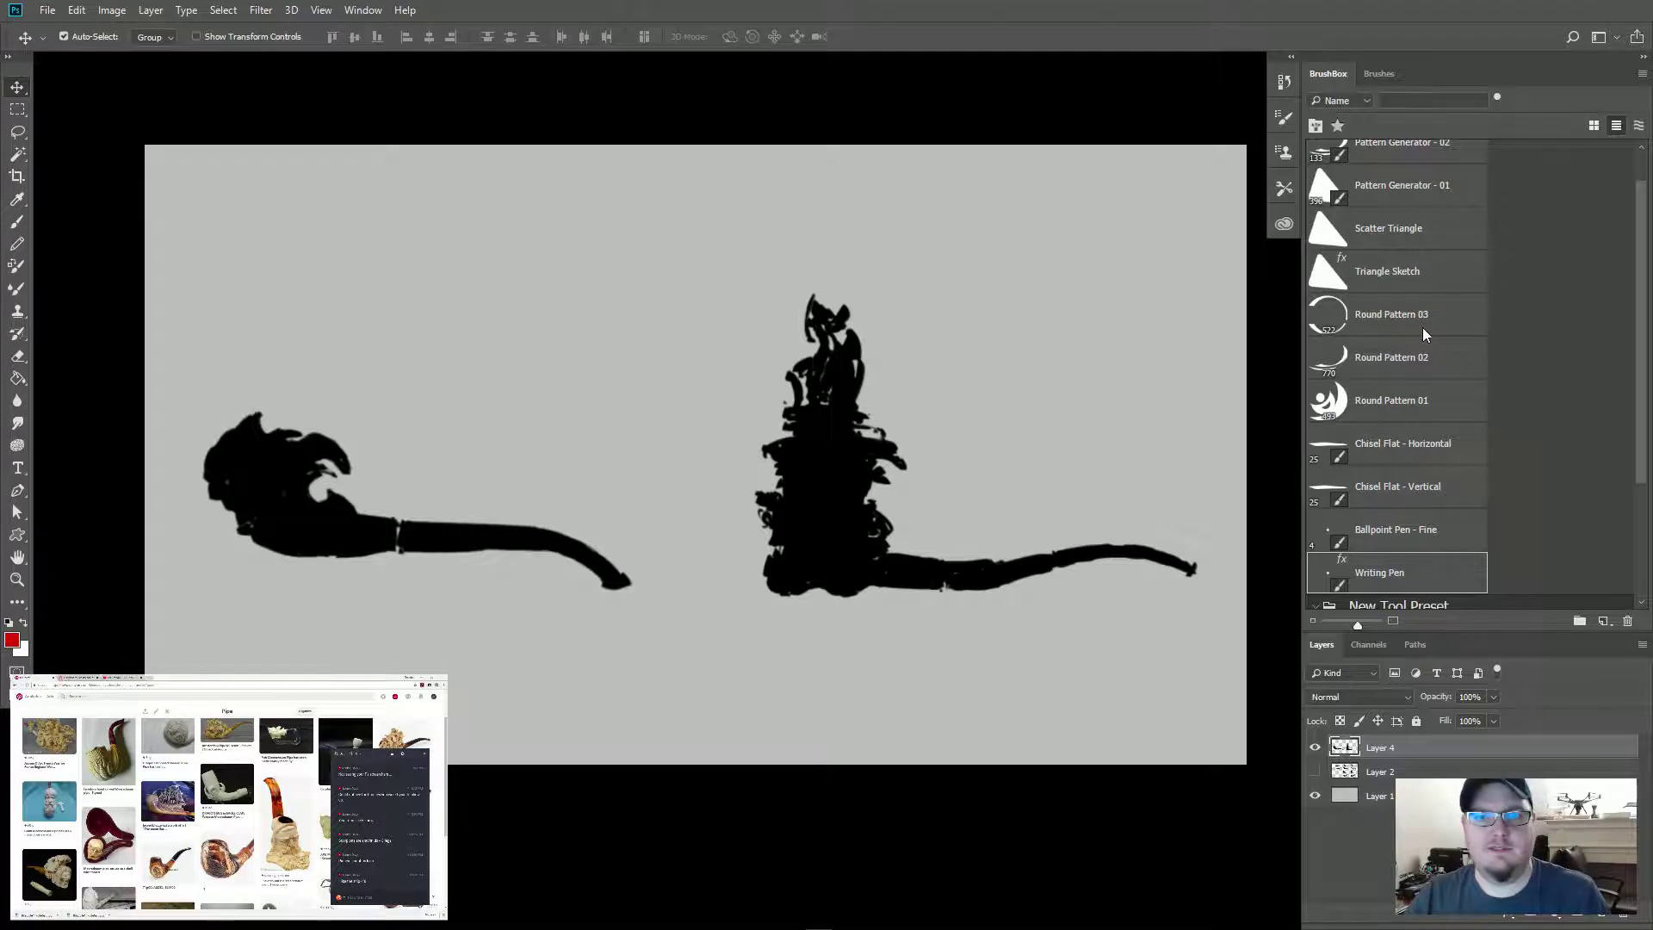
scroll(1420, 331, up, 1)
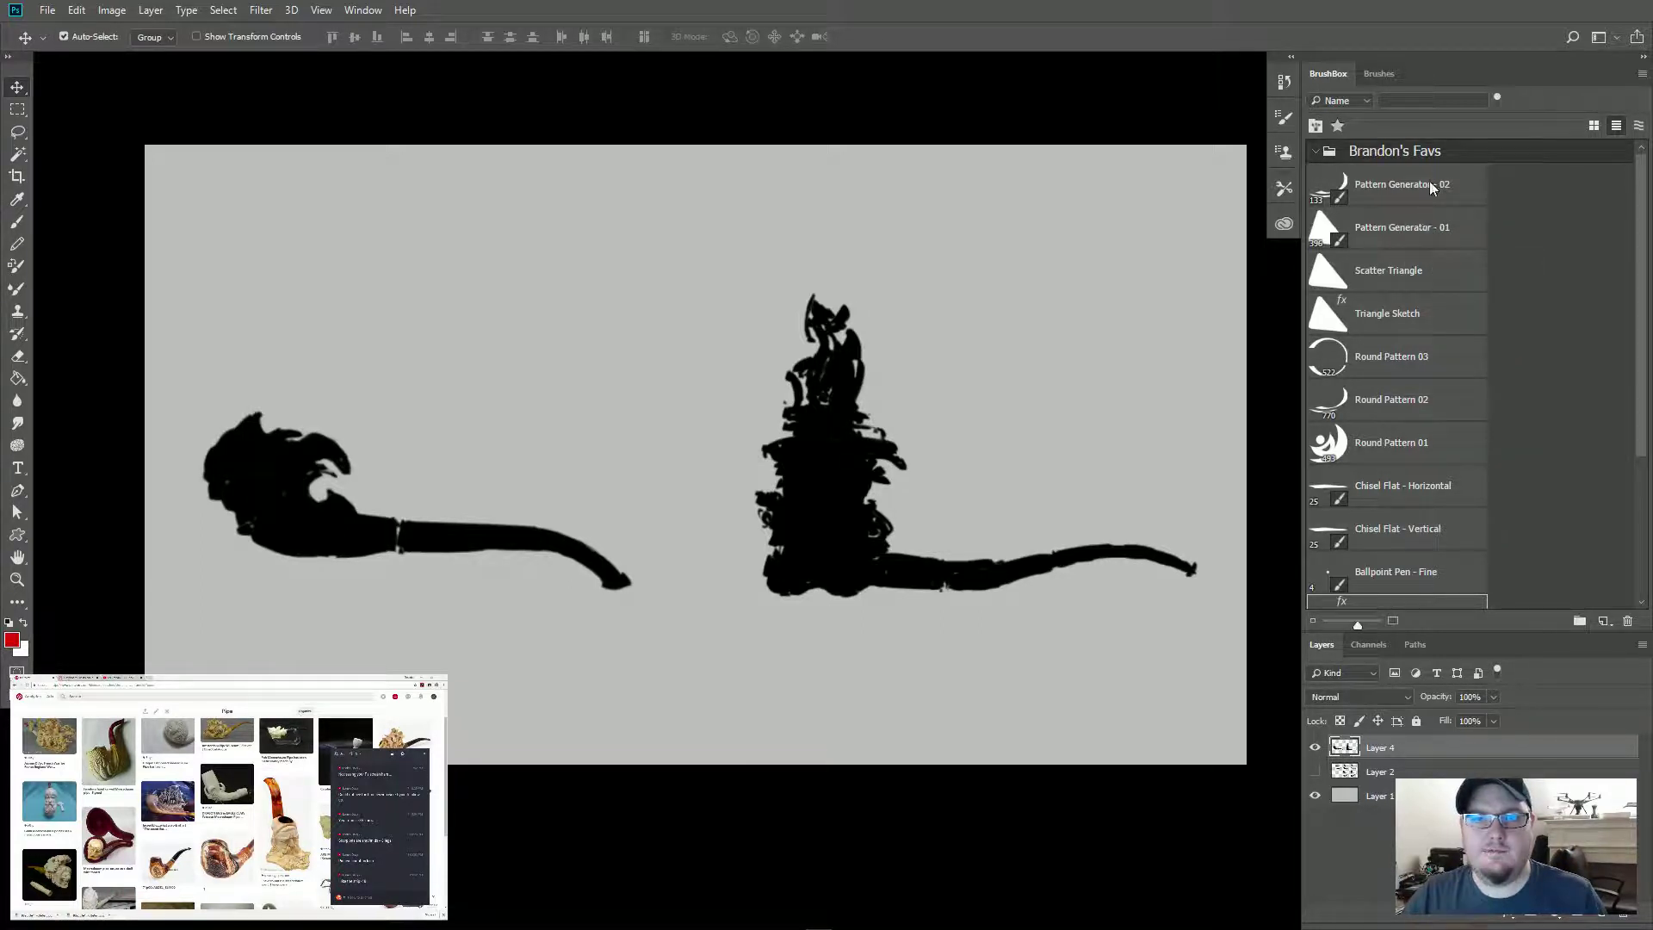
click(1410, 232)
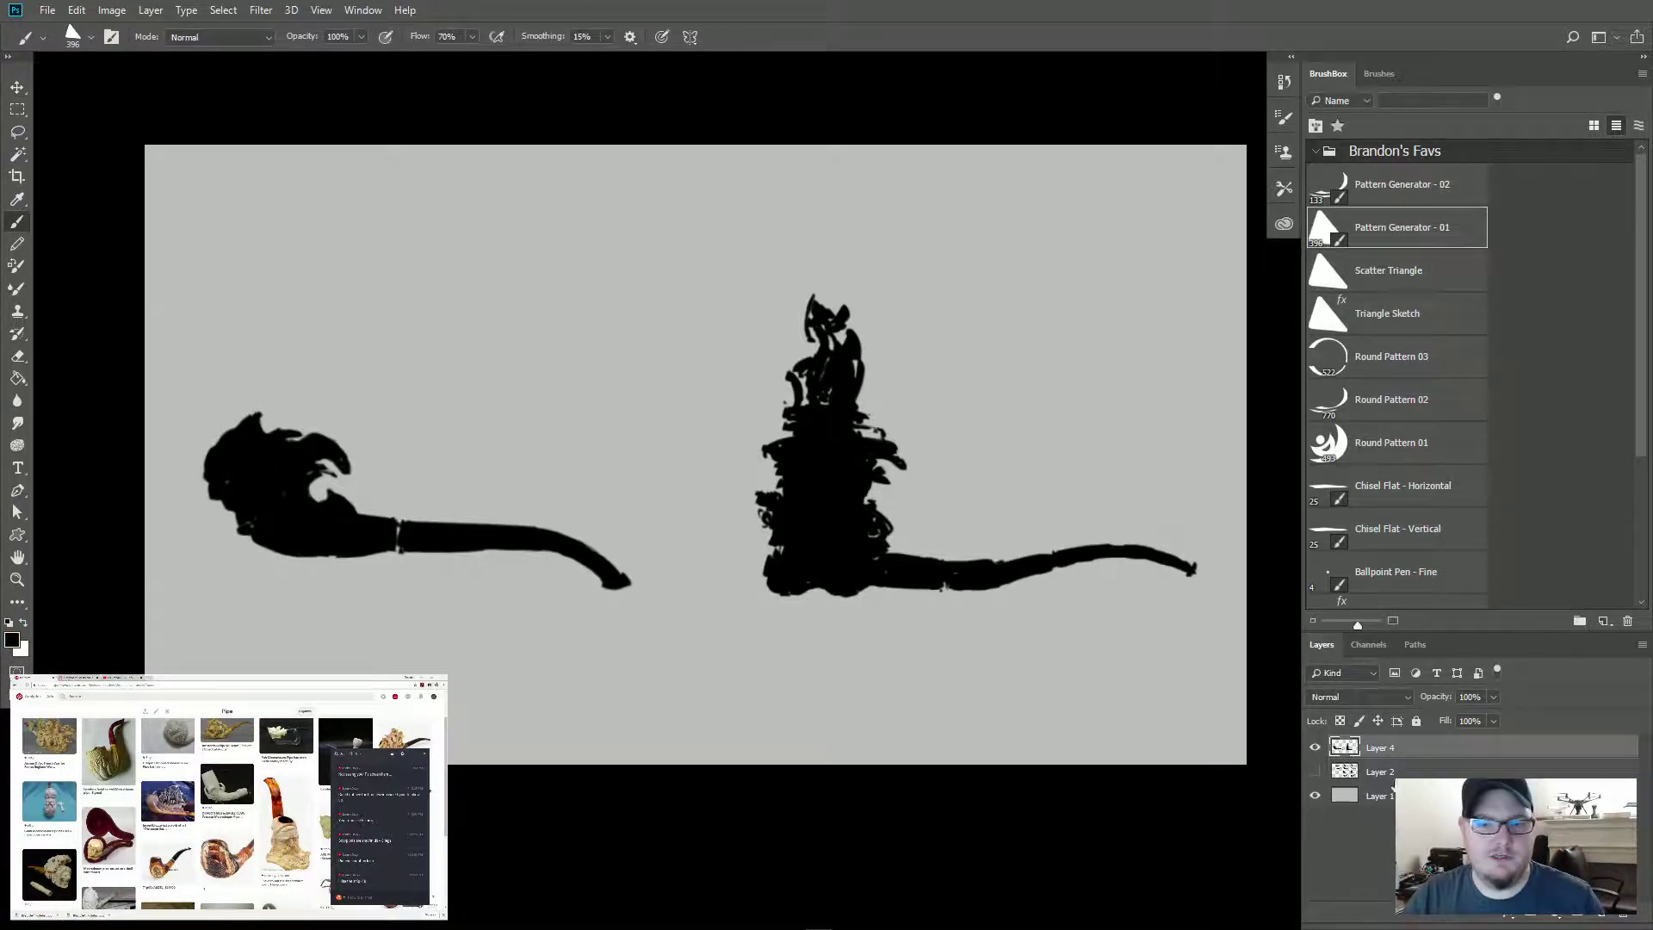
click(1600, 919)
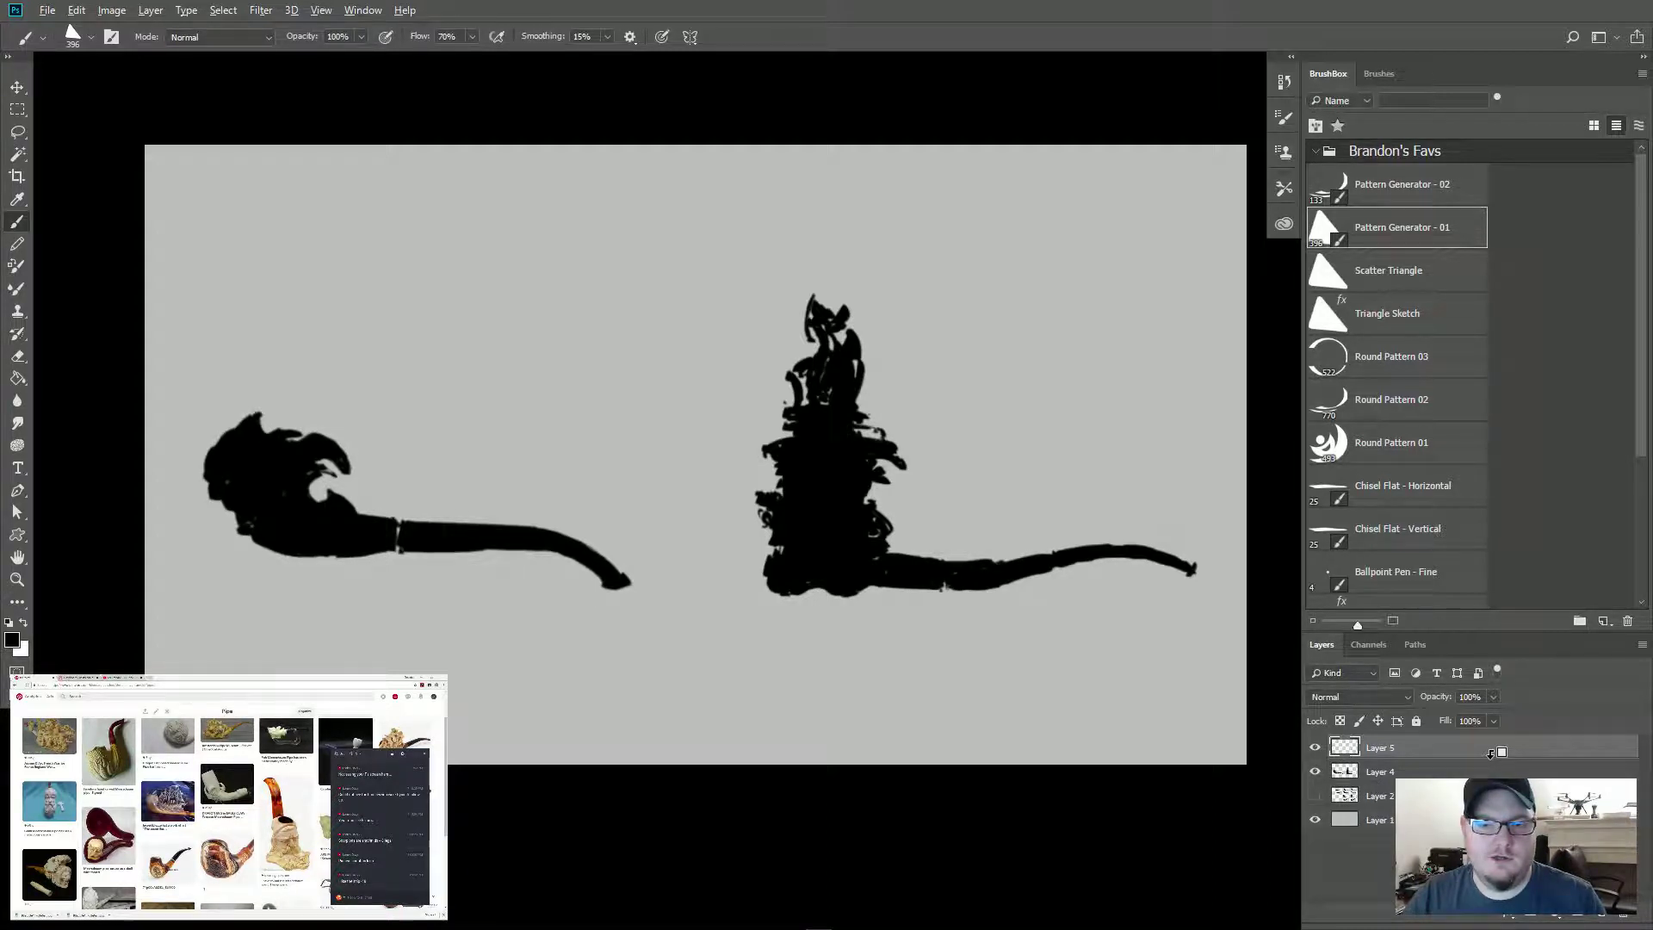
alt+click(1490, 752)
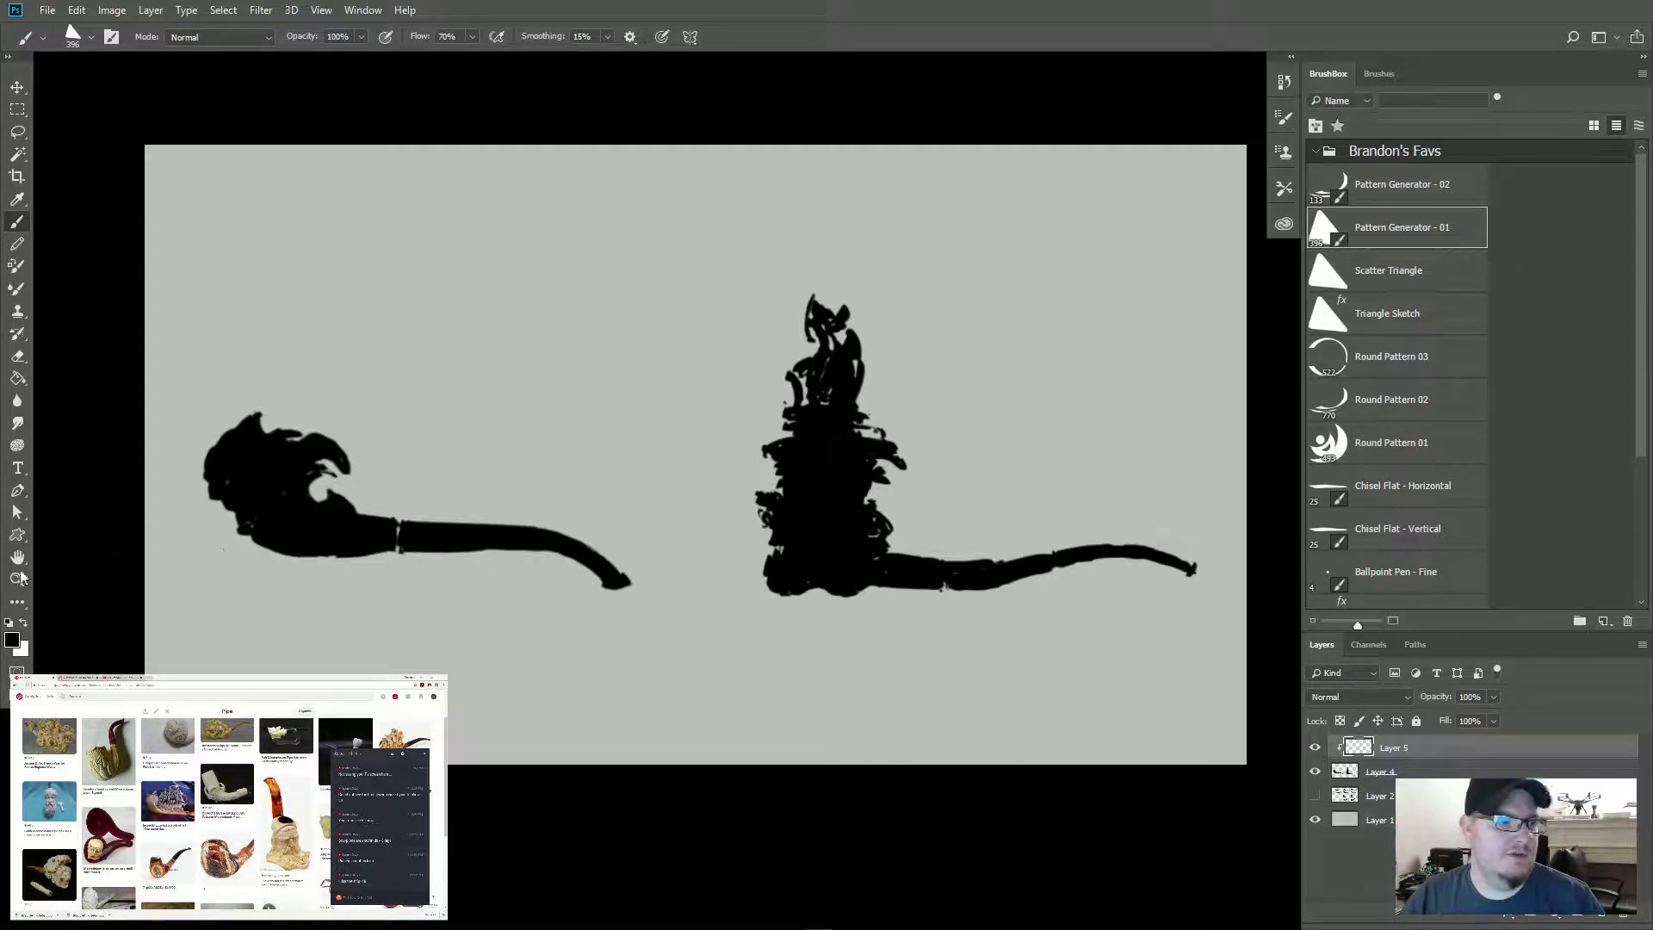
Step: Set the foreground colour to a 39% brightness grey and paint both clipped pipe silhouettes with the Pattern Generator - 01 brush
click(19, 639)
click(1333, 644)
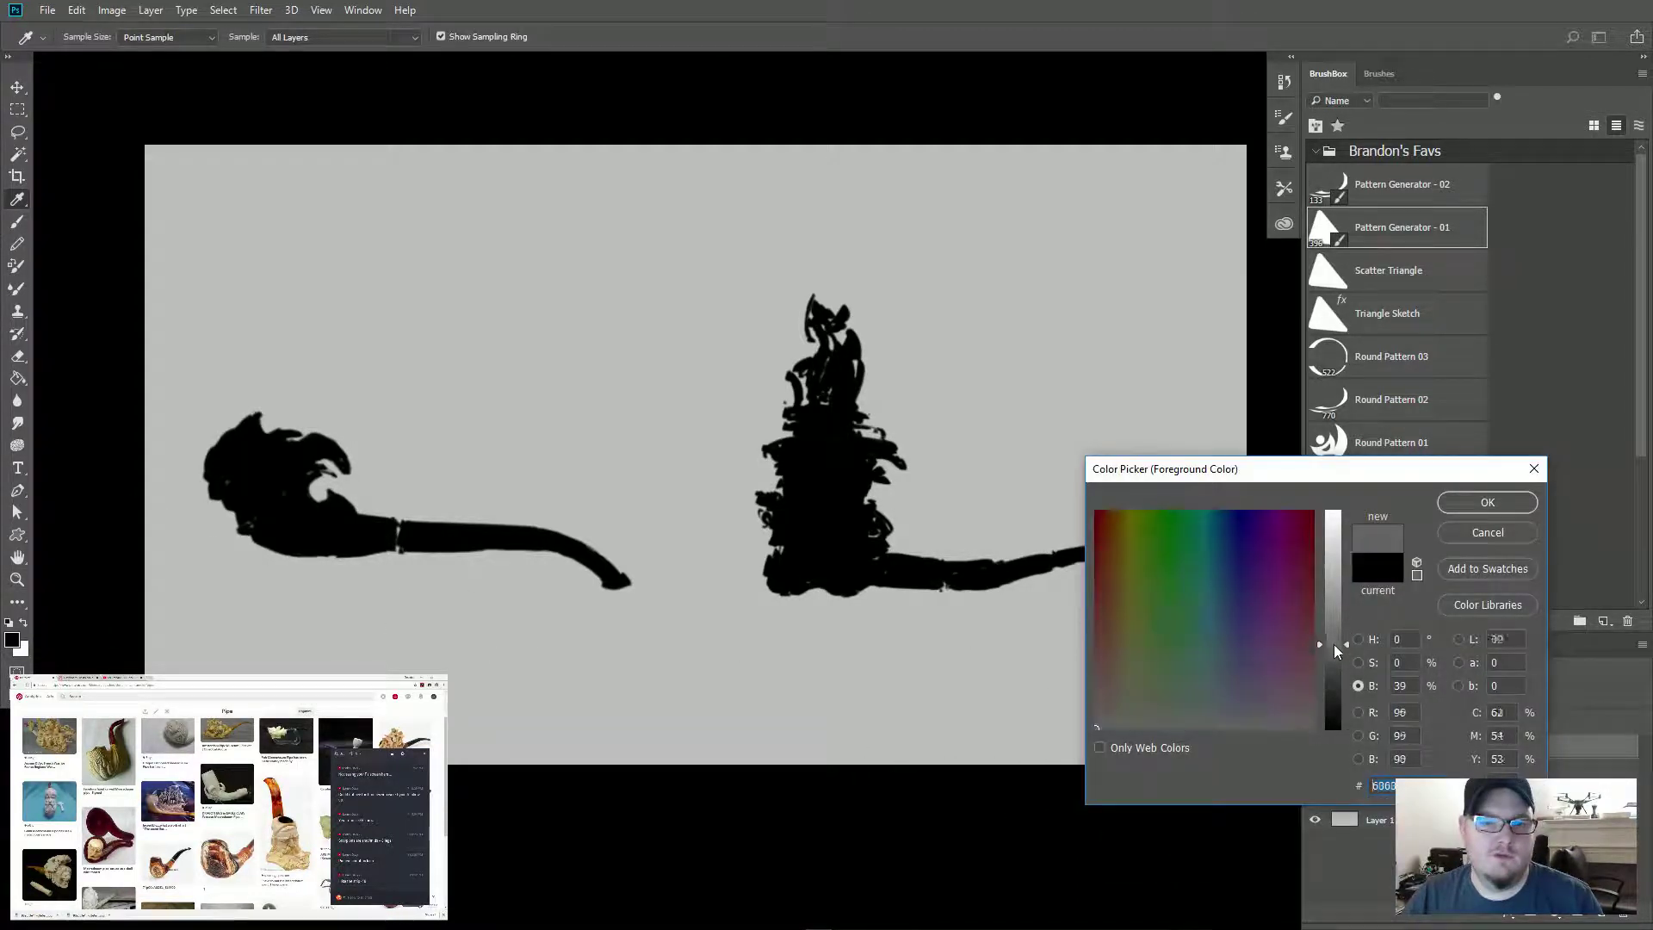
click(1461, 505)
mouse_move(654, 324)
mouse_down()
mouse_move(1008, 535)
mouse_move(733, 371)
mouse_move(1058, 585)
mouse_move(751, 415)
mouse_move(1062, 599)
mouse_move(705, 401)
mouse_move(1112, 616)
mouse_move(1087, 637)
mouse_move(894, 557)
mouse_move(956, 547)
mouse_move(1046, 594)
mouse_up()
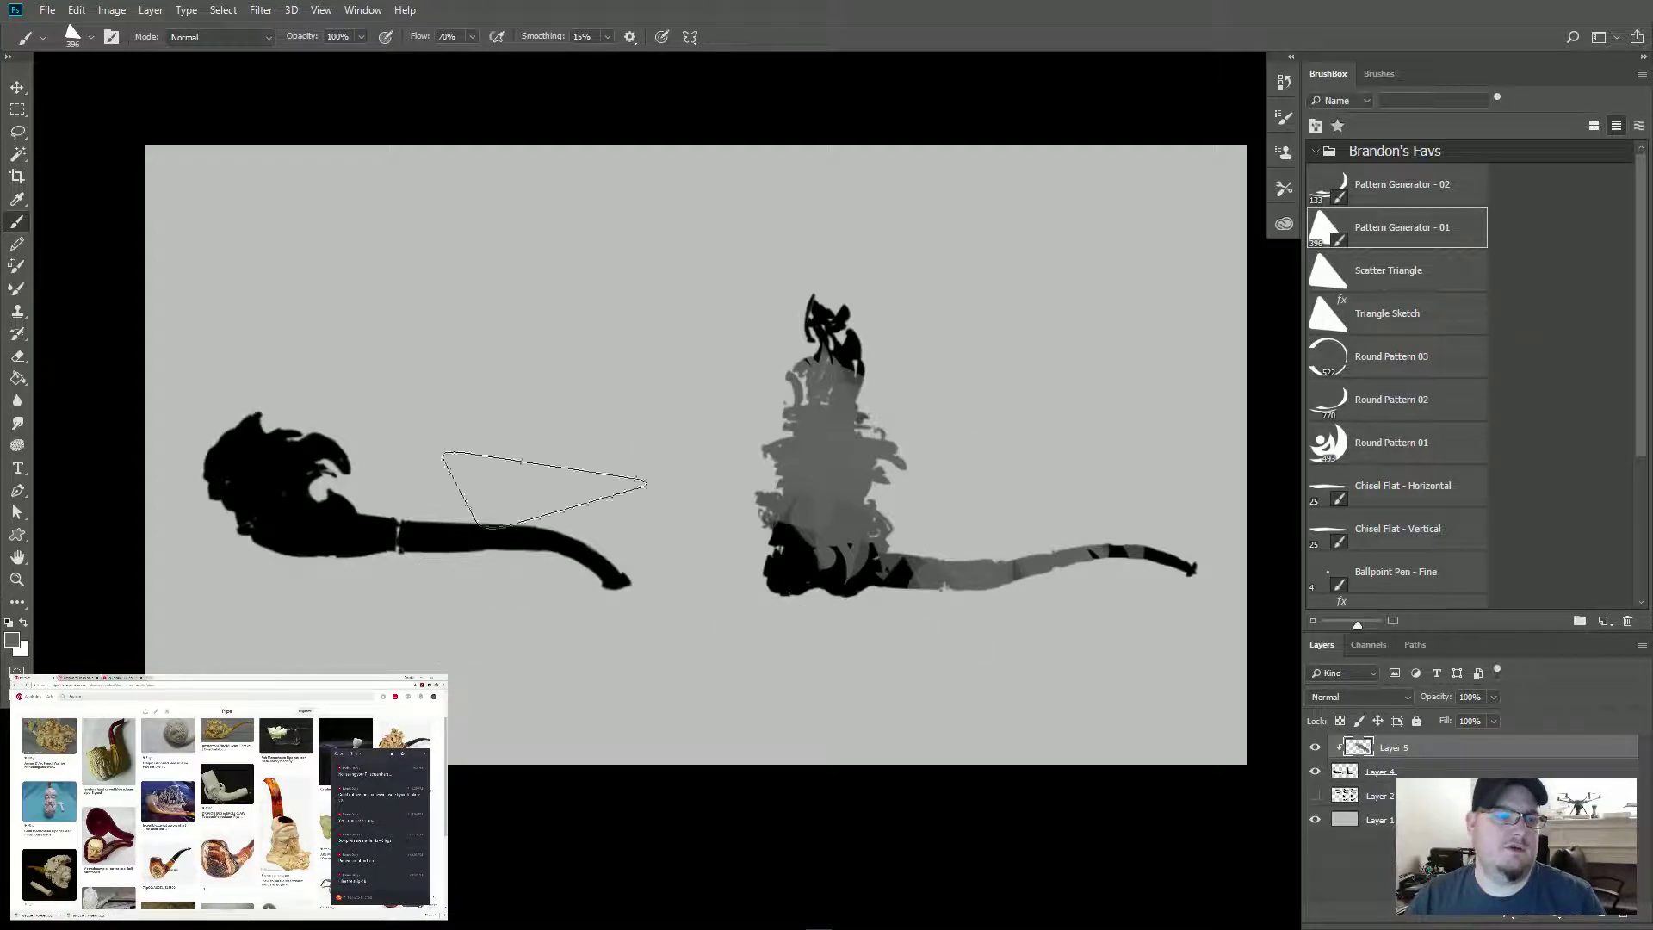
mouse_move(222, 468)
mouse_down()
mouse_move(344, 556)
mouse_move(202, 377)
mouse_move(258, 457)
mouse_move(370, 443)
mouse_up()
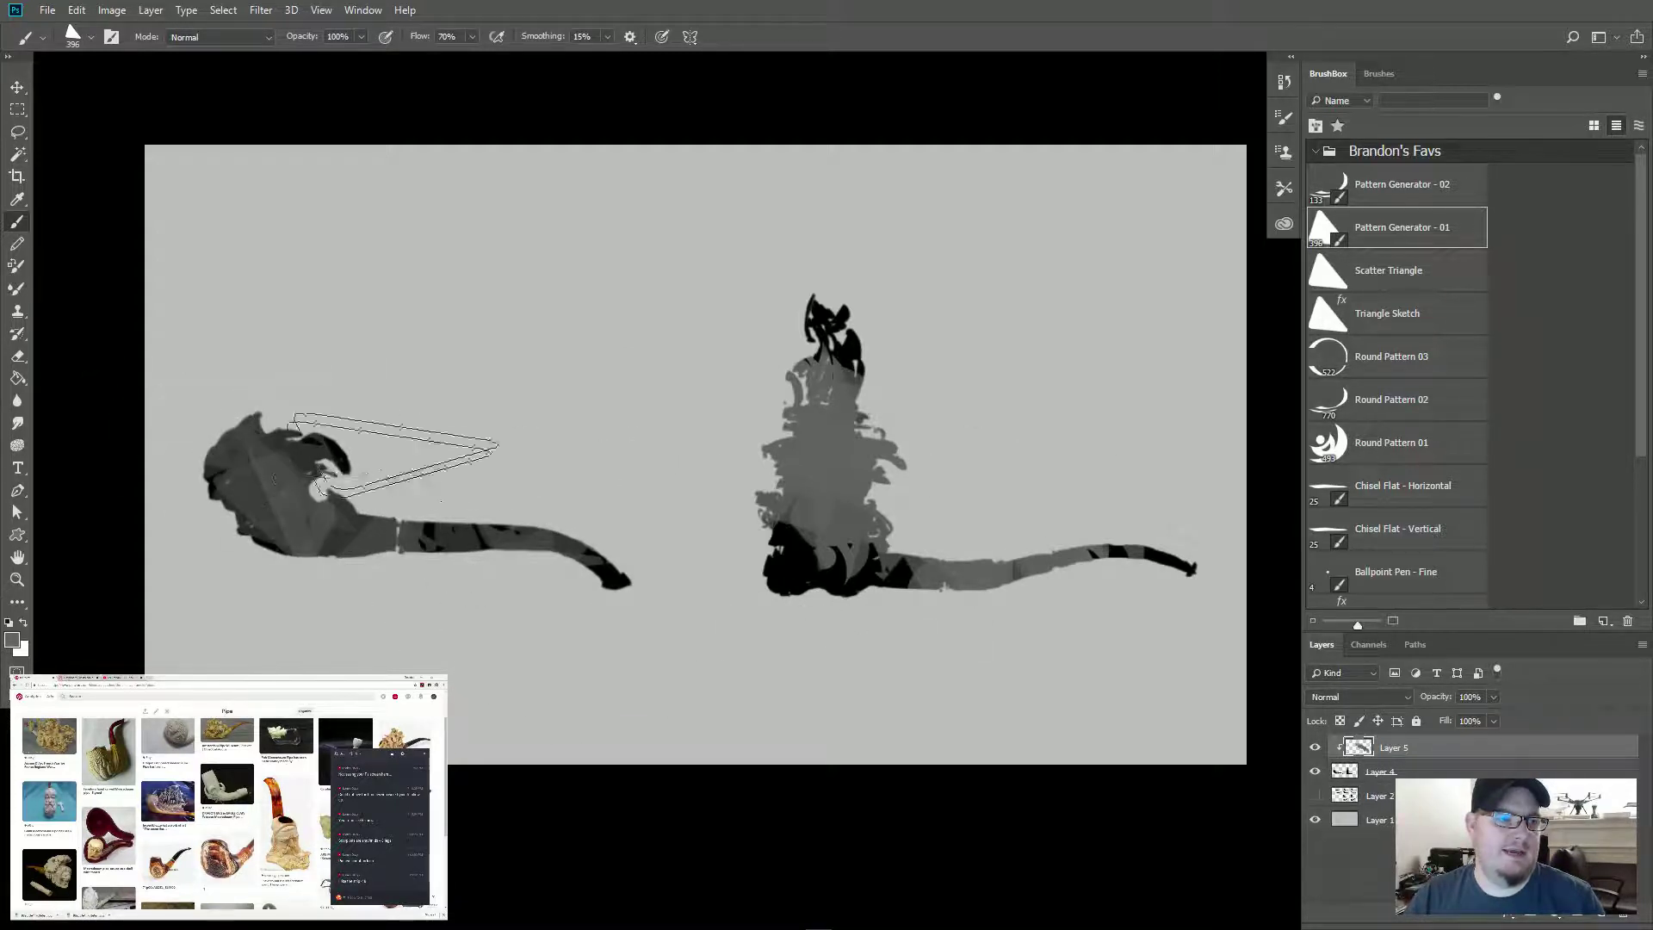
mouse_move(814, 551)
mouse_down()
mouse_move(818, 526)
mouse_move(826, 551)
mouse_up()
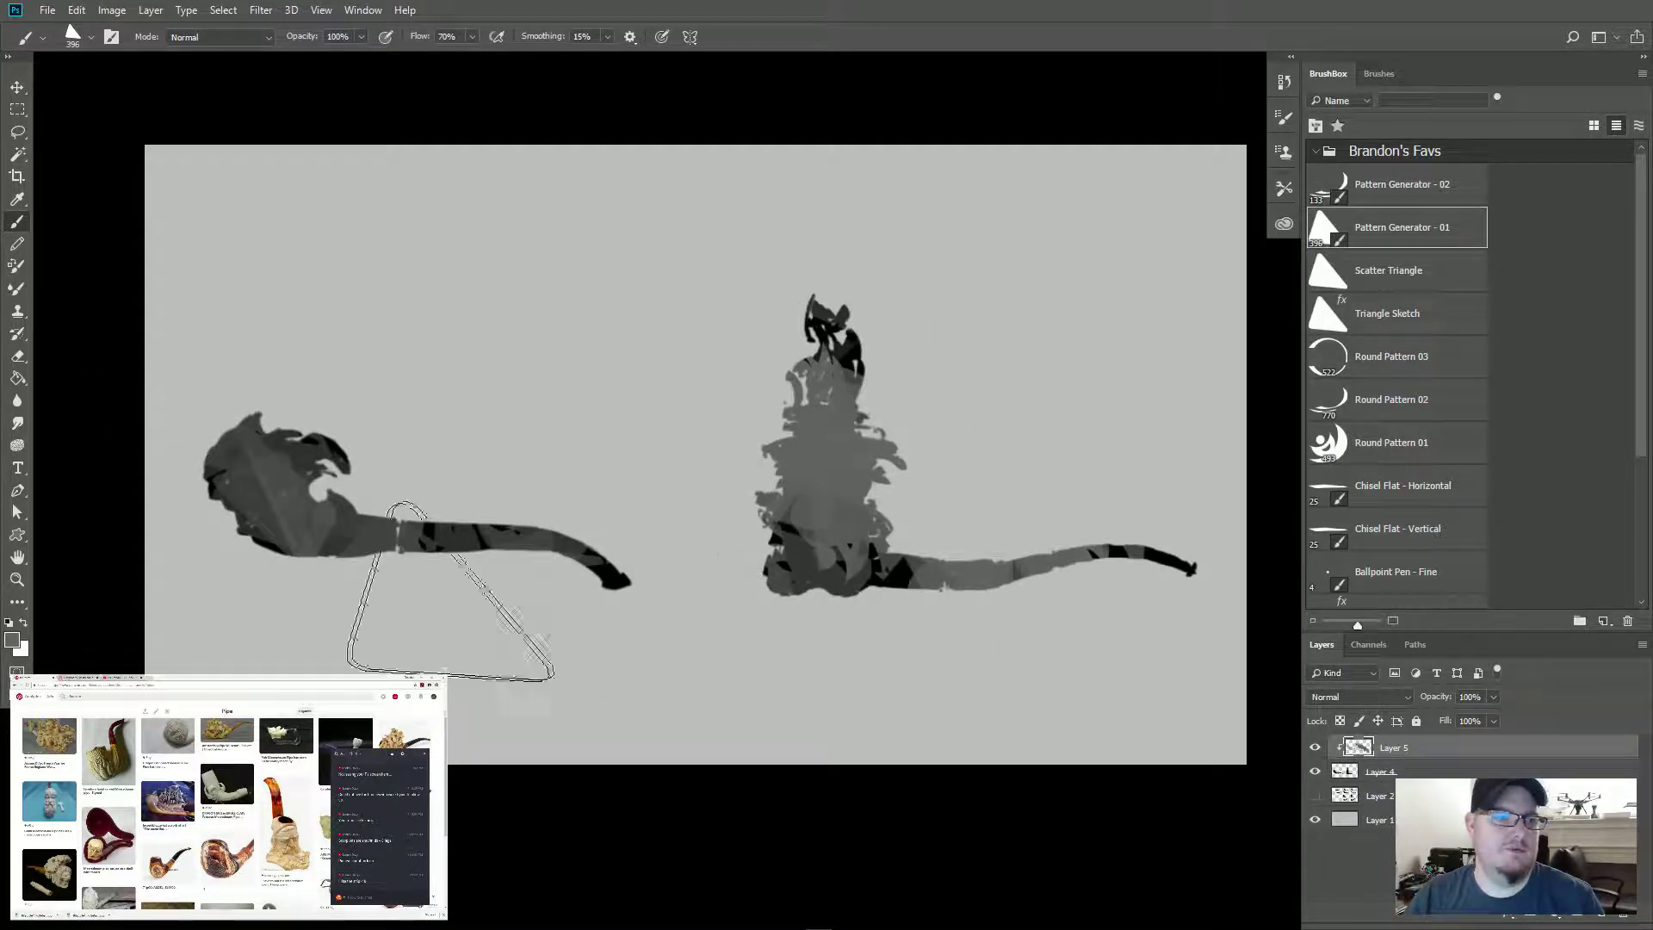
Step: Choose the Scatter Triangle brush, darken the foreground grey to 27% brightness, and paint over the tower-shaped pipe's lower body
click(1371, 271)
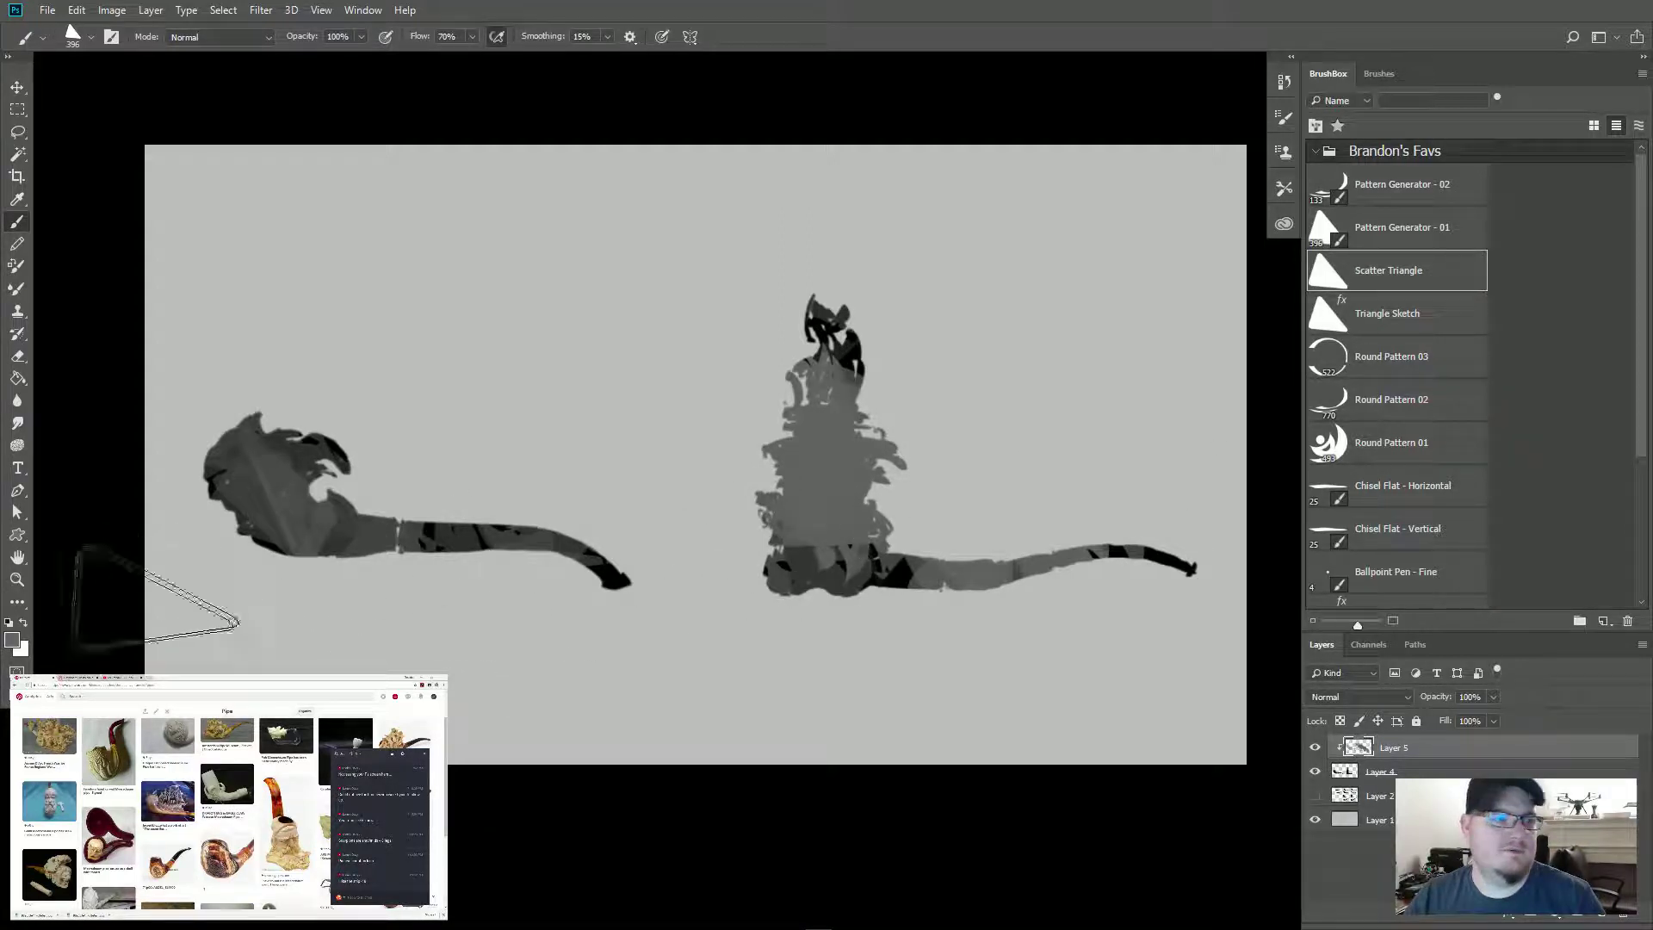
click(12, 642)
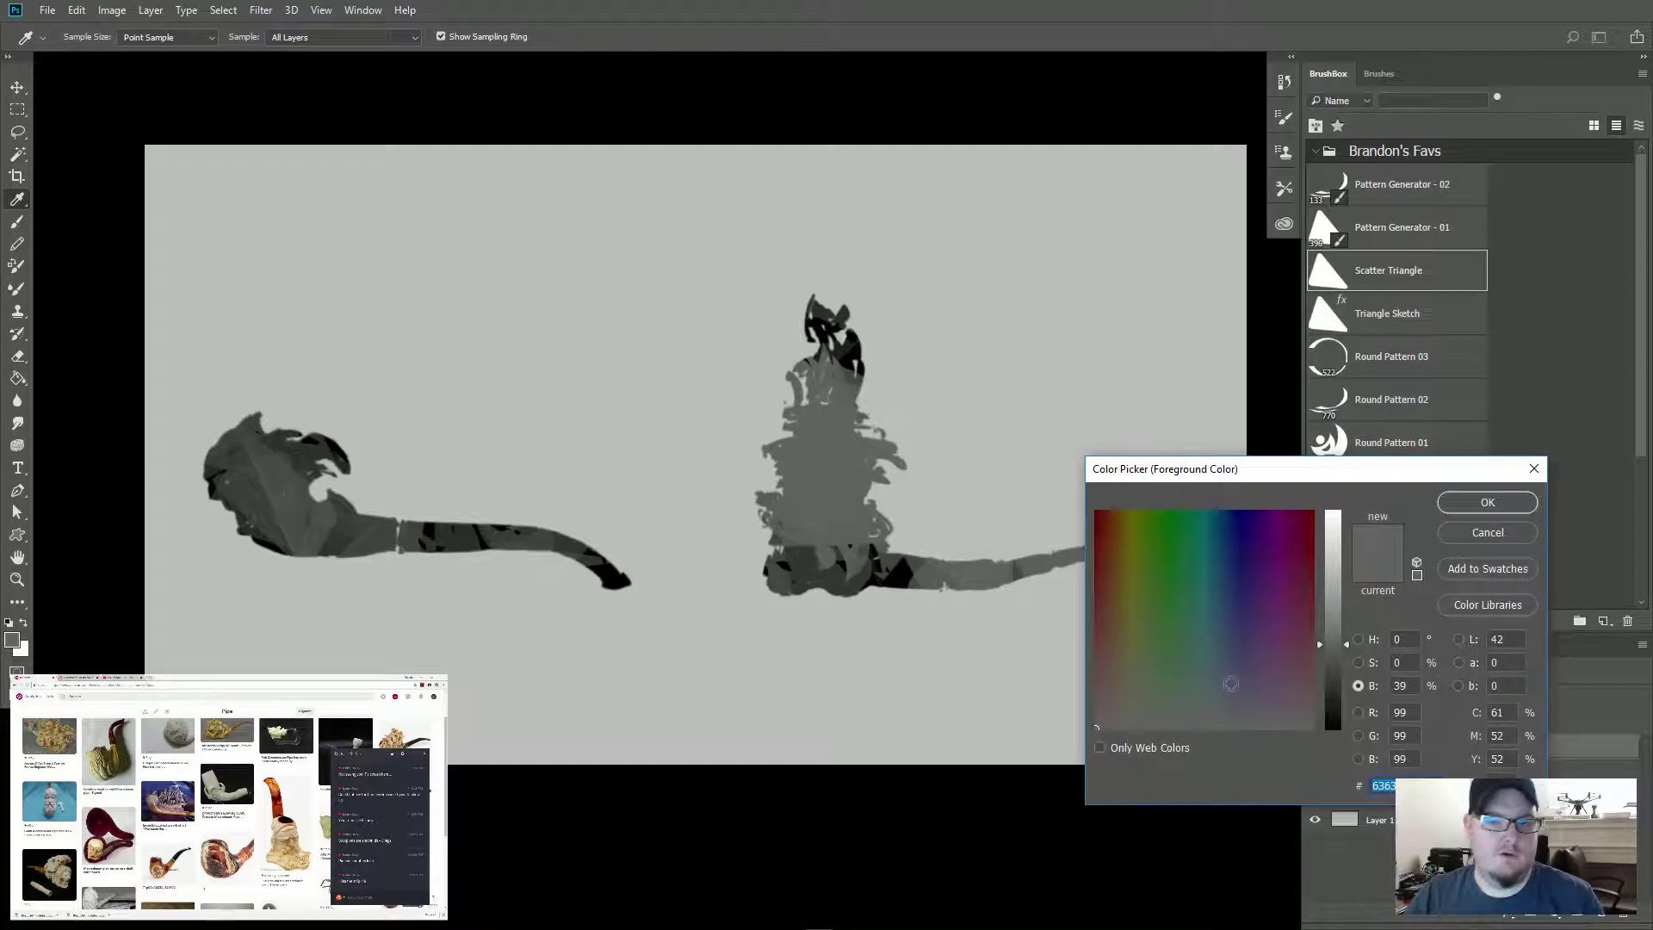
drag(1335, 660, 1334, 673)
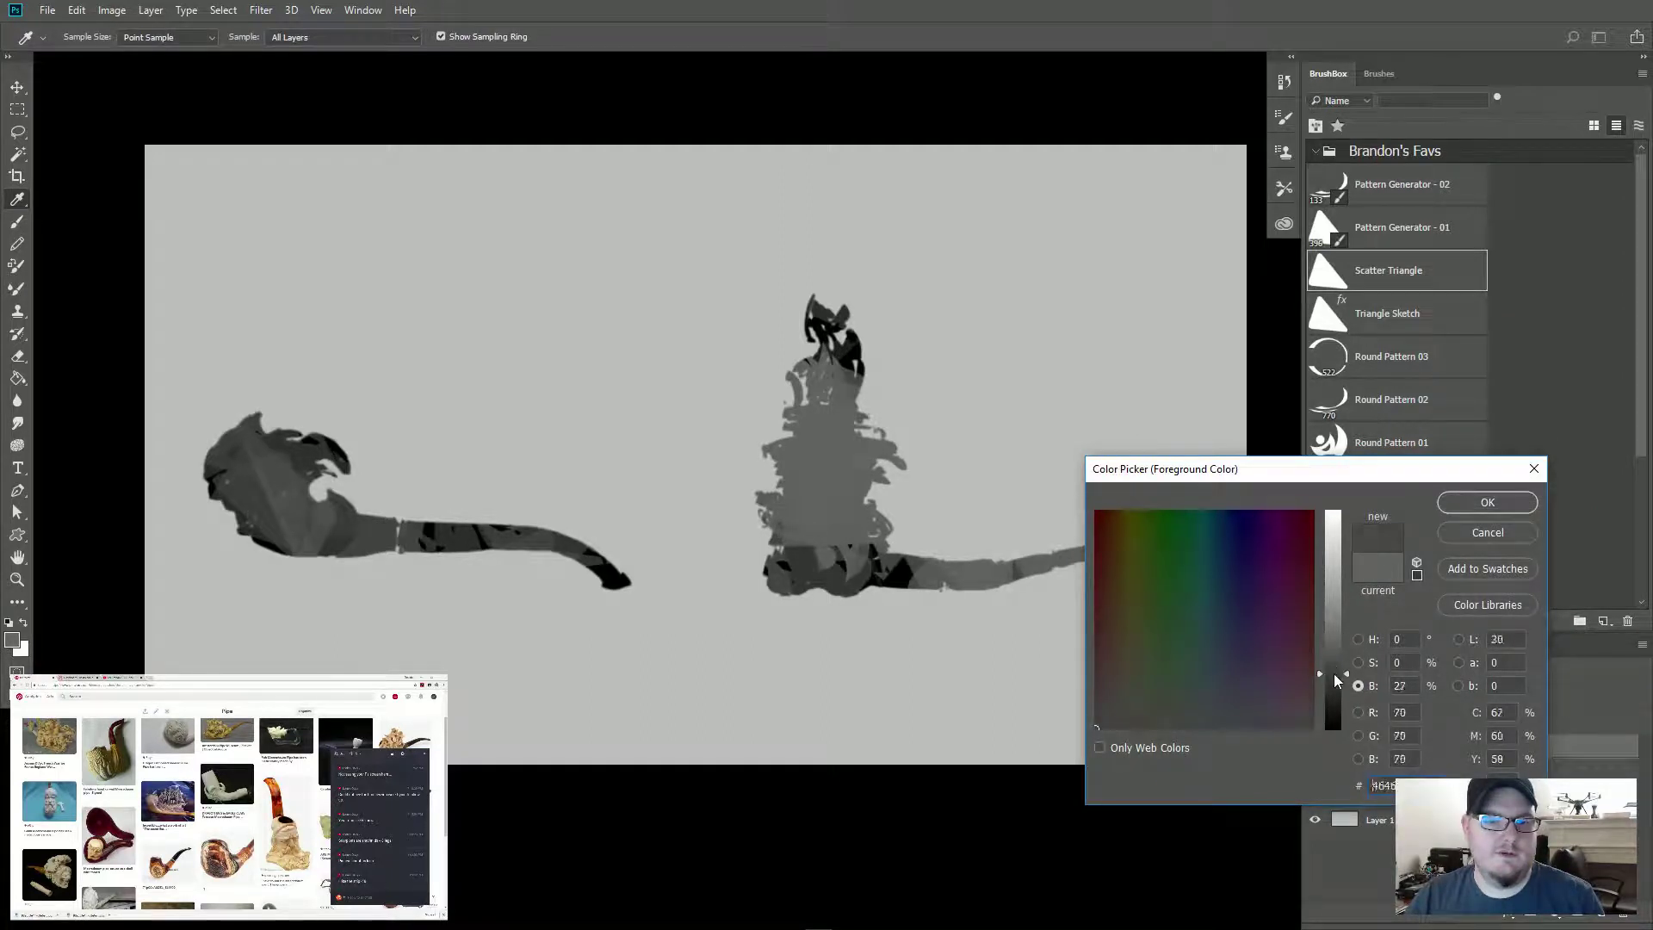
click(1464, 502)
mouse_move(817, 560)
mouse_down()
mouse_move(820, 481)
mouse_move(854, 481)
mouse_move(878, 523)
mouse_move(827, 489)
mouse_move(851, 502)
mouse_move(751, 528)
mouse_move(839, 517)
mouse_up()
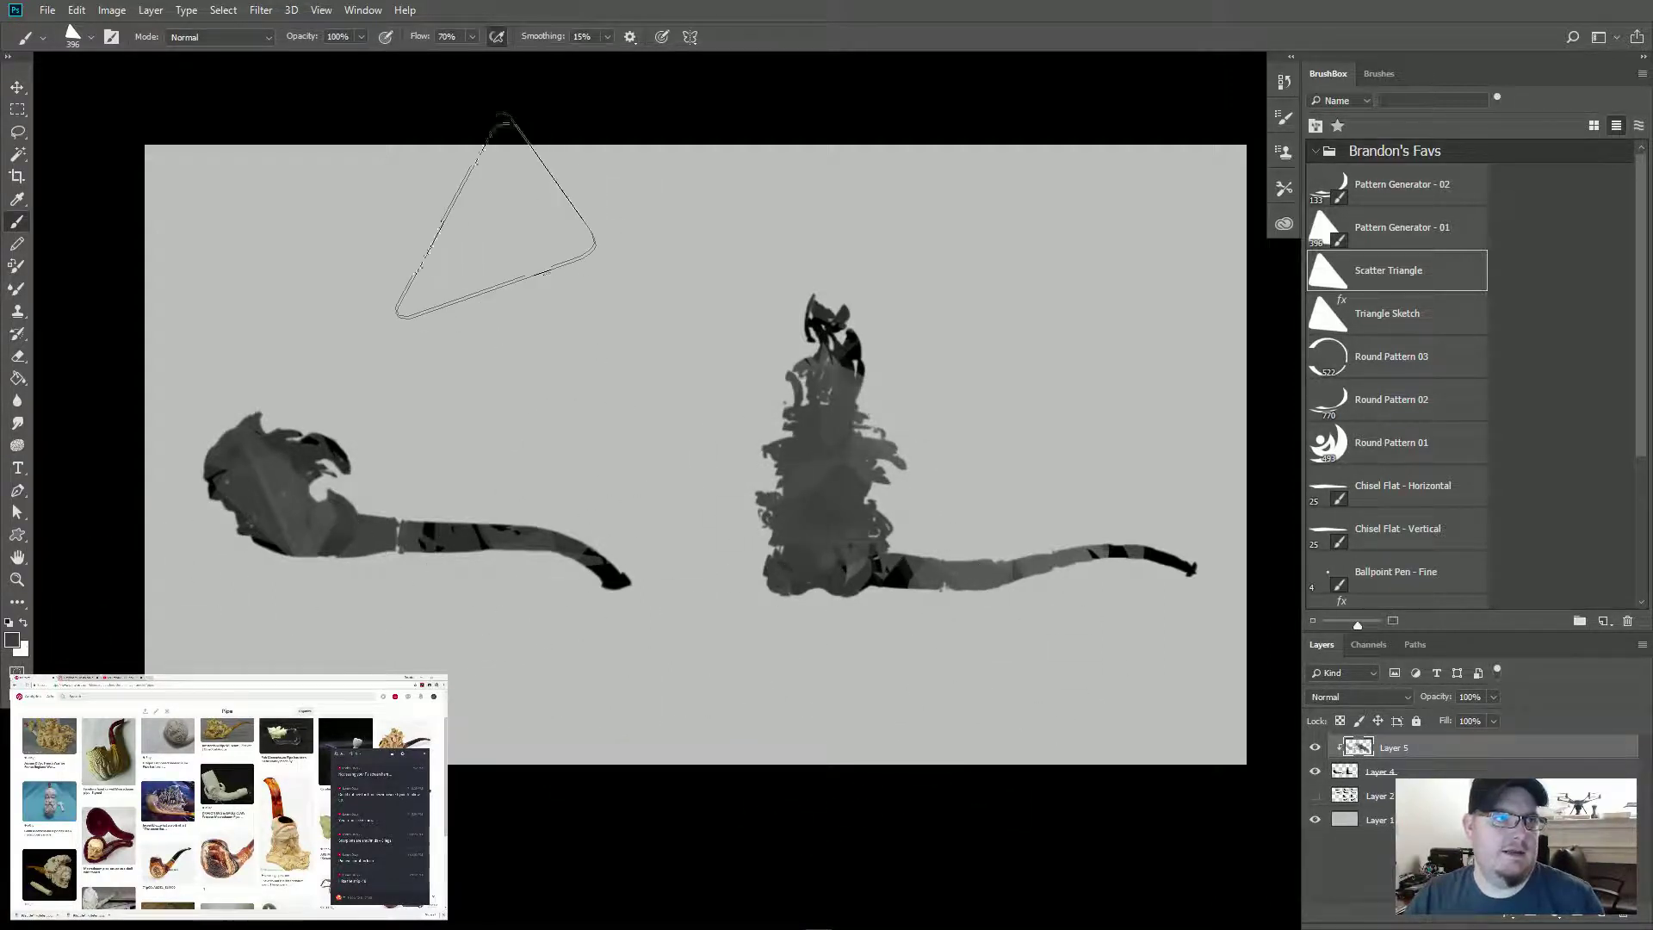
Step: Enable Color Dynamics with 76% brightness jitter for the Scatter Triangle brush and paint varied grey facets over both pipe bowls
click(110, 38)
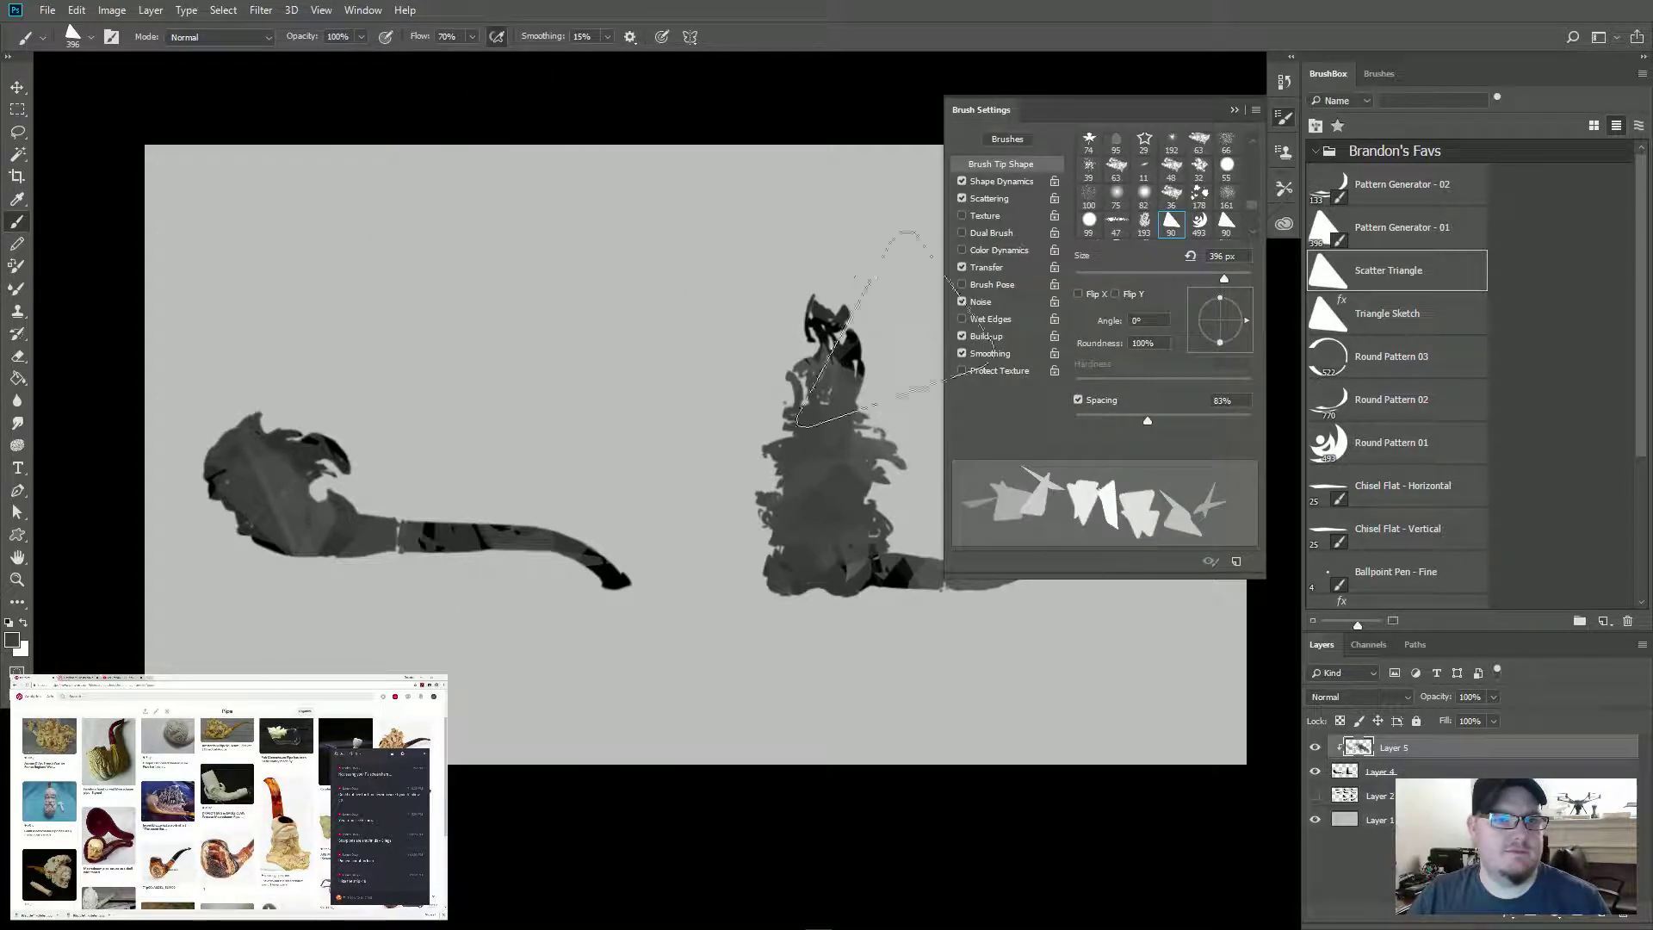
click(1002, 251)
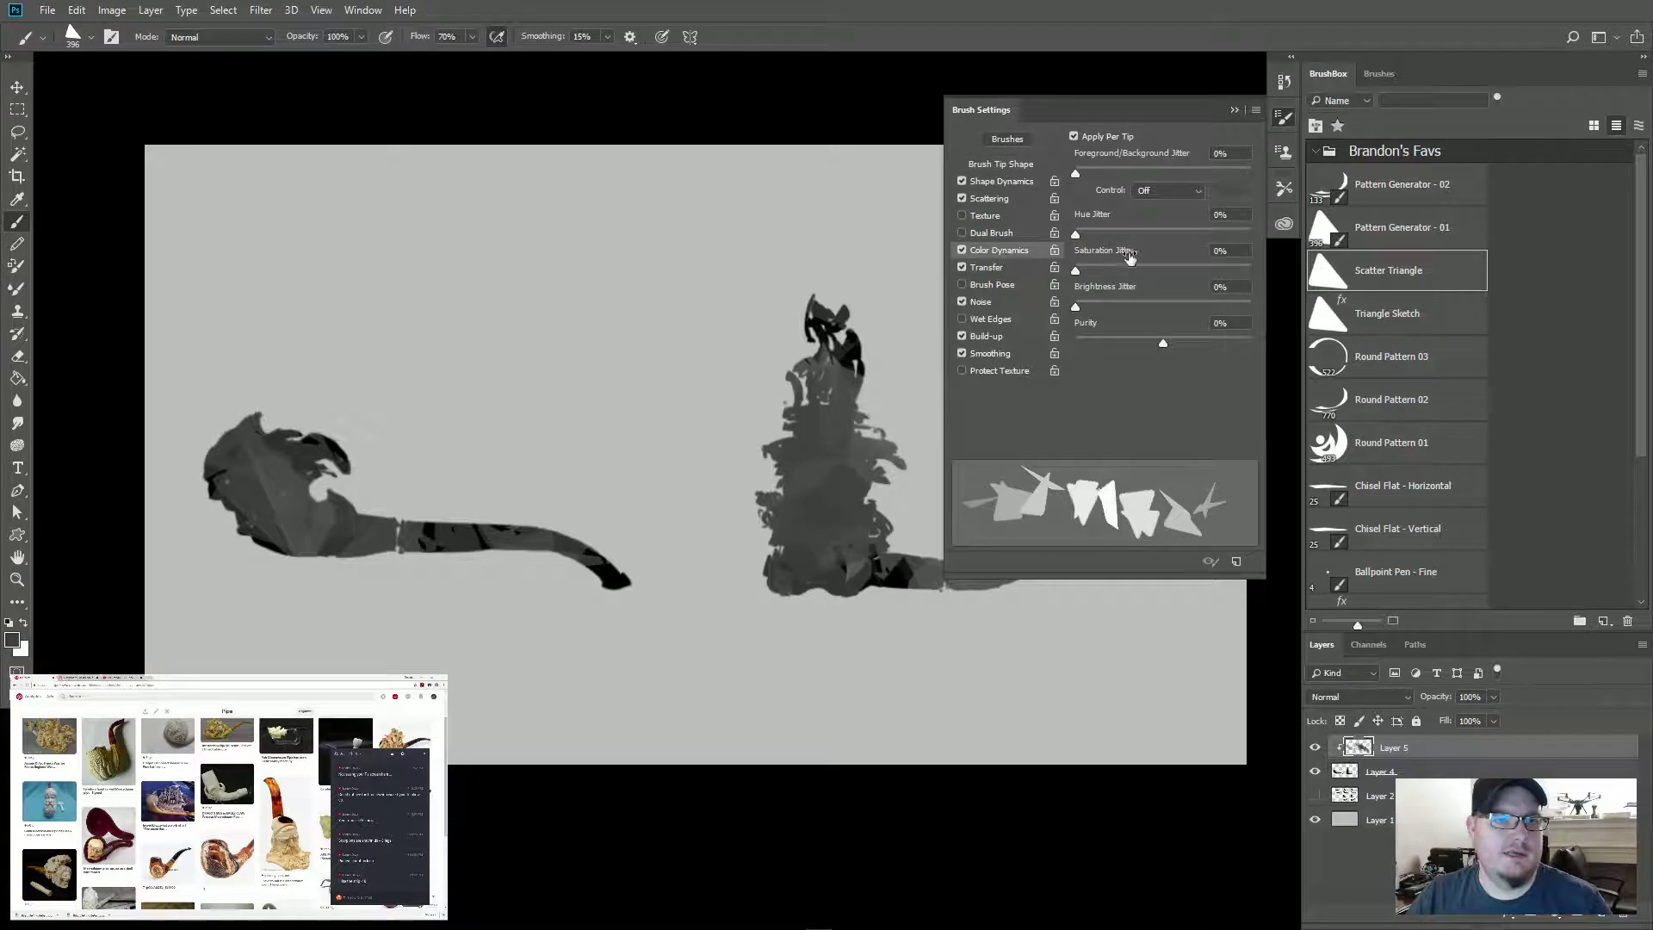
drag(1158, 306, 1209, 305)
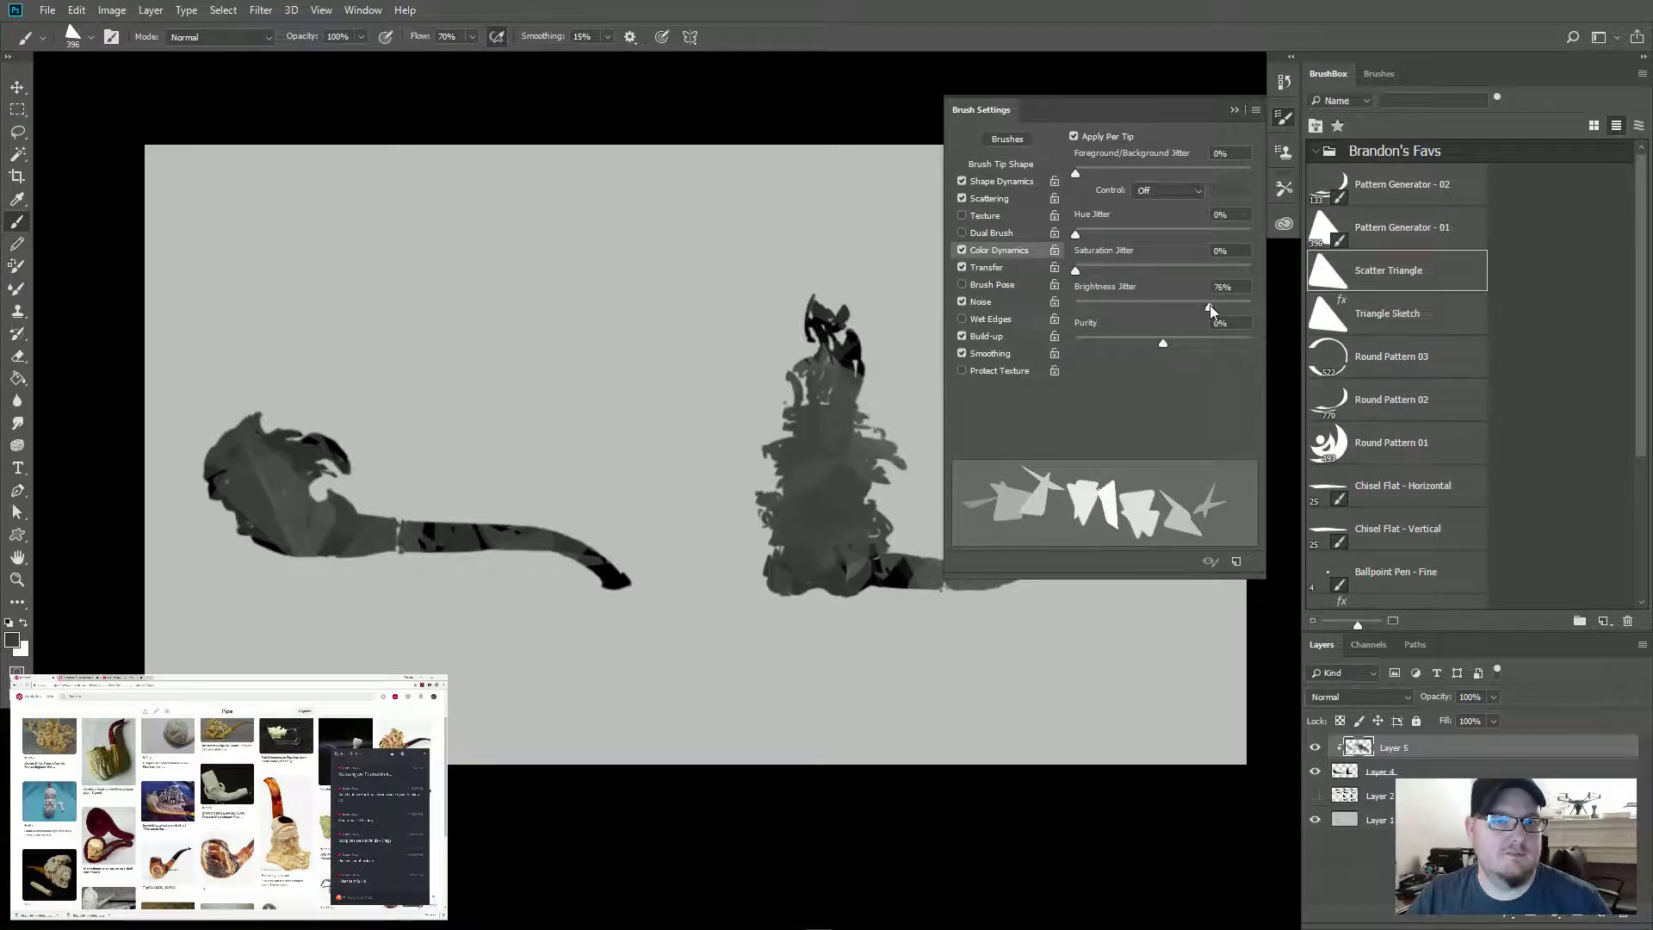
click(1287, 119)
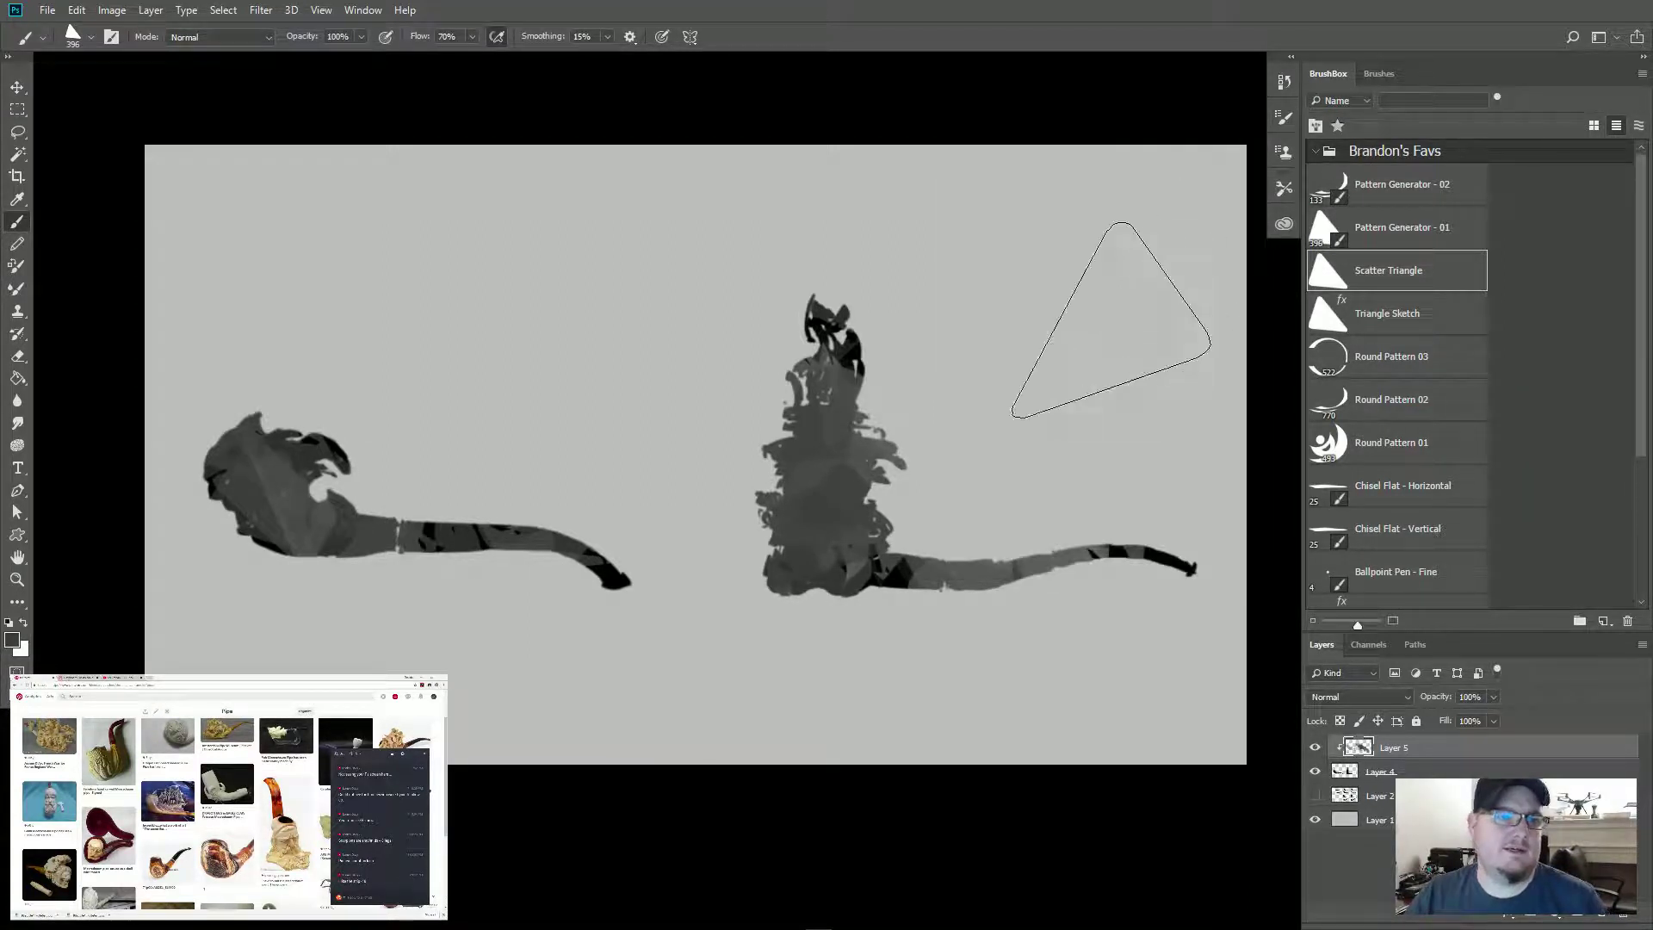
mouse_move(663, 534)
mouse_down()
mouse_move(826, 431)
mouse_move(762, 547)
mouse_move(827, 413)
mouse_move(818, 336)
mouse_move(848, 560)
mouse_move(762, 460)
mouse_move(830, 554)
mouse_move(818, 482)
mouse_up()
drag(310, 551, 232, 529)
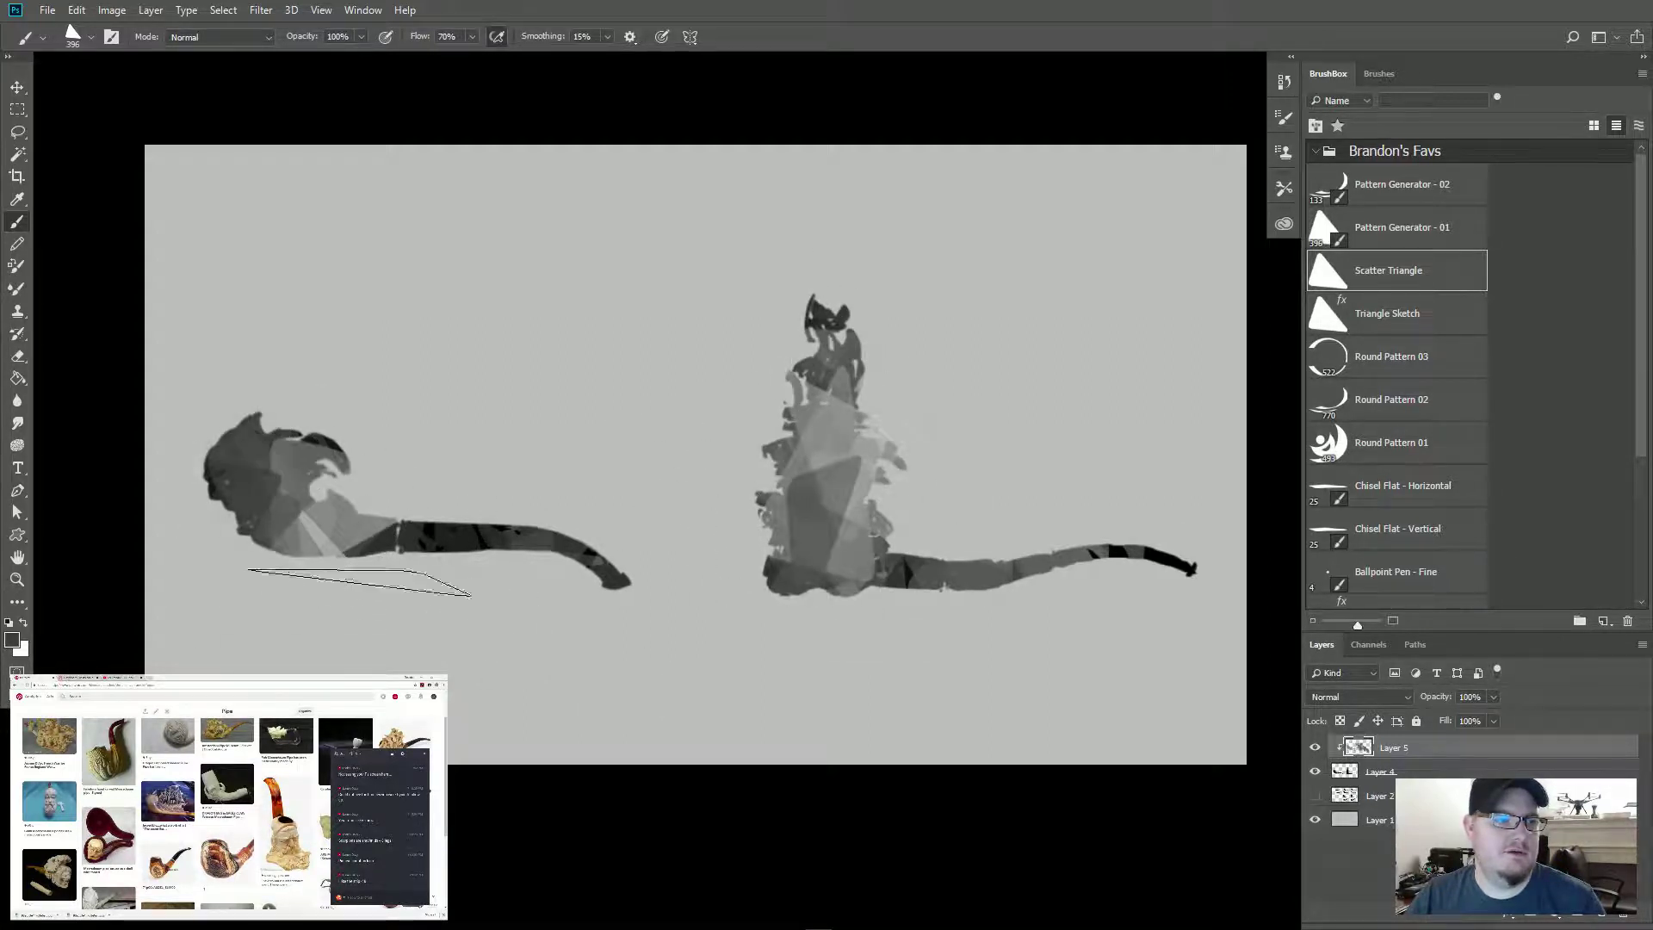
Step: Reduce the brush's brightness jitter to 45% and repaint both pipes with subtler grey triangle facets
click(111, 36)
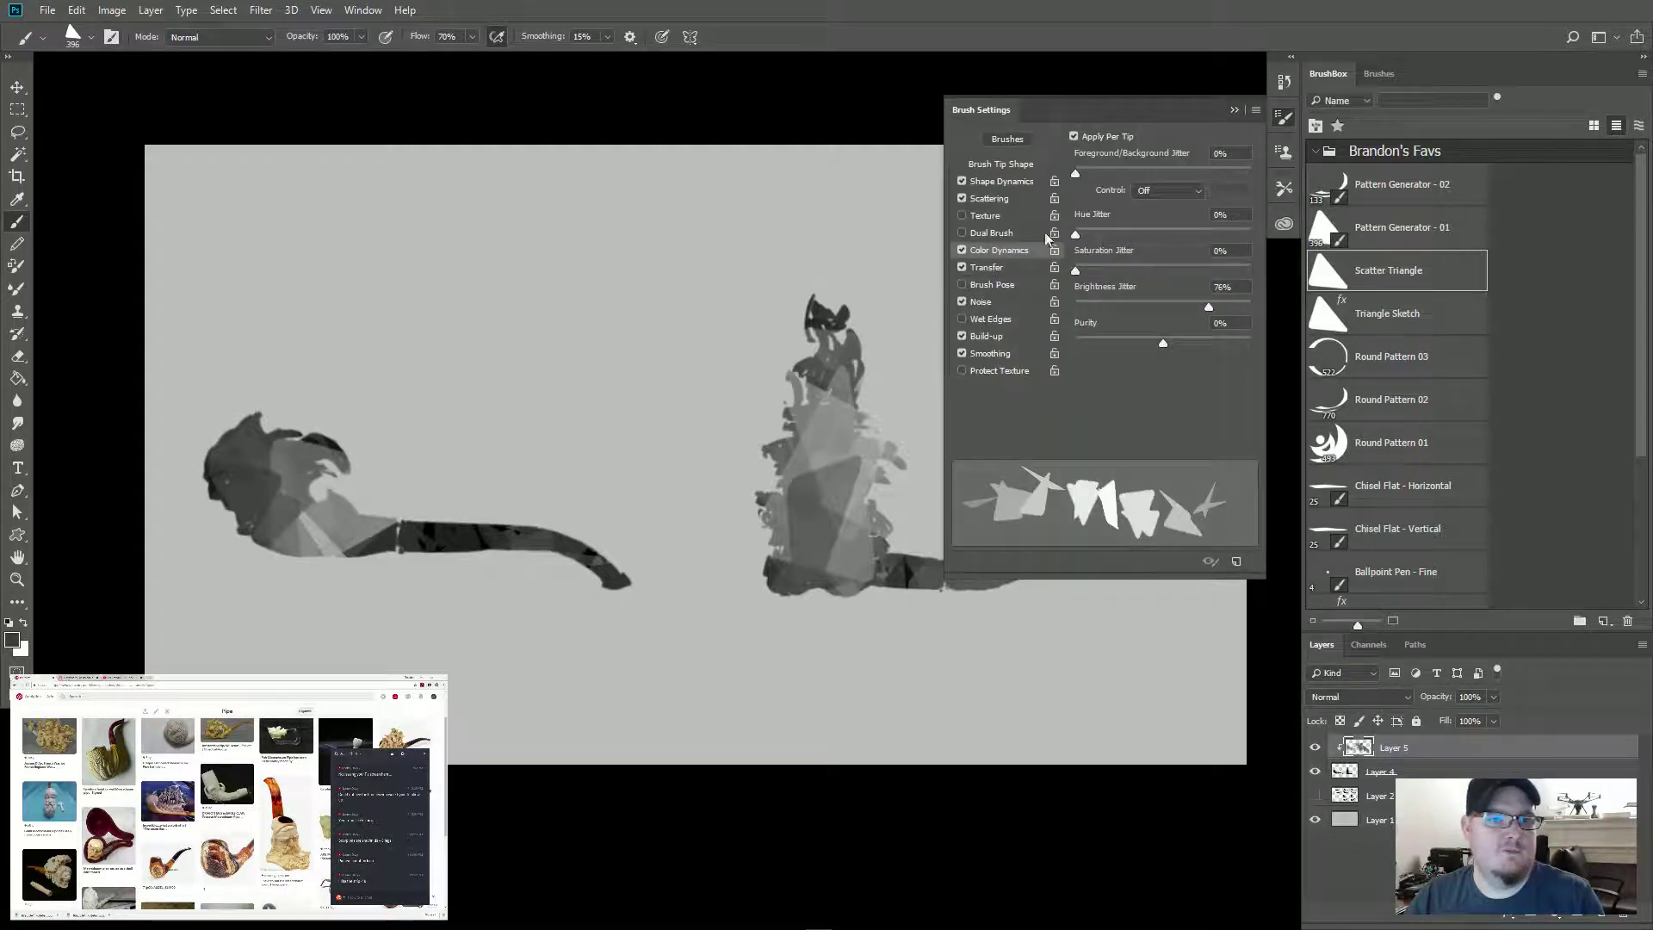
drag(1149, 306, 1154, 306)
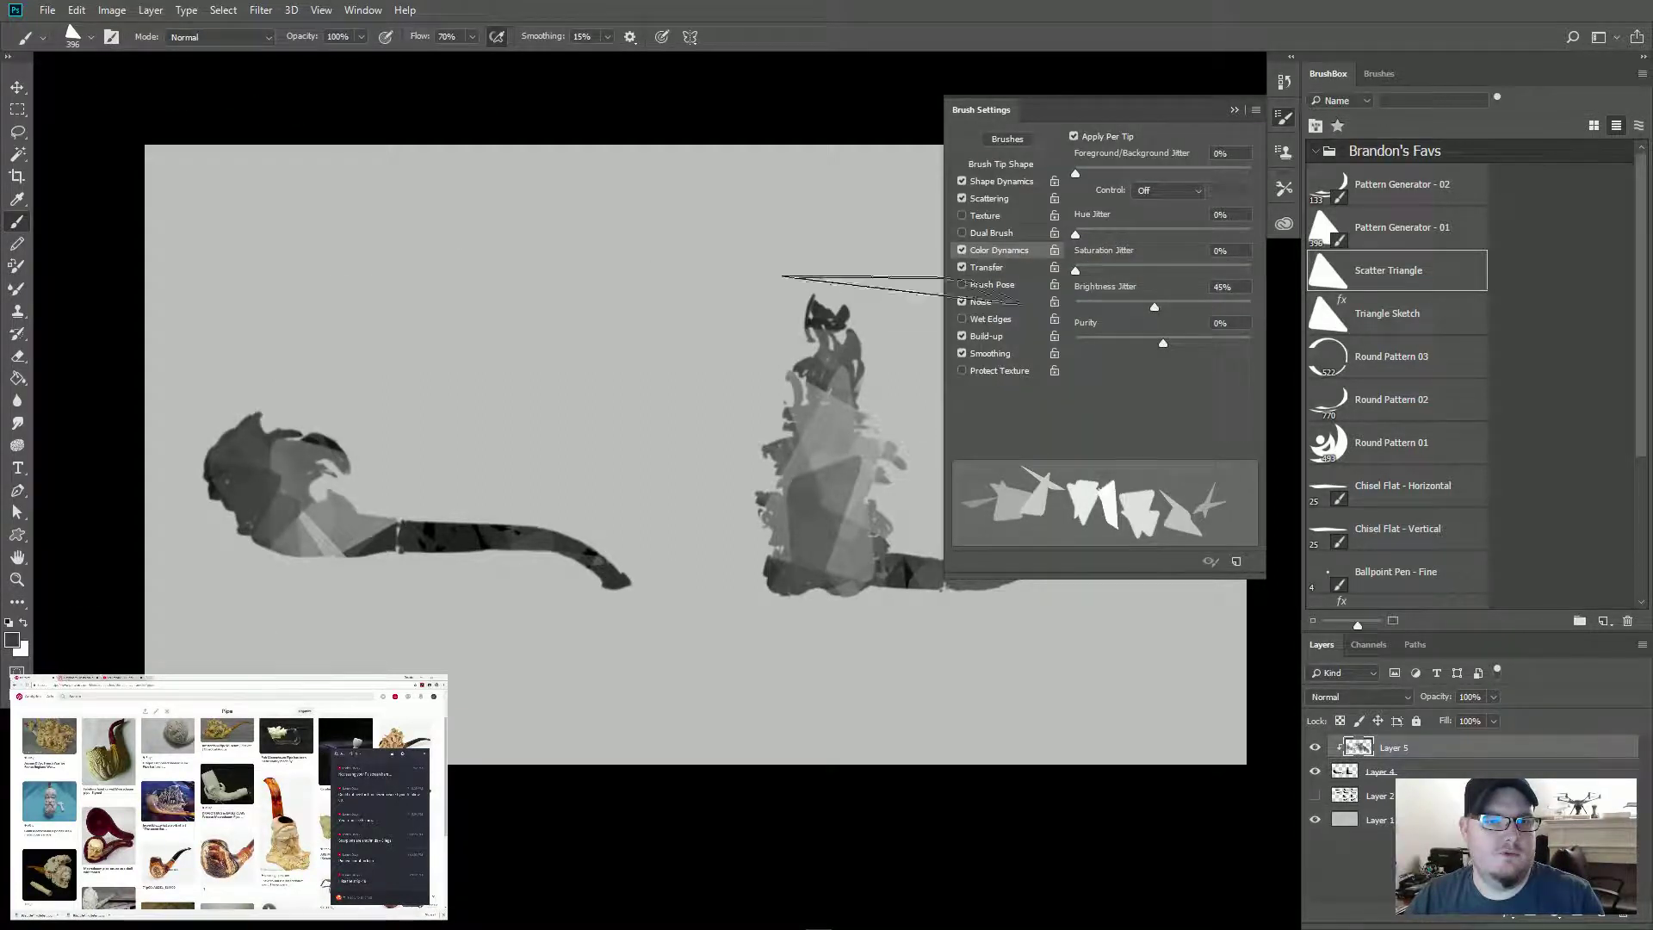
click(111, 36)
mouse_move(852, 521)
mouse_down()
mouse_move(886, 551)
mouse_move(831, 424)
mouse_move(848, 392)
mouse_move(792, 434)
mouse_move(779, 470)
mouse_move(762, 465)
mouse_move(878, 551)
mouse_up()
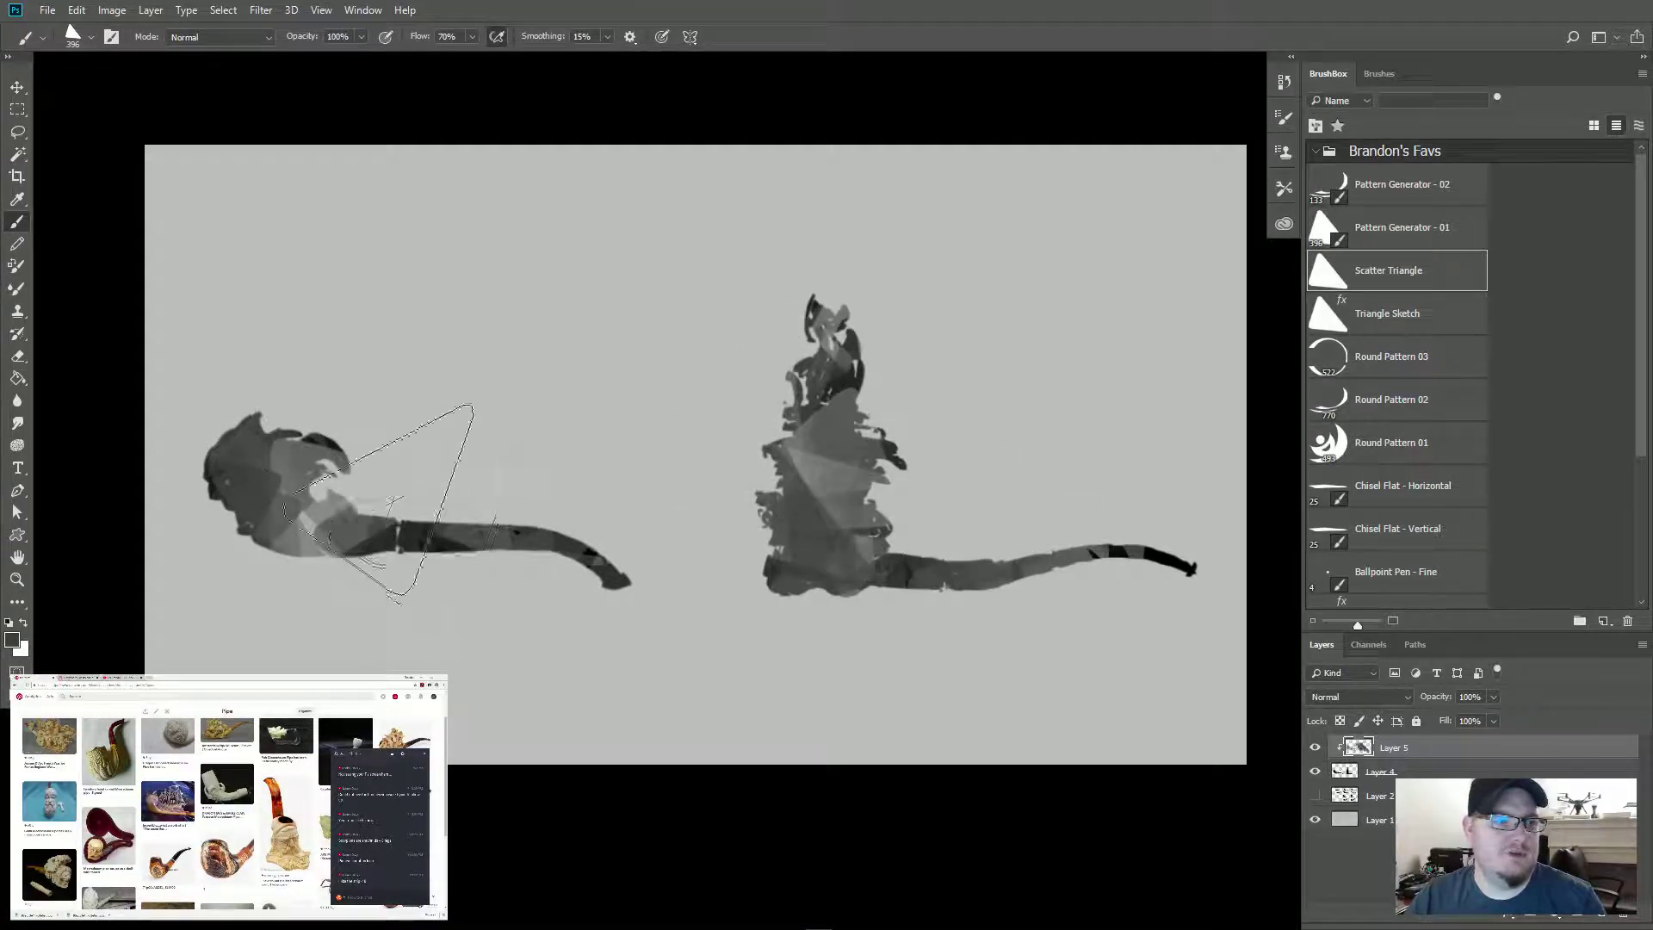
mouse_move(416, 498)
mouse_down()
mouse_move(318, 421)
mouse_move(323, 461)
mouse_move(229, 424)
mouse_move(258, 473)
mouse_move(344, 517)
mouse_up()
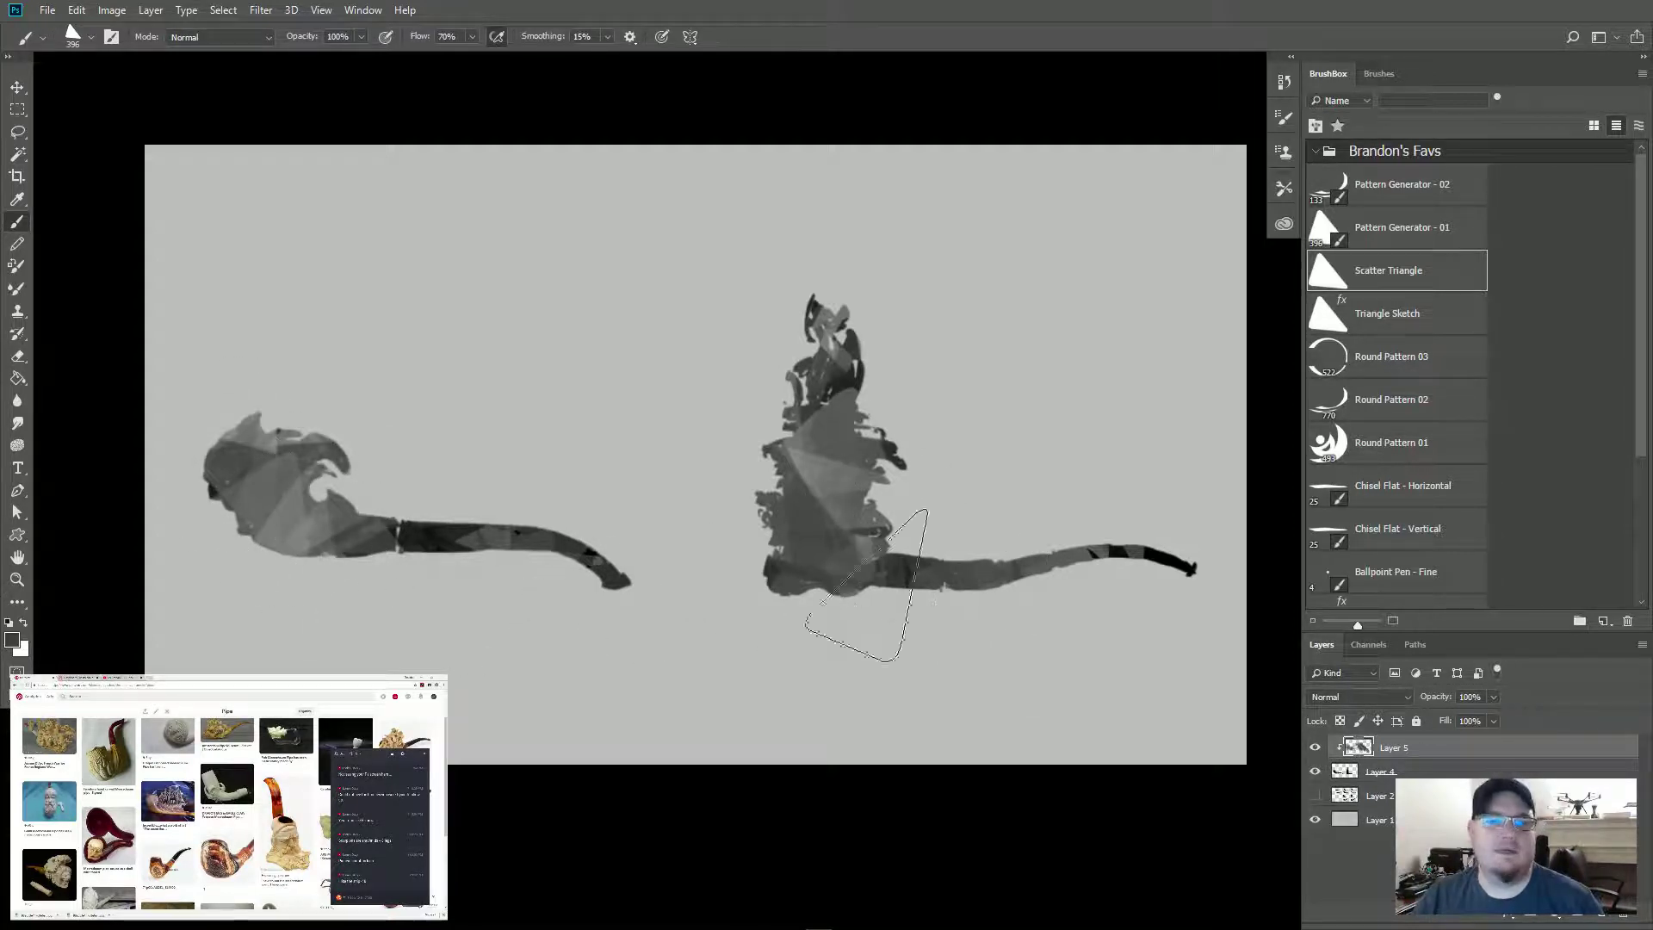
Step: Set the foreground colour to a 13% brightness grey and darken the bowls of both pipes with Scatter Triangle strokes
click(13, 640)
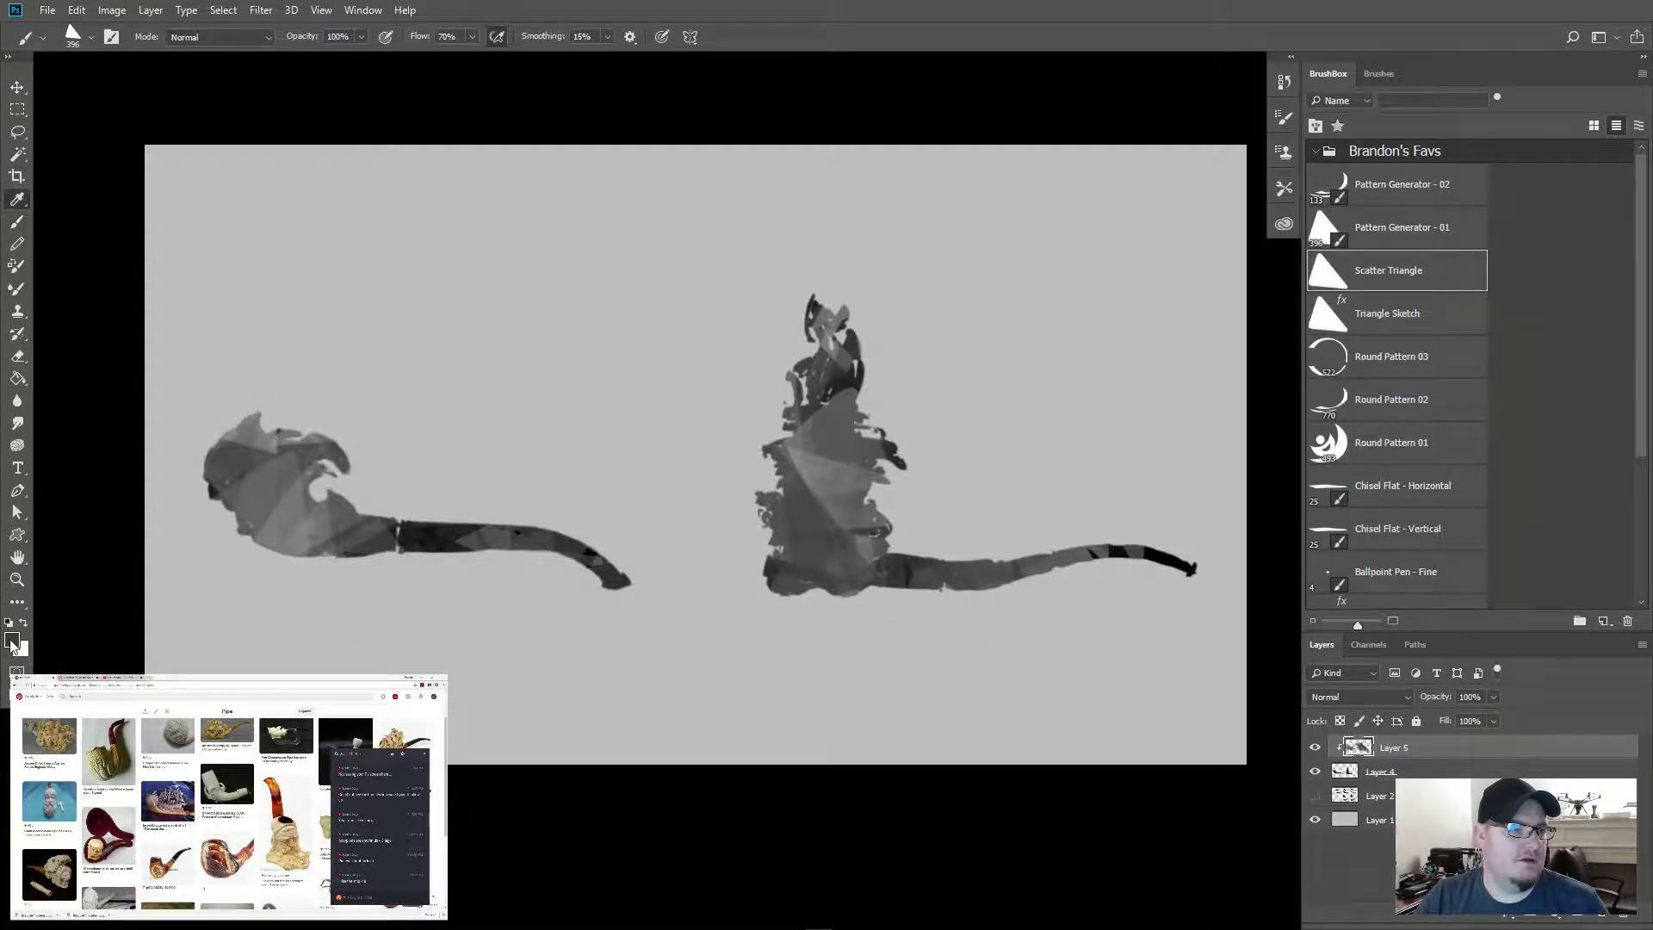
drag(1348, 690, 1341, 699)
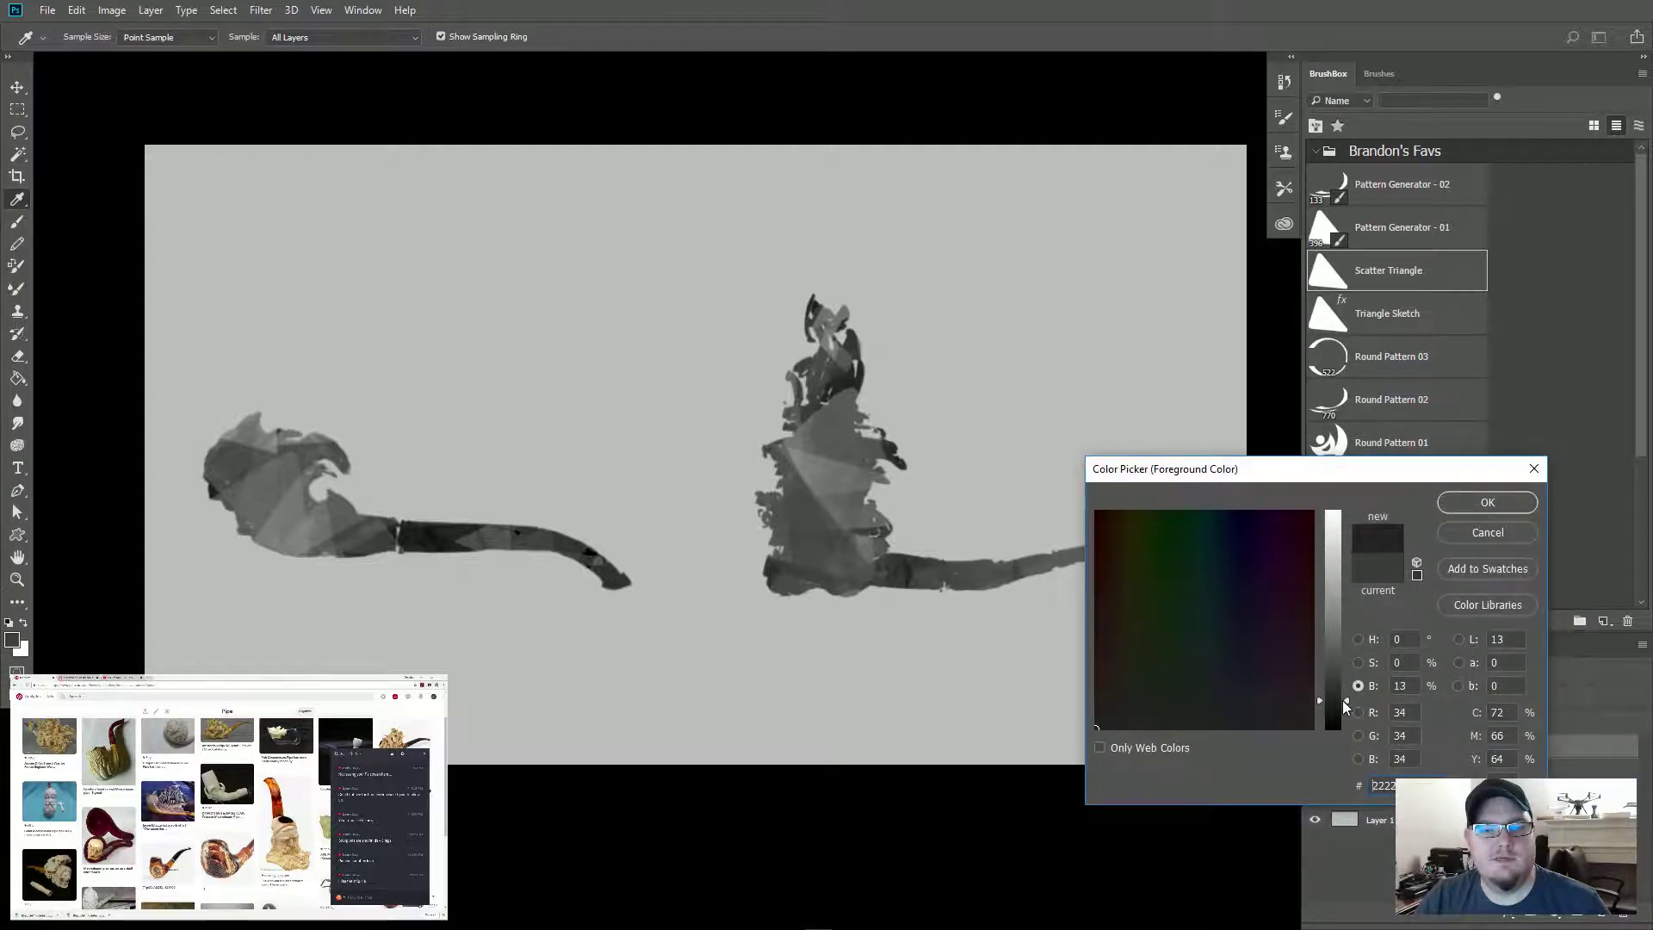
click(1459, 501)
mouse_move(879, 392)
mouse_down()
mouse_move(831, 517)
mouse_move(762, 422)
mouse_move(827, 430)
mouse_up()
drag(400, 539, 255, 545)
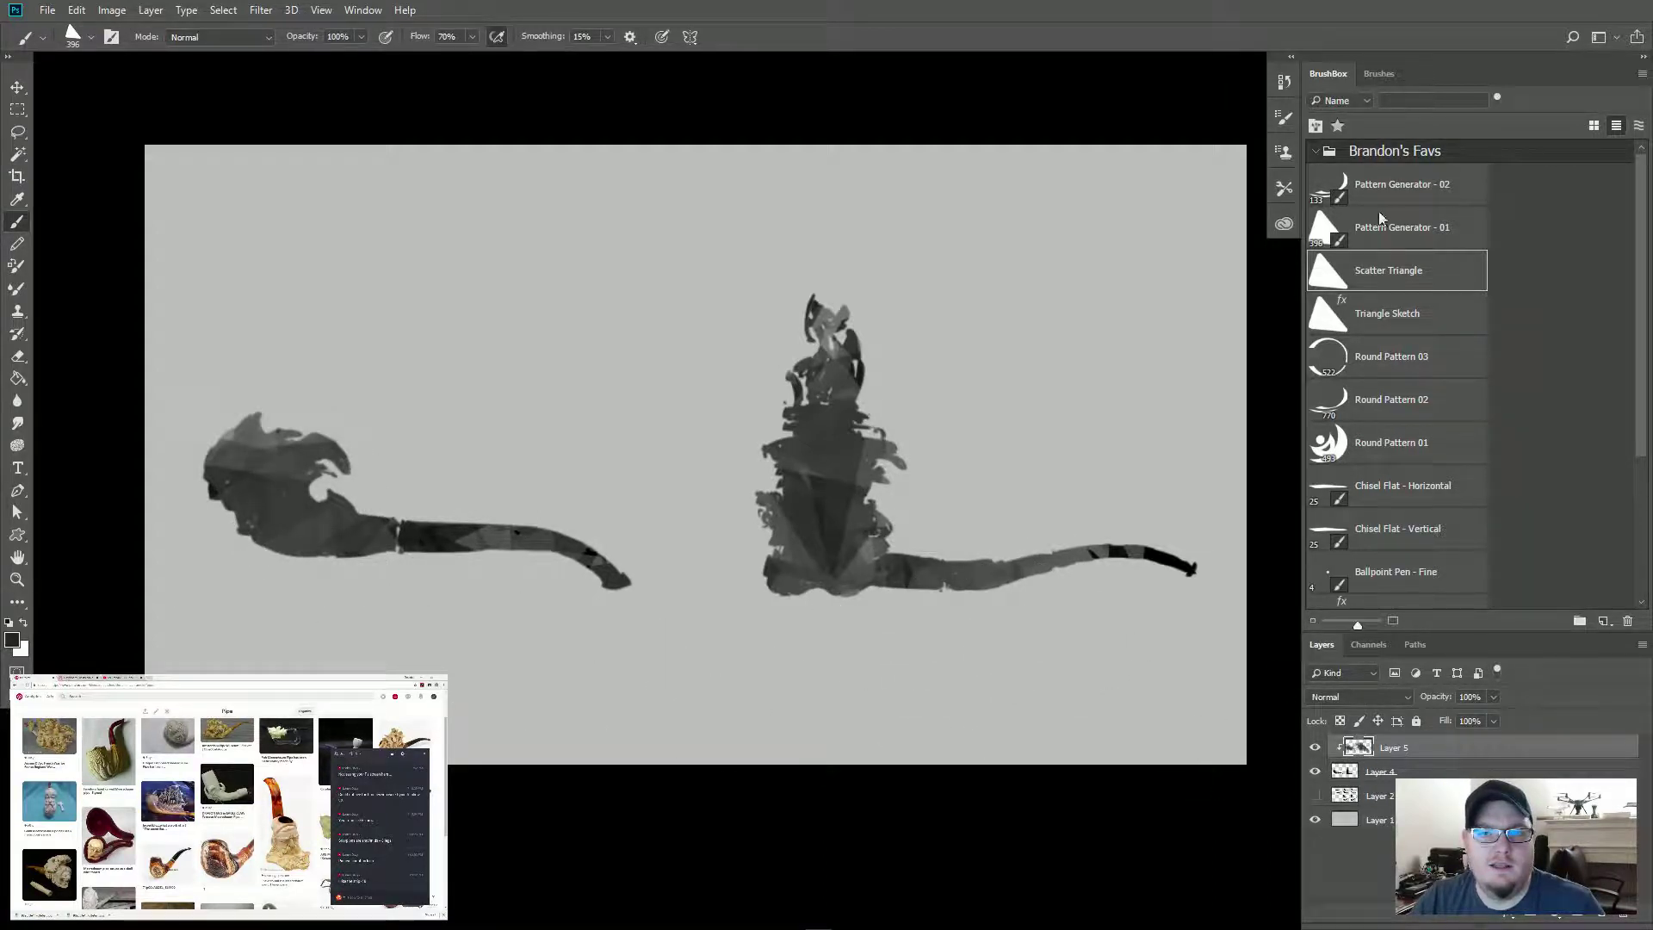
Step: Choose the Pattern Generator - 02 brush and paint fine black carved texture over the tower-shaped and wave-shaped bowls
click(1409, 196)
mouse_move(857, 556)
mouse_down()
mouse_move(819, 505)
mouse_move(979, 586)
mouse_move(809, 554)
mouse_move(831, 376)
mouse_move(855, 424)
mouse_up()
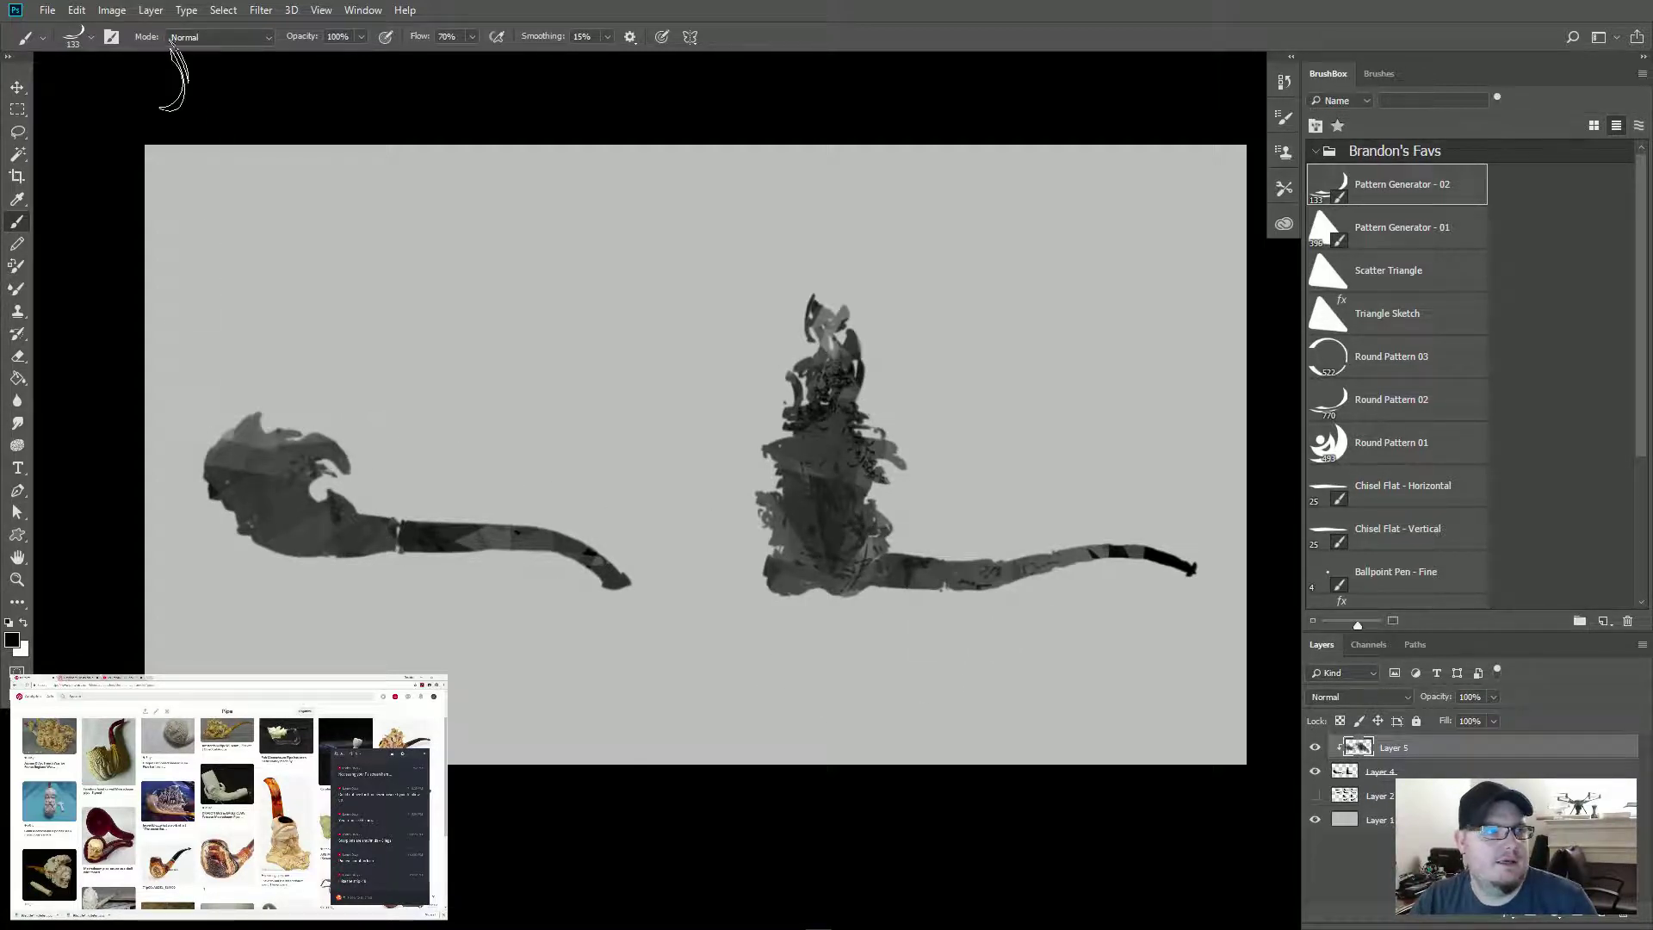
click(111, 37)
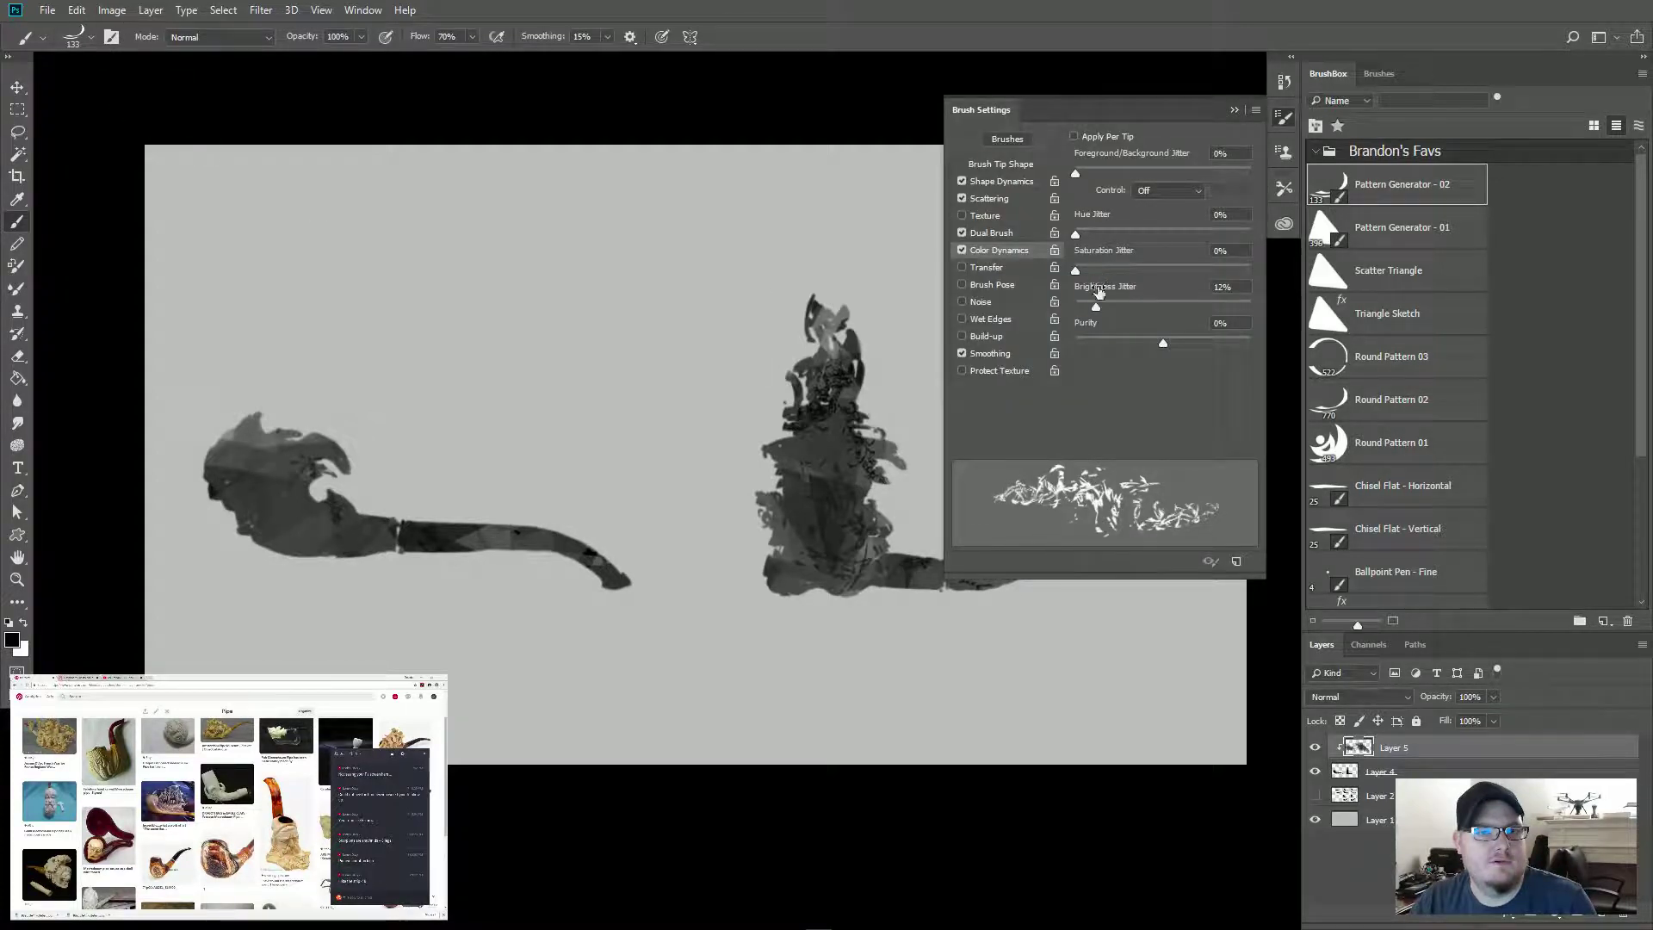
click(111, 37)
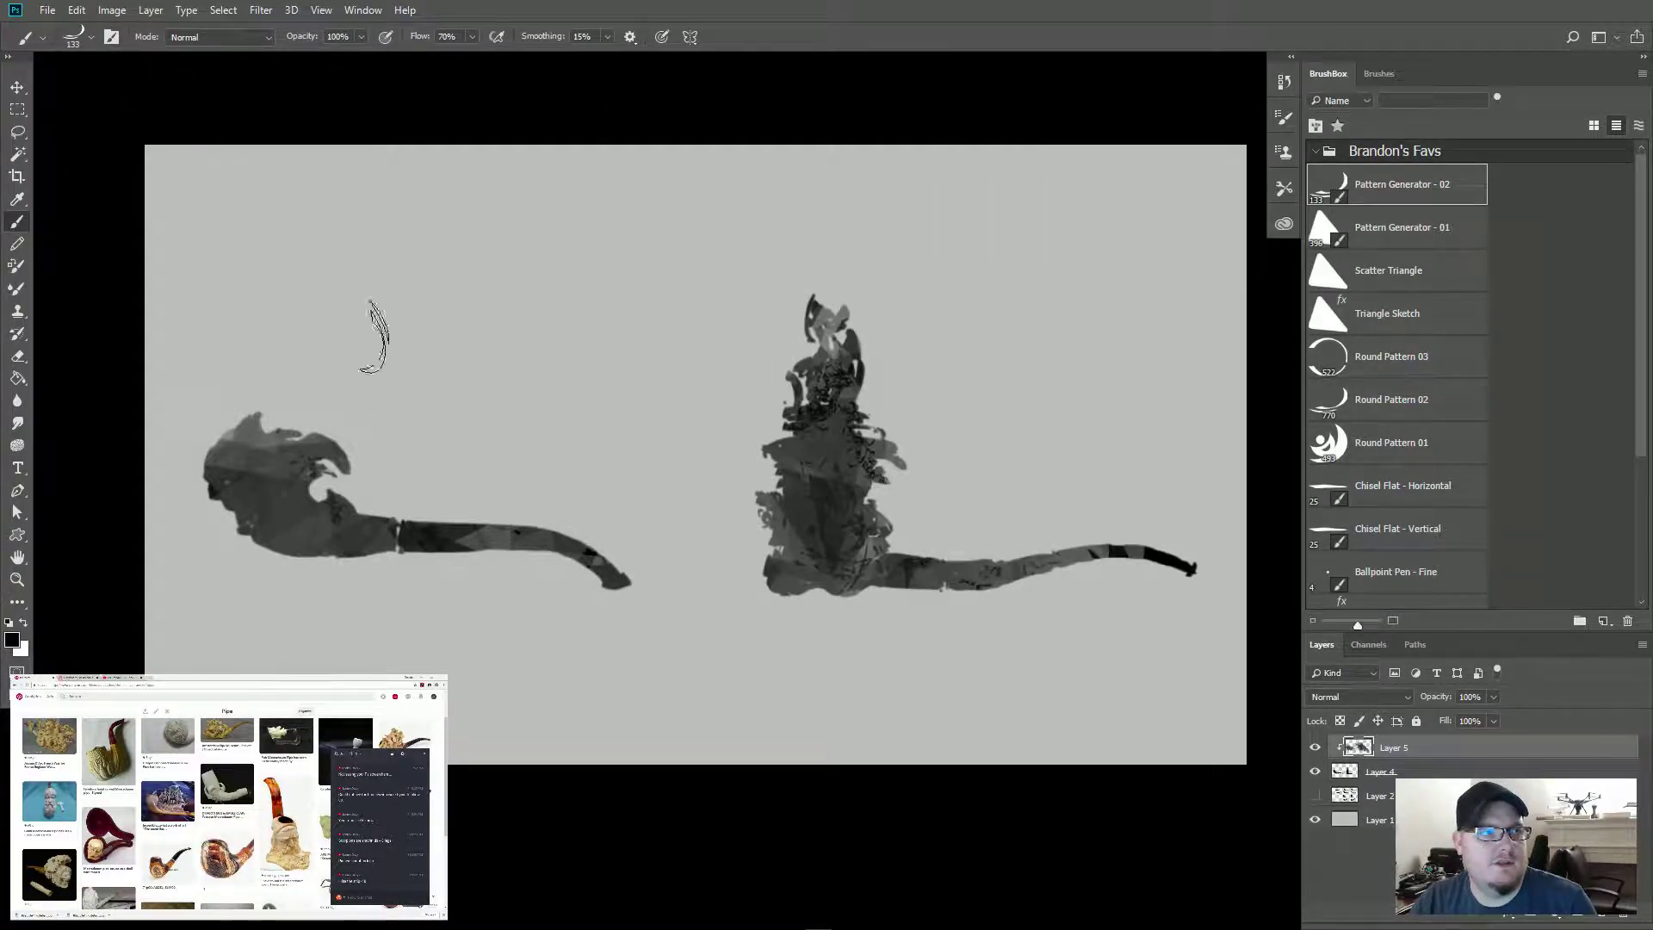
mouse_move(300, 499)
mouse_down()
mouse_move(265, 543)
mouse_move(232, 448)
mouse_move(283, 542)
mouse_move(322, 503)
mouse_move(343, 515)
mouse_move(289, 536)
mouse_move(194, 504)
mouse_up()
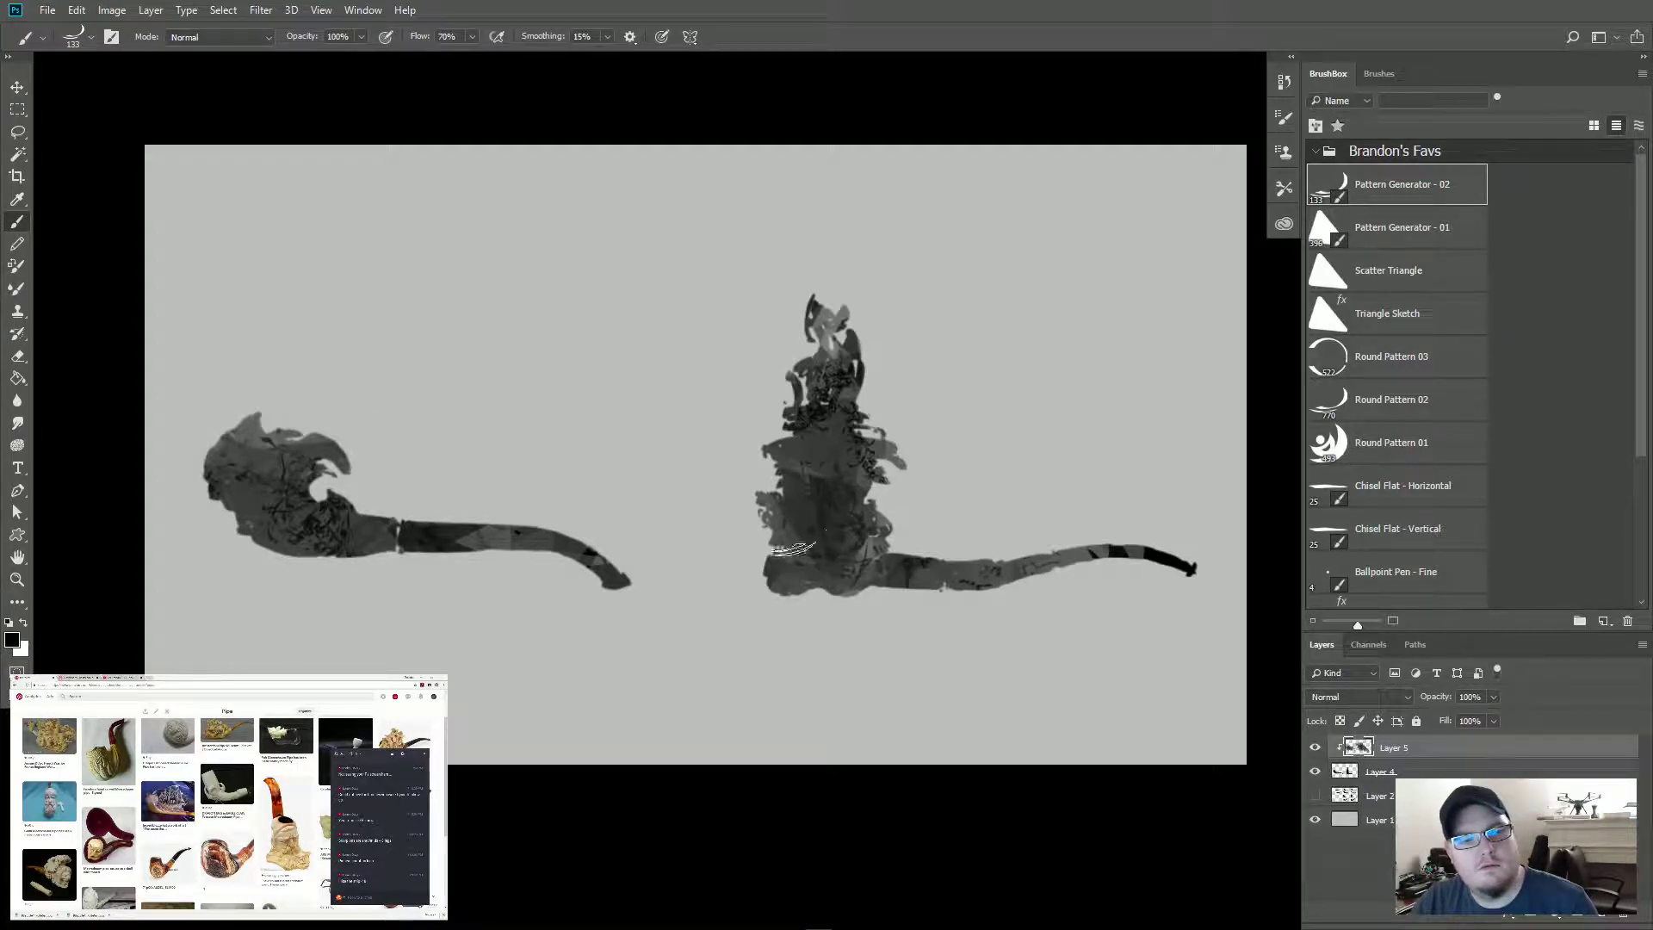
mouse_move(736, 517)
mouse_down()
mouse_move(807, 544)
mouse_move(794, 482)
mouse_move(792, 538)
mouse_move(849, 548)
mouse_move(946, 608)
mouse_move(883, 618)
mouse_move(780, 397)
mouse_move(813, 346)
mouse_move(774, 437)
mouse_move(818, 443)
mouse_move(859, 418)
mouse_move(766, 503)
mouse_move(813, 486)
mouse_up()
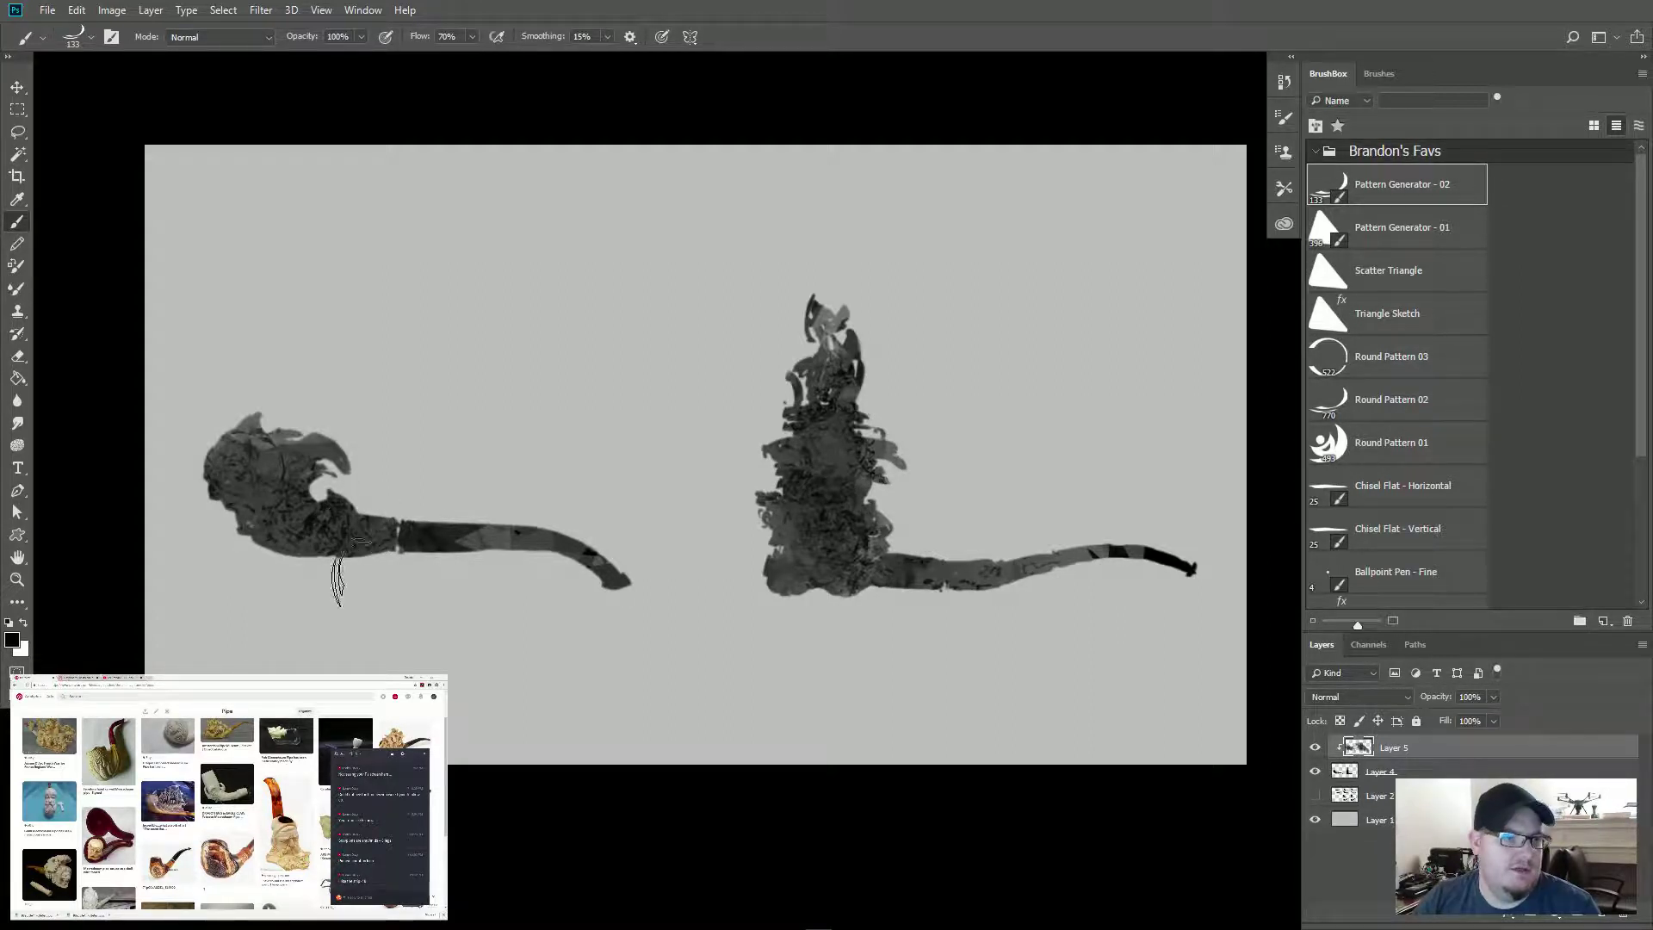
Step: Check both pipes at a reduced size and add more Pattern Generator - 02 texture to the tower-shaped pipe's lower body
key(ctrl+minus)
key(ctrl+minus)
key(ctrl+minus)
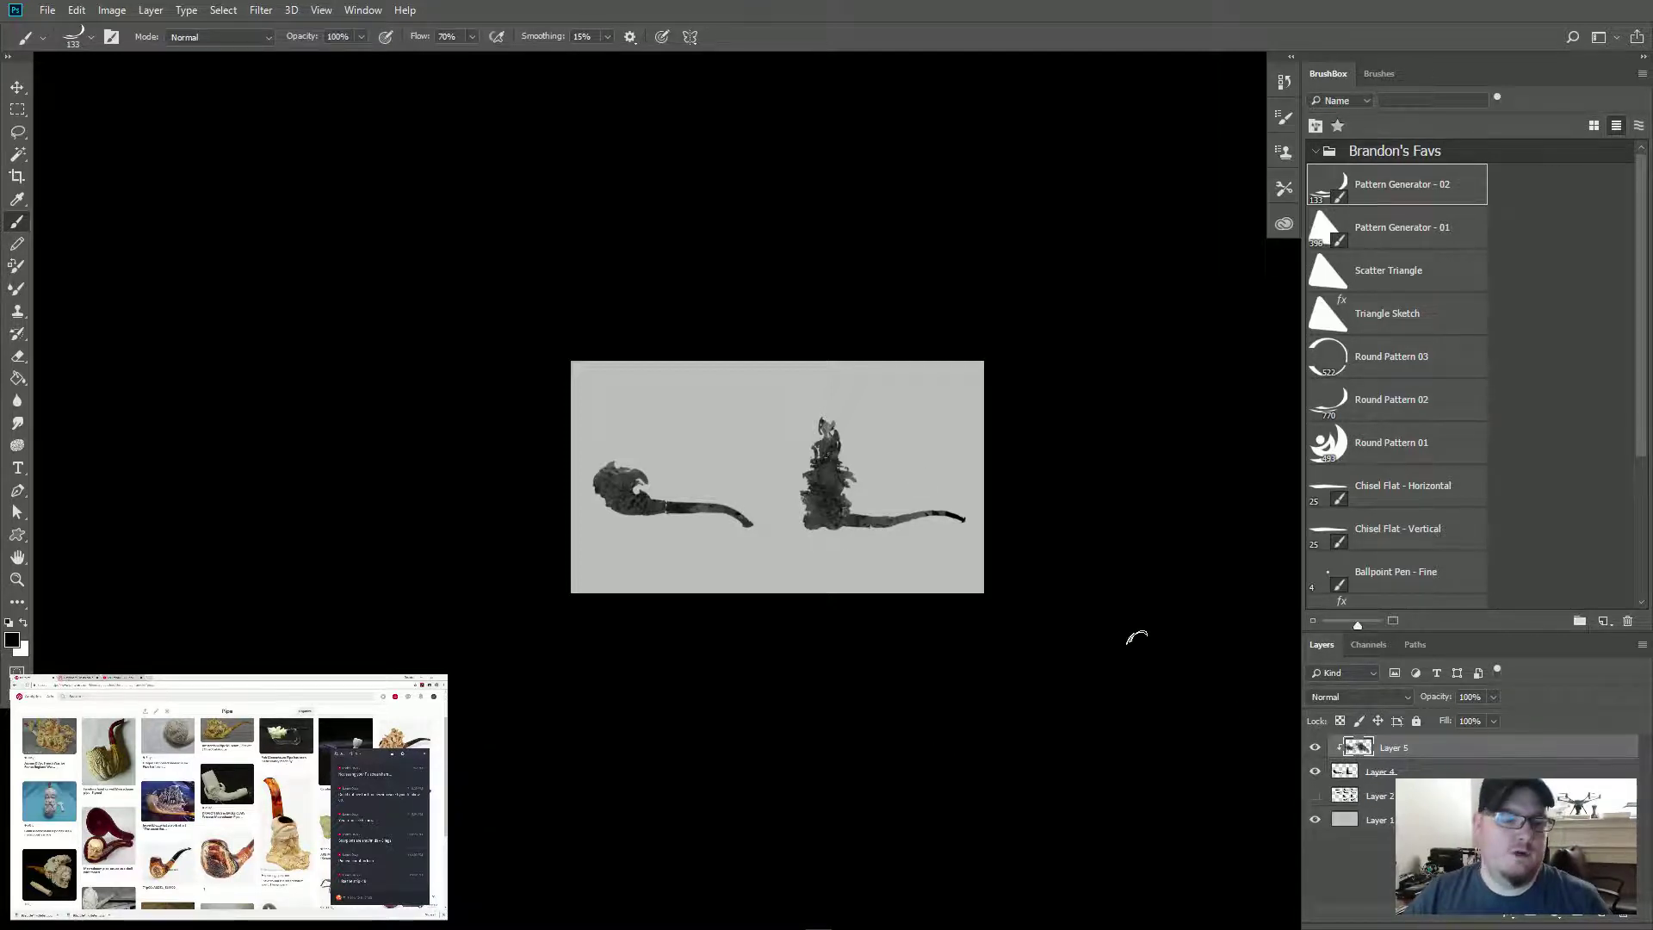
key(ctrl+plus)
key(ctrl+plus)
key(ctrl+plus)
key(ctrl+plus)
drag(793, 524, 952, 481)
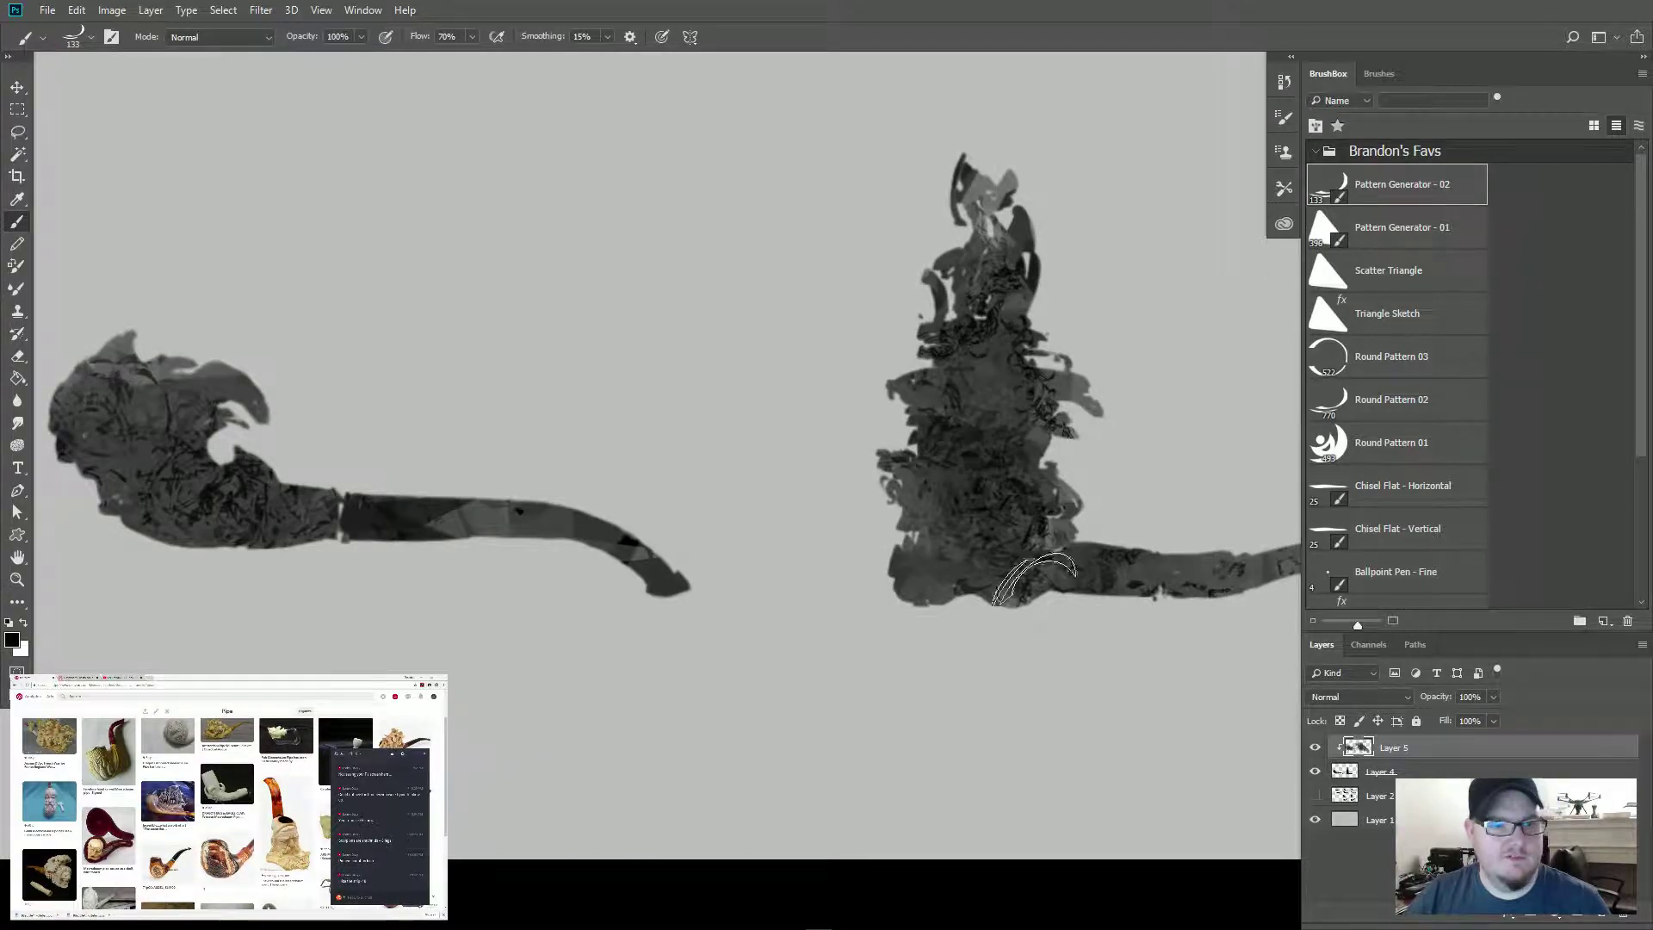
Step: Duplicate Layer 4, merge clipped Layer 5 into the copy, and toggle the merged layer's visibility to compare it with the silhouettes
click(1456, 774)
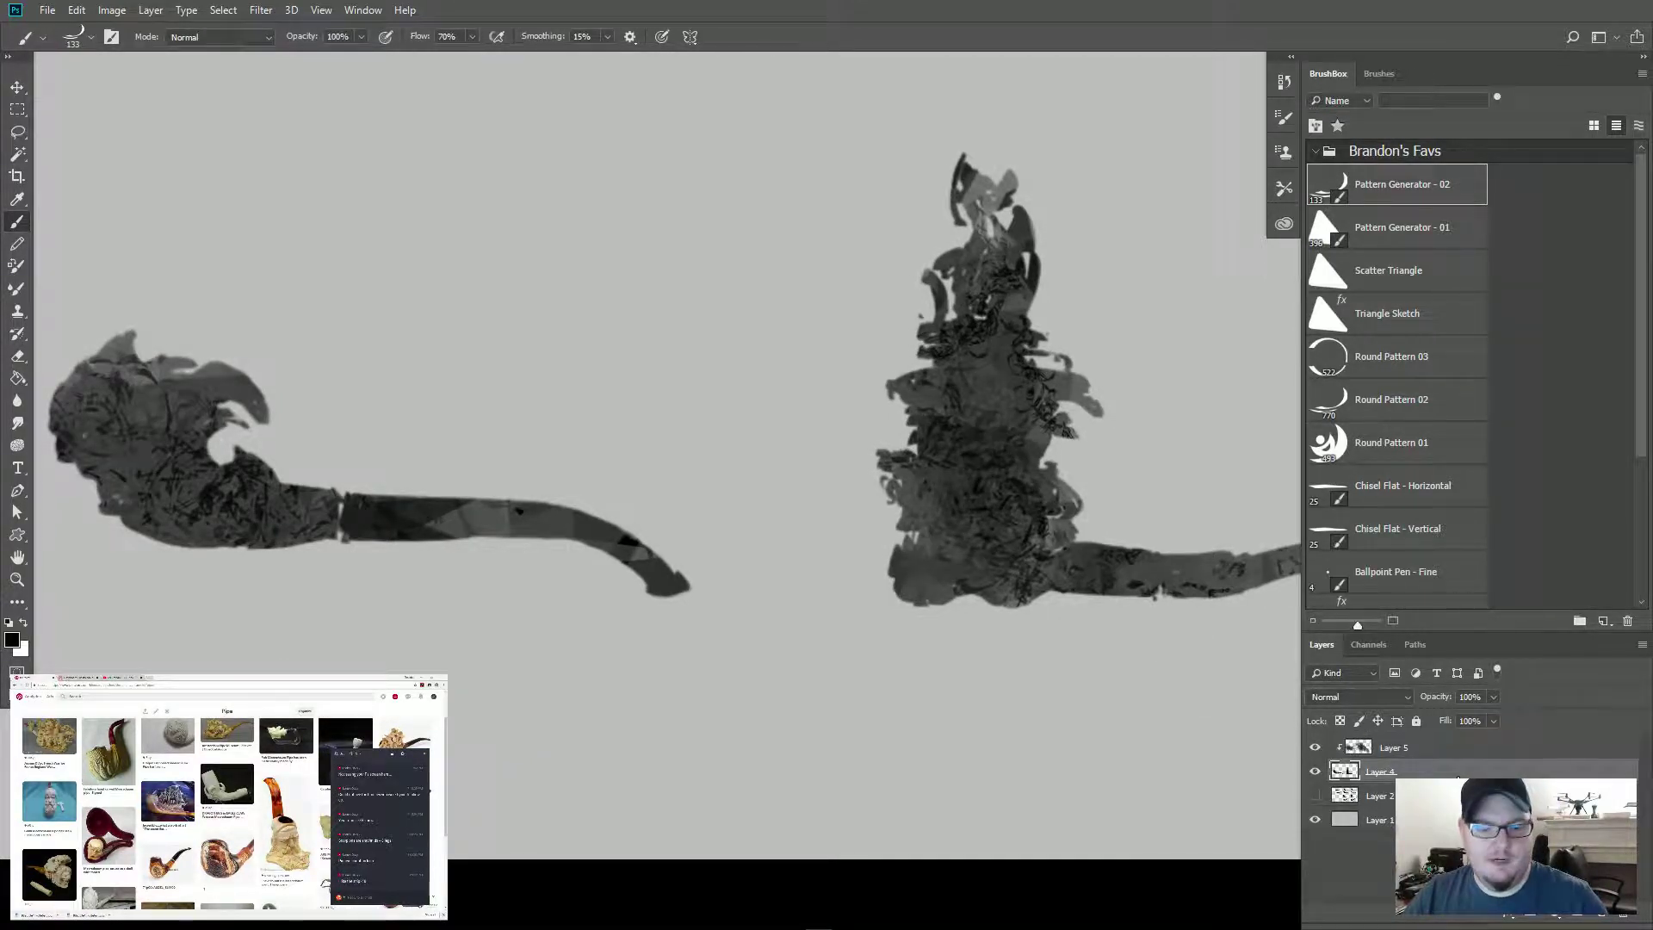
key(ctrl+j)
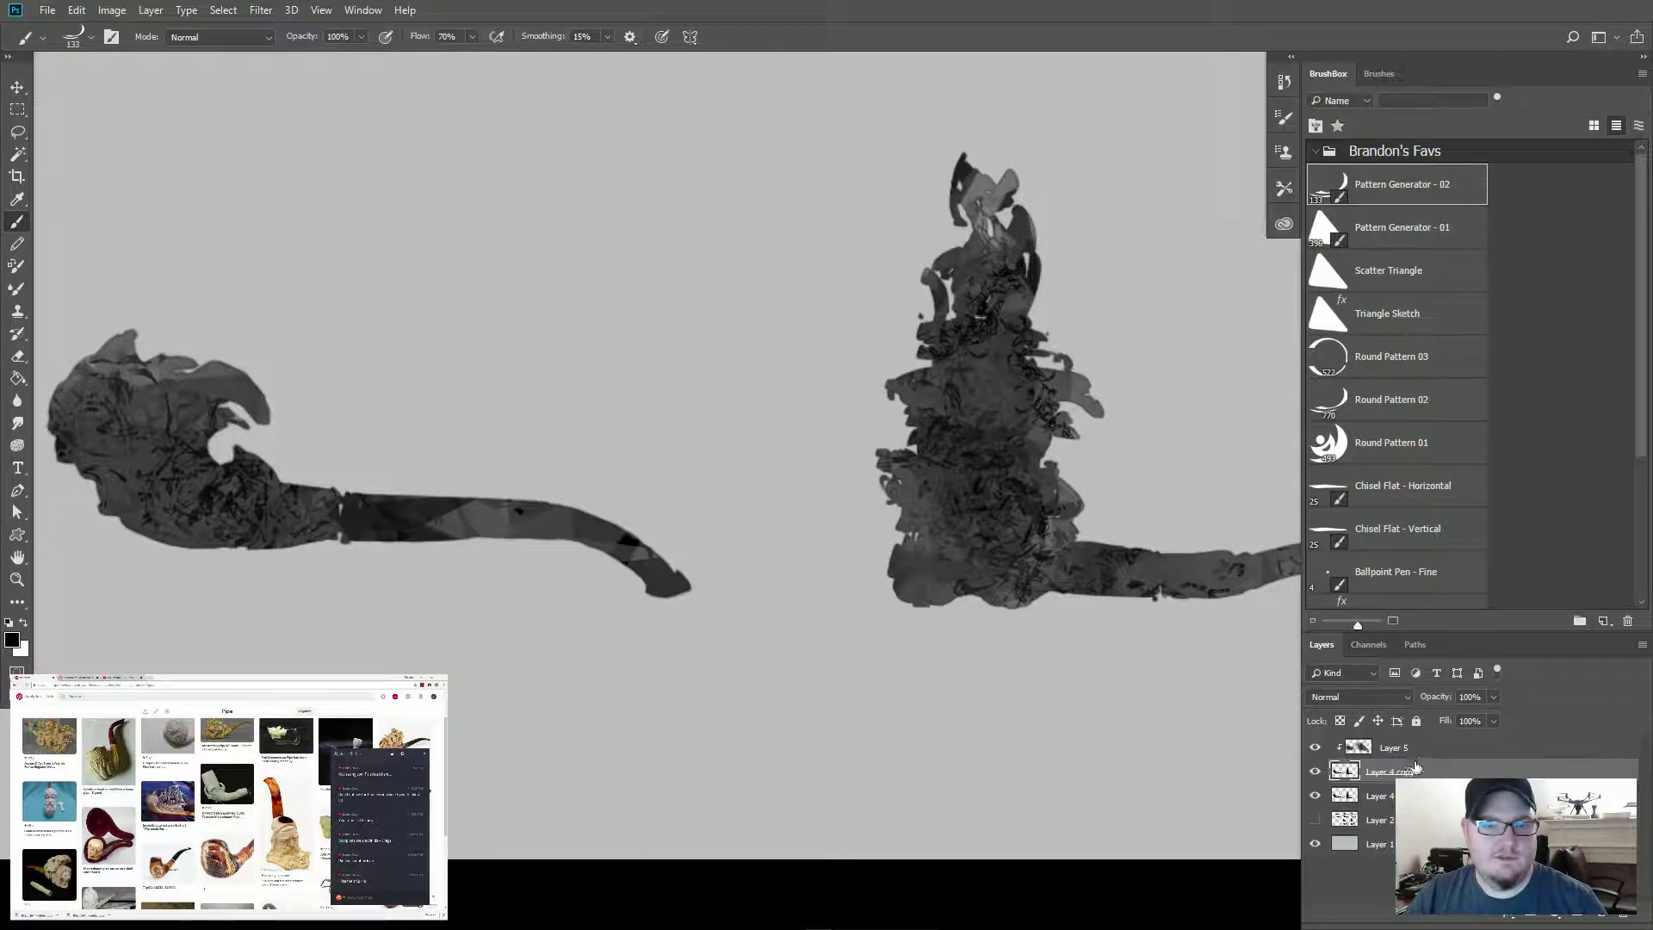
click(1421, 756)
key(Delete)
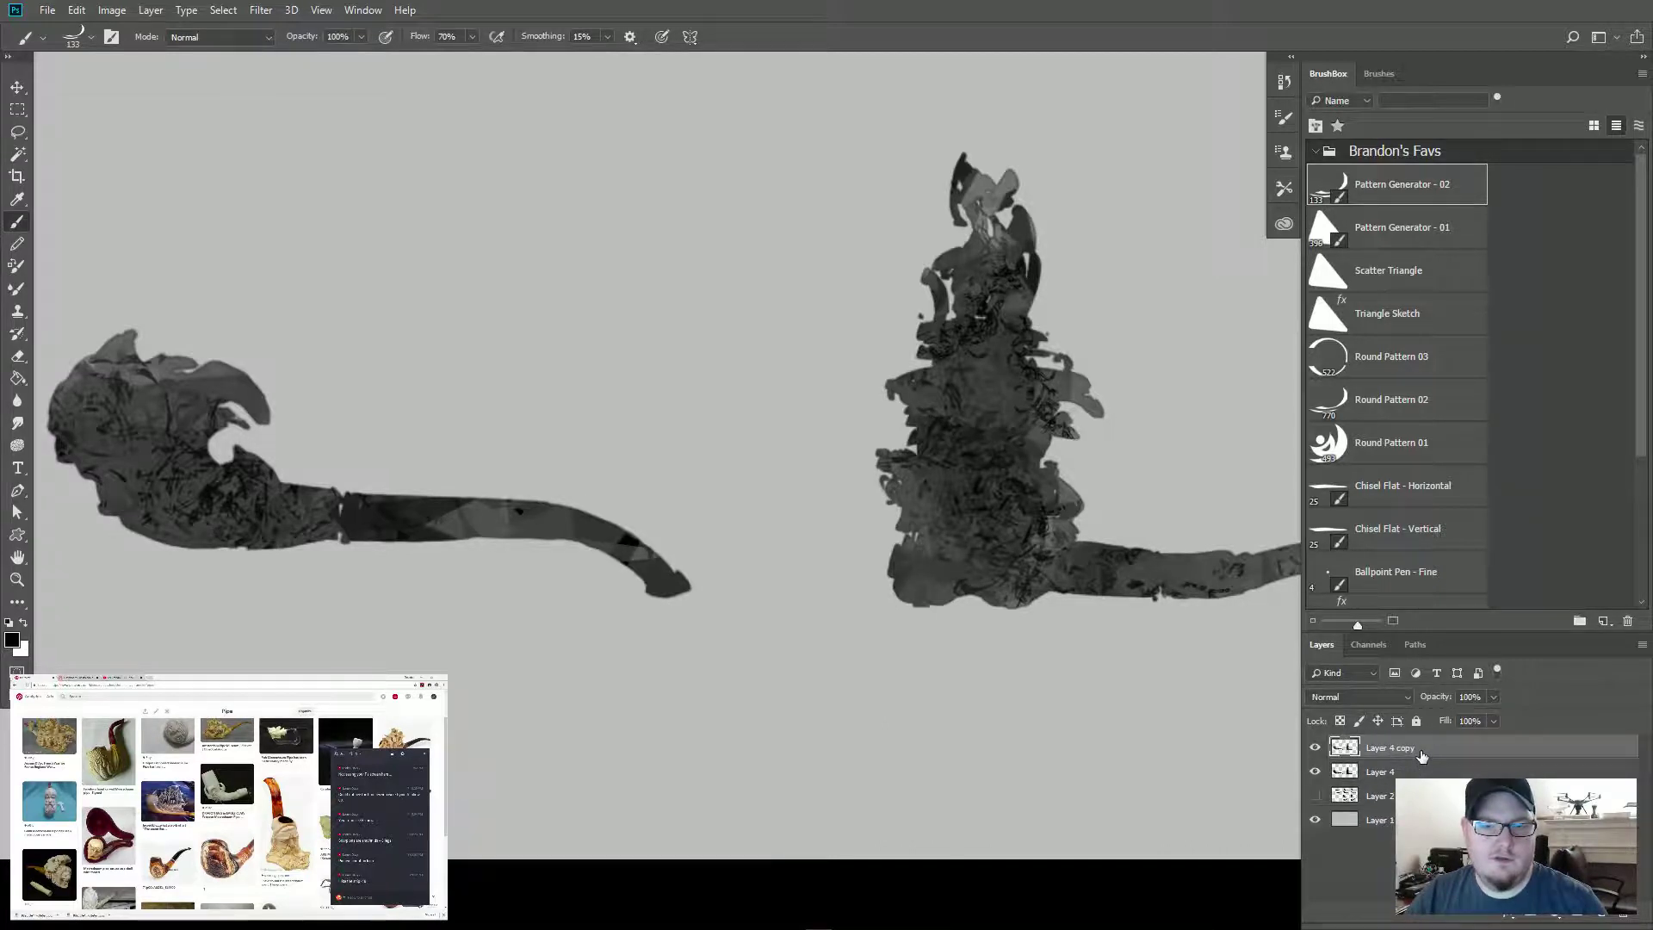
click(1324, 751)
click(1323, 751)
click(1323, 750)
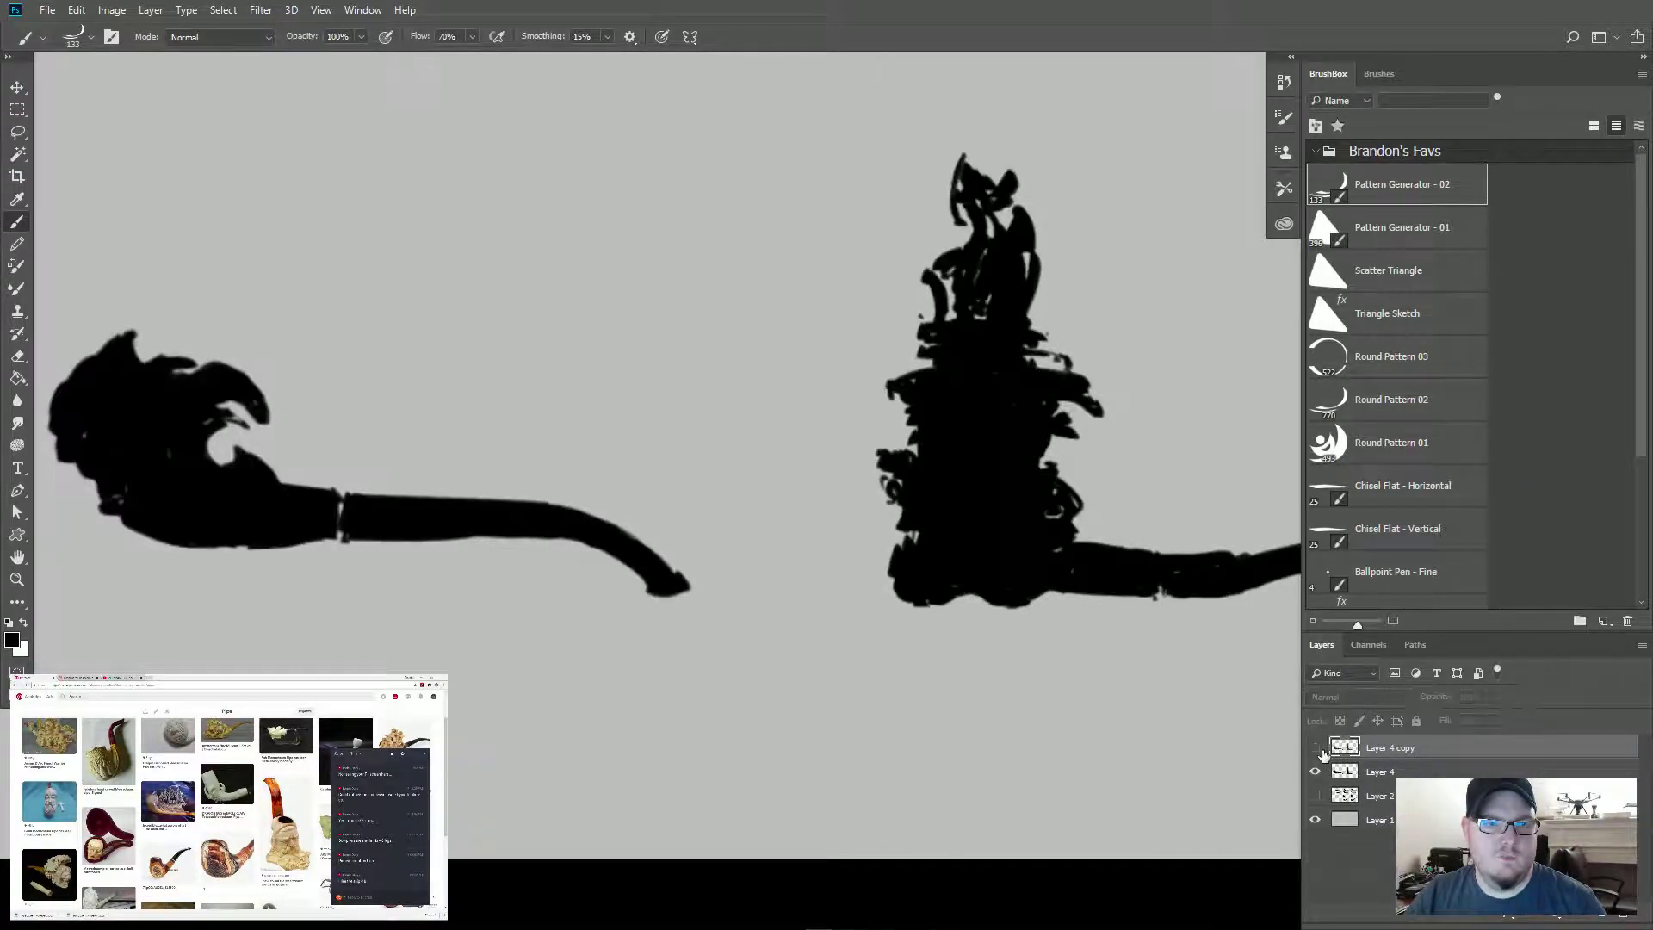
click(1323, 751)
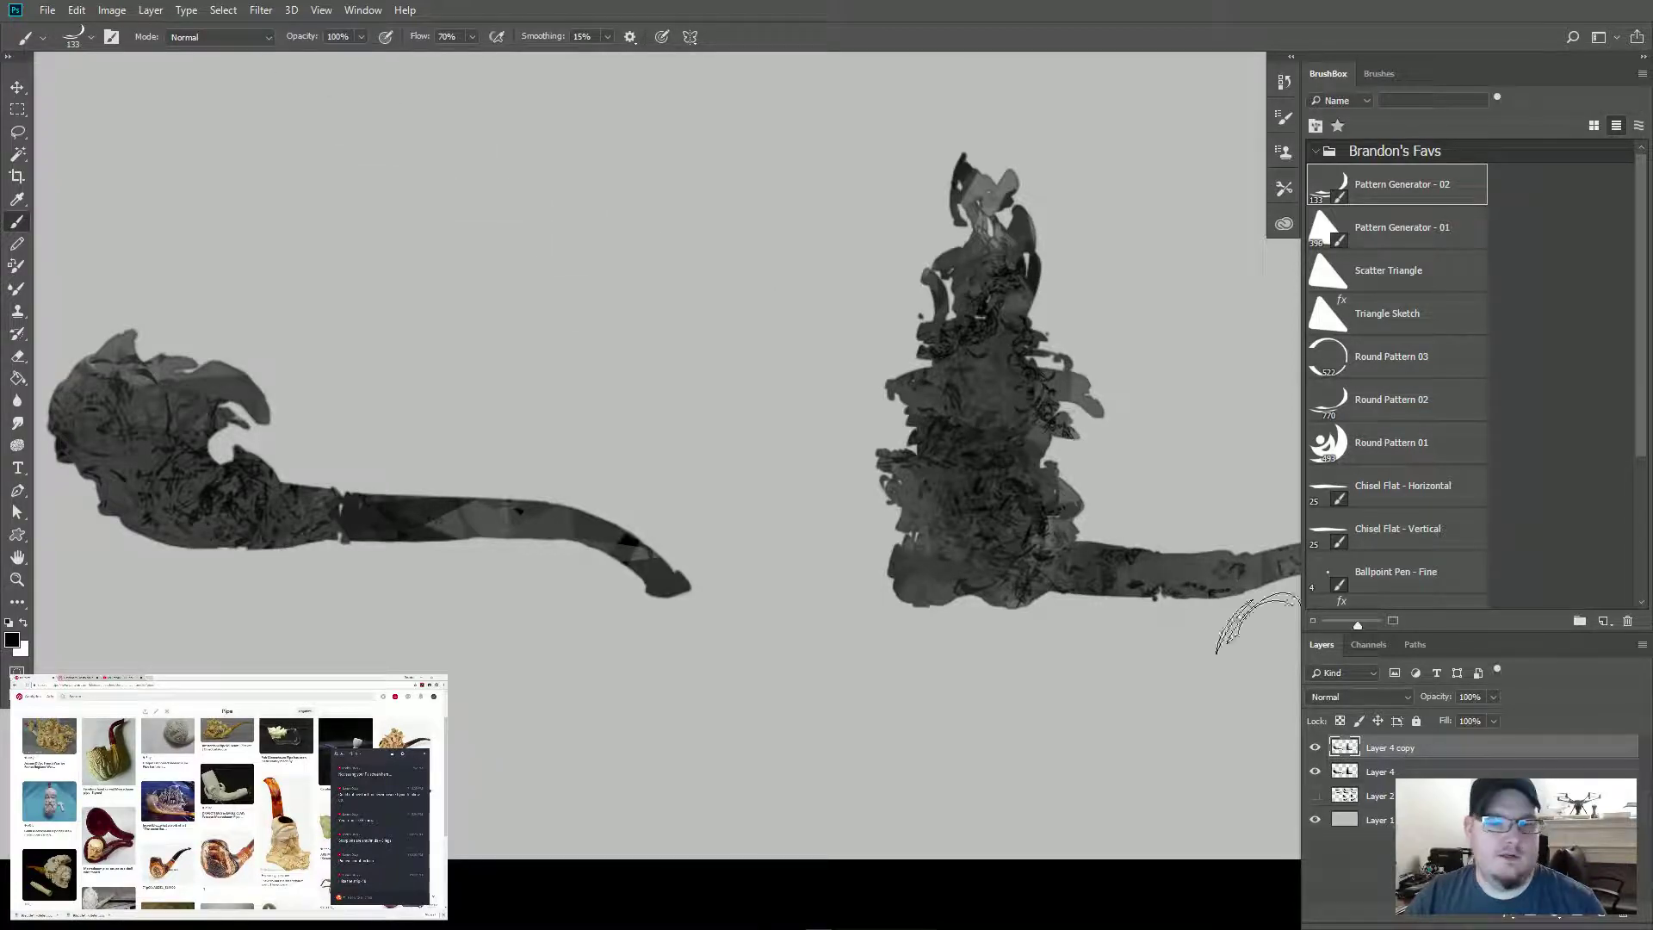
Step: Load the outline of both pipes on Layer 4 copy as a selection
ctrl+click(1358, 749)
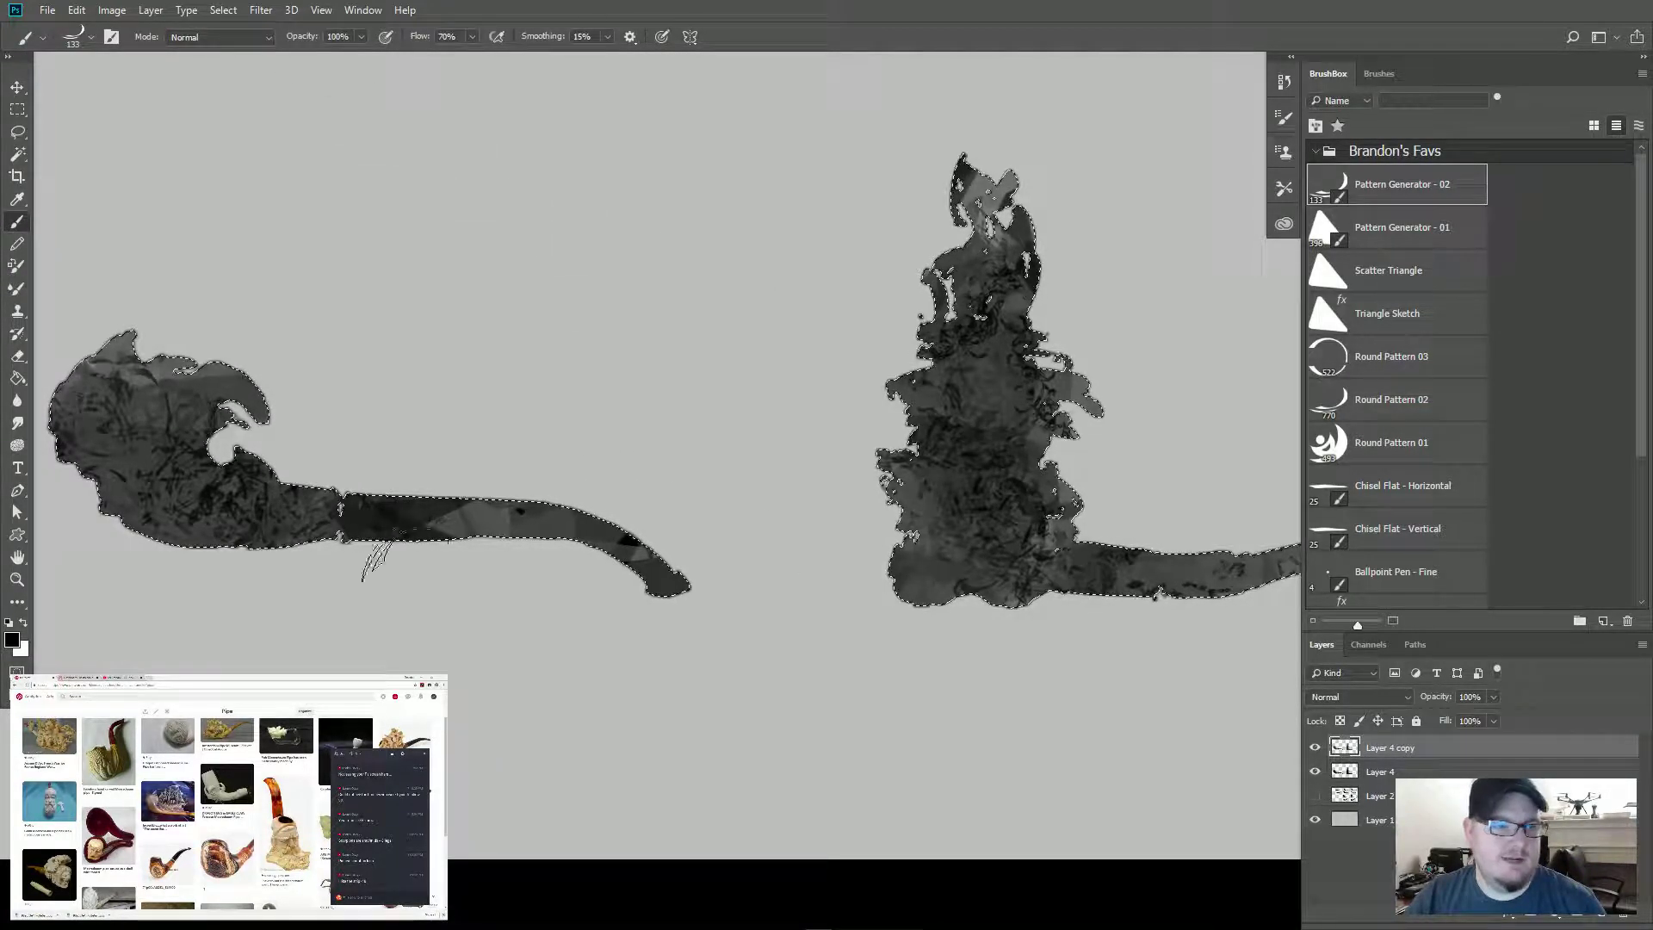
mouse_move(1024, 415)
mouse_down()
mouse_move(1029, 428)
mouse_move(734, 474)
mouse_move(1034, 445)
mouse_up()
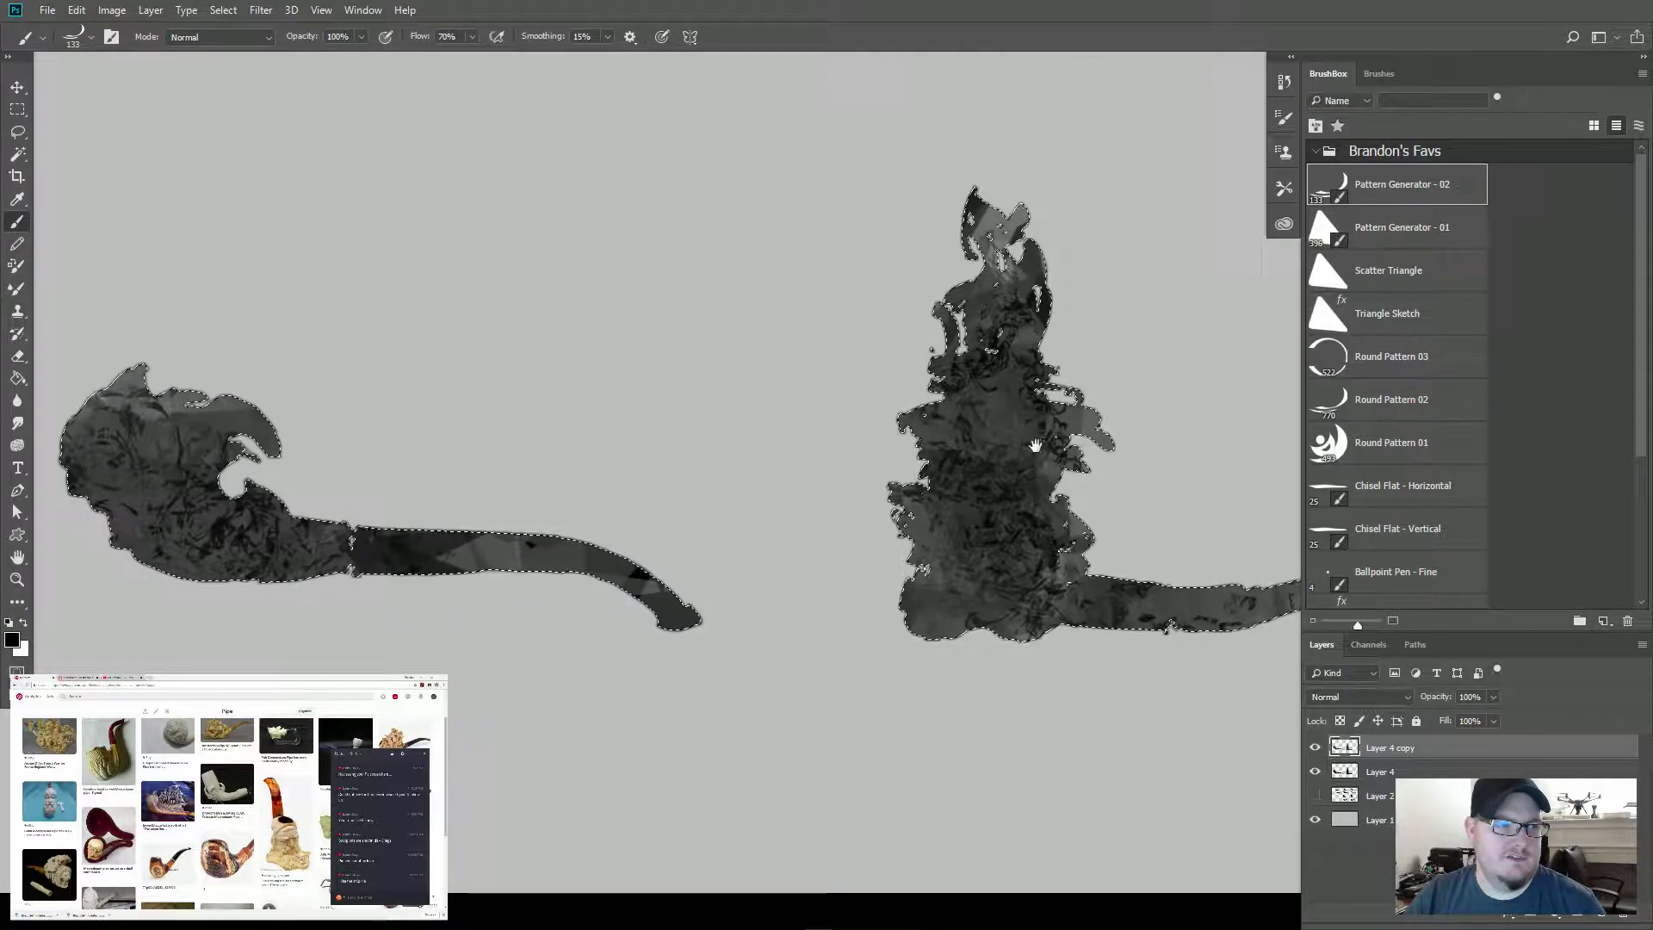
click(261, 9)
mouse_move(353, 205)
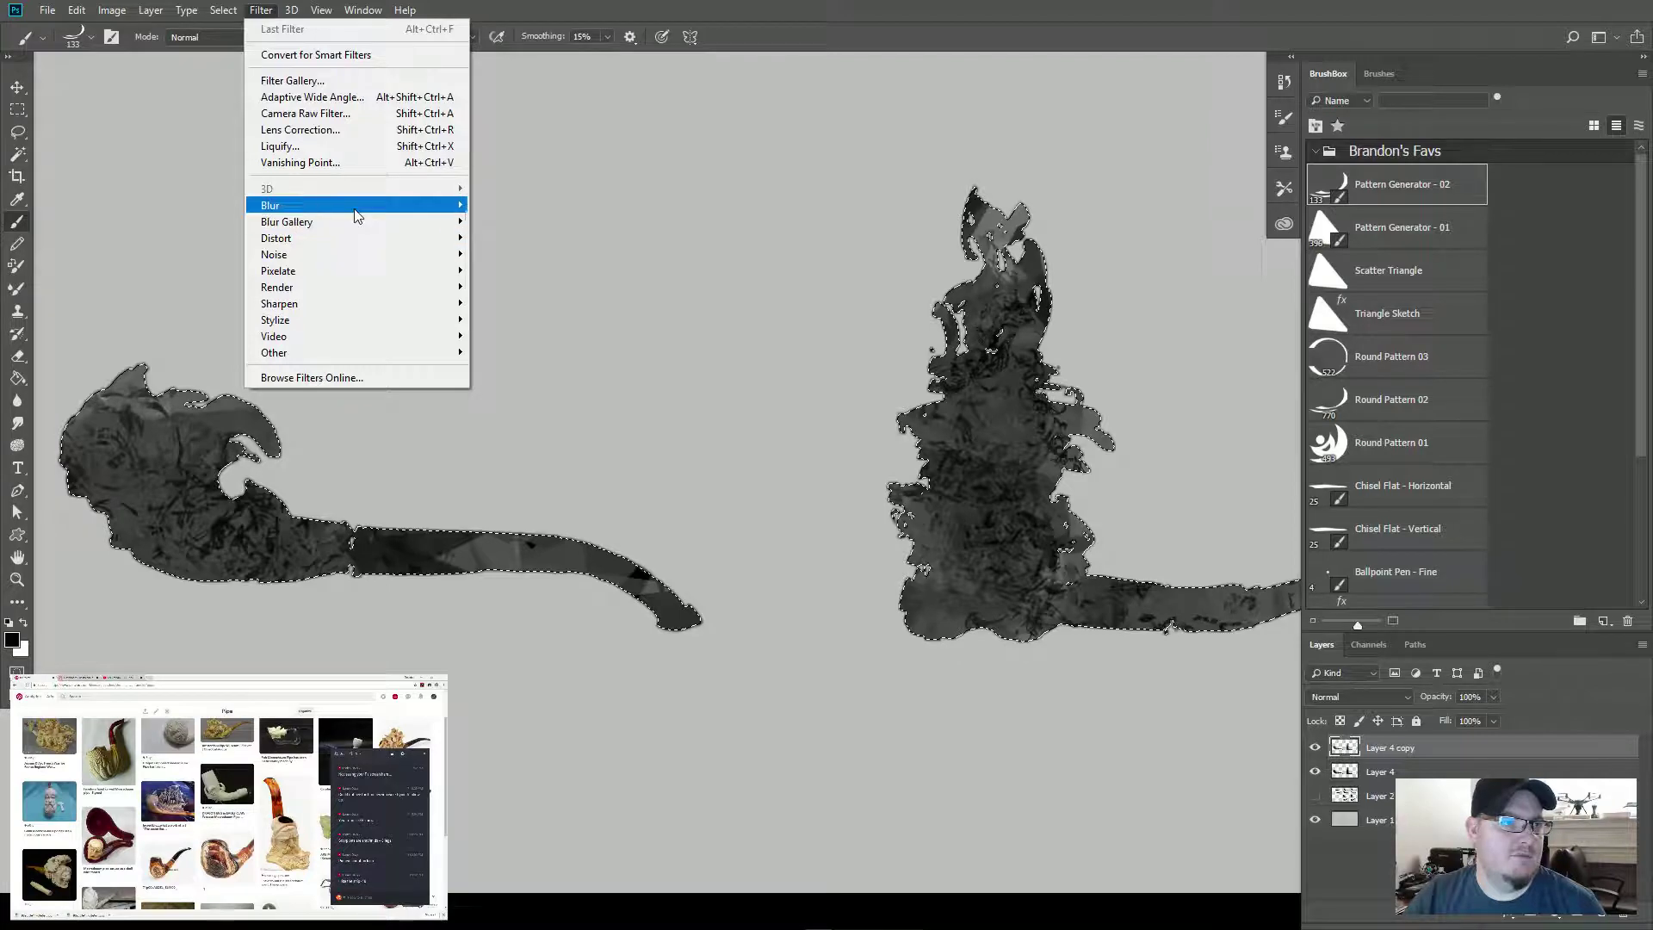
click(532, 254)
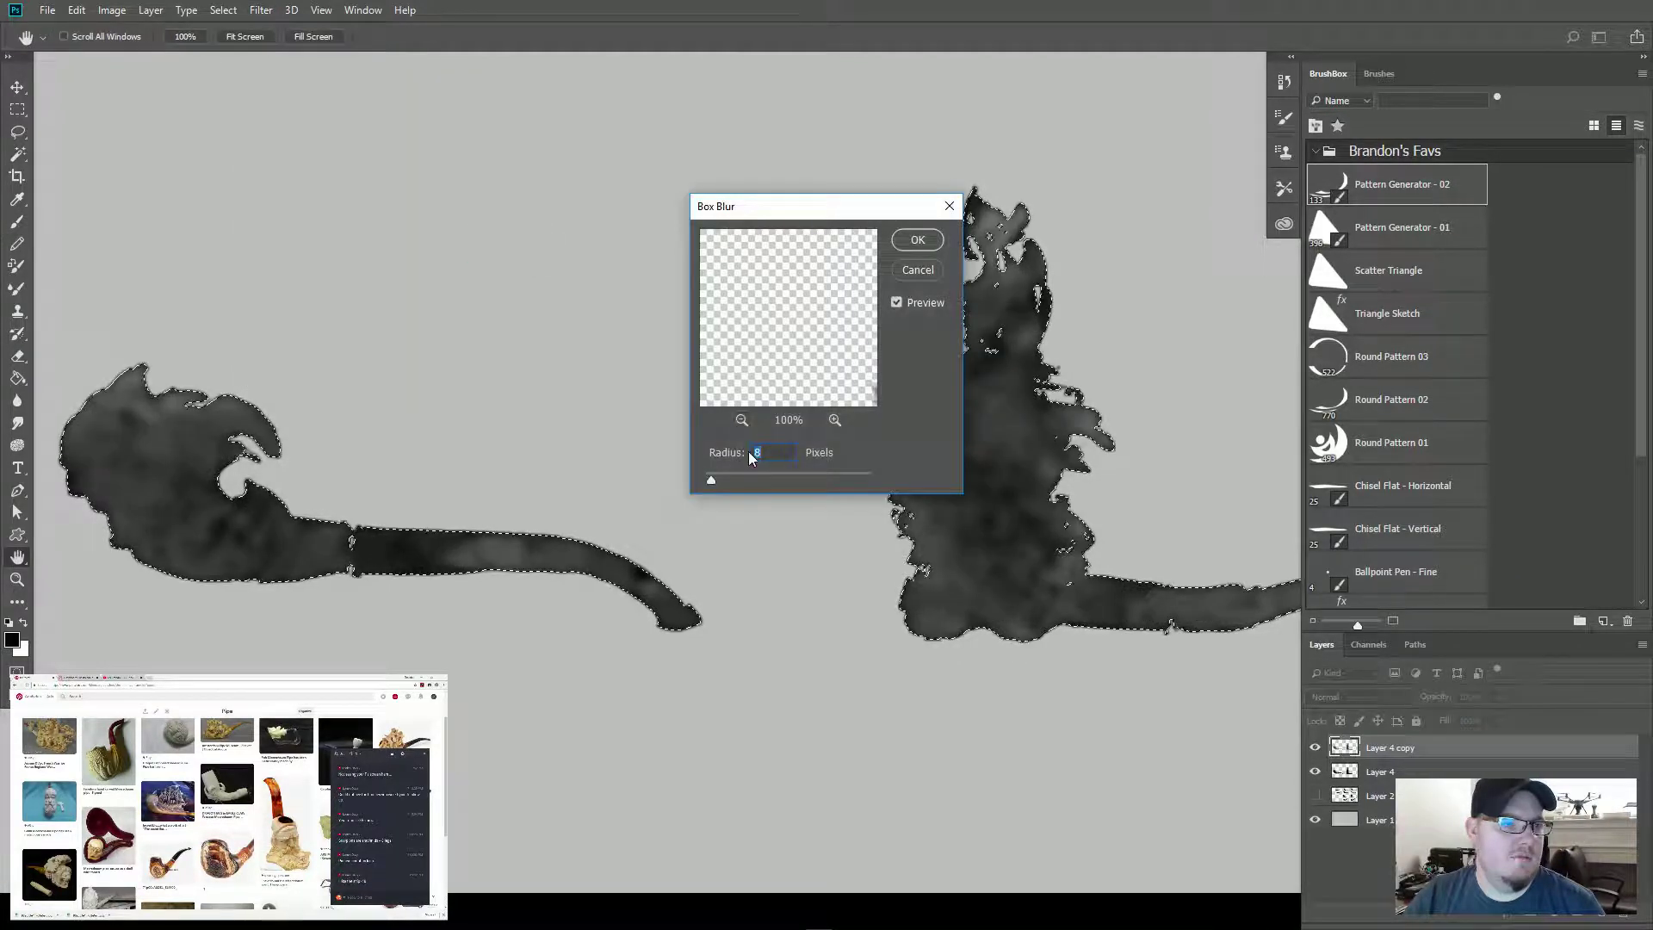
drag(711, 480, 717, 480)
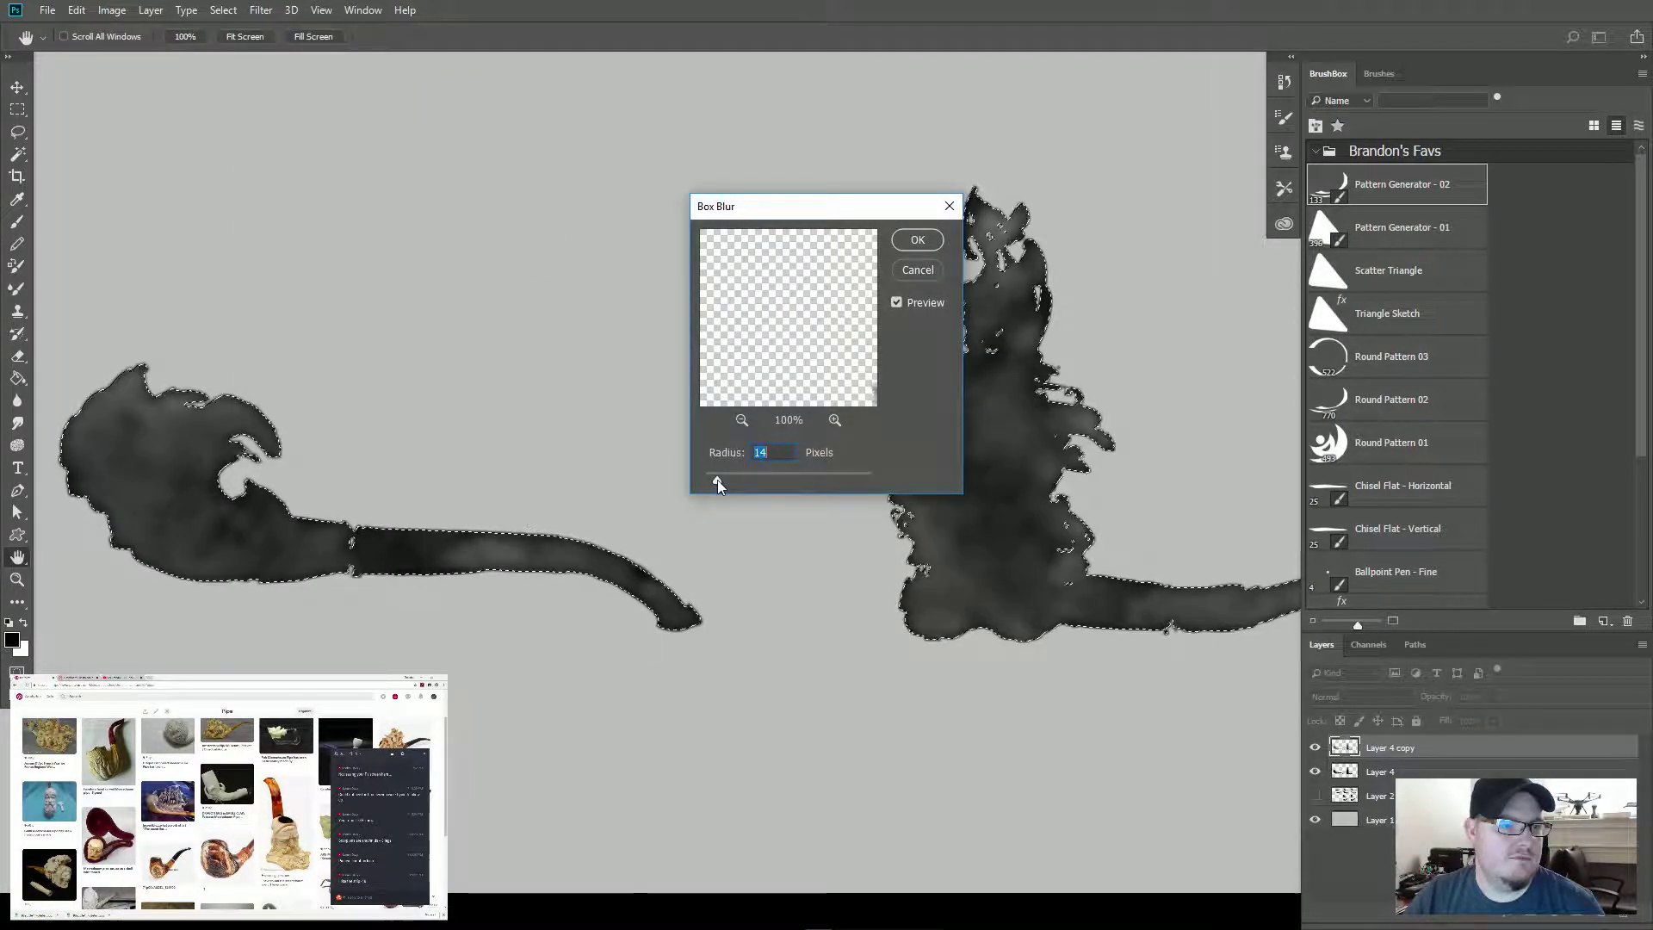
click(918, 269)
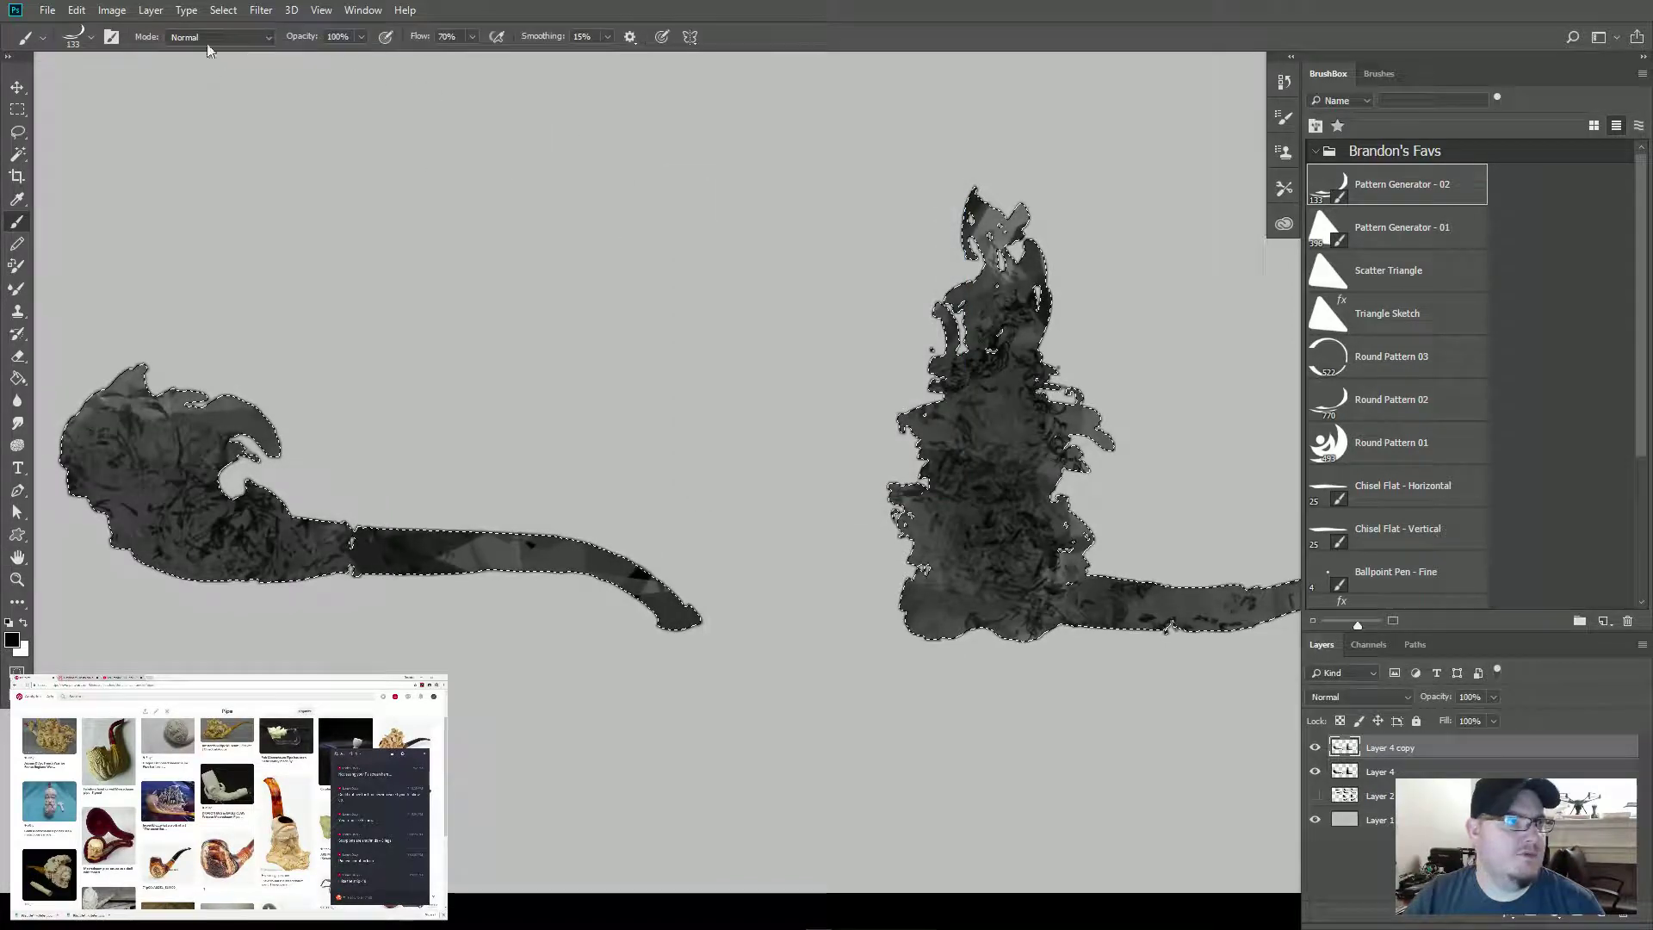
Step: Expand the selection around both pipe silhouettes
click(77, 9)
mouse_move(223, 9)
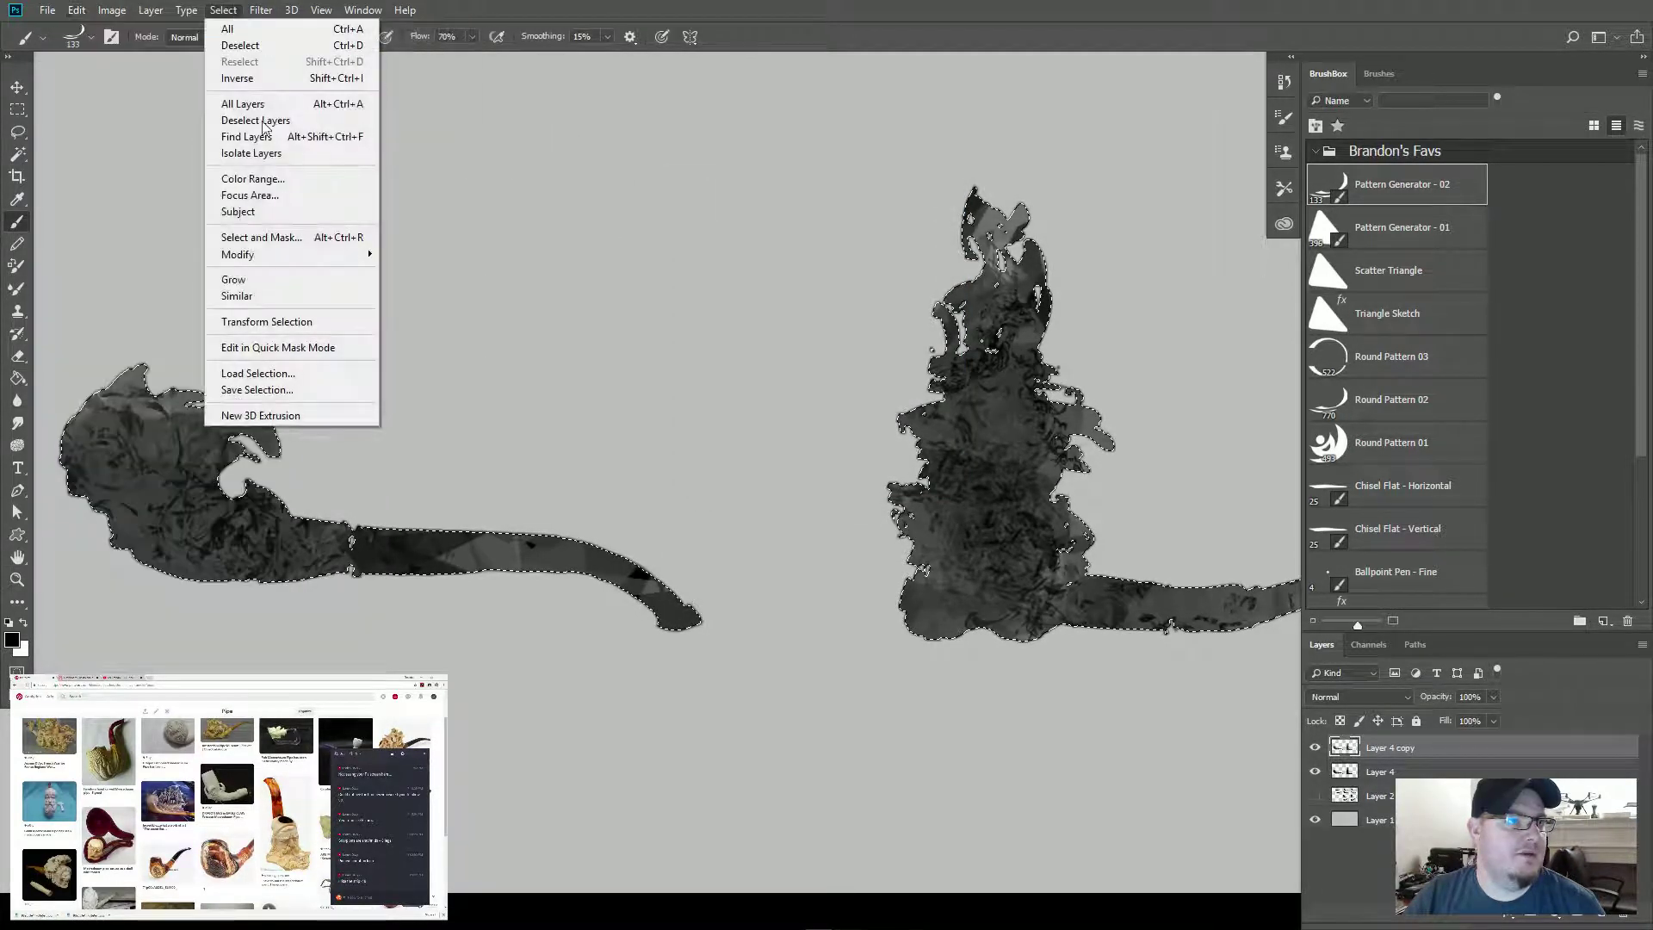
mouse_move(339, 264)
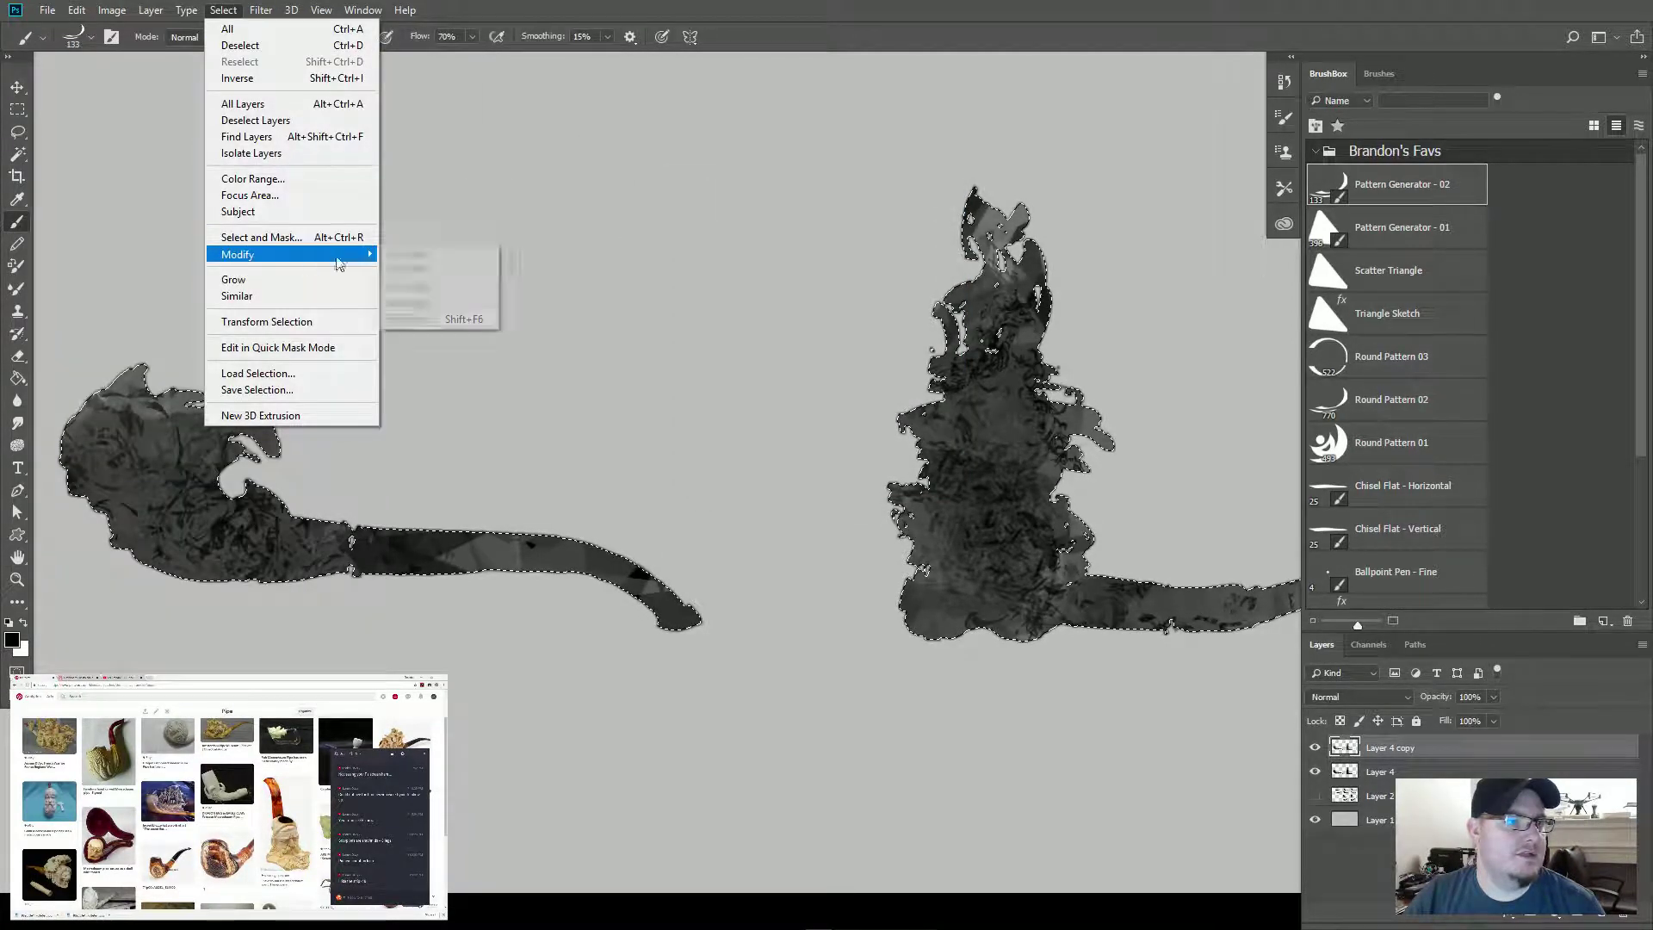
click(420, 289)
key(Return)
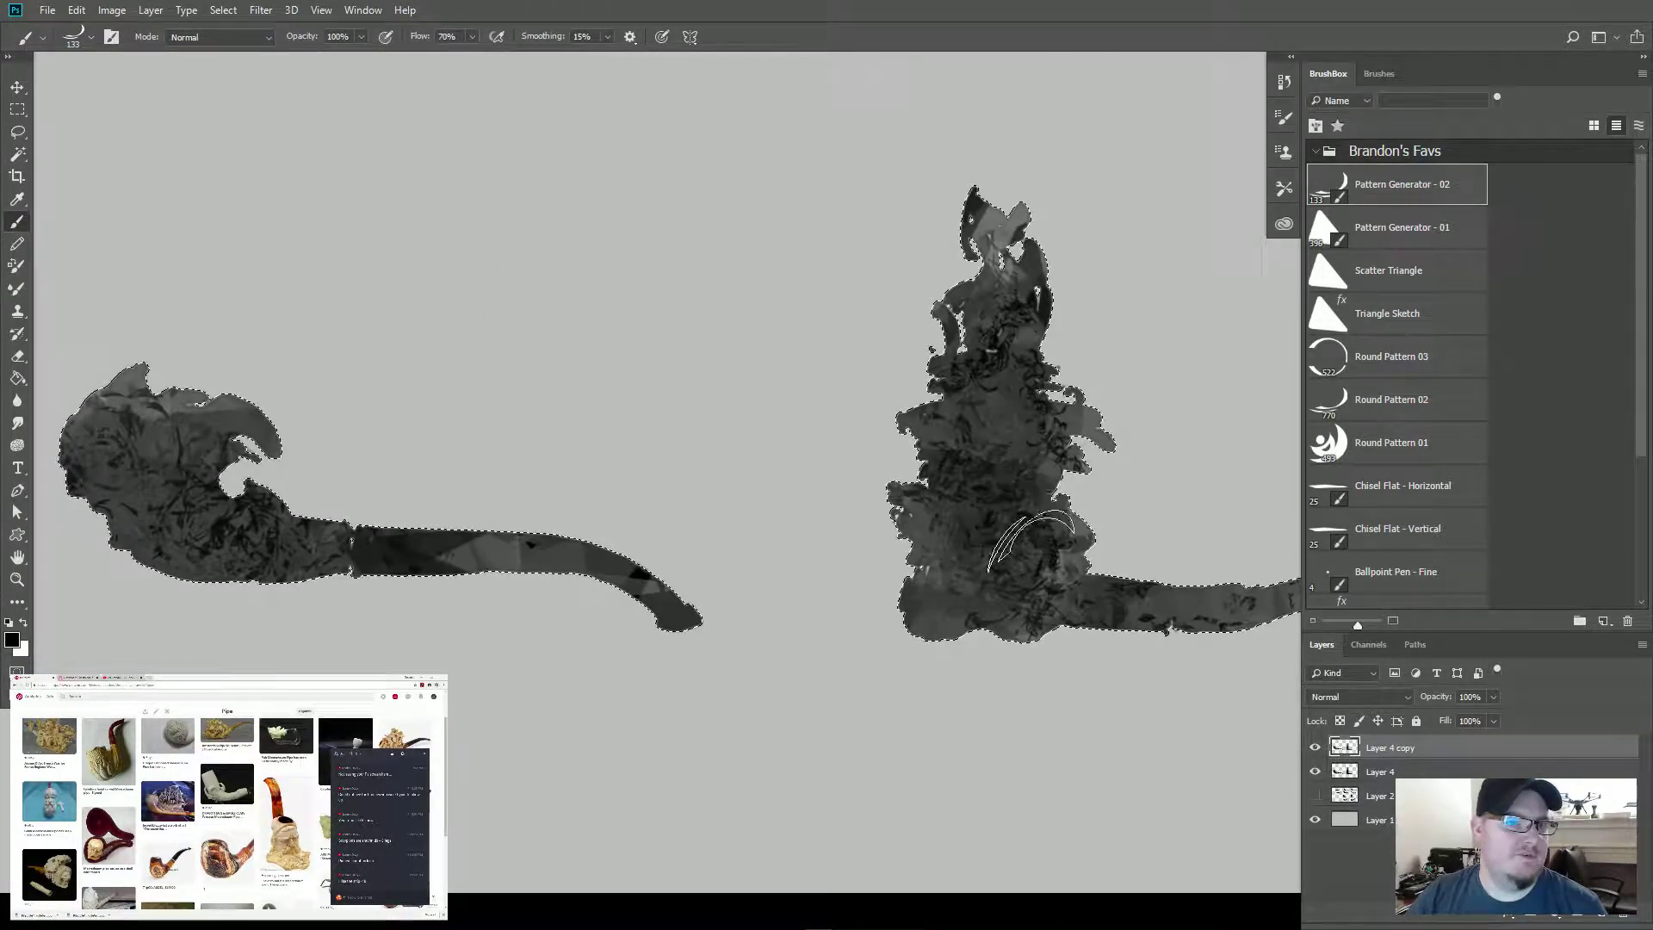
click(223, 10)
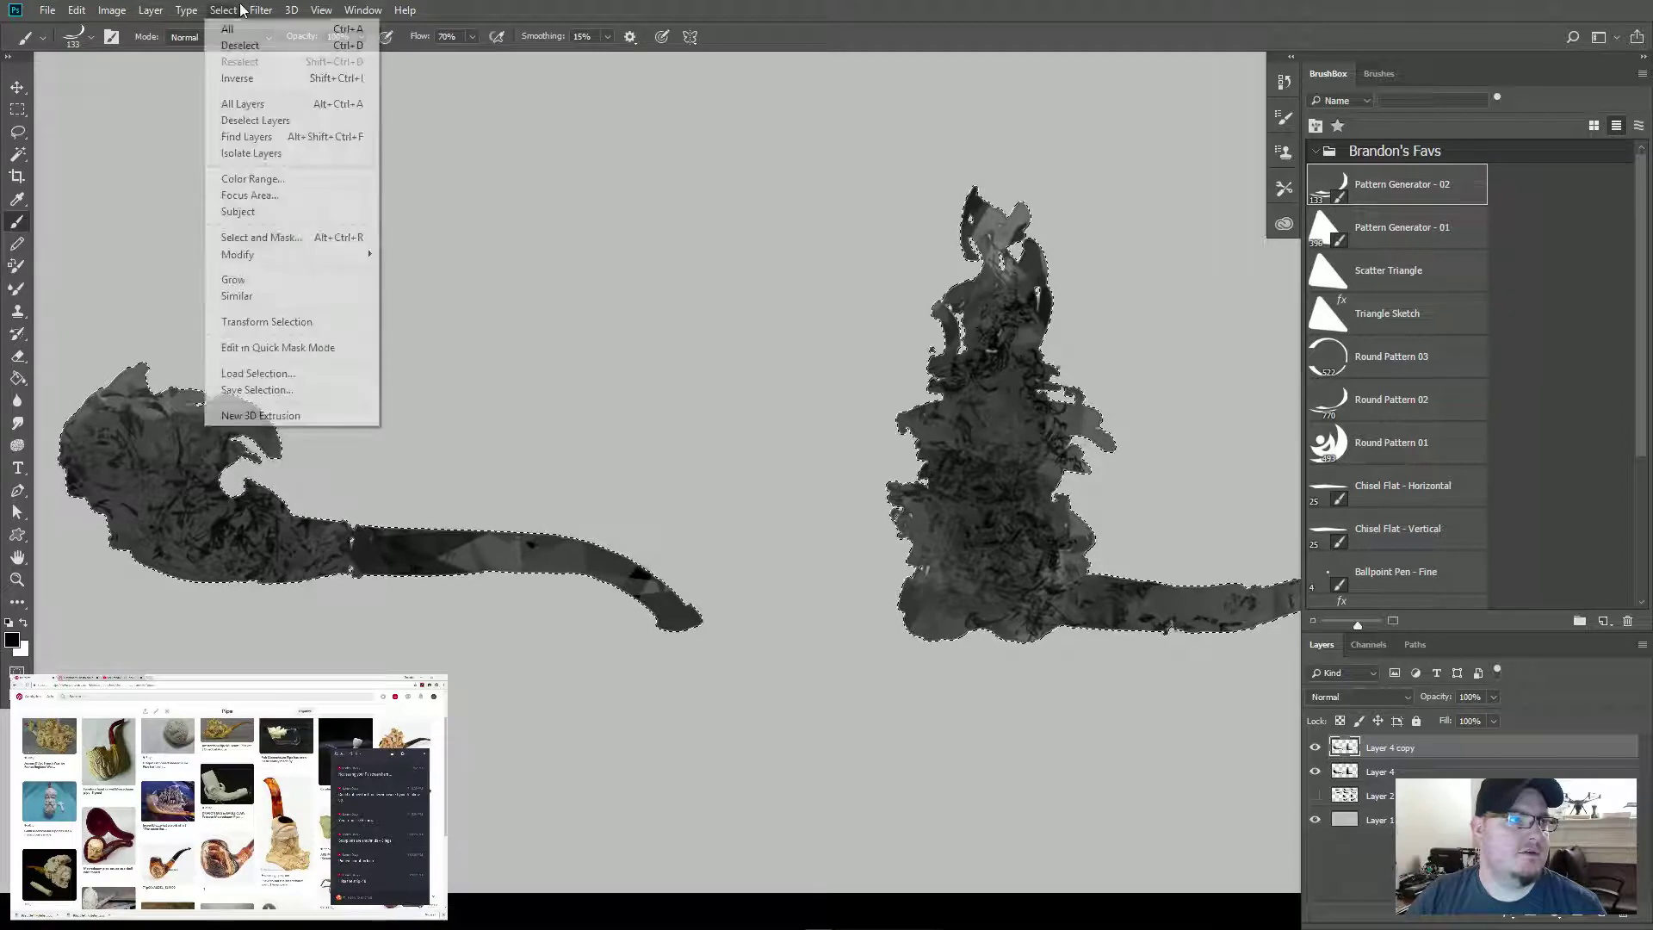
mouse_move(340, 207)
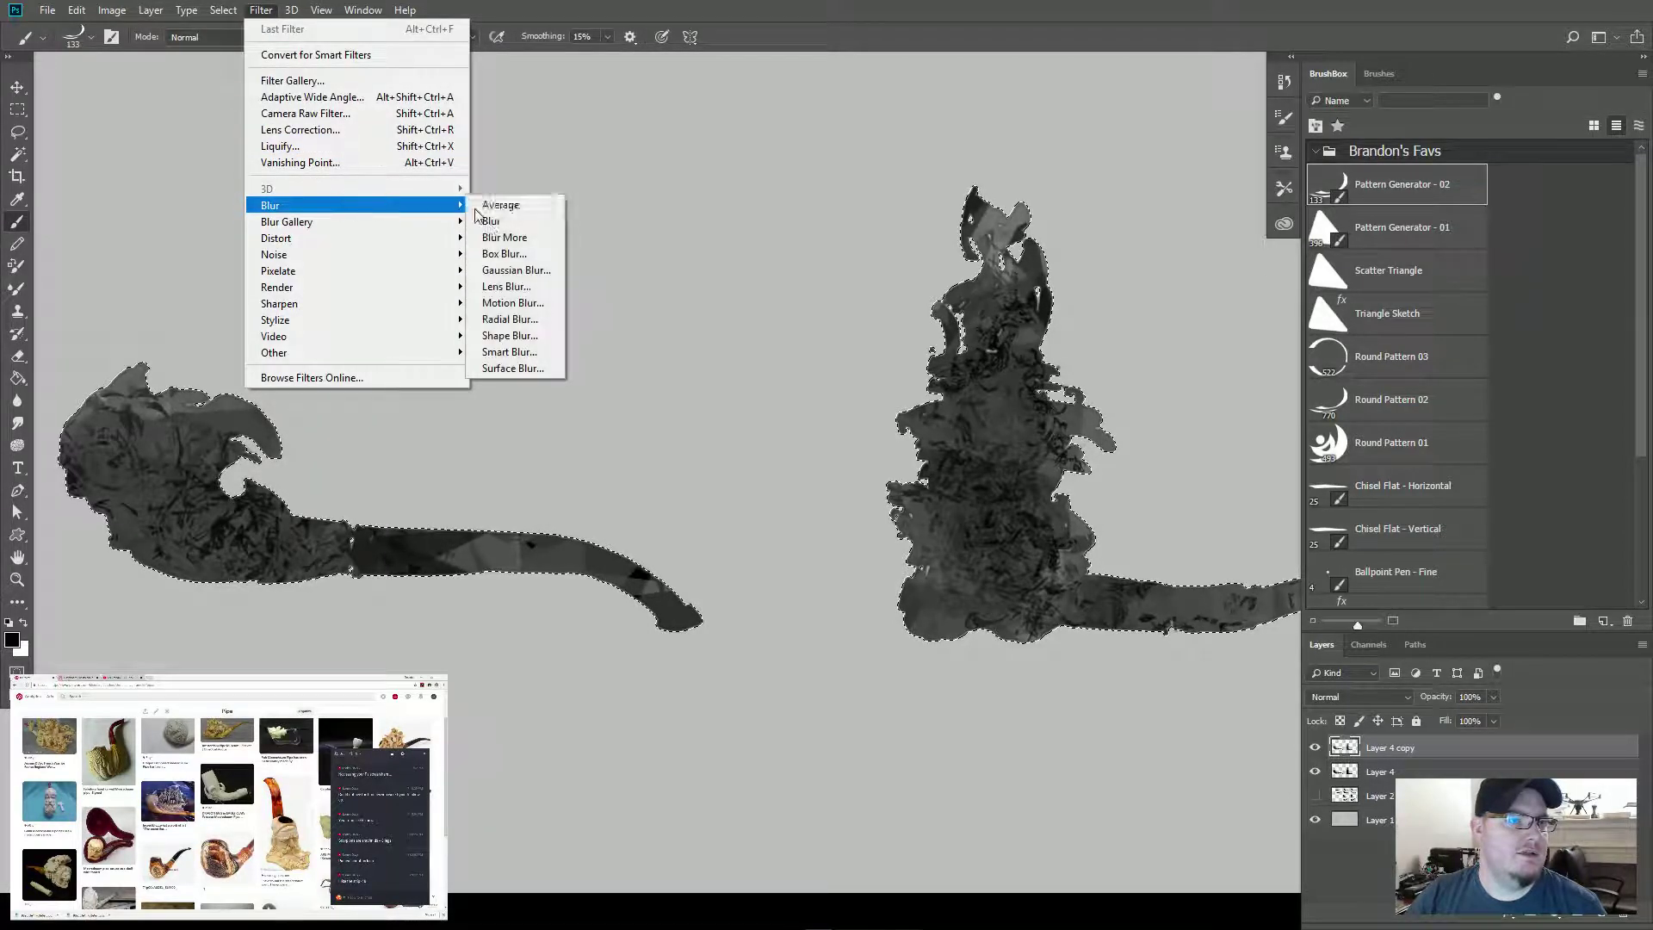
click(505, 255)
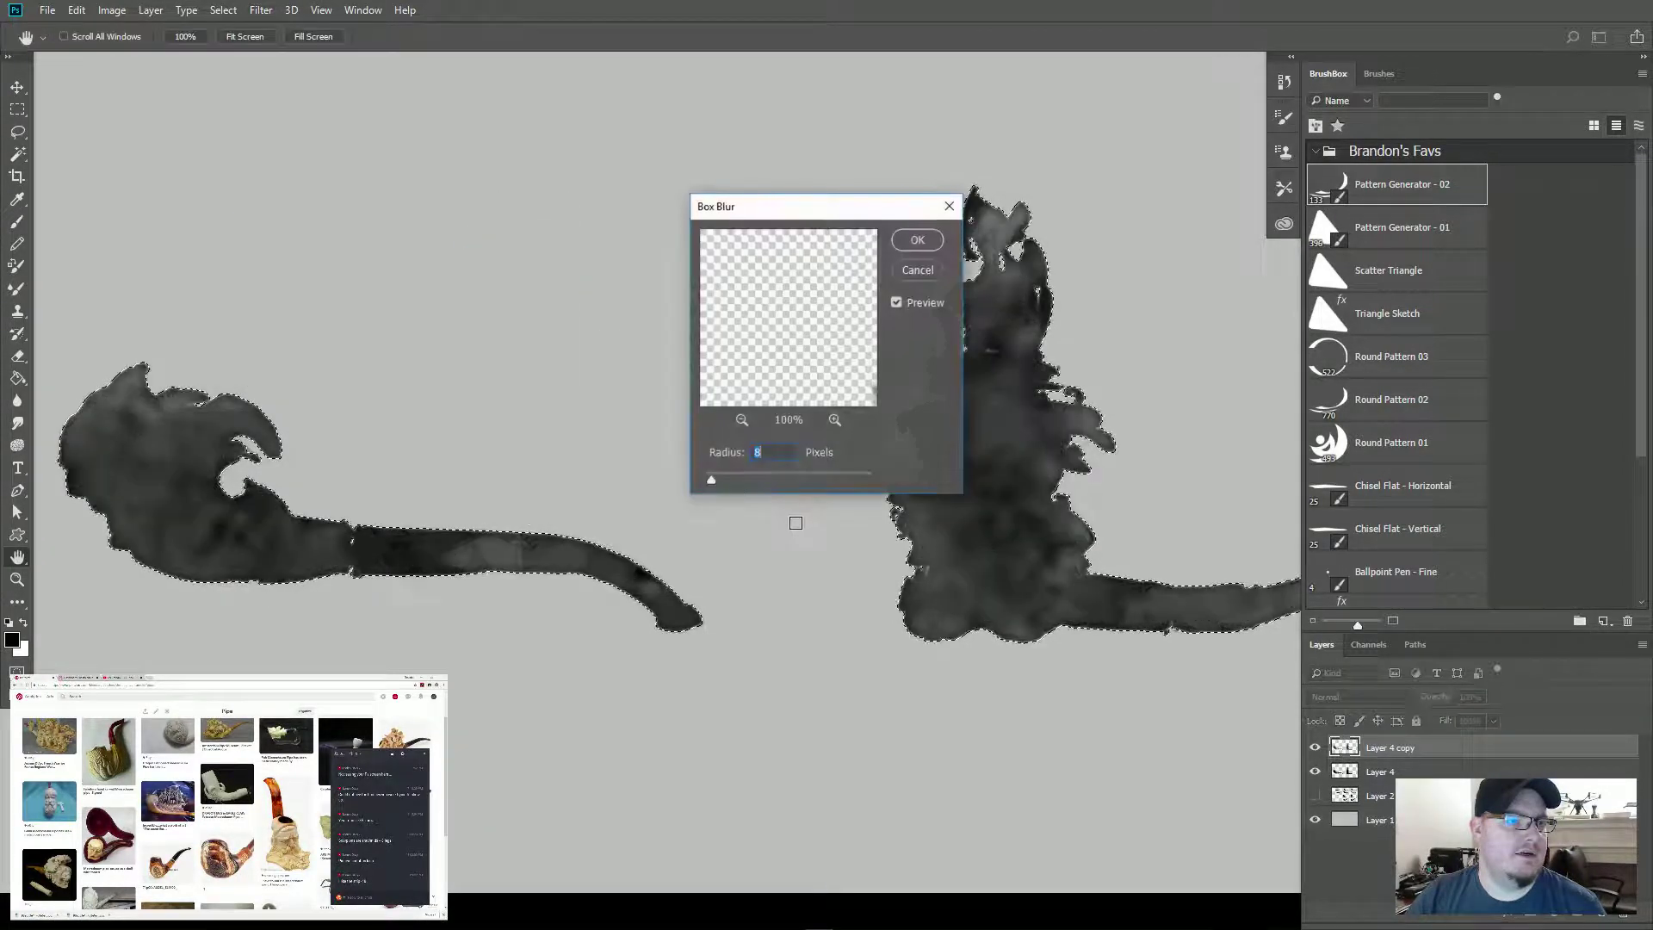
mouse_move(713, 480)
mouse_down()
mouse_move(780, 481)
mouse_move(711, 480)
mouse_up()
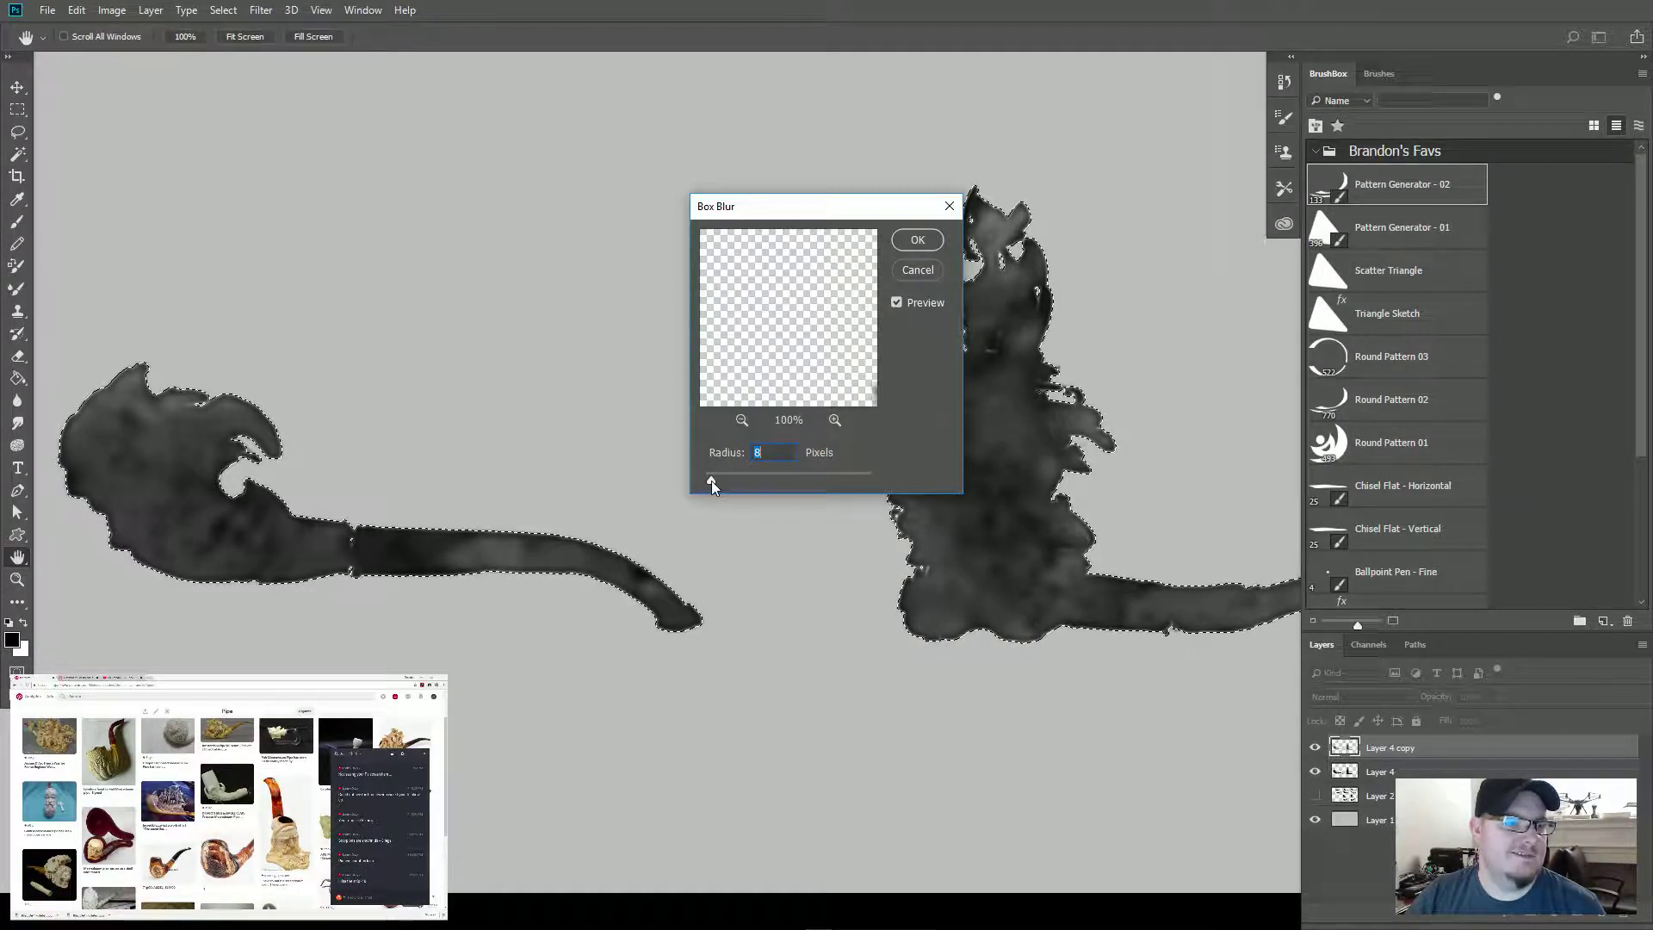
click(899, 268)
Step: Soften the texture on both pipes with a Gaussian Blur of 2.8 pixels radius, and clear the selection
click(261, 9)
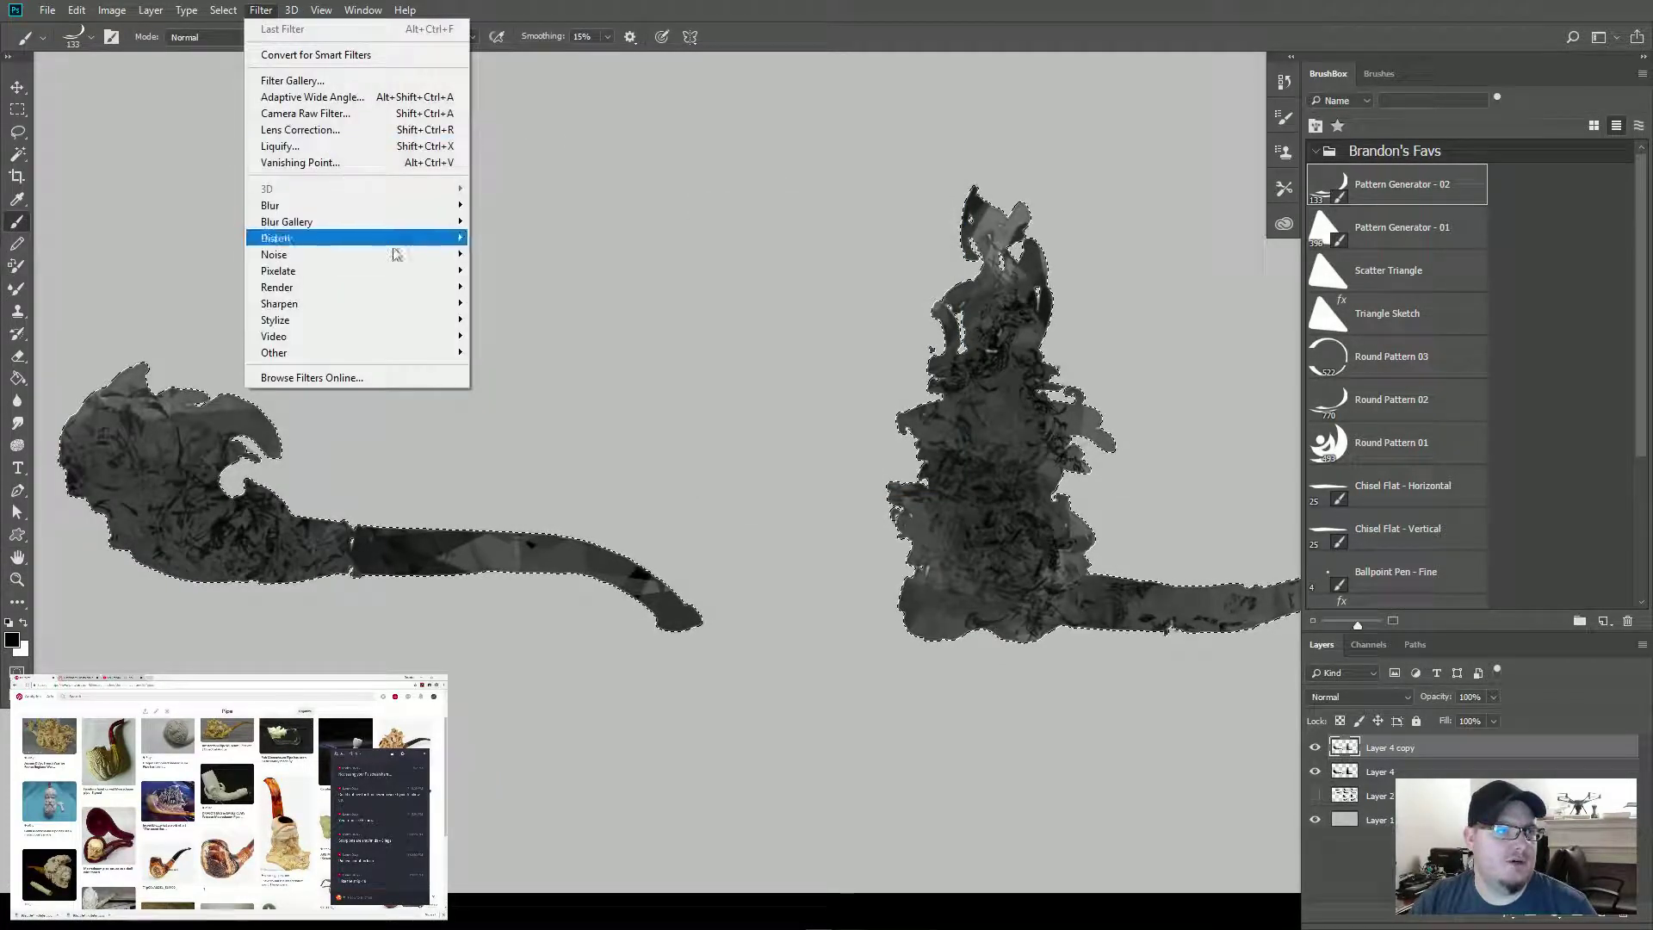
mouse_move(401, 207)
click(515, 270)
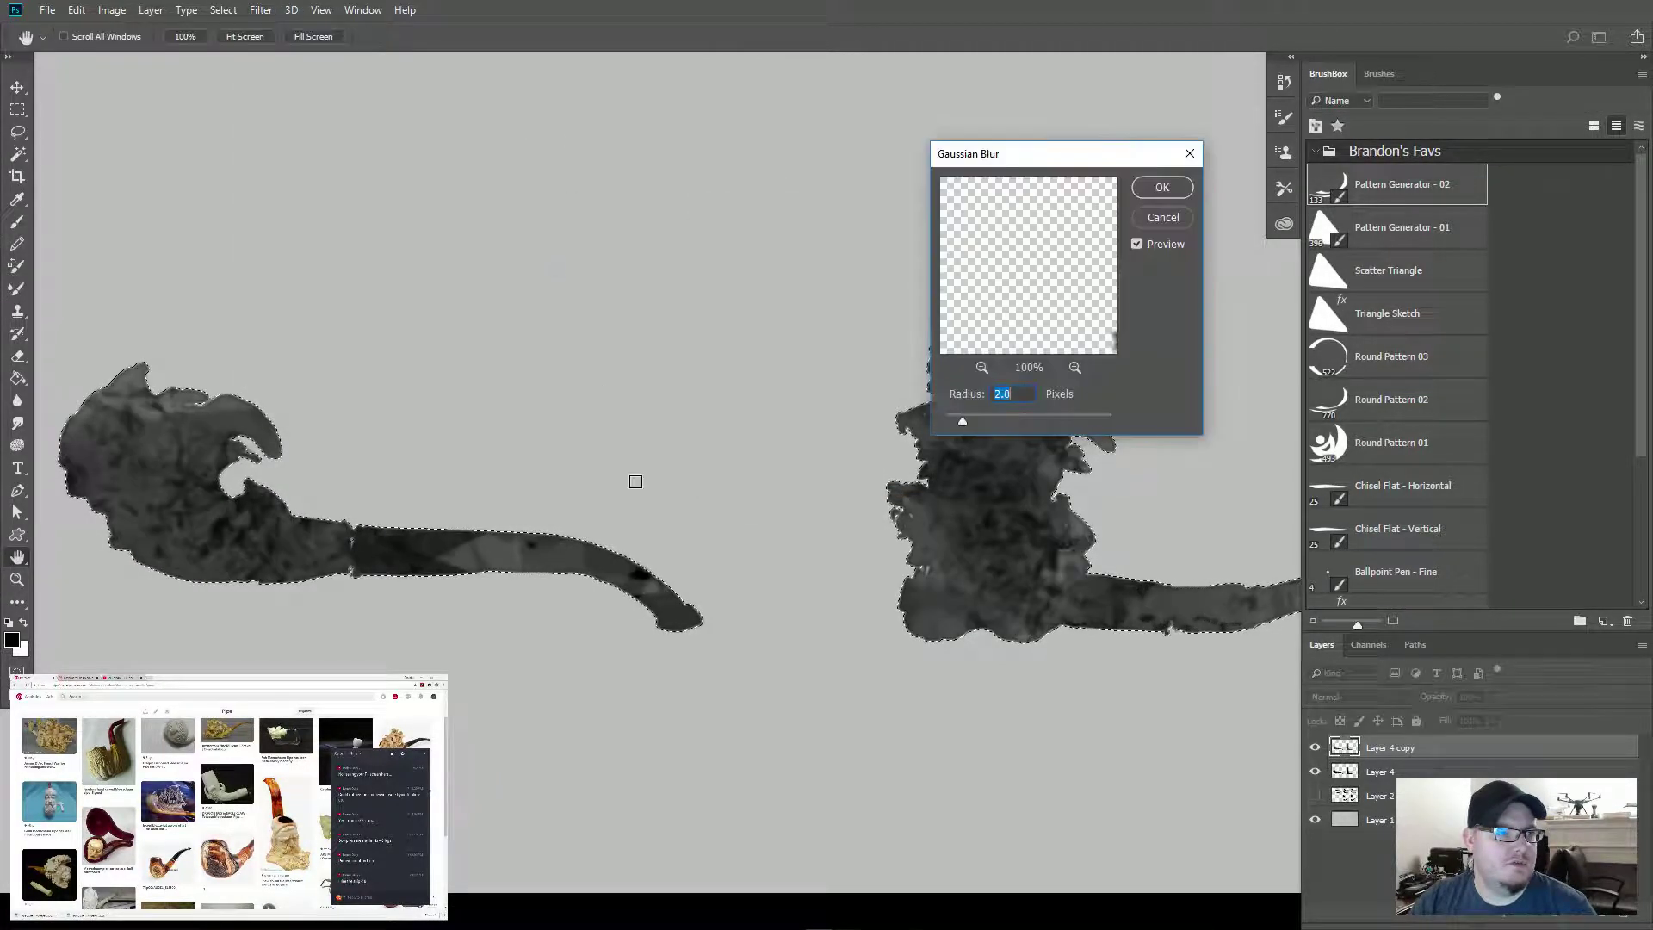
mouse_move(978, 415)
mouse_down()
mouse_move(1000, 425)
mouse_move(970, 421)
mouse_up()
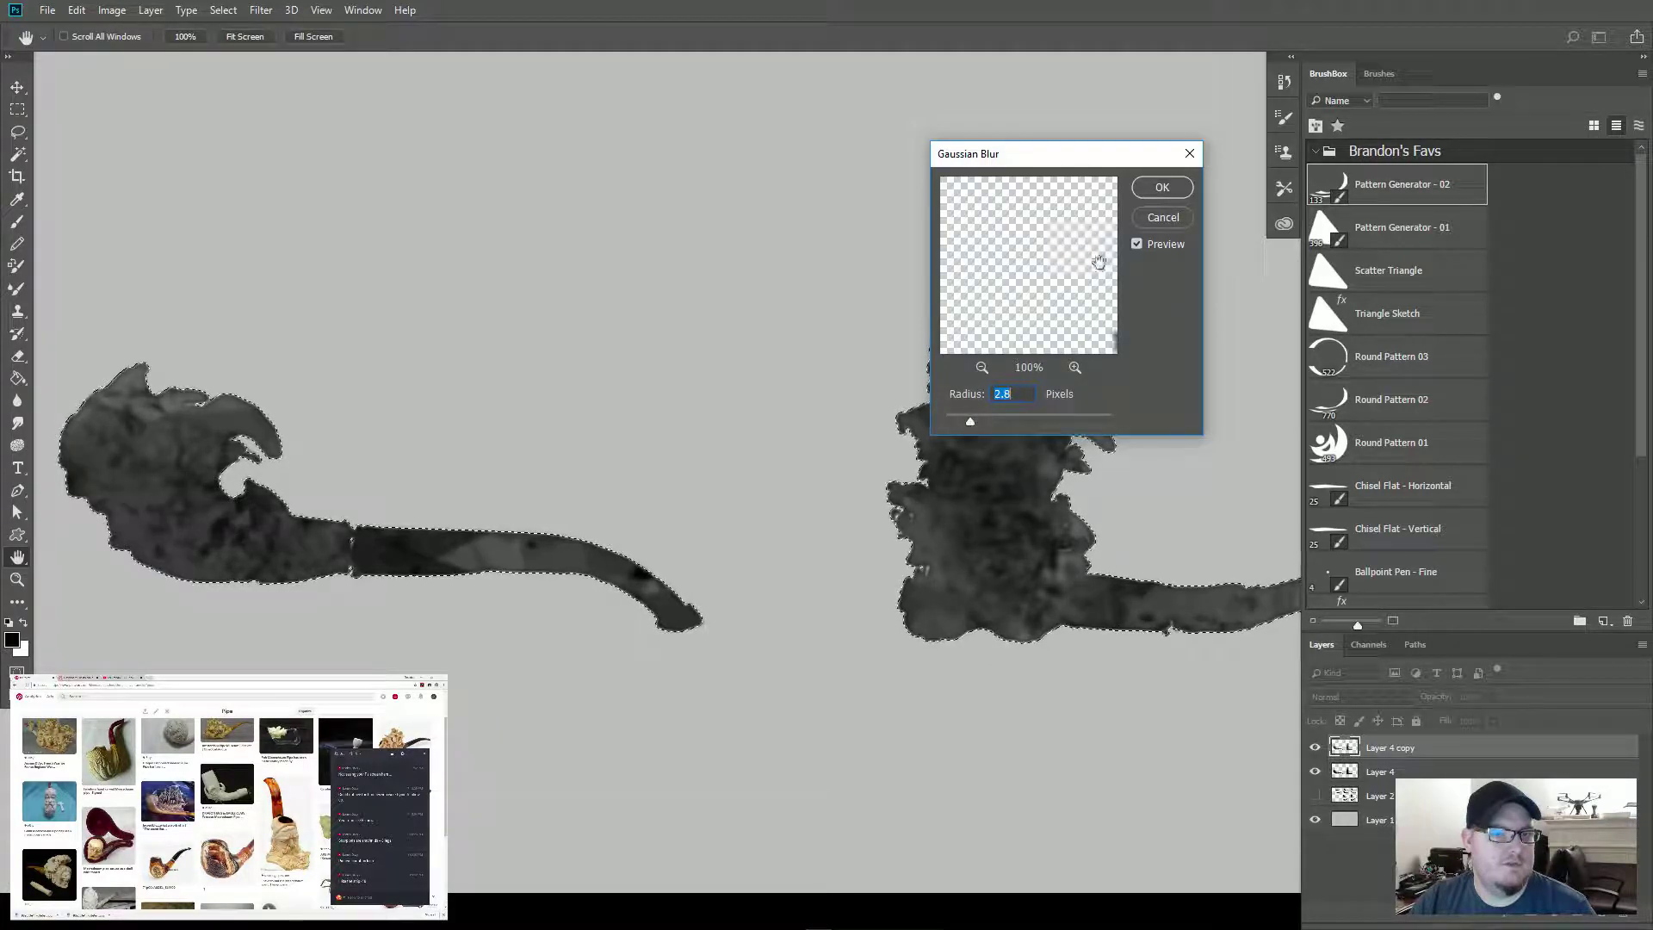
click(1162, 187)
key(b)
drag(686, 591, 534, 560)
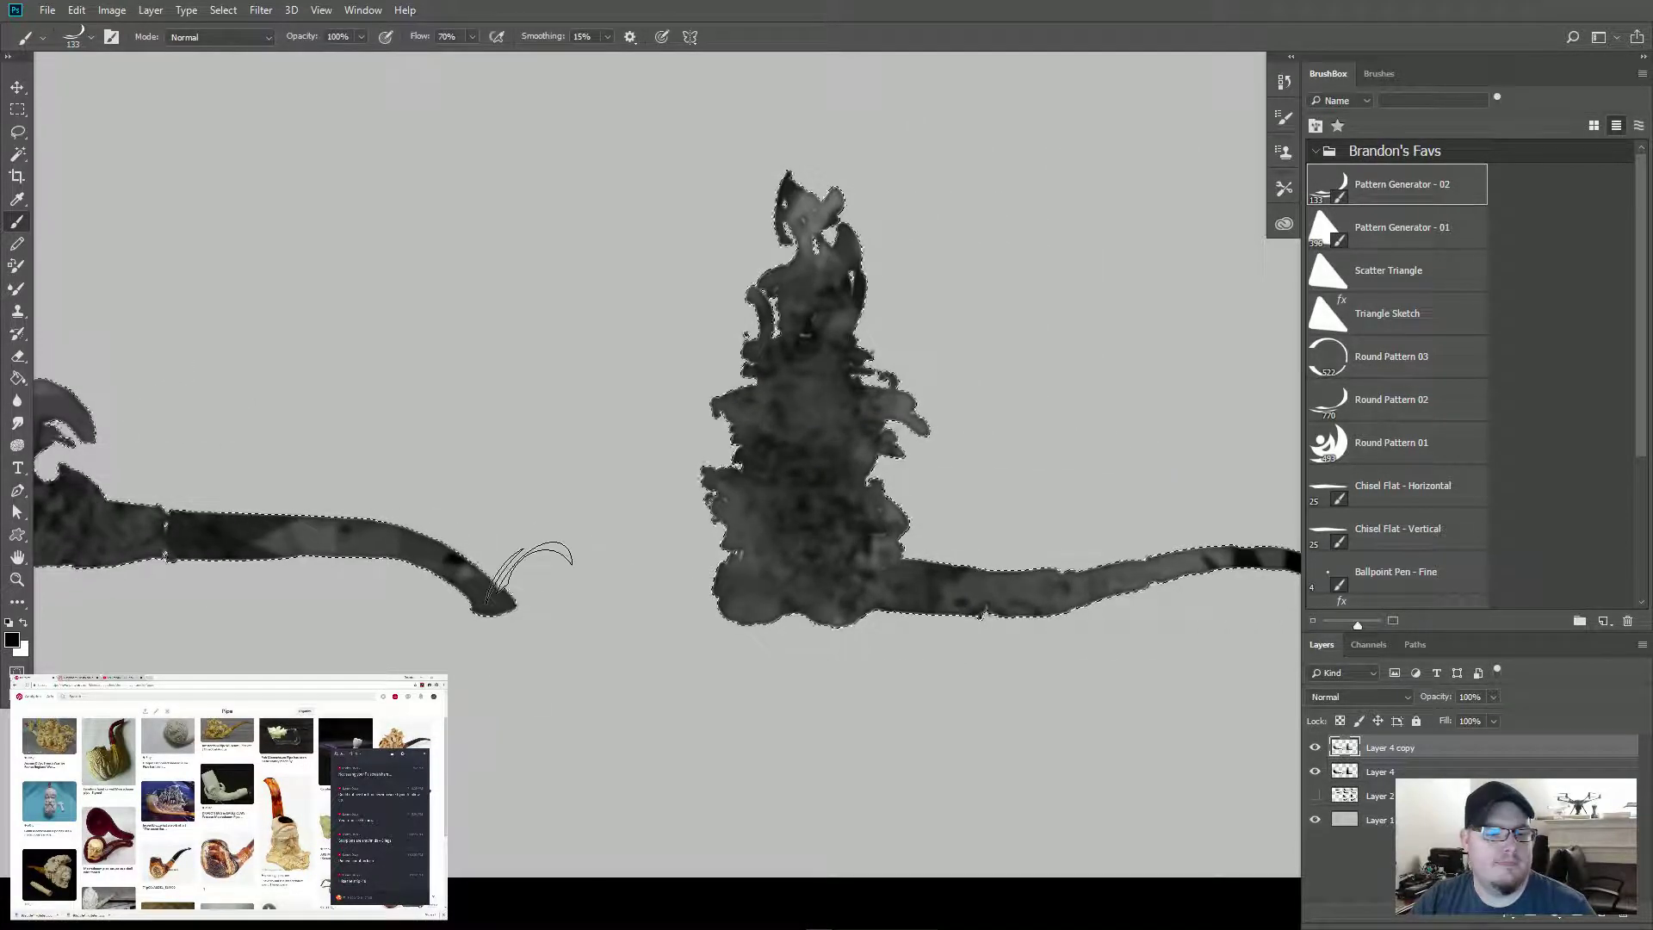
drag(837, 540, 658, 540)
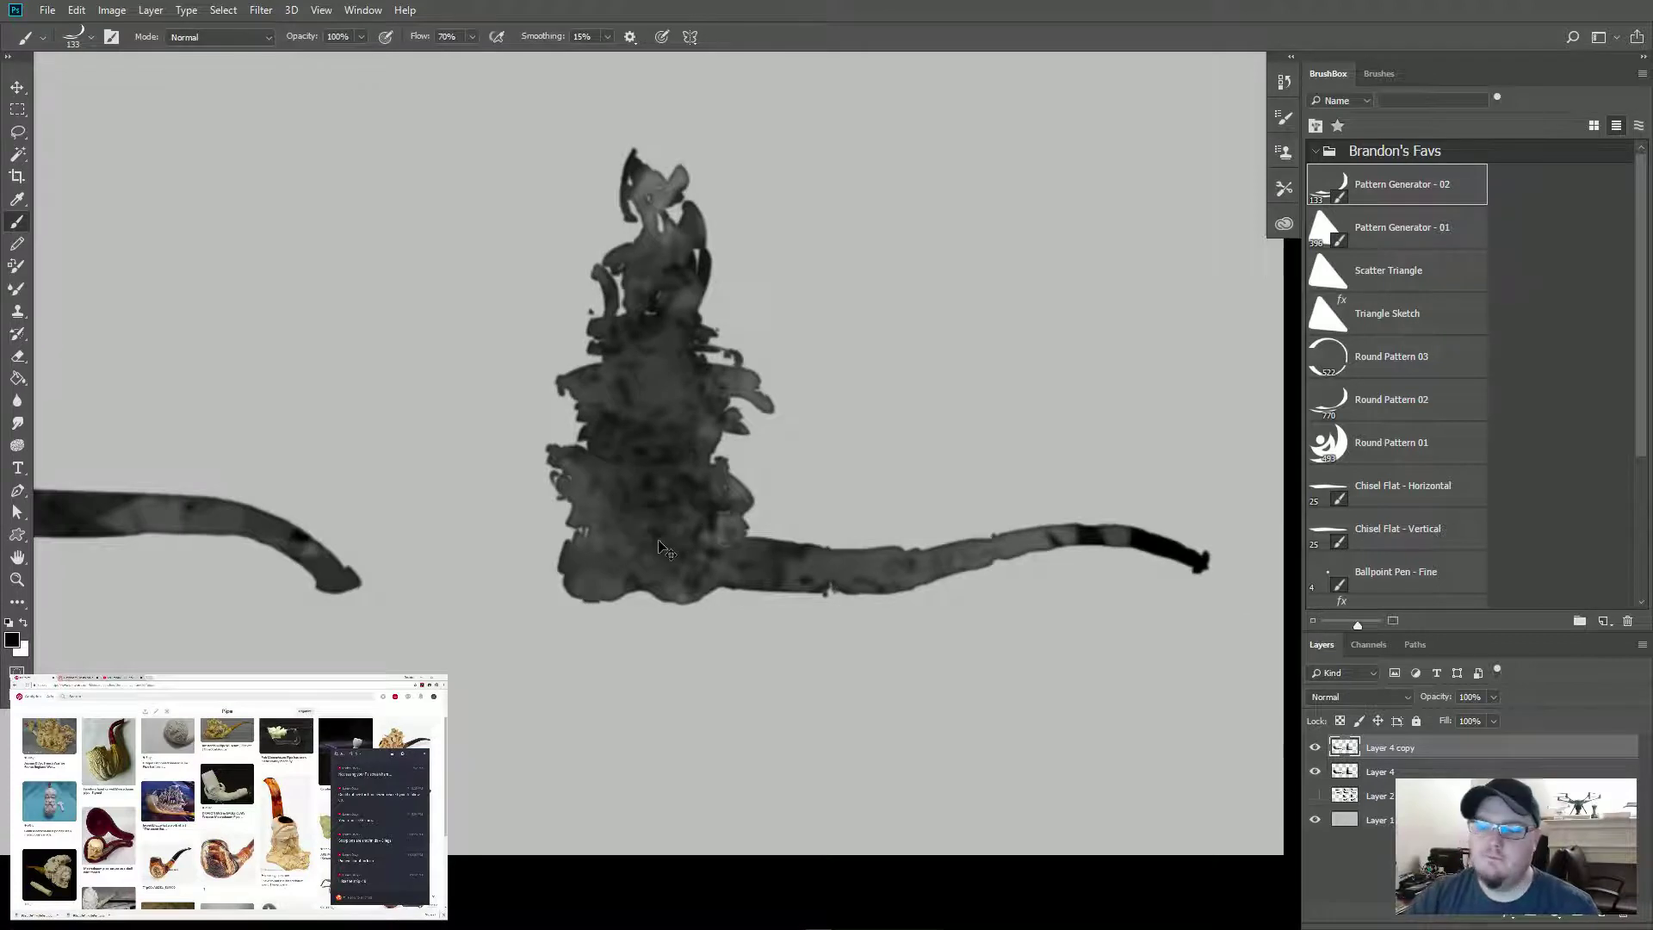
Step: Add a new layer clipped to Layer 4 copy and choose the Chisel Flat - Horizontal brush
key(ctrl+minus)
drag(422, 523, 509, 560)
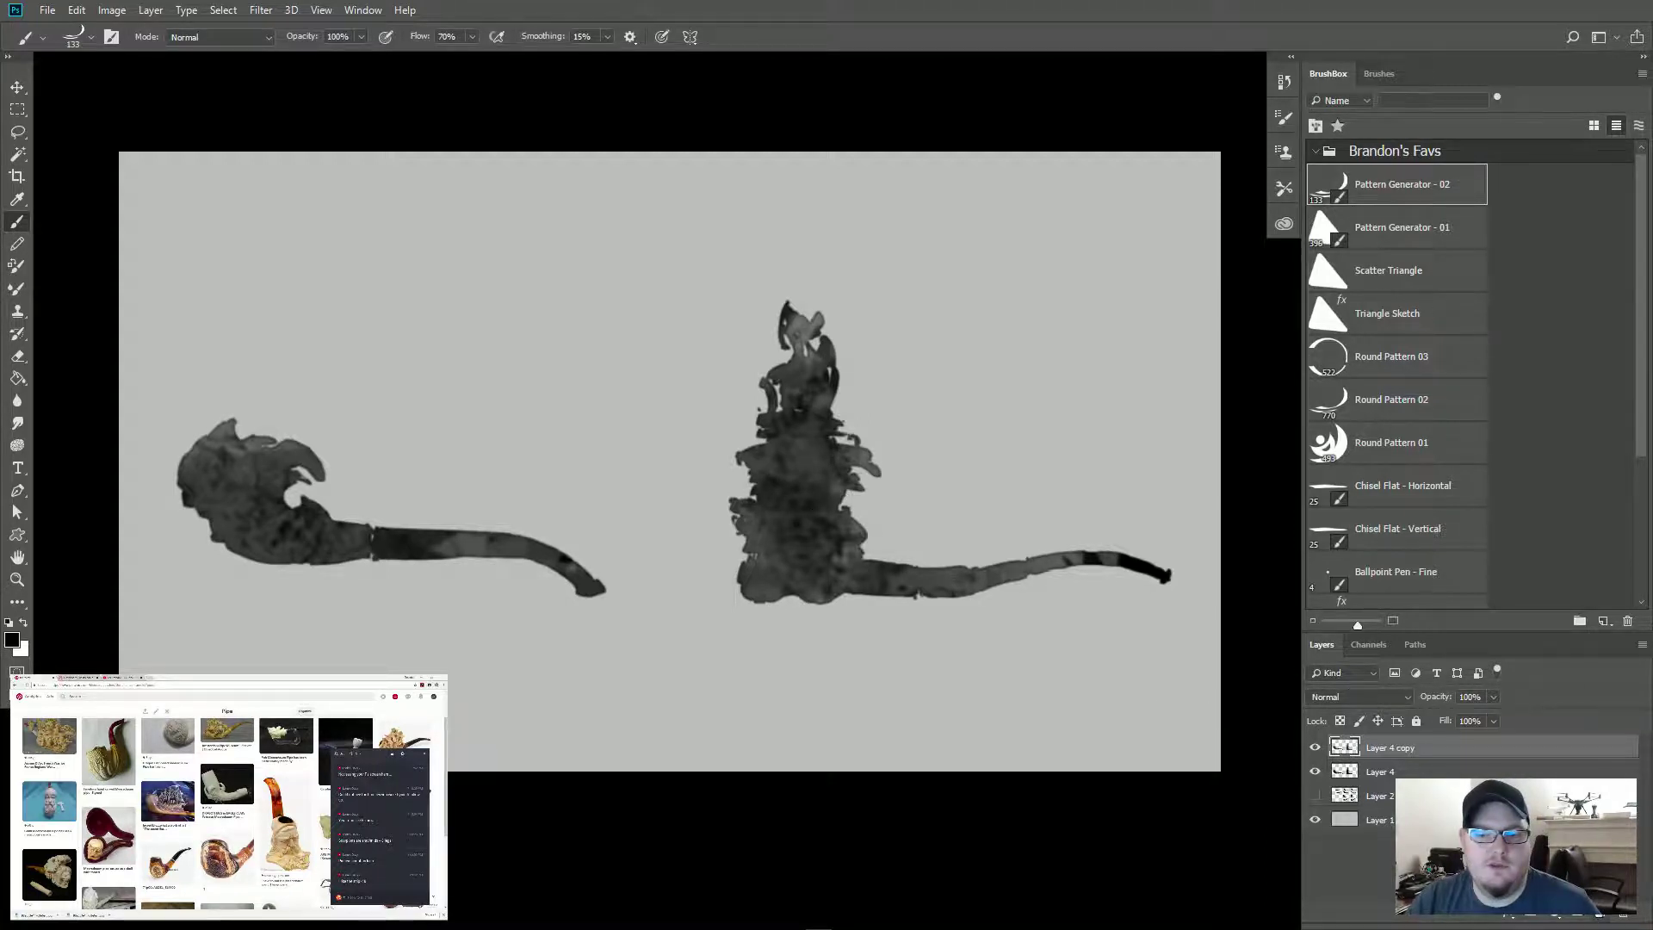
key(ctrl+shift+alt+n)
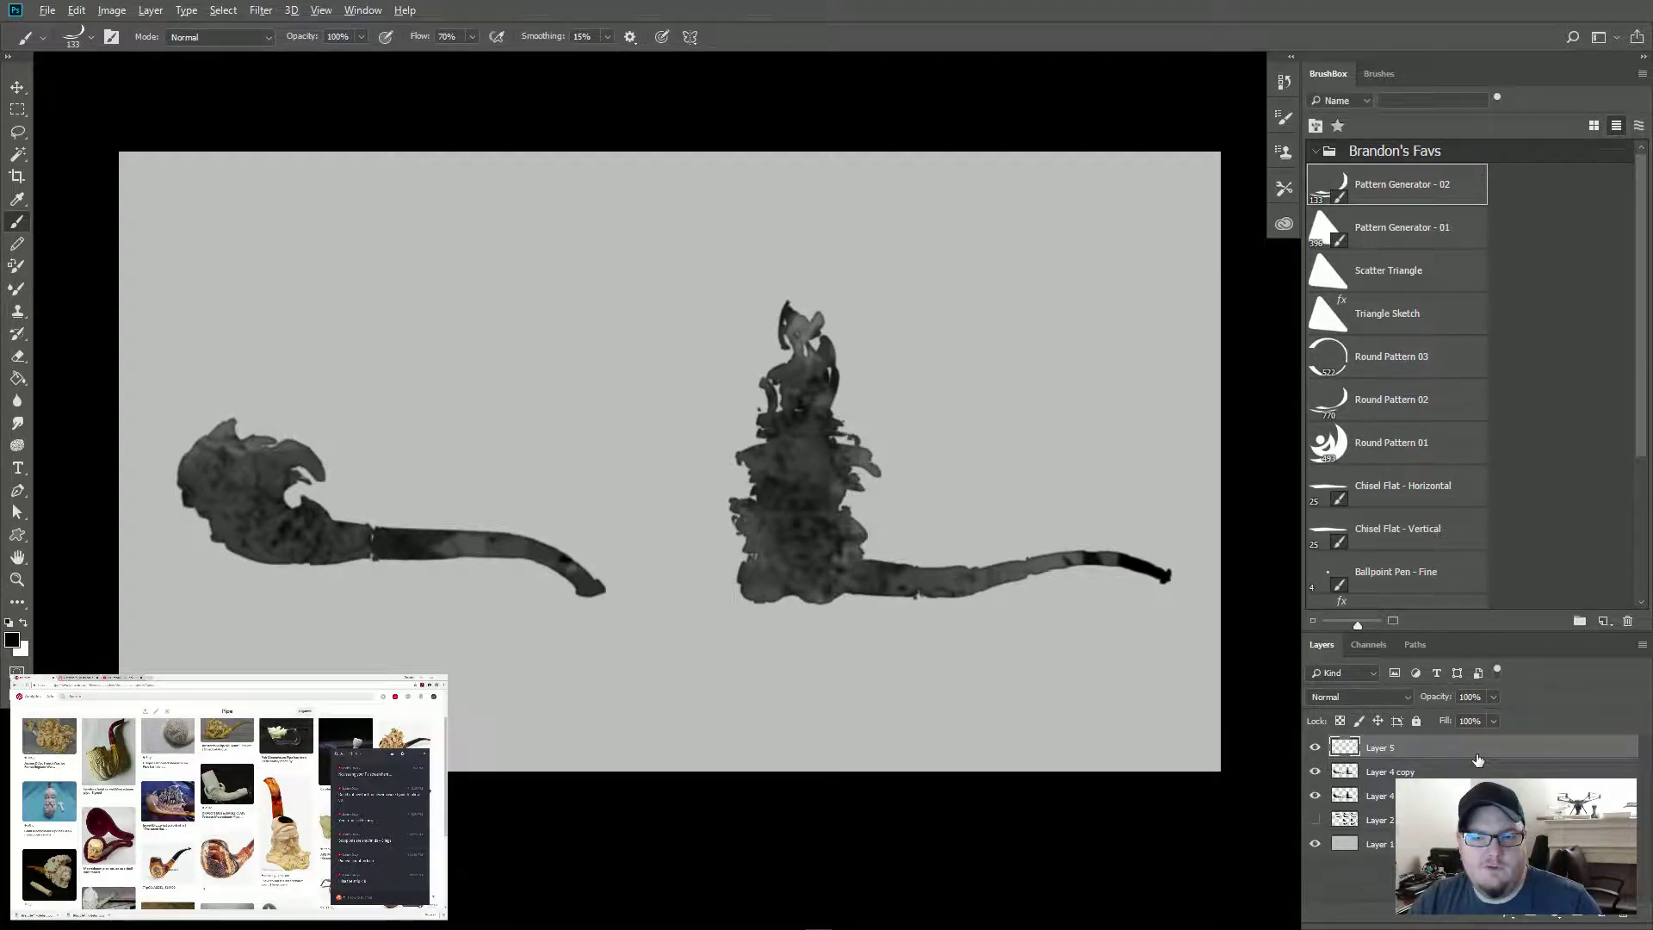
alt+click(1478, 754)
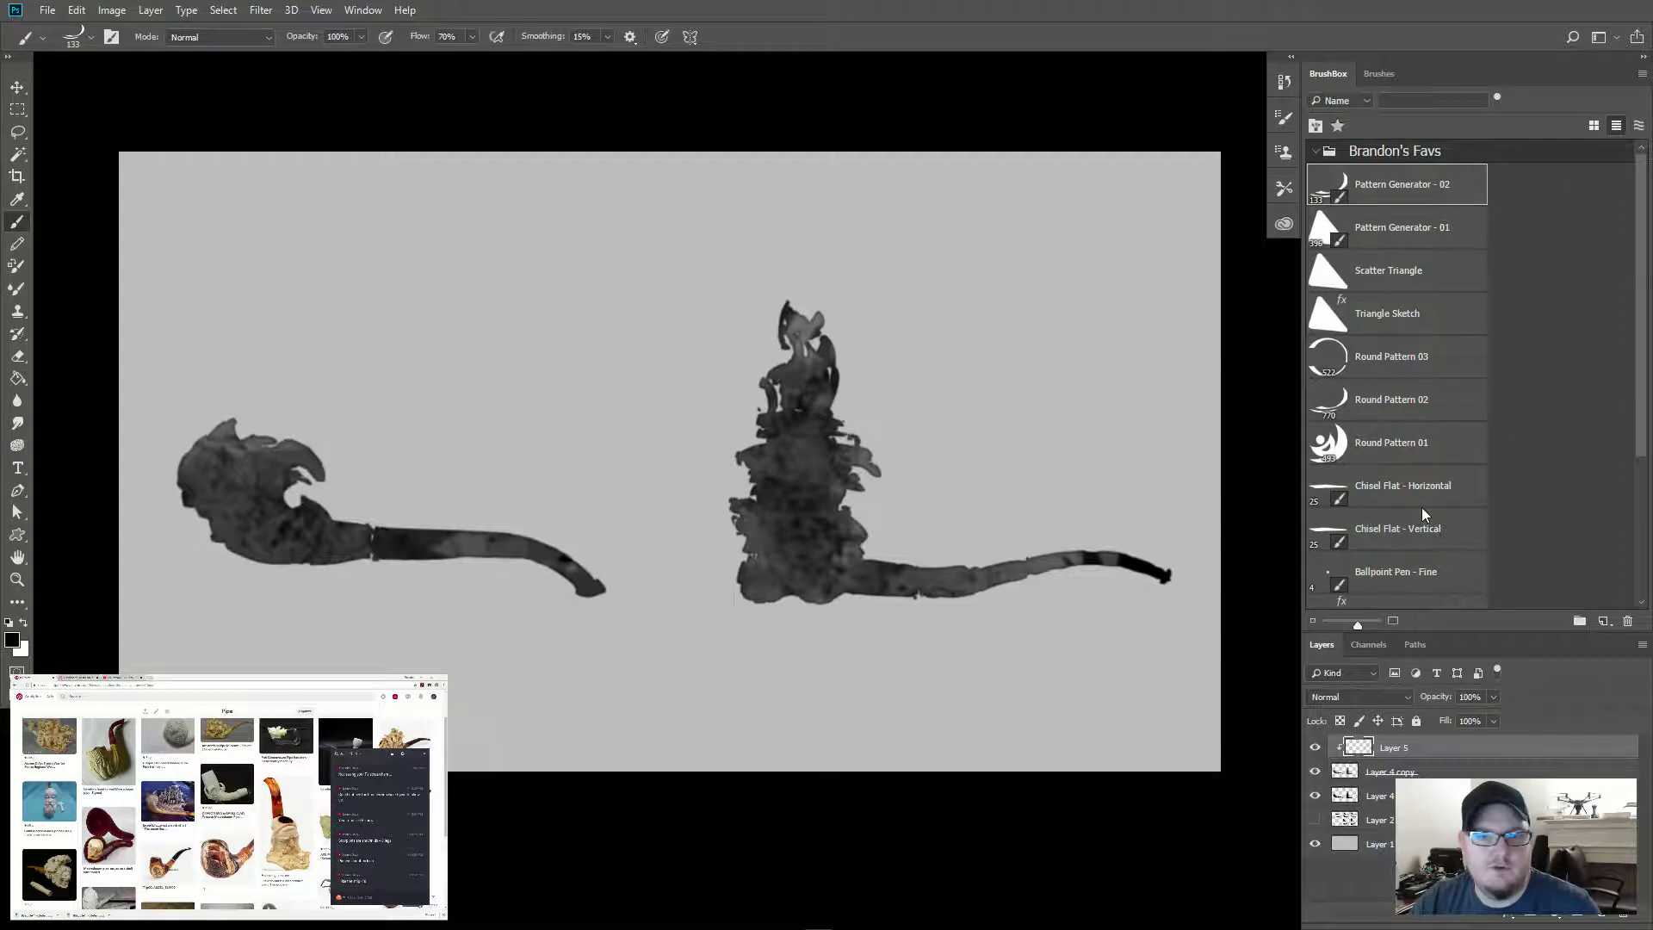
scroll(1430, 489, down, 4)
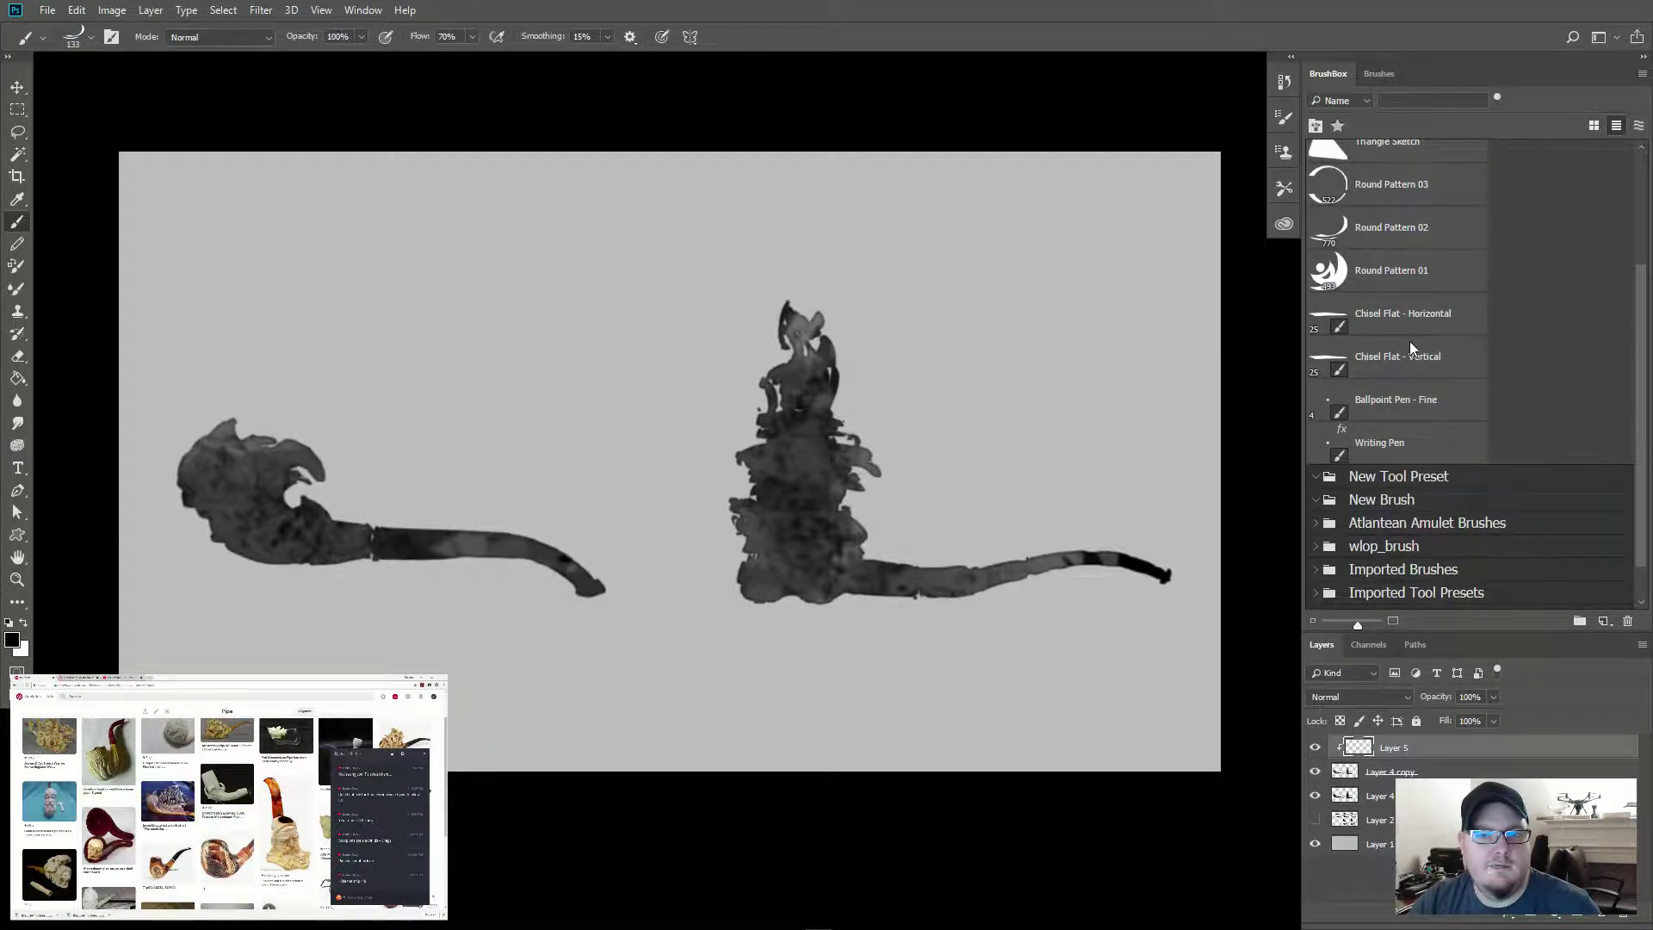
click(1407, 308)
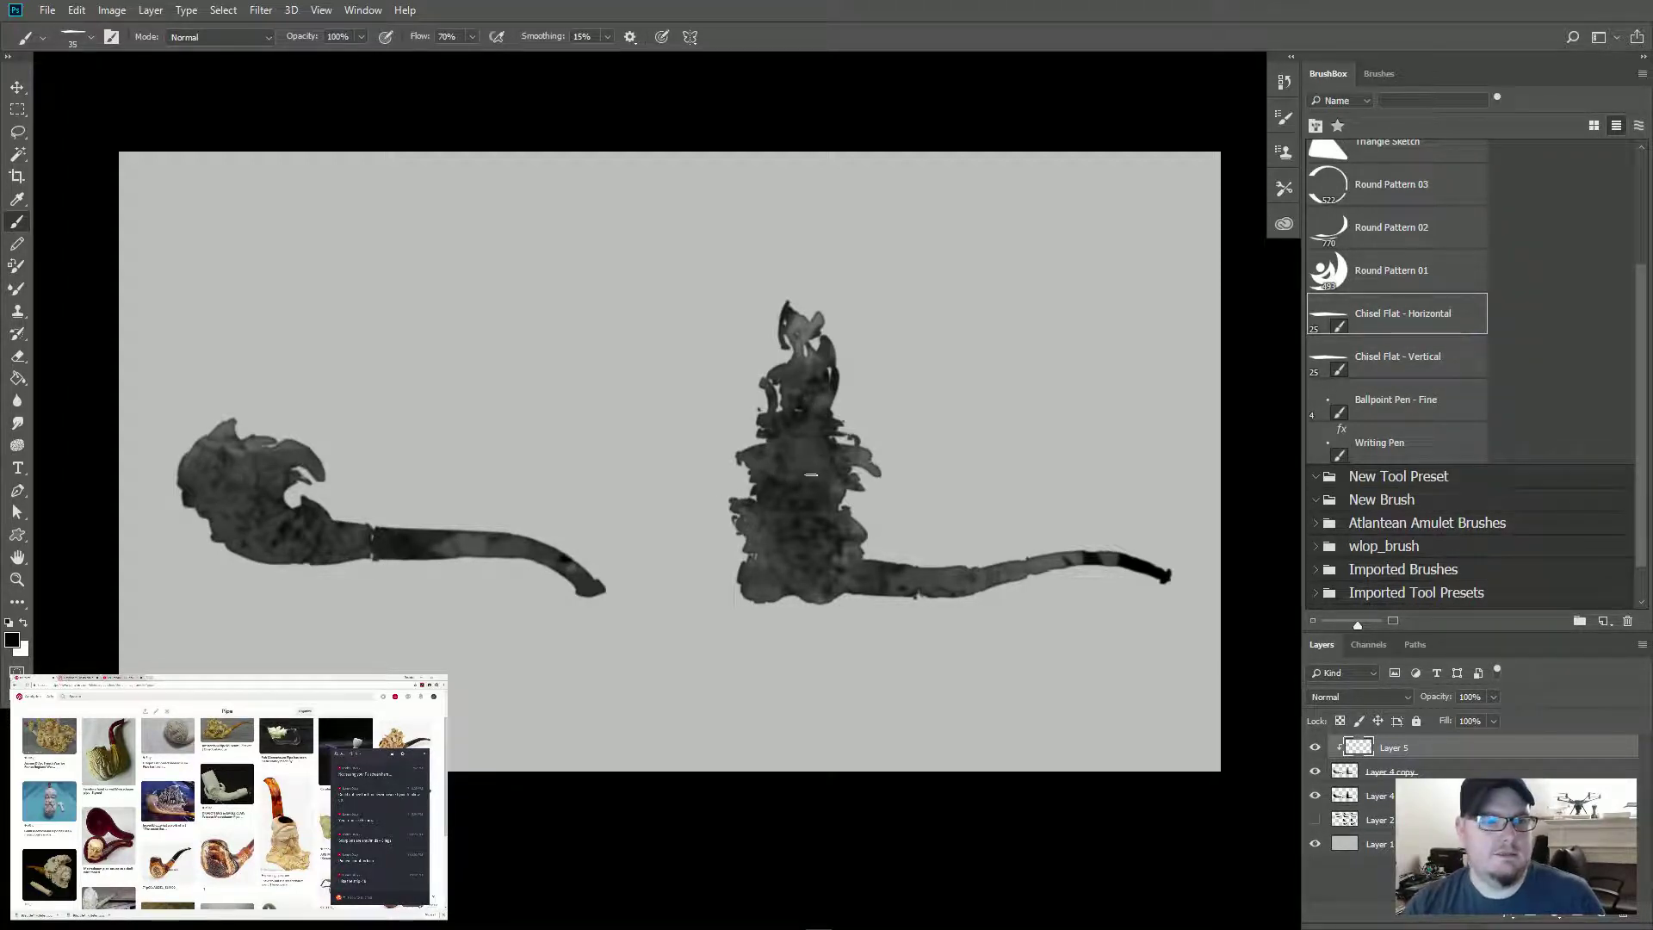
drag(811, 474, 807, 472)
key(ctrl+z)
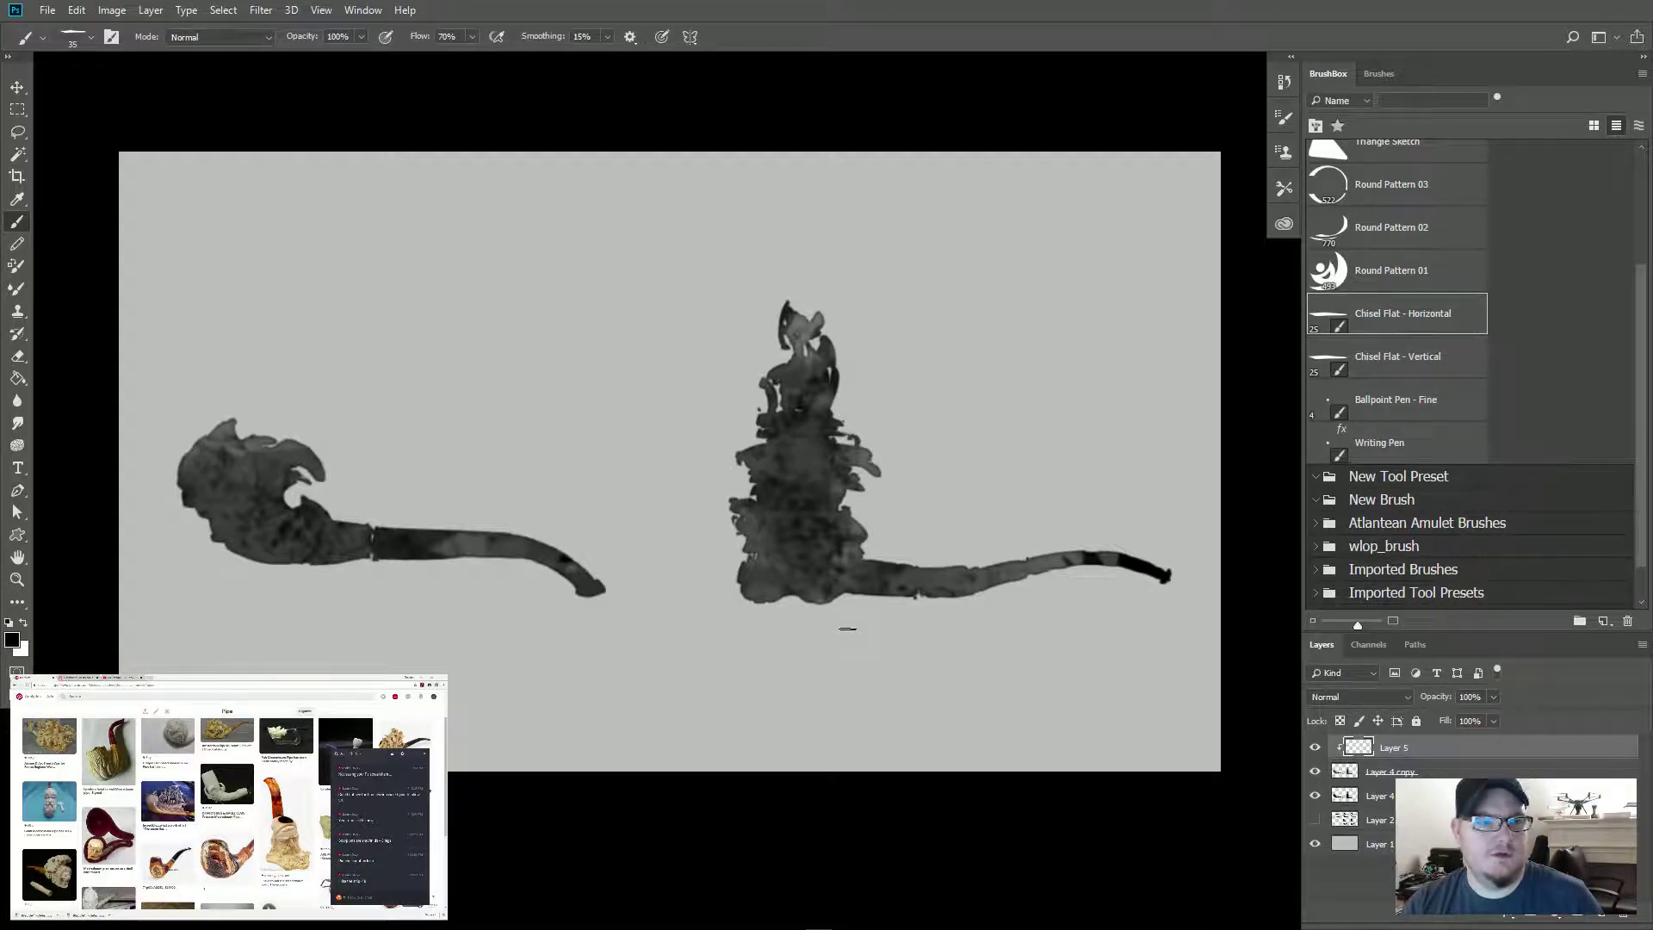
mouse_move(768, 372)
mouse_down()
mouse_move(870, 469)
mouse_move(749, 478)
mouse_move(738, 526)
mouse_up()
key(ctrl+z)
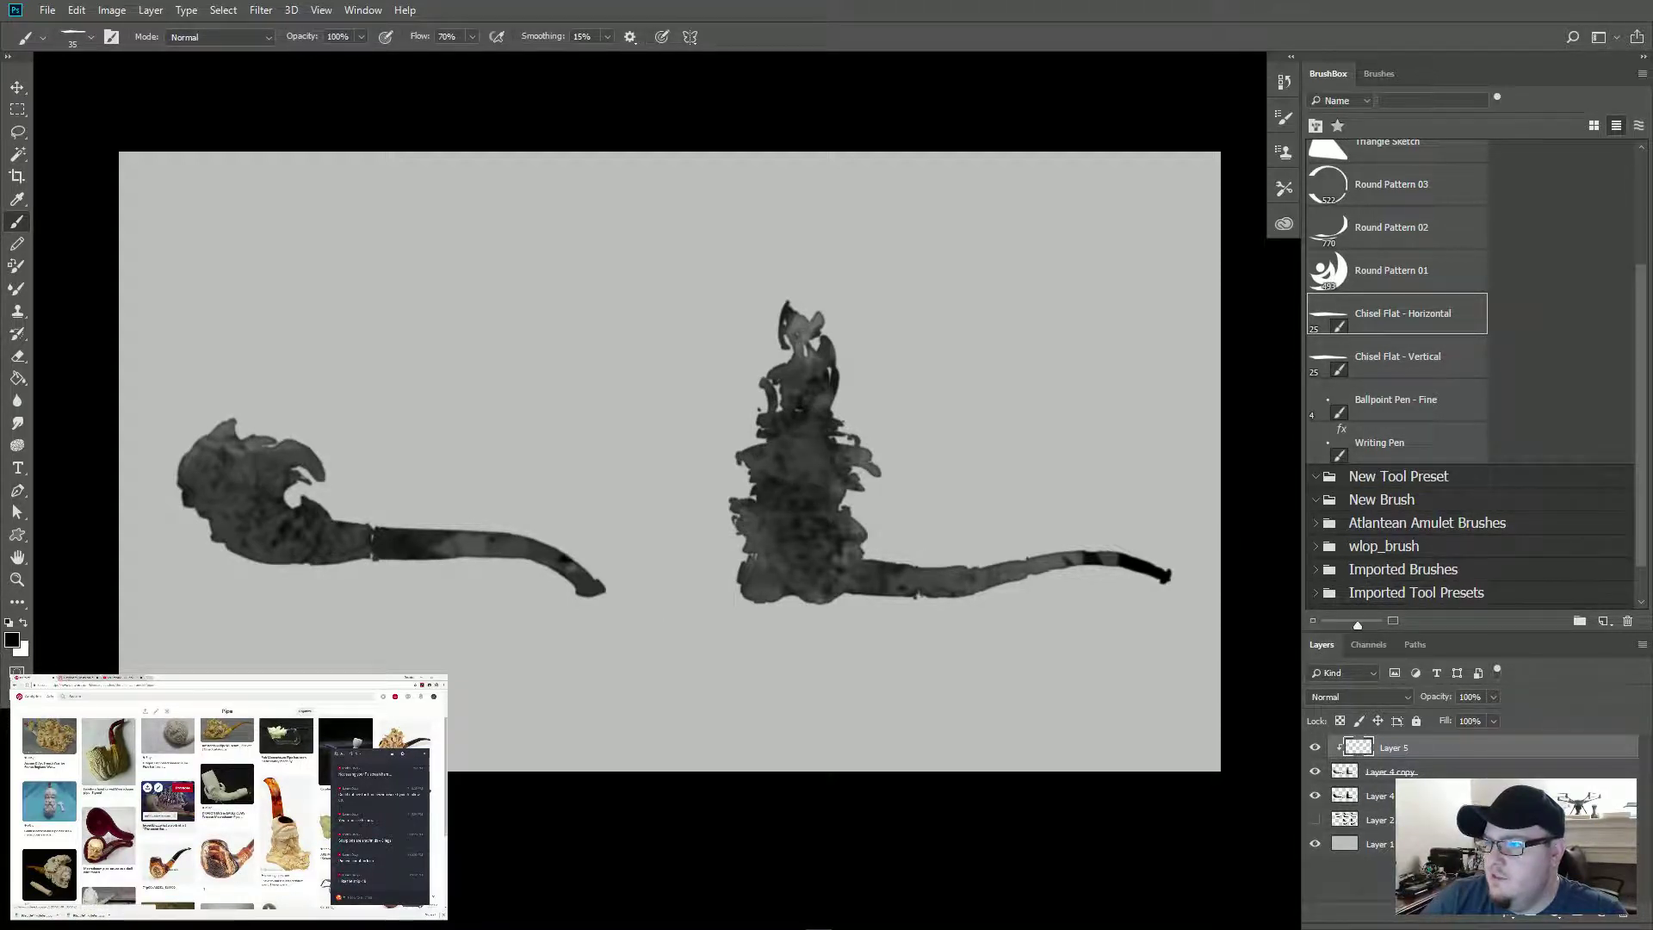
Step: Switch to the browser, open the image of the ship-shaped pipe in its own tab, and examine it as reference
click(169, 796)
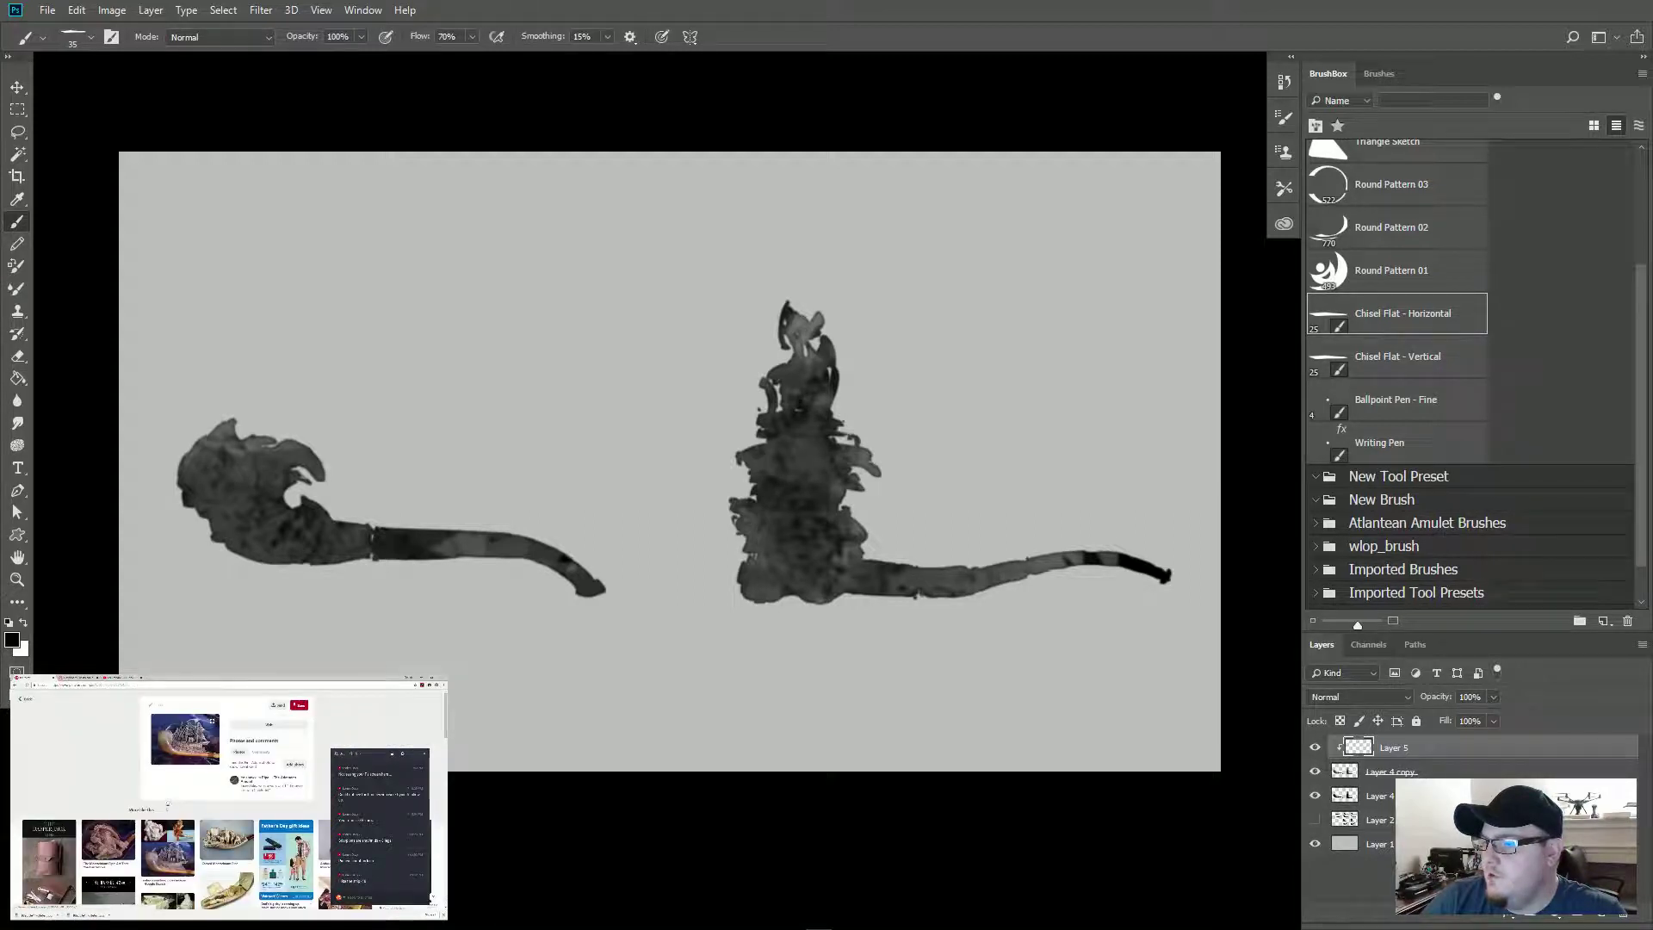
right_click(180, 755)
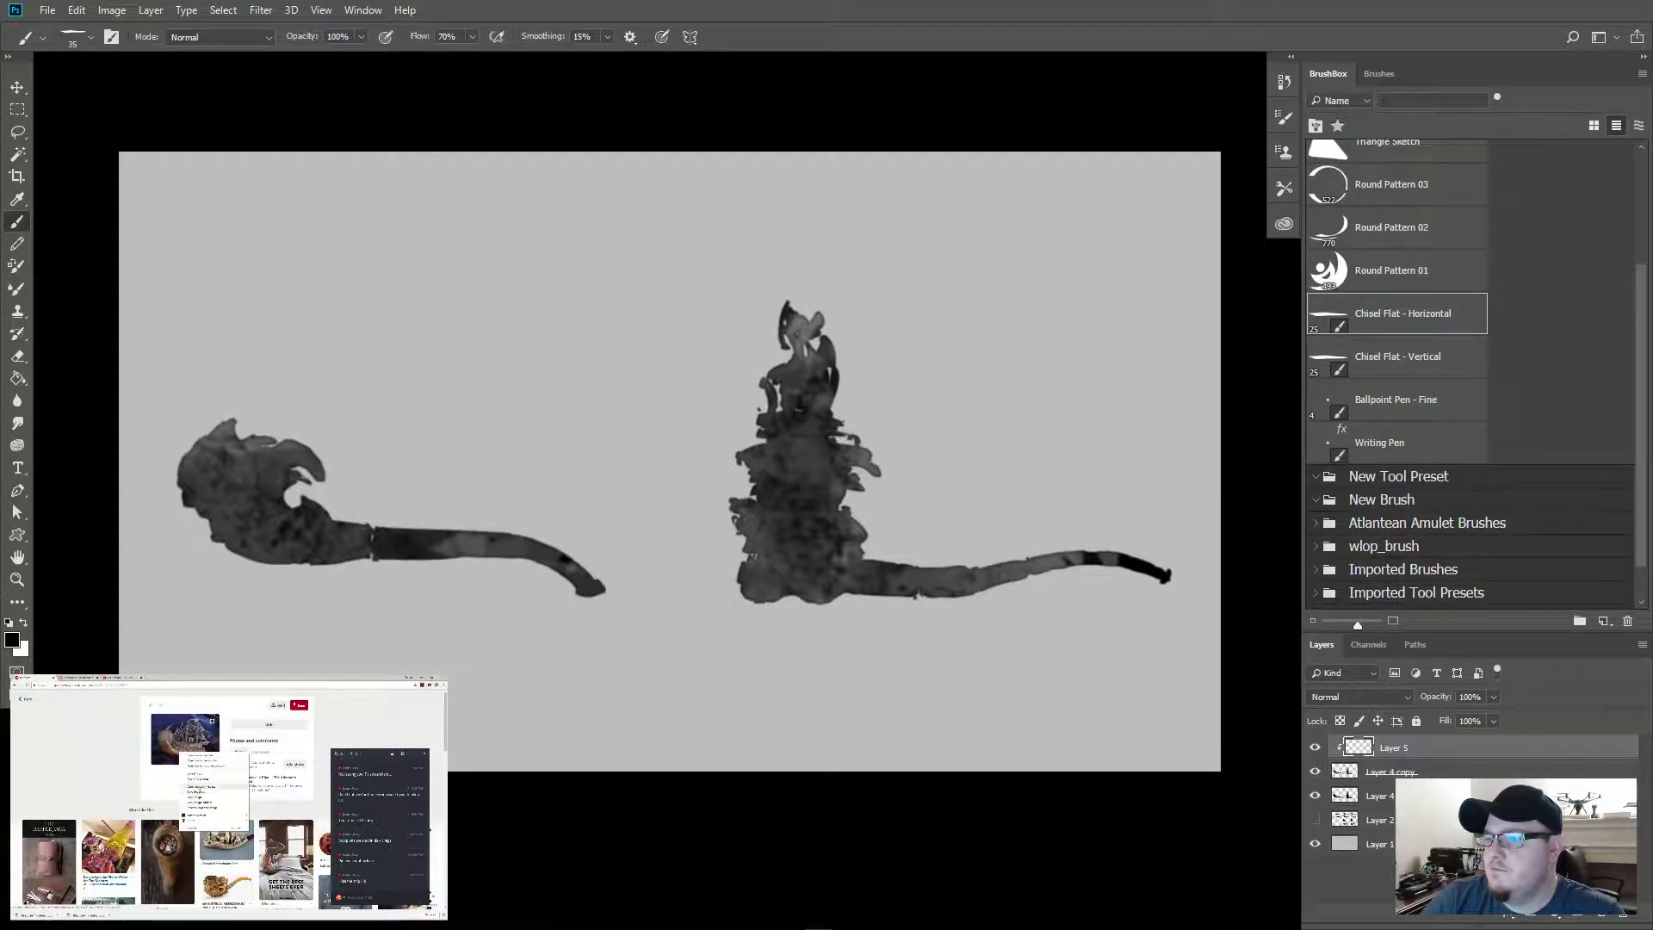
click(198, 786)
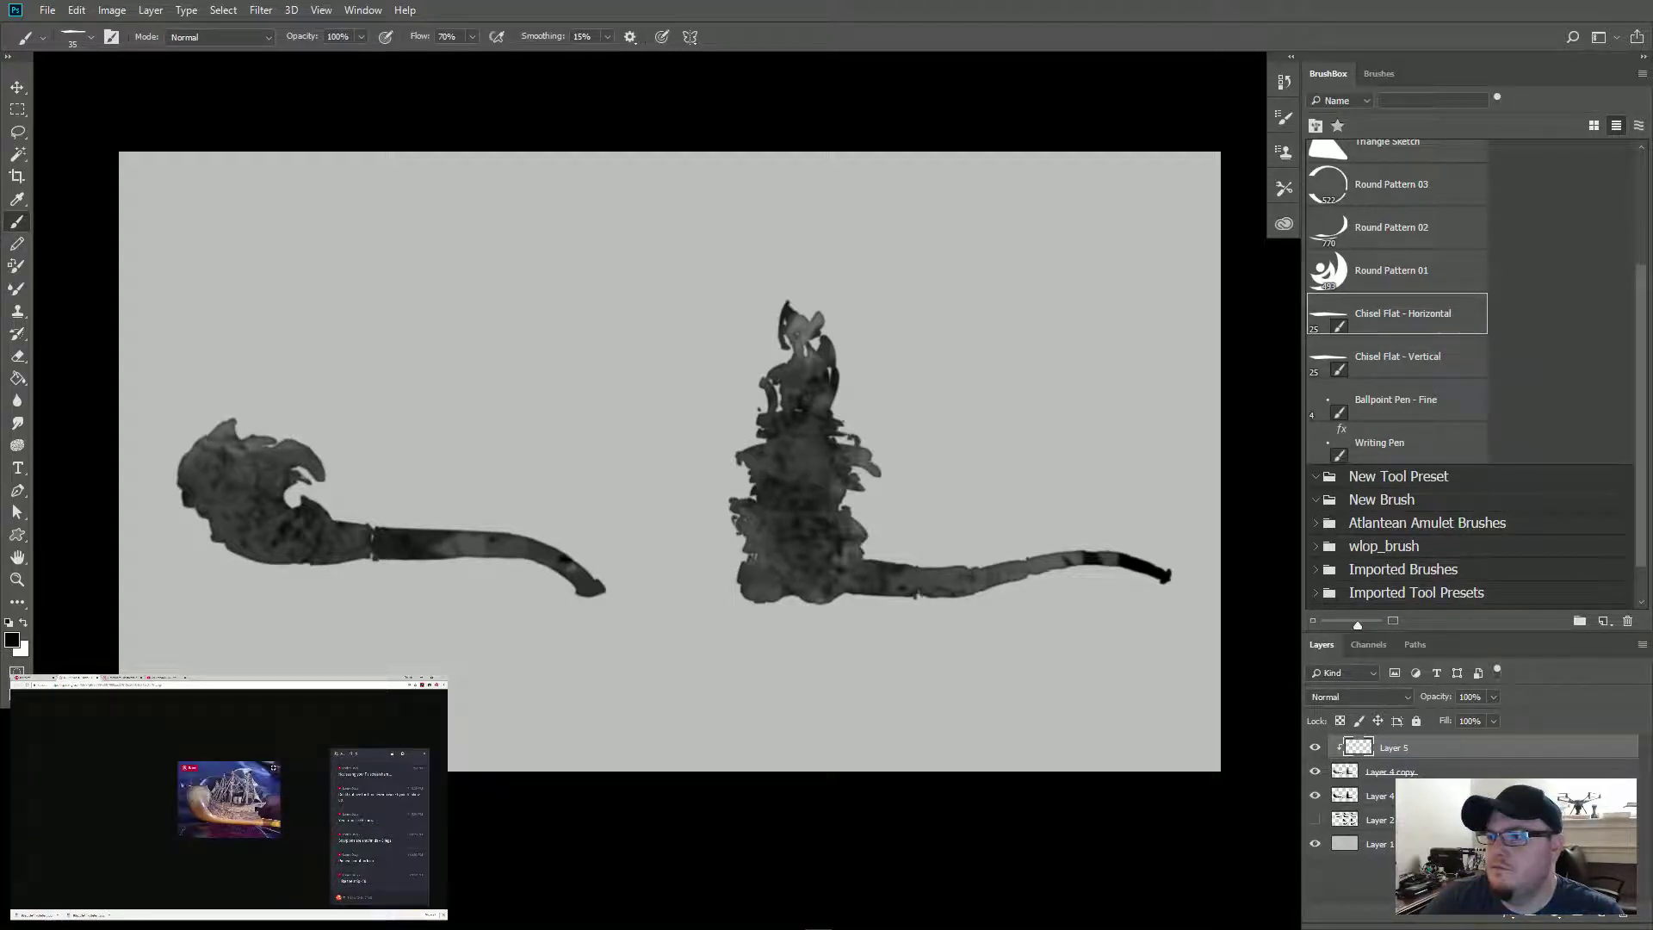
scroll(183, 784, up, 6)
scroll(183, 783, down, 2)
scroll(184, 783, up, 1)
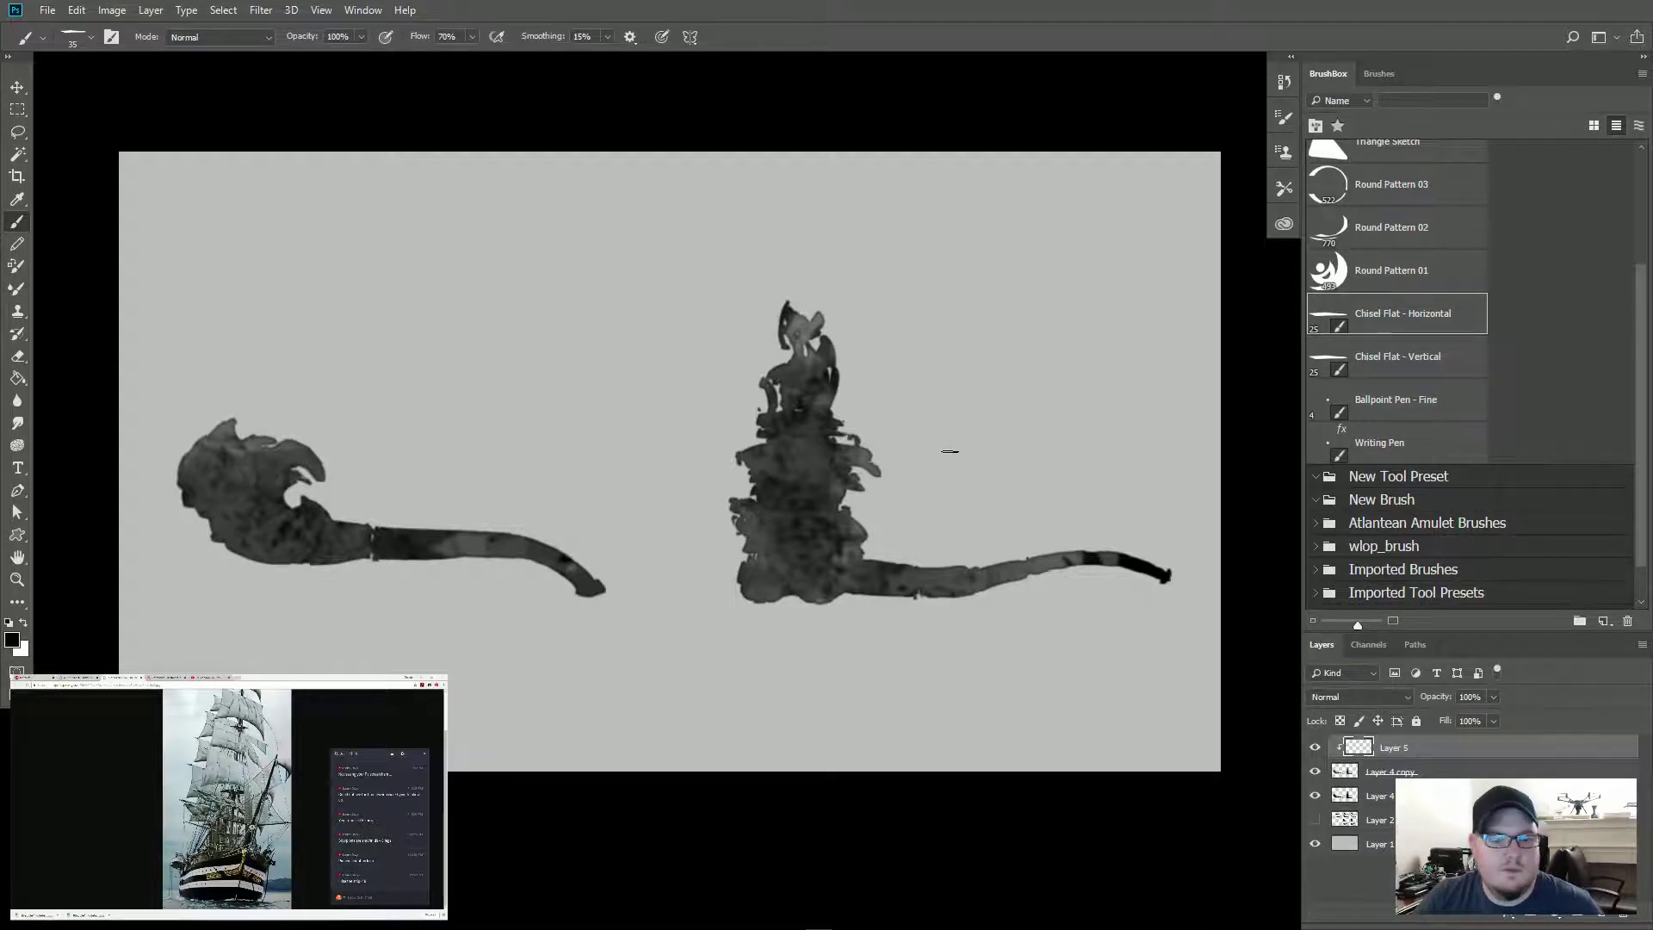
Step: Reduce the brush size to 15 and paint a thin black horizontal mark on the tower-shaped pipe's lower body
key(bracketleft)
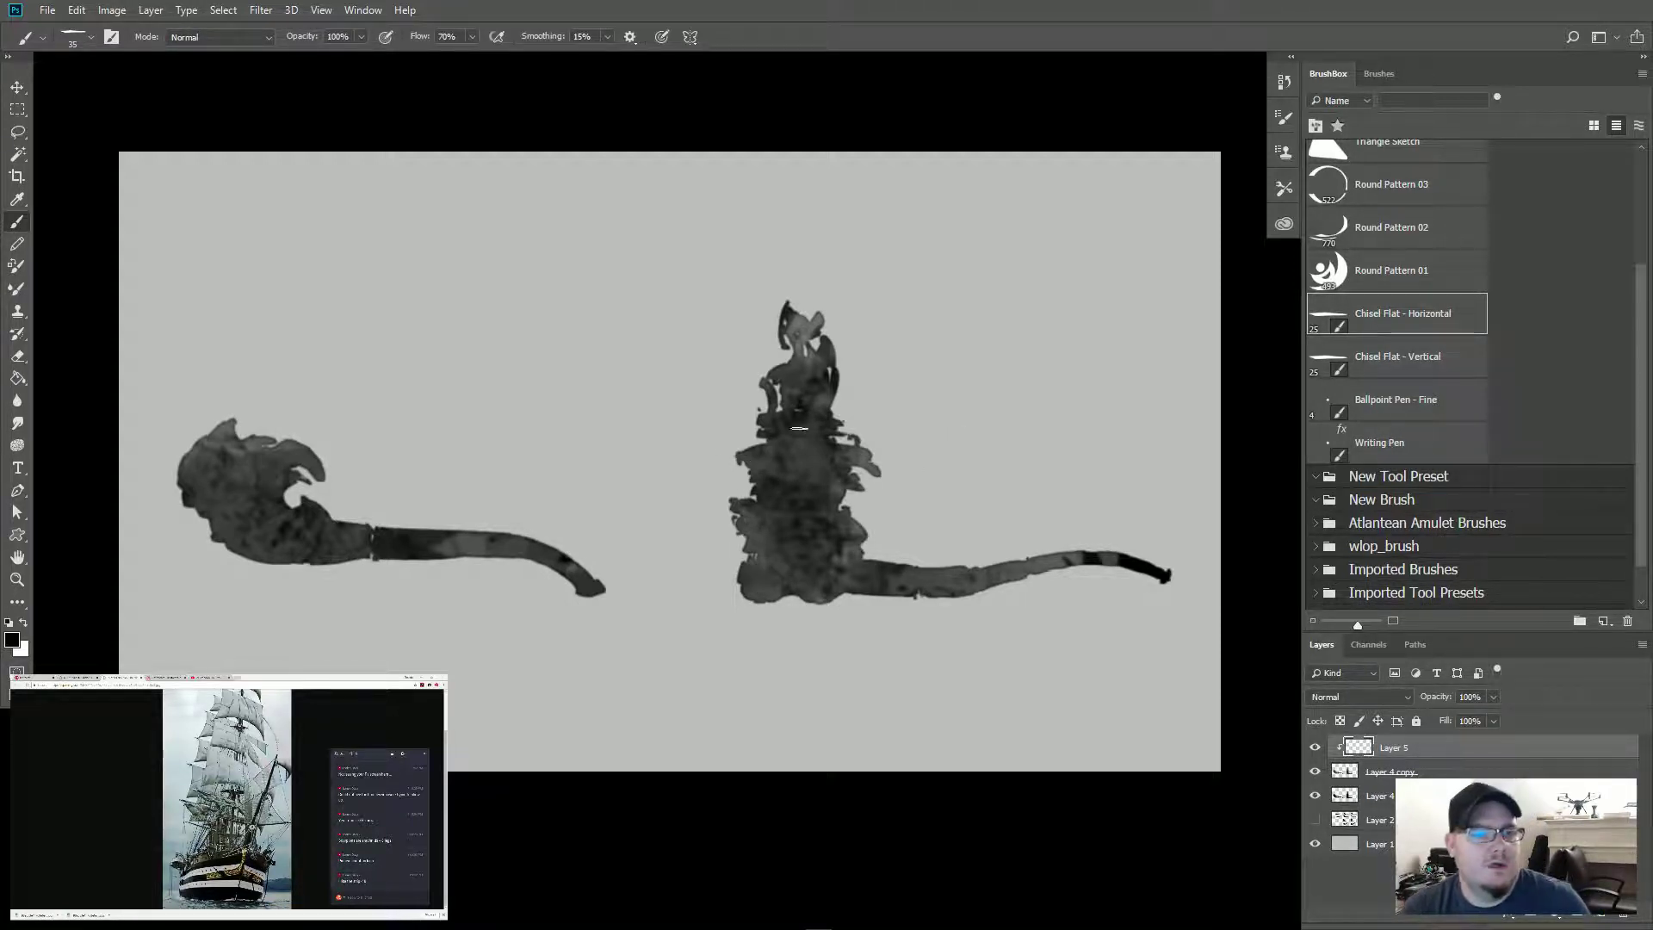
key(bracketleft)
key(bracketleft)
key(bracketleft)
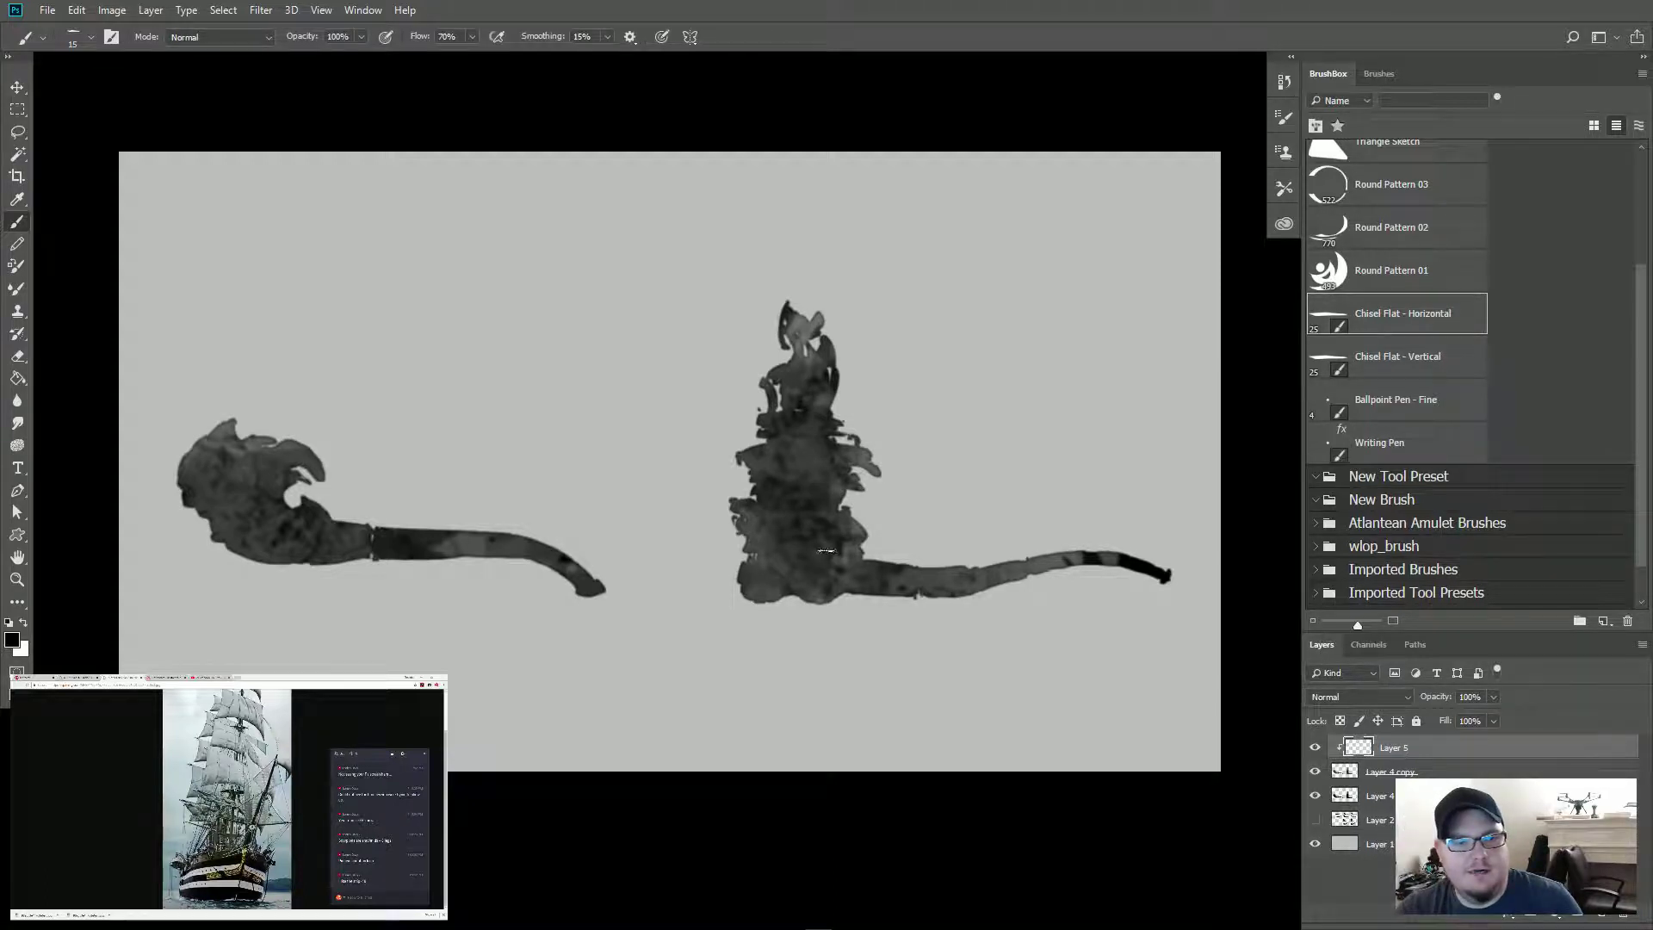
click(755, 552)
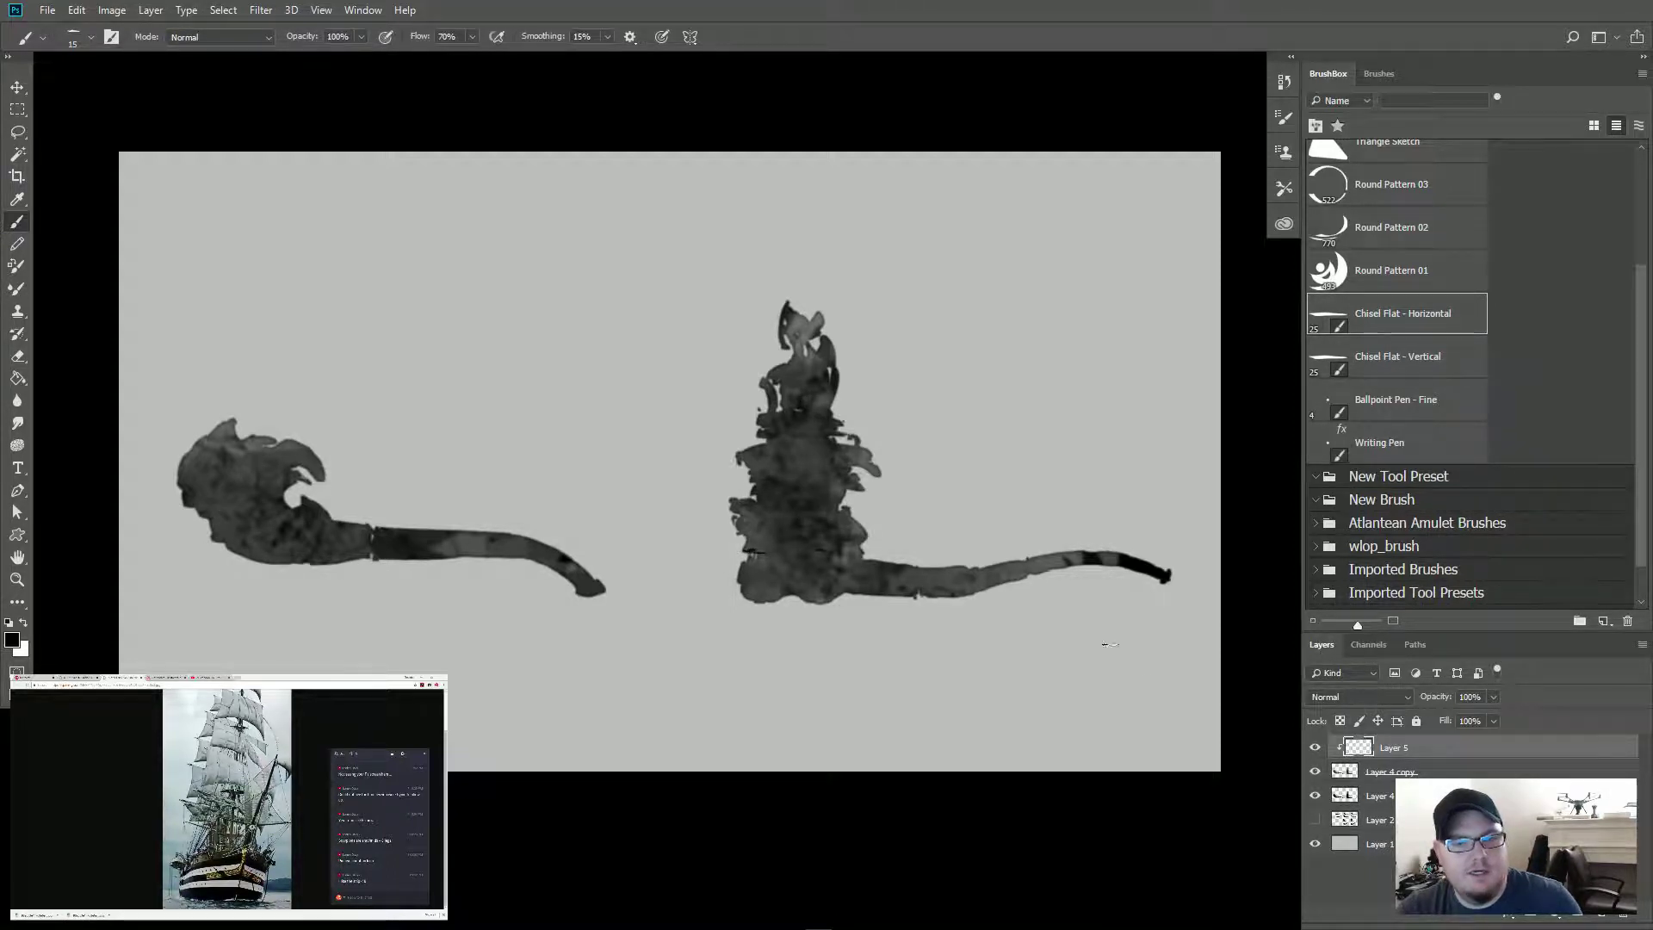
Step: Release Layer 5 from its clipping mask and paint a pointed black ship hull at the tower-shaped pipe's base with brush size 25
alt+click(1369, 753)
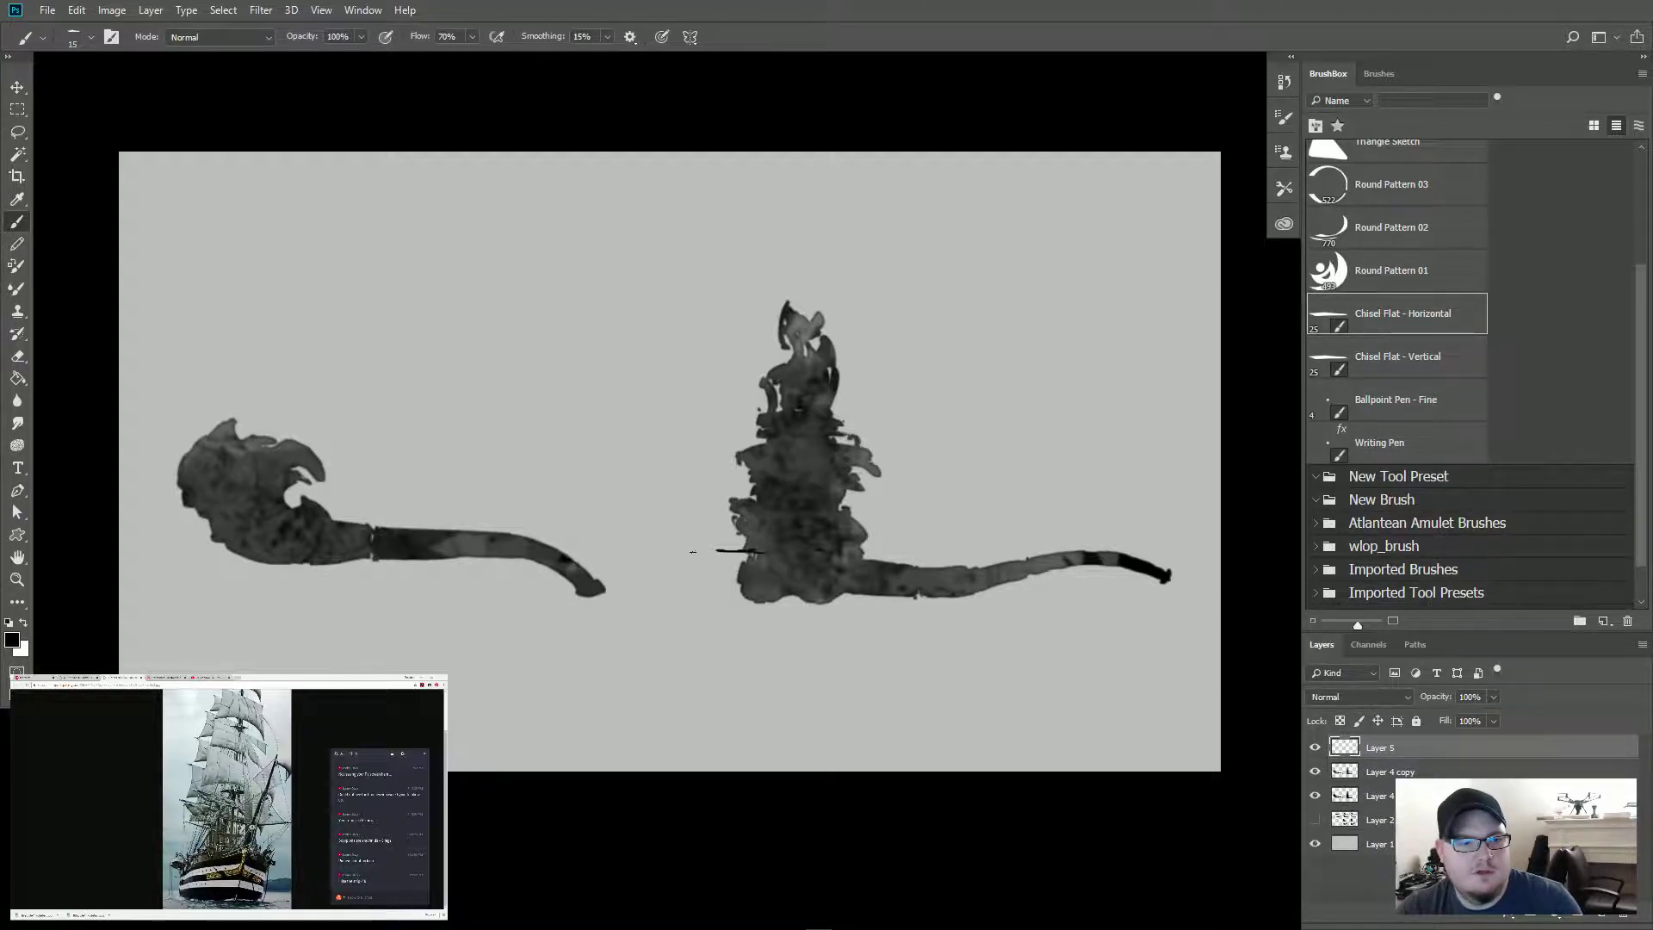
drag(693, 551, 709, 550)
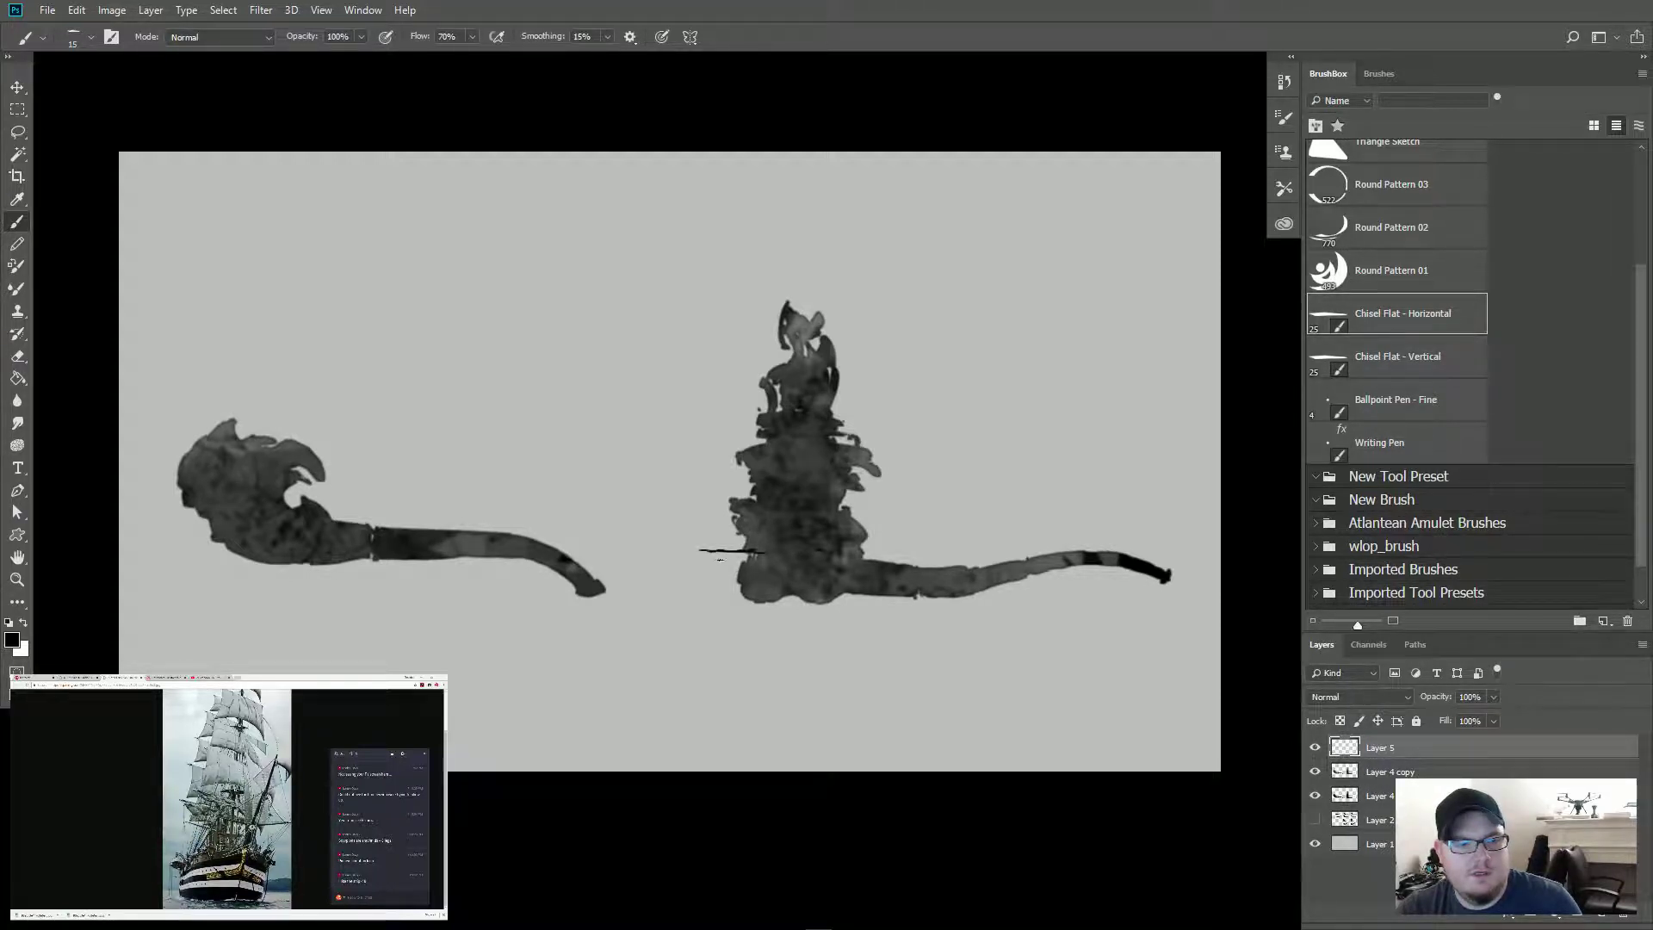
key(bracketright)
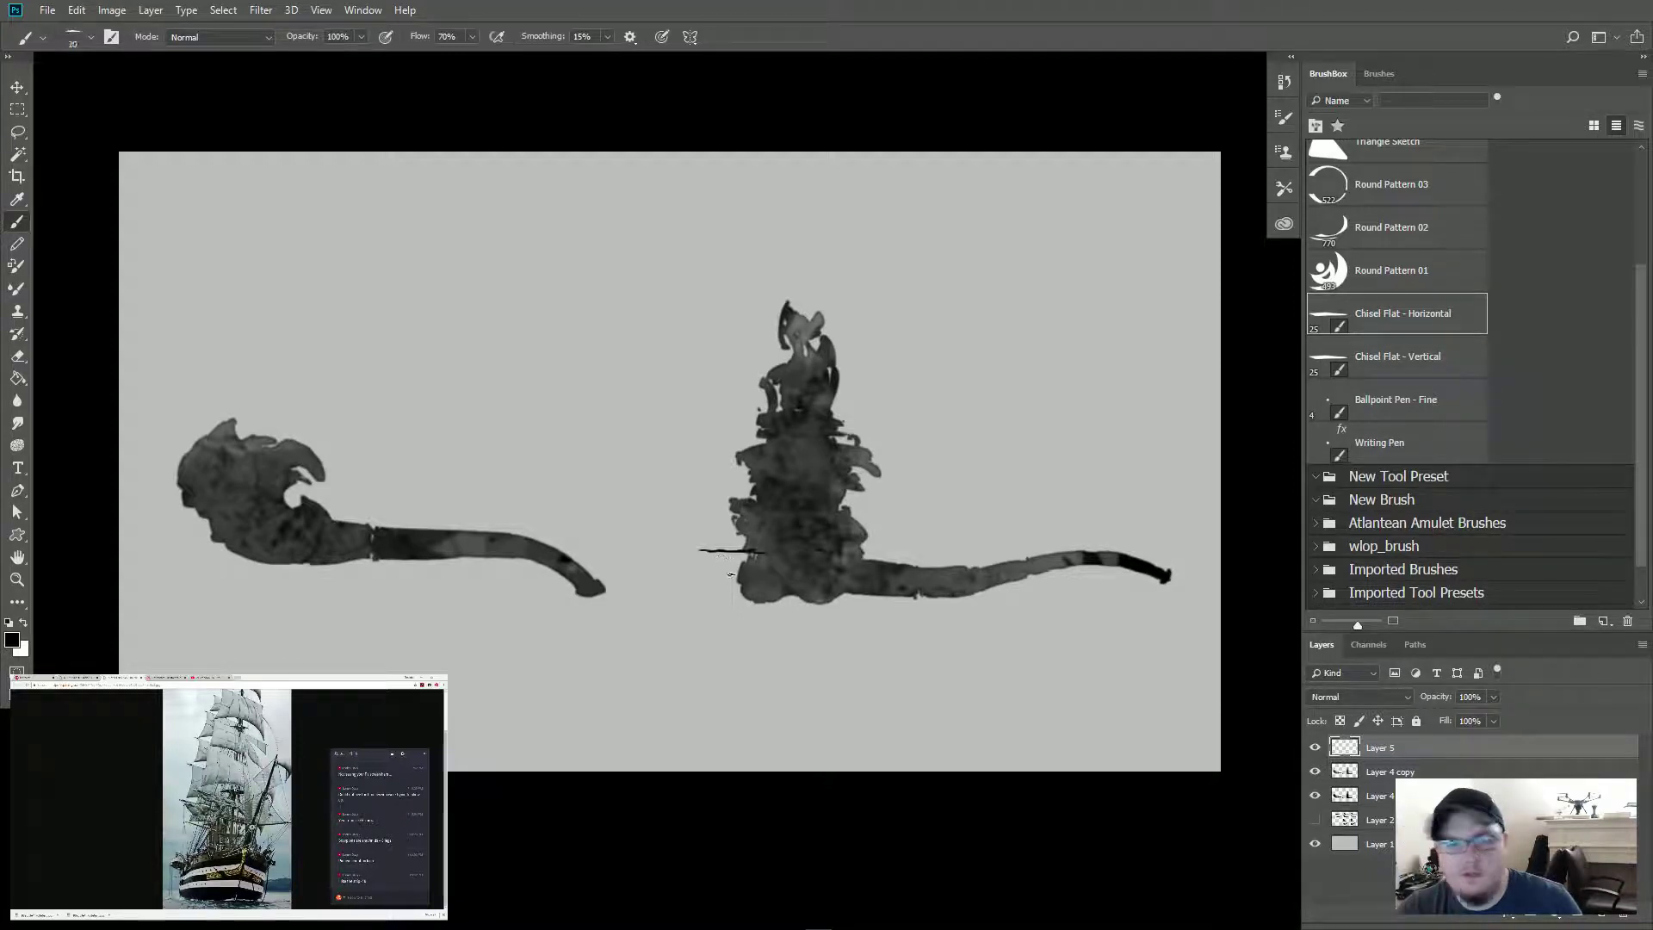
key(bracketright)
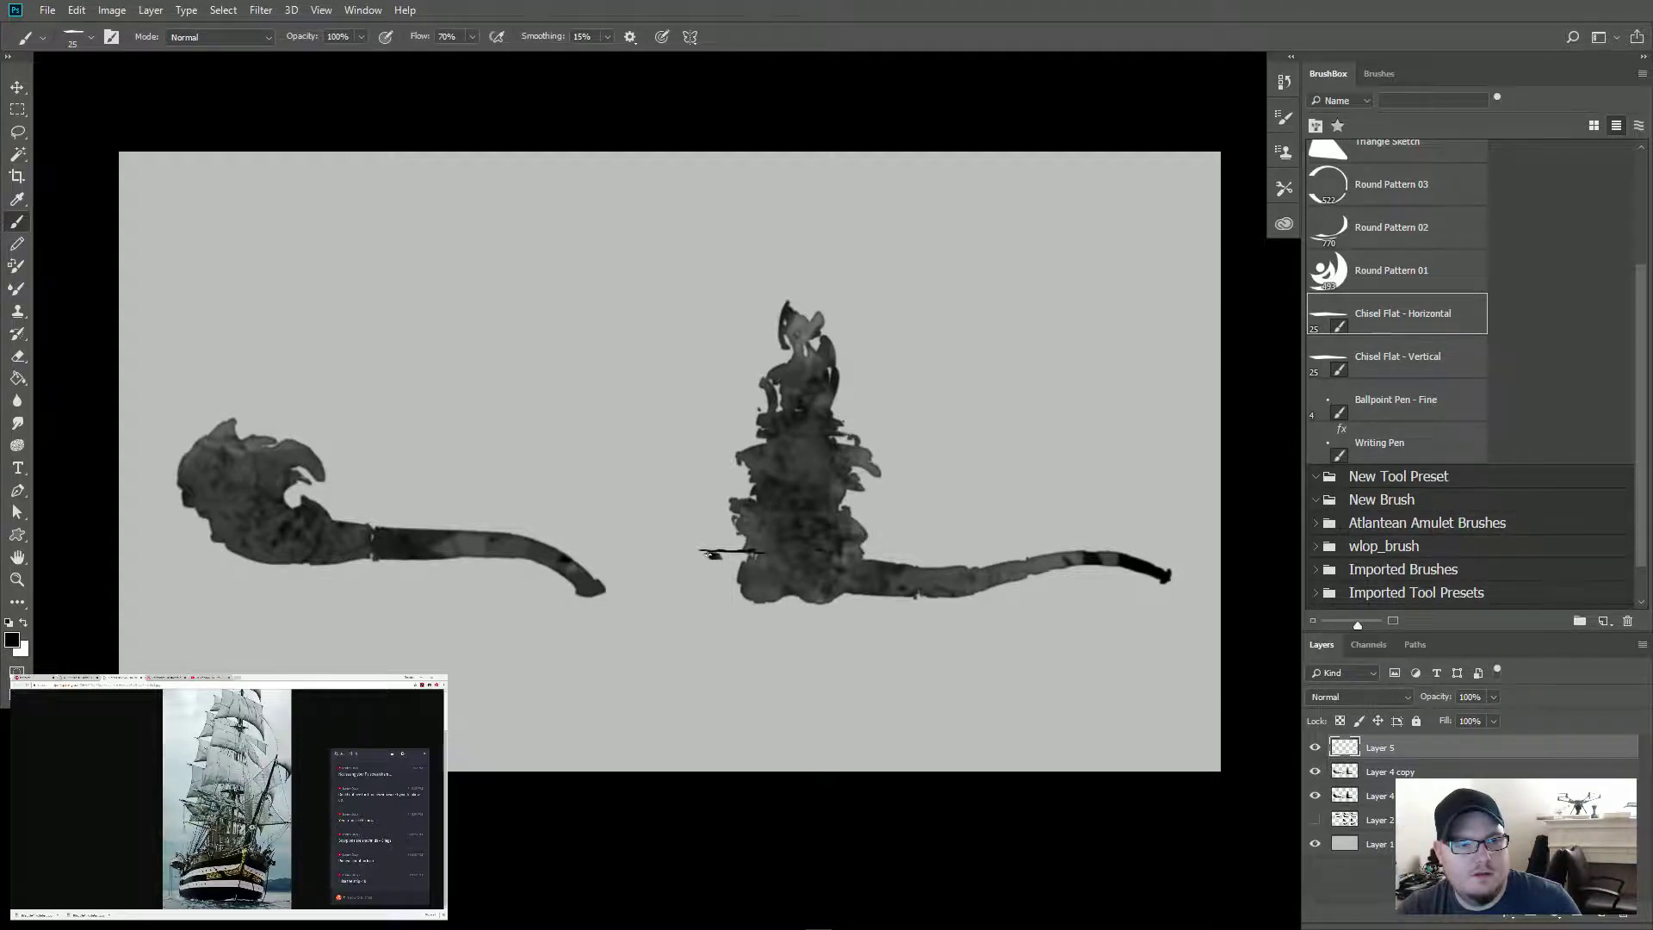
drag(708, 554, 774, 600)
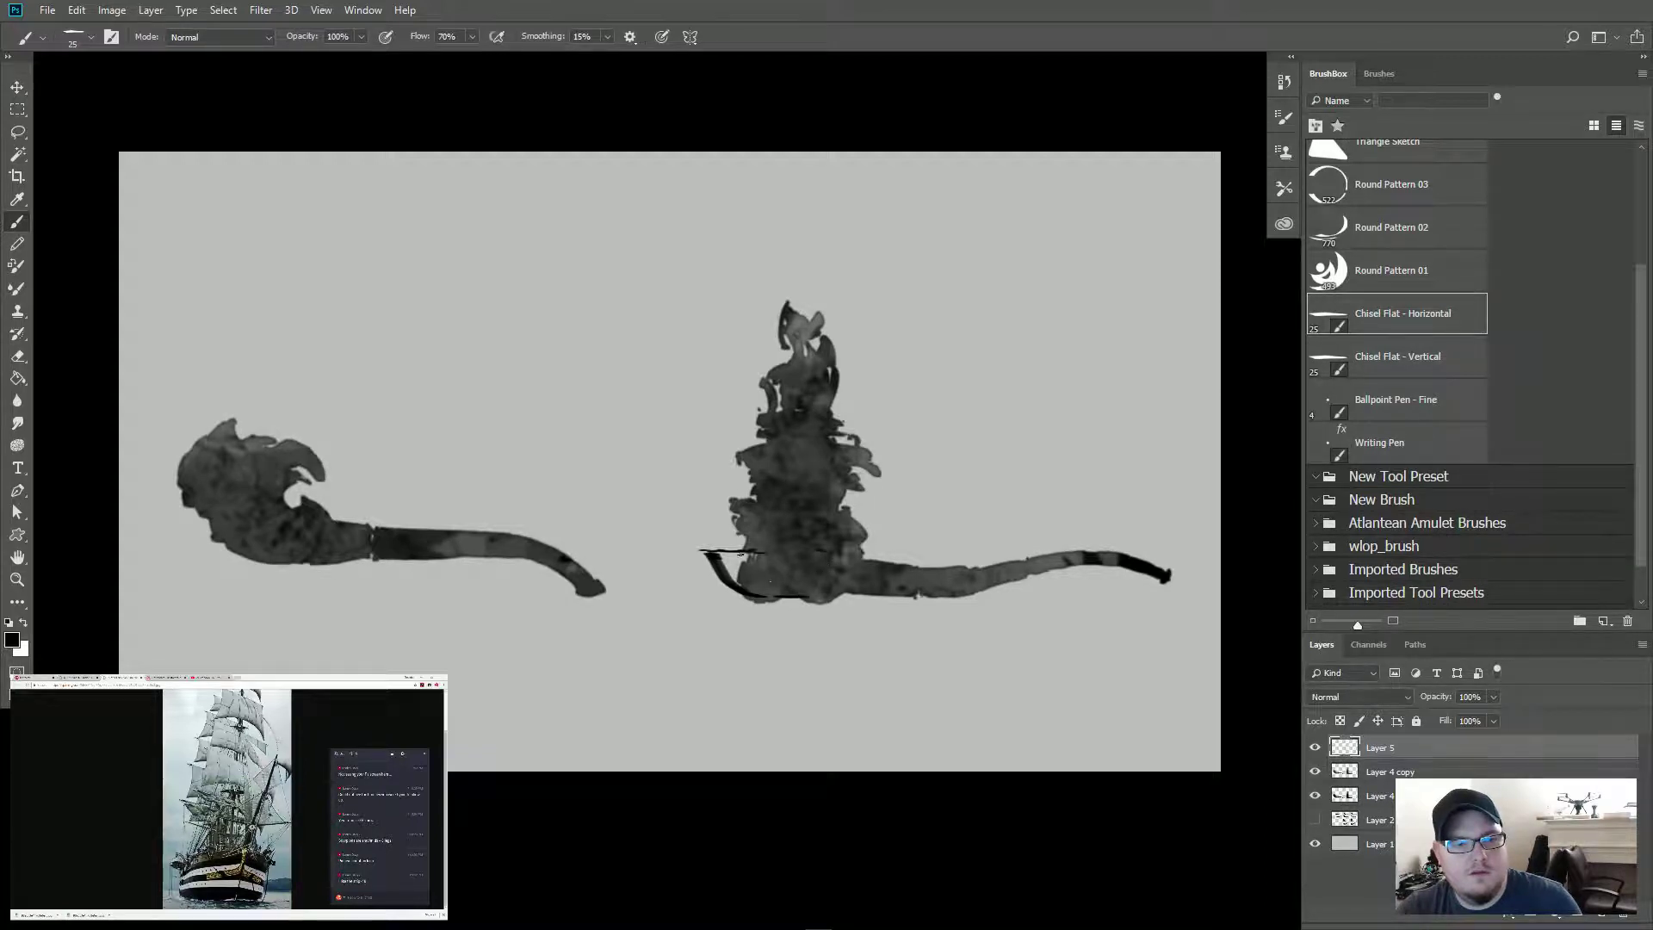
mouse_move(734, 555)
mouse_down()
mouse_move(742, 589)
mouse_move(722, 554)
mouse_move(757, 558)
mouse_up()
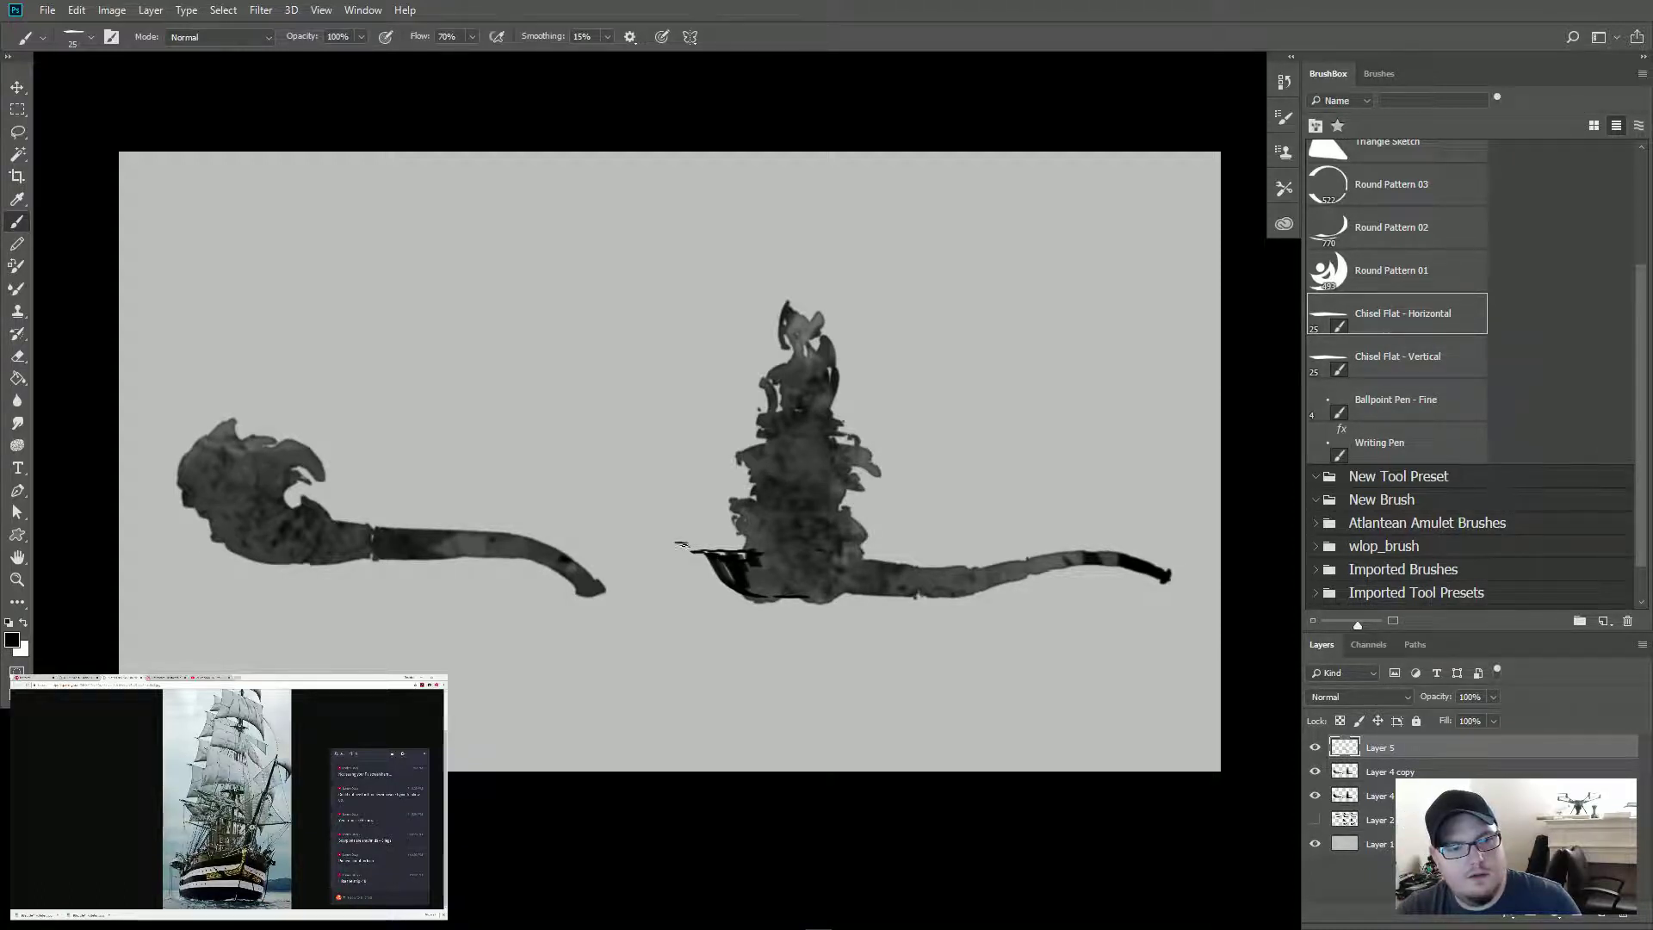
mouse_move(678, 543)
mouse_down()
mouse_move(727, 584)
mouse_move(715, 580)
mouse_up()
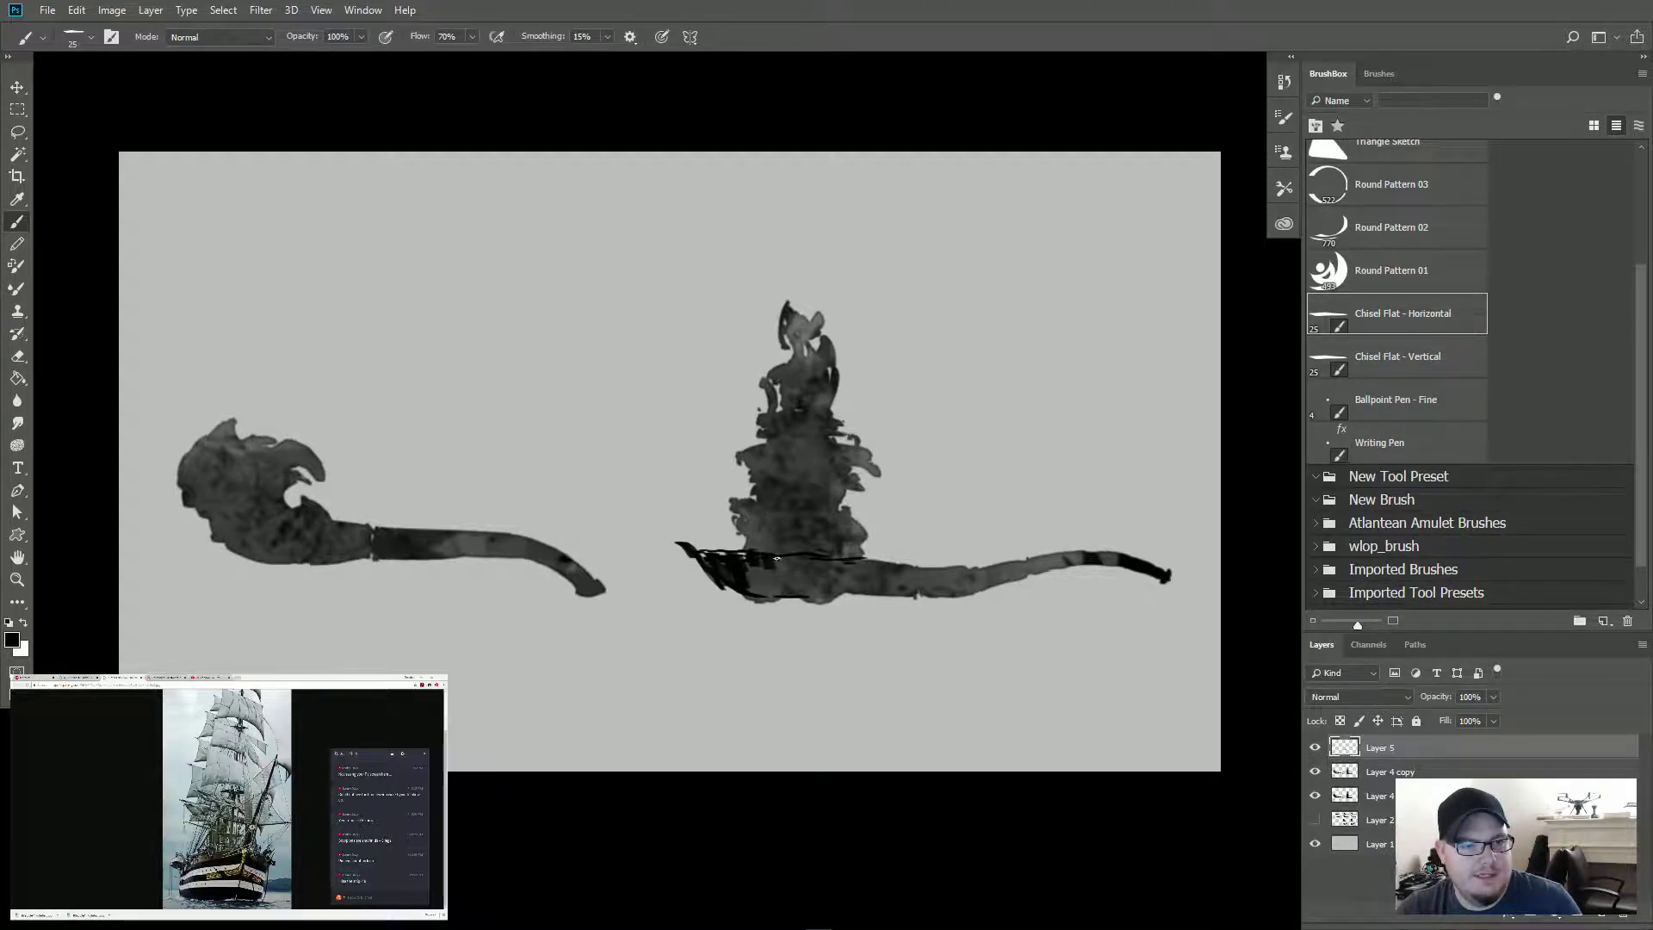
drag(777, 559, 755, 558)
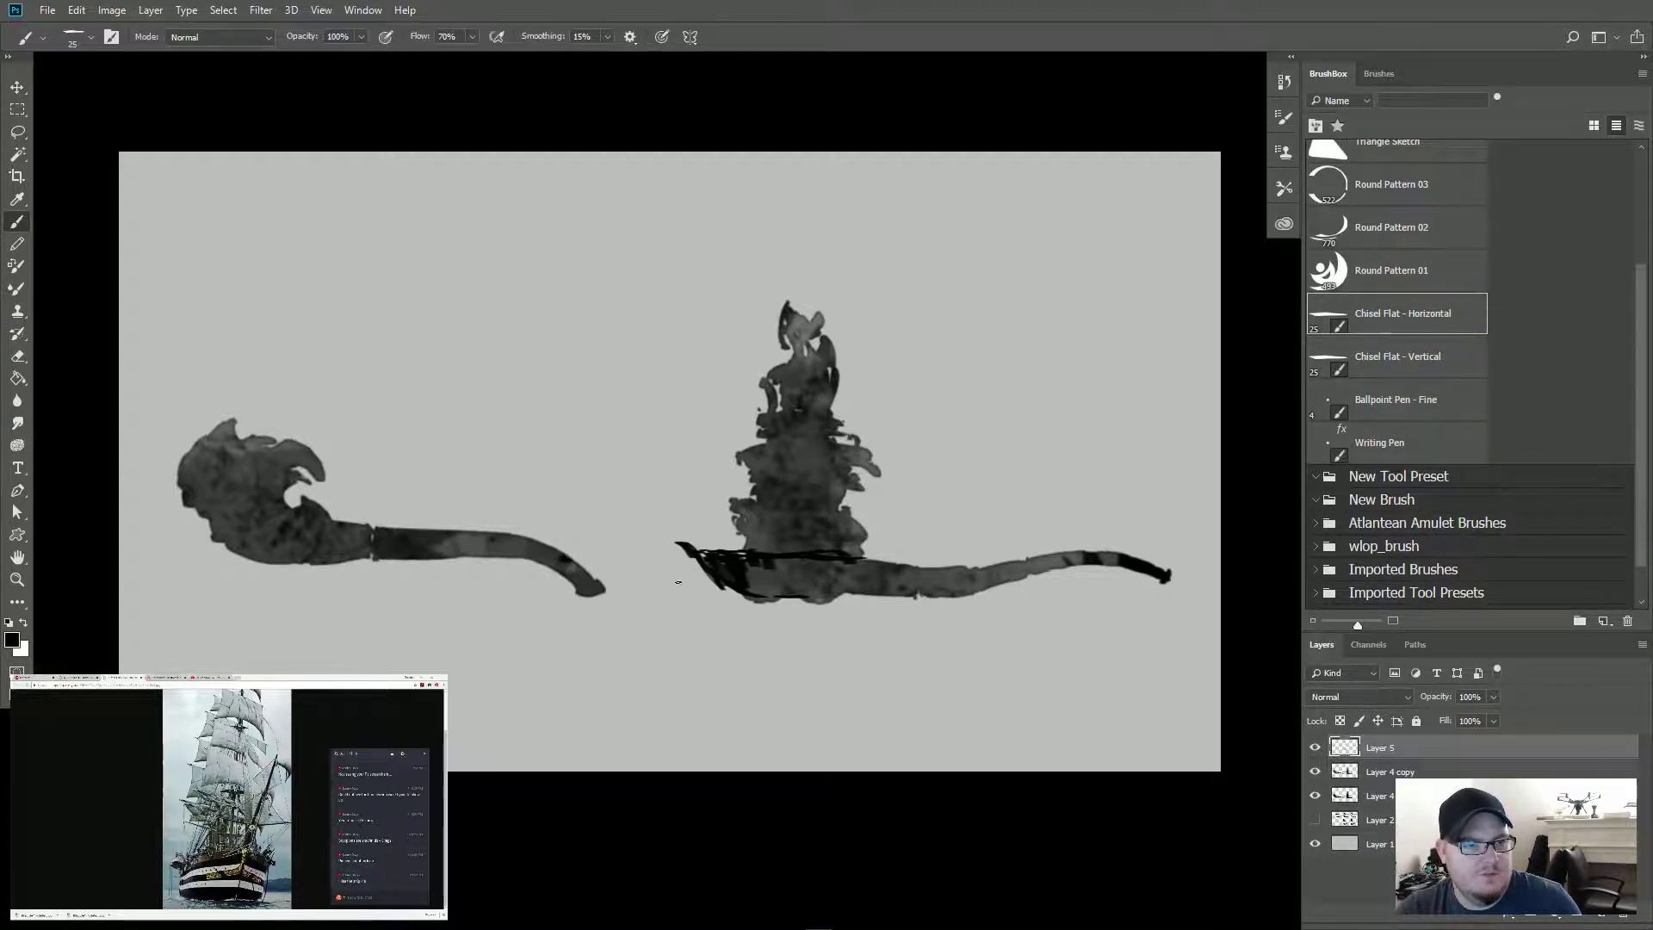
Step: Set the brush smoothing to 30% and darken the hull's upper deck line from the bow to the stern
click(594, 36)
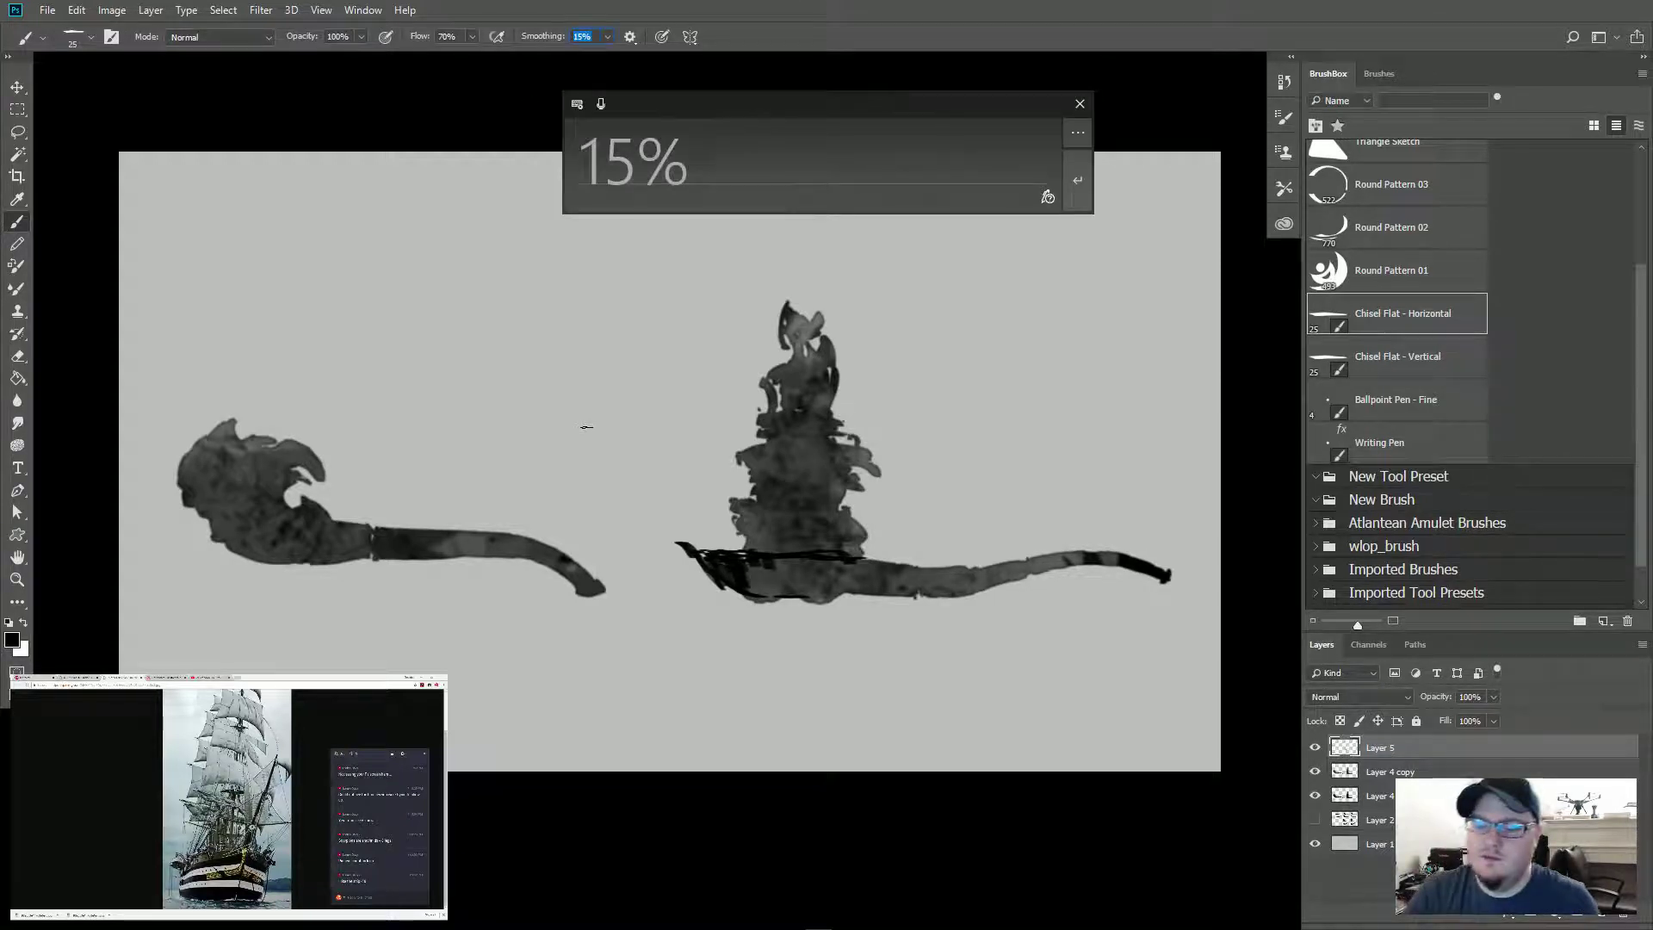
text(30)
key(Return)
drag(679, 545, 707, 555)
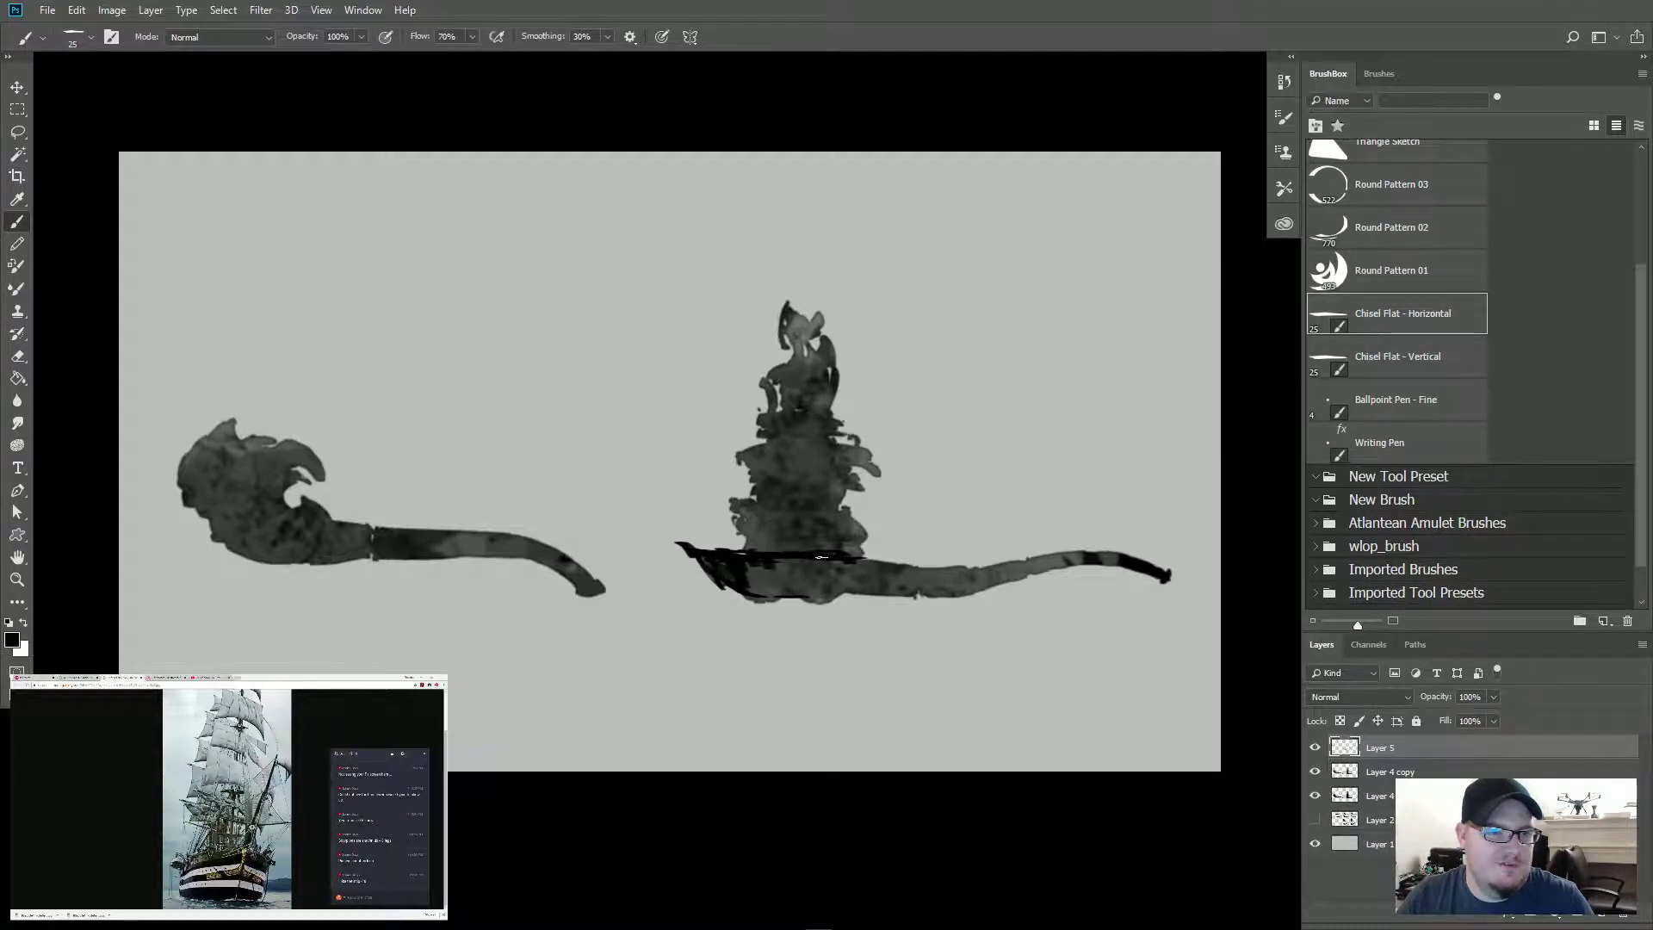
mouse_move(848, 549)
mouse_down()
mouse_move(806, 565)
mouse_move(792, 608)
mouse_move(784, 584)
mouse_move(725, 568)
mouse_move(834, 572)
mouse_move(709, 572)
mouse_move(852, 584)
mouse_move(706, 579)
mouse_move(855, 575)
mouse_up()
Step: Switch to the Chisel Flat - Vertical brush at size 10 and paint thin dark plank lines along the hull's underside
click(1383, 349)
drag(723, 592, 875, 600)
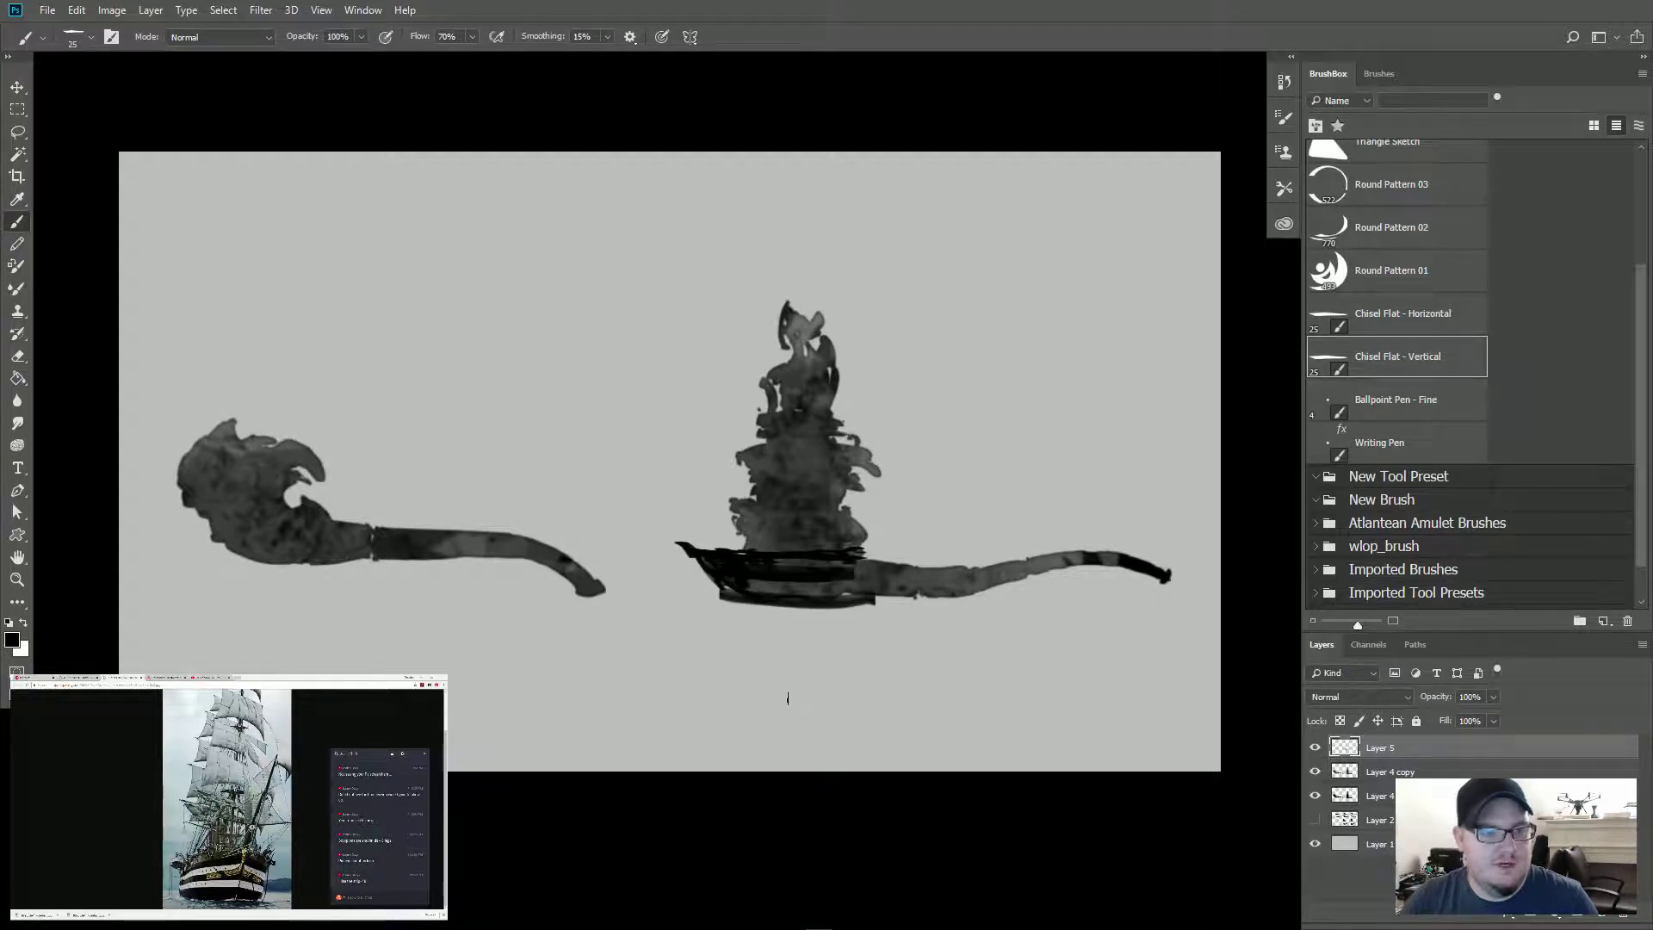
key(ctrl+z)
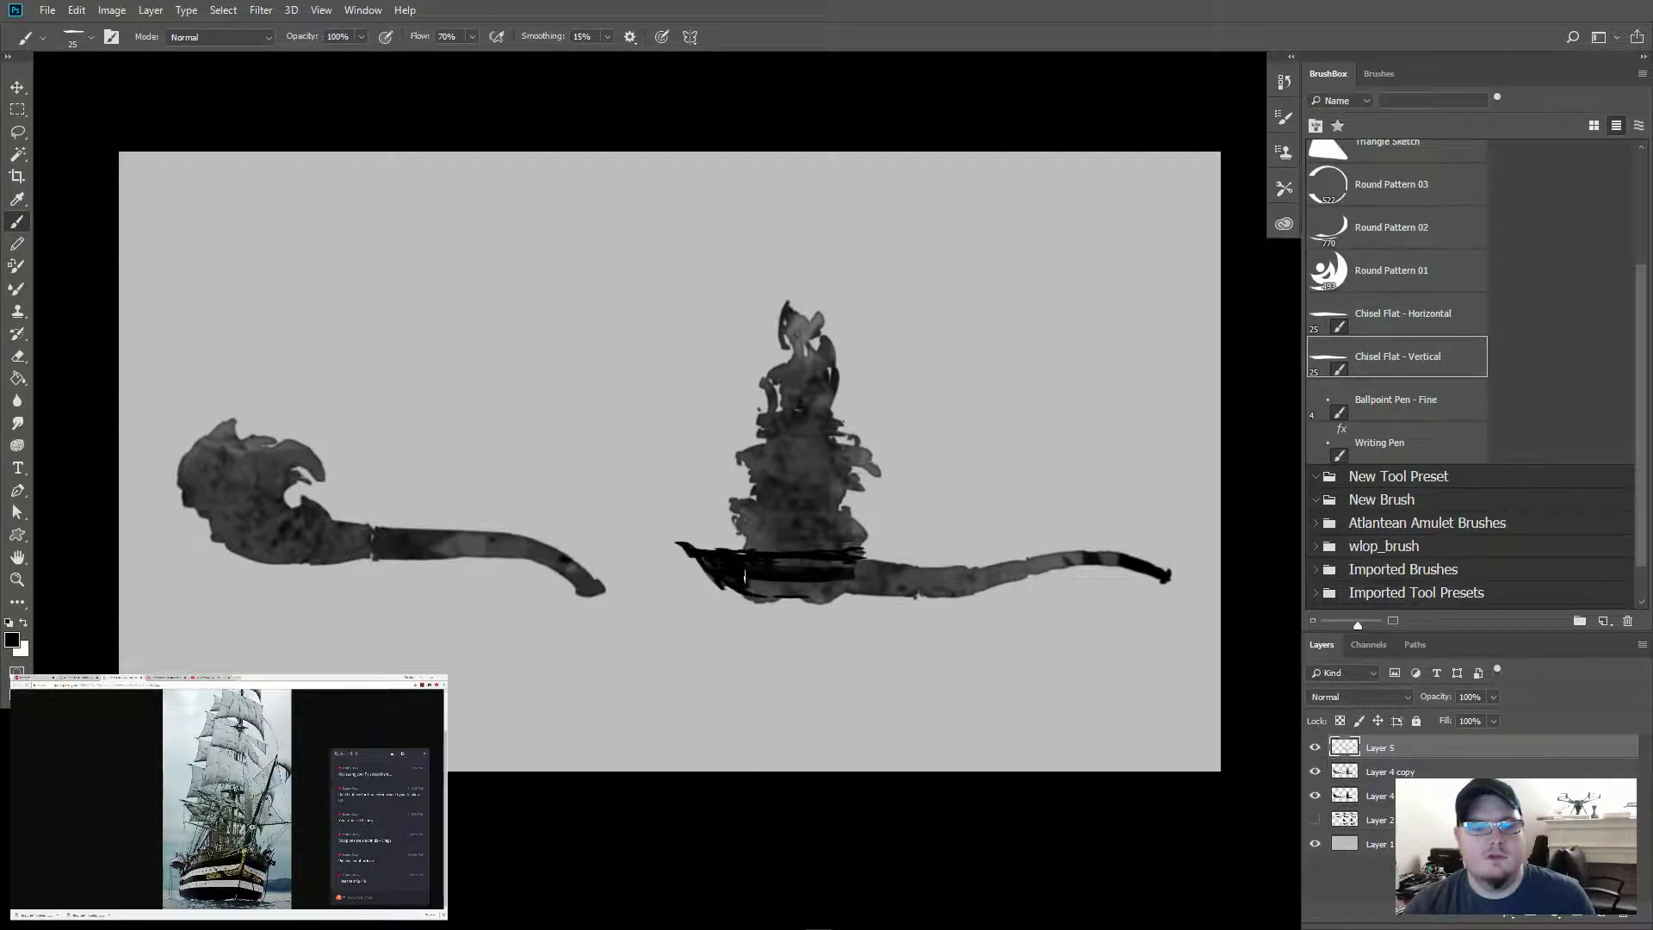
key(bracketleft)
key(bracketleft)
drag(754, 595, 865, 592)
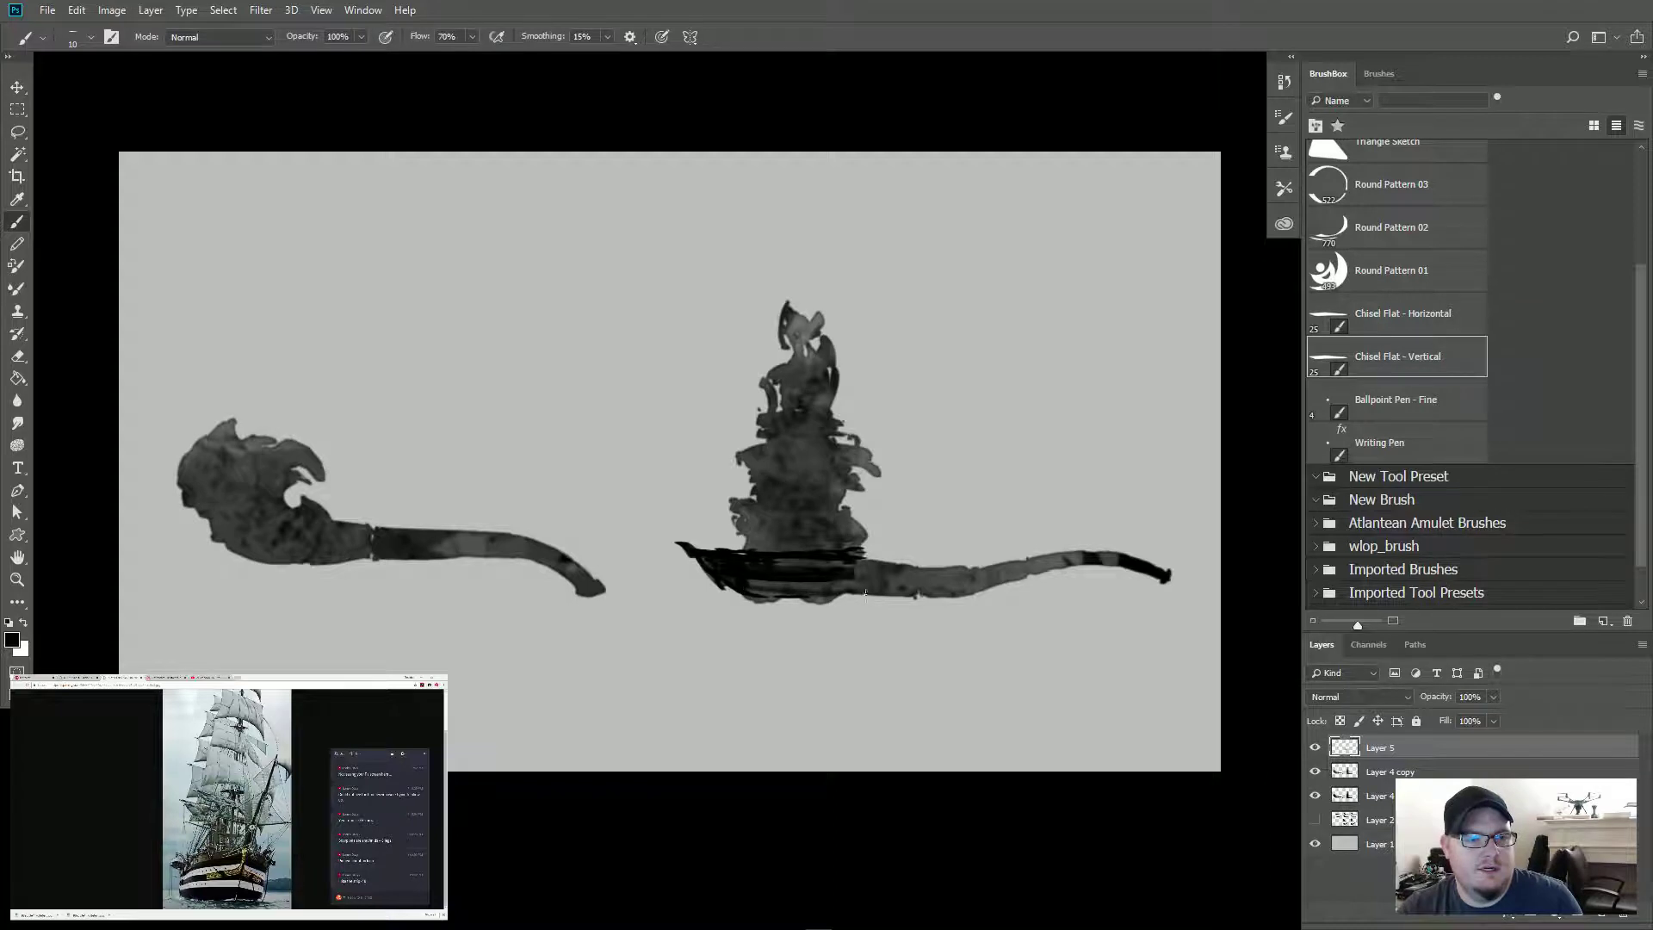
drag(742, 591, 779, 594)
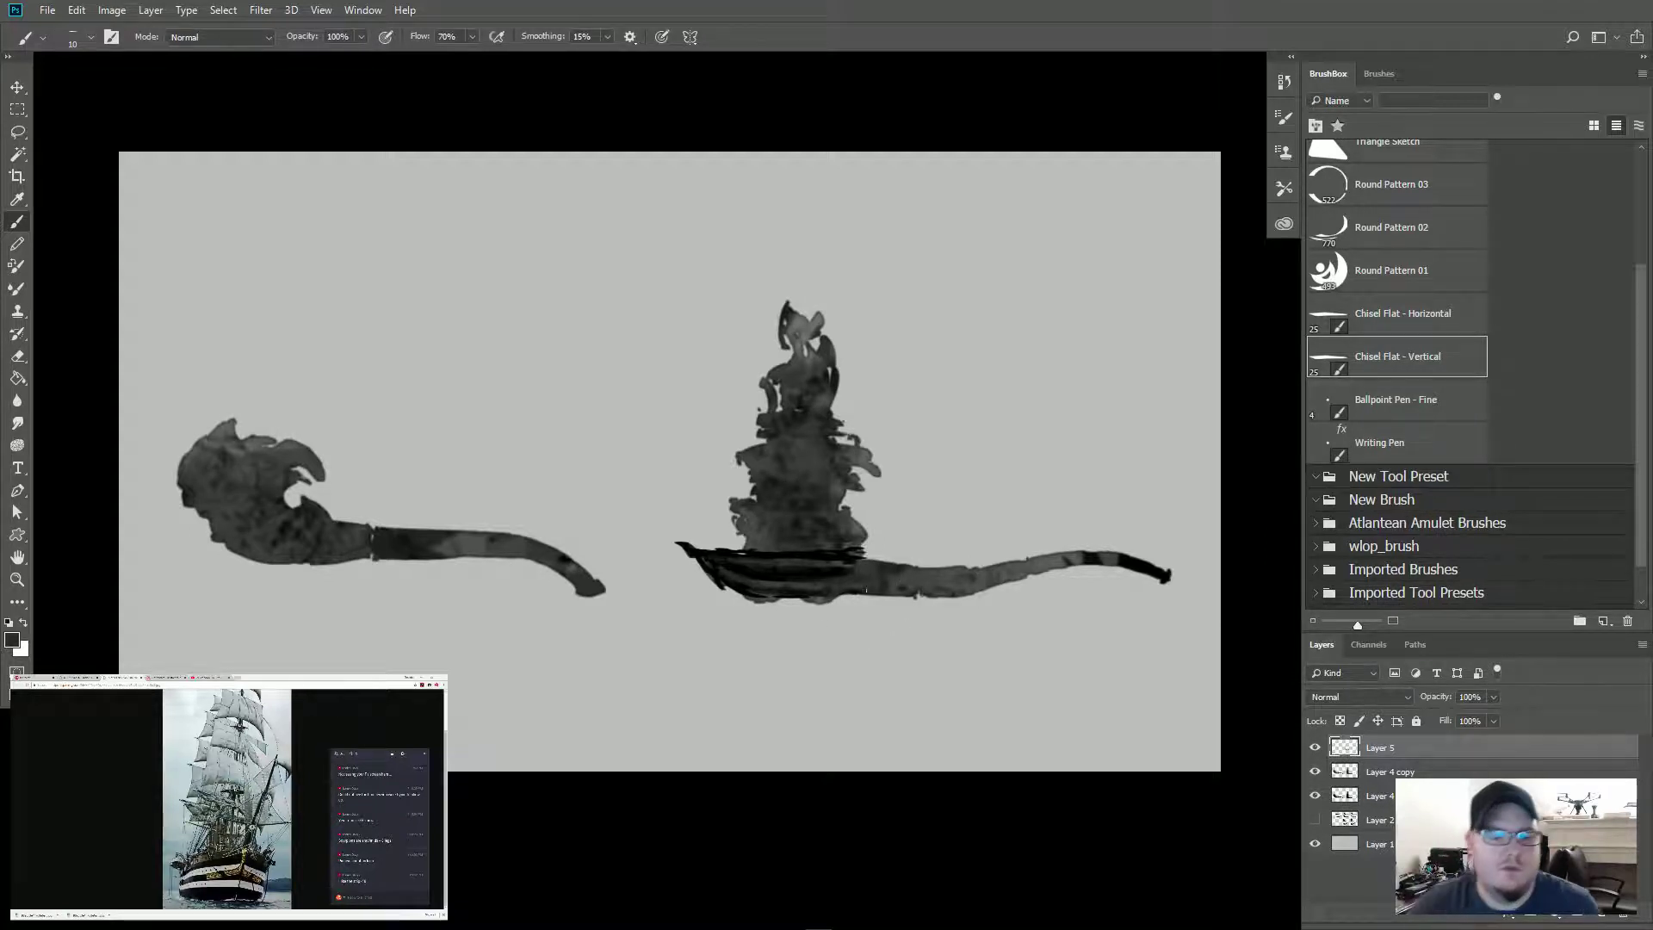
Step: Sample a dark gray from the stem and touch up the area where the hull meets the stem
key(e)
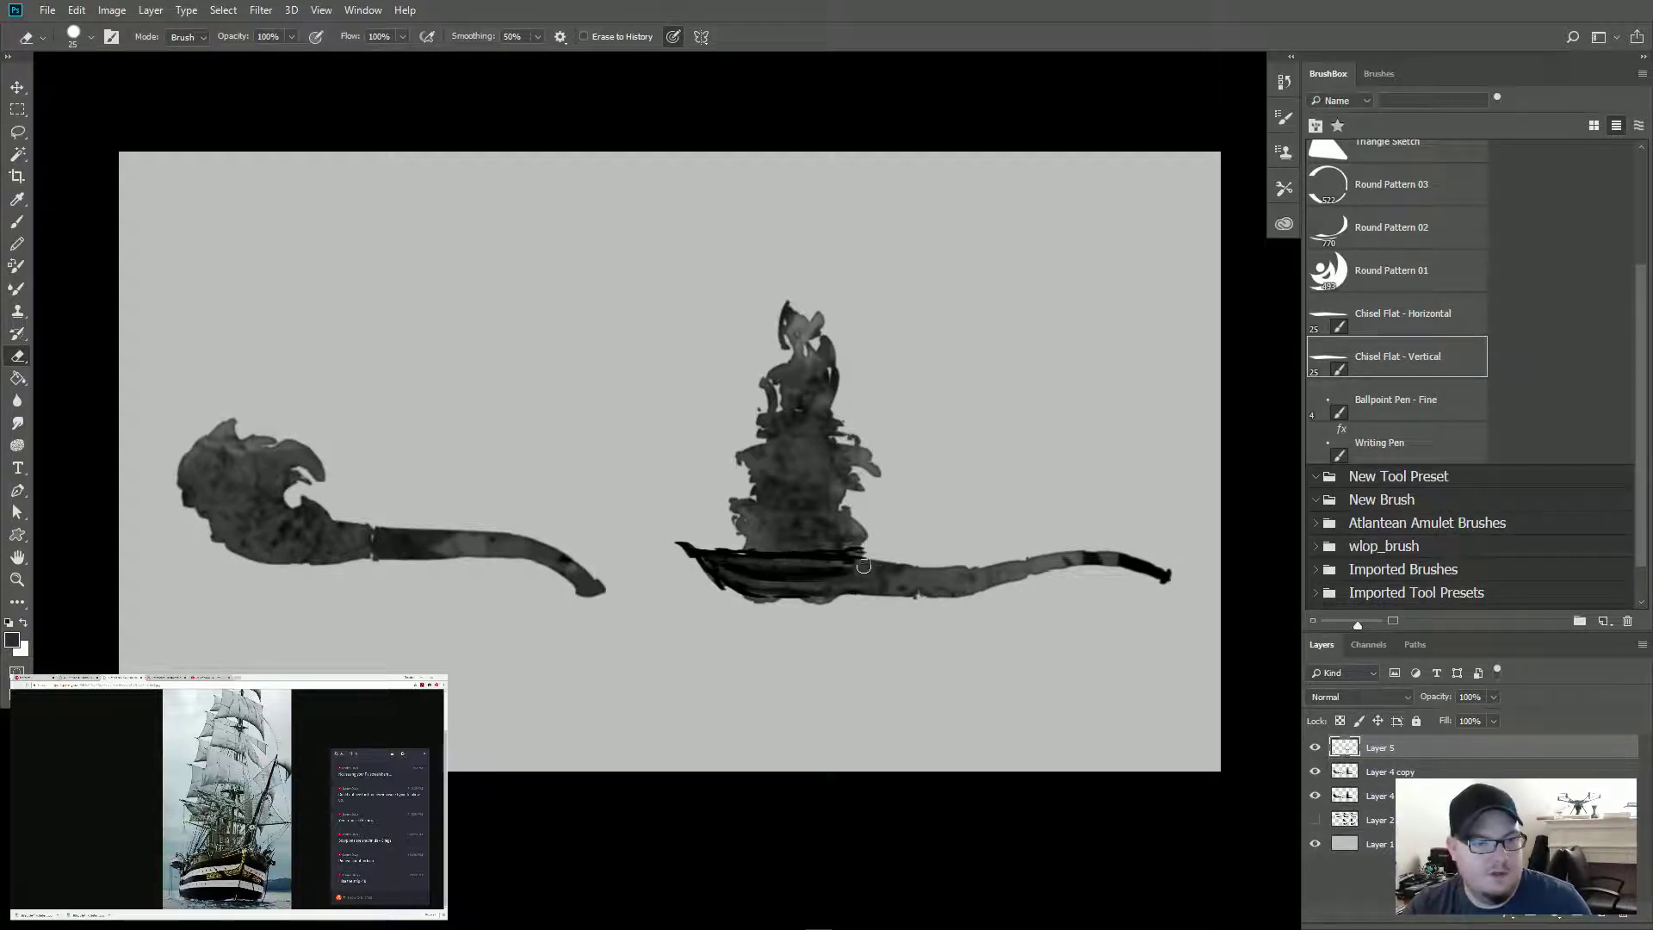
key(b)
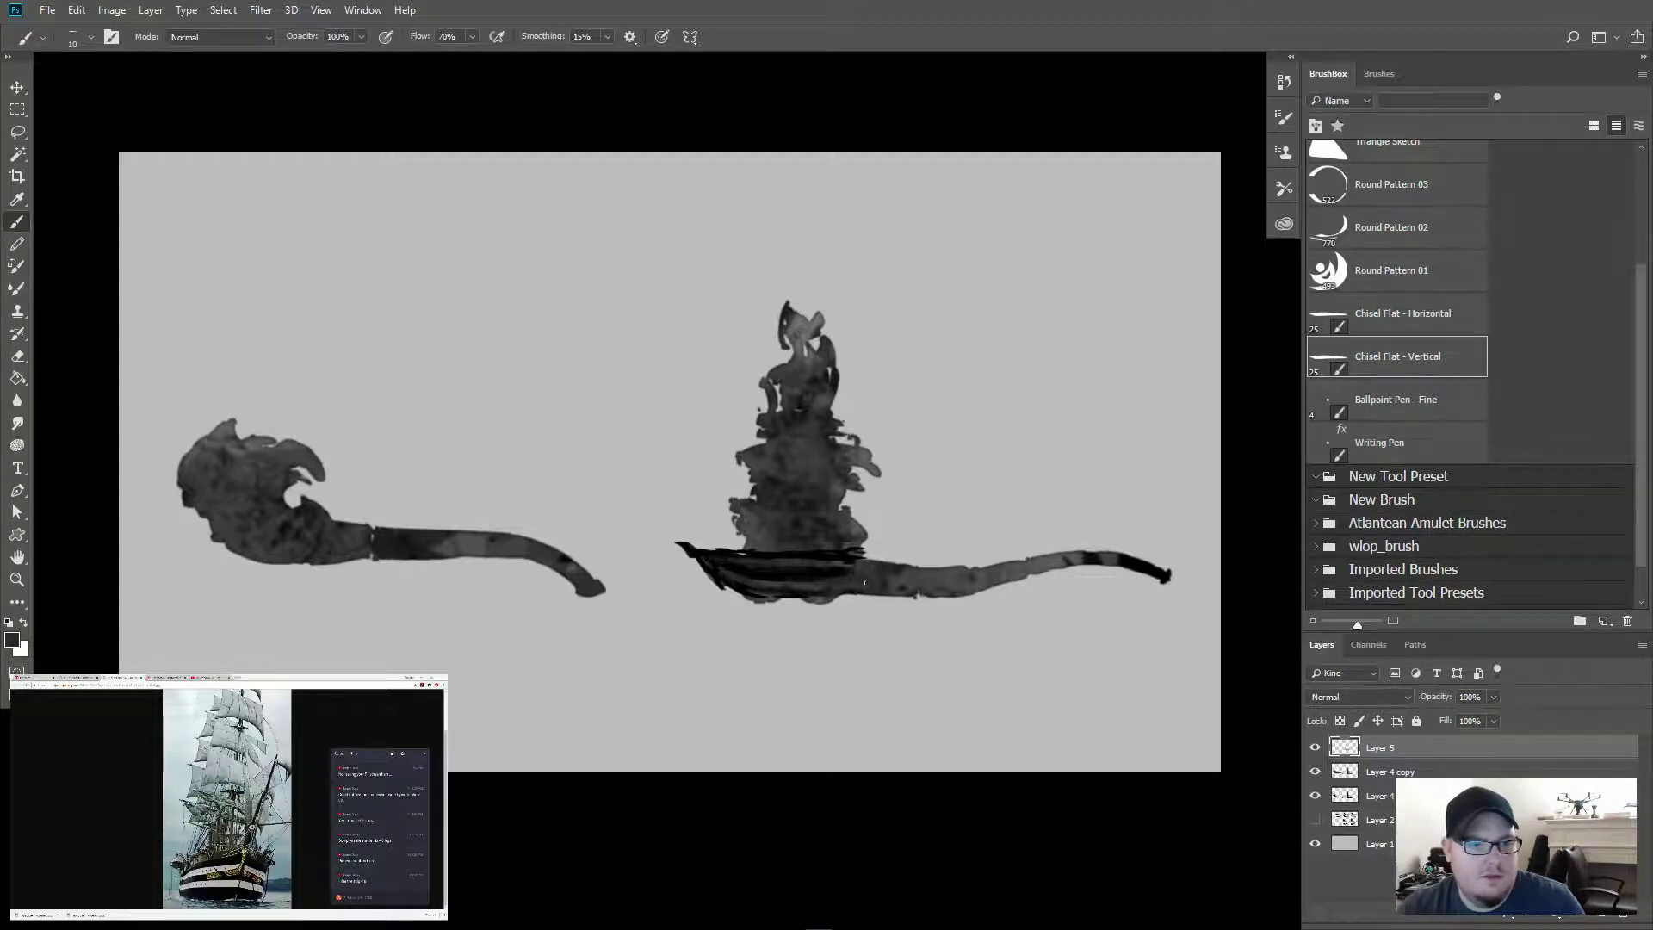
key(alt)
alt+click(887, 573)
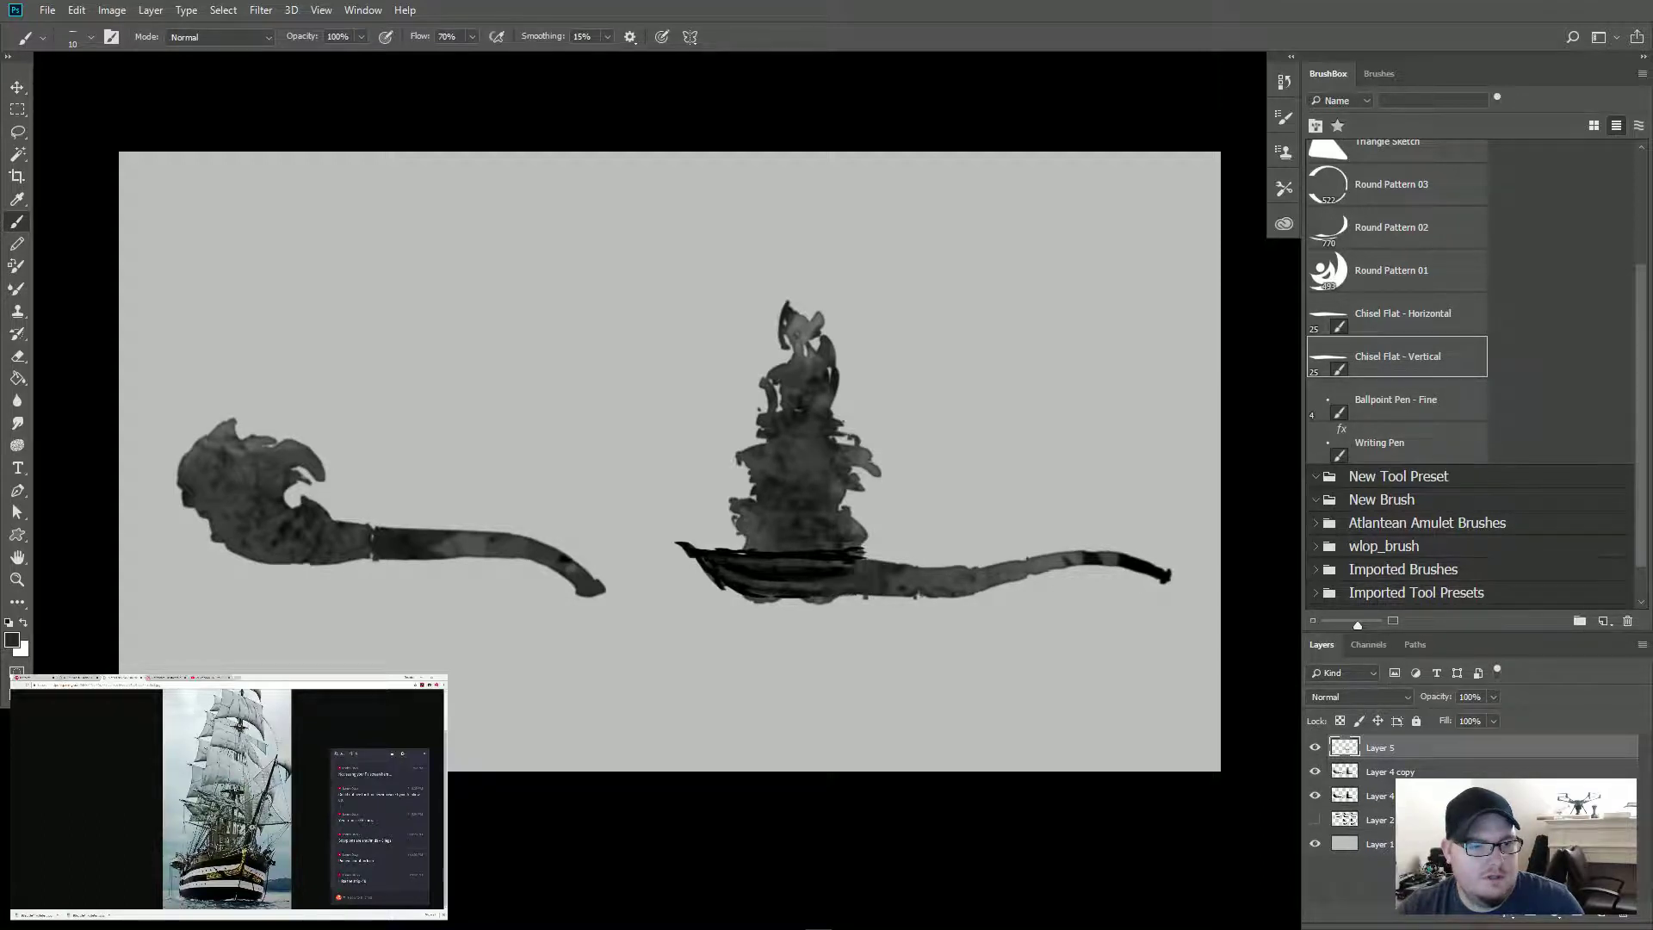
Step: Merge Layer 5 into Layer 4 copy, and hide Layer 4 while trimming the ragged edge beneath the hull with the Eraser
key(e)
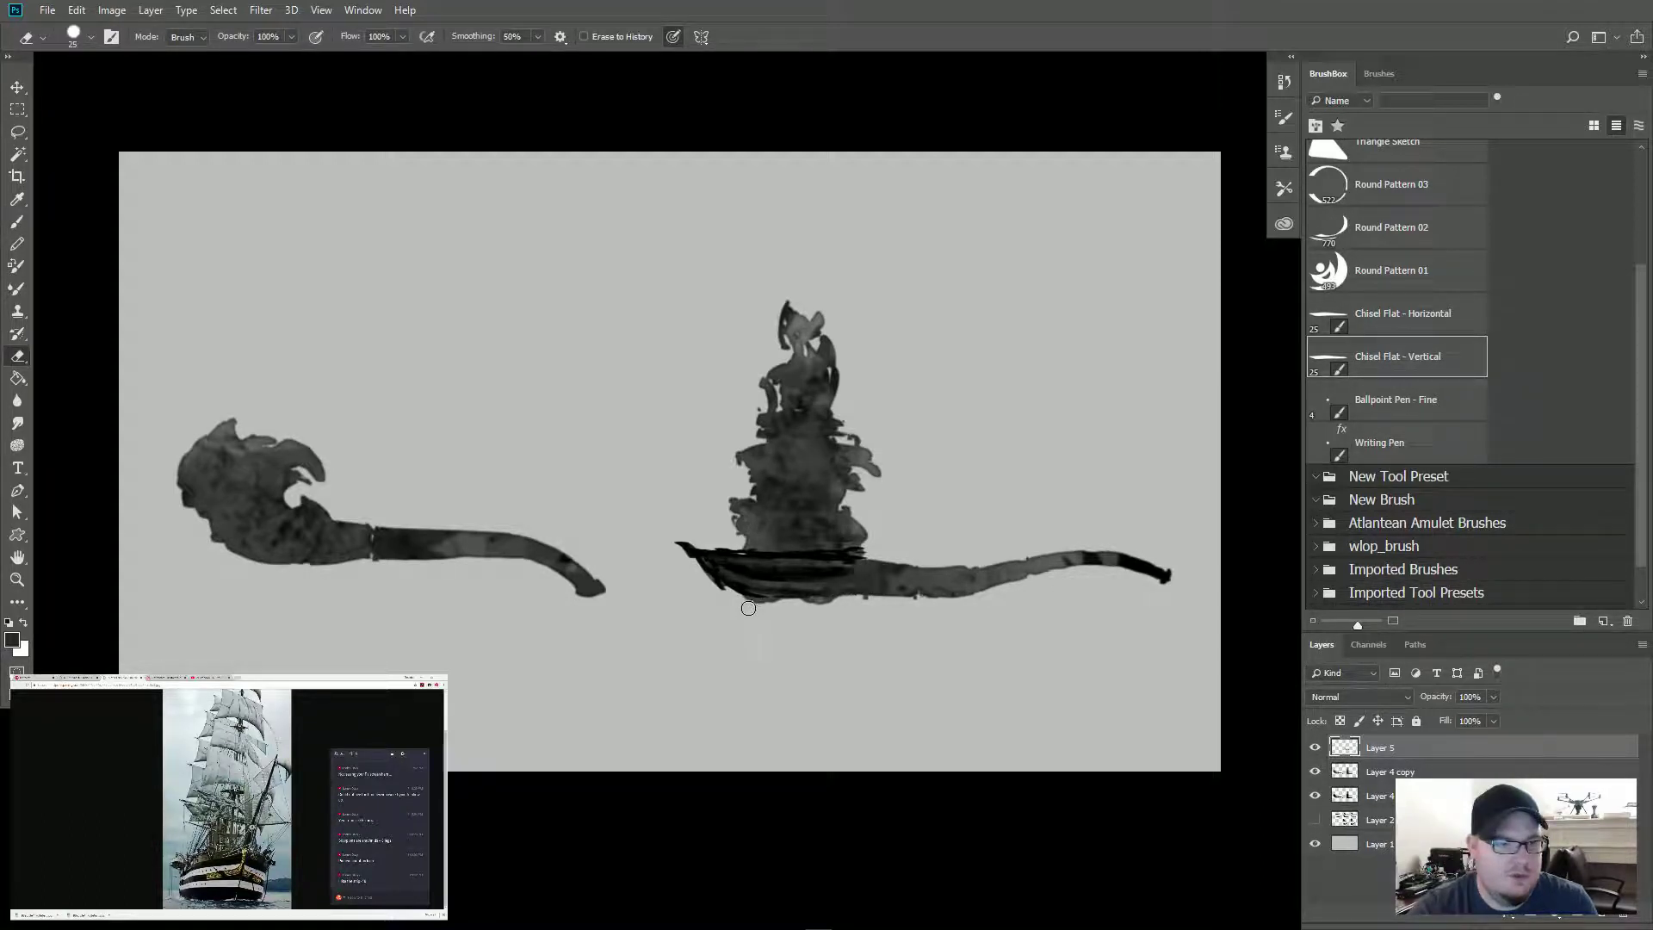
key(Delete)
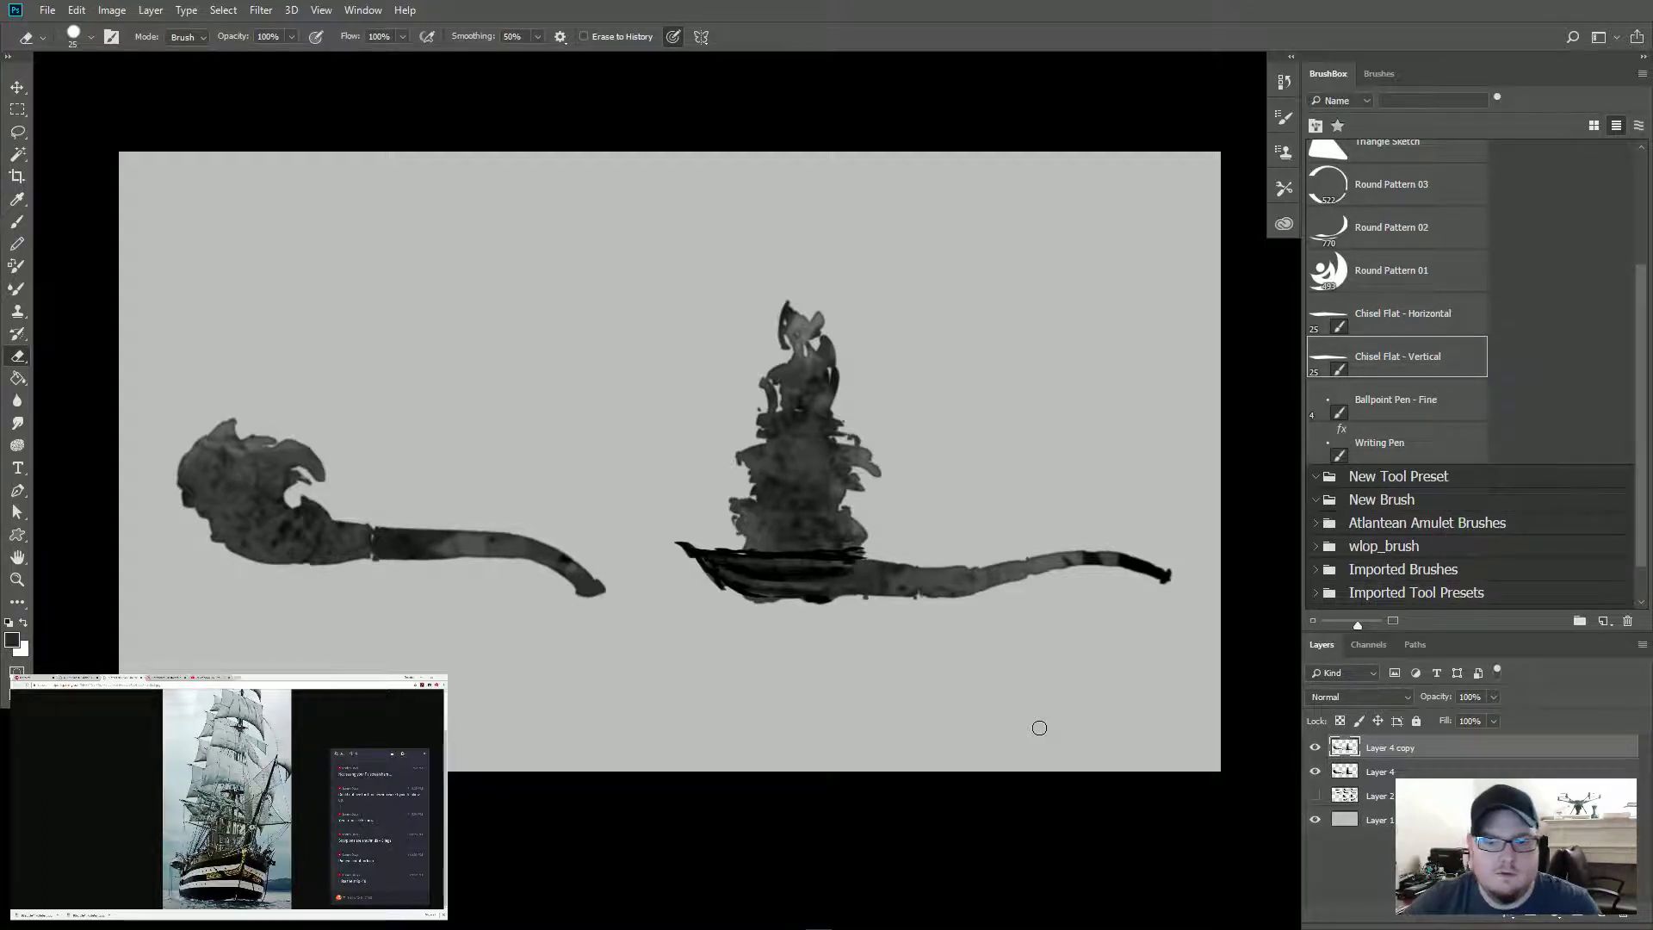
click(1313, 772)
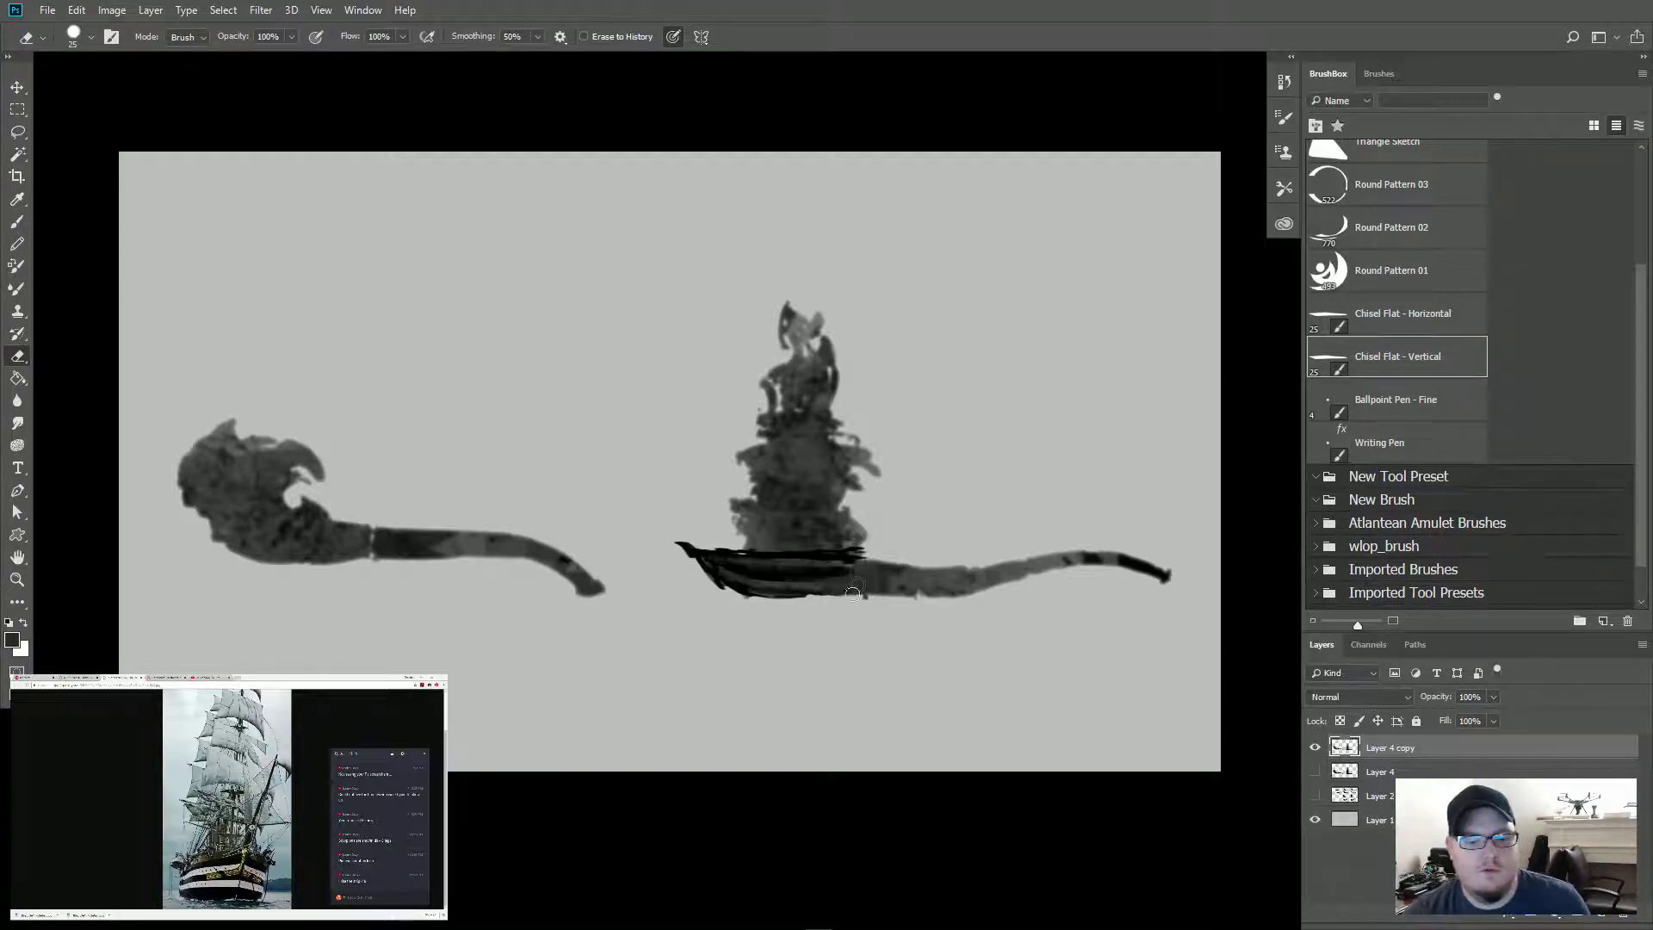
Step: Sample gray tones from the pipe and paint lighter plank lines along the hull's upper edge
key(b)
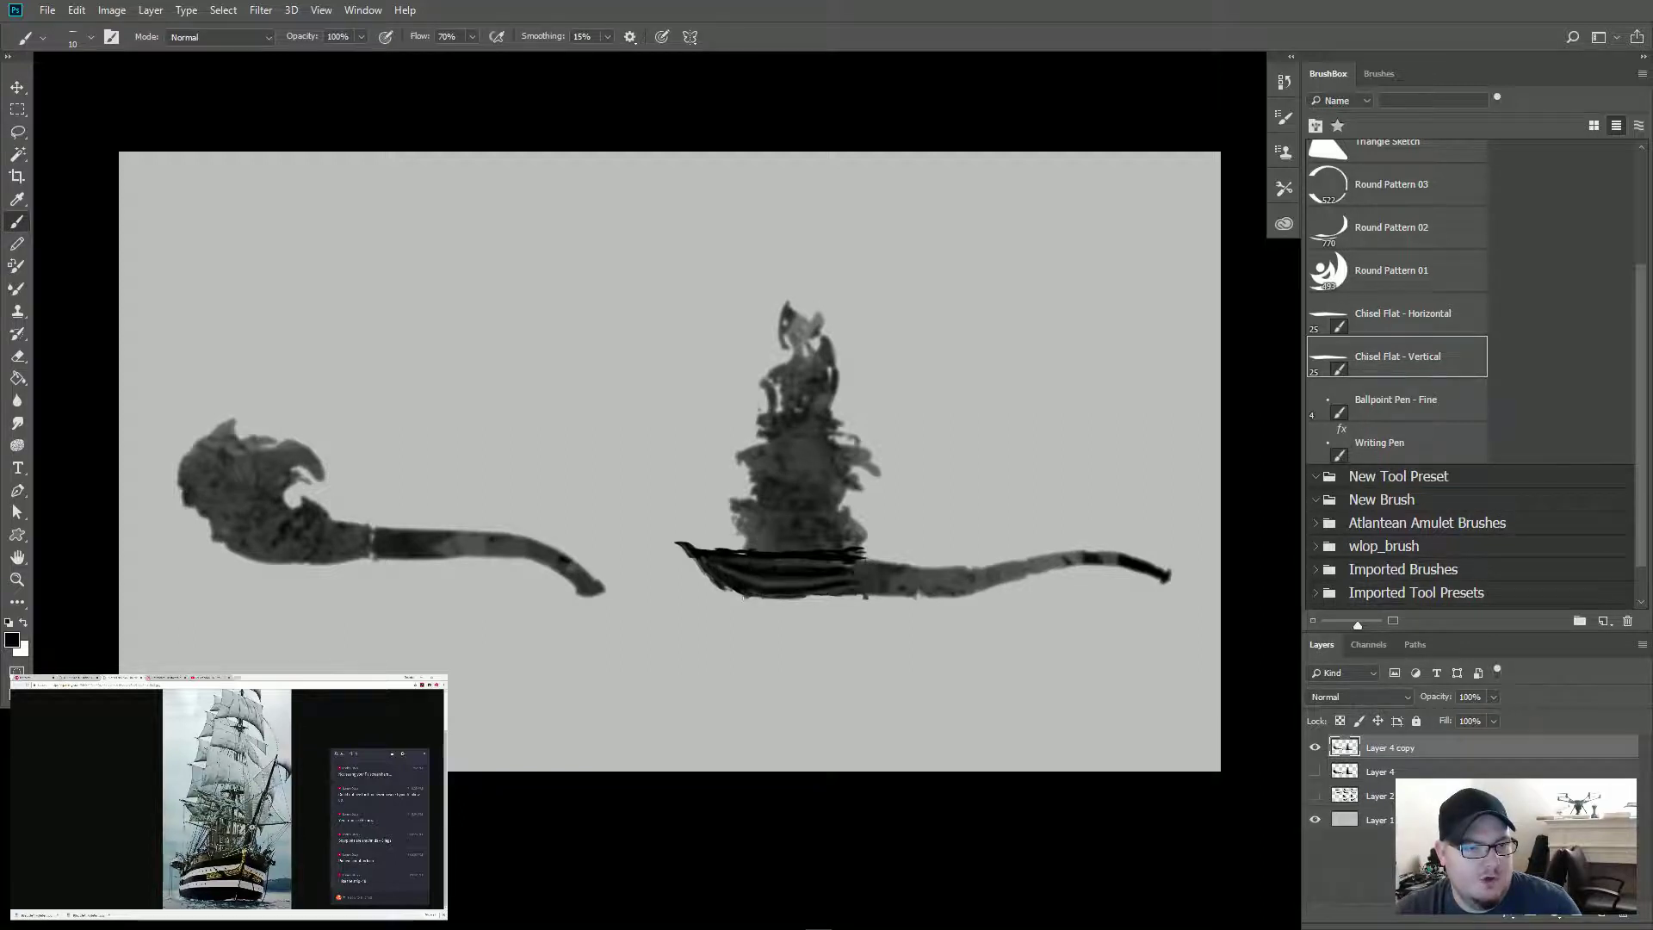
alt+click(916, 581)
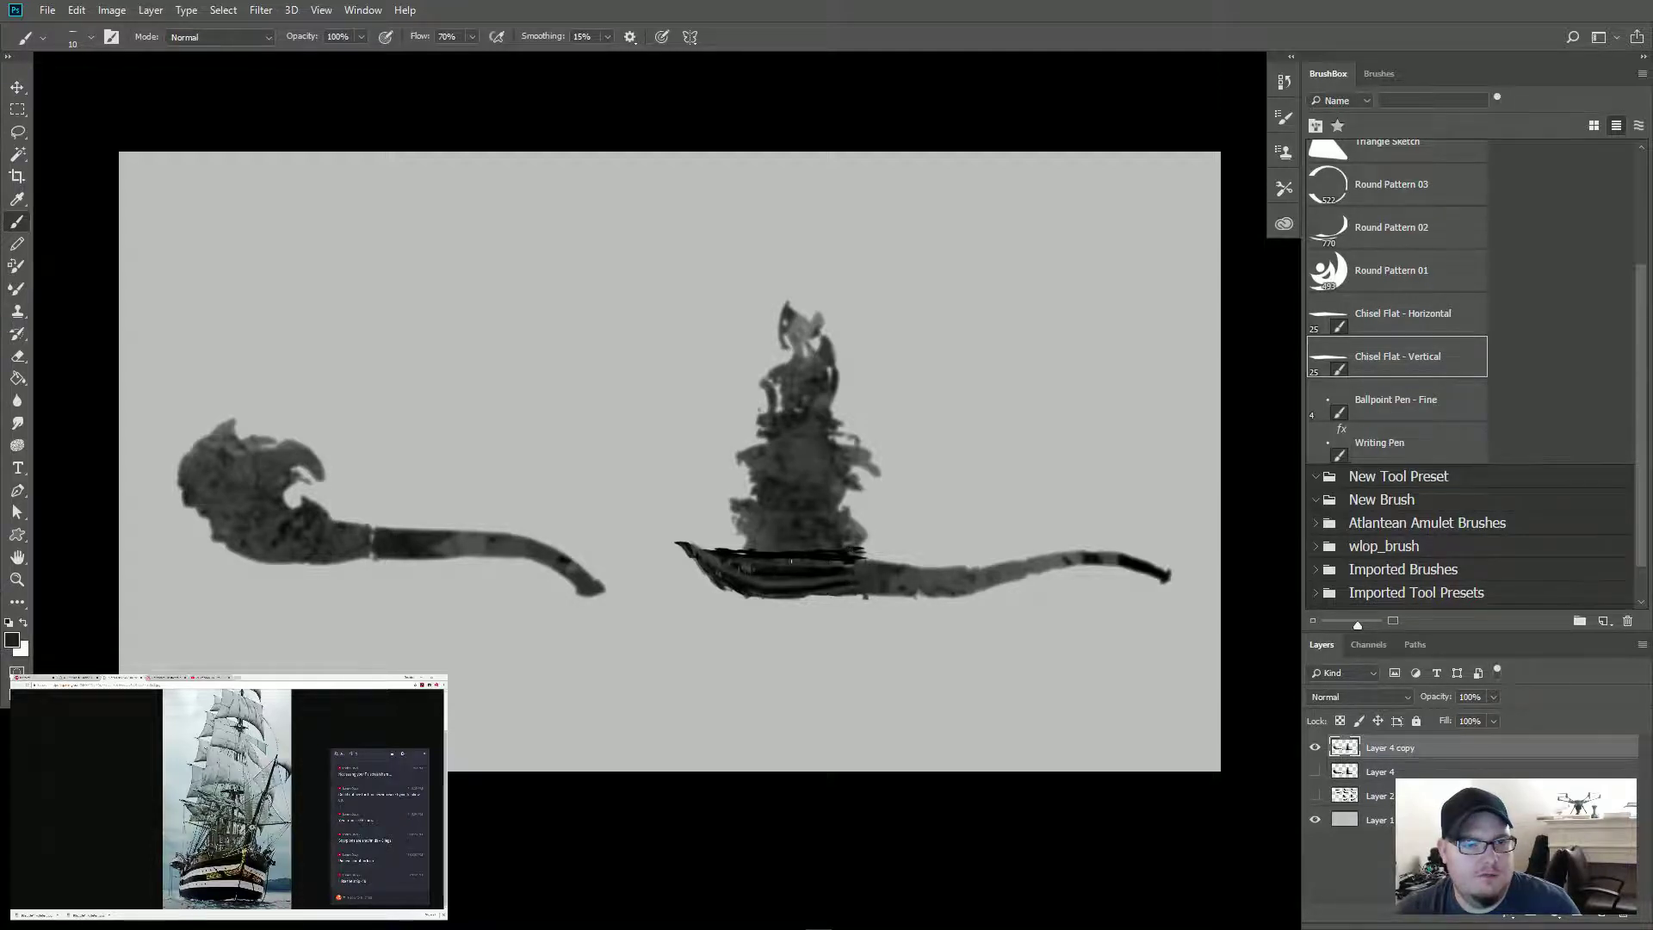
alt+click(851, 538)
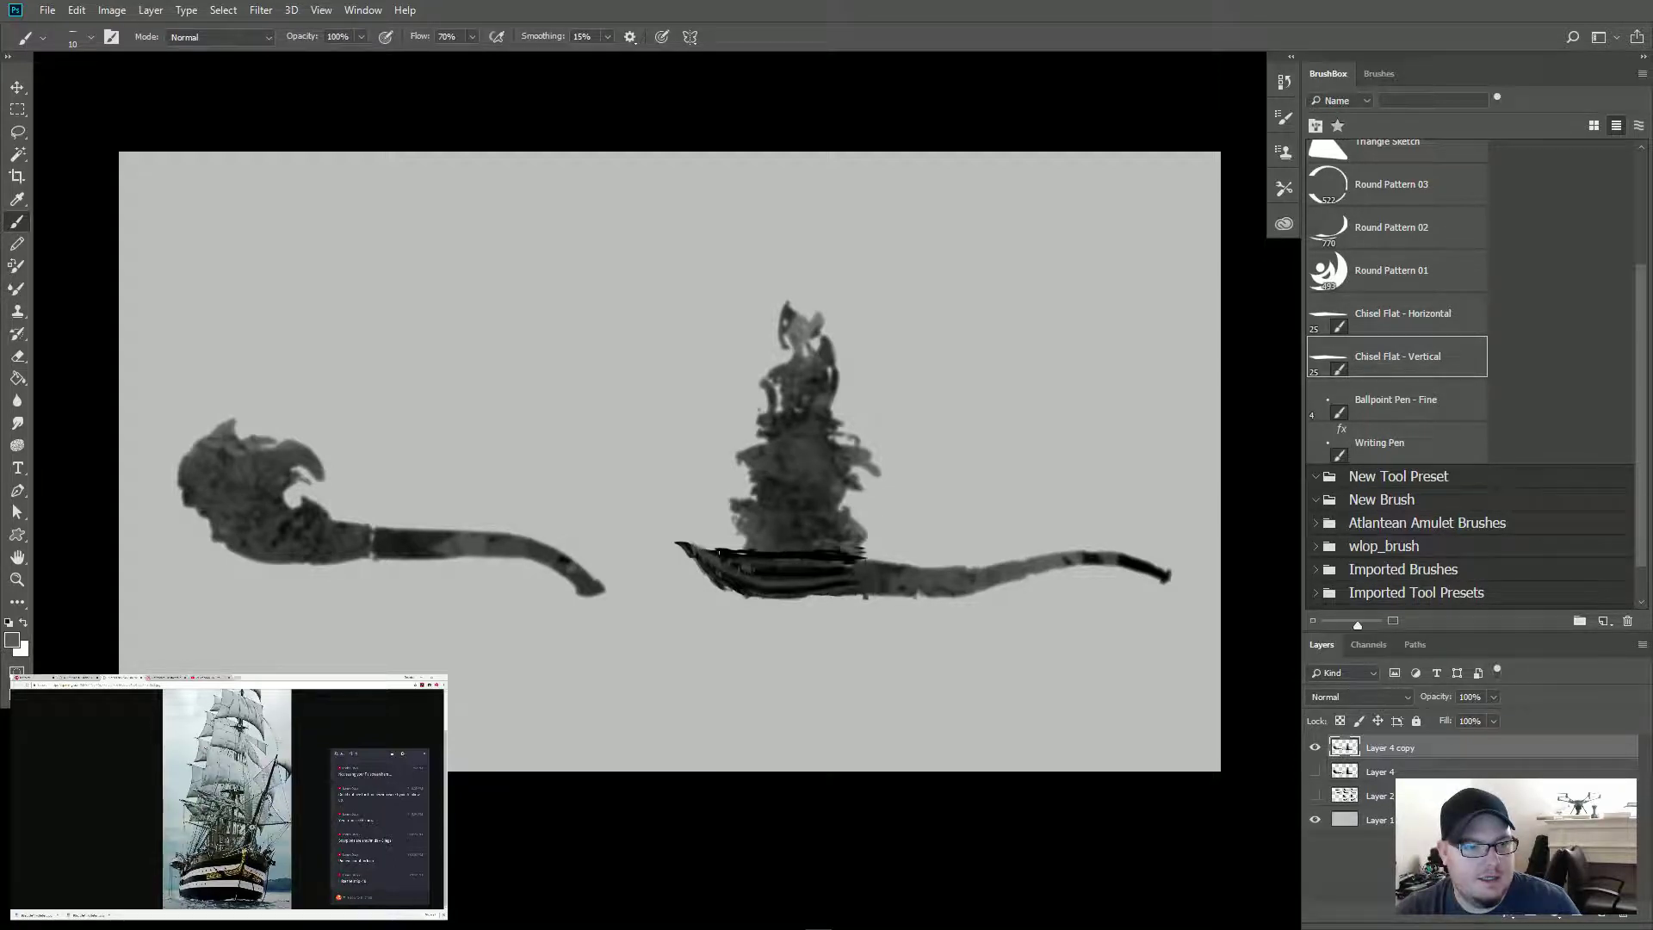
mouse_move(706, 551)
mouse_down()
mouse_move(857, 554)
mouse_move(747, 554)
mouse_move(818, 551)
mouse_up()
alt+click(799, 553)
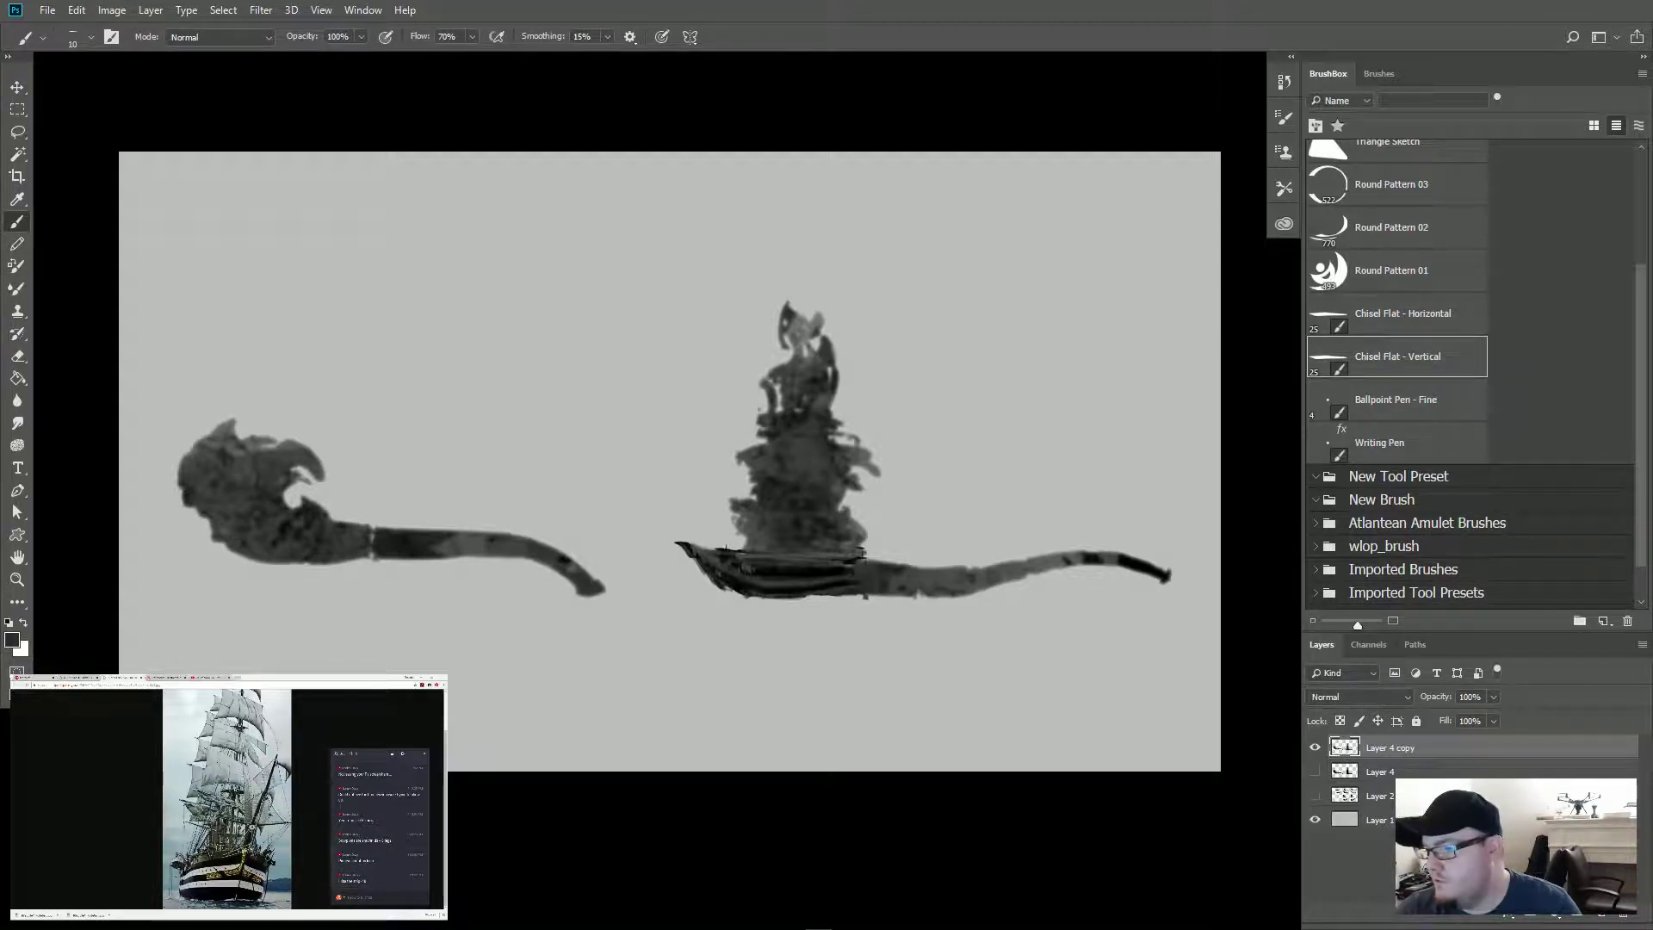
Step: Paint a thin dark bowsprit with rigging lines rising from the bow, and a slanted spar extending off the stern
key(alt)
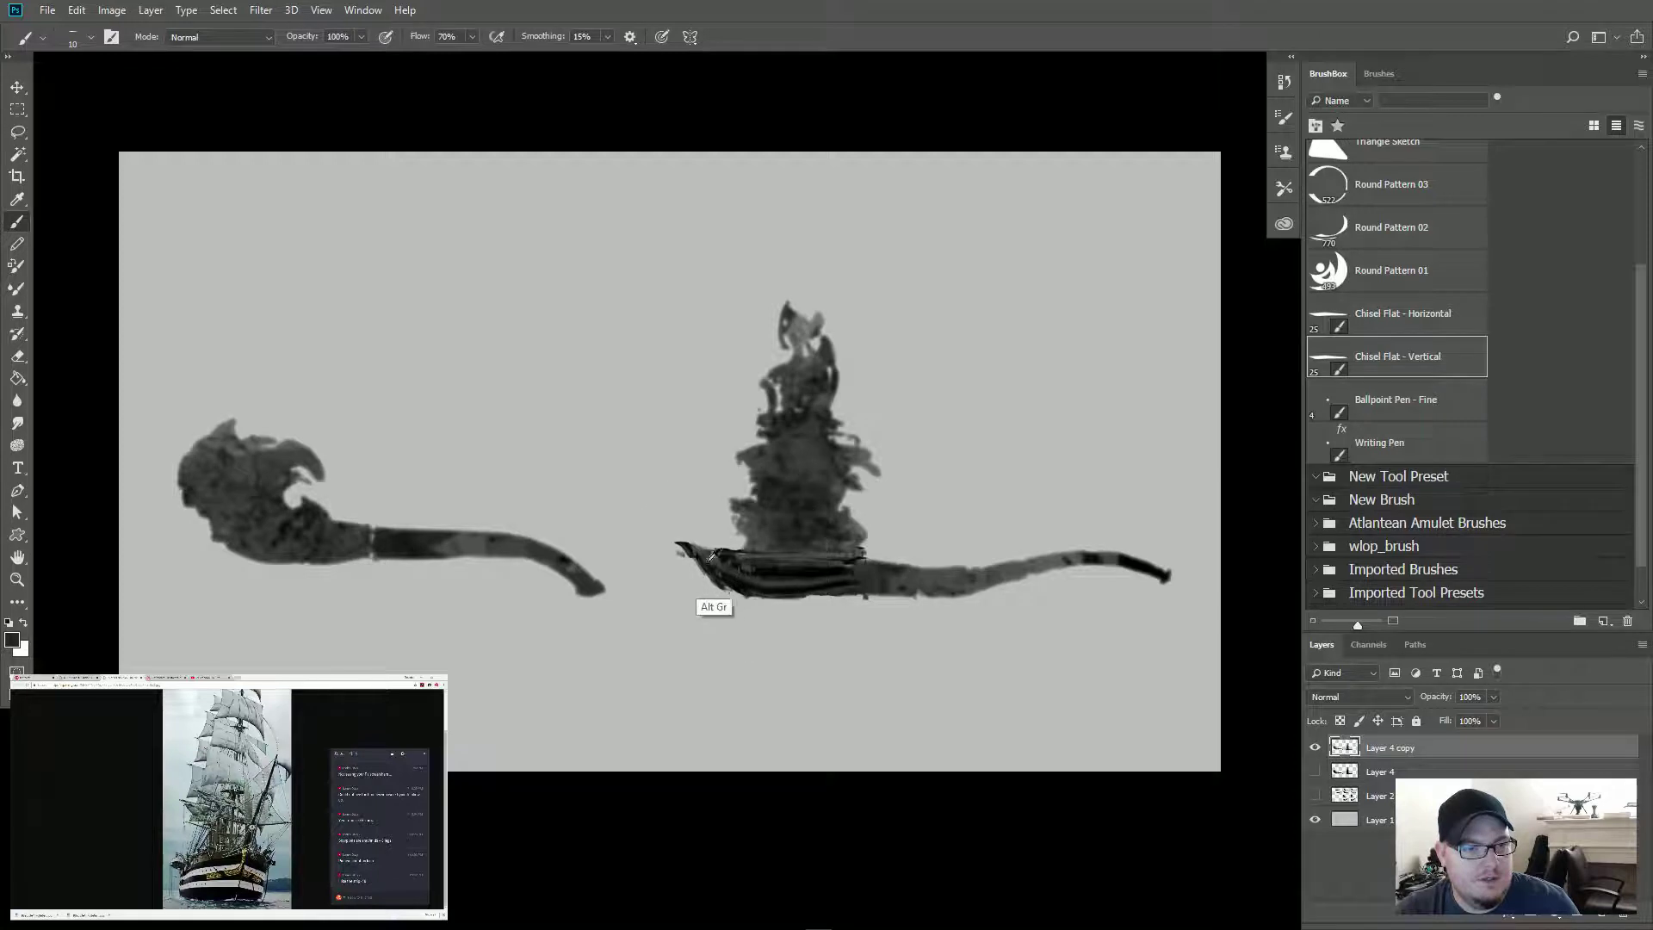
drag(680, 544, 638, 513)
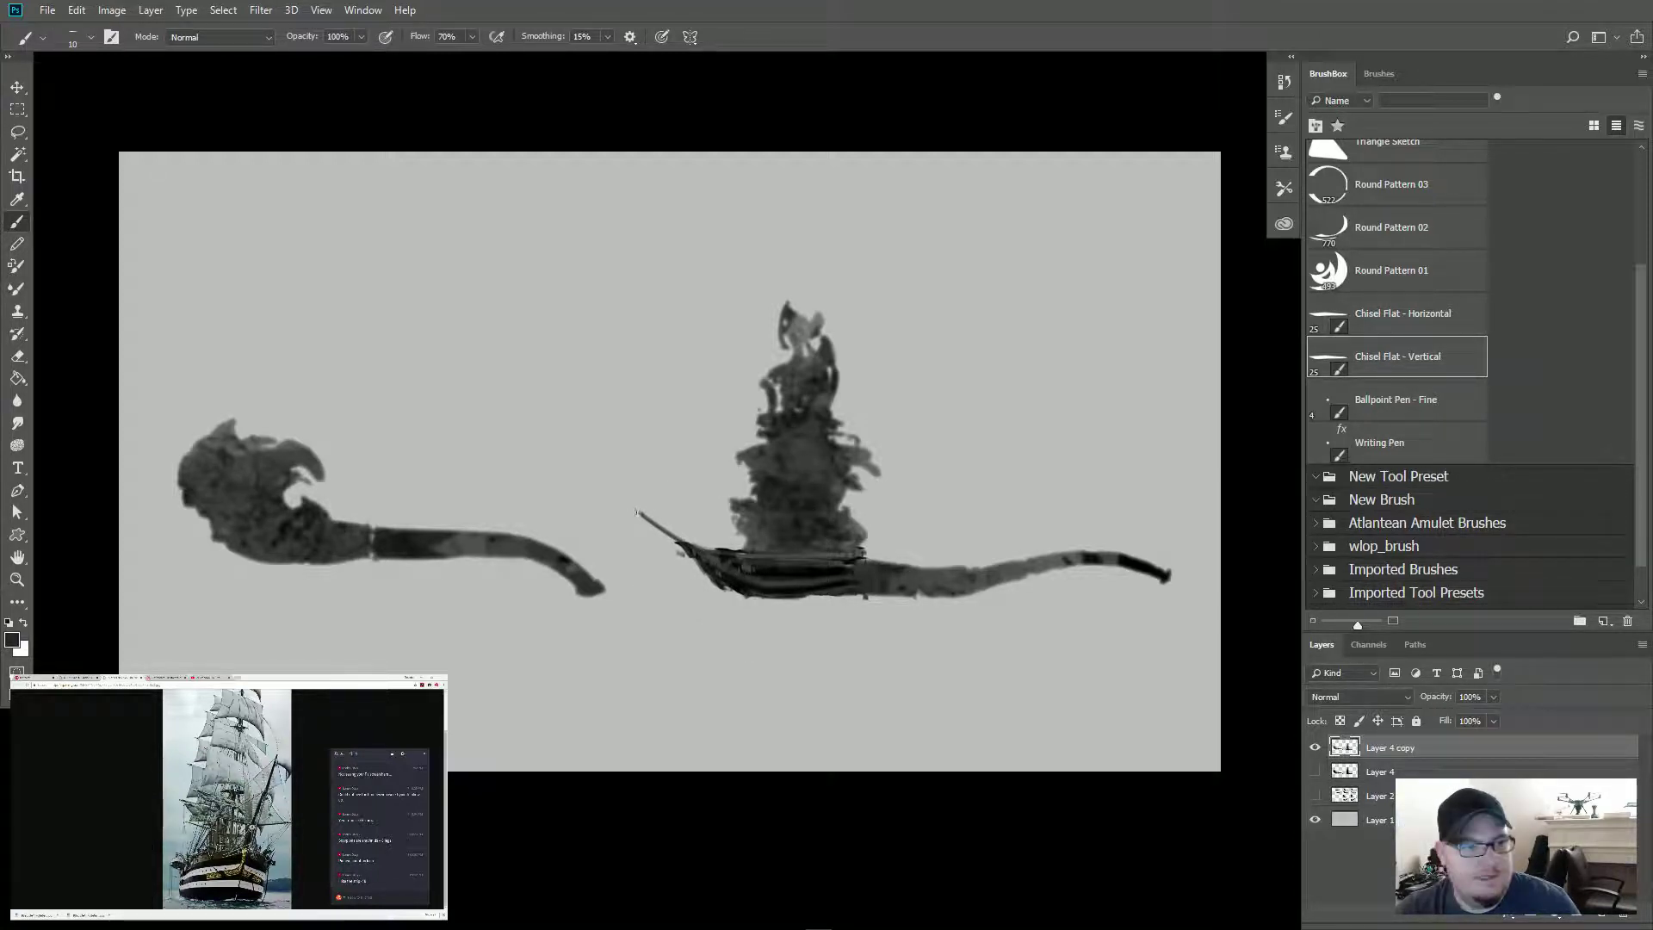
mouse_move(639, 513)
mouse_down()
mouse_move(610, 492)
mouse_move(730, 546)
mouse_move(677, 525)
mouse_up()
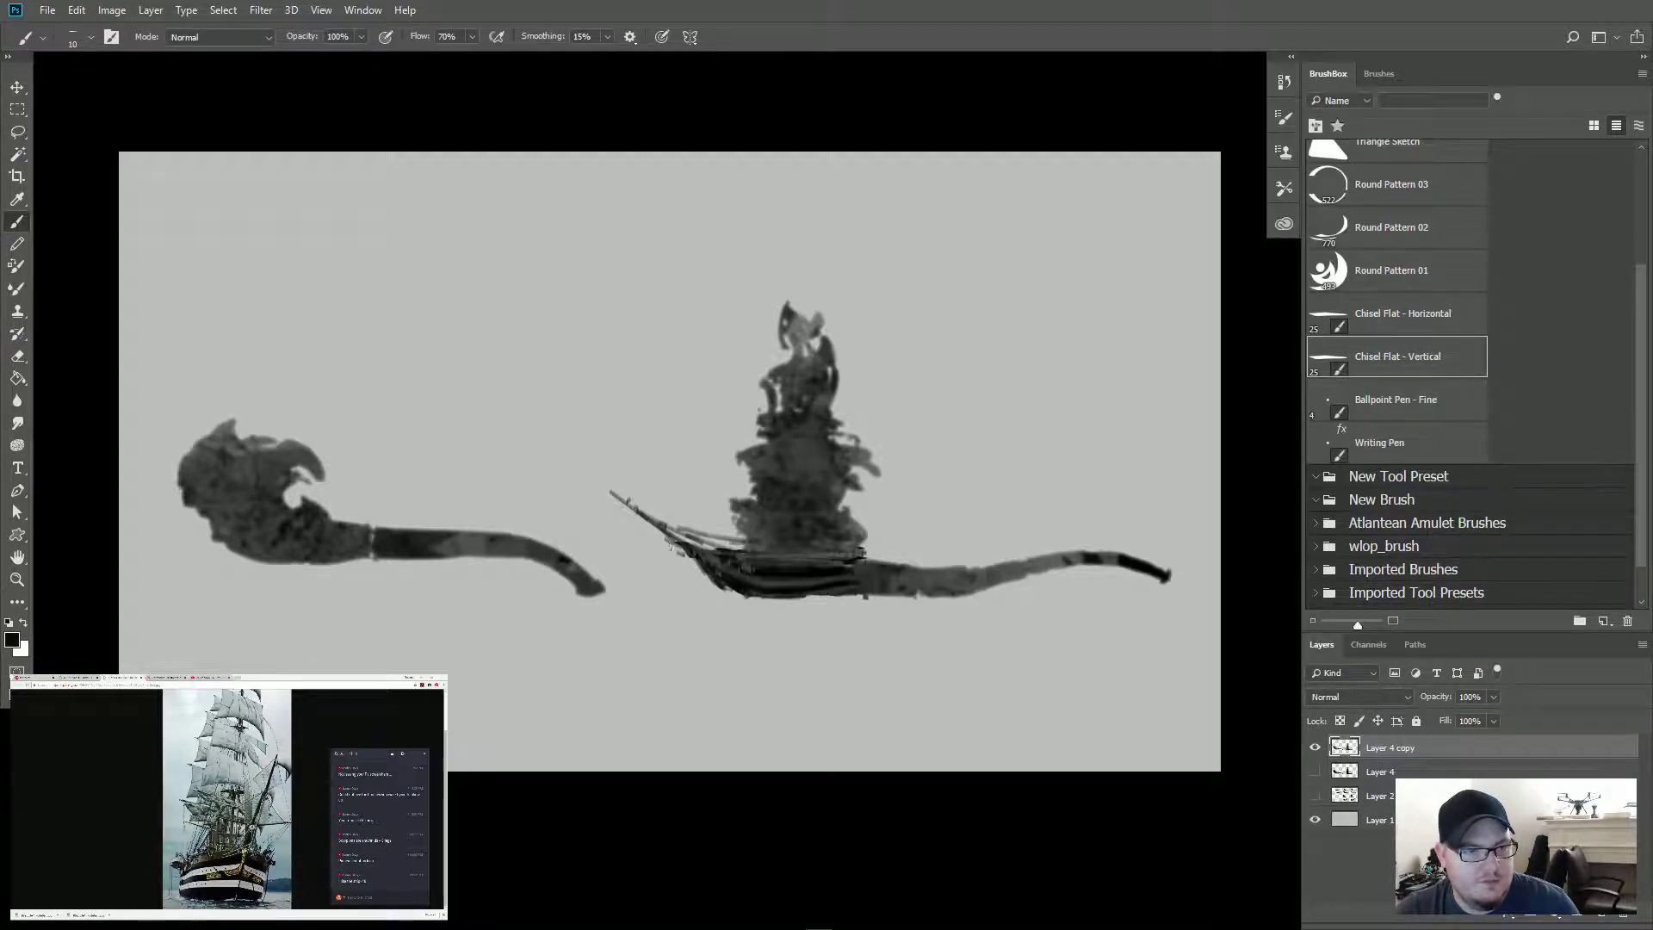
mouse_move(681, 549)
mouse_down()
mouse_move(631, 502)
mouse_move(714, 555)
mouse_move(755, 546)
mouse_move(669, 529)
mouse_up()
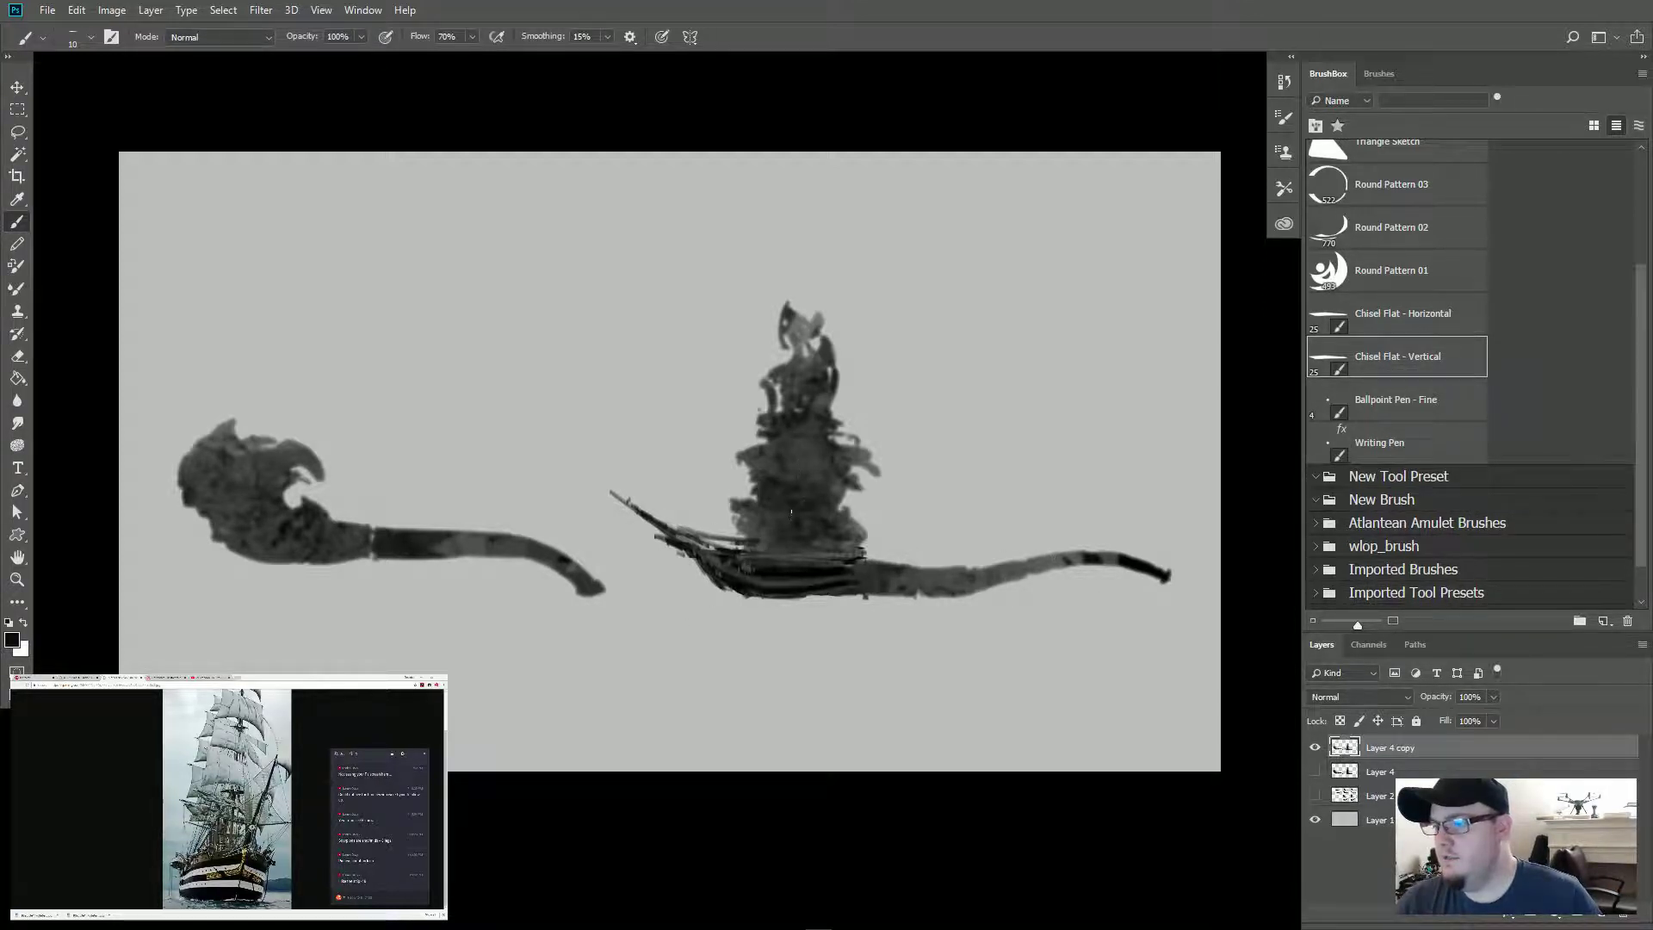
alt+click(774, 545)
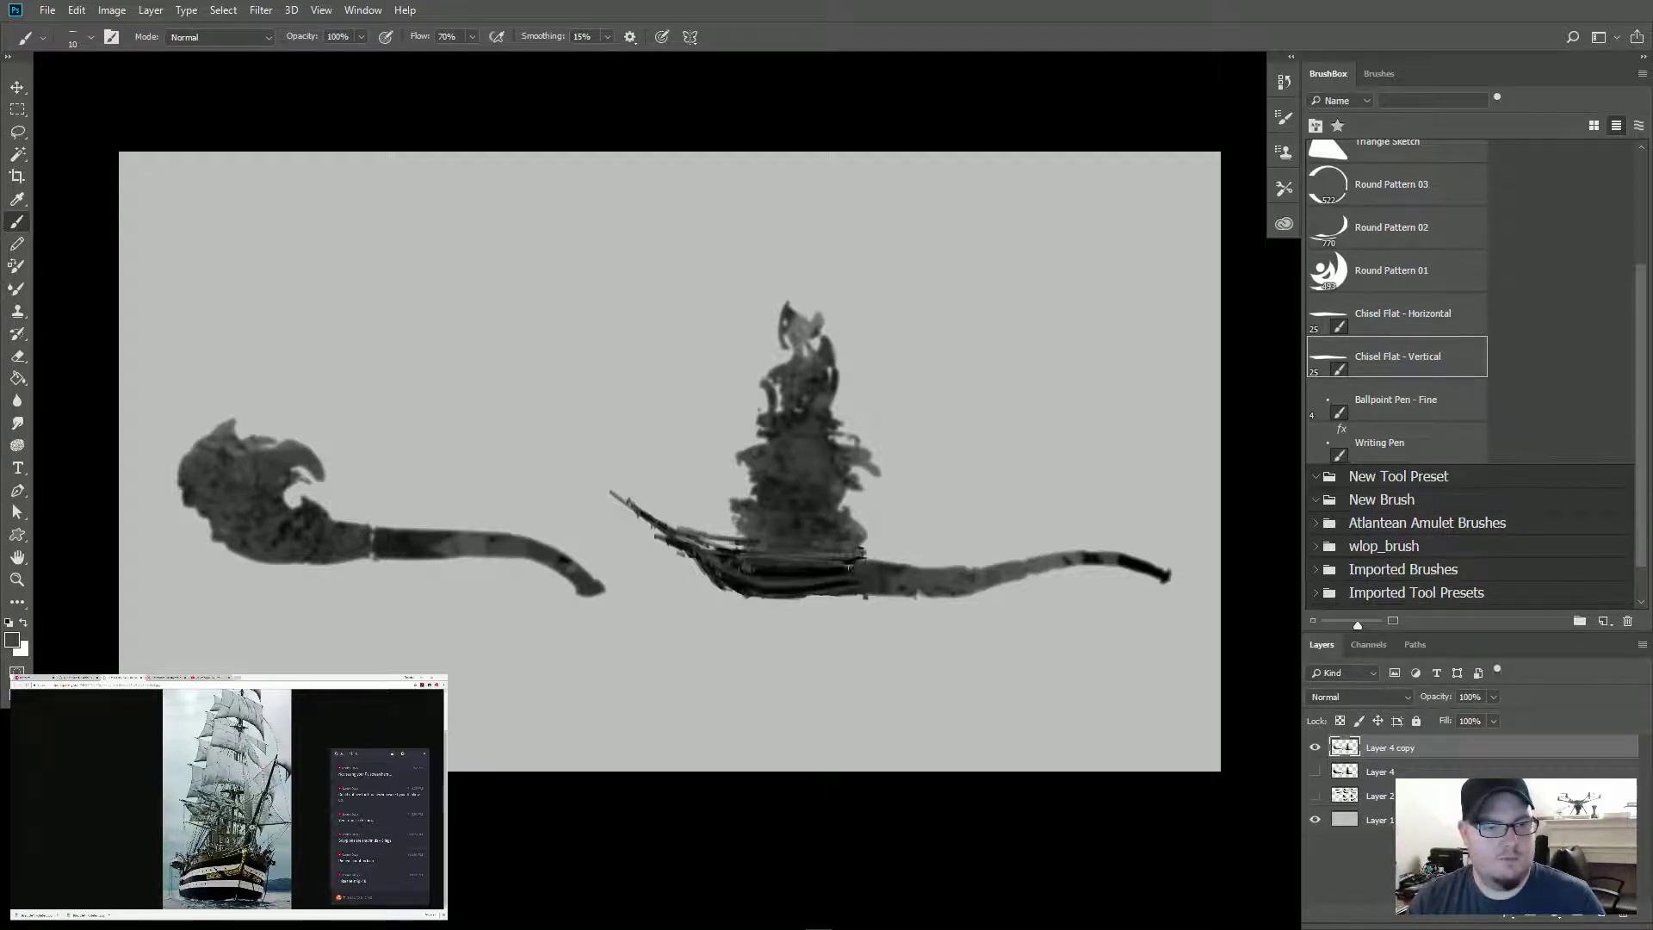
mouse_move(849, 552)
mouse_down()
mouse_move(942, 522)
mouse_move(865, 541)
mouse_move(896, 540)
mouse_up()
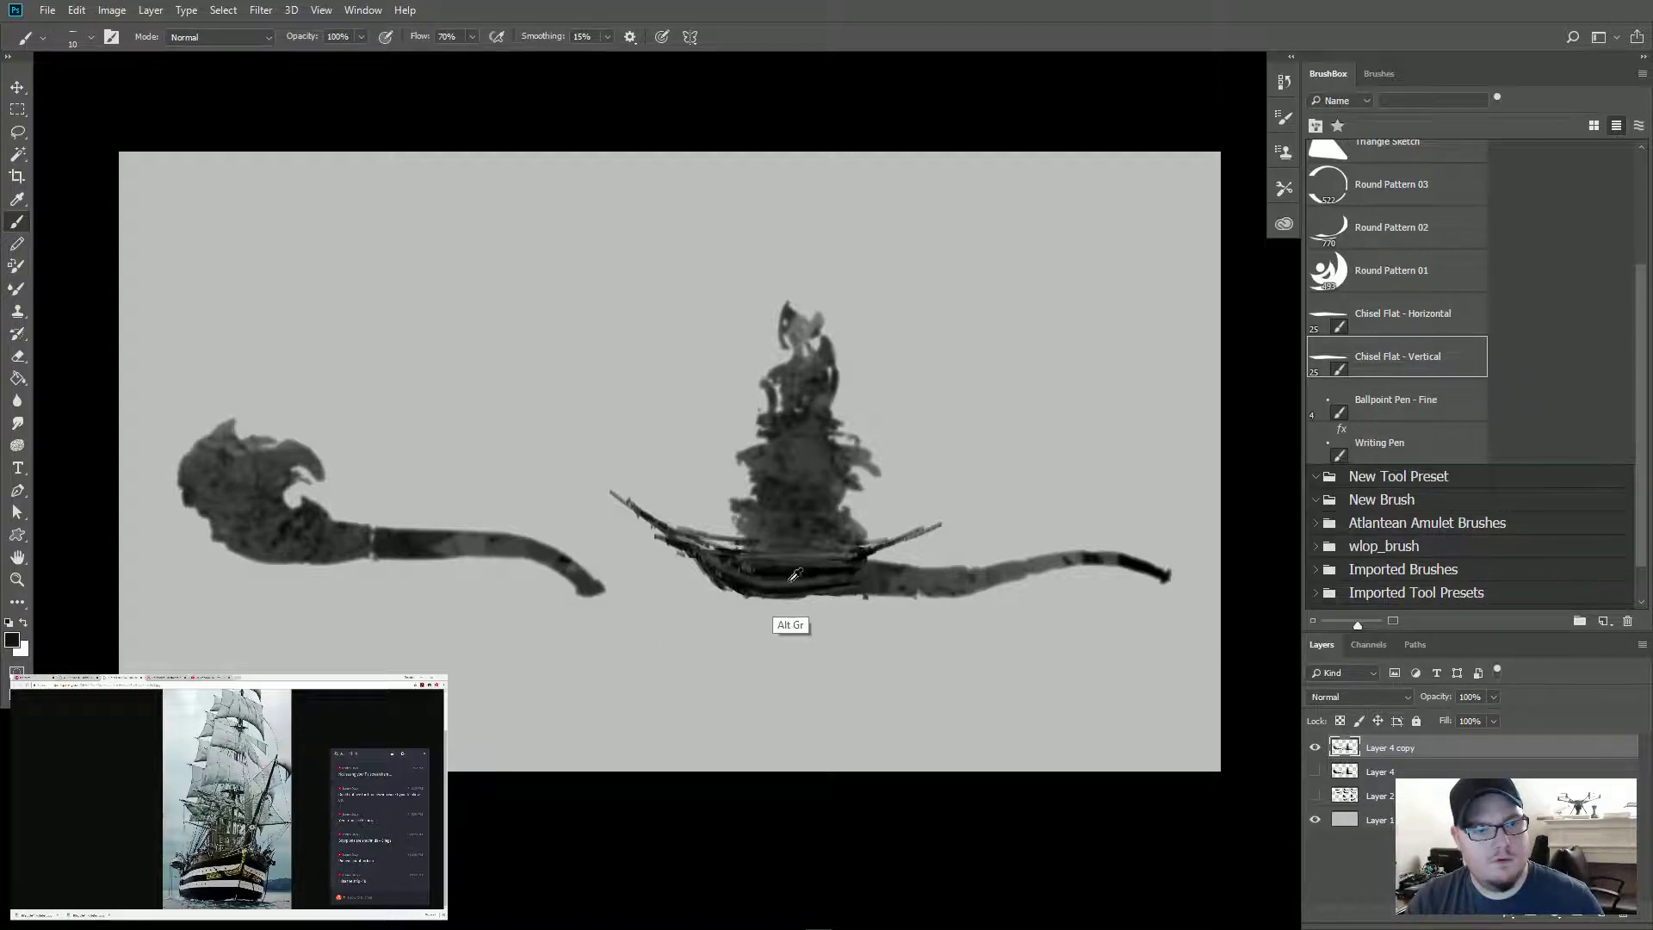
Step: Darken the hull planks near the bow with sampled black, and pick grays from the sail-like body above
alt+click(778, 564)
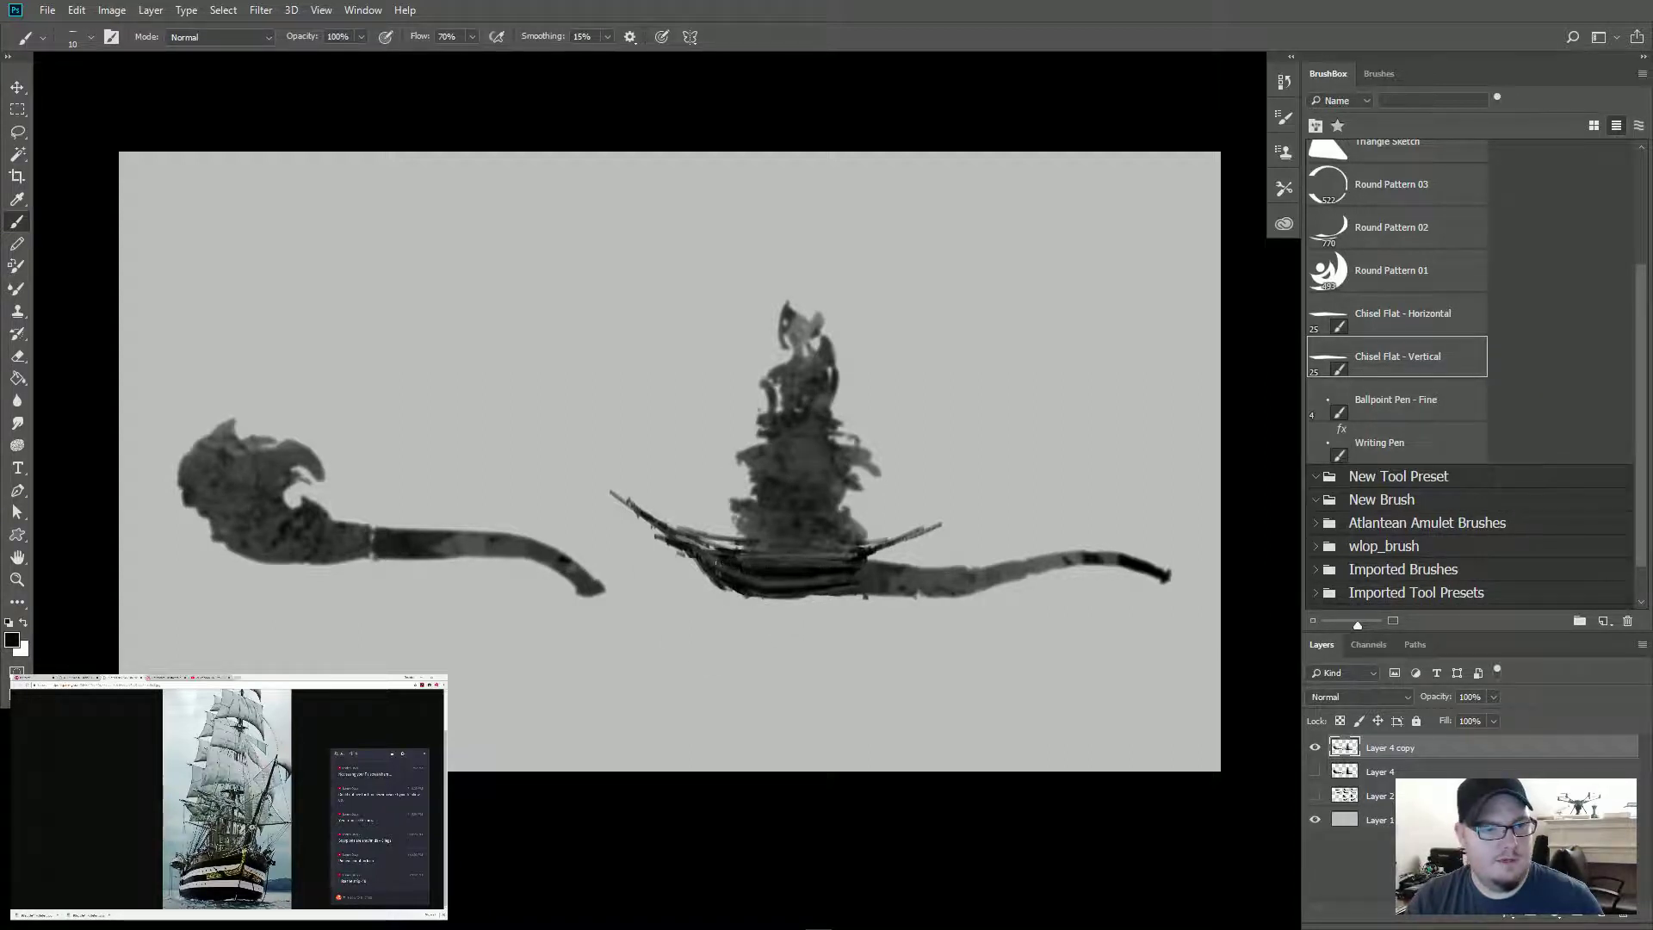
drag(716, 563, 731, 561)
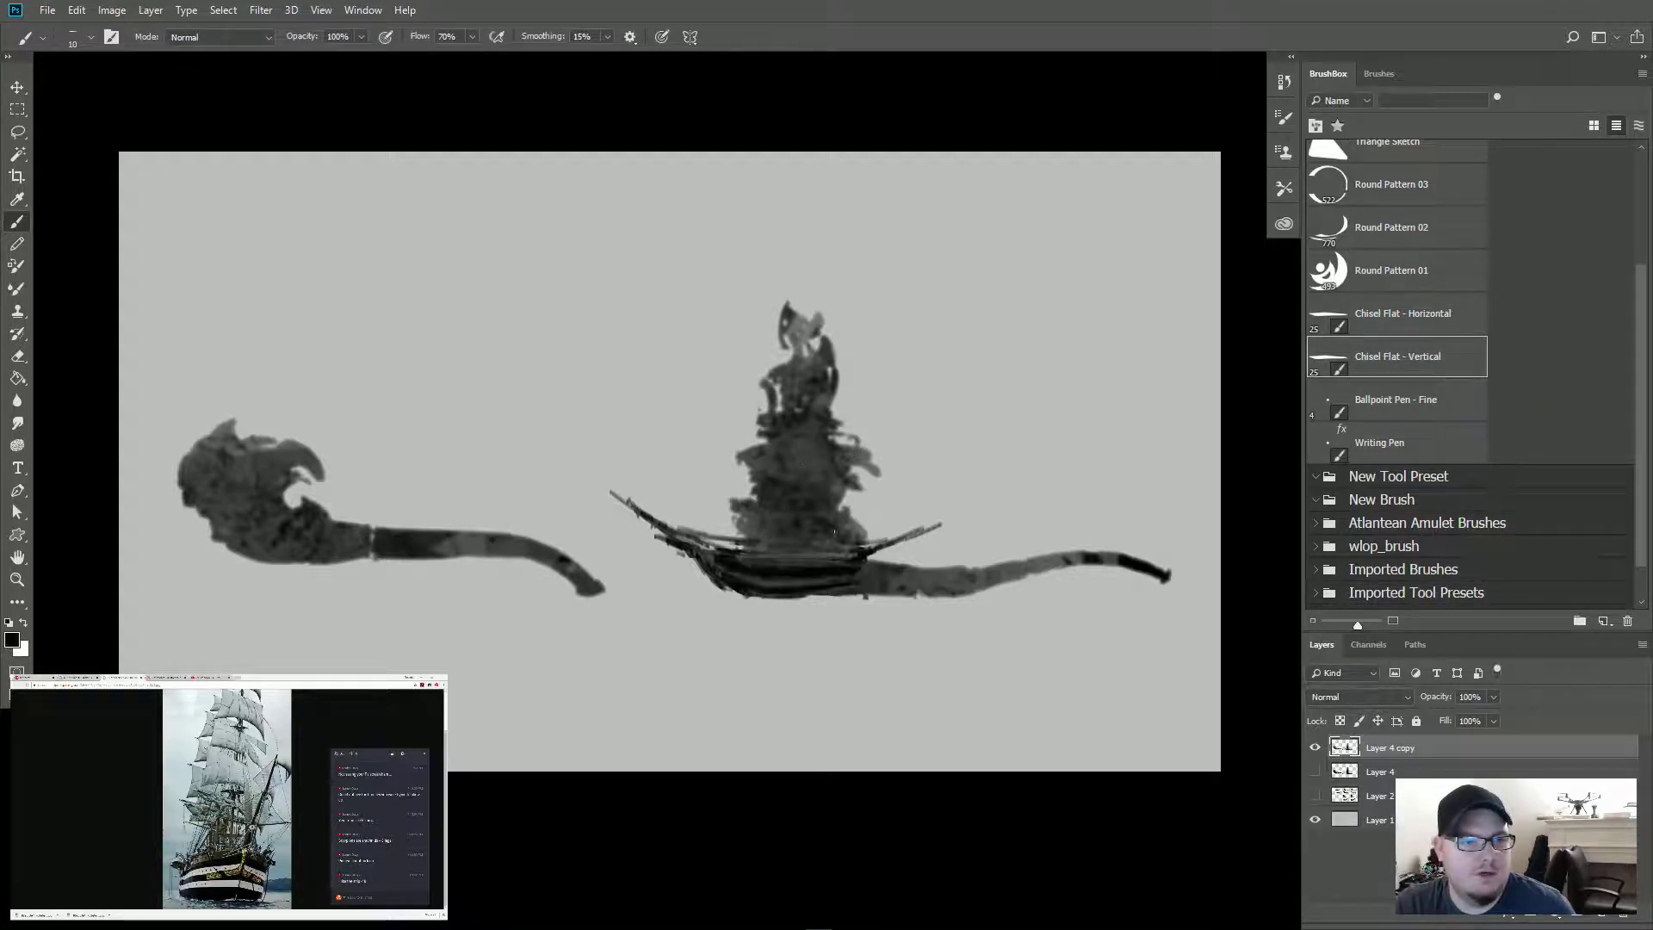
alt+click(772, 532)
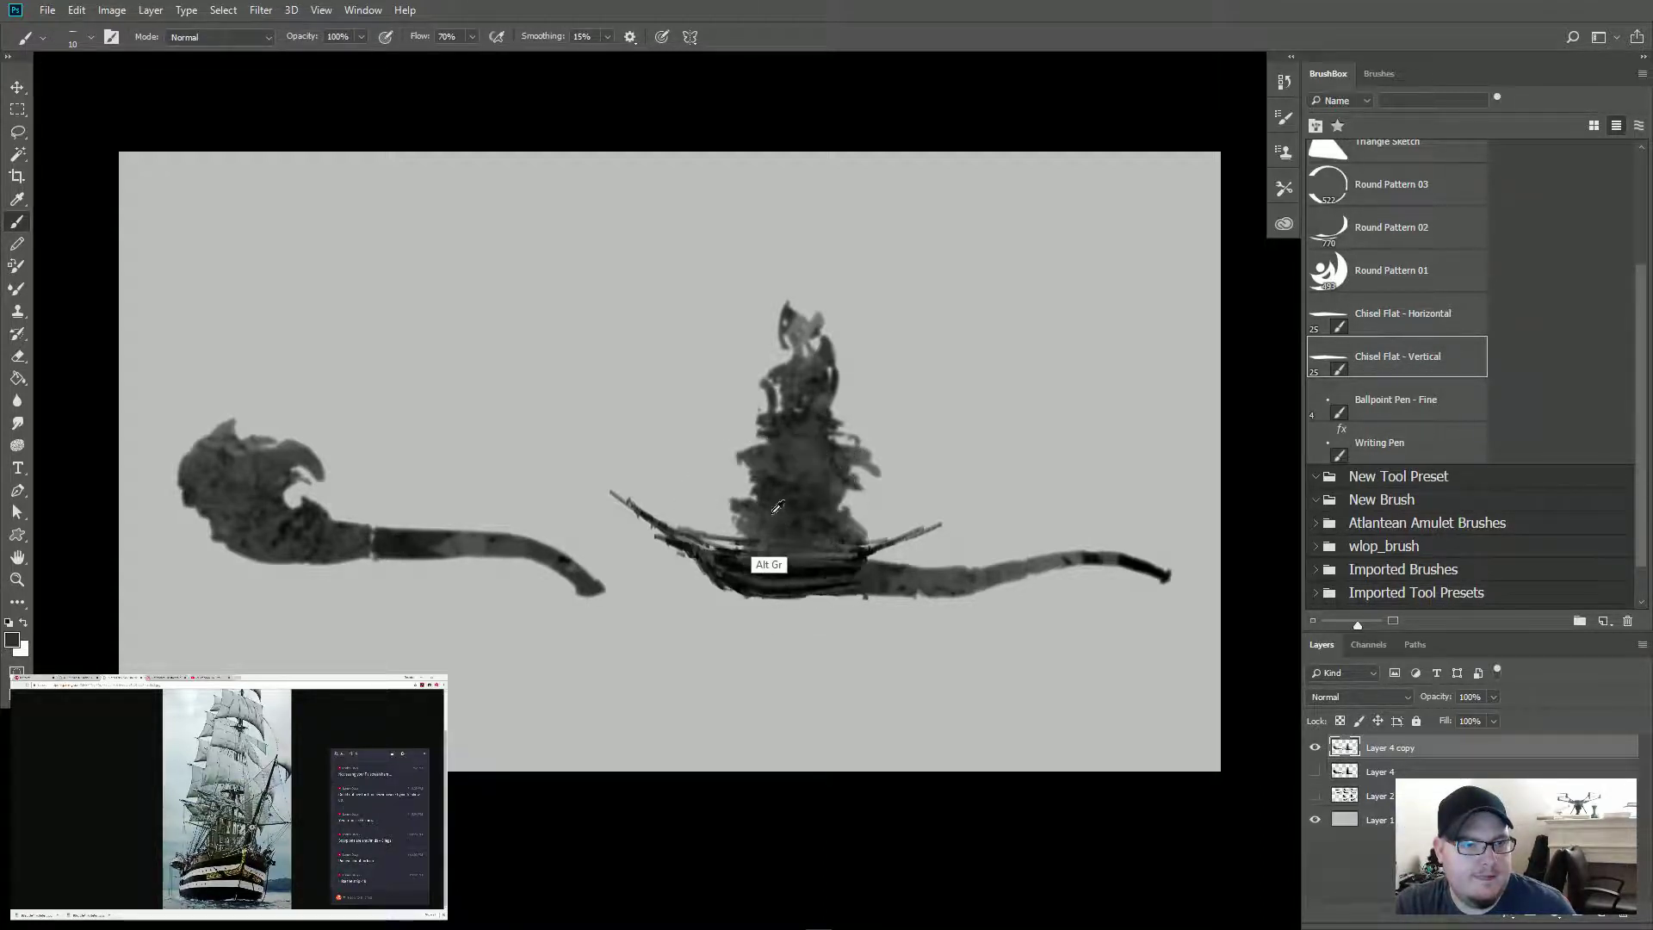
alt+click(790, 476)
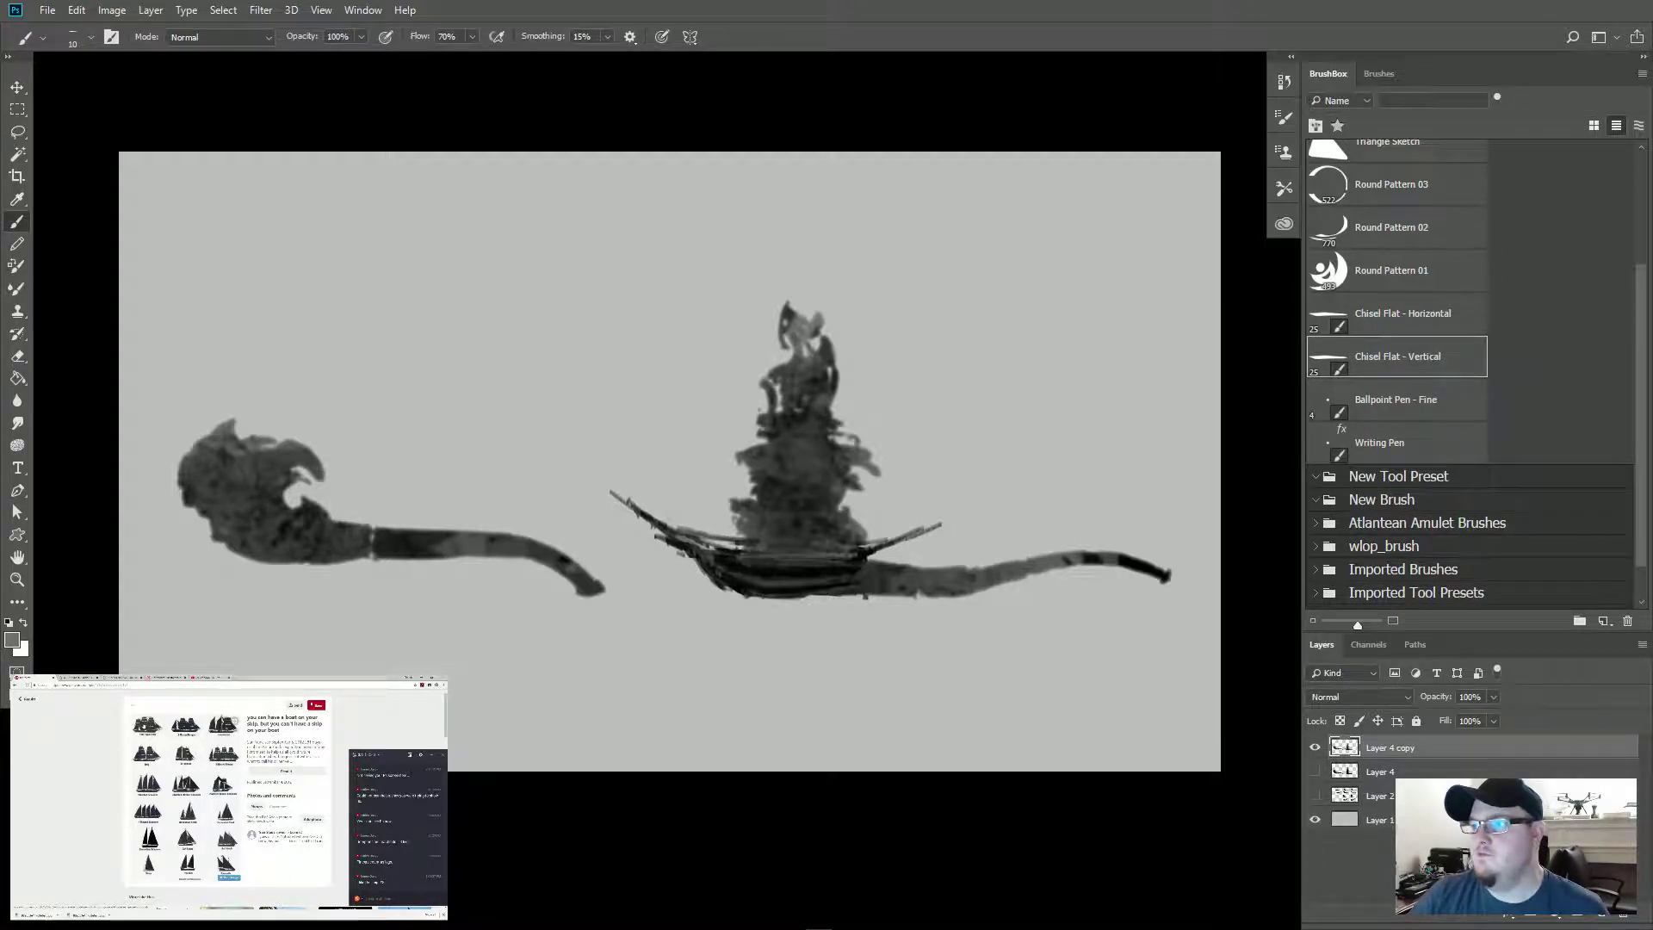
Step: In the browser, open the ship silhouette chart image in its own tab and enlarge it to examine the rigging types
right_click(144, 724)
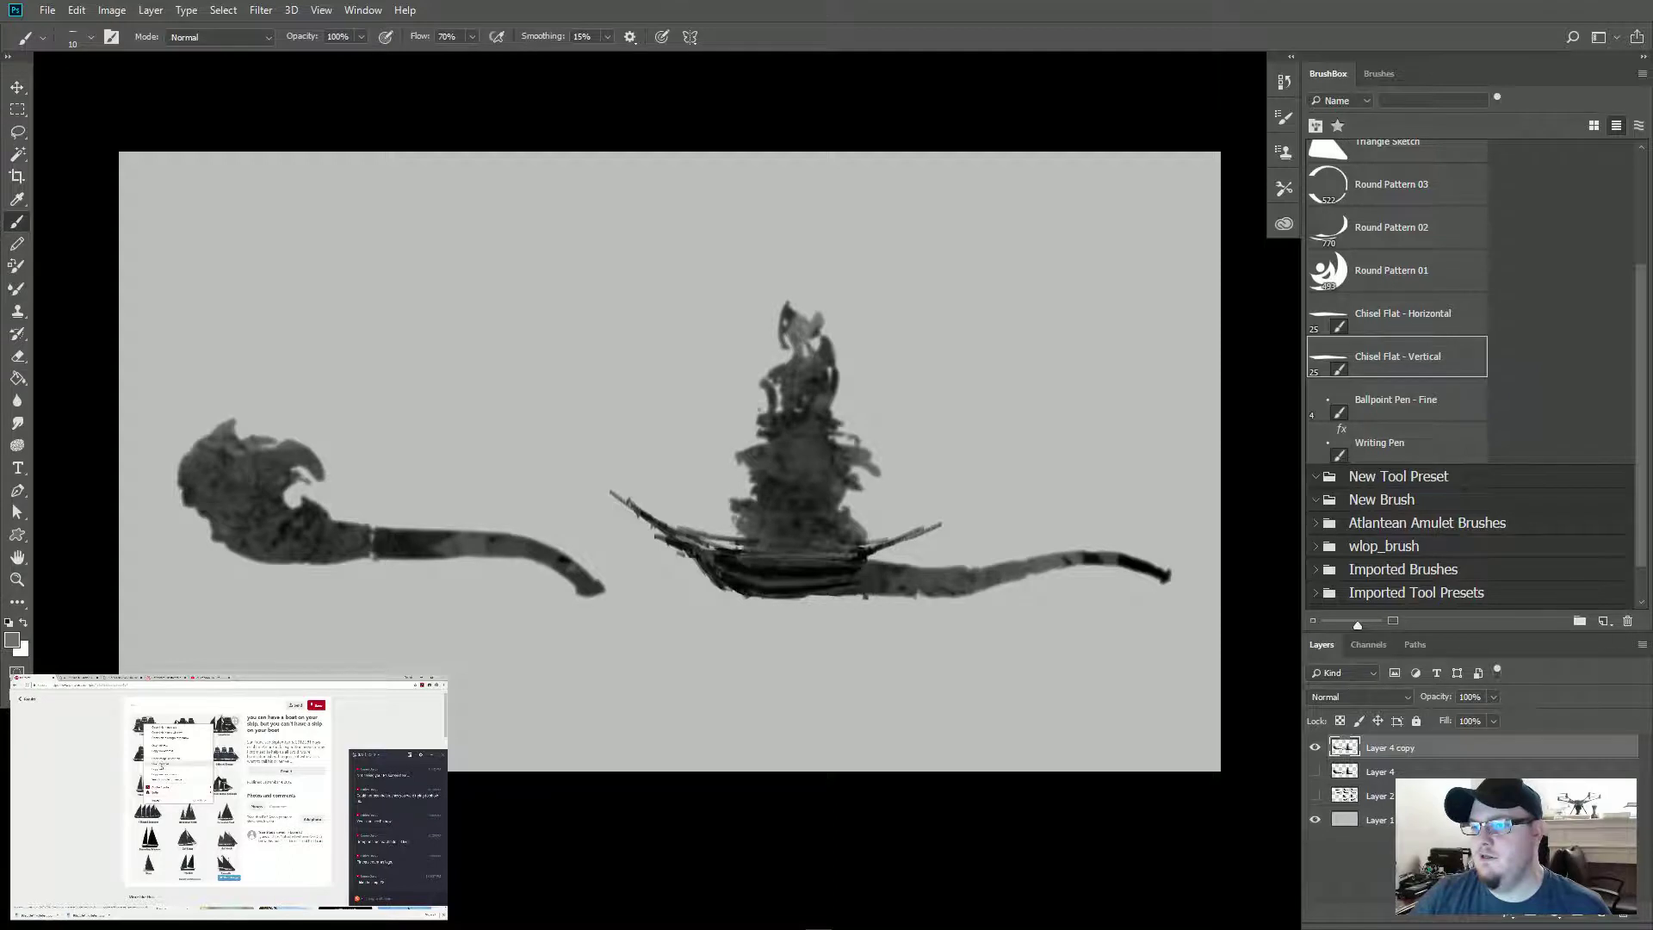
click(163, 763)
click(121, 678)
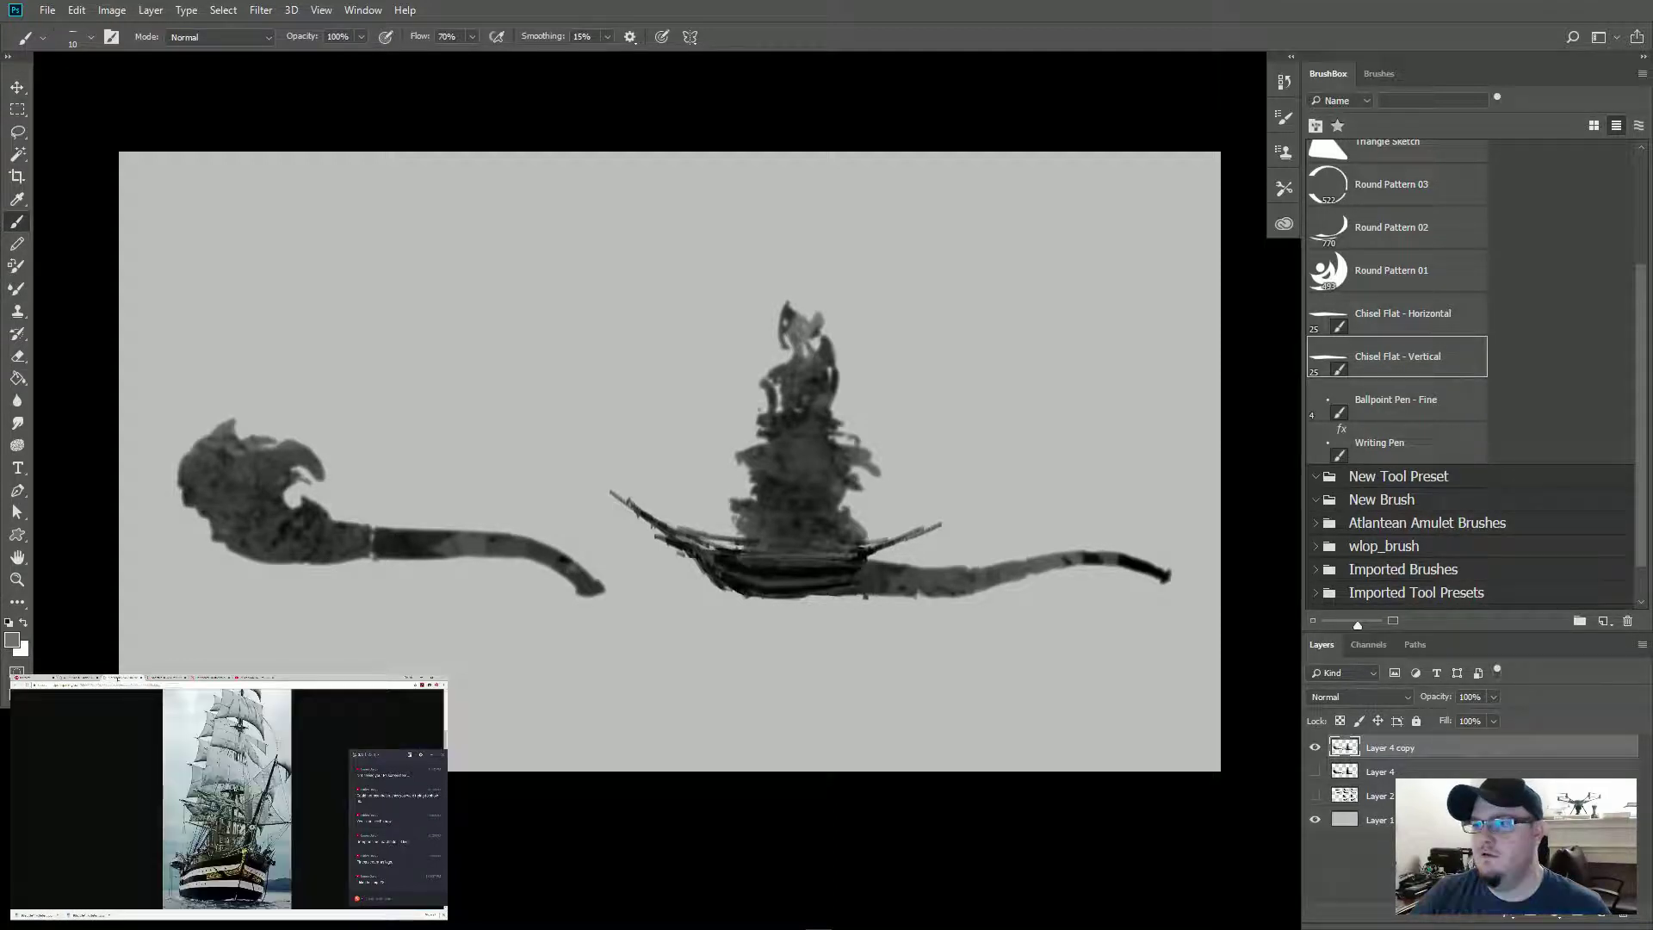
click(88, 677)
click(168, 678)
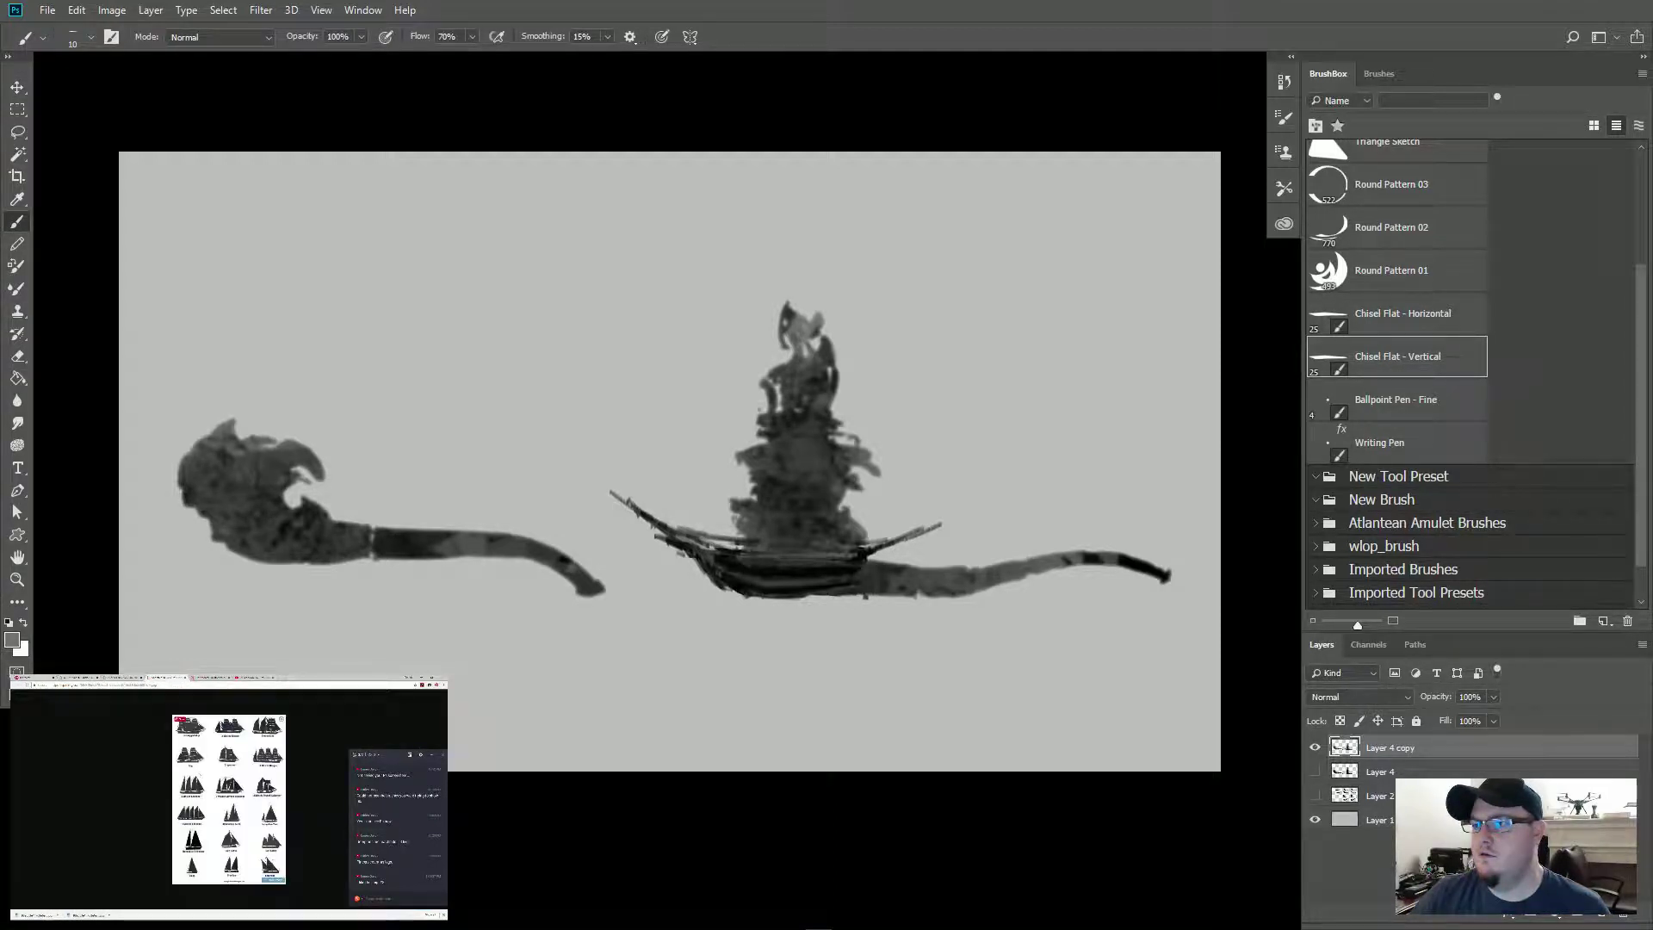
click(184, 764)
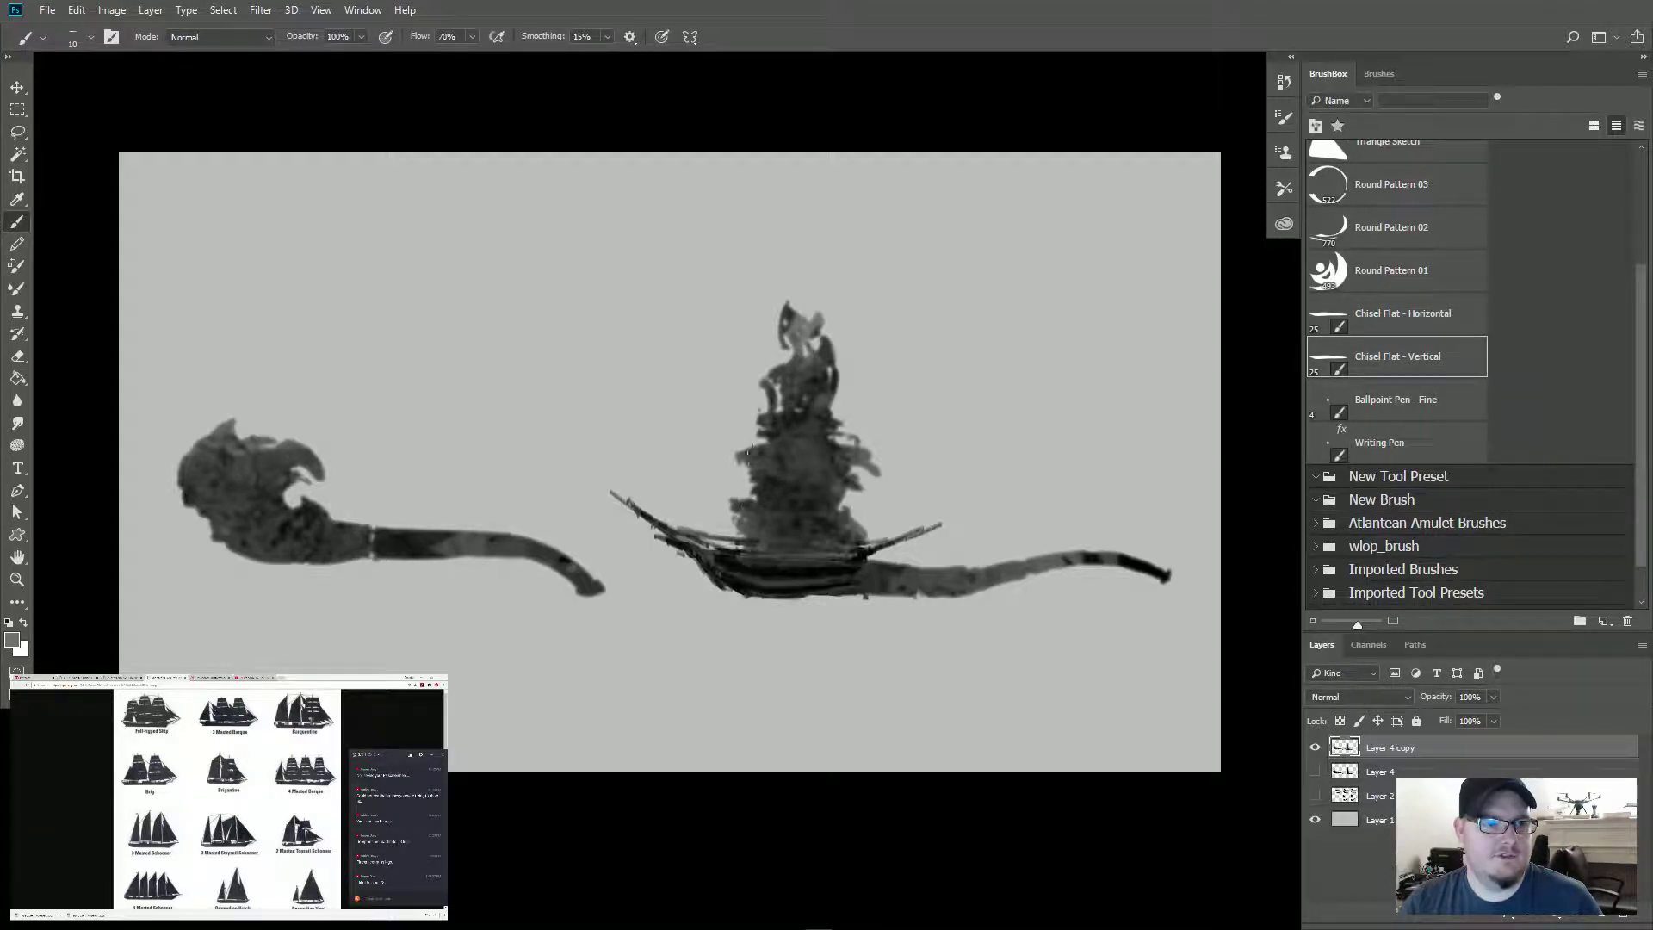
Step: Paint a straight vertical mast through the center of the sail-like body up to its peak, using sampled dark tones and a 25 px brush
drag(796, 544, 796, 443)
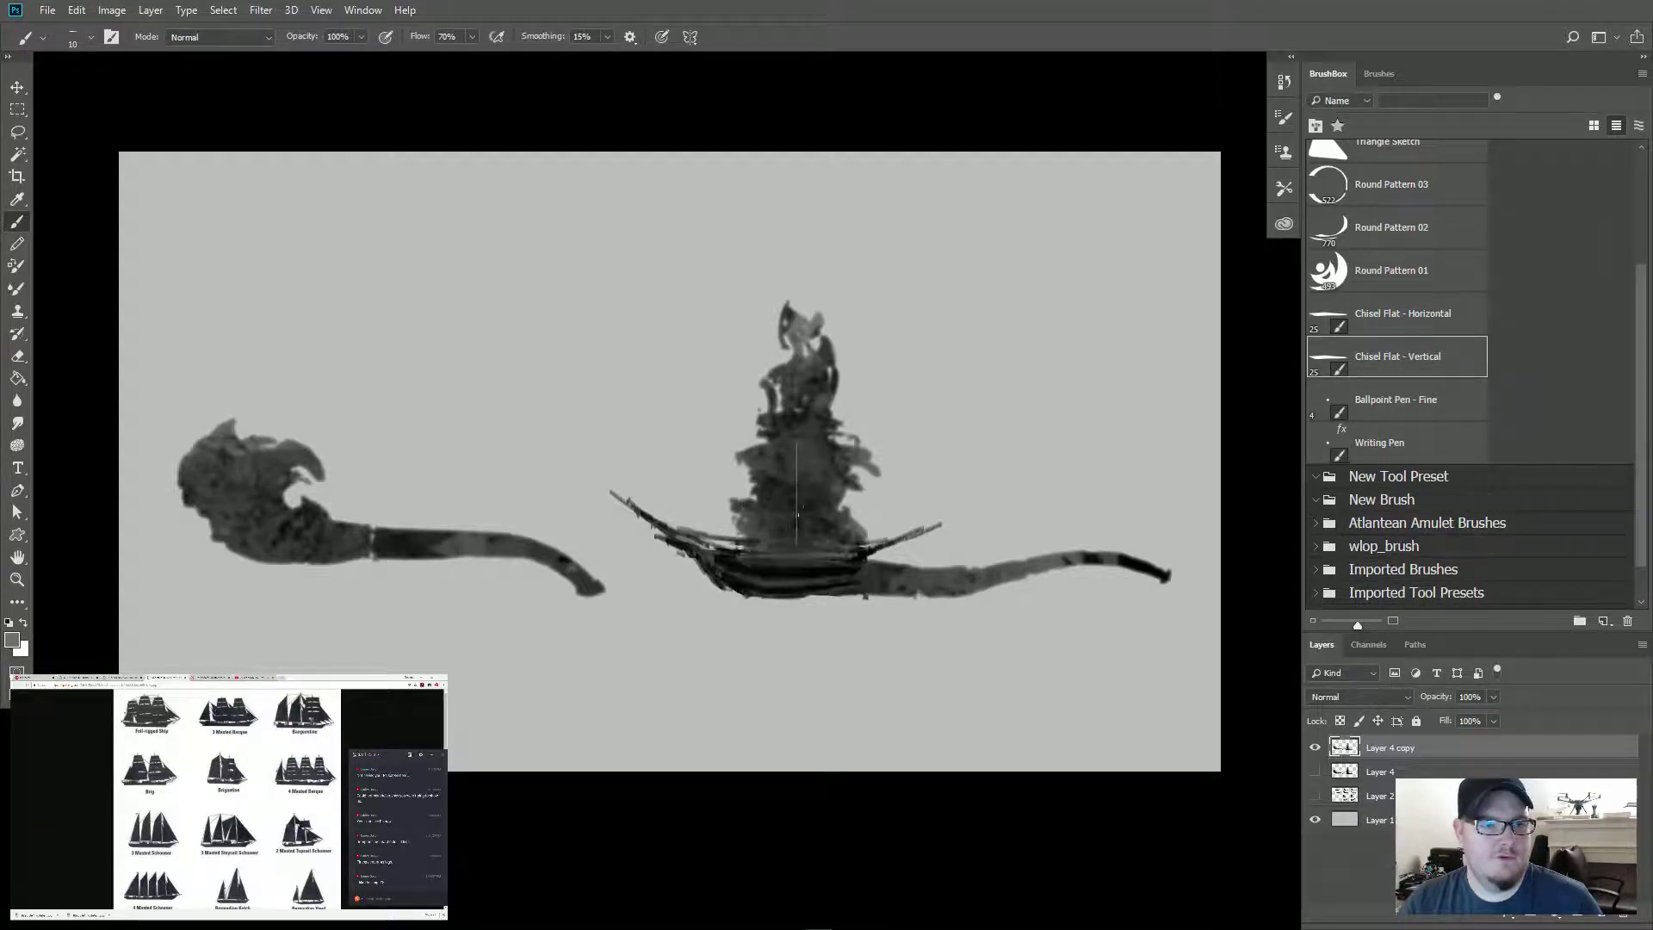
drag(794, 542, 793, 355)
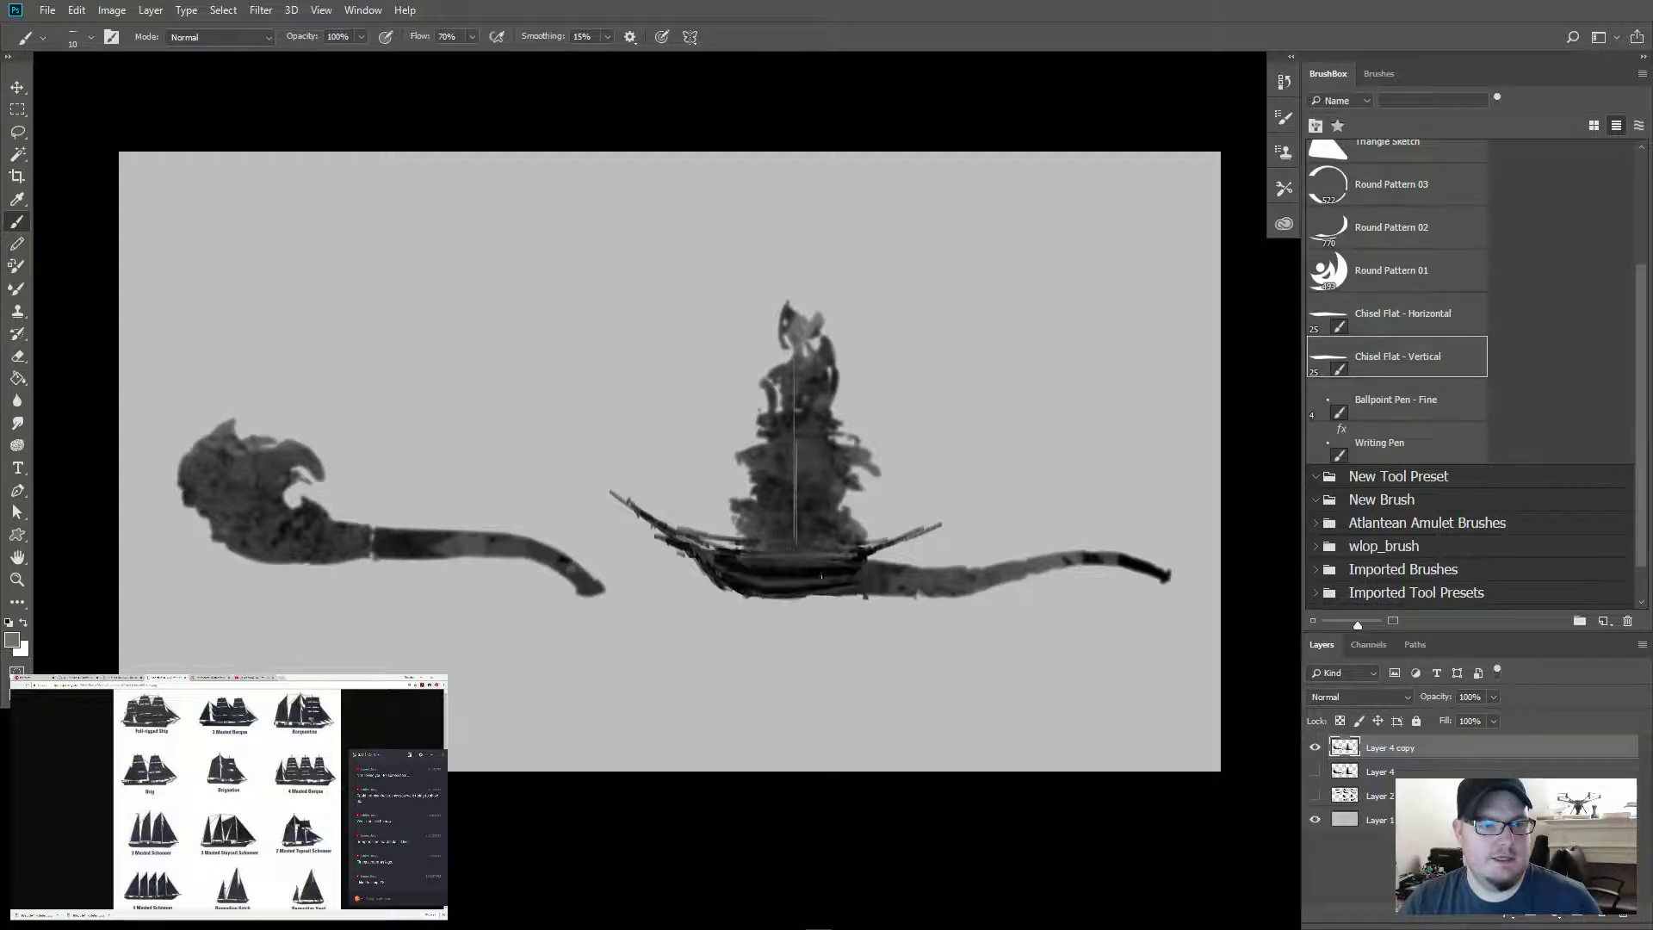
alt+click(809, 565)
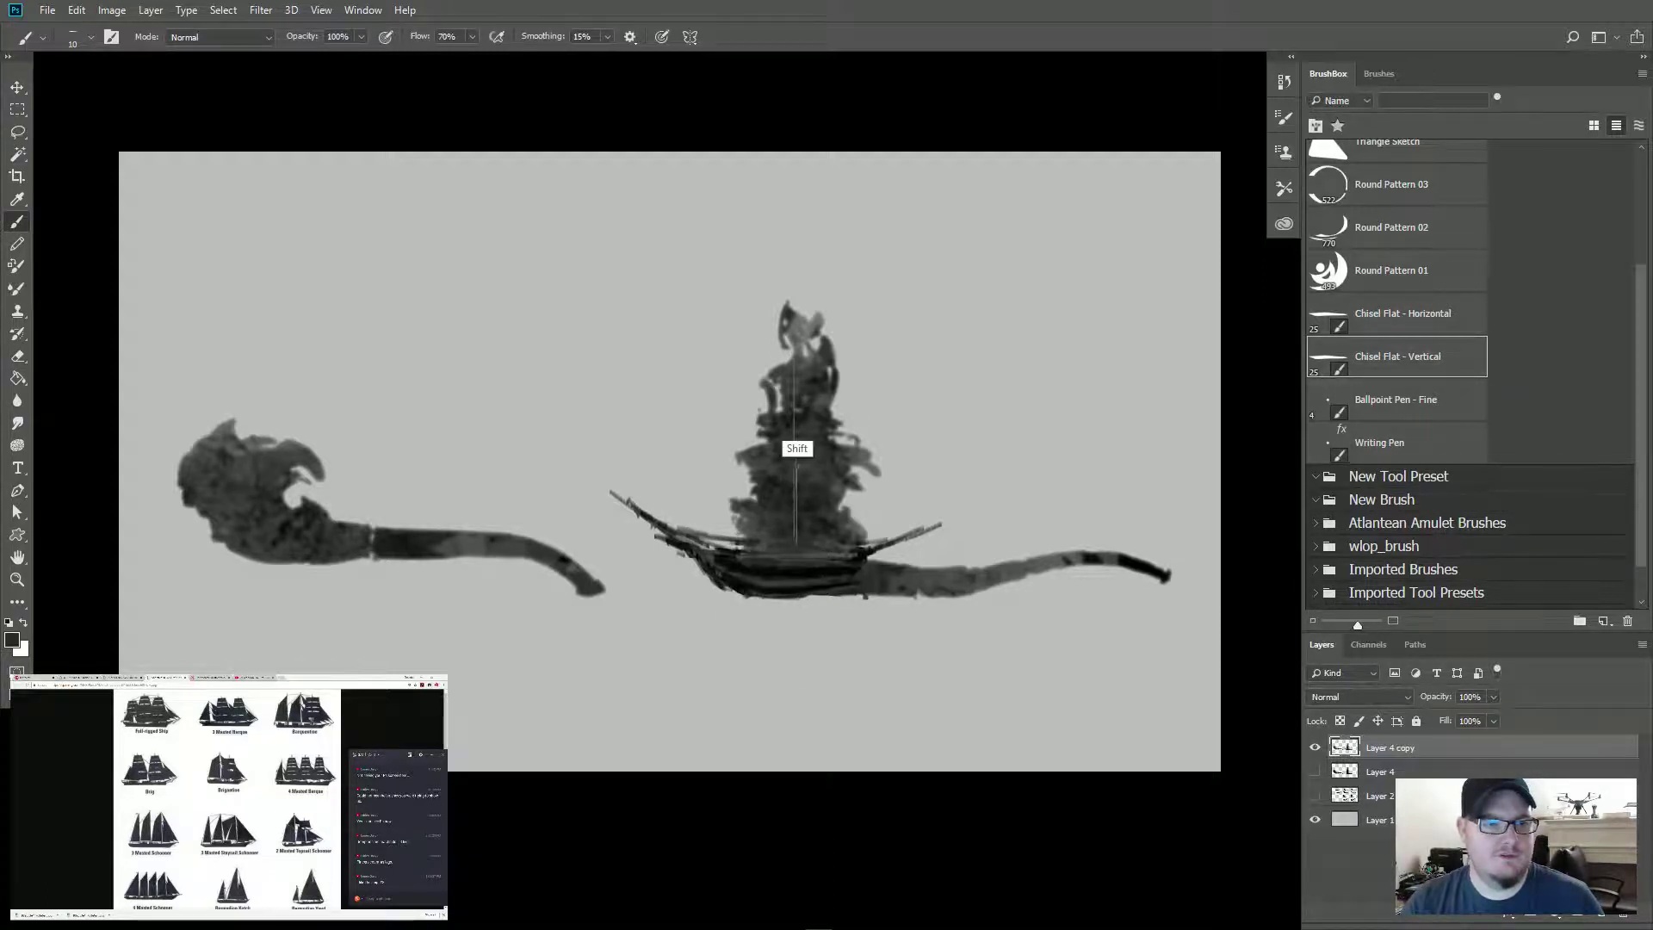
drag(797, 466, 793, 343)
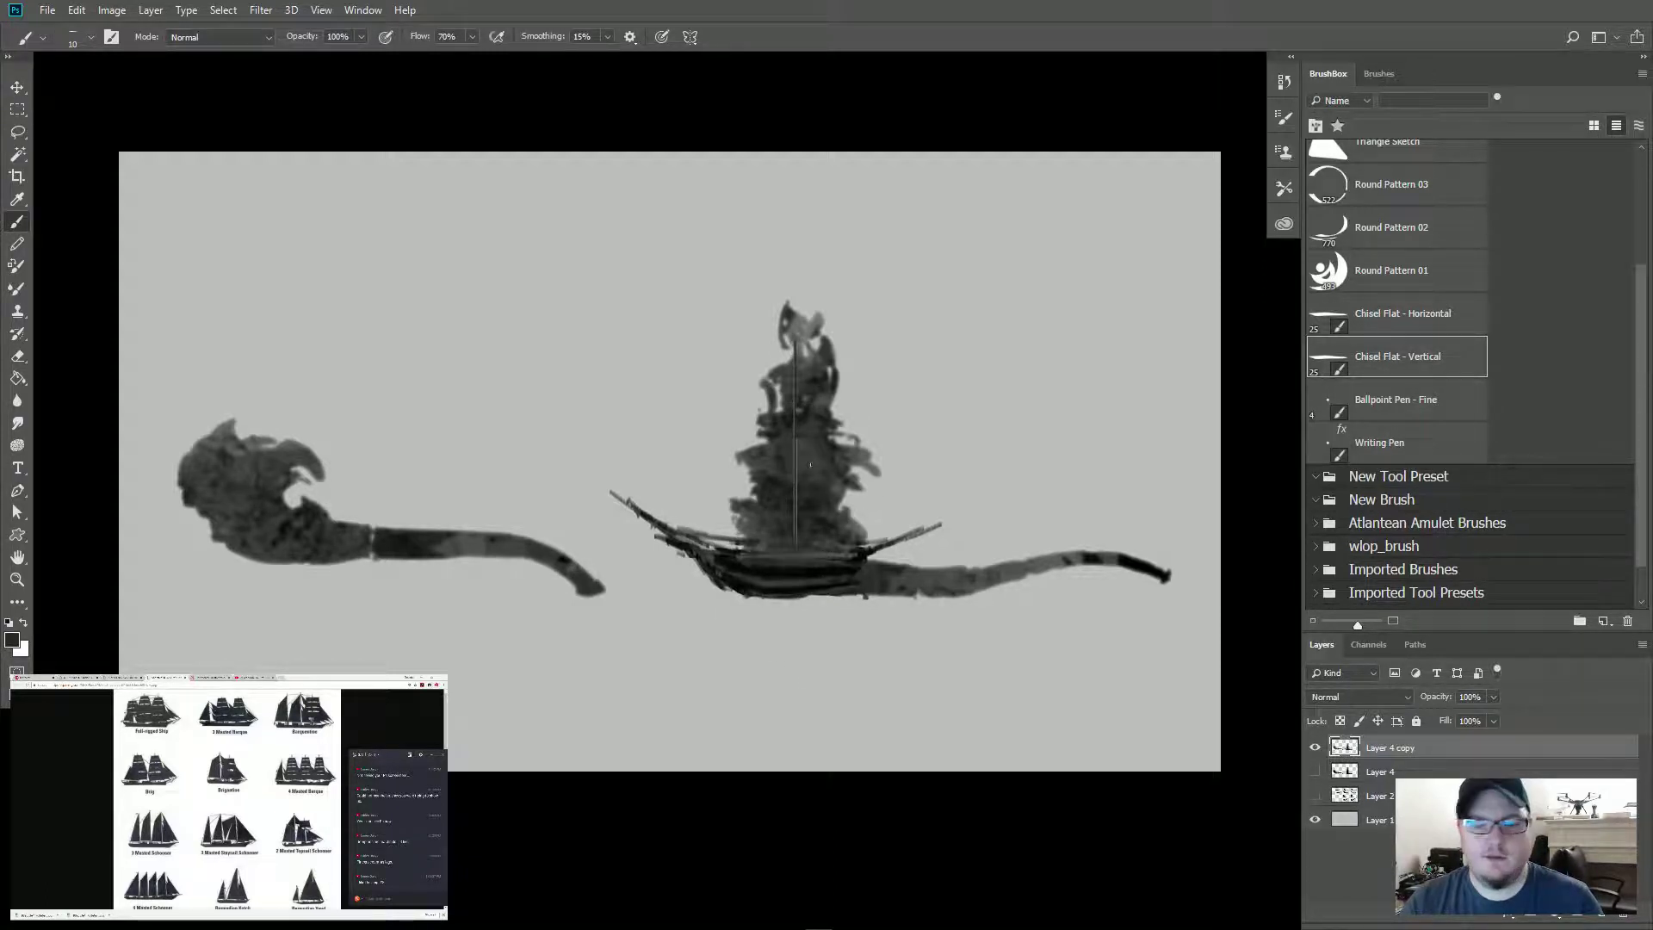
key(])
key(])
key(])
shift+click(797, 302)
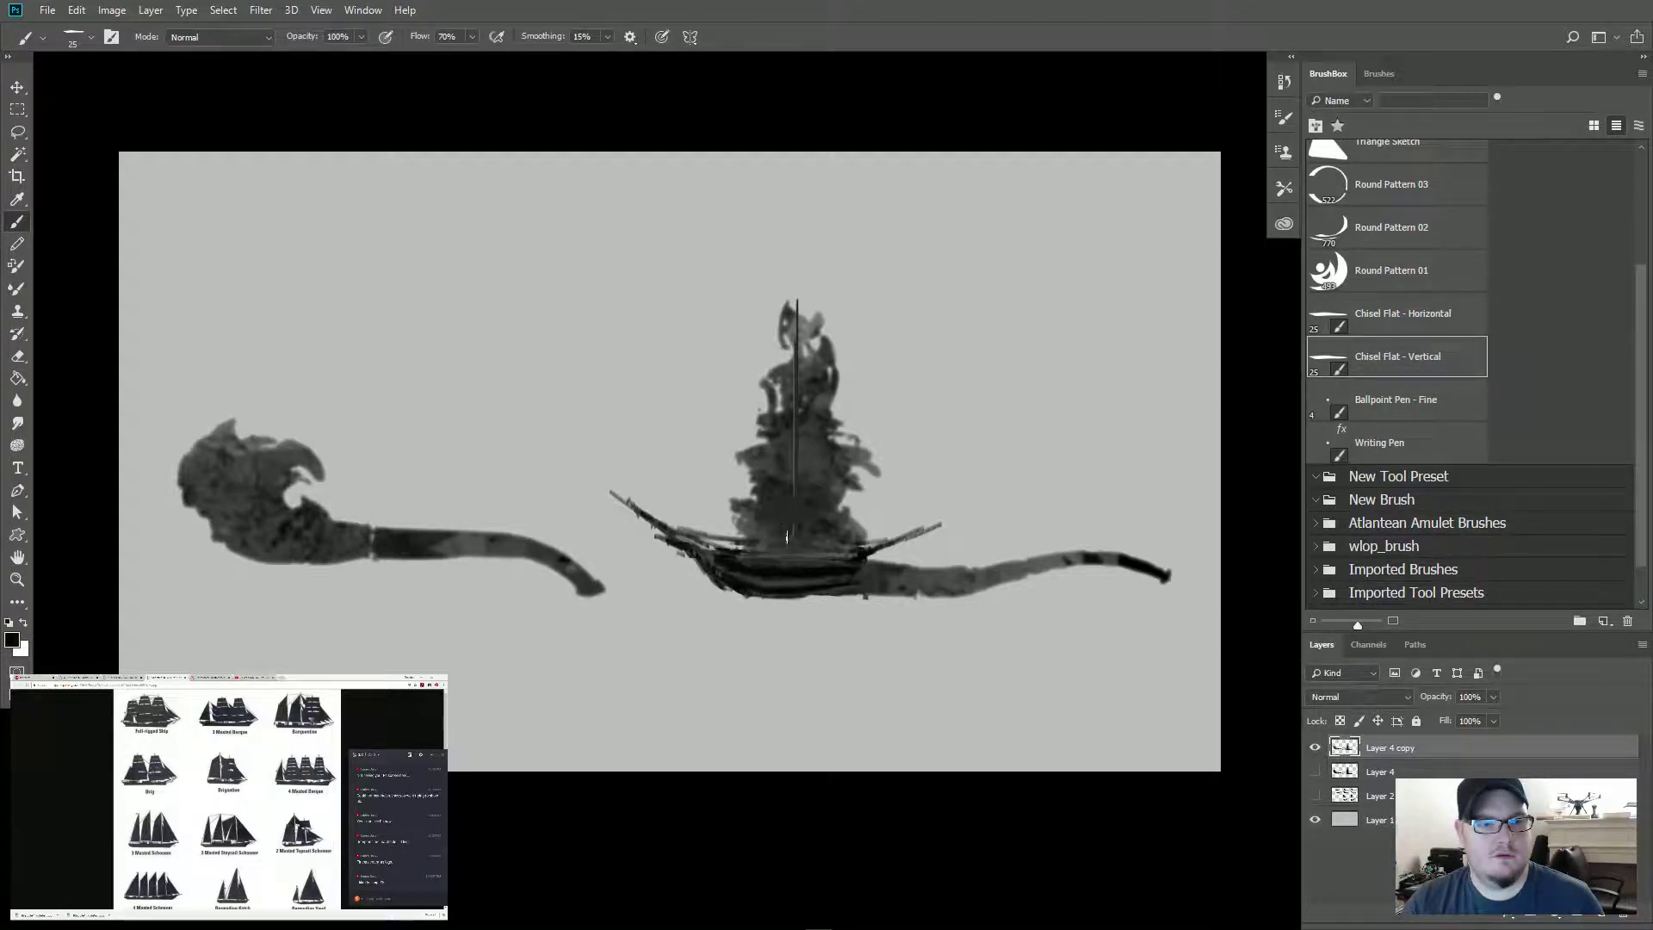
Step: Paint a solid black rectangular sail low on the ship's central mast, just above the deck
drag(776, 515, 820, 509)
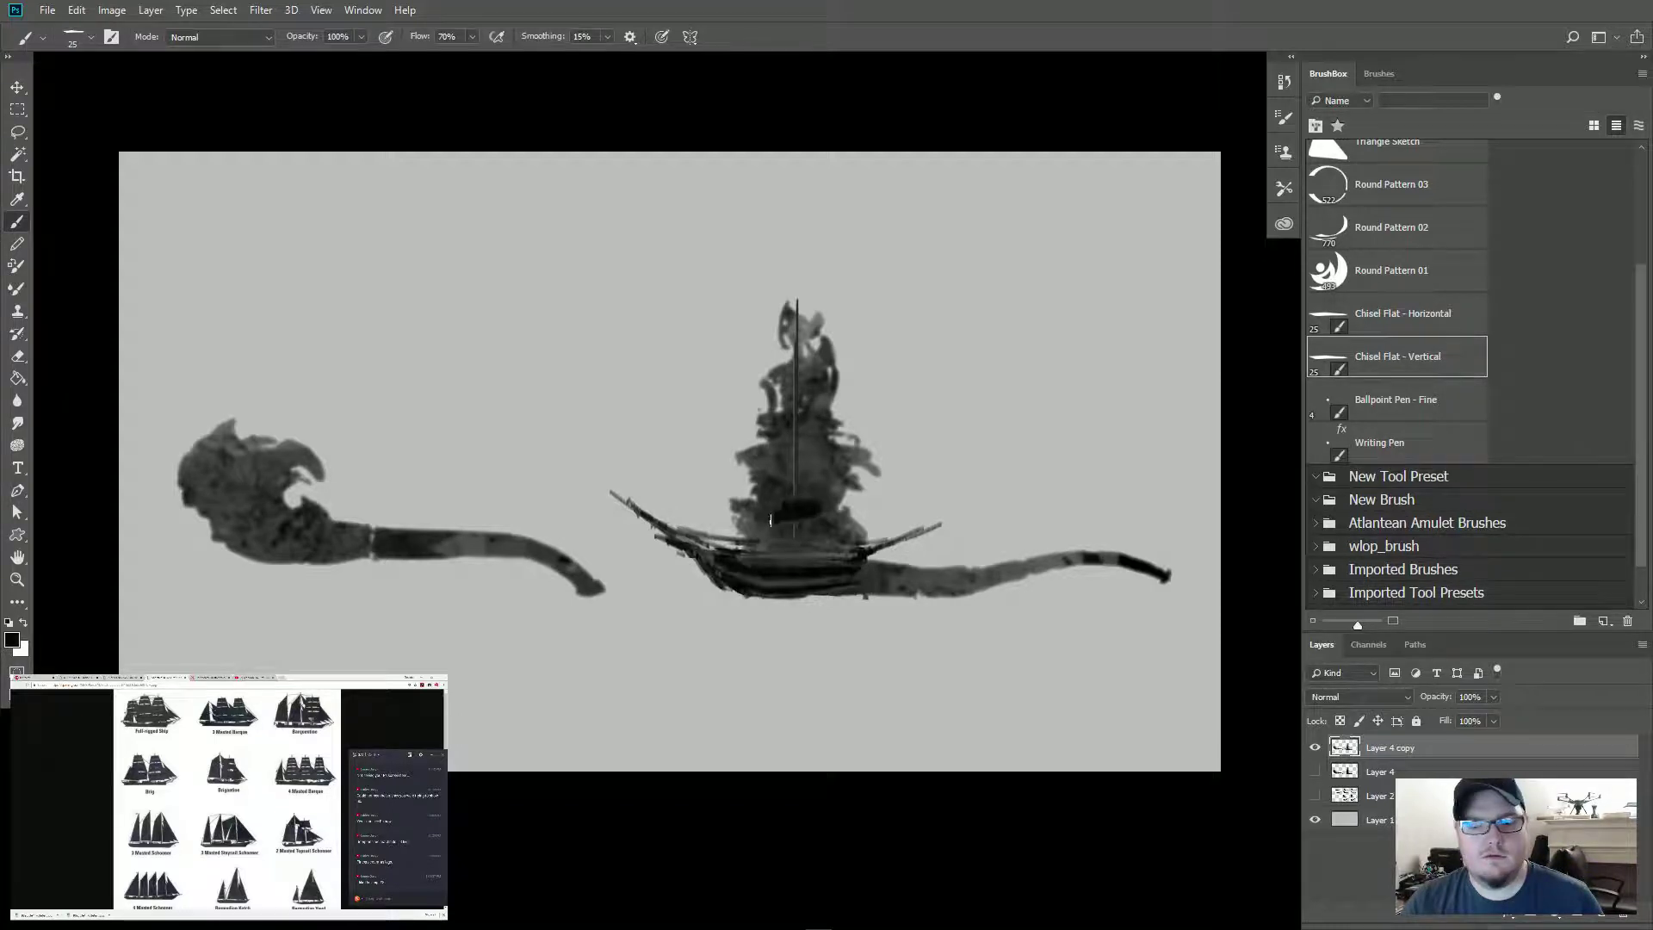
shift+click(781, 524)
shift+click(828, 524)
click(774, 490)
shift+click(829, 491)
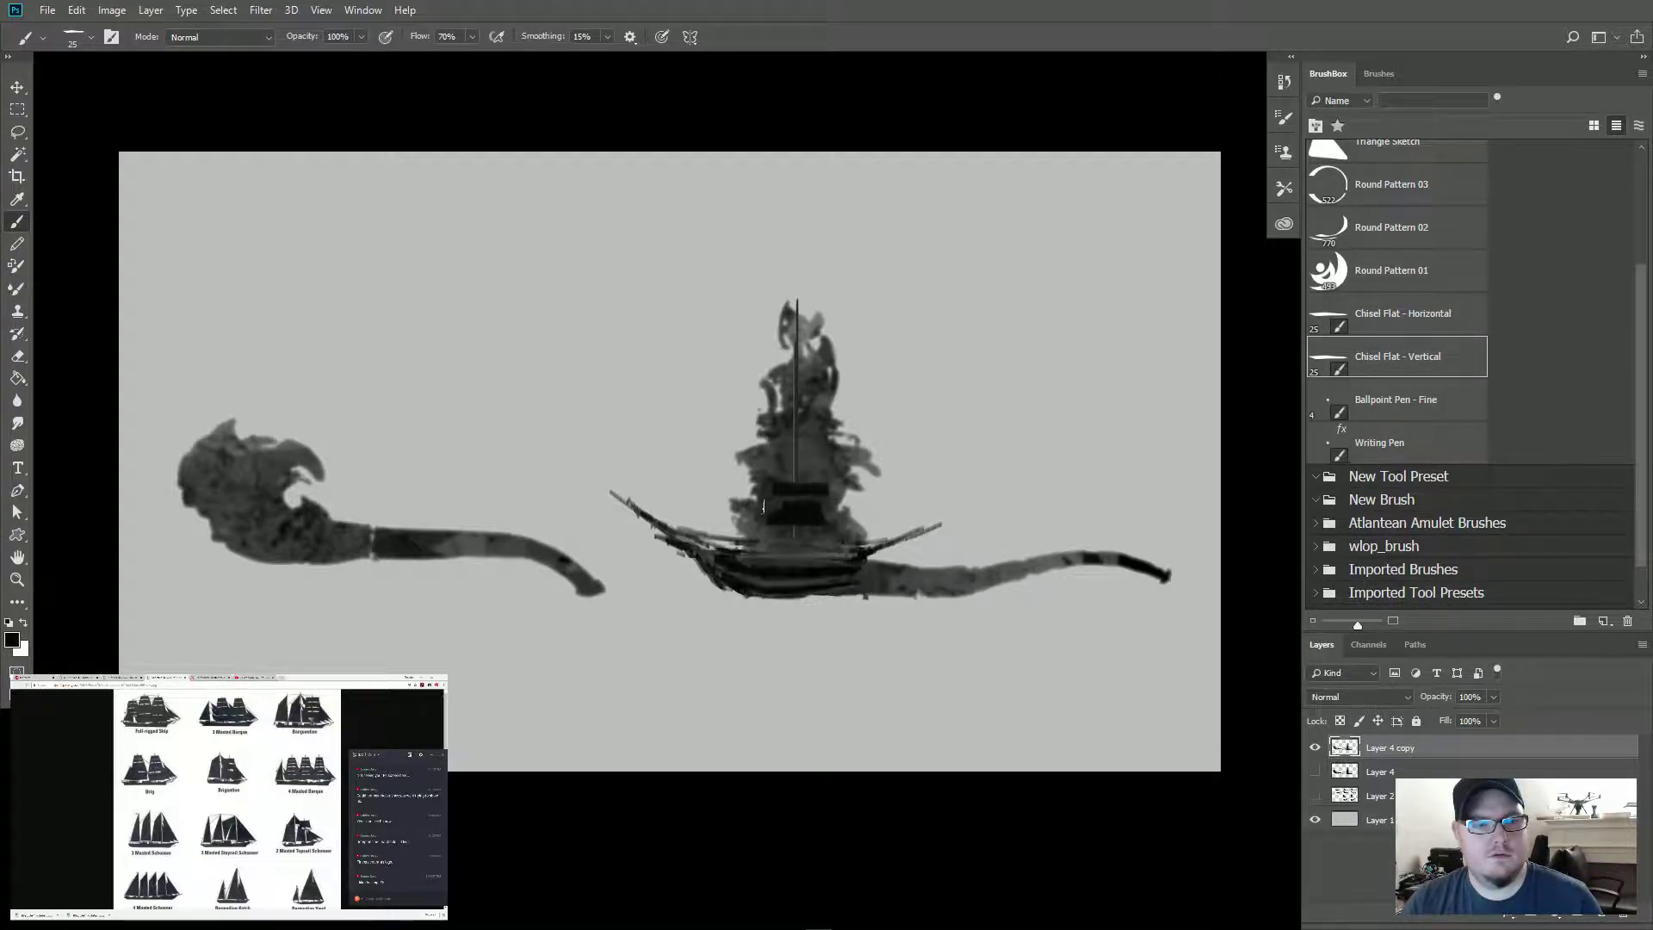
click(765, 509)
shift+click(826, 514)
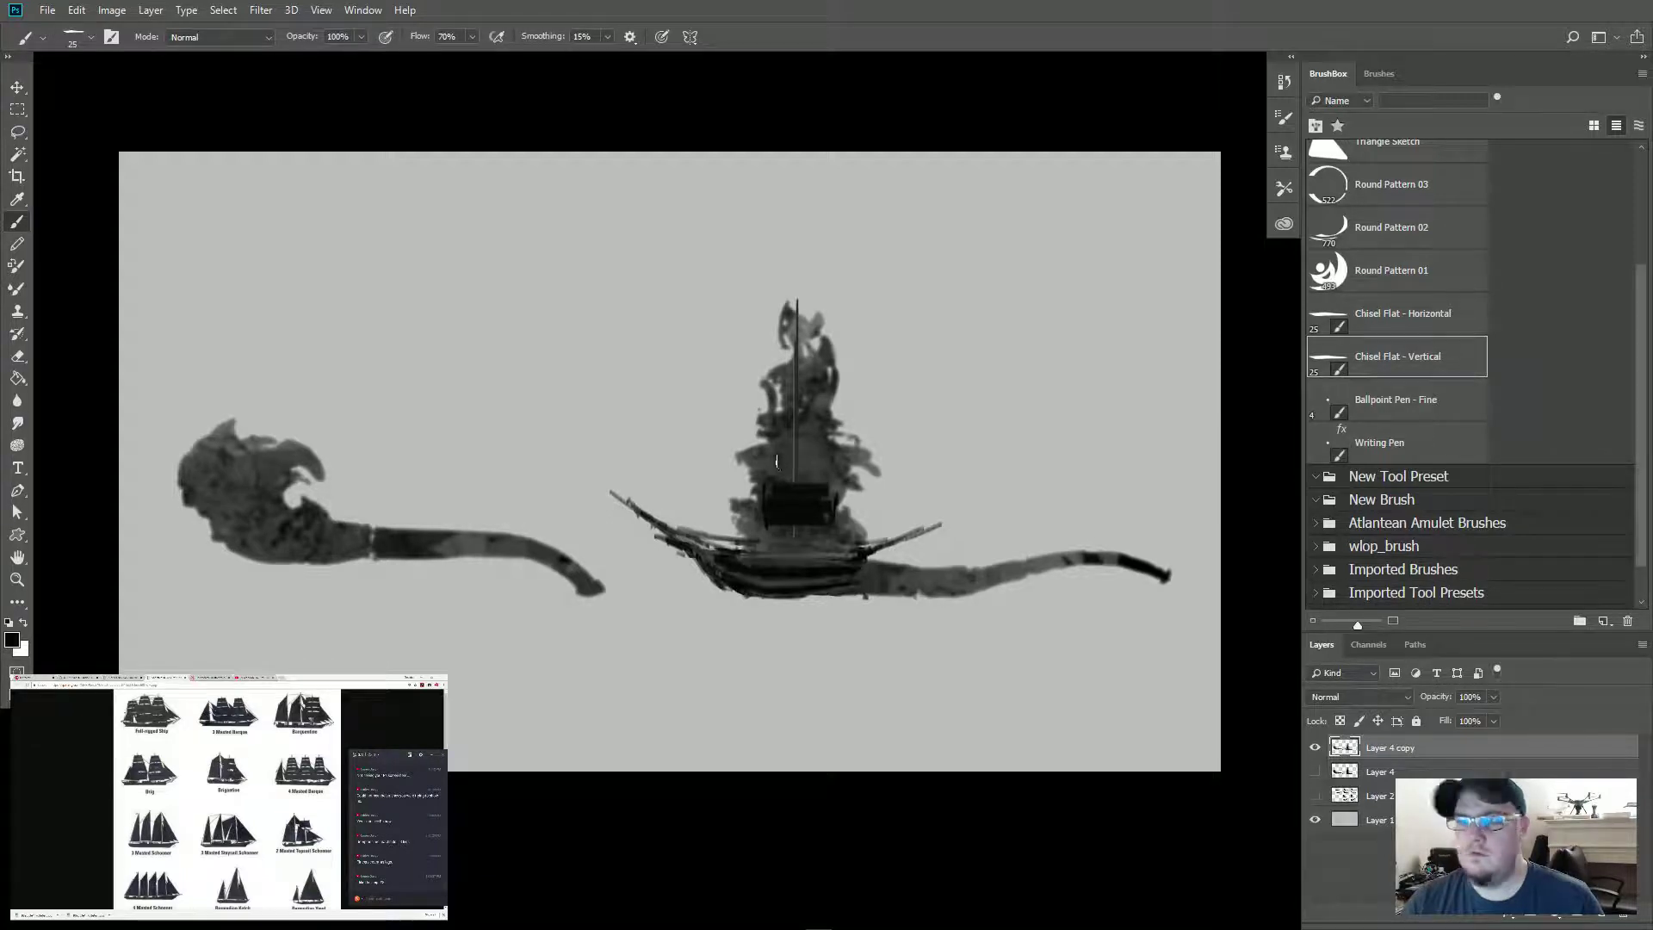
Step: Block in three more black sails above the lowest one on the central mast, narrowing toward the mast tip
mouse_move(774, 465)
mouse_down()
mouse_move(818, 466)
mouse_move(818, 442)
mouse_up()
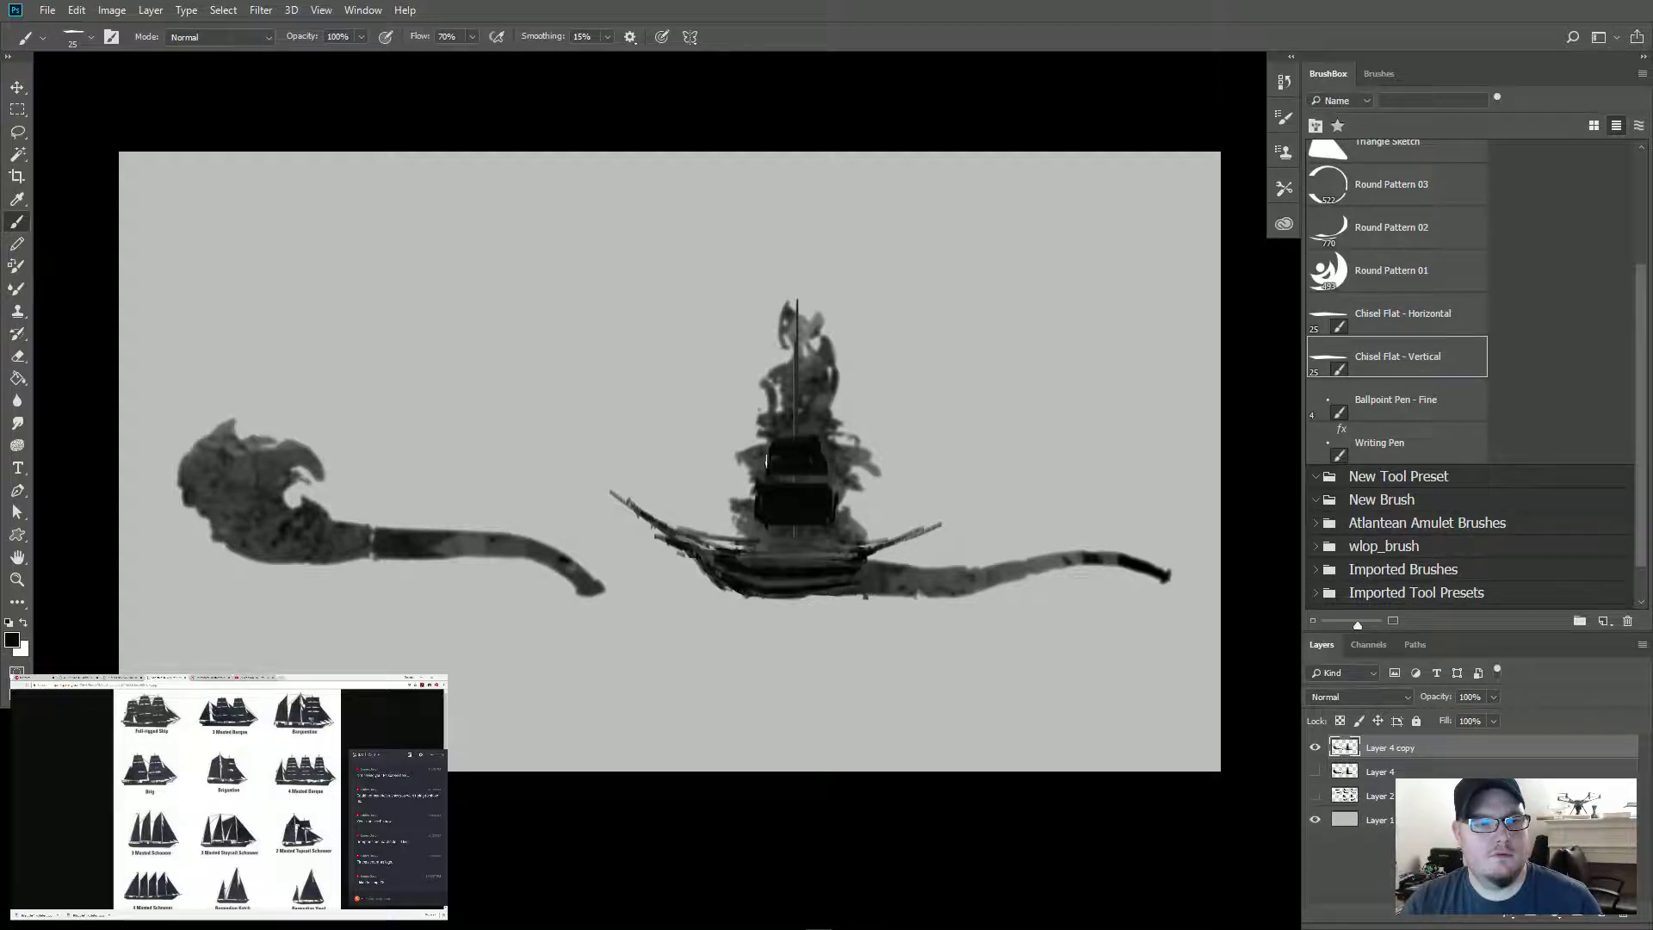
mouse_move(783, 408)
mouse_down()
mouse_move(808, 410)
mouse_move(796, 396)
mouse_move(783, 411)
mouse_move(809, 402)
mouse_move(803, 364)
mouse_up()
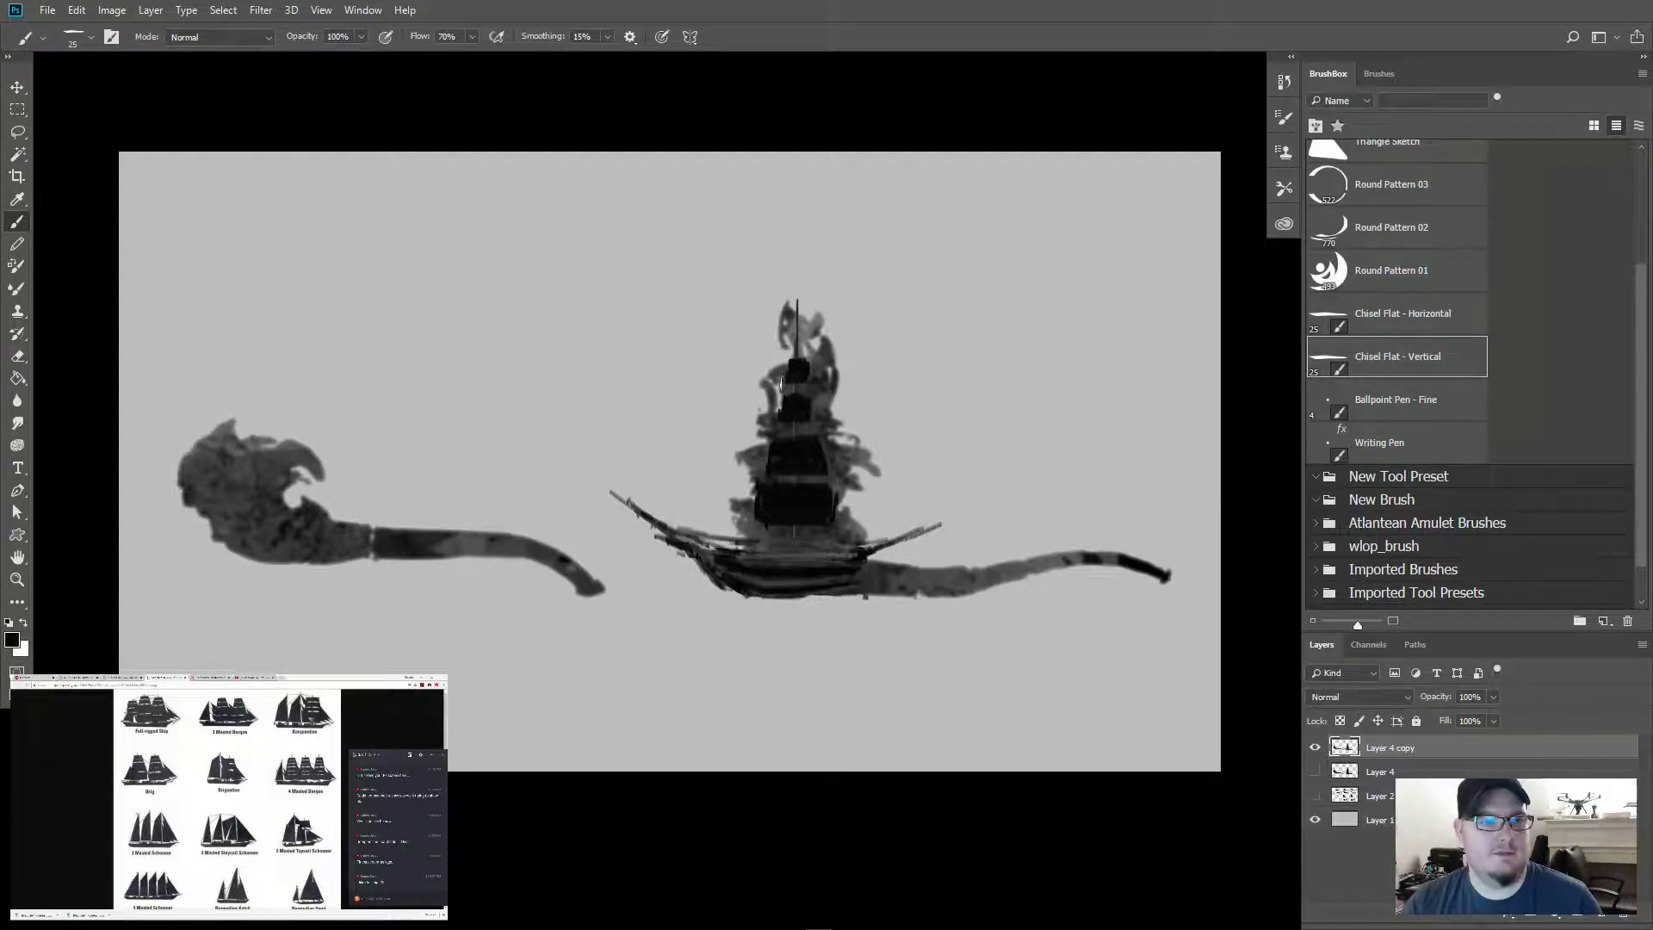
mouse_move(771, 372)
mouse_down()
mouse_move(818, 370)
mouse_move(831, 405)
mouse_up()
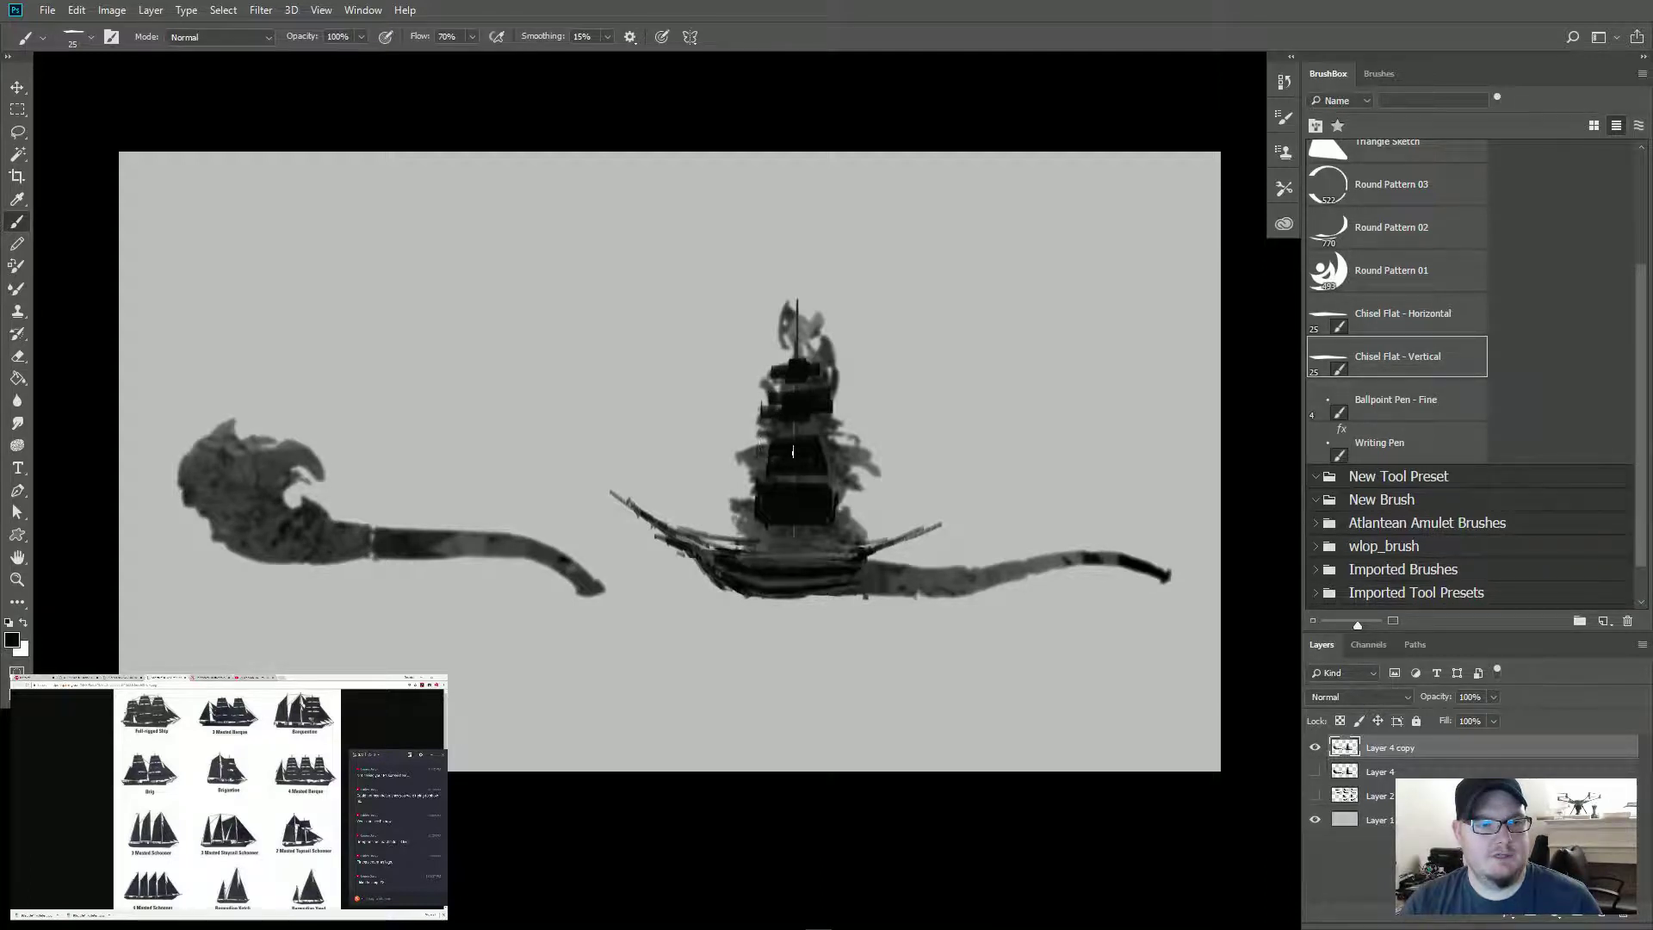
mouse_move(749, 462)
mouse_down()
mouse_move(829, 462)
mouse_move(767, 451)
mouse_up()
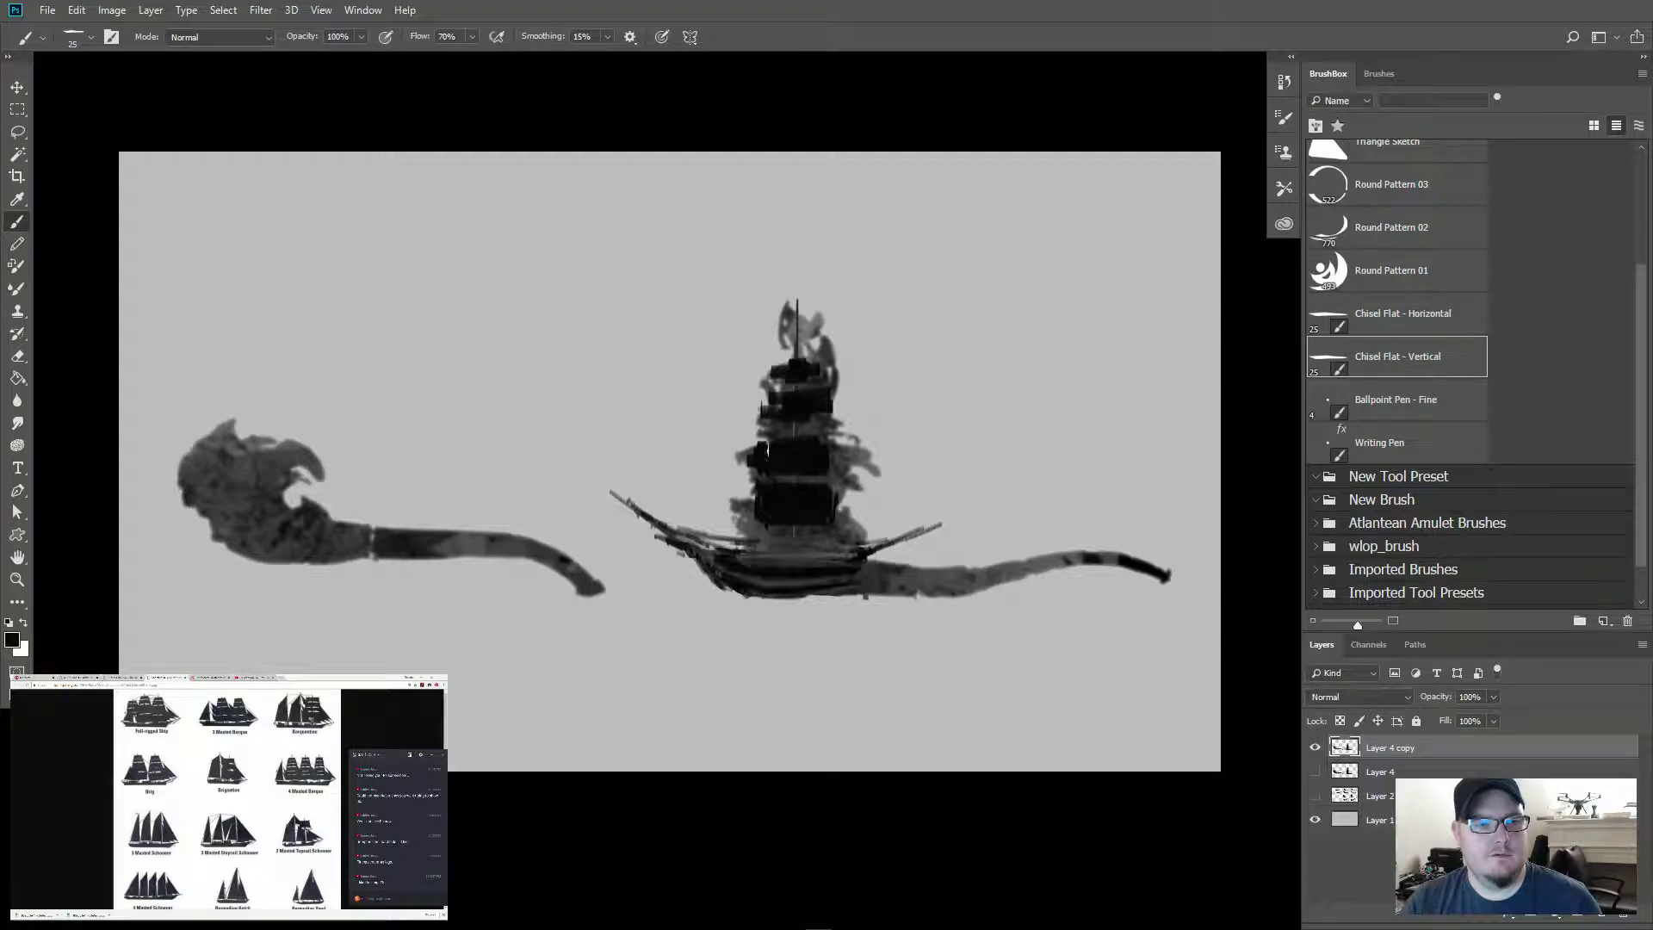
Step: Widen the central mast's sails with black strokes on both sides and add a small dark mark near the mast tip
mouse_move(751, 509)
mouse_down()
mouse_move(737, 520)
mouse_move(749, 506)
mouse_up()
shift+click(749, 520)
shift+click(742, 517)
shift+click(741, 501)
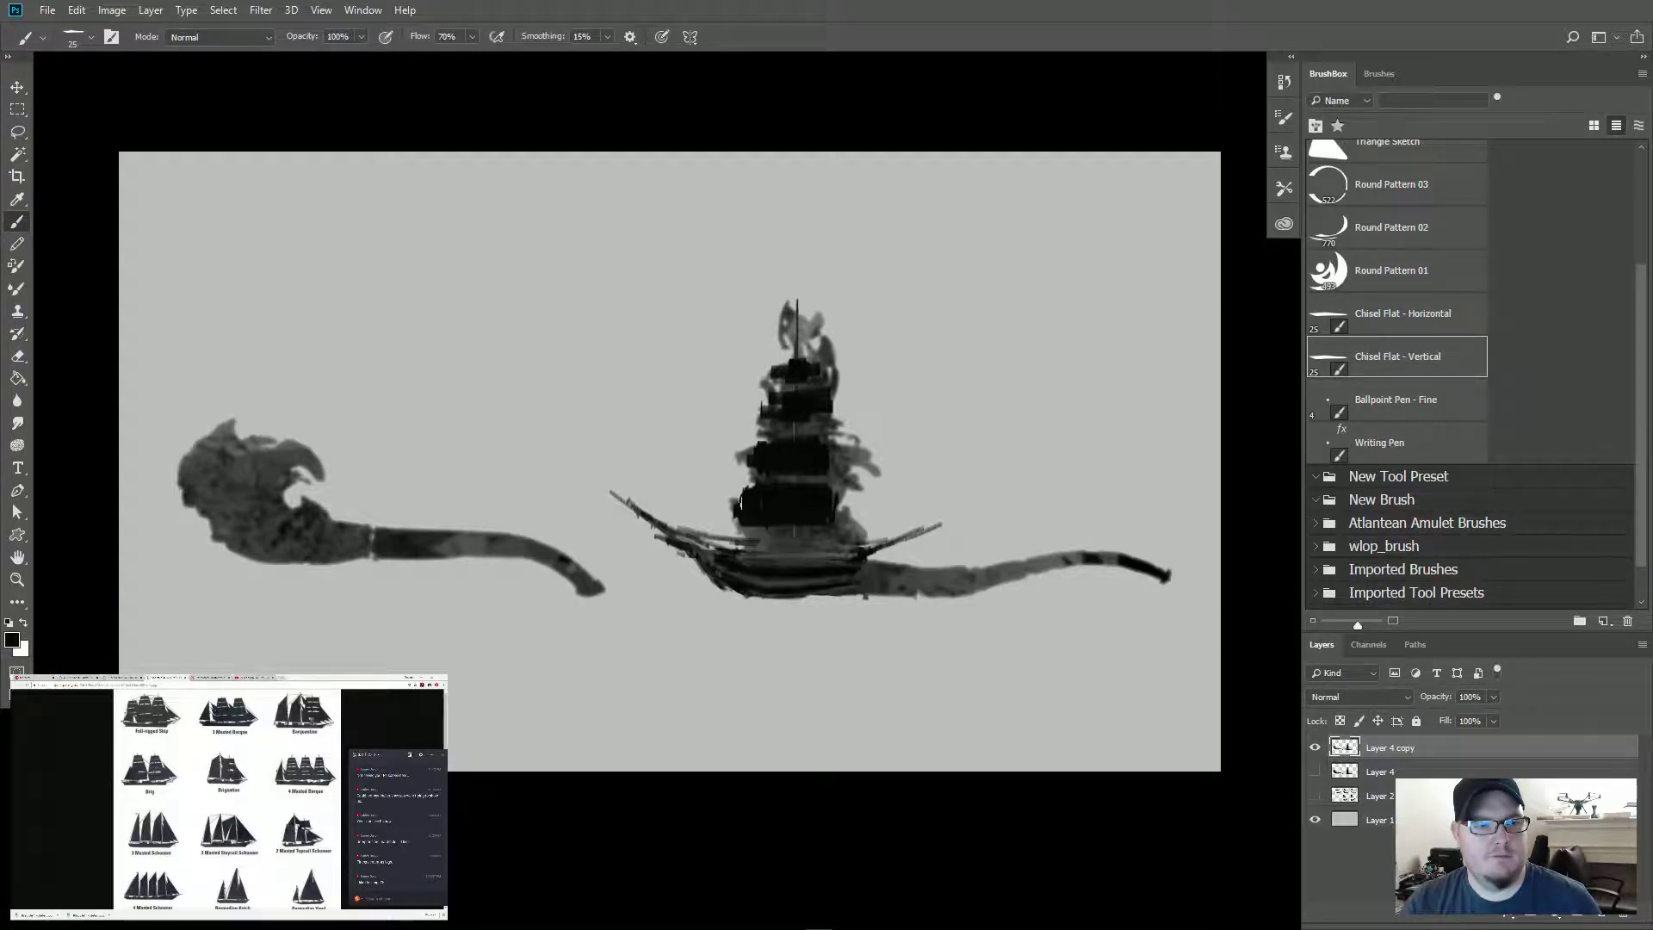
shift+click(736, 497)
shift+click(738, 521)
shift+click(833, 503)
mouse_move(833, 490)
mouse_down()
mouse_move(848, 516)
mouse_move(827, 532)
mouse_move(832, 500)
mouse_up()
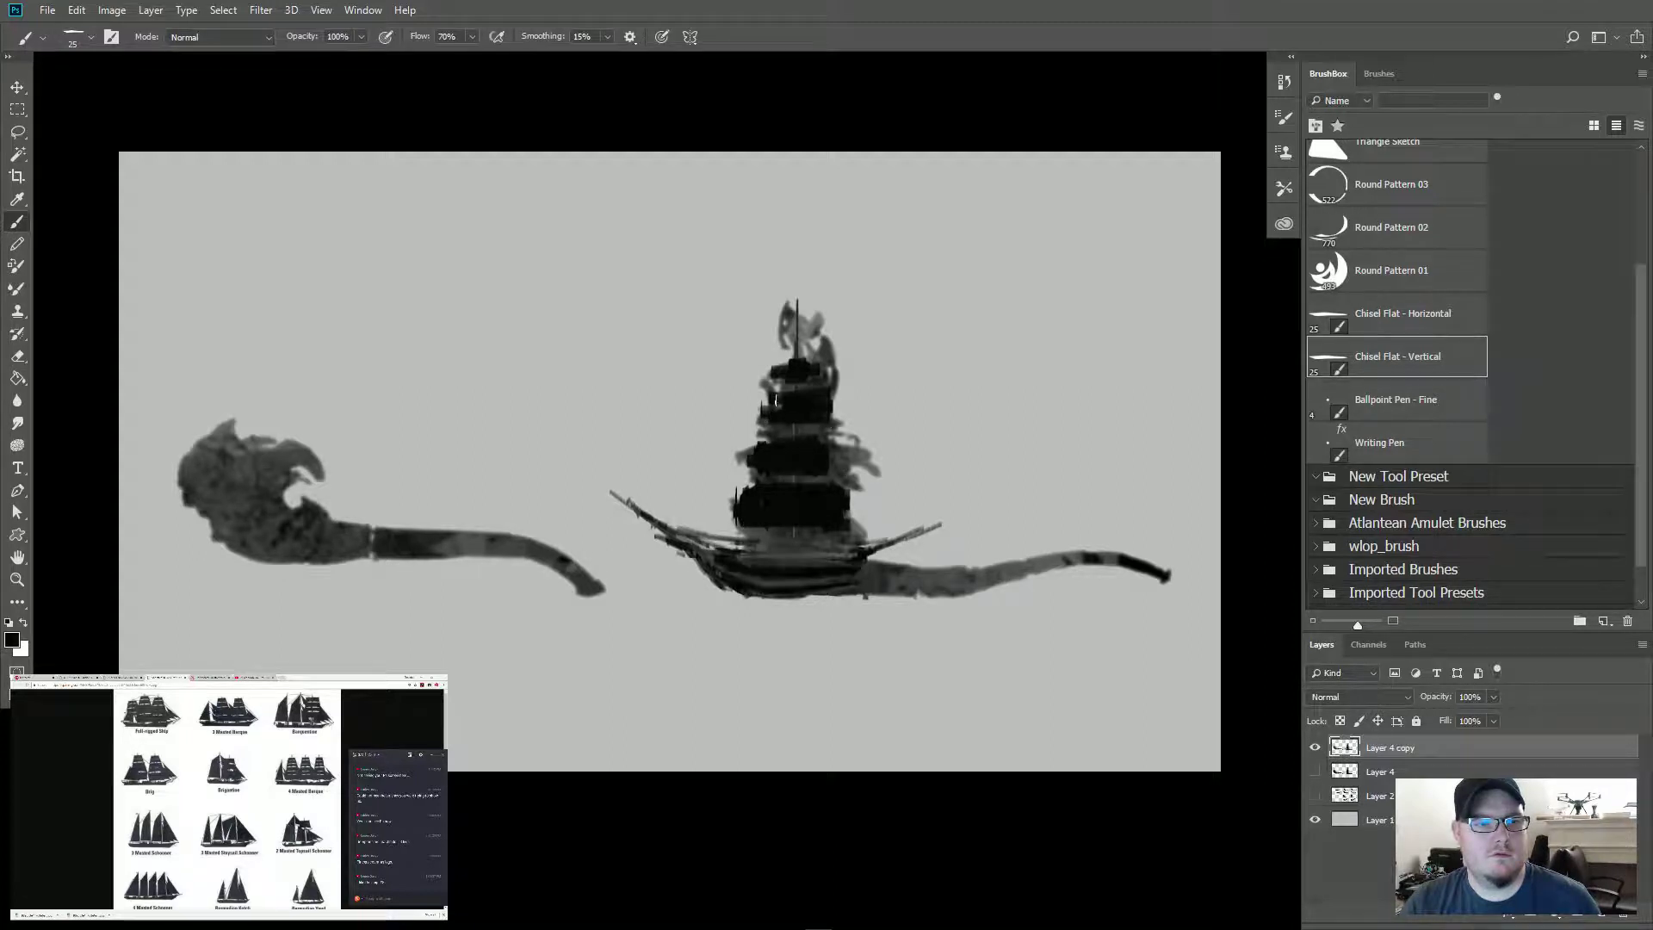
mouse_move(762, 406)
mouse_down()
mouse_move(830, 396)
mouse_move(816, 420)
mouse_move(773, 369)
mouse_move(817, 371)
mouse_up()
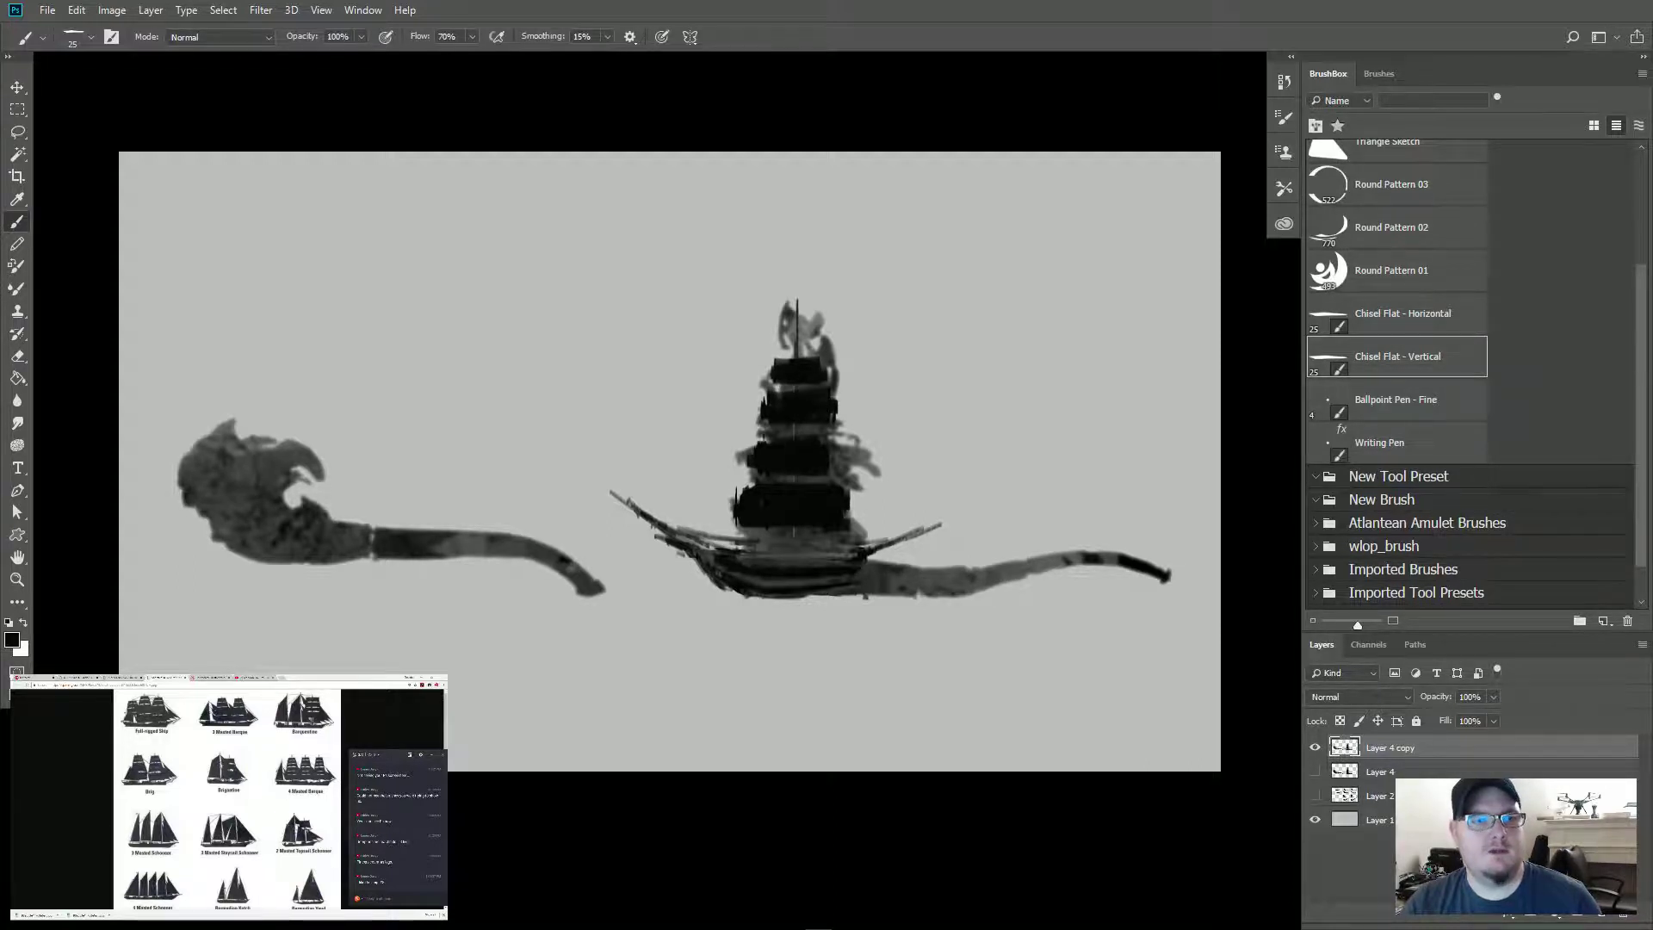
drag(800, 333, 807, 345)
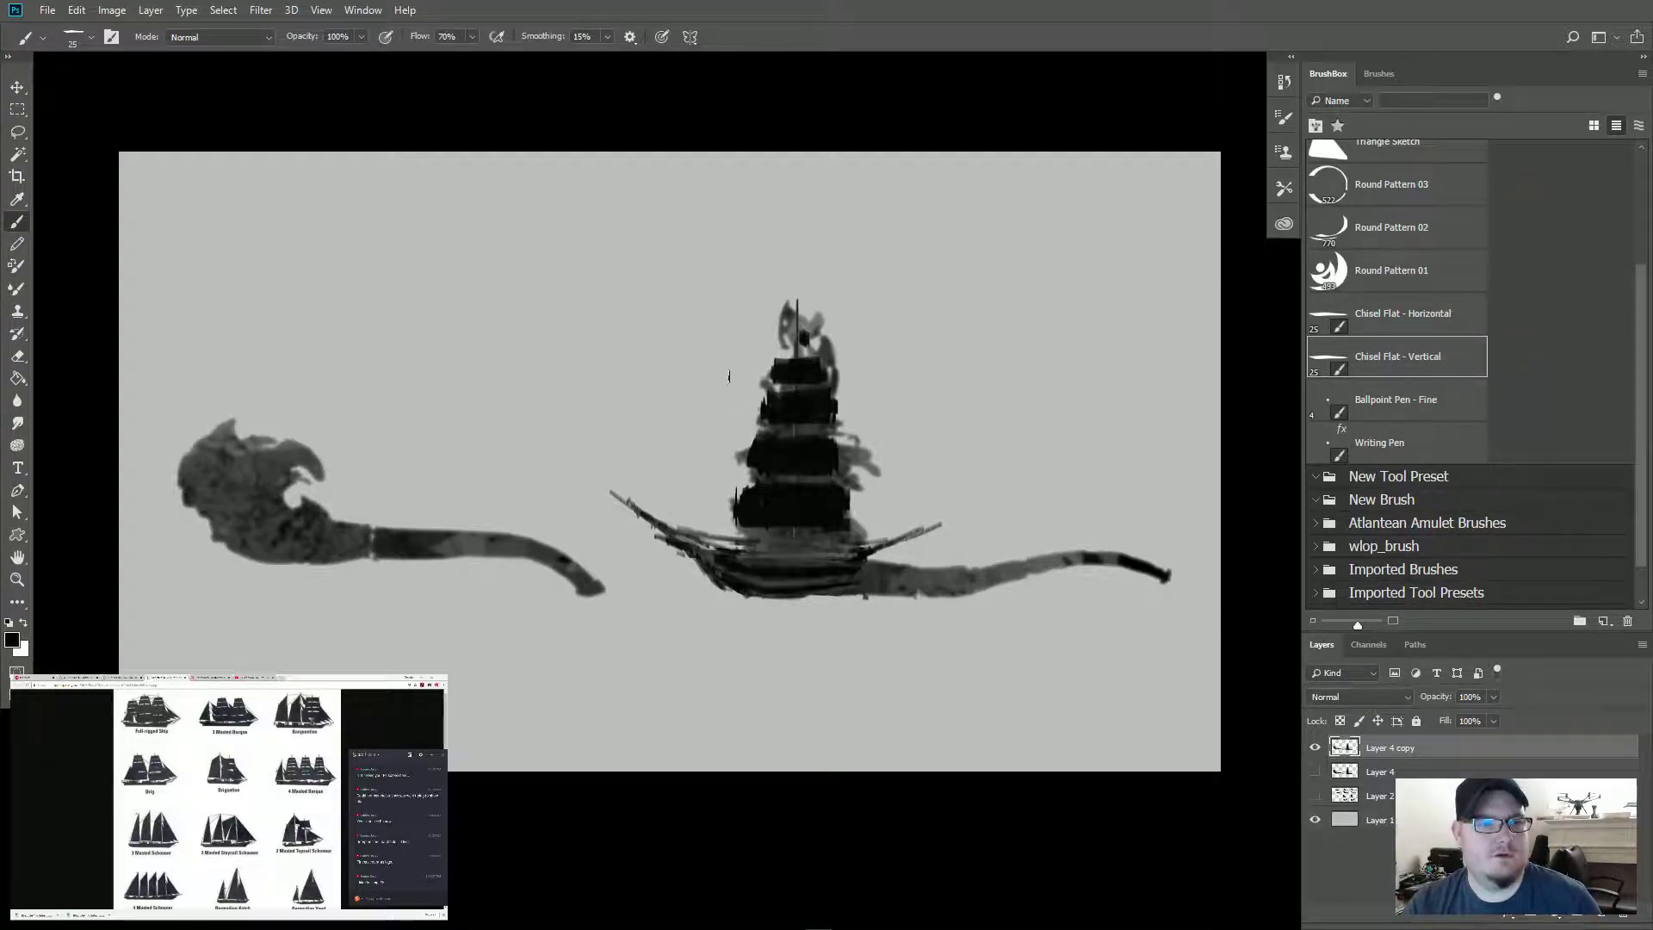
Step: Paint a stack of four black sails left of the central mast, widening downward, enlarging the brush for the lowest one
mouse_move(730, 376)
mouse_down()
mouse_move(693, 391)
mouse_move(737, 380)
mouse_up()
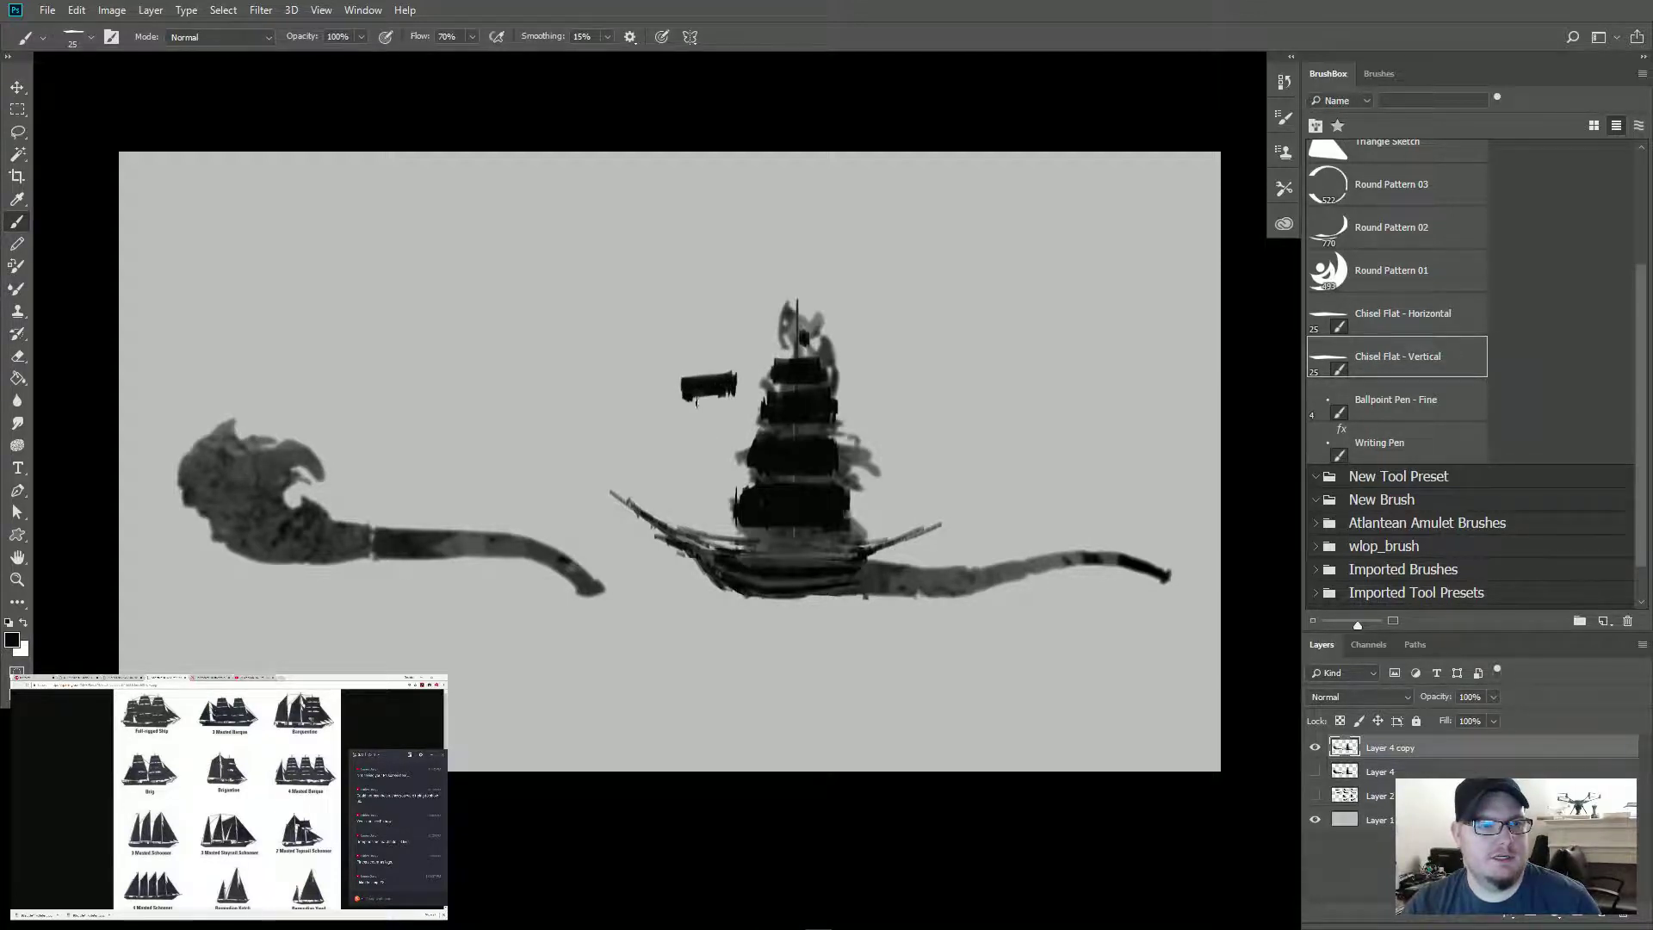
mouse_move(685, 421)
mouse_down()
mouse_move(740, 406)
mouse_move(700, 422)
mouse_move(689, 406)
mouse_move(729, 455)
mouse_move(670, 454)
mouse_move(709, 445)
mouse_move(728, 488)
mouse_move(672, 477)
mouse_move(656, 501)
mouse_move(719, 514)
mouse_move(669, 505)
mouse_move(726, 498)
mouse_up()
key(bracketright)
key(bracketright)
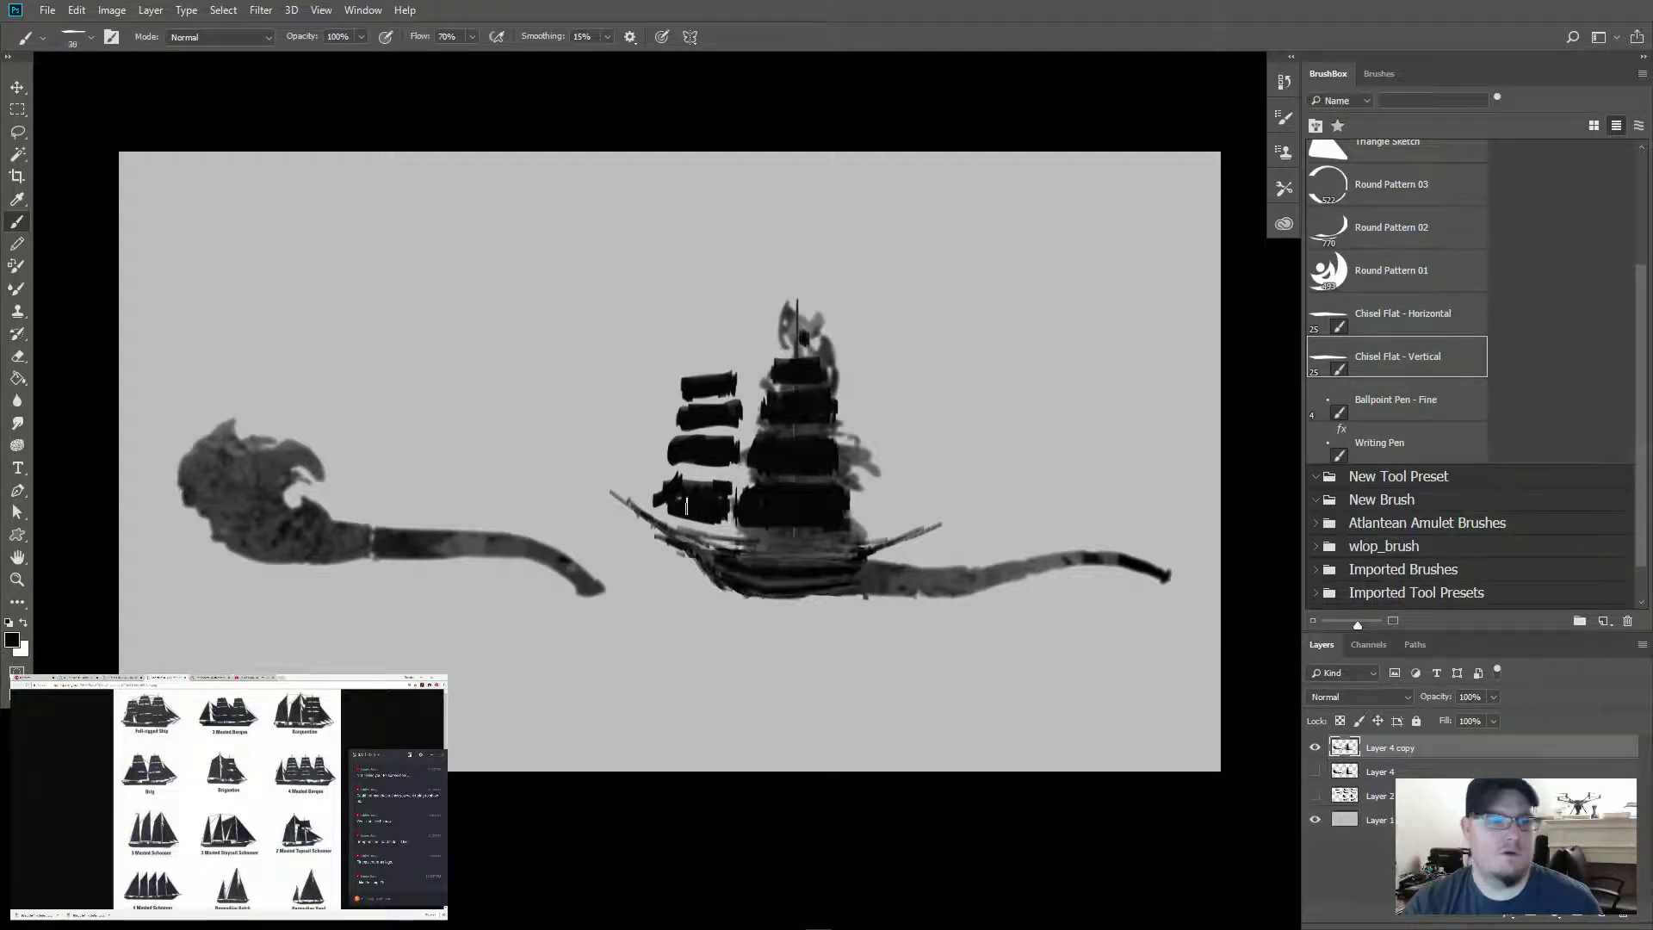
mouse_move(670, 488)
mouse_down()
mouse_move(720, 492)
mouse_move(665, 506)
mouse_move(743, 502)
mouse_move(722, 561)
mouse_move(722, 529)
mouse_up()
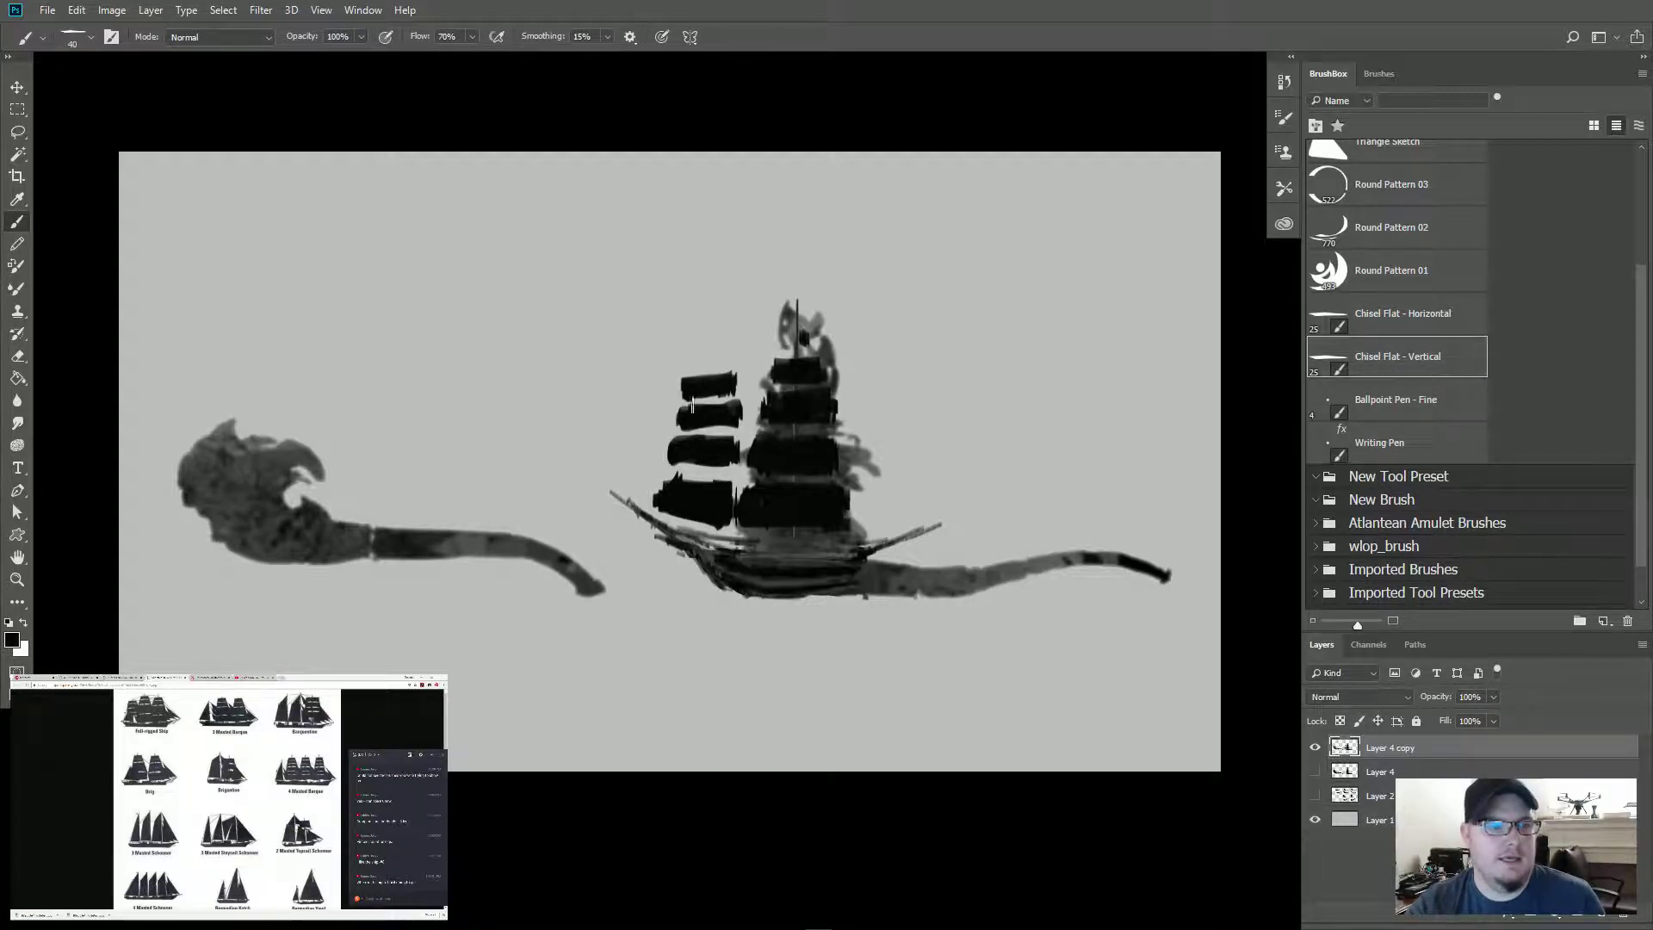
Step: Draw straight black masts through both sail stacks, from pointed tips above the top sails down to the deck
mouse_move(713, 377)
mouse_down()
mouse_move(697, 512)
mouse_move(711, 542)
mouse_move(766, 550)
mouse_move(699, 533)
mouse_up()
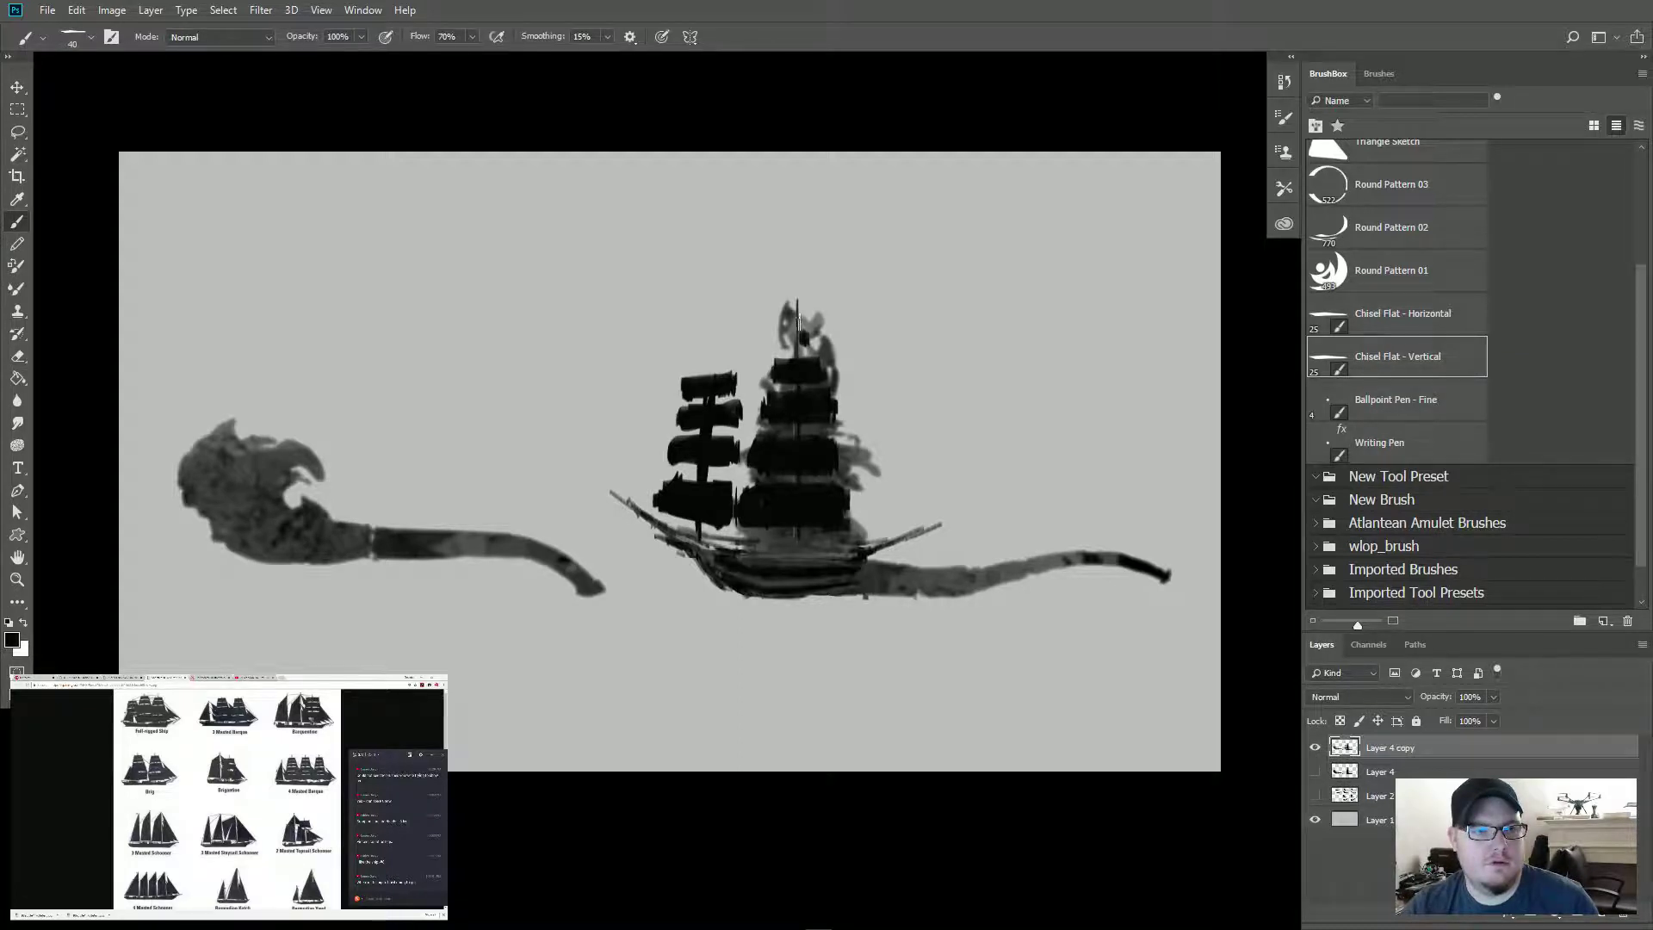
click(799, 306)
shift+click(802, 532)
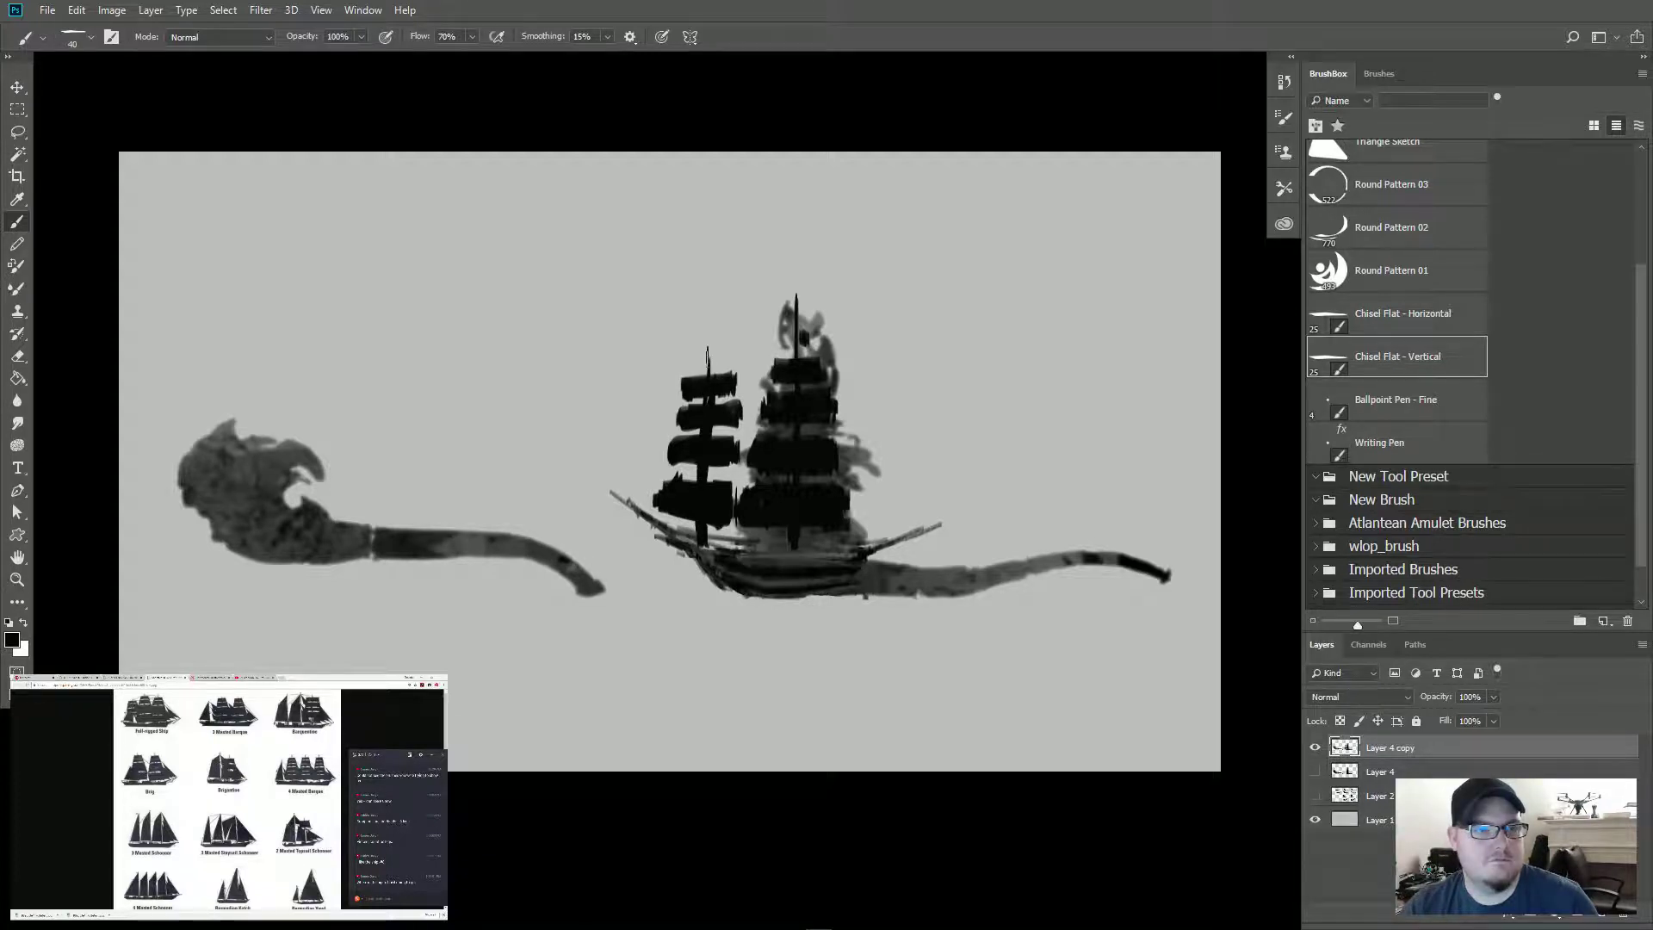
click(710, 341)
shift+click(708, 495)
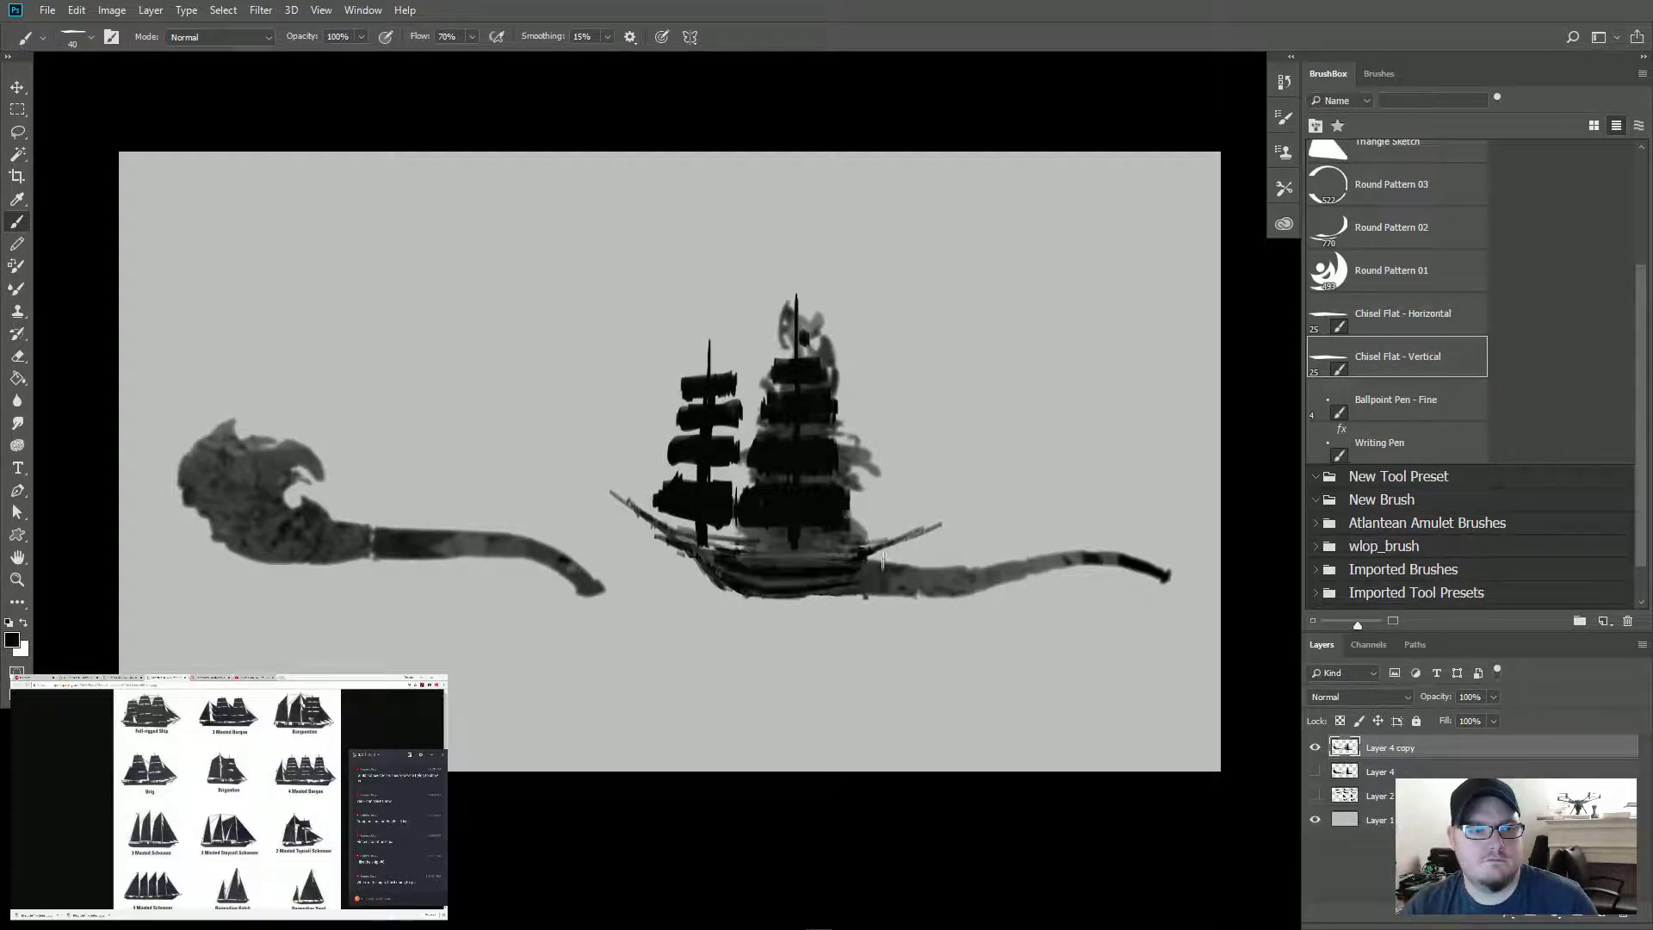
Step: Reduce the brush to 20 px and, with tones sampled from the hull, paint its right end and lower edge
key(bracketleft)
key(bracketleft)
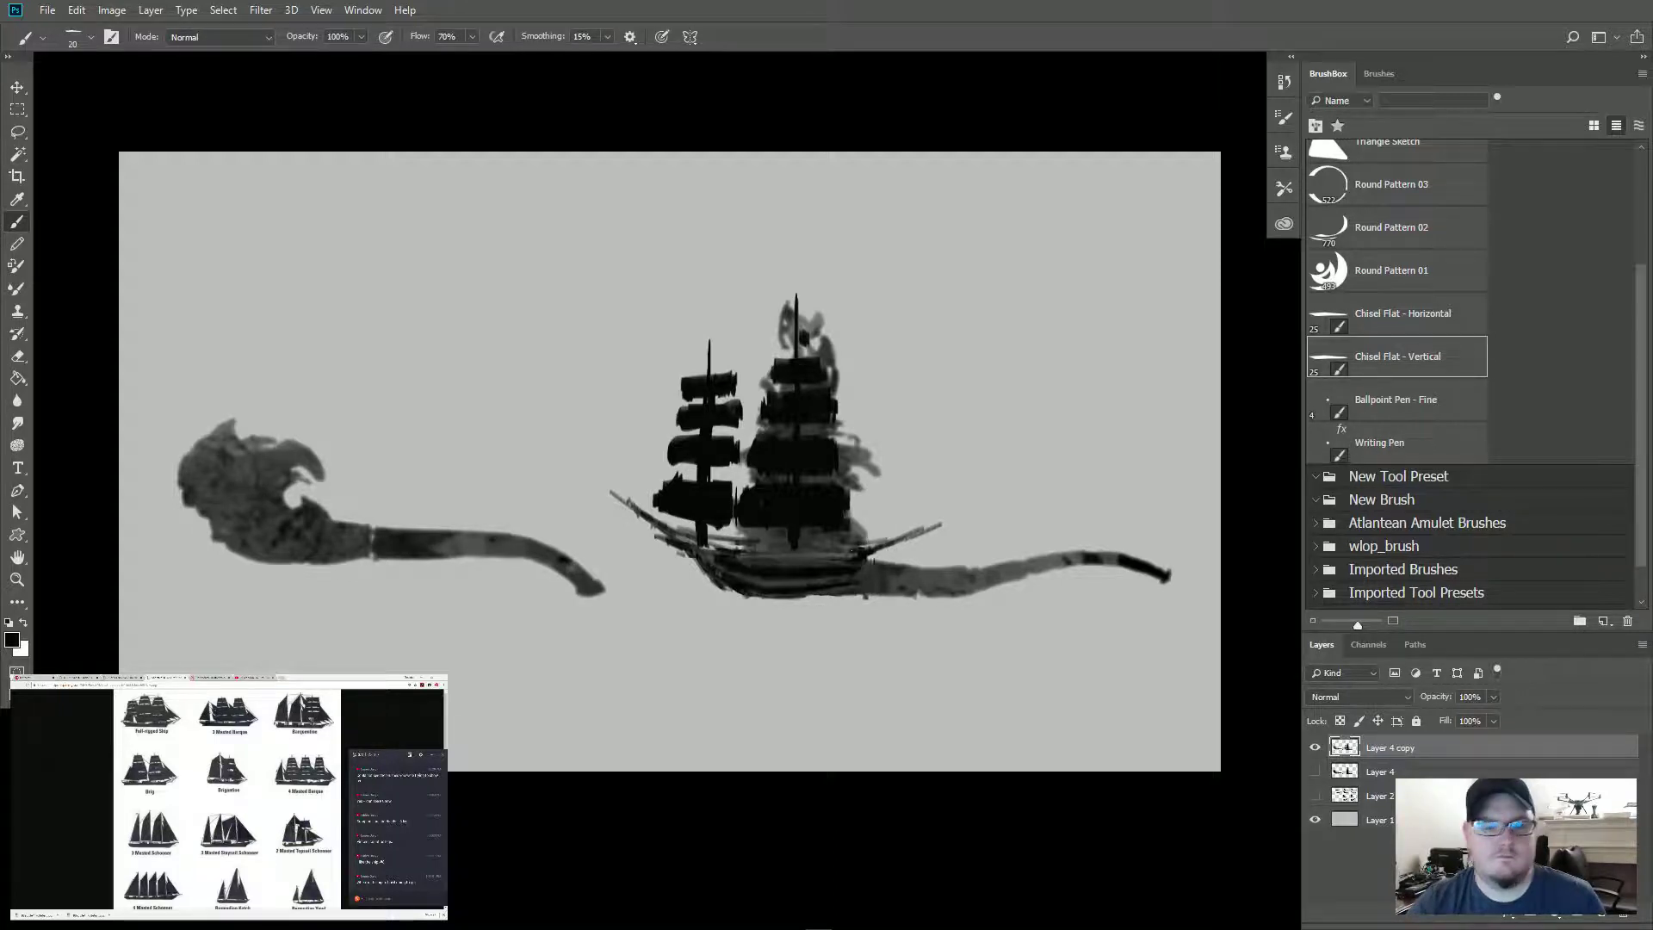
drag(844, 560, 905, 549)
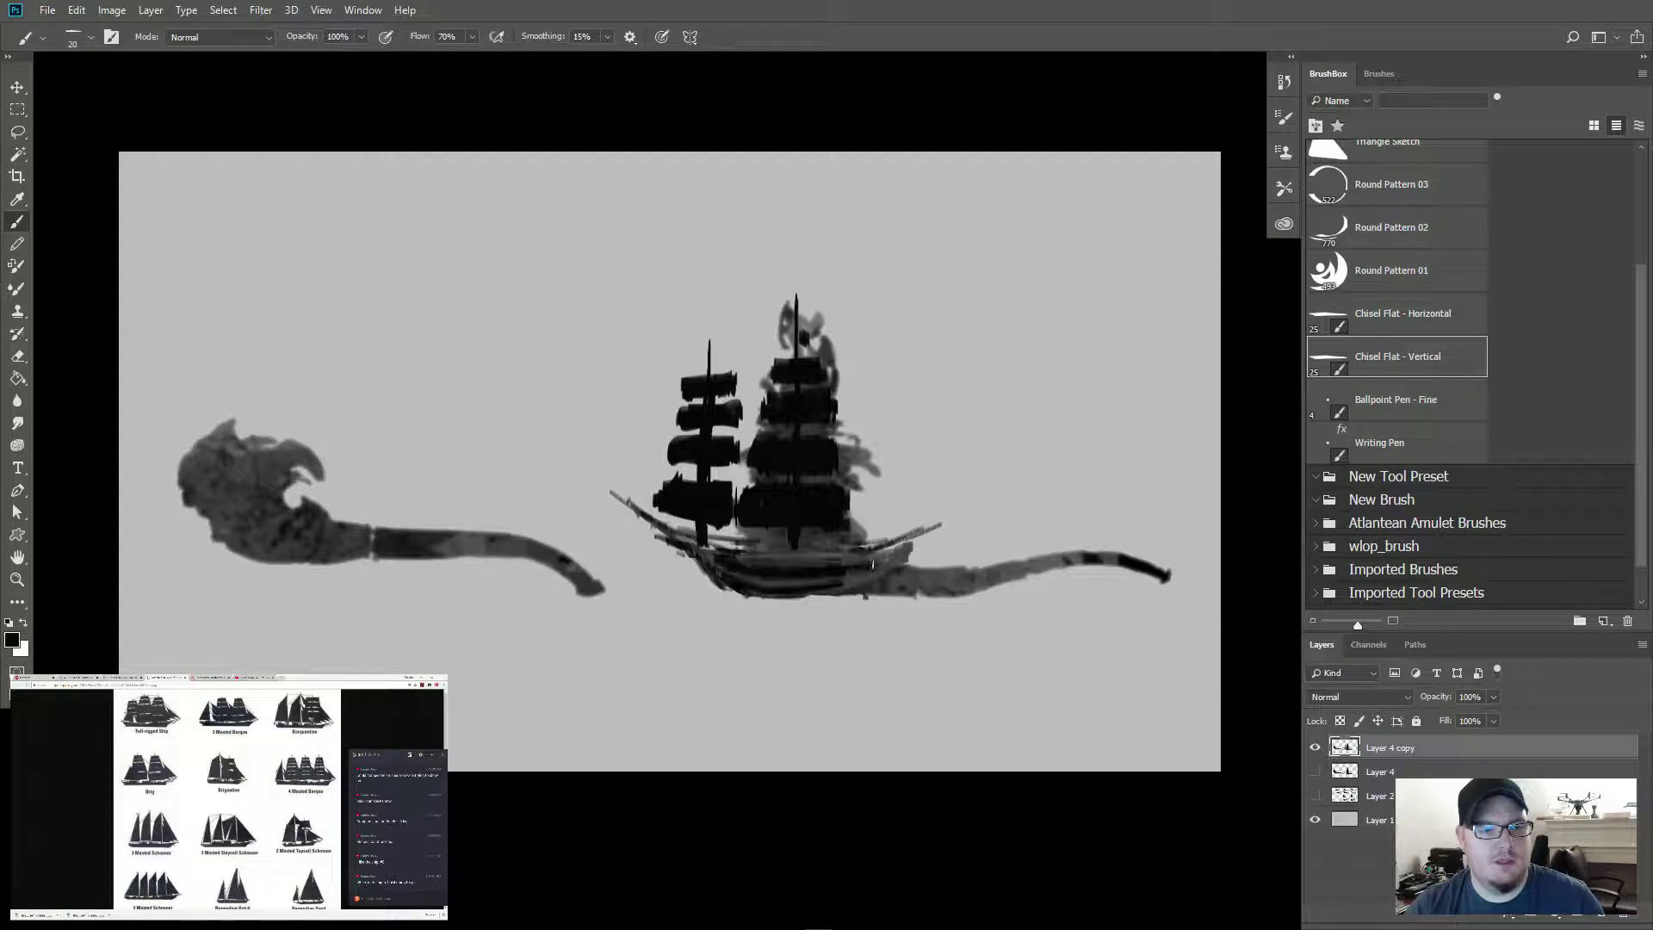
alt+click(822, 592)
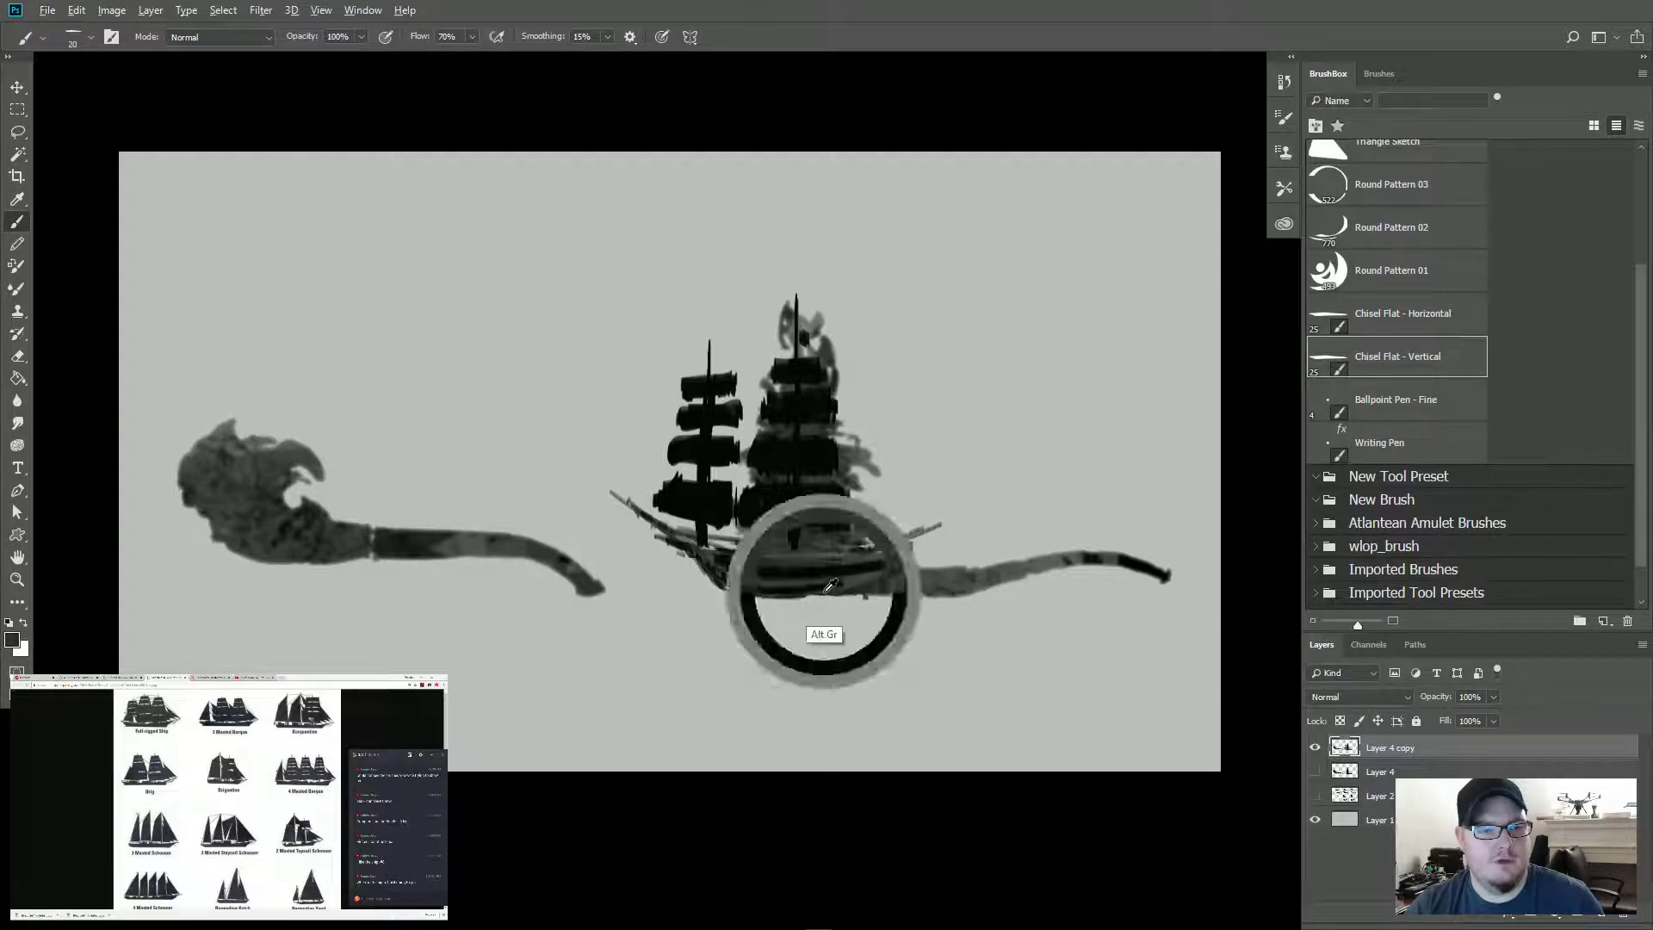
alt+click(878, 581)
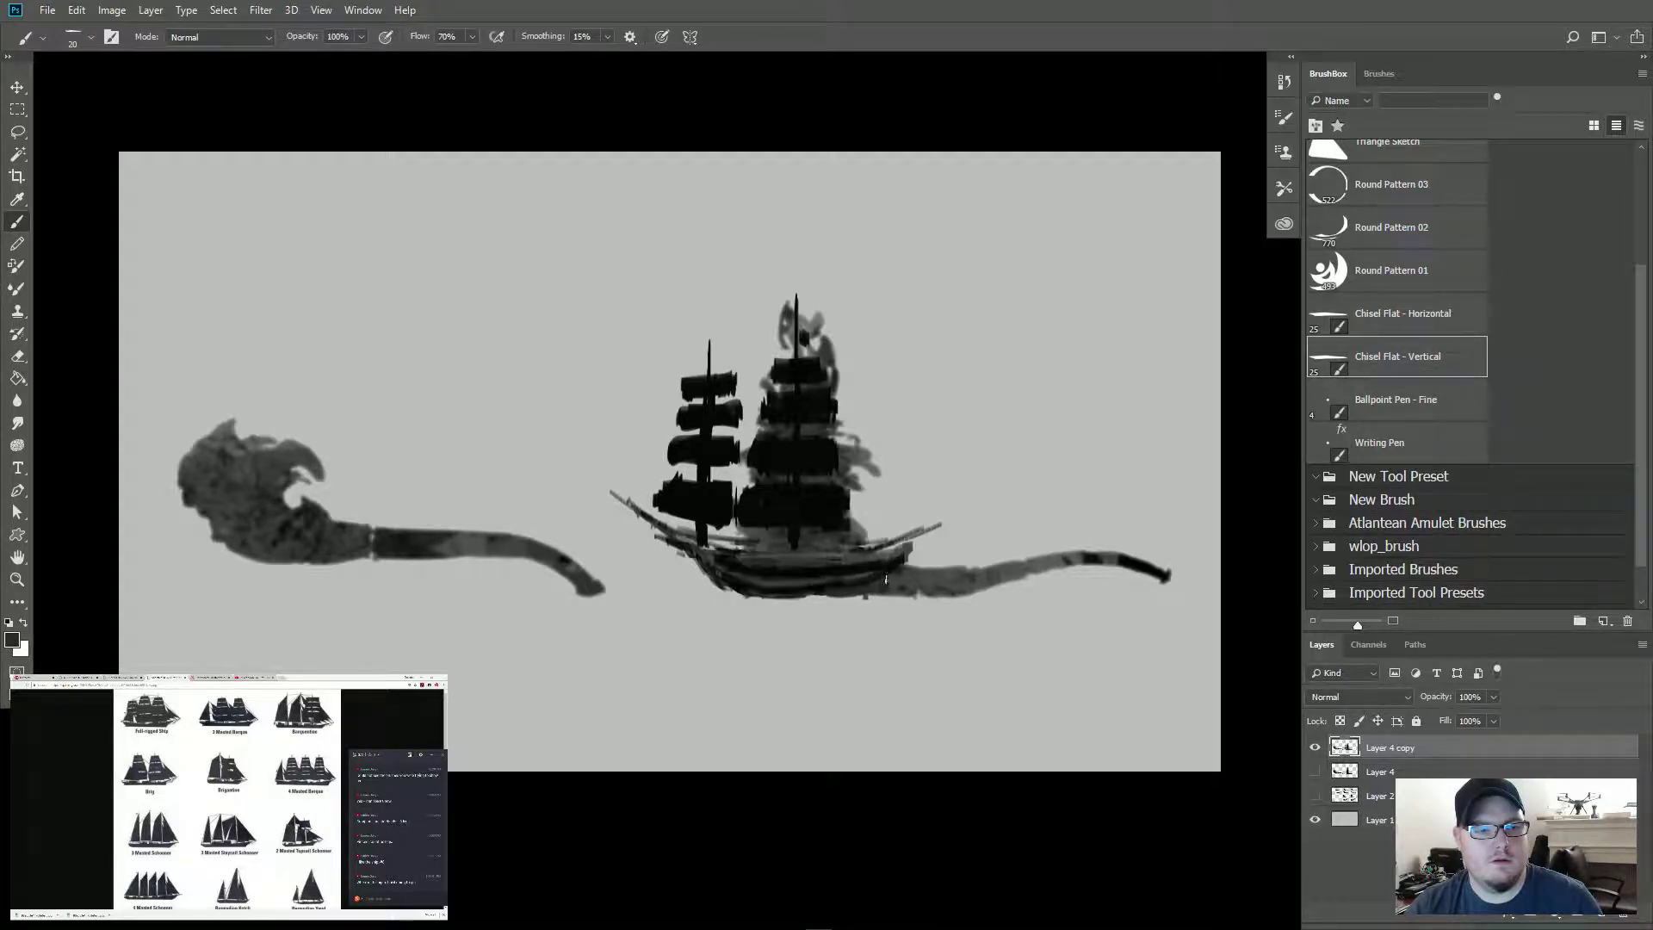
alt+click(805, 599)
alt+click(807, 595)
drag(794, 598, 844, 593)
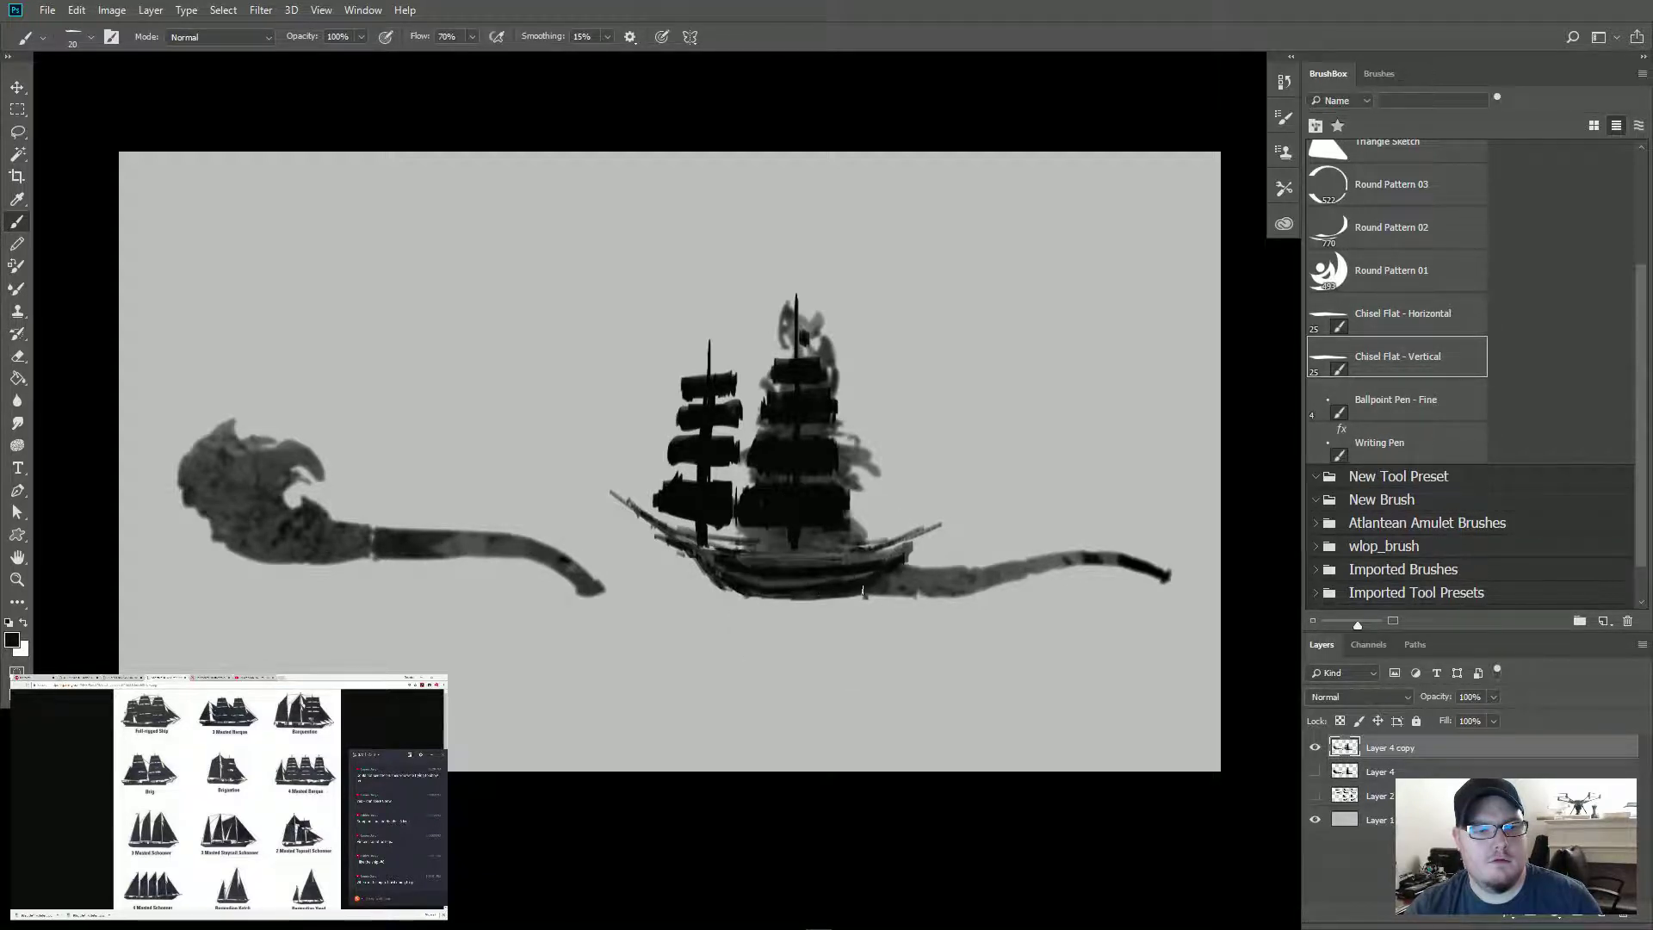
Step: Sample dark tones from the hull and paint the band along its upper side beneath the deck
alt+click(763, 582)
alt+click(846, 575)
alt+click(858, 560)
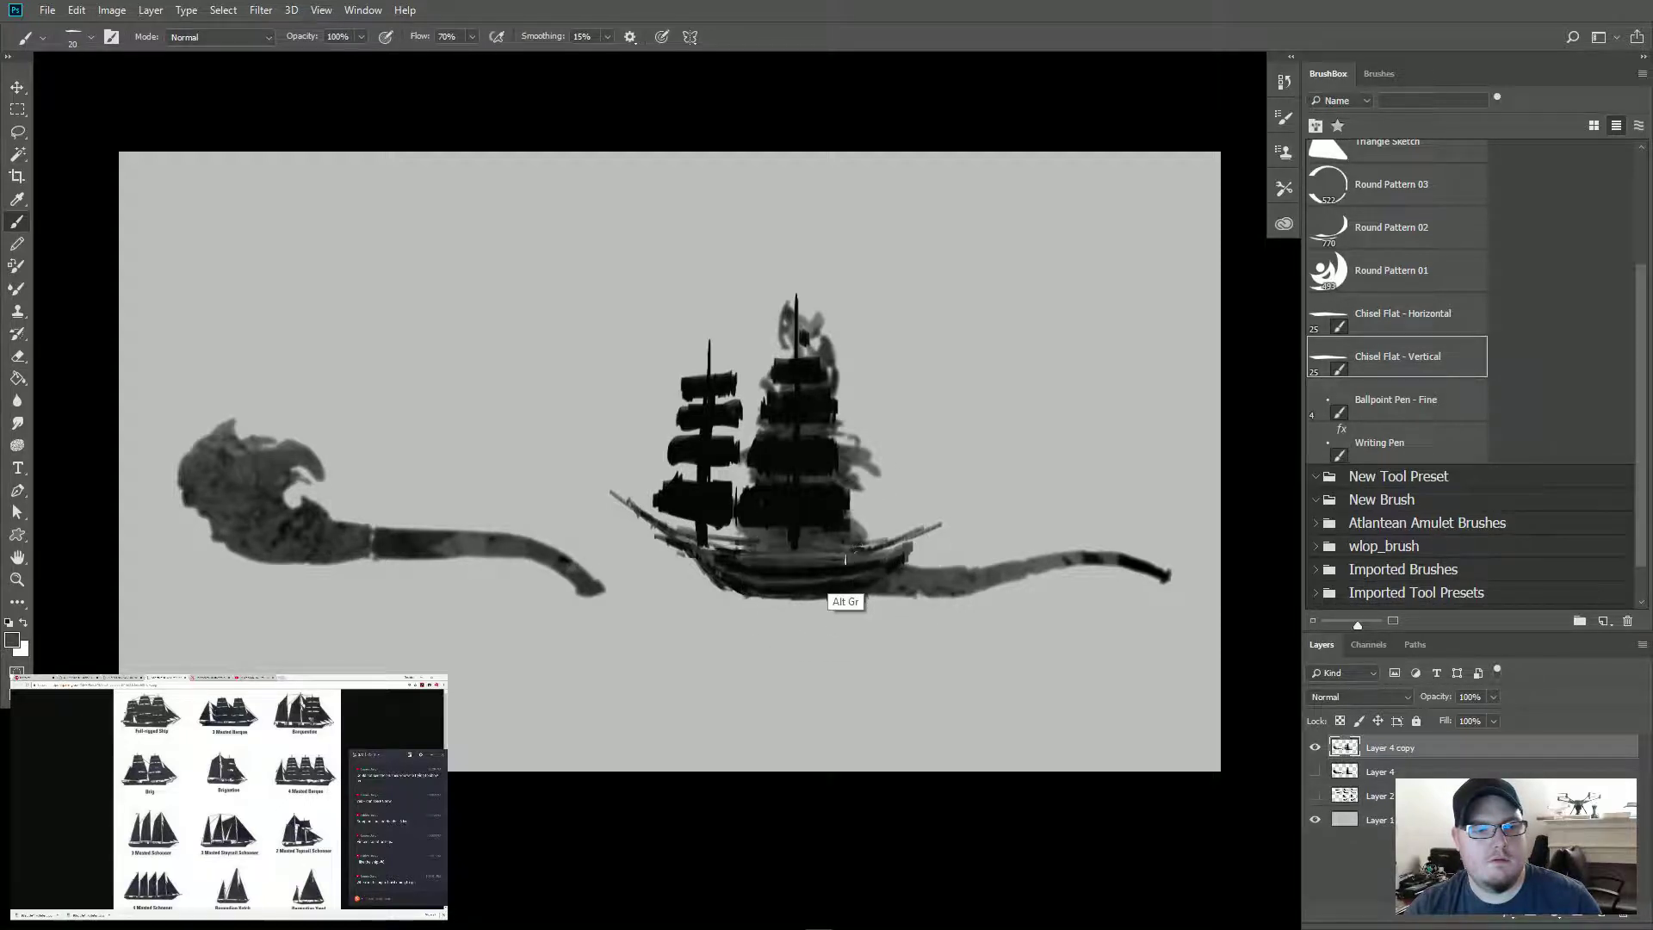
alt+click(884, 548)
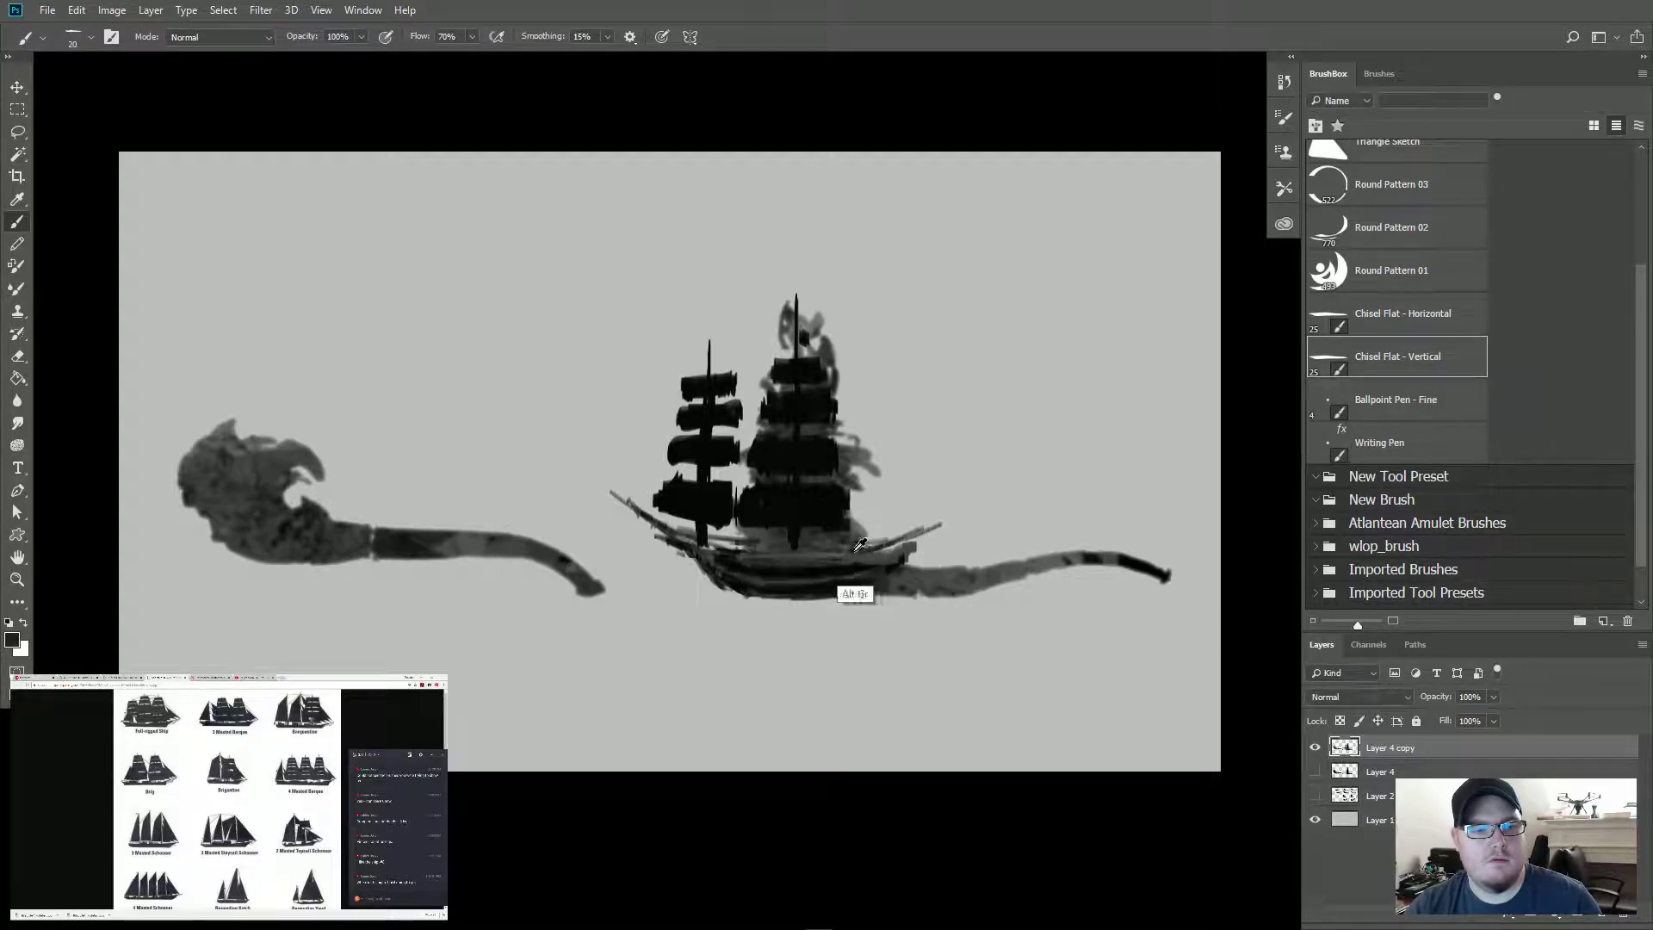
mouse_move(864, 548)
mouse_down()
mouse_move(890, 550)
mouse_move(733, 555)
mouse_up()
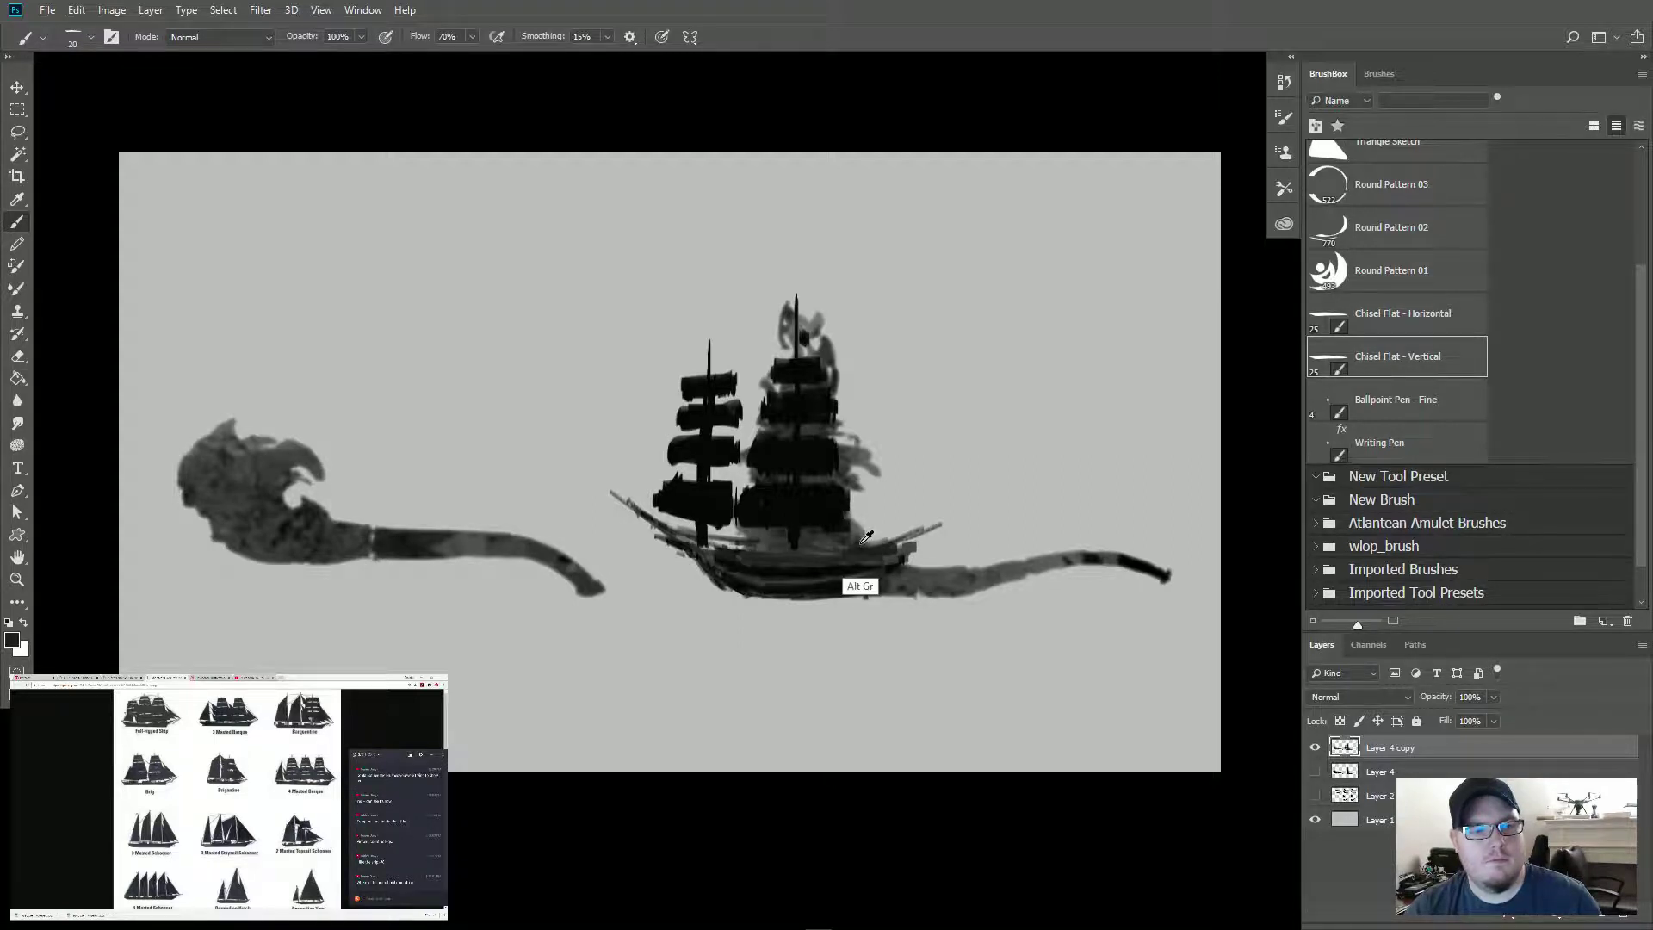
Step: Reshape the hull's right end into a flat-topped point, clearing the old slanted spar, and darken its side with a sampled tone
mouse_move(899, 551)
mouse_down()
mouse_move(983, 497)
mouse_move(897, 535)
mouse_move(948, 523)
mouse_move(947, 542)
mouse_move(894, 560)
mouse_up()
key(e)
key(b)
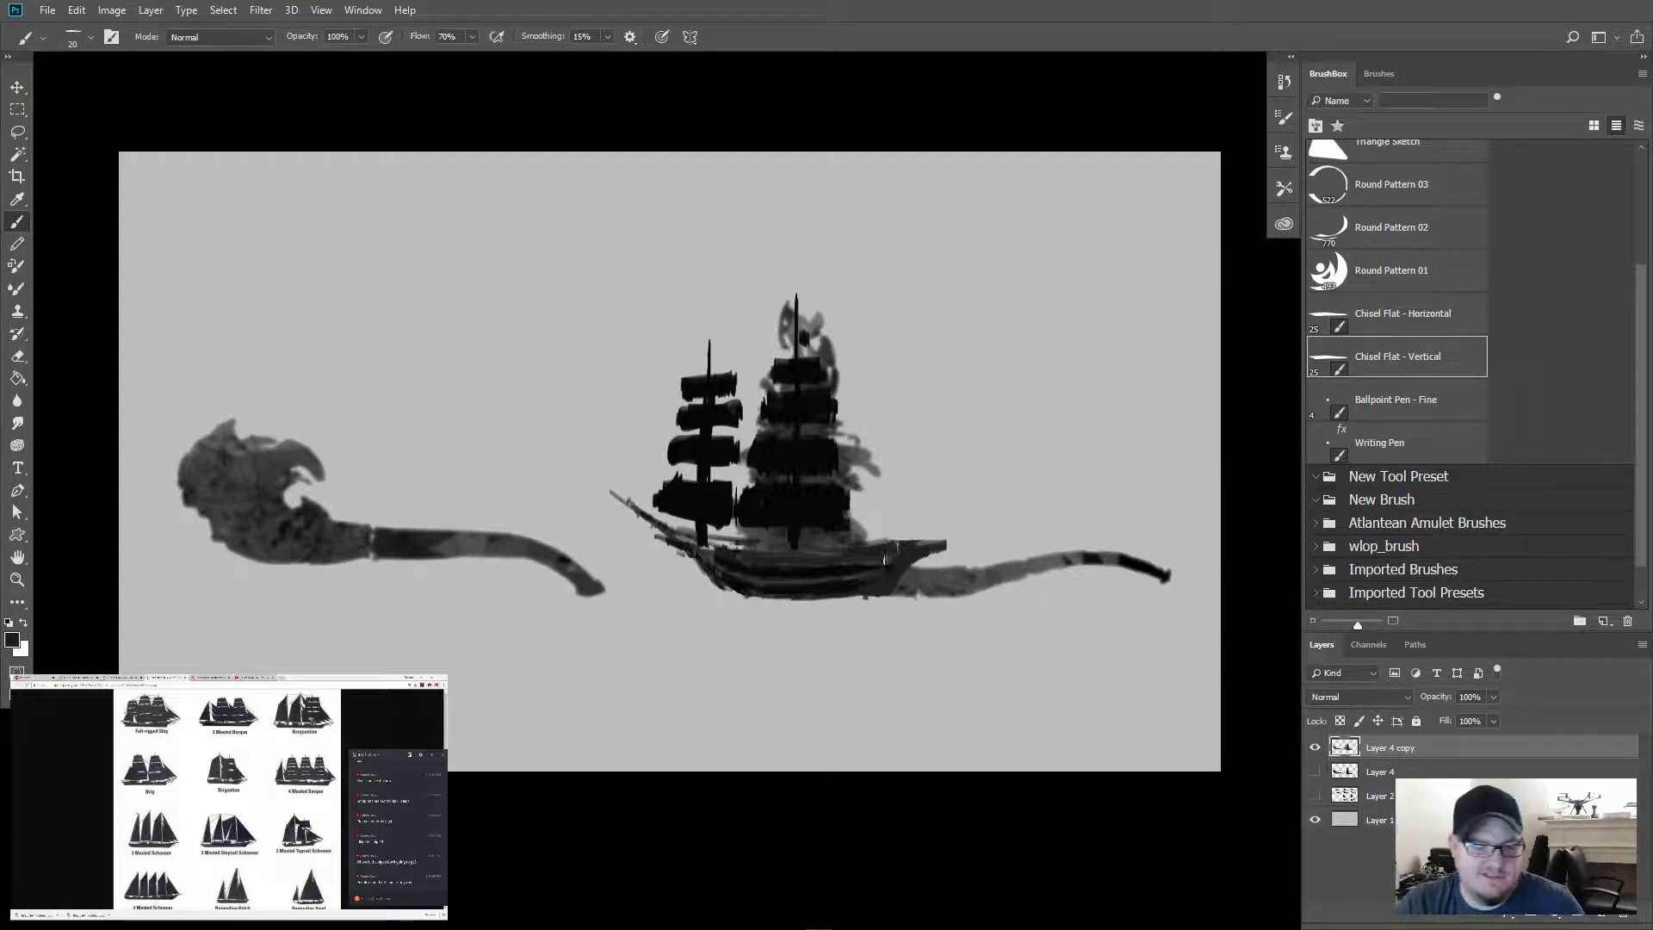
key(alt)
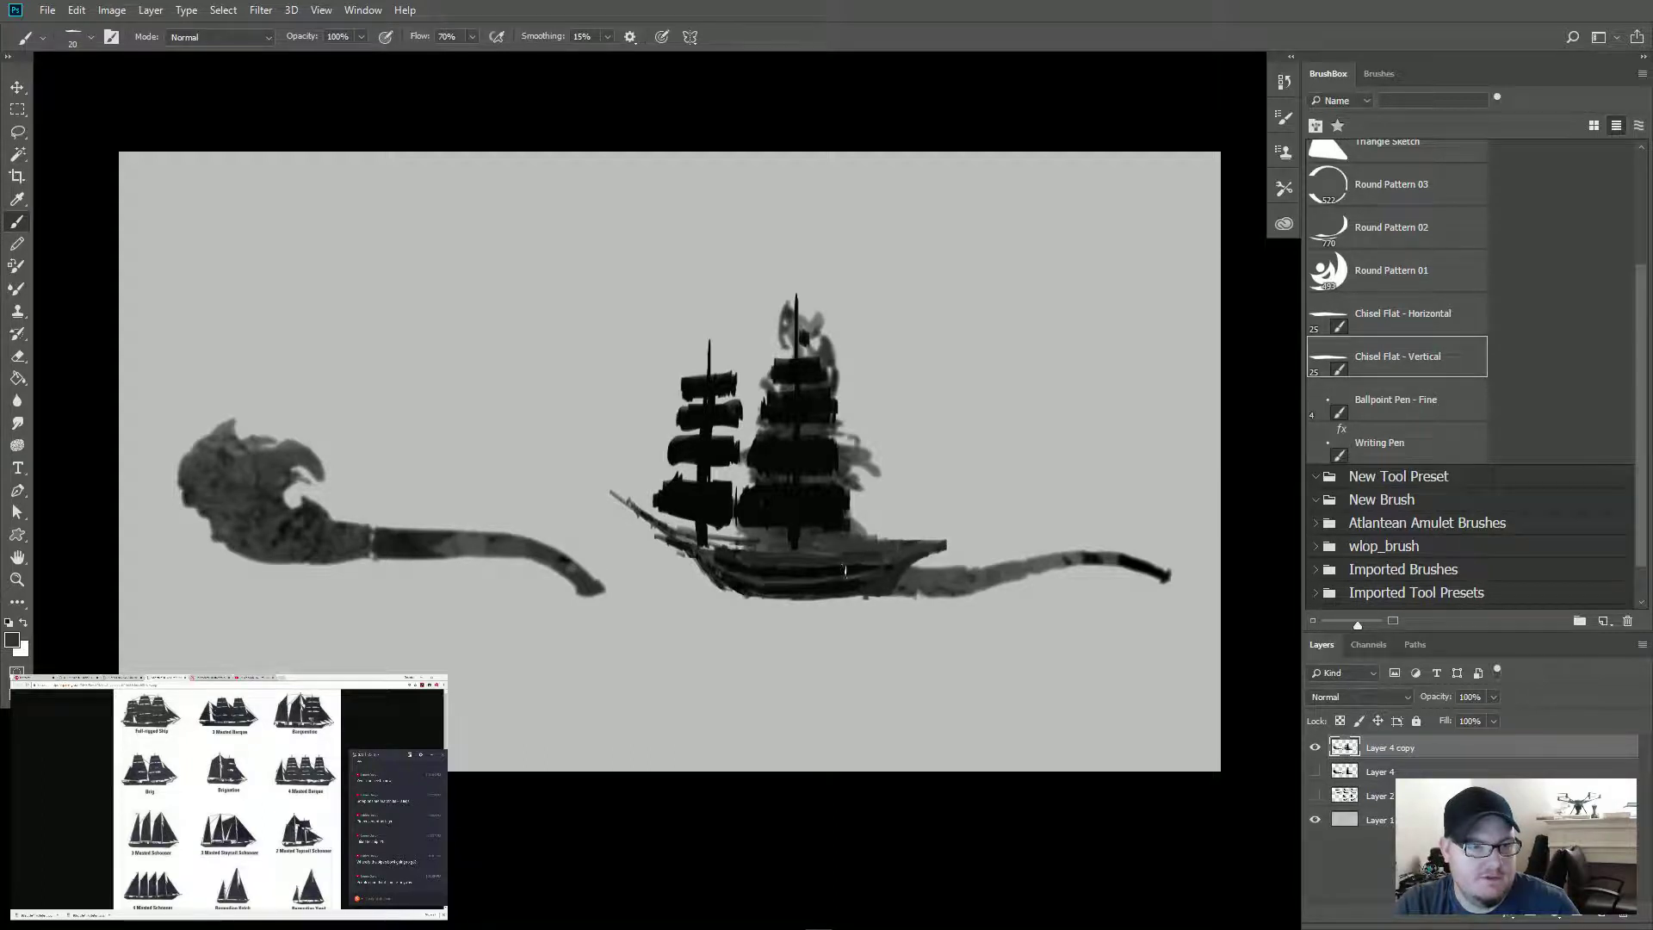
key(alt)
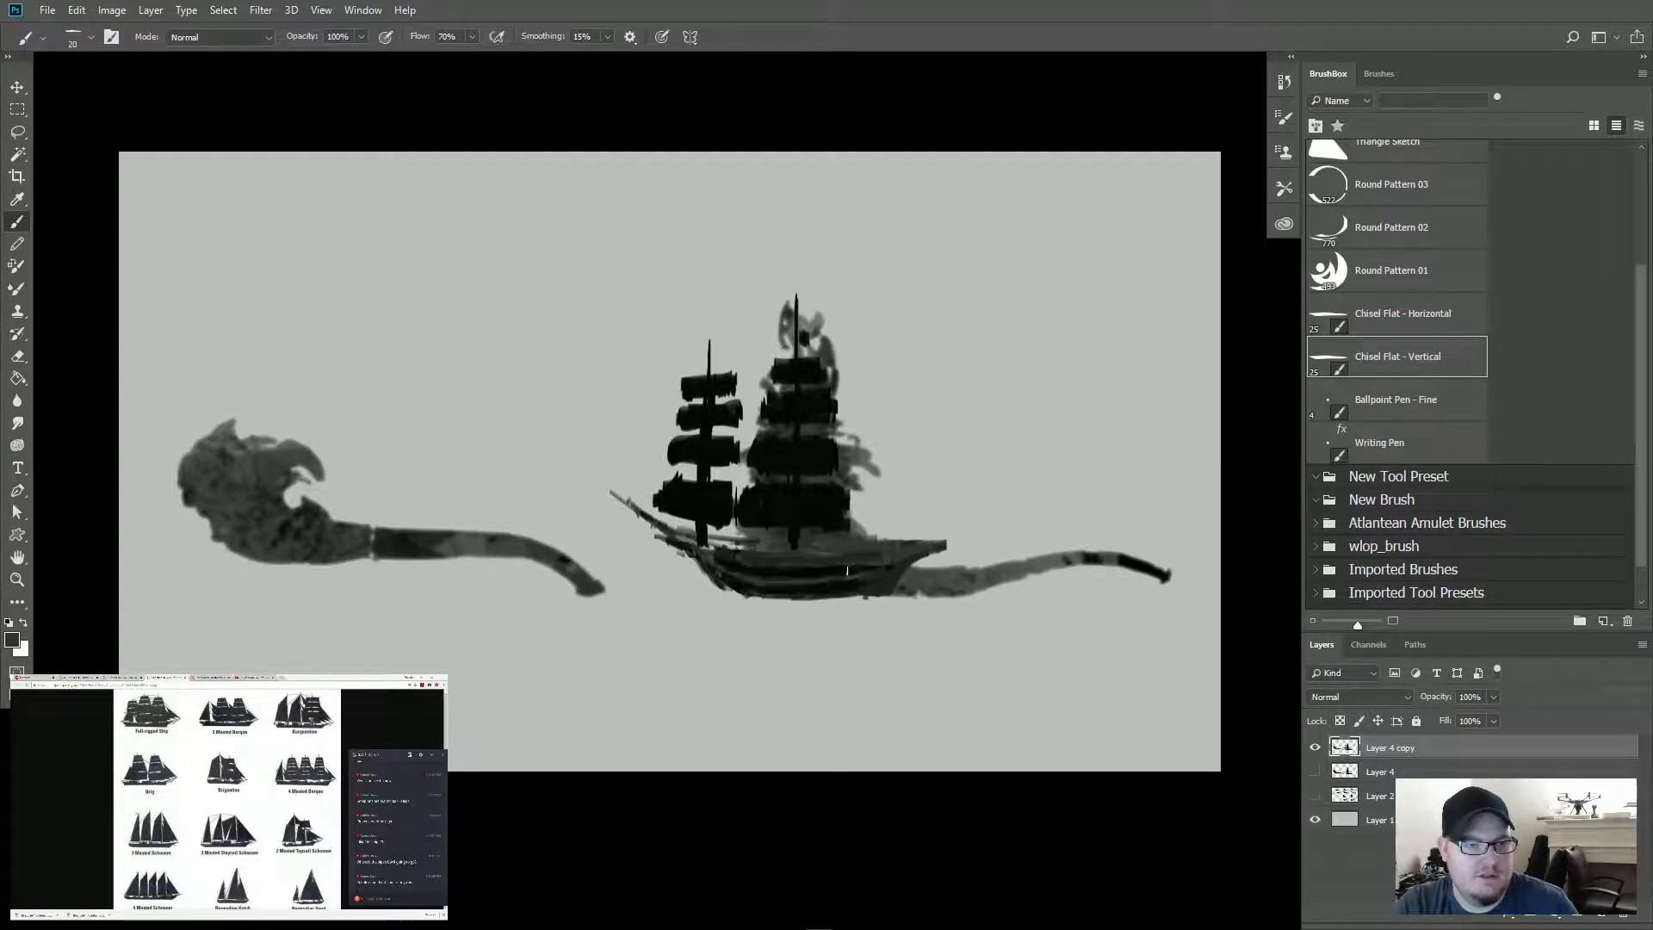
alt+click(848, 568)
mouse_move(848, 569)
mouse_down()
mouse_move(924, 552)
mouse_move(904, 561)
mouse_up()
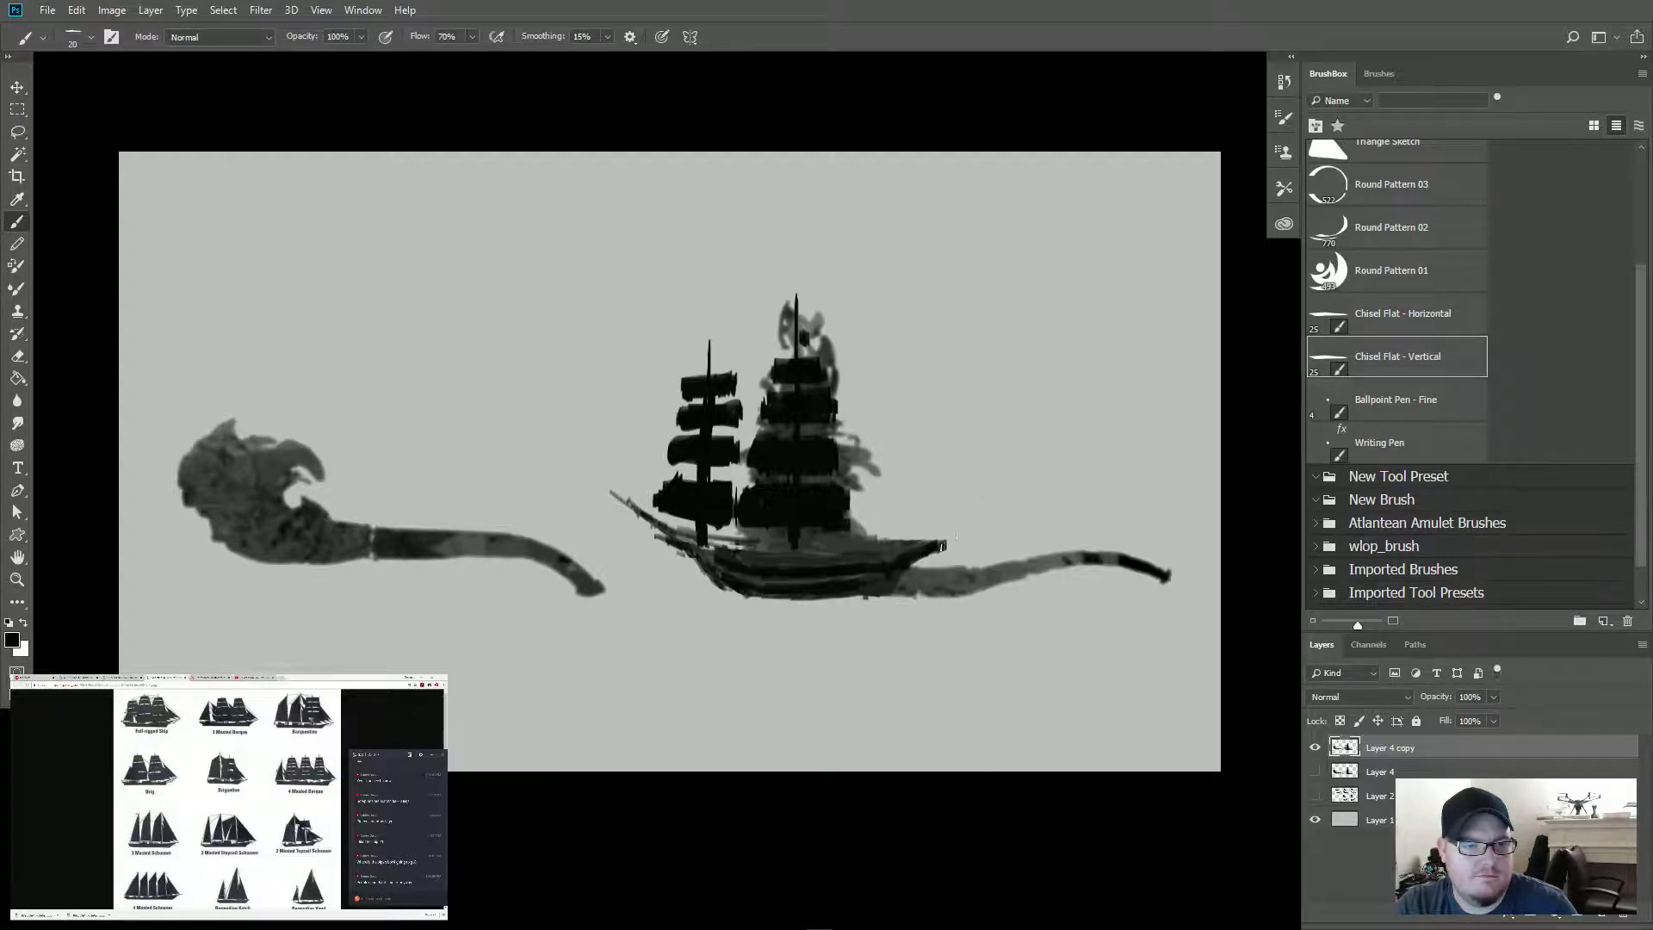
Step: Using a smaller brush, draw thin upswept spars at both ends of the hull and darken its lower outline
key(bracketleft)
mouse_move(940, 546)
mouse_down()
mouse_move(1002, 509)
mouse_move(883, 541)
mouse_up()
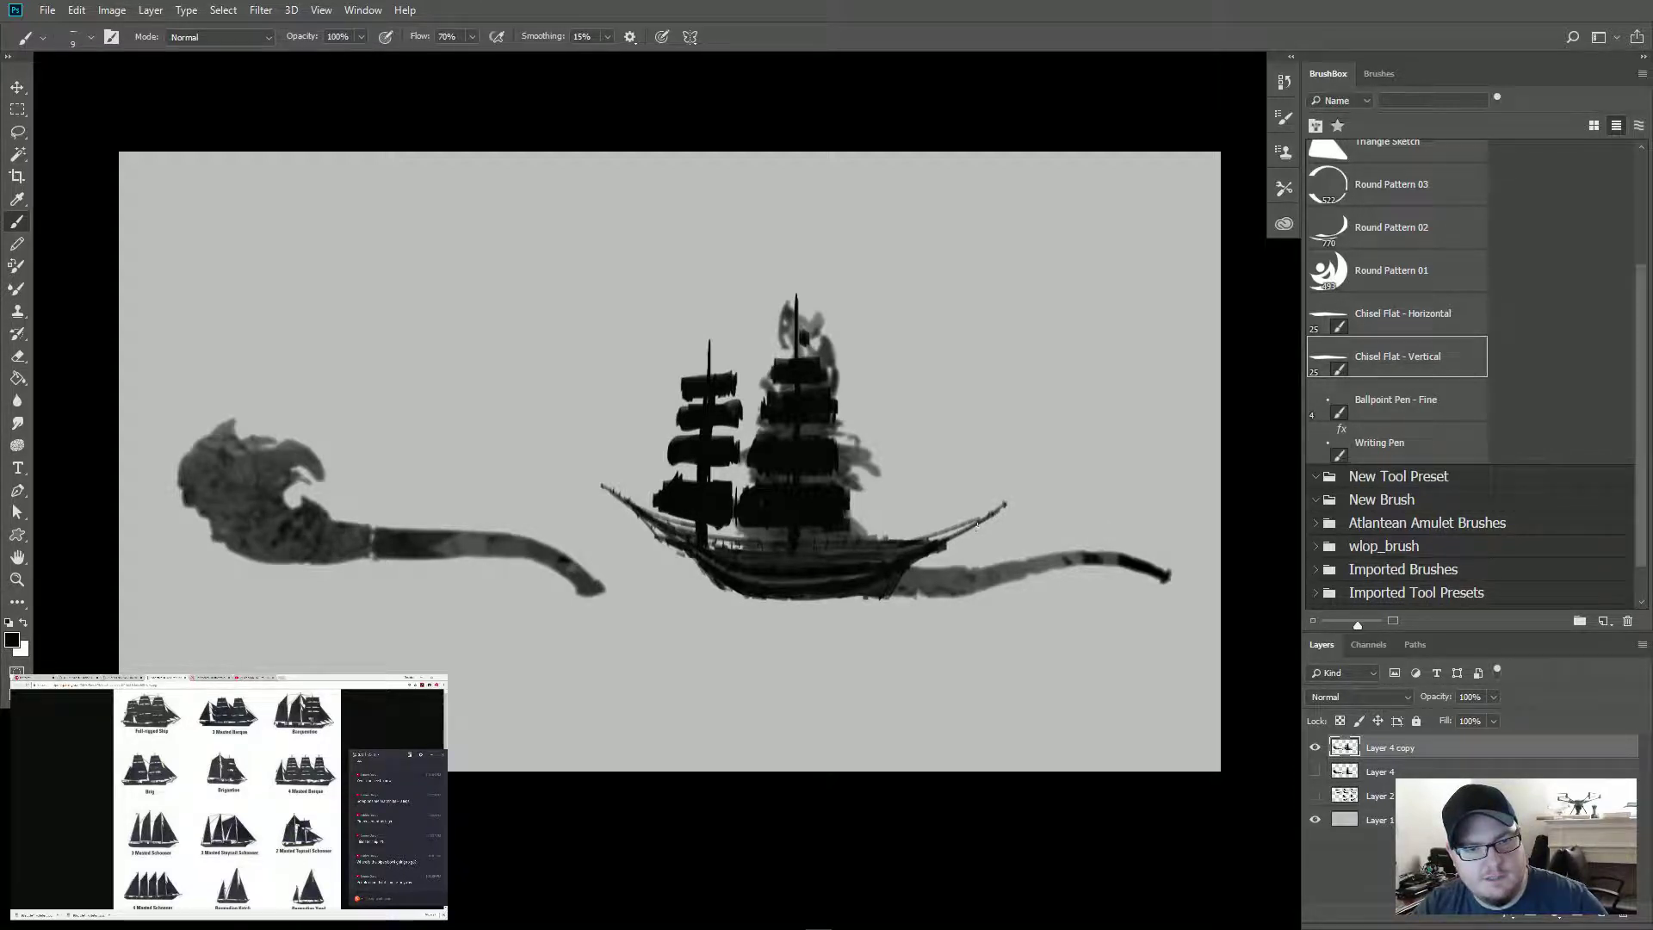
mouse_move(978, 526)
mouse_down()
mouse_move(924, 541)
mouse_move(938, 557)
mouse_up()
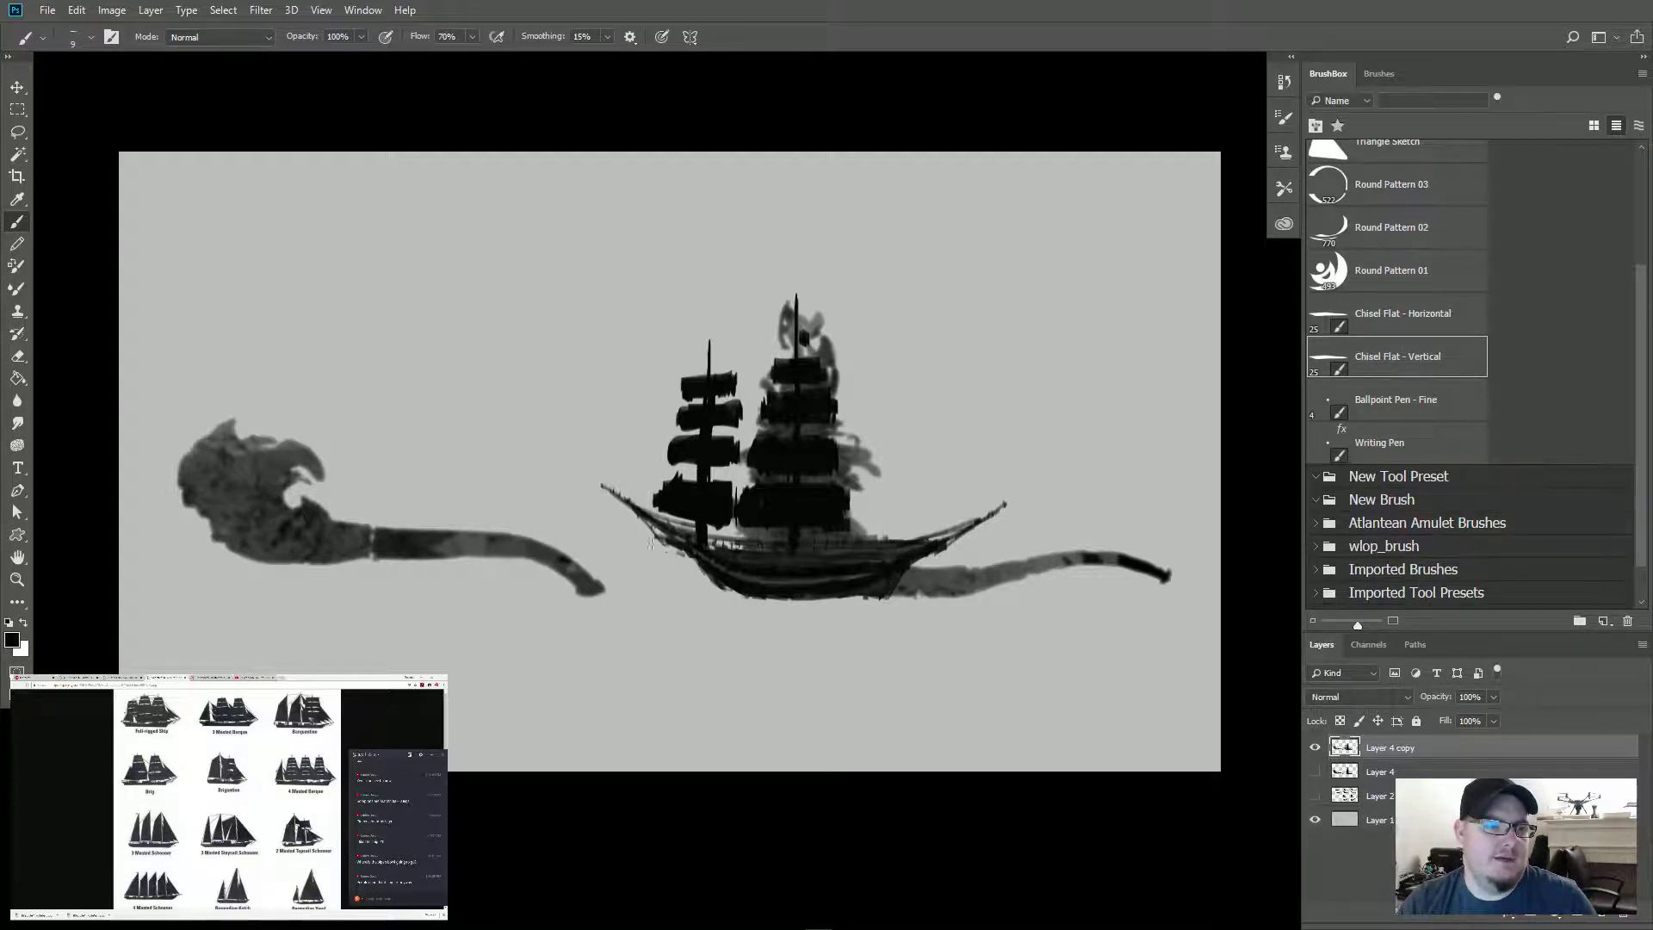
drag(708, 574, 671, 548)
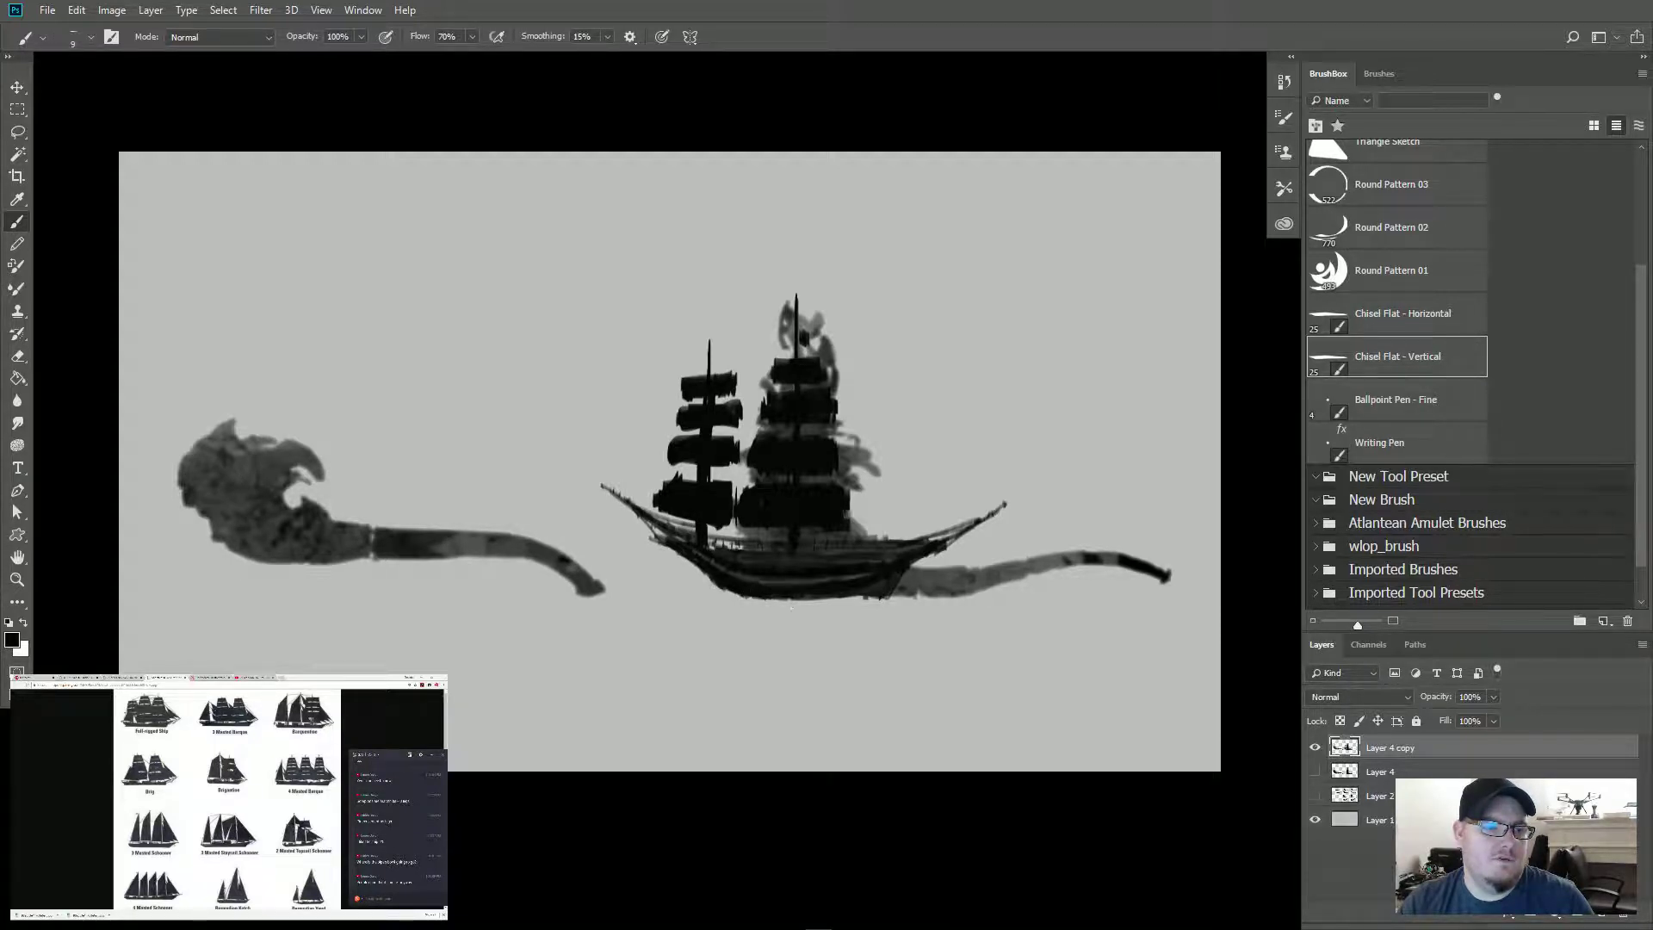
drag(791, 608, 795, 603)
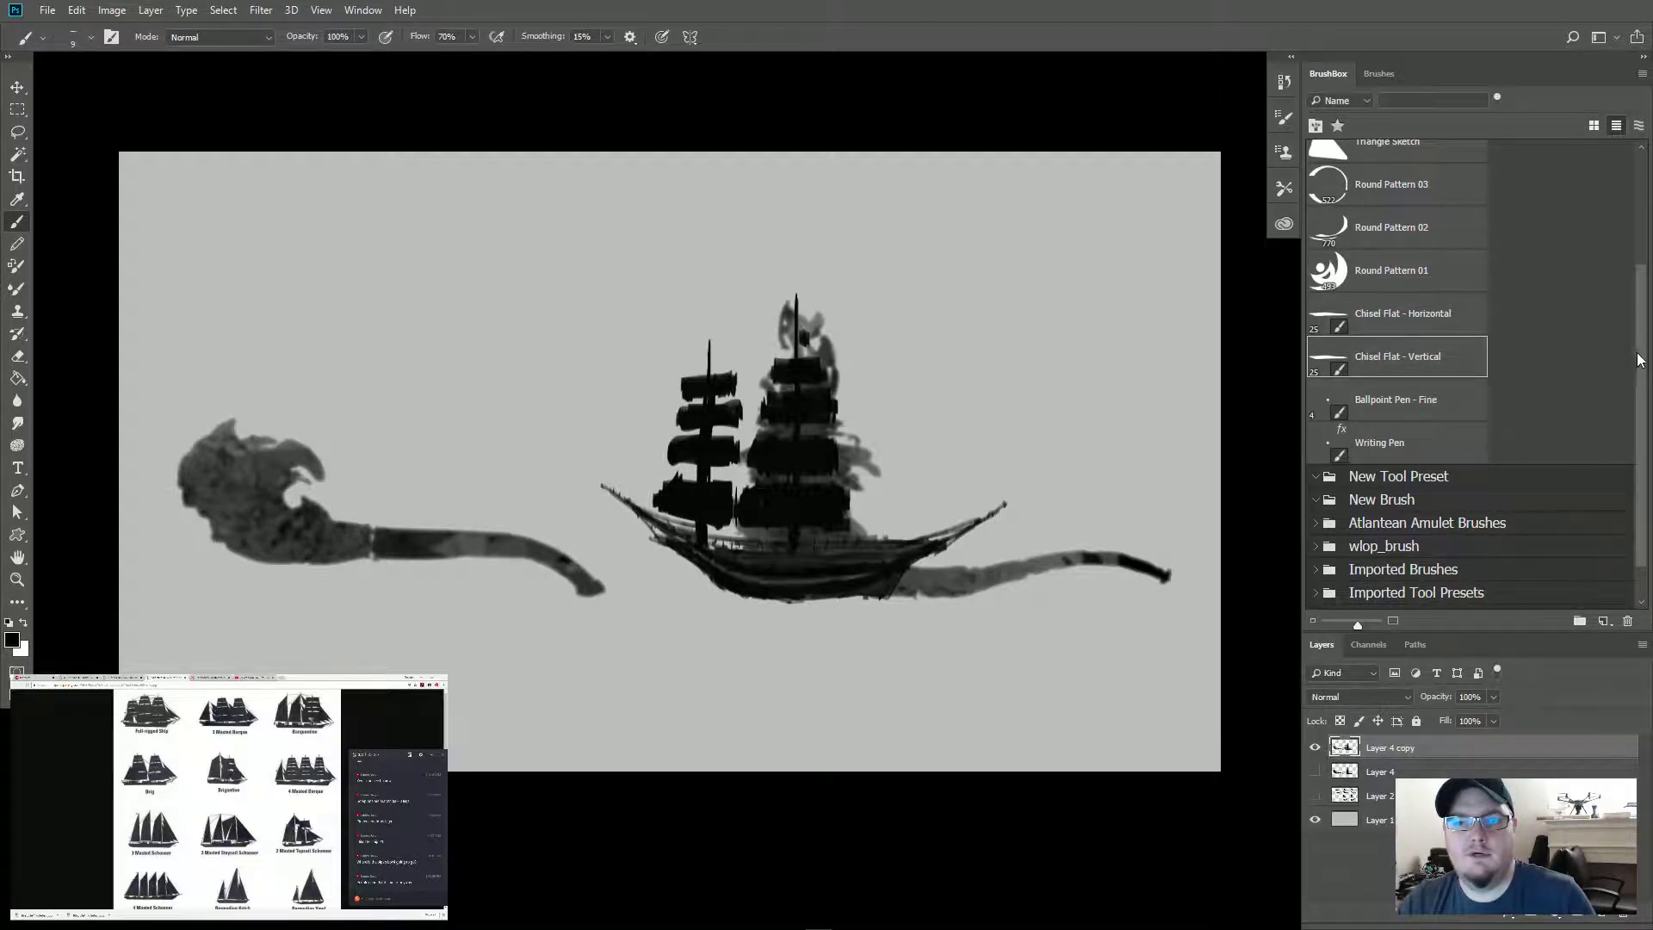
Step: Switch to the Triangle Sketch brush and reduce its size to 25 px
scroll(1639, 360, up, 2)
click(1428, 210)
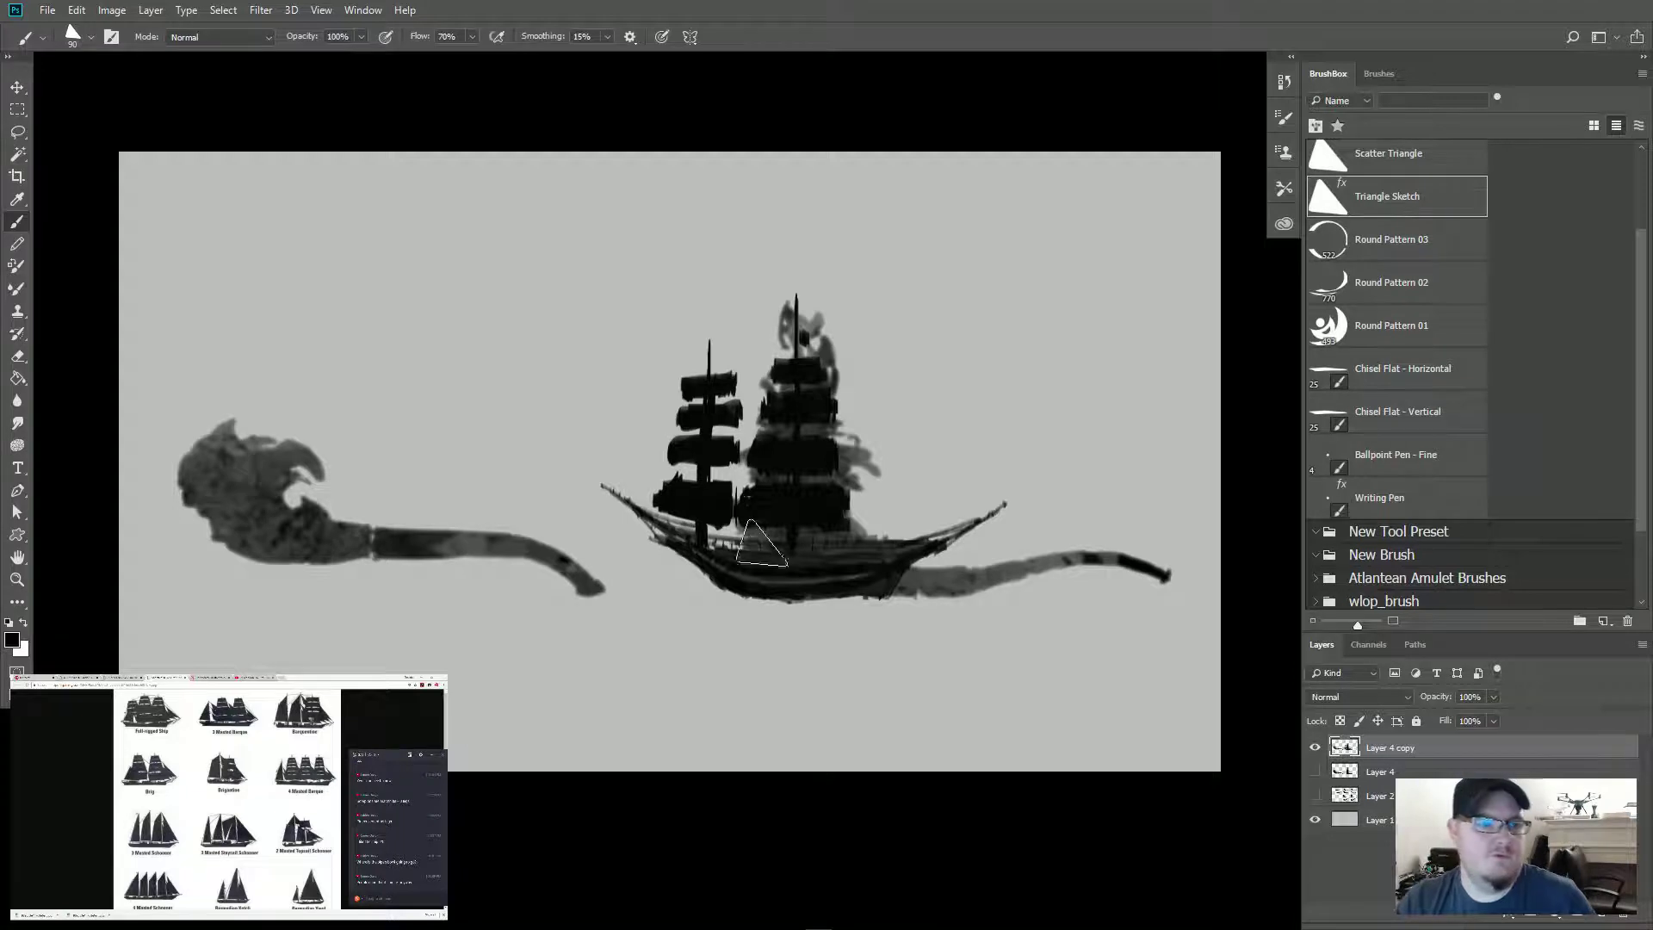
key(bracketleft)
key(bracketleft)
key(bracketleft)
key(bracketleft)
key(bracketleft)
key(bracketleft)
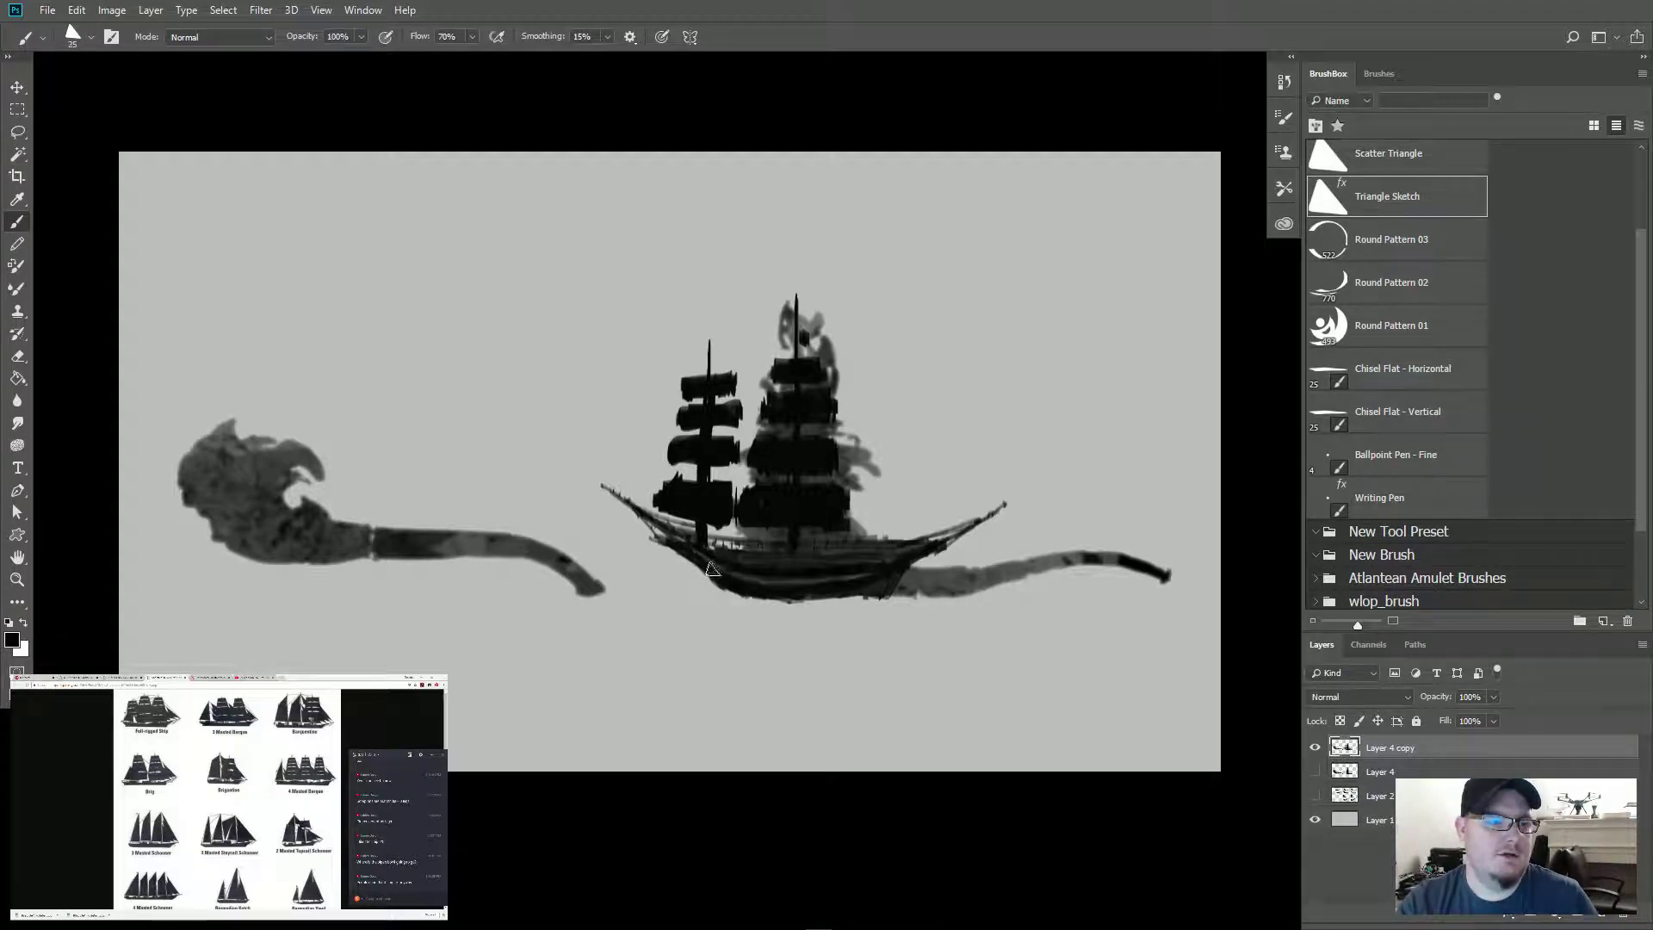
Step: Reduce the brush to 15 px, fill out the hull's lower edge, and streak its side with a sampled dark grey
key(bracketleft)
key(bracketleft)
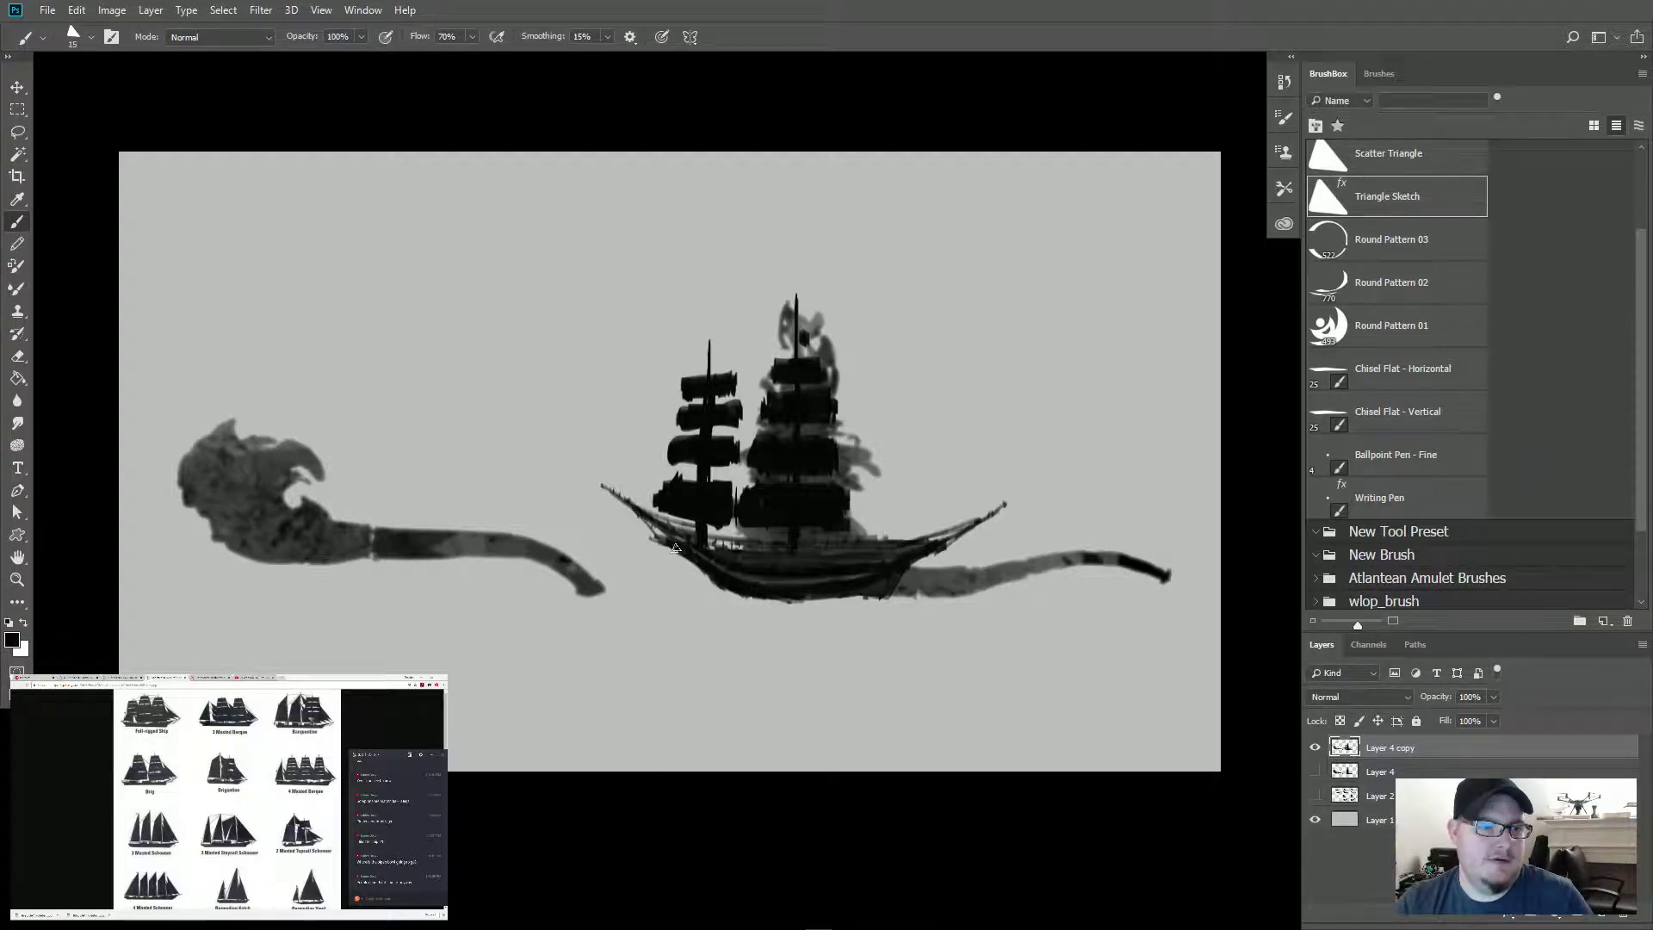
mouse_move(676, 548)
mouse_down()
mouse_move(719, 585)
mouse_move(868, 594)
mouse_up()
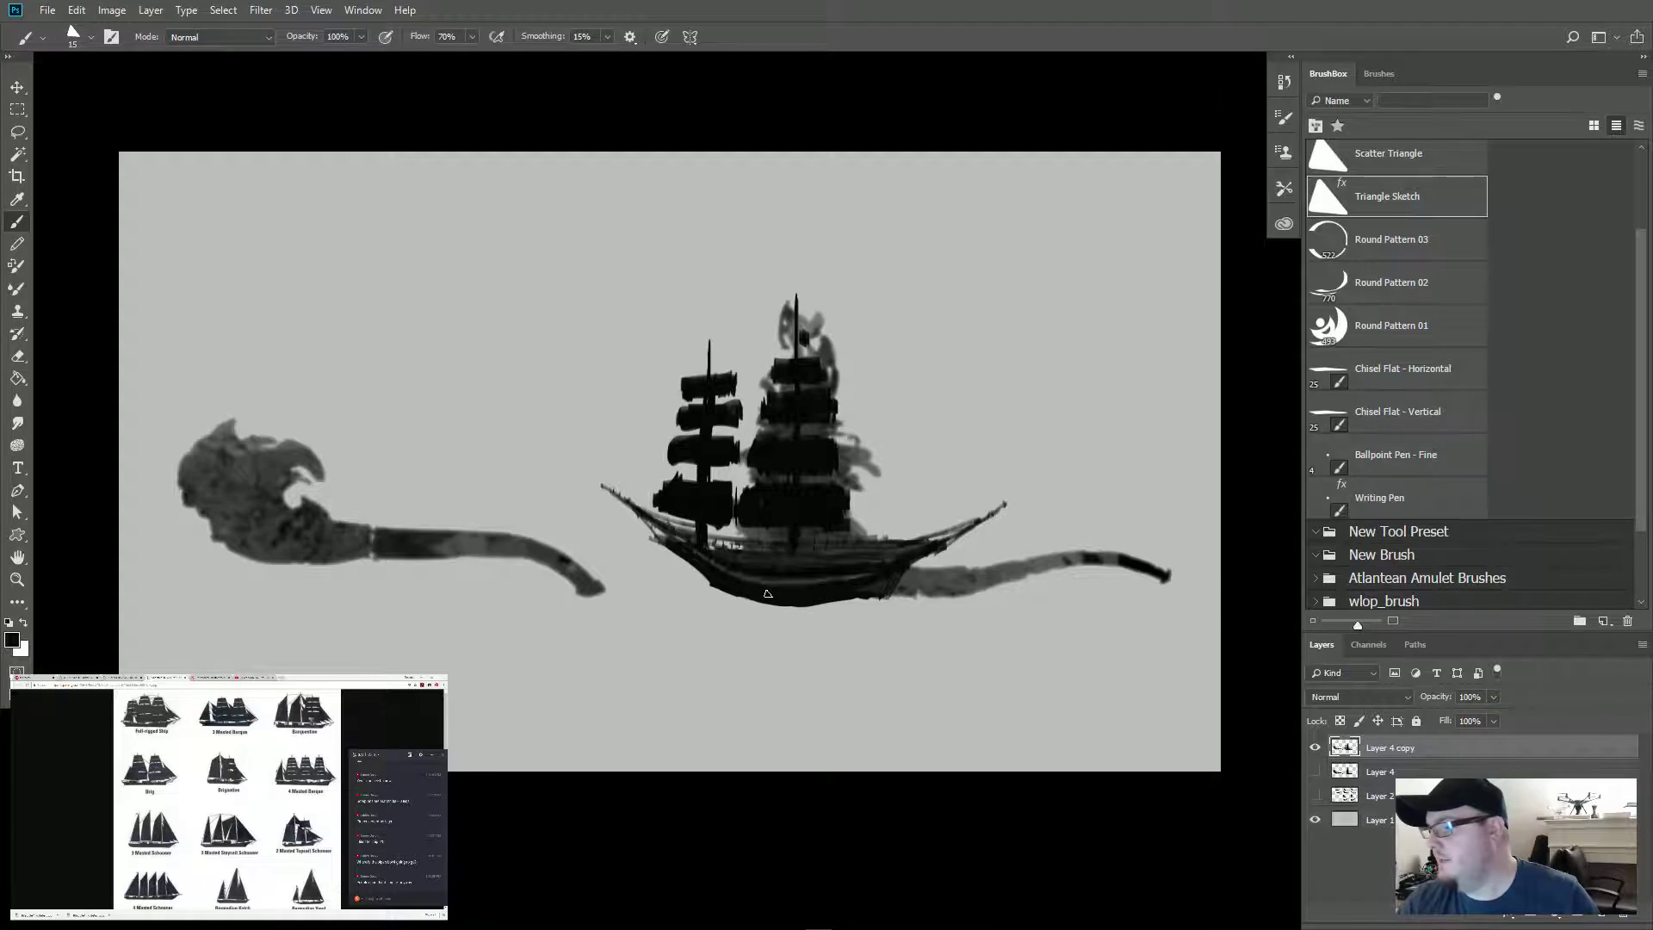
alt+click(837, 577)
alt+click(836, 577)
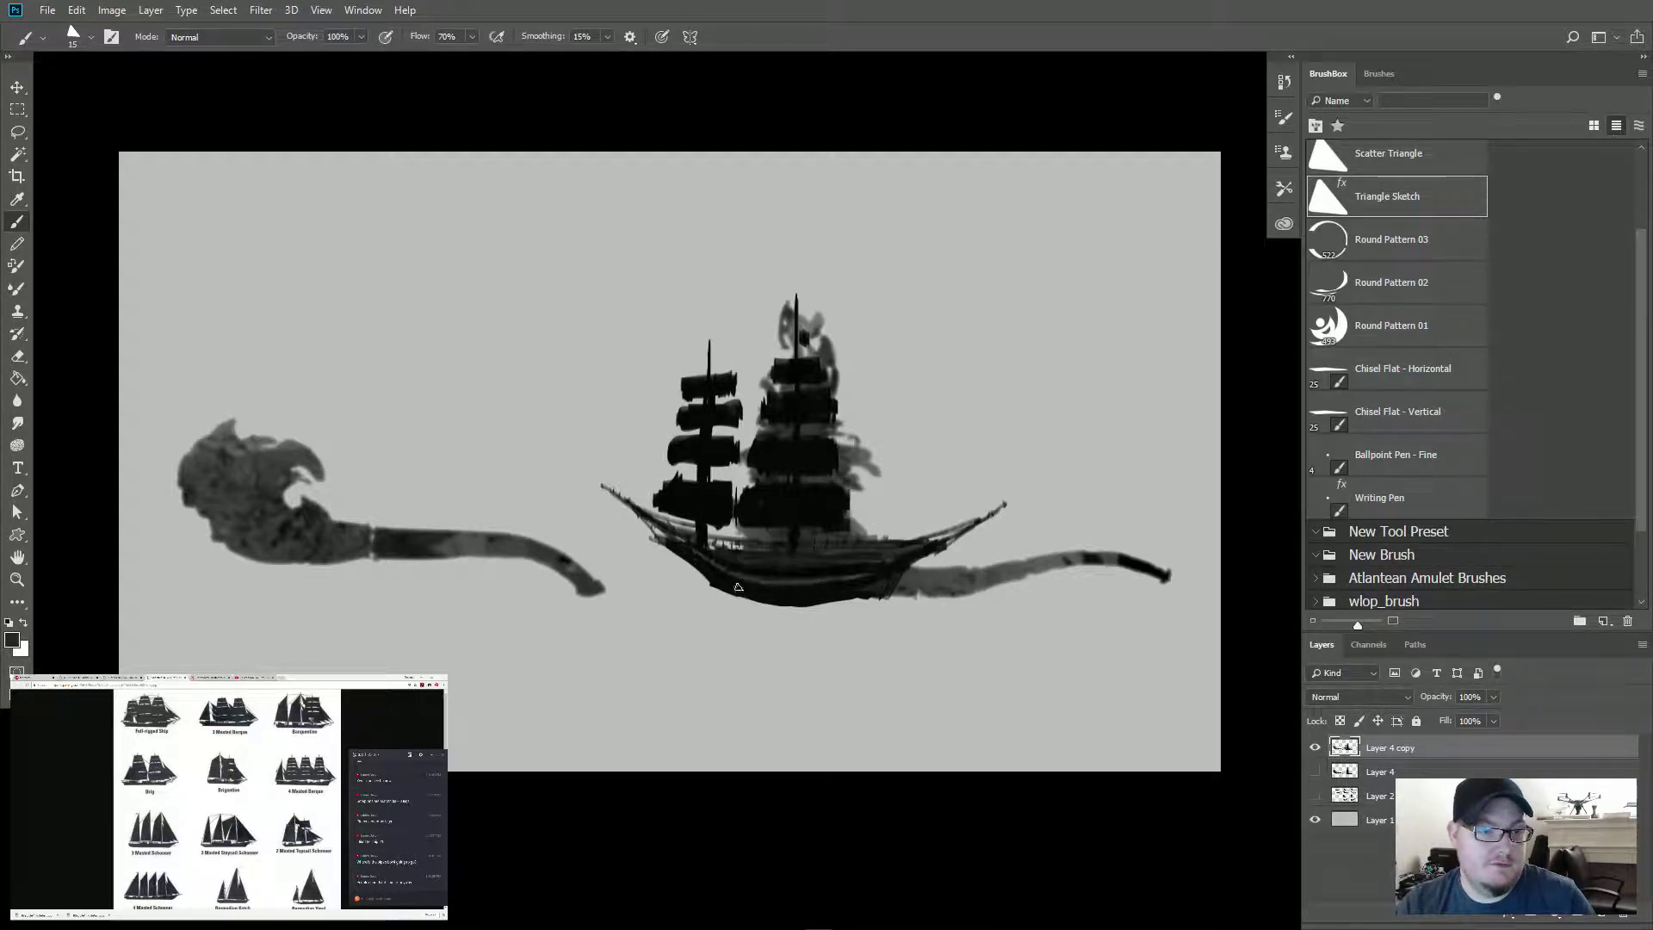
mouse_move(727, 578)
mouse_down()
mouse_move(862, 579)
mouse_move(702, 566)
mouse_move(768, 596)
mouse_move(838, 590)
mouse_move(766, 599)
mouse_move(861, 585)
mouse_move(797, 576)
mouse_move(876, 591)
mouse_move(914, 574)
mouse_move(769, 595)
mouse_move(796, 594)
mouse_move(700, 554)
mouse_move(845, 558)
mouse_move(747, 567)
mouse_move(778, 623)
mouse_move(723, 568)
mouse_up()
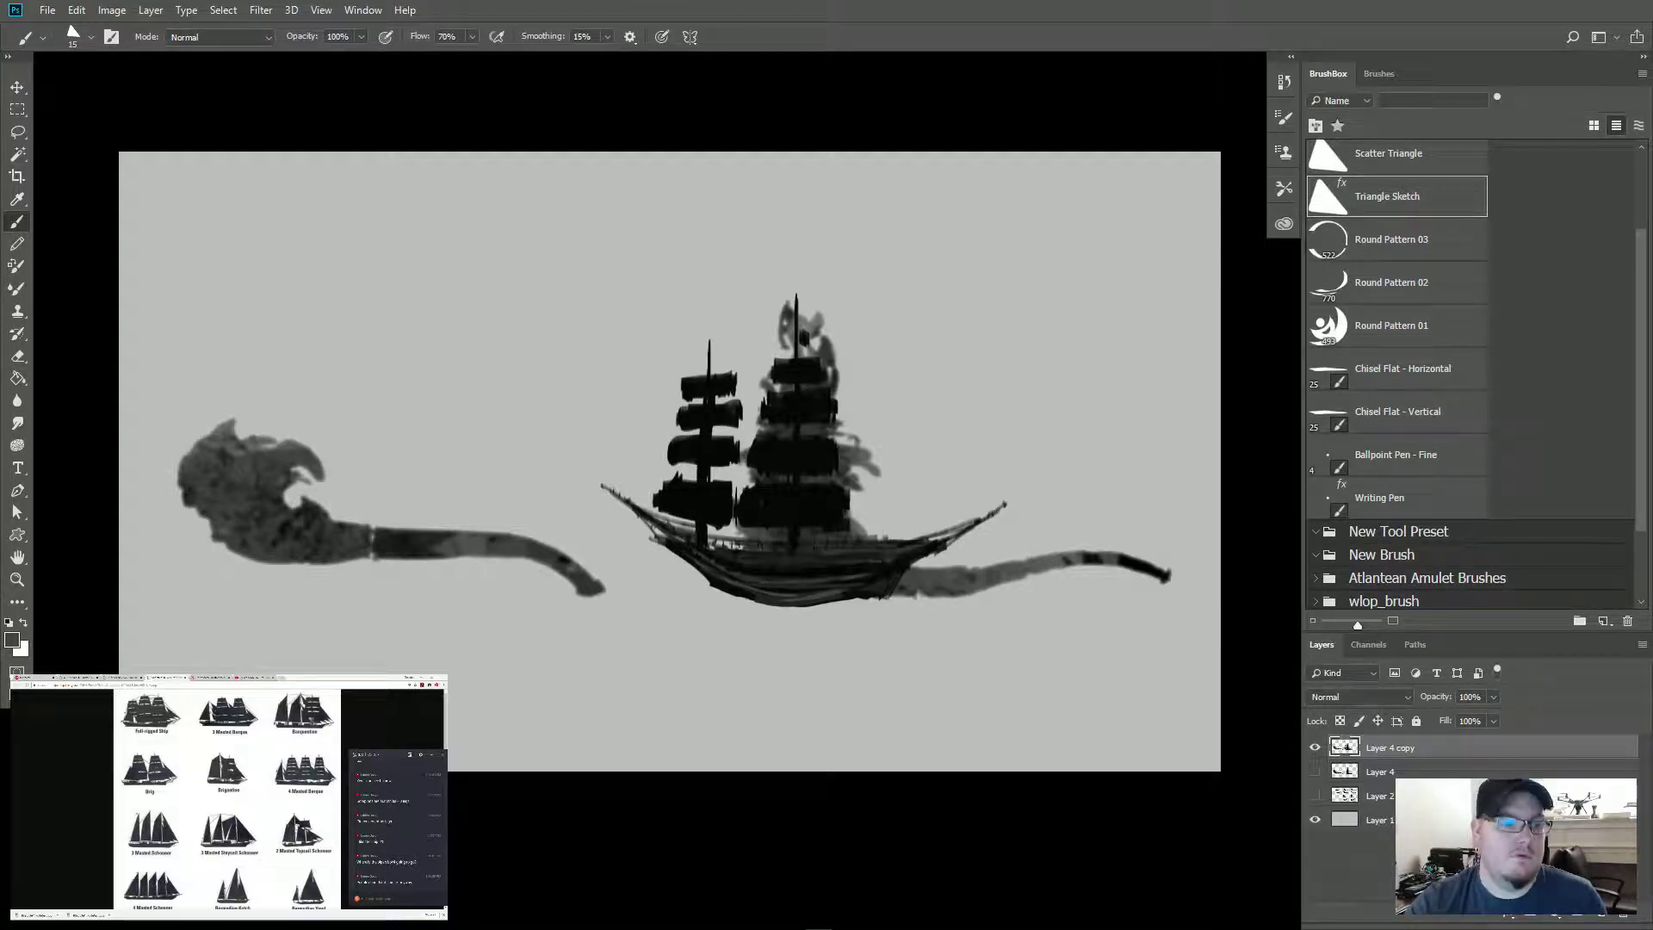
Step: Set the brush smoothing to 30% and draw long curved plank lines along the hull's side
key(alt+5)
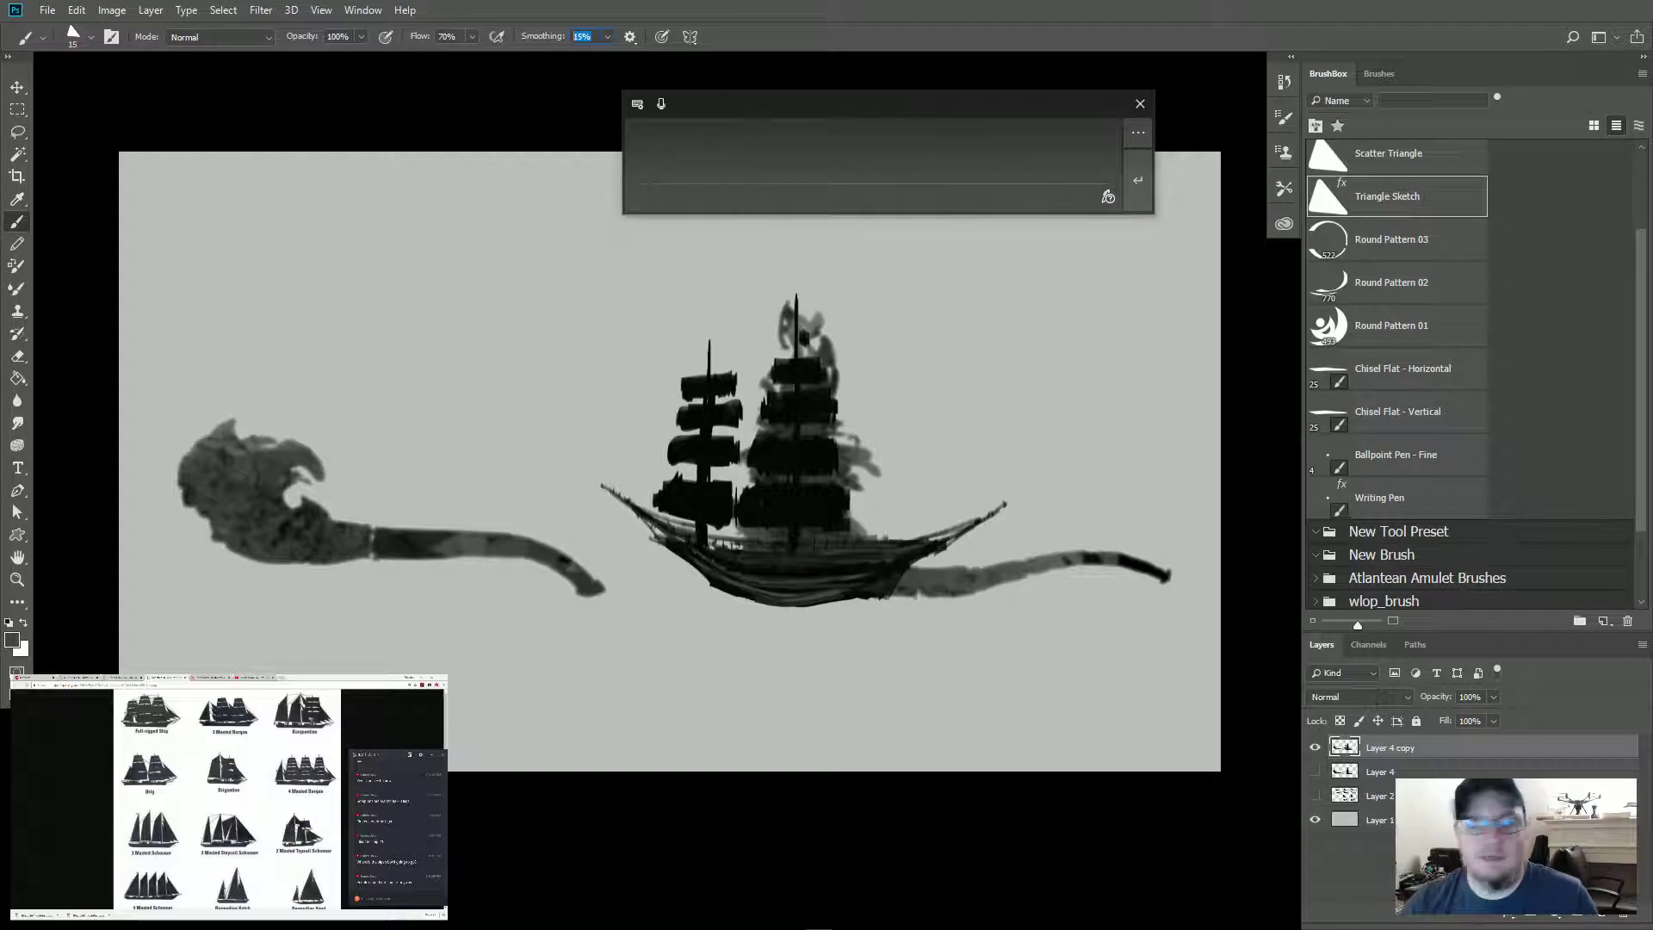
mouse_move(703, 557)
mouse_down()
mouse_move(850, 566)
mouse_move(766, 584)
mouse_up()
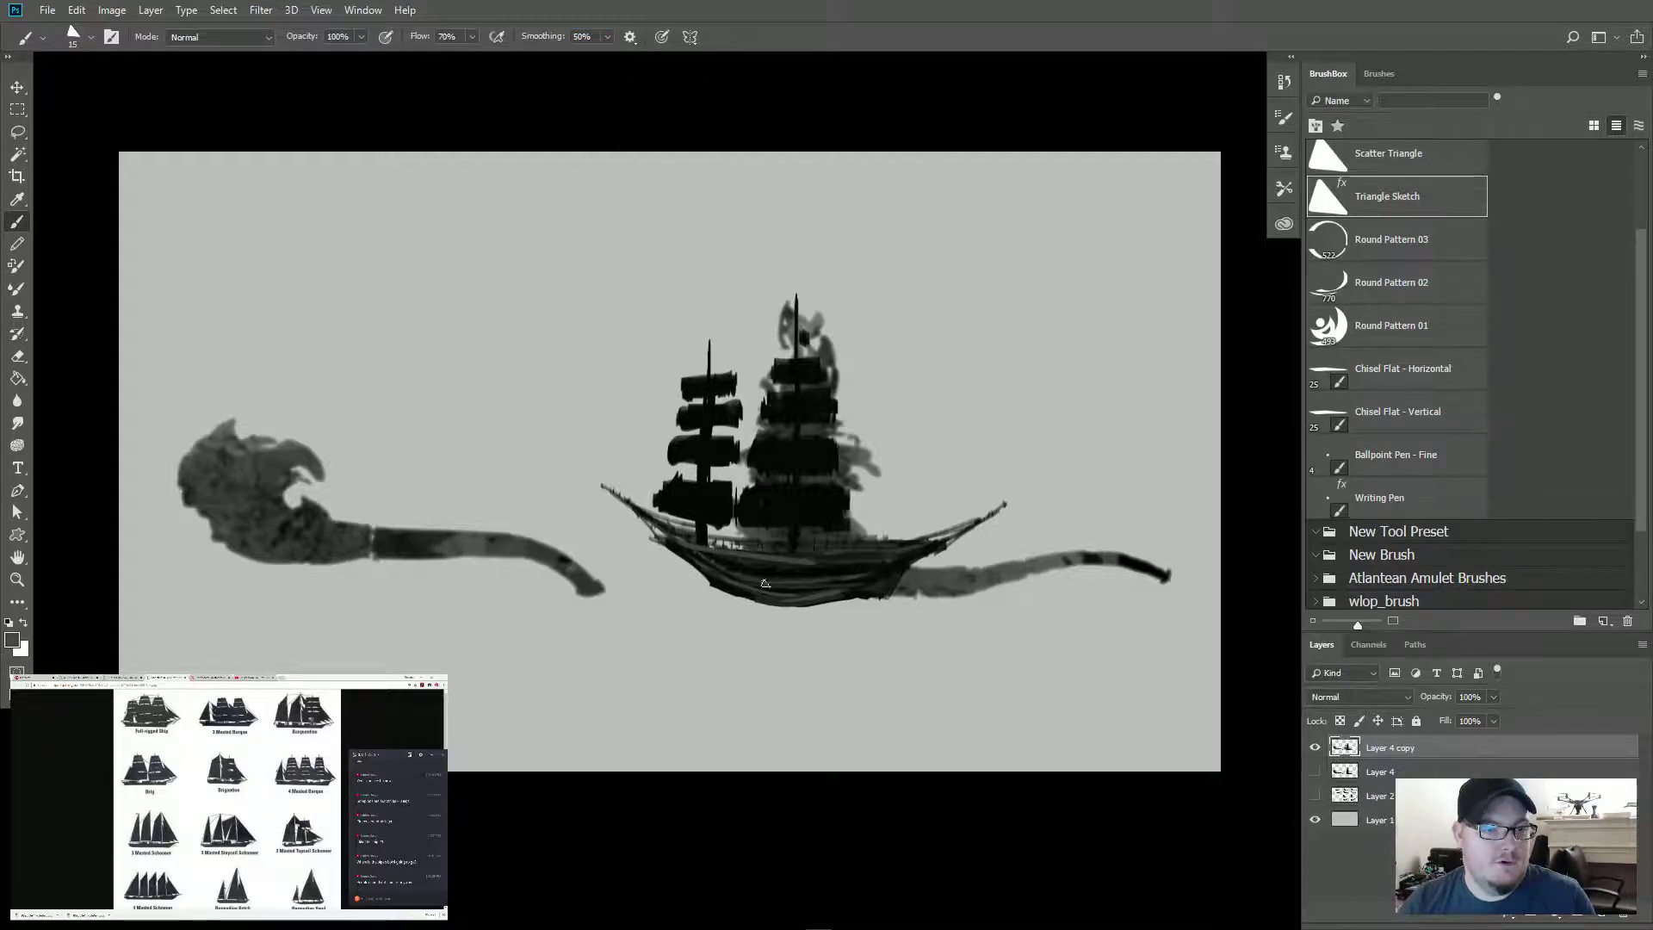
click(582, 37)
text(30)
key(Return)
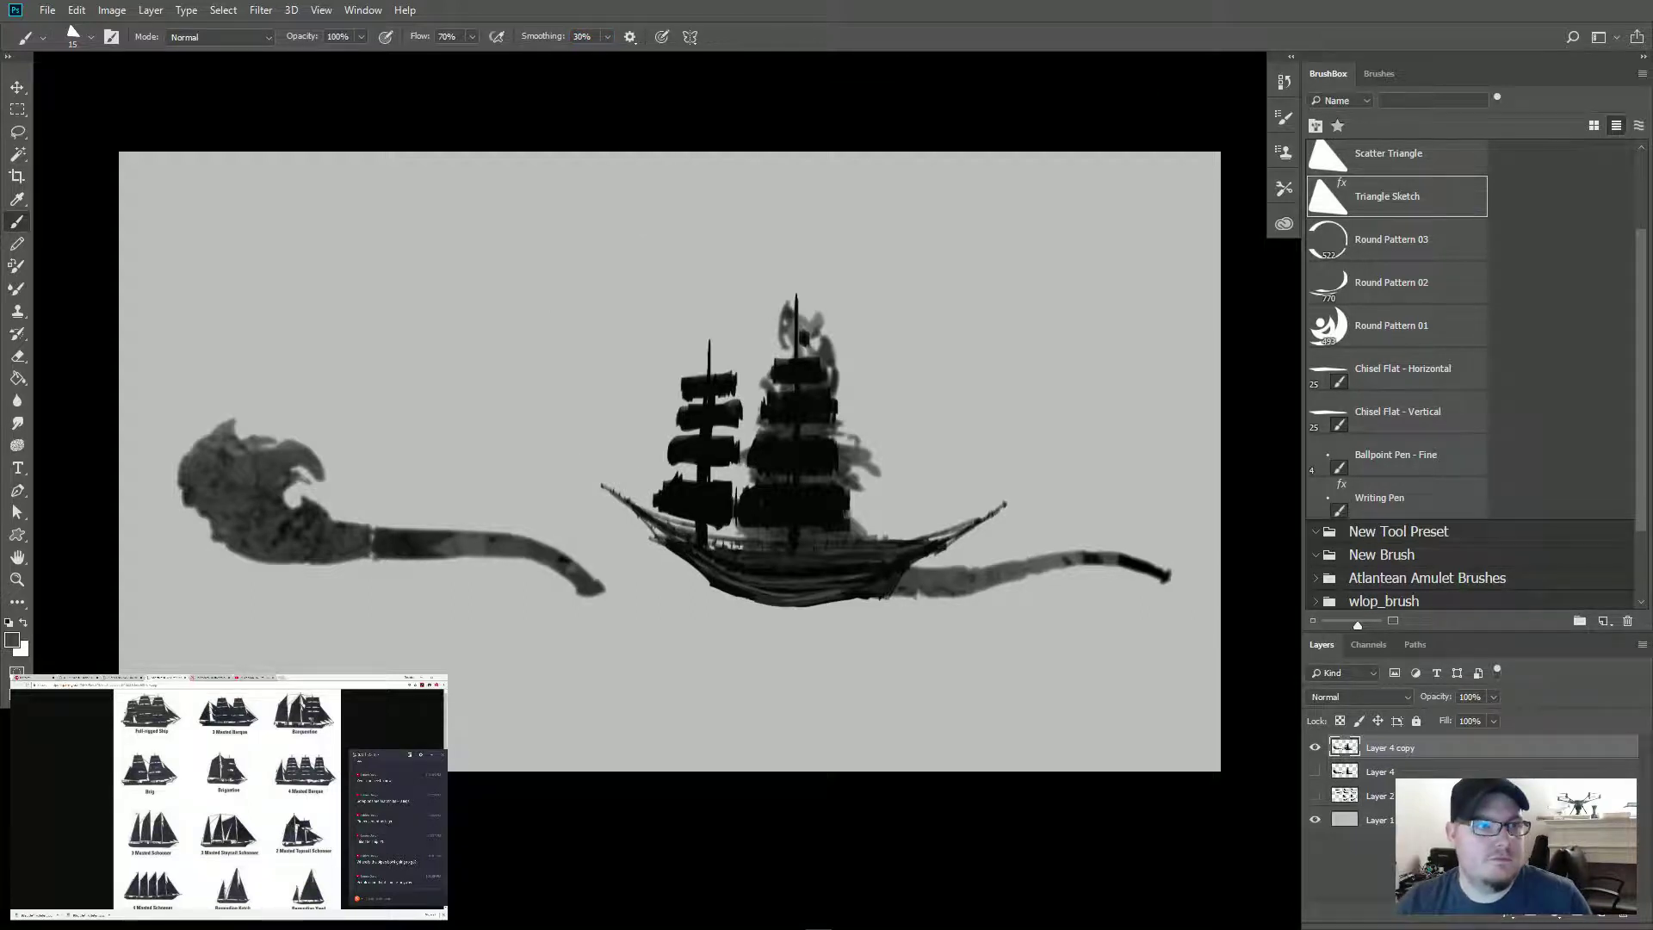
drag(696, 548, 902, 556)
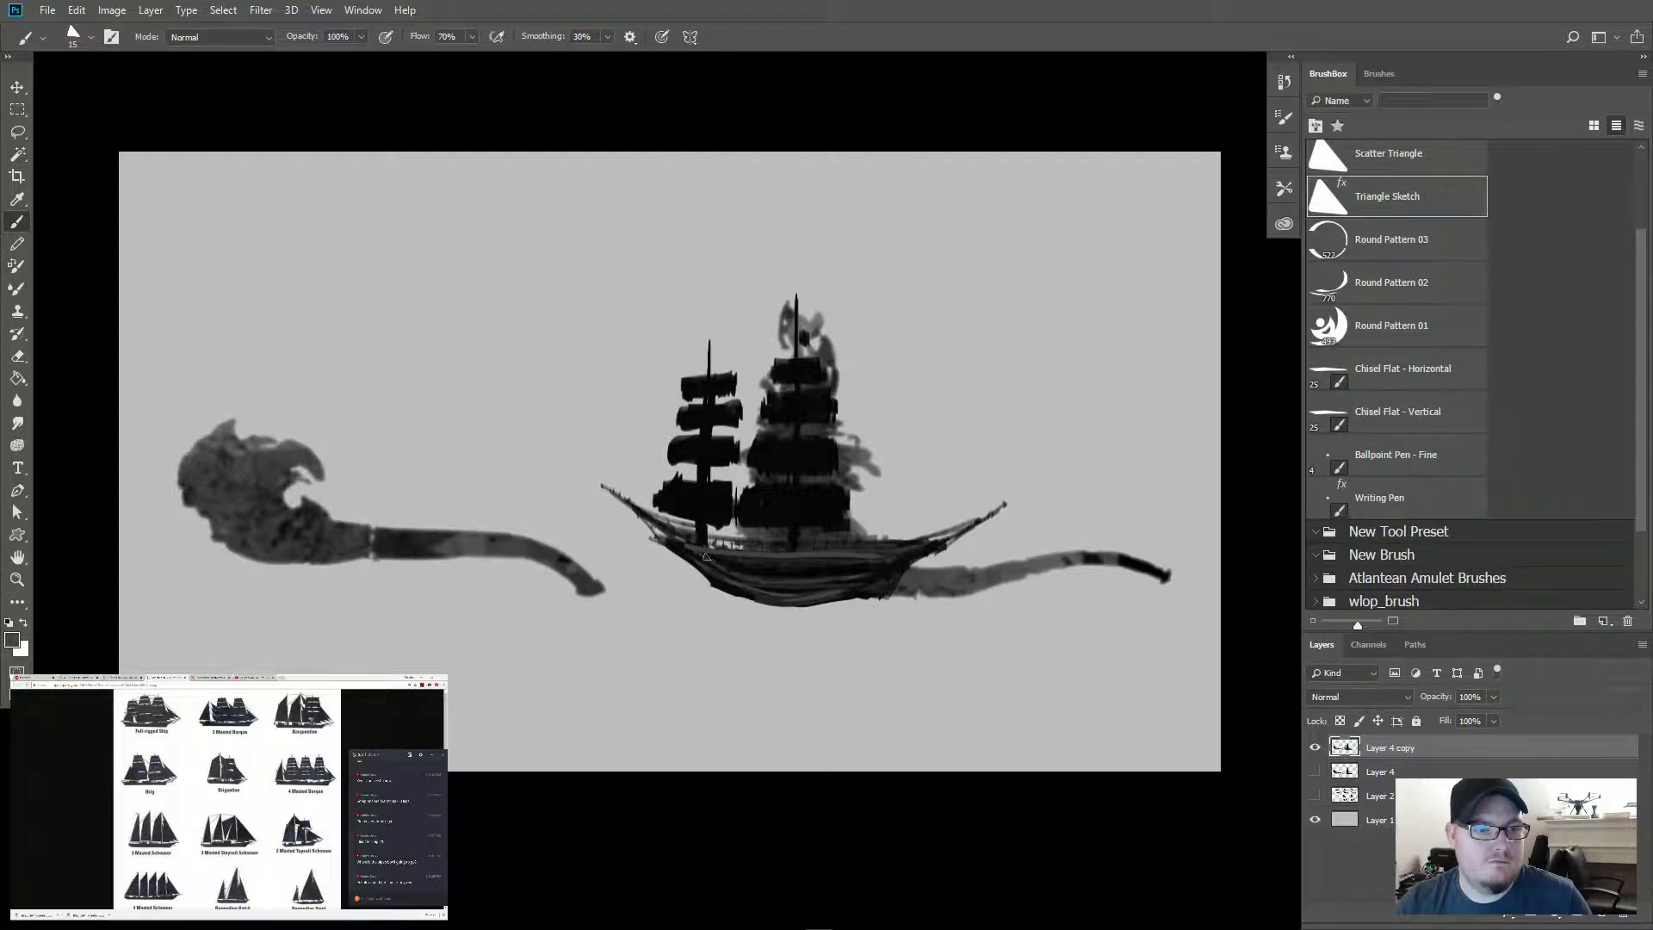
drag(708, 556, 843, 574)
drag(715, 566, 841, 590)
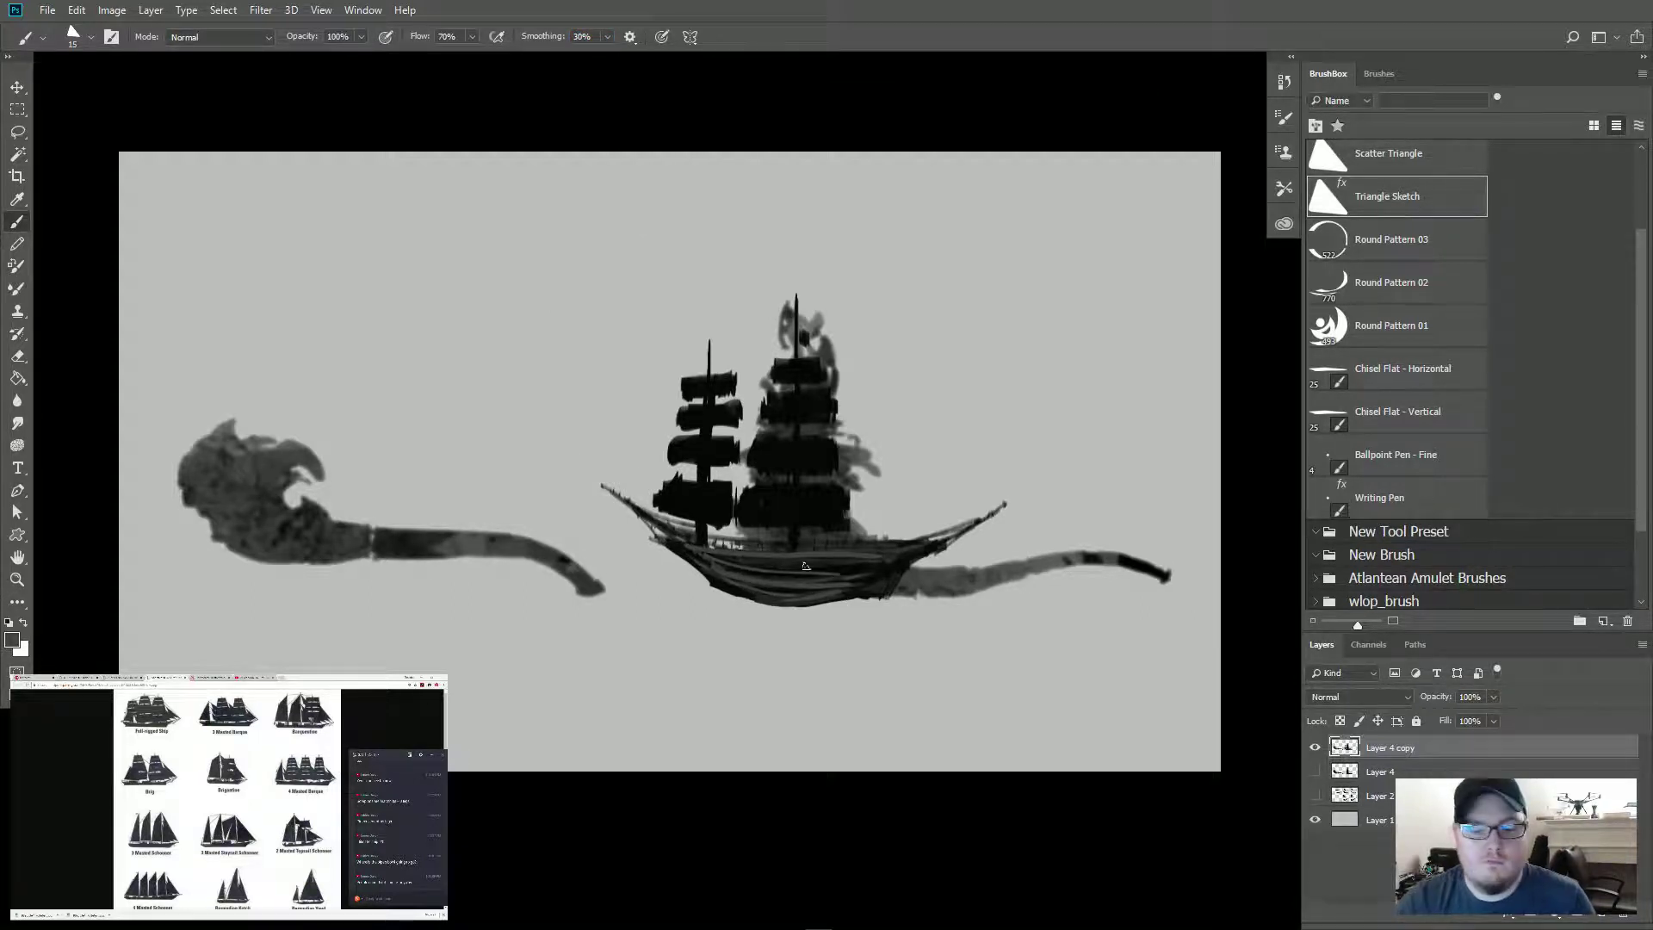
Step: Sample black from the hull and paint dark separating lines between the planks
alt+click(847, 561)
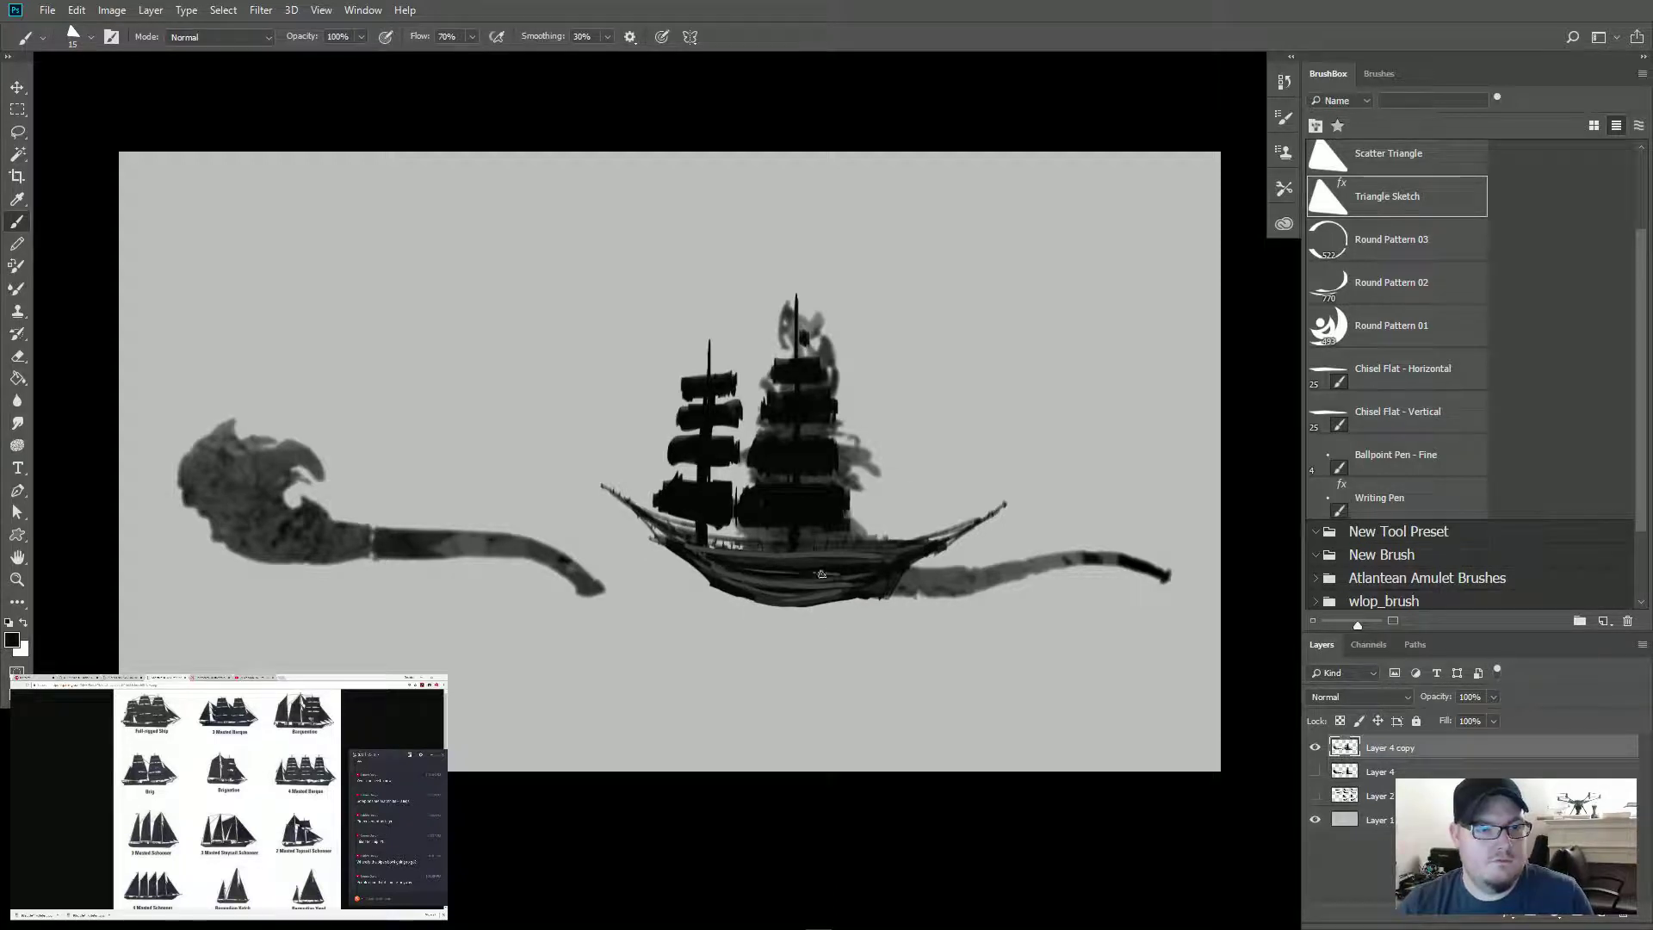
drag(756, 591, 872, 586)
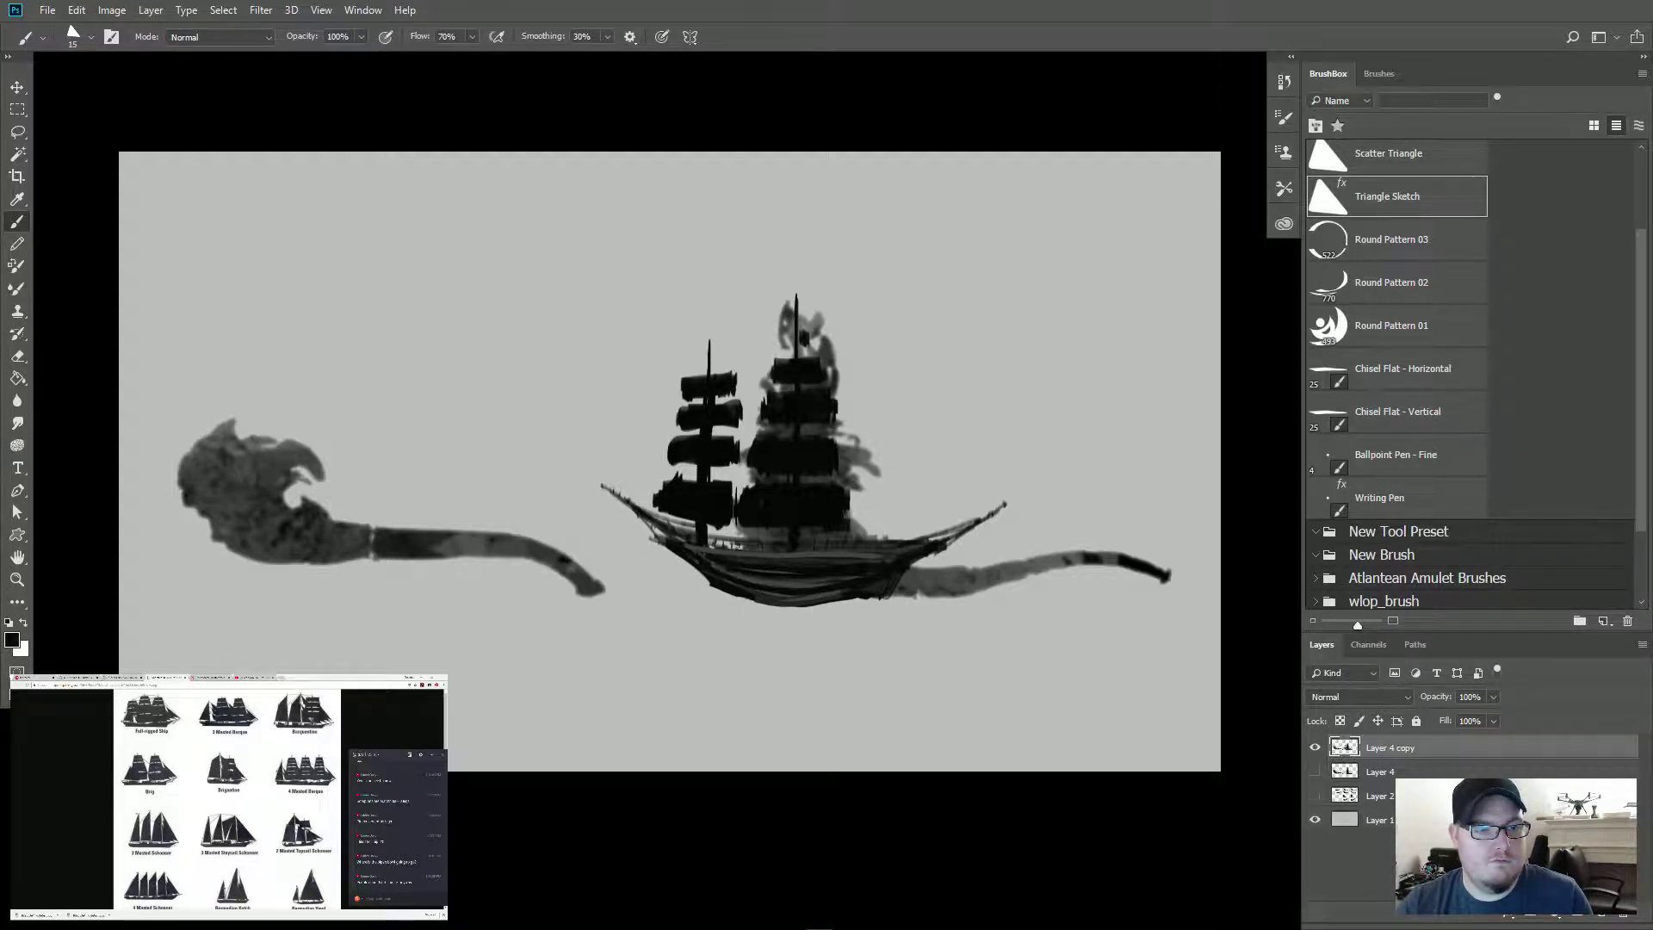
drag(705, 557, 885, 563)
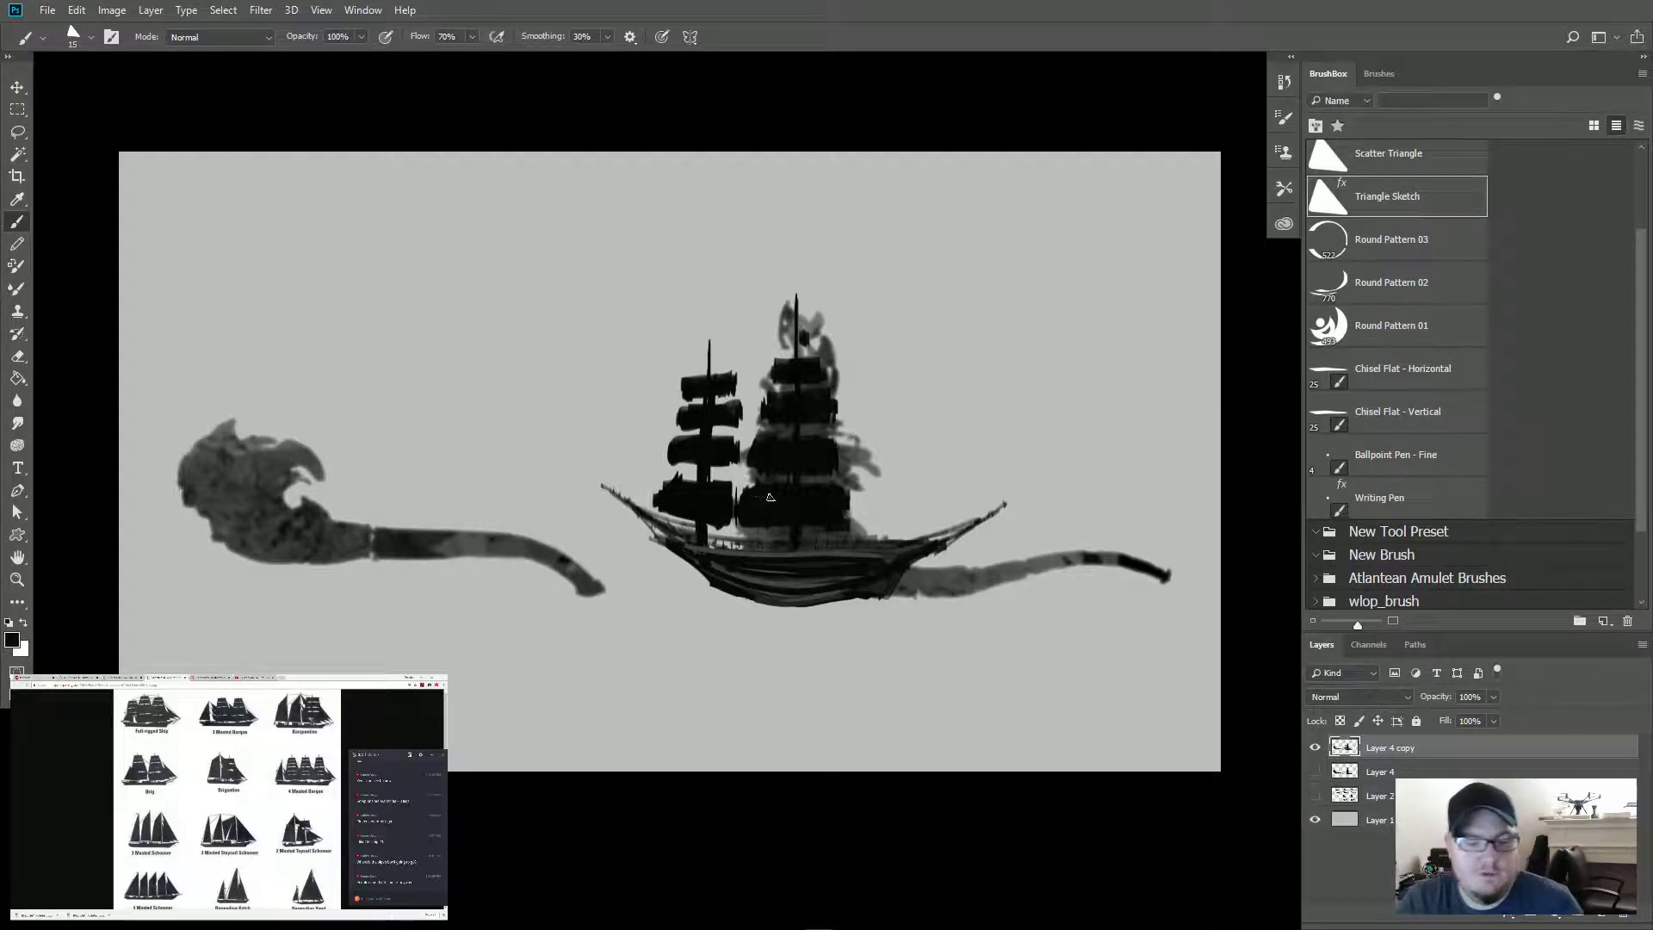
Step: Fill out the four sails on the left mast with black strokes, setting the brush smoothing to 15%
mouse_move(747, 492)
mouse_down()
mouse_move(665, 519)
mouse_move(650, 484)
mouse_move(661, 505)
mouse_up()
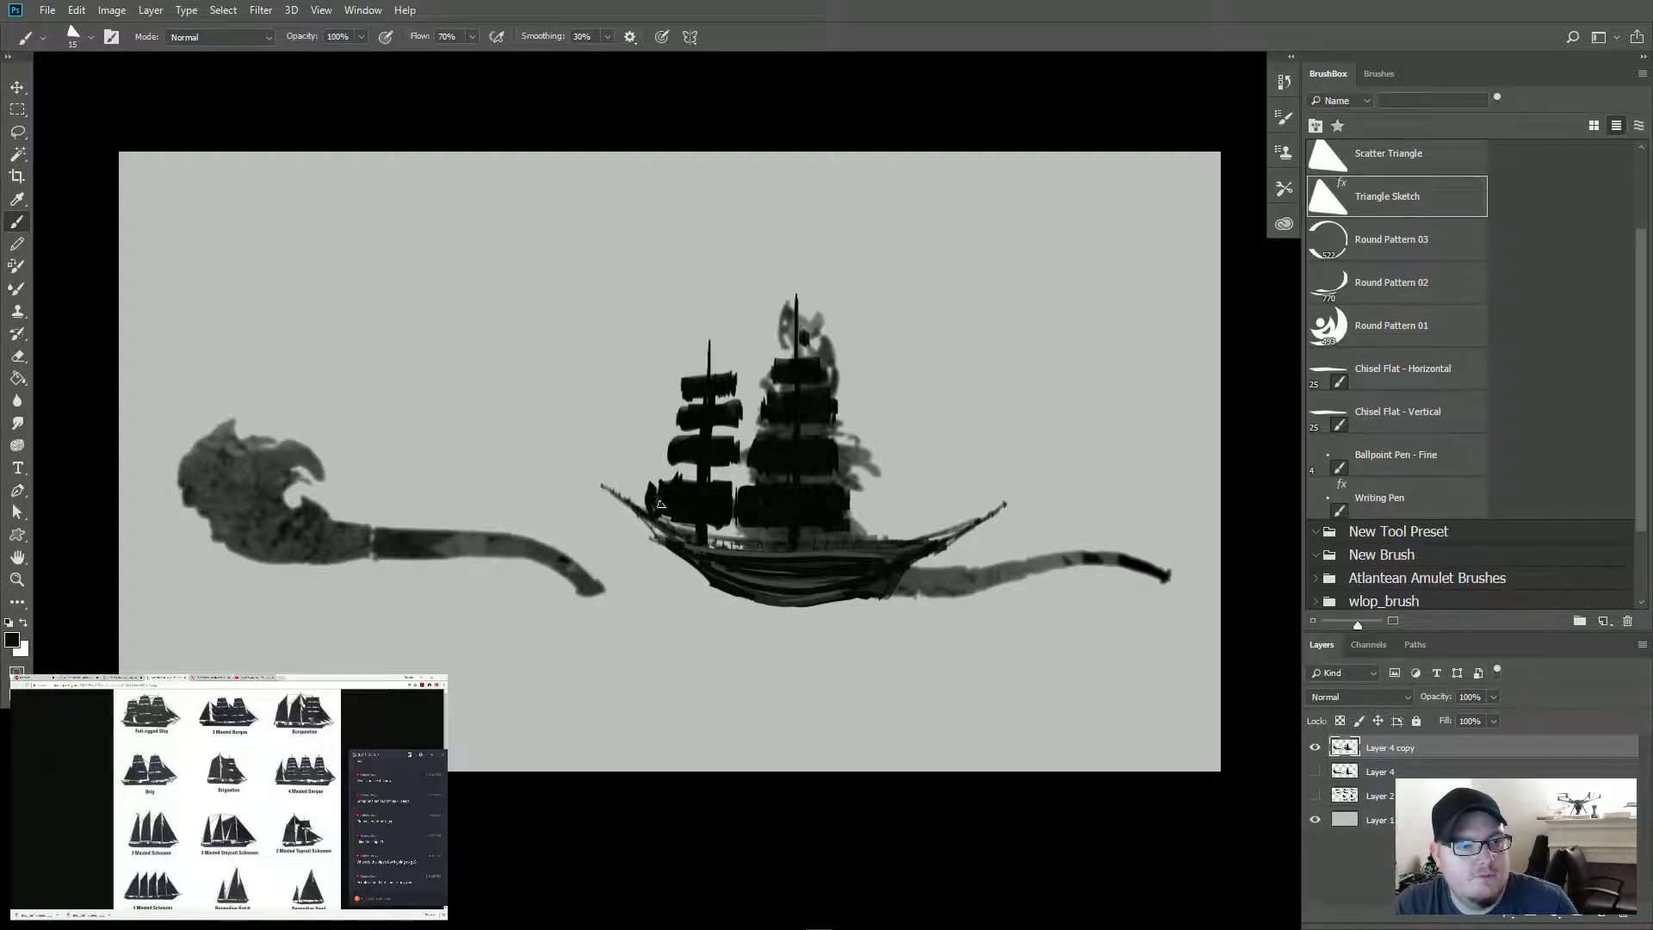
click(582, 36)
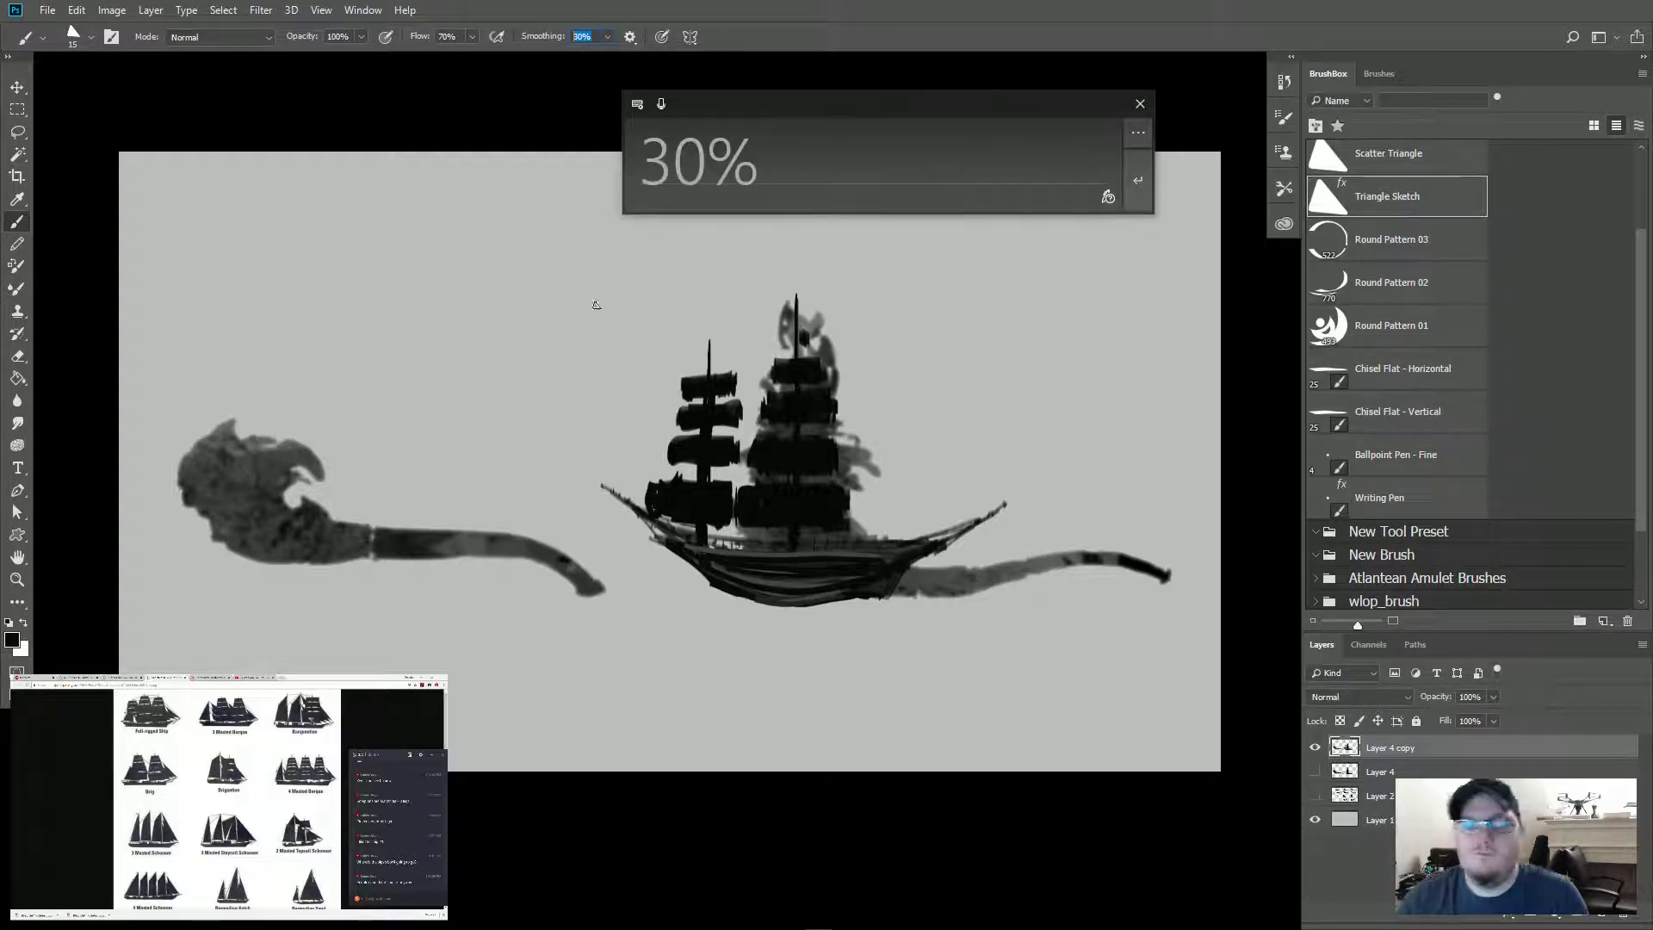
text(15)
key(Return)
mouse_move(711, 369)
mouse_down()
mouse_move(684, 367)
mouse_move(729, 370)
mouse_move(684, 375)
mouse_move(732, 388)
mouse_move(698, 391)
mouse_move(695, 424)
mouse_move(731, 428)
mouse_move(683, 413)
mouse_move(691, 463)
mouse_move(733, 464)
mouse_up()
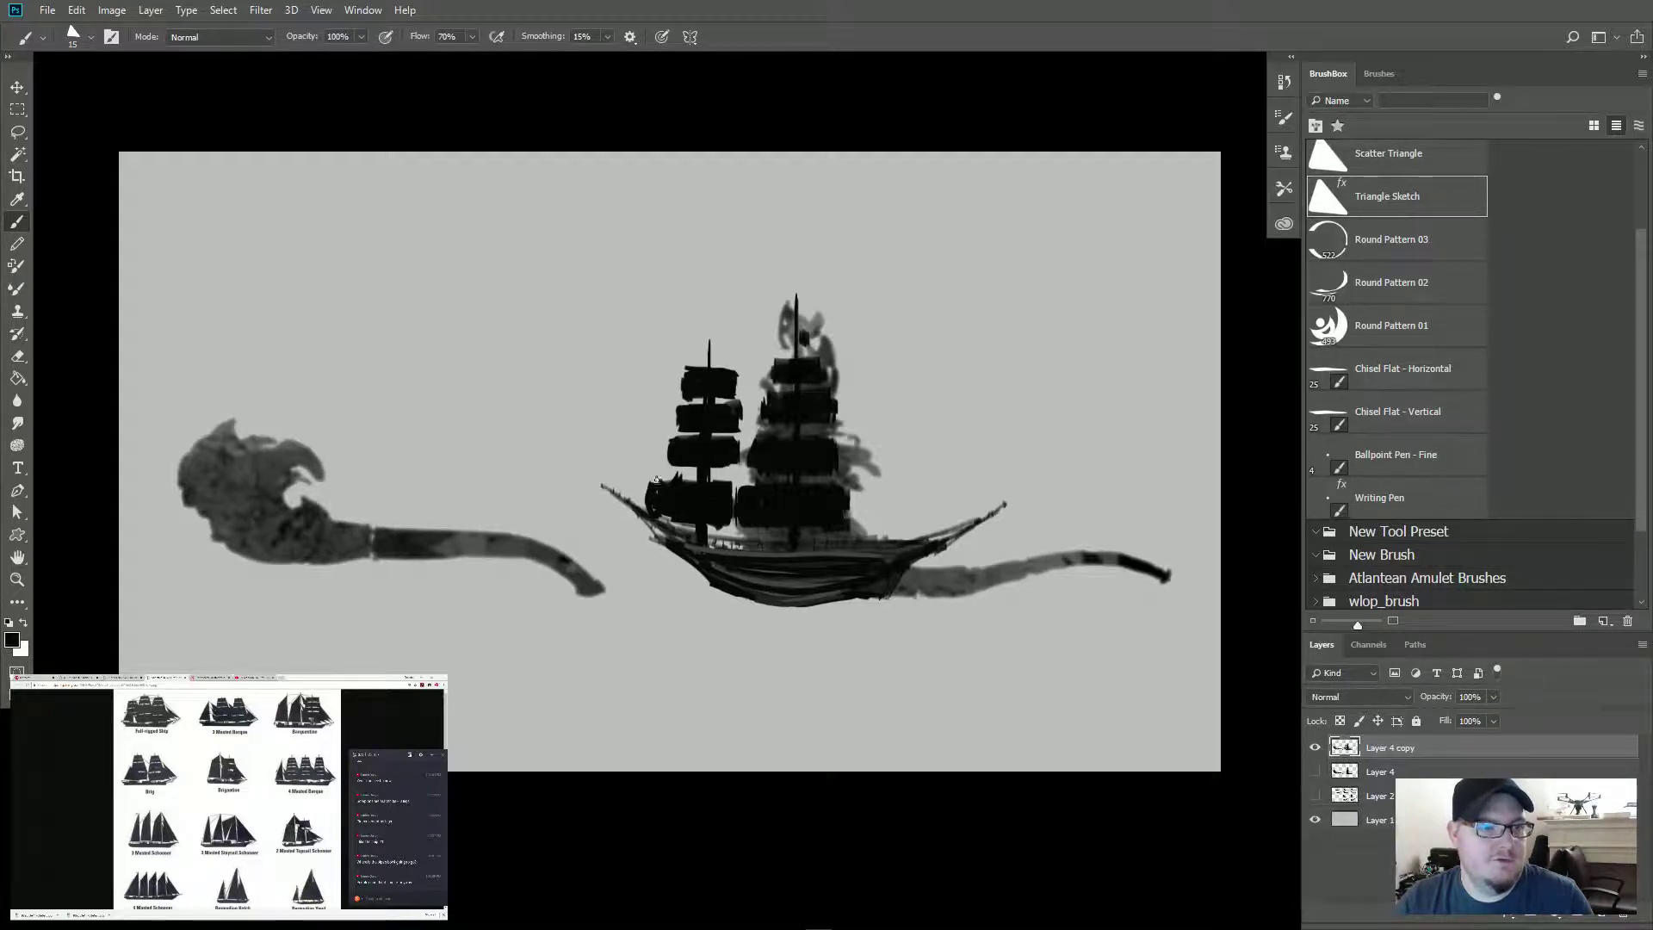
drag(654, 478, 727, 484)
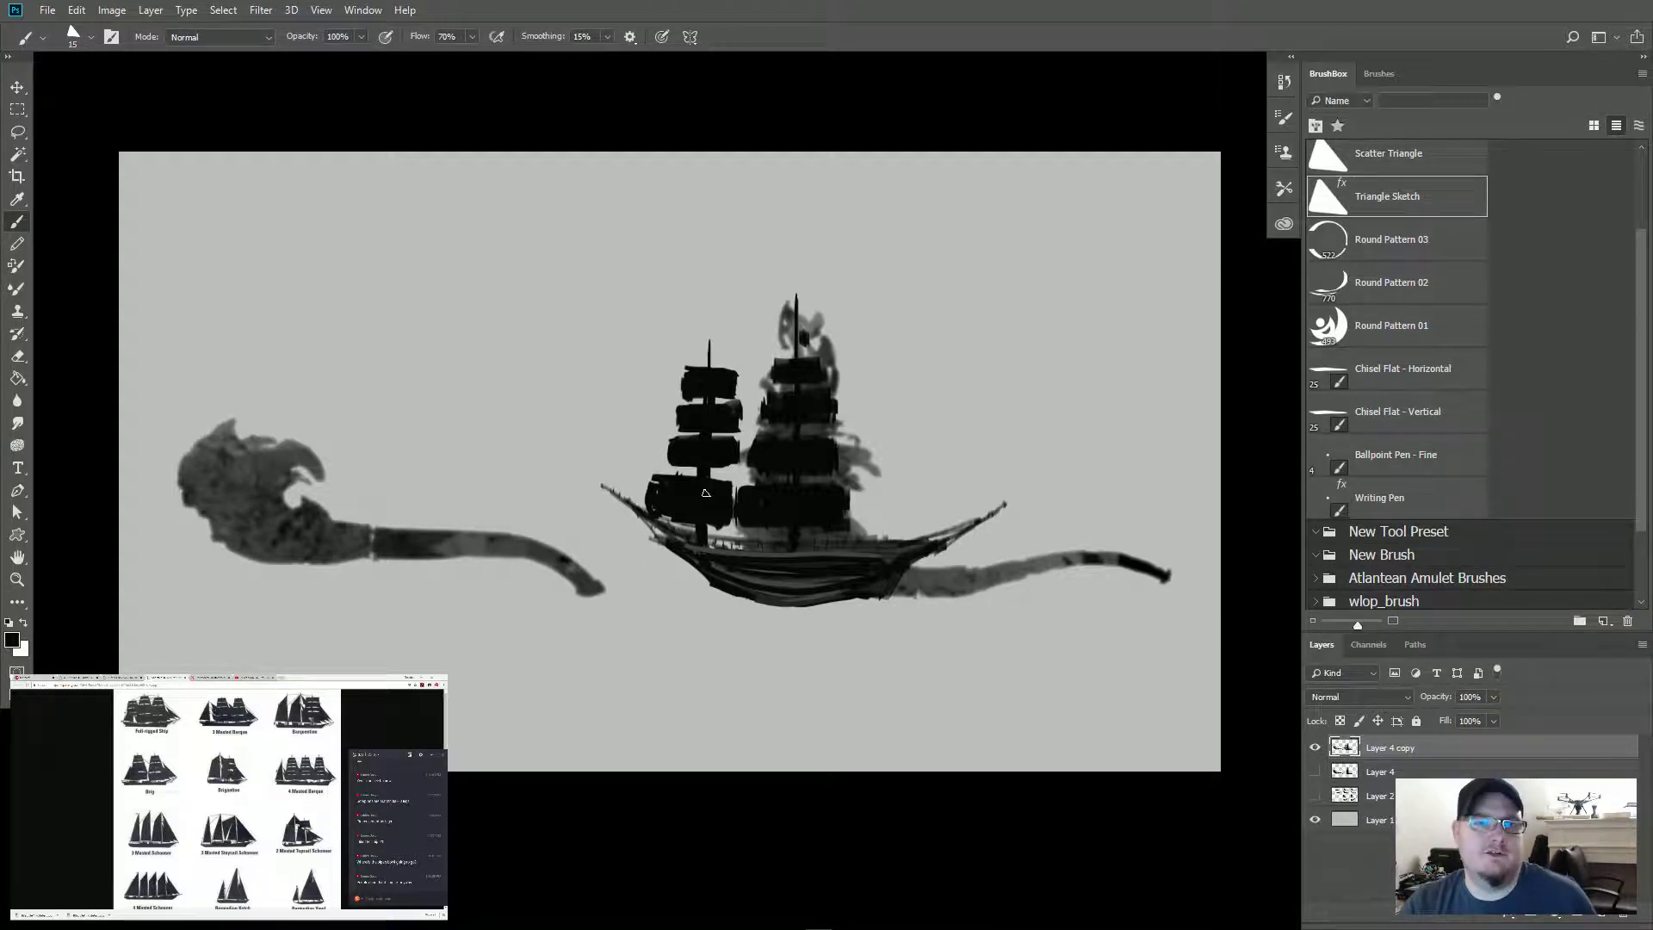
Step: With the Chisel Flat - Vertical brush at 80 px, paint a rectangular lower sail near the stem and square up the other lower sails
click(1375, 410)
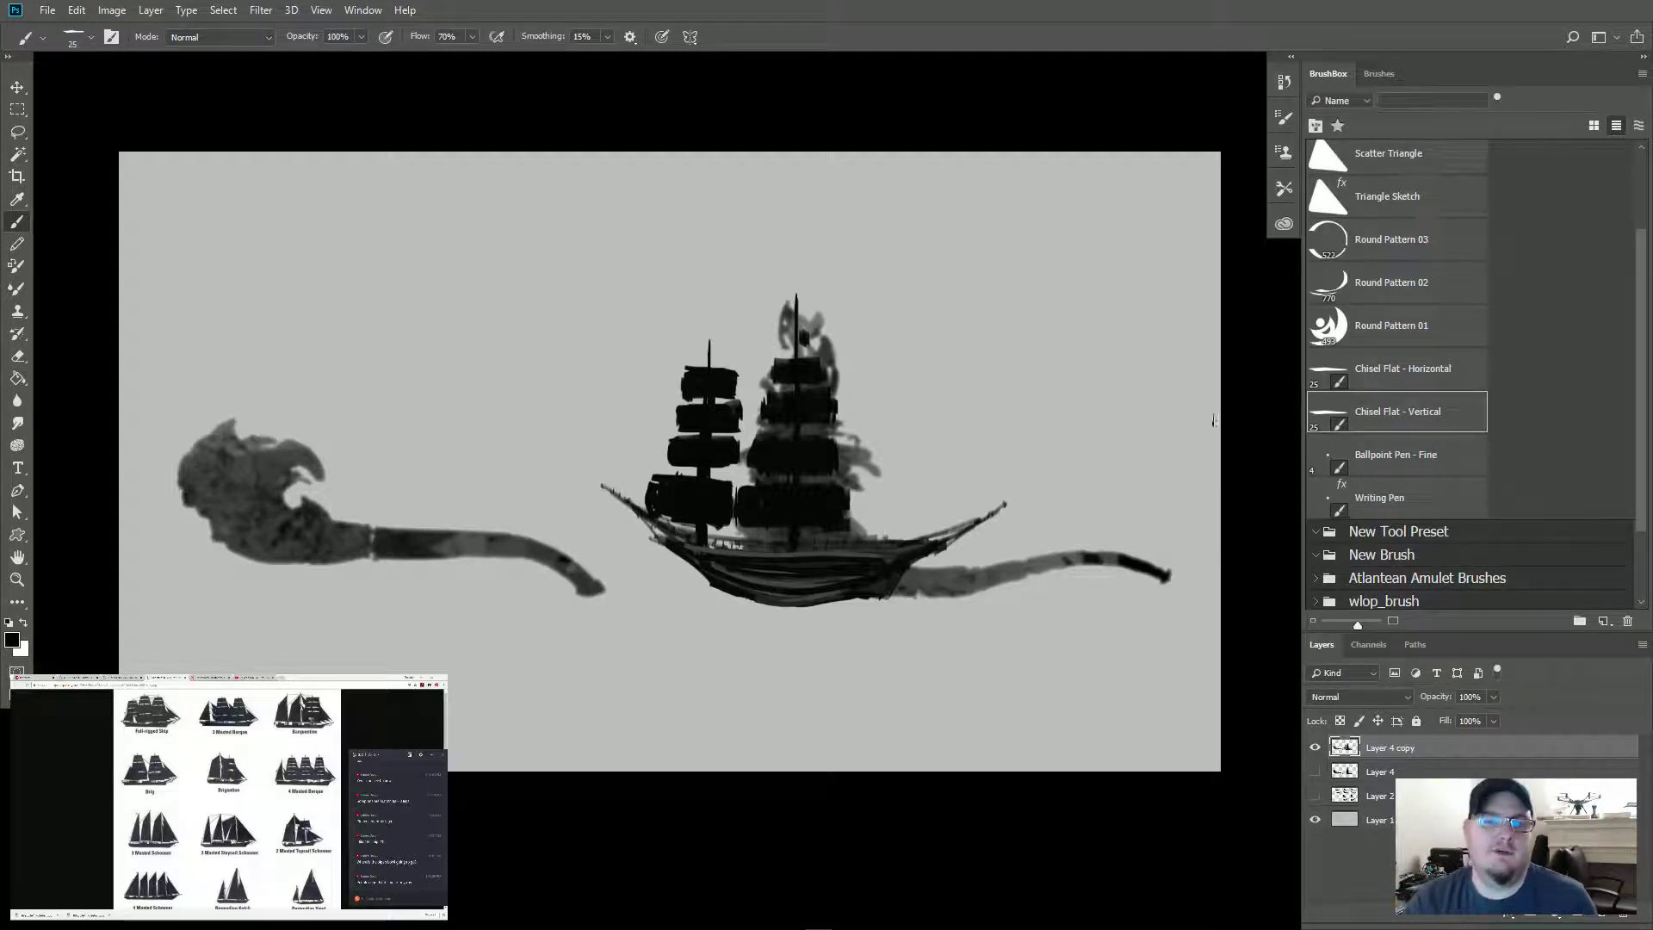
click(1341, 380)
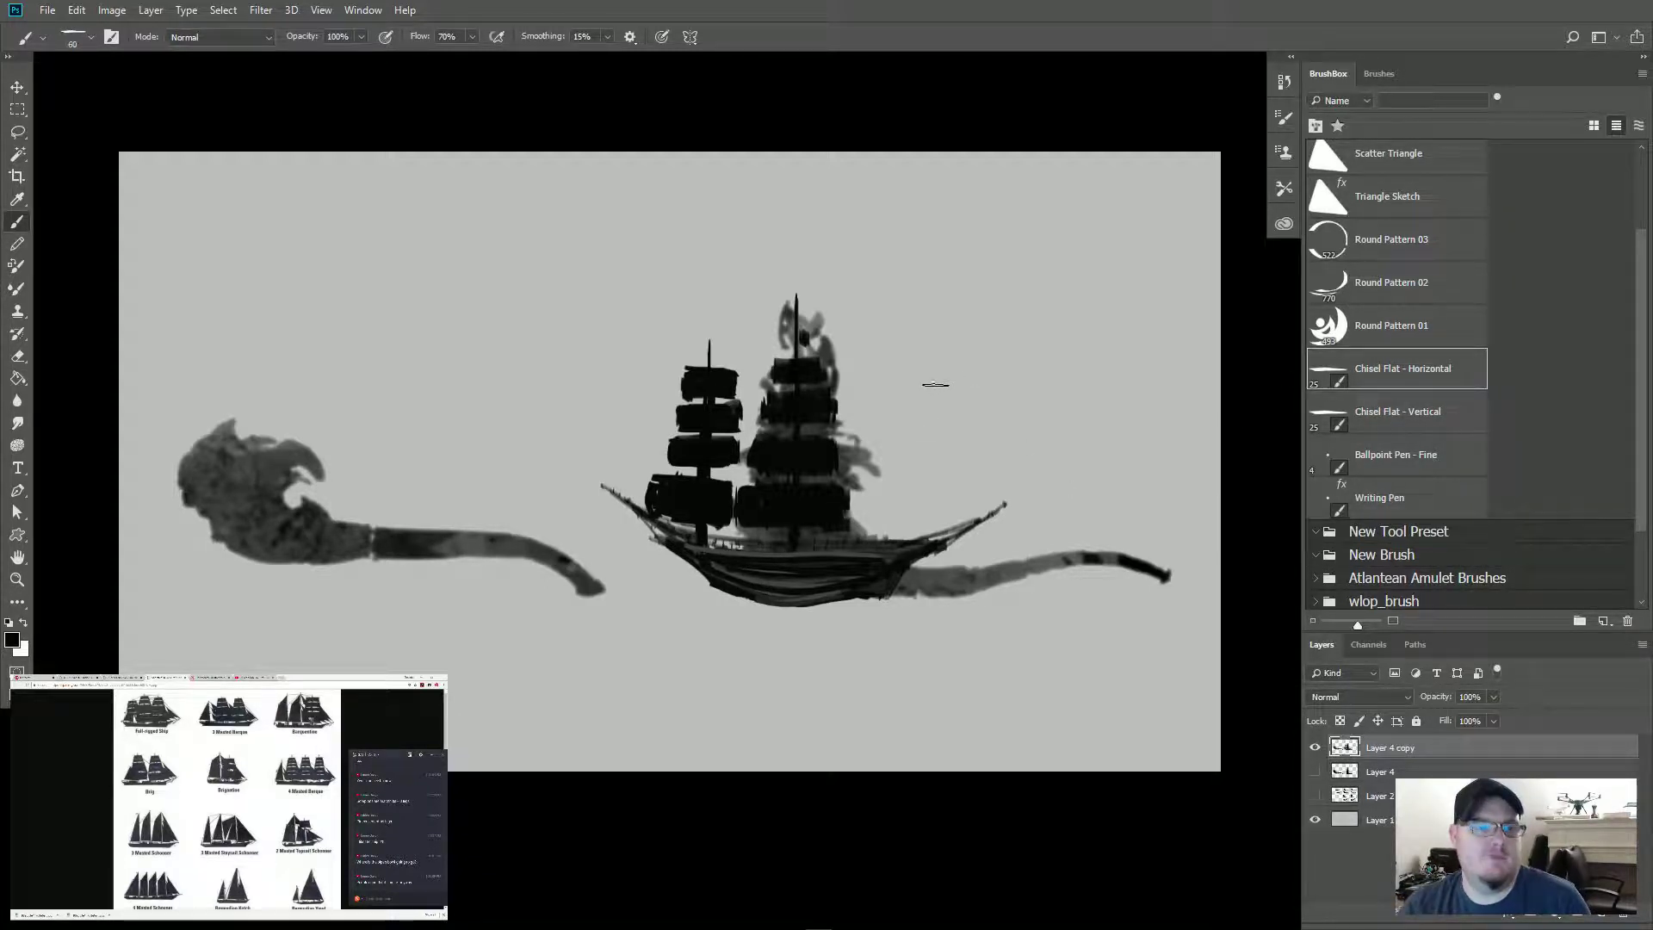
click(1375, 411)
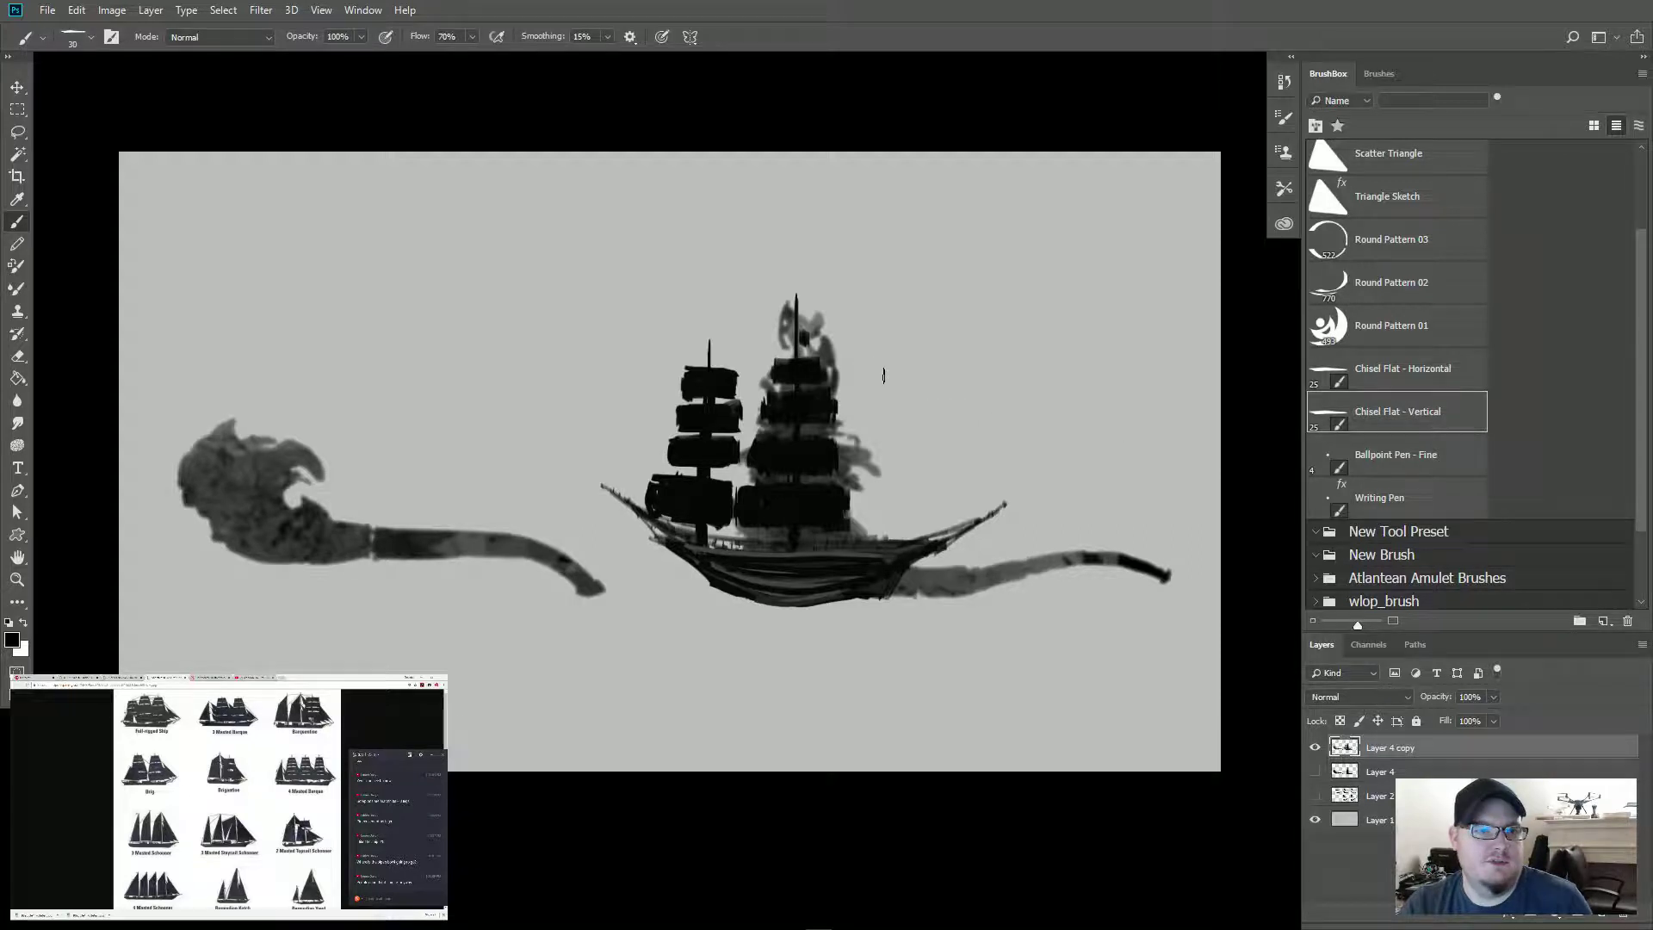
key(bracketright)
key(bracketright)
key(bracketright)
key(bracketright)
key(bracketright)
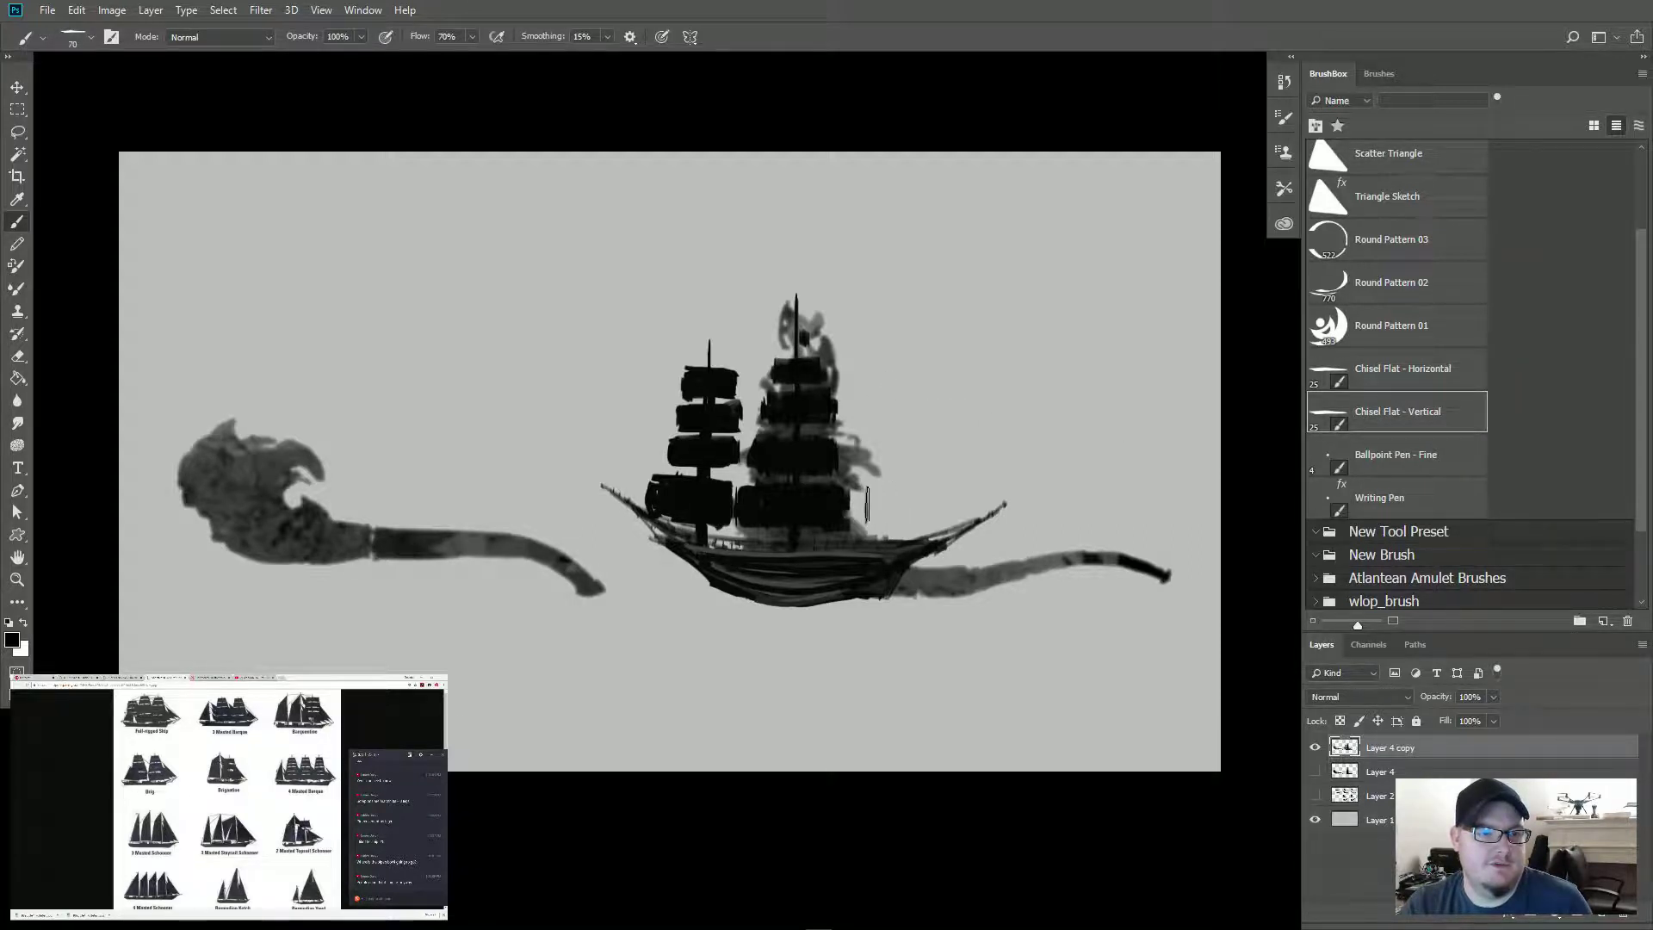
drag(868, 507, 946, 508)
key(ctrl+z)
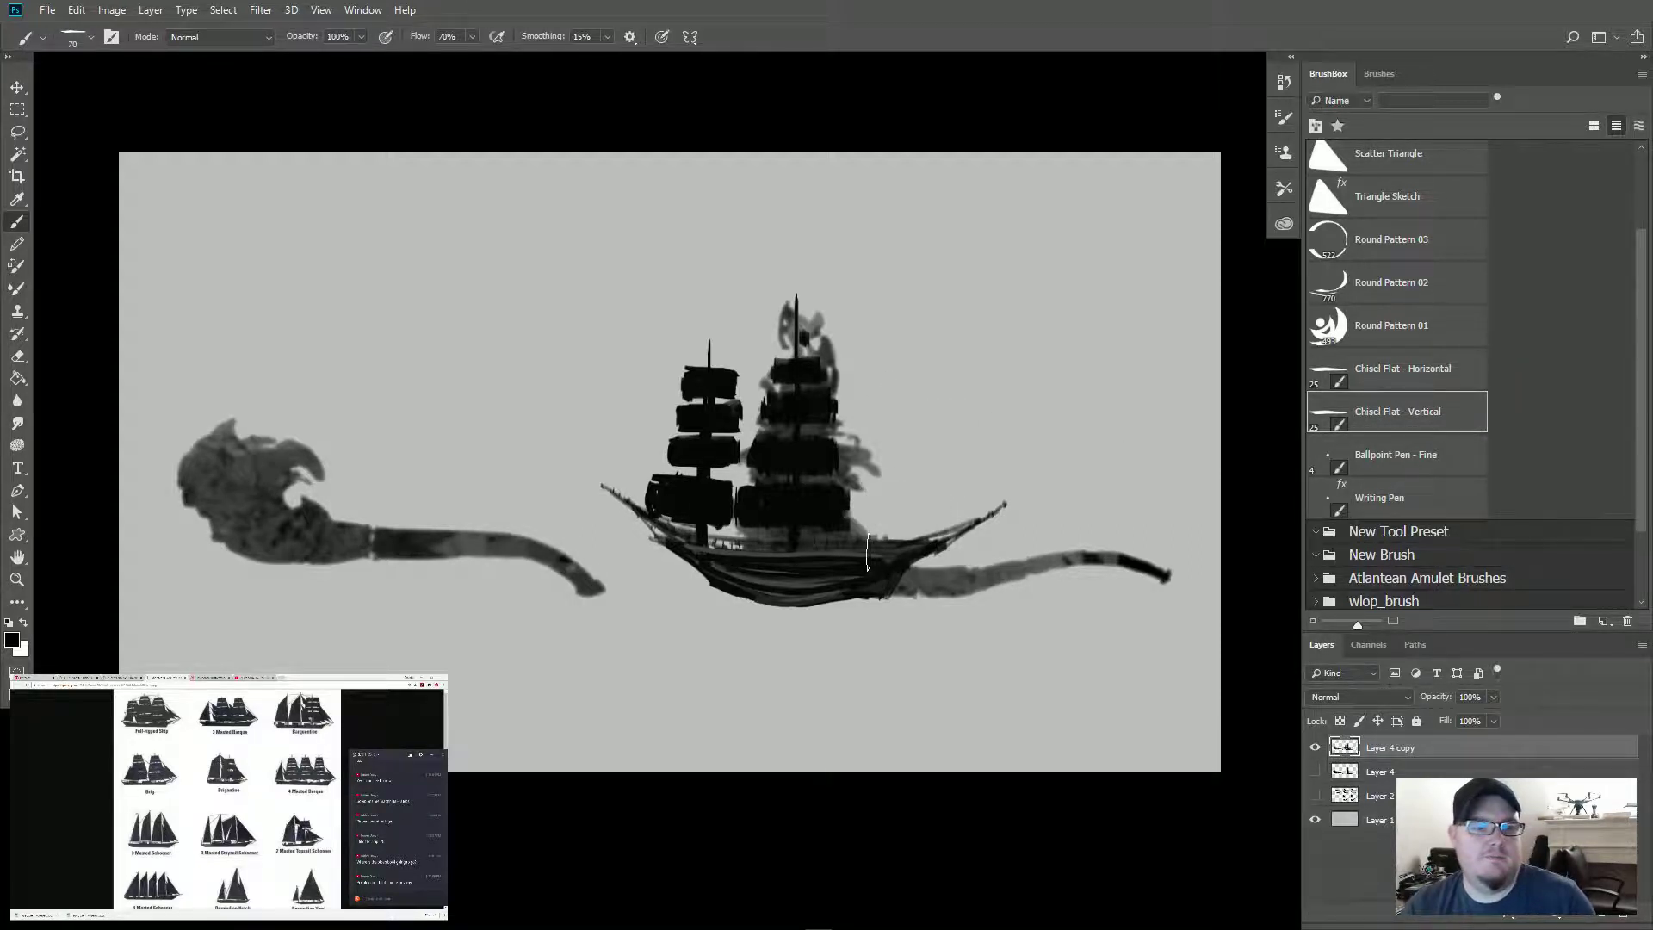
key(bracketright)
mouse_move(861, 514)
mouse_down()
mouse_move(952, 507)
mouse_move(874, 515)
mouse_move(866, 495)
mouse_move(821, 525)
mouse_move(834, 512)
mouse_move(752, 504)
mouse_move(710, 521)
mouse_move(731, 503)
mouse_move(649, 494)
mouse_up()
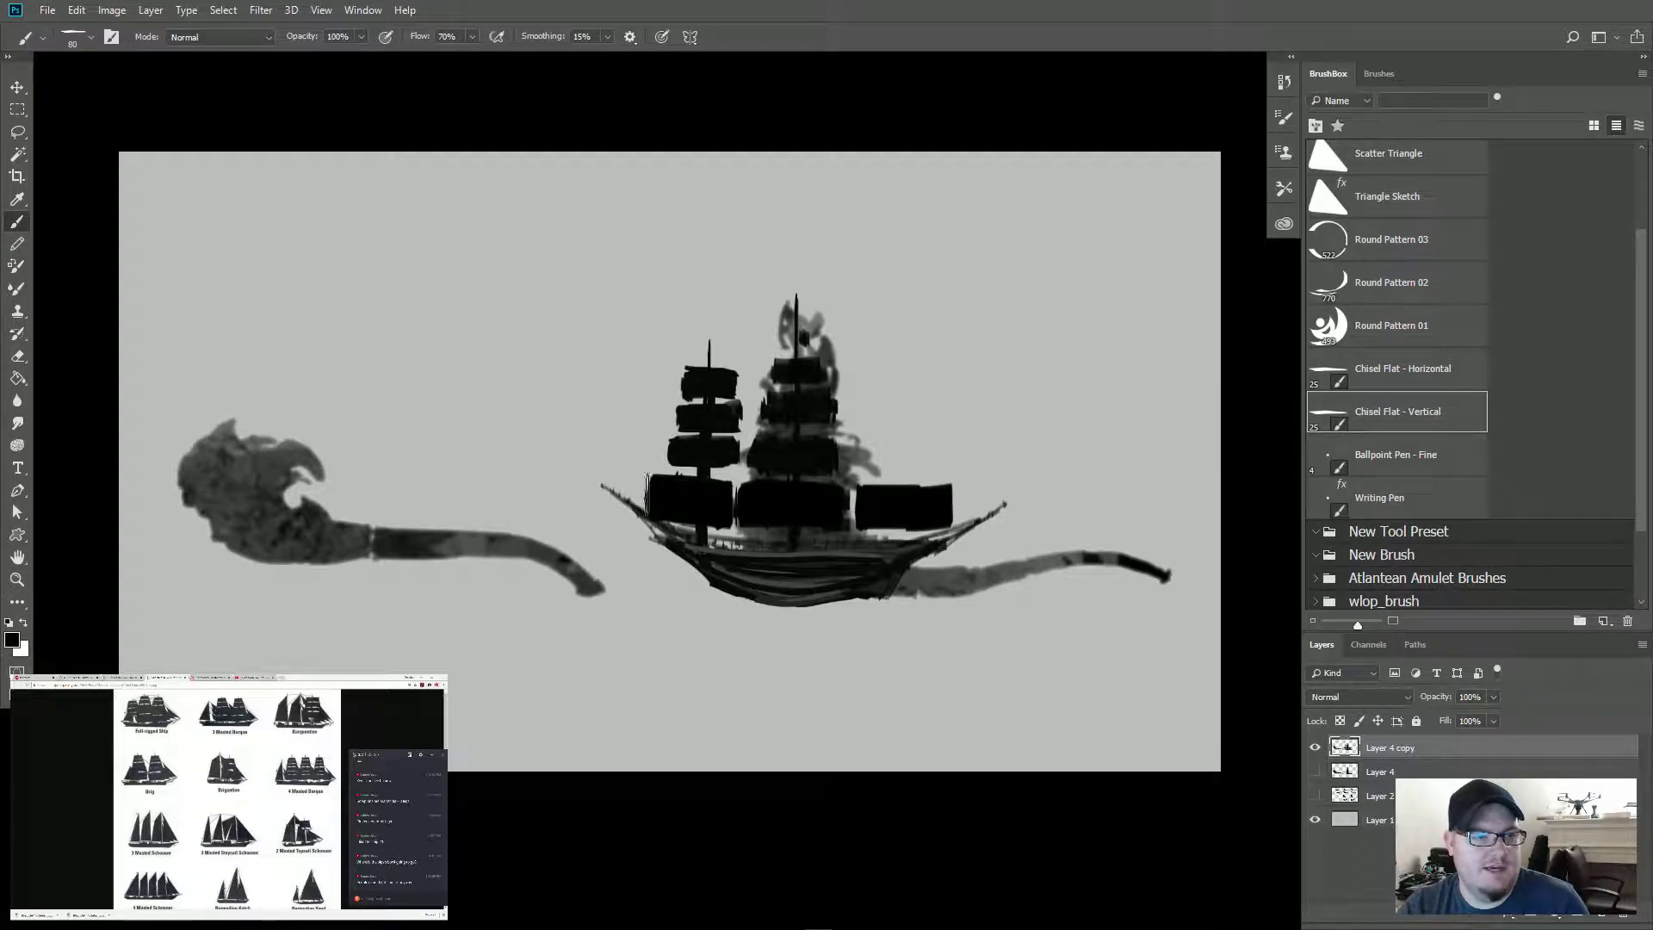
Step: Repaint the left mast's three upper sails as squarer blocks, reducing the chisel brush to 40 px
key([)
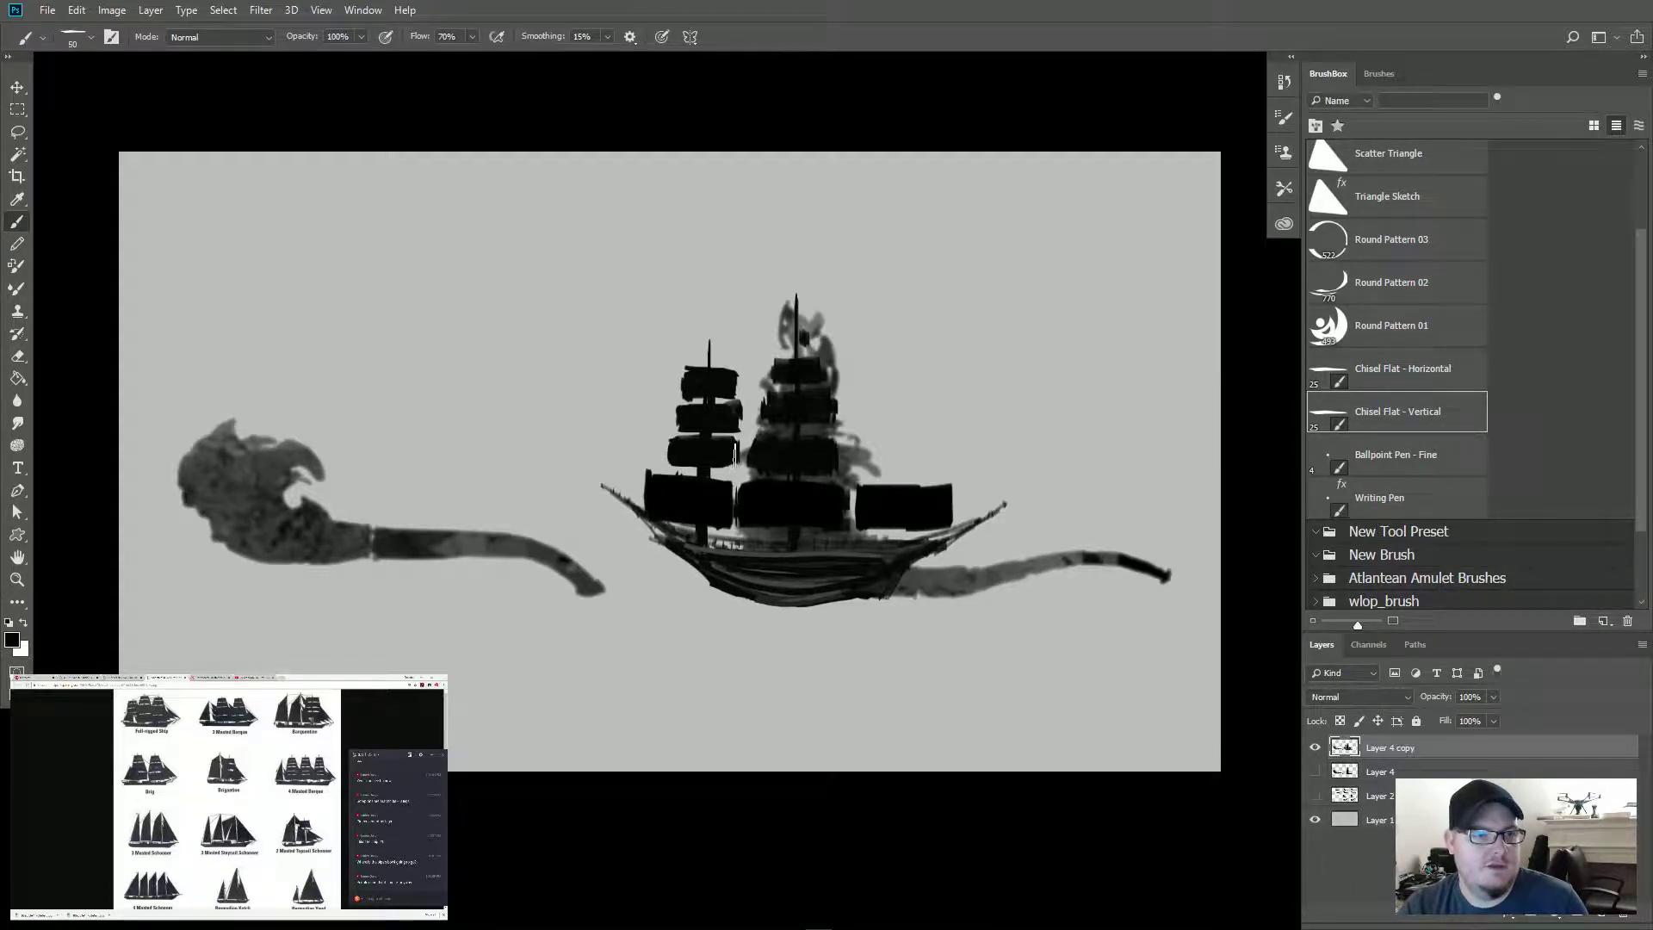
mouse_move(735, 455)
mouse_down()
mouse_move(661, 455)
mouse_move(674, 416)
mouse_move(715, 419)
mouse_move(687, 381)
mouse_up()
key([)
key([)
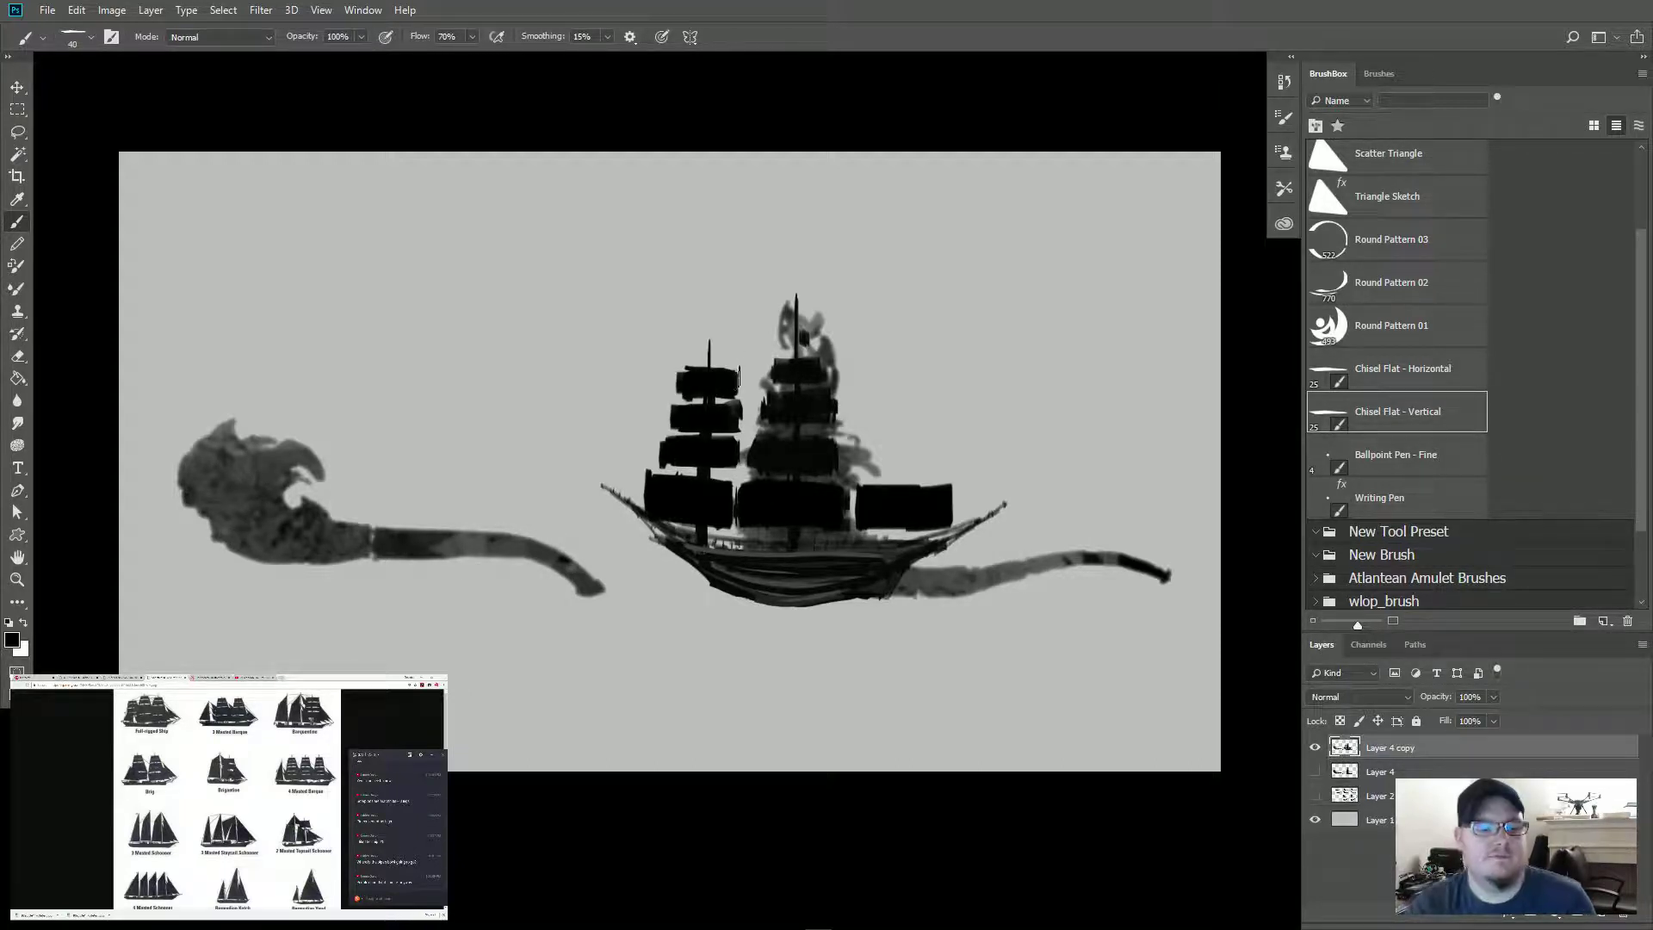
Step: Erase straight gaps above and between the left mast's upper sails and trim their right ends
key(w)
key(e)
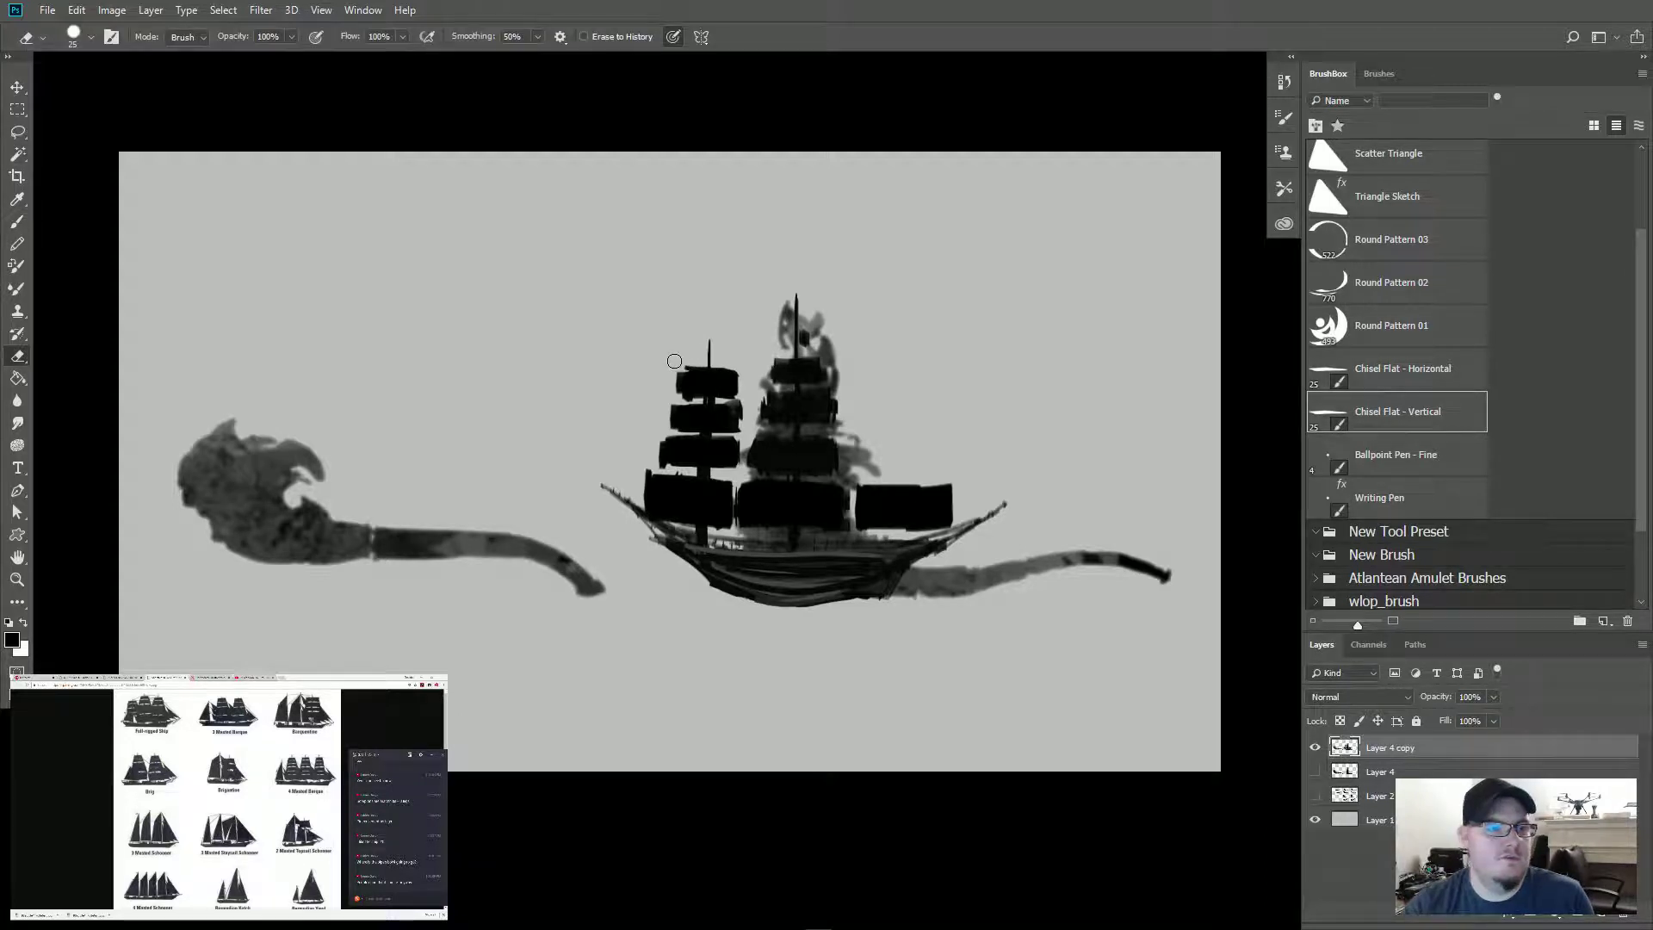
click(675, 360)
shift+click(748, 362)
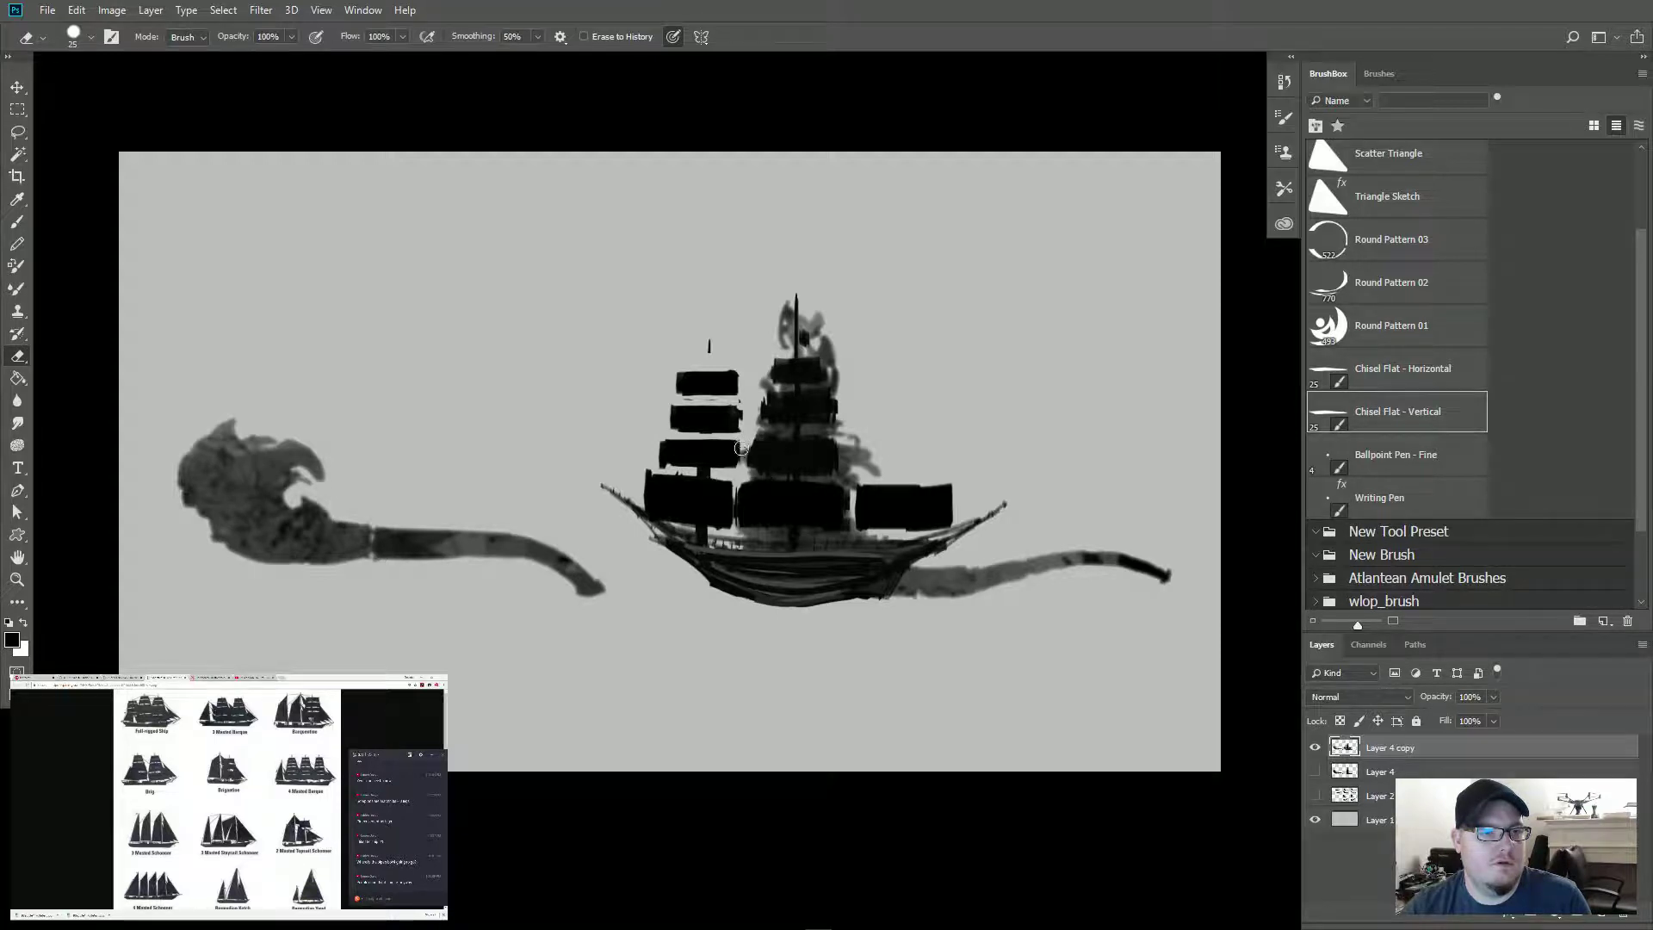
key(shift)
key(shift)
drag(738, 418, 730, 436)
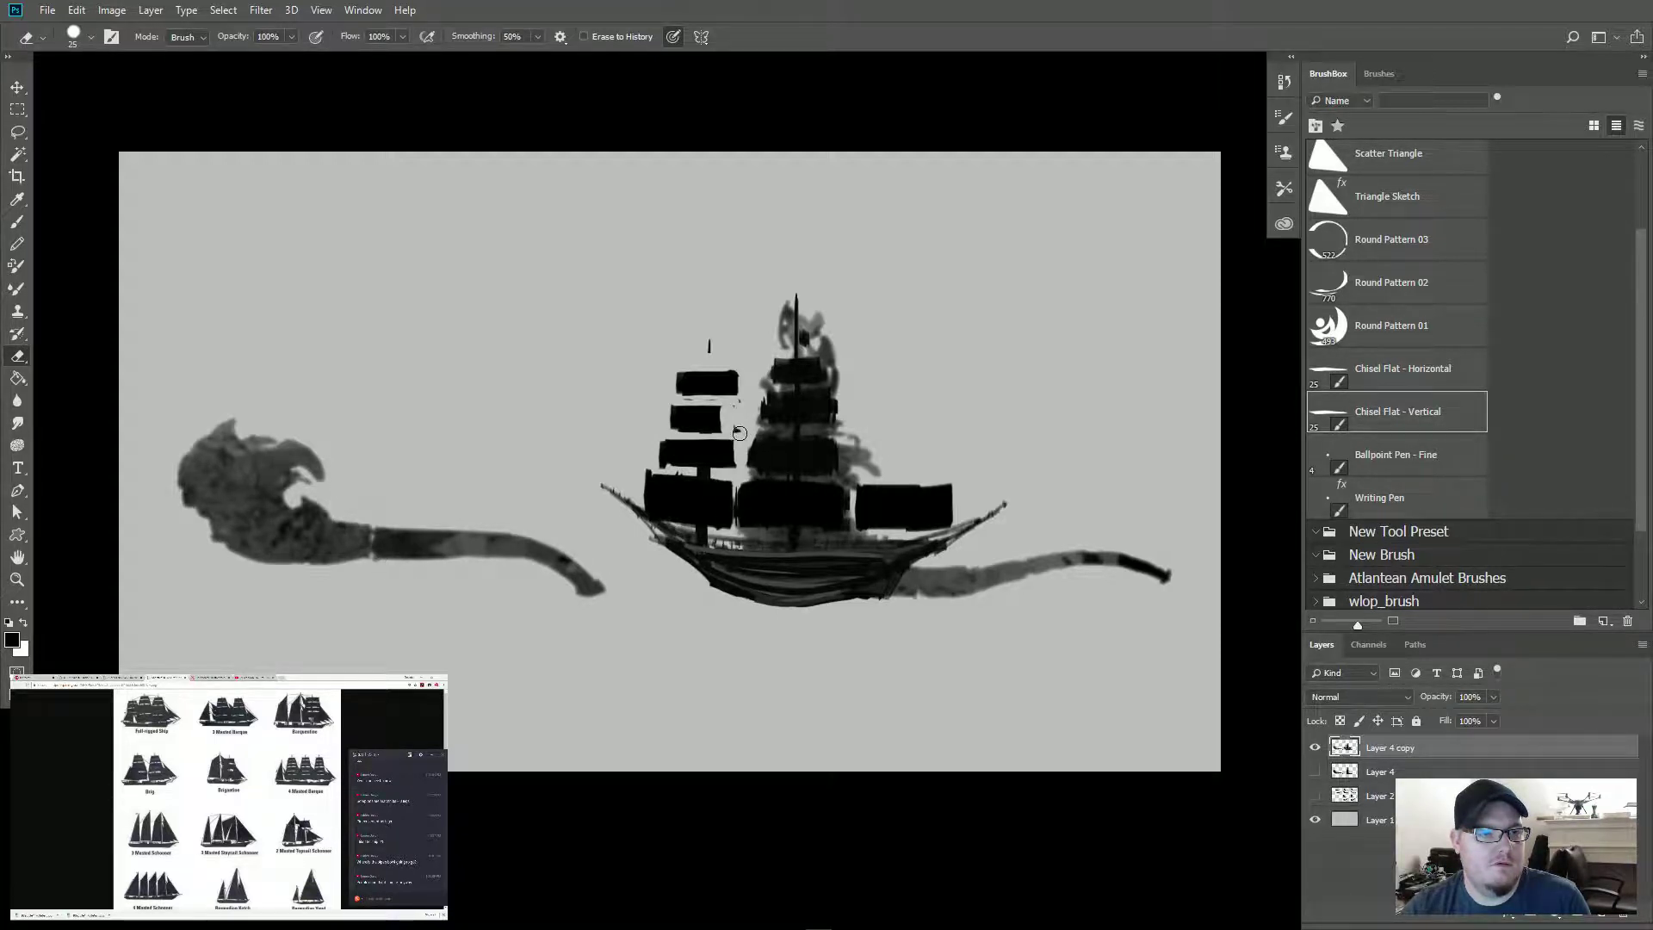
mouse_move(738, 364)
mouse_down()
mouse_move(728, 384)
mouse_move(718, 370)
mouse_move(733, 392)
mouse_up()
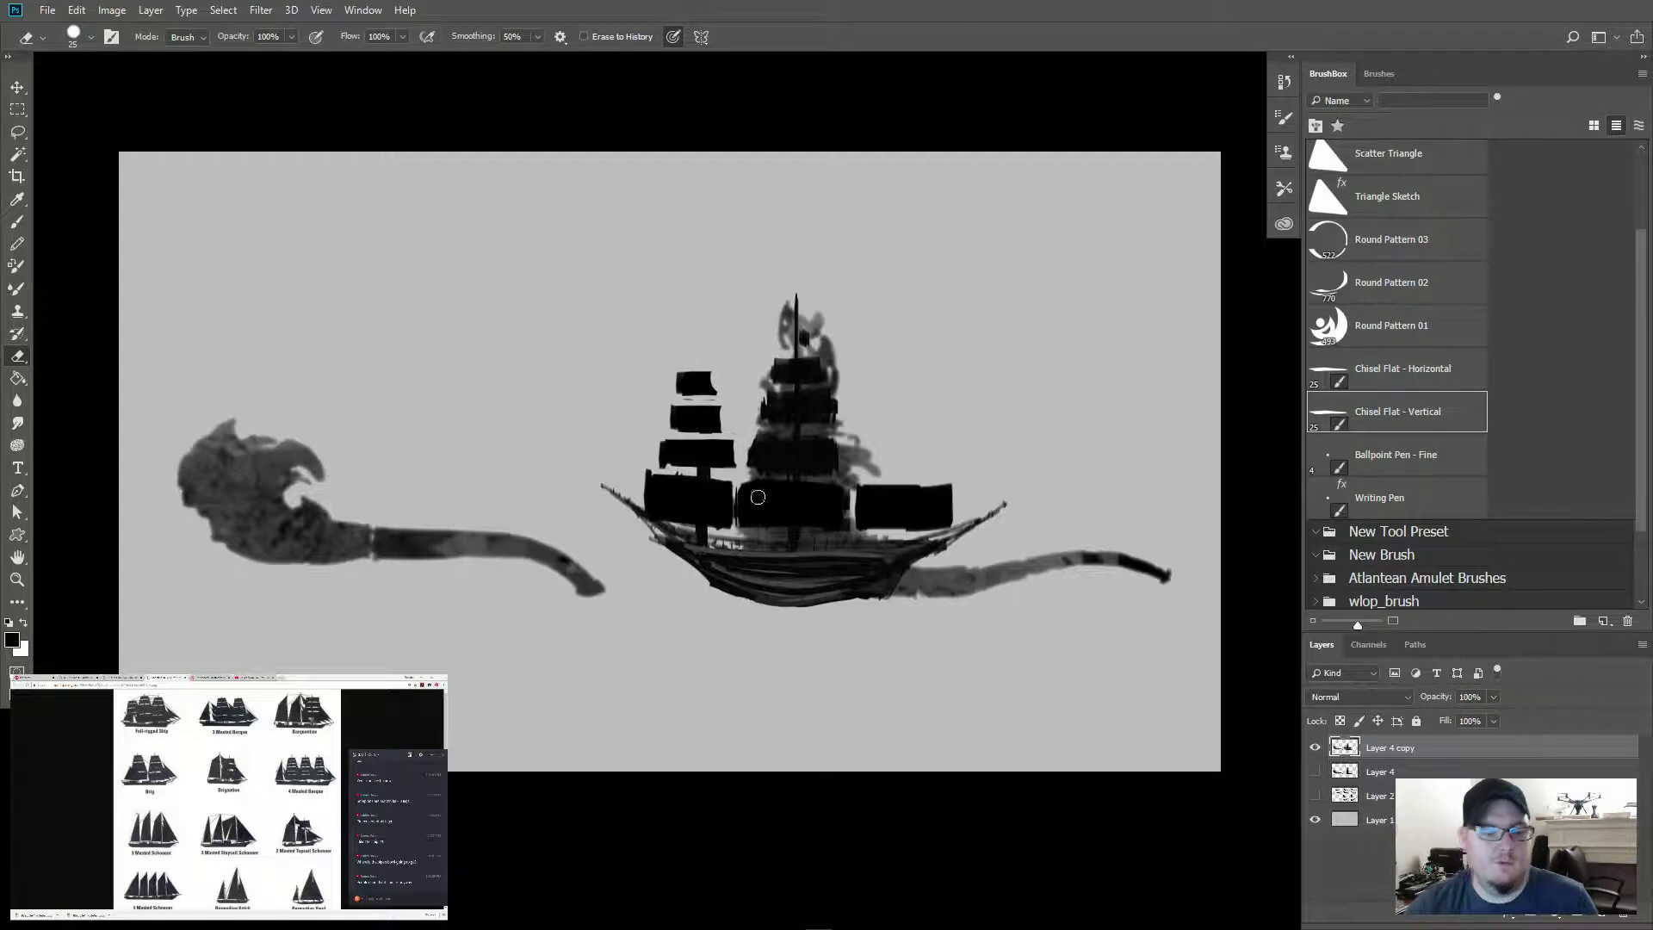
Step: Return to the 40 px chisel brush and touch up the left mast's lower sails, extending the lowest one toward the central sail
key(b)
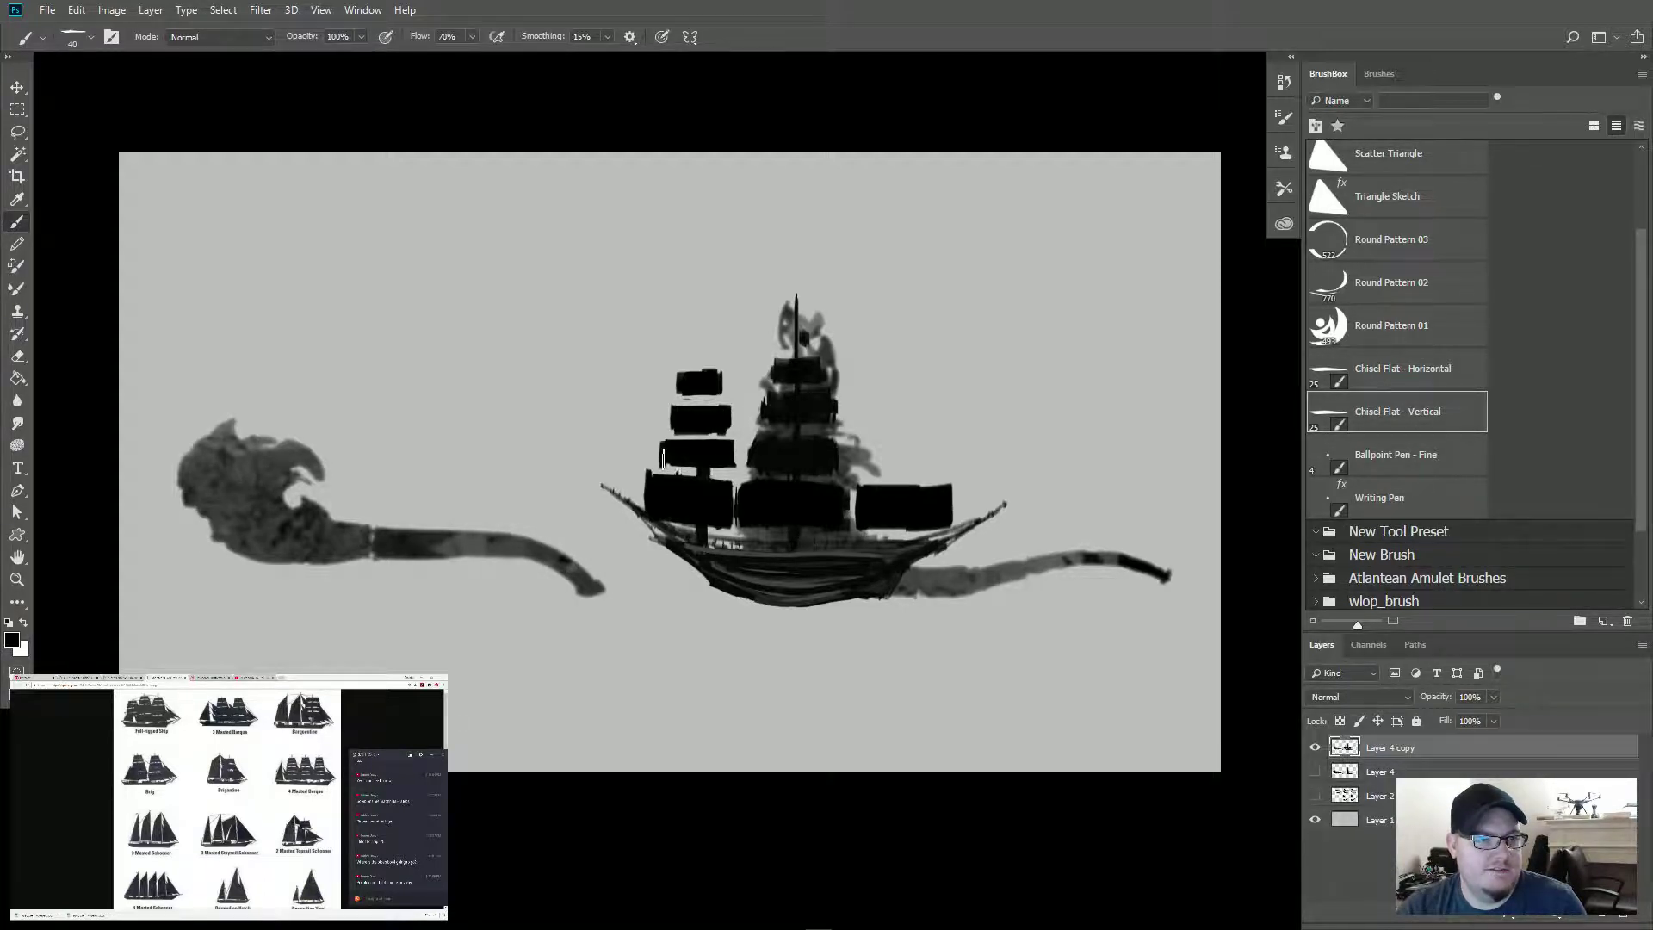
mouse_move(663, 459)
mouse_down()
mouse_move(732, 458)
mouse_move(691, 527)
mouse_move(729, 517)
mouse_up()
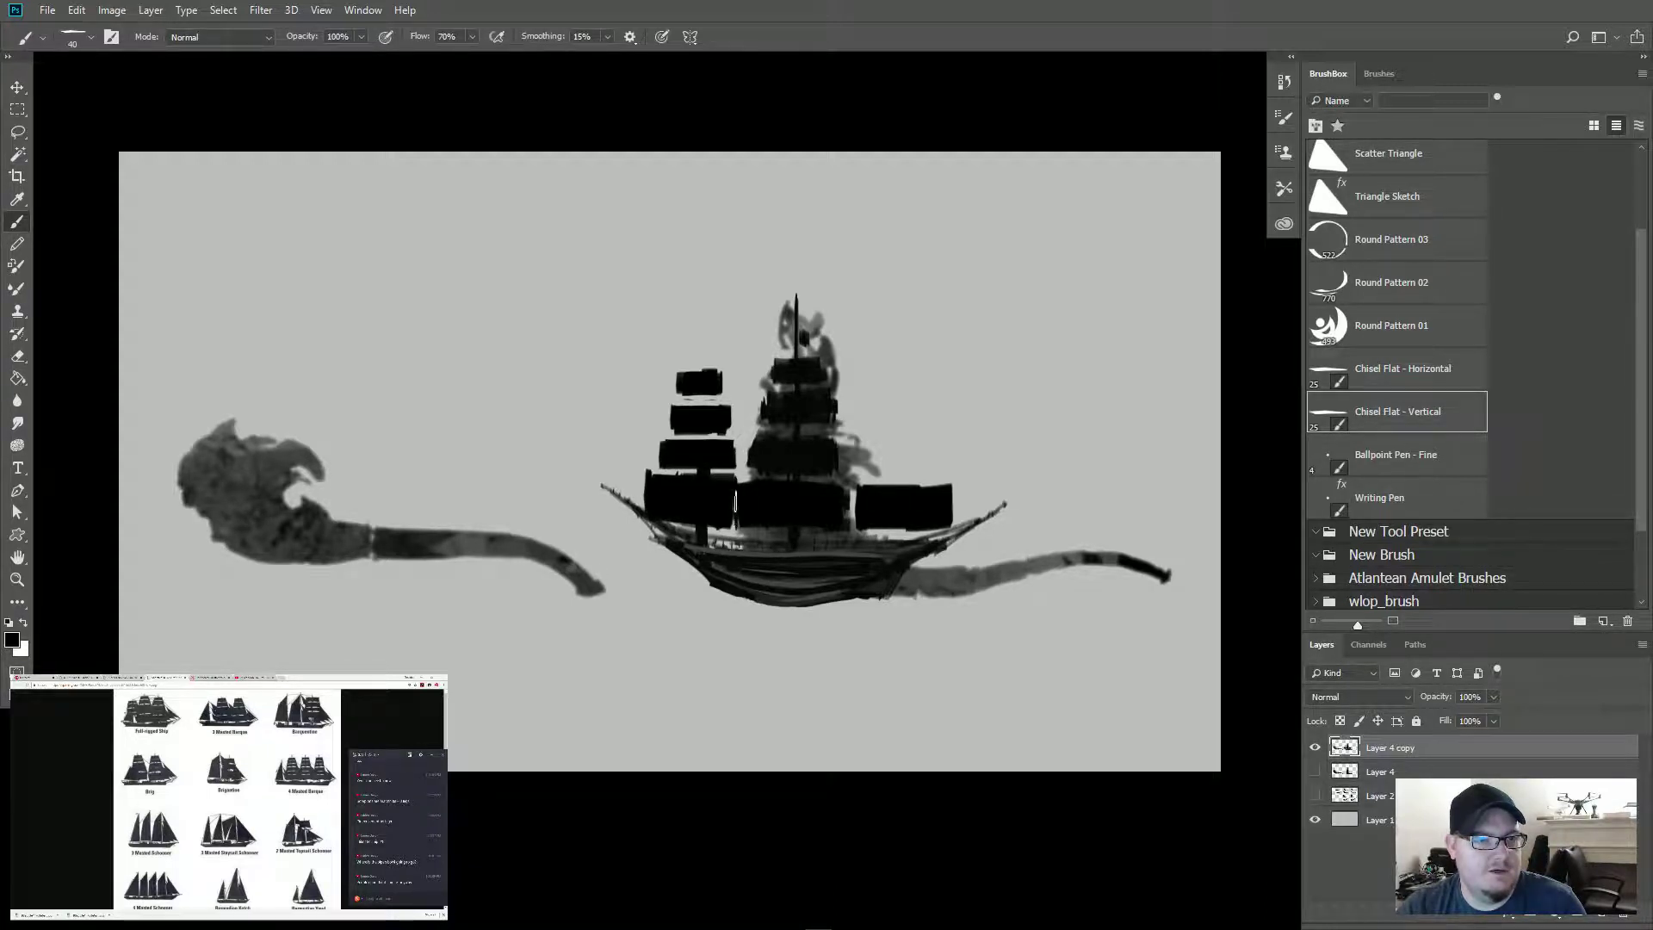
drag(727, 517, 663, 551)
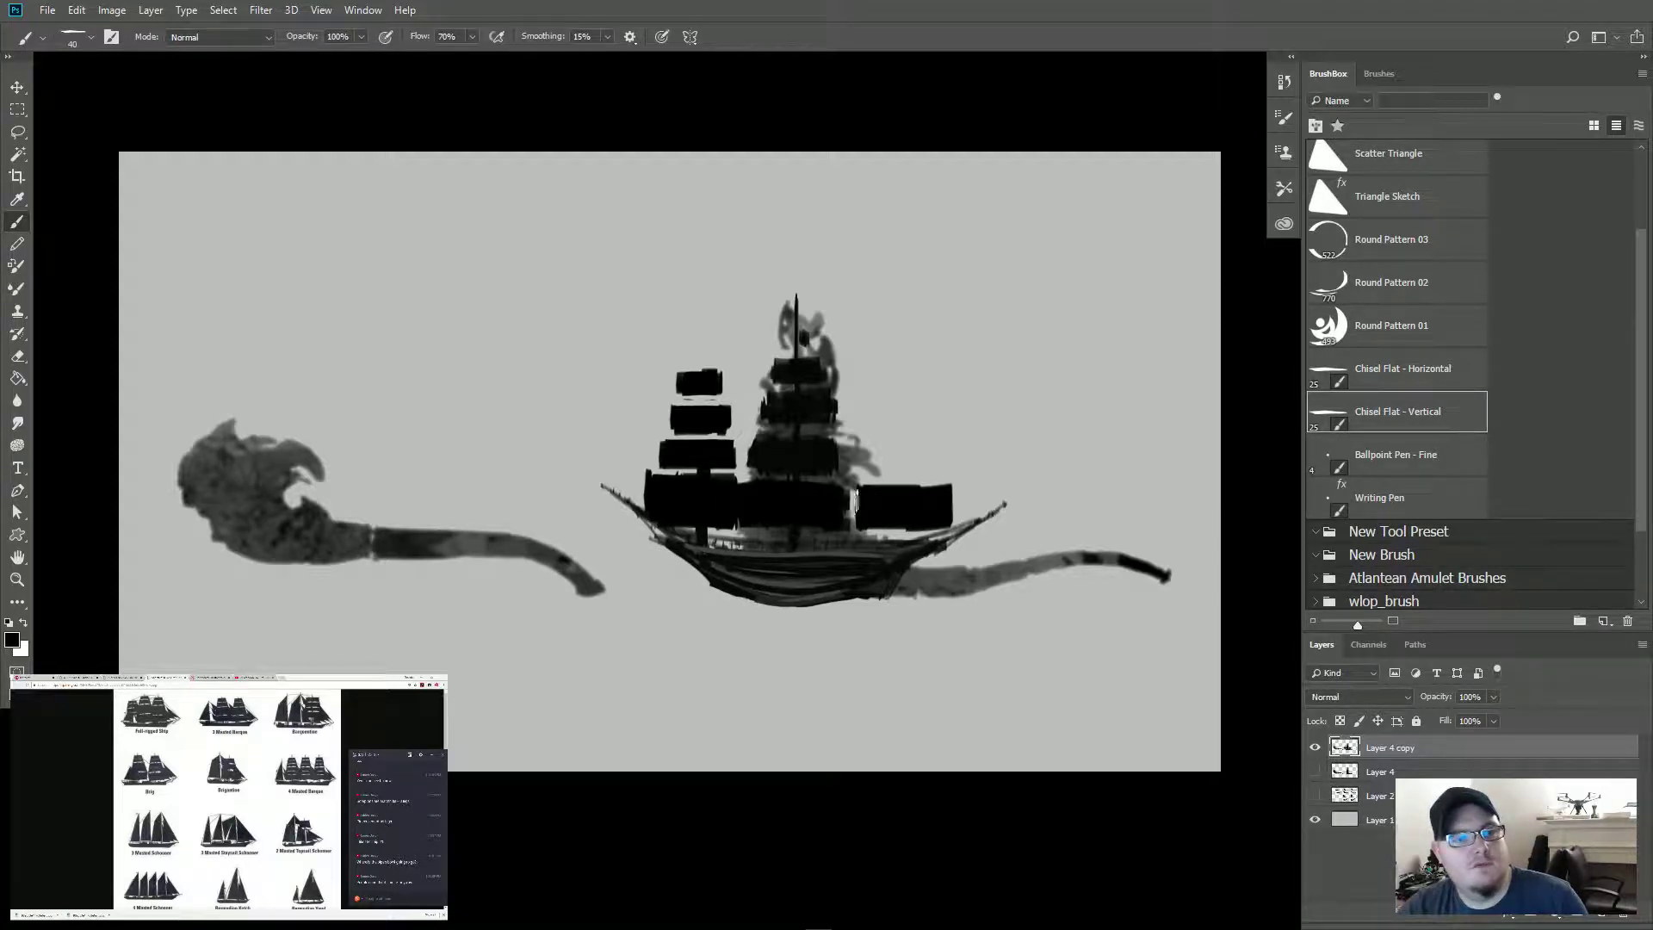
Step: Paint three progressively narrower sails above the right lower sail and draw a thin vertical mast through the stack
mouse_move(860, 459)
mouse_down()
mouse_move(951, 464)
mouse_move(865, 466)
mouse_move(943, 466)
mouse_move(866, 445)
mouse_move(900, 449)
mouse_move(915, 419)
mouse_move(937, 420)
mouse_move(911, 411)
mouse_move(936, 415)
mouse_move(925, 382)
mouse_up()
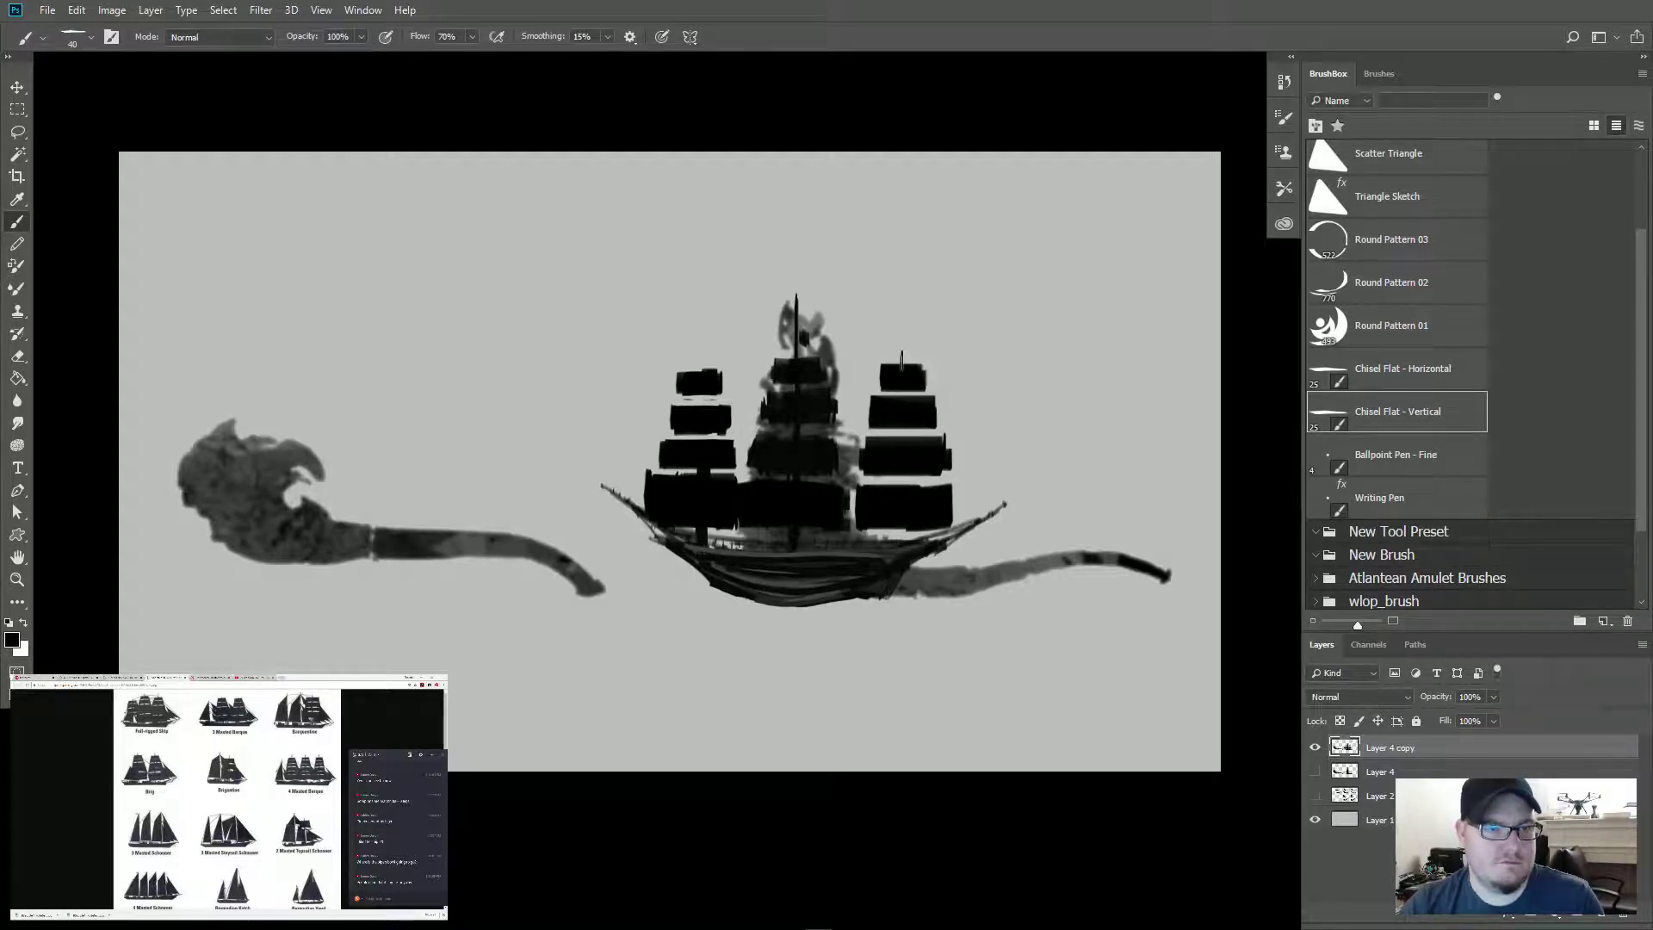
drag(902, 361, 901, 532)
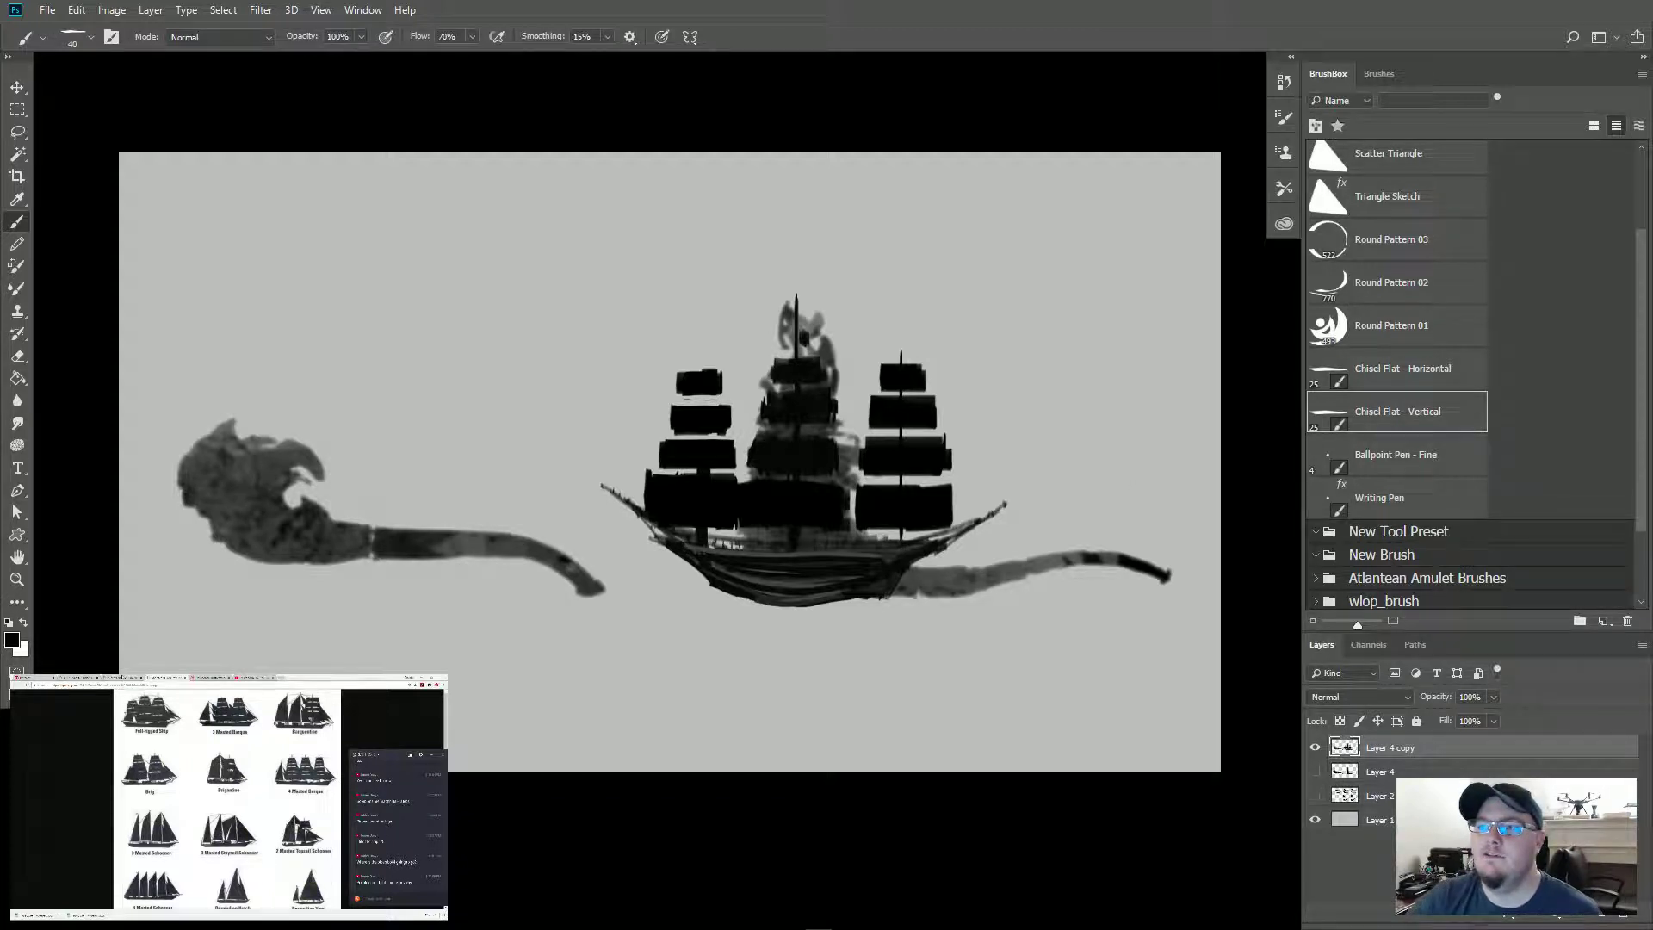
Step: Enlarge the reference sheet of ship silhouettes and reduce the chisel brush to 20 px
click(122, 676)
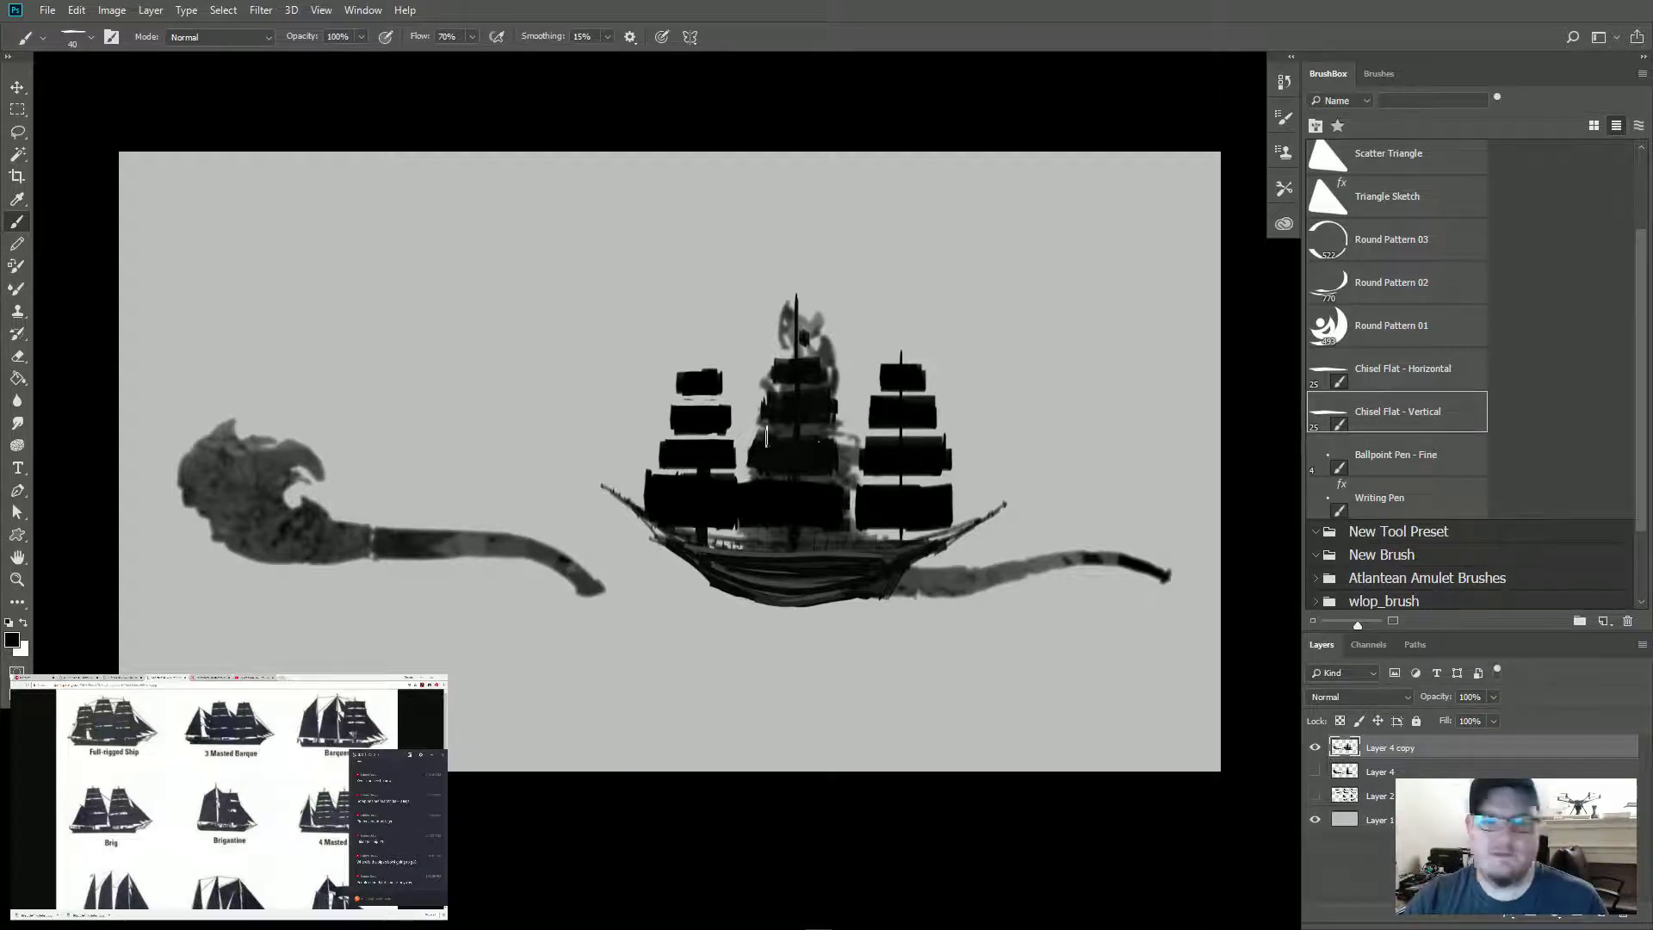
key(bracketleft)
key(bracketleft)
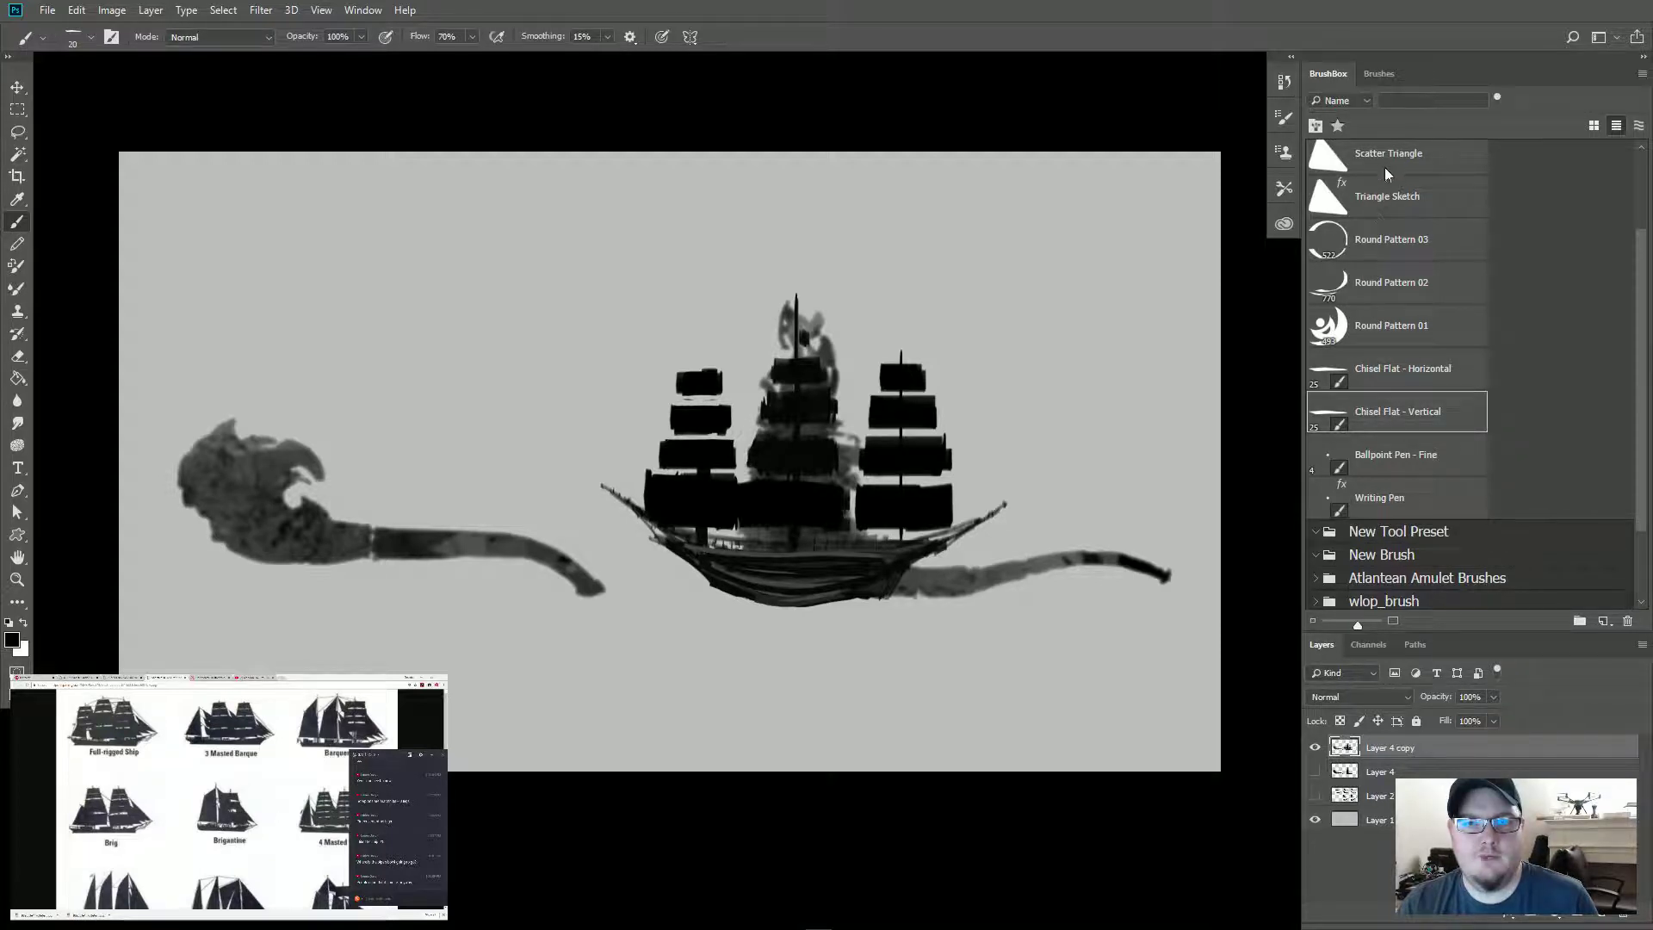
Step: Switch to the Triangle Sketch brush and reduce it to 10 px
click(1388, 198)
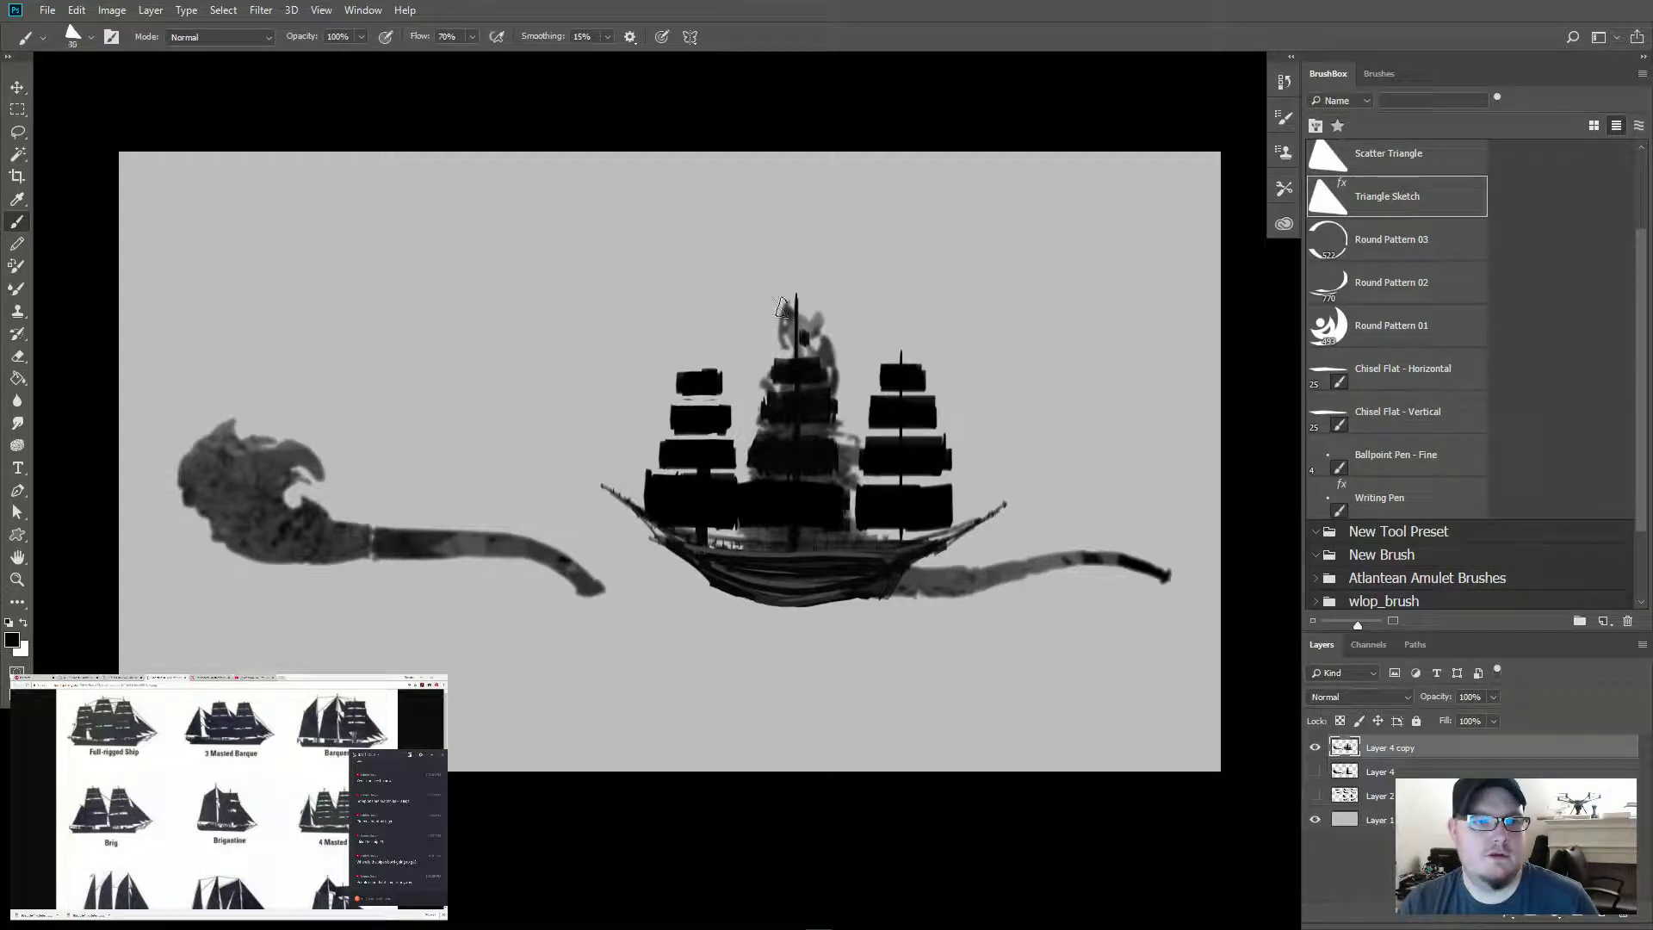
key(bracketleft)
key(bracketleft)
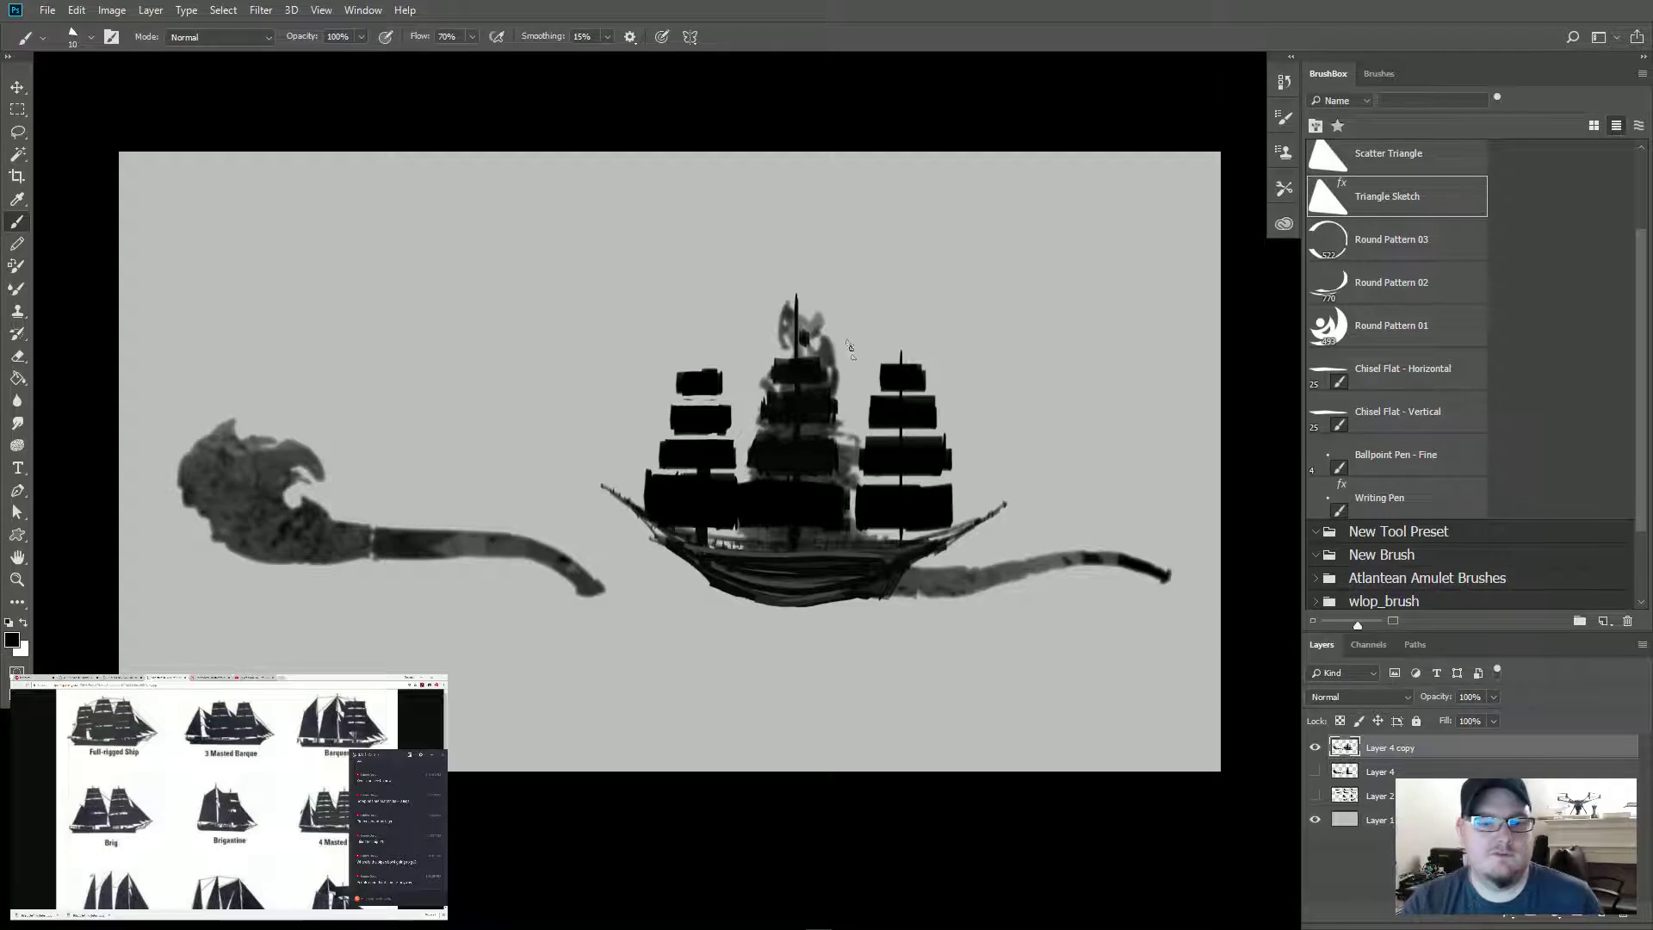
Step: With eraser smoothing at 30%, erase the grey rough silhouette around the central mast, and sketch thin rigging at its tip with the brush
key(e)
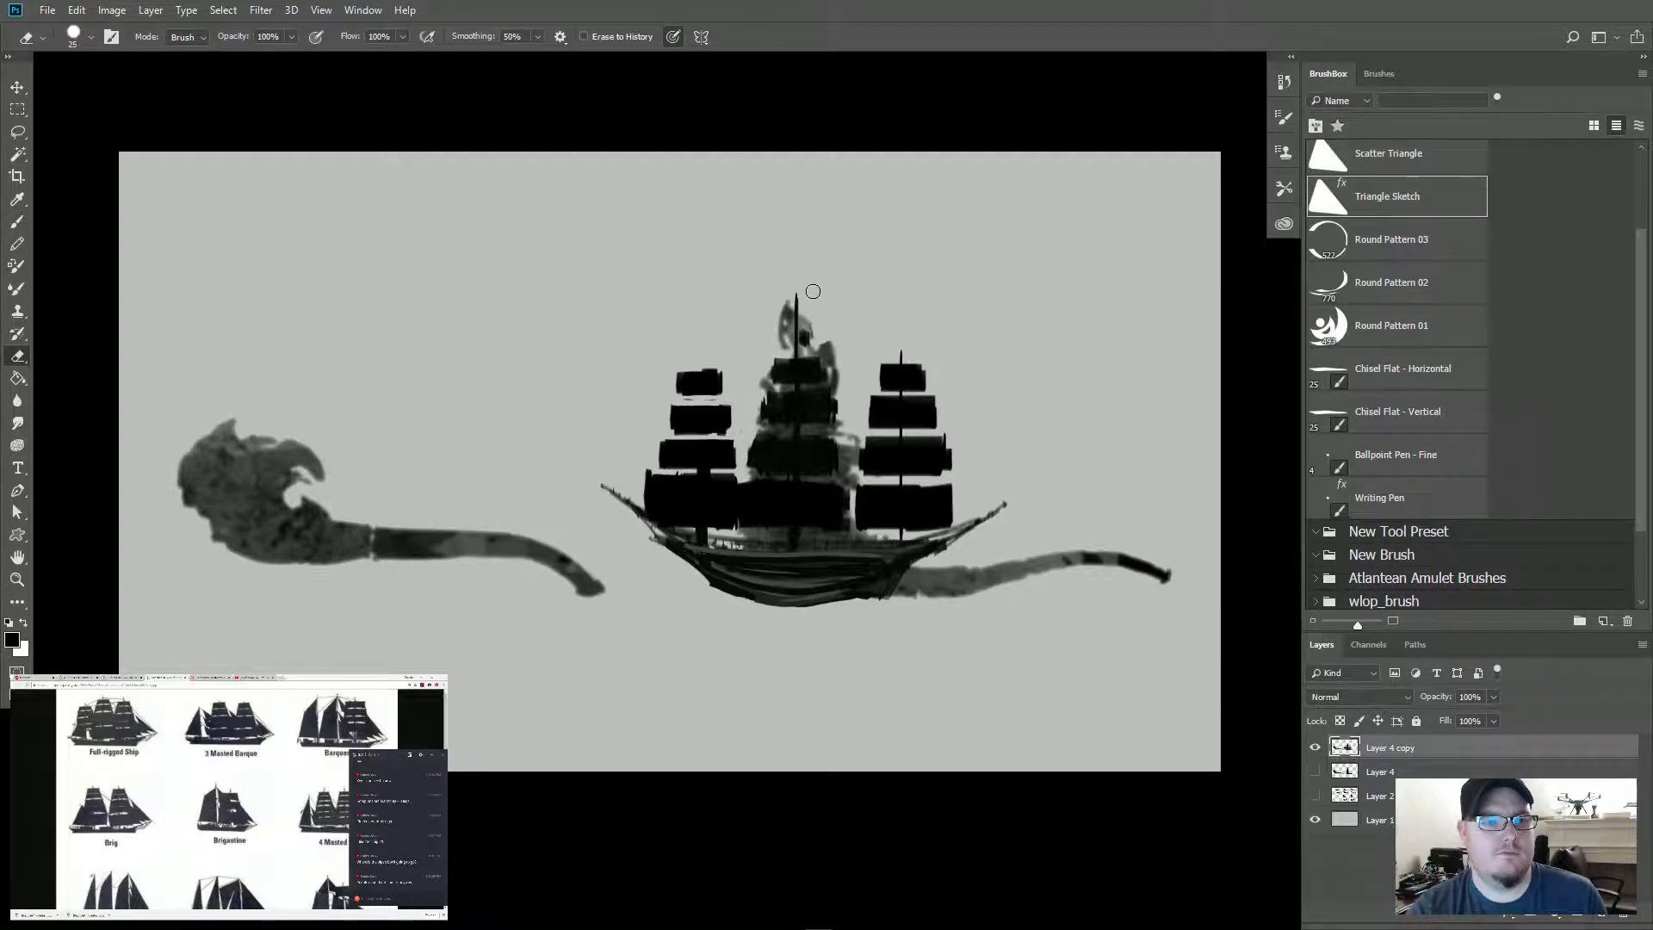
click(512, 36)
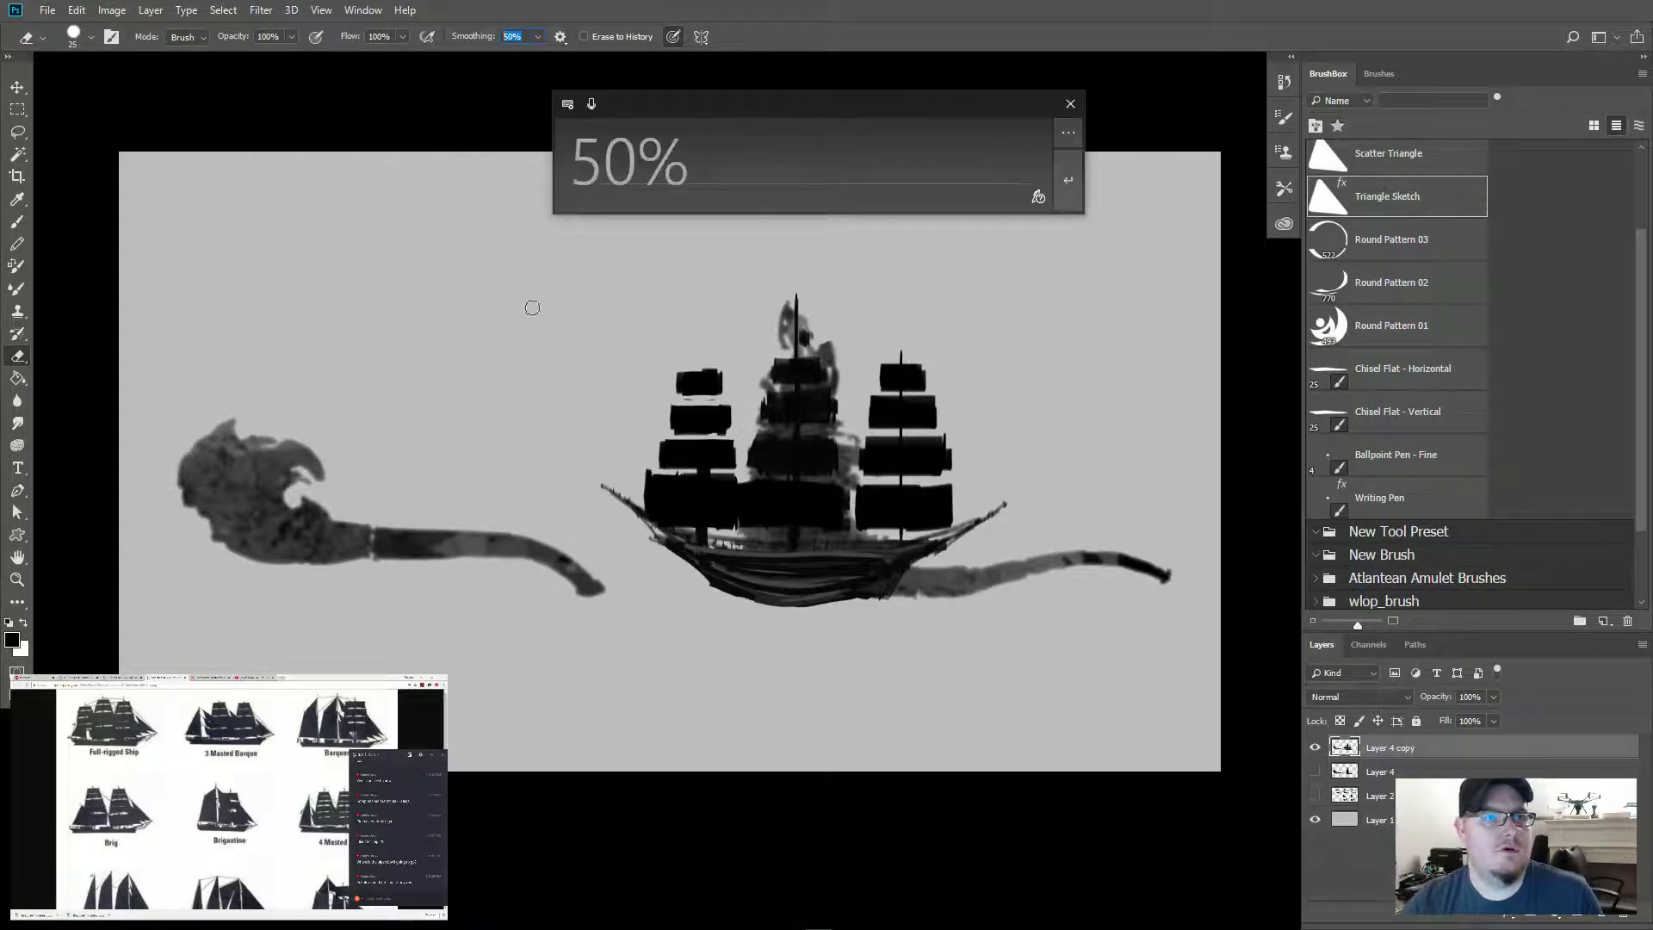
text(30)
key(Return)
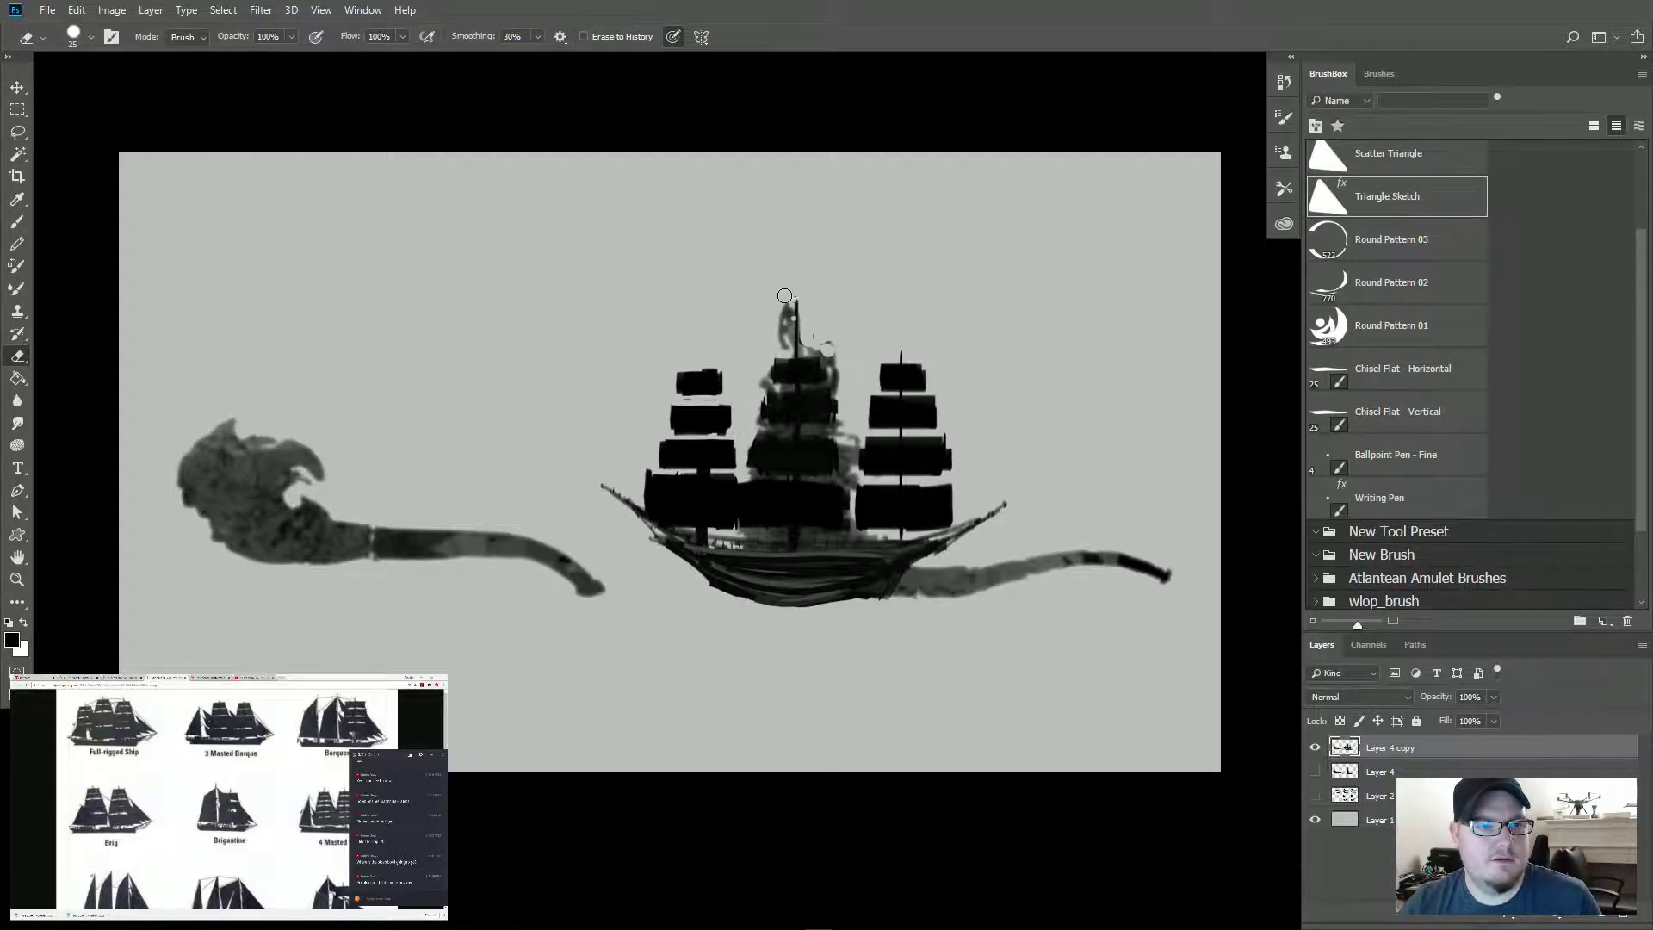
mouse_move(787, 284)
mouse_down()
mouse_move(781, 352)
mouse_move(745, 324)
mouse_move(839, 396)
mouse_move(842, 356)
mouse_move(845, 446)
mouse_up()
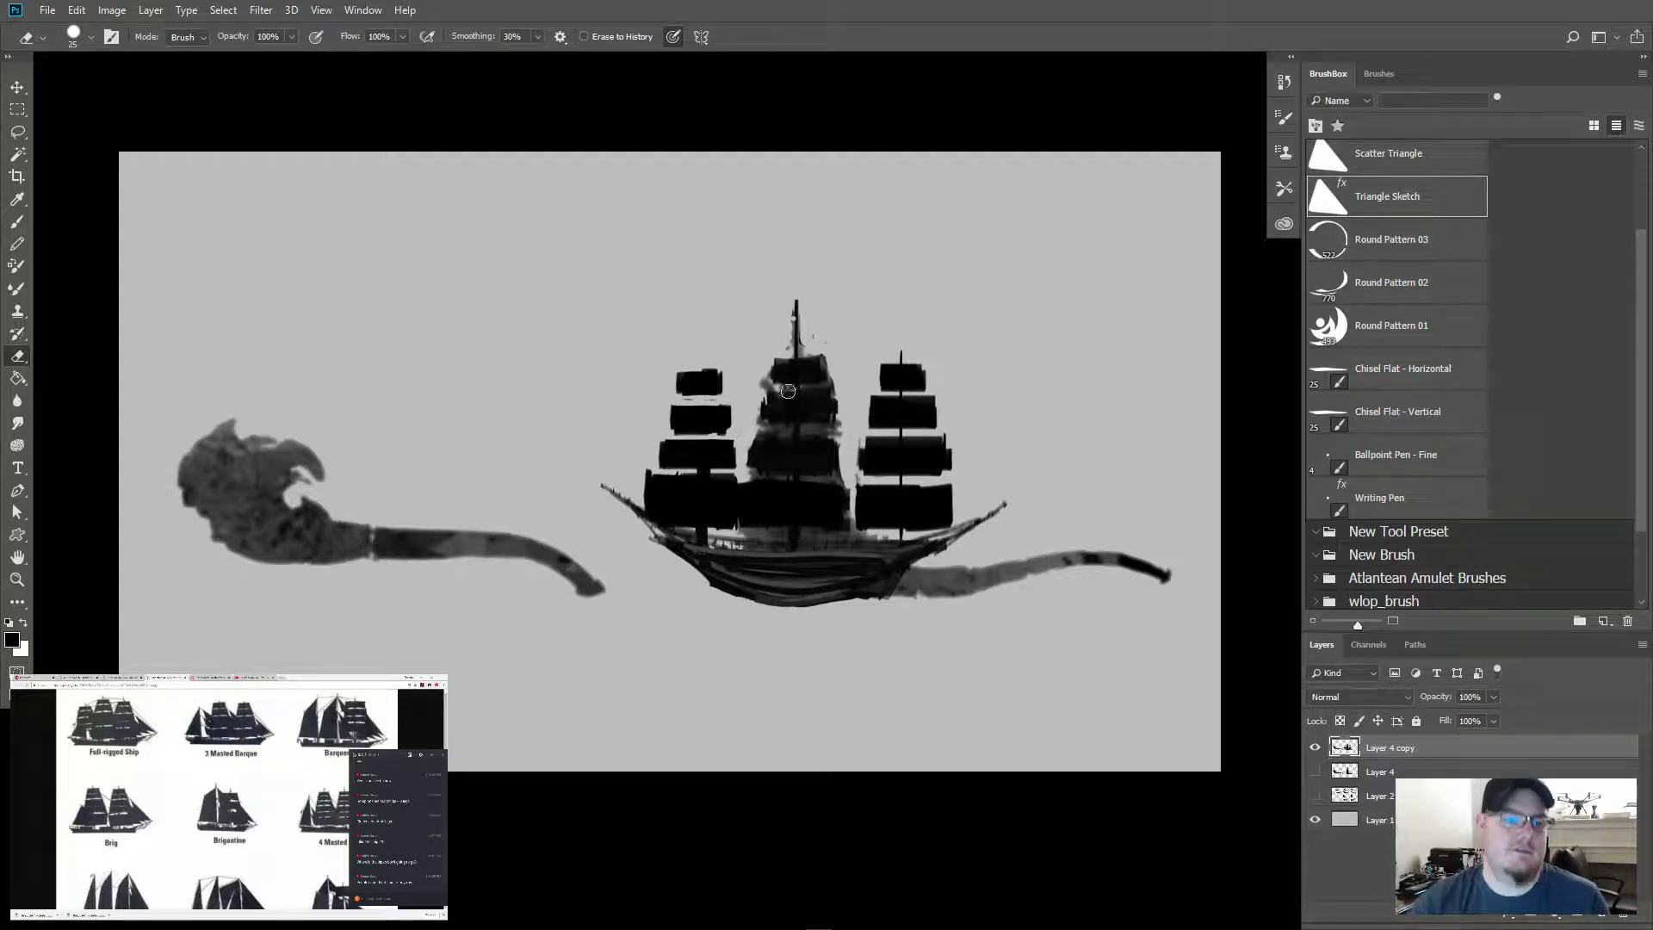
key(b)
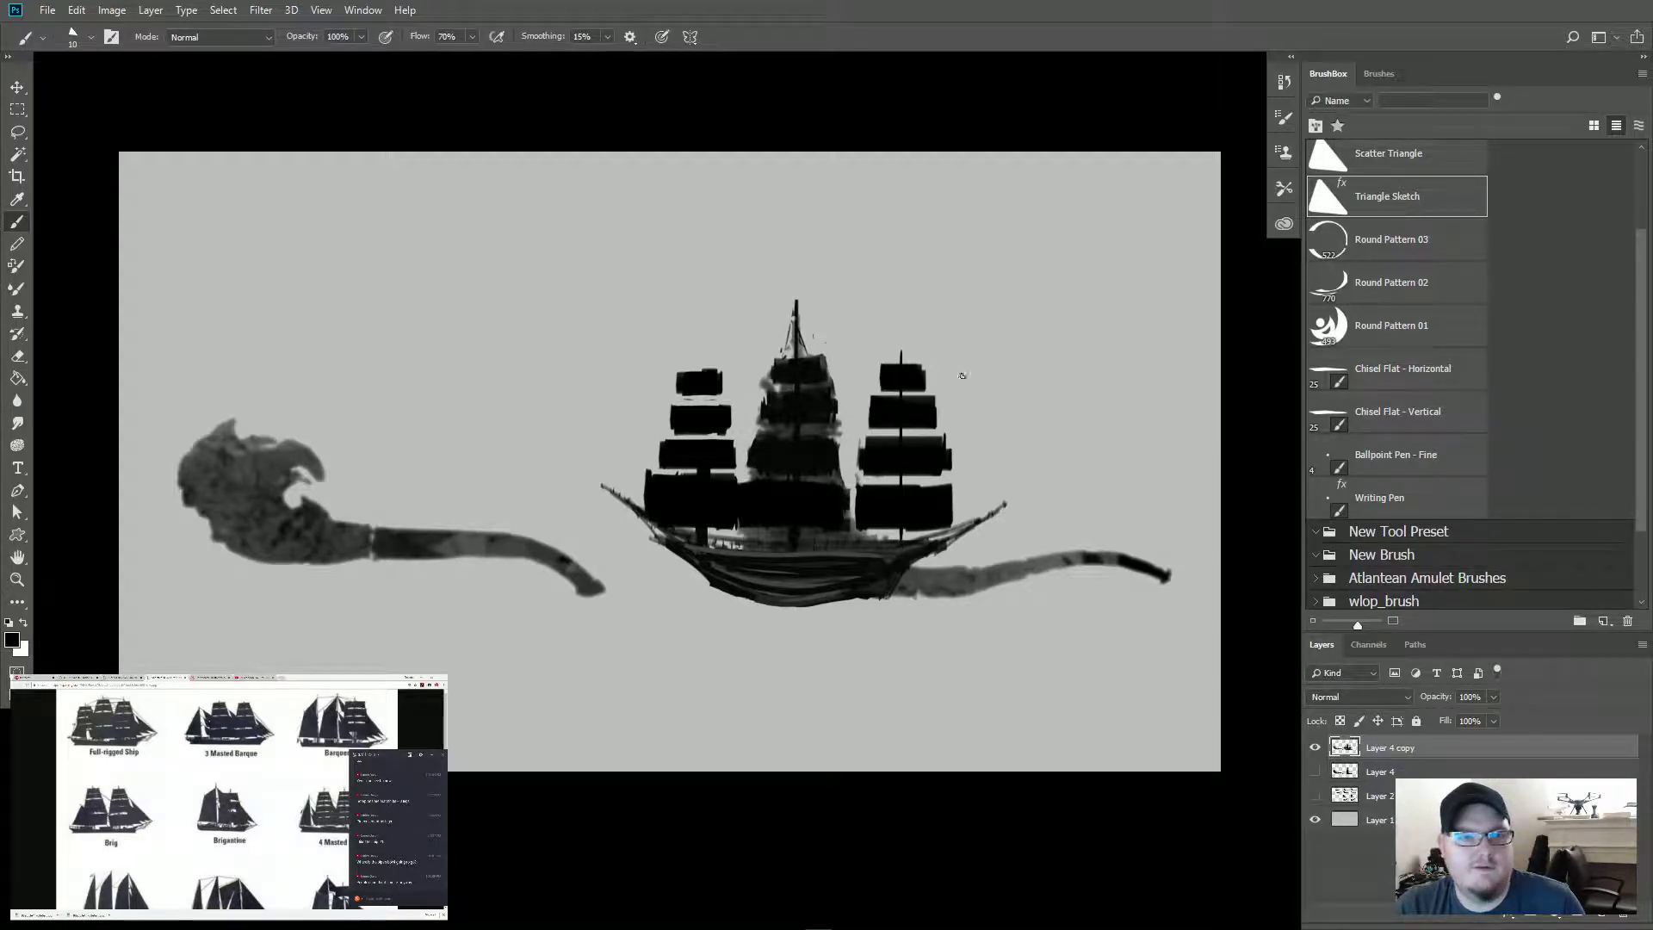
mouse_move(1009, 288)
mouse_down()
mouse_move(1063, 349)
mouse_move(960, 291)
mouse_move(1005, 340)
mouse_move(1001, 389)
mouse_up()
drag(868, 295, 963, 312)
key(ctrl+z)
key(ctrl+z)
key(ctrl+z)
key(ctrl+z)
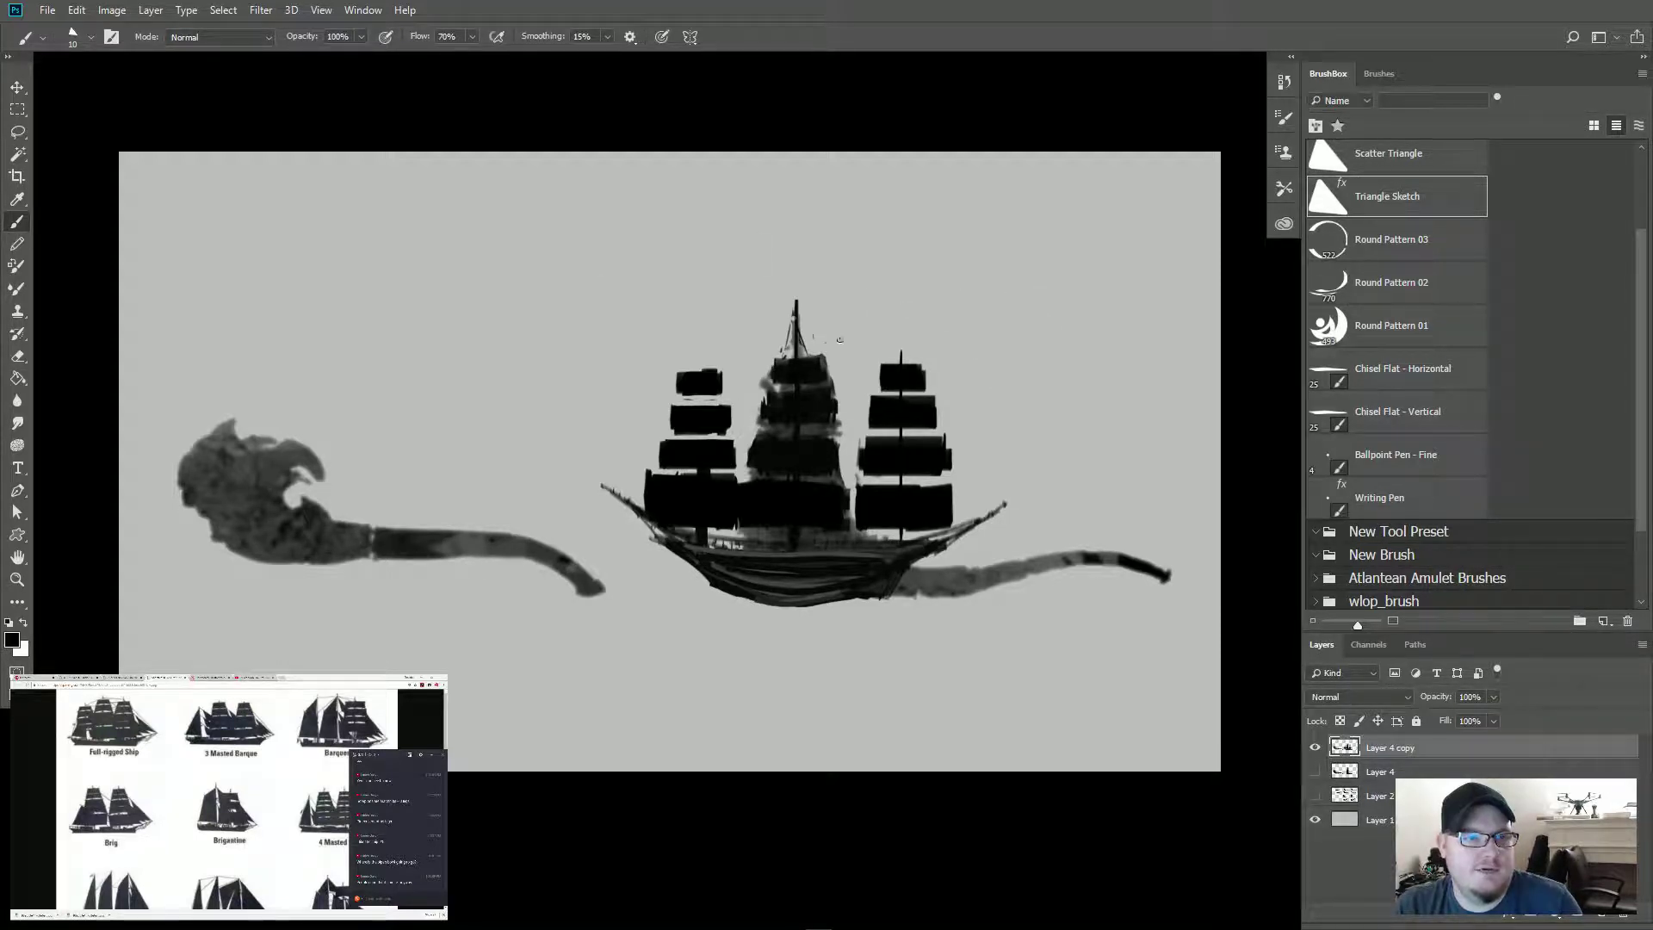
Step: Draw a slanted rigging line from the central mast to the right mast's tip and a straight vertical left mast rising above its sails
drag(906, 362, 902, 358)
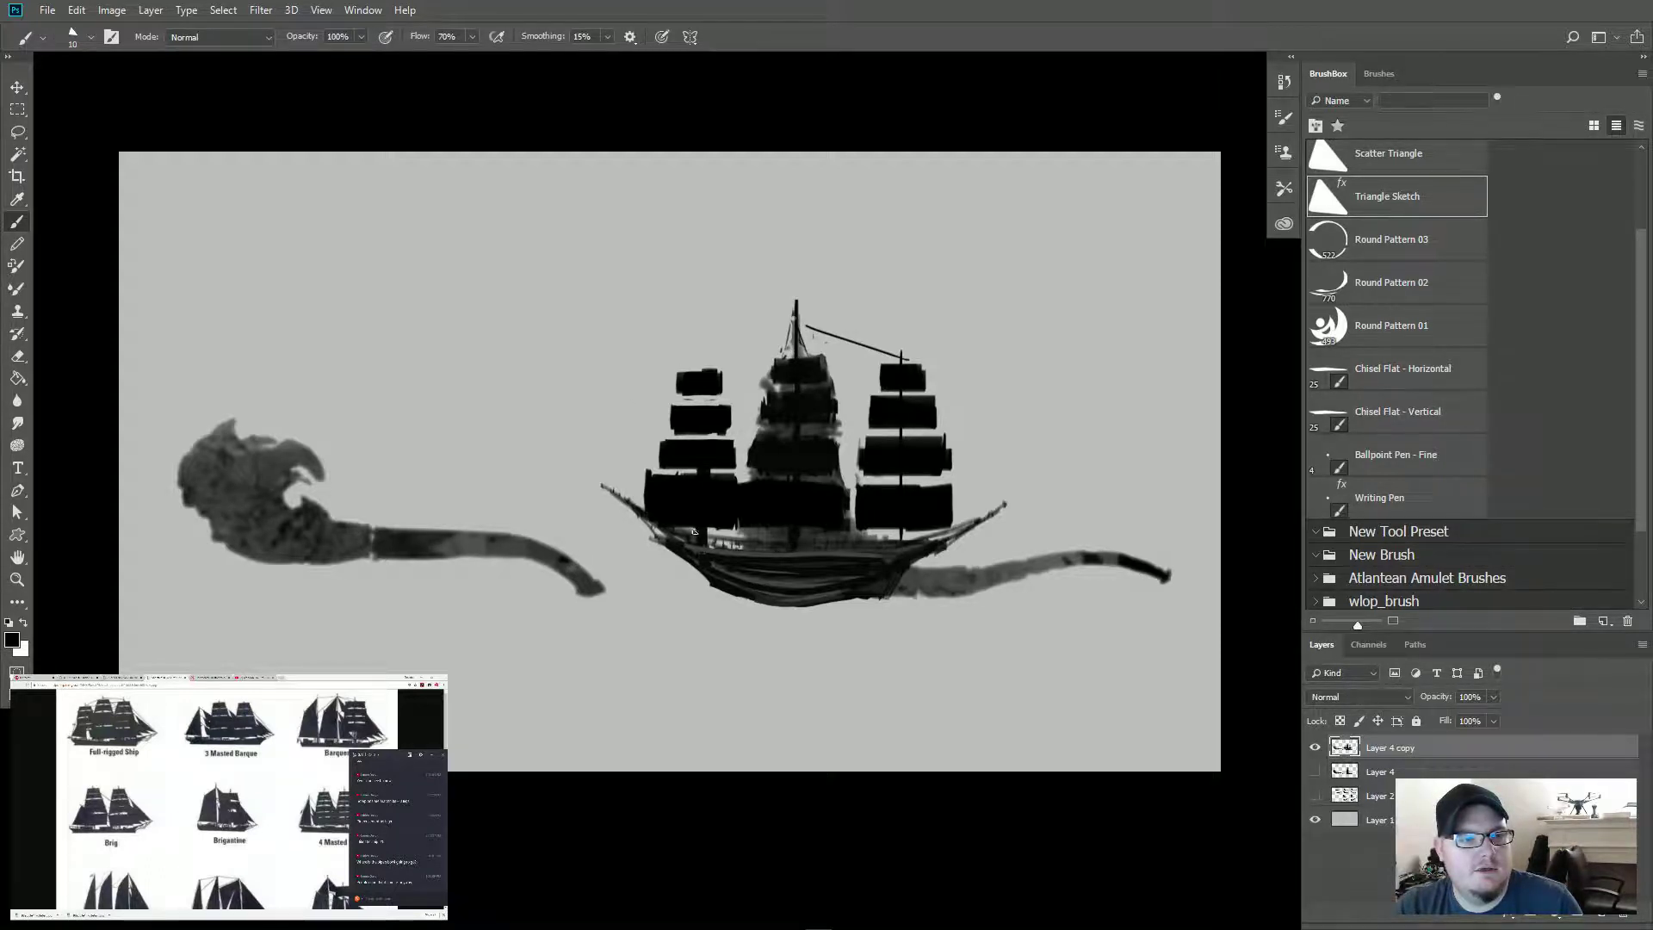
drag(695, 544, 695, 334)
key(shift)
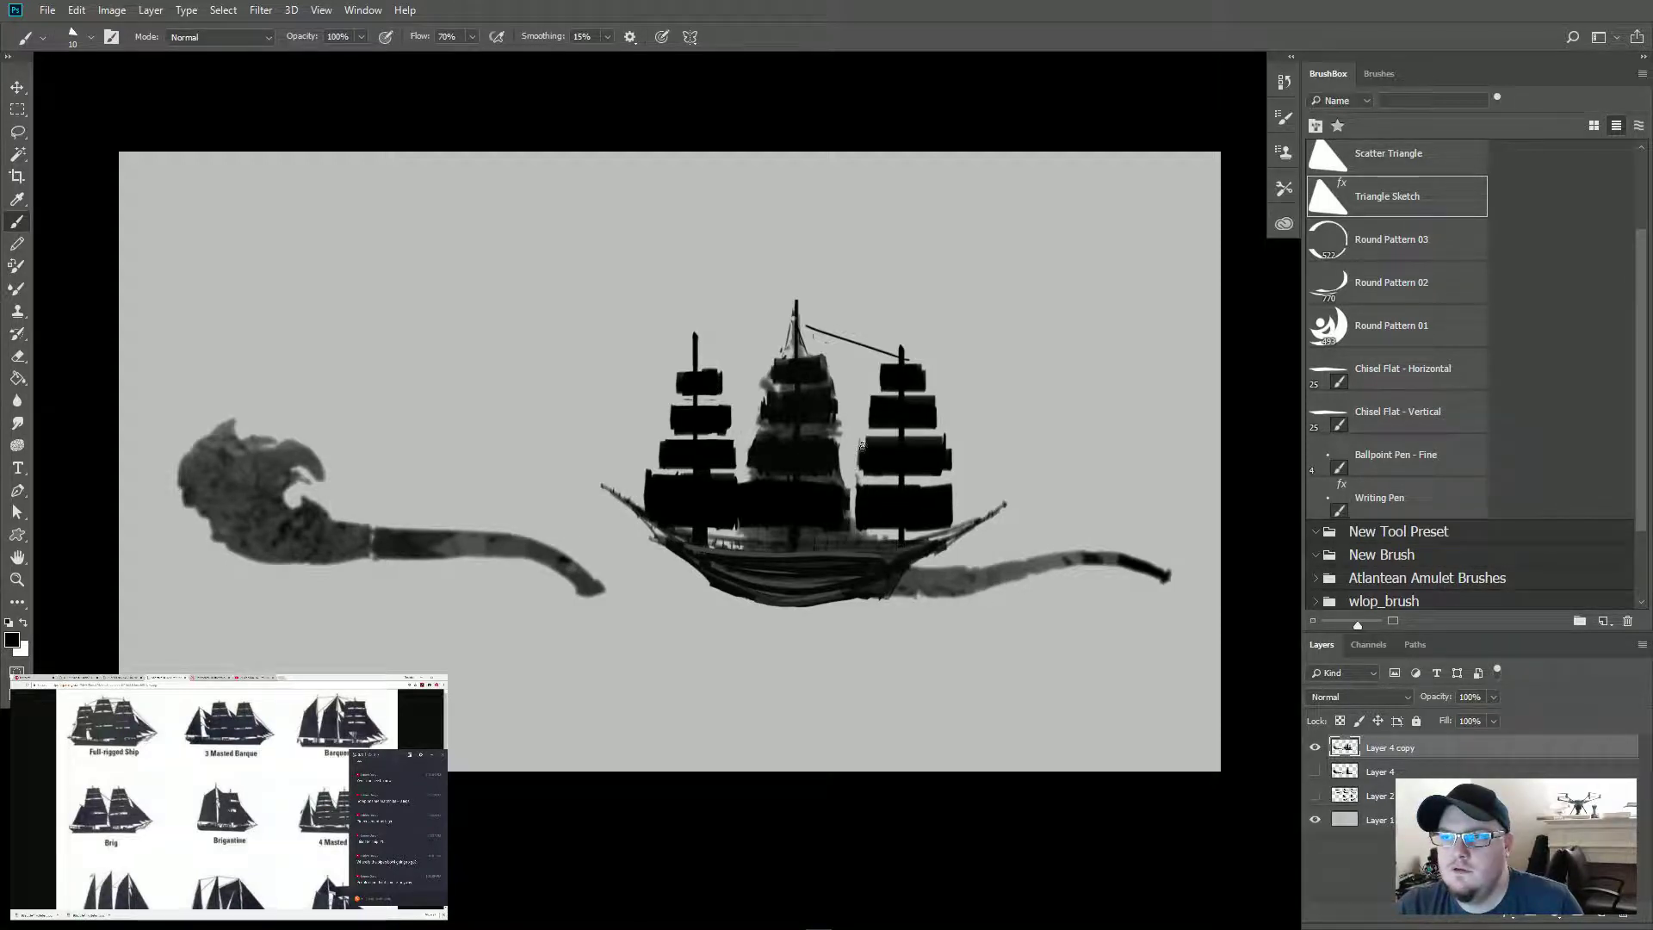
Step: Flare the corners of the right mast's sails with the brush and erase arched gaps beneath them to make them look billowed
mouse_move(860, 451)
mouse_down()
mouse_move(850, 530)
mouse_move(948, 500)
mouse_move(960, 528)
mouse_move(948, 496)
mouse_move(896, 489)
mouse_up()
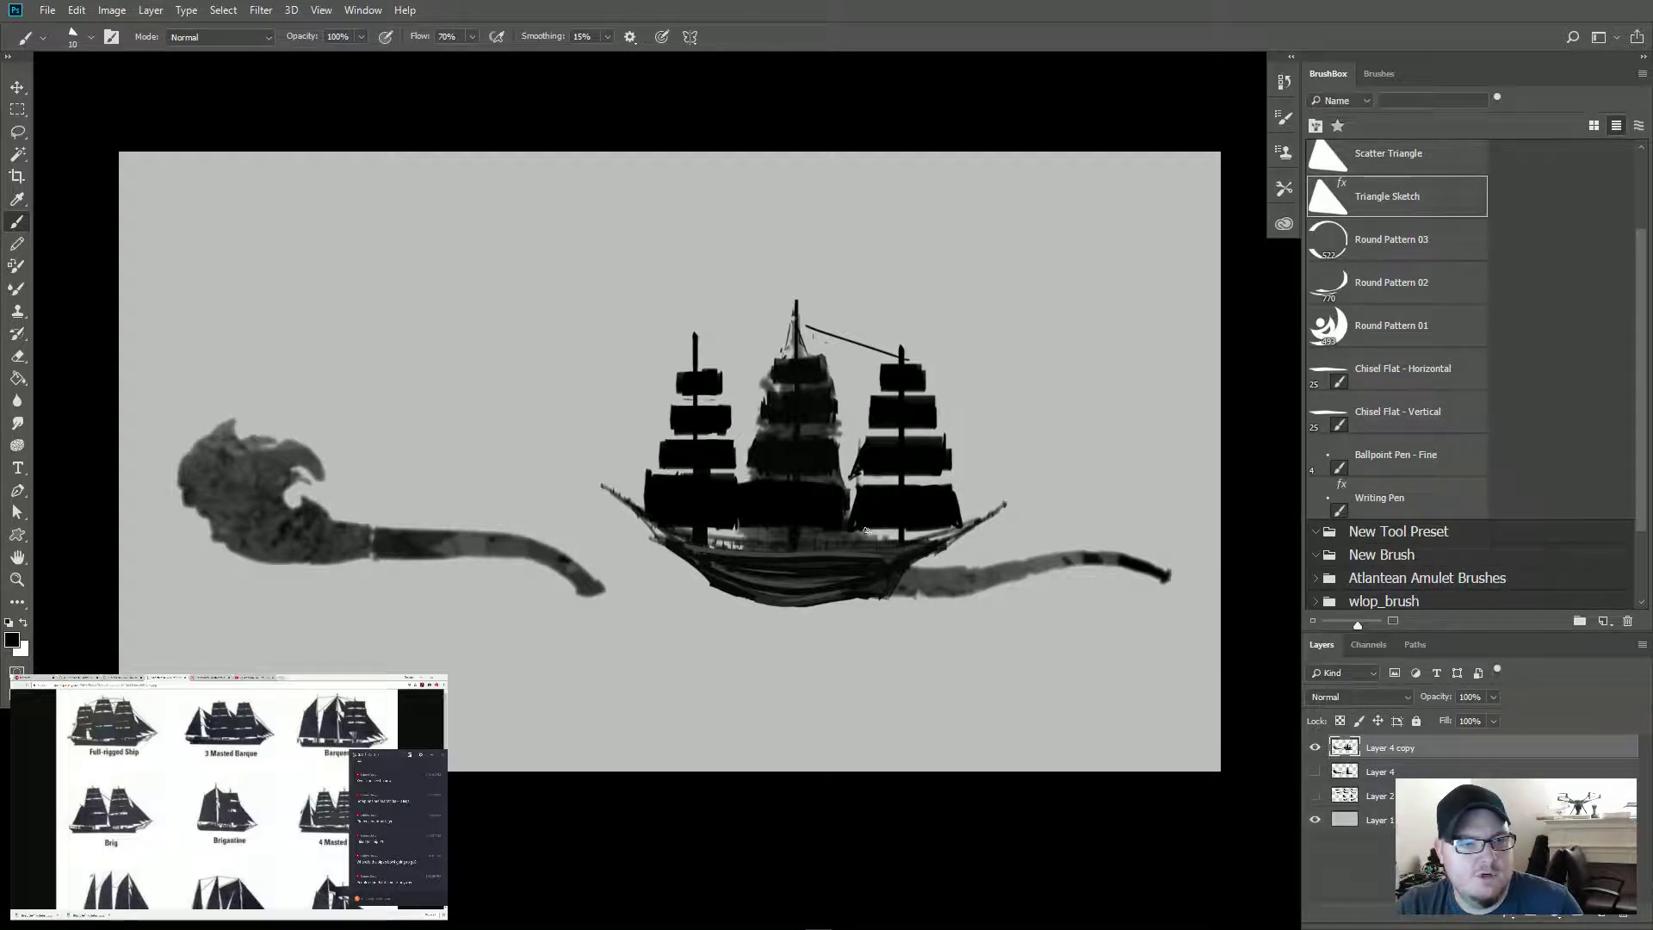
key(e)
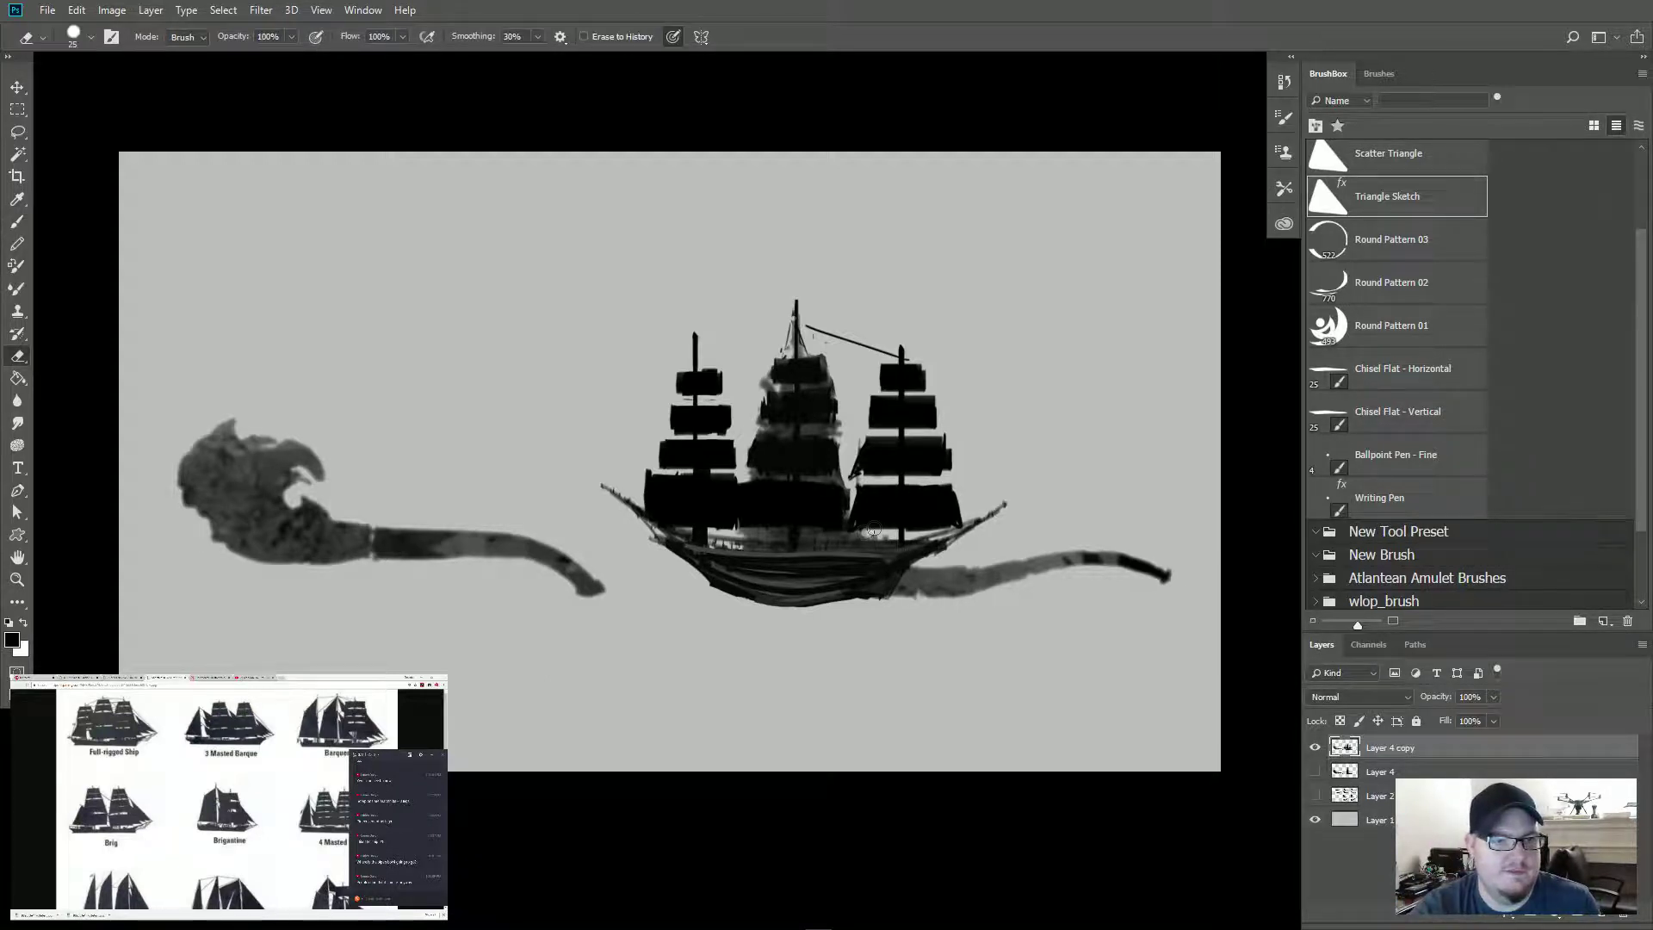
drag(892, 532, 931, 525)
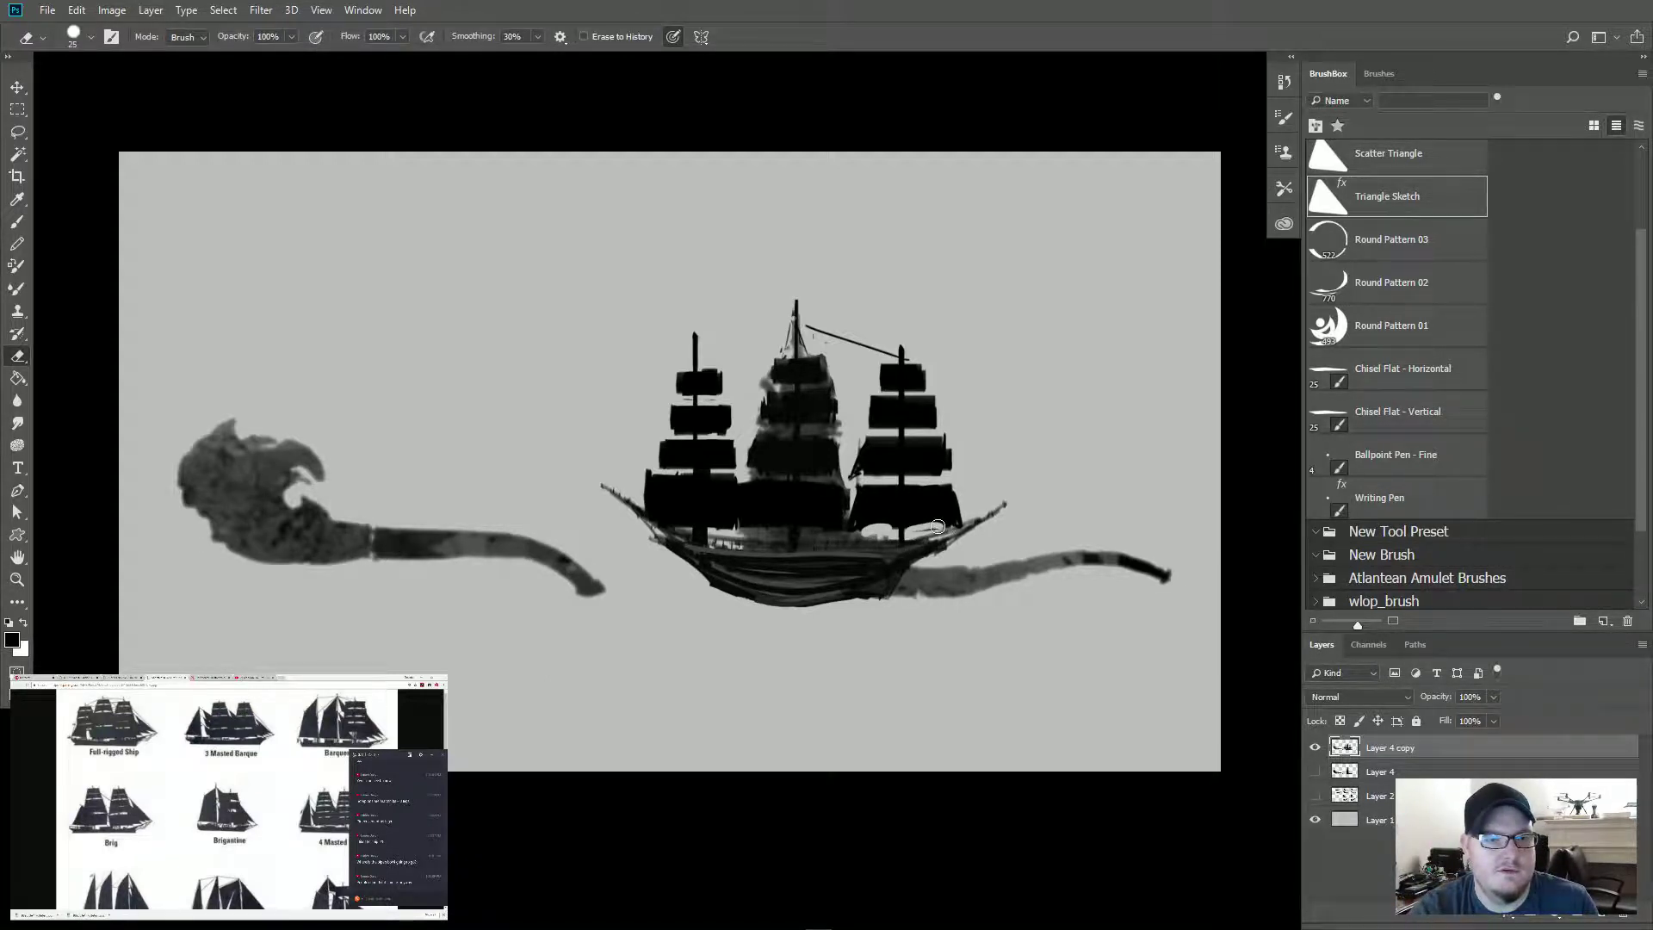
key(ctrl+z)
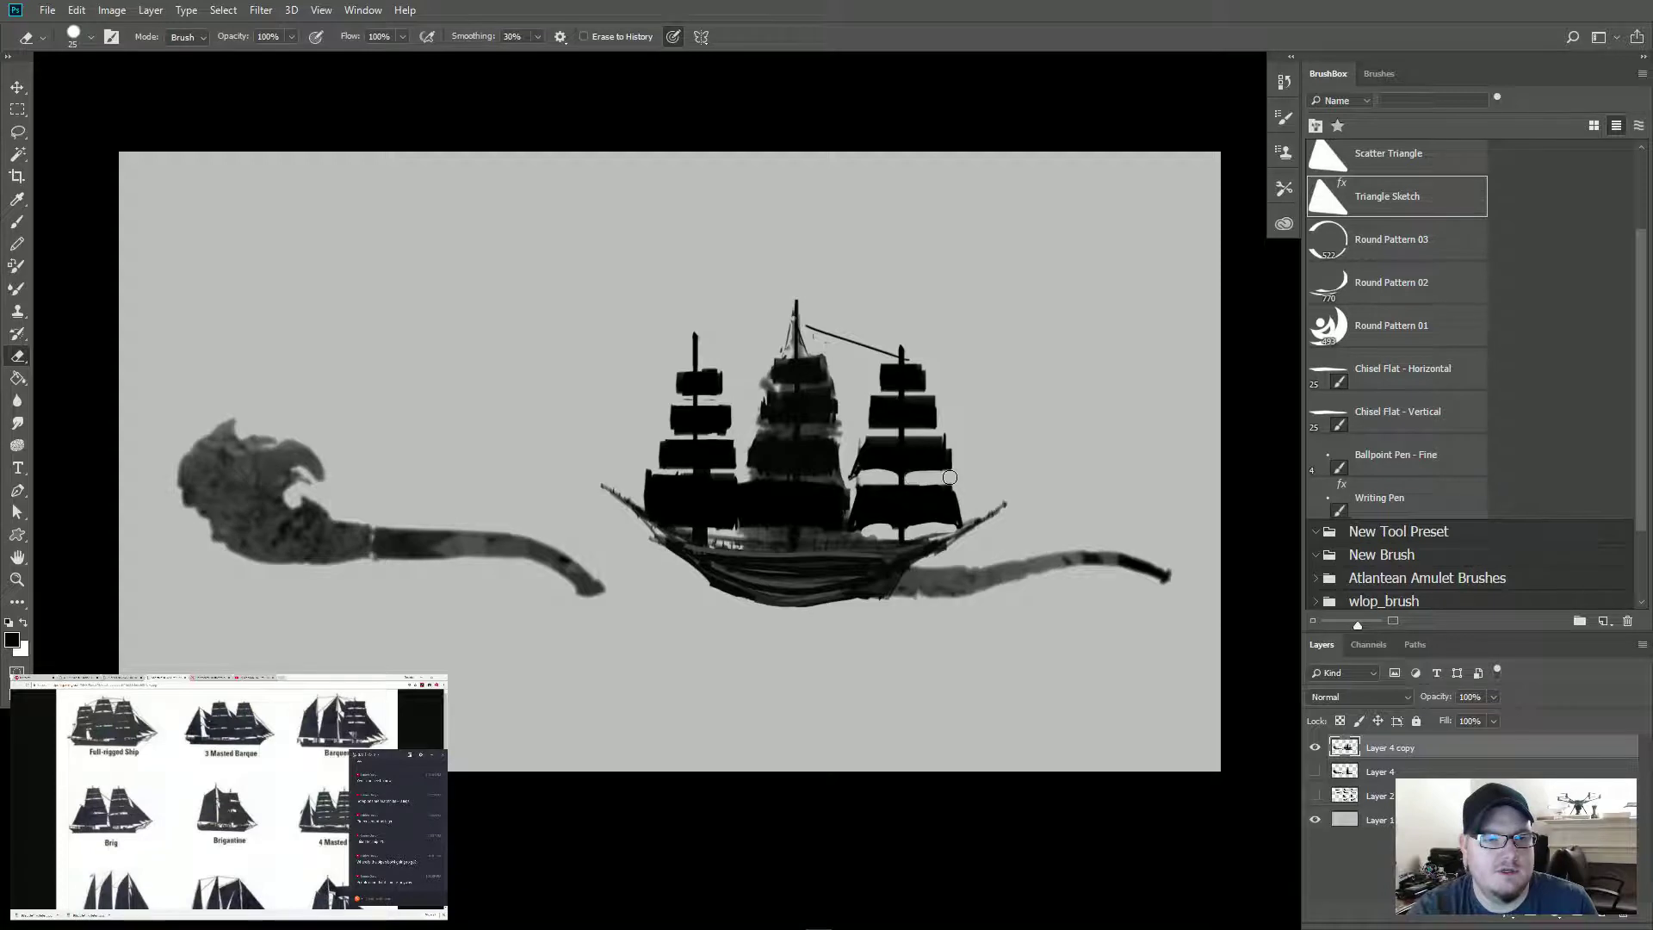
key(b)
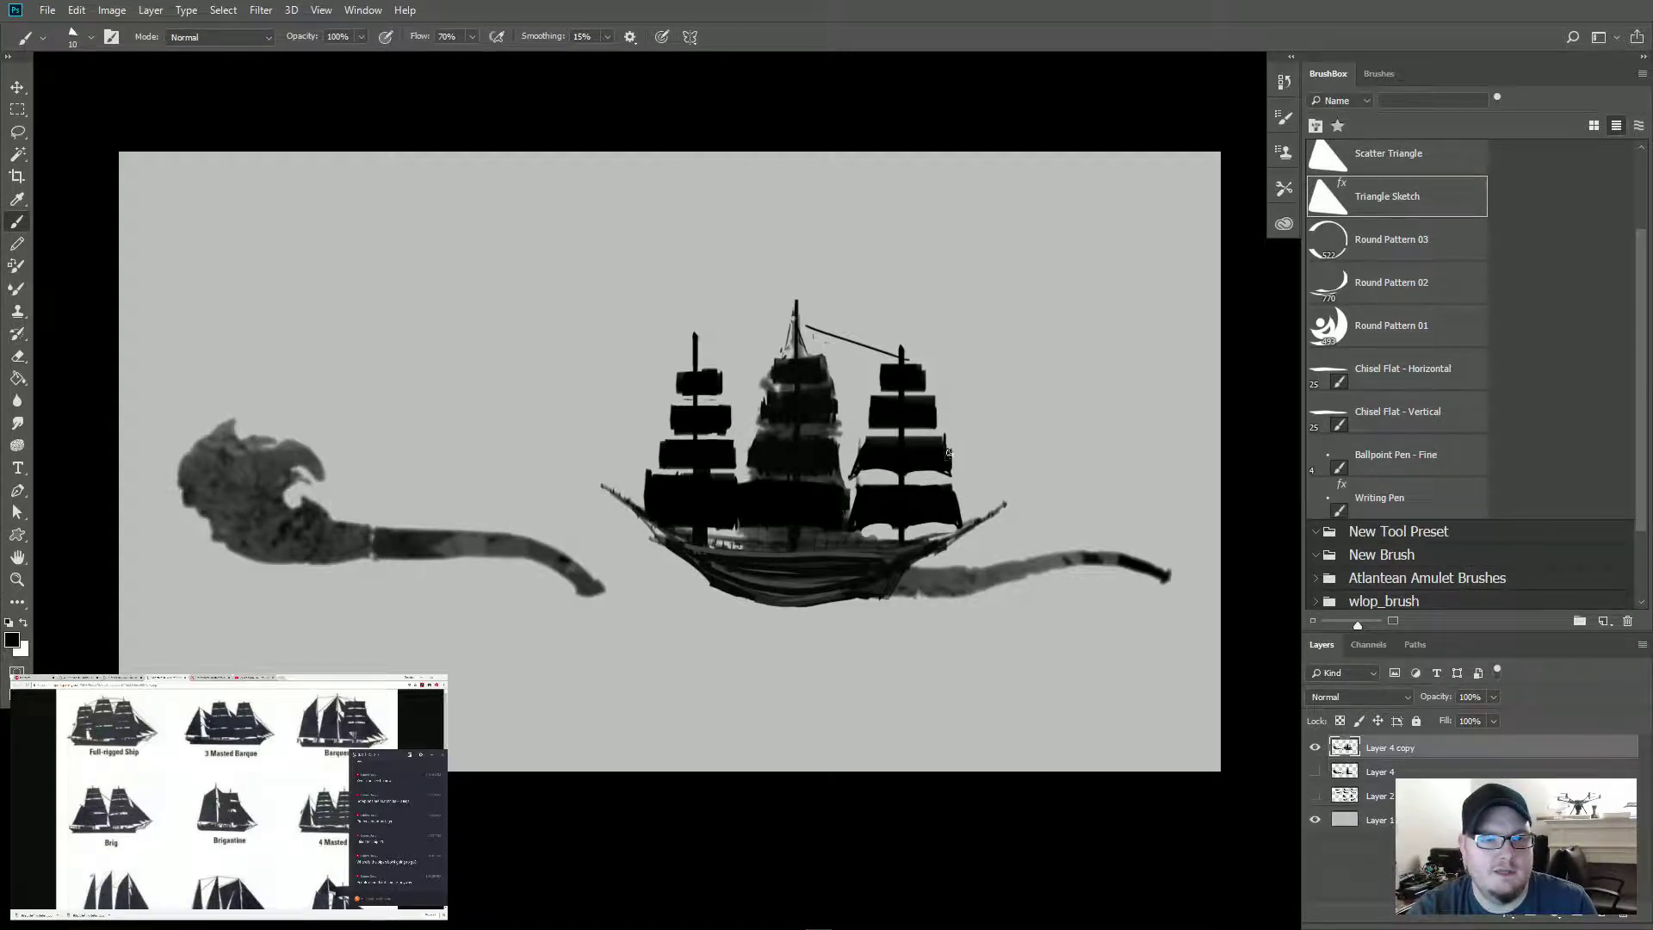
drag(941, 443, 951, 465)
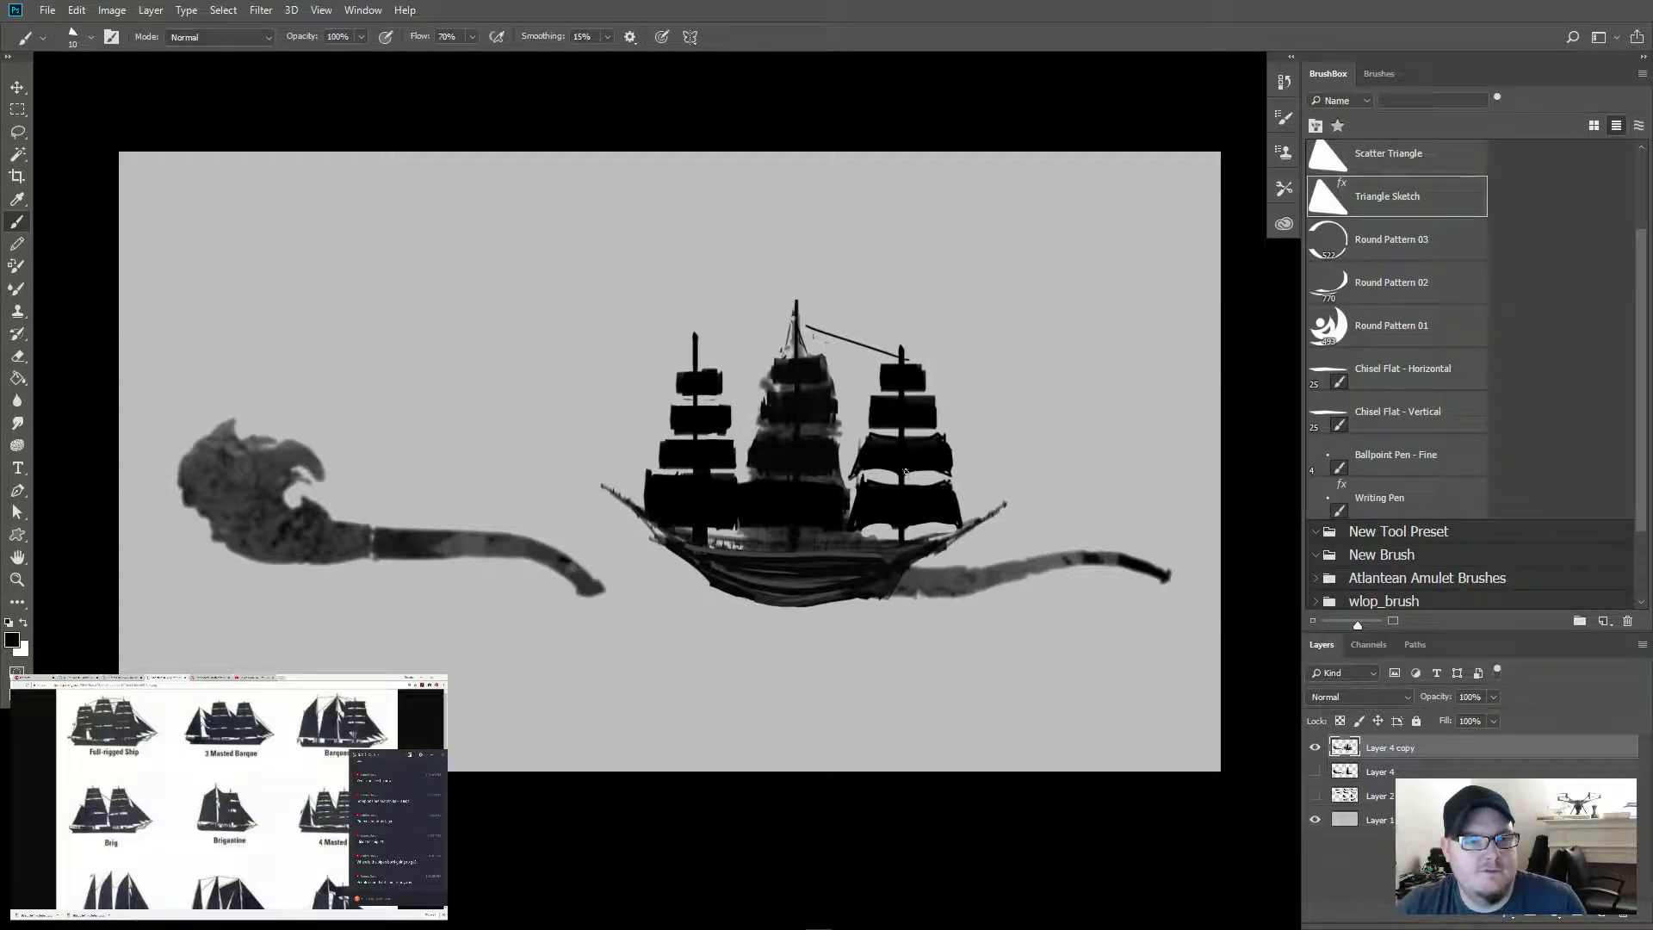
key(shift)
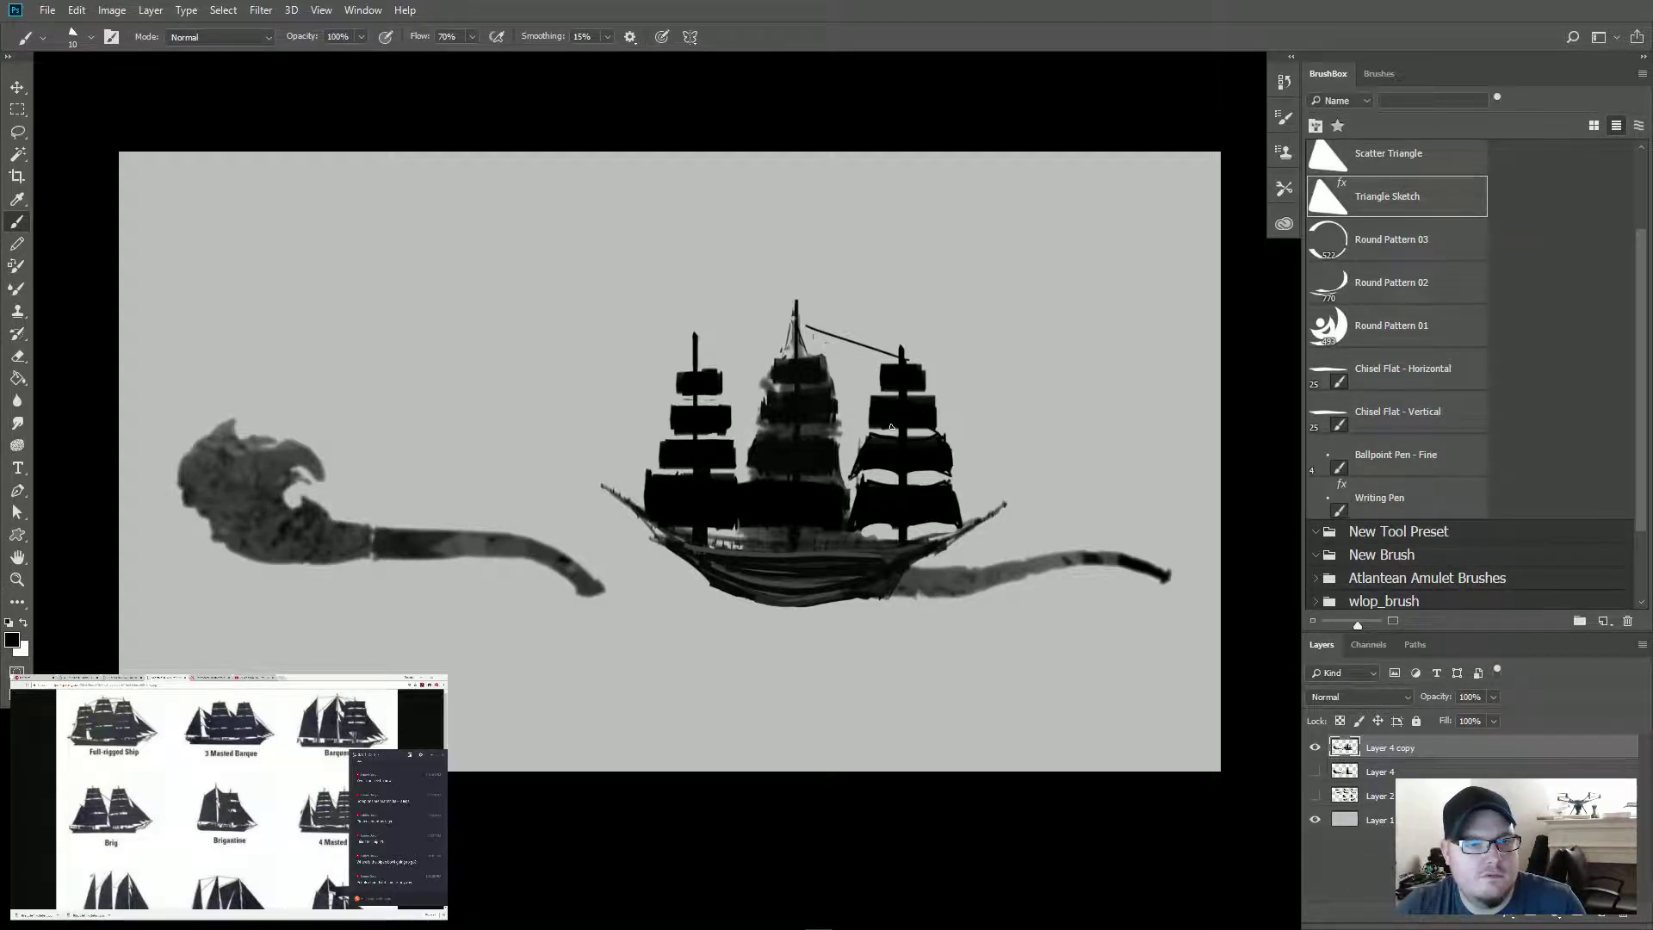
key(e)
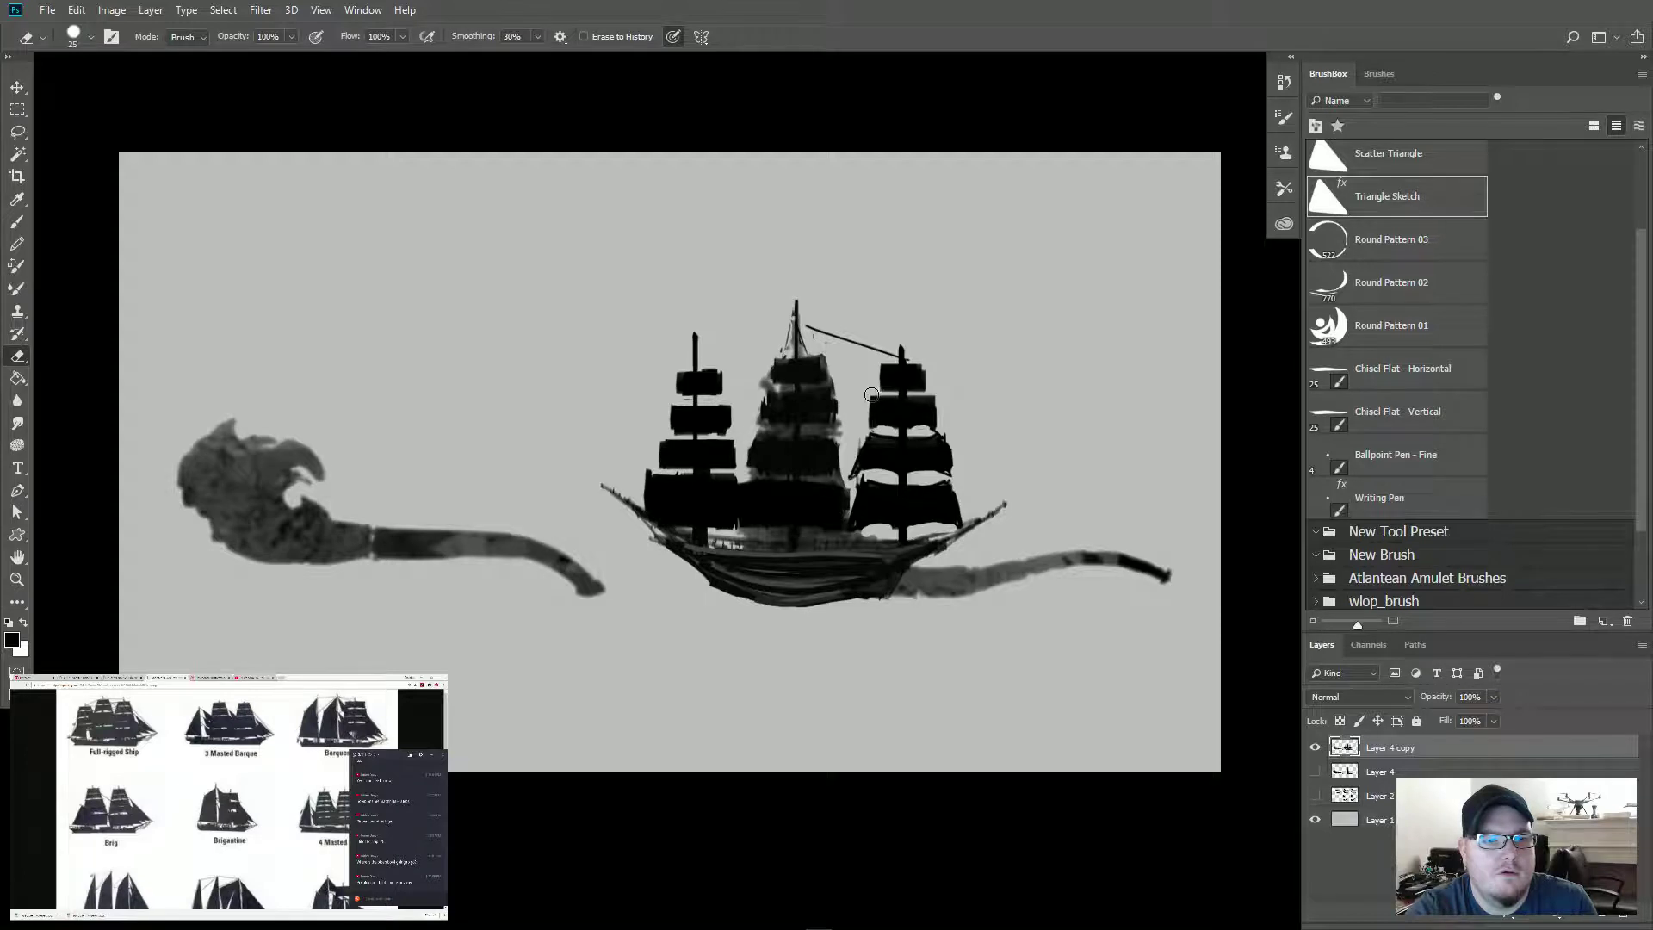
mouse_move(895, 395)
mouse_down()
mouse_move(879, 398)
mouse_move(927, 393)
mouse_up()
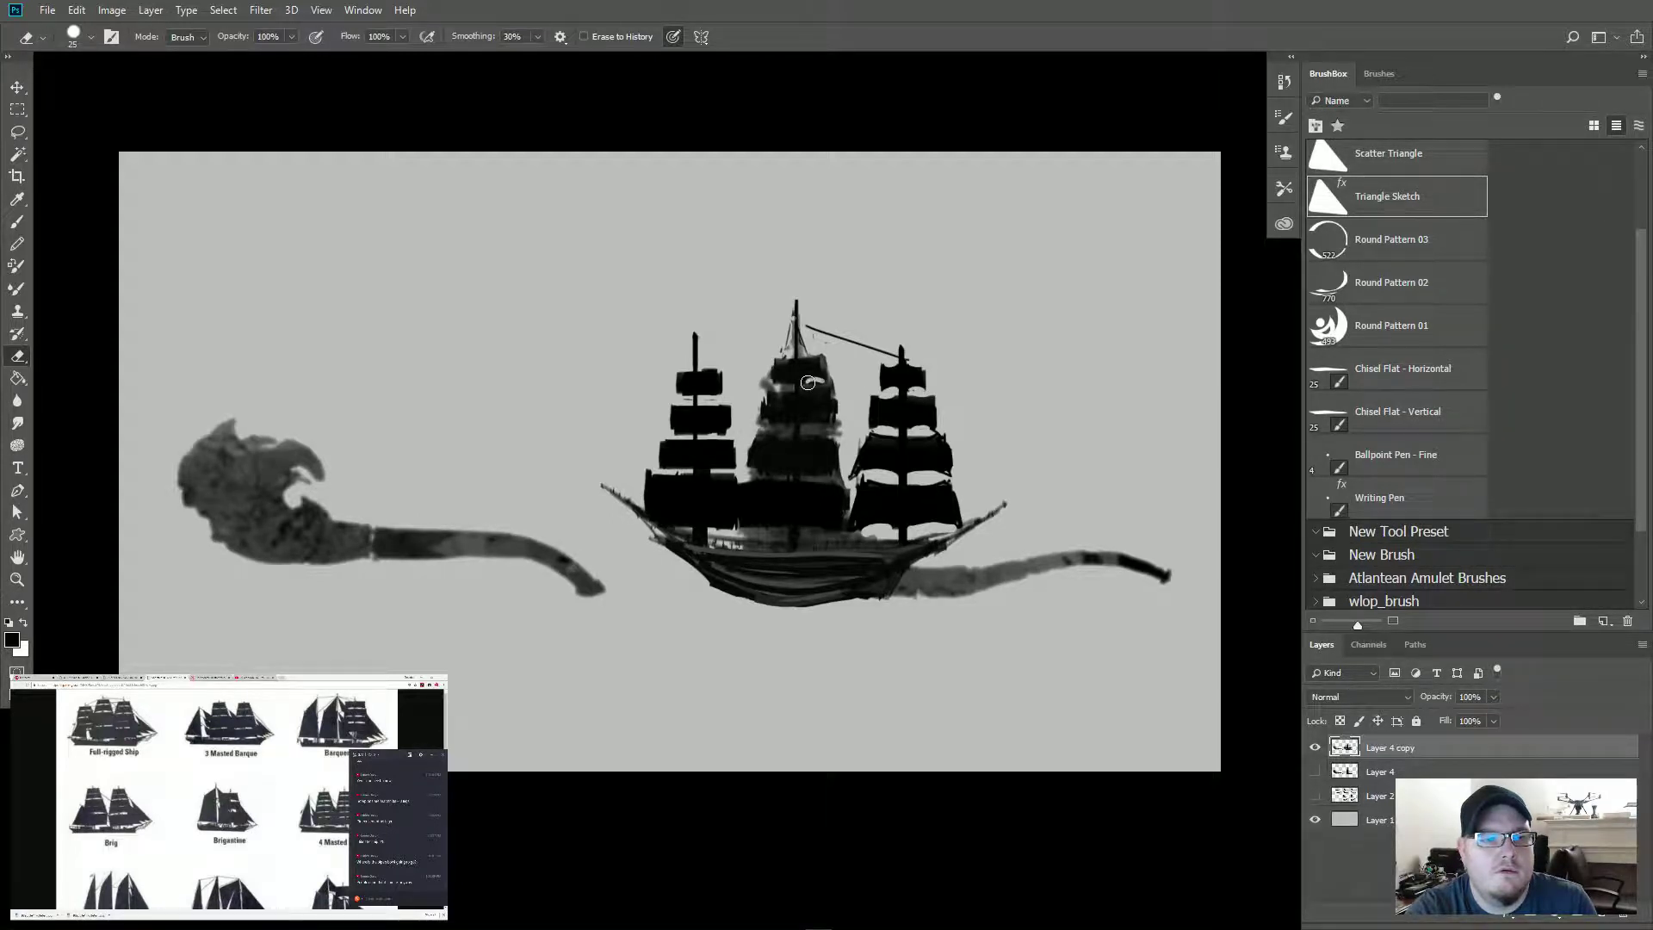
Step: Erase arched gaps beneath the central and left masts' sails on both sides of each mast
drag(808, 382, 823, 381)
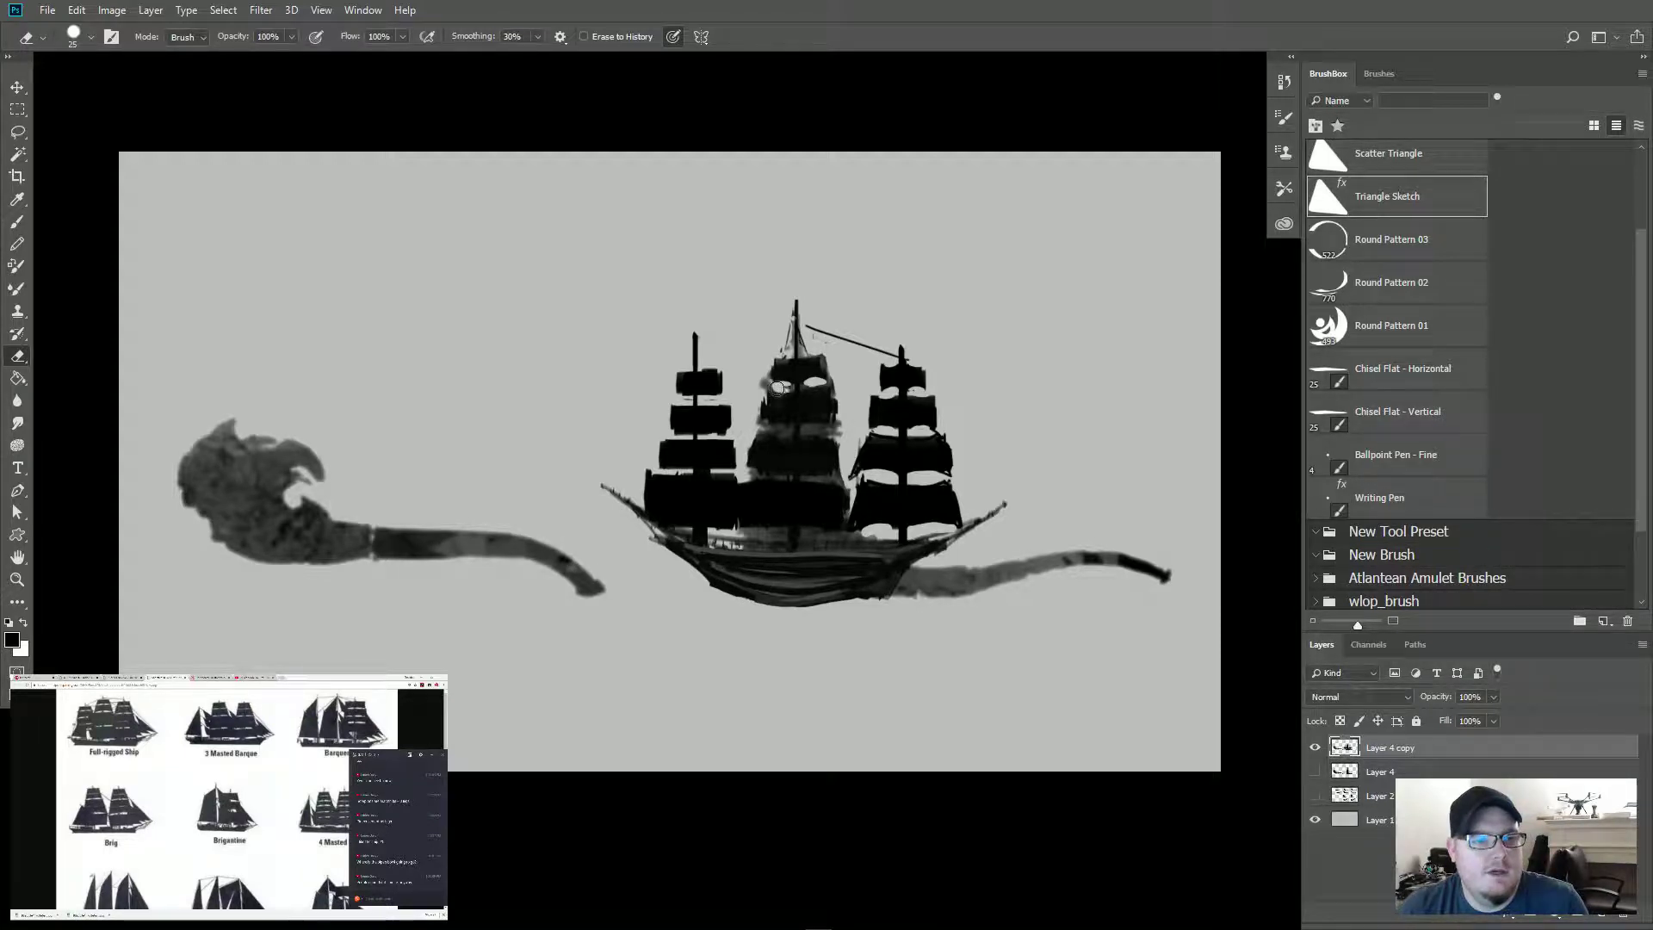
mouse_move(775, 387)
mouse_down()
mouse_move(805, 384)
mouse_move(810, 413)
mouse_move(776, 431)
mouse_move(825, 432)
mouse_move(763, 435)
mouse_move(754, 479)
mouse_move(828, 479)
mouse_up()
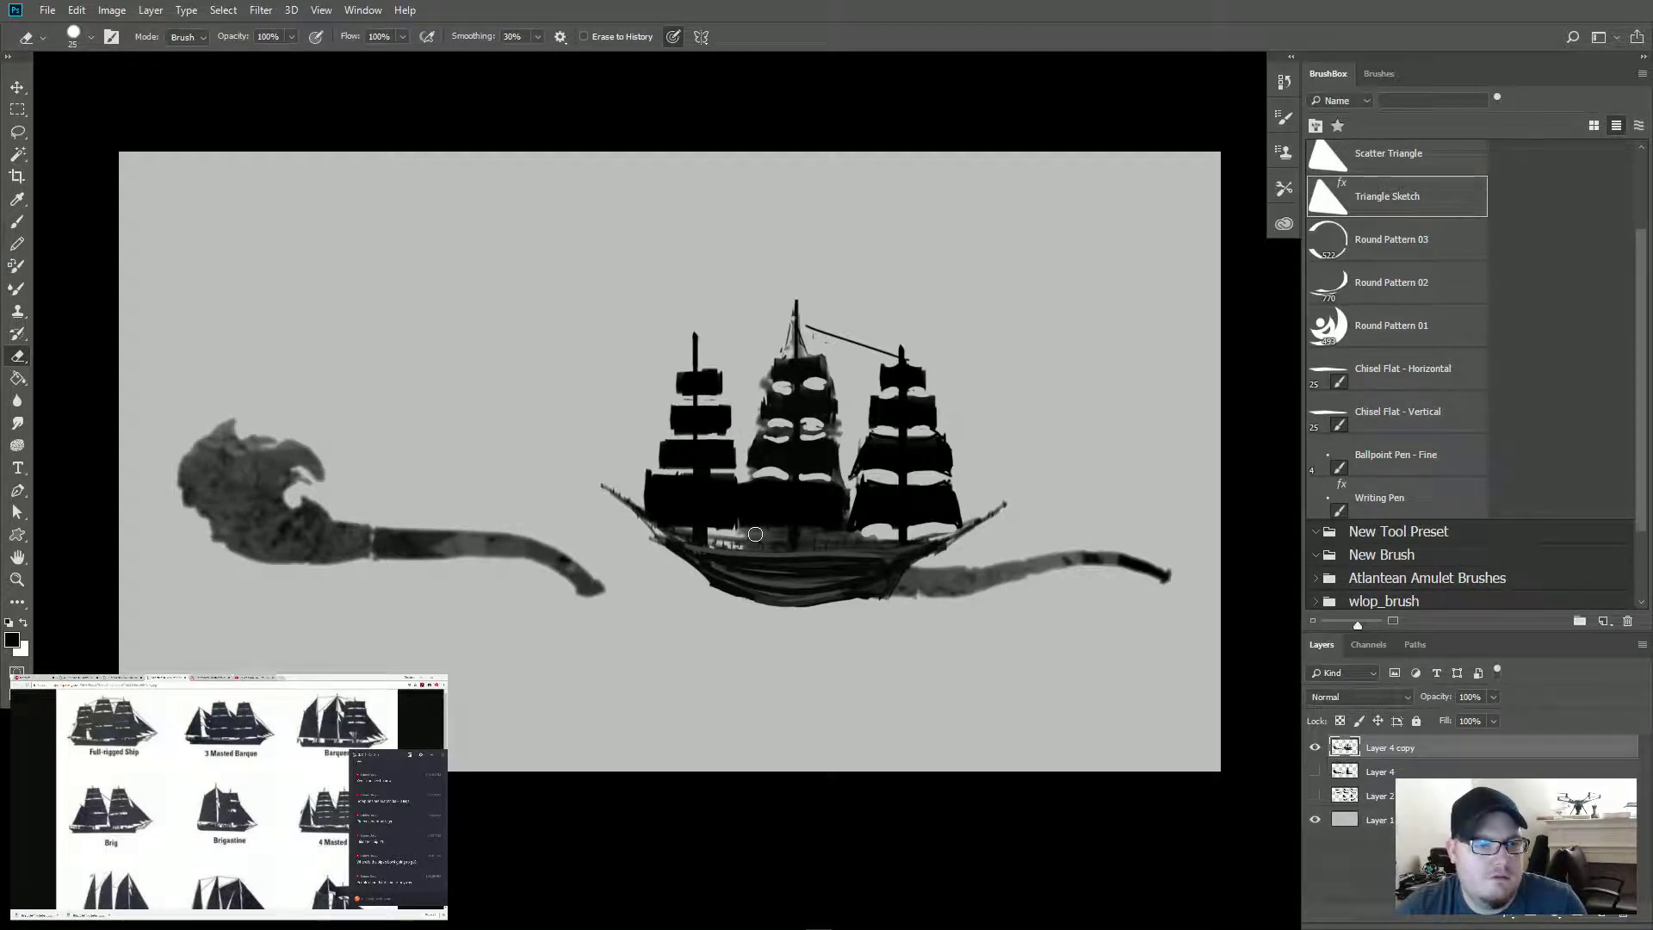
drag(755, 533, 836, 531)
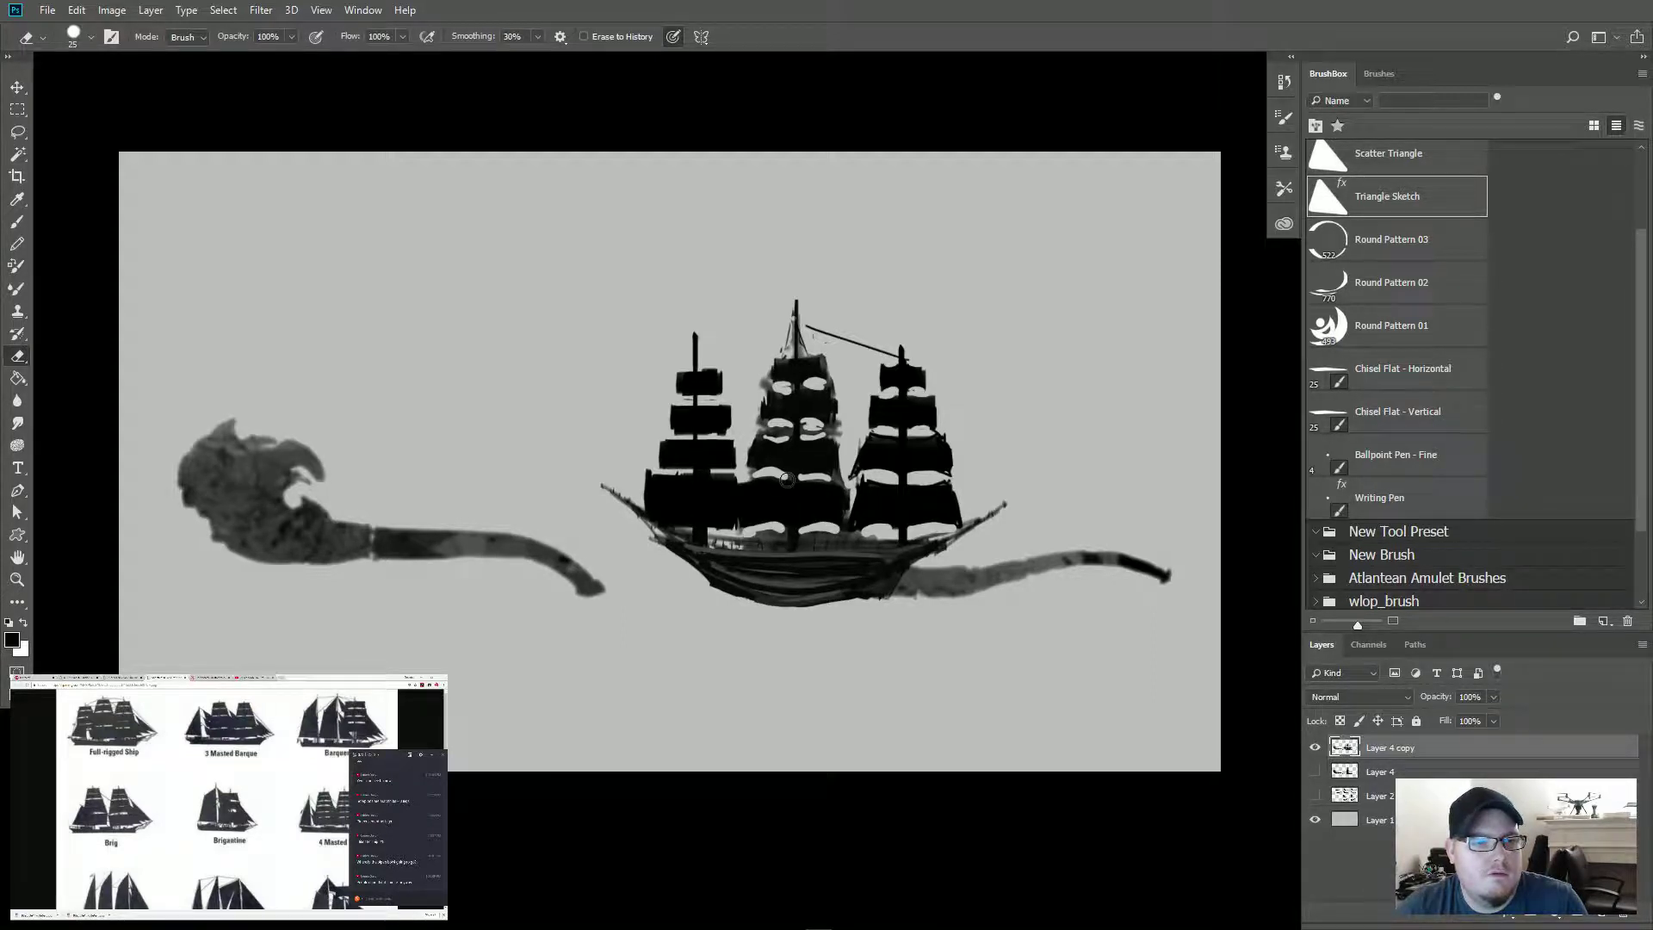
drag(786, 480, 831, 485)
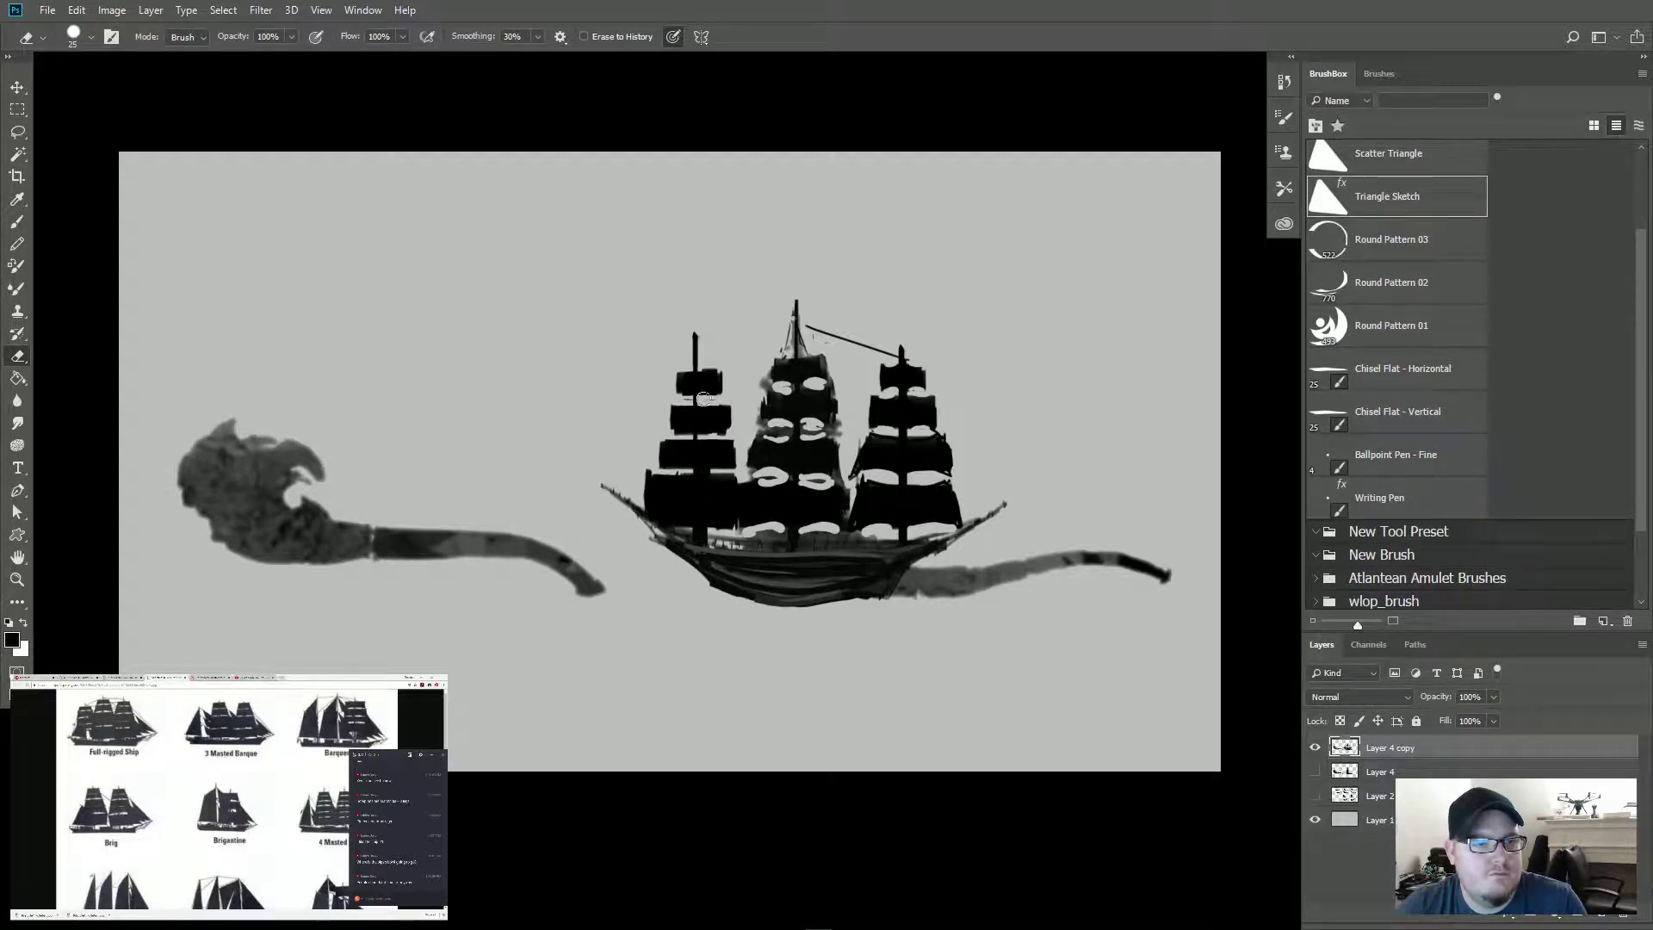
mouse_move(701, 363)
mouse_down()
mouse_move(743, 371)
mouse_move(707, 398)
mouse_move(693, 373)
mouse_move(696, 399)
mouse_move(662, 407)
mouse_move(734, 404)
mouse_move(720, 429)
mouse_move(662, 436)
mouse_move(725, 446)
mouse_move(719, 459)
mouse_move(662, 481)
mouse_move(678, 472)
mouse_move(639, 469)
mouse_move(737, 480)
mouse_move(706, 507)
mouse_move(705, 526)
mouse_move(727, 524)
mouse_move(665, 521)
mouse_up()
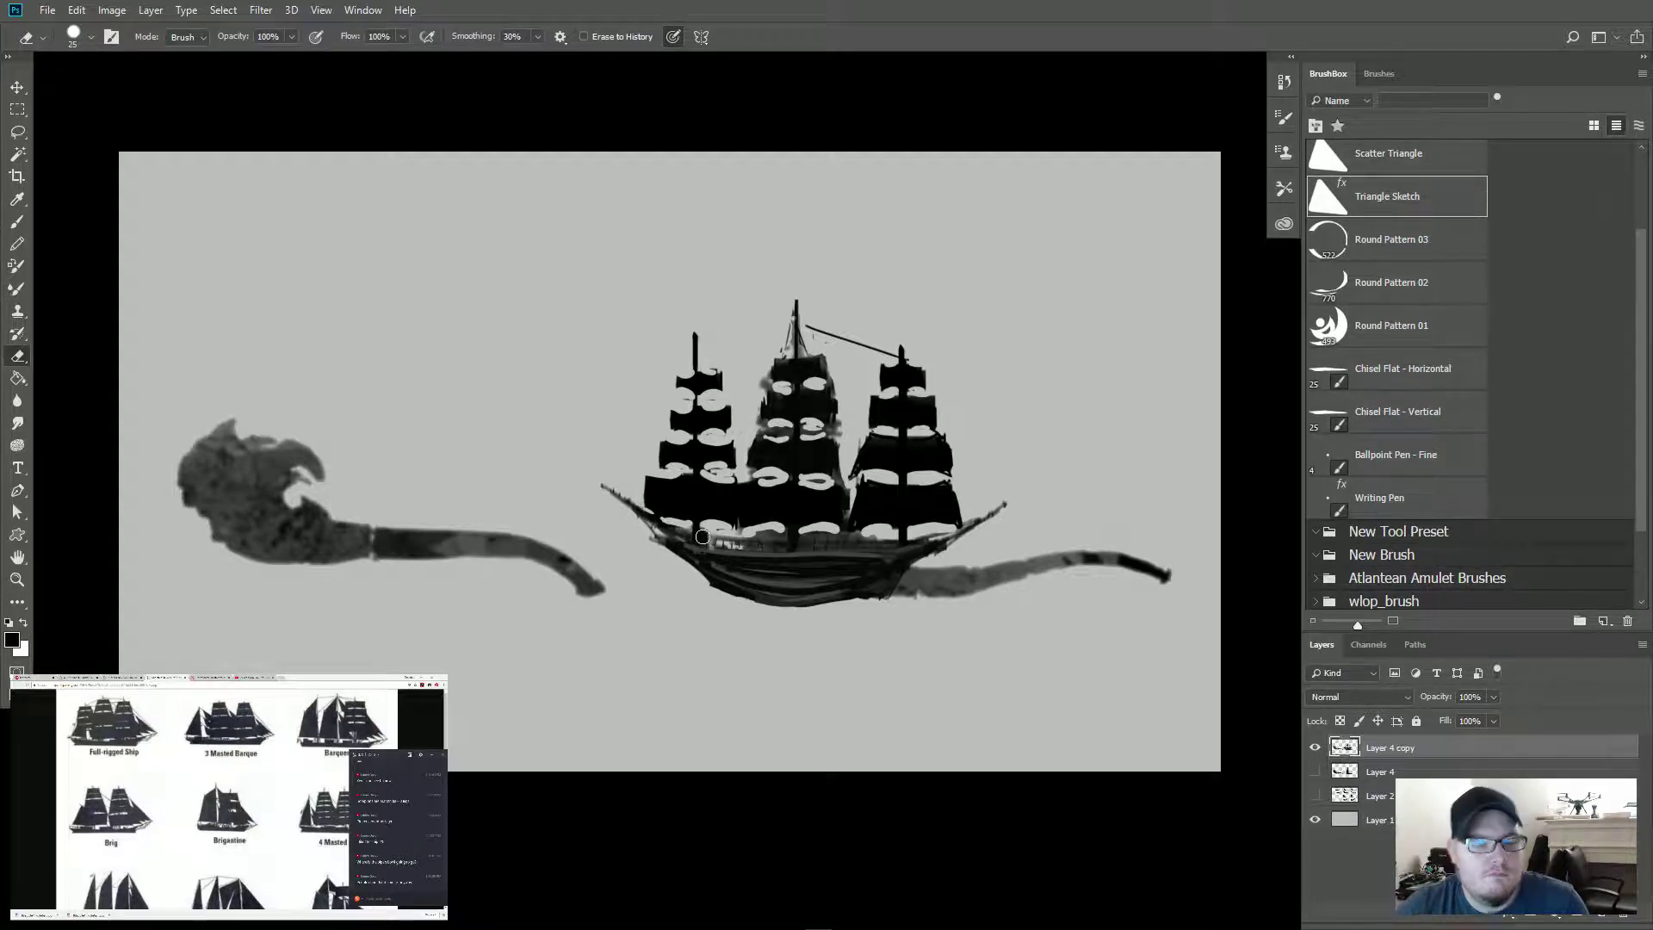
Step: Paint pointed, flared corners on the left mast's upper sails and thicken the mast between them with the Triangle Sketch brush
key(b)
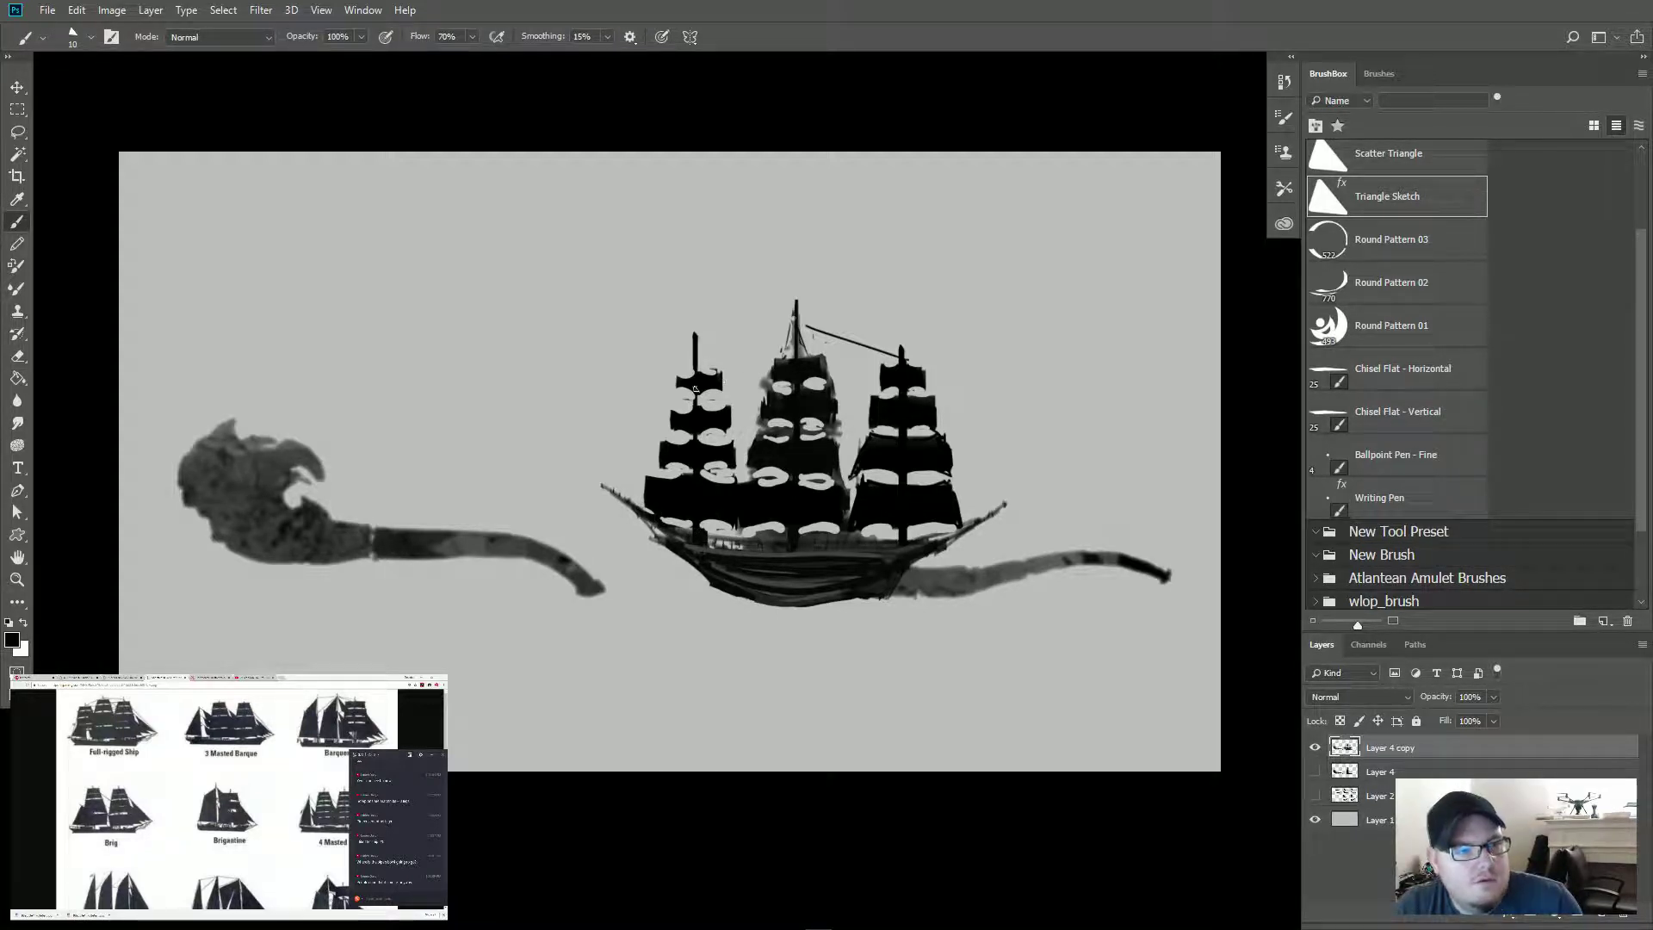
drag(675, 391, 699, 373)
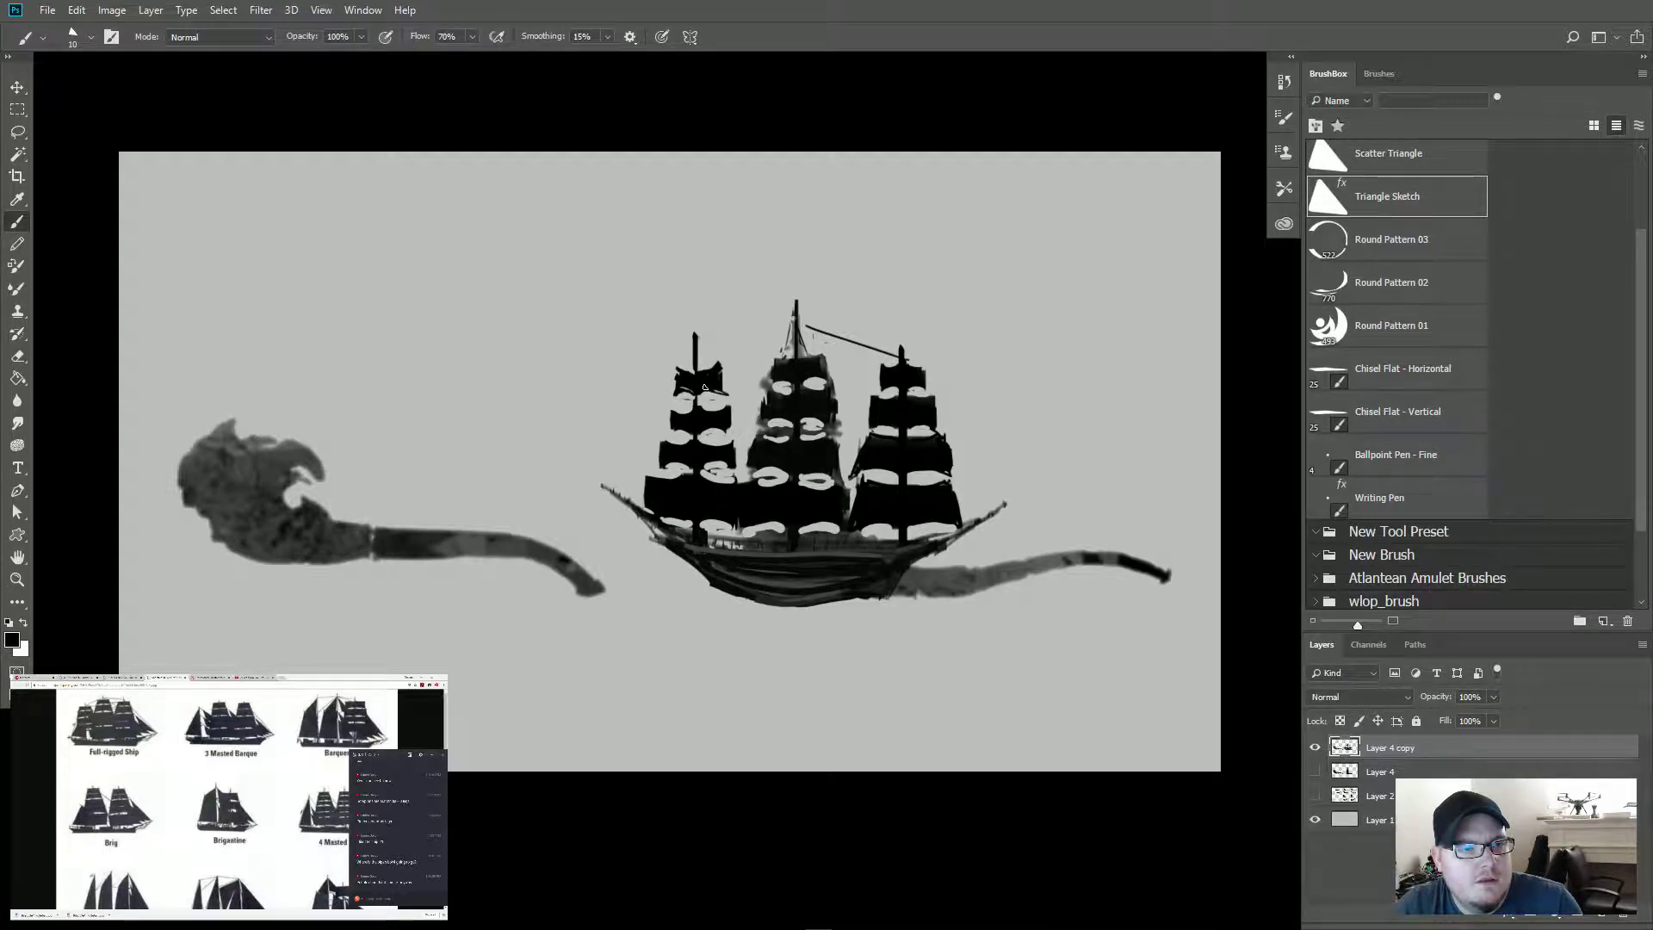
drag(704, 388, 720, 378)
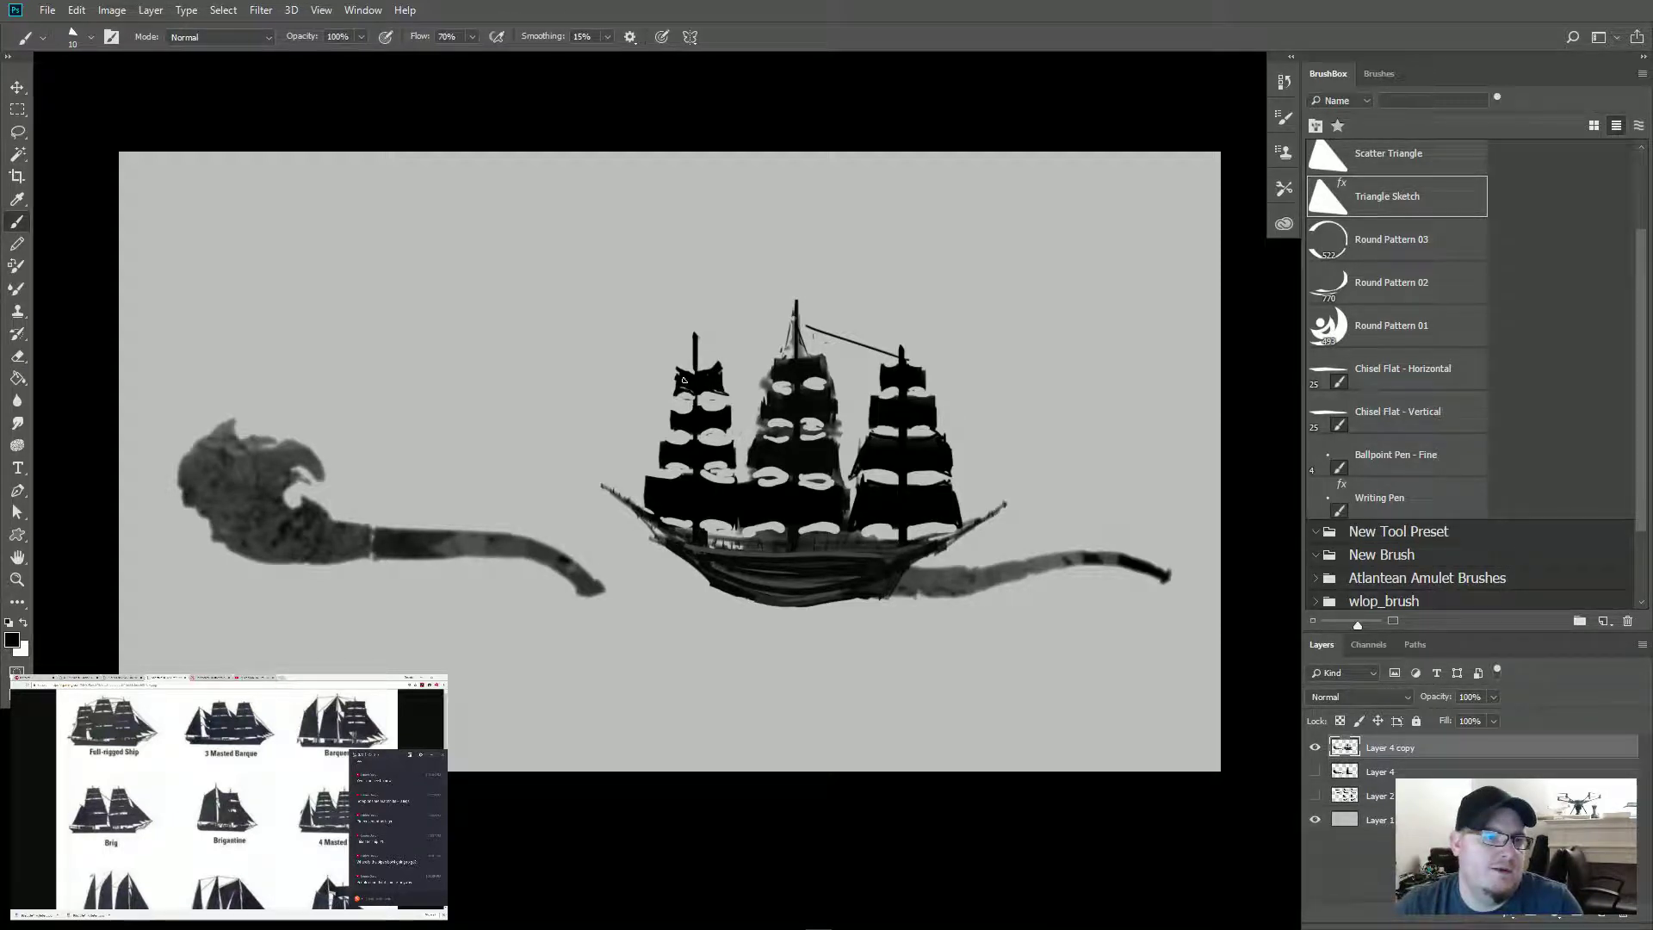
mouse_move(720, 365)
mouse_down()
mouse_move(723, 386)
mouse_move(679, 372)
mouse_move(692, 409)
mouse_move(672, 405)
mouse_move(671, 429)
mouse_up()
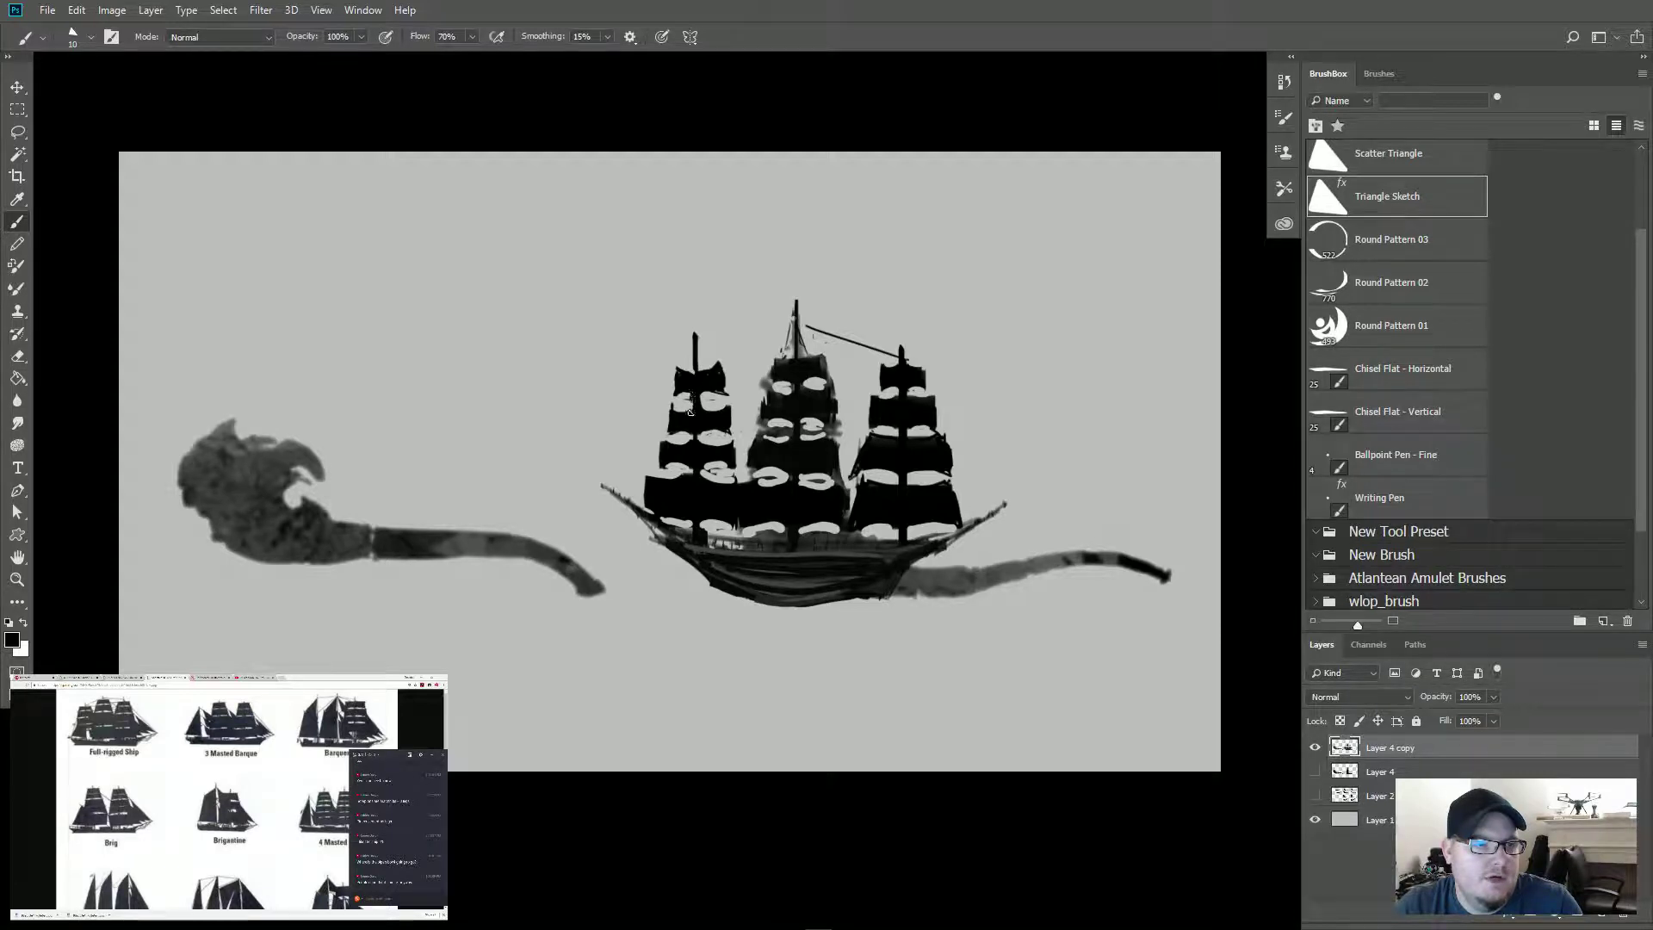
mouse_move(692, 420)
mouse_down()
mouse_move(687, 491)
mouse_move(700, 453)
mouse_up()
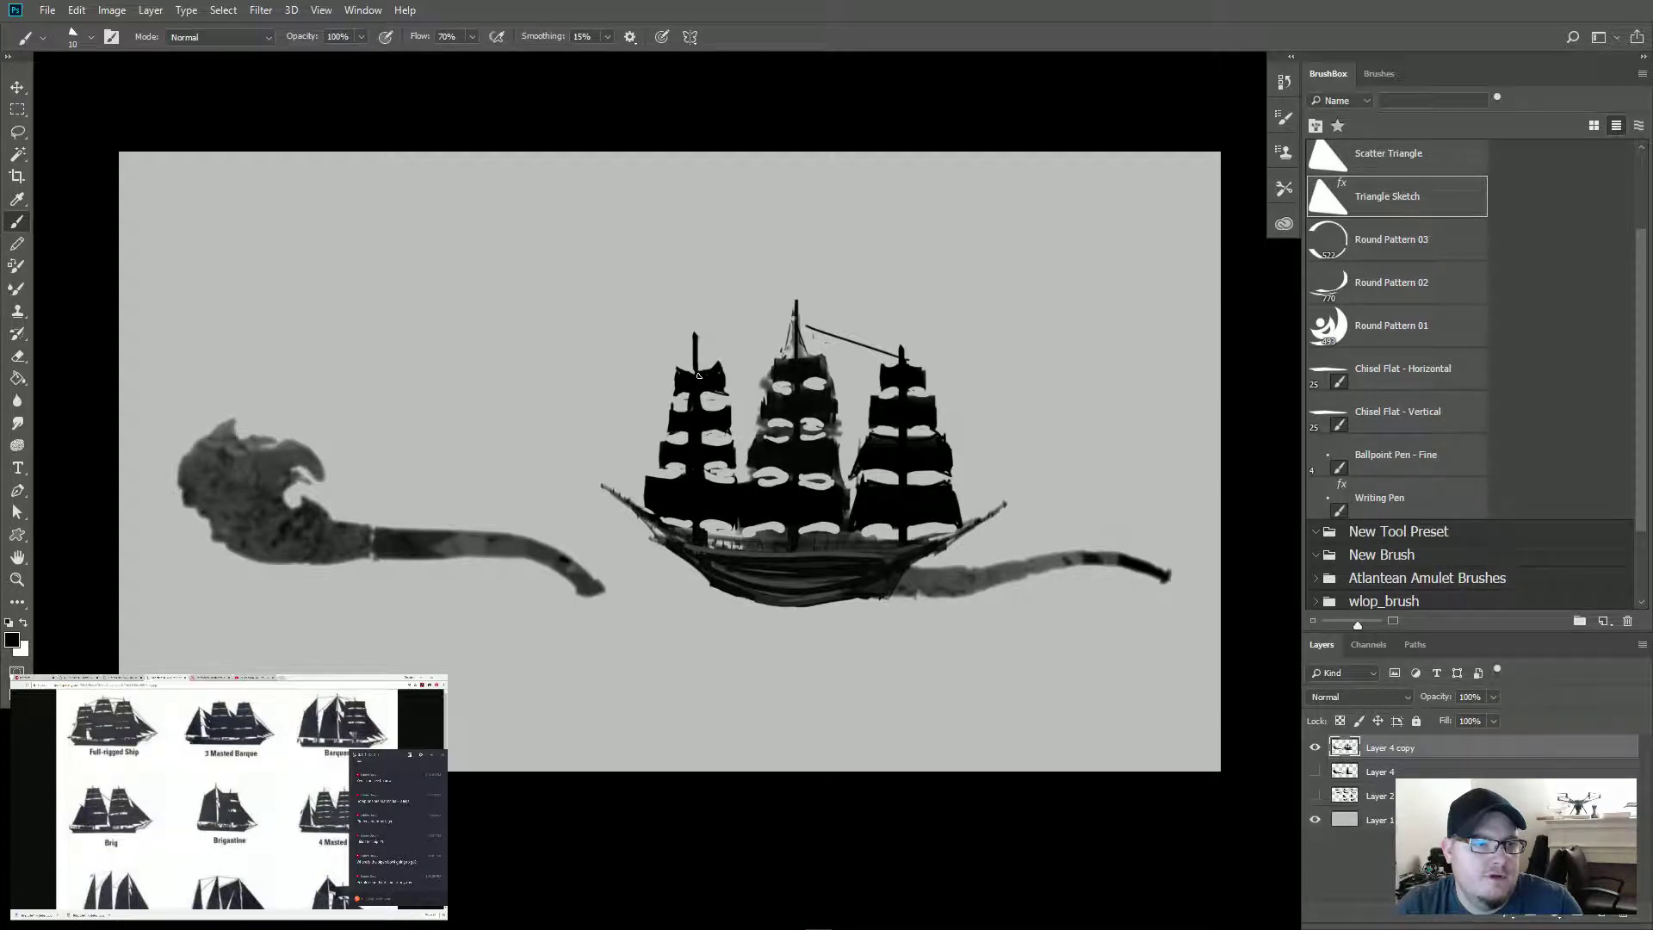
mouse_move(698, 375)
mouse_down()
mouse_move(697, 351)
mouse_move(698, 370)
mouse_up()
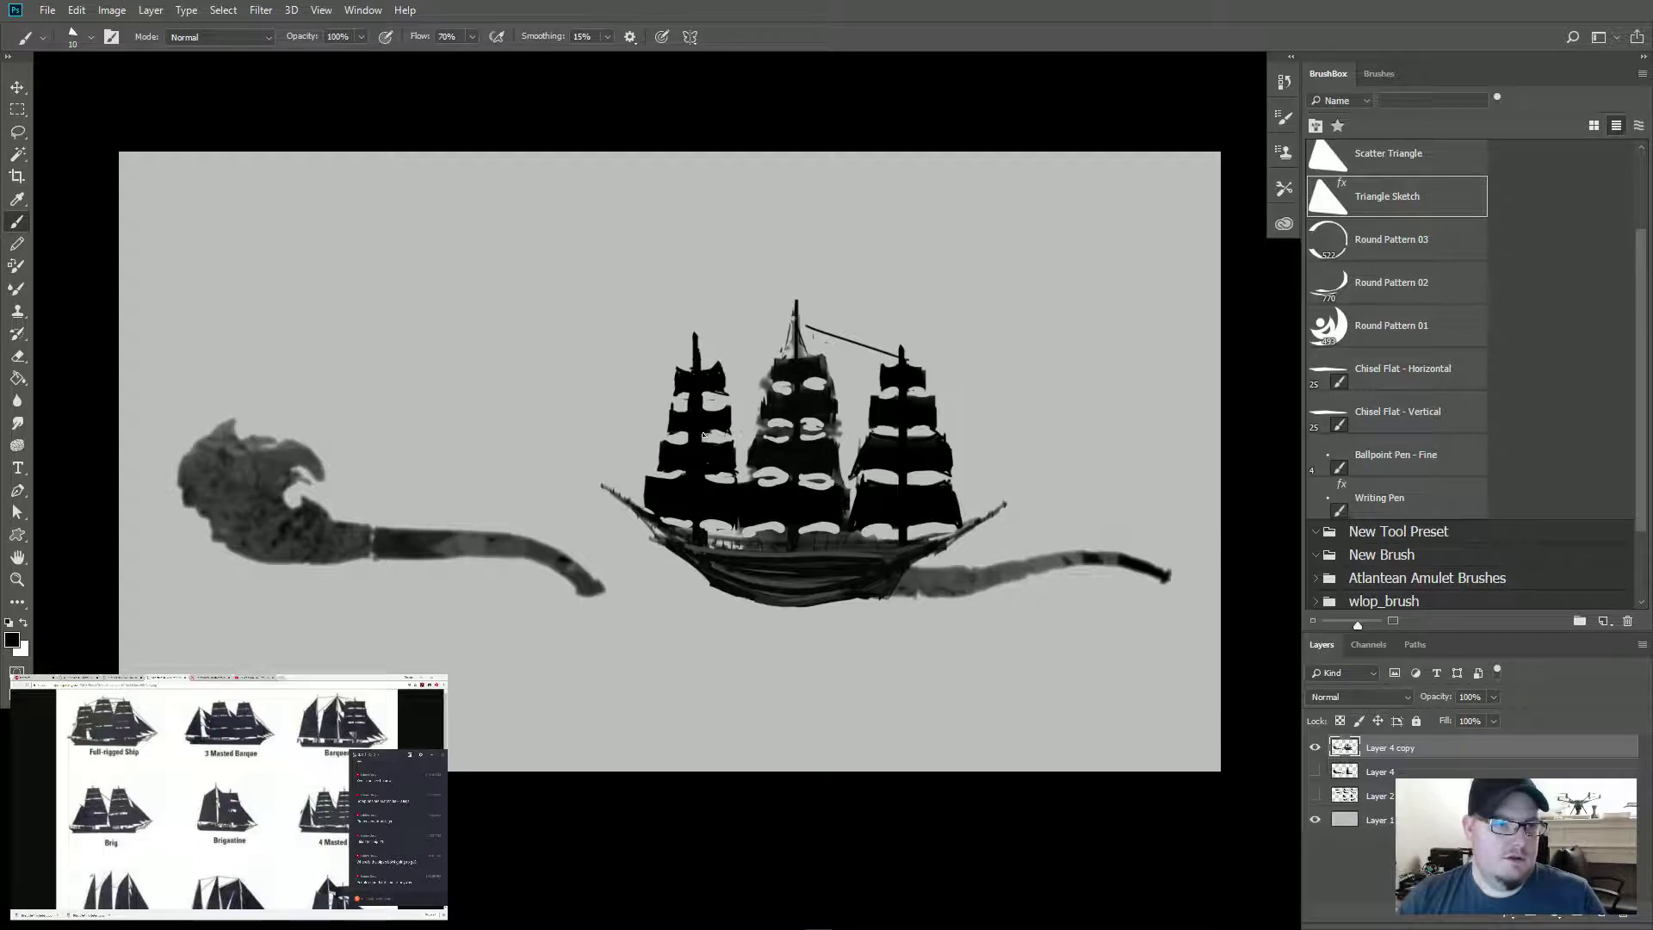
drag(680, 424, 667, 424)
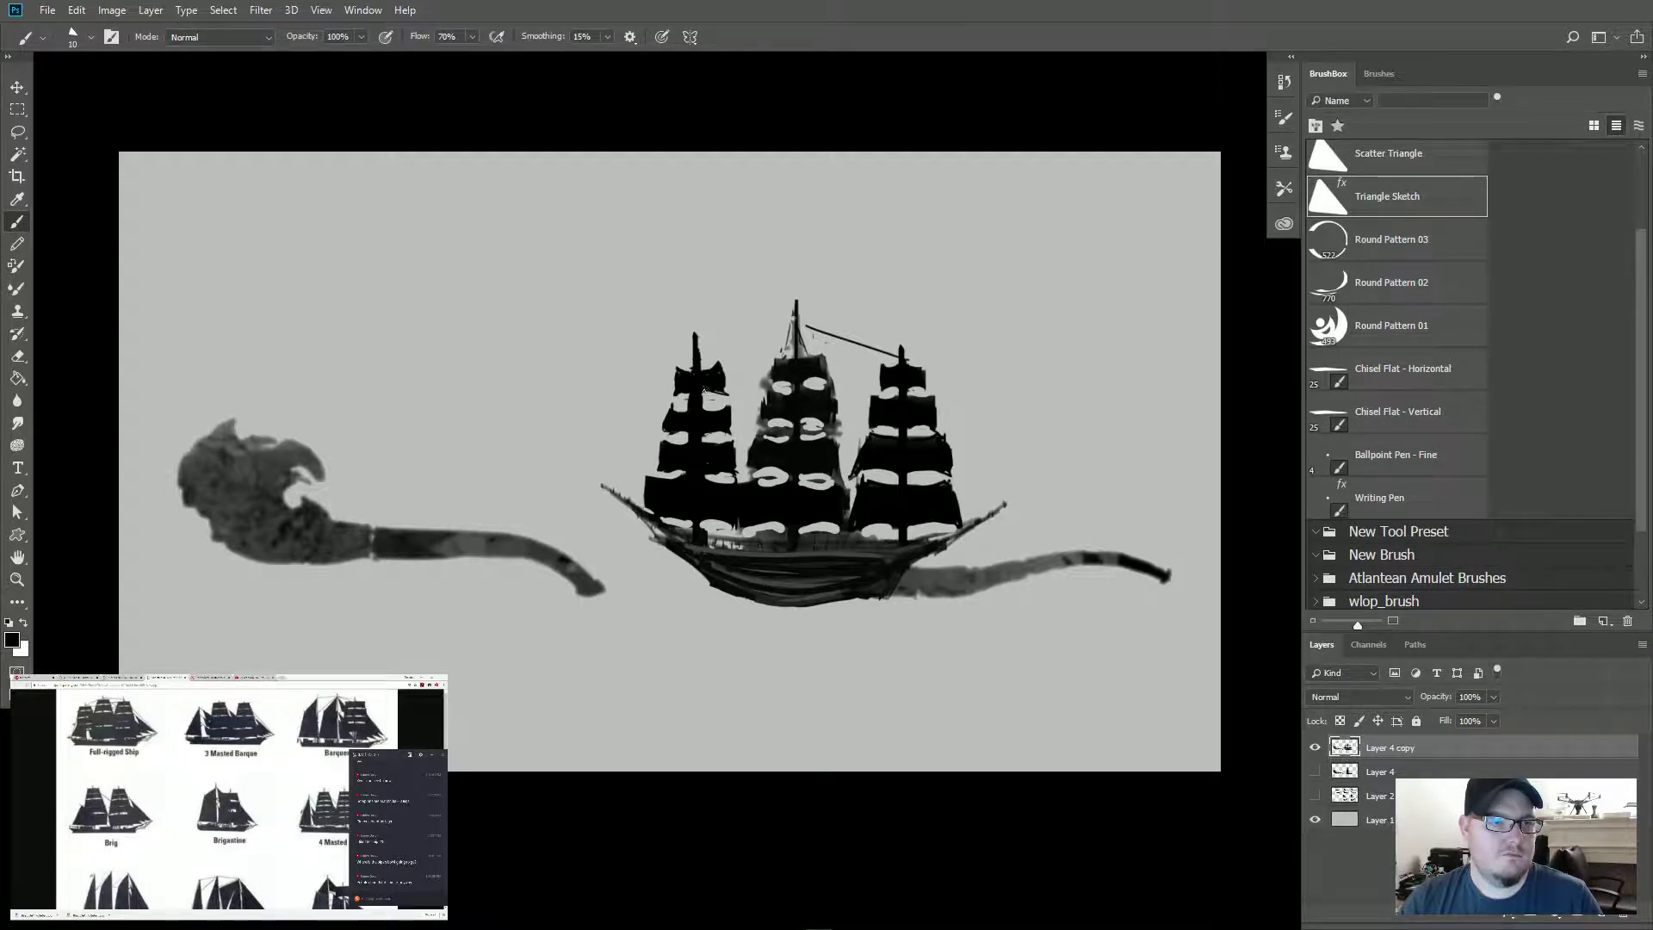
drag(719, 376, 725, 373)
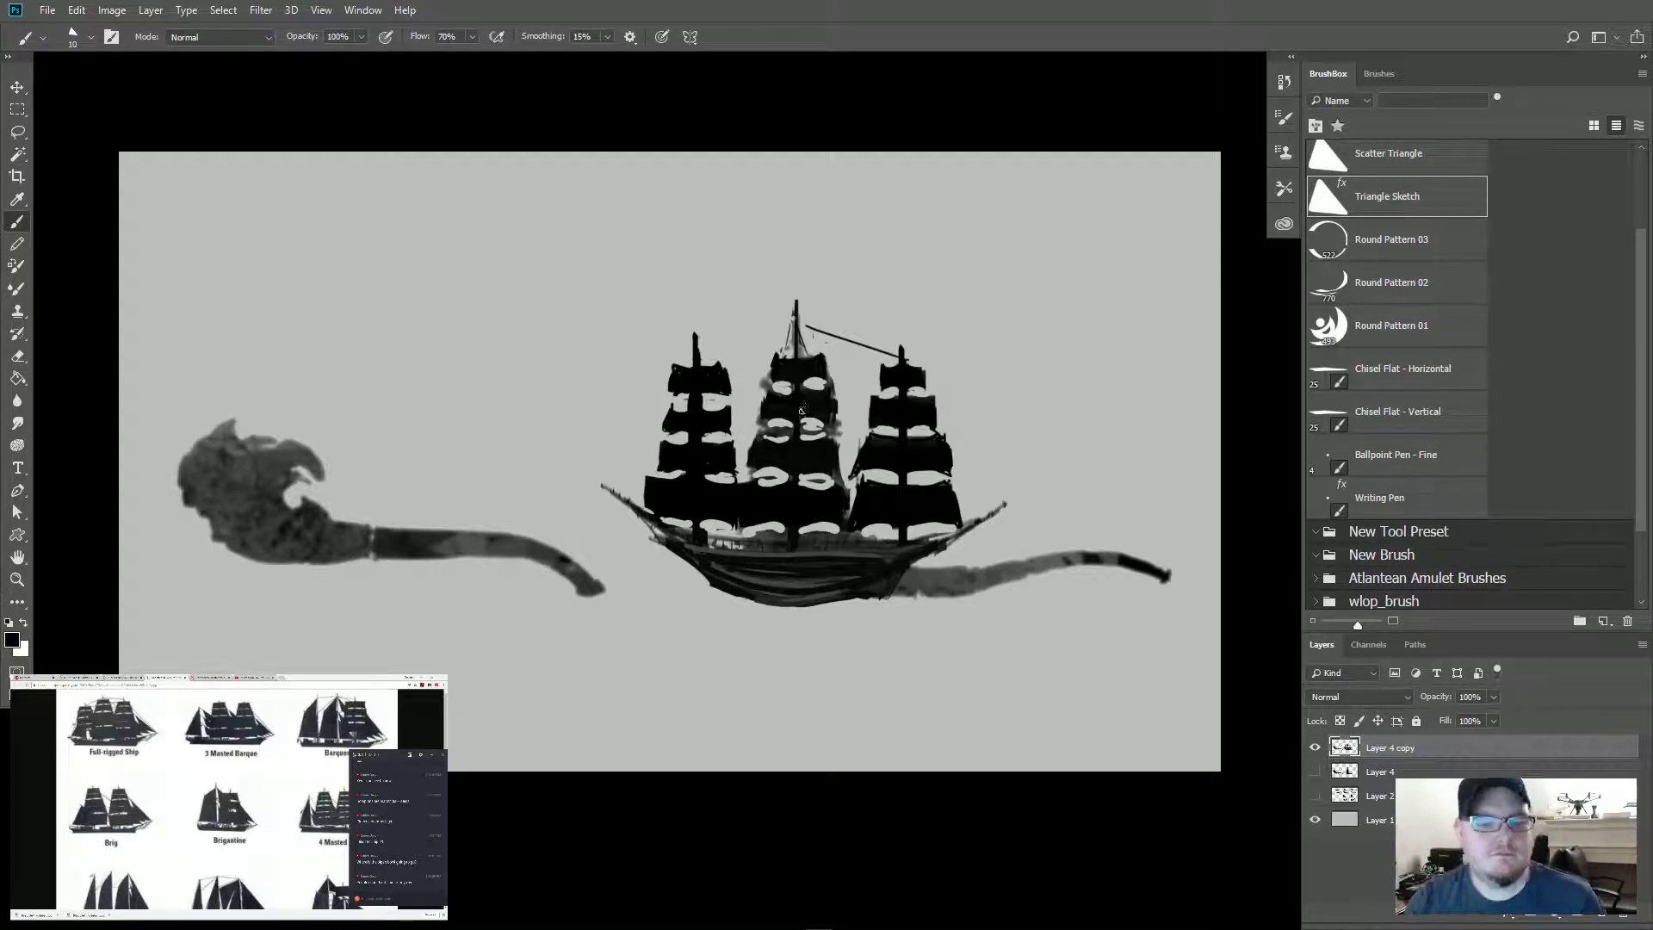
Step: Widen the gap beneath the central mast's second sail with a smaller eraser and return to the brush
key(e)
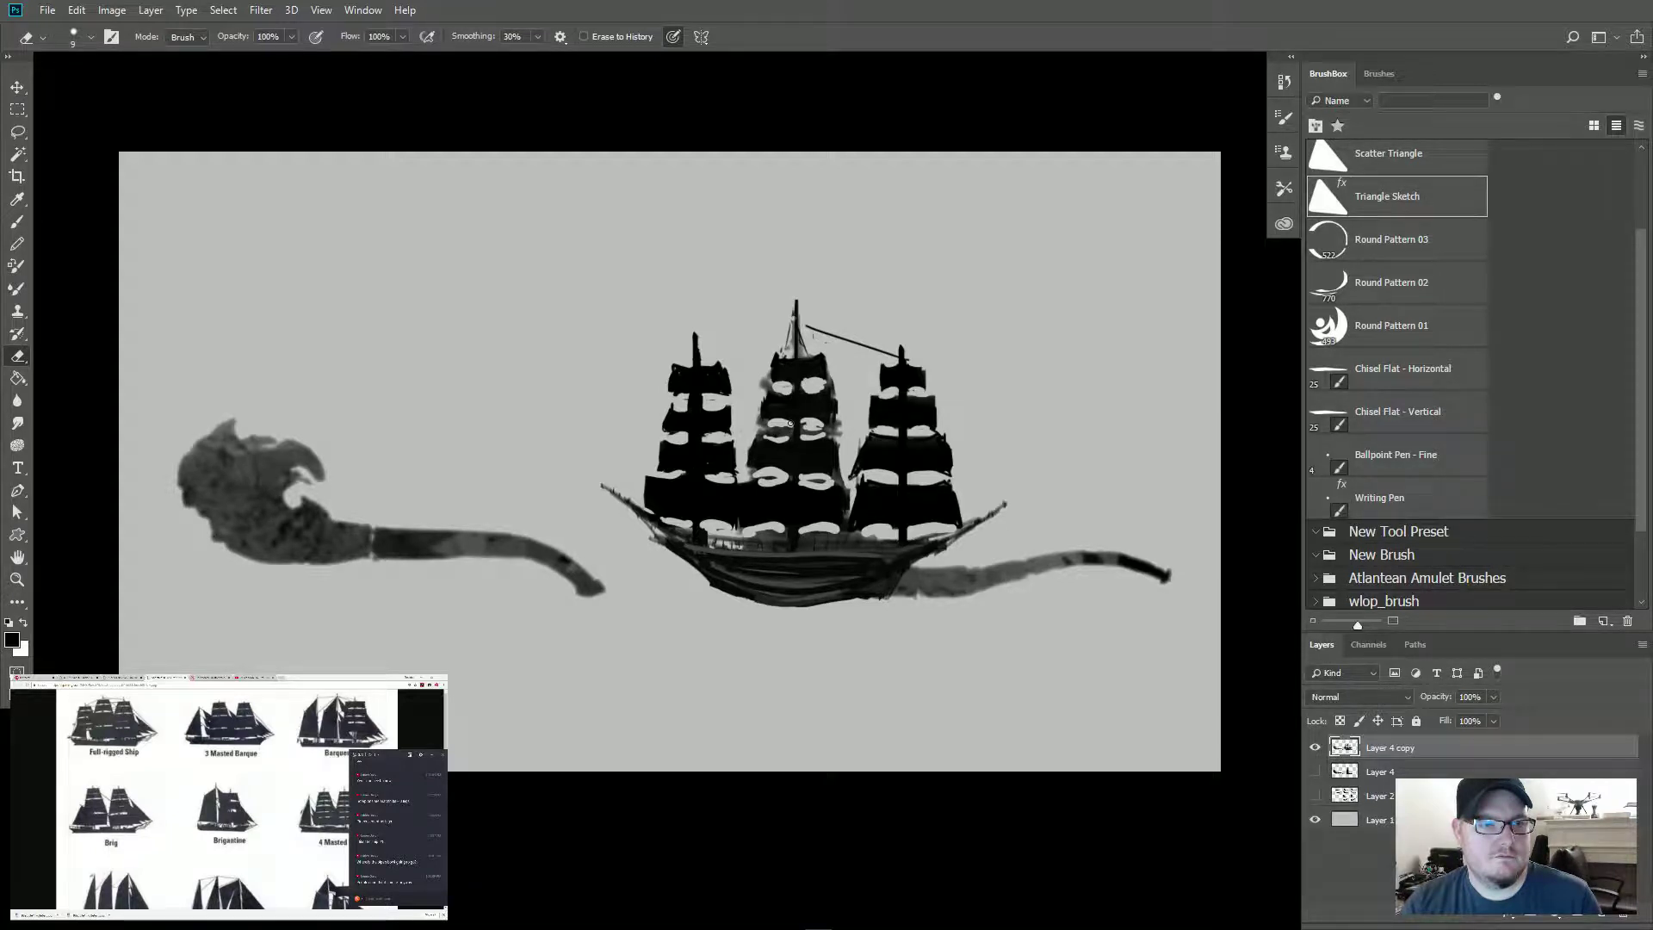
drag(777, 423, 809, 435)
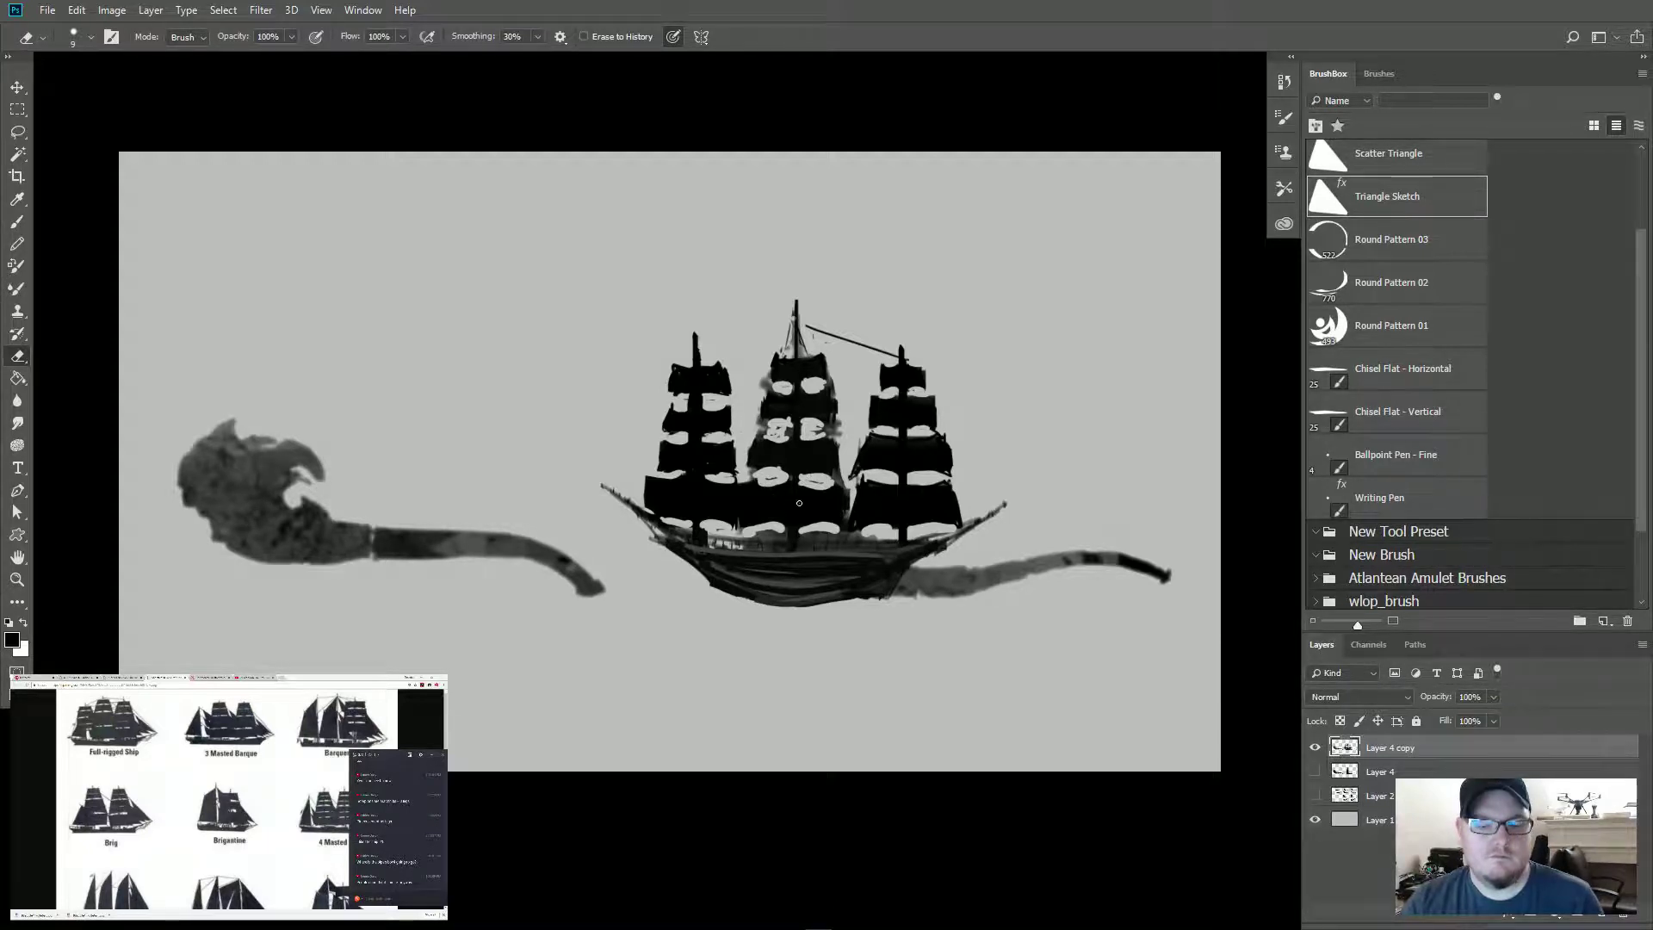
key(b)
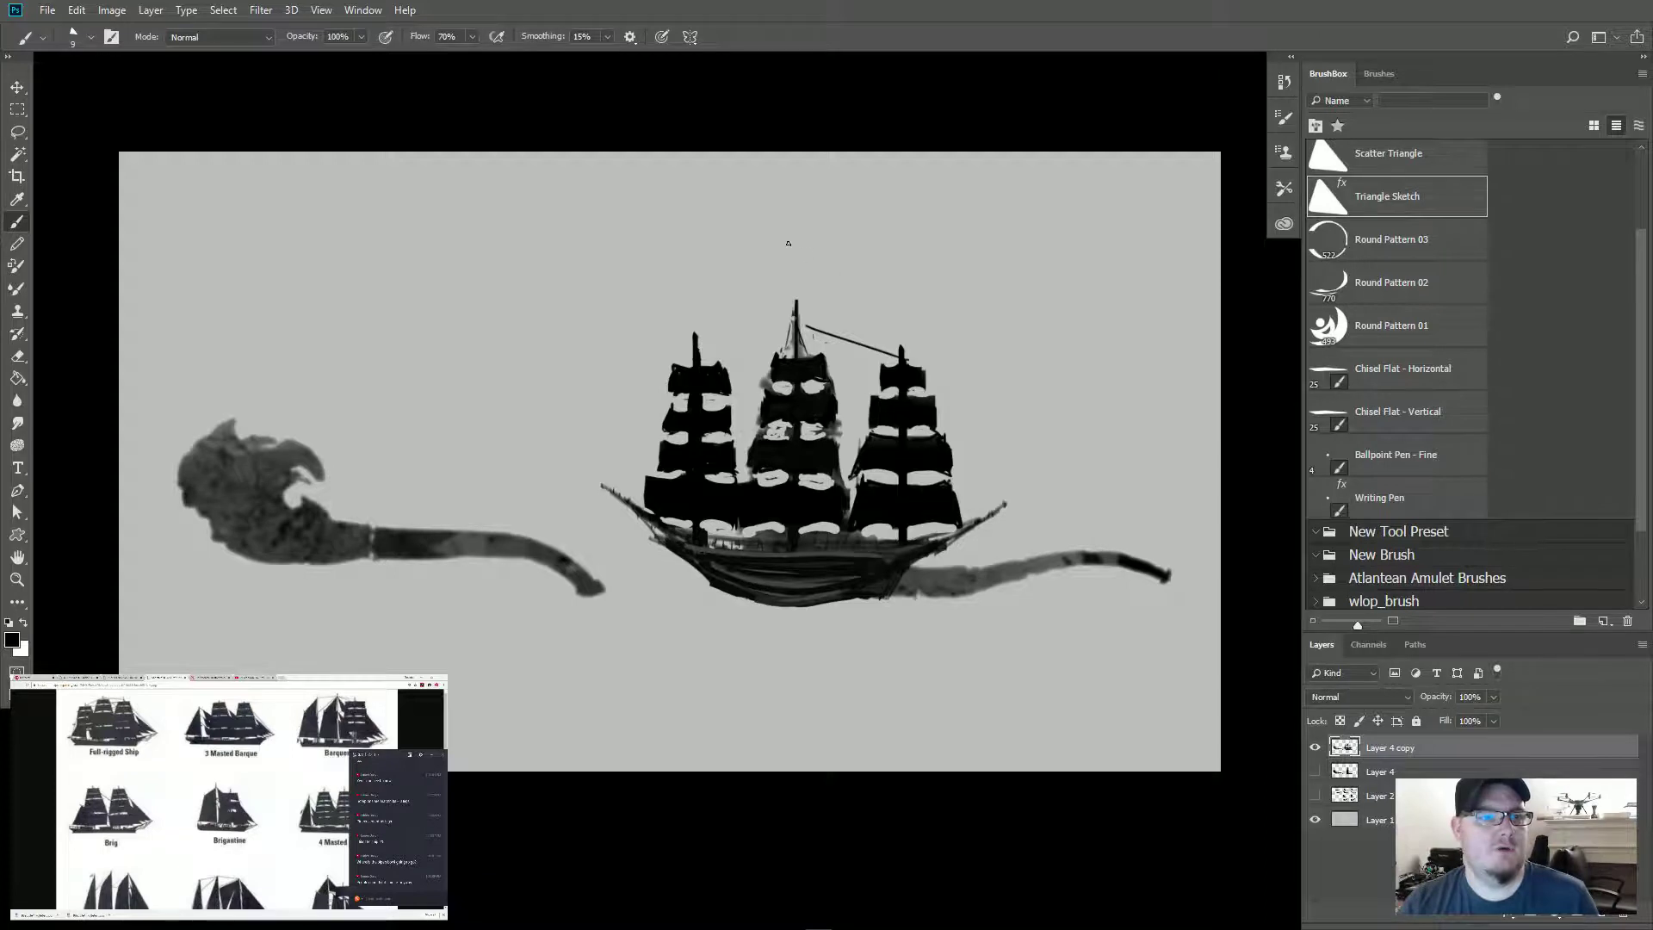
Step: Paint a thin rigging line from the hull's right tip up to the right mast's lower sails
drag(787, 244, 823, 292)
key(ctrl+z)
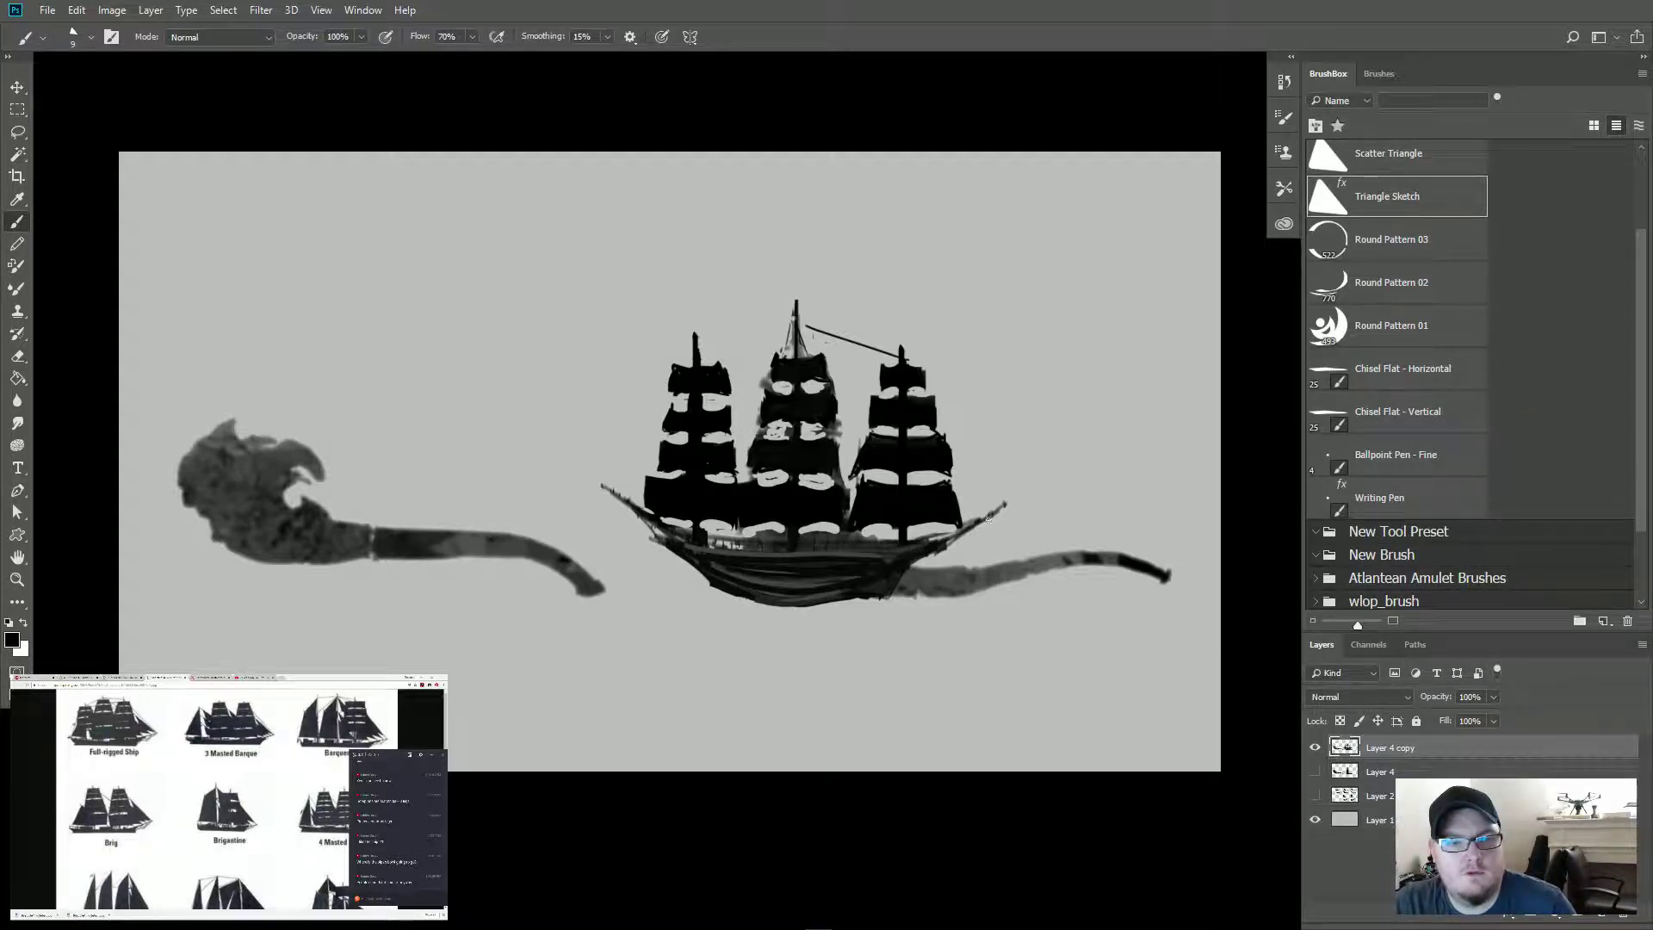
drag(992, 514, 952, 475)
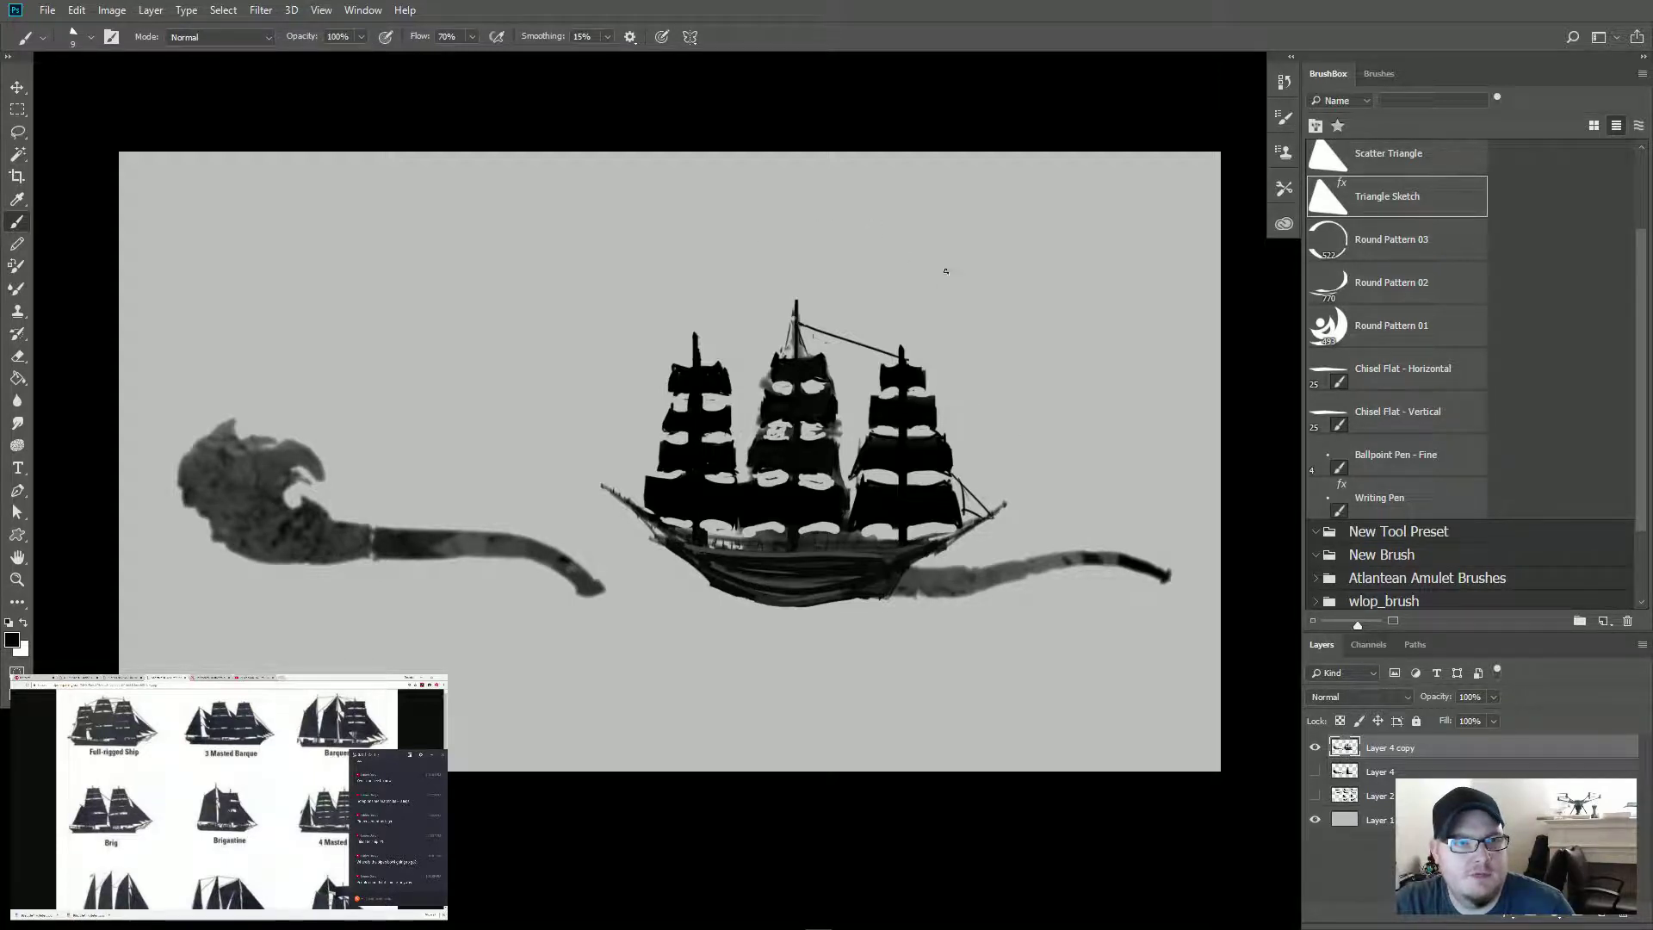
drag(764, 201, 991, 281)
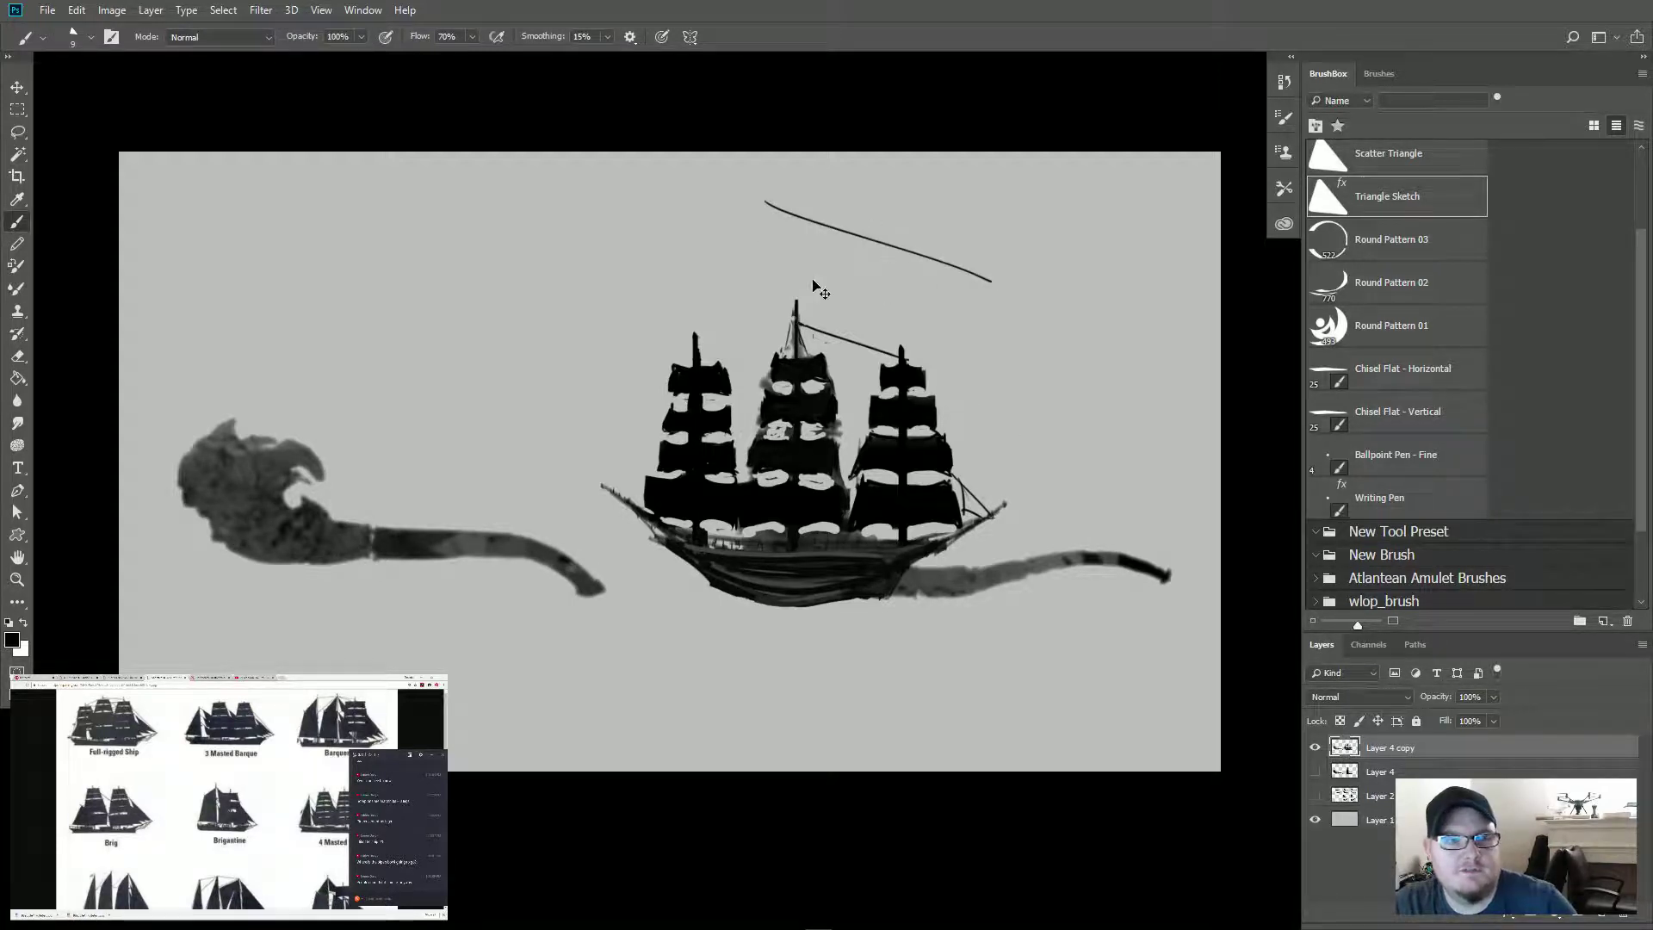
key(ctrl+z)
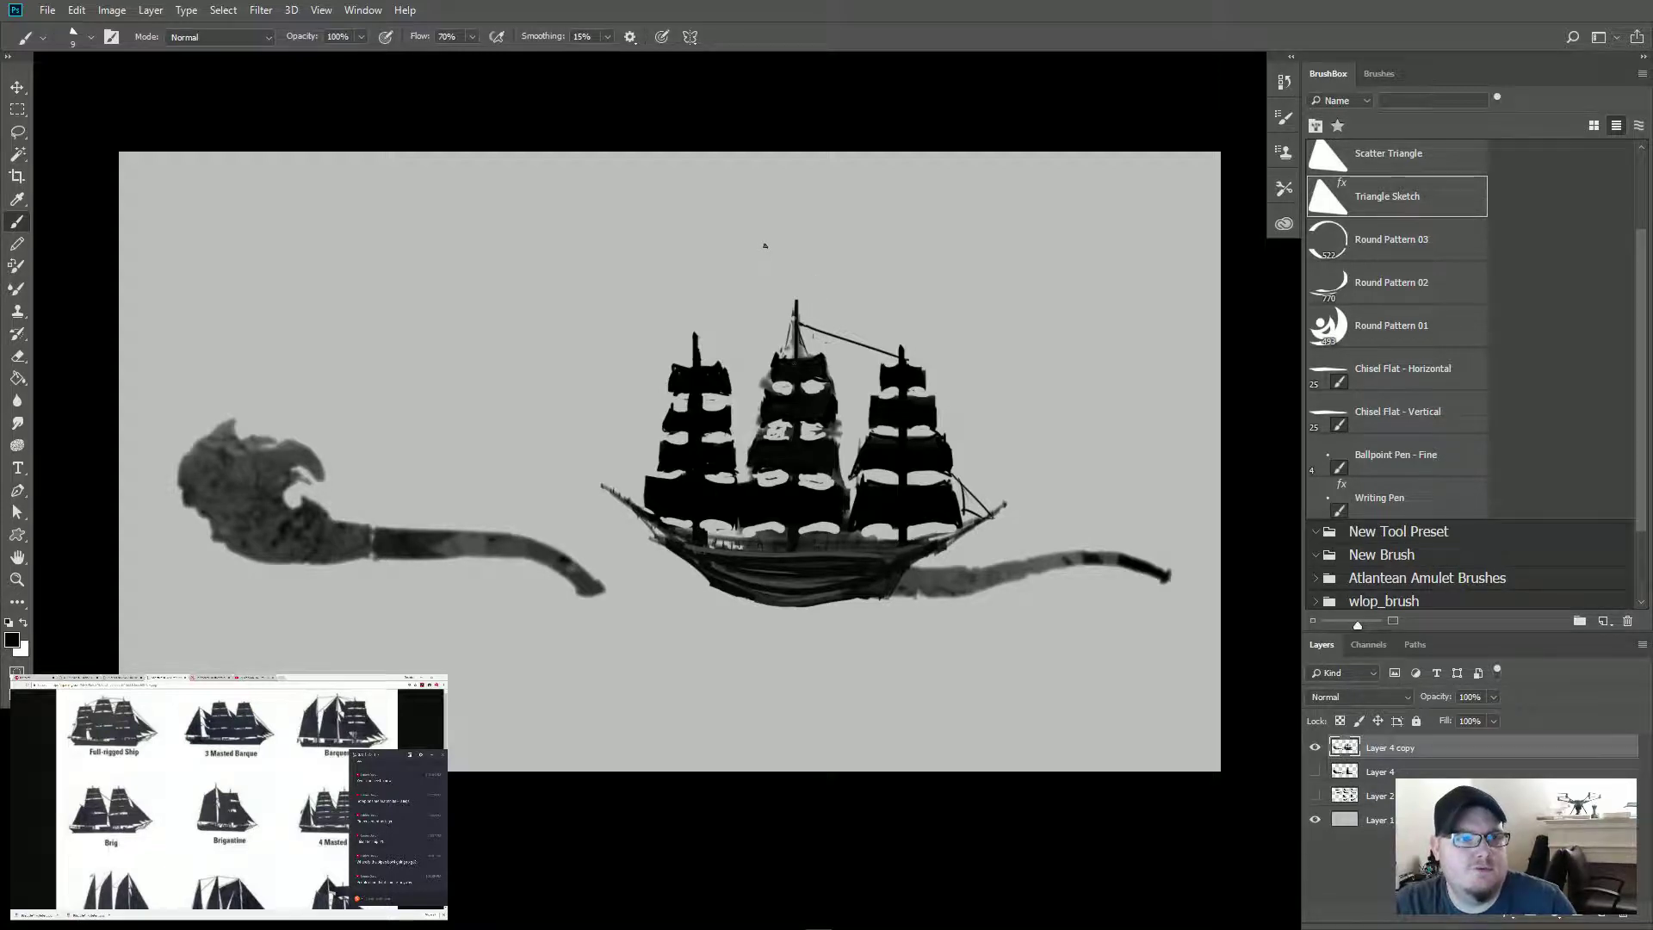
click(764, 245)
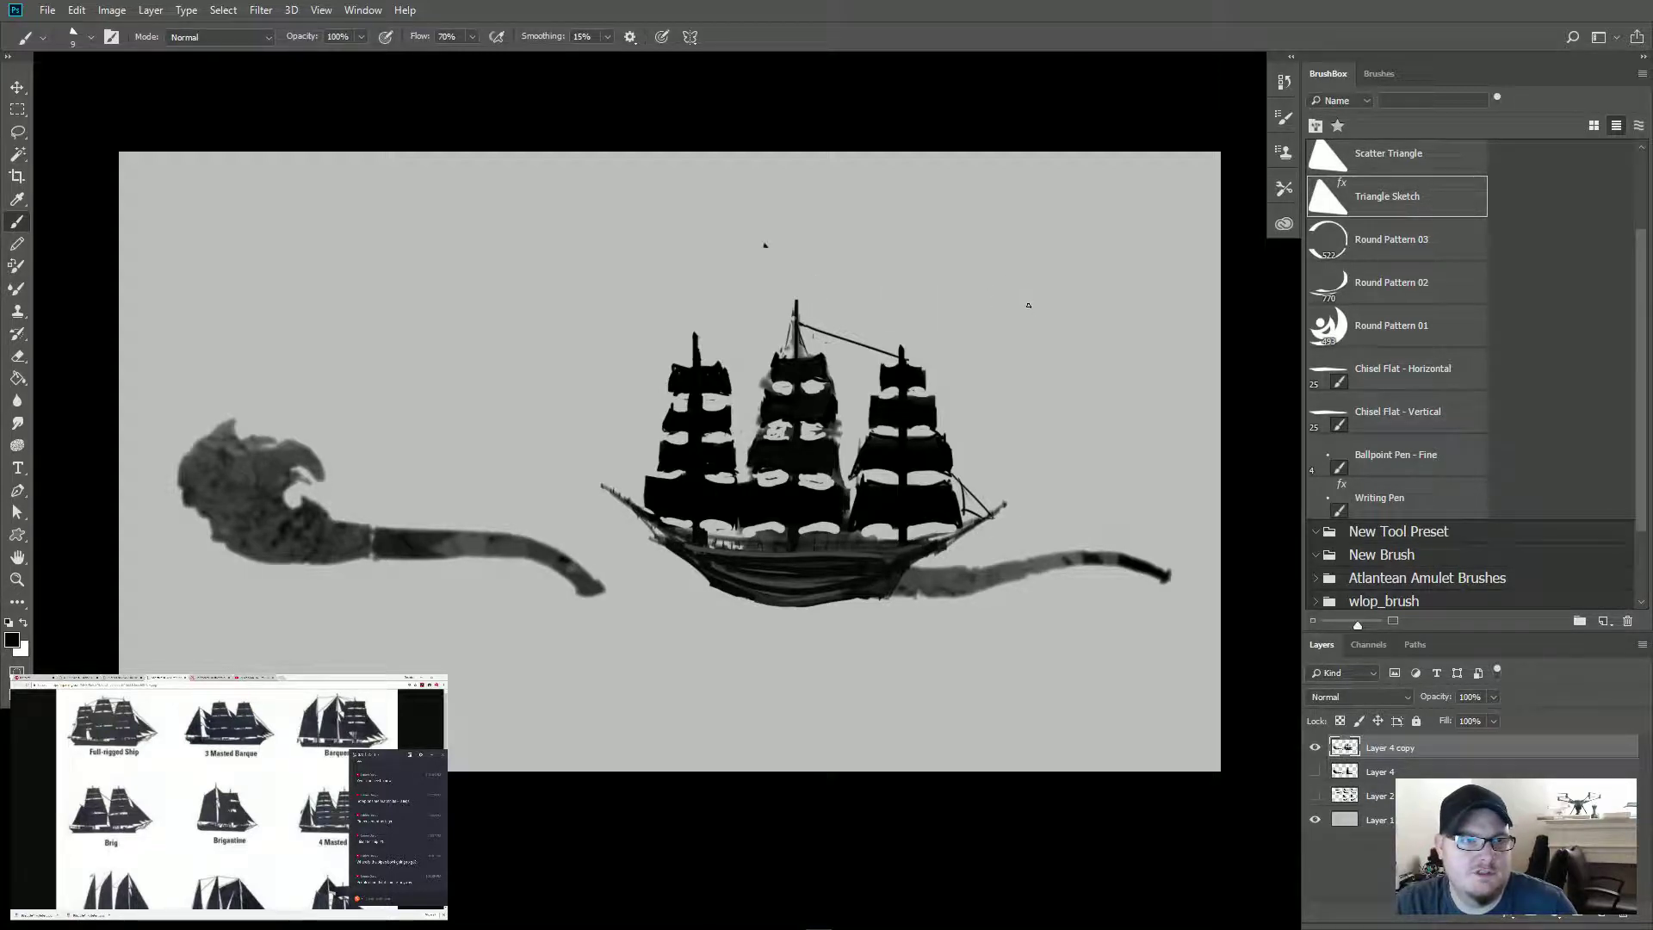
key(shift)
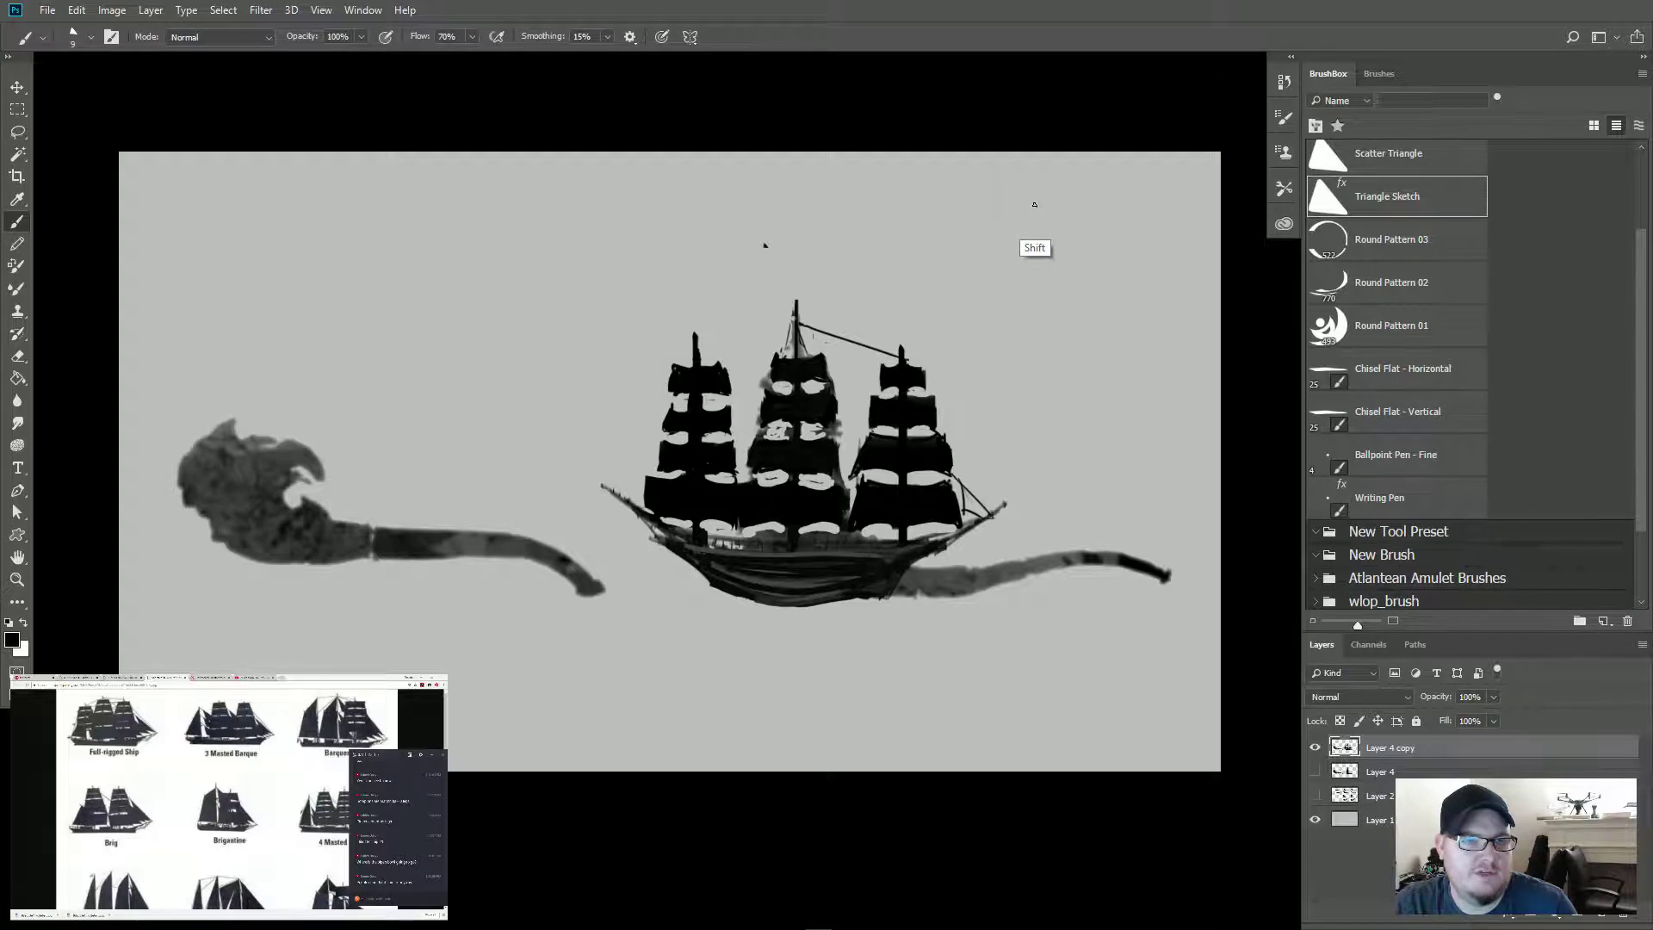
shift+click(1034, 204)
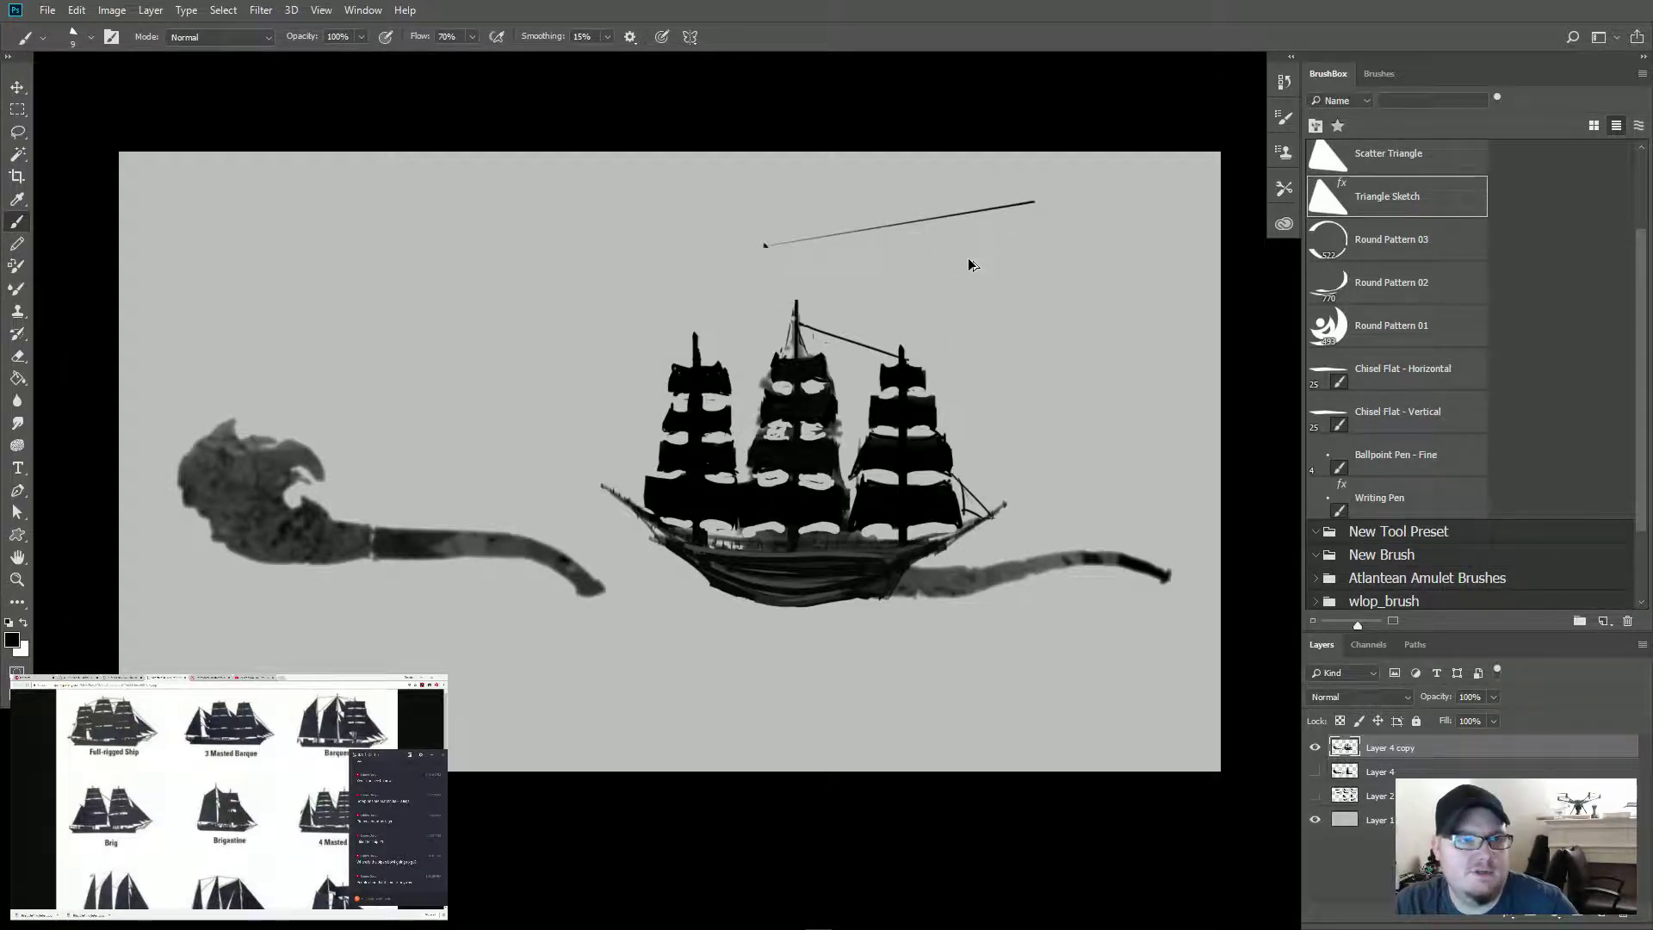
key(ctrl+z)
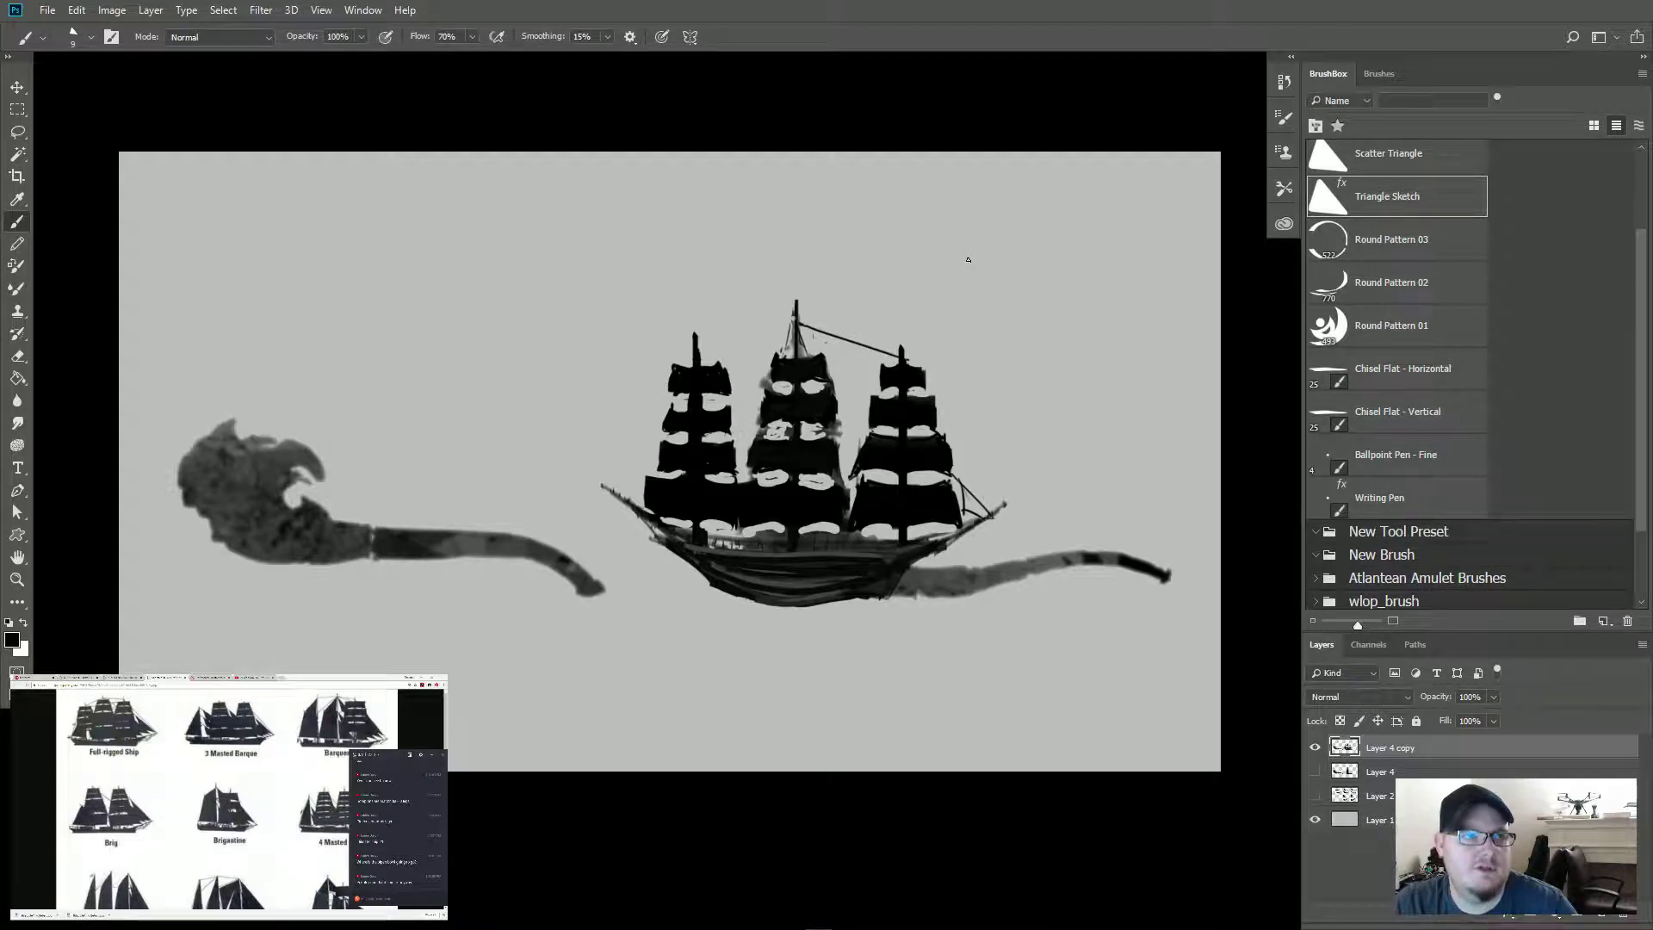
Step: Turn off Shape Dynamics for the Triangle Sketch brush, try a straight stroke above the ship and undo it
click(111, 38)
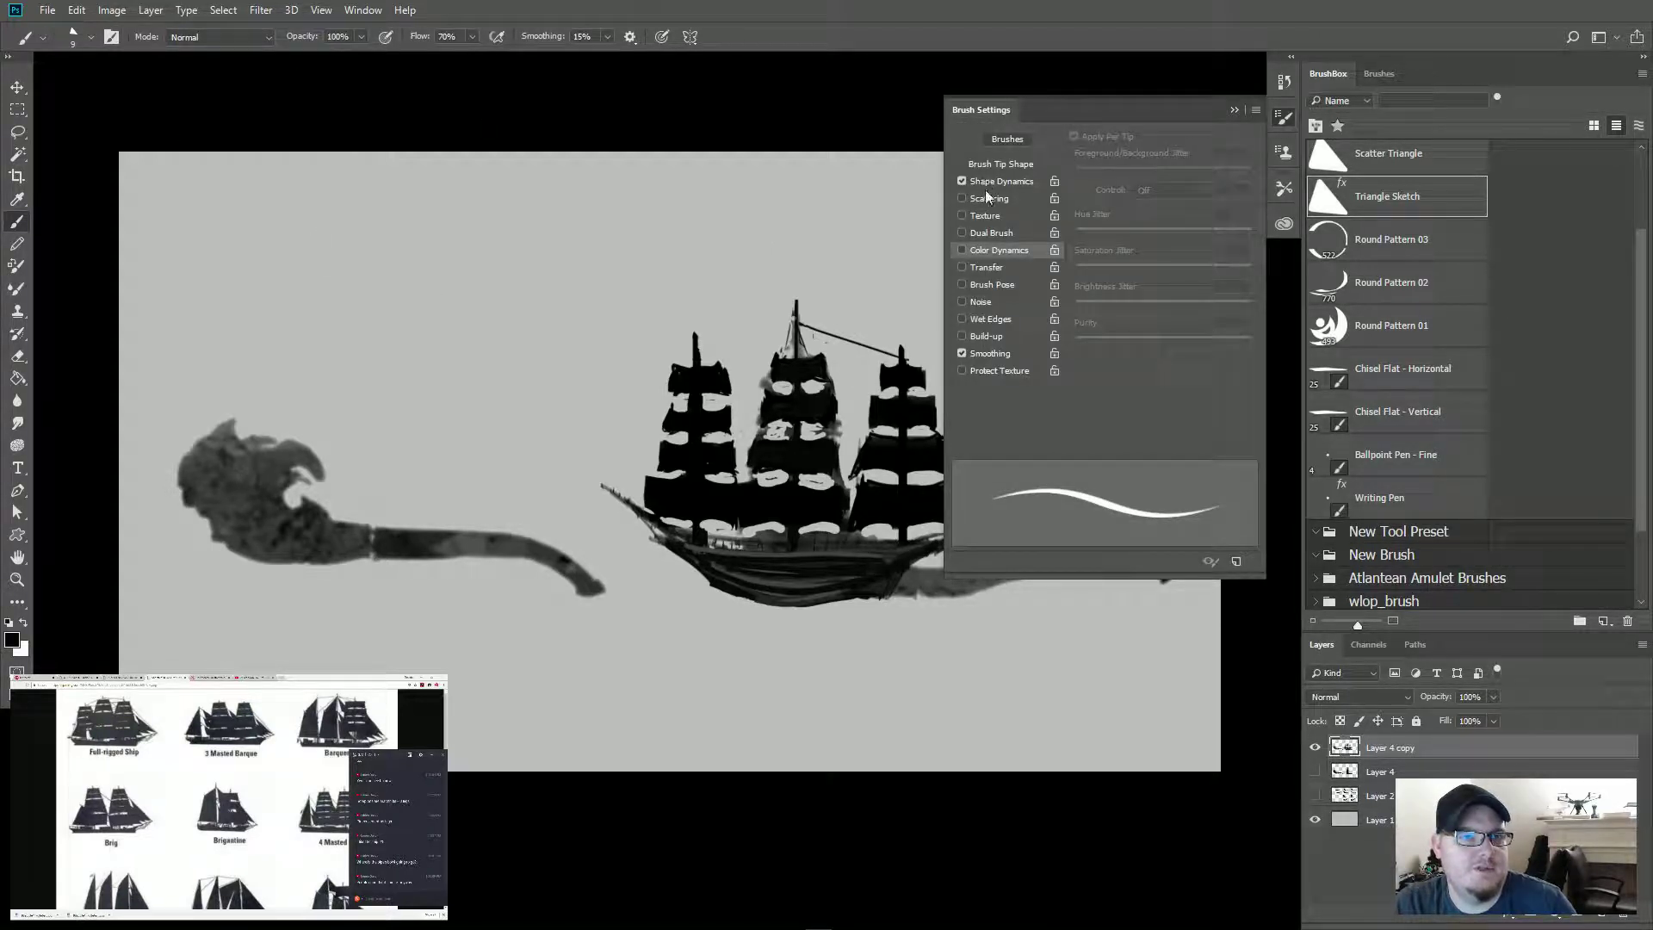
click(1006, 183)
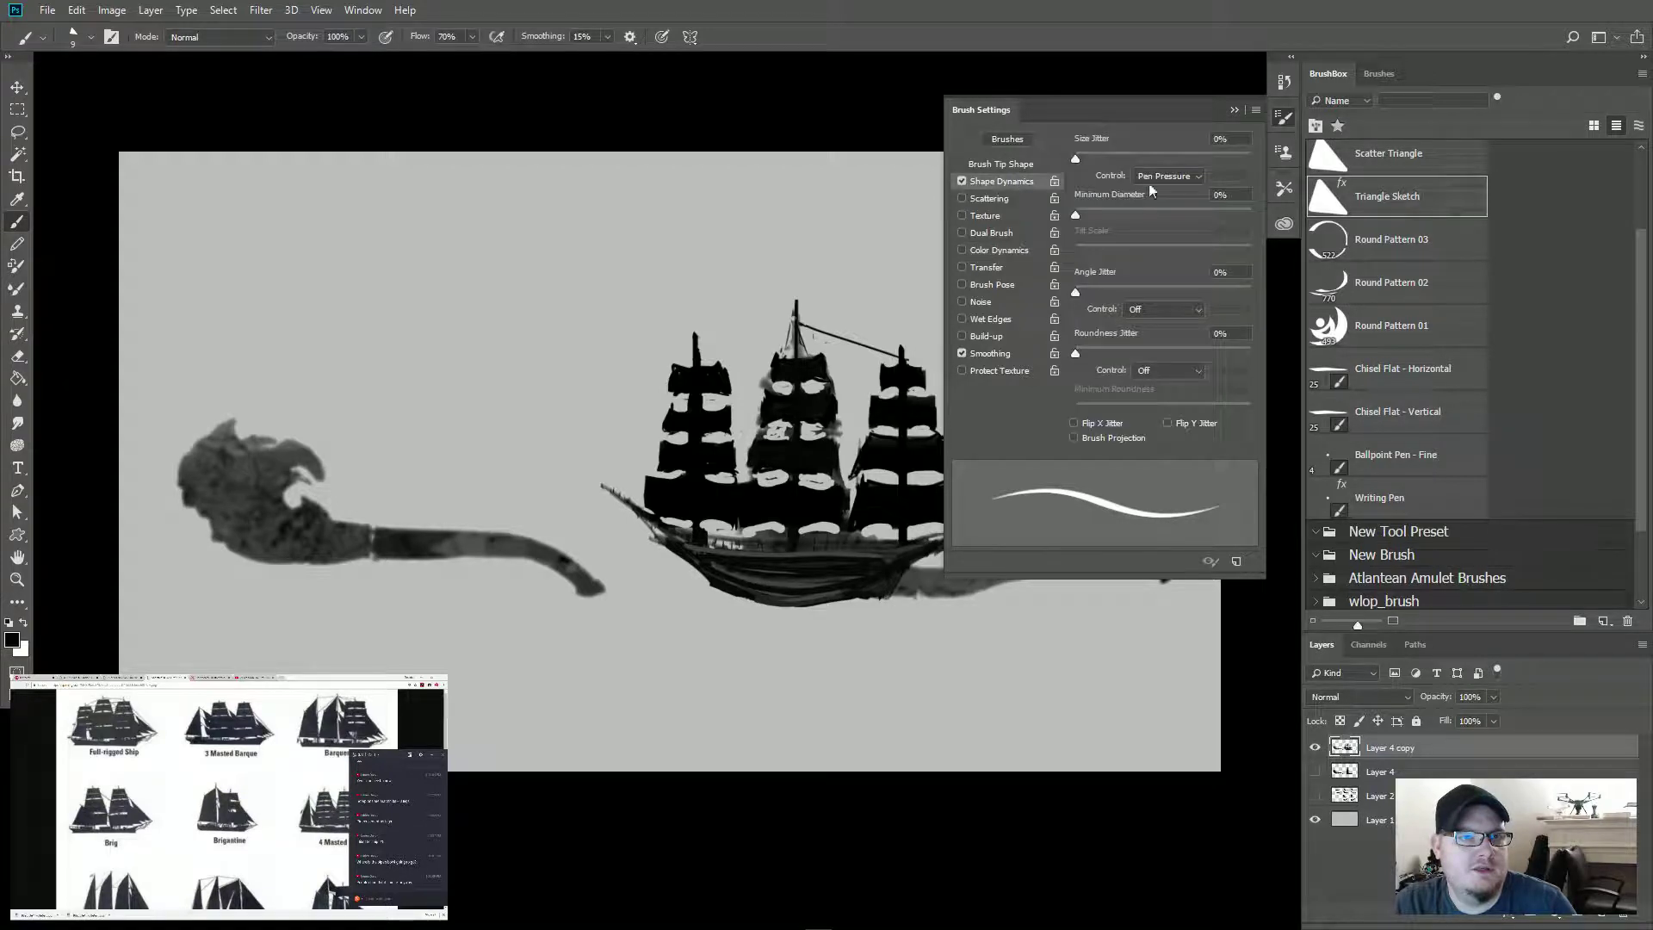
click(963, 182)
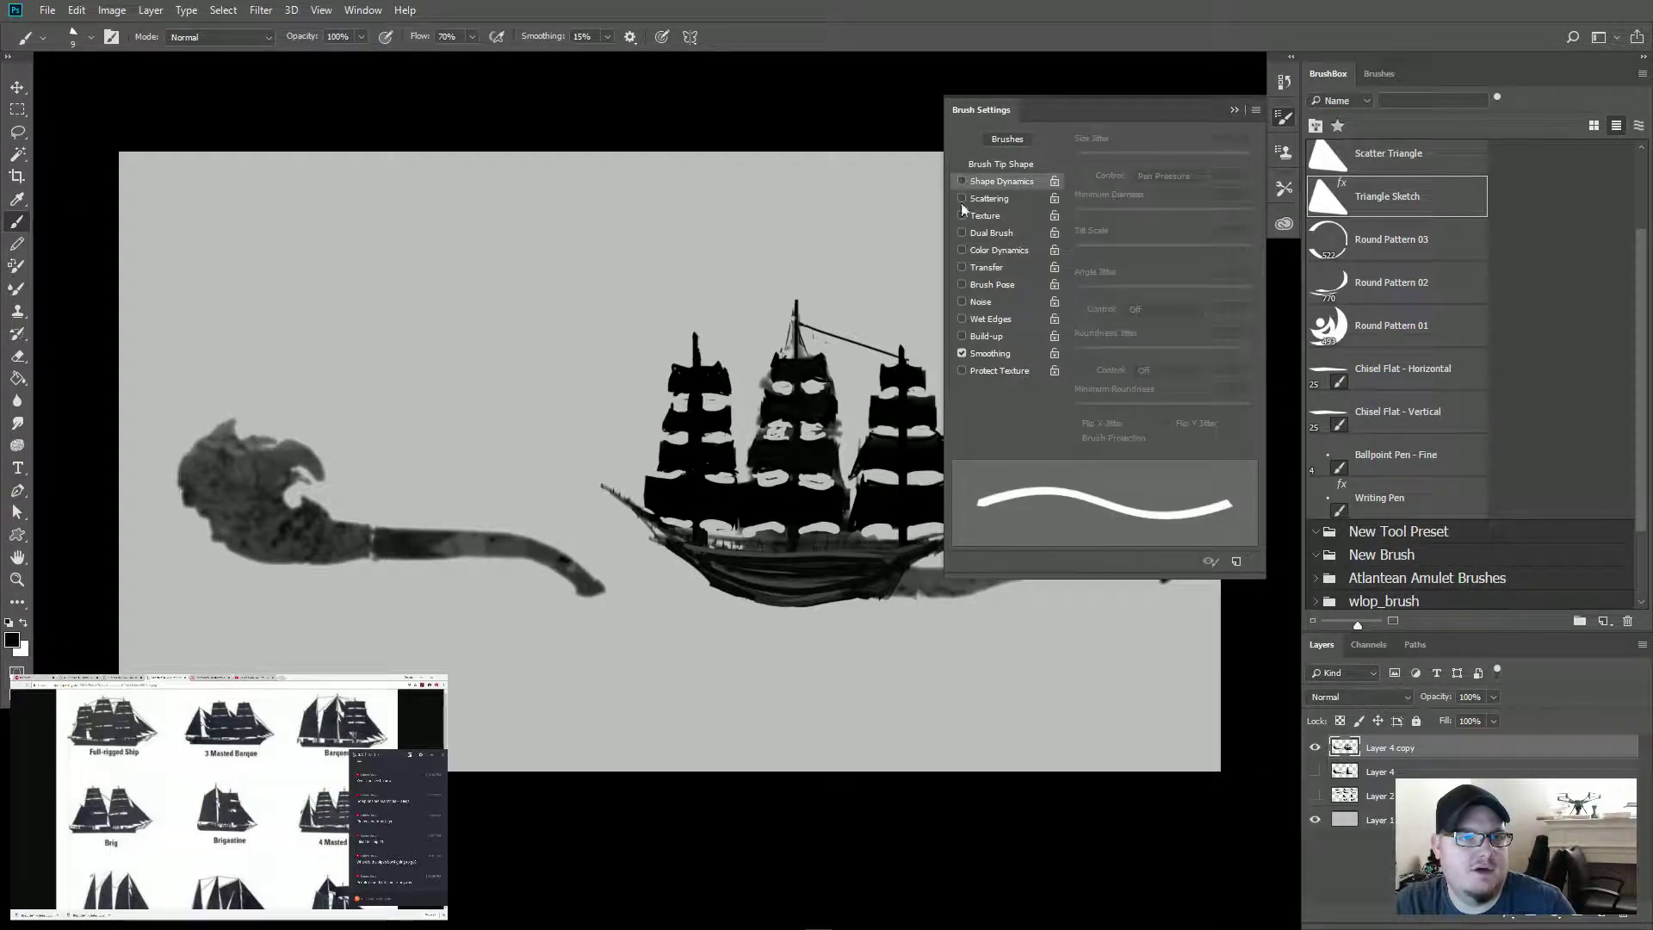
click(654, 240)
shift+click(856, 258)
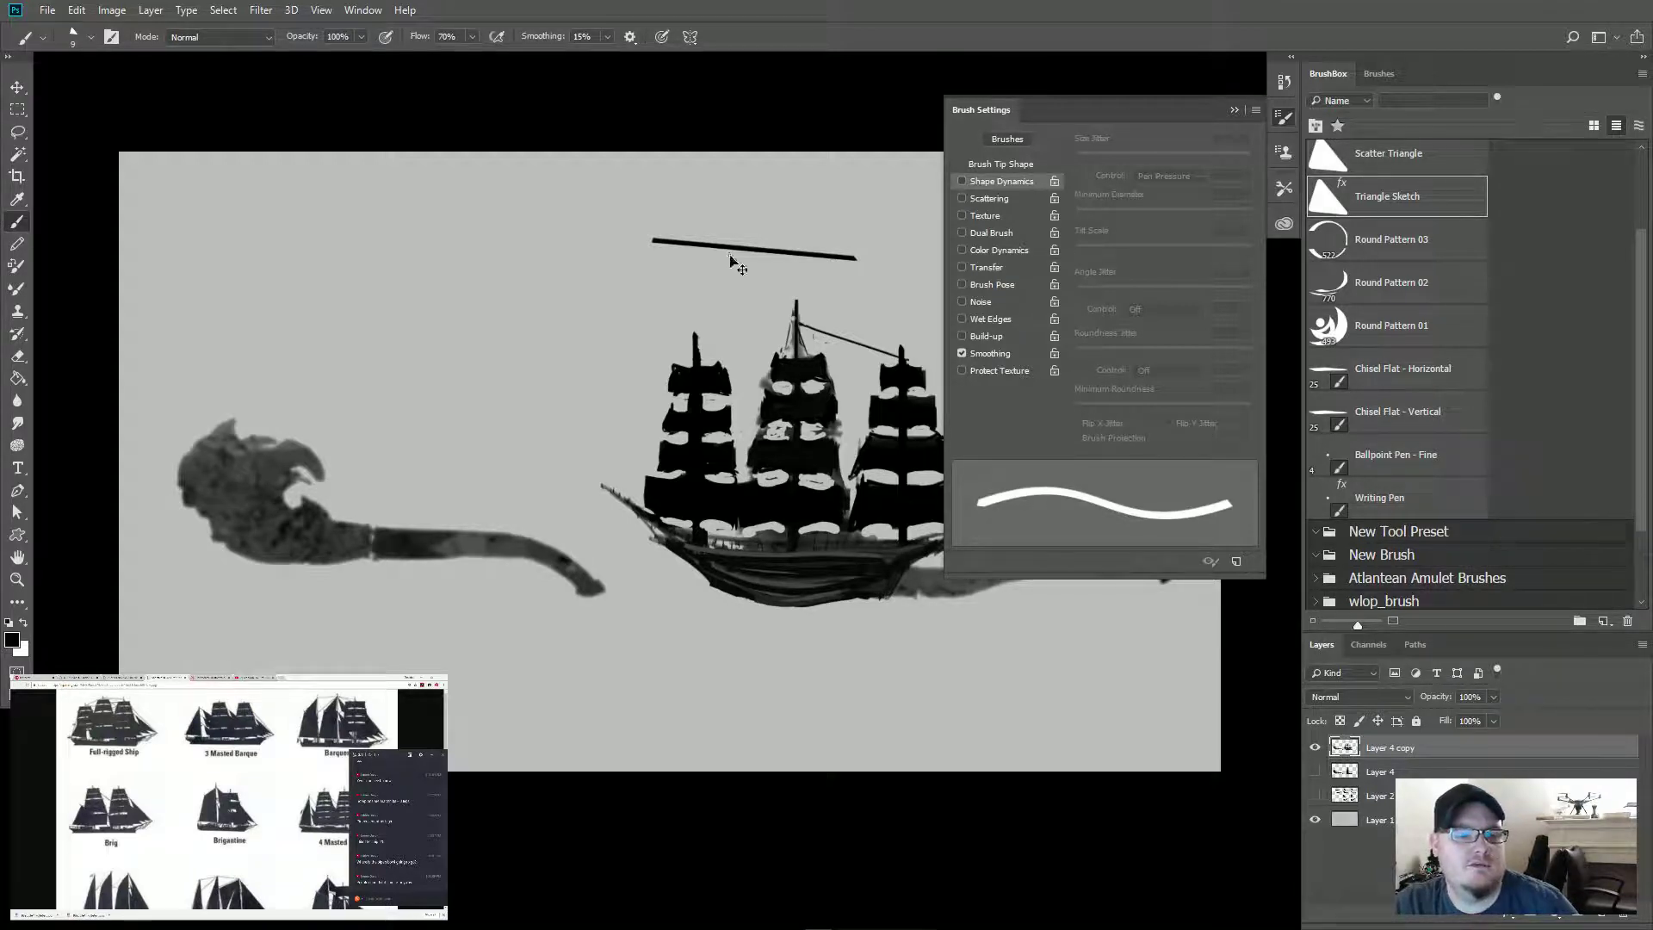
key(ctrl+z)
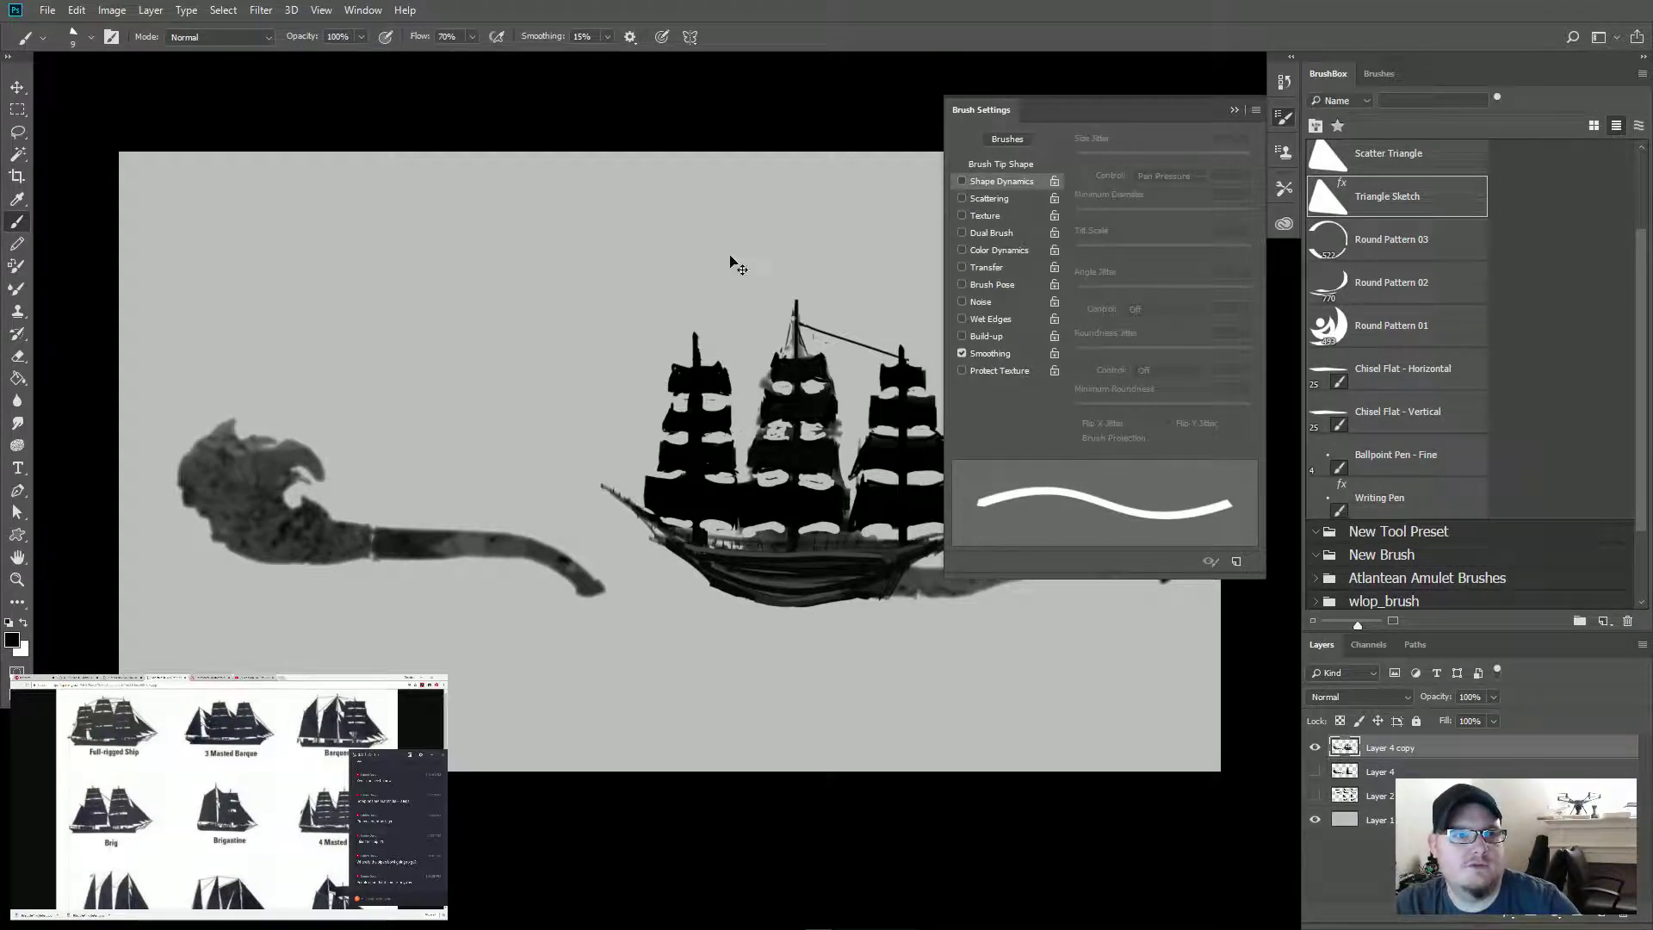
key(F5)
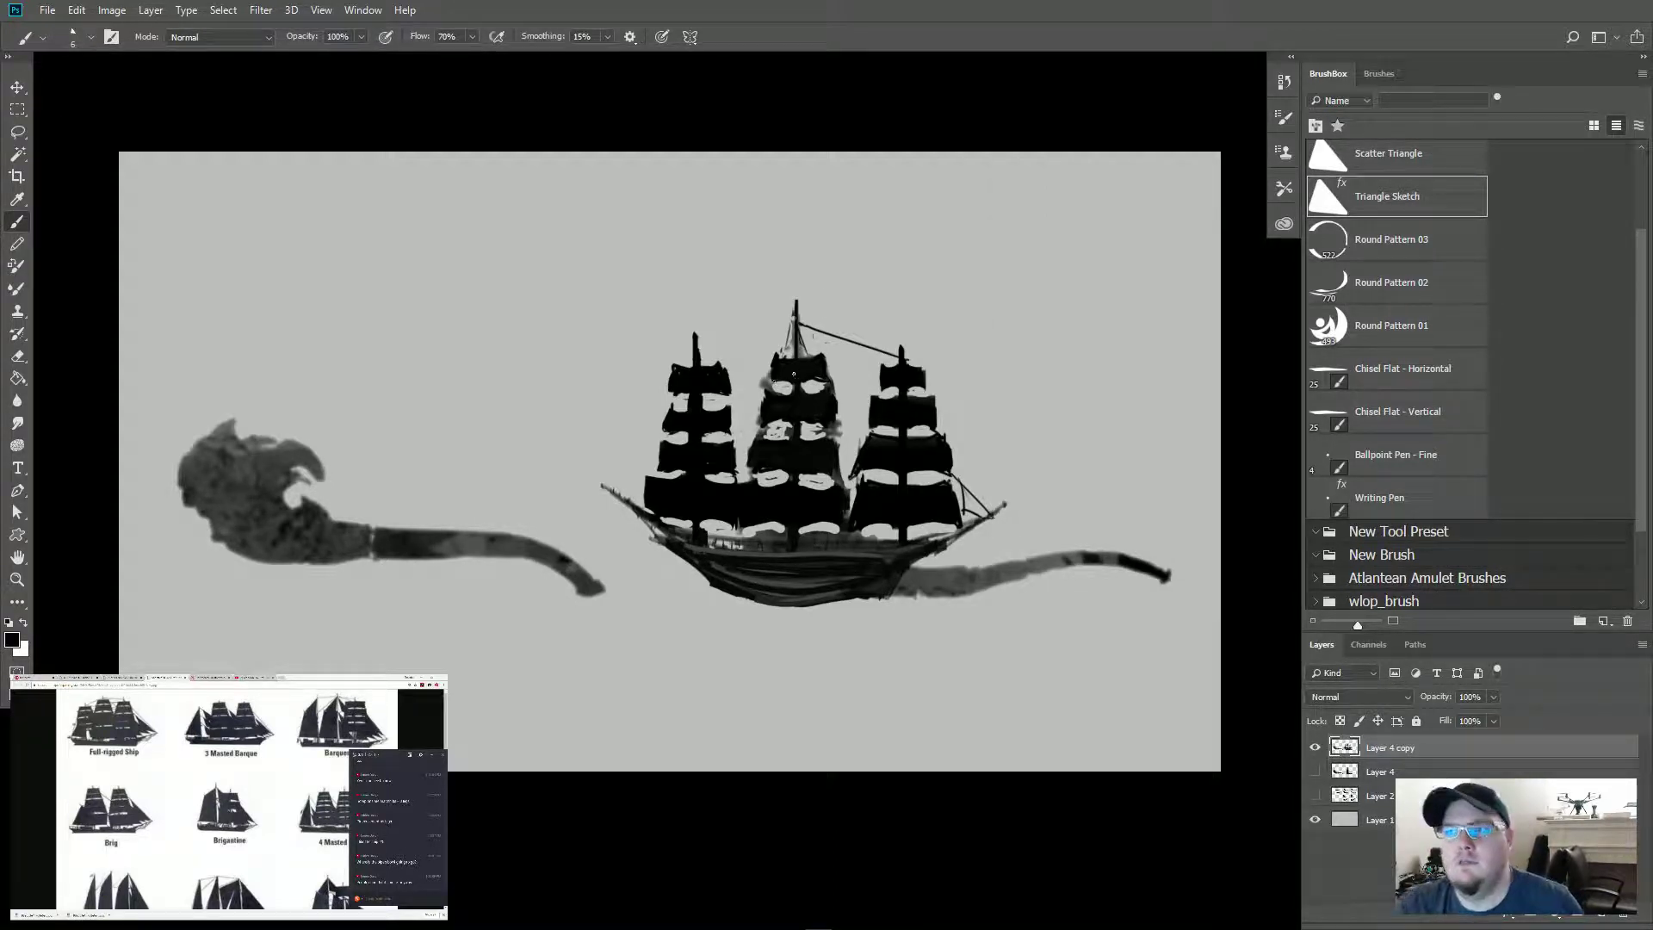
Step: Paint straight rigging lines from the central mast's upper part to the right and left masts, reducing the brush to 4 px
key(shift)
shift+click(824, 367)
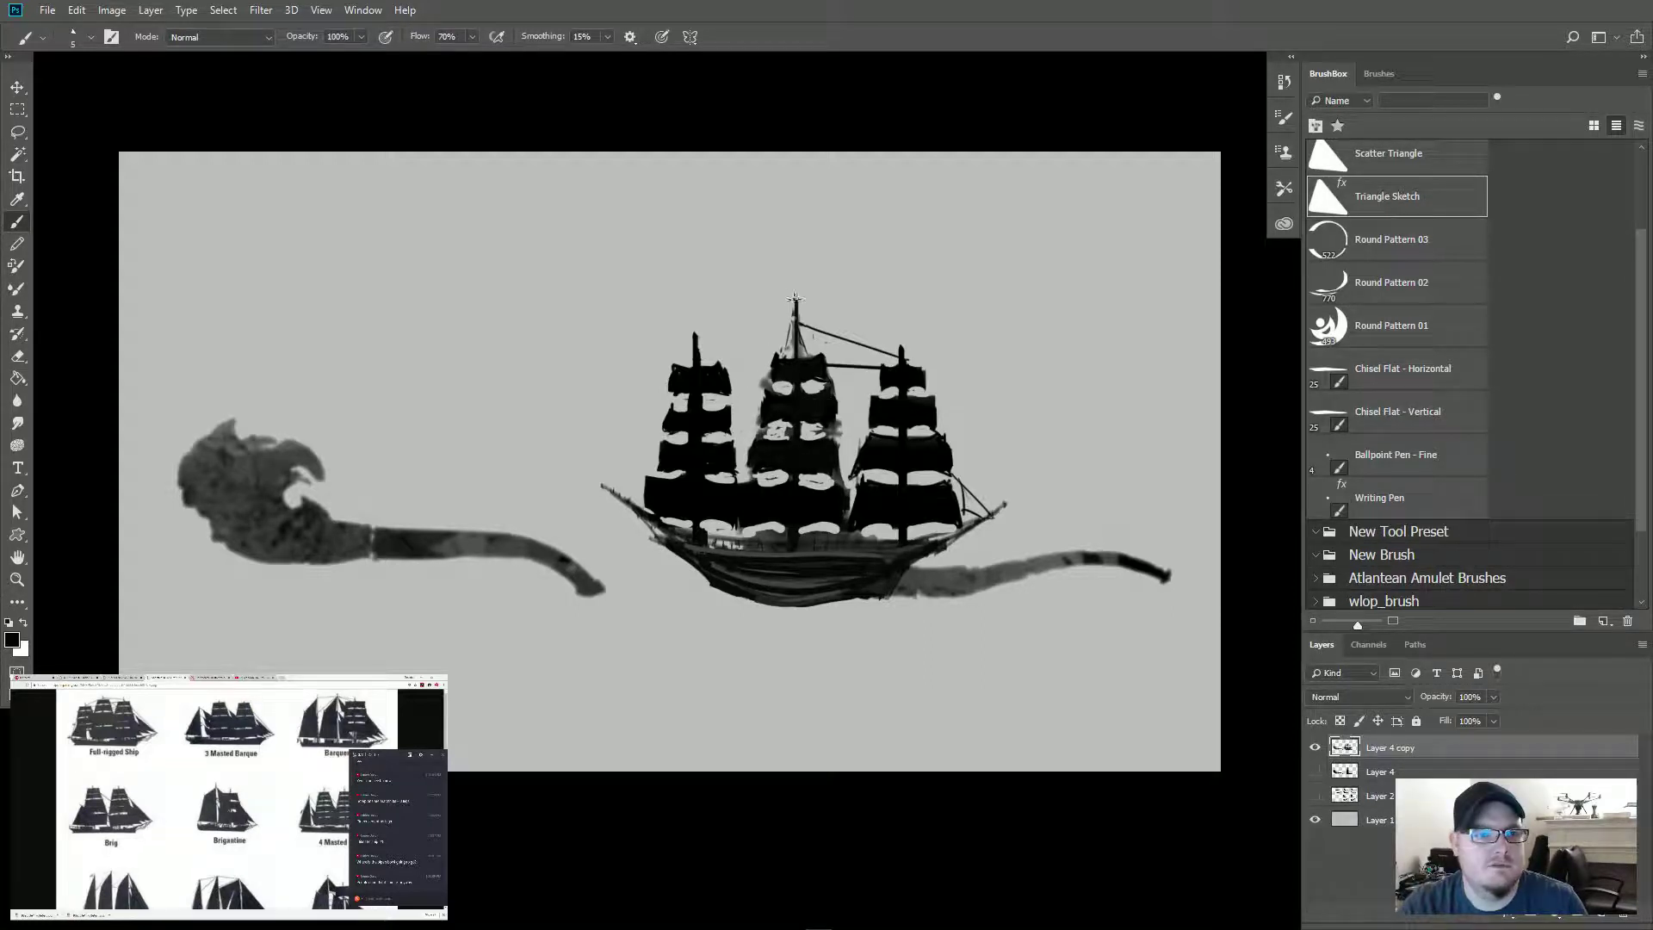
key(bracketleft)
key(bracketleft)
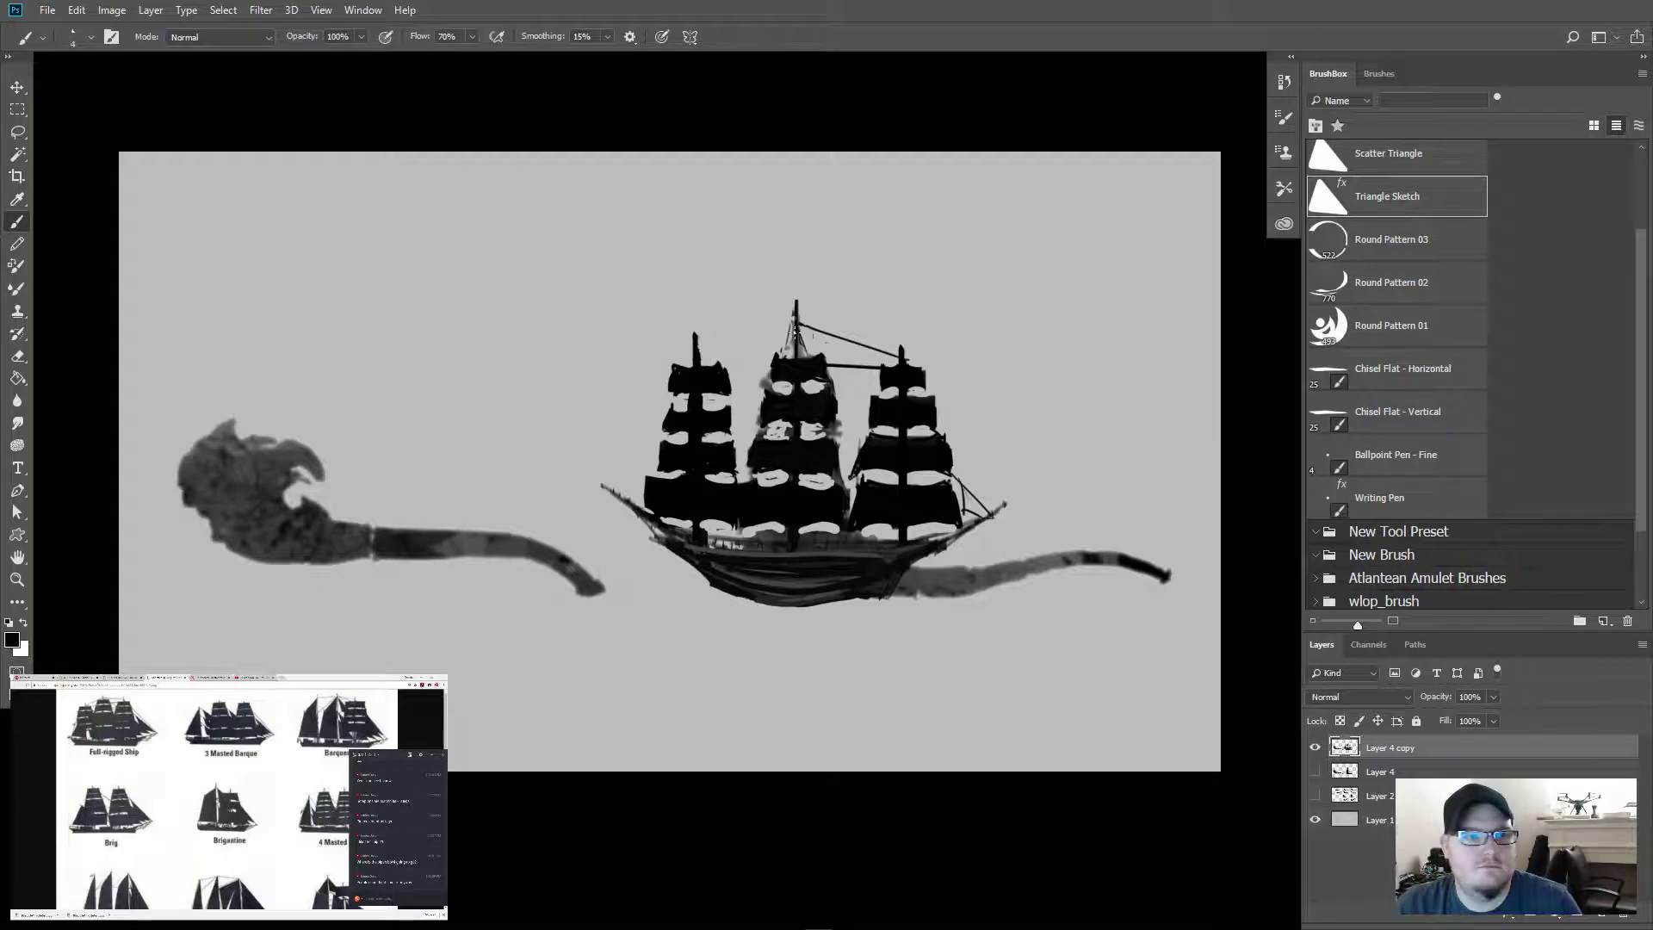
shift+click(704, 358)
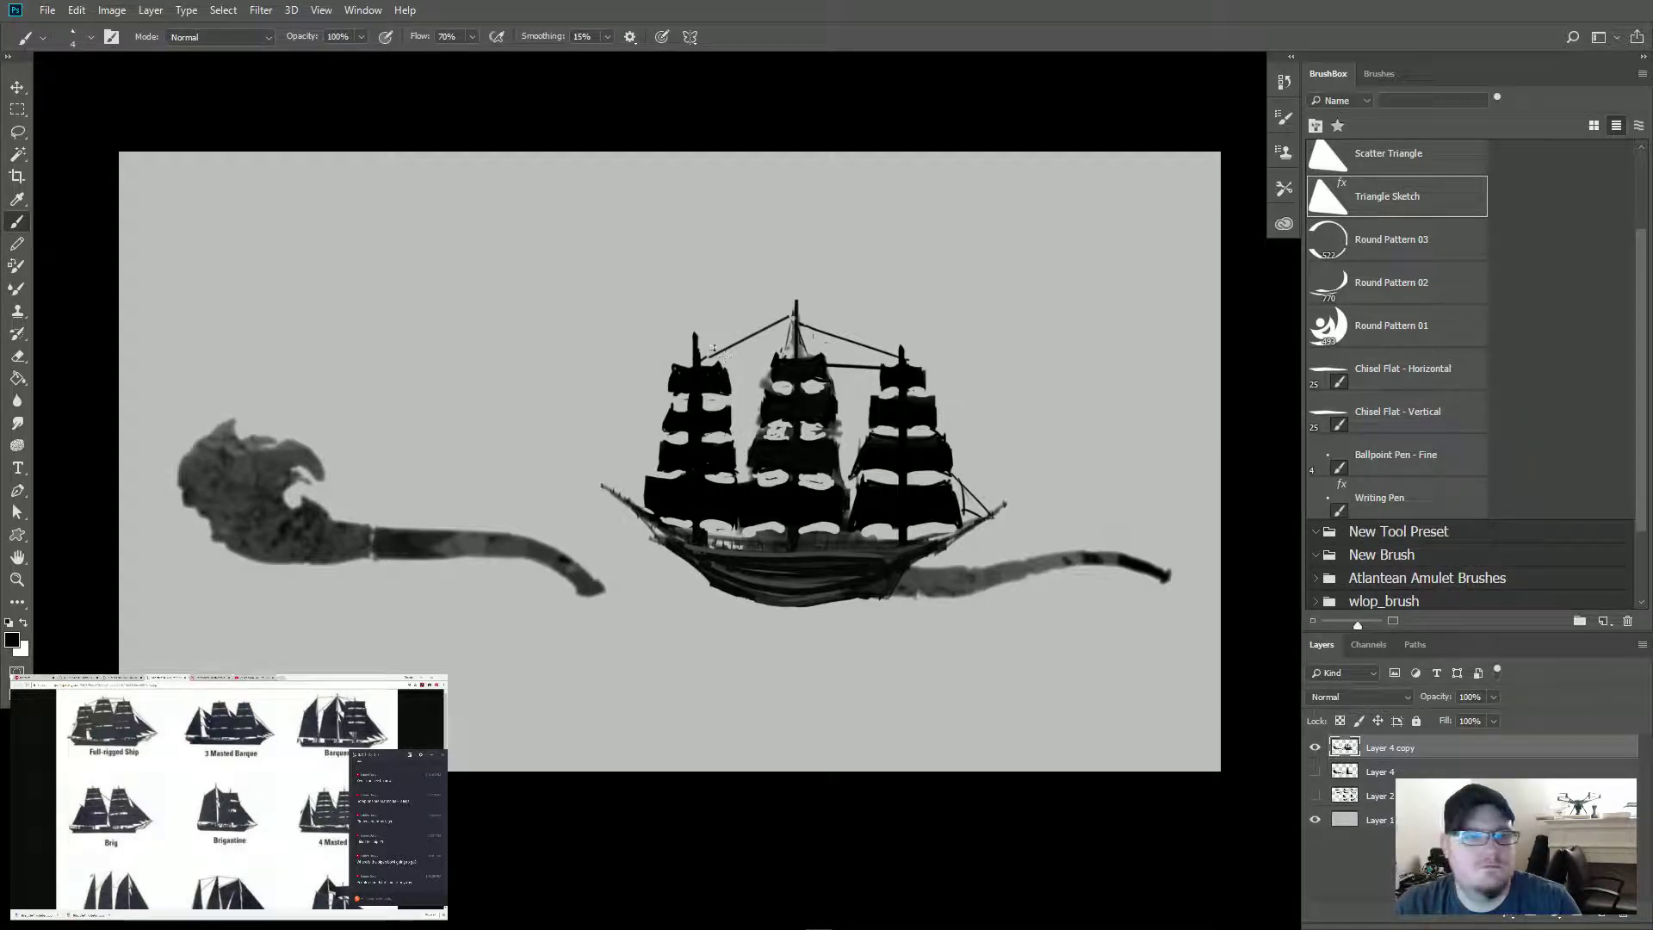
shift+click(756, 387)
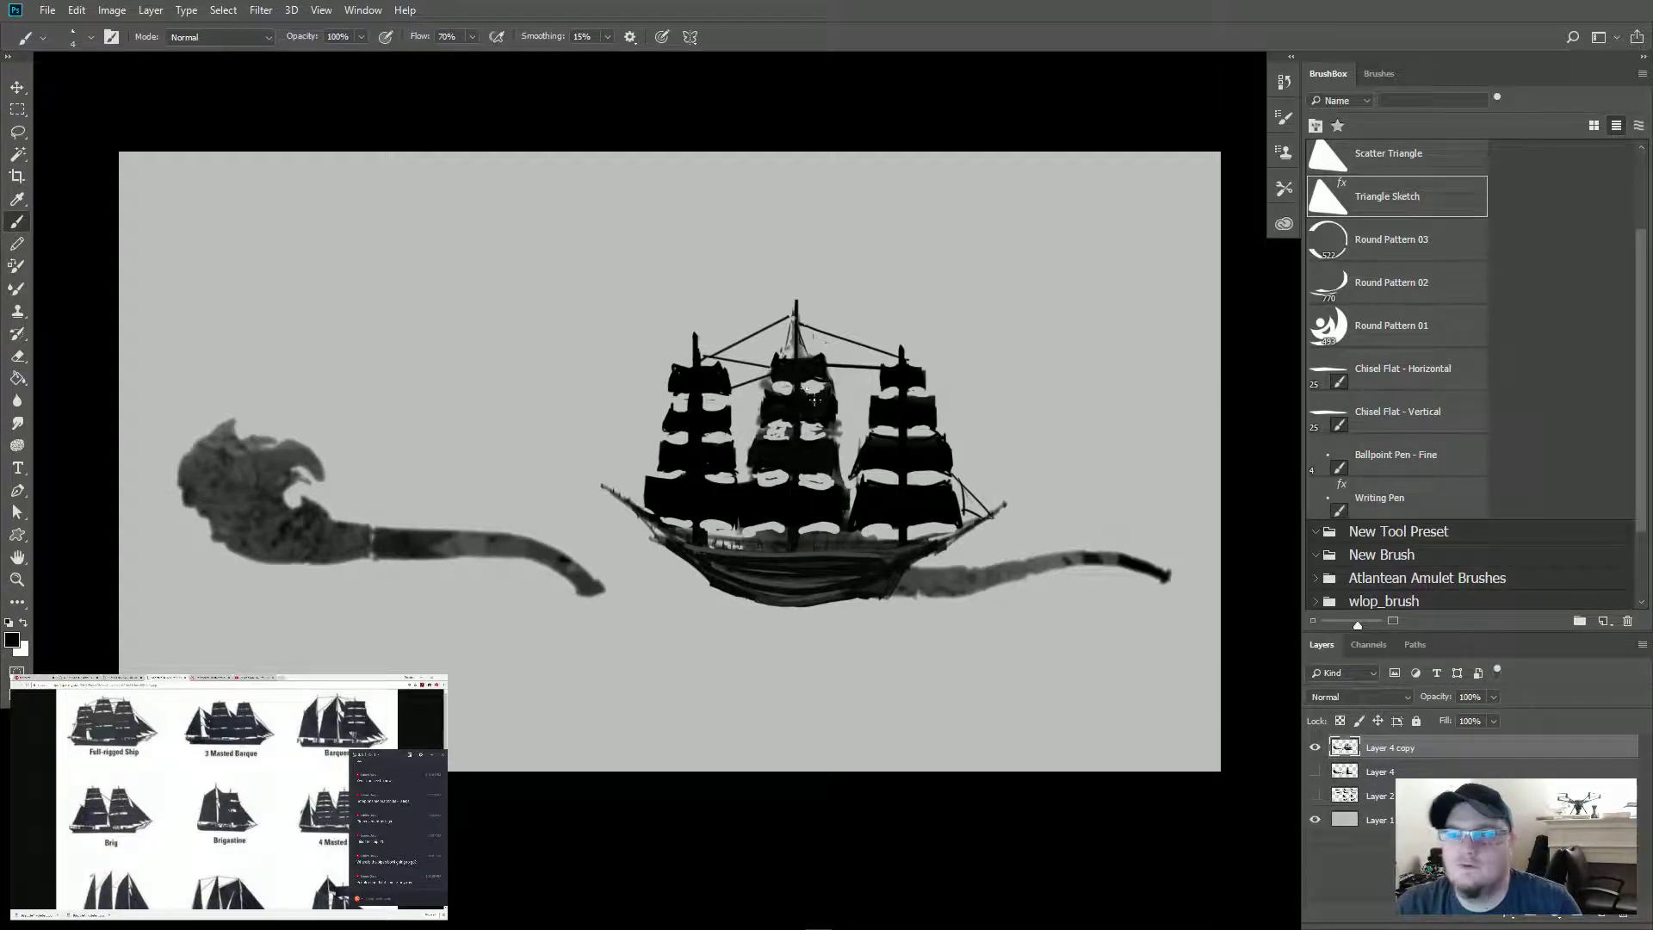
Step: Paint crossing straight rigging lines between the central and right masts' upper and middle sails
key(shift)
shift+click(892, 405)
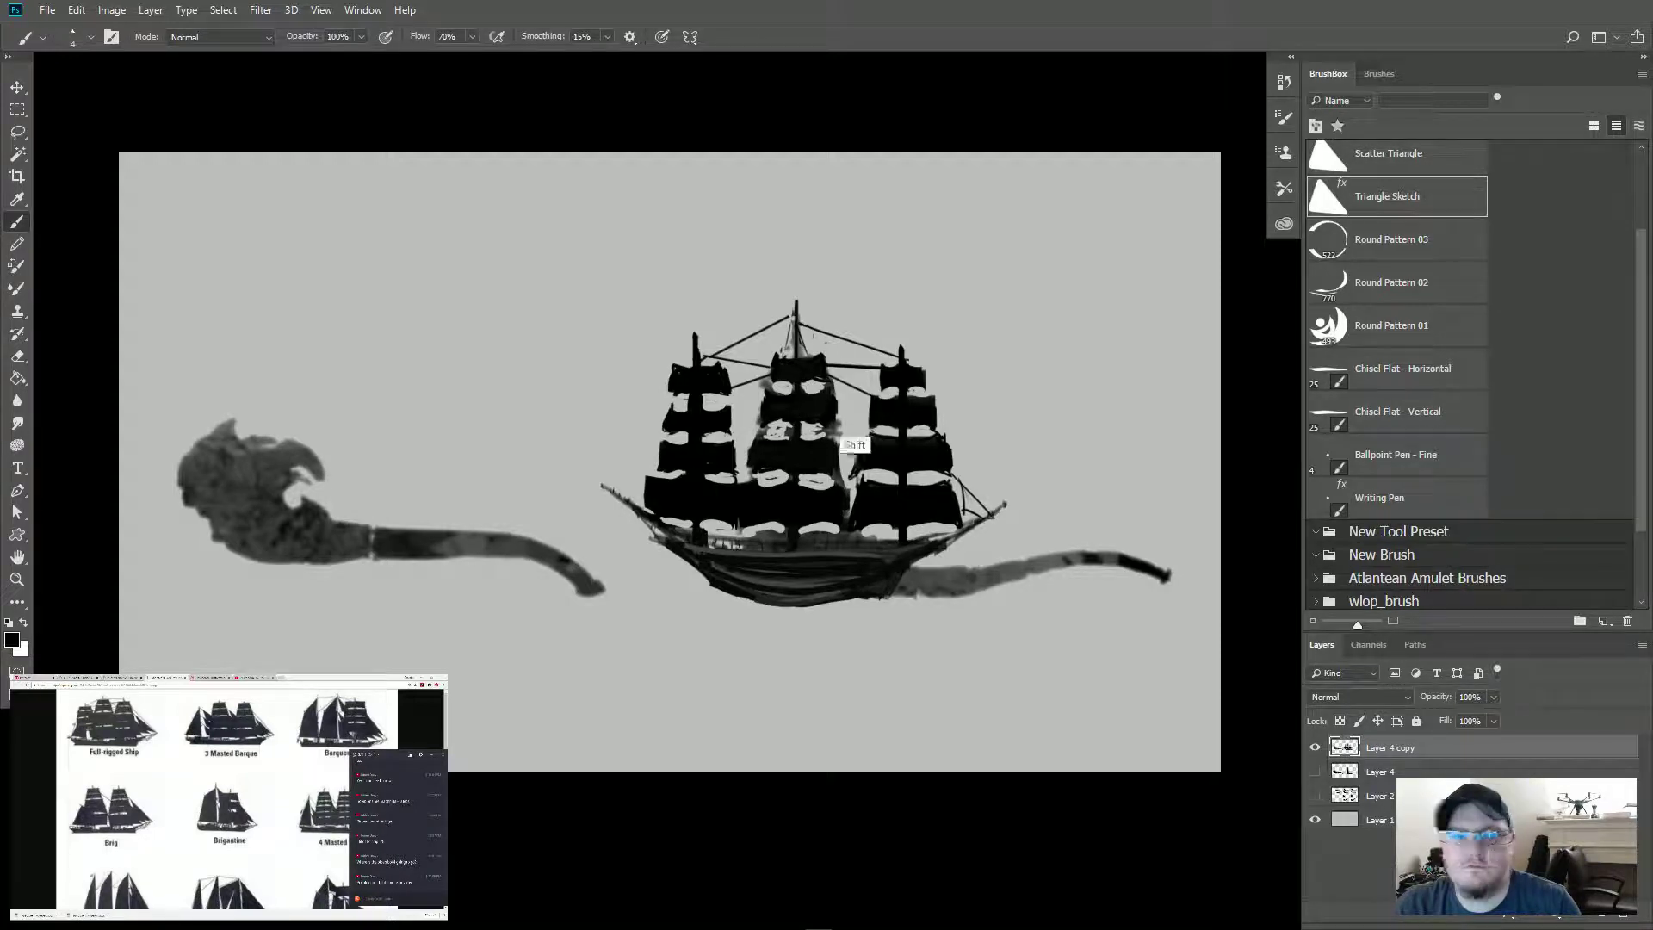
click(871, 402)
shift+click(827, 407)
shift+click(880, 425)
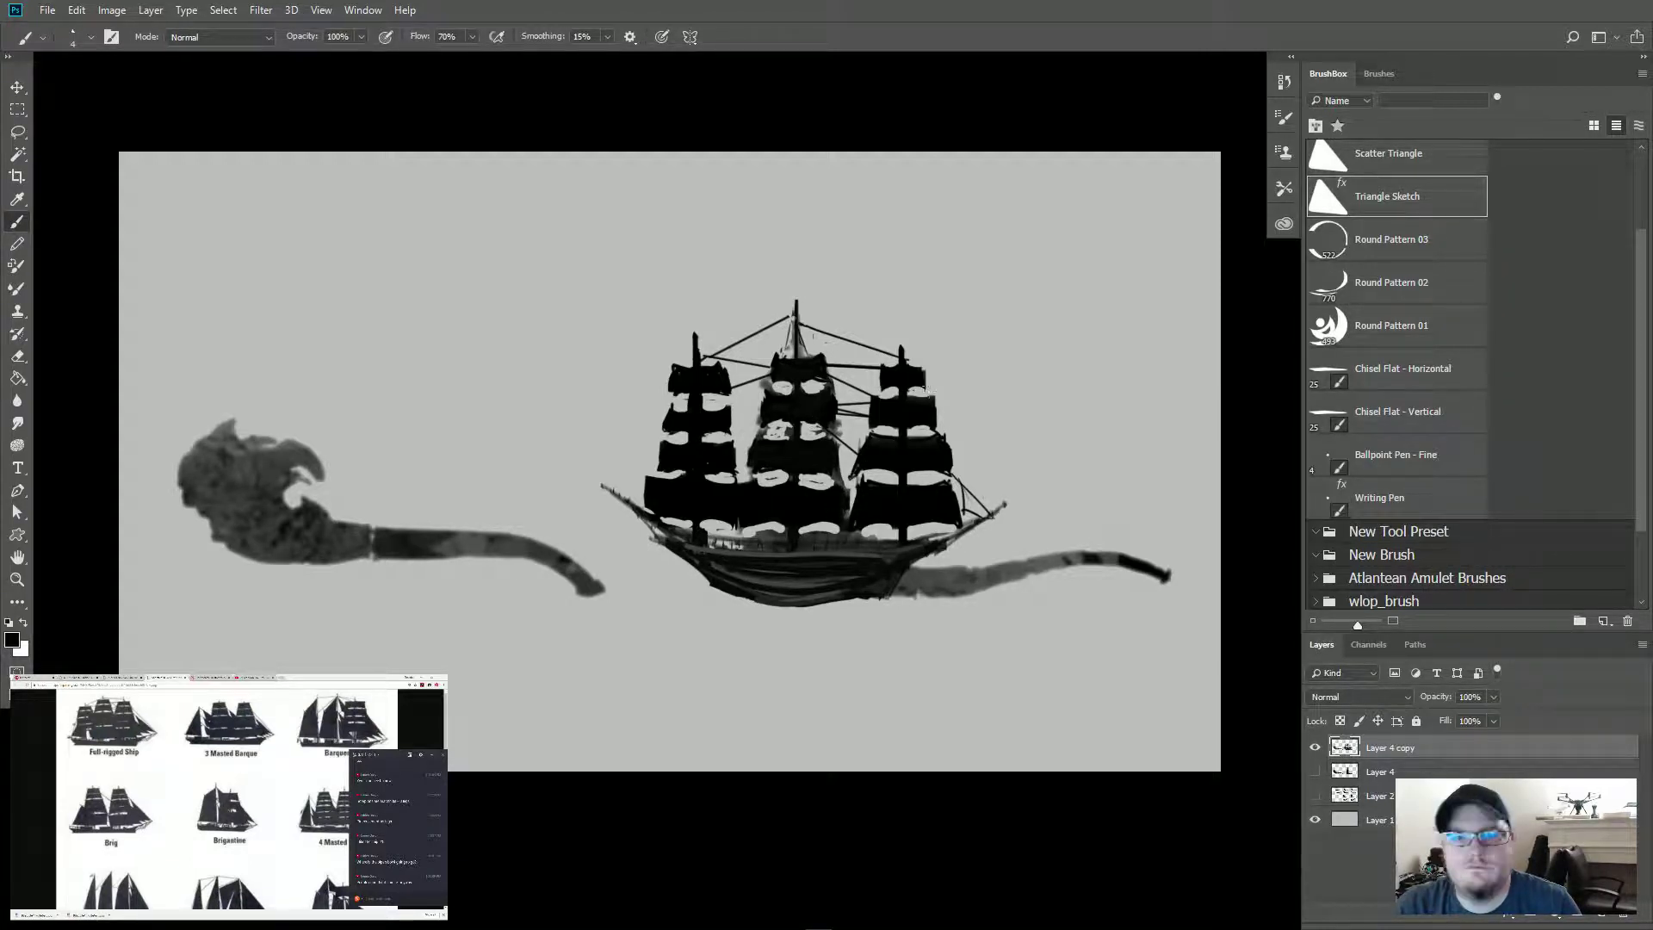
Step: Paint outer rigging lines from the right mast's second sail and the left mast's top sail down to the hull's two ends
drag(990, 515, 936, 405)
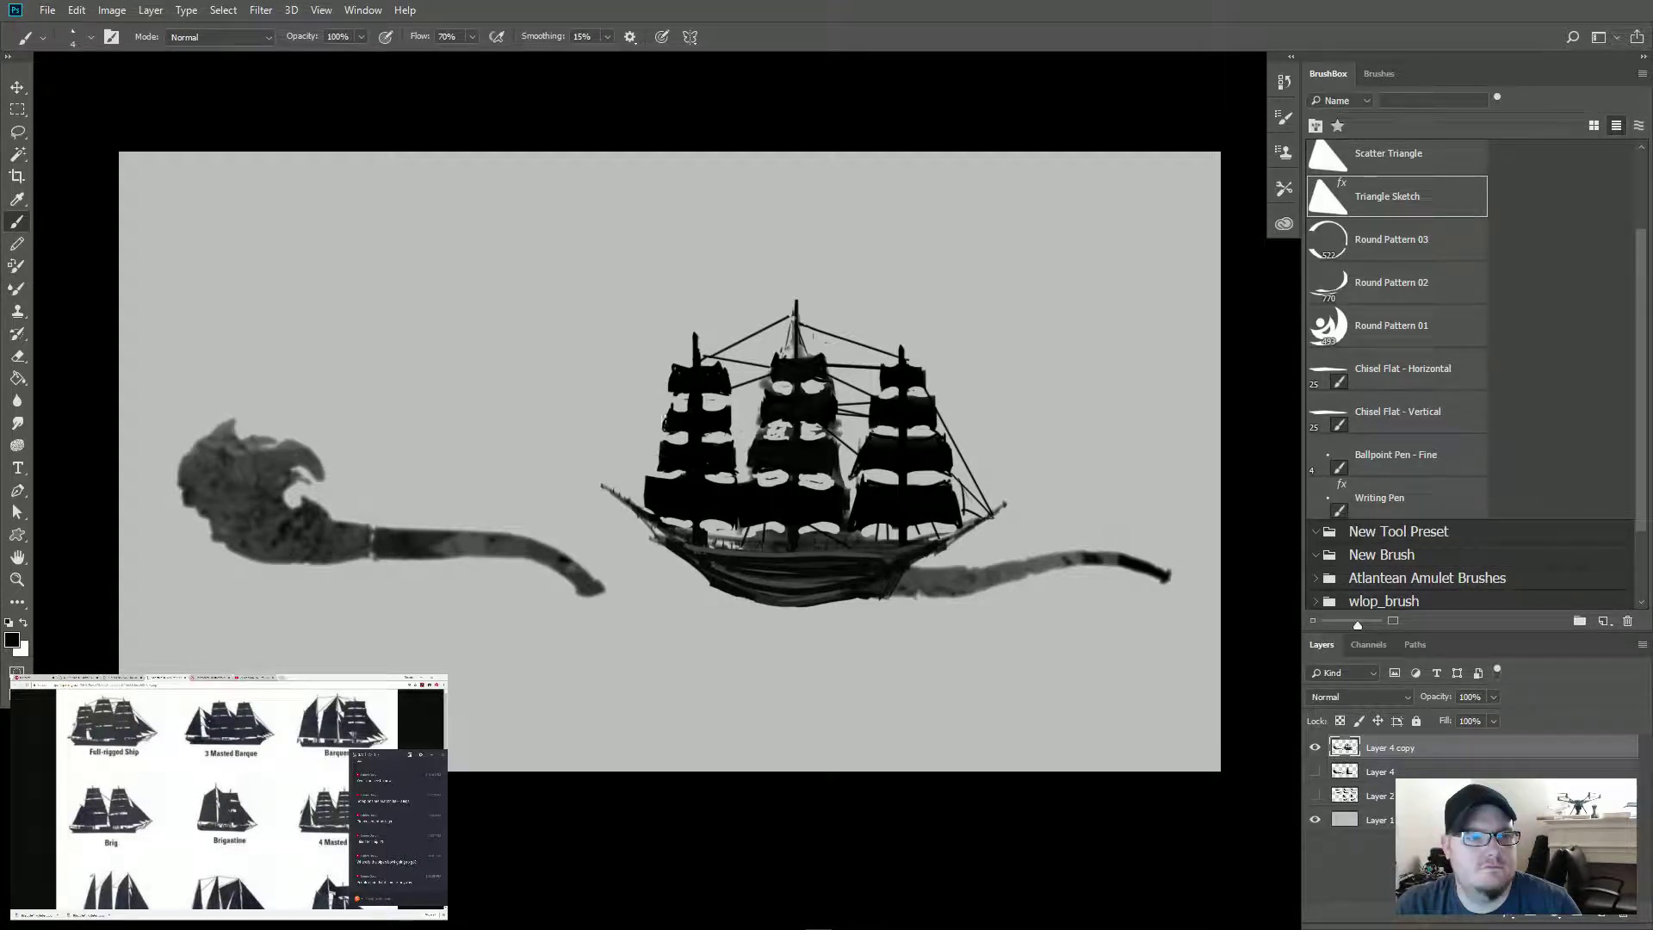
click(676, 387)
shift+click(629, 502)
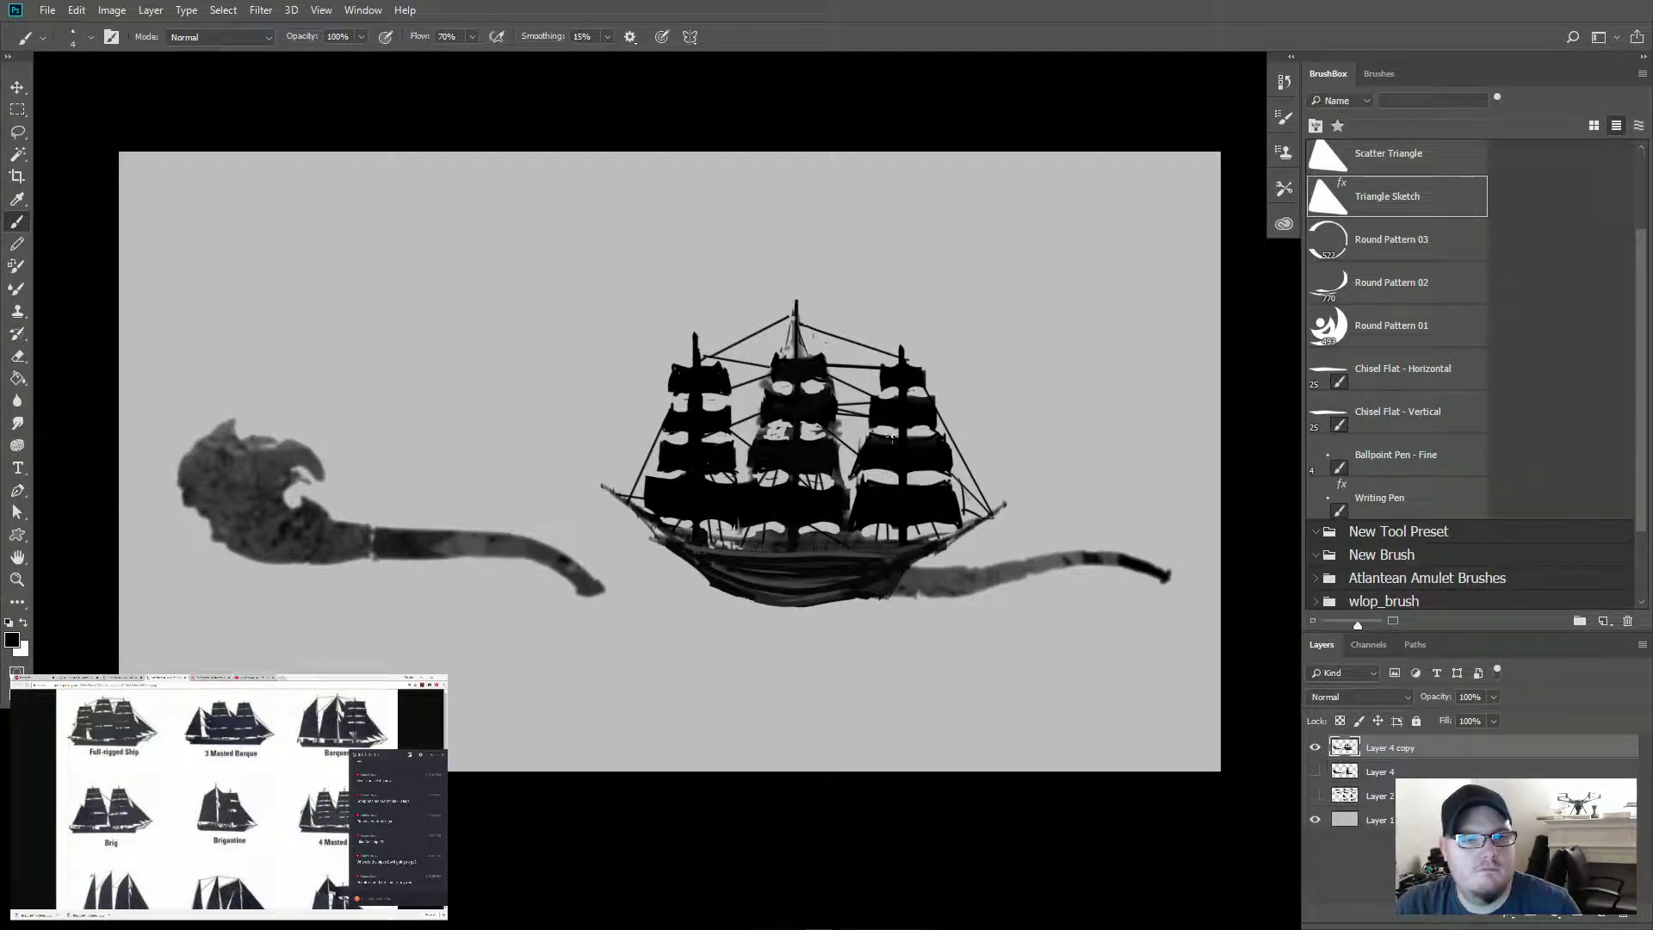
key(shift)
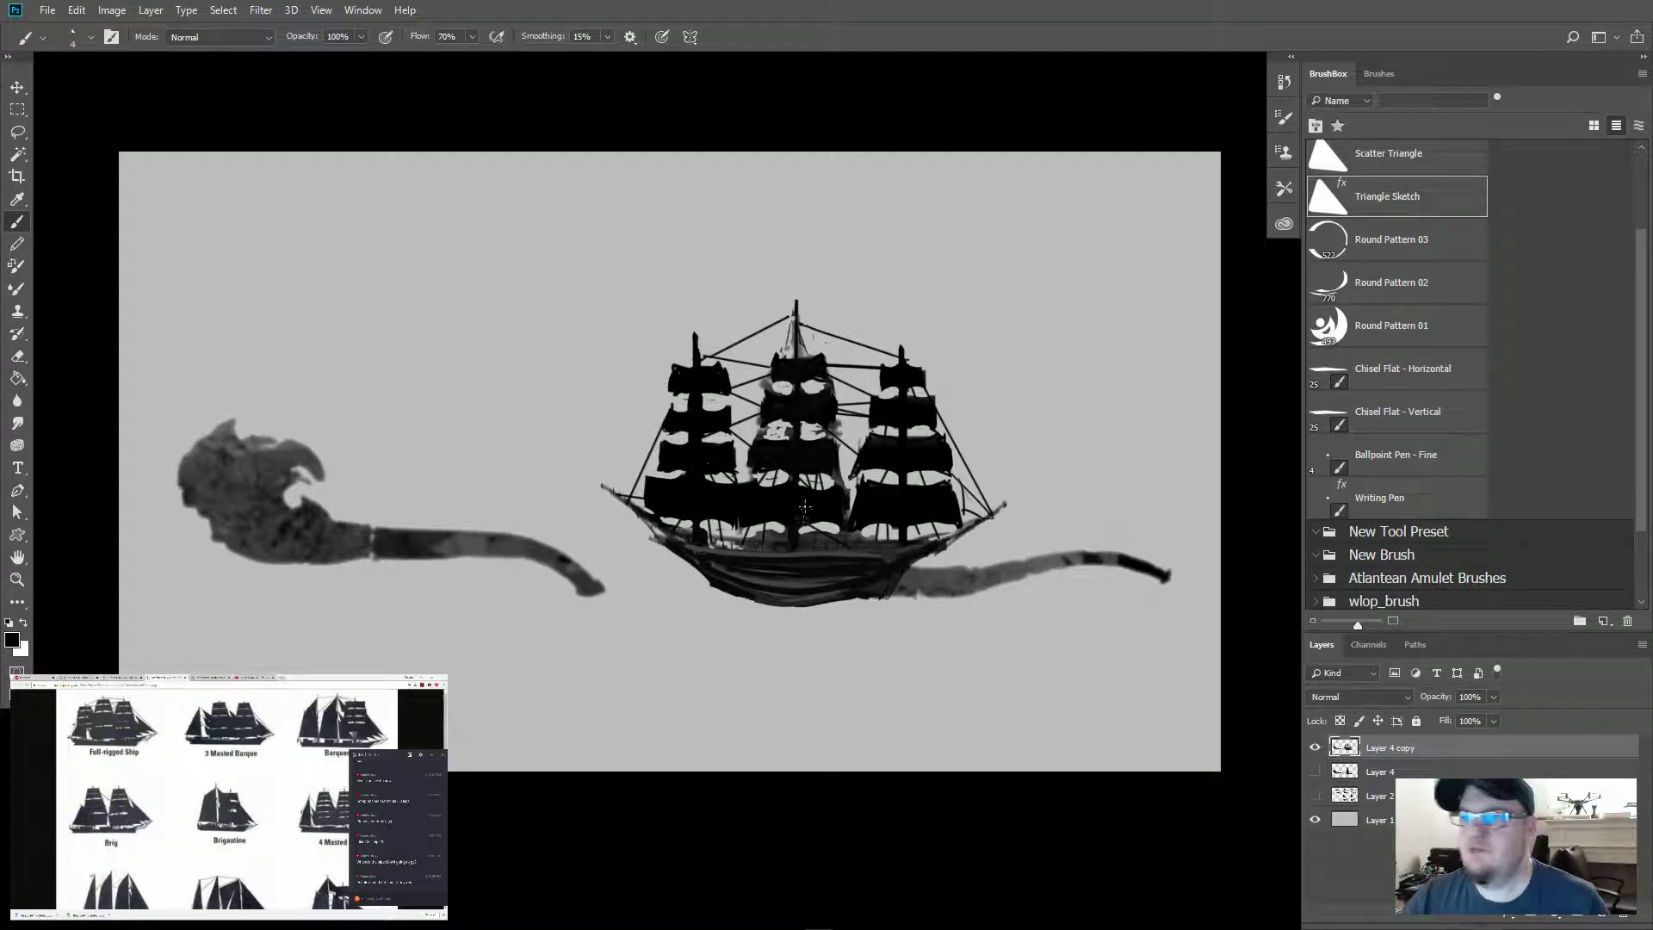
Step: Select the Soft Round brush and enlarge it to 75 px
click(12, 639)
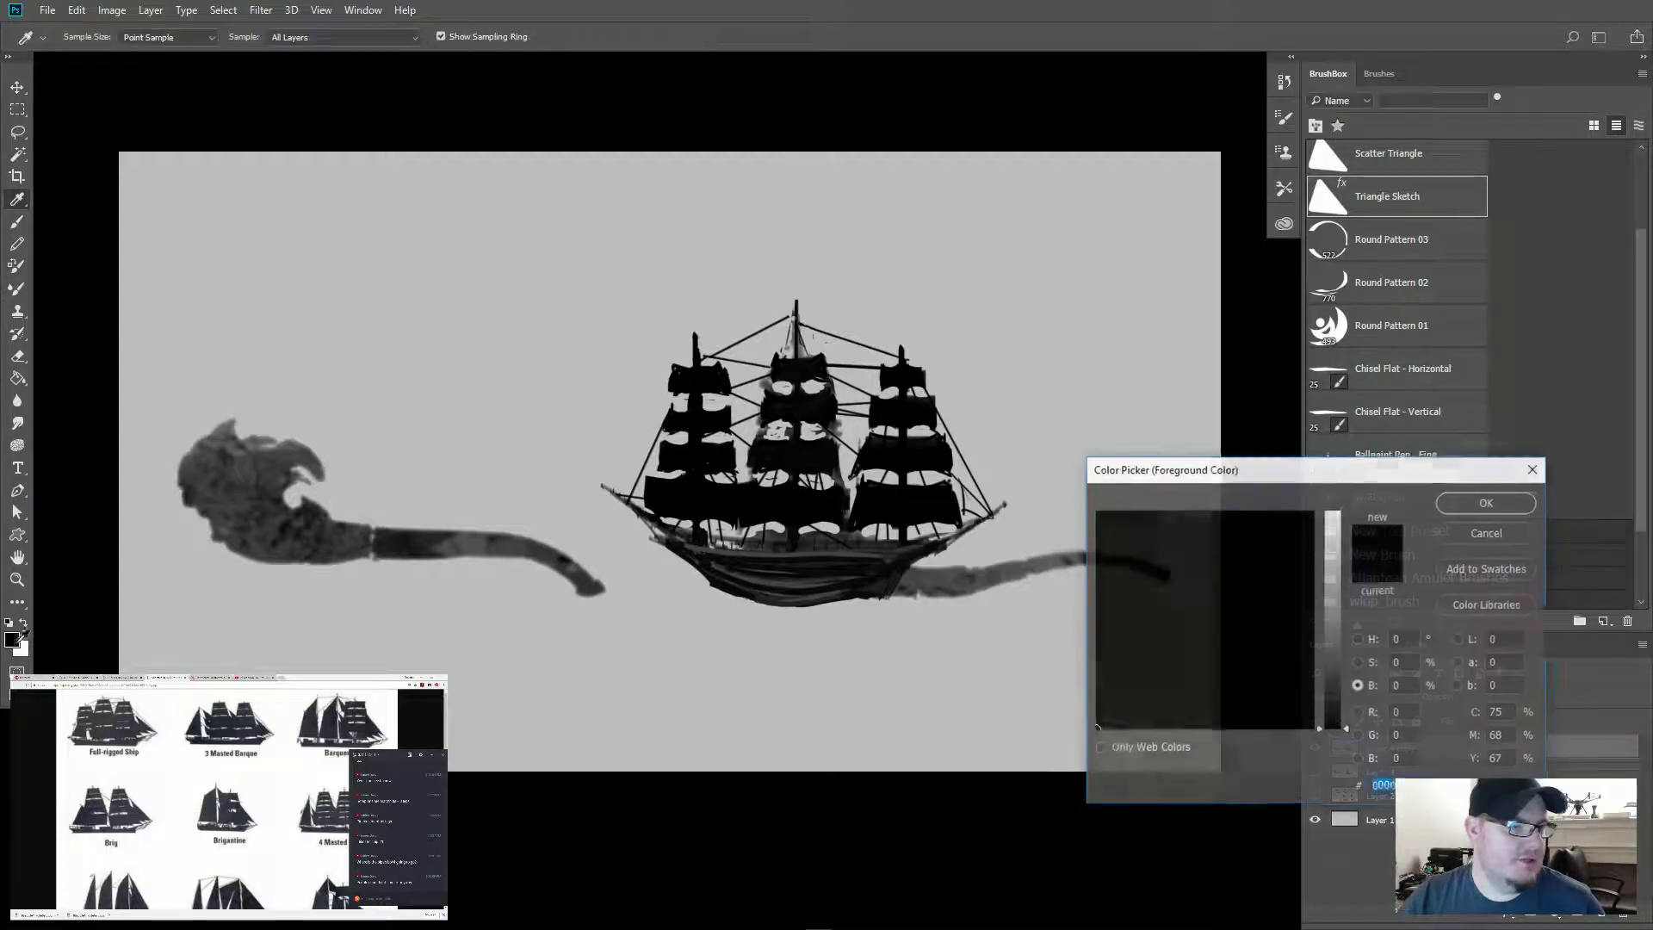
click(1519, 537)
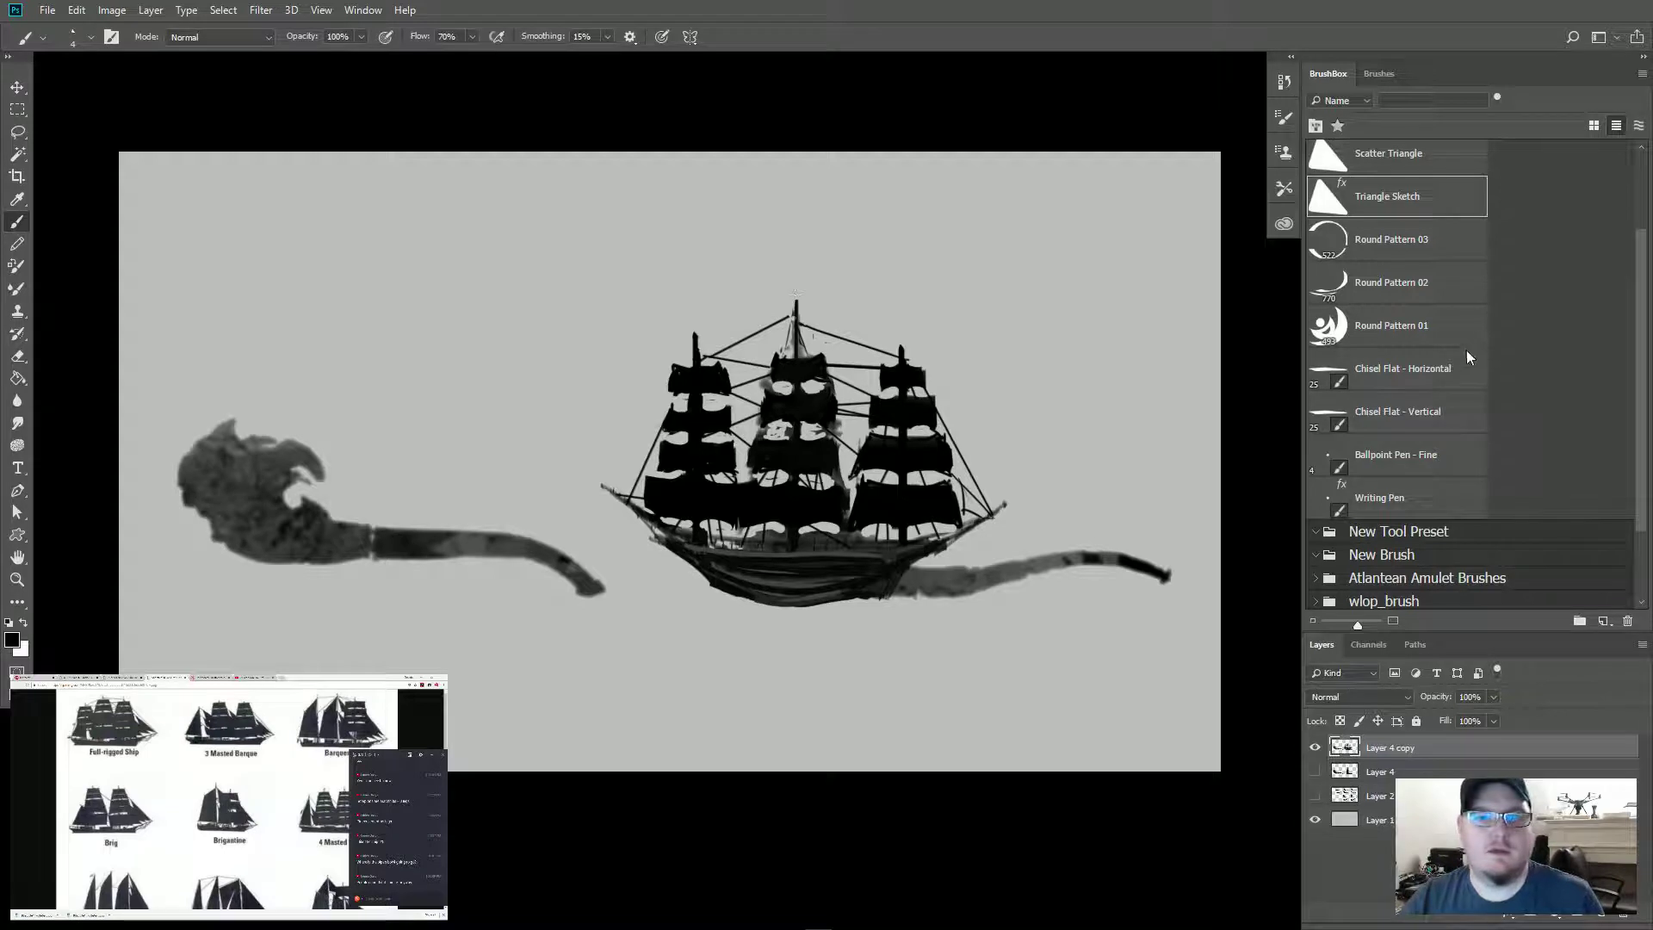
scroll(1413, 477, up, 5)
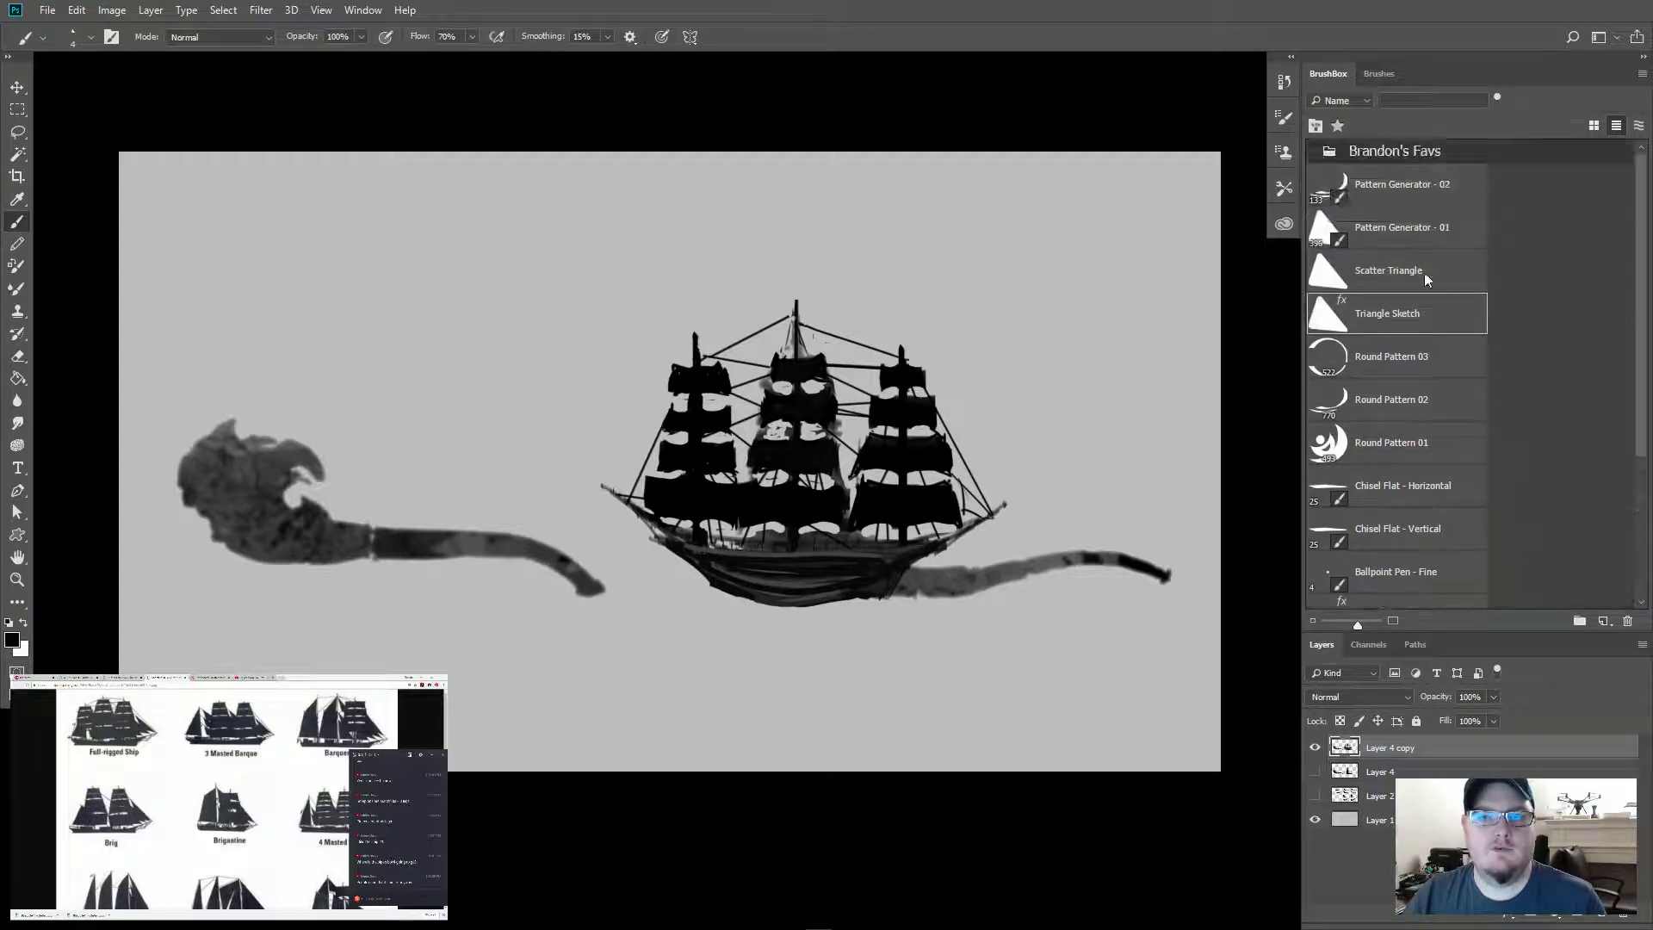
click(1382, 75)
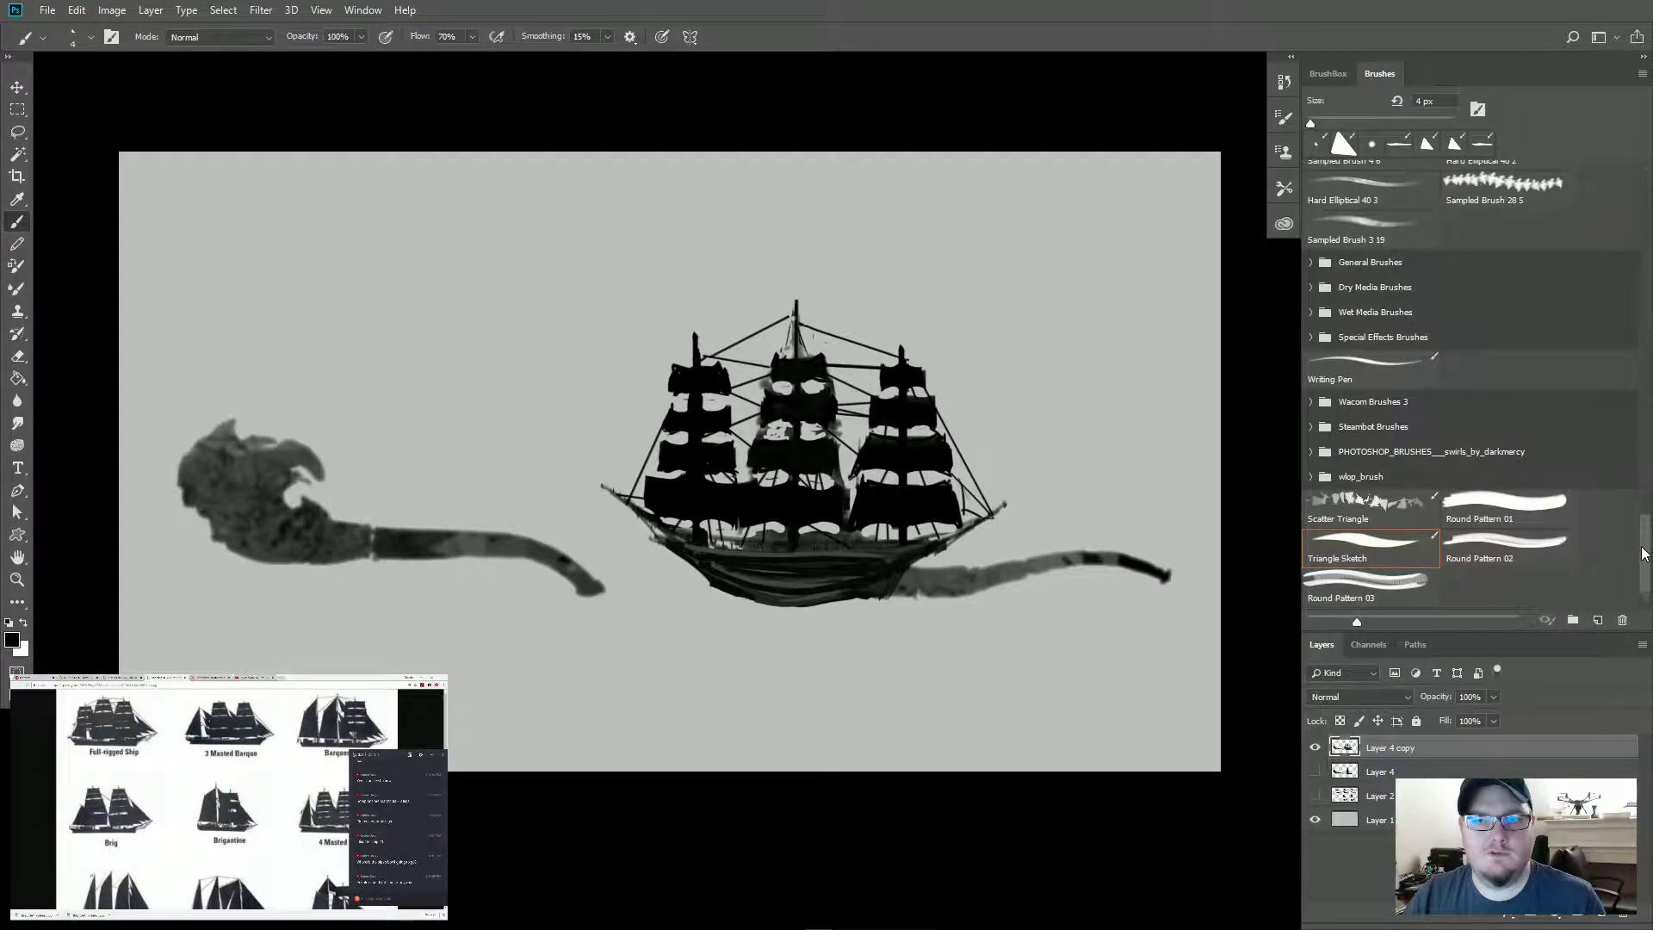
drag(1645, 551, 1650, 185)
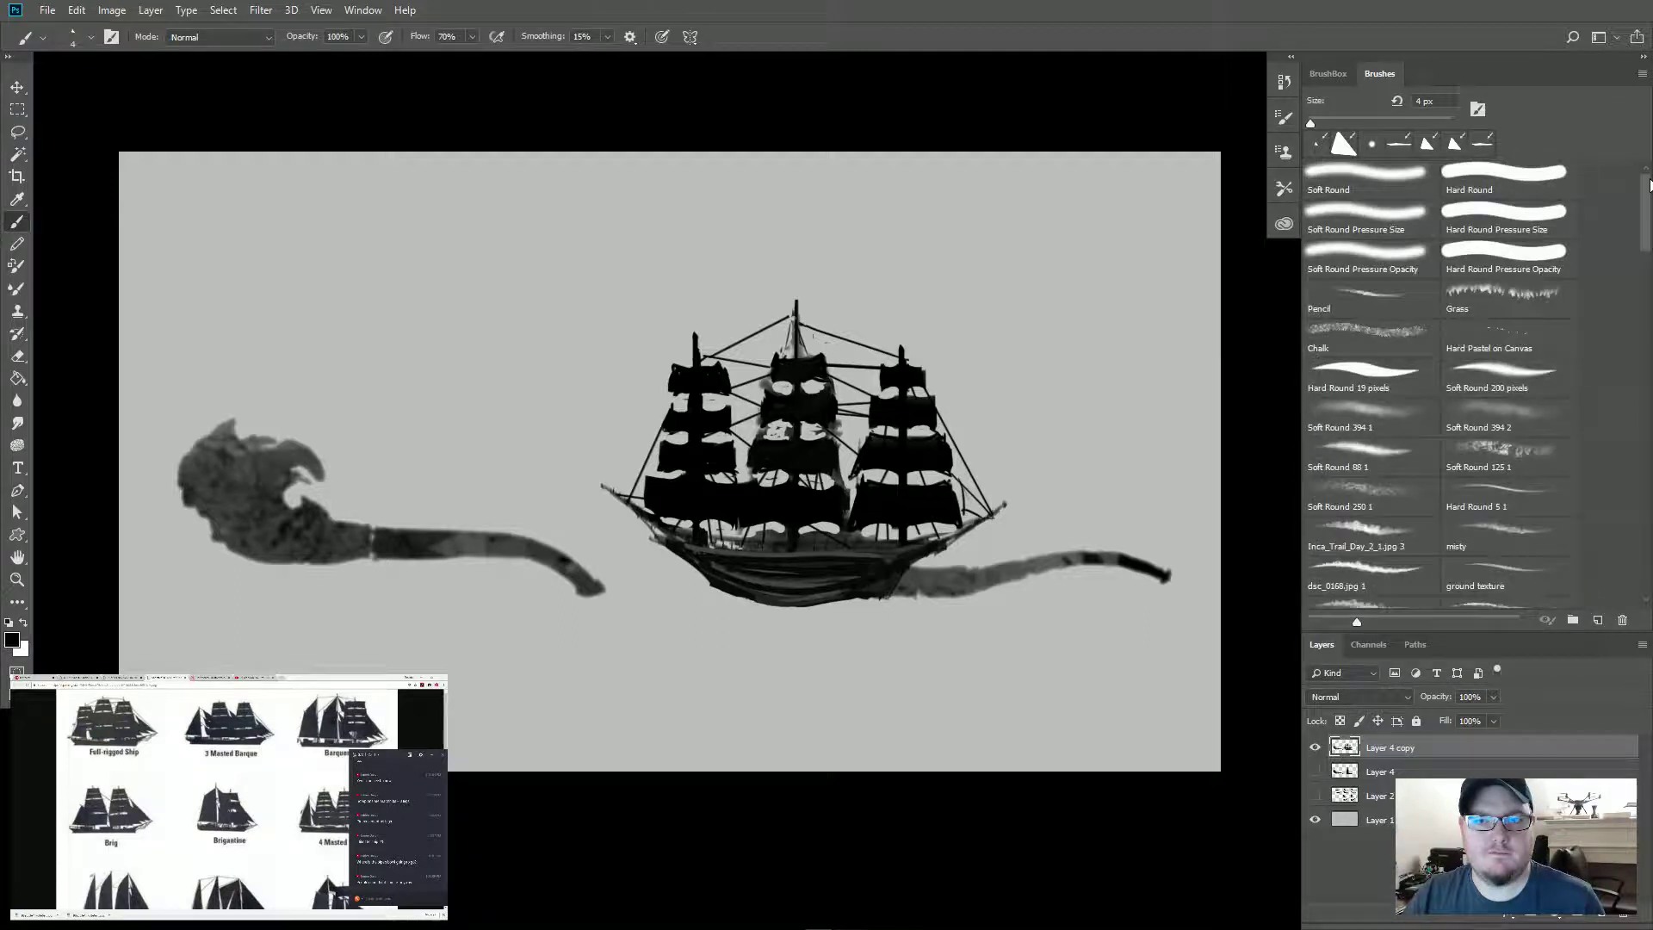
click(1375, 196)
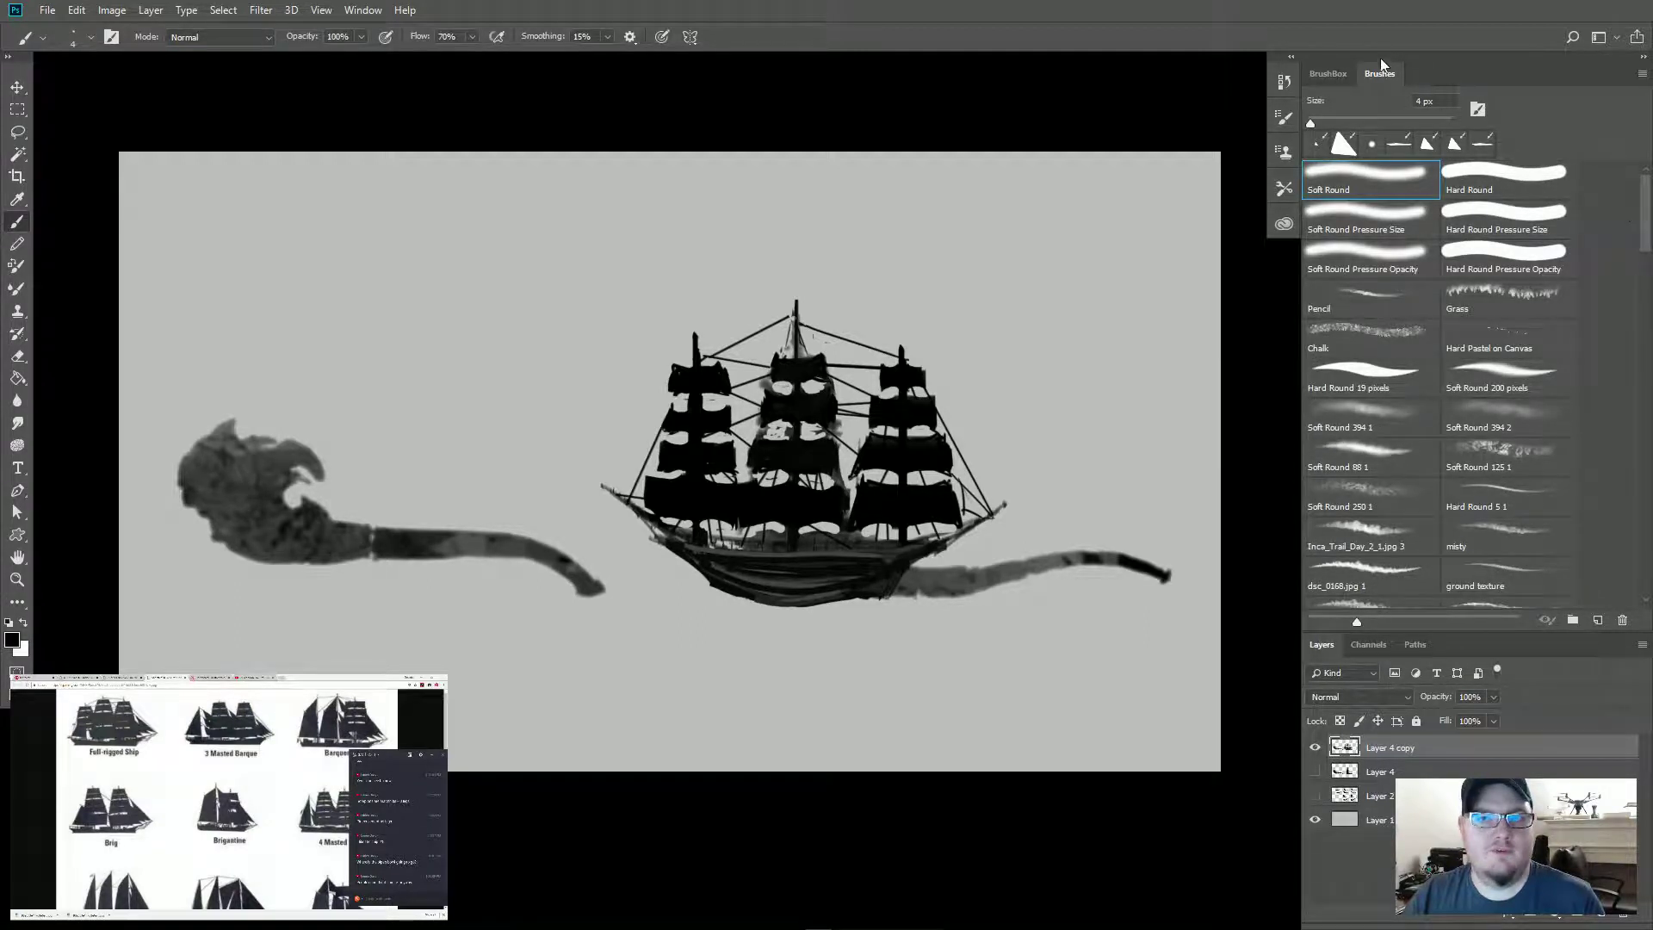
drag(801, 327, 818, 322)
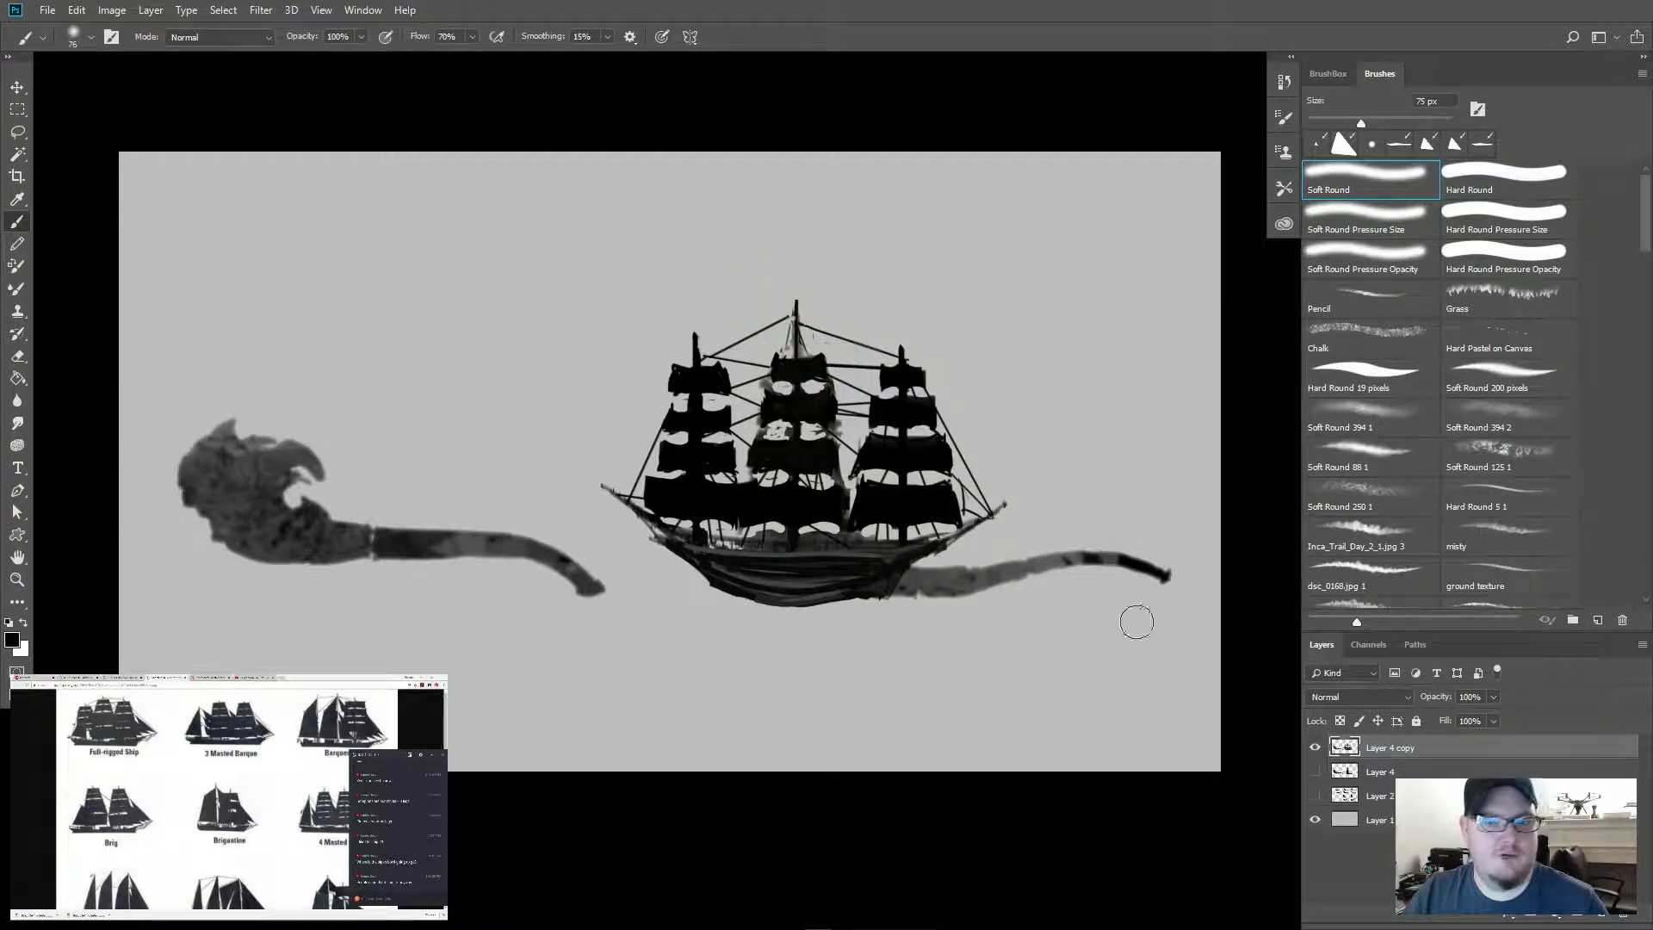
Step: Add a new layer above Layer 4 copy and clip it to that layer
click(1597, 620)
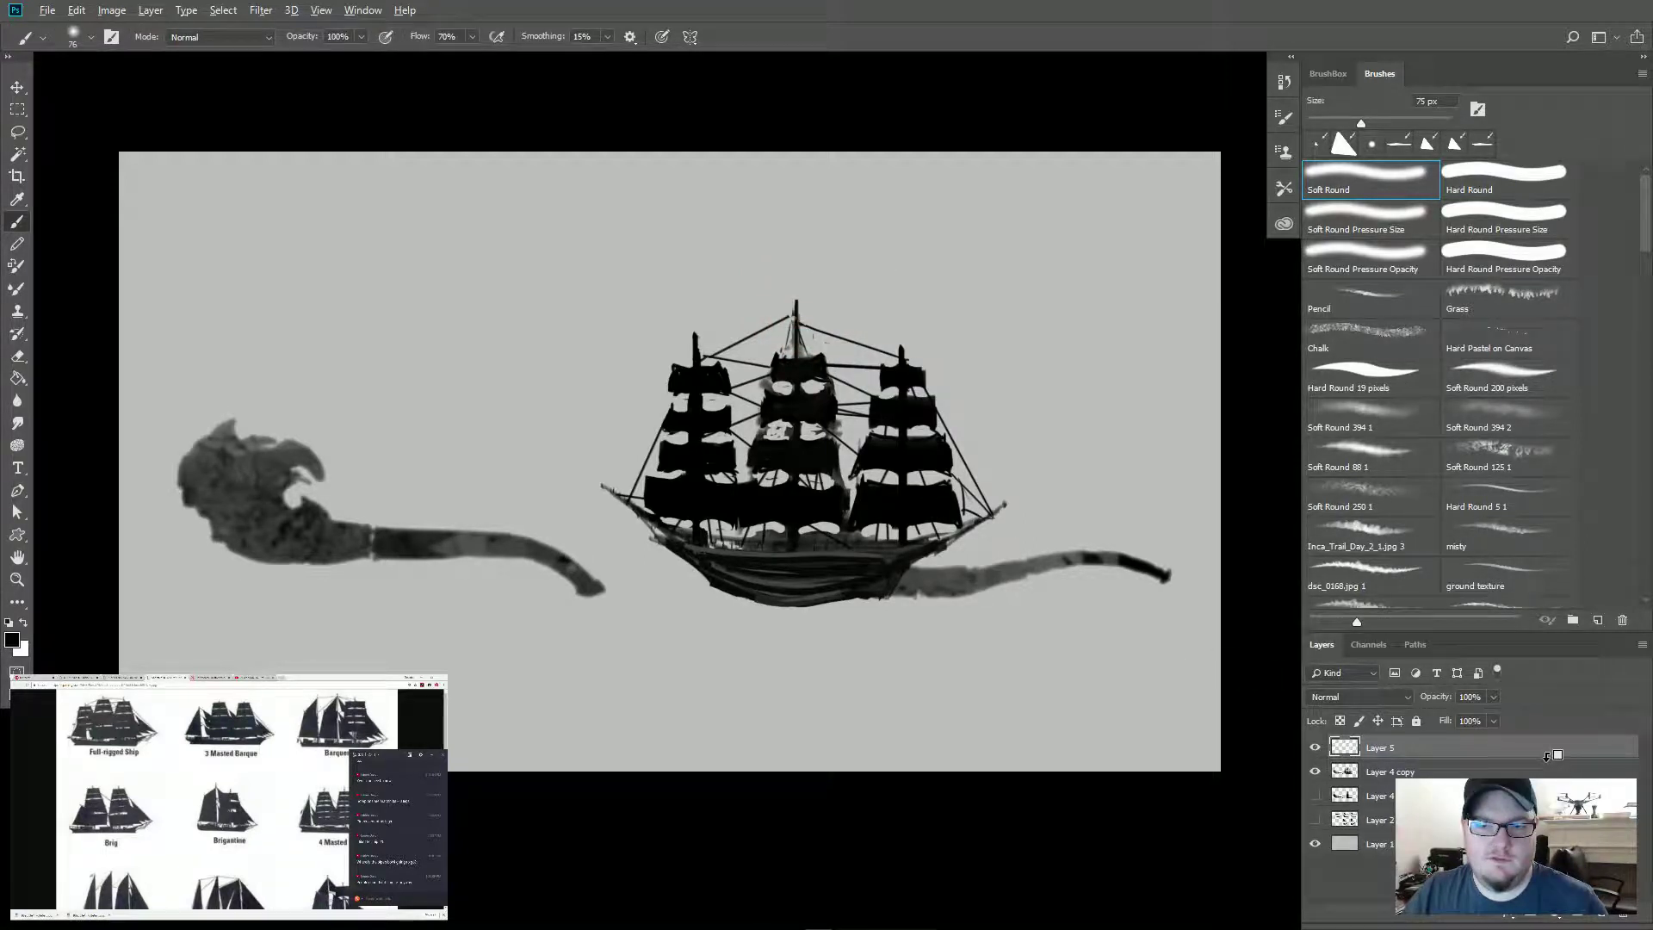
alt+click(1455, 751)
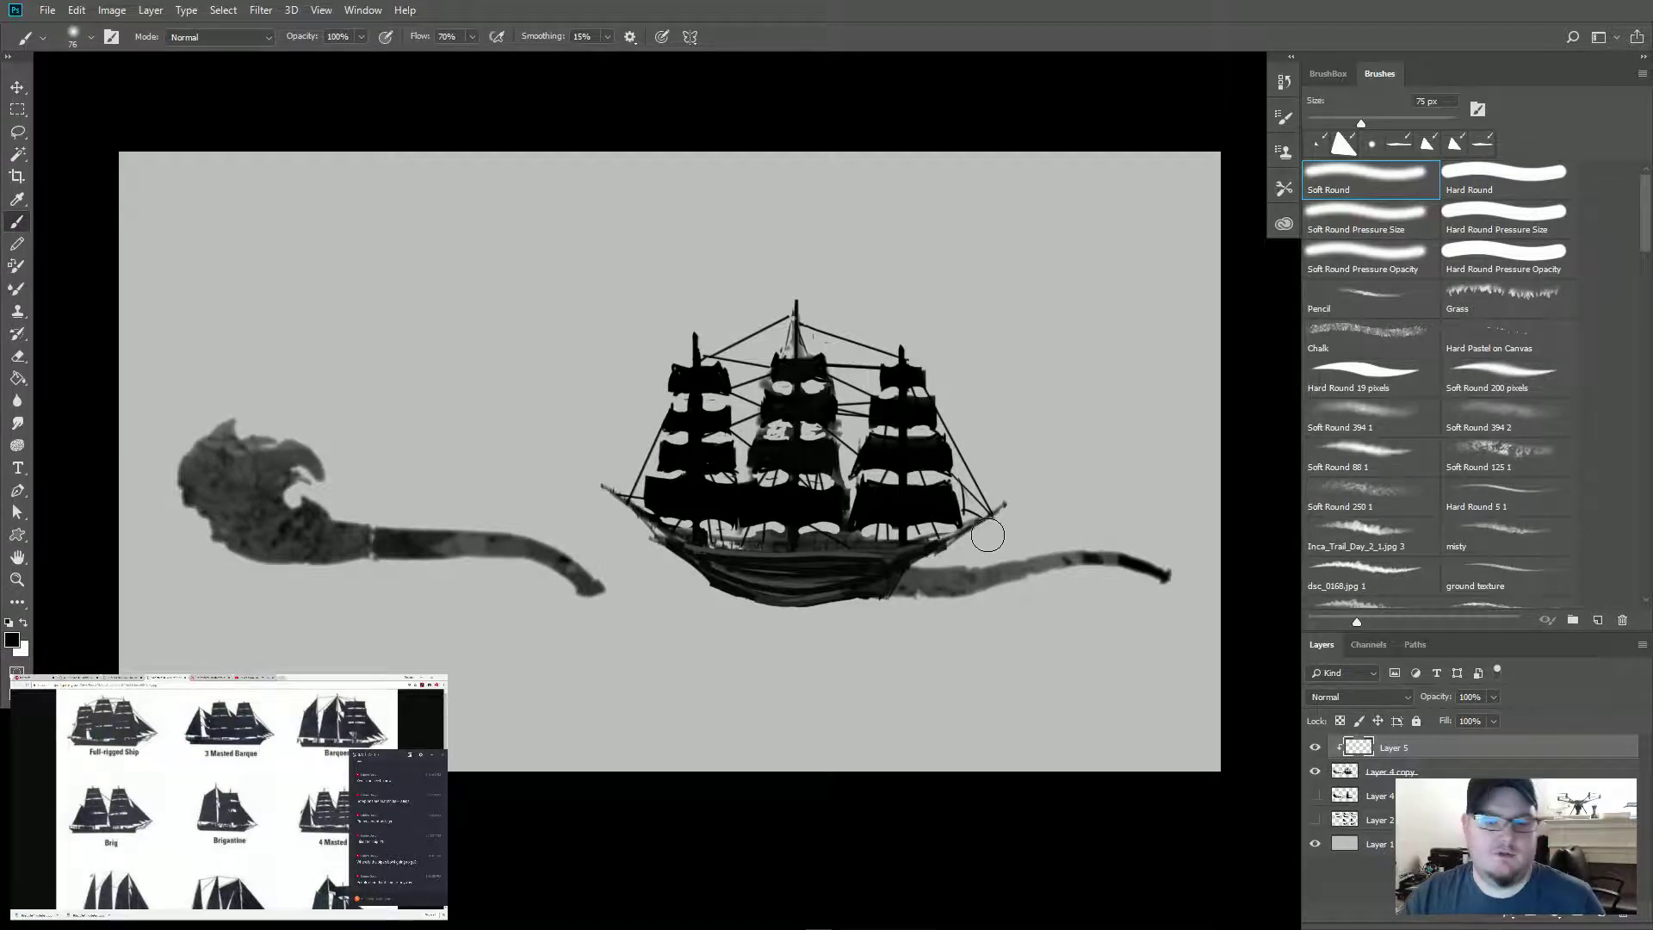
Step: Sample dark grey from the pipe stem and softly lighten the right mast's sails, lowering brush opacity to 20%
alt+click(912, 568)
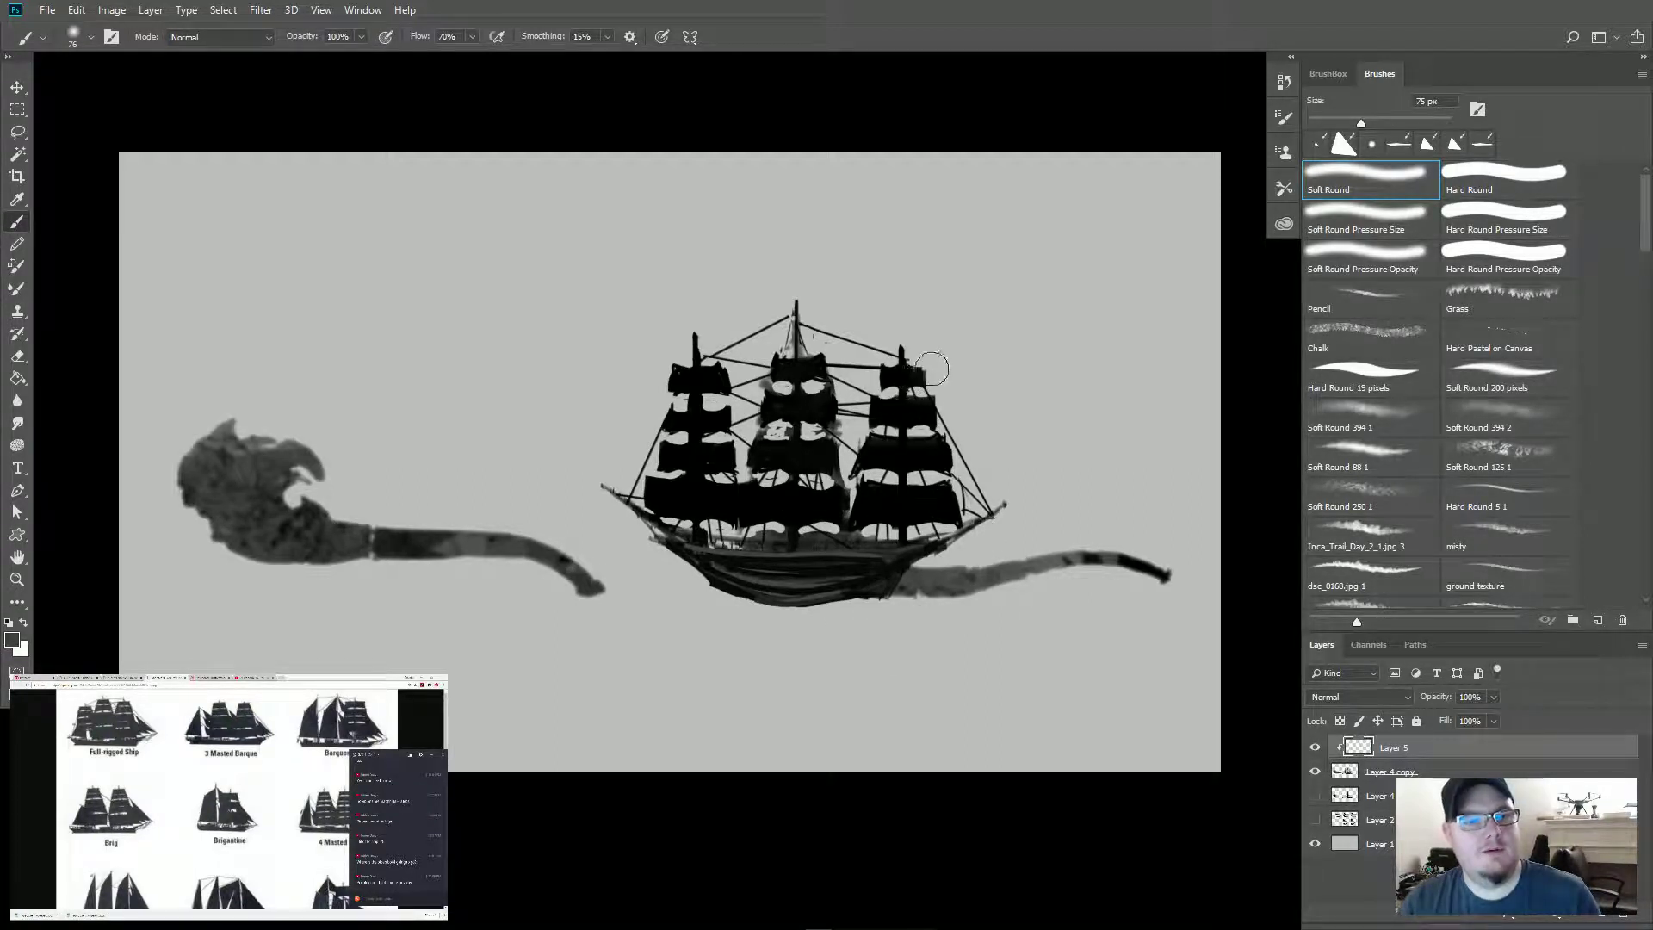
mouse_move(931, 368)
mouse_down()
mouse_move(879, 375)
mouse_move(876, 414)
mouse_up()
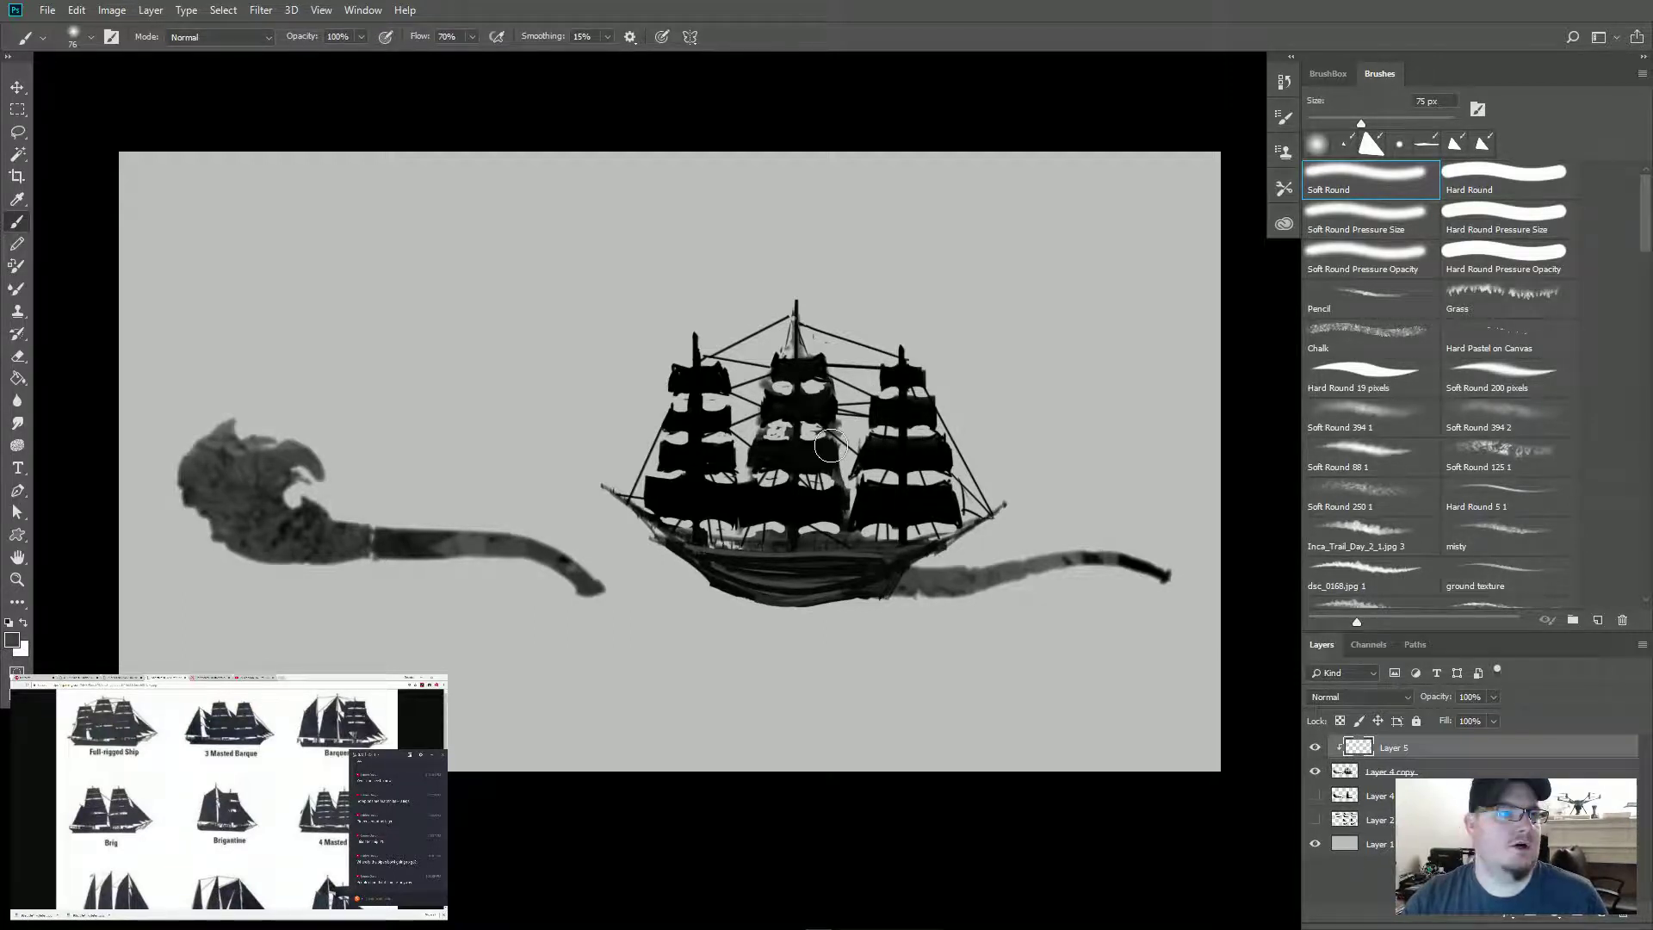
key(2)
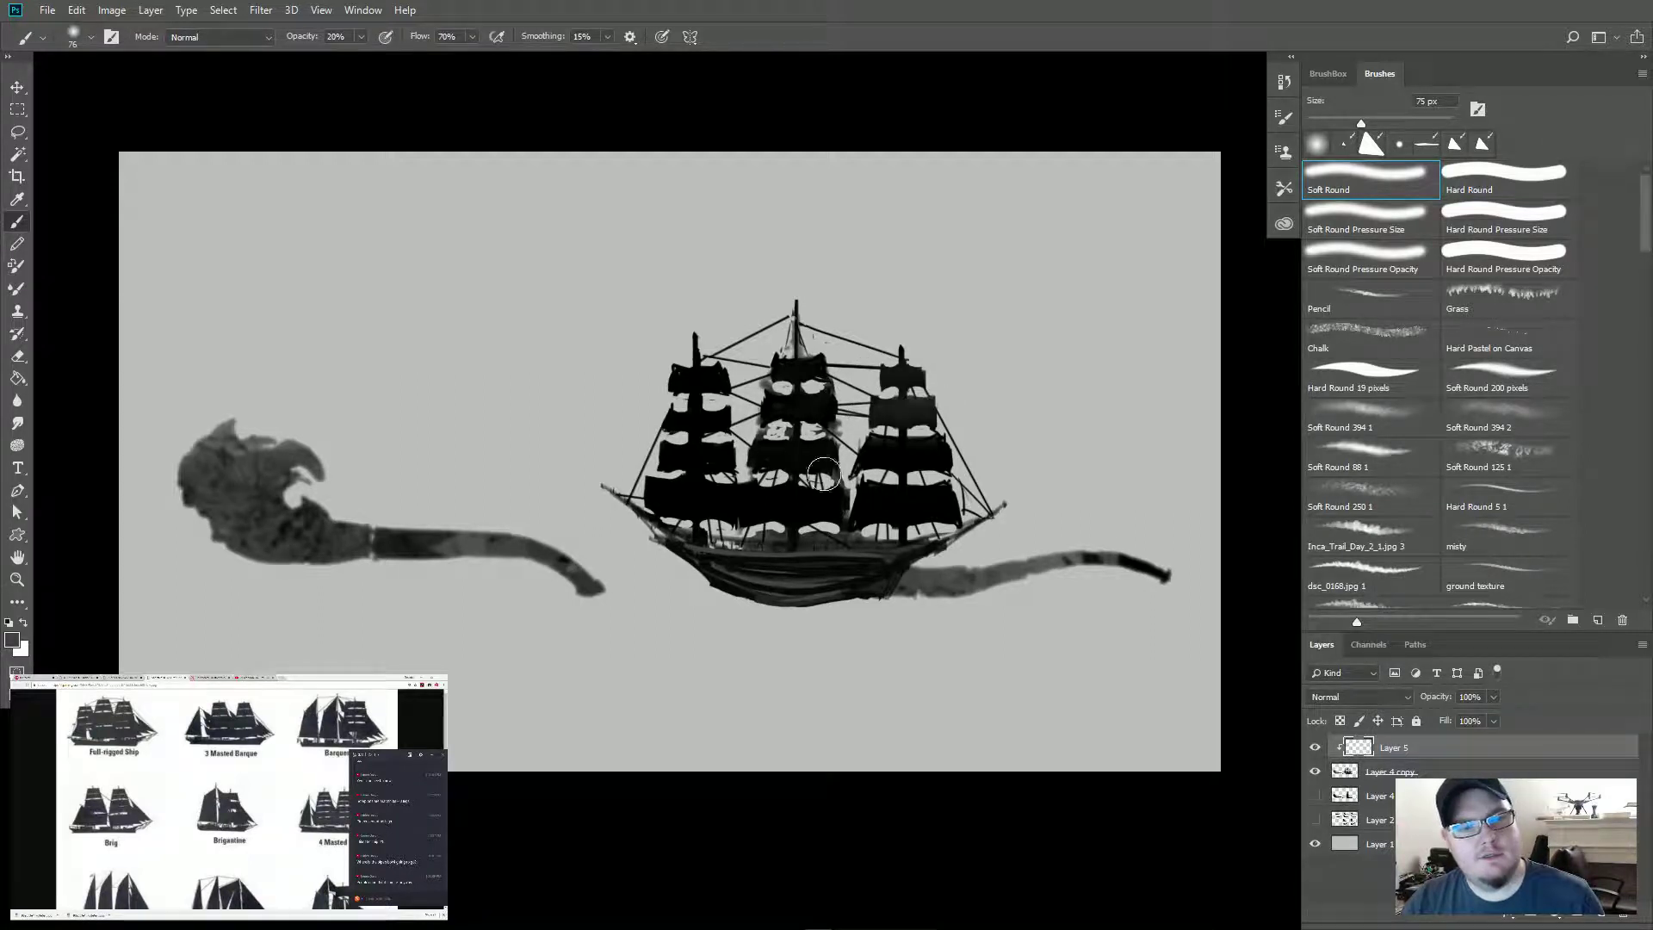
drag(899, 452, 871, 455)
mouse_move(944, 501)
mouse_down()
mouse_move(869, 508)
mouse_move(940, 497)
mouse_up()
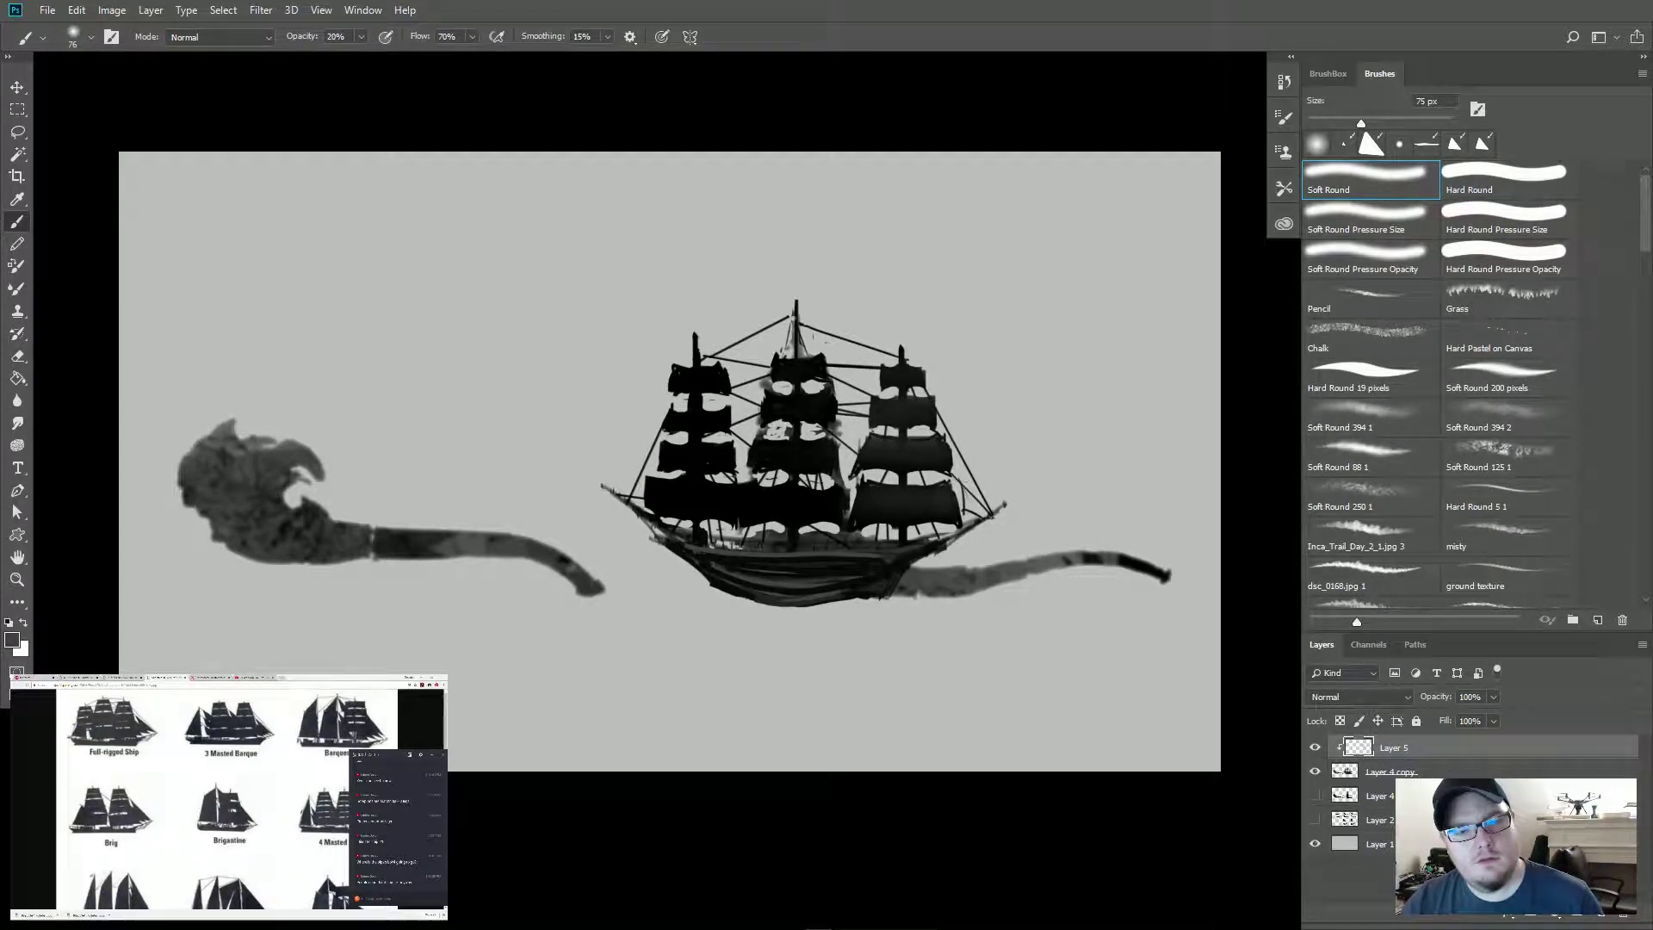
Step: Softly lighten the central and left masts' sails with the same dark grey at 20% opacity
mouse_move(829, 527)
mouse_down()
mouse_move(729, 504)
mouse_move(835, 501)
mouse_move(640, 483)
mouse_move(674, 489)
mouse_up()
mouse_move(846, 458)
mouse_down()
mouse_move(779, 460)
mouse_move(825, 458)
mouse_up()
drag(677, 452, 725, 455)
drag(726, 454, 671, 457)
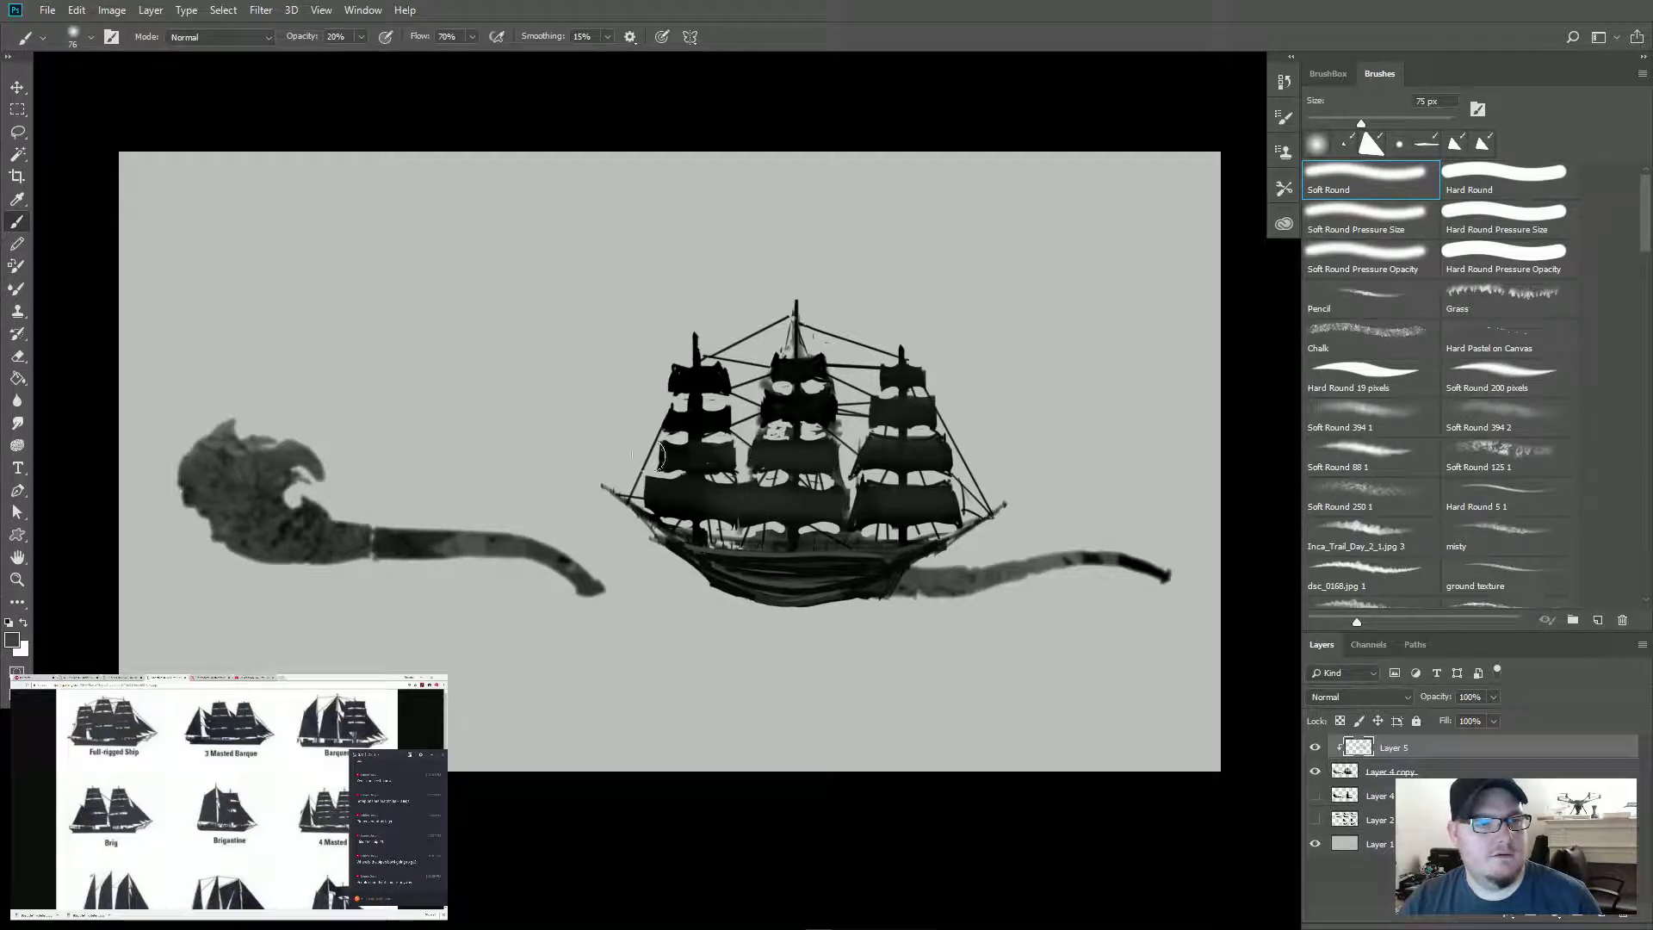
mouse_move(706, 402)
mouse_down()
mouse_move(672, 424)
mouse_move(839, 405)
mouse_move(758, 403)
mouse_move(723, 353)
mouse_move(647, 371)
mouse_up()
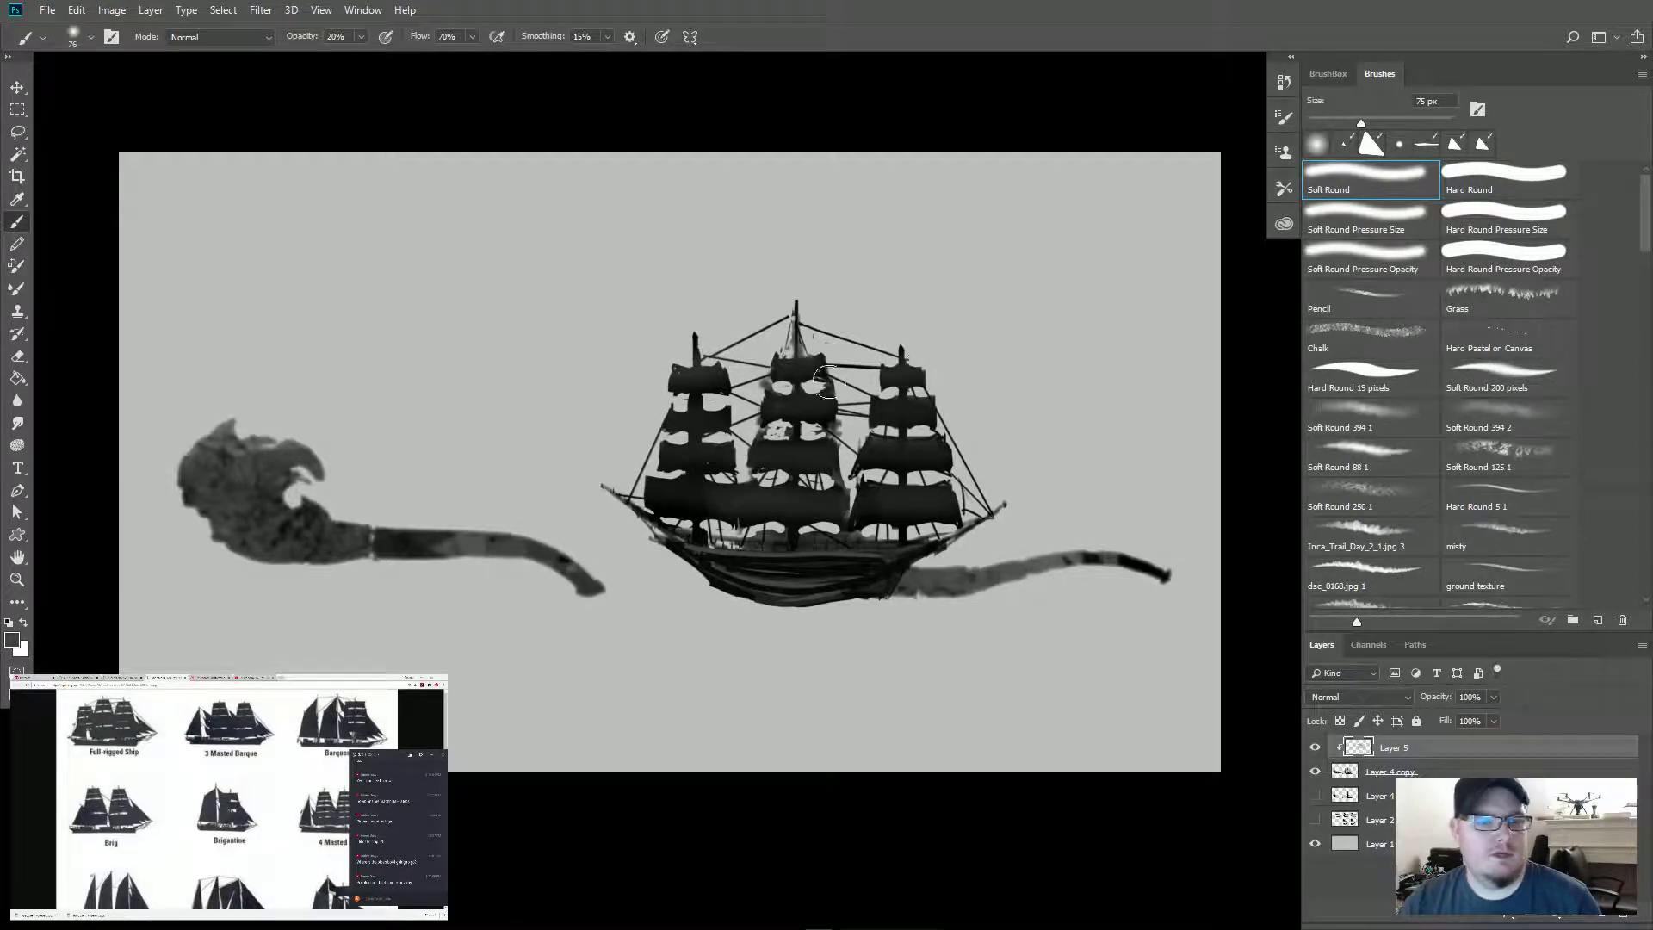
Step: Reduce the Soft Round brush to 10 px and paint finer shading strokes on the sails
key([)
key([)
key([)
key([)
key([)
key([)
key([)
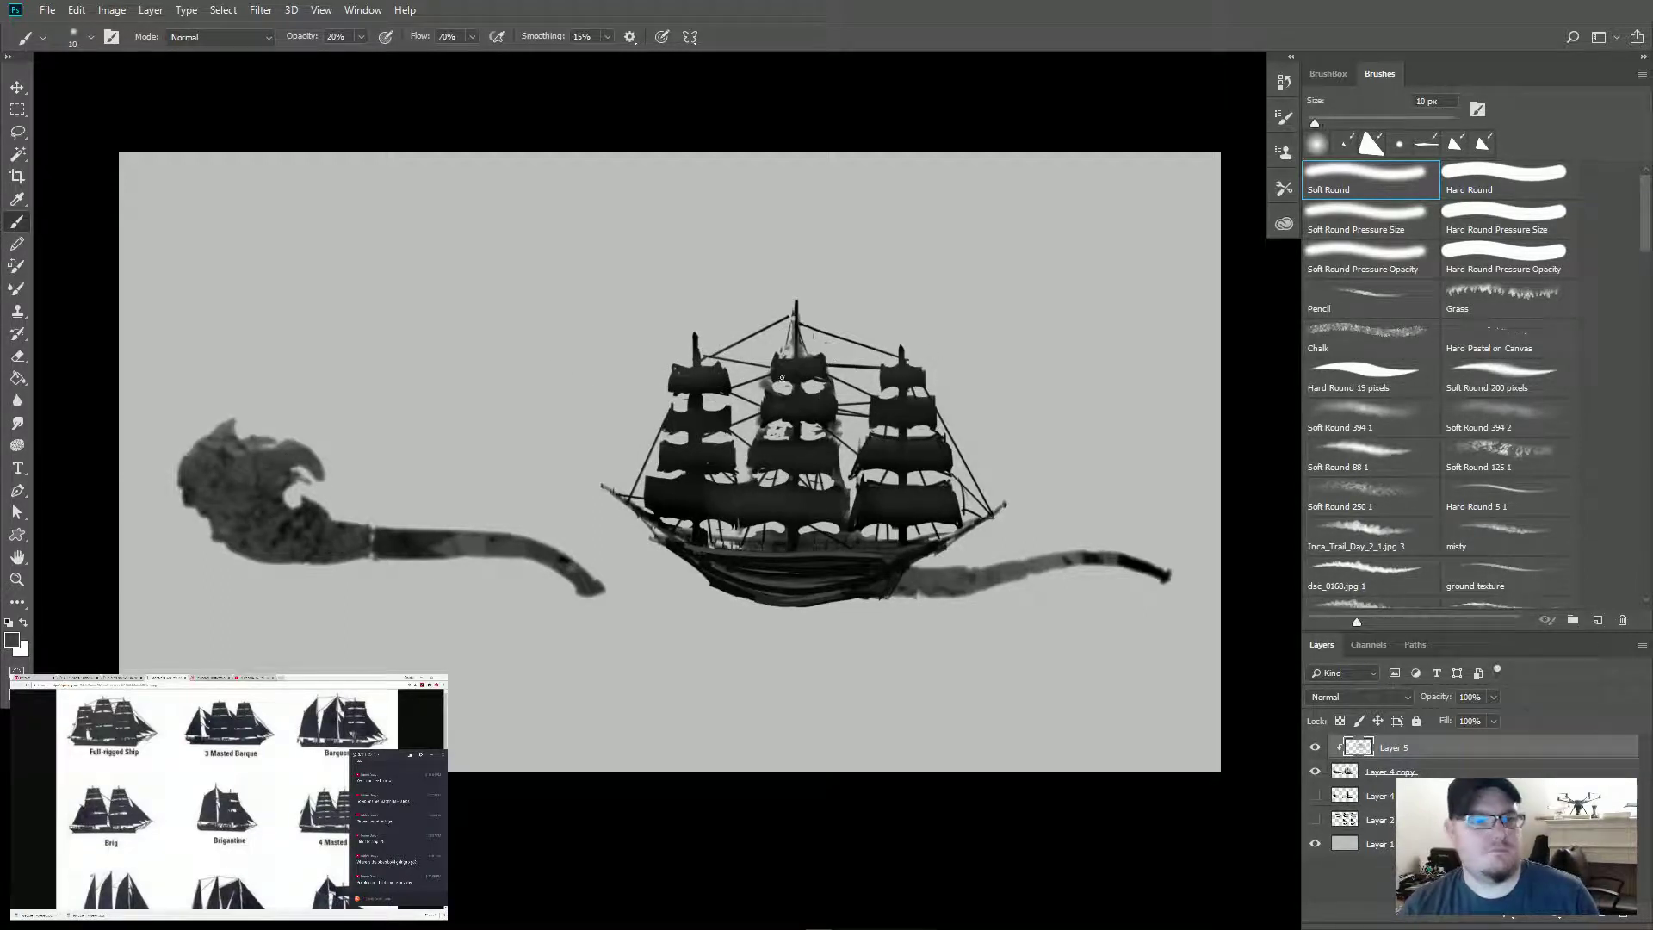
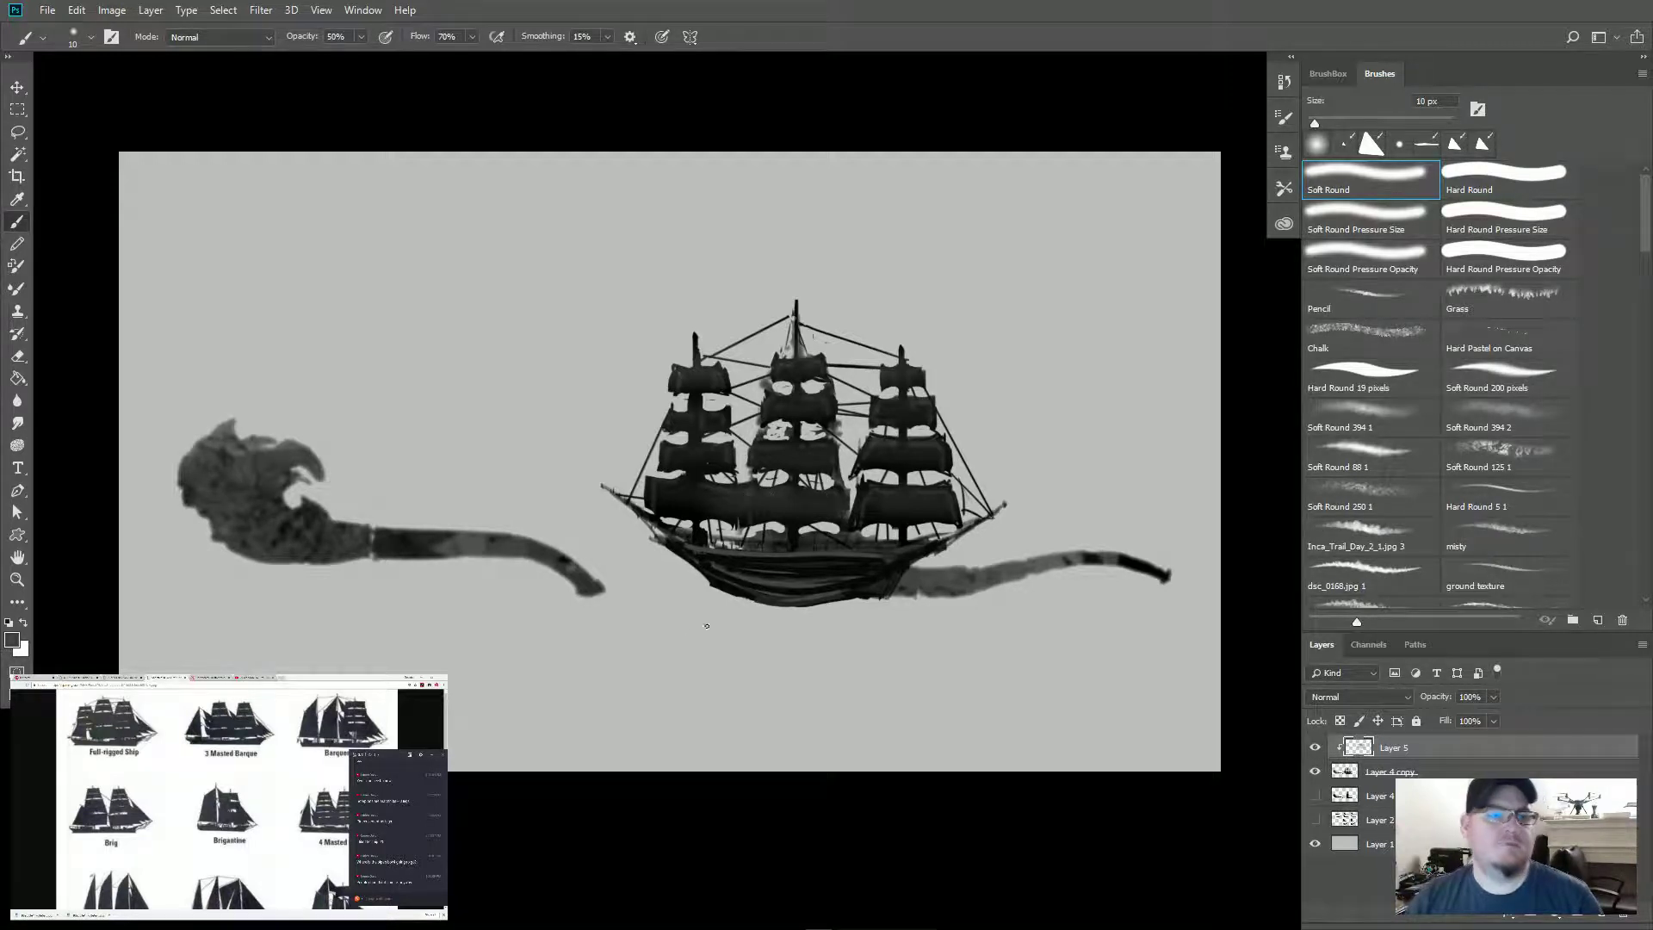
Step: Enlarge the brush to 40 px, set its opacity to 20% and soften the shading across the sails
key(bracketright)
key(bracketright)
key(bracketright)
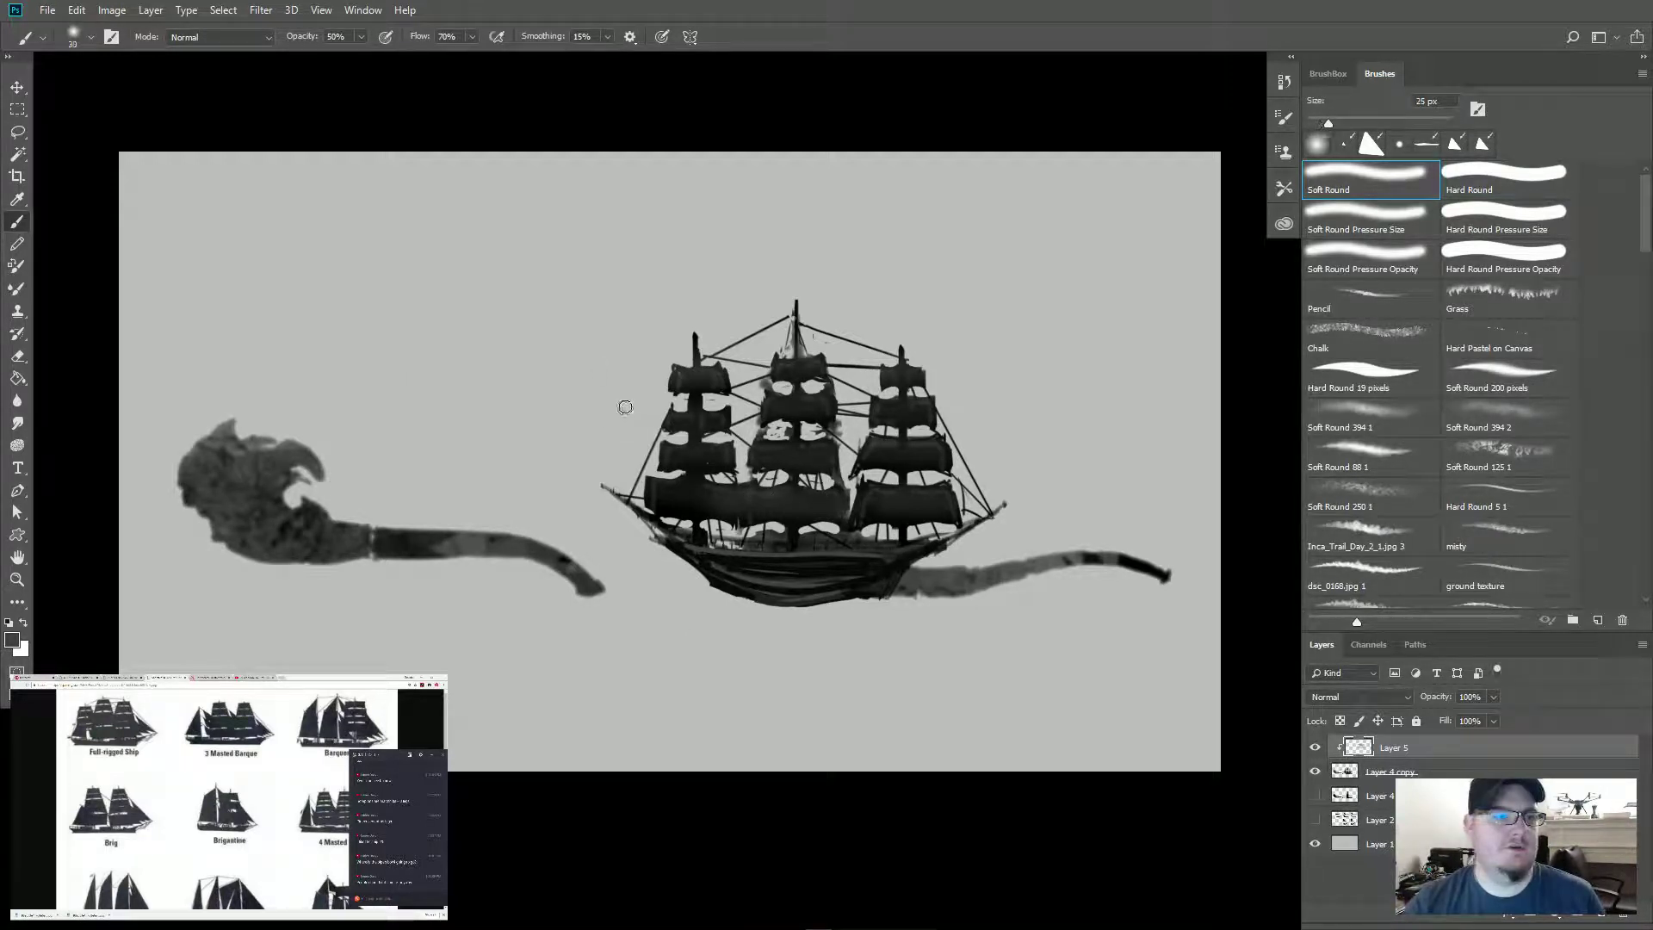
key(2)
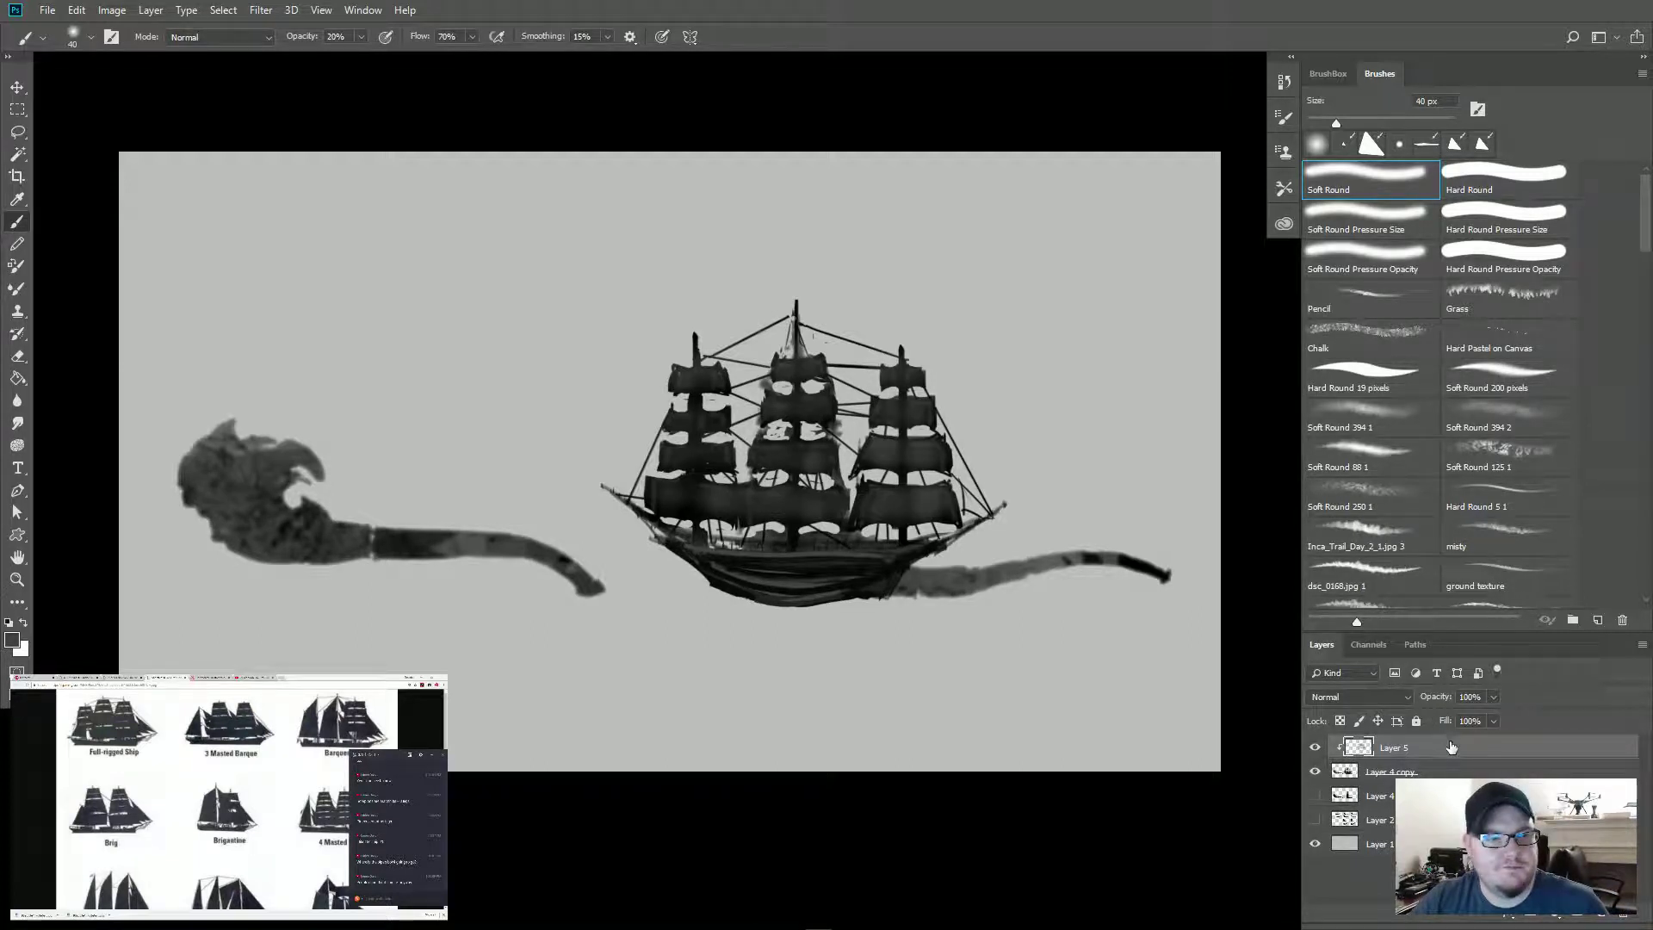
Step: Reduce the Soft Round brush back to 10 px
key(bracketleft)
key(bracketleft)
key(bracketleft)
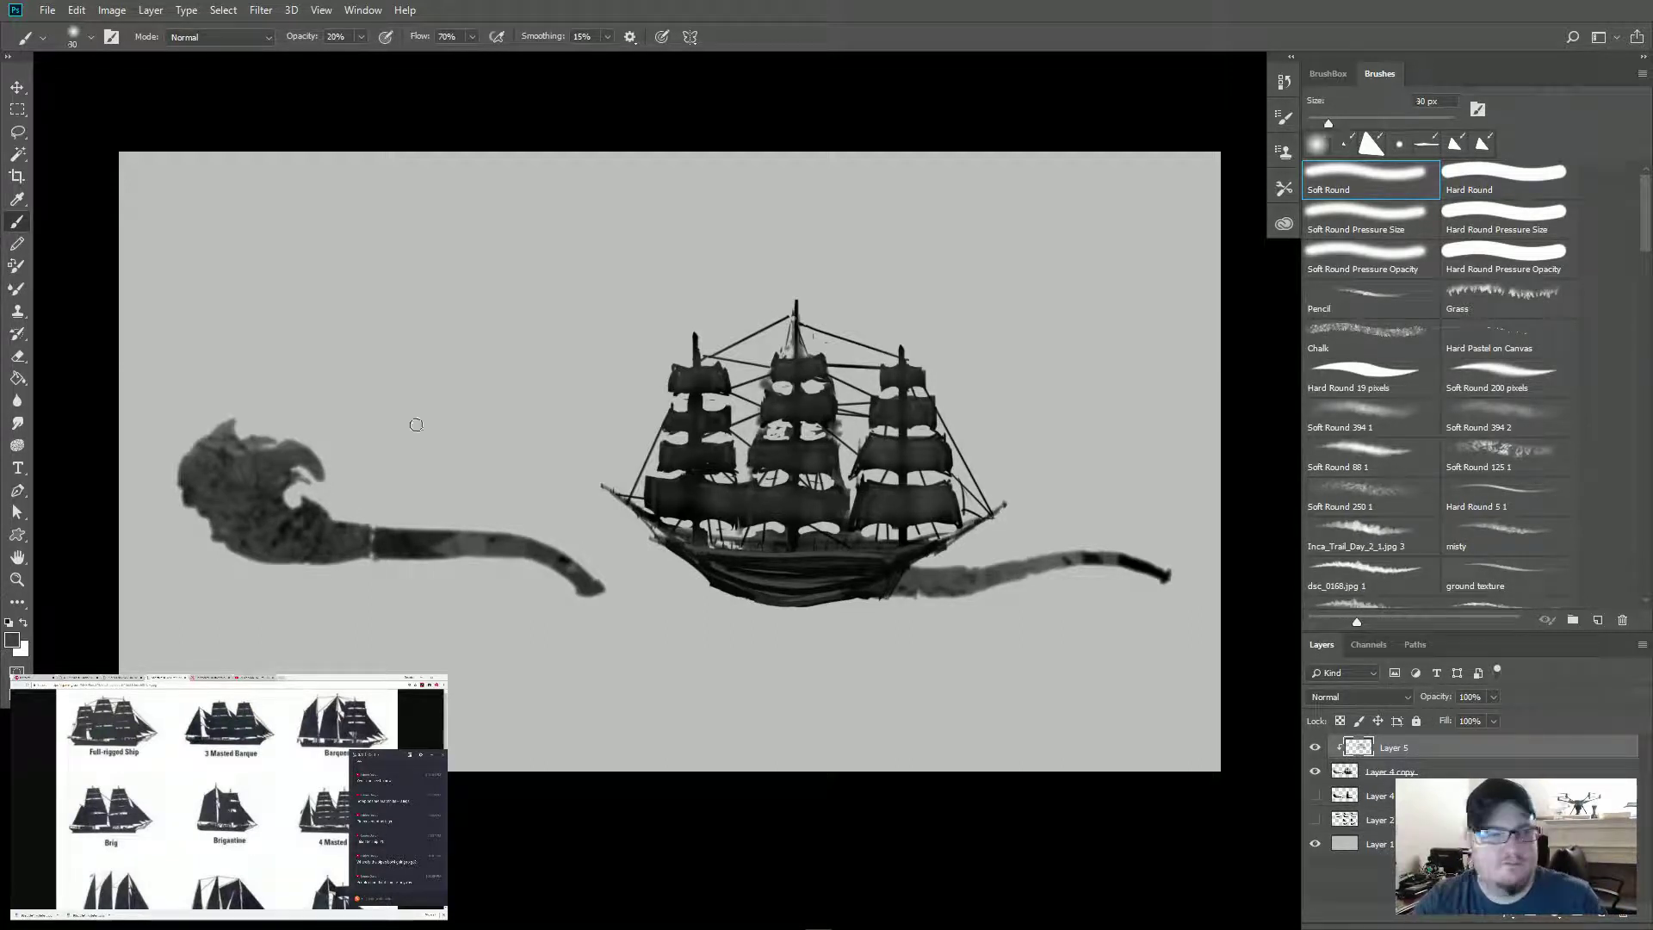
key(bracketleft)
key(bracketleft)
key(bracketleft)
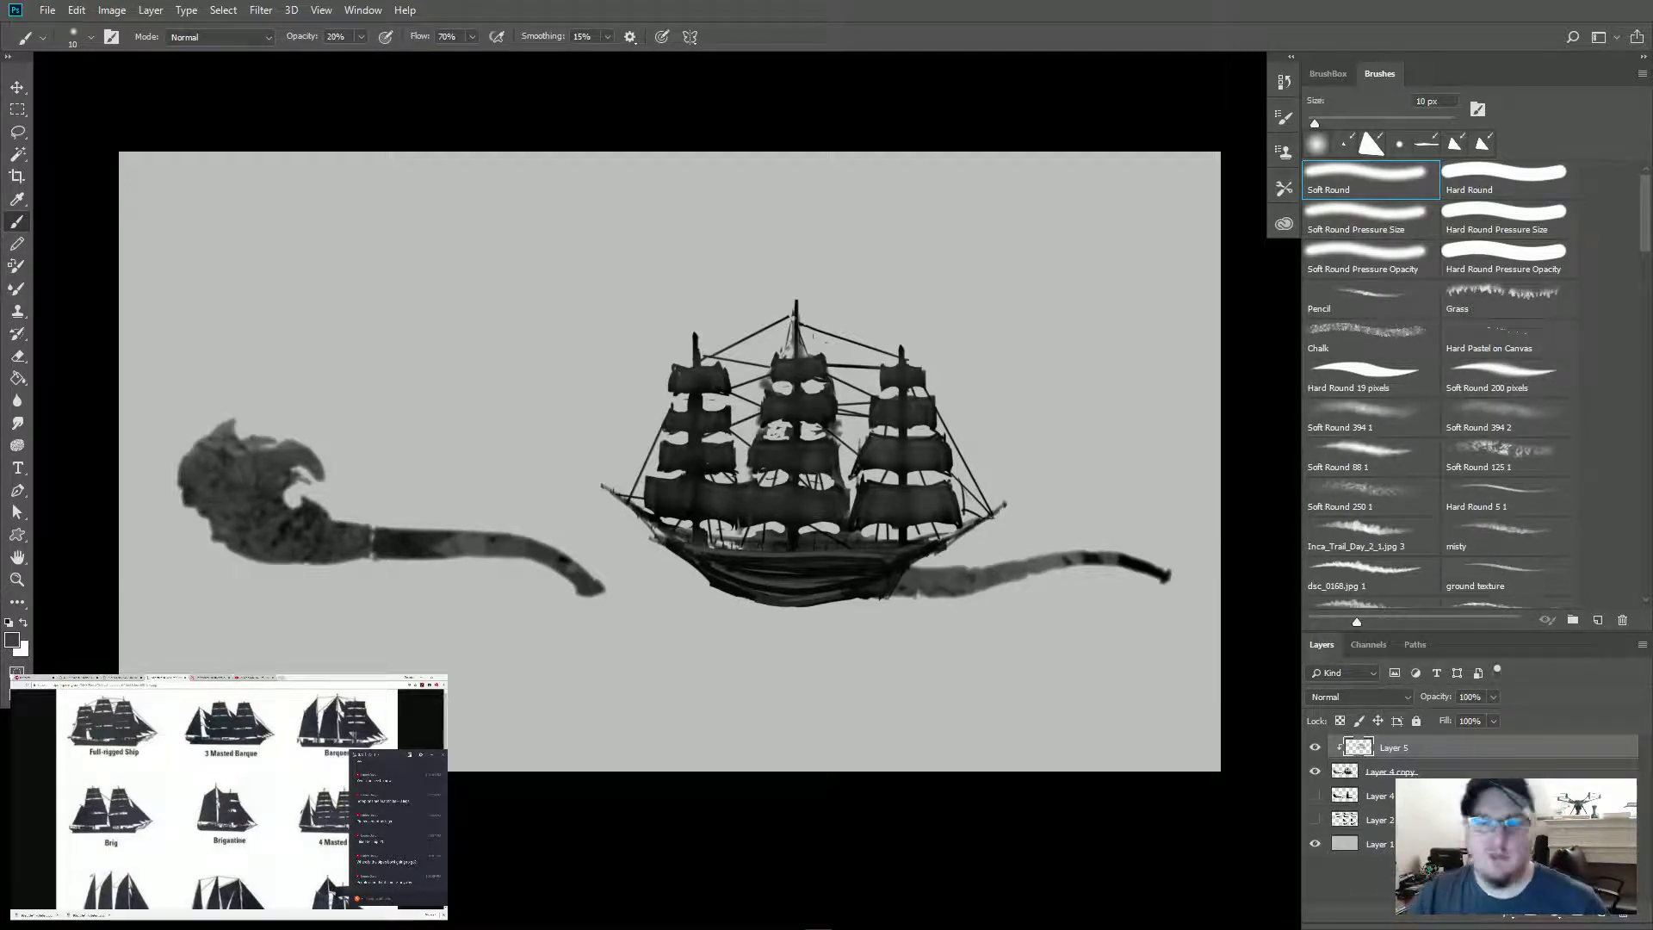
Step: Merge the clipped shading layer into Layer 4 copy and add a new layer above it
key(Delete)
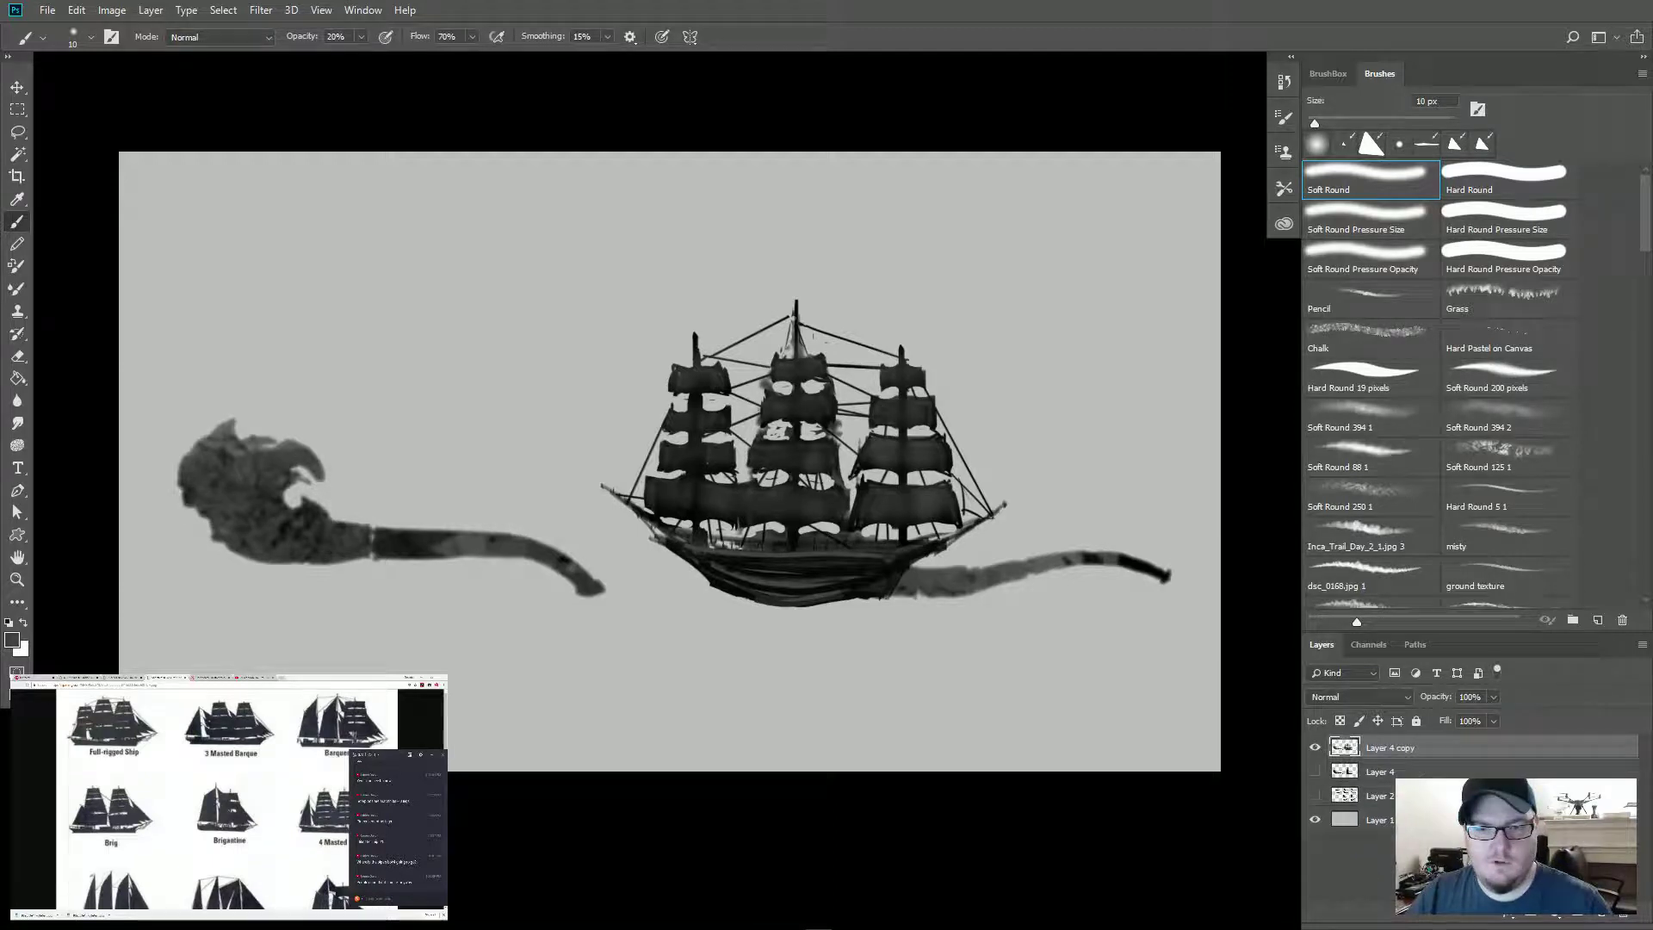
click(1316, 749)
click(1315, 749)
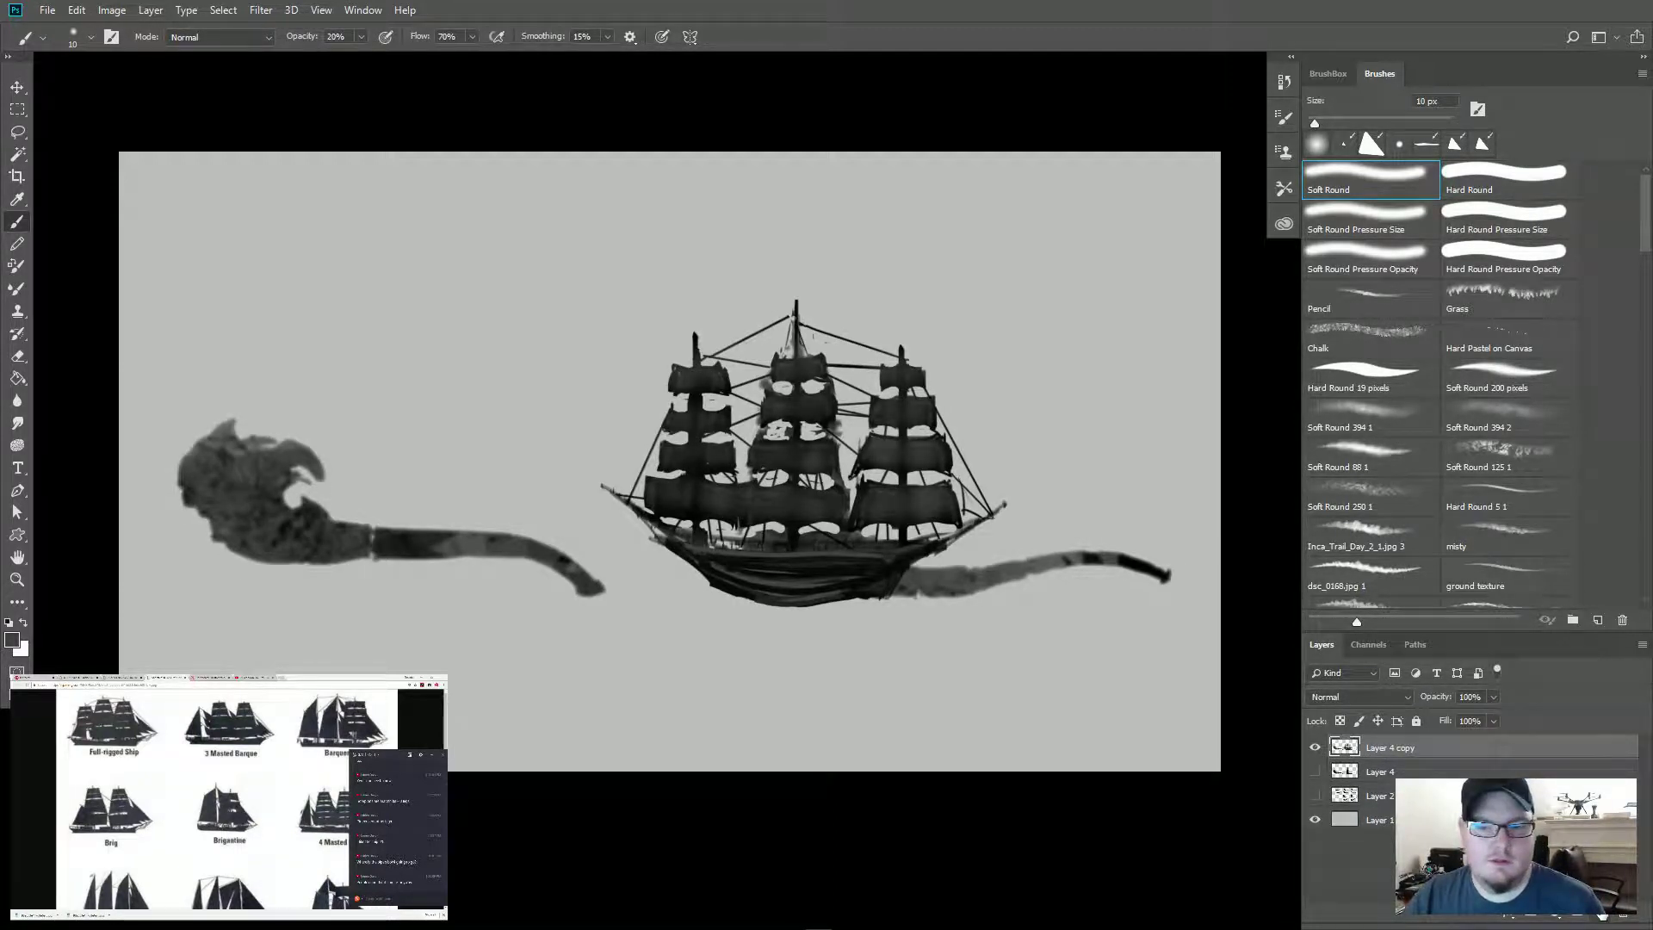
click(1602, 915)
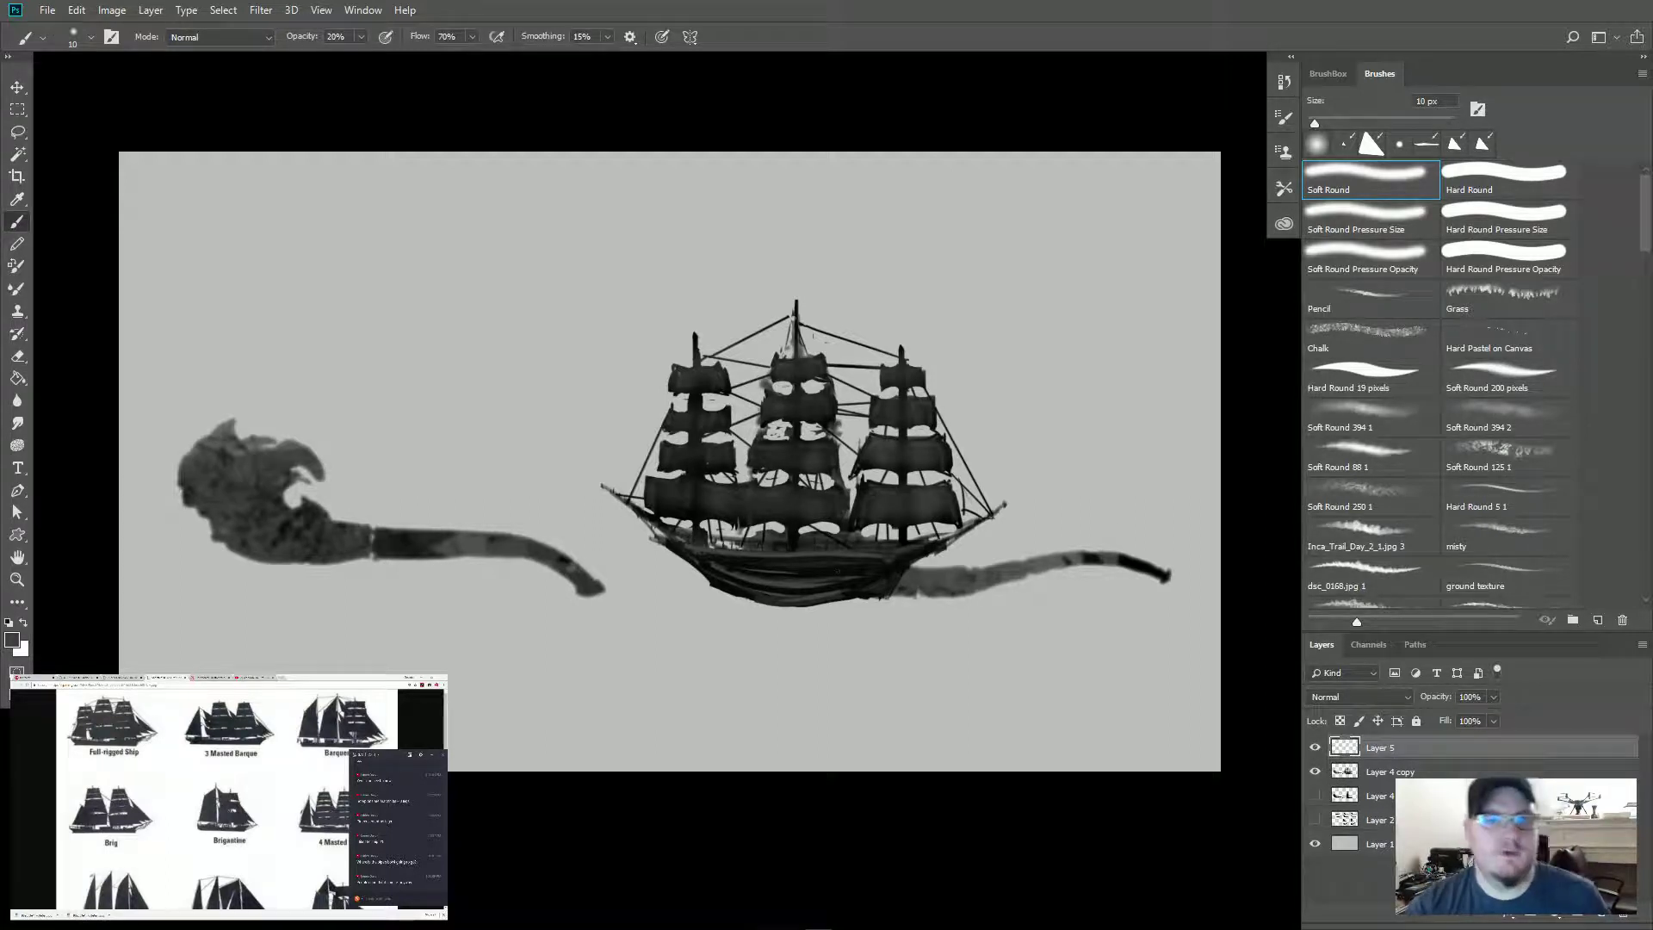
Step: Switch to the Triangle Sketch brush, reduce it to 10 px and darken the pipe stem section beside the hull
click(1331, 75)
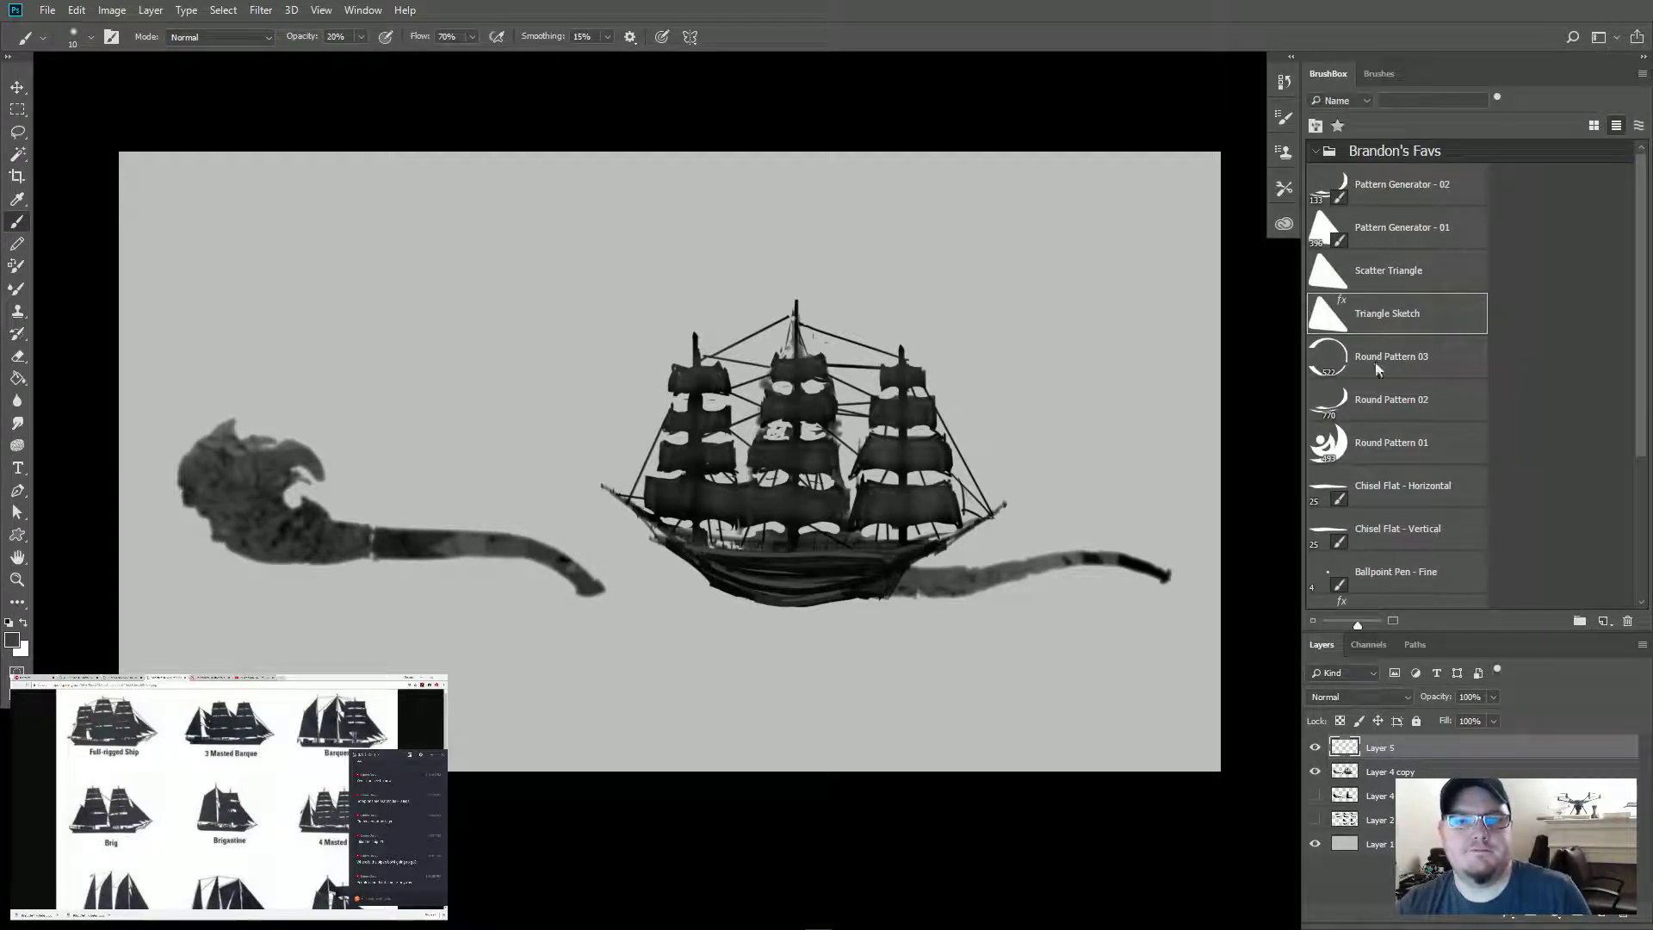
click(1386, 318)
key(bracketleft)
key(bracketleft)
key(bracketleft)
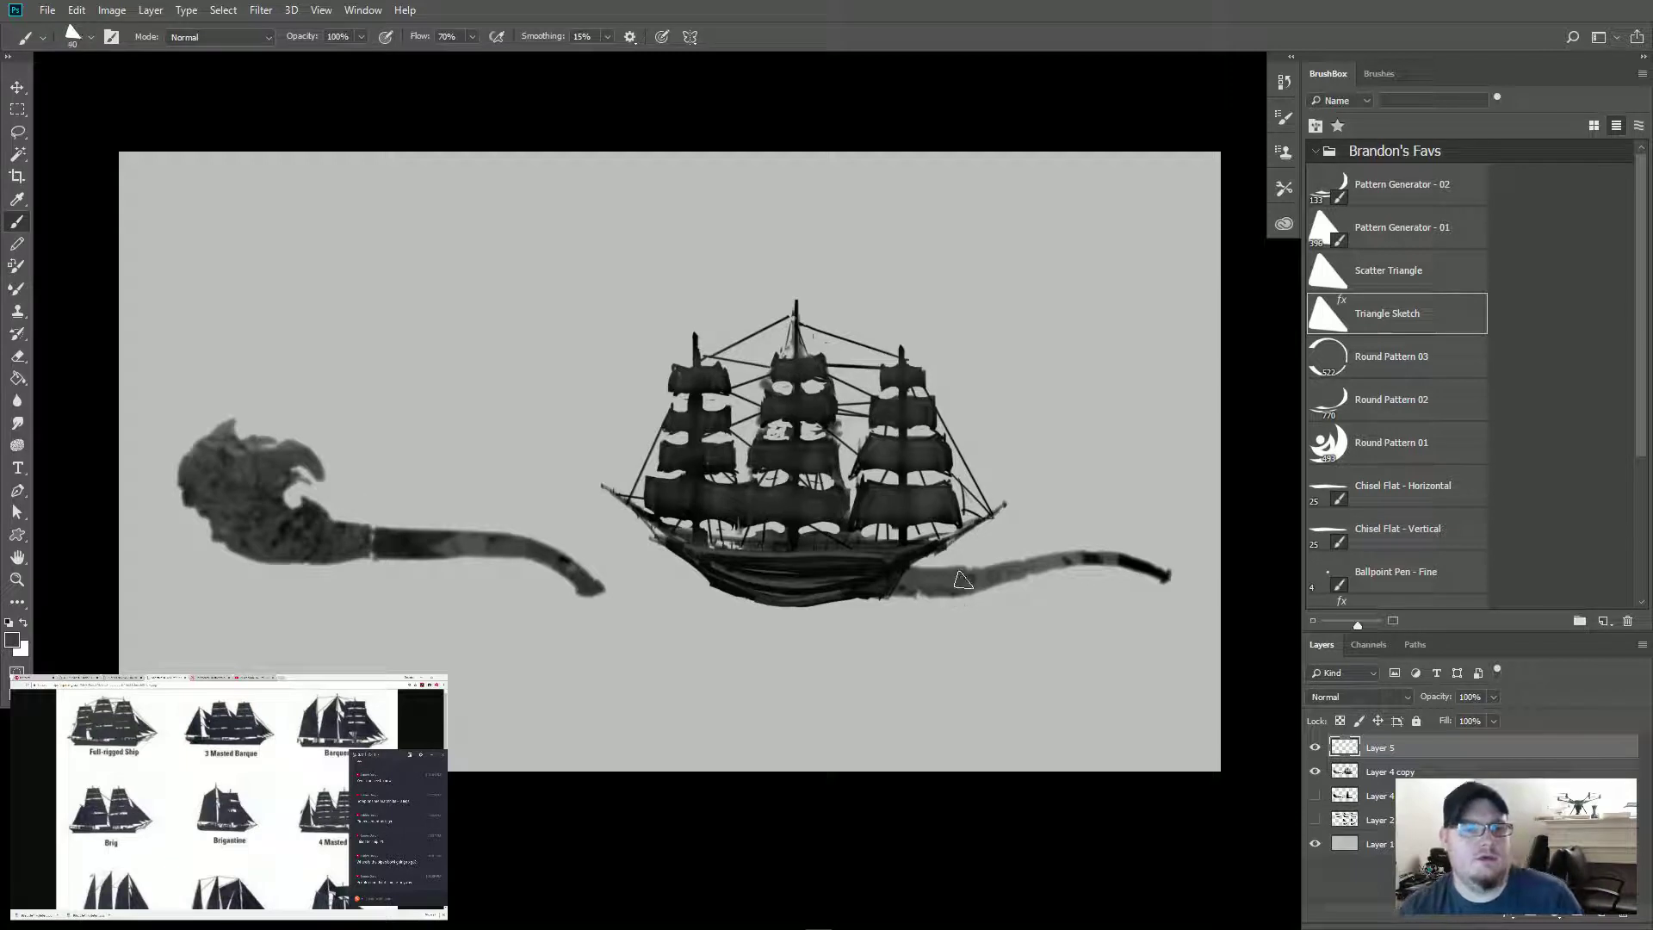
key(bracketleft)
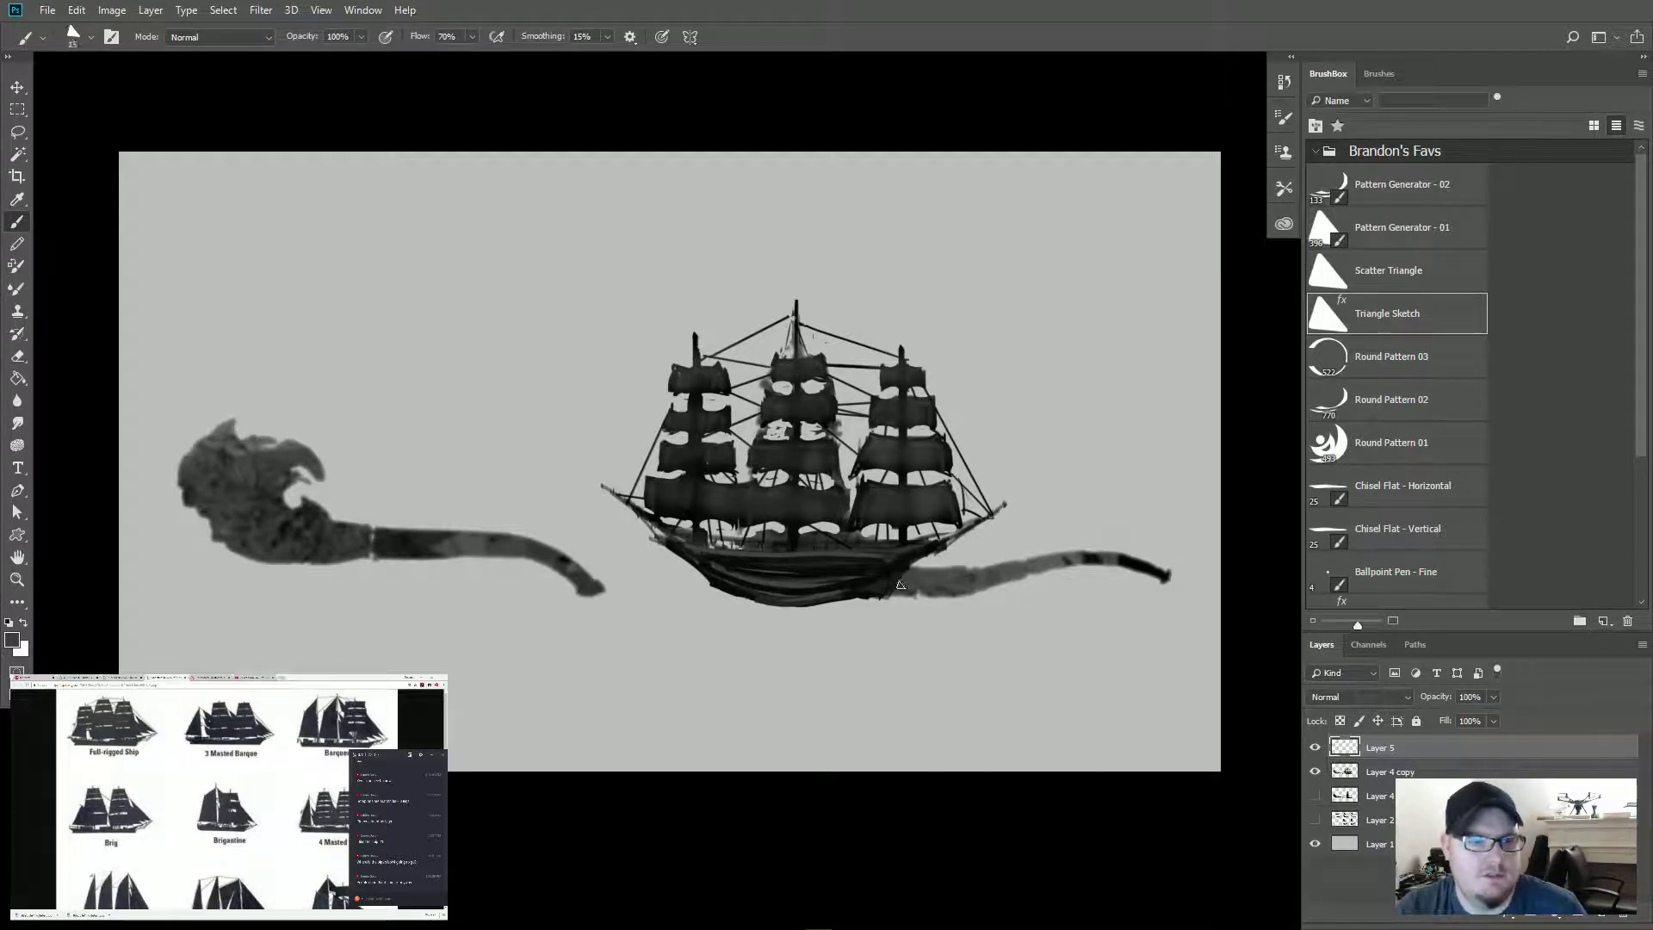
mouse_move(906, 572)
mouse_down()
mouse_move(960, 578)
mouse_move(902, 579)
mouse_up()
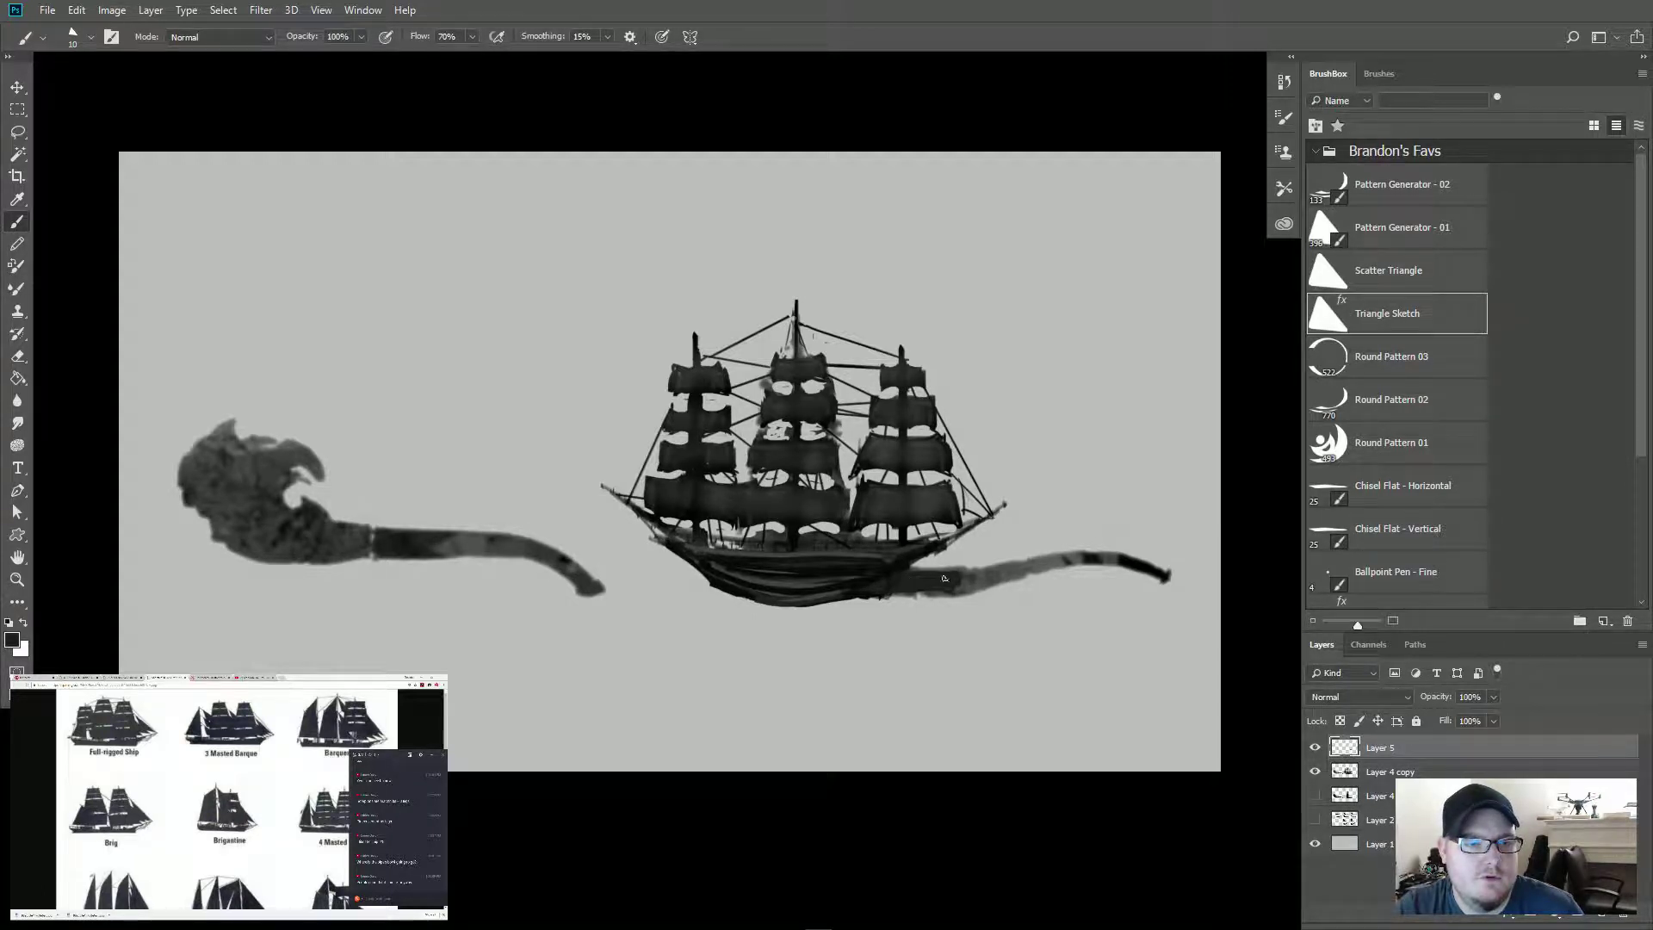
drag(935, 570, 967, 568)
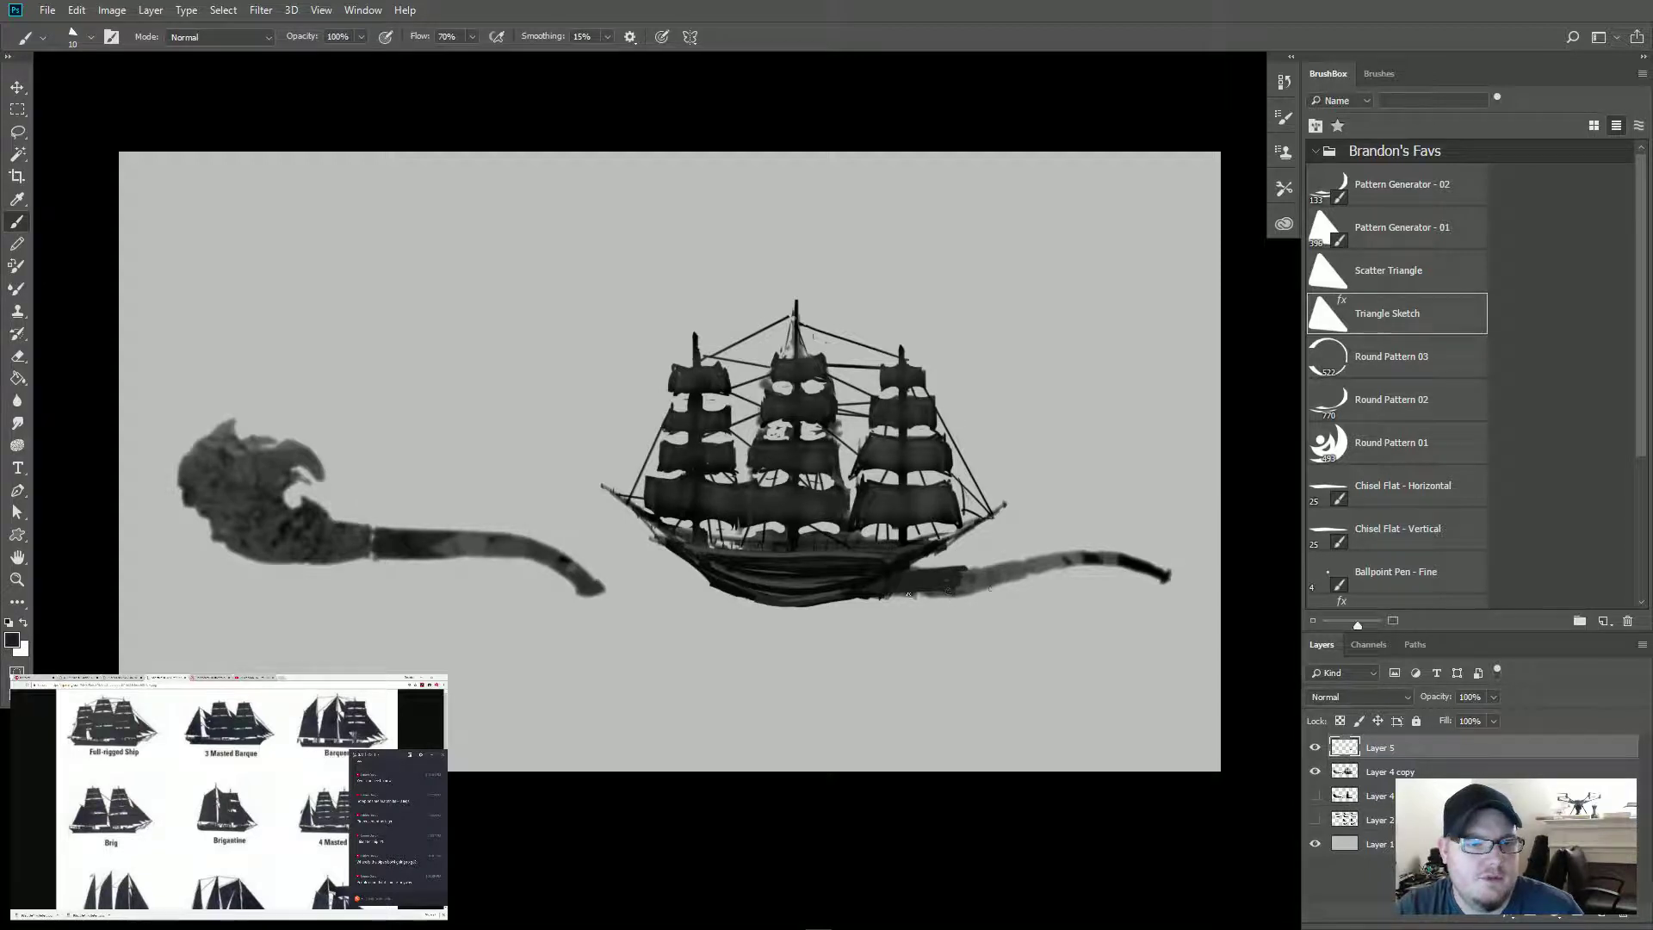
Step: Paint a light upper edge and light rings on the stem's first section, and darken the section beyond the rings
alt+click(981, 568)
drag(901, 573, 956, 572)
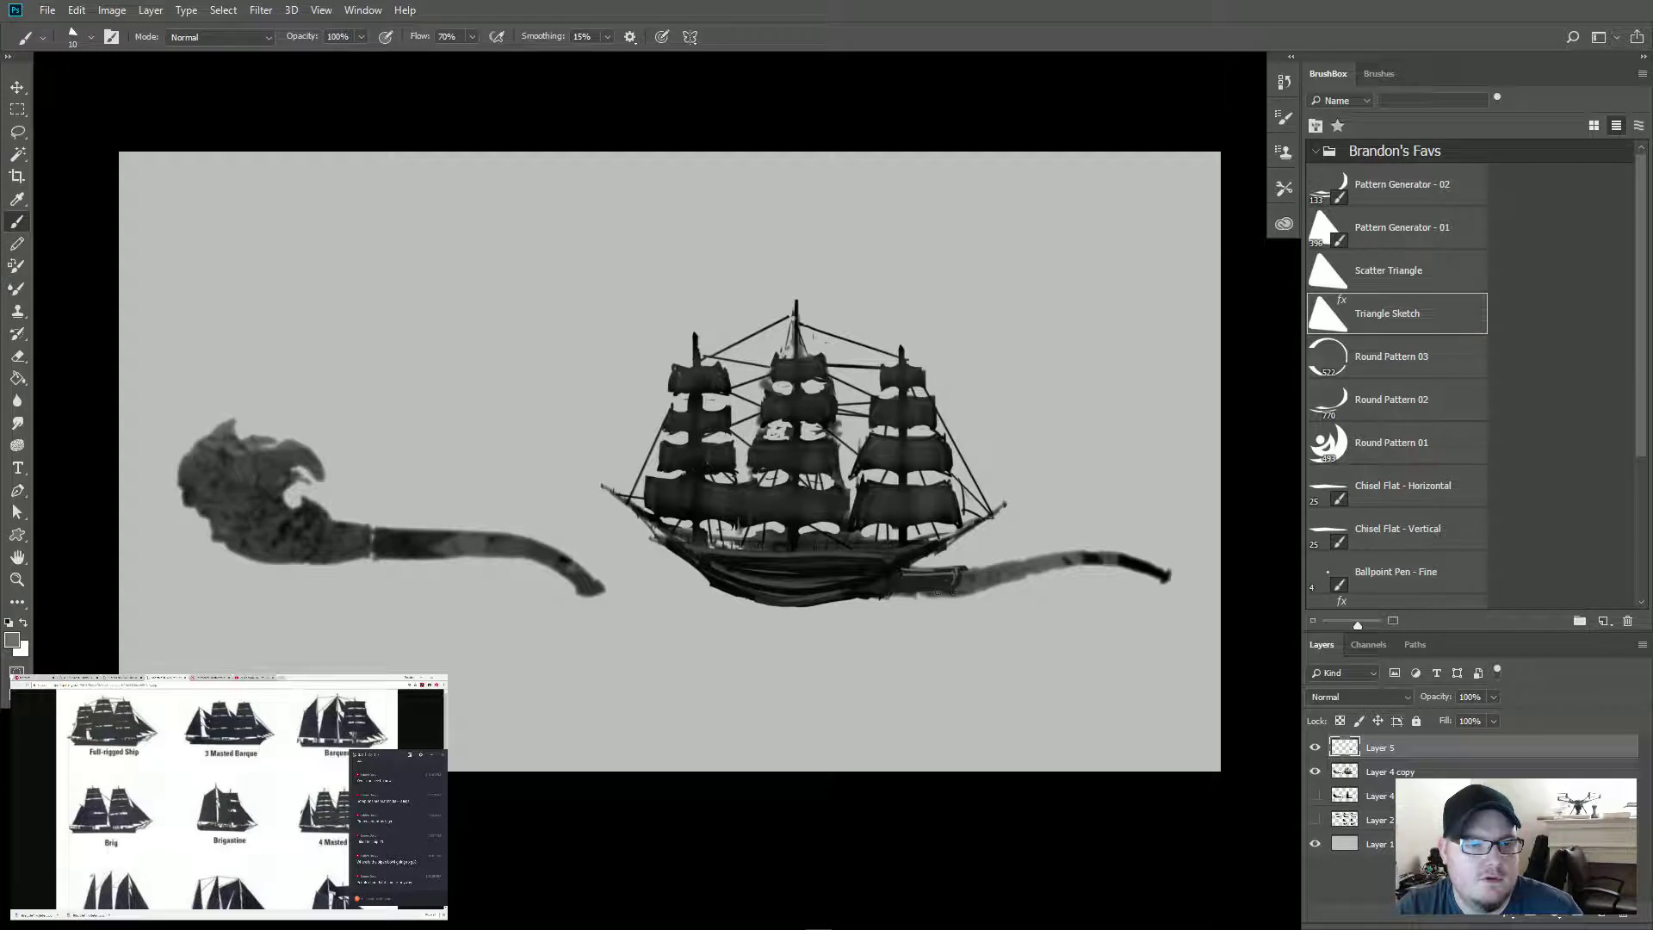
alt+click(965, 579)
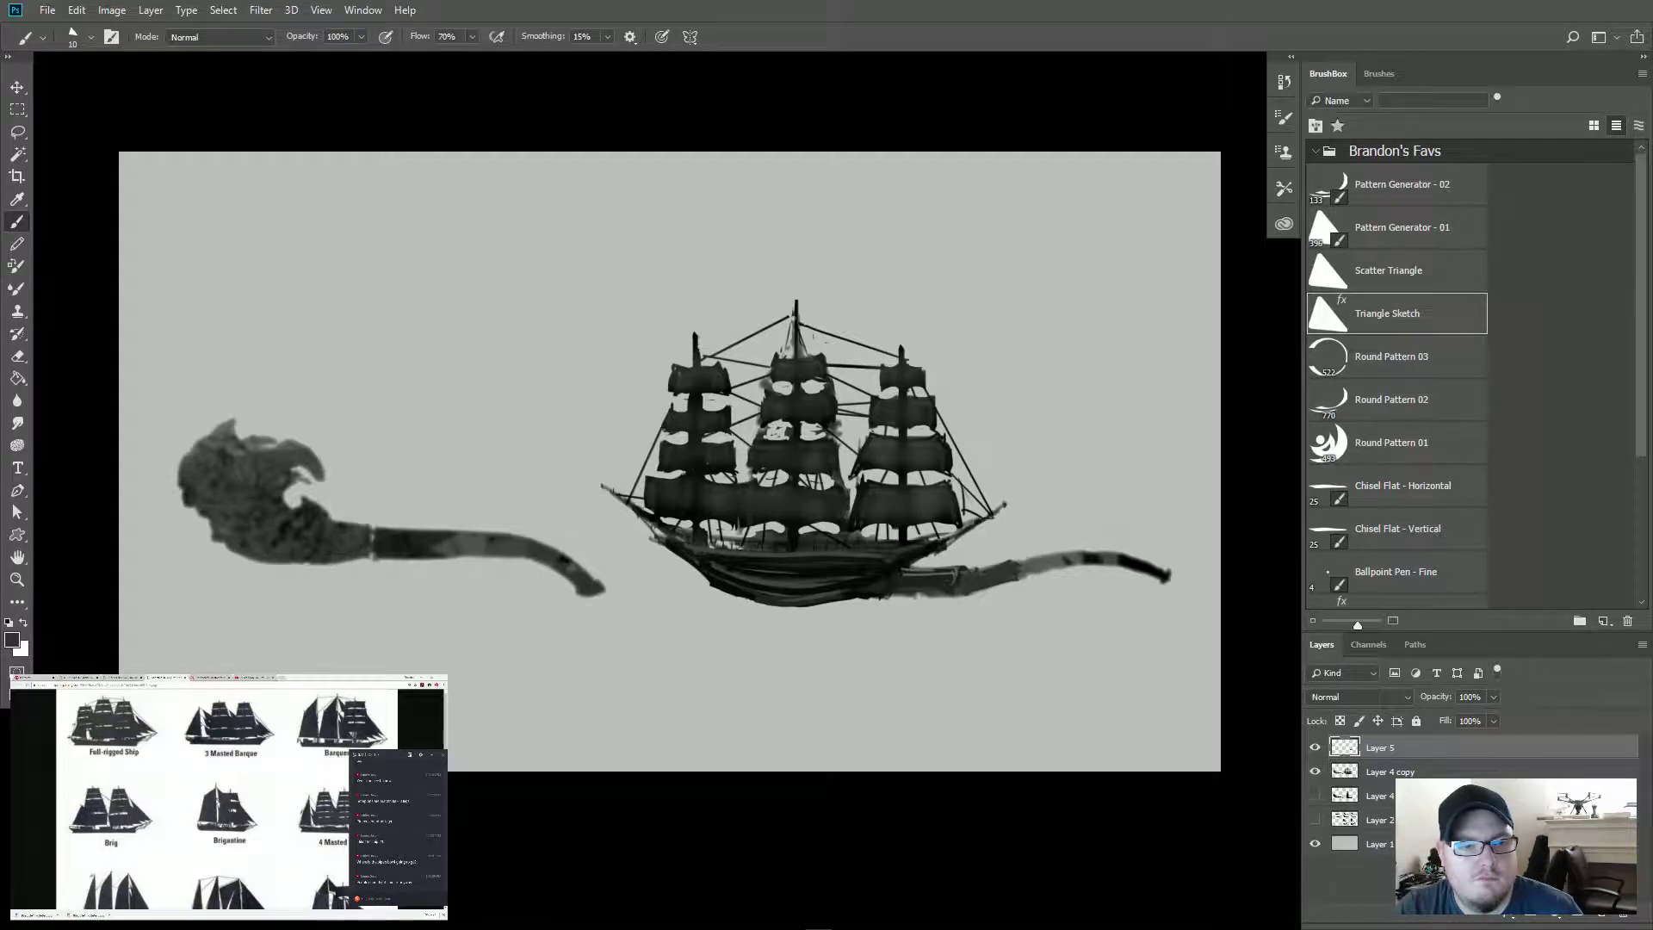
key(alt)
alt+click(958, 572)
drag(964, 566, 963, 589)
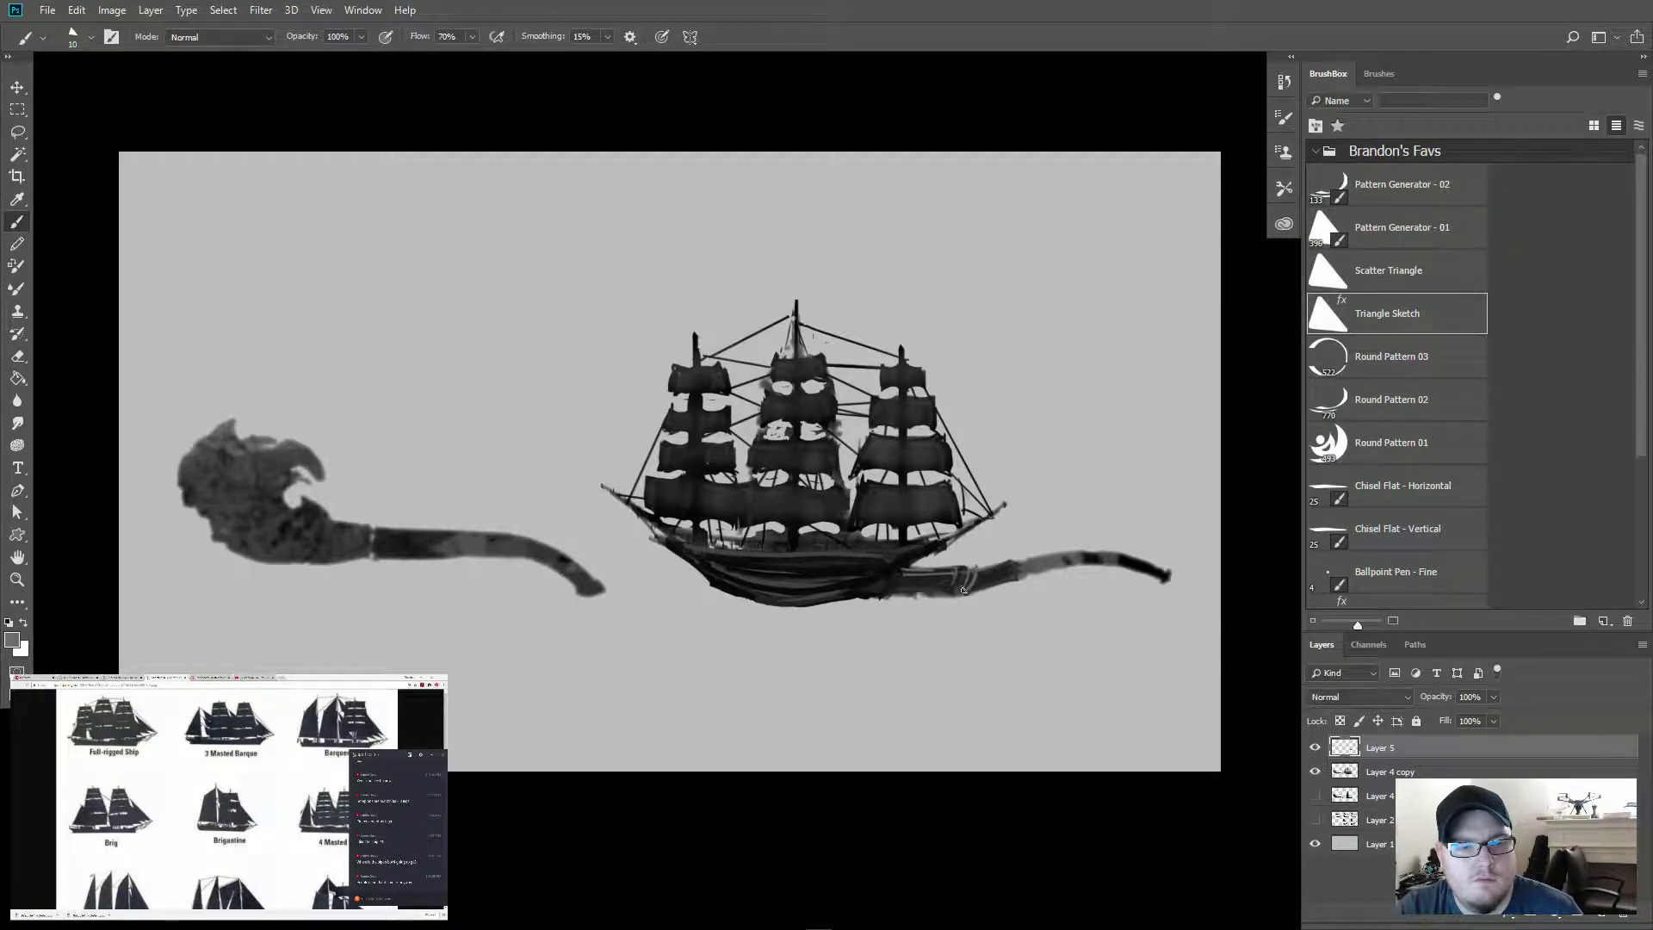
Step: Define the stem's dark underside and darken its remaining pale sections out to the mouthpiece
alt+click(900, 590)
mouse_move(933, 595)
mouse_down()
mouse_move(1068, 561)
mouse_move(1033, 572)
mouse_up()
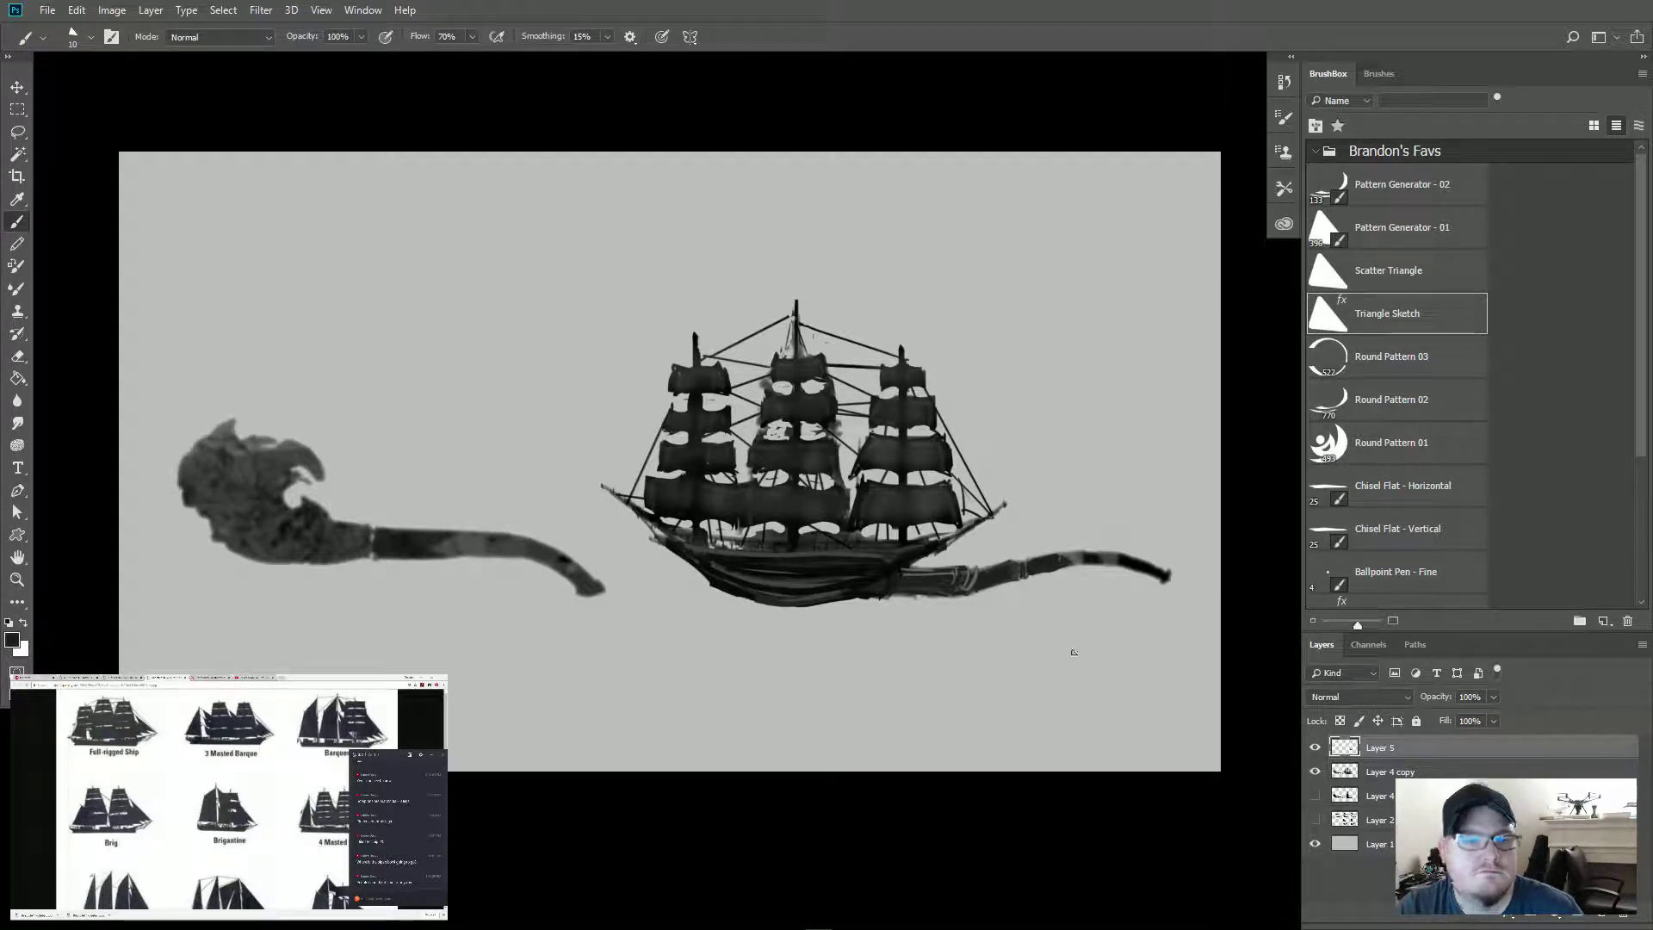
alt+click(1122, 563)
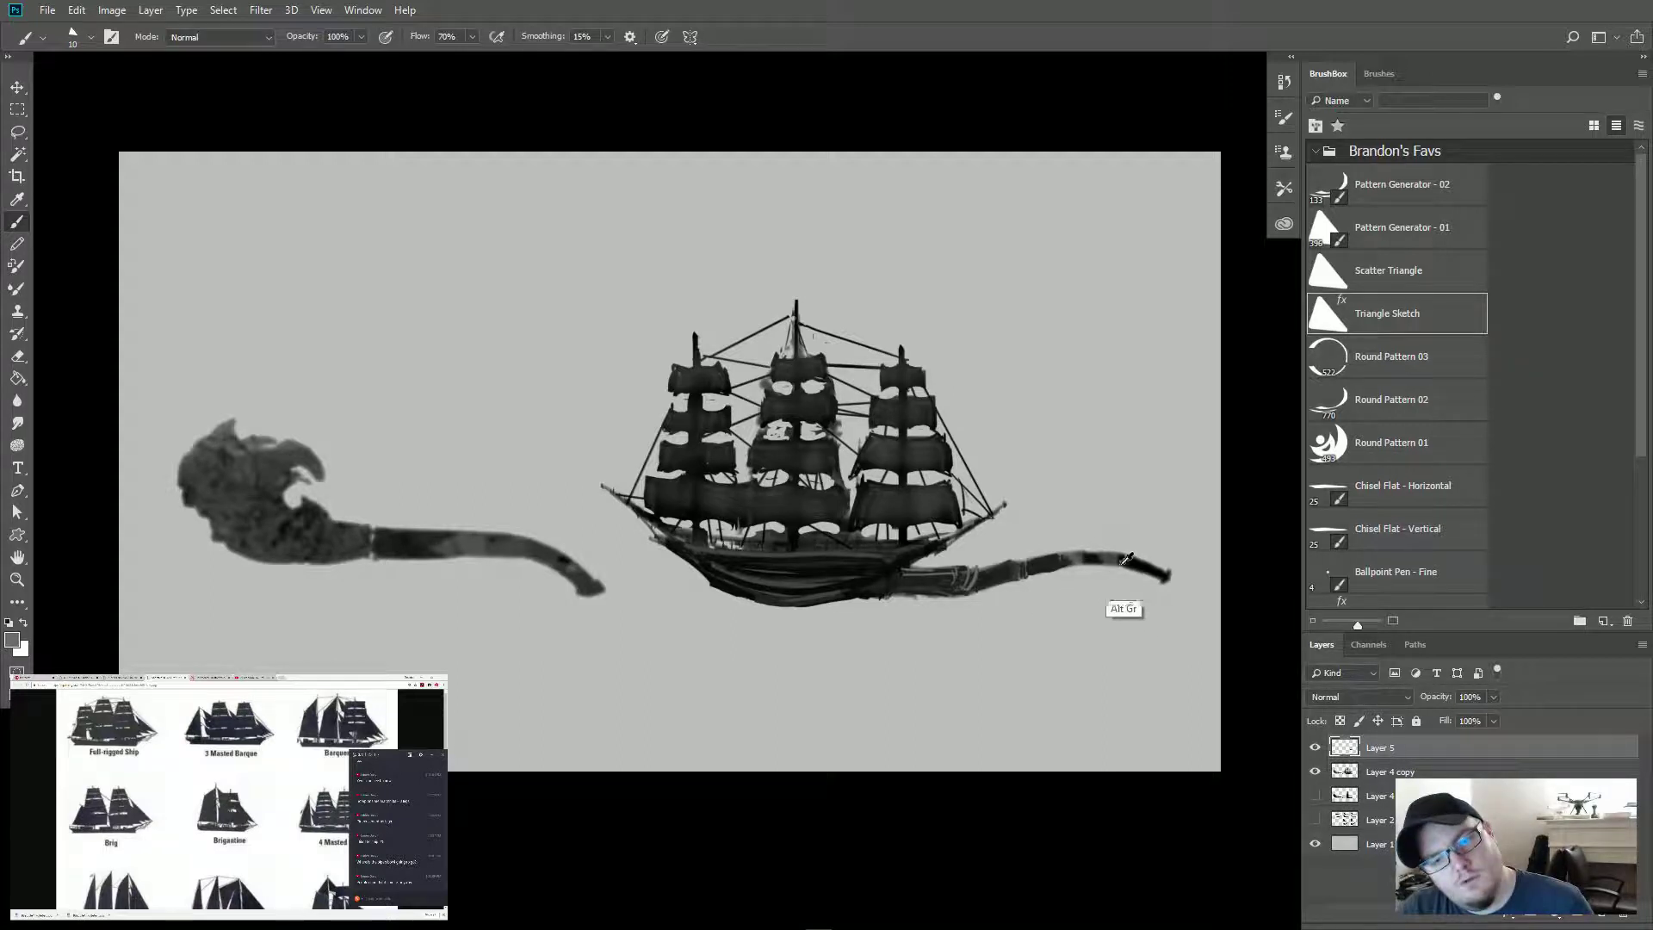
drag(1125, 560, 1086, 561)
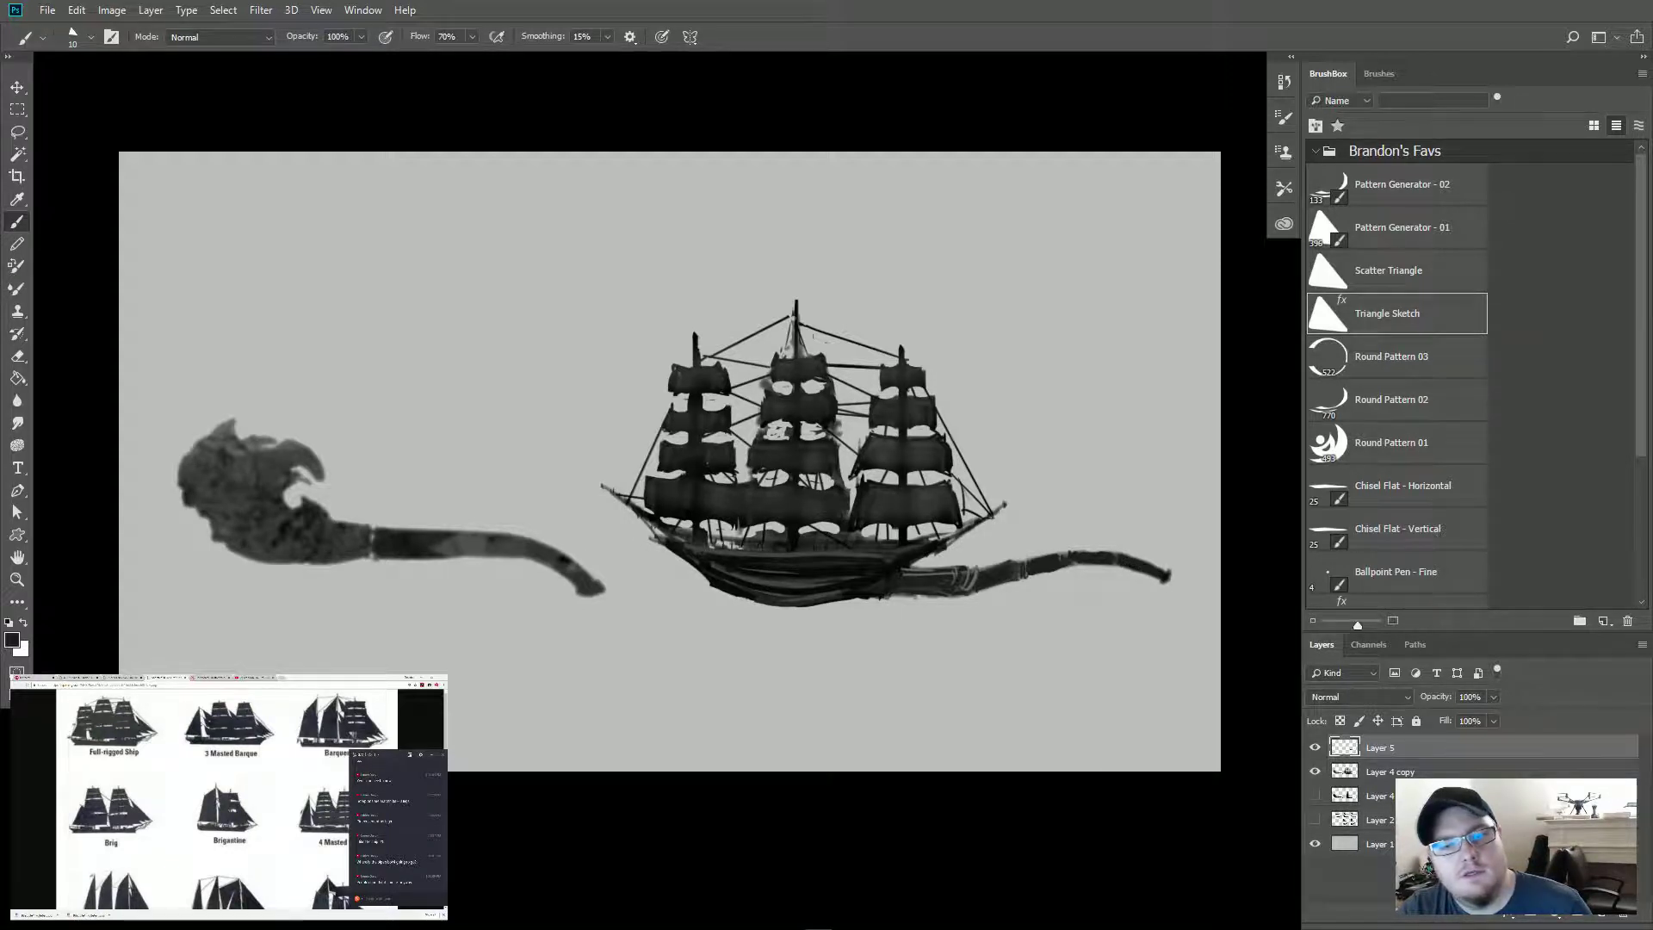
drag(1155, 570, 1169, 575)
key(alt)
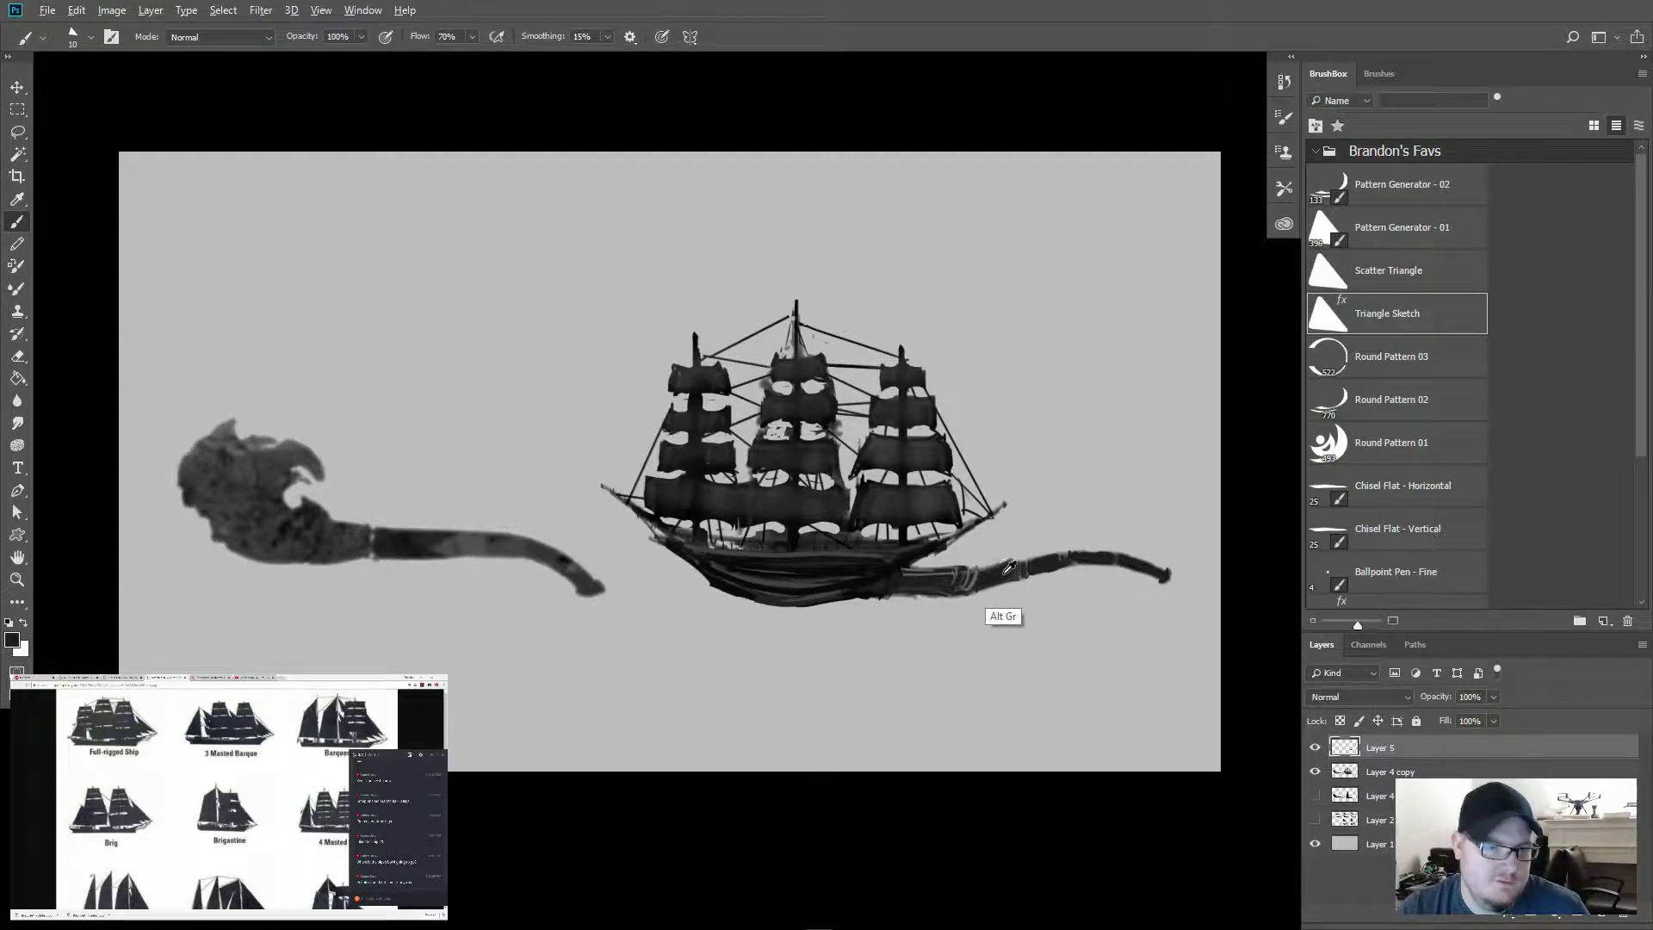
Step: Sample greys from the stem and paint light highlights along its segments and around the mouthpiece
alt+click(954, 575)
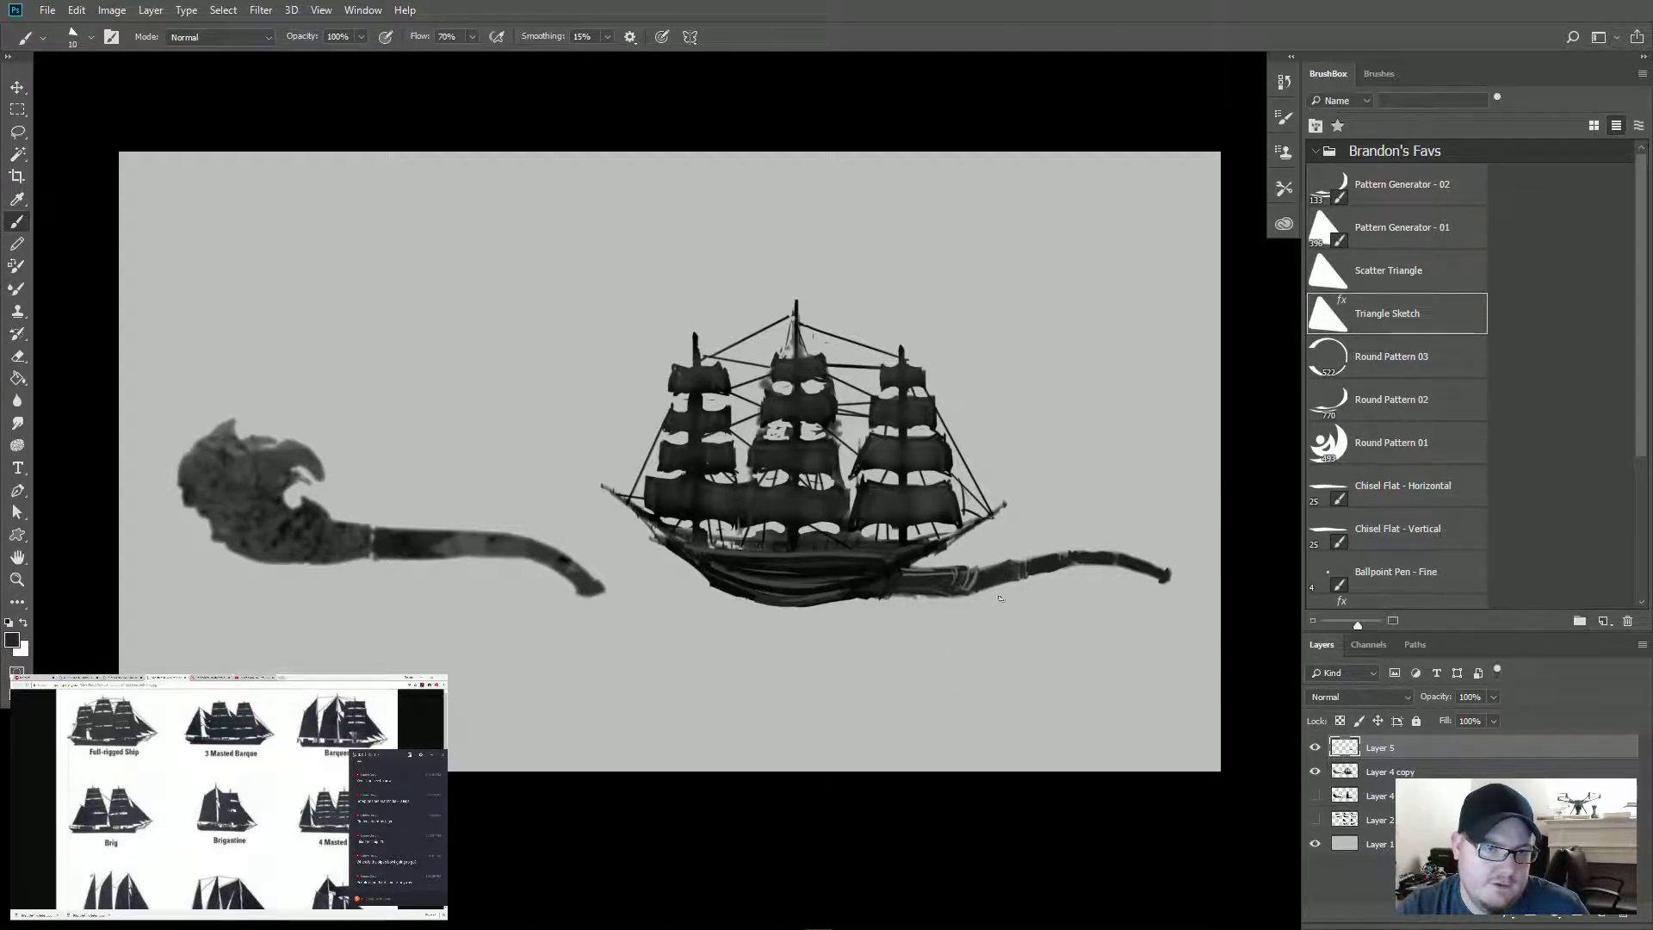
key(alt)
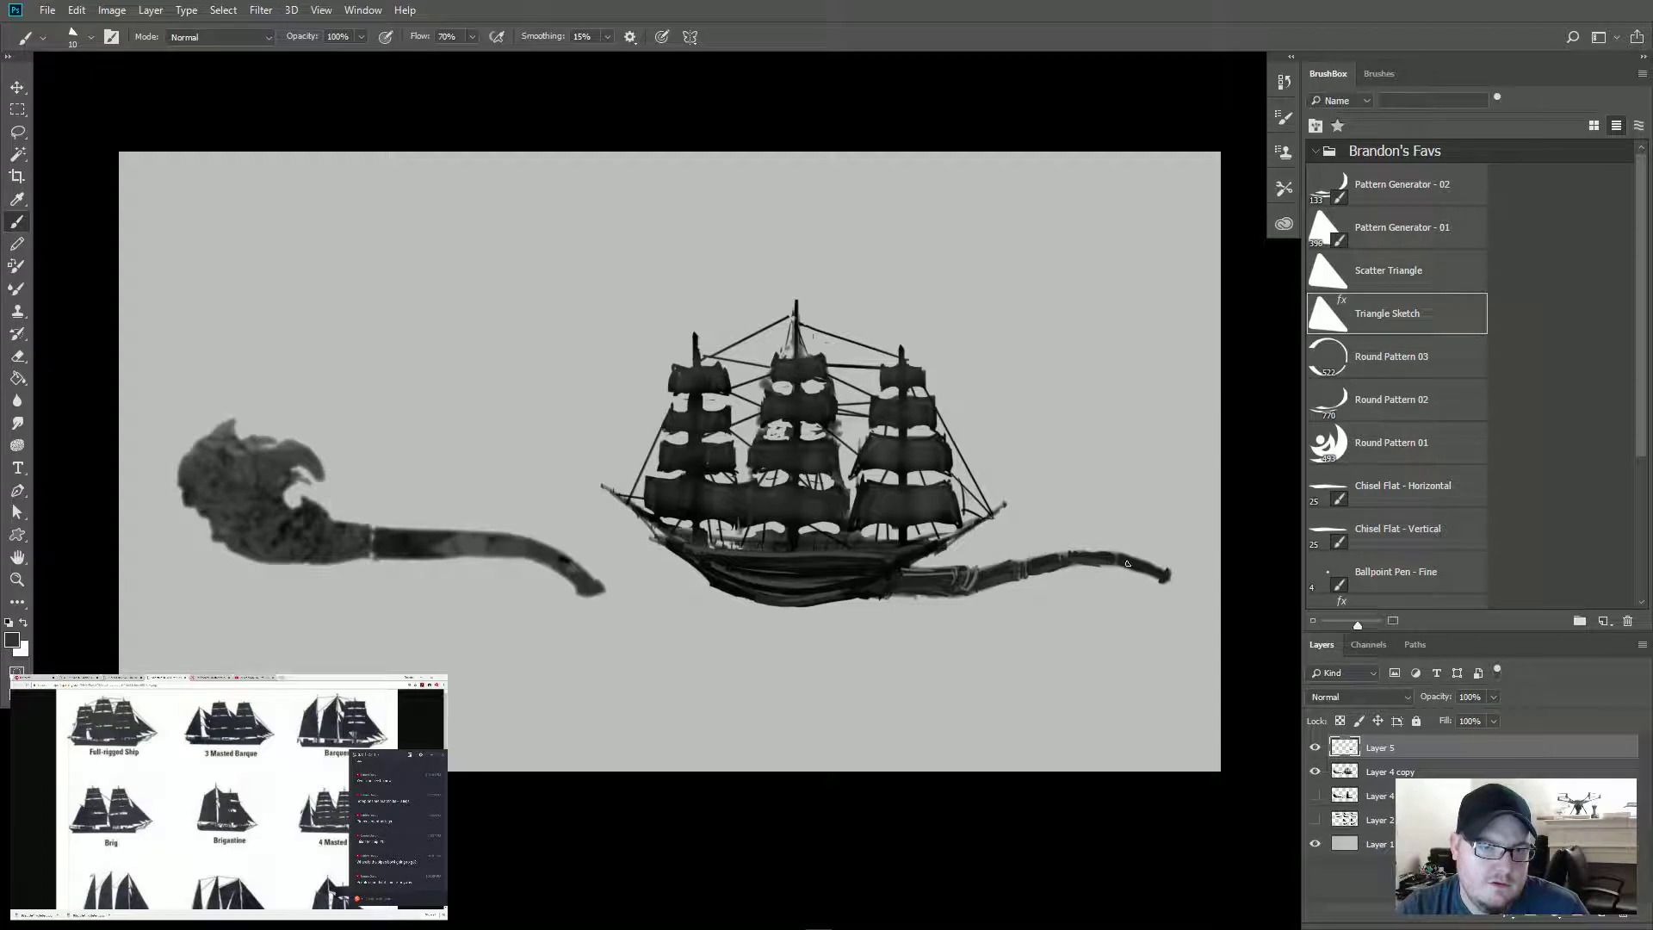
alt+click(1004, 588)
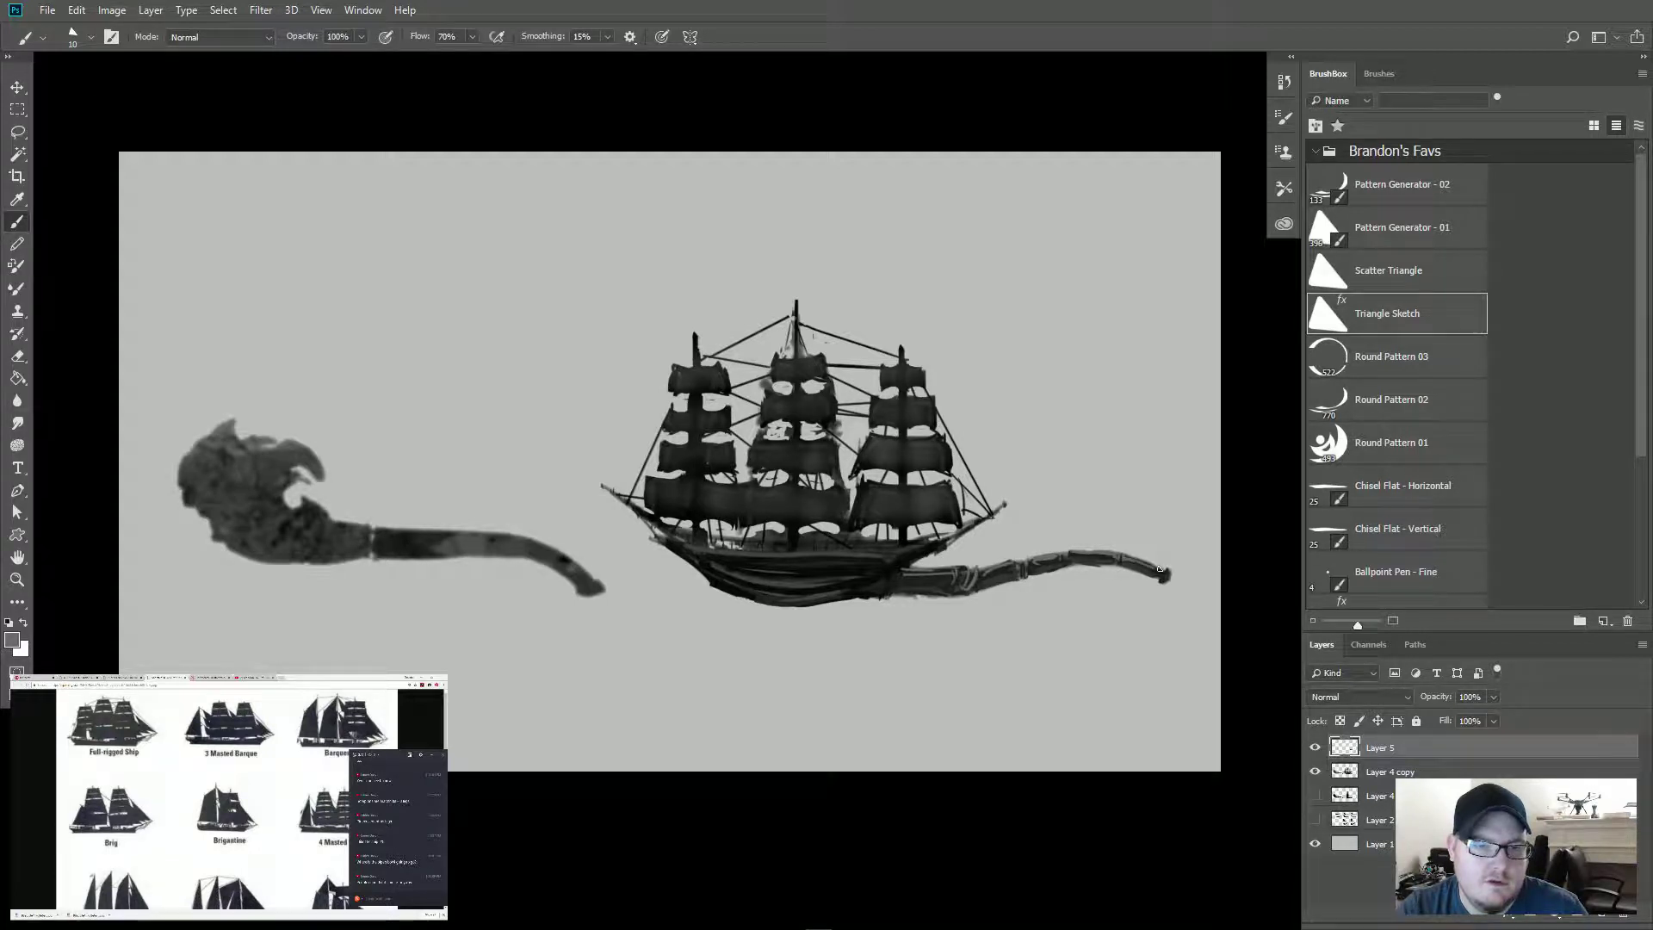
drag(1124, 557, 1155, 568)
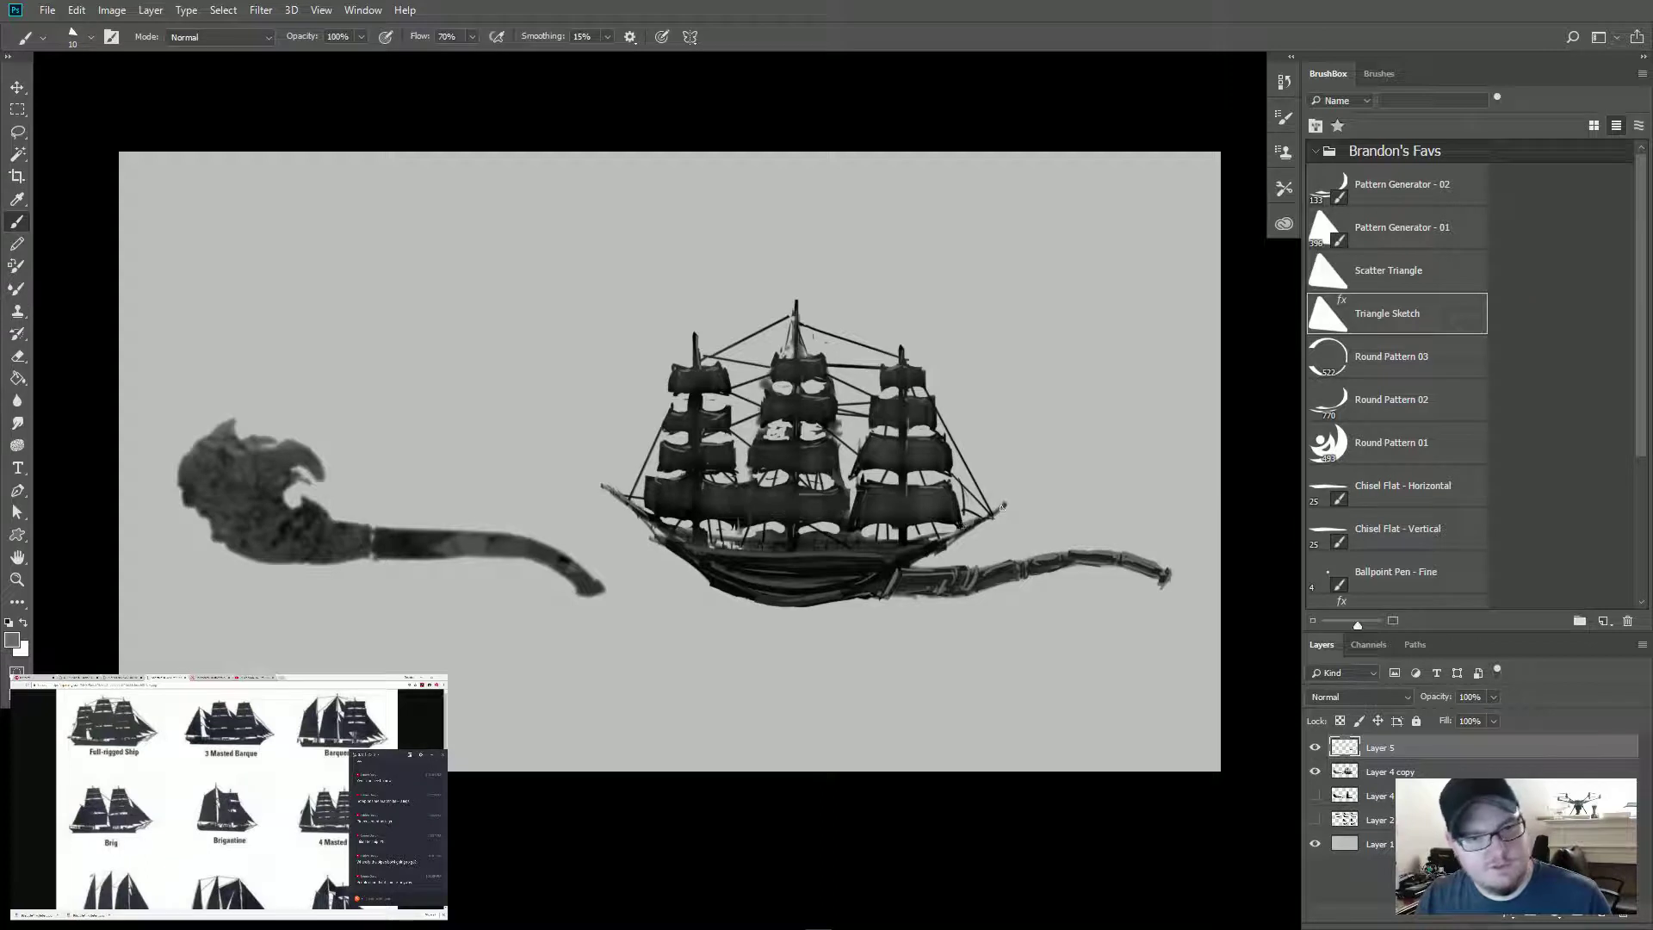
Step: Paint a light edge along the hull's upper rail and cover the pale gaps above the left deck with sampled black
drag(1002, 507, 959, 538)
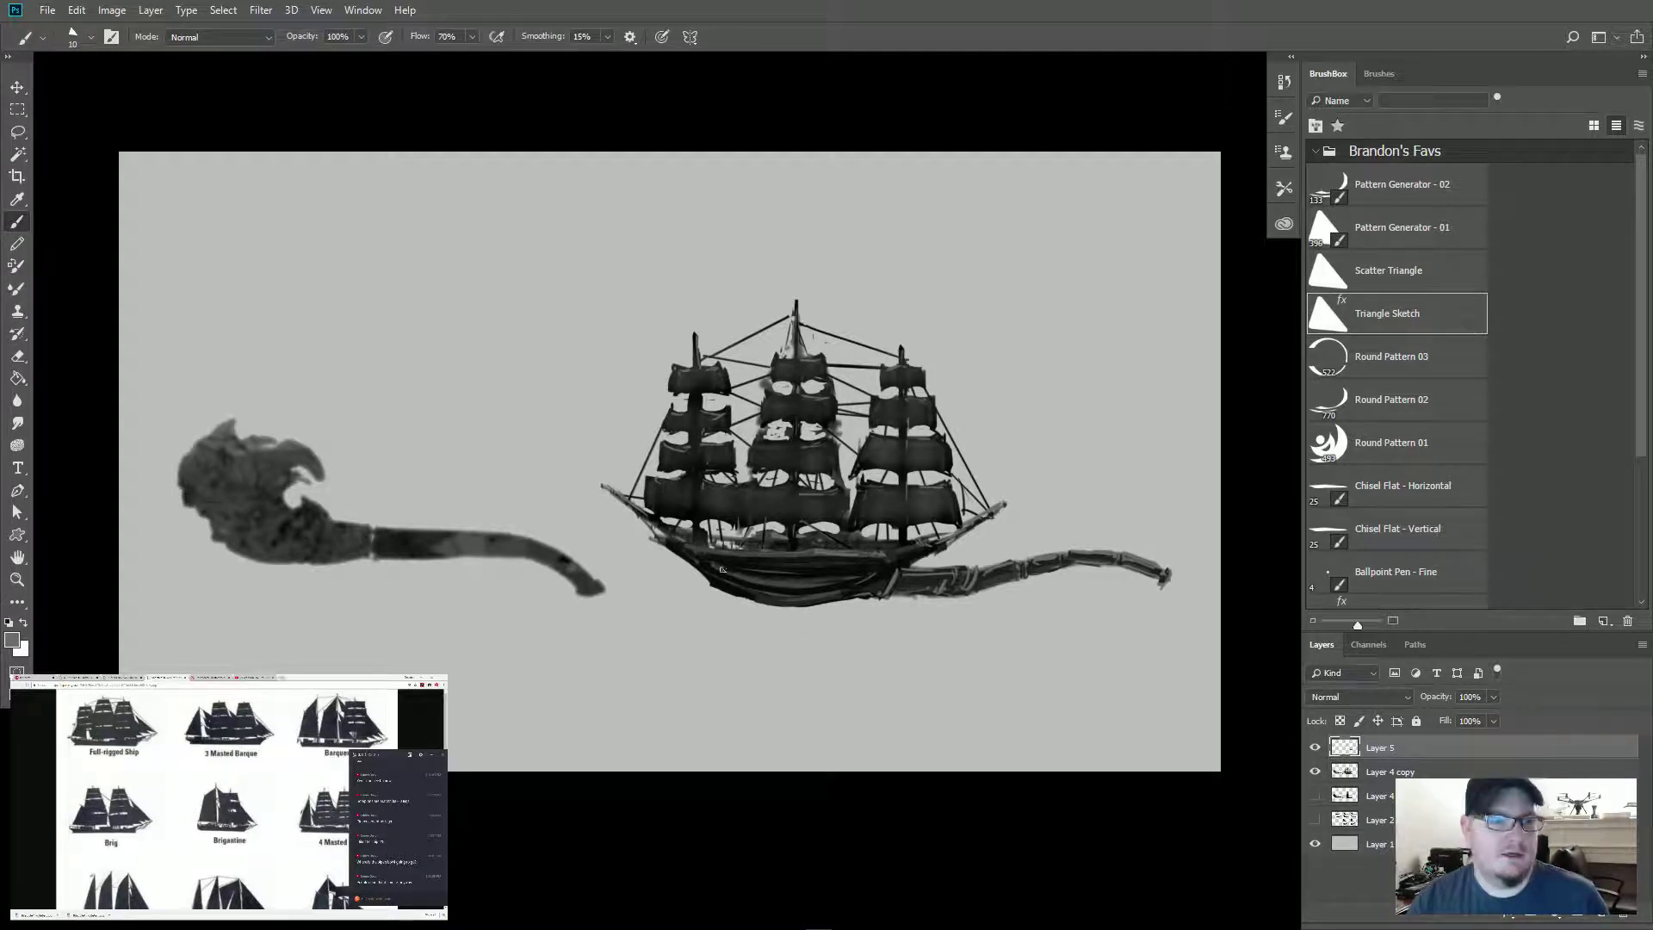
key(shift)
key(shift)
key(shift)
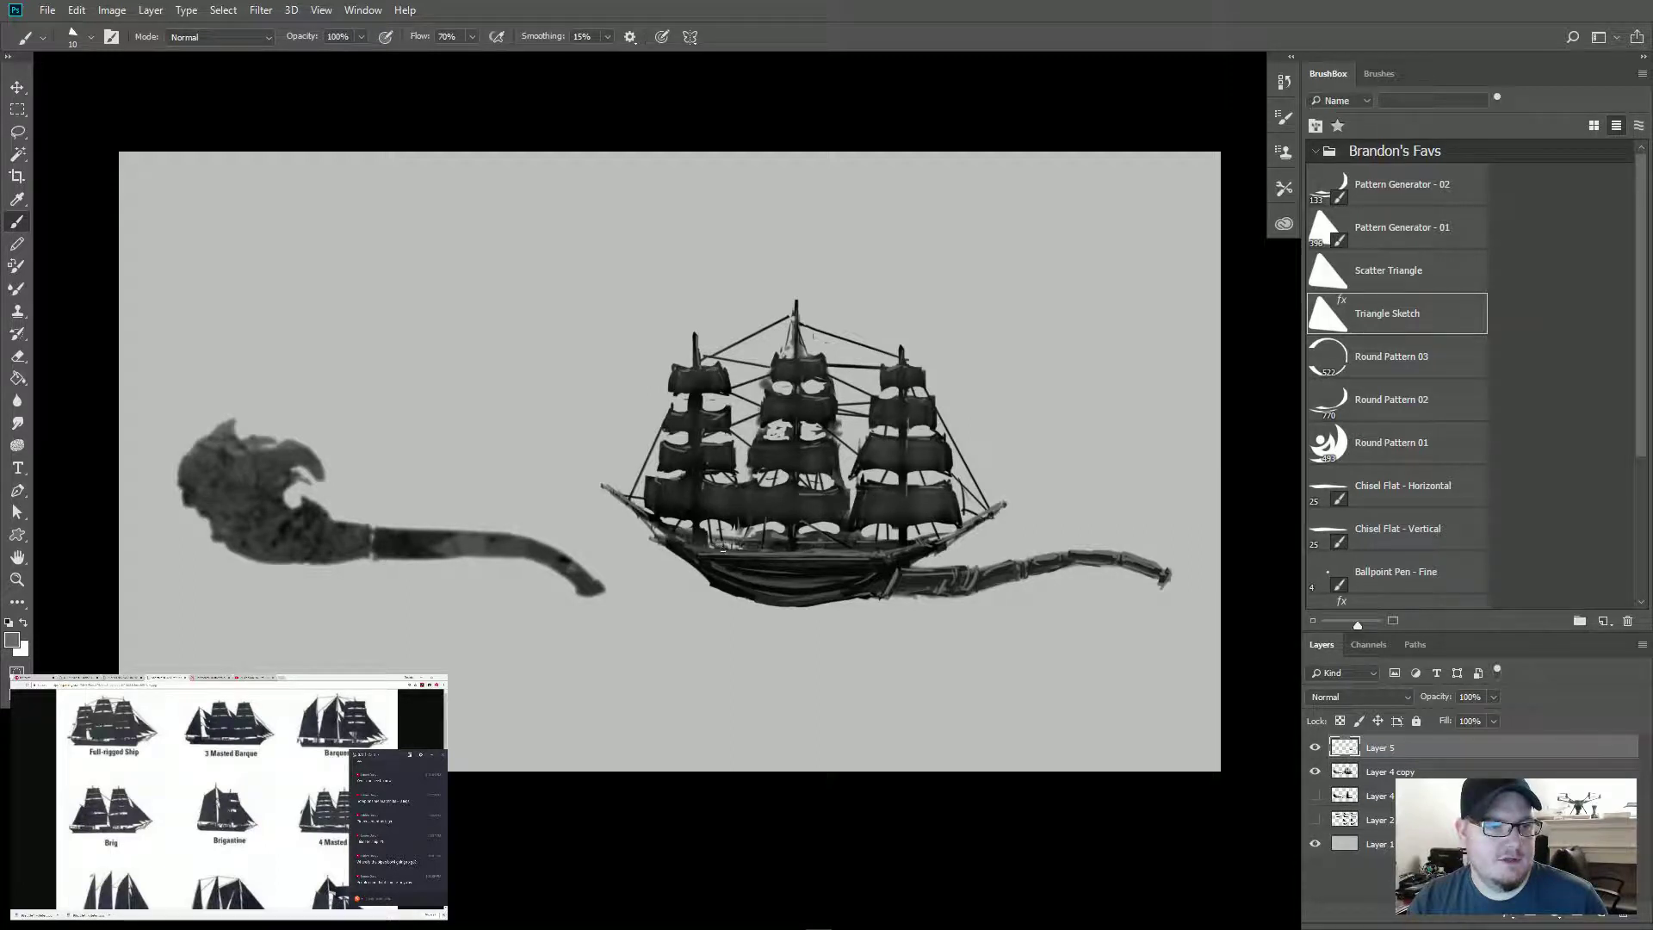
alt+click(720, 544)
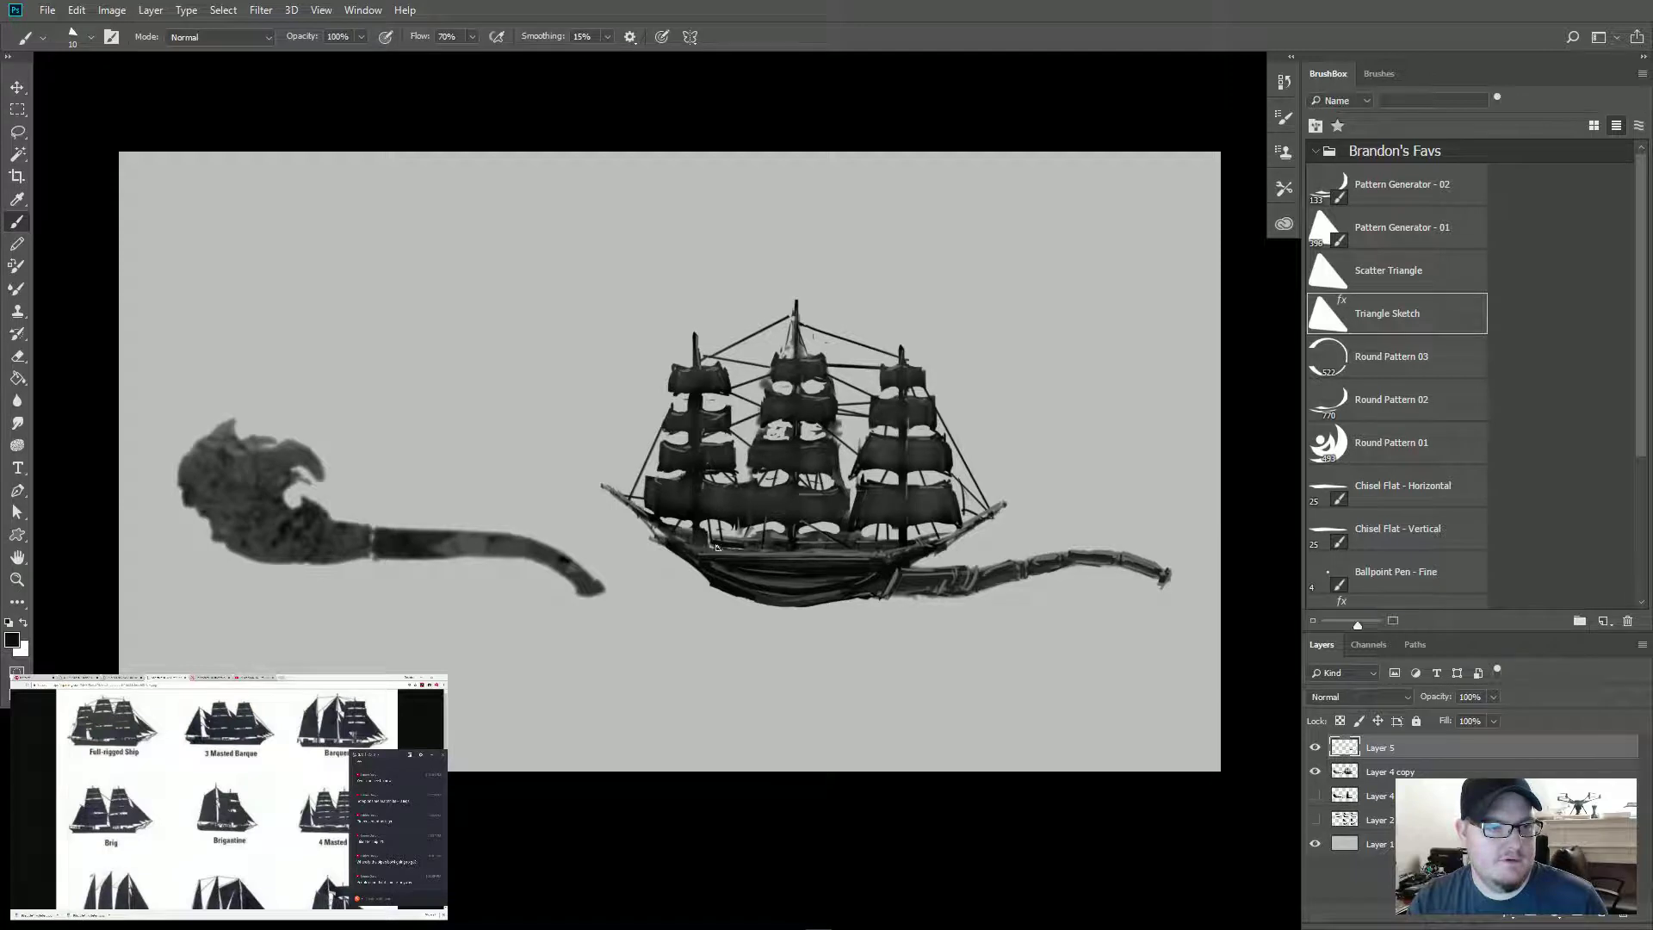
key(shift)
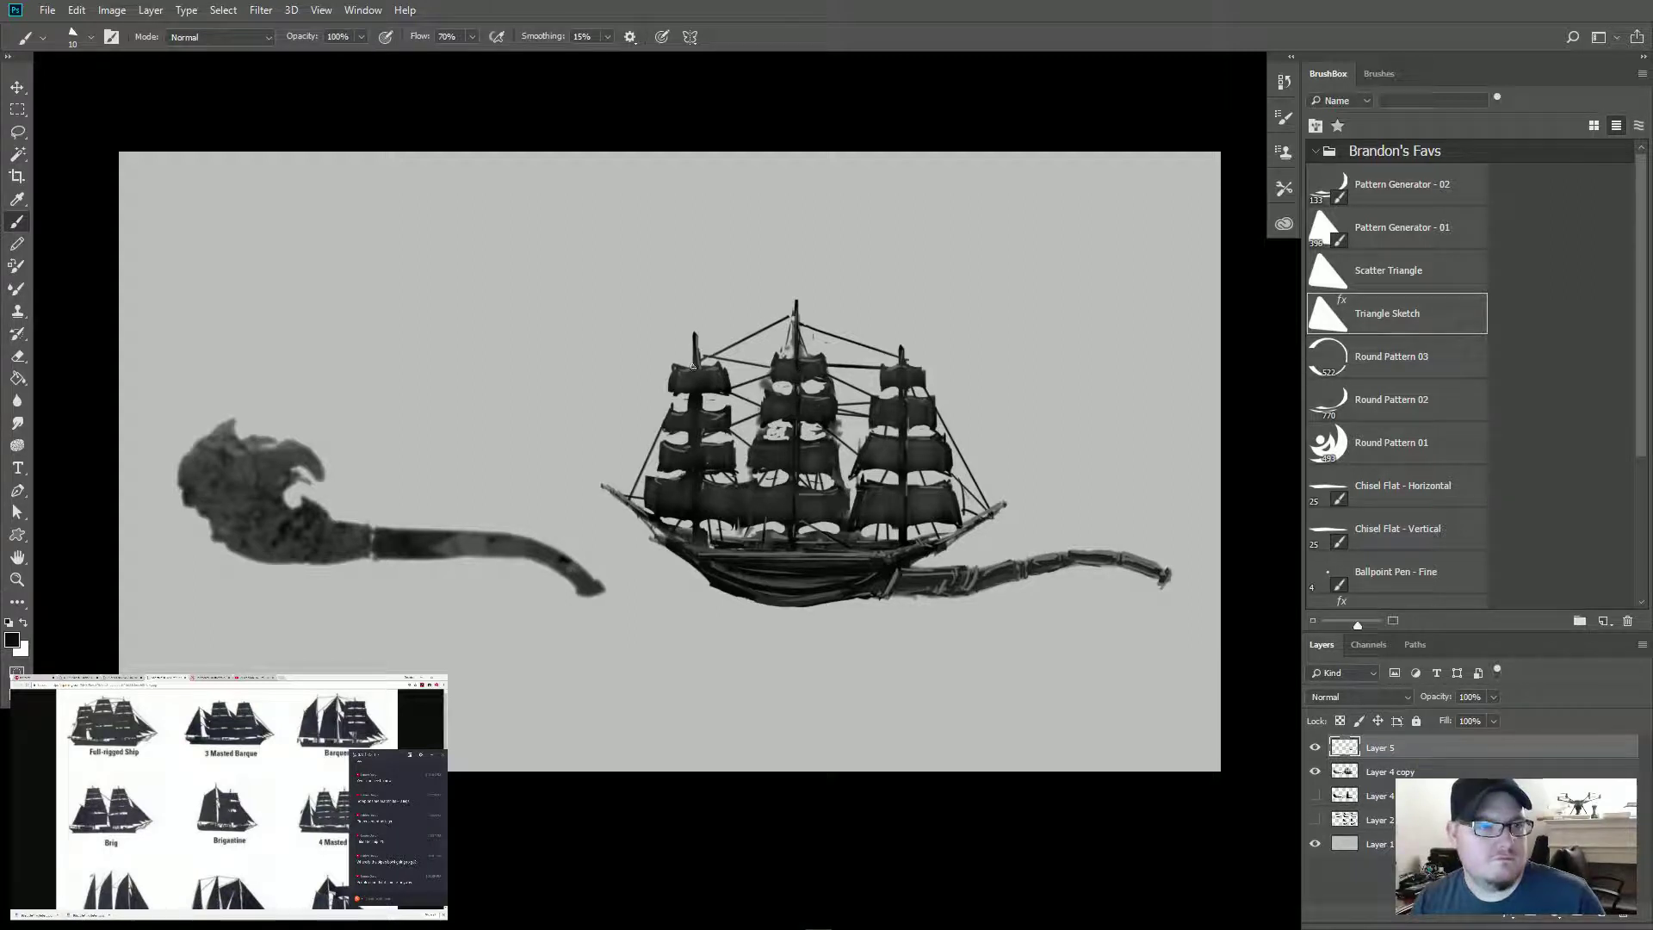
Step: Paint dark touches on the left mast's top, the hull planking and the outer stem down to the mouthpiece
drag(696, 343, 699, 363)
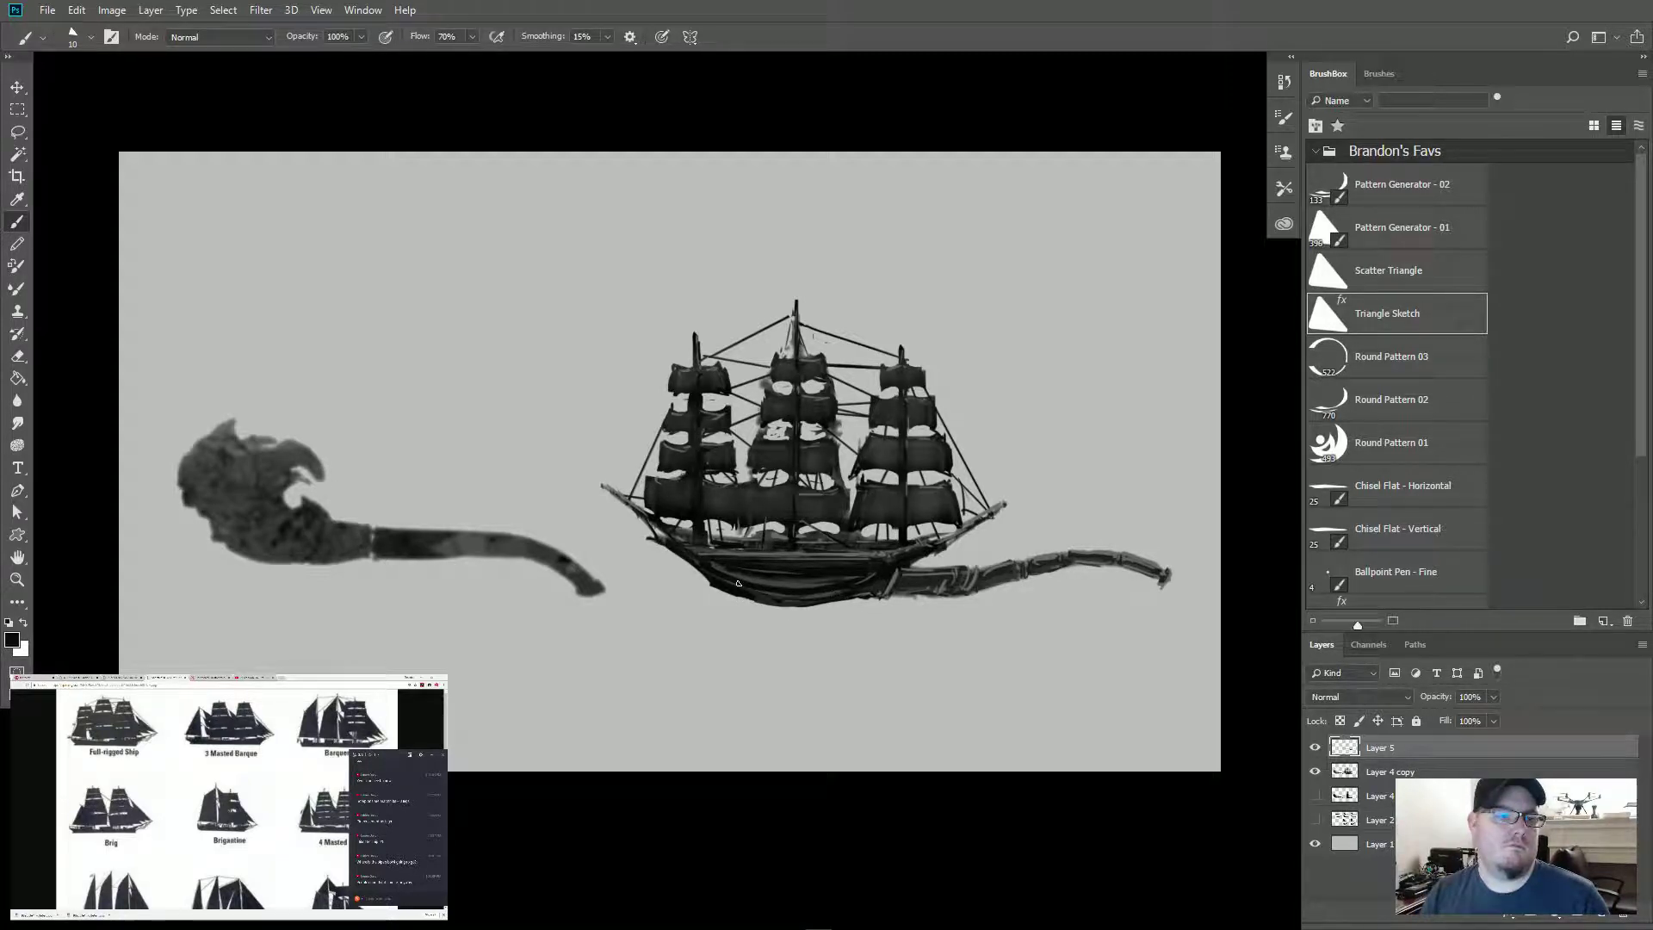
drag(715, 564, 825, 584)
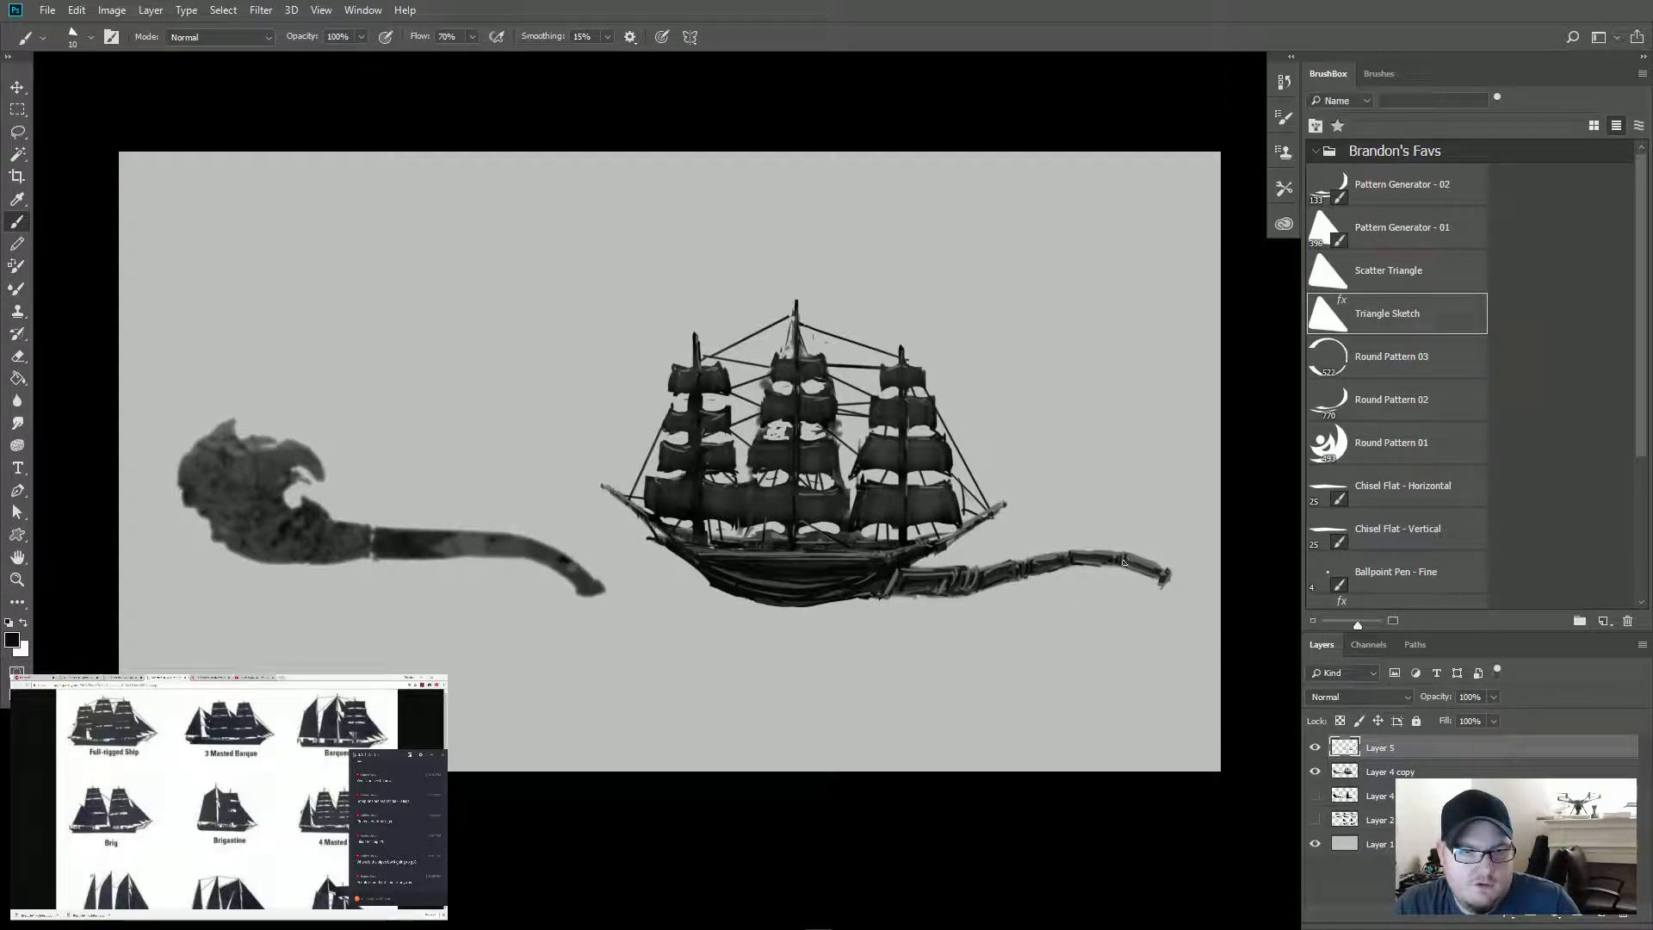
mouse_move(1123, 561)
mouse_down()
mouse_move(1166, 572)
mouse_move(1162, 585)
mouse_up()
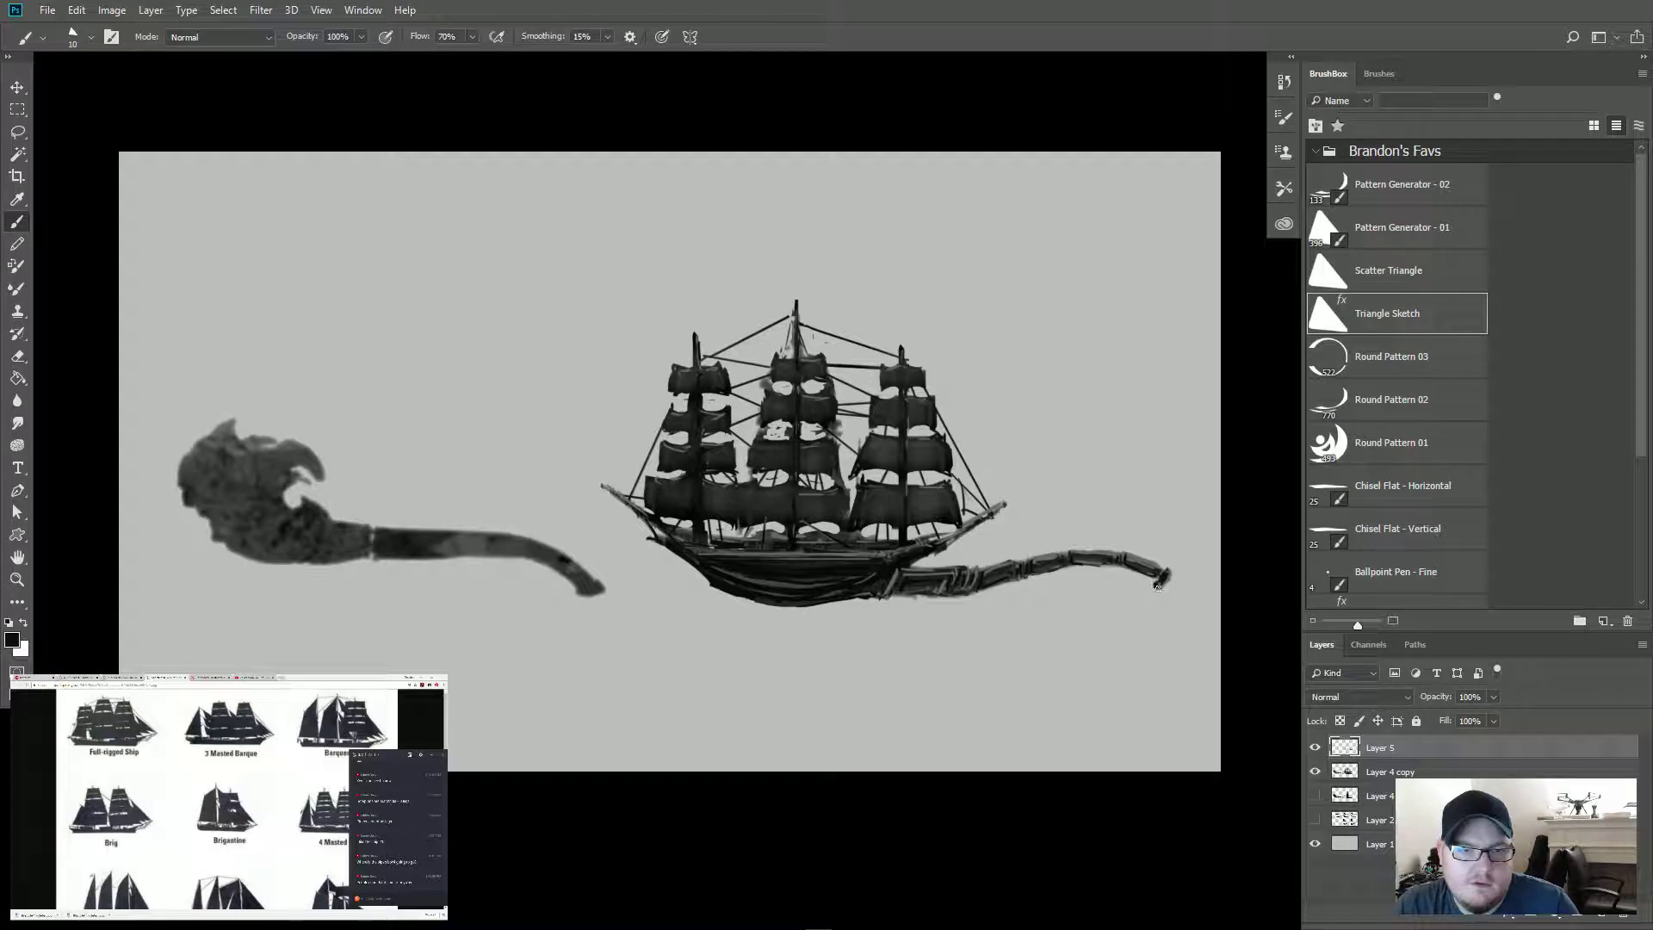
drag(1159, 582, 1156, 578)
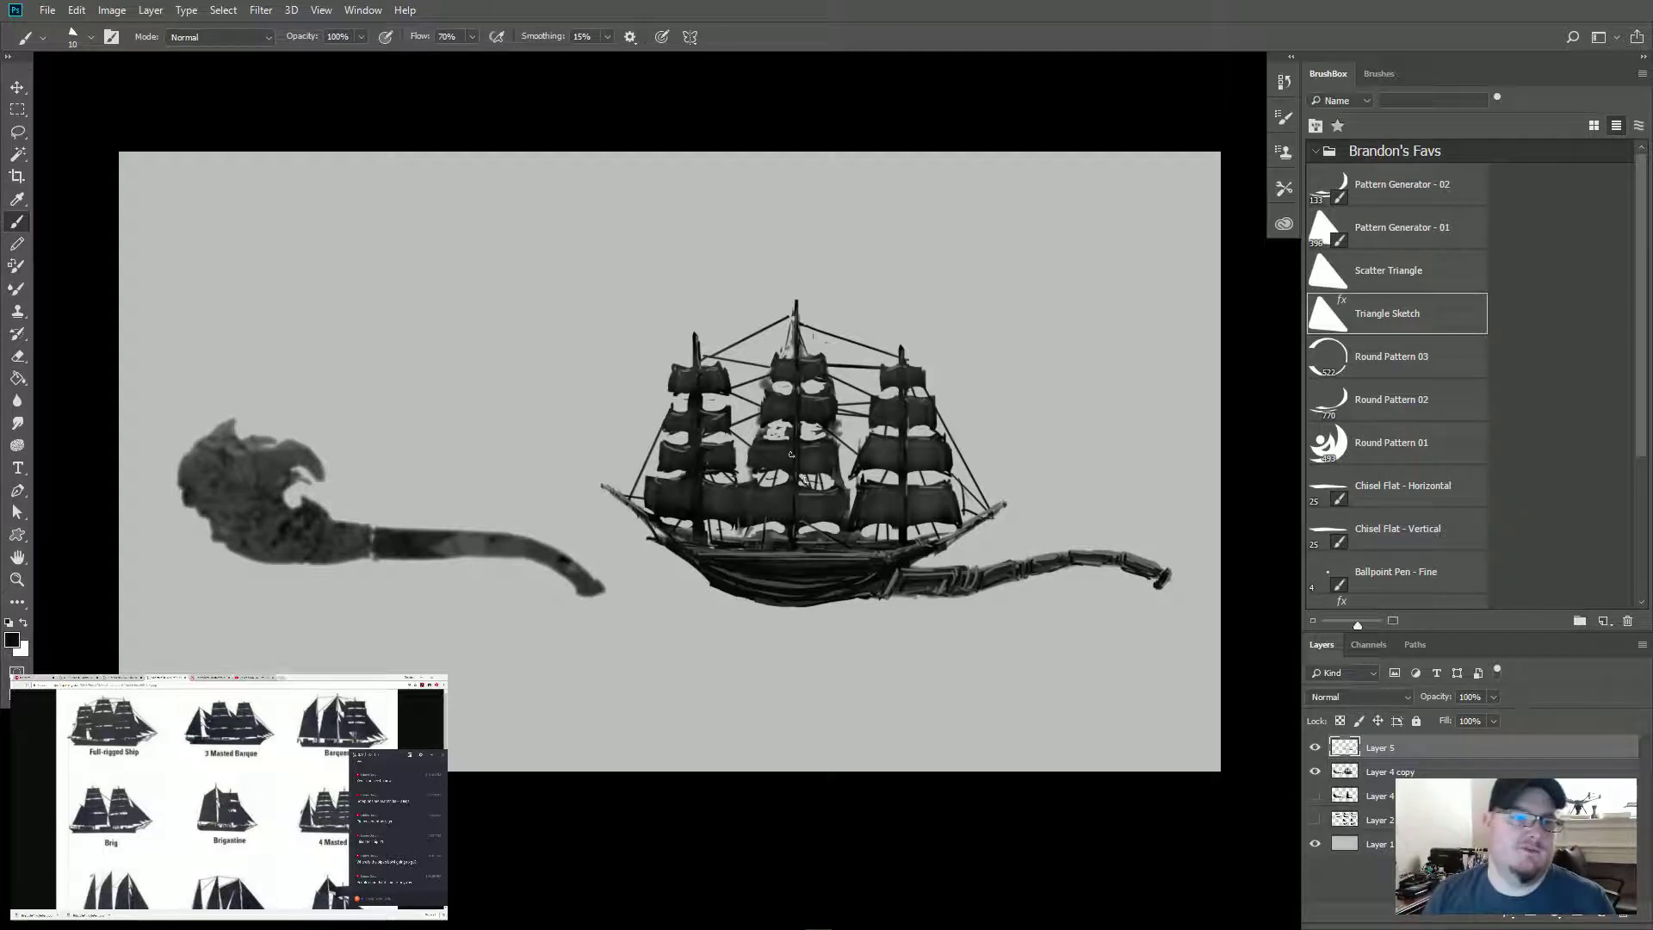
Step: Merge Layer 5 into Layer 4 copy and erase the stray grey smudges around the middle mast's sails
key(e)
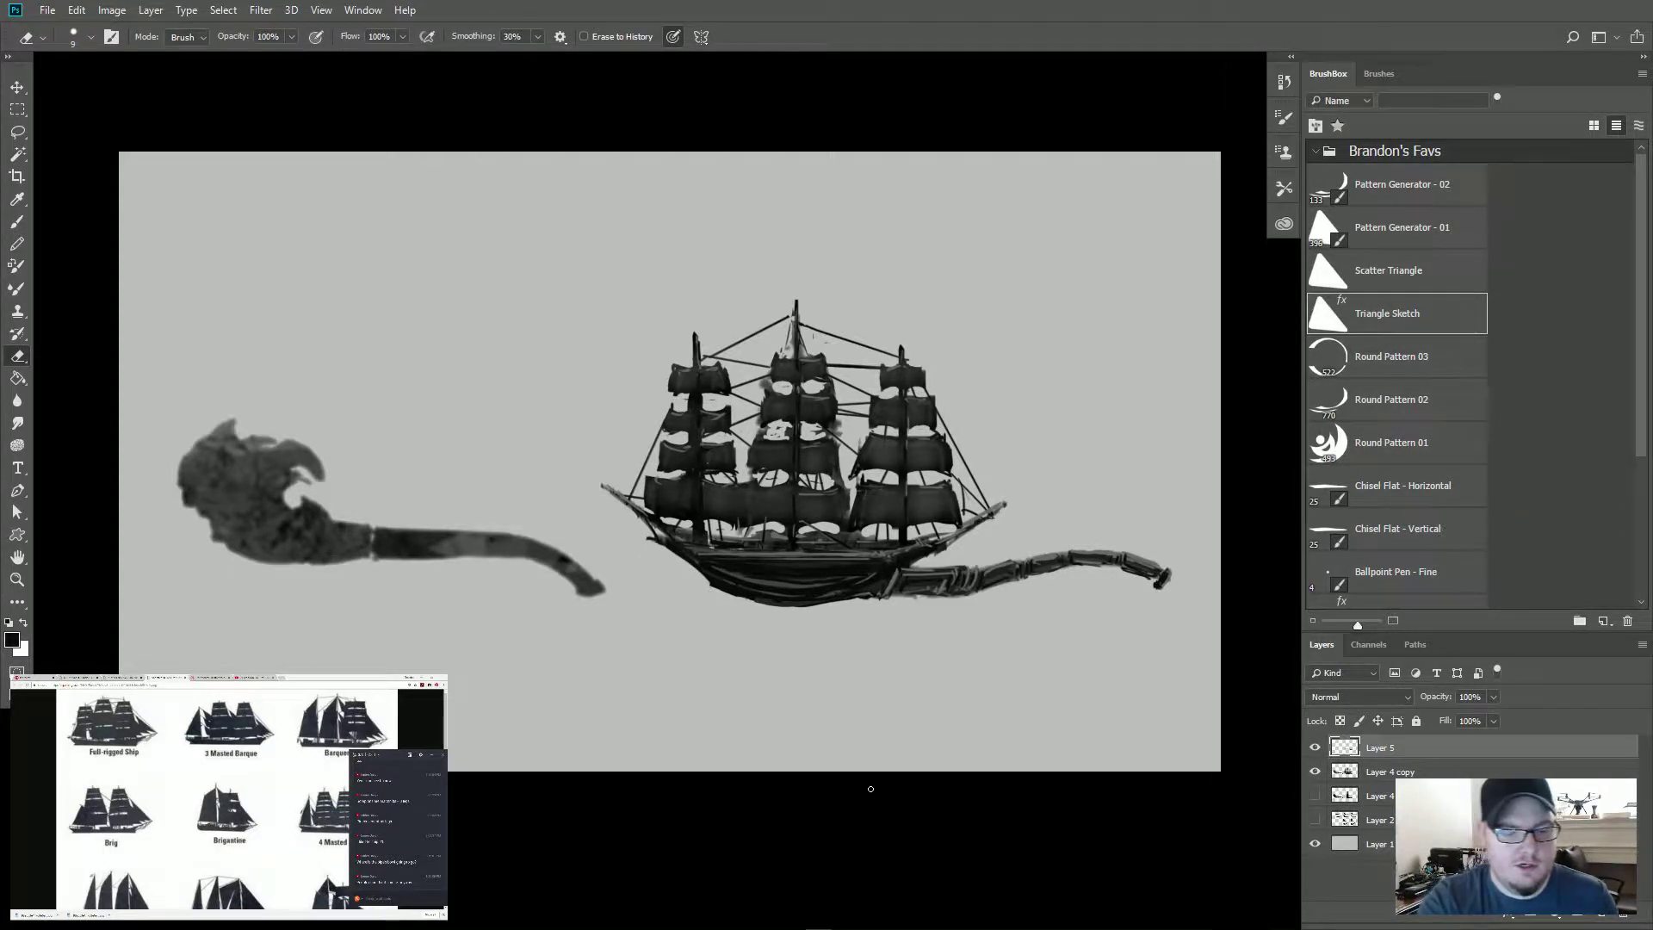
key(ctrl+e)
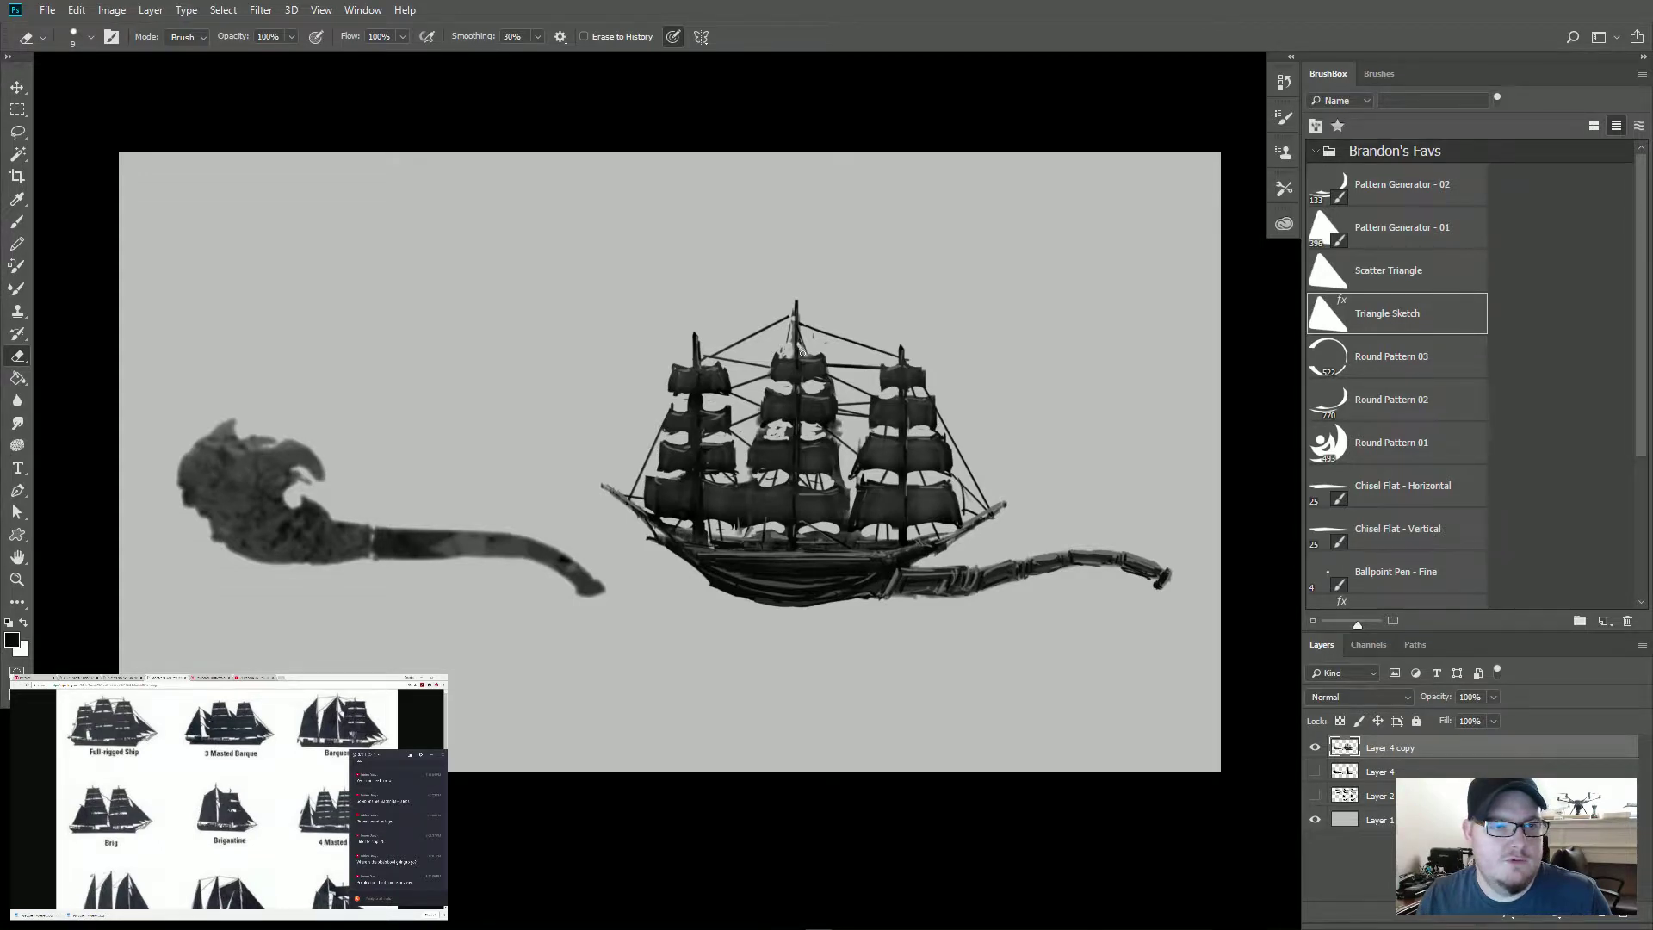
key(b)
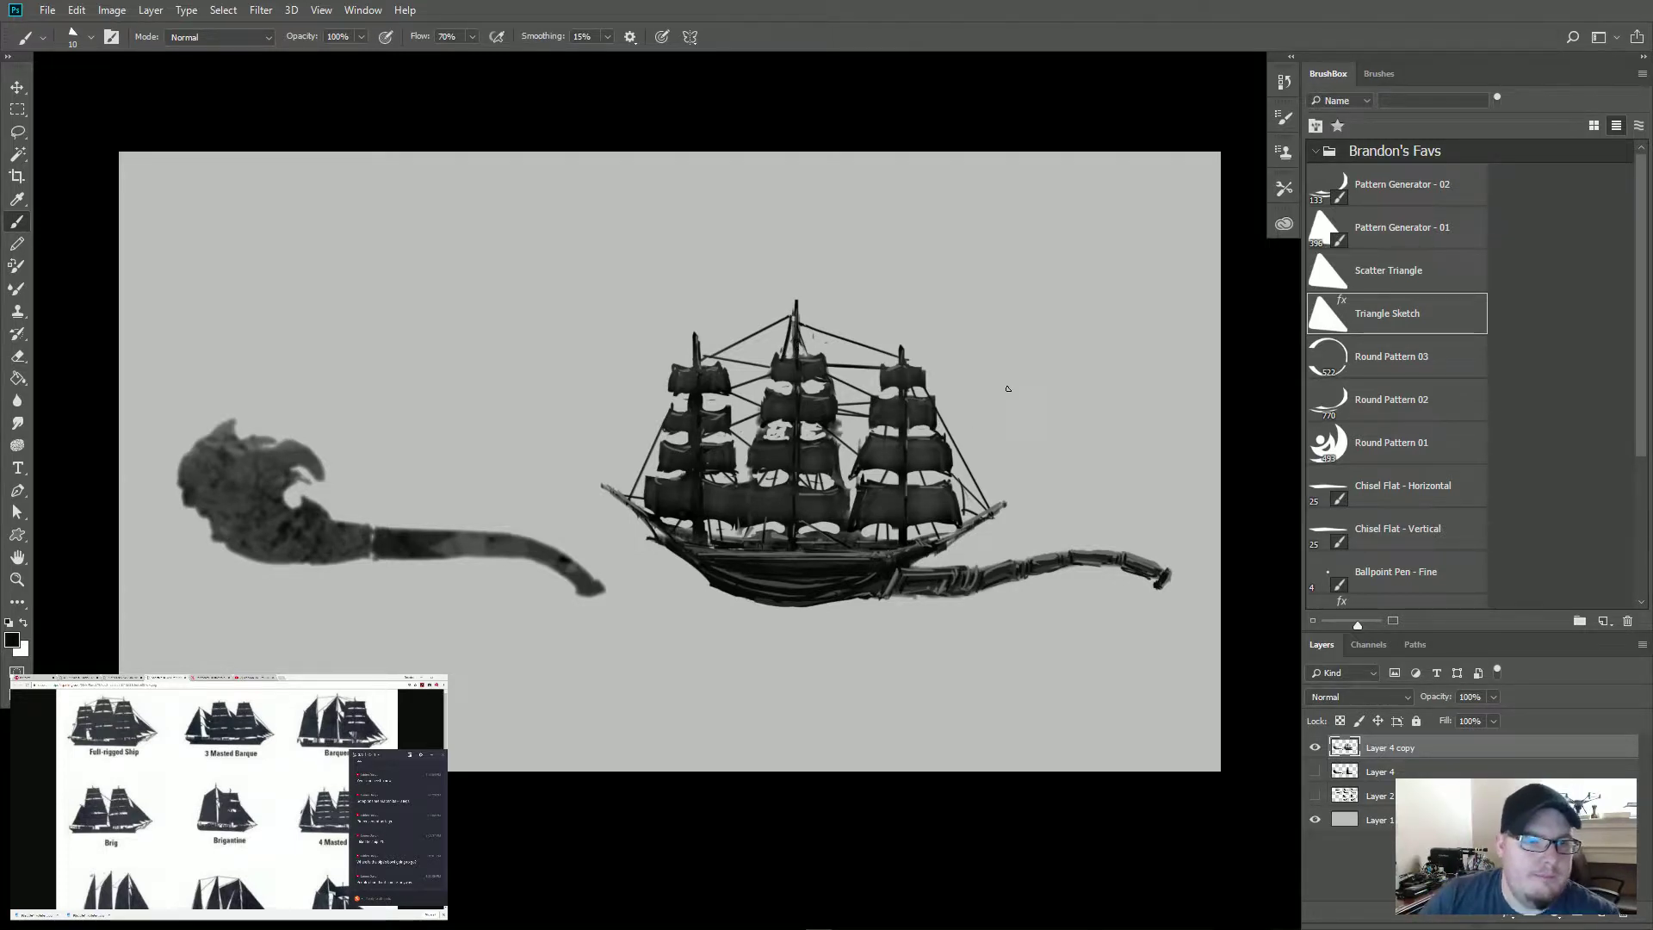
key(e)
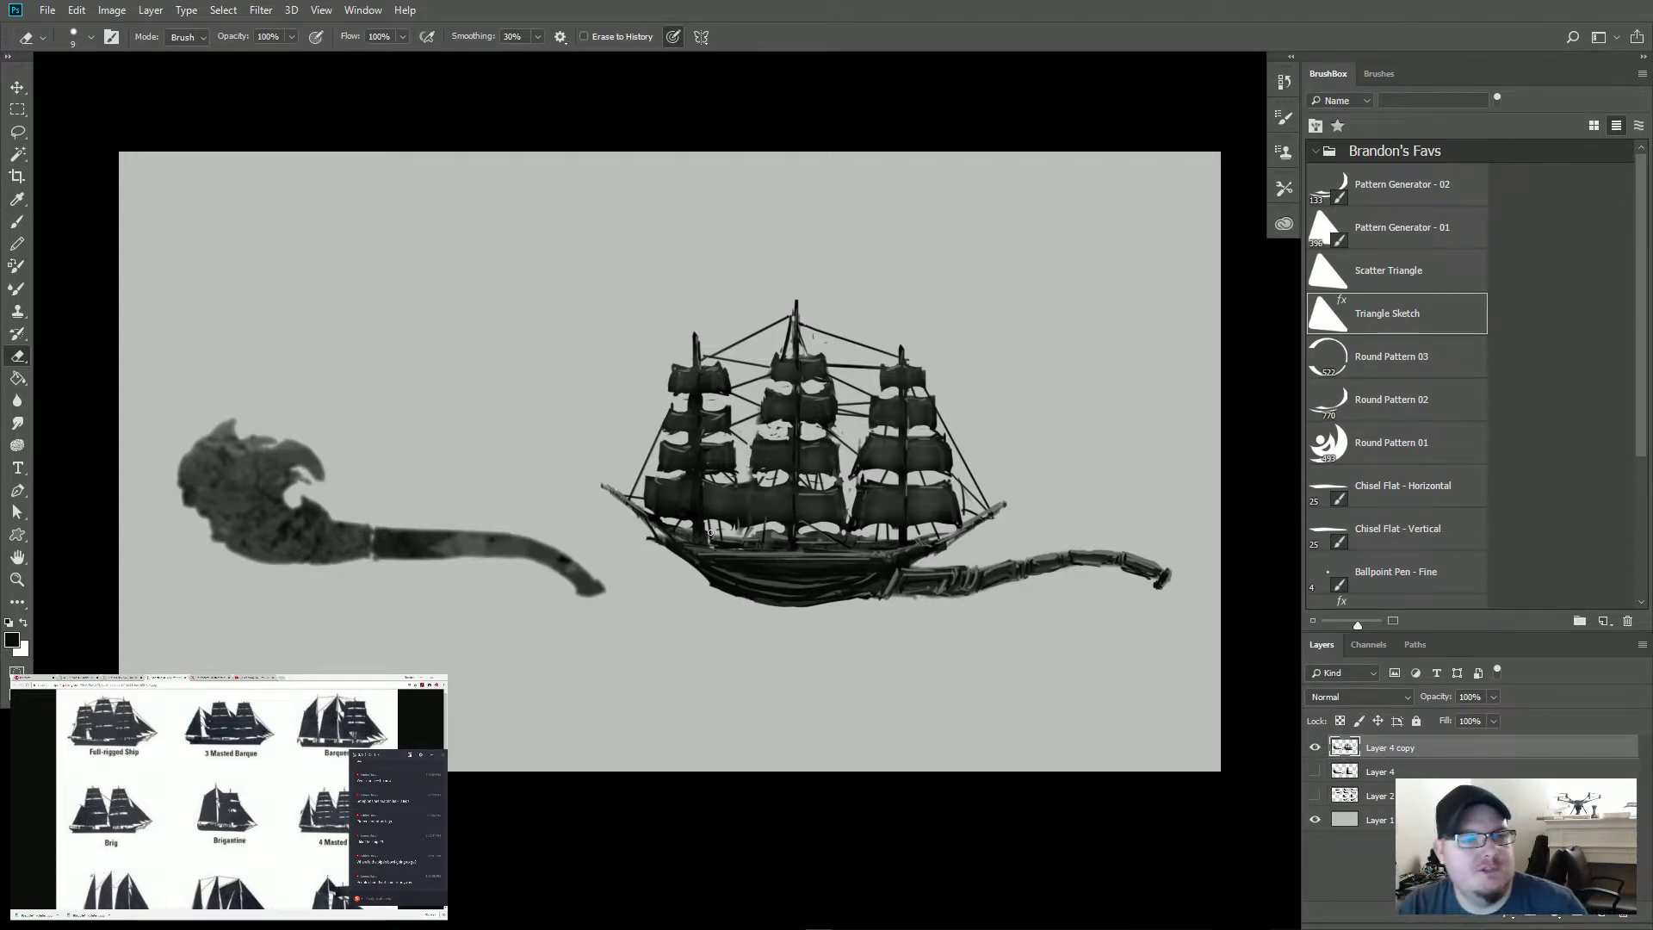
key(b)
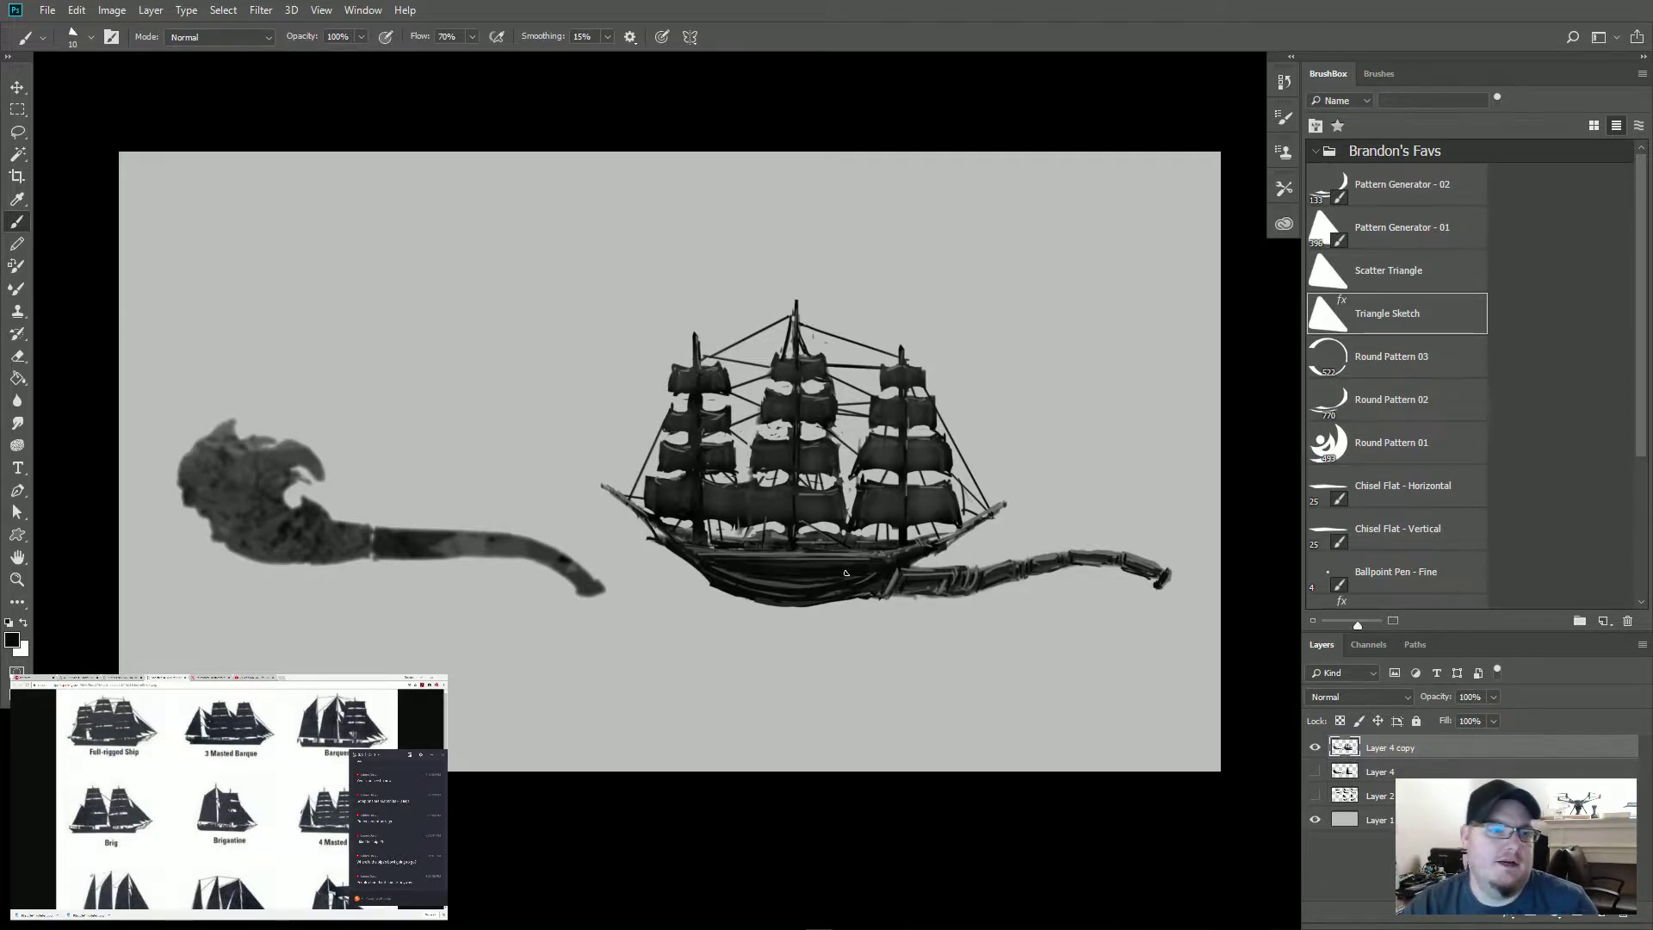
Step: Erase three evenly spaced round portholes along the middle of the ship's hull
key(e)
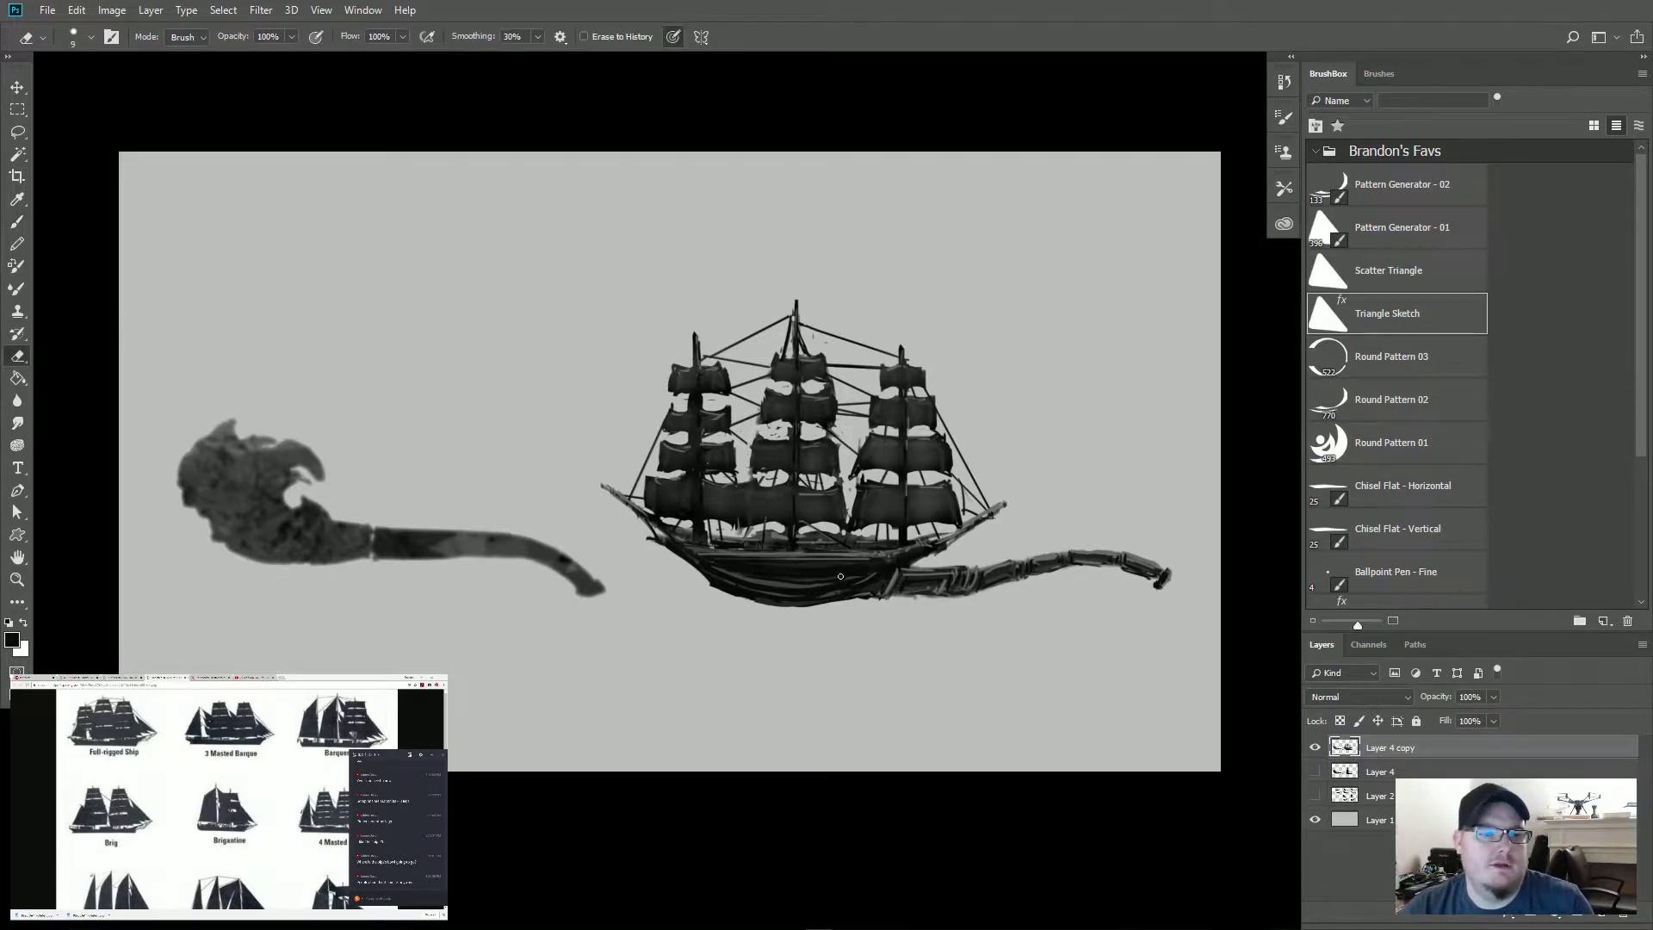
drag(835, 580, 832, 584)
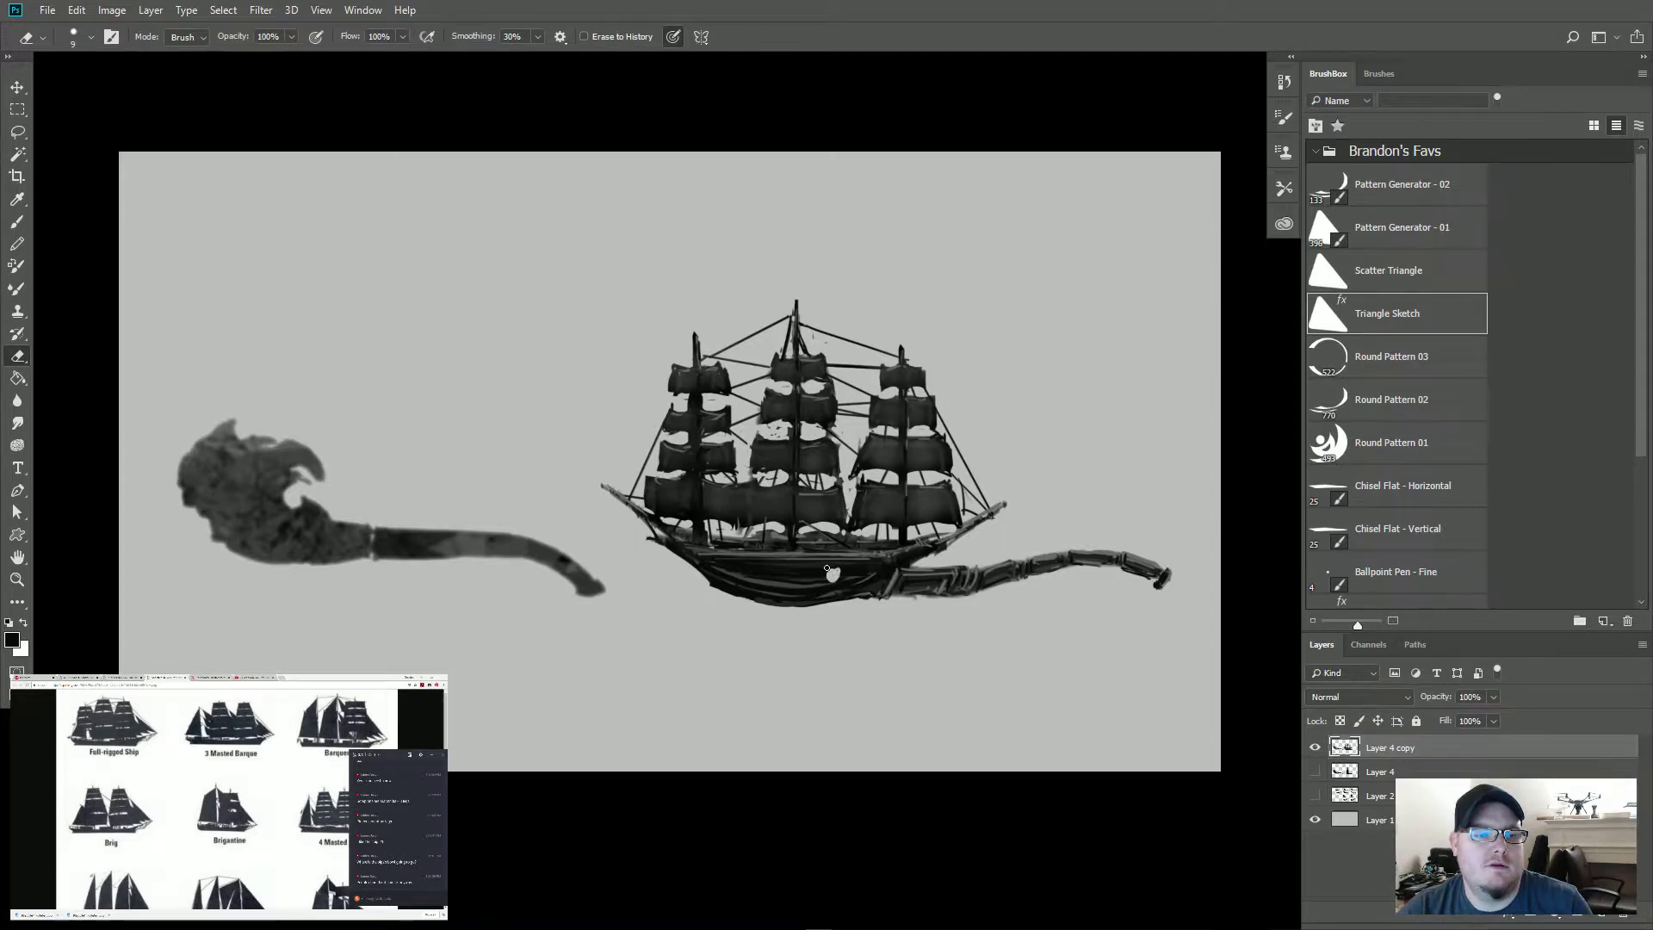
drag(780, 568, 736, 566)
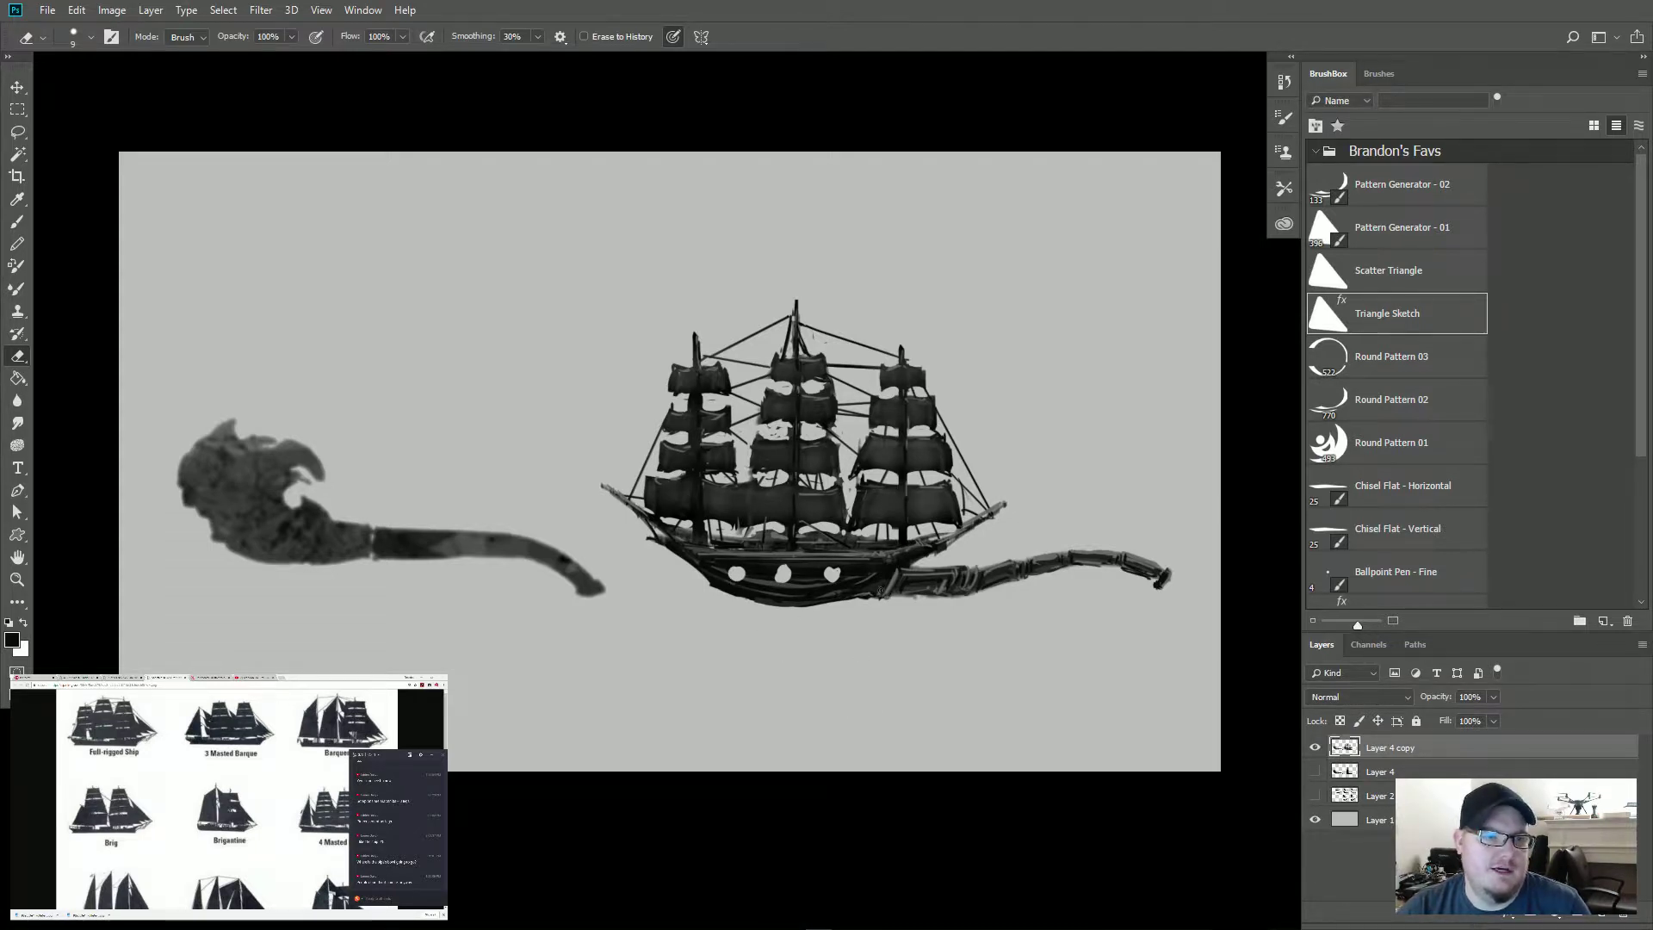
Step: Fill the three hull portholes with a sampled dark grey and paint lighter rims around them using a grey from the stem joint
key(alt)
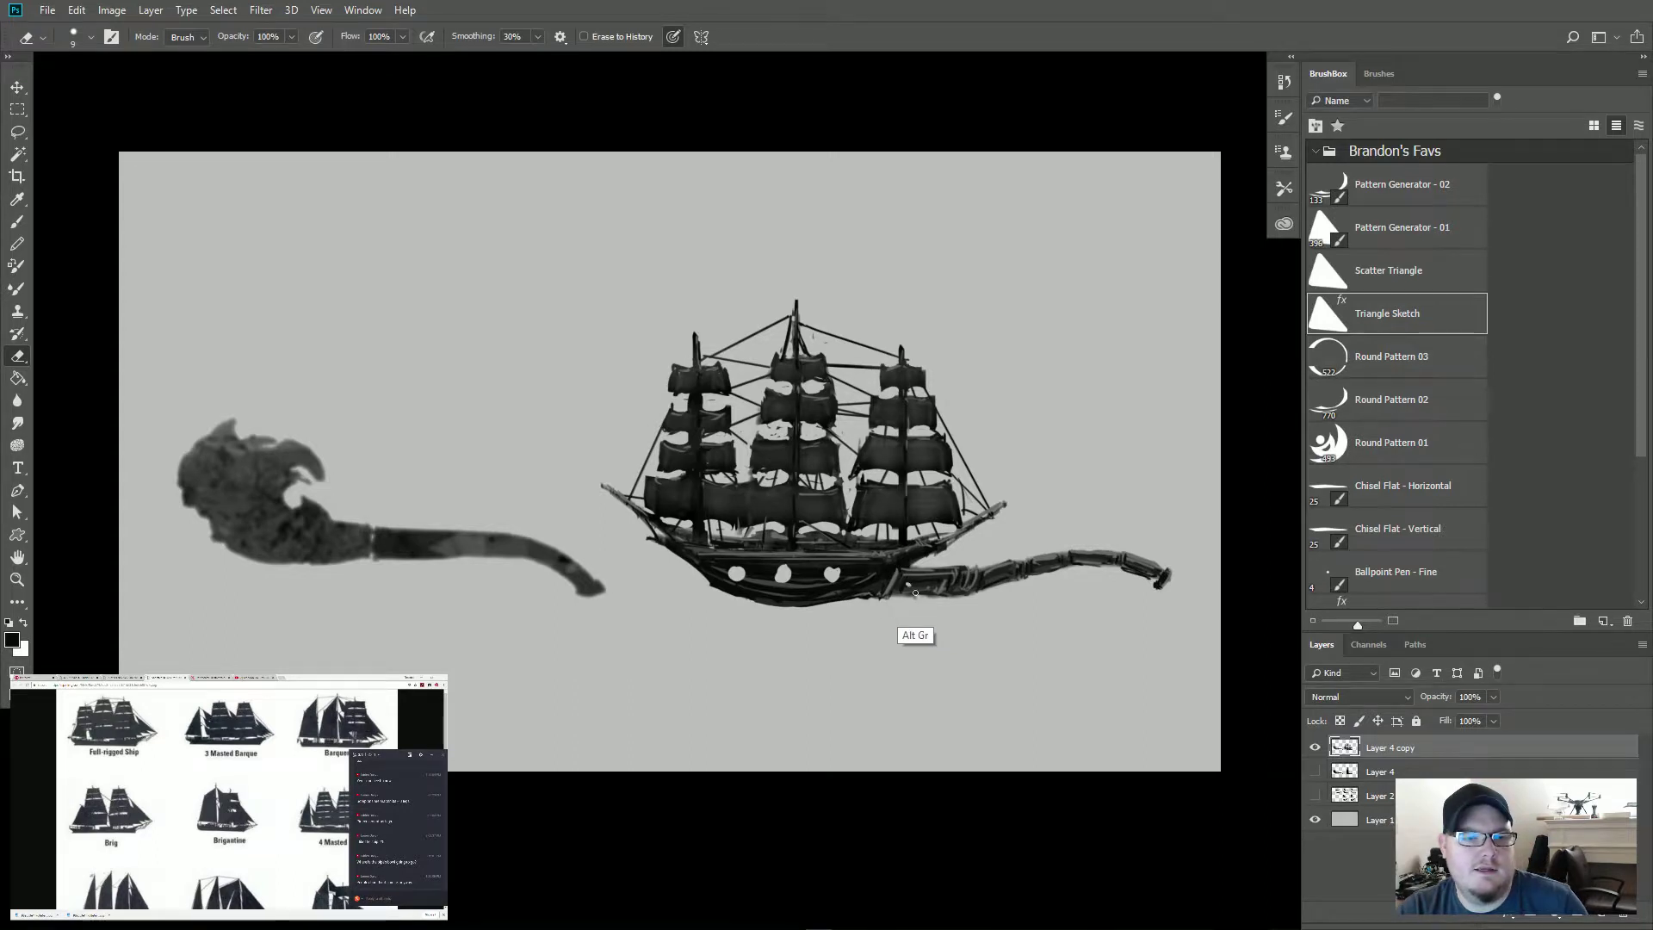
key(b)
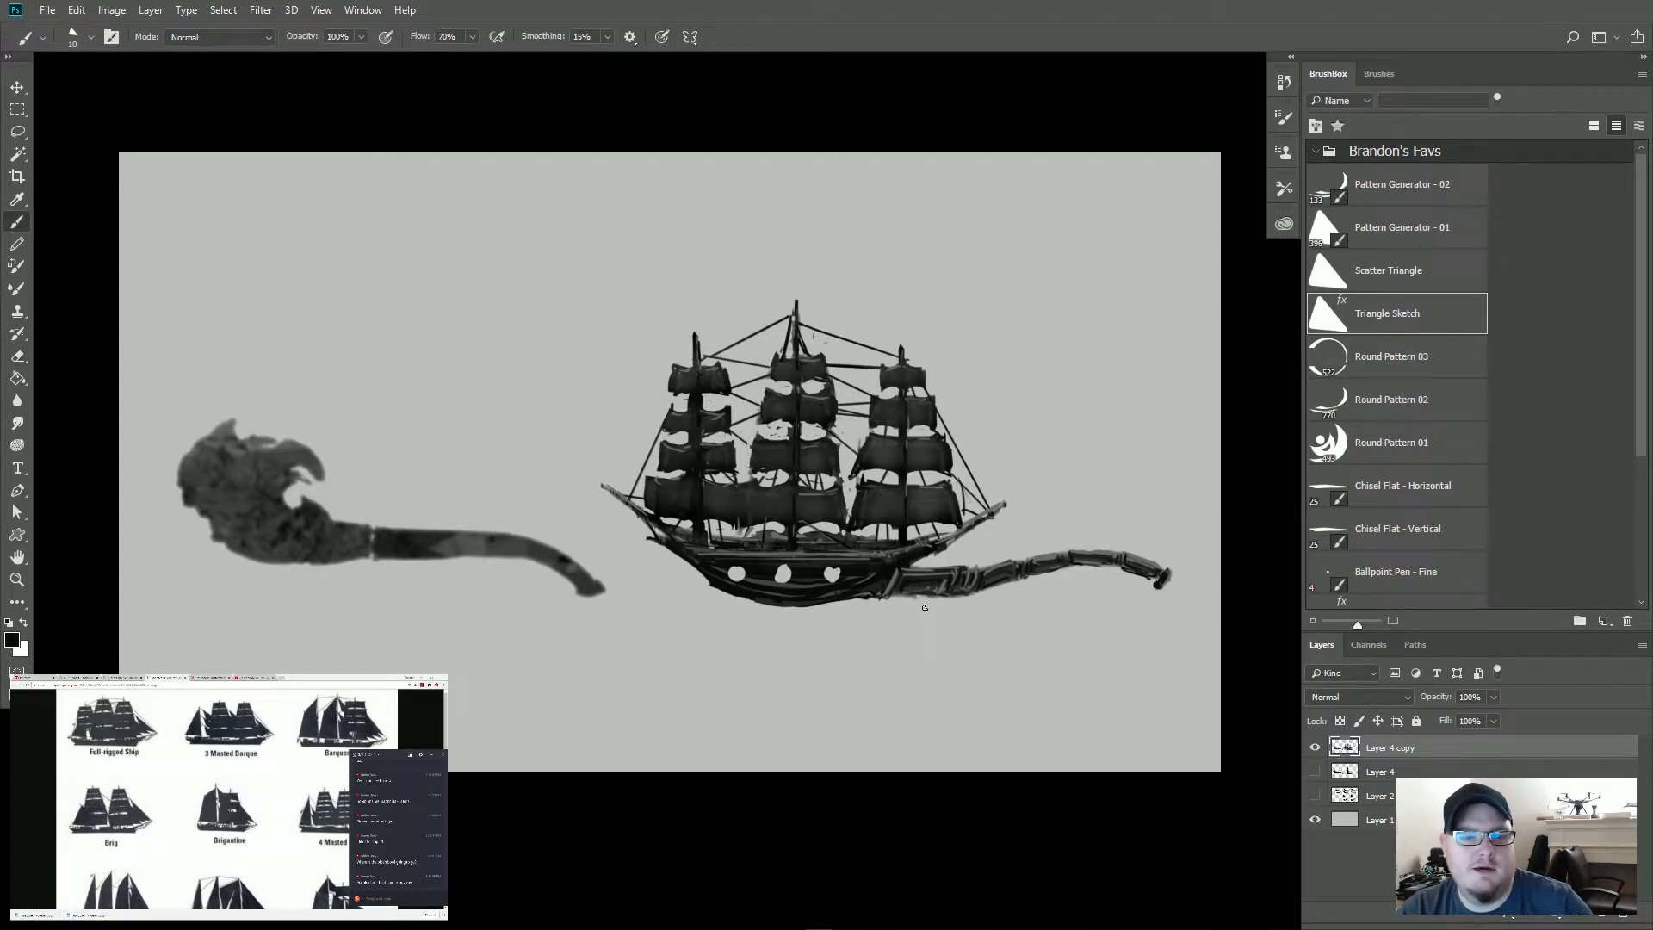
alt+click(918, 585)
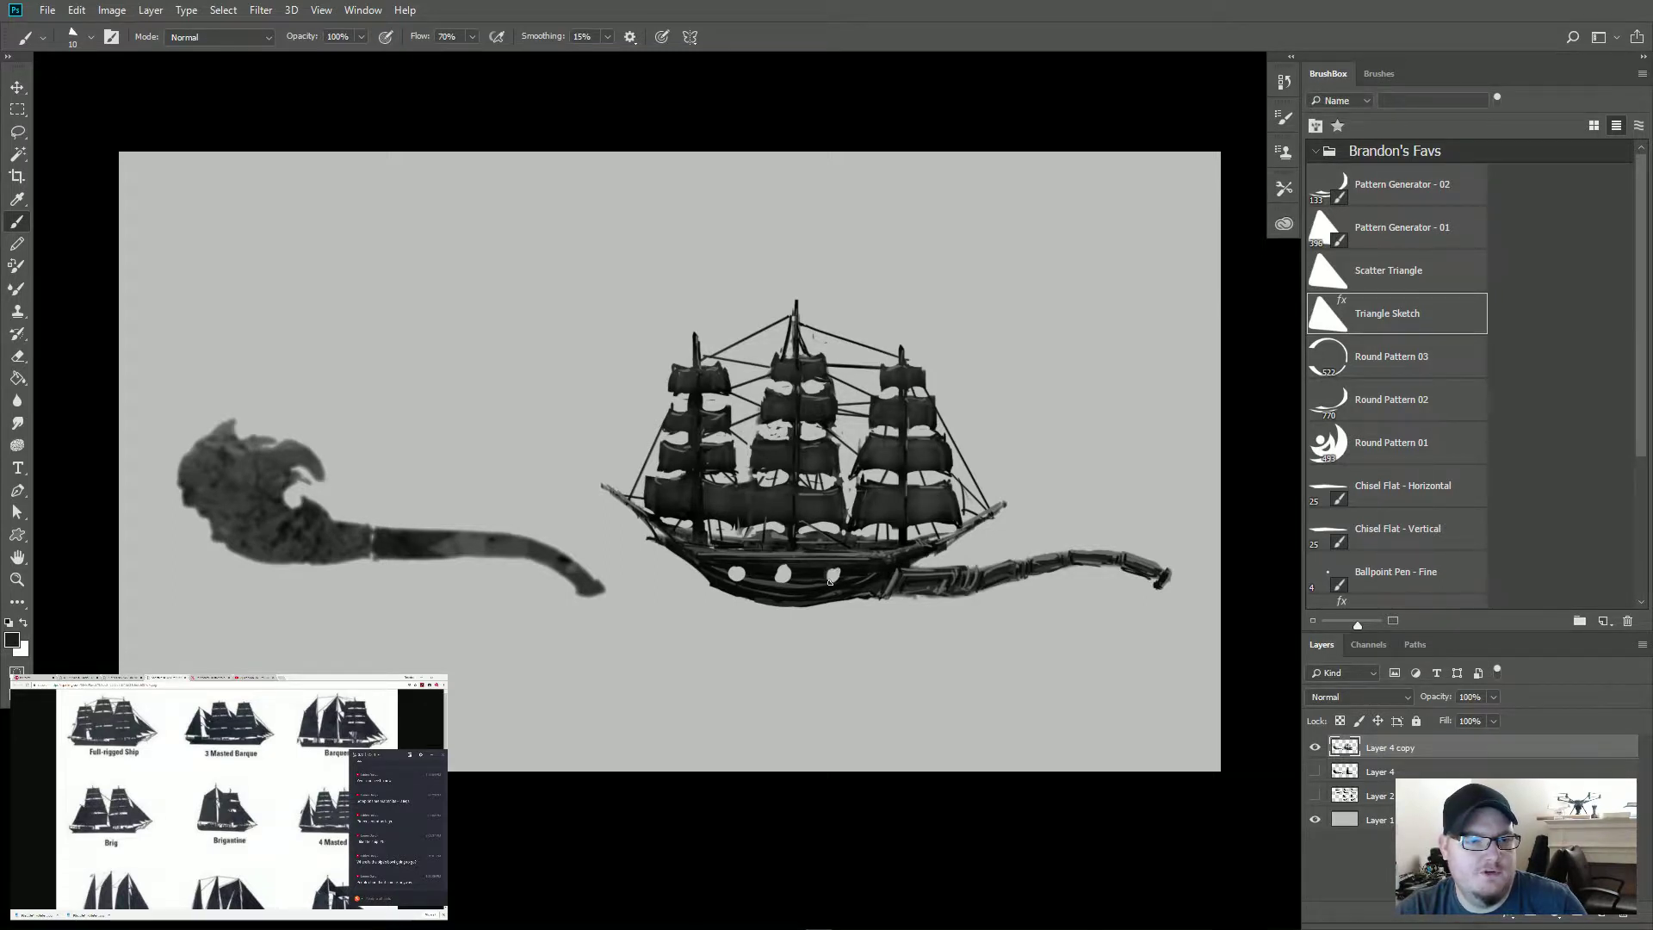
drag(783, 570, 734, 576)
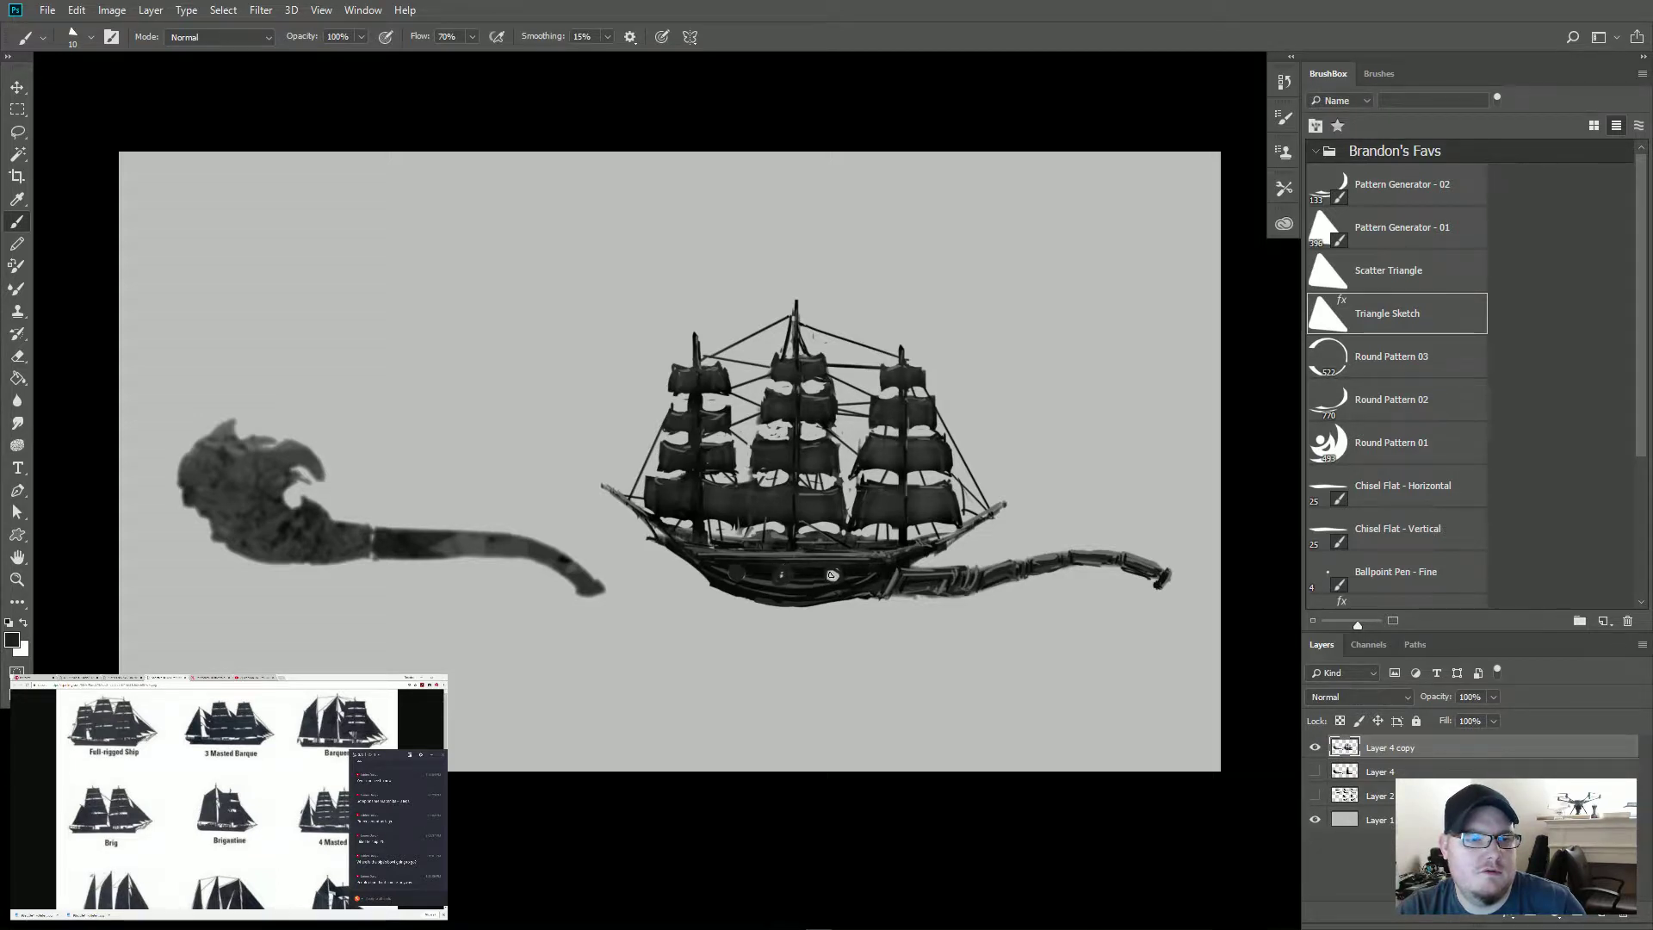
drag(830, 575, 828, 576)
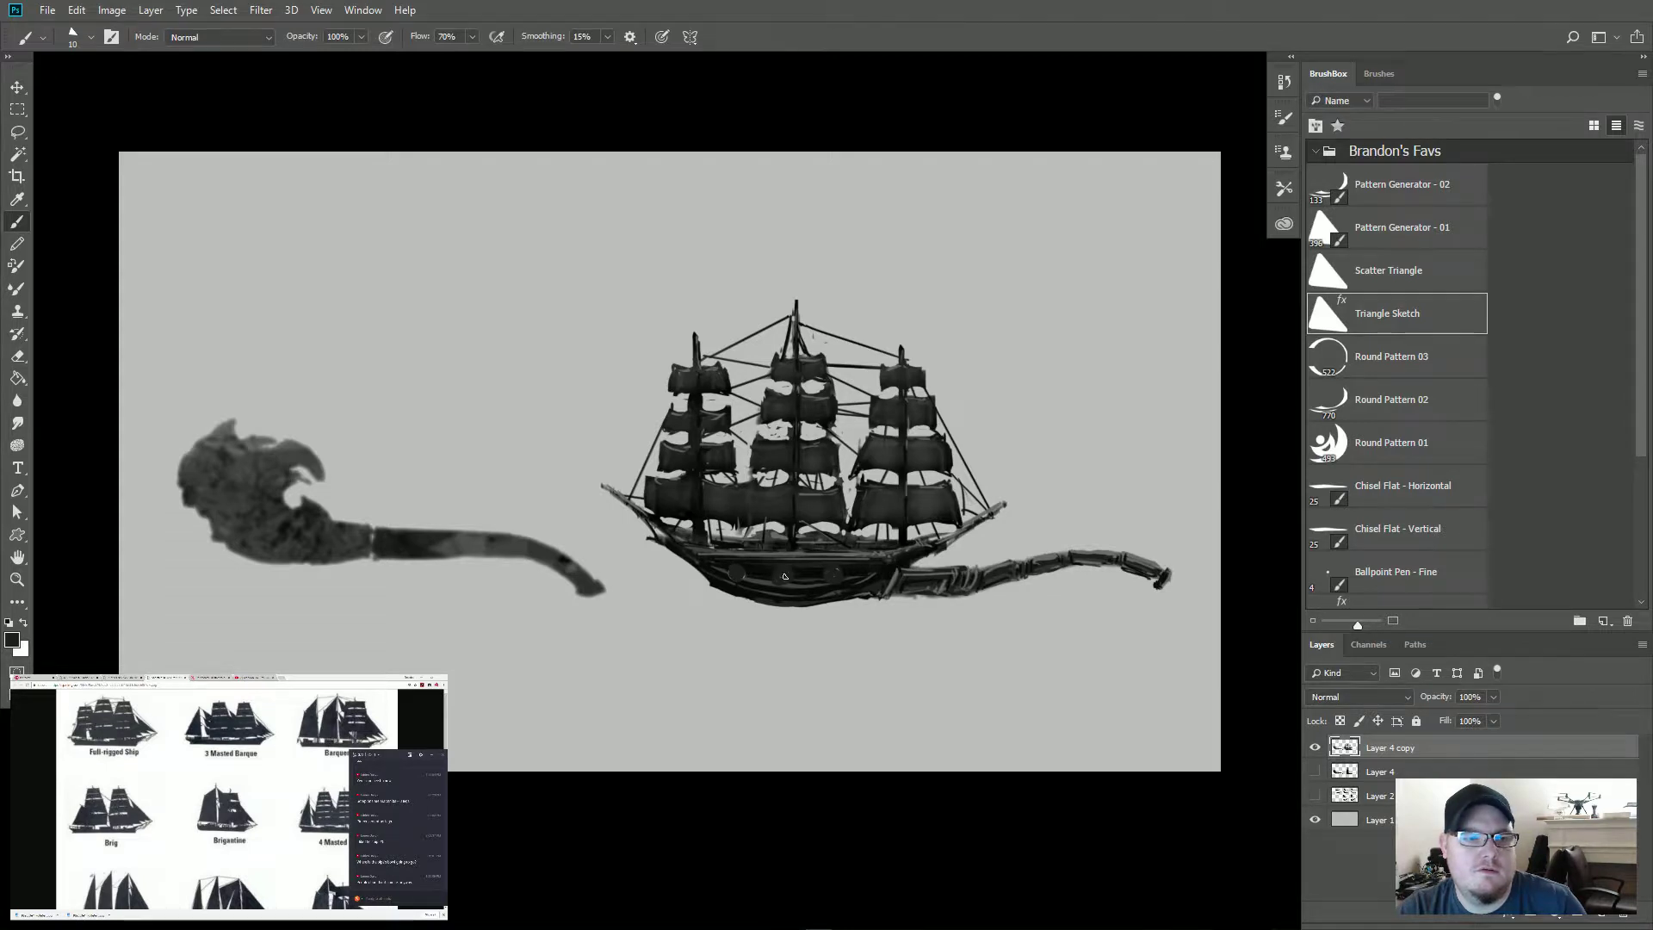
alt+click(898, 584)
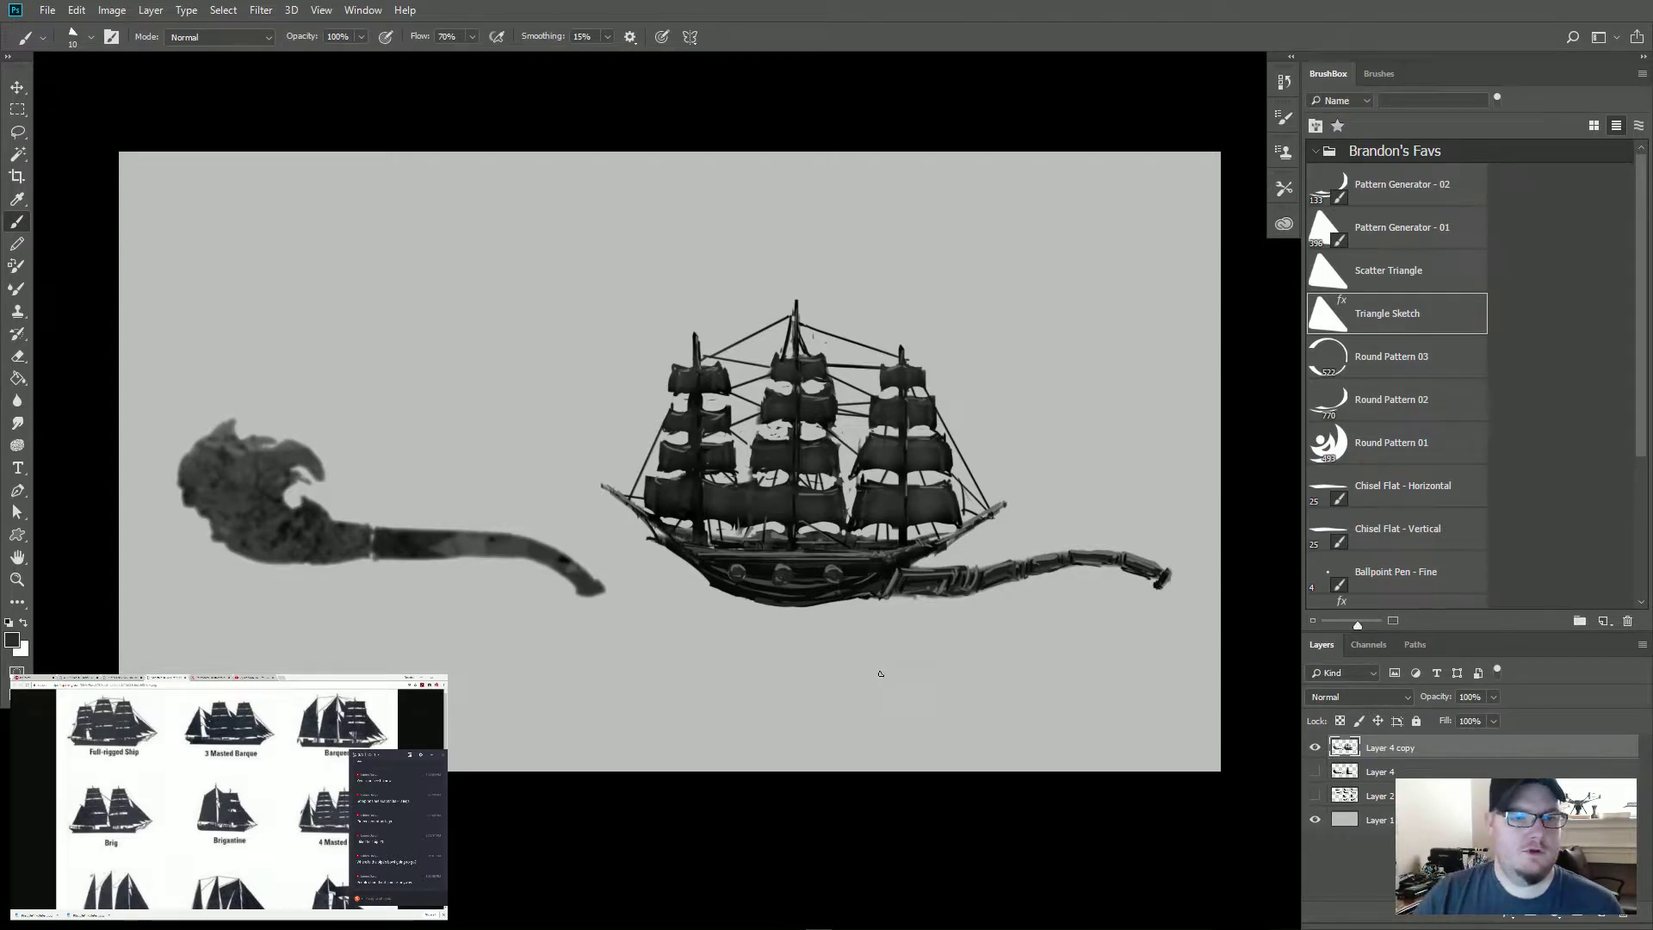
Step: Toggle Layer 4 copy's visibility to check its contents and add a new empty layer above it
mouse_move(455, 534)
mouse_down()
mouse_move(595, 530)
mouse_move(510, 539)
mouse_up()
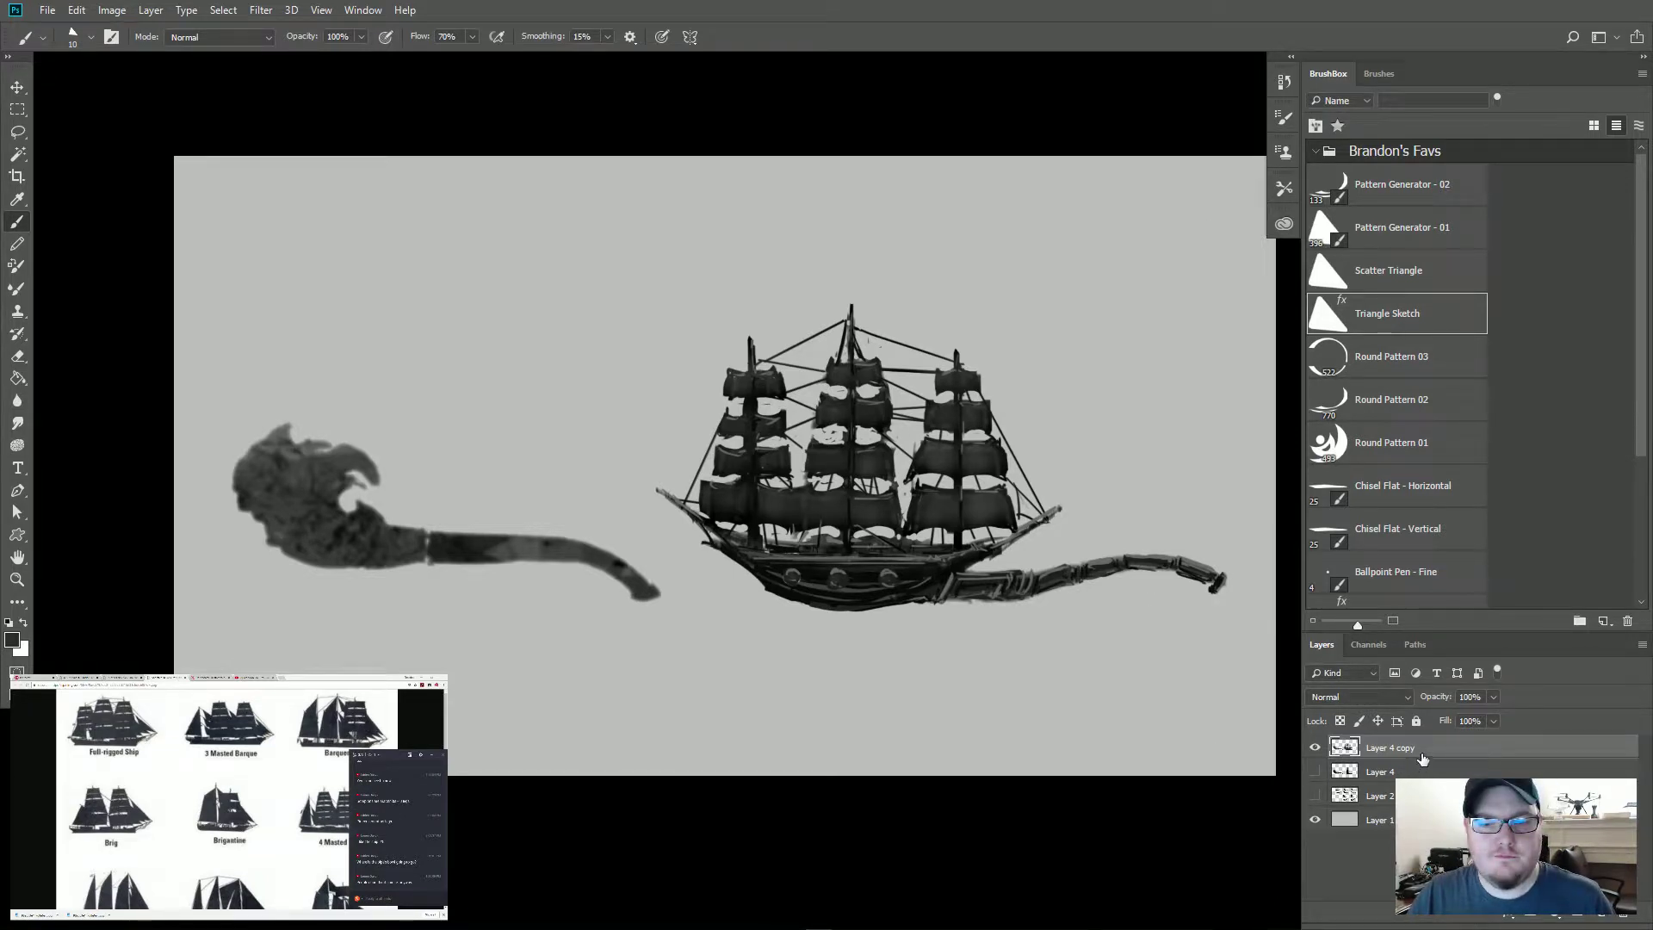
click(1313, 750)
click(1313, 750)
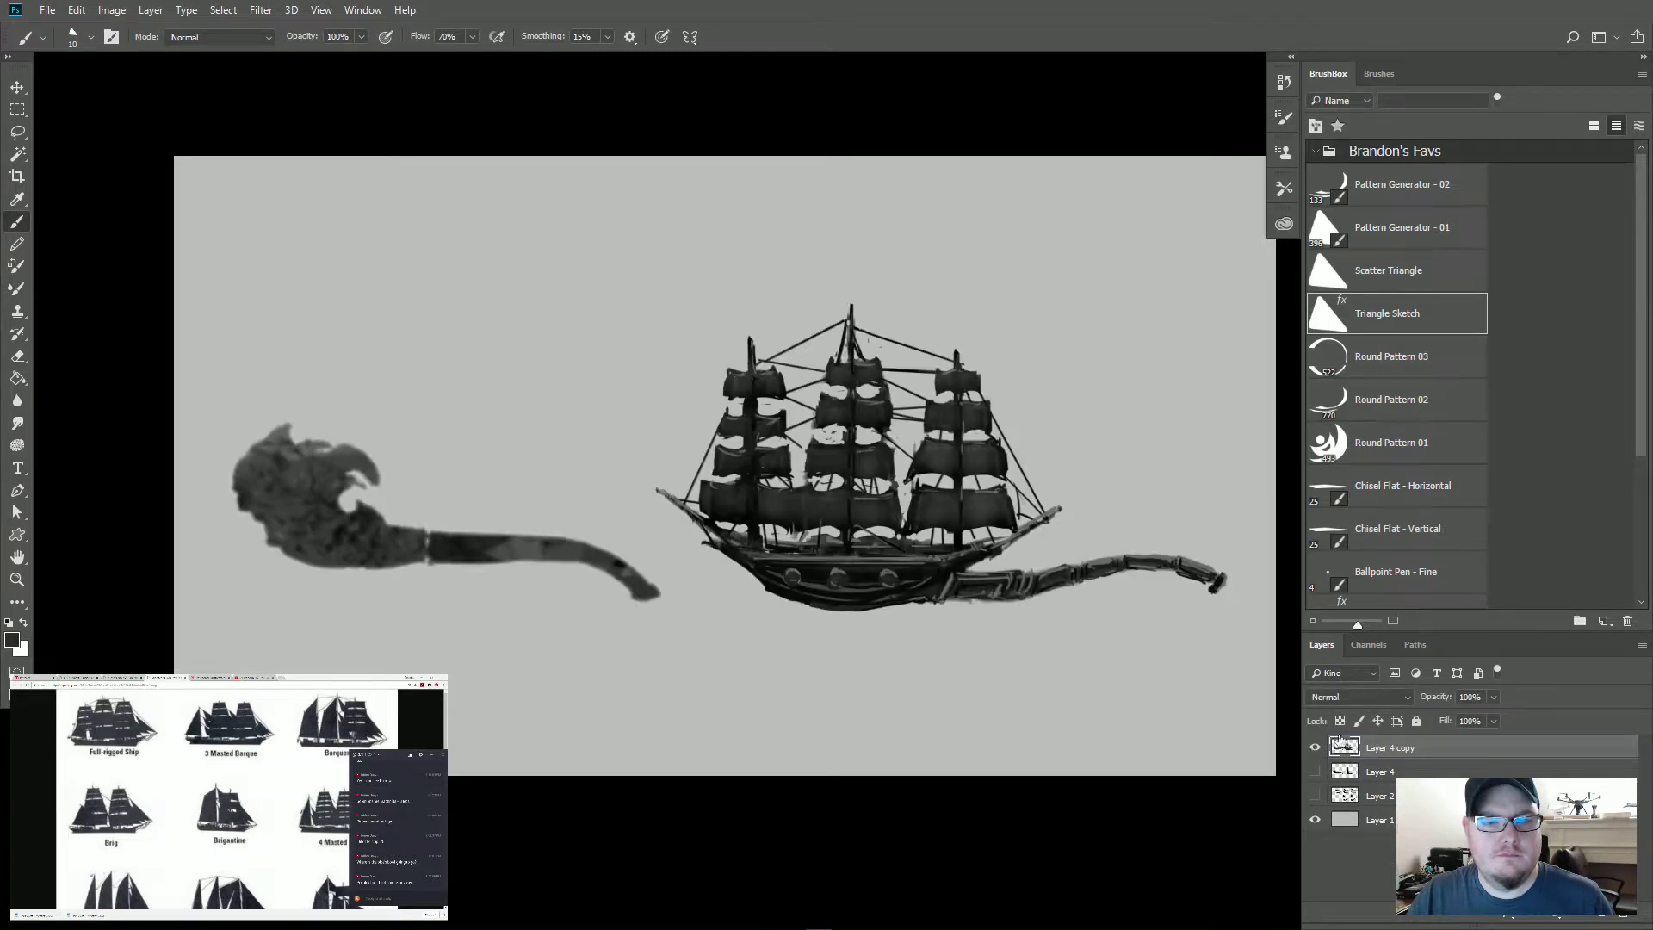
key(ctrl+shift+alt+n)
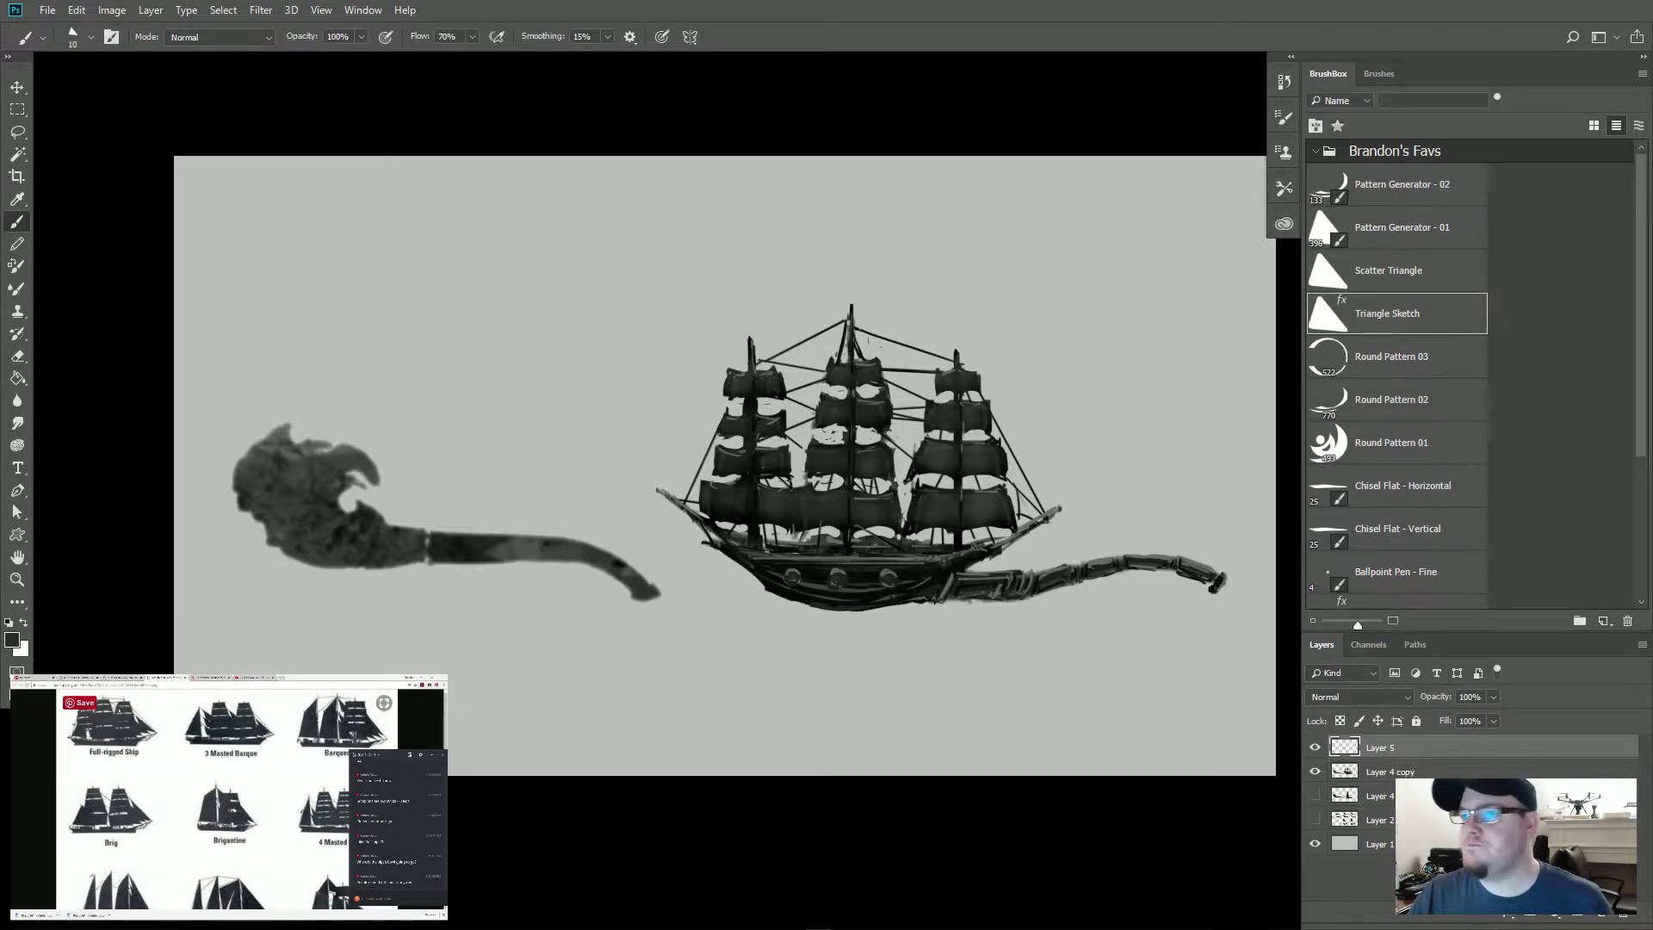
Step: Switch to the reference browser, go through the open ship images to the Pinterest results and search for wave design references
click(184, 678)
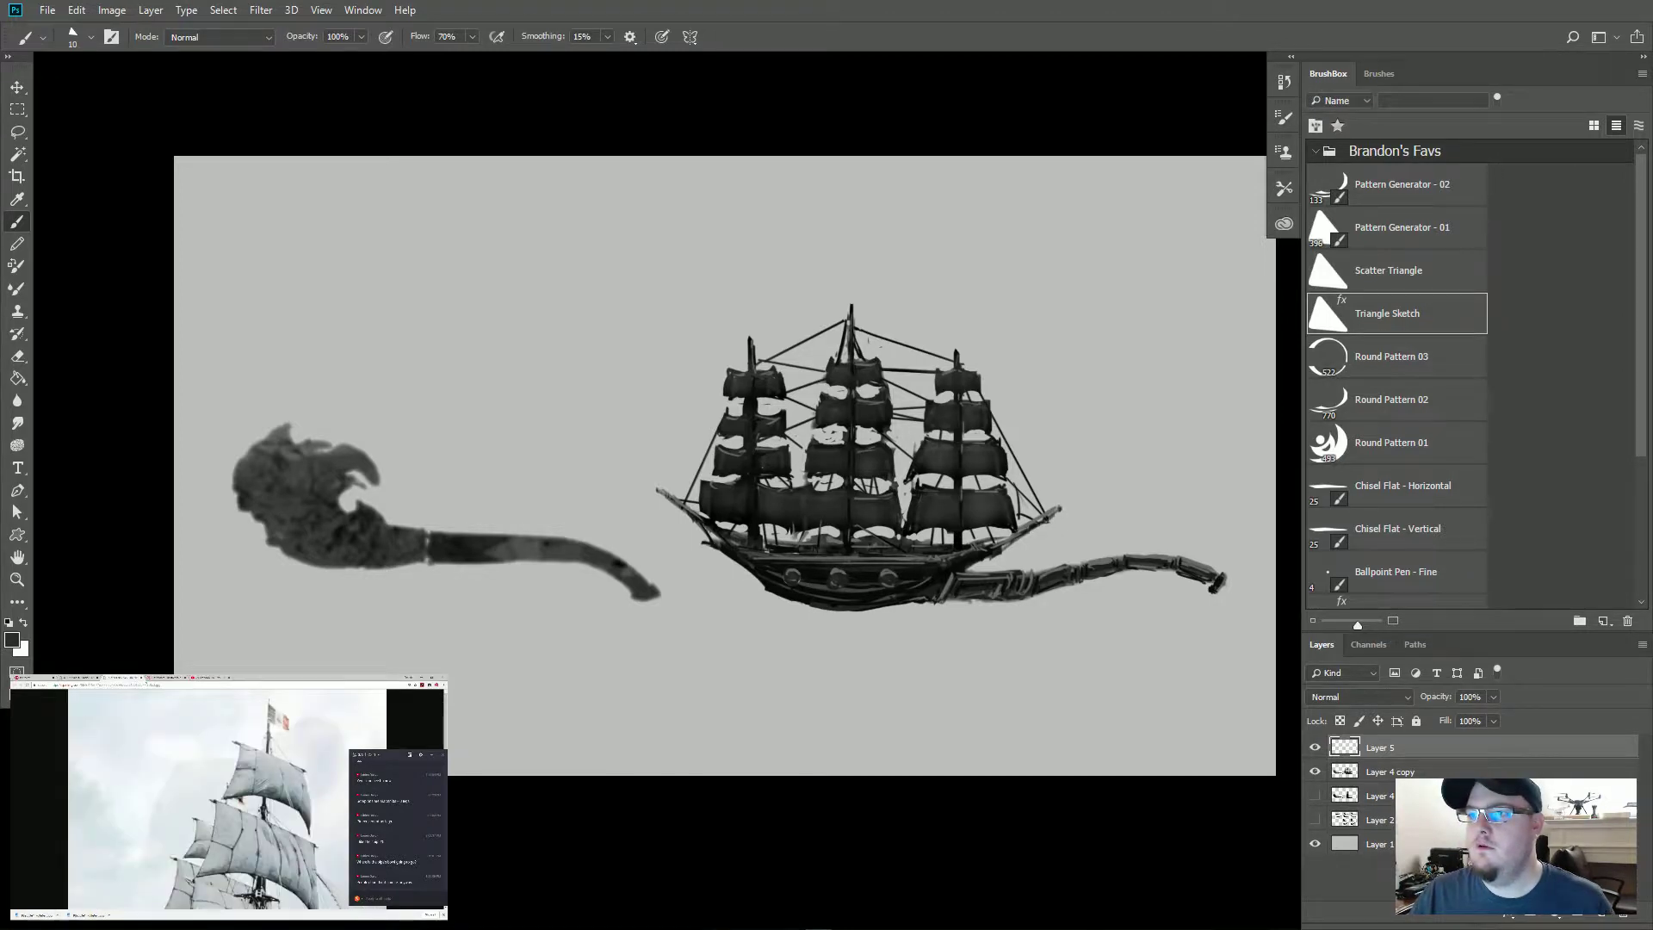
click(141, 677)
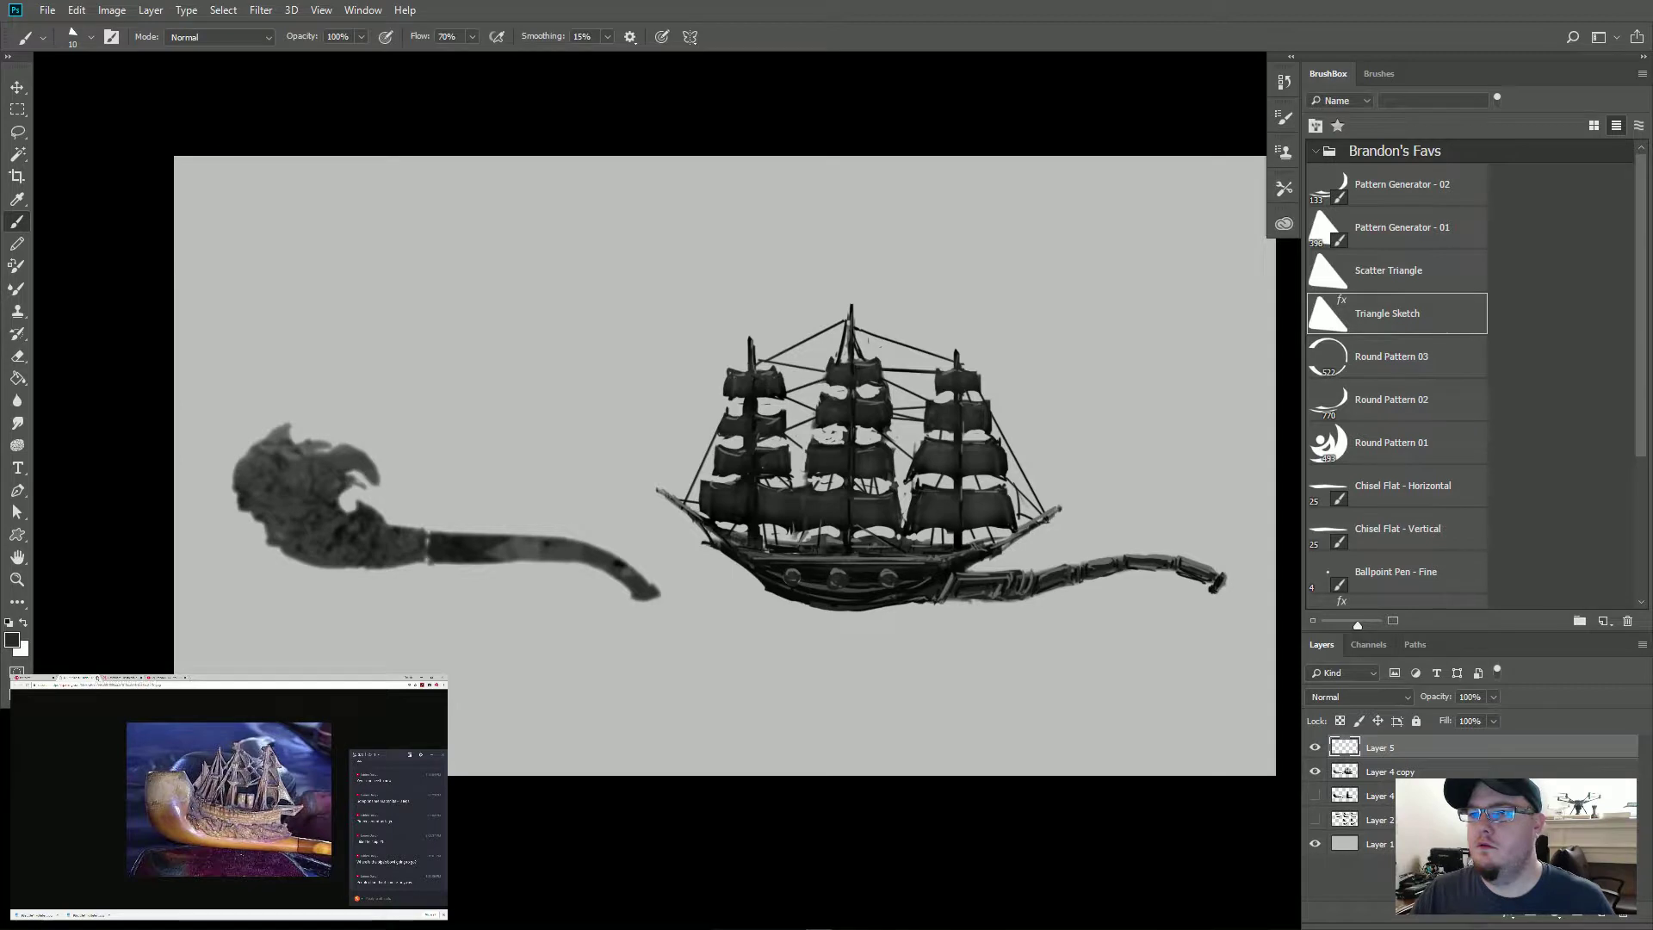
click(99, 678)
click(23, 698)
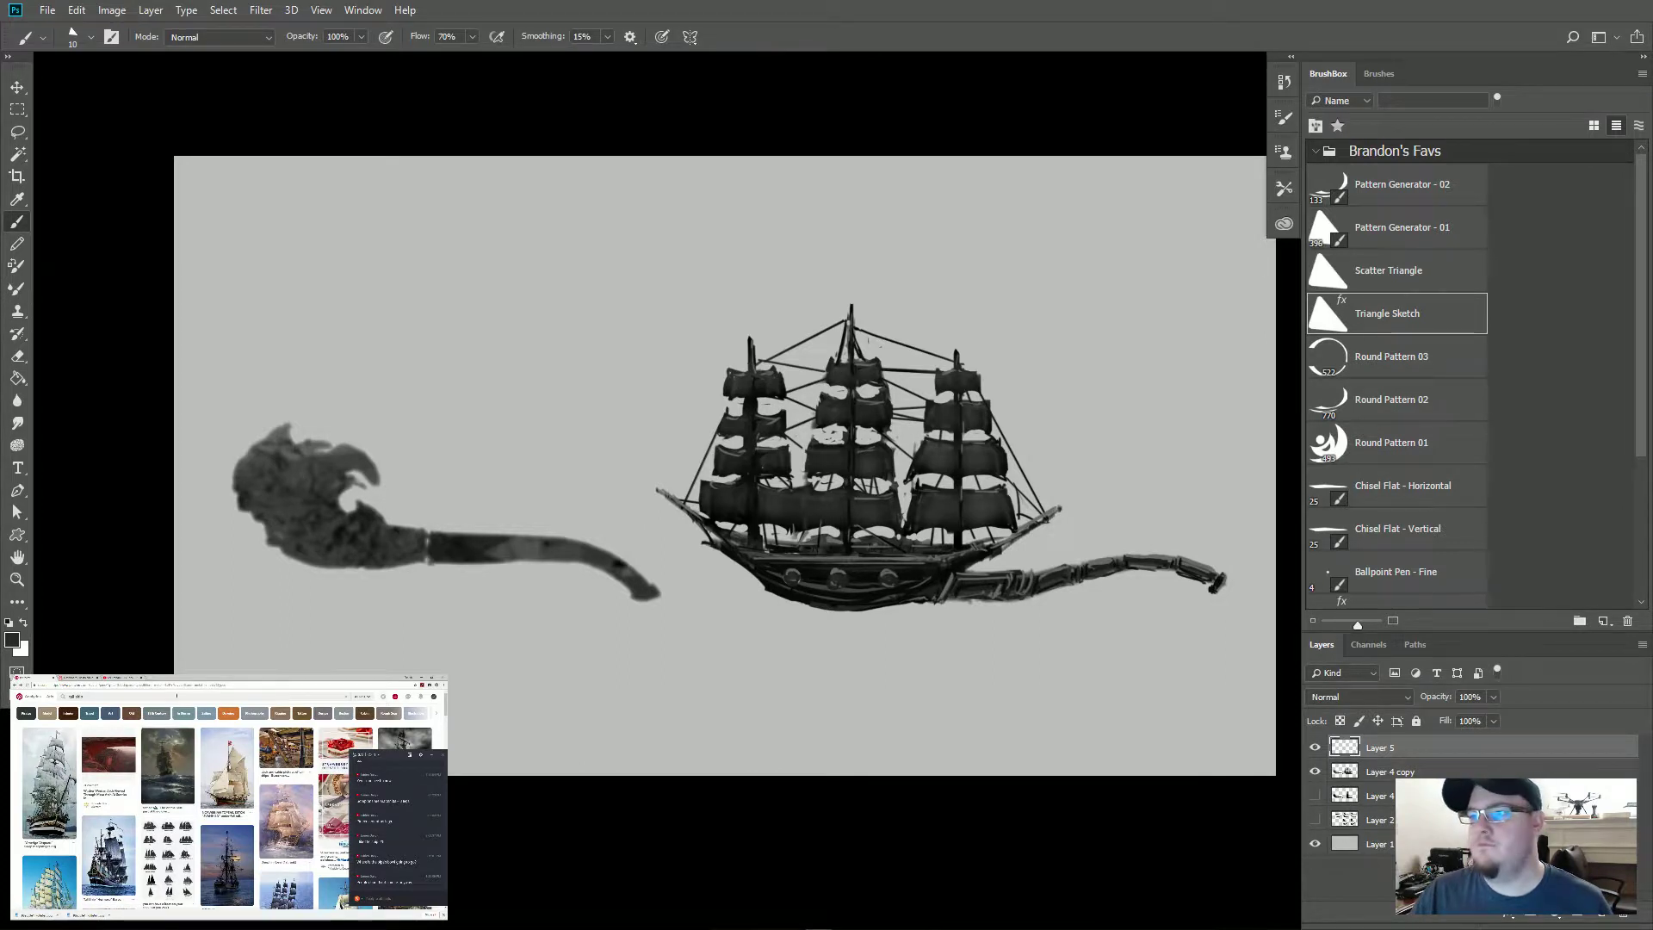
click(74, 696)
text(tall ship)
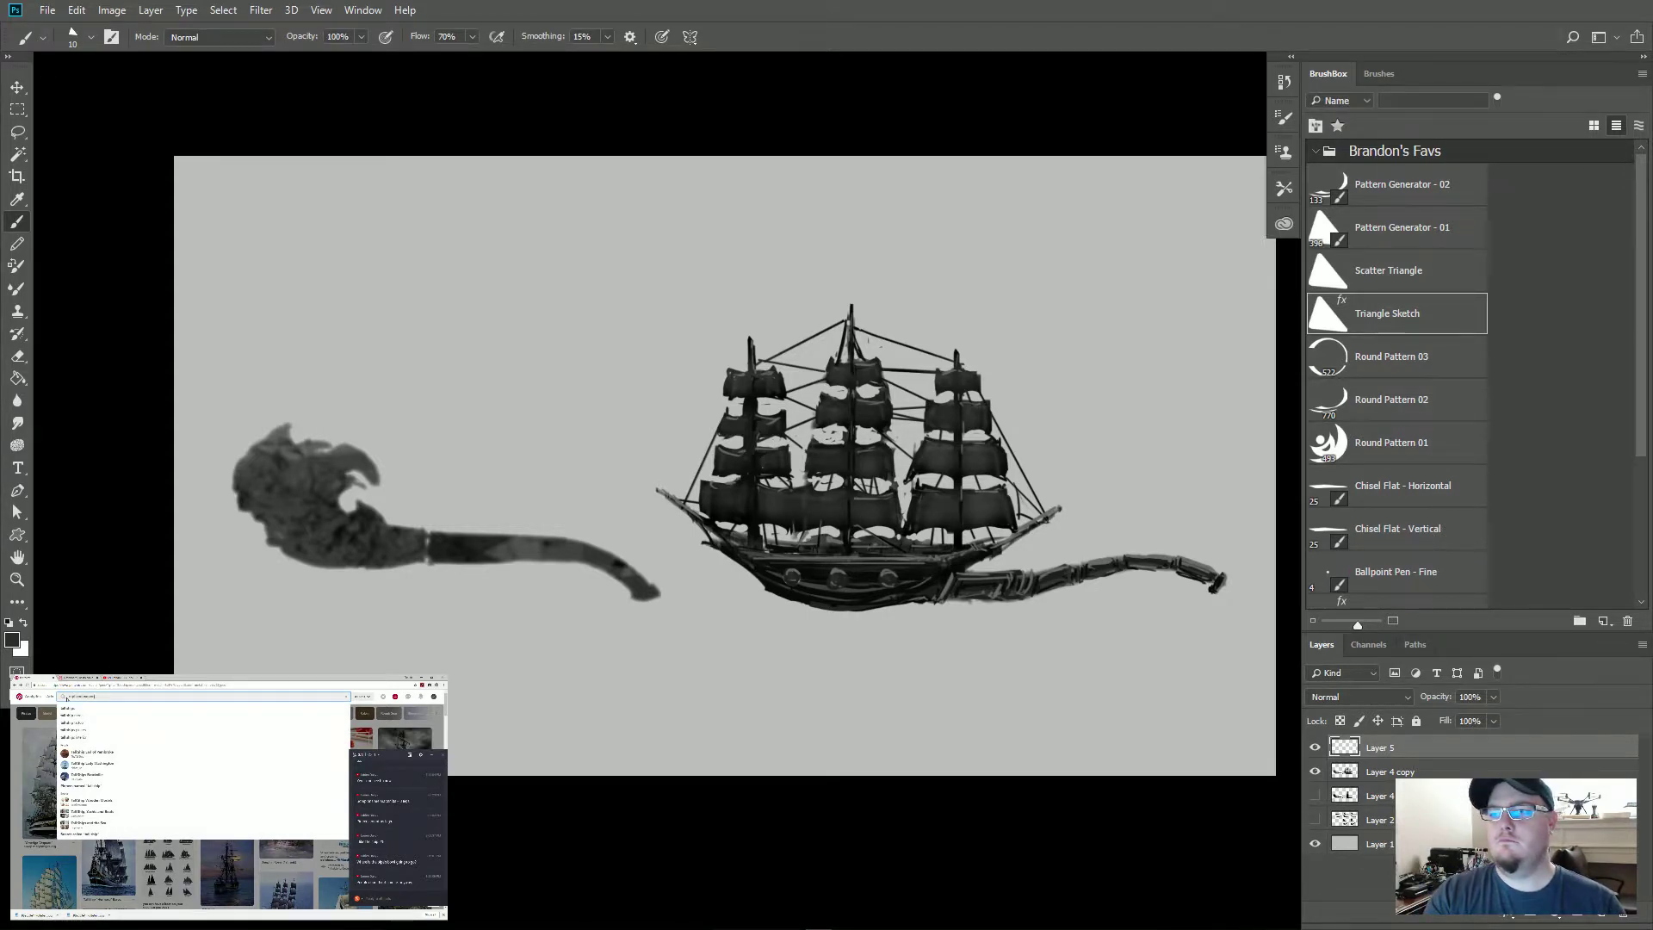
key(Return)
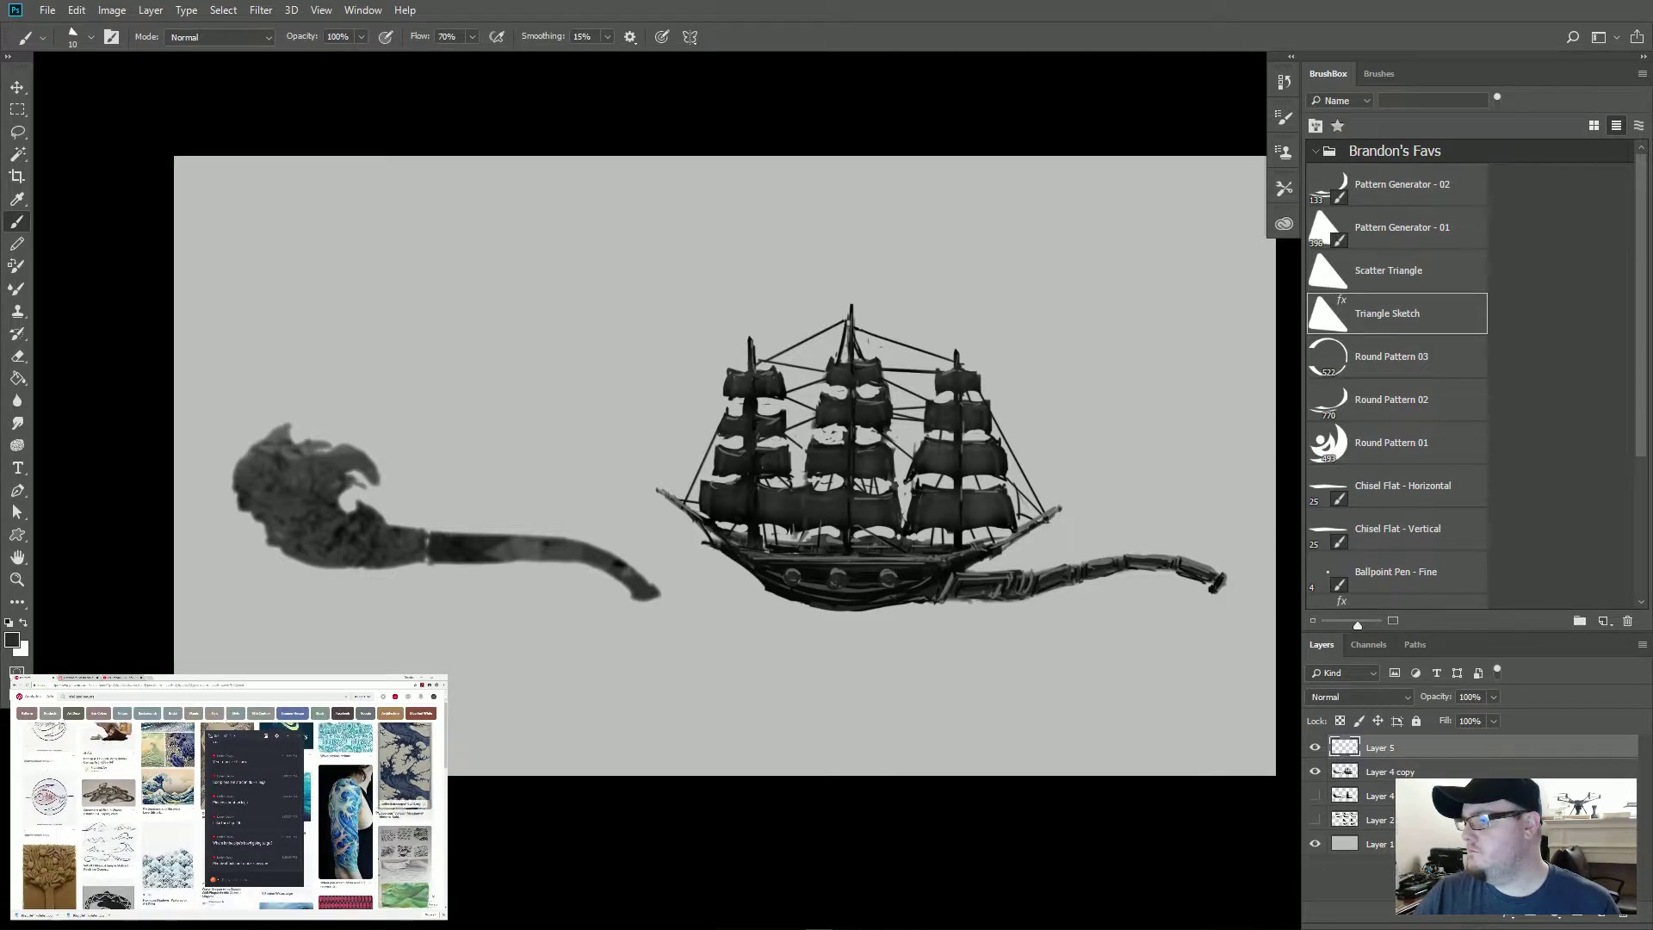
Step: Move the chat window off the Pinterest results and examine the wave sketch, line-drawing, swirl and stylized wave illustration pins
scroll(228, 814, down, 3)
drag(252, 741, 341, 754)
click(365, 749)
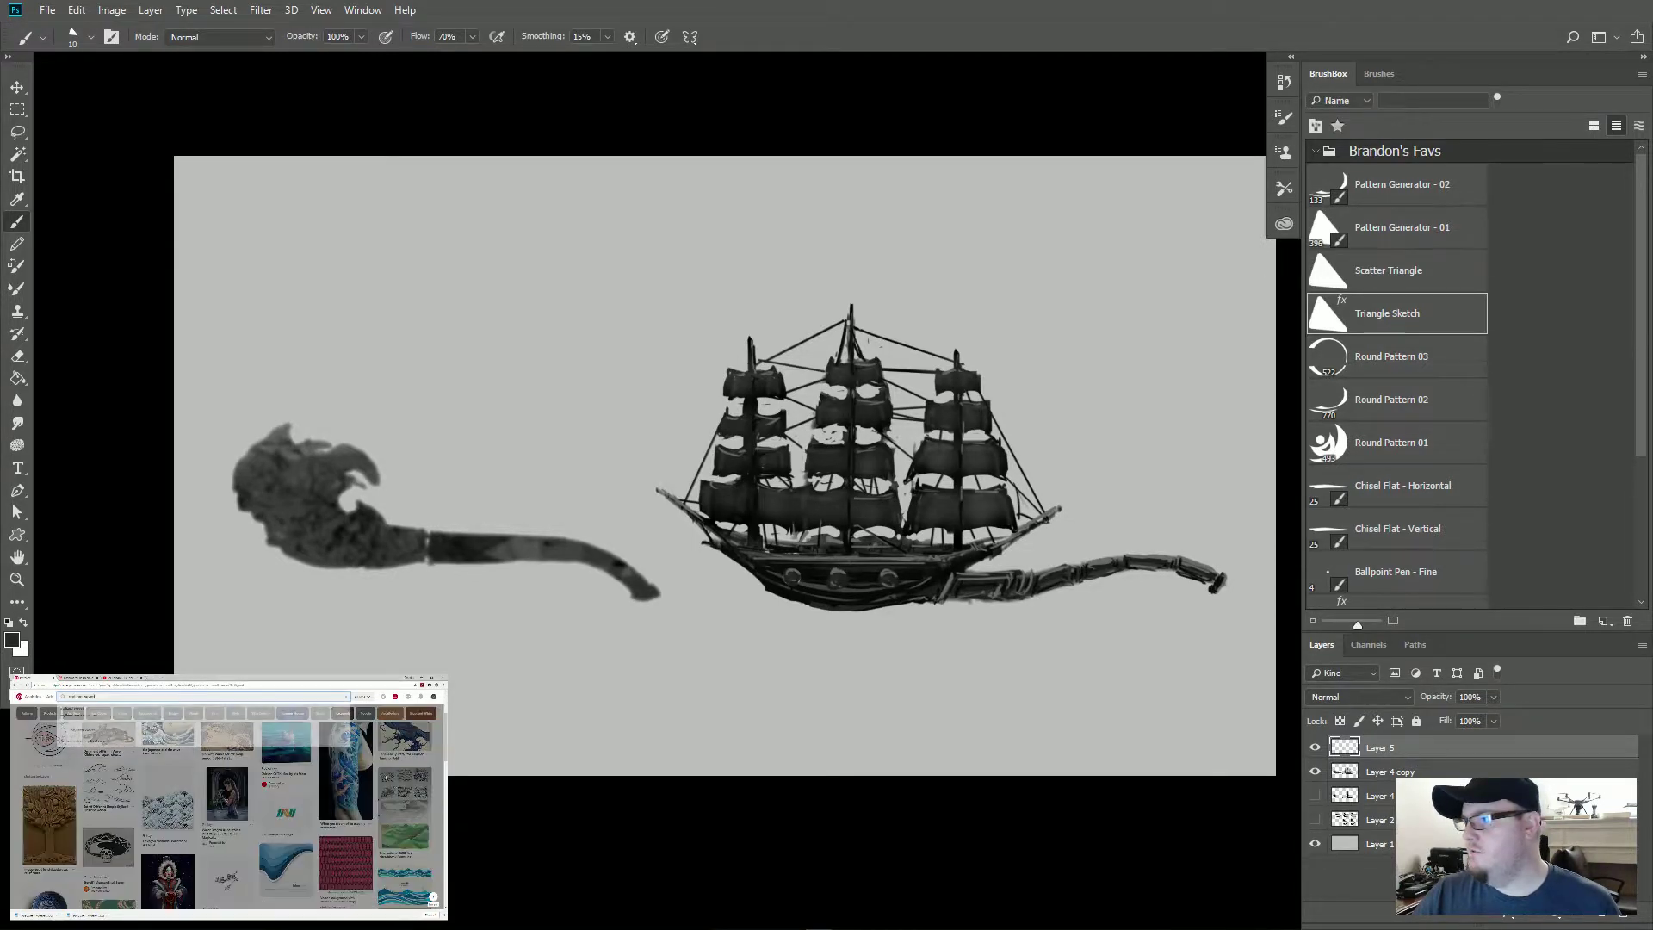
click(402, 801)
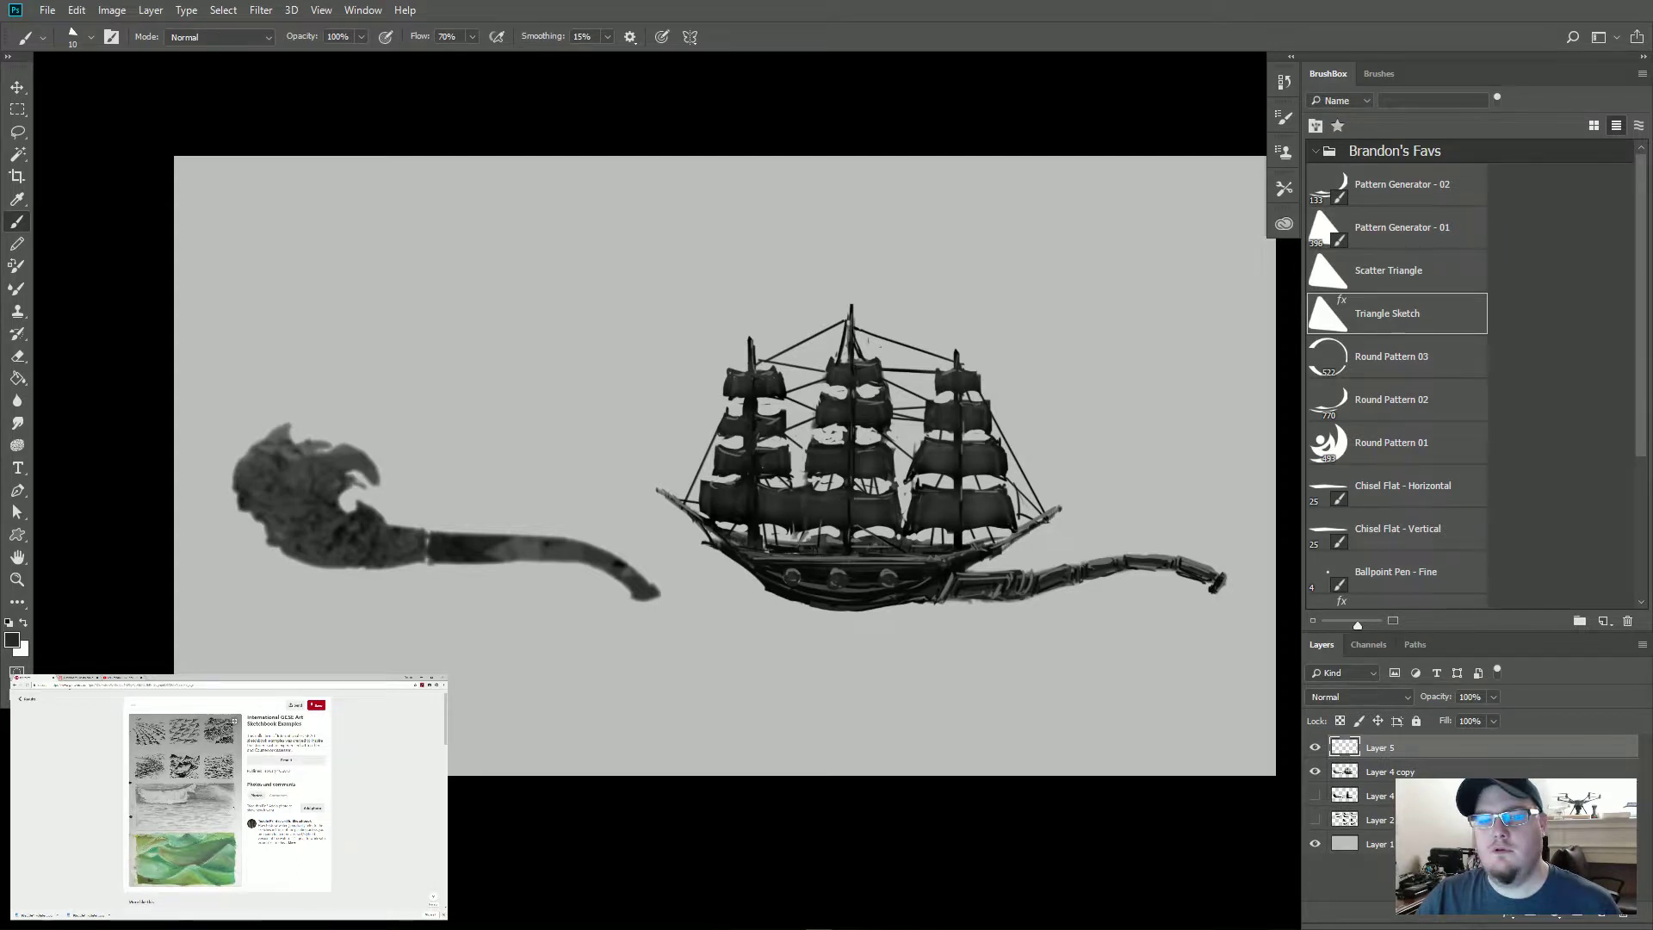
click(26, 699)
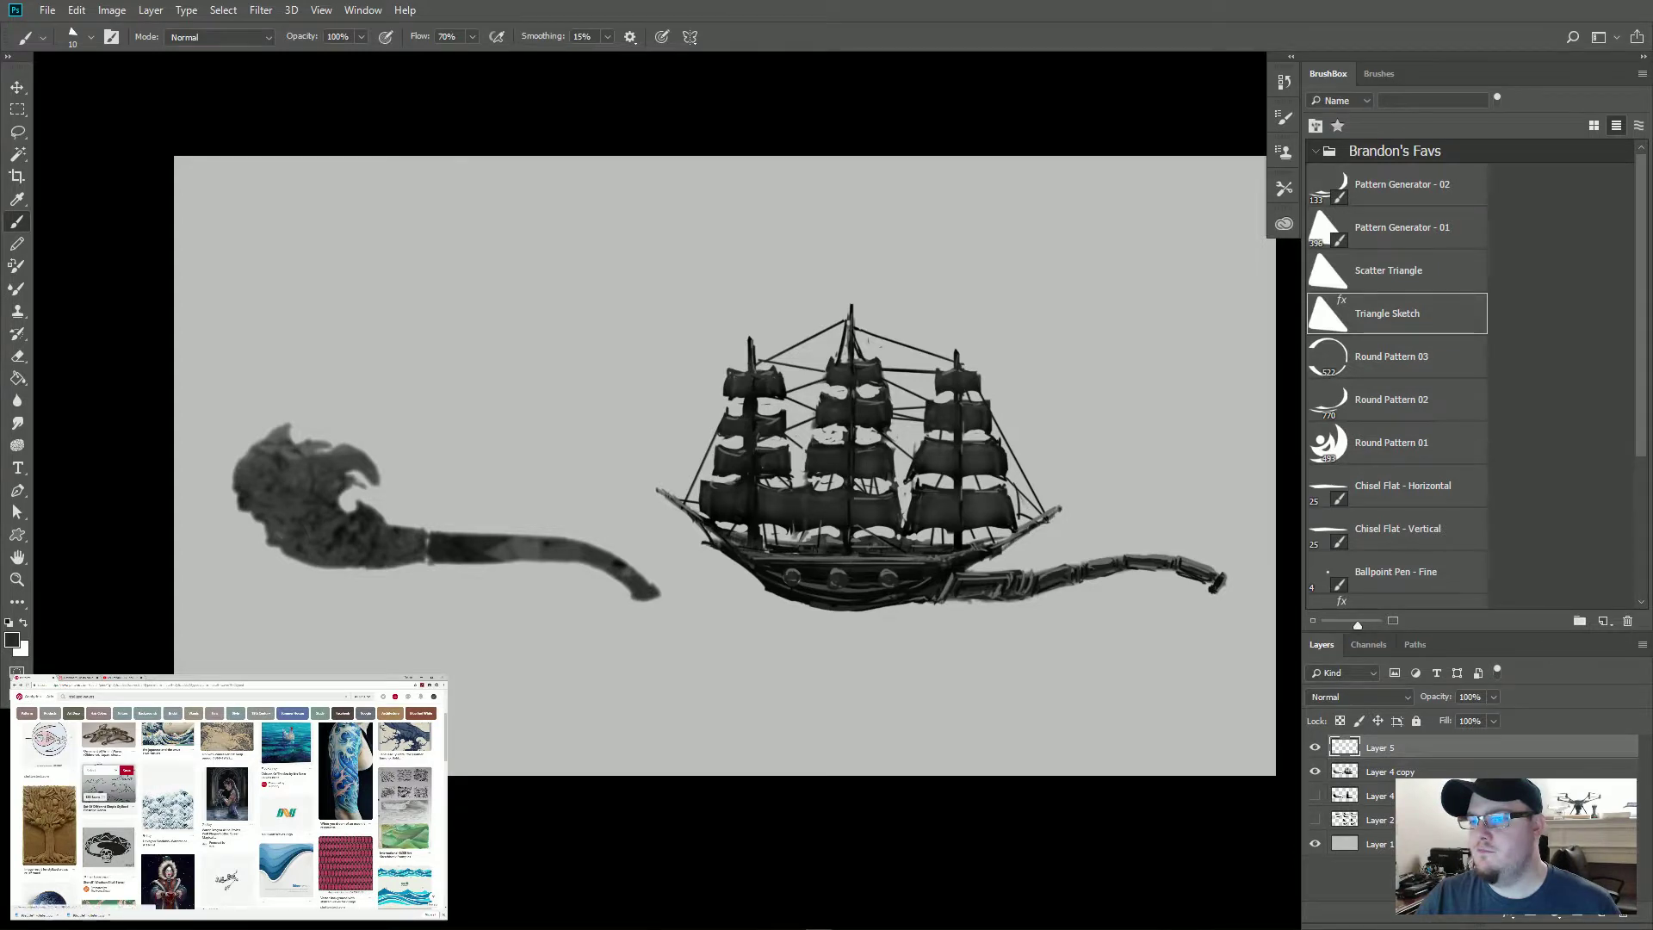
click(108, 788)
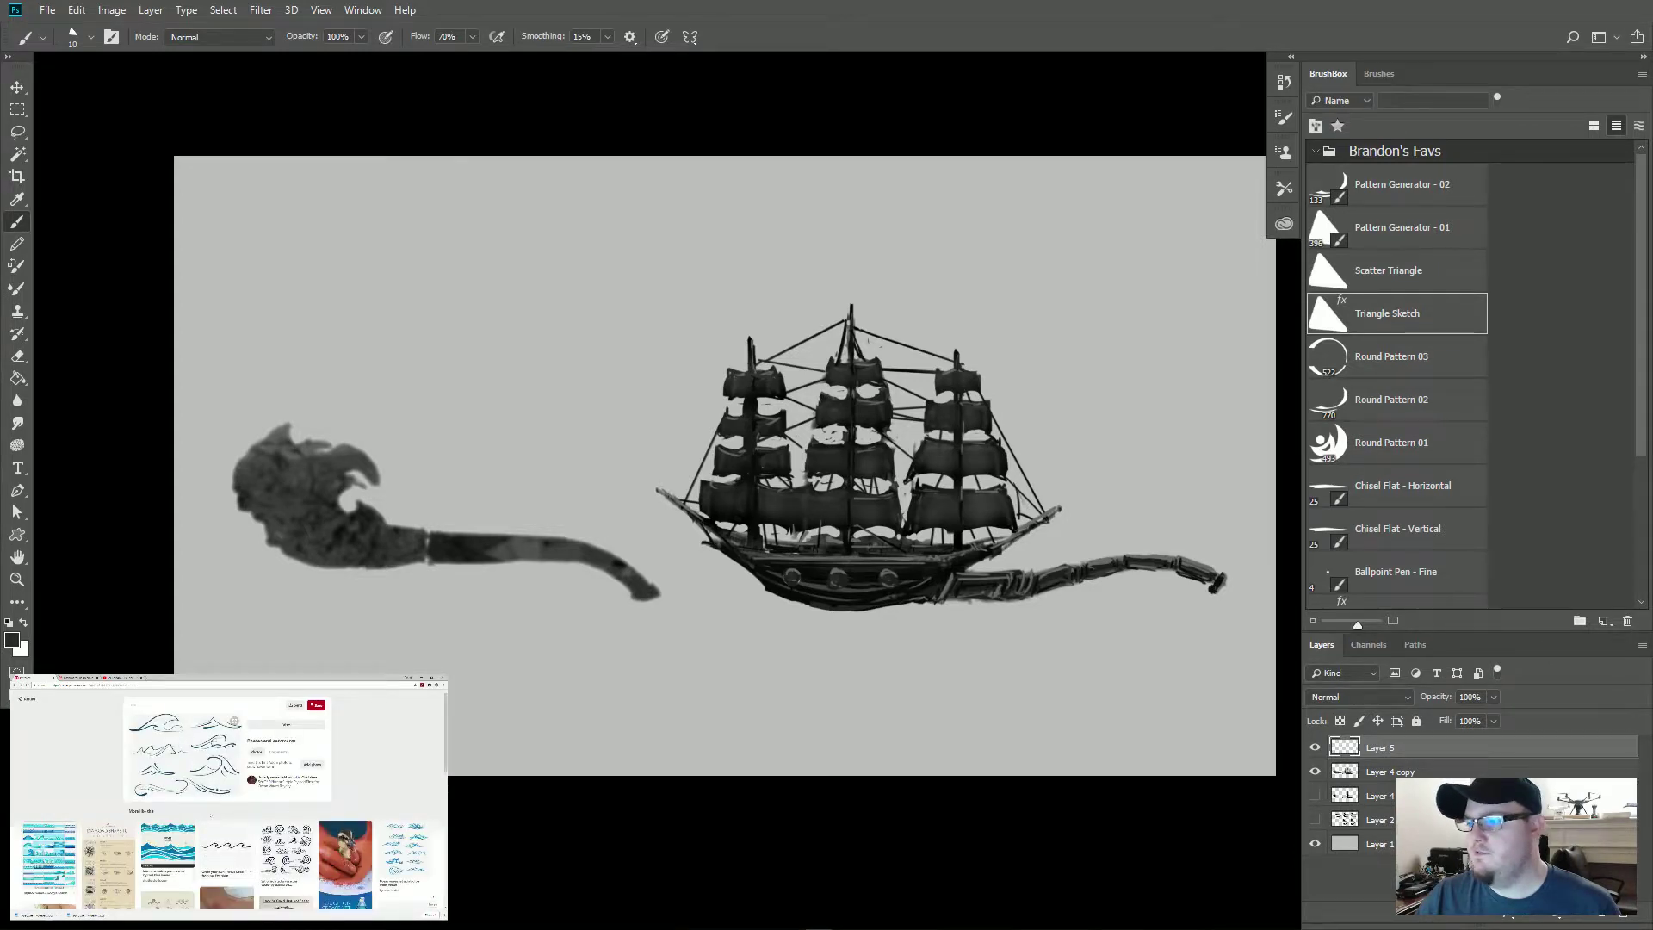
click(287, 853)
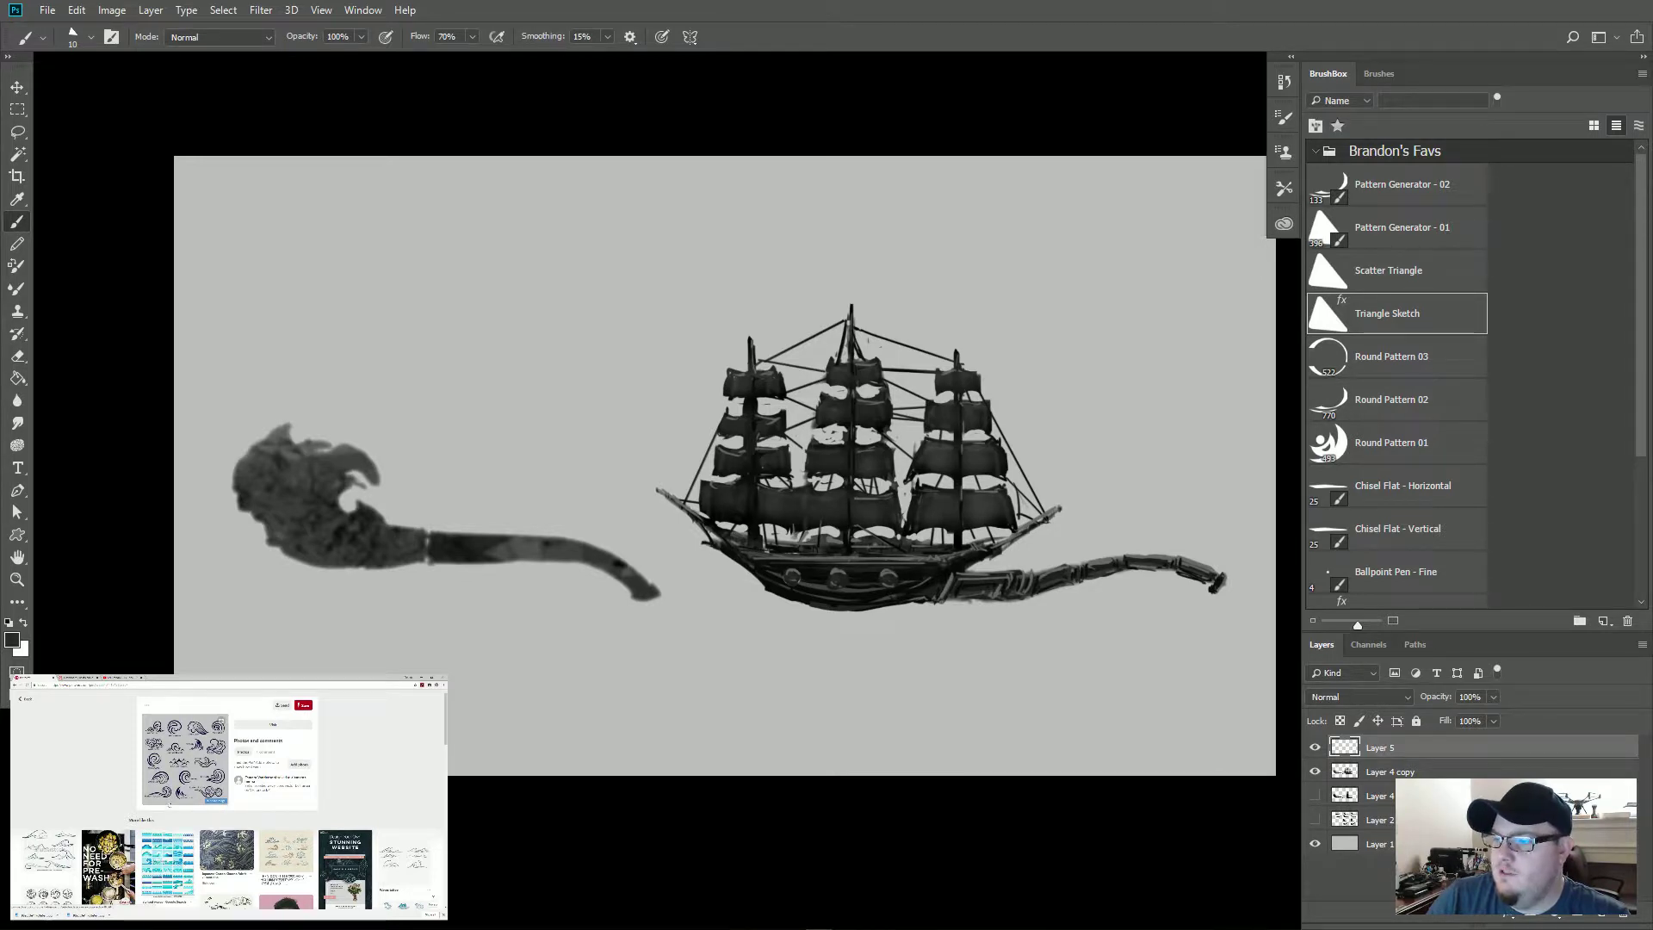
click(286, 856)
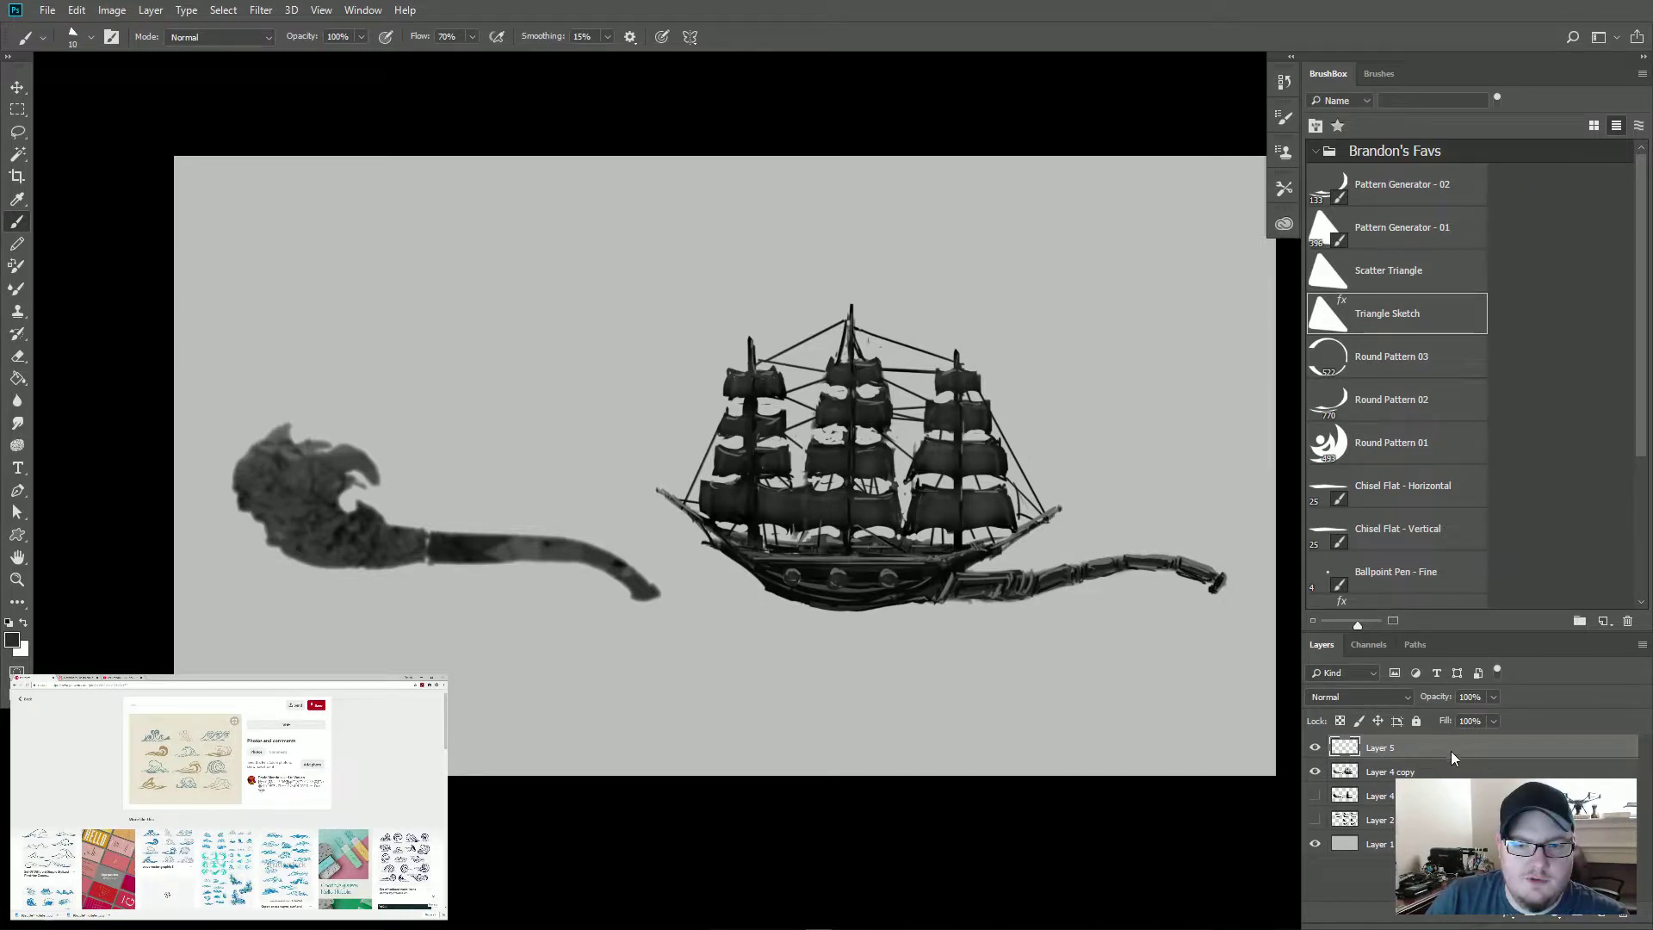
Step: Sample the wave pipe stem's dark grey, set the brush size to 25 and smoothing to 30%, and try a stroke, undoing it
drag(454, 479, 545, 471)
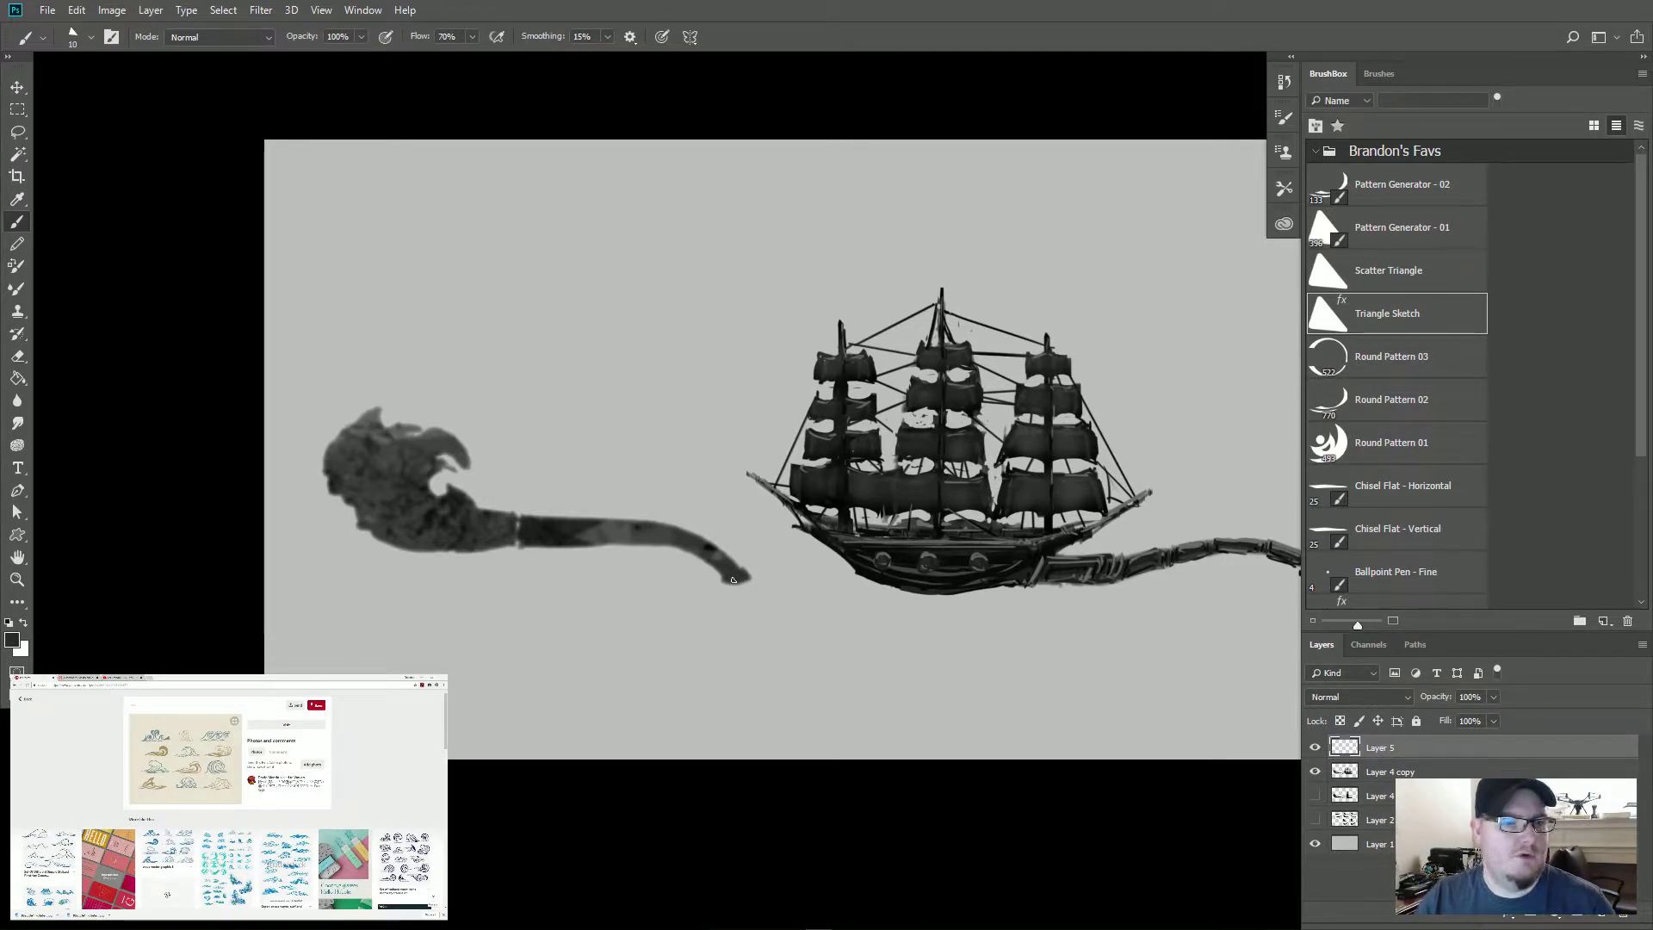
mouse_move(637, 499)
mouse_down()
mouse_move(646, 487)
mouse_move(597, 516)
mouse_up()
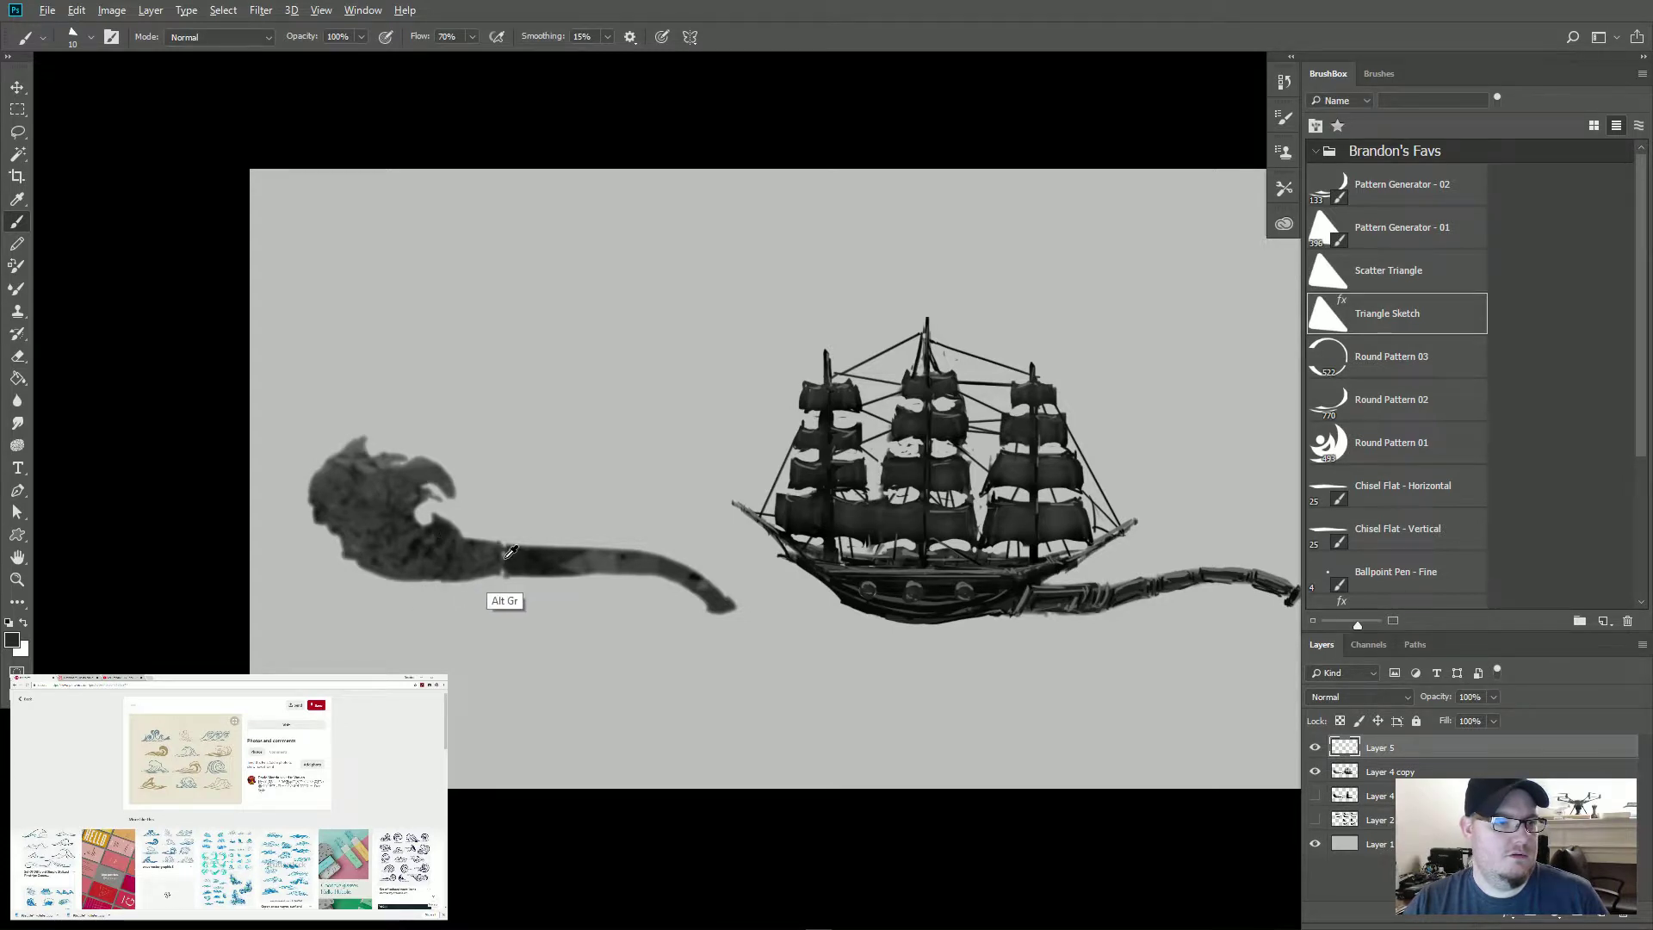
alt+click(550, 558)
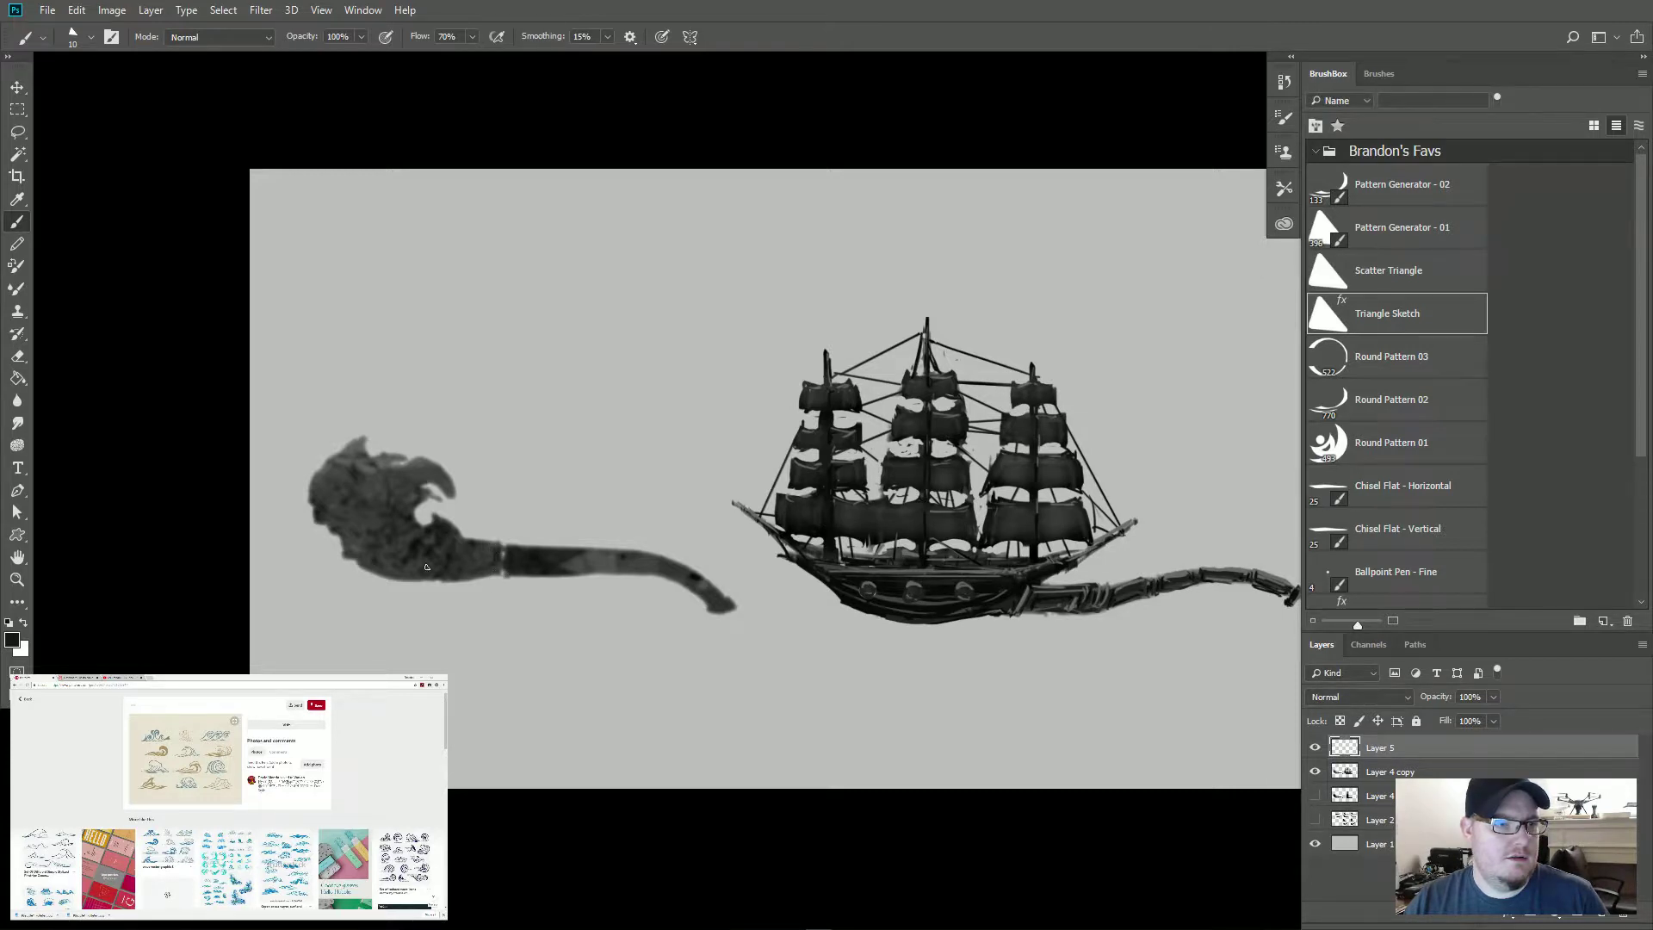
key(bracketright)
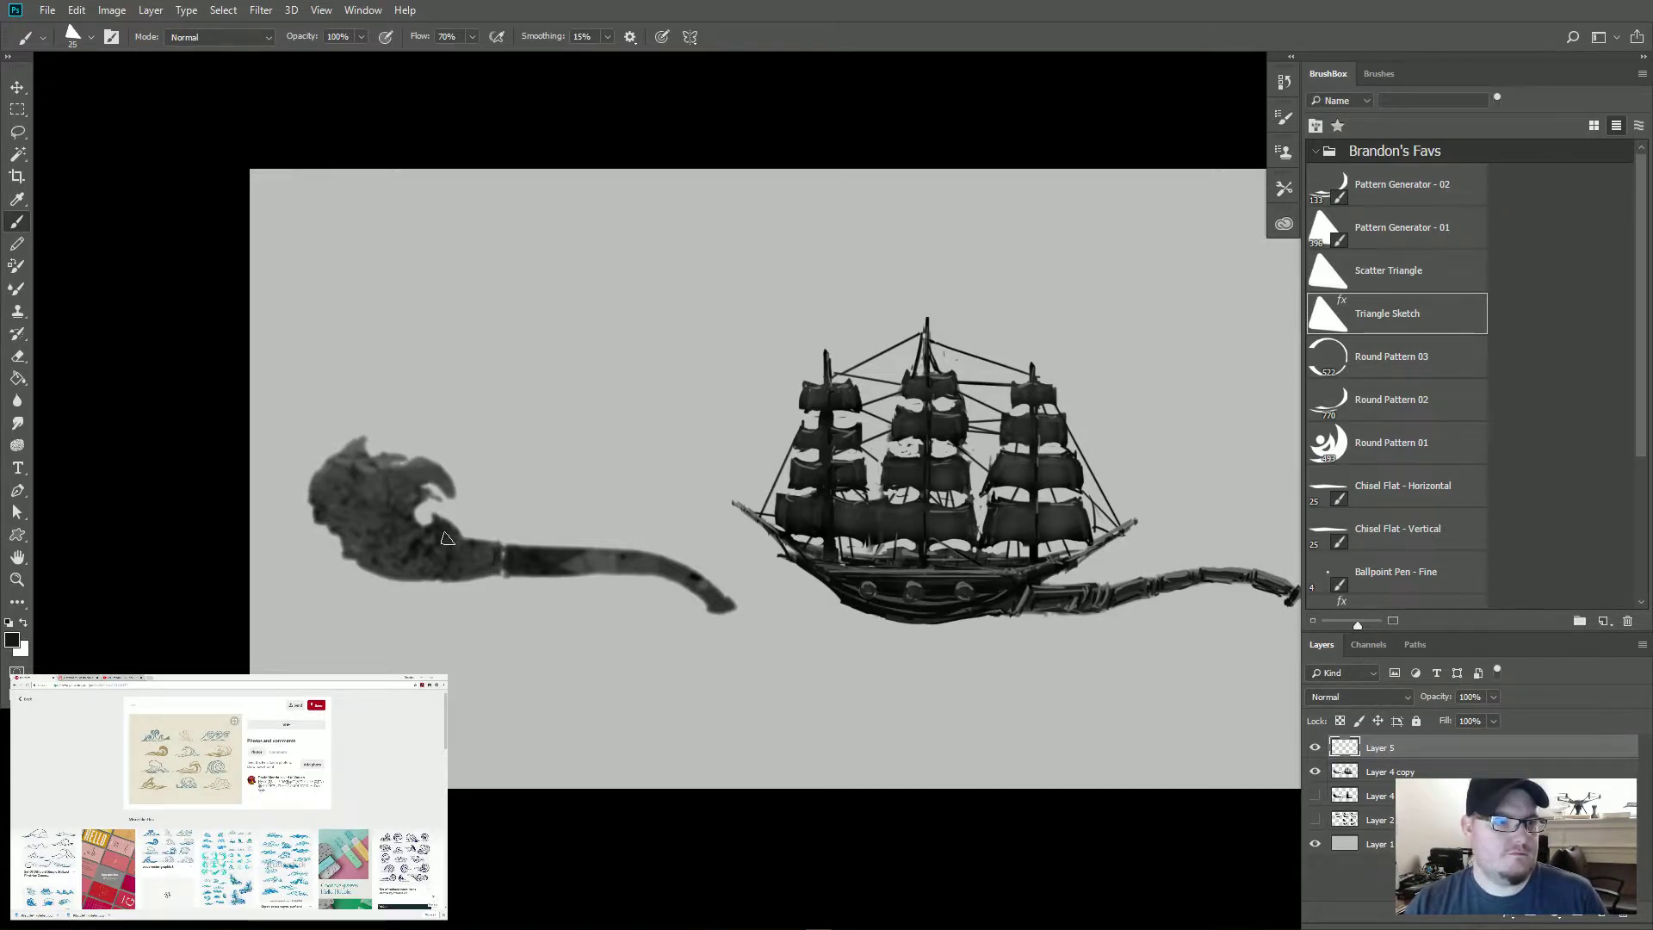
click(591, 40)
text(3)
key(Return)
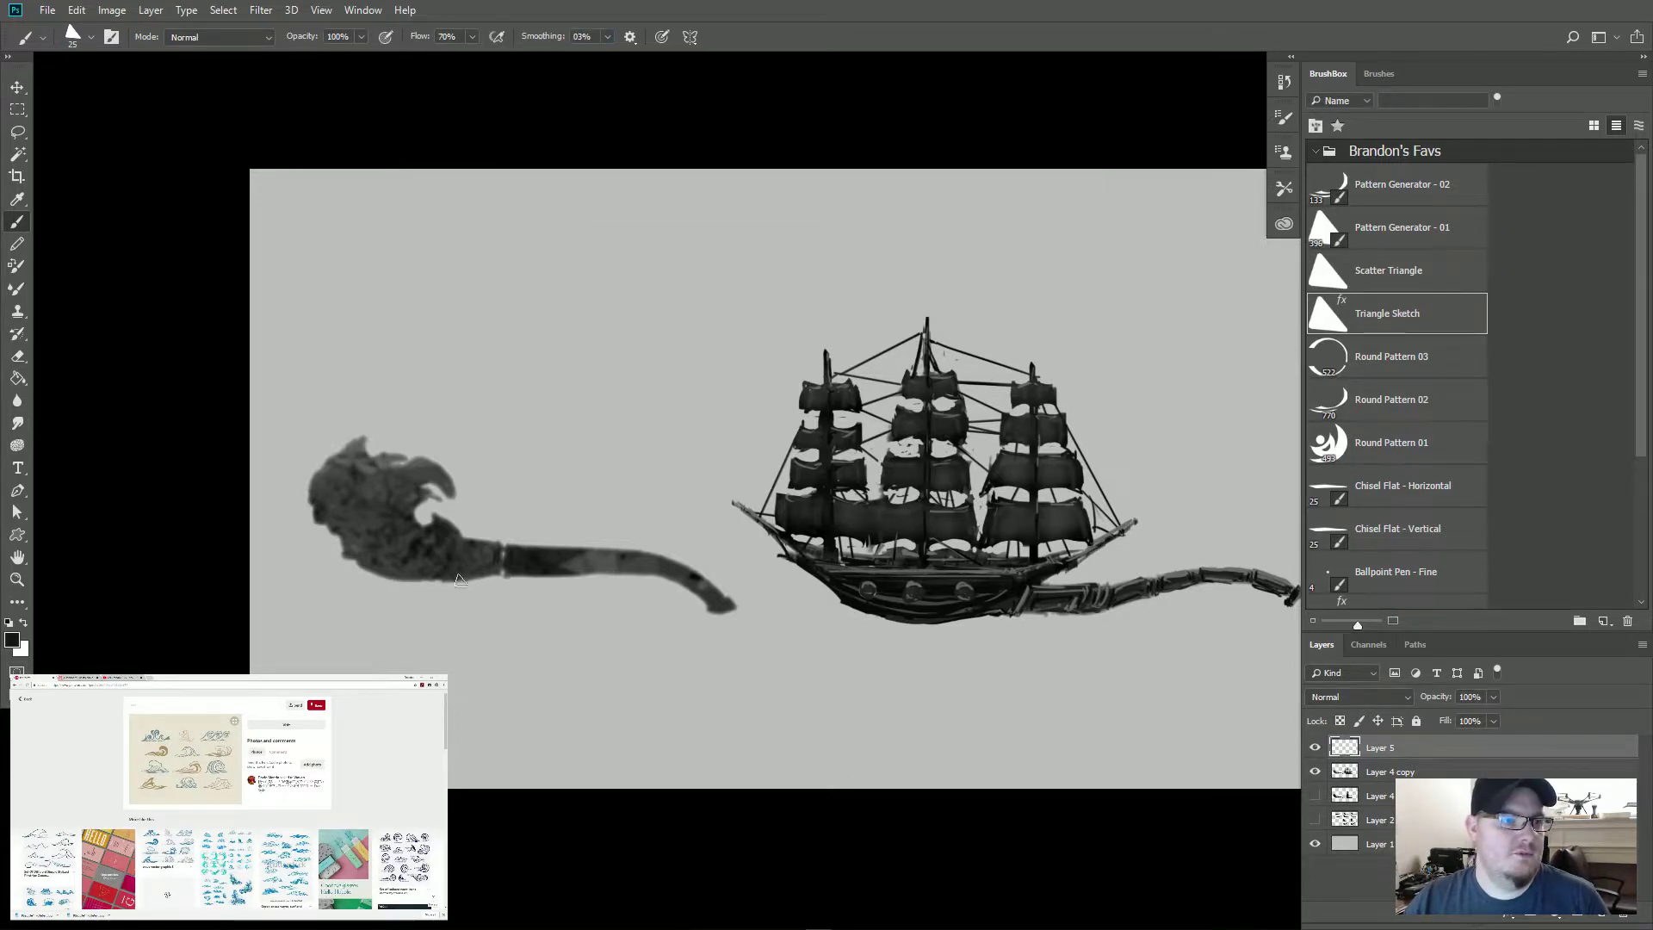
click(591, 38)
text(30)
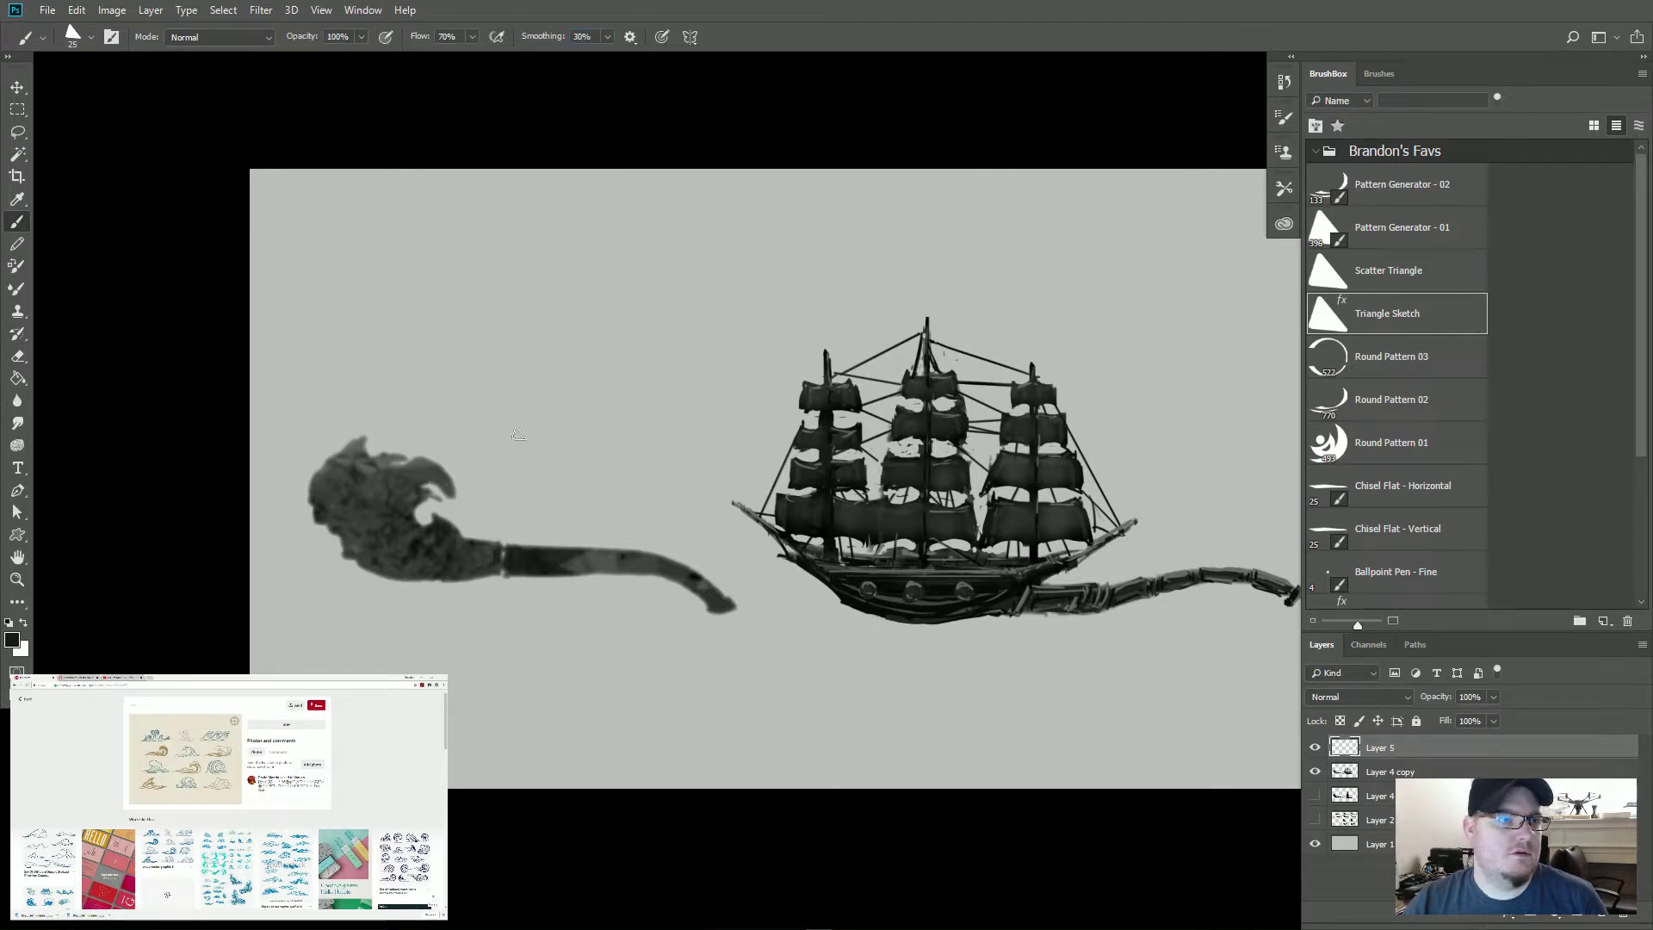
mouse_move(384, 347)
mouse_down()
mouse_move(566, 333)
mouse_move(528, 473)
mouse_move(487, 411)
mouse_up()
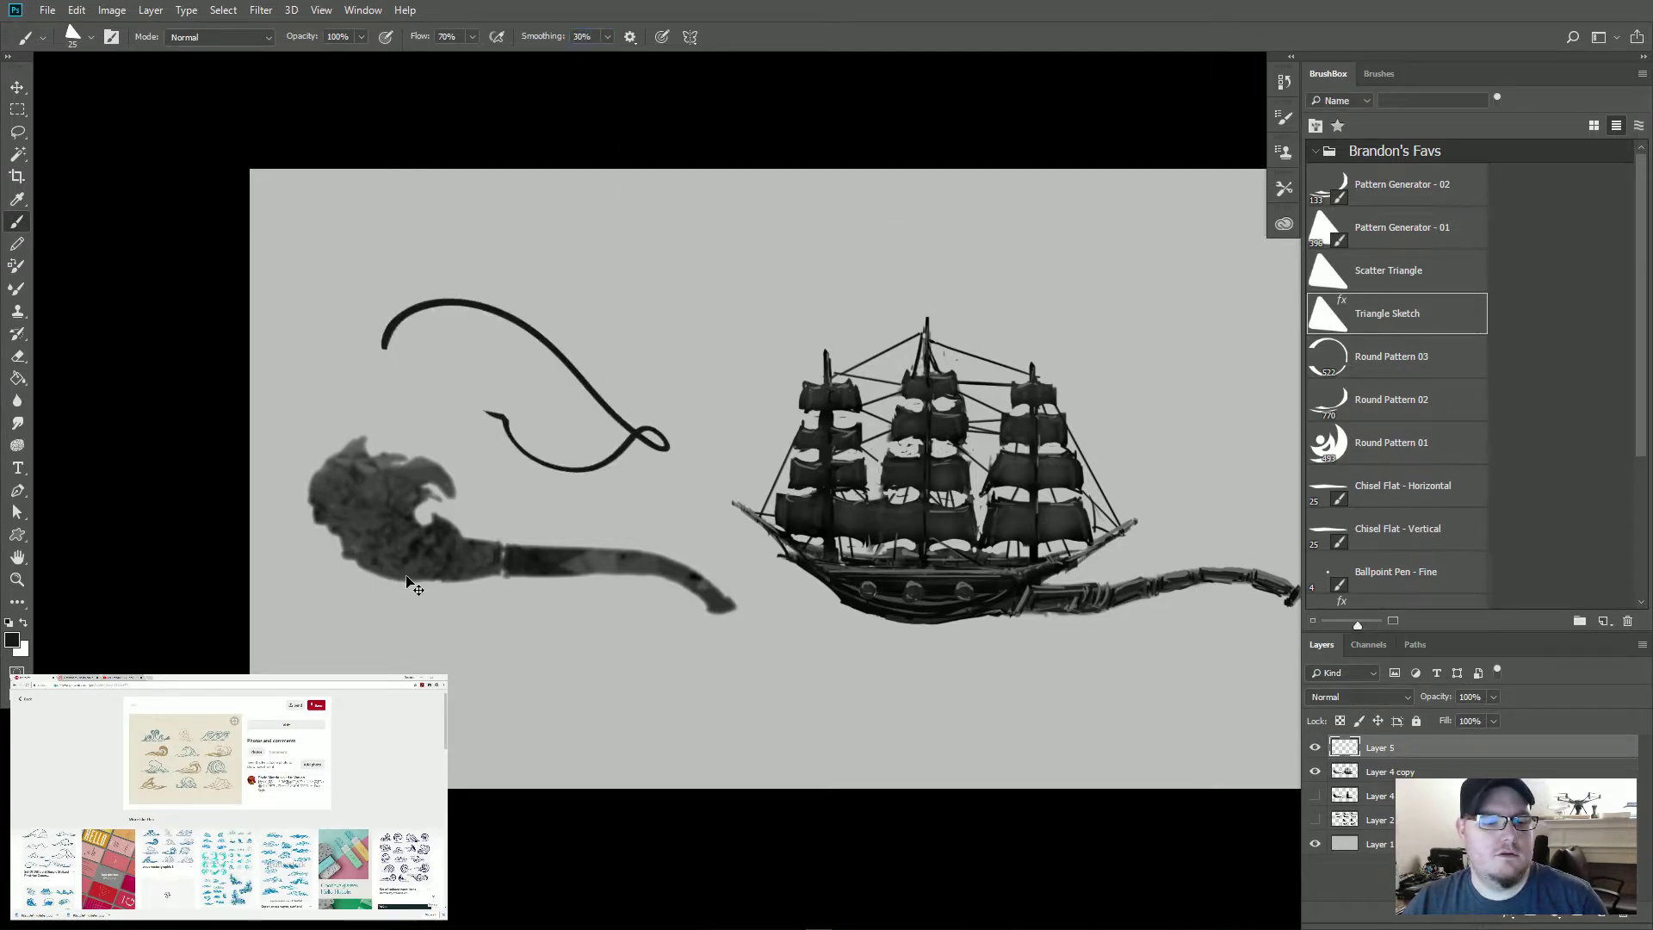
key(ctrl+z)
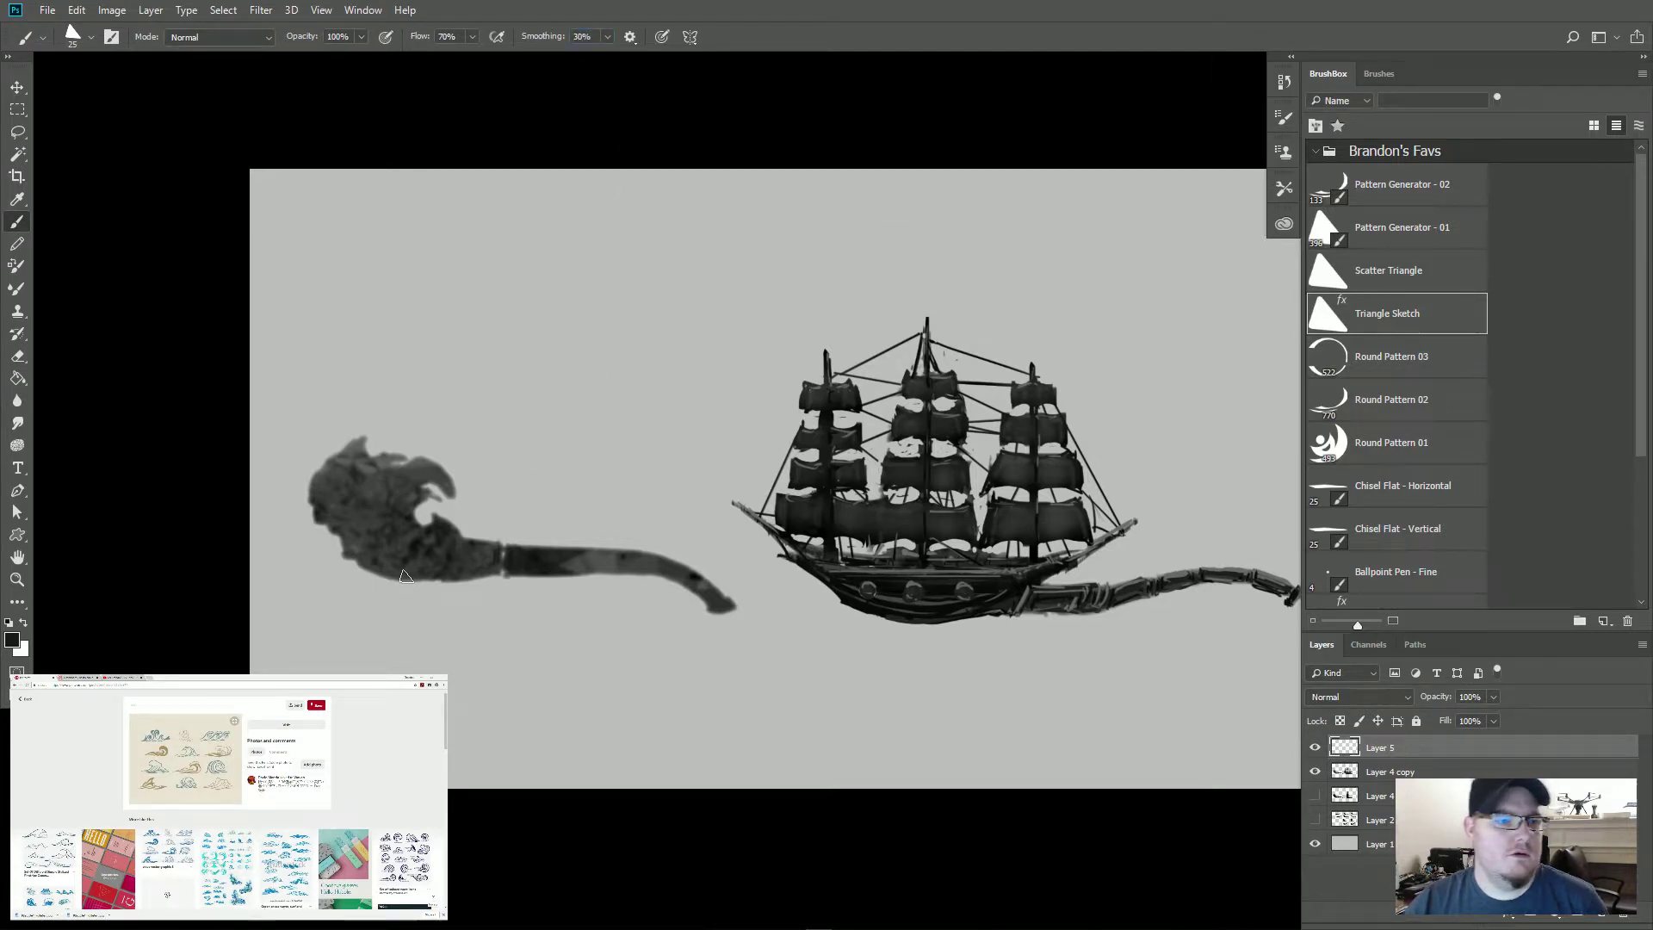
Step: Clip Layer 5 to Layer 4 copy and paint dark curved lines along the wave's curling crest and lower bowl
alt+click(1447, 756)
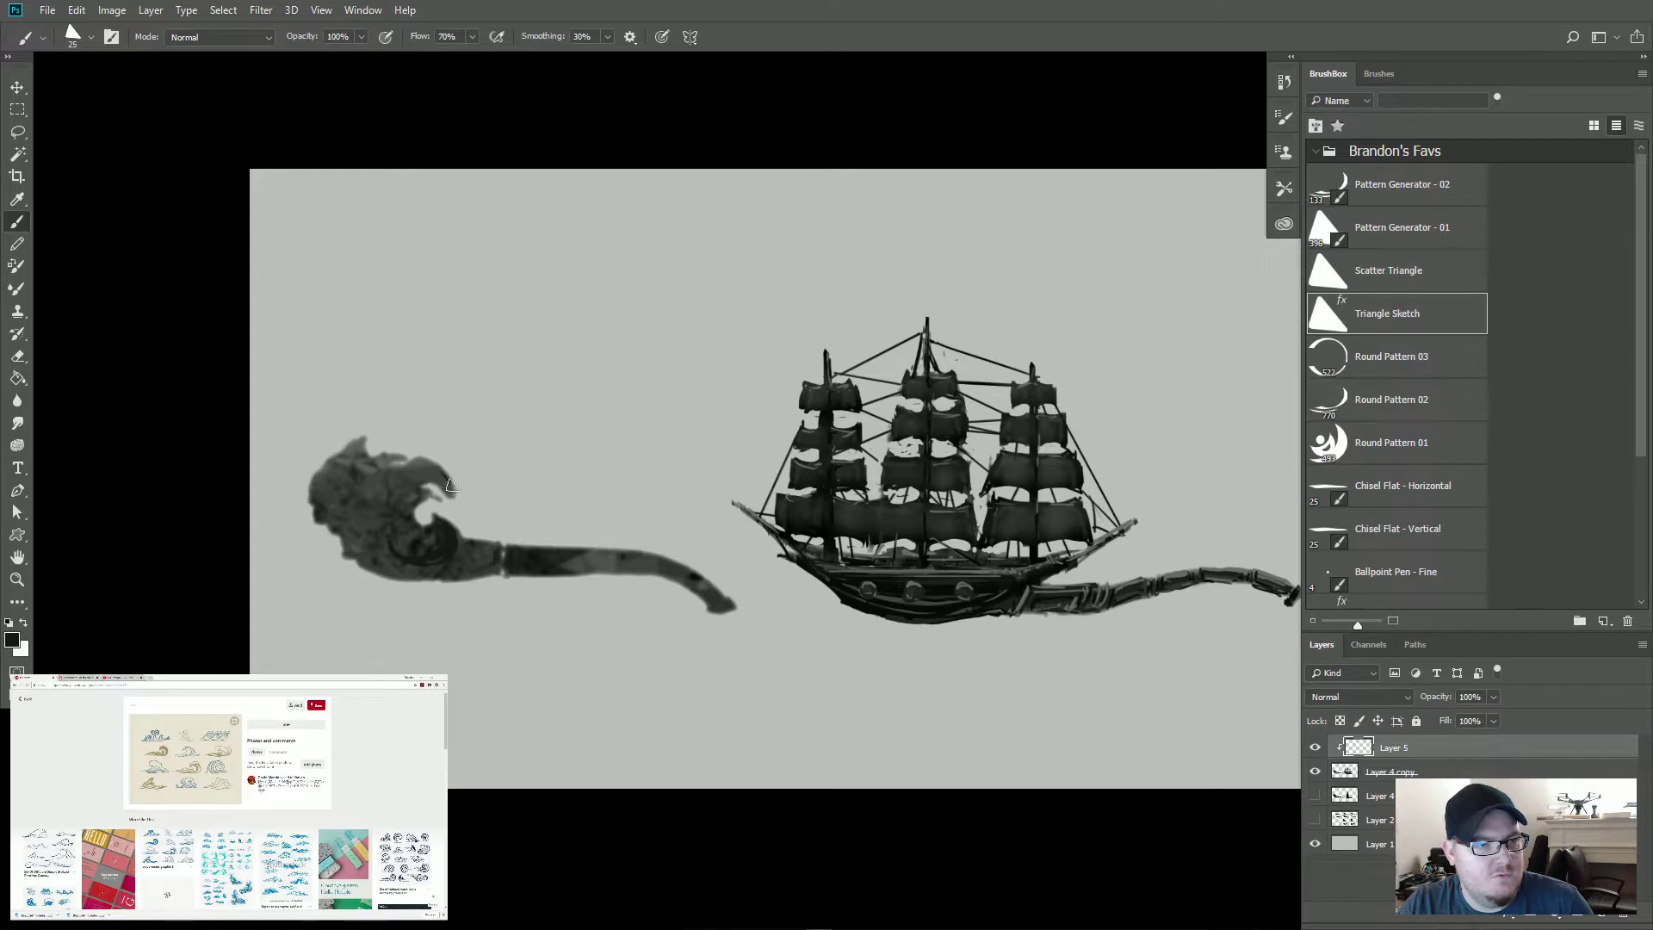
mouse_move(449, 485)
mouse_down()
mouse_move(406, 458)
mouse_move(428, 461)
mouse_move(380, 481)
mouse_move(385, 499)
mouse_move(409, 460)
mouse_move(393, 498)
mouse_up()
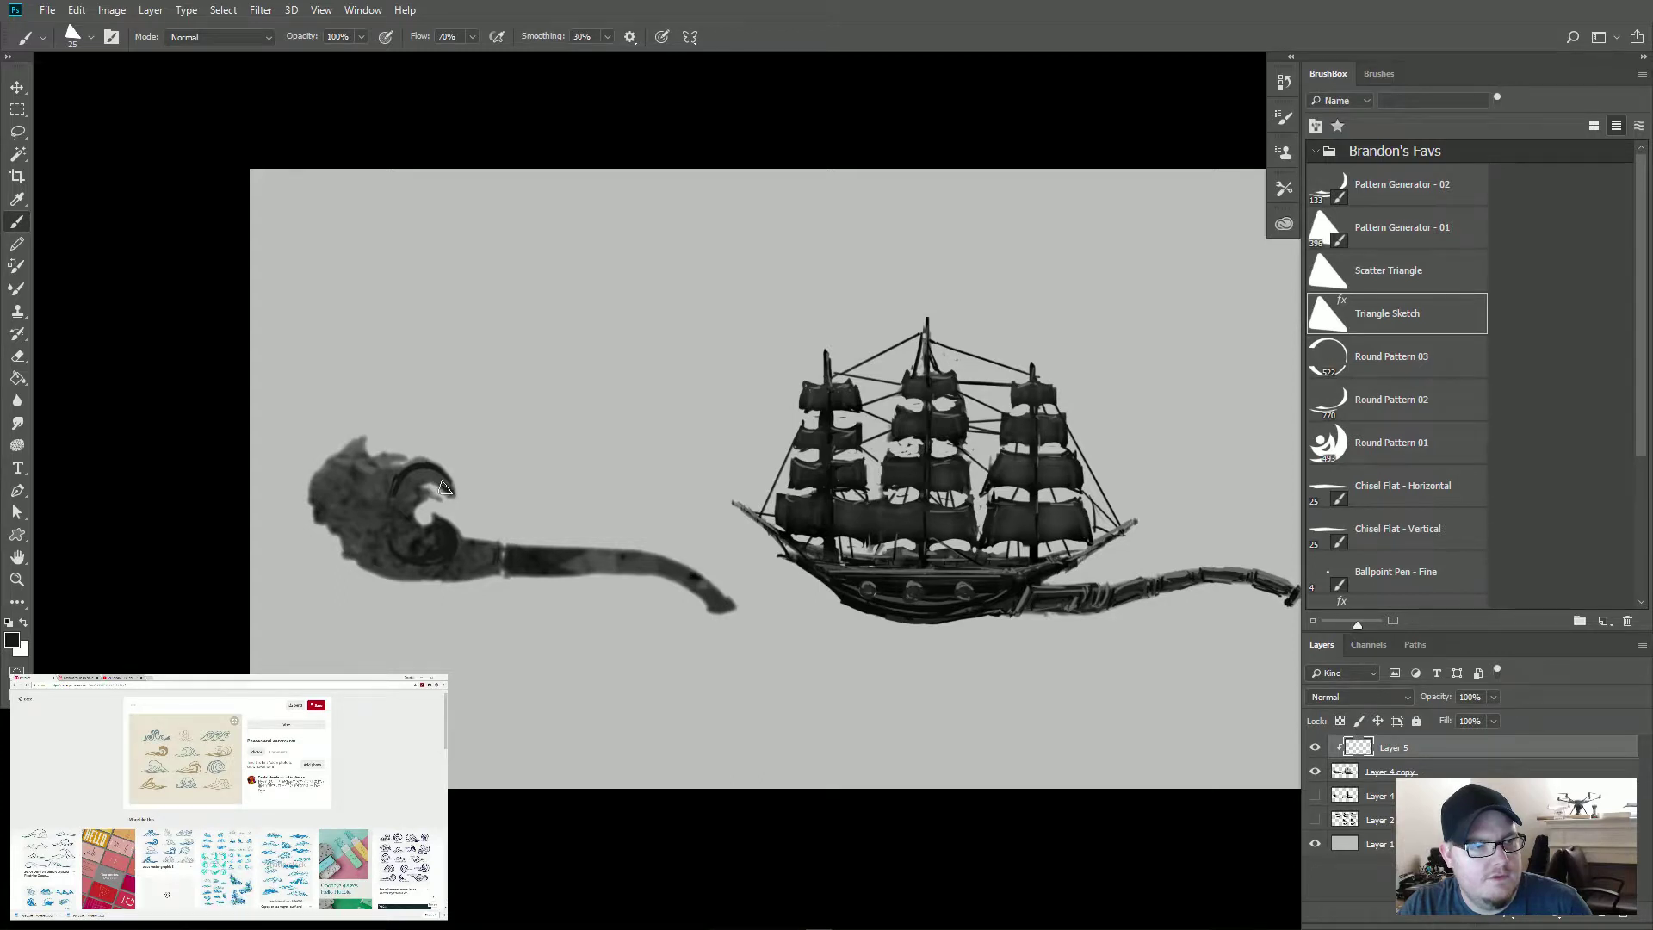
drag(423, 482, 396, 506)
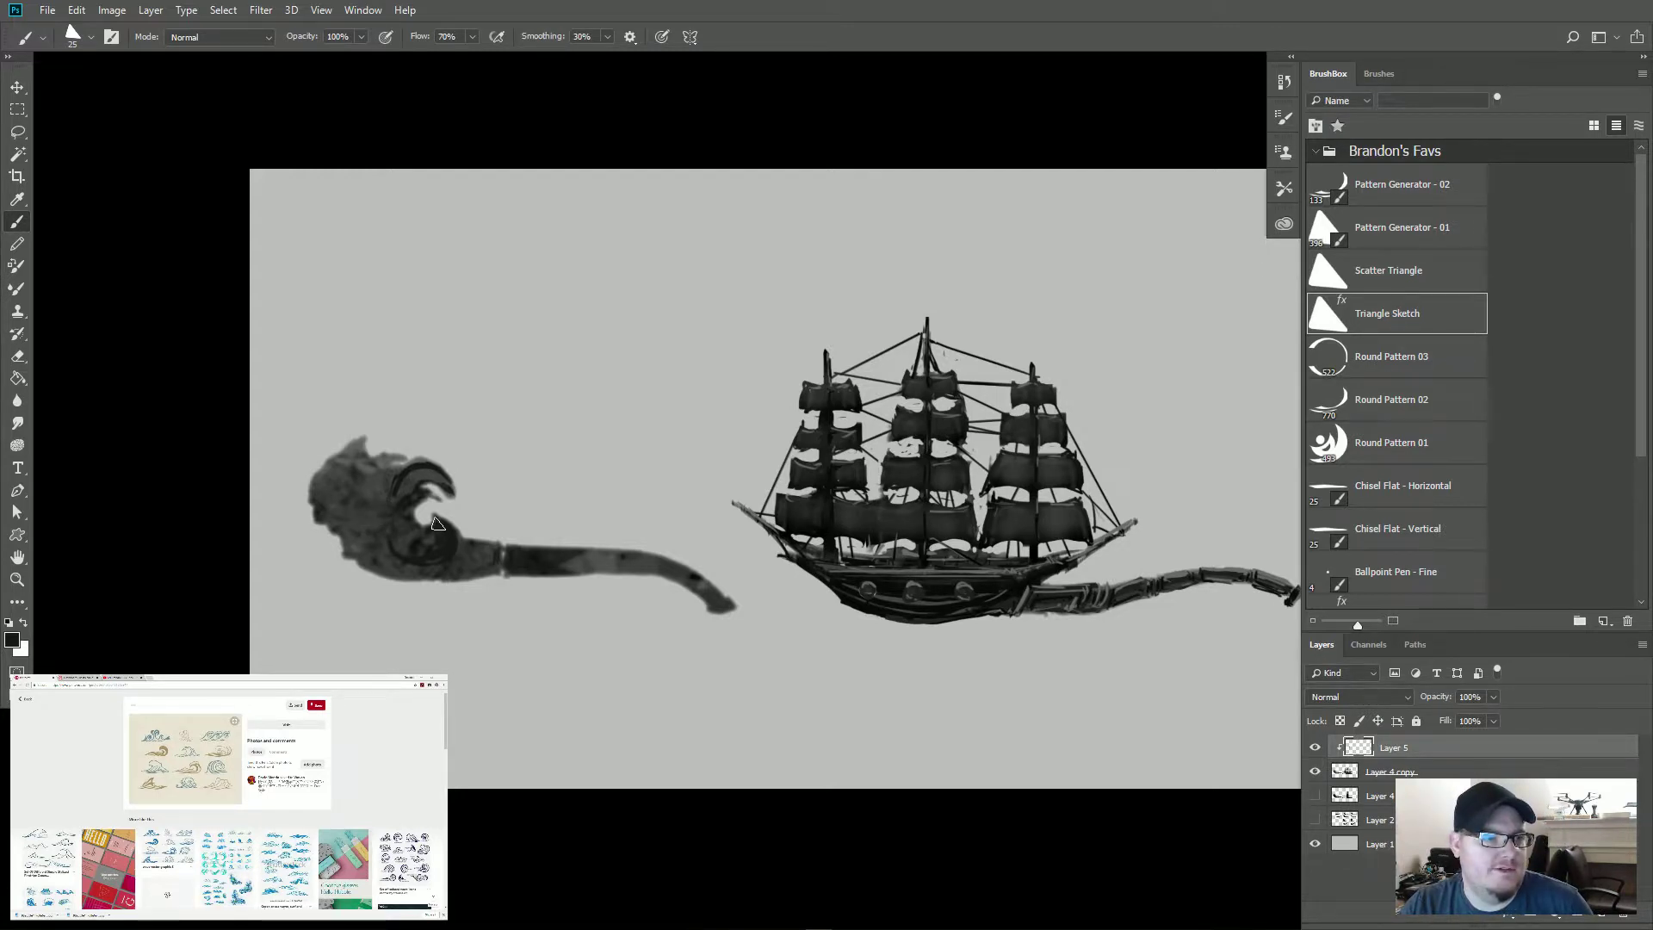
mouse_move(394, 545)
mouse_down()
mouse_move(316, 508)
mouse_move(402, 564)
mouse_move(360, 521)
mouse_move(411, 566)
mouse_move(459, 561)
mouse_up()
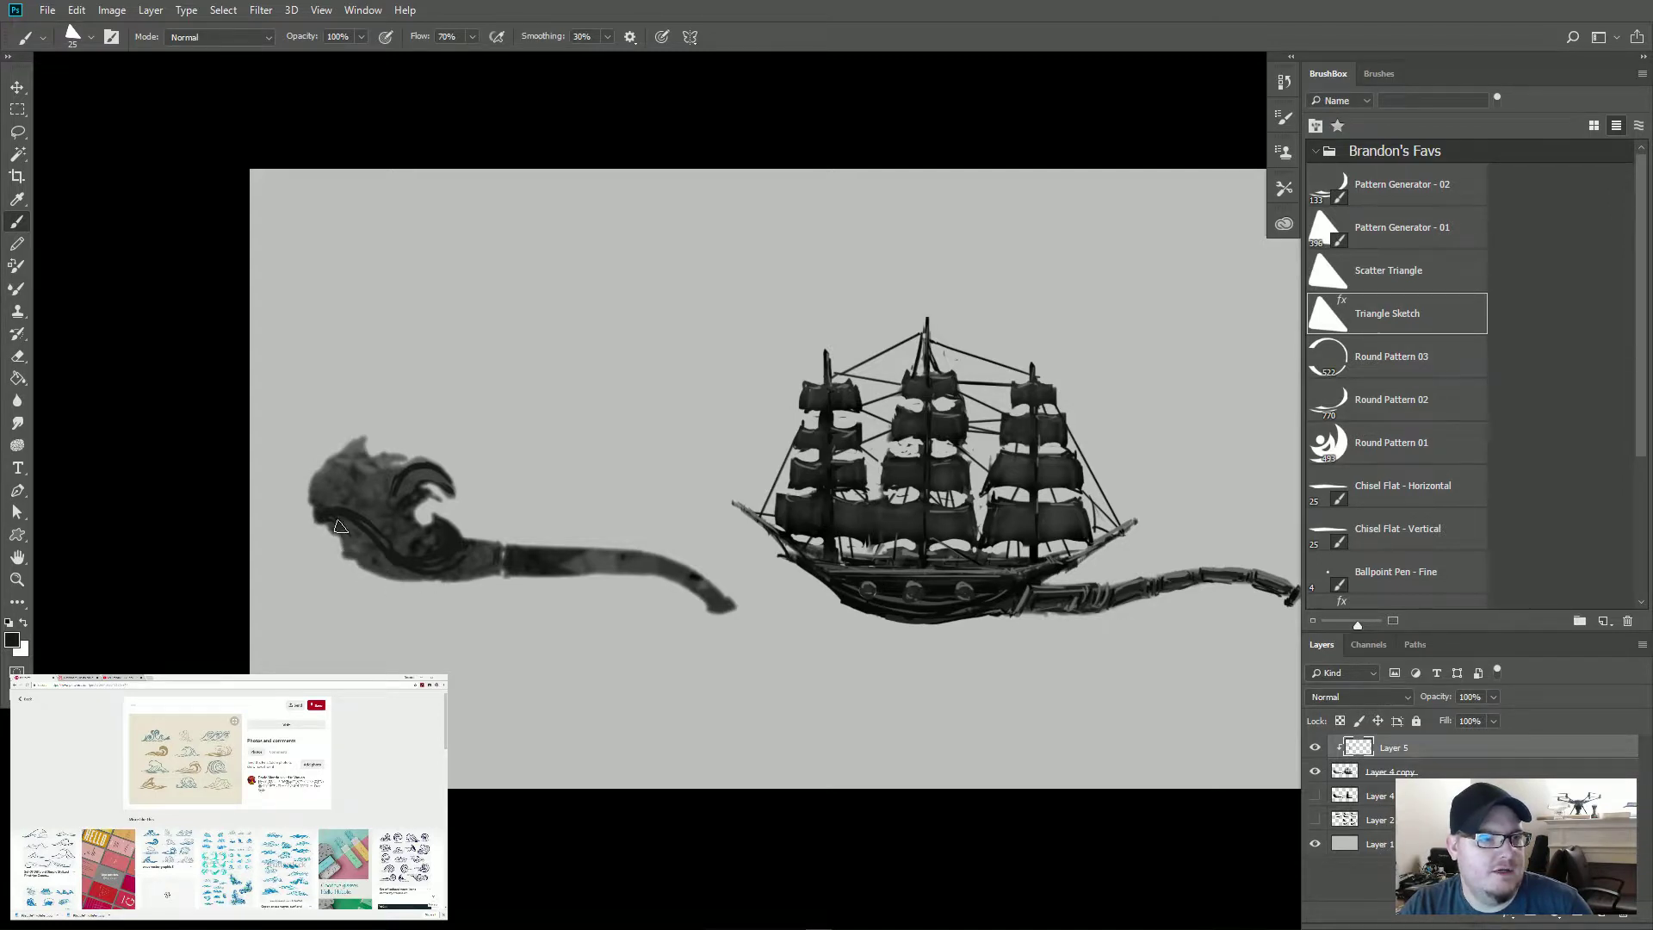
mouse_move(334, 516)
mouse_down()
mouse_move(394, 575)
mouse_move(422, 575)
mouse_up()
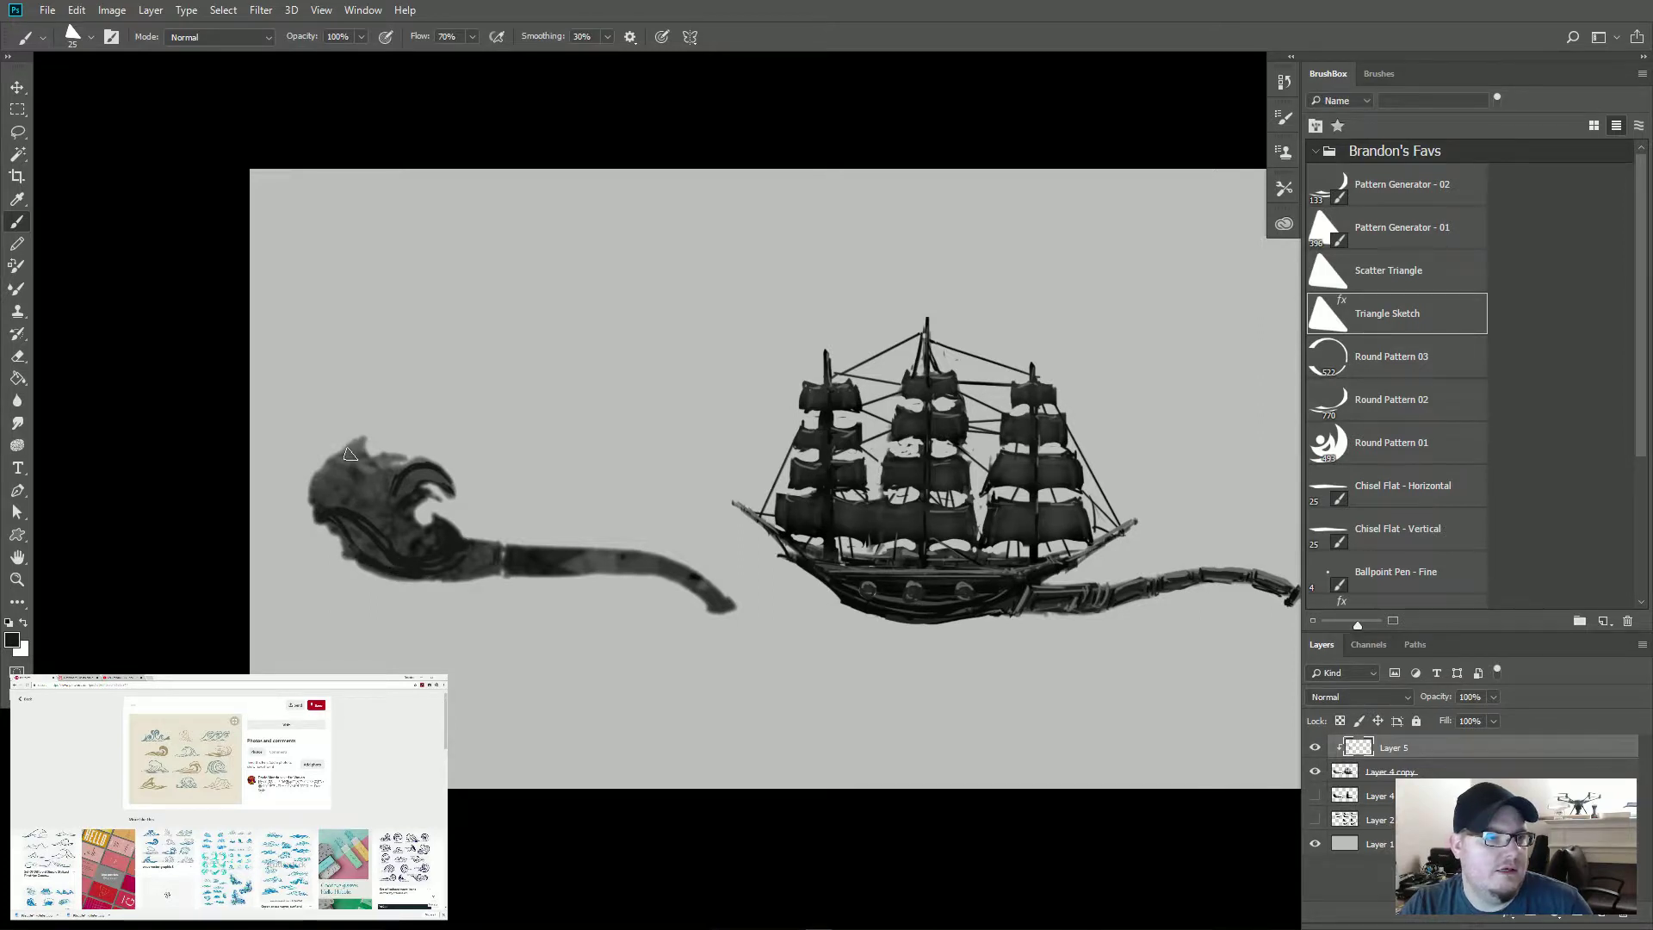
Step: Paint dark flowing strokes from the bowl's pointed tip through its upper swirl and down its rounded back
mouse_move(352, 445)
mouse_down()
mouse_move(344, 492)
mouse_move(384, 497)
mouse_move(338, 475)
mouse_move(365, 441)
mouse_move(353, 511)
mouse_move(353, 437)
mouse_move(360, 515)
mouse_up()
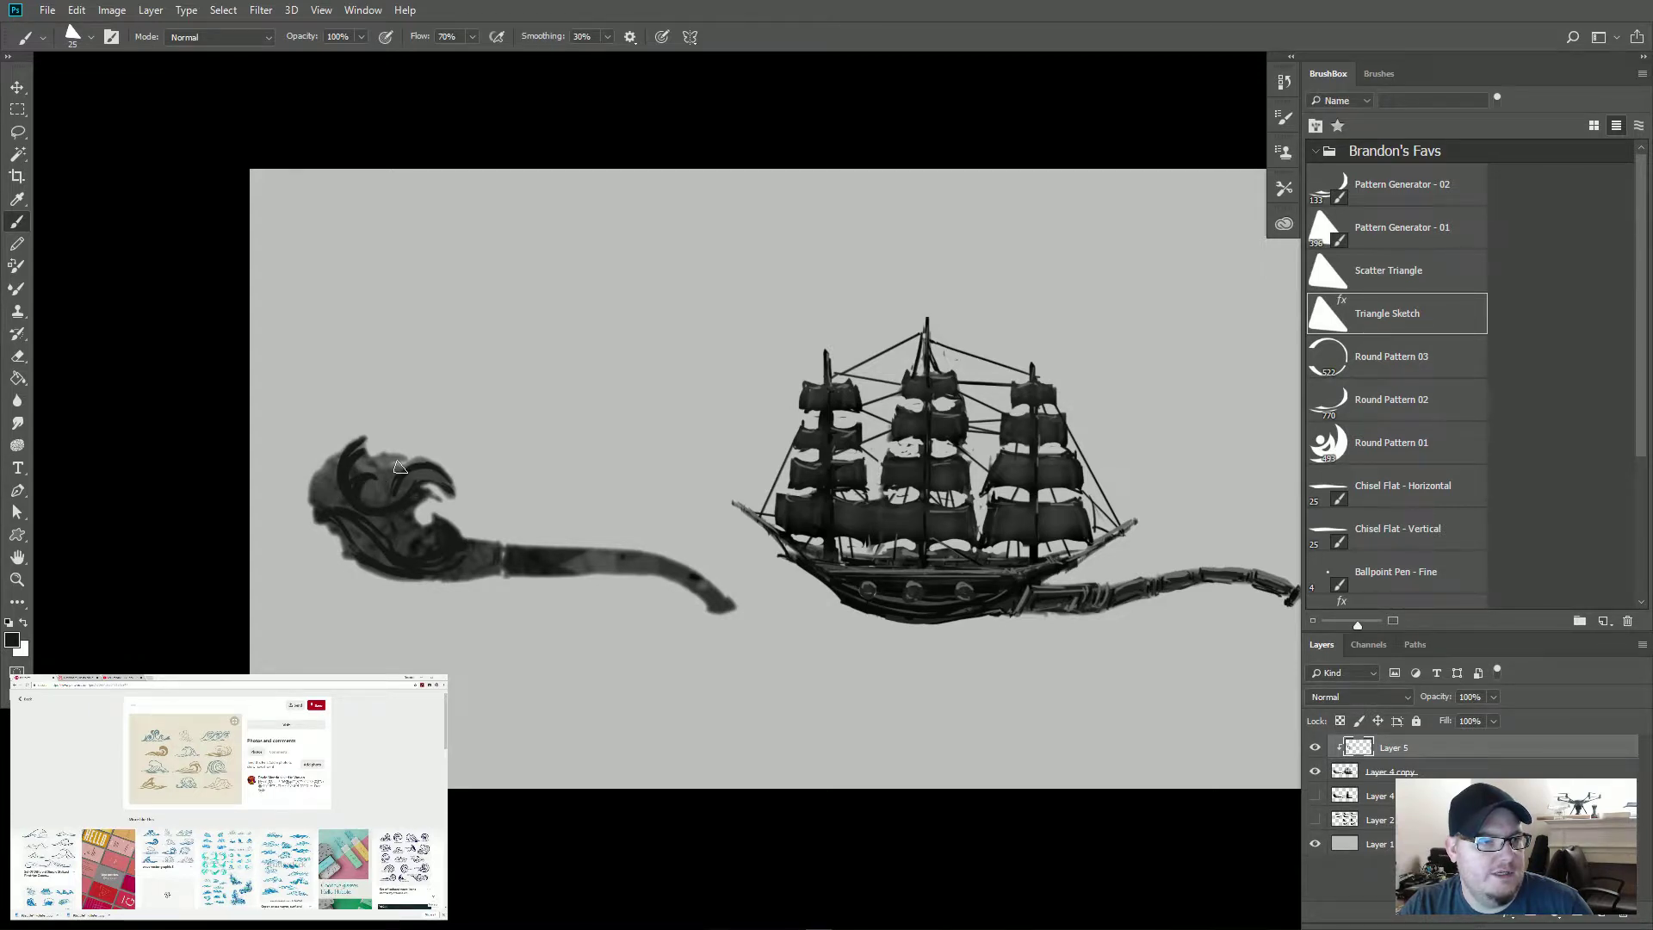
drag(398, 461, 359, 487)
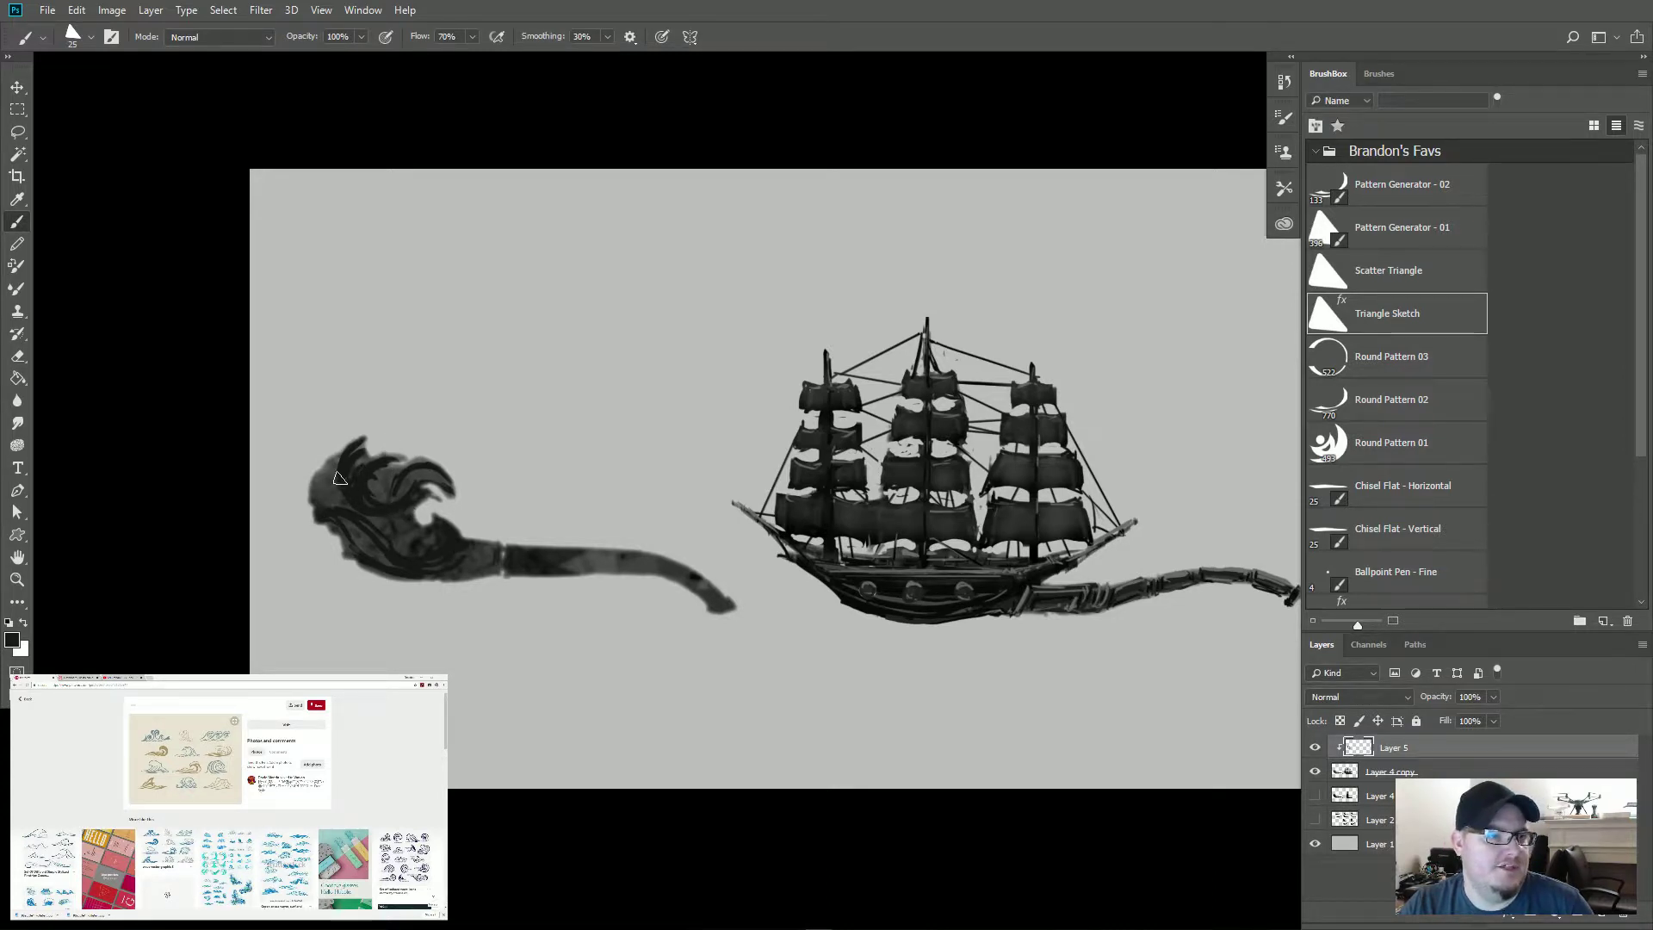
drag(344, 472, 331, 519)
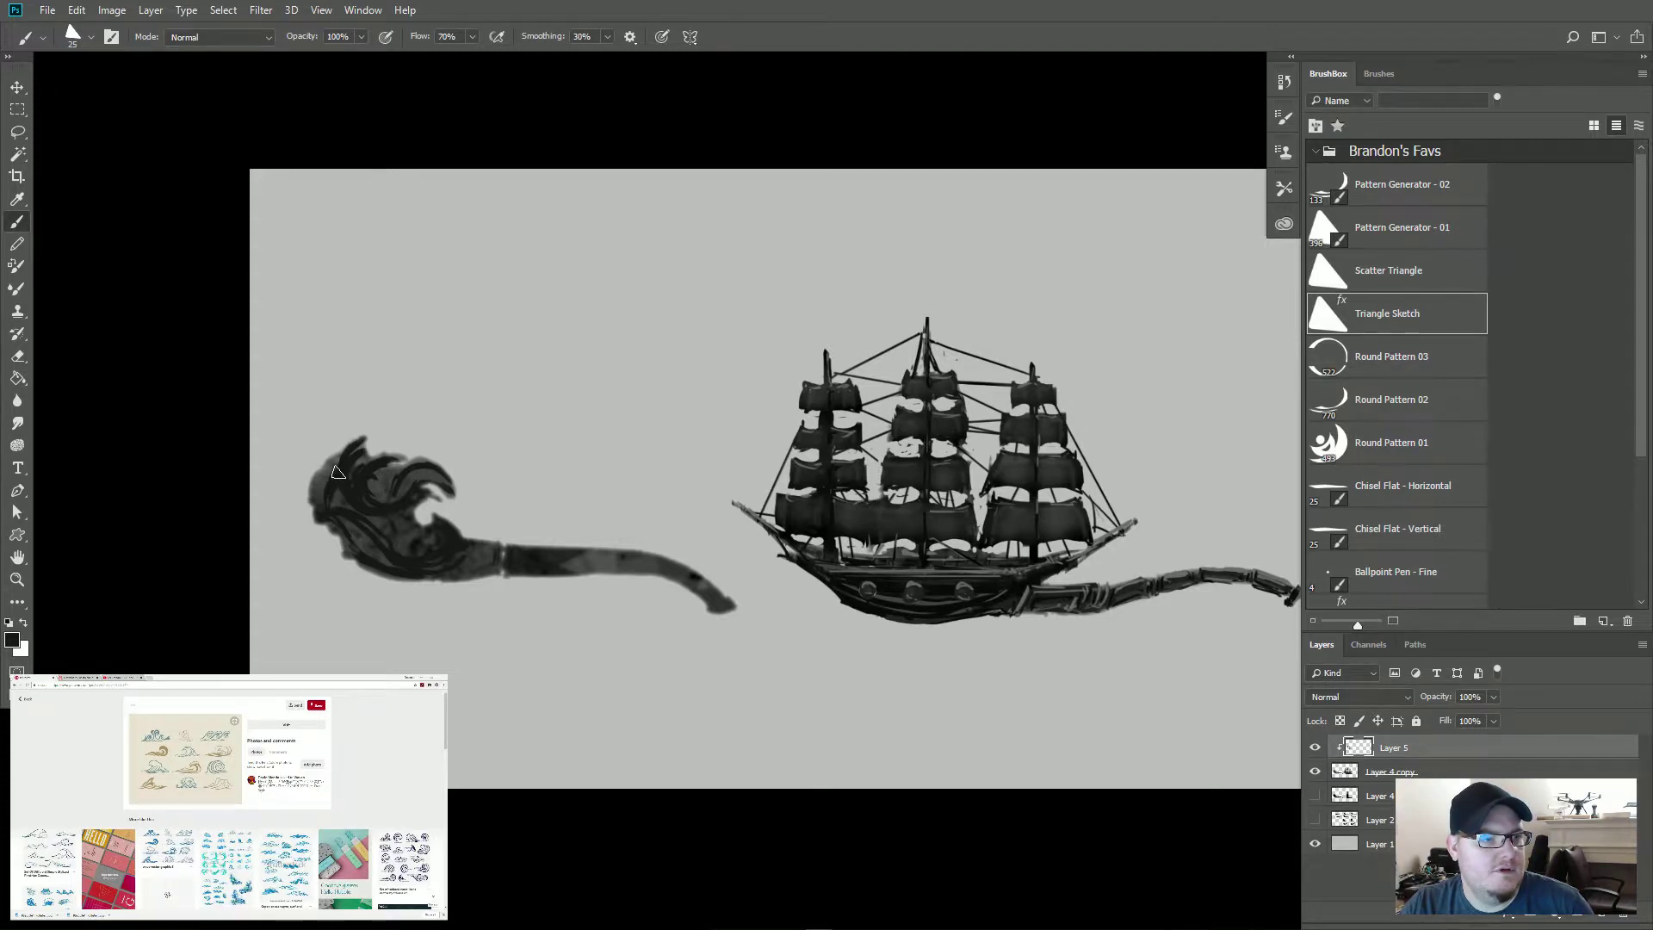
mouse_move(332, 485)
mouse_down()
mouse_move(319, 508)
mouse_move(334, 525)
mouse_up()
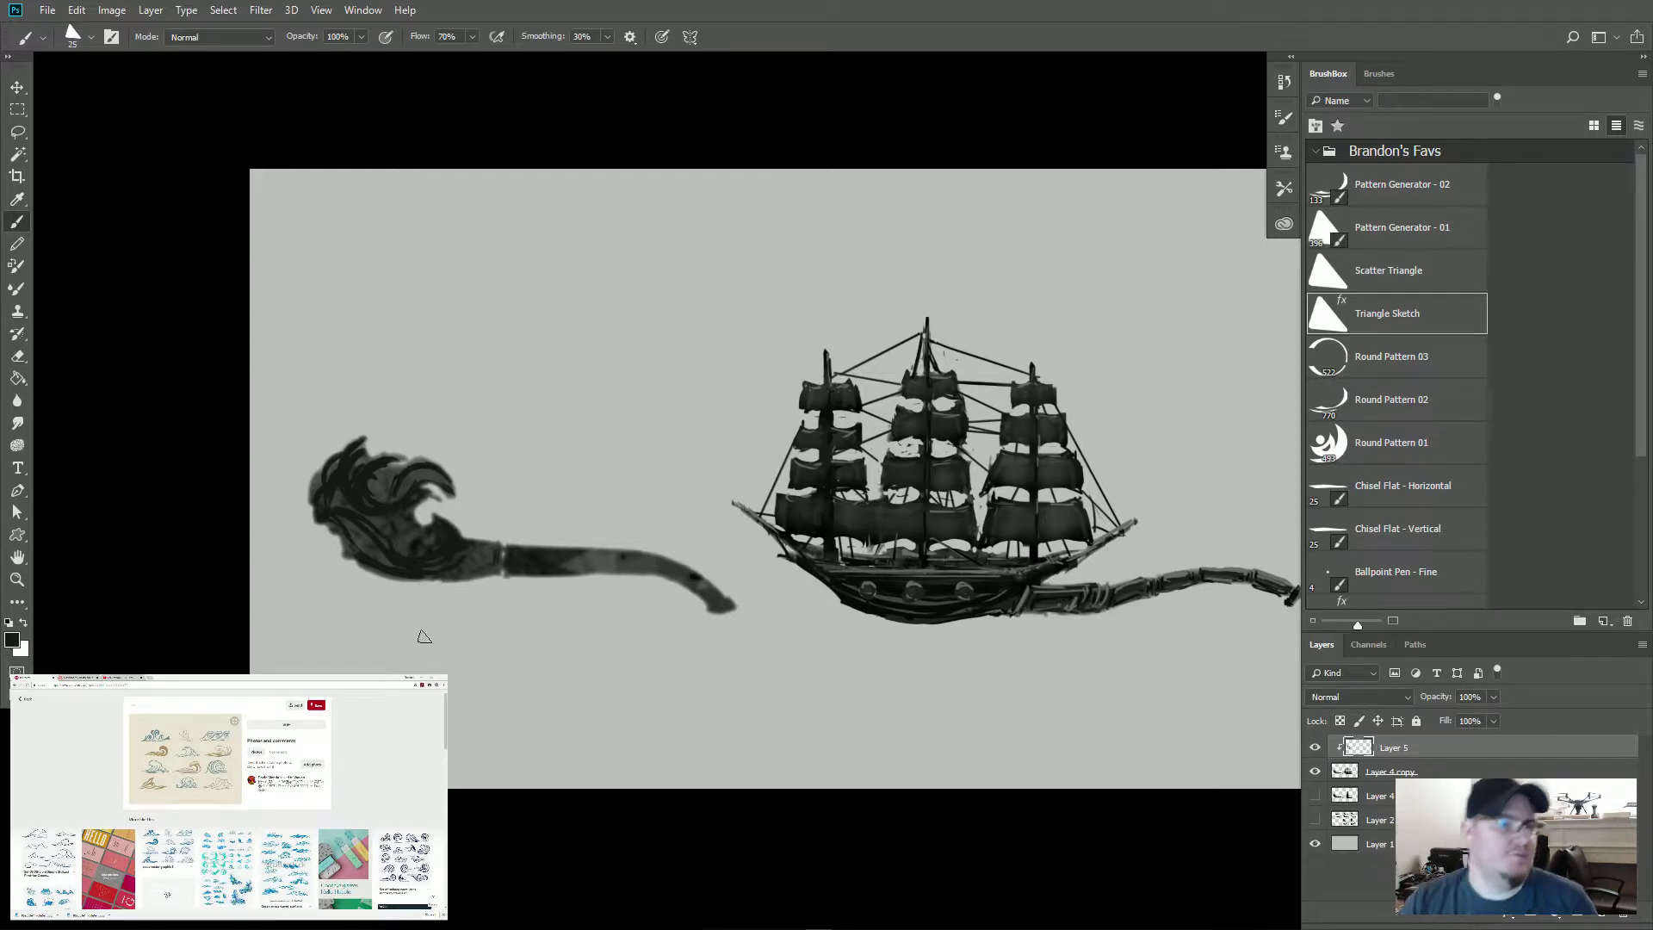
Step: Paint mid-grey bands sampled from the stem along the lower wave curve and sharpen their edges with the sampled dark grey
key(ctrl+plus)
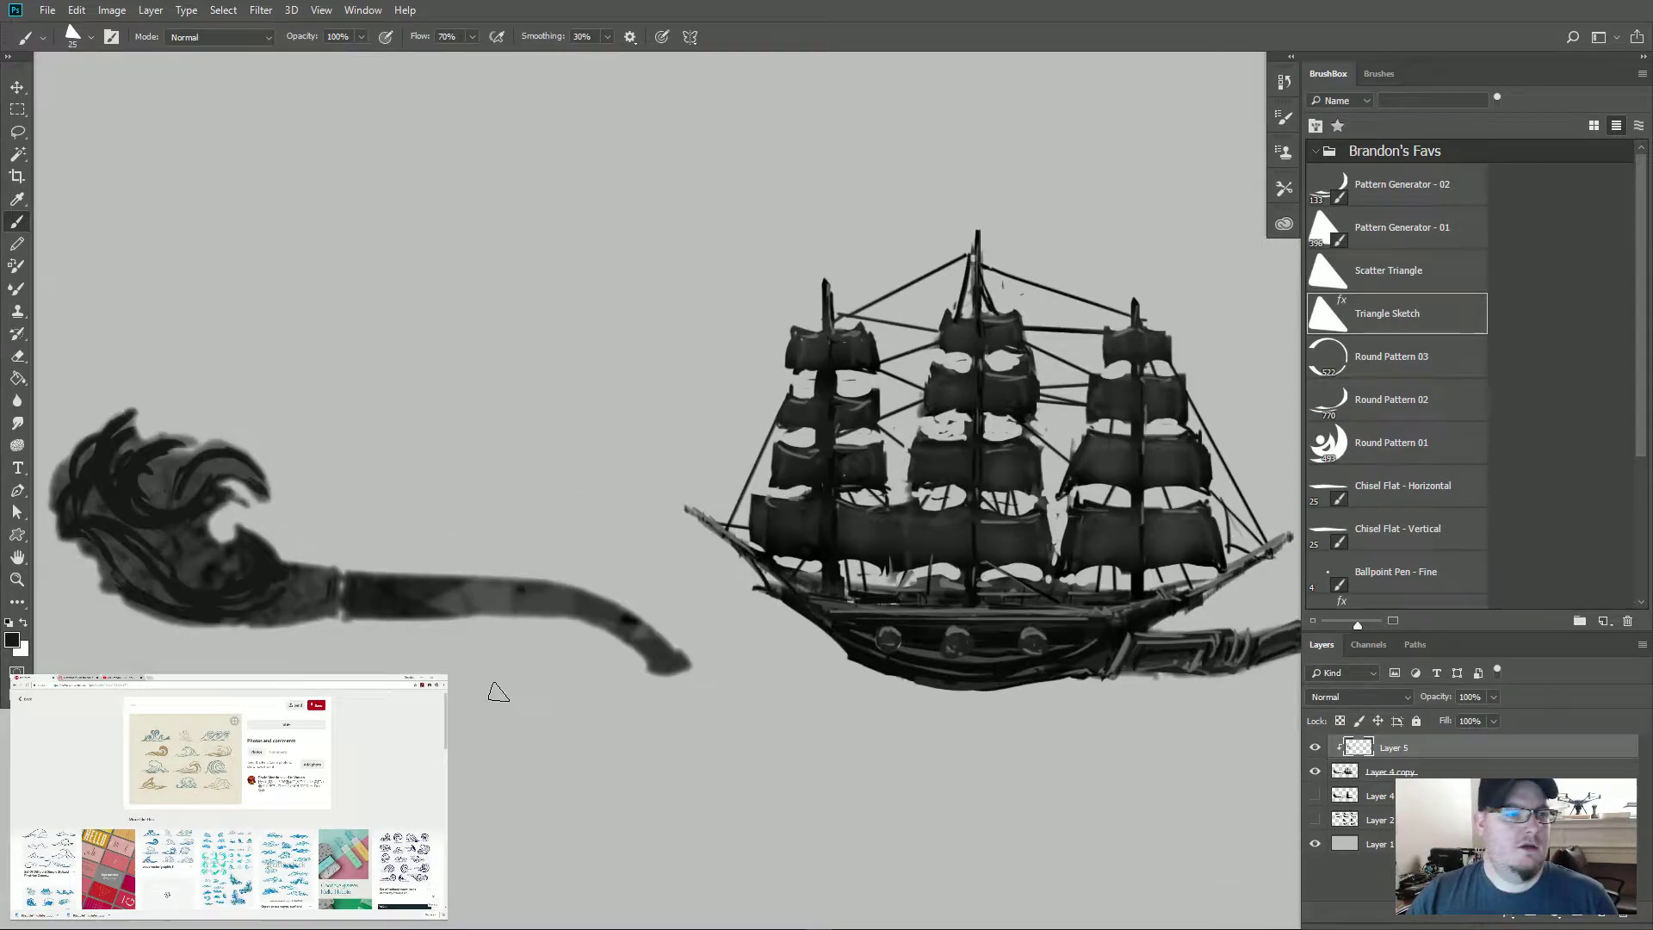
drag(491, 686, 771, 547)
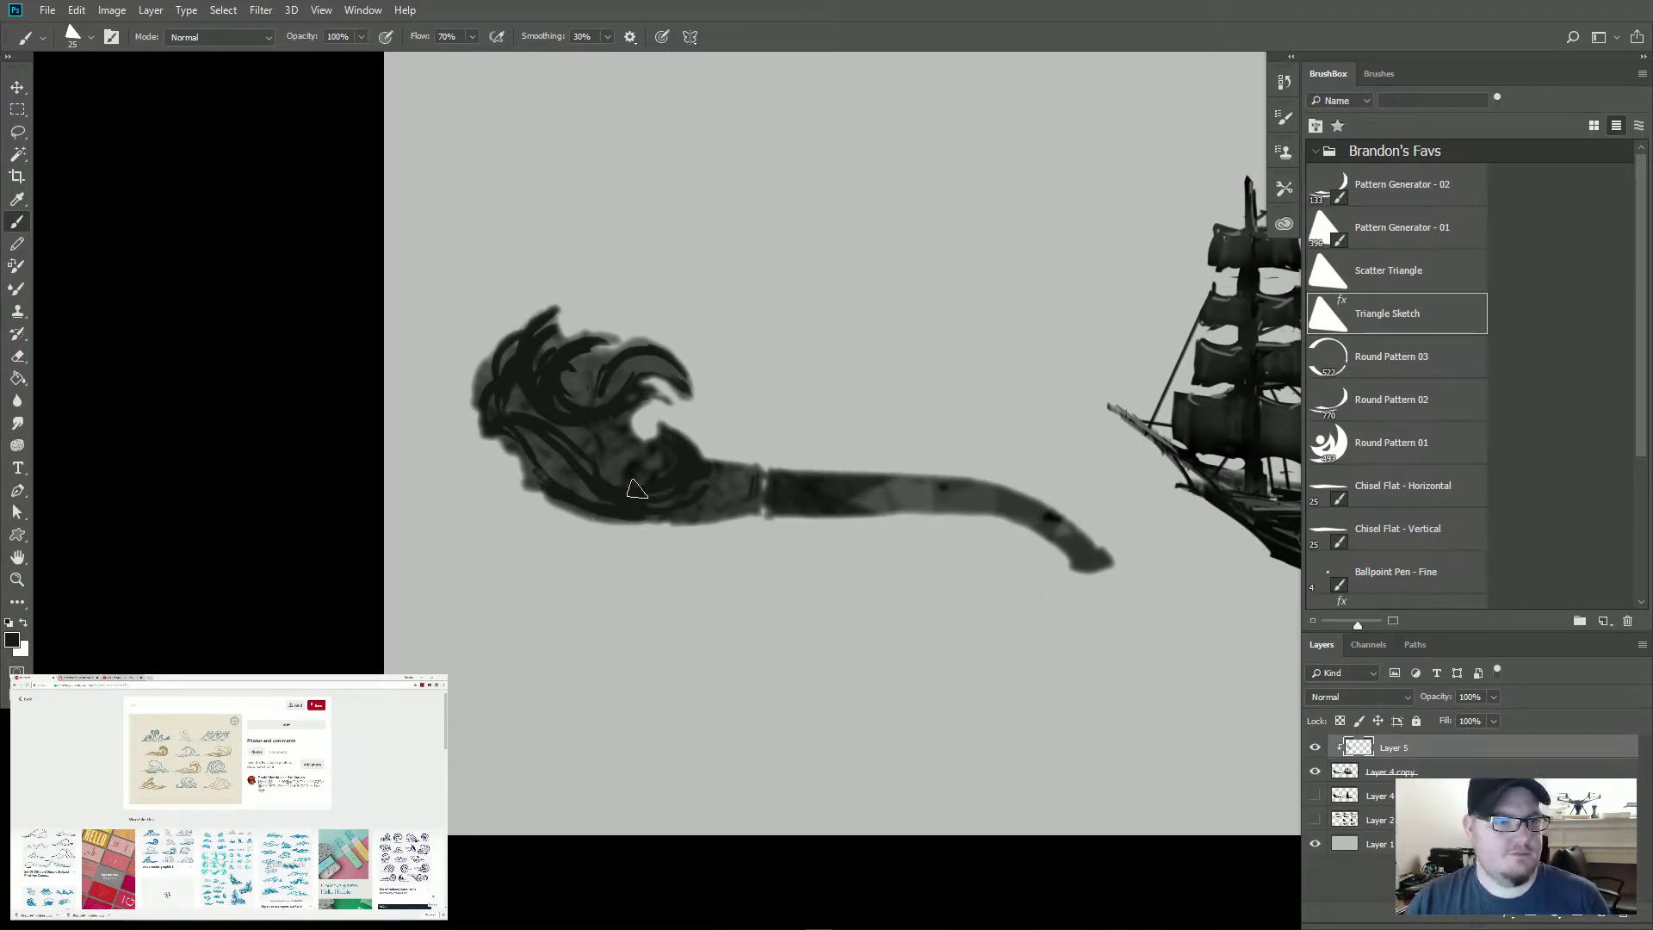
alt+click(910, 484)
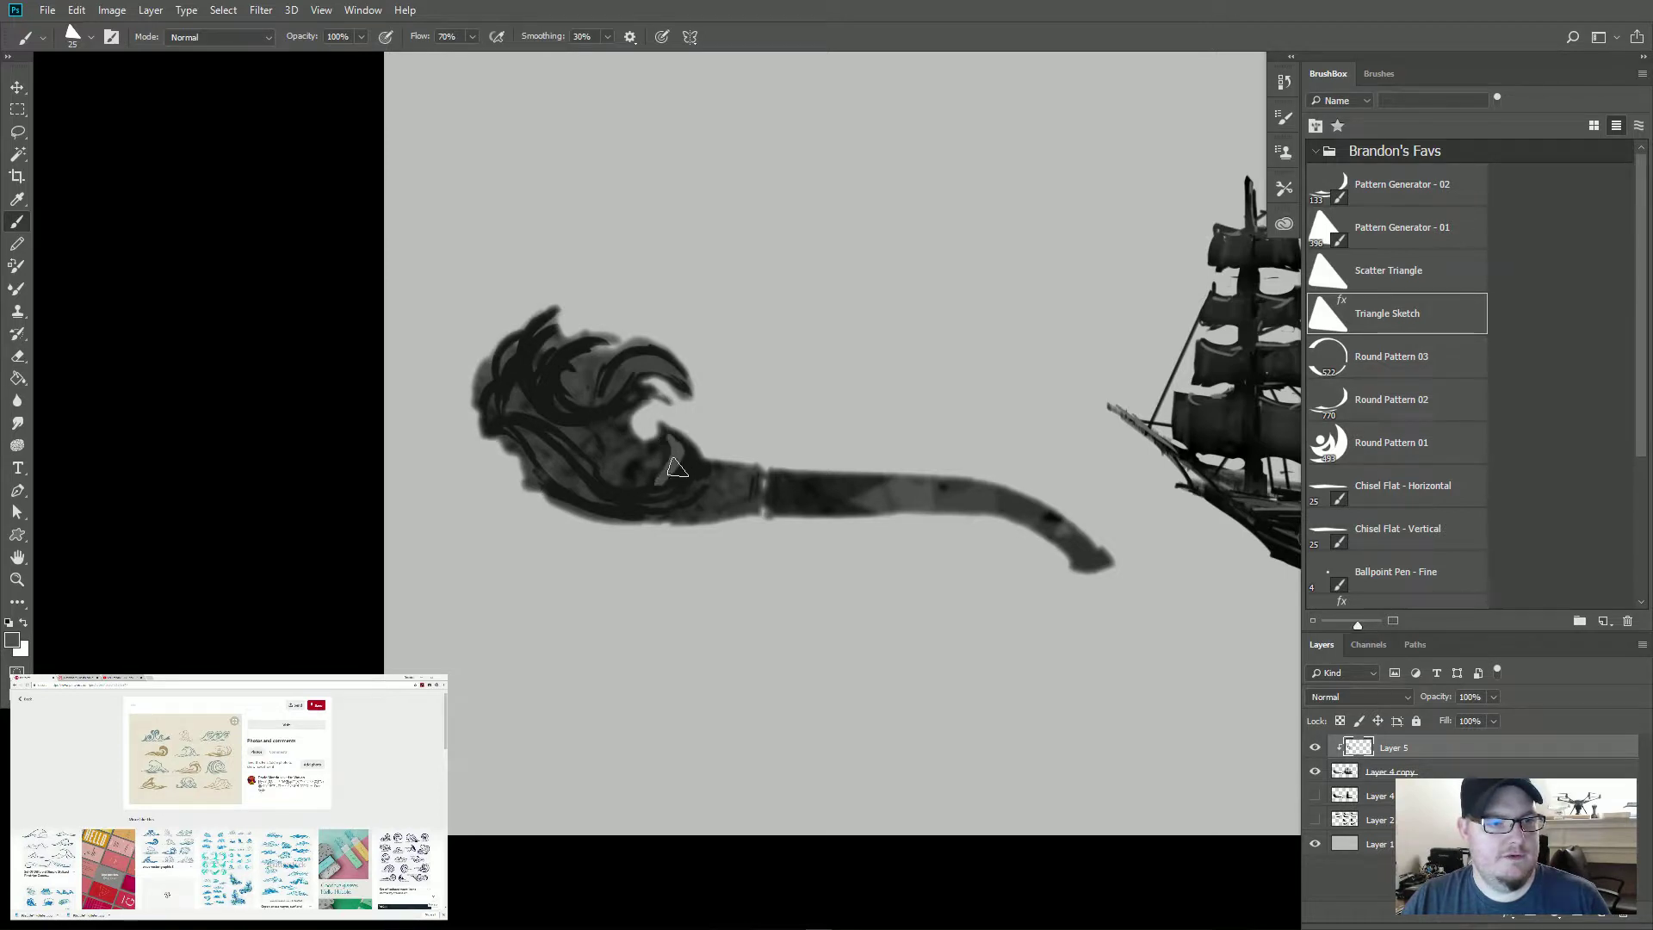
mouse_move(677, 468)
mouse_down()
mouse_move(635, 476)
mouse_move(583, 465)
mouse_move(650, 474)
mouse_move(543, 424)
mouse_move(611, 473)
mouse_move(669, 447)
mouse_move(597, 464)
mouse_move(674, 447)
mouse_move(649, 484)
mouse_move(570, 440)
mouse_move(607, 481)
mouse_move(537, 419)
mouse_move(494, 409)
mouse_move(550, 425)
mouse_move(467, 429)
mouse_move(510, 419)
mouse_move(483, 421)
mouse_move(573, 463)
mouse_move(544, 483)
mouse_move(511, 435)
mouse_move(541, 444)
mouse_move(509, 422)
mouse_move(570, 485)
mouse_move(631, 492)
mouse_move(524, 457)
mouse_move(514, 436)
mouse_move(612, 501)
mouse_move(652, 523)
mouse_up()
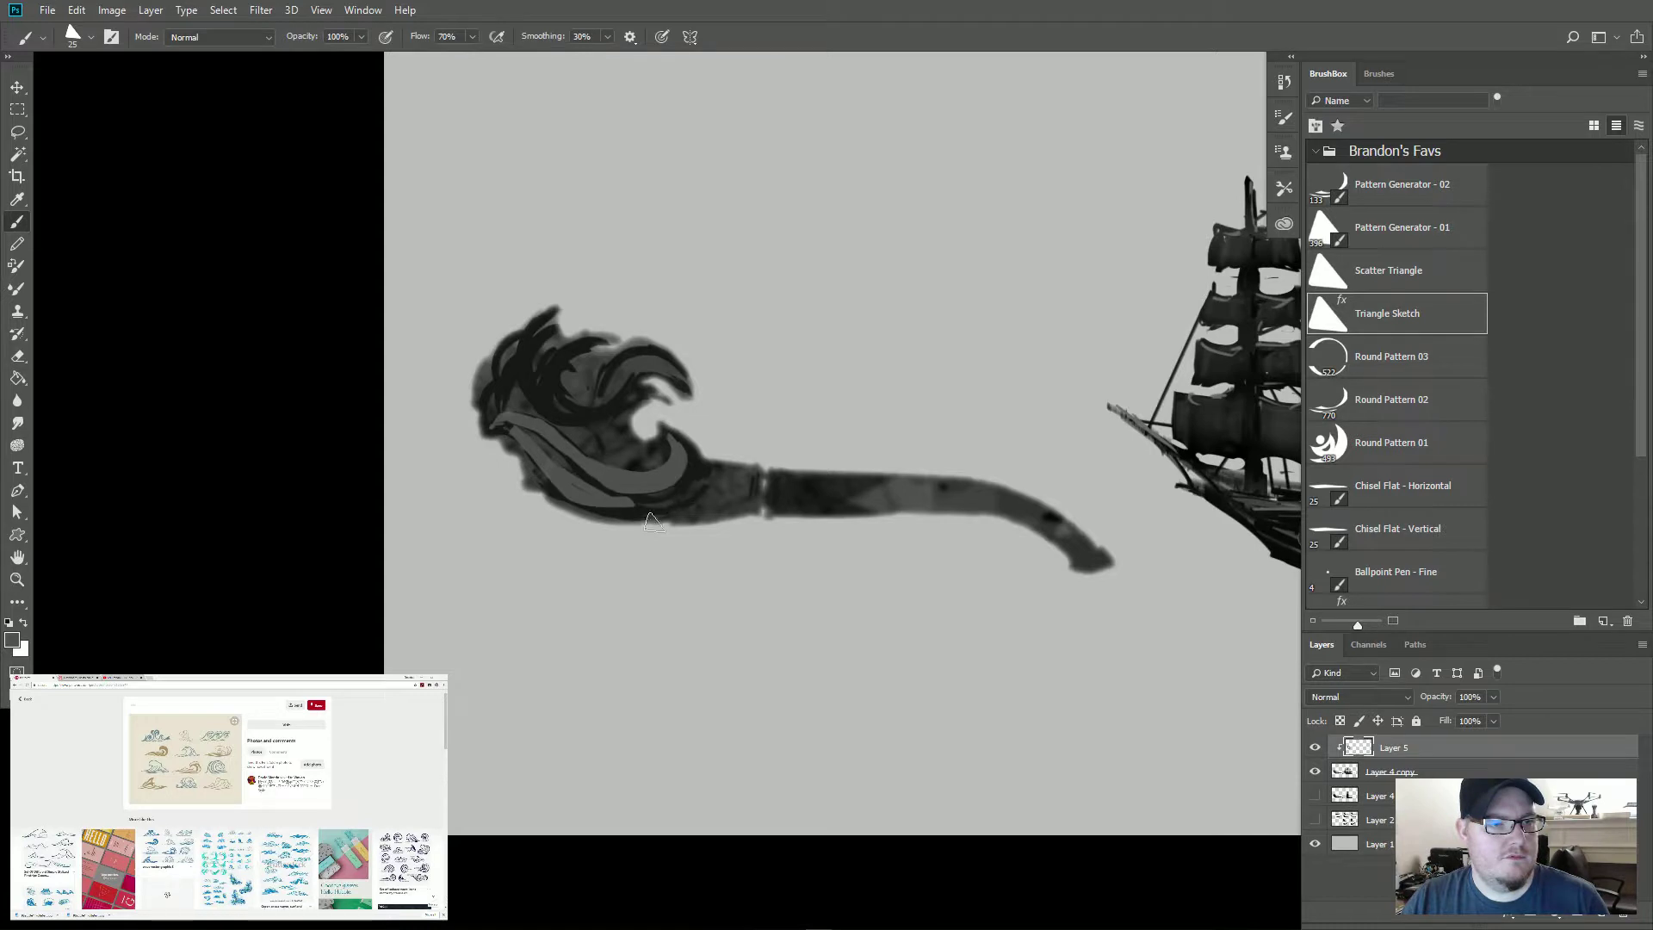
alt+click(502, 426)
mouse_move(502, 425)
mouse_down()
mouse_move(602, 487)
mouse_move(670, 490)
mouse_move(681, 467)
mouse_move(593, 482)
mouse_move(641, 502)
mouse_up()
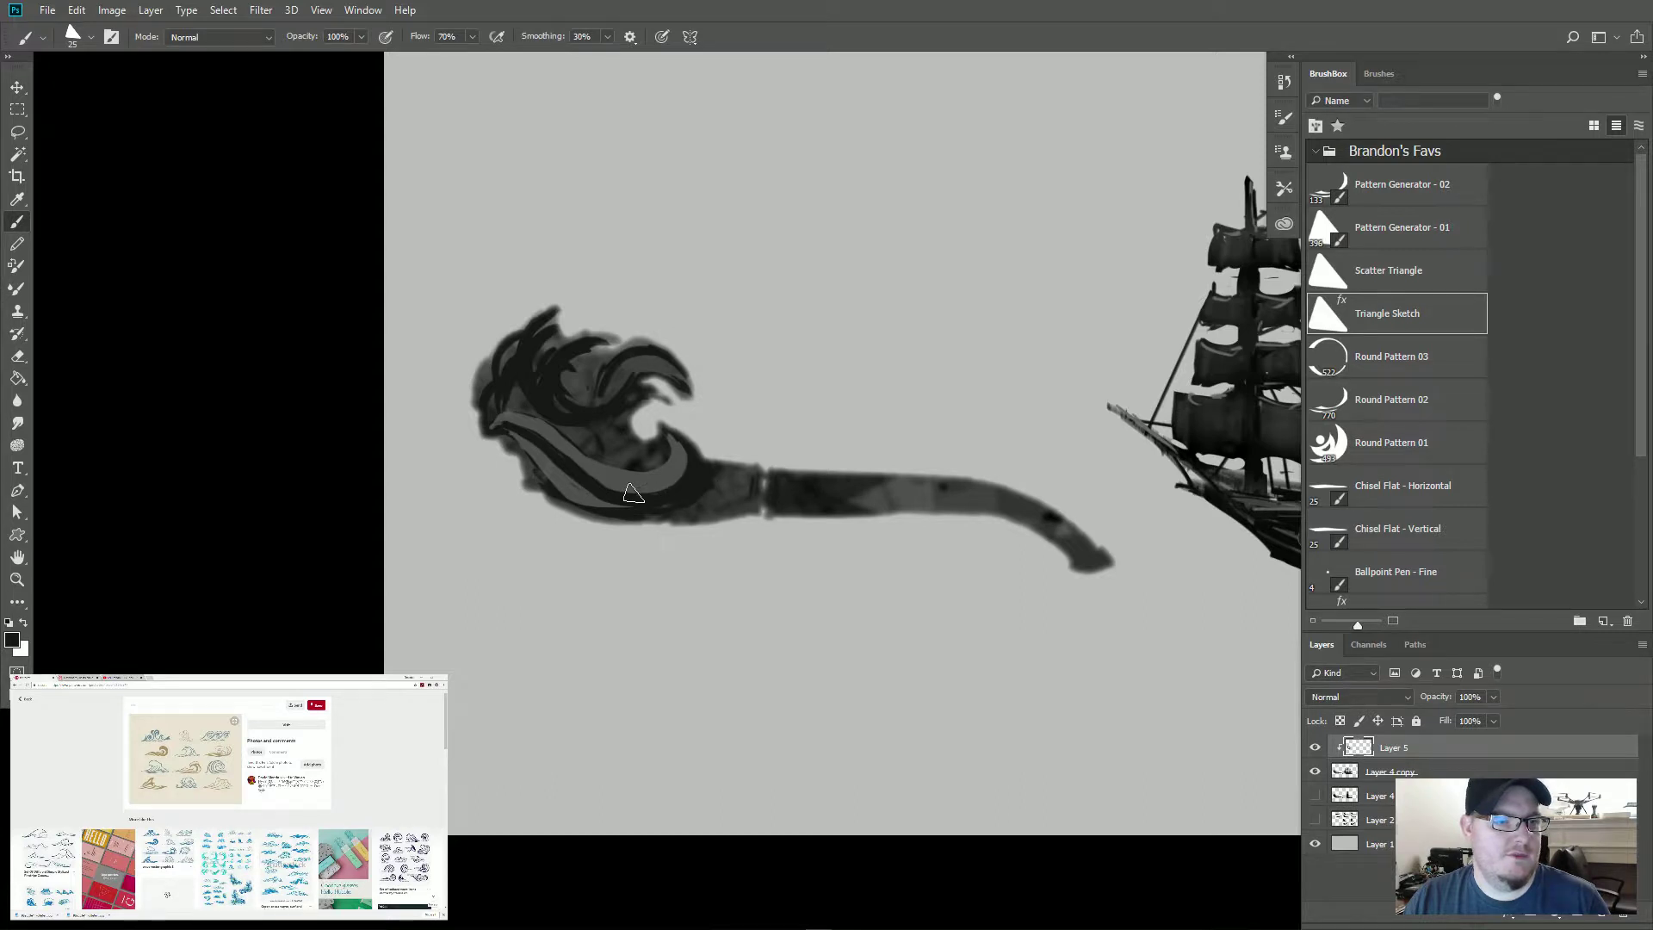
Step: Add thin mid-grey lines around the lower curl and along the bowl's underside, and resample the dark grey for the gaps
alt+click(693, 469)
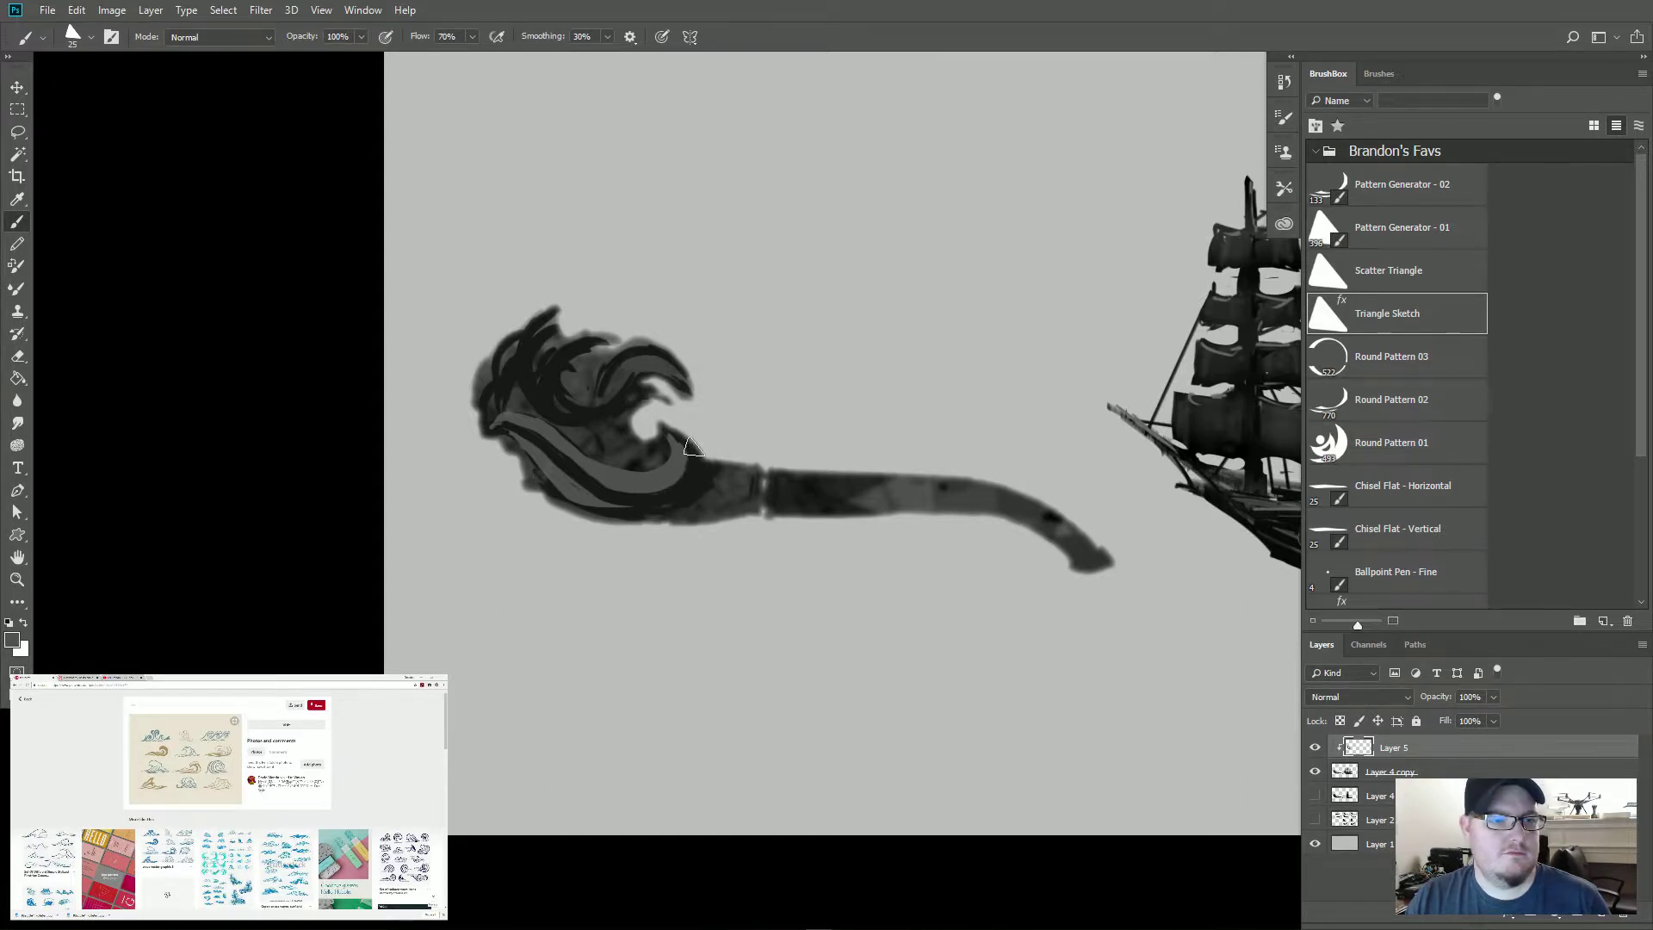
mouse_move(693, 448)
mouse_down()
mouse_move(700, 479)
mouse_move(669, 508)
mouse_up()
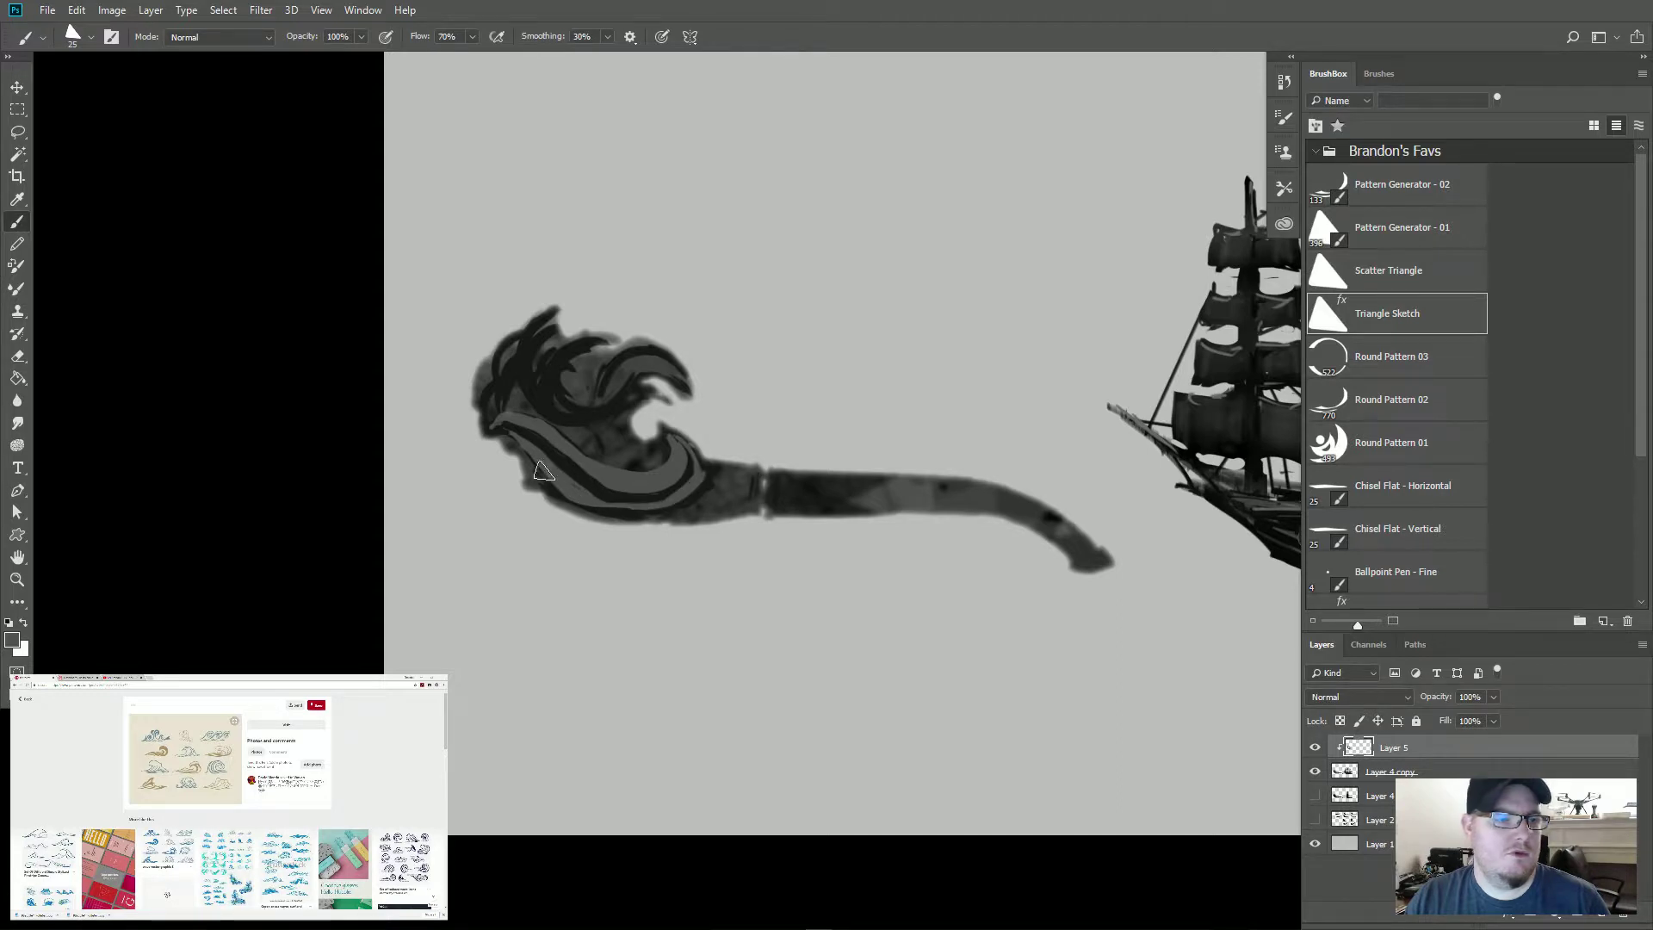
drag(603, 512, 654, 515)
drag(721, 469, 681, 509)
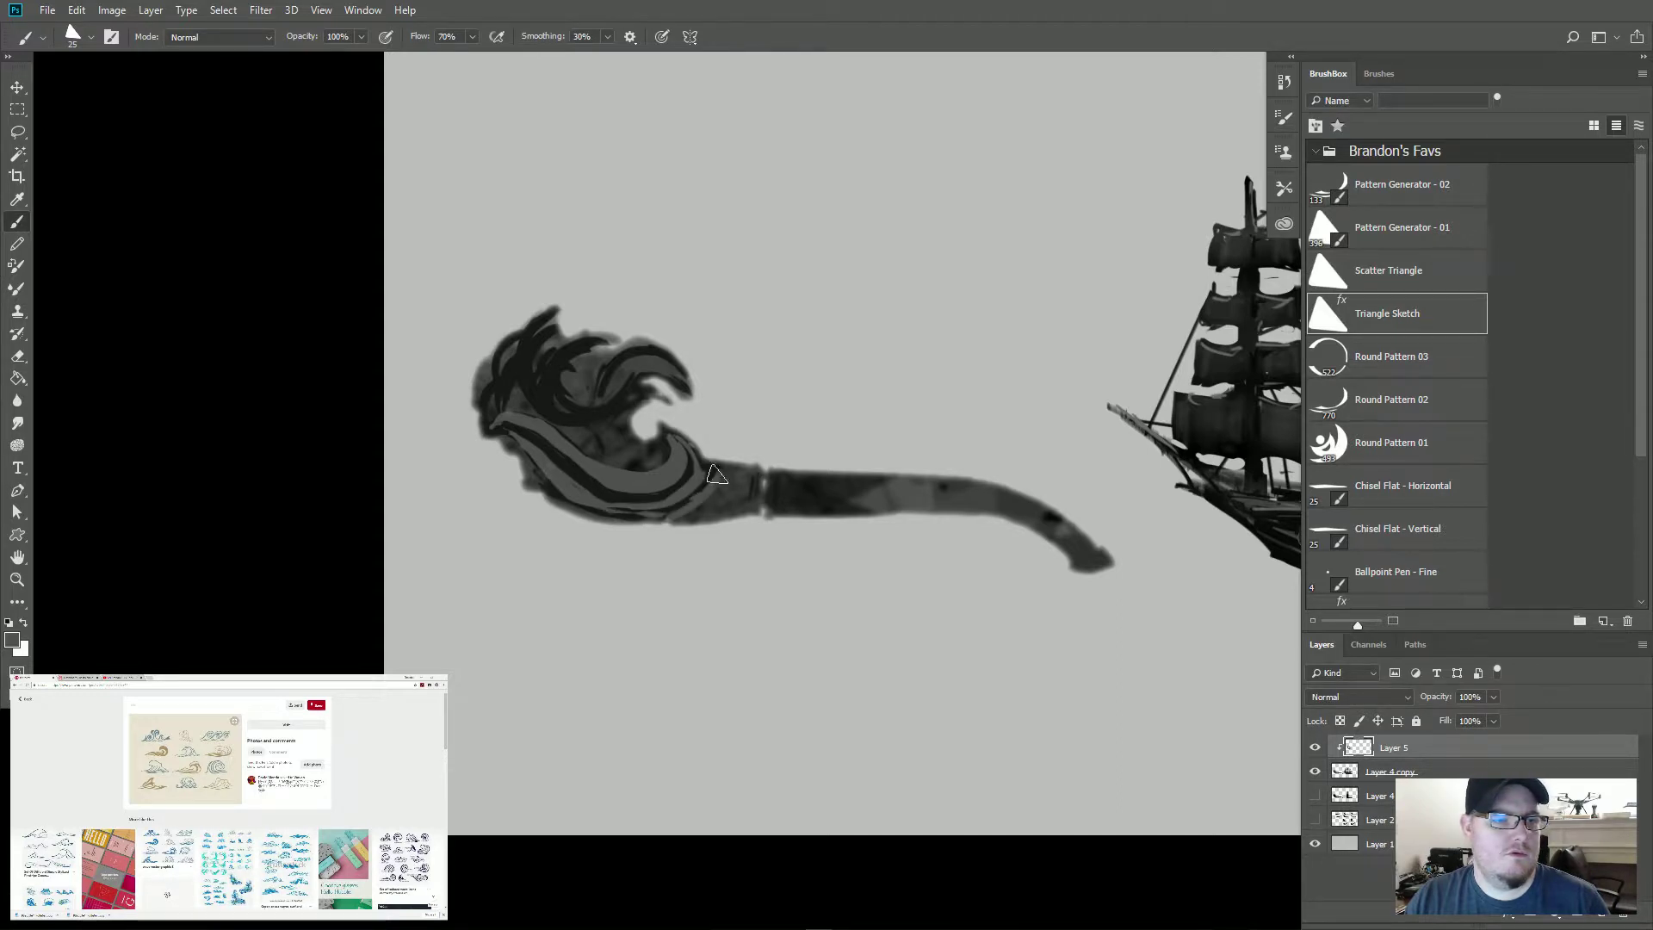
key(alt)
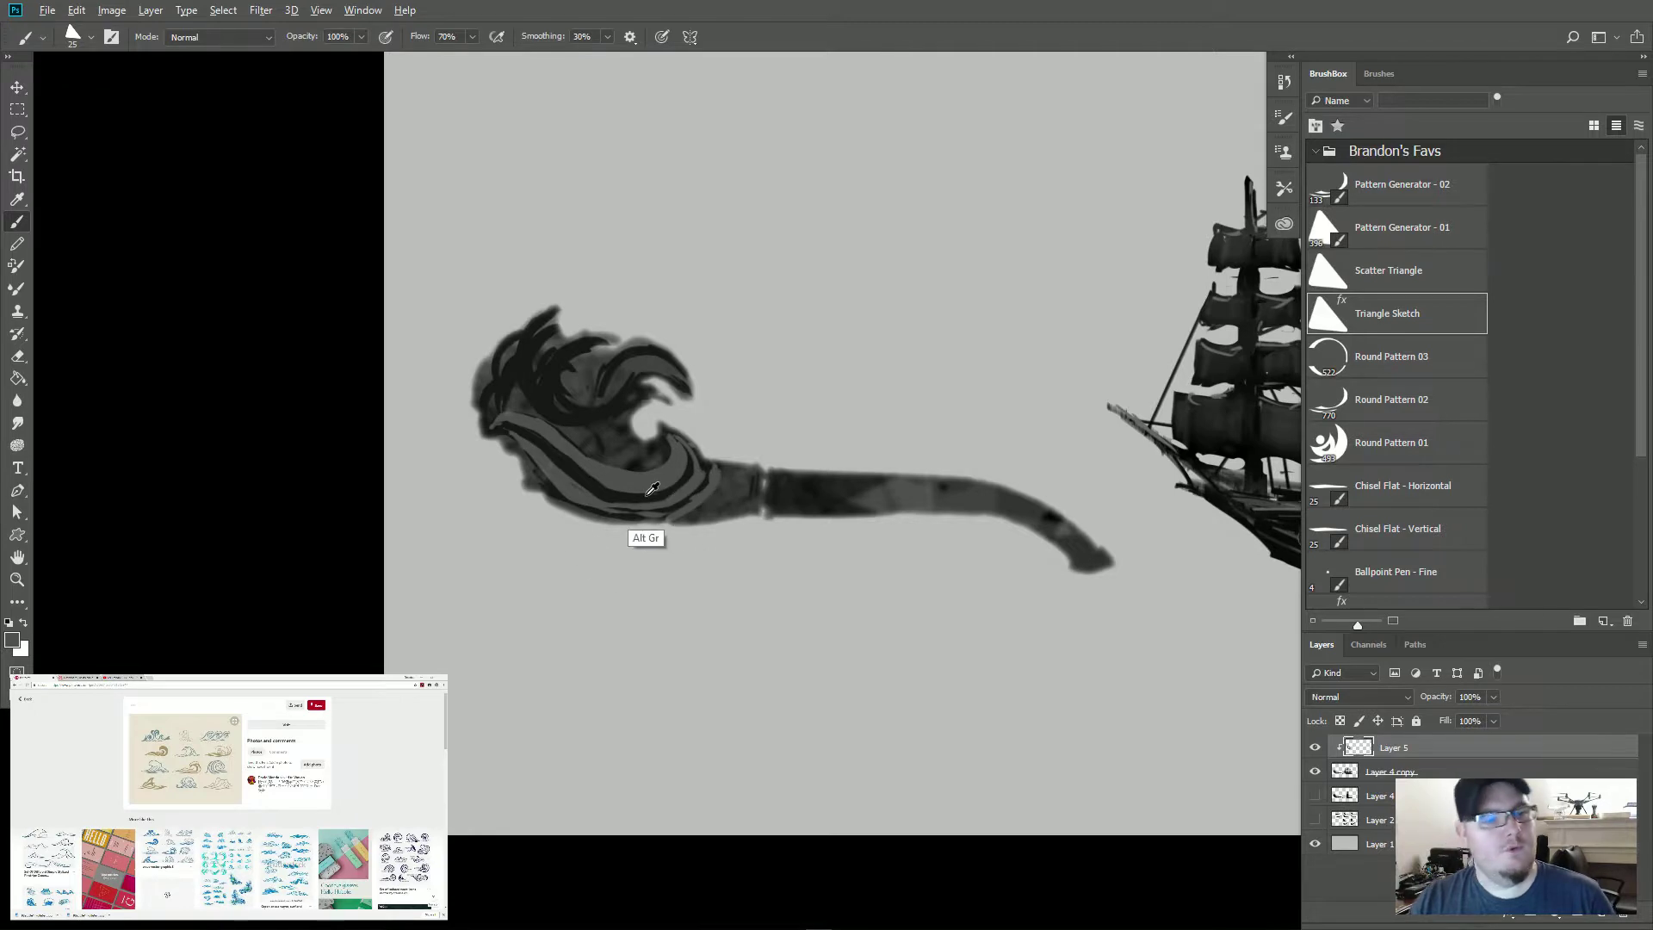
alt+click(651, 488)
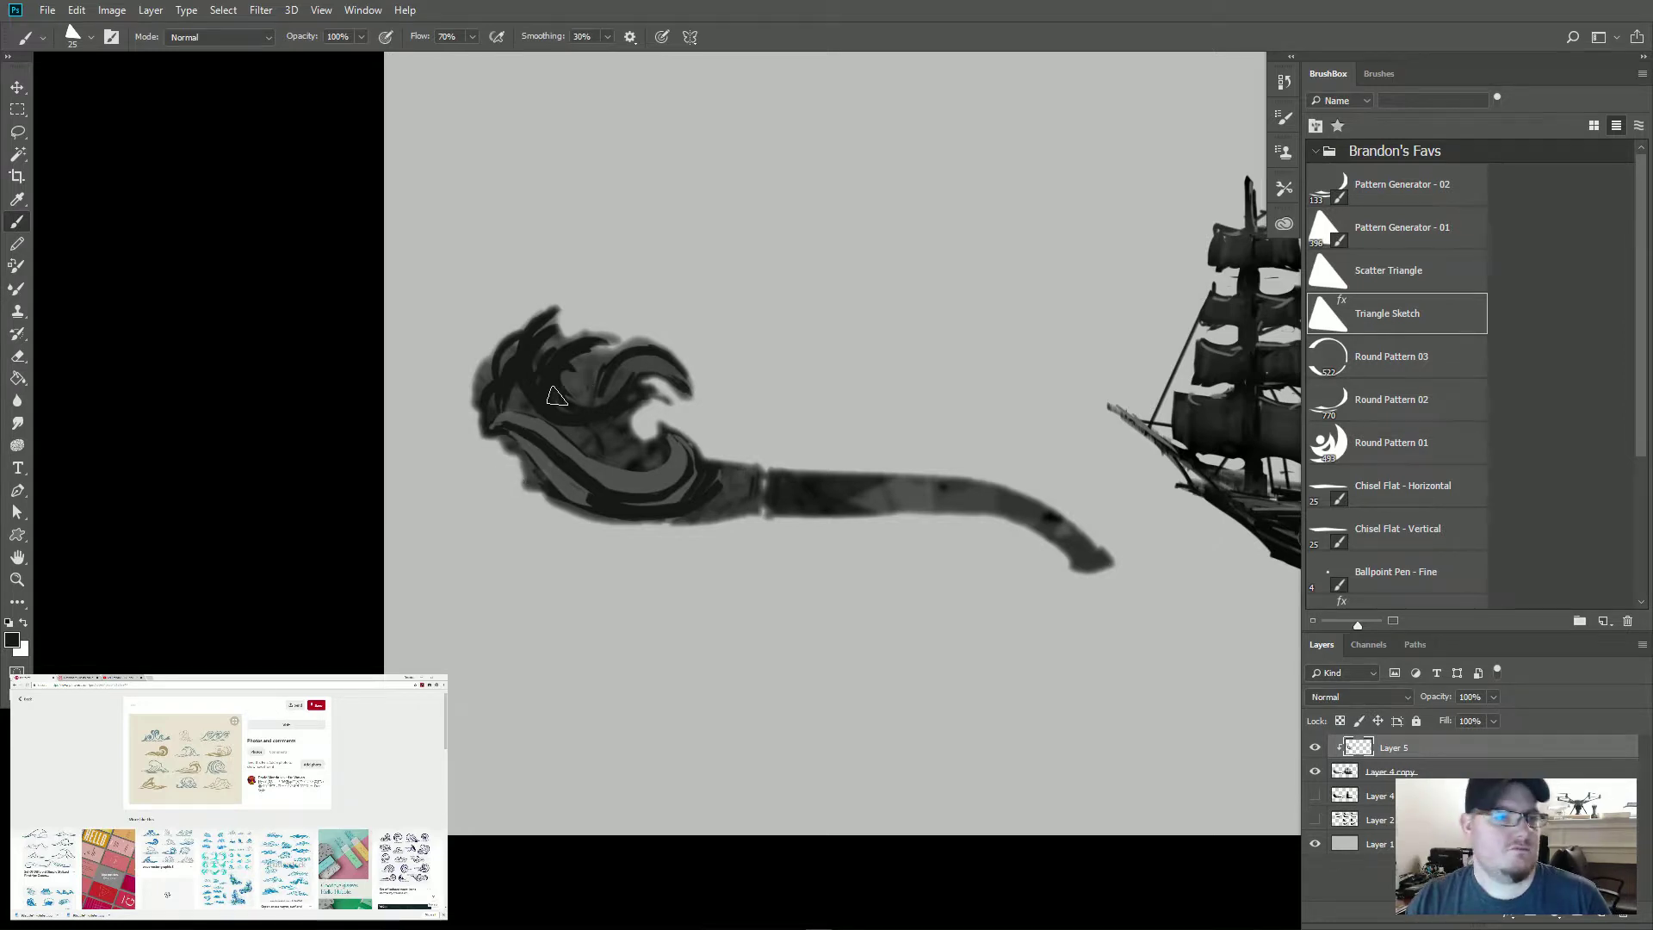
Step: Paint mid-grey bands through the upper swirl, curling crest and pointed tip of the wave bowl
drag(594, 354, 562, 396)
alt+click(588, 463)
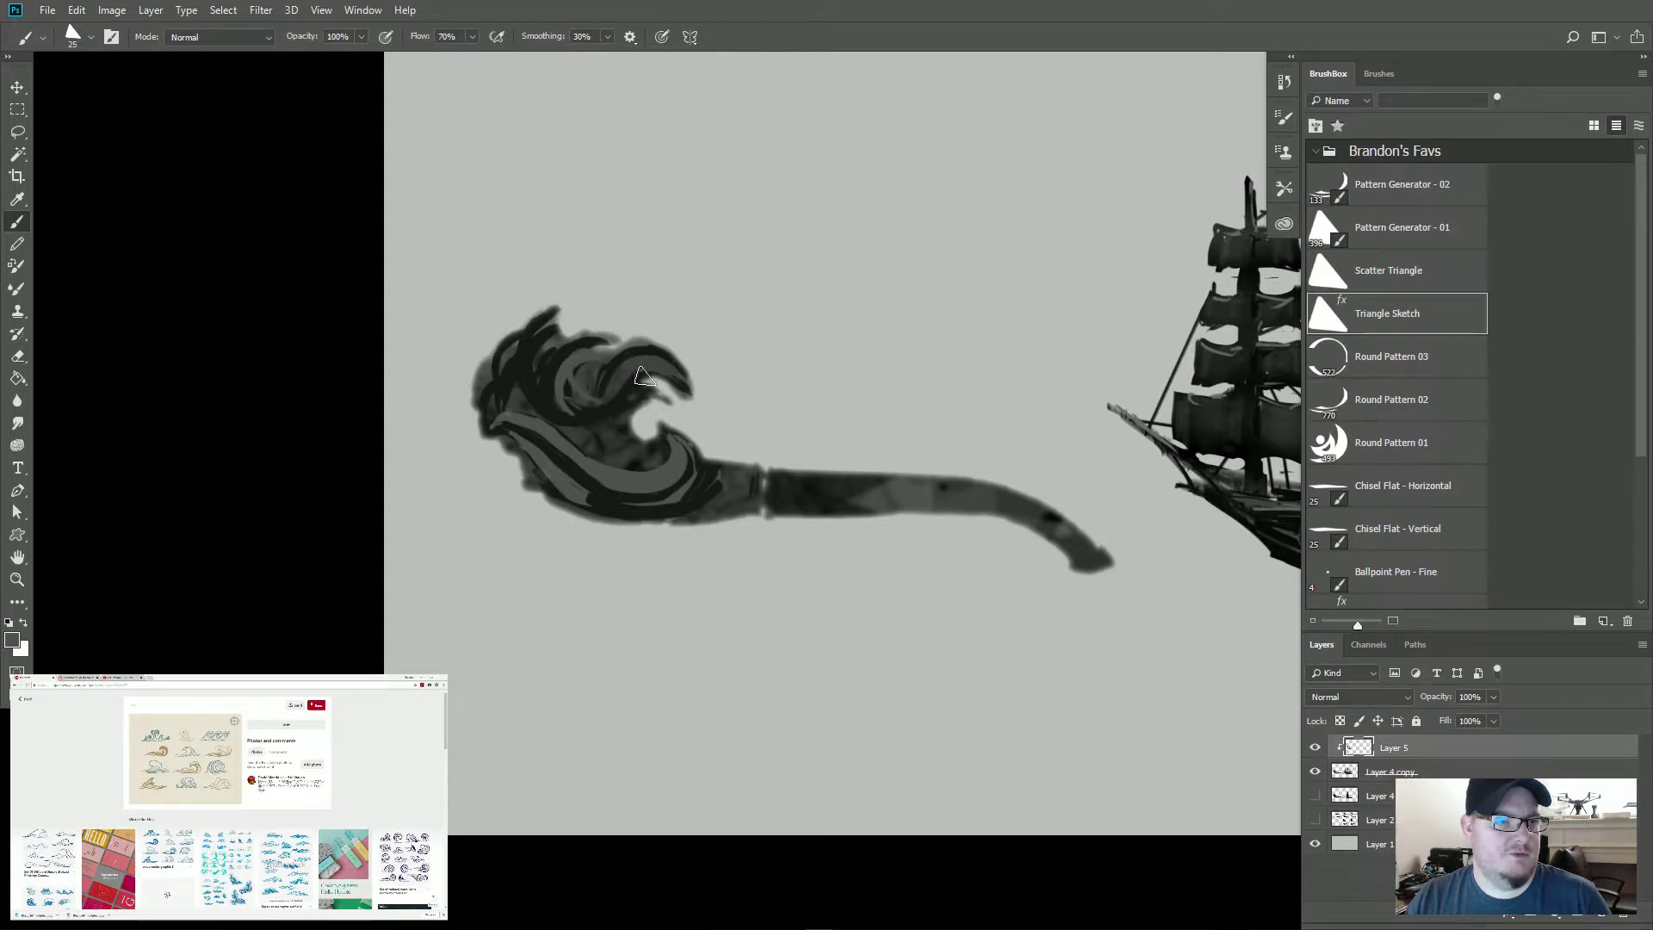
mouse_move(644, 377)
mouse_down()
mouse_move(604, 378)
mouse_move(657, 364)
mouse_move(606, 400)
mouse_move(622, 382)
mouse_move(559, 404)
mouse_move(622, 407)
mouse_move(560, 414)
mouse_move(622, 407)
mouse_move(568, 425)
mouse_move(624, 454)
mouse_move(619, 431)
mouse_move(597, 424)
mouse_move(622, 445)
mouse_move(583, 434)
mouse_move(527, 359)
mouse_up()
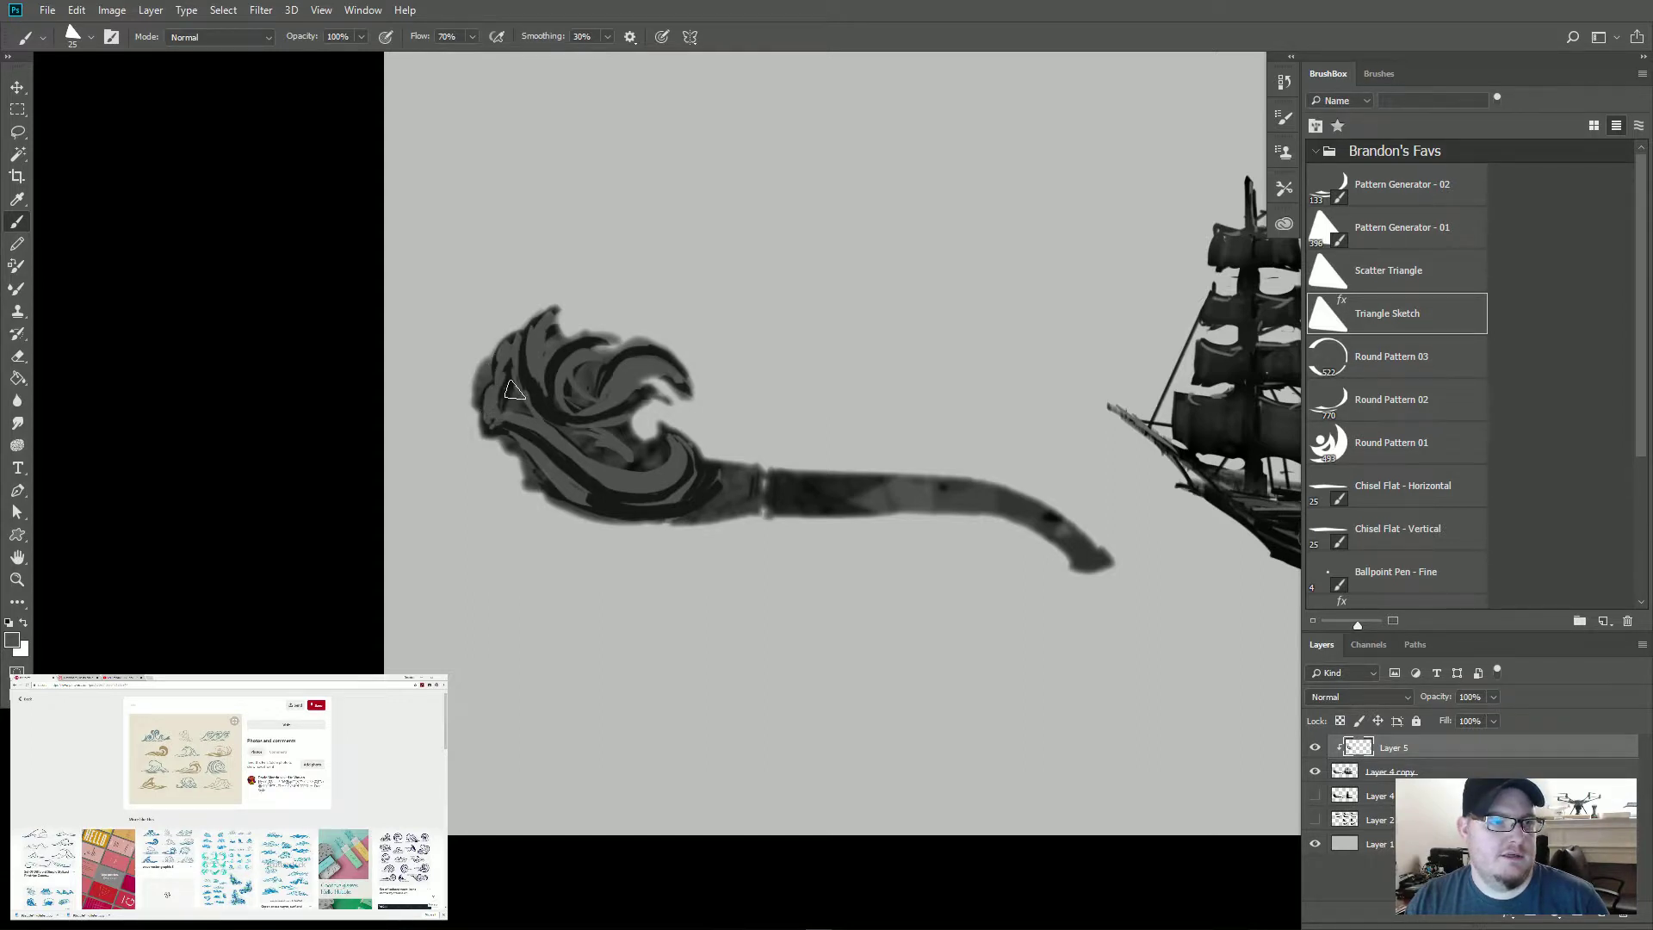
Step: Redefine the bowl's back, pointed tip and curling crest with dark contour strokes between the mid-grey bands
key(d)
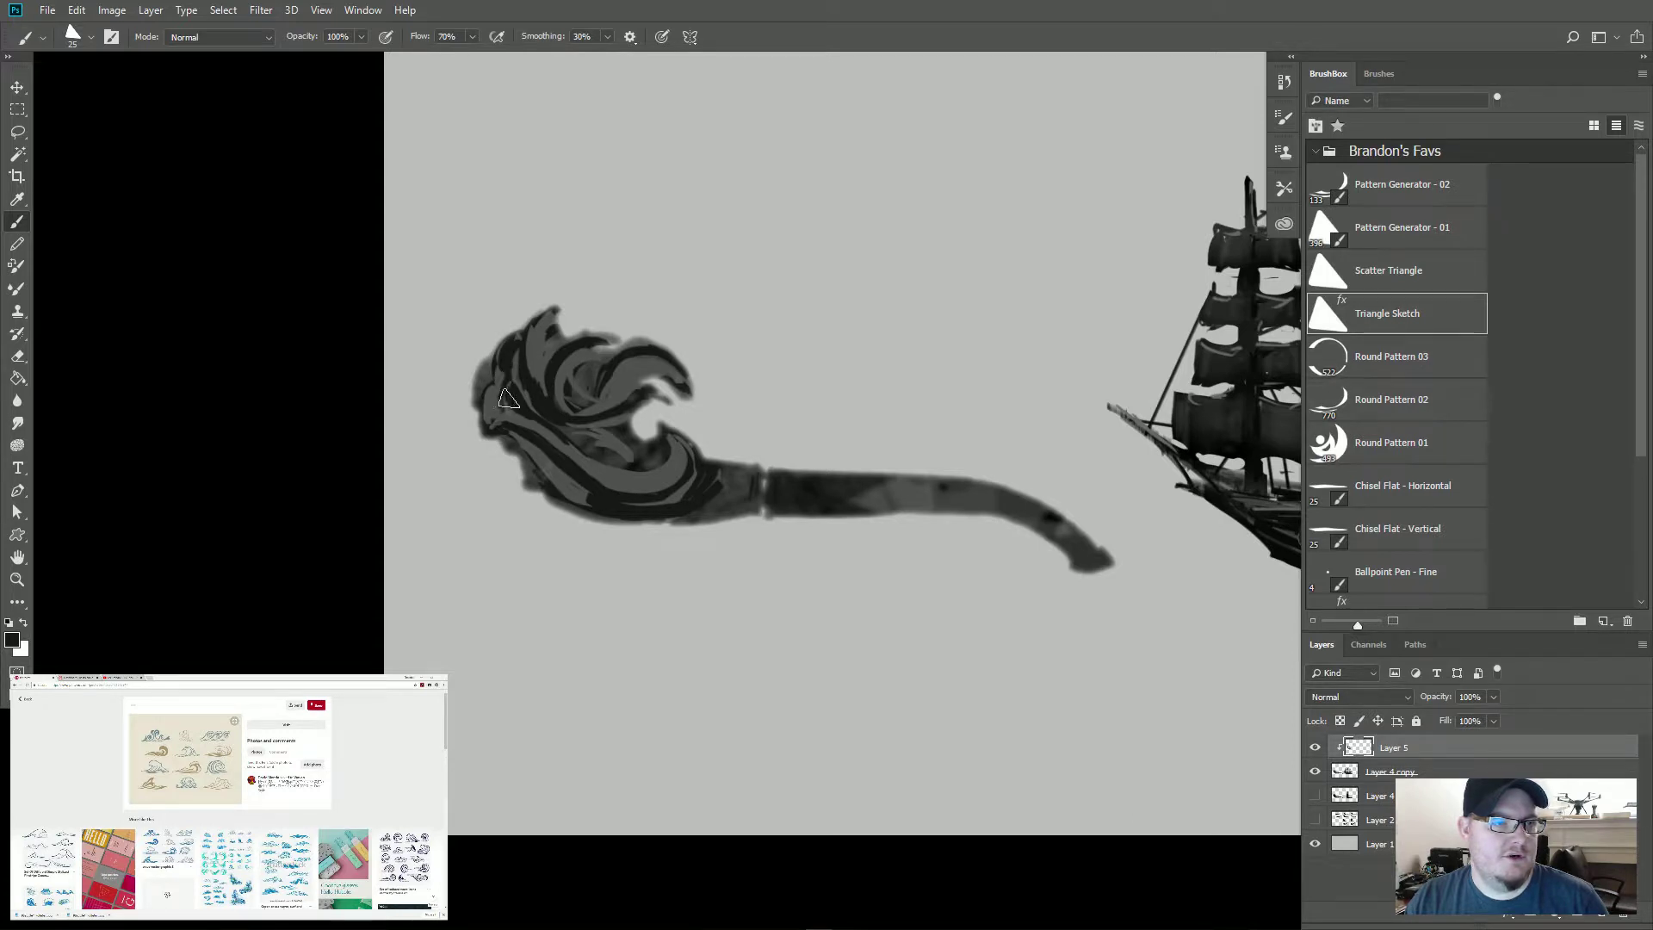
mouse_move(506, 397)
mouse_down()
mouse_move(494, 423)
mouse_move(498, 393)
mouse_up()
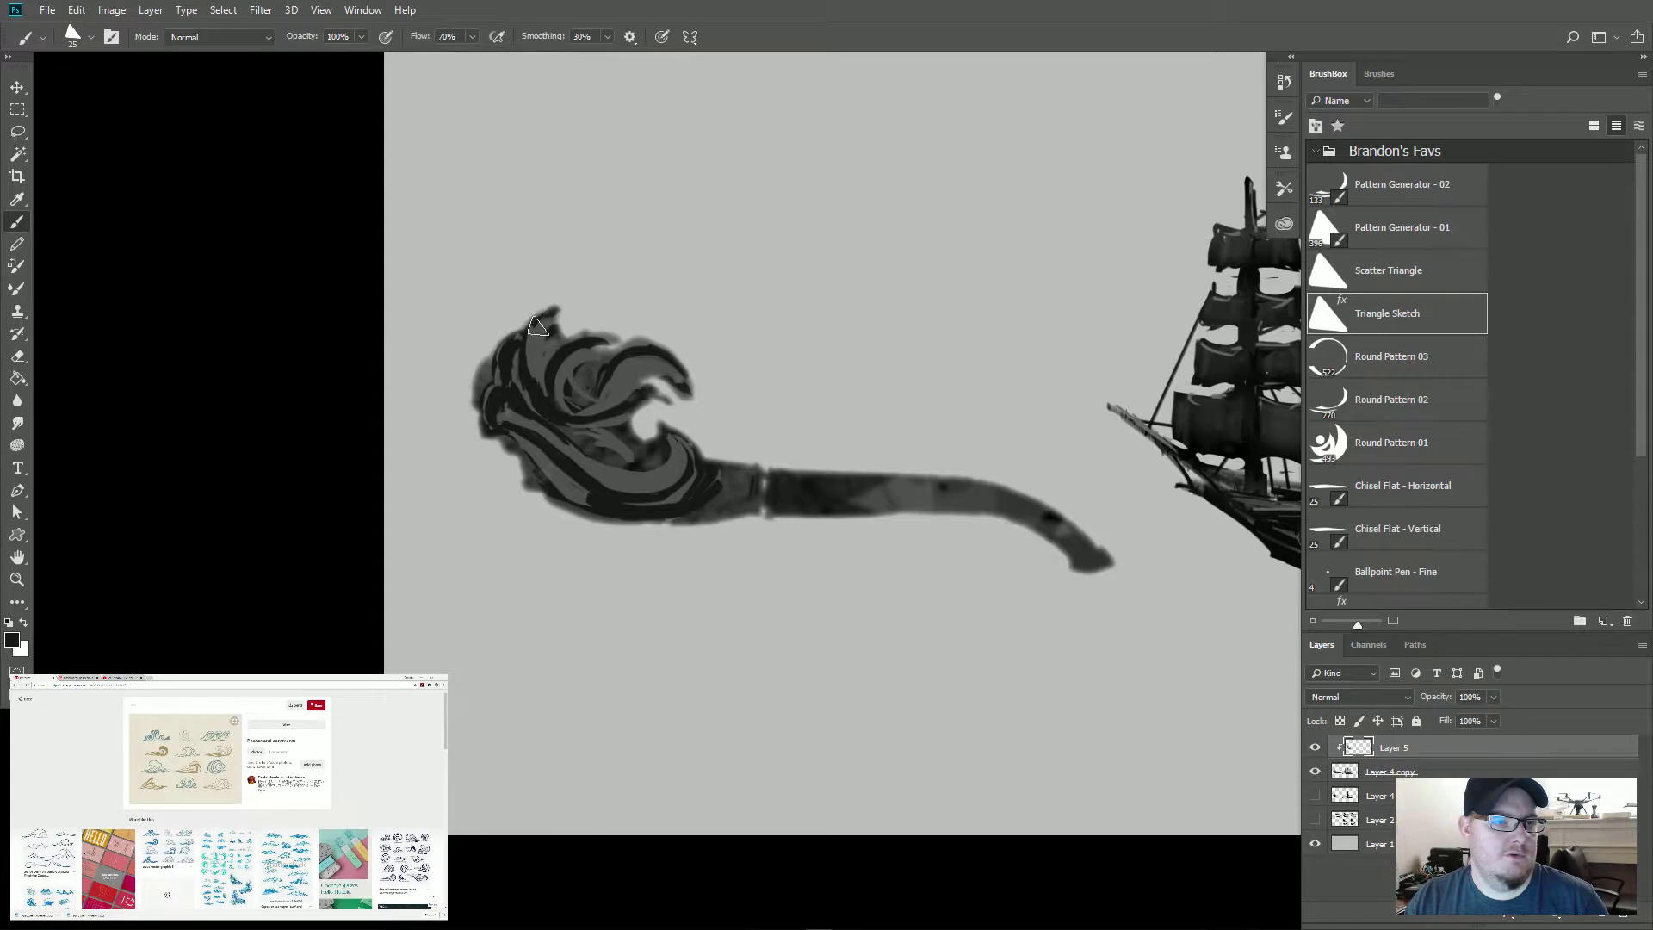
mouse_move(538, 327)
mouse_down()
mouse_move(533, 403)
mouse_move(532, 338)
mouse_move(535, 398)
mouse_move(553, 367)
mouse_up()
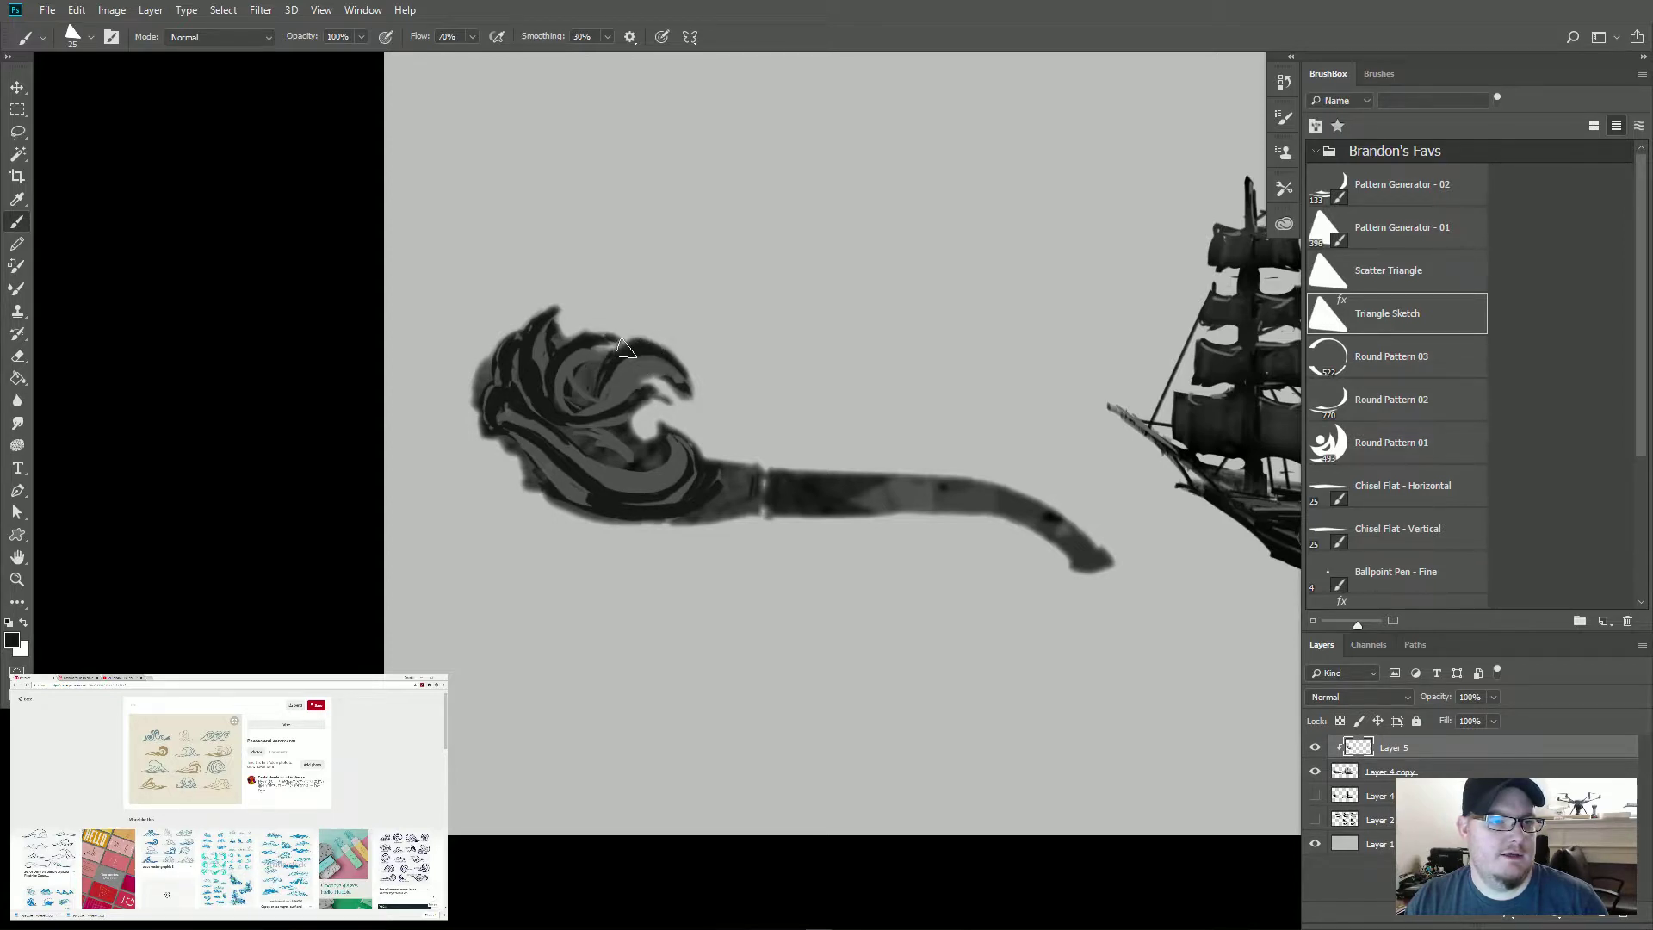
mouse_move(610, 365)
mouse_down()
mouse_move(566, 388)
mouse_move(641, 371)
mouse_move(687, 393)
mouse_up()
Step: Refine the inner swirl and crest of the wave with fine strokes and merge Layer 5 into Layer 4 copy
alt+click(632, 370)
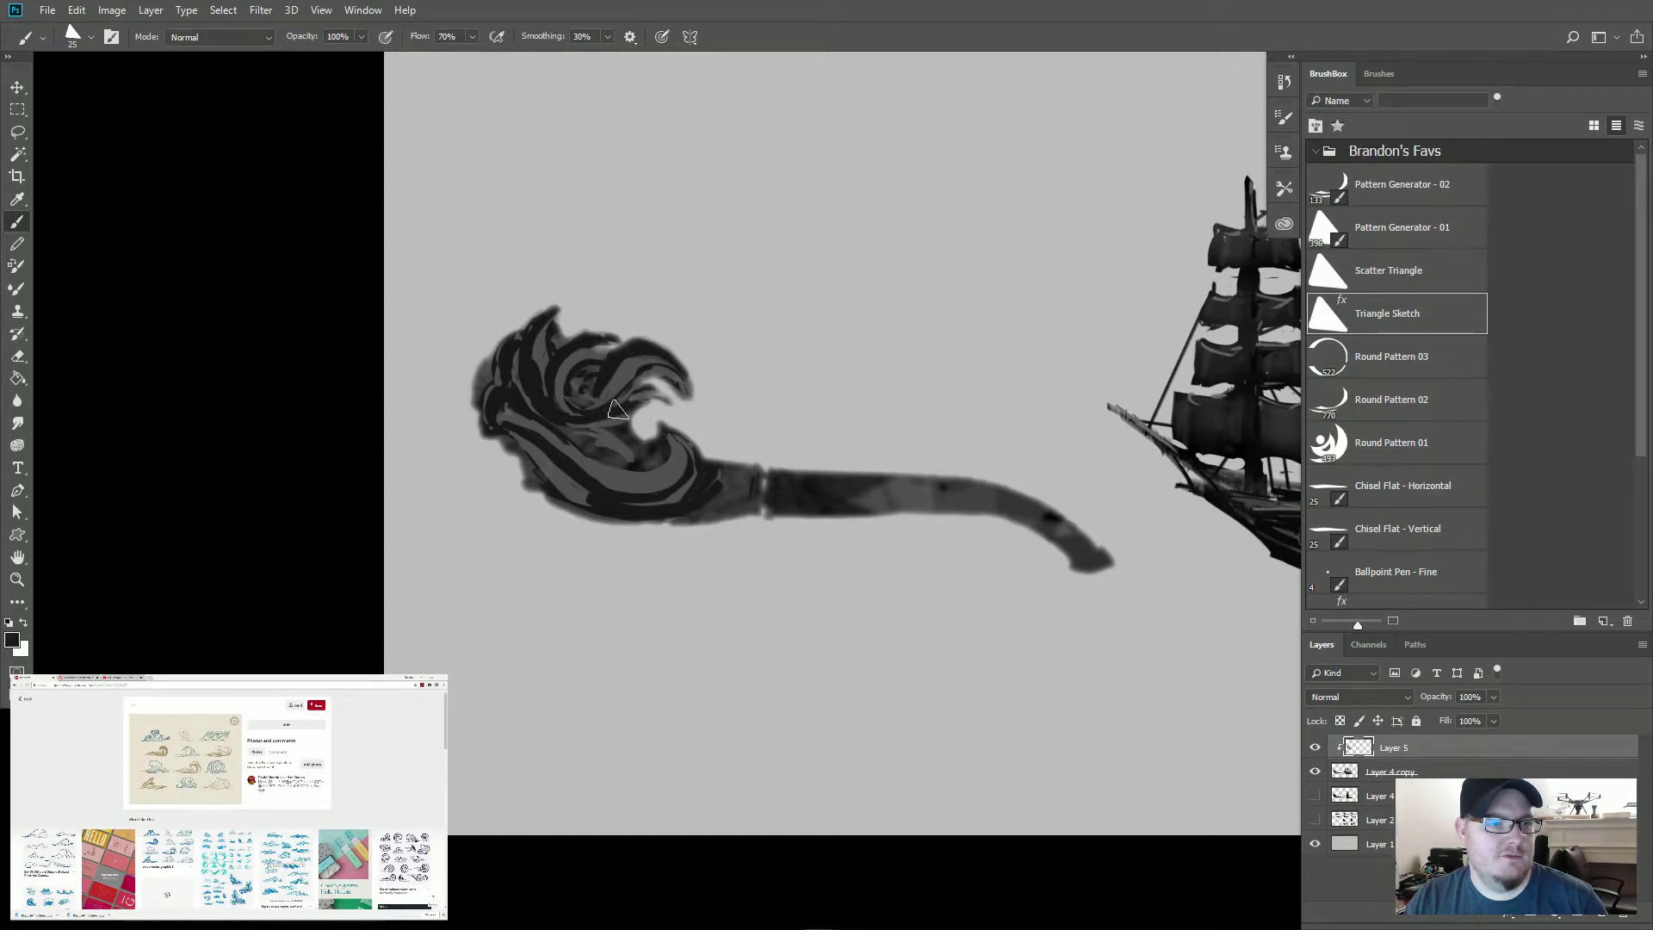
drag(644, 394, 673, 402)
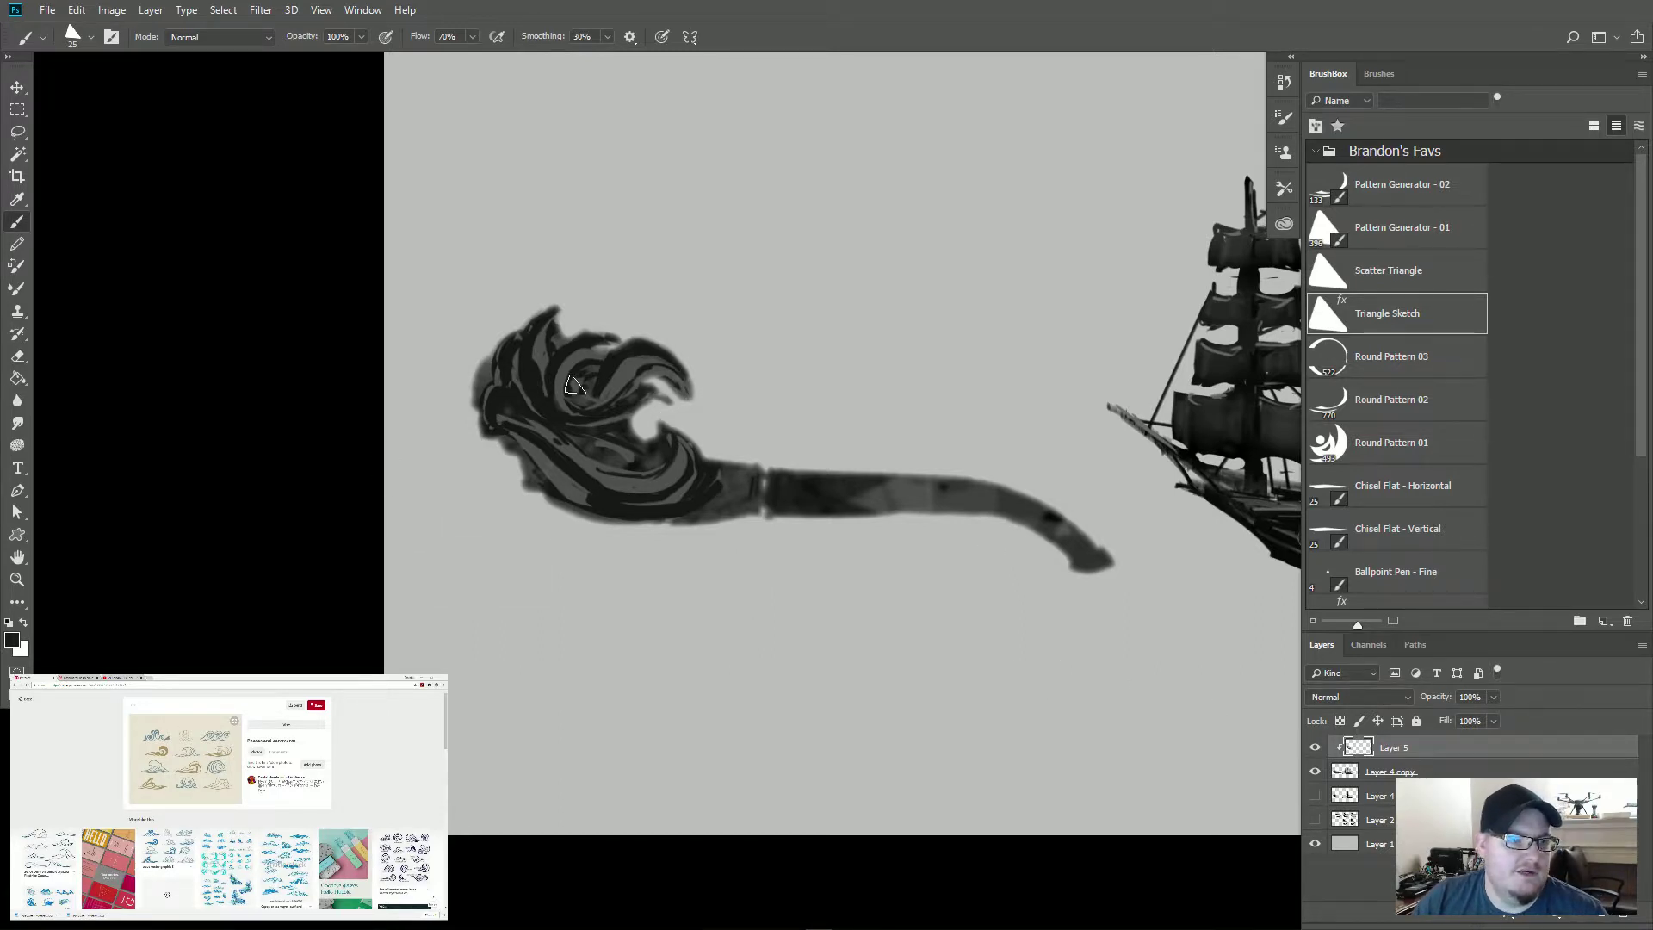
key(ctrl+e)
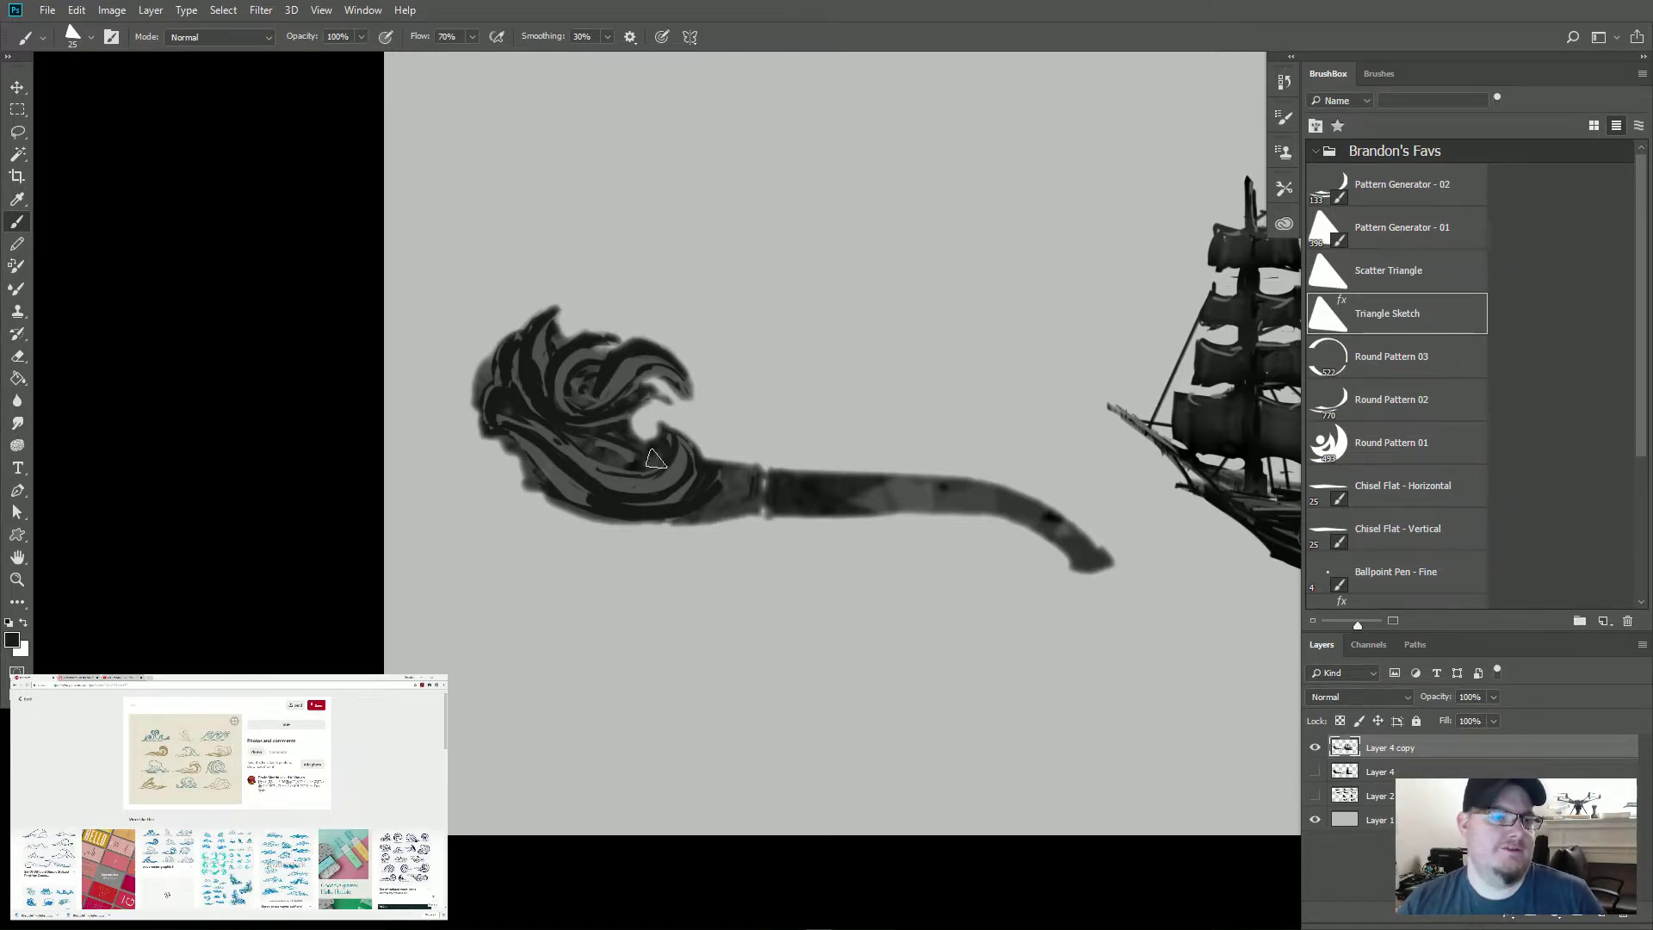
Step: Paint a mid-grey band ending in a small curl at the bowl's lower front, and erase the ragged back edge above it
mouse_move(663, 441)
mouse_down()
mouse_move(622, 474)
mouse_move(653, 463)
mouse_move(564, 443)
mouse_move(603, 469)
mouse_move(499, 412)
mouse_move(470, 437)
mouse_move(509, 471)
mouse_up()
mouse_move(509, 471)
mouse_down()
mouse_move(474, 452)
mouse_move(506, 431)
mouse_up()
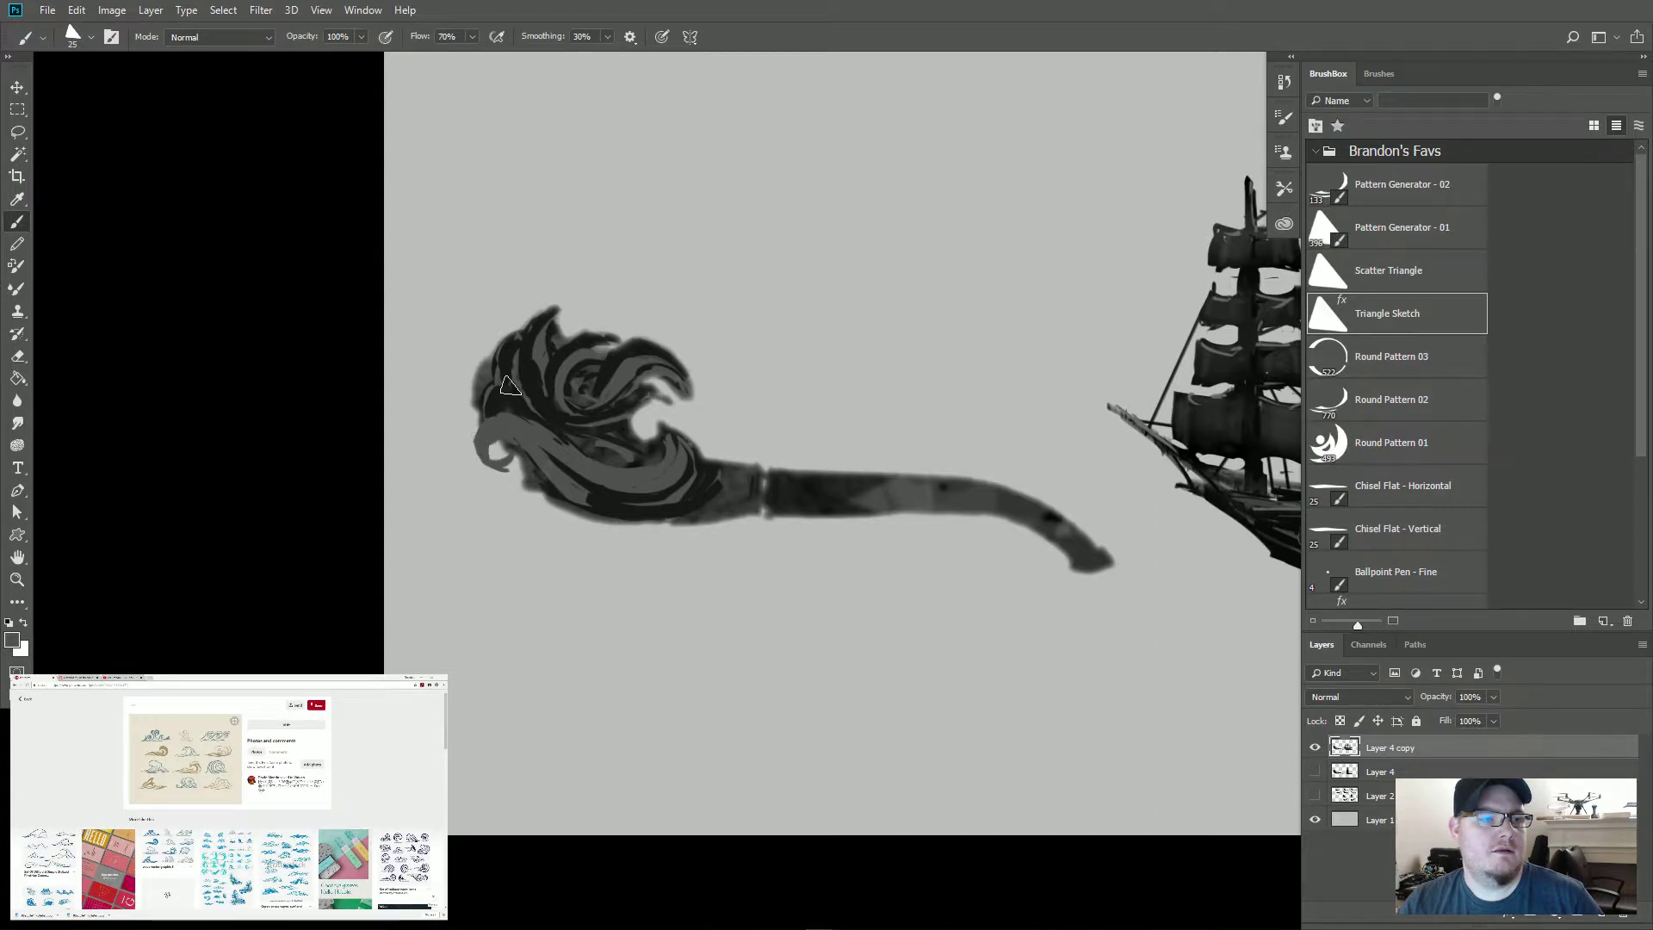
key(e)
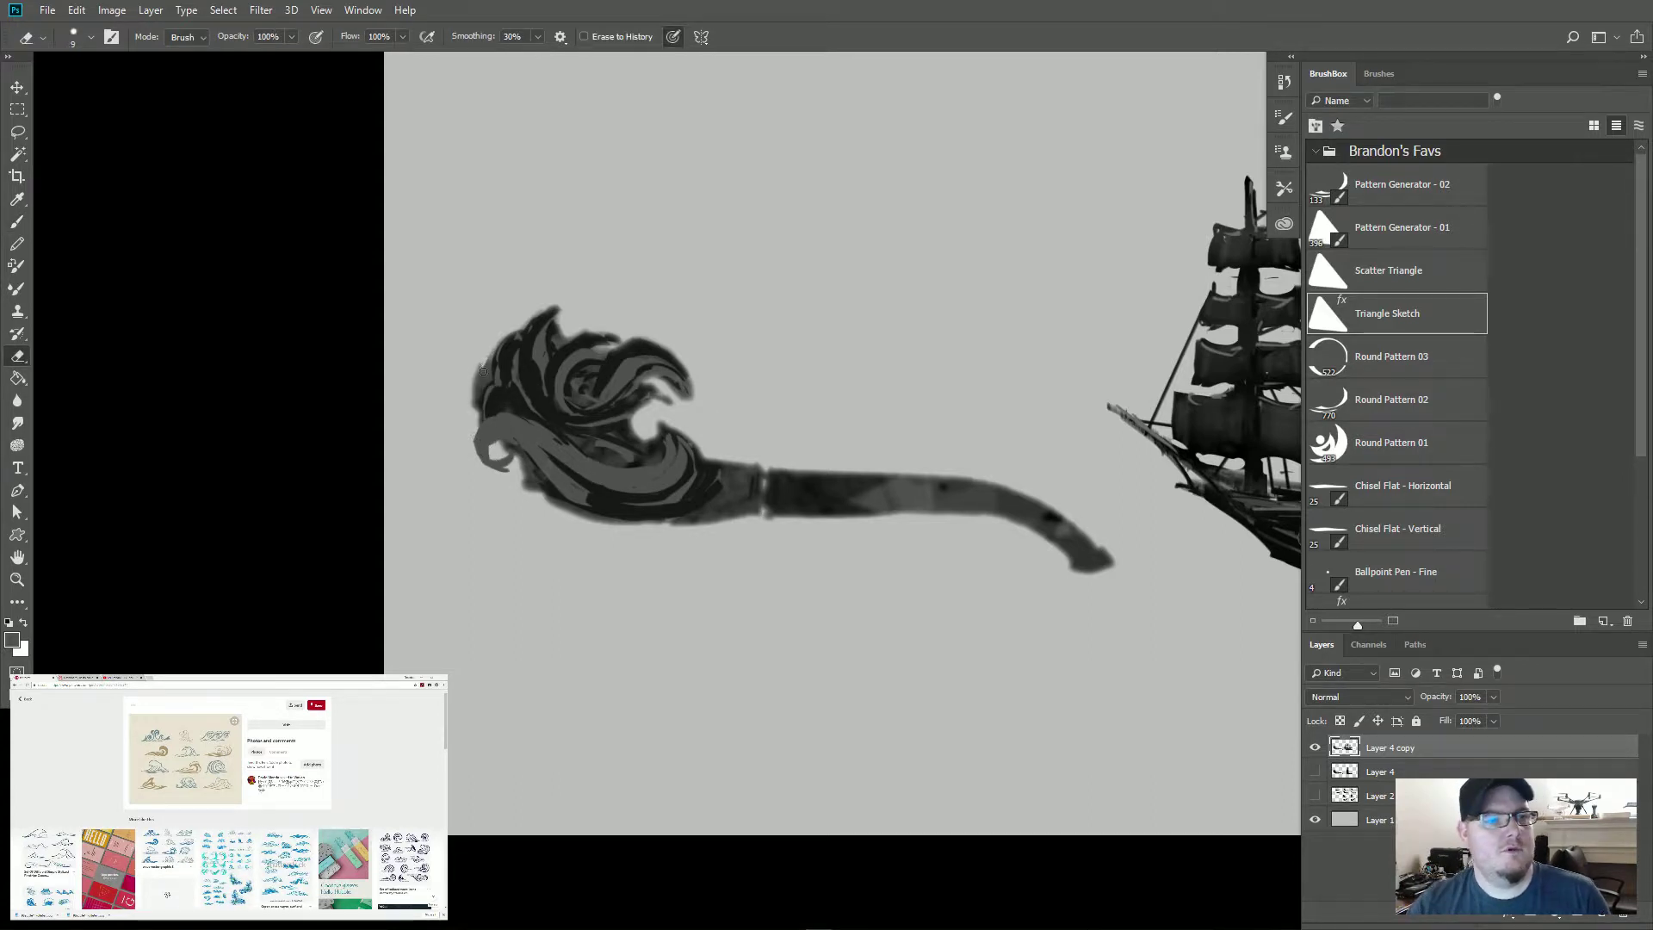
drag(488, 351, 488, 380)
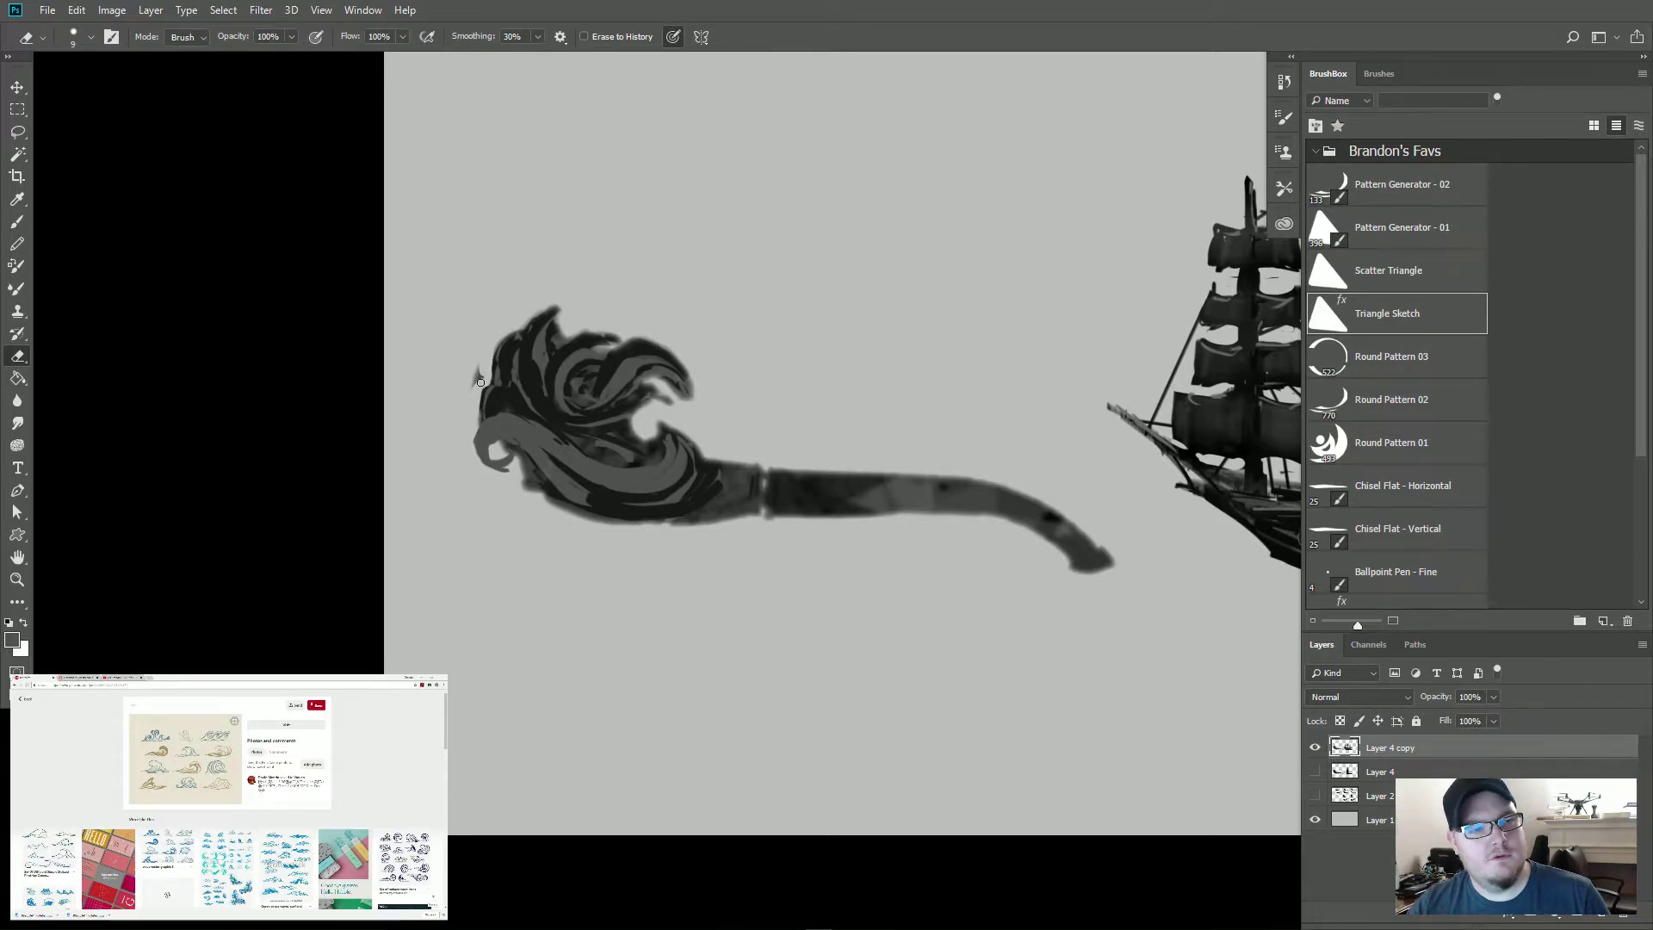
drag(474, 384, 482, 380)
key(b)
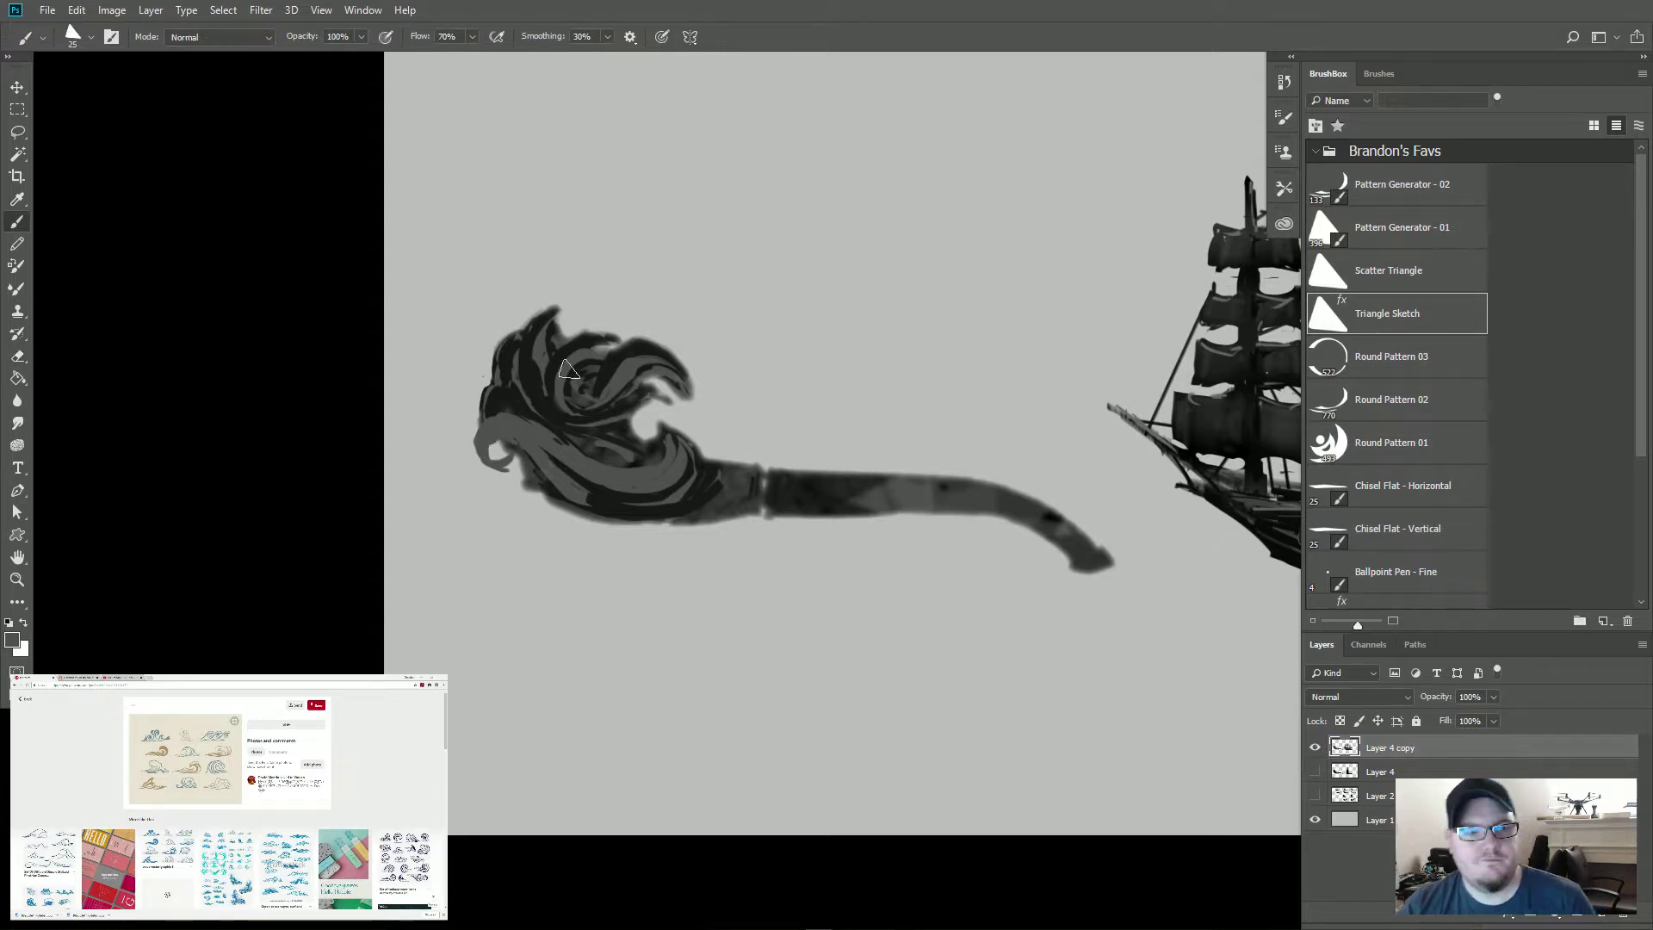
Step: Close the small front curl in mid-grey and erase the excess paint below it along the bowl's underside
drag(486, 439, 504, 470)
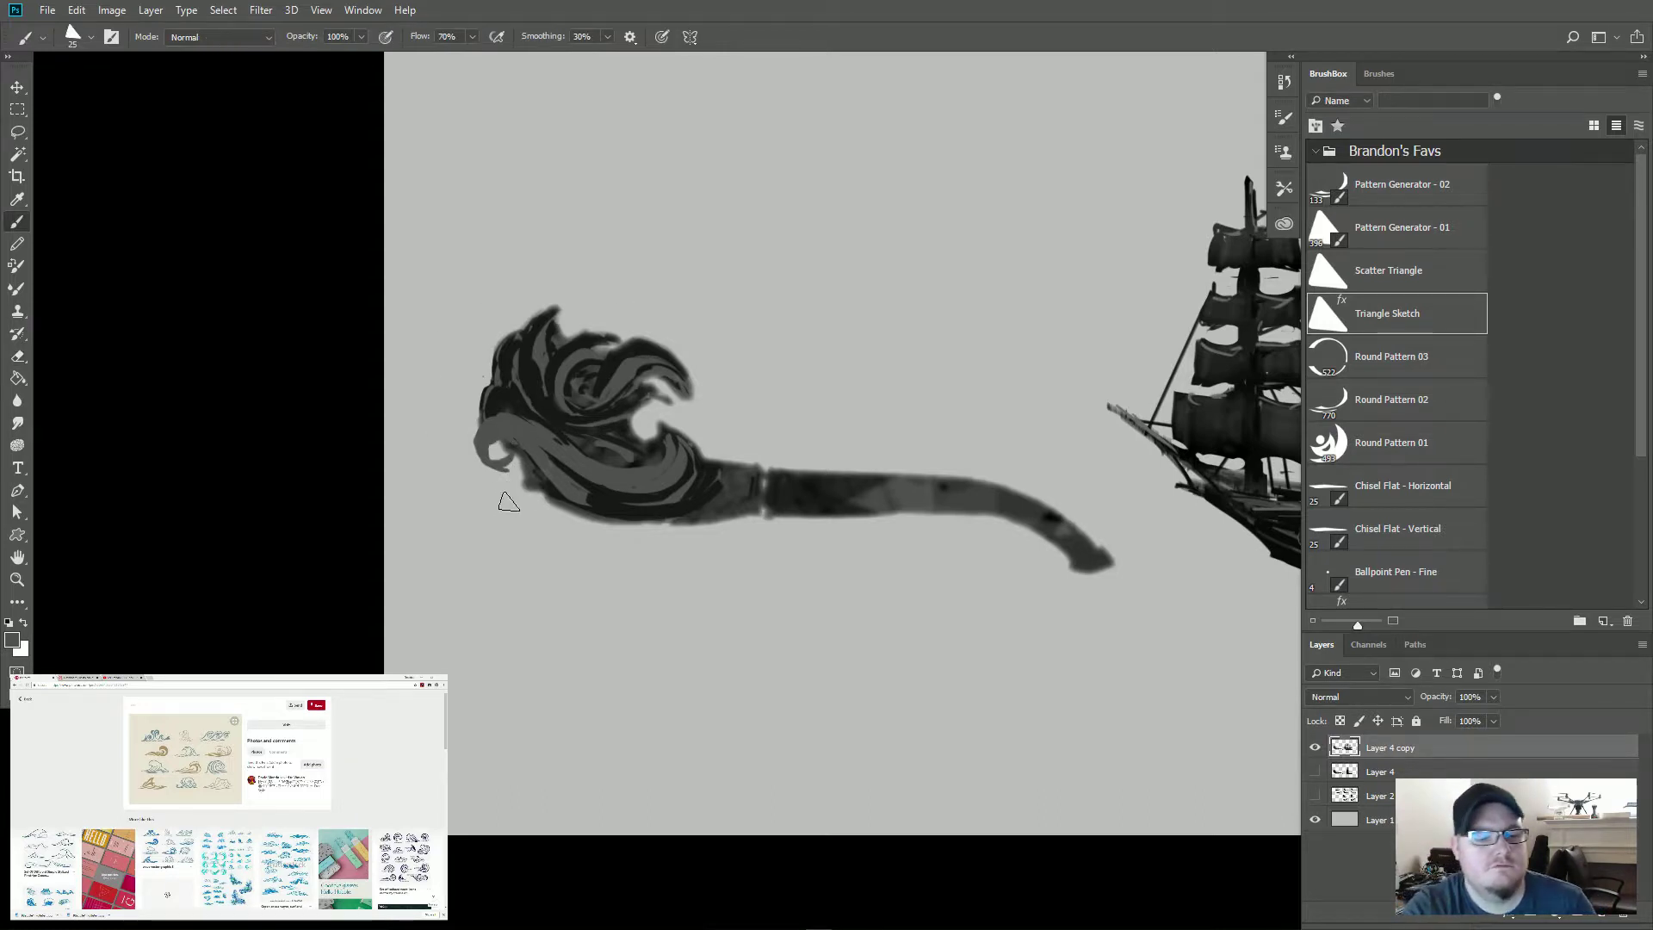
key(e)
drag(498, 471, 508, 475)
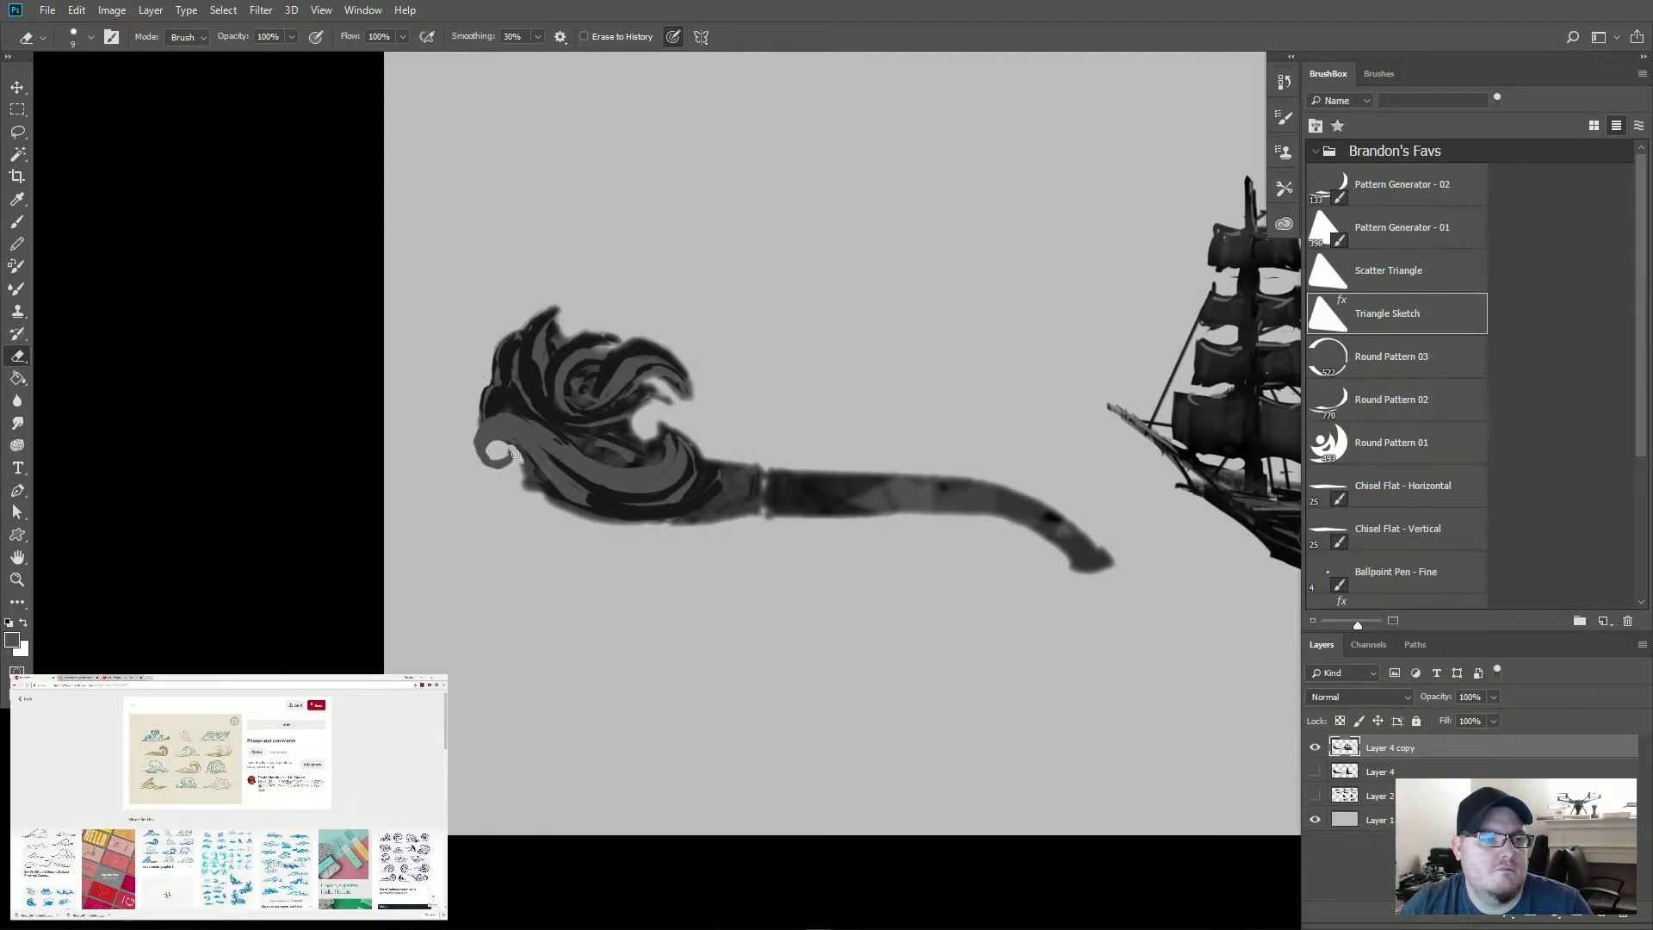
drag(520, 457, 544, 499)
key(b)
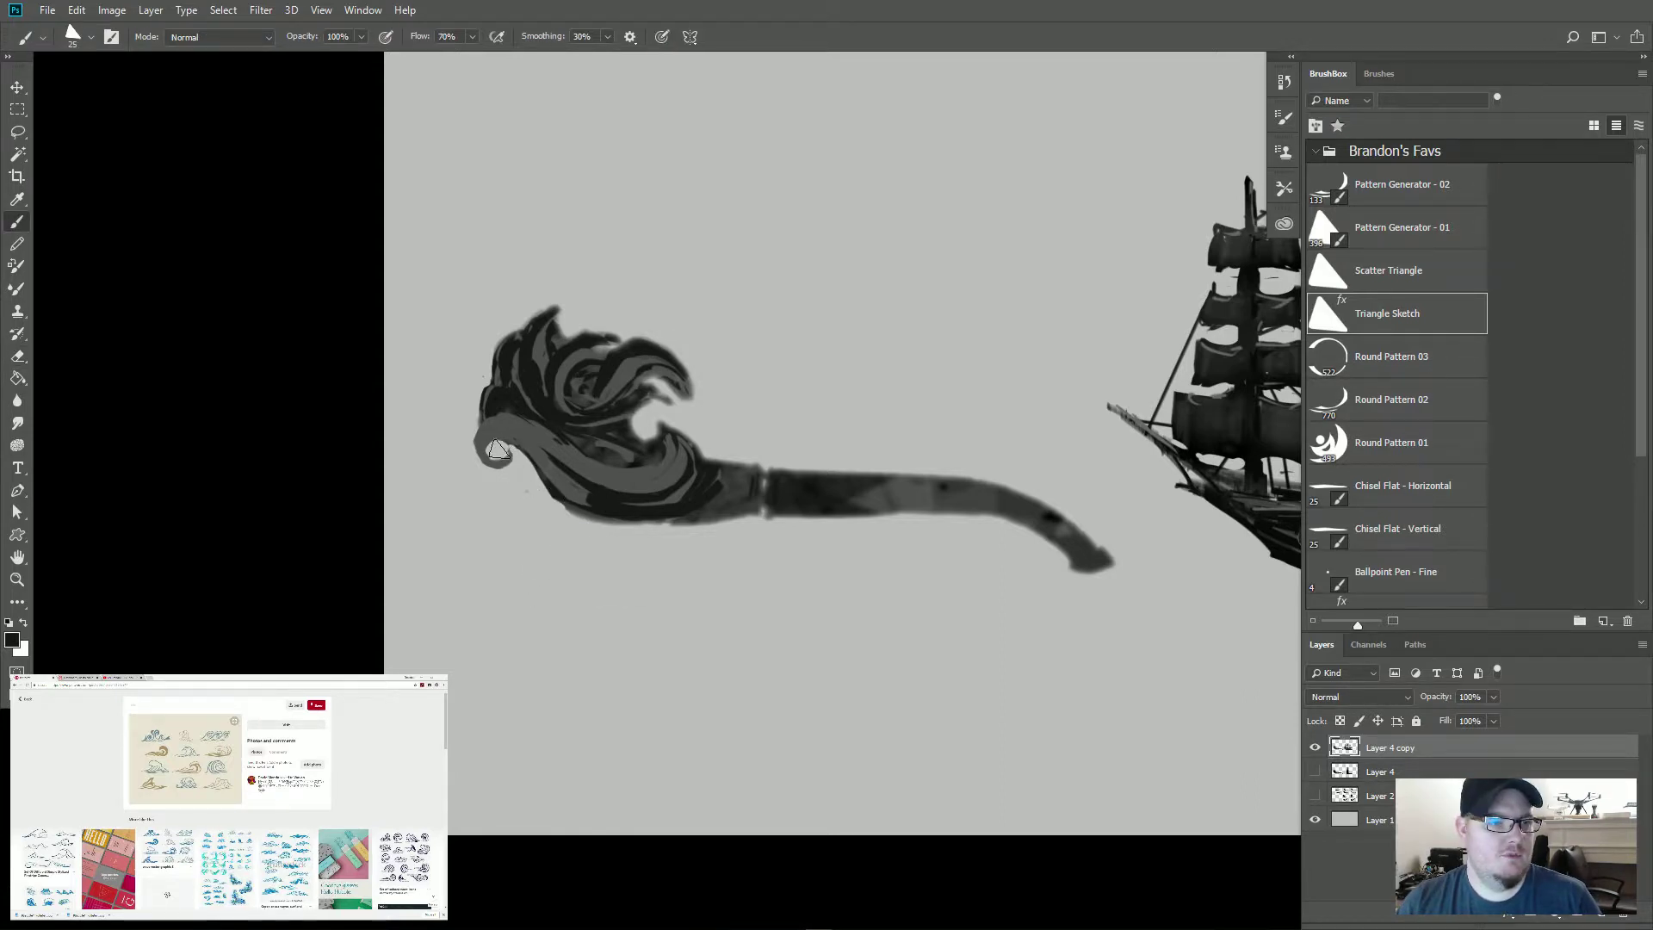
Step: Outline the small curl, lower band and underside in dark grey, and fill the bowl's back with sampled mid-grey
mouse_move(508, 449)
mouse_down()
mouse_move(558, 496)
mouse_move(631, 509)
mouse_move(687, 499)
mouse_move(704, 456)
mouse_move(758, 482)
mouse_up()
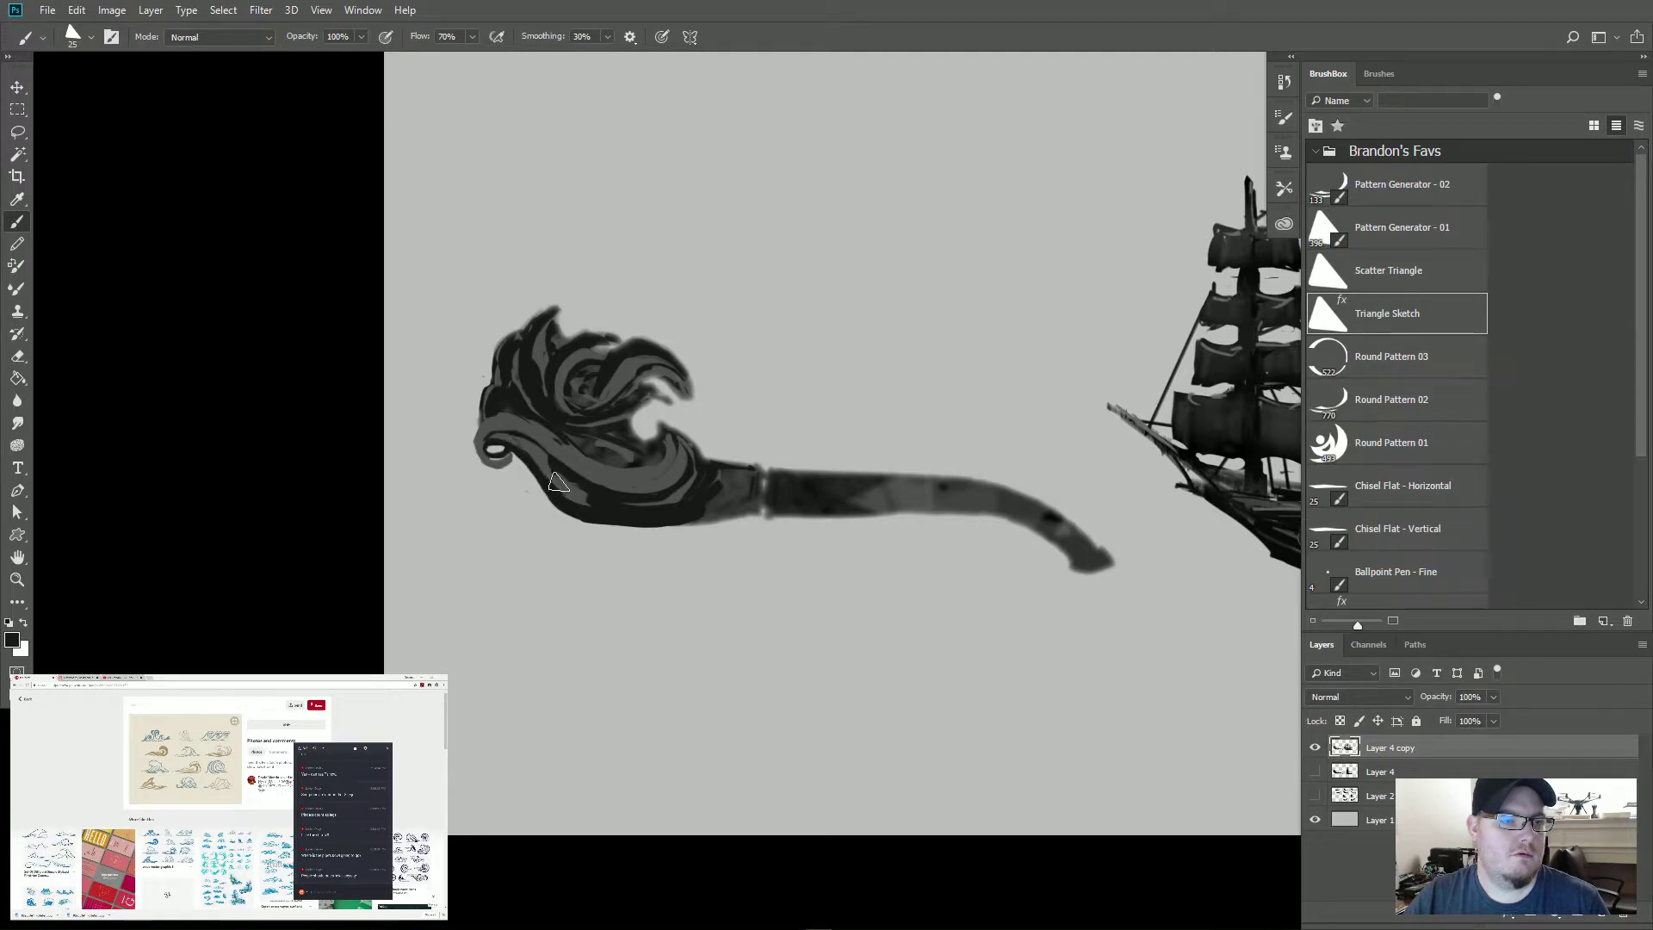
drag(543, 434, 616, 481)
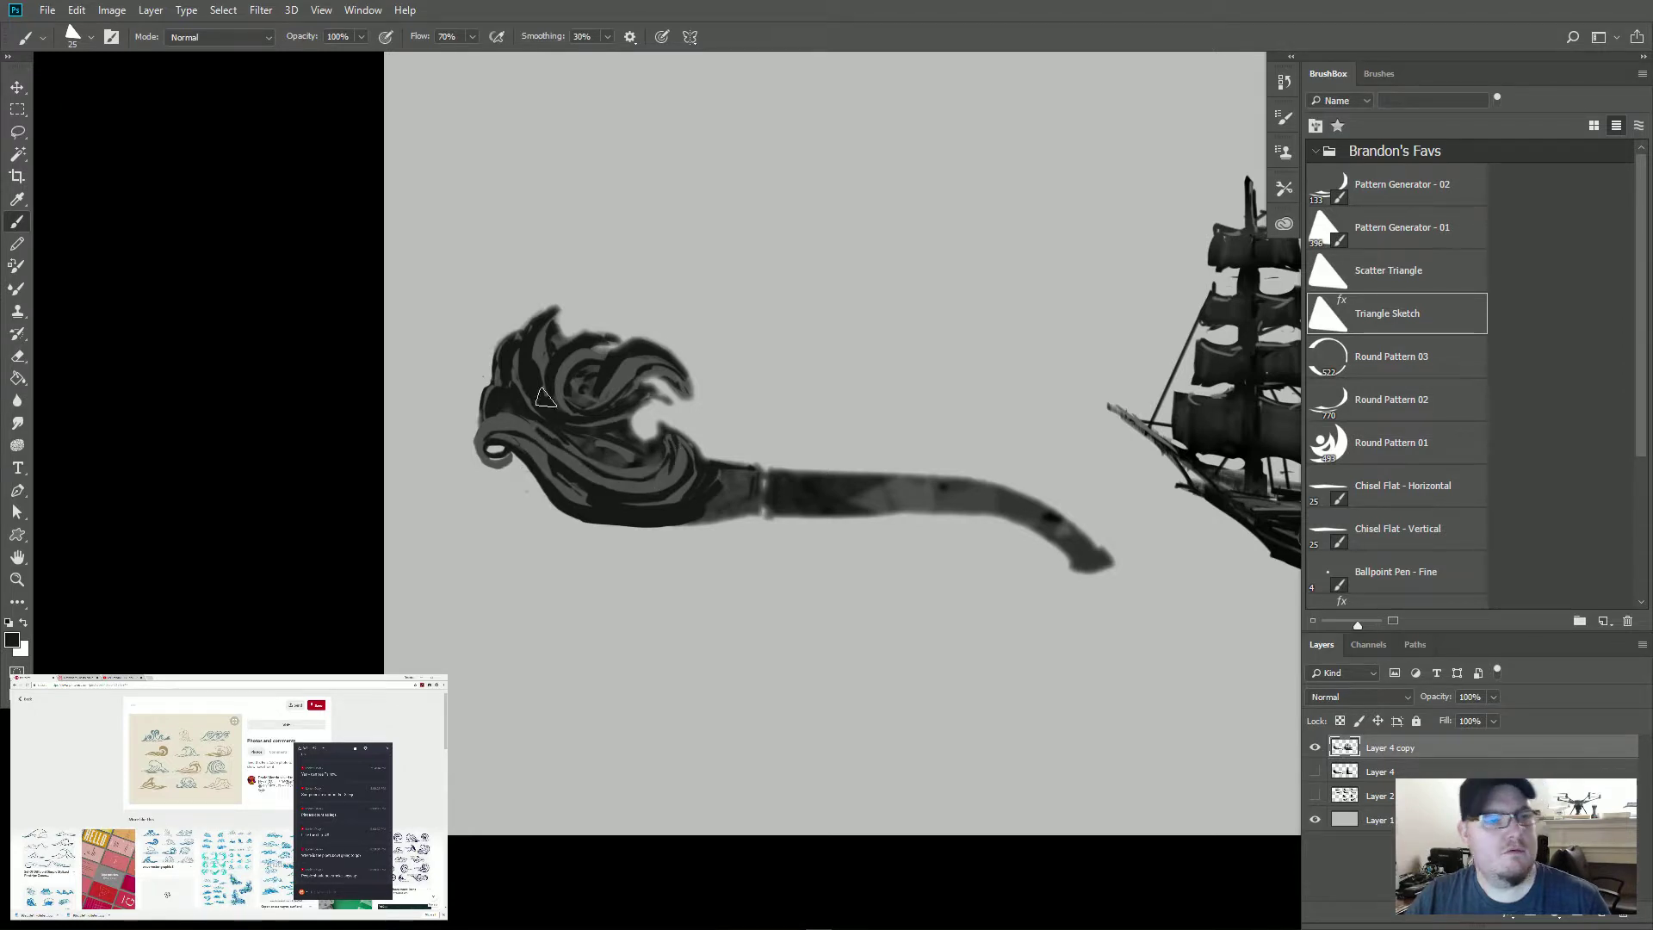
mouse_move(515, 421)
mouse_down()
mouse_move(465, 427)
mouse_move(494, 466)
mouse_up()
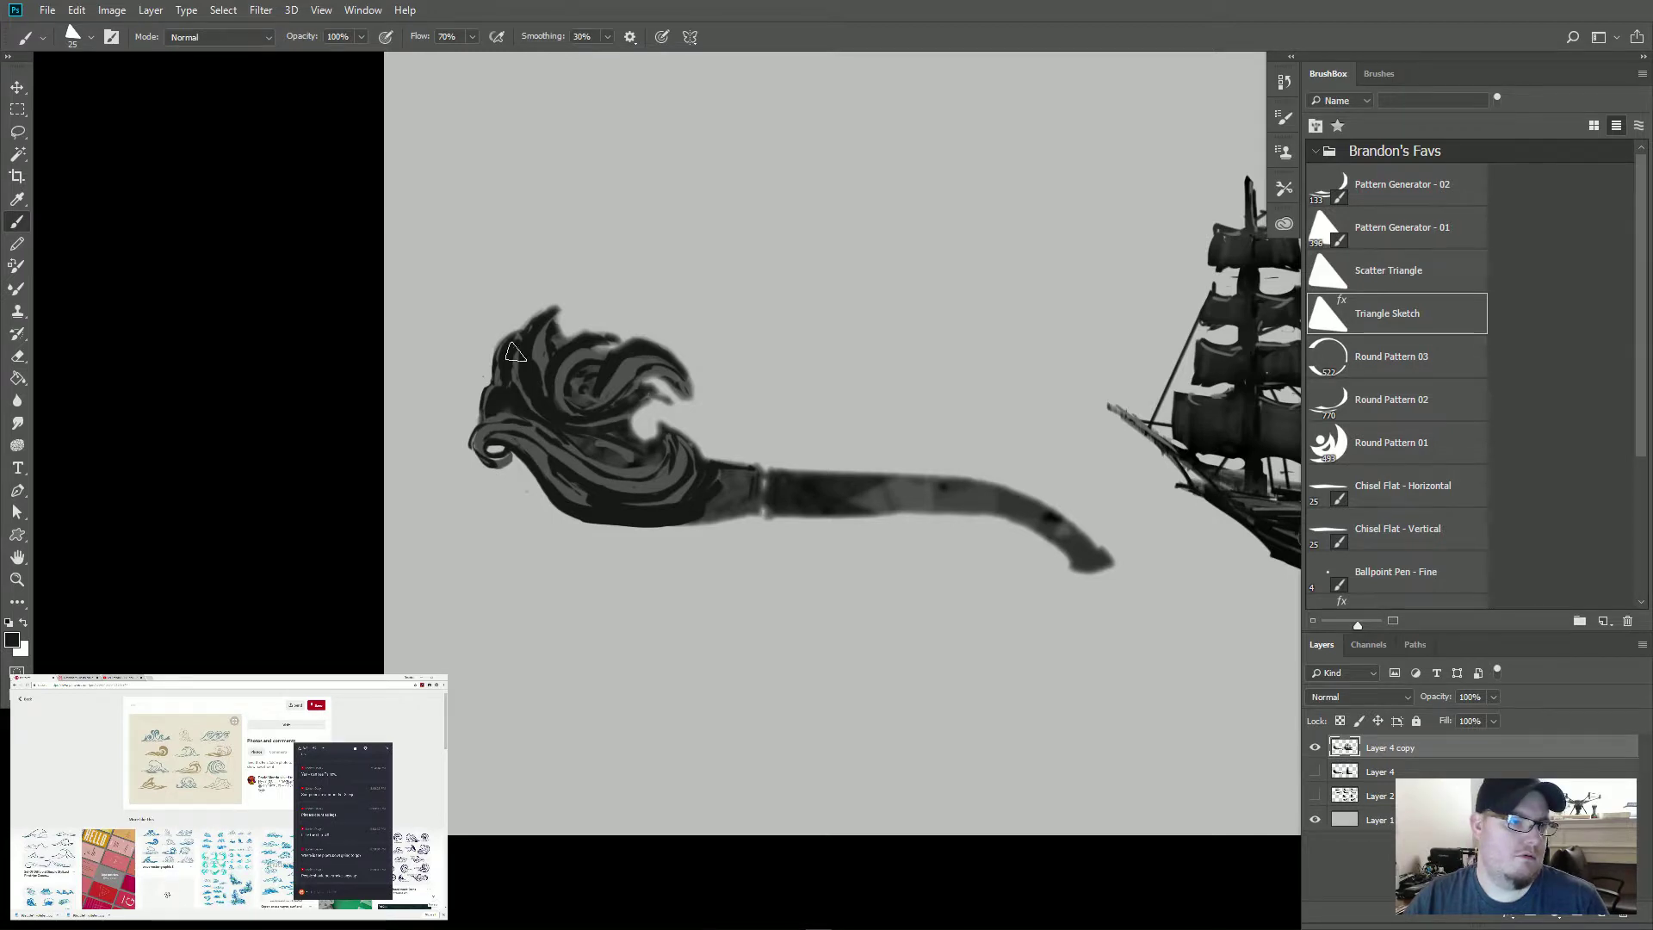
alt+click(631, 375)
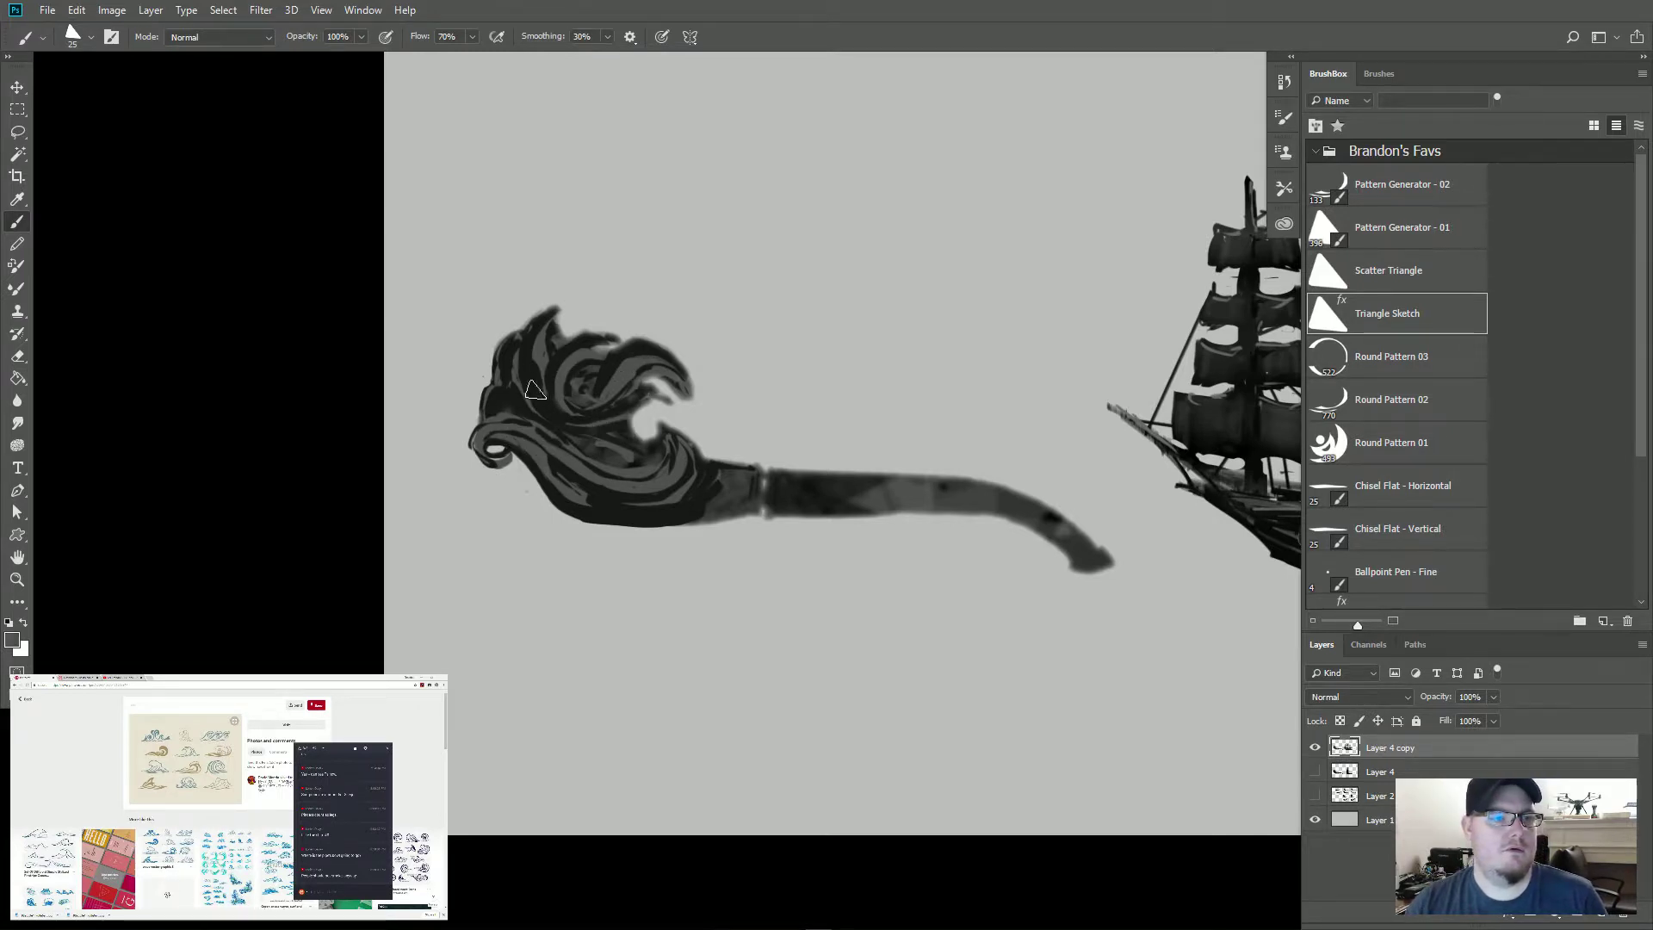
mouse_move(530, 414)
mouse_down()
mouse_move(507, 332)
mouse_move(508, 410)
mouse_up()
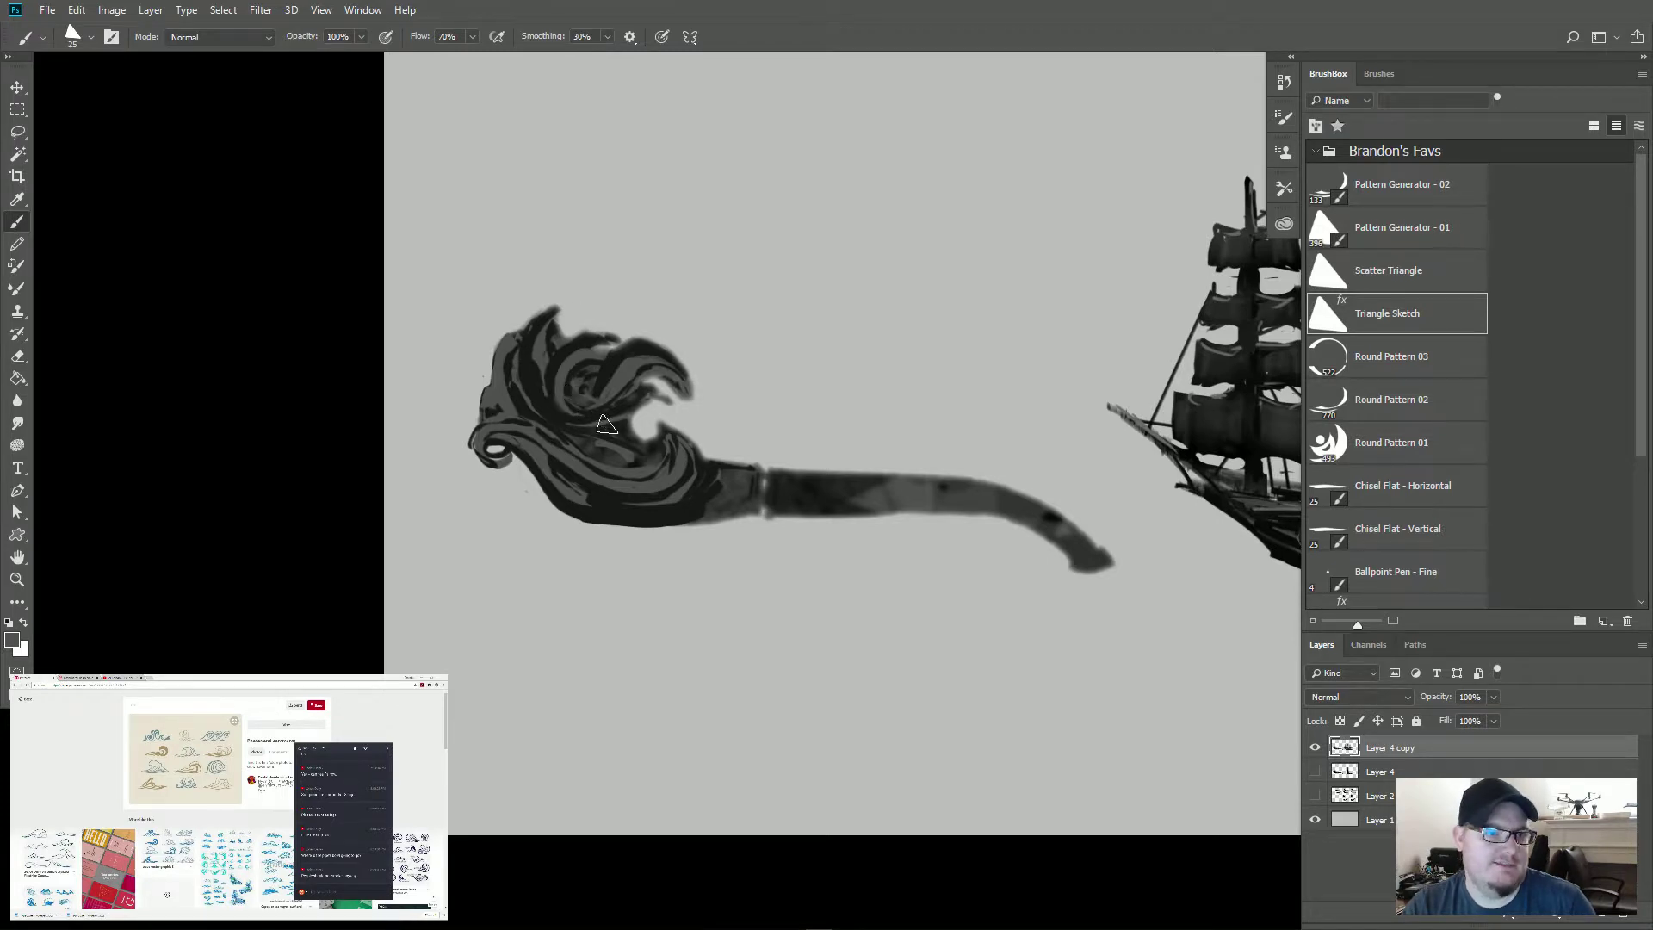
Step: Paint alternating dark and mid-grey vertical rings on the shank between the wave bowl and the stem
mouse_move(725, 470)
mouse_down()
mouse_move(715, 517)
mouse_move(737, 475)
mouse_move(742, 498)
mouse_move(717, 520)
mouse_up()
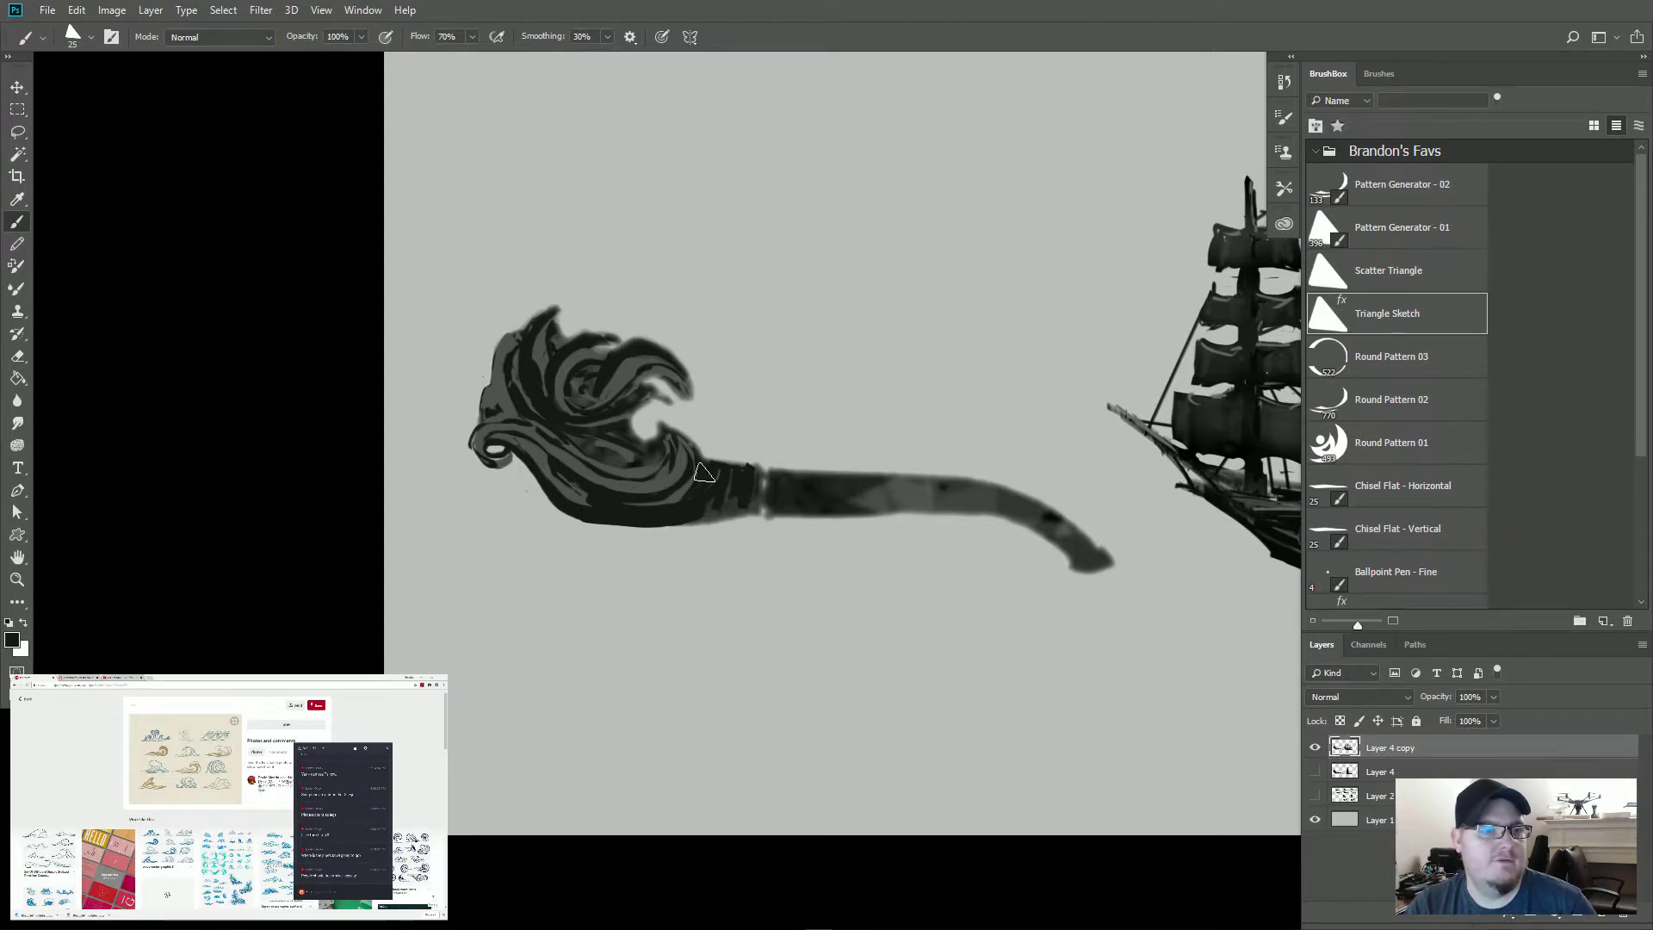
key(alt)
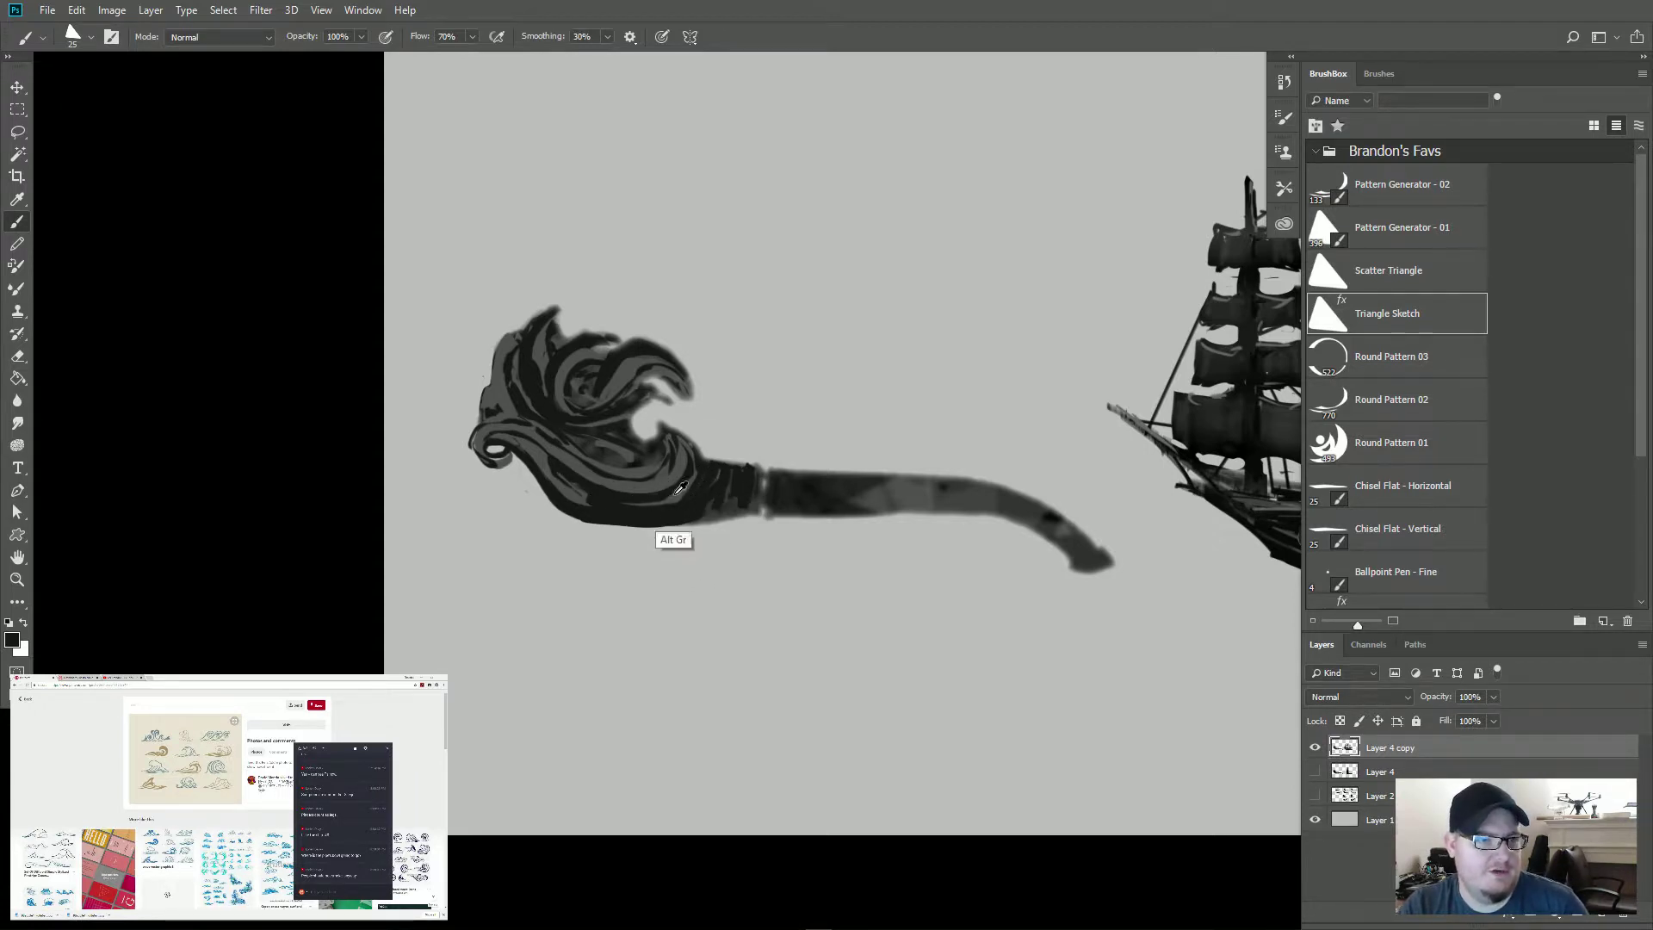
alt+click(680, 488)
mouse_move(715, 466)
mouse_down()
mouse_move(748, 506)
mouse_move(688, 530)
mouse_move(686, 513)
mouse_move(747, 499)
mouse_move(661, 513)
mouse_move(753, 498)
mouse_move(676, 522)
mouse_up()
Step: Darken the wave's inner hollow with sampled dark grey and extend the upper tip into a long curved point
alt+click(674, 517)
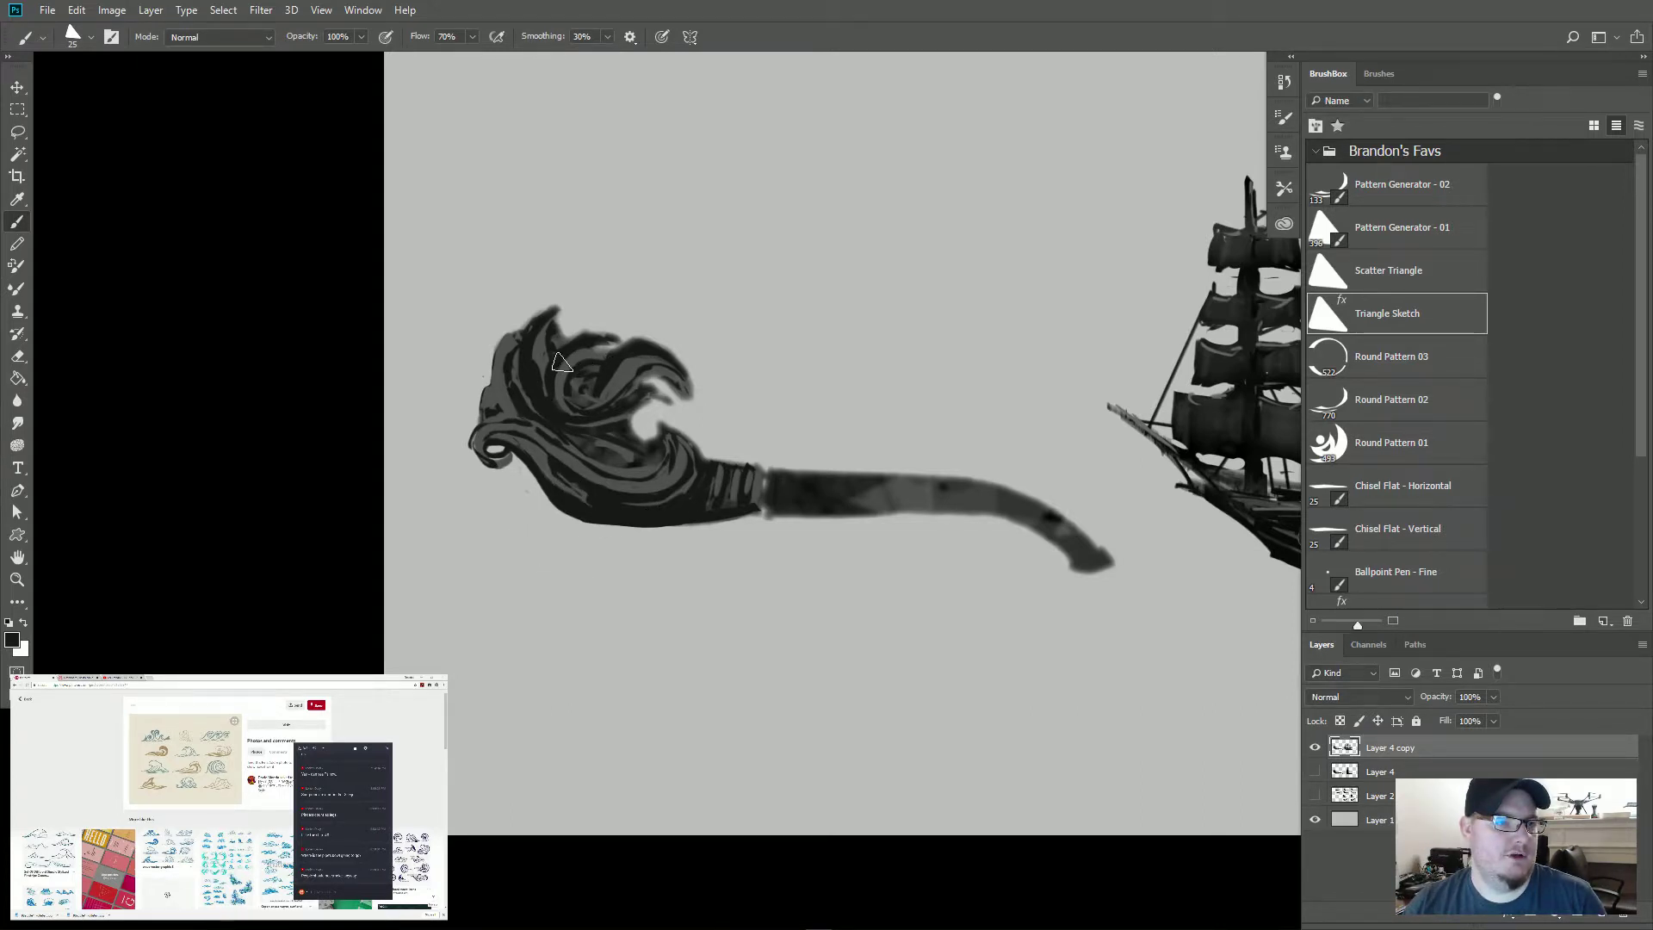
mouse_move(551, 402)
mouse_down()
mouse_move(612, 455)
mouse_move(646, 433)
mouse_up()
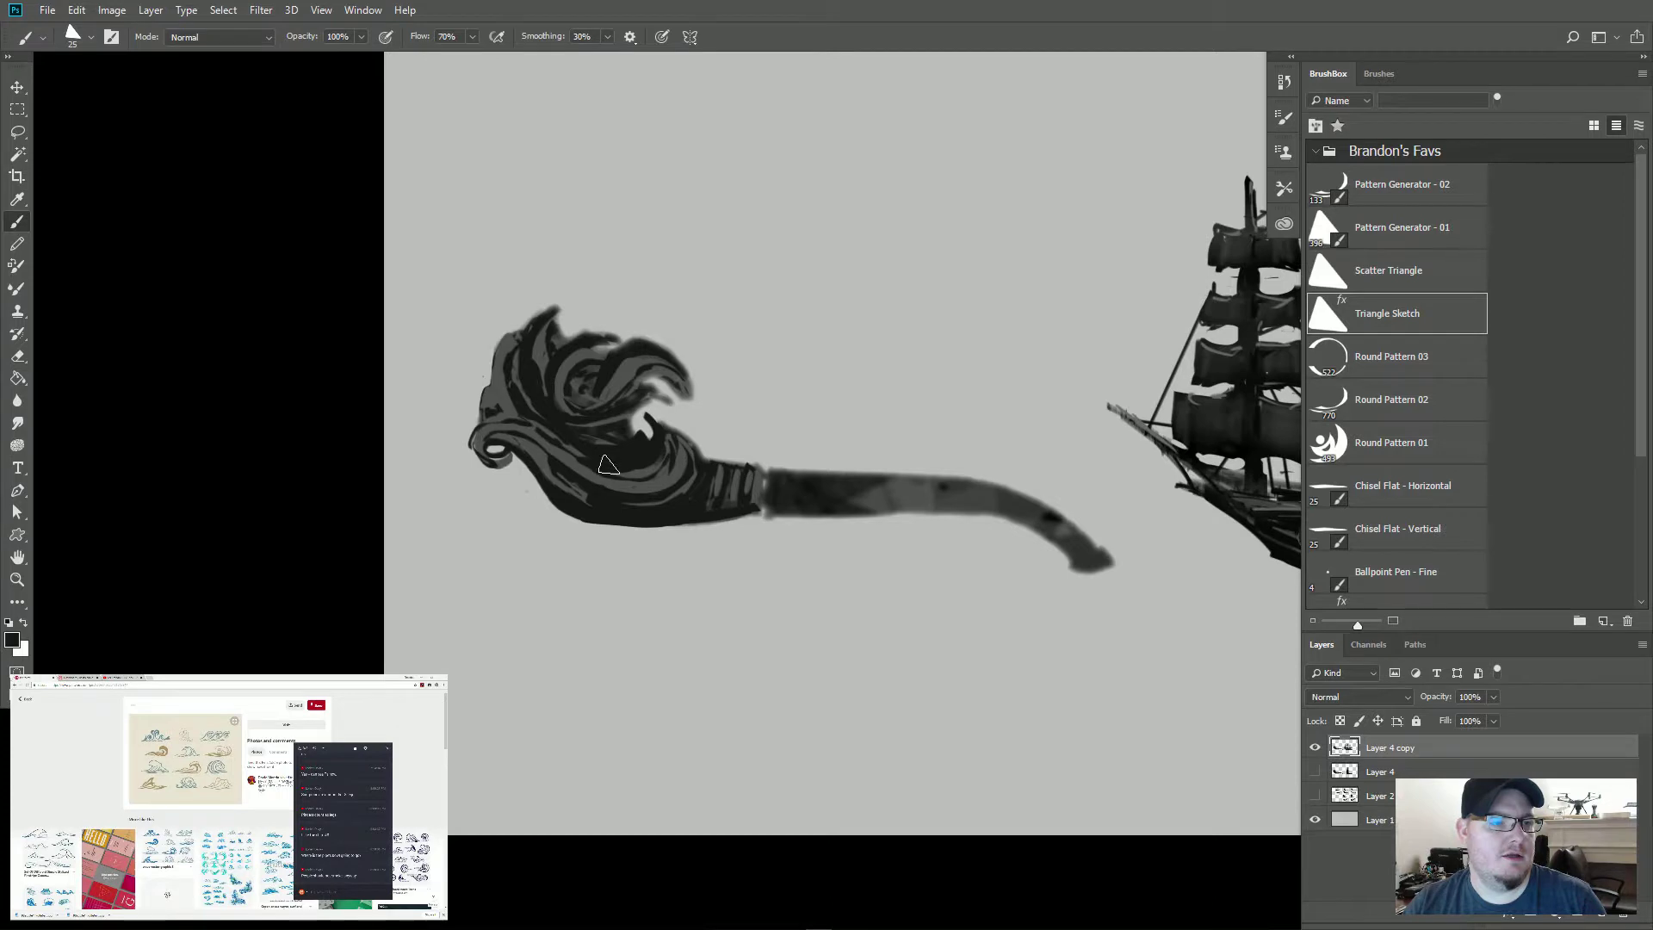
mouse_move(522, 410)
mouse_down()
mouse_move(563, 290)
mouse_move(584, 291)
mouse_move(553, 290)
mouse_move(521, 340)
mouse_up()
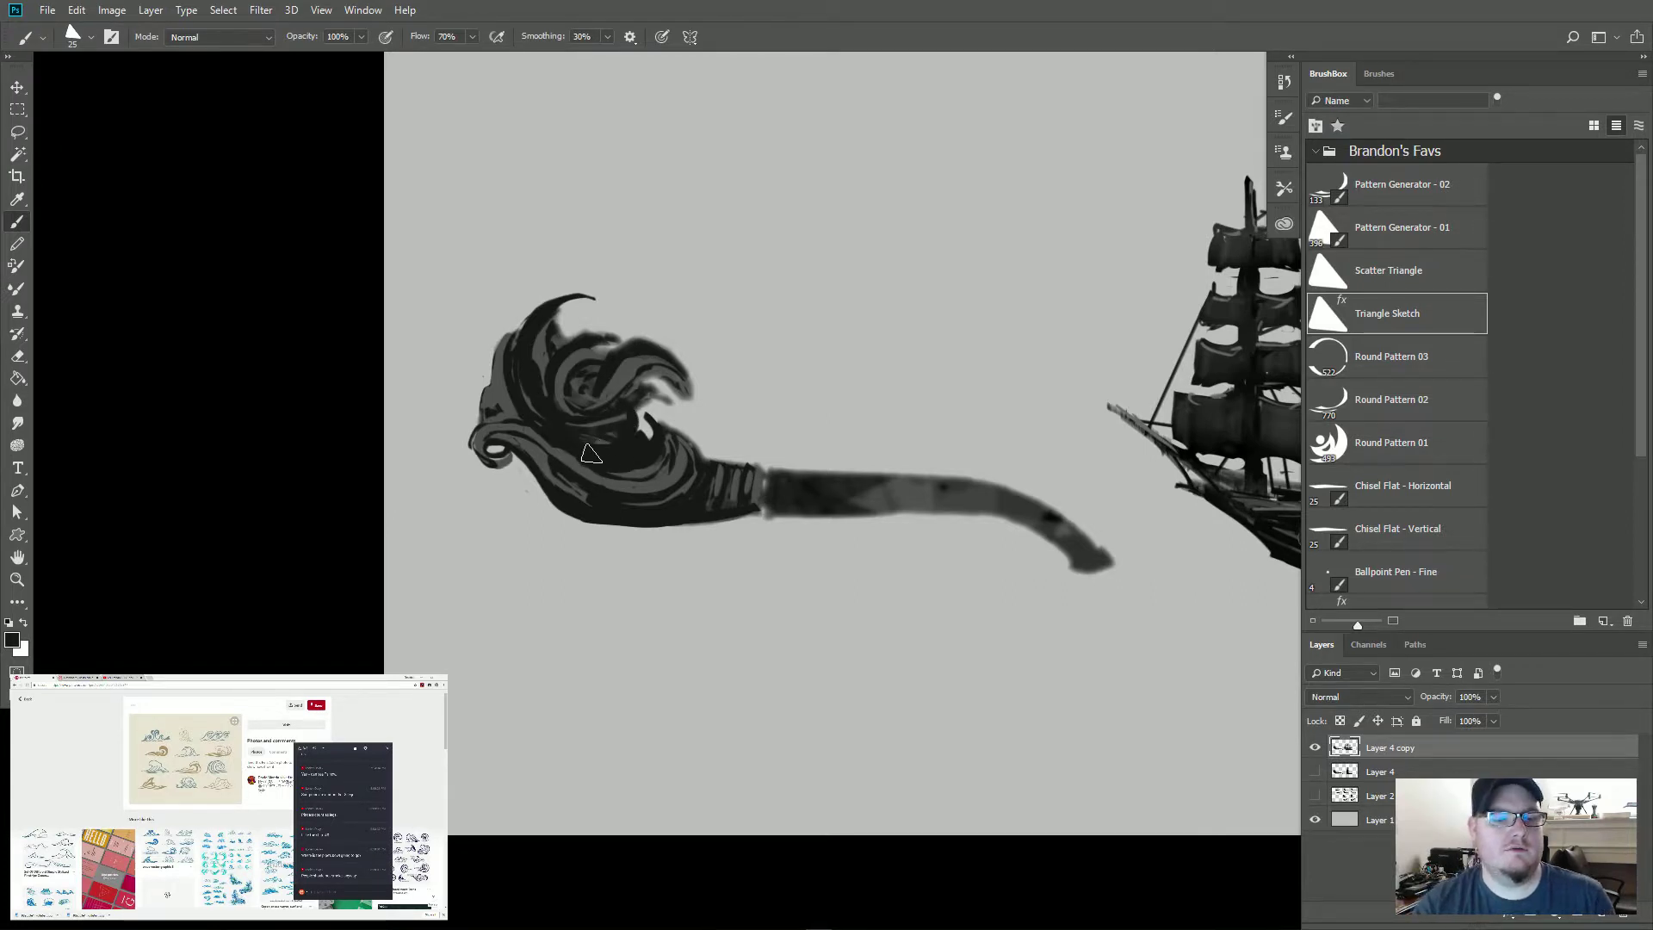
Step: Erase a rounded opening through the middle of the swirl, enlarging the eraser to 40, to separate the two crests
key(e)
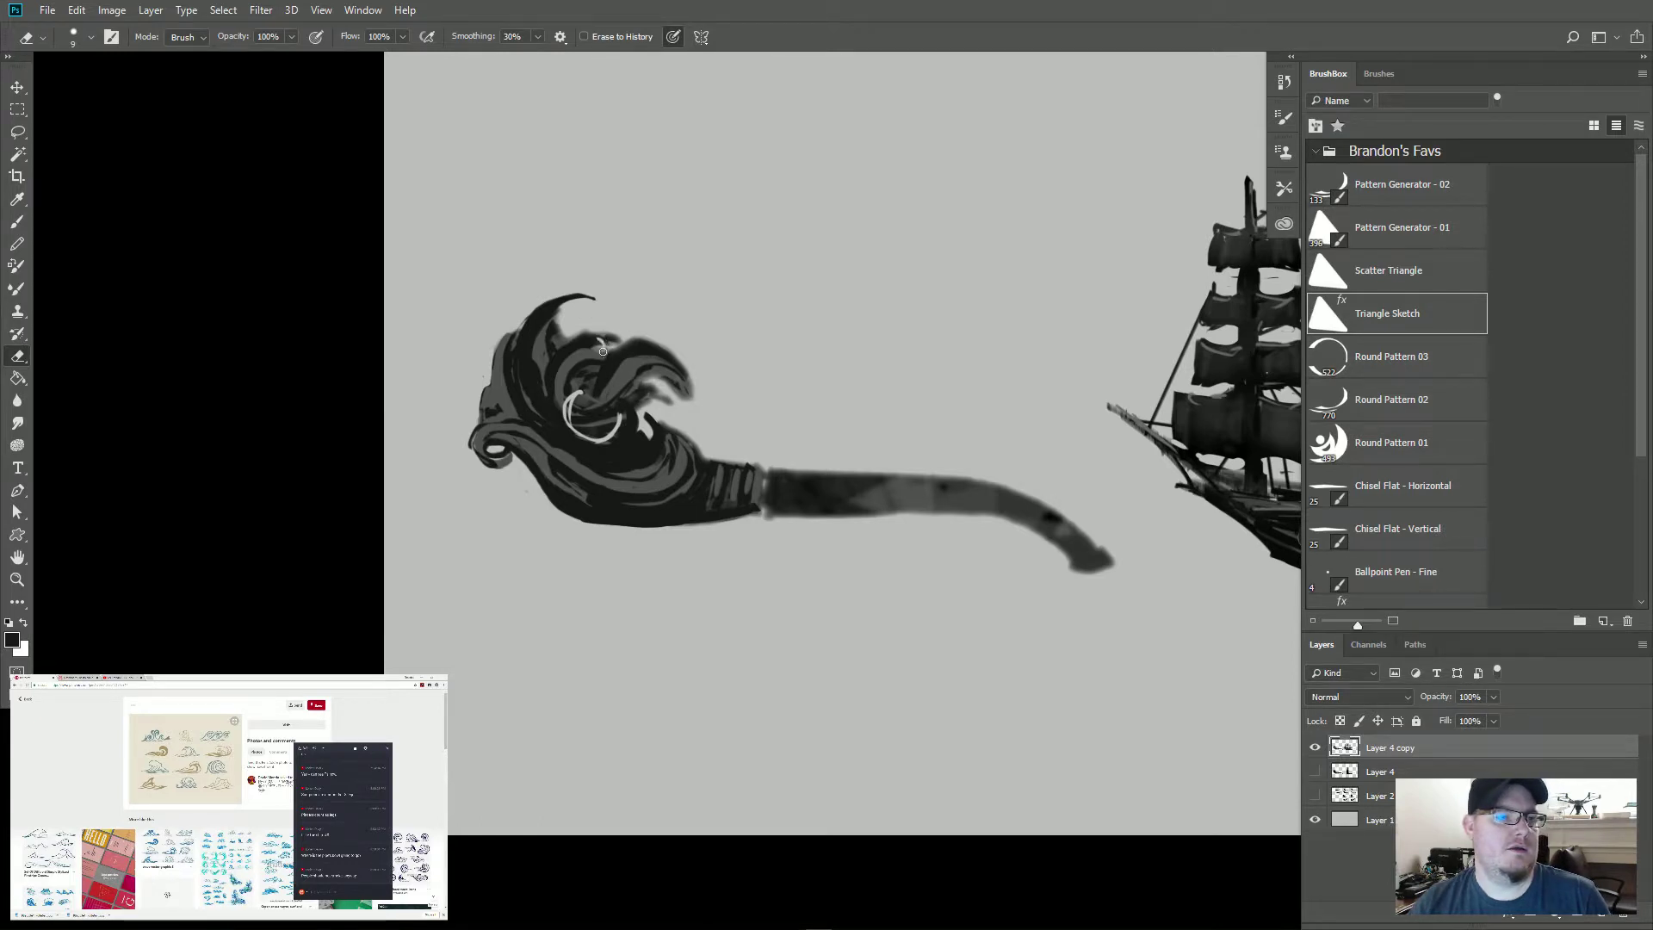
drag(600, 339, 599, 373)
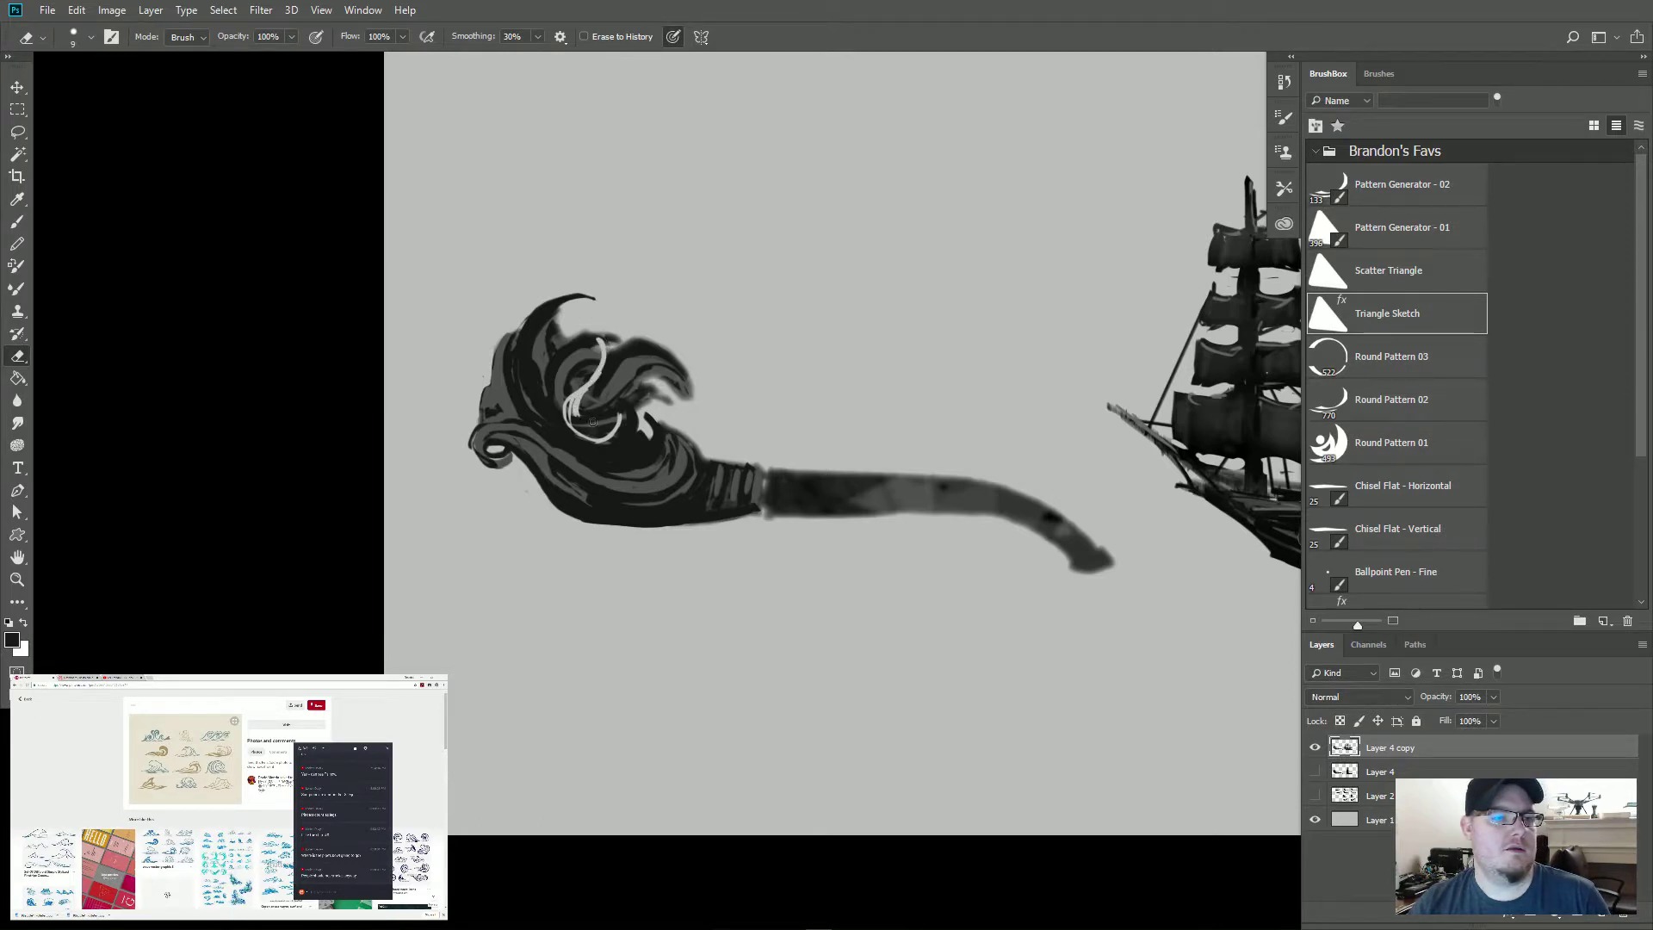
key(bracketright)
key(bracketright)
key(bracketright)
key(bracketright)
key(bracketright)
key(bracketright)
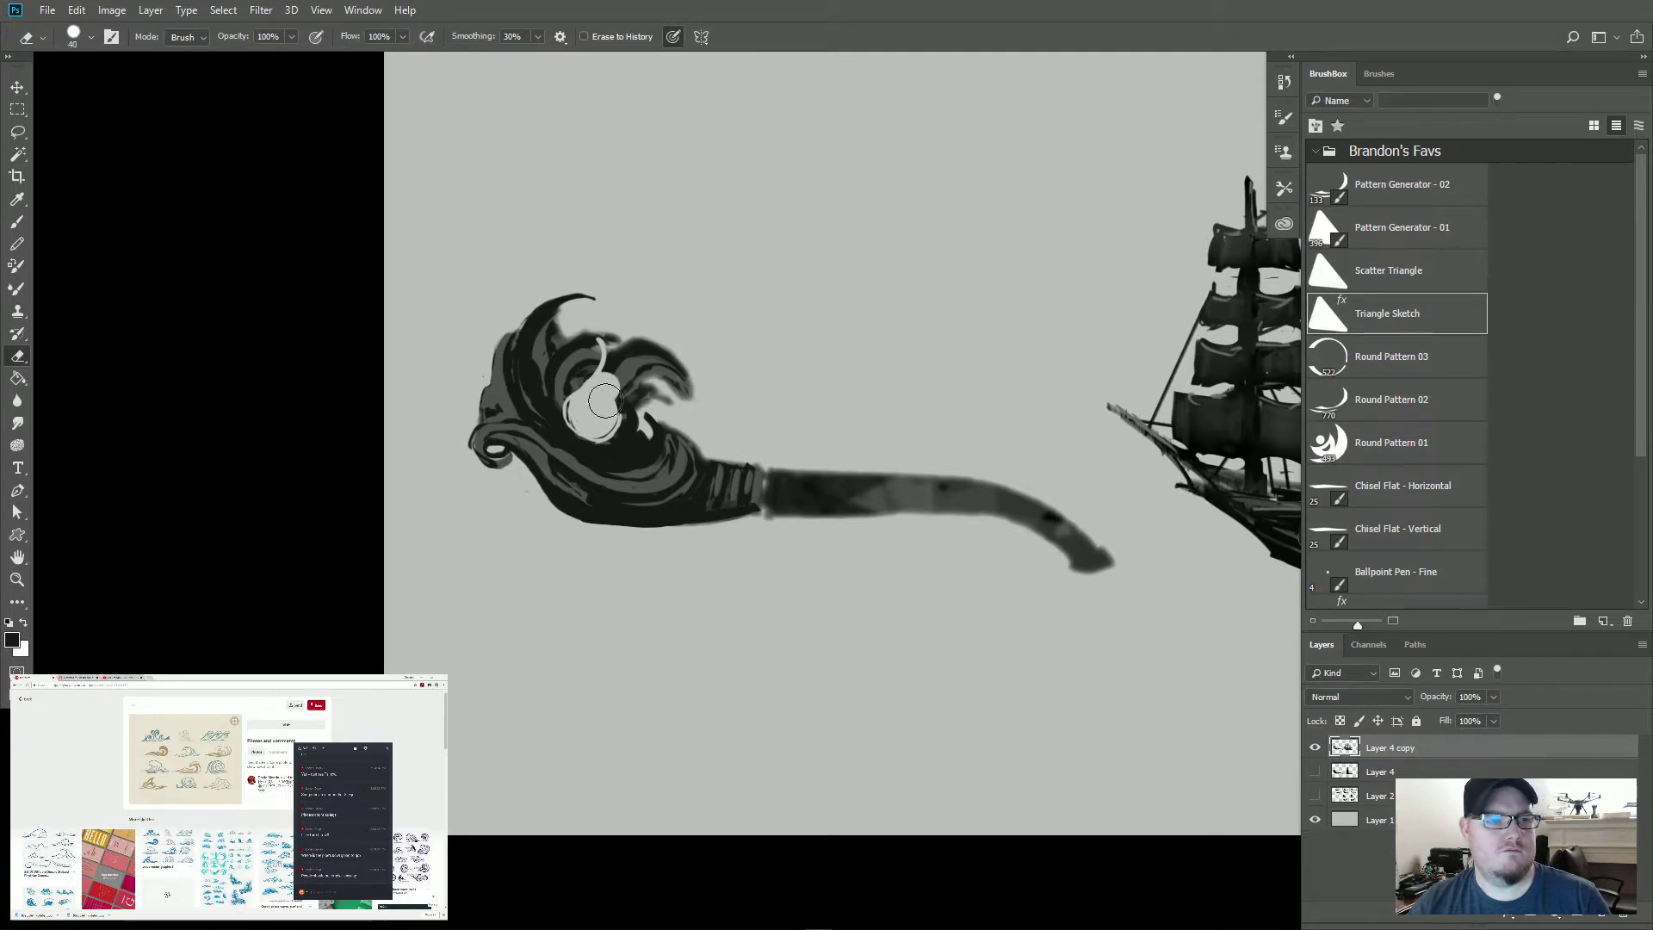
drag(606, 396, 615, 346)
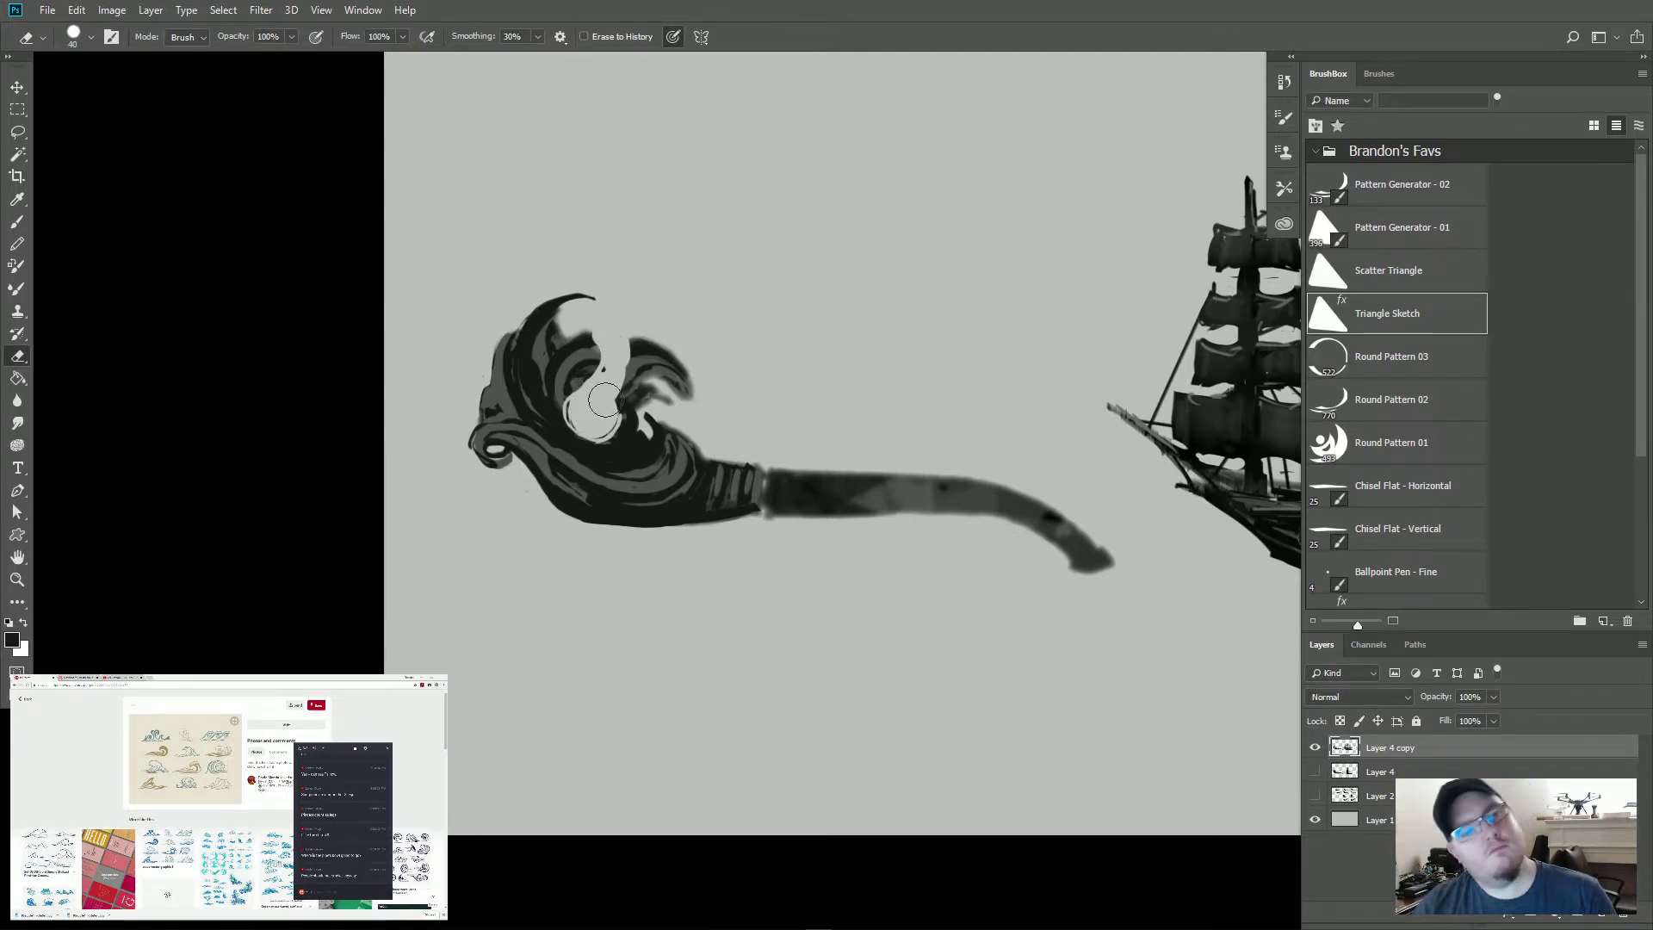
Step: Rebuild the rim of the new opening with a mid-grey band and dark contour strokes
key(b)
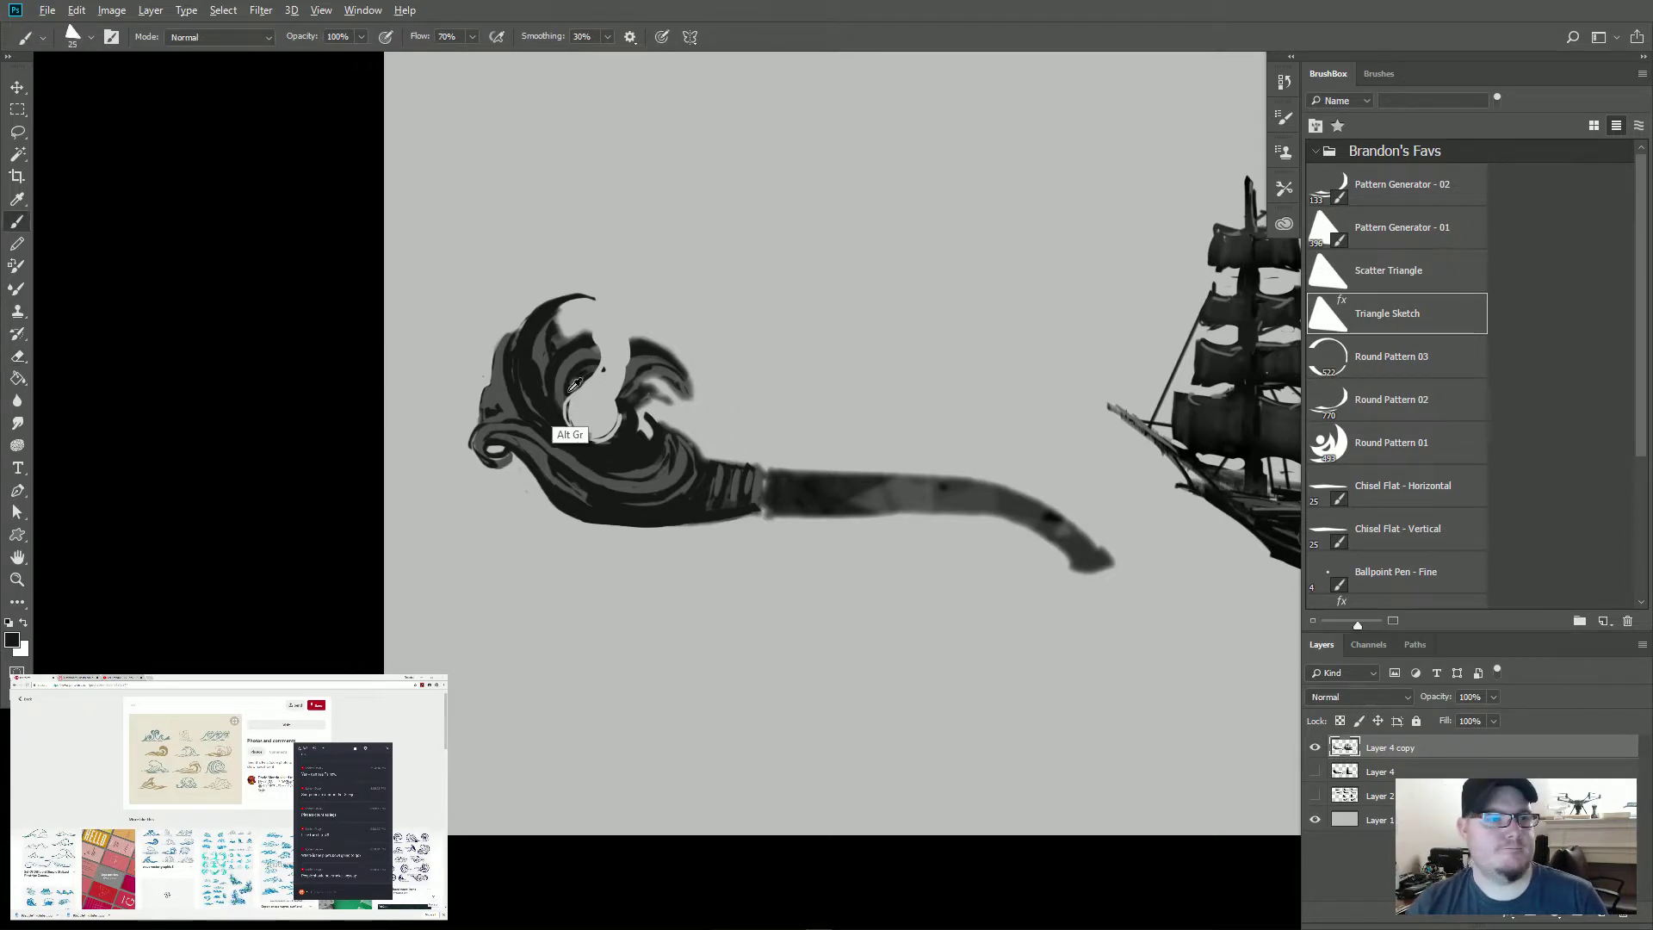
alt+click(574, 384)
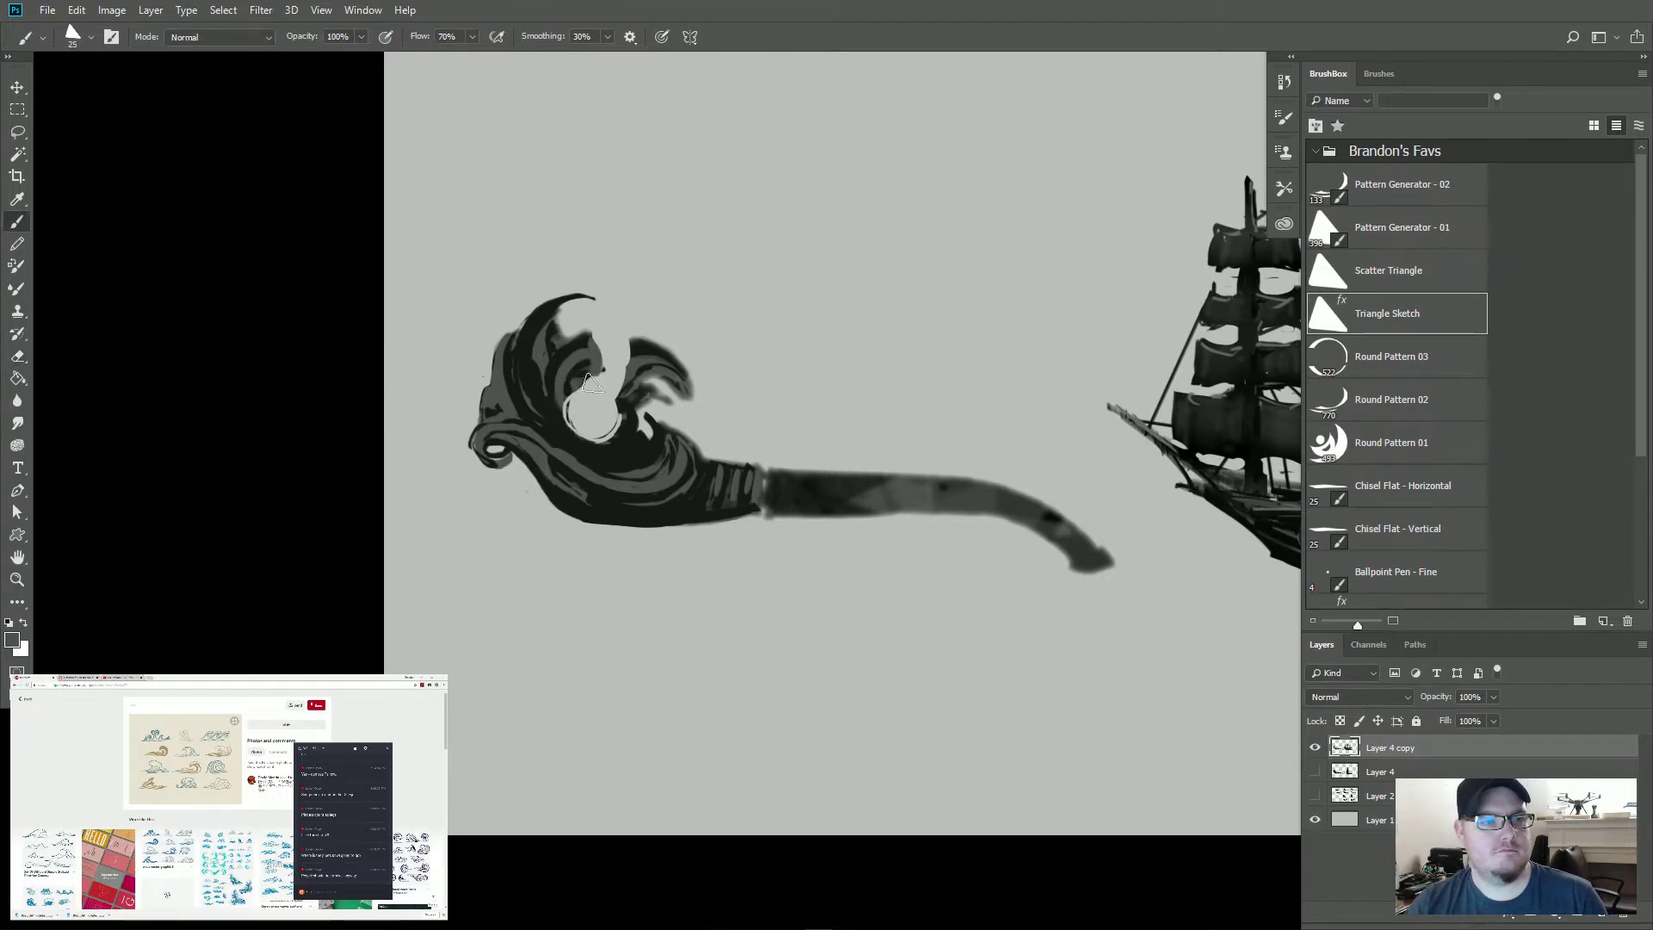
mouse_move(568, 409)
mouse_down()
mouse_move(594, 434)
mouse_move(616, 404)
mouse_move(602, 442)
mouse_up()
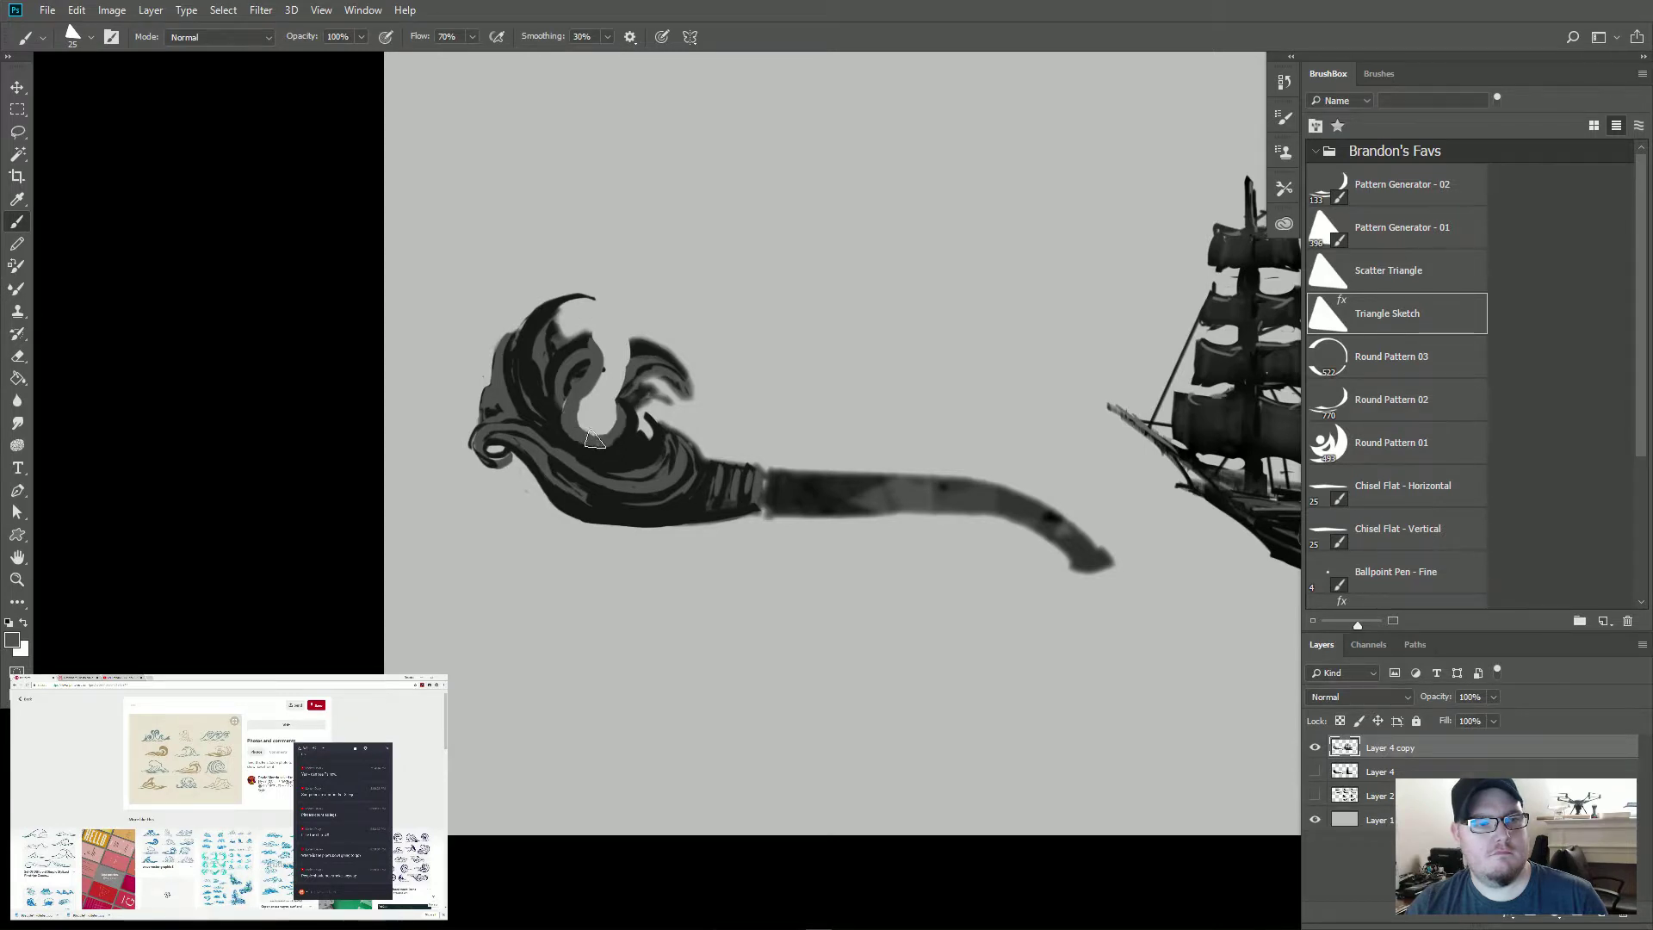
alt+click(572, 402)
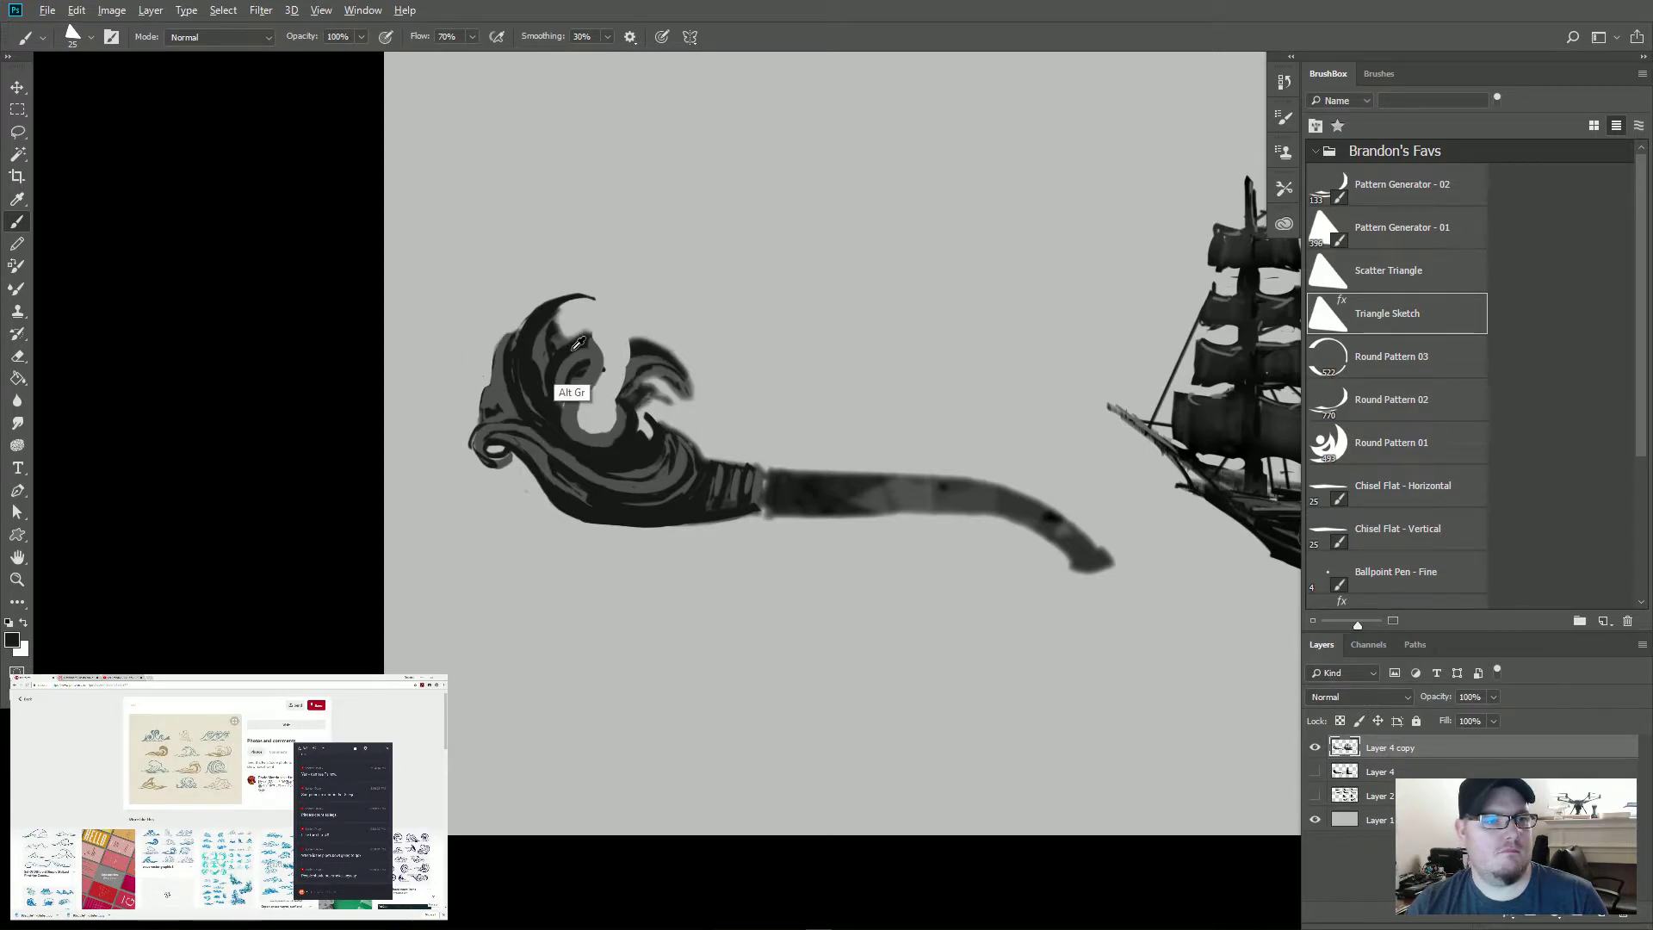
mouse_move(577, 407)
mouse_down()
mouse_move(574, 441)
mouse_move(620, 420)
mouse_move(588, 443)
mouse_move(569, 353)
mouse_move(617, 390)
mouse_move(618, 332)
mouse_move(598, 377)
mouse_move(620, 394)
mouse_move(616, 422)
mouse_move(617, 369)
mouse_move(621, 414)
mouse_move(596, 444)
mouse_move(668, 404)
mouse_move(665, 361)
mouse_move(681, 418)
mouse_move(673, 383)
mouse_move(636, 361)
mouse_up()
Step: Reshape the crest nearest the stem with a dark drooping point and mid-grey bands running down to the opening's base
alt+click(649, 347)
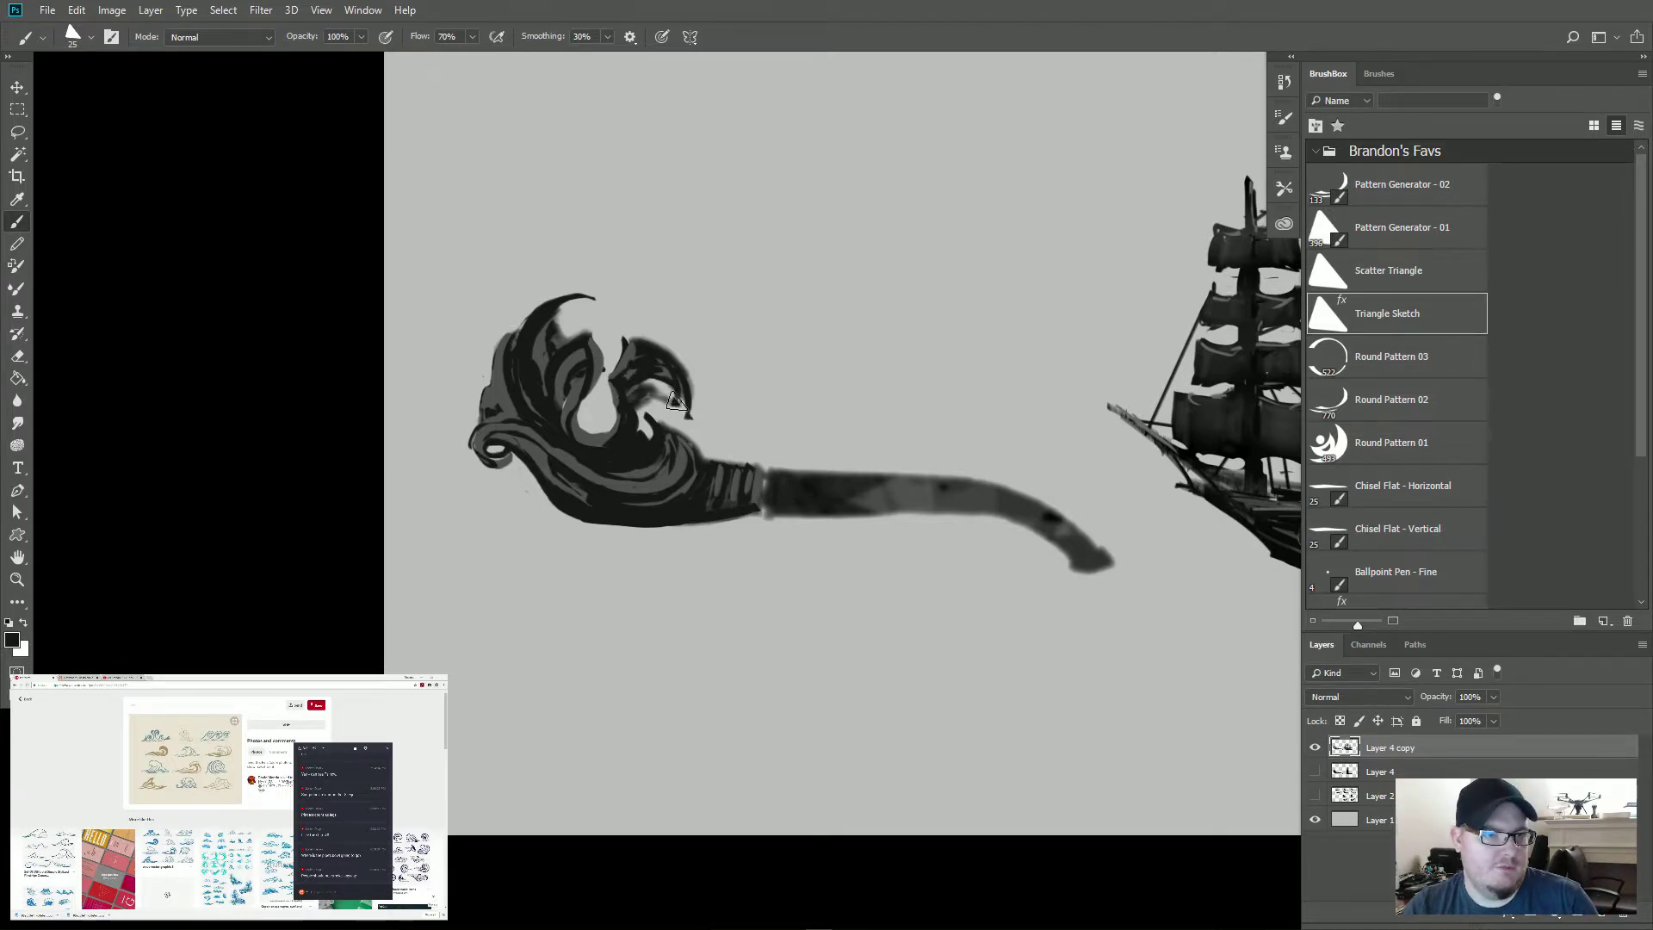
alt+click(630, 357)
mouse_move(638, 348)
mouse_down()
mouse_move(678, 373)
mouse_move(641, 355)
mouse_move(663, 367)
mouse_move(620, 369)
mouse_move(655, 351)
mouse_move(686, 409)
mouse_move(672, 370)
mouse_move(670, 397)
mouse_move(640, 380)
mouse_move(657, 365)
mouse_move(625, 364)
mouse_move(646, 347)
mouse_move(606, 370)
mouse_move(623, 362)
mouse_move(629, 450)
mouse_up()
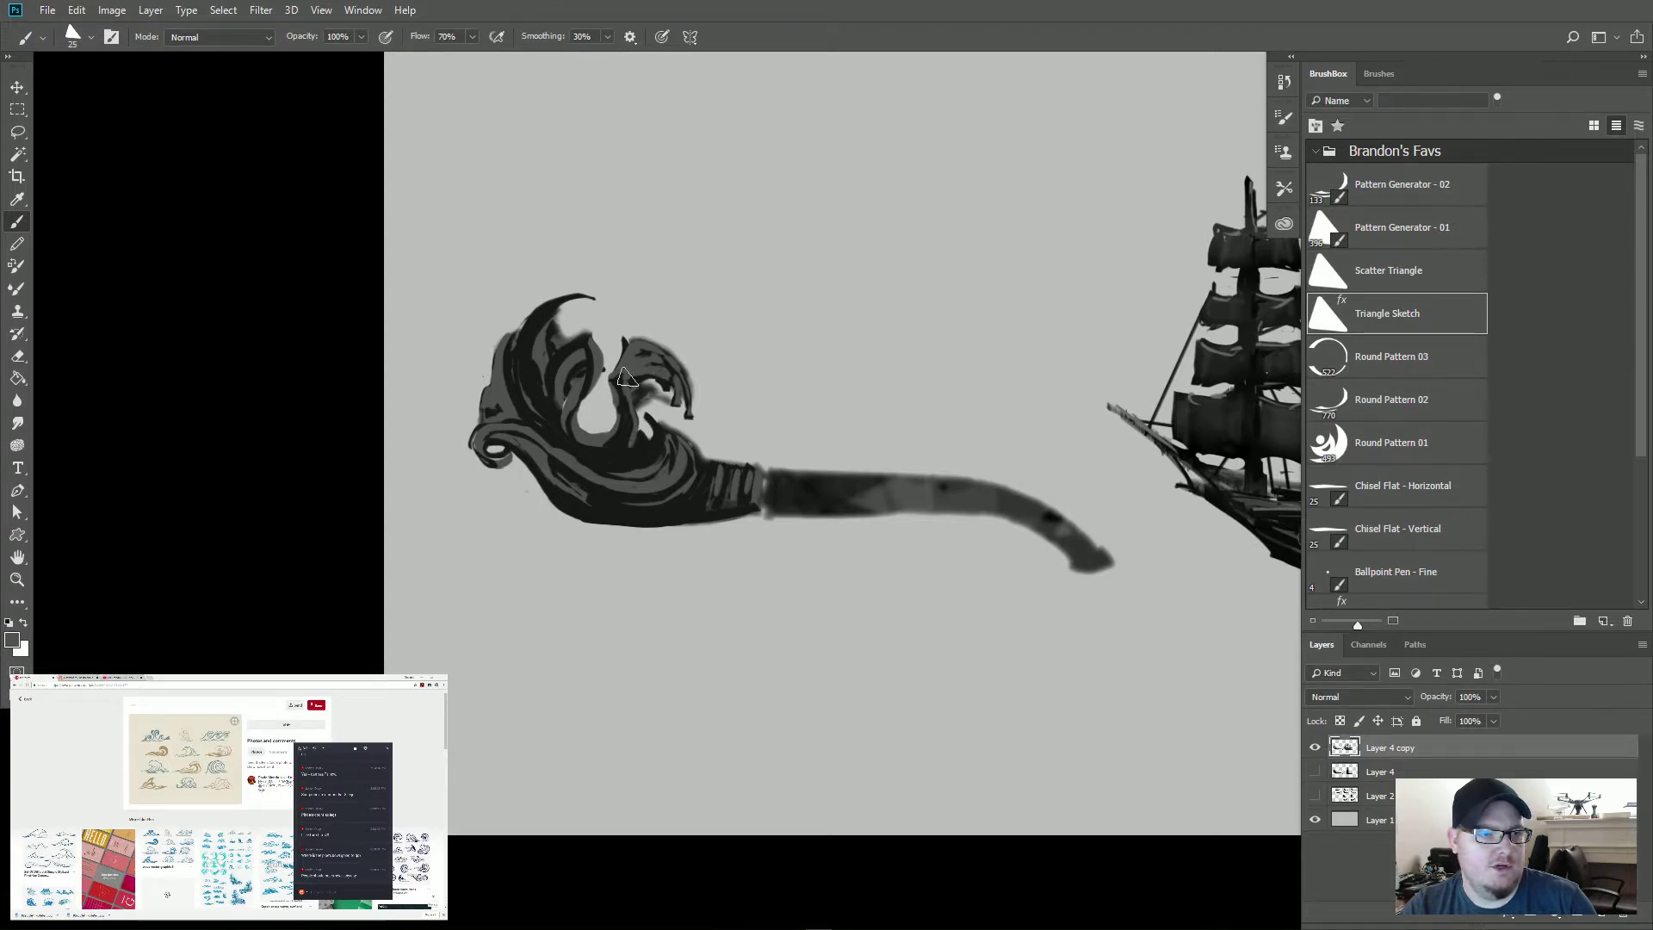
drag(629, 377, 638, 440)
alt+click(651, 437)
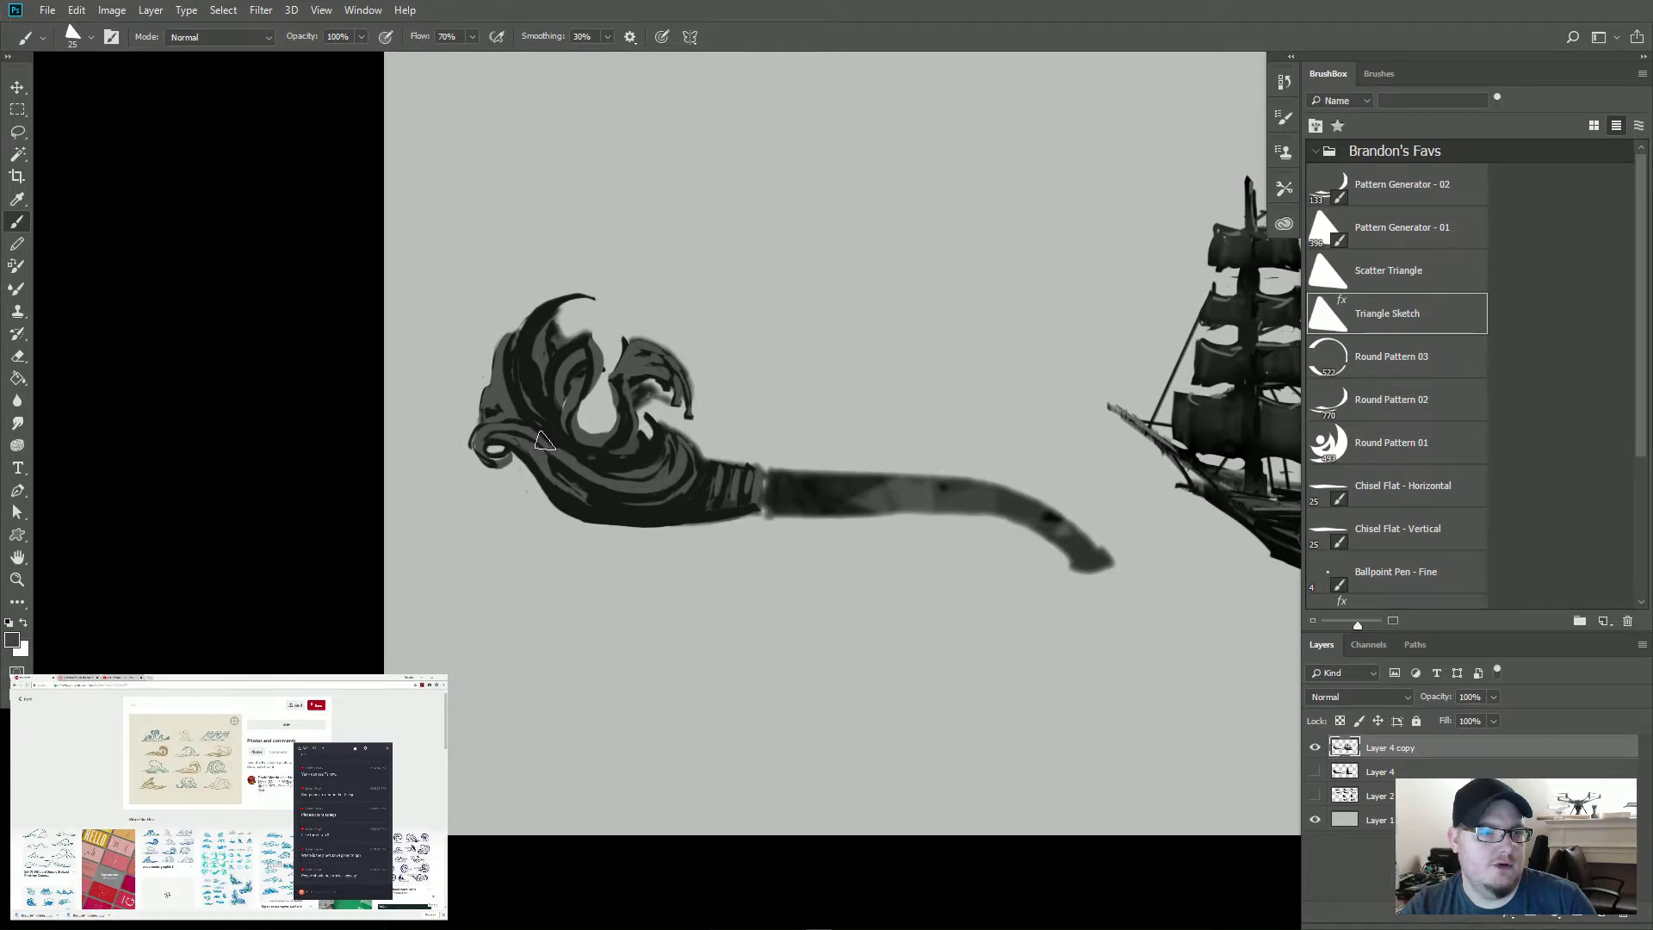
Step: Add fine dark and mid-grey flow lines along the bowl's back, inner crest and base of the opening
alt+click(545, 352)
mouse_move(540, 332)
mouse_down()
mouse_move(550, 295)
mouse_move(532, 334)
mouse_up()
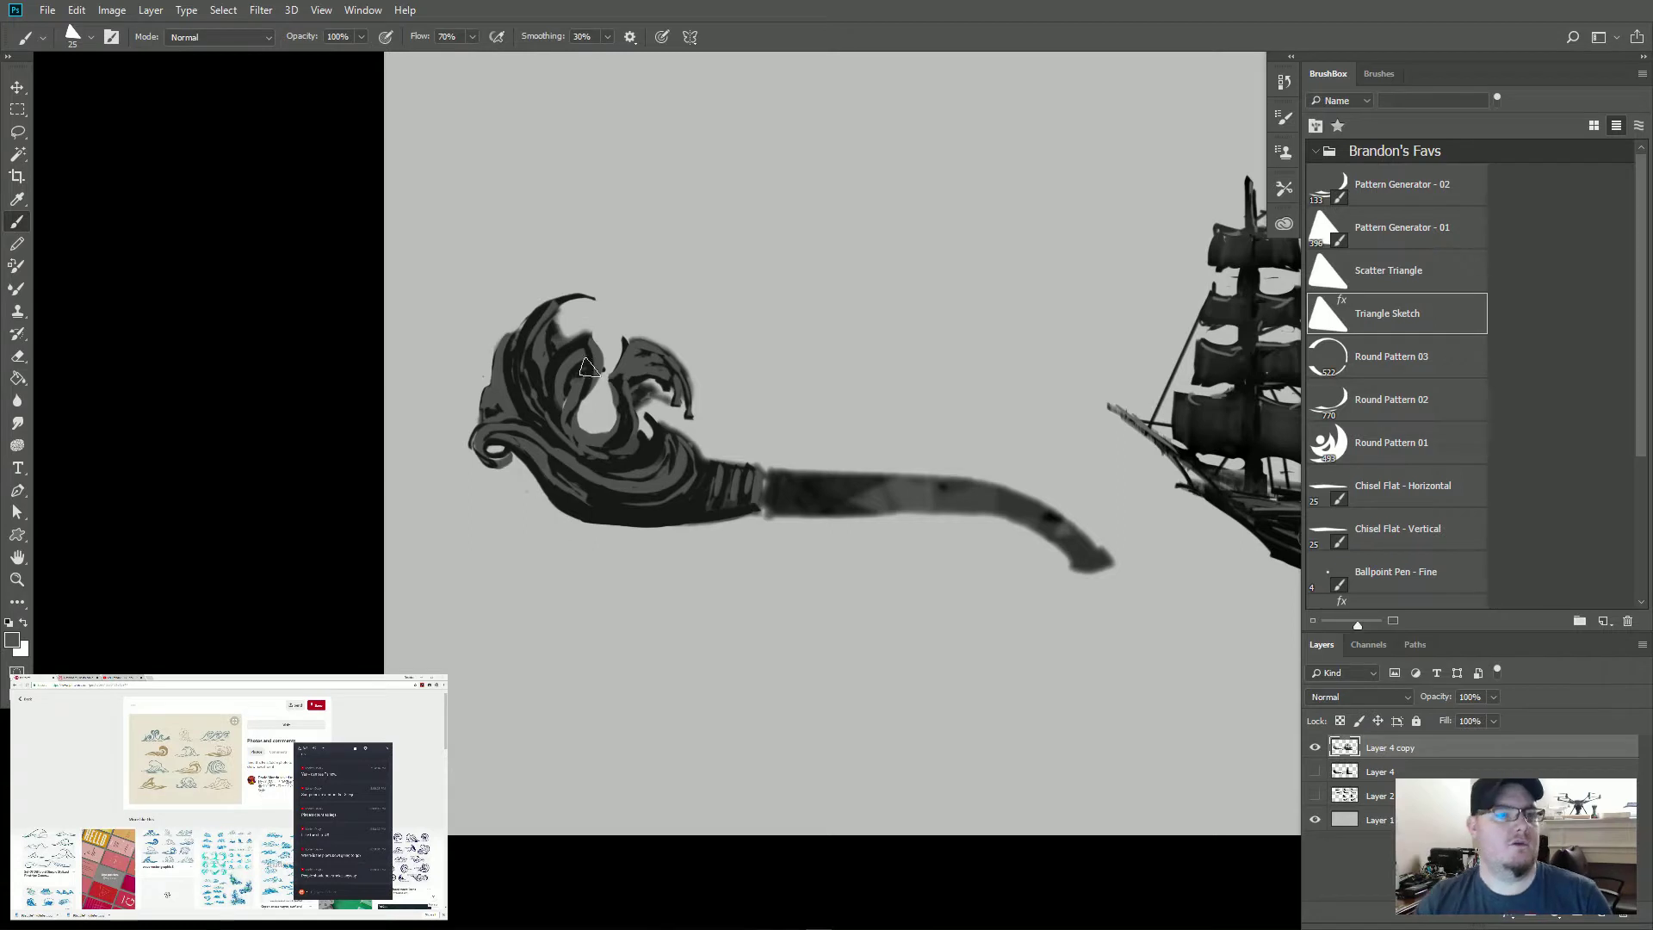
alt+click(621, 431)
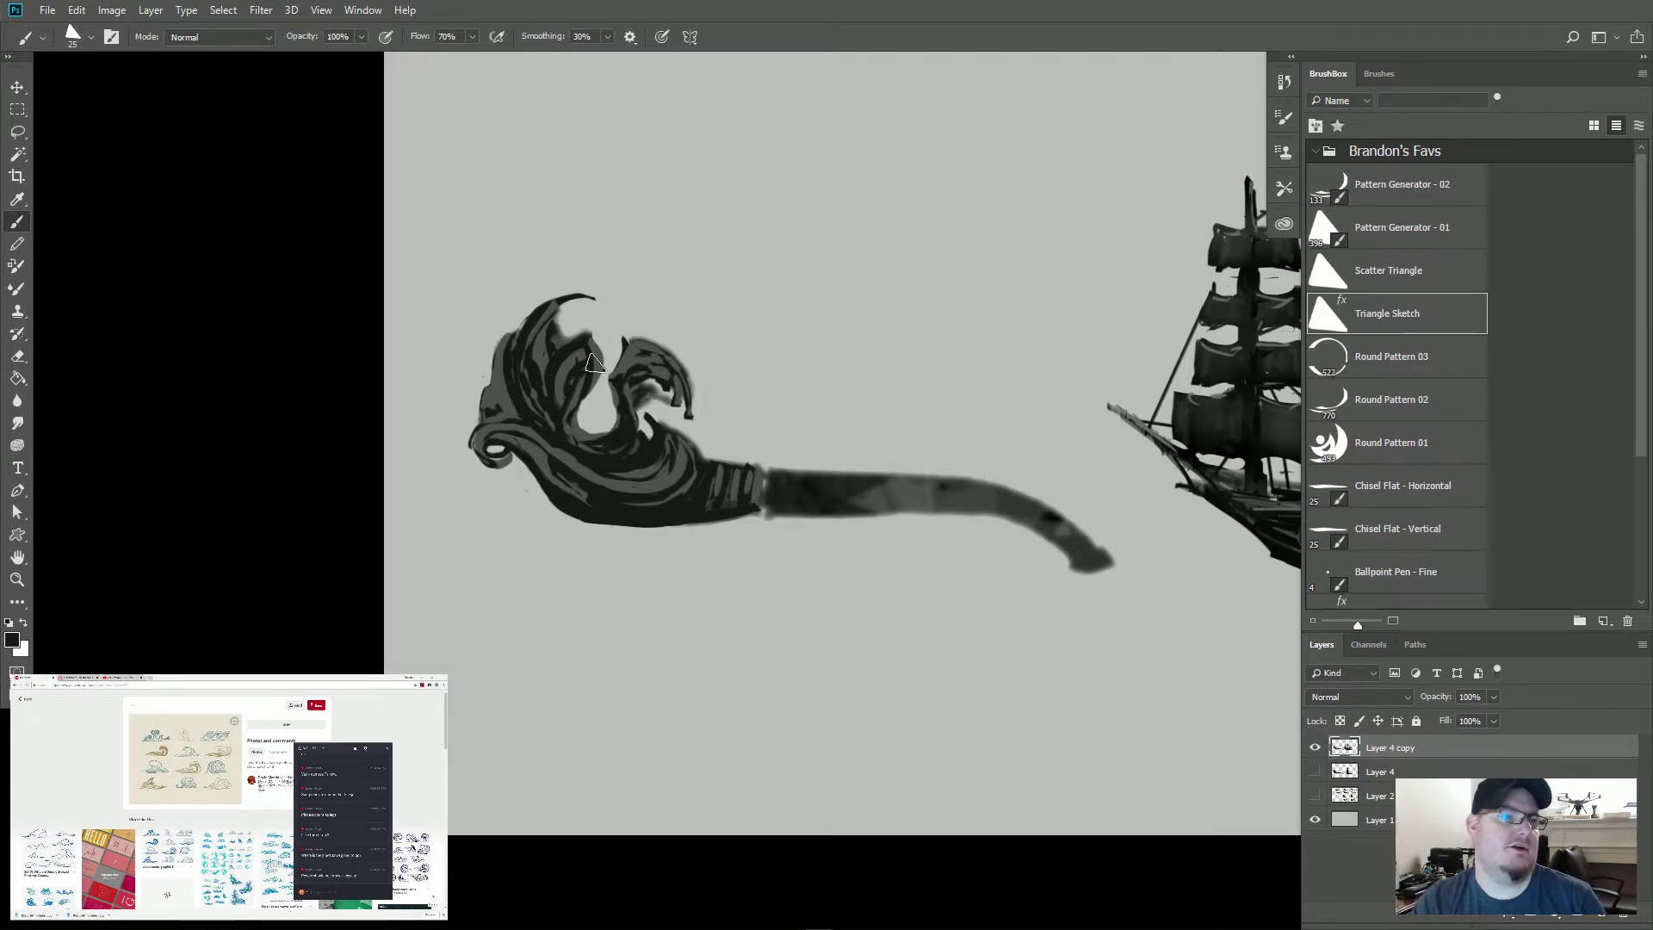
alt+click(574, 428)
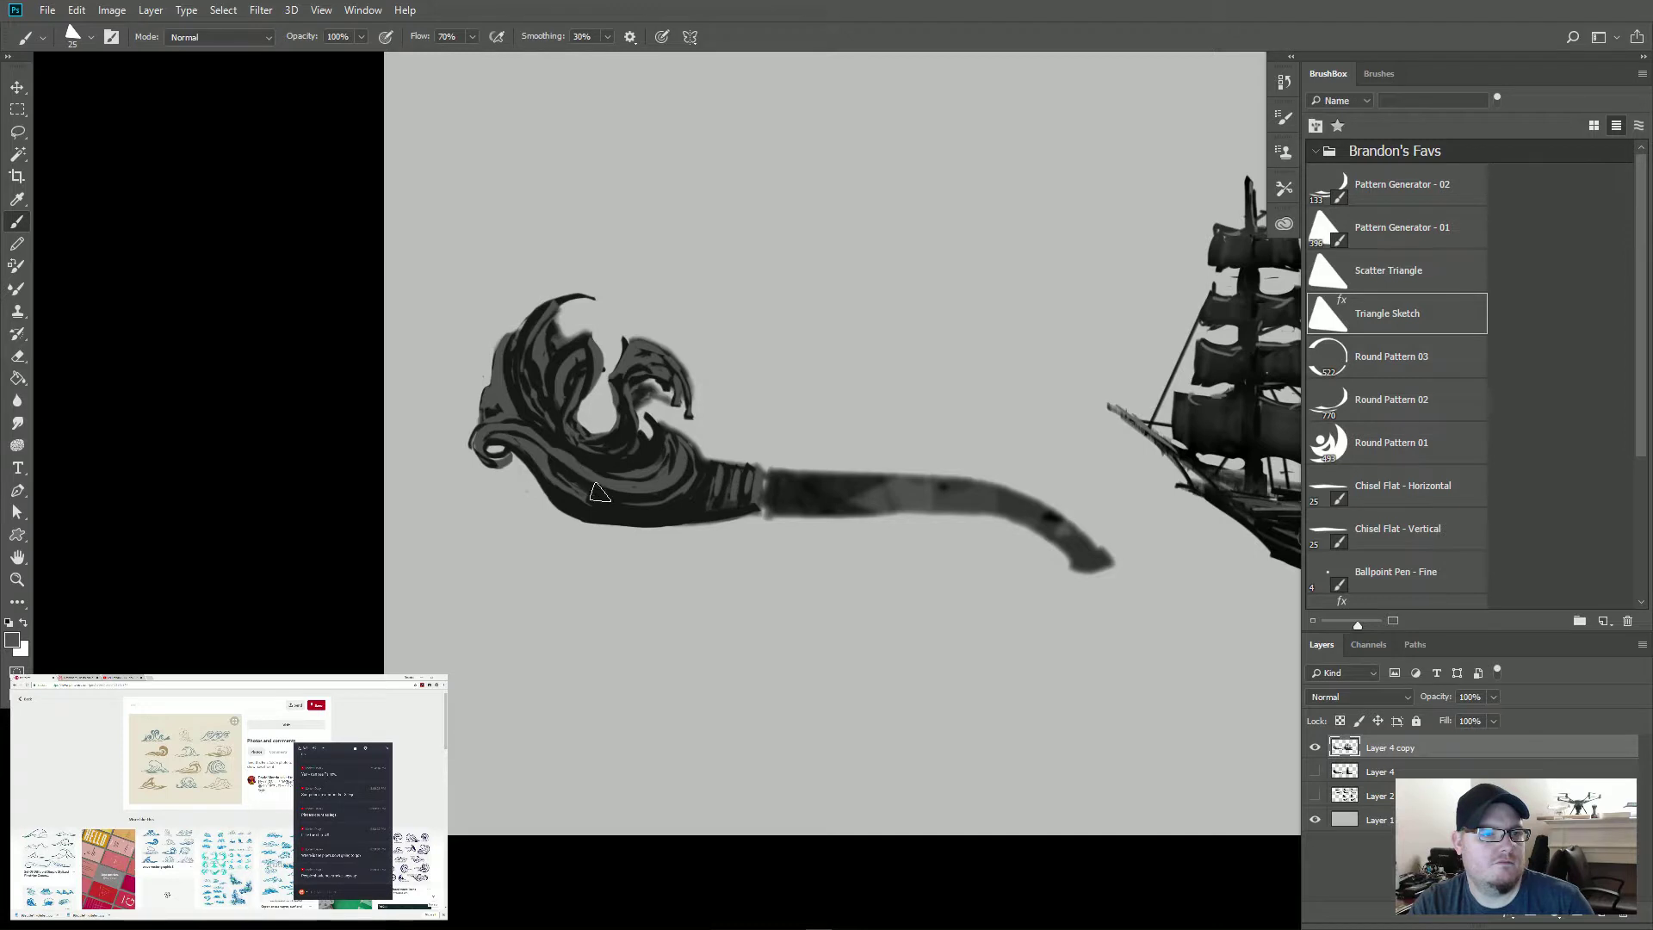
alt+click(583, 439)
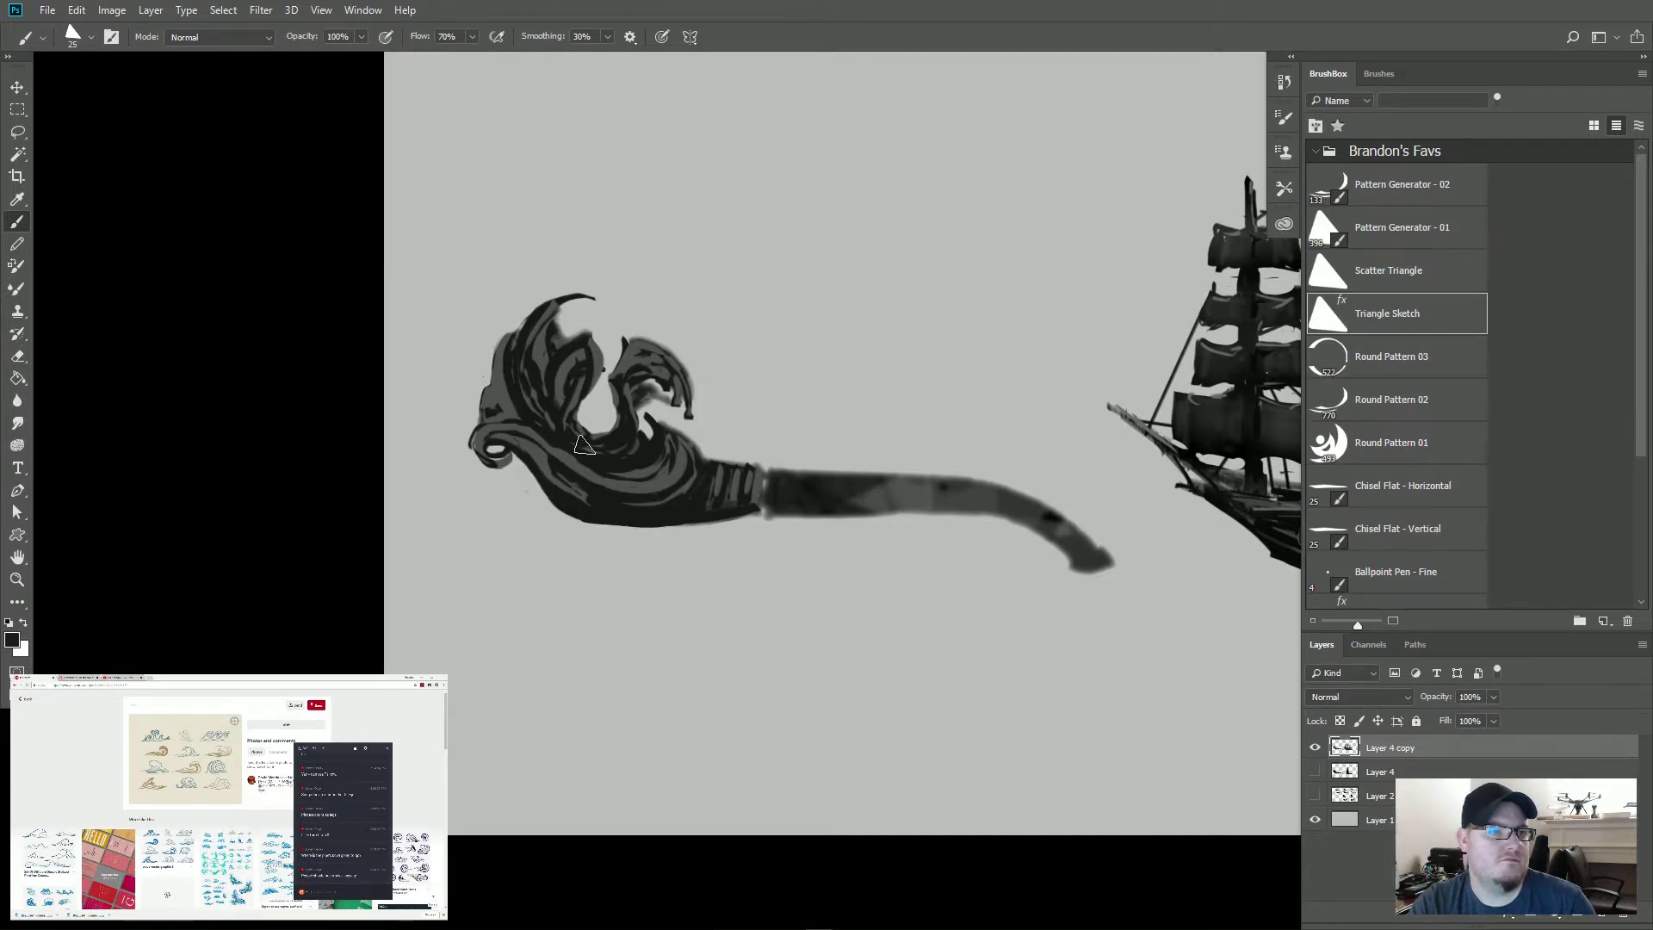
Step: Clean up the opening's inner edge and carve small pointed wave tips beside it, reducing the eraser to 15
key(e)
mouse_move(592, 381)
mouse_down()
mouse_move(599, 341)
mouse_move(583, 421)
mouse_move(598, 429)
mouse_move(581, 399)
mouse_move(594, 381)
mouse_move(577, 411)
mouse_move(595, 427)
mouse_move(561, 382)
mouse_move(593, 427)
mouse_move(588, 396)
mouse_move(602, 469)
mouse_move(667, 371)
mouse_move(641, 452)
mouse_move(611, 417)
mouse_up()
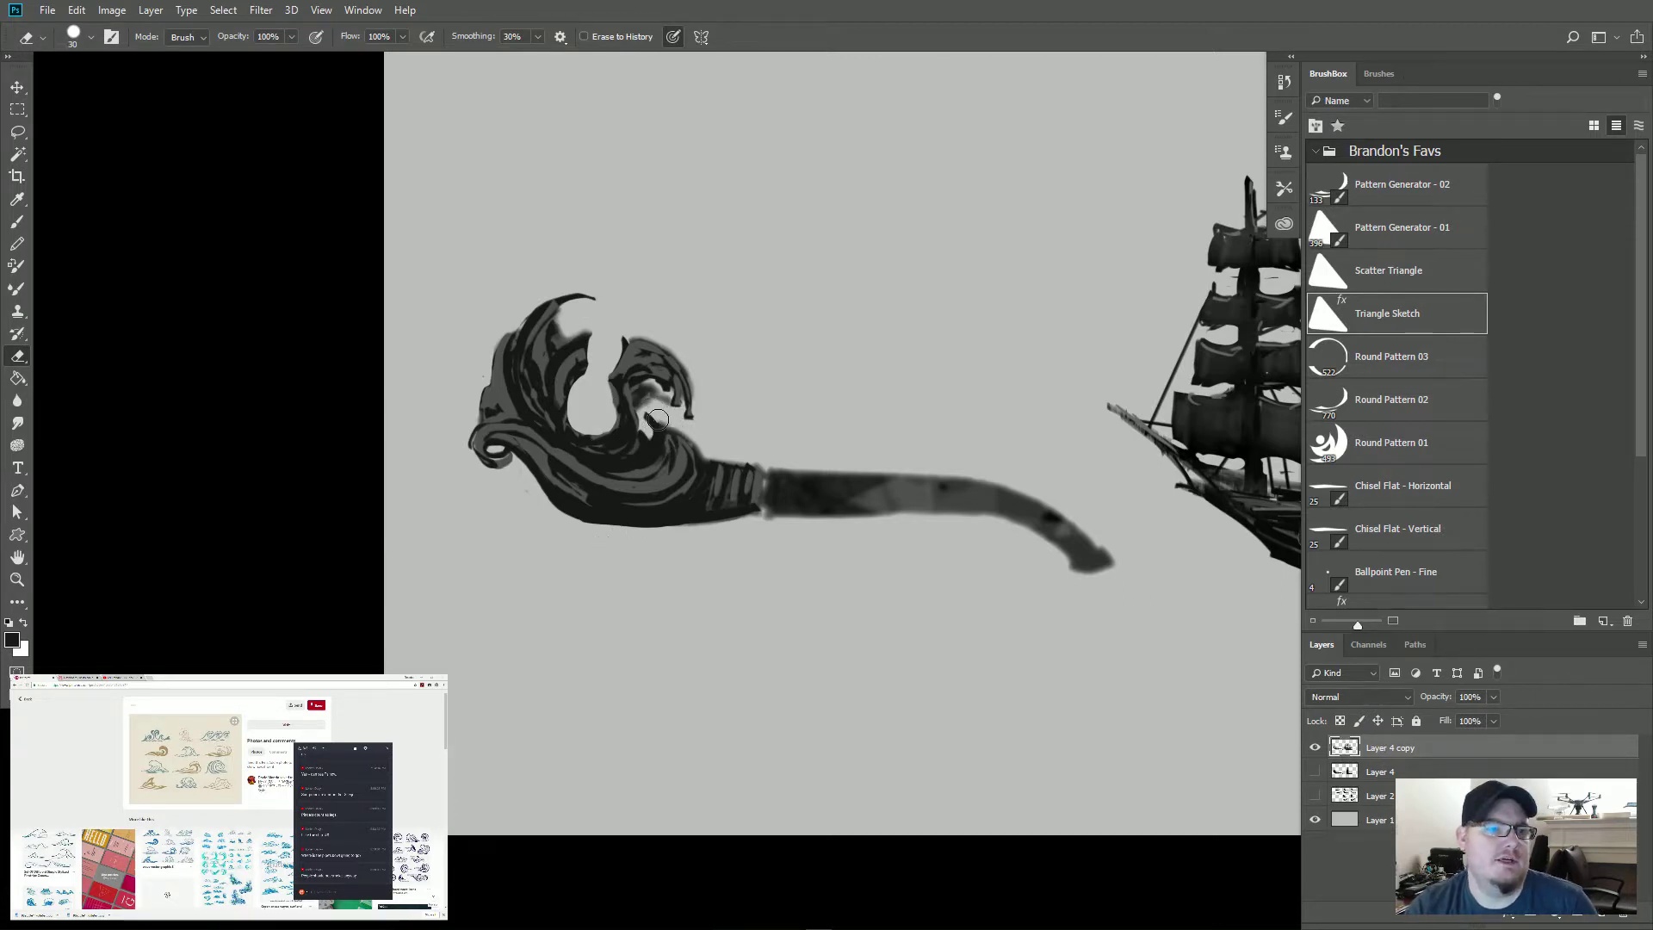
key(bracketleft)
key(bracketleft)
key(bracketleft)
key(bracketleft)
key(bracketleft)
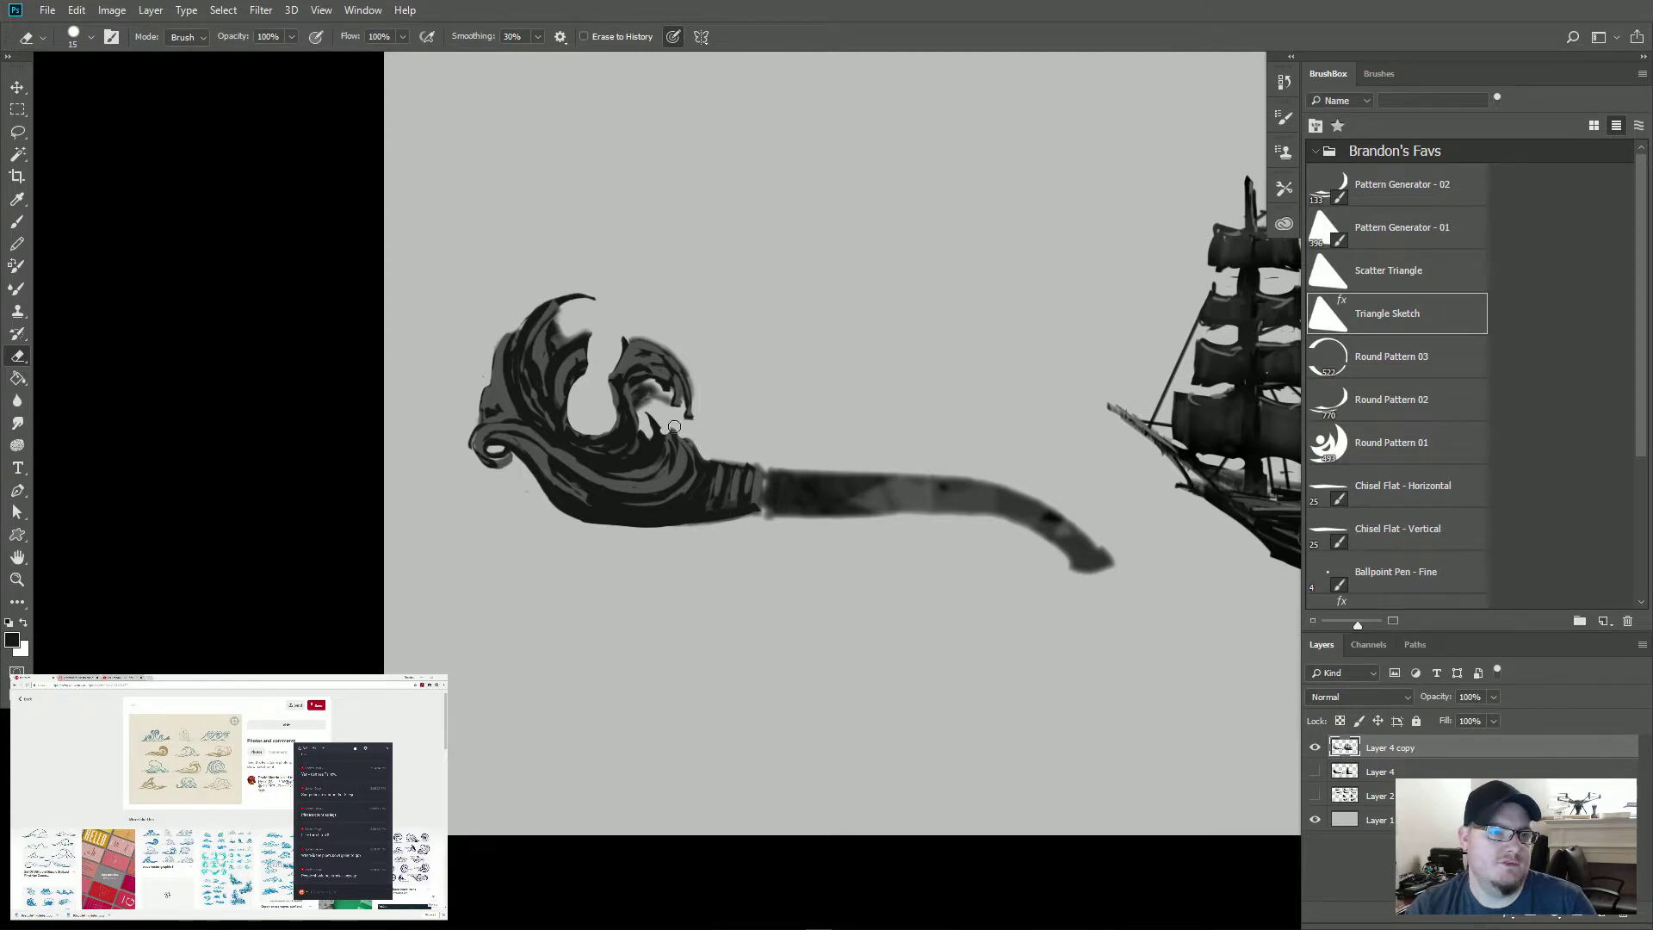
key(b)
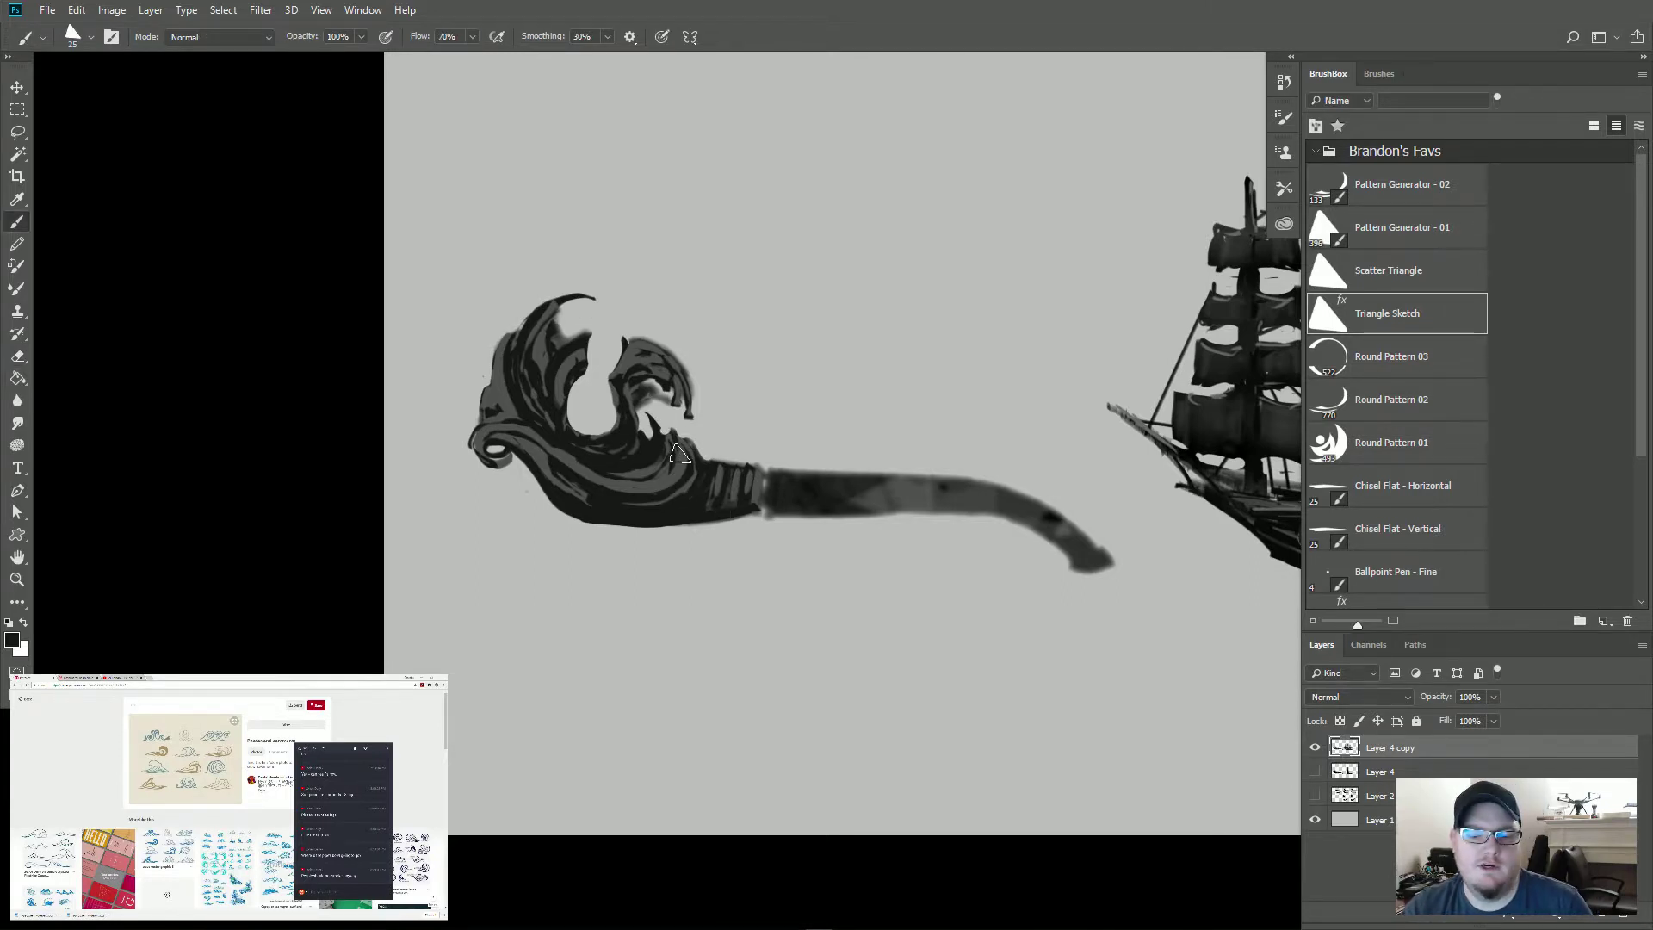
Step: Reduce the brush to 9 and paint fine flow lines and small pointed wave tips along the base of the bowl's opening
key(bracketleft)
key(bracketleft)
key(bracketleft)
key(bracketleft)
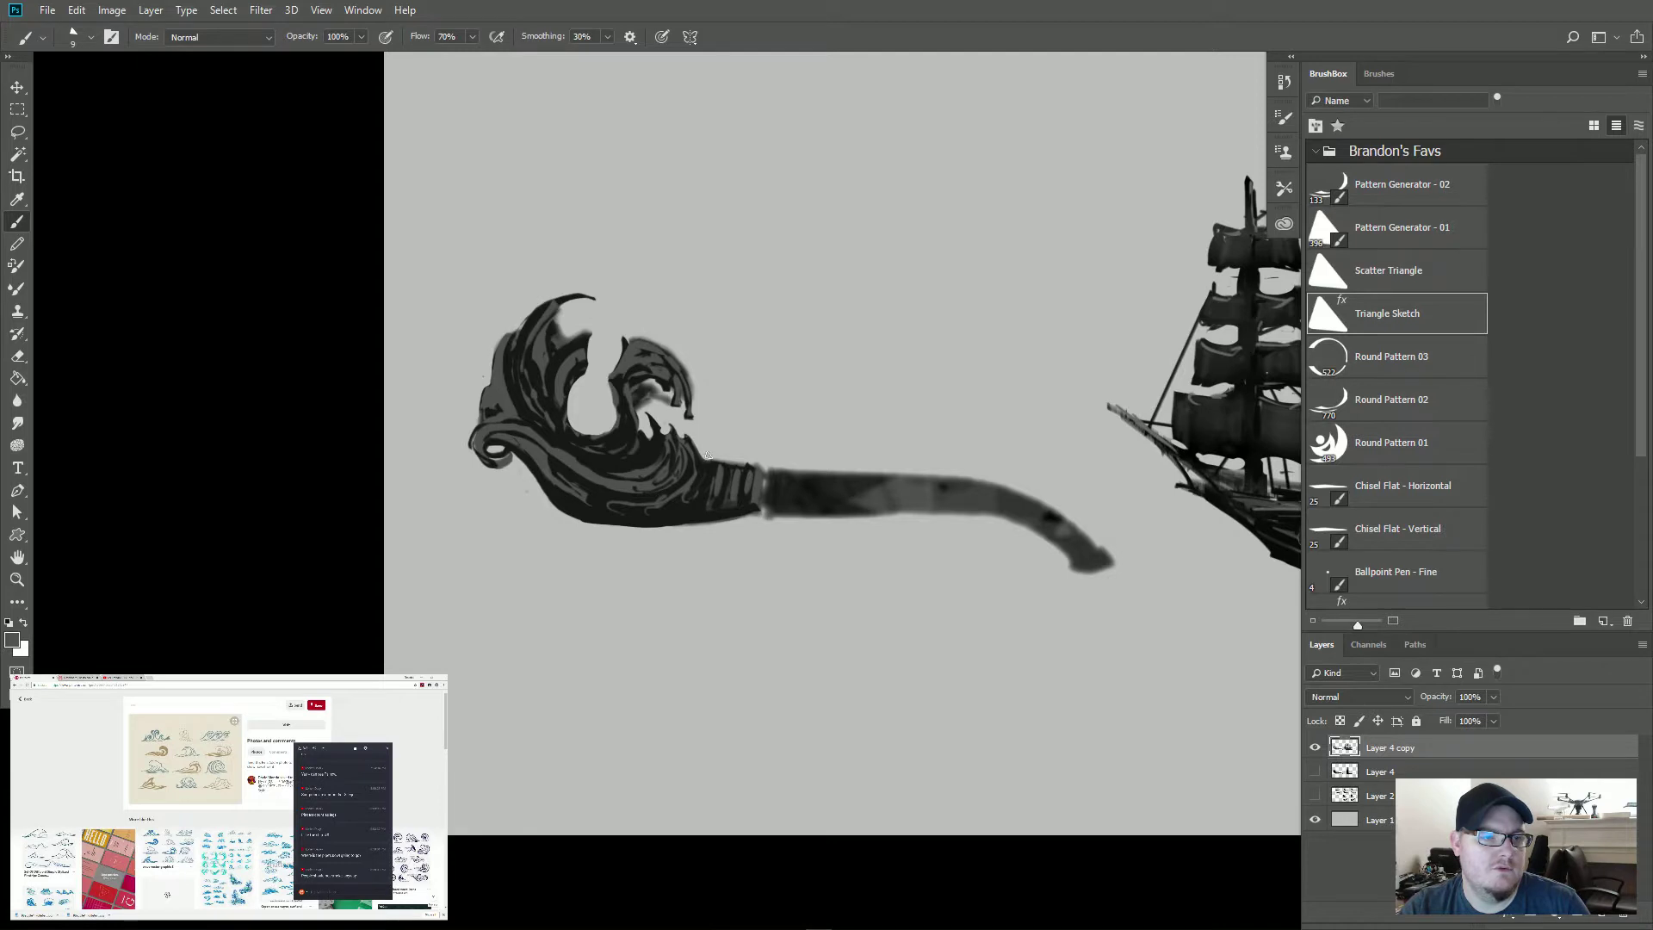
alt+click(698, 480)
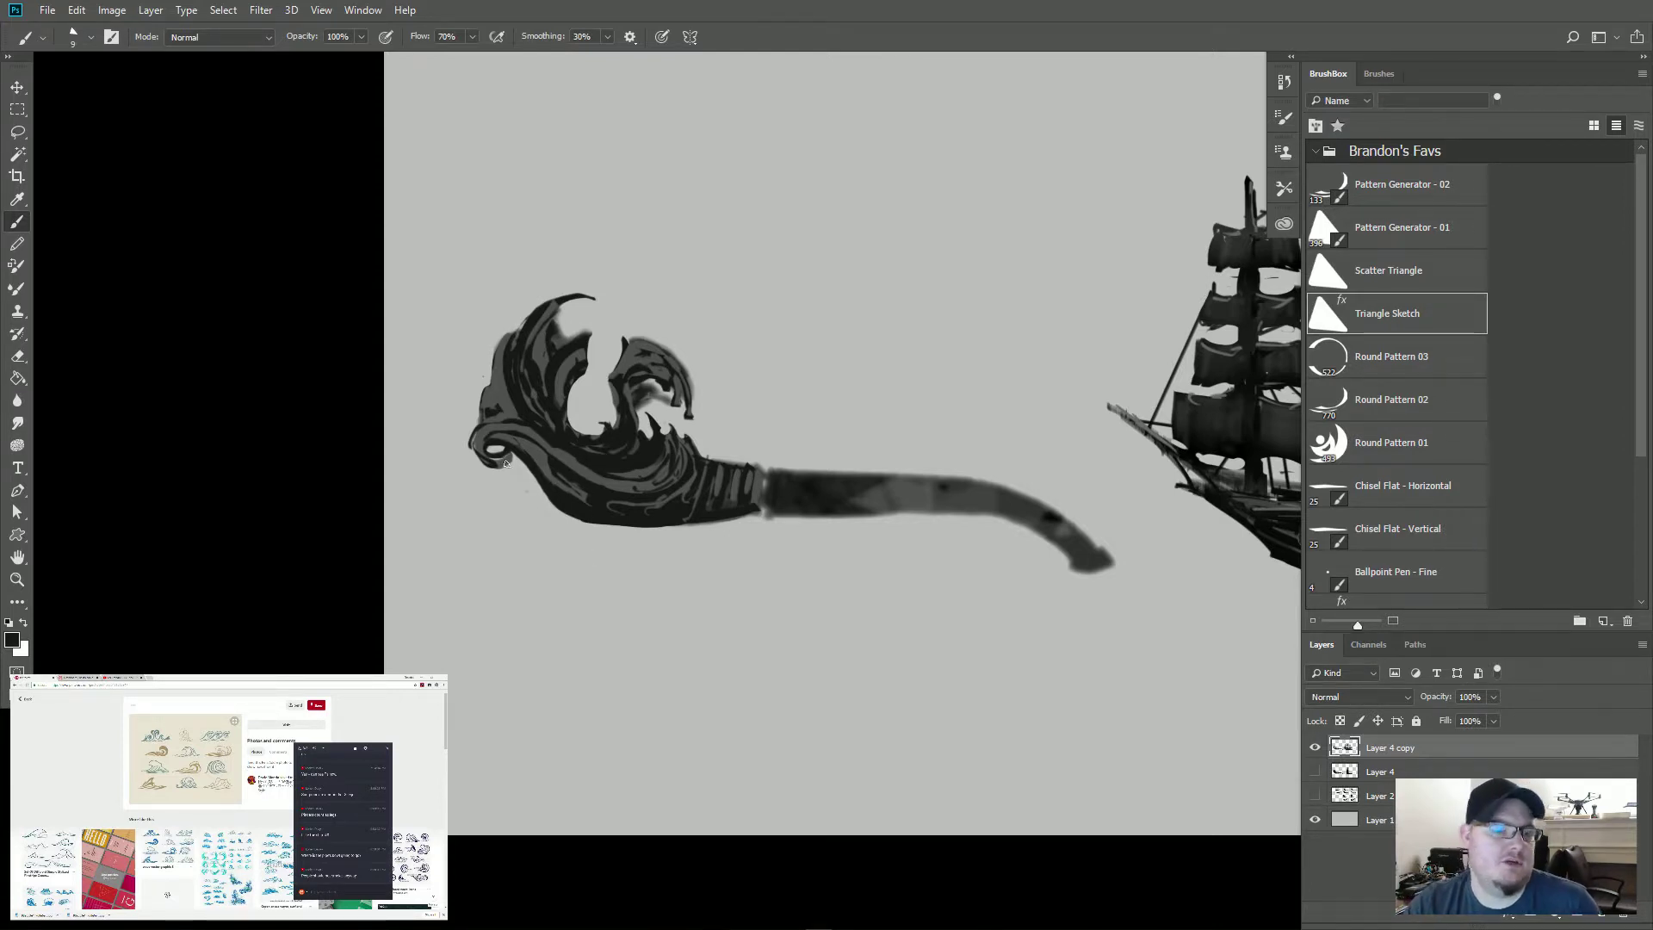
Step: Clean out the hole of the small curl at the bowl's front and sharpen the curl's lower edge with dark strokes
key(e)
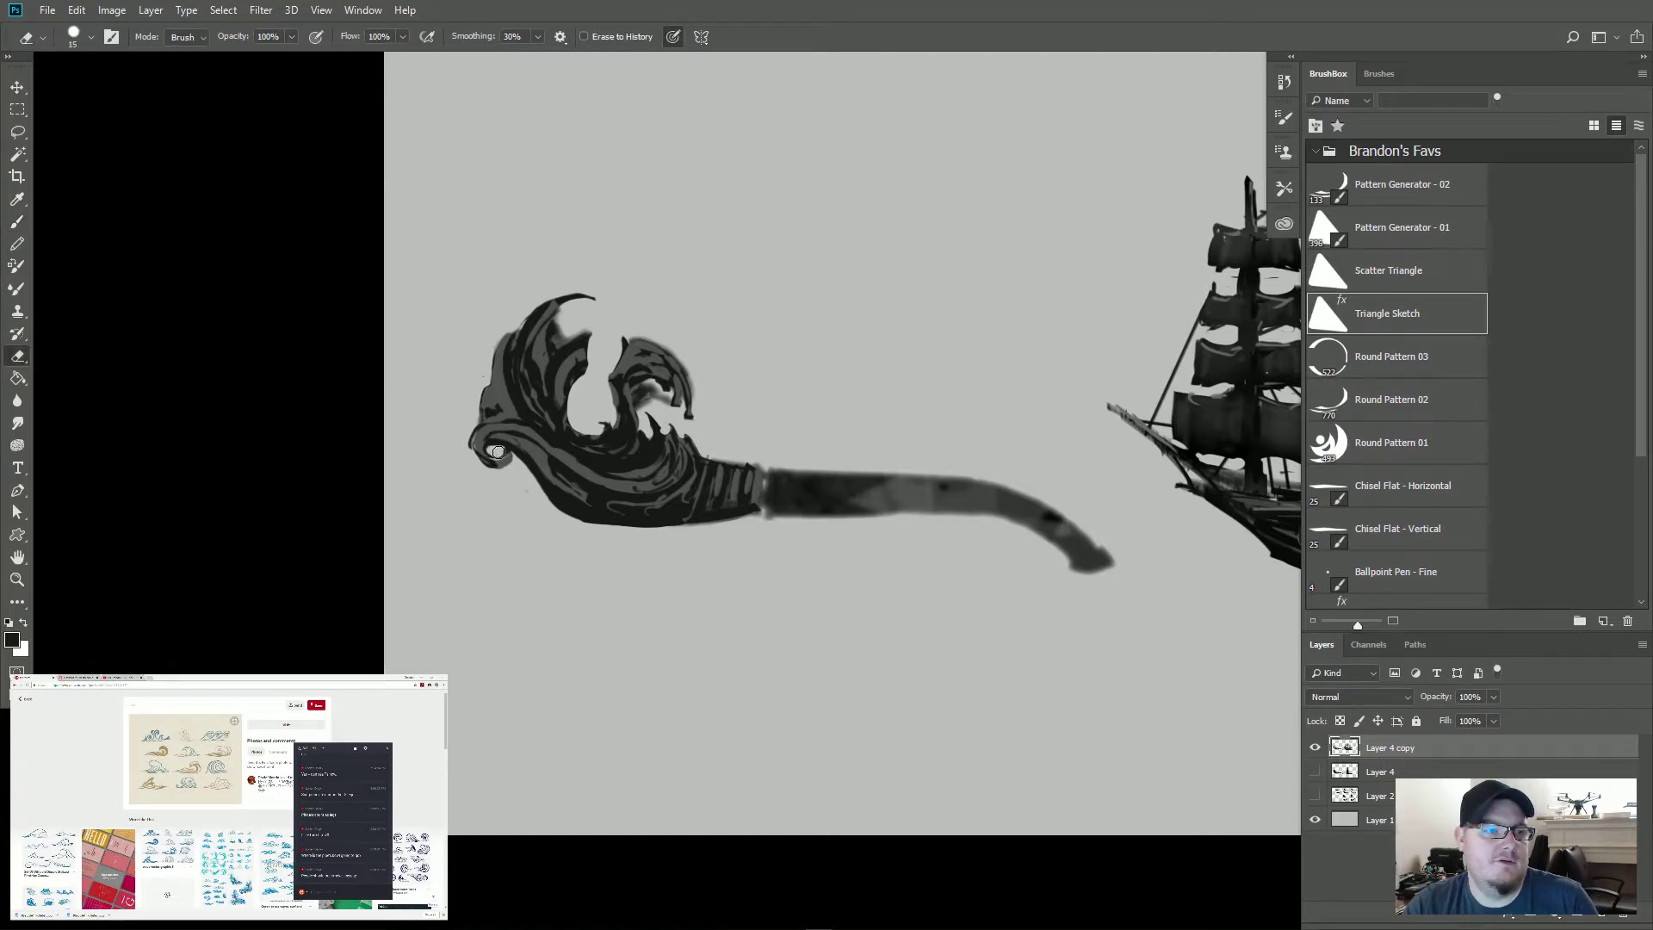
drag(500, 452, 486, 471)
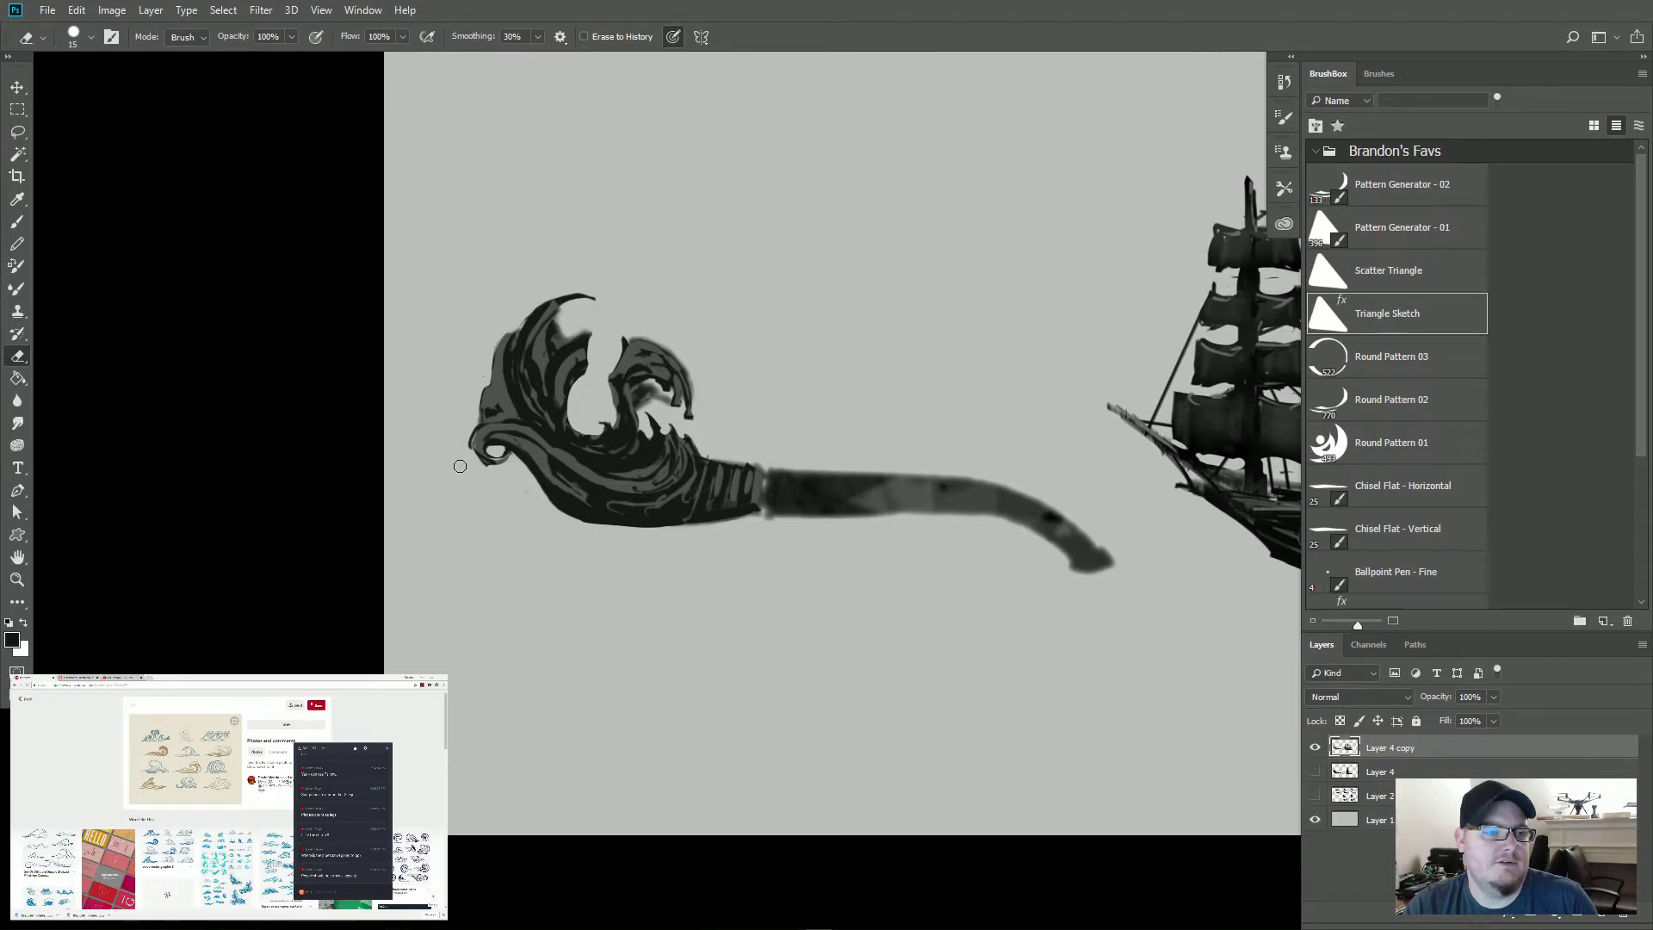
key(b)
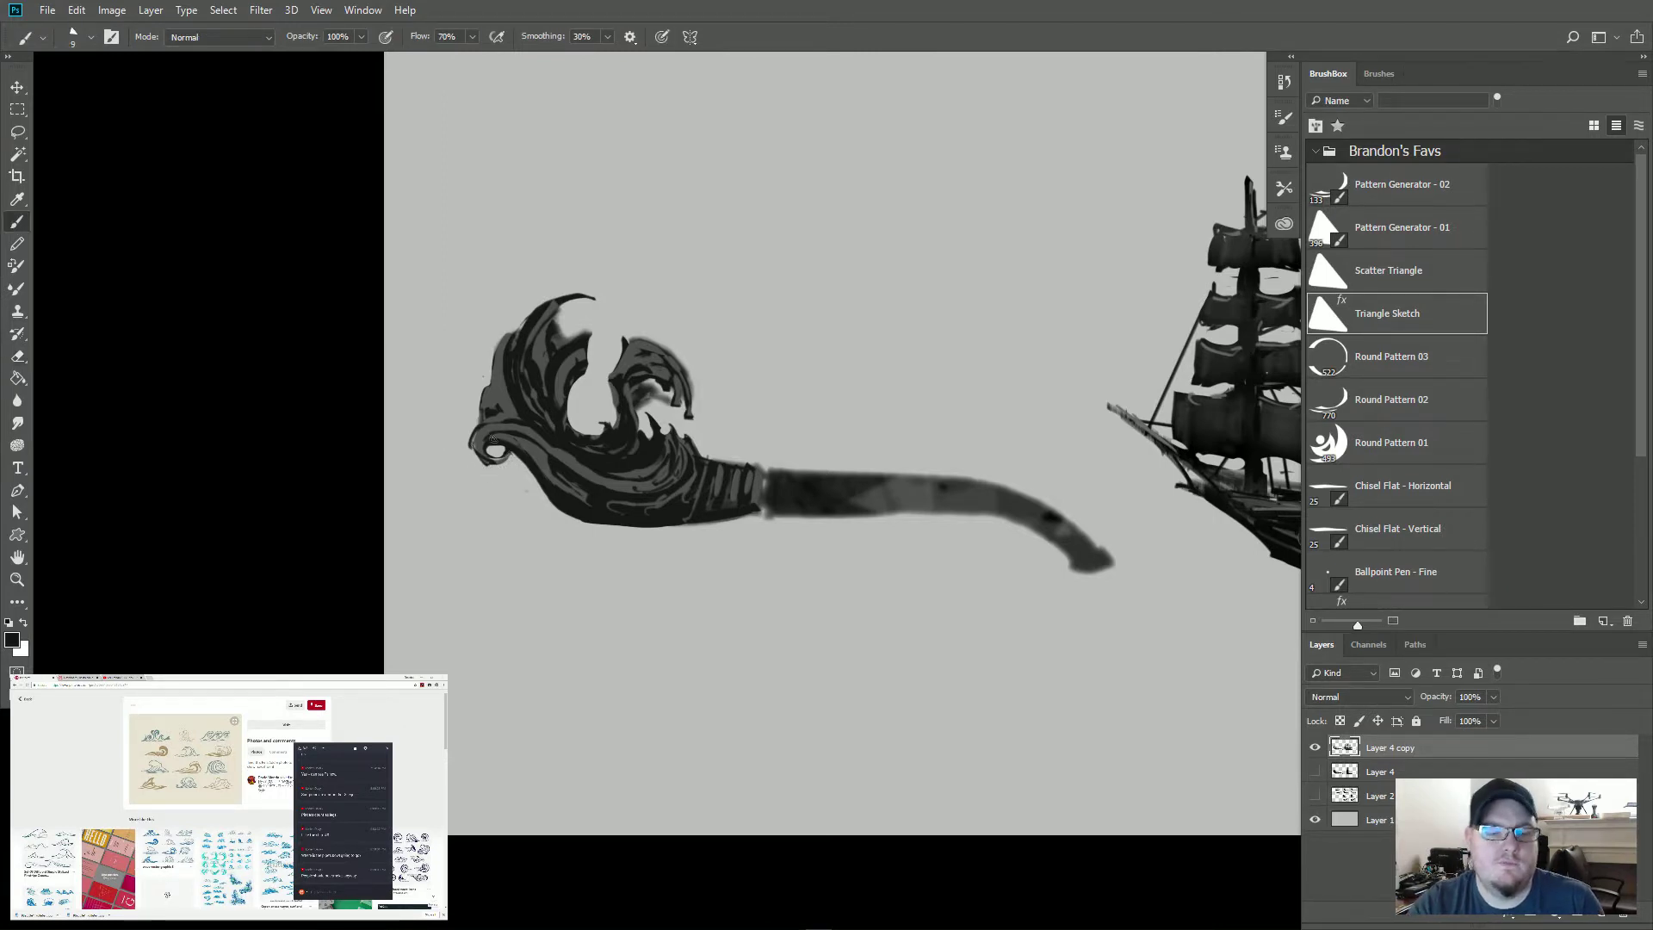
alt+click(536, 468)
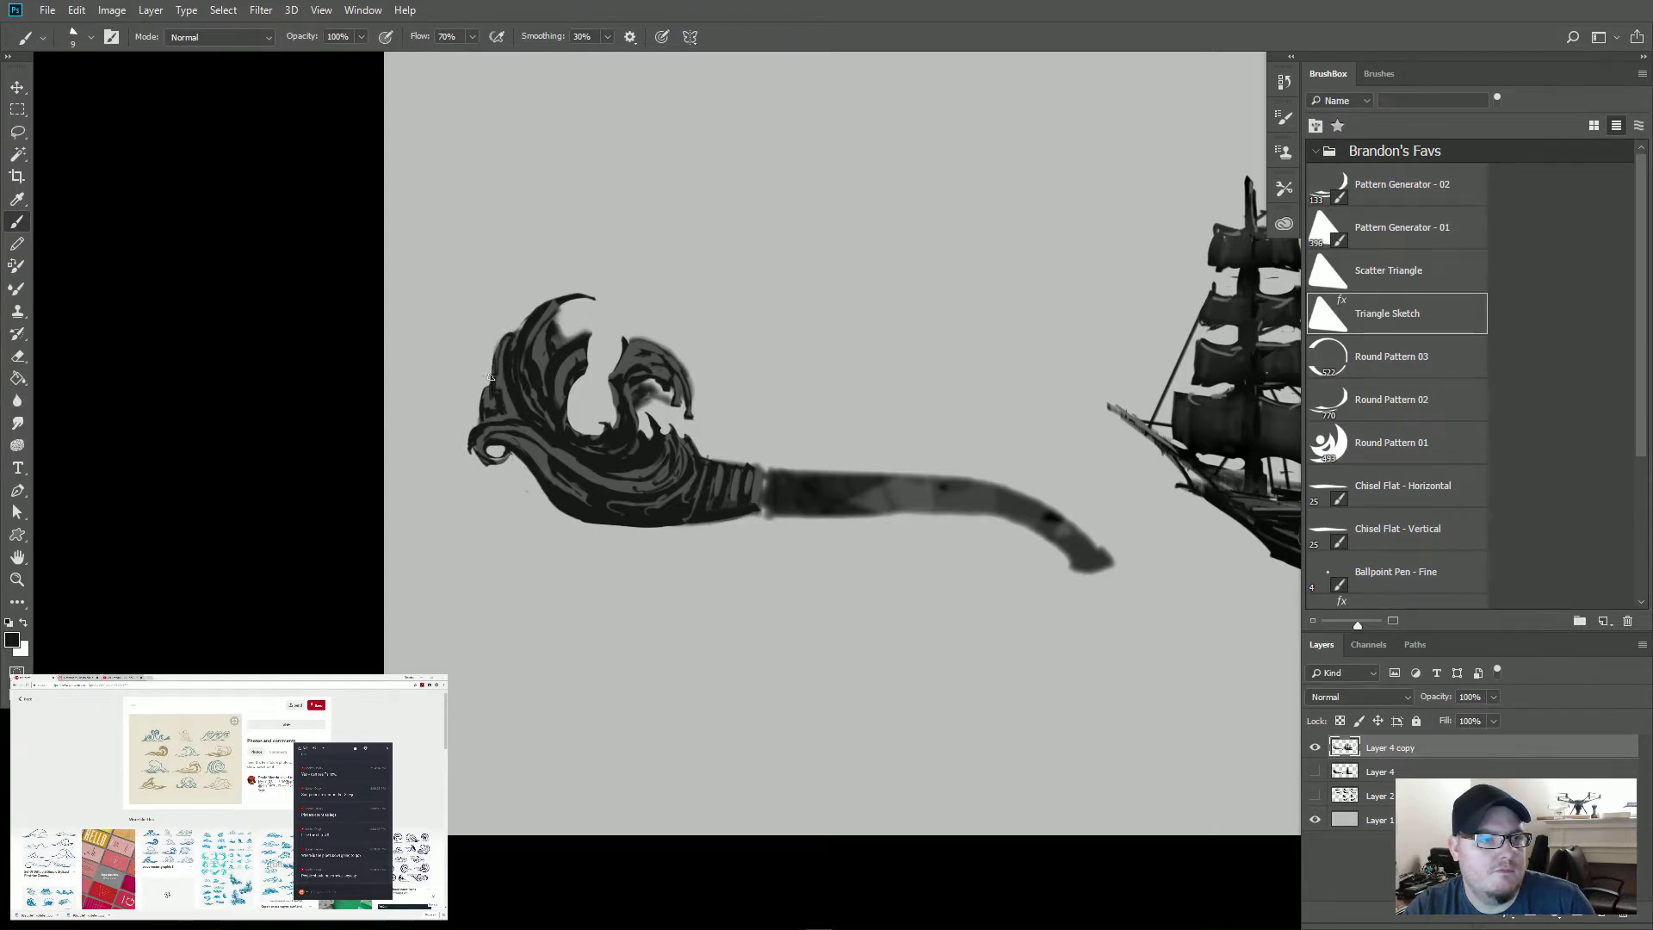
Step: Paint dark and mid-grey contour strokes down the bowl's outer back edge and from the small curl into the body
drag(490, 377, 506, 411)
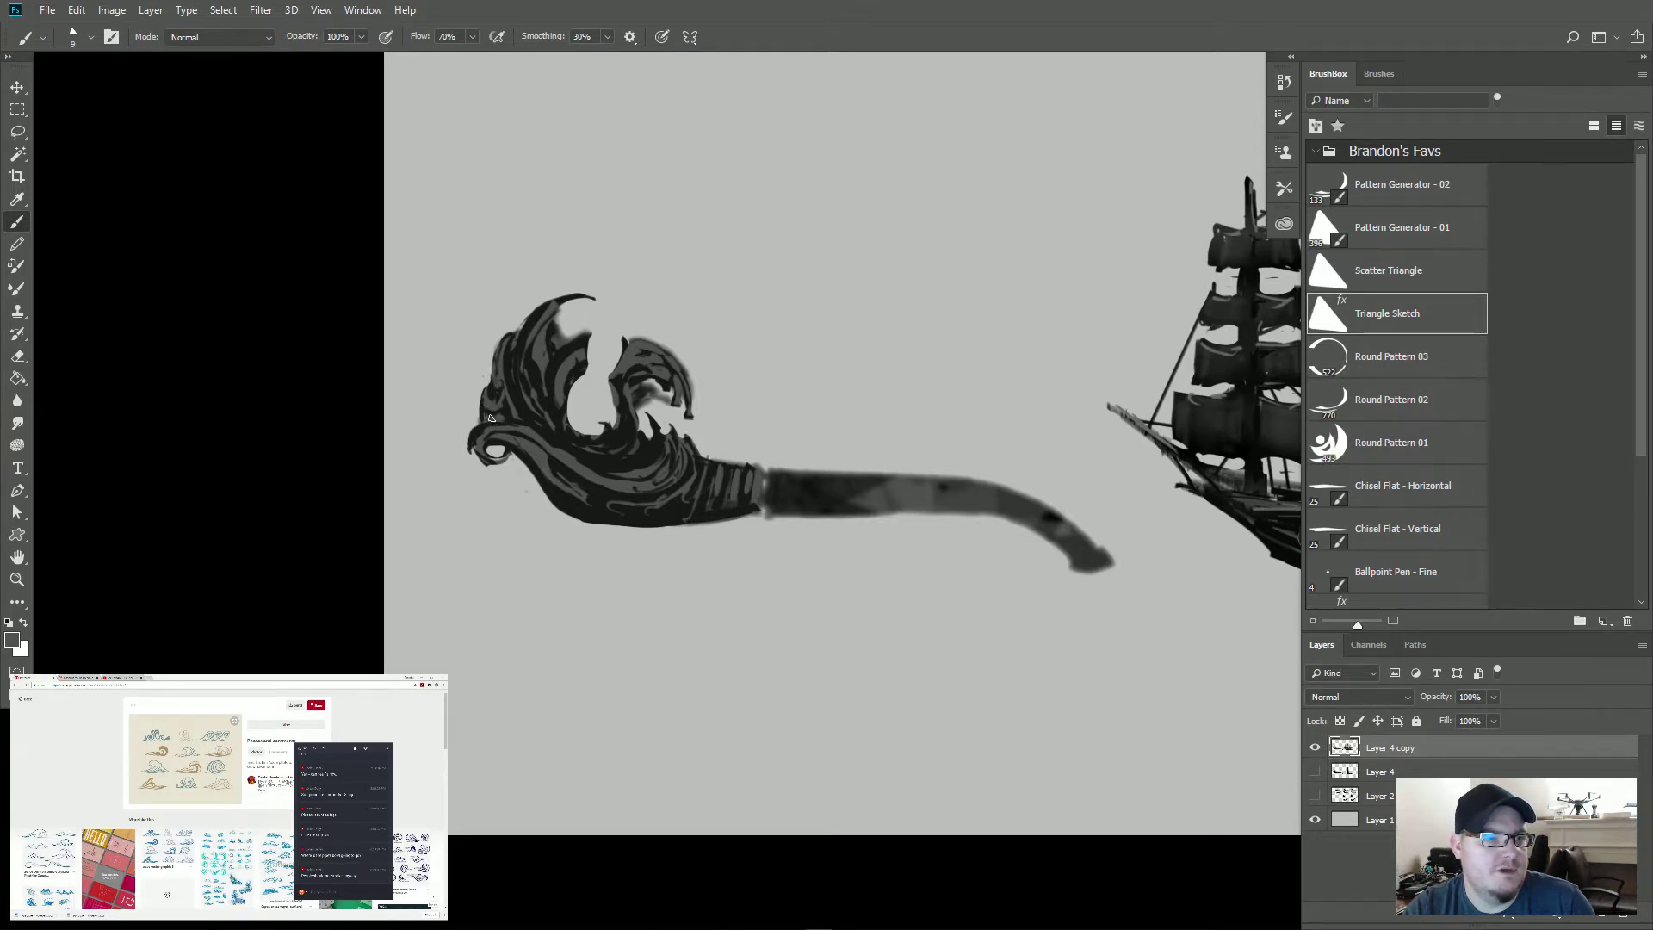
key(alt)
alt+click(506, 413)
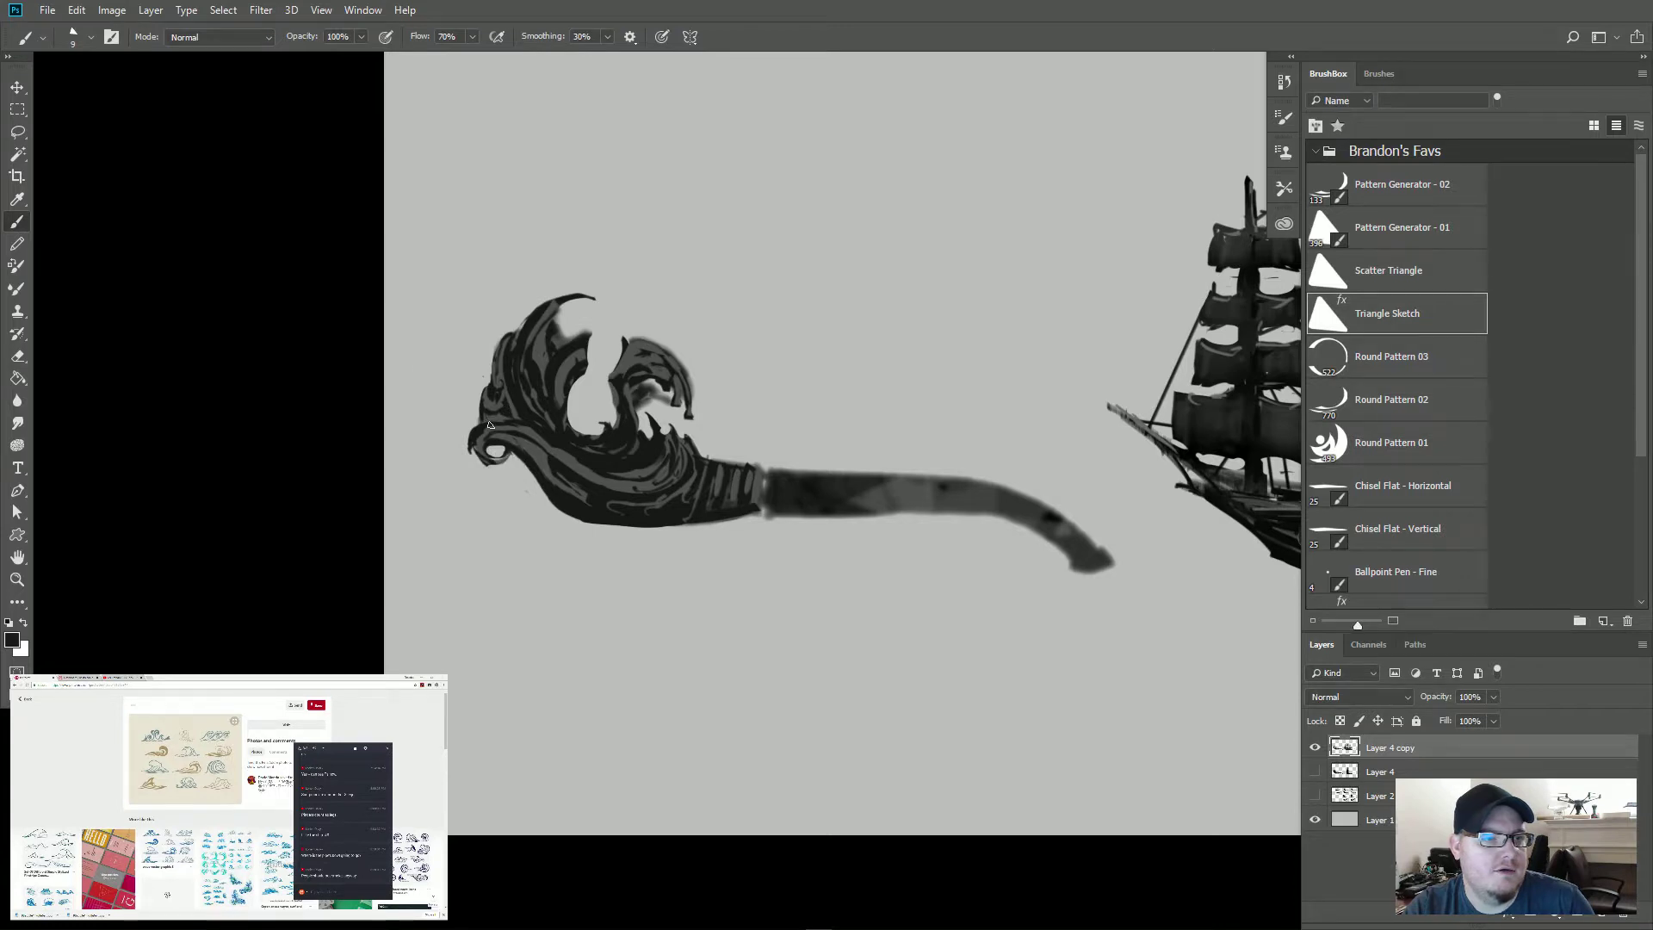
drag(493, 426, 583, 465)
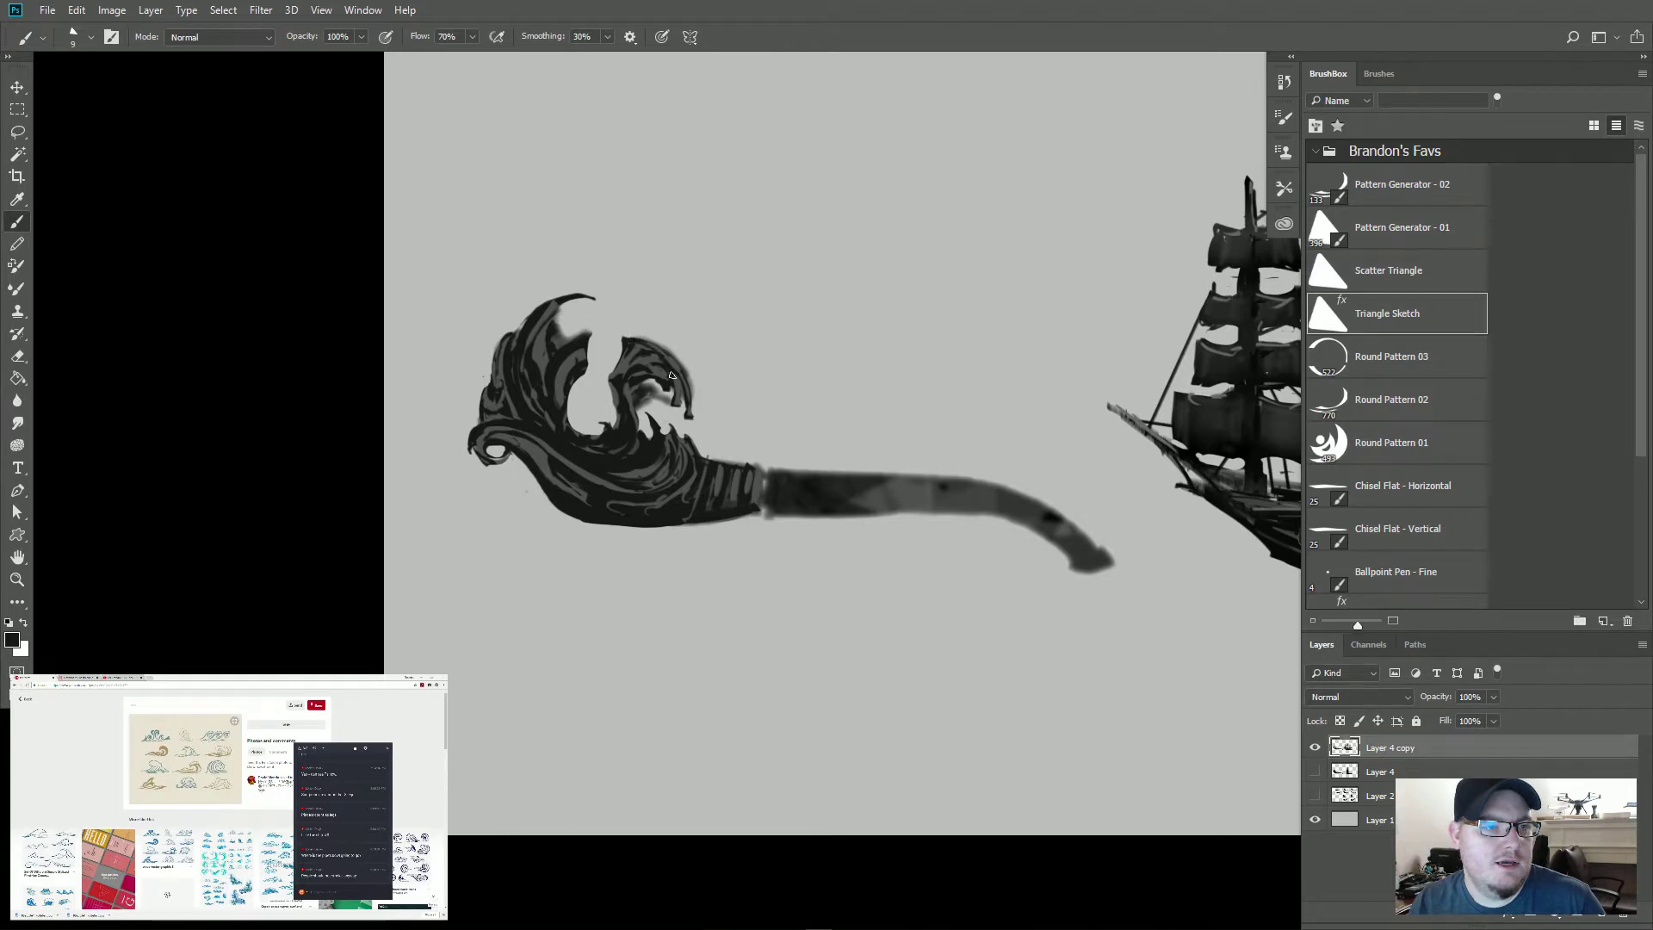
Step: Break the stem-side crest's outer edge into small pointed tips and erase the soft grey residue beneath its curl
drag(638, 341, 691, 386)
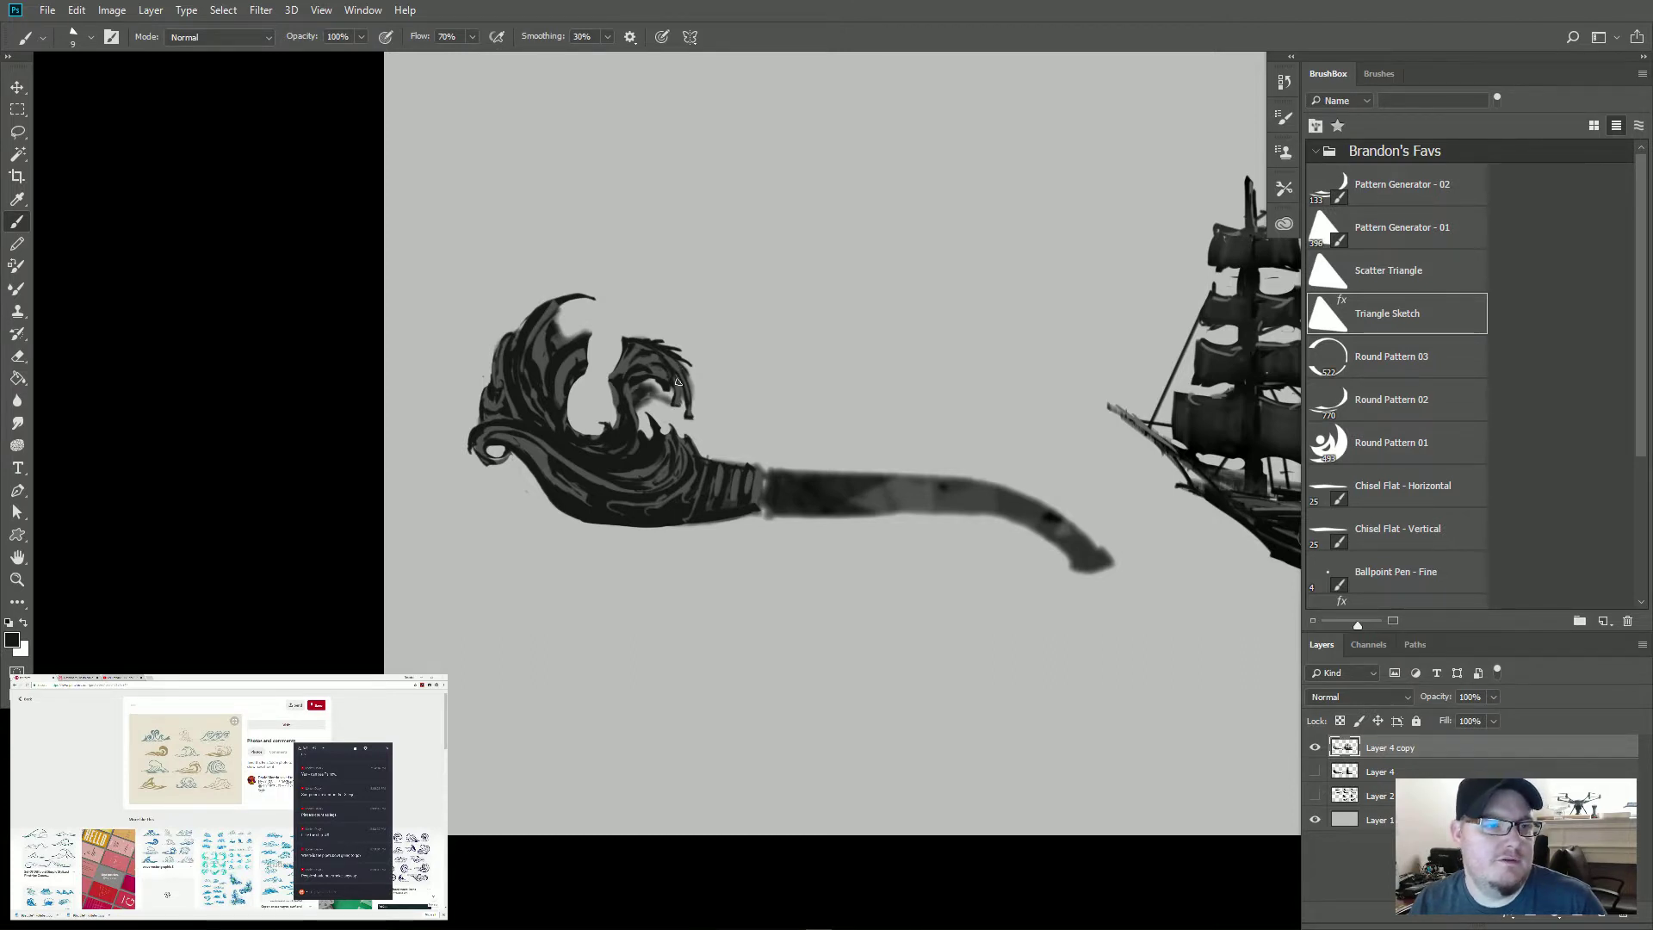
drag(678, 382, 673, 409)
key(e)
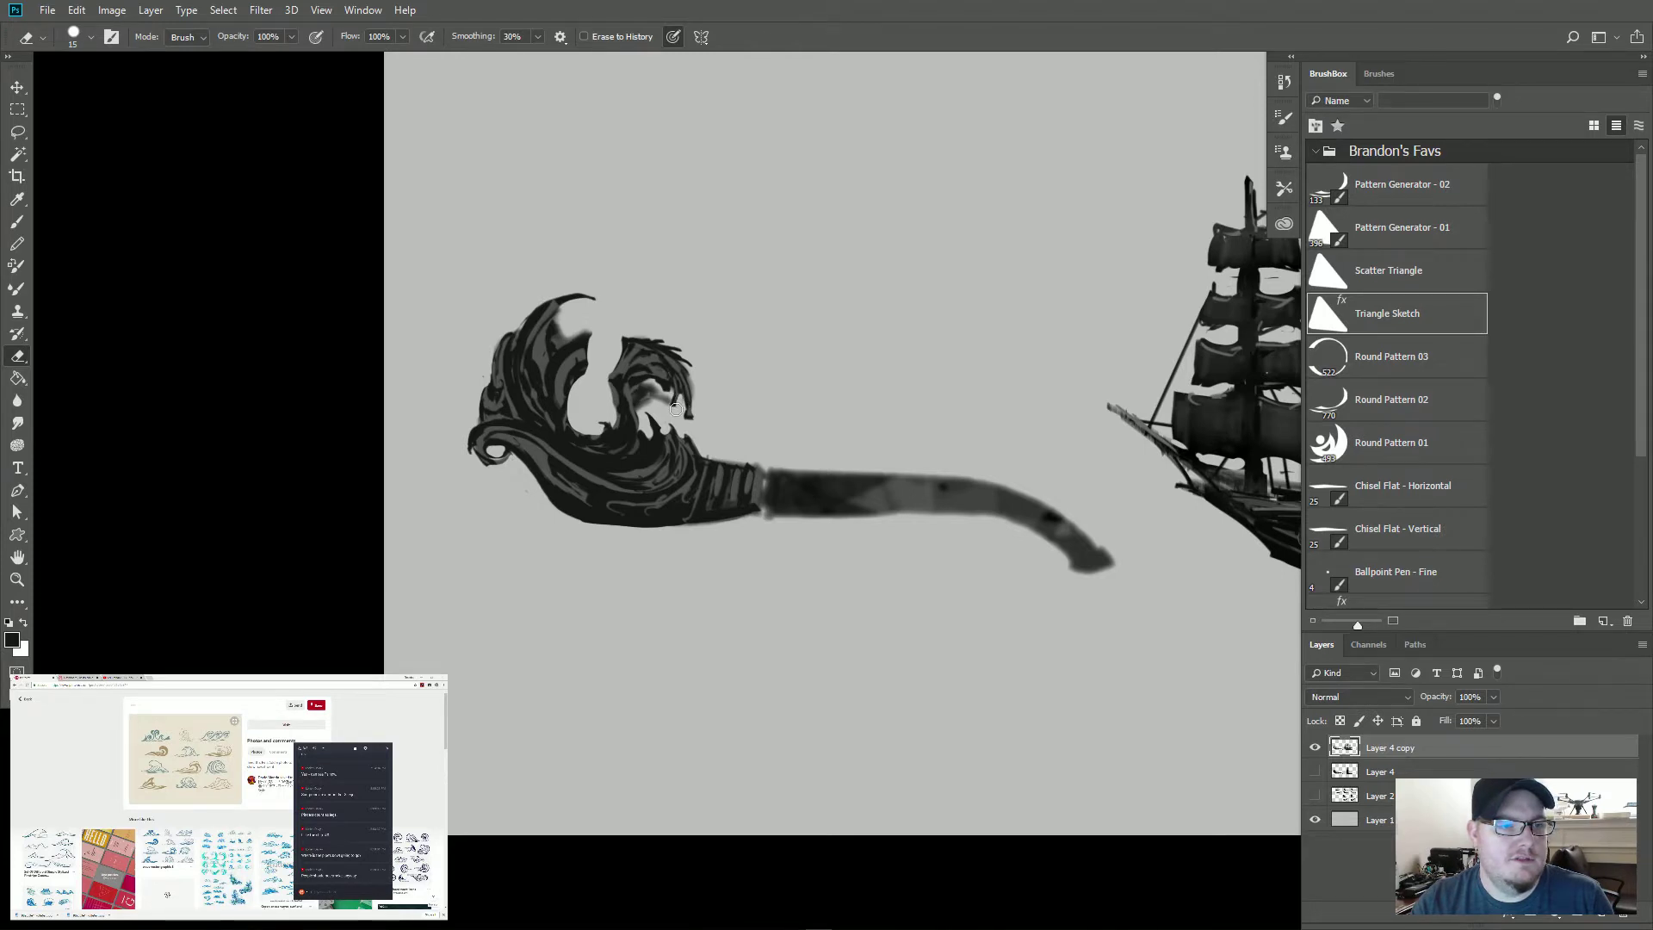
drag(670, 402, 641, 409)
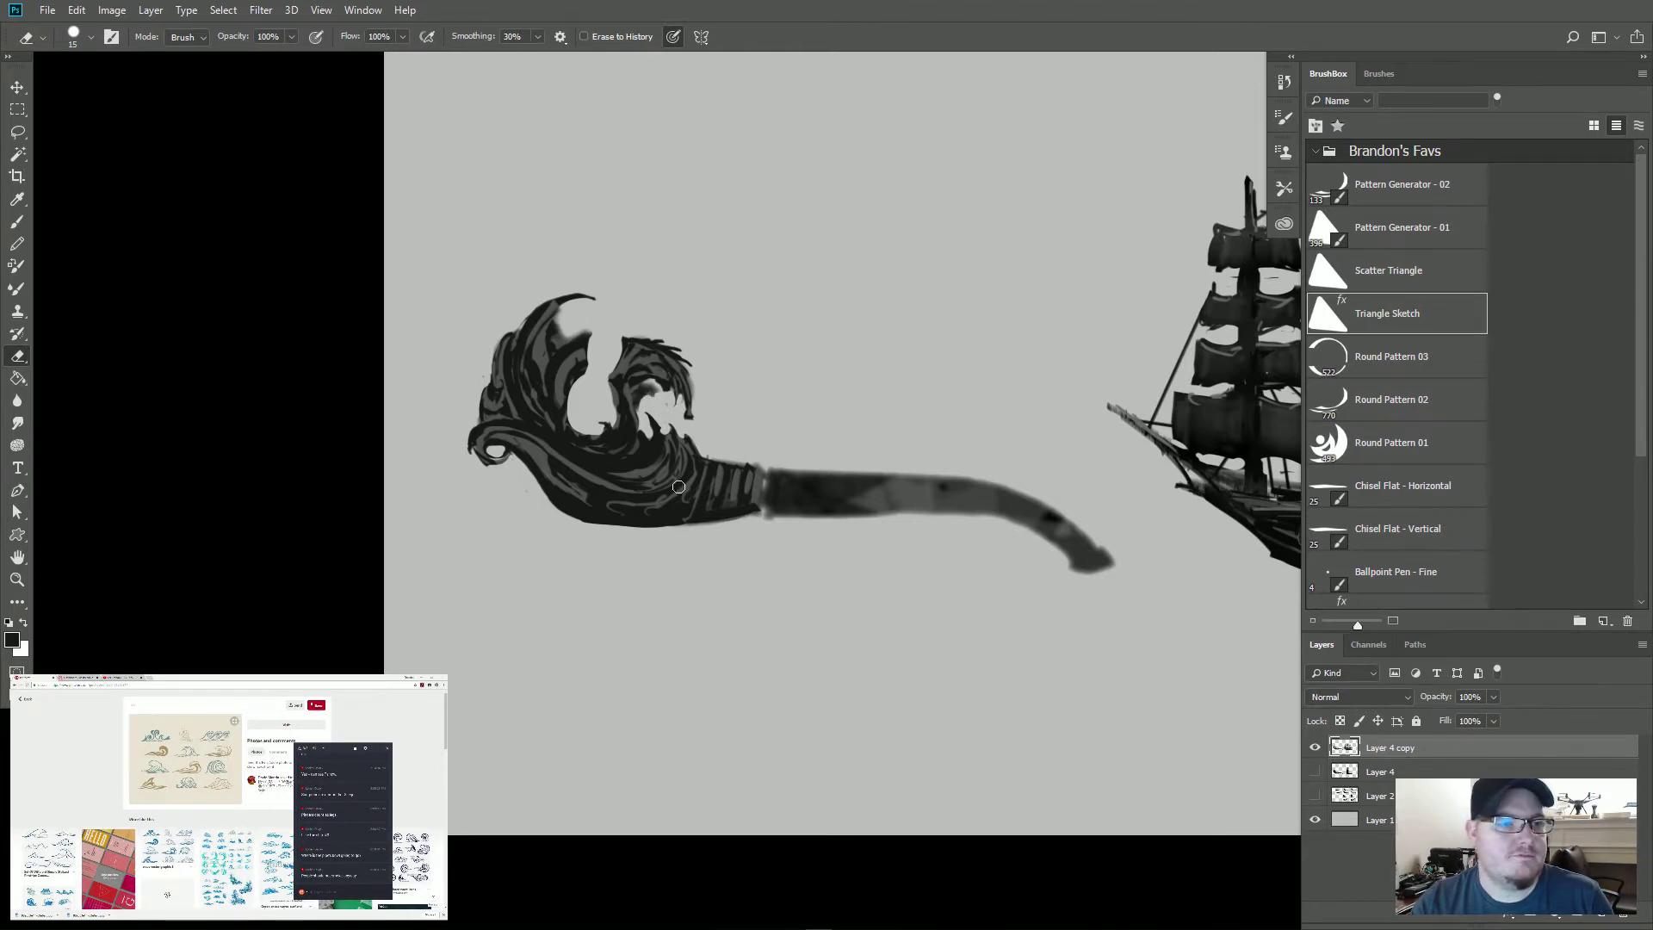
key(b)
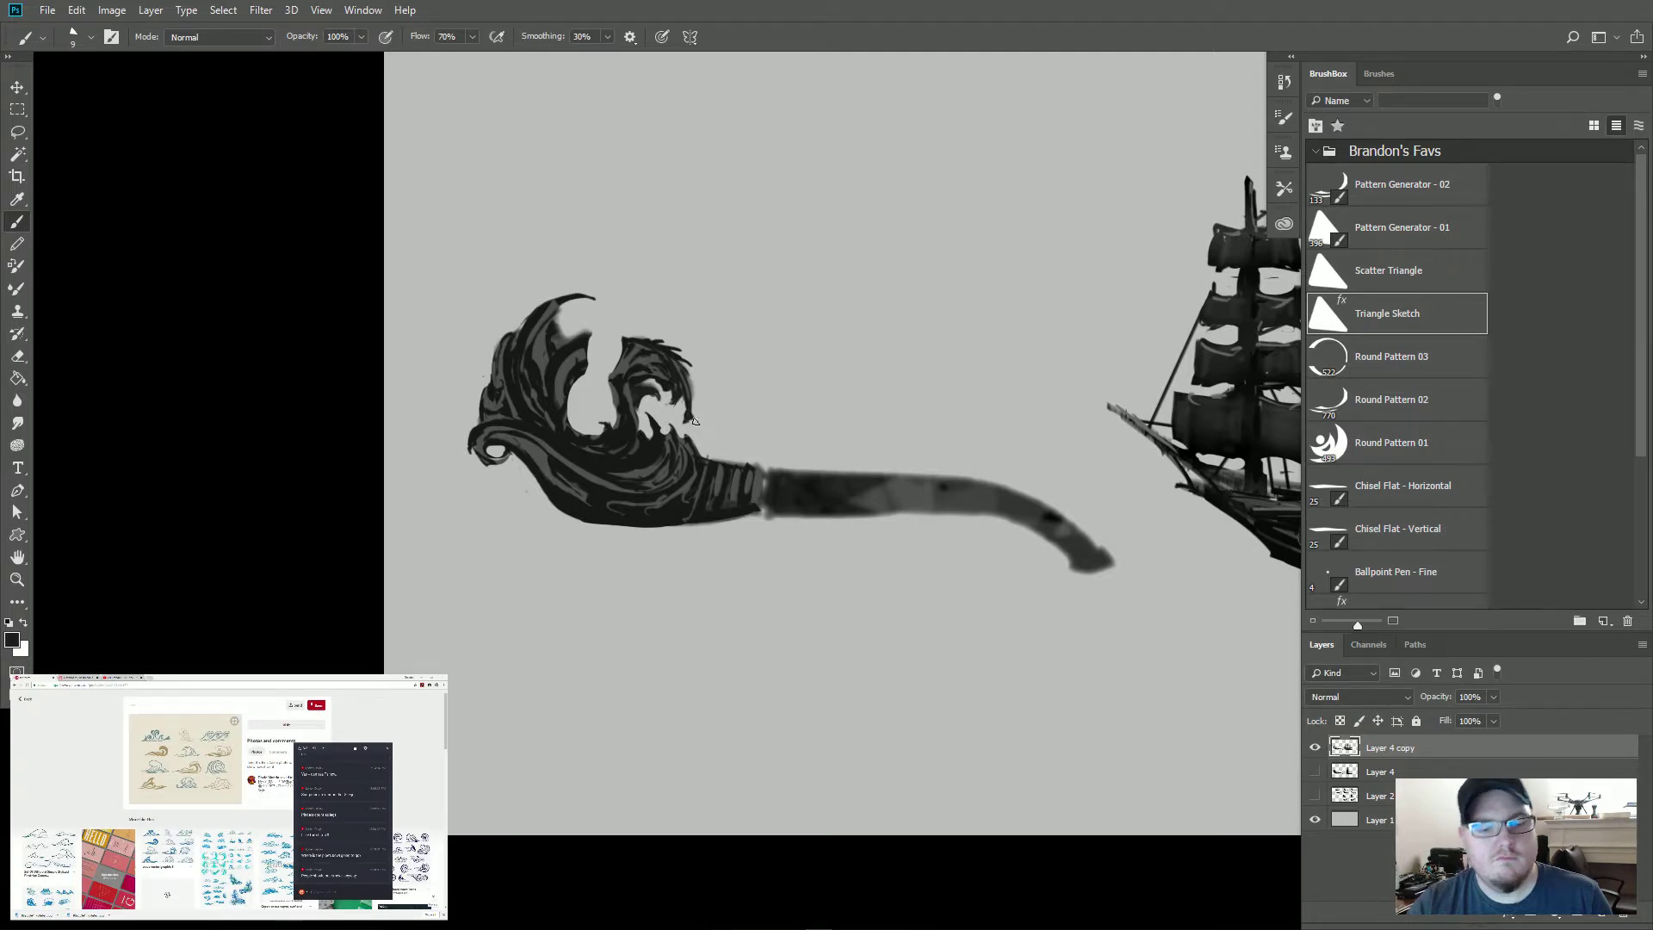
key(e)
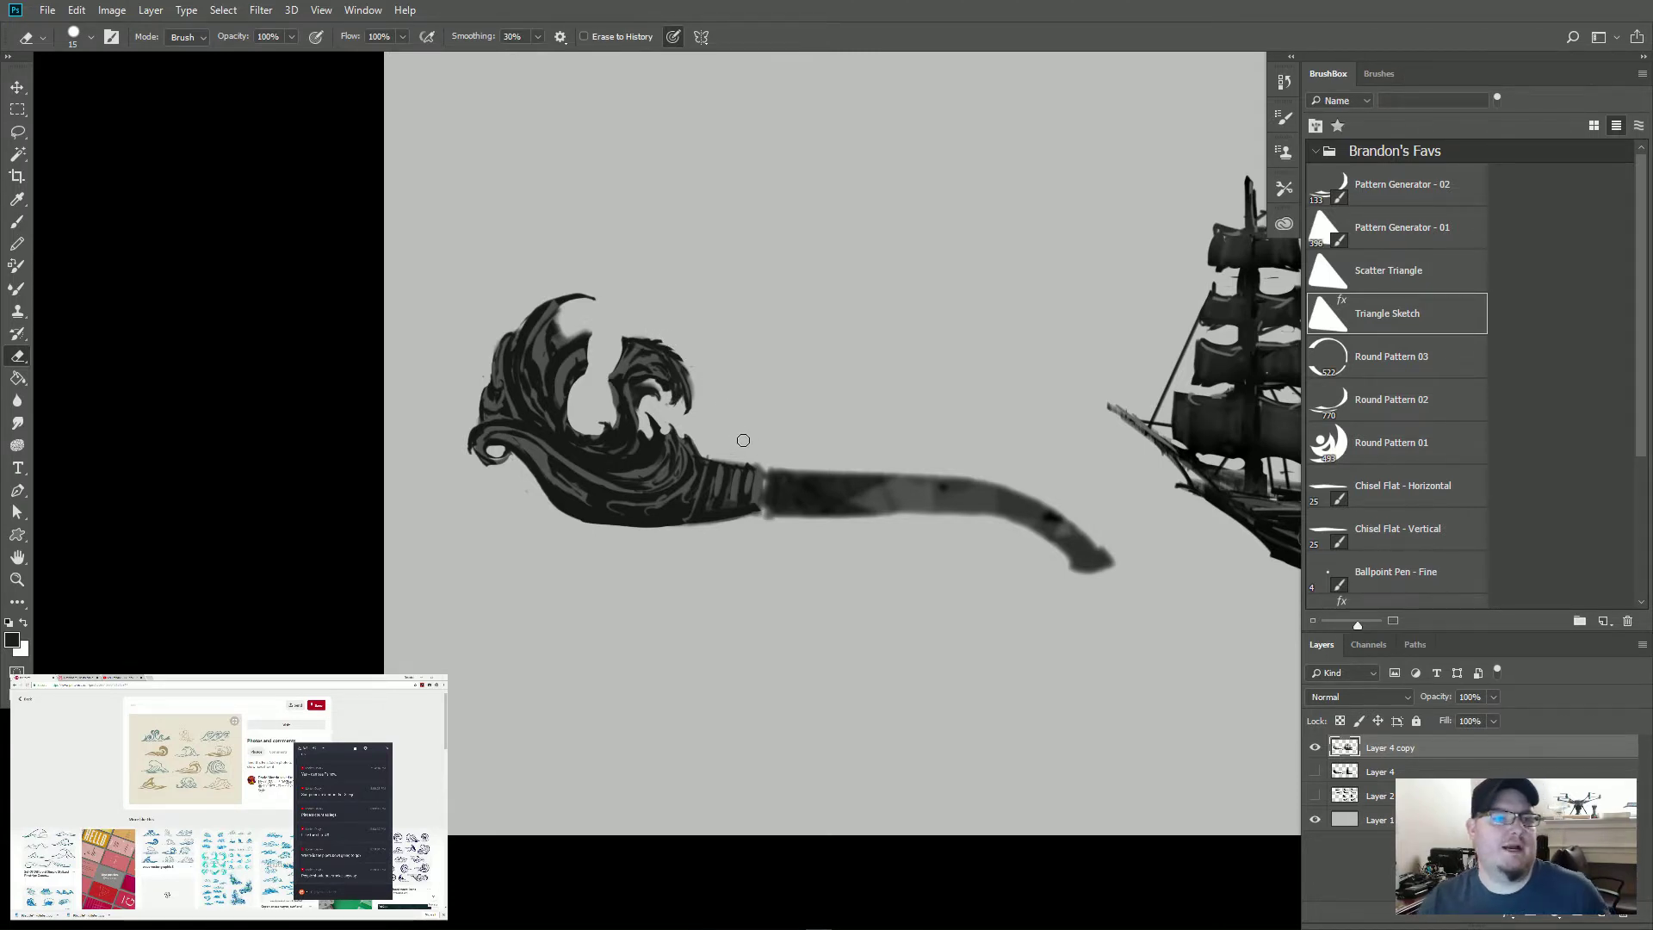
key(b)
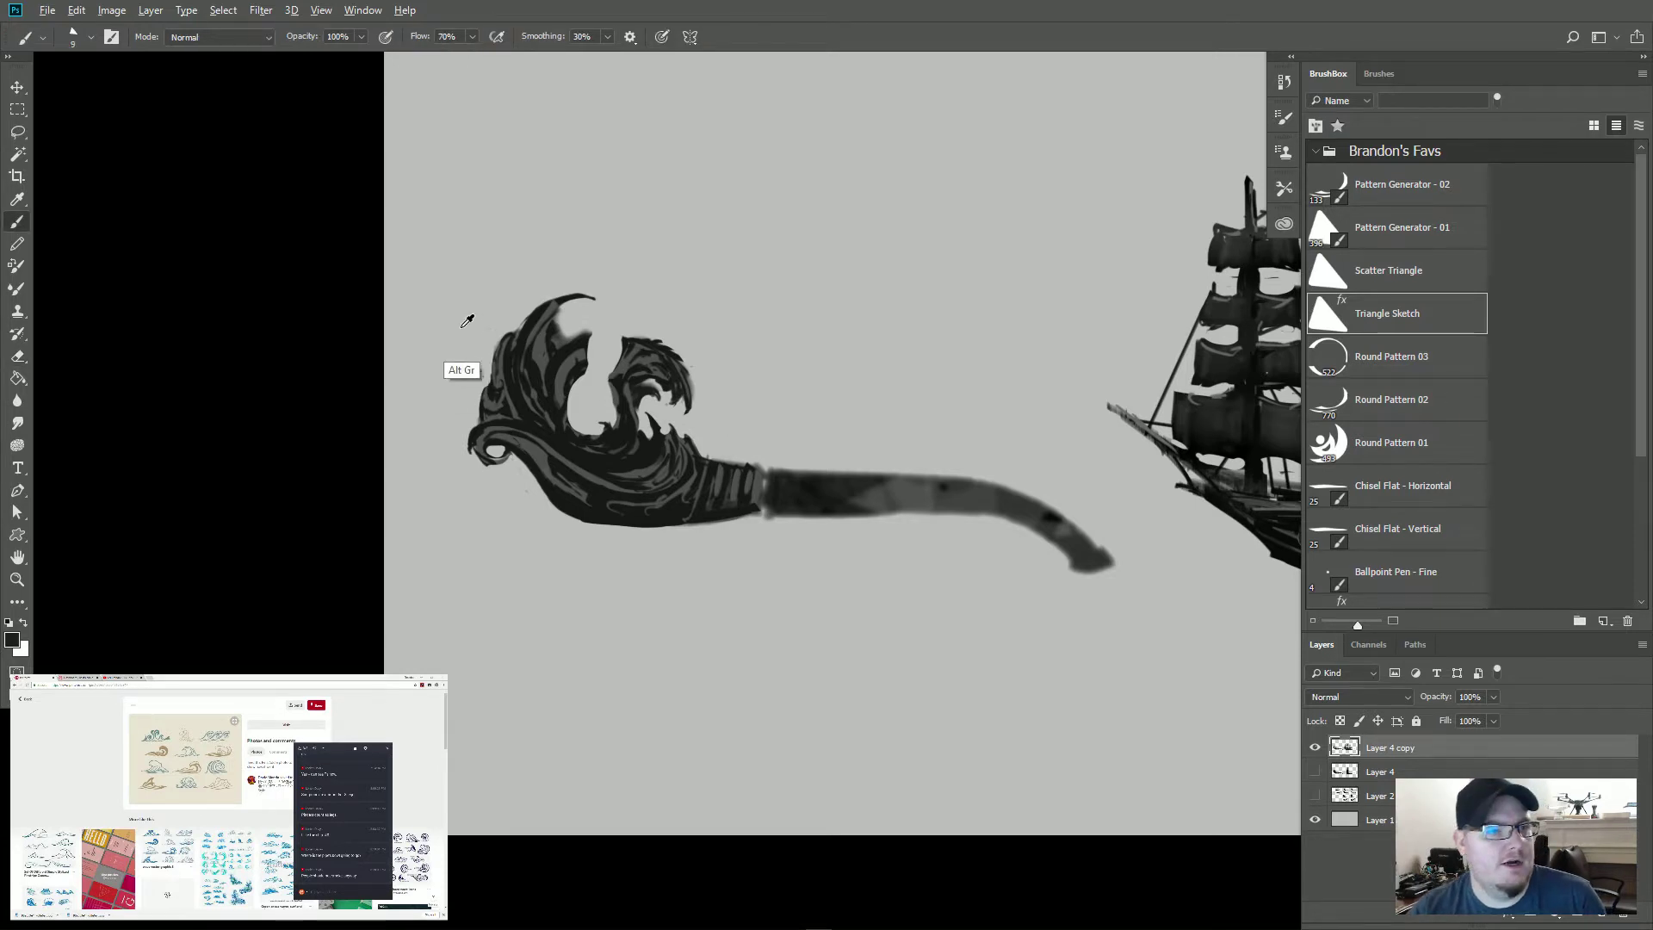
Step: Layer more dark and mid-grey flow lines across the bowl's back and lower body
alt+click(556, 303)
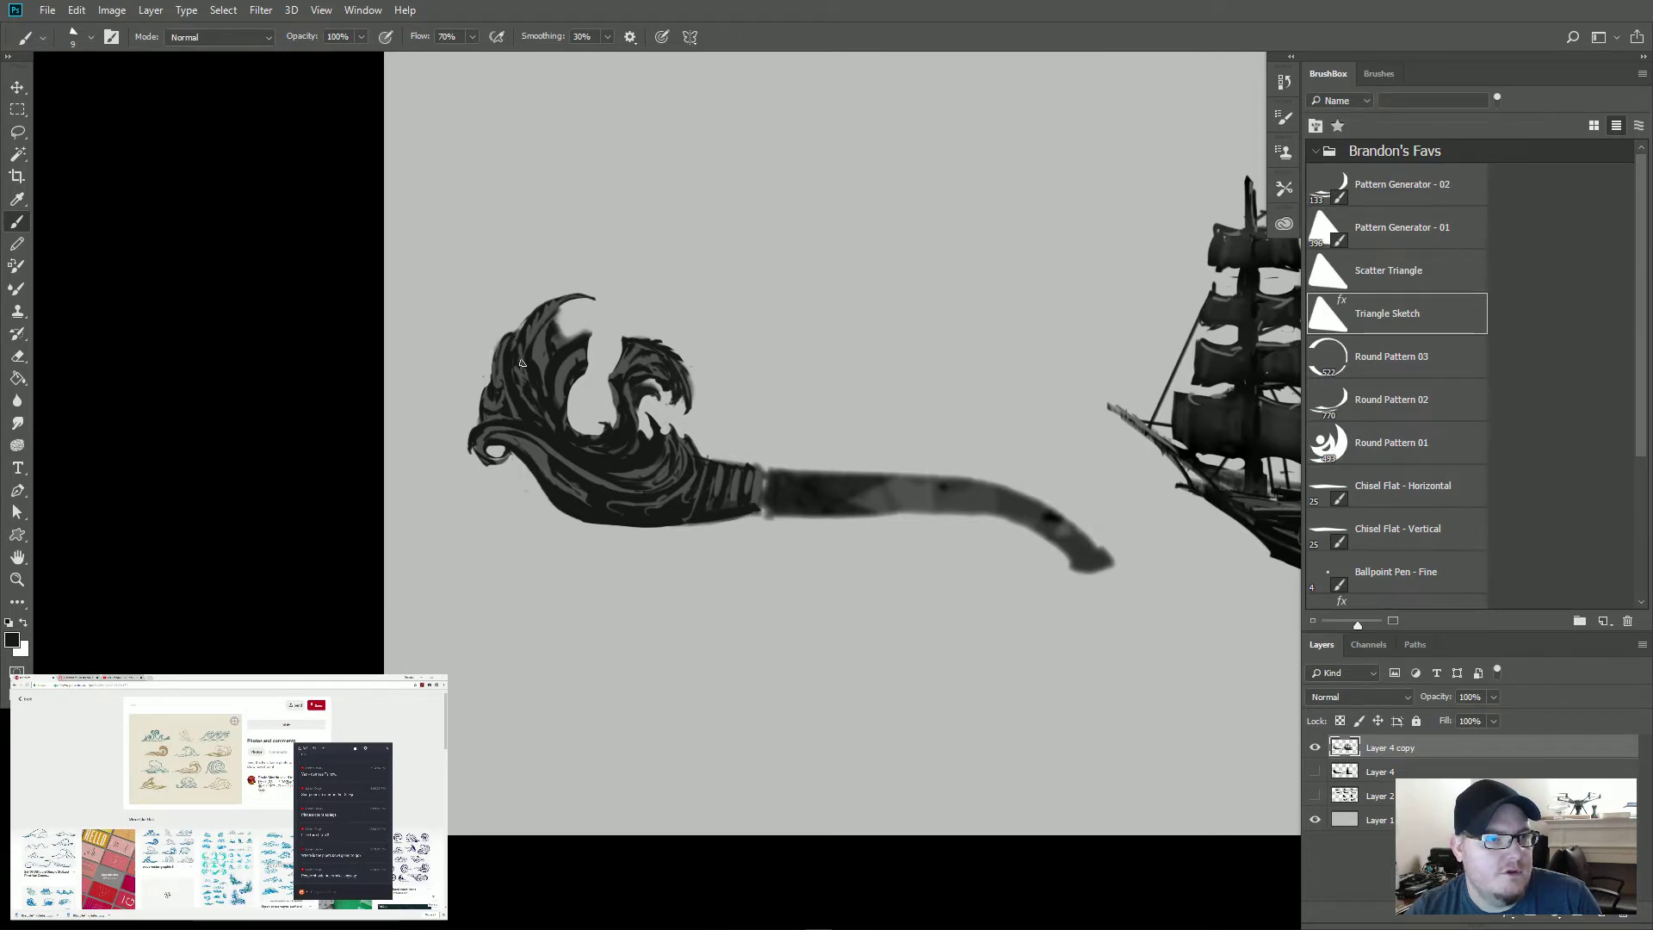
key(x)
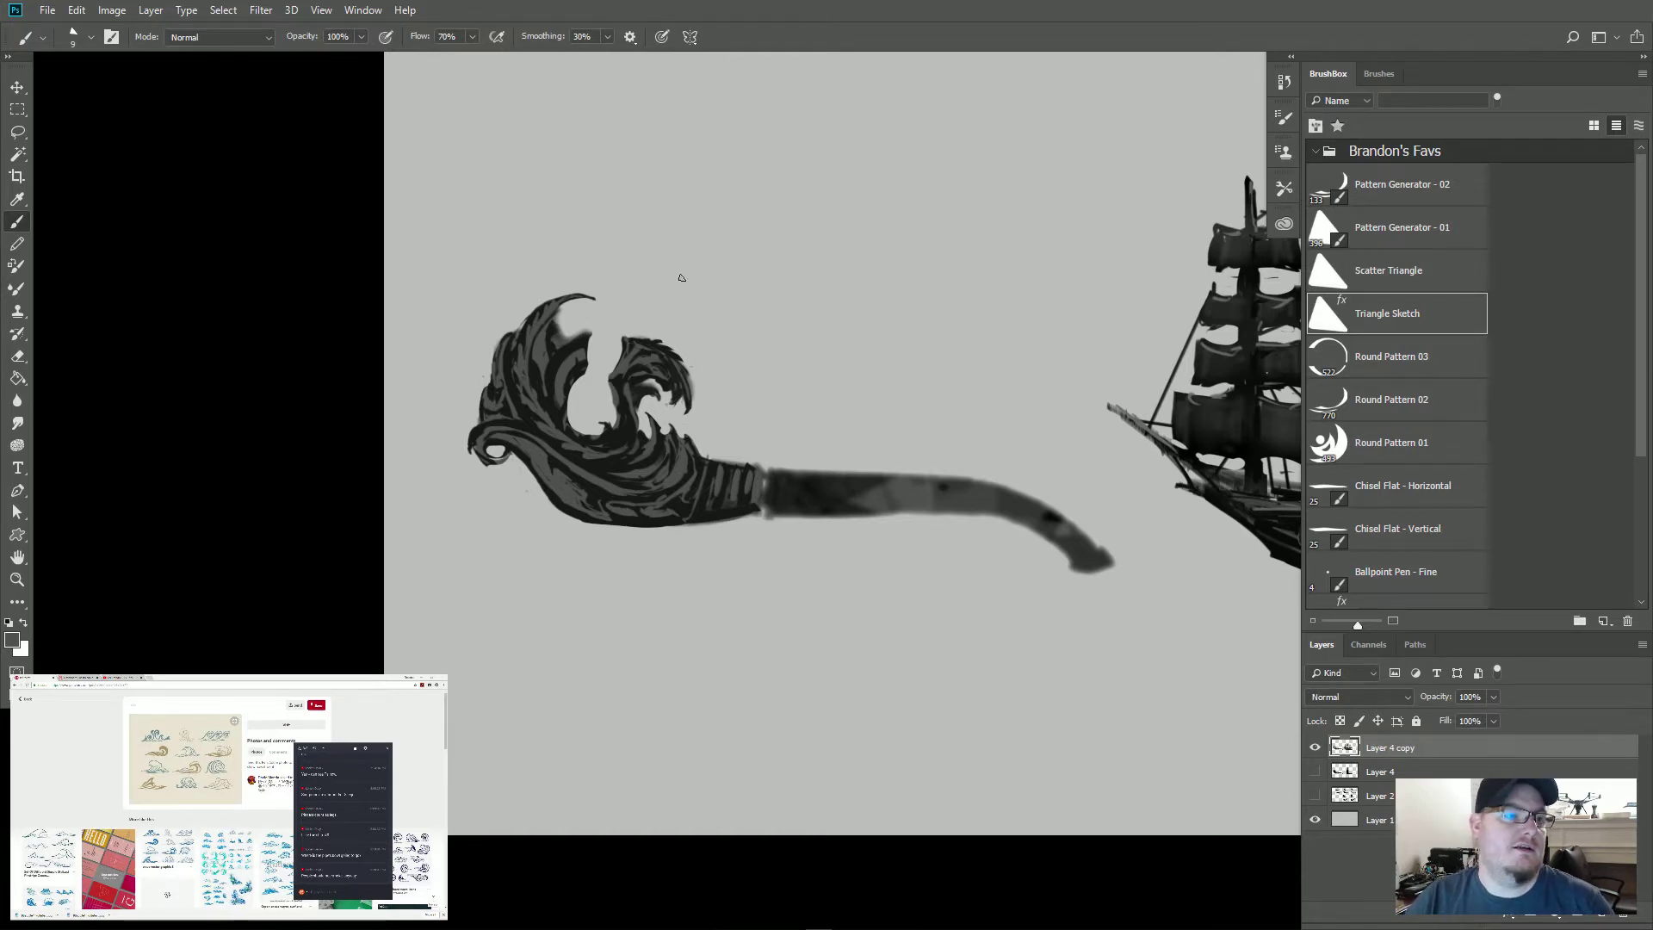
drag(819, 280, 580, 335)
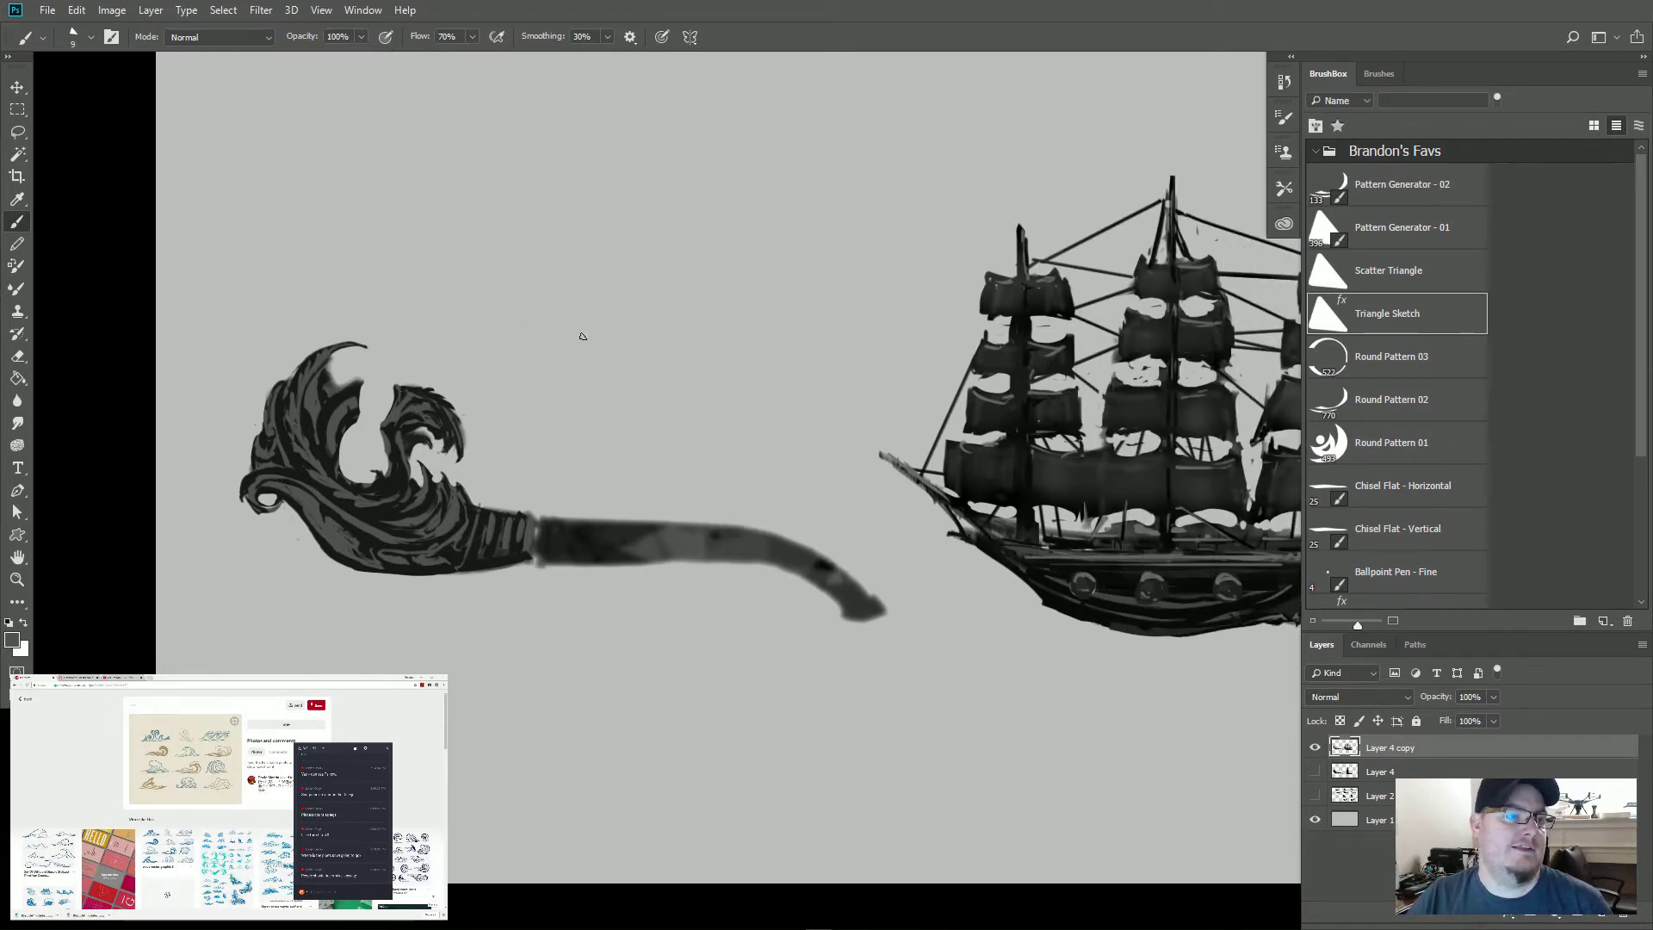
key(e)
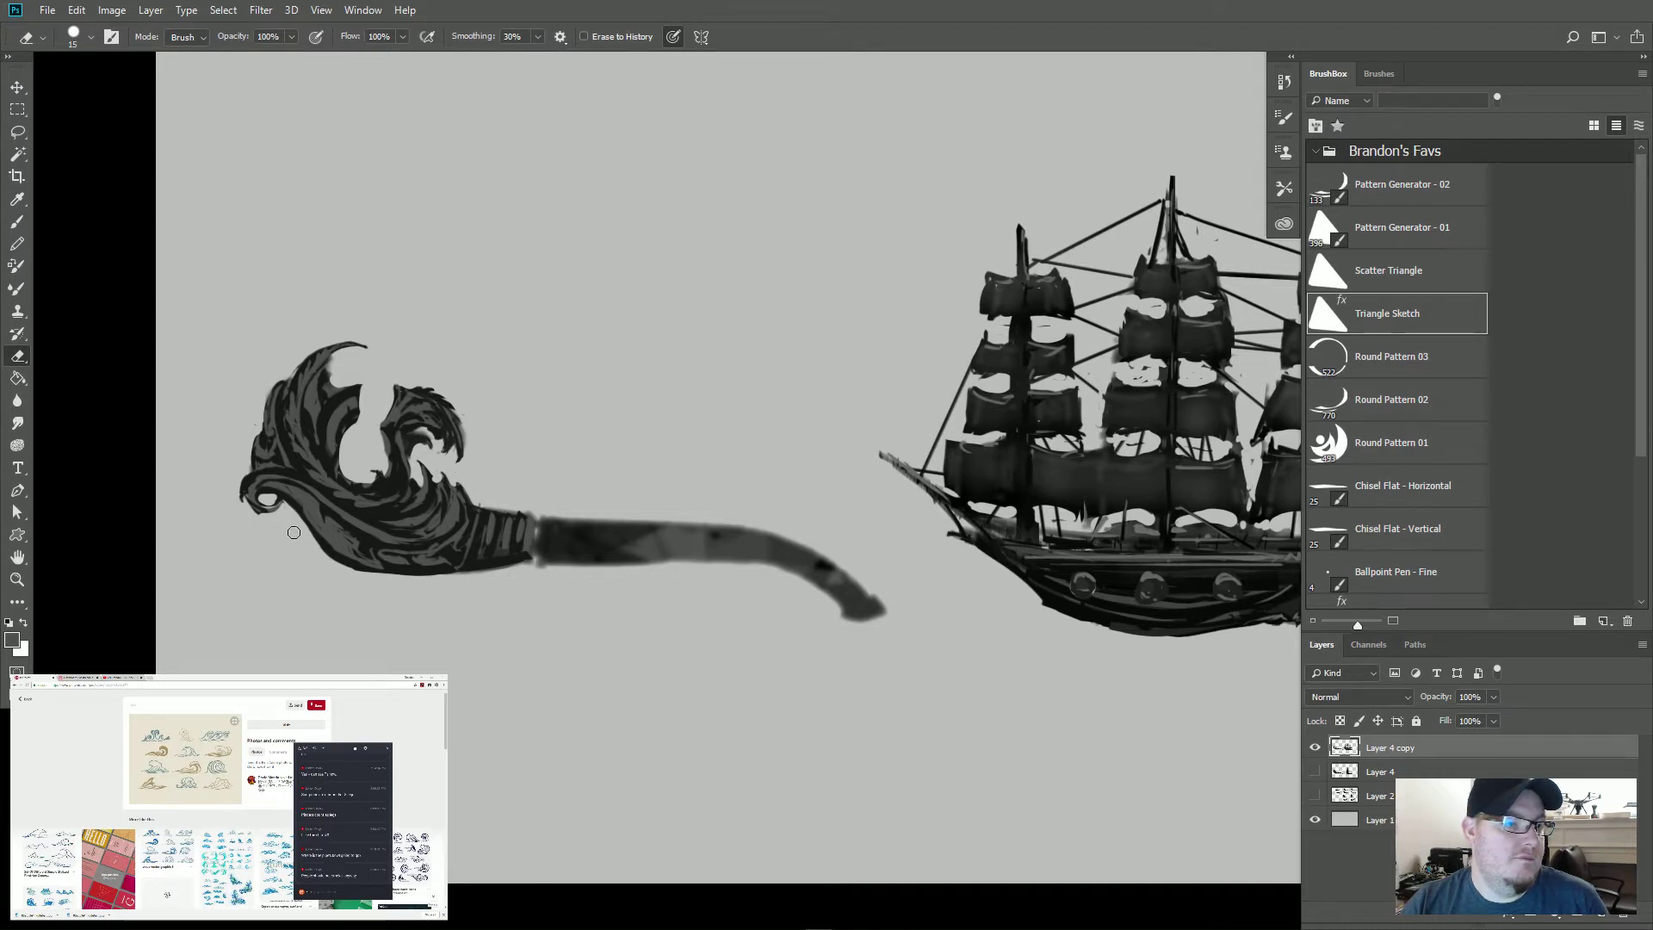
key(b)
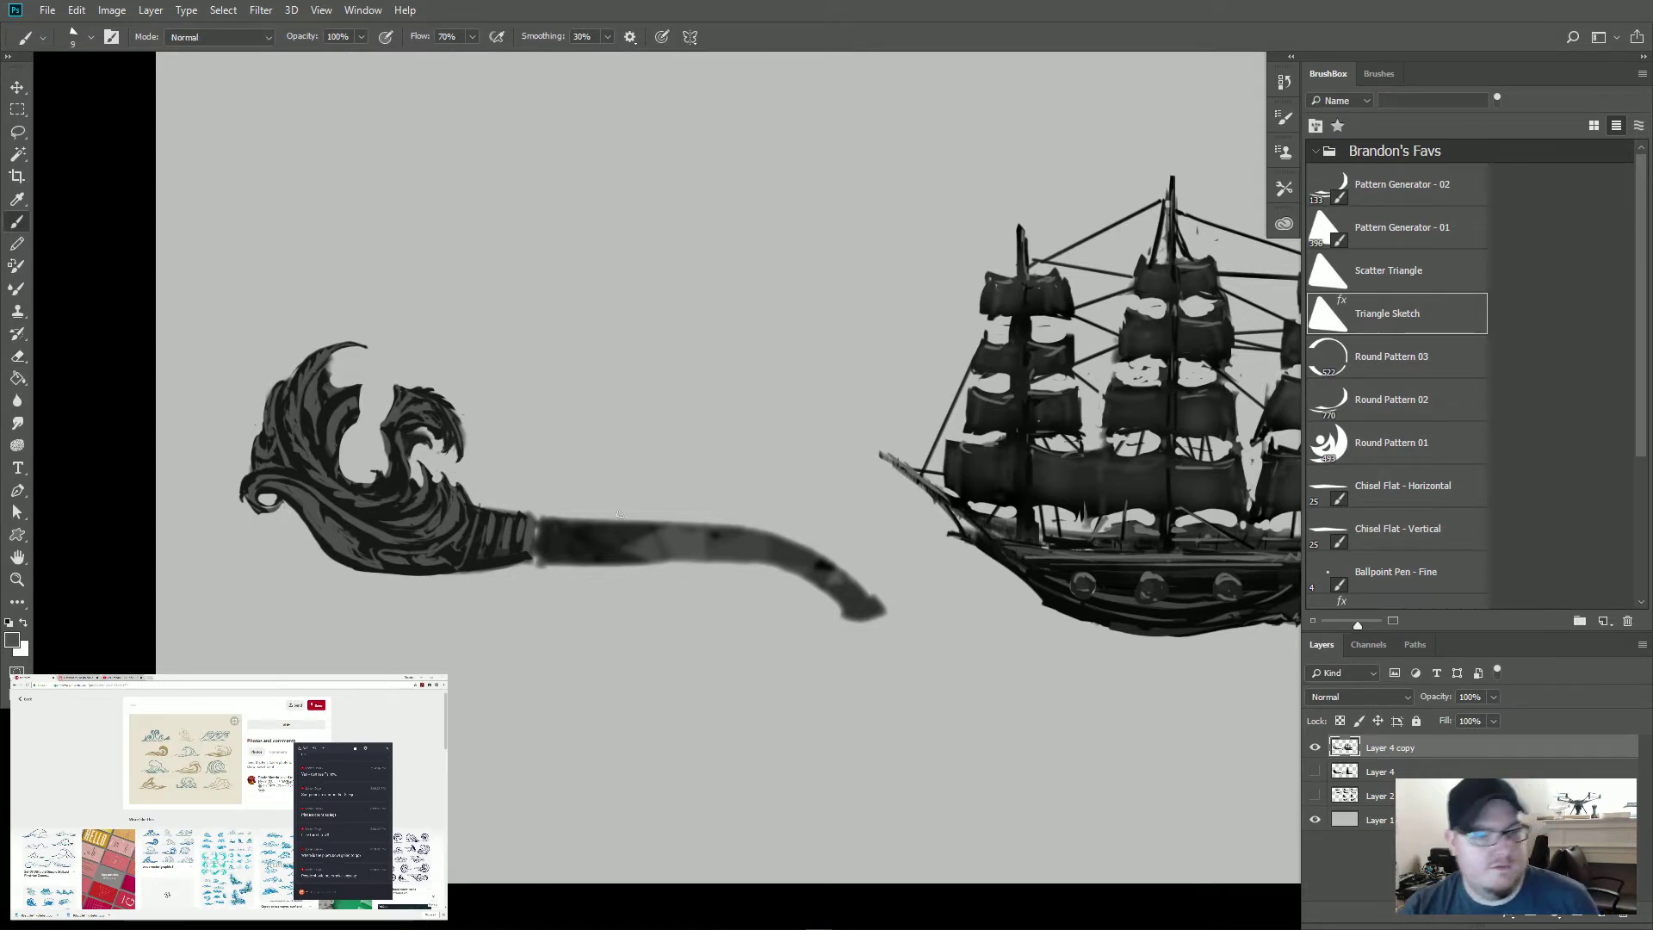
Step: Sharpen the stem's upper edge and paint a solid dark band around its middle, enlarging the brush to 25 for the fill
alt+click(544, 551)
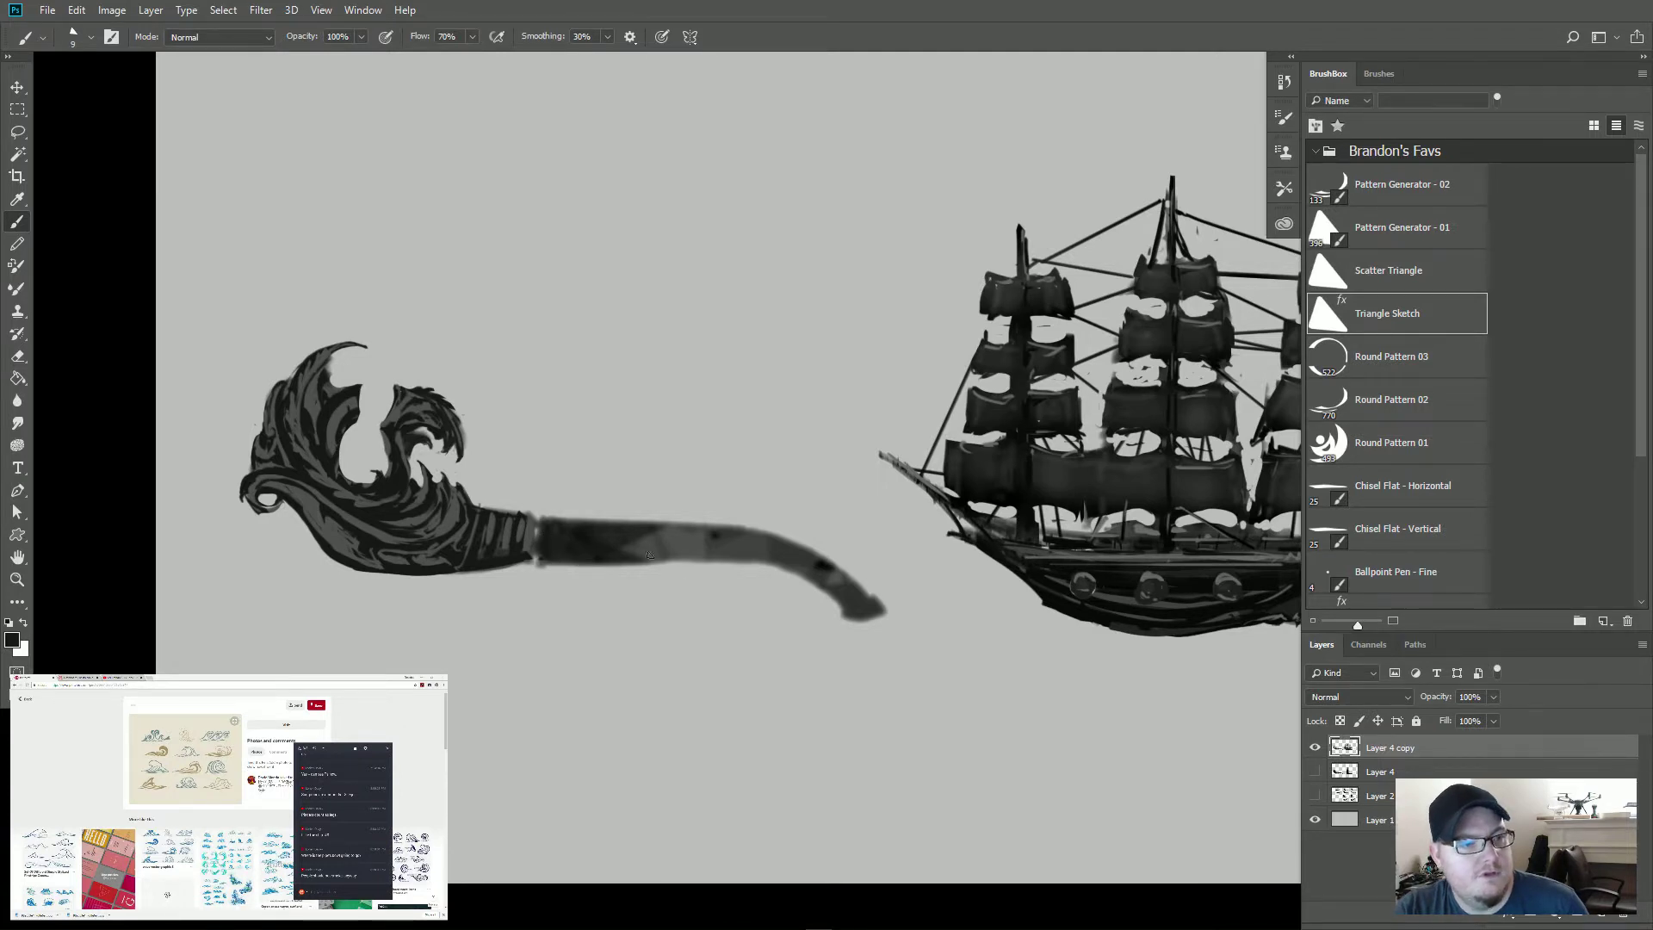
mouse_move(547, 523)
mouse_down()
mouse_move(658, 528)
mouse_move(631, 535)
mouse_move(652, 547)
mouse_move(650, 531)
mouse_move(608, 549)
mouse_move(768, 560)
mouse_move(709, 524)
mouse_up()
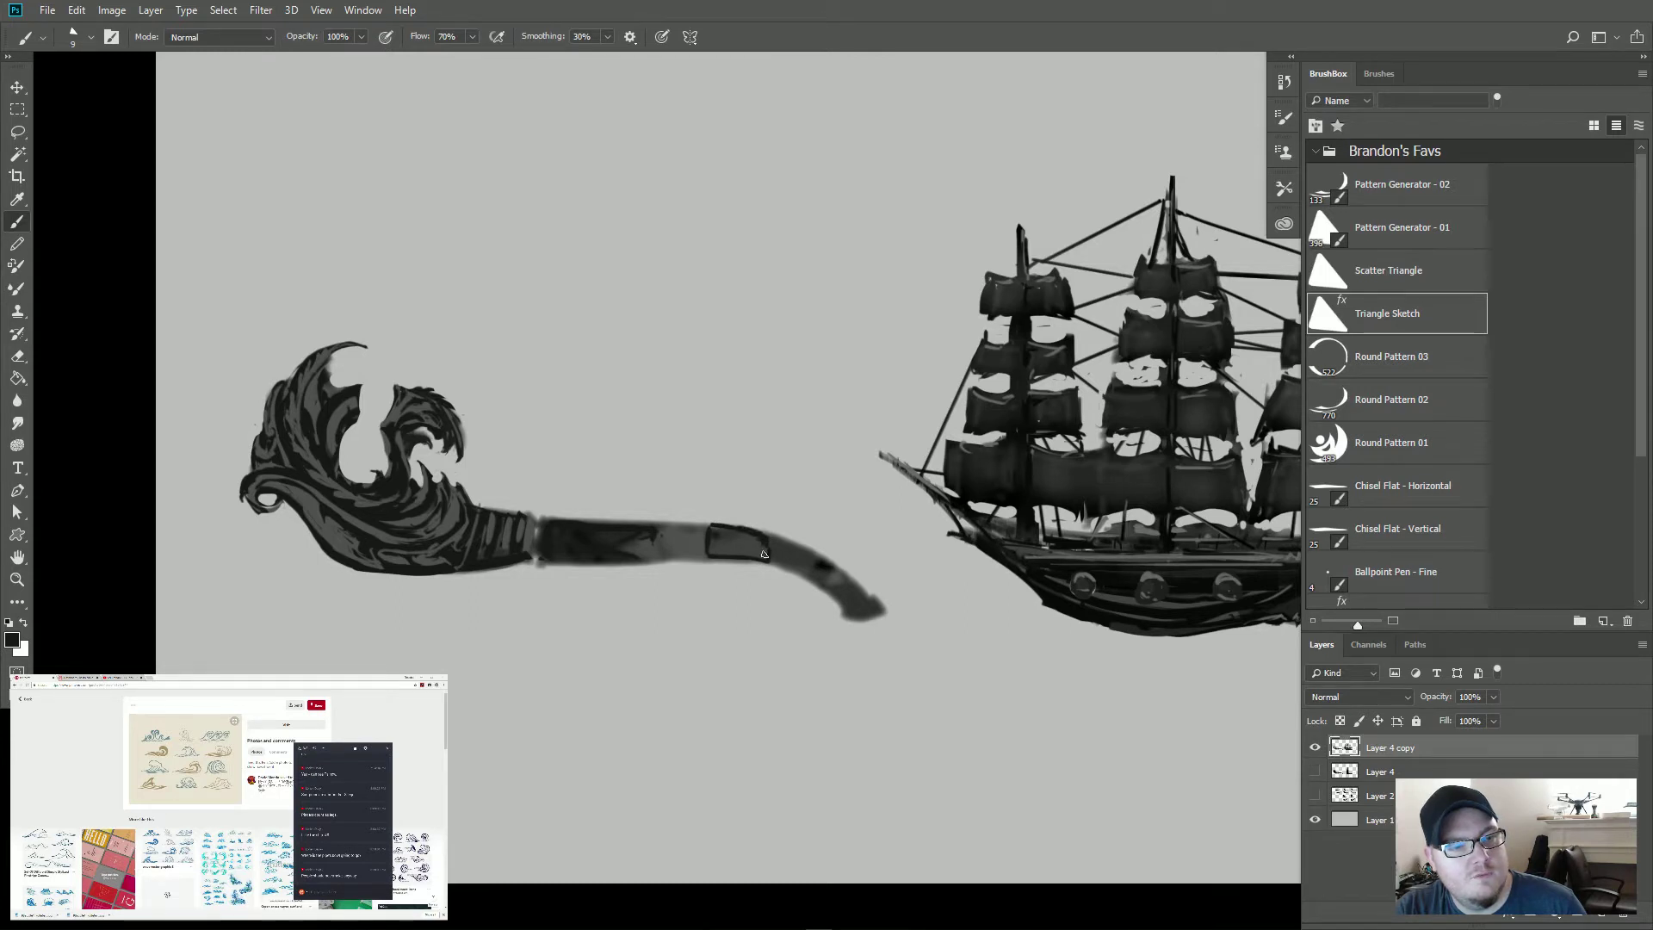
key(bracketright)
key(bracketright)
key(bracketright)
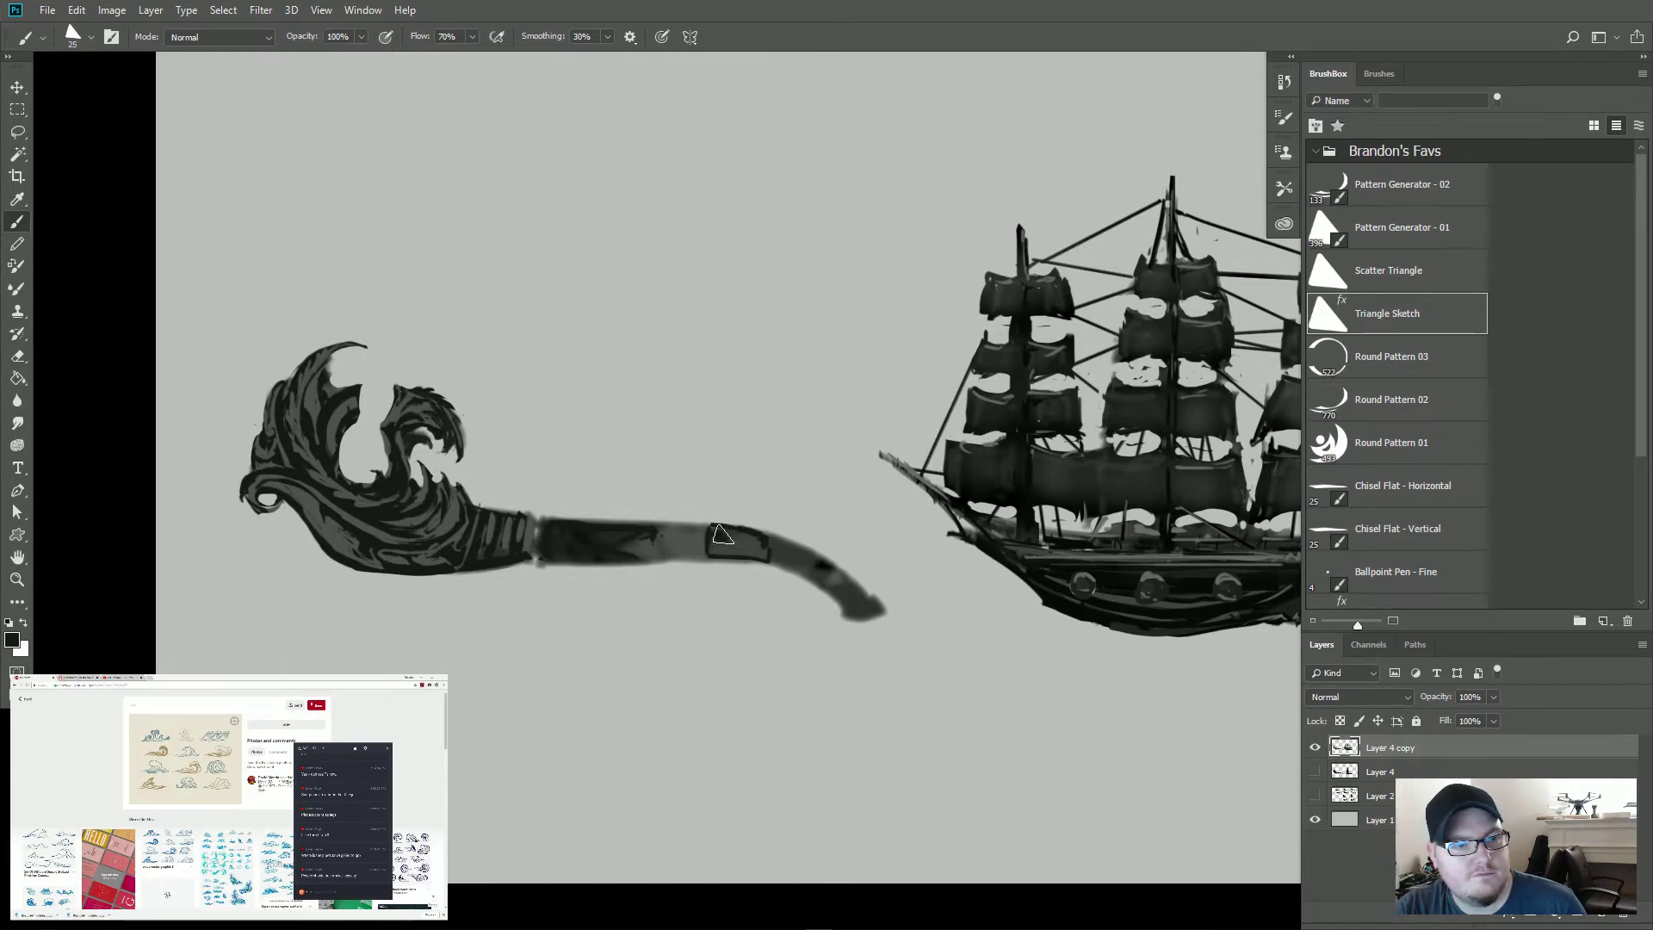
mouse_move(752, 548)
mouse_down()
mouse_move(711, 534)
mouse_move(764, 552)
mouse_up()
key(bracketleft)
key(bracketleft)
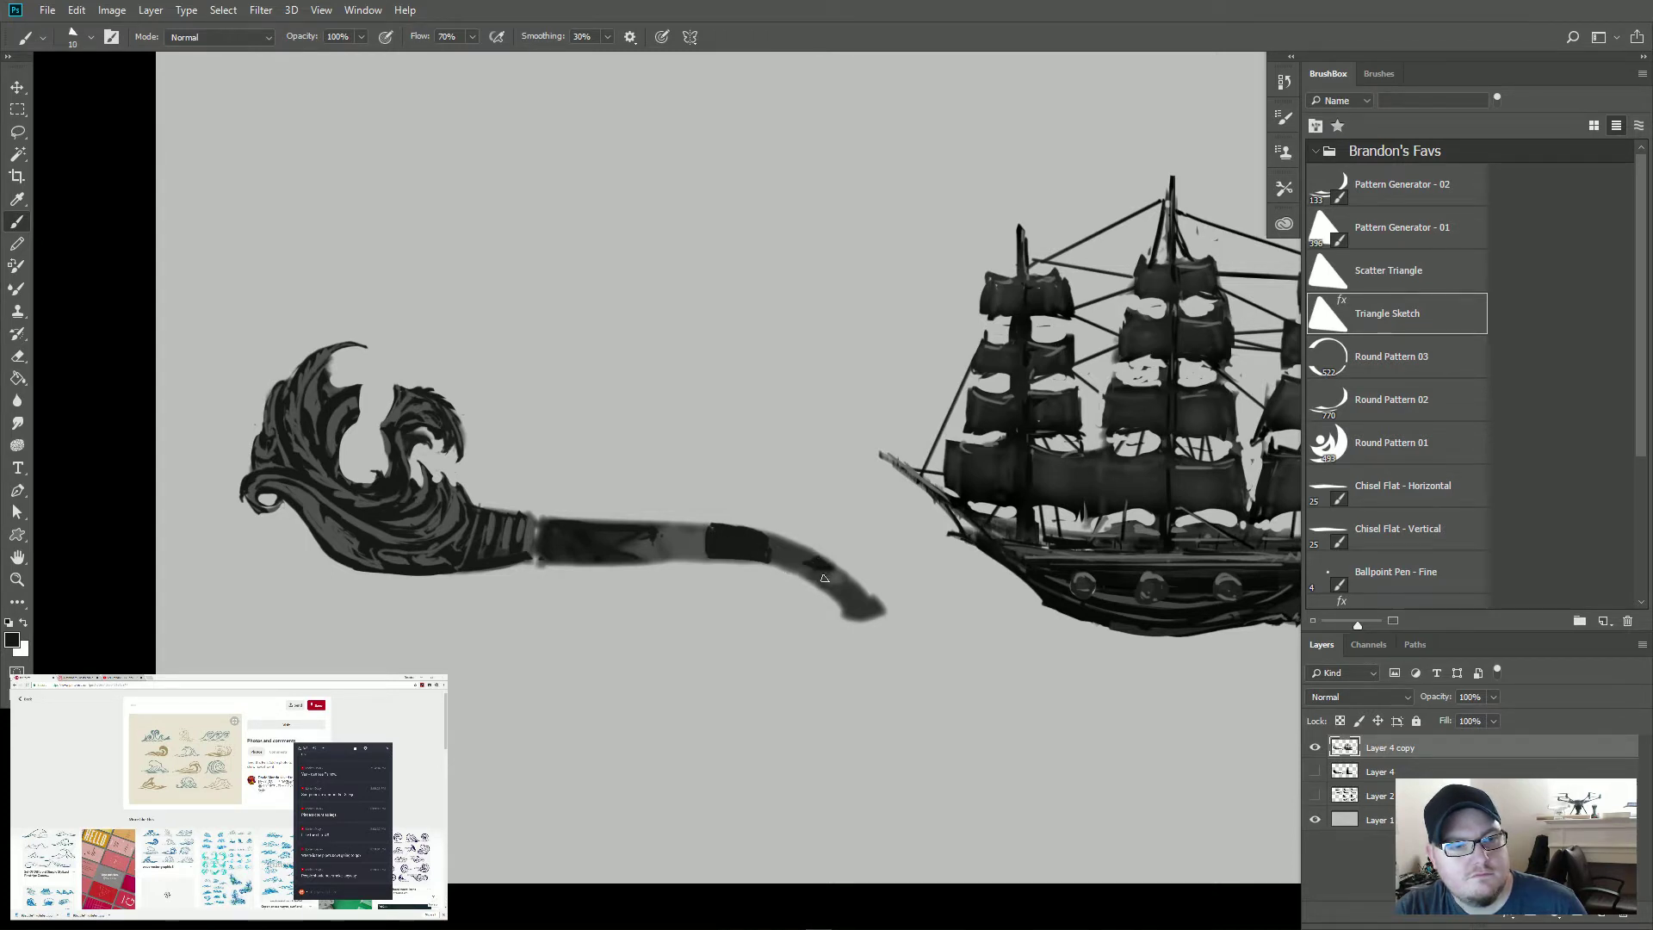
Step: Paint alternating dark and mid-grey slanted strokes along the stem as a chevron pattern and darken its lower edge
key(alt)
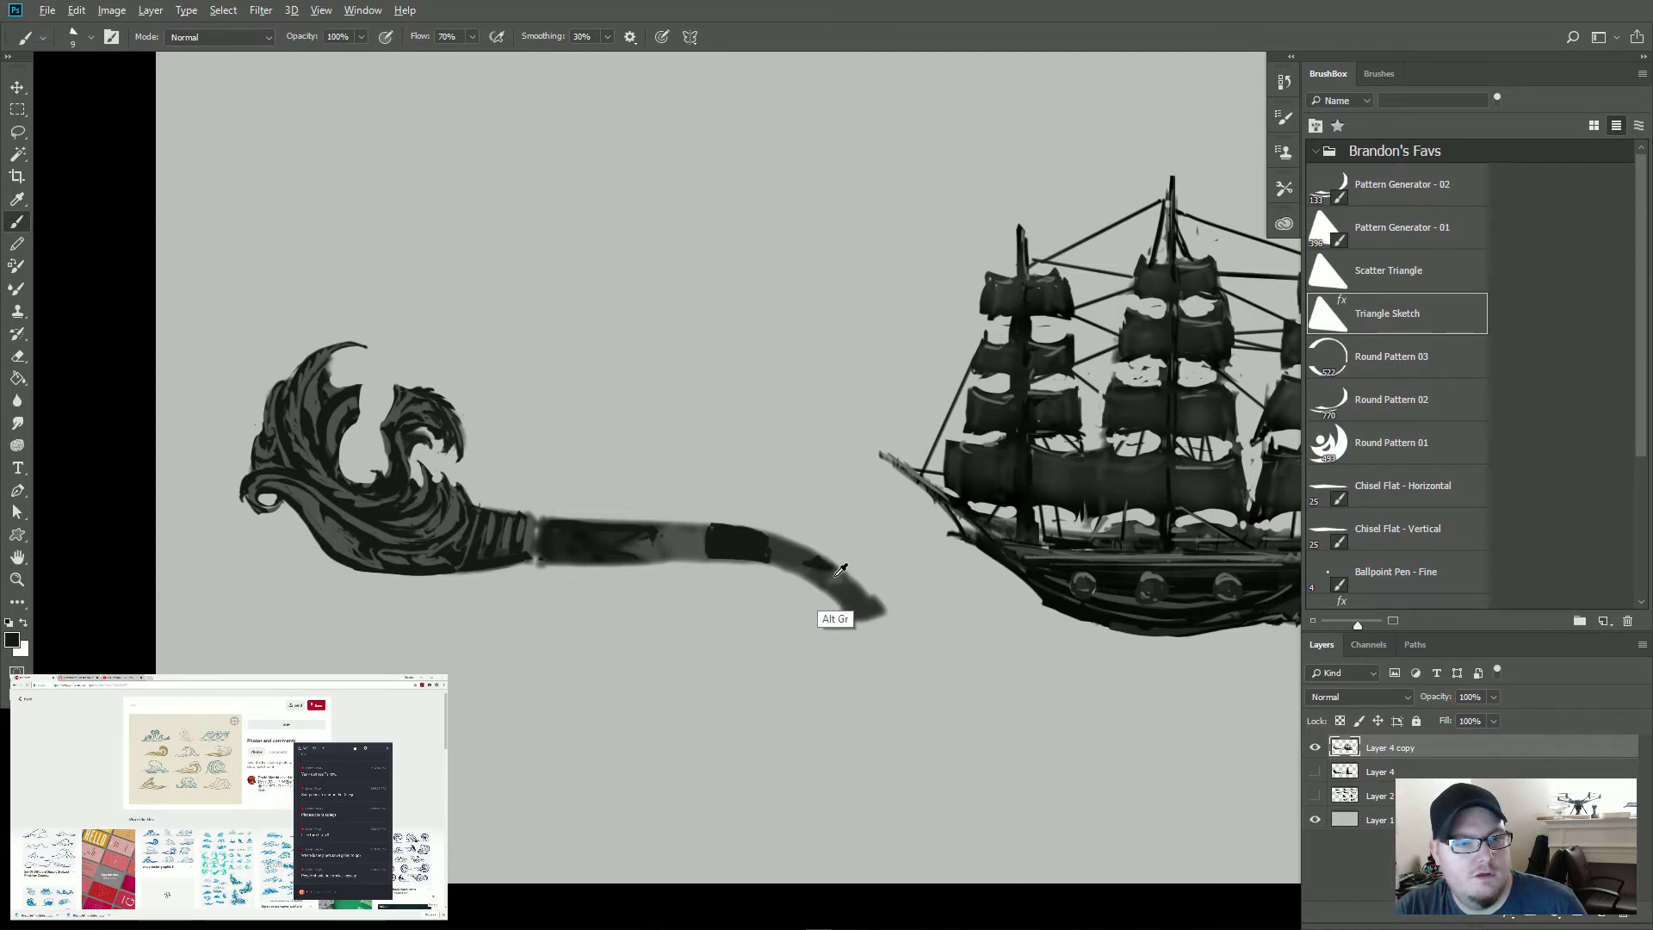
alt+click(828, 577)
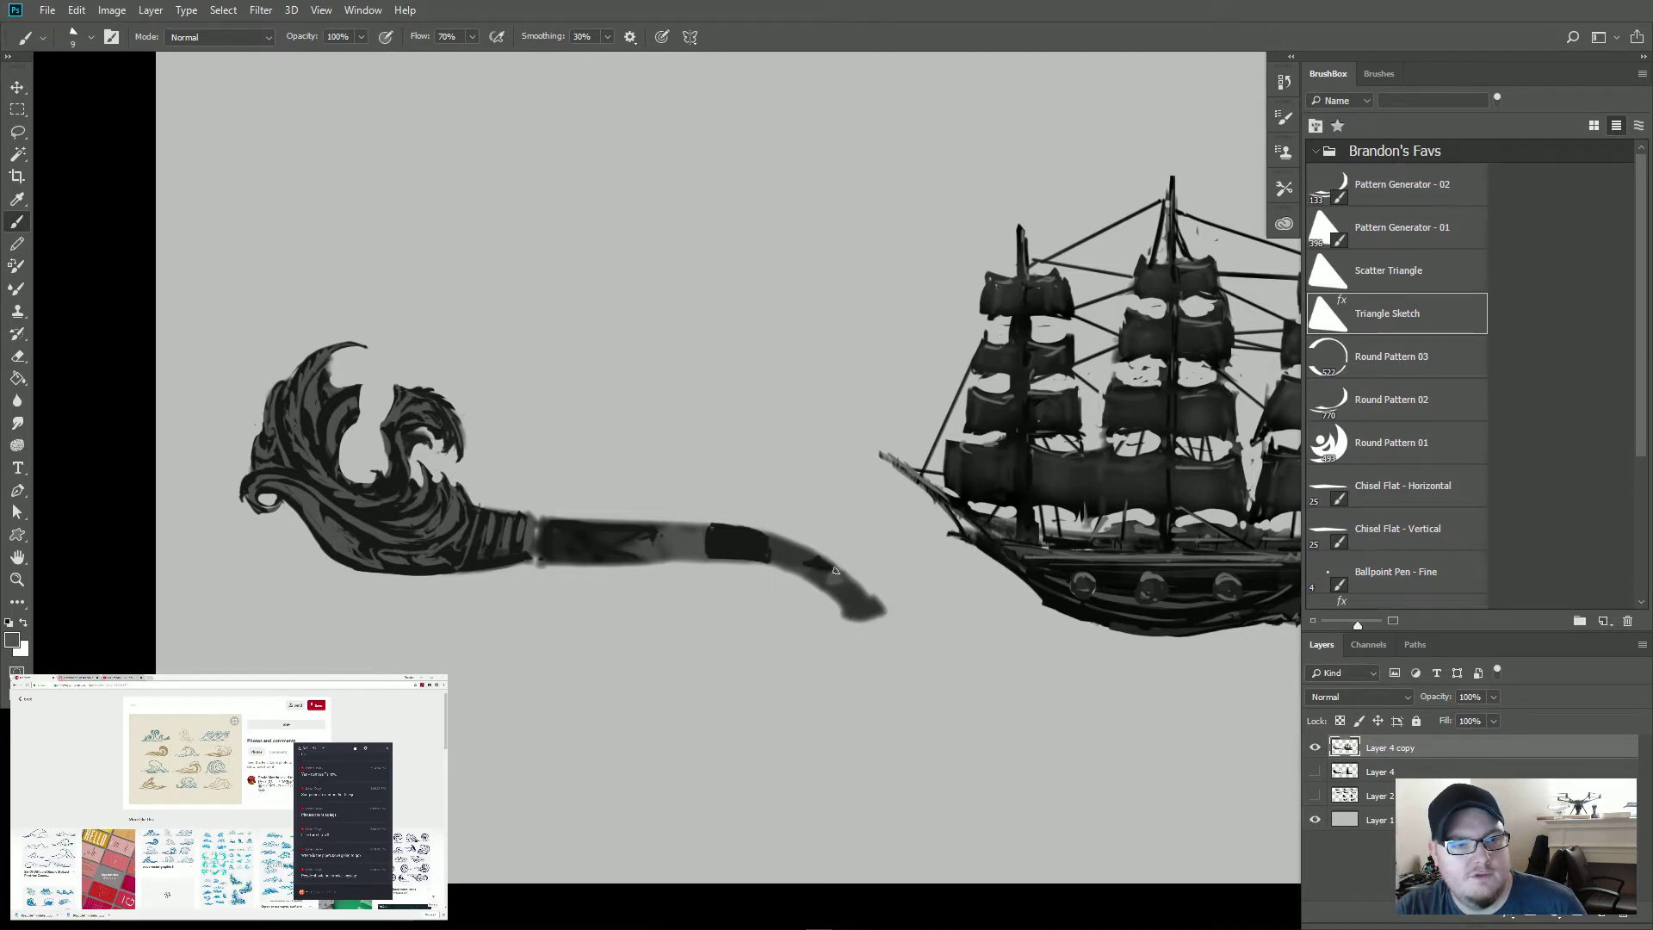
drag(841, 576, 731, 572)
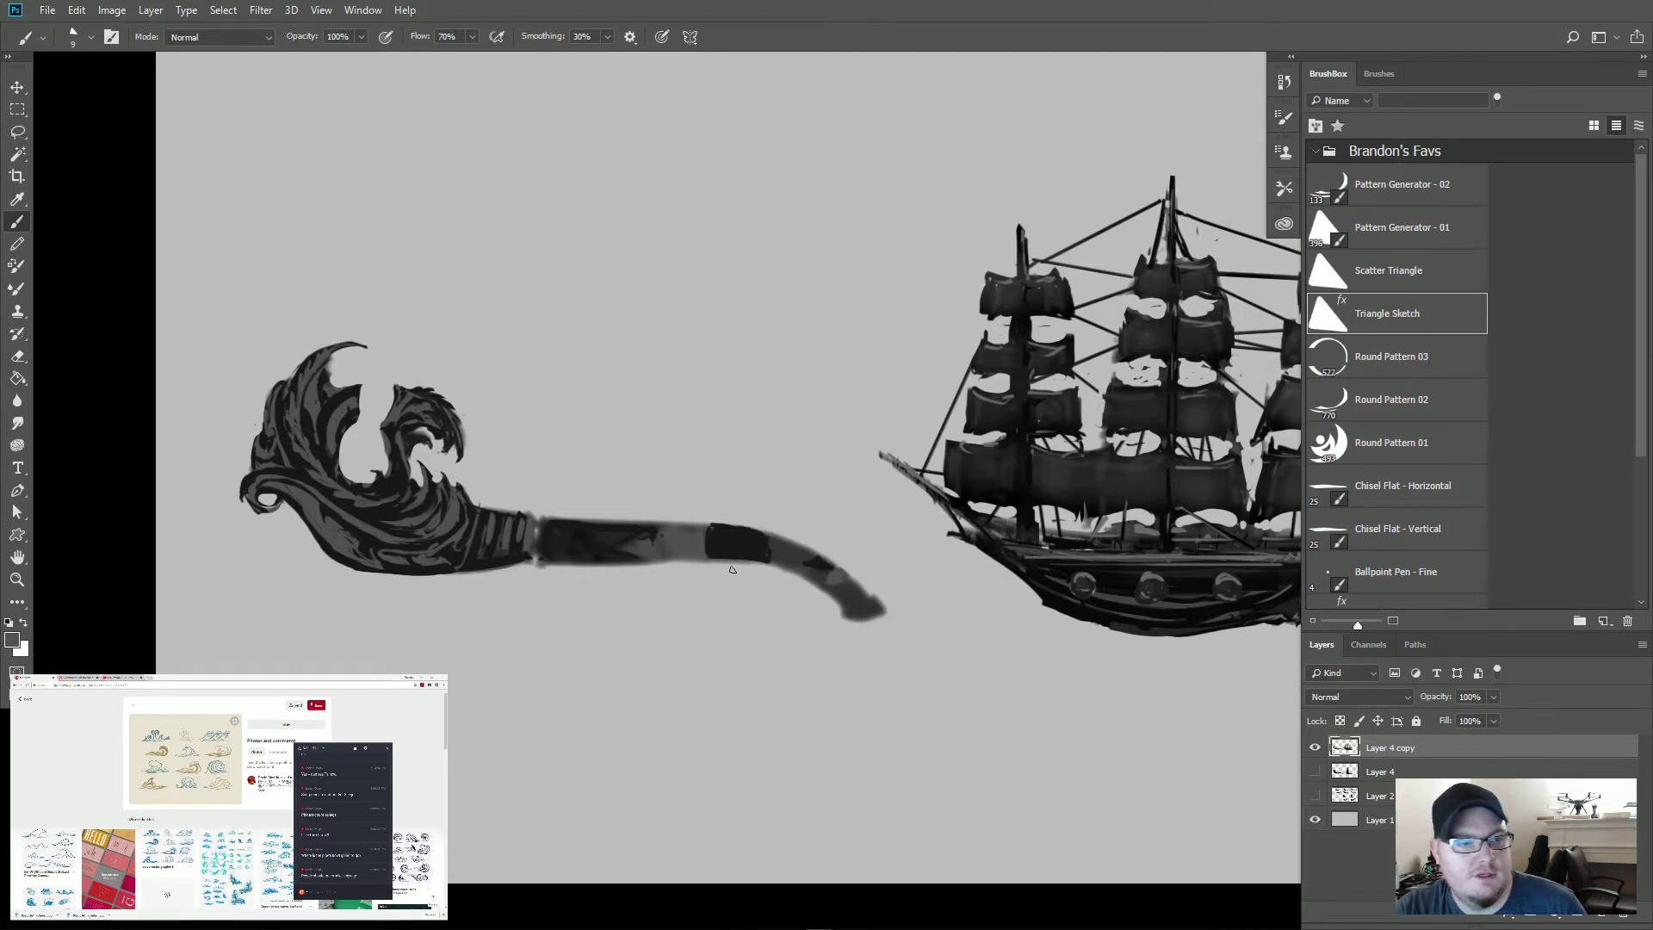
alt+click(663, 540)
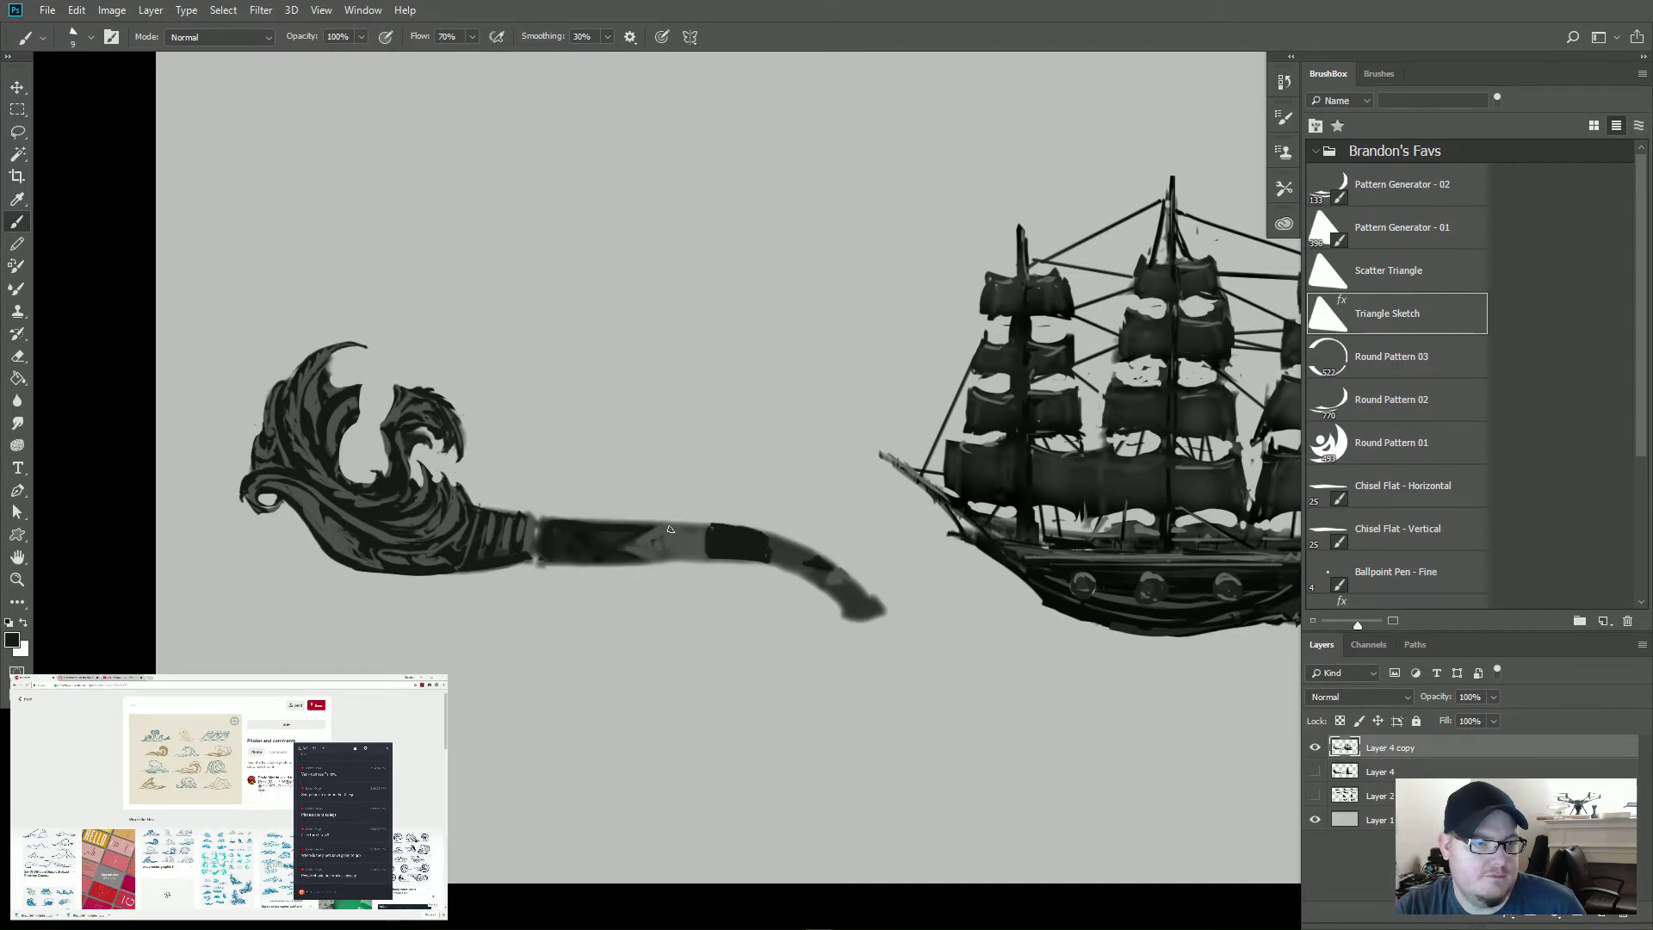
drag(611, 541, 659, 541)
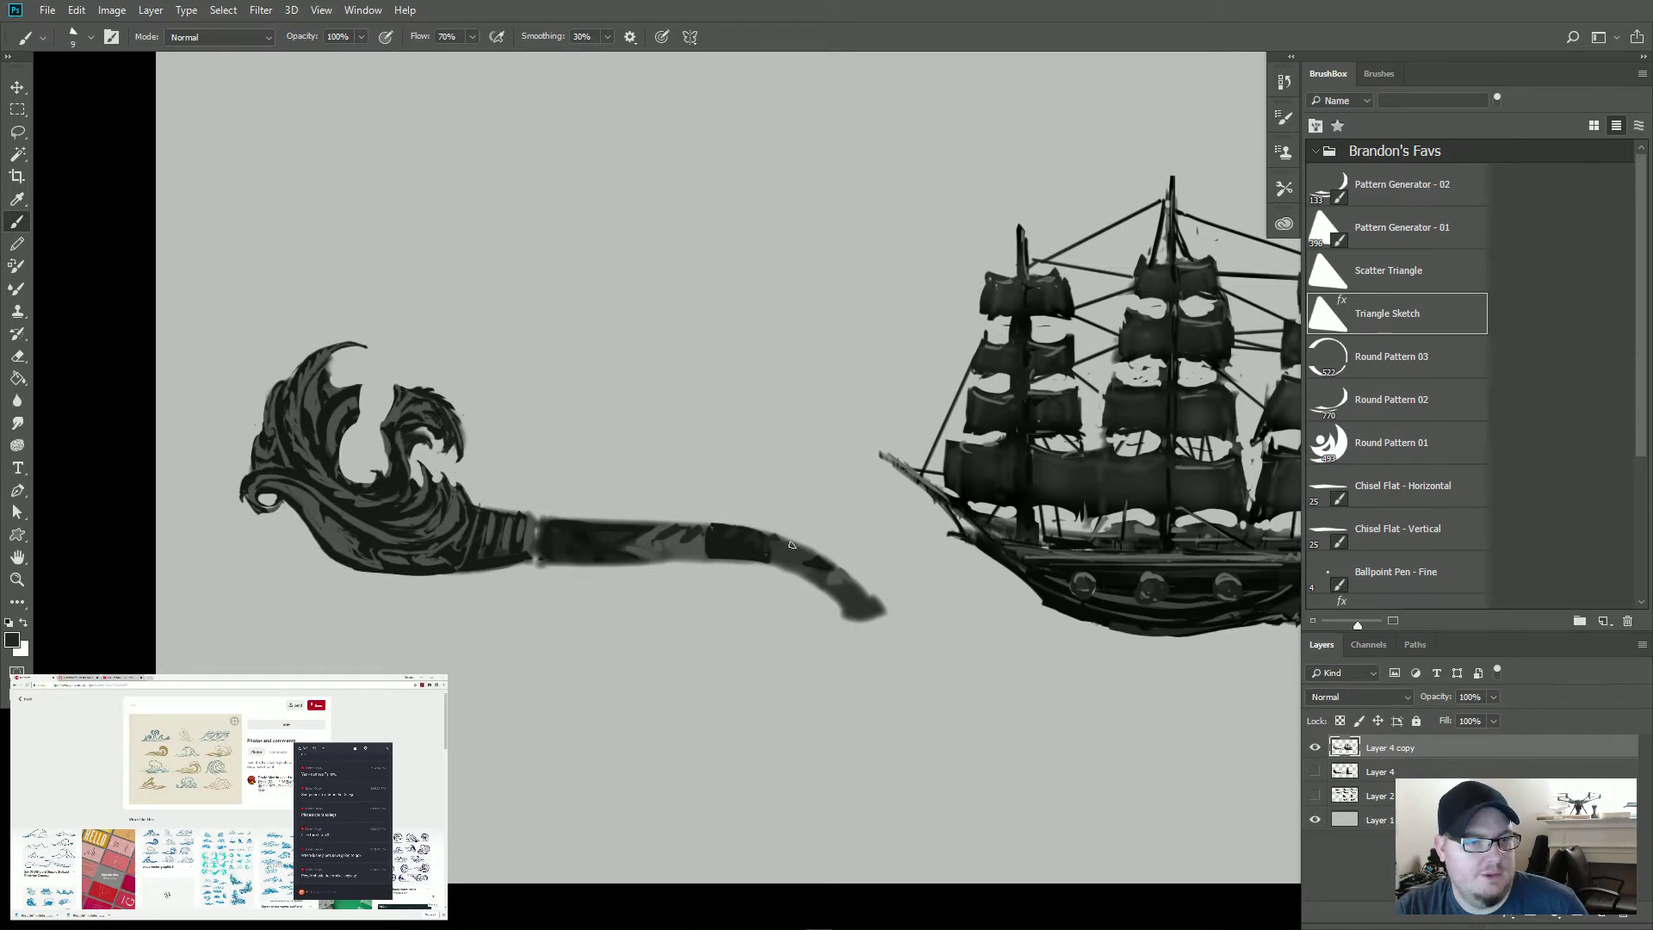
alt+click(859, 589)
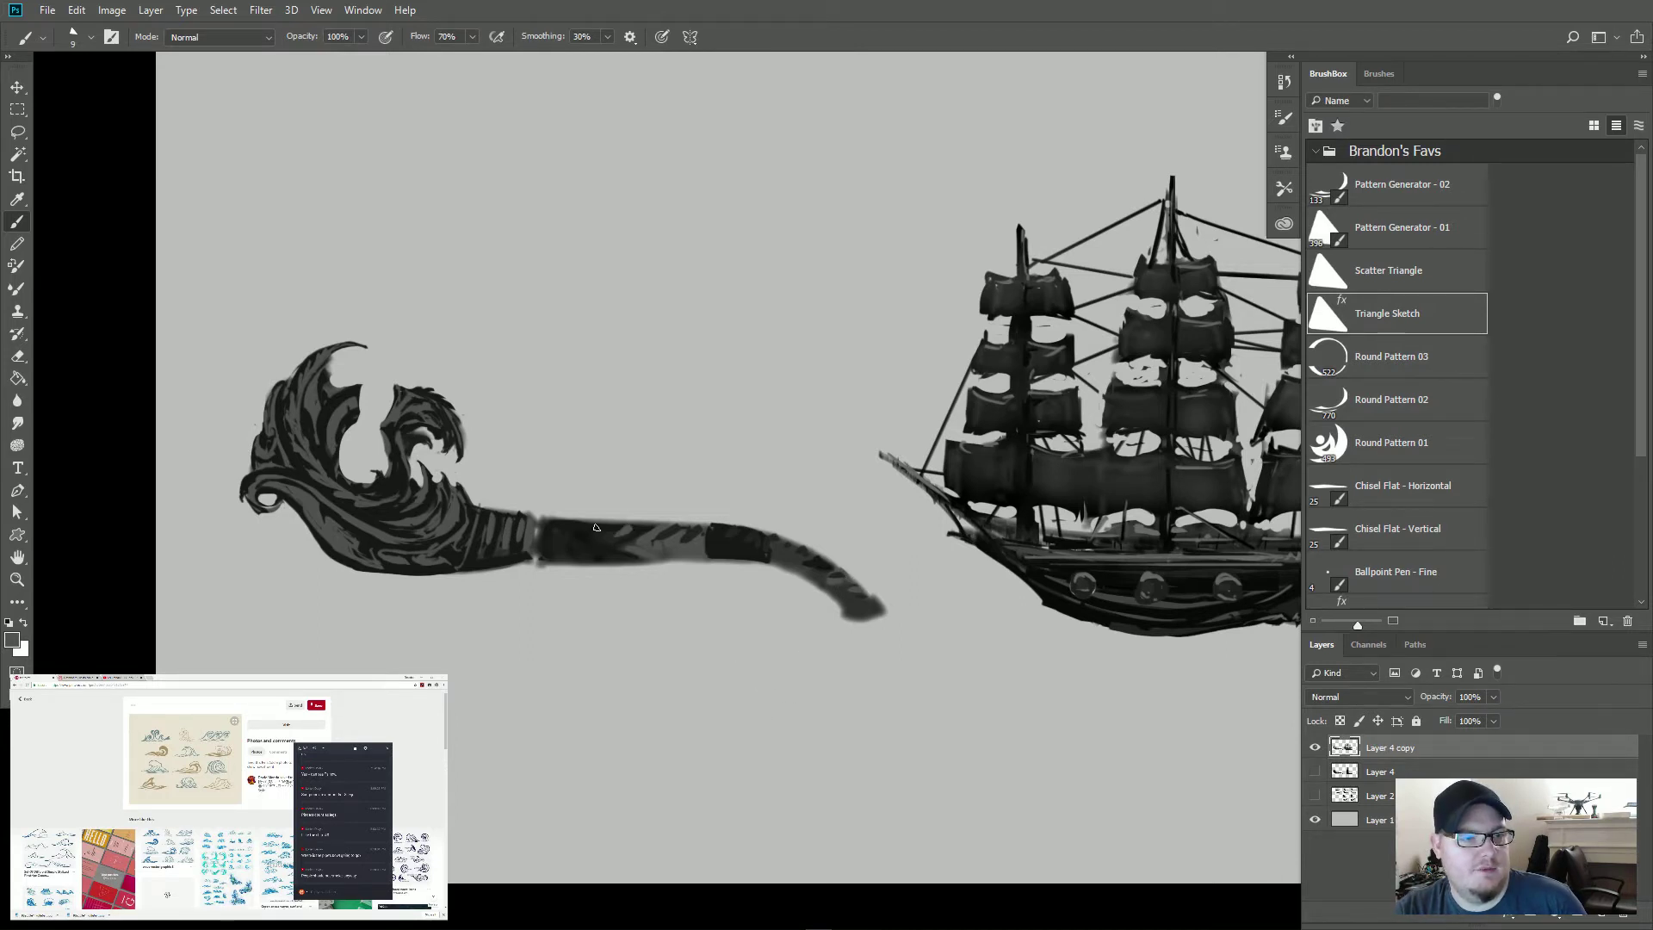
drag(595, 528, 559, 527)
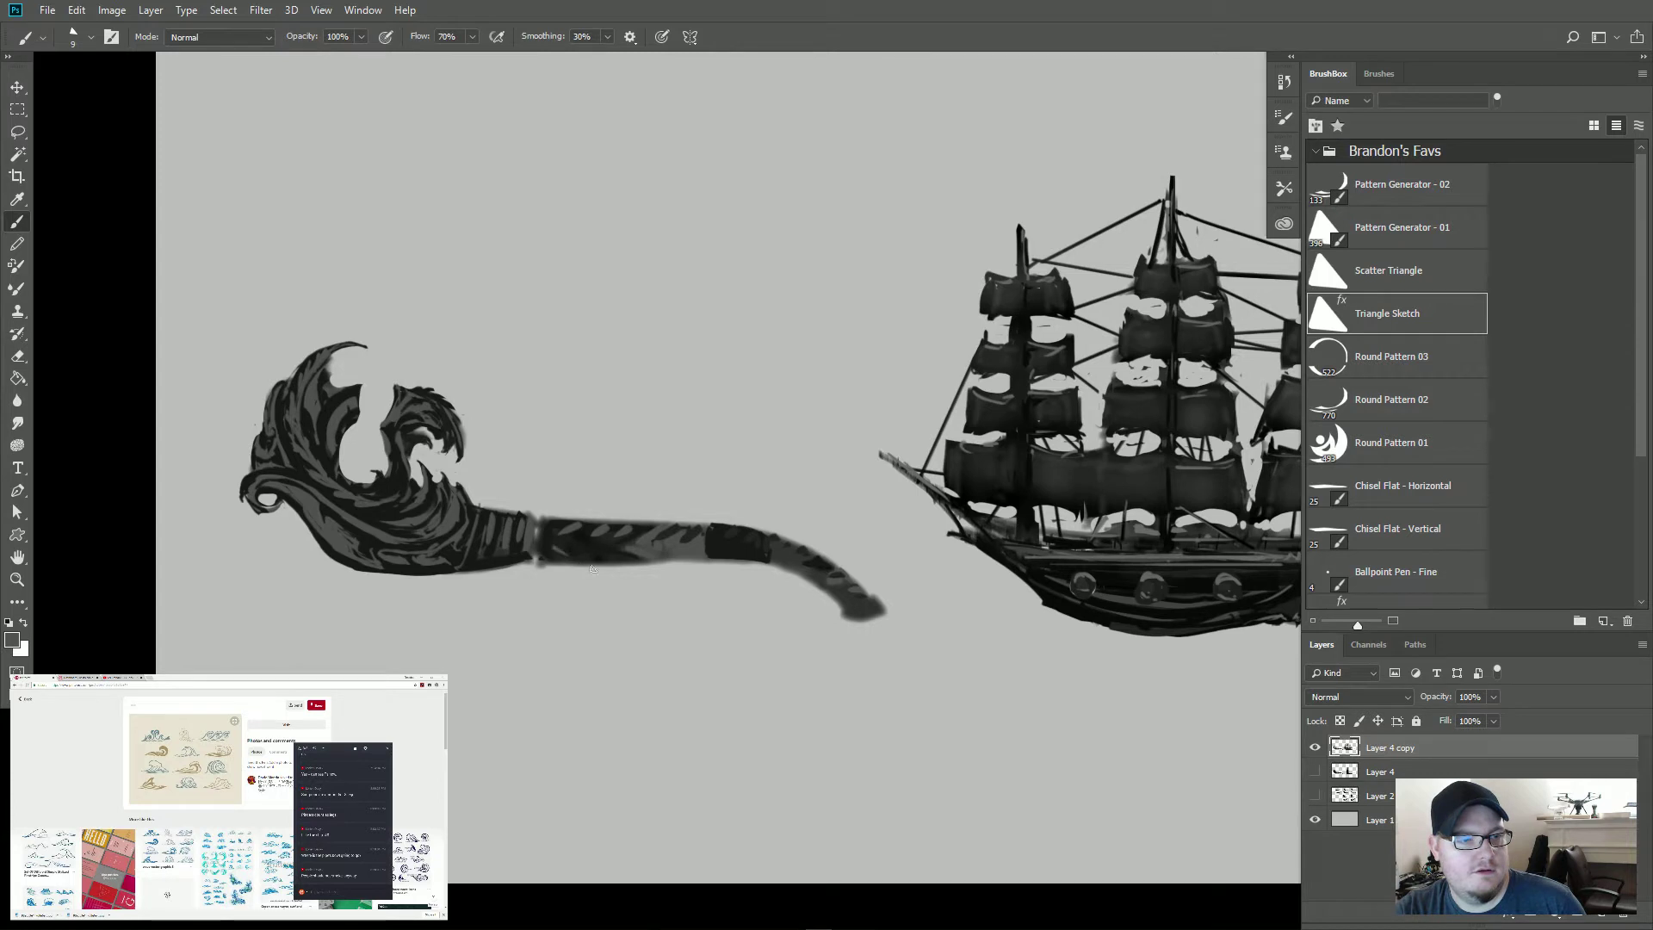
alt+click(669, 529)
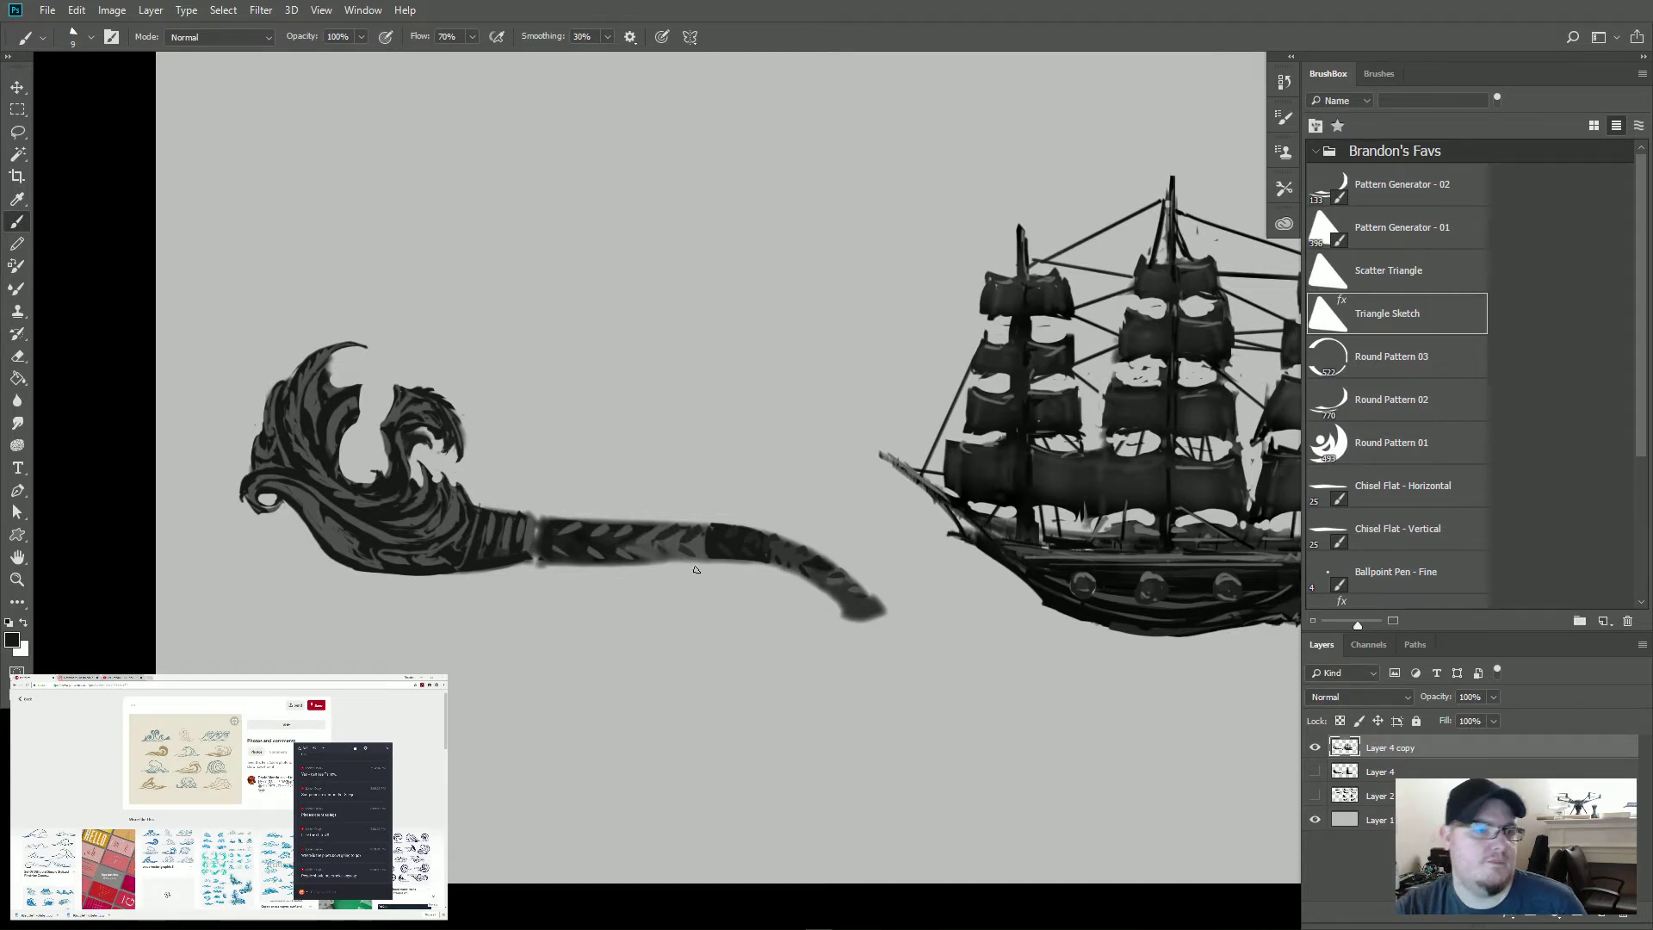
mouse_move(648, 559)
mouse_down()
mouse_move(775, 562)
mouse_move(859, 611)
mouse_up()
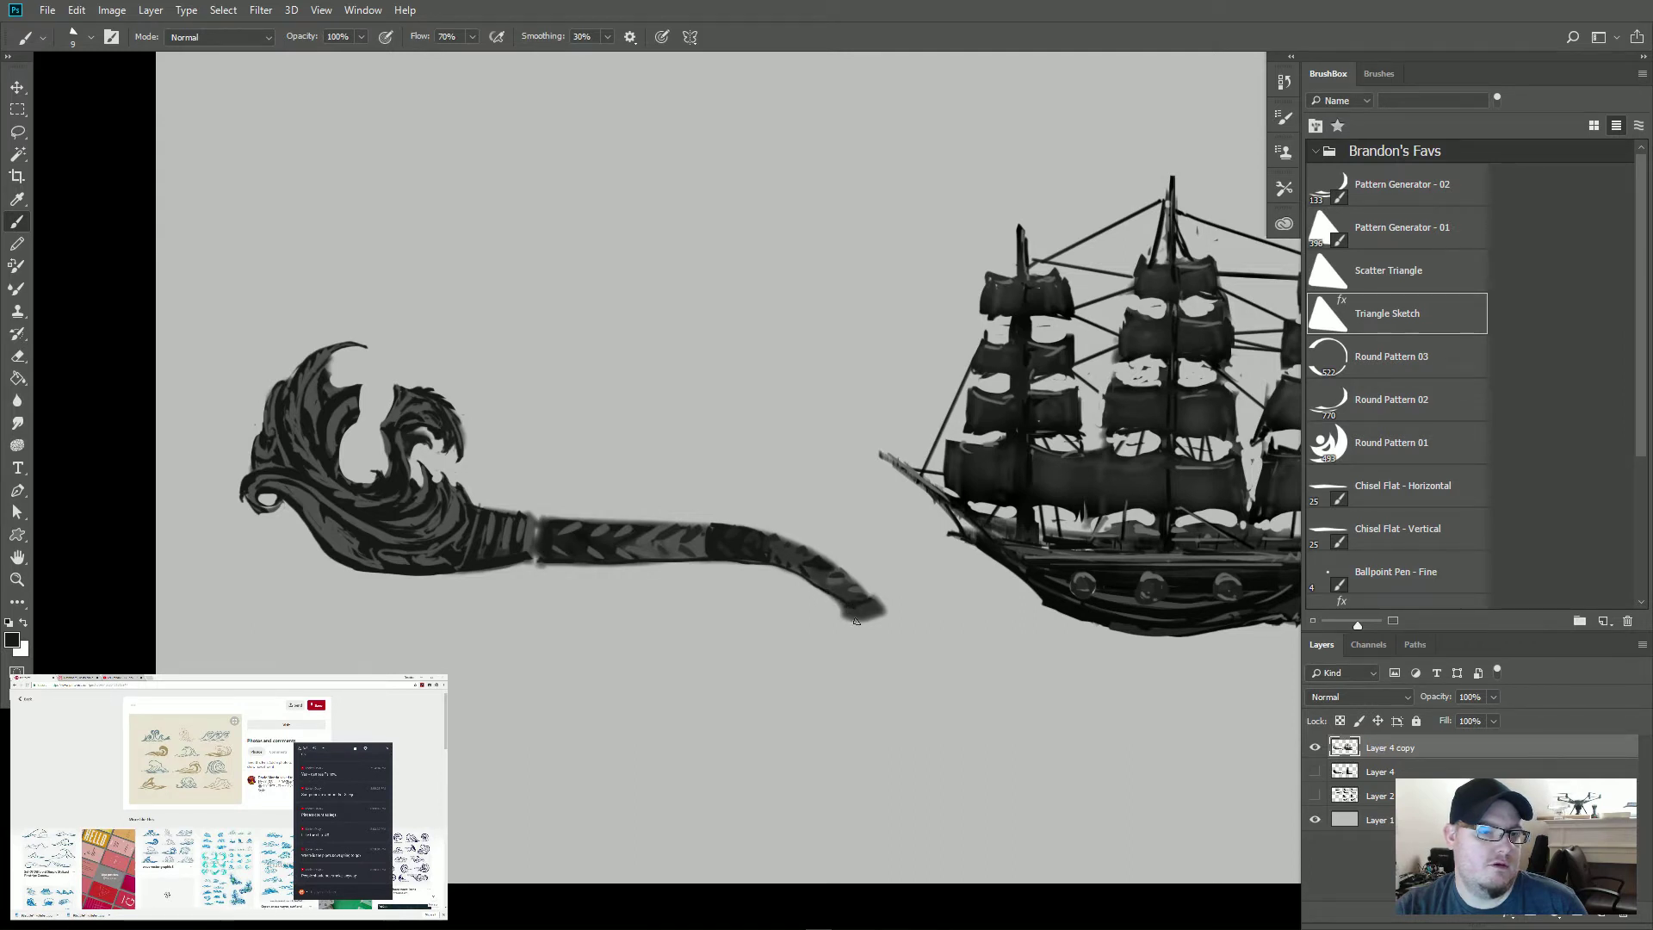
Step: Define the flared mouthpiece at the stem's end with a dark outline and mid-grey accents
drag(854, 620, 875, 612)
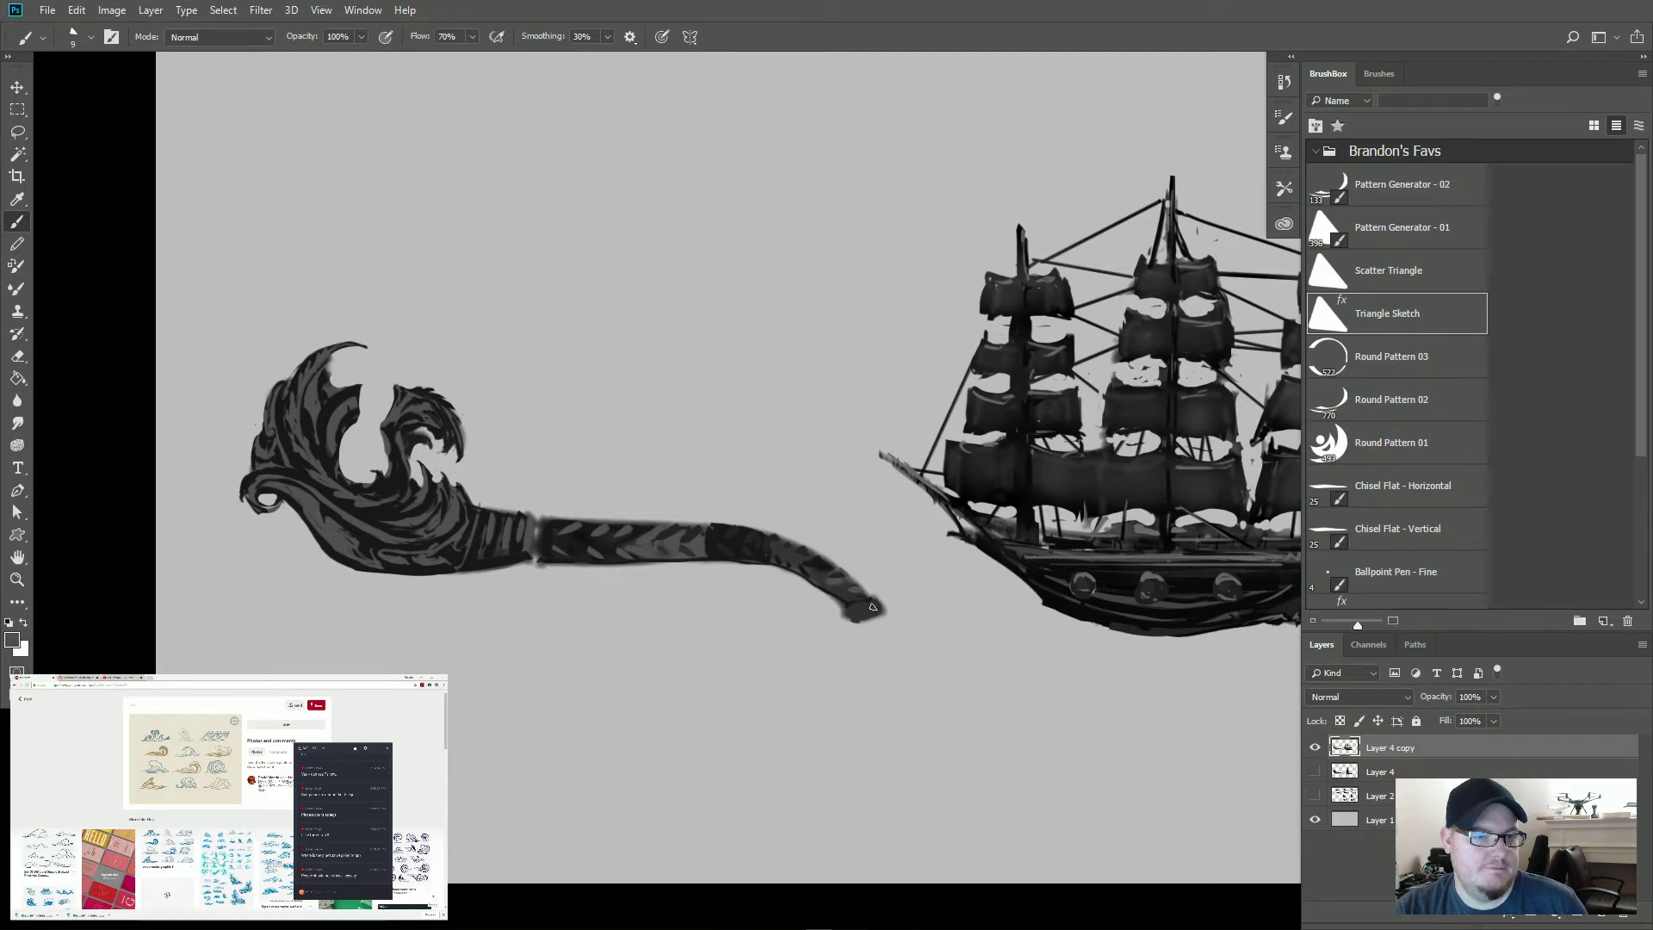
mouse_move(876, 602)
mouse_down()
mouse_move(834, 623)
mouse_move(848, 621)
mouse_up()
alt+click(817, 563)
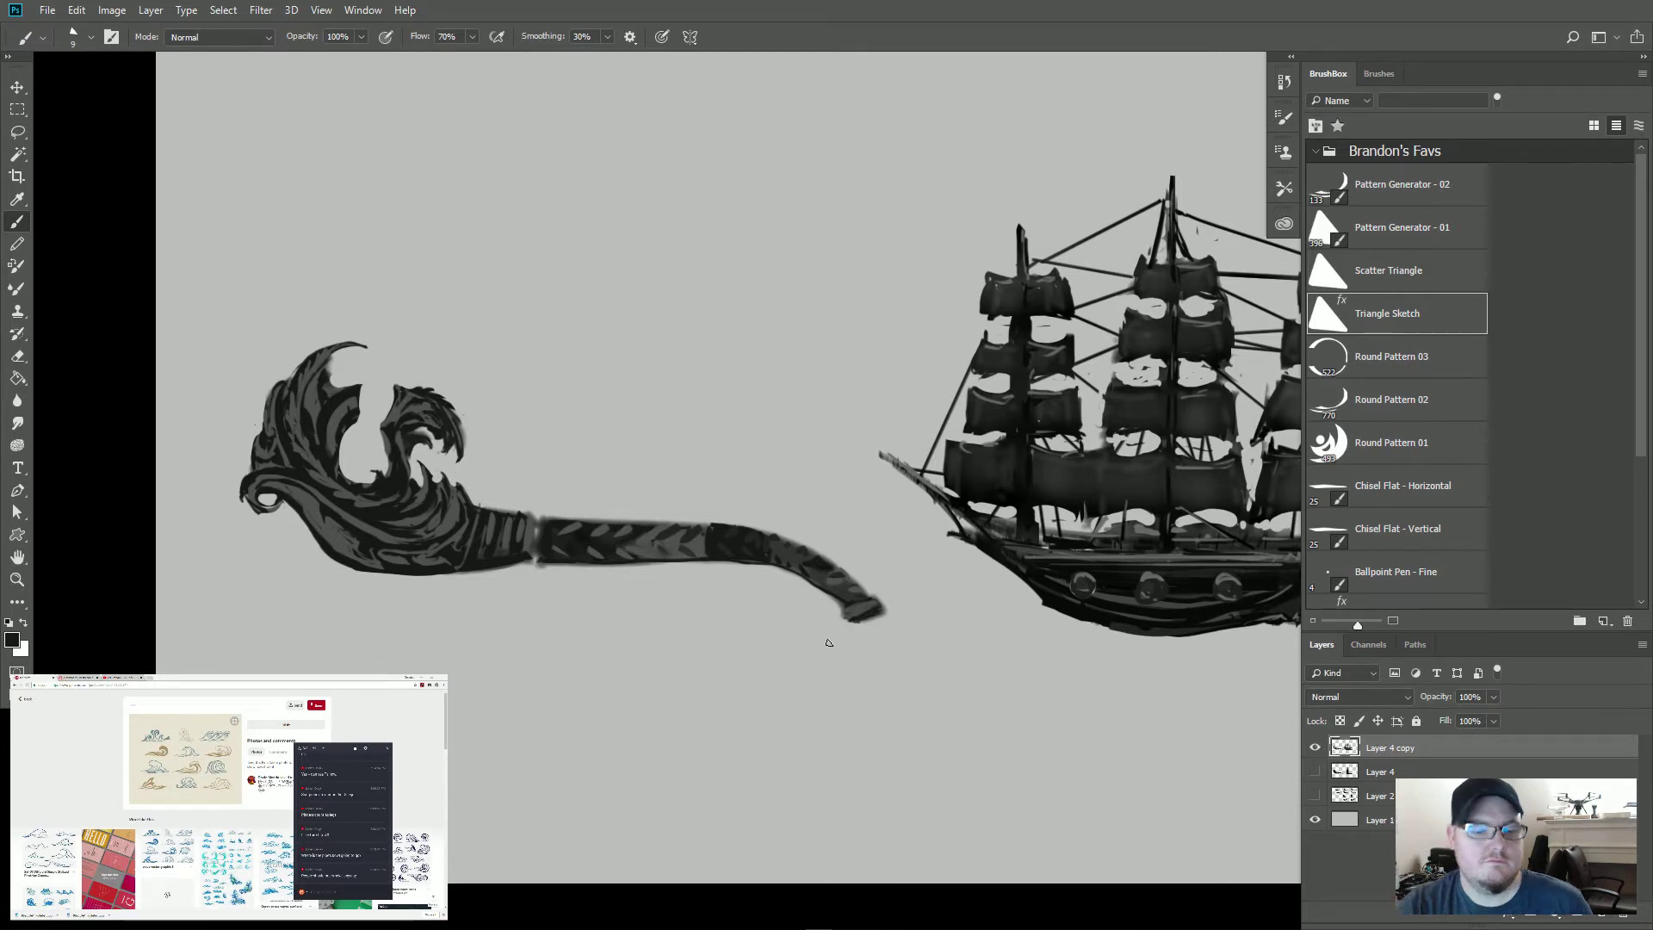
Step: Erase the rough edges around the mouthpiece and along the upper edge of the stem's curved end
key(e)
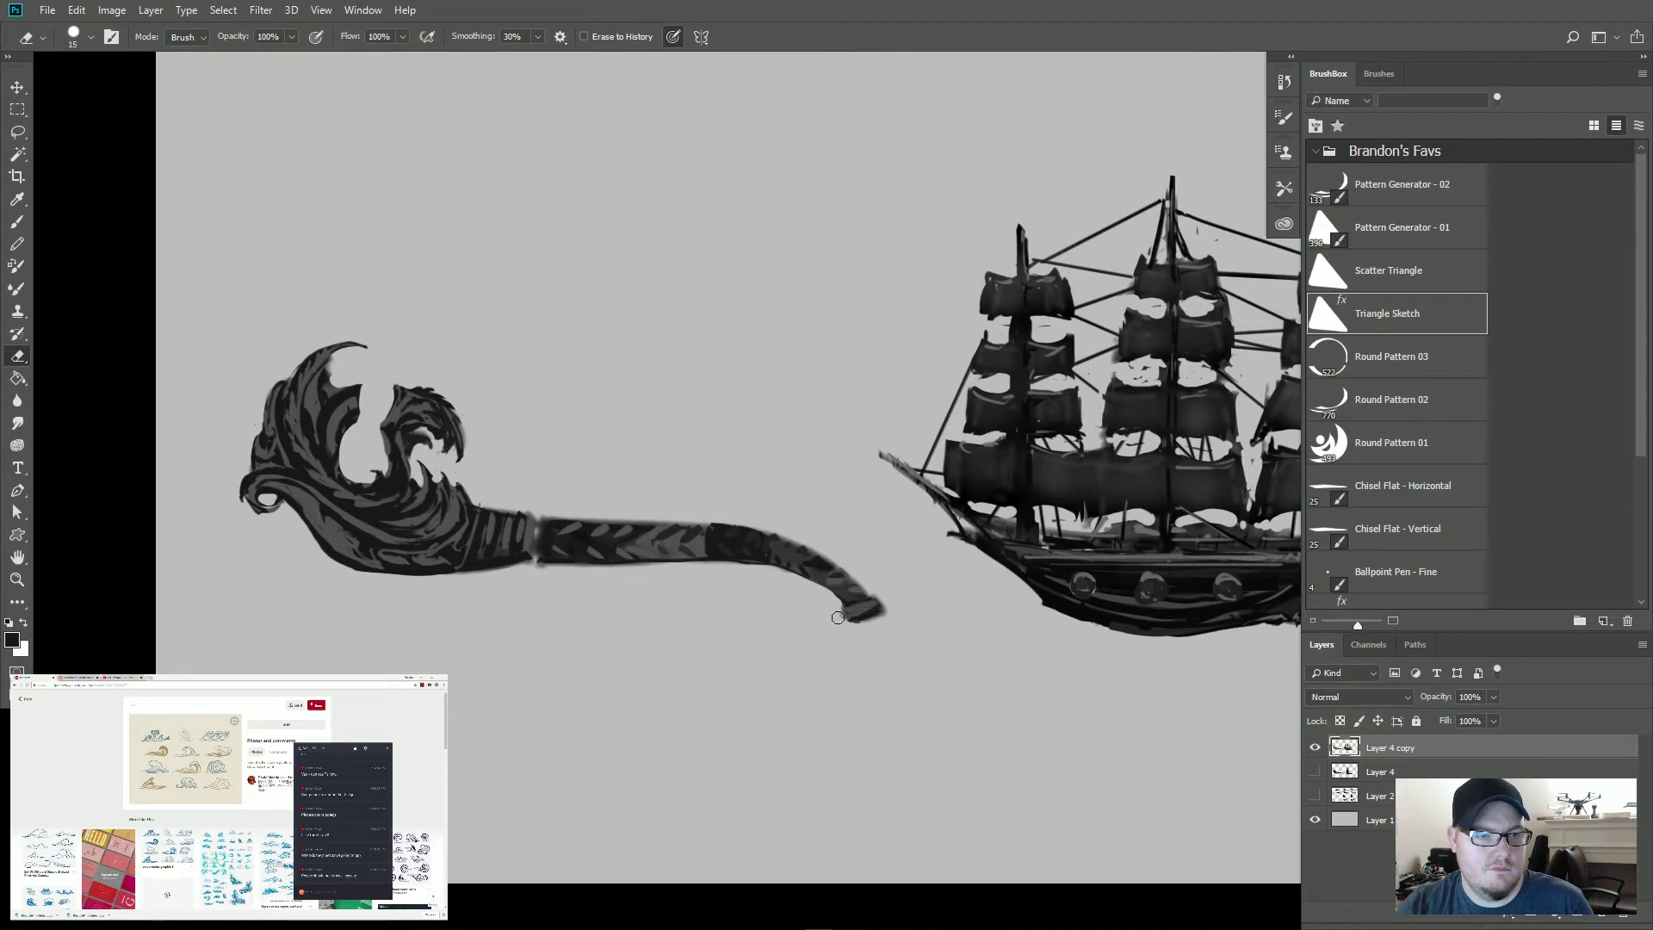
drag(862, 630, 883, 594)
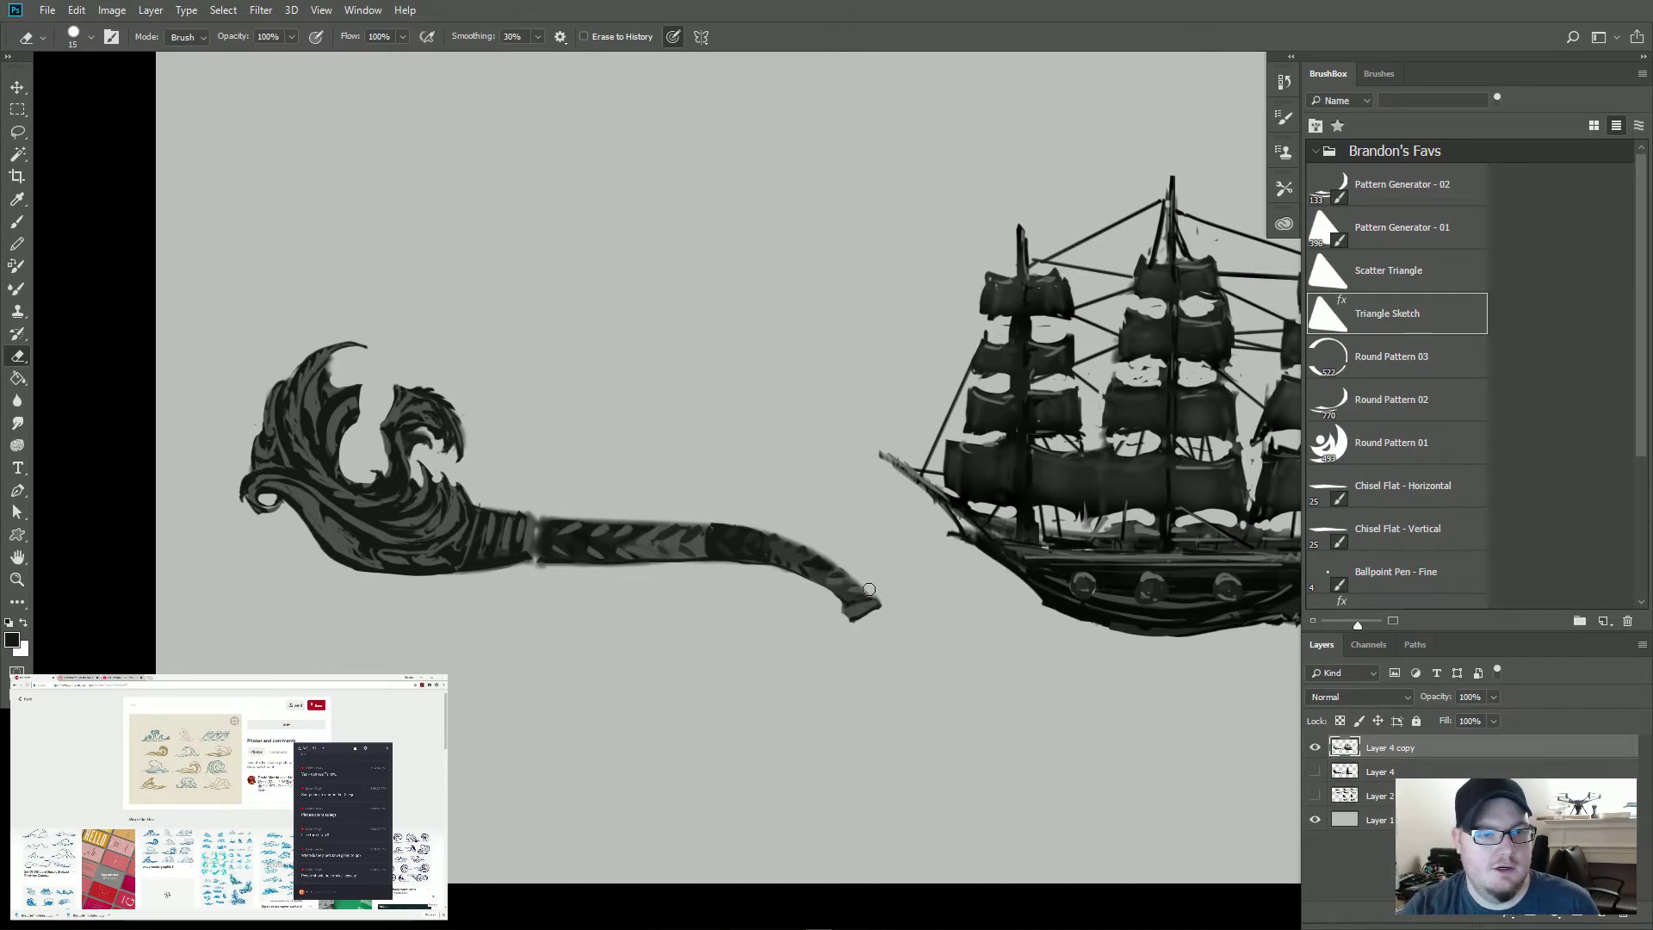
mouse_move(830, 552)
mouse_down()
mouse_move(867, 585)
mouse_move(754, 530)
mouse_up()
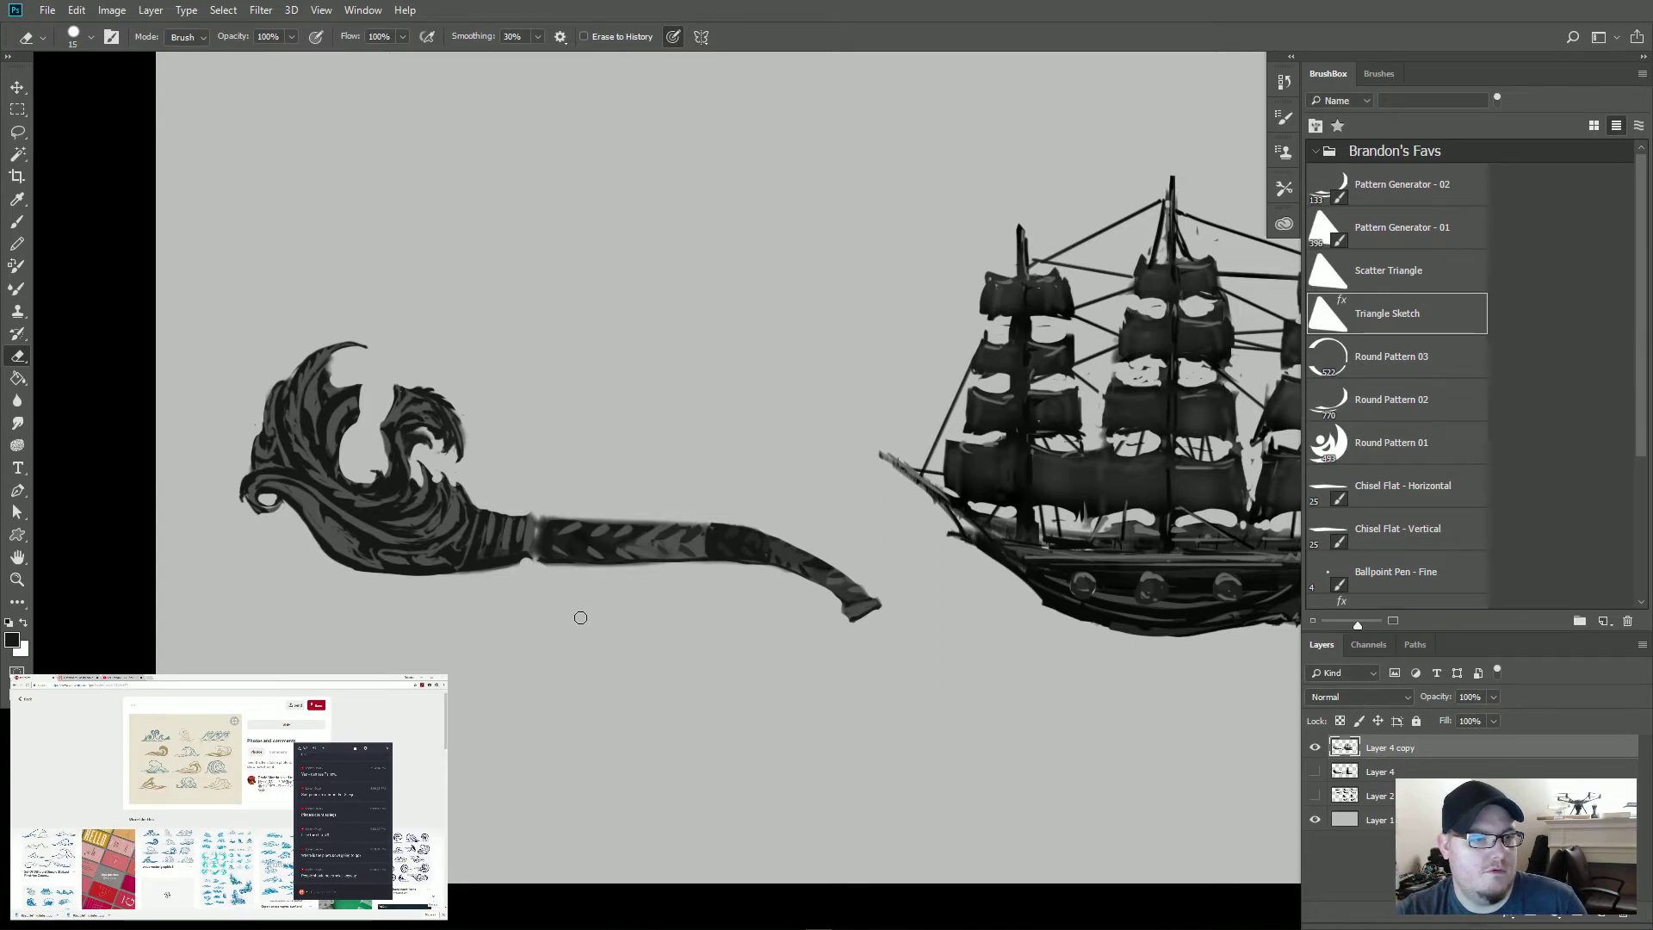
Step: Paint a dark ringed collar where the wave bowl's neck meets the stem
key(b)
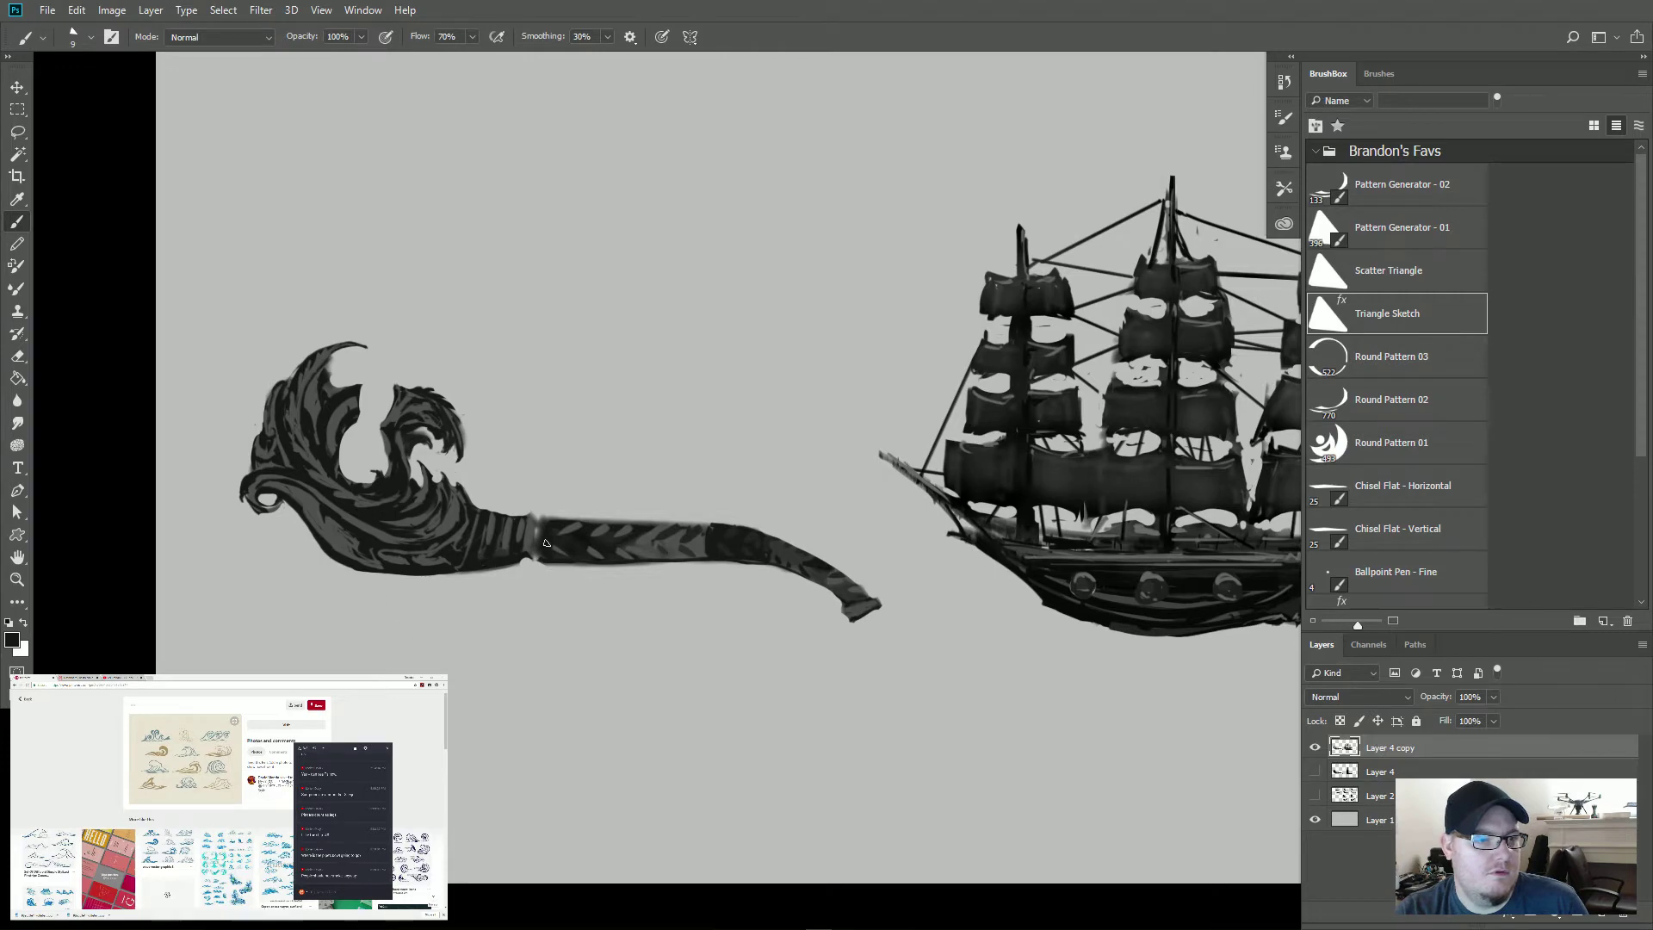
mouse_move(543, 525)
mouse_down()
mouse_move(538, 573)
mouse_move(533, 545)
mouse_move(520, 570)
mouse_up()
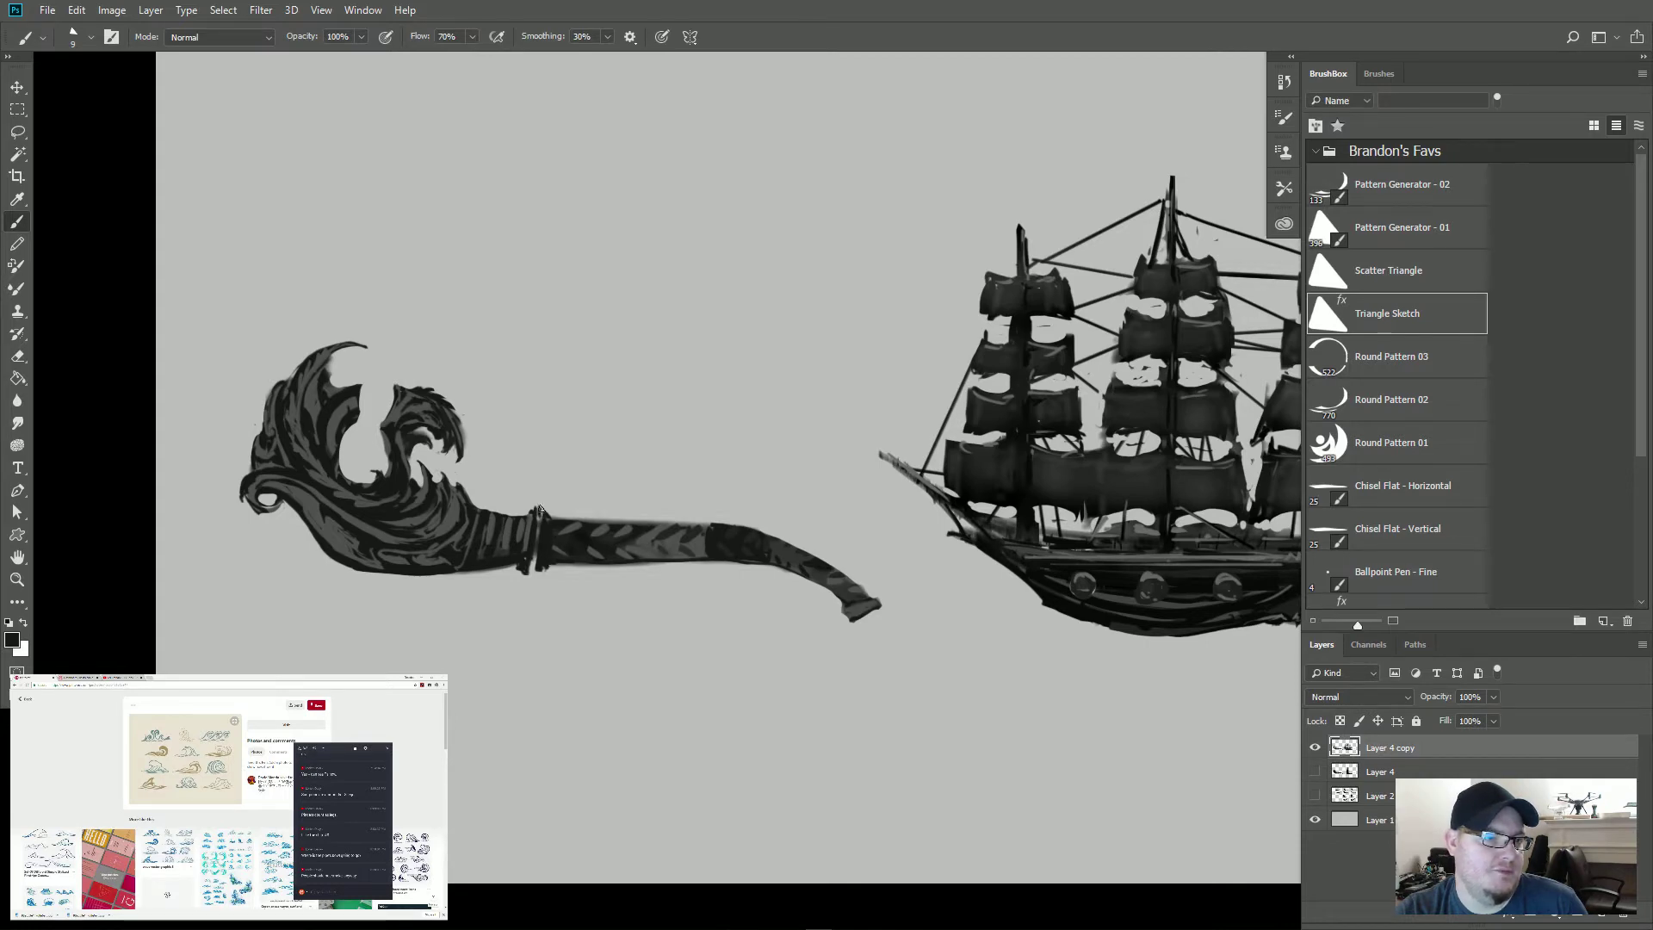
drag(539, 508, 532, 569)
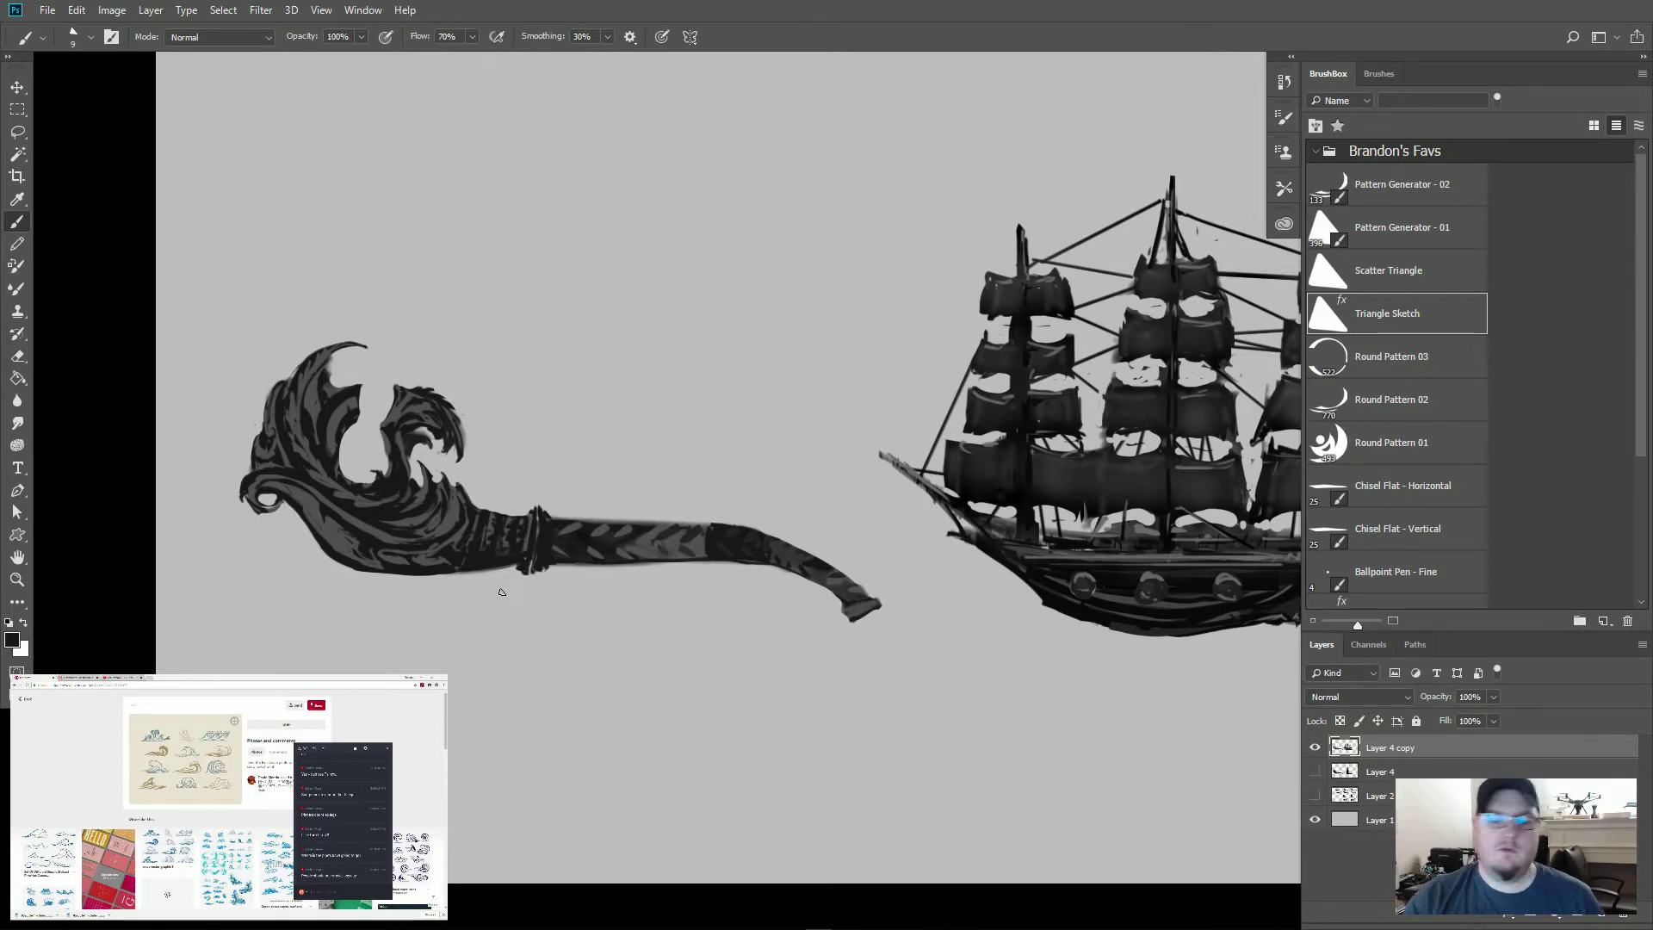
Step: Switch to the Soft Round brush and set its opacity to 50%
key(bracketright)
key(bracketright)
key(bracketright)
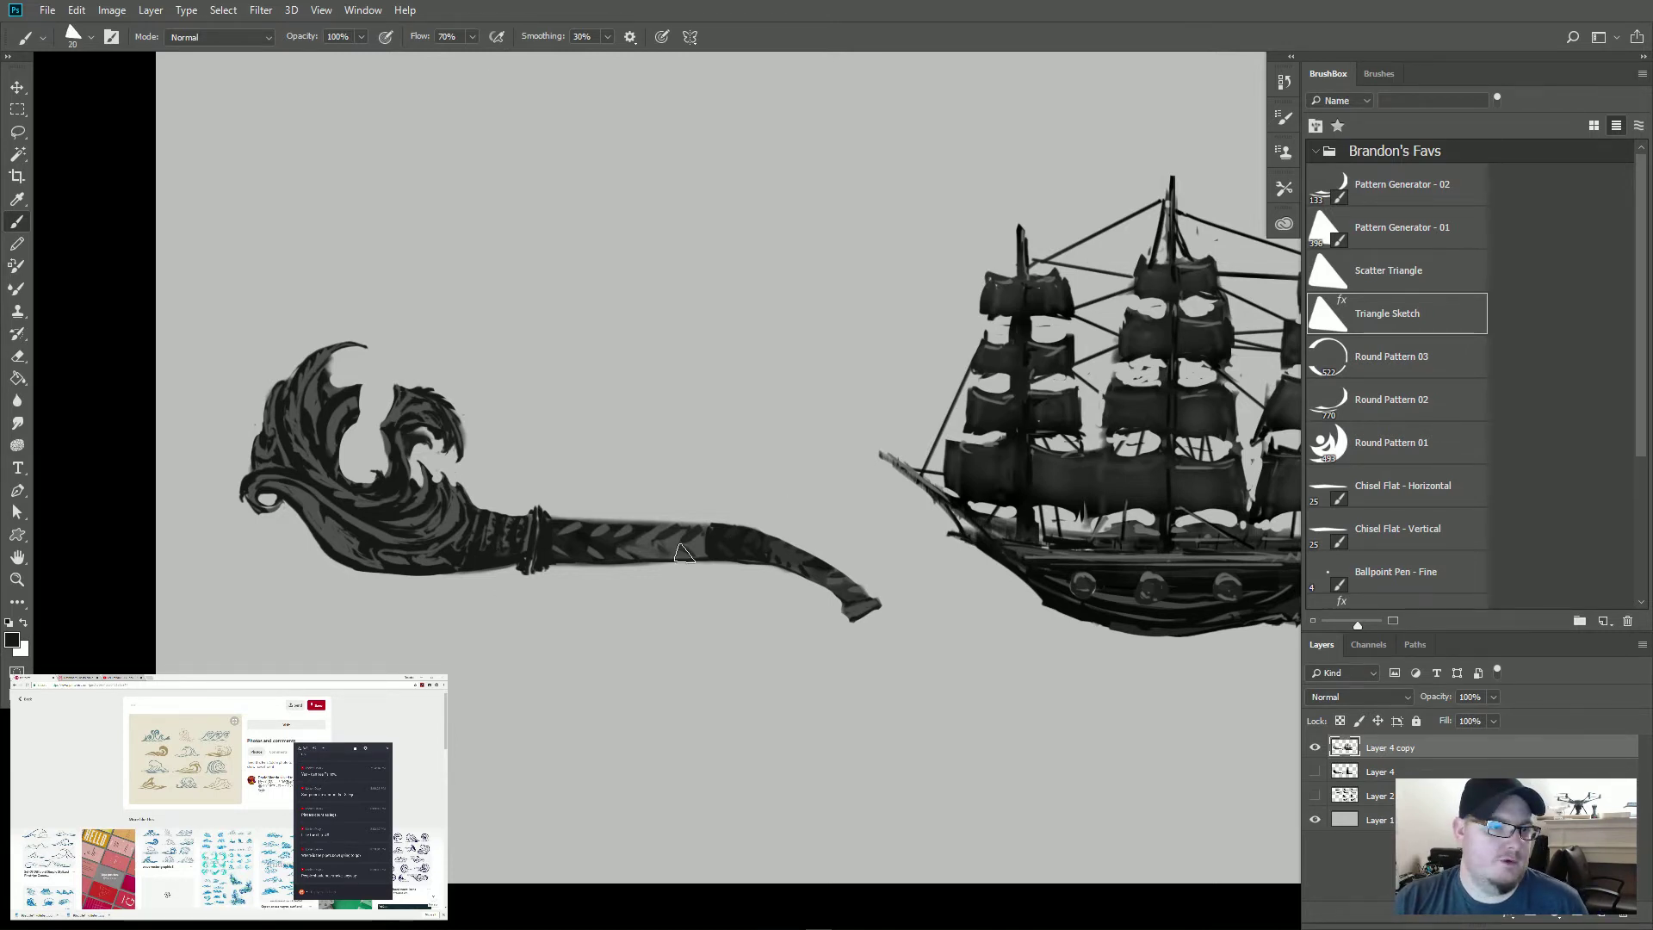
key(bracketleft)
key(bracketleft)
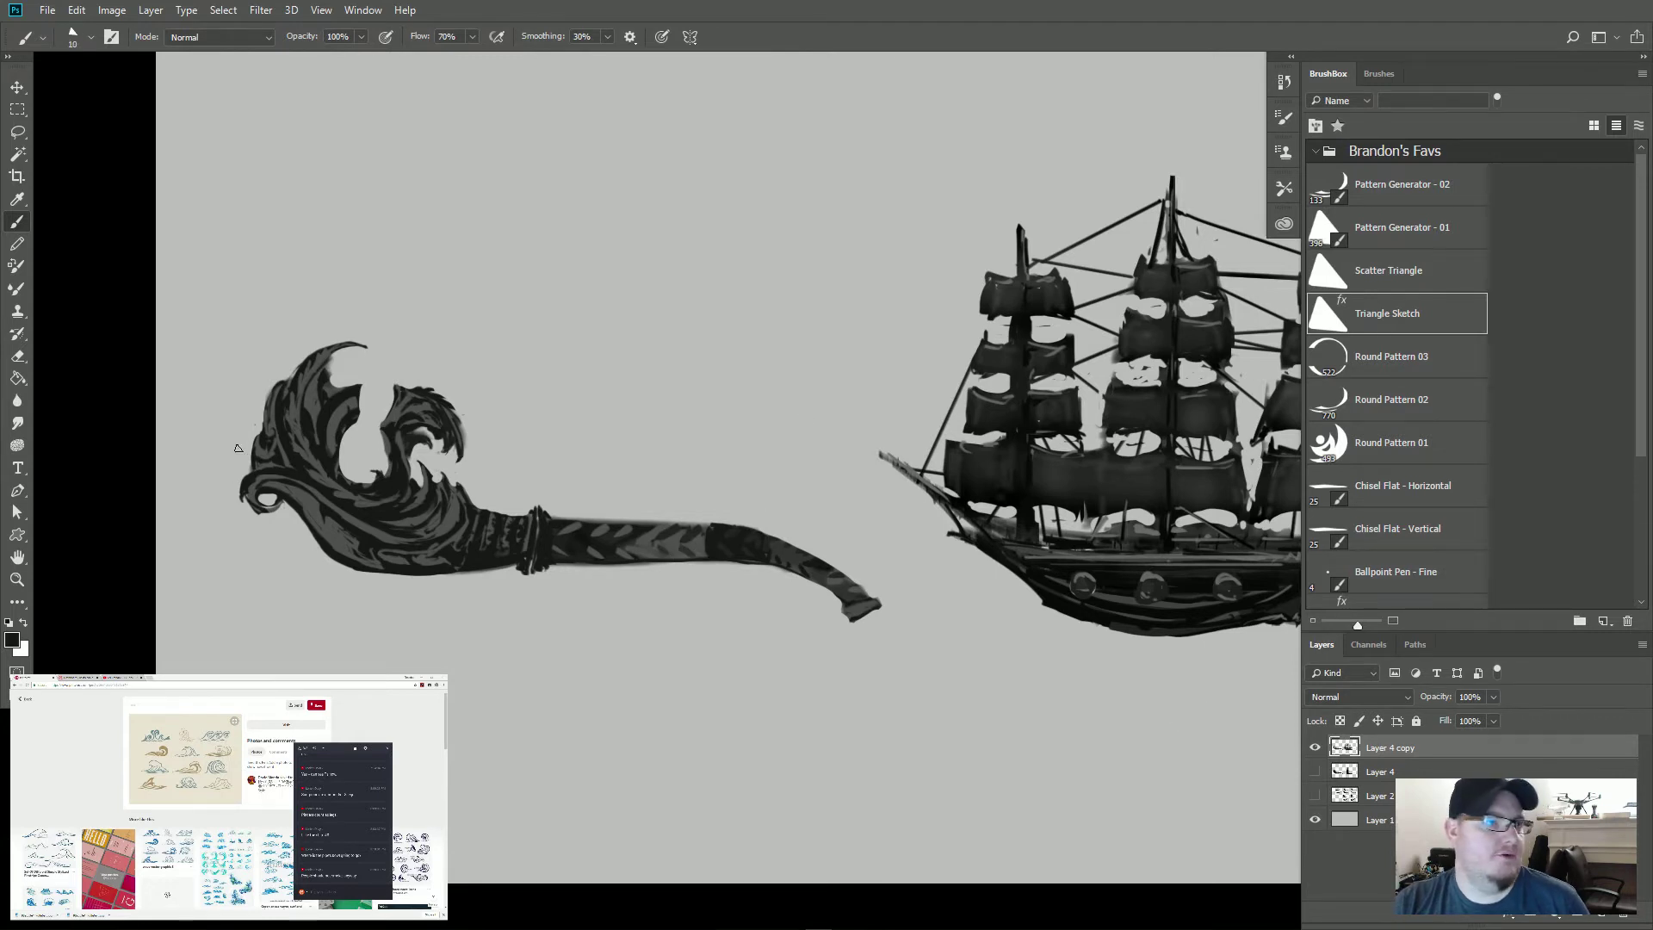
key(alt)
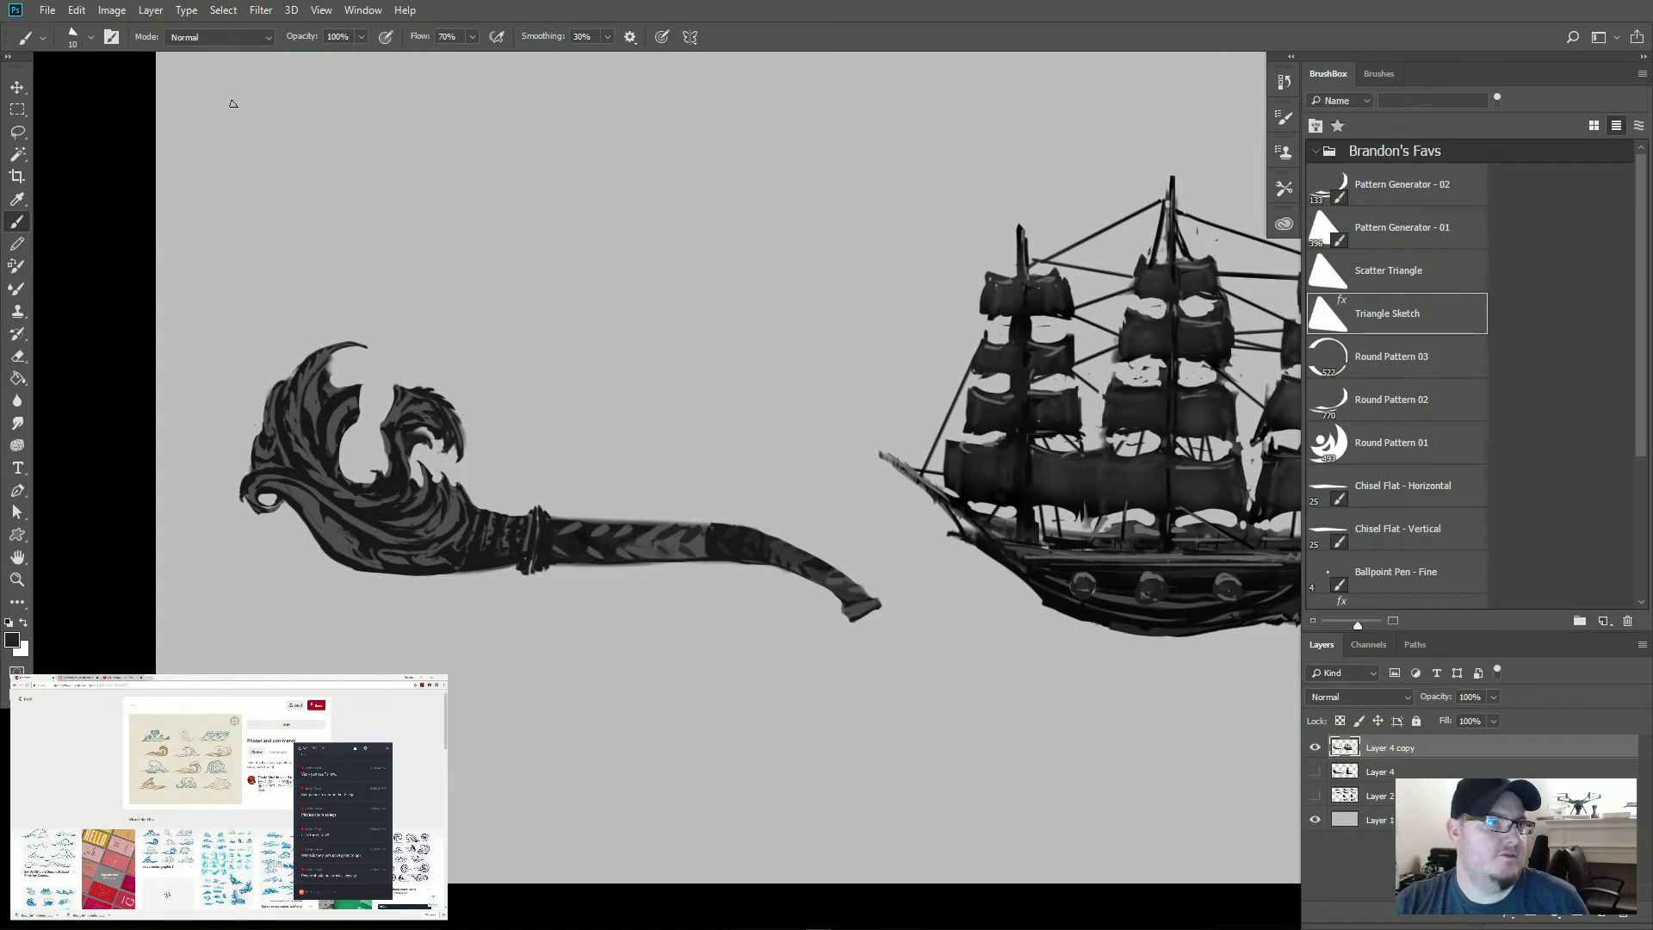
click(1377, 74)
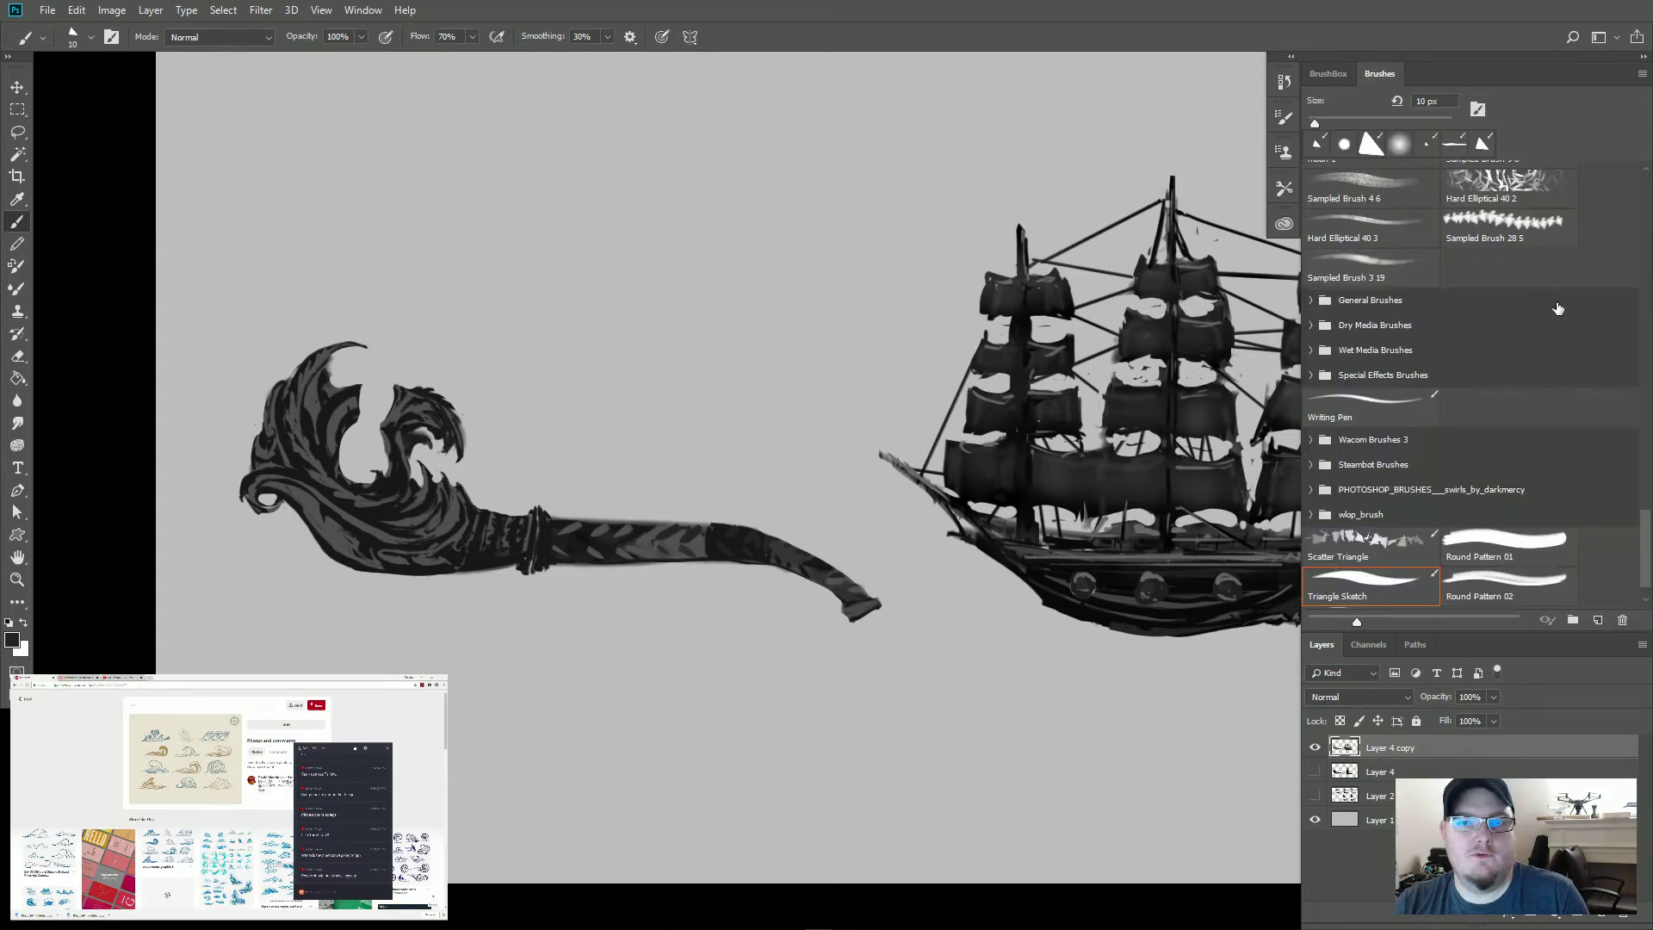
scroll(1429, 344, up, 10)
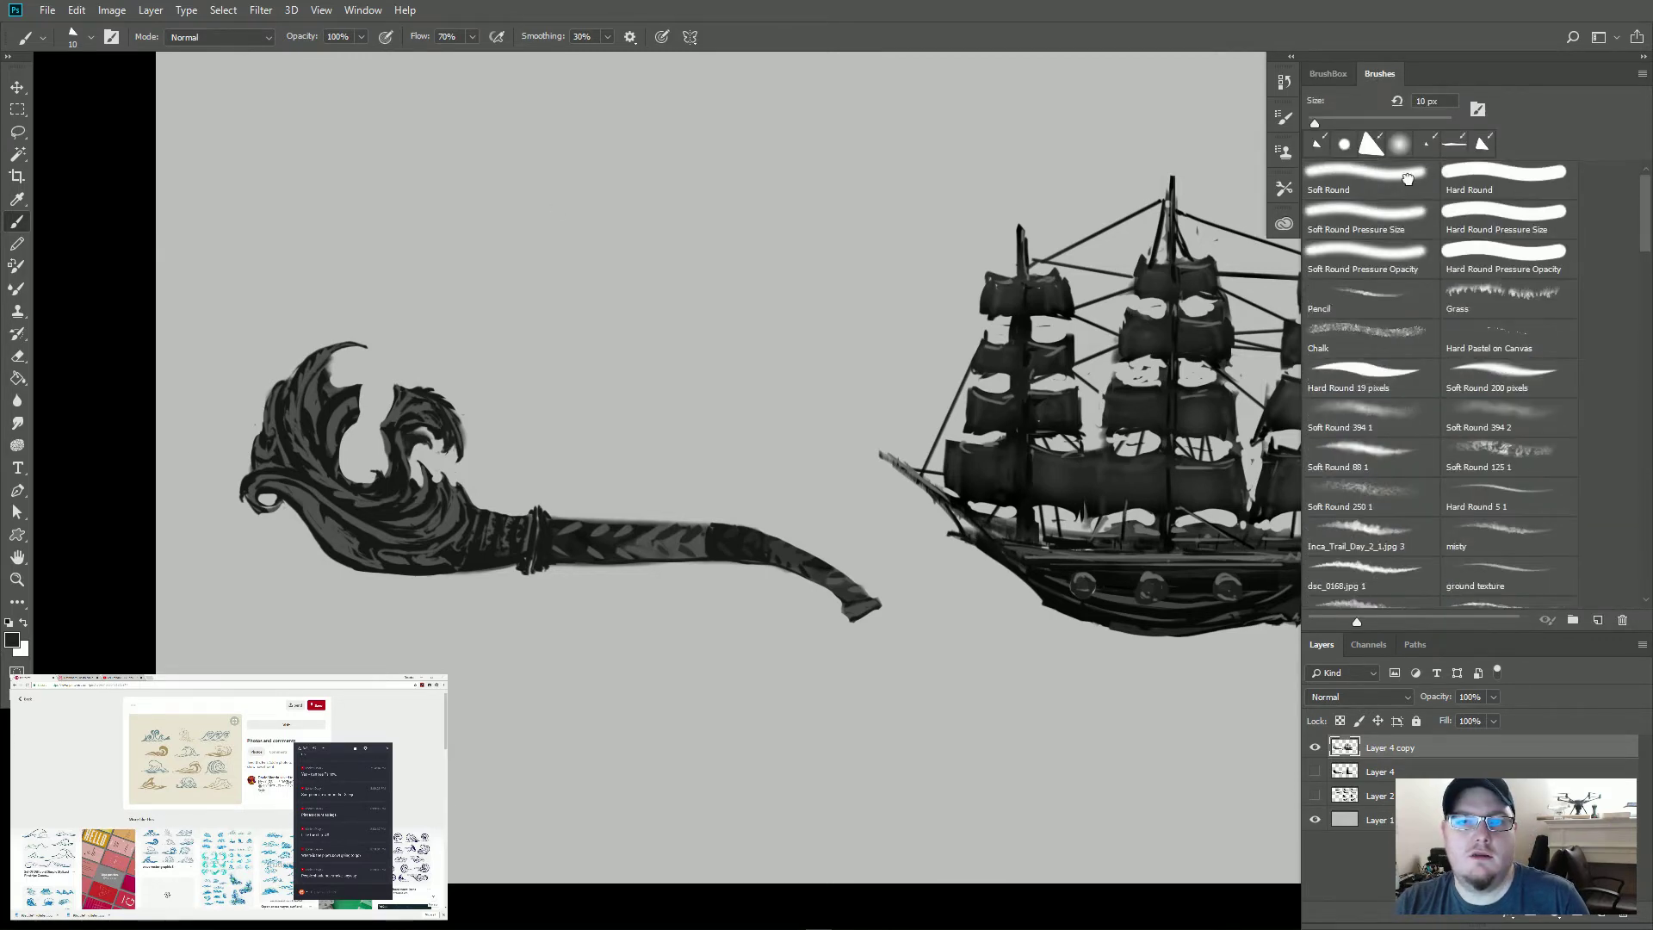
click(1399, 143)
click(338, 38)
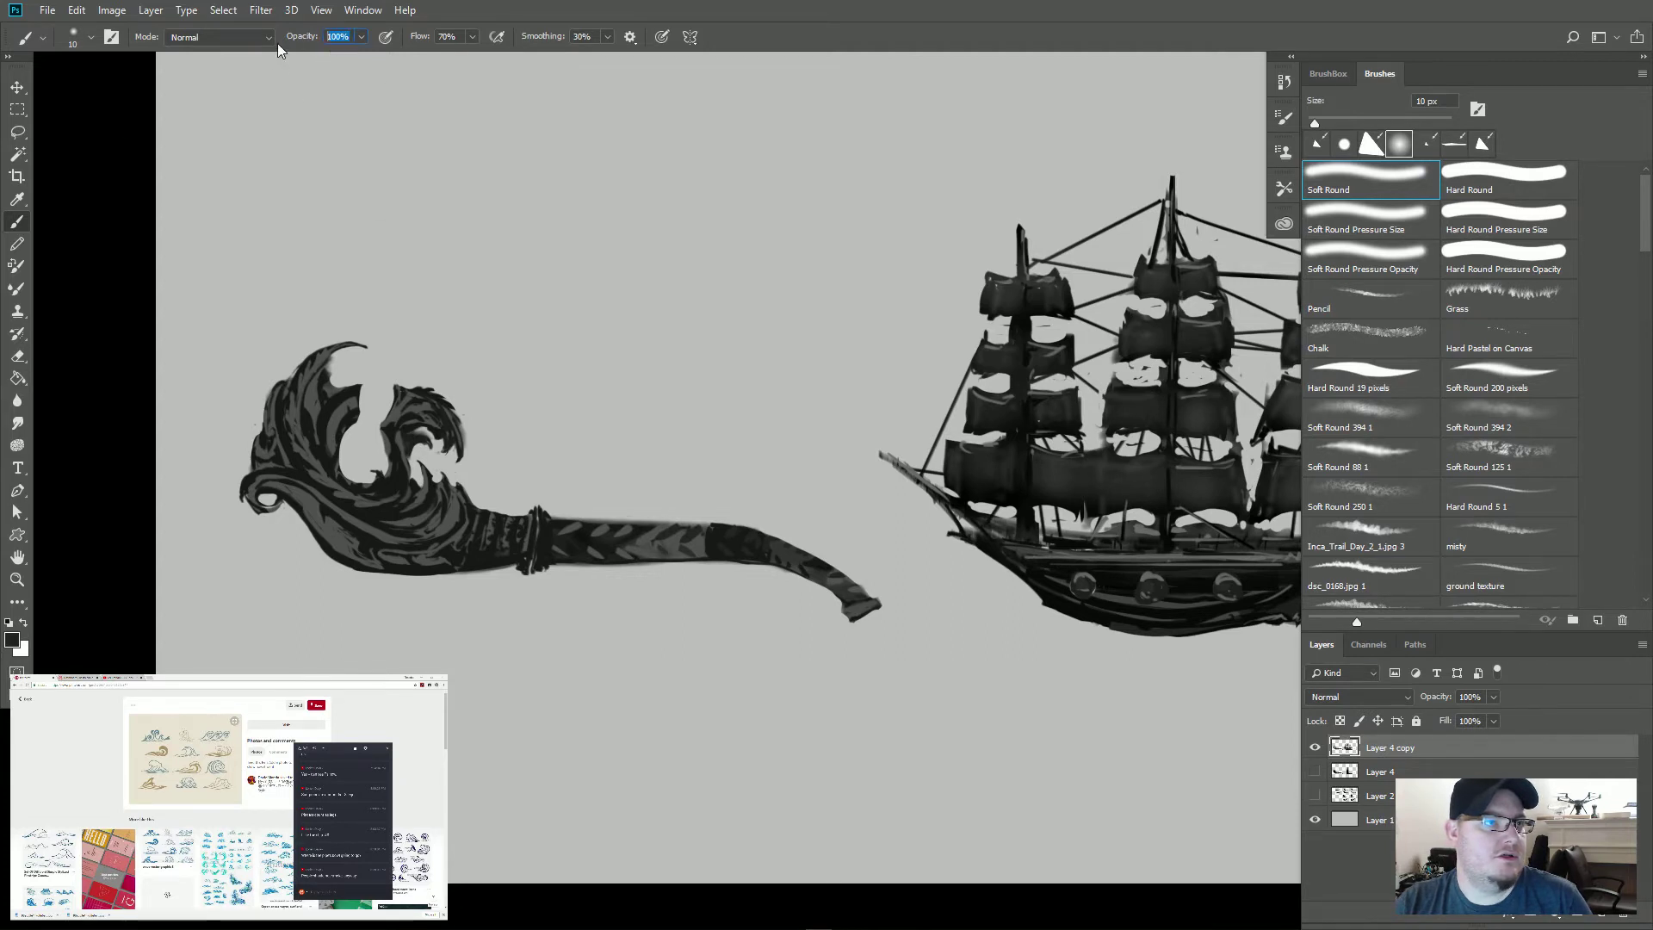
text(50)
key(Return)
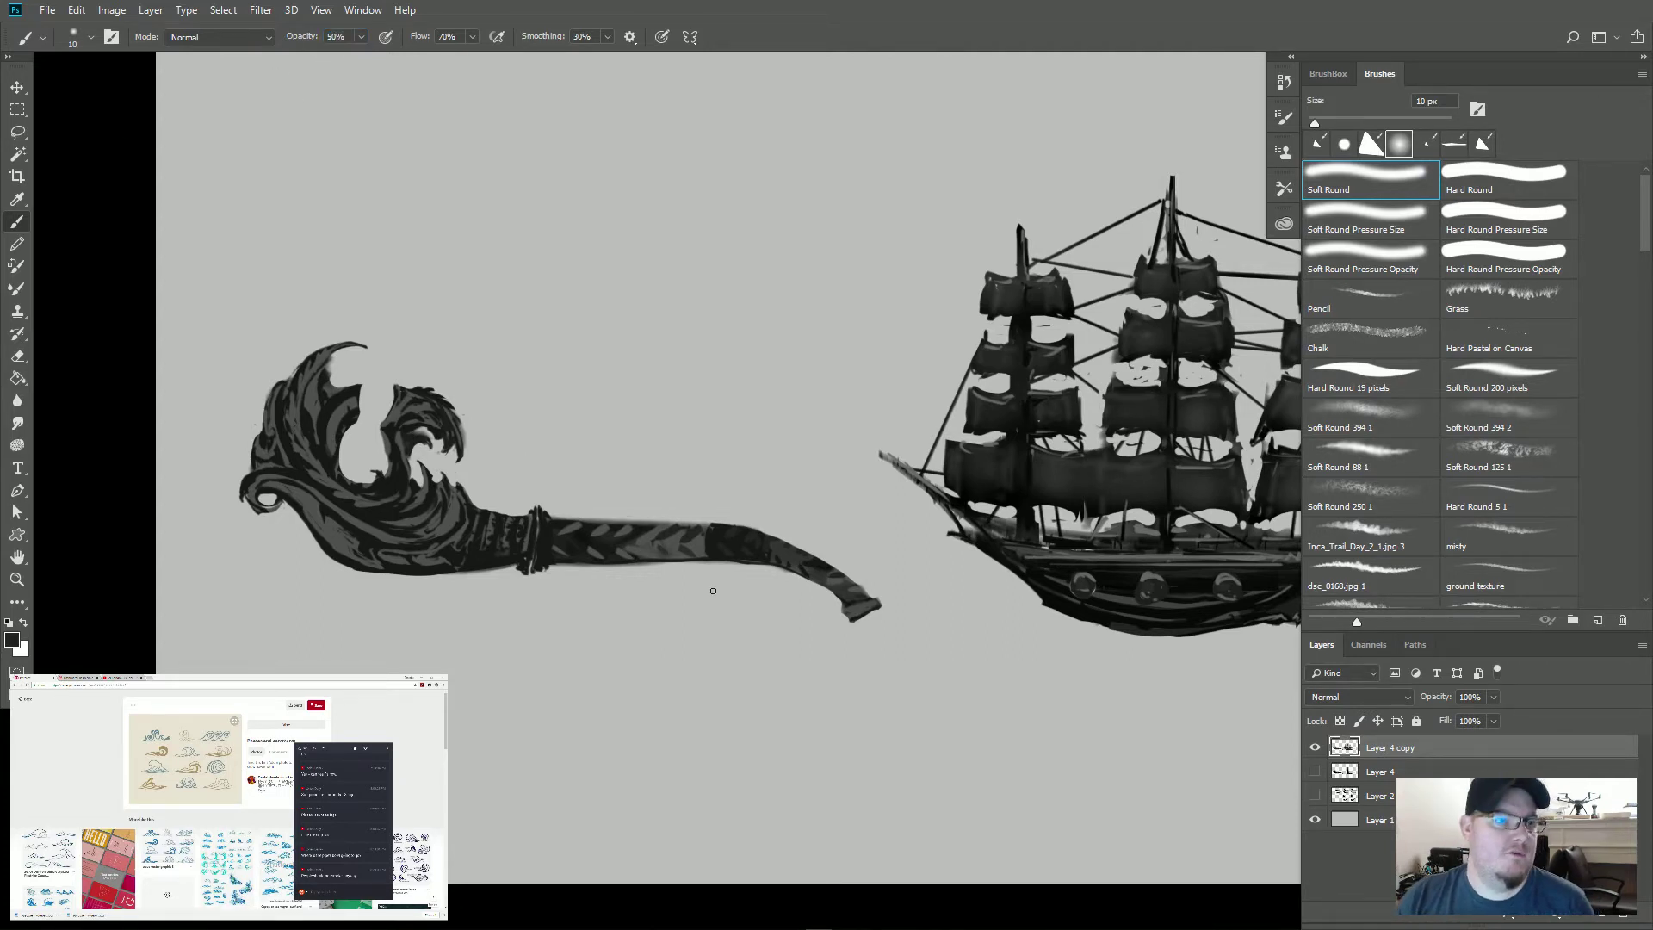
Step: Try to add soft shading along the length of the stem with a 25 px brush
key(bracketright)
key(bracketright)
key(bracketright)
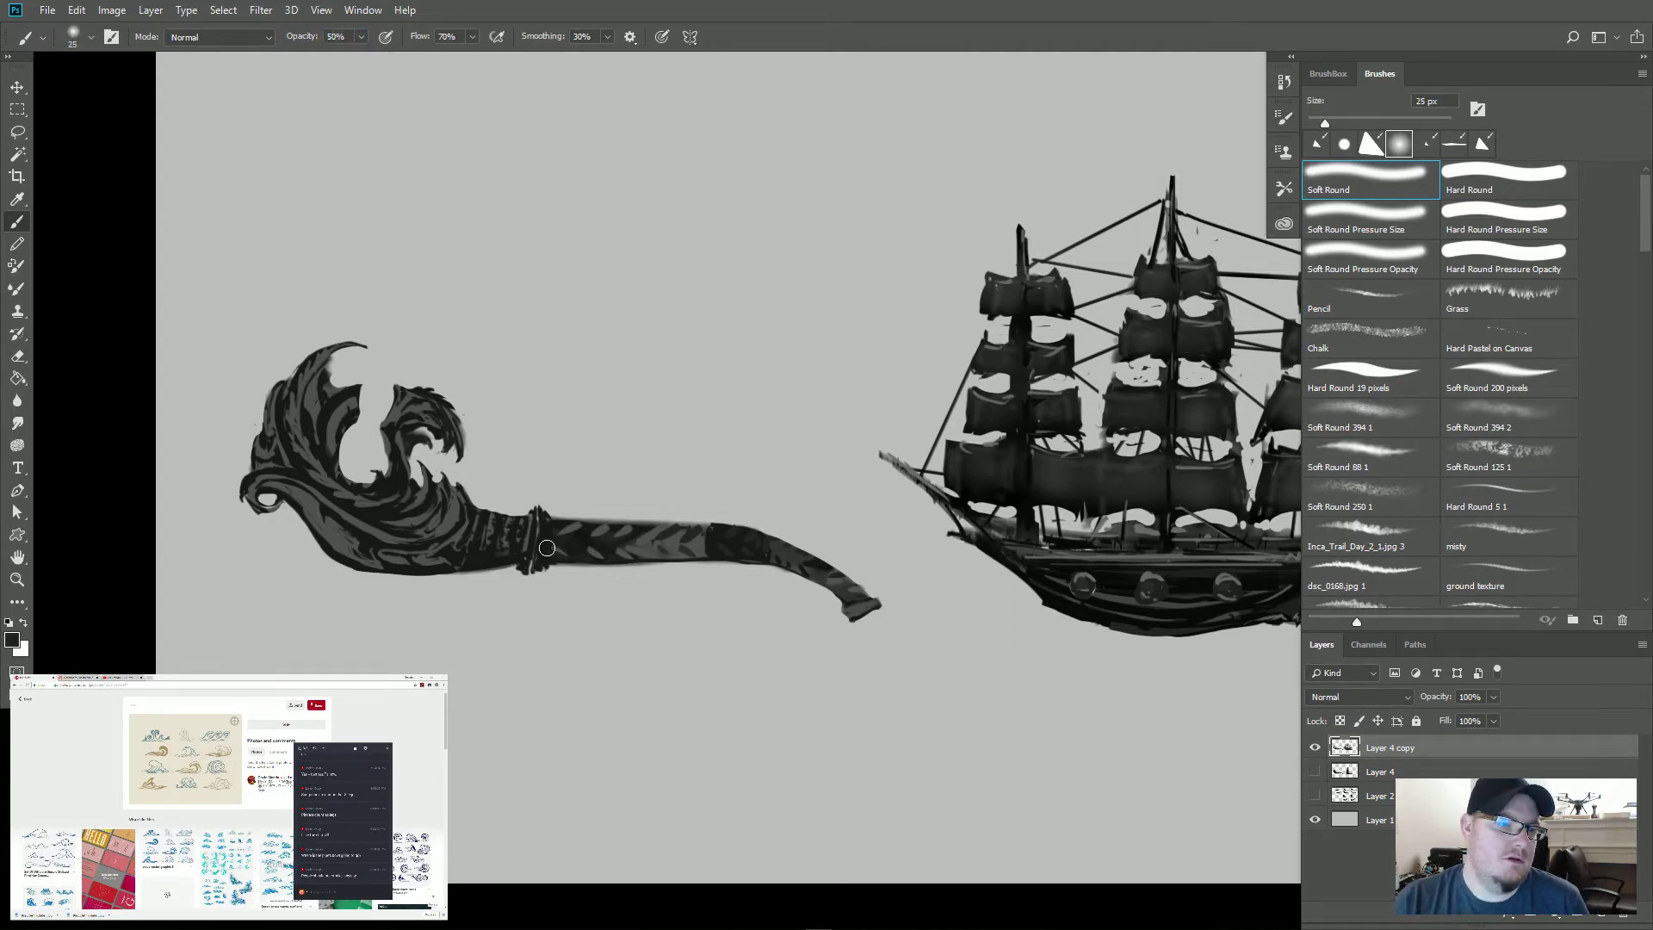
mouse_move(630, 548)
mouse_down()
mouse_move(714, 548)
mouse_move(822, 592)
mouse_up()
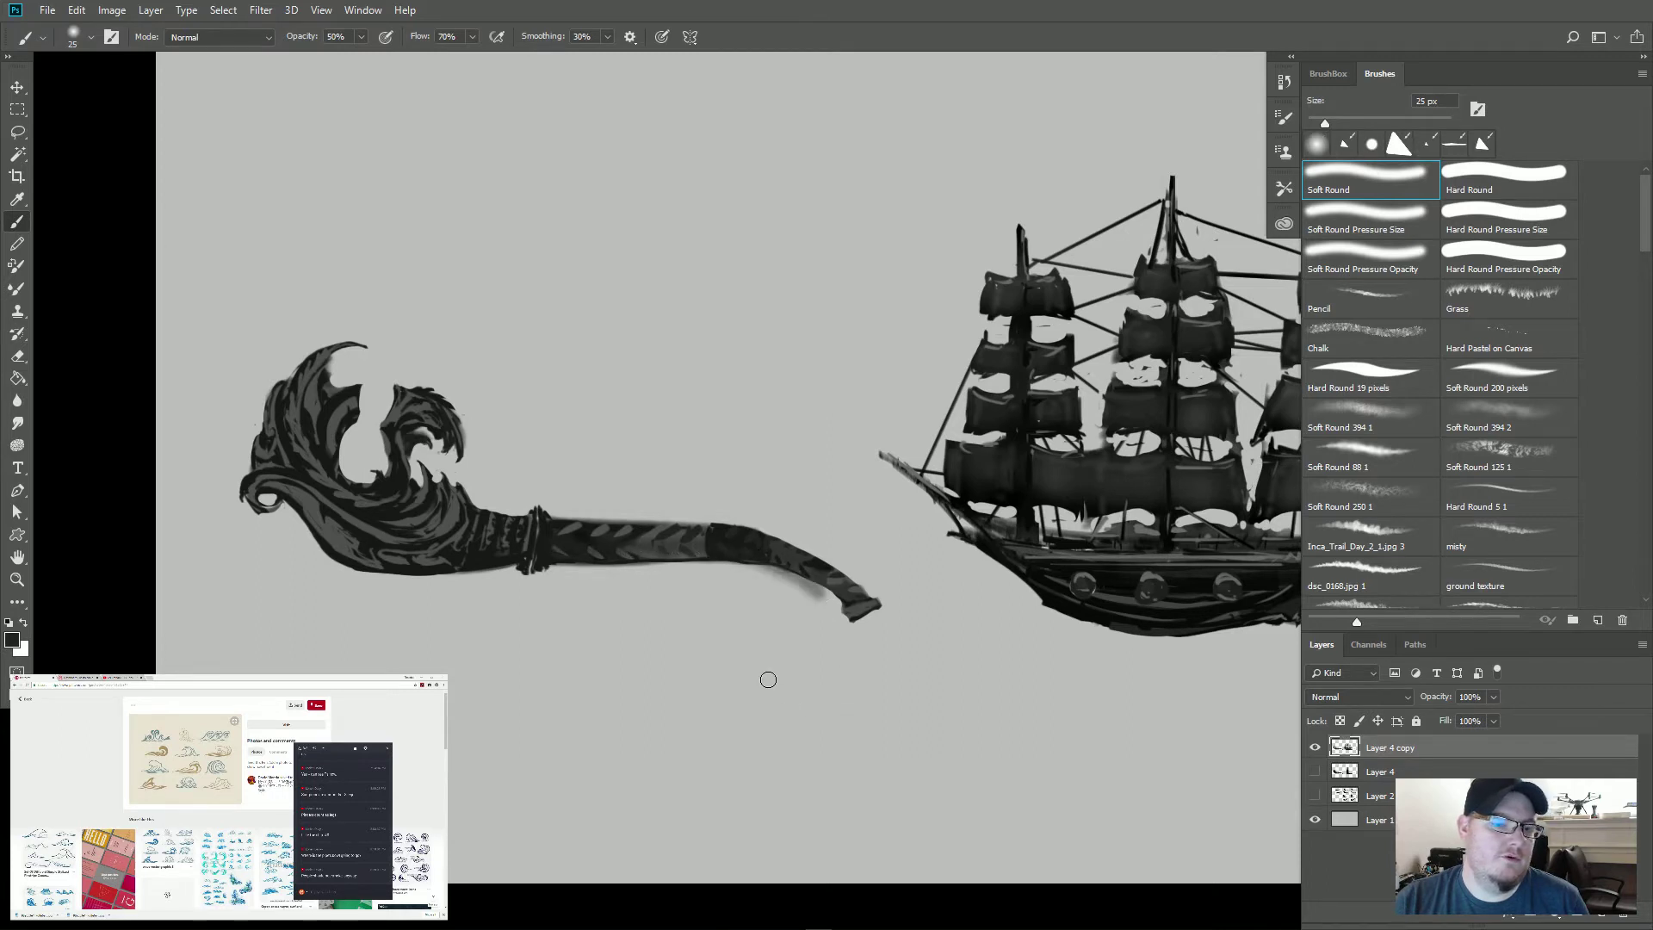
Step: Softly darken the stem's chevron section with a 10 px brush in a near-black tone, setting smoothing to 50%
key(alt)
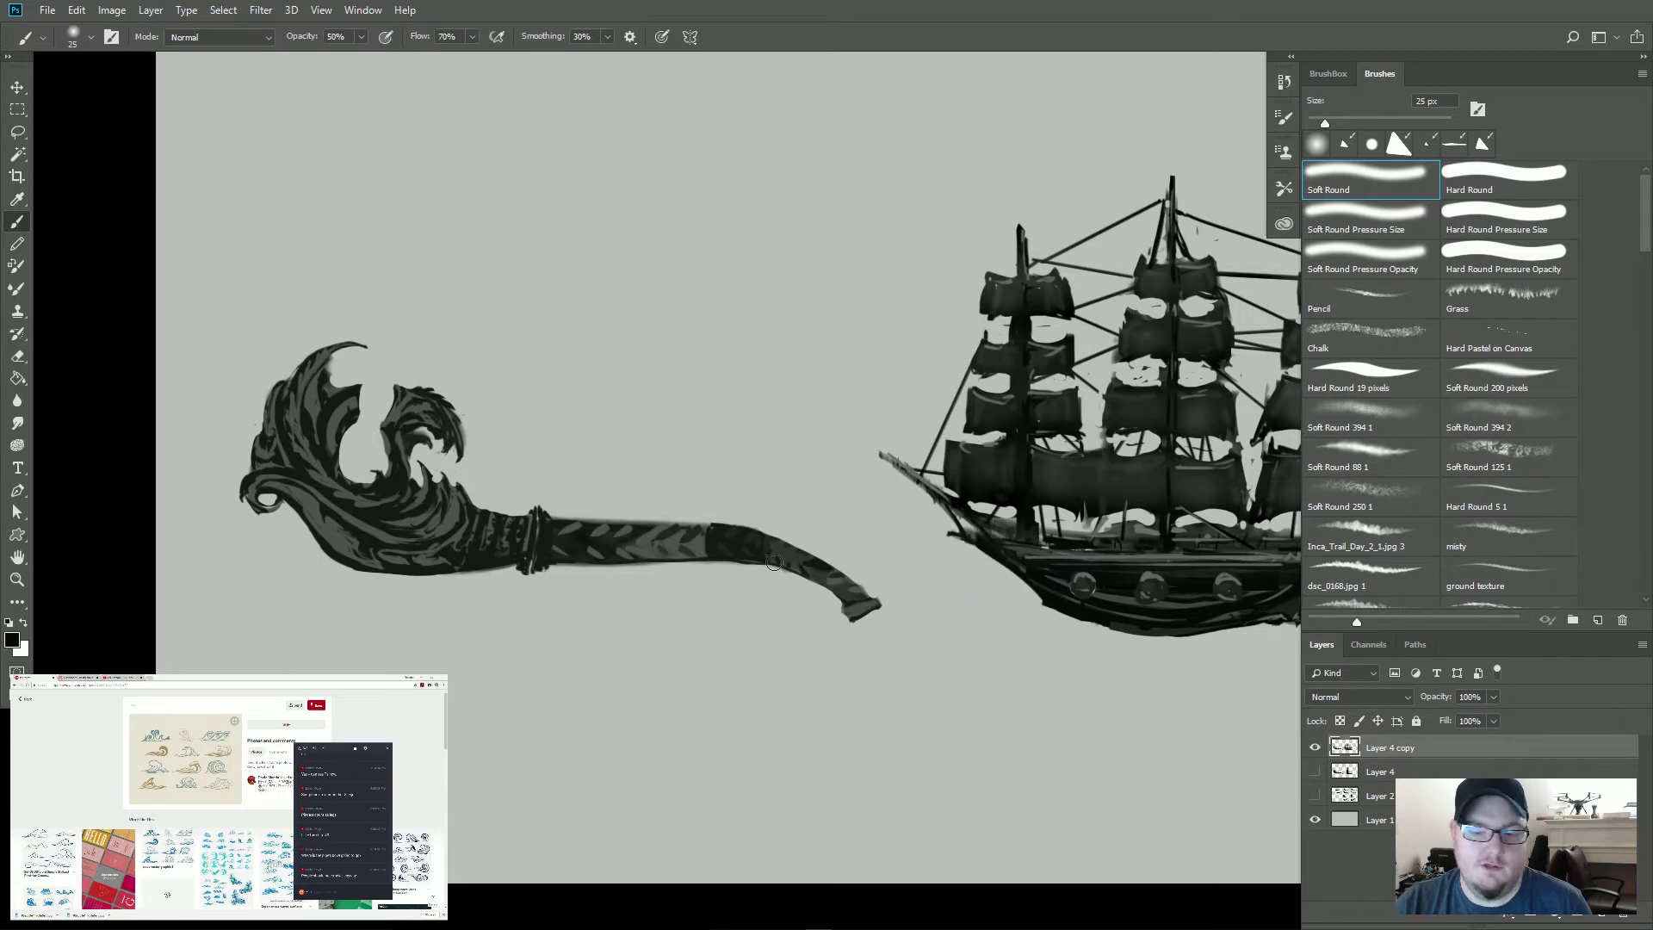
key(bracketleft)
key(bracketleft)
mouse_move(553, 549)
mouse_down()
mouse_move(721, 556)
mouse_move(810, 579)
mouse_move(800, 589)
mouse_up()
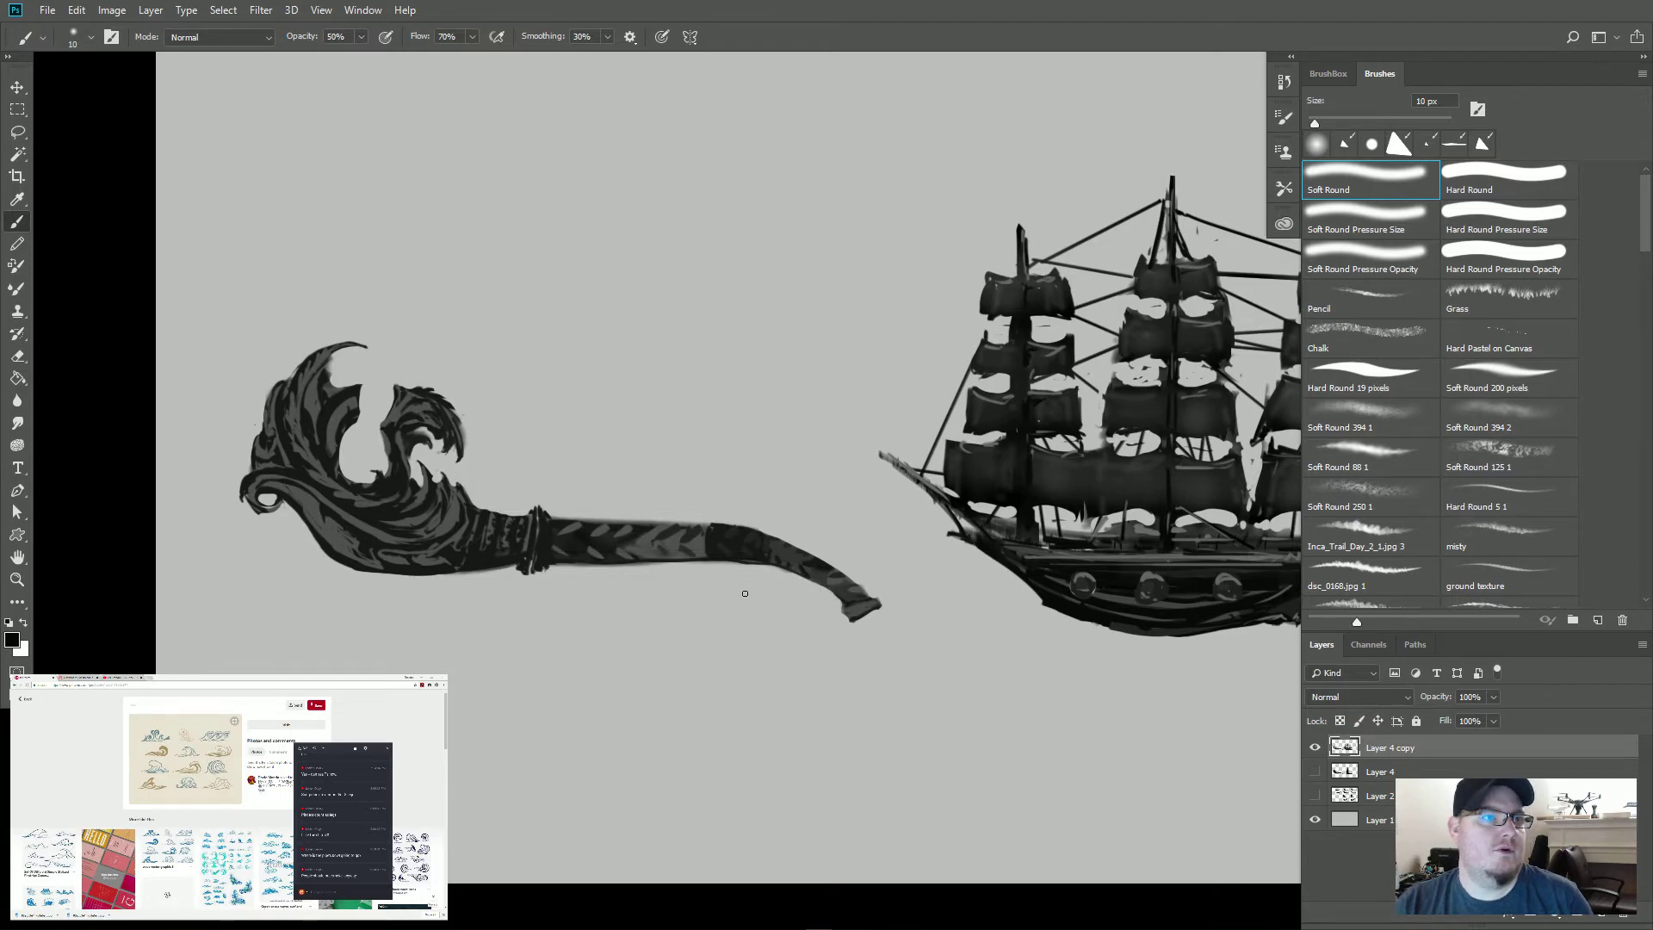
double_click(579, 37)
text(50)
key(Return)
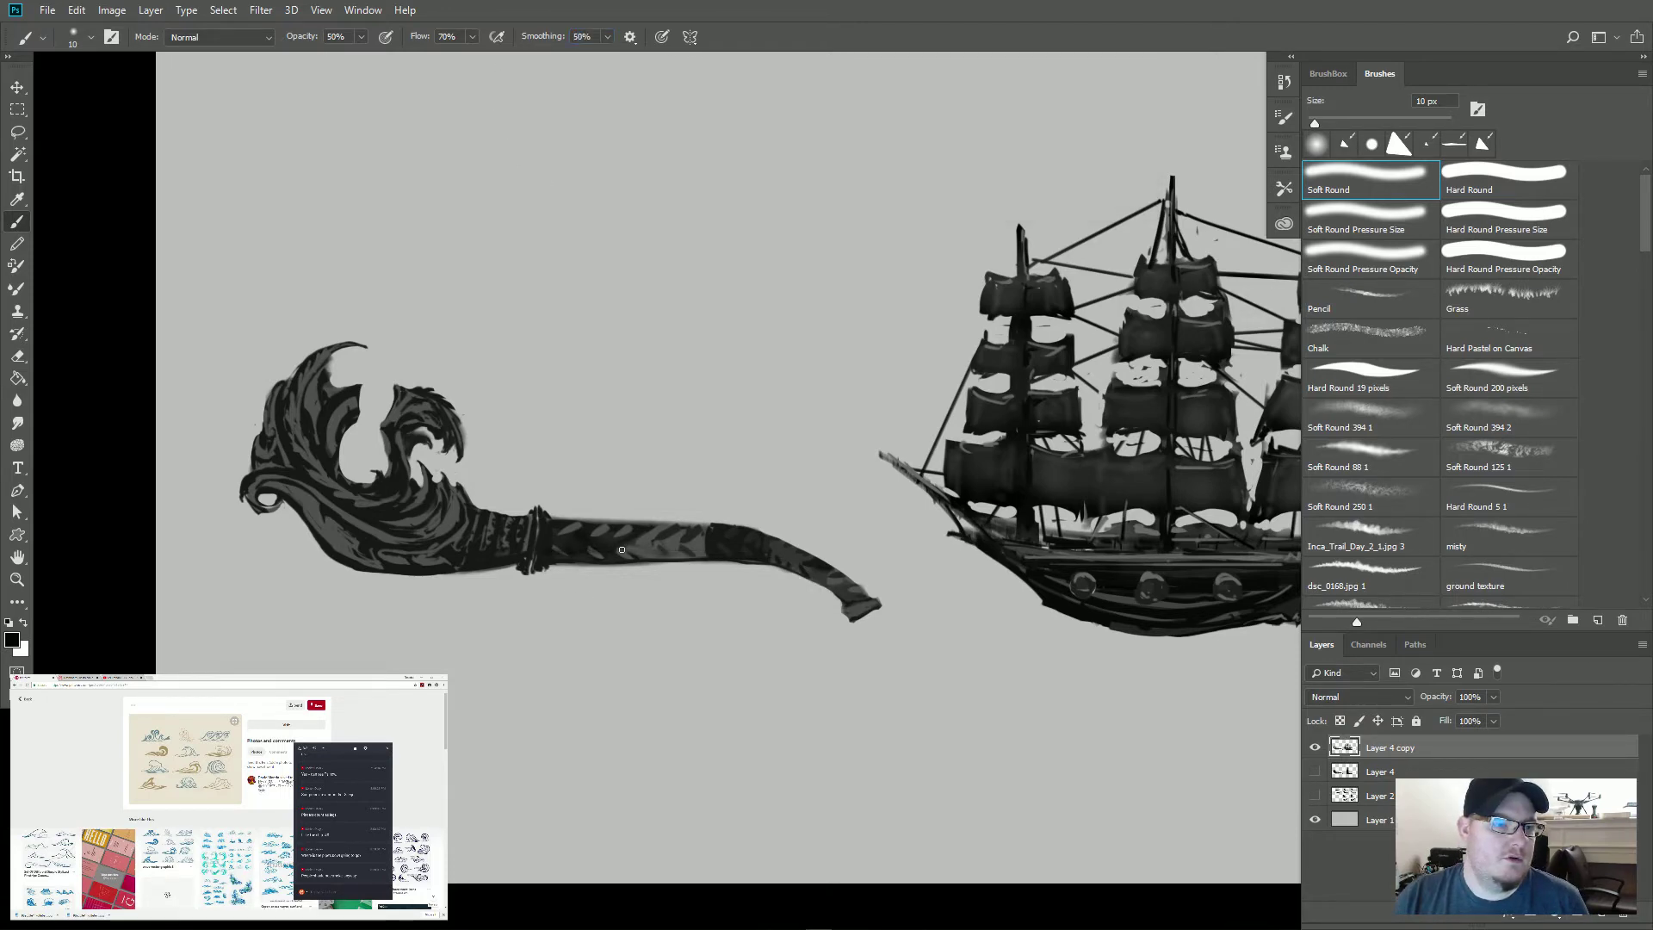
drag(621, 549, 708, 550)
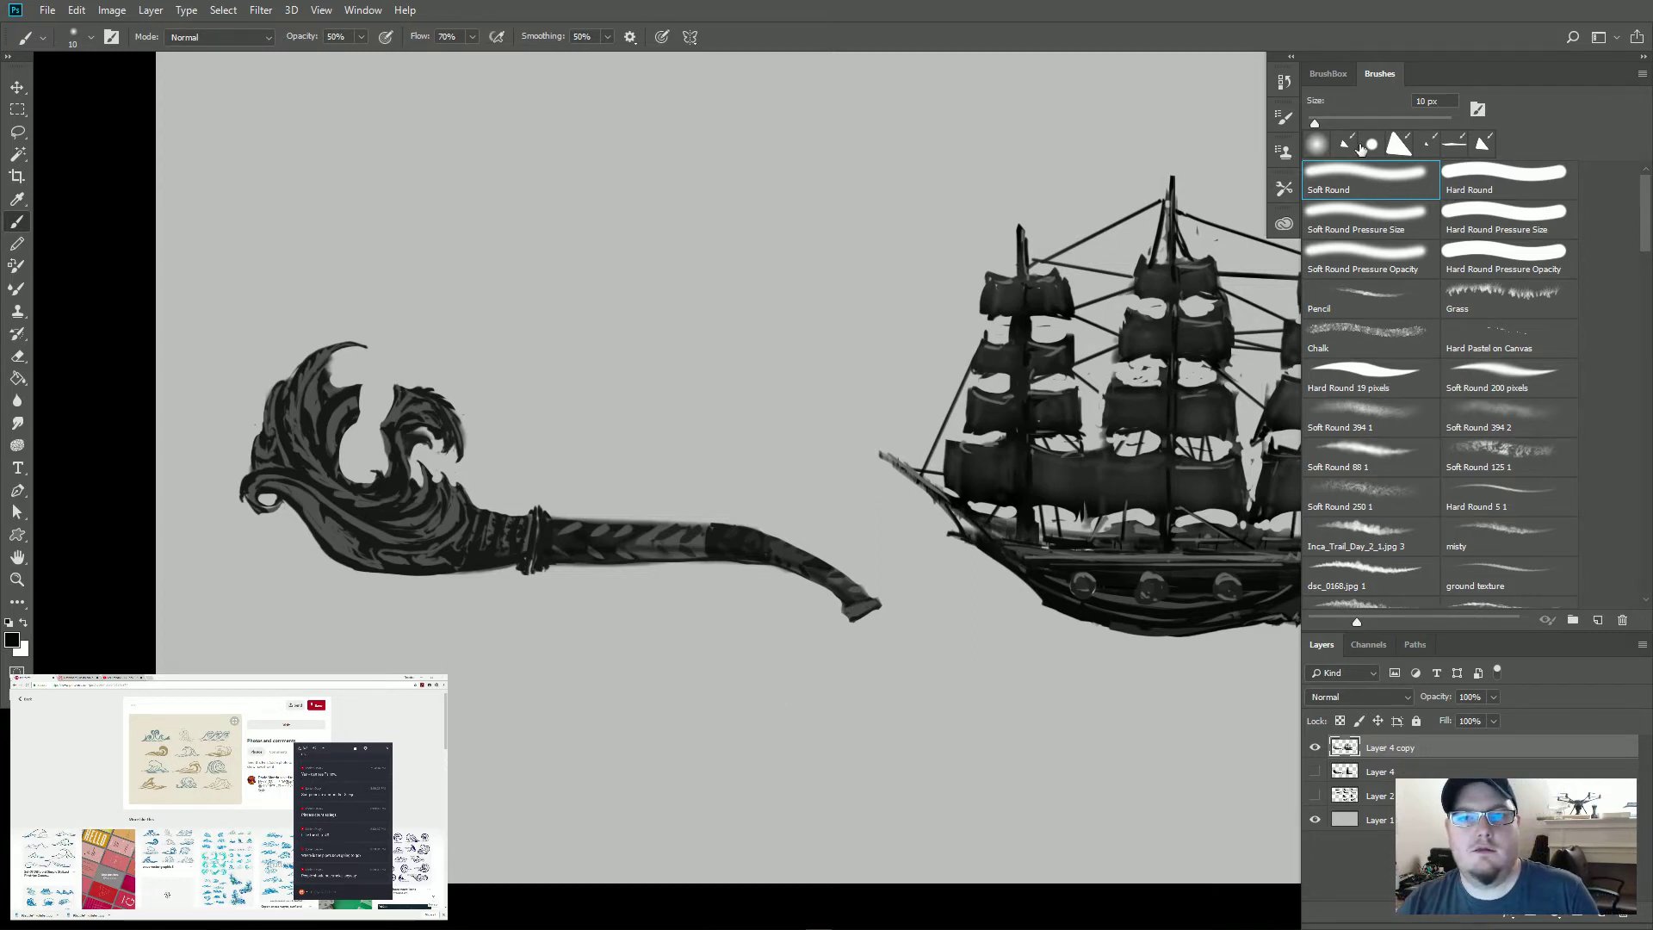
Step: Reshape the flared mouthpiece and darken the stem's curved end with the Triangle Sketch brush at 7 px, sampling the stem's dark tone
click(1322, 74)
click(1343, 314)
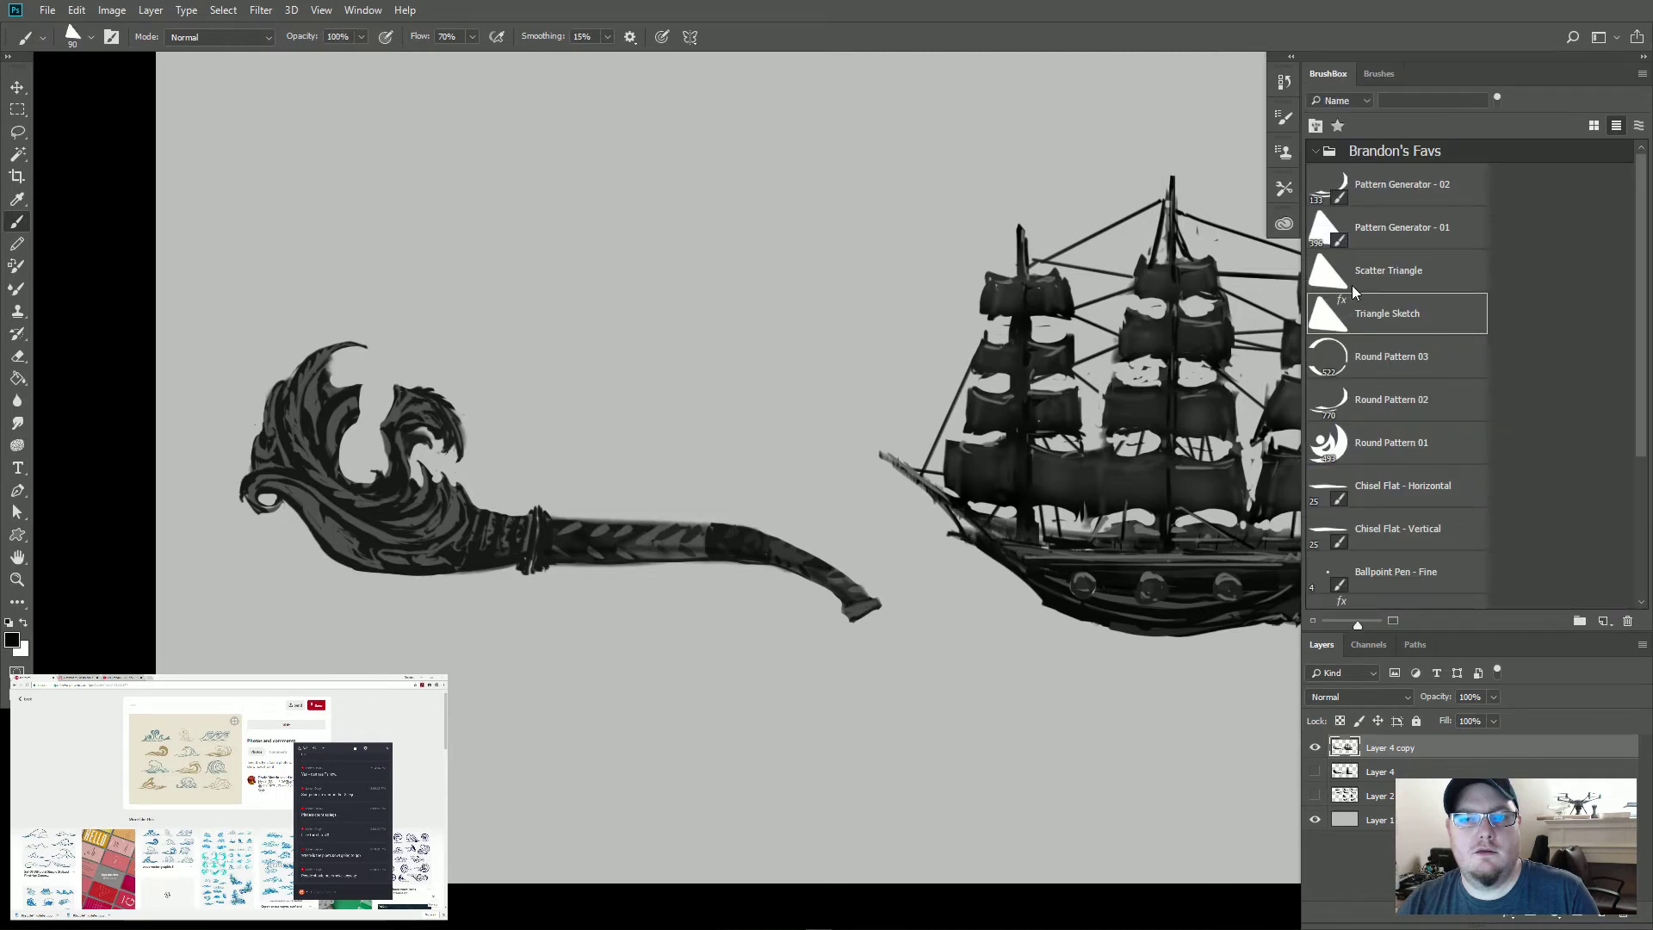
key(bracketleft)
key(bracketleft)
key(bracketleft)
key(bracketleft)
key(bracketleft)
key(bracketleft)
key(bracketleft)
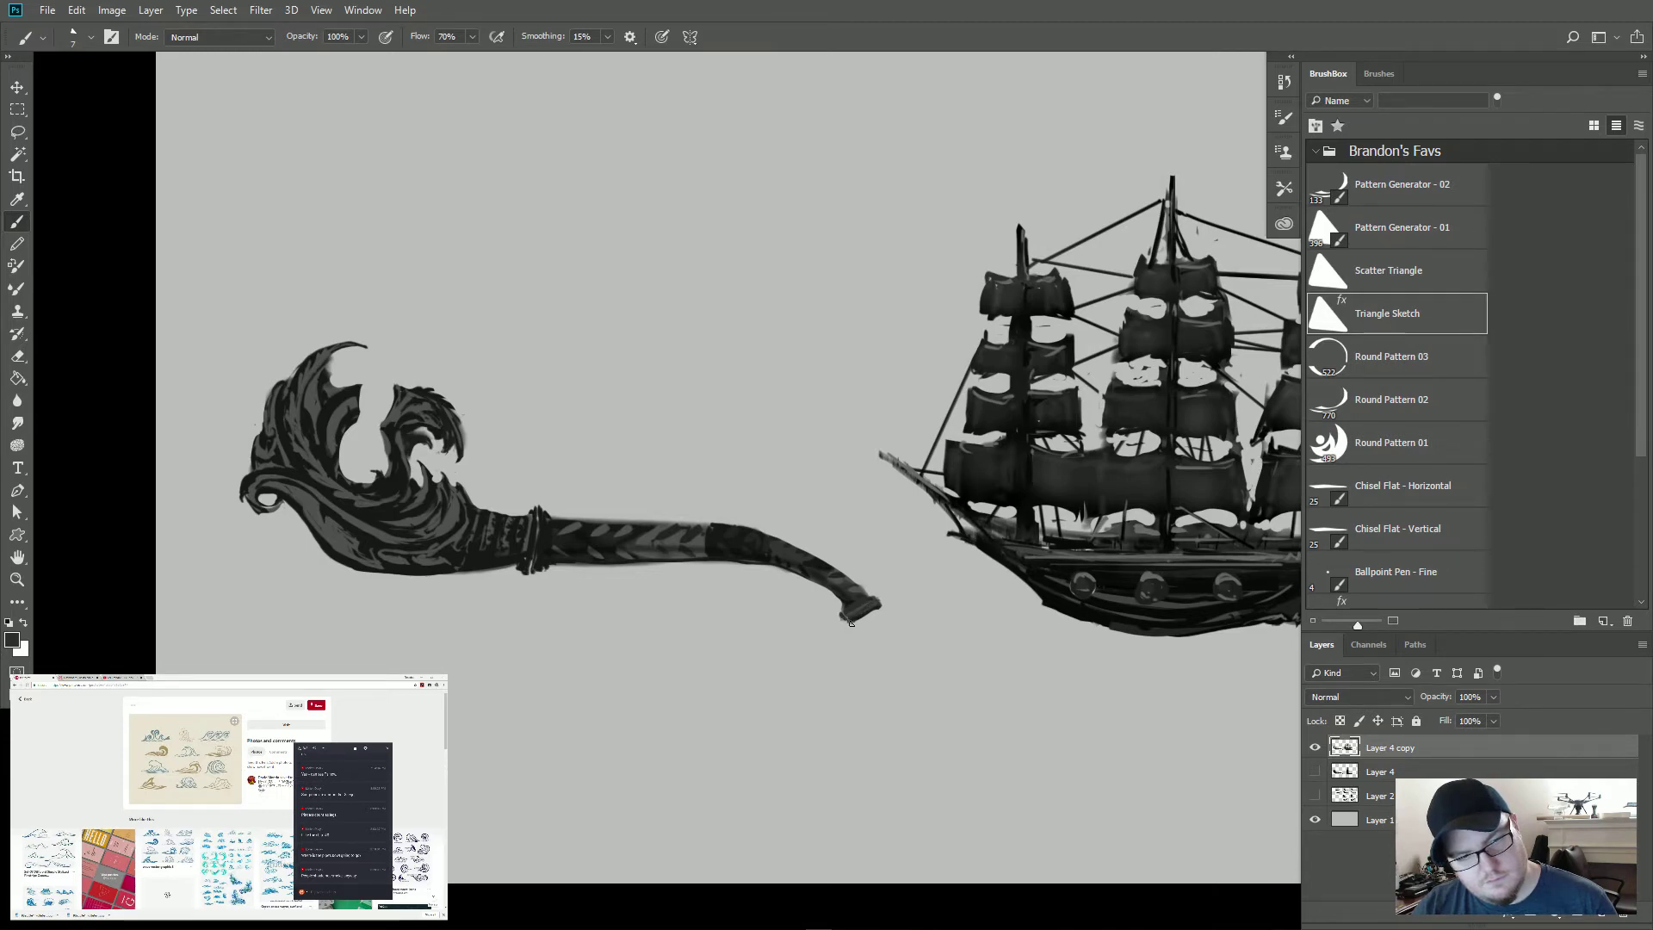
alt+click(712, 558)
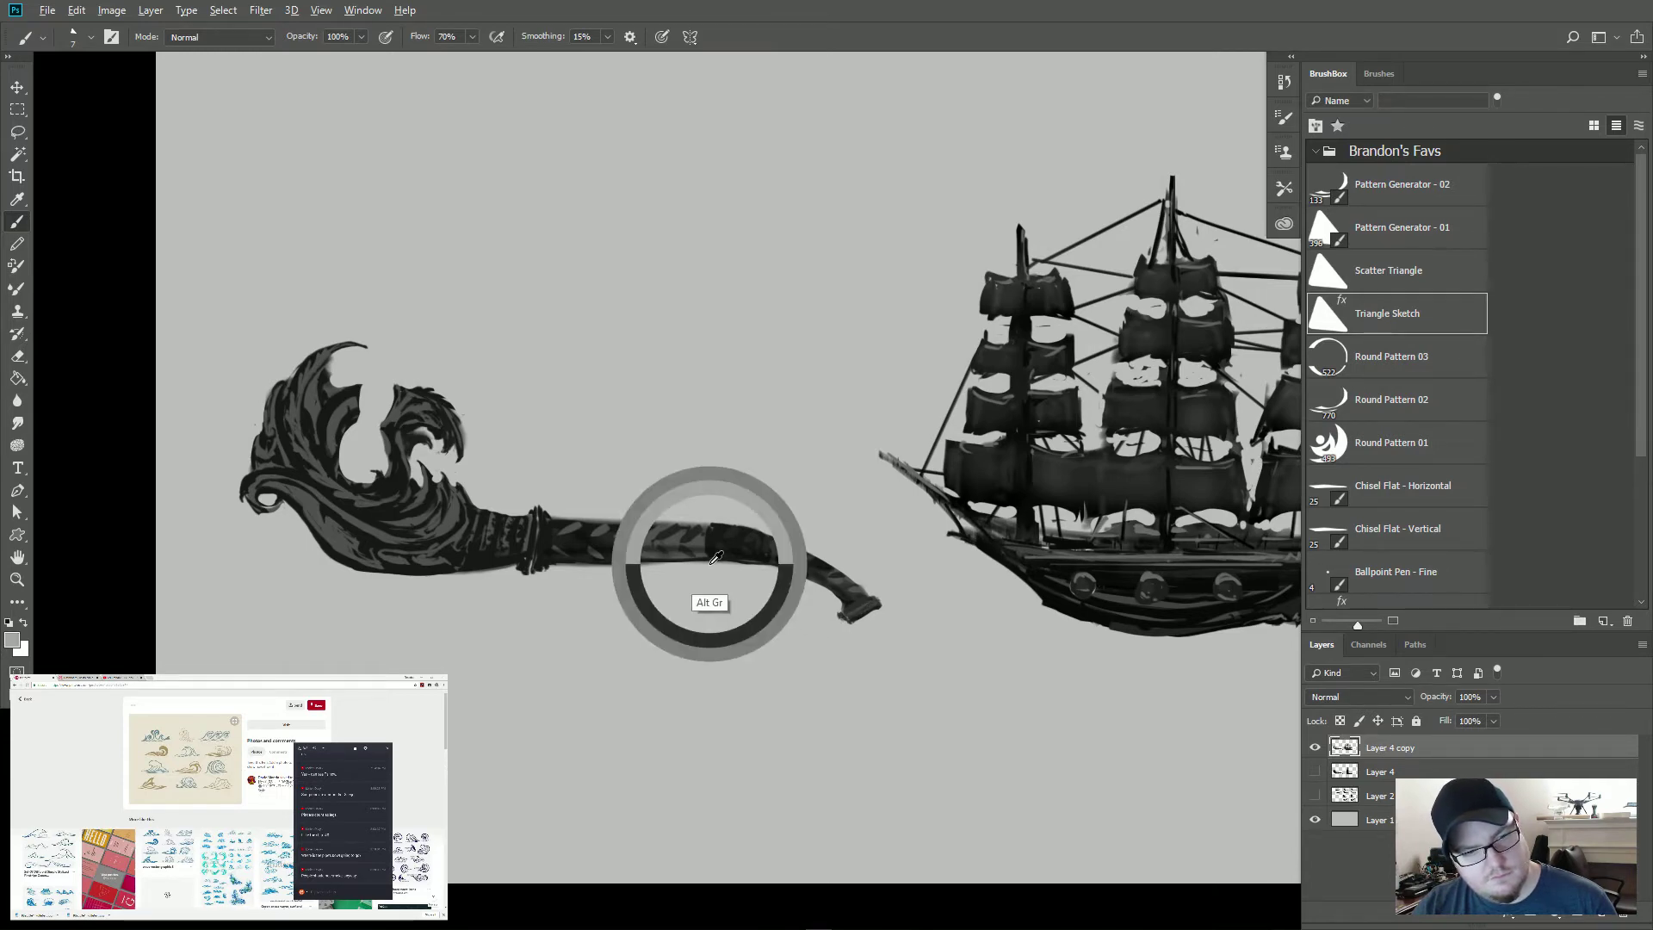
alt+click(713, 557)
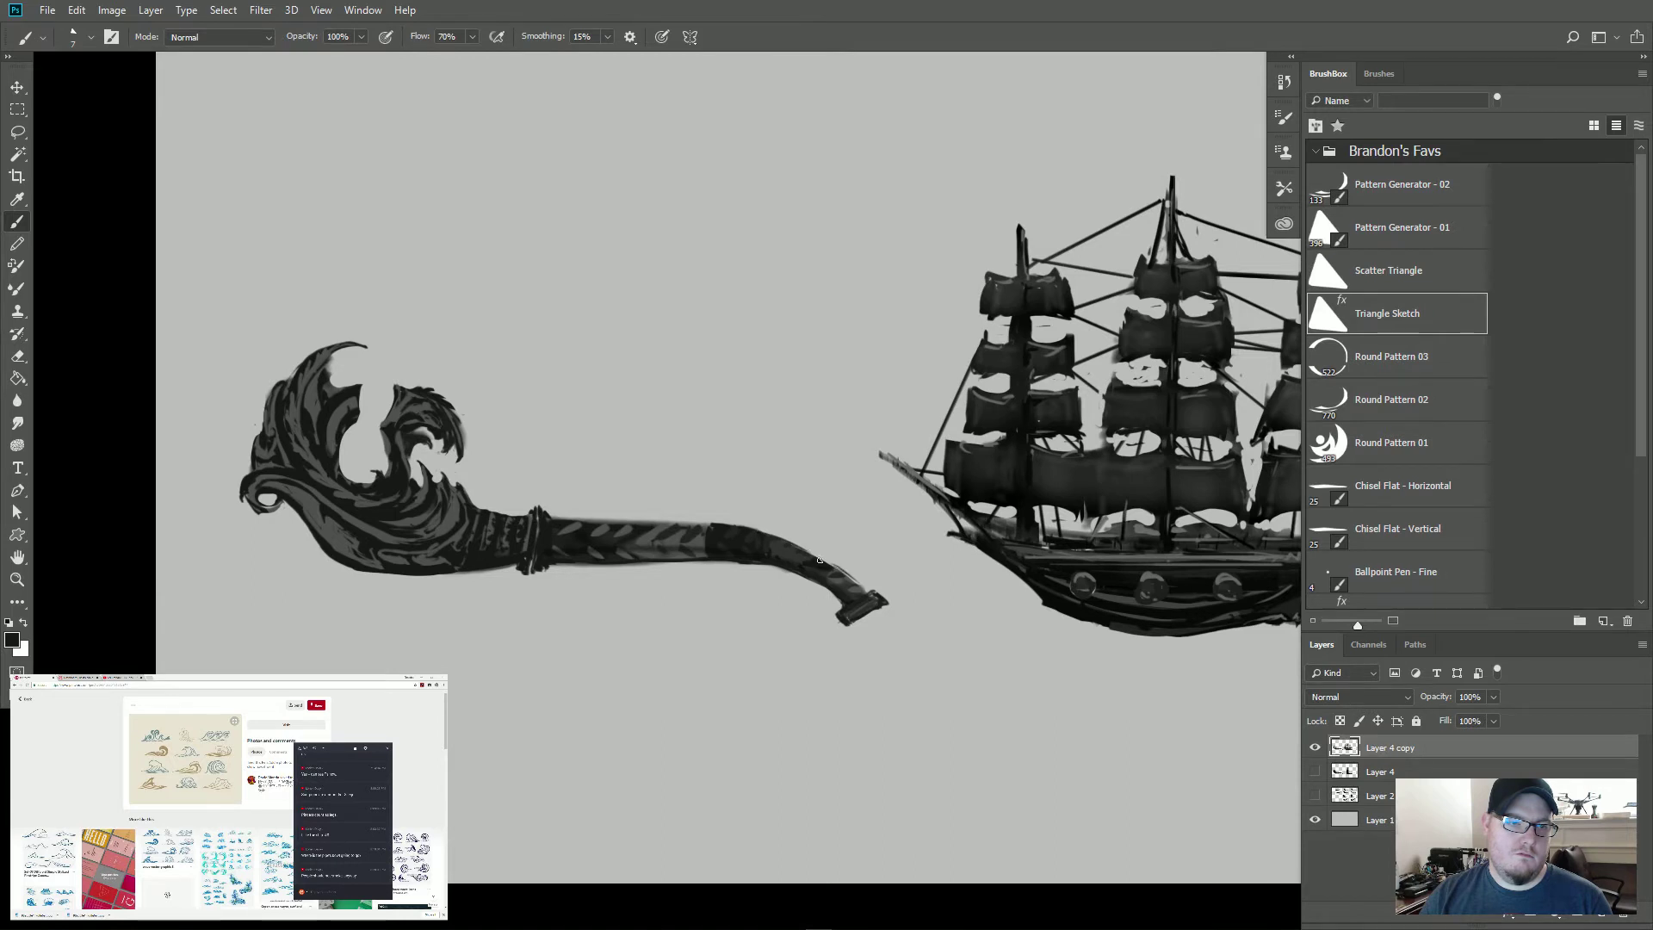
drag(819, 560, 868, 592)
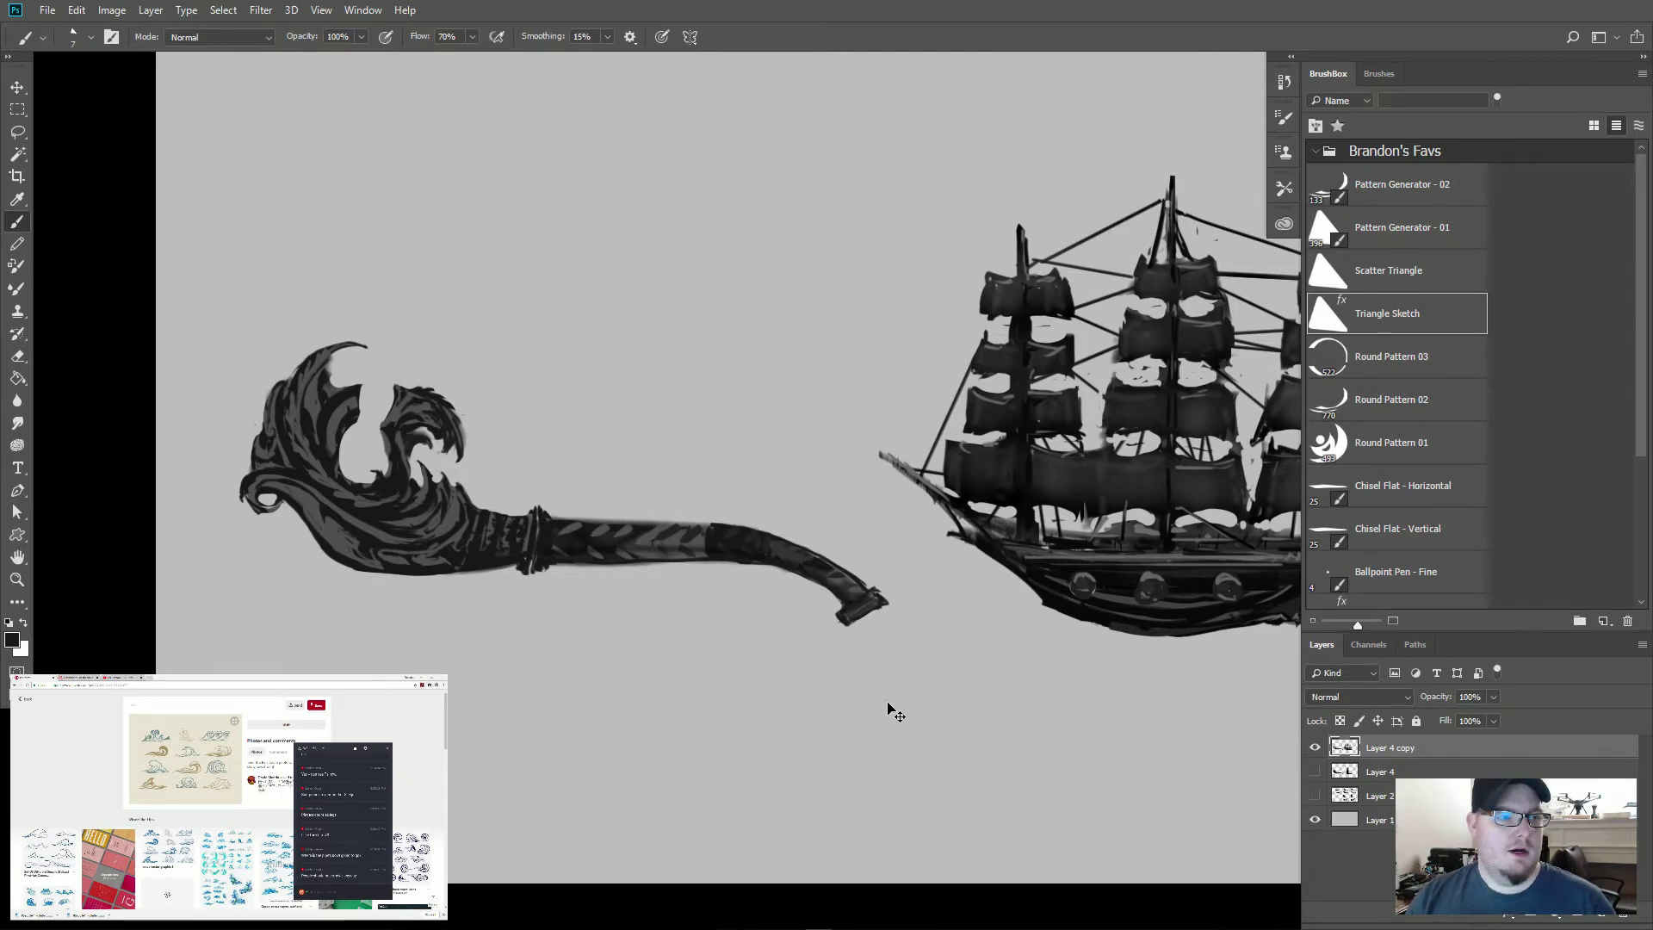
Step: Add a new layer directly above the grey background layer
key(ctrl+minus)
drag(855, 549, 644, 564)
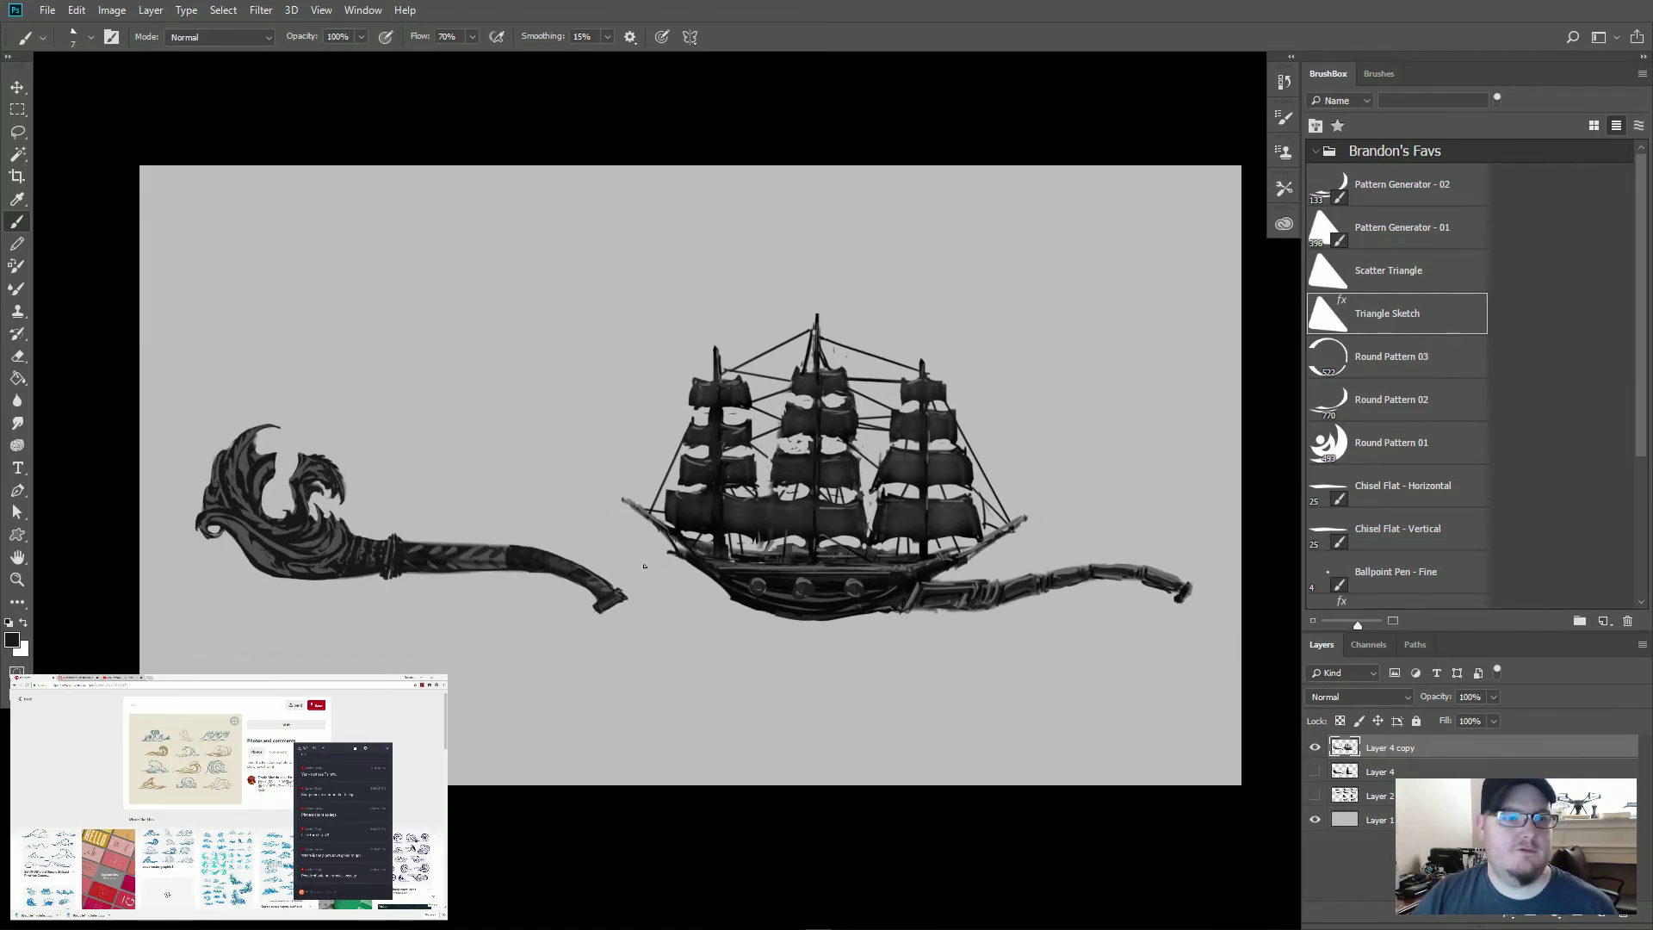
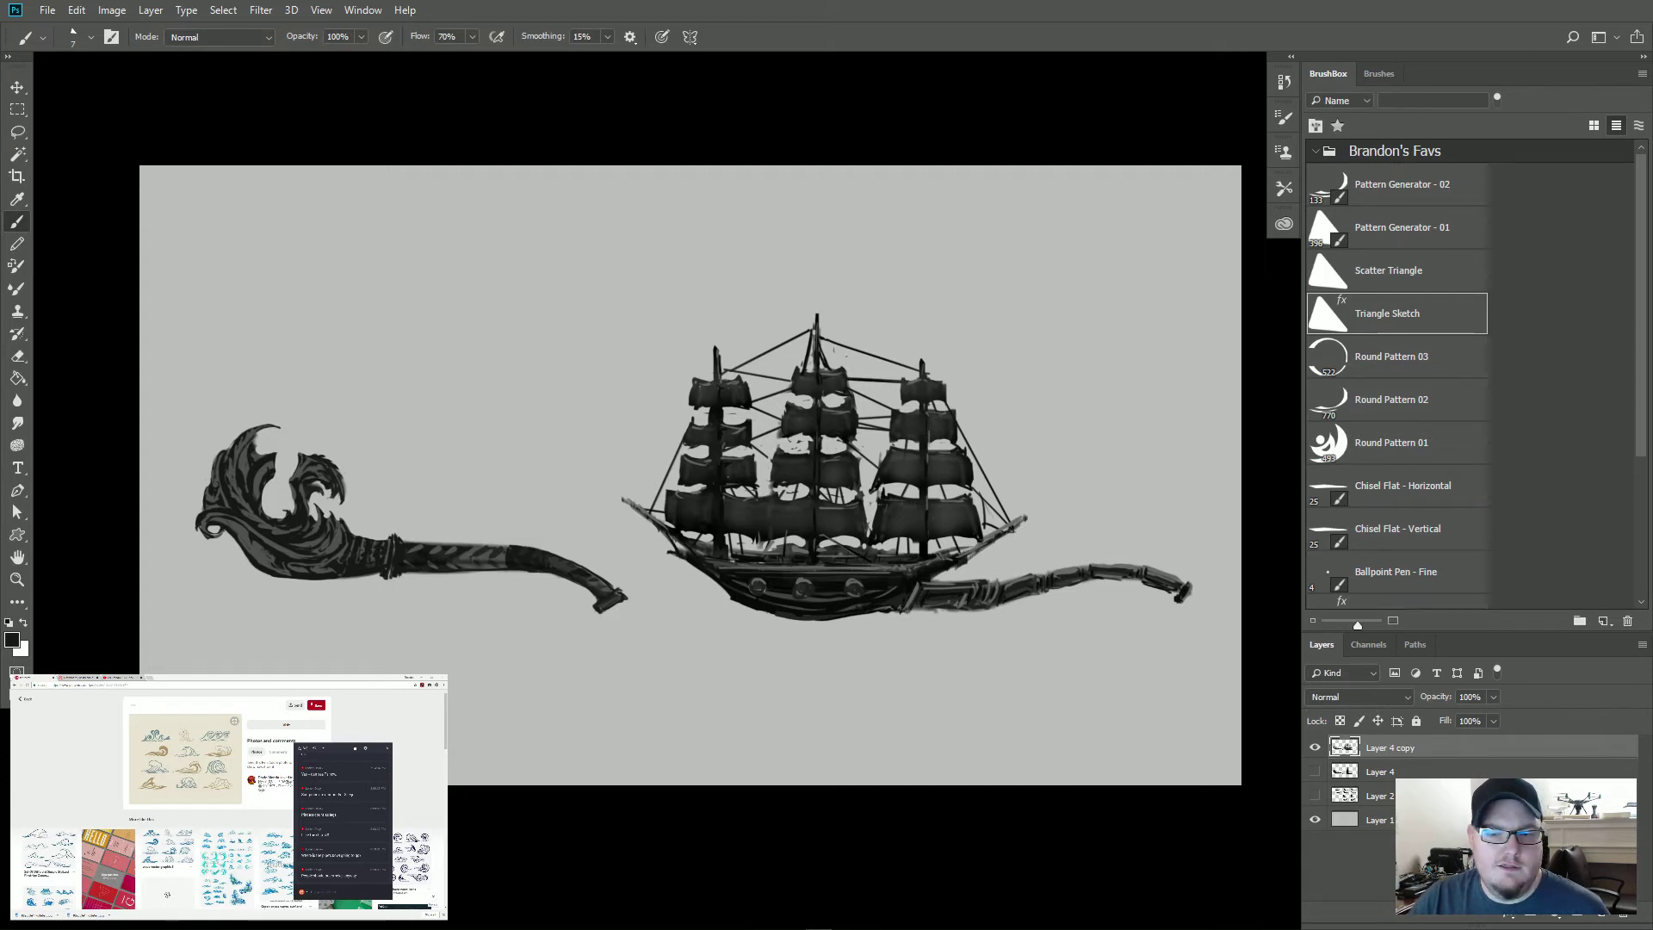
click(1376, 820)
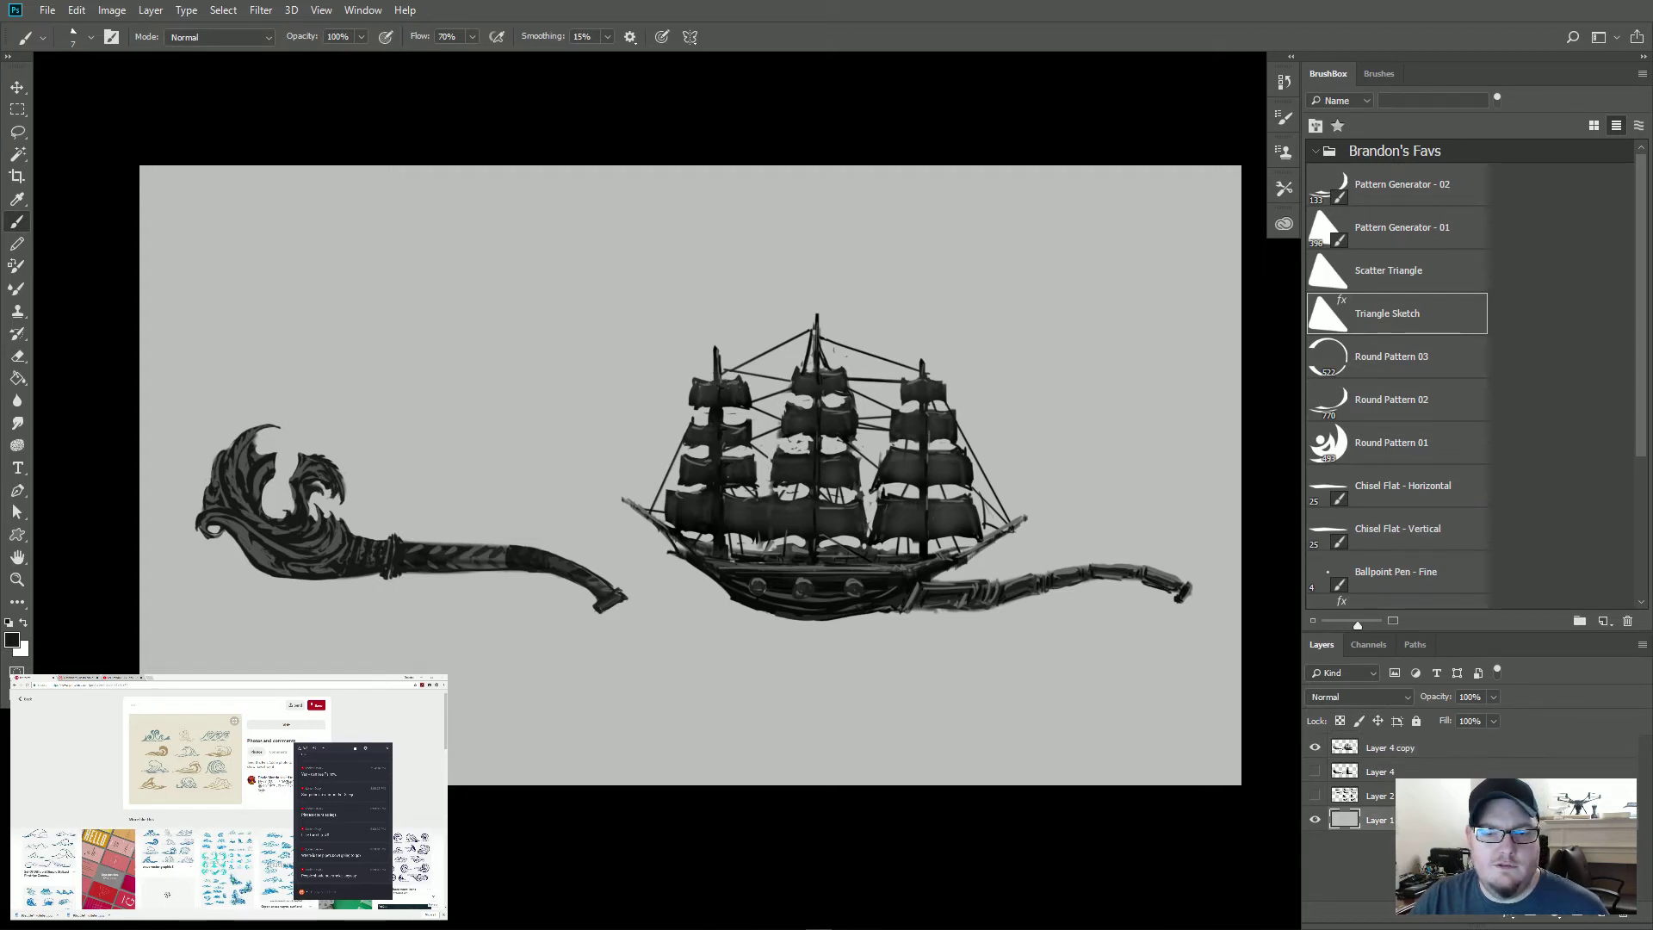
click(1606, 917)
Step: Paint soft dark shadow bands beneath both pipes with the Soft Round brush at 166 px and 50% opacity
click(1369, 76)
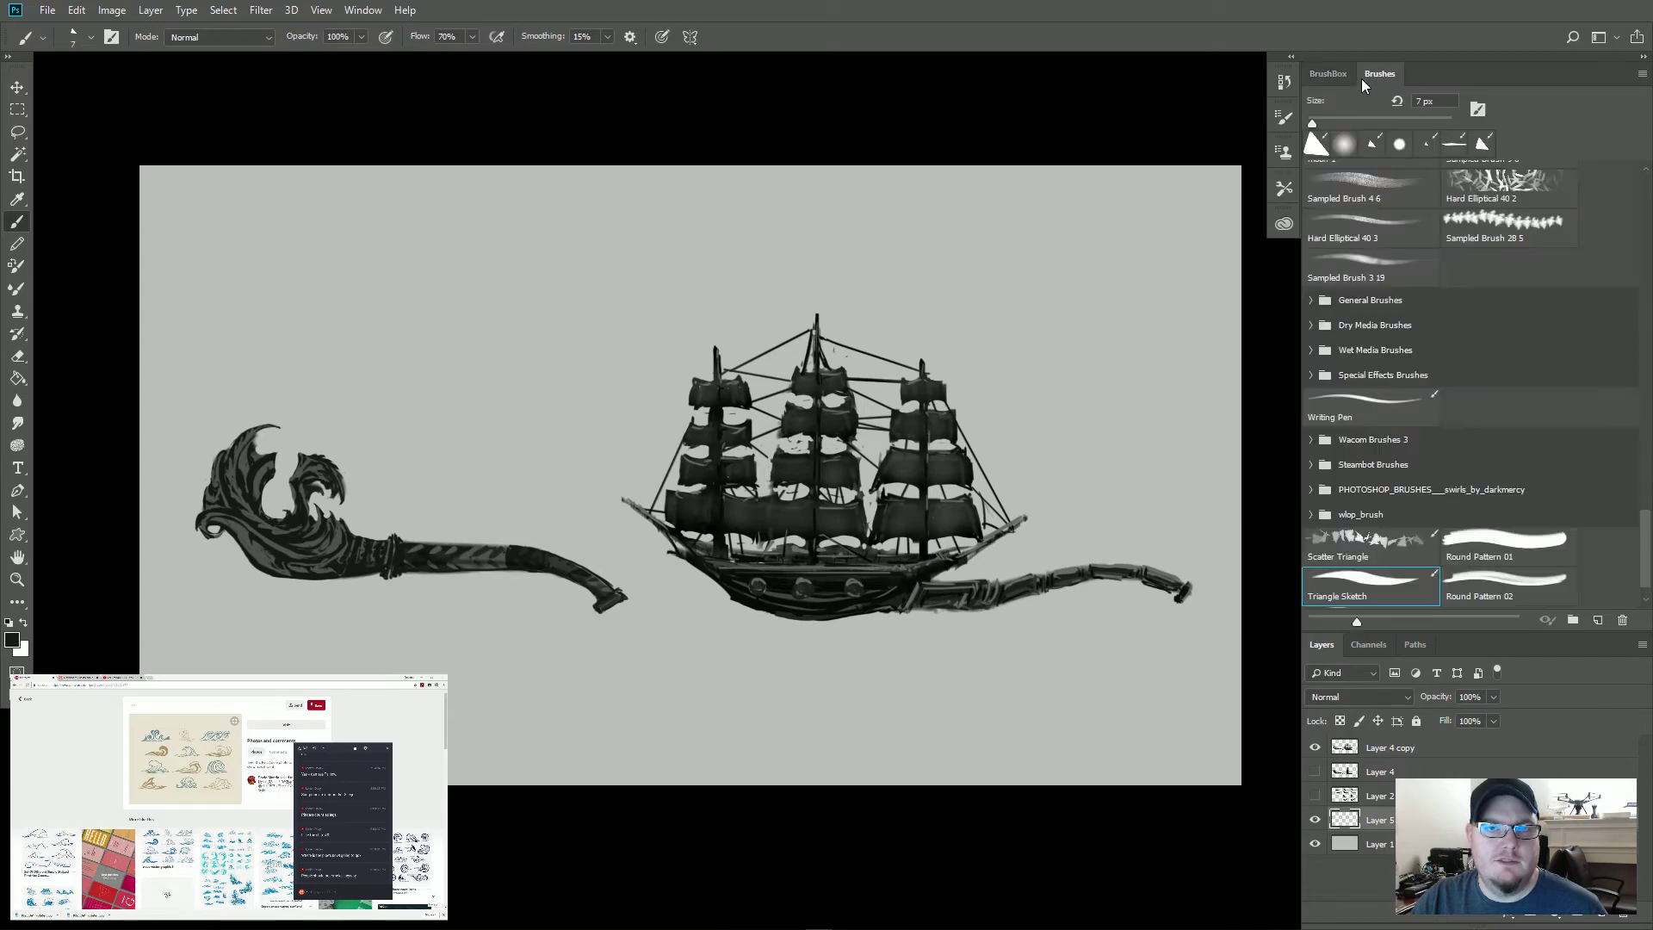
drag(1642, 560, 1631, 196)
click(1369, 181)
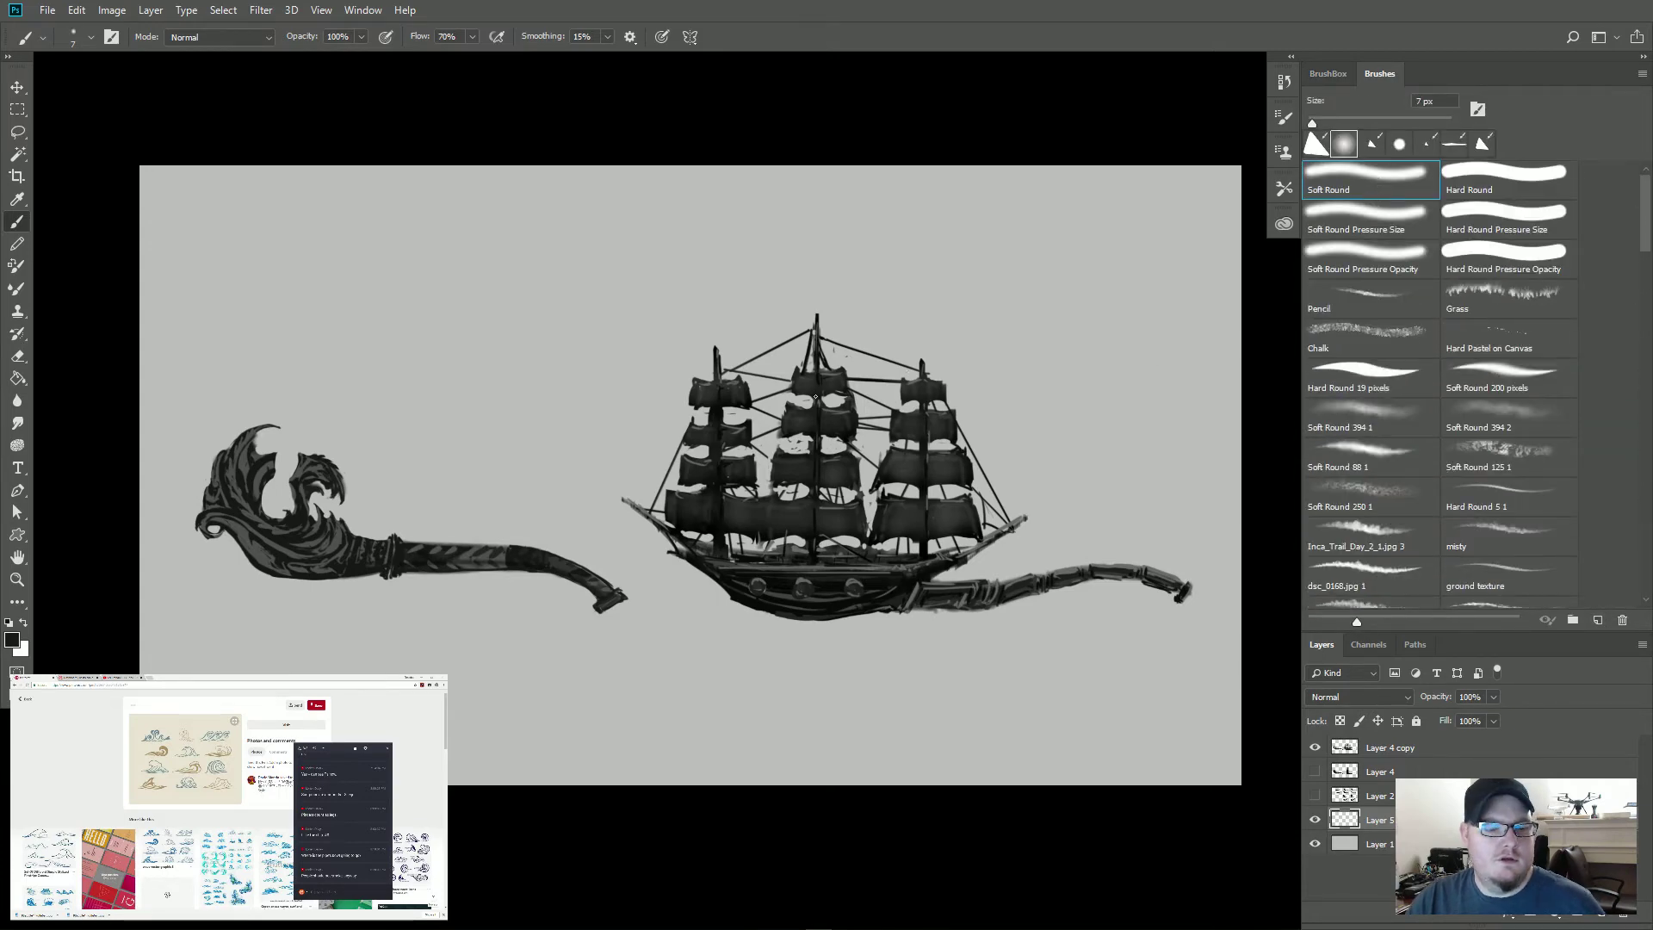
mouse_move(540, 475)
mouse_down()
mouse_move(604, 477)
mouse_move(586, 479)
mouse_up()
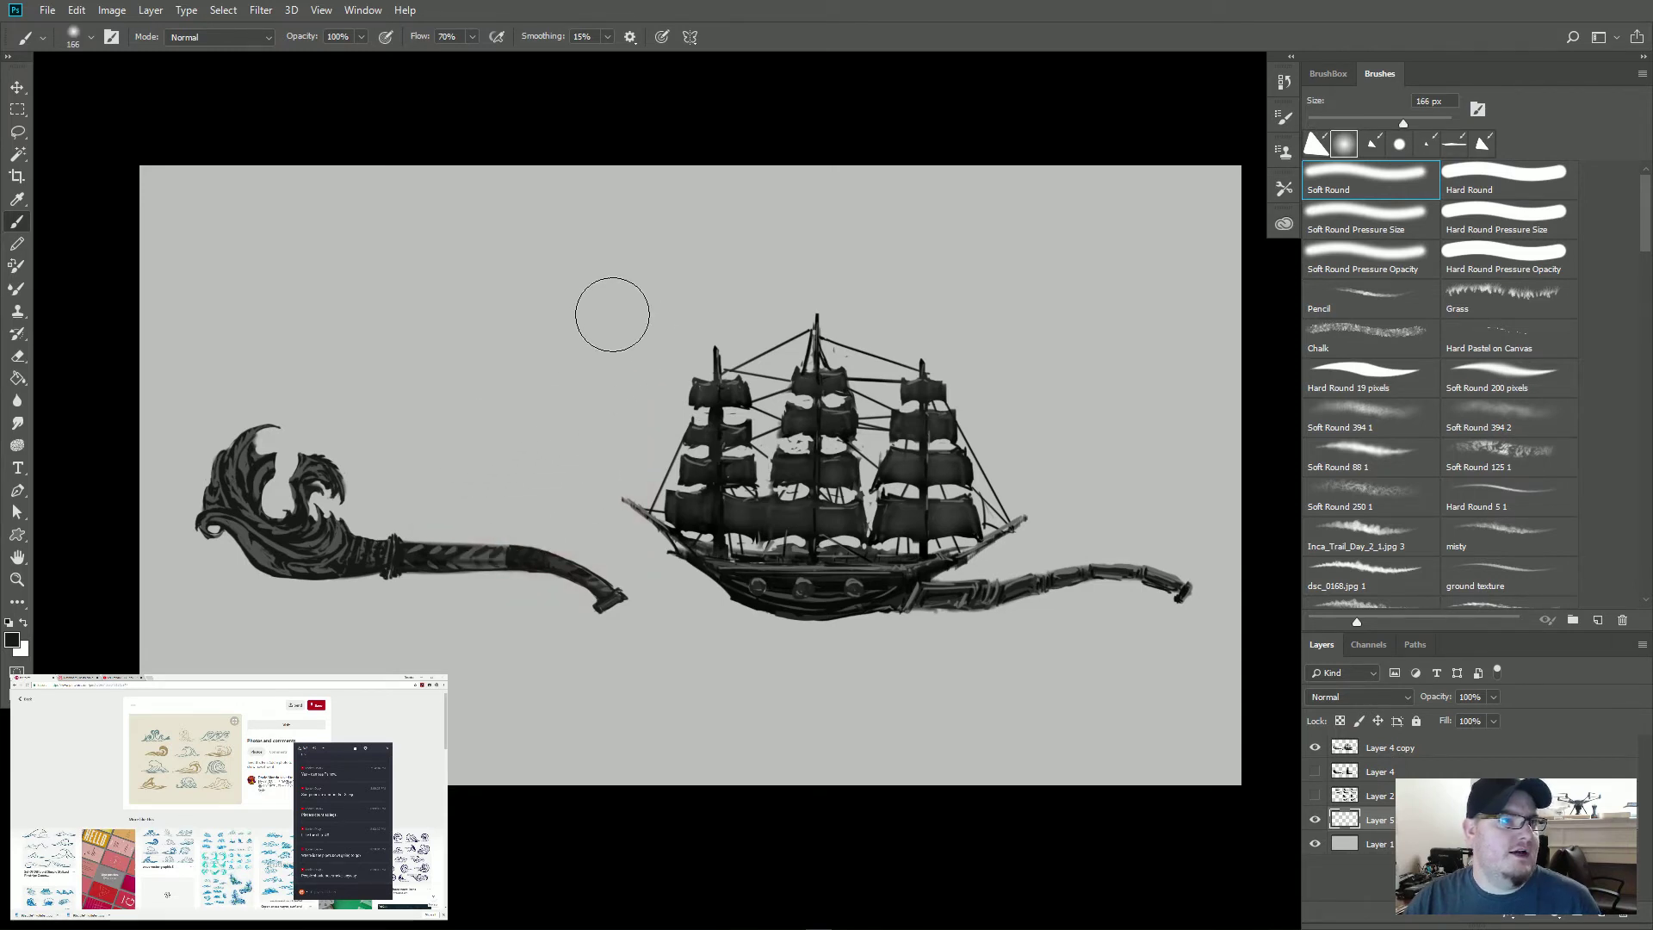
click(338, 36)
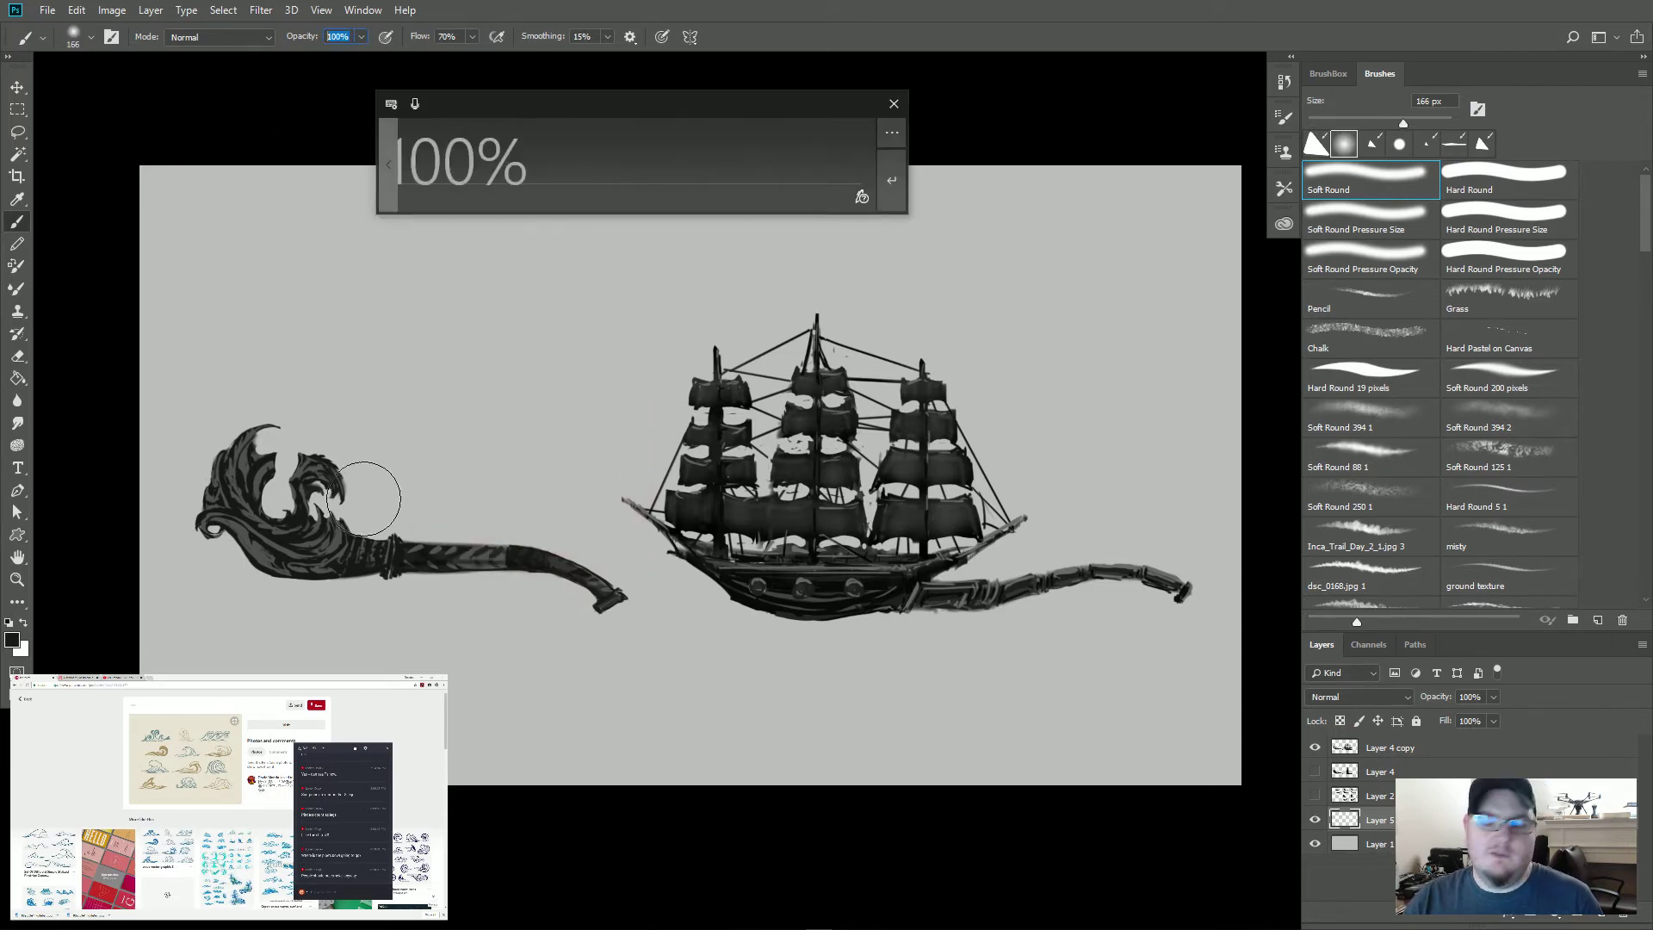
text(50)
key(Return)
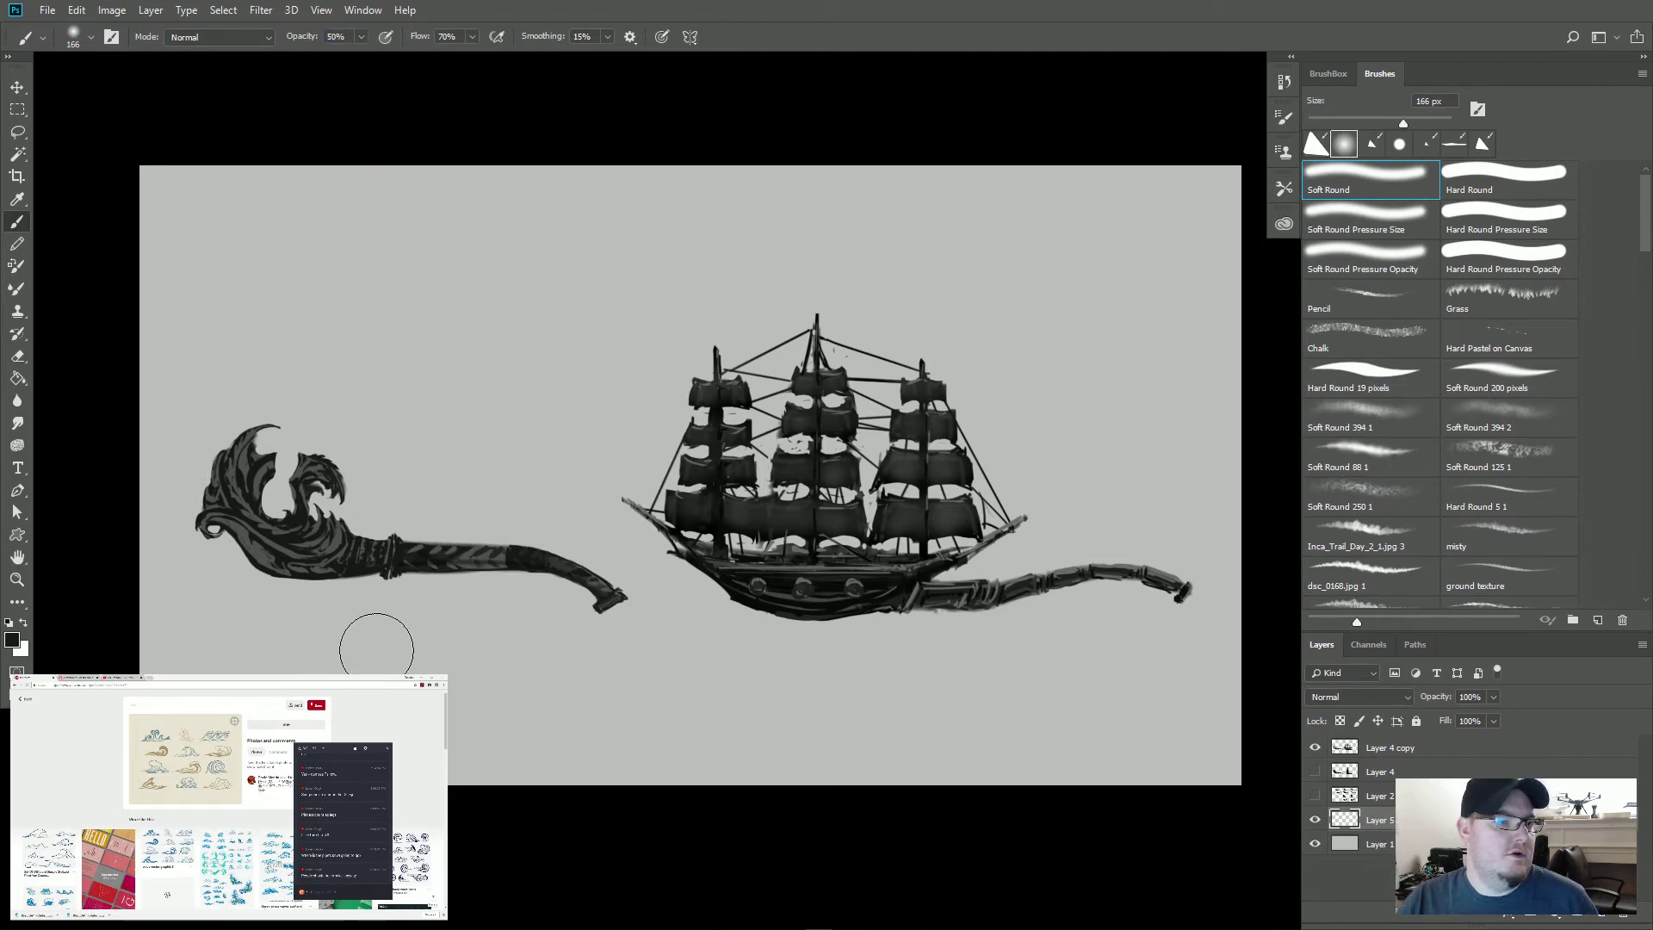
mouse_move(251, 649)
mouse_down()
mouse_move(221, 638)
mouse_move(580, 671)
mouse_move(1203, 683)
mouse_up()
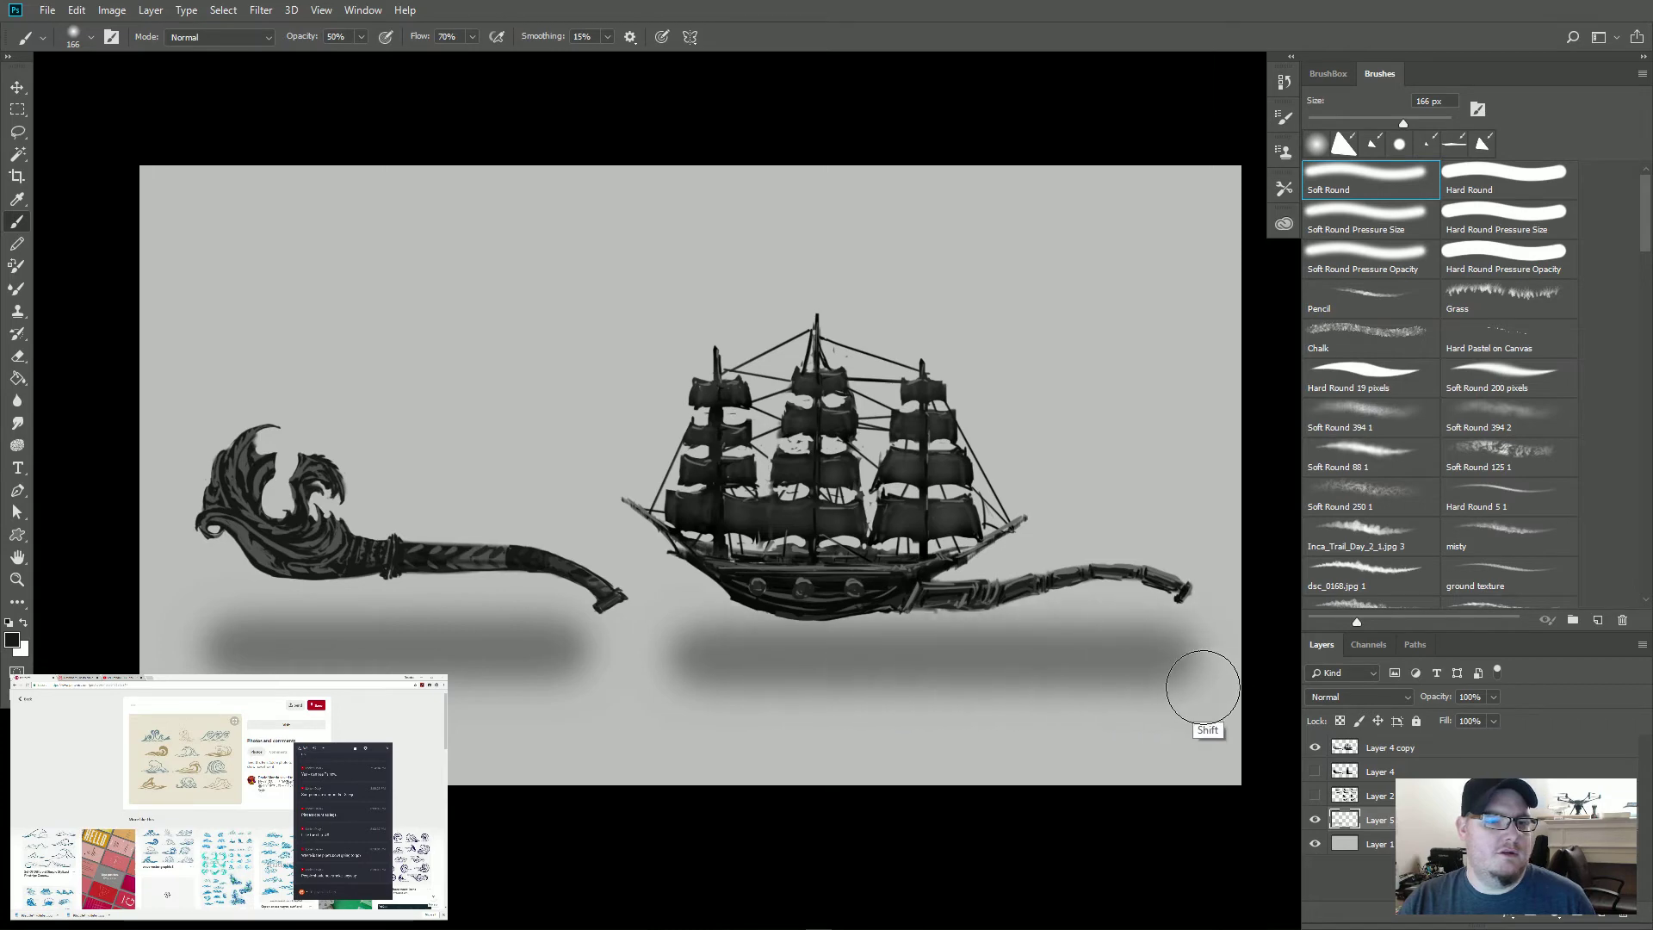
click(664, 663)
Step: Try adding thin dark core lines through both shadow bands with the Soft Round brush at 40 px
key(bracketleft)
key(bracketleft)
key(bracketleft)
key(bracketleft)
key(bracketleft)
key(bracketleft)
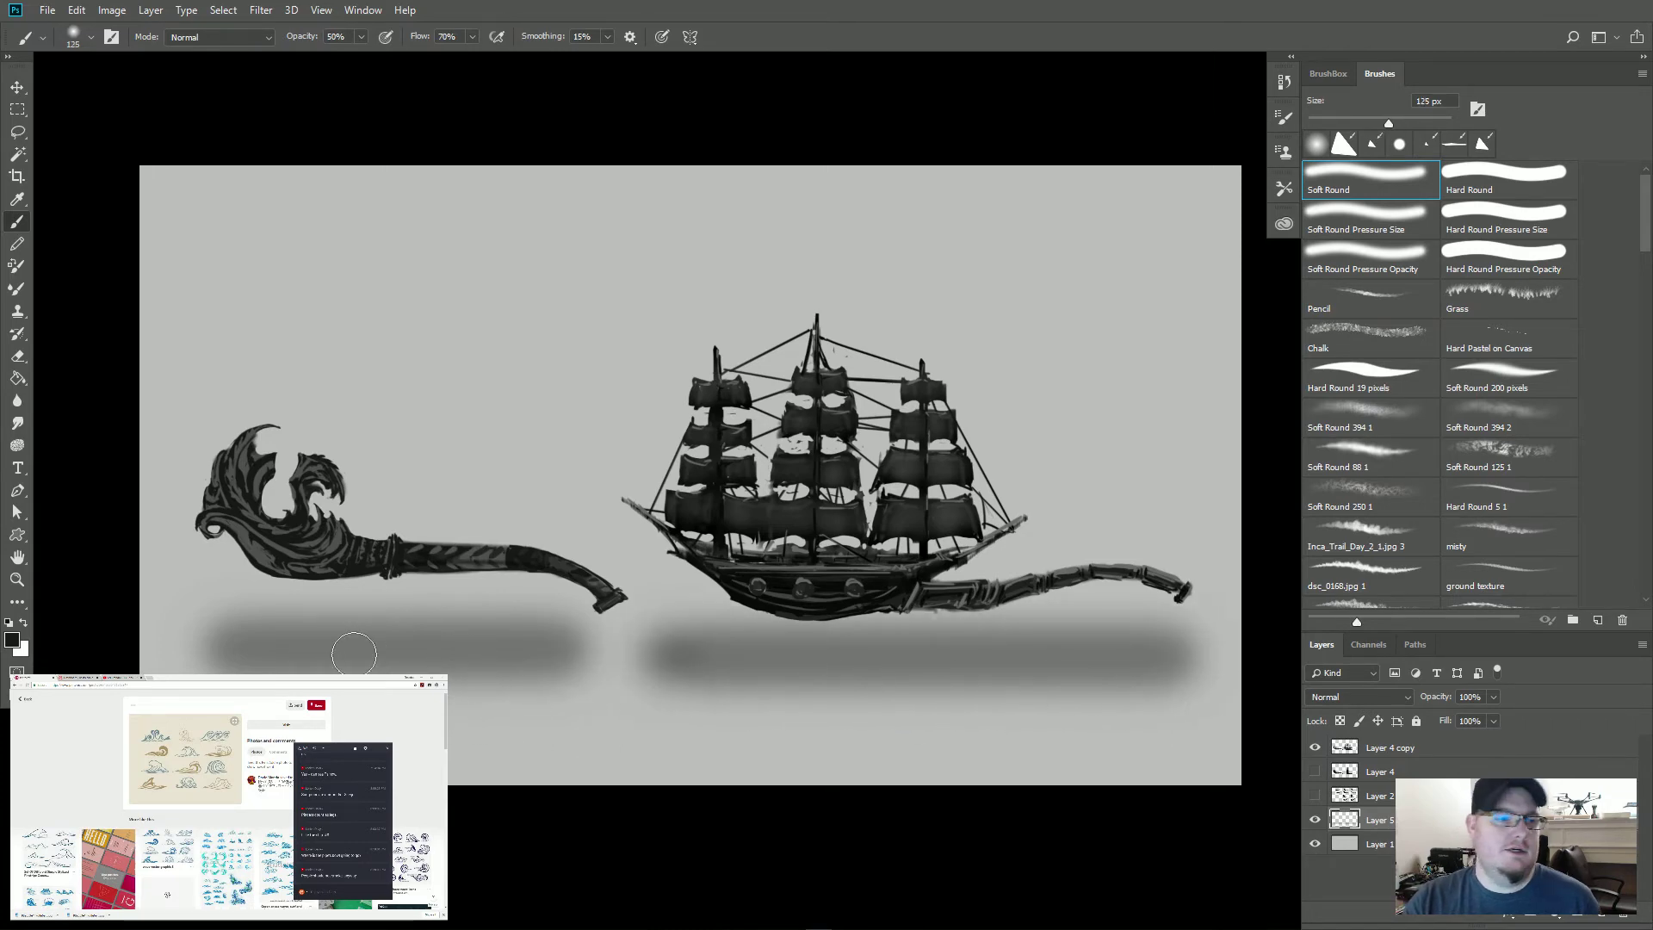
key(bracketleft)
key(bracketleft)
key(bracketleft)
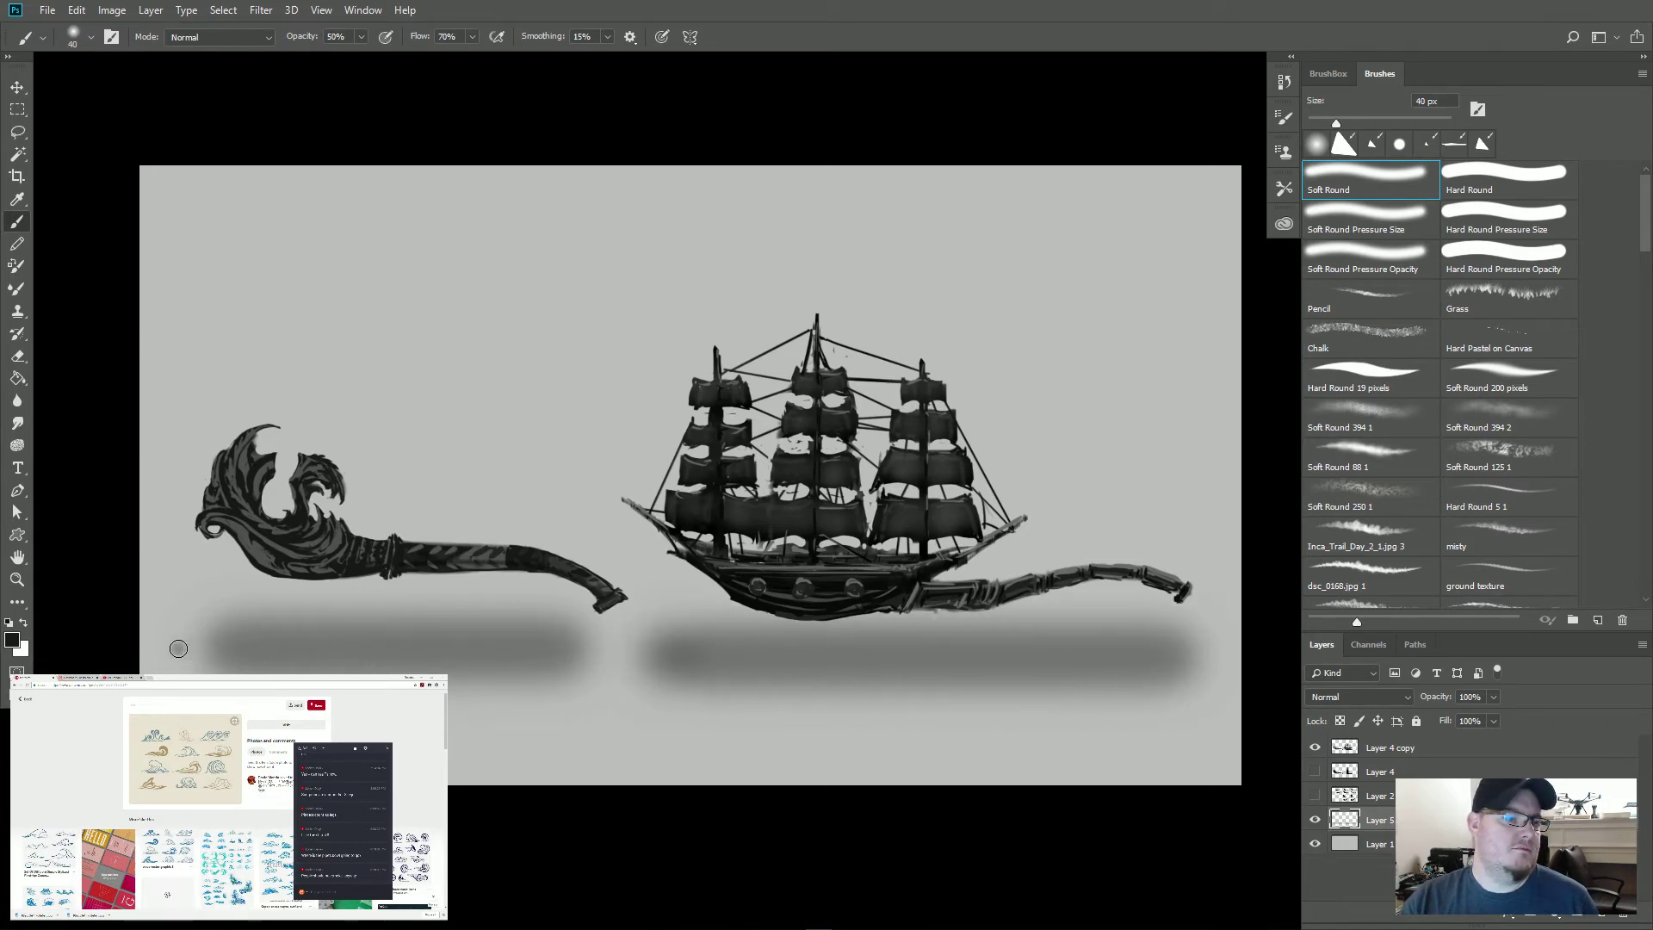
drag(173, 647, 560, 647)
shift+click(643, 648)
drag(659, 652, 1196, 653)
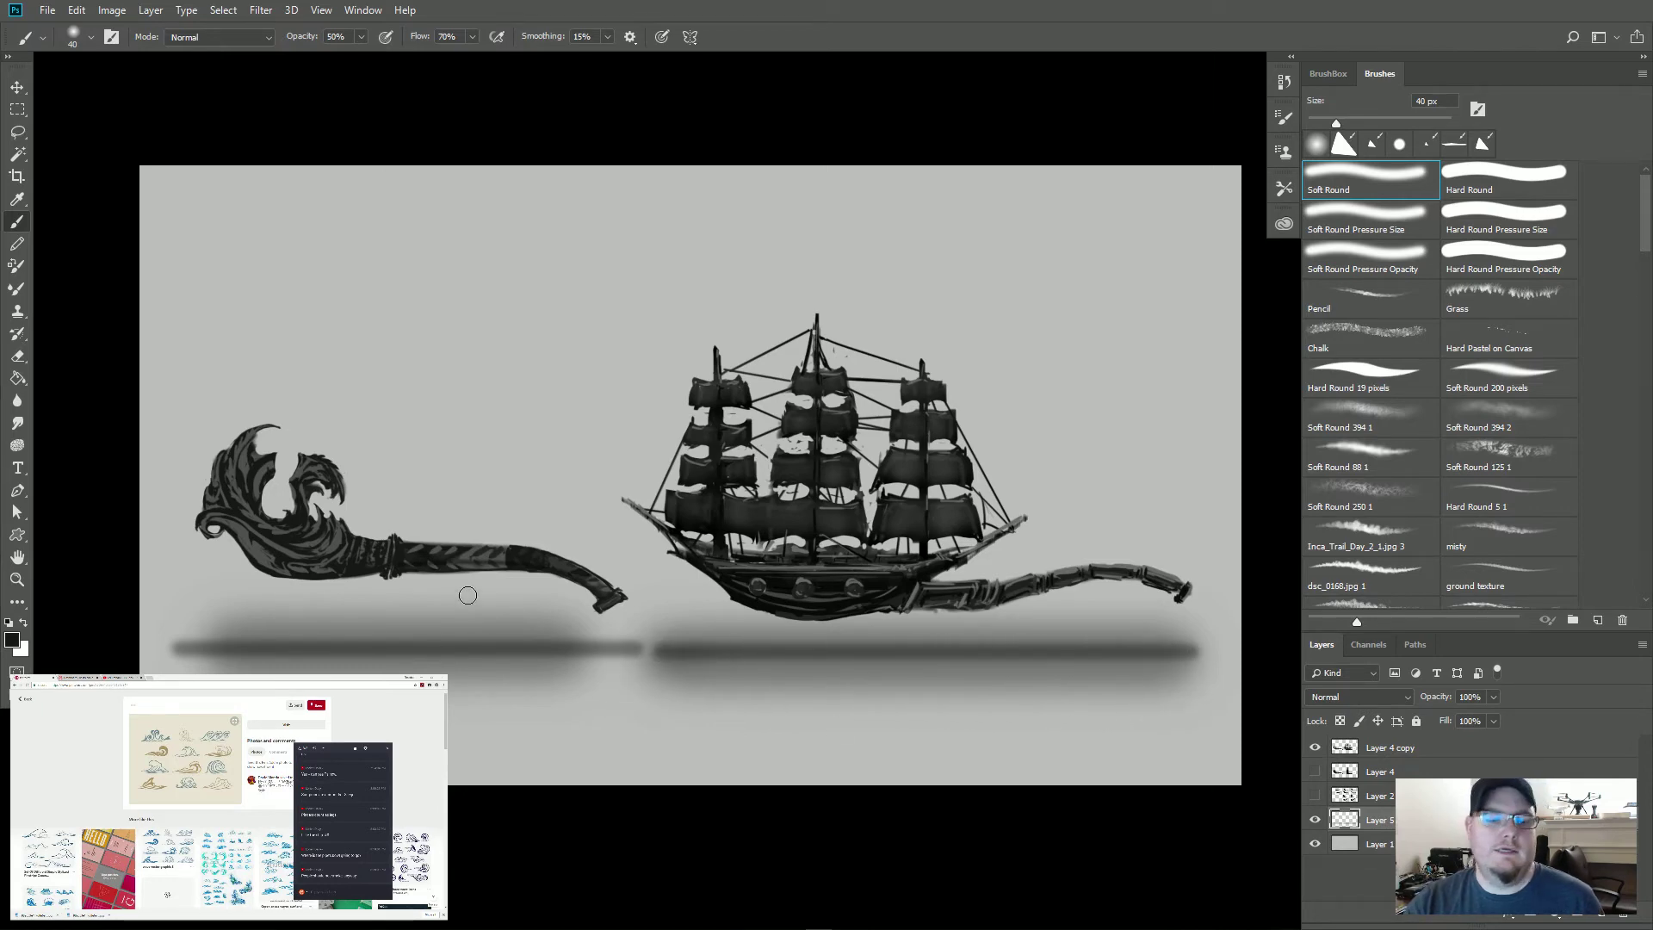
Step: Undo all the shadow strokes beneath both pipes, including the wide soft bands
key(ctrl+z)
key(ctrl+z)
key(ctrl+z)
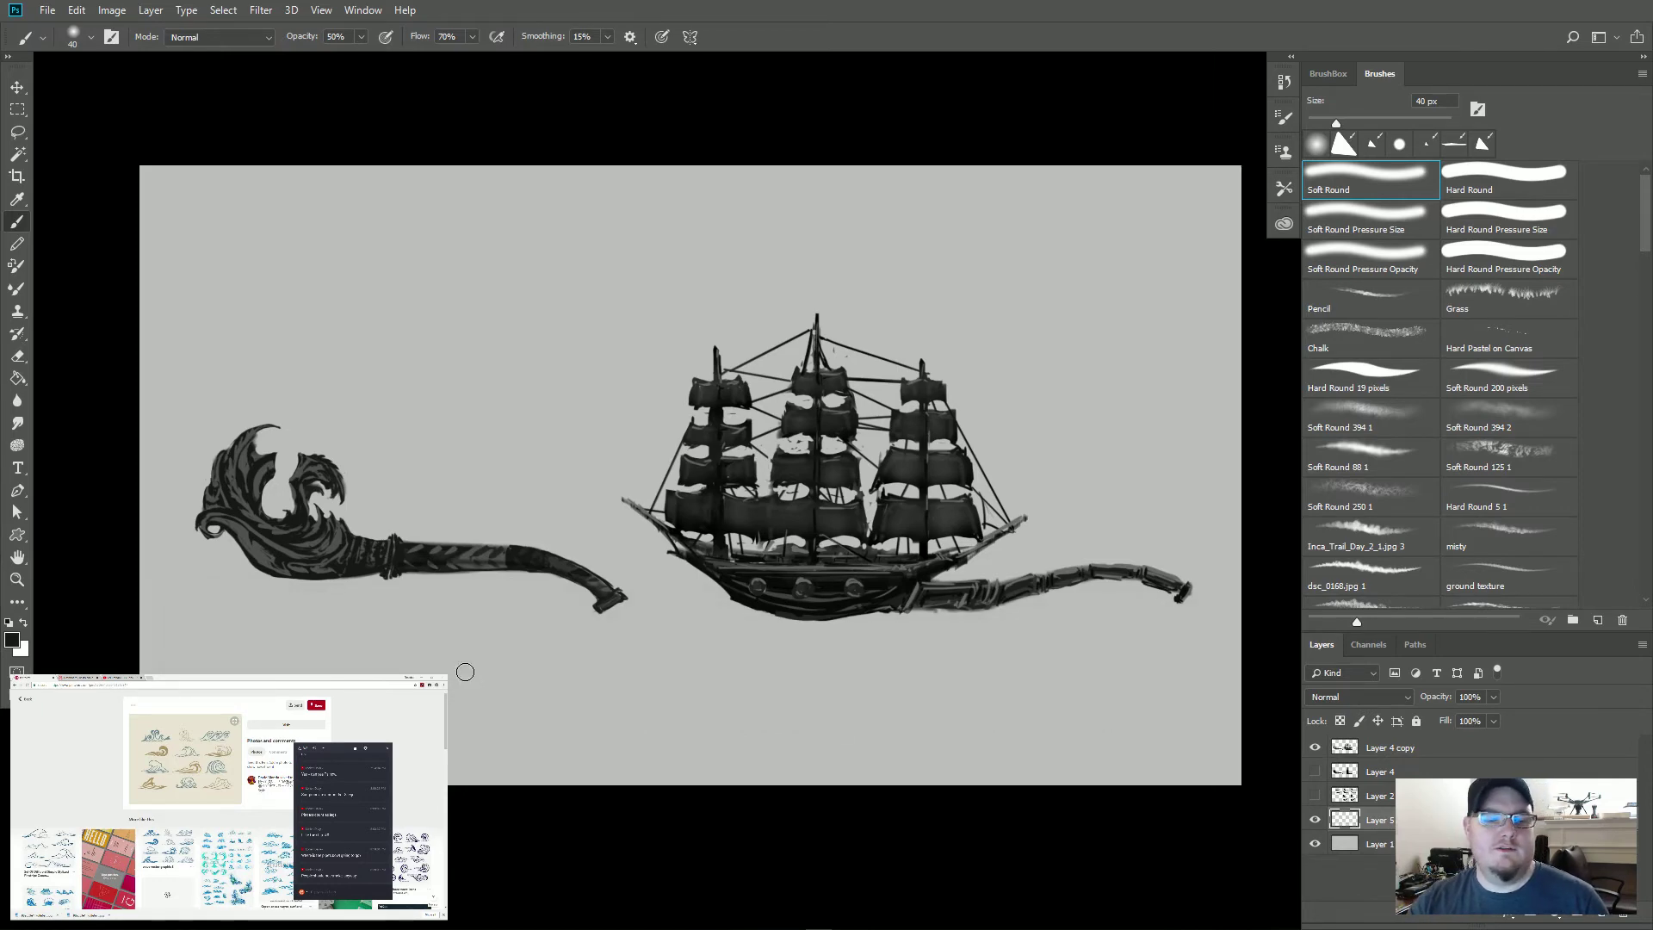
Step: Set the Soft Round brush to 80 px with 50% flow and 30% opacity
key(bracketright)
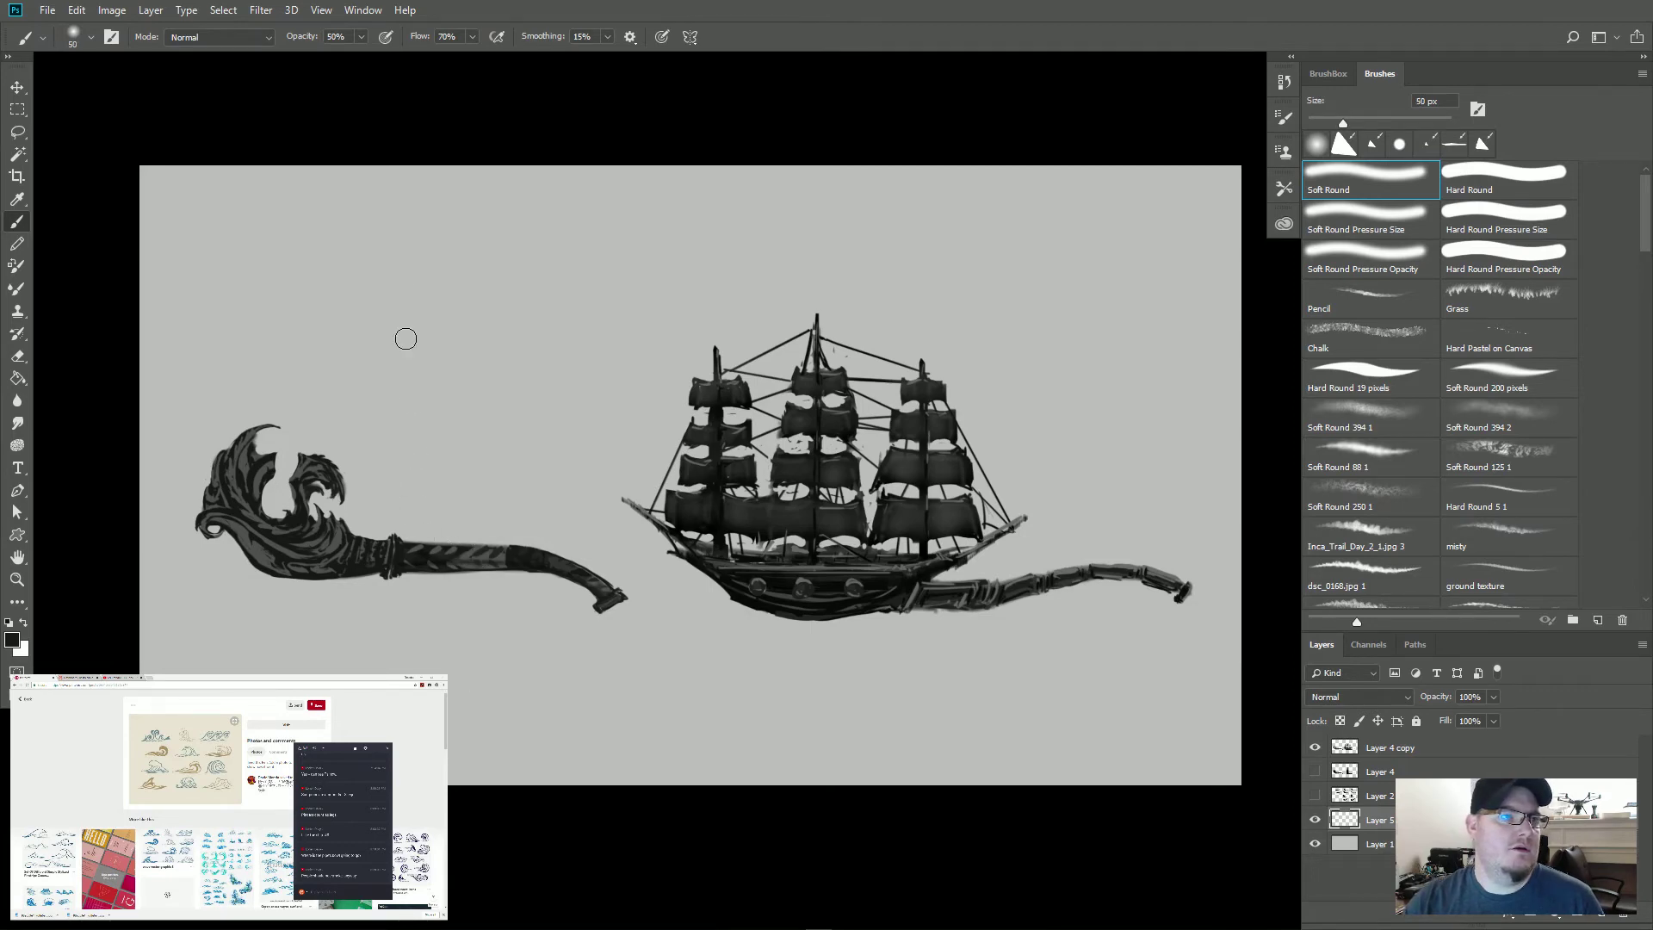
text(50)
key(Return)
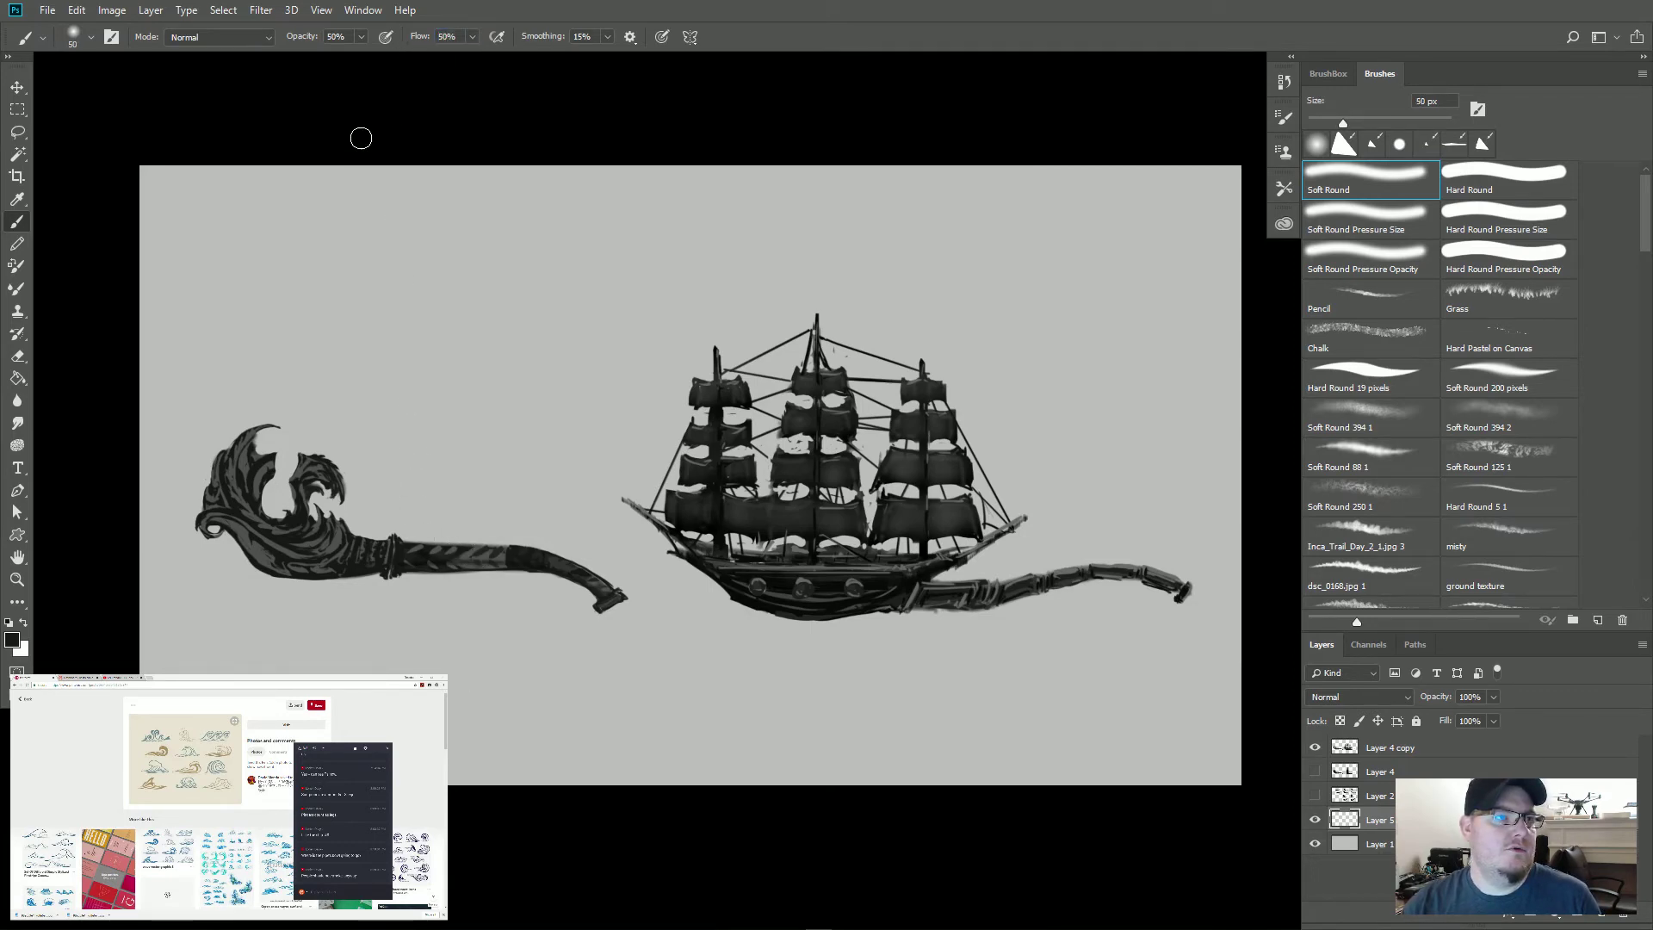
key(3)
key(bracketright)
key(bracketright)
key(bracketright)
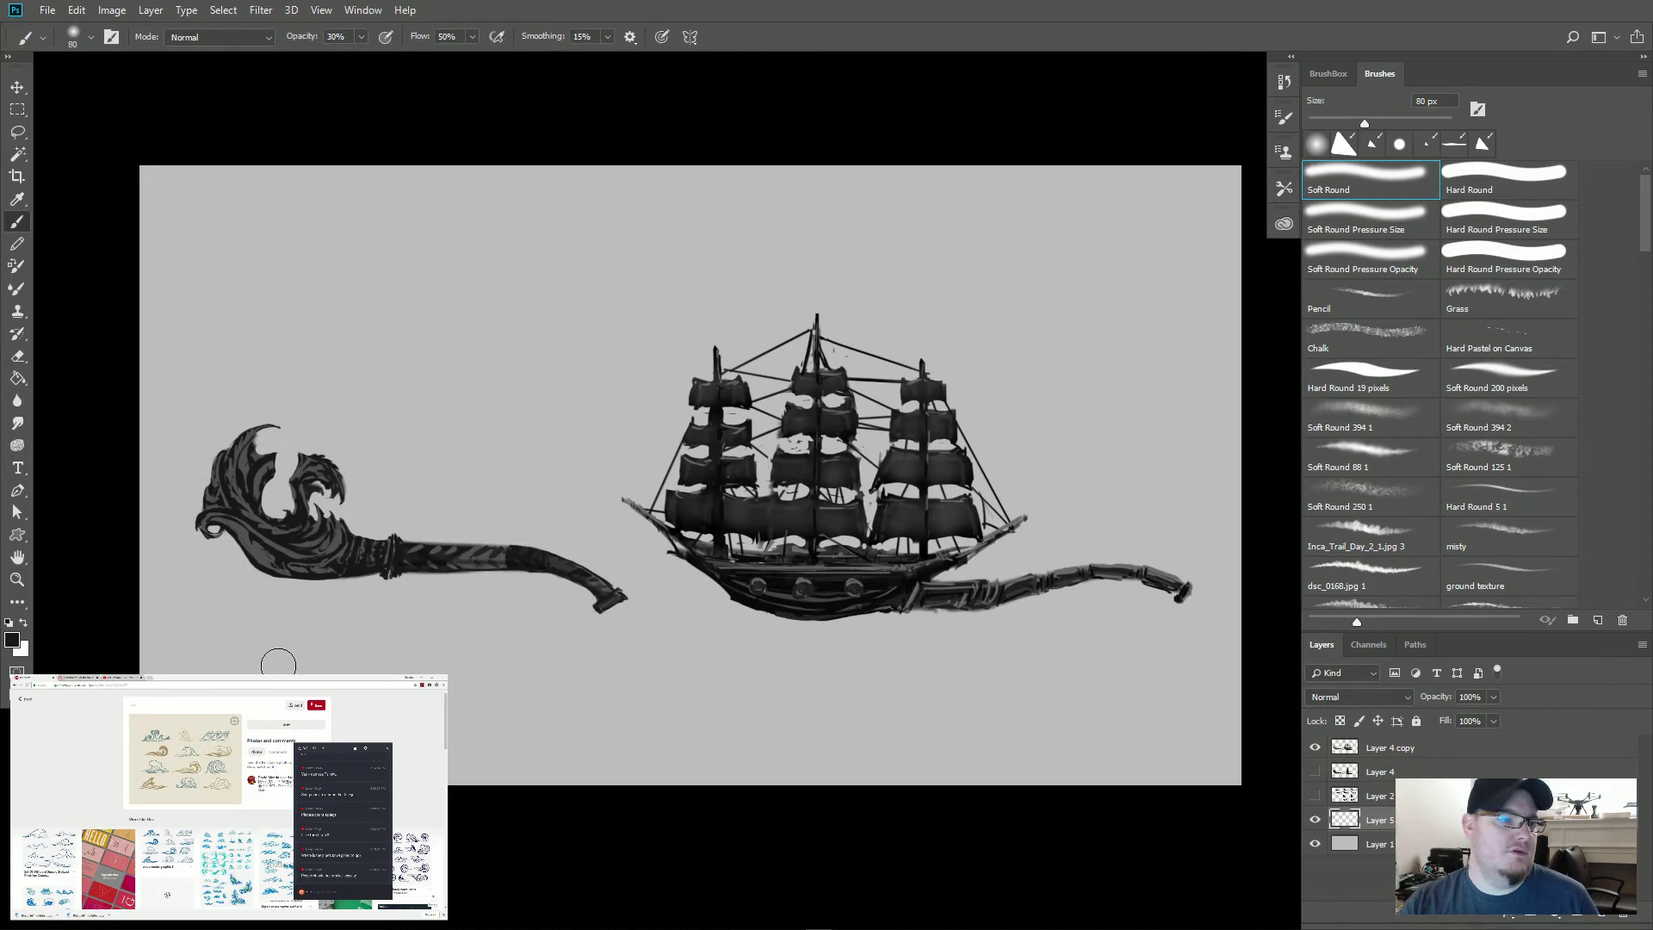
Step: Set brush smoothing to 50% and paint a soft, slightly slanting shadow beneath the curling-wave pipe, redoing the stroke as needed
mouse_move(222, 667)
mouse_down()
mouse_move(340, 668)
mouse_move(326, 672)
mouse_up()
key(ctrl+z)
key(ctrl+z)
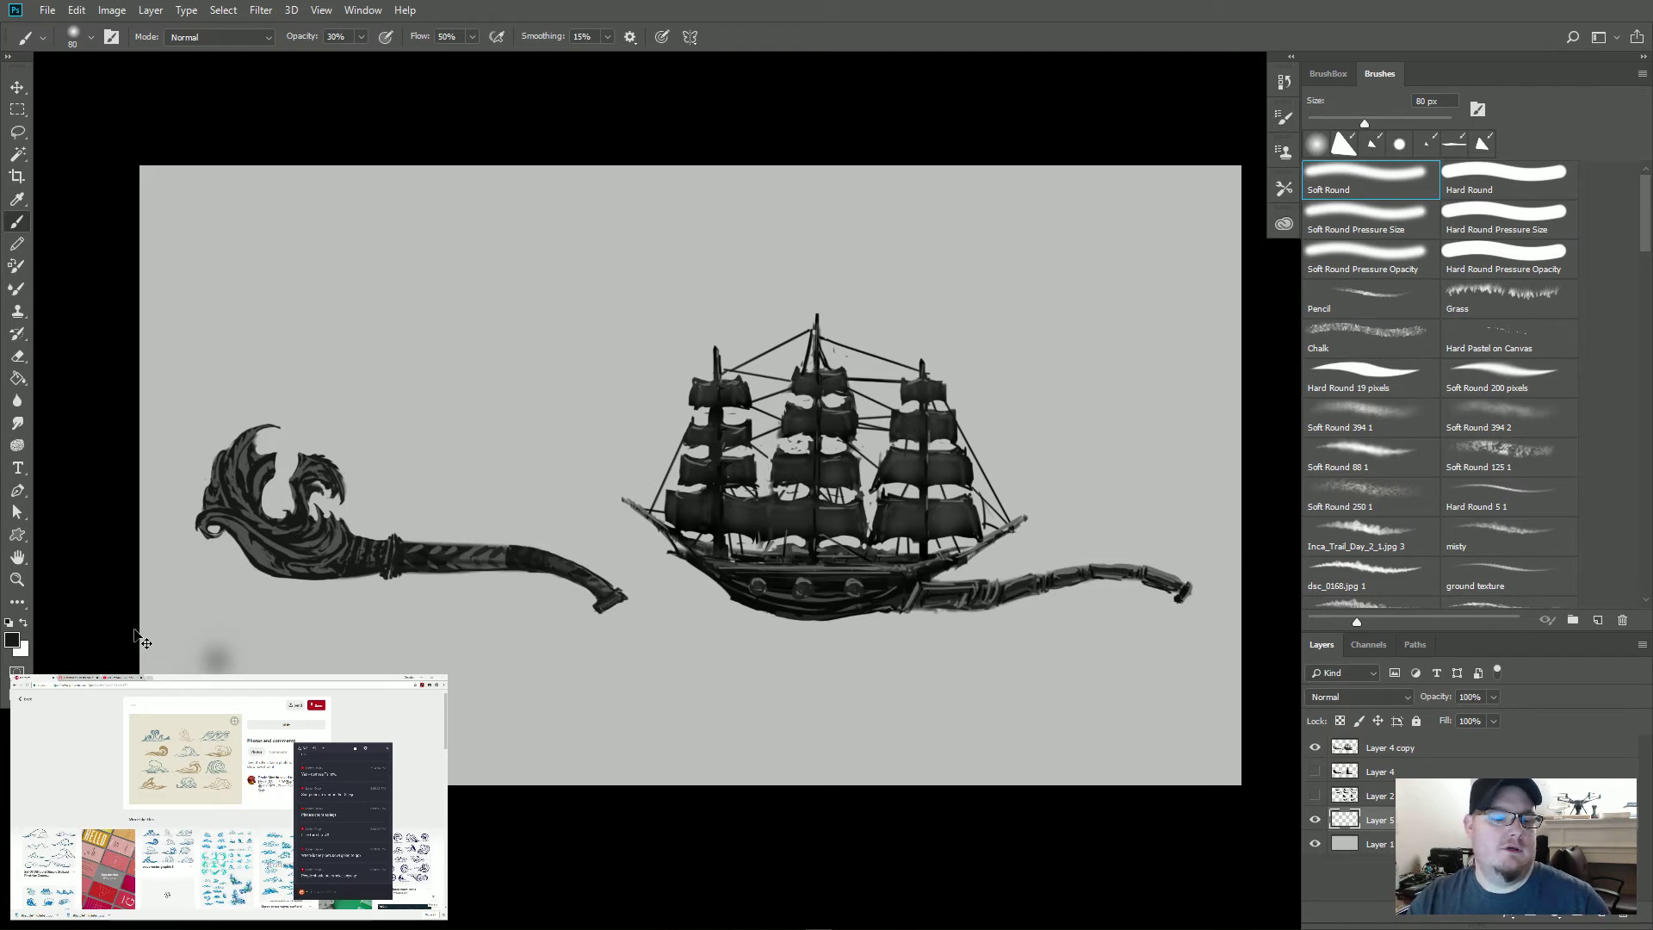
click(582, 36)
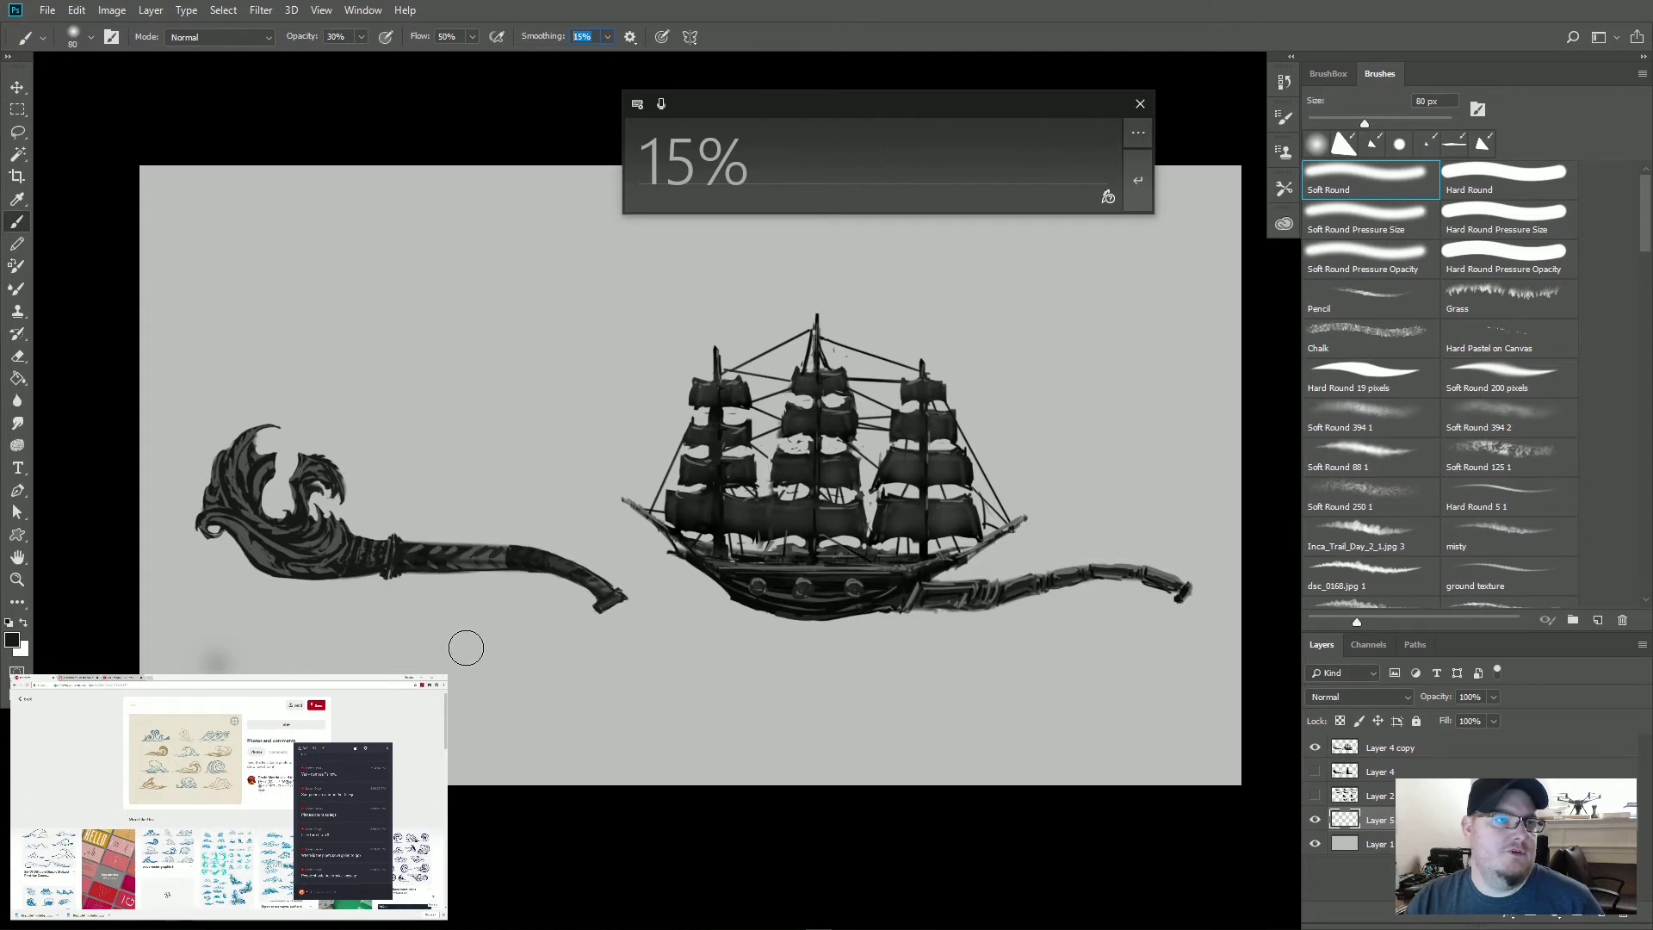
text(50)
key(Return)
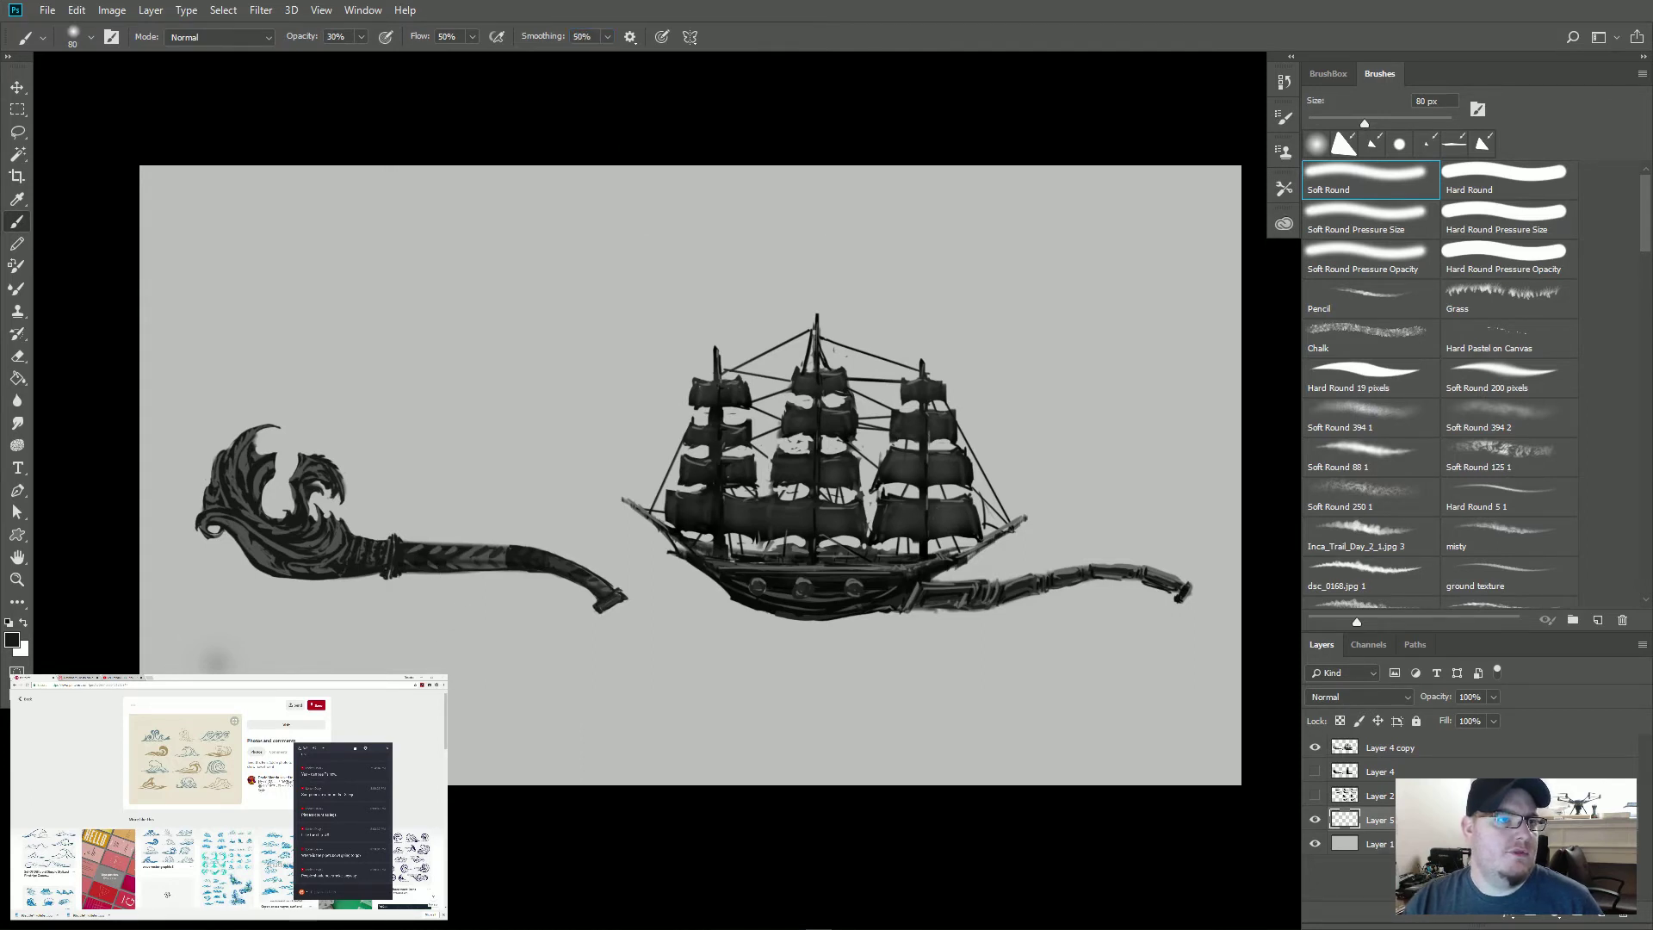
drag(196, 659, 567, 682)
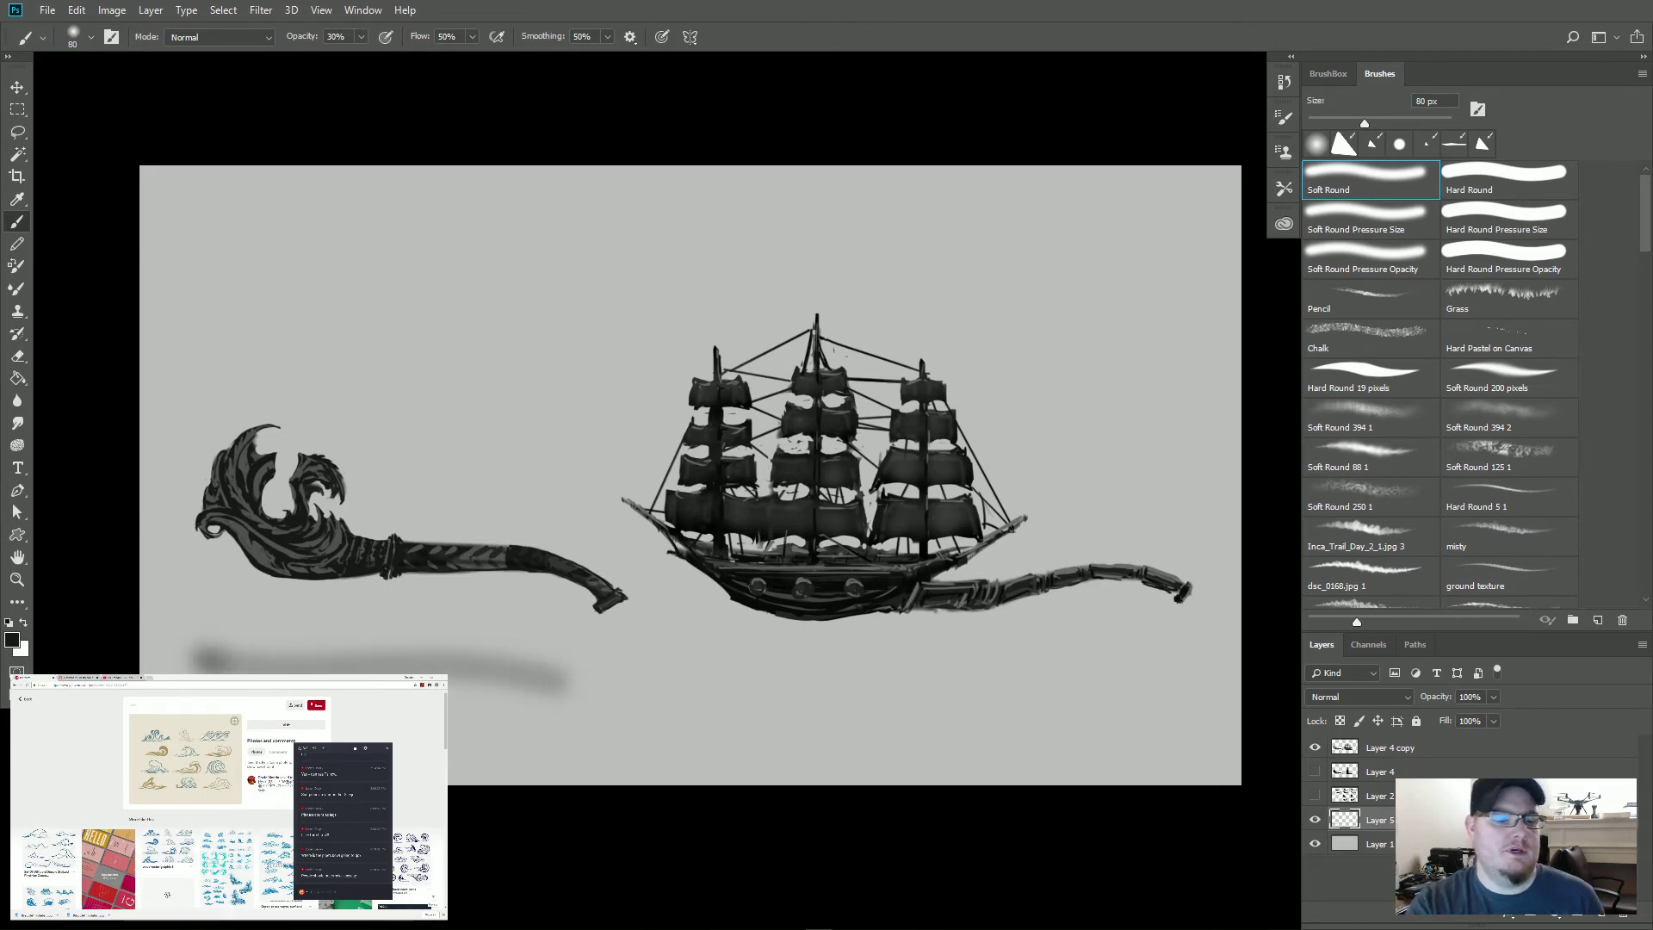
key(ctrl+z)
key(ctrl+alt+z)
mouse_move(211, 666)
mouse_down()
mouse_move(465, 665)
mouse_move(716, 704)
mouse_move(760, 784)
mouse_up()
key(ctrl+z)
drag(185, 663, 757, 725)
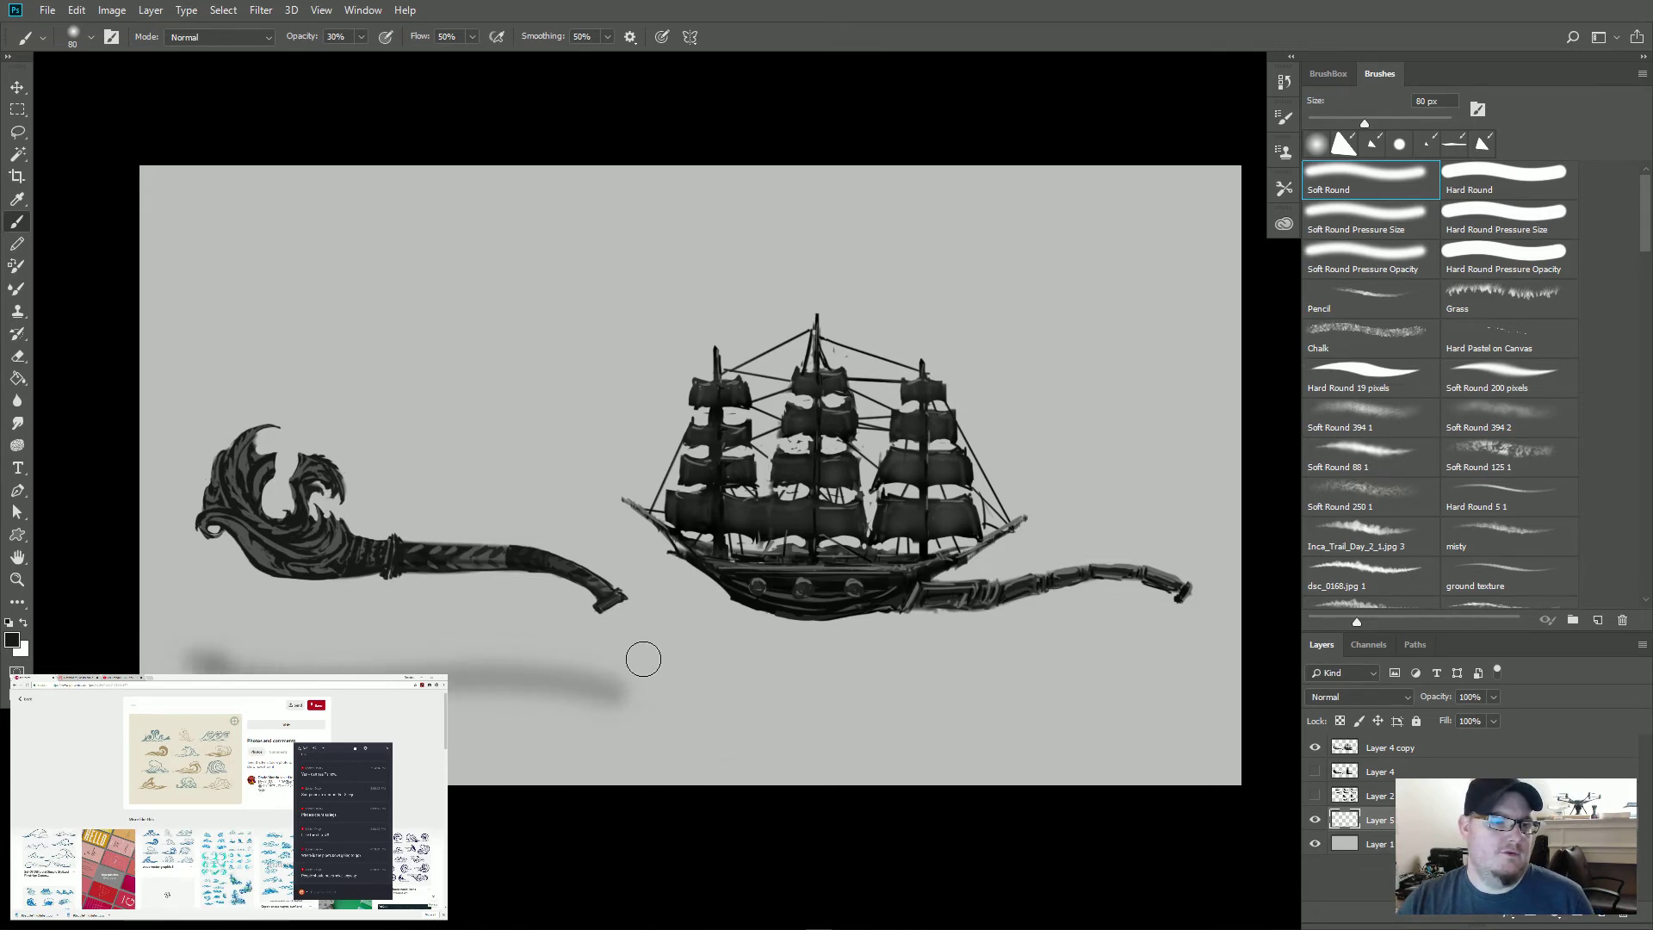
Step: Try several long soft shadow strokes beneath the ship pipe, undoing each one
drag(653, 672, 1170, 721)
key(ctrl+z)
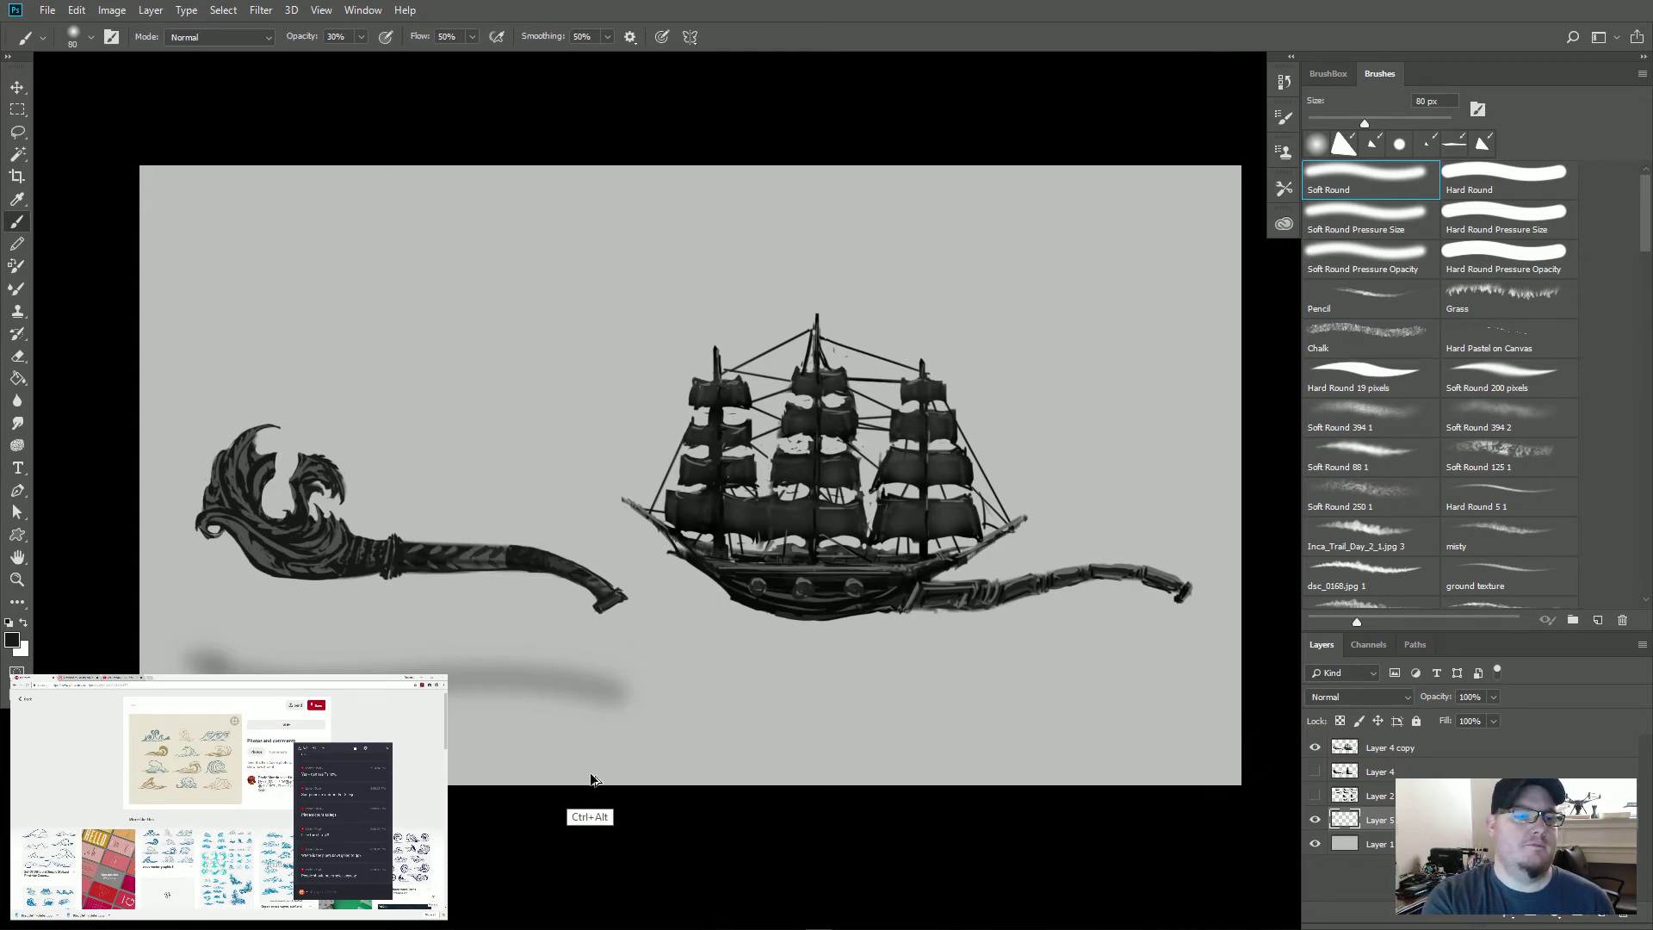
drag(653, 675, 1149, 710)
key(ctrl+z)
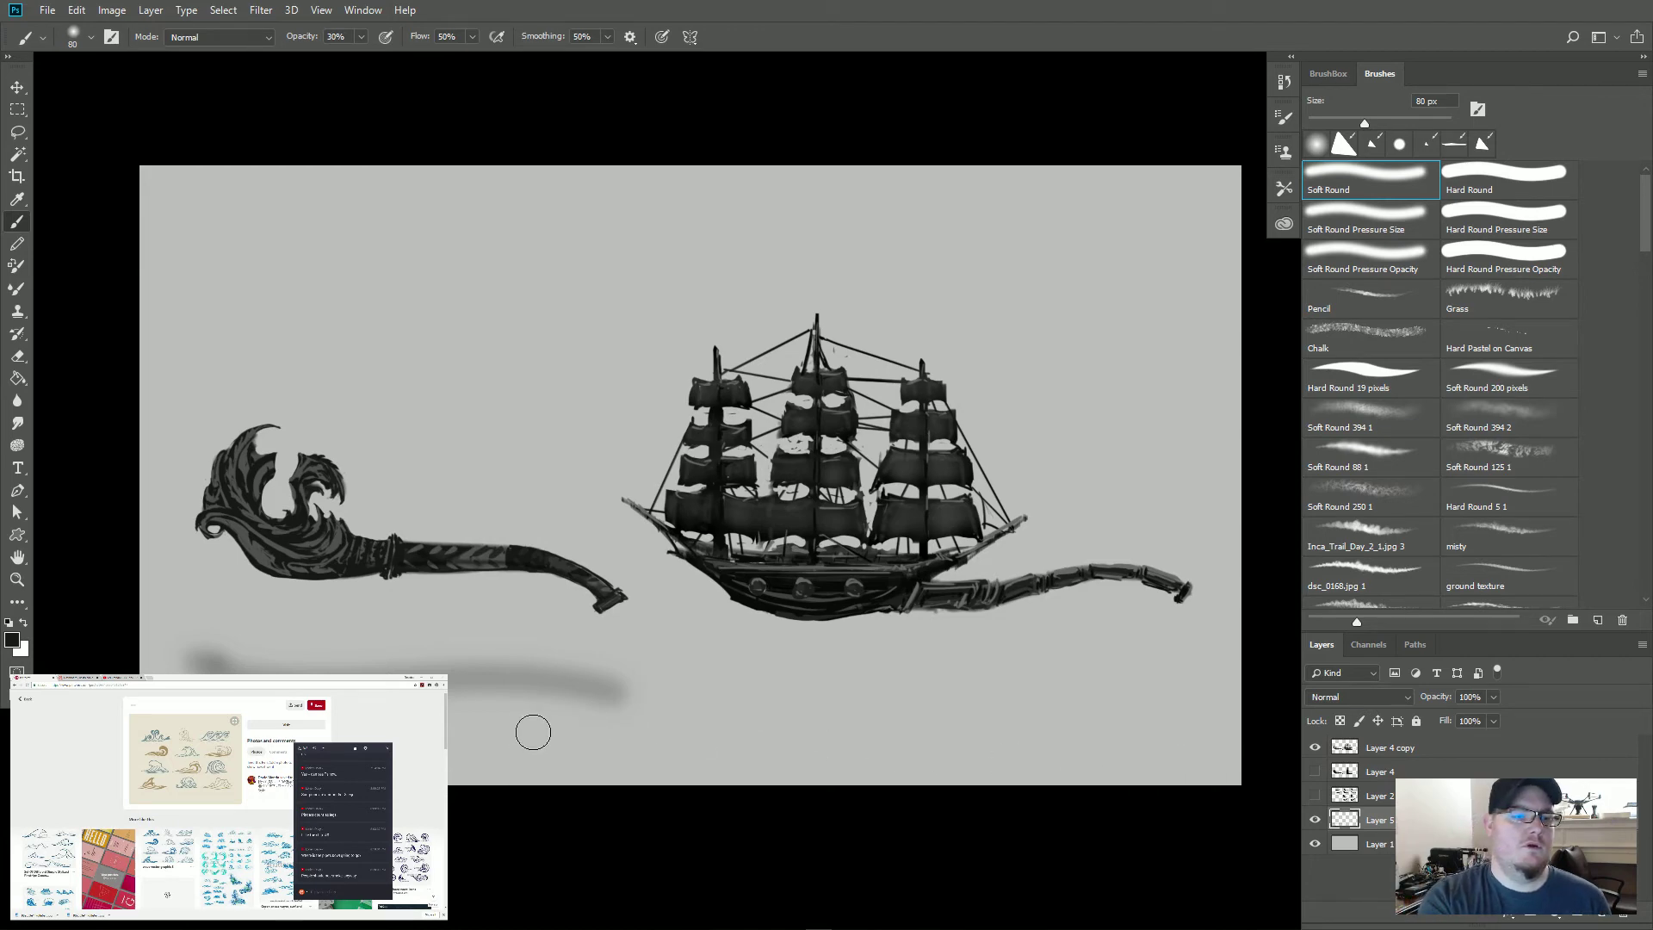
drag(661, 663, 1209, 693)
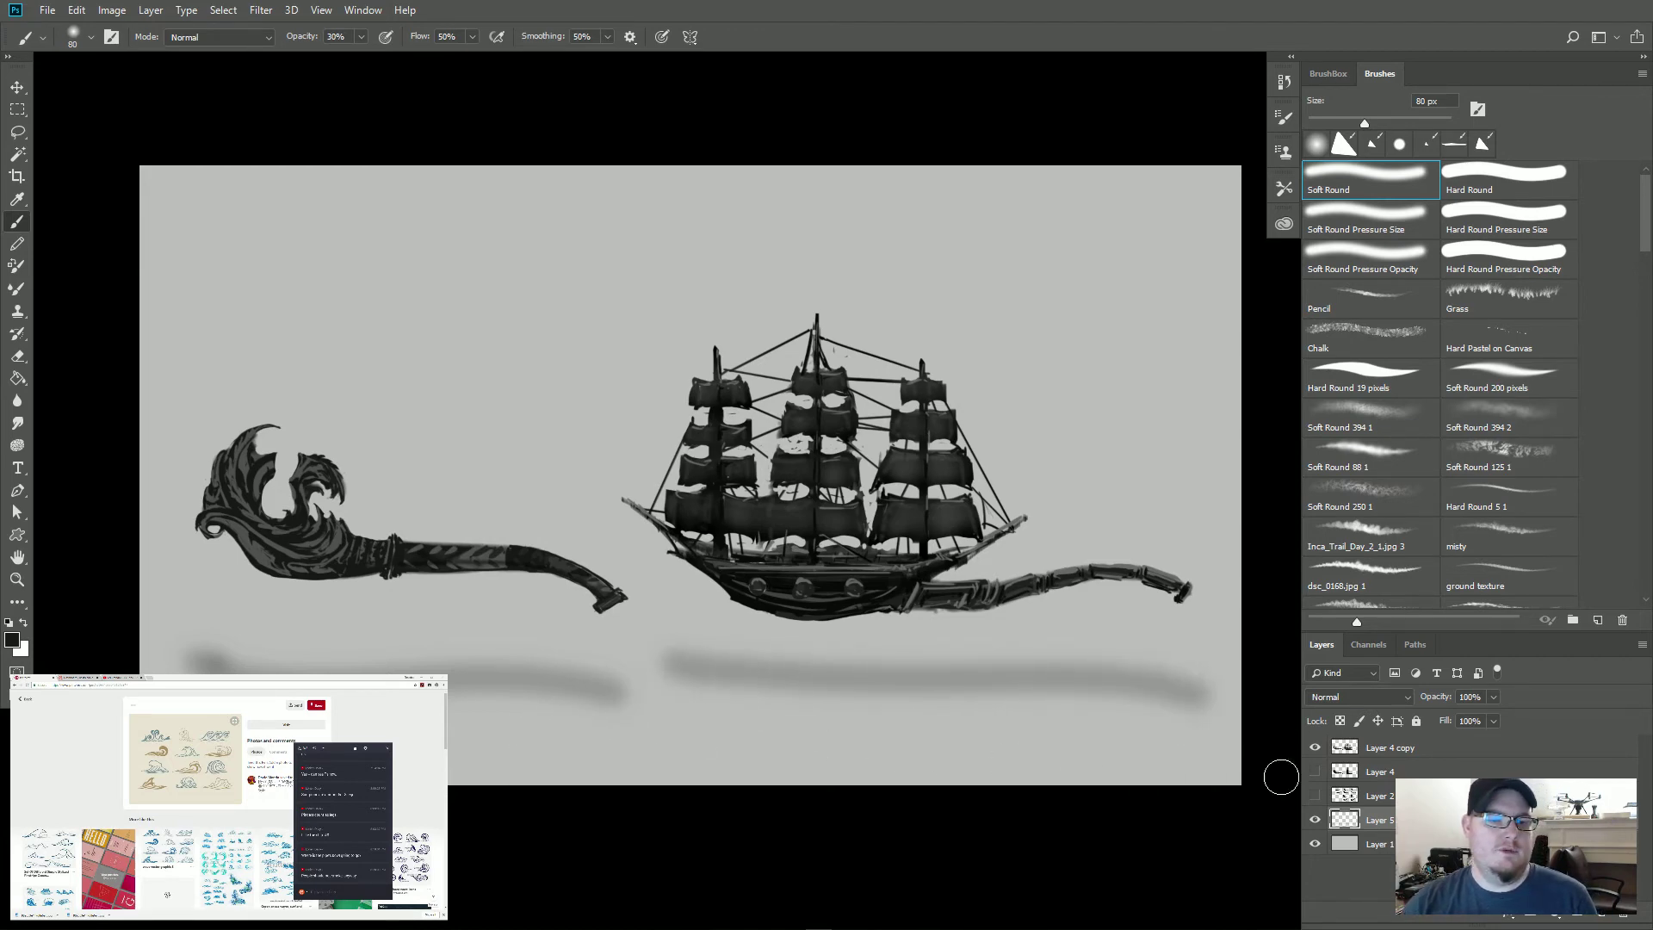
key(ctrl+z)
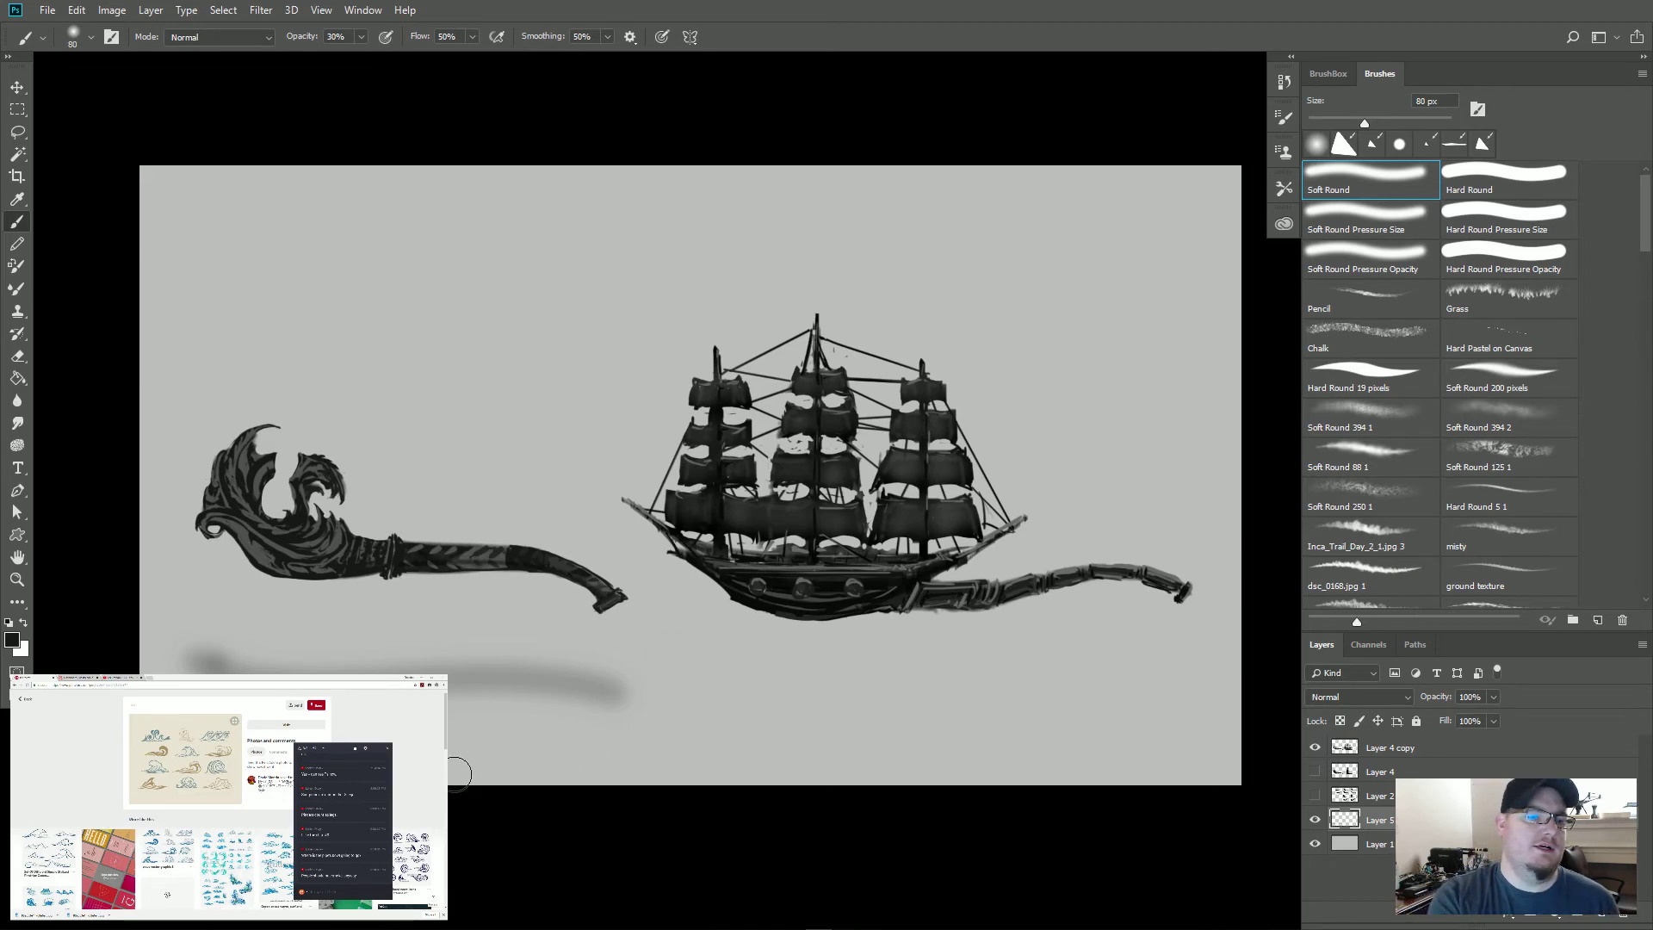
drag(616, 671, 723, 689)
drag(821, 709, 1159, 693)
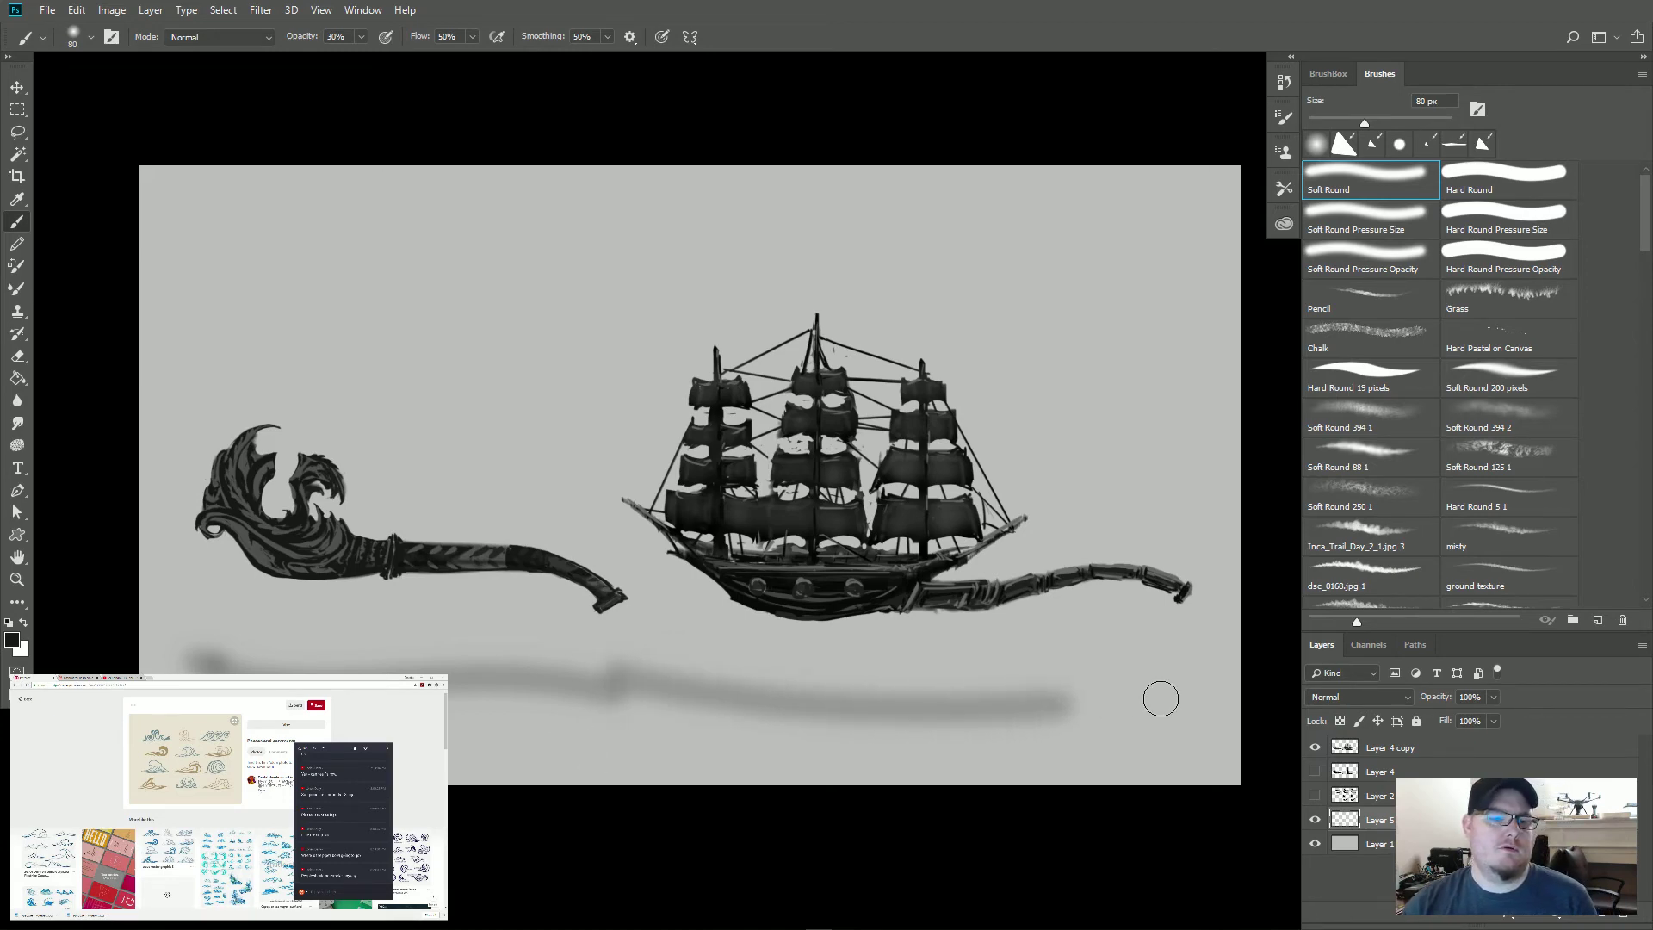
key(ctrl+z)
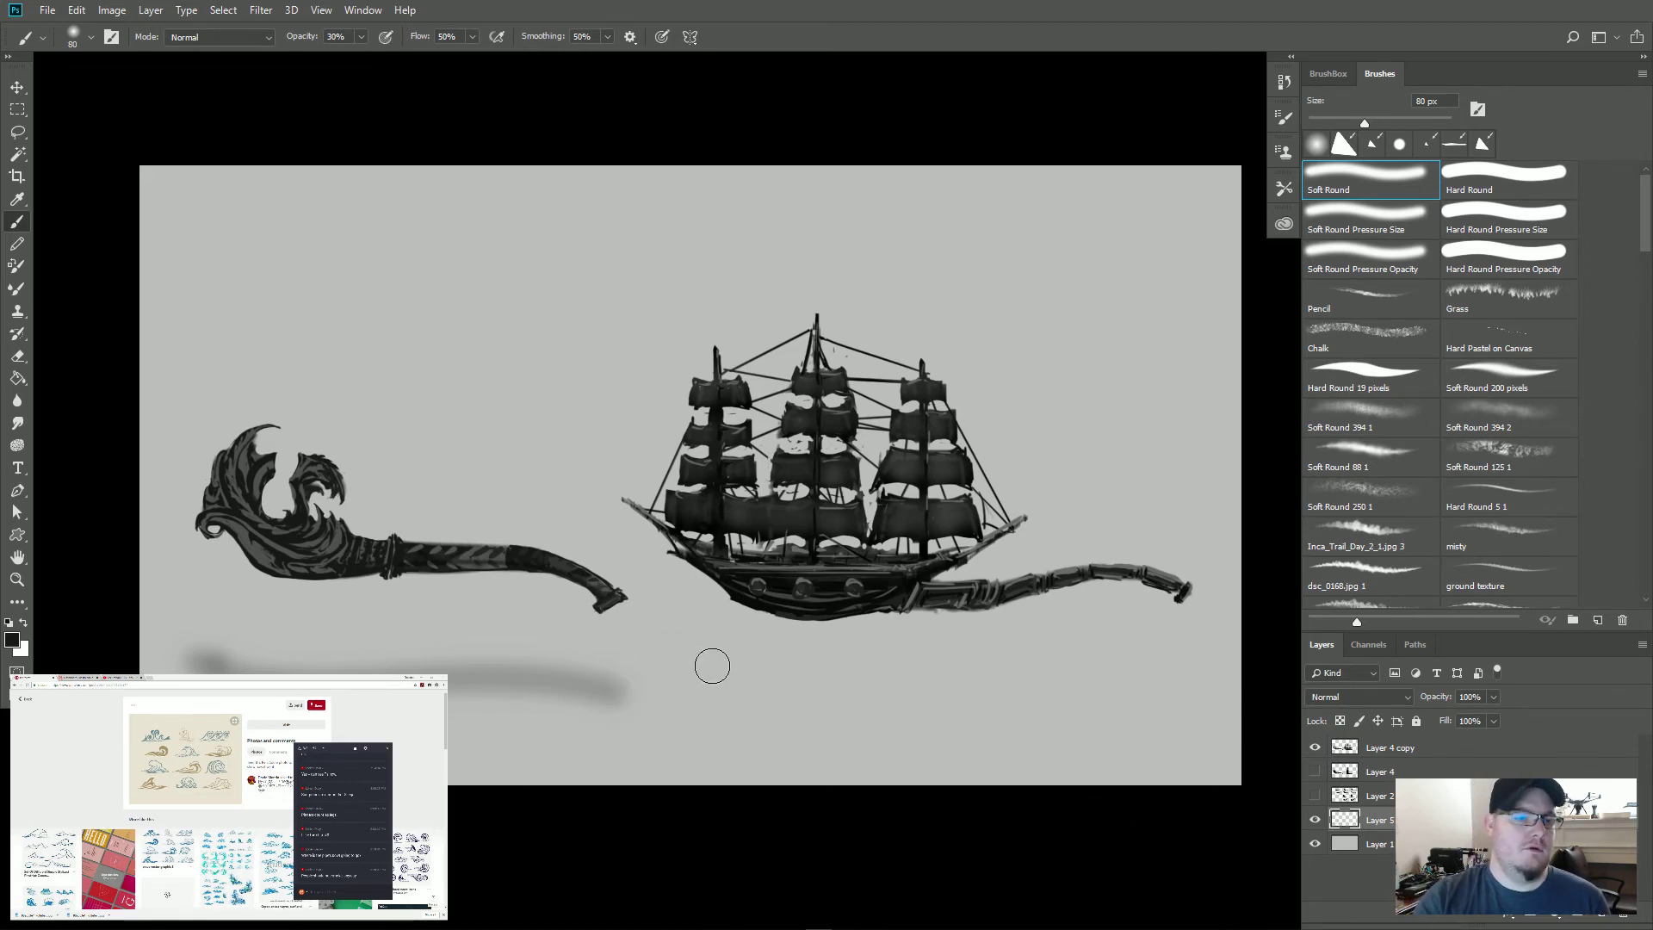
mouse_move(663, 657)
mouse_down()
mouse_move(1004, 641)
mouse_move(1205, 662)
mouse_up()
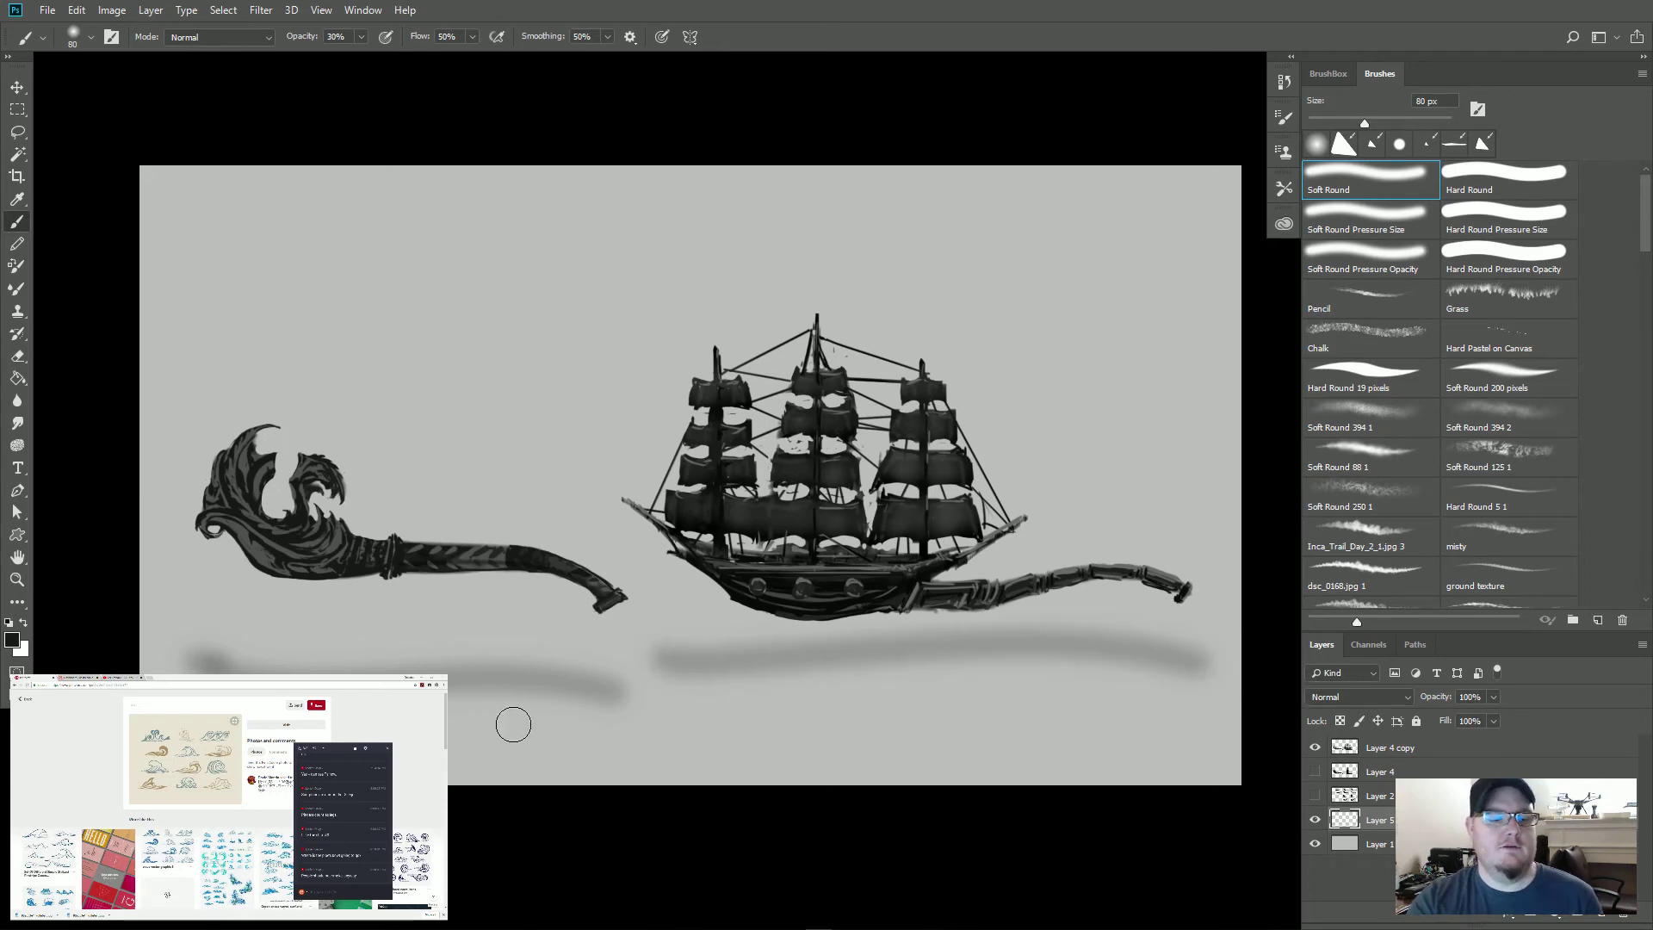
key(ctrl+z)
Step: Paint a slightly slanting soft shadow along the full length of the ship pipe and reinforce the curling-wave pipe's shadow
drag(645, 661, 702, 670)
mouse_move(820, 686)
mouse_down()
mouse_move(1230, 712)
mouse_move(1225, 742)
mouse_move(1206, 695)
mouse_move(1073, 668)
mouse_move(589, 657)
mouse_move(618, 715)
mouse_move(471, 680)
mouse_move(563, 686)
mouse_move(603, 699)
mouse_move(202, 663)
mouse_up()
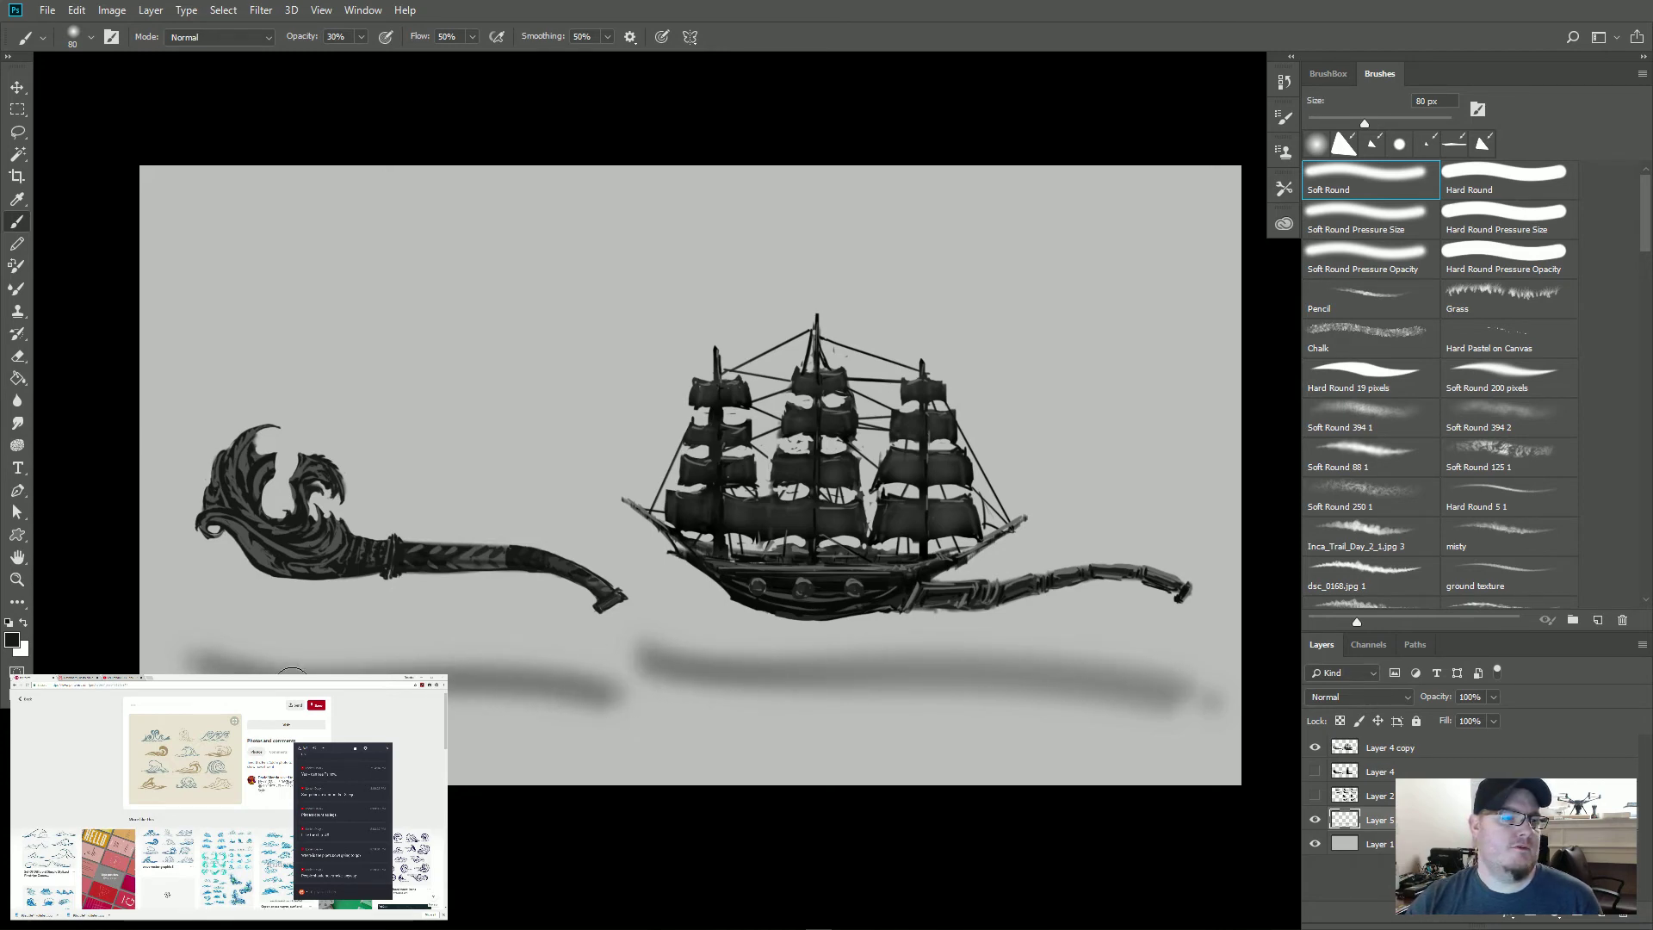
Step: Soften the shadow layer with a Gaussian Blur of about 9.2 pixels radius
click(261, 11)
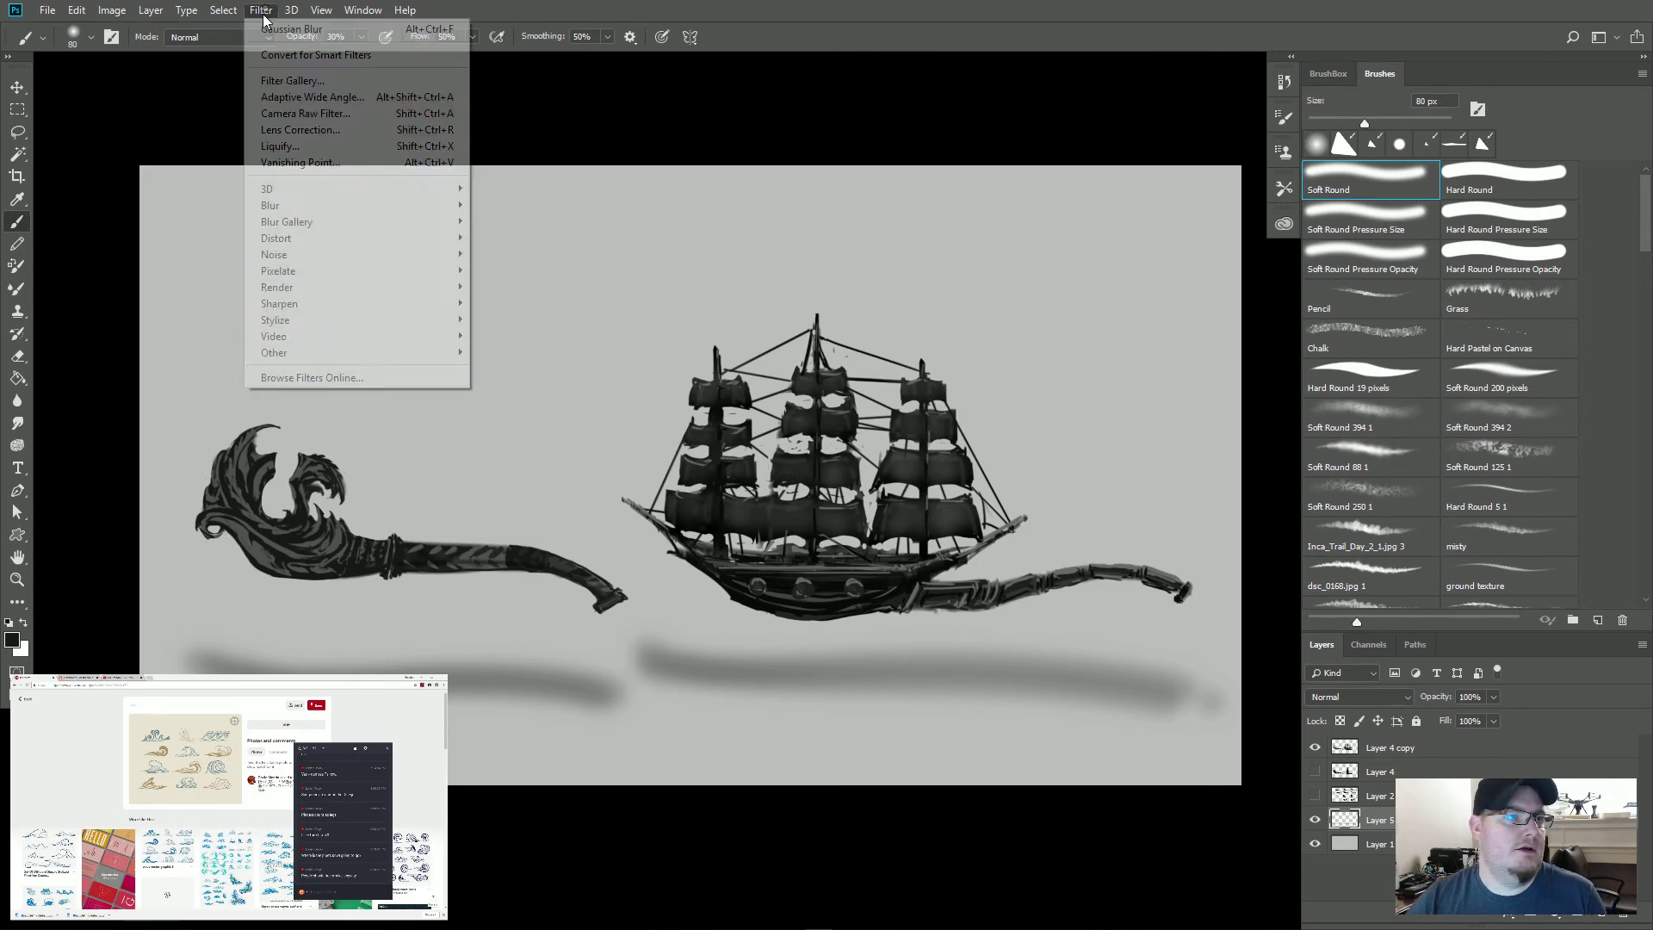
mouse_move(472, 222)
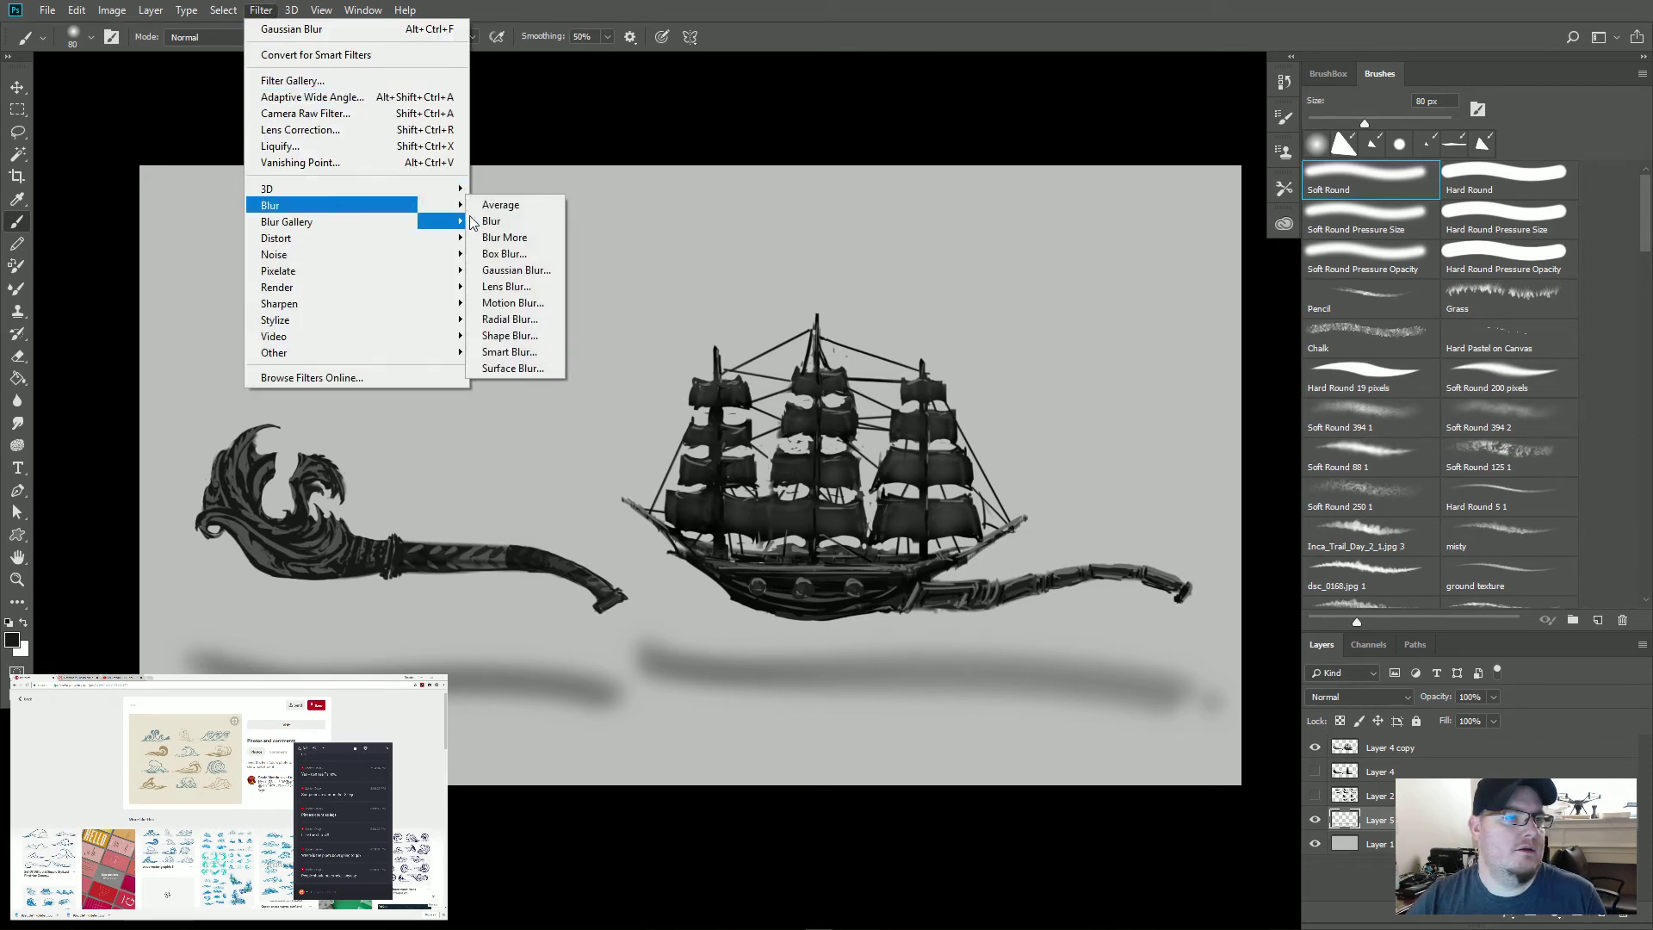
click(498, 272)
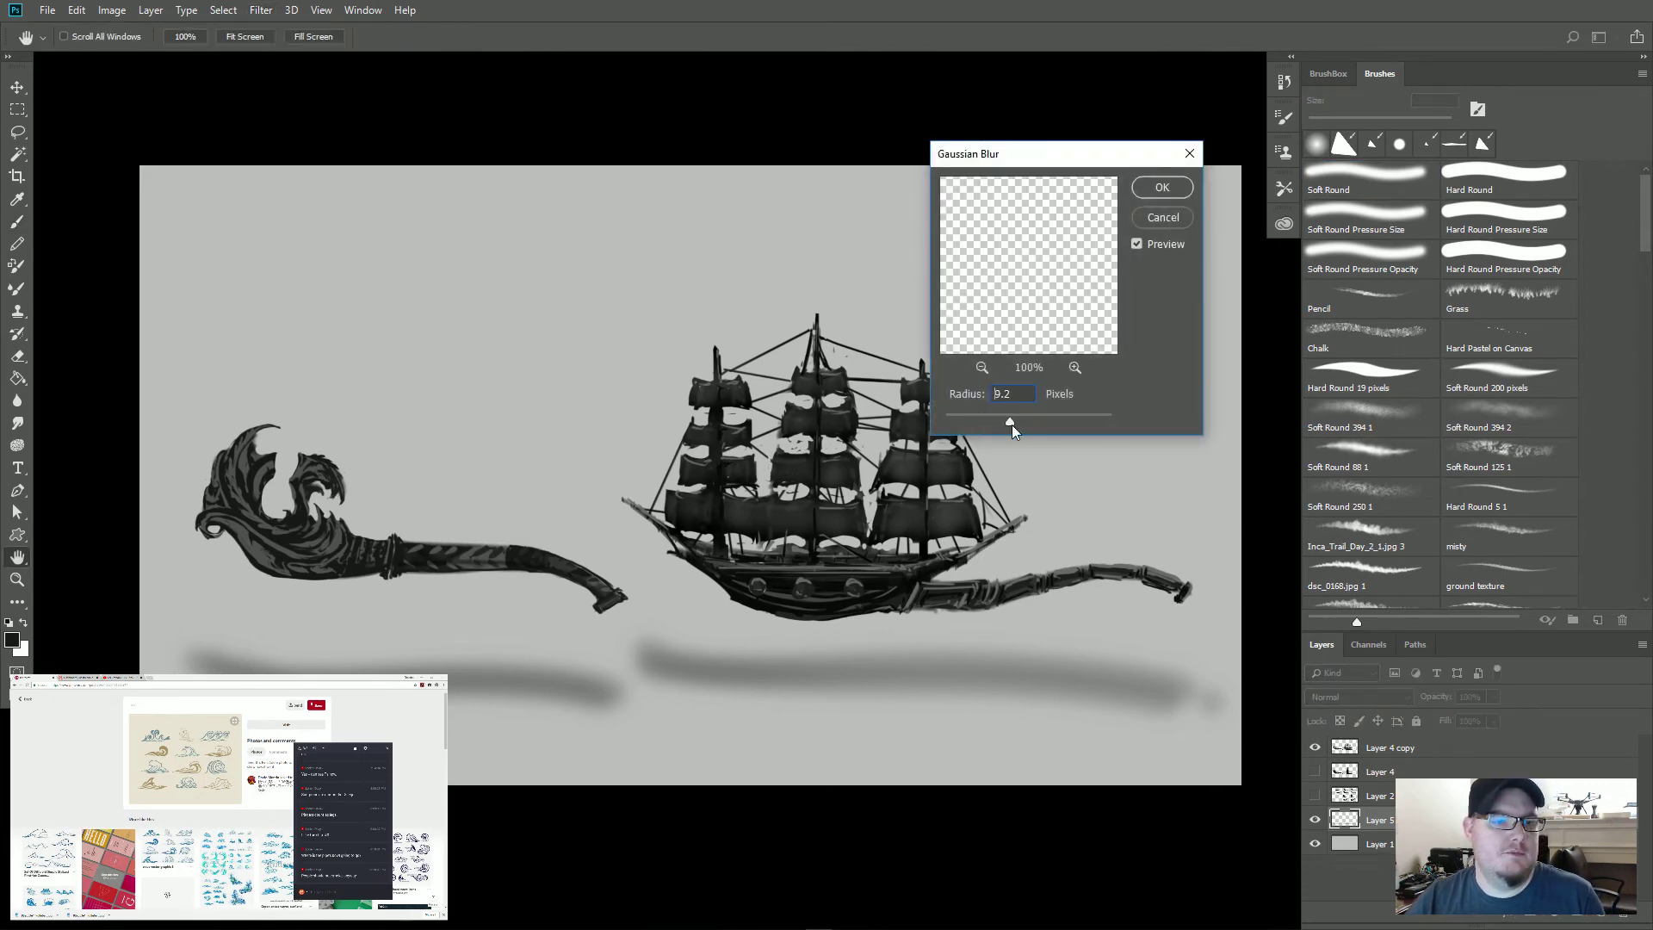
mouse_move(1012, 425)
mouse_down()
mouse_move(1032, 420)
mouse_move(1010, 421)
mouse_up()
click(1148, 186)
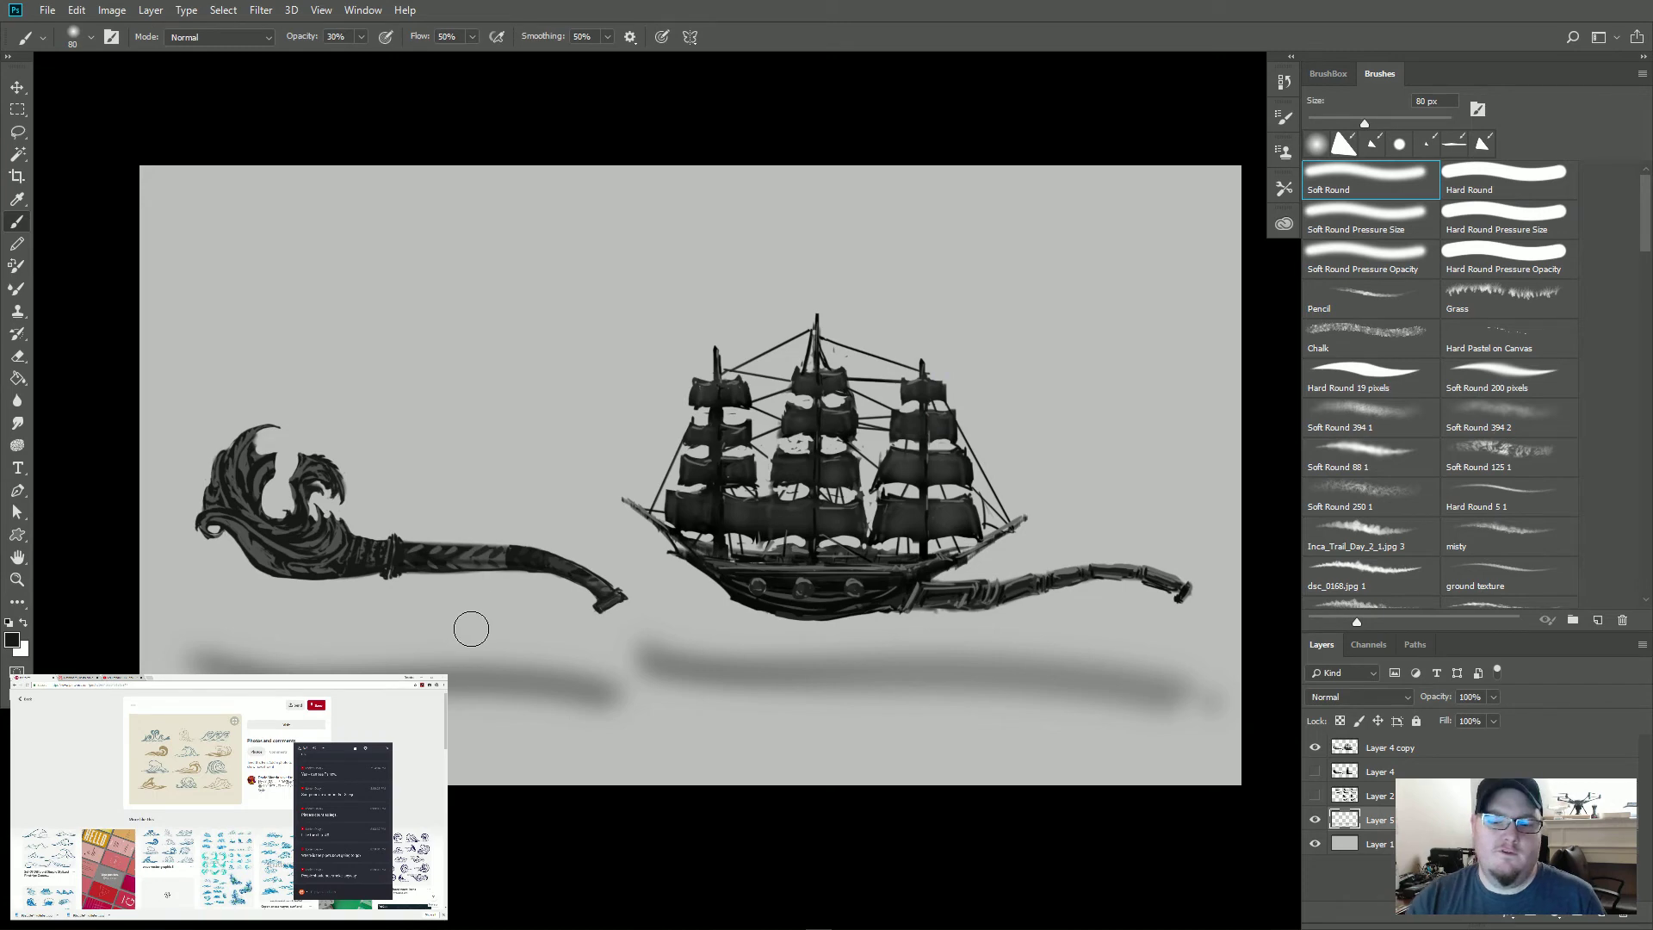
Step: Build up thin darker strokes within both shadows using the Soft Round brush at 20 px and 10% opacity
key(bracketleft)
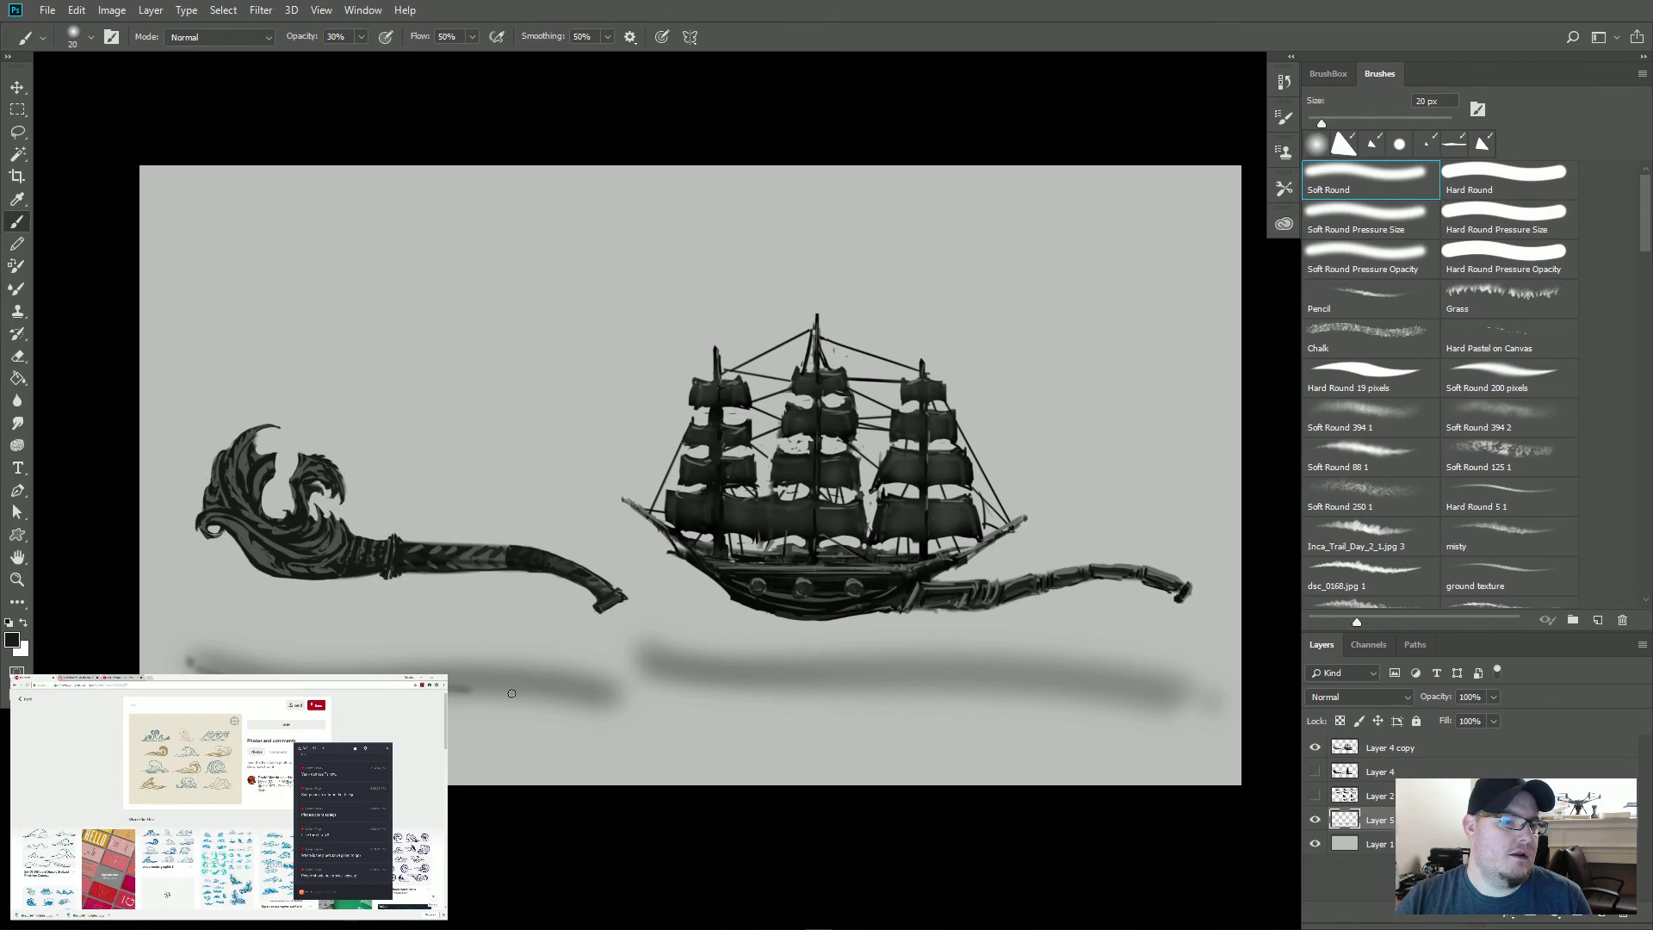
drag(511, 693, 592, 707)
key(ctrl+z)
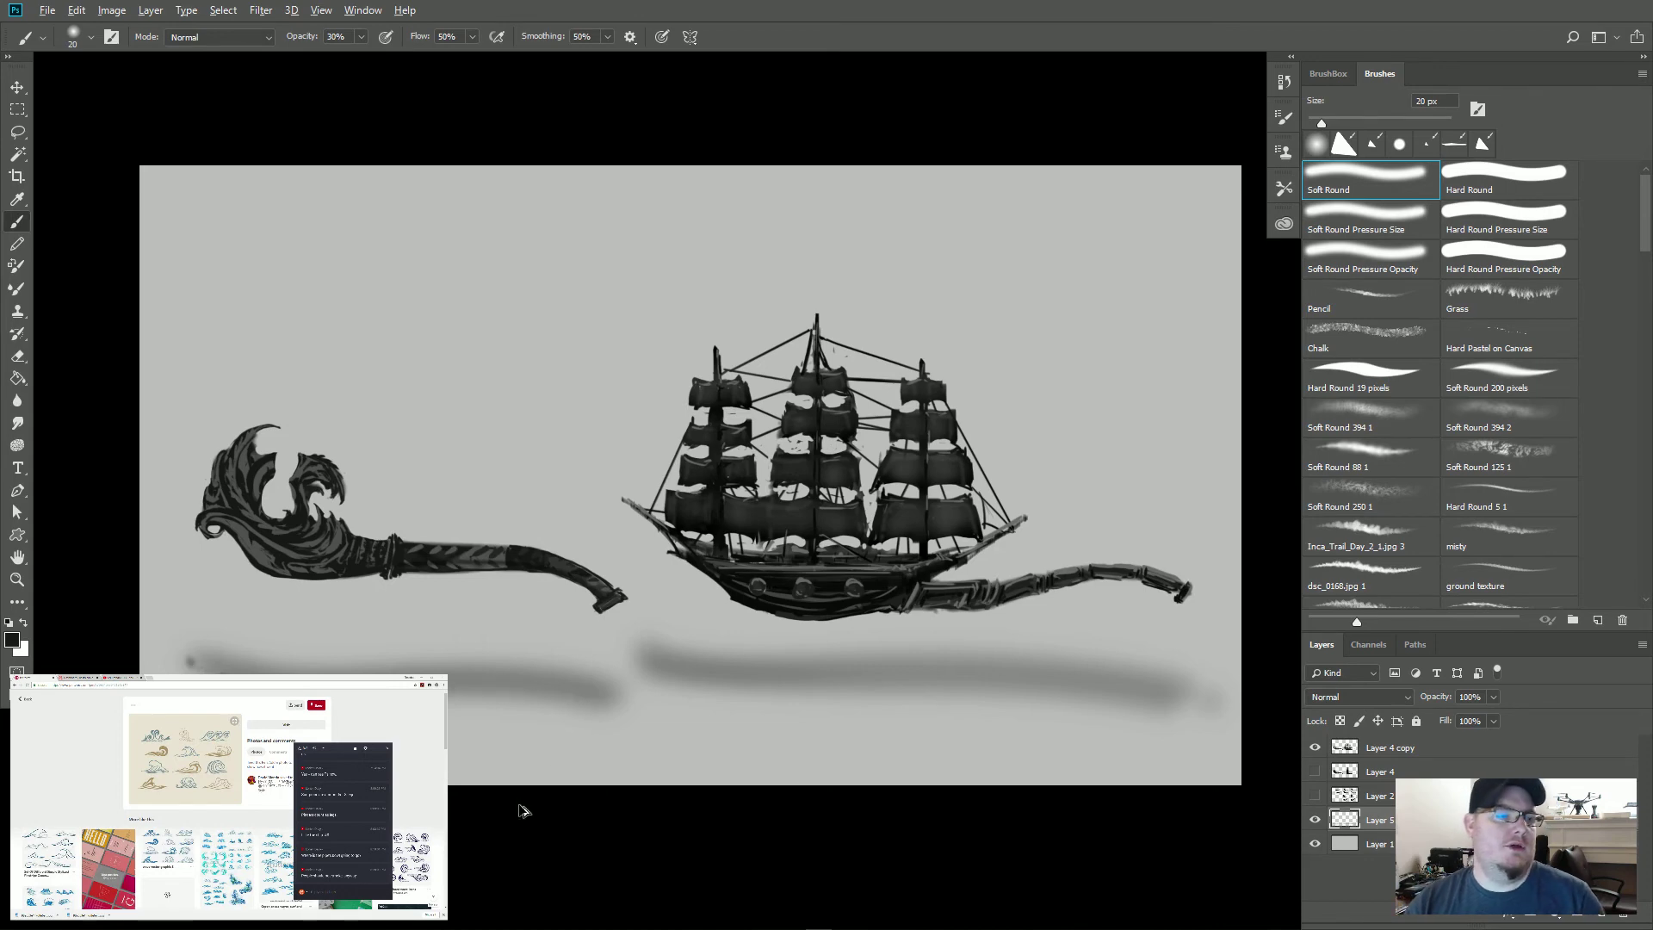
key(1)
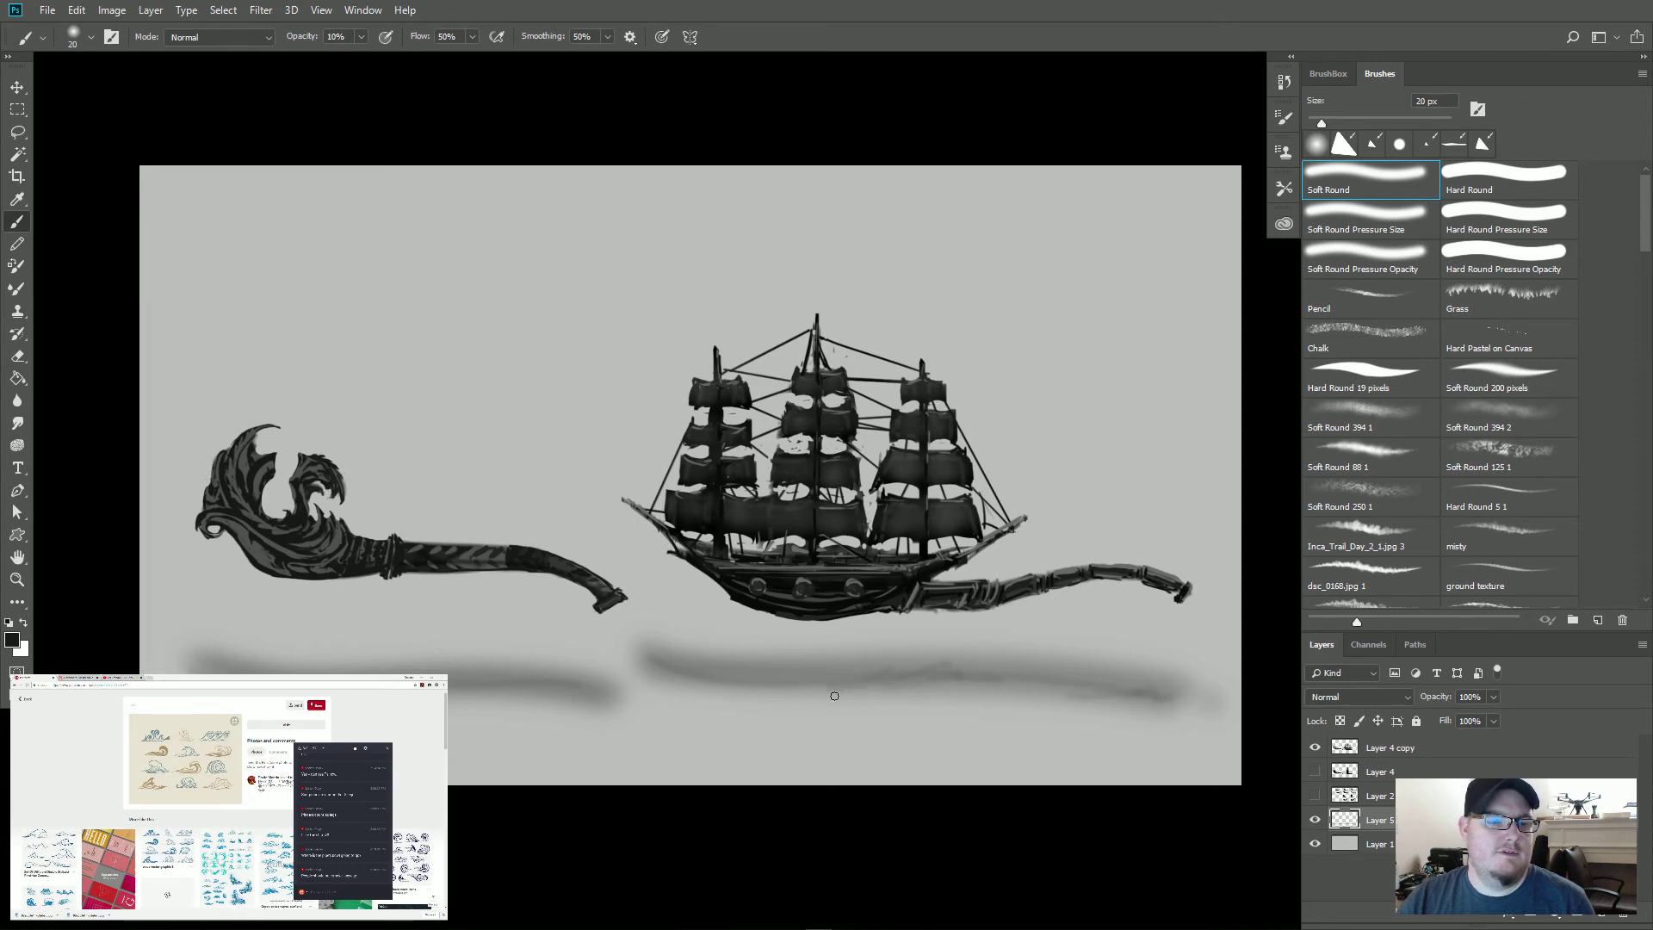
drag(847, 687, 691, 683)
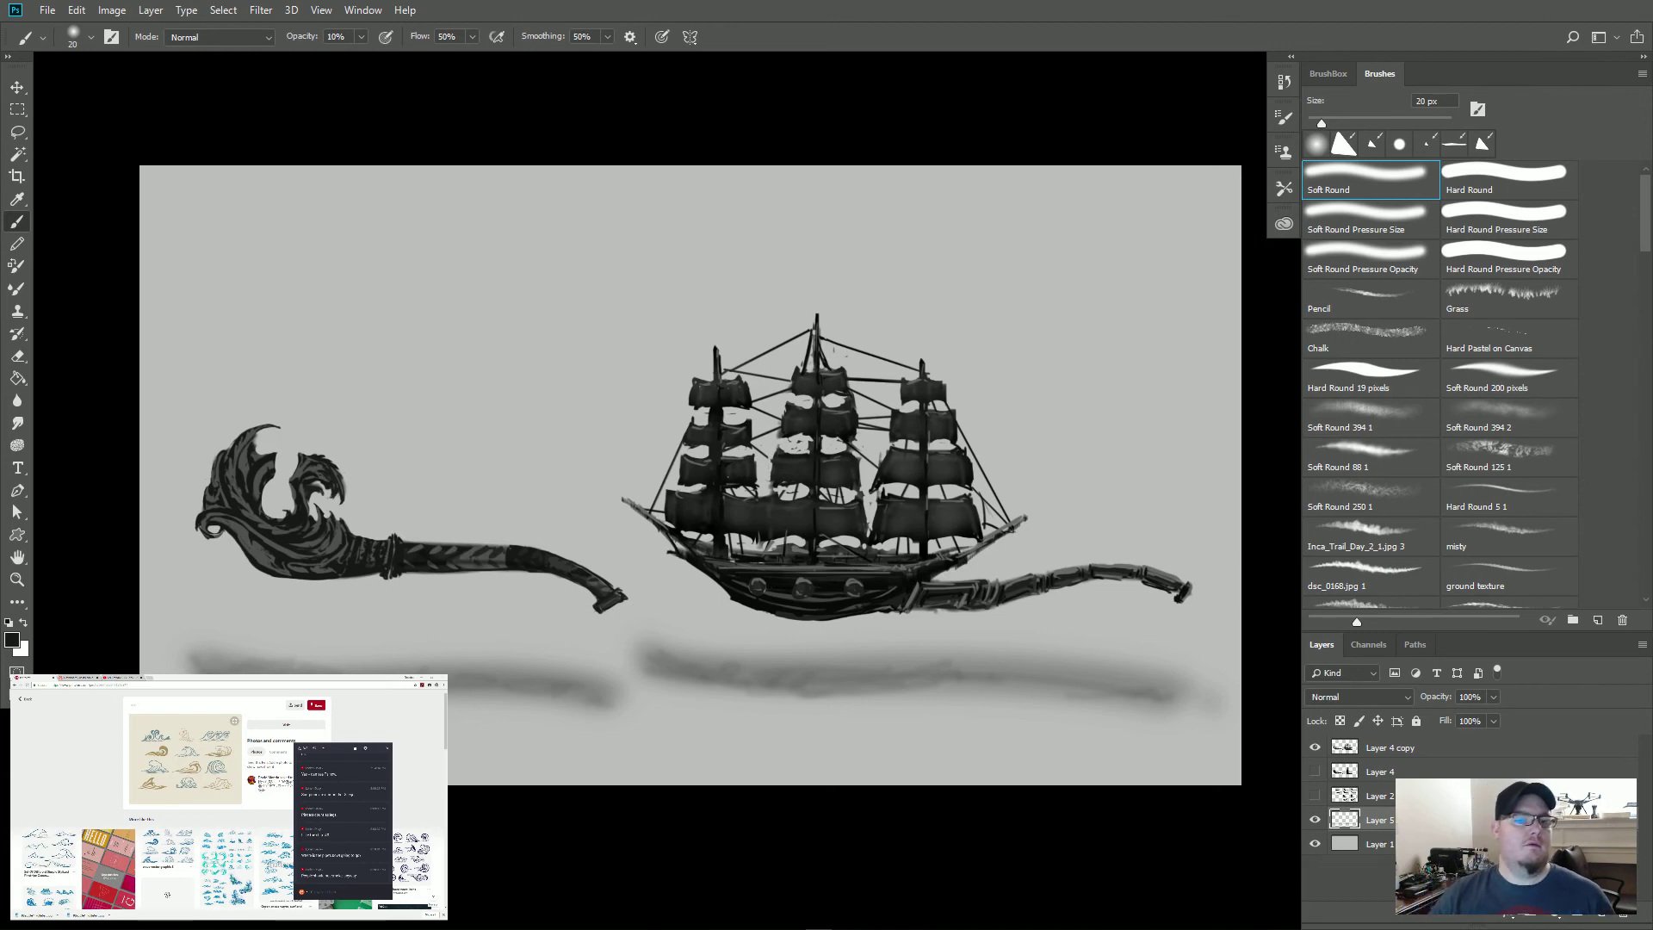
Step: Blend the added shadow strokes with a Gaussian Blur of 3.8 pixels radius and return to the Brush tool
click(261, 10)
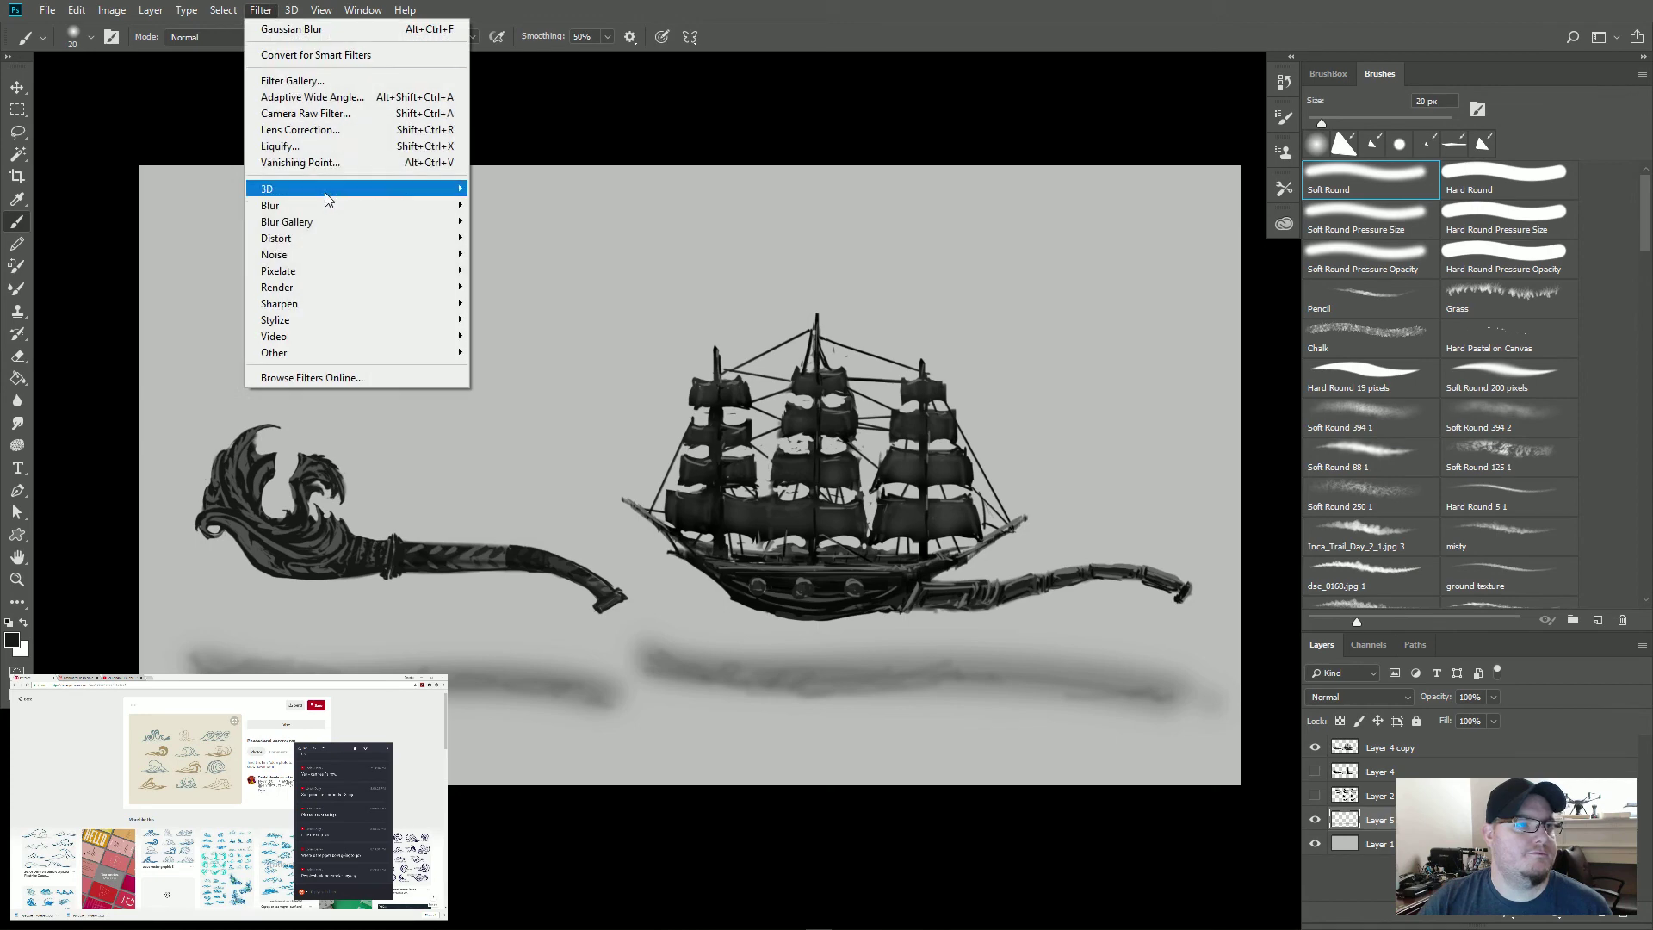
mouse_move(331, 207)
click(492, 270)
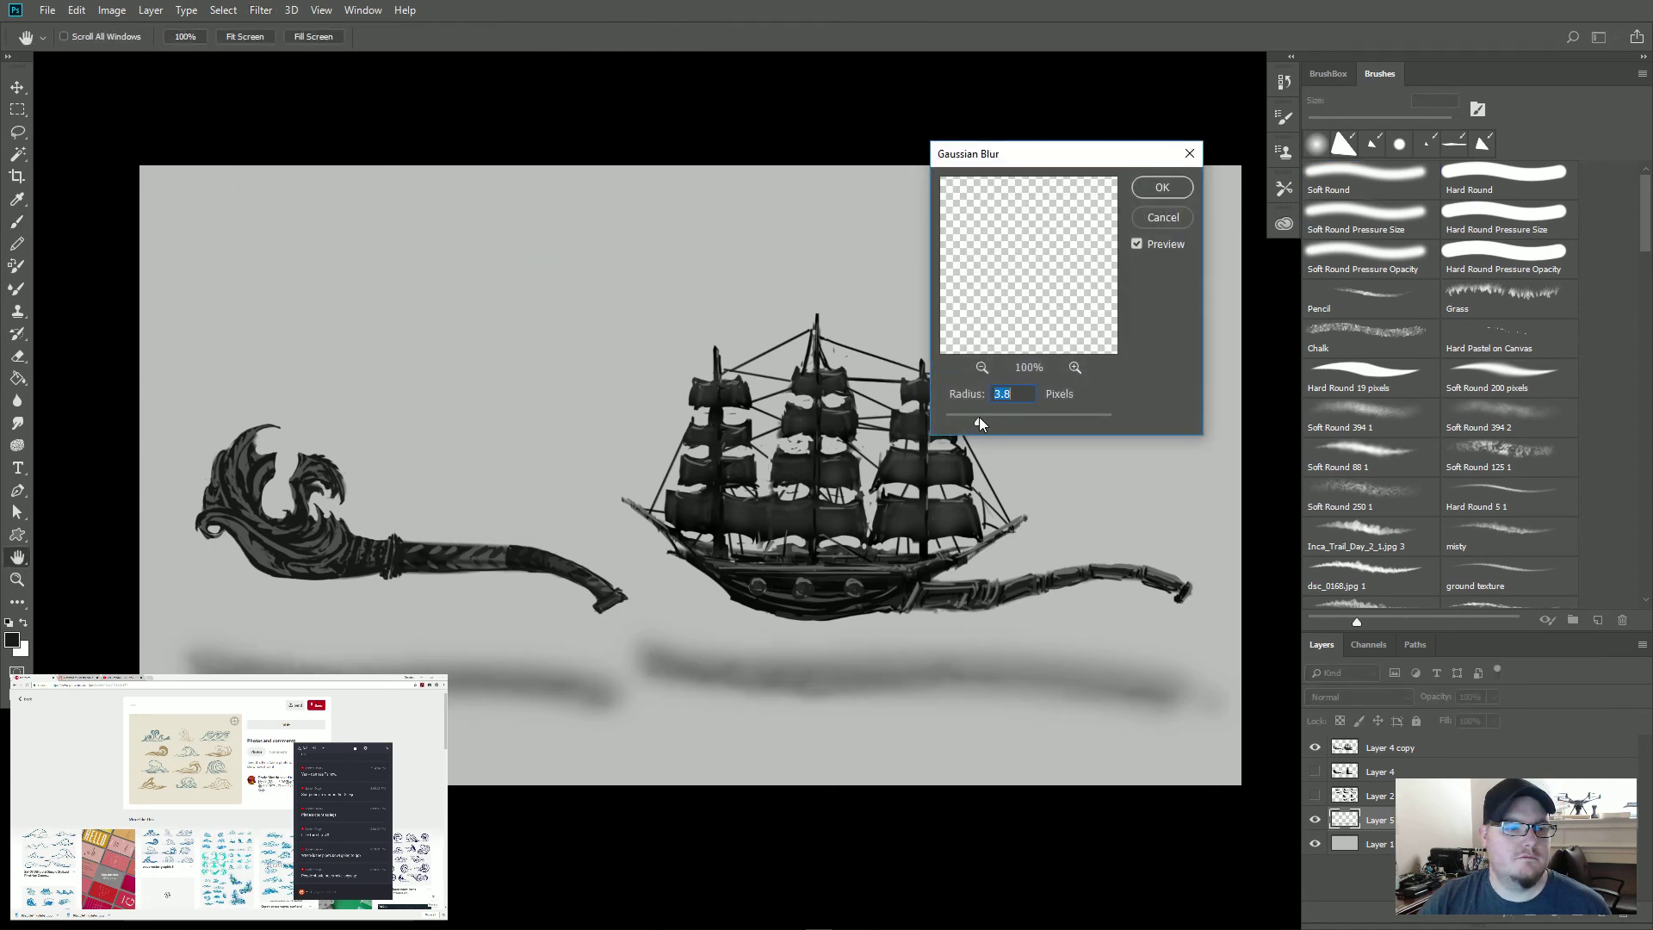
click(1162, 187)
key(b)
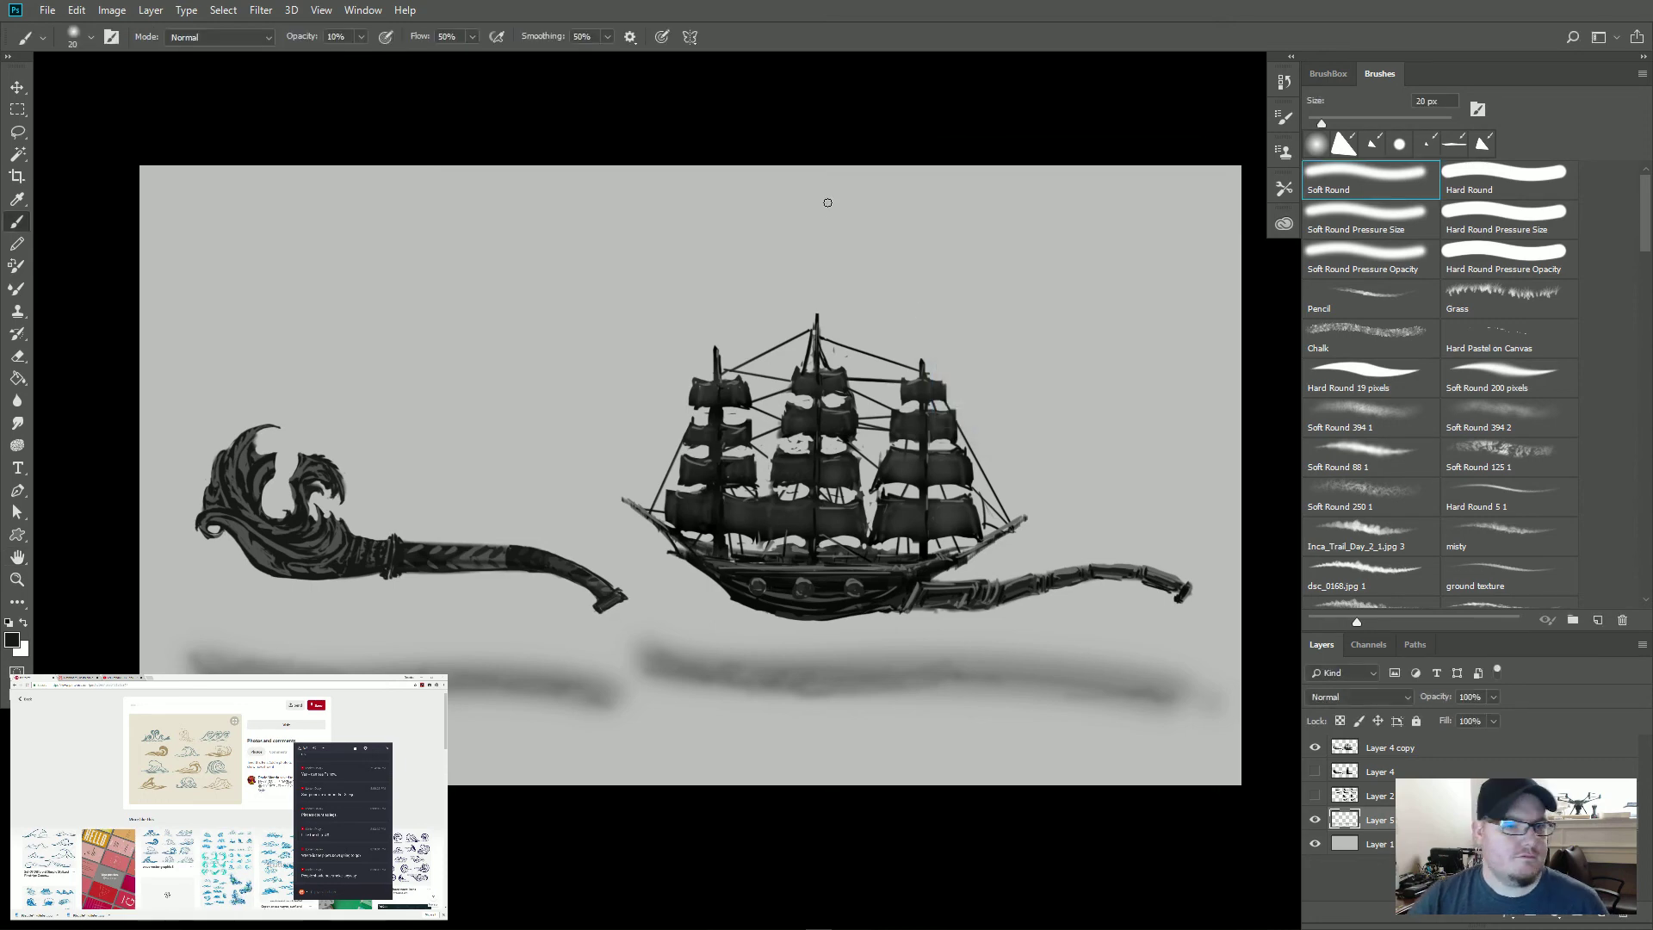
Step: View both pipe concepts enlarged in full-screen mode, and switch to the recording software on the second monitor
key(f)
key(f)
key(f)
key(f)
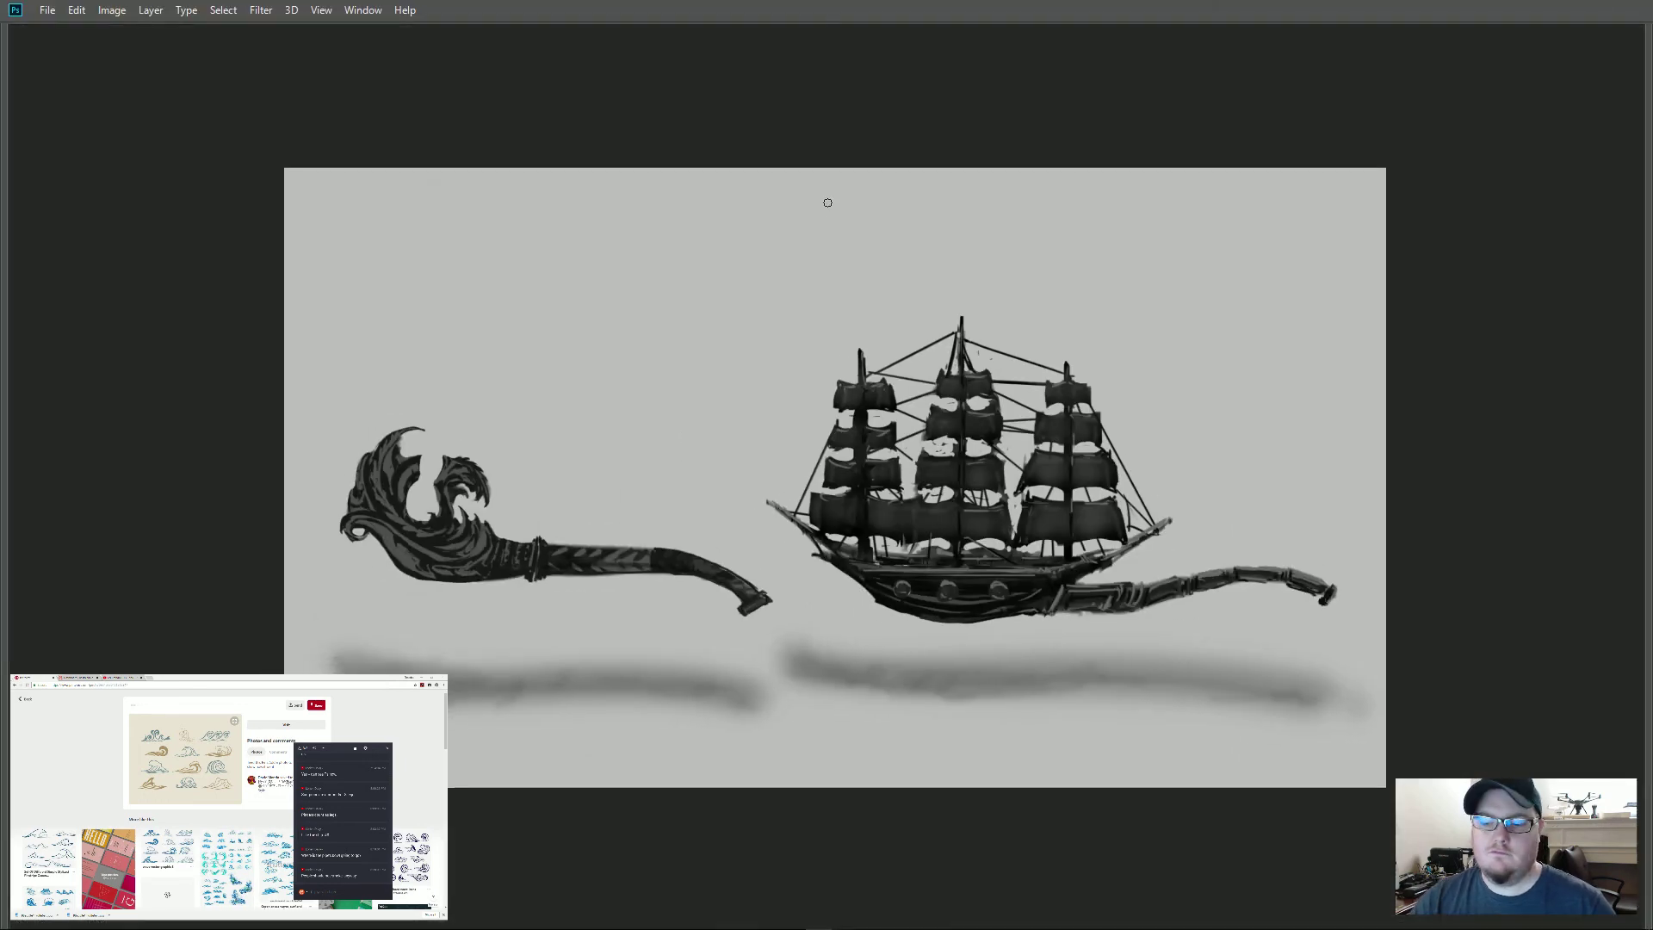
key(ctrl+plus)
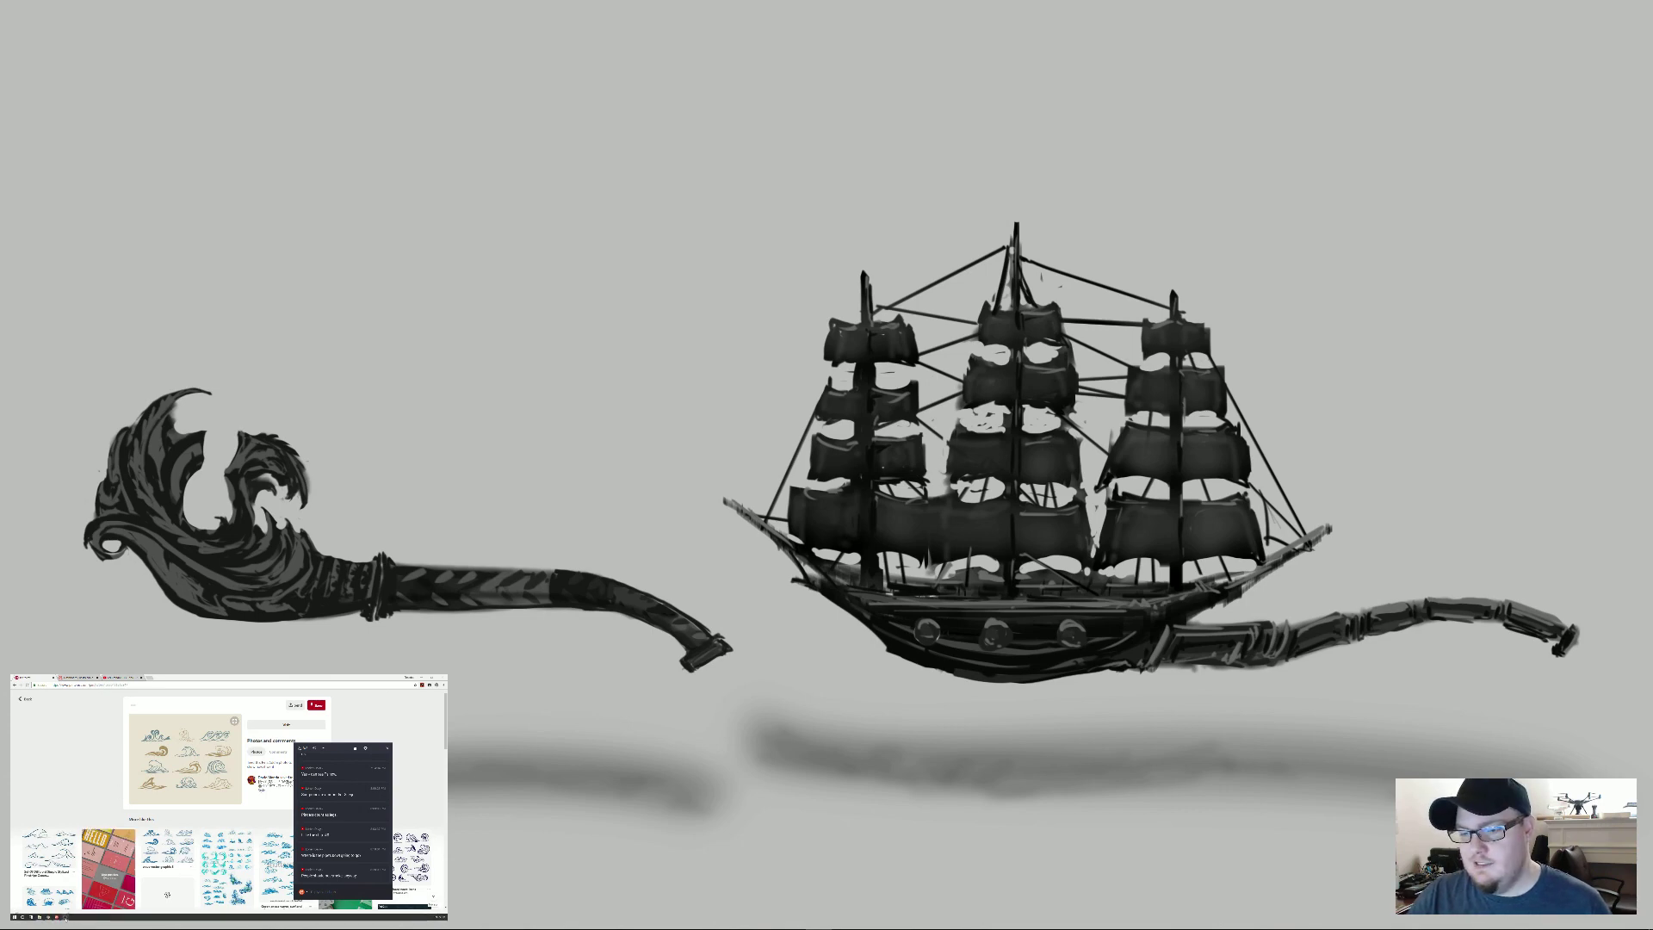
click(64, 917)
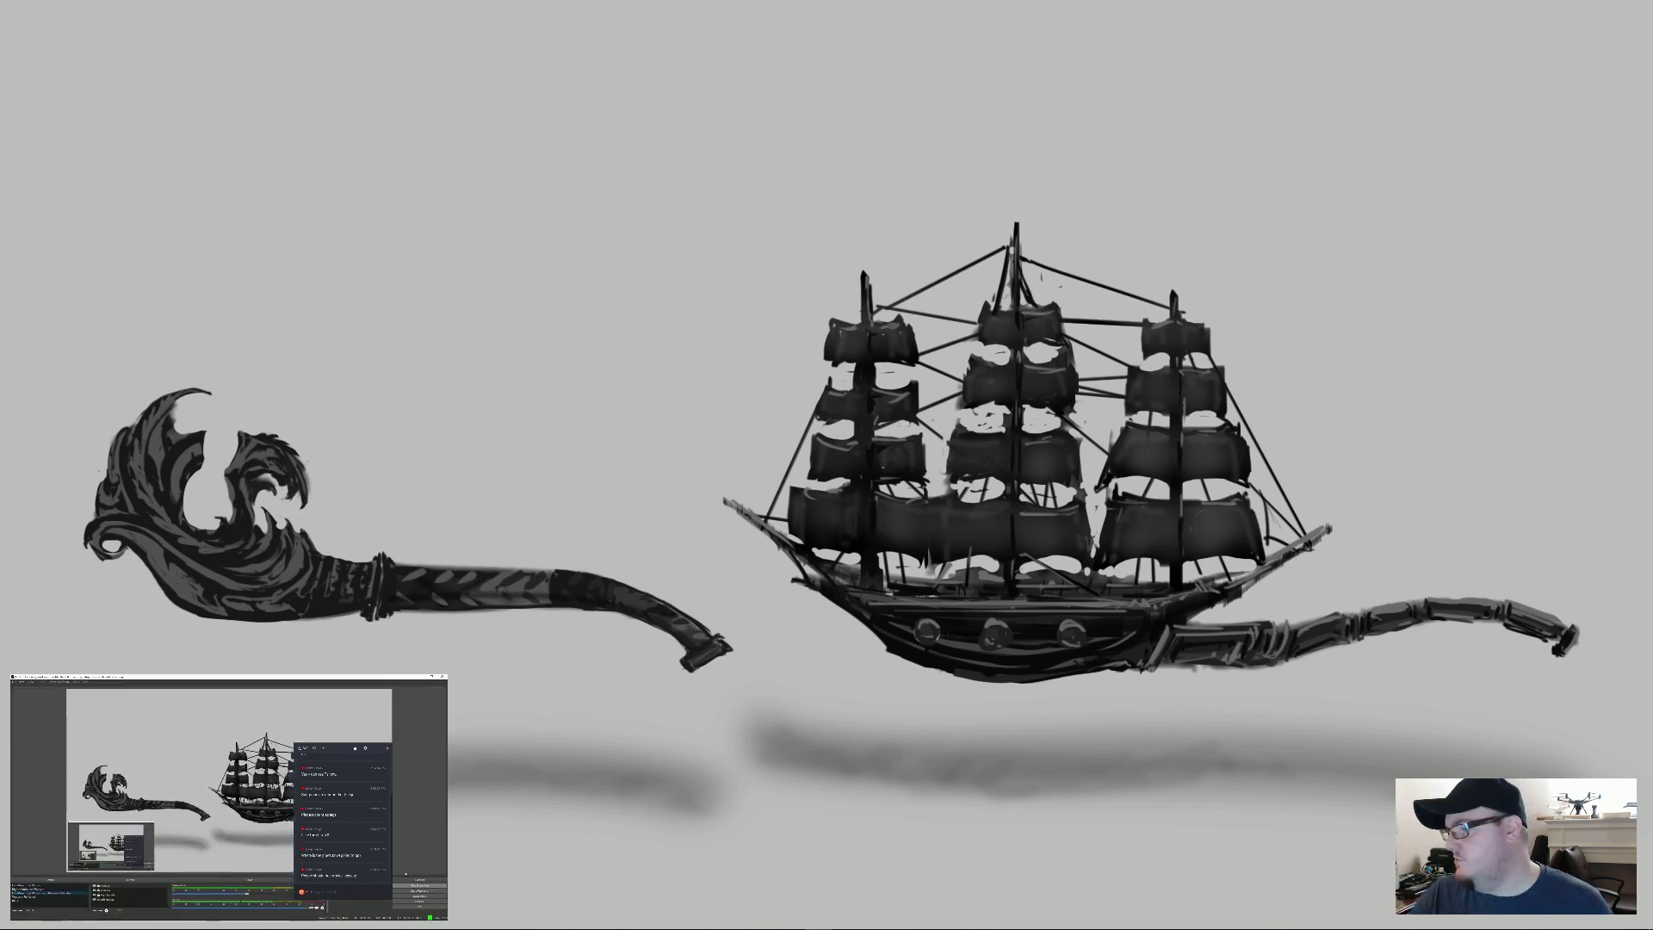